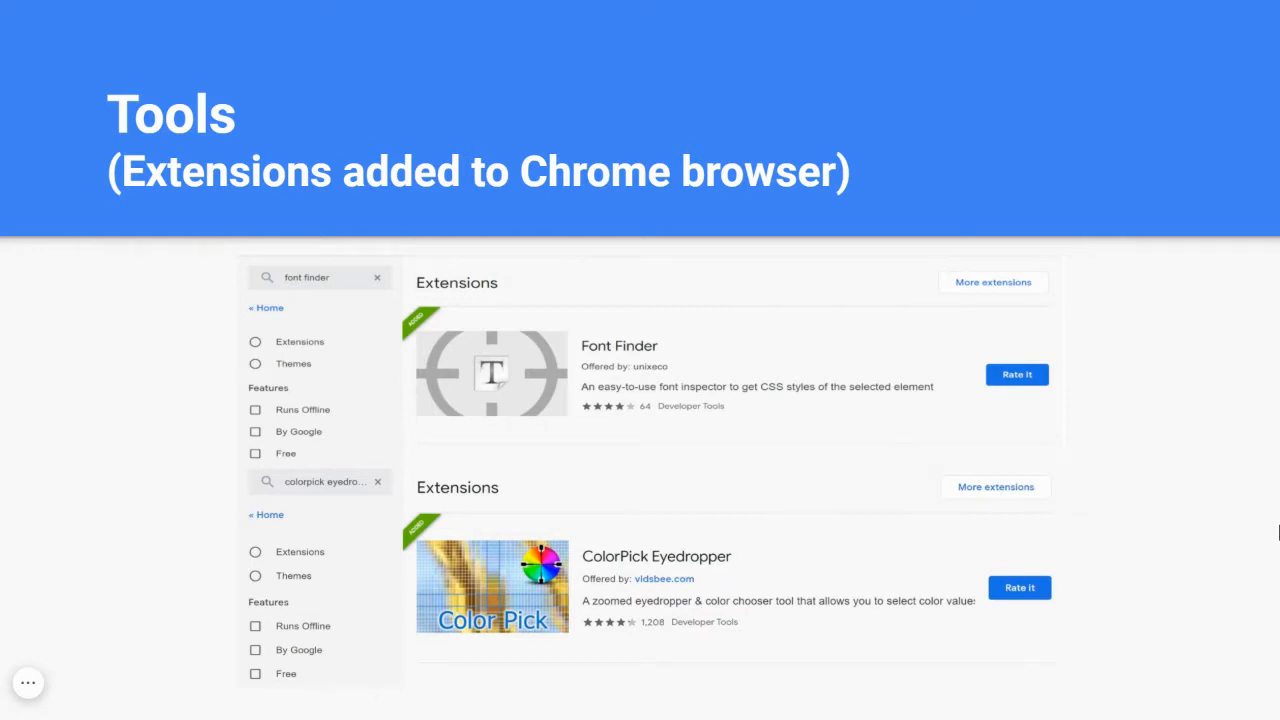
Step: Advance to the Funnel Building slide, end the slideshow and switch to the open ClickFunnels dashboard
key(Right)
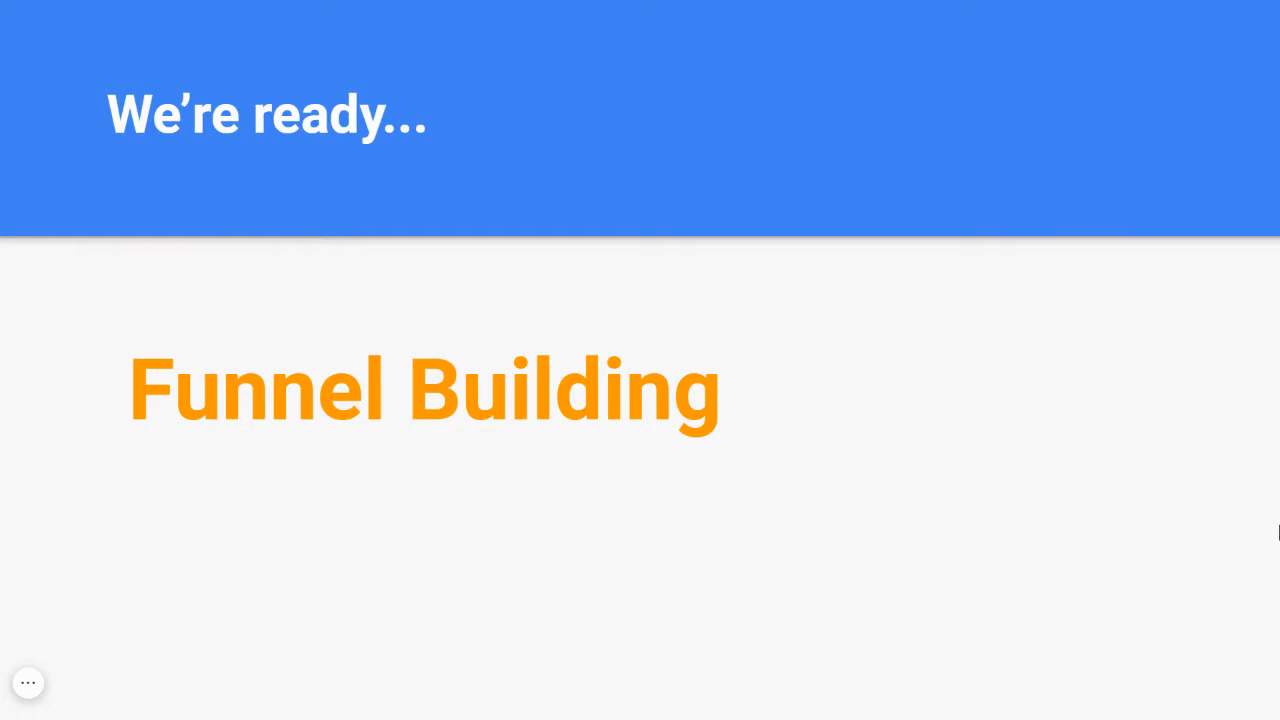
key(Escape)
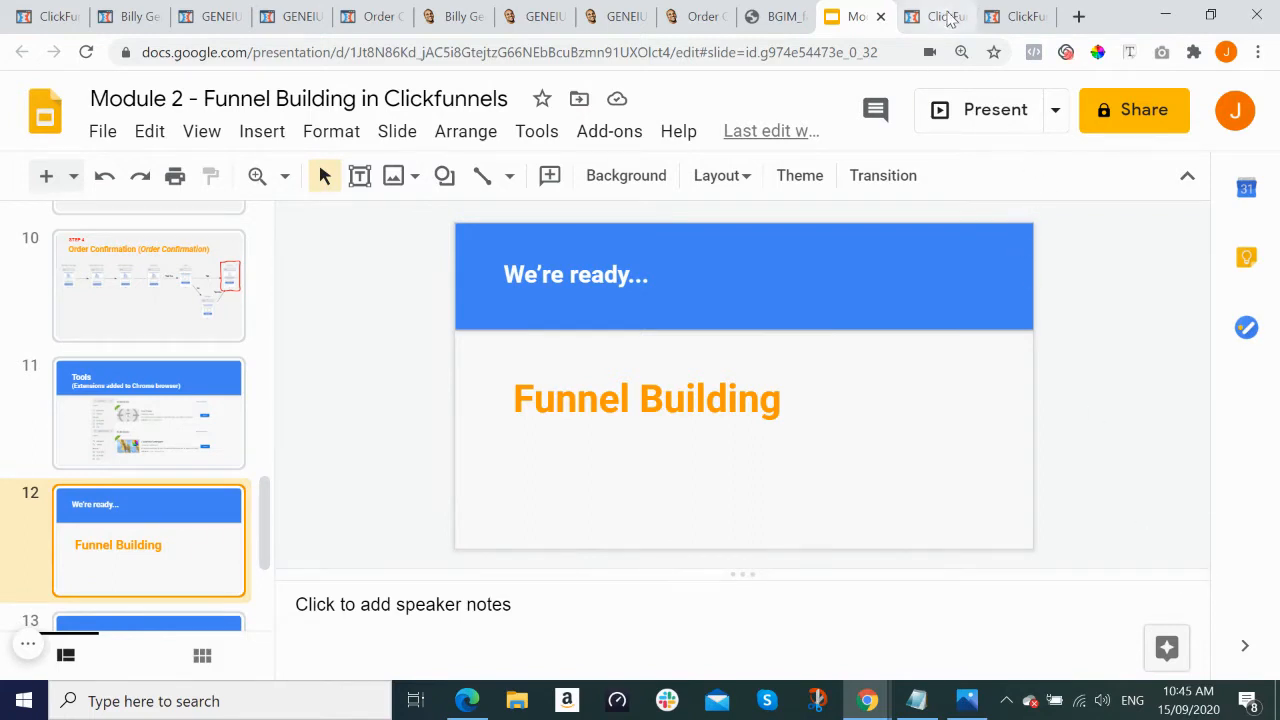
click(940, 16)
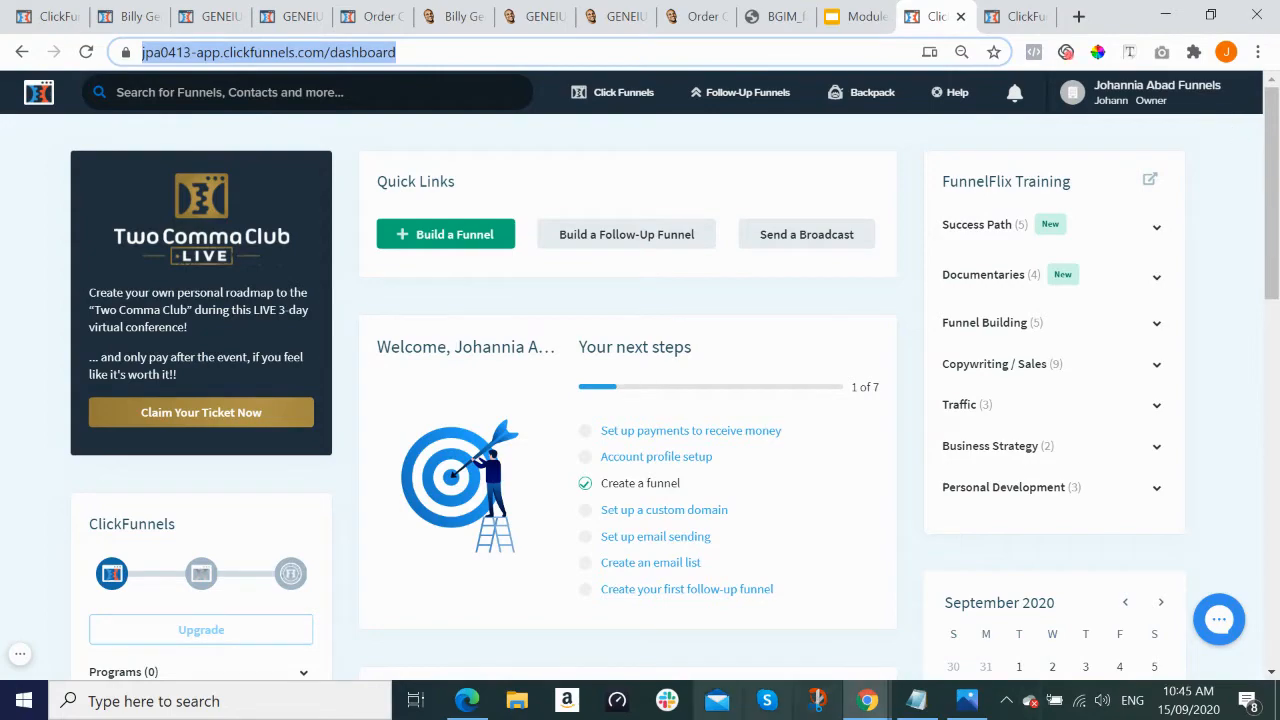
Step: Switch to Microsoft Edge and review the bg 1.png sales page design alongside the full live legacy bundle page
click(467, 703)
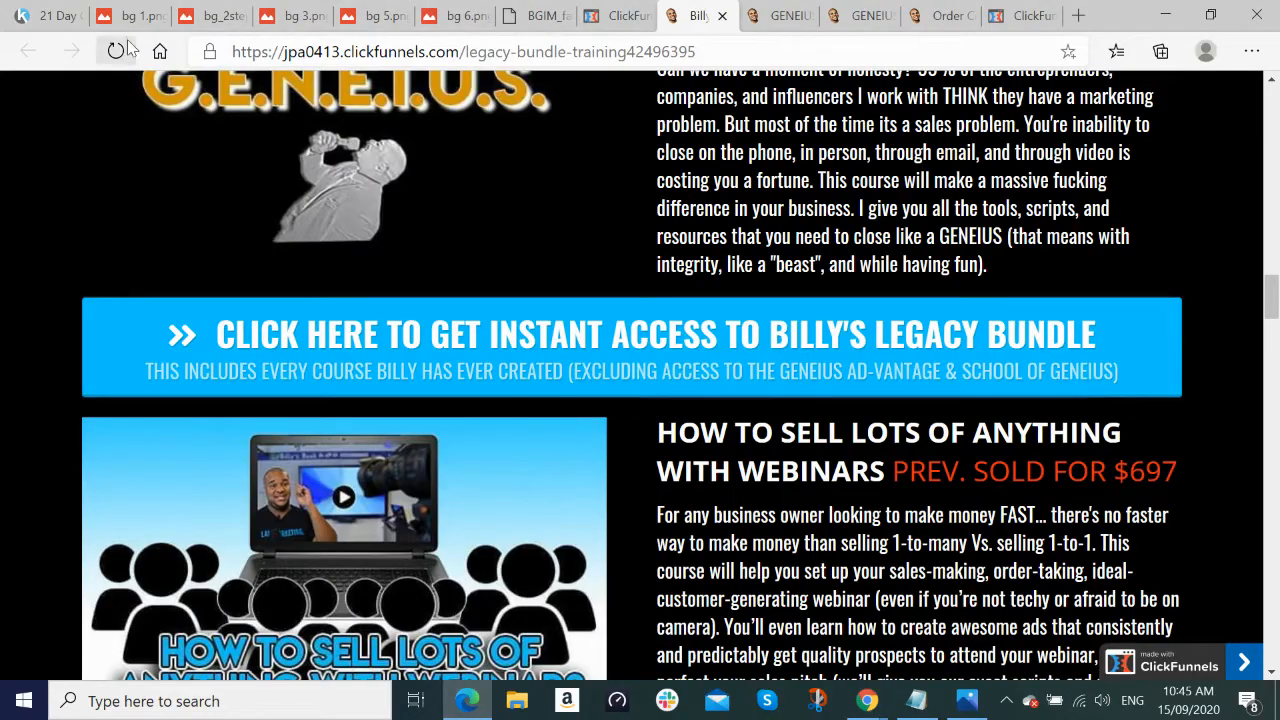
click(140, 16)
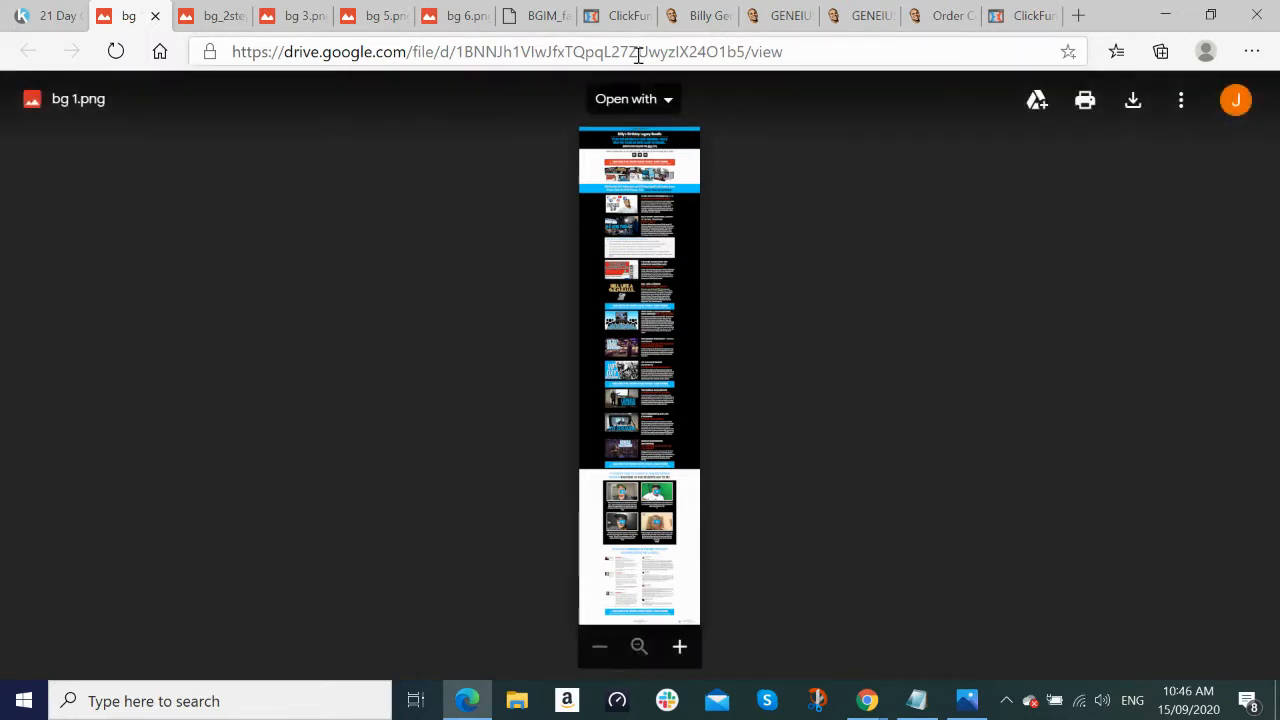
click(700, 15)
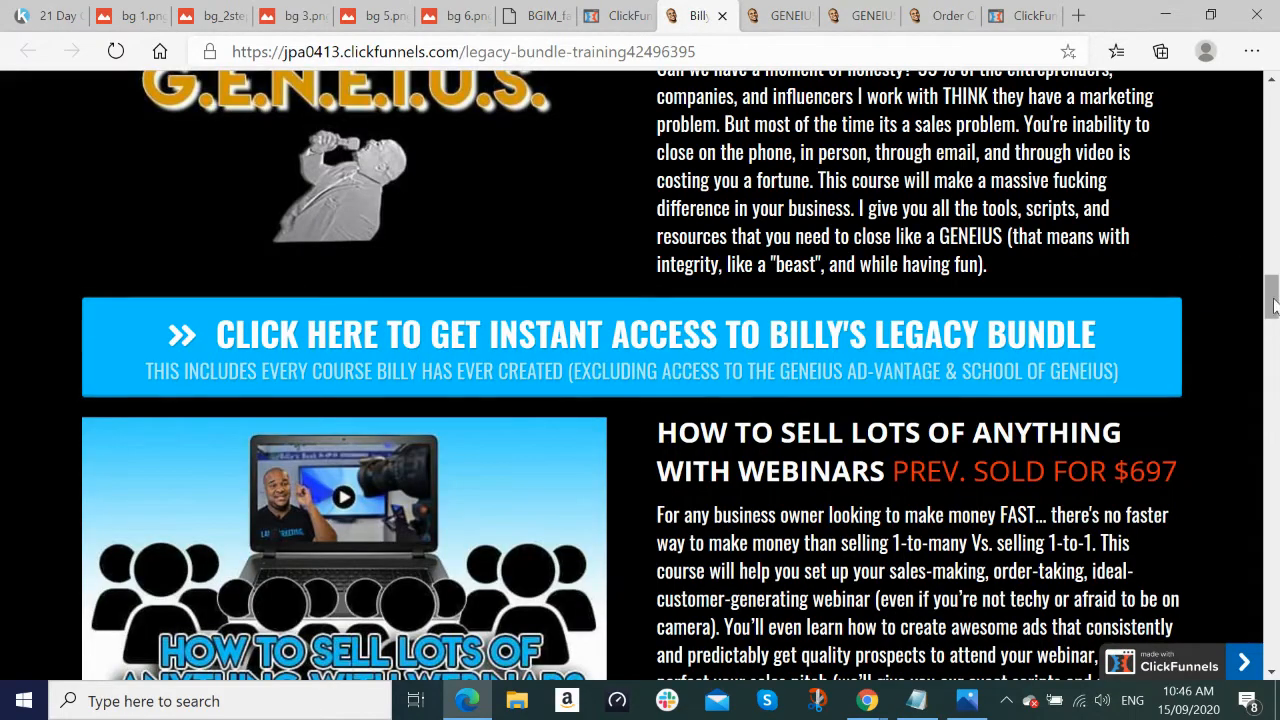
drag(1271, 286, 1271, 95)
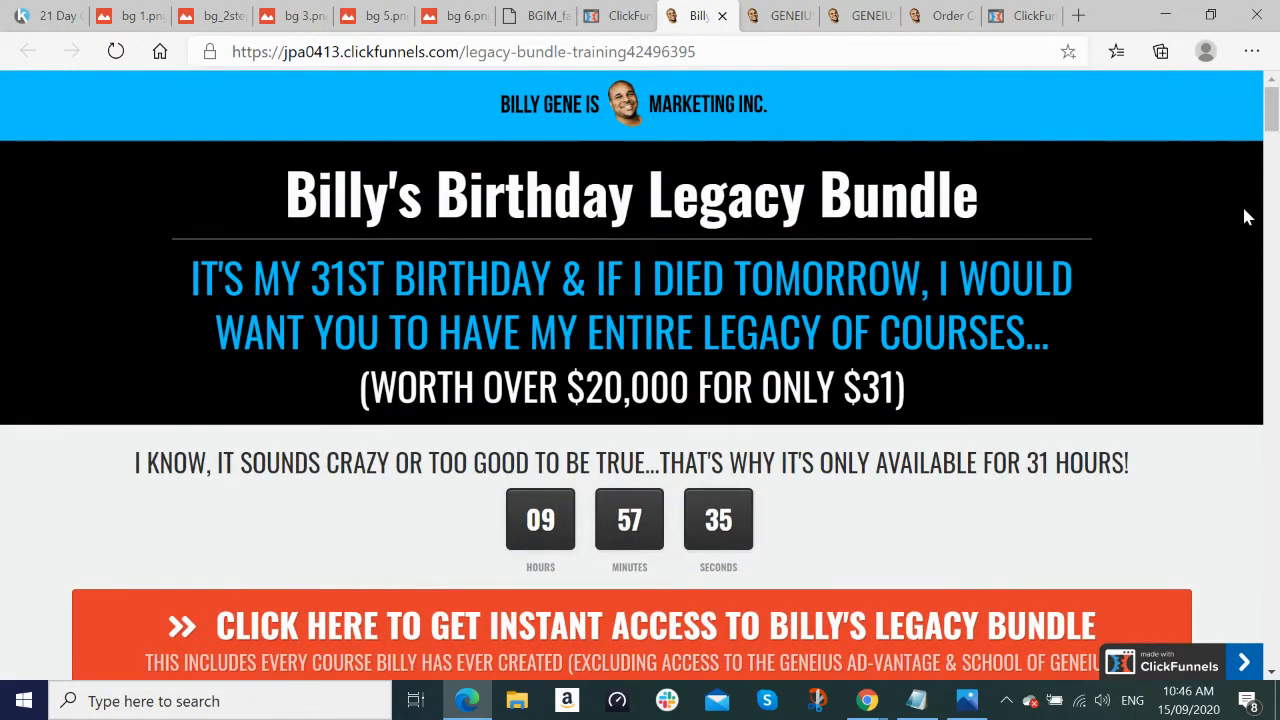
scroll(1260, 223, down, 7)
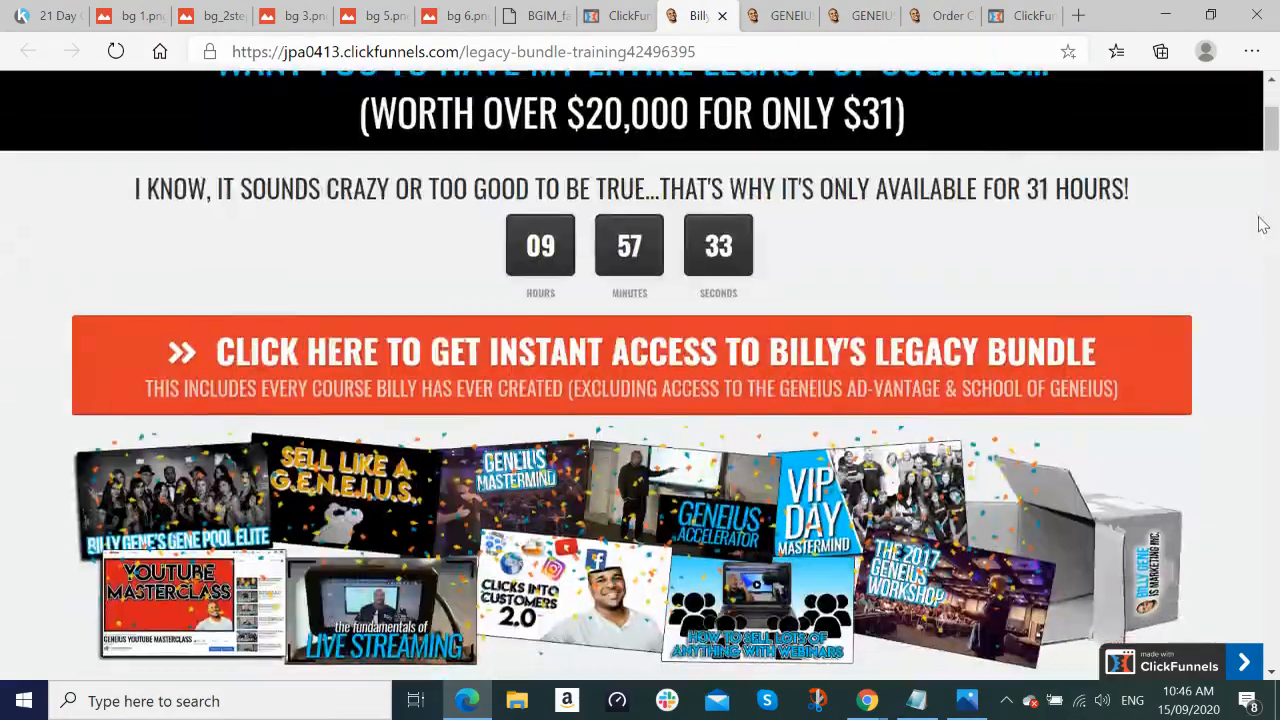
drag(1270, 169, 1268, 640)
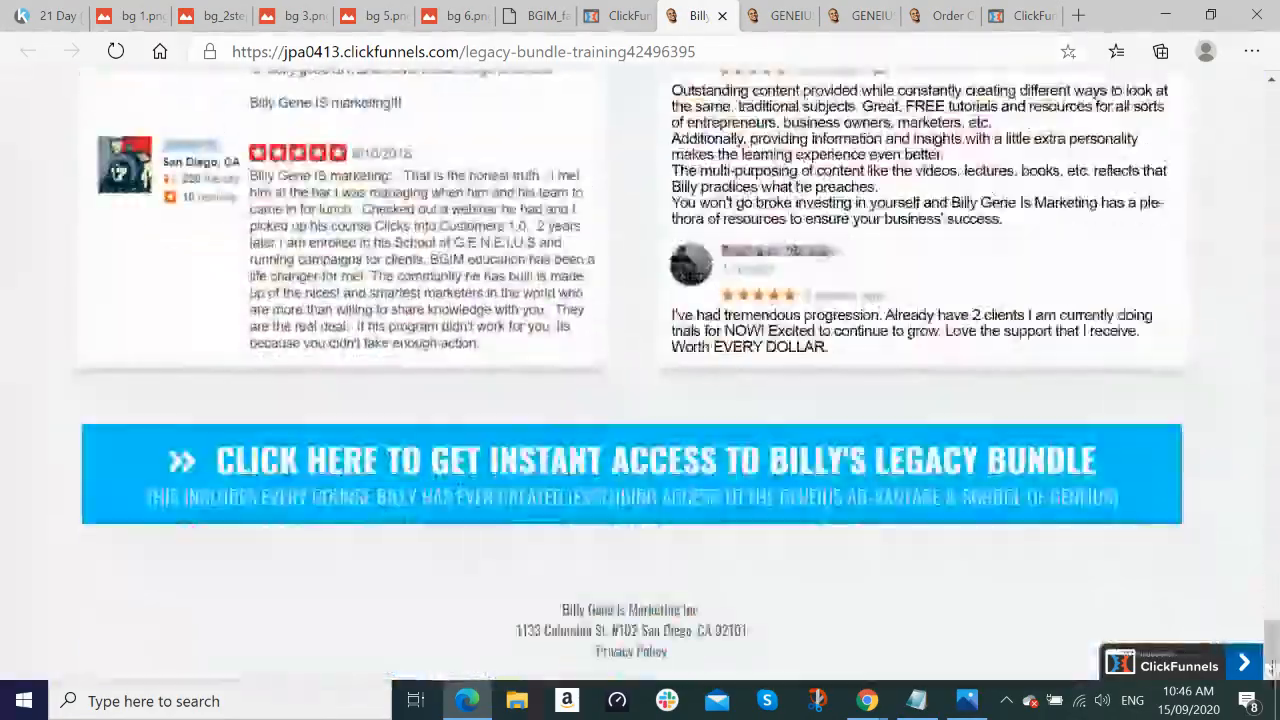
Step: View both order form designs, bg_2step_order_form_Step1.PNG and bg 3.png
click(212, 15)
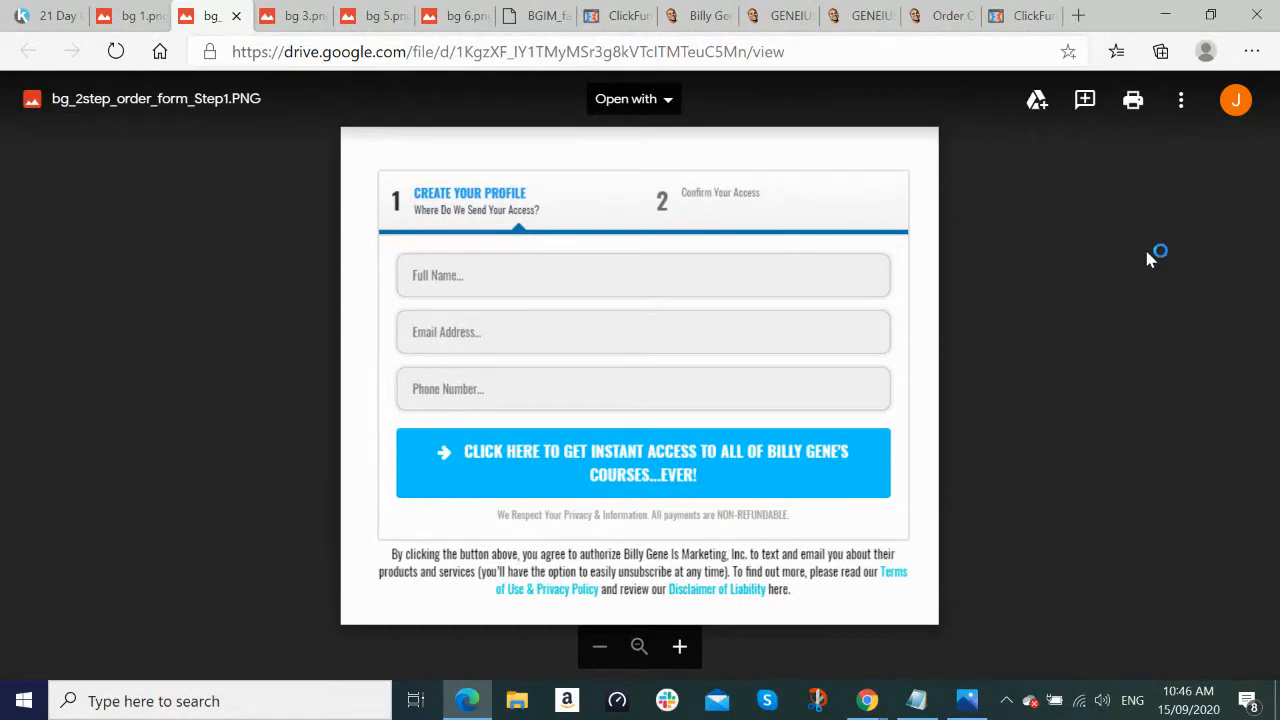
click(292, 15)
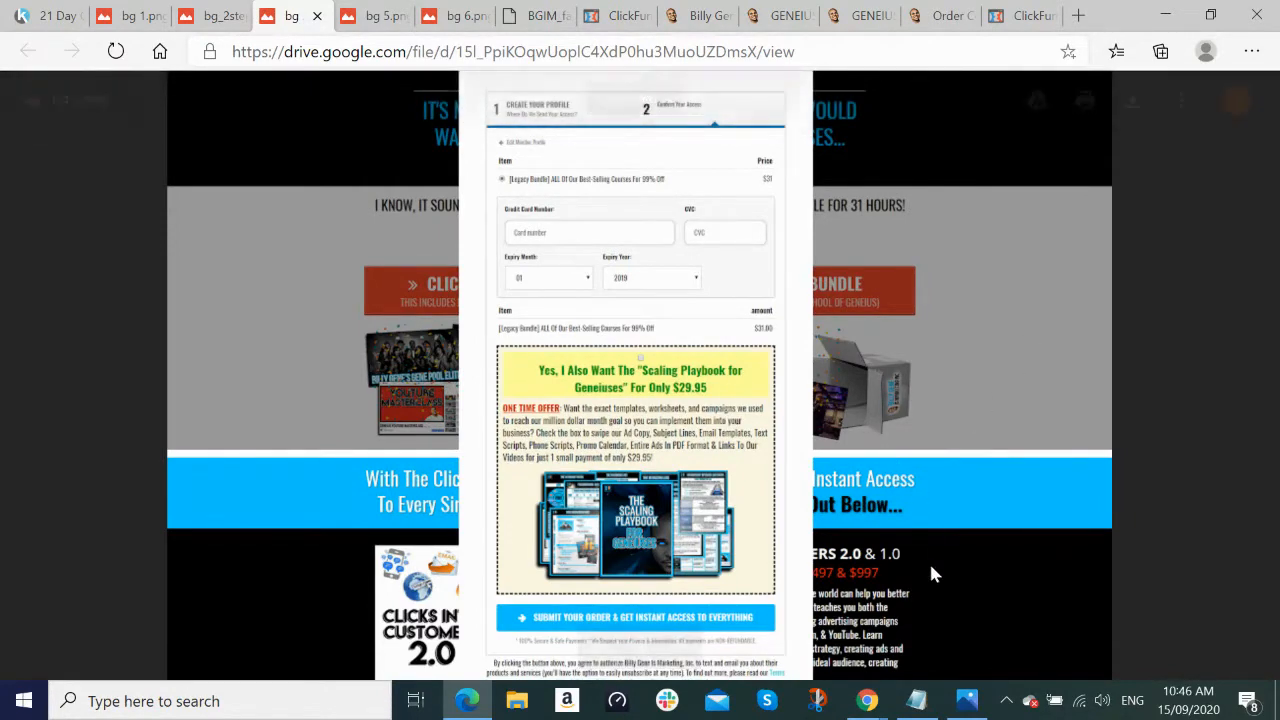
Step: Switch to Photos and examine the enlarged Upsell.png design from its header to its footer, then minimize the viewer
click(968, 702)
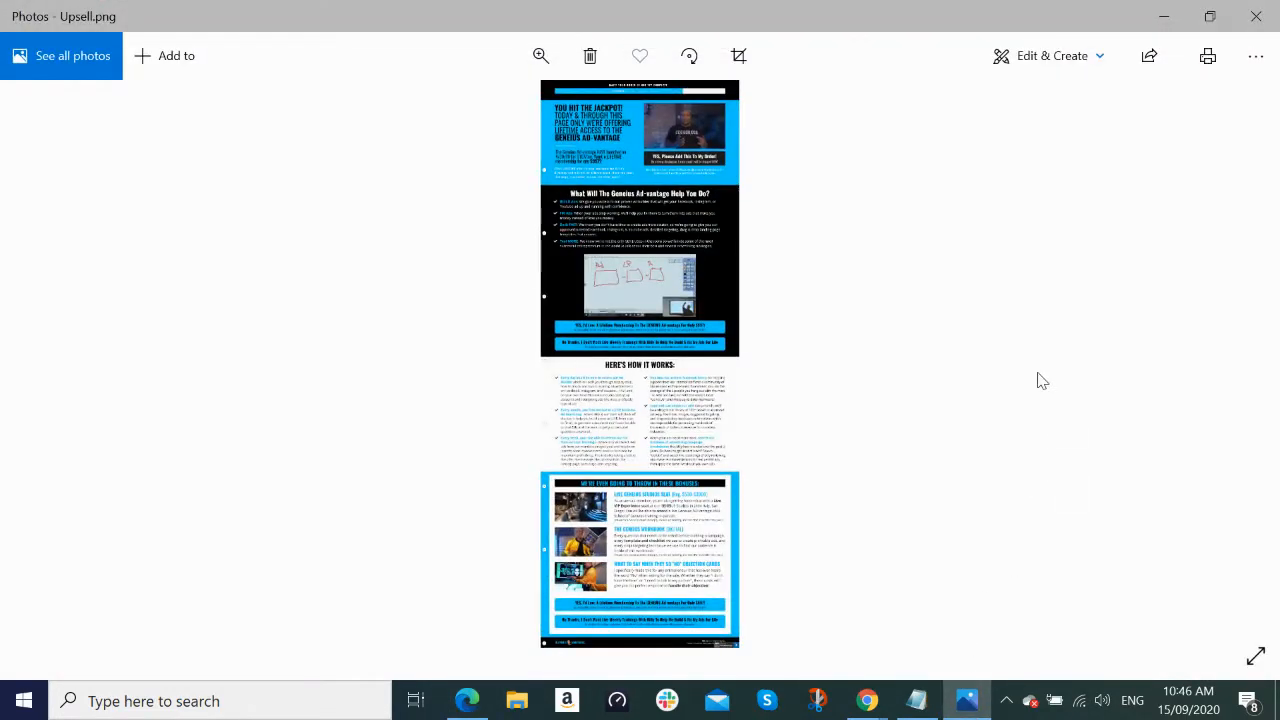
click(540, 55)
drag(447, 113, 452, 115)
drag(863, 157, 815, 535)
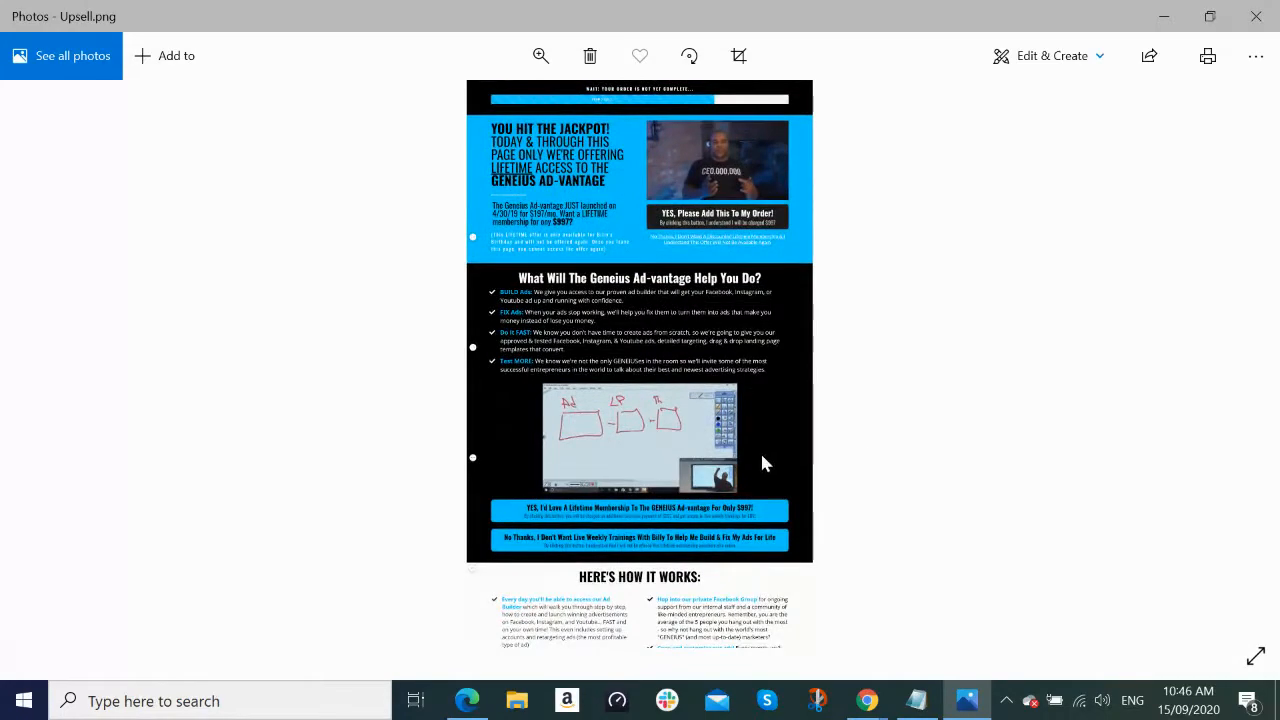
drag(768, 356, 769, 184)
drag(763, 518, 762, 255)
drag(710, 645, 749, 320)
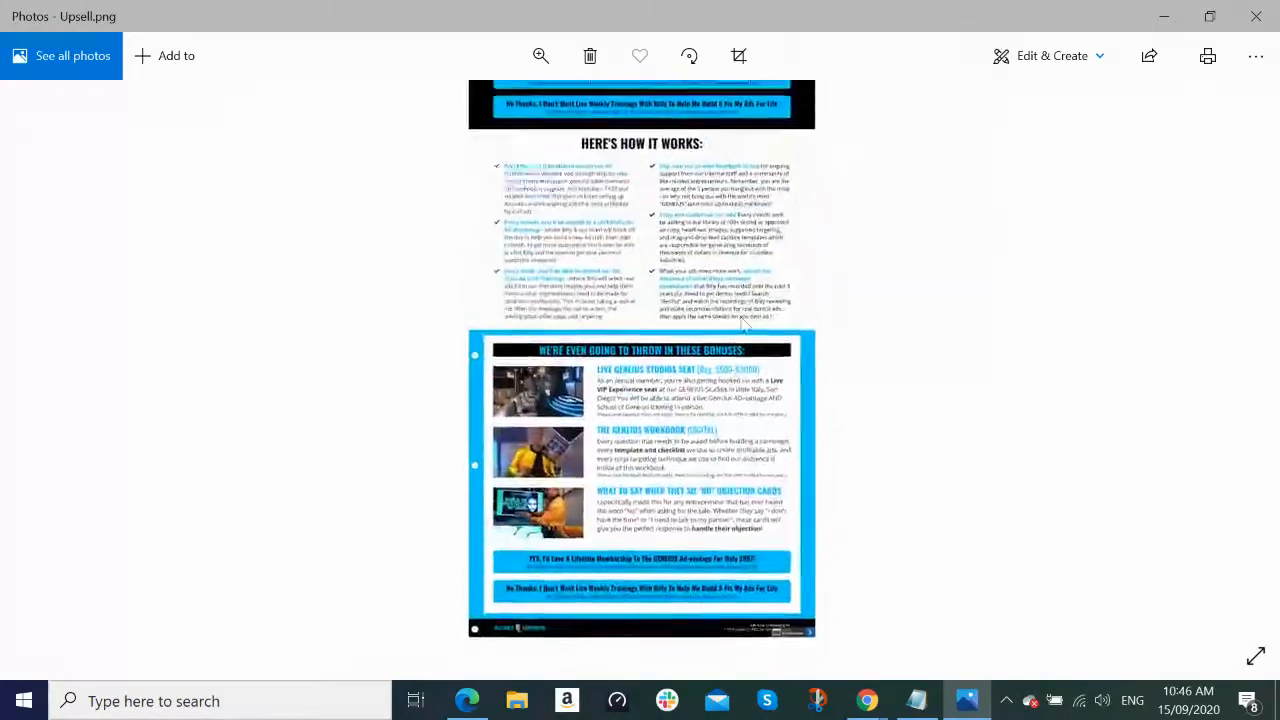
click(1164, 16)
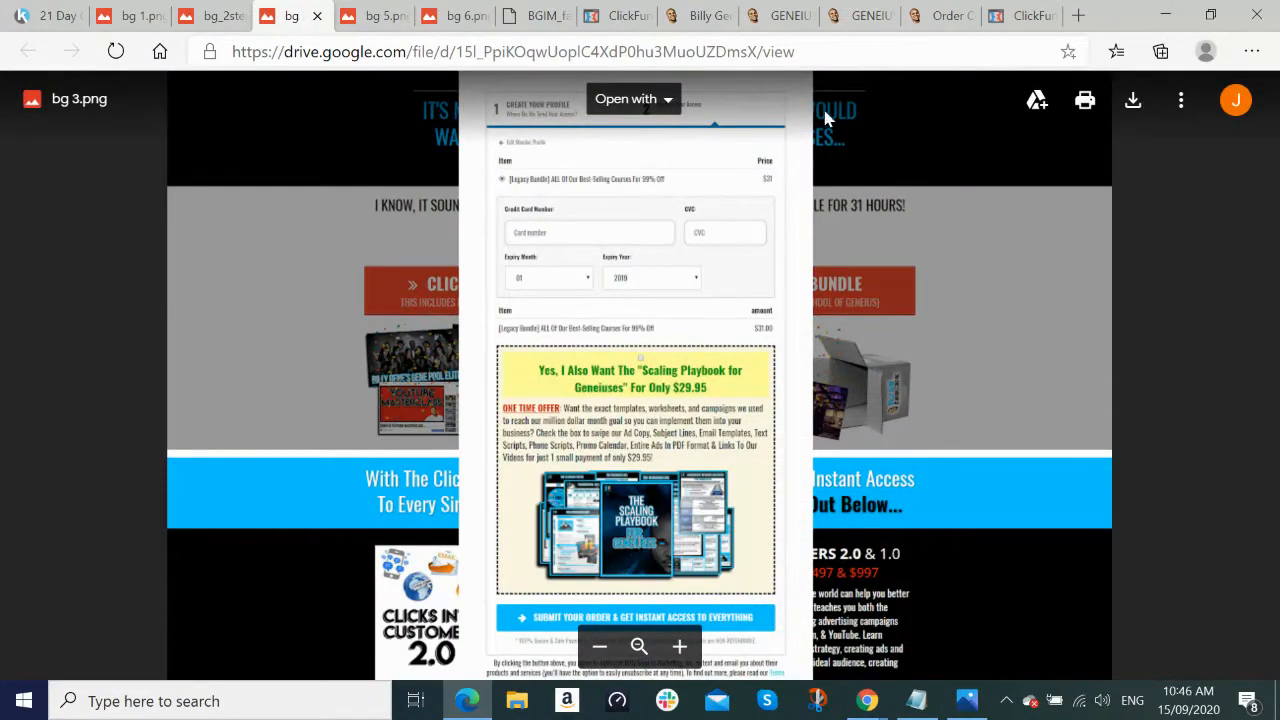
Step: Review the live legacy bundle upsell page from its header down to the closing offer choices
click(786, 16)
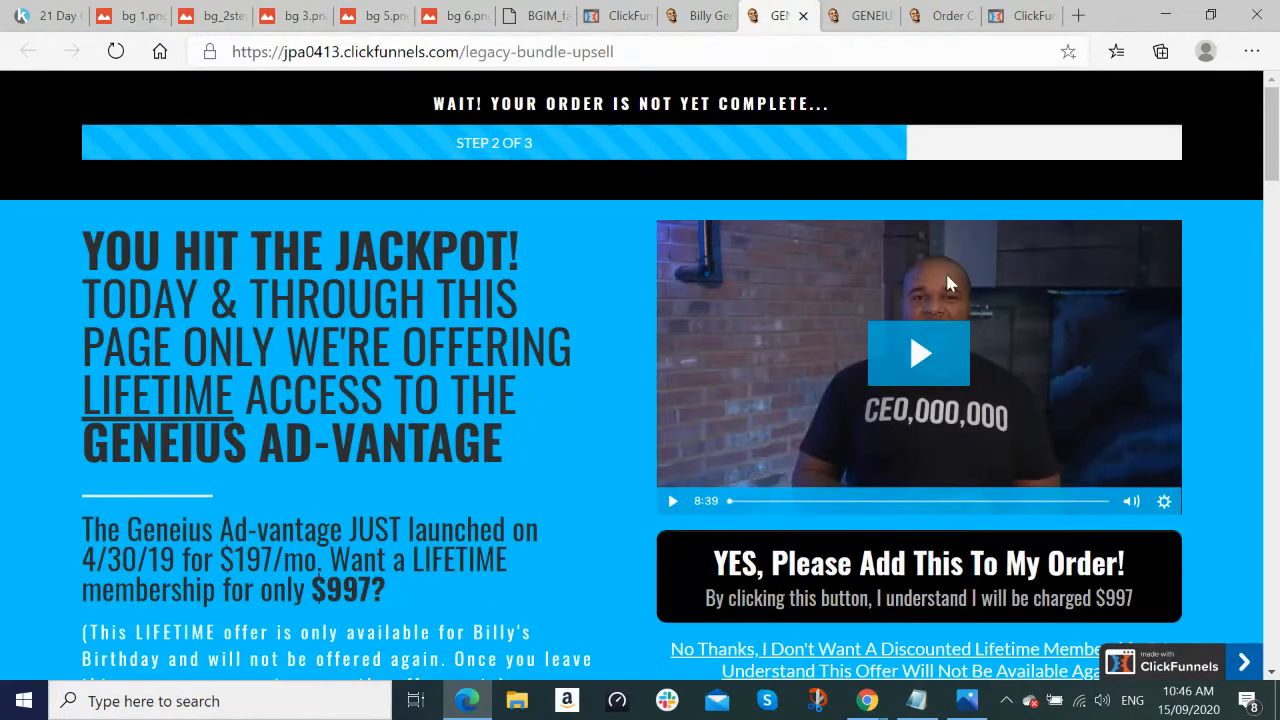
scroll(1108, 334, down, 10)
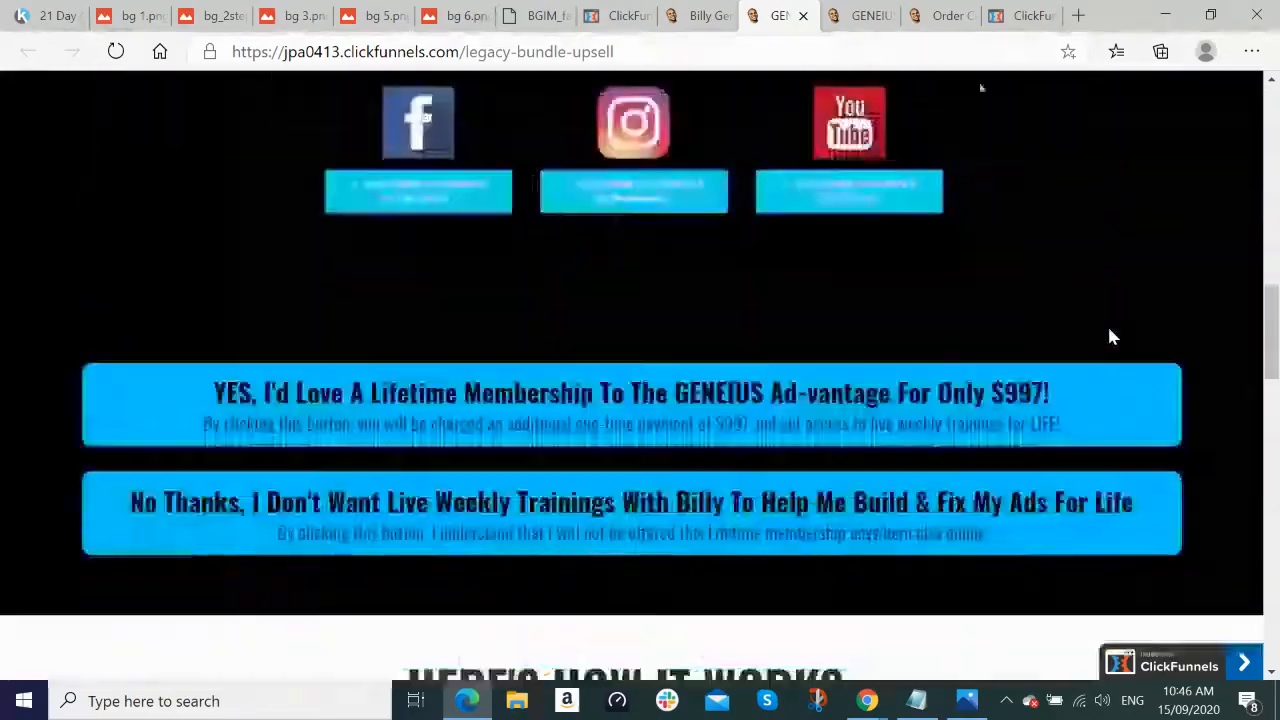
scroll(1110, 336, down, 15)
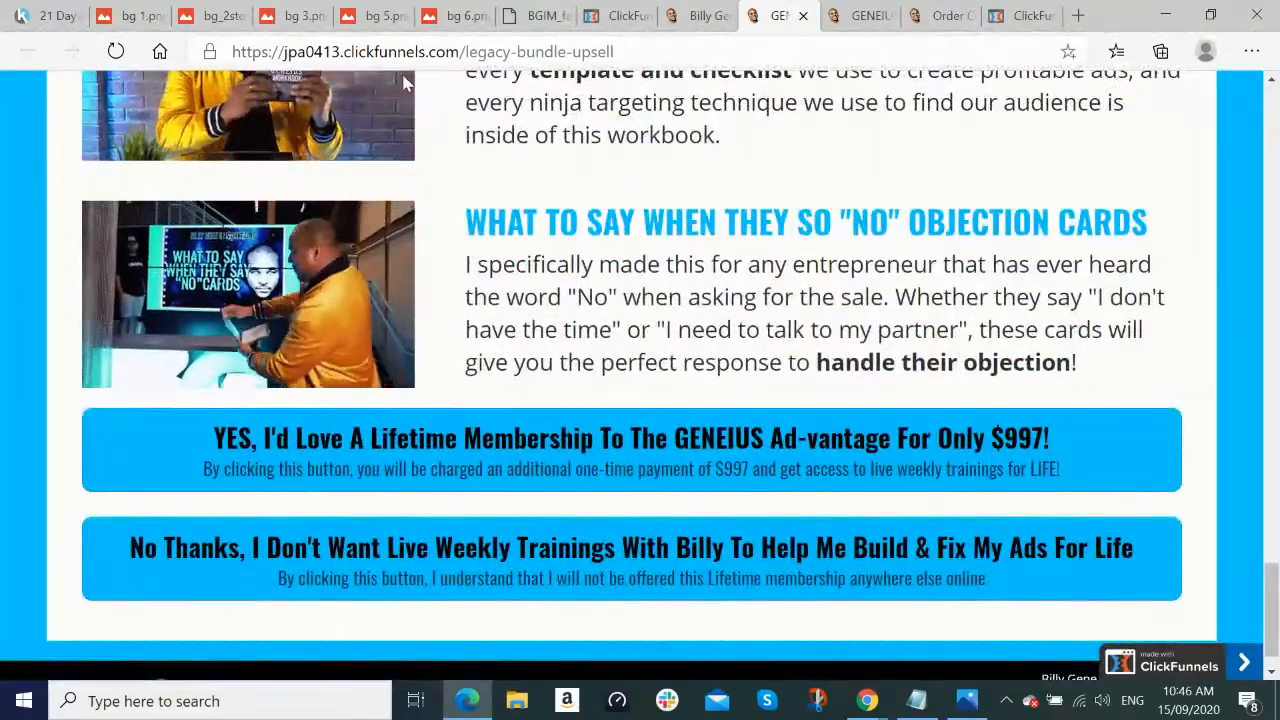
Step: Compare the bg 5.png downsell design with the live legacy bundle downsell page
click(377, 17)
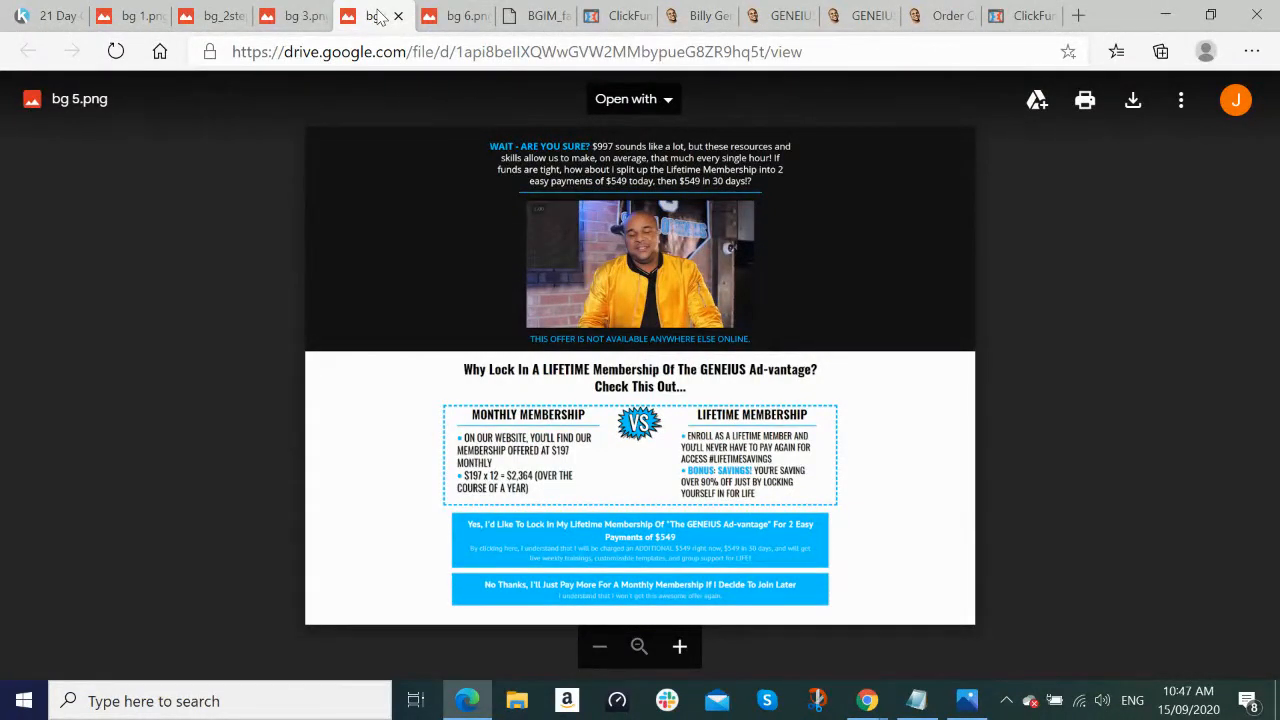
click(868, 16)
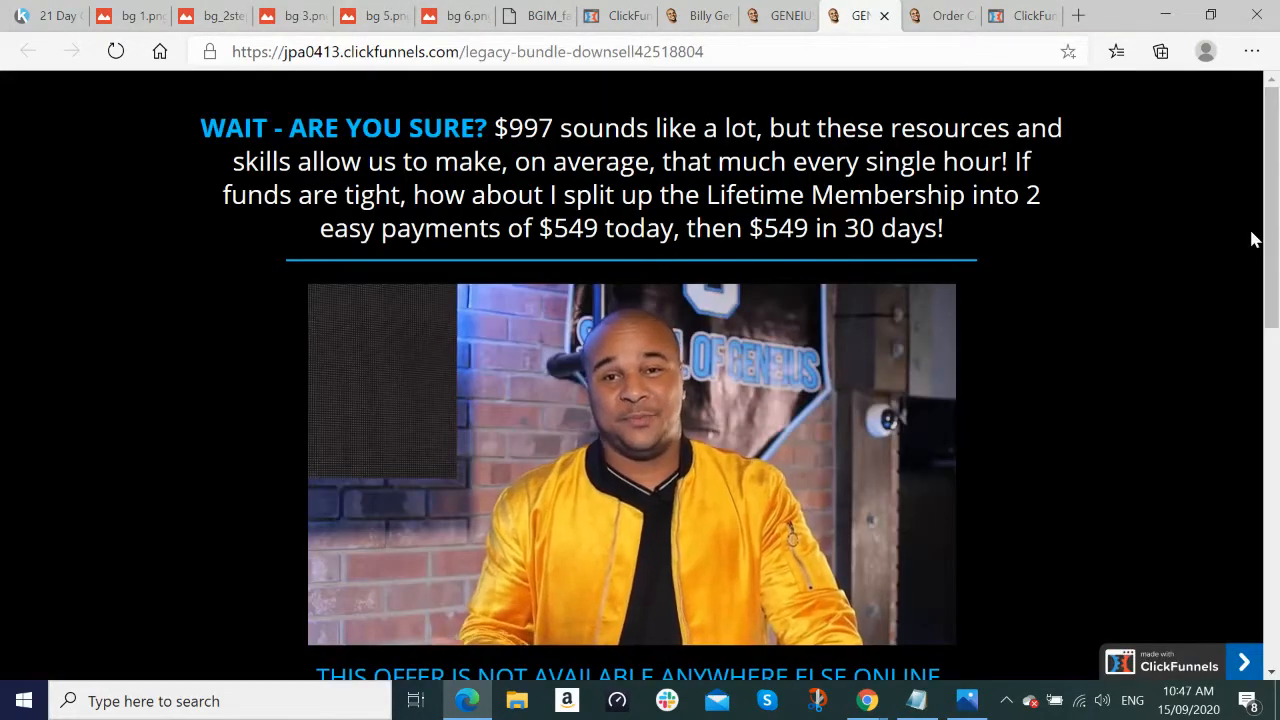
scroll(1252, 239, down, 8)
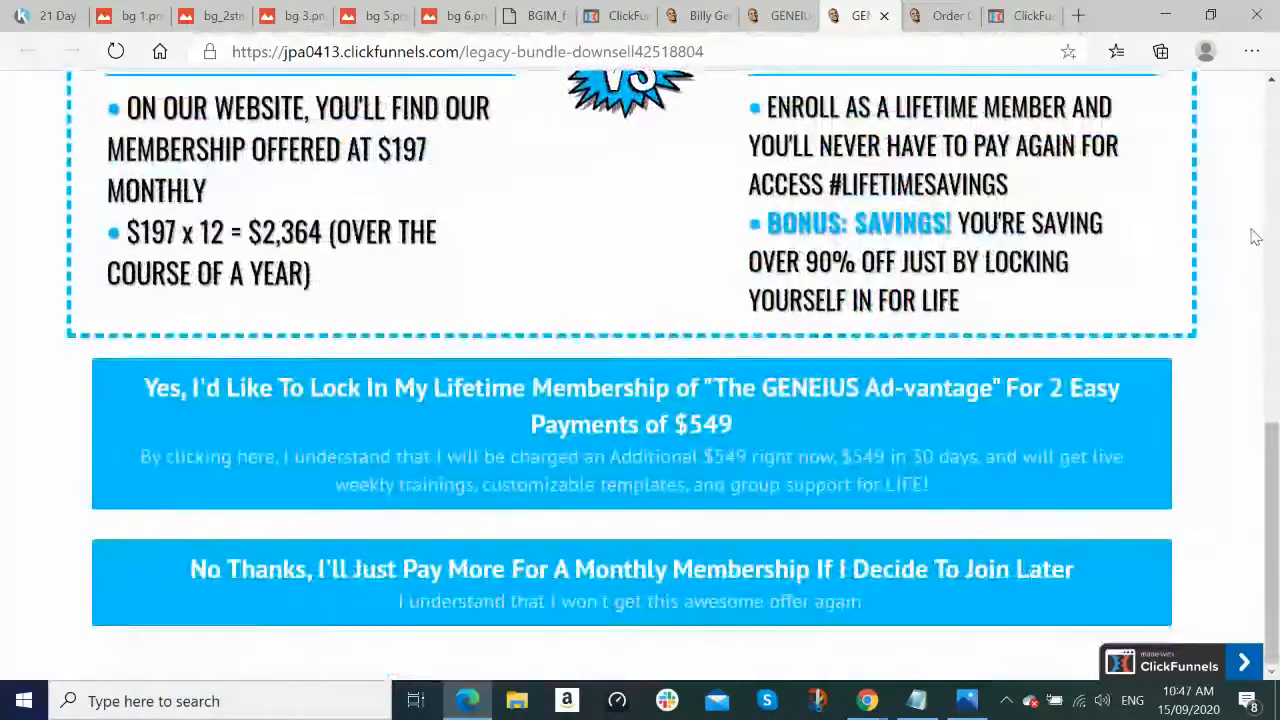
scroll(1252, 237, up, 8)
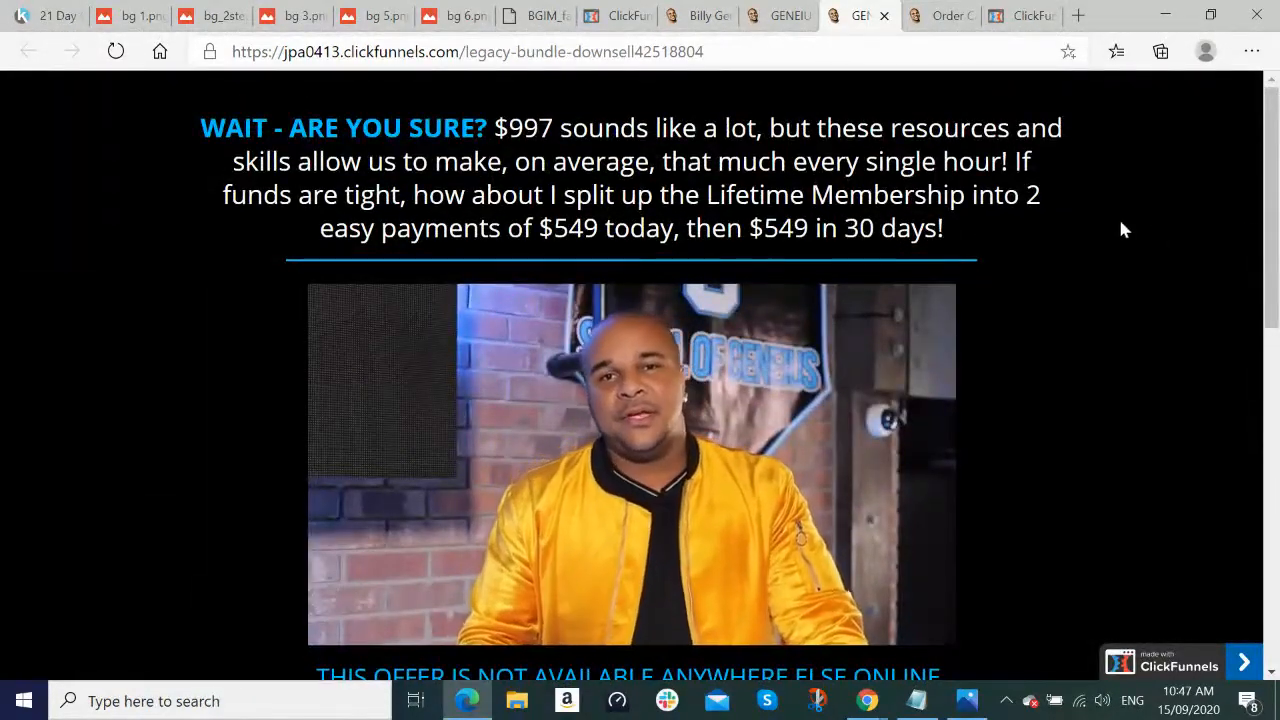
Step: Compare the bg 6.png order confirmation design with the live legacy bundle confirmation page
click(456, 16)
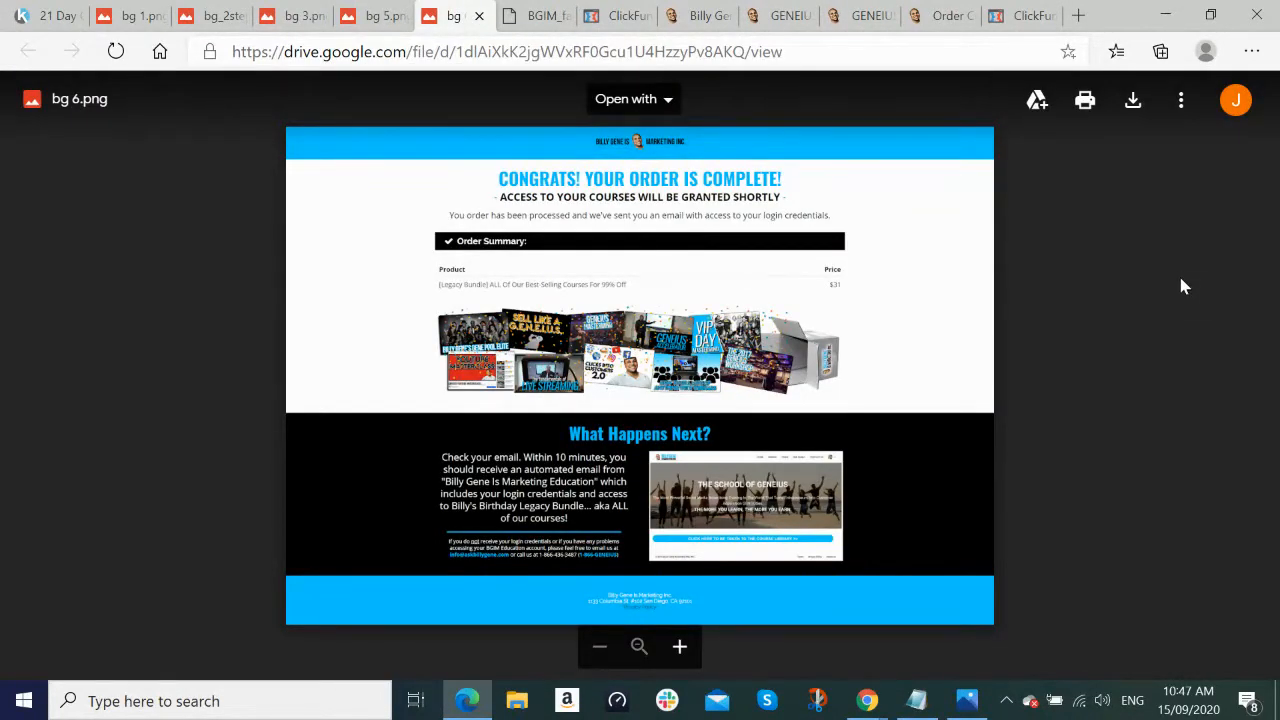
click(930, 16)
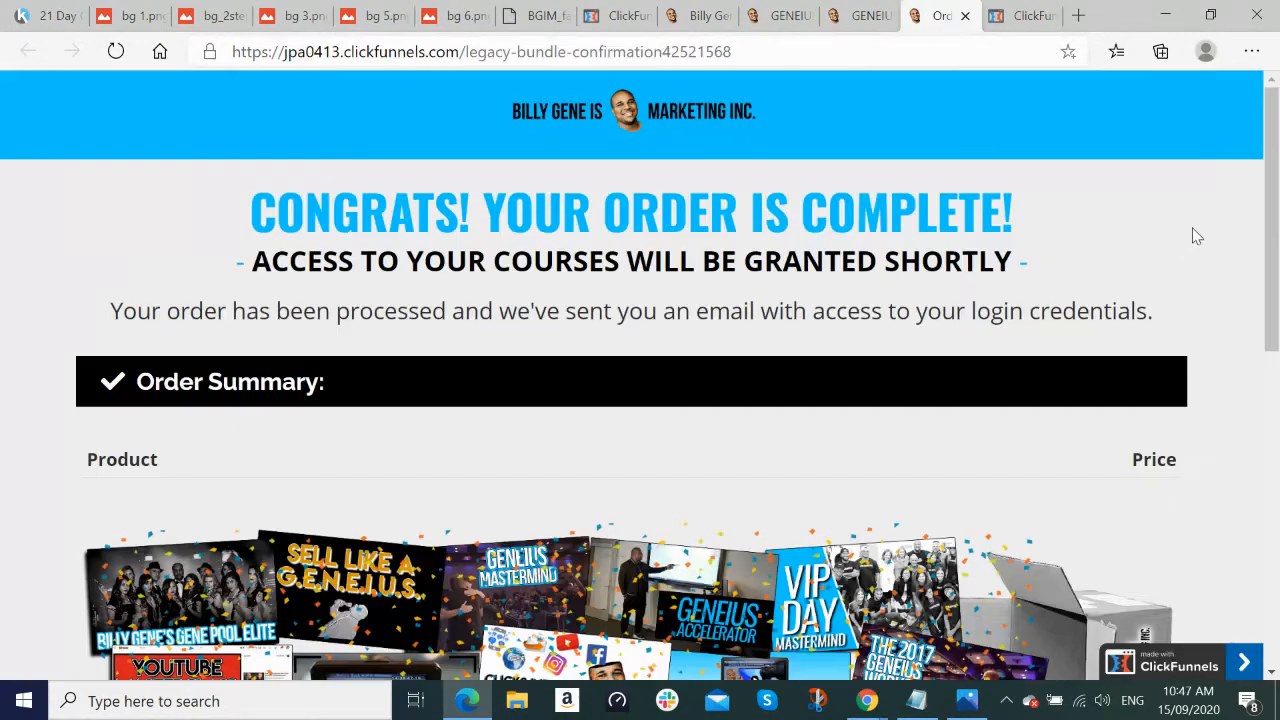
scroll(1220, 230, down, 7)
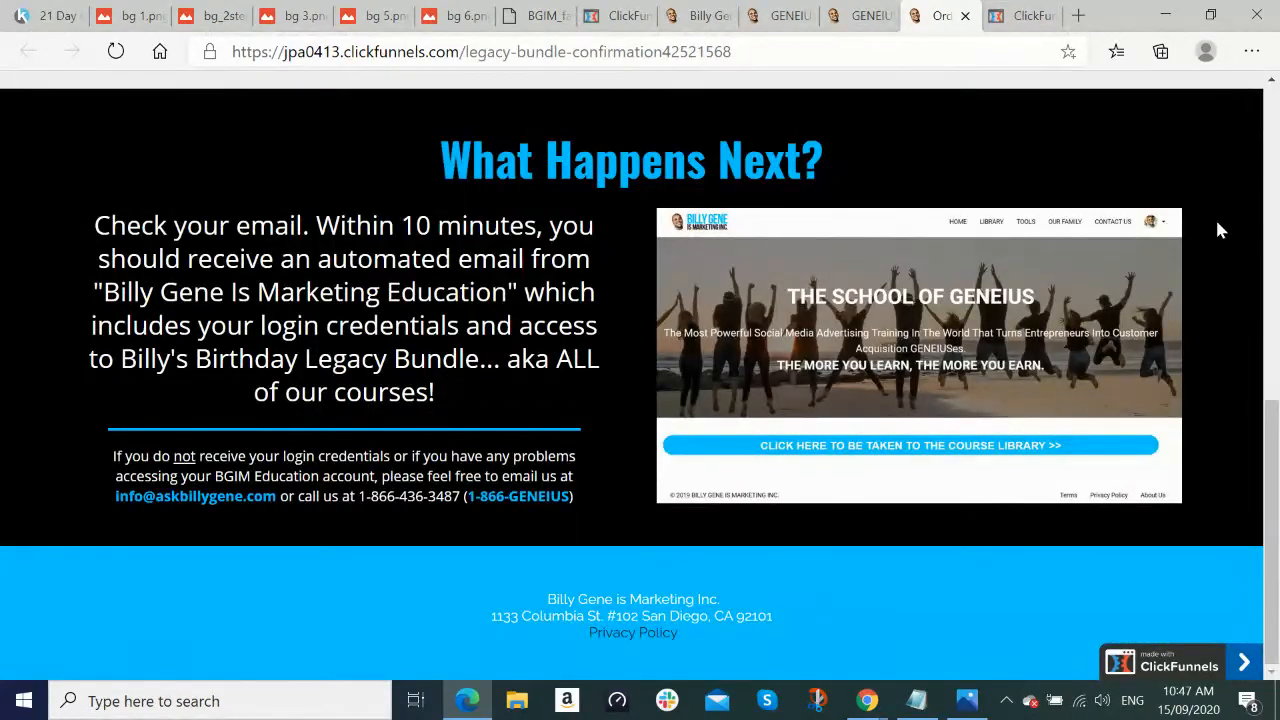
scroll(1218, 230, up, 7)
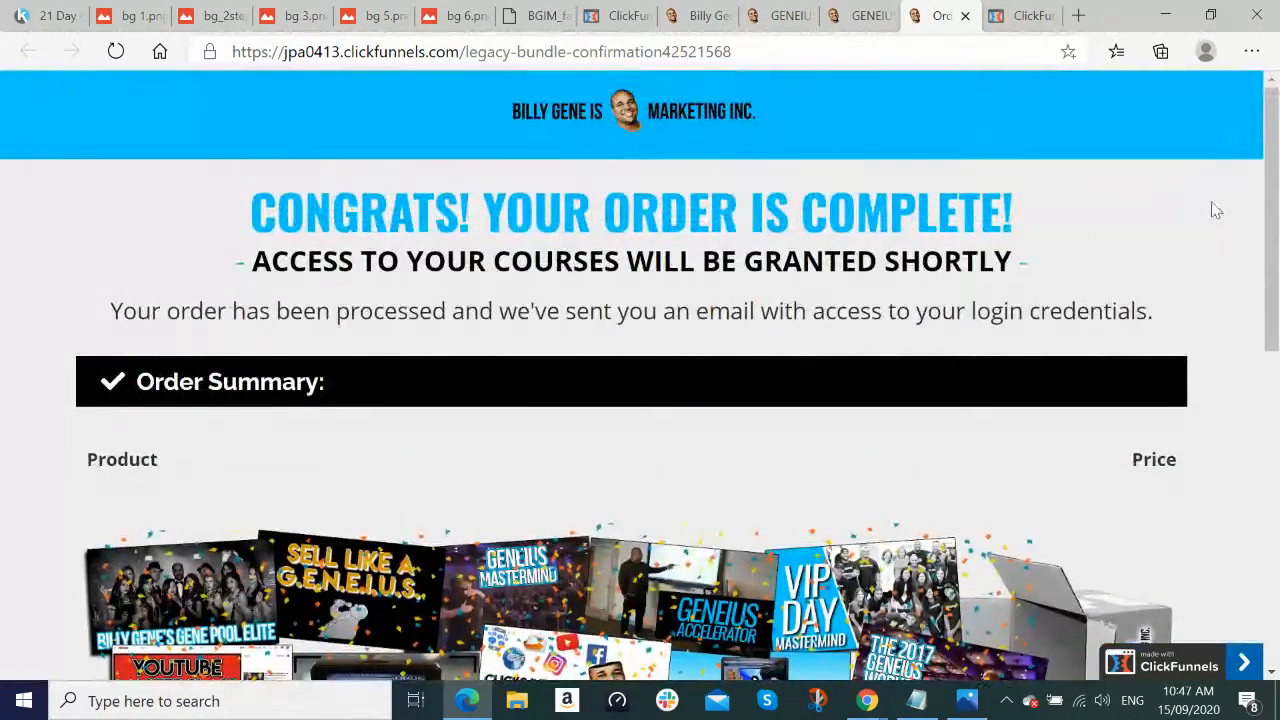
Step: Start building a new custom funnel from the ClickFunnels dashboard
click(1020, 16)
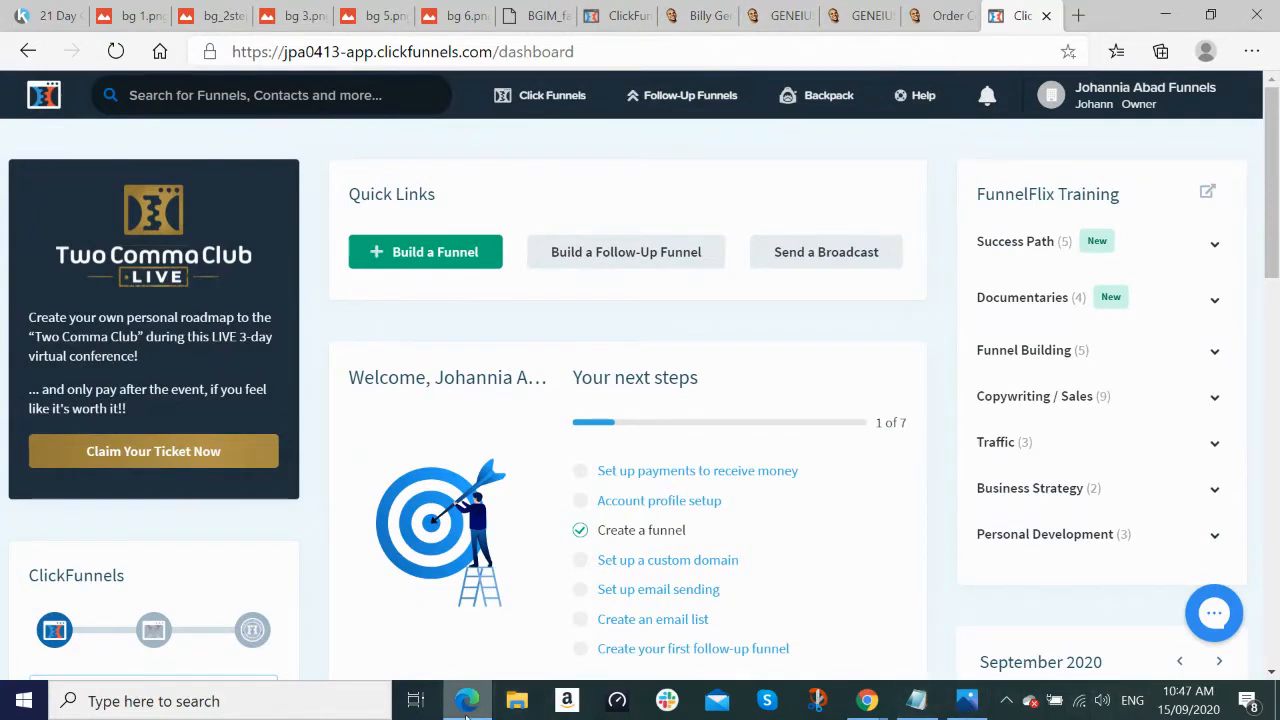
mouse_move(466, 717)
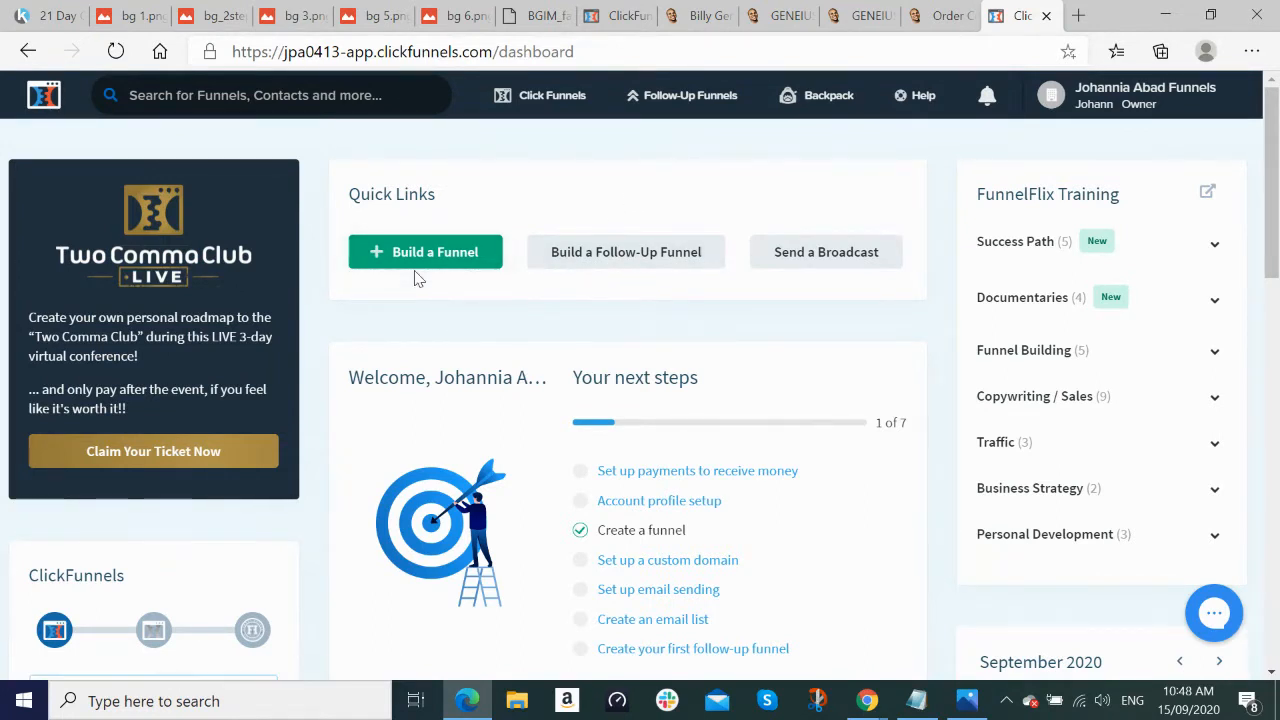
mouse_move(566, 120)
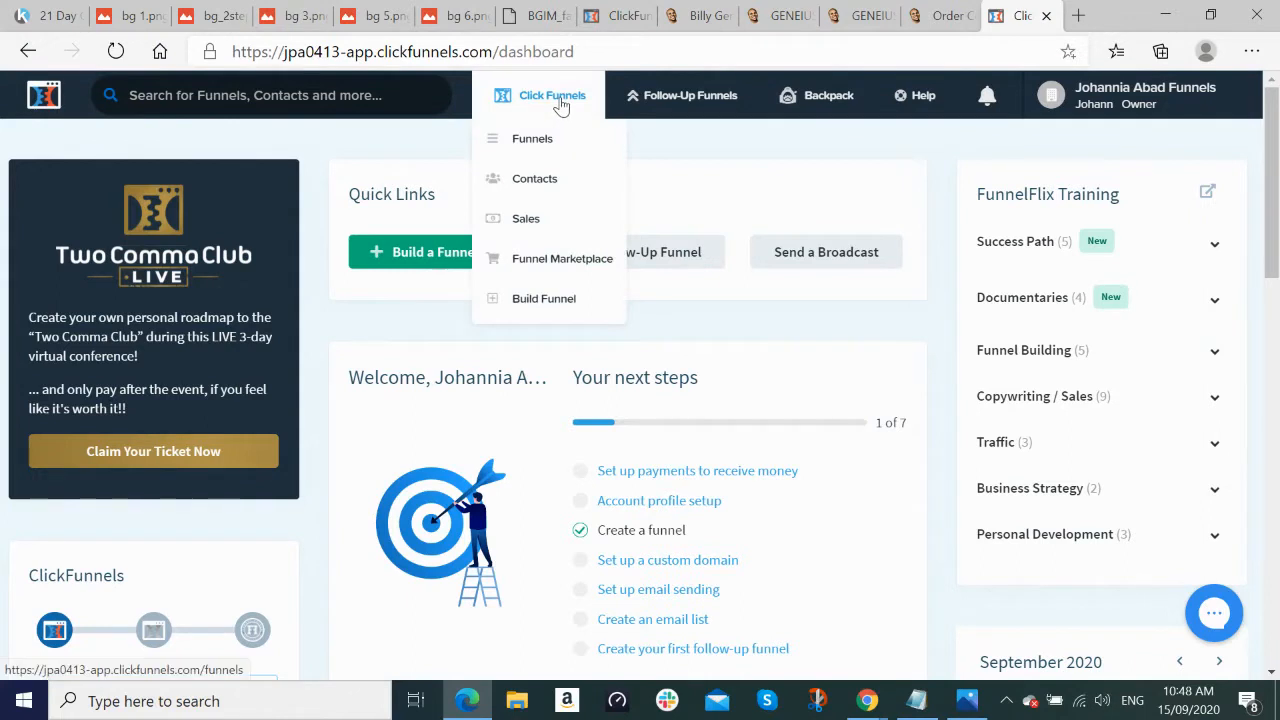
click(530, 312)
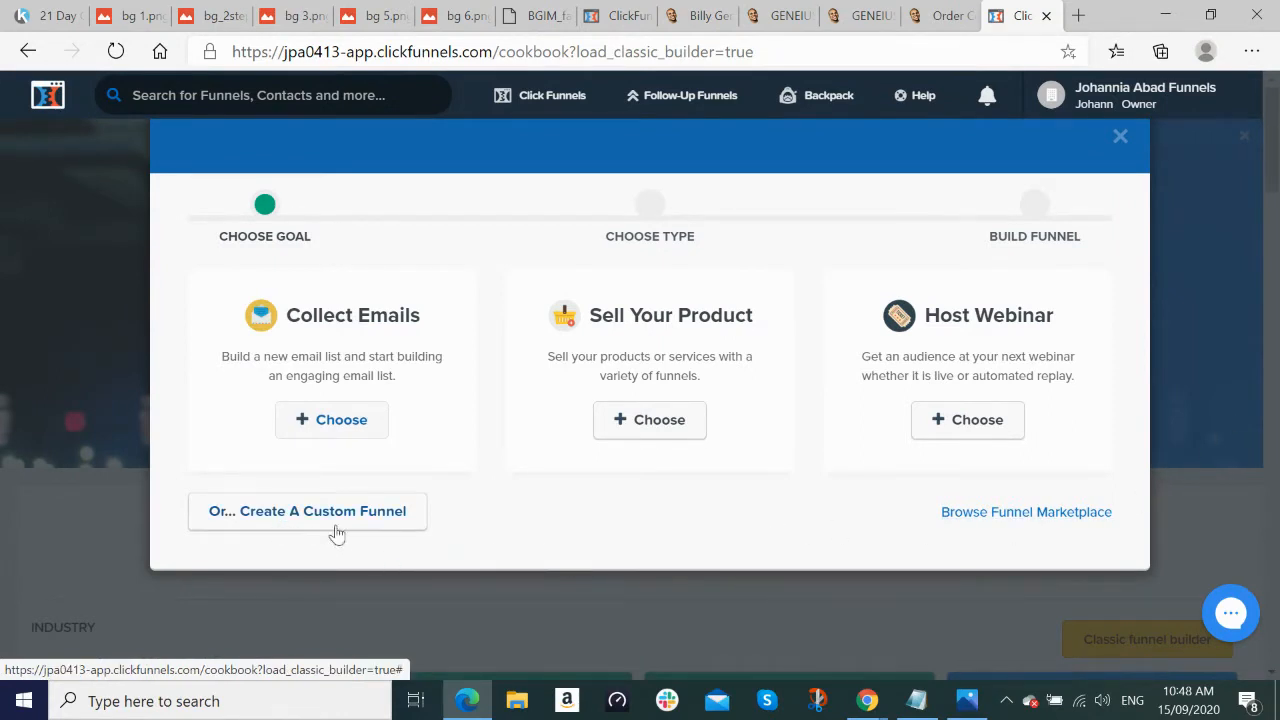
click(366, 515)
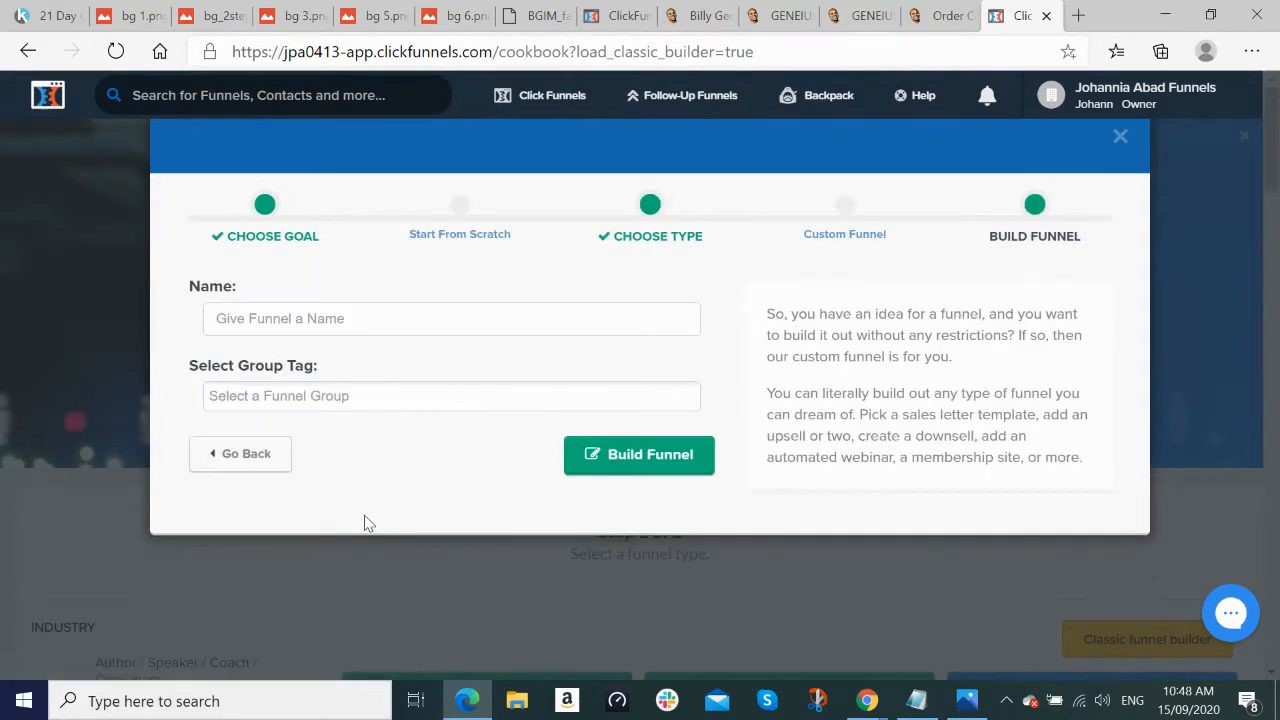
Step: Name the funnel Billy Gene Legacy Bundle Campaign, assign it the Demo group tag, and build it
click(419, 318)
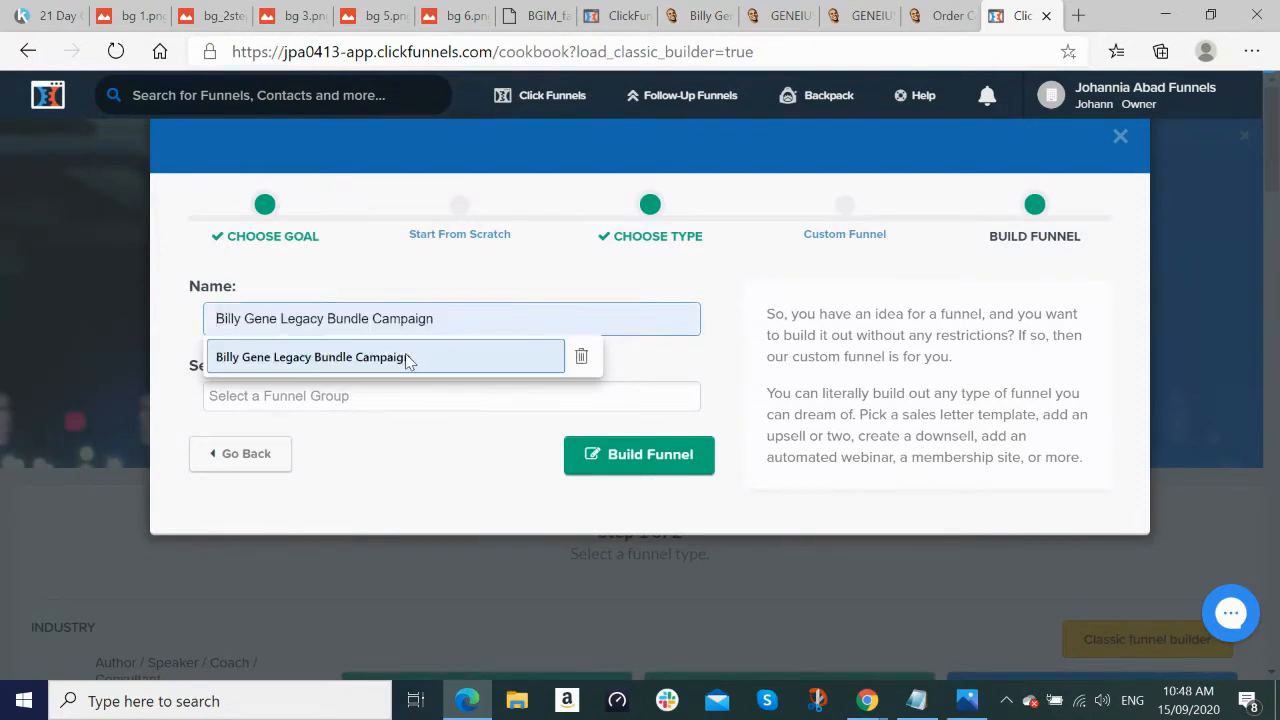
click(408, 358)
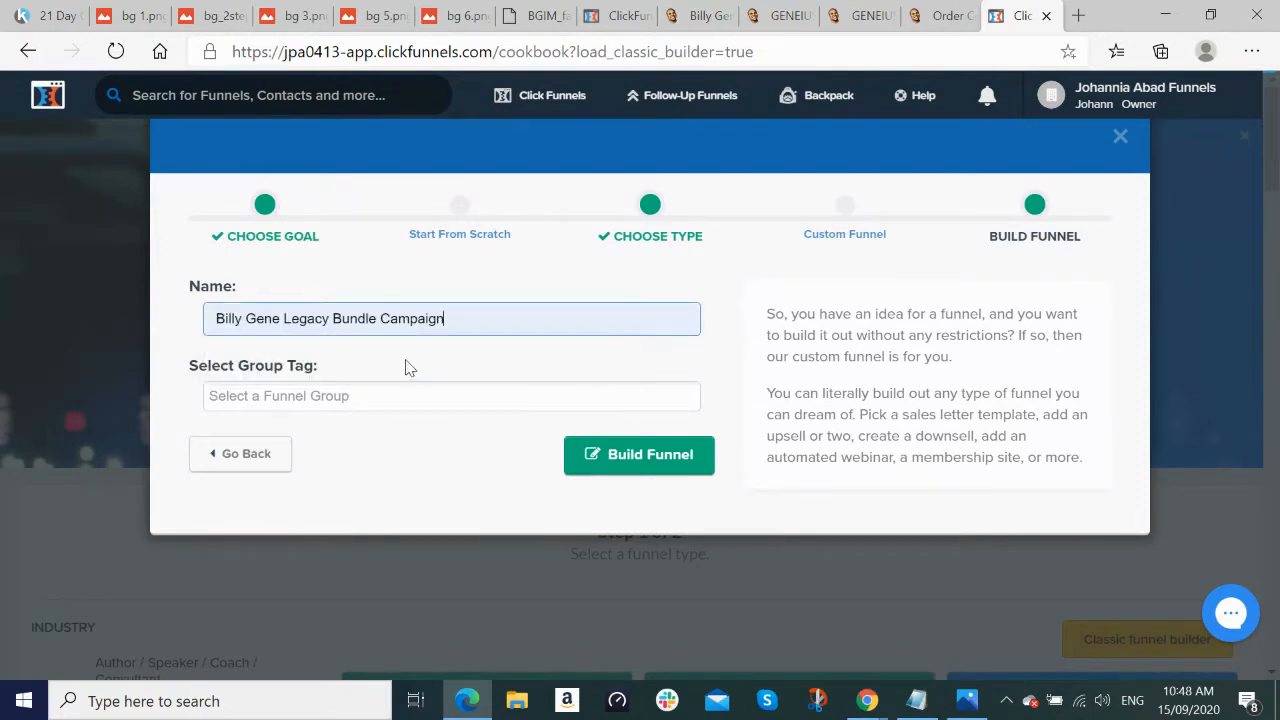
click(366, 400)
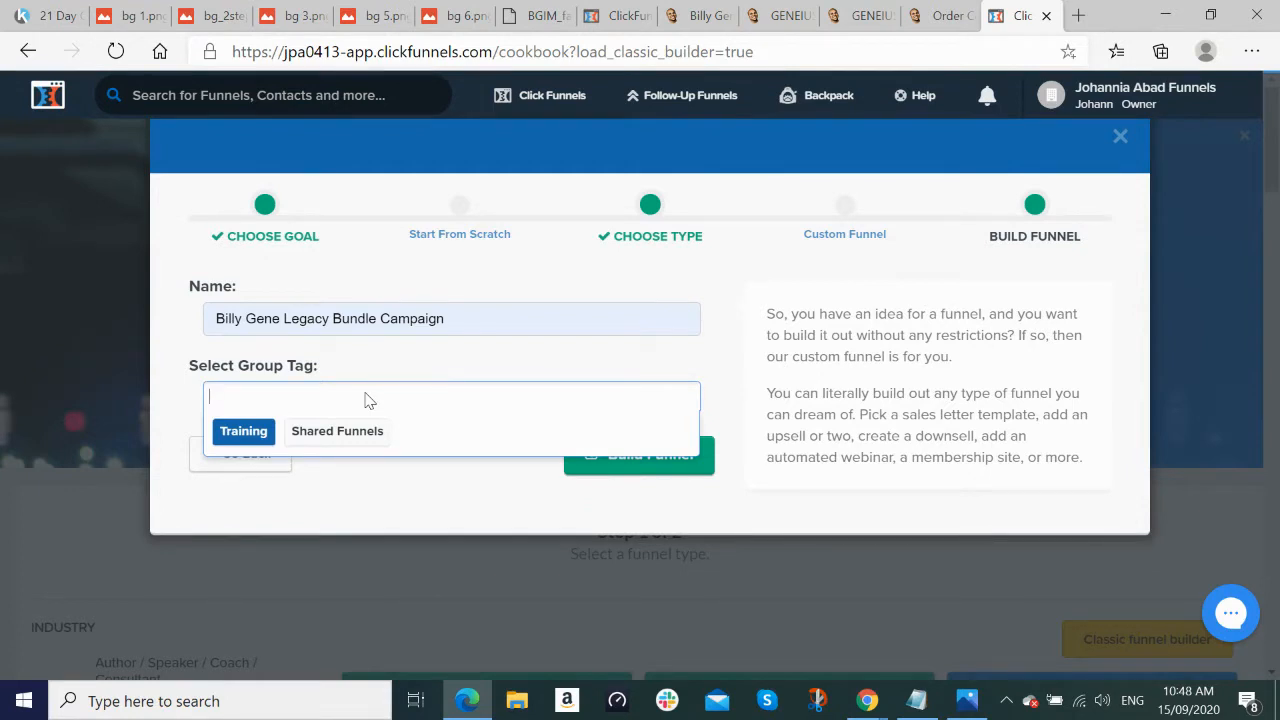
text(Demo)
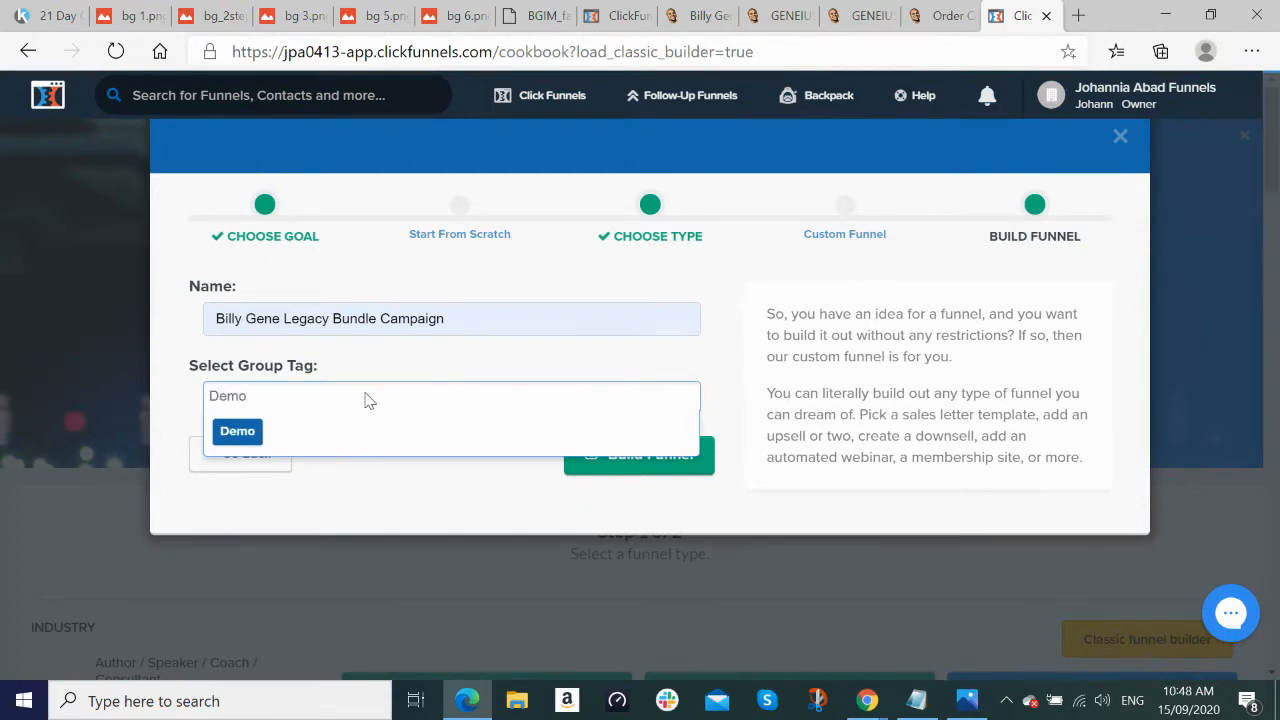
click(247, 432)
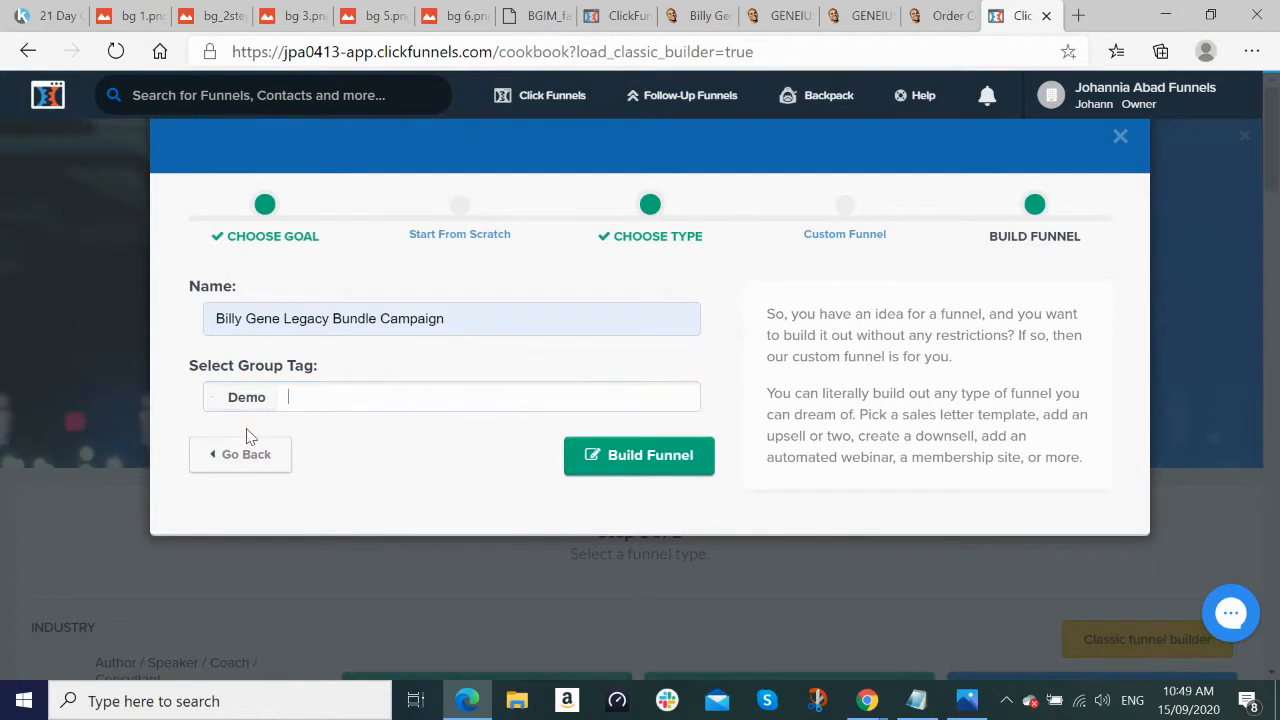
click(648, 462)
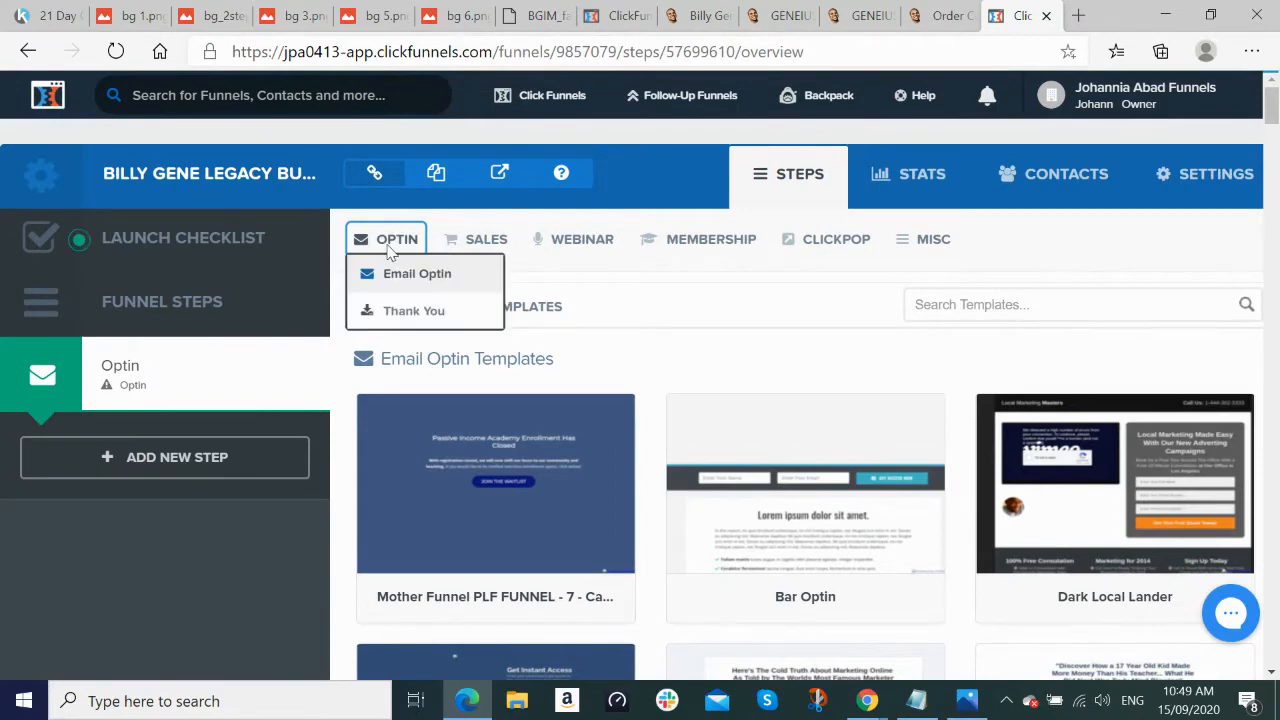
Step: Browse the sales template categories for the Optin step and list the order form templates
mouse_move(508, 250)
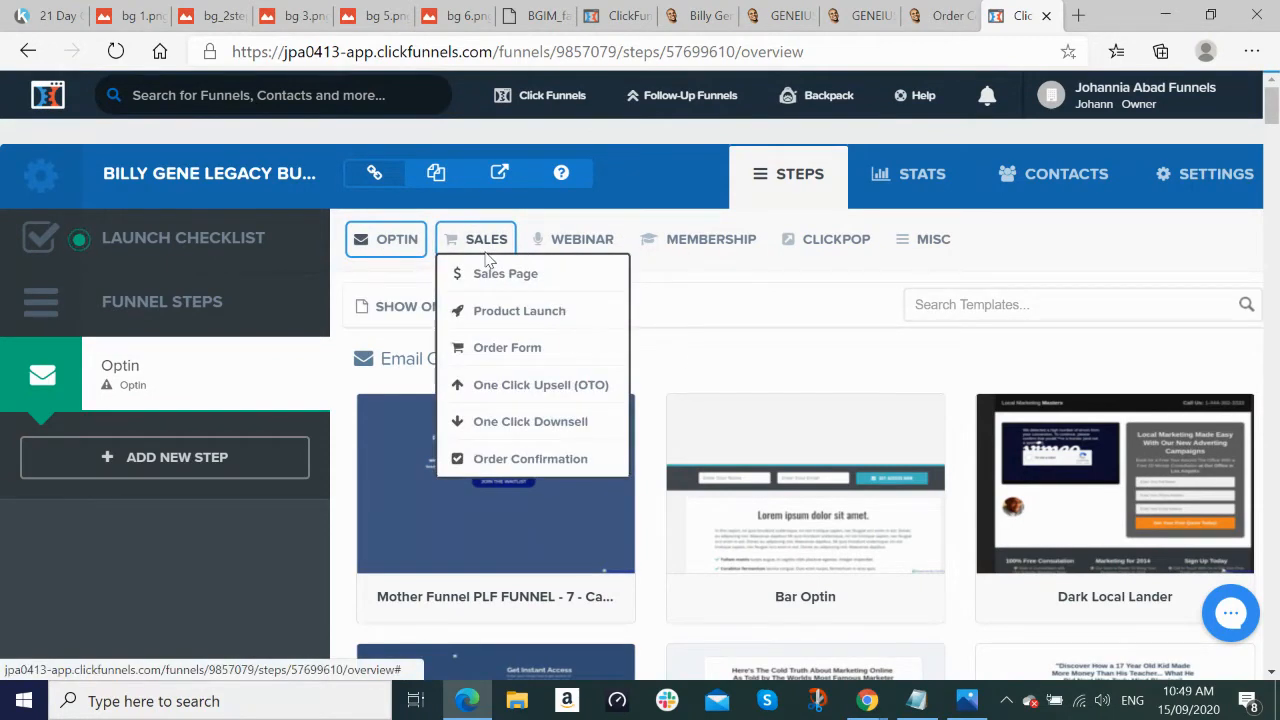
mouse_move(600, 246)
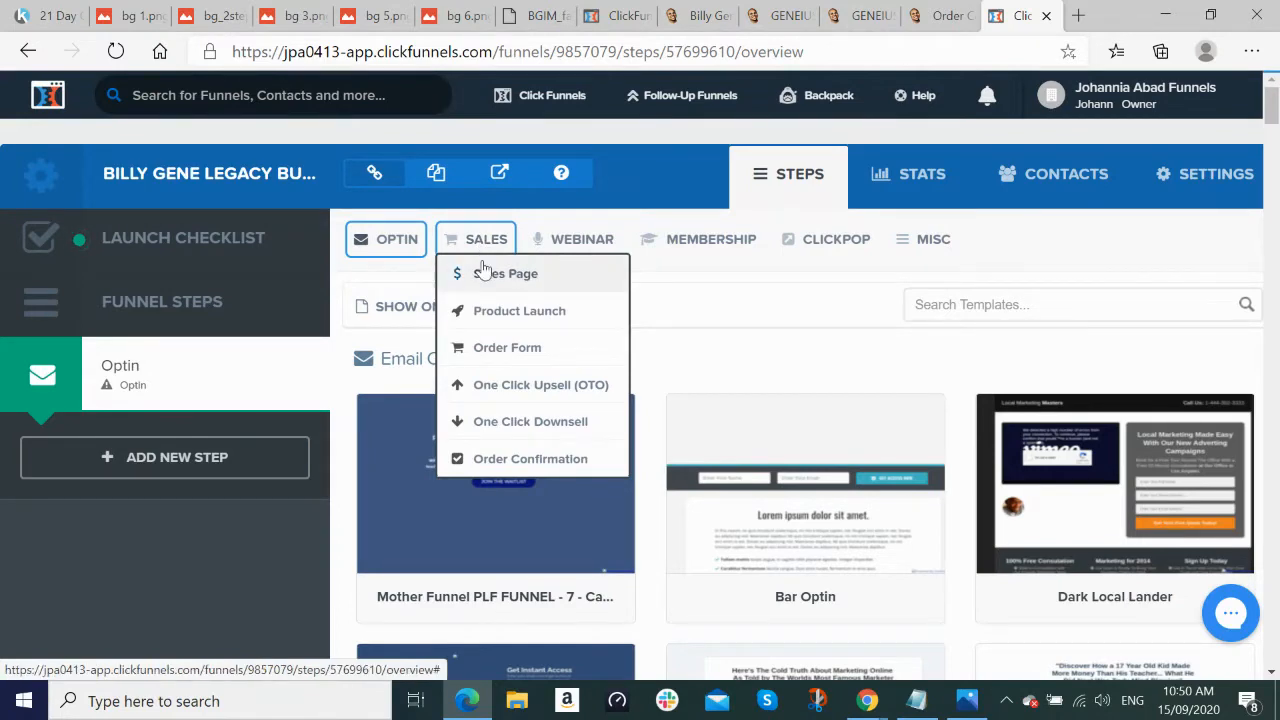
click(504, 350)
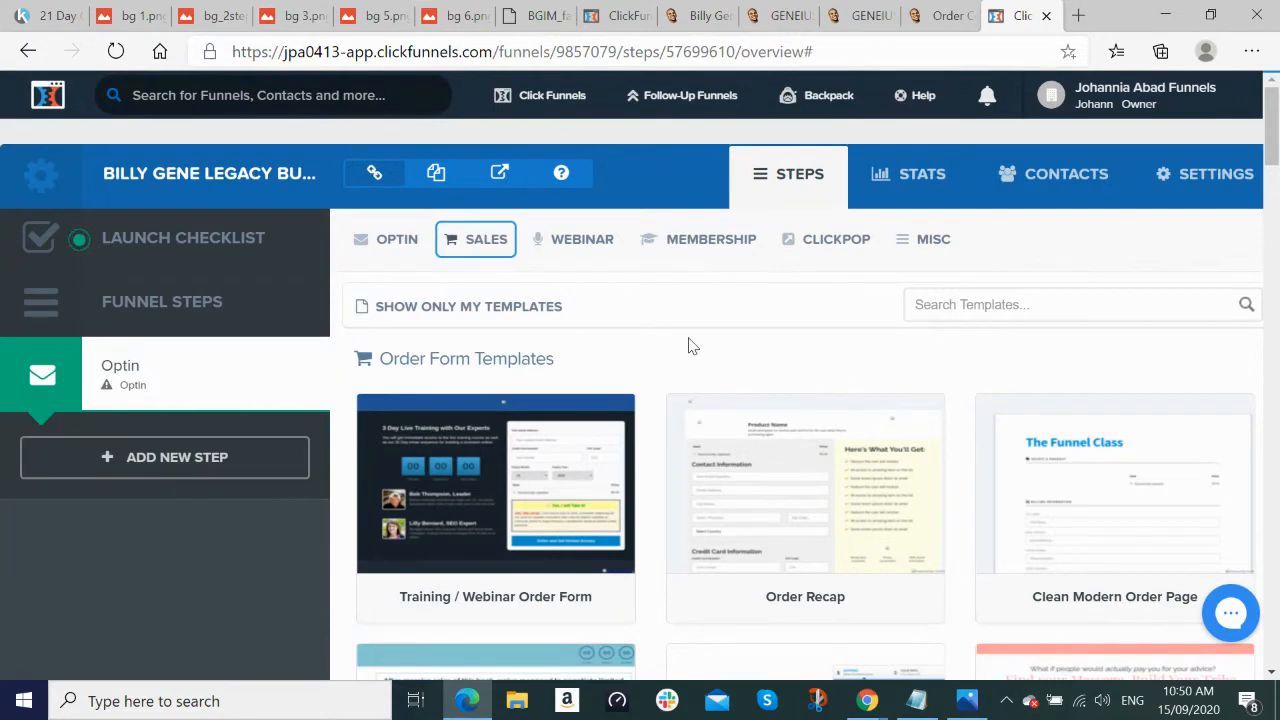
click(476, 241)
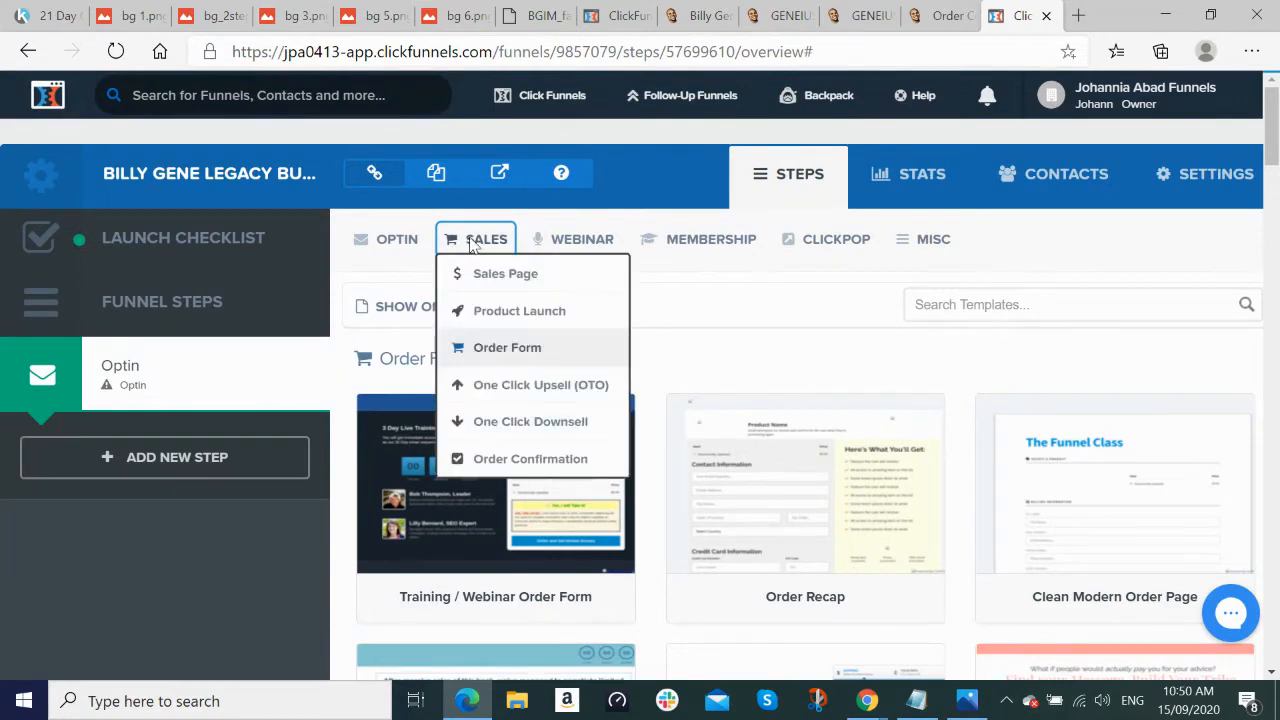
click(490, 276)
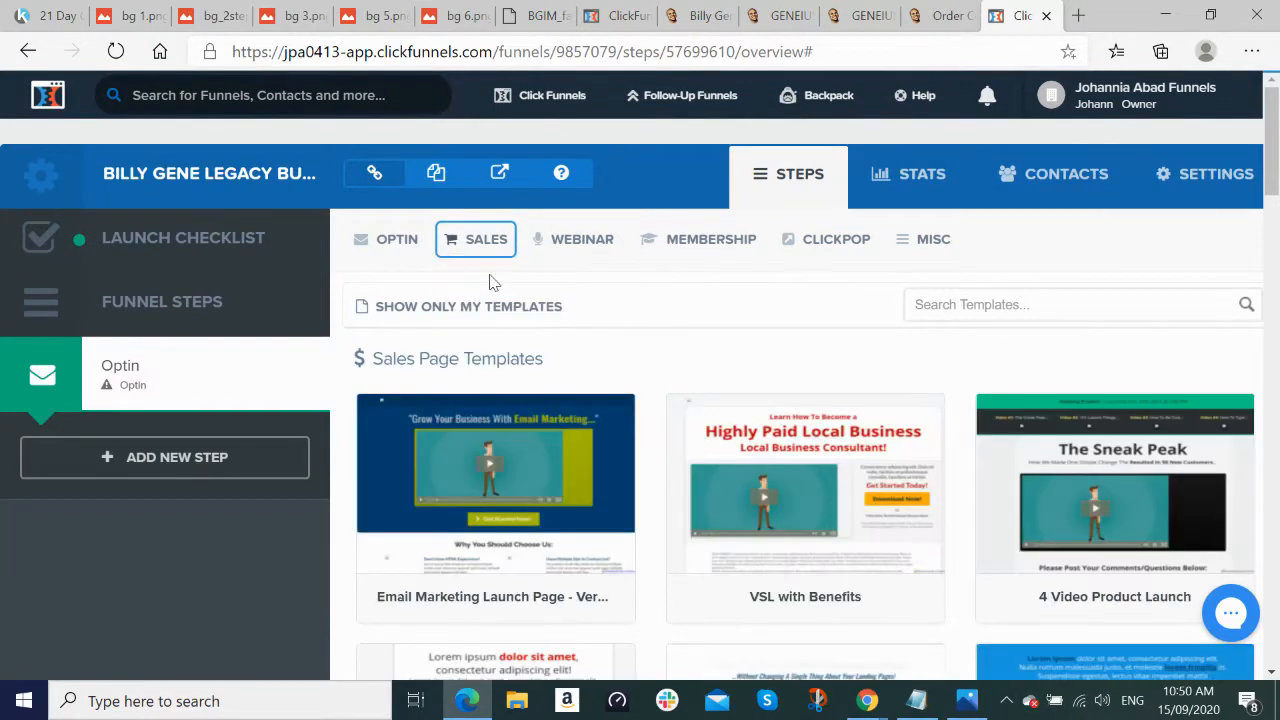
click(486, 241)
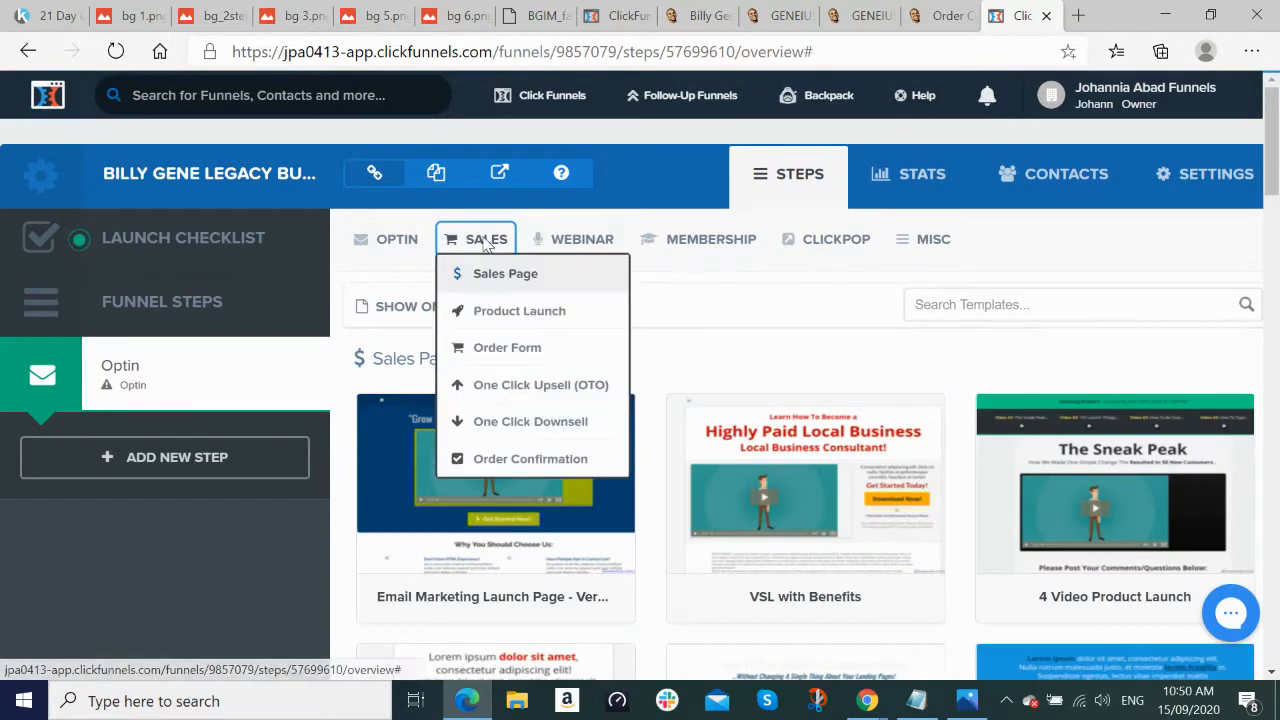
click(500, 346)
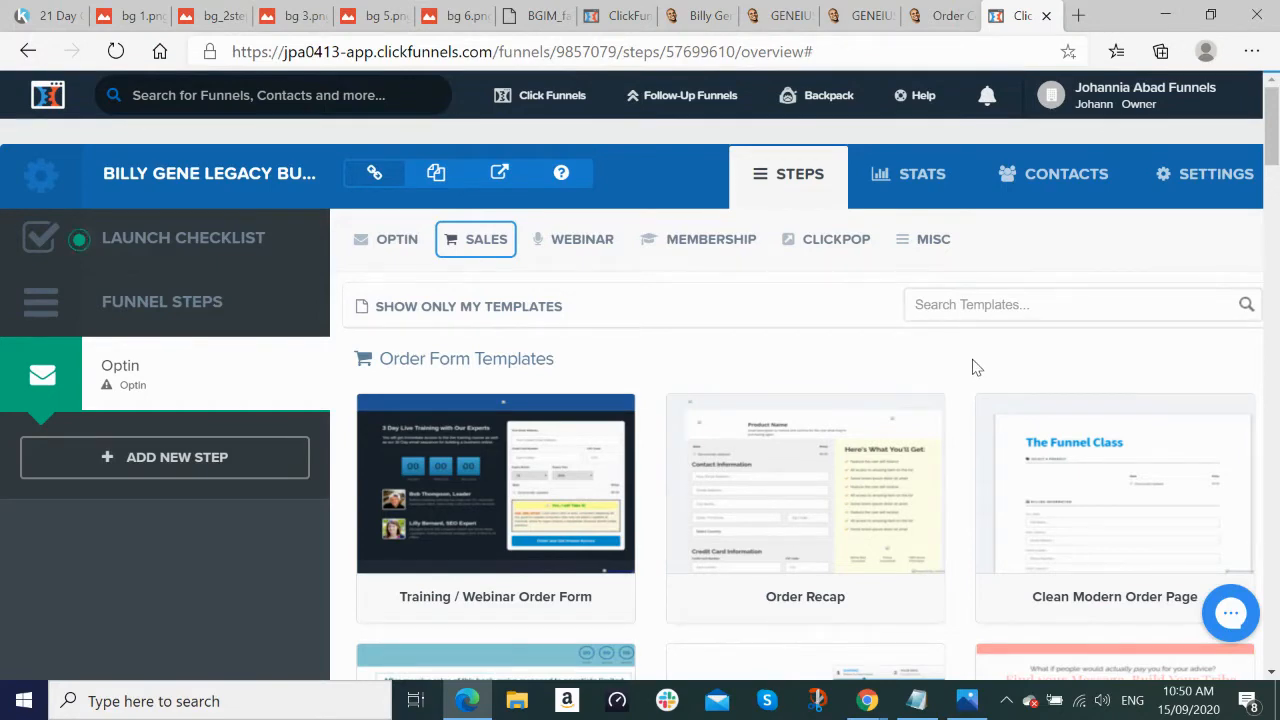
Step: Apply the TWO STEP TRIP WIRE - 8 - Order template to the Optin step
scroll(975, 367, down, 6)
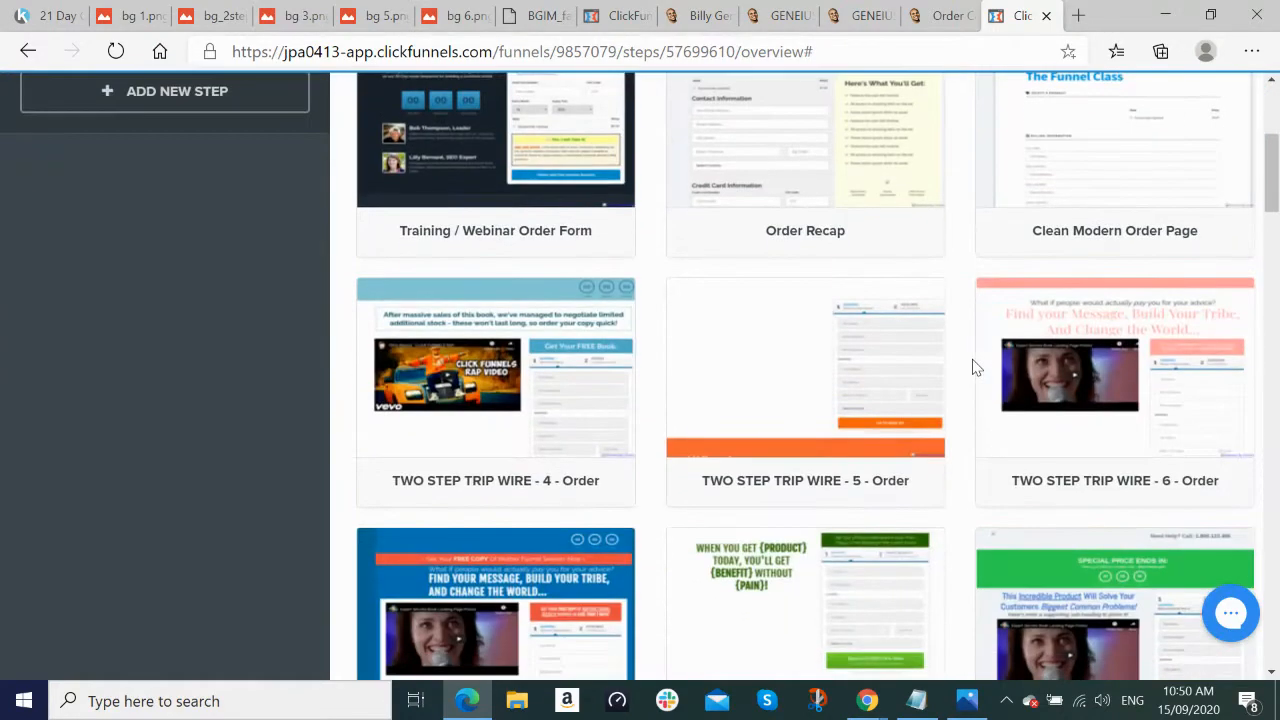
scroll(975, 367, up, 3)
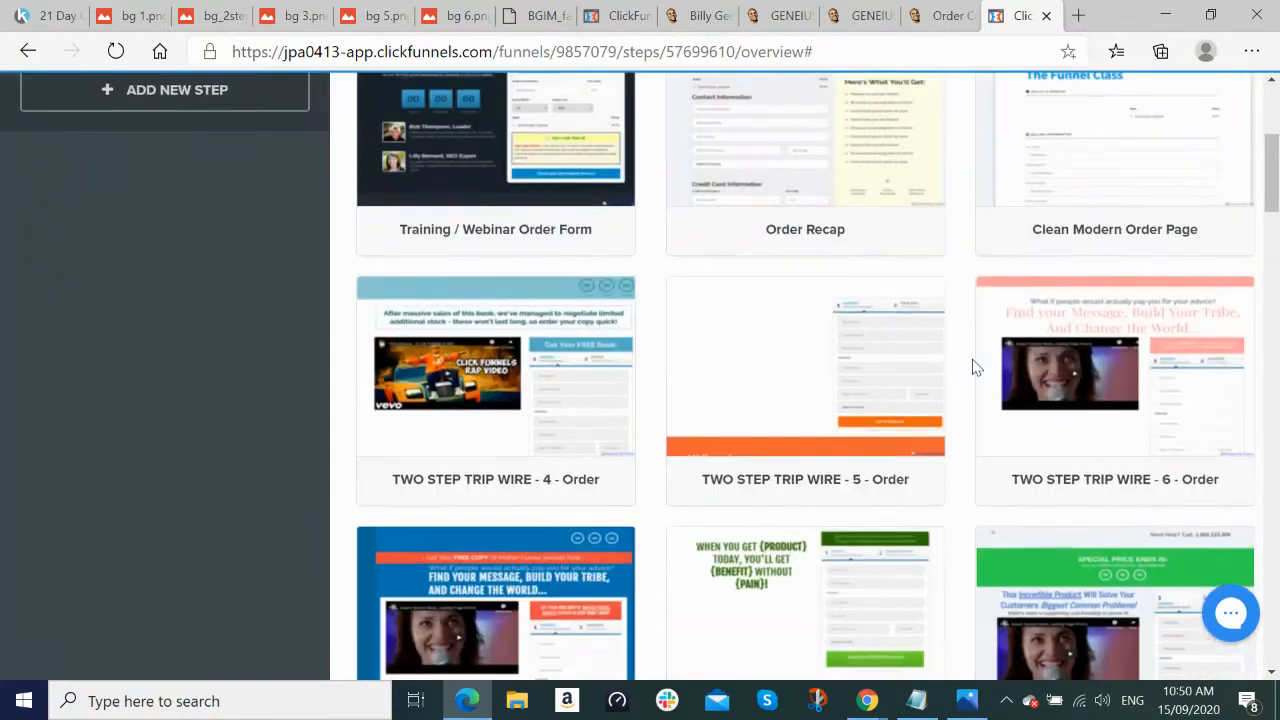
scroll(975, 367, down, 3)
scroll(975, 367, up, 3)
scroll(975, 367, up, 2)
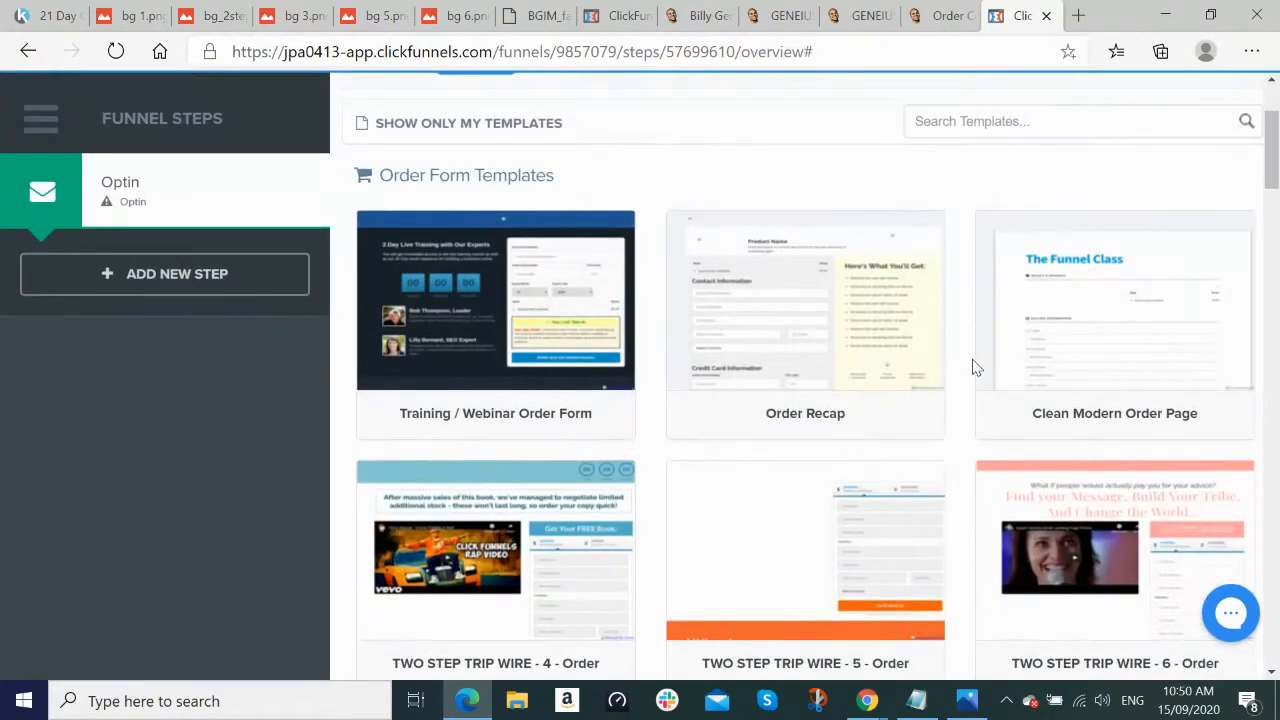
scroll(975, 367, down, 6)
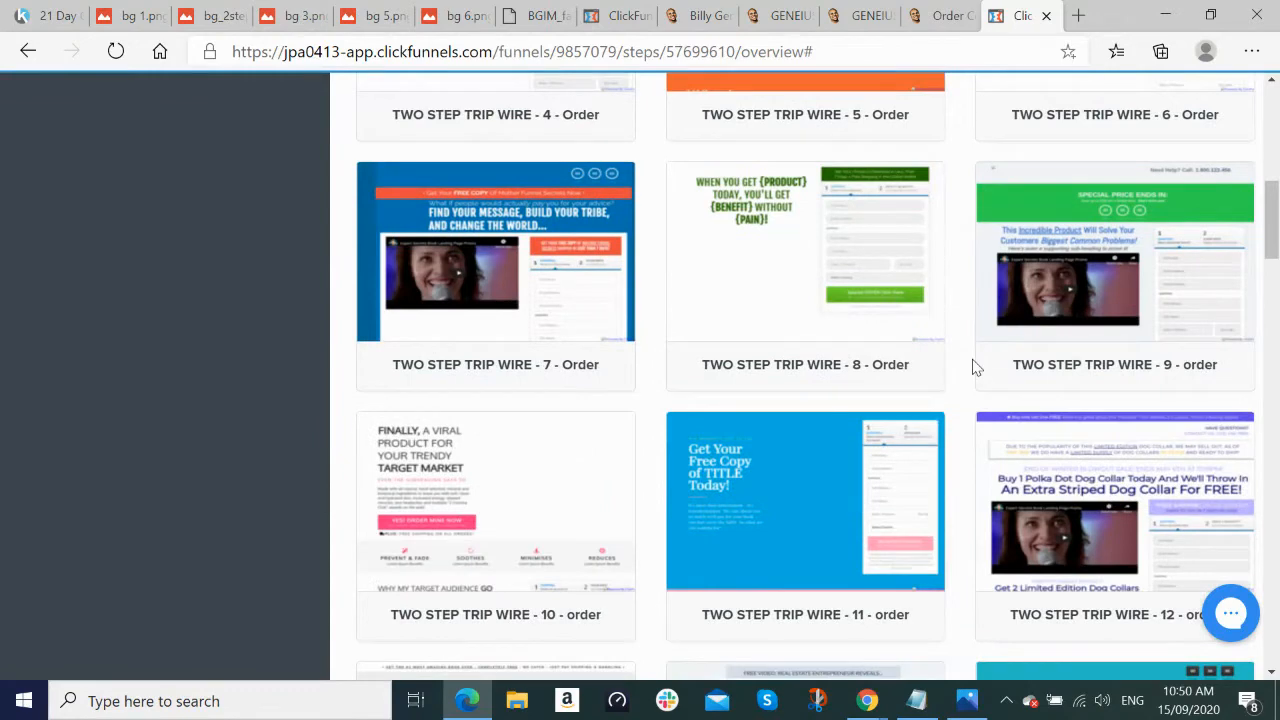
click(786, 234)
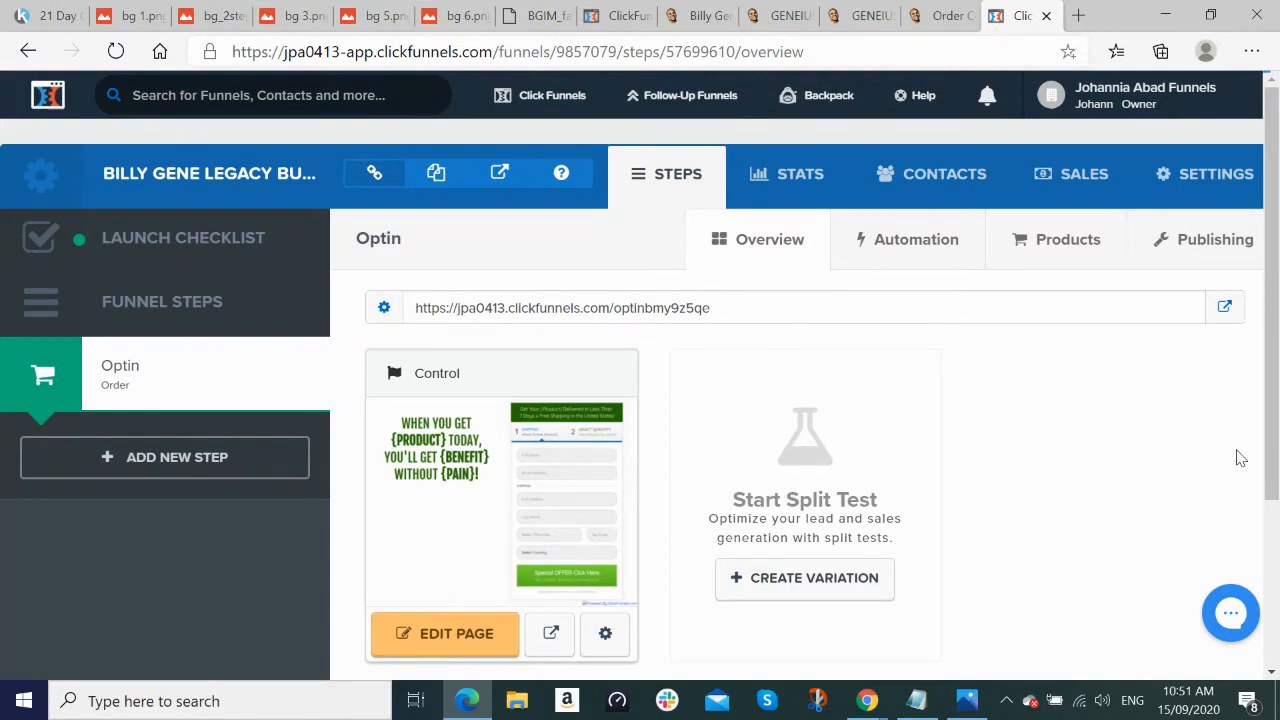
Step: Open the funnel's settings and check its name and group tag against the OrderPage-2Step-Bump text notes in Notepad
click(1210, 180)
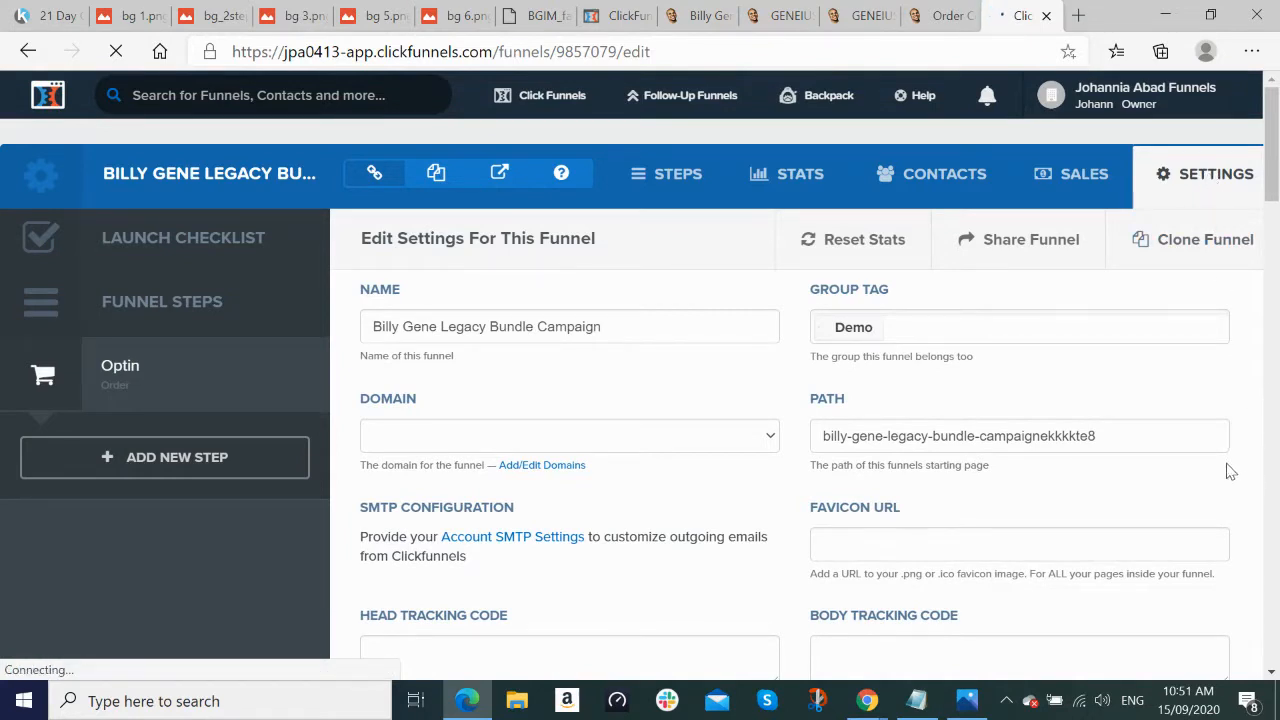
mouse_move(922, 705)
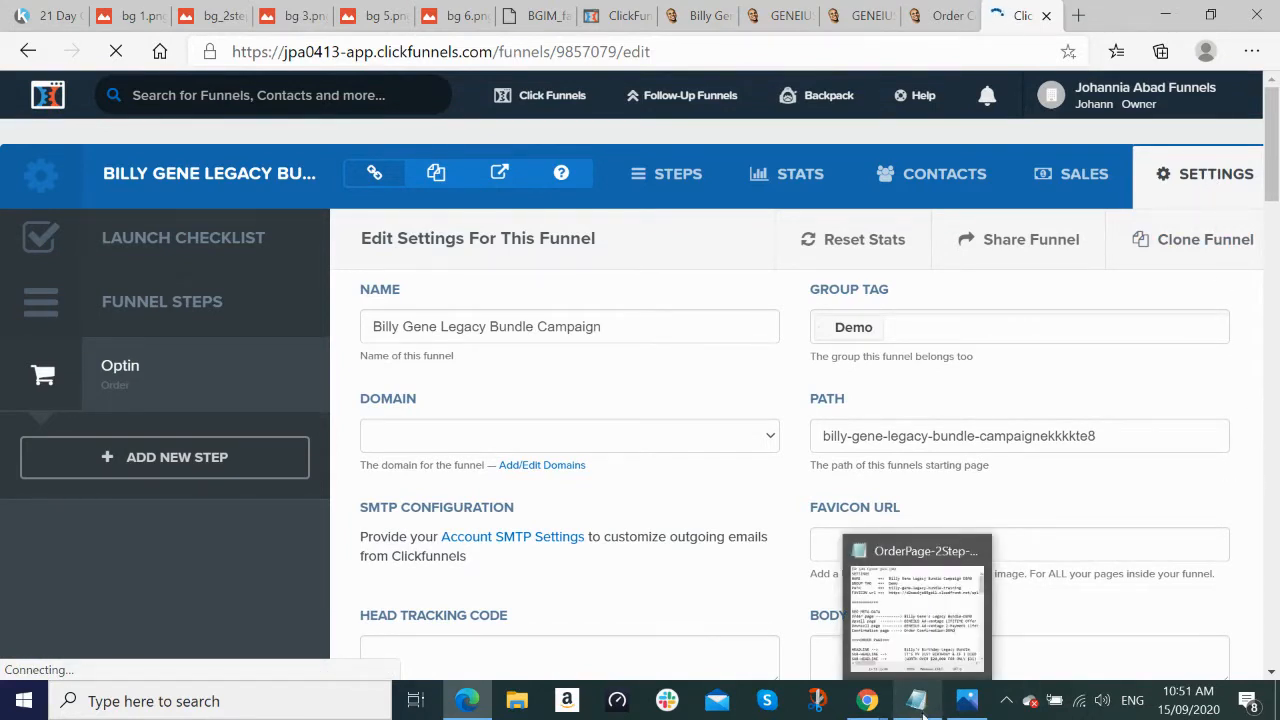
click(922, 705)
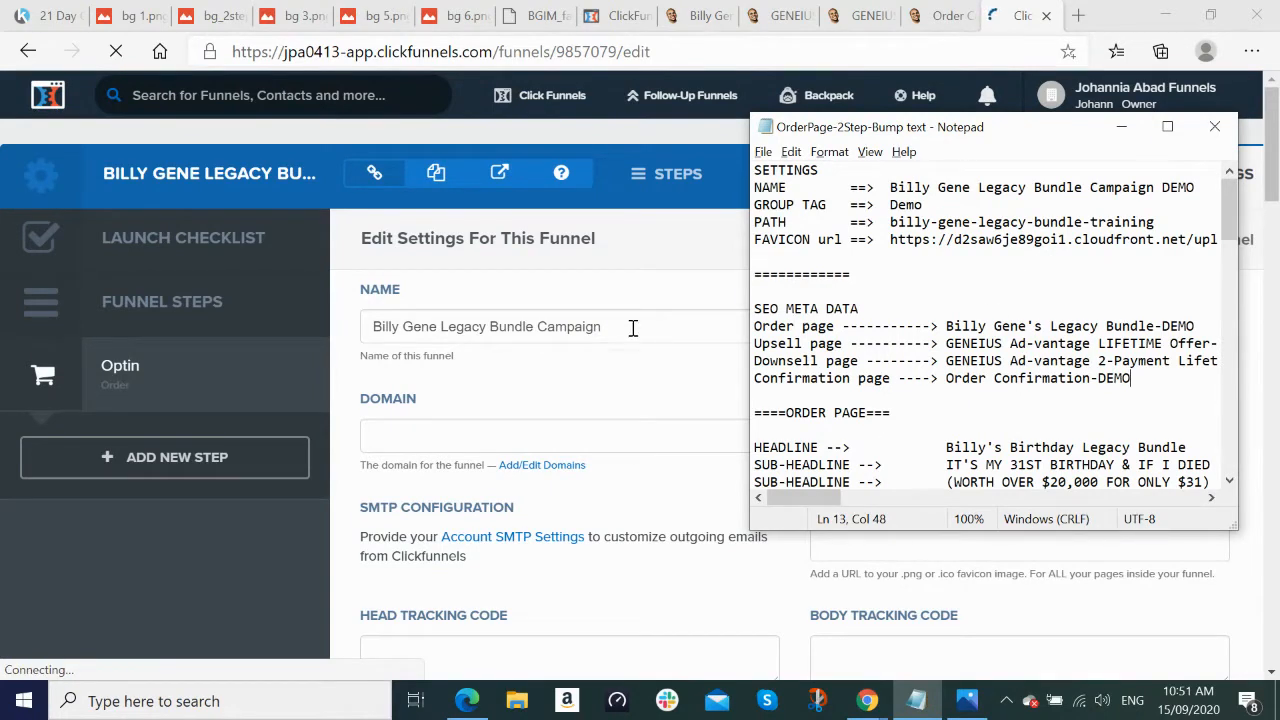
click(666, 368)
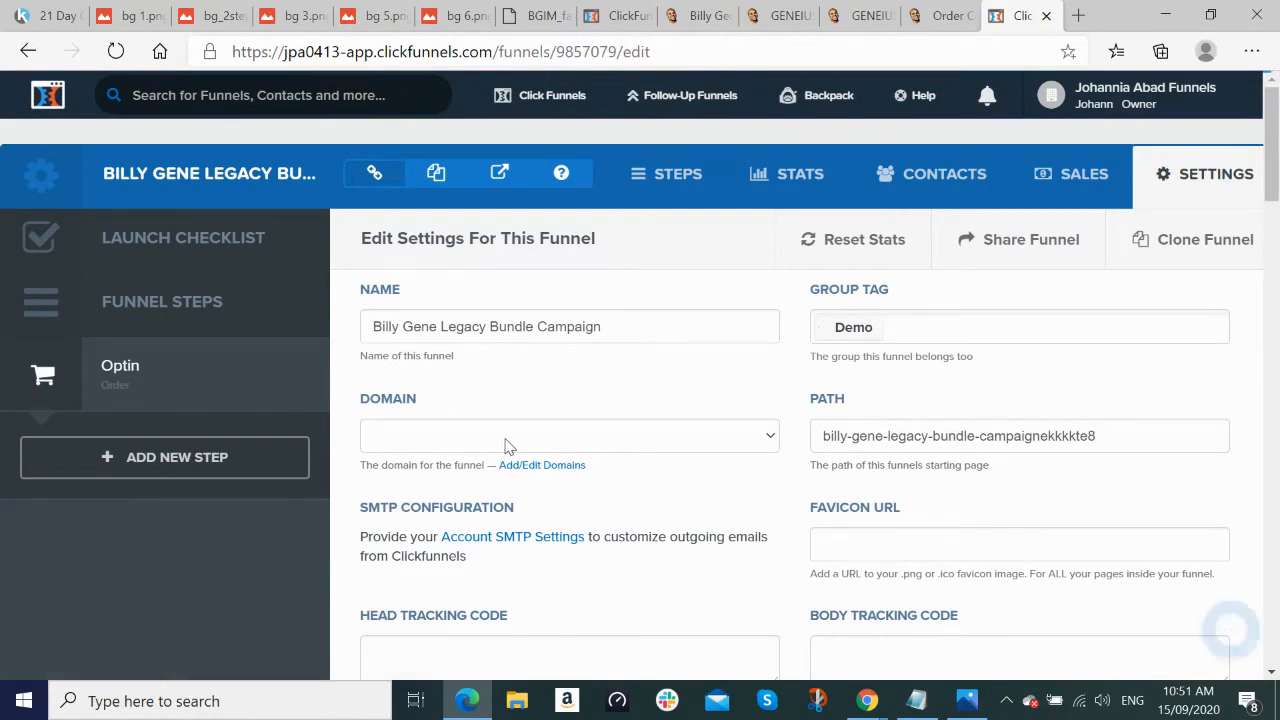
click(945, 326)
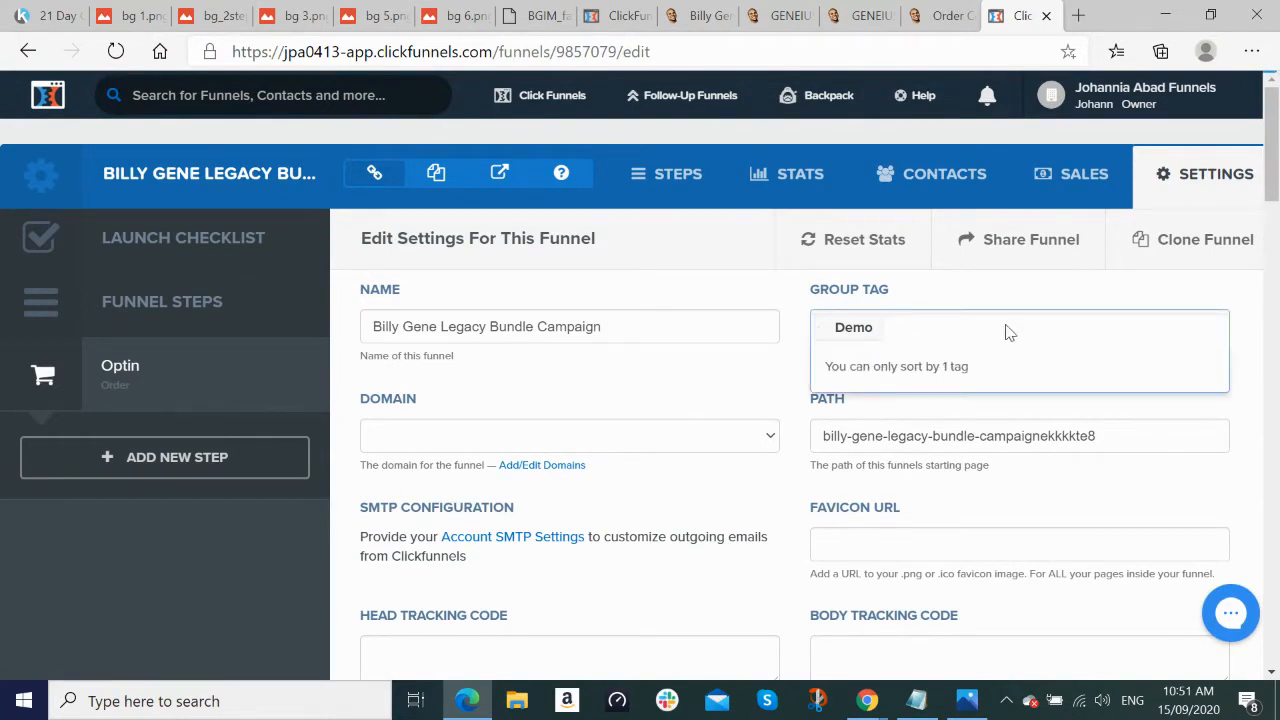
Step: Change the funnel path to billy-gene-legacy-bundle-campaigndemo
click(1120, 437)
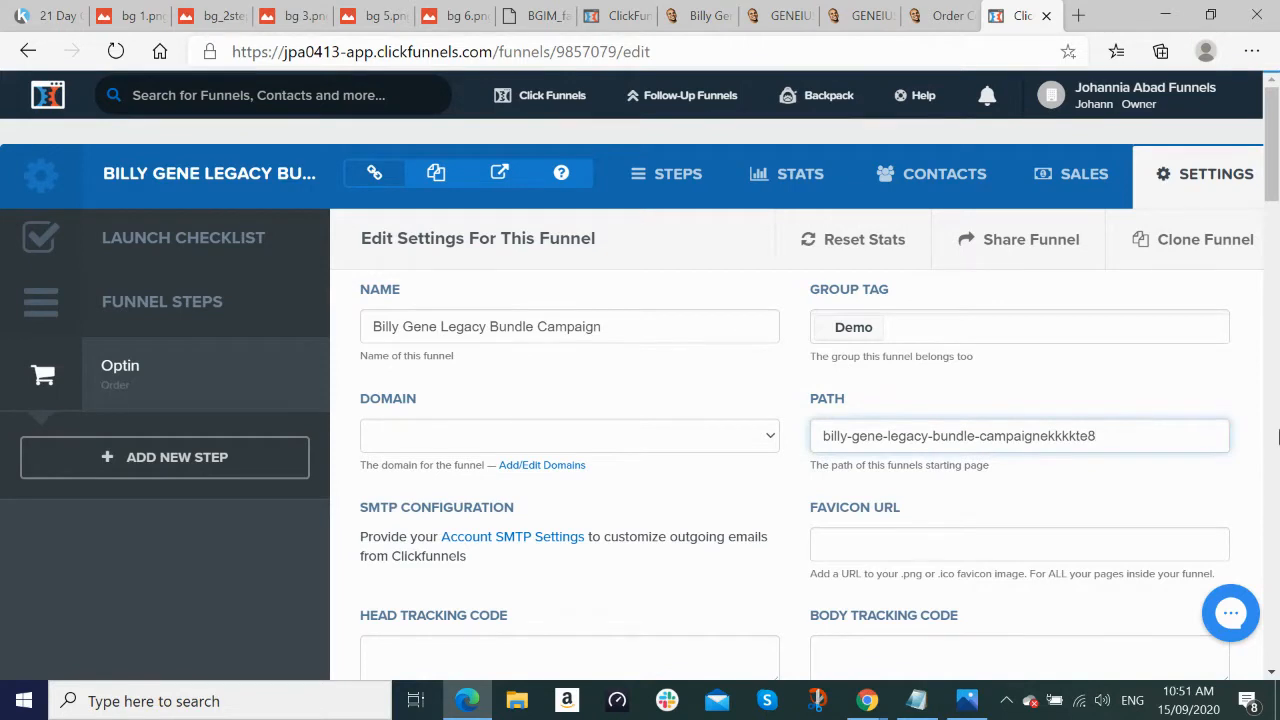
key(BackSpace)
key(BackSpace)
key(BackSpace)
key(BackSpace)
key(BackSpace)
key(BackSpace)
key(BackSpace)
key(BackSpace)
key(BackSpace)
text(demo)
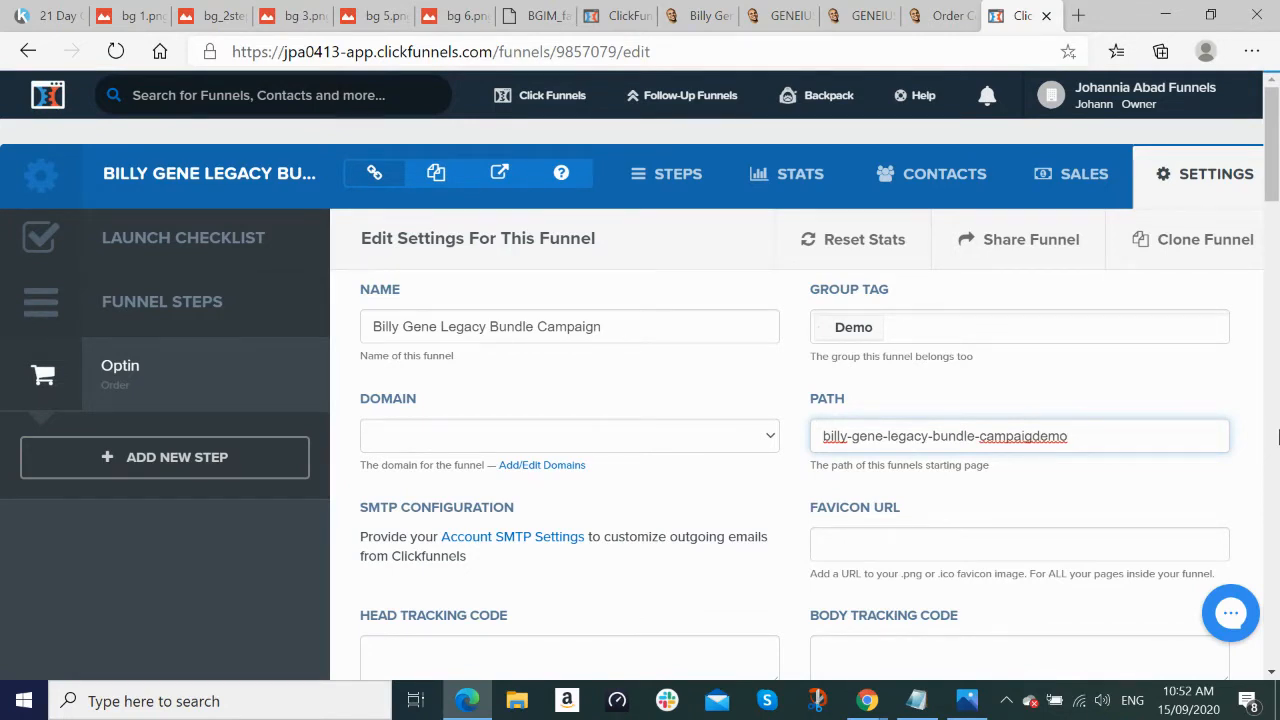
key(Left)
key(Left)
key(Left)
key(Left)
text(n)
Step: Copy the BGIM_favicon.png link from the Notepad notes into the funnel's favicon URL setting
key(alt)
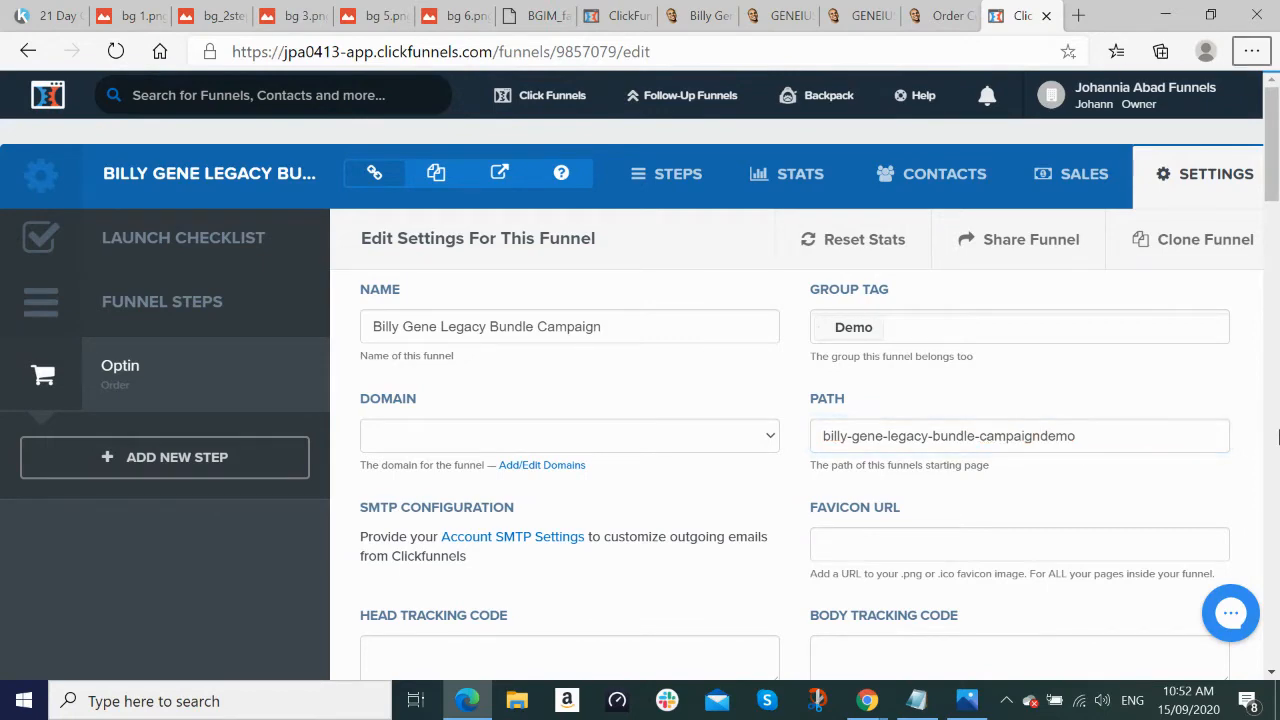
key(alt+Tab)
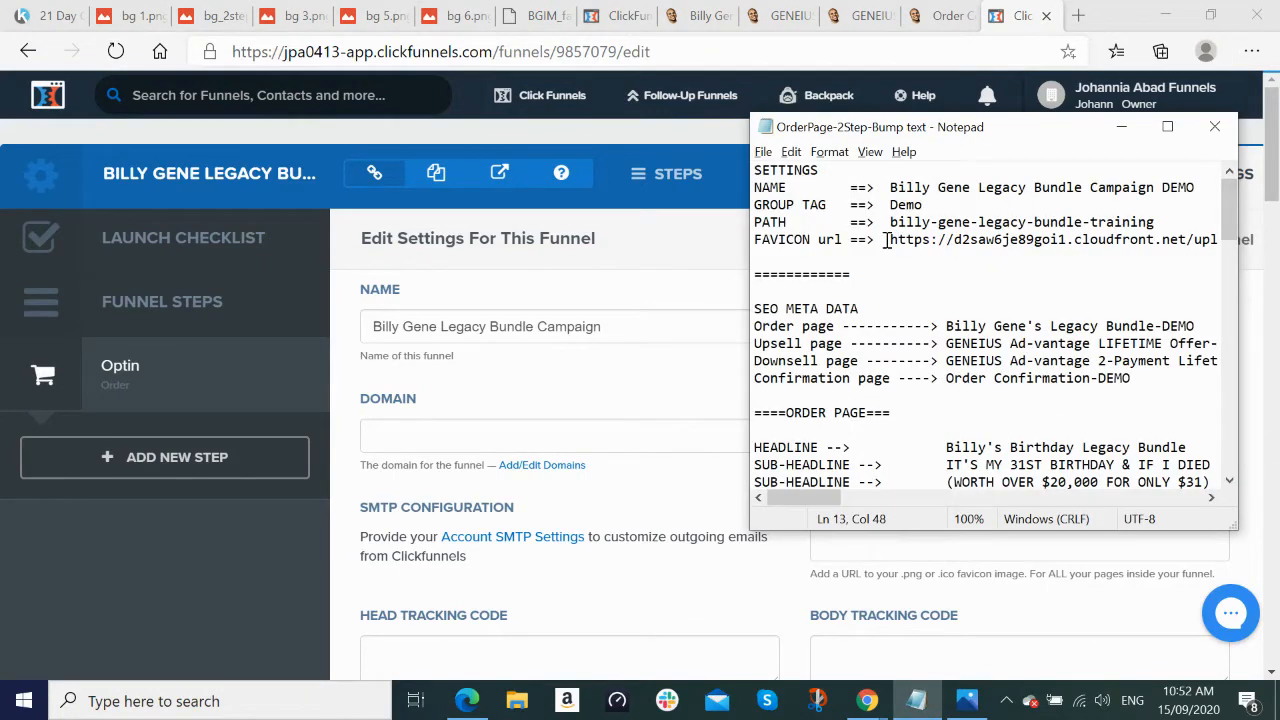
drag(888, 240, 1277, 257)
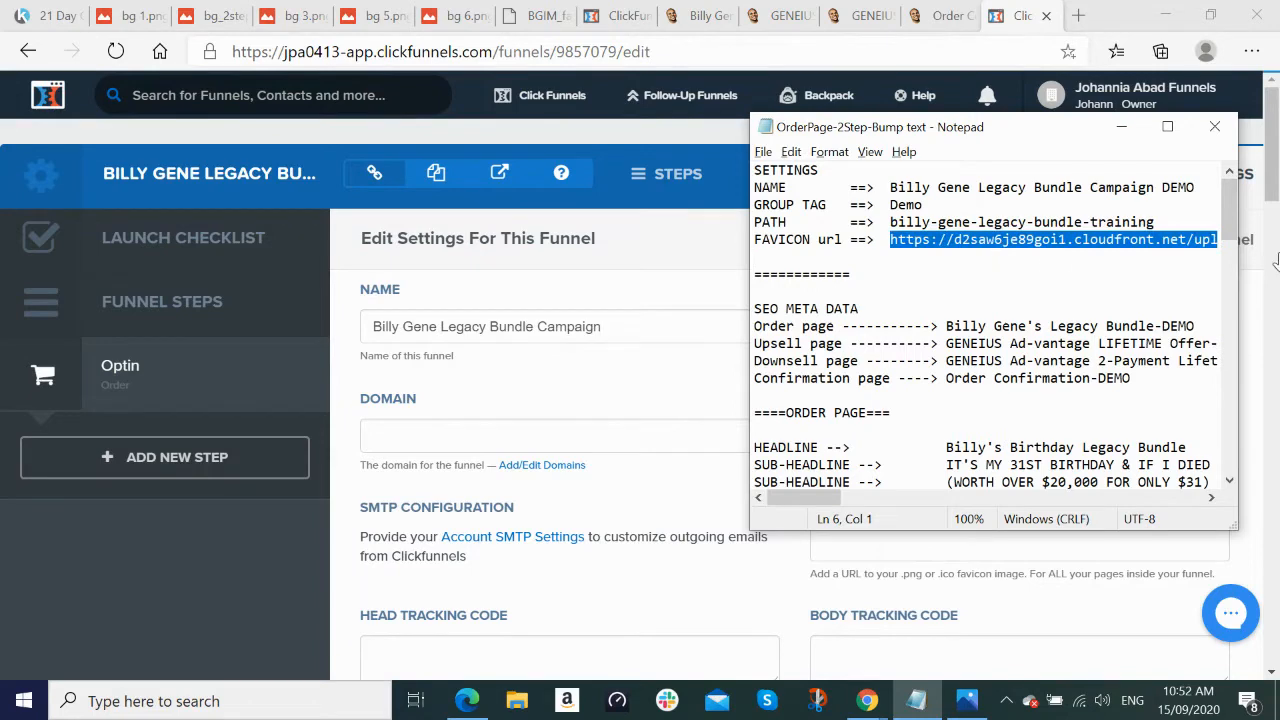
click(1277, 262)
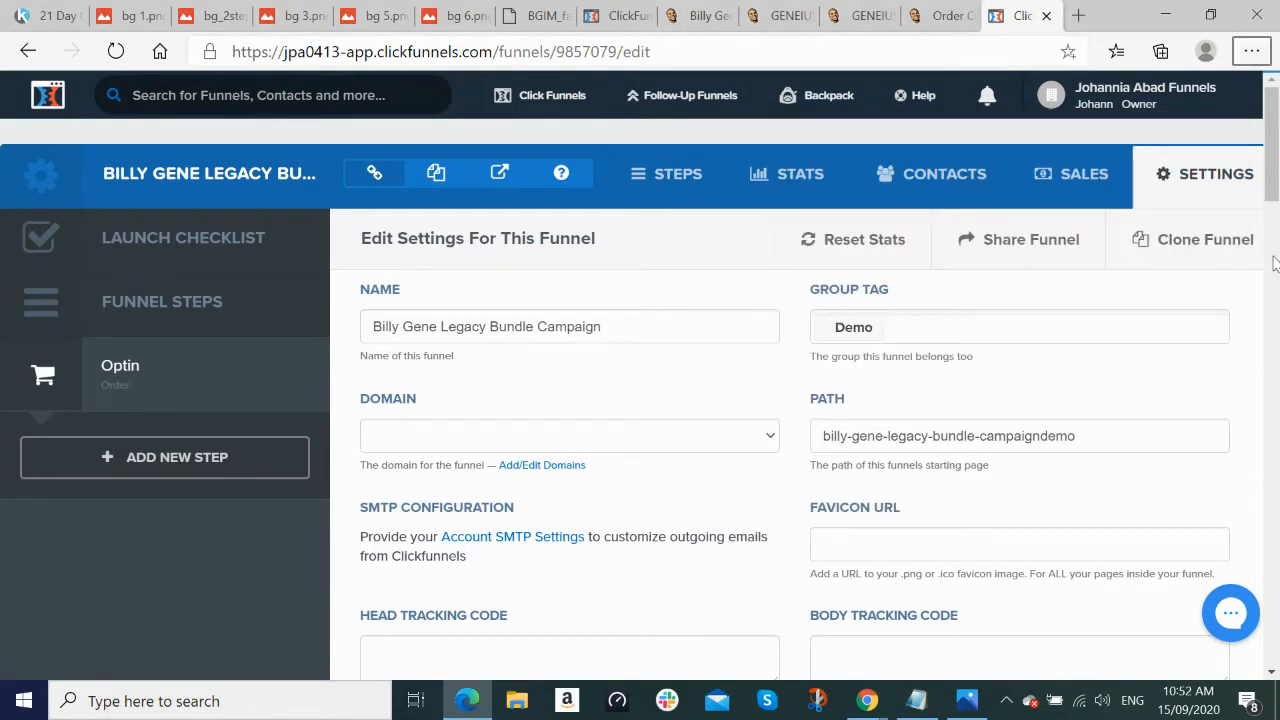
click(926, 537)
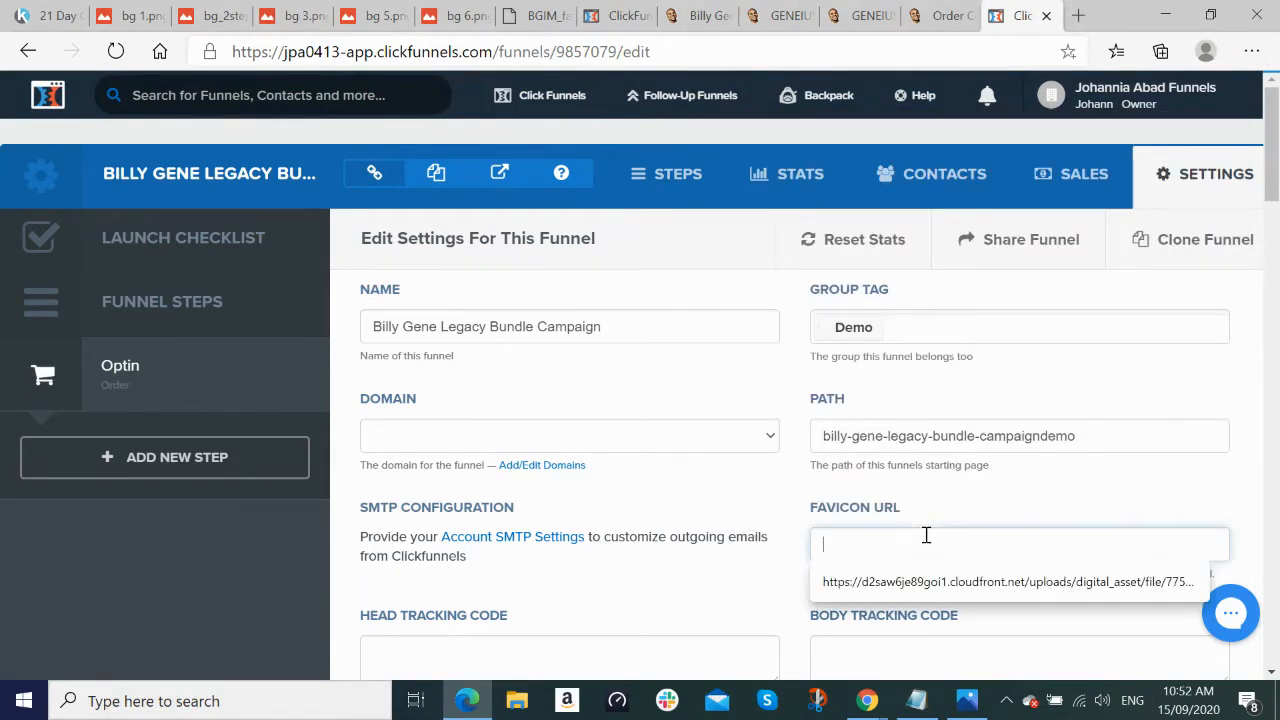
text(https://d2saw6je89goi1.cloudfront.net/uploads/digital_asset/file/775650/BGIM_favicon.png)
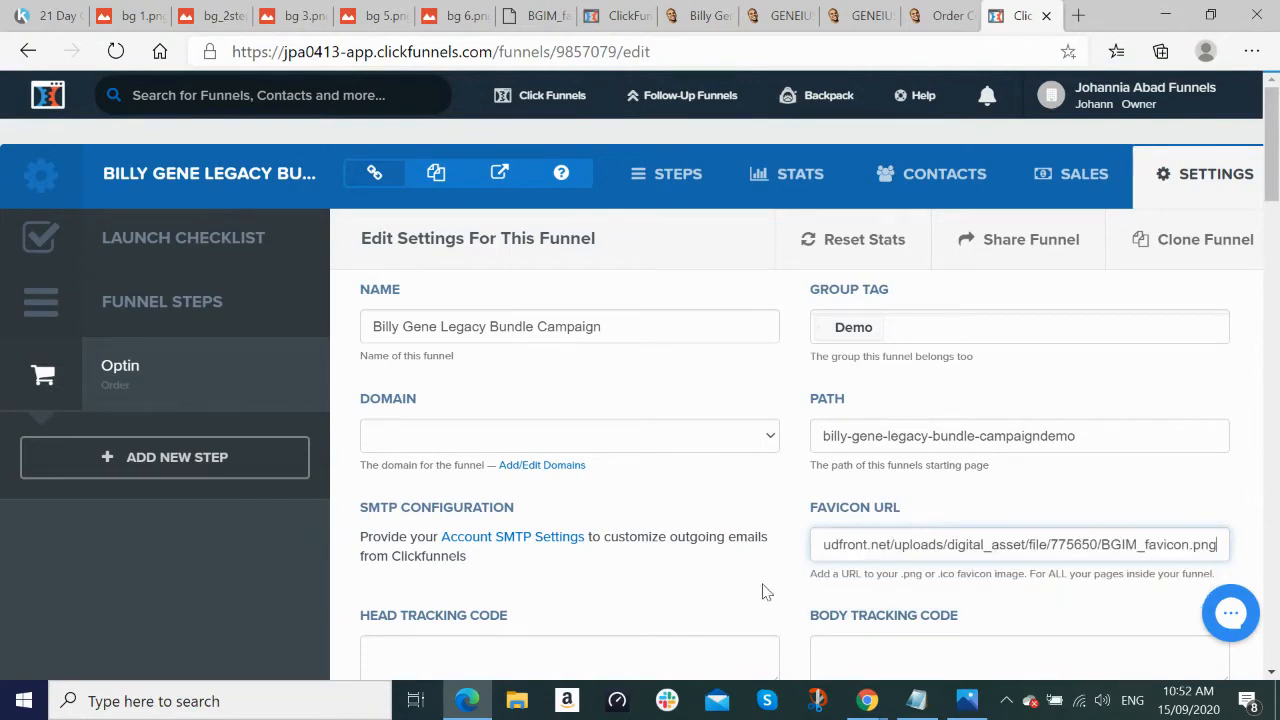
click(727, 588)
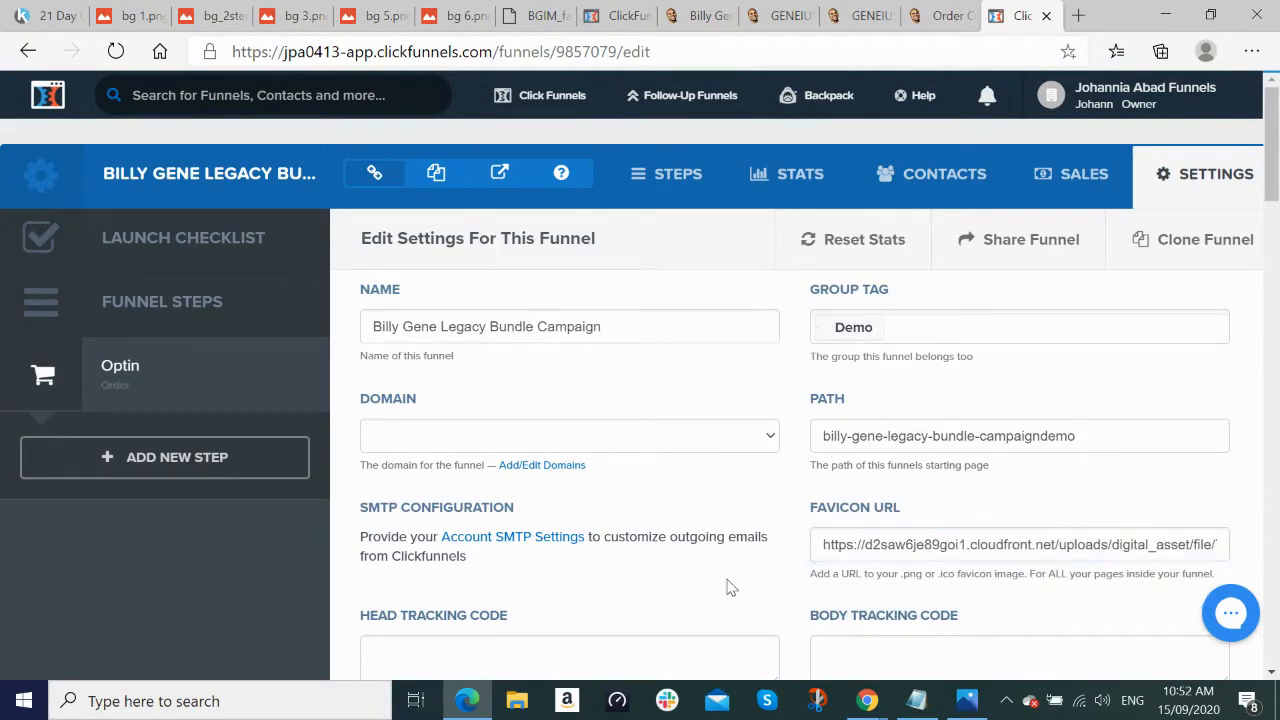
Step: Save and update the funnel settings
scroll(1233, 398, down, 2)
scroll(1233, 398, down, 14)
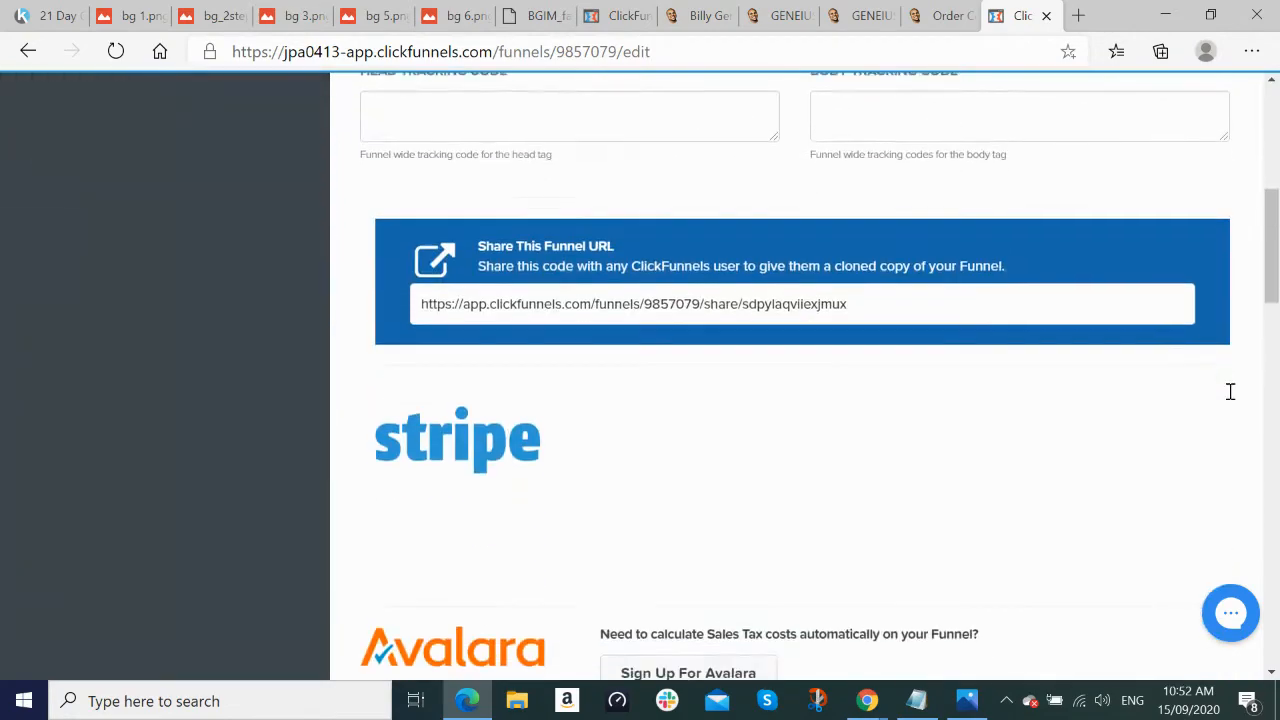
scroll(1231, 402, down, 7)
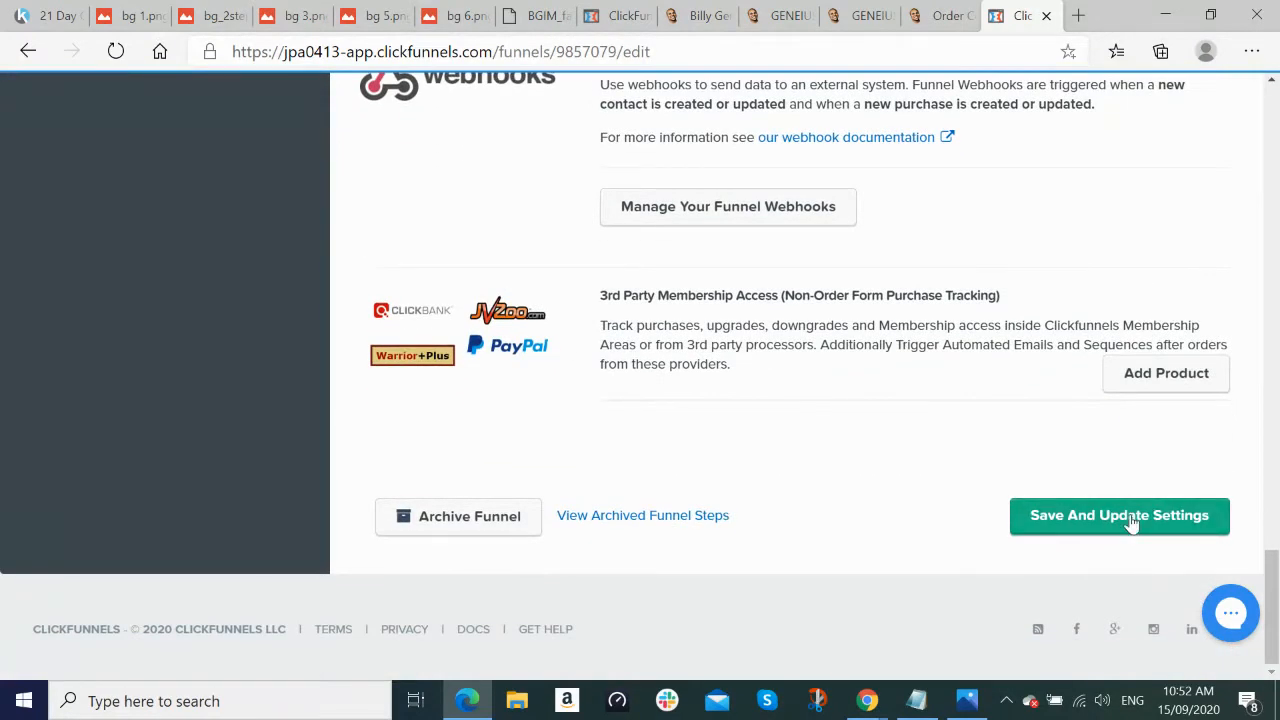
click(1130, 520)
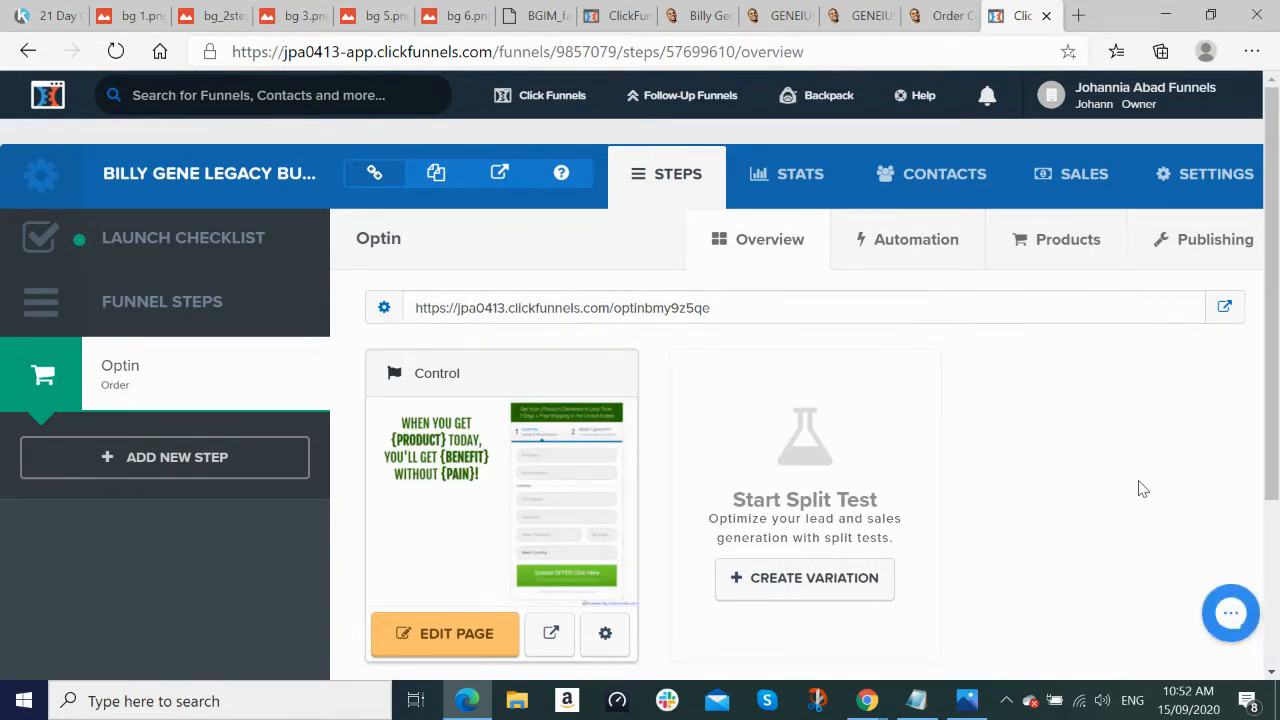
Step: Open the publishing settings of the Optin order step and change its funnel step name to Legacy Bundle
scroll(1097, 403, down, 1)
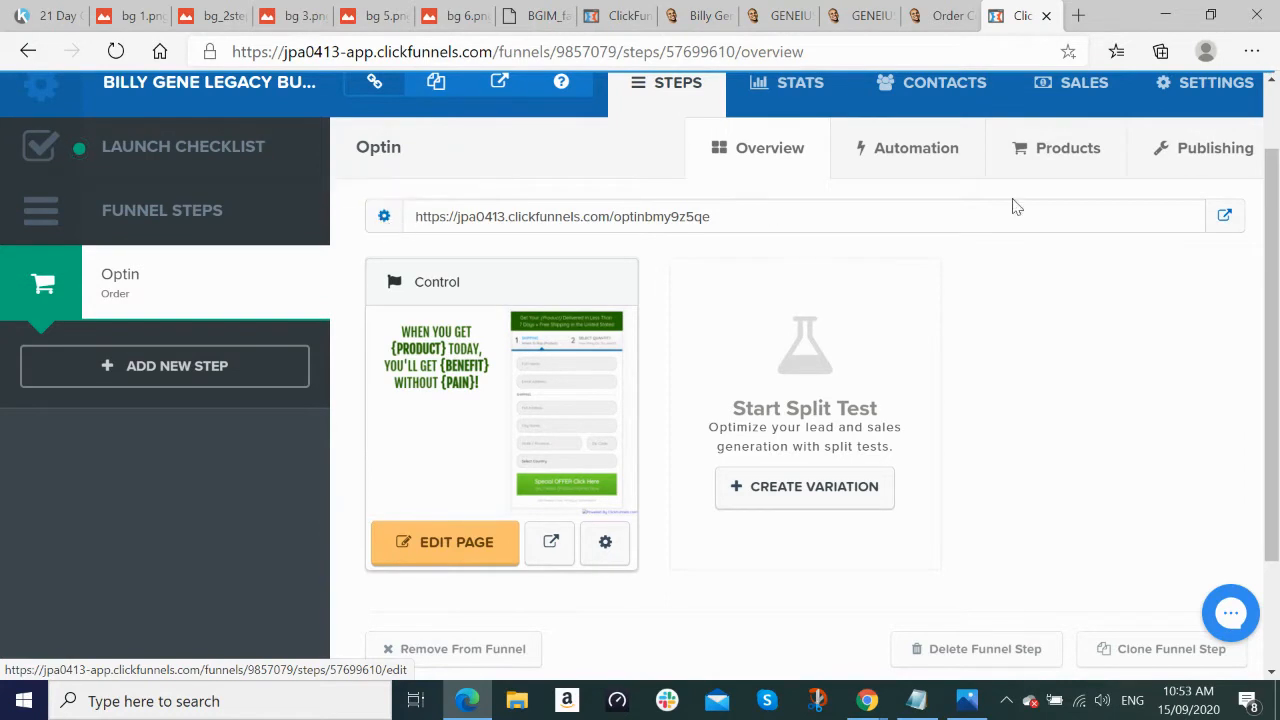
click(1205, 158)
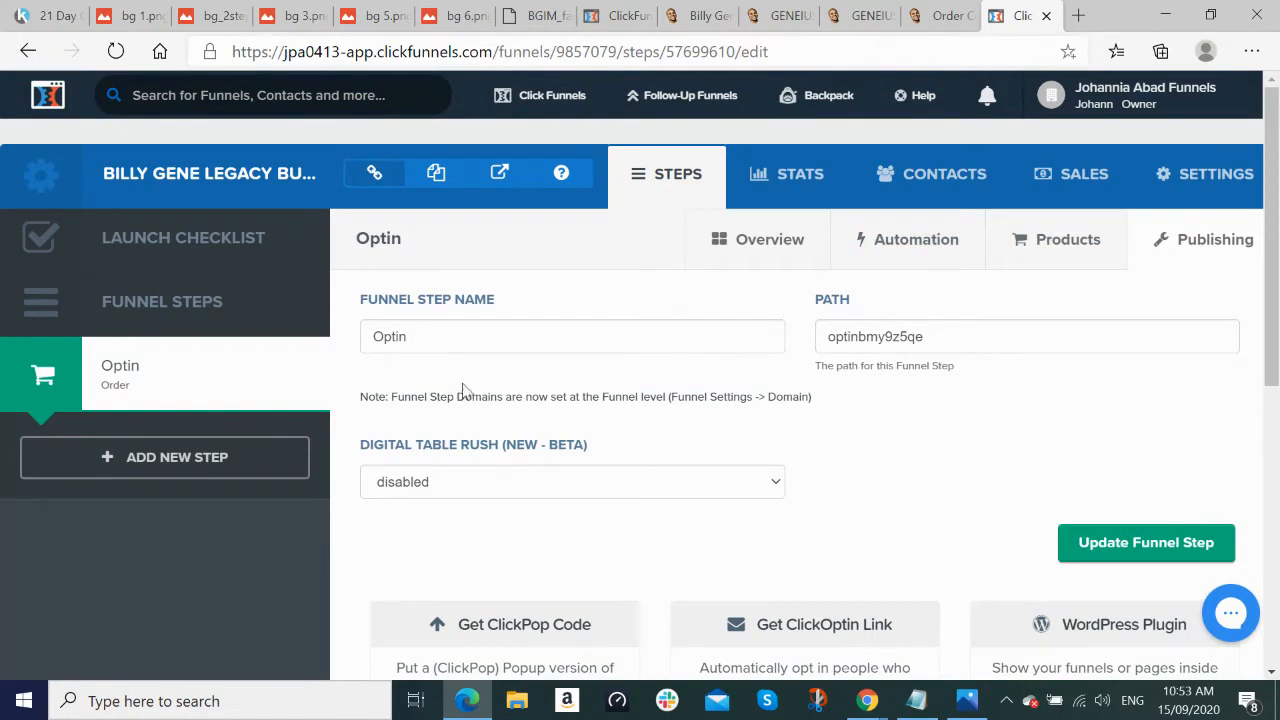
click(491, 345)
key(BackSpace)
key(BackSpace)
key(BackSpace)
key(BackSpace)
key(BackSpace)
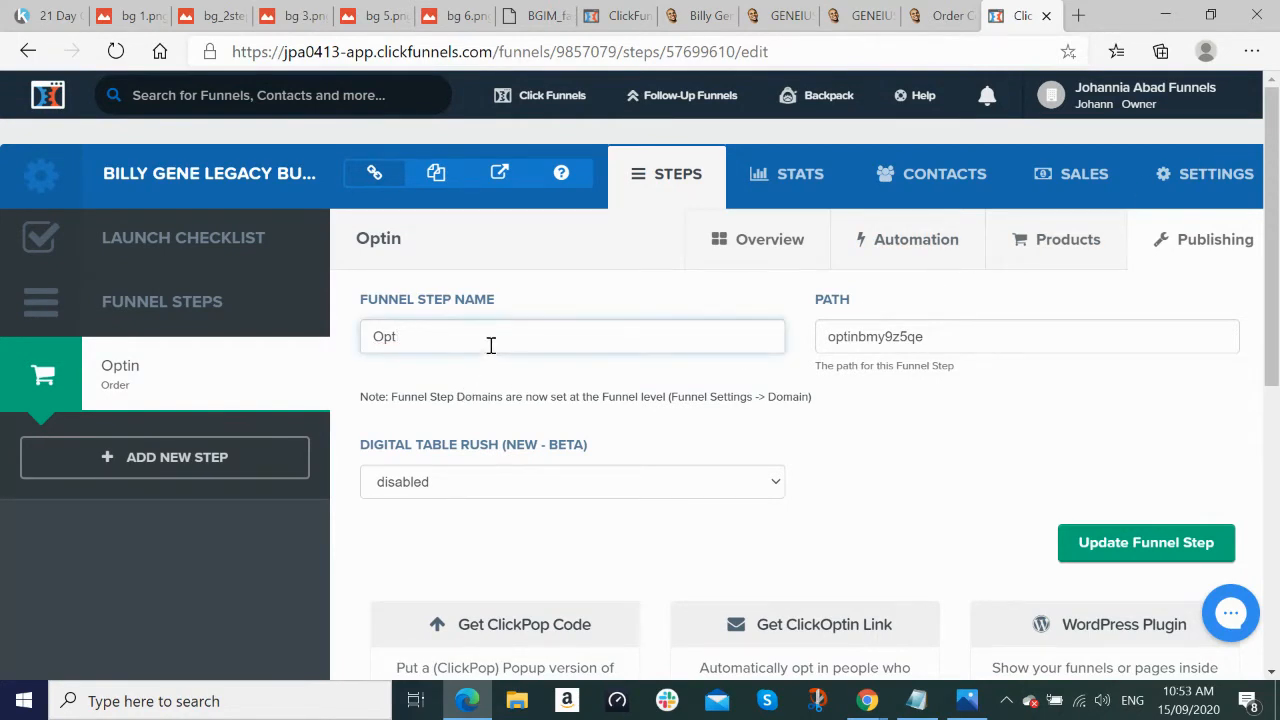
text(Legacy)
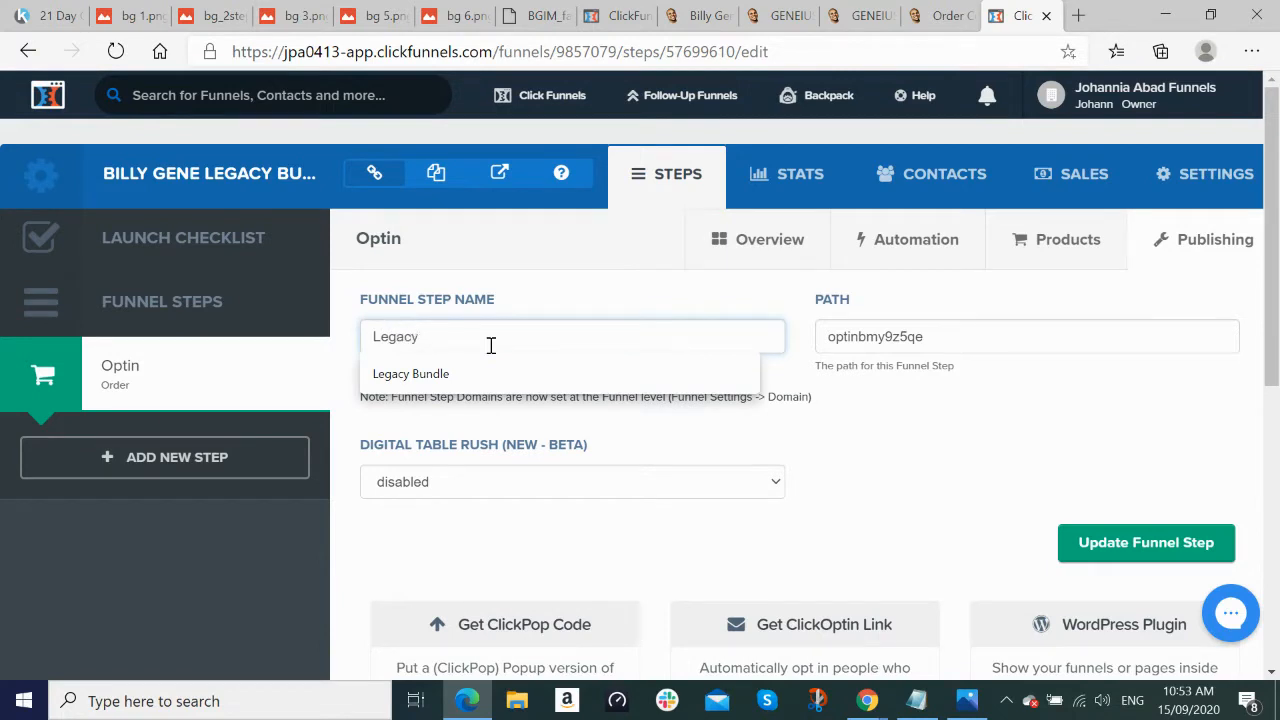
key(Down)
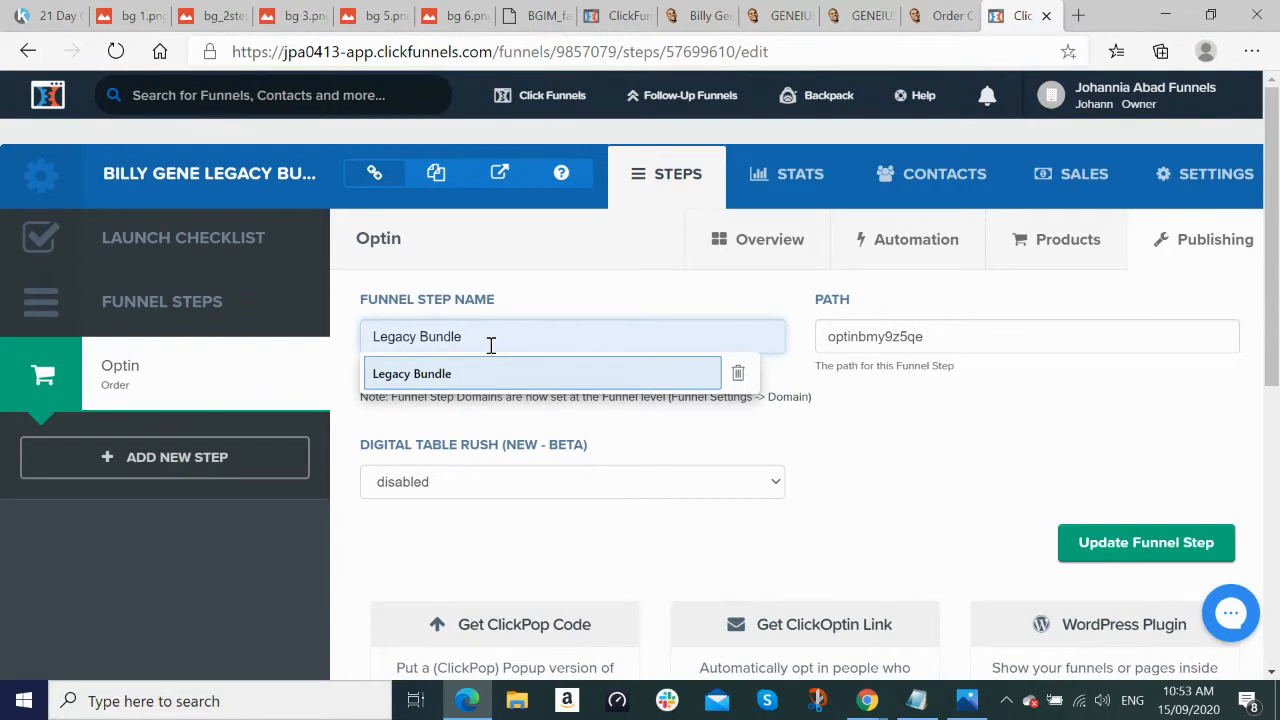
key(Return)
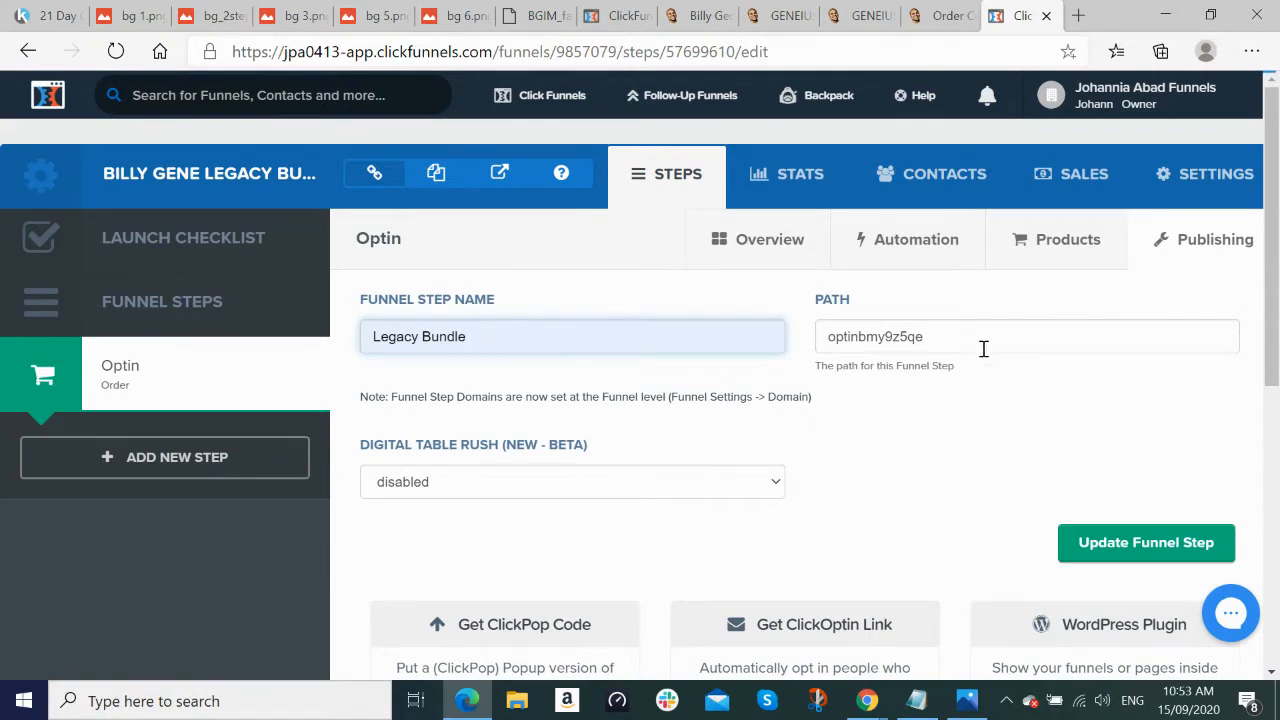
Step: Set the Legacy Bundle step's path to legacy-bundle-demobgim and update the funnel step
drag(983, 337, 751, 337)
text(legacy-bundle-training)
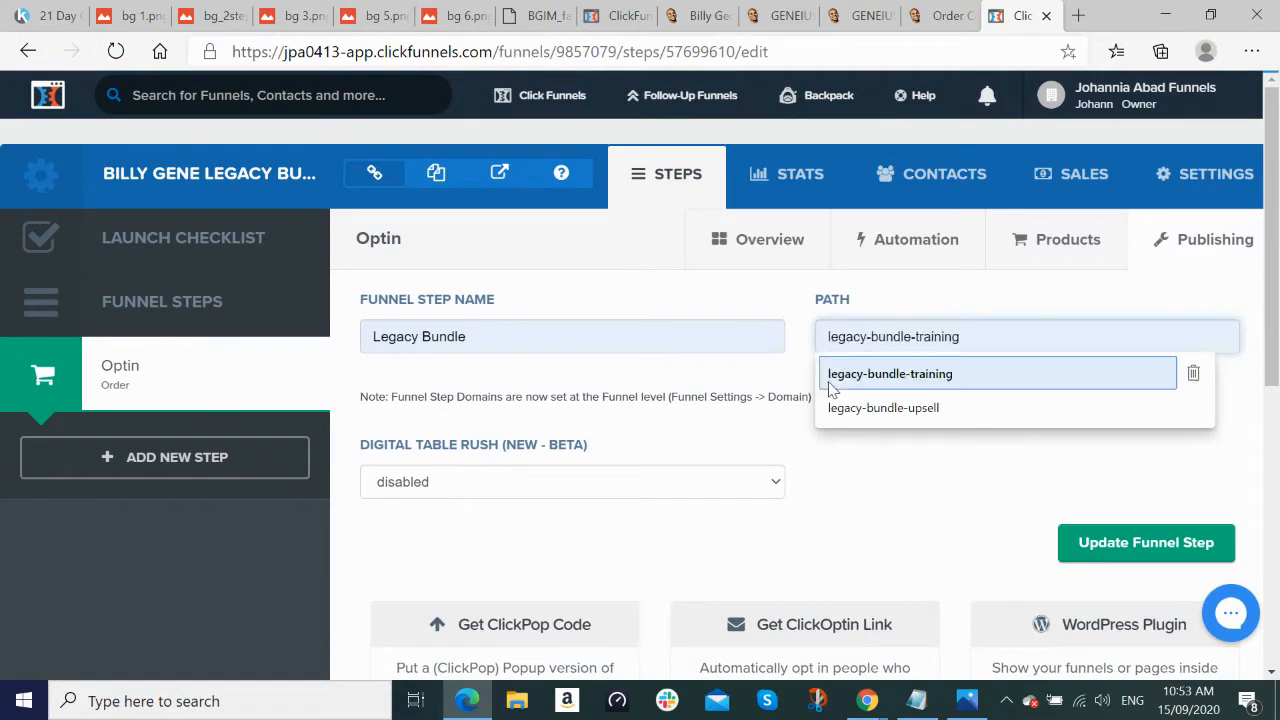
click(998, 372)
key(BackSpace)
key(BackSpace)
key(BackSpace)
key(BackSpace)
key(BackSpace)
key(BackSpace)
key(BackSpace)
key(BackSpace)
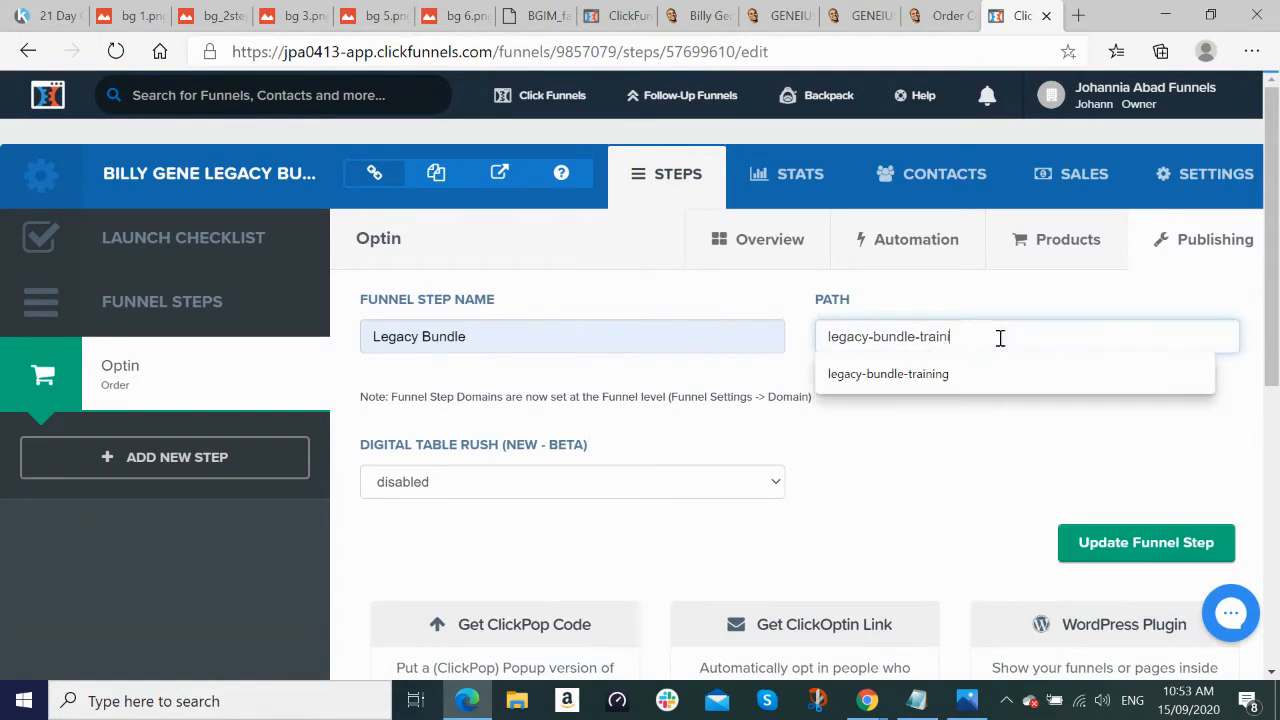
text(demo)
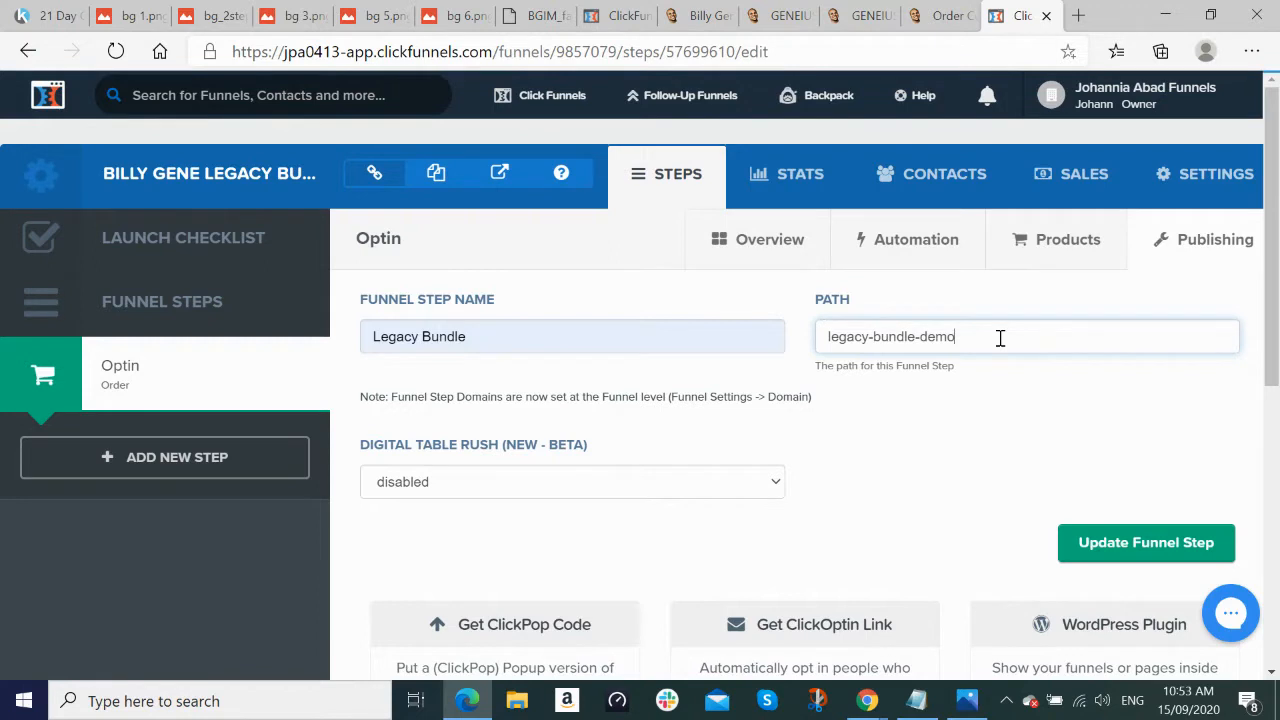
text(bgim)
click(1119, 542)
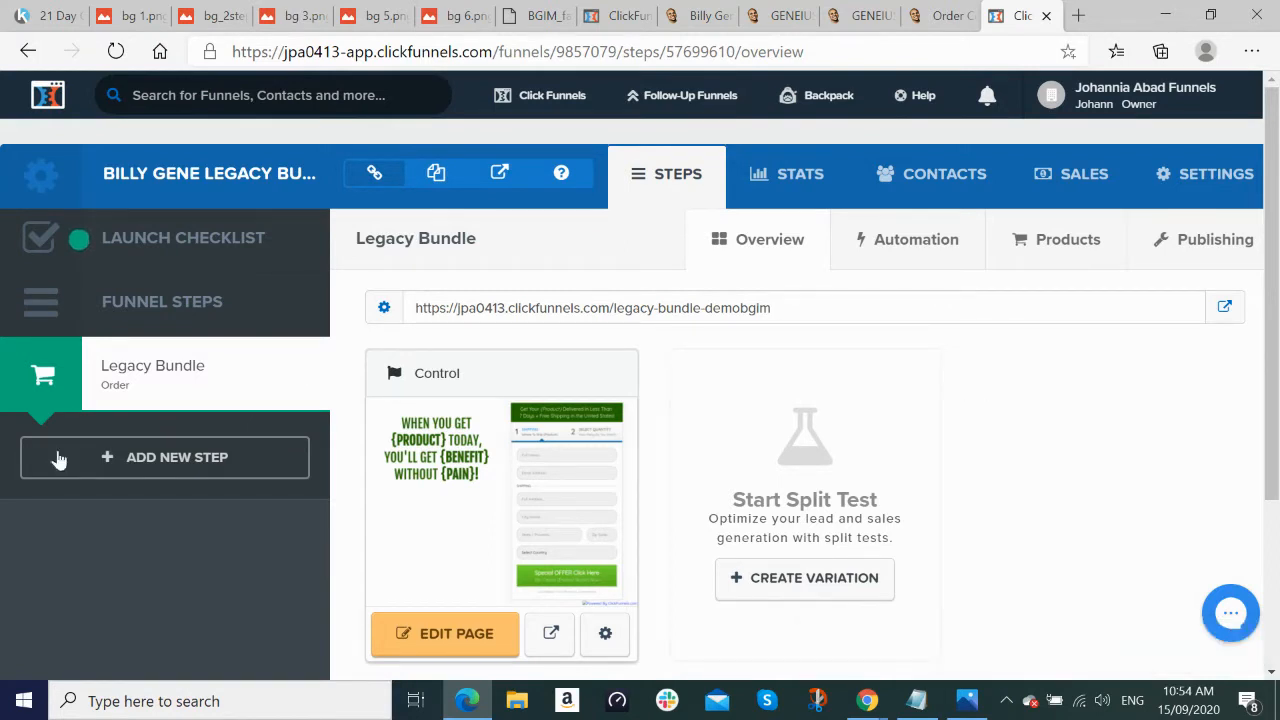
Step: Add a funnel step named Upsell with the path legacy-bundle-upselldemobgim
click(157, 462)
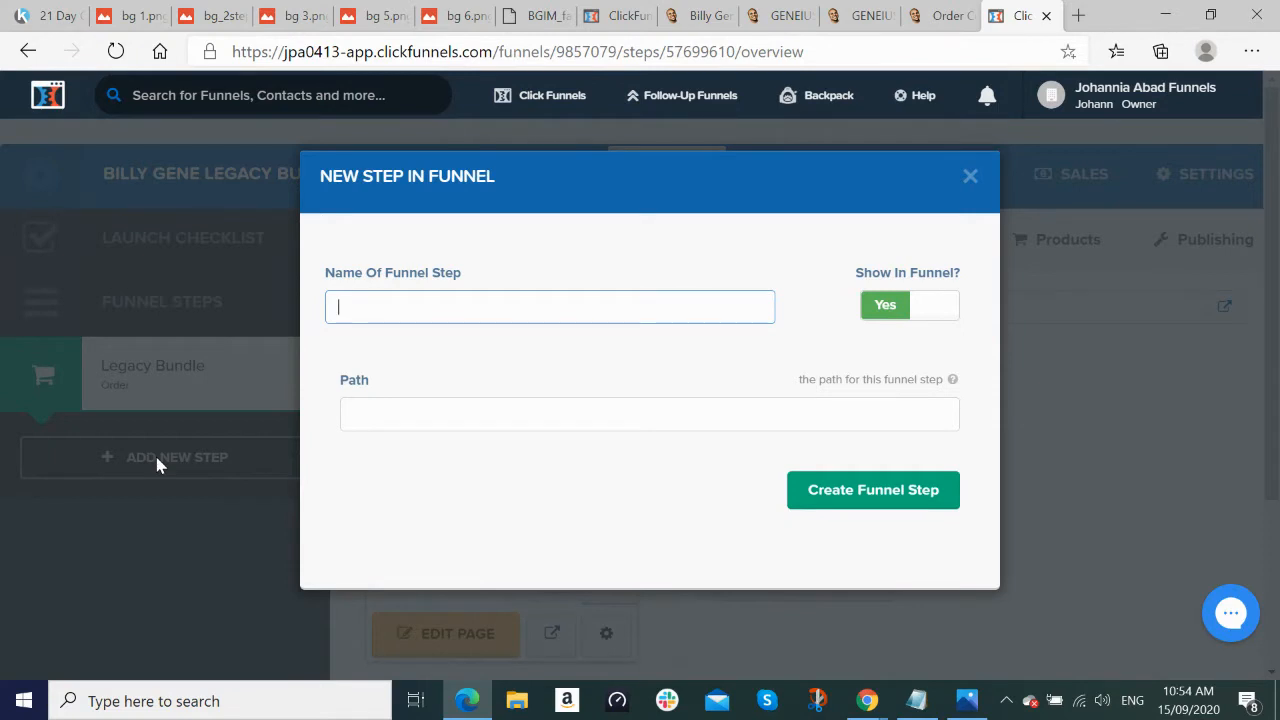
text(podd)
key(BackSpace)
key(BackSpace)
key(BackSpace)
key(BackSpace)
text(Upsell)
click(424, 399)
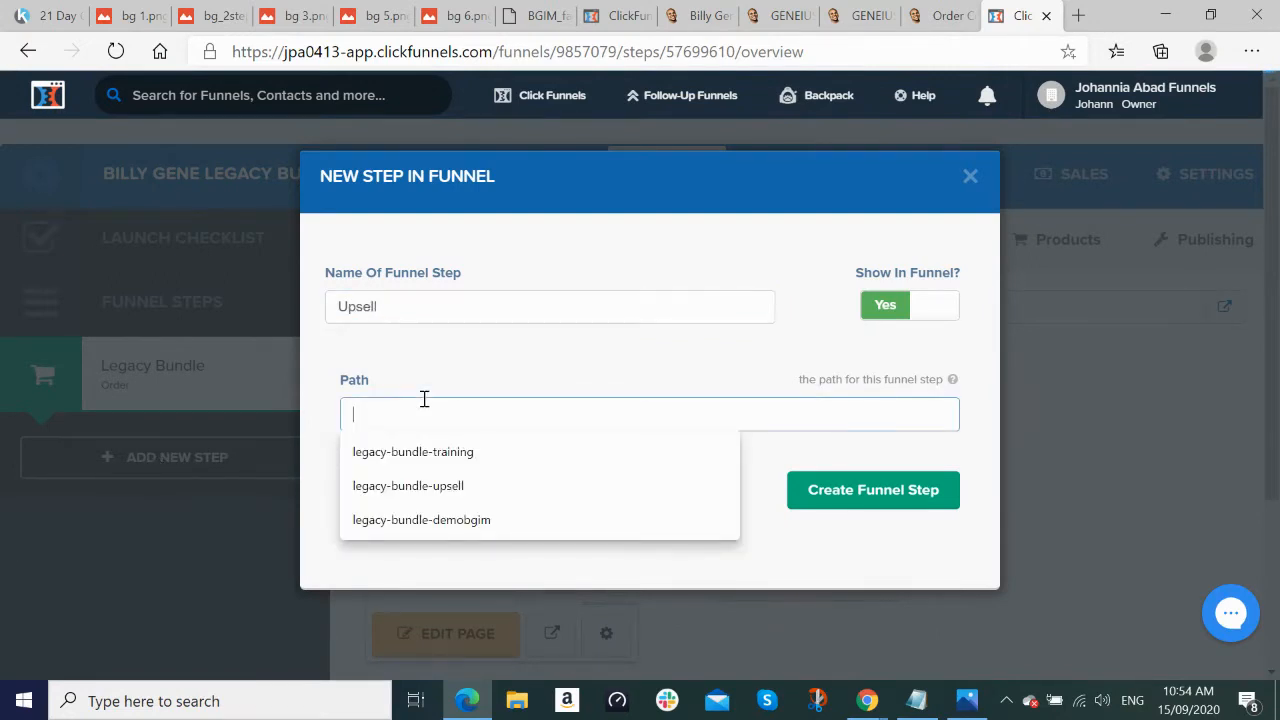
click(433, 486)
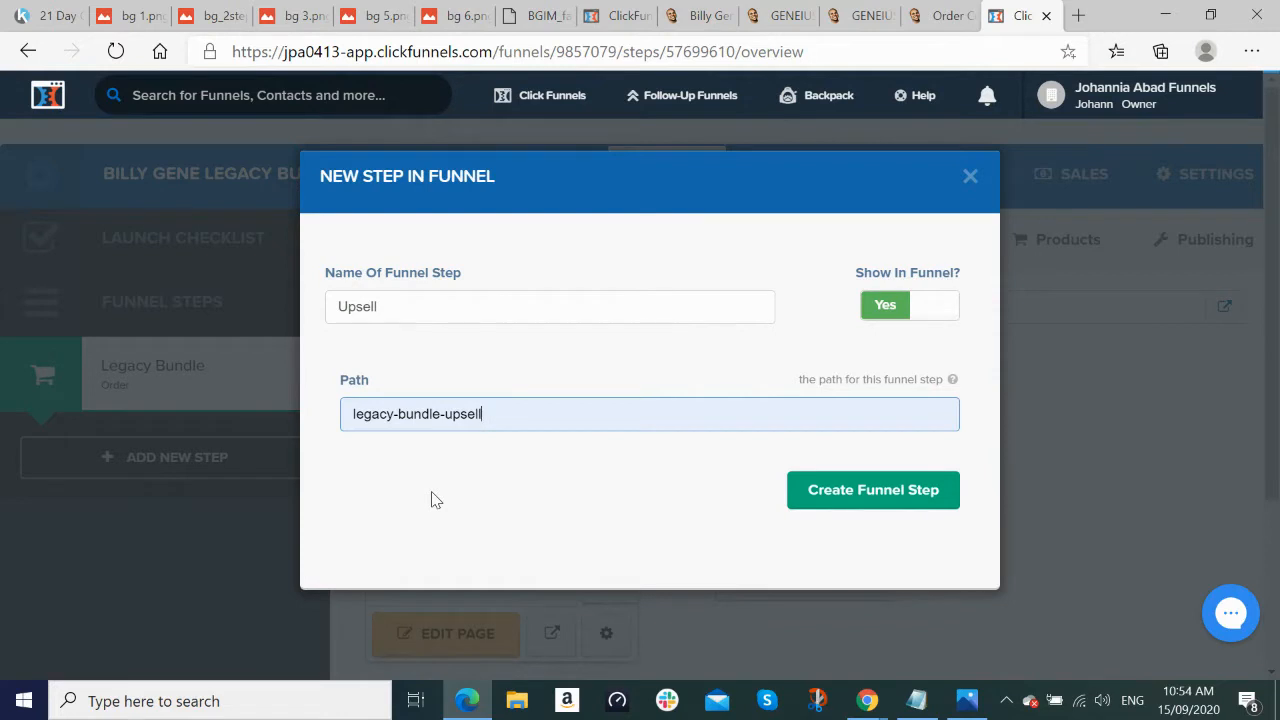
text(demo)
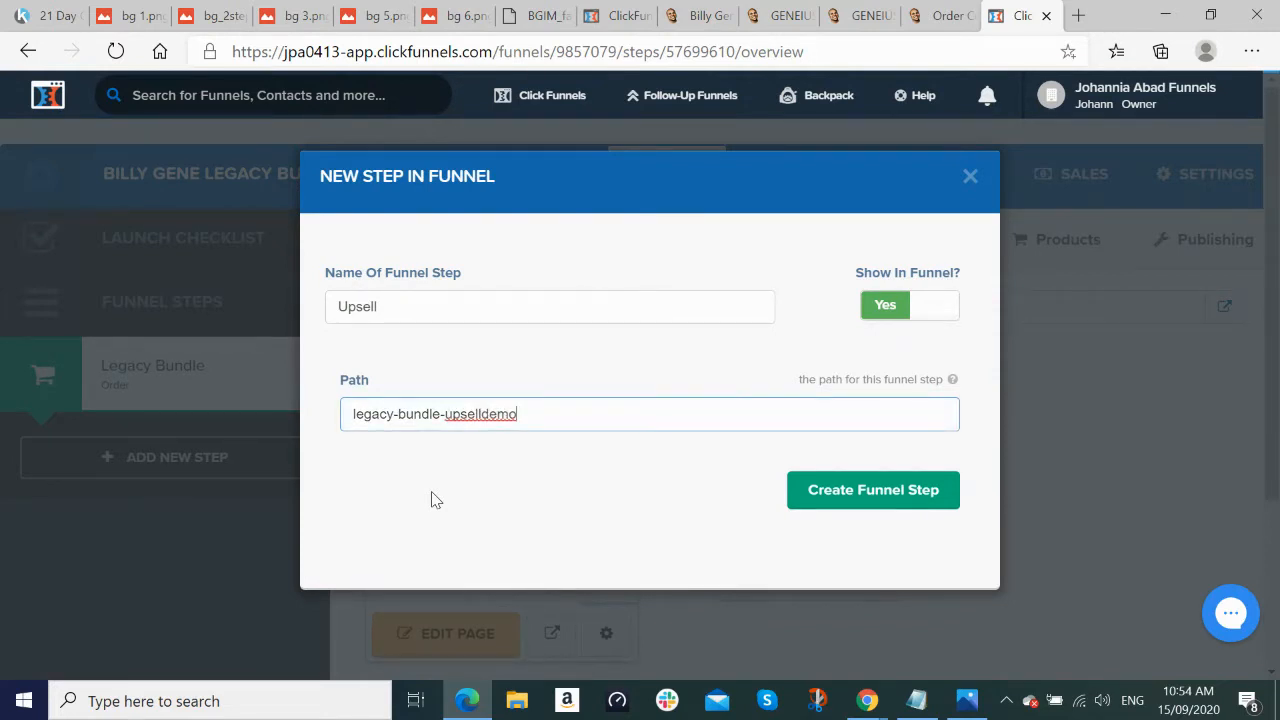
text(bgim)
click(861, 505)
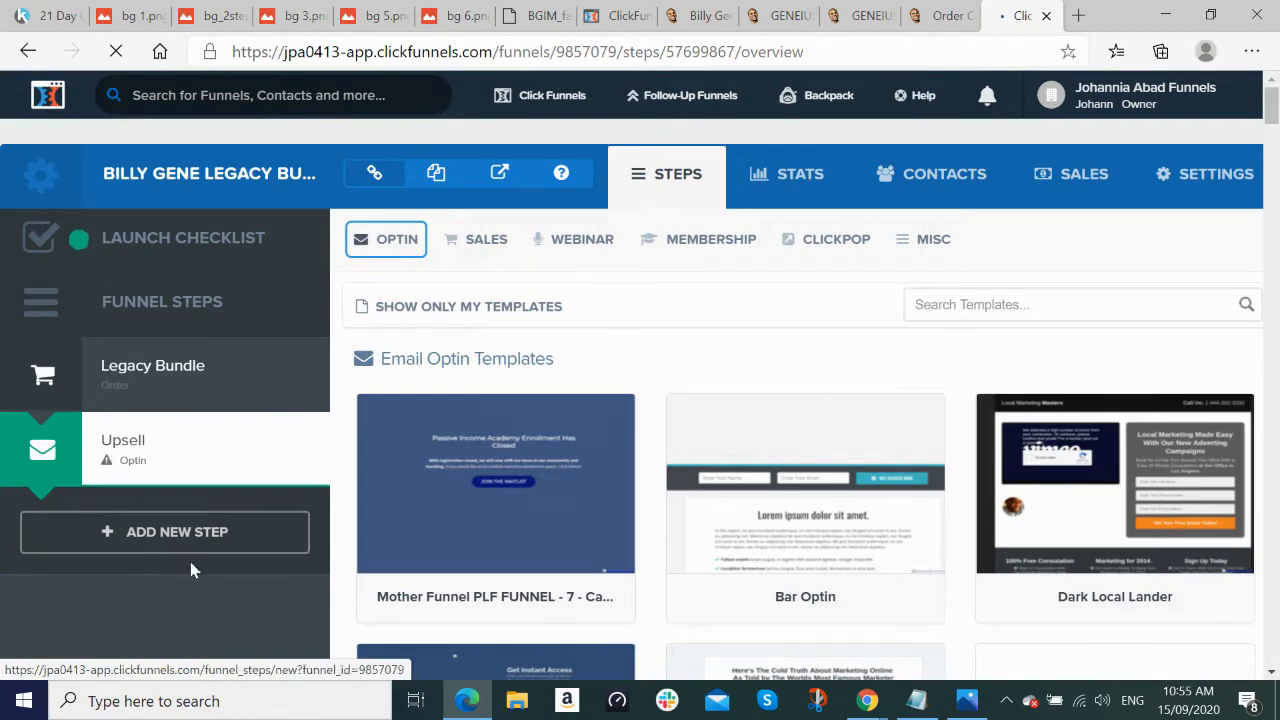
Step: Add a funnel step named Downsell with the path legacy-bundle-downselldemobgim
click(153, 540)
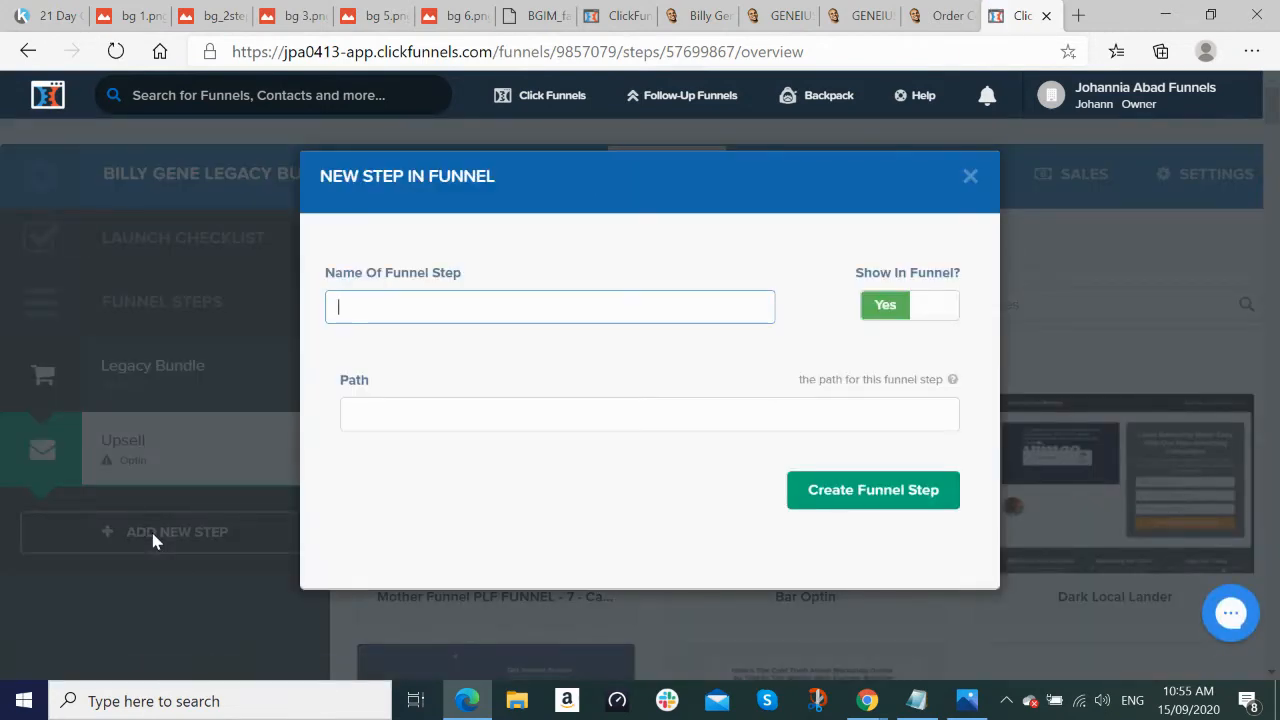
text(Downsell)
click(398, 406)
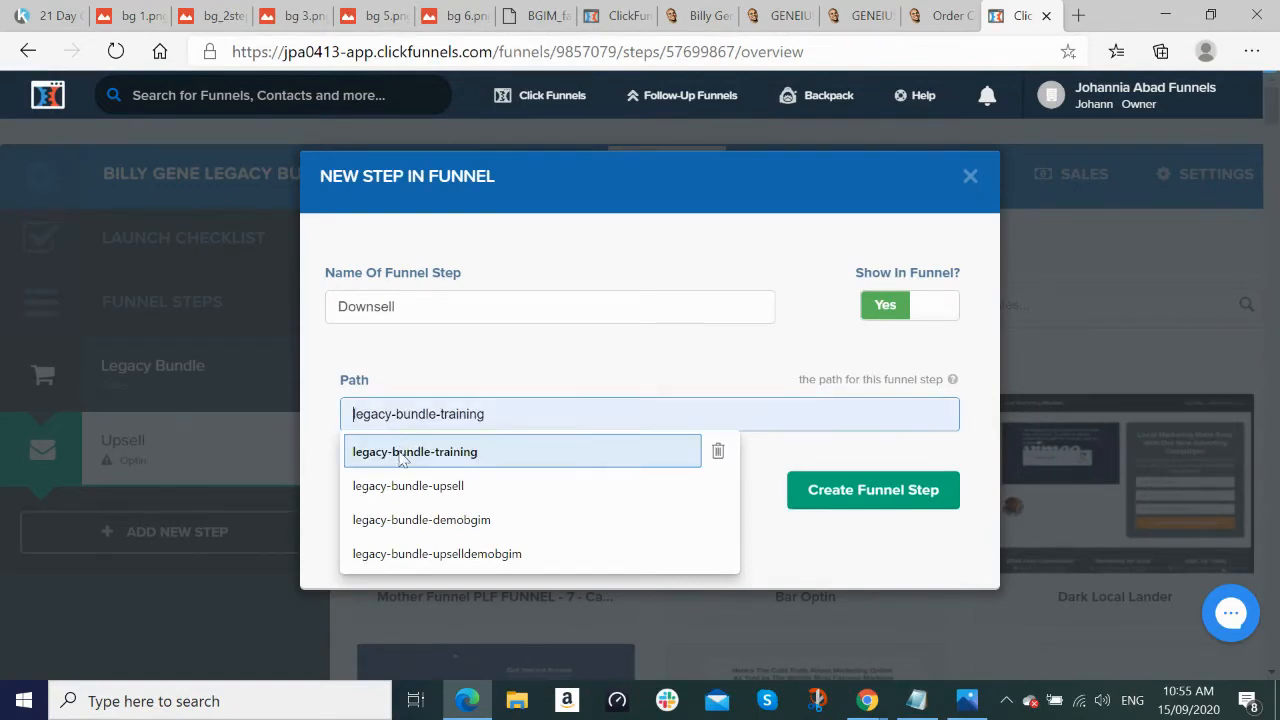
click(398, 486)
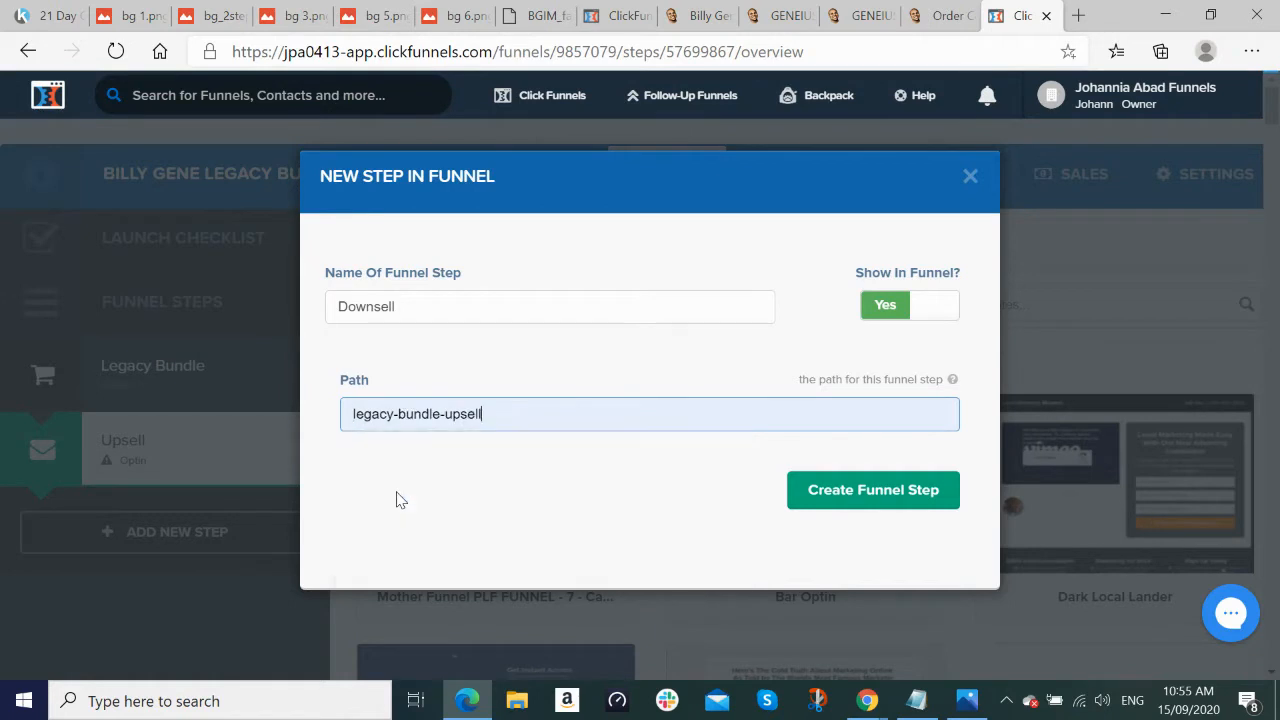
click(763, 408)
key(BackSpace)
key(BackSpace)
key(BackSpace)
key(BackSpace)
key(BackSpace)
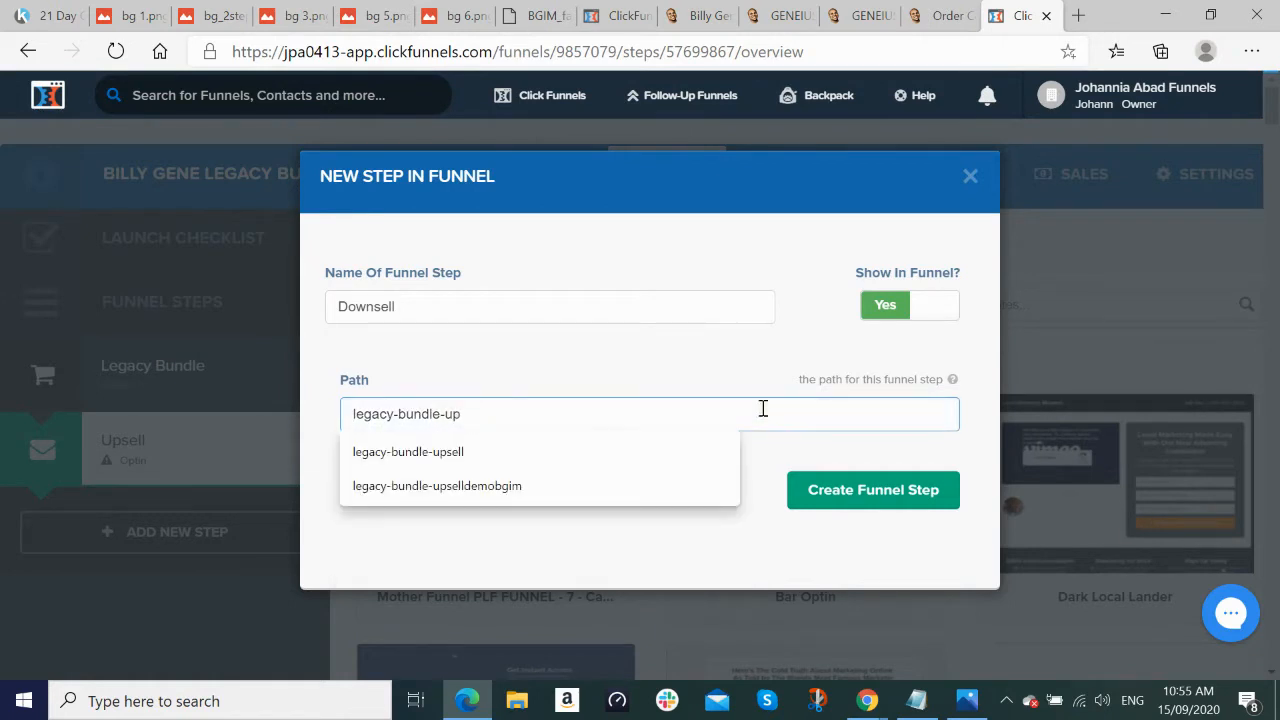
key(BackSpace)
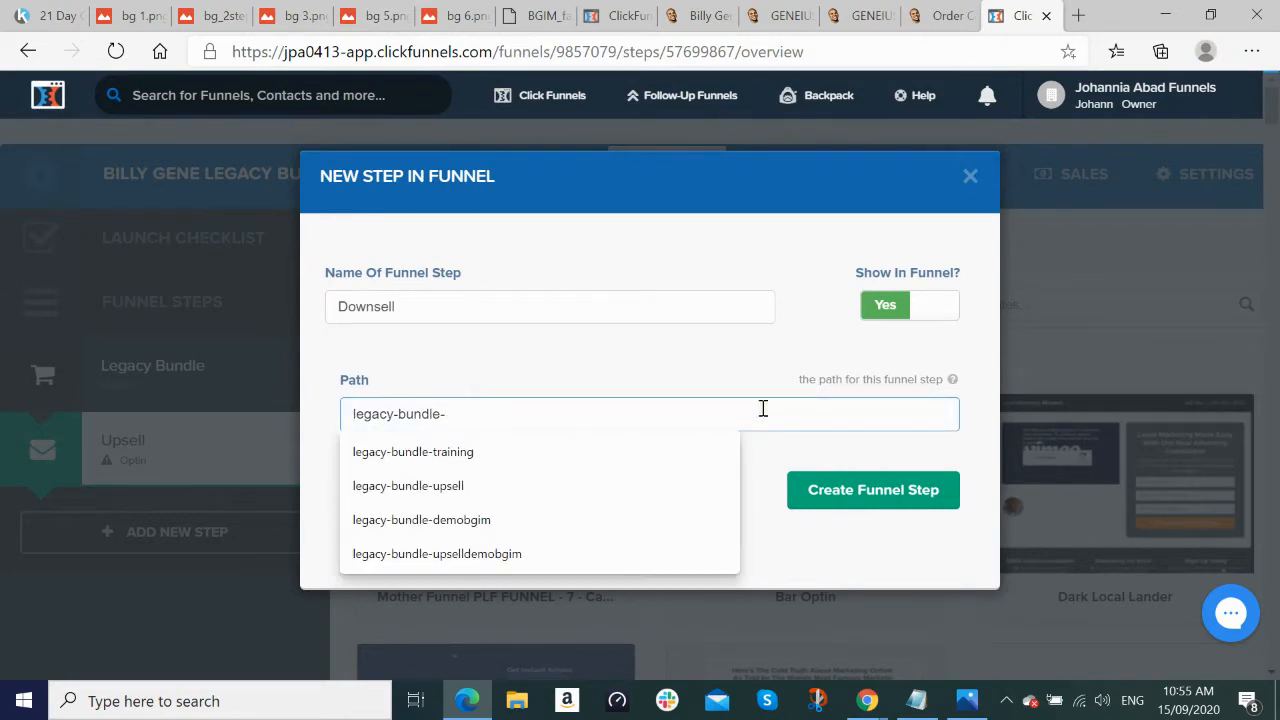
text(downsell)
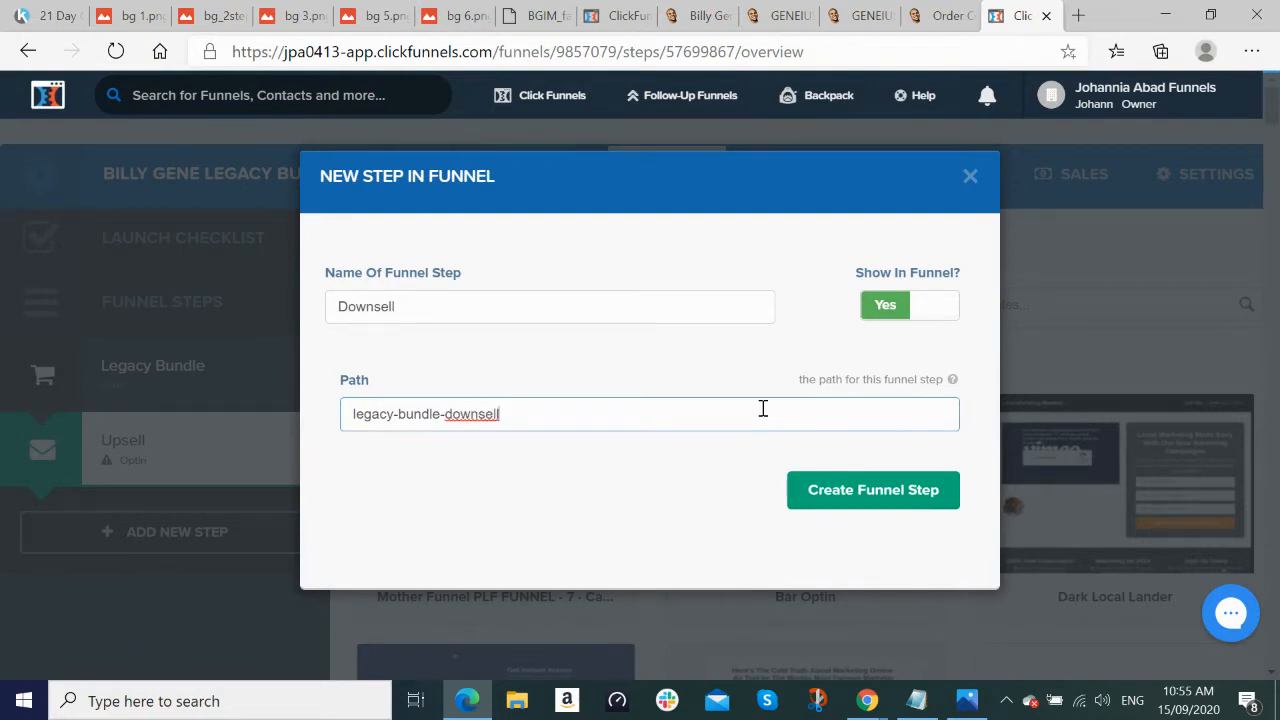
text(demo)
text(bgim)
click(885, 503)
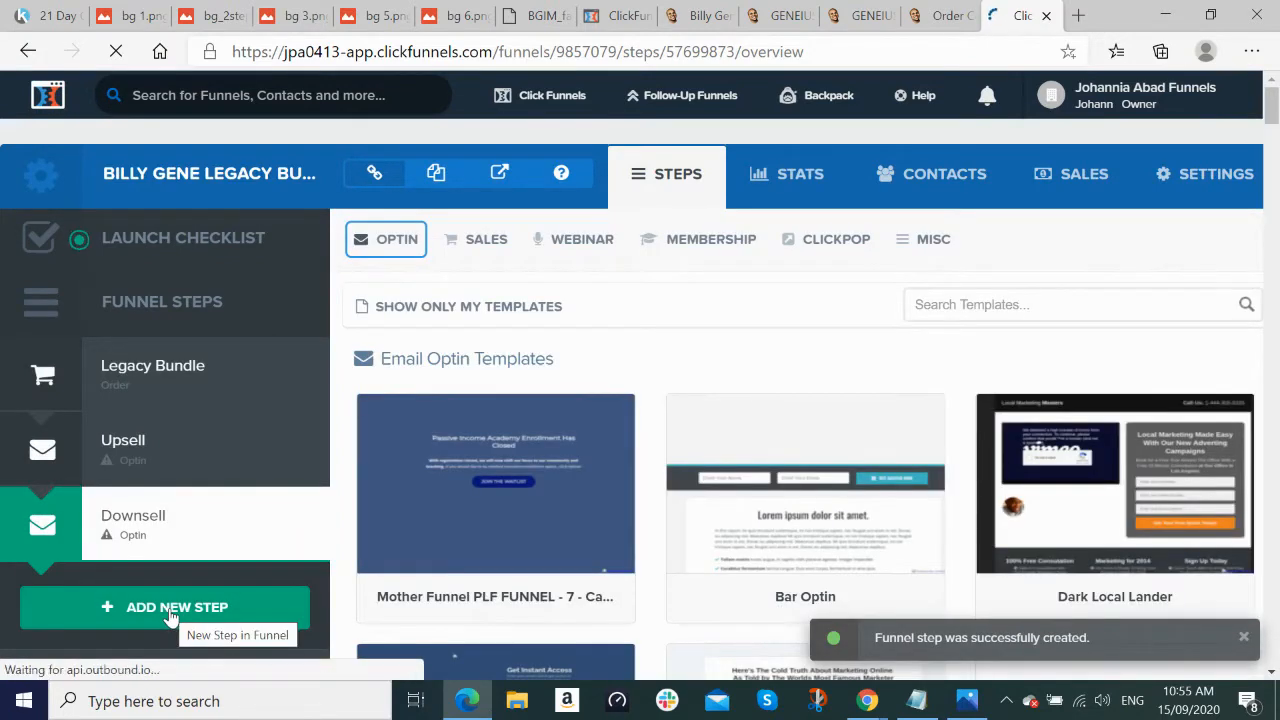
Step: Start another new funnel step and name it Order Confirmation
click(144, 614)
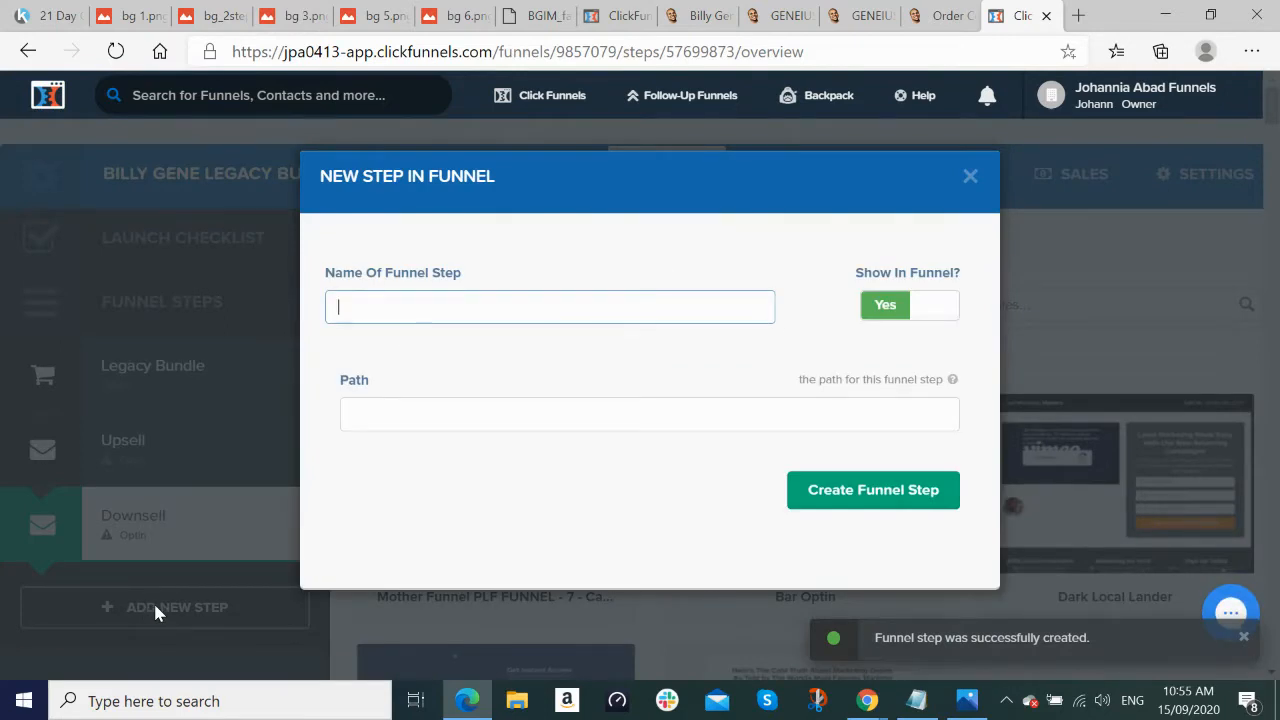
text(Orf)
key(BackSpace)
key(BackSpace)
text(o)
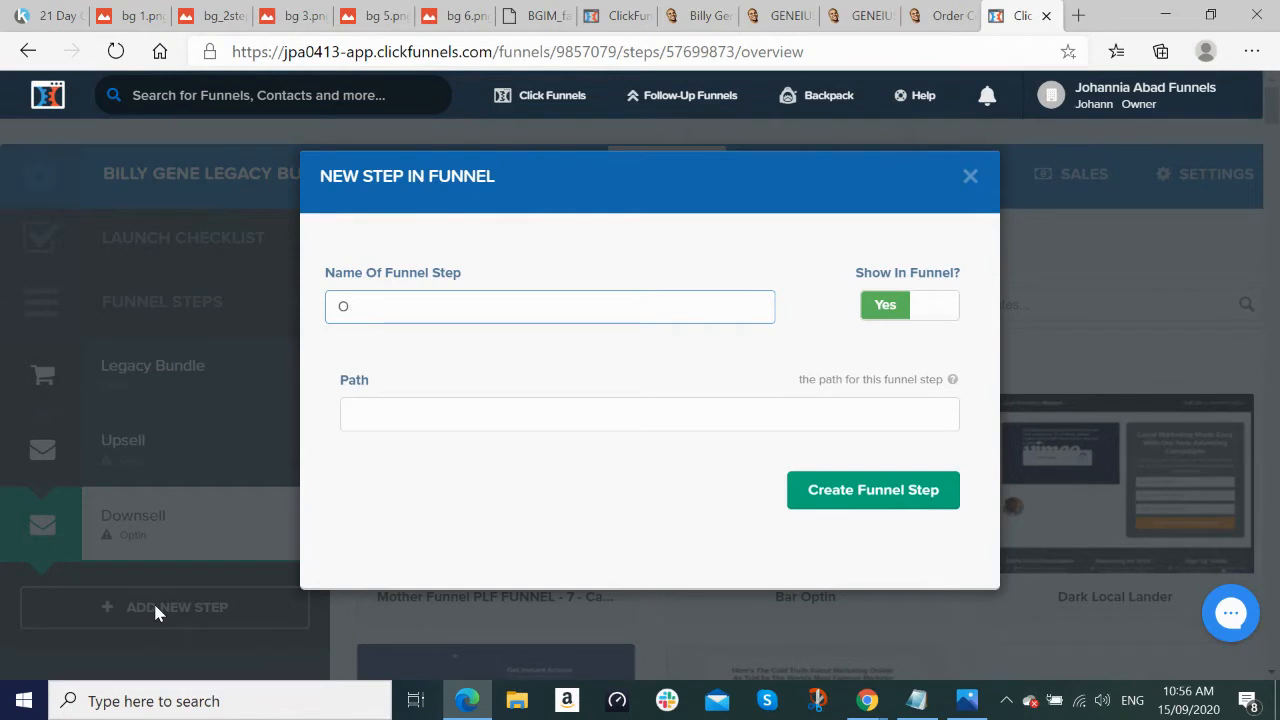
text(rder Conf)
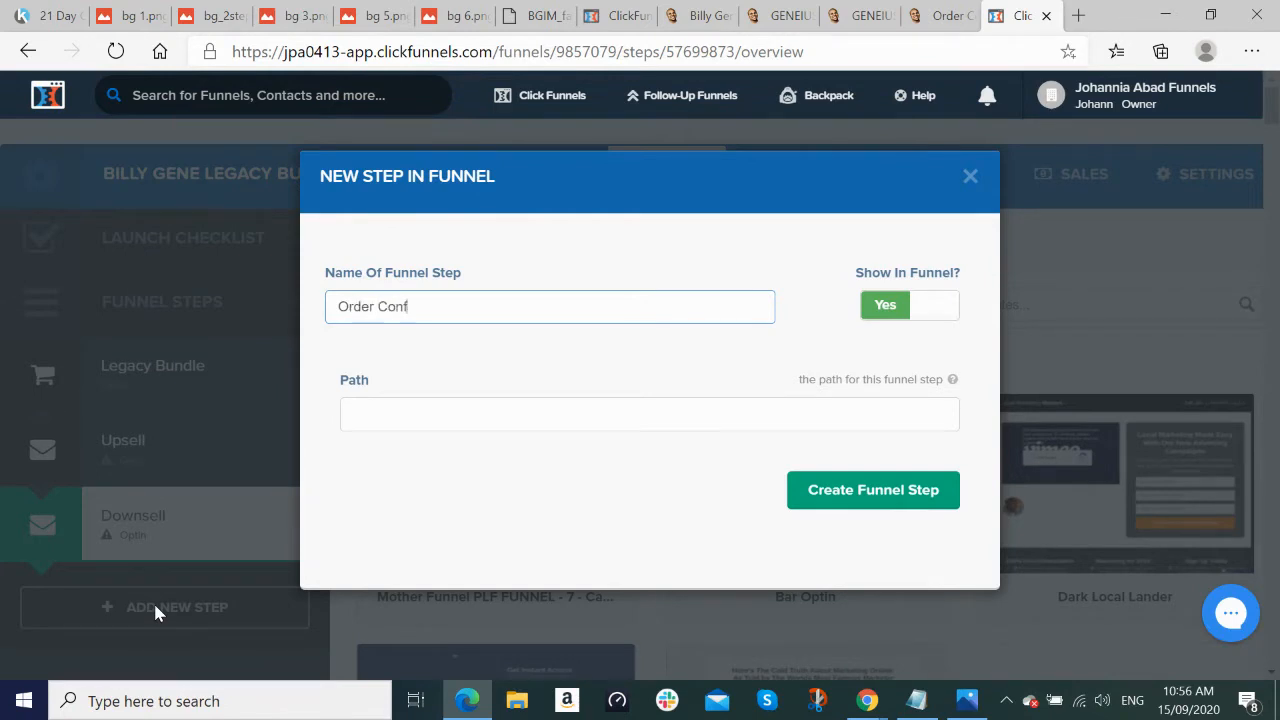
text(irmation)
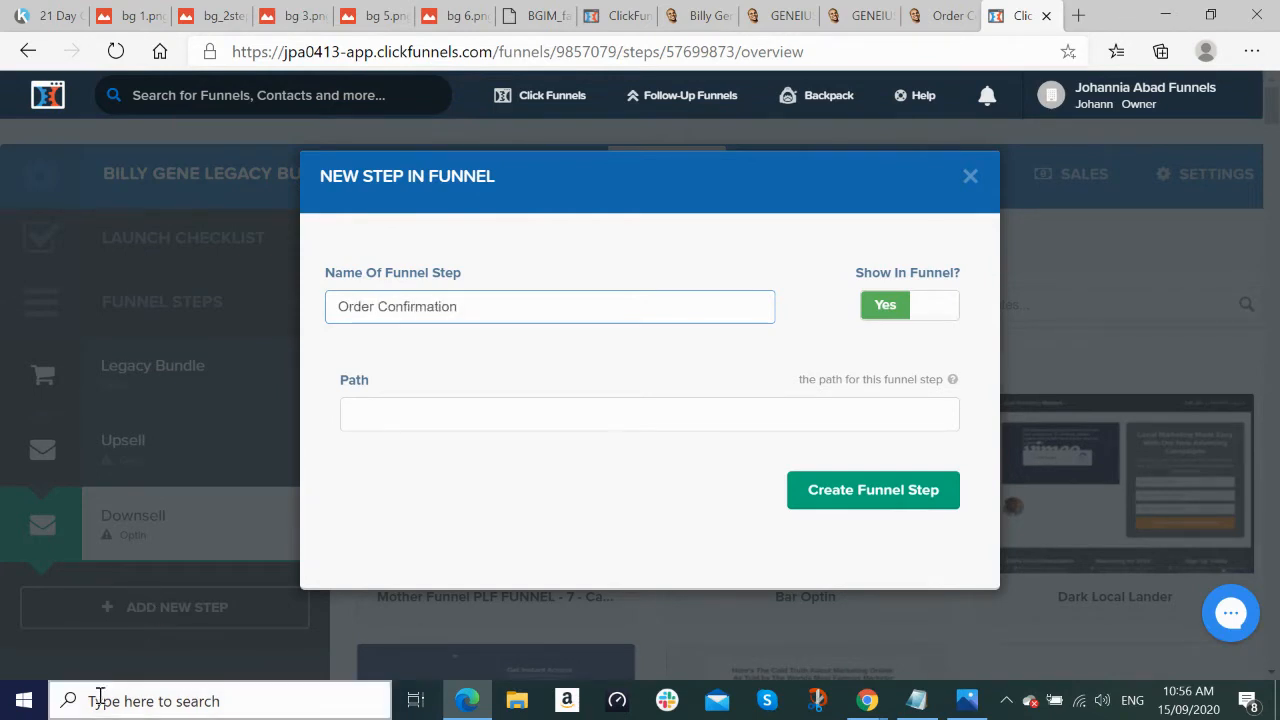
Step: Set the Order Confirmation step's path to legacy-bundle-confirmationdemobgim and create the funnel step
click(537, 420)
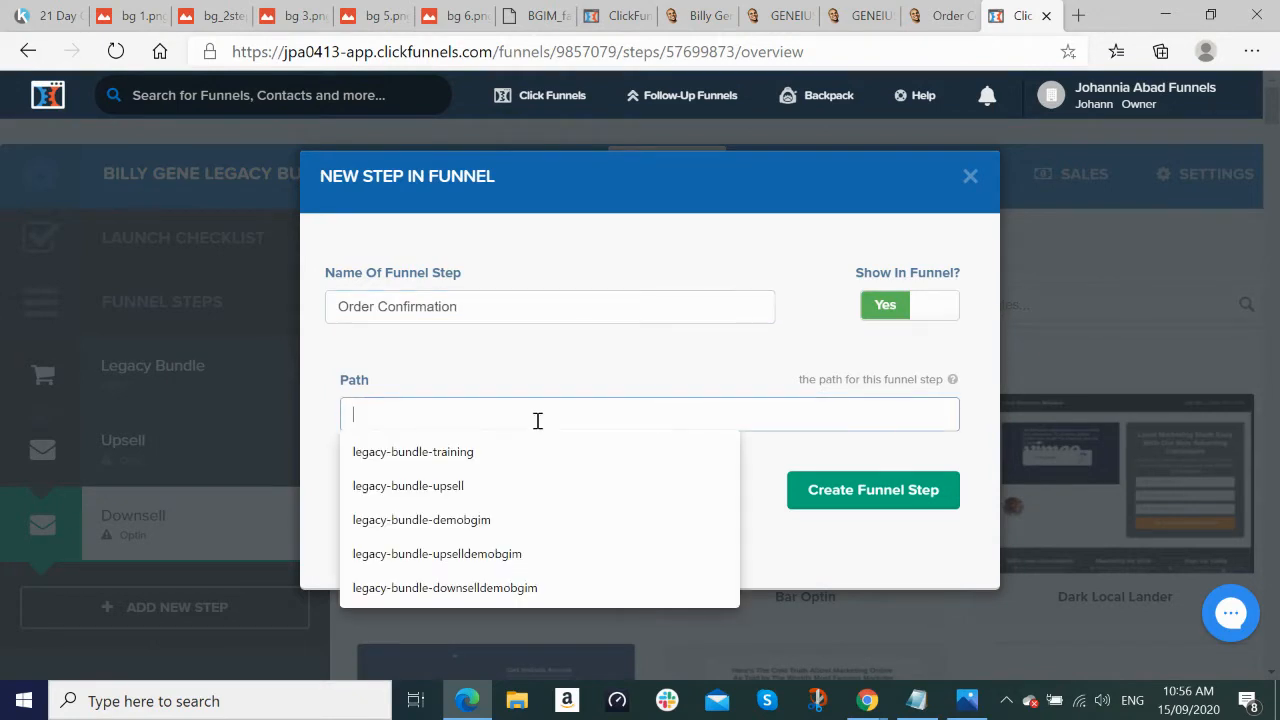
text(legacy-bundle-training)
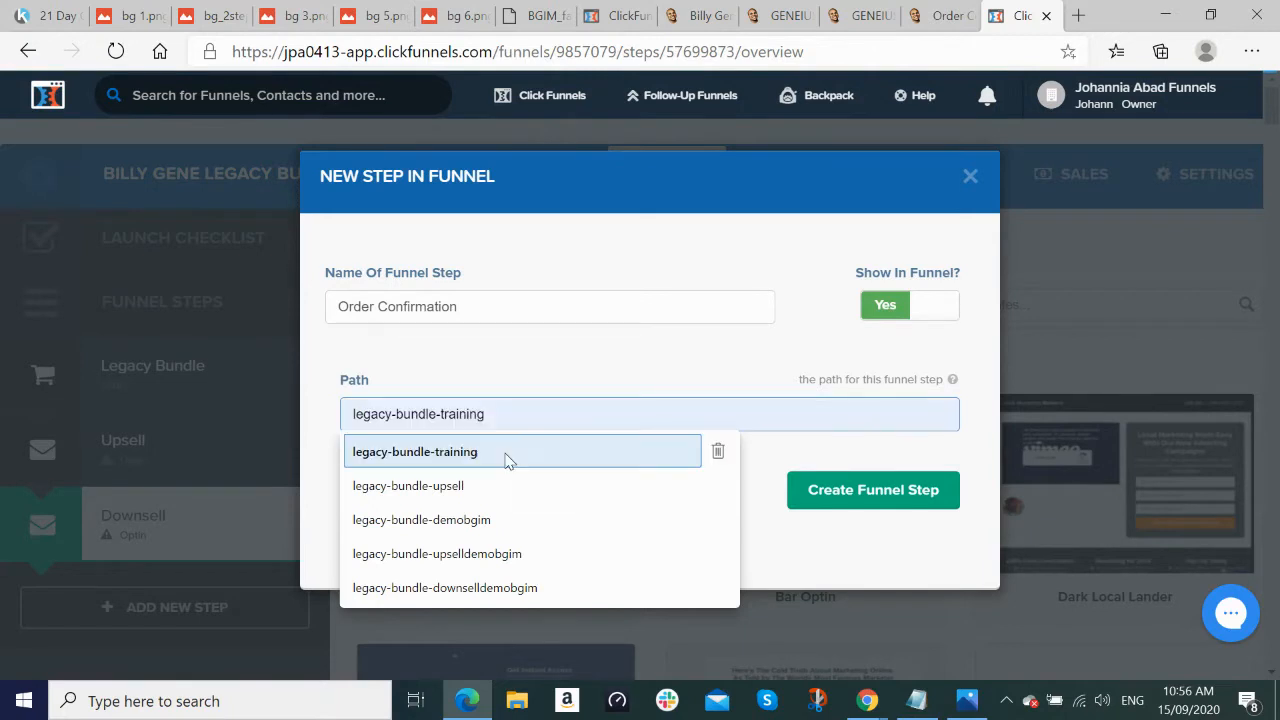
click(506, 457)
key(BackSpace)
key(BackSpace)
key(BackSpace)
key(BackSpace)
key(BackSpace)
key(BackSpace)
key(BackSpace)
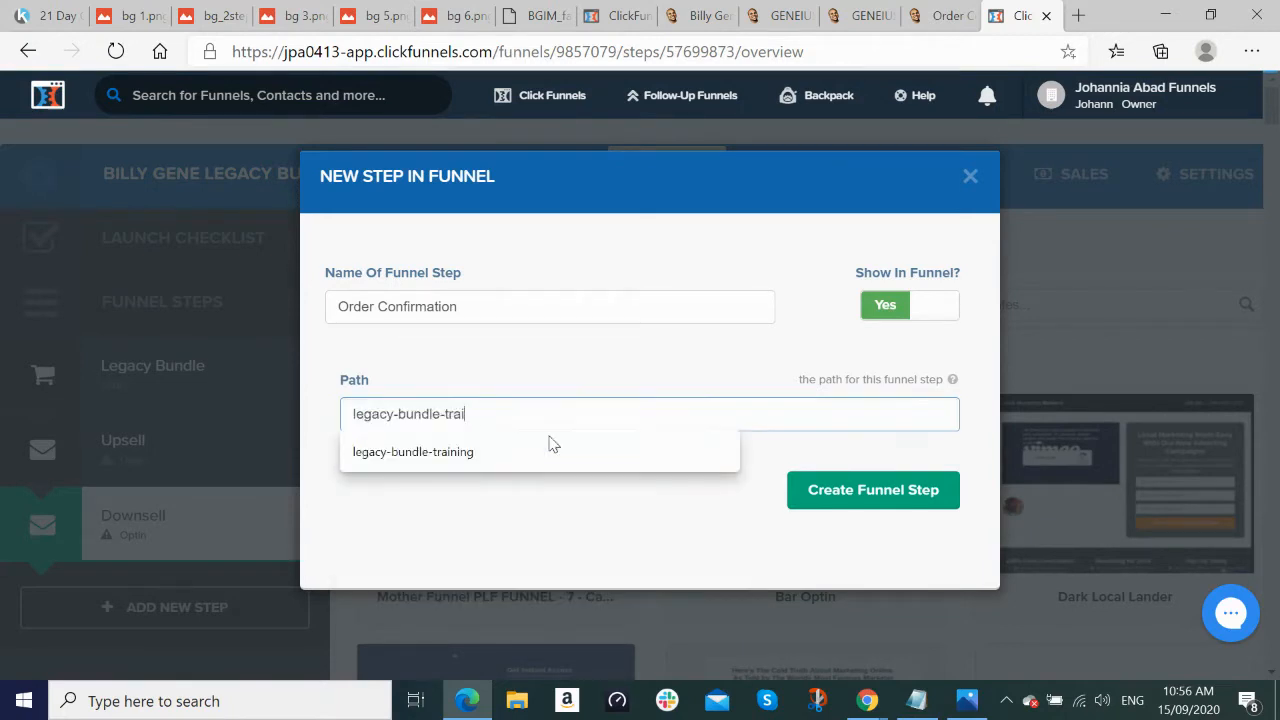
key(BackSpace)
text(conf)
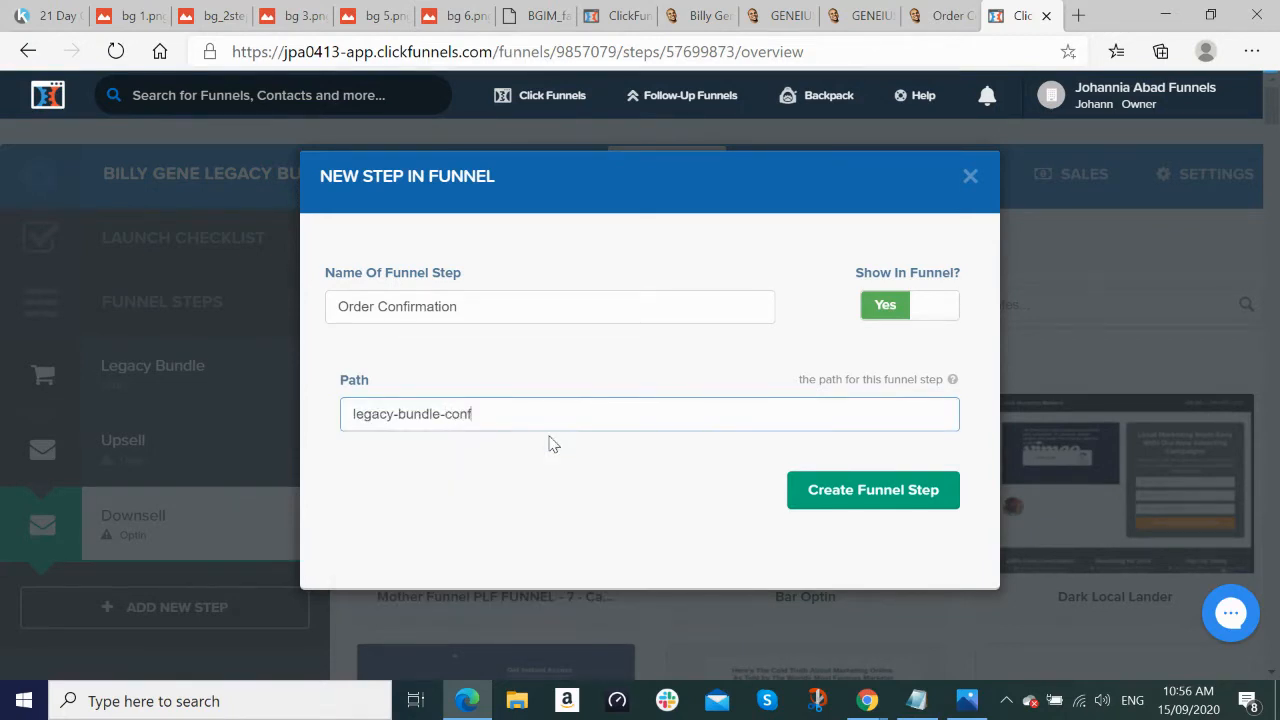
text(irmationdemobgim)
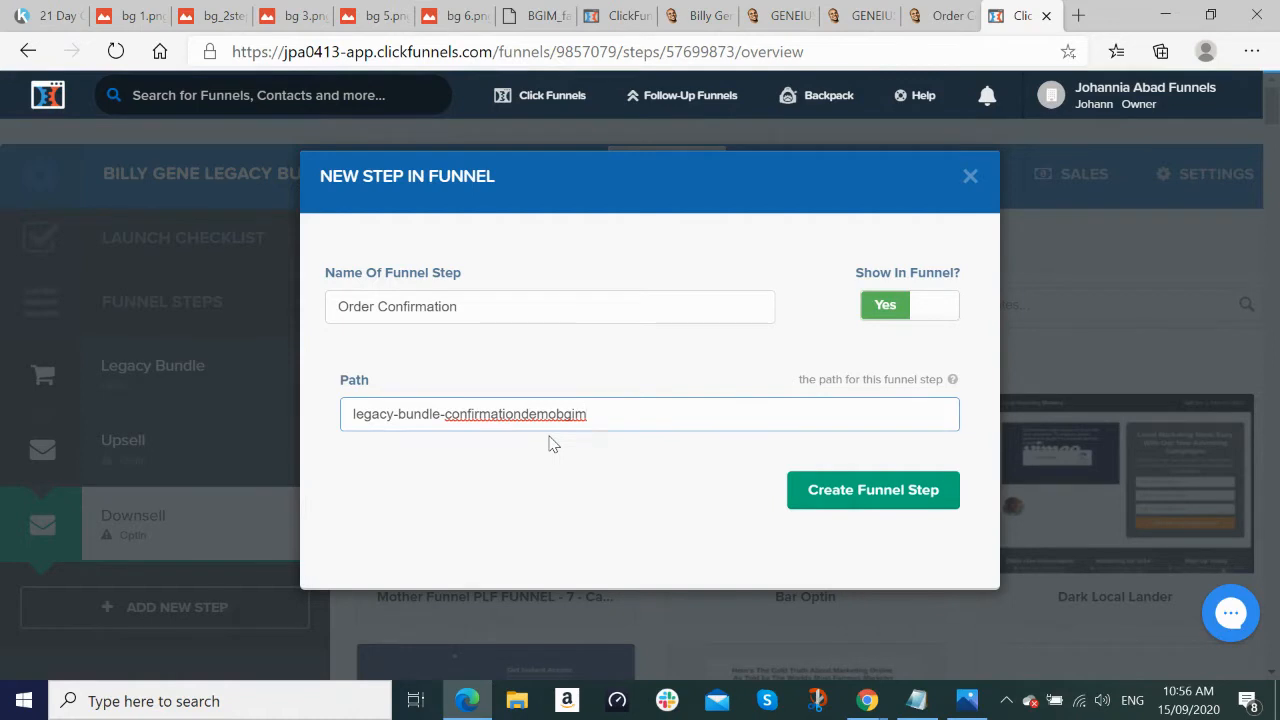
click(872, 500)
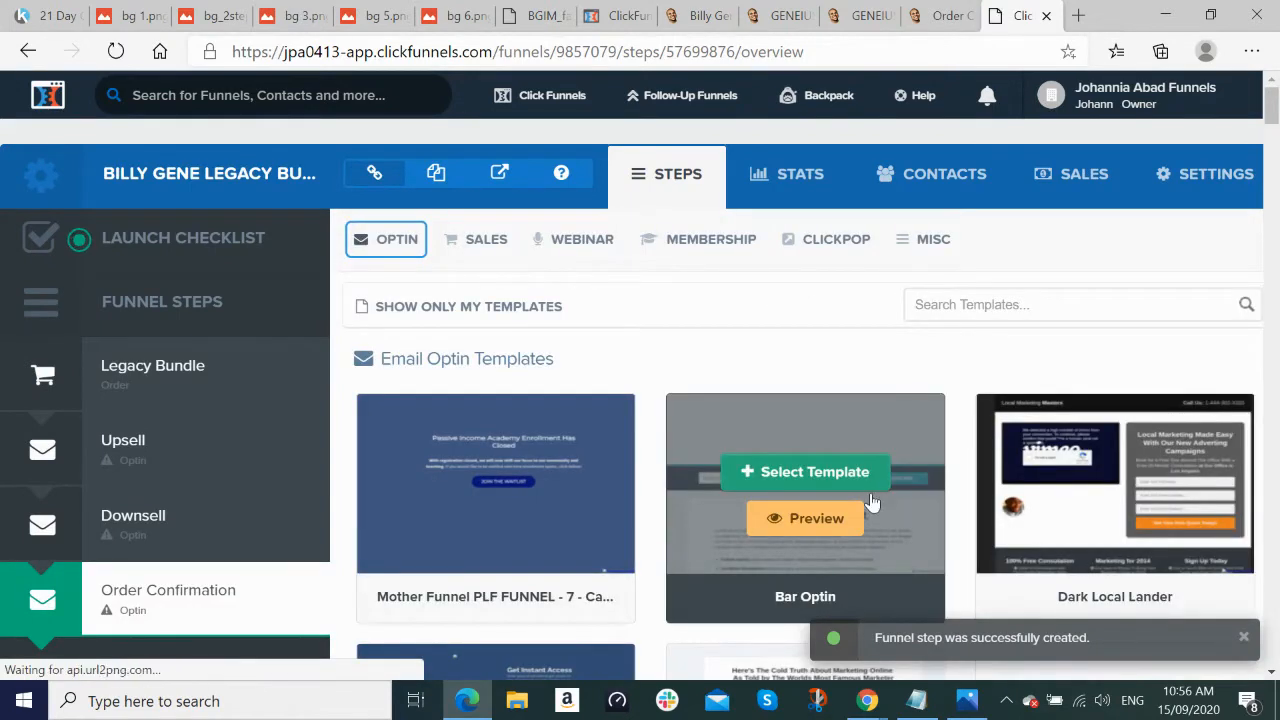
Step: Open the Legacy Bundle step's publishing settings and copy its path
click(207, 371)
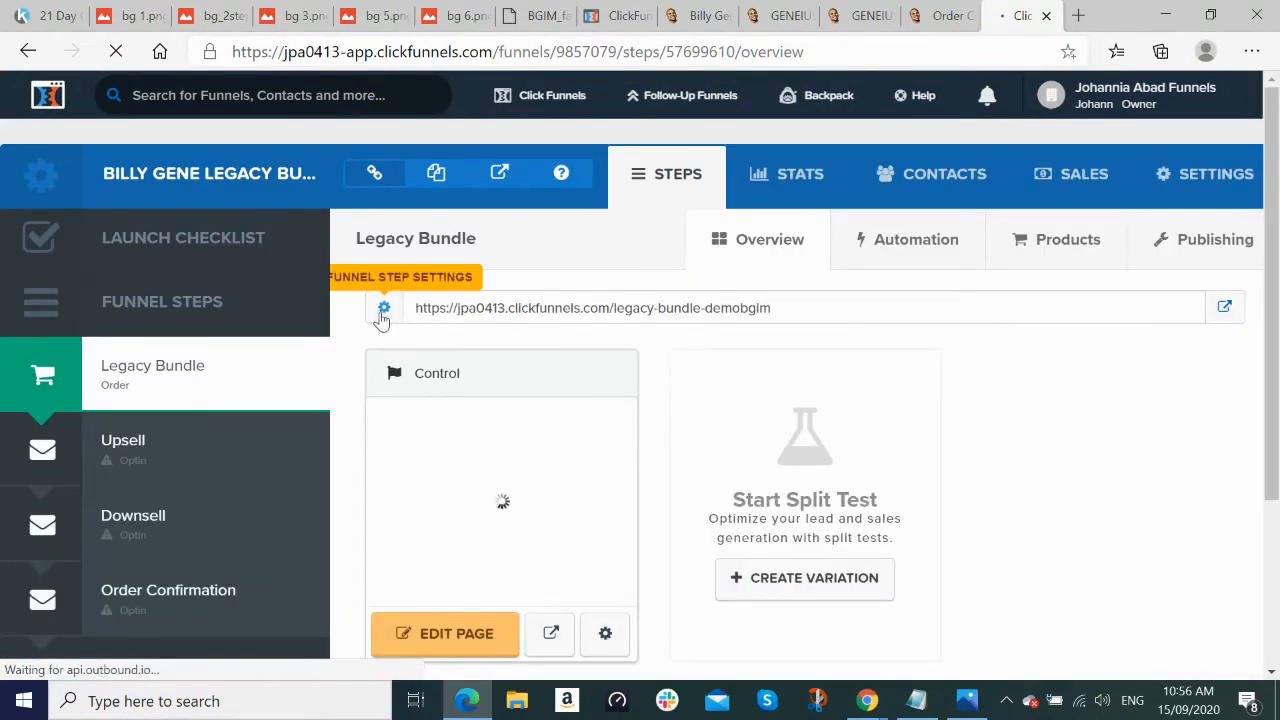
click(385, 312)
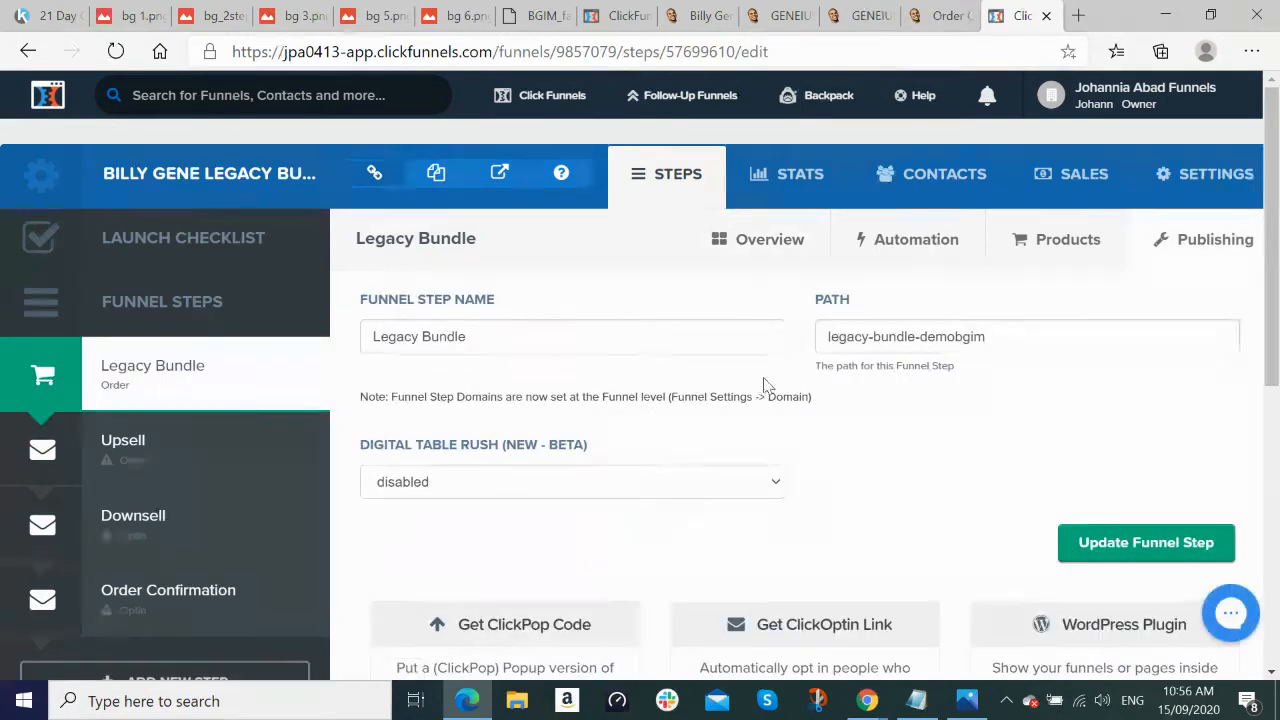
drag(998, 341, 677, 347)
key(ctrl+c)
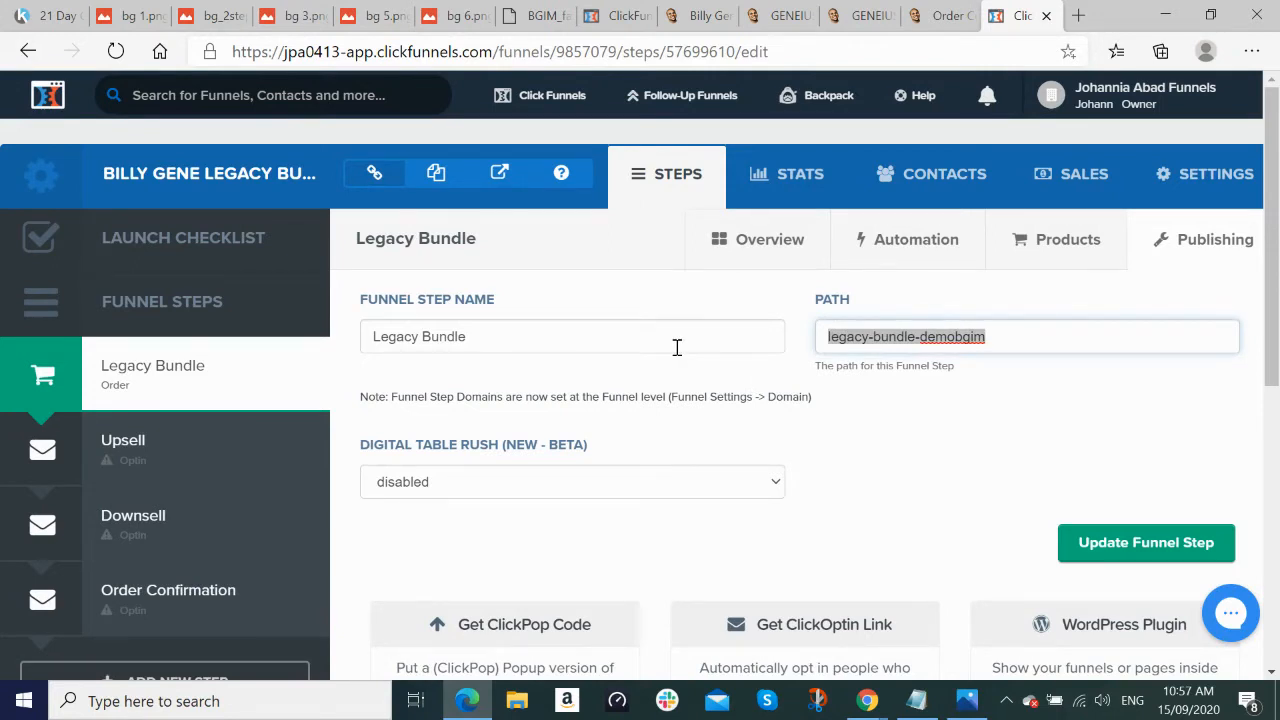
Step: In the Legacy Bundle step's page settings, set the path to legacy-bundle-demobgim, rename the page Legacy Bundle, and update it
click(757, 243)
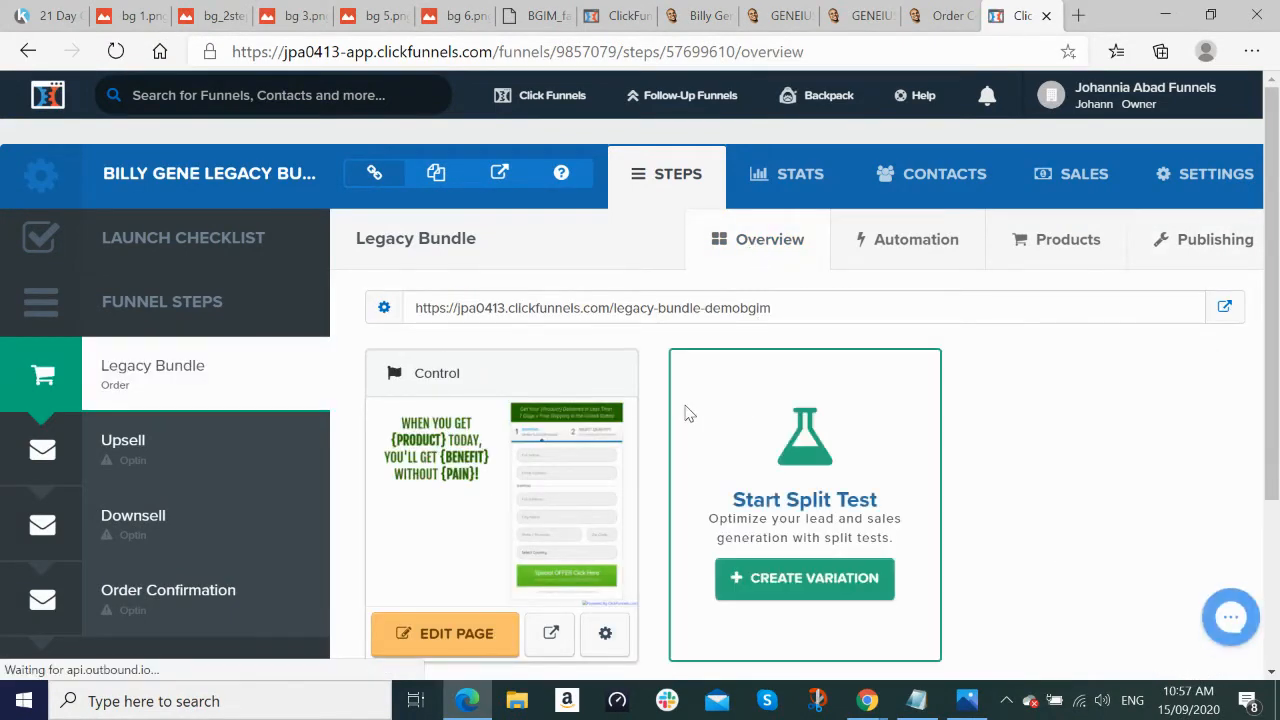
scroll(628, 409, down, 2)
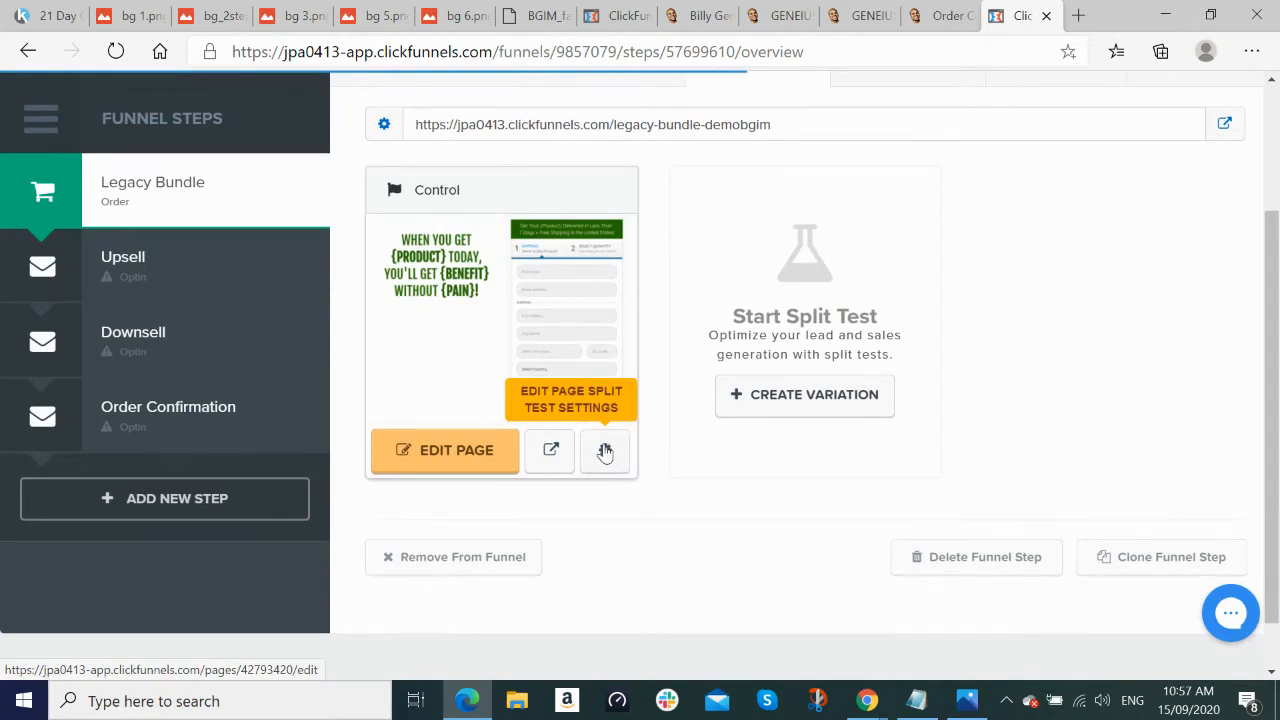
click(605, 452)
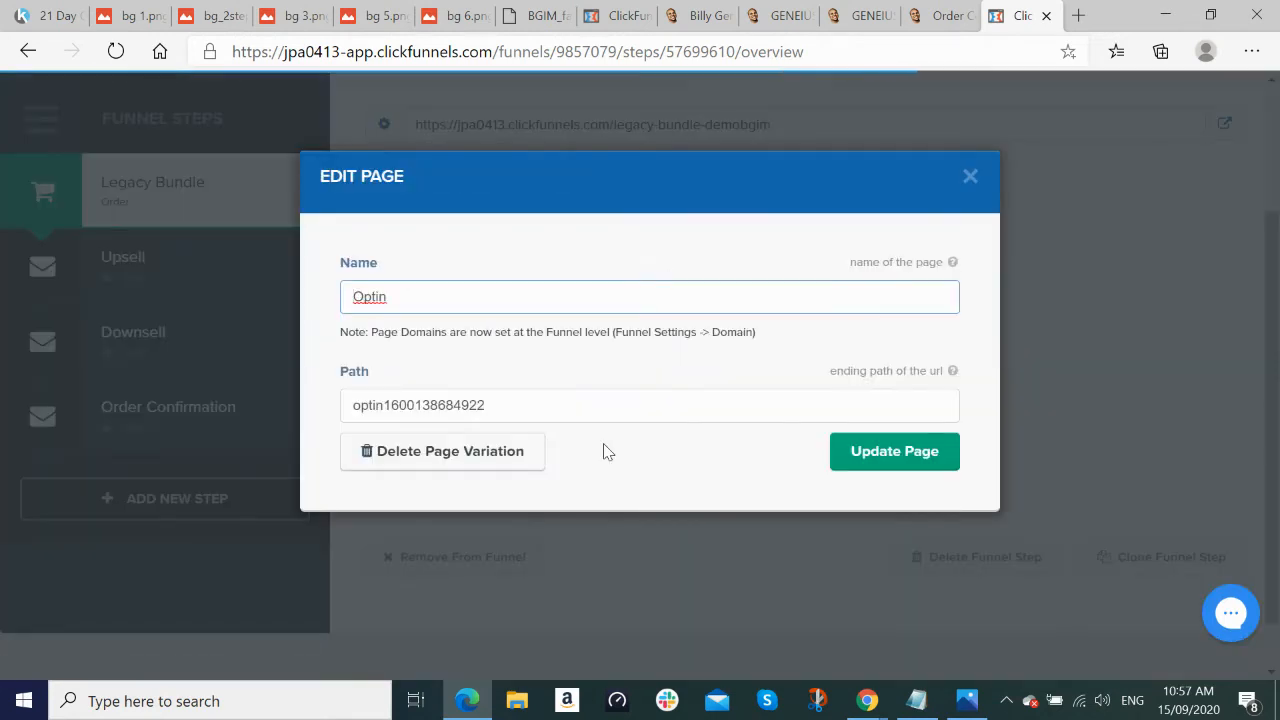
drag(537, 408, 43, 410)
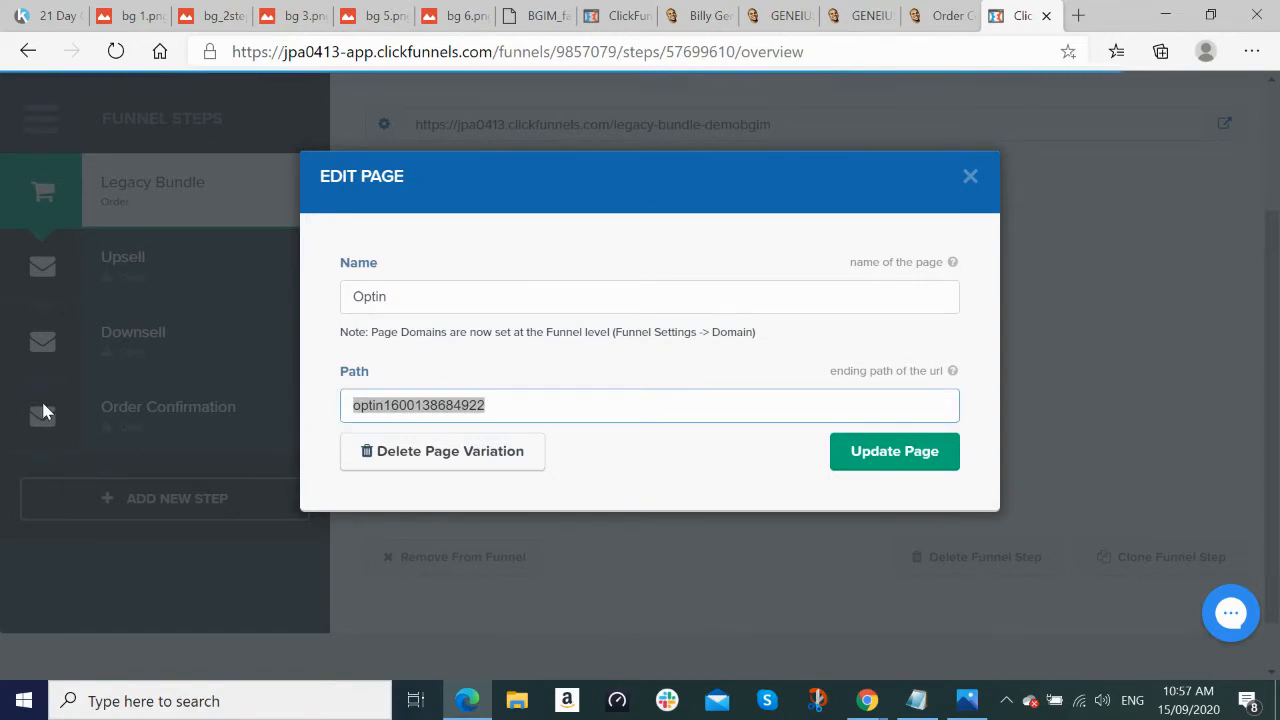
key(ctrl+v)
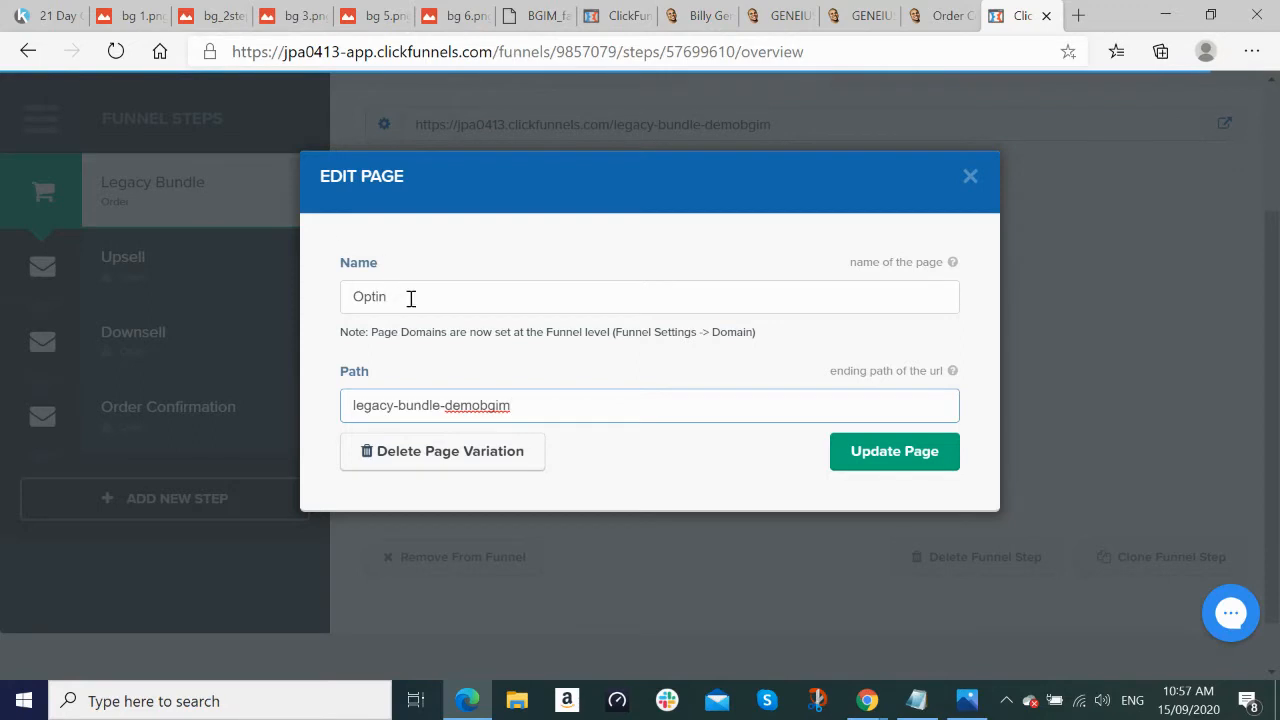
drag(410, 298, 300, 306)
text(Le)
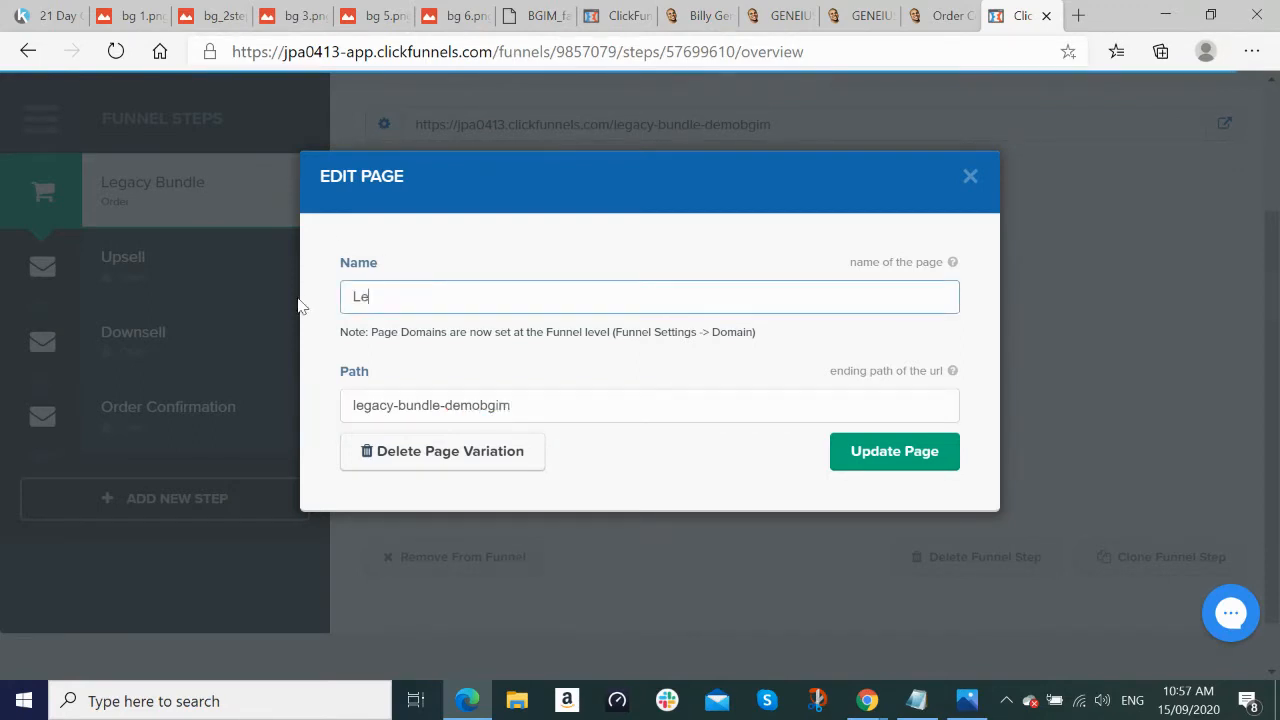
text(gacy Bundle)
click(863, 460)
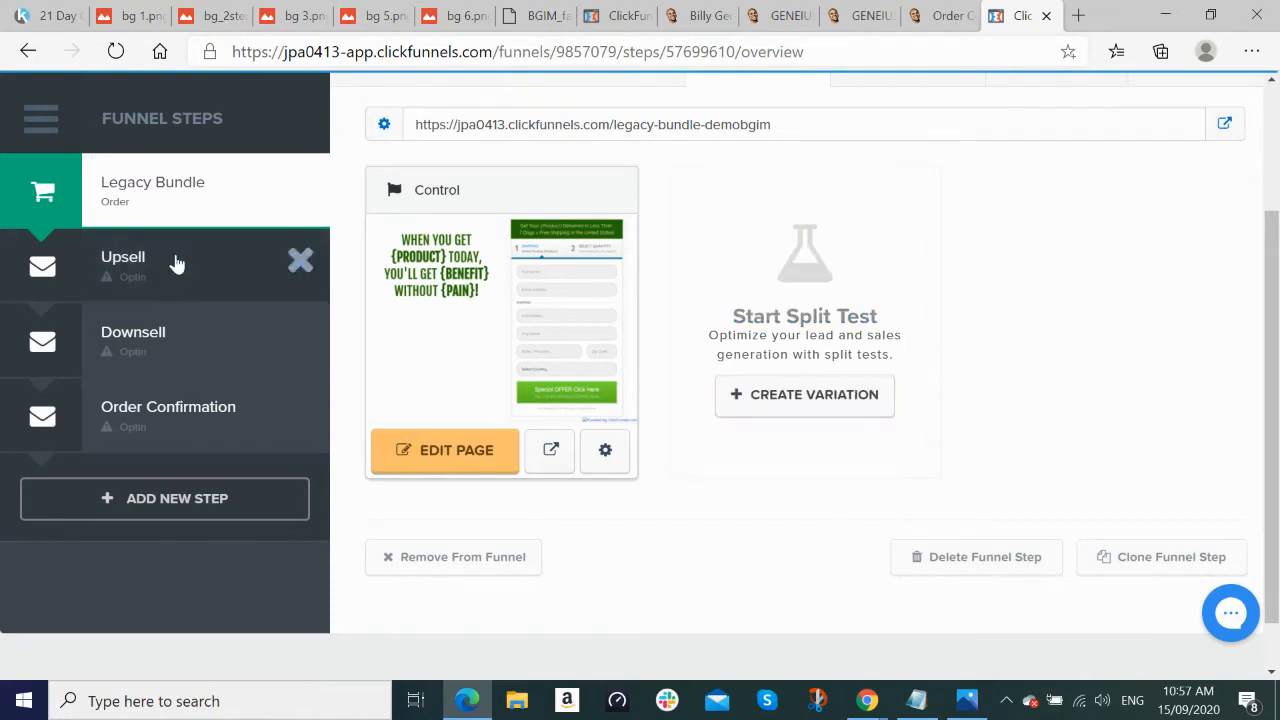
Step: Apply the one click upsell template TWO STEP TRIP WIRE - 4 - OTO to the Upsell step
click(150, 278)
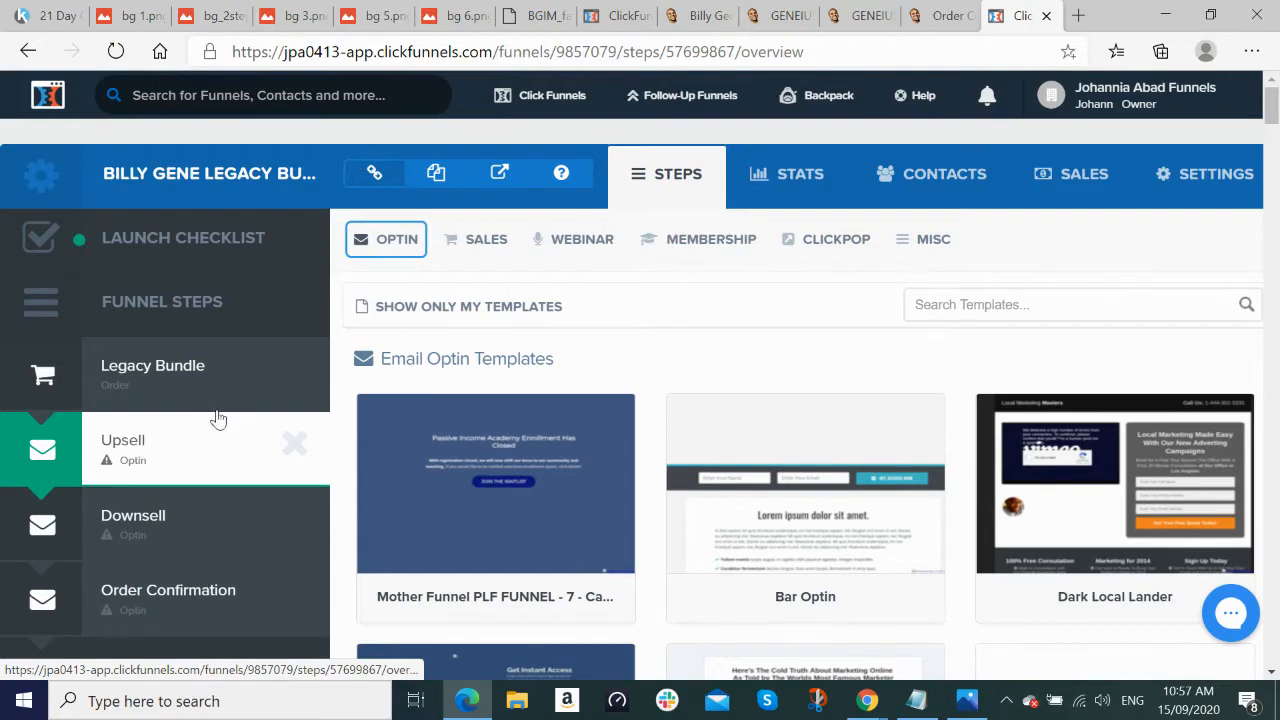
click(480, 240)
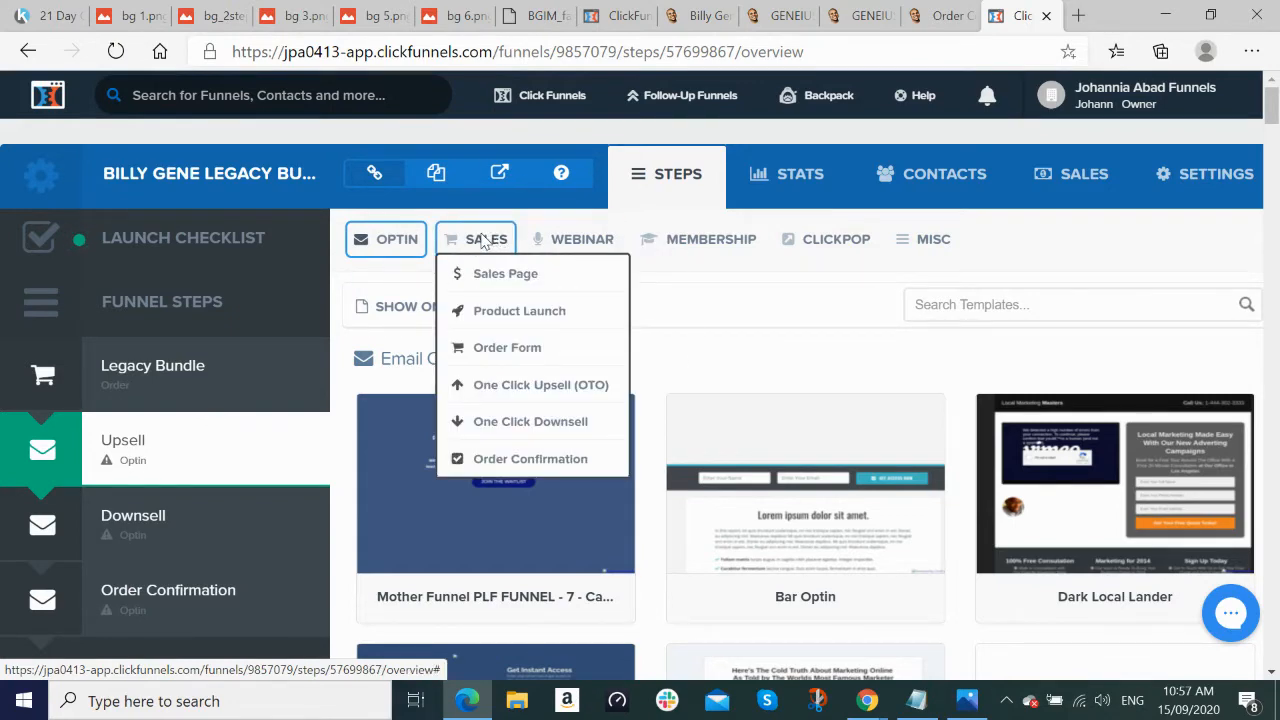
click(503, 390)
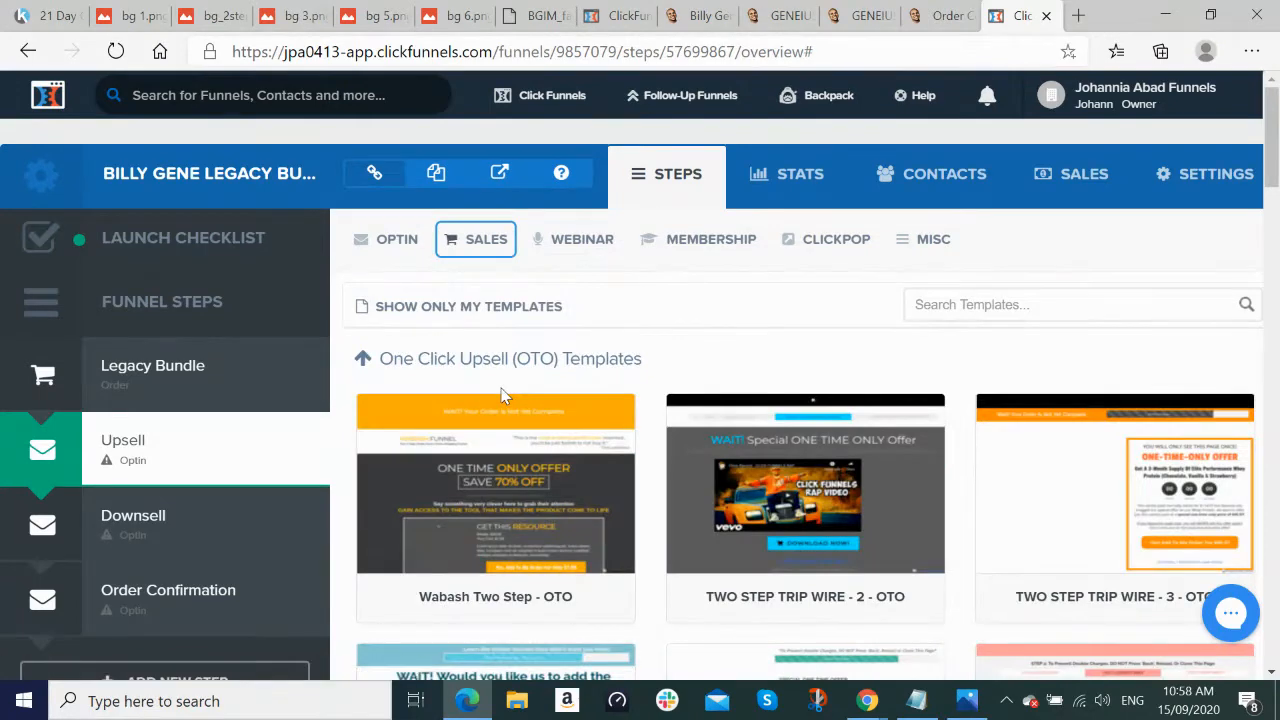
mouse_move(805, 423)
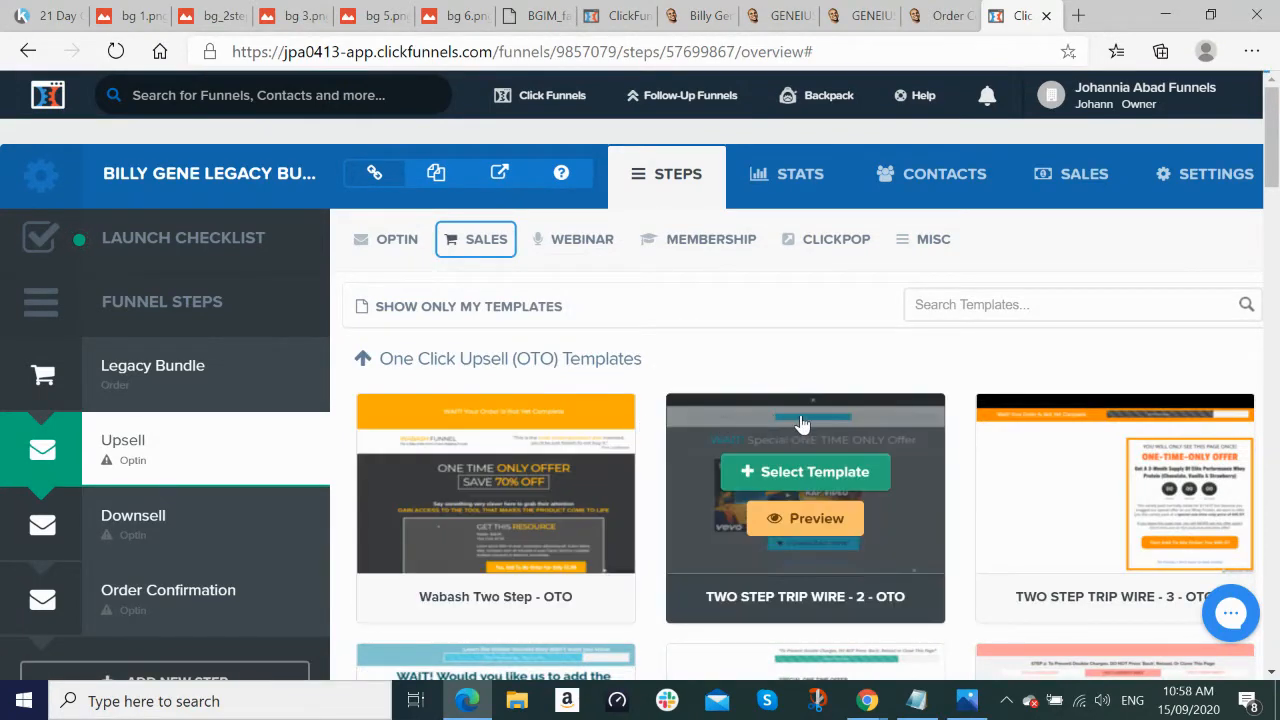
scroll(803, 424, down, 2)
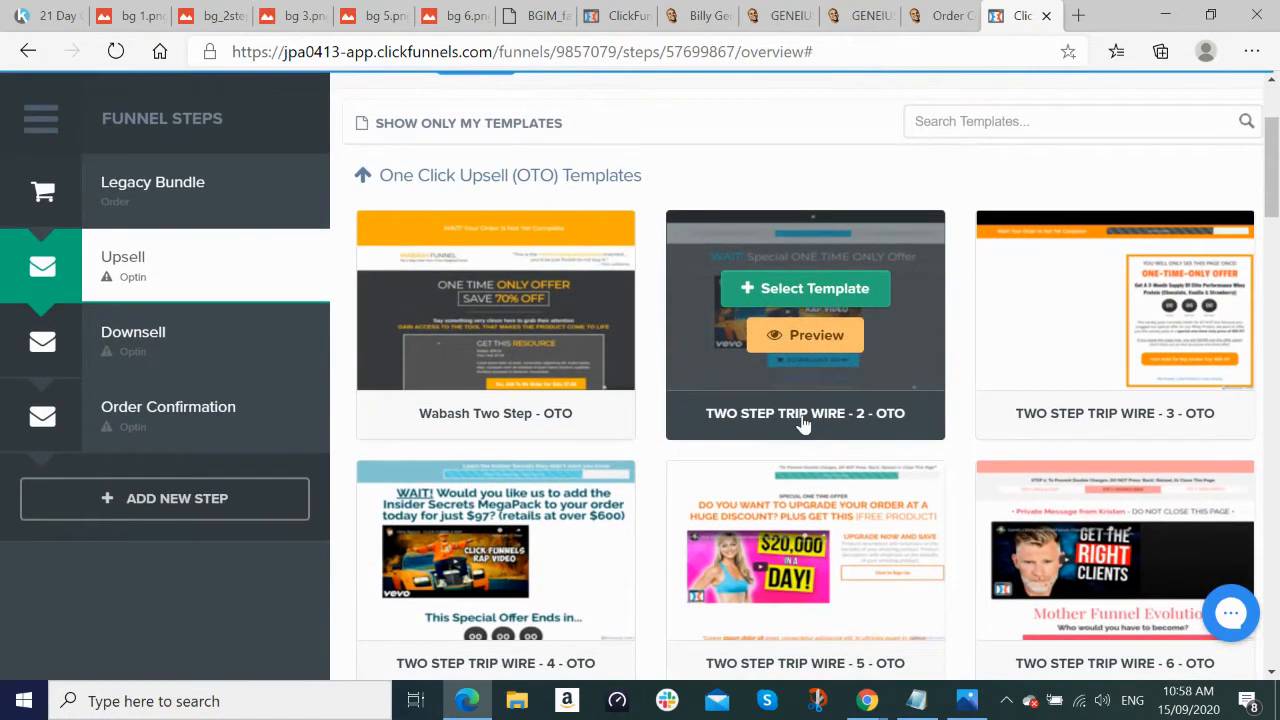
mouse_move(503, 540)
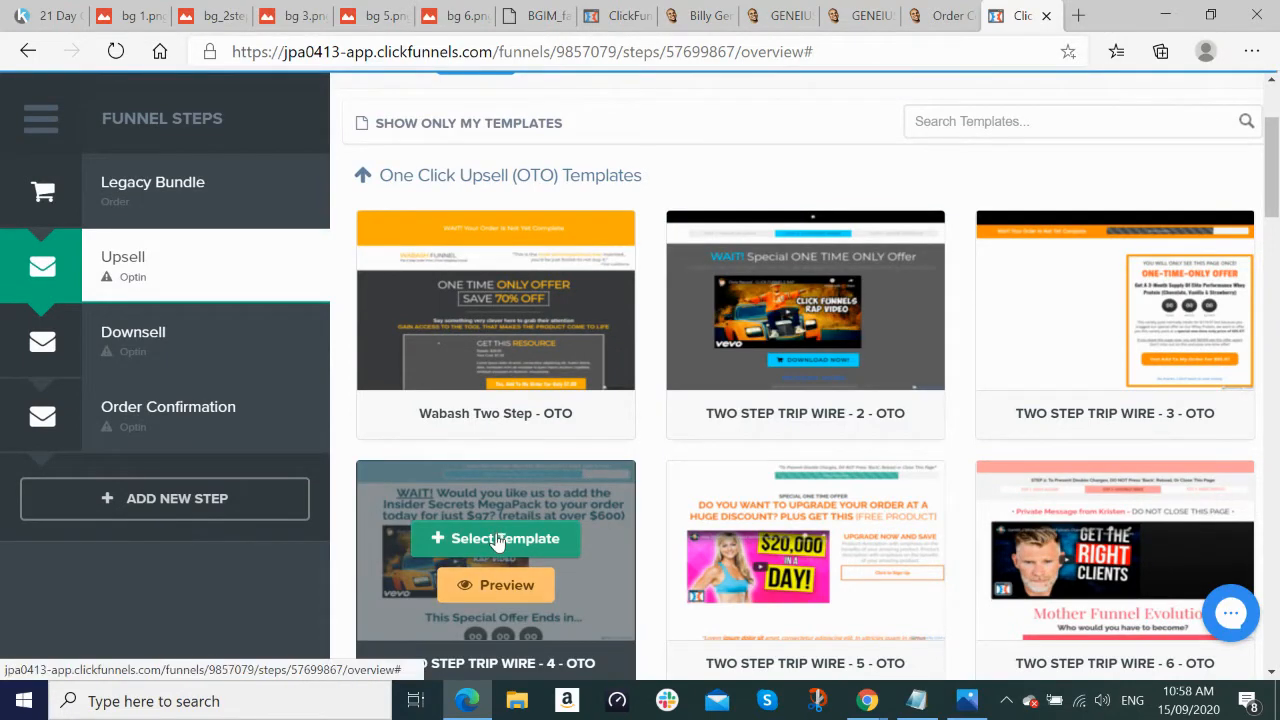
click(497, 539)
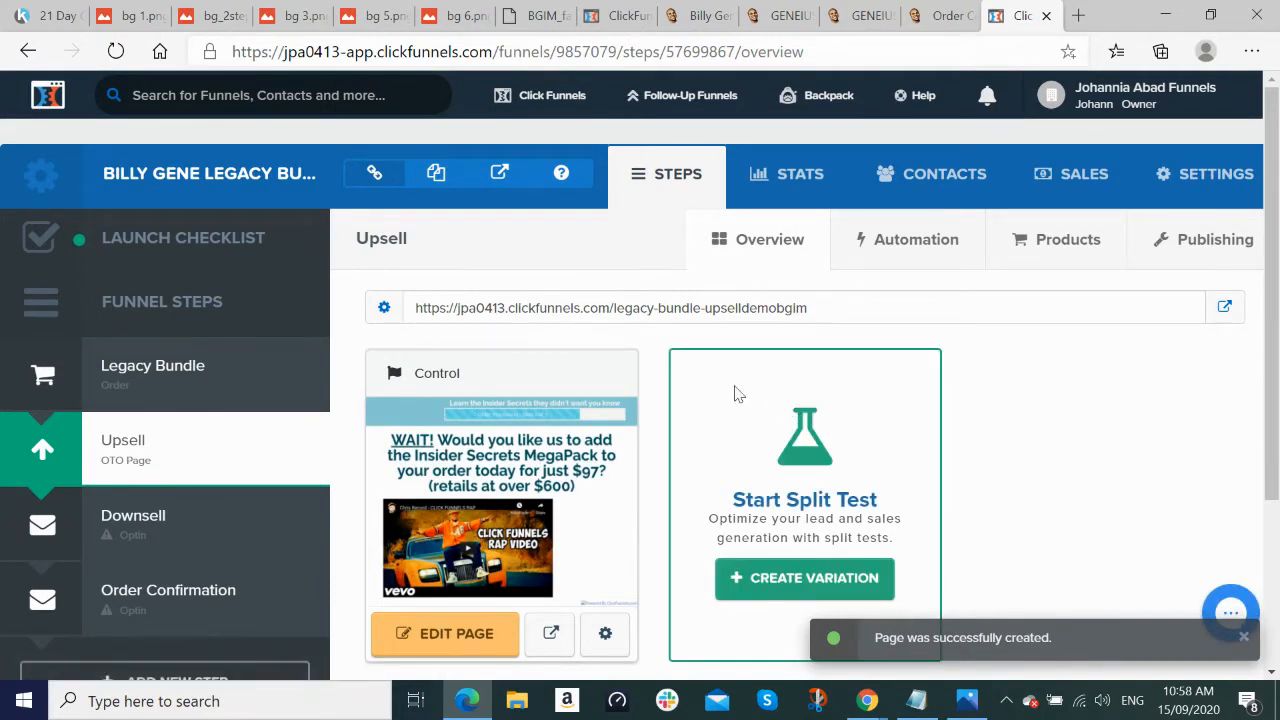
Step: Copy the Upsell step's path legacy-bundle-upselldemobgim into the path of its control page and update the page
click(385, 311)
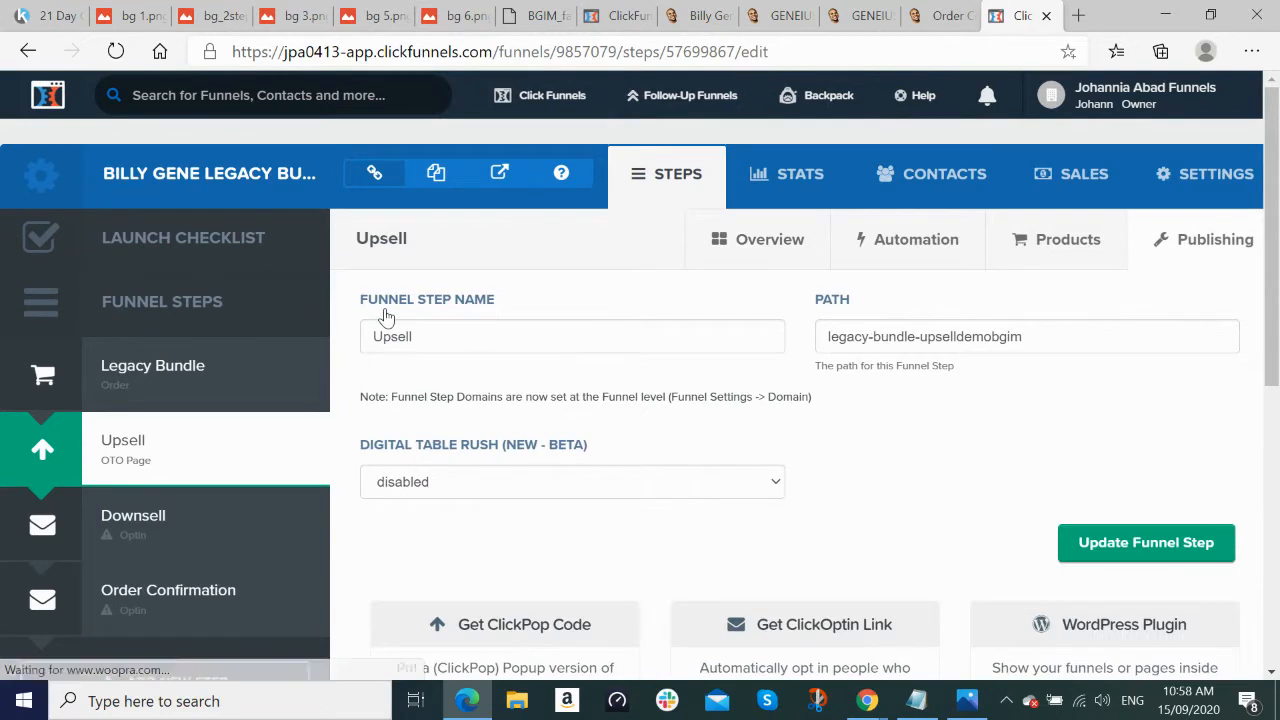
triple_click(1040, 340)
key(ctrl+c)
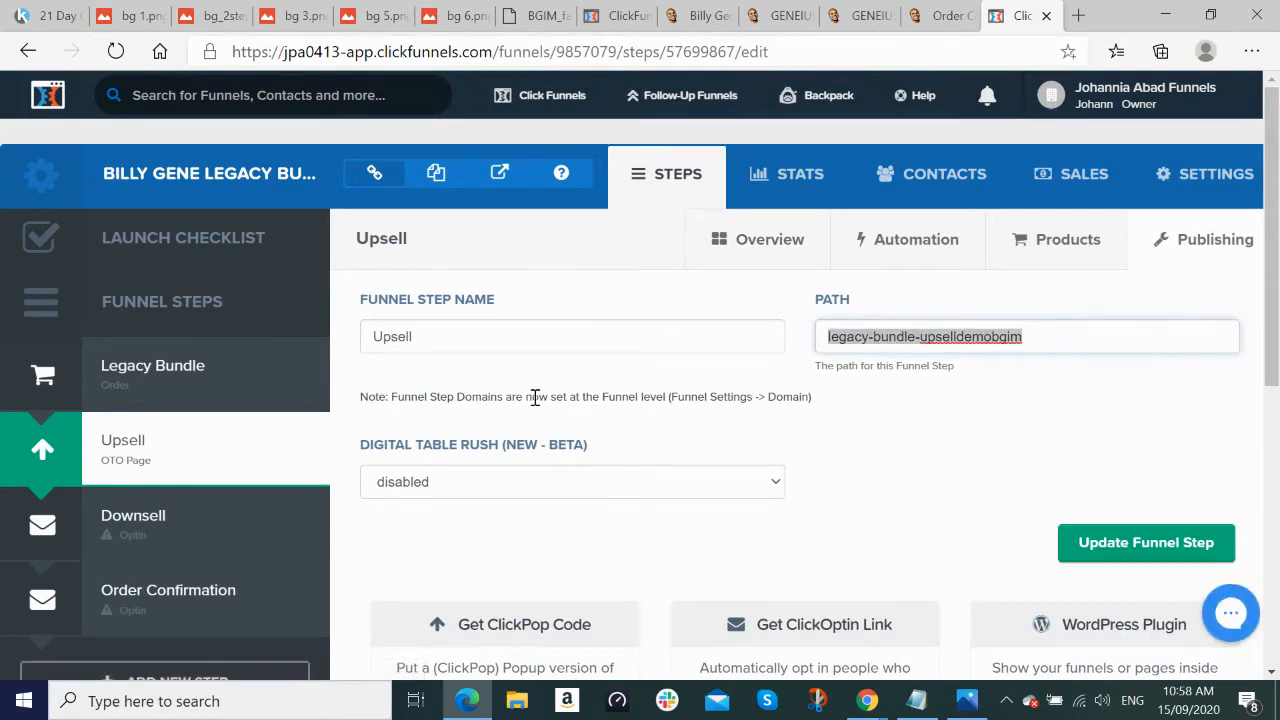
click(753, 243)
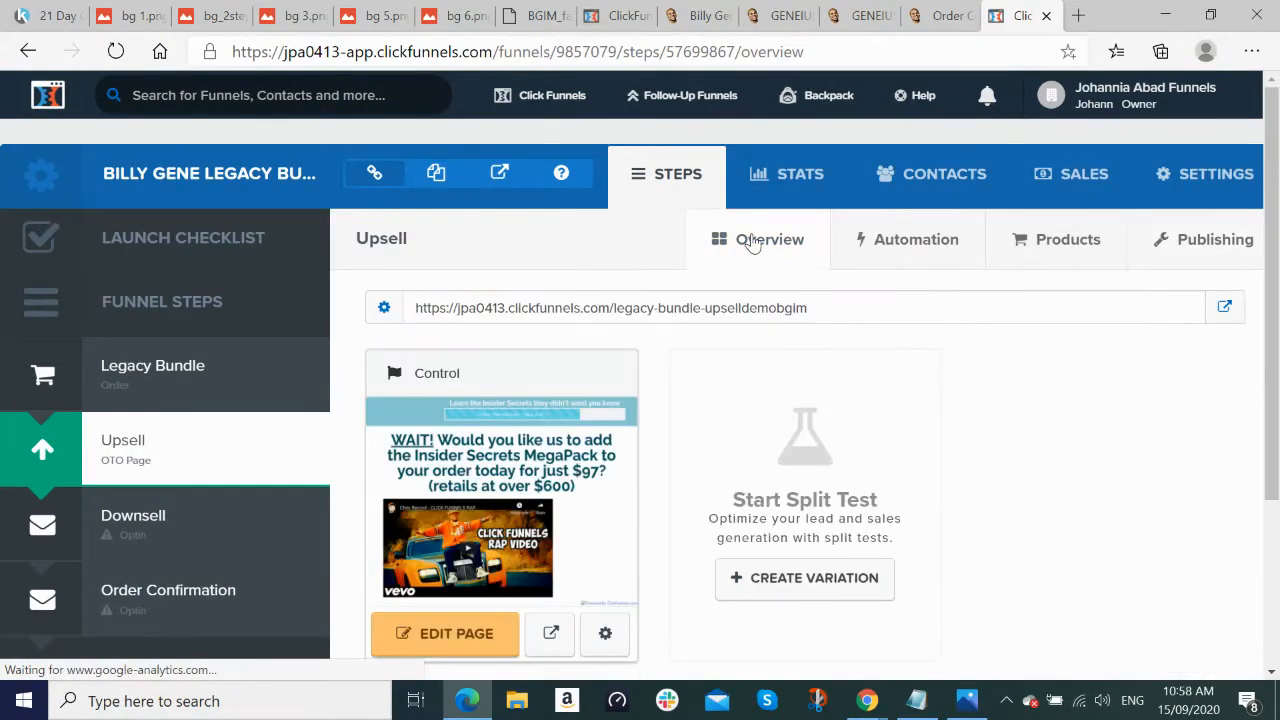
click(605, 636)
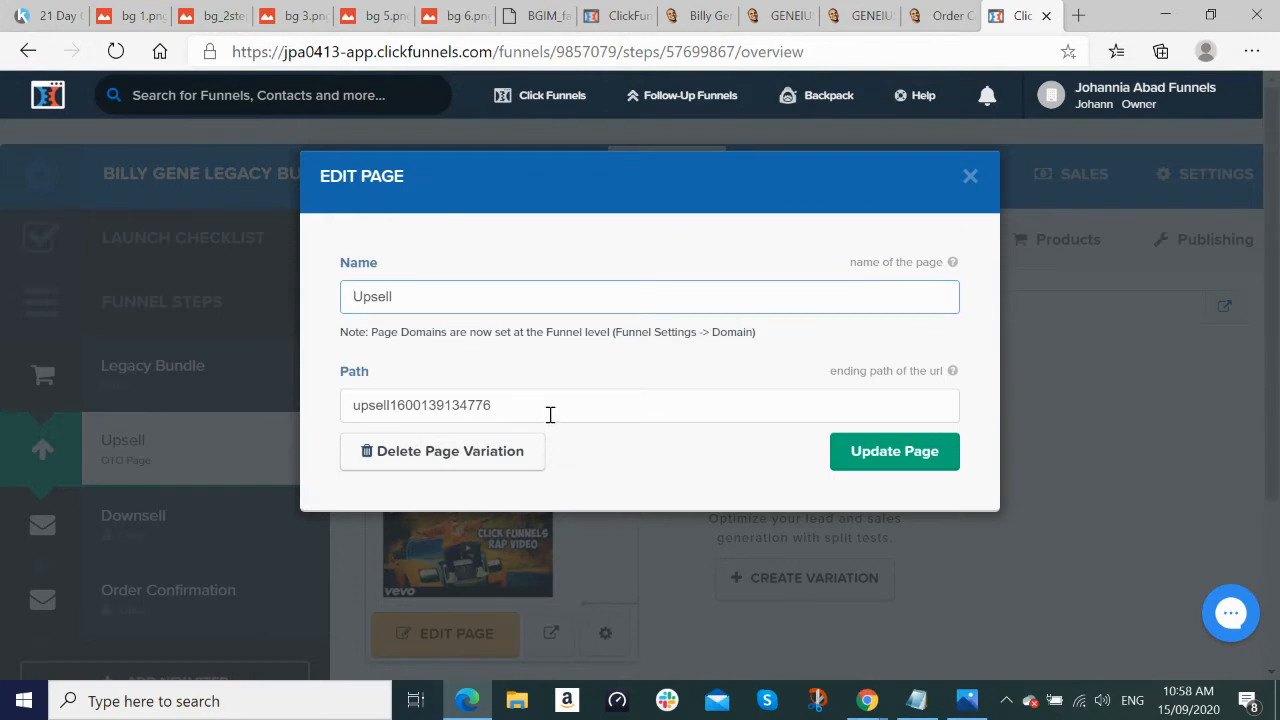
drag(548, 410, 123, 414)
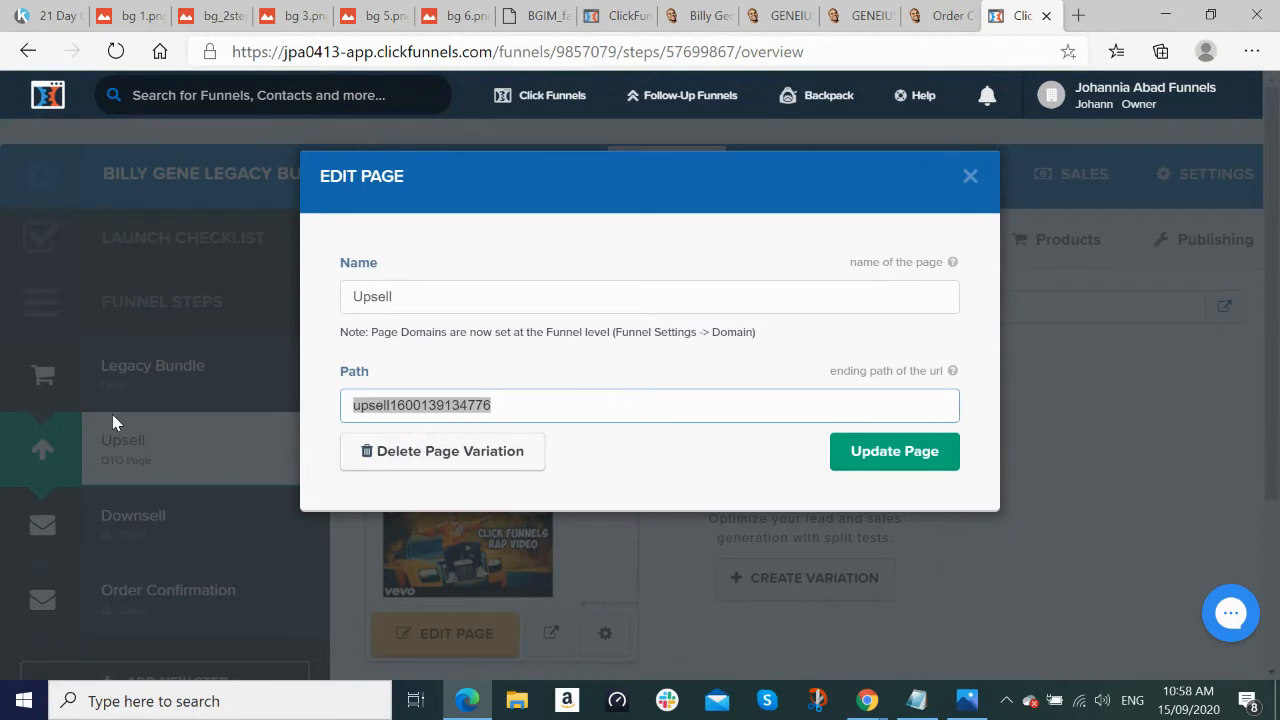
key(ctrl+v)
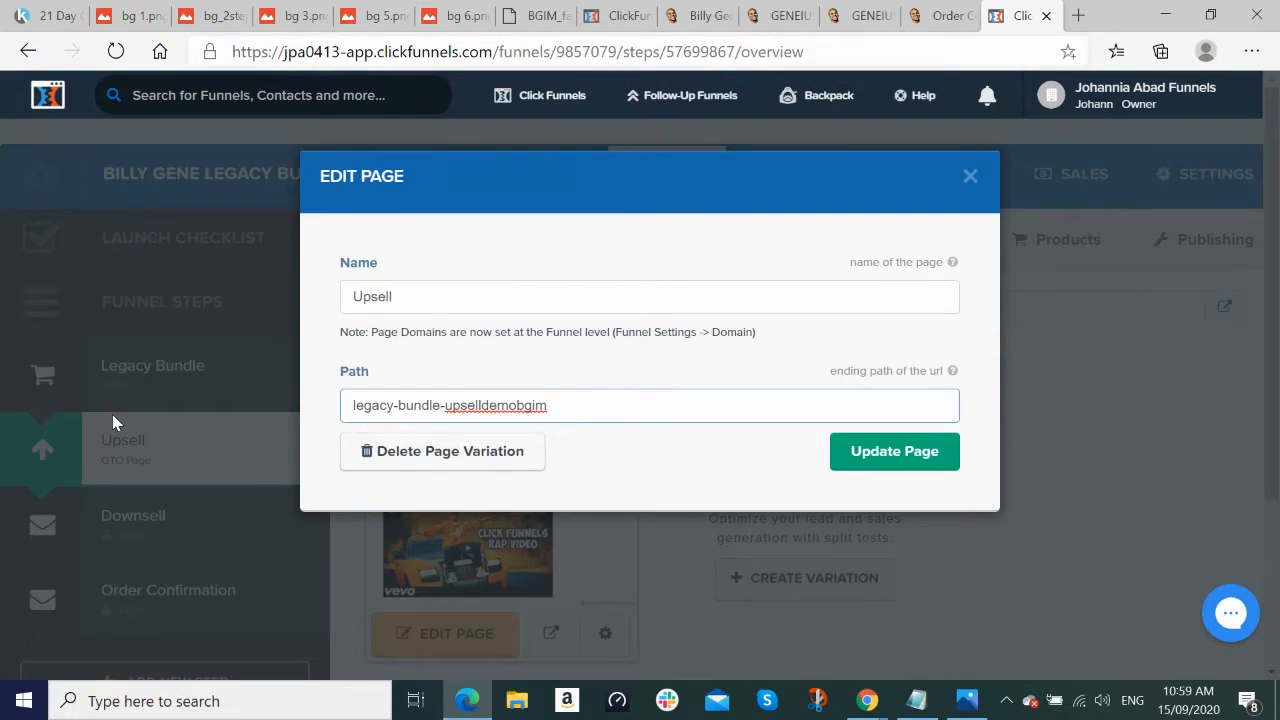
click(893, 460)
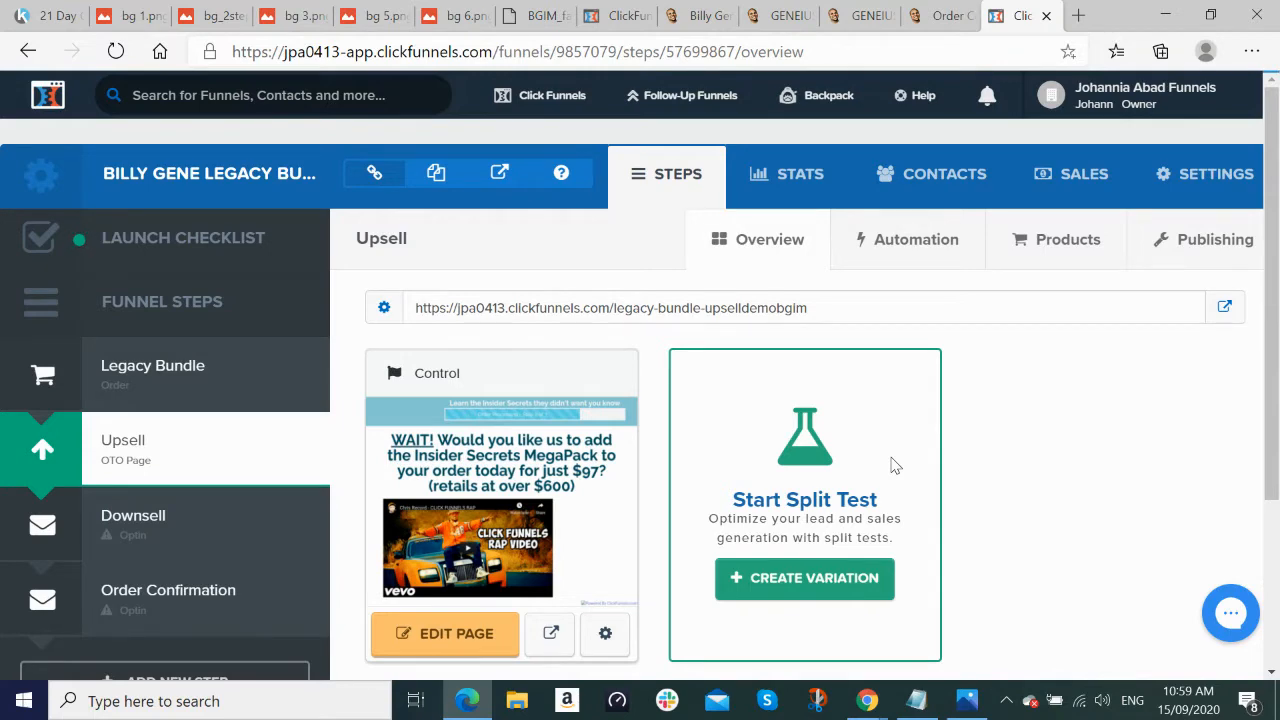
Step: Reopen the Upsell page's settings to check its saved path and version history, and update the page without edits
scroll(895, 465, down, 2)
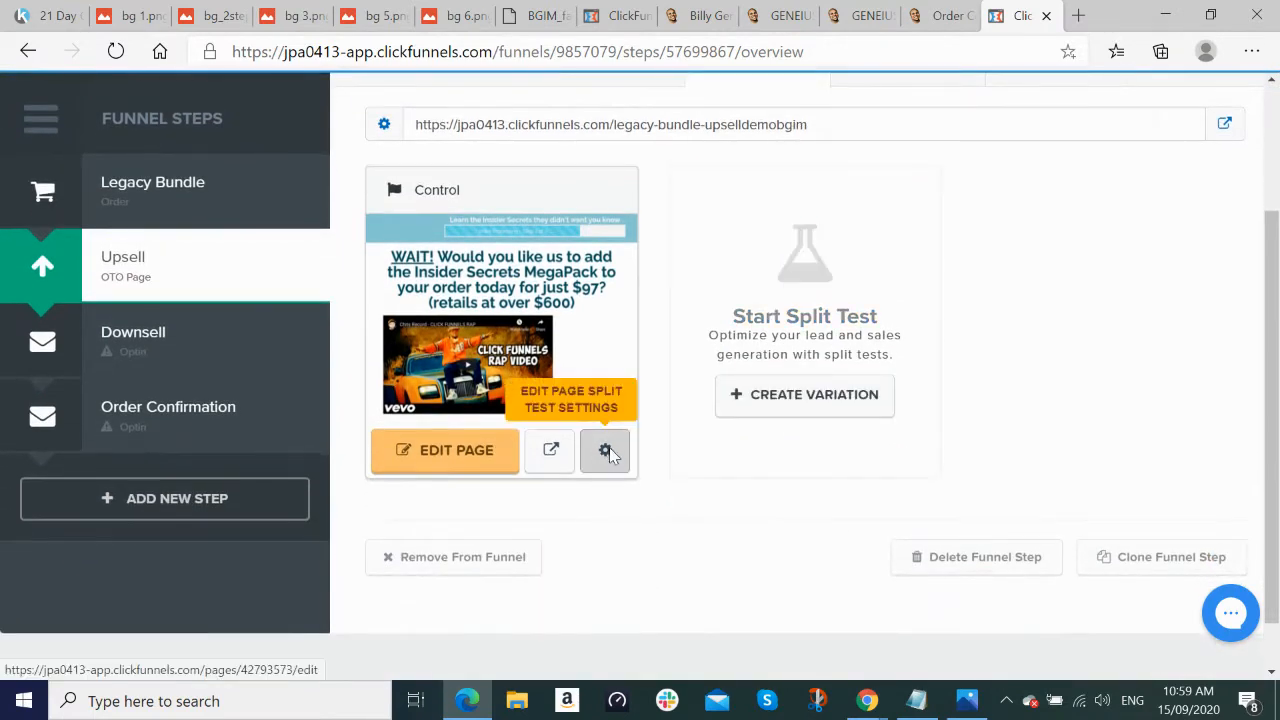
click(609, 447)
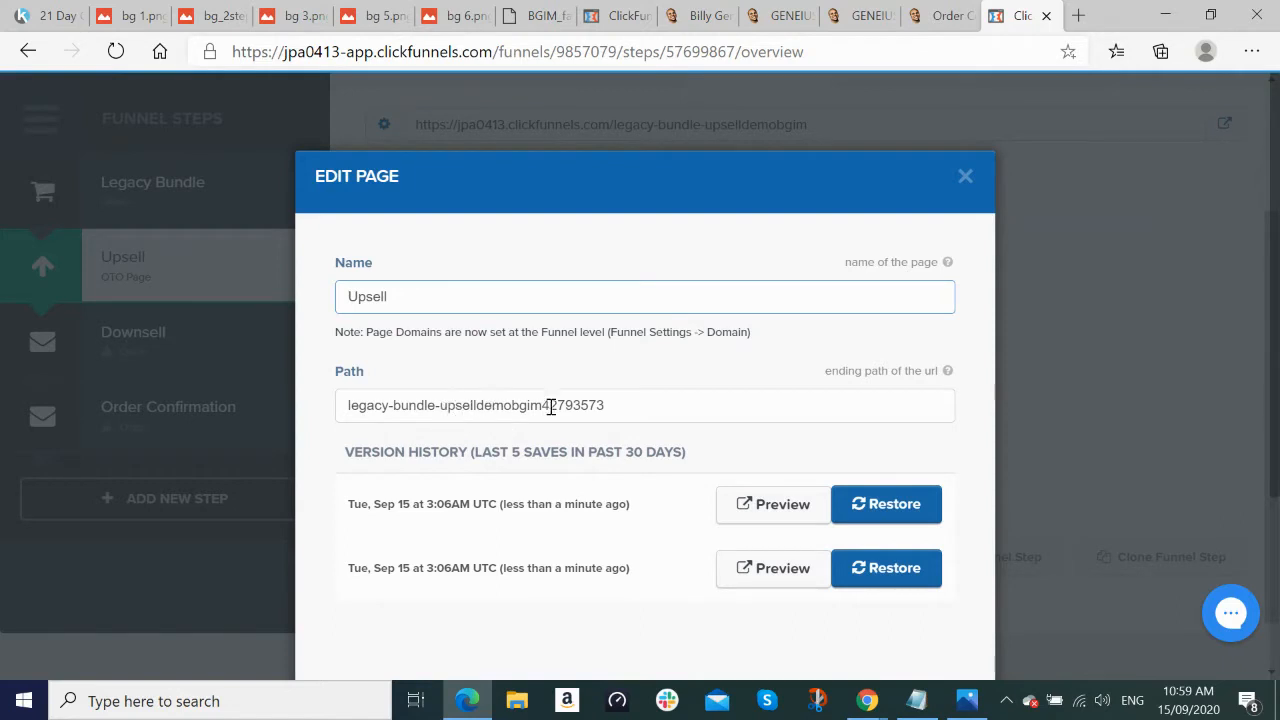
scroll(652, 407, down, 2)
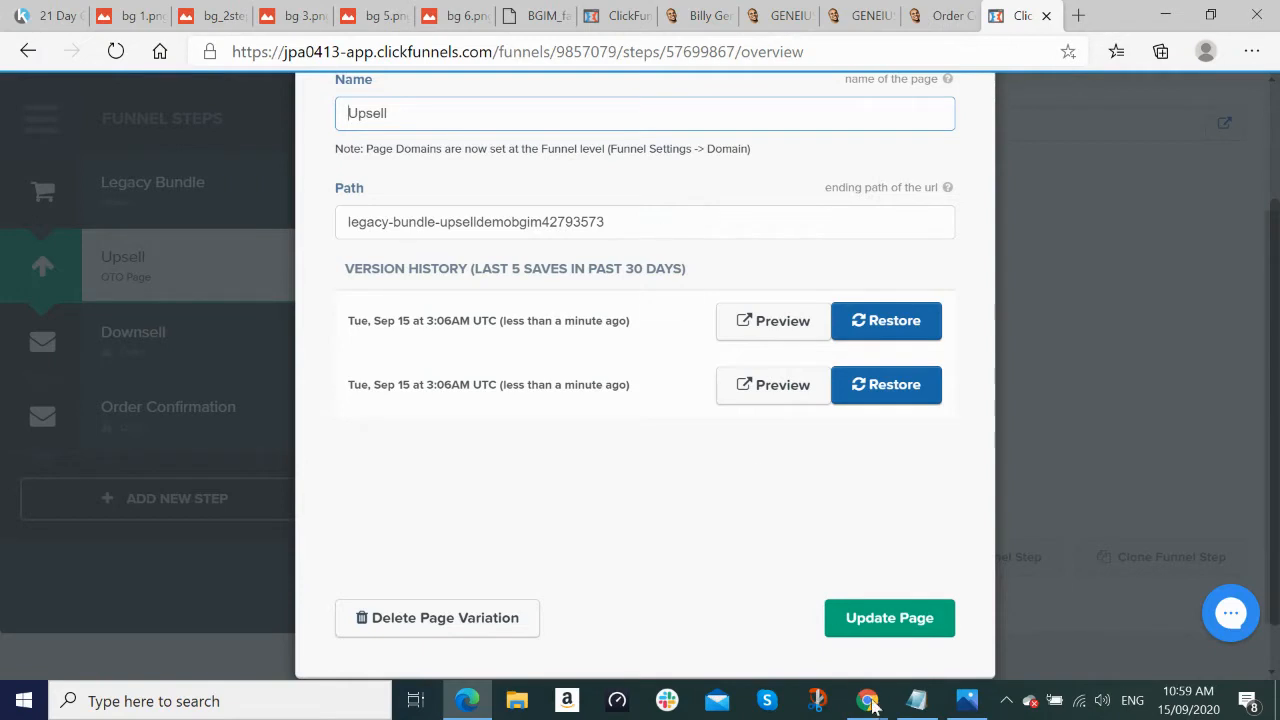
click(890, 623)
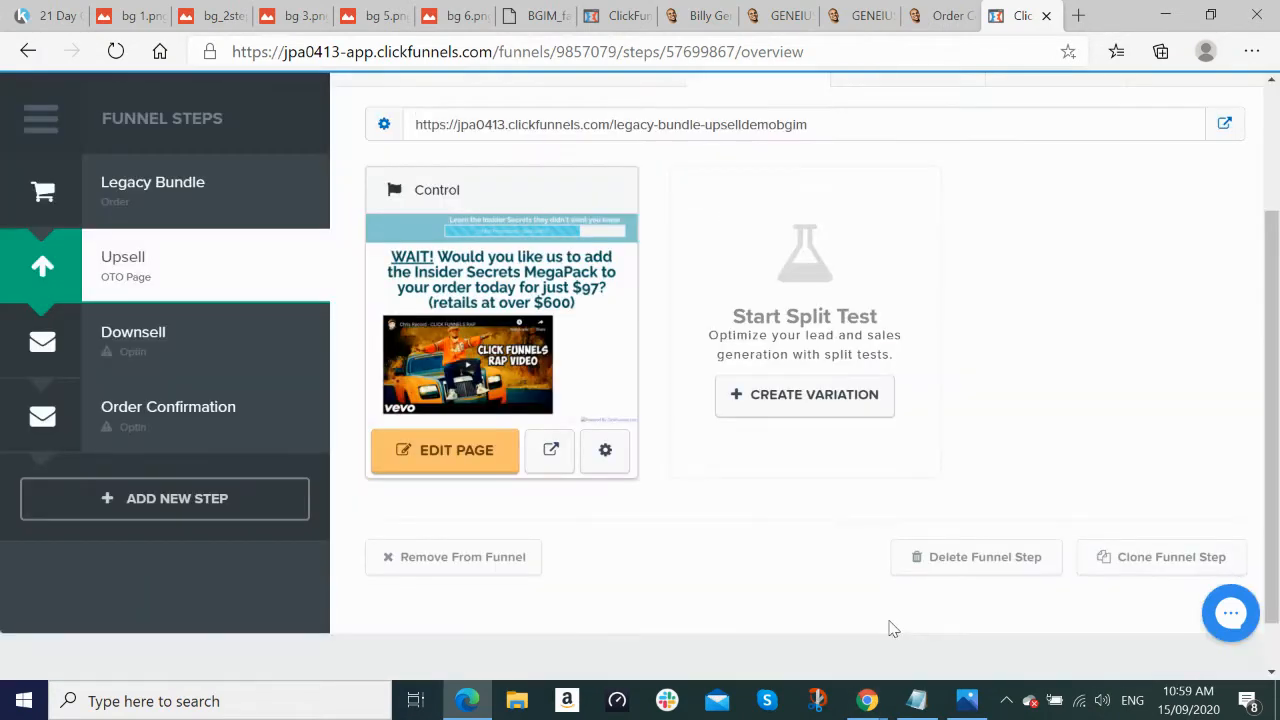
Step: Apply the one click downsell template Wabash Two Step - OTO to the Downsell step
click(147, 348)
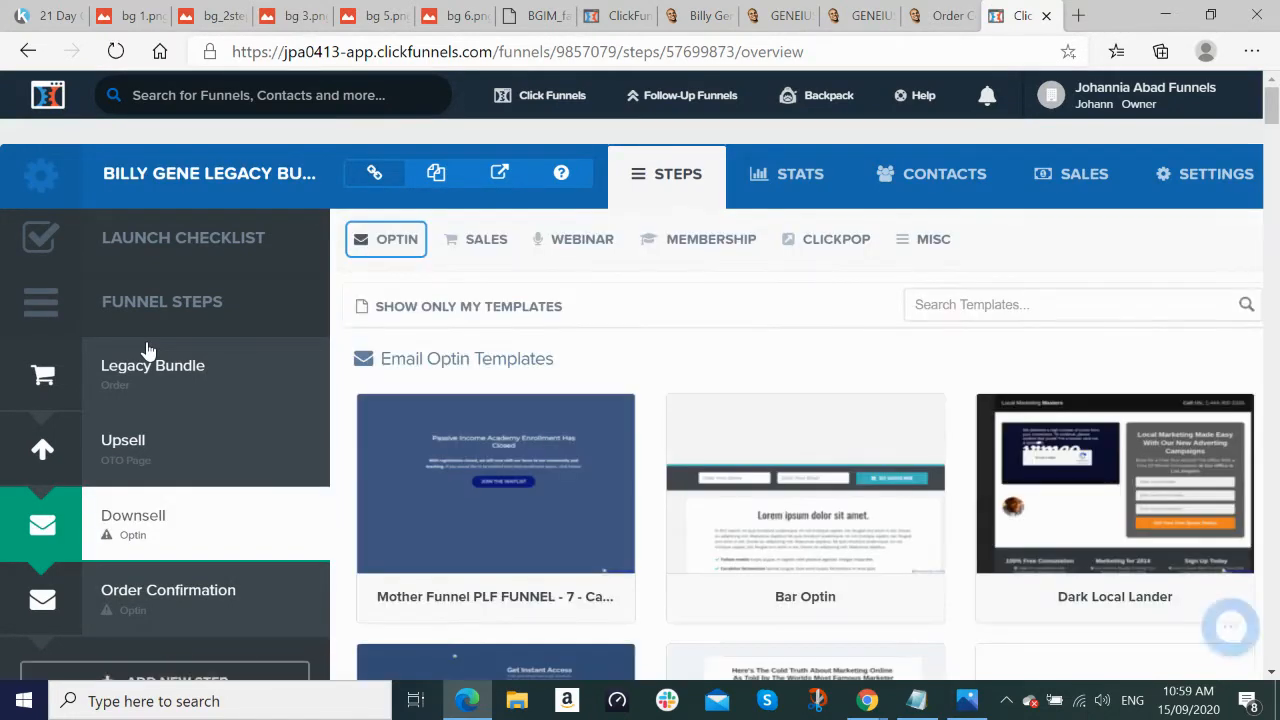
click(484, 243)
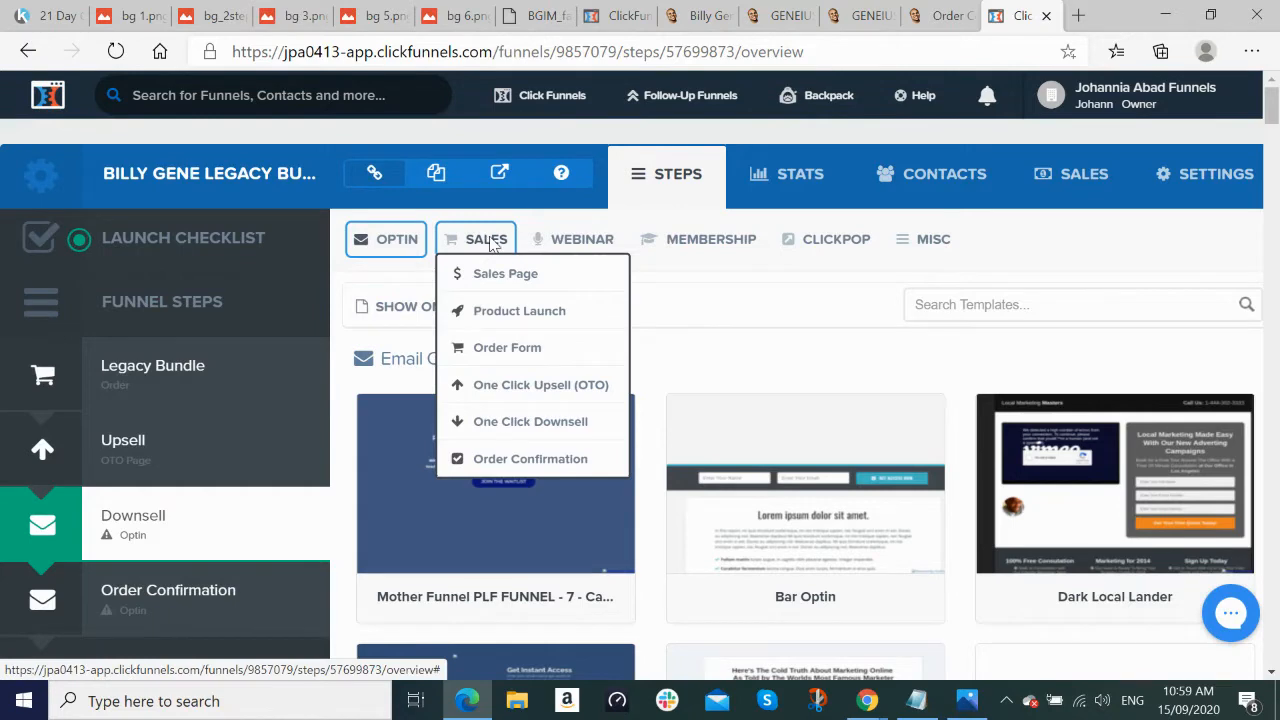
click(510, 423)
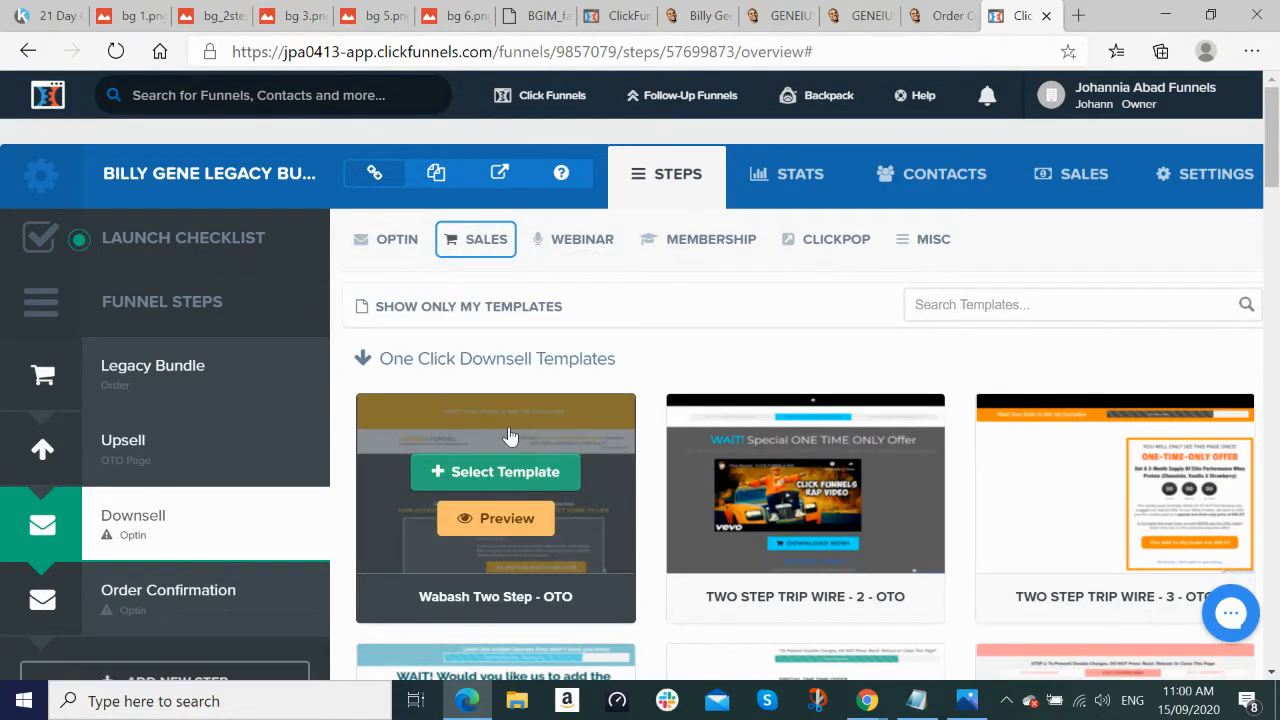
scroll(921, 391, down, 3)
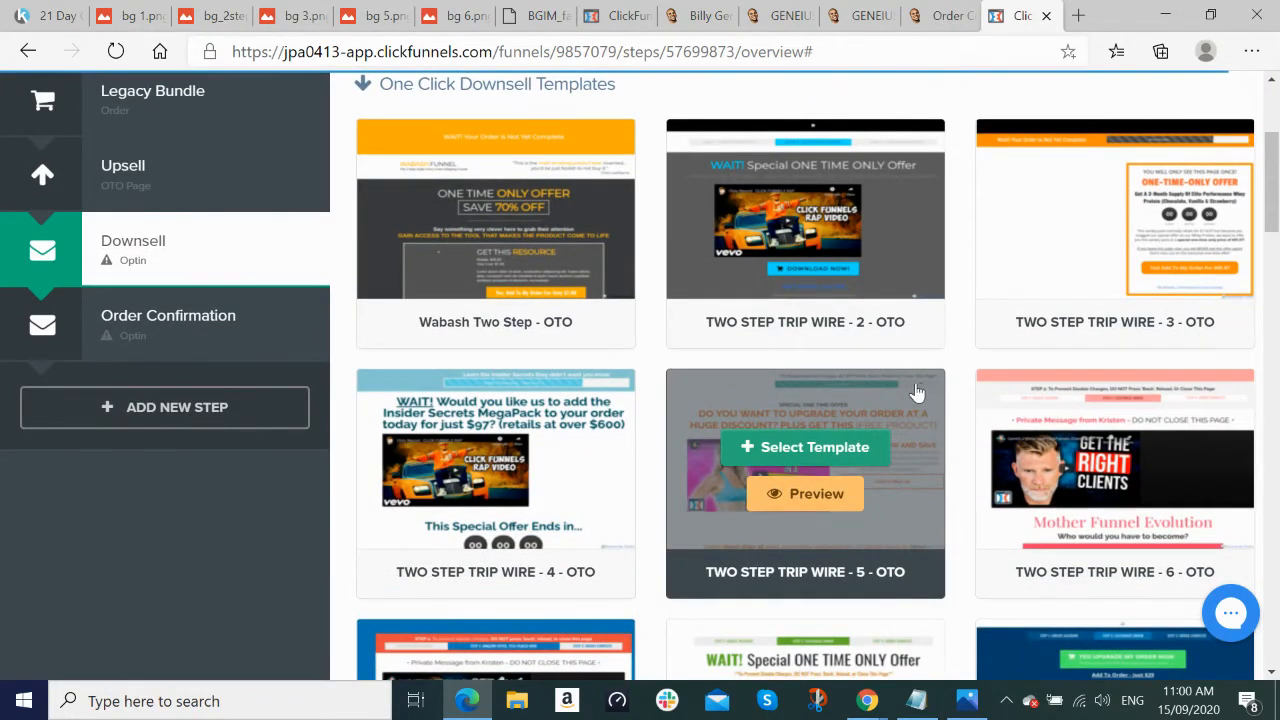
scroll(915, 391, up, 3)
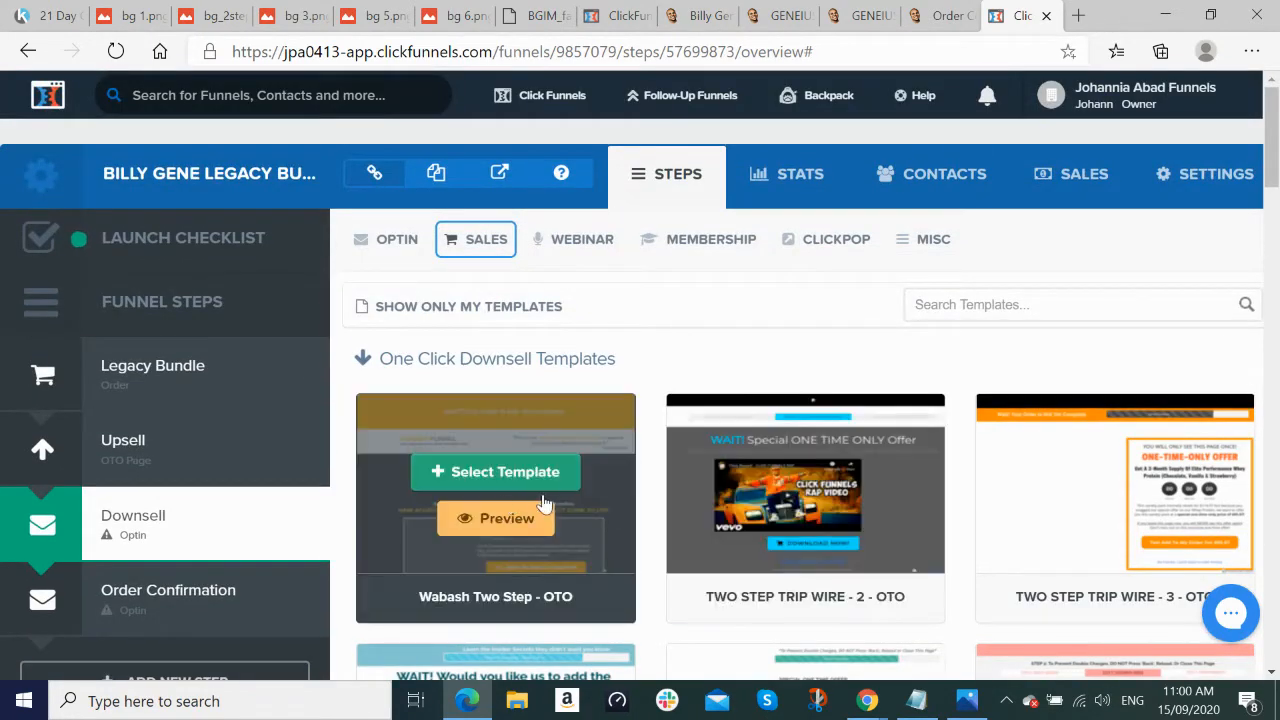
click(496, 472)
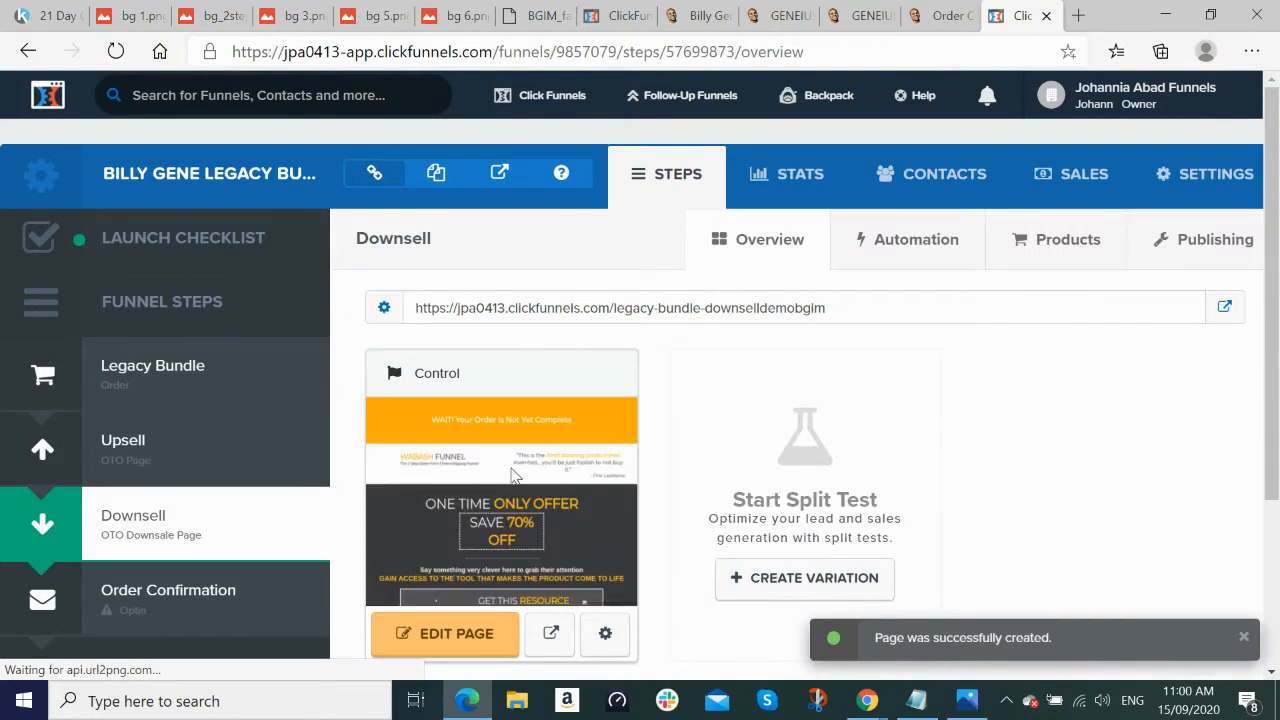
Step: Copy the Downsell step's path legacy-bundle-downselldemobgim into the path of its control page and update the page
click(1213, 250)
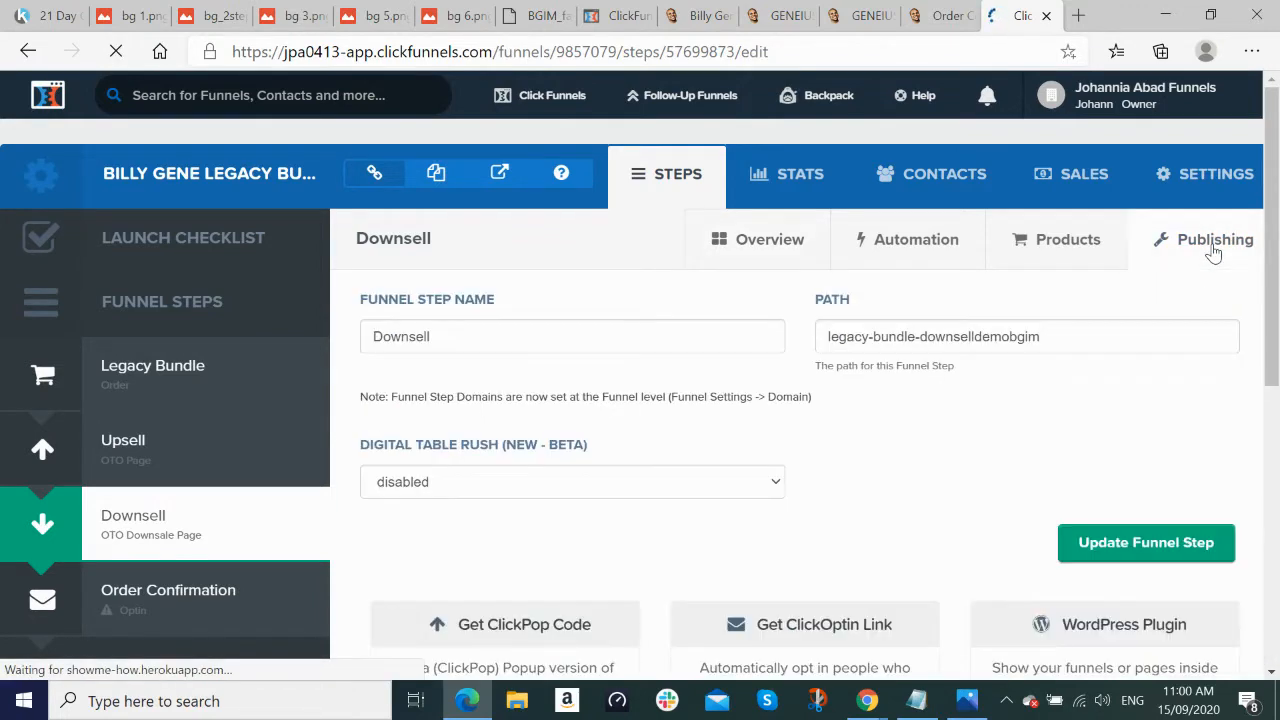
triple_click(1057, 337)
key(ctrl+c)
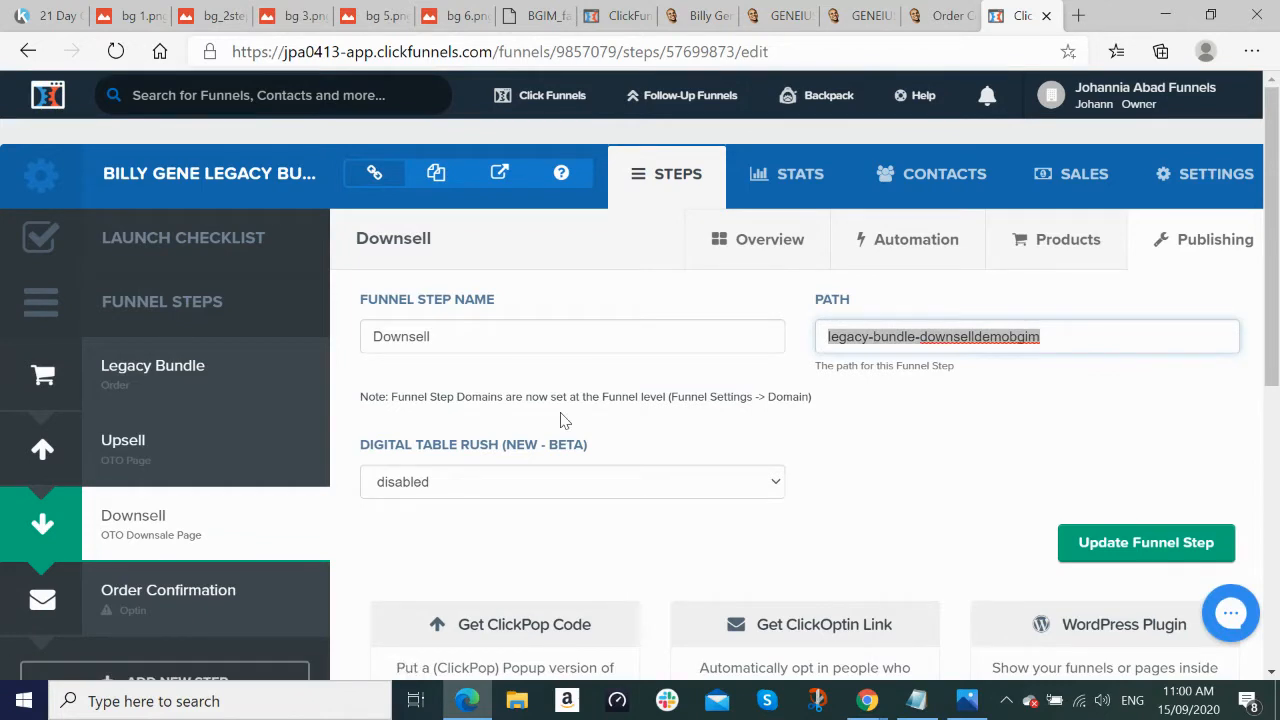
click(770, 256)
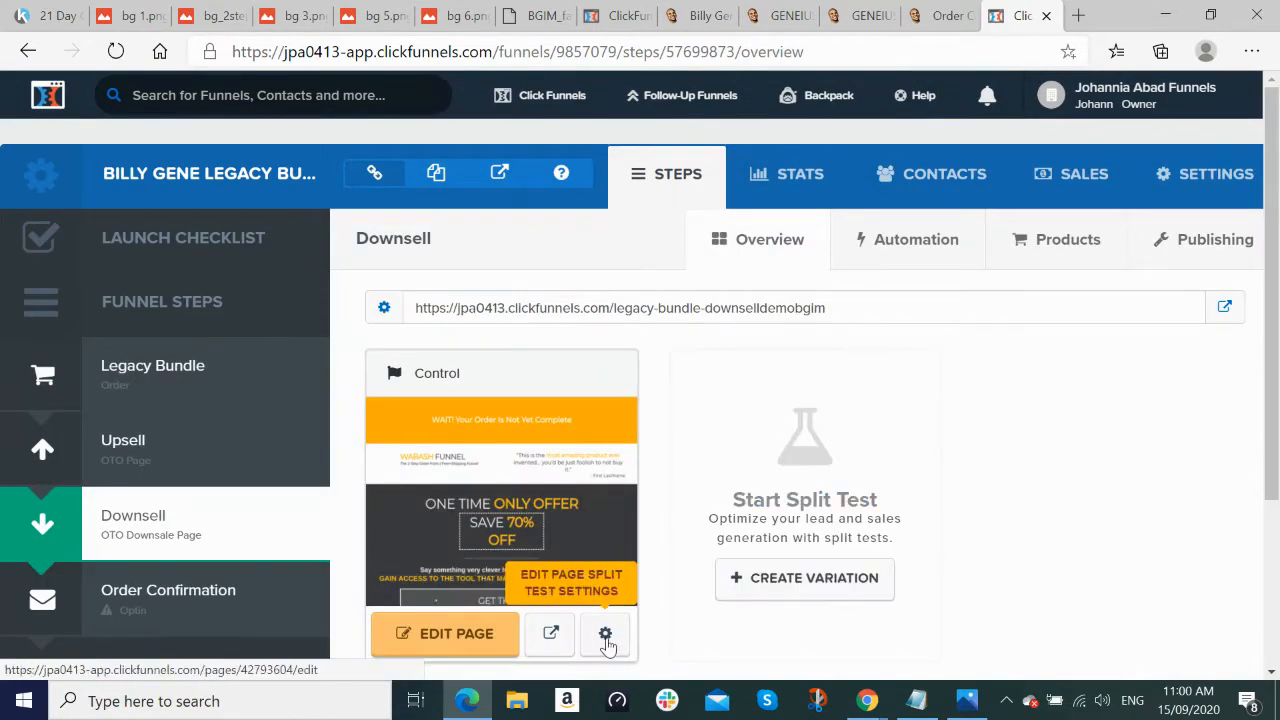
click(605, 635)
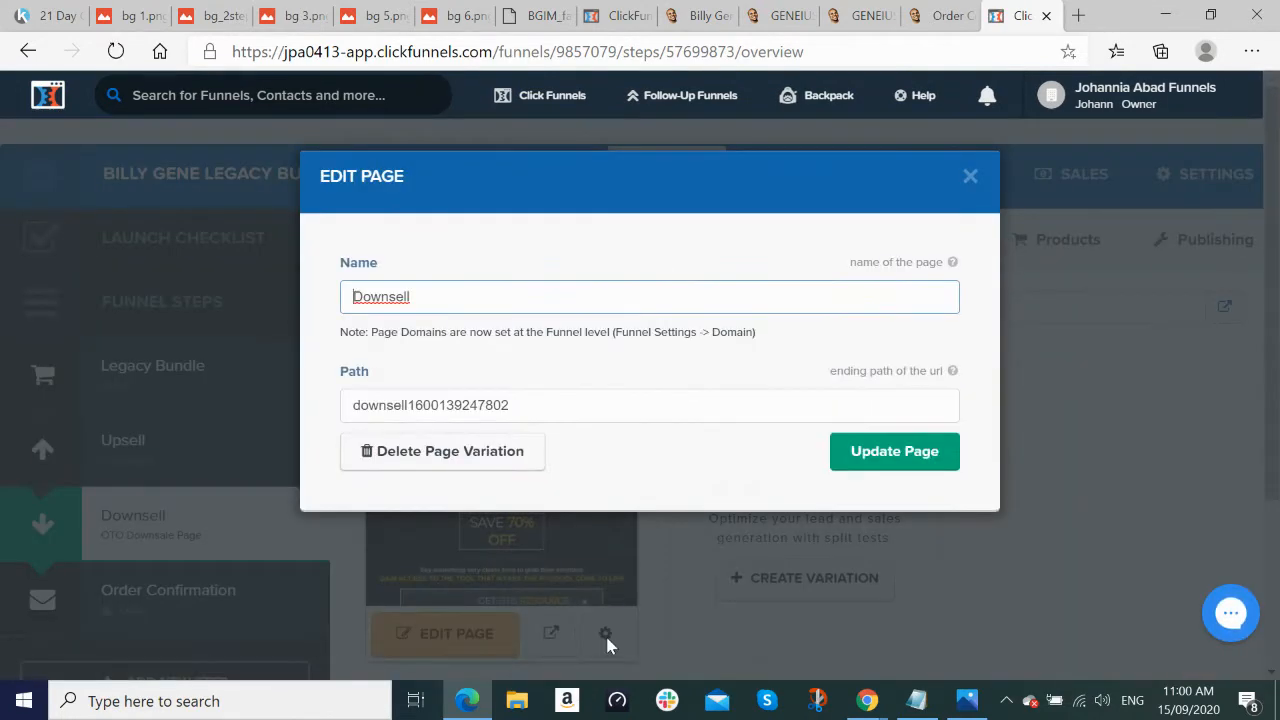
drag(536, 408, 160, 404)
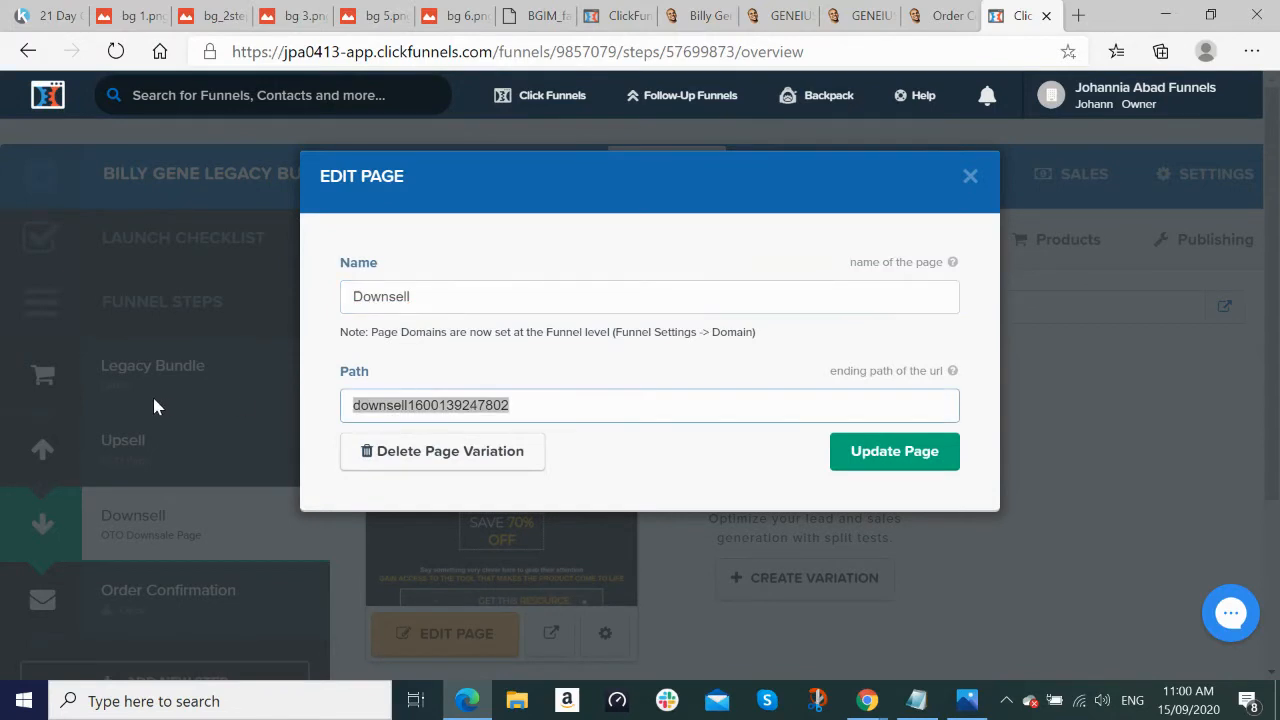
key(ctrl+v)
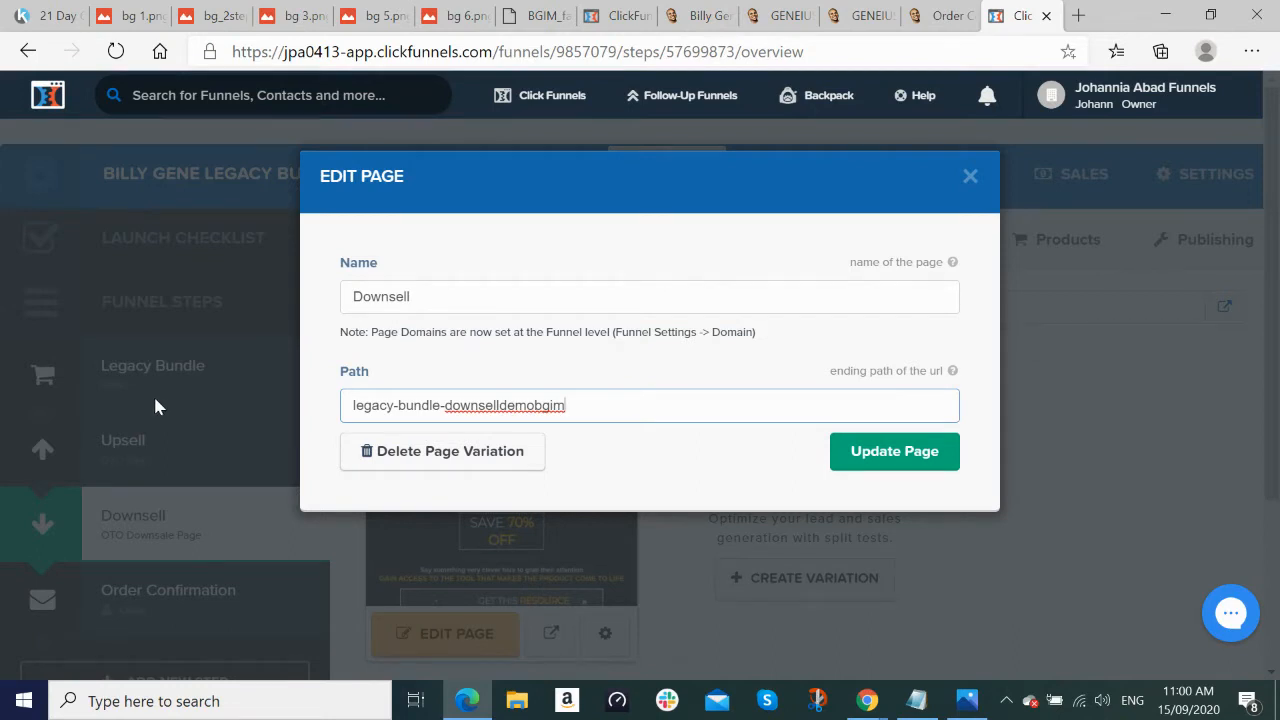
click(893, 458)
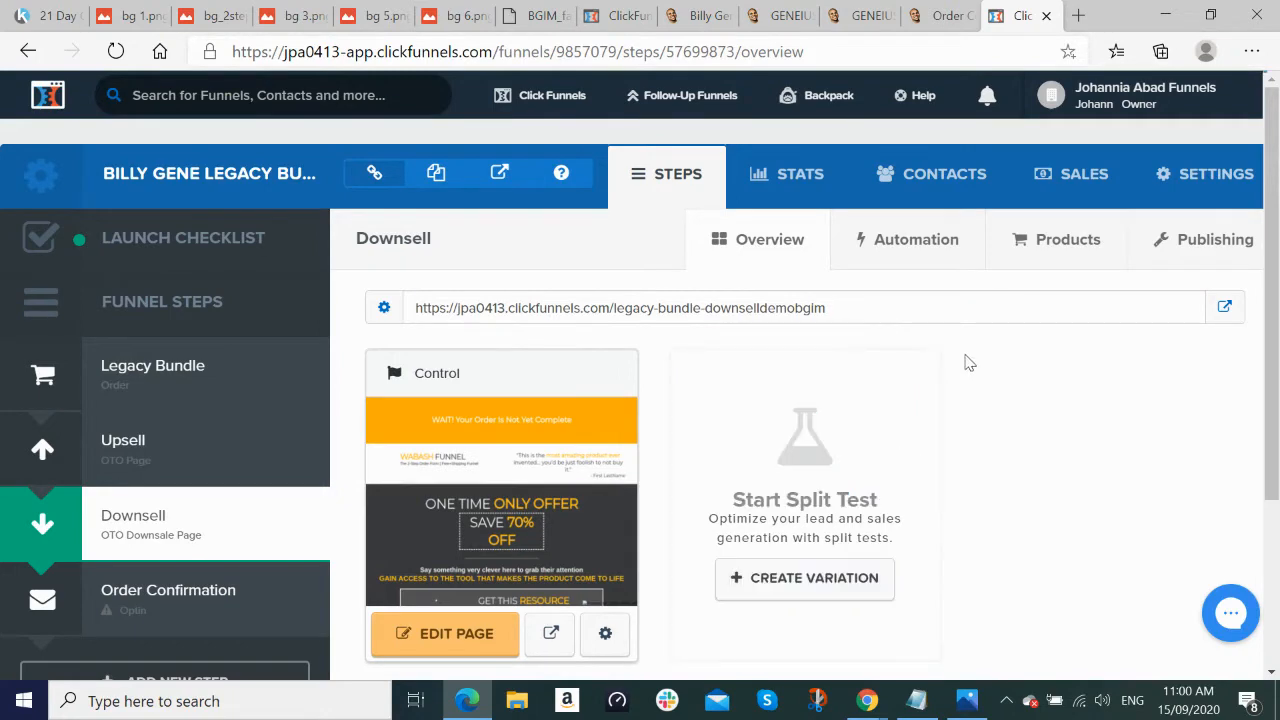
Step: Reopen the Downsell page's settings to check its saved path and version history, and update the page without edits
click(605, 636)
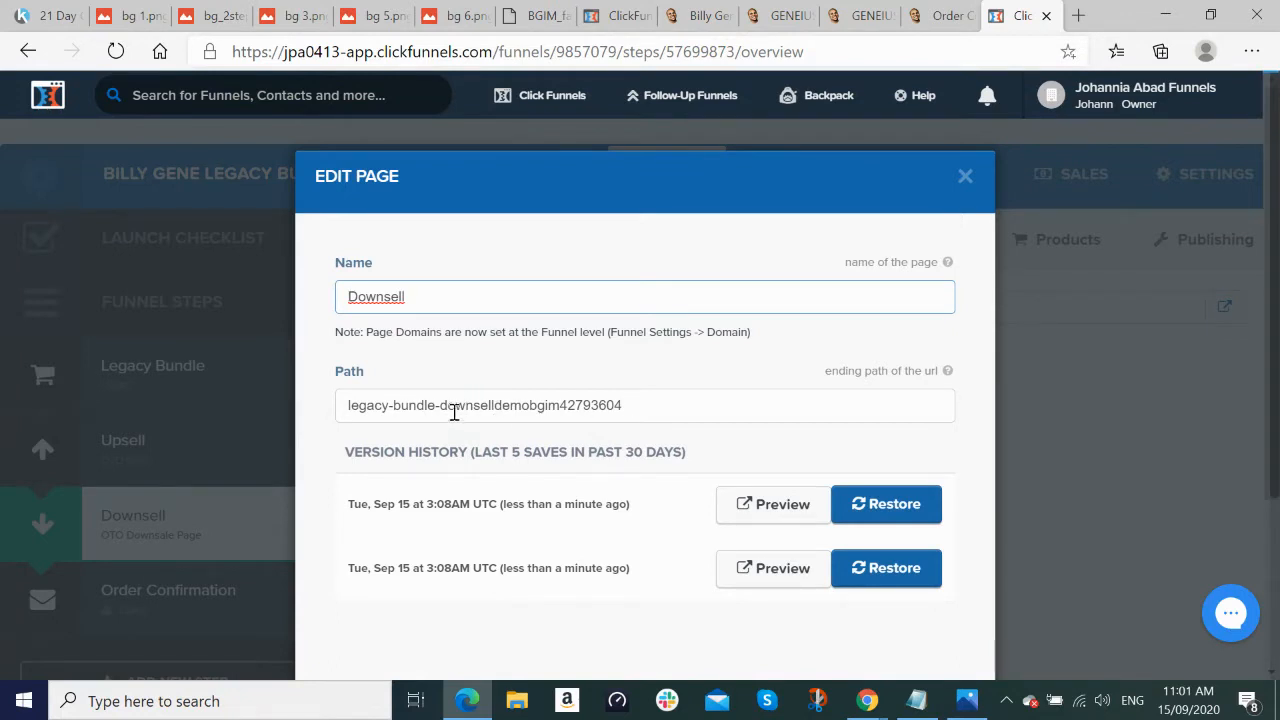
scroll(894, 530, down, 3)
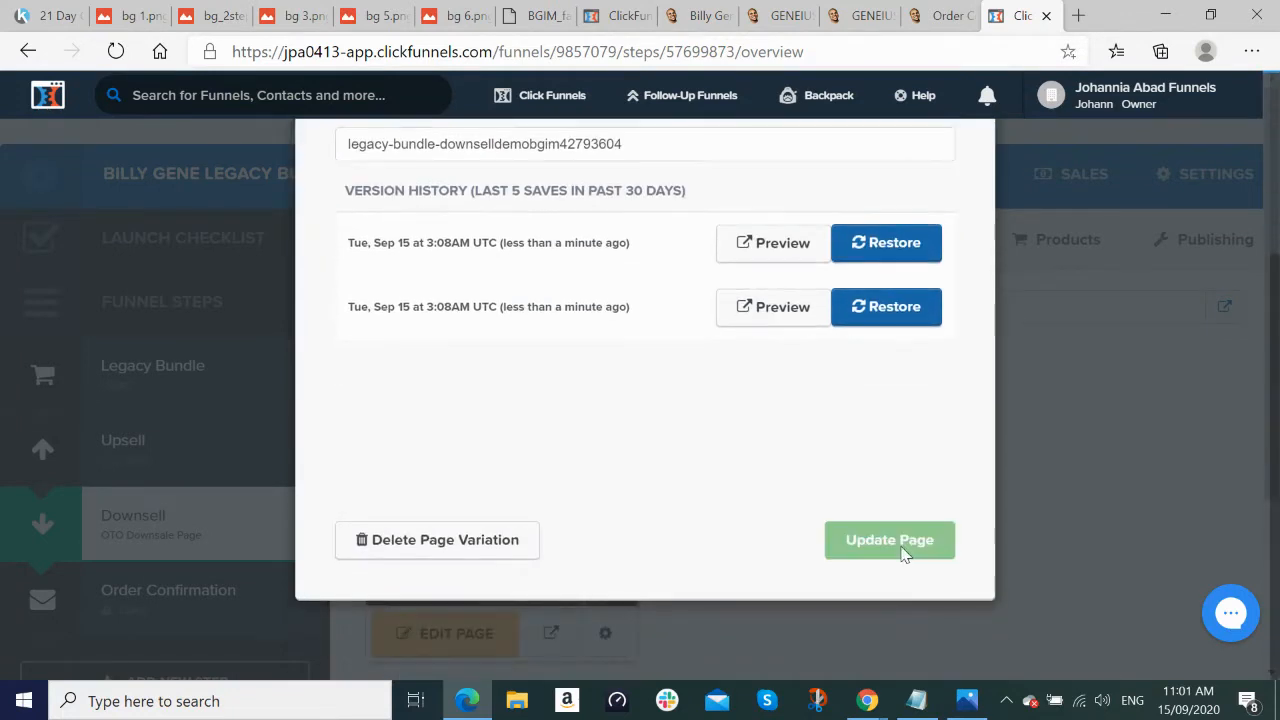
click(889, 545)
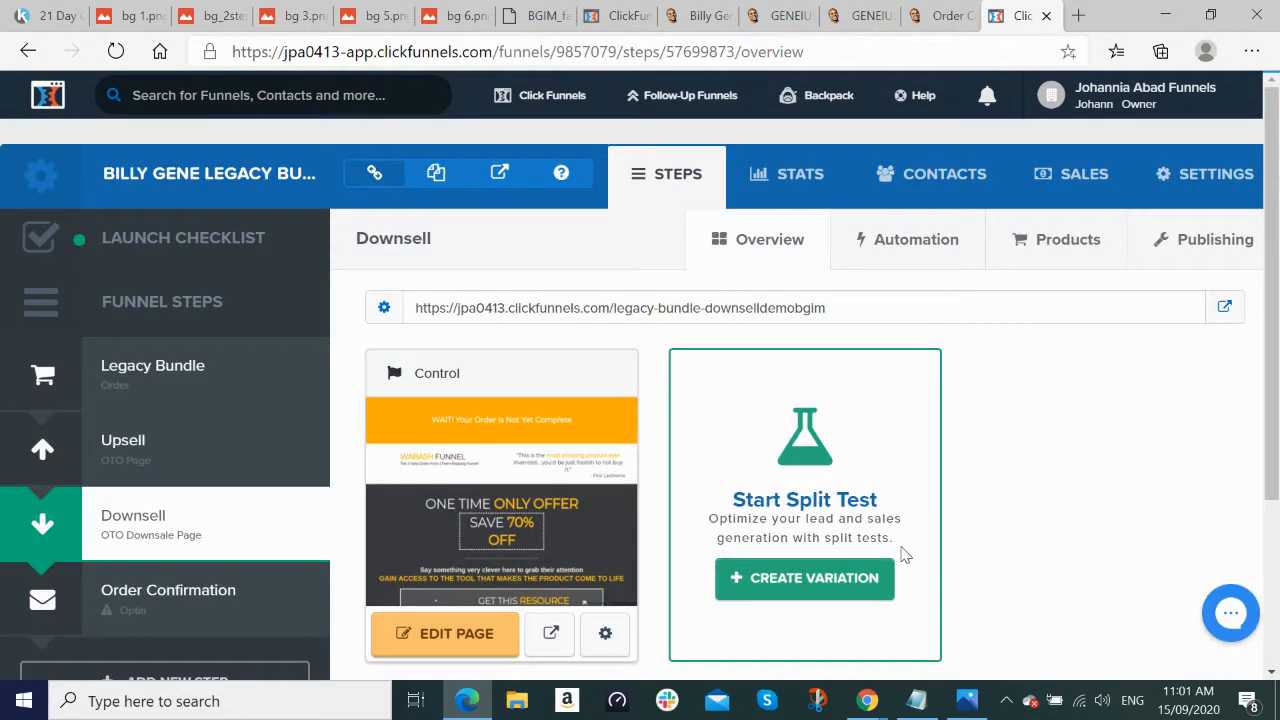
Step: Apply the order confirmation template TWO STEP TRIP WIRE - 8 - Offer wall to the Order Confirmation step
click(188, 603)
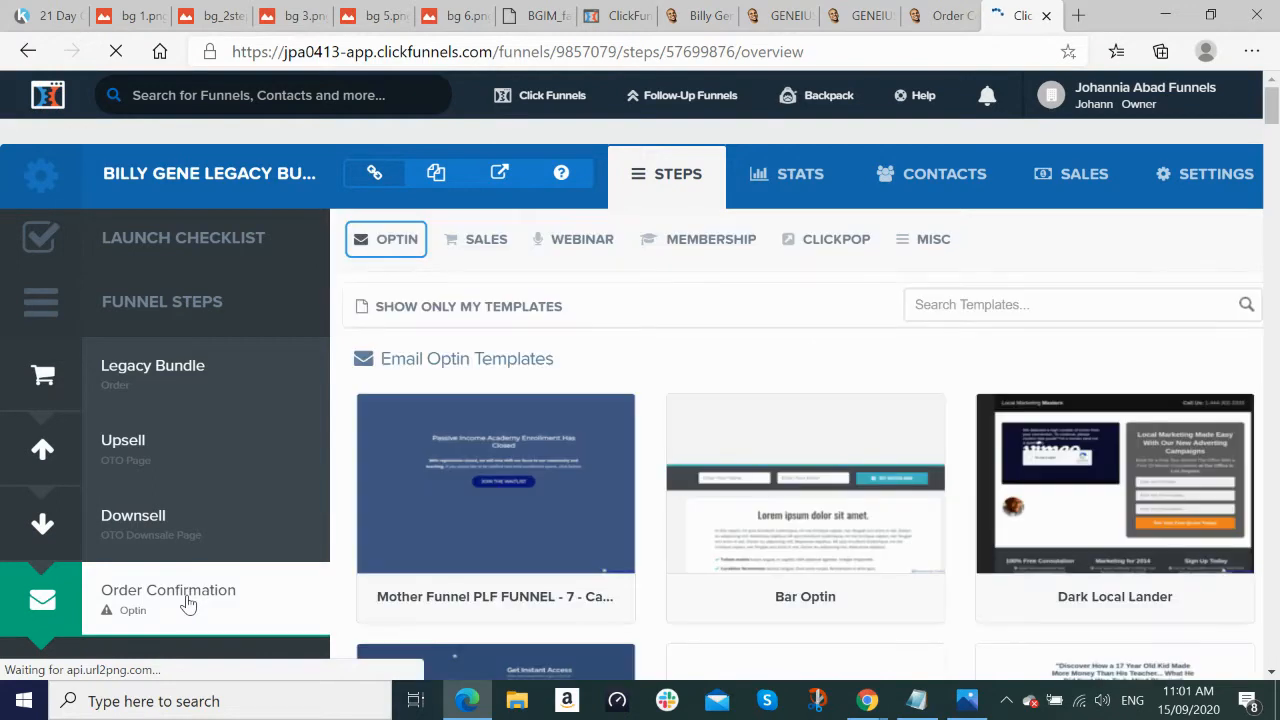
click(488, 238)
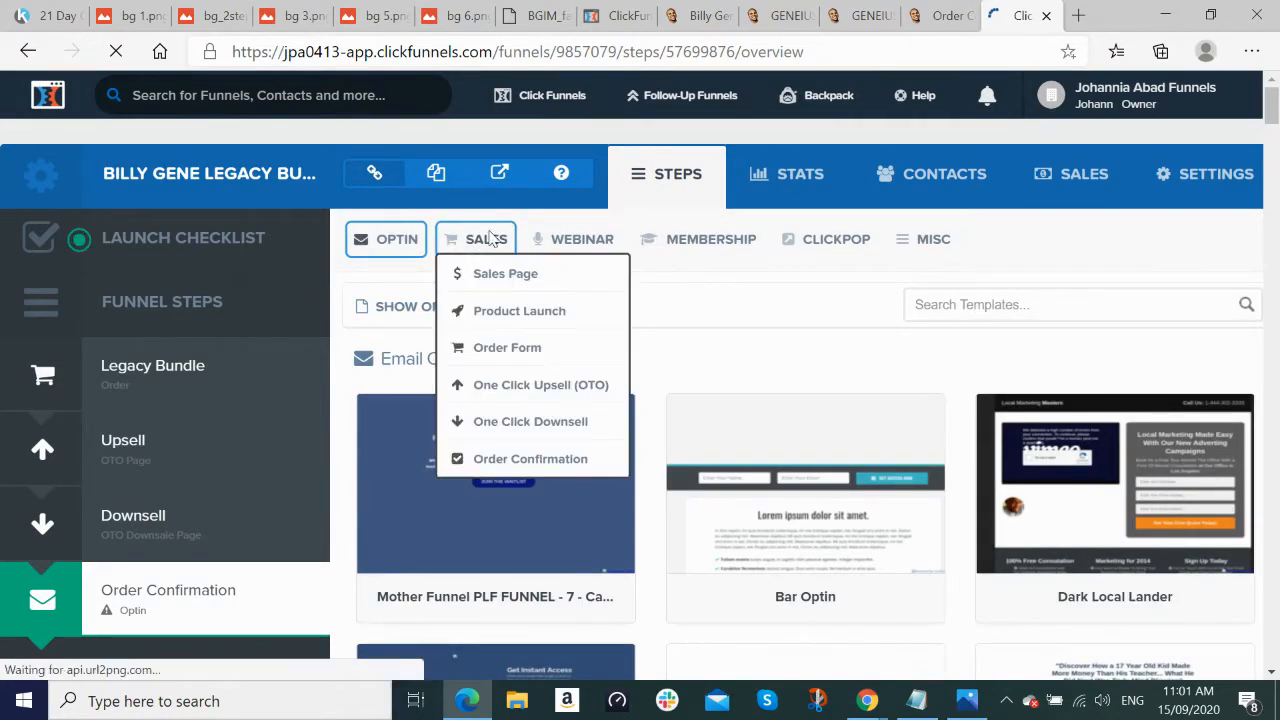
click(503, 459)
scroll(903, 420, down, 5)
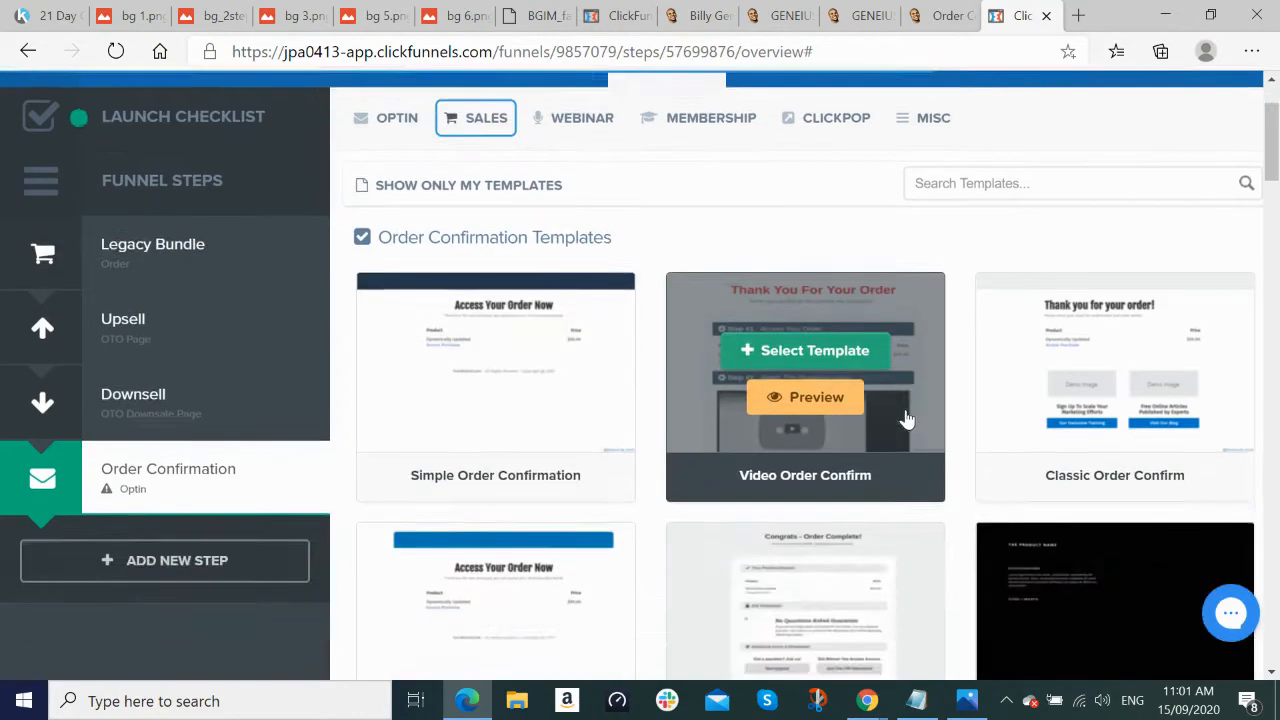
scroll(906, 418, down, 3)
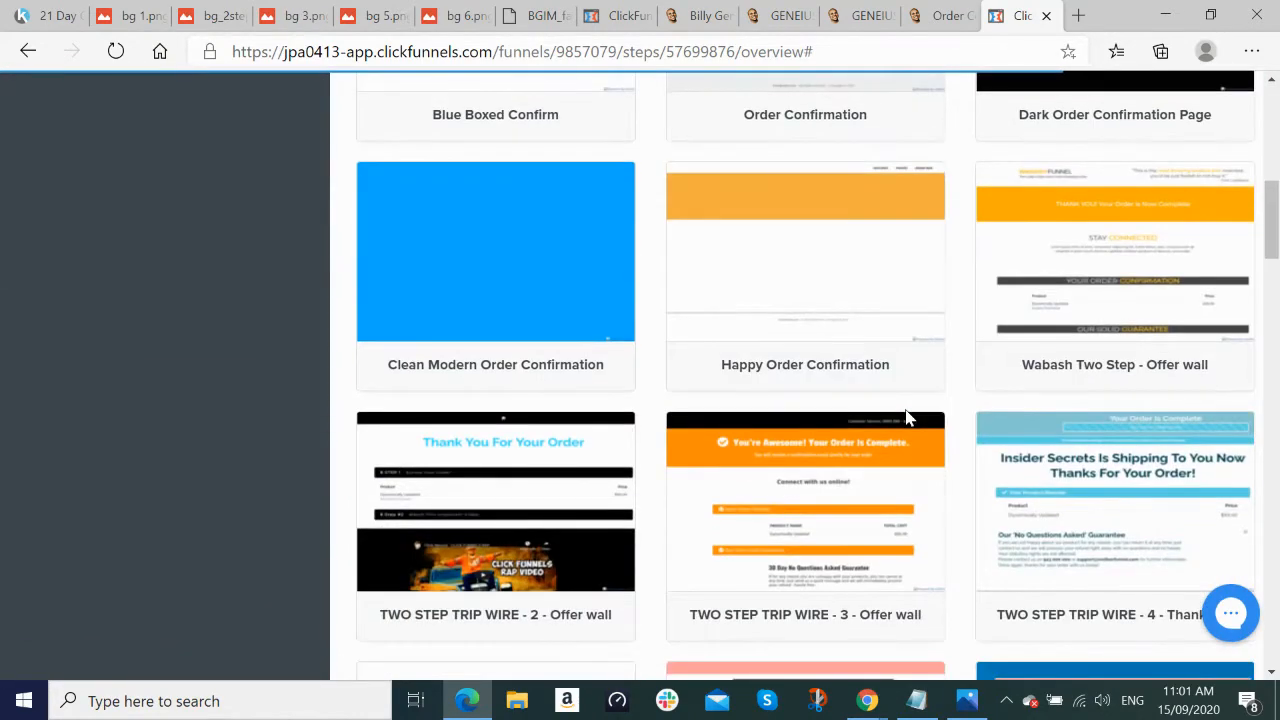
scroll(906, 418, down, 4)
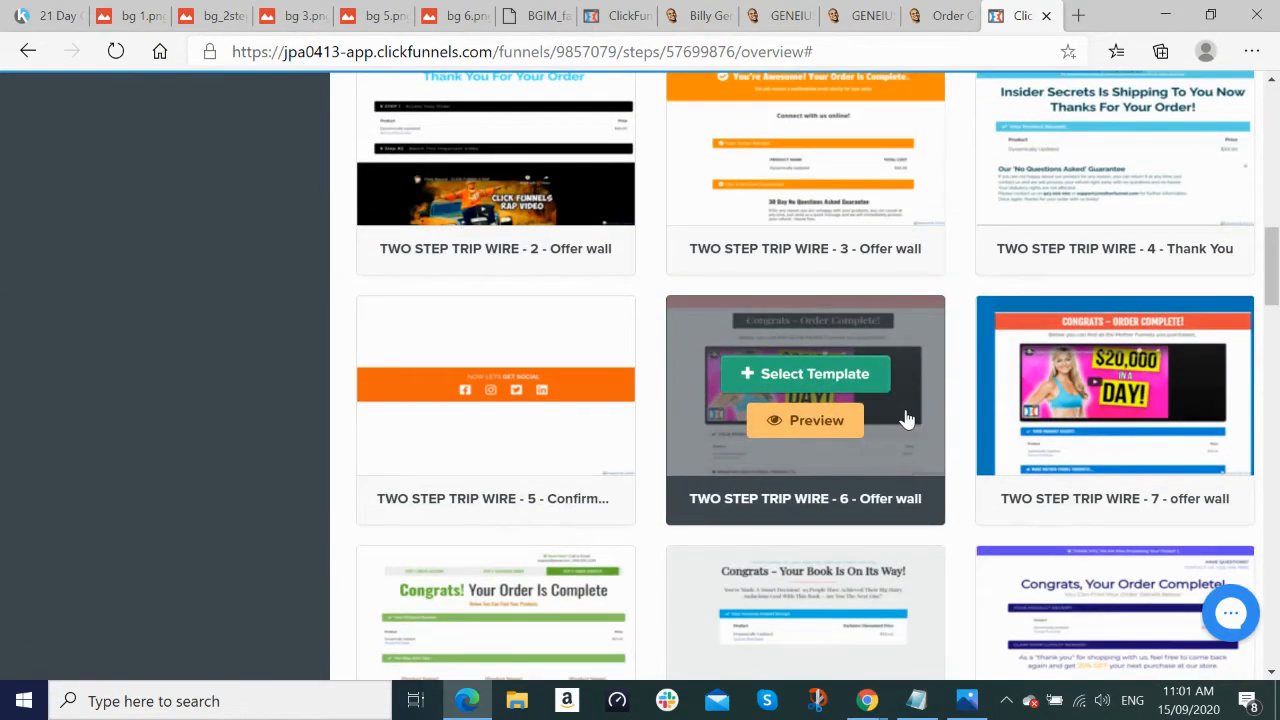
scroll(906, 418, down, 1)
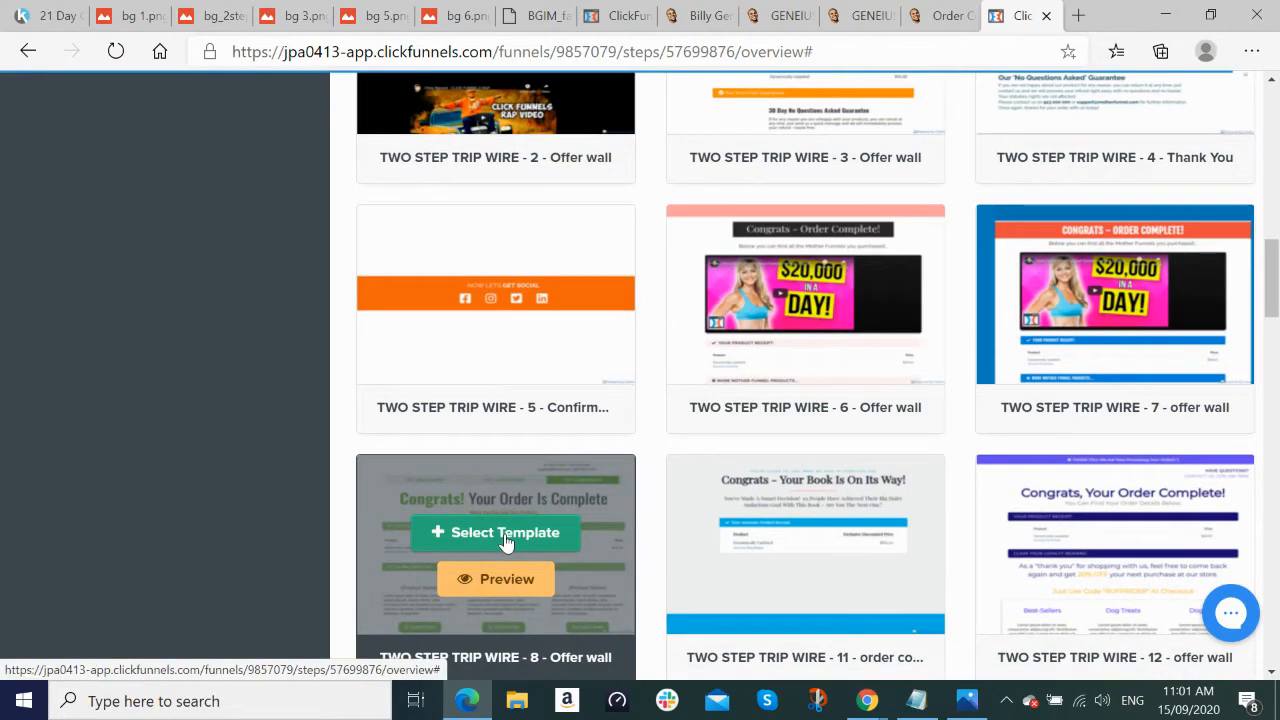
click(505, 537)
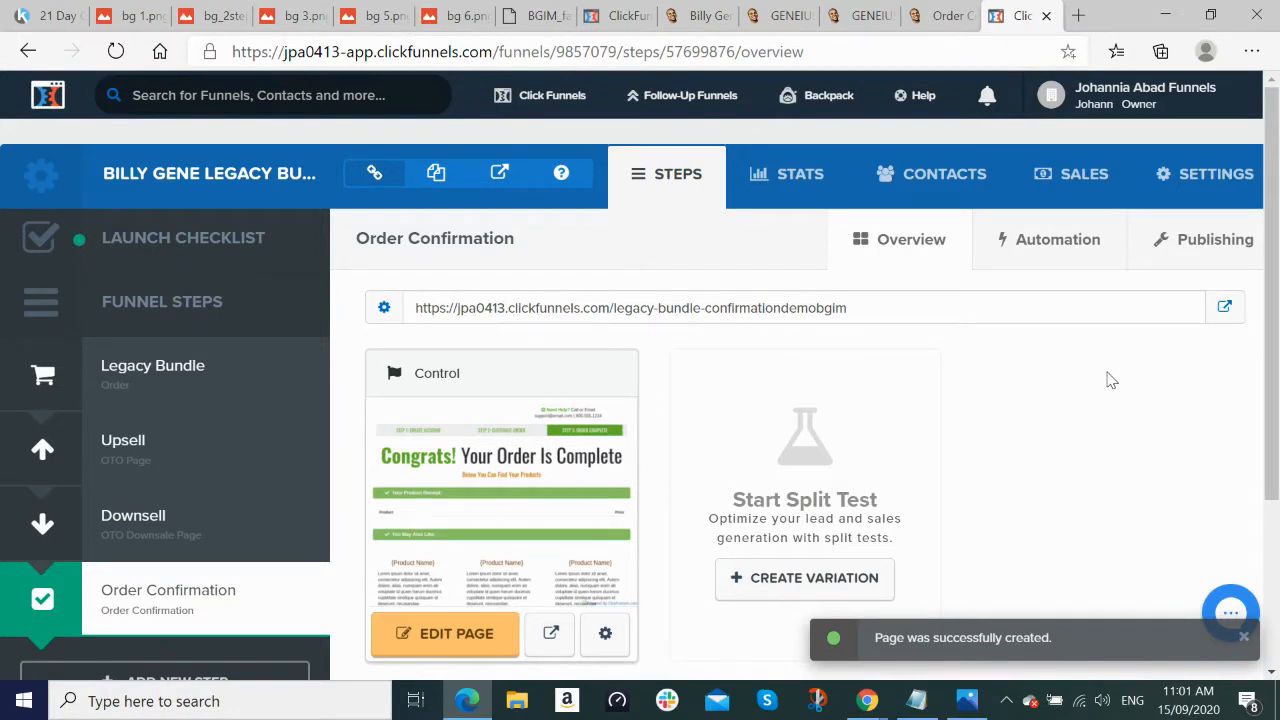
Step: Open the Legacy Bundle order step's control page for editing in a new browser tab and switch to it
click(174, 371)
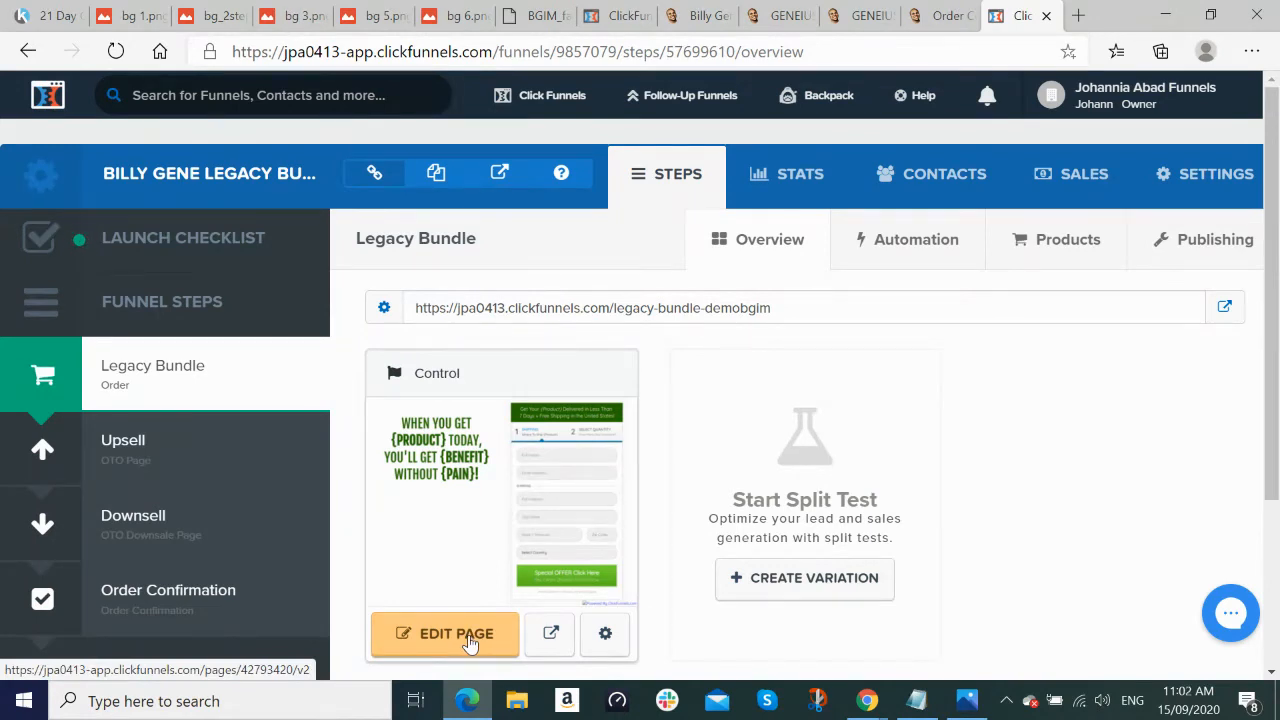
right_click(470, 641)
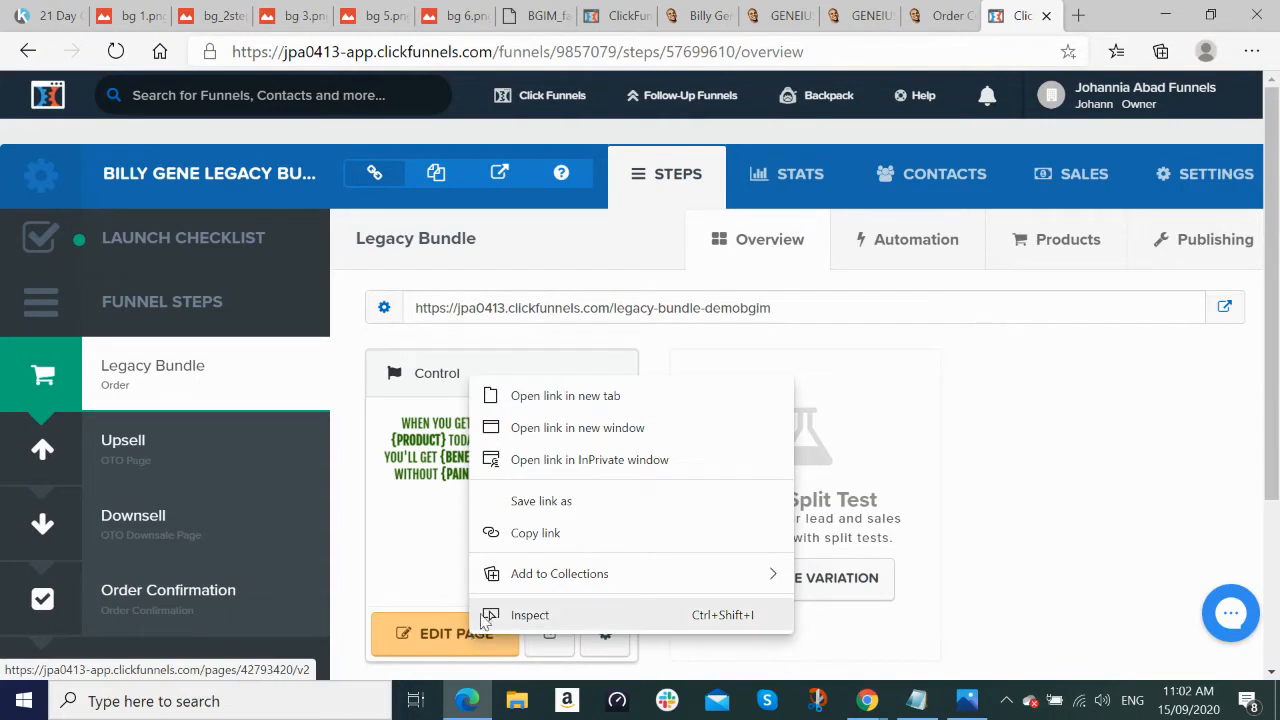
click(611, 398)
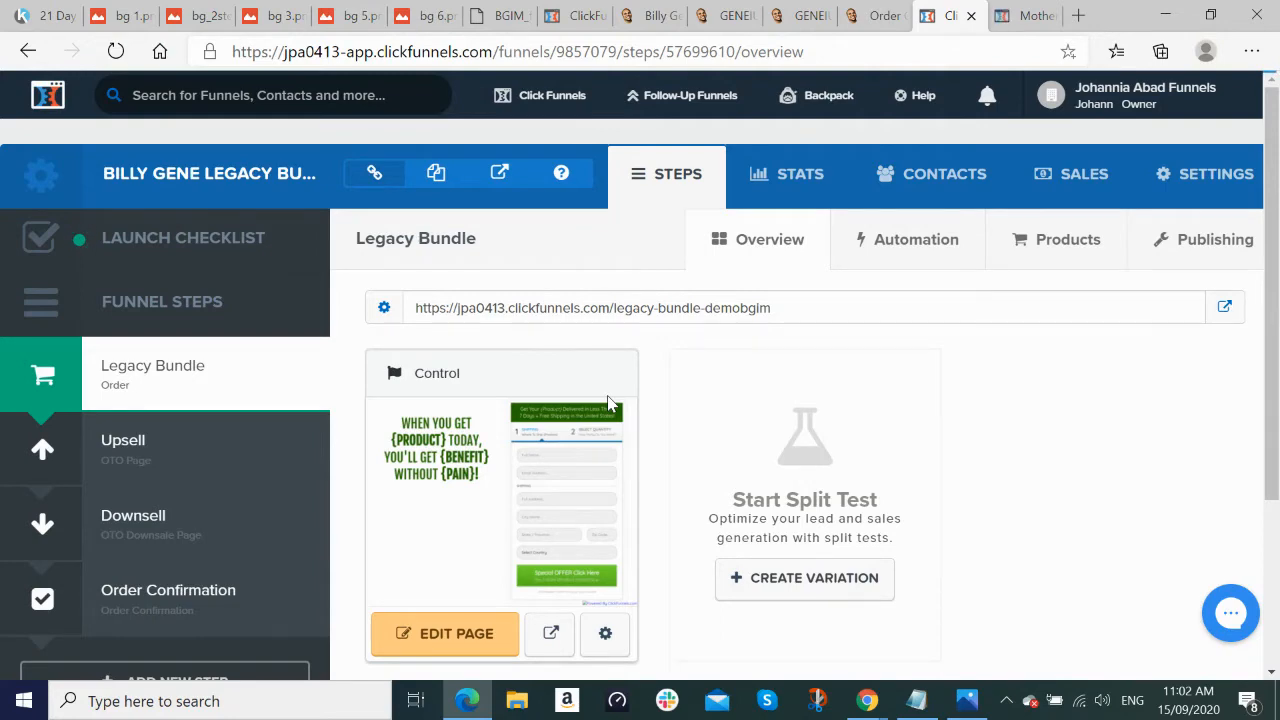
click(1033, 16)
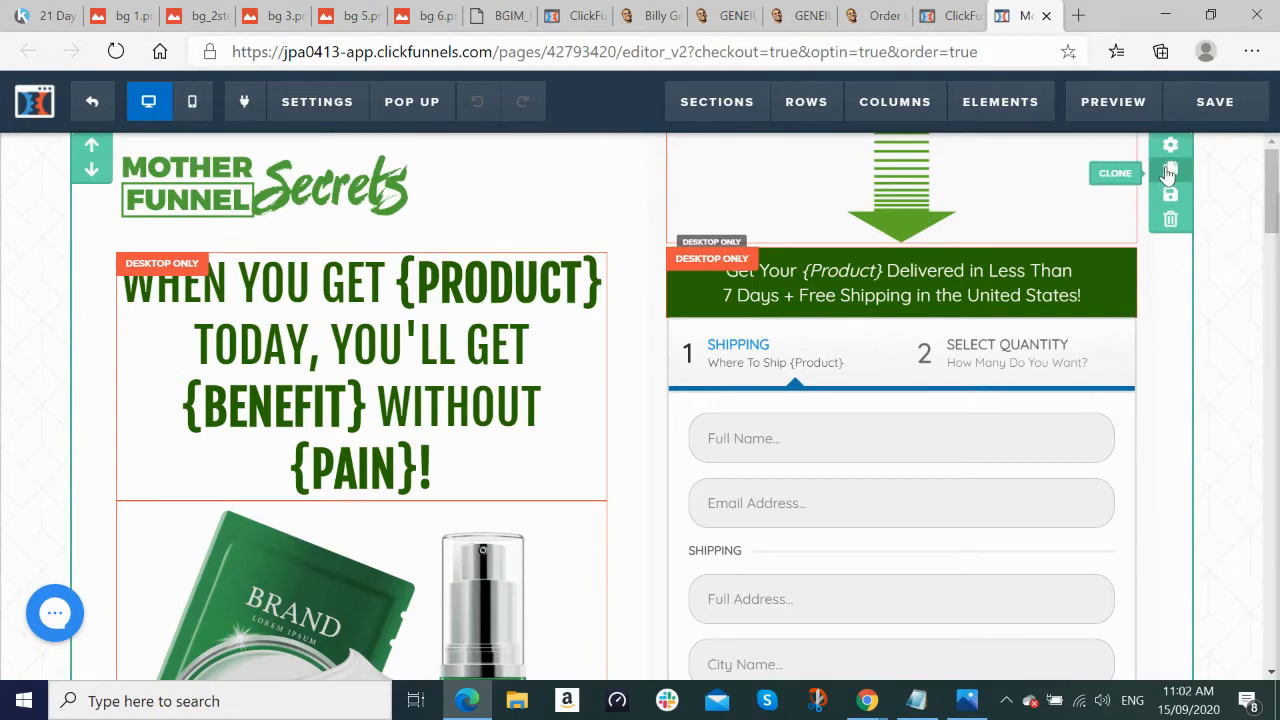
Step: Delete all of the template's sections from the order page, including the product benefits section and the footer
click(1171, 221)
click(743, 162)
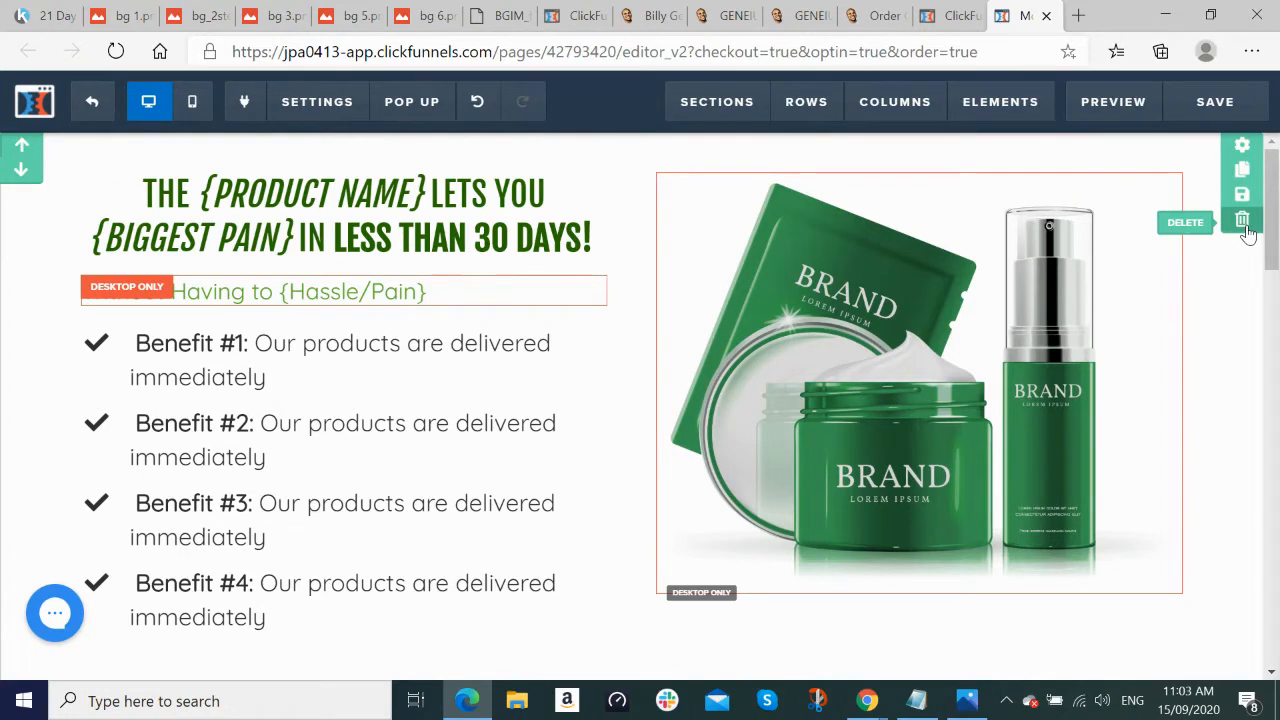
click(1244, 226)
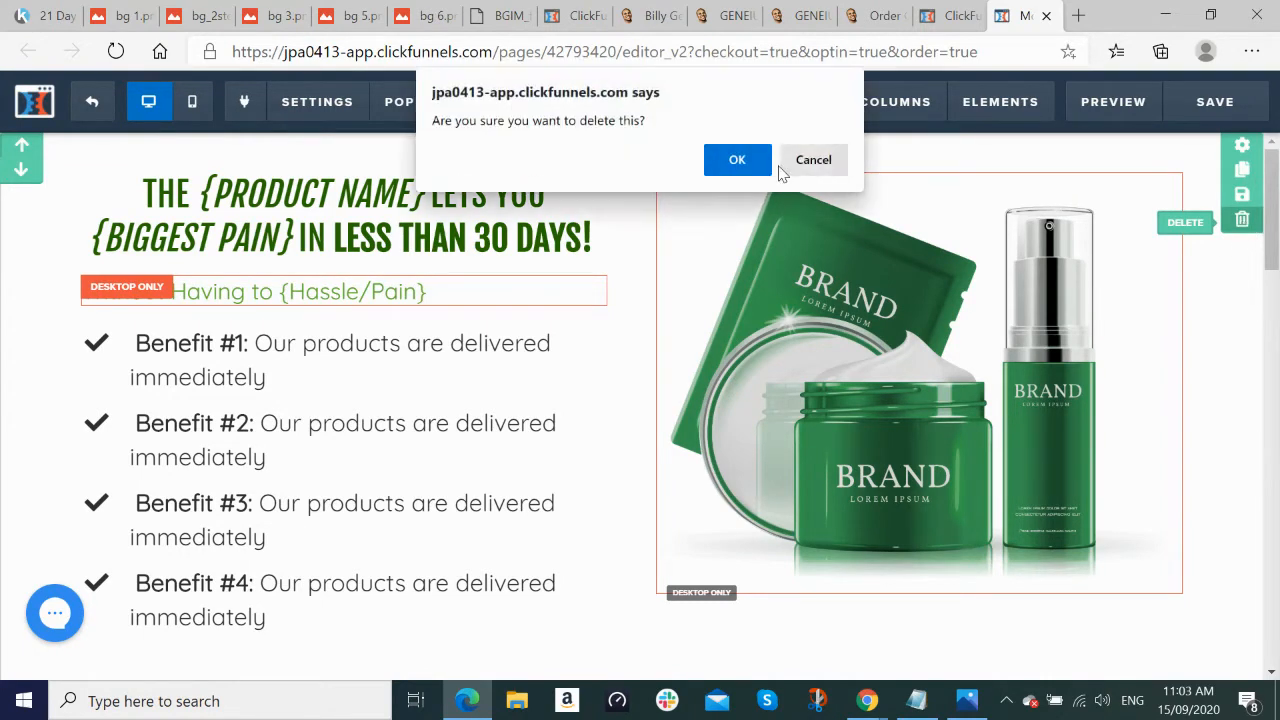
click(737, 162)
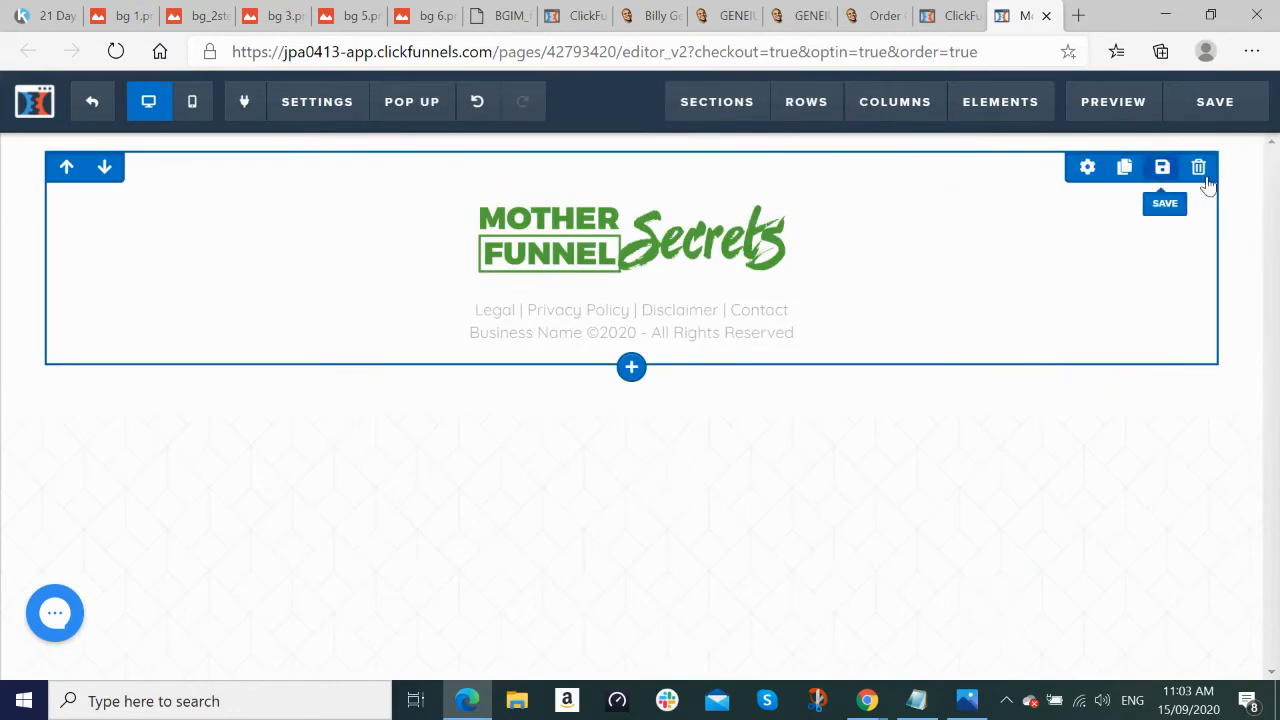
click(1244, 226)
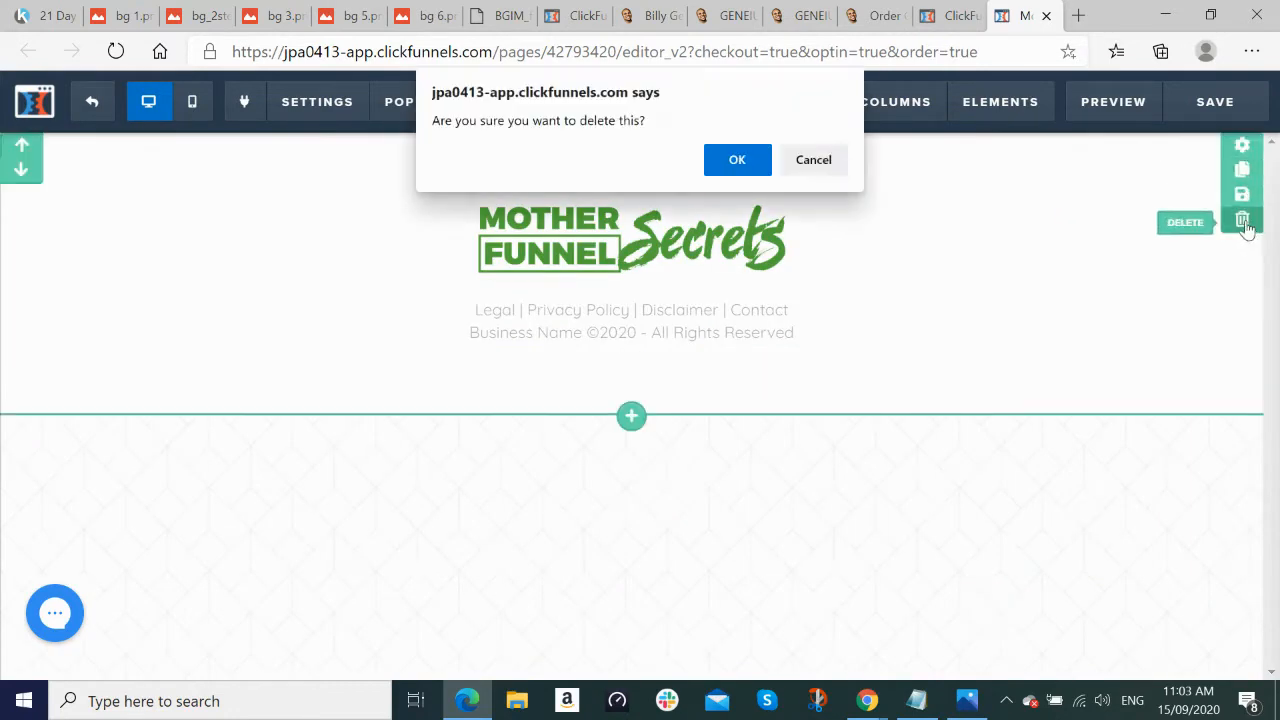
click(737, 162)
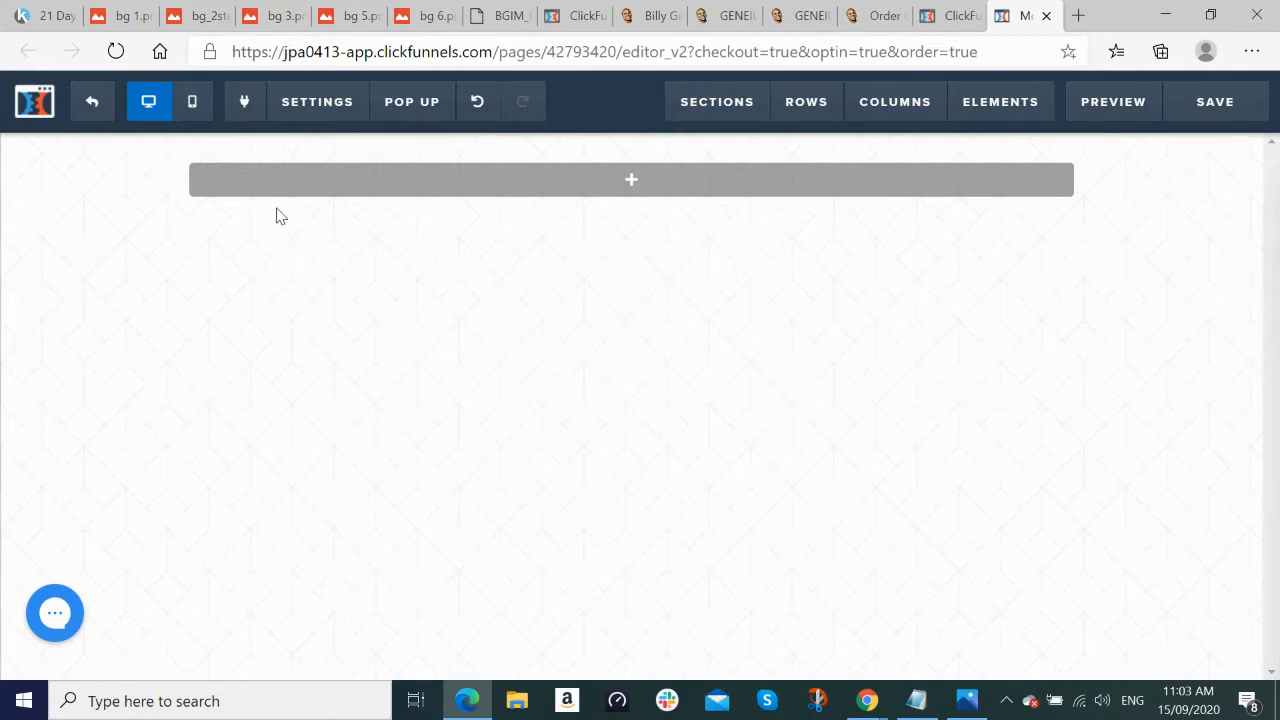
Step: Remove the background image URL from the order page's background settings
click(308, 104)
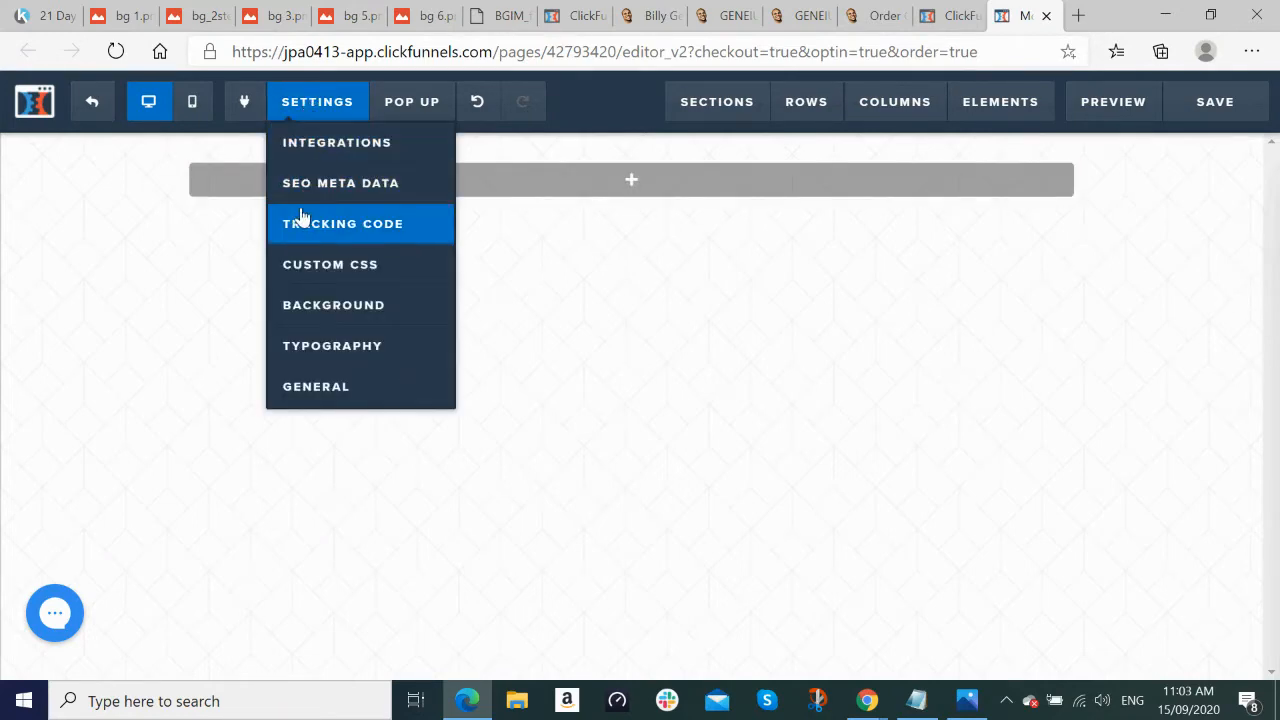
click(305, 315)
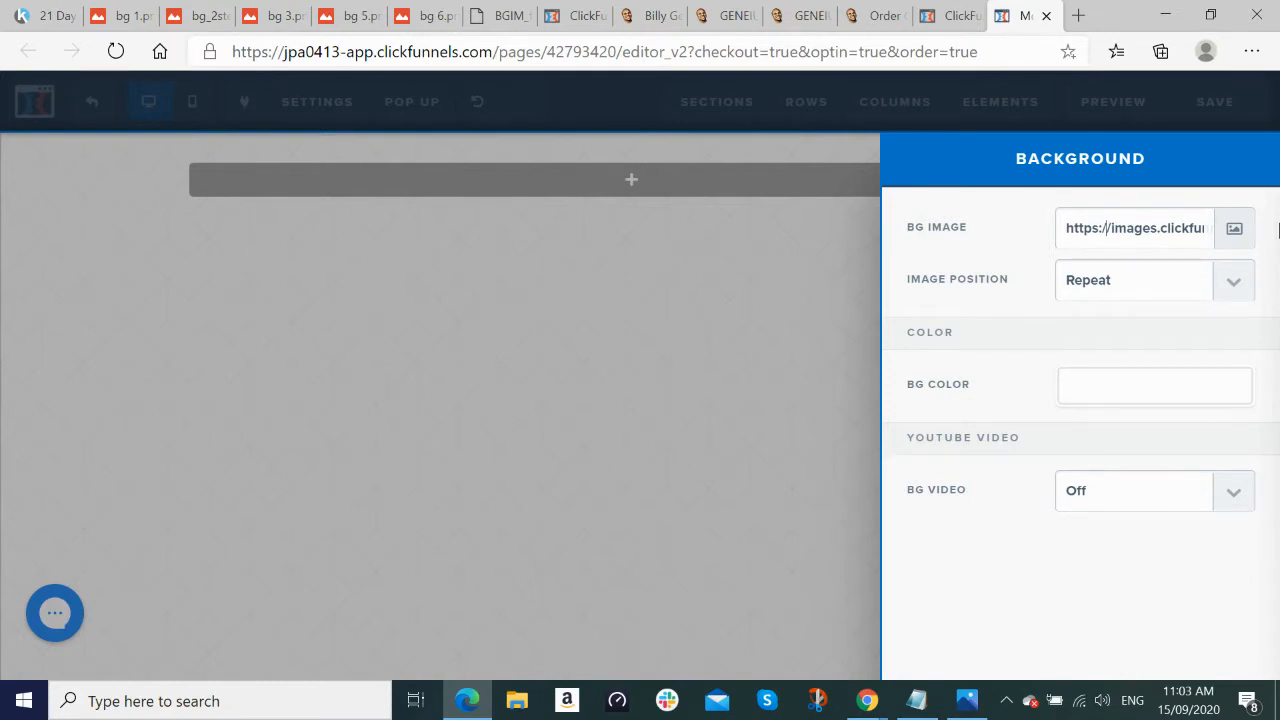
key(ctrl+a)
key(BackSpace)
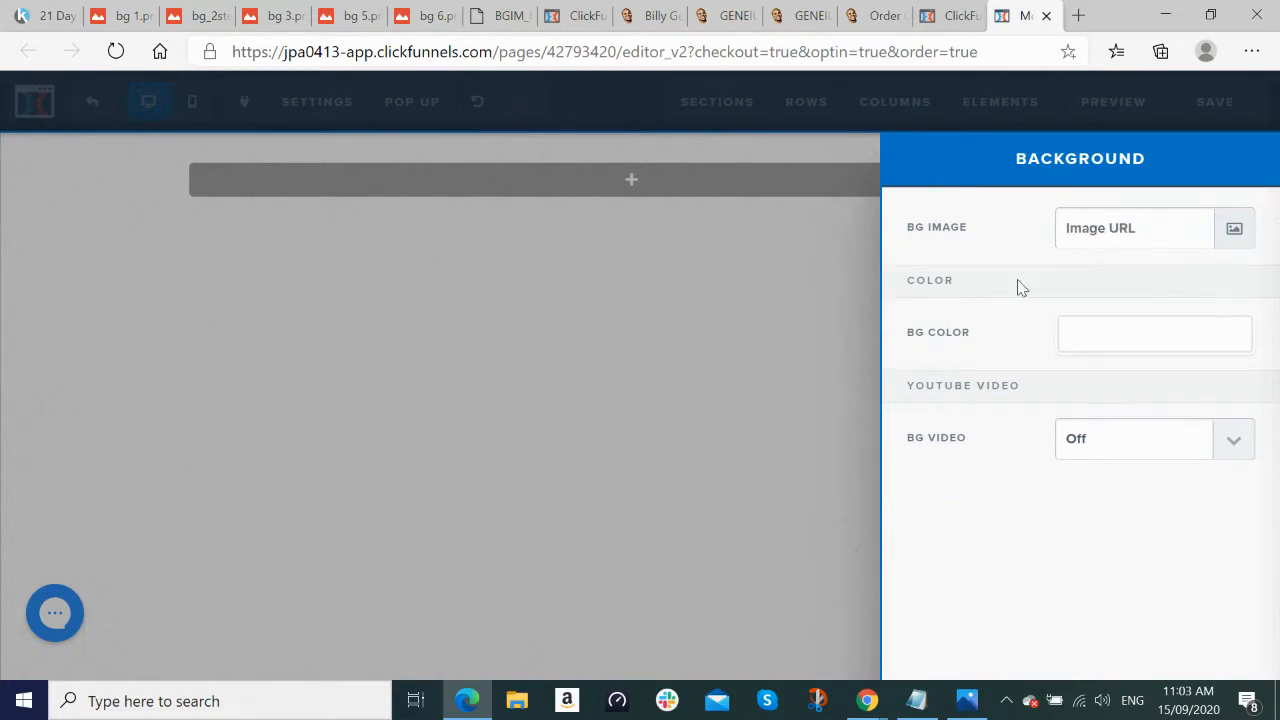
click(813, 364)
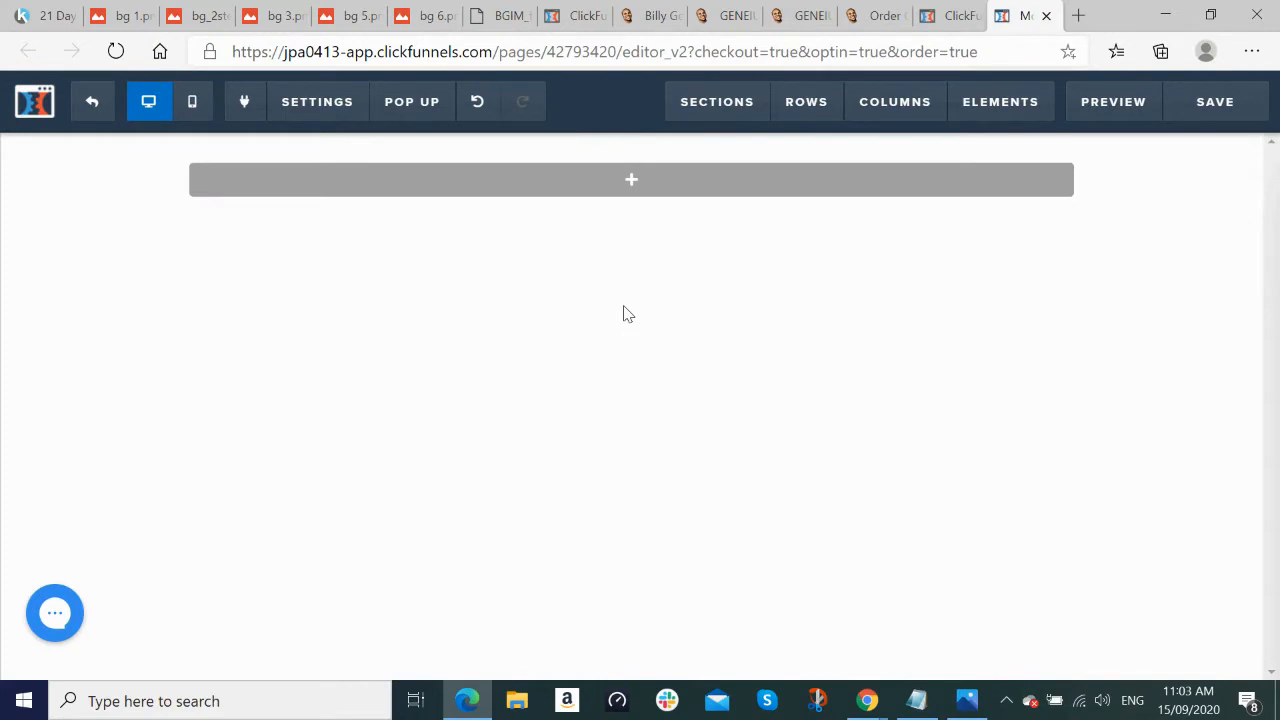
Step: Add a full-width section to the blank order page and place a one-column row inside it
click(630, 185)
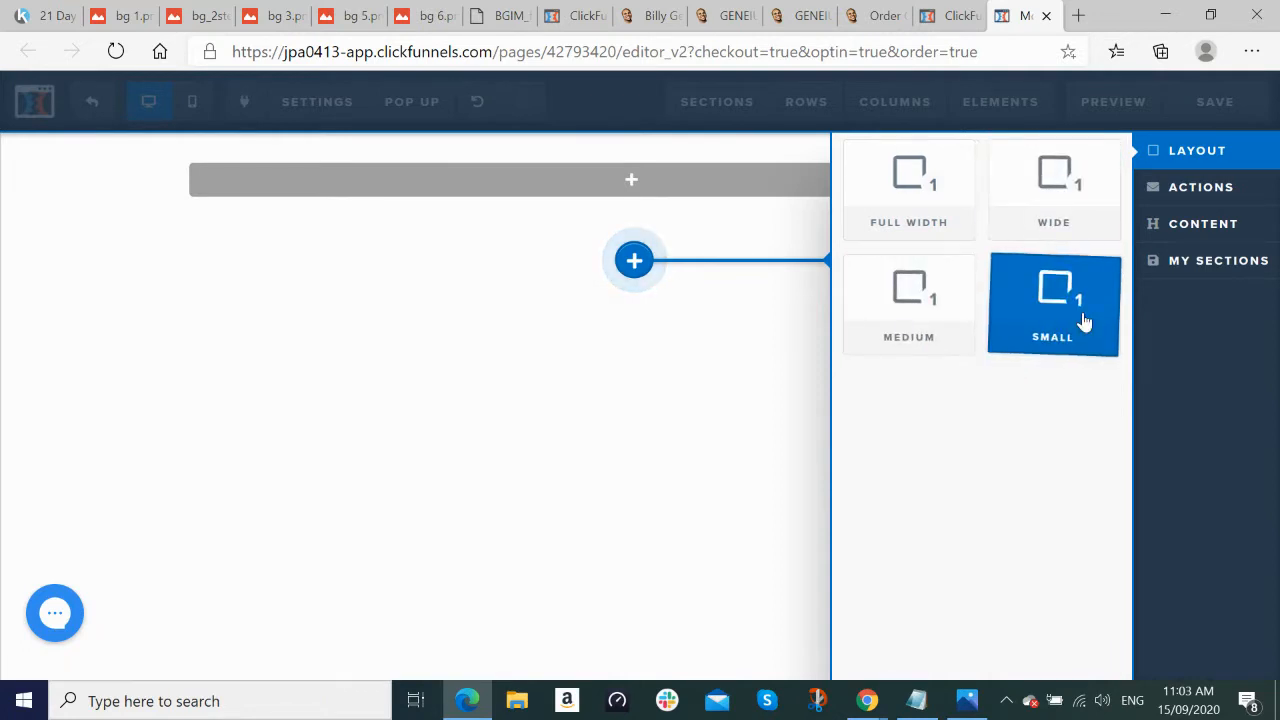
click(903, 178)
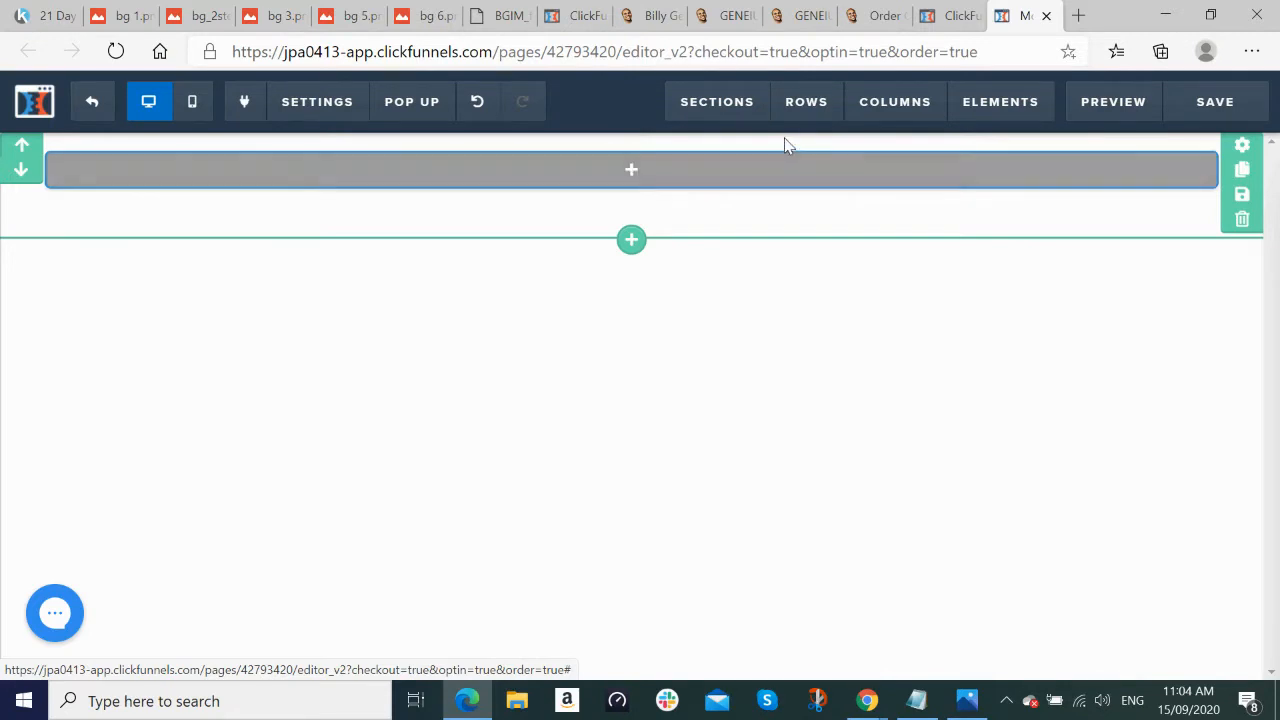
click(633, 178)
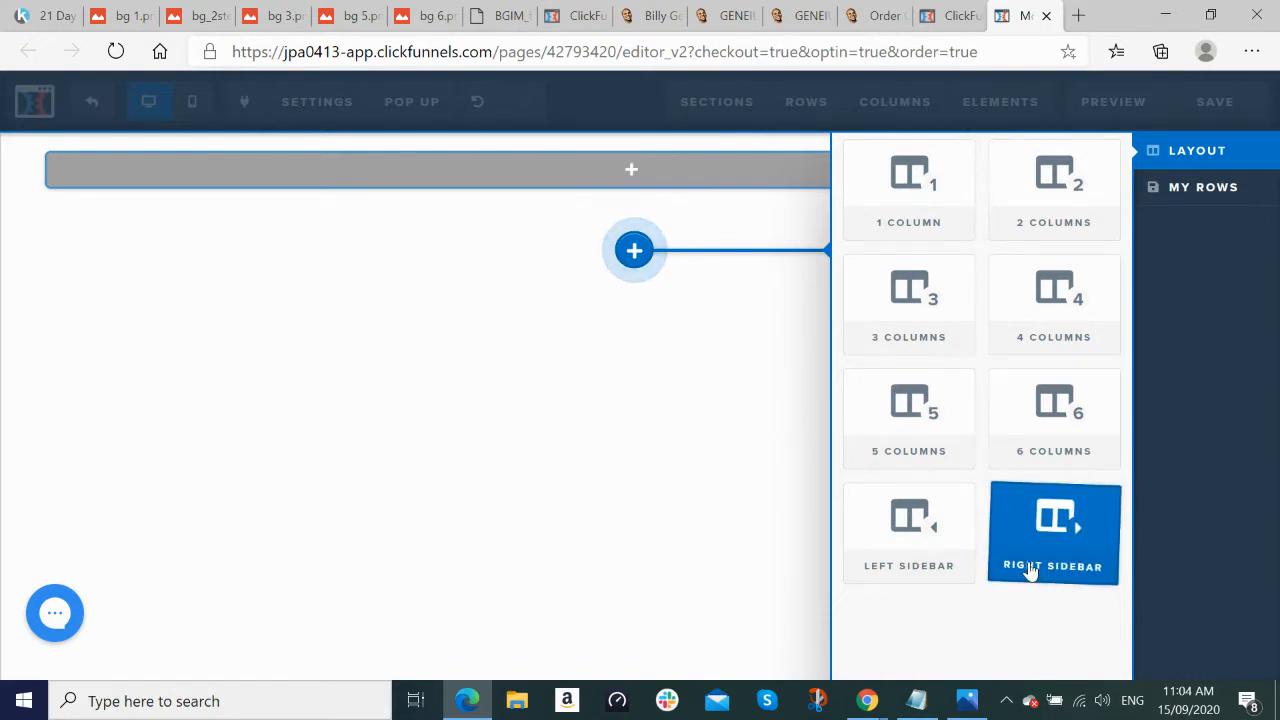
click(670, 432)
mouse_move(680, 185)
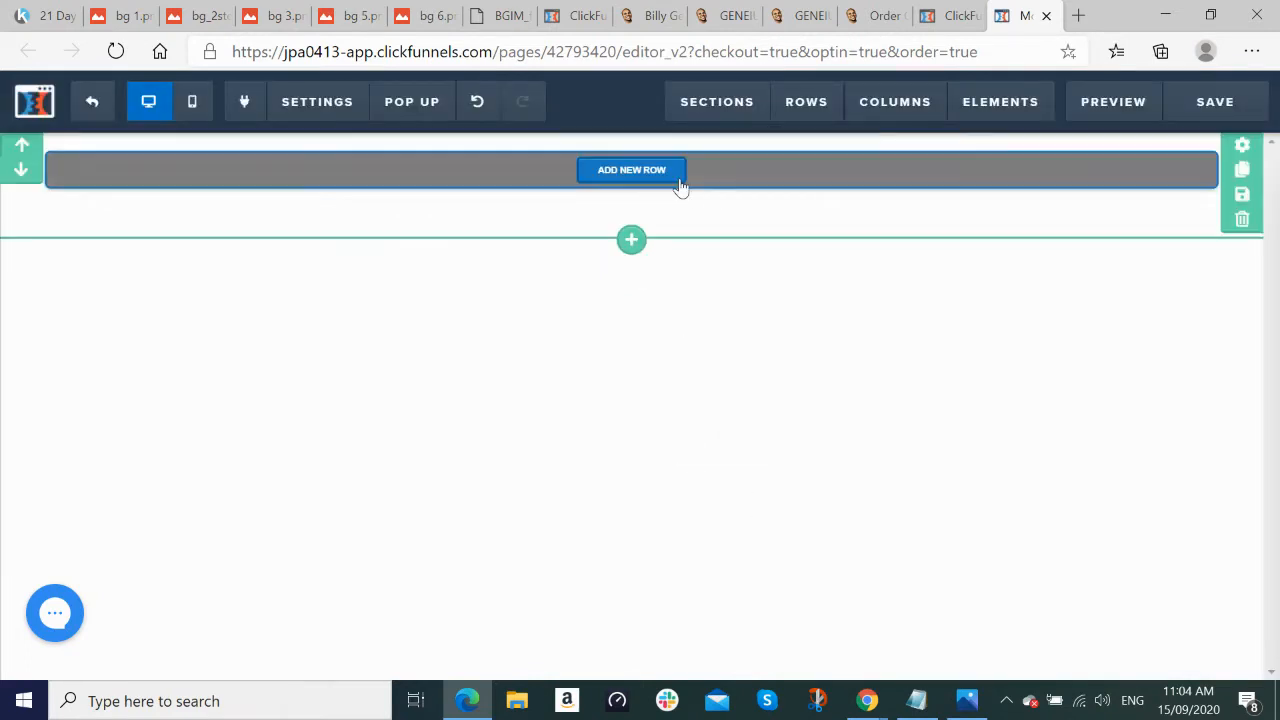
click(631, 170)
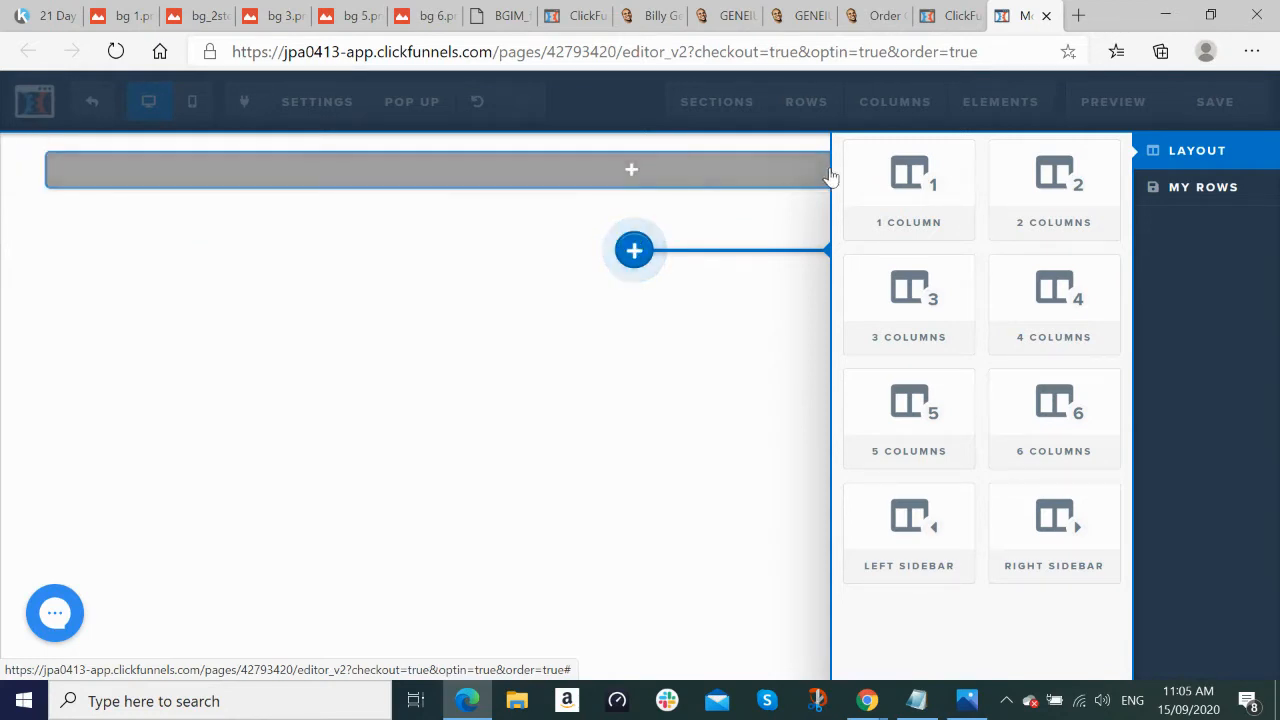
click(916, 190)
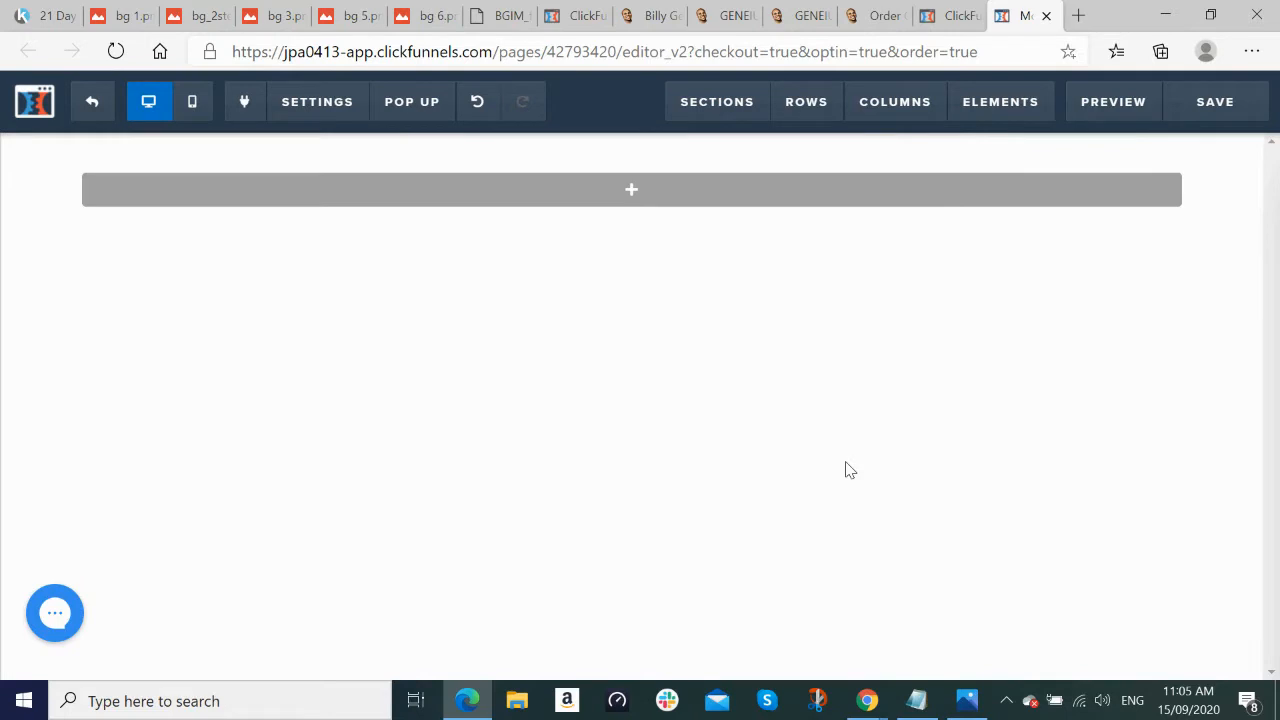
Step: Switch to the Chrome window with the ClickFunnels dashboard and bring up the Billy's Birthday Legacy Bundle sales page
key(alt+Tab)
key(alt+Tab)
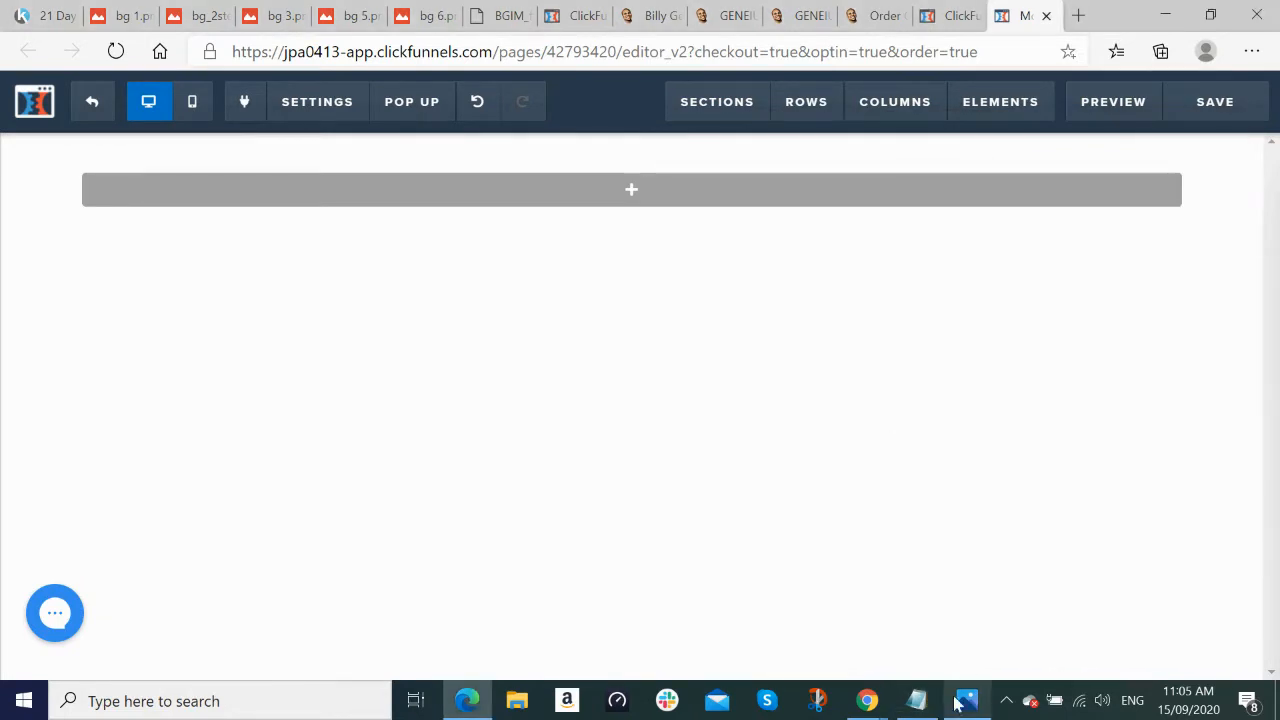
mouse_move(867, 700)
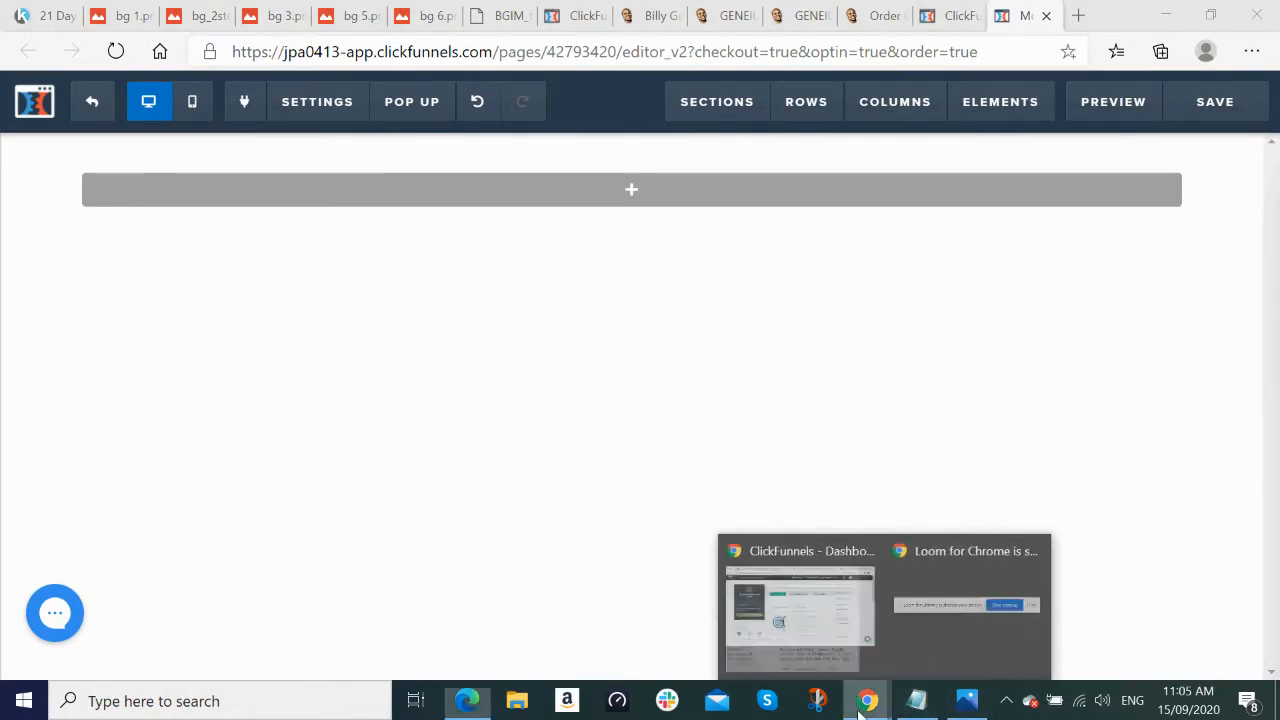
click(806, 628)
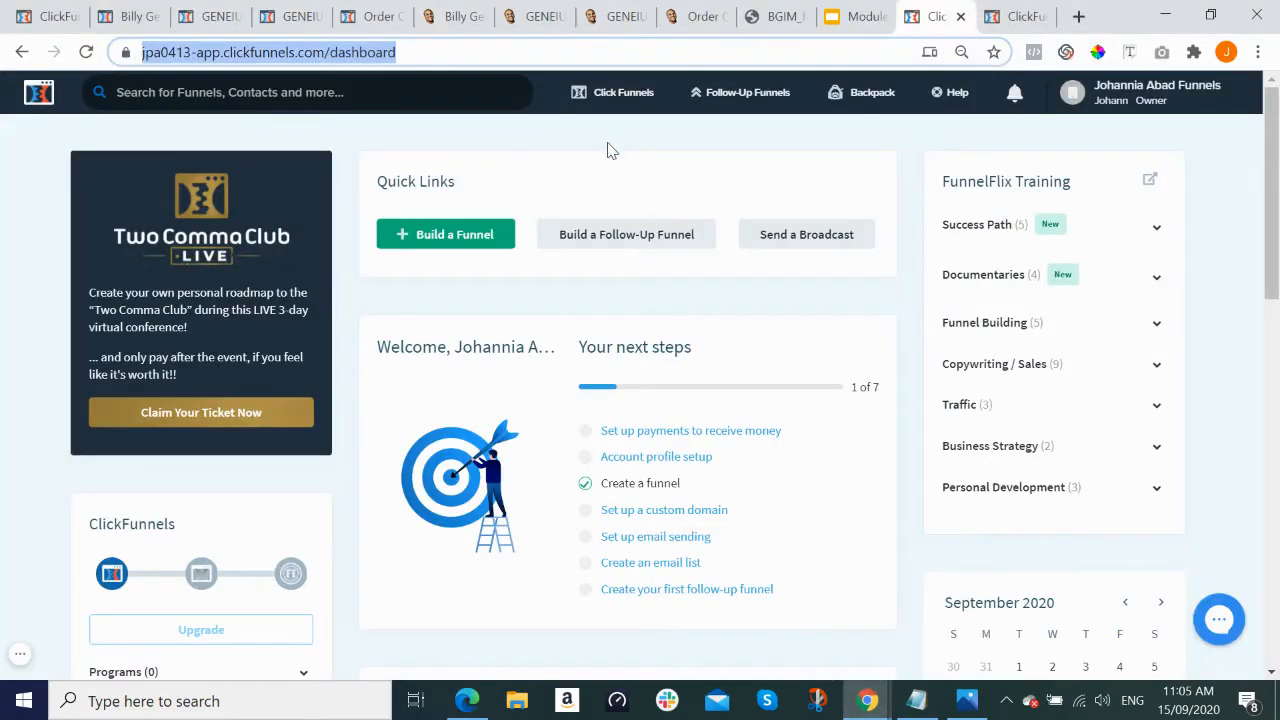
click(452, 18)
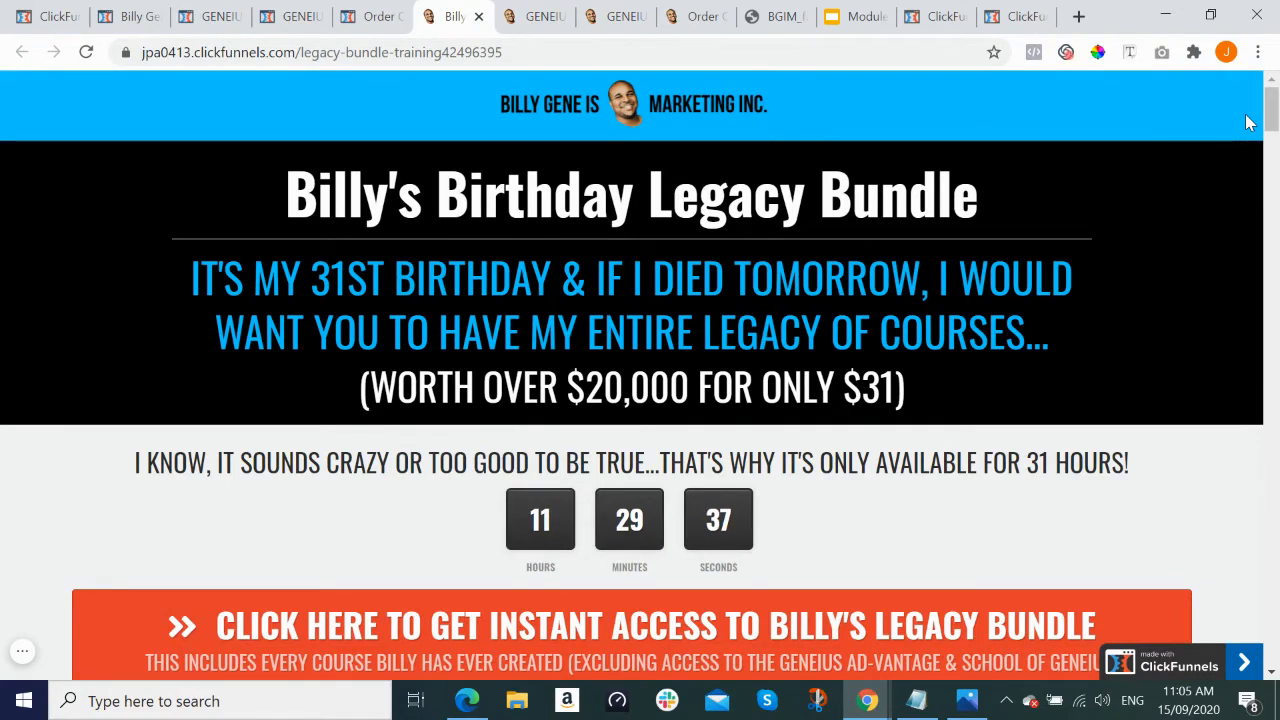
right_click(709, 106)
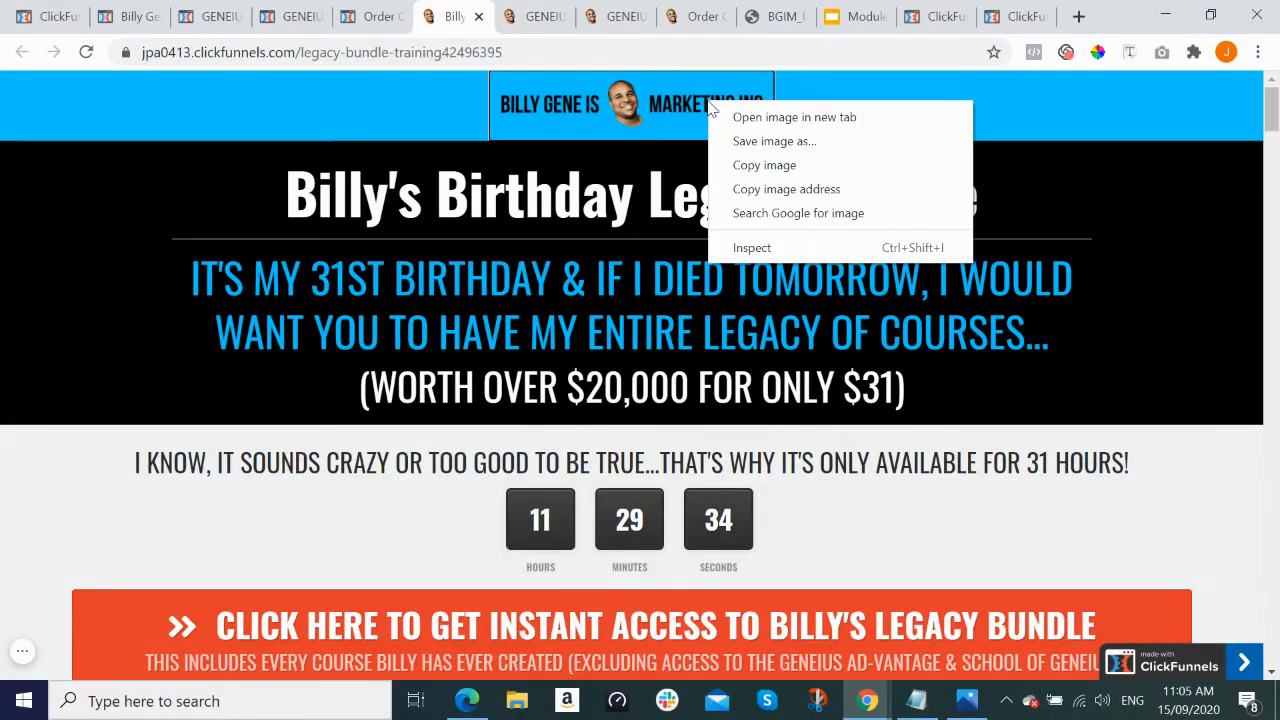
click(775, 145)
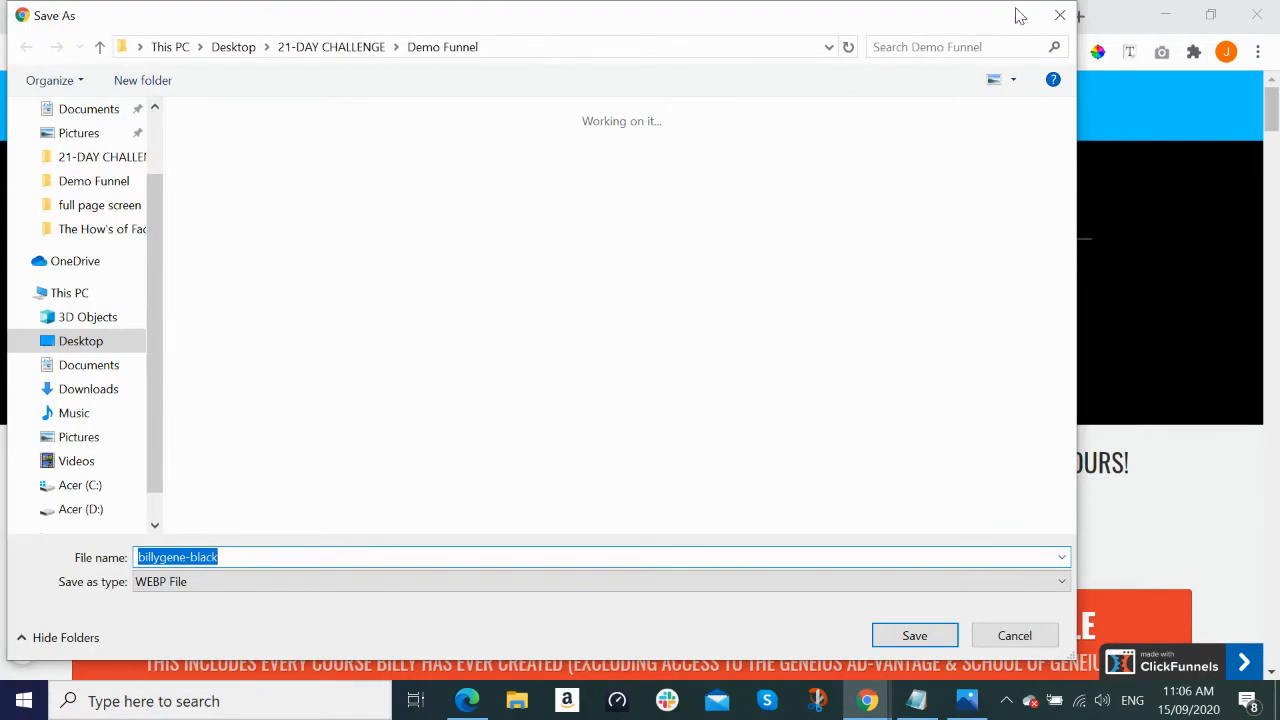
click(1059, 15)
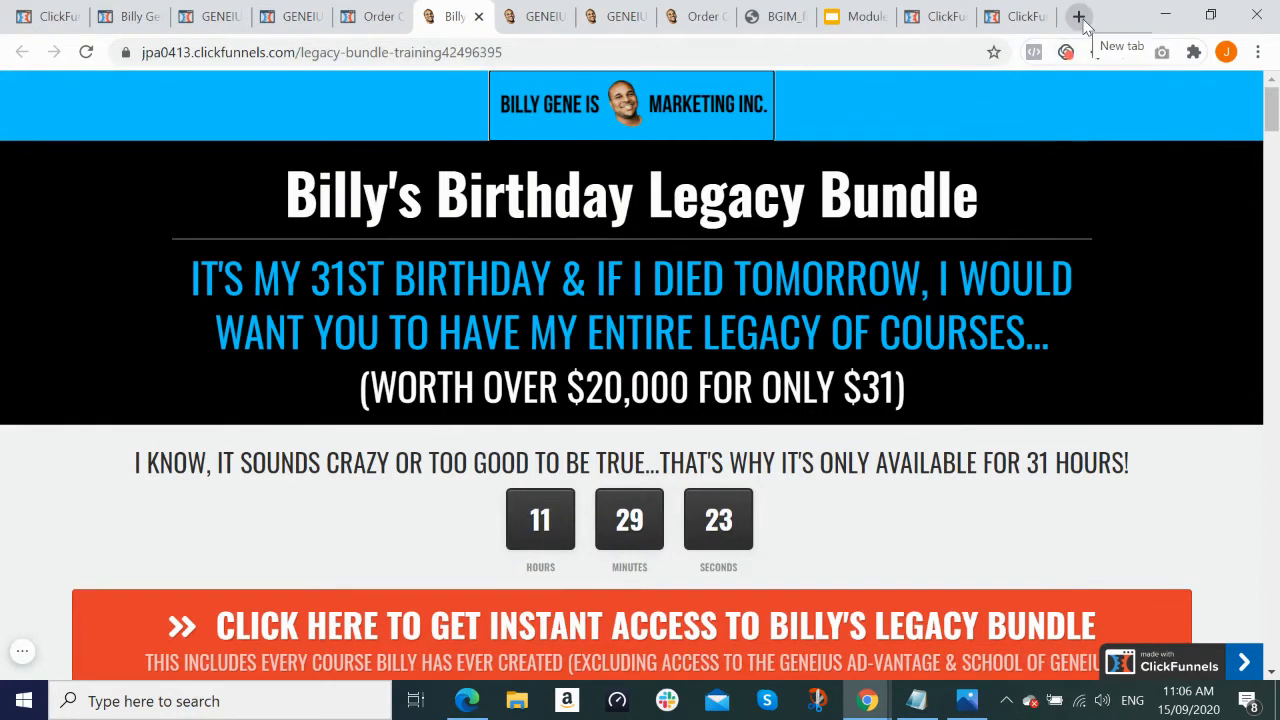
Step: Open the getallmycourses.com Legacy Bundle order page in a new browser tab
click(1079, 17)
text(g)
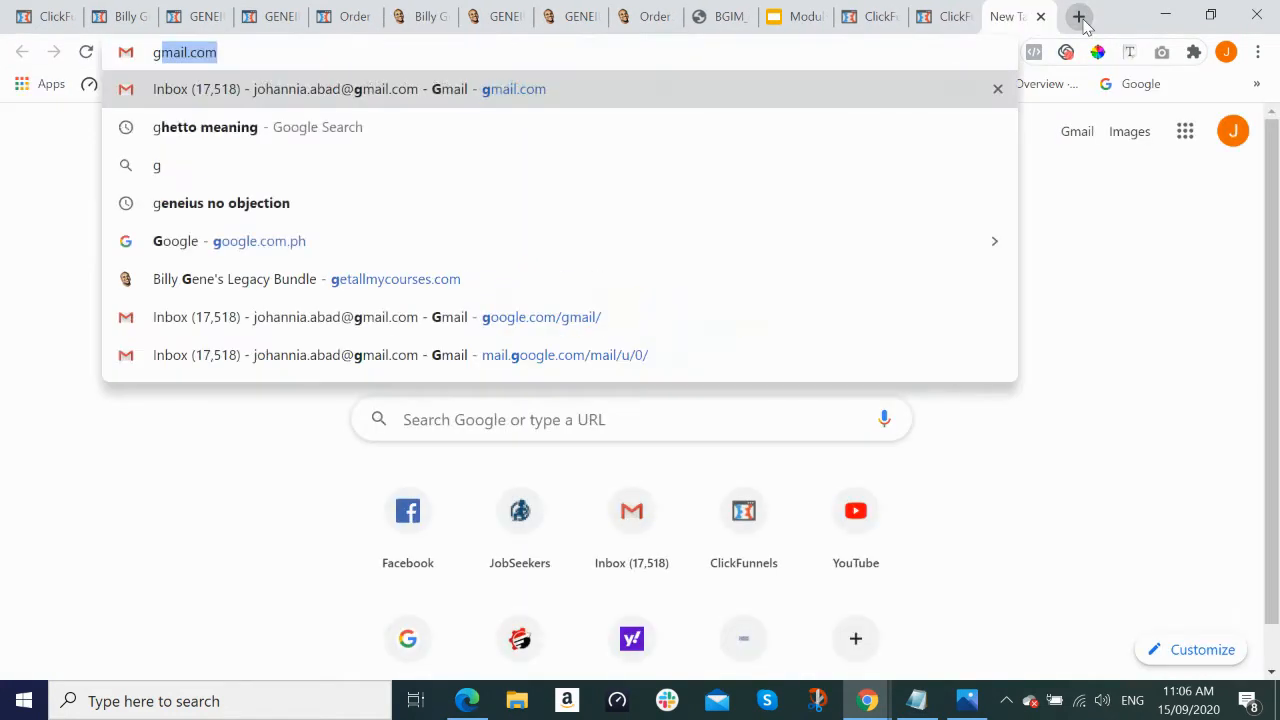
text(et)
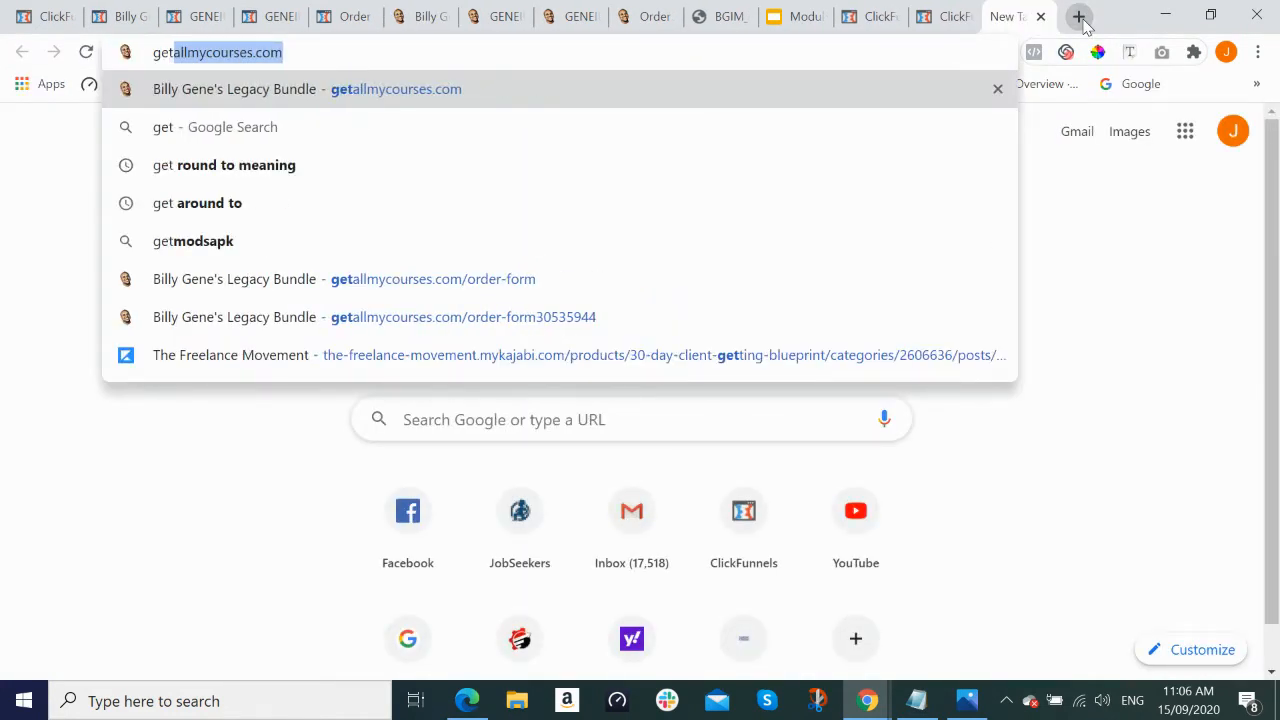
key(Return)
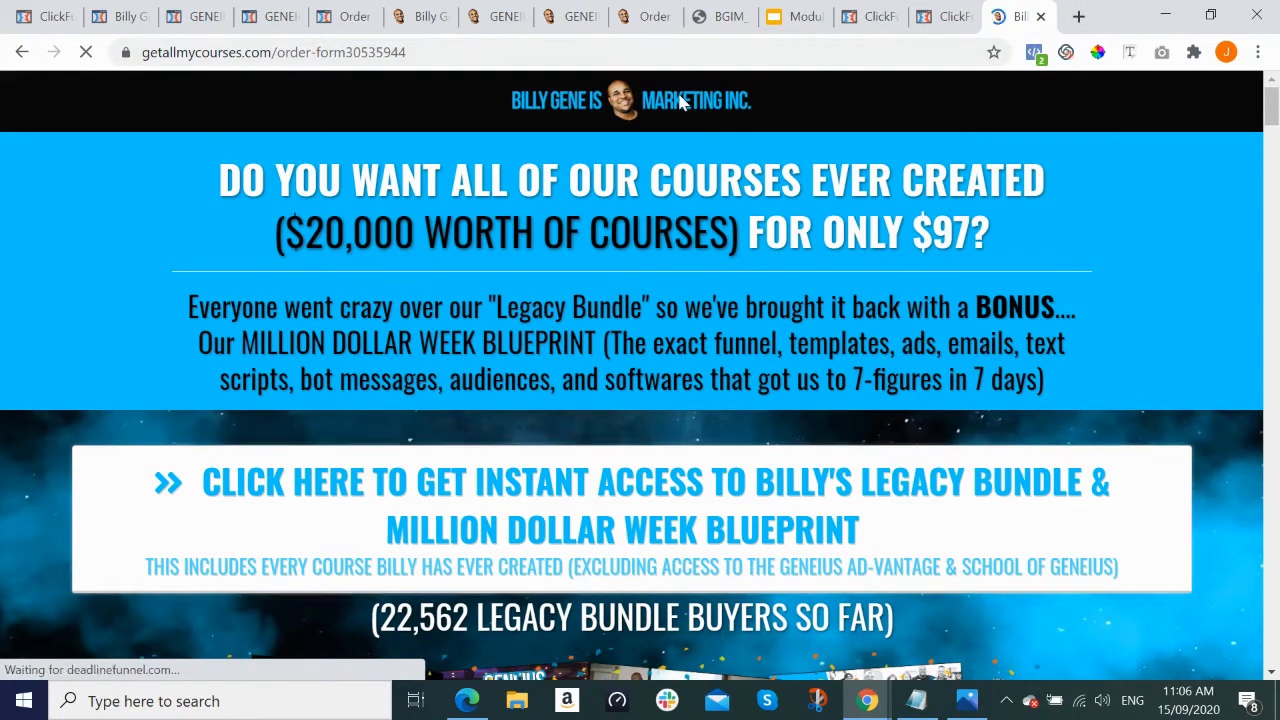
right_click(680, 102)
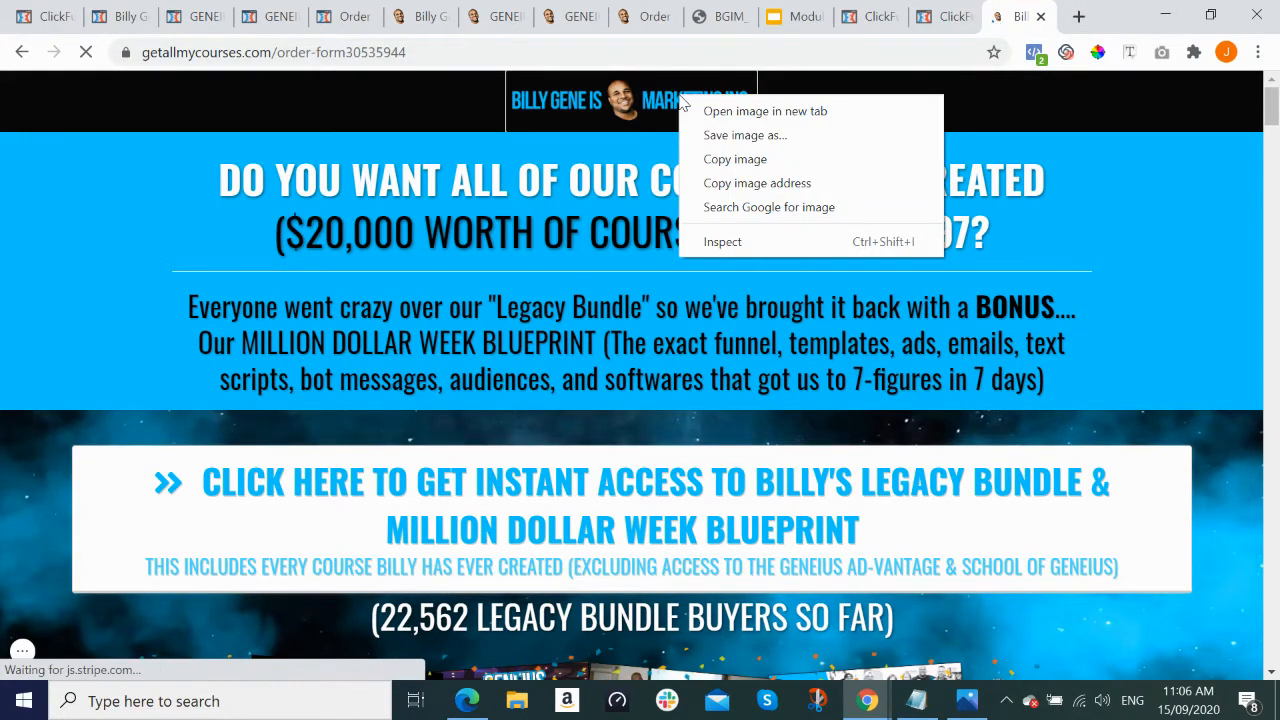
click(723, 137)
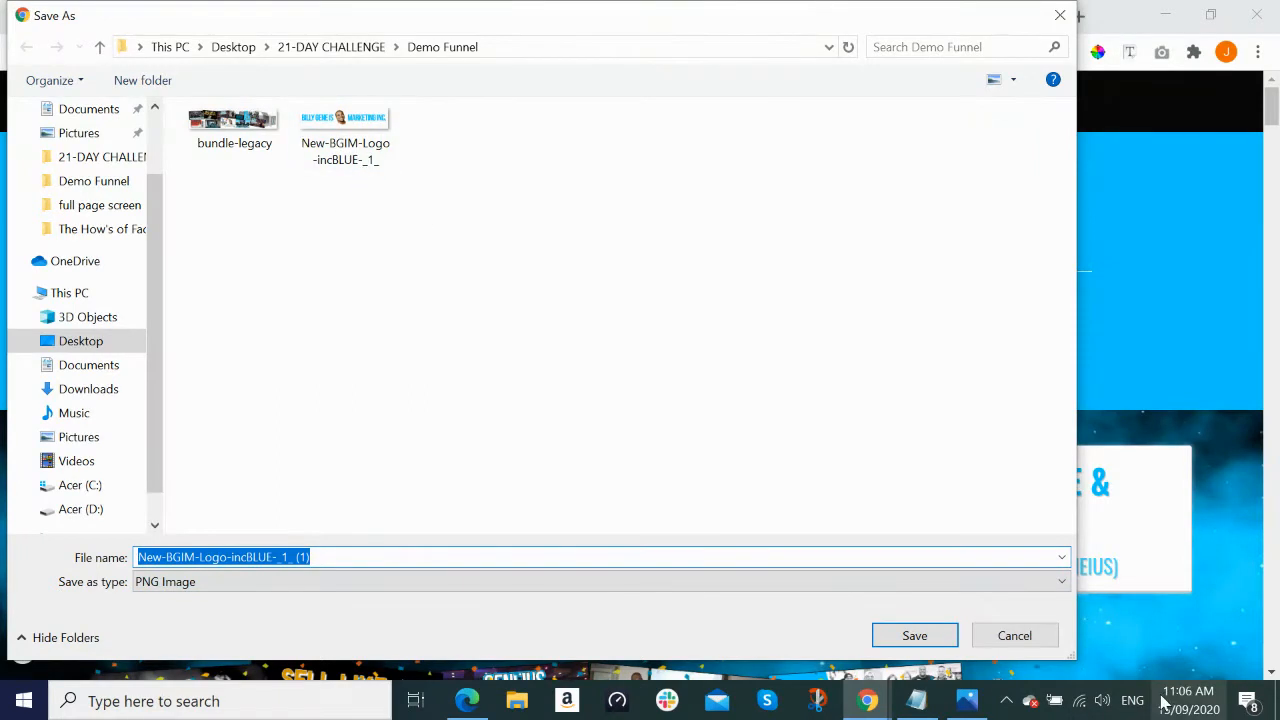
click(1014, 636)
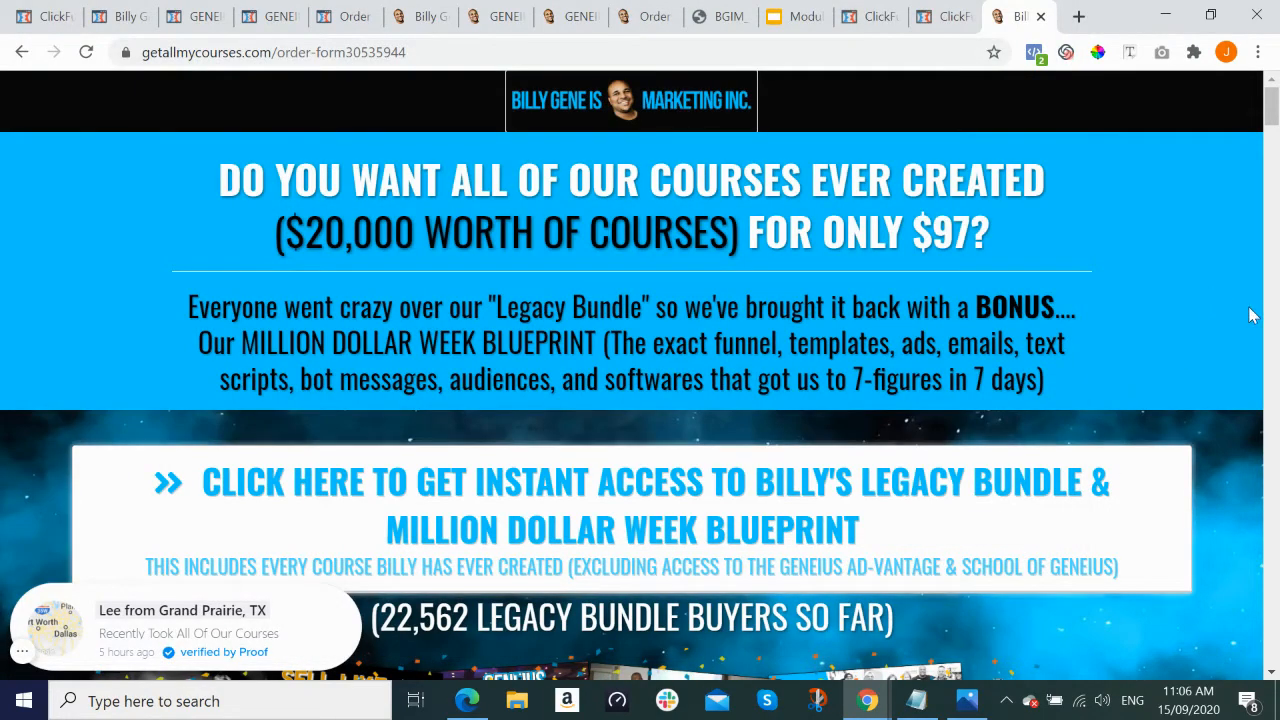
Step: Open the order page's course bundle image in its own browser tab and switch to that tab
scroll(1247, 314, down, 5)
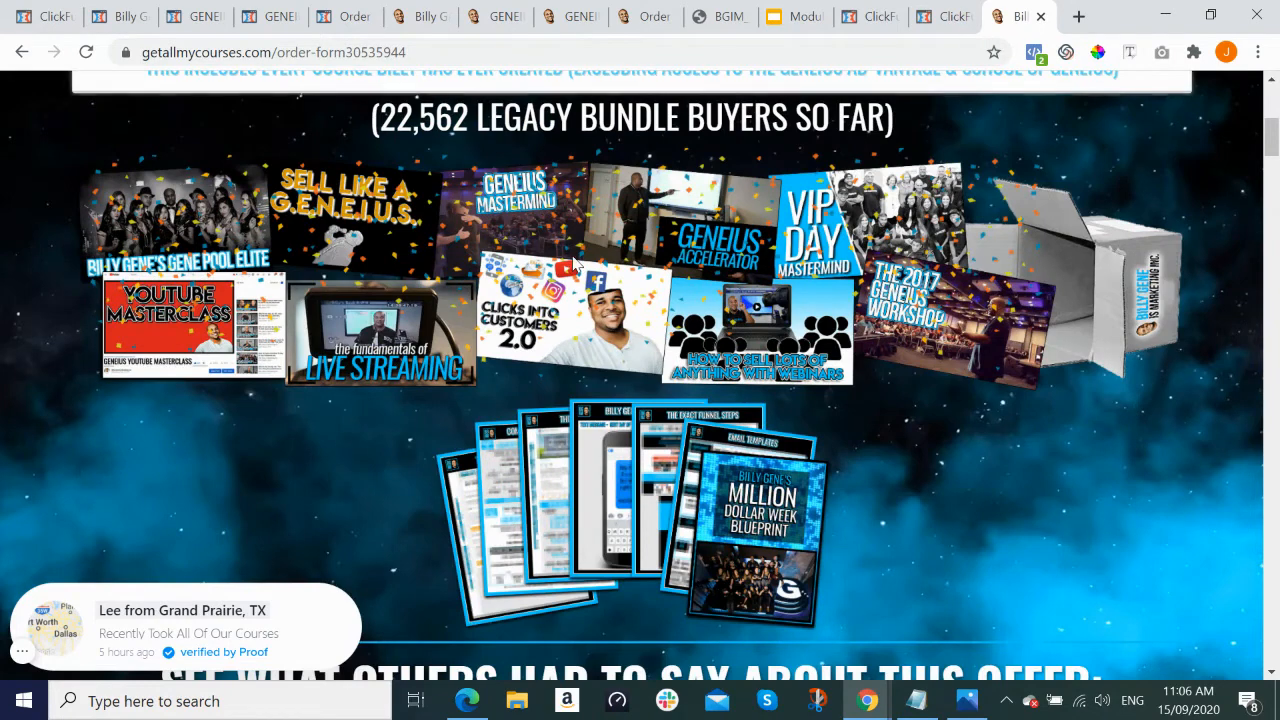
right_click(597, 221)
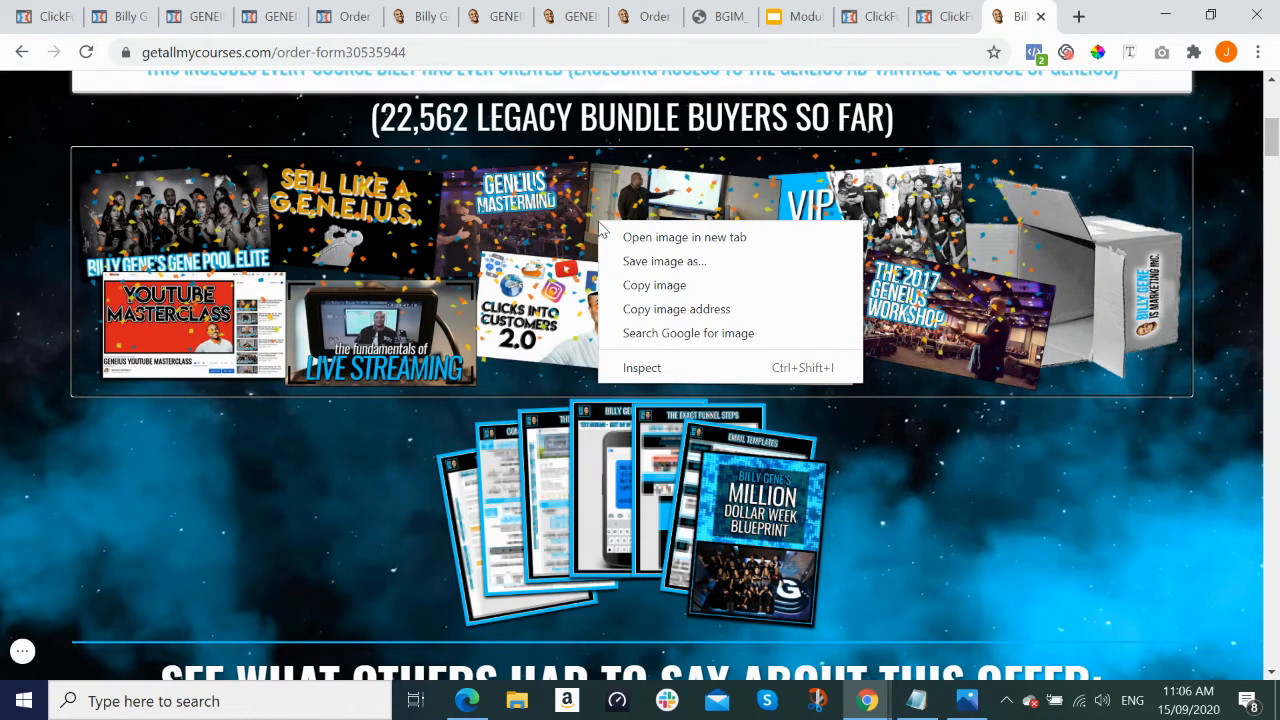
click(709, 245)
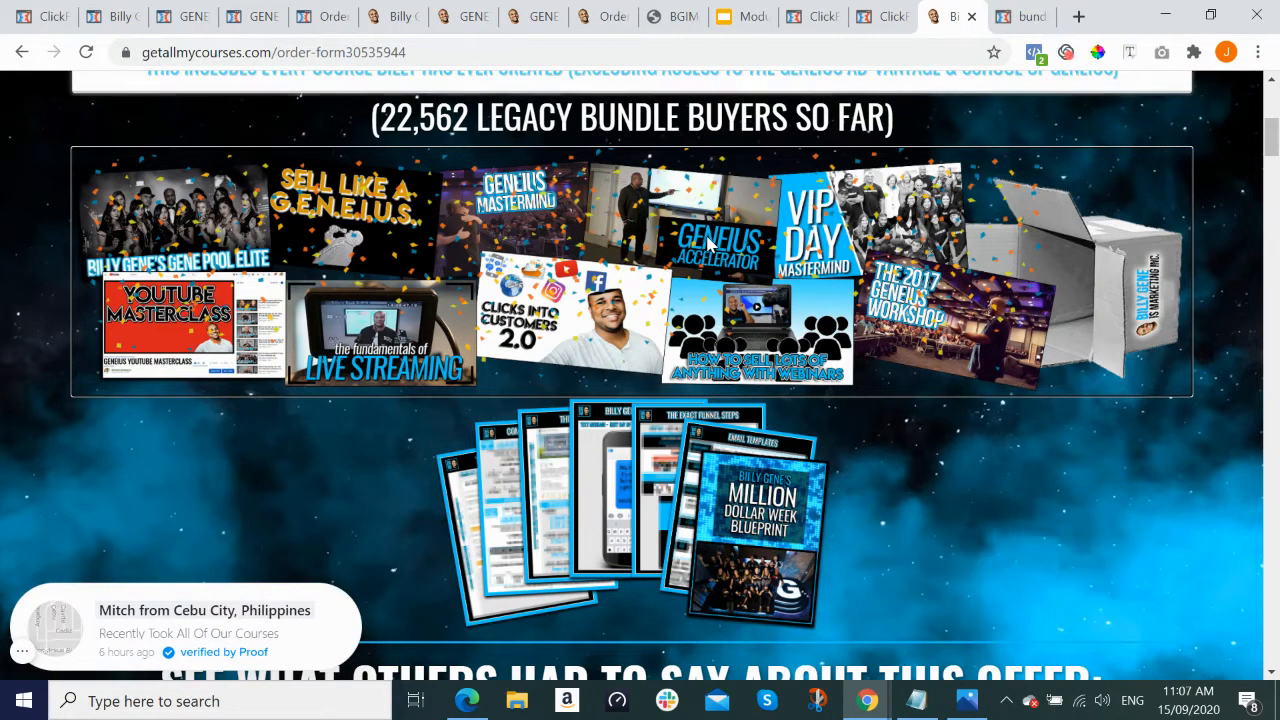
click(1035, 14)
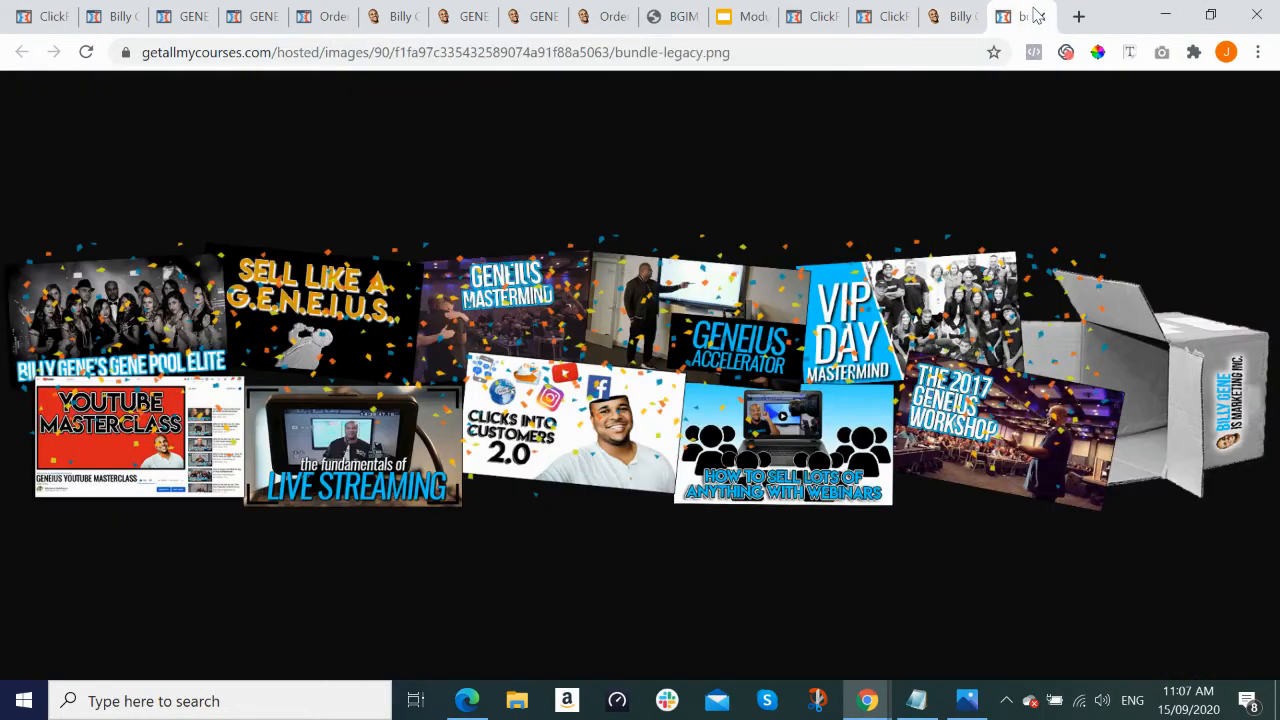
right_click(608, 313)
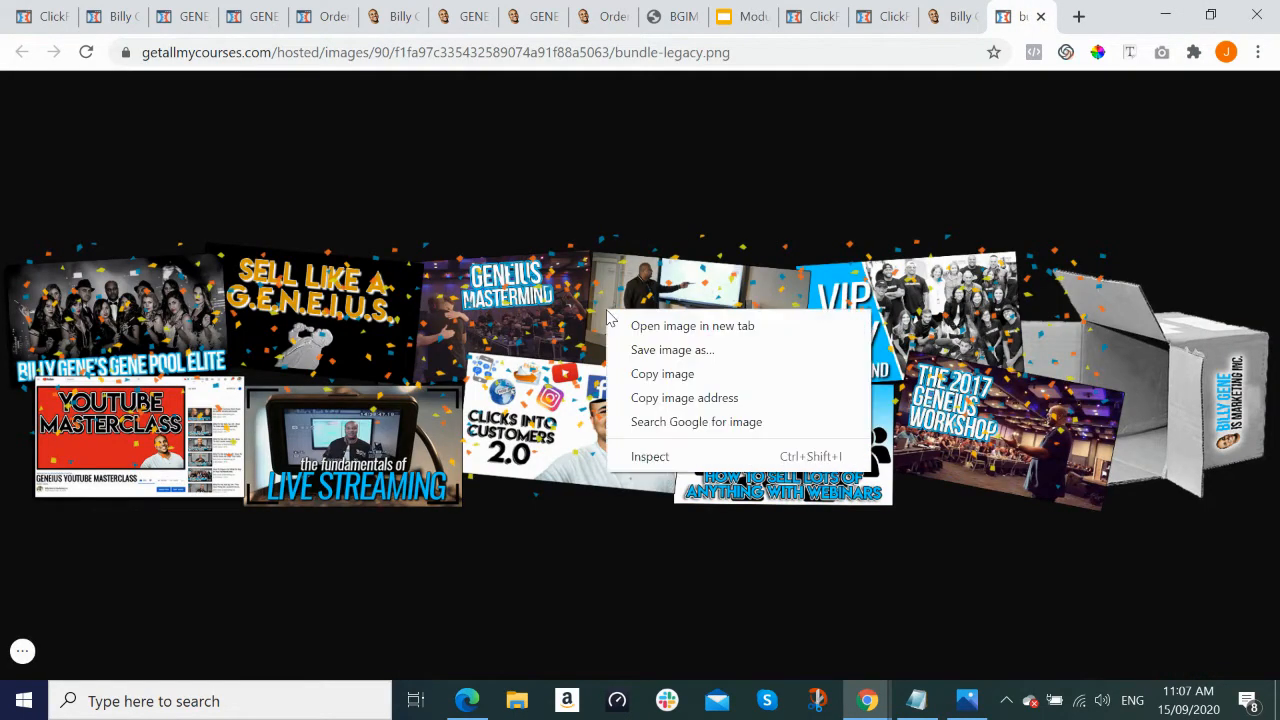
click(672, 350)
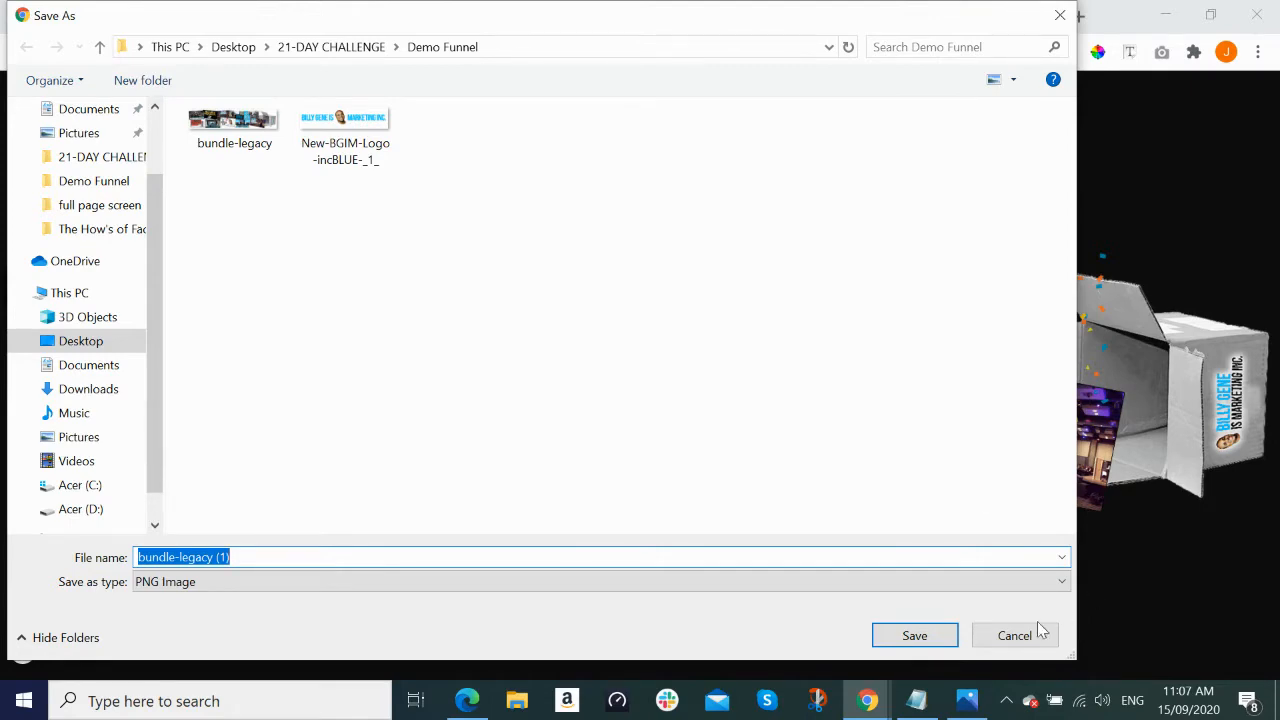
click(1015, 636)
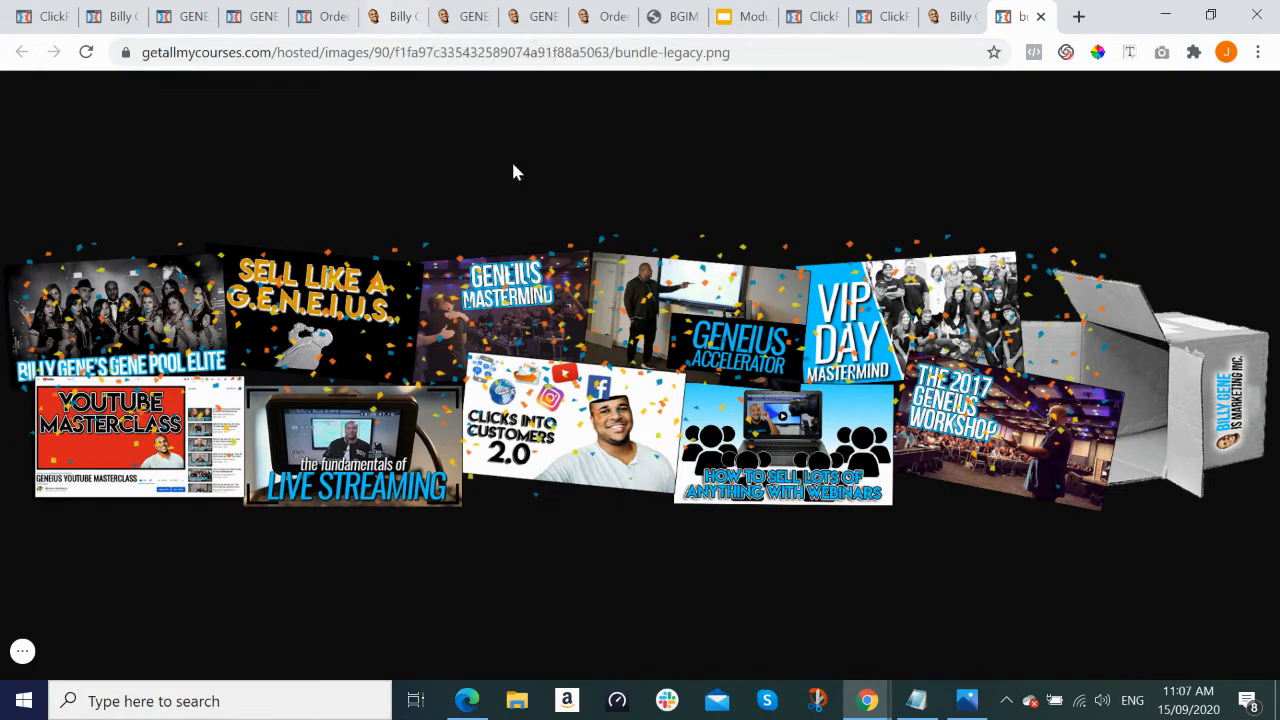
Step: Return to the Billy's Birthday Legacy Bundle page and sample the header bar's blue with ColorPick Eyedropper
click(398, 16)
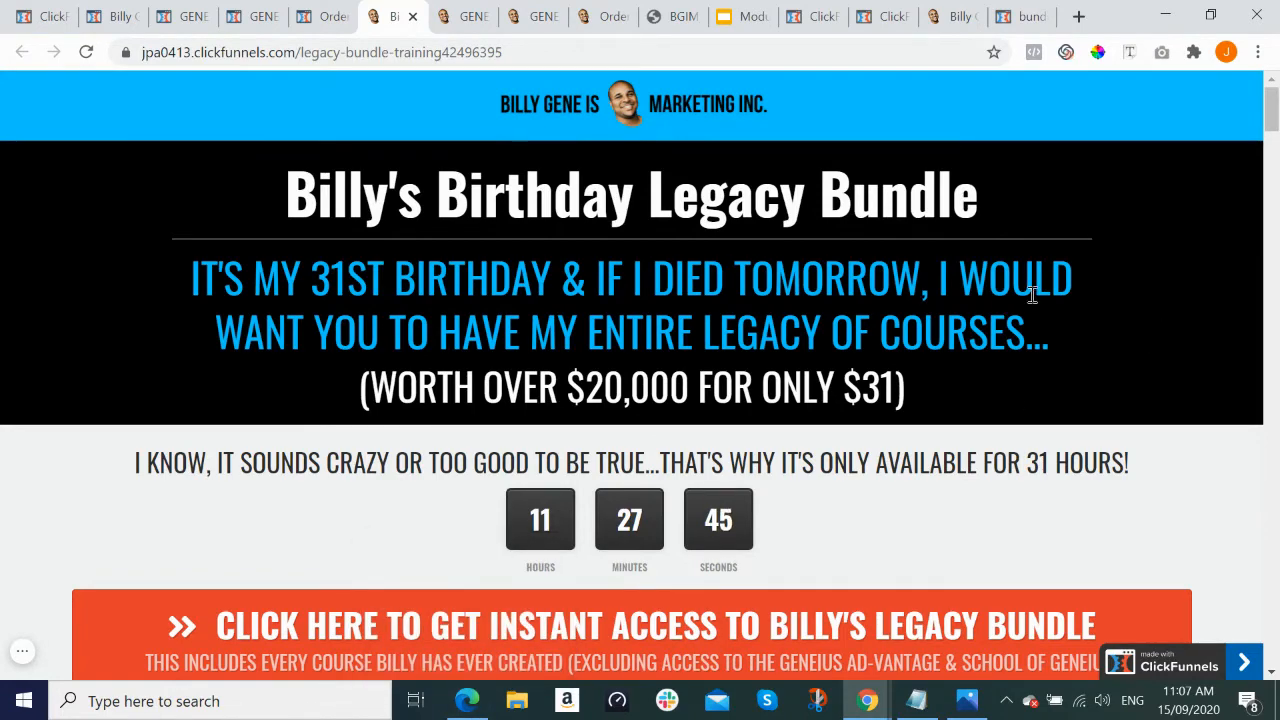
click(1098, 52)
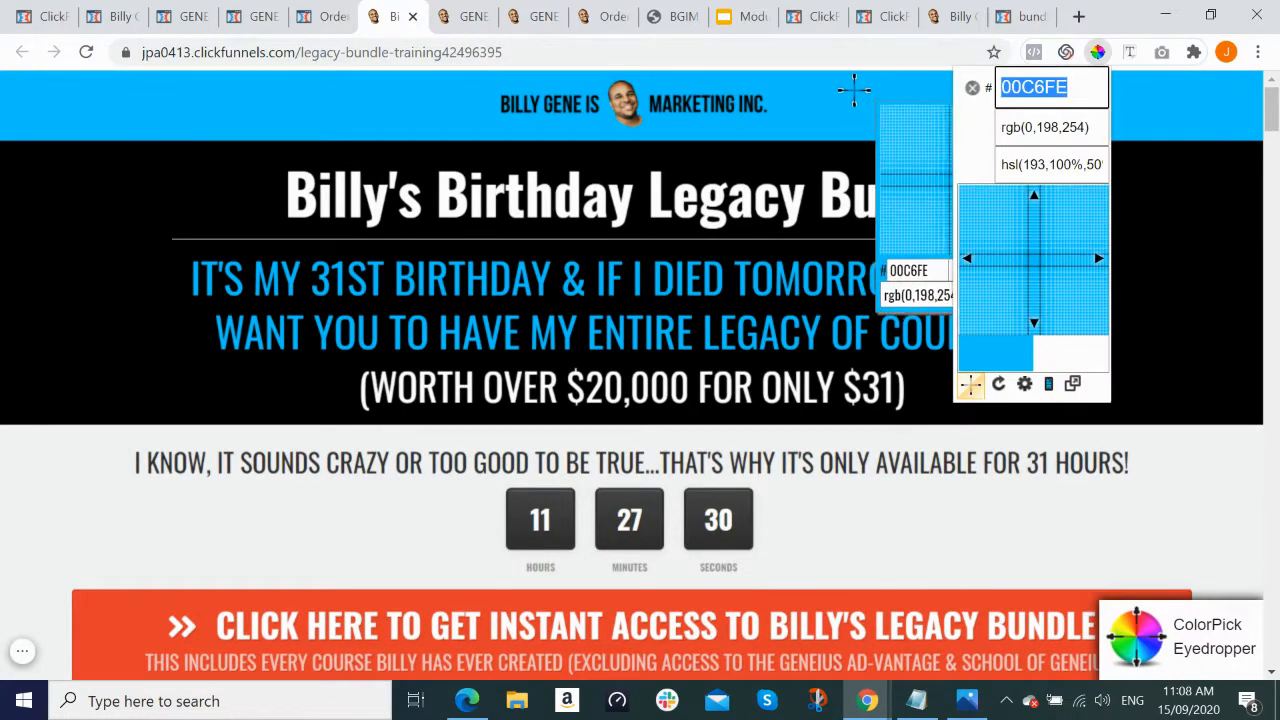
click(840, 87)
click(915, 105)
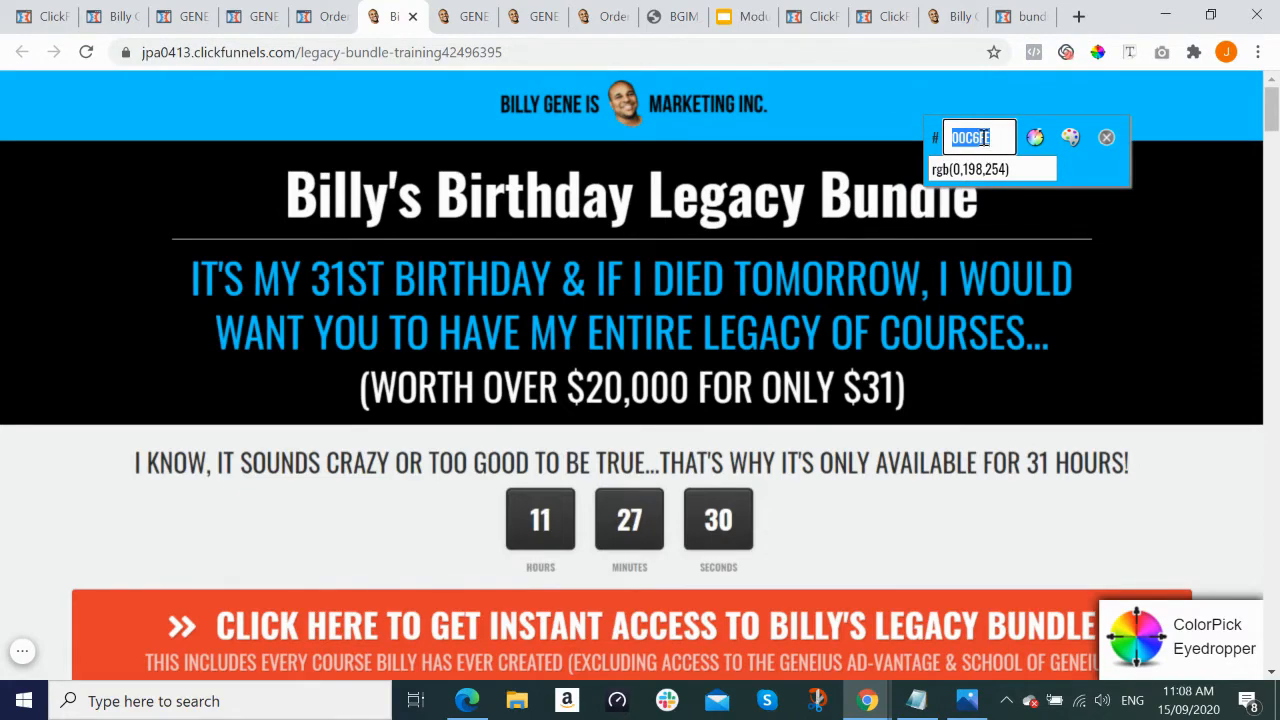
click(1192, 99)
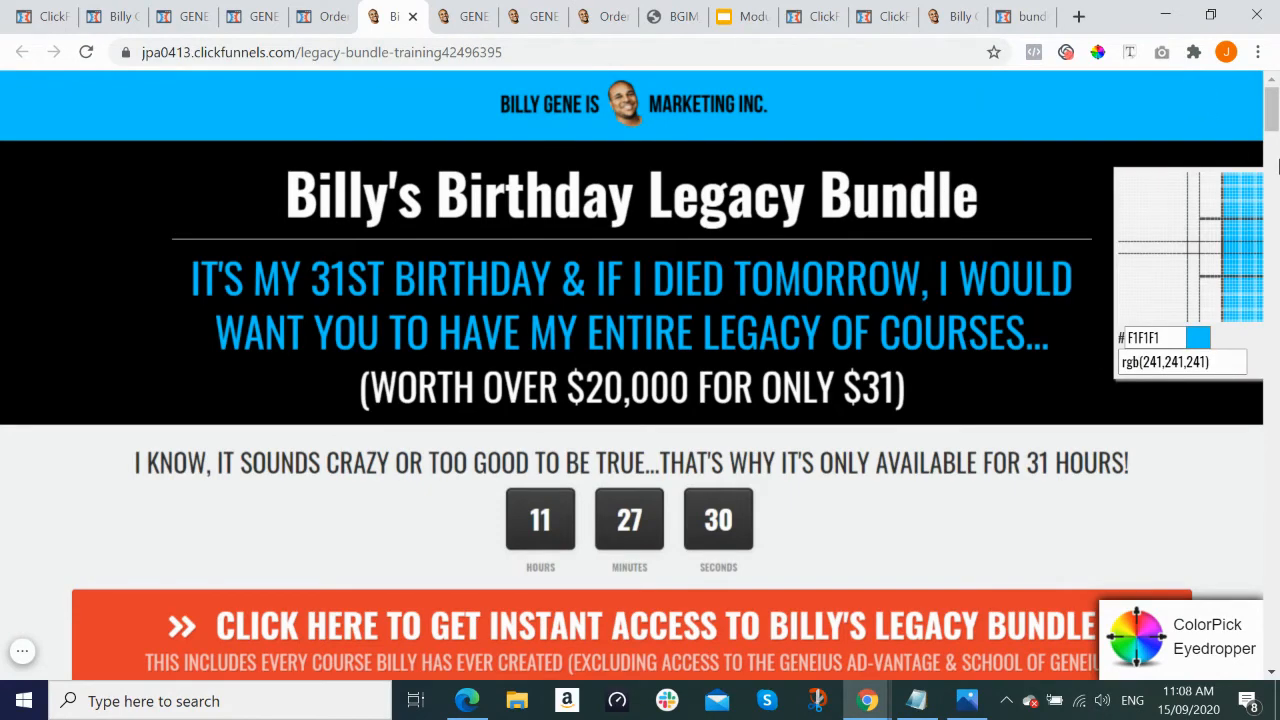
key(Escape)
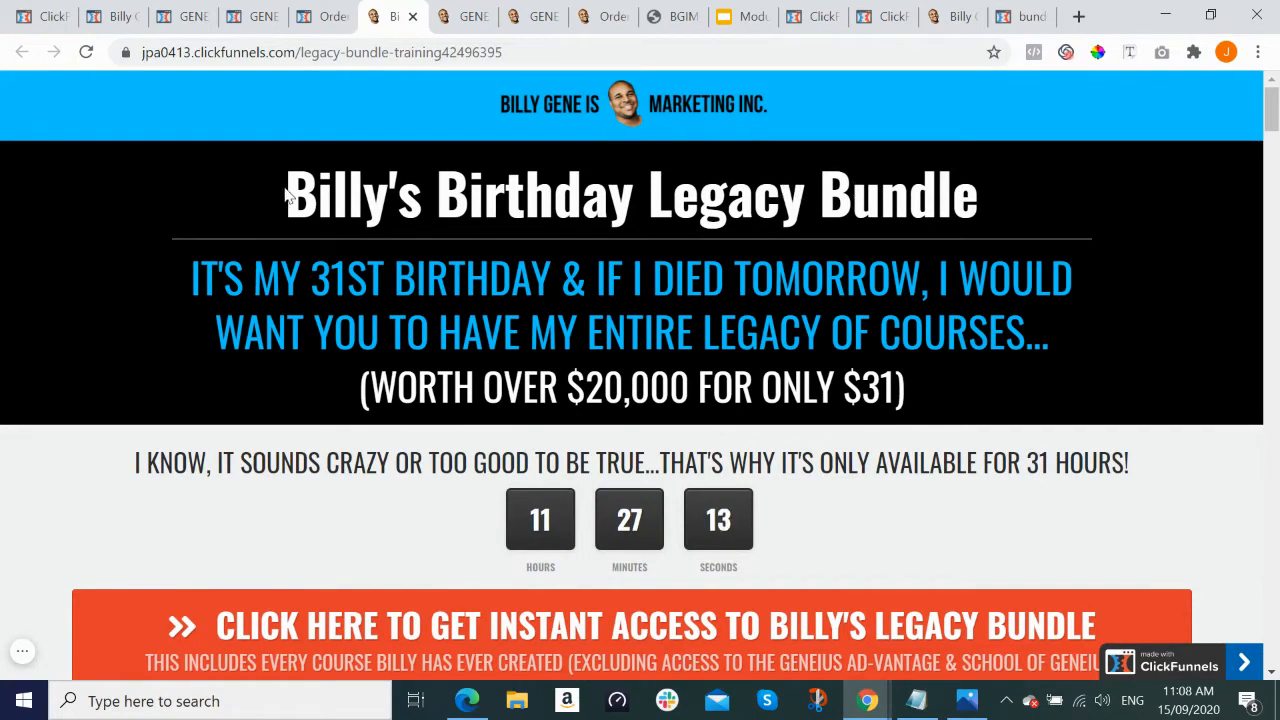
Step: Highlight the blue subheadline and the headline text "Billy's Birthday Legacy Bundle" on the sales page
drag(287, 190, 990, 228)
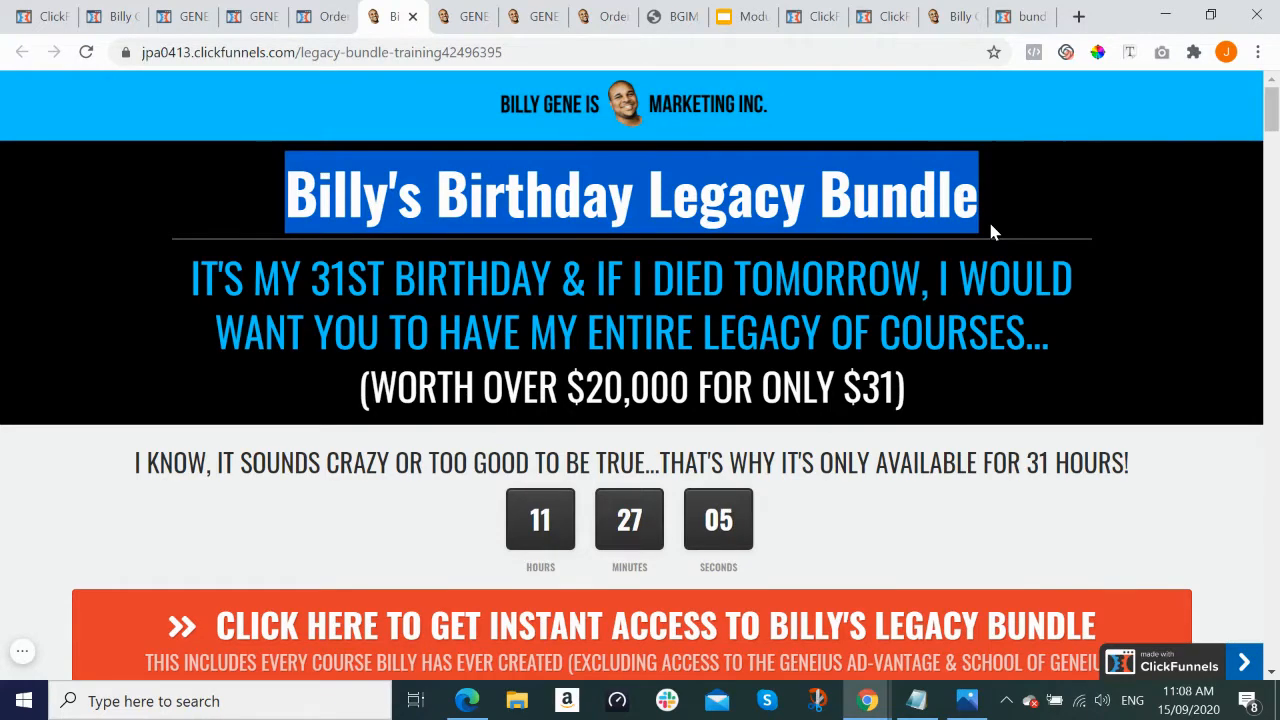
click(194, 272)
drag(194, 272, 1094, 342)
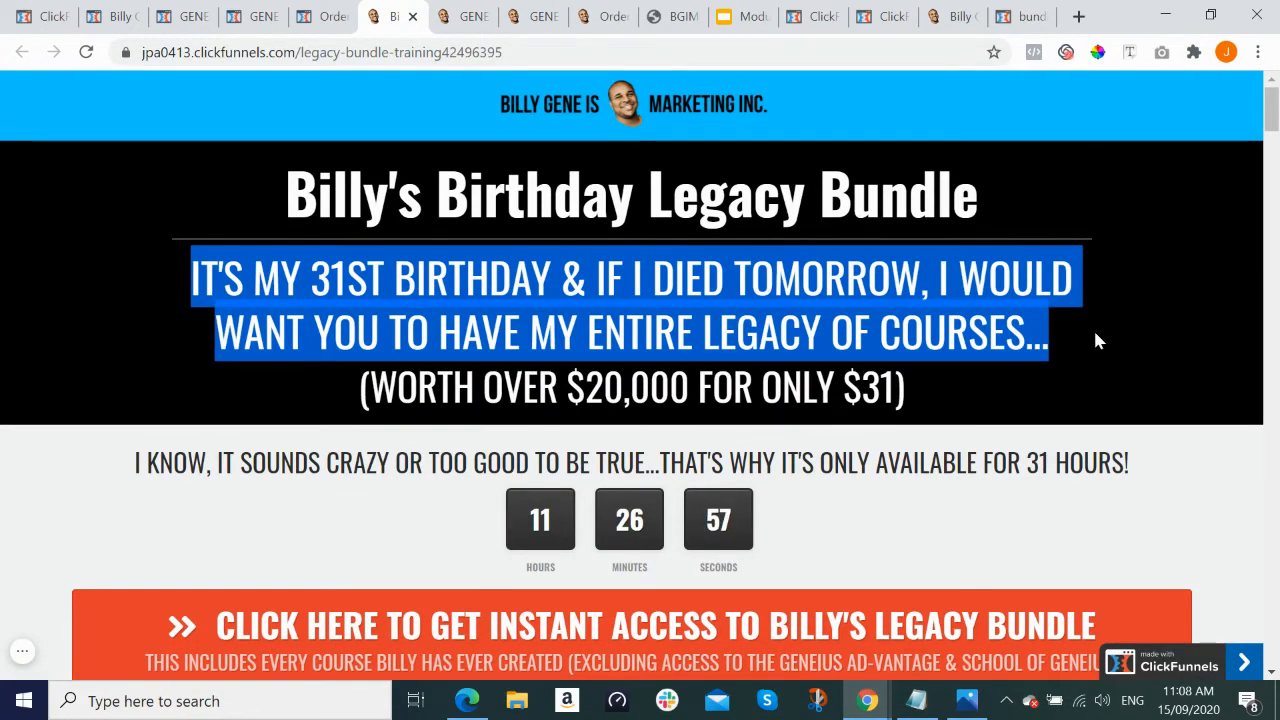
click(1168, 309)
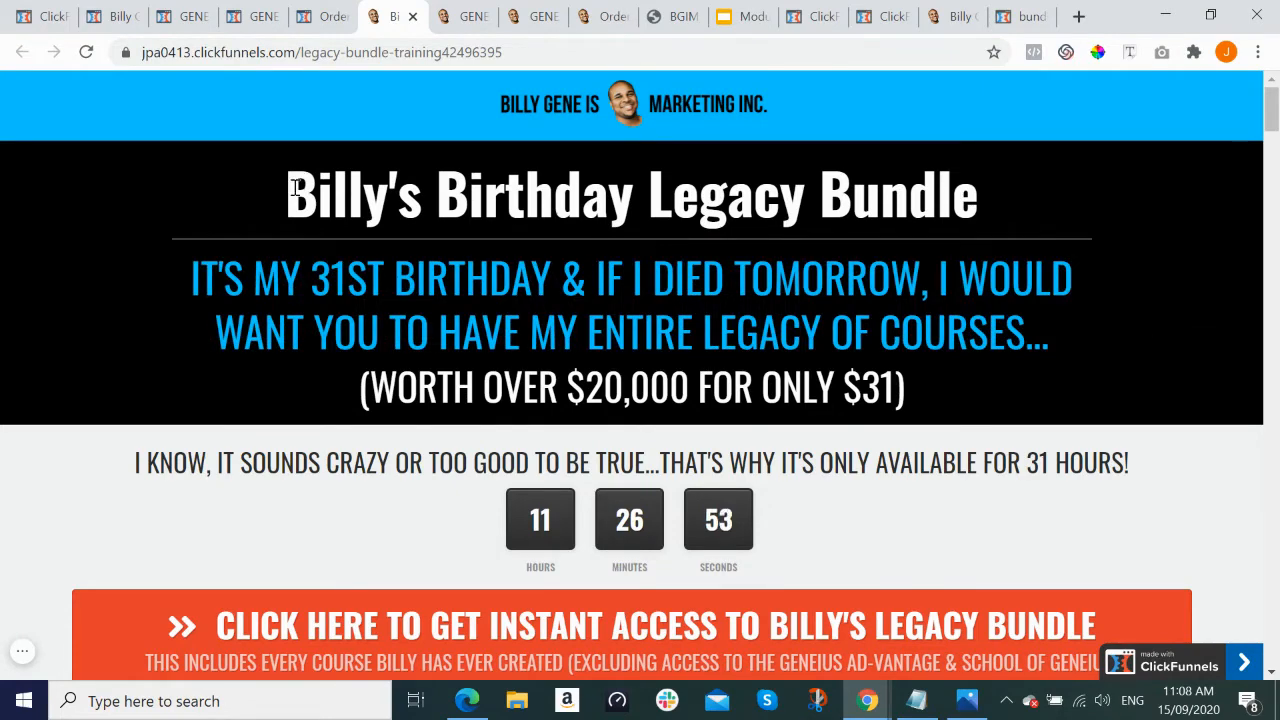
drag(286, 195, 987, 217)
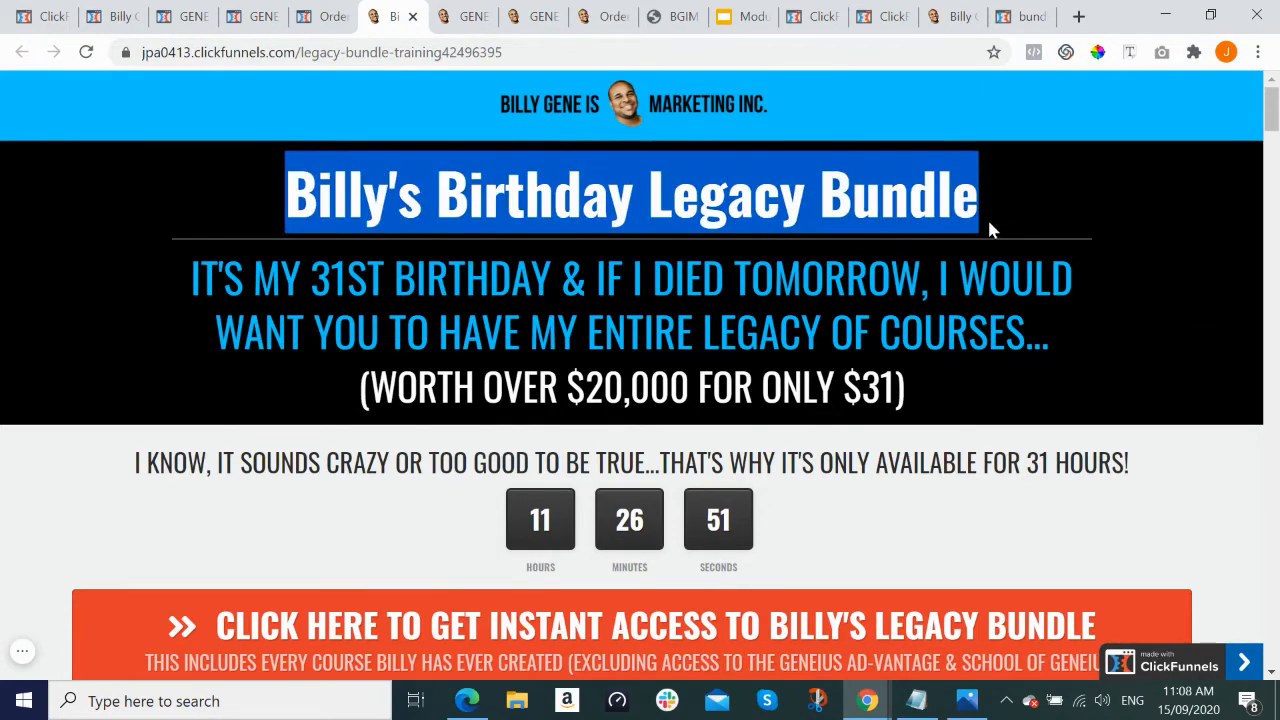
Step: Inspect the colour, font family and size of the "Billy's Birthday Legacy Bundle" headline with Font Finder
click(1130, 52)
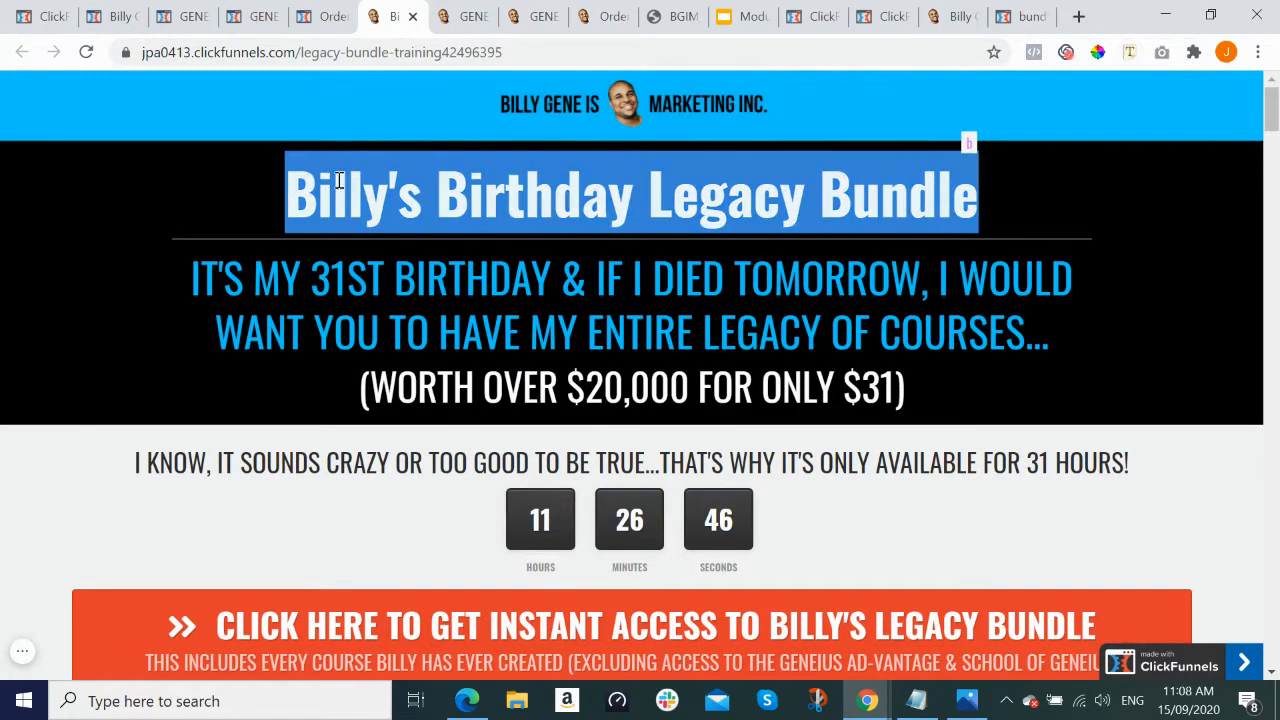
click(968, 143)
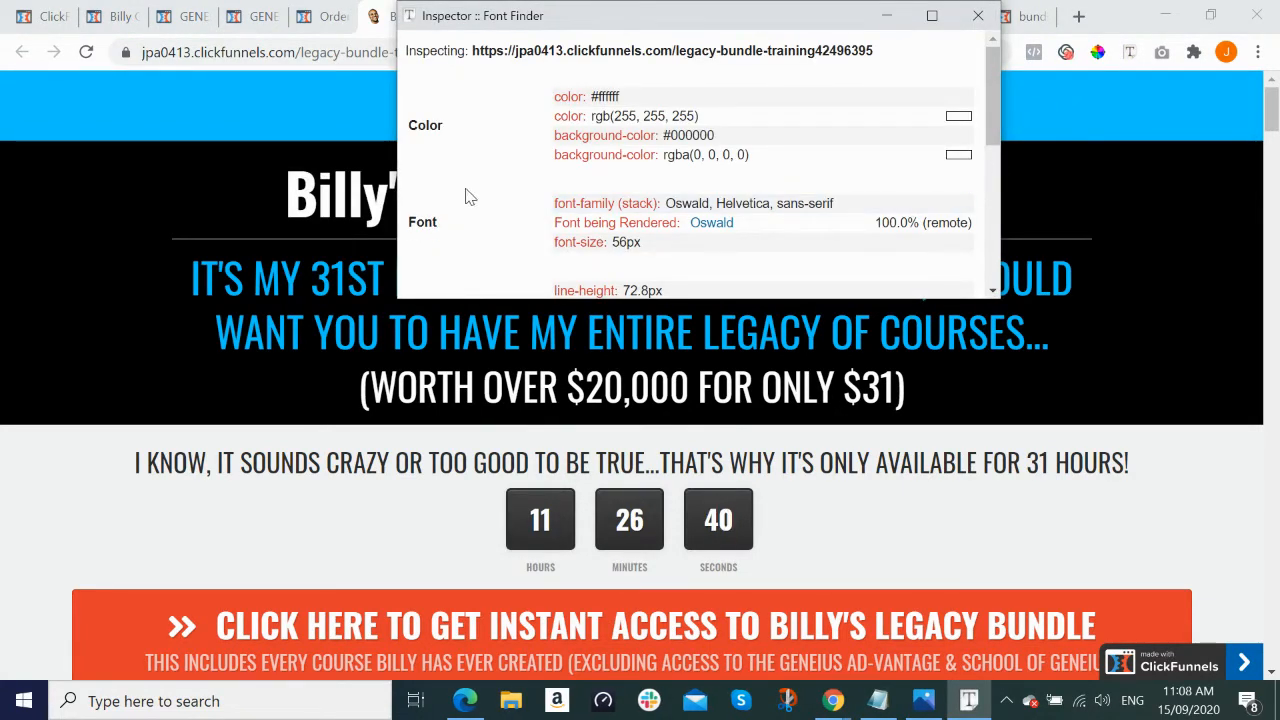
click(993, 290)
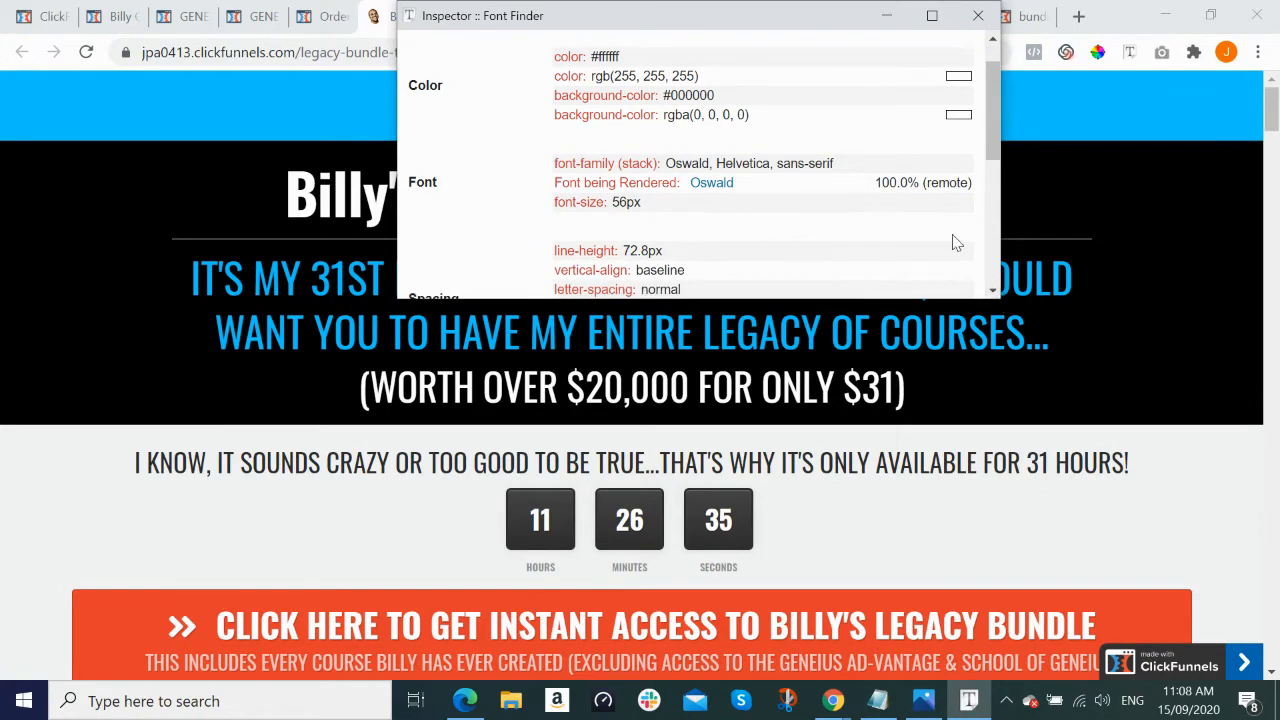
drag(1000, 218, 1196, 218)
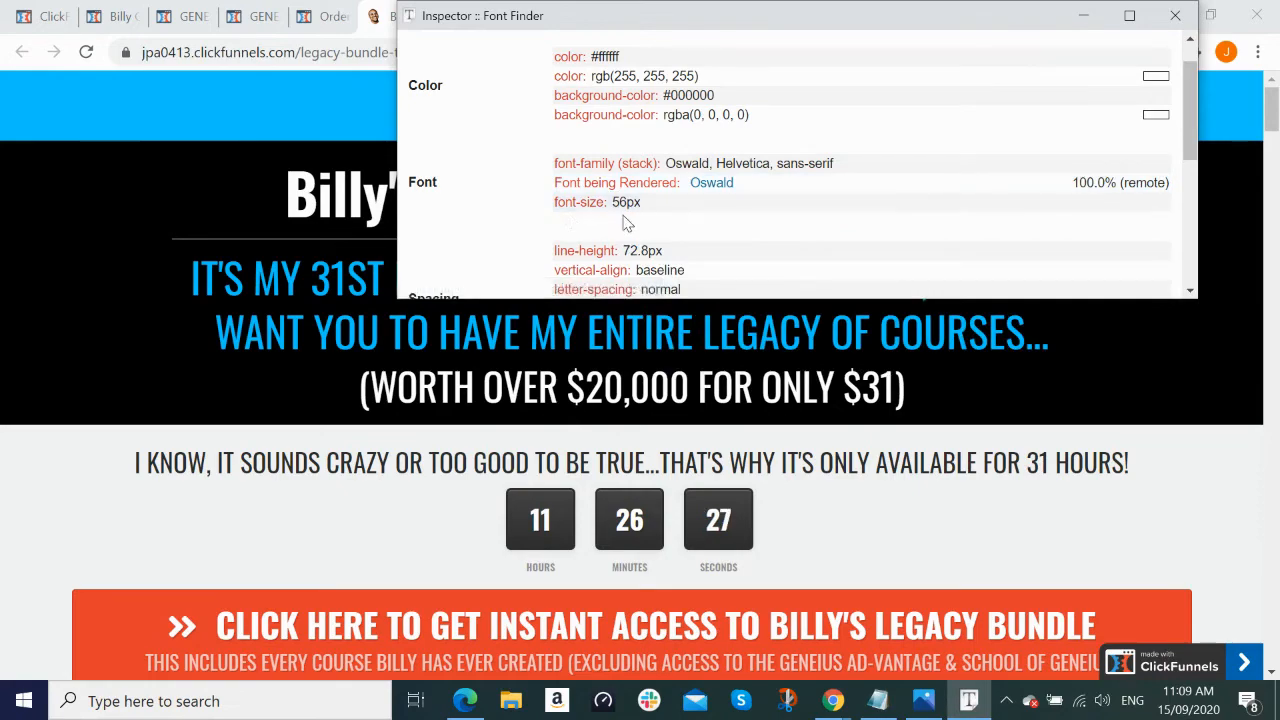
click(1085, 25)
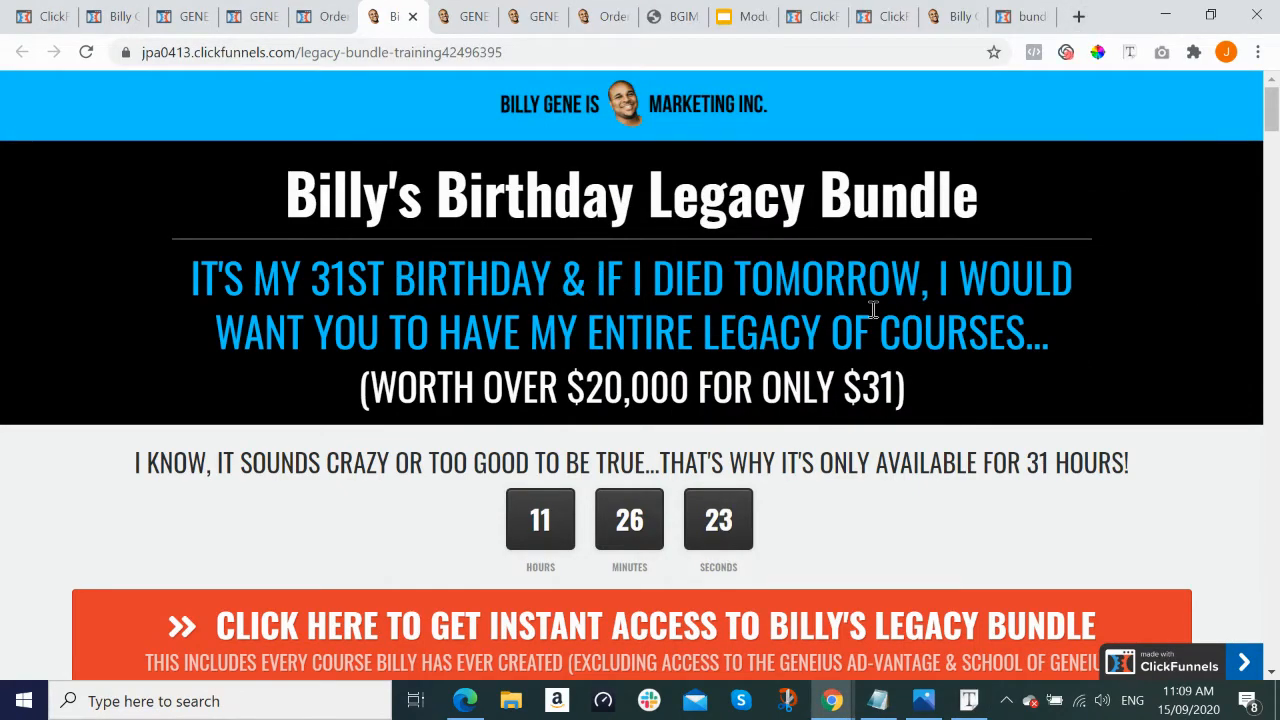
Step: Inspect the colour, font family and size of the blue "It's my 31st birthday" subheadline with Font Finder
click(1129, 51)
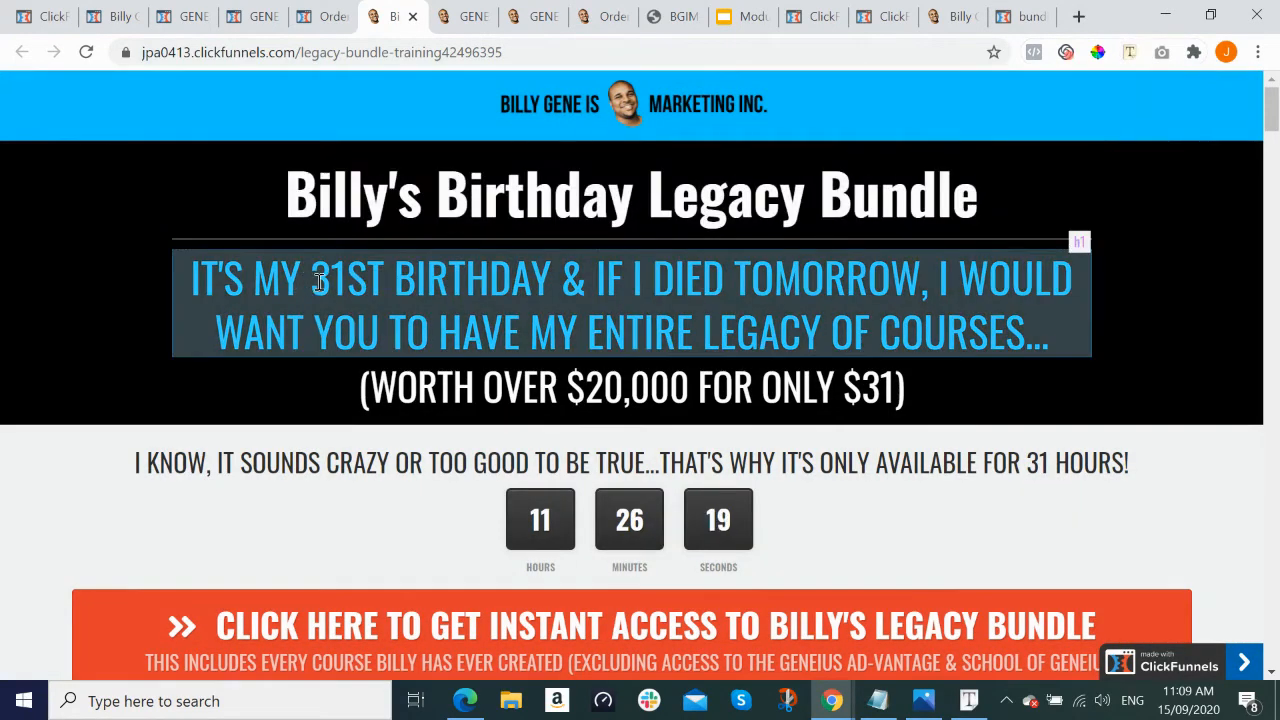
right_click(318, 281)
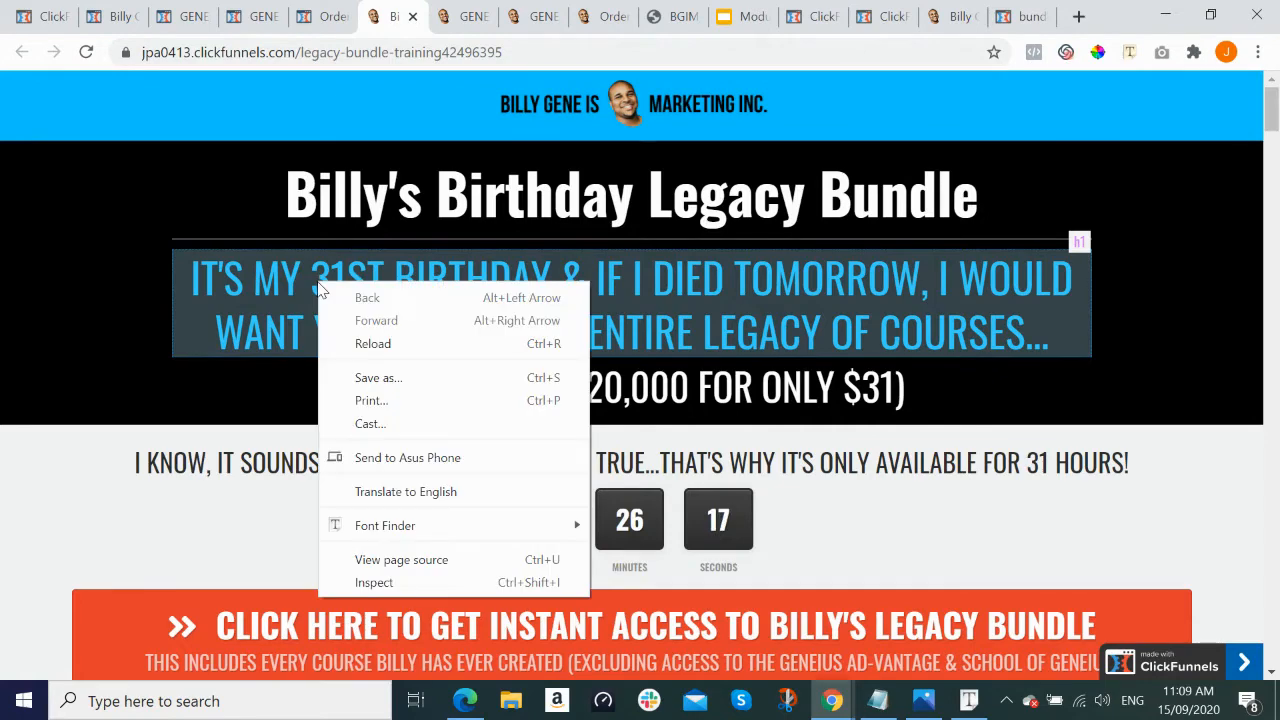
click(290, 282)
double_click(290, 282)
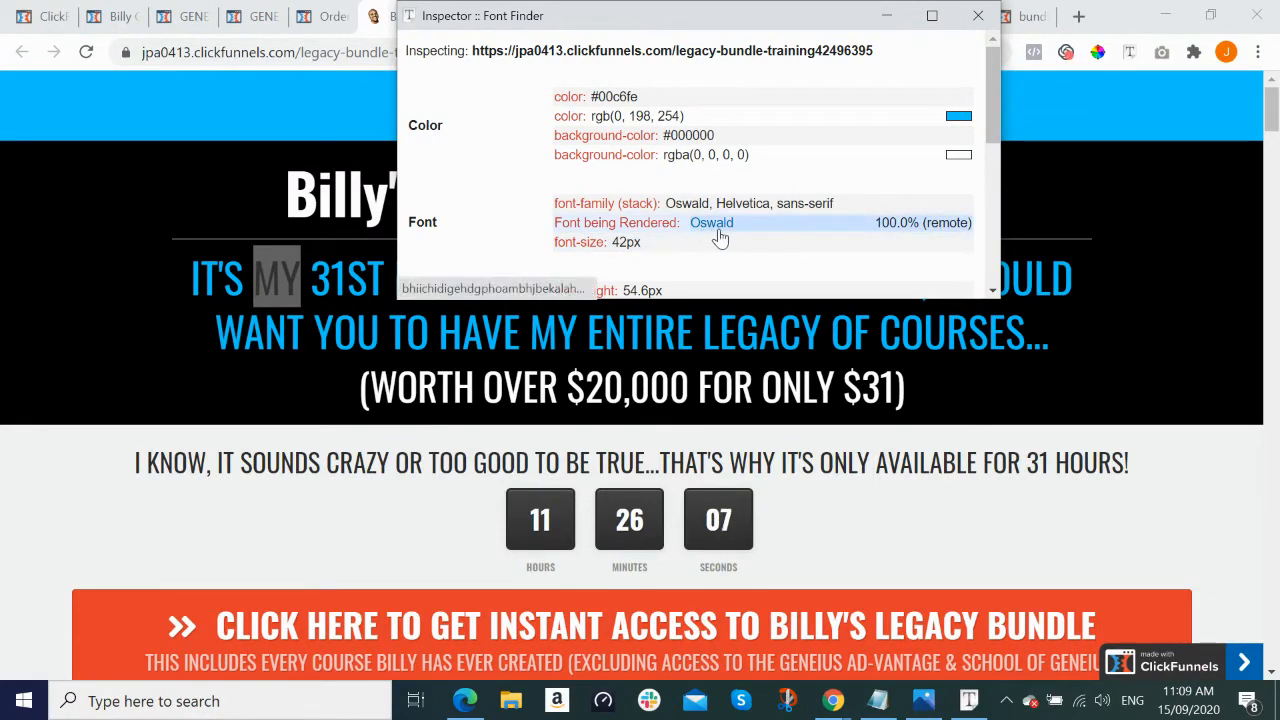
mouse_move(720, 238)
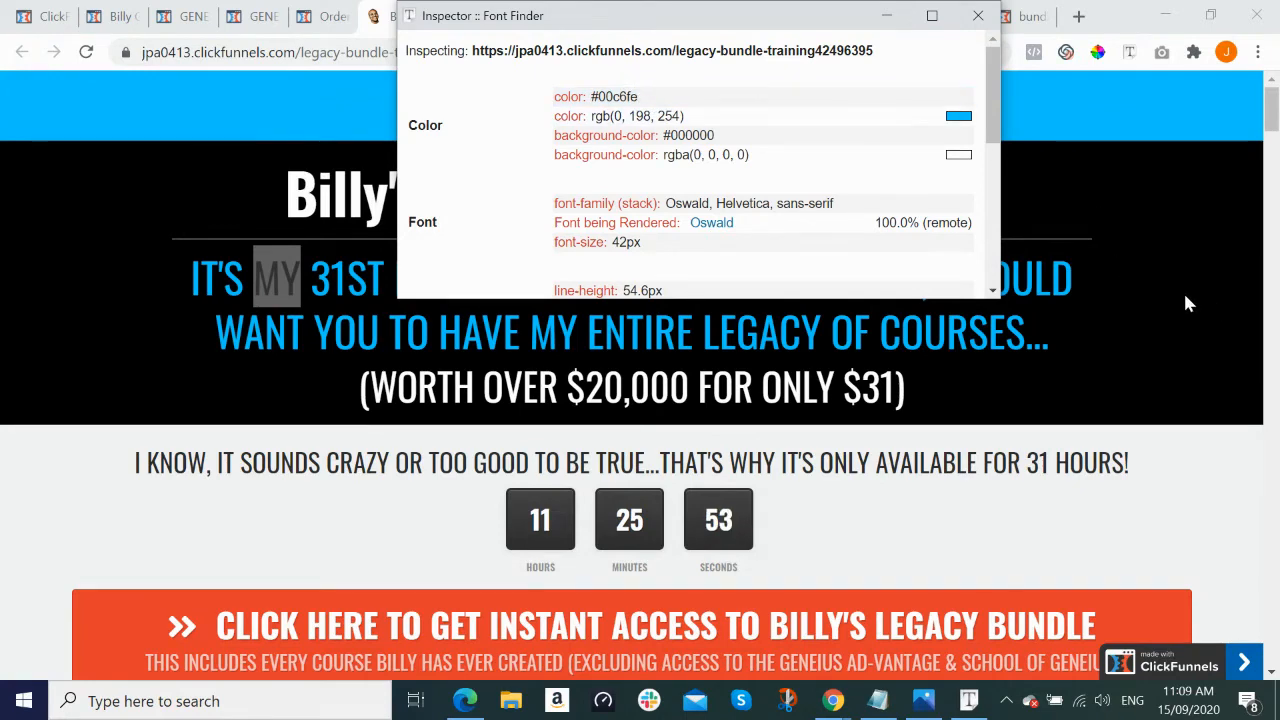
click(887, 17)
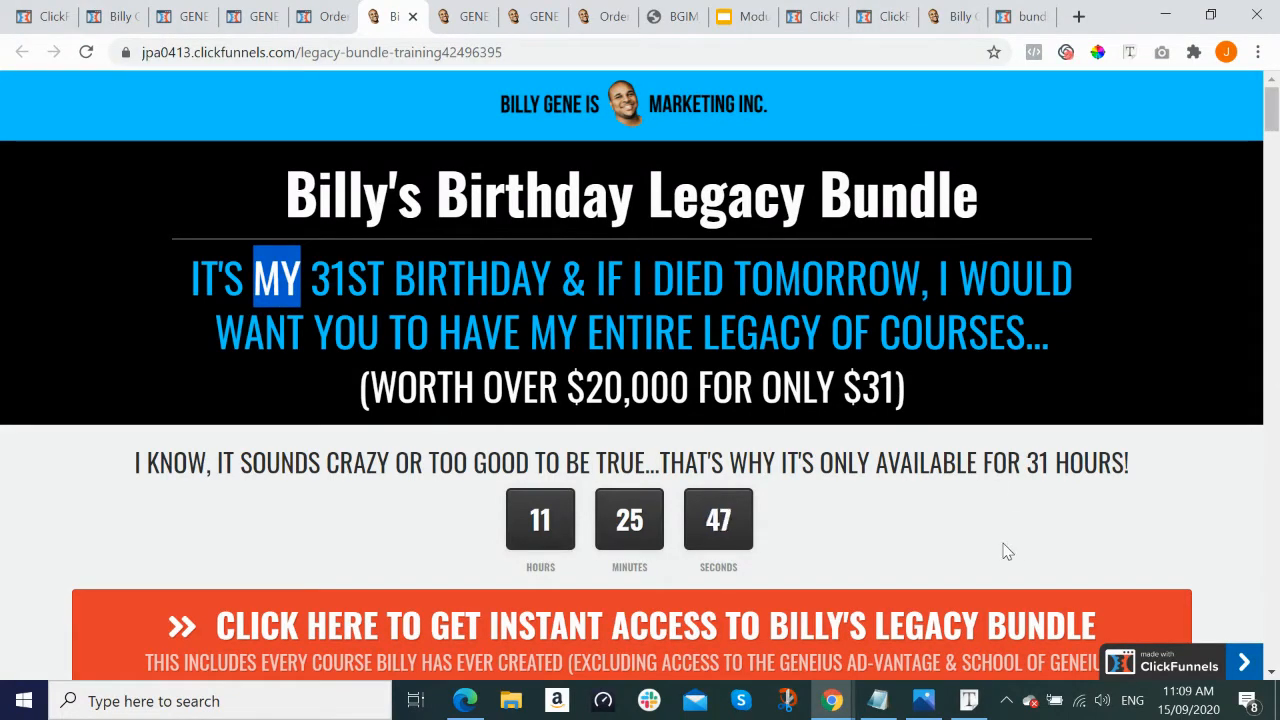
Step: Switch to the ClickFunnels editor in Edge and add an Image element to the blank order page's empty row
click(463, 701)
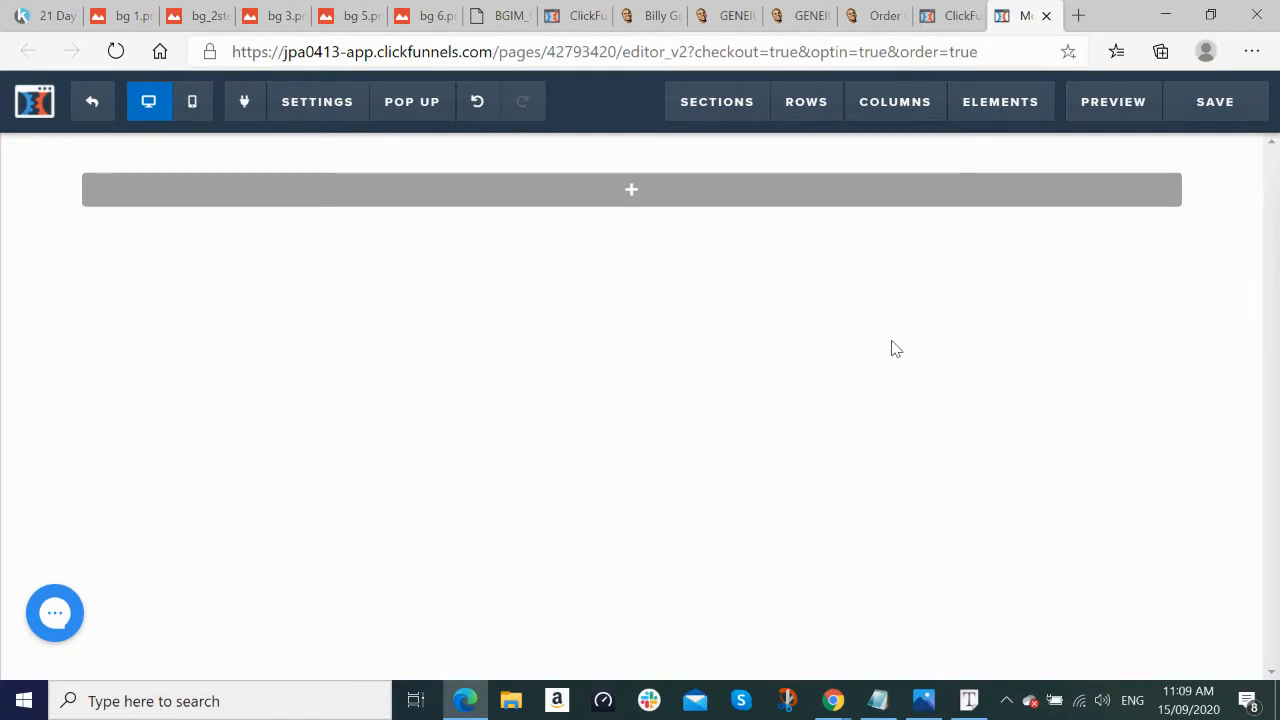
click(630, 192)
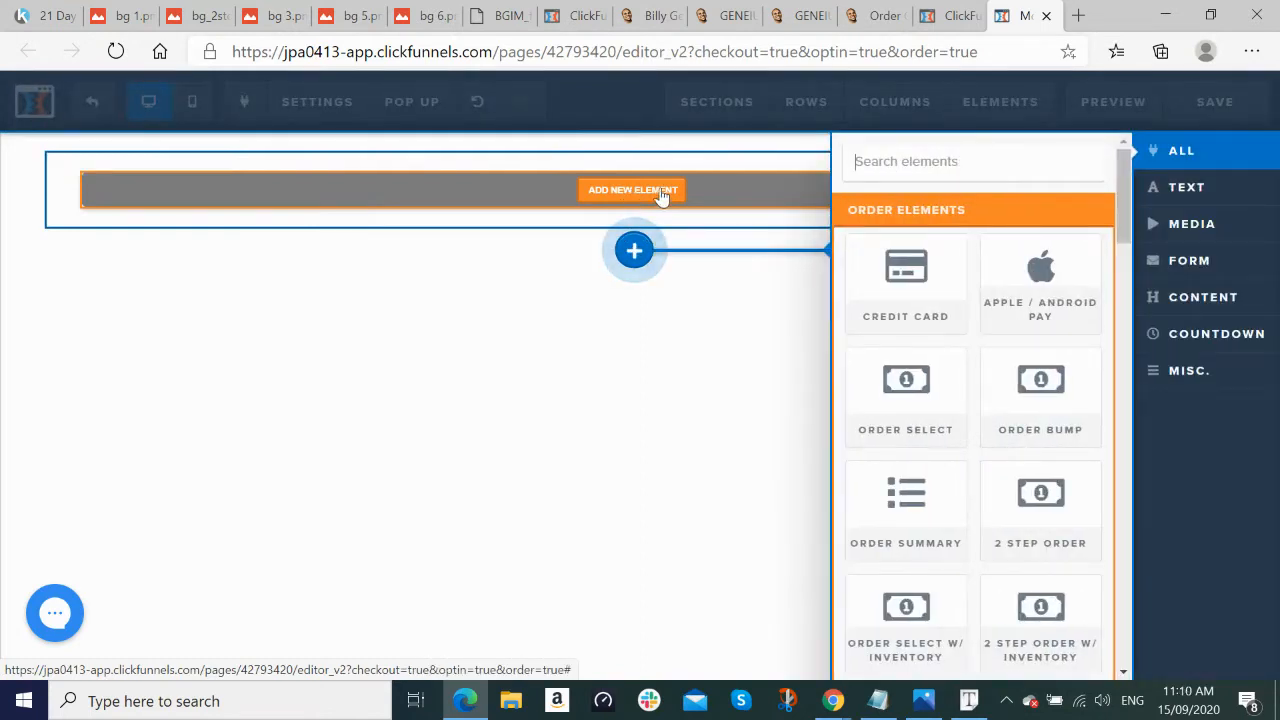
click(890, 160)
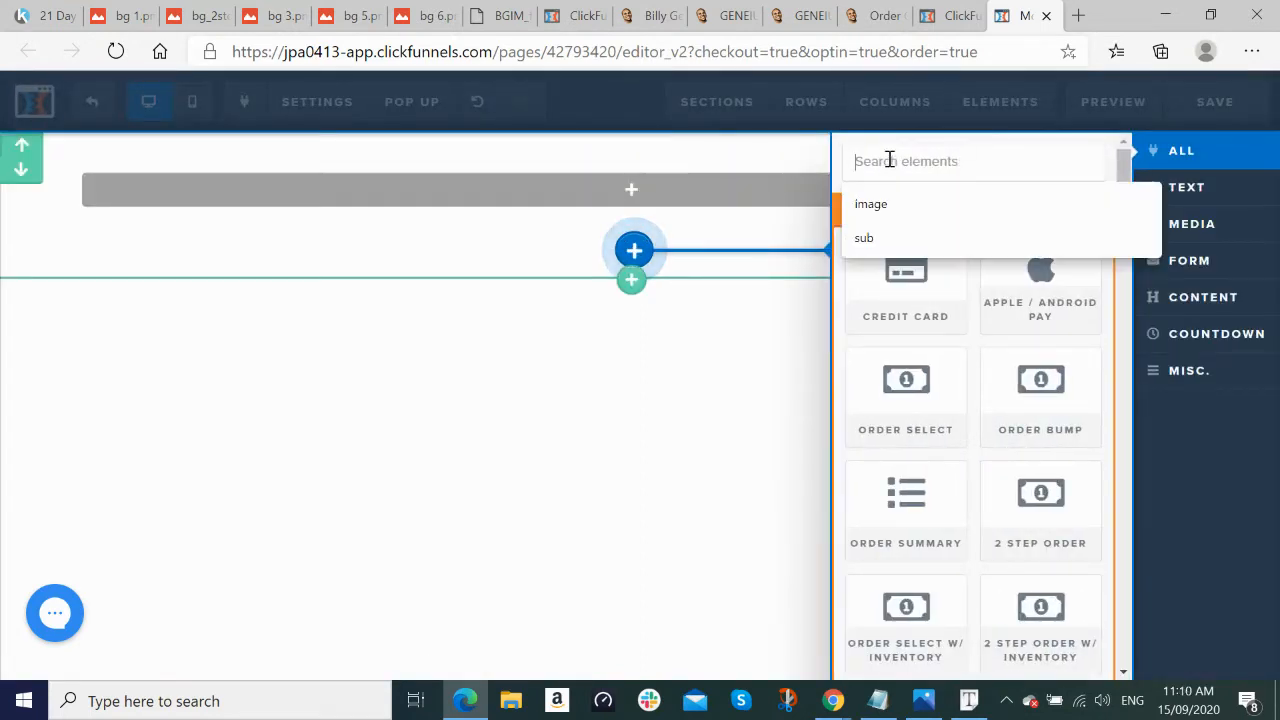
text(image)
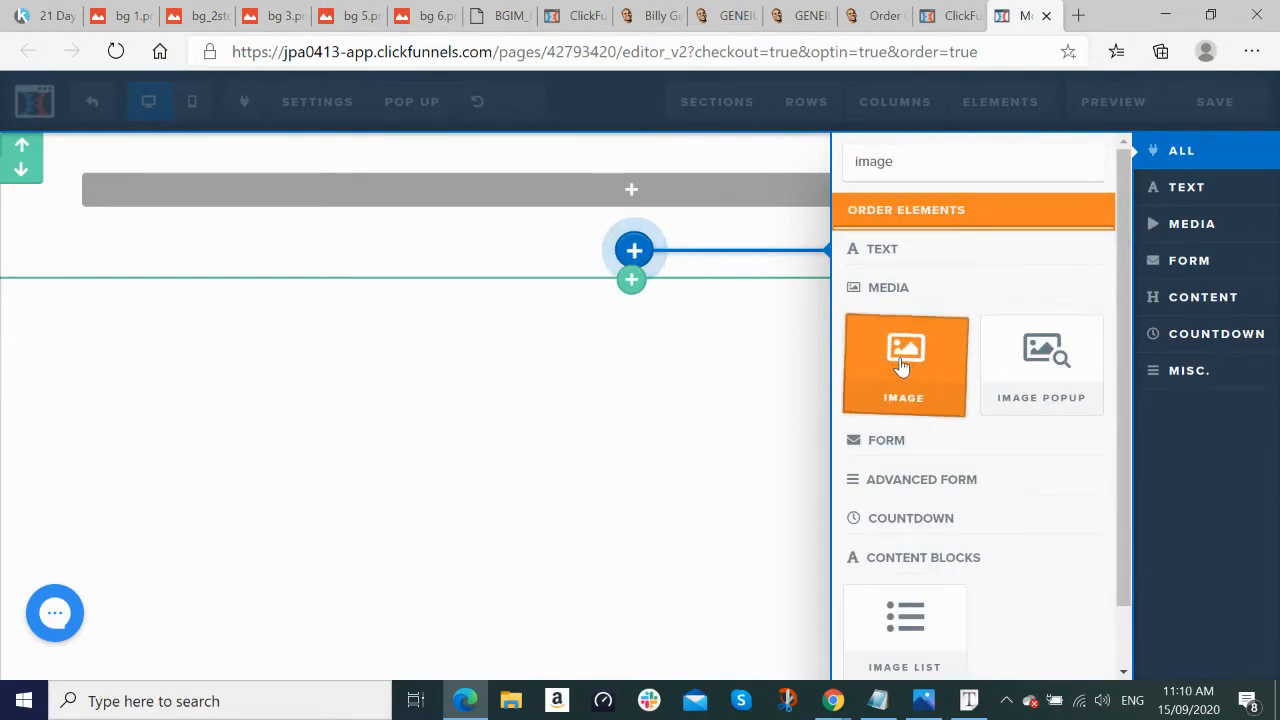
click(901, 364)
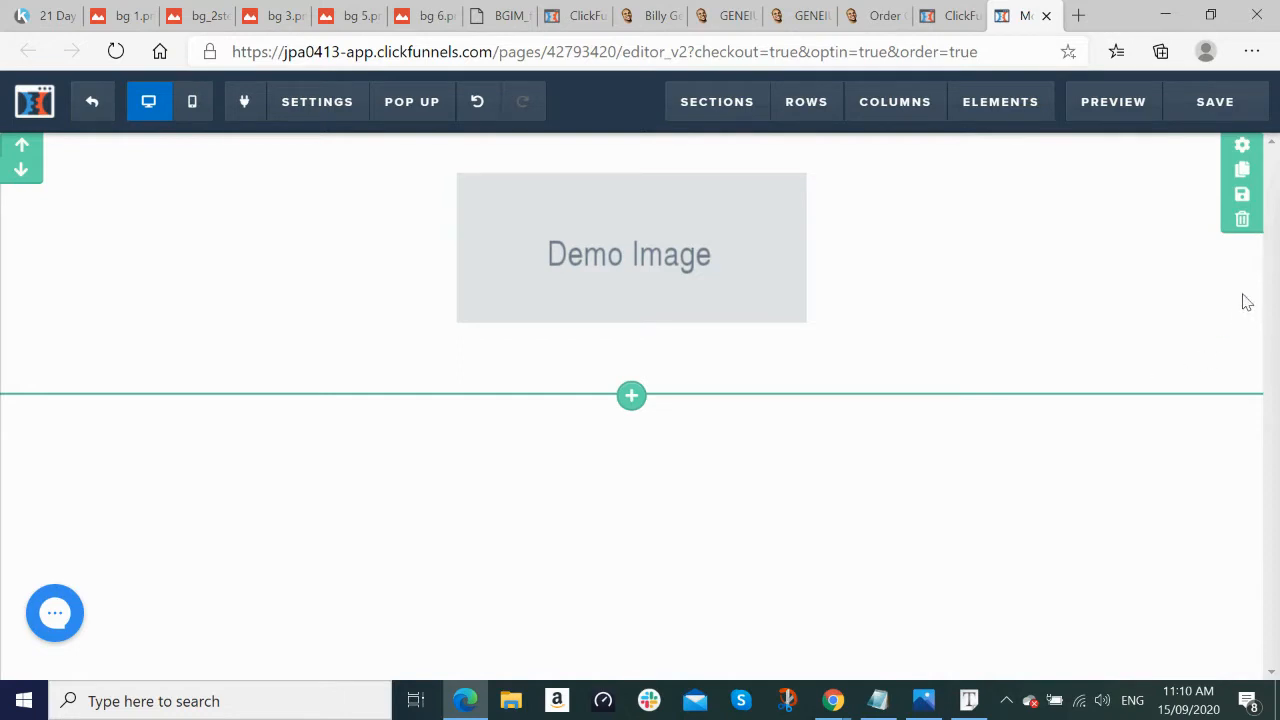
Step: Sample the sales page header bar's blue with ColorPick Eyedropper for the image section's background colour
click(1243, 147)
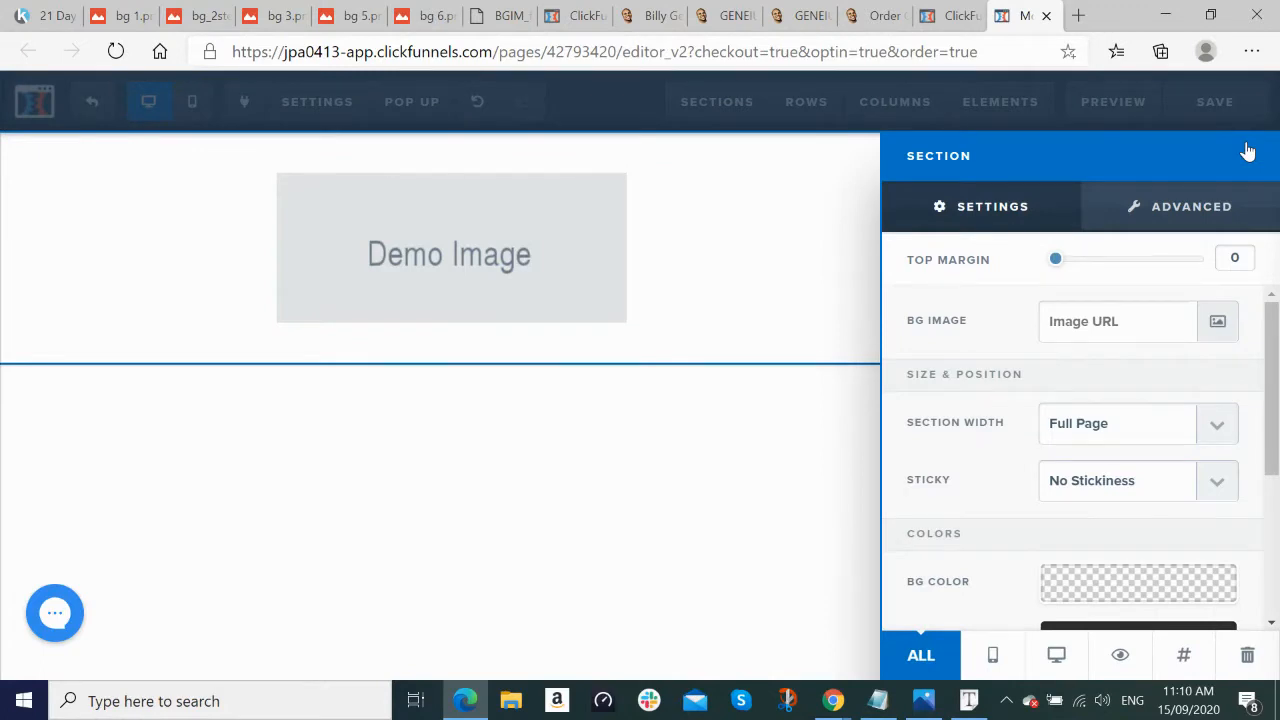
scroll(1130, 519, down, 1)
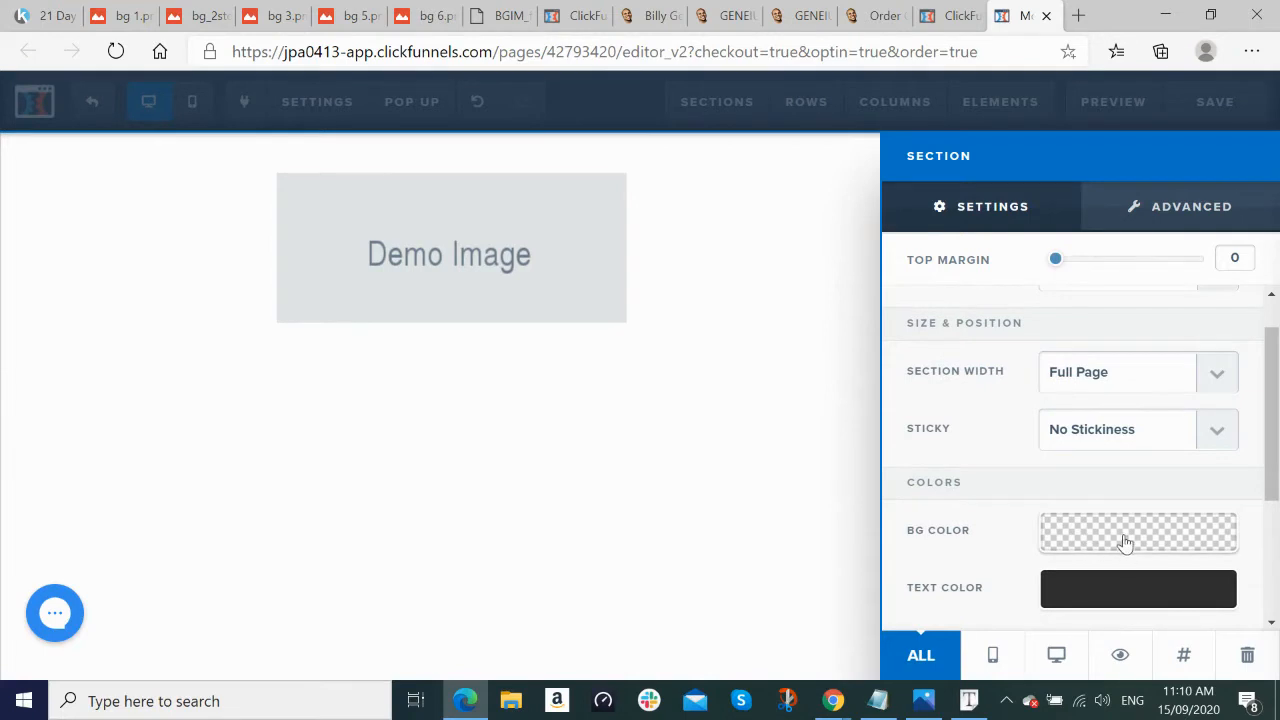
click(1125, 543)
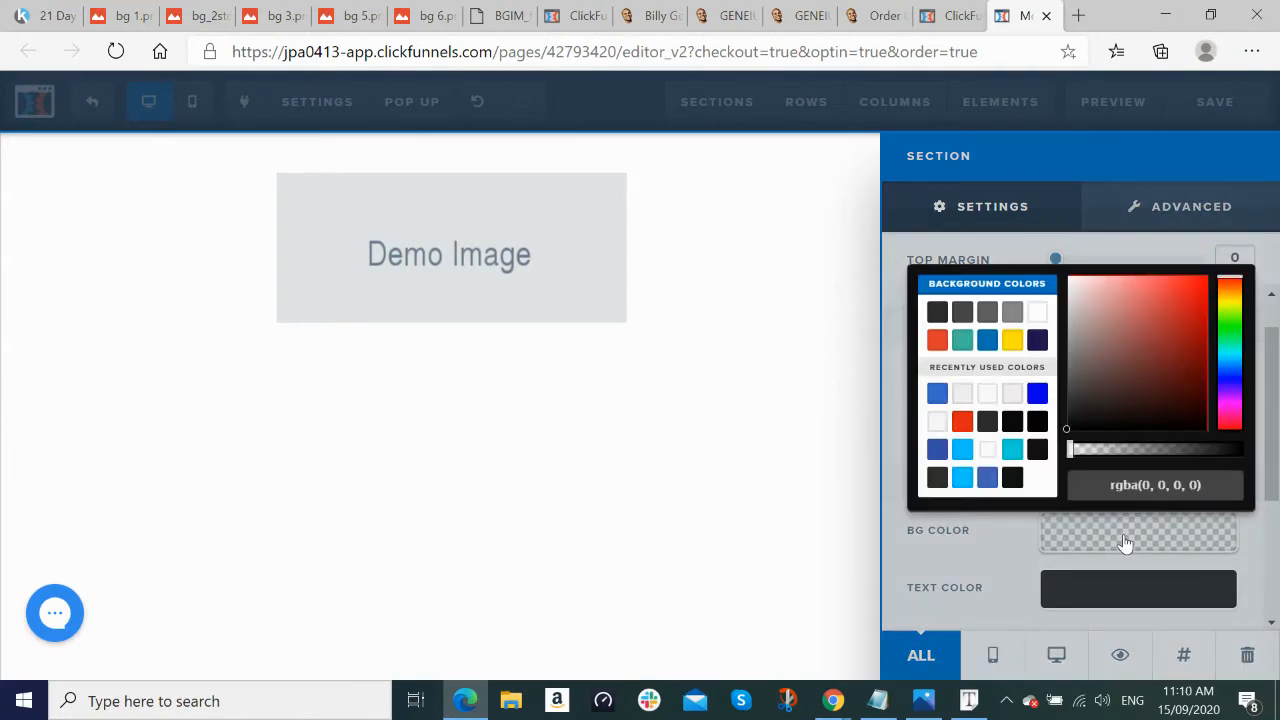
key(alt+Tab)
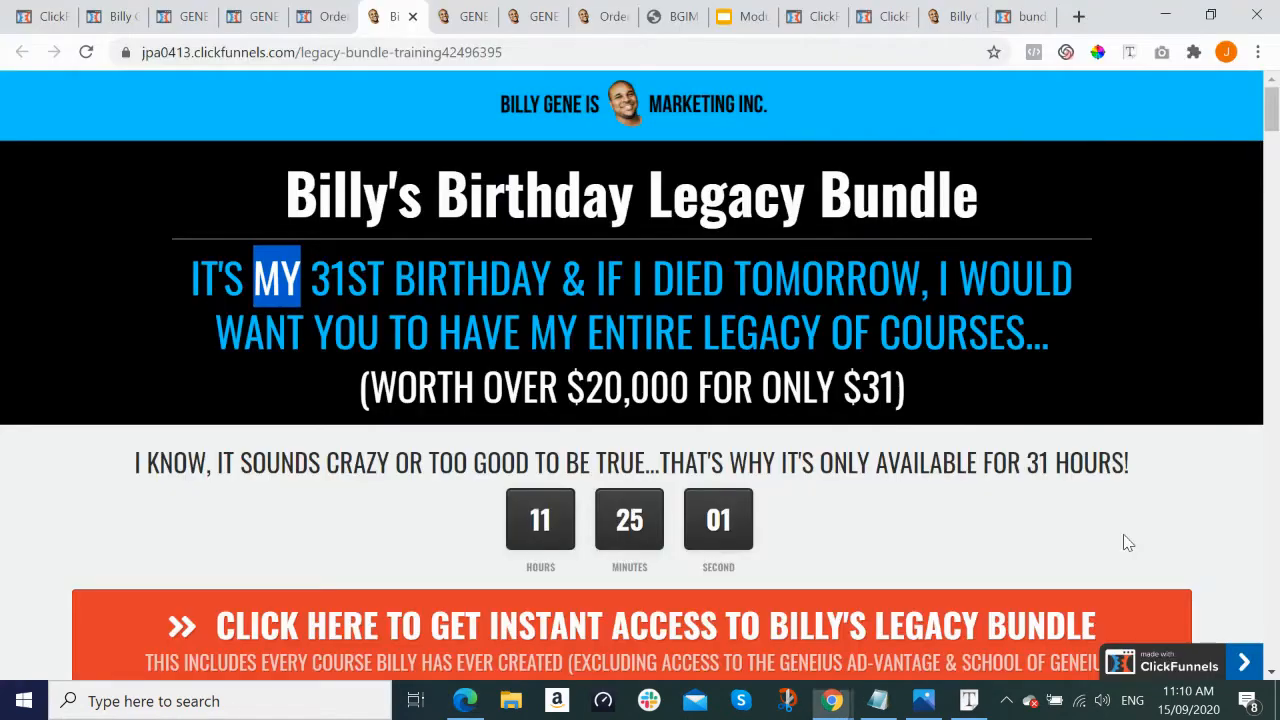
click(1098, 53)
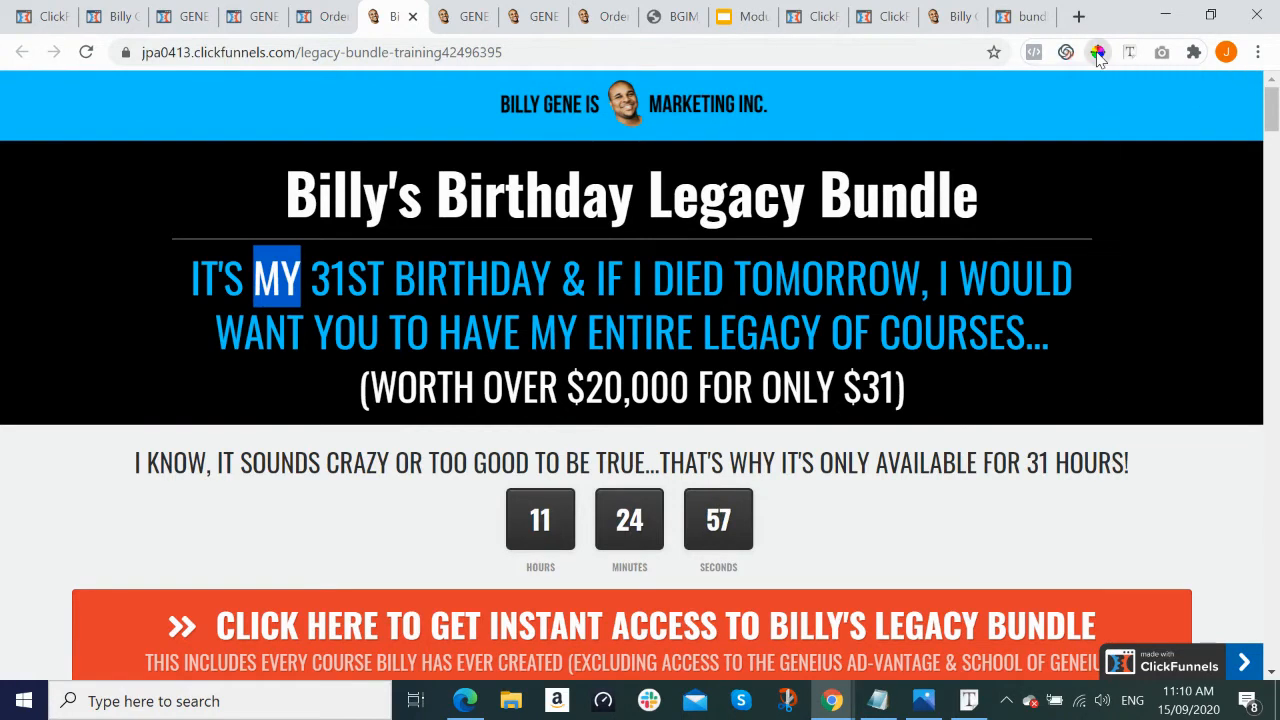
click(920, 95)
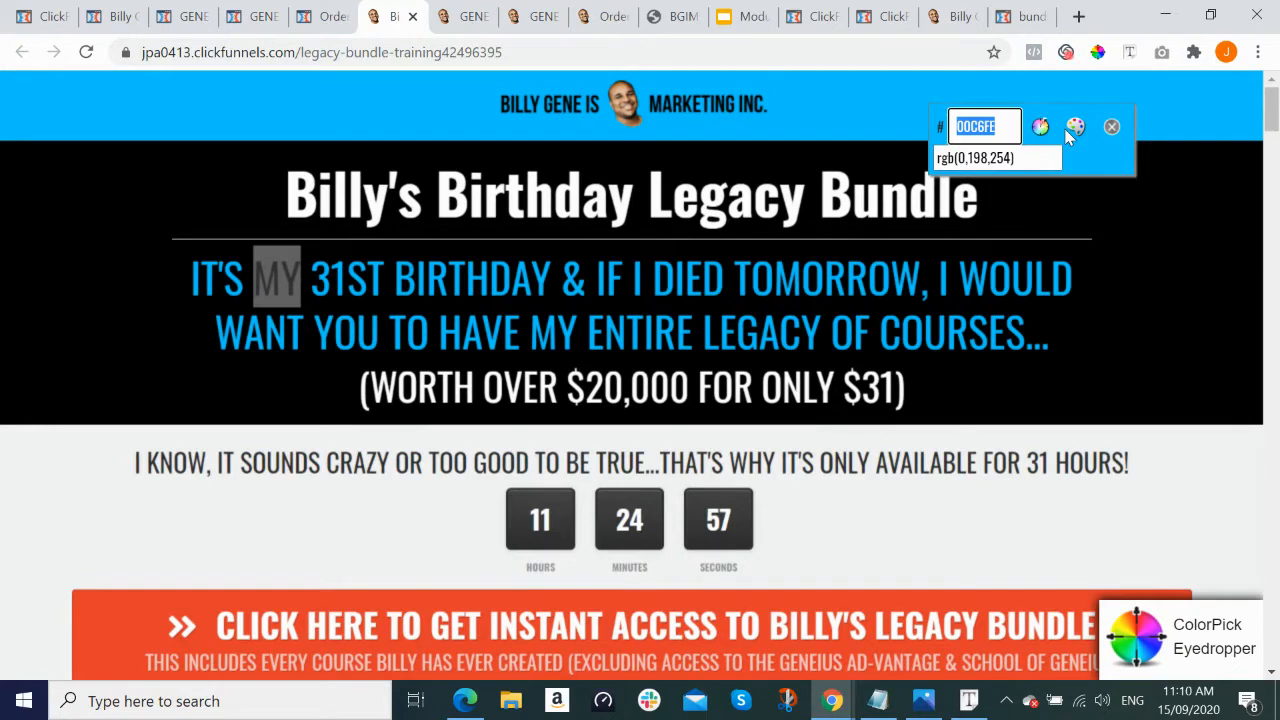
Step: Return to the order page editor, set the image section's background colour to #00c6fe and save the page
click(455, 703)
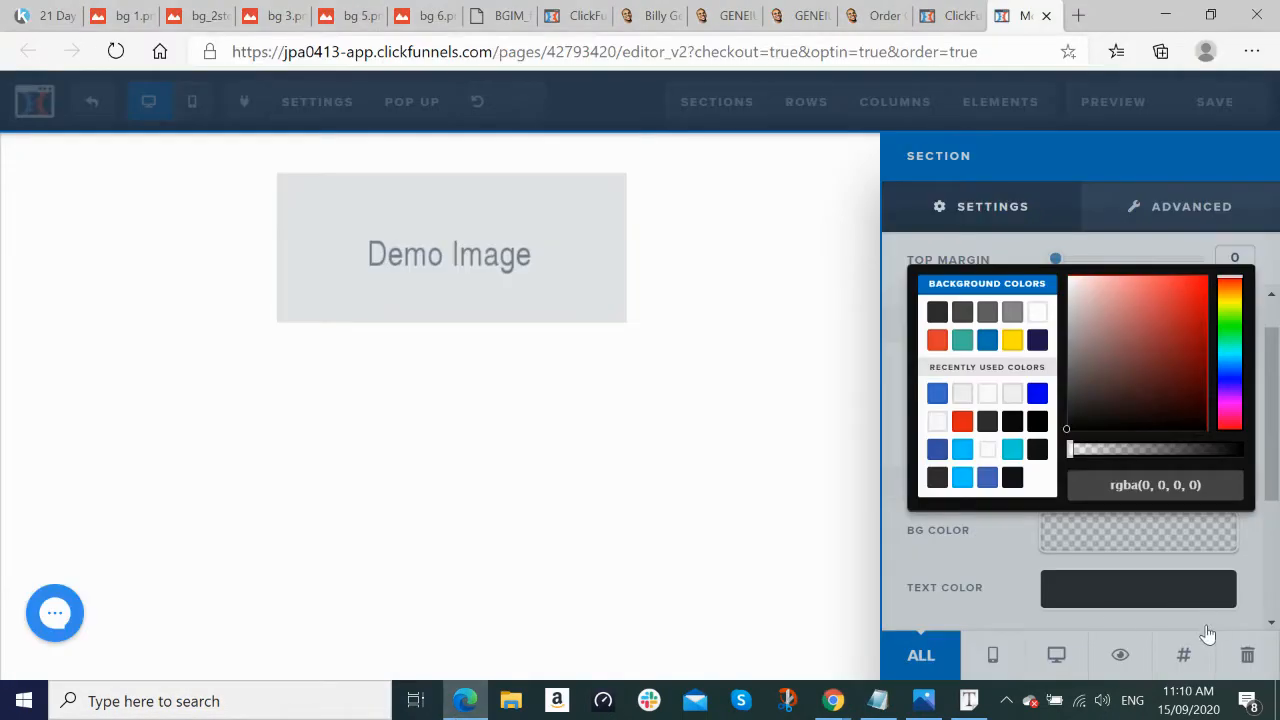
click(1029, 521)
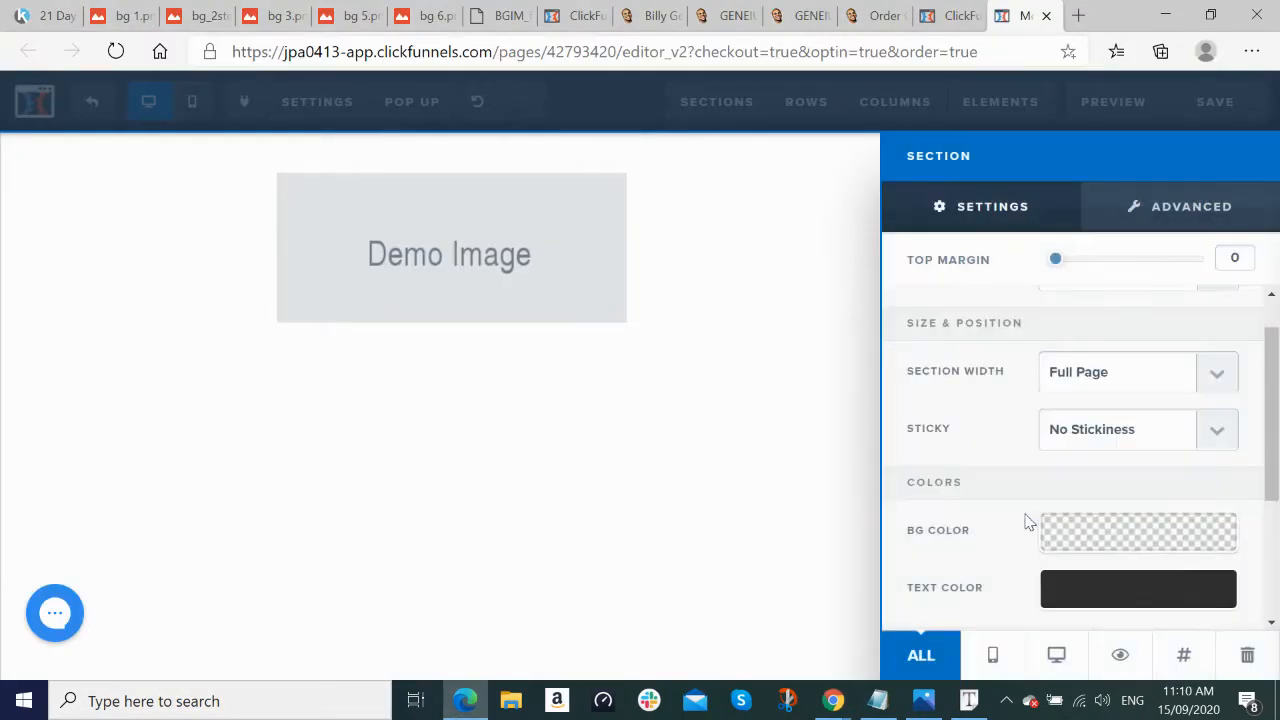
click(1145, 532)
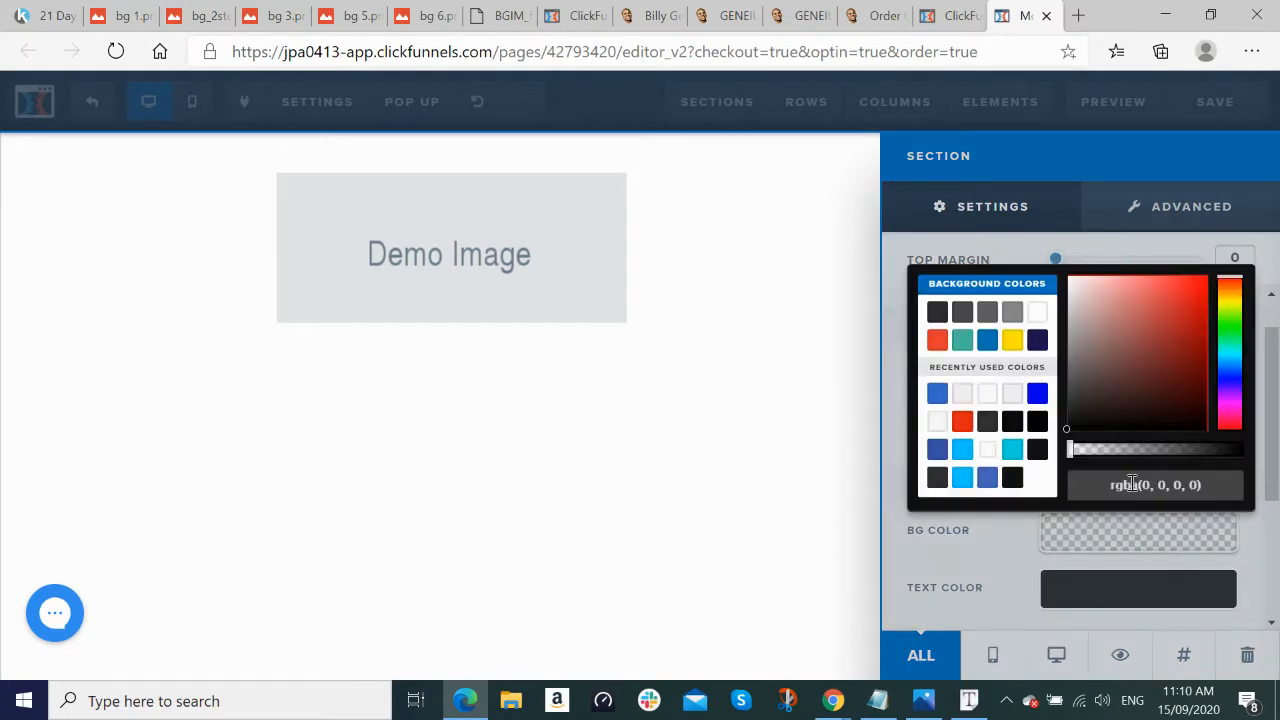
click(1131, 484)
key(ctrl+a)
key(BackSpace)
text(#00c6fe)
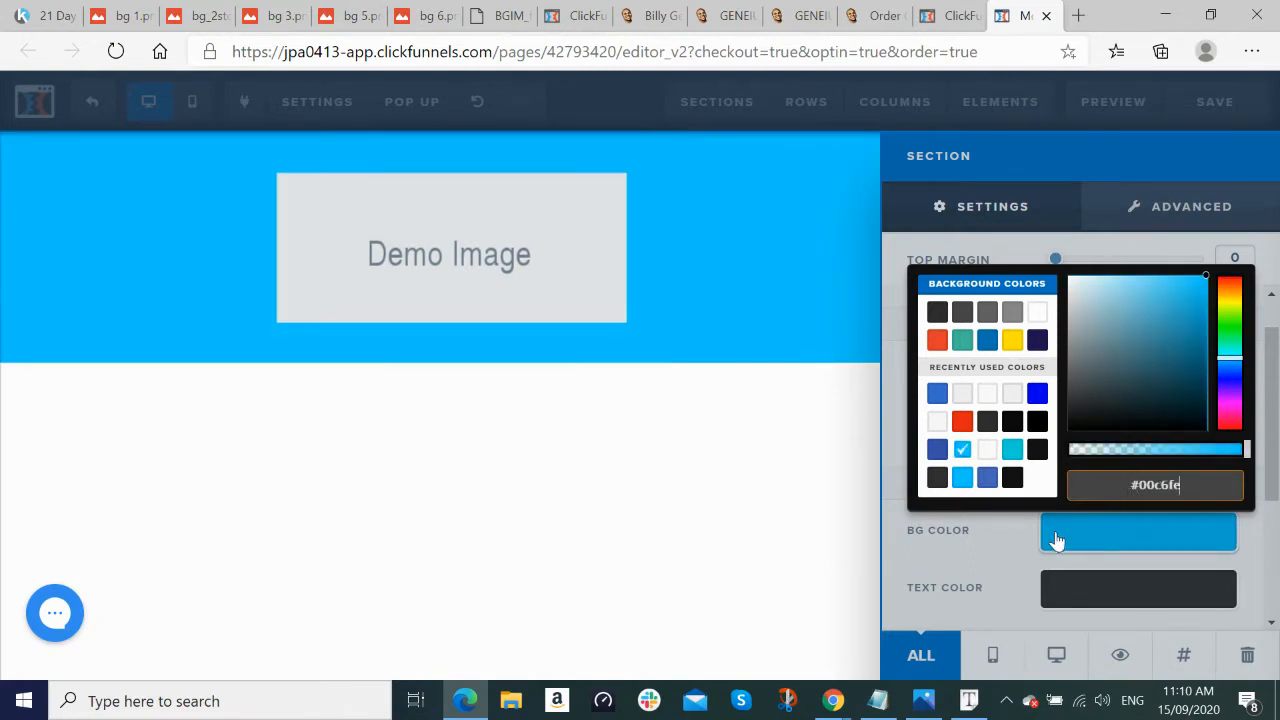
click(940, 569)
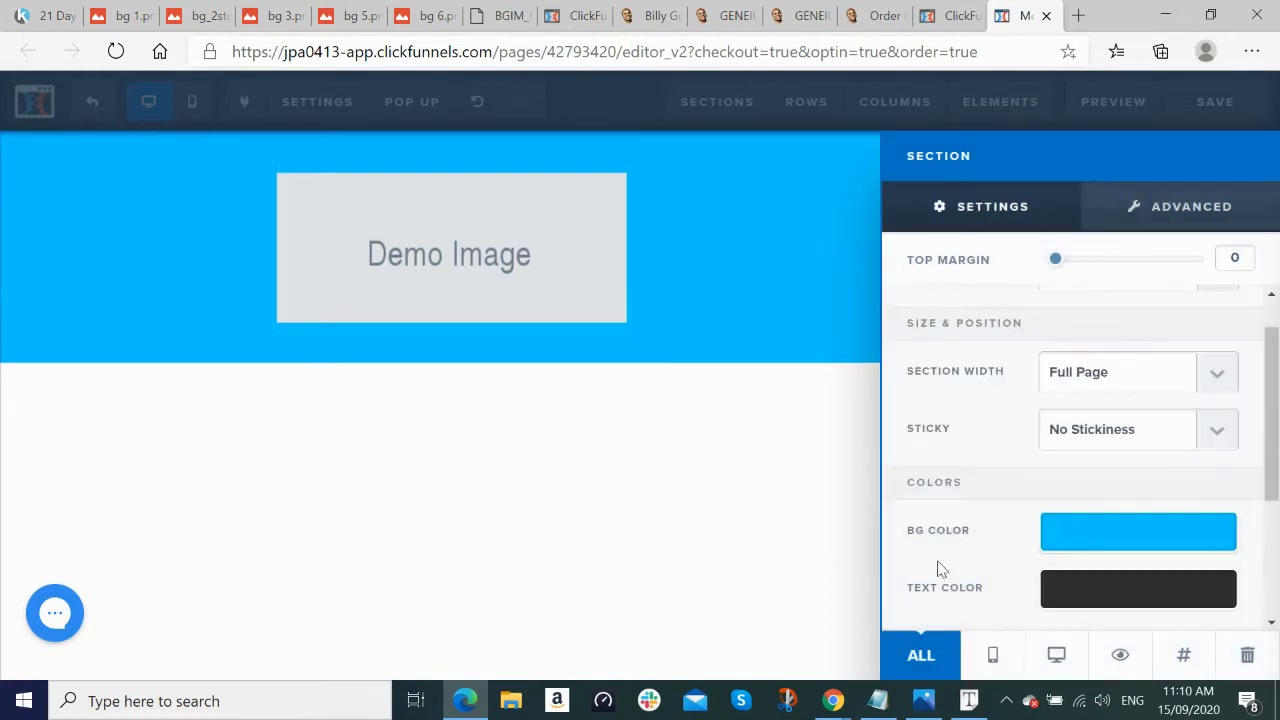
click(800, 503)
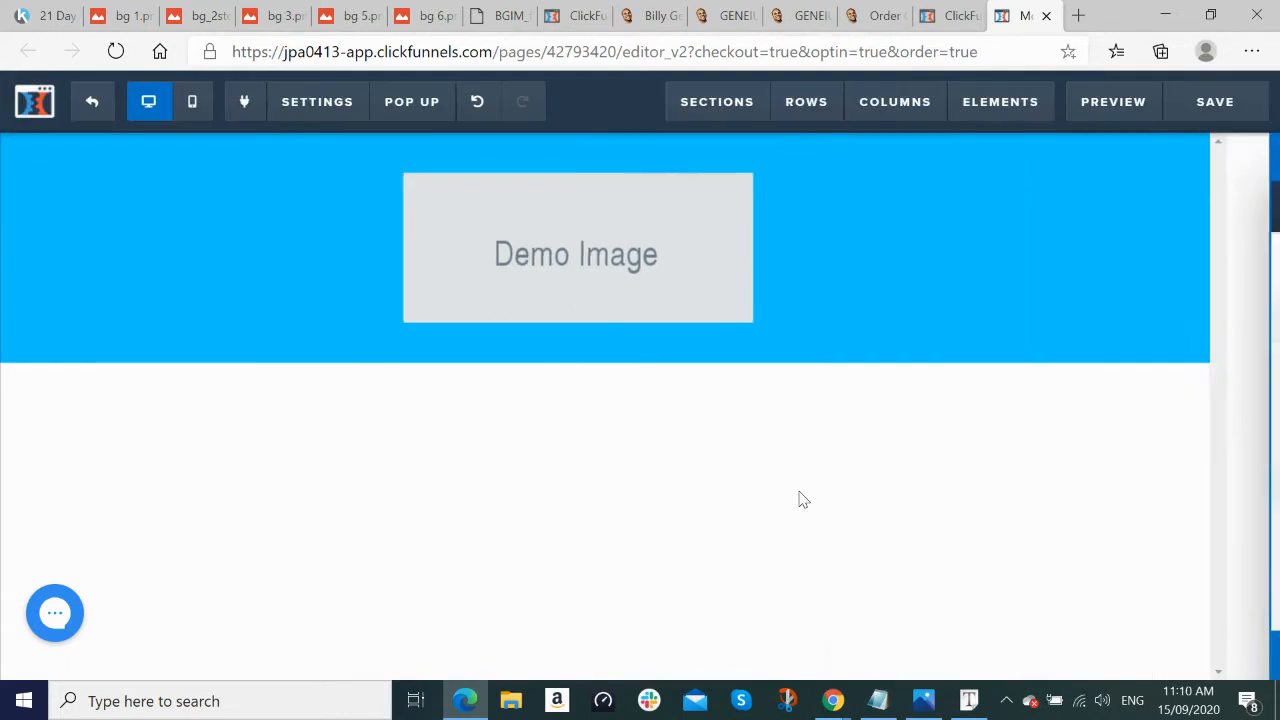
click(1220, 103)
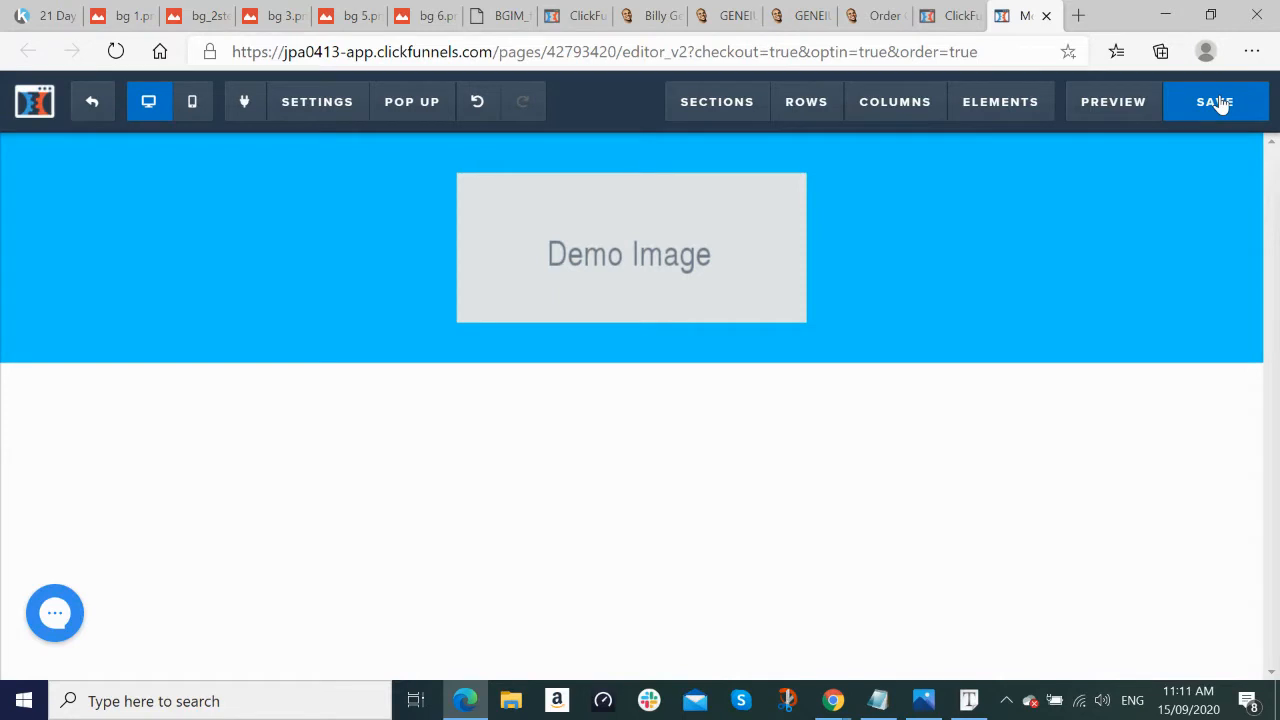
Step: Replace the demo image with the black-text "Billy Gene Is Marketing Inc." logo on blue from the uploaded images library
mouse_move(737, 211)
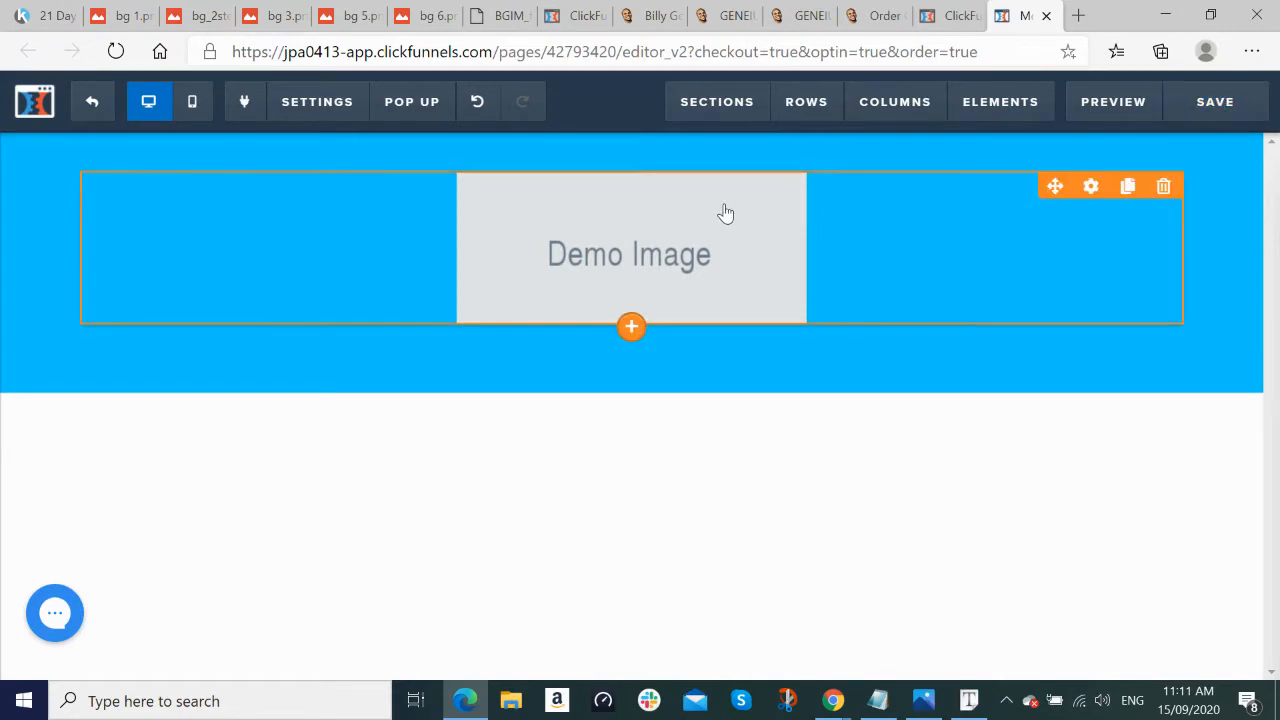
click(620, 238)
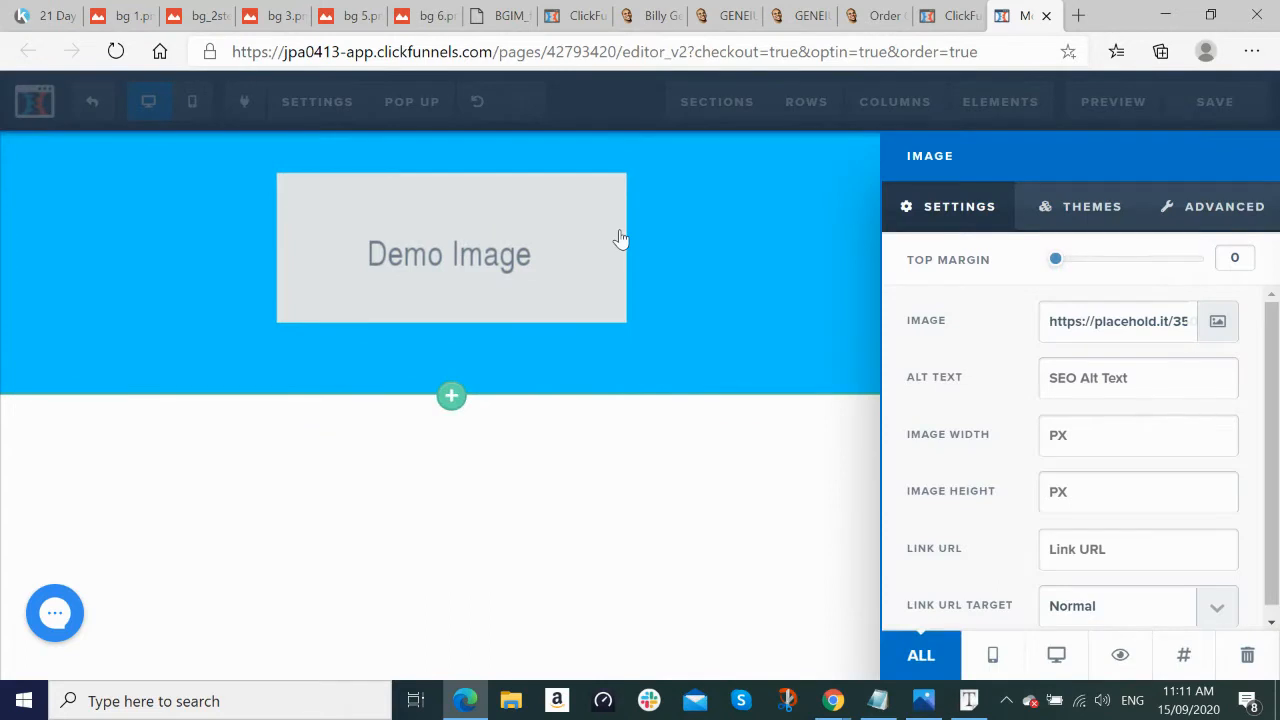
click(1218, 325)
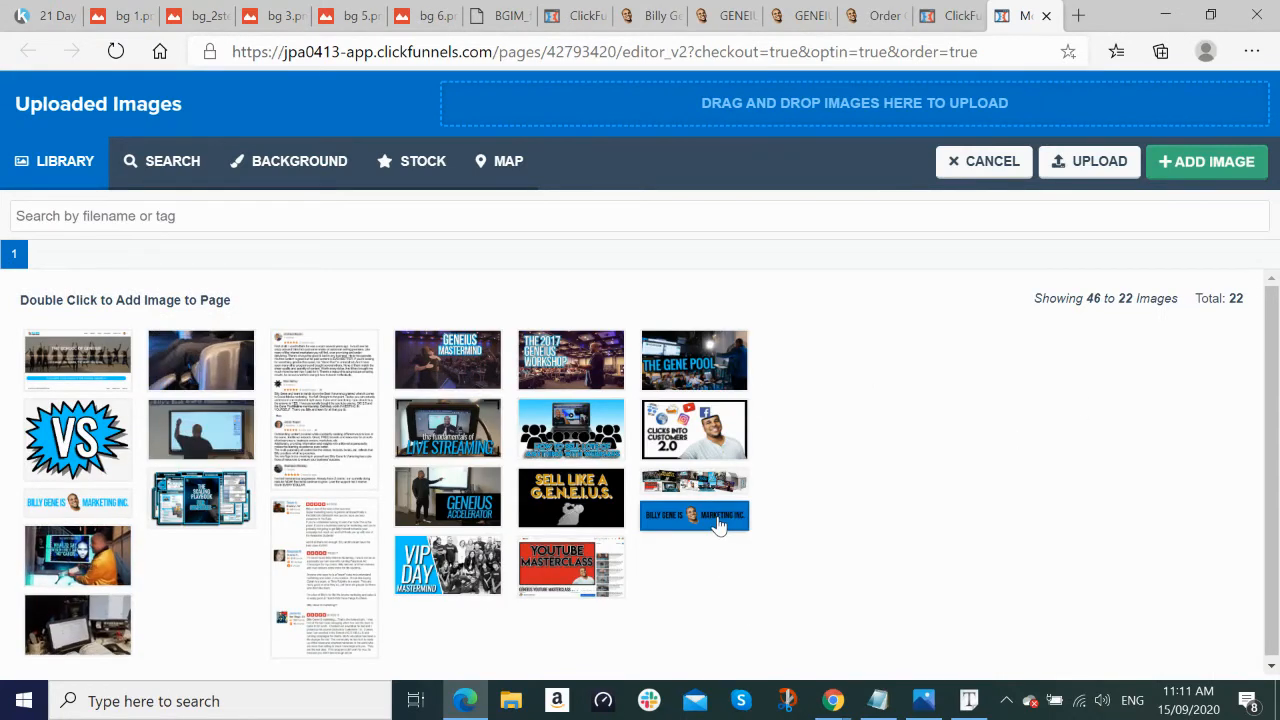
double_click(718, 520)
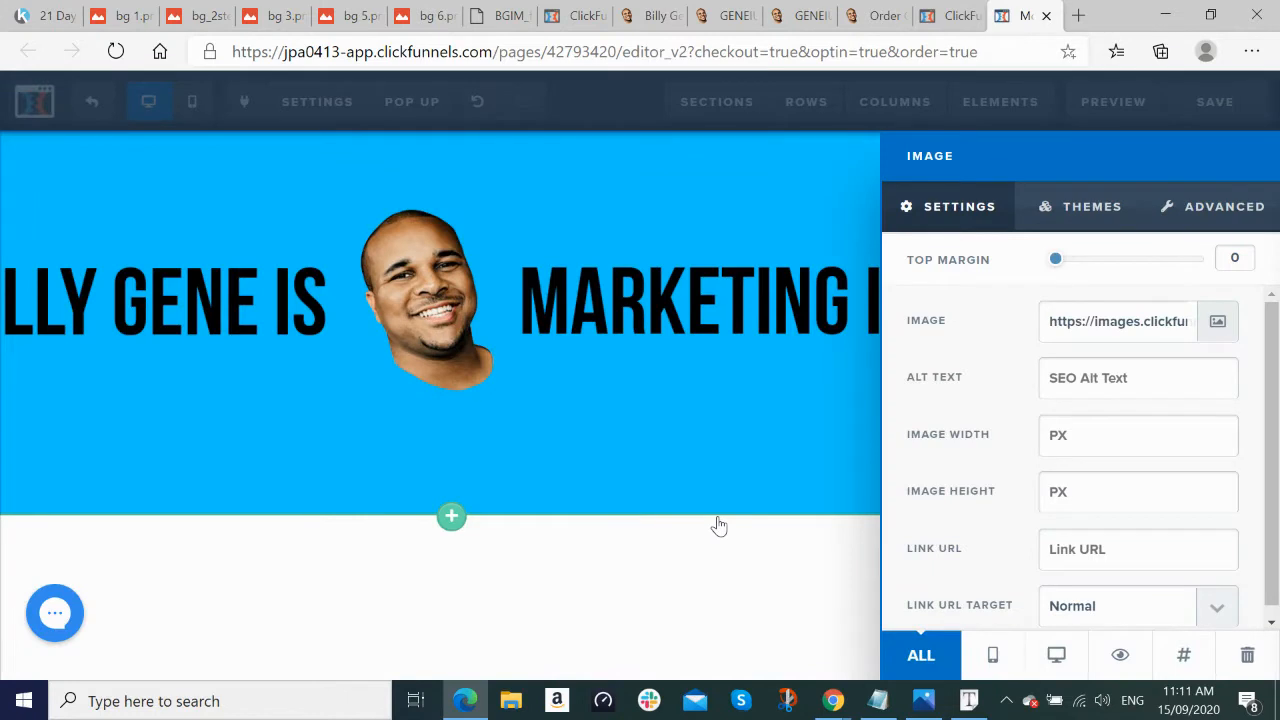
click(800, 593)
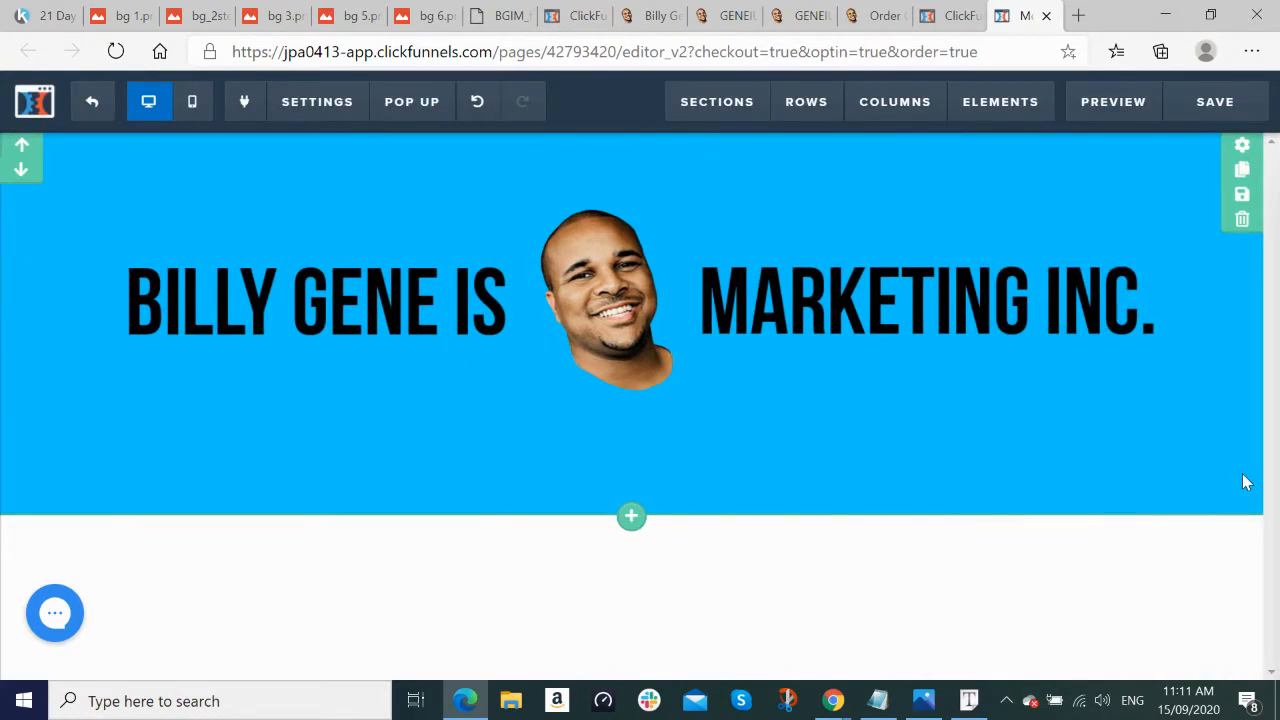
Step: Set the blue logo section's top and bottom padding to 0
click(1246, 155)
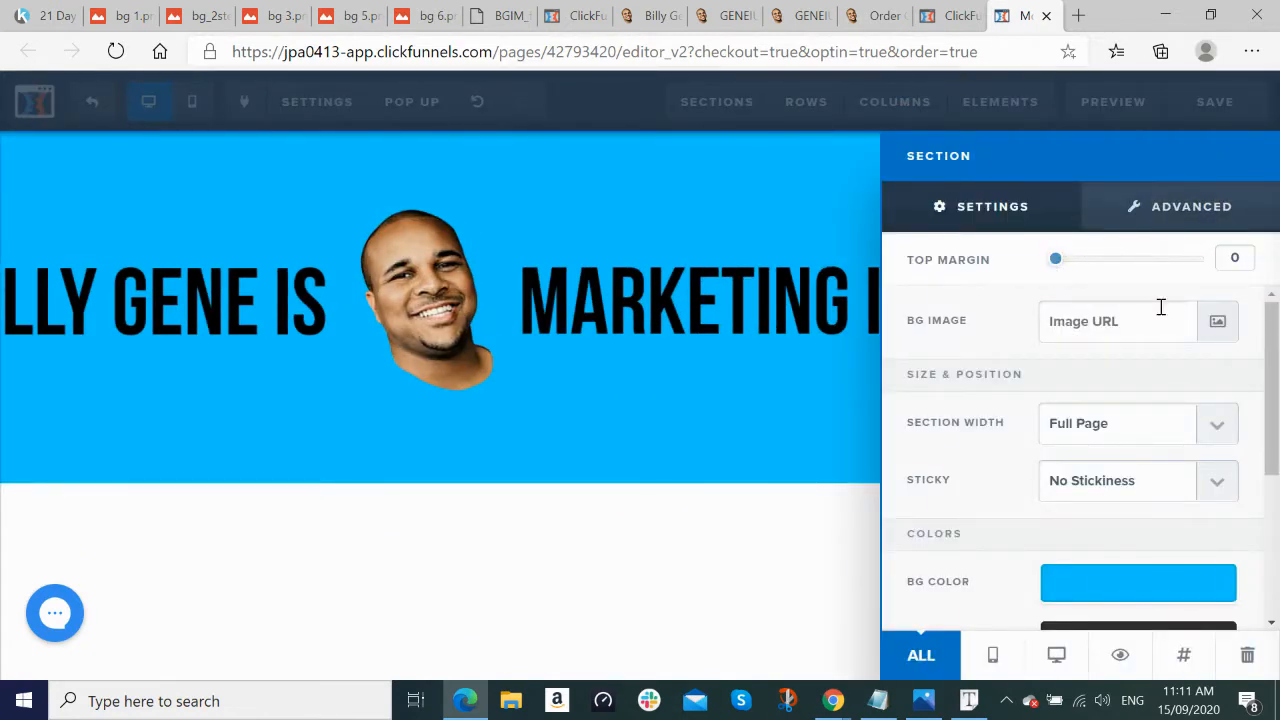
scroll(1160, 310, down, 3)
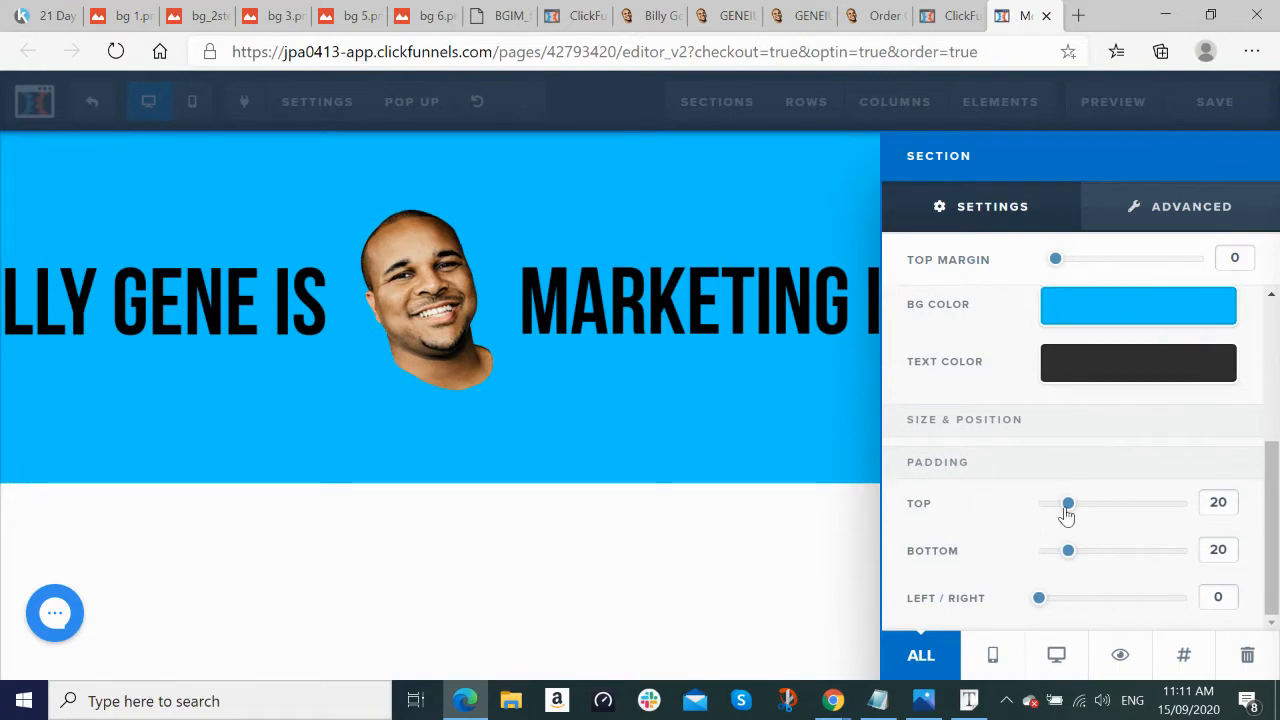
drag(1068, 503, 1037, 505)
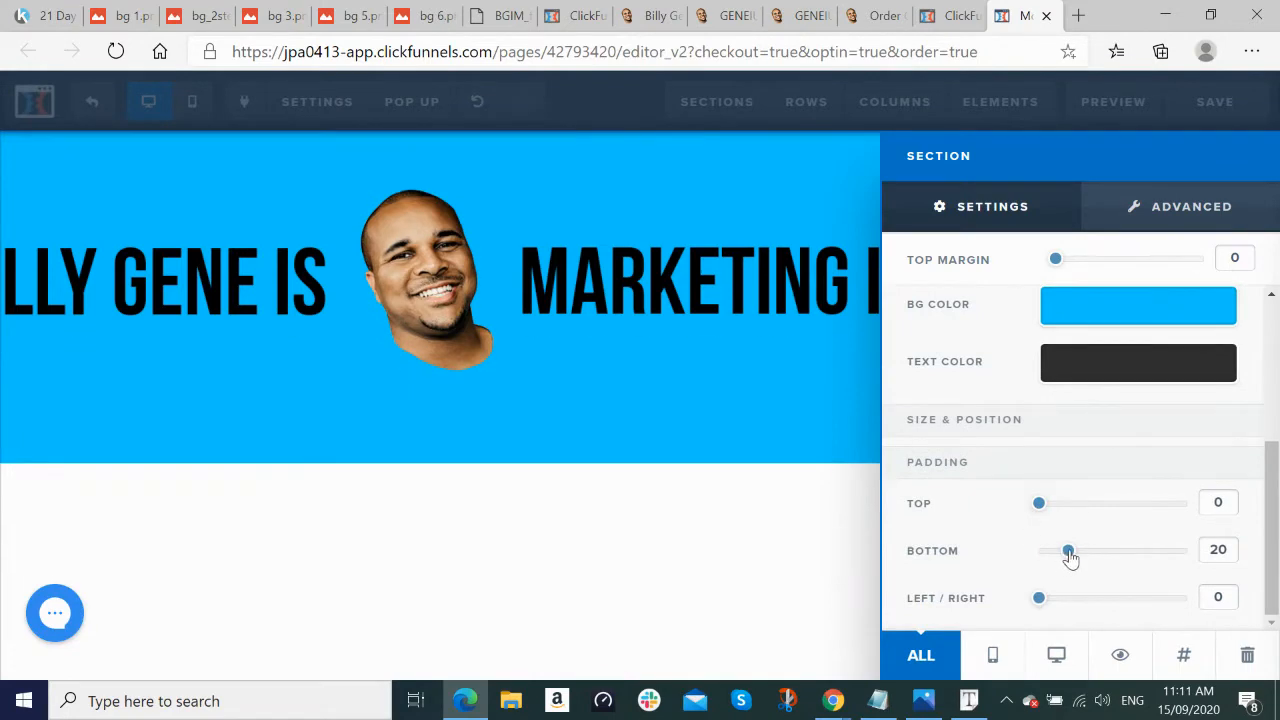
drag(1064, 556, 986, 557)
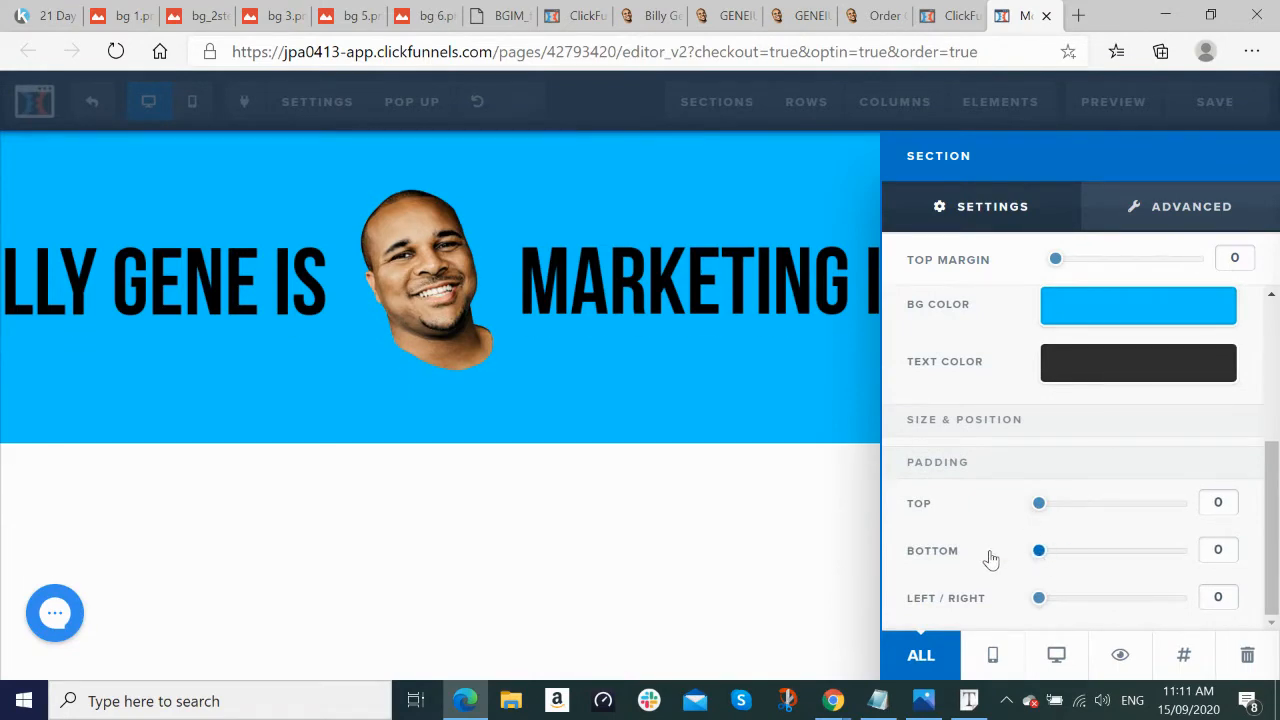
click(810, 569)
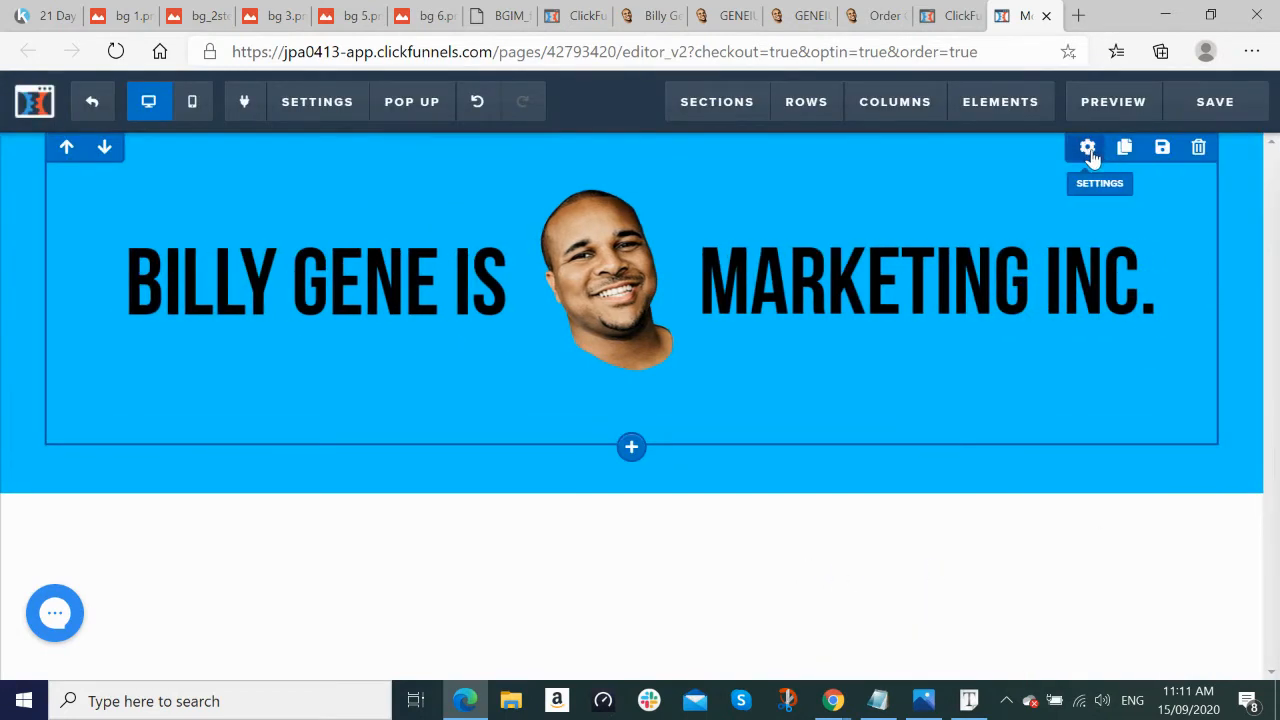
Step: Set the top, bottom and left/right padding of the logo's one-column row to 0
click(1088, 150)
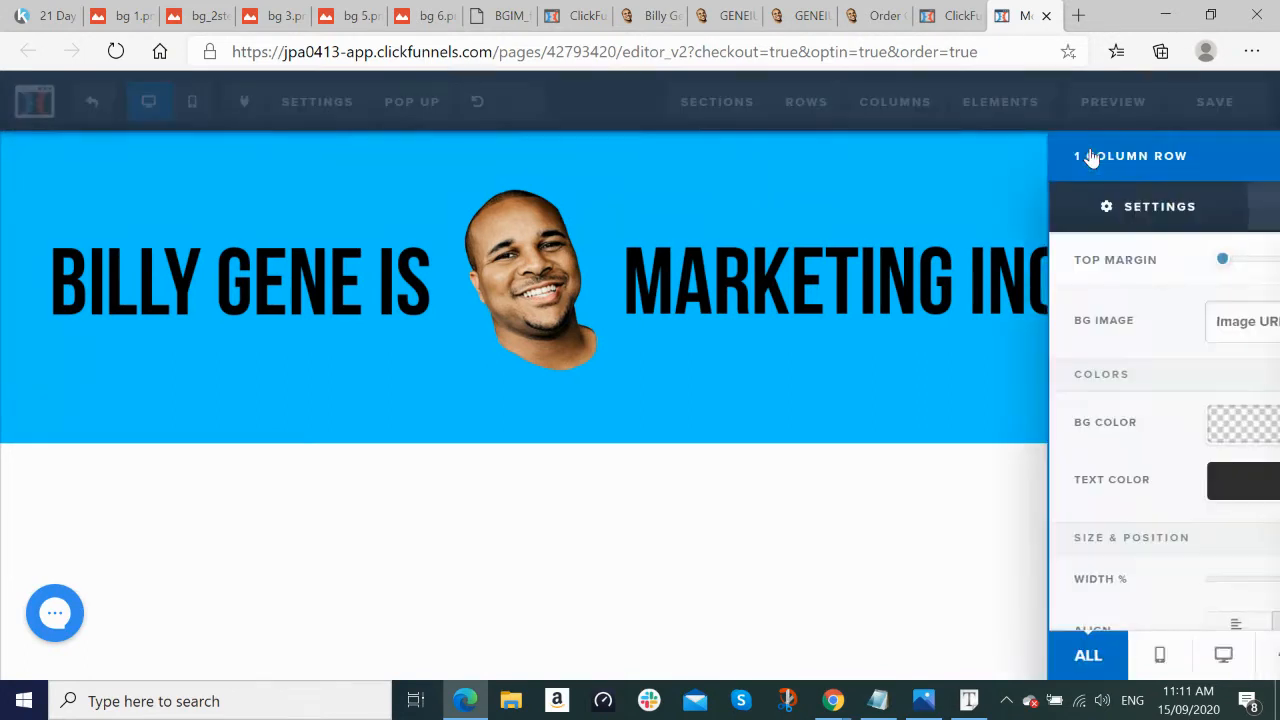
scroll(1126, 323, down, 2)
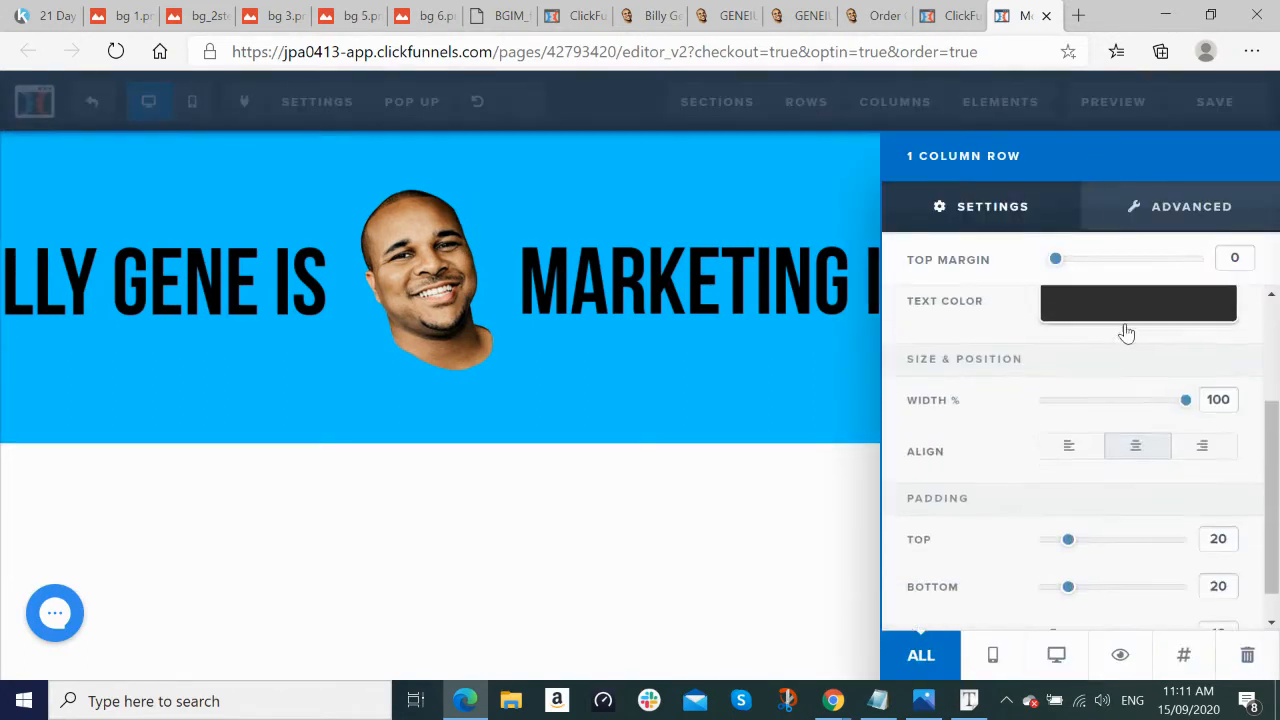
scroll(1123, 331, down, 1)
drag(1068, 504, 1009, 560)
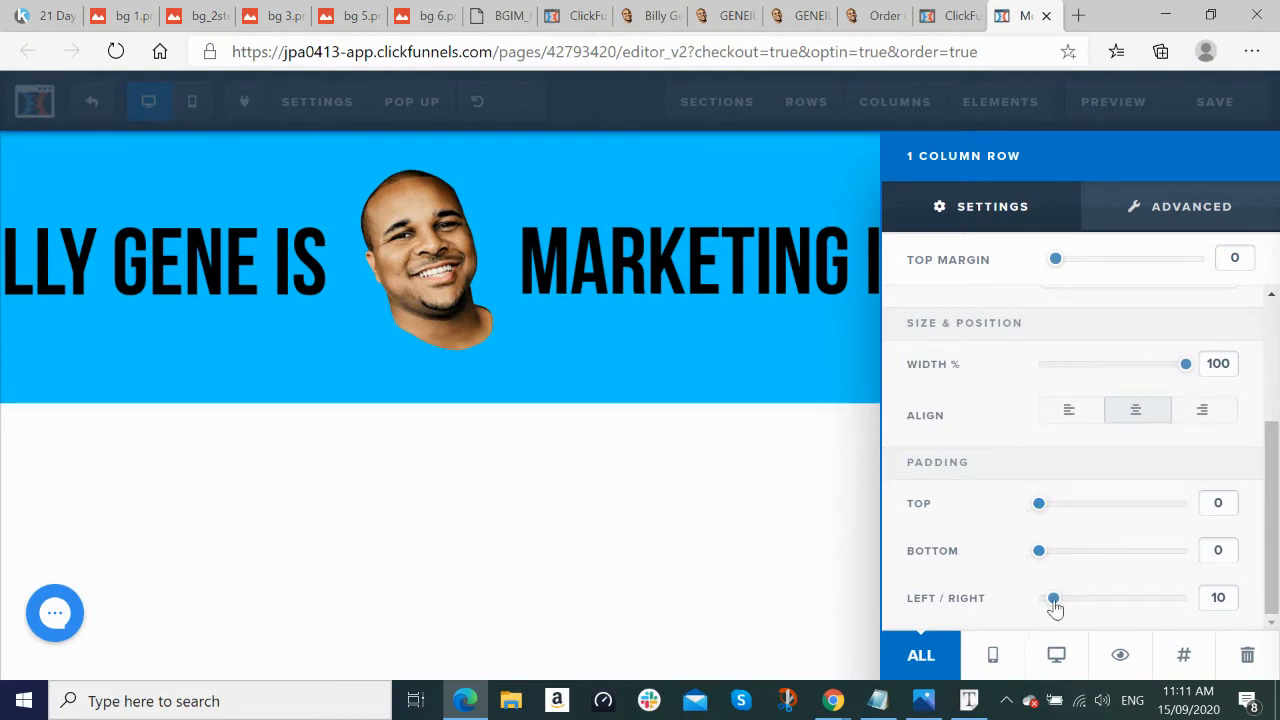
drag(1052, 600, 975, 607)
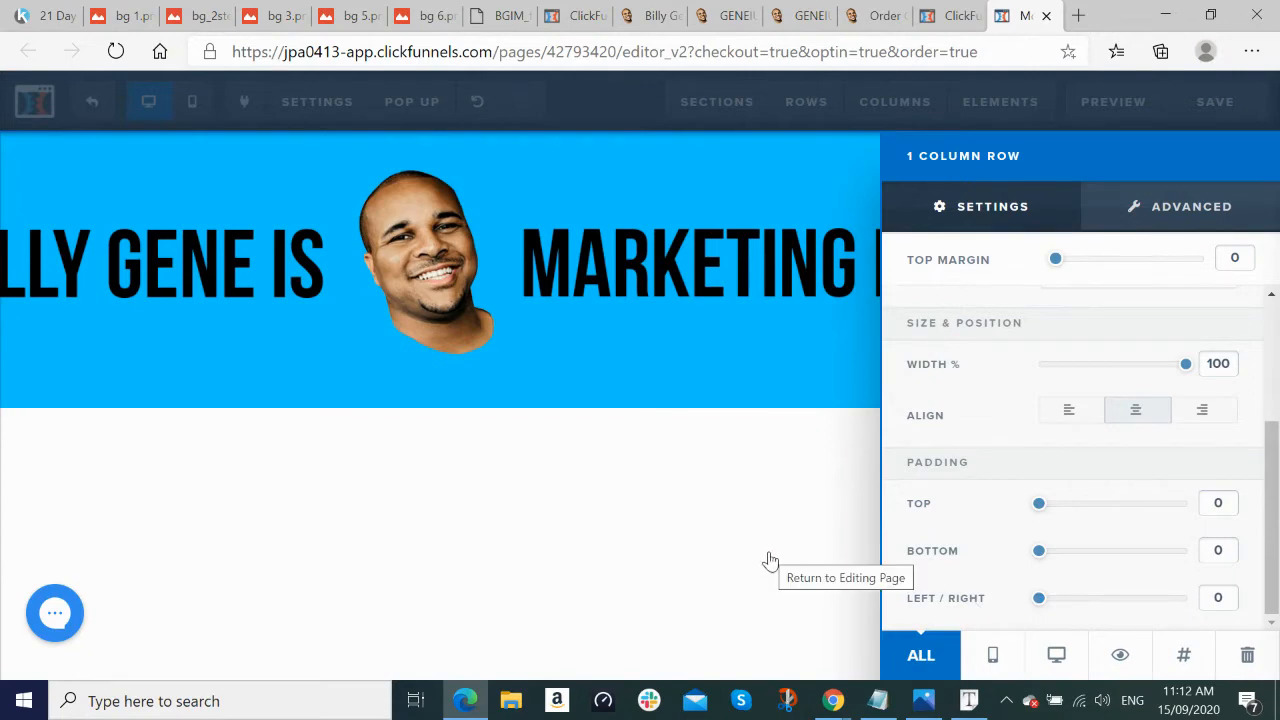
click(796, 516)
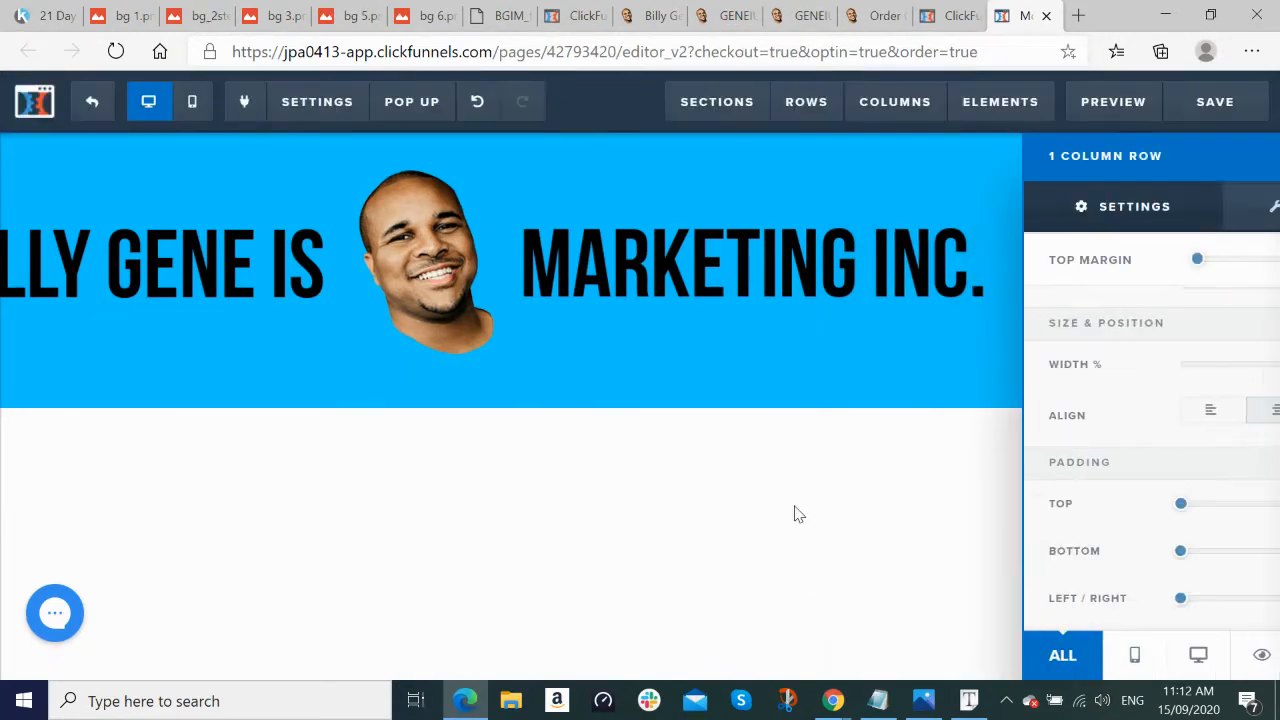
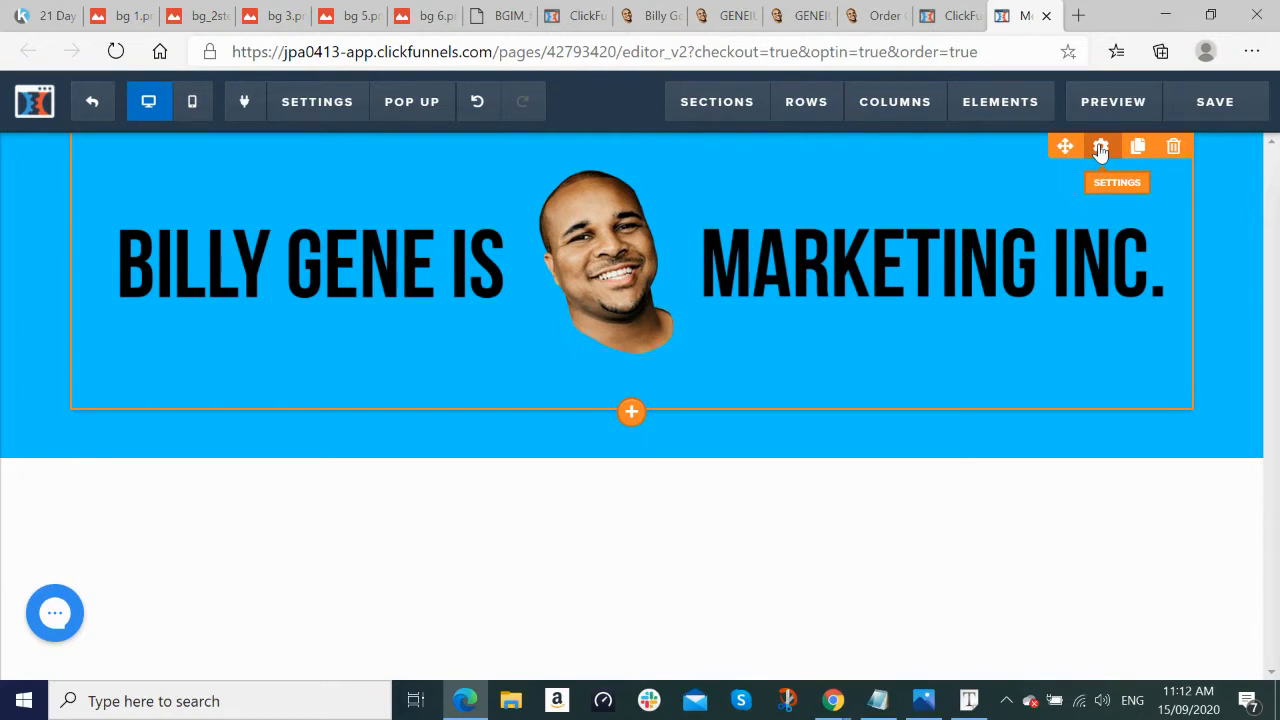
Step: Set the Billy Gene logo image's height to 70 px, trying 200 and 100 px first
click(1100, 148)
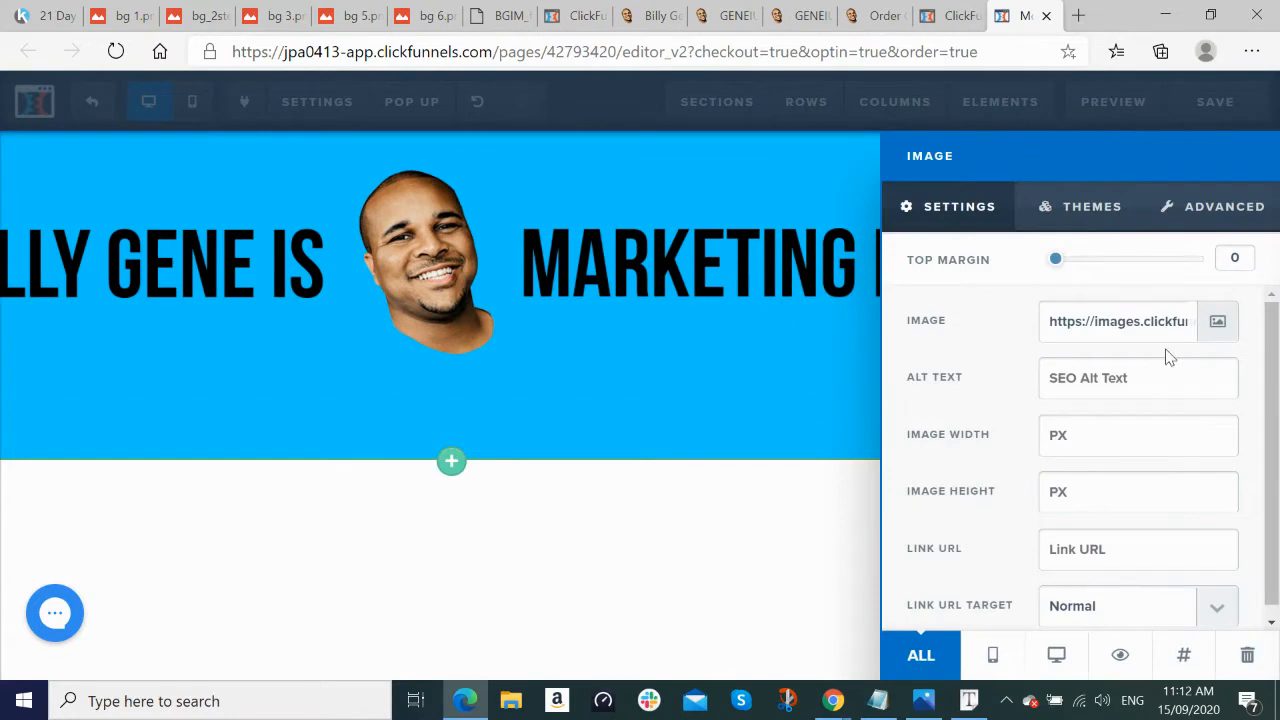
scroll(1170, 358, down, 1)
scroll(1167, 349, up, 1)
click(1079, 491)
text(200)
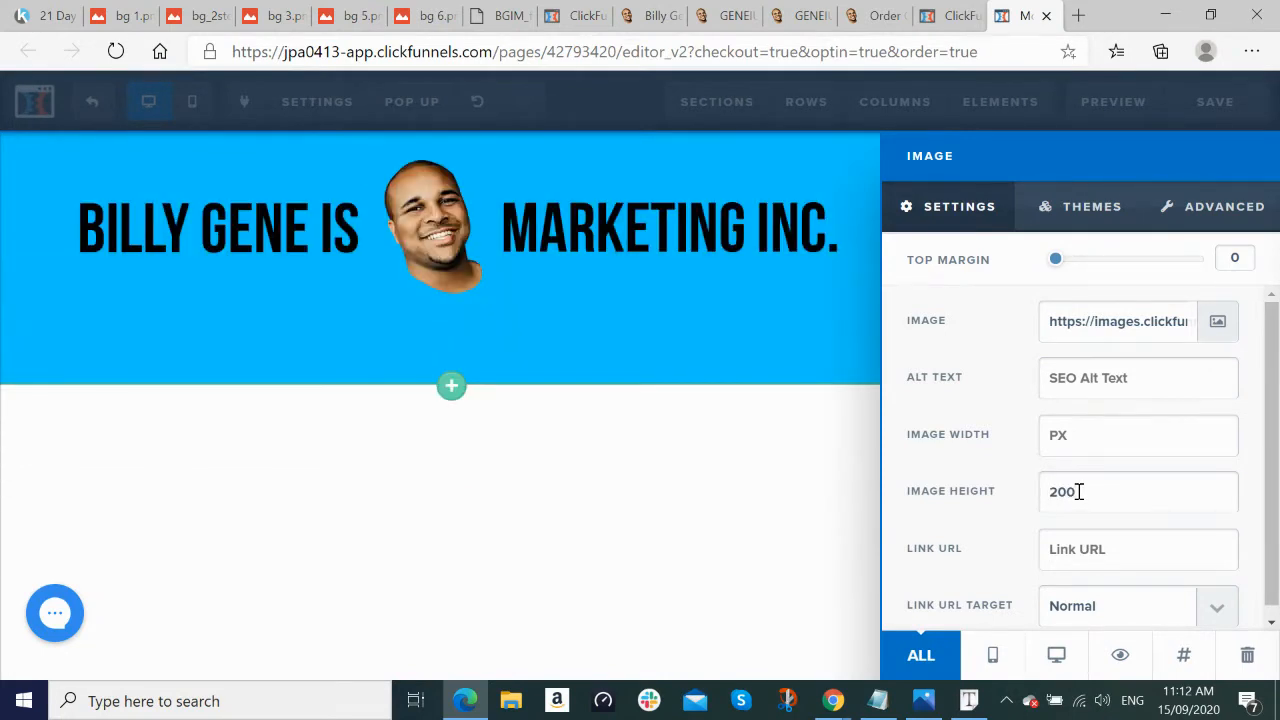
key(BackSpace)
key(BackSpace)
key(BackSpace)
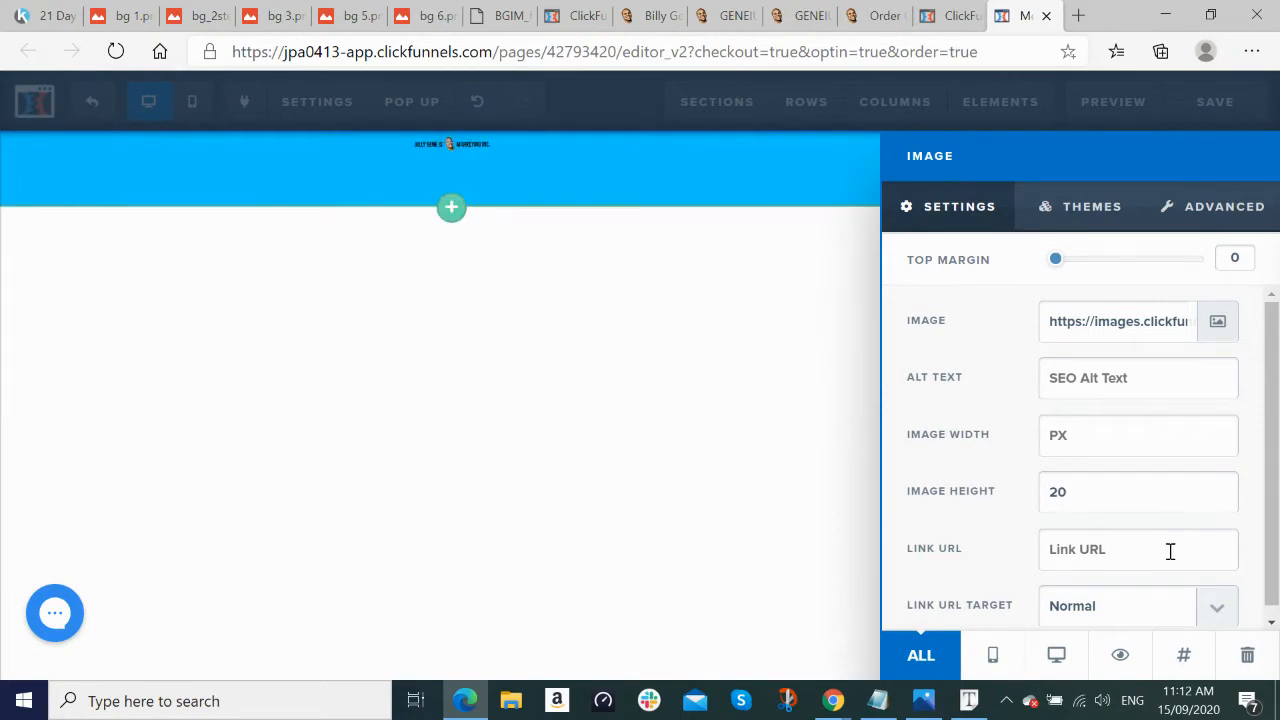
text(100)
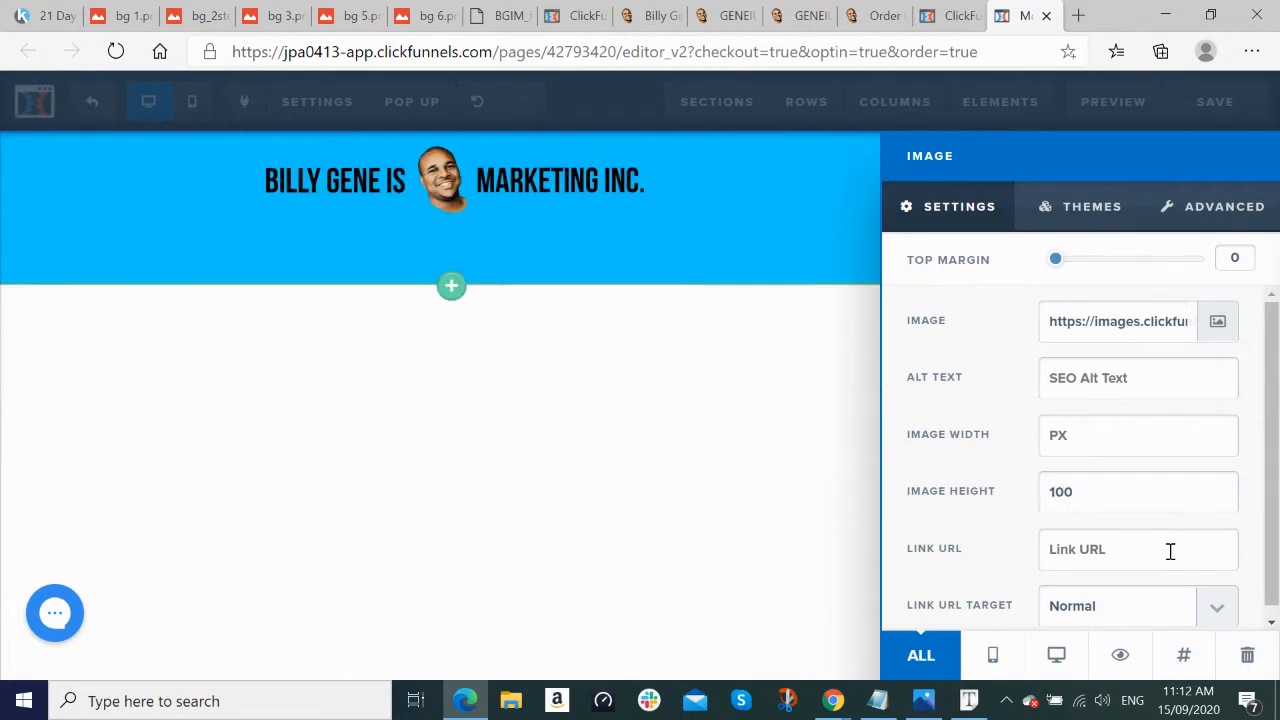
key(BackSpace)
key(BackSpace)
key(BackSpace)
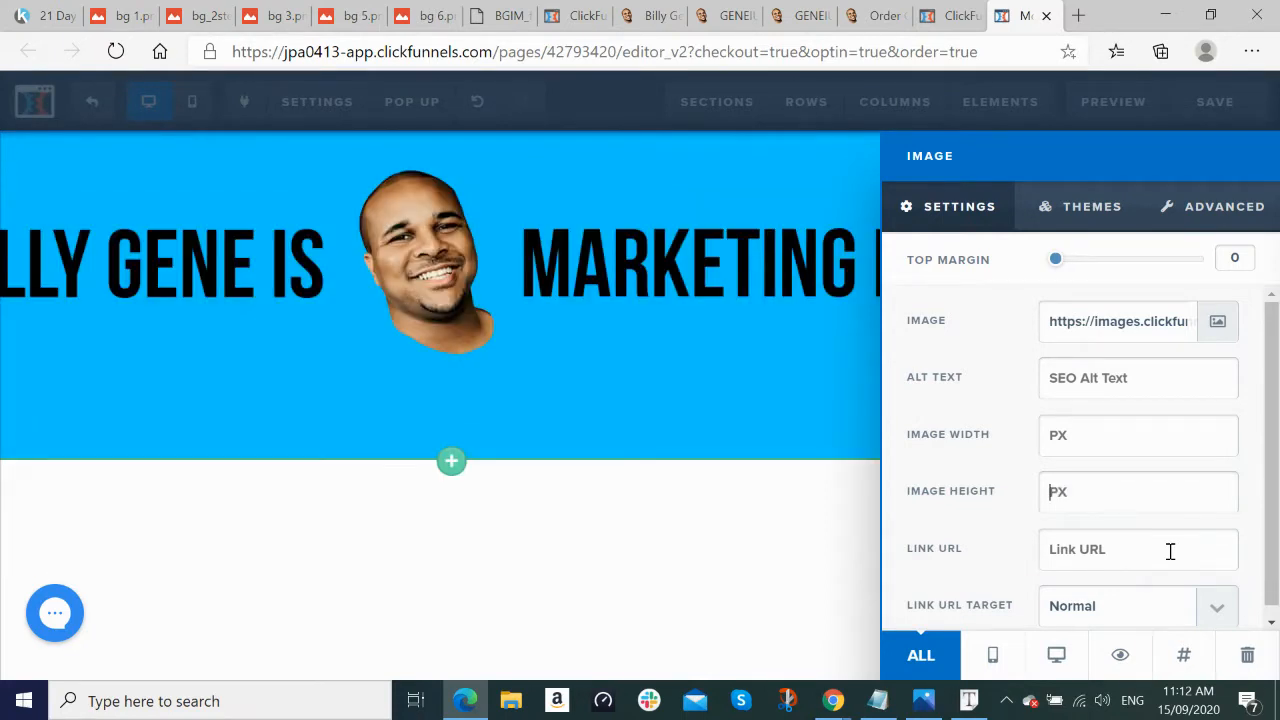
text(70)
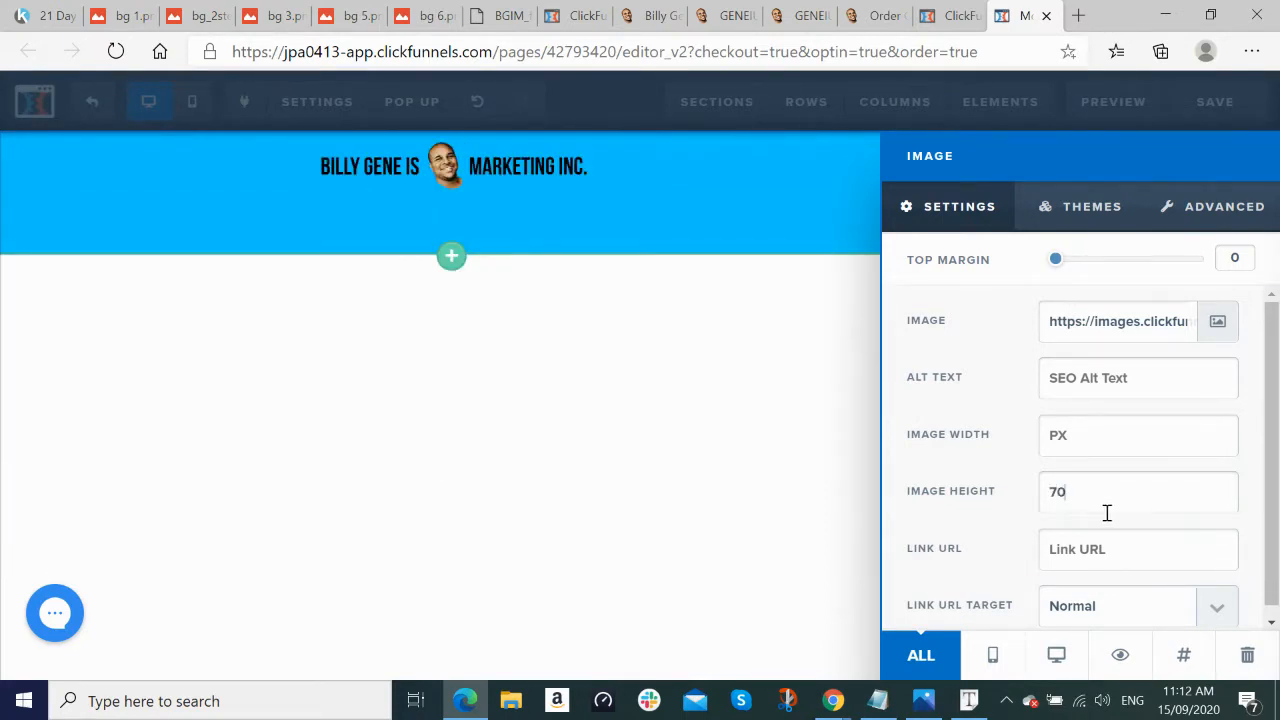
click(713, 472)
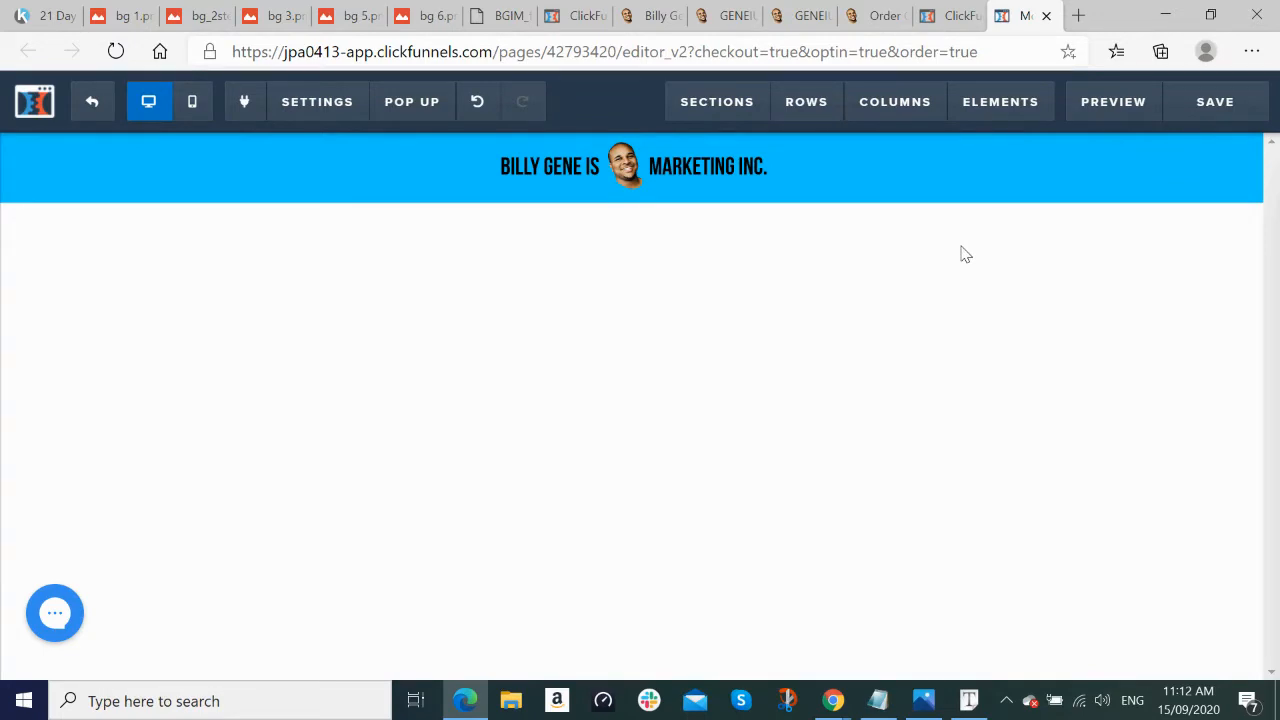
Step: Compare the resized logo header with the original sales page in Chrome, return to the editor in Edge and save the order page
key(alt+Tab)
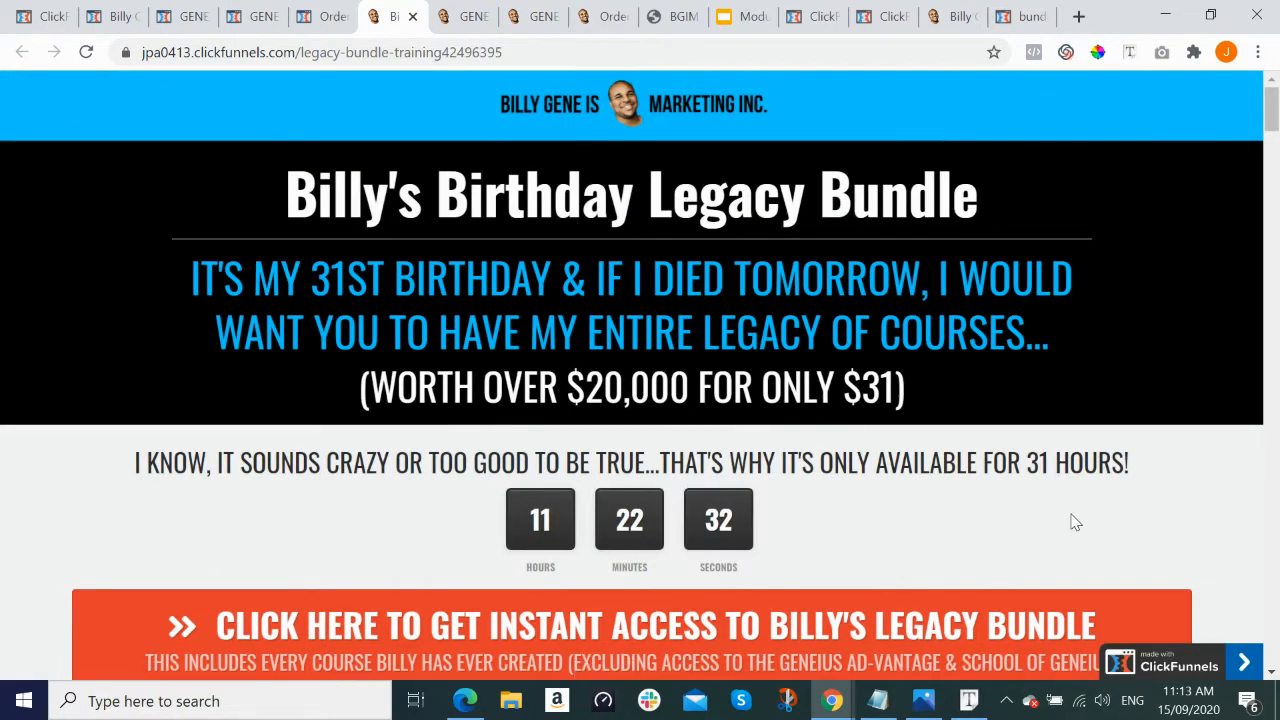
key(alt+Tab)
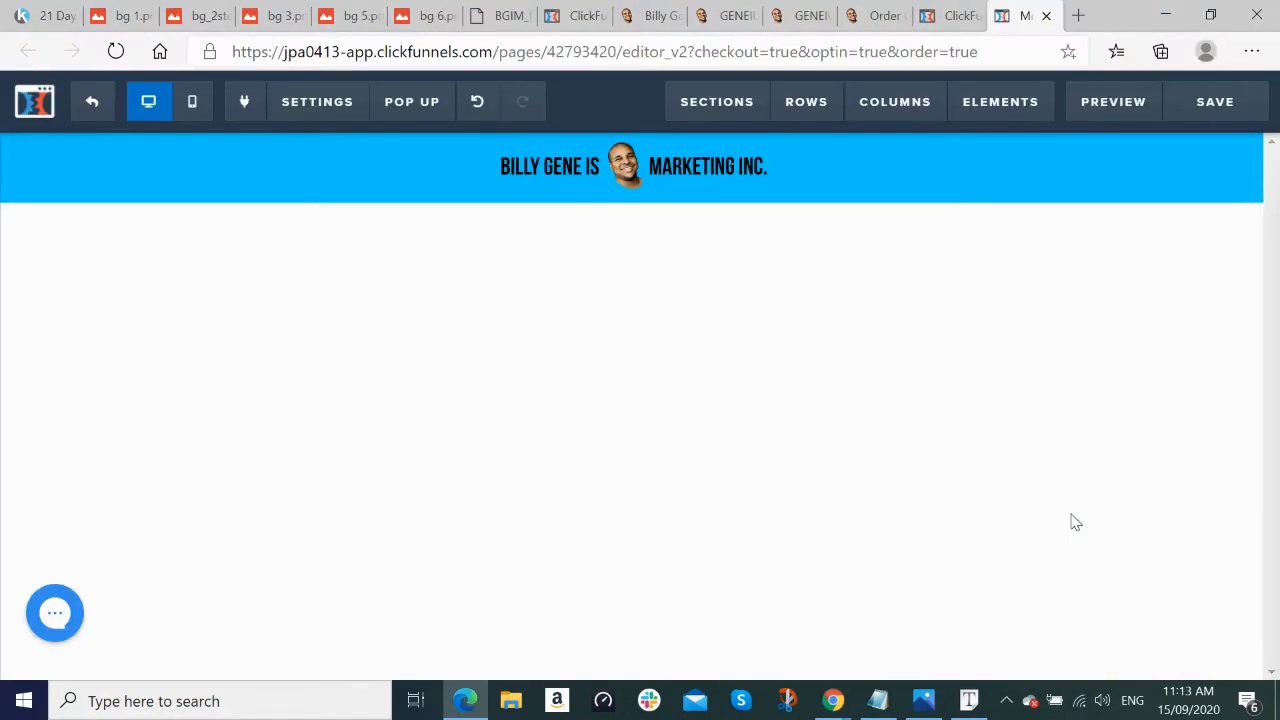
click(1227, 108)
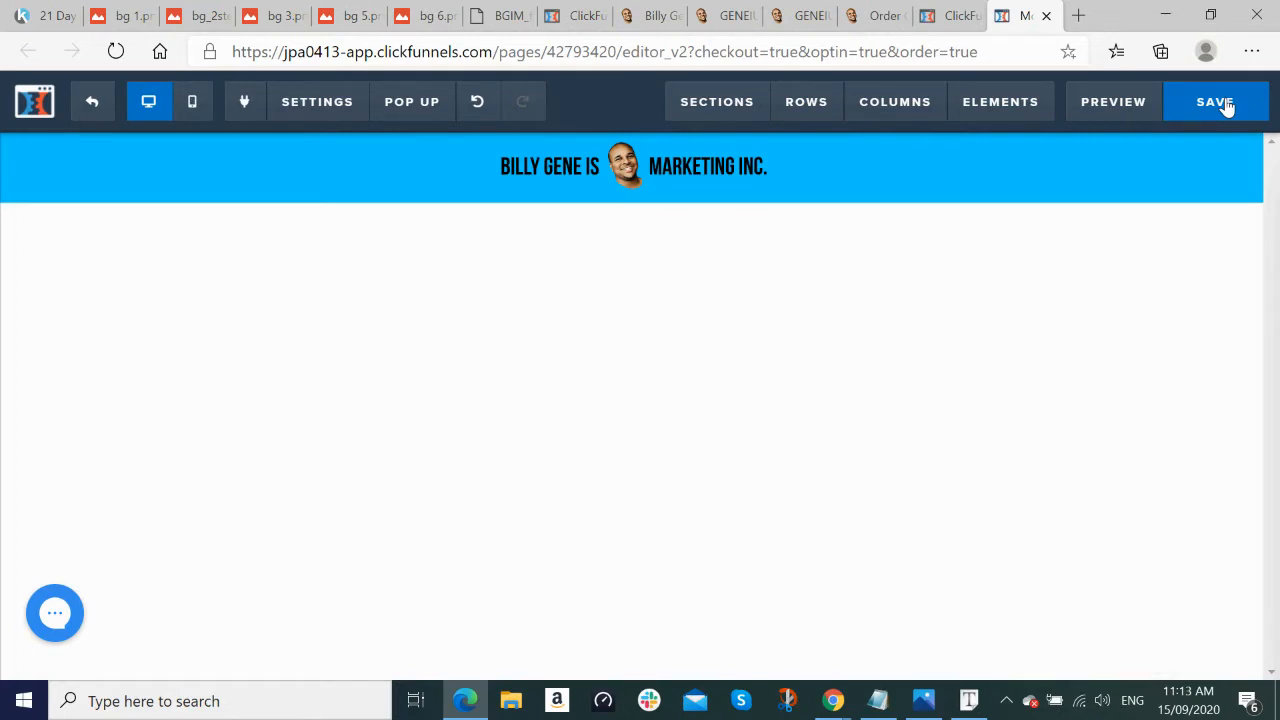
Step: Add a full-width section below the blue logo header
mouse_move(709, 94)
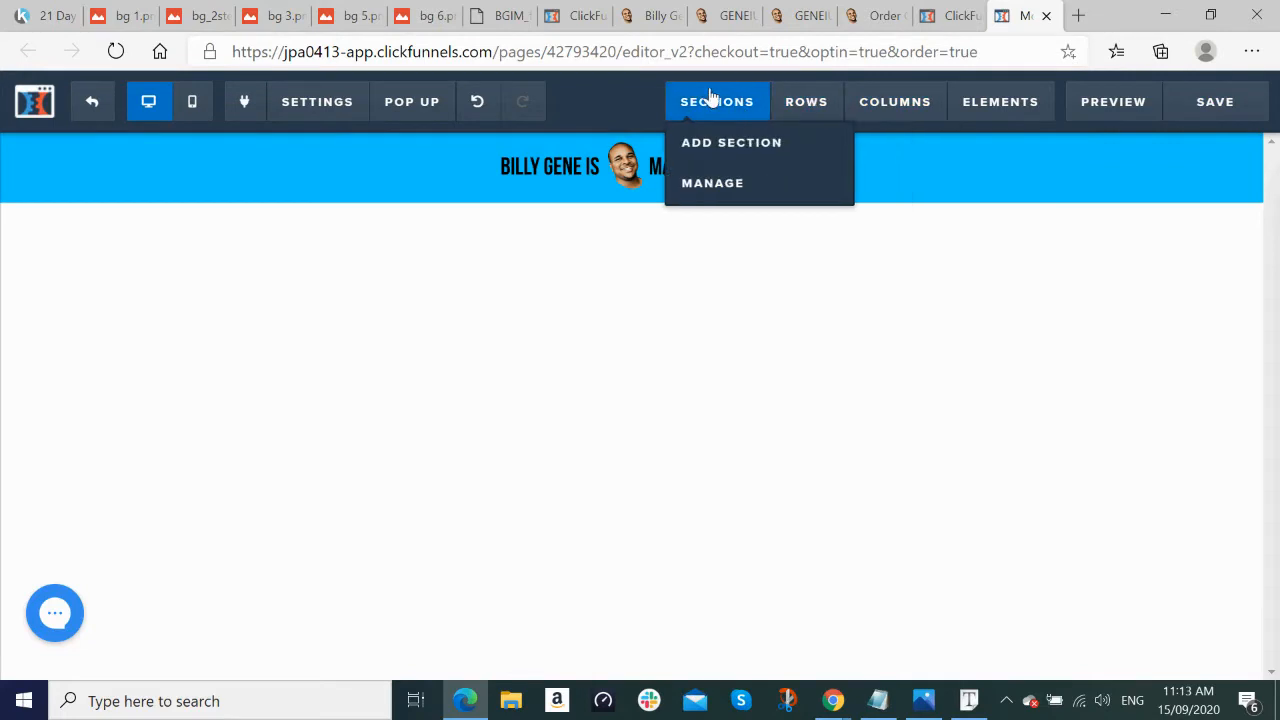
click(698, 143)
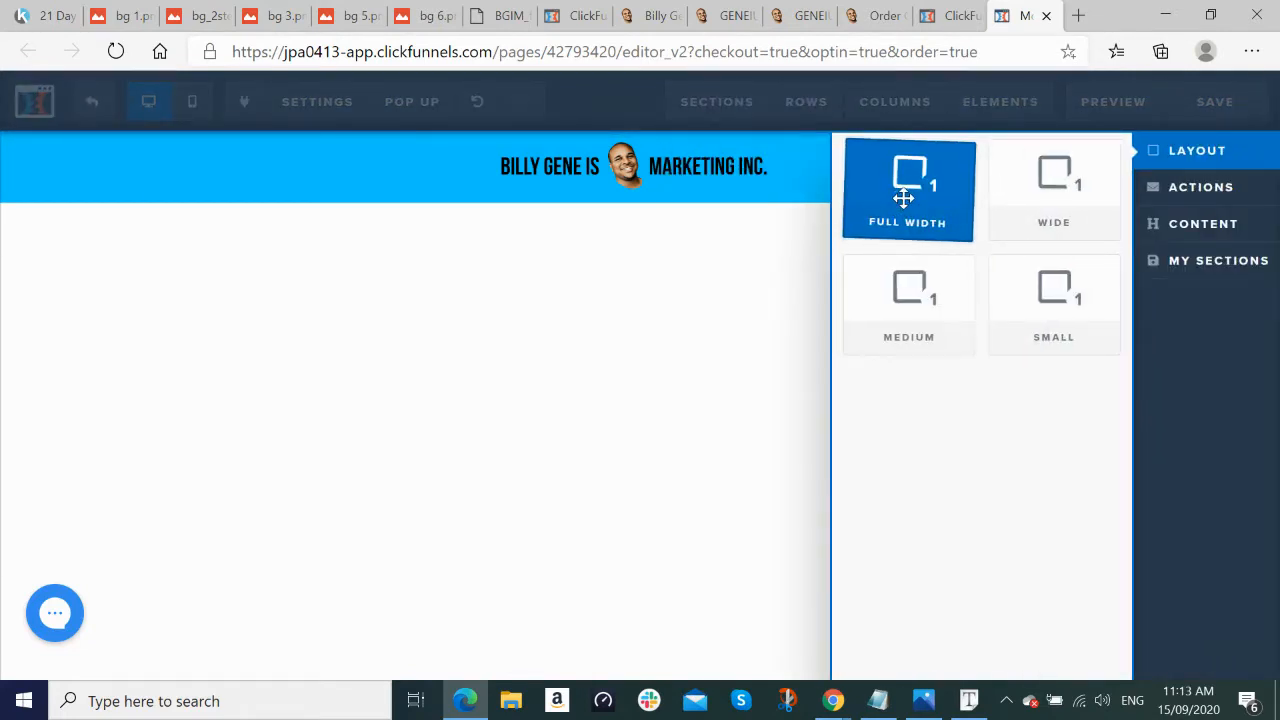
drag(908, 180, 655, 300)
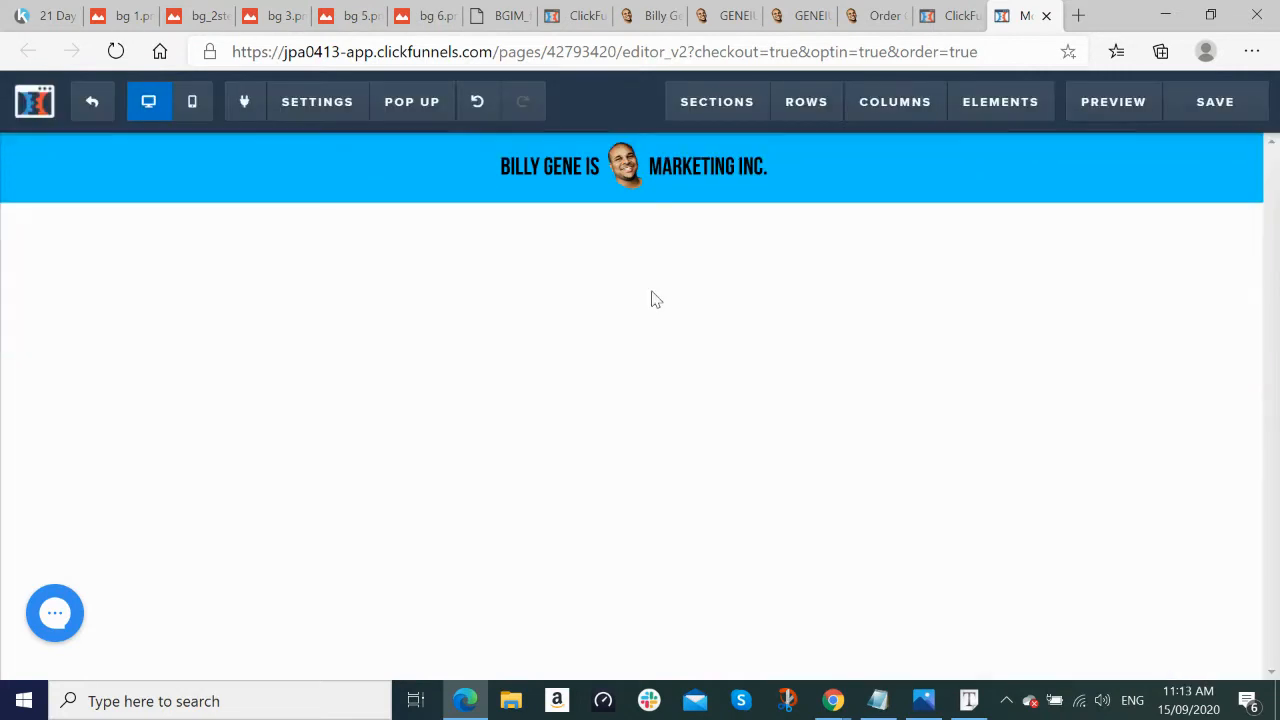
mouse_move(727, 115)
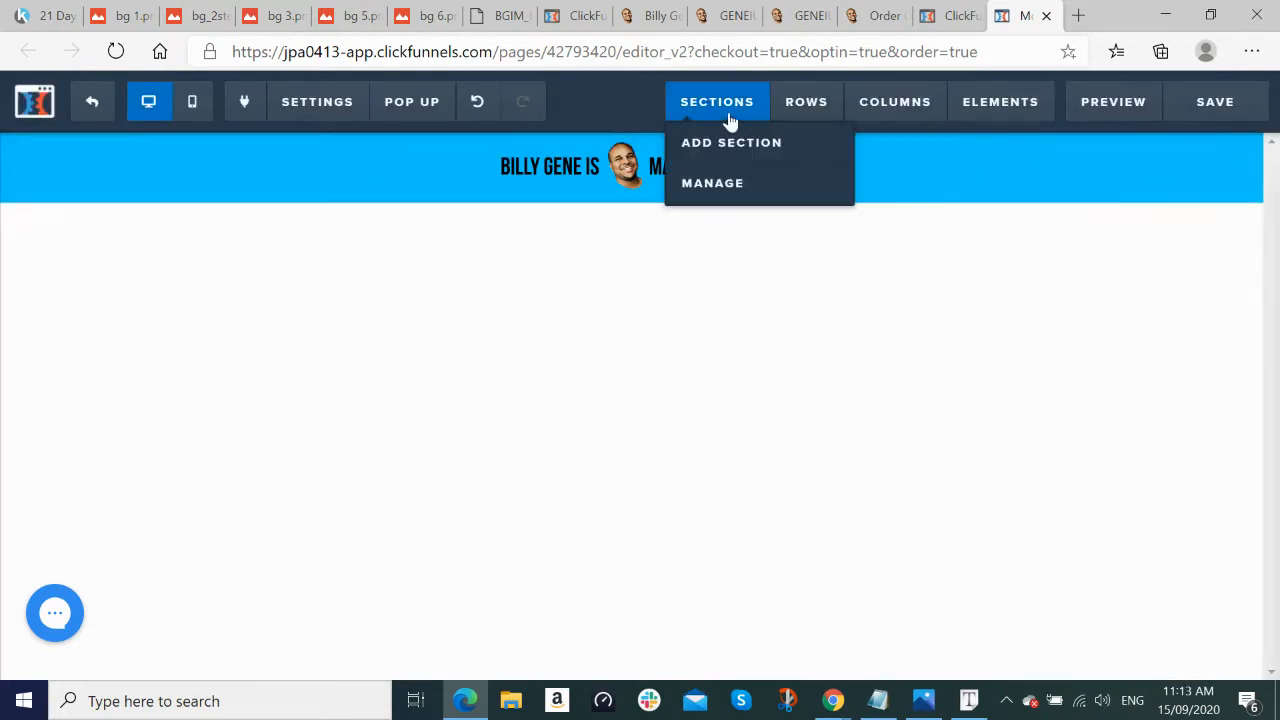
click(712, 145)
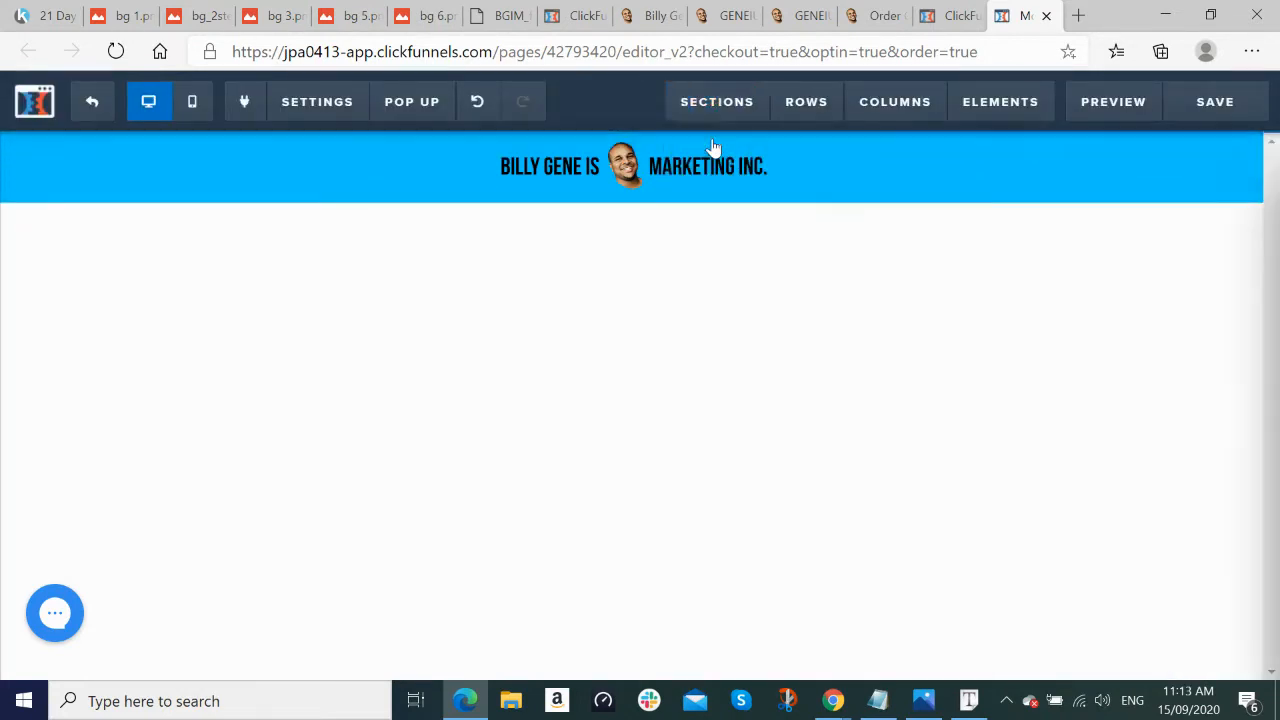
drag(907, 197, 632, 299)
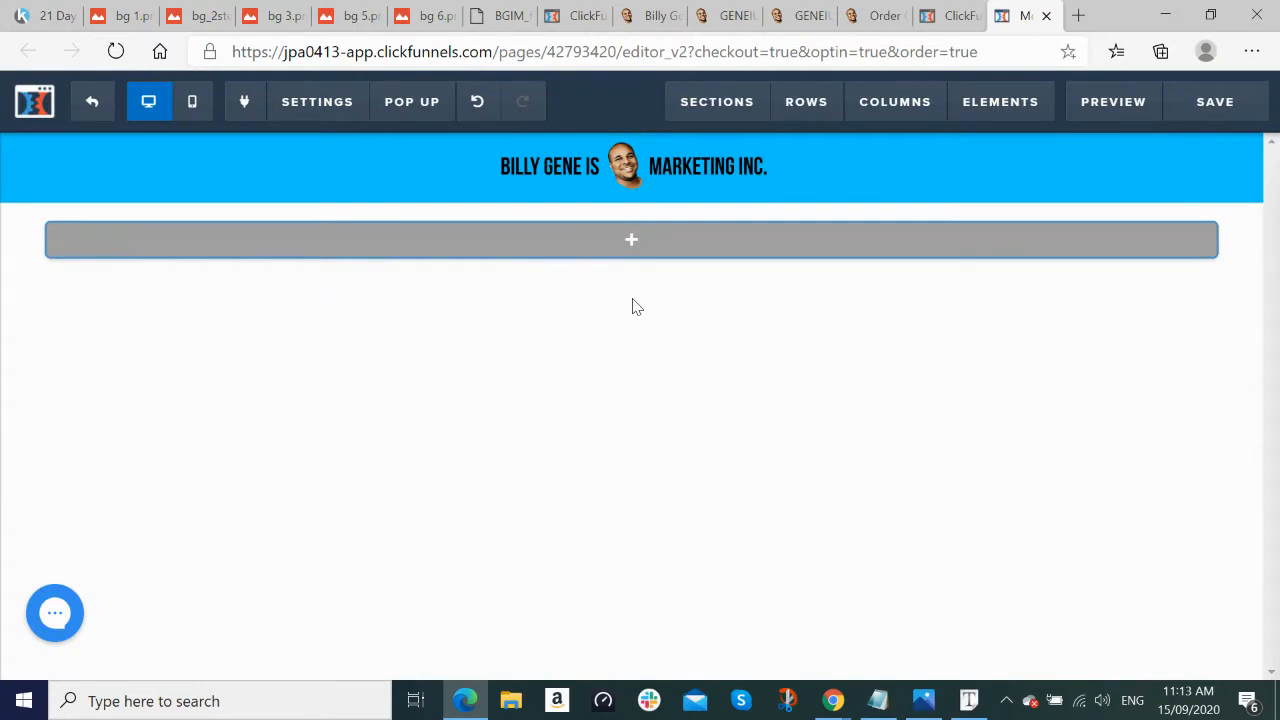
Step: Check the original sales page's headline area in Chrome and add a one-column row to the new section in the editor
key(alt+Tab)
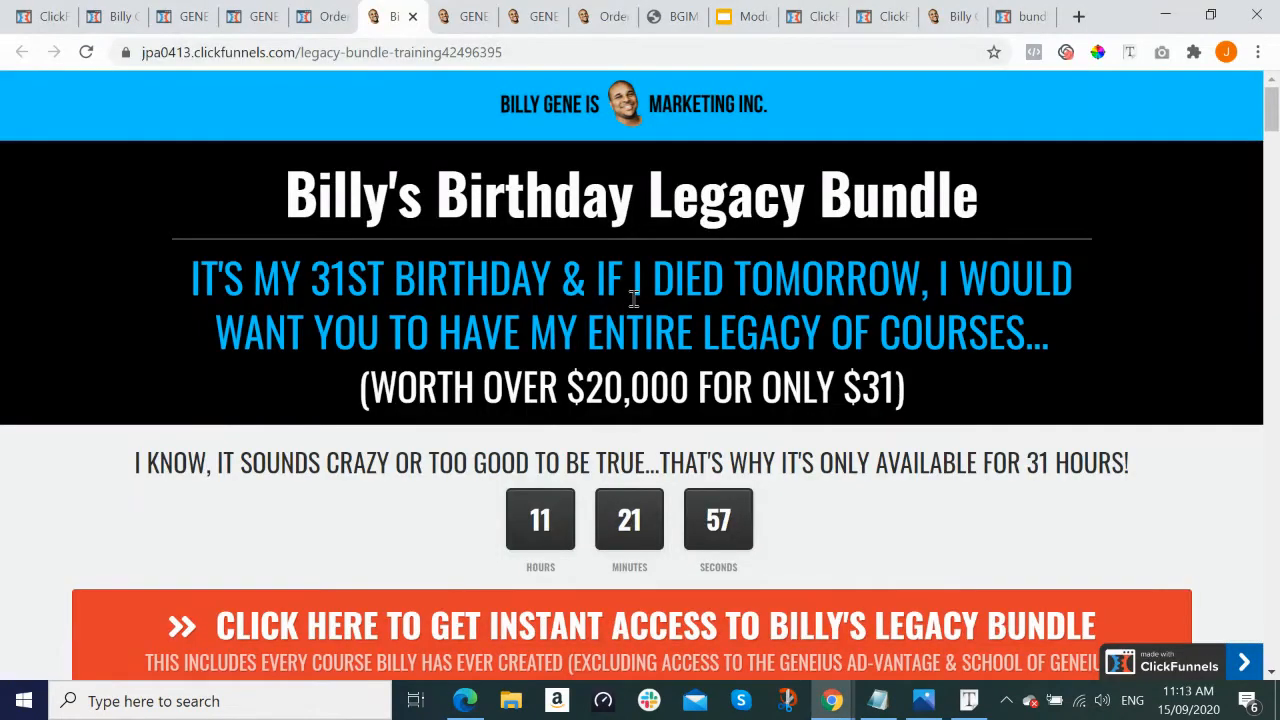
key(alt+Tab)
mouse_move(633, 242)
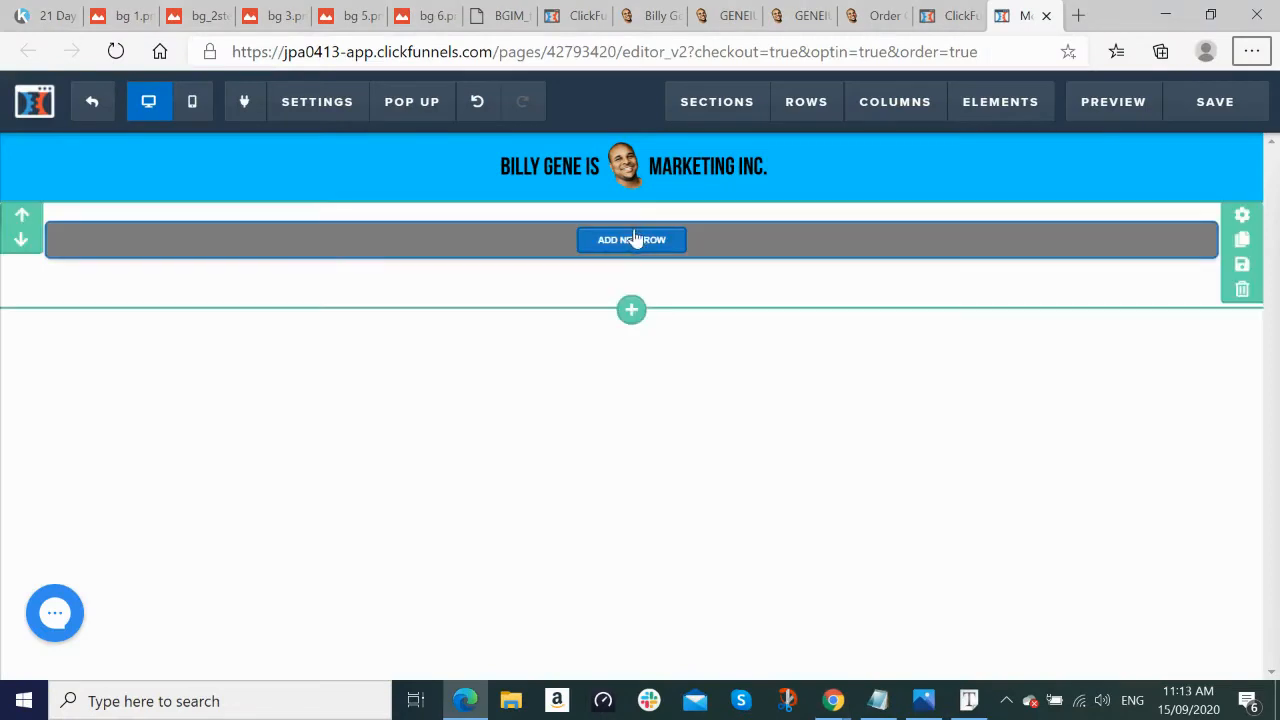
click(630, 243)
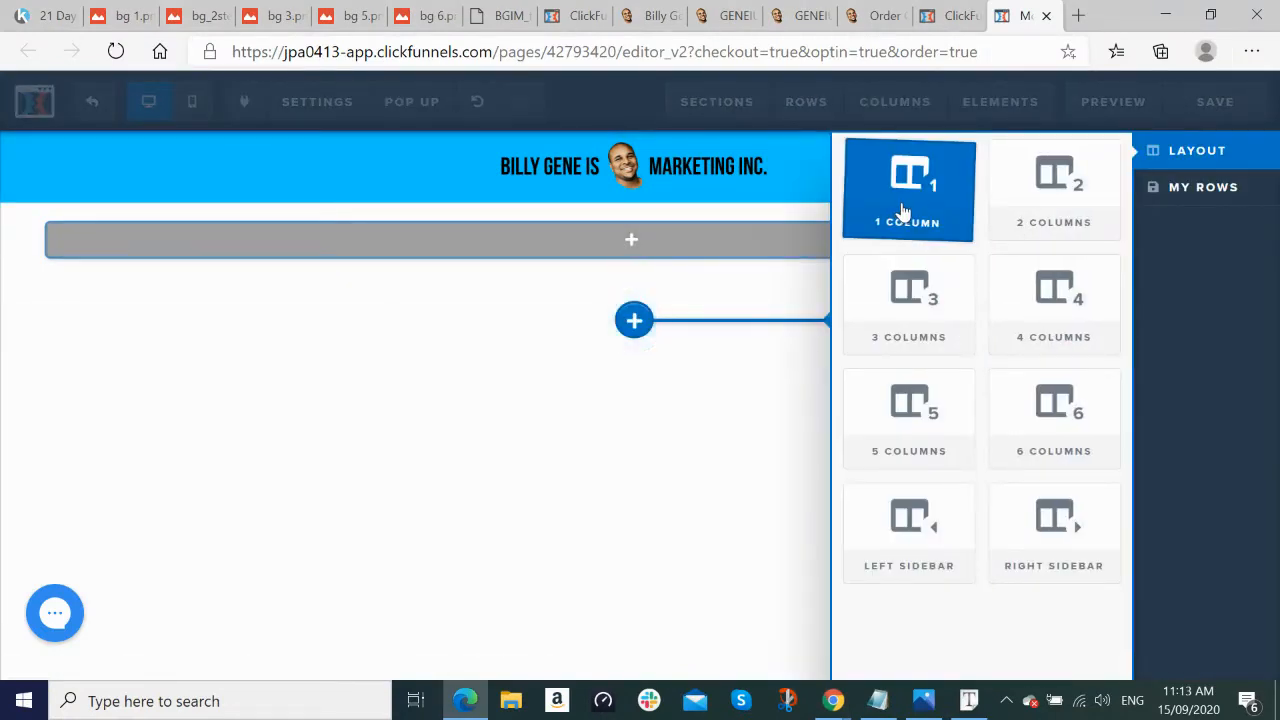
click(900, 208)
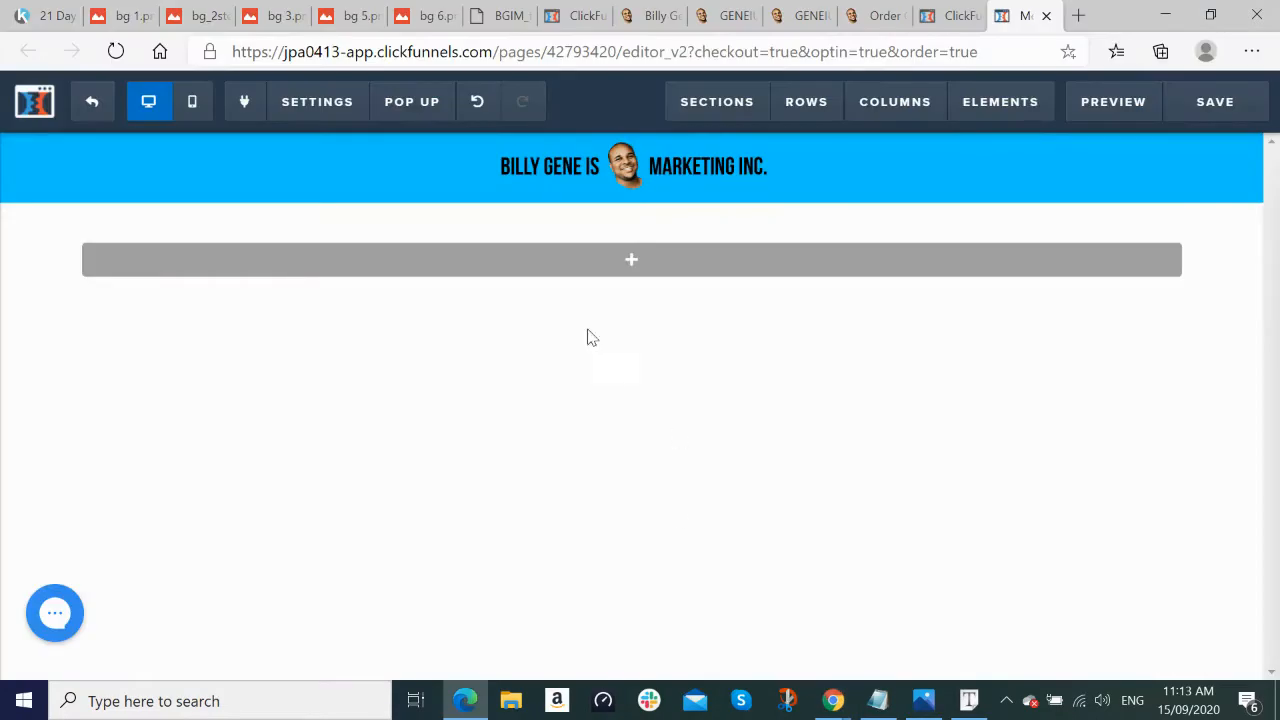
Step: Add a headline element to the empty row below the blue logo header
mouse_move(636, 266)
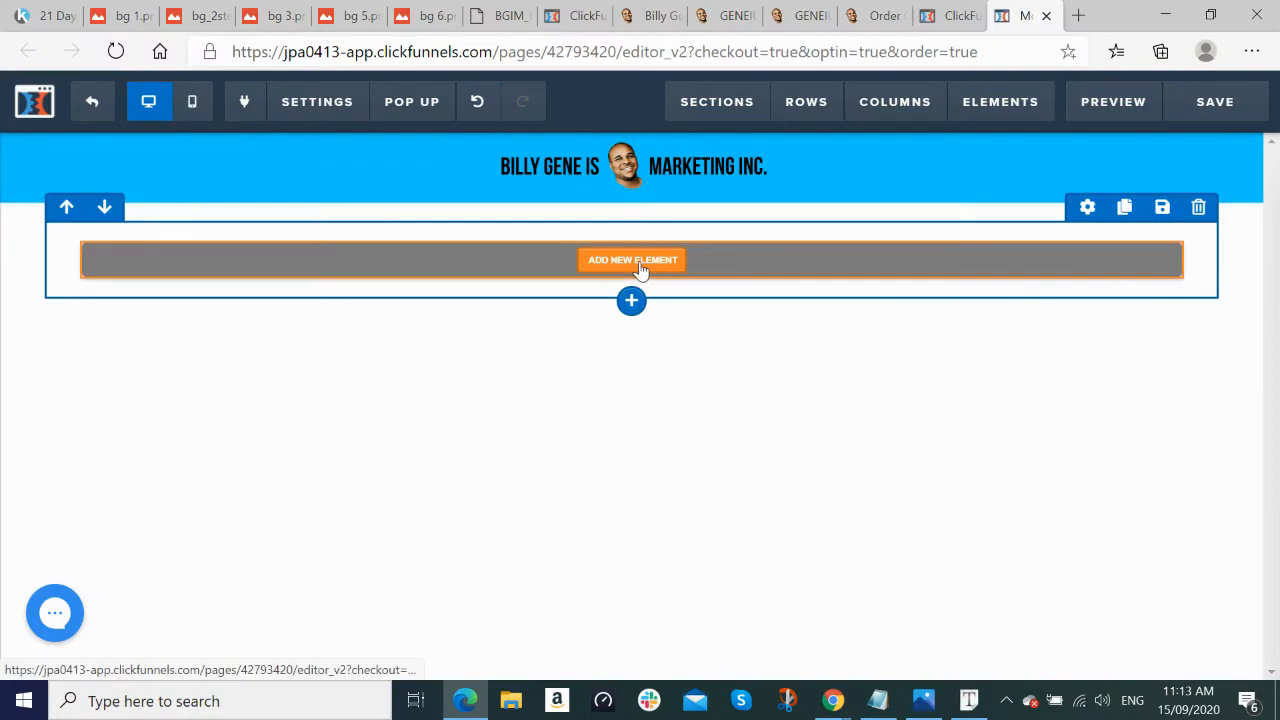
click(636, 262)
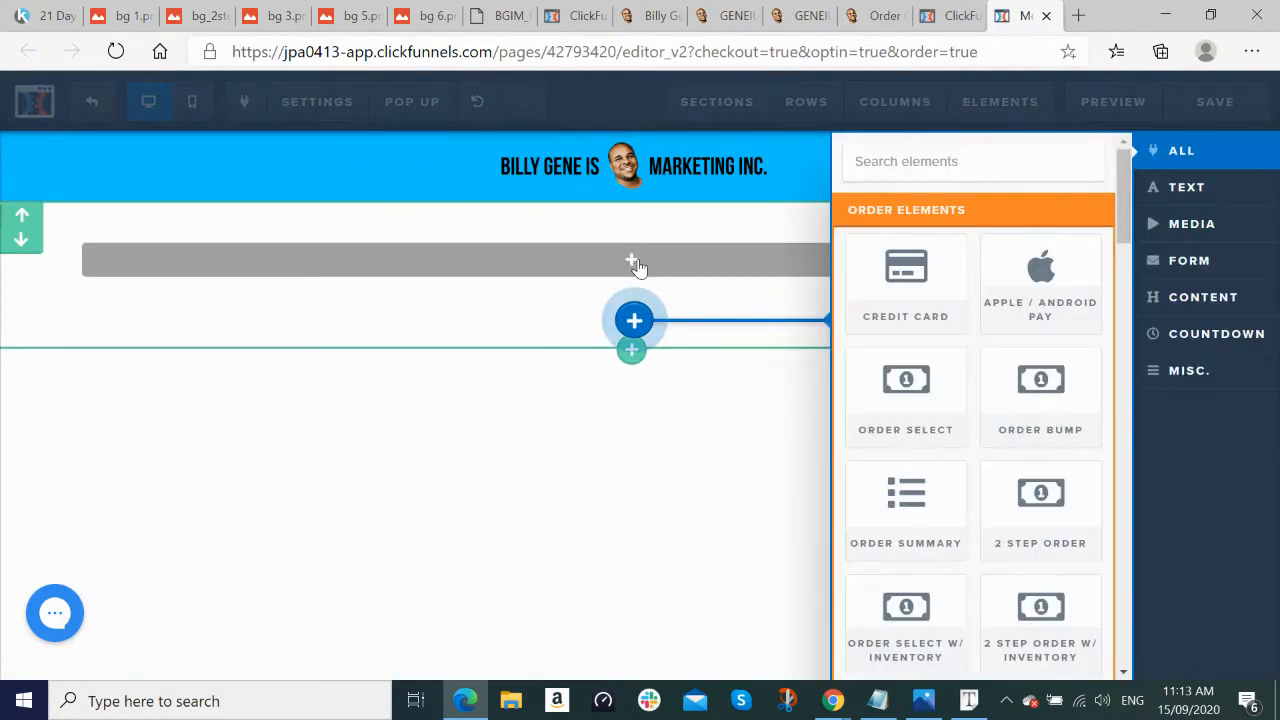
text(hedli)
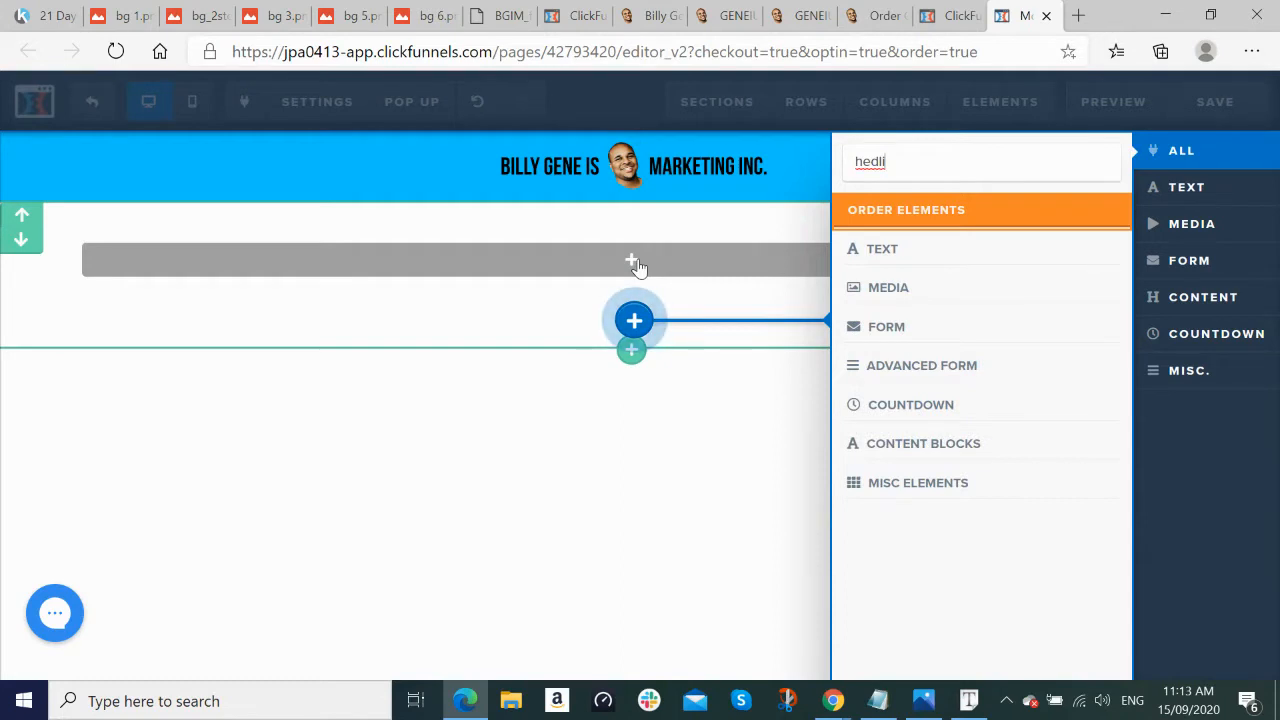
key(BackSpace)
key(BackSpace)
key(BackSpace)
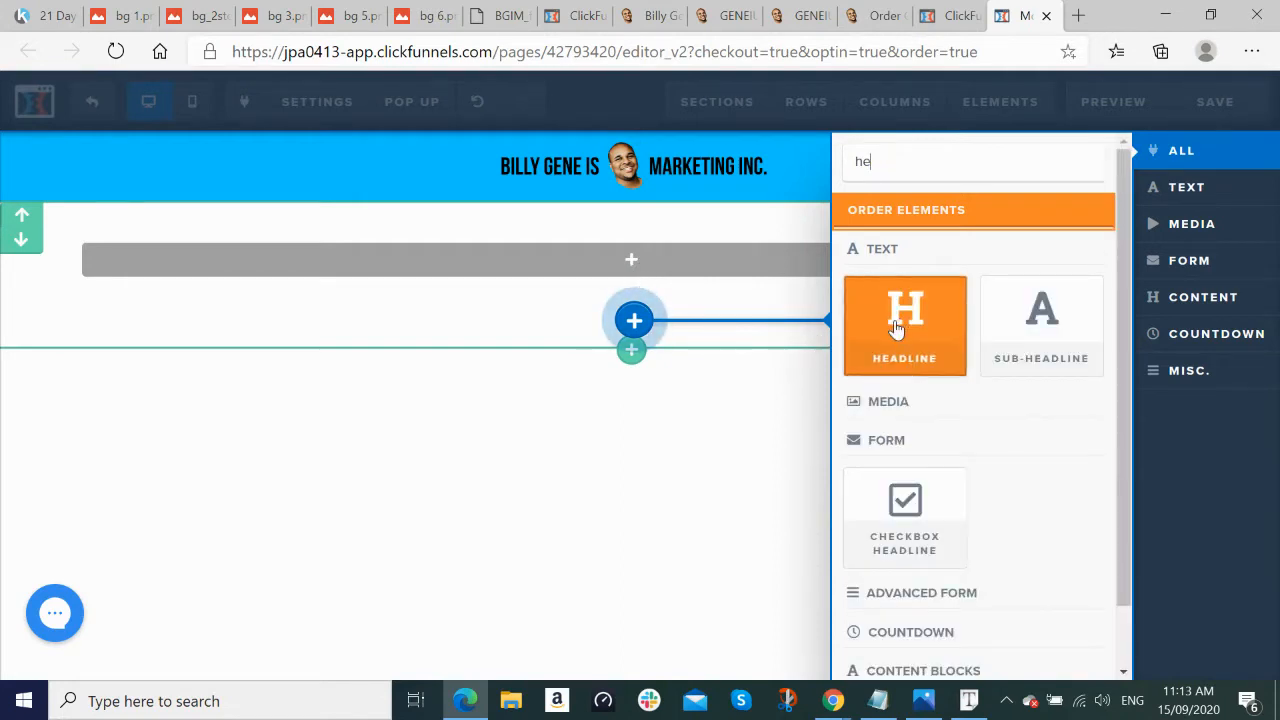
click(903, 328)
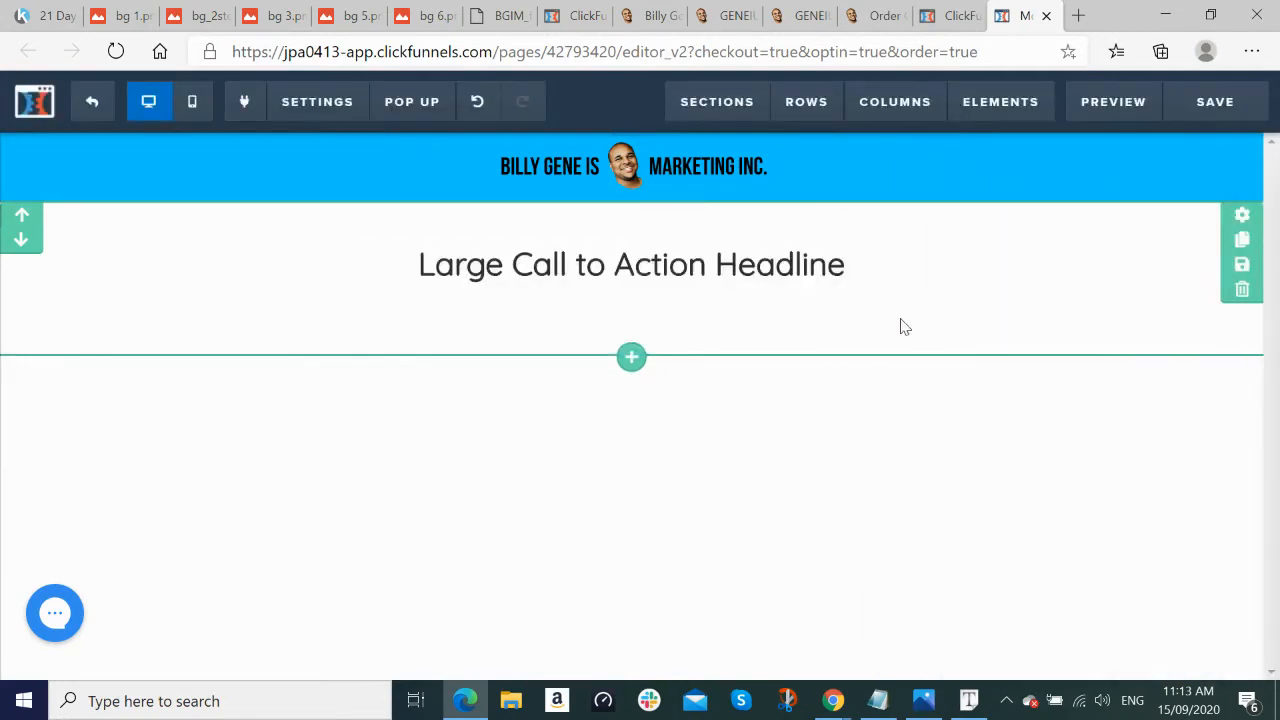
Step: Copy "Billy's Birthday Legacy Bundle" from the original sales page in Chrome and replace the placeholder headline text with it in the Edge editor
key(alt+Tab)
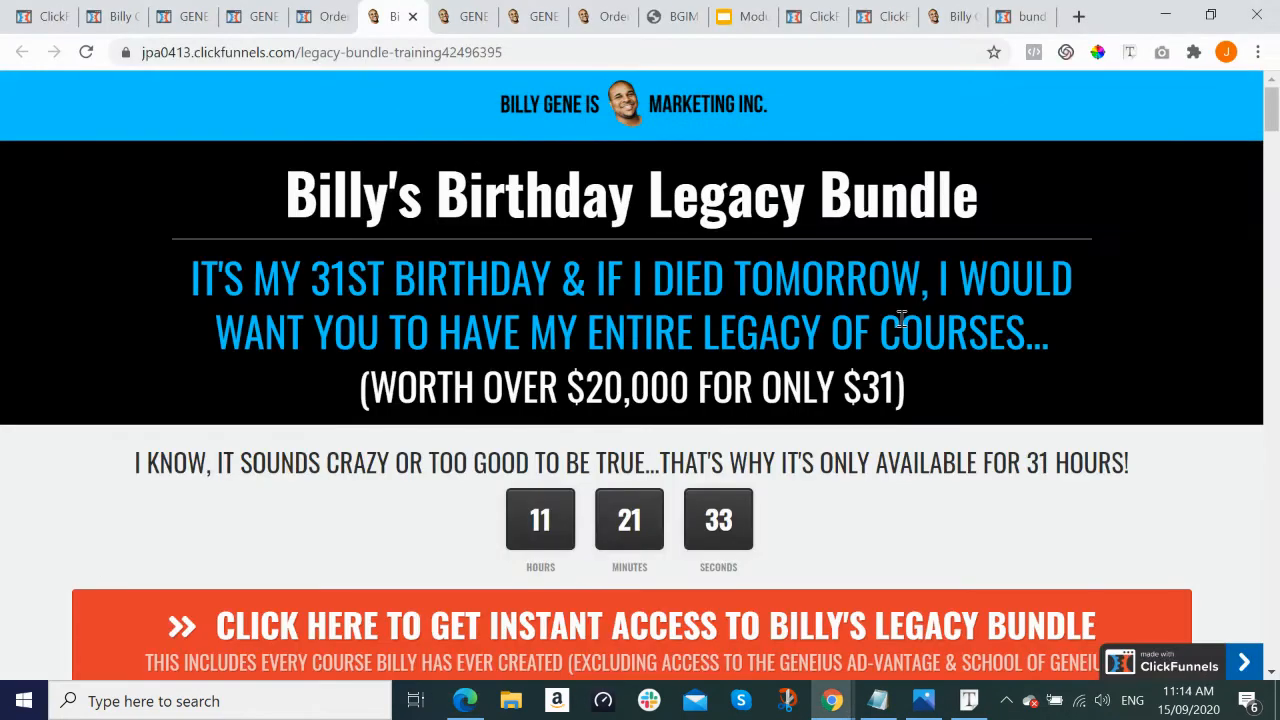
drag(287, 186, 903, 240)
key(ctrl+c)
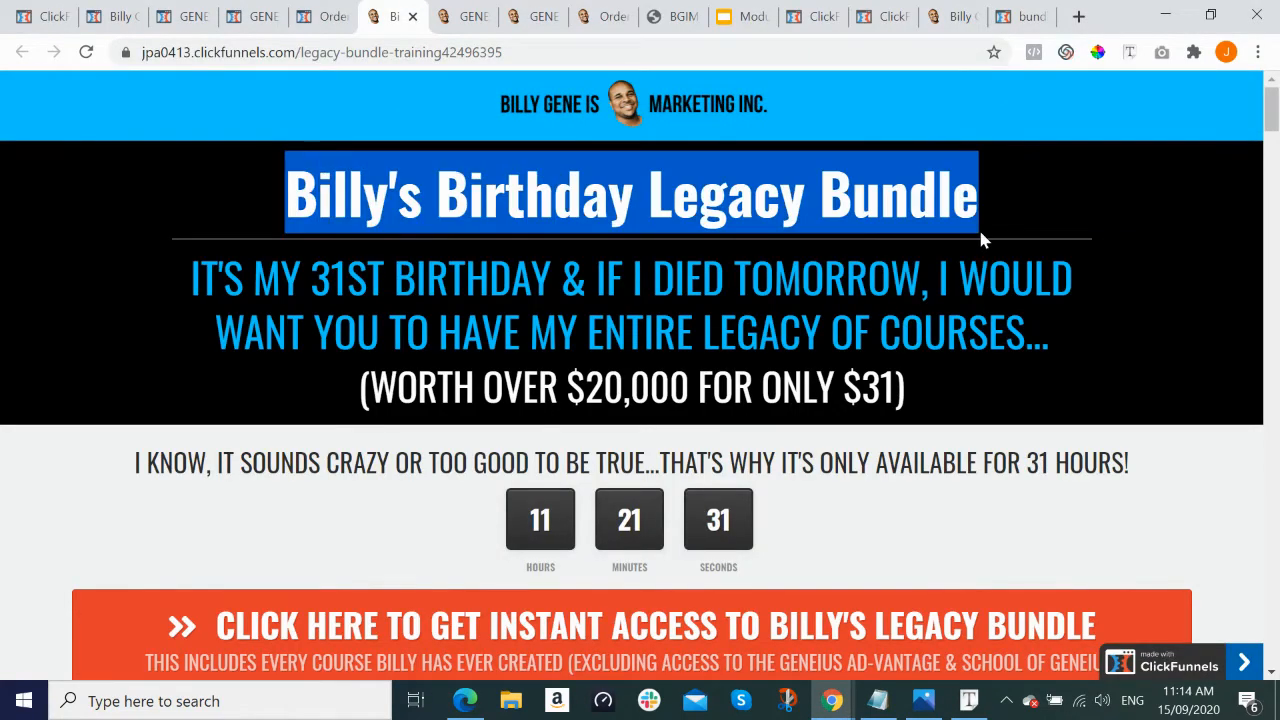
key(alt+Tab)
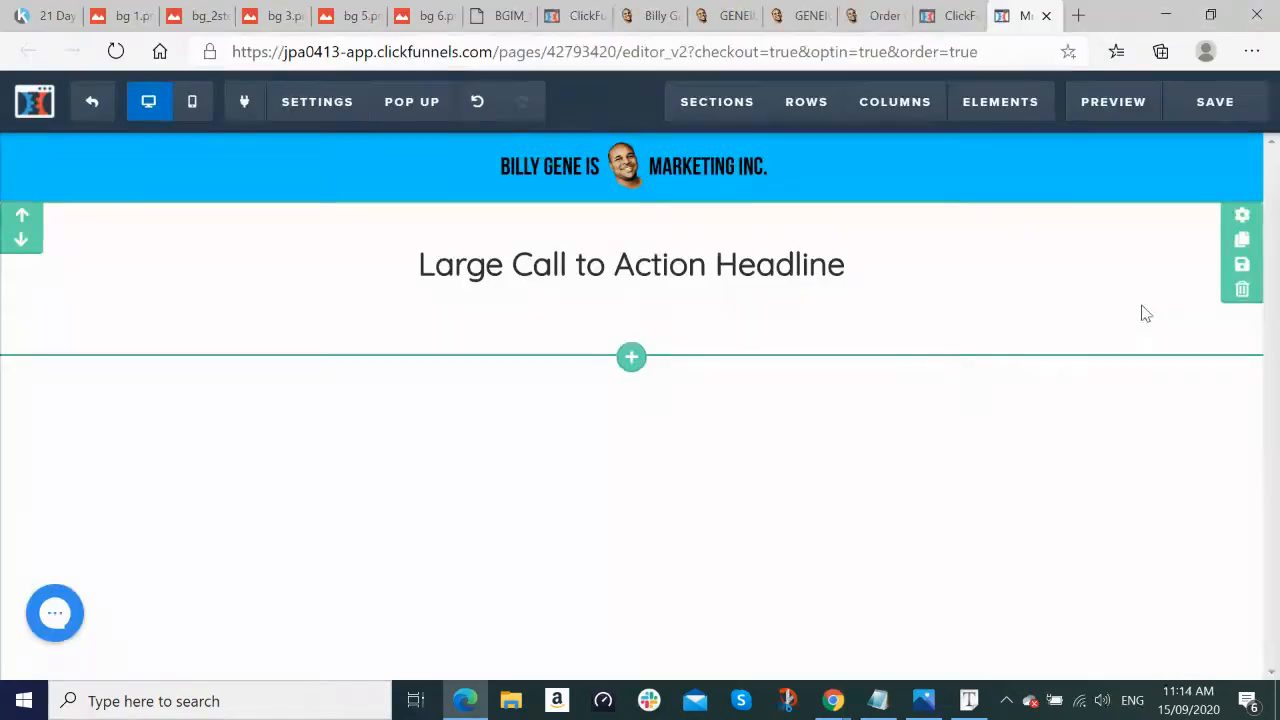
double_click(822, 270)
key(ctrl+a)
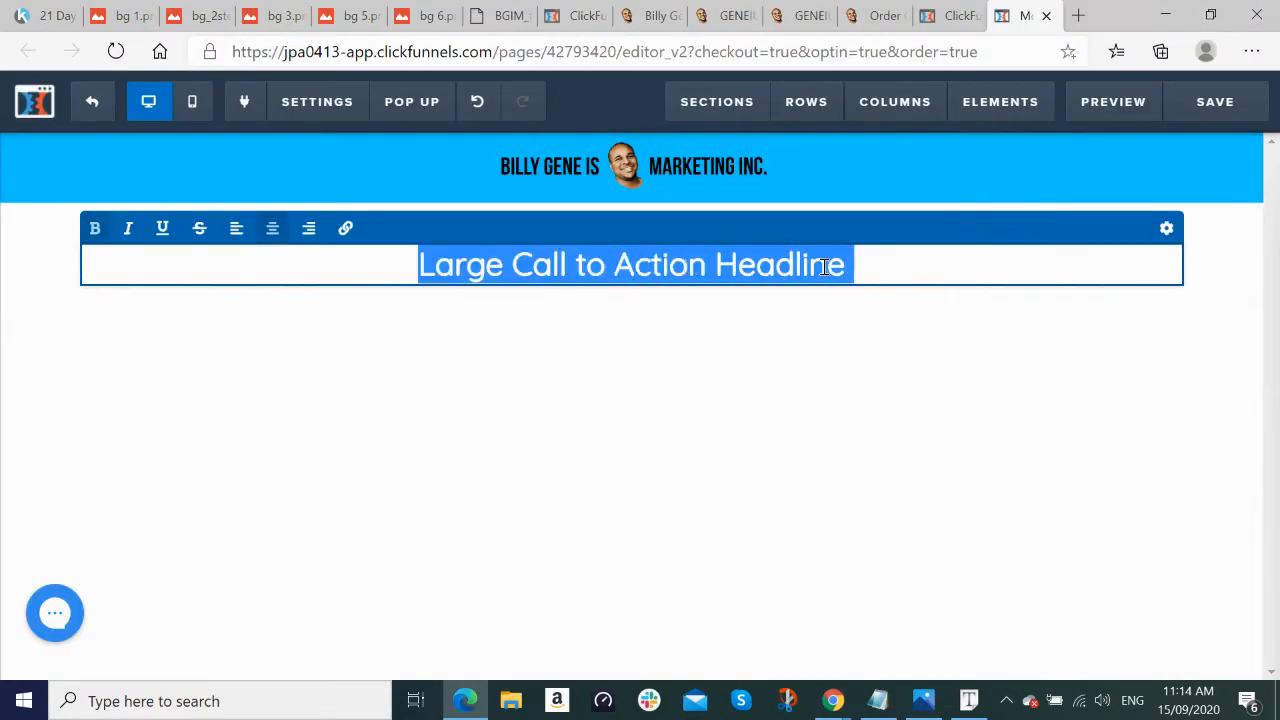
key(BackSpace)
key(ctrl+v)
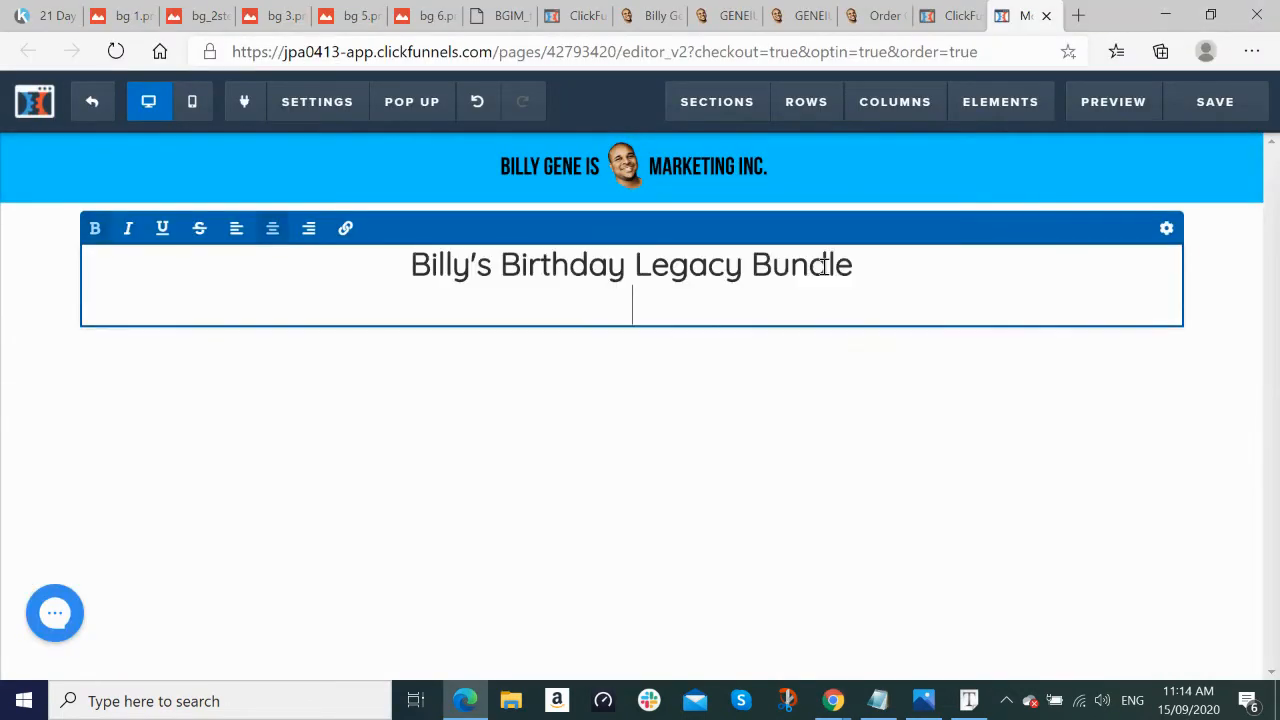
key(BackSpace)
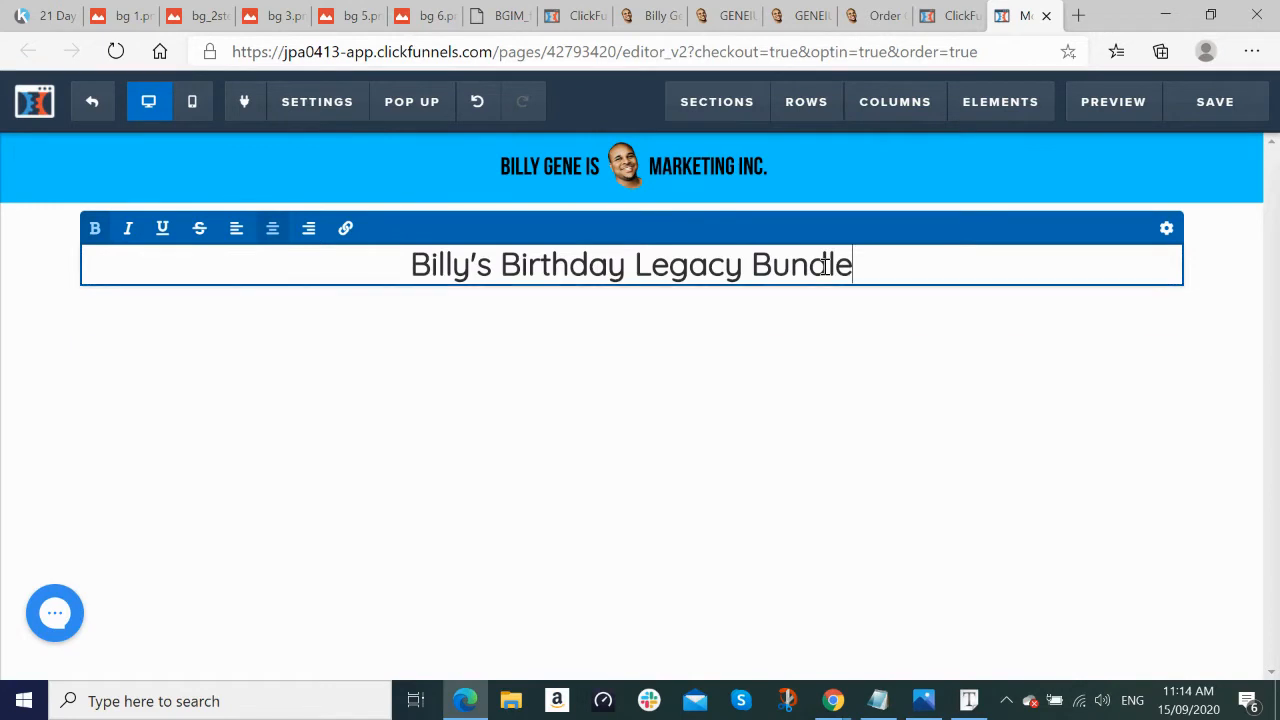
click(857, 404)
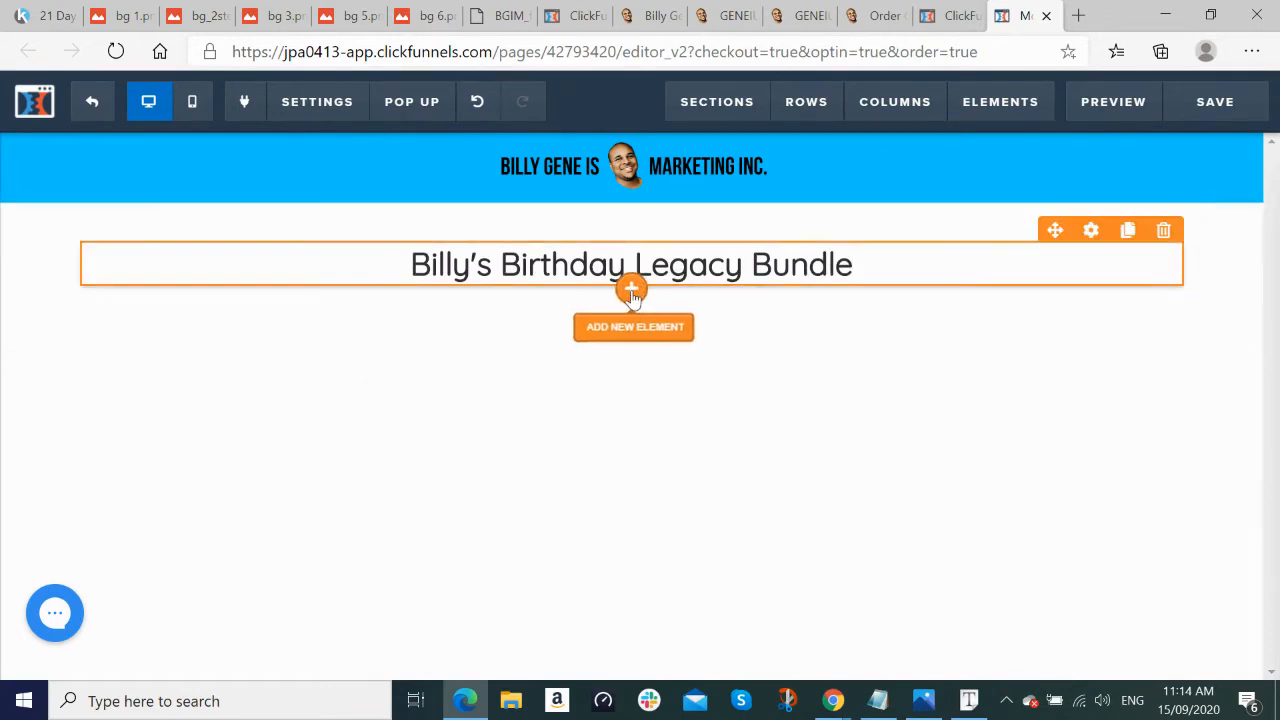
Step: Add a sub-headline element under the headline and clone it once
click(631, 291)
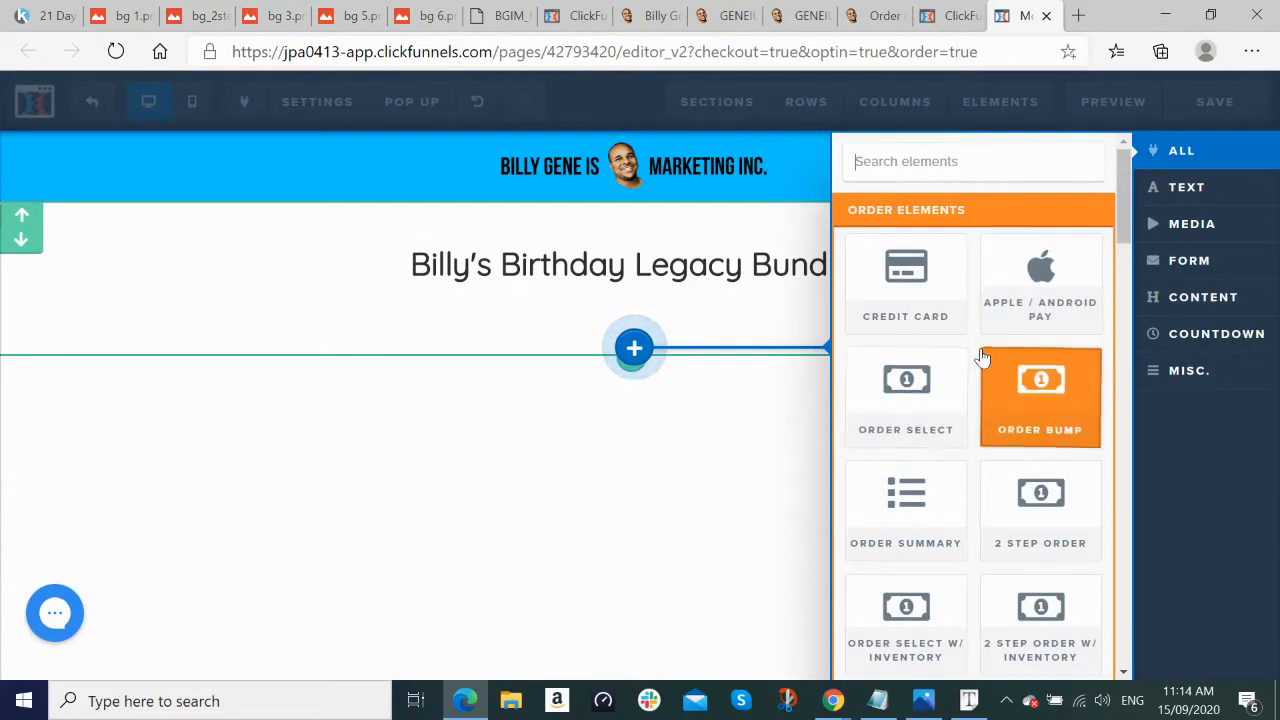
scroll(982, 357, down, 2)
scroll(982, 357, down, 3)
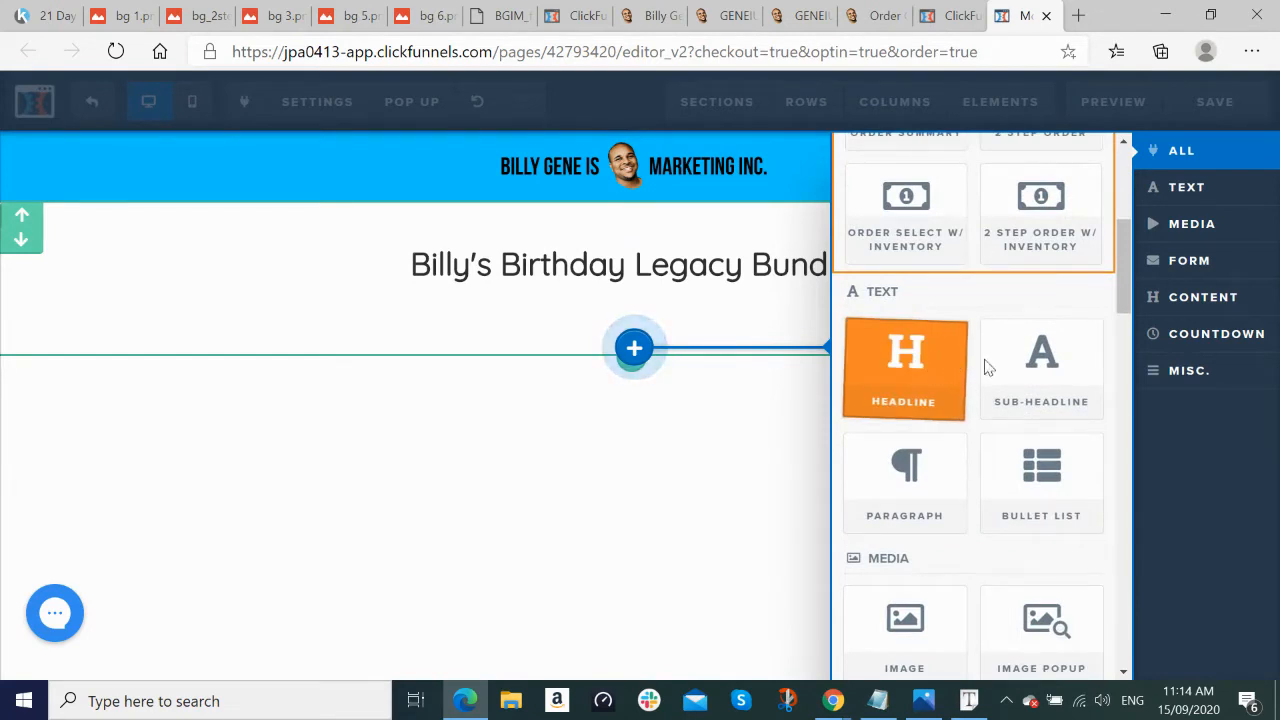
click(1045, 367)
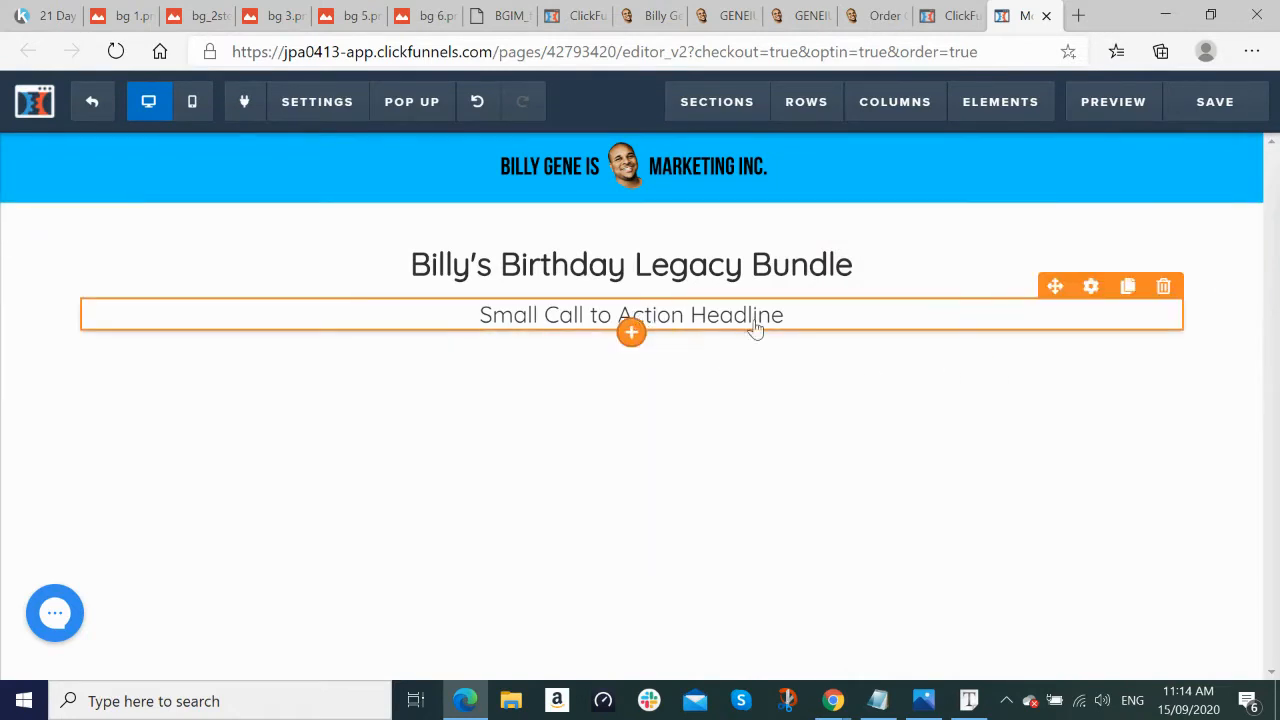
click(1128, 288)
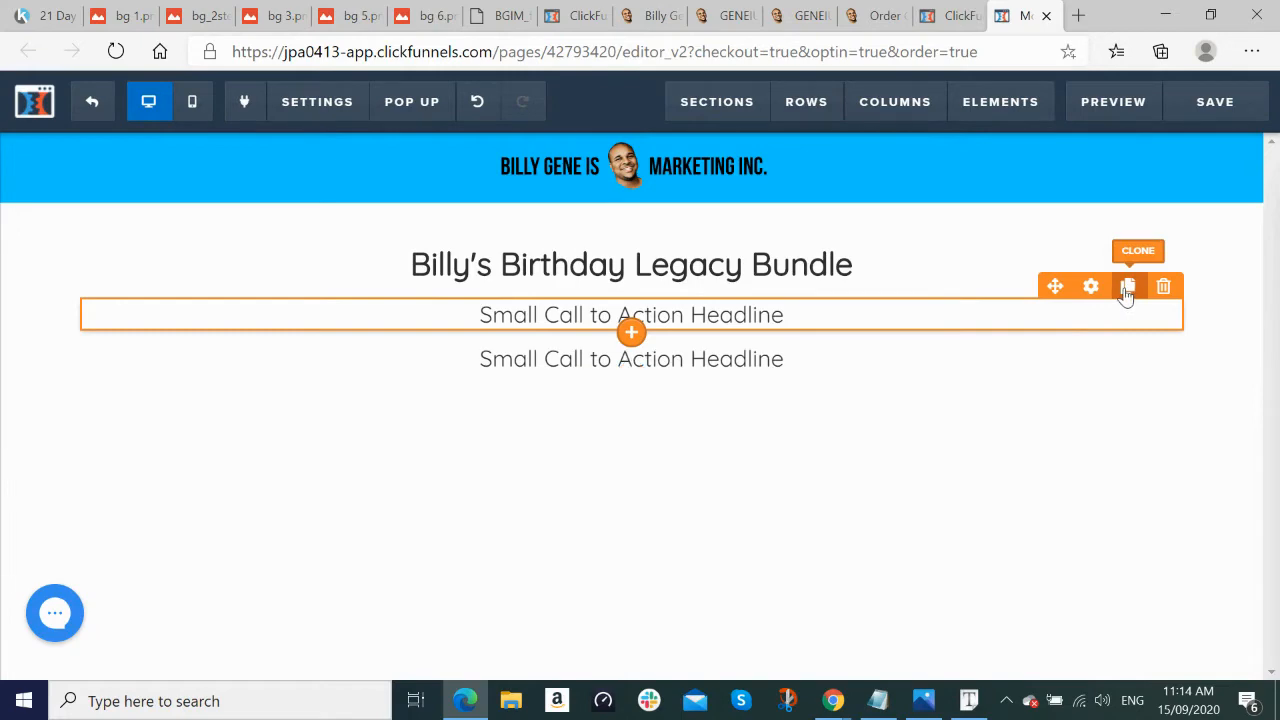
Step: Check the original headline area in Chrome and add a divider between the headline and the first sub-headline in the Edge editor
key(alt+Tab)
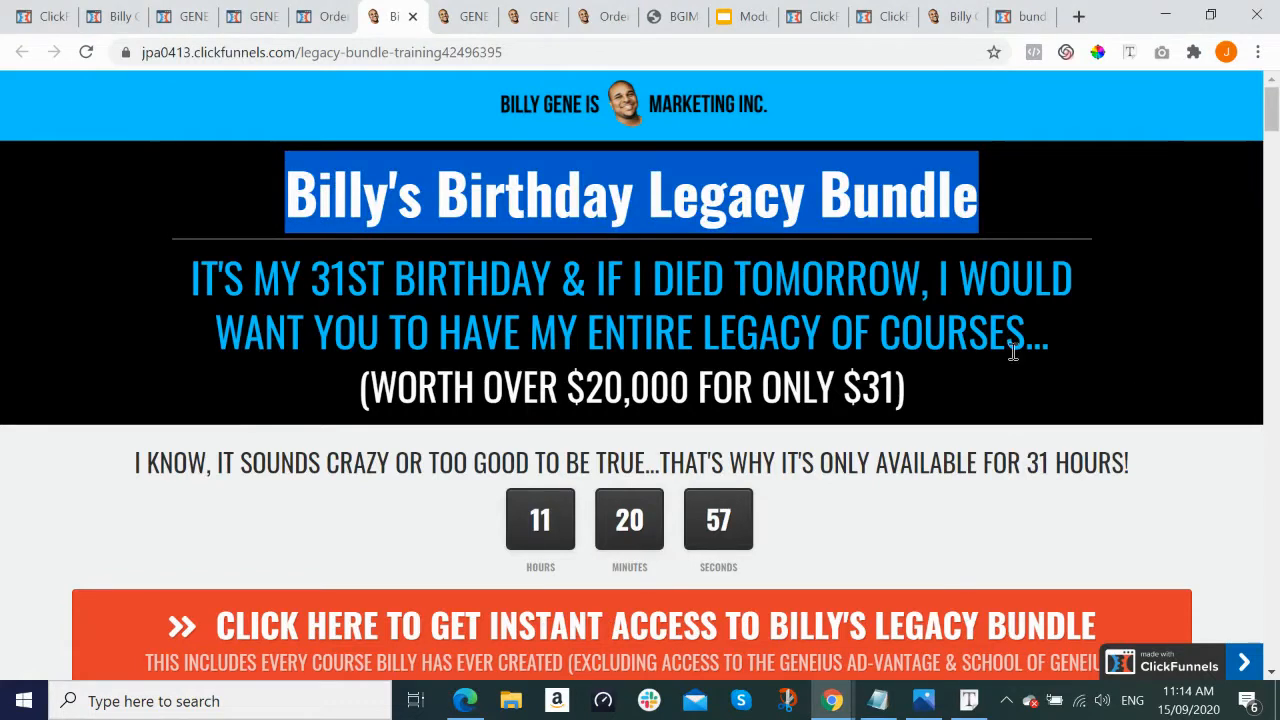
click(1065, 255)
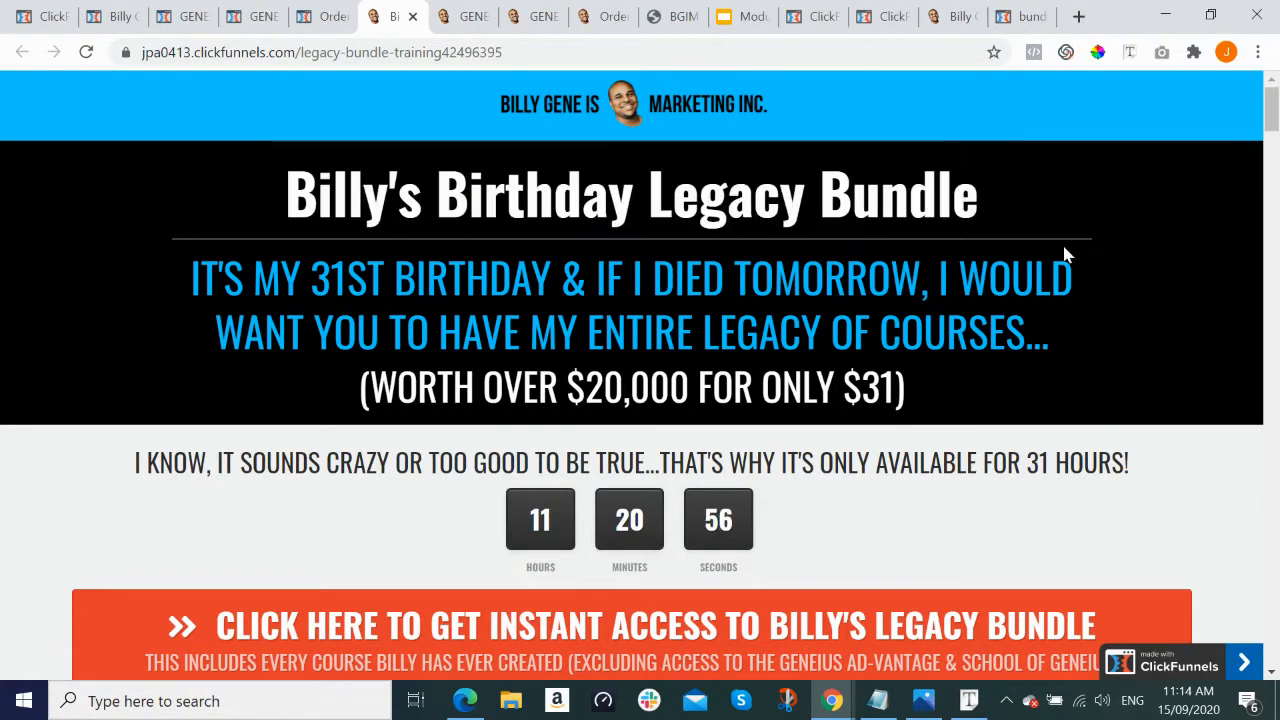
key(alt+Tab)
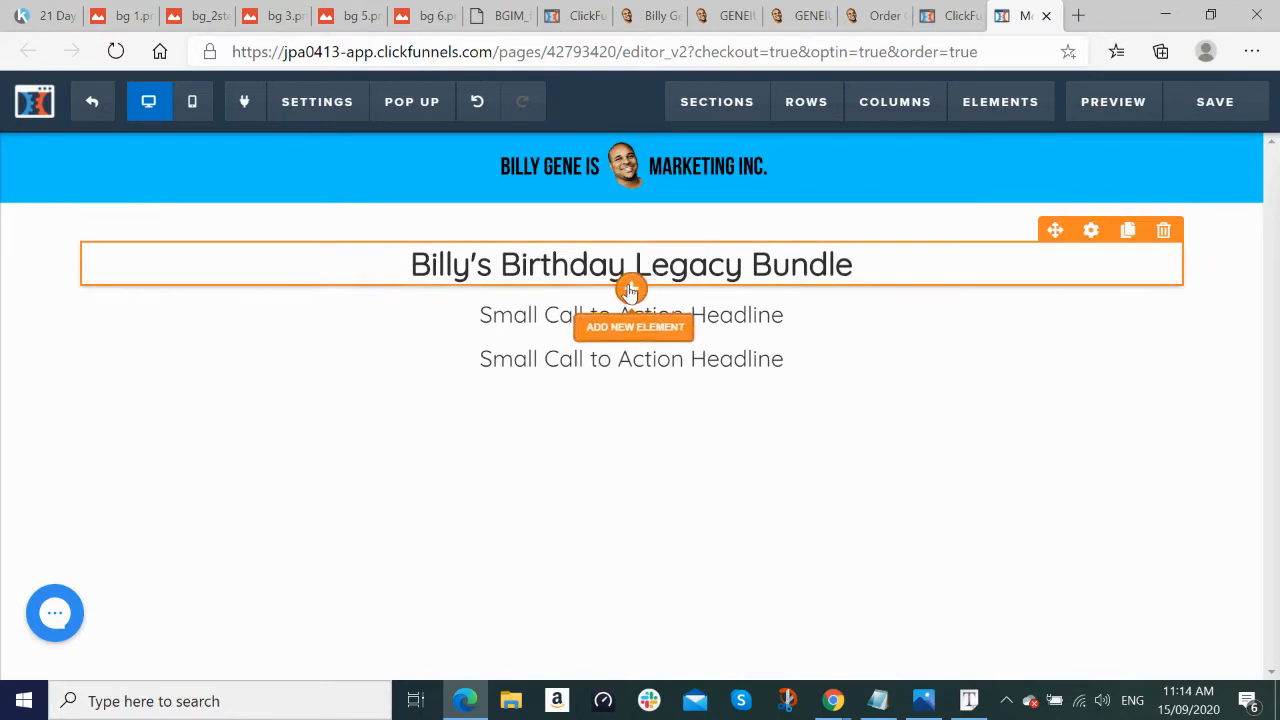
click(629, 290)
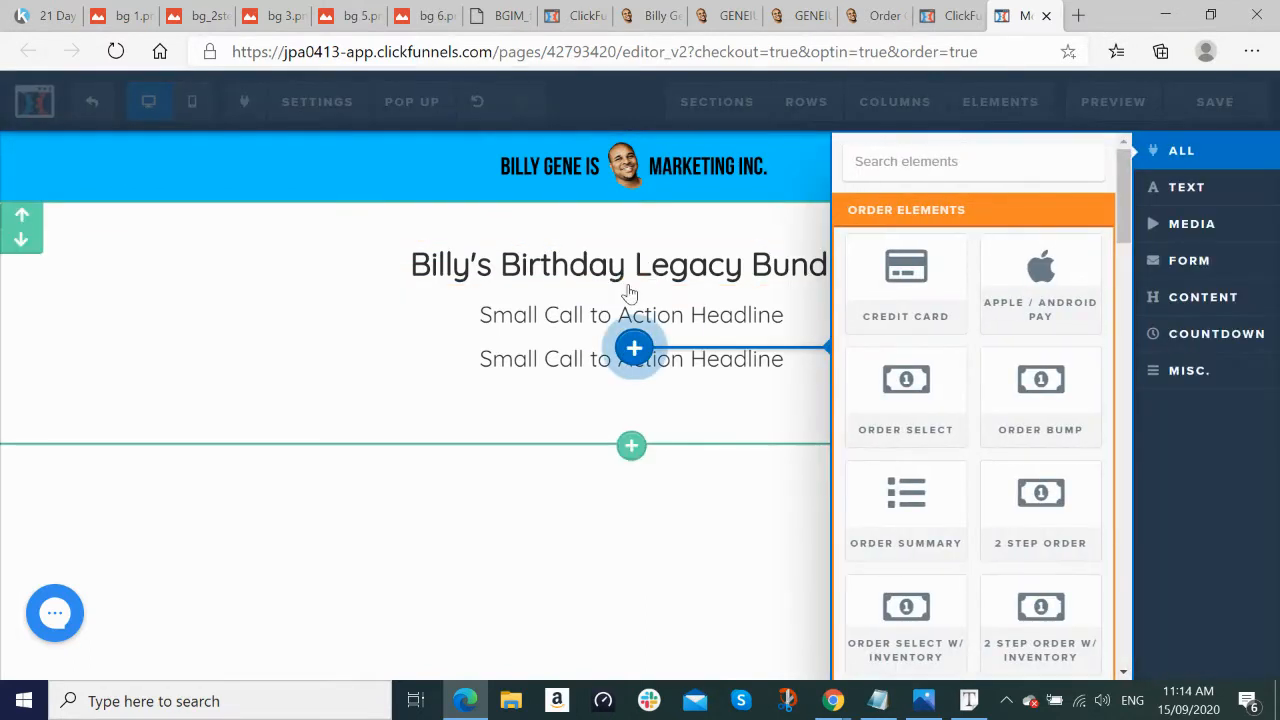
scroll(1060, 400, down, 3)
scroll(1060, 400, down, 9)
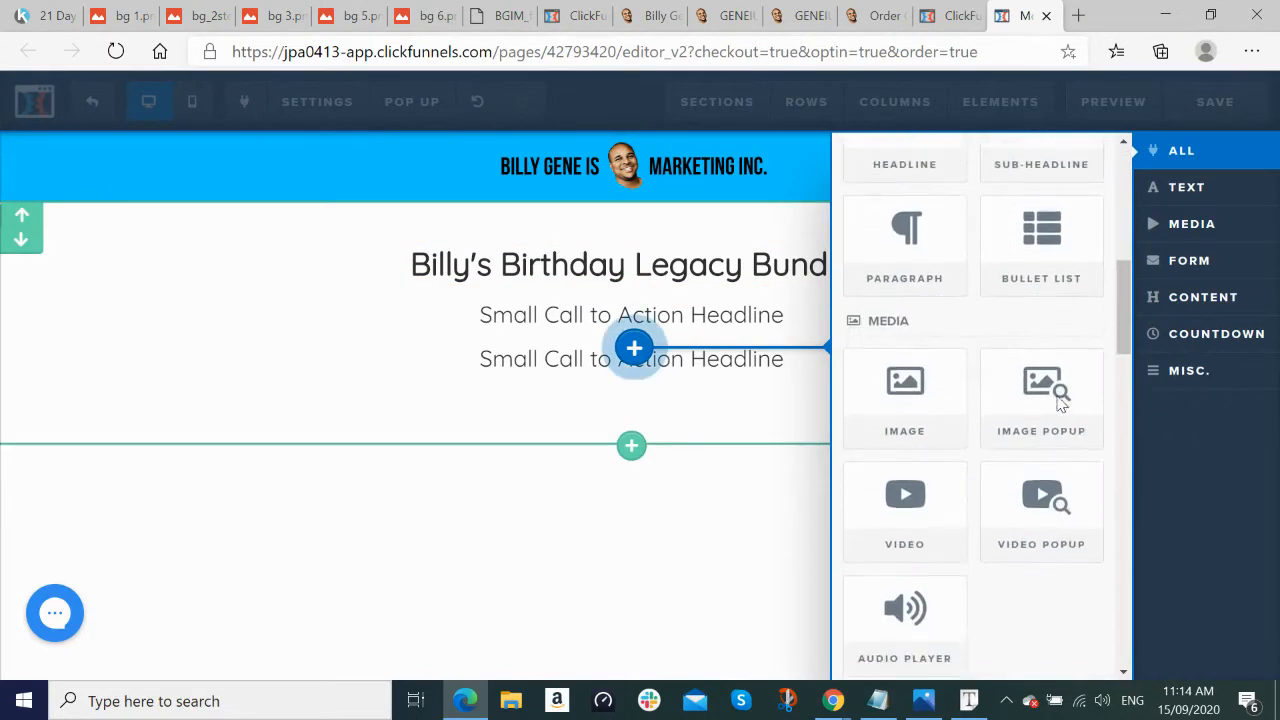
scroll(1060, 400, down, 5)
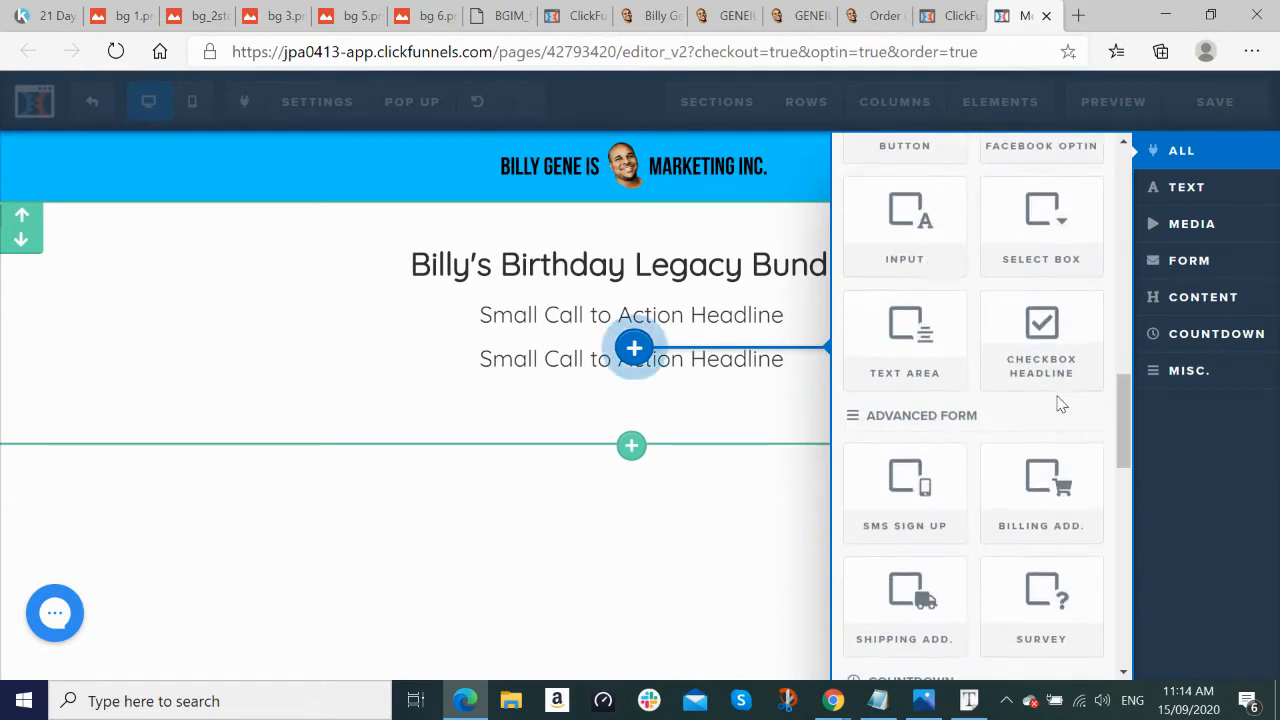
scroll(1058, 404, down, 4)
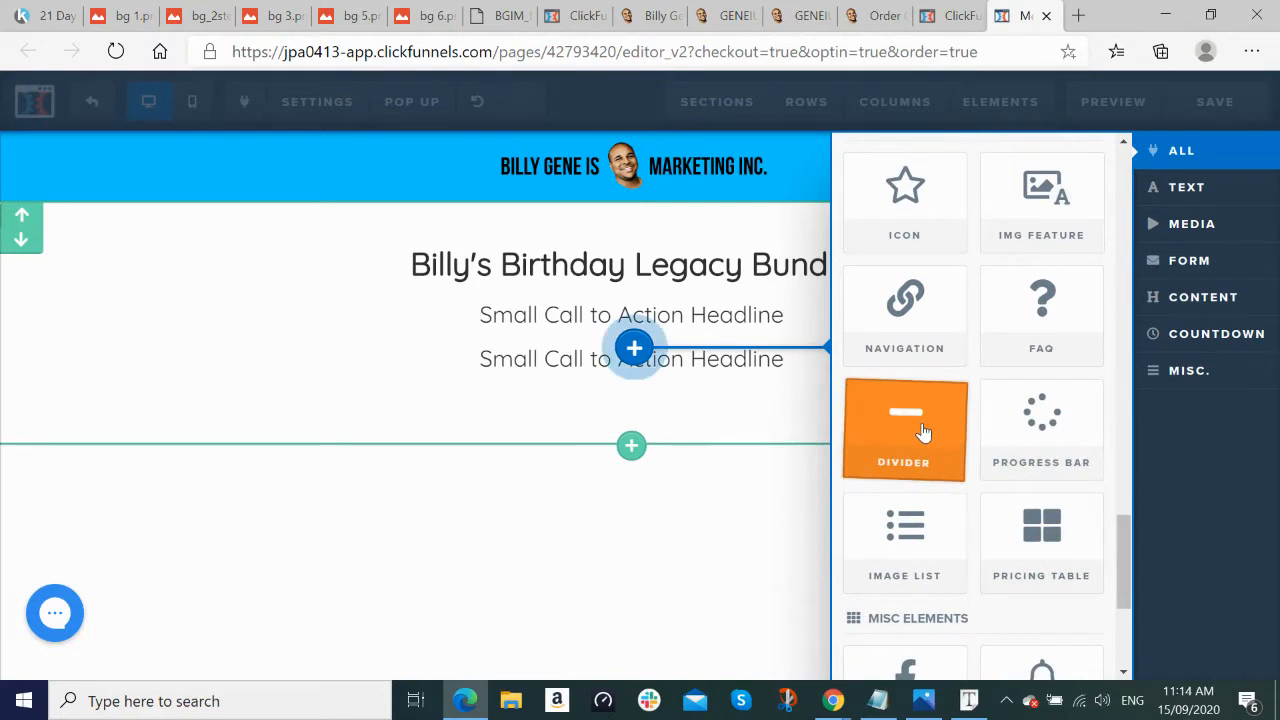
click(935, 430)
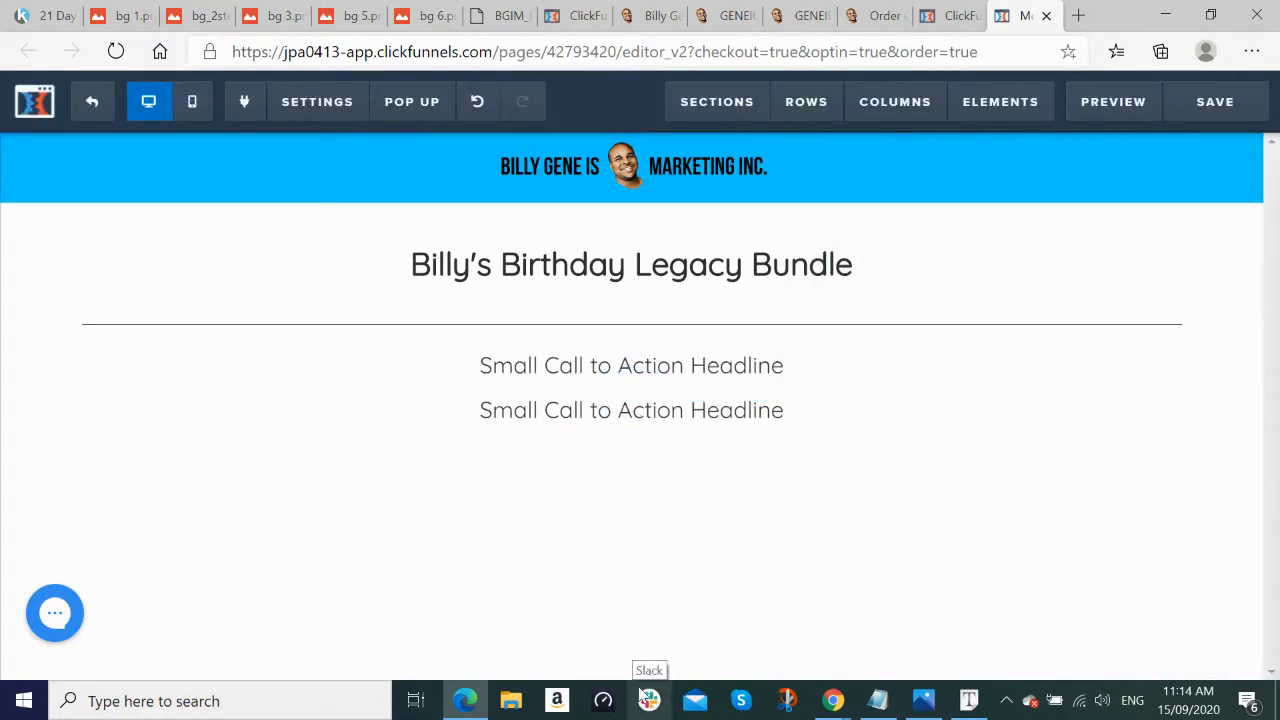
Step: Inspect the original page's main headline with Font Finder in Chrome, copy its text colour #ffffff and view its font family and size
key(alt+Tab)
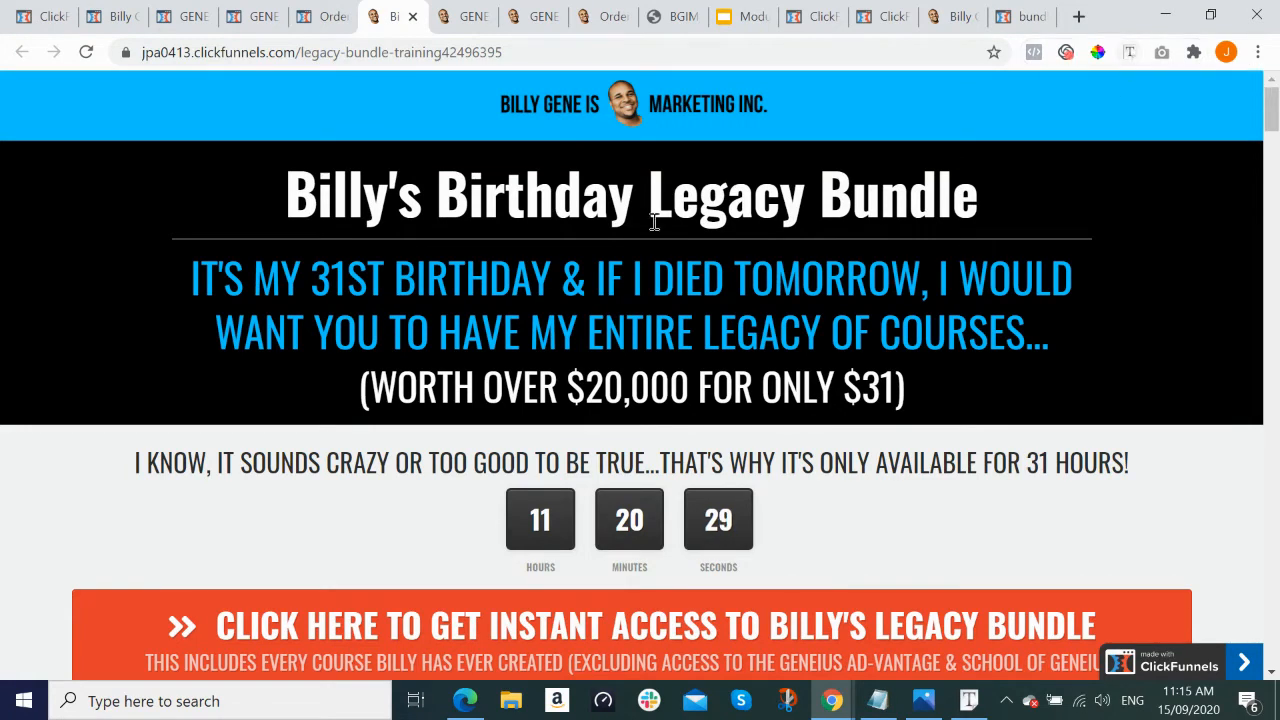
click(1131, 57)
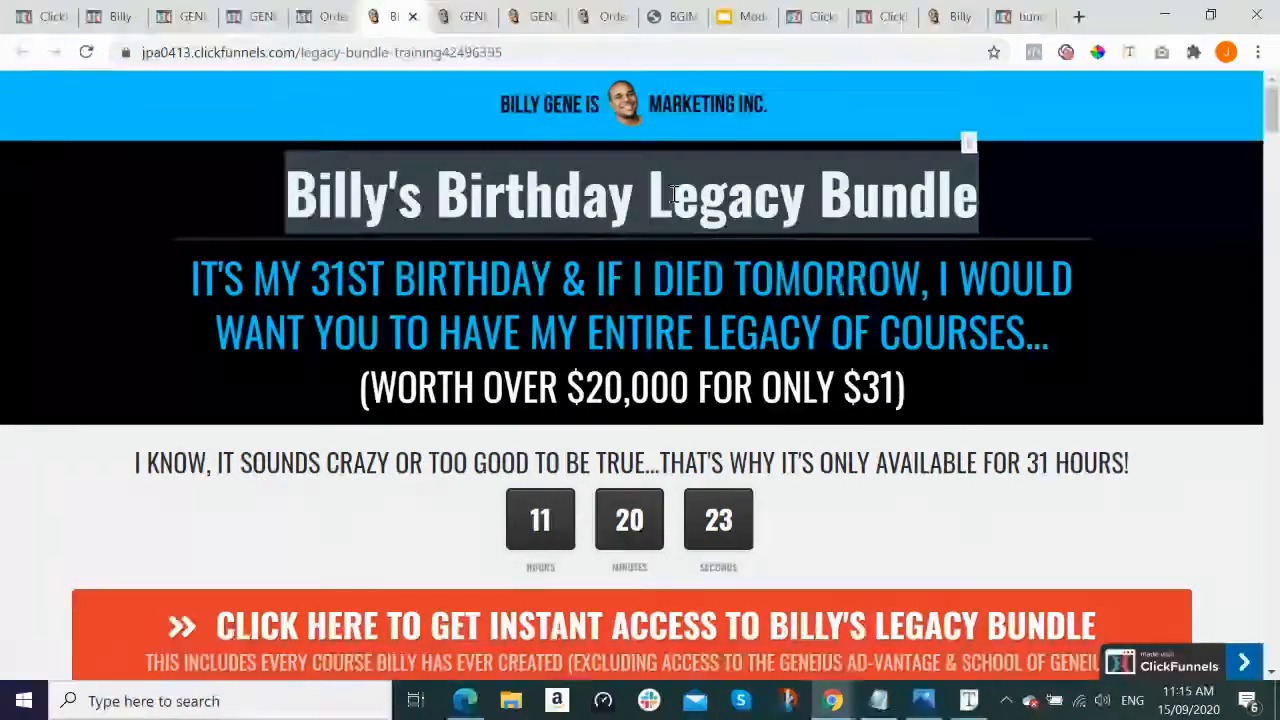
click(673, 193)
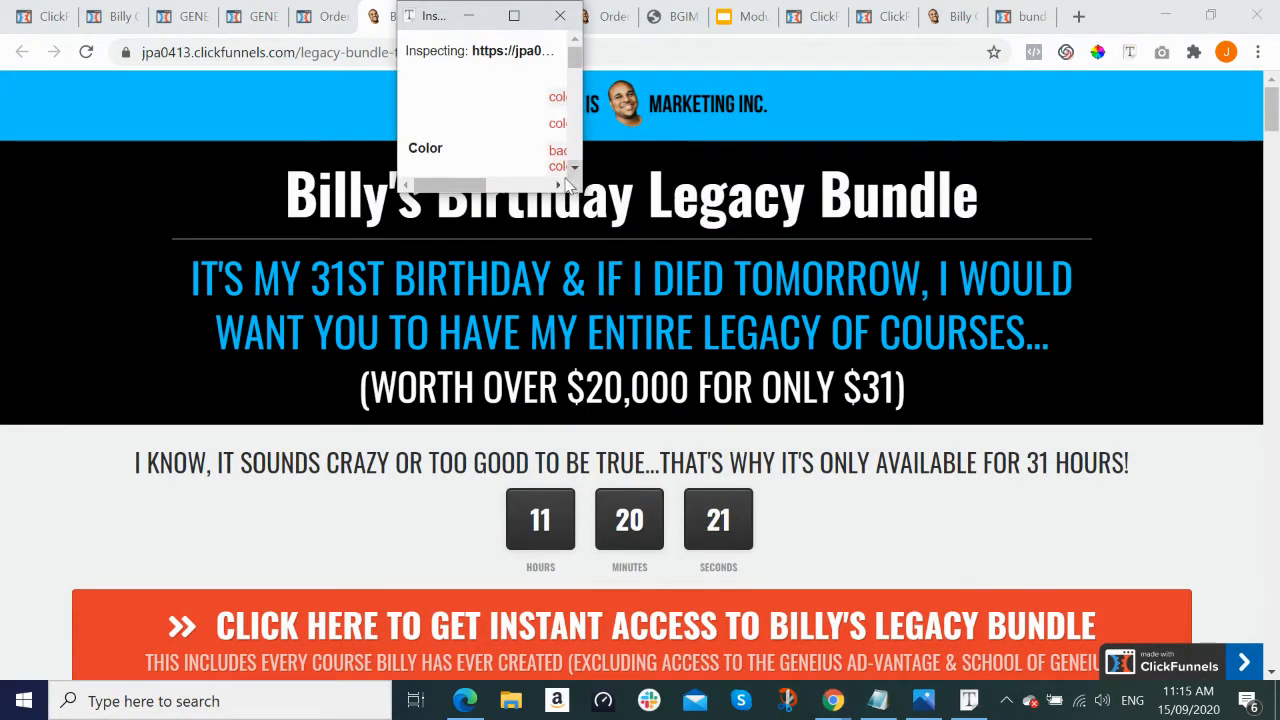
drag(568, 184, 1068, 374)
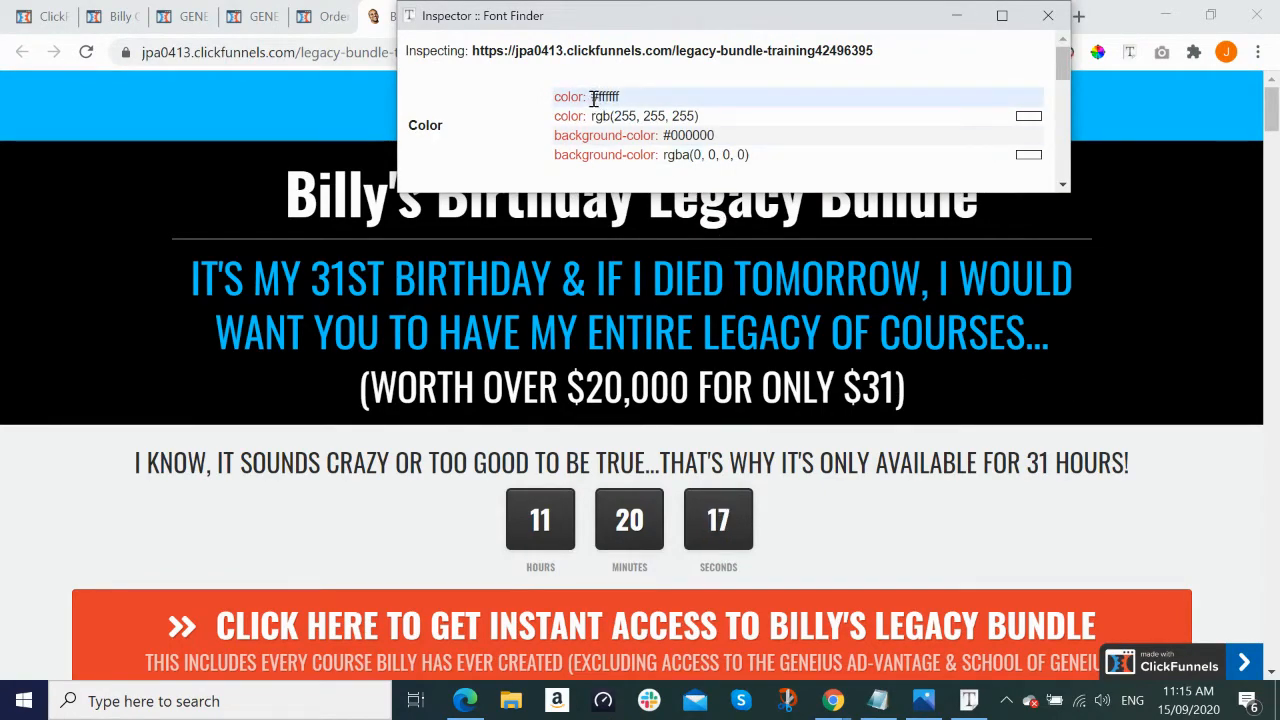
drag(590, 97, 673, 110)
key(ctrl+c)
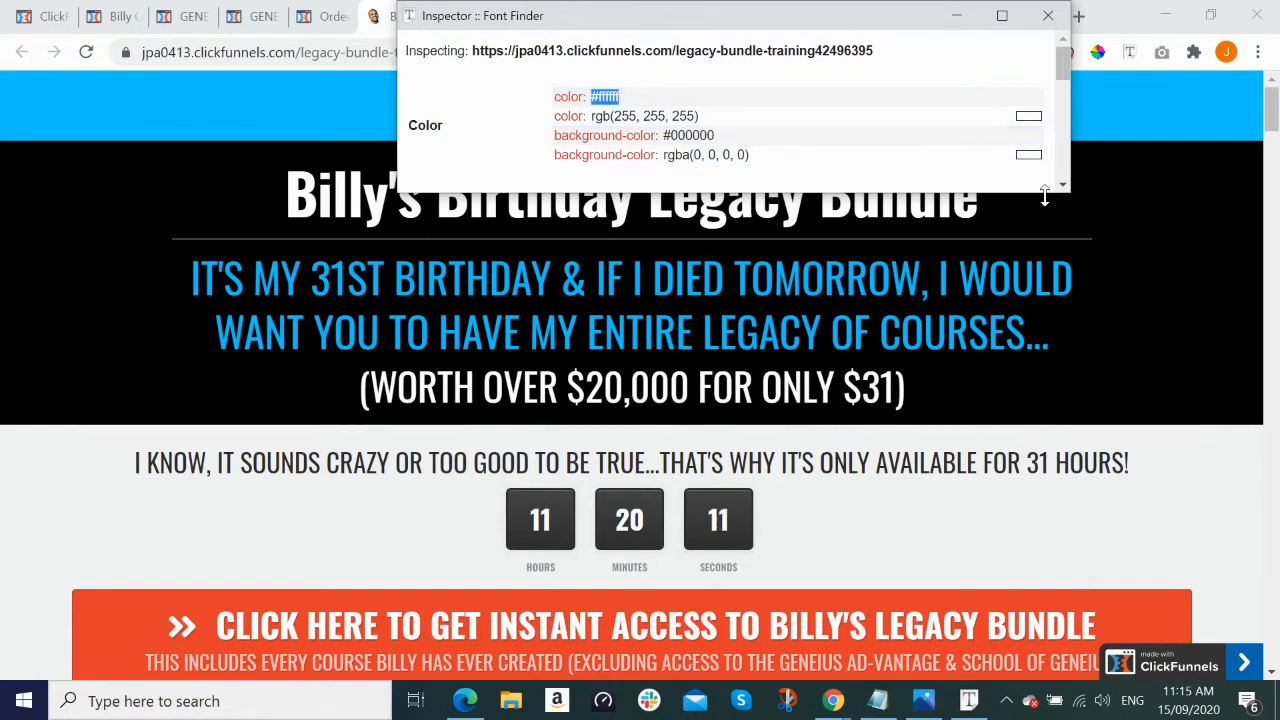
drag(1044, 197, 1011, 366)
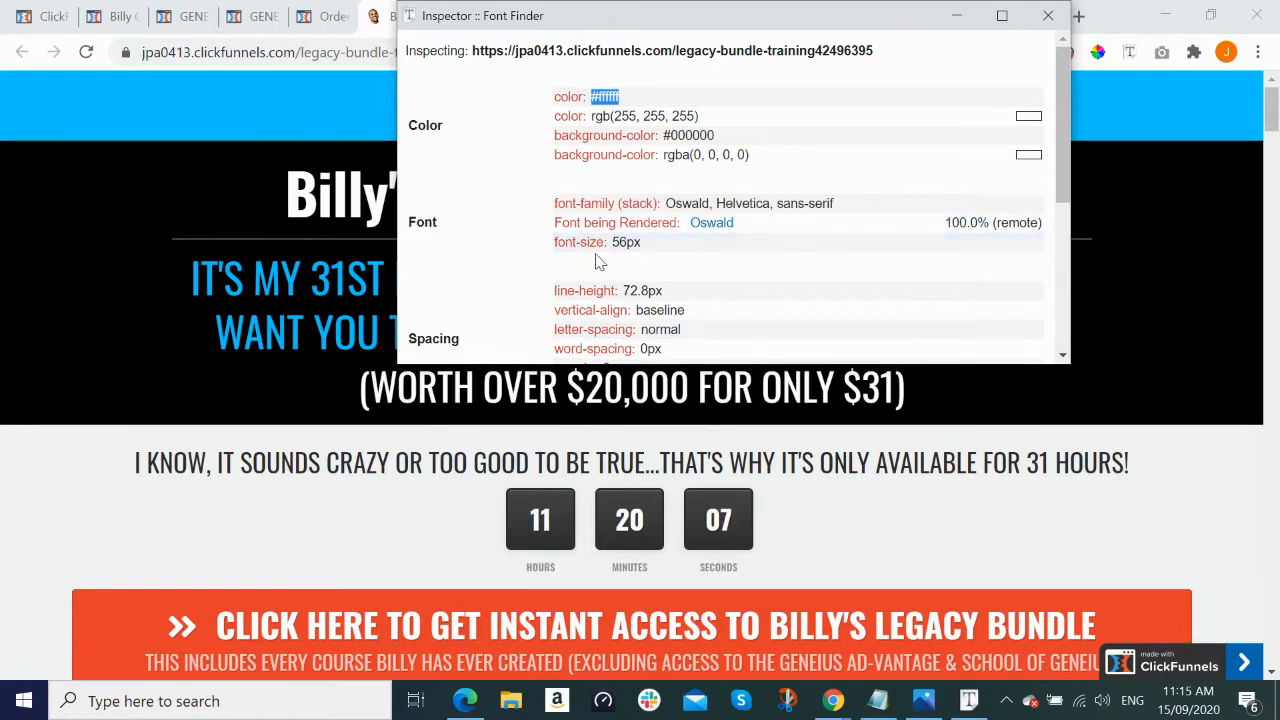
Step: Return to the editor in Edge and set the main headline's bold colour to #ffffff
click(465, 702)
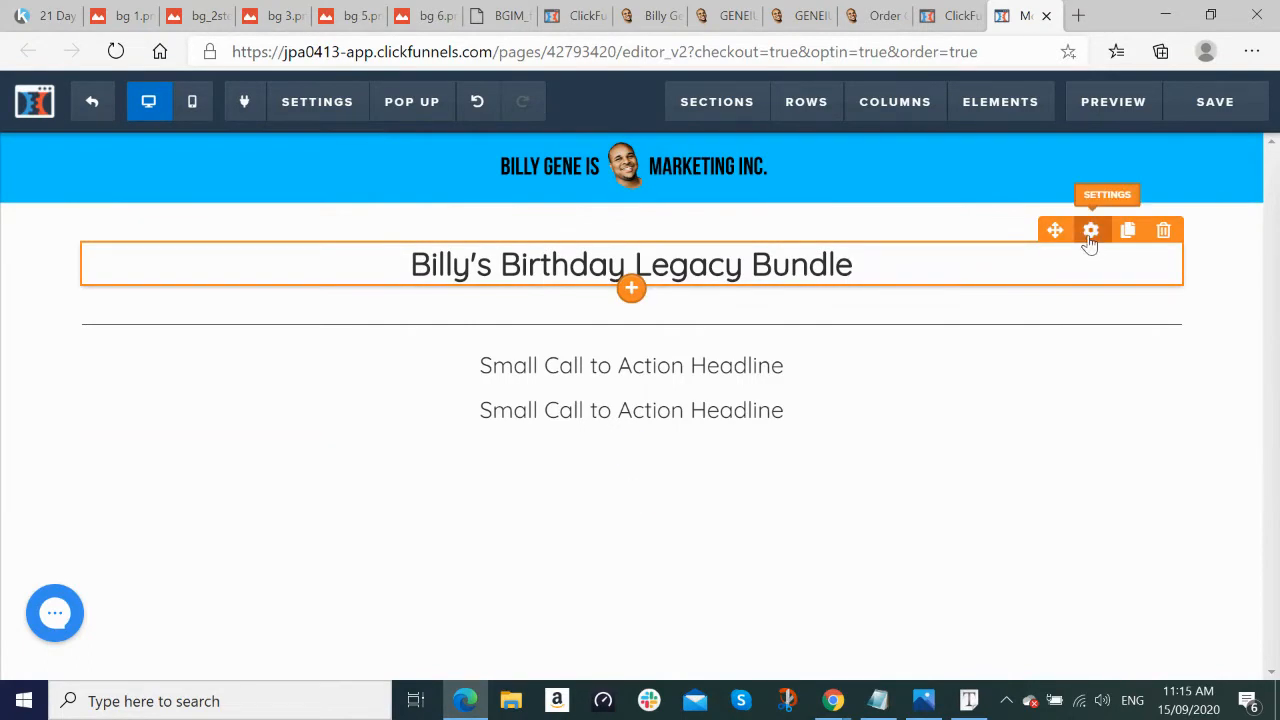
click(1090, 238)
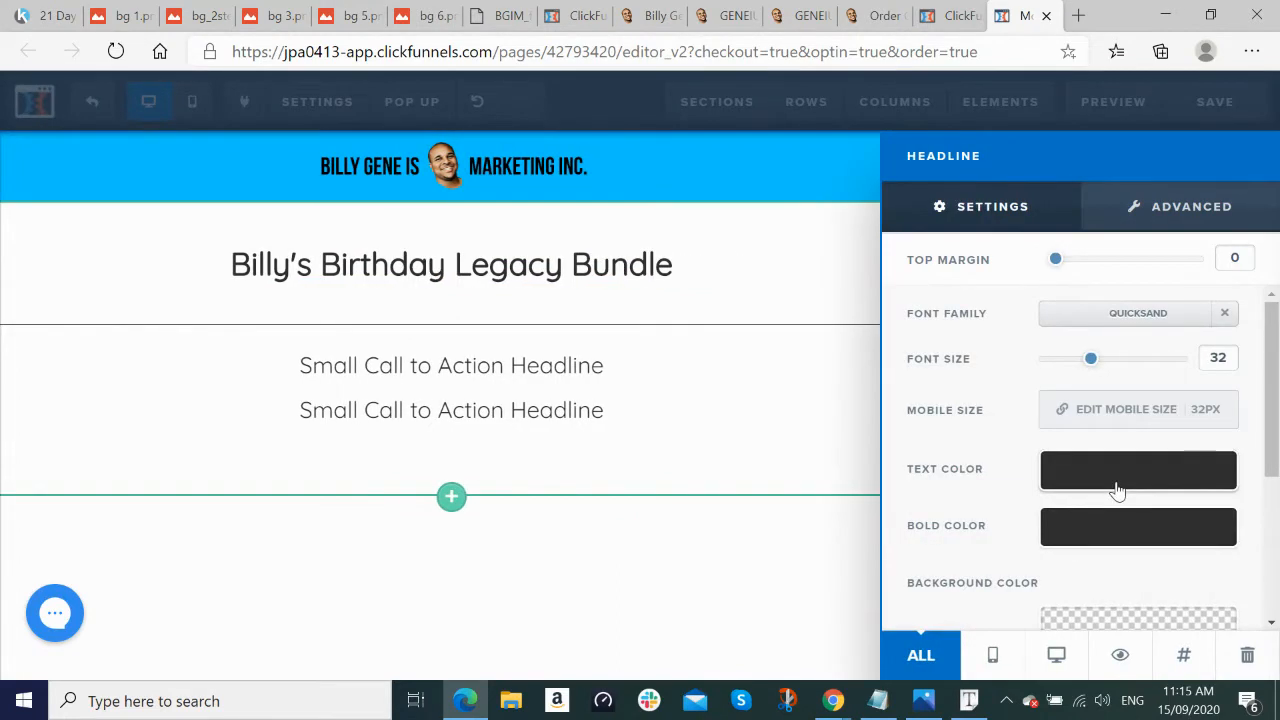
click(1120, 543)
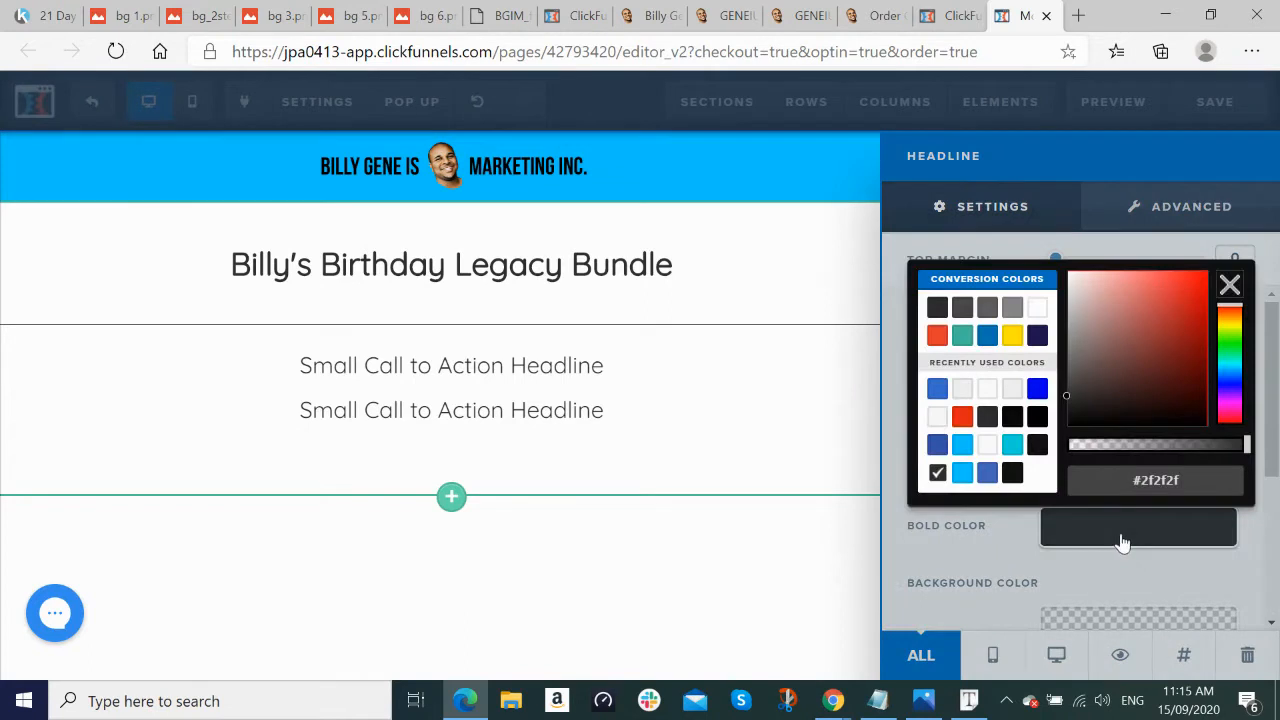
click(1183, 479)
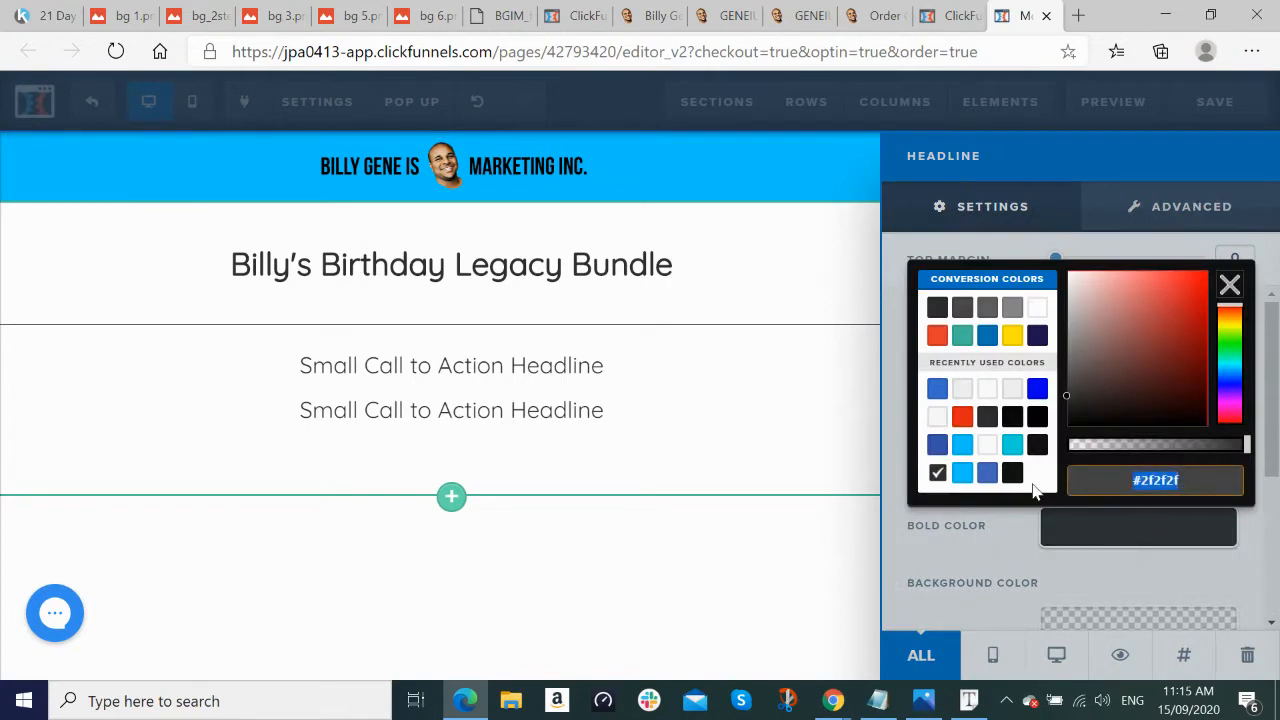
key(BackSpace)
key(ctrl+v)
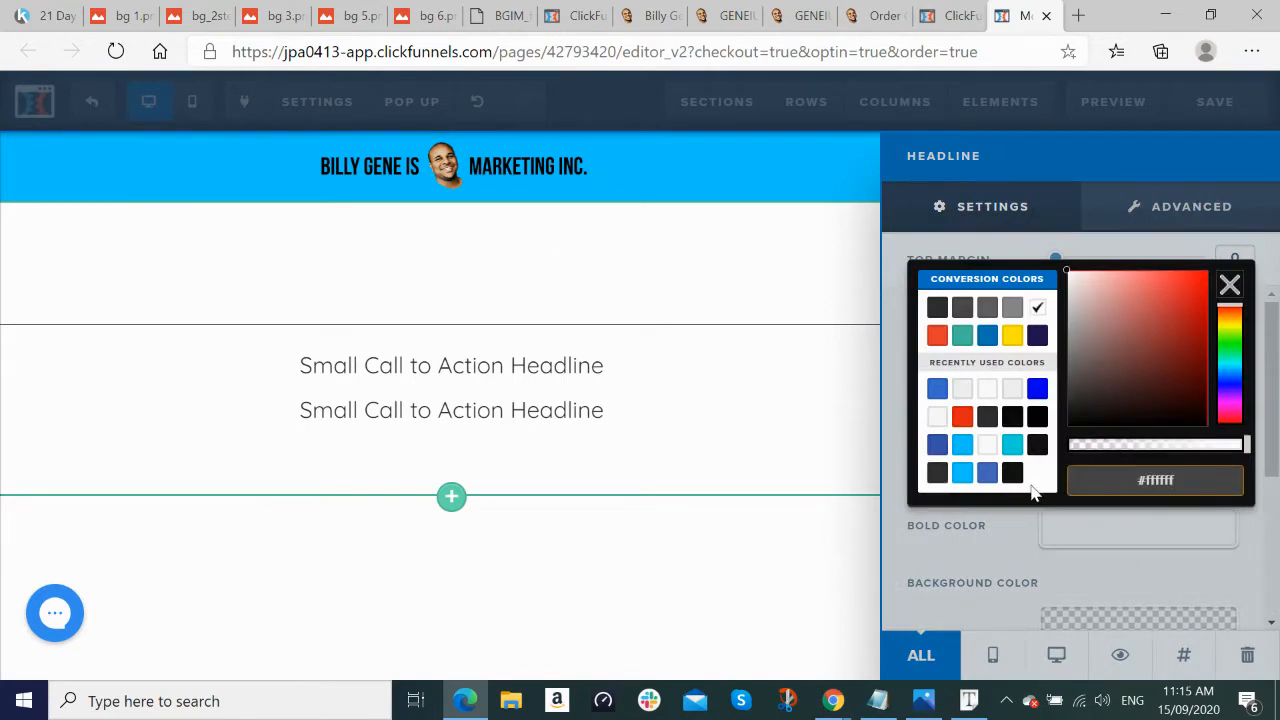
Step: Set the main headline's font size to 56 and its font family to Oswald
click(903, 565)
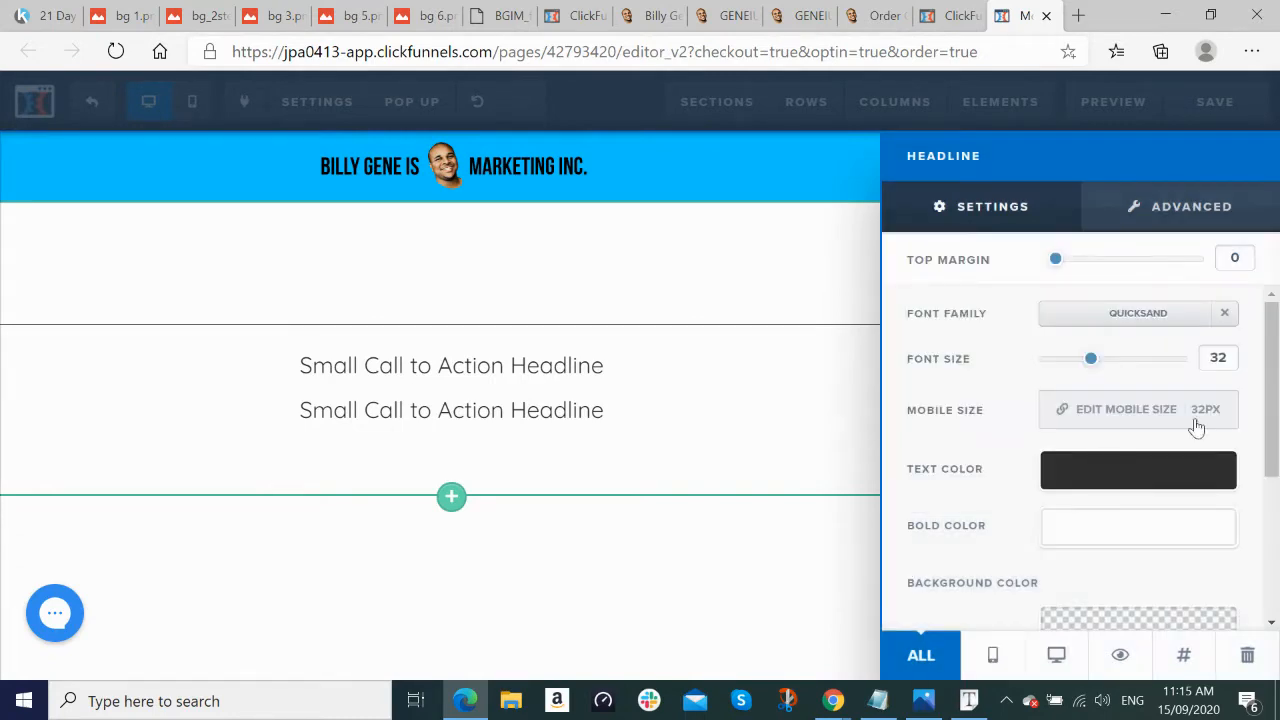
drag(1093, 366, 1143, 367)
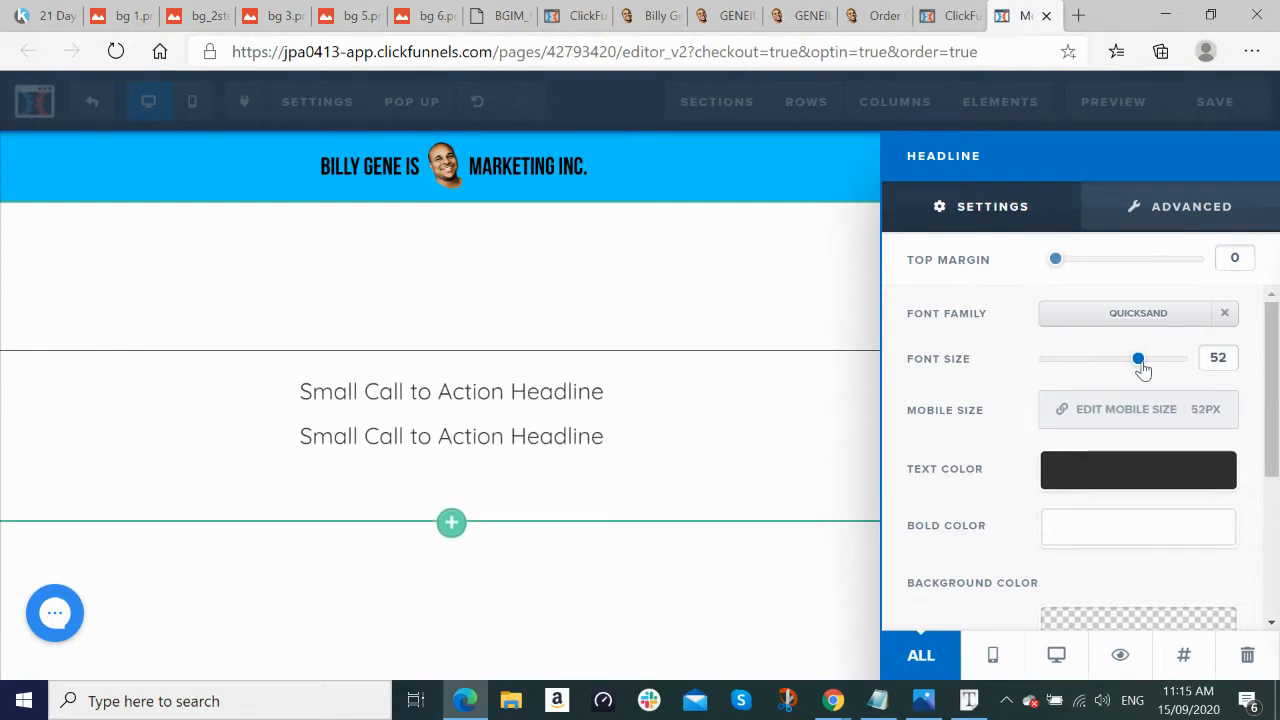
click(1238, 361)
key(BackSpace)
text(6)
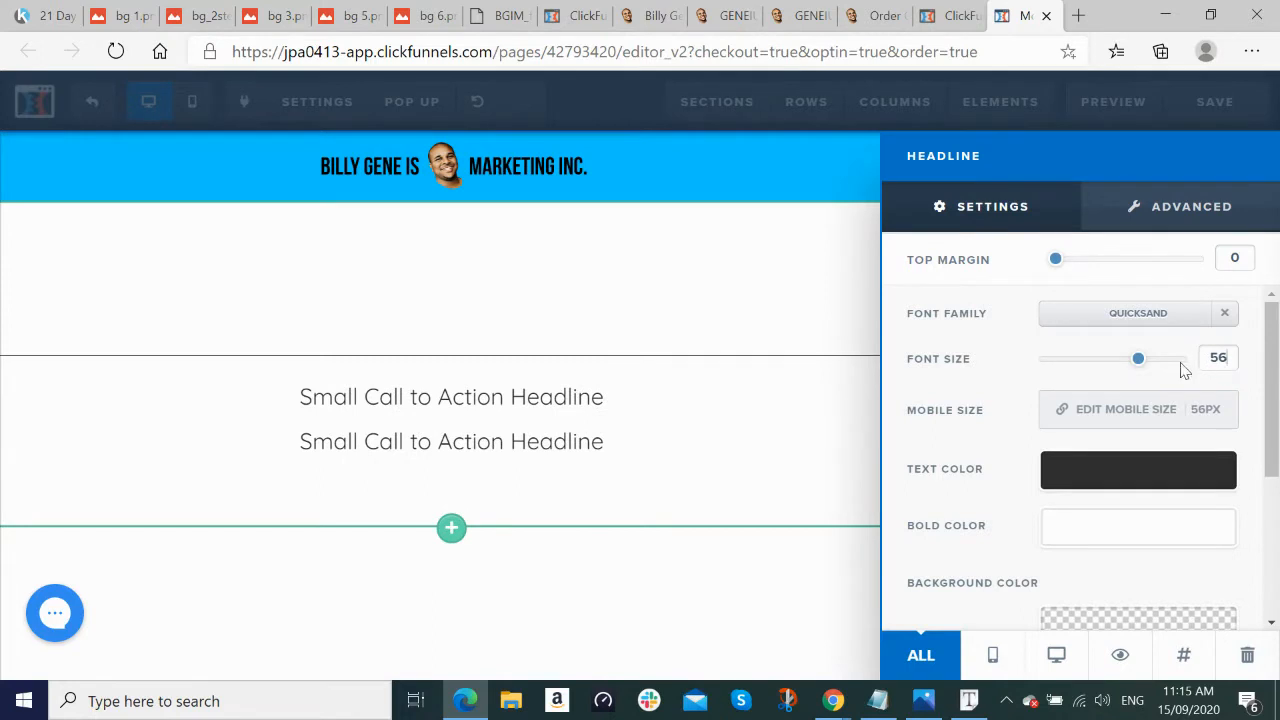
click(1123, 318)
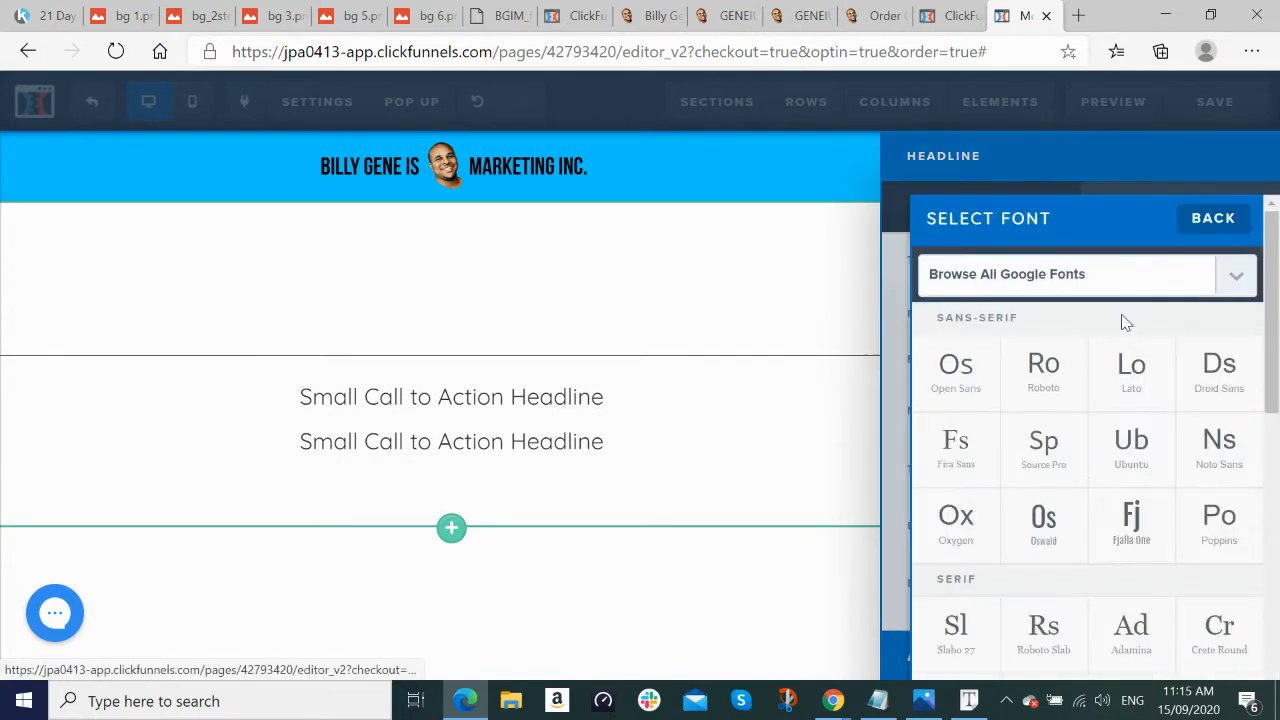
click(1043, 530)
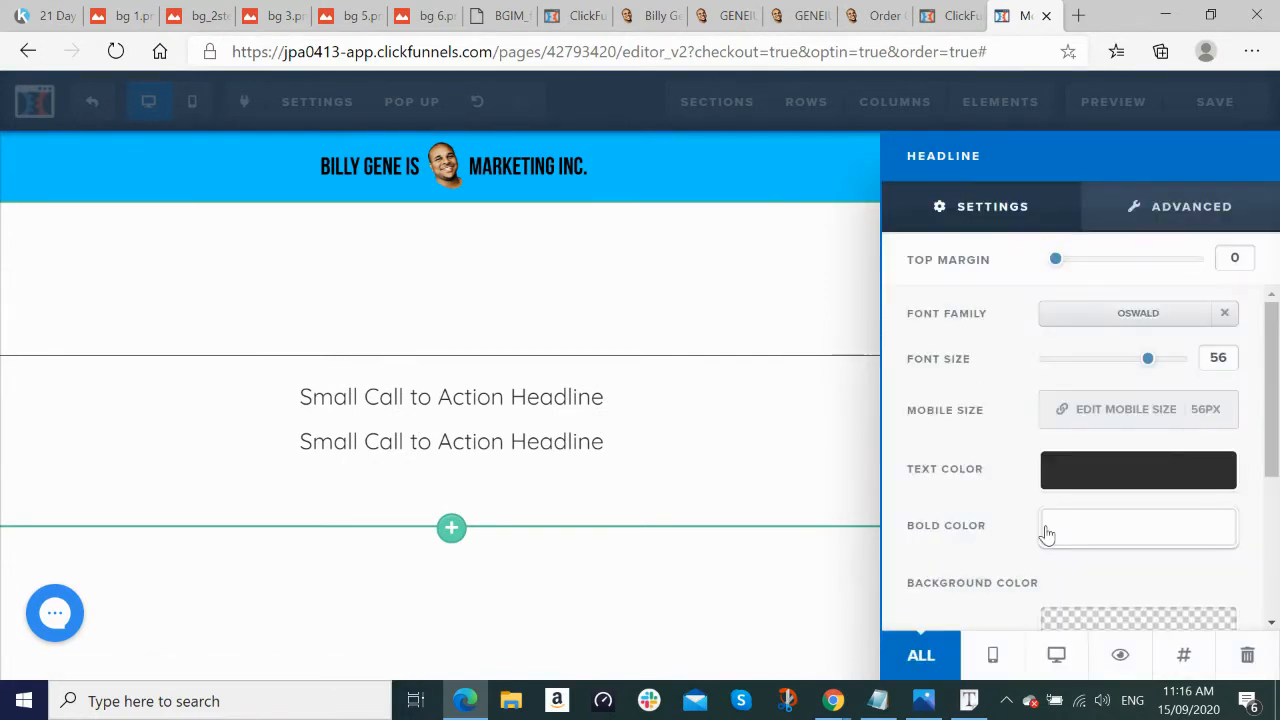
click(807, 498)
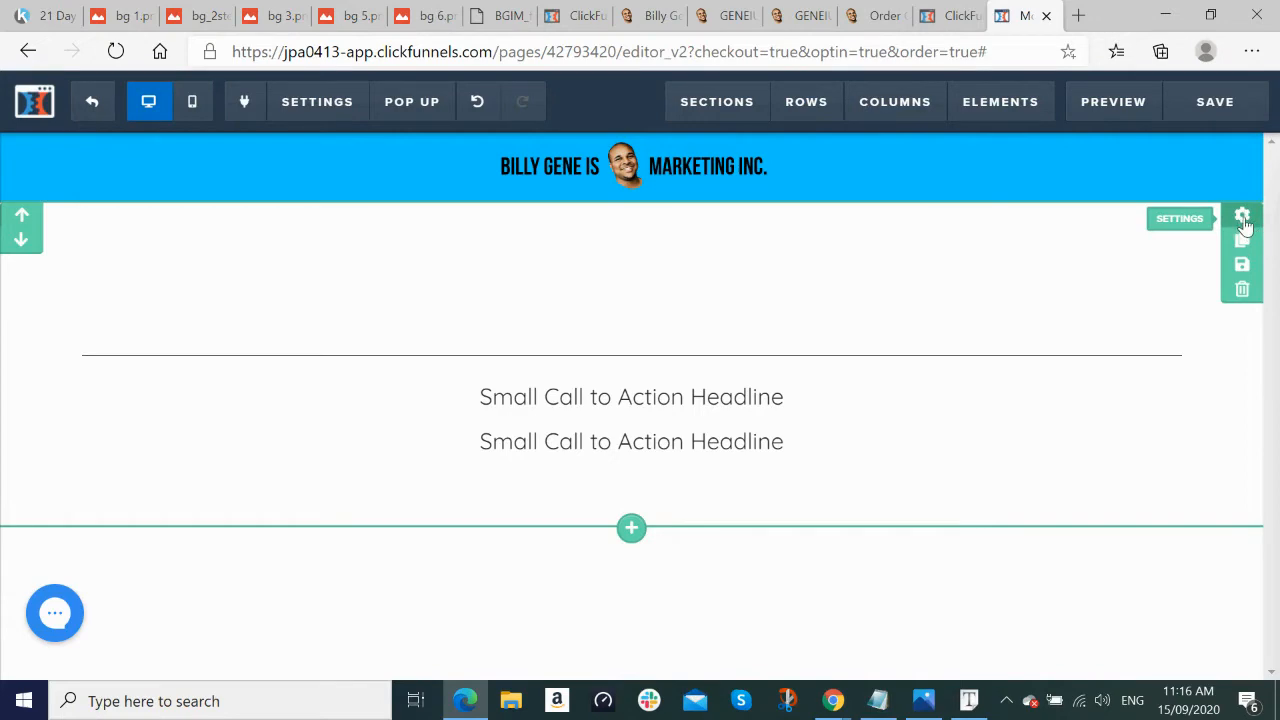
Step: Put the Font Finder inspector away and sample the original headline section's background colour in Chrome with ColorPick Eyedropper
key(alt+Tab)
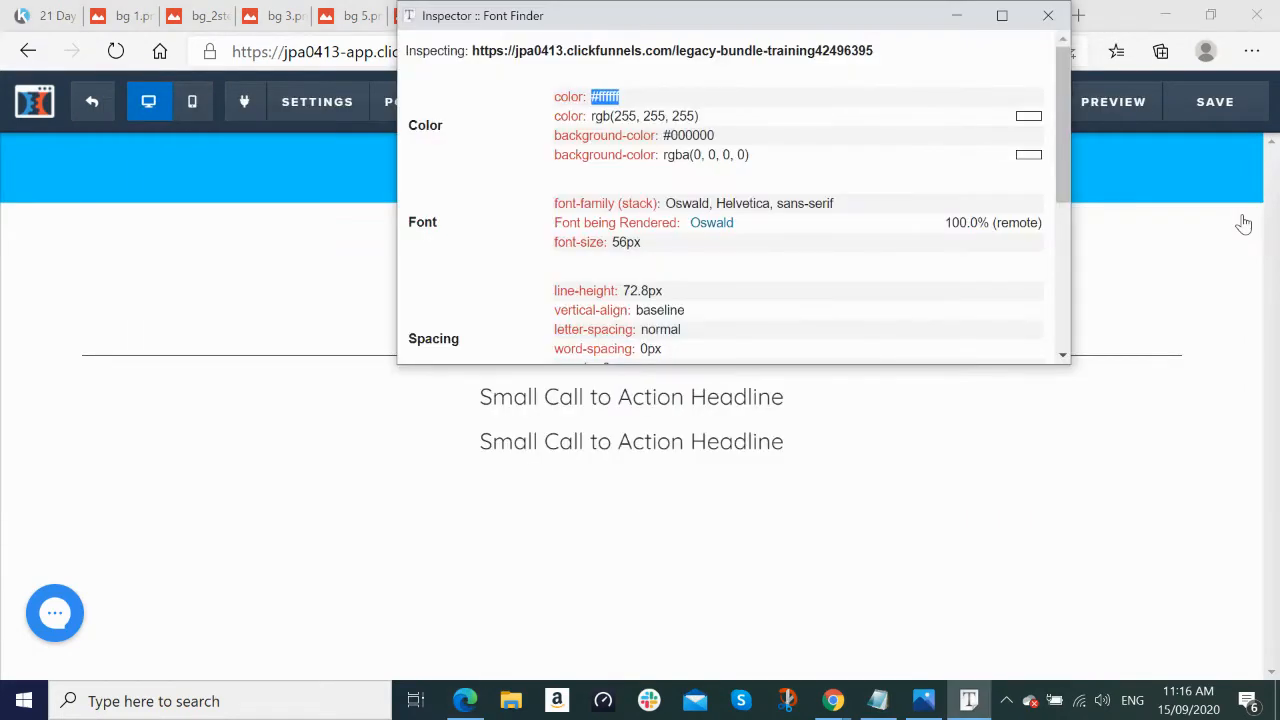
click(956, 15)
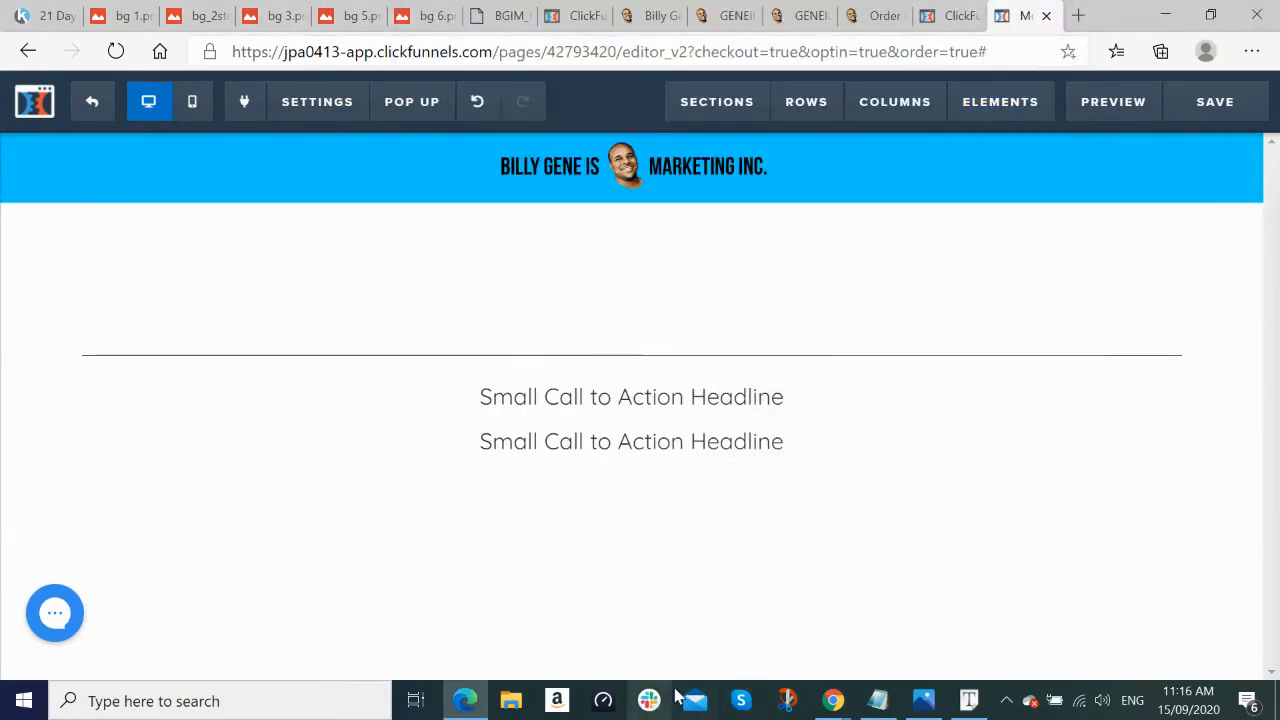
mouse_move(833, 705)
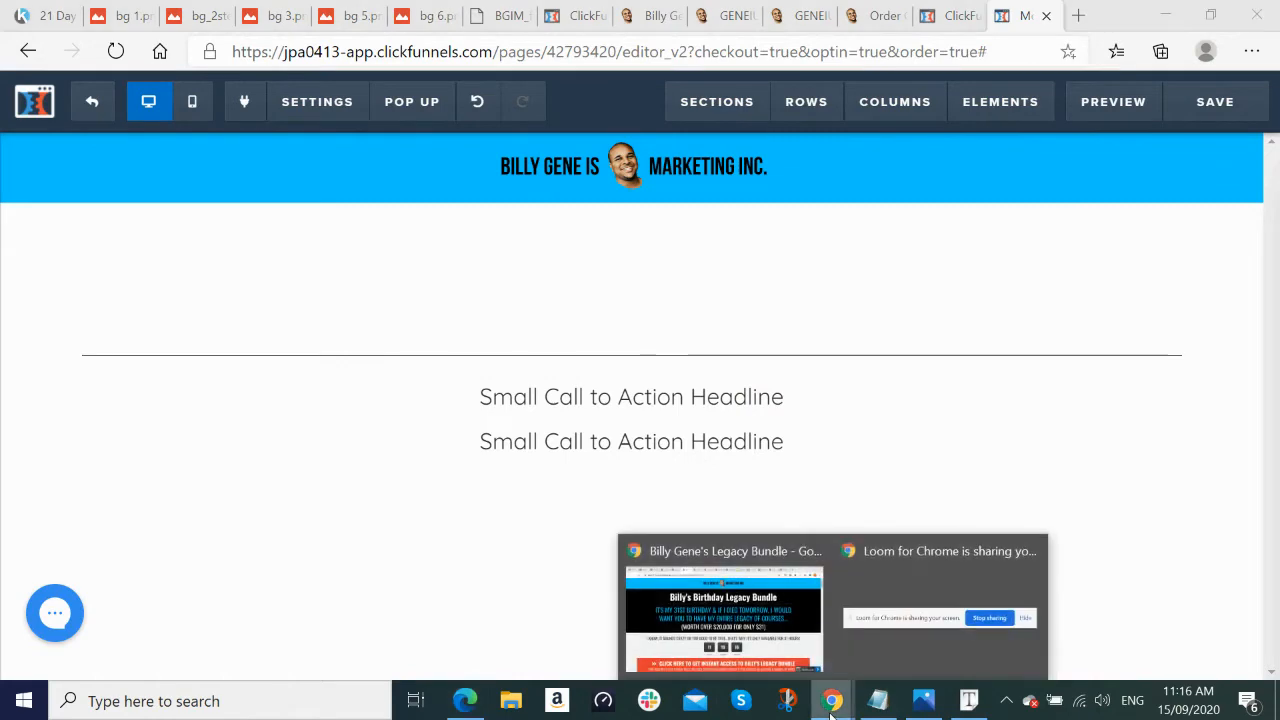
click(792, 622)
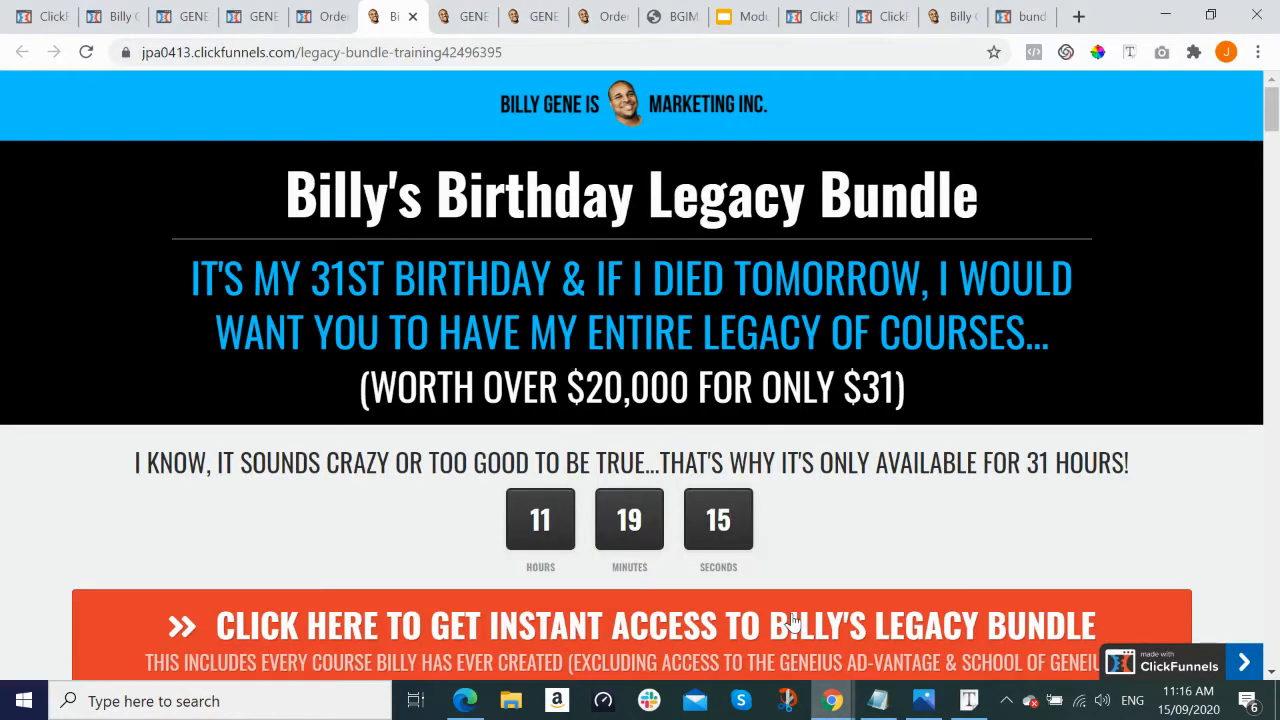
click(1098, 53)
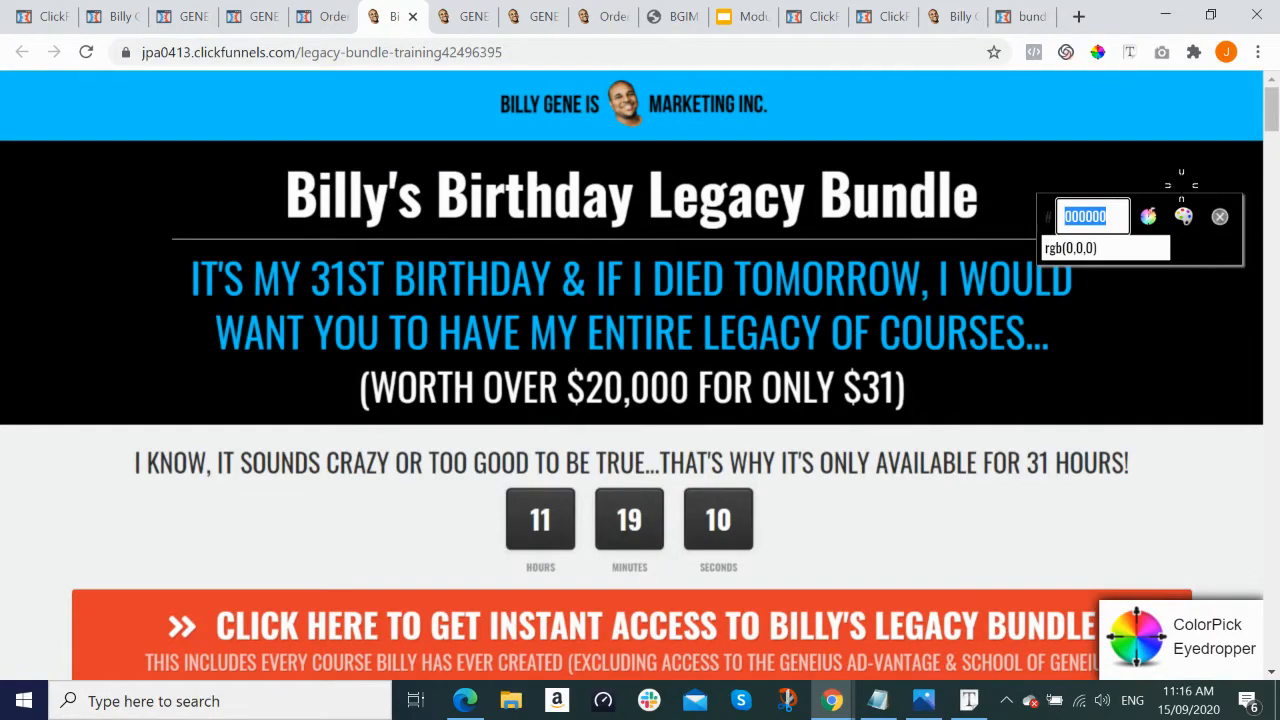
Step: Return to the editor in Edge, set the headline section's background colour to #000000 and save the page
key(alt+Tab)
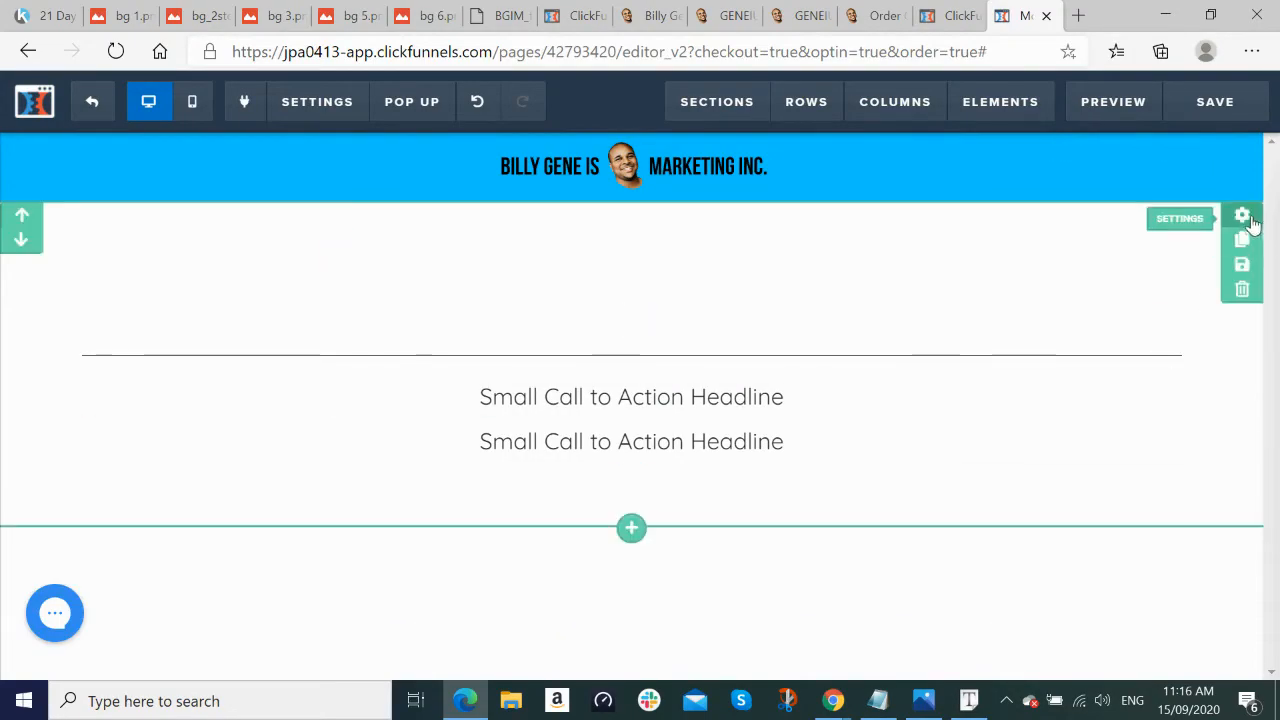
click(1241, 219)
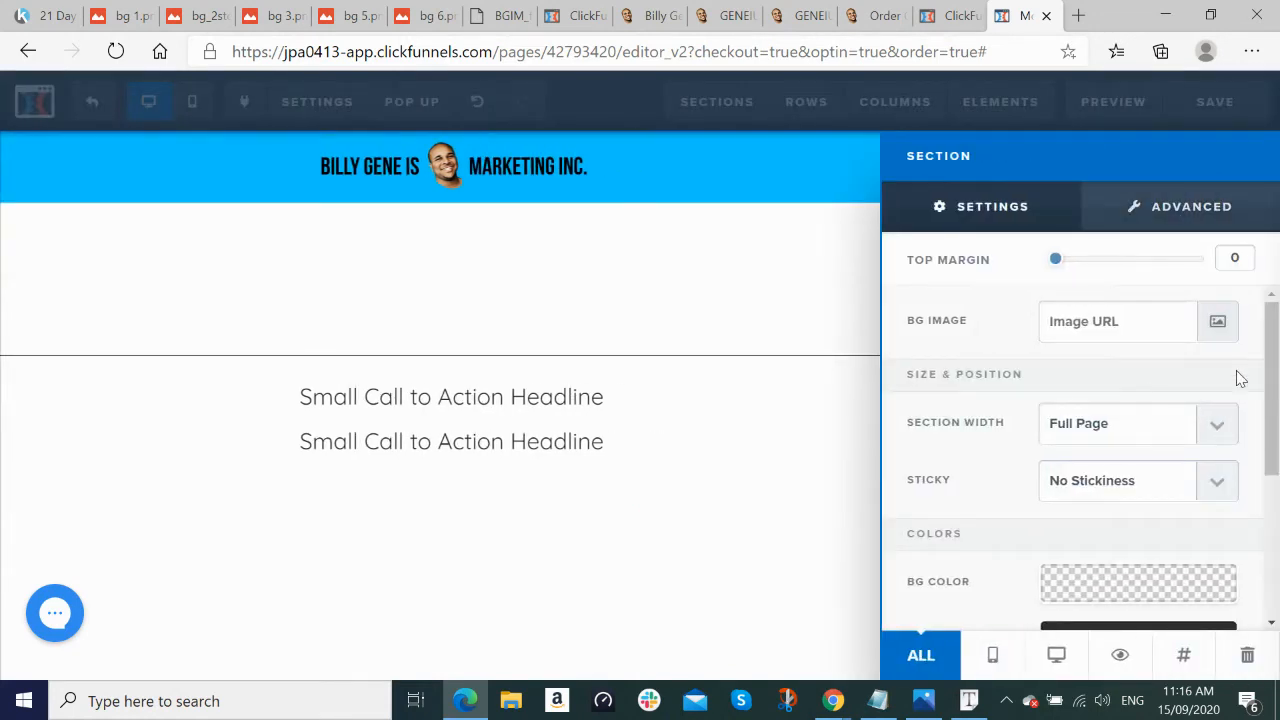
scroll(1237, 376, down, 1)
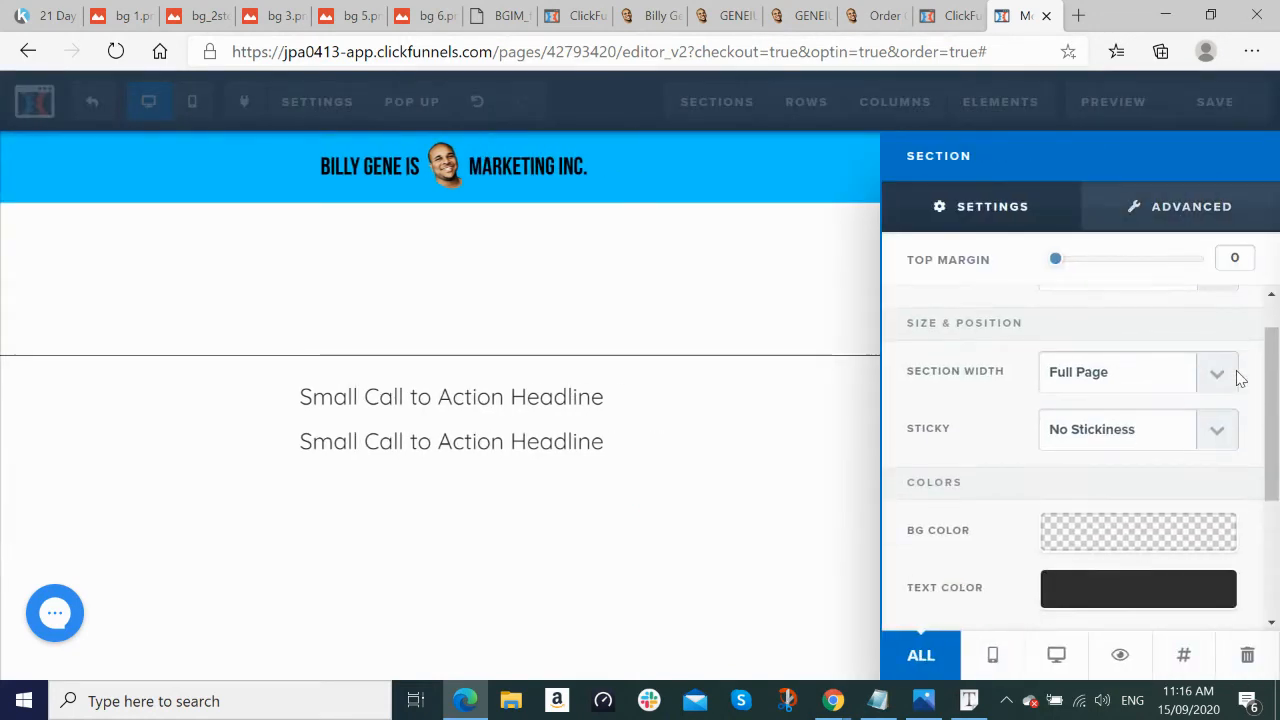
click(1133, 545)
drag(1204, 488, 955, 508)
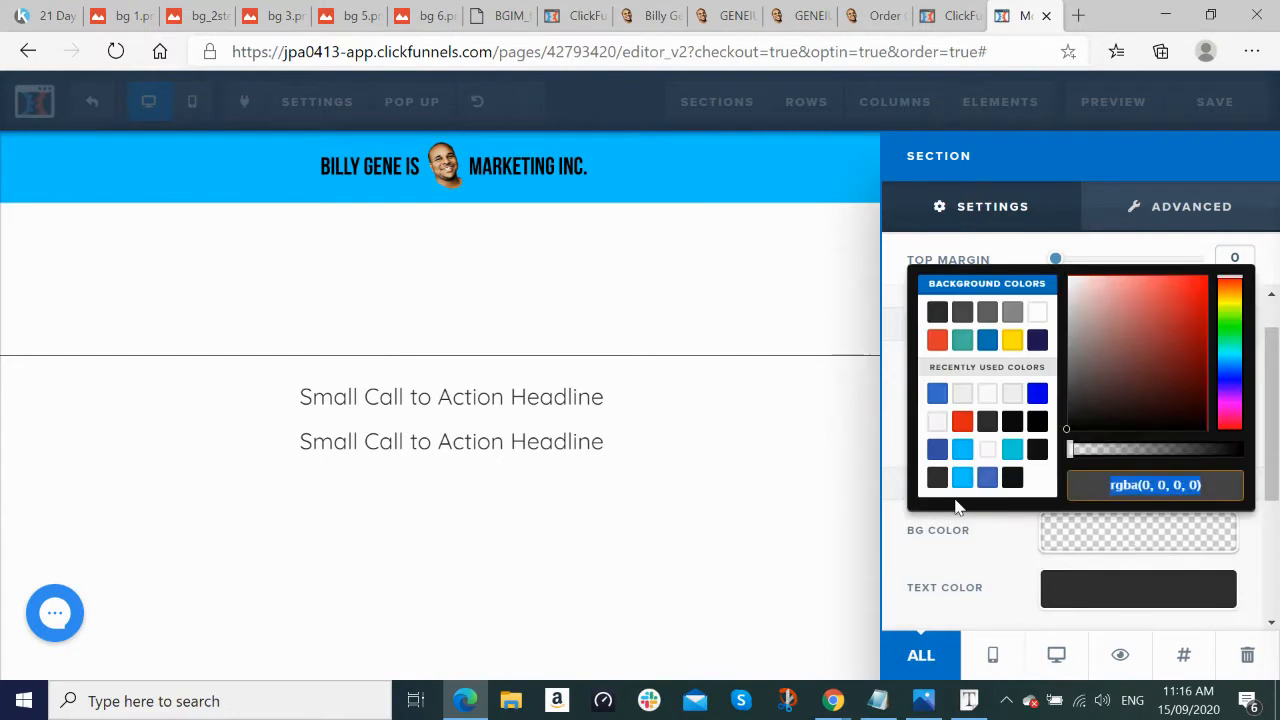
key(BackSpace)
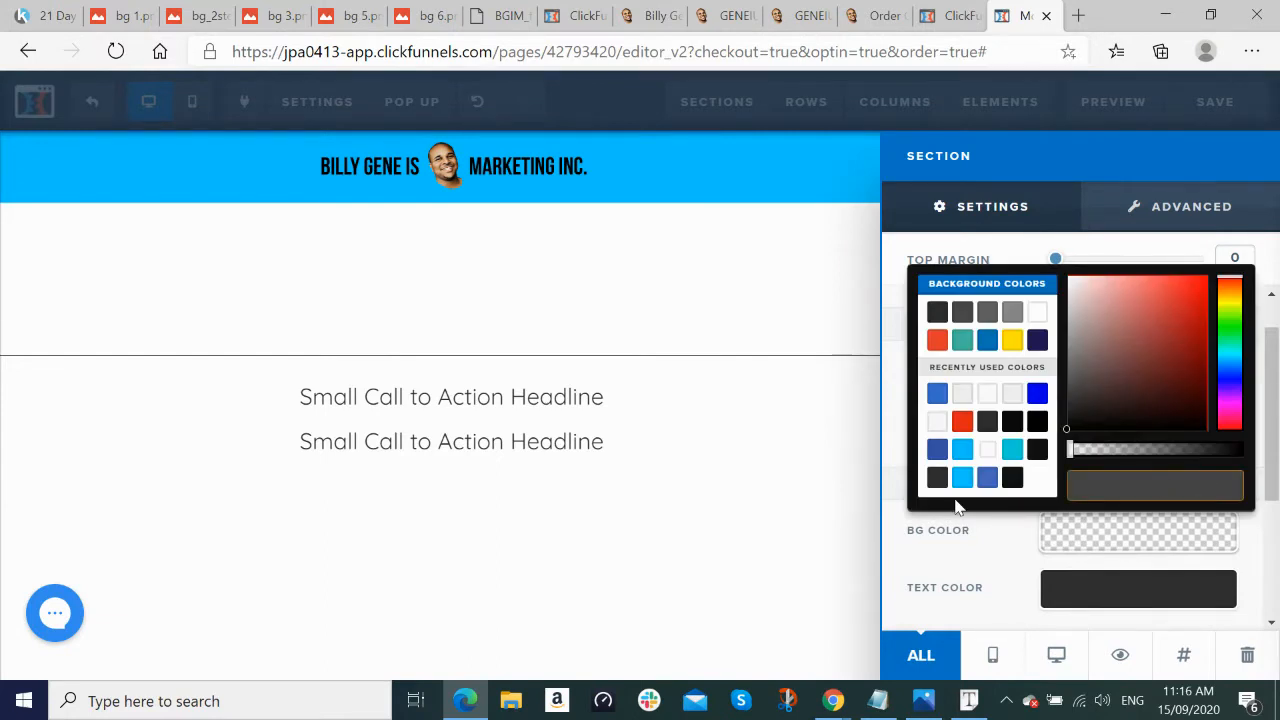
text(#000000)
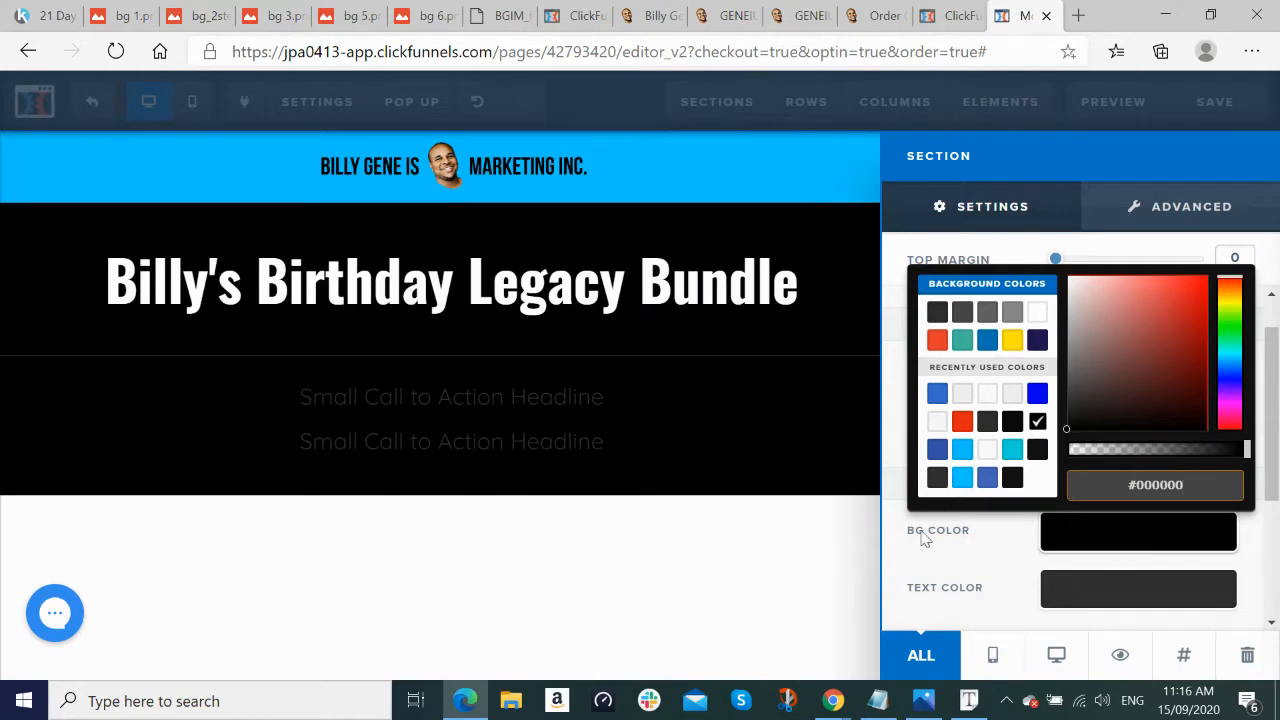
click(791, 556)
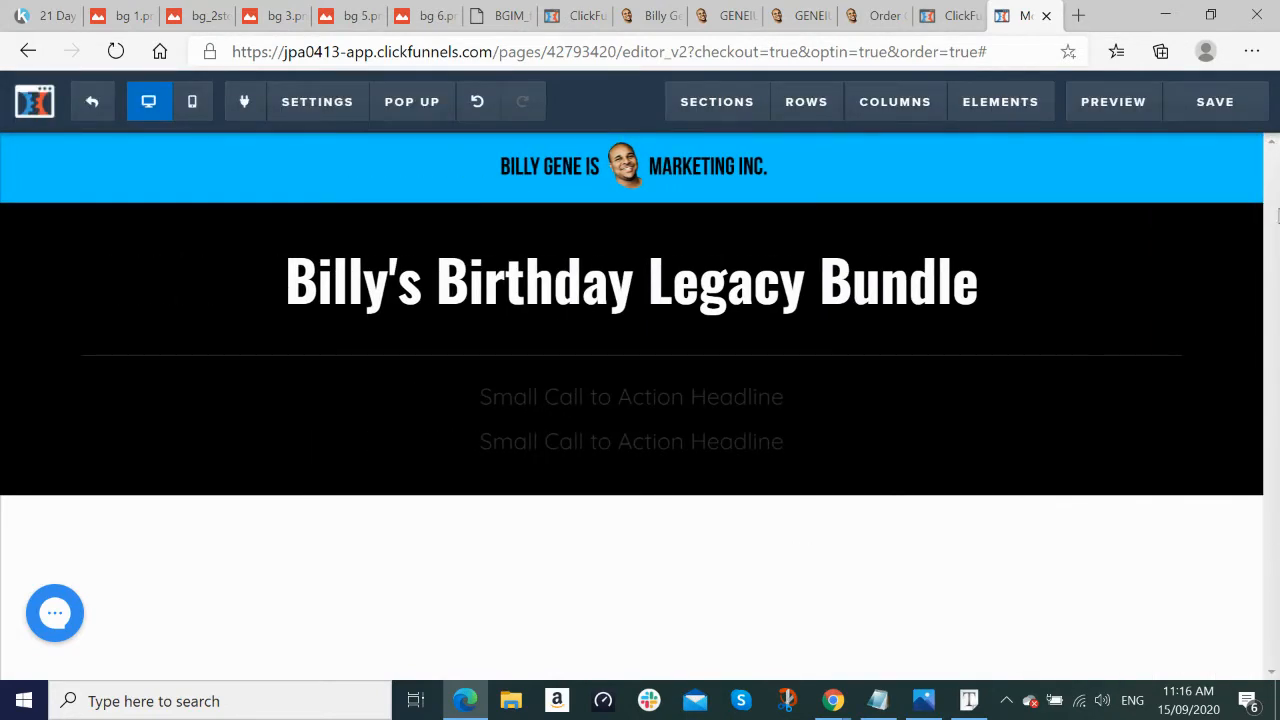
click(1216, 104)
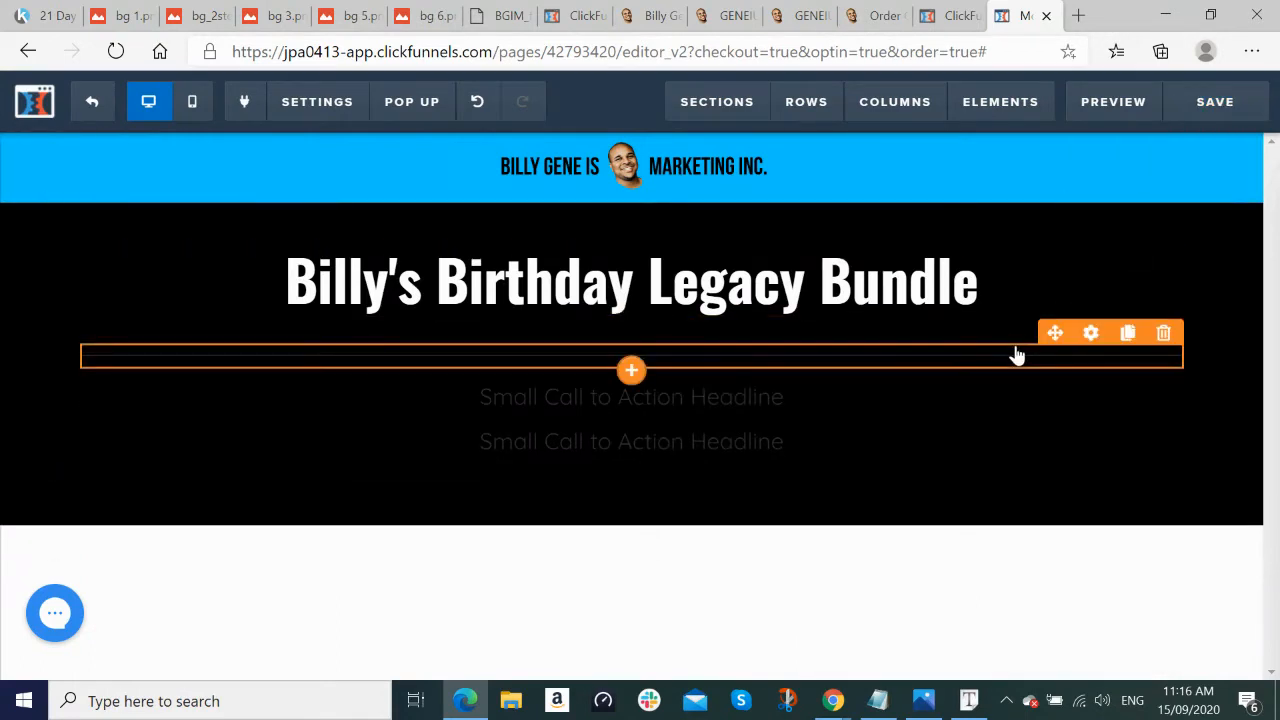
Step: Set the top margin of the divider under the main headline to 0
click(1091, 334)
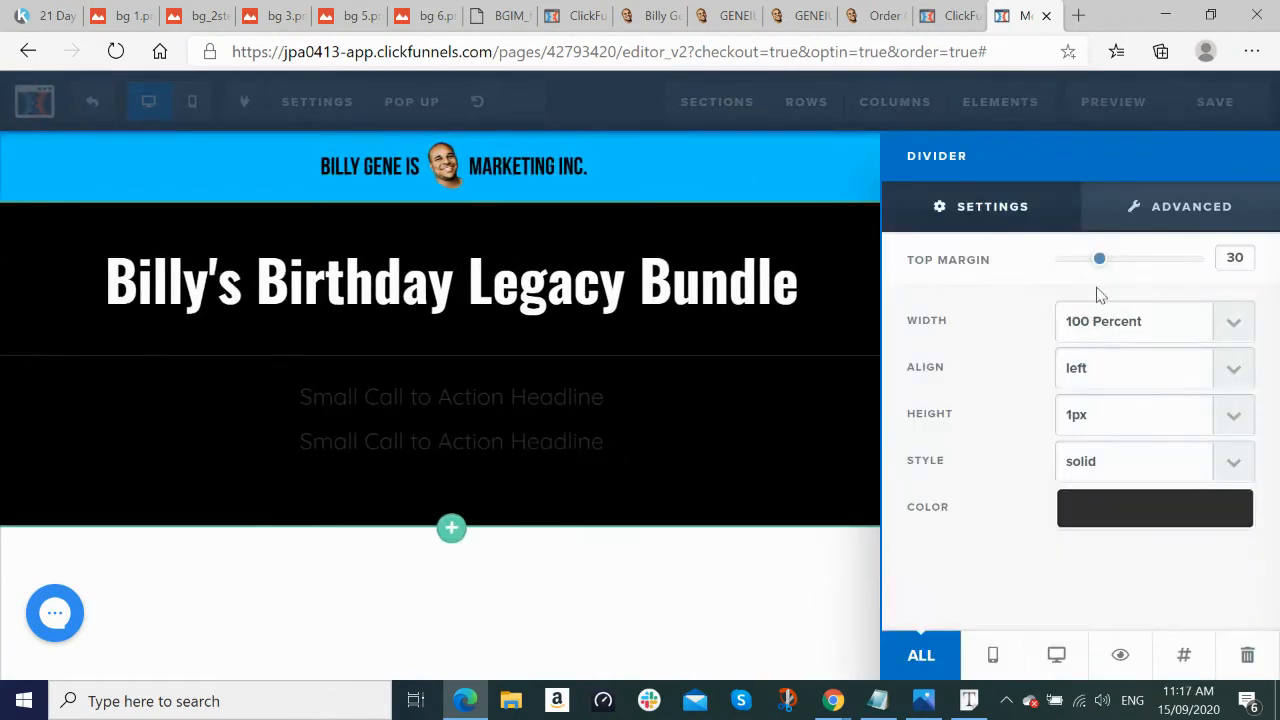
drag(1103, 266, 1033, 290)
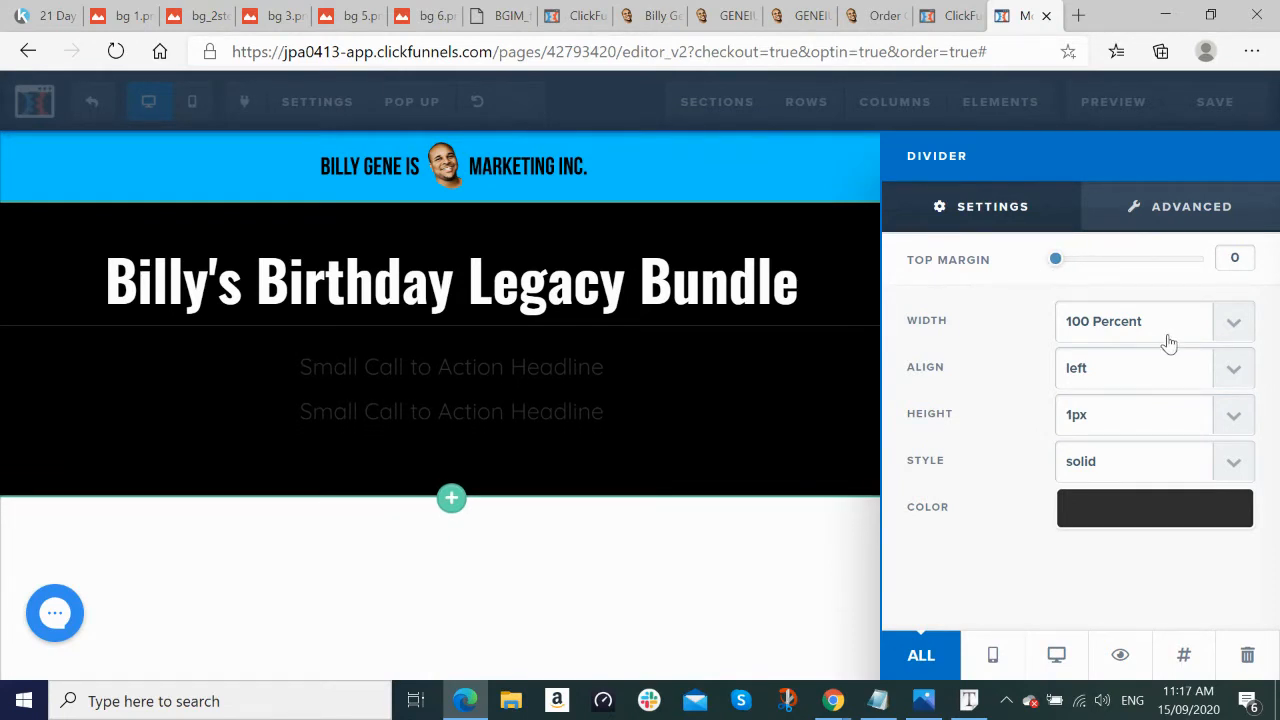
click(1152, 515)
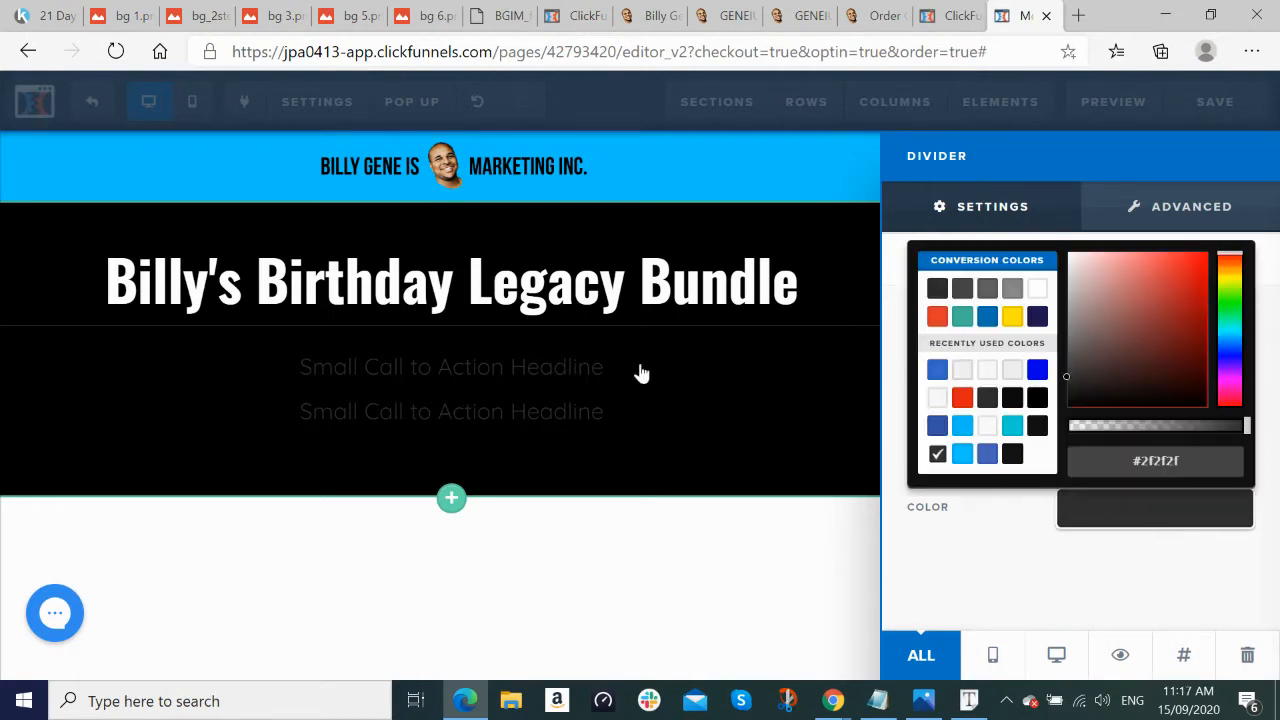
click(690, 362)
Step: Sample the divider line on the original page in Chrome with the eyedropper and return to the editor in Edge
key(alt+Tab)
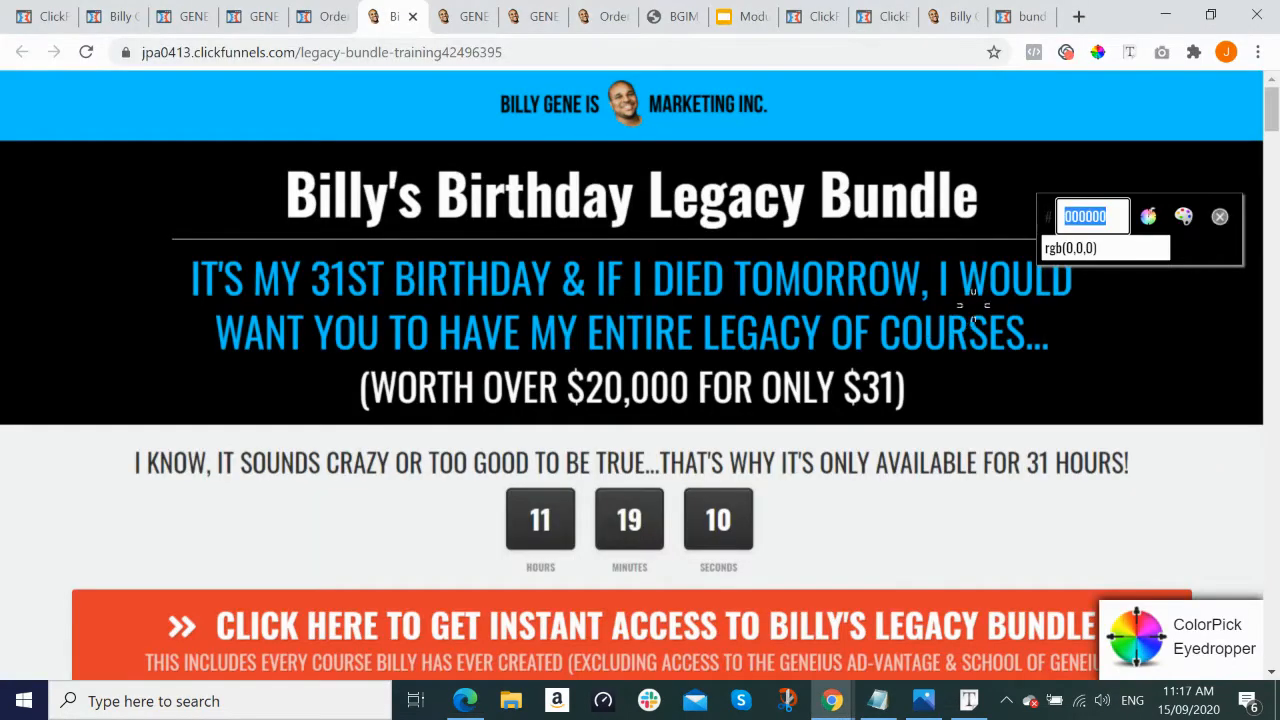
click(937, 240)
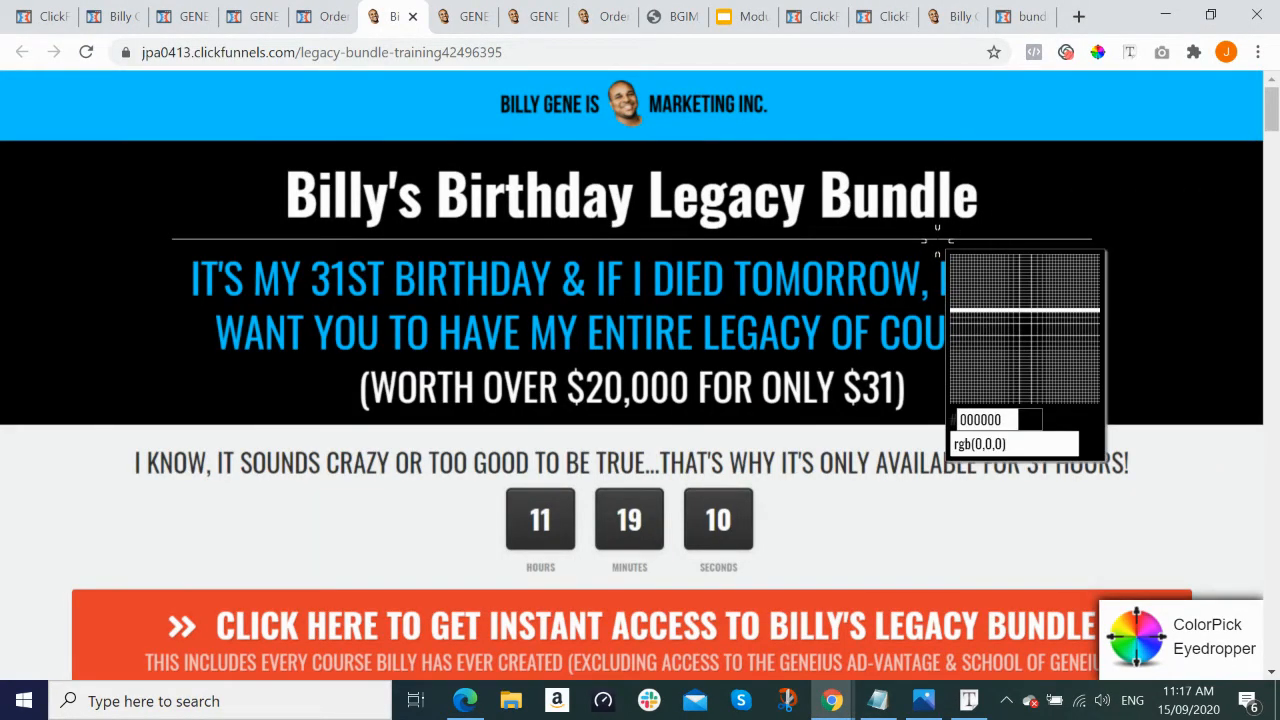
key(alt+Tab)
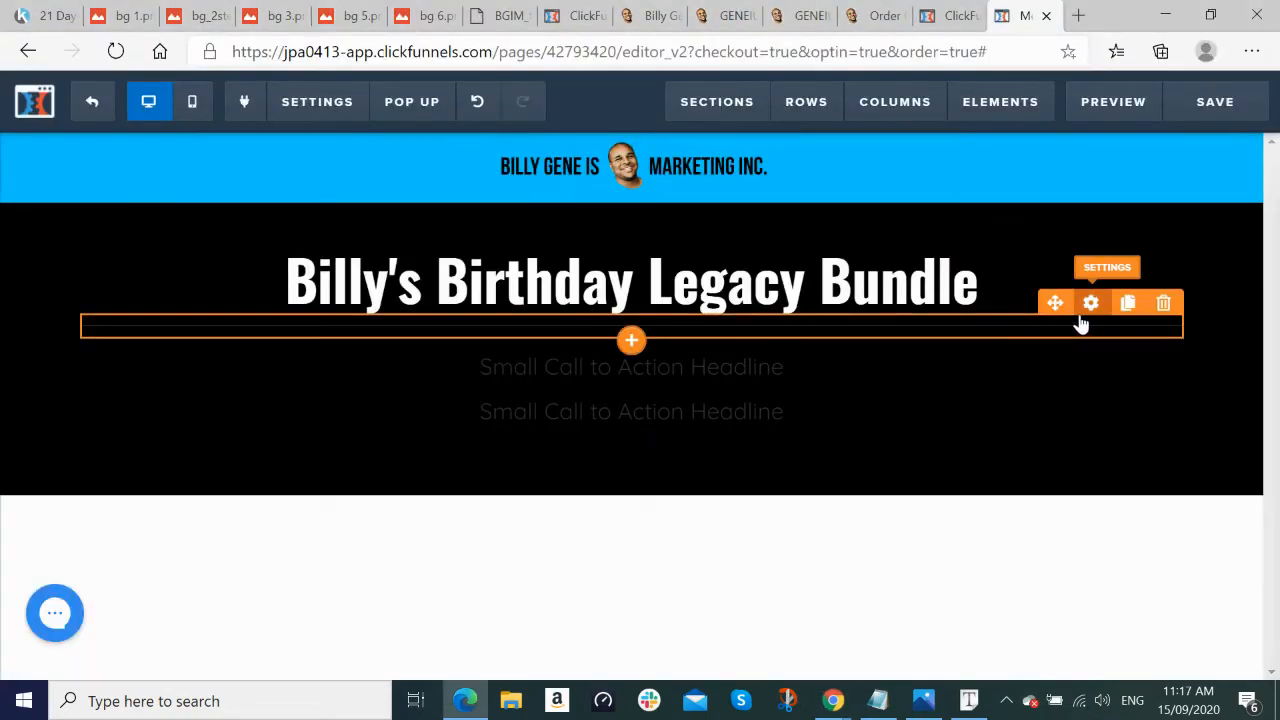
Step: Set the width of the divider under the main headline to 90 Percent
click(1090, 304)
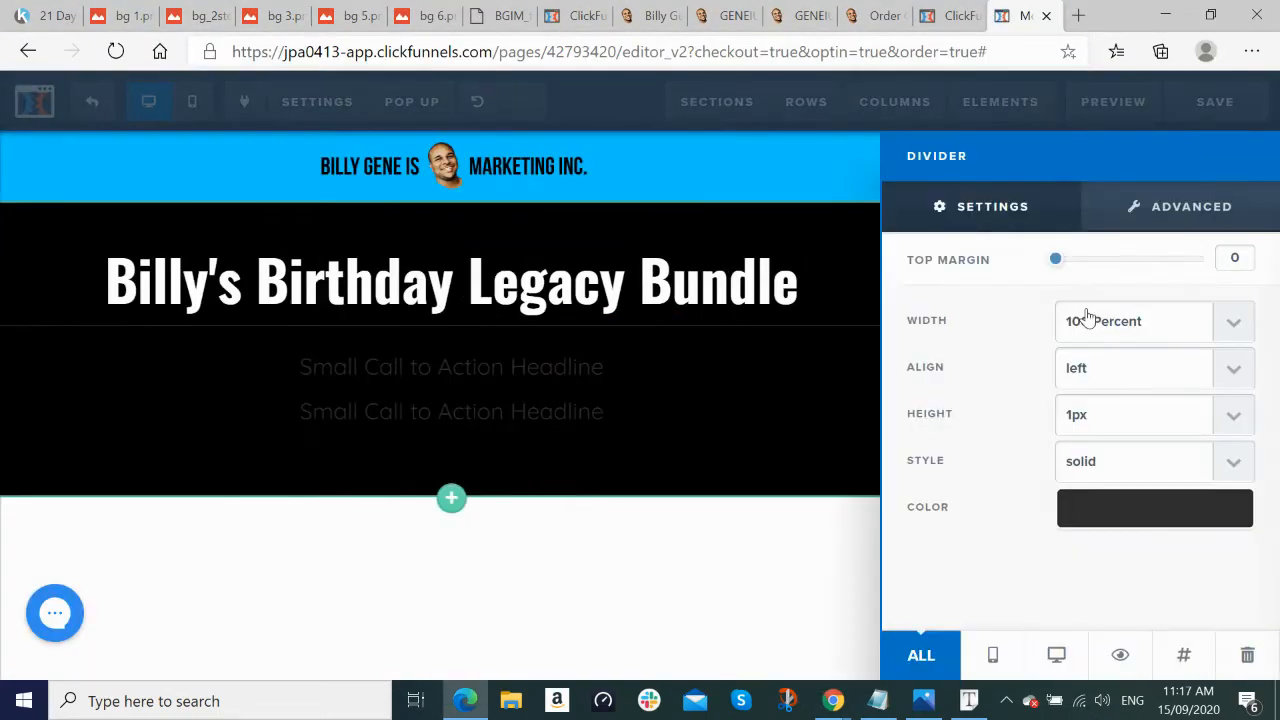
click(1234, 330)
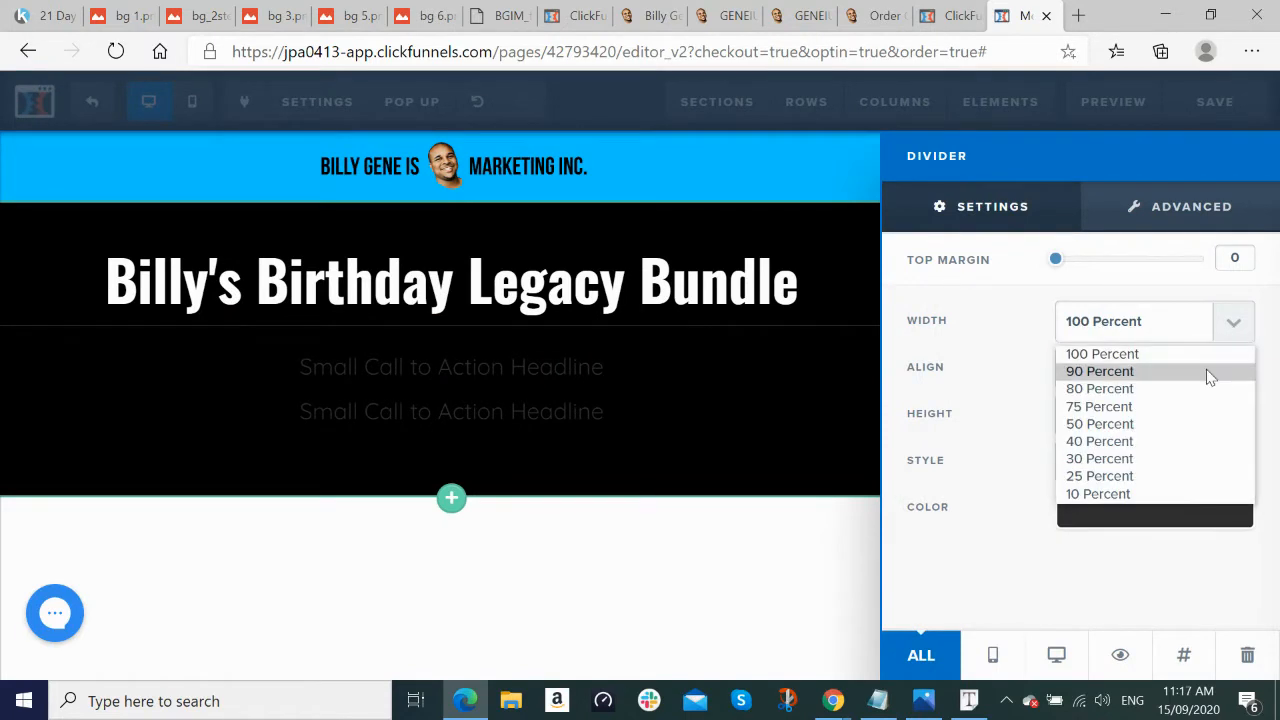
click(1210, 372)
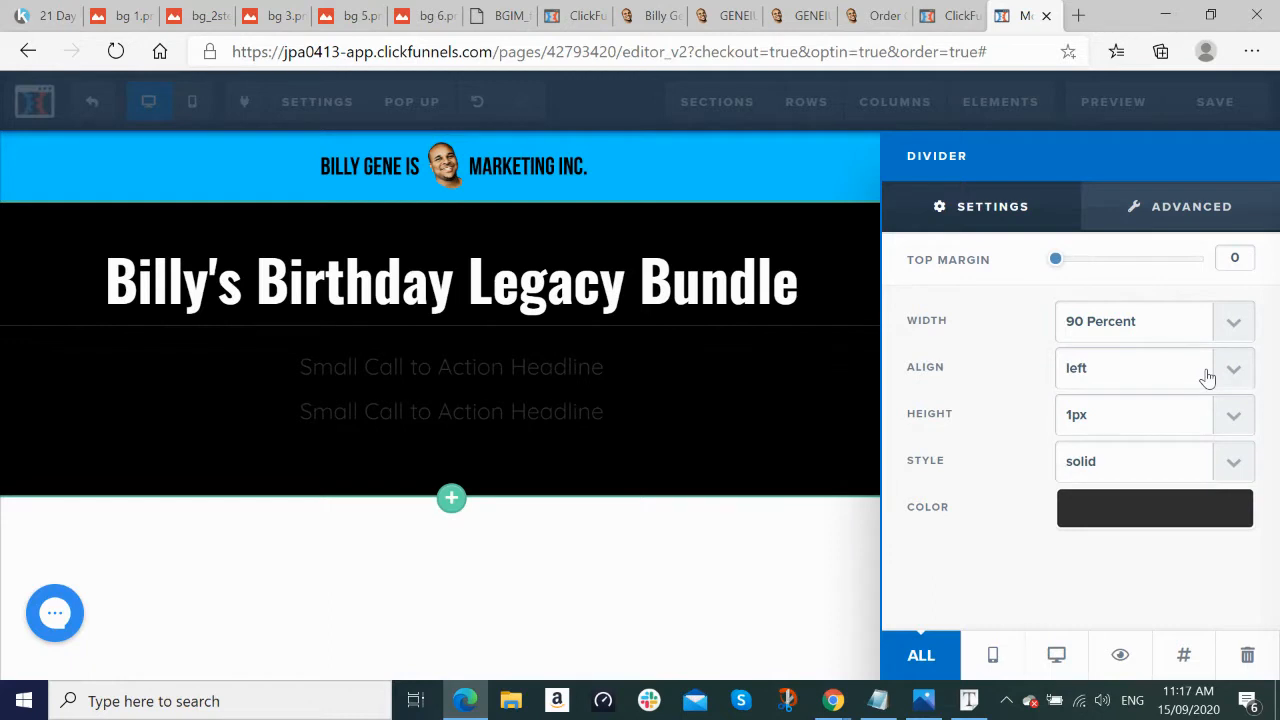
Step: Try colouring the divider under the main headline #000000
click(1142, 510)
click(1122, 461)
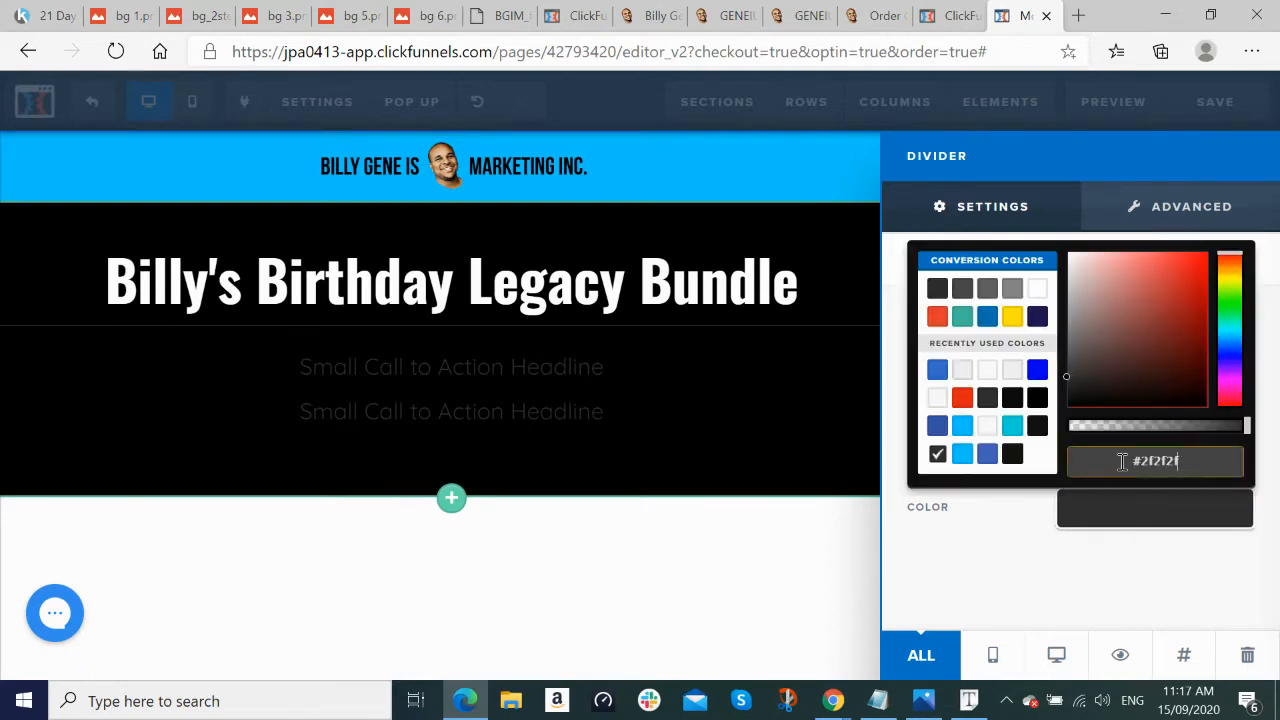
click(1010, 458)
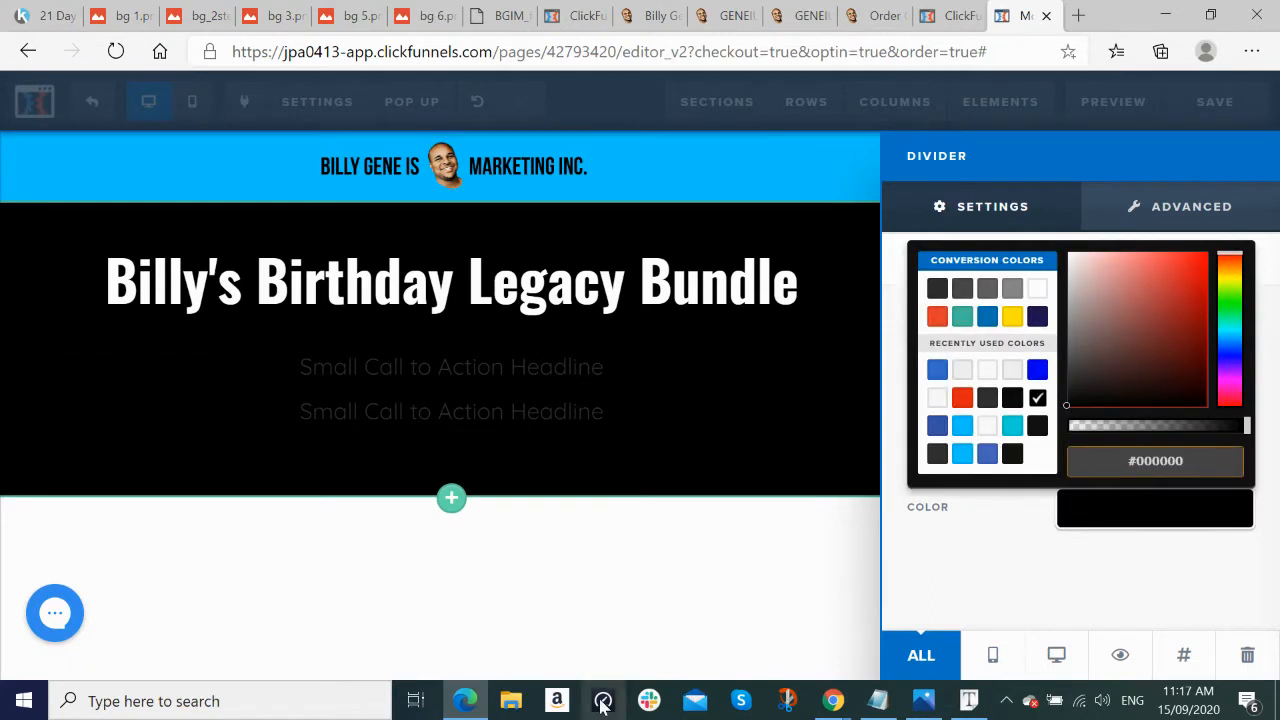
click(688, 614)
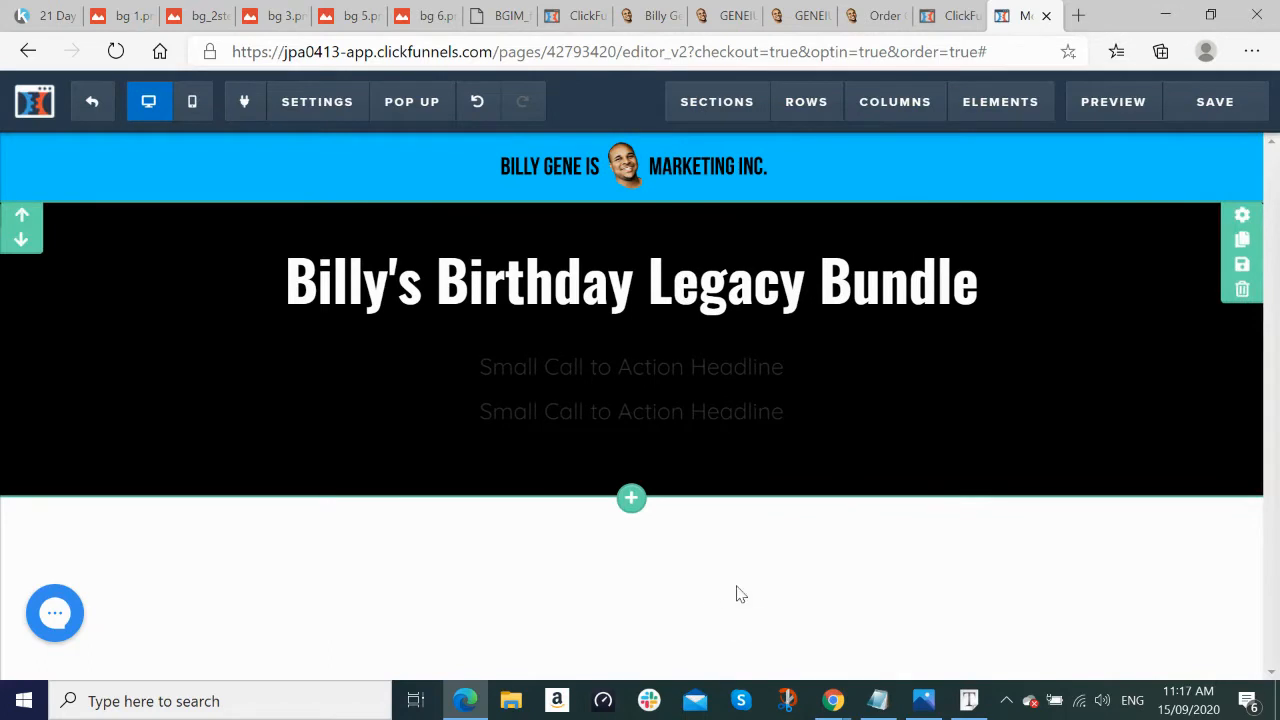
Step: Set the divider's colour to #ffffff and close its settings
click(865, 336)
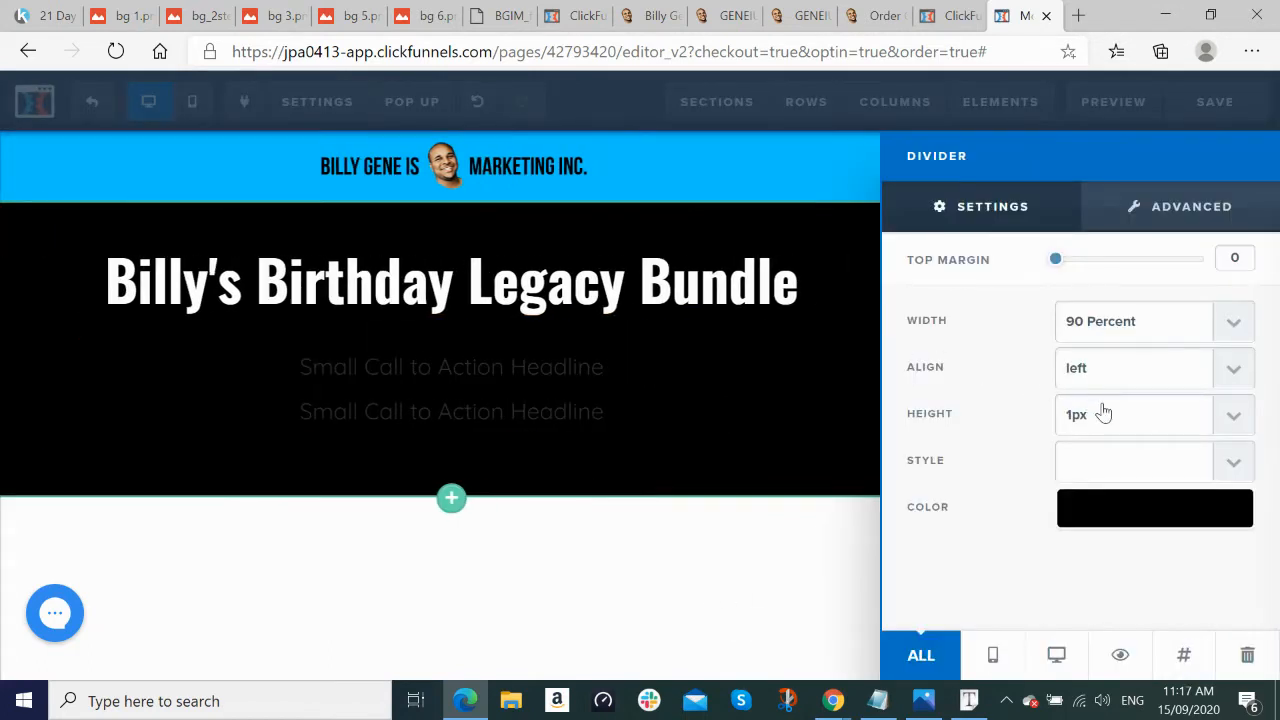
click(1150, 527)
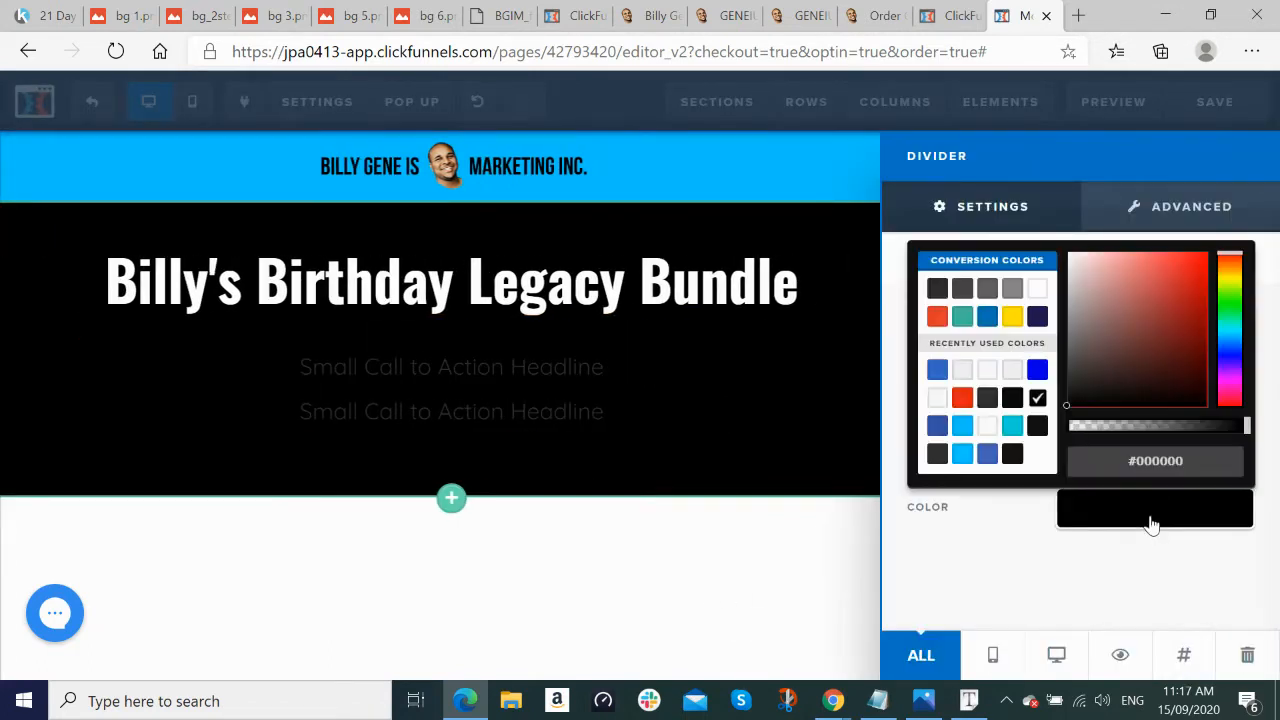
click(1197, 462)
key(BackSpace)
key(BackSpace)
key(BackSpace)
key(BackSpace)
key(BackSpace)
key(BackSpace)
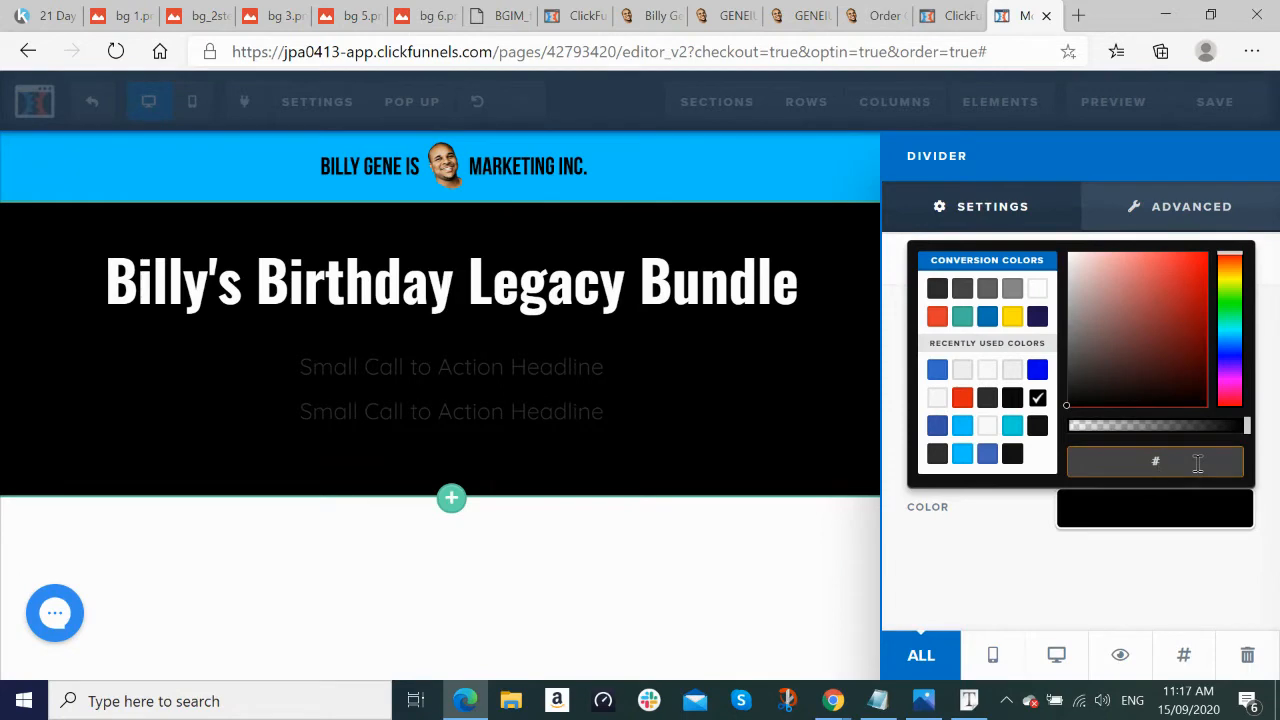
text(ffffff)
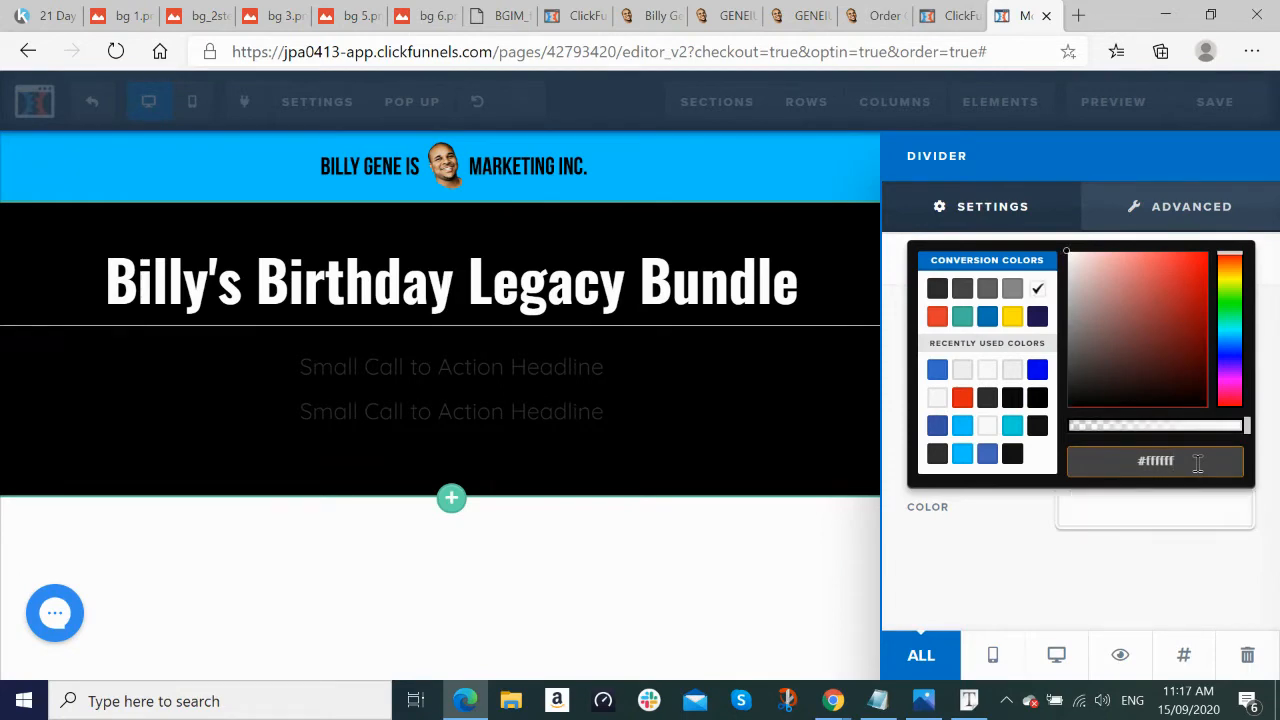
click(562, 598)
click(562, 598)
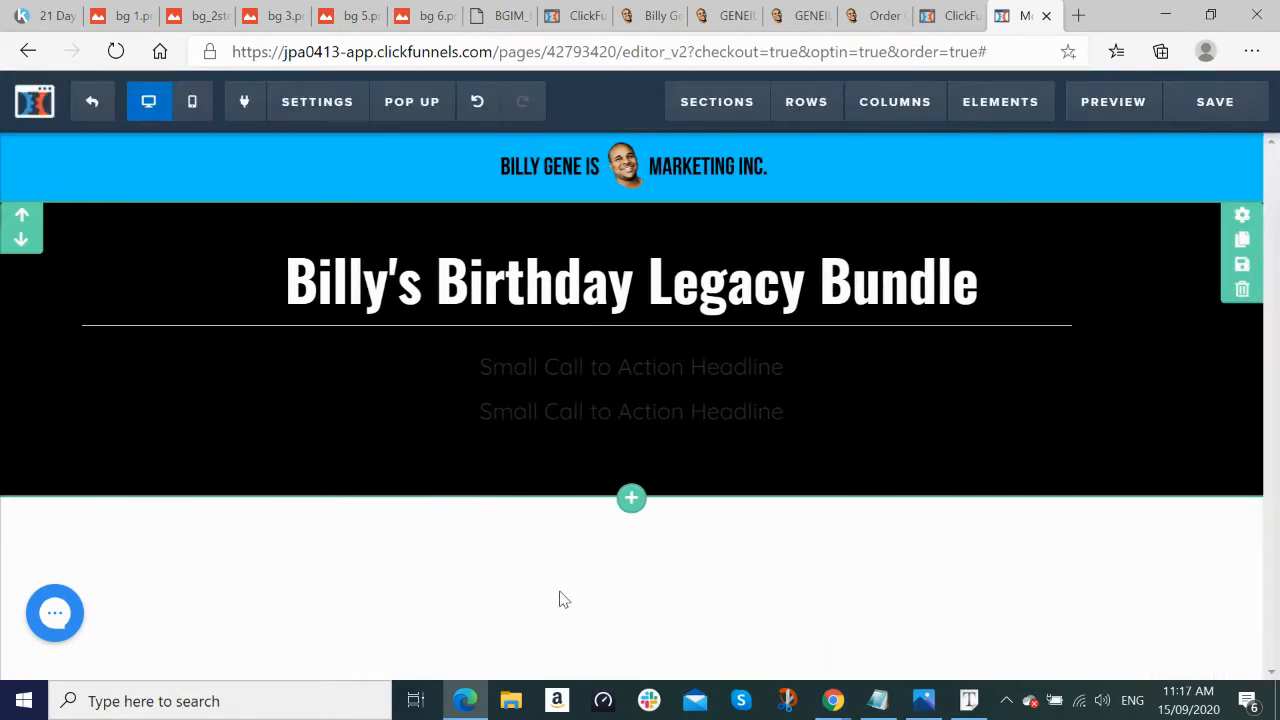
Step: Switch to the original page in Chrome to compare its headline divider and sub-headlines
key(alt+Tab)
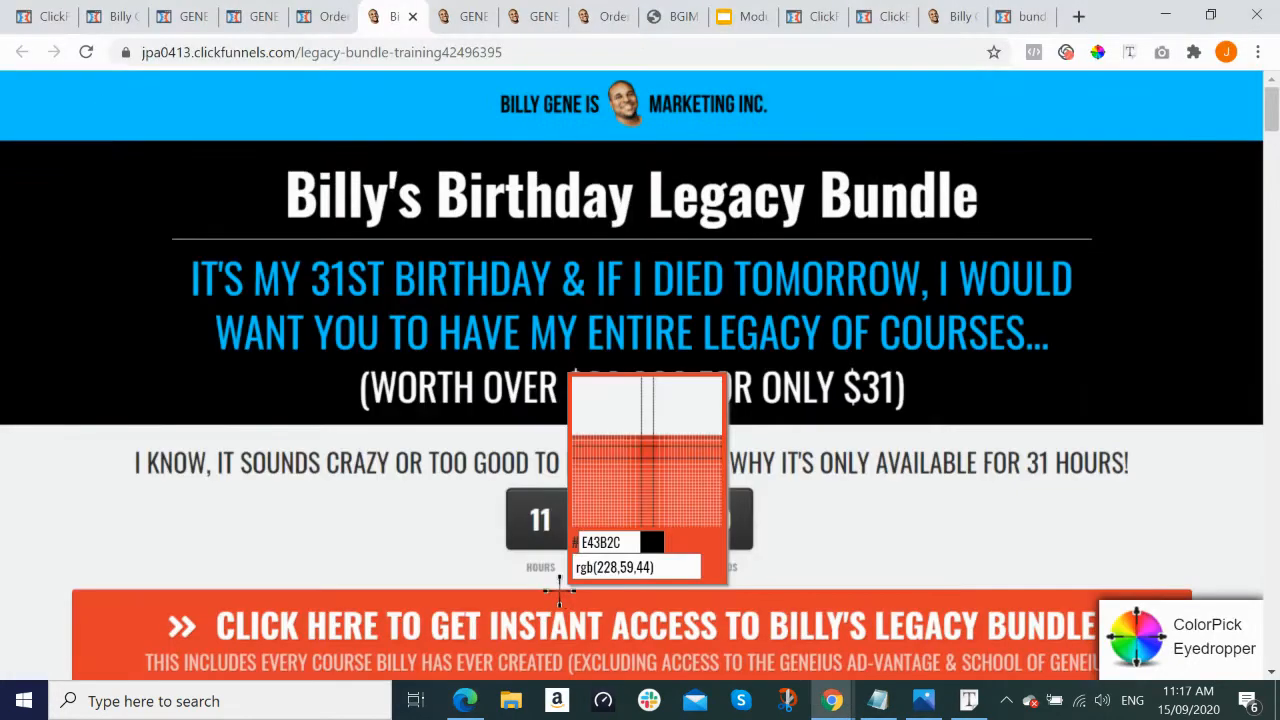
Step: Copy the blue sub-headline starting "IT'S MY 31ST BIRTHDAY" from the reference page and switch to the ClickFunnels editor in Edge
key(Escape)
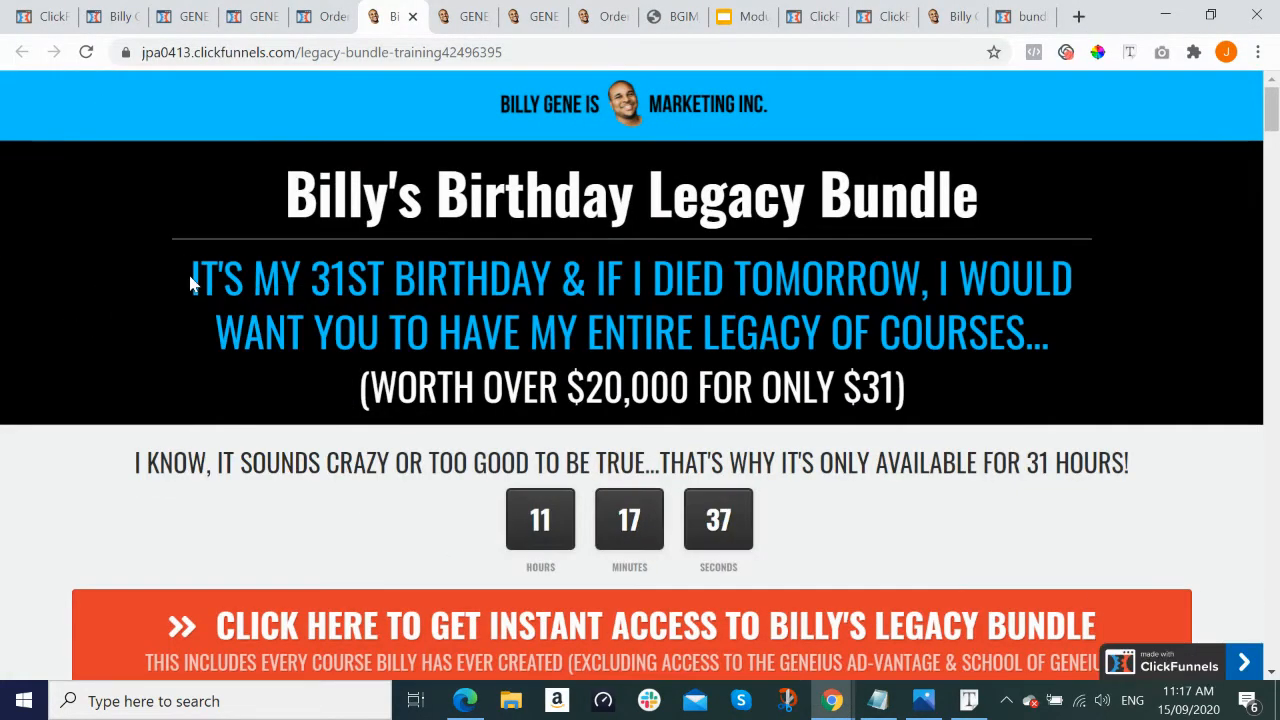
drag(191, 278, 1077, 346)
key(ctrl+c)
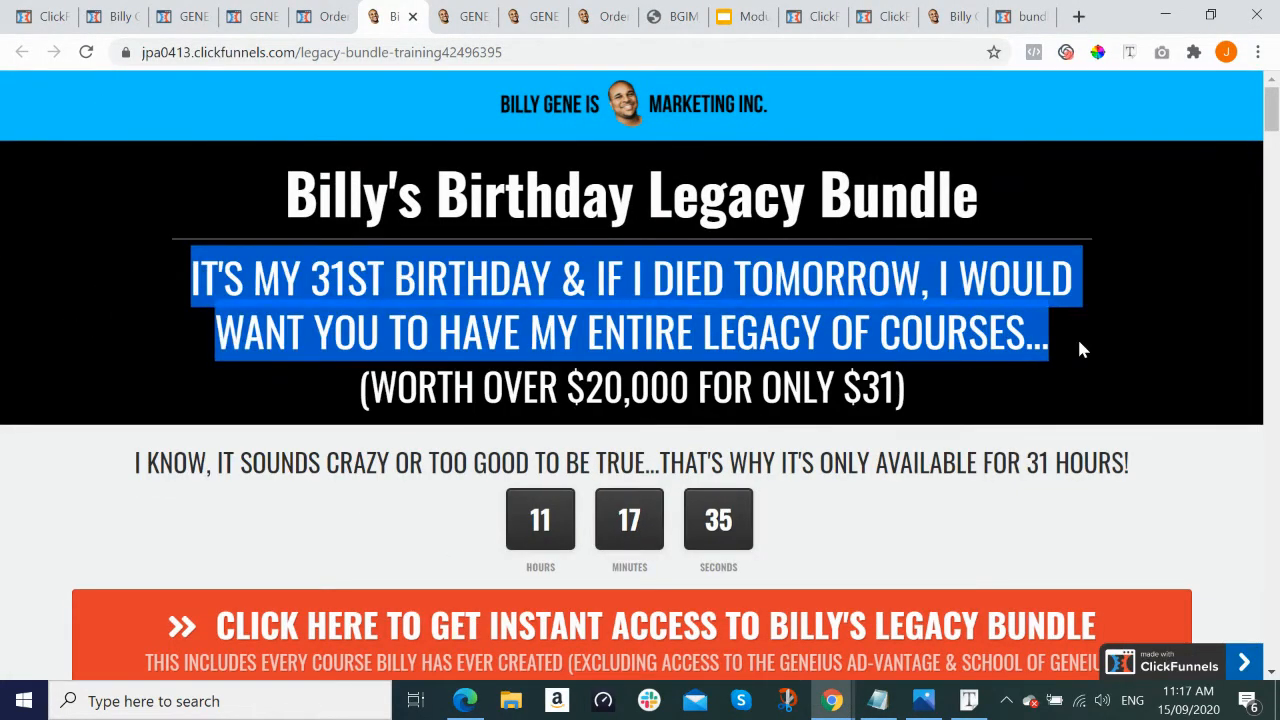
key(alt+Tab)
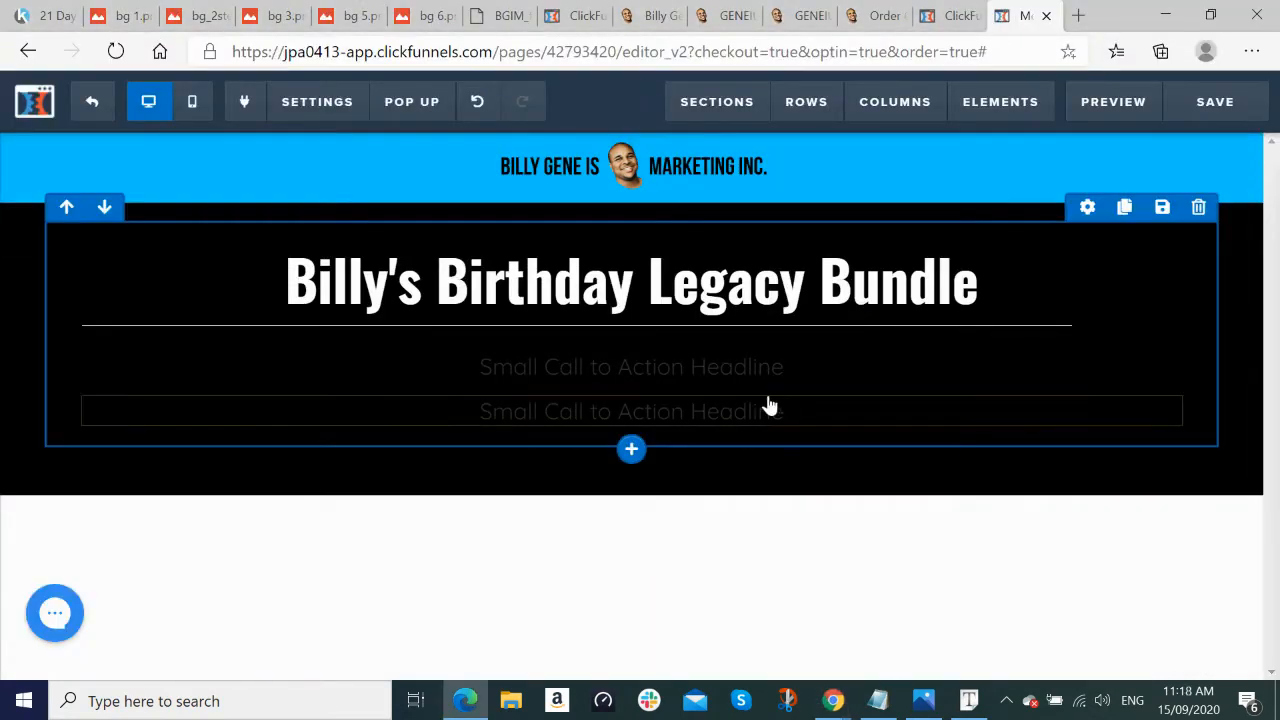
Step: Replace the first "Small Call to Action Headline" placeholder with the copied birthday sub-headline text
click(723, 377)
double_click(723, 370)
key(ctrl+a)
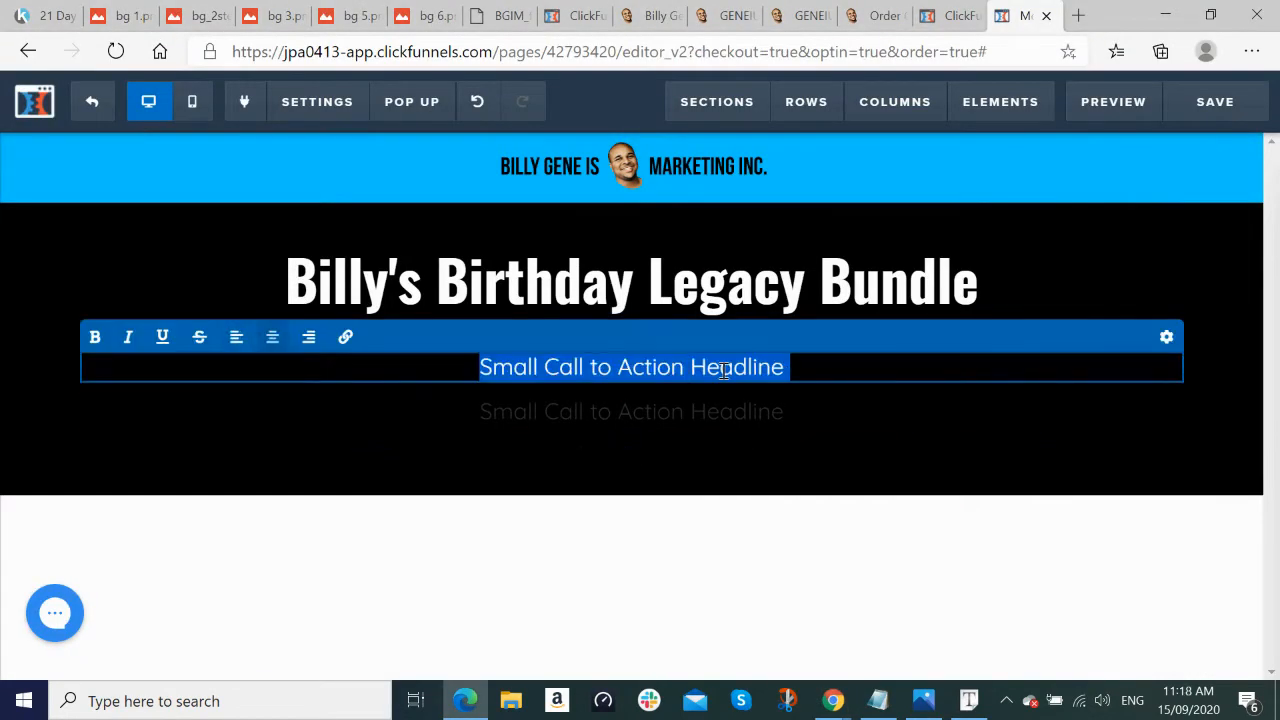
key(BackSpace)
key(ctrl+v)
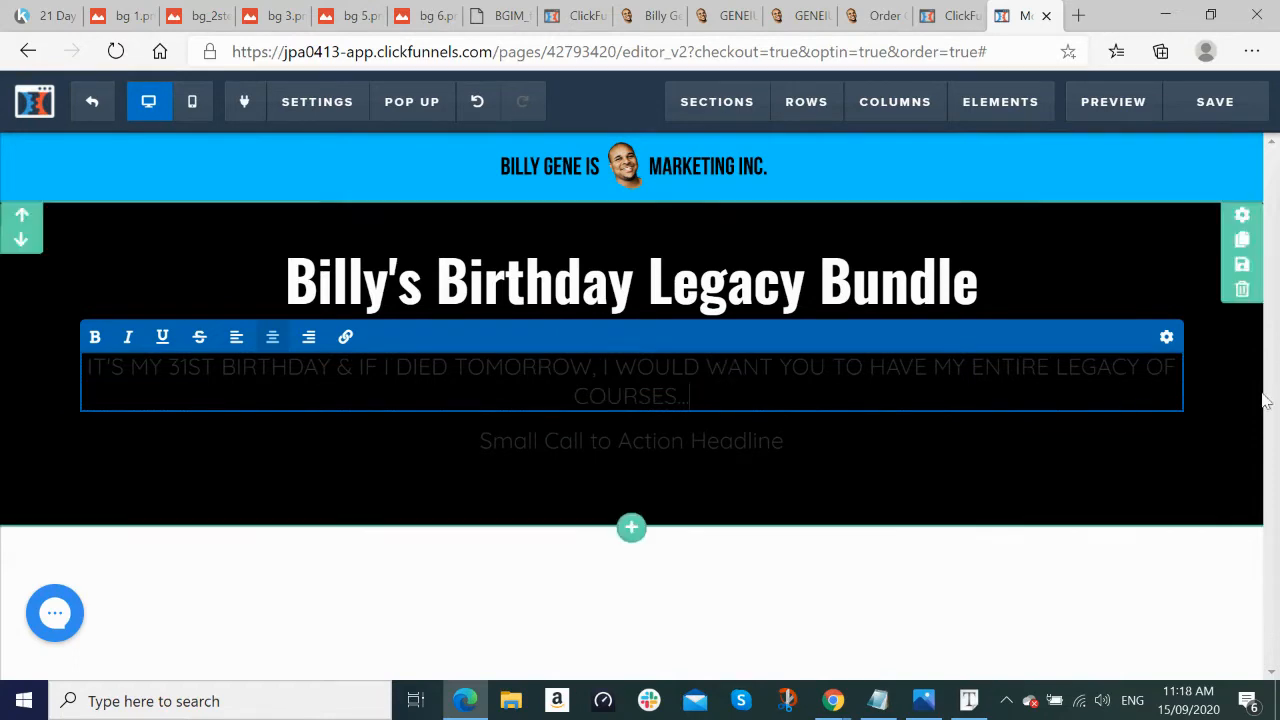
Step: Switch to the reference page in Chrome and inspect the blue sub-headline's colour, font and size with Font Finder
key(alt+Tab)
click(1202, 195)
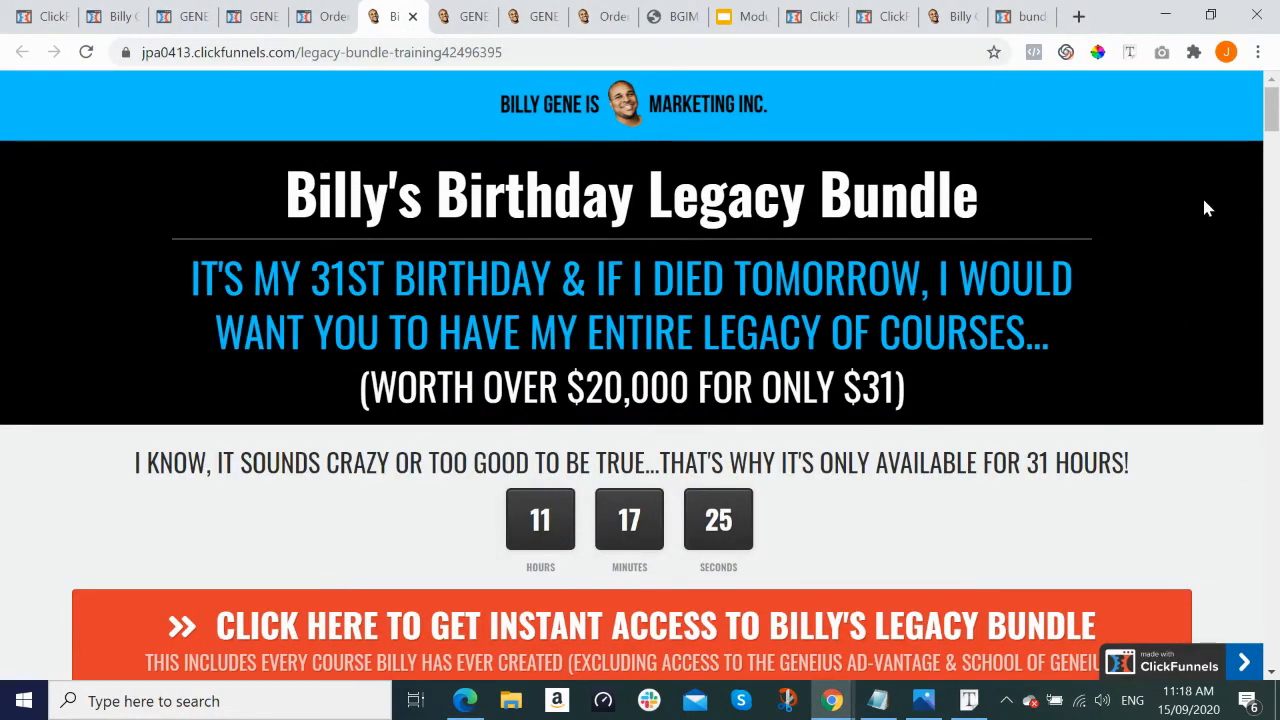
click(1129, 52)
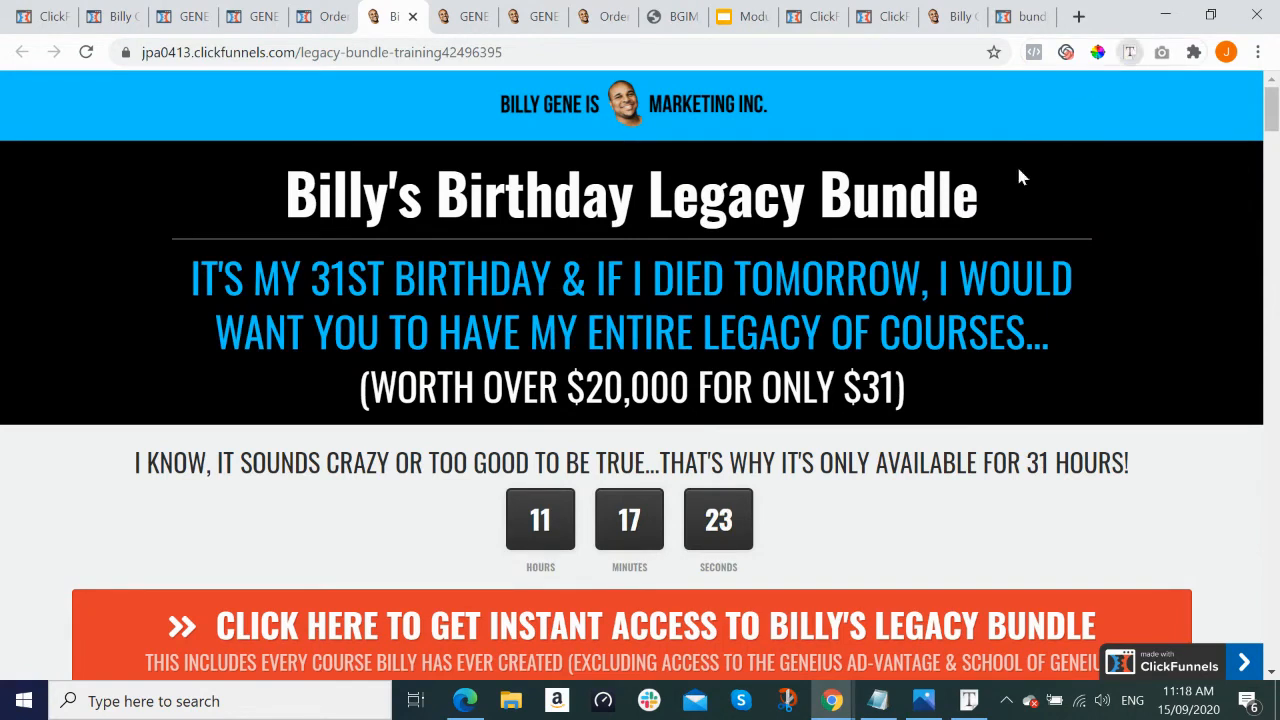
click(907, 287)
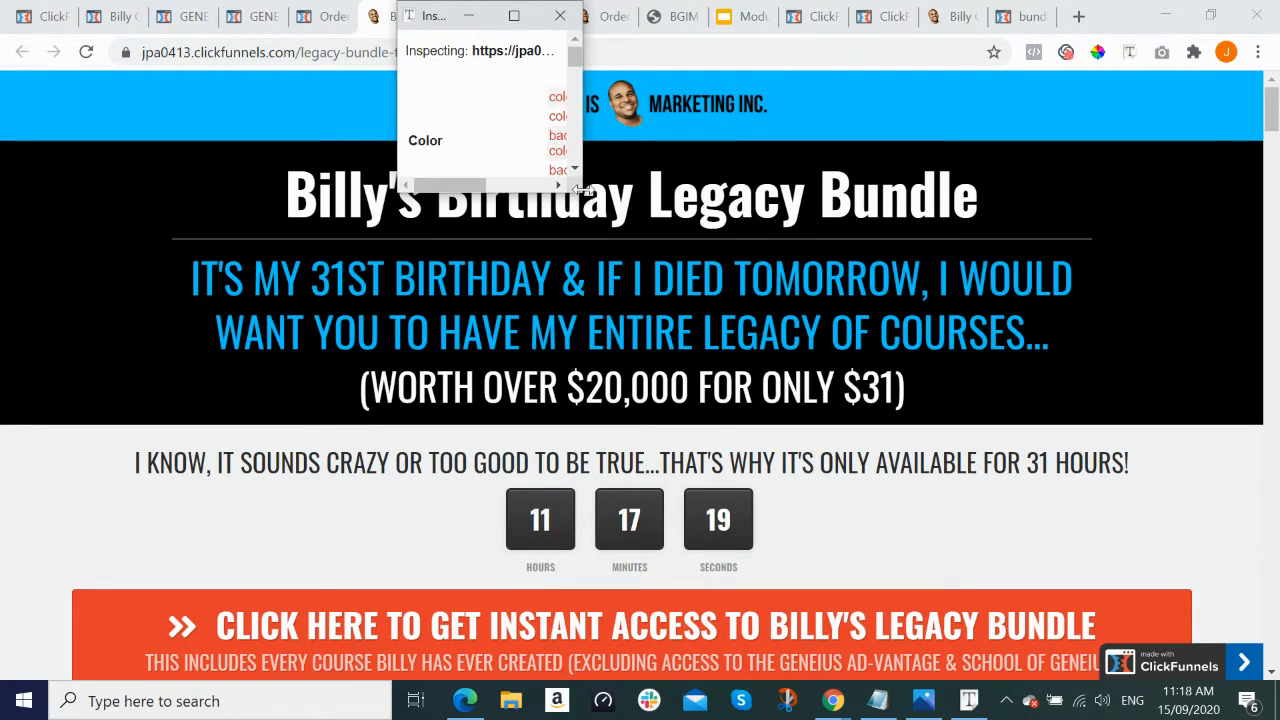
drag(579, 188, 1043, 334)
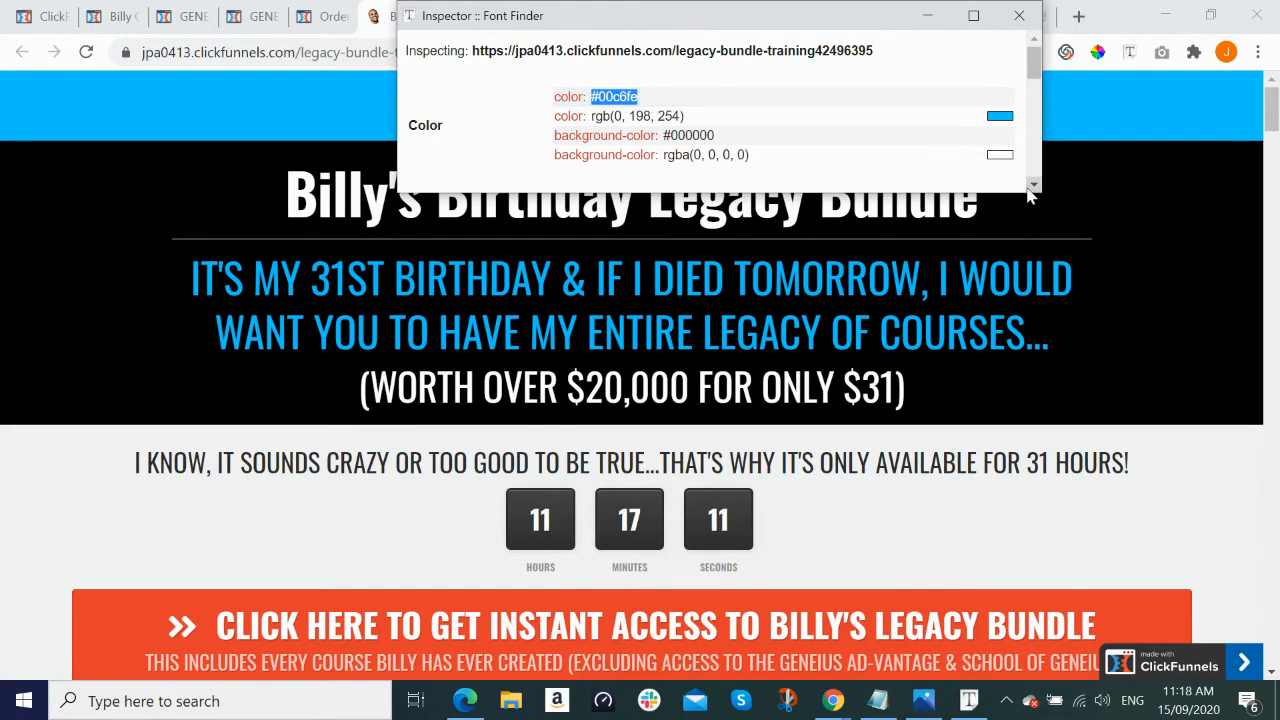
drag(1014, 195, 1014, 386)
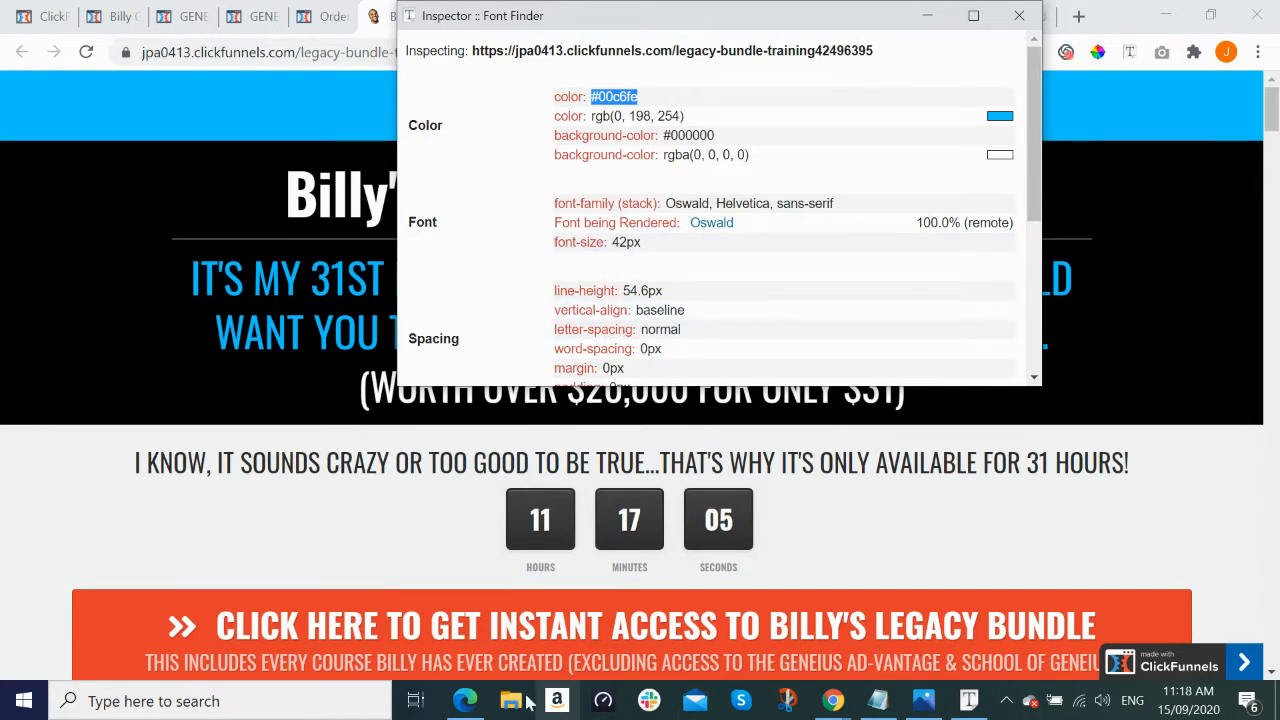
Step: Back in the ClickFunnels editor in Edge, set the birthday sub-headline's font size to 42 and its font family to Oswald
click(465, 700)
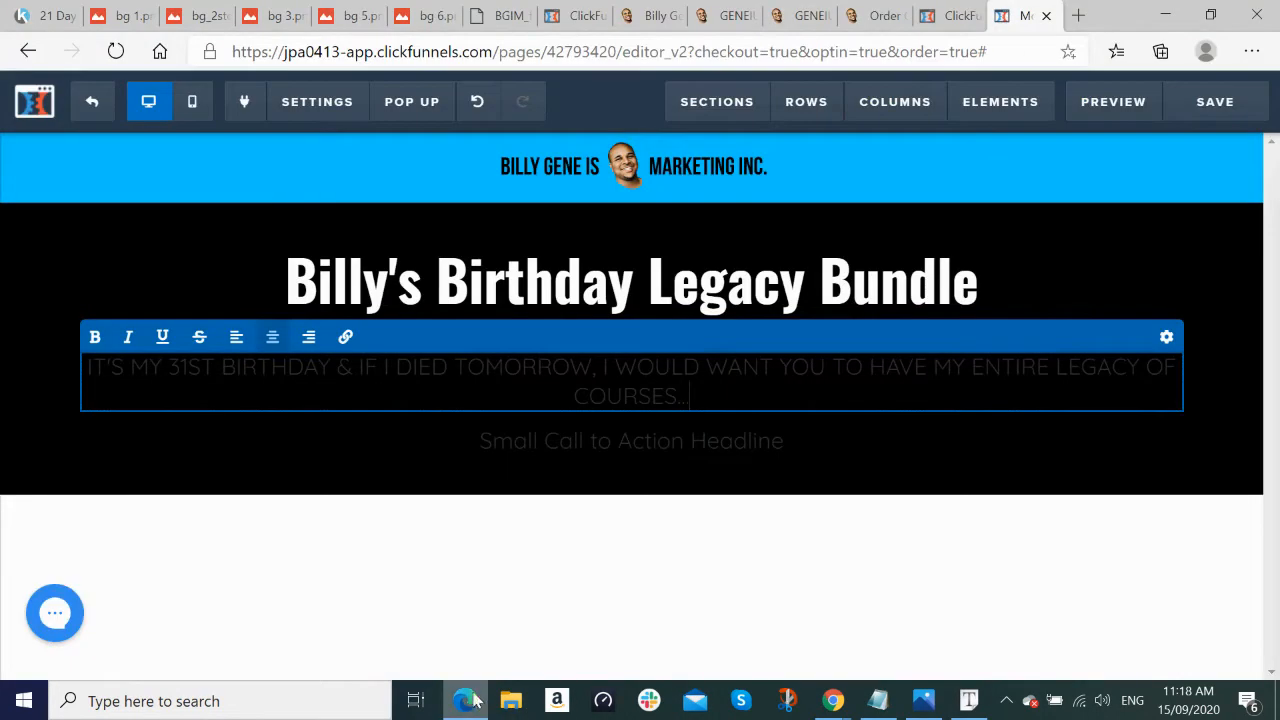
click(1165, 342)
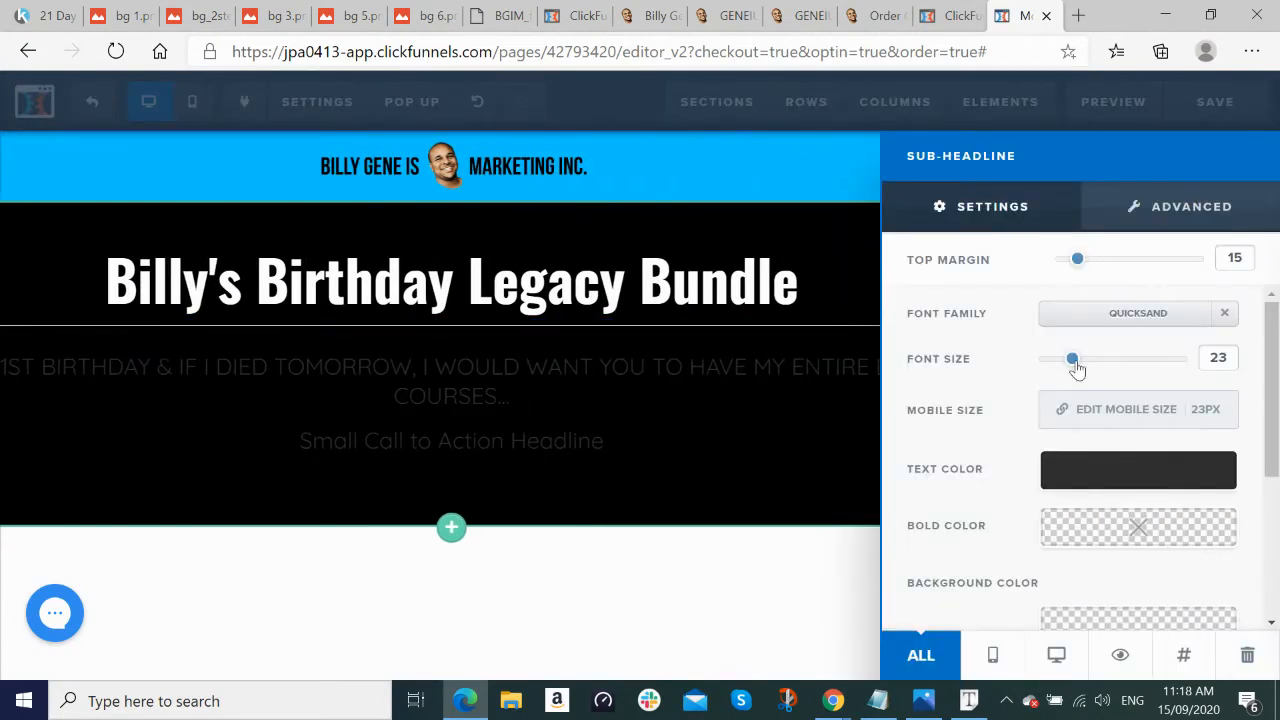
drag(1074, 368, 1116, 368)
click(1148, 318)
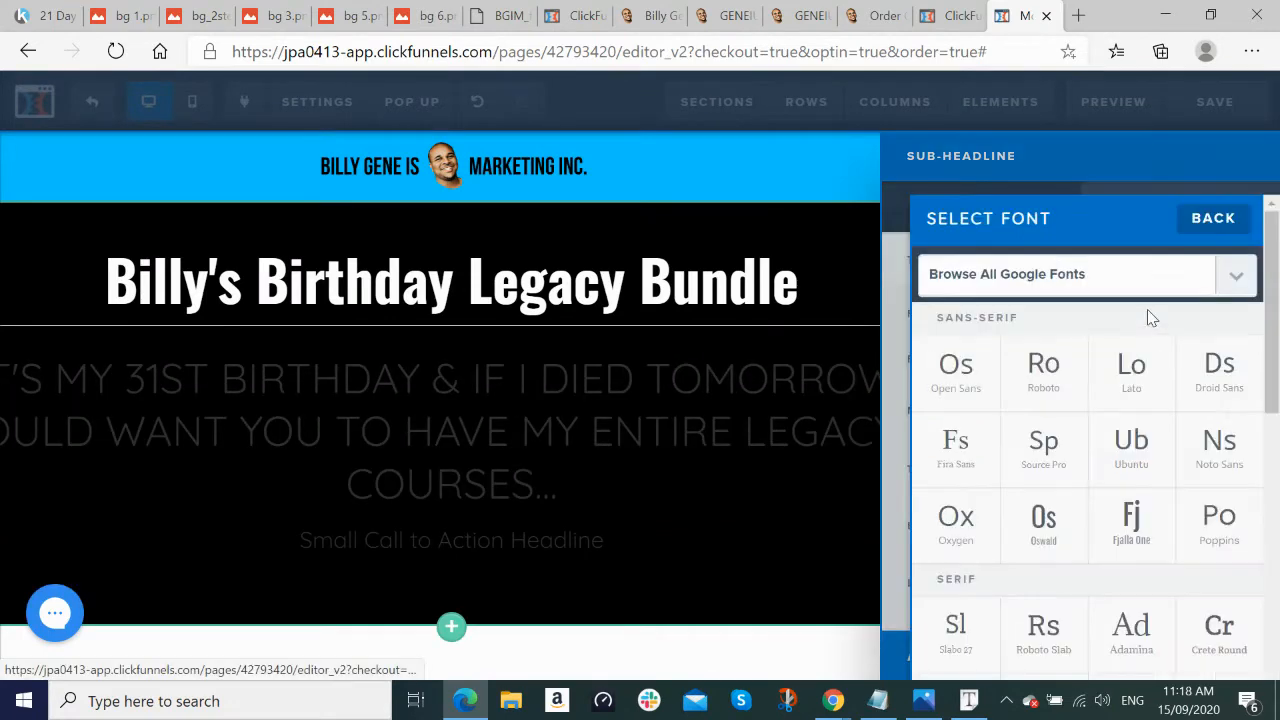
click(1054, 549)
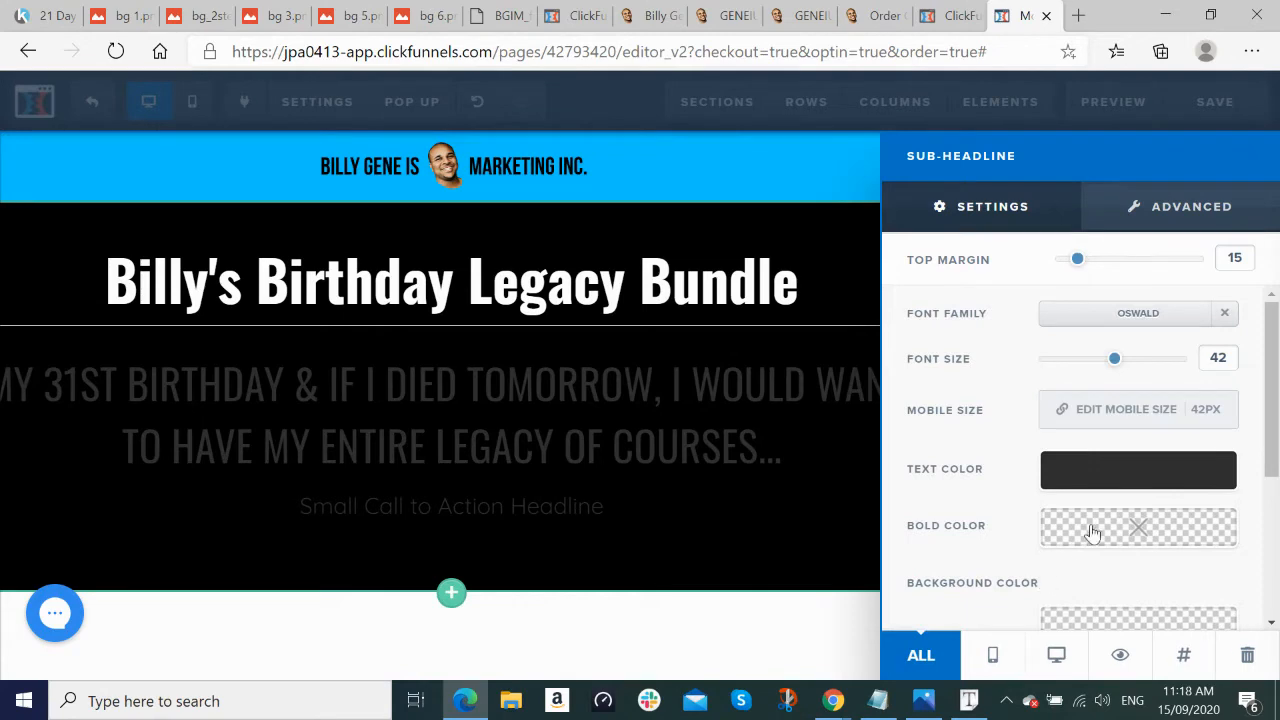
Step: Set the birthday sub-headline's text color to #00c6fe
click(1129, 477)
drag(1187, 422, 1062, 440)
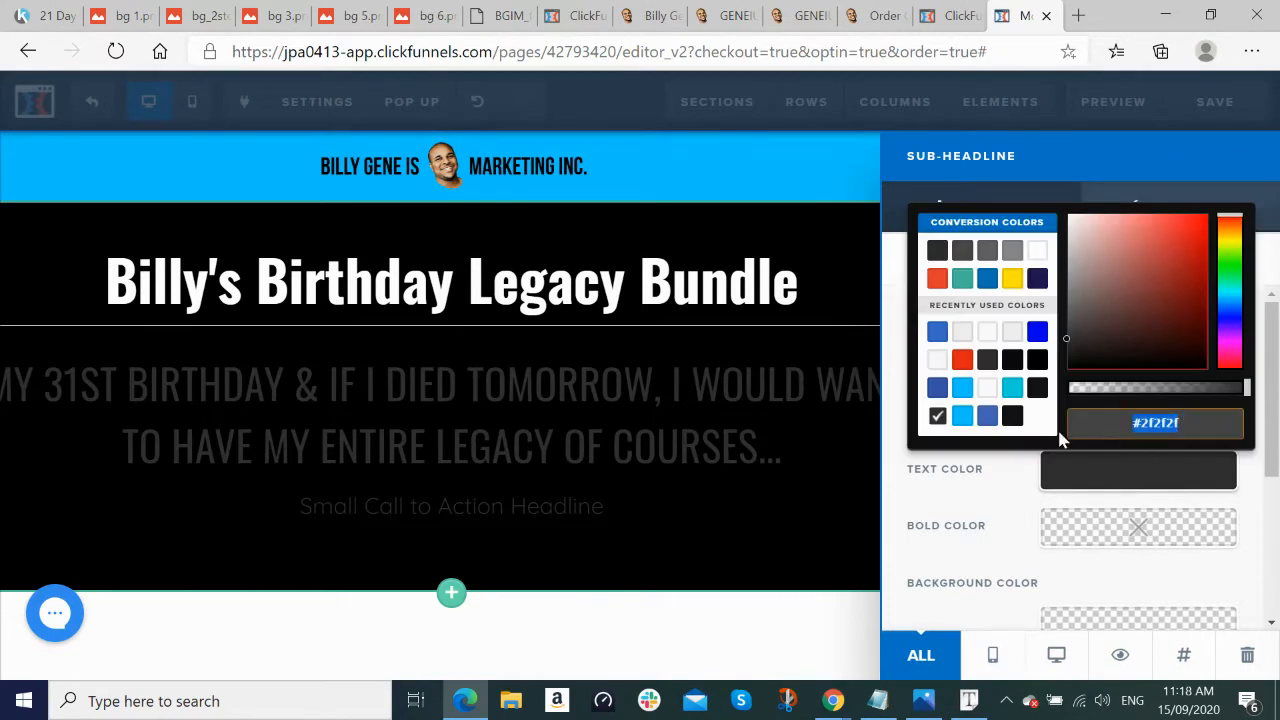
text(#00c6fe)
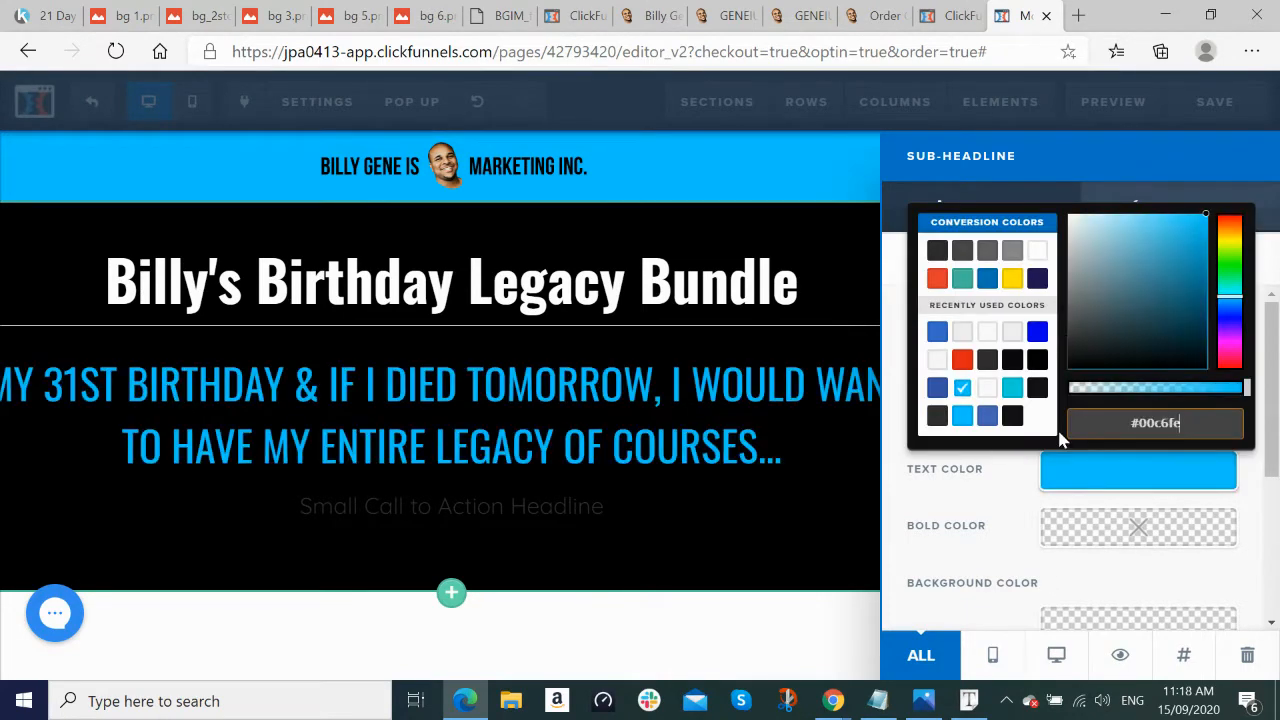
click(784, 567)
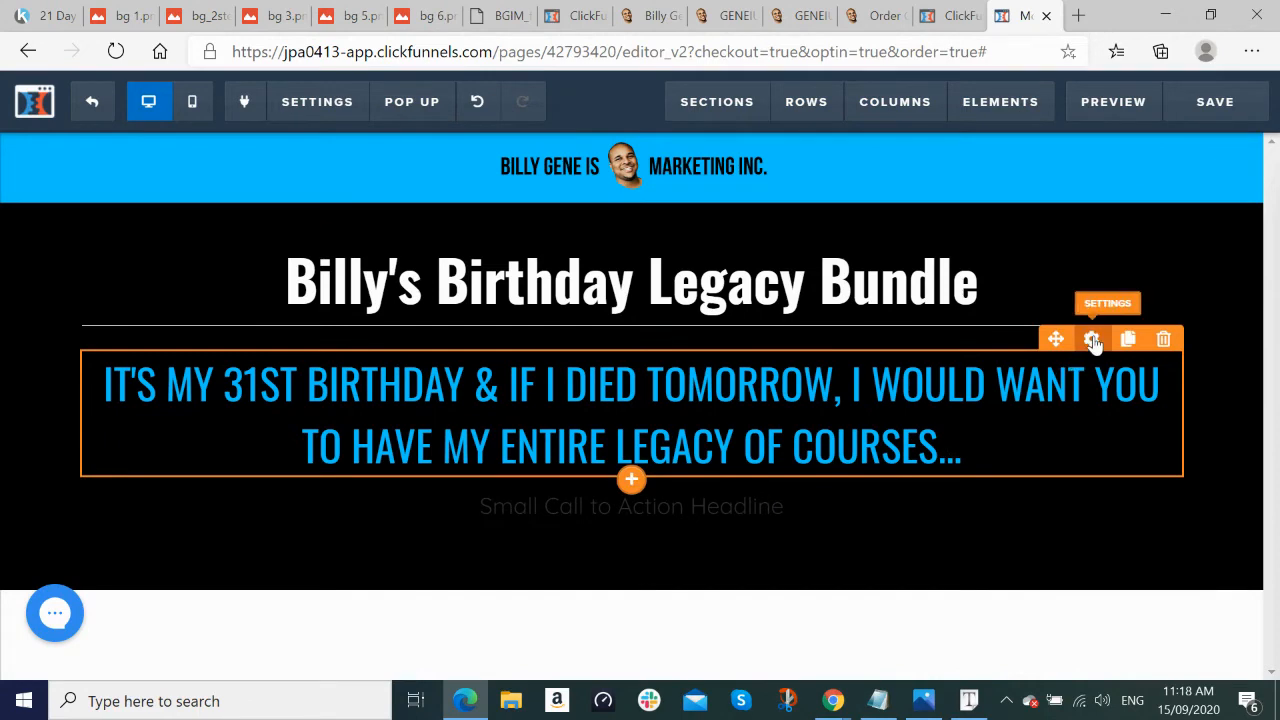
Step: Set the birthday sub-headline's line height to 1.3em in its advanced styles
click(1093, 340)
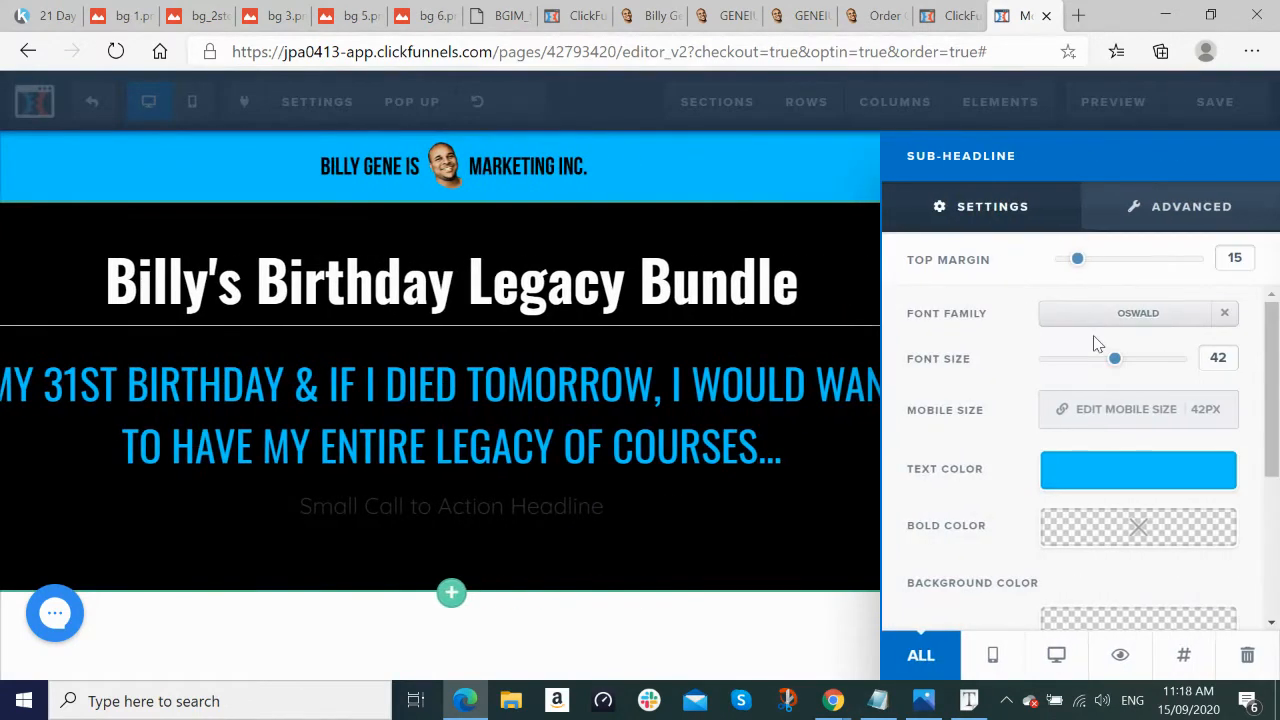
click(1191, 214)
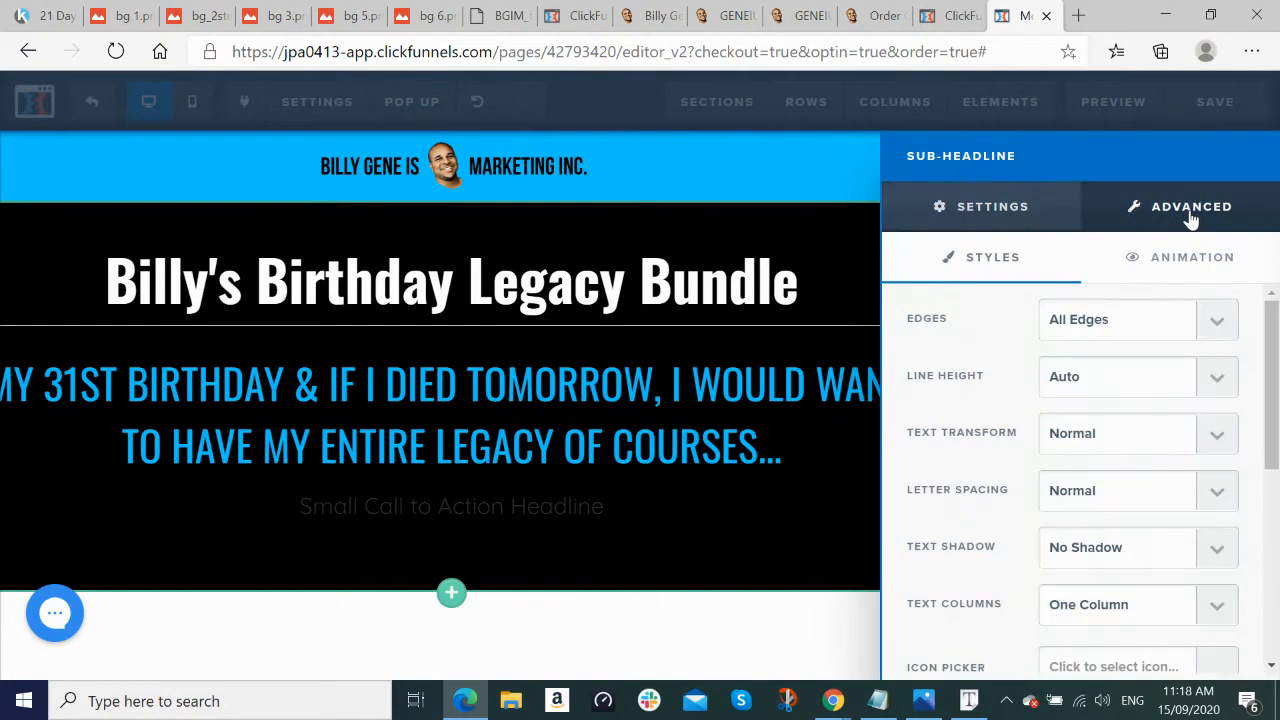
click(1220, 386)
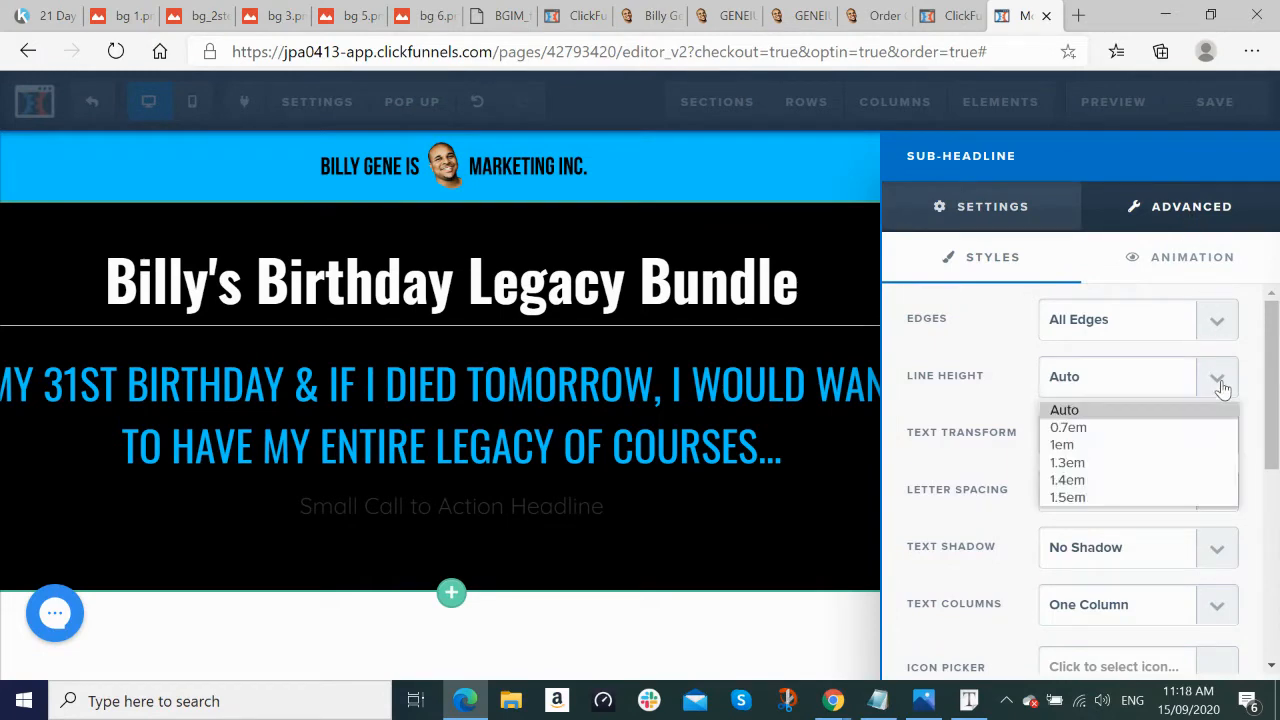
click(1160, 463)
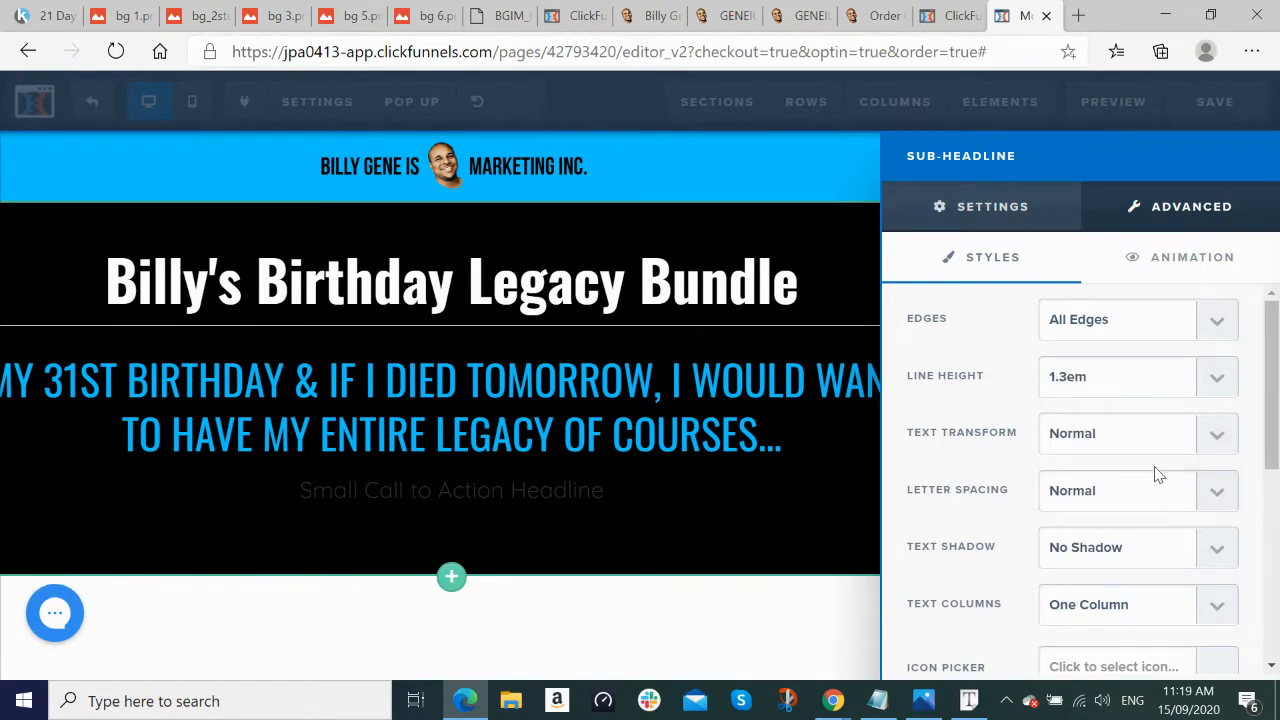
click(993, 214)
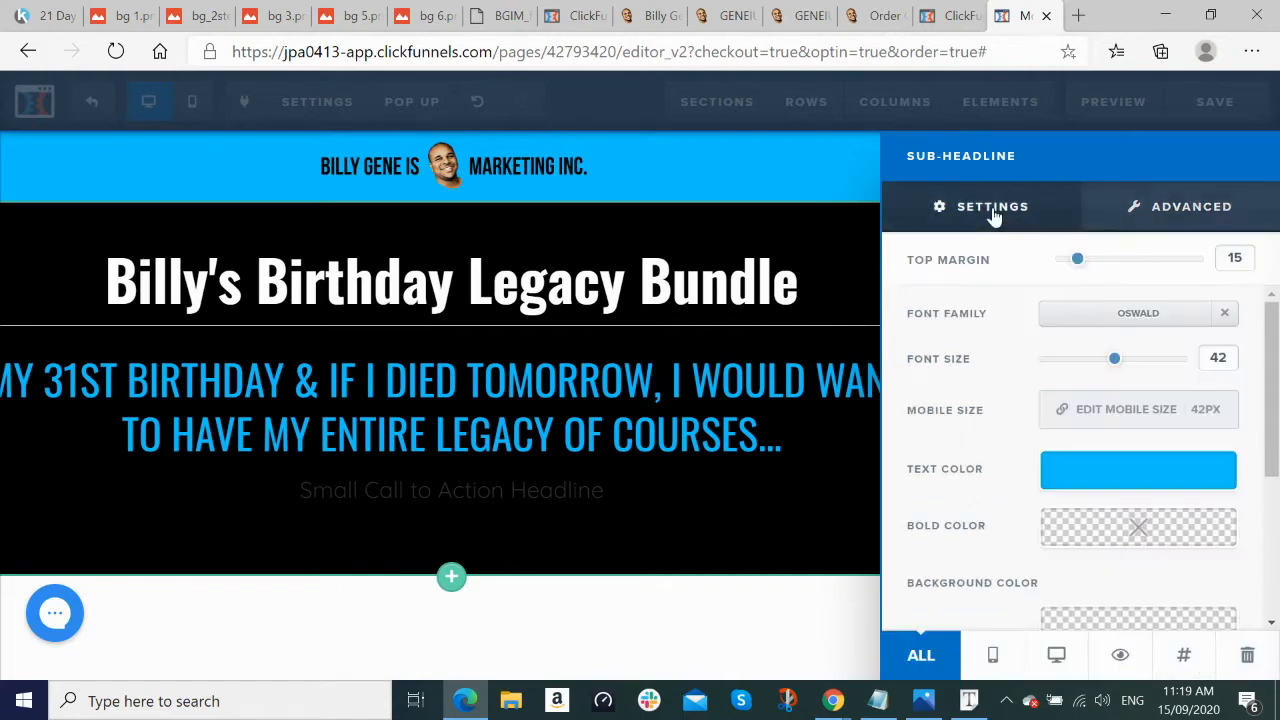
click(827, 519)
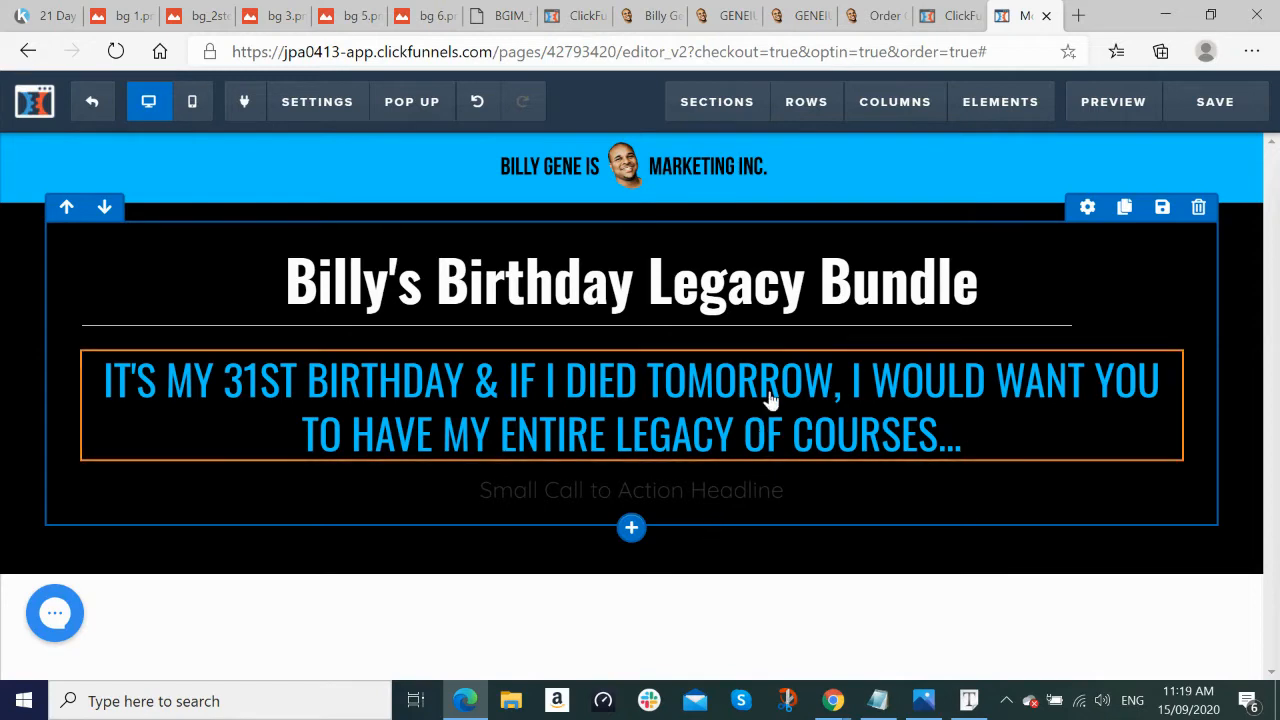
Step: Center-align the divider line below the Billy's Birthday Legacy Bundle headline
click(818, 327)
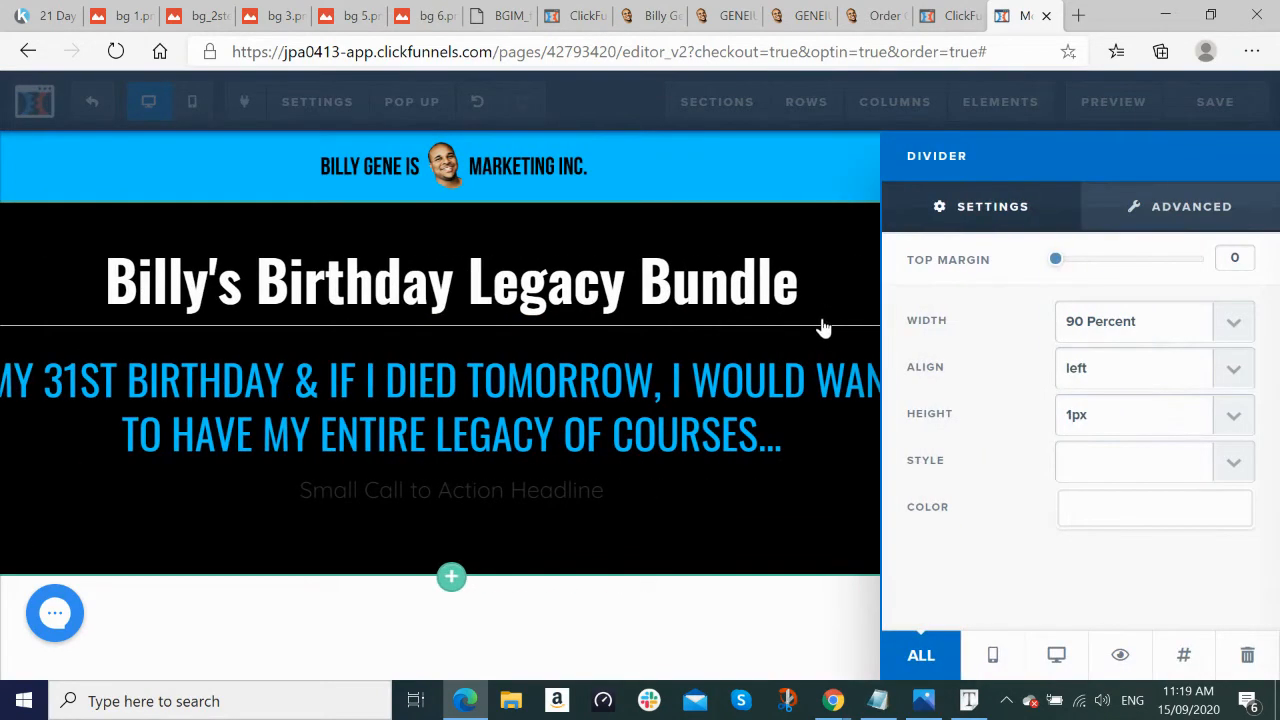
click(1230, 377)
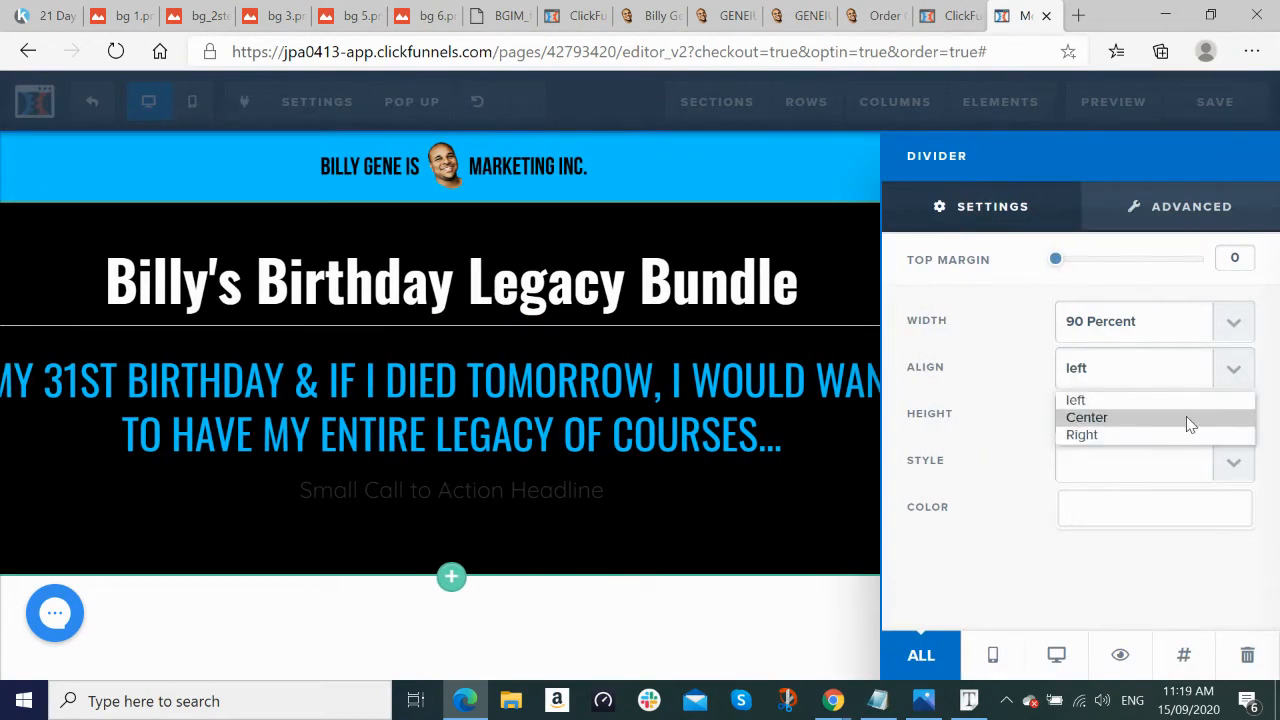
click(1188, 420)
click(766, 509)
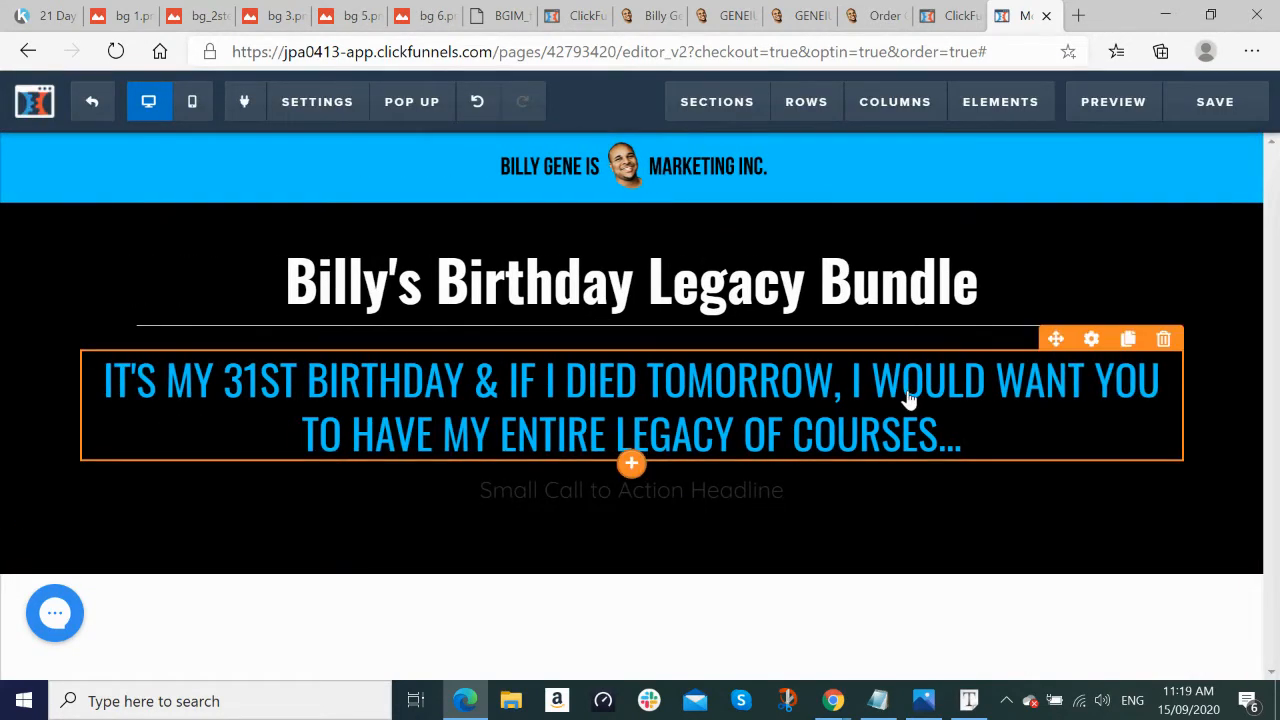
Step: Examine the birthday sub-headline's basic settings and advanced style options, including spacing, padding and borders
click(1091, 339)
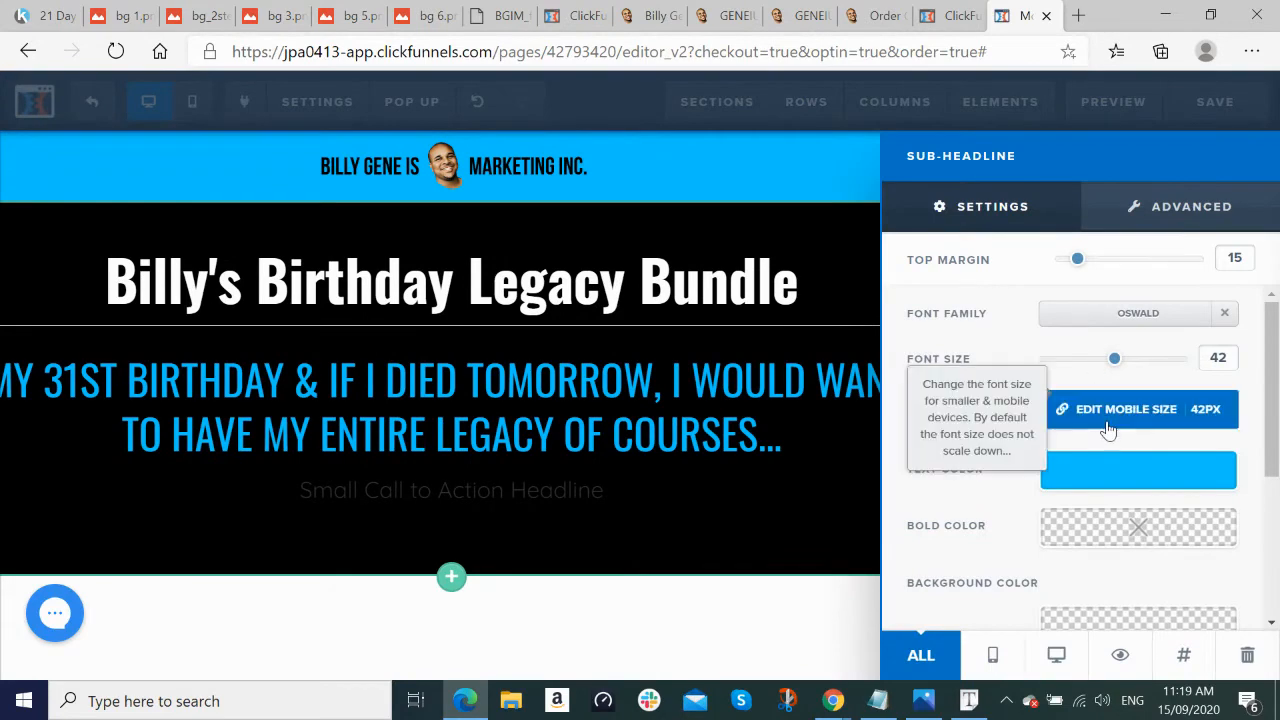
scroll(1108, 430, down, 3)
scroll(1130, 360, up, 3)
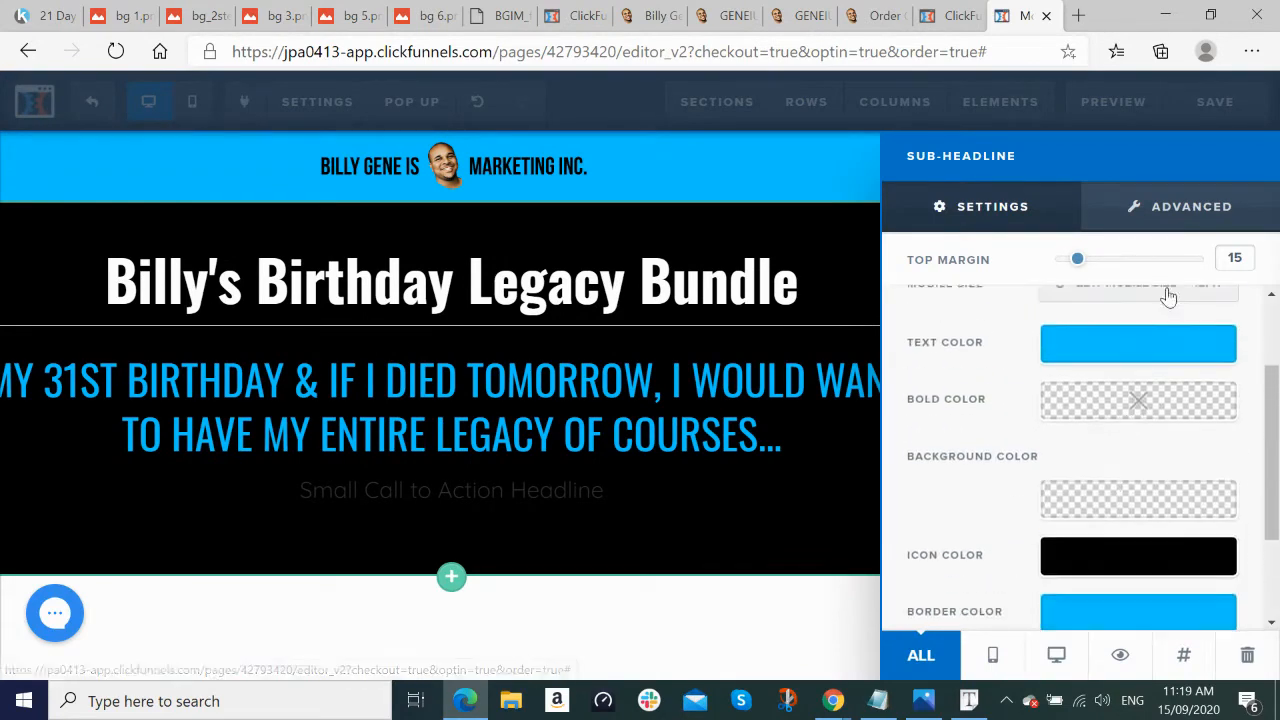
click(1168, 210)
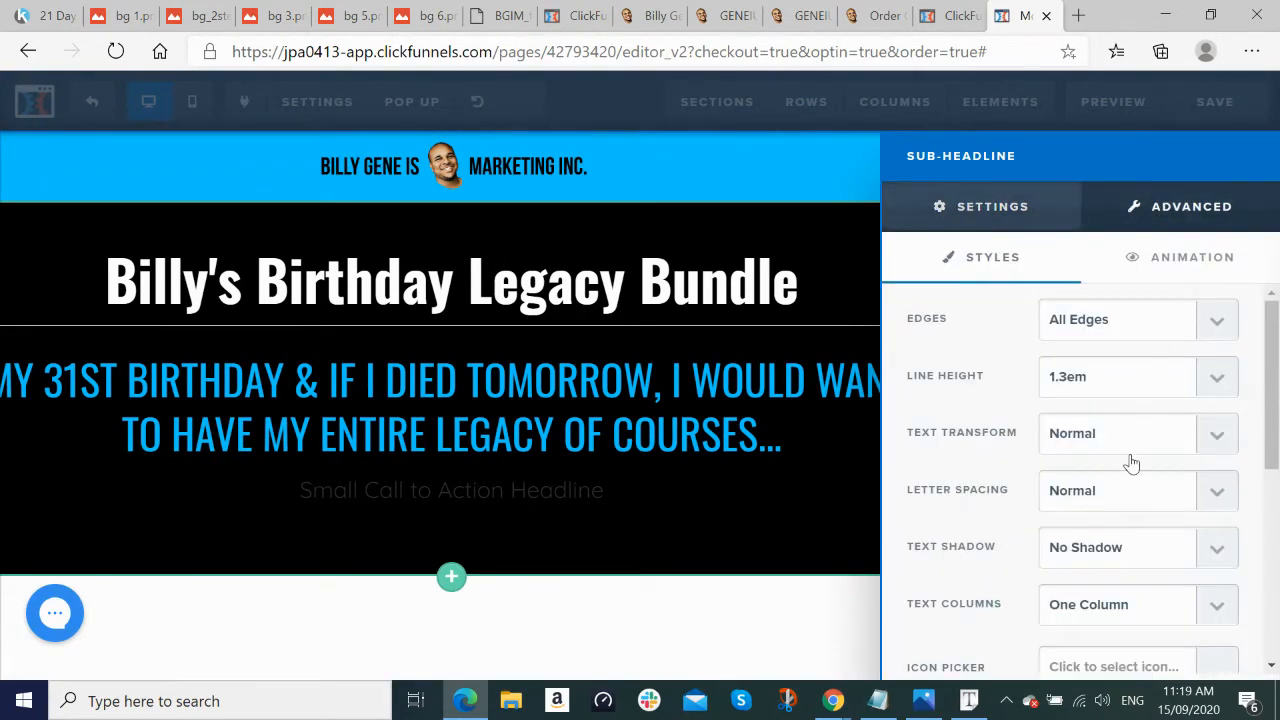
scroll(1130, 463, down, 5)
scroll(1131, 460, up, 5)
scroll(1122, 407, down, 1)
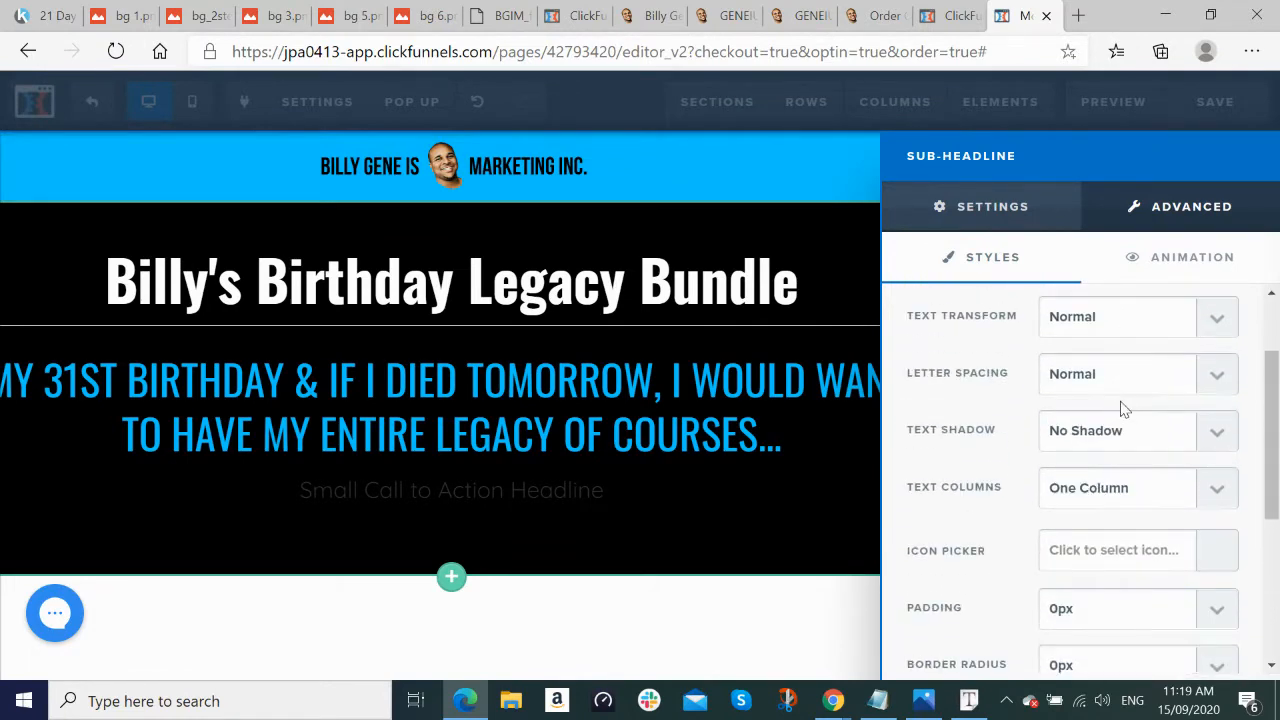
scroll(1122, 407, down, 2)
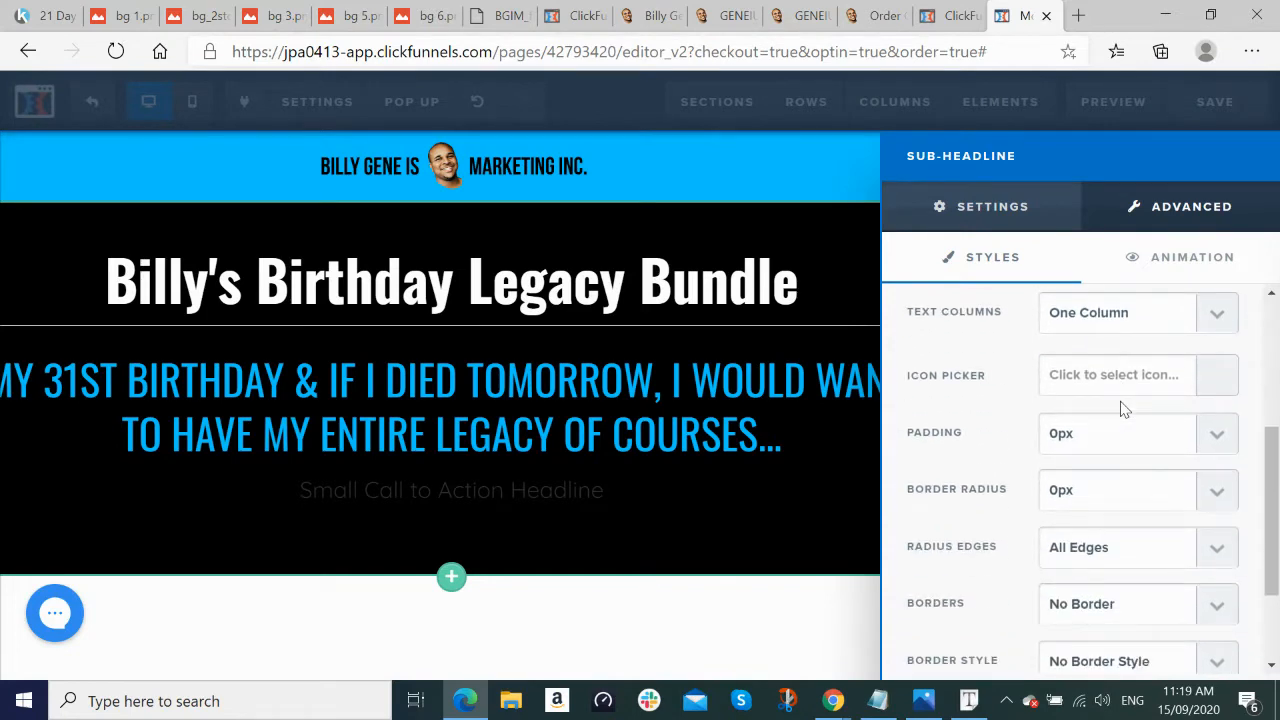
scroll(1122, 407, down, 2)
click(1000, 210)
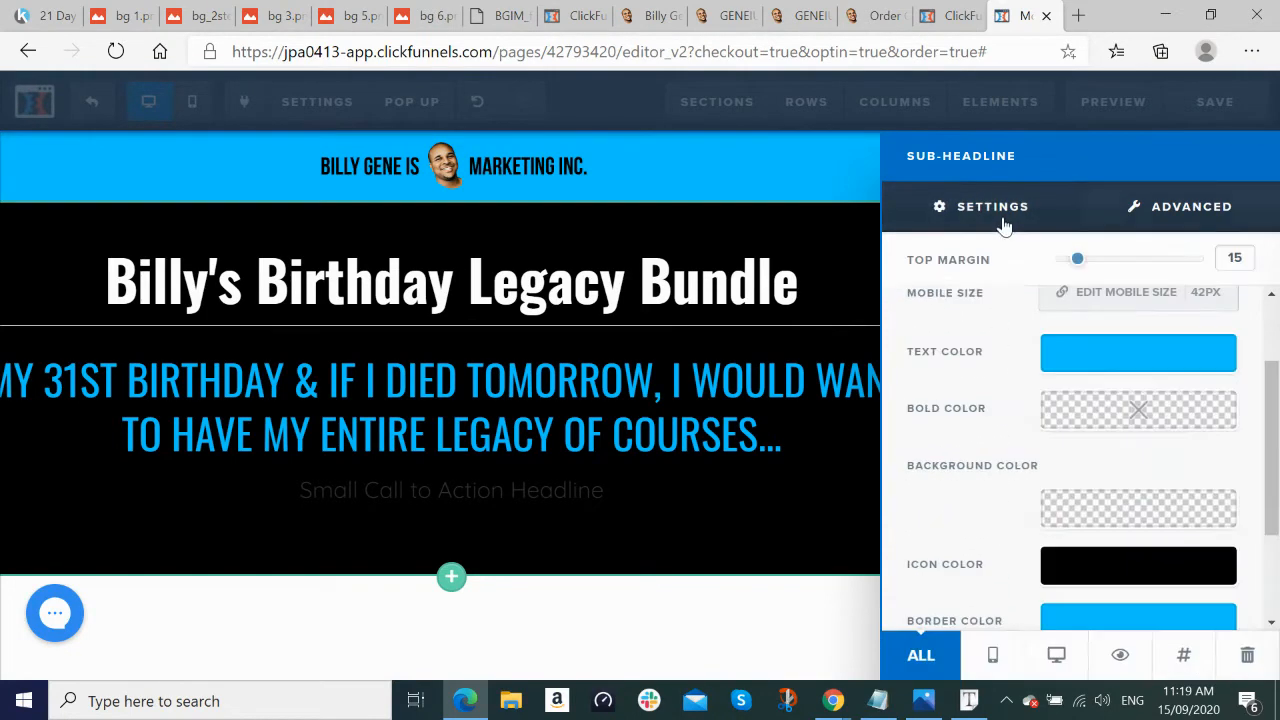
click(803, 484)
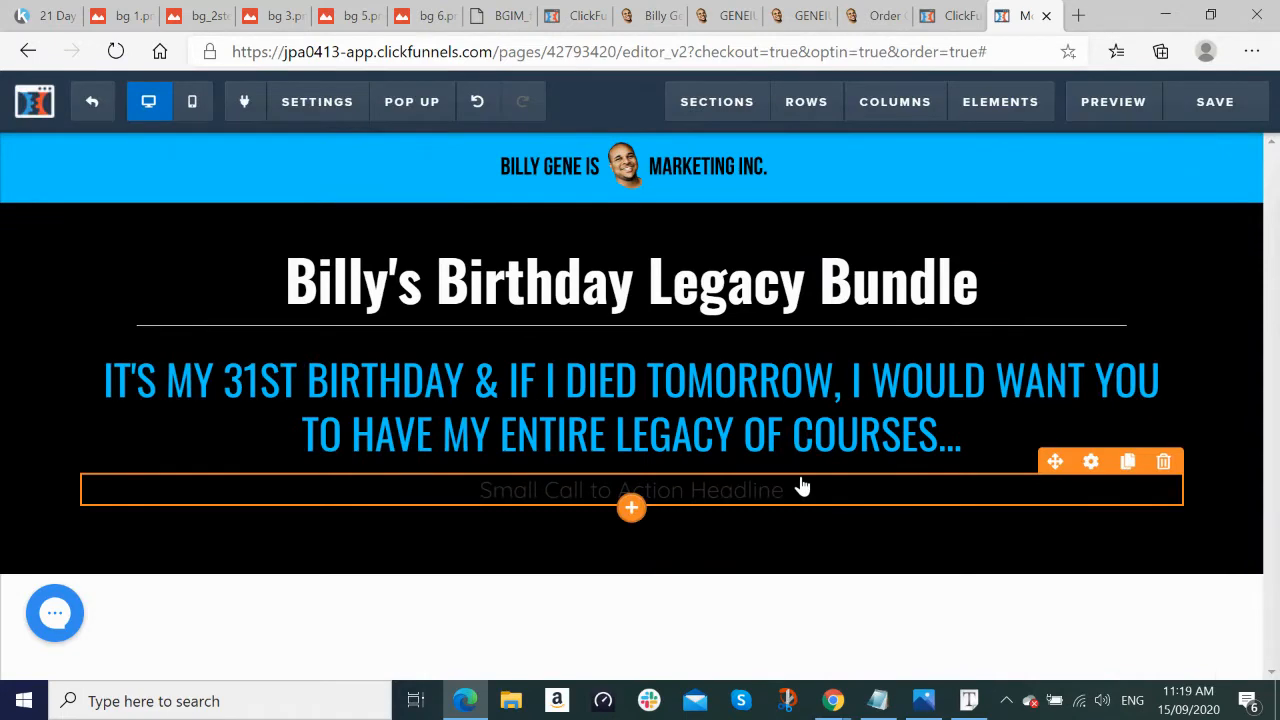
Step: Replace the placeholder small call-to-action headline with "(WORTH OVER $20,000 FOR ONLY $31)" copied from the reference page
click(773, 490)
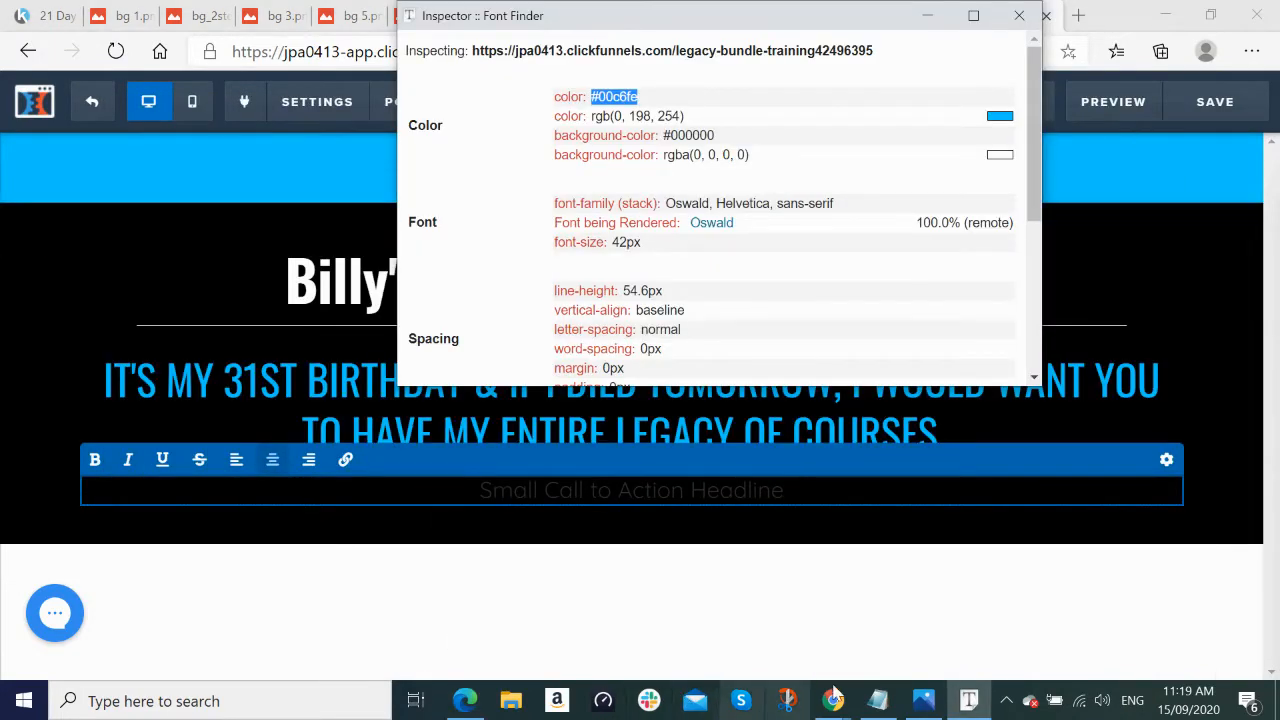
mouse_move(835, 705)
click(740, 630)
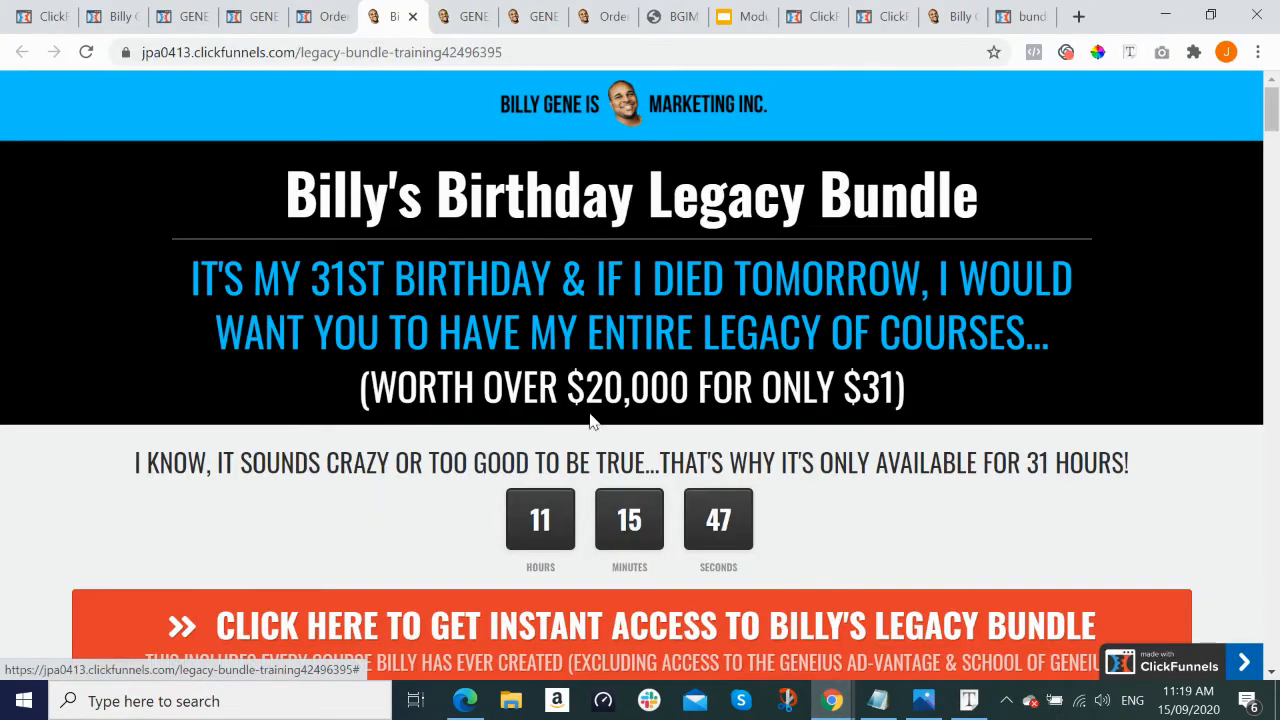
drag(363, 385, 931, 392)
key(ctrl+c)
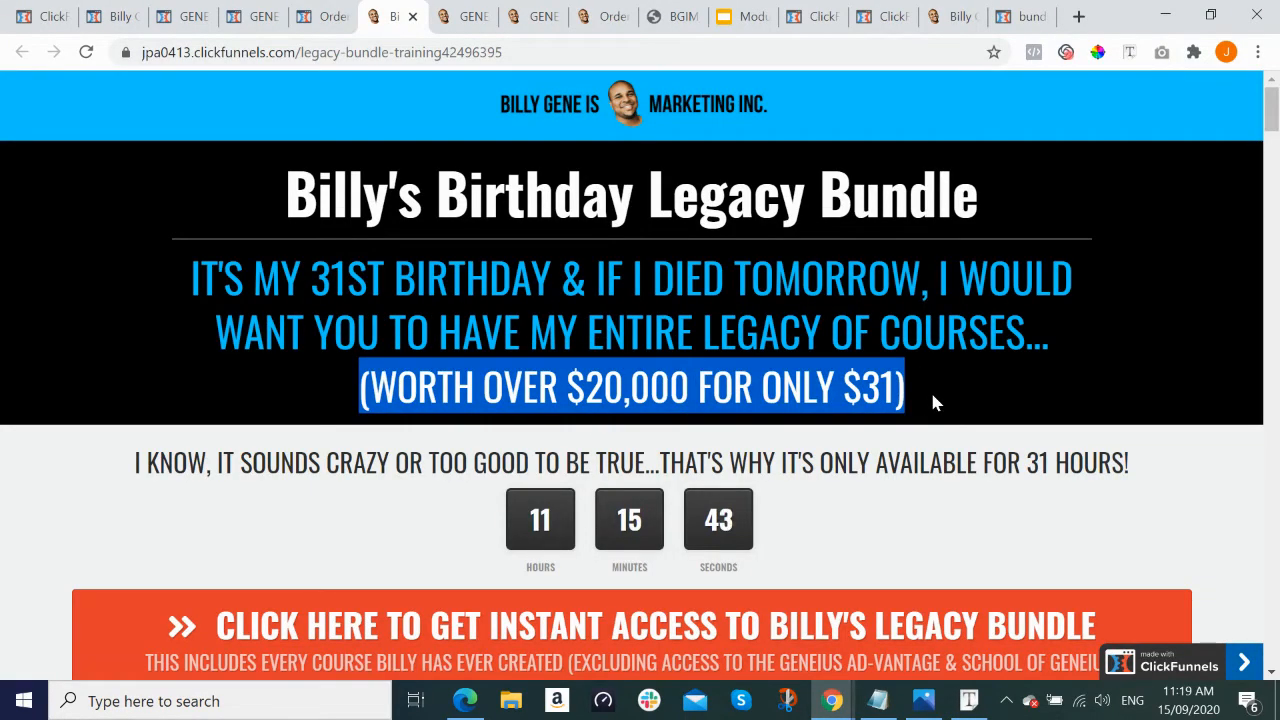
key(alt+Tab)
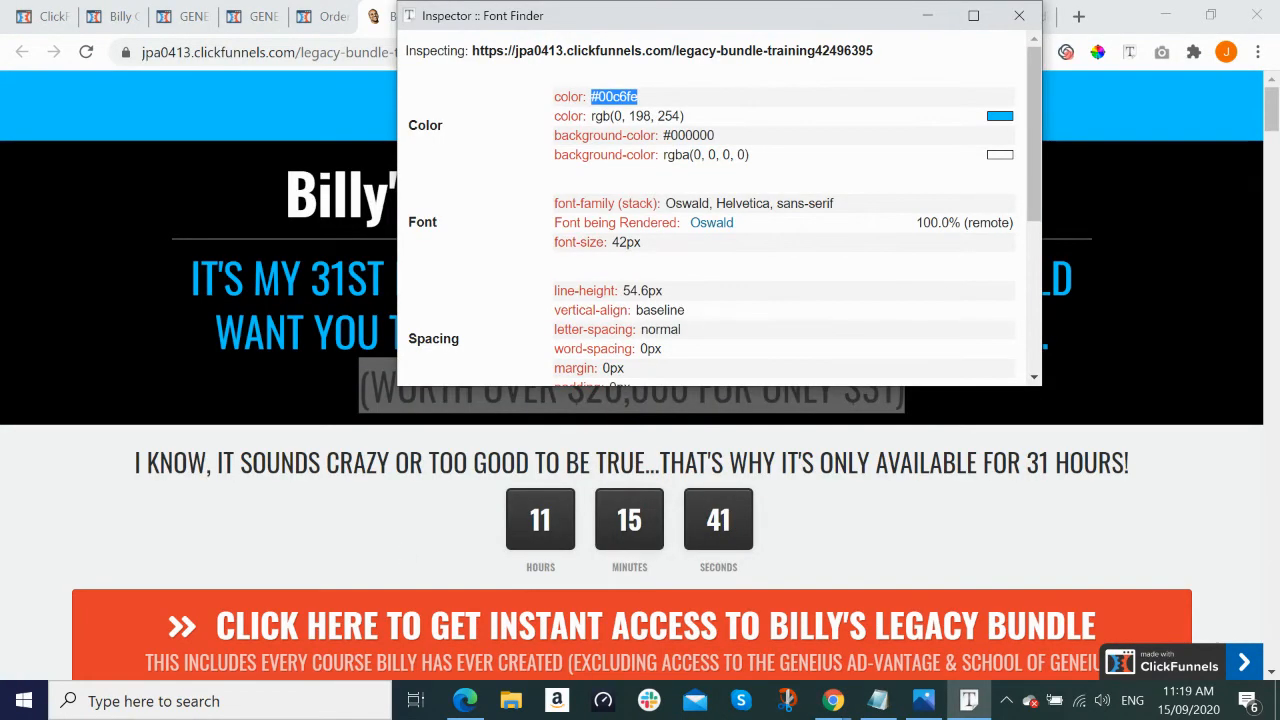
click(464, 700)
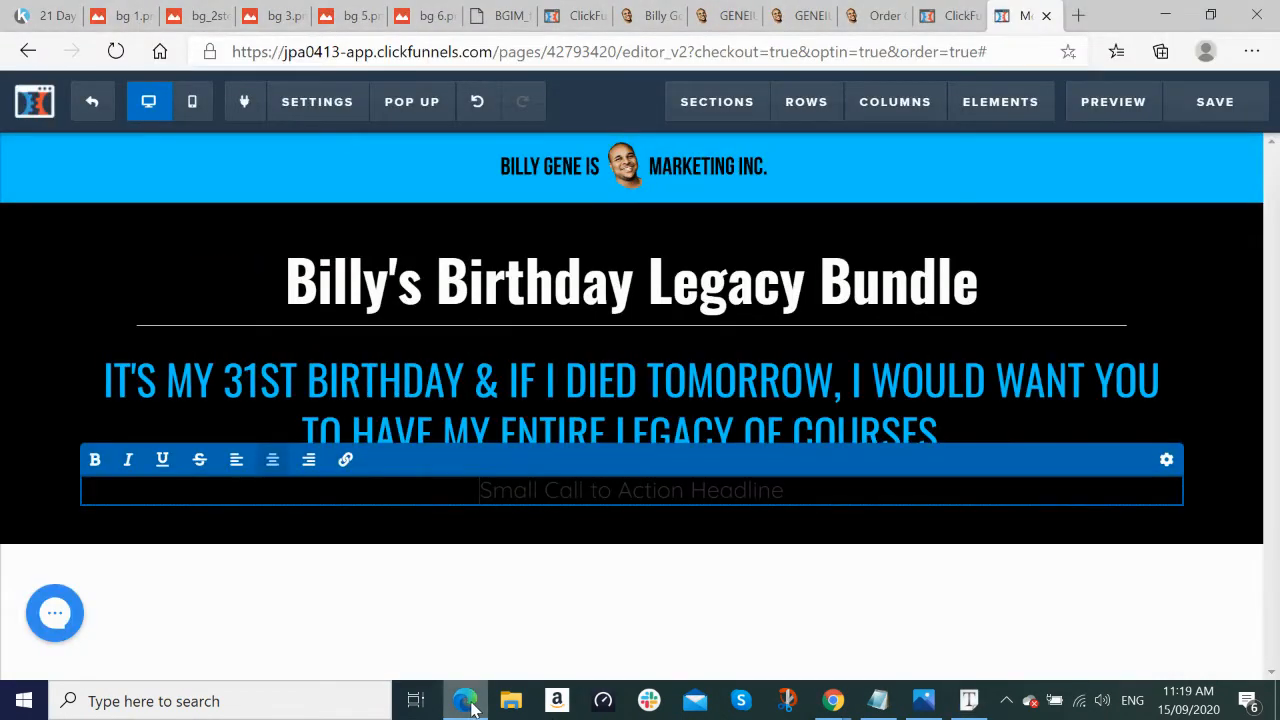
triple_click(590, 488)
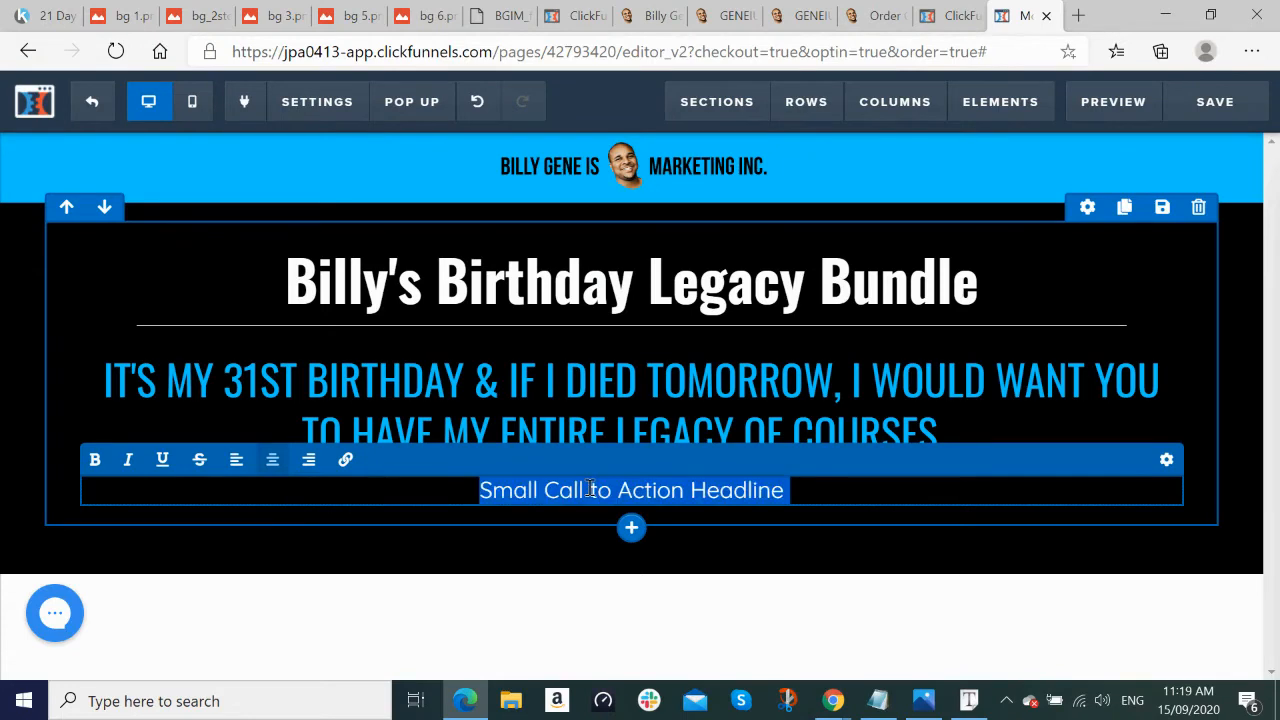
key(BackSpace)
key(ctrl+v)
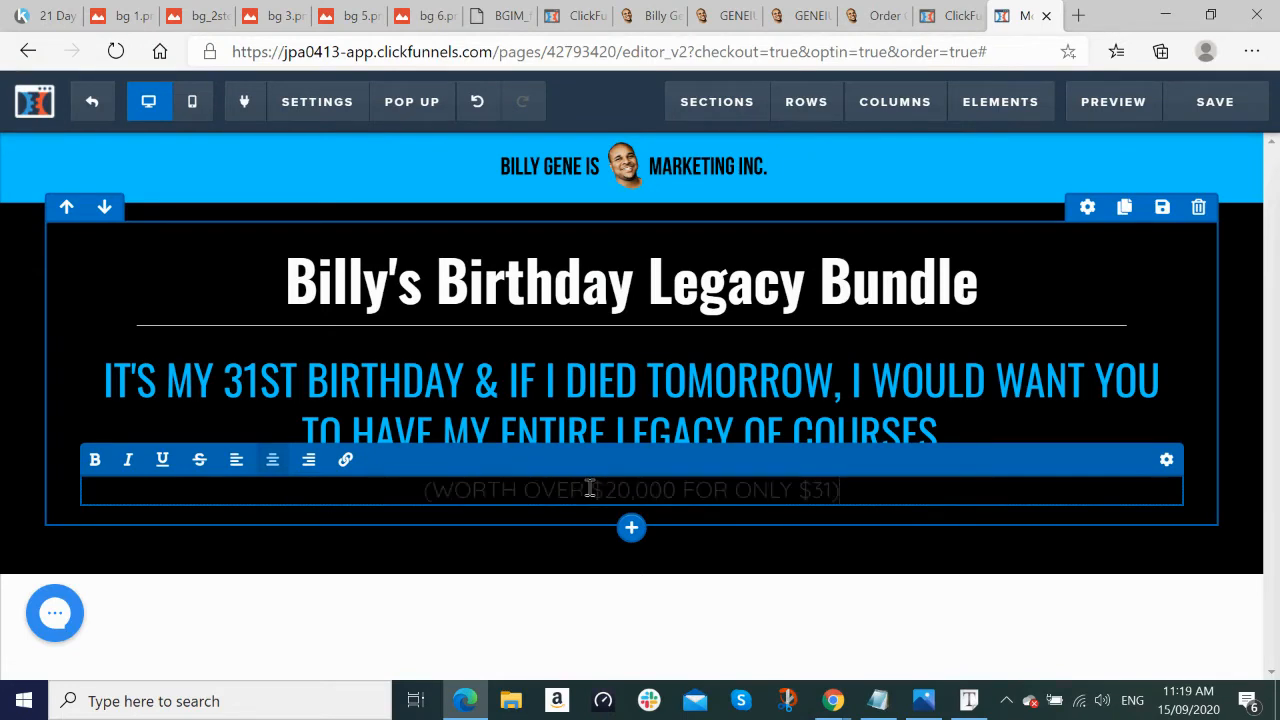
Step: Inspect the color, font, size and line height of the "(WORTH OVER $20,000 FOR ONLY $31)" line on the reference page with Font Finder
key(alt+Tab)
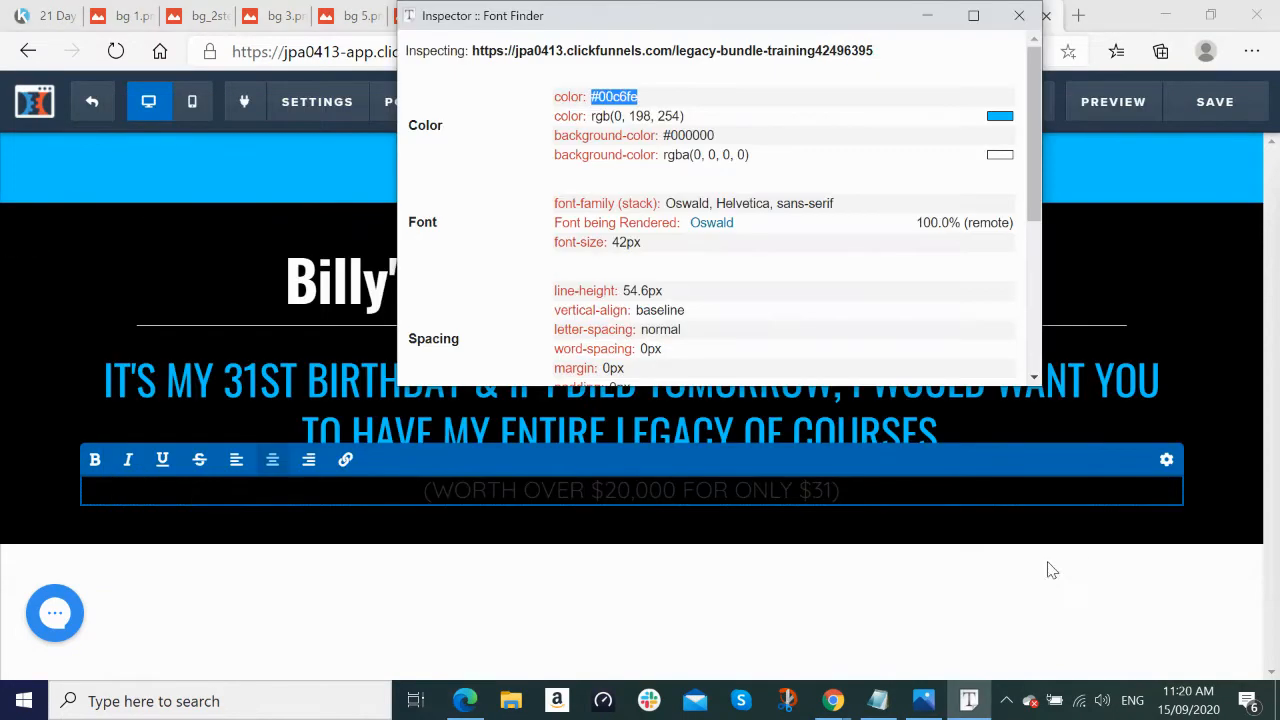
click(833, 701)
click(792, 637)
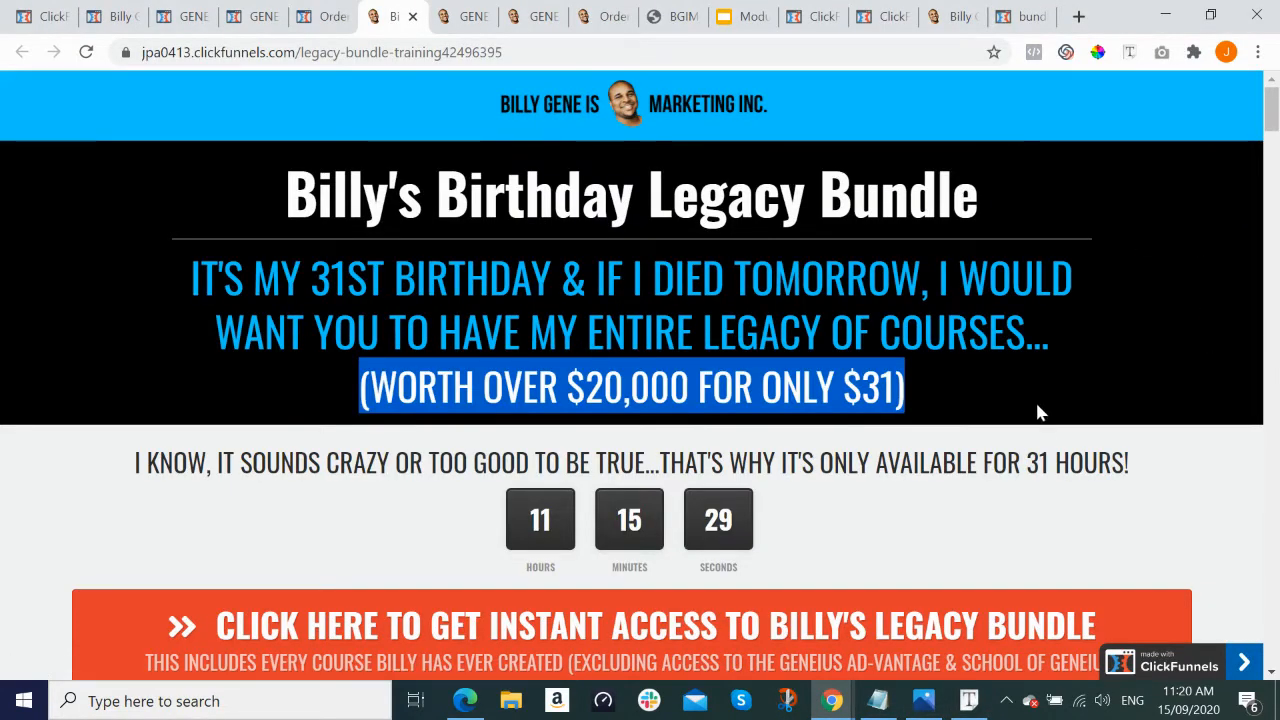
click(1129, 52)
click(707, 397)
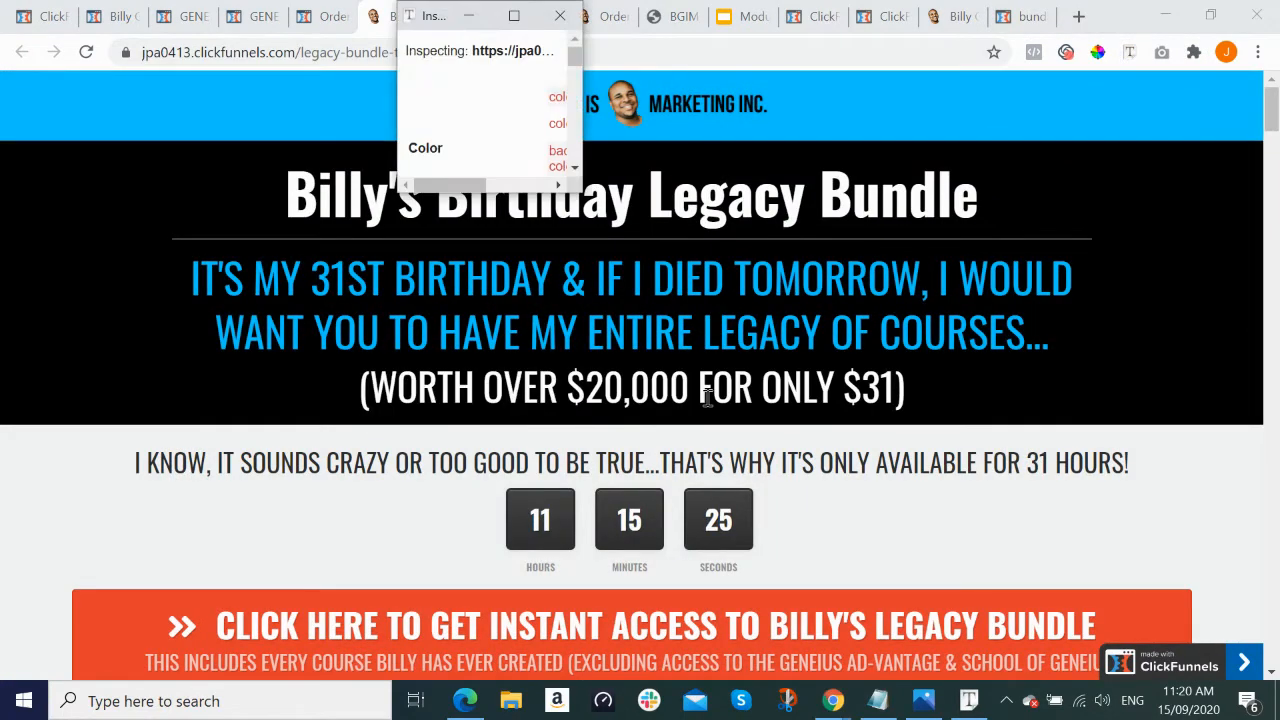
drag(580, 85, 1008, 292)
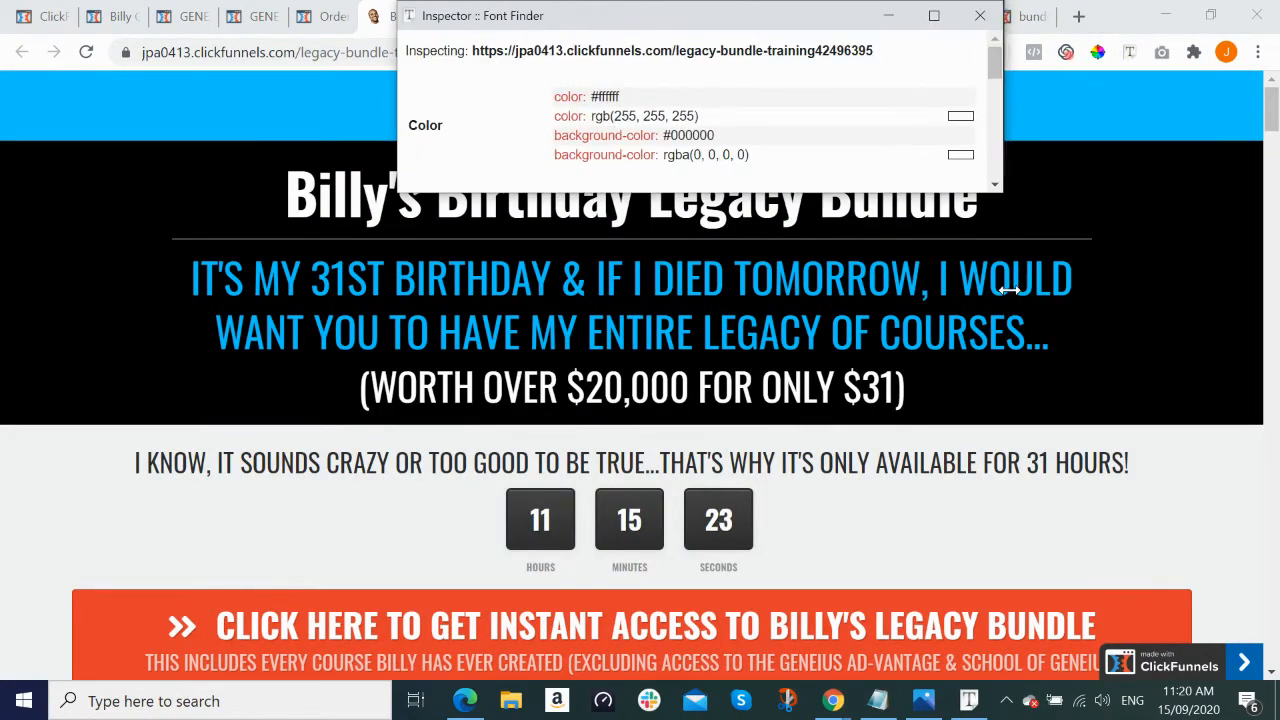
drag(912, 190, 916, 370)
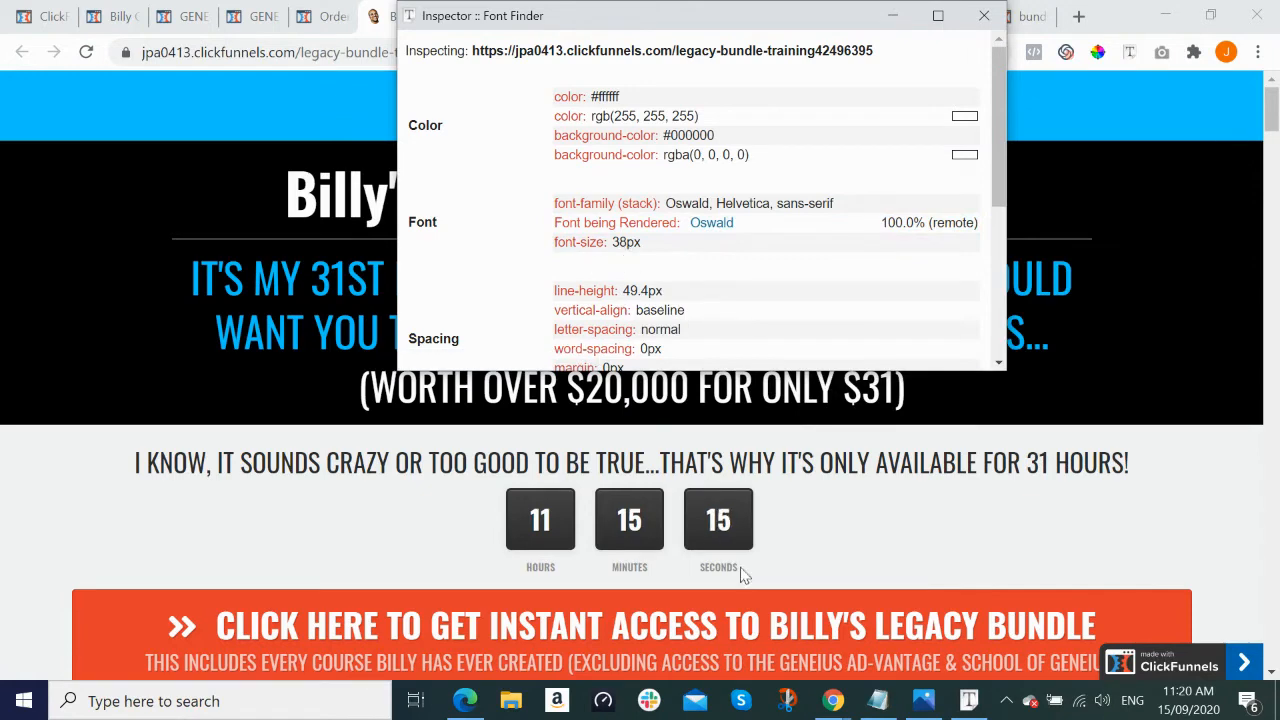
Step: In the ClickFunnels editor, set the "(WORTH OVER $20,000 FOR ONLY $31)" sub-headline's font to Oswald at size 38
click(465, 700)
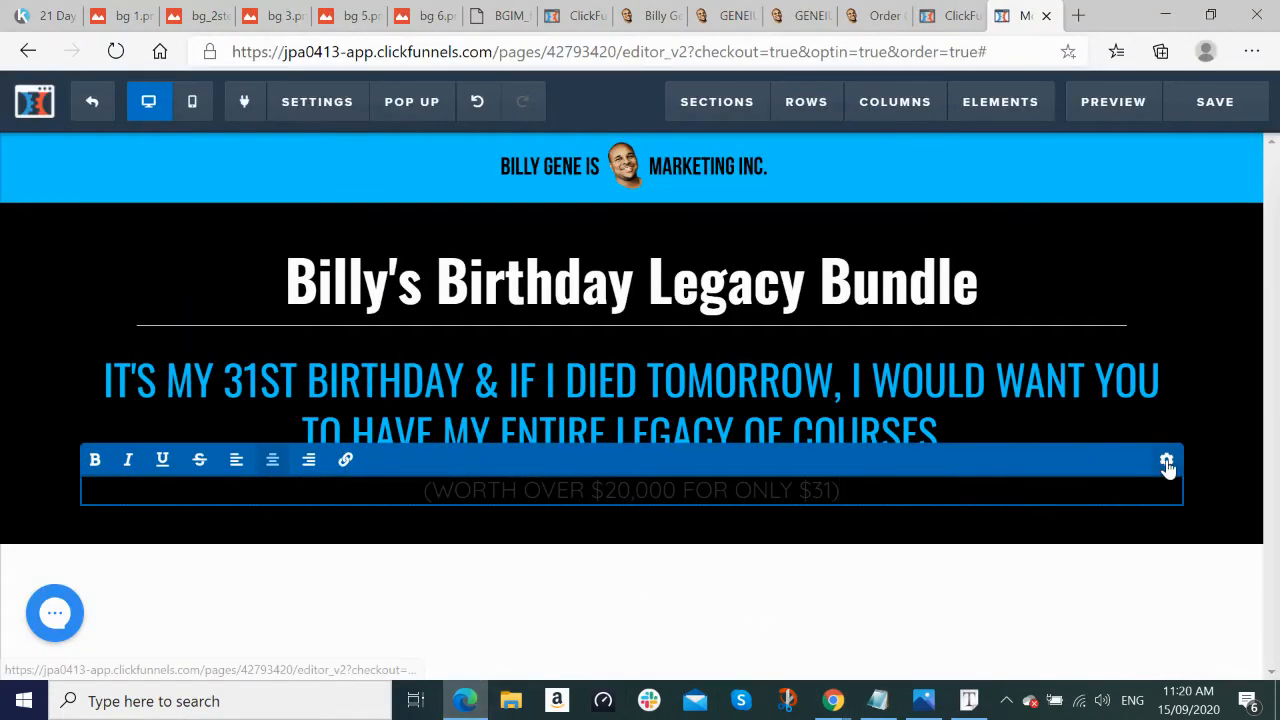
click(1166, 459)
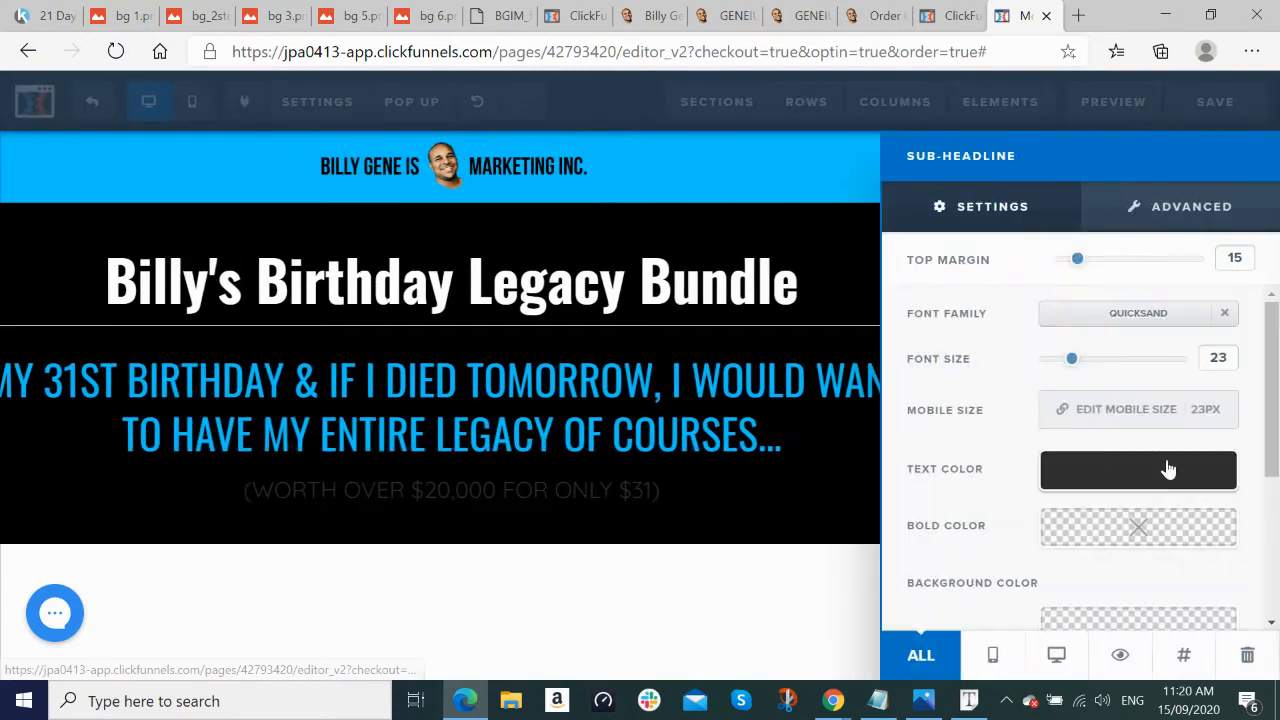
click(1156, 320)
click(1059, 540)
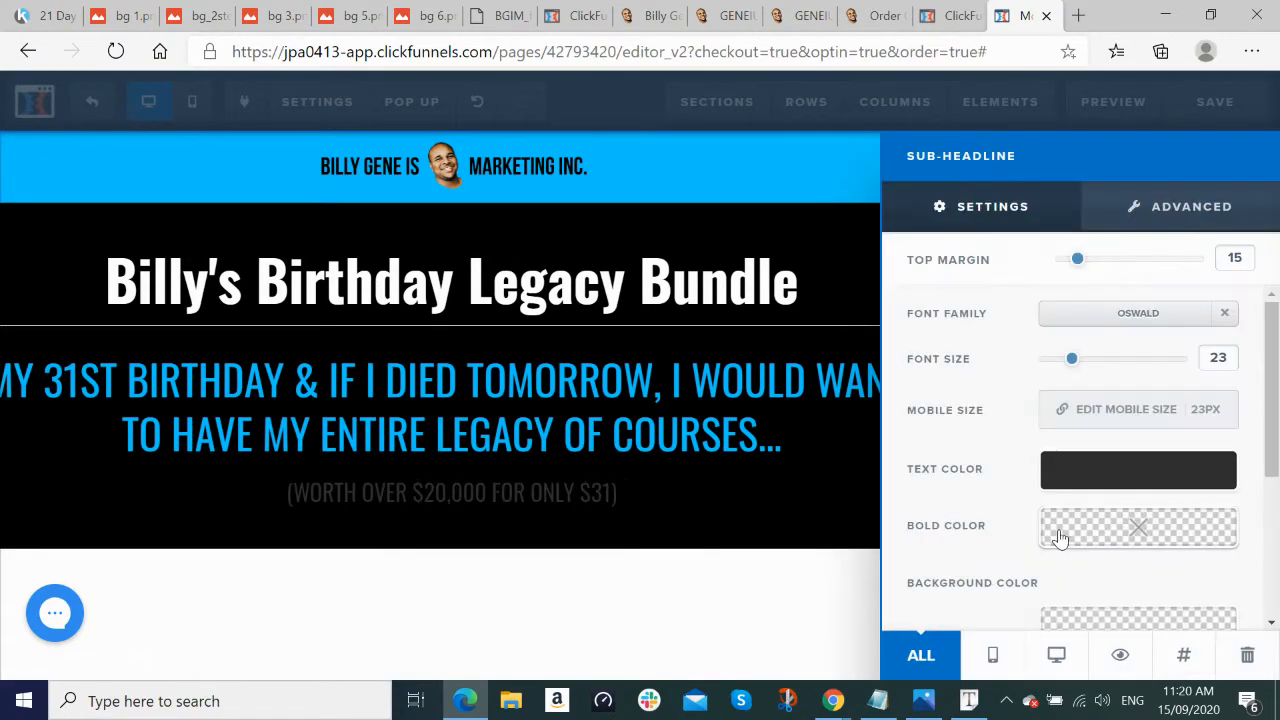
drag(1076, 366, 1108, 368)
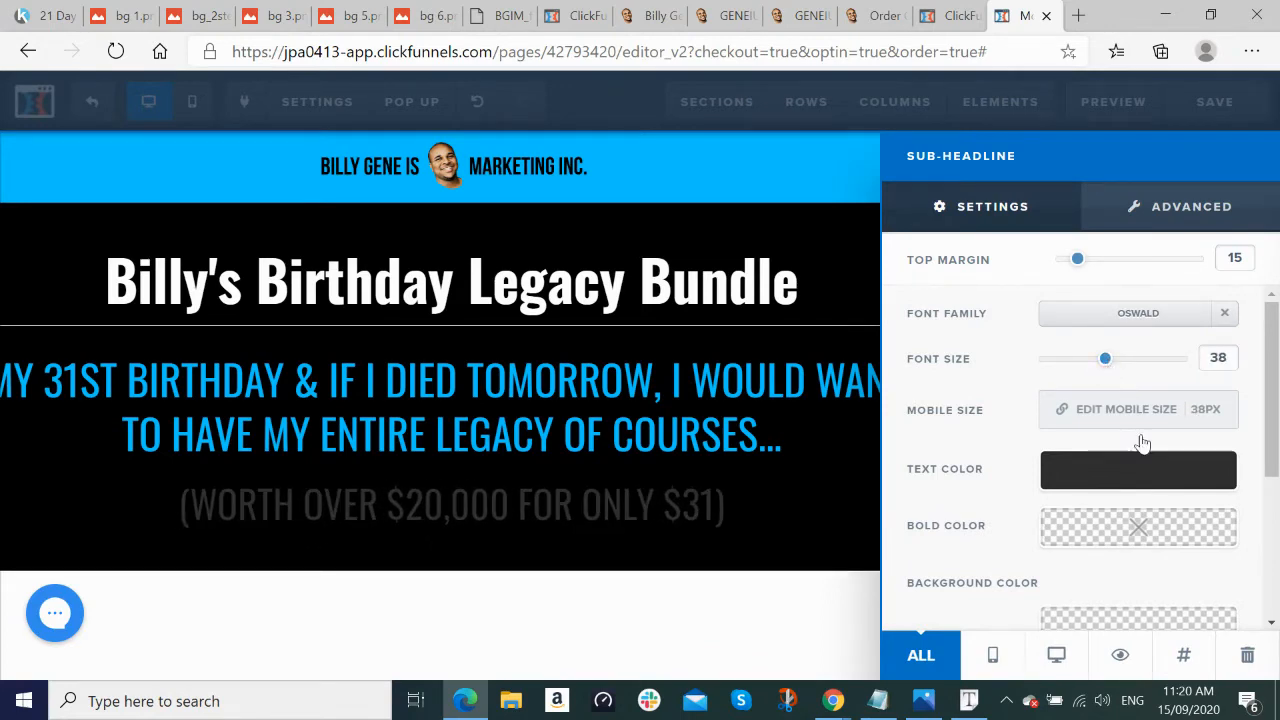
scroll(1143, 480, down, 3)
click(633, 497)
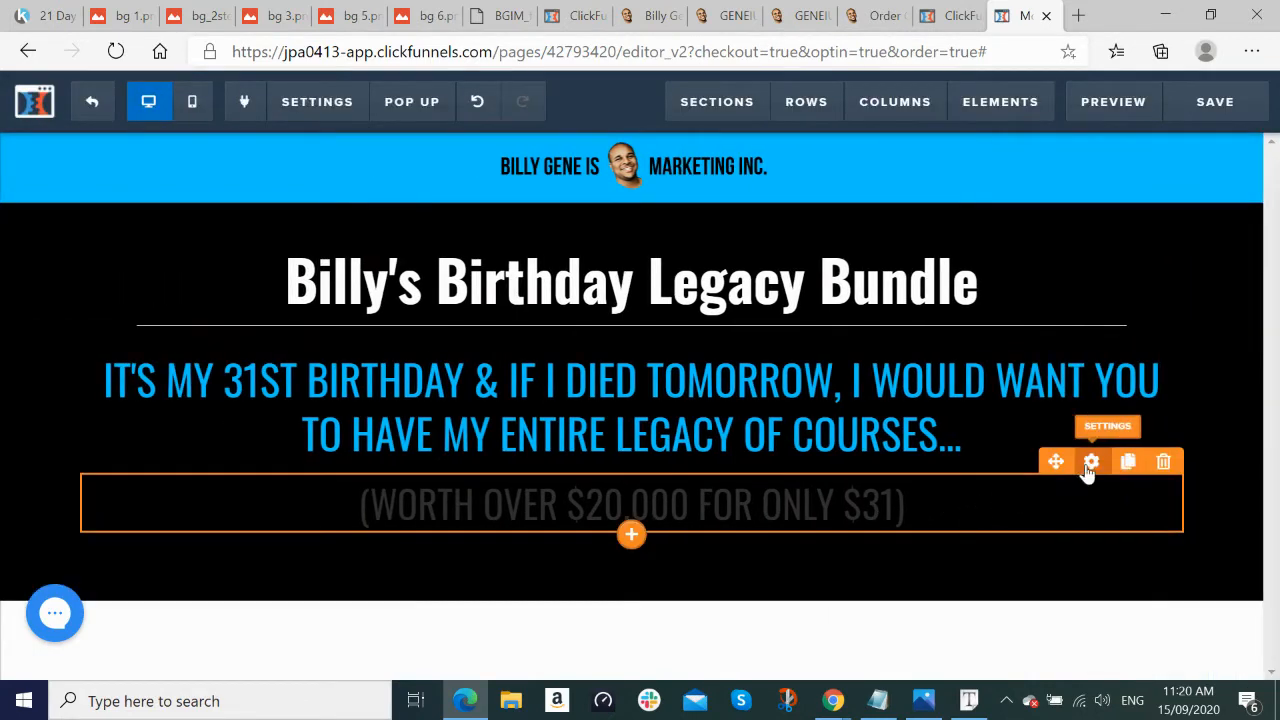
Step: Set the "(WORTH OVER $20,000 FOR ONLY $31)" sub-headline's line height to 1.3em and save the page
click(1090, 462)
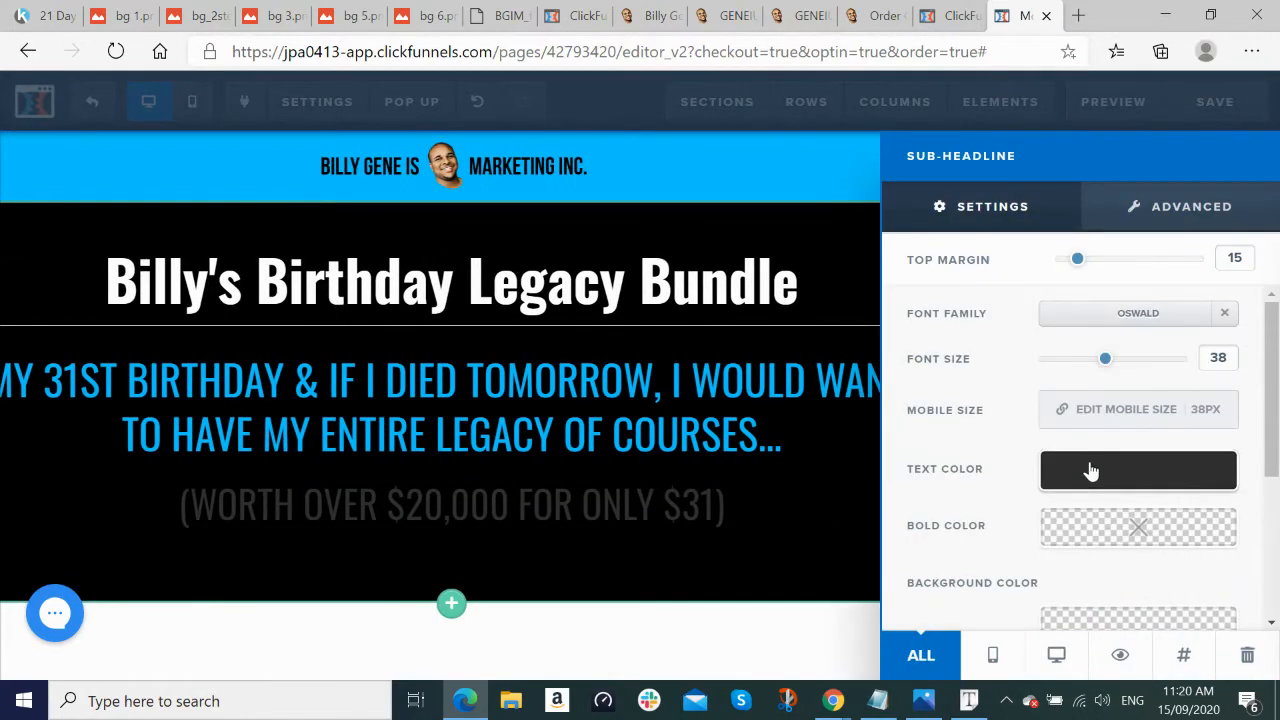
scroll(1090, 472, down, 2)
scroll(1090, 472, down, 1)
scroll(1090, 472, up, 3)
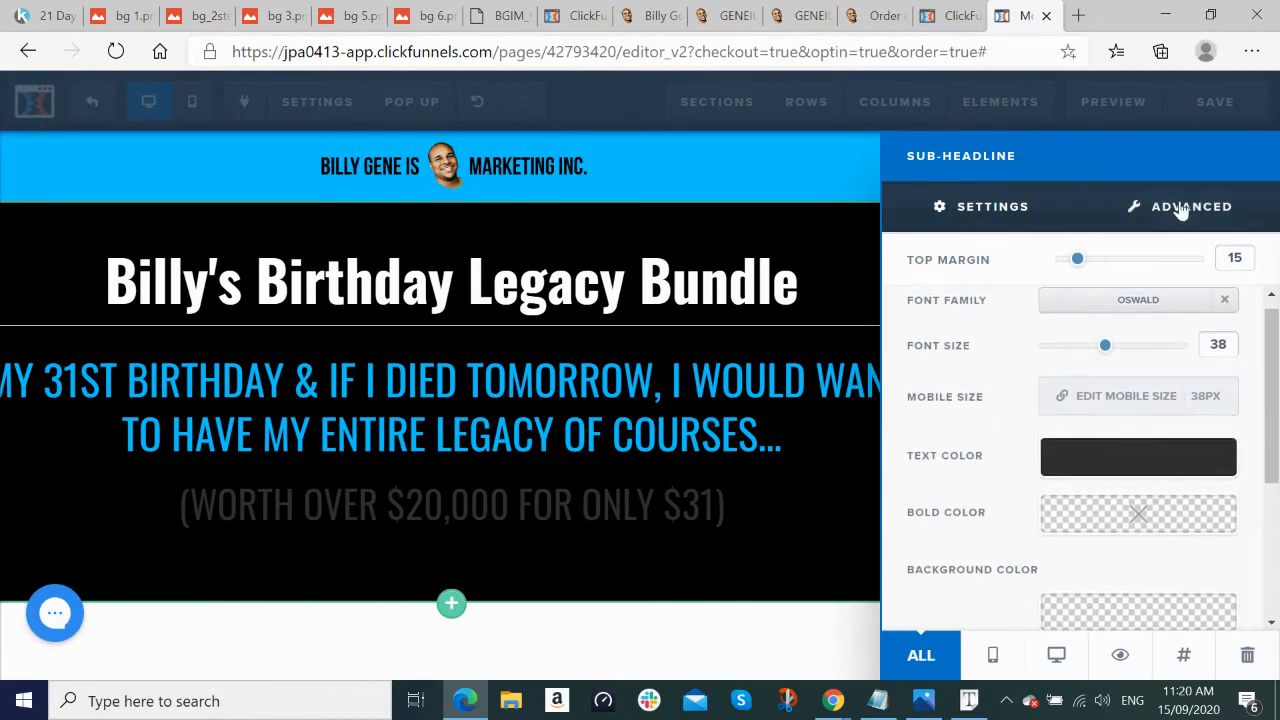
click(1183, 207)
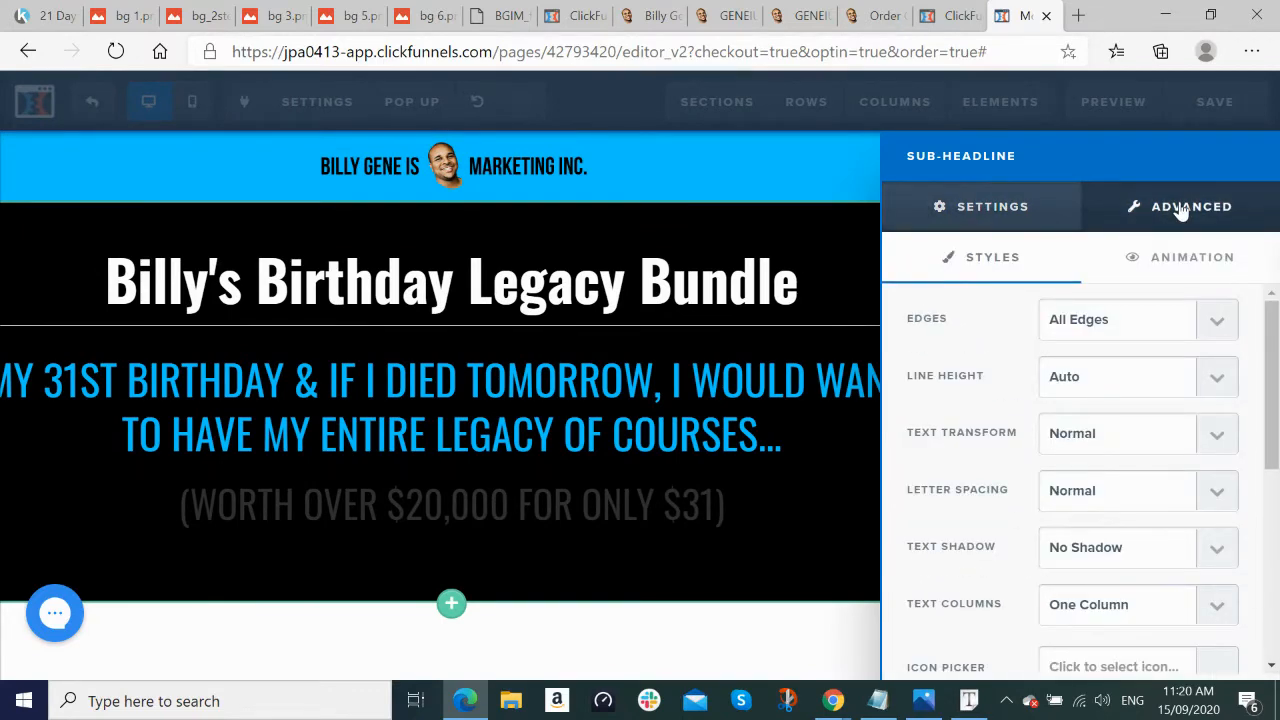
click(1218, 384)
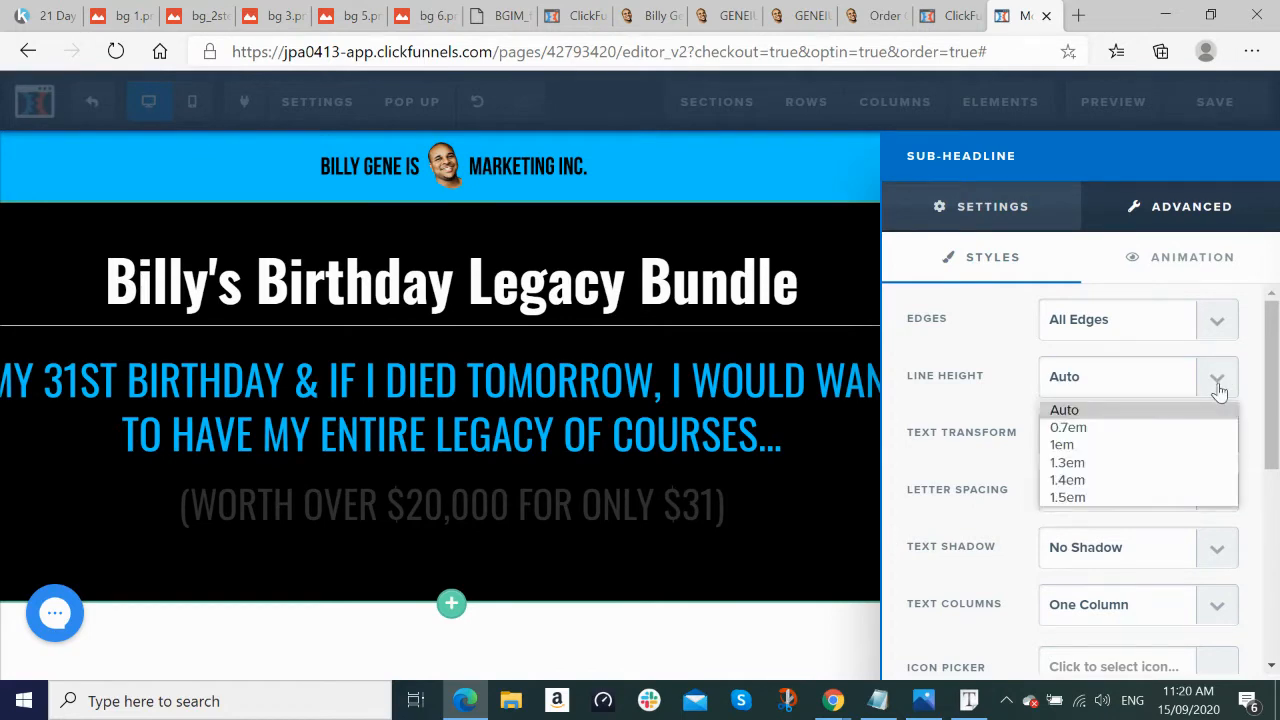
click(1160, 461)
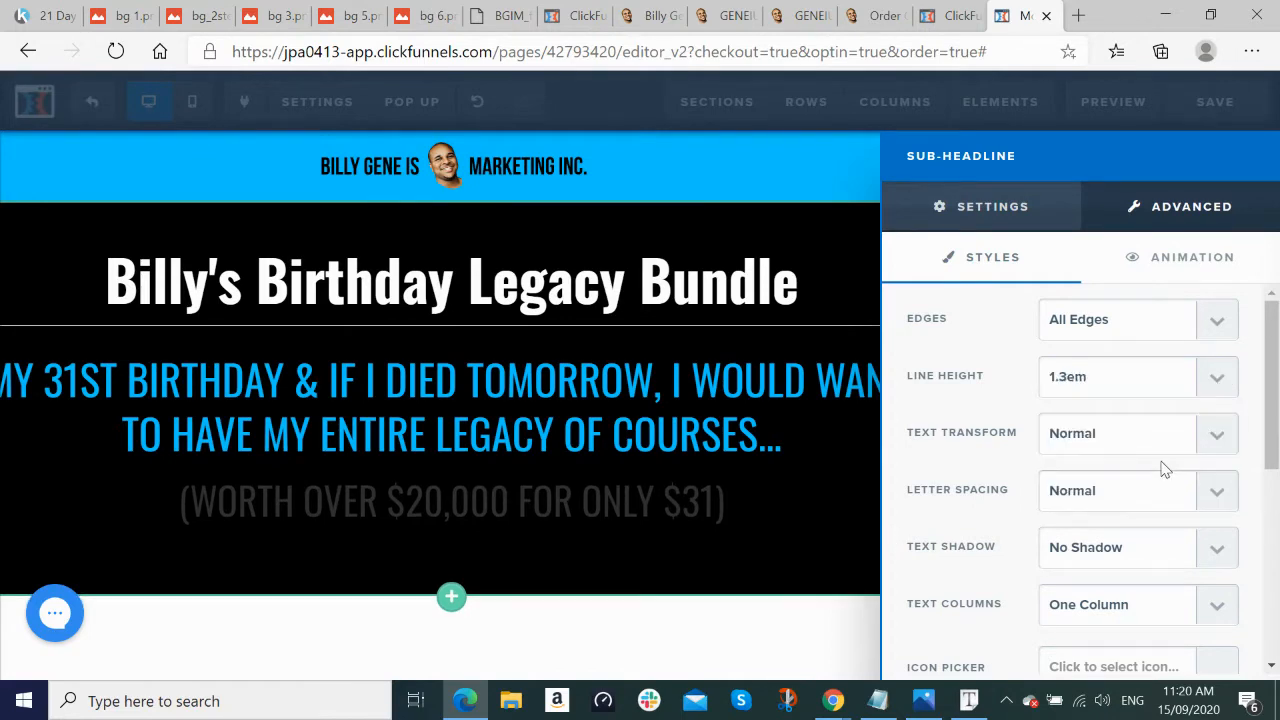
click(744, 560)
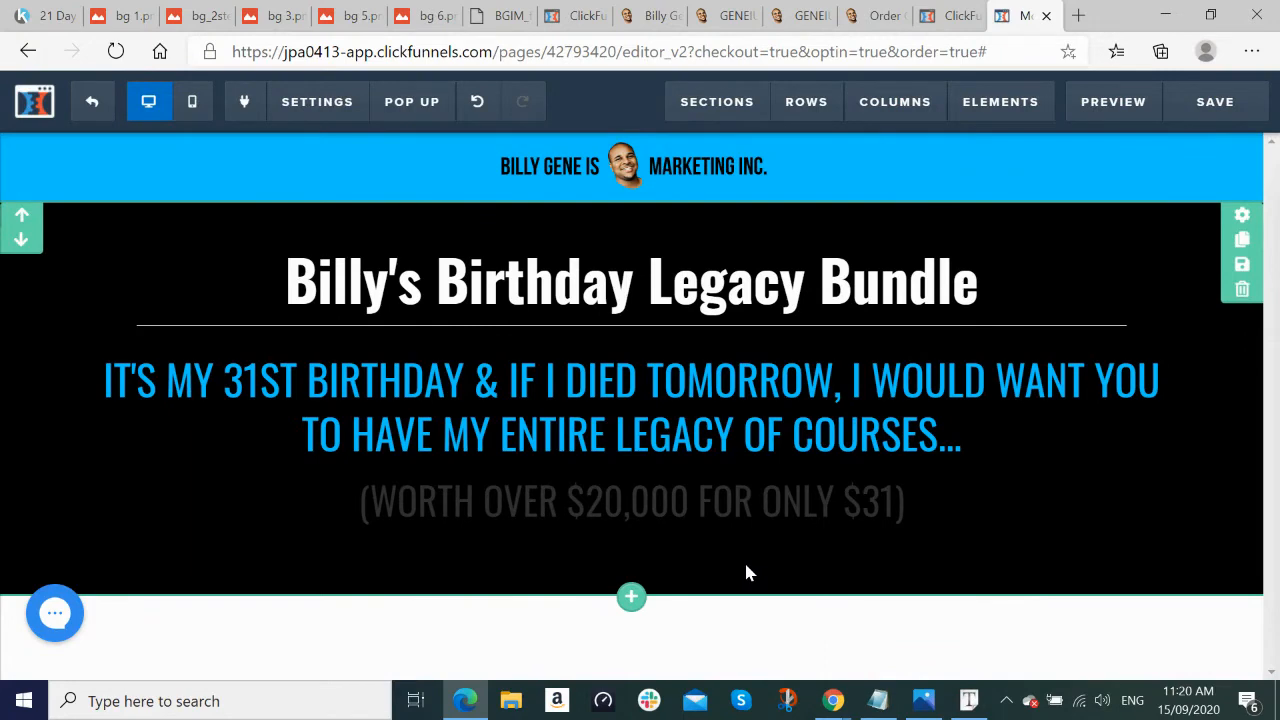
click(1216, 102)
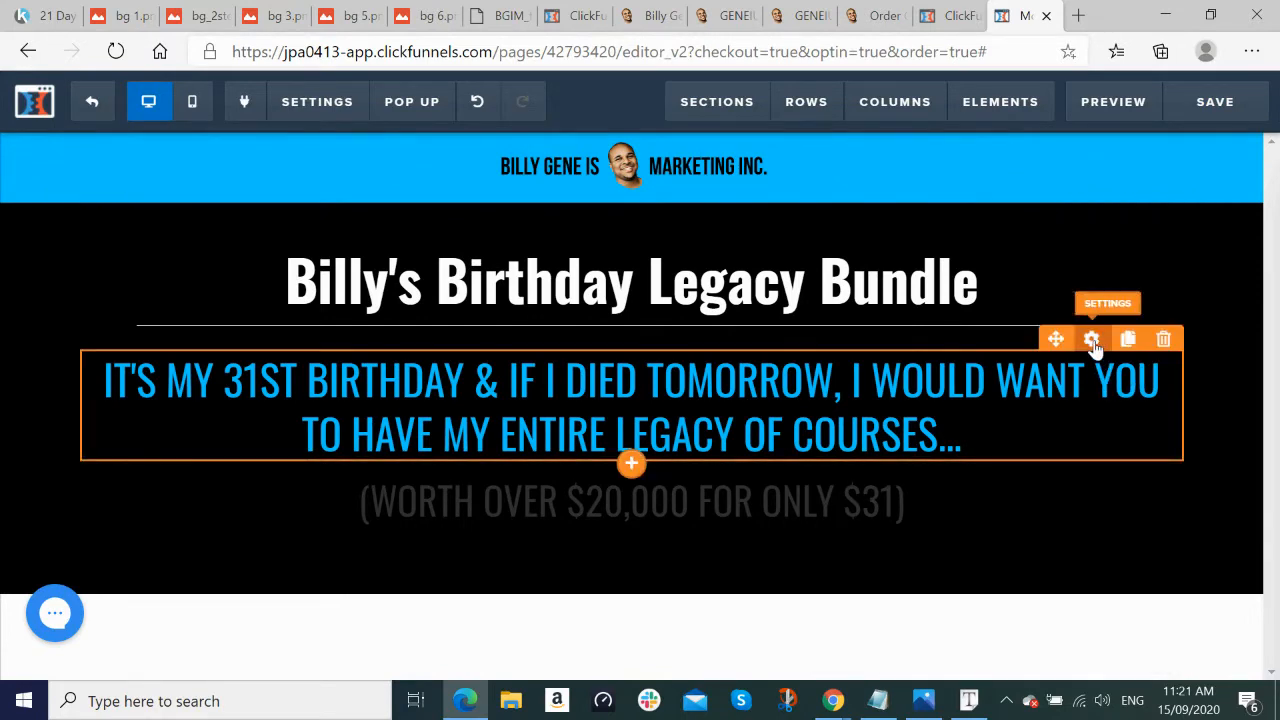
Step: Set the blue birthday sub-headline's top margin to 0, checking its remaining basic and advanced settings
click(1092, 340)
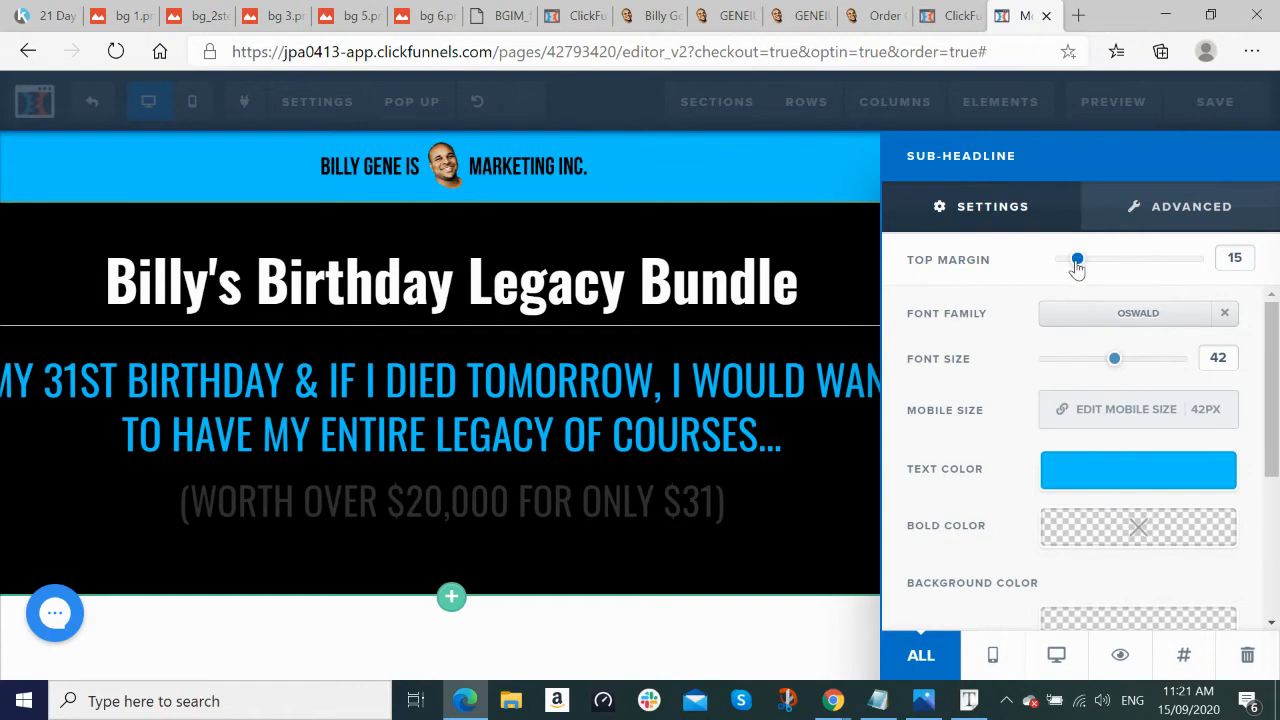
drag(1077, 262, 1045, 262)
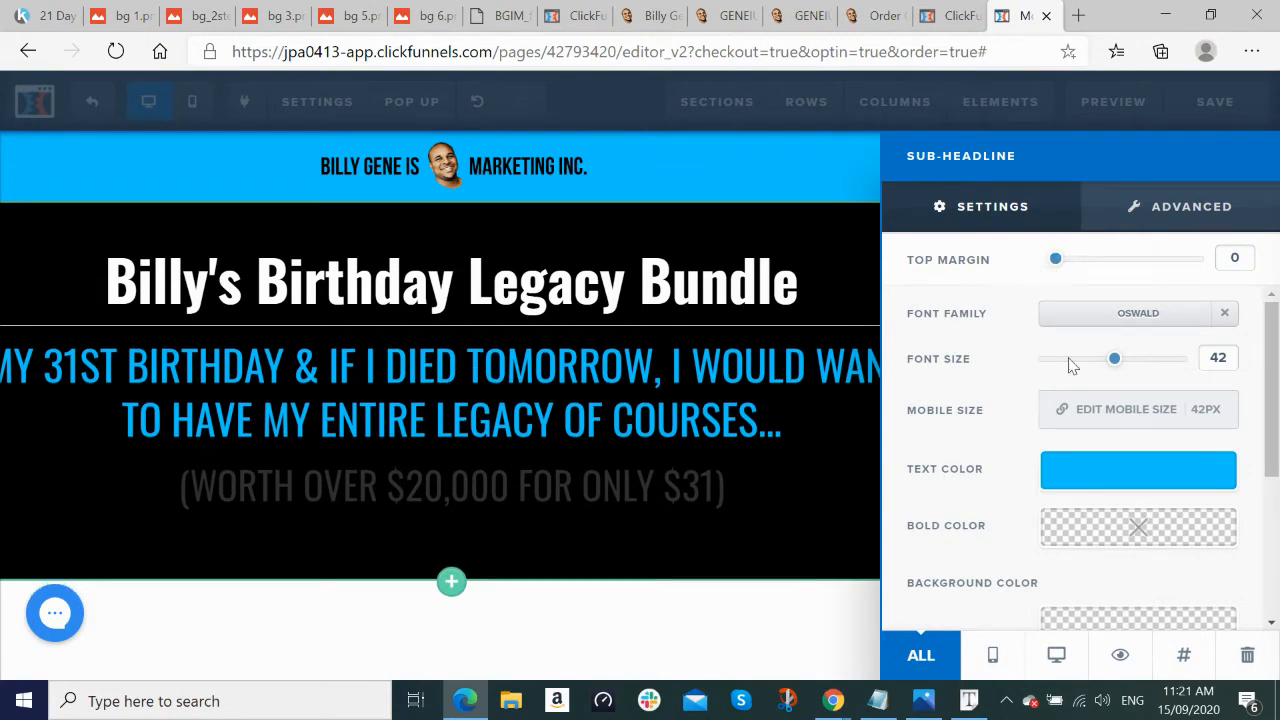
scroll(1078, 387, down, 5)
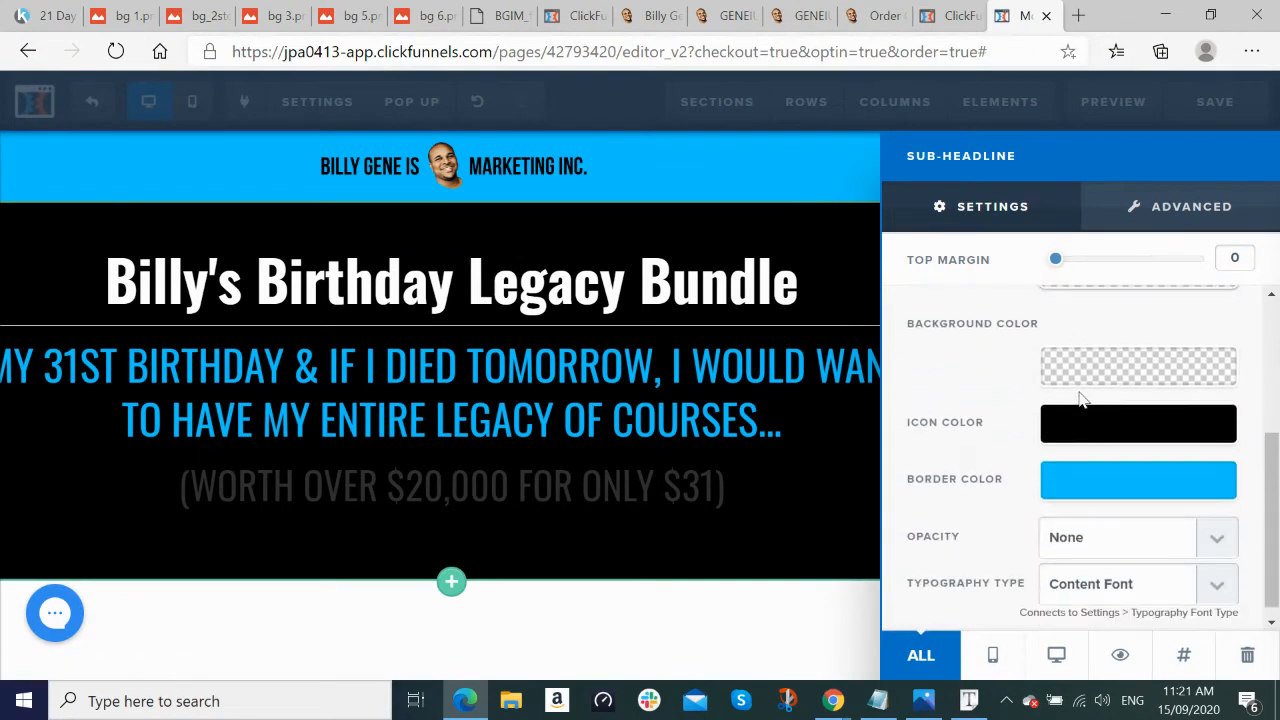
scroll(1086, 392, up, 2)
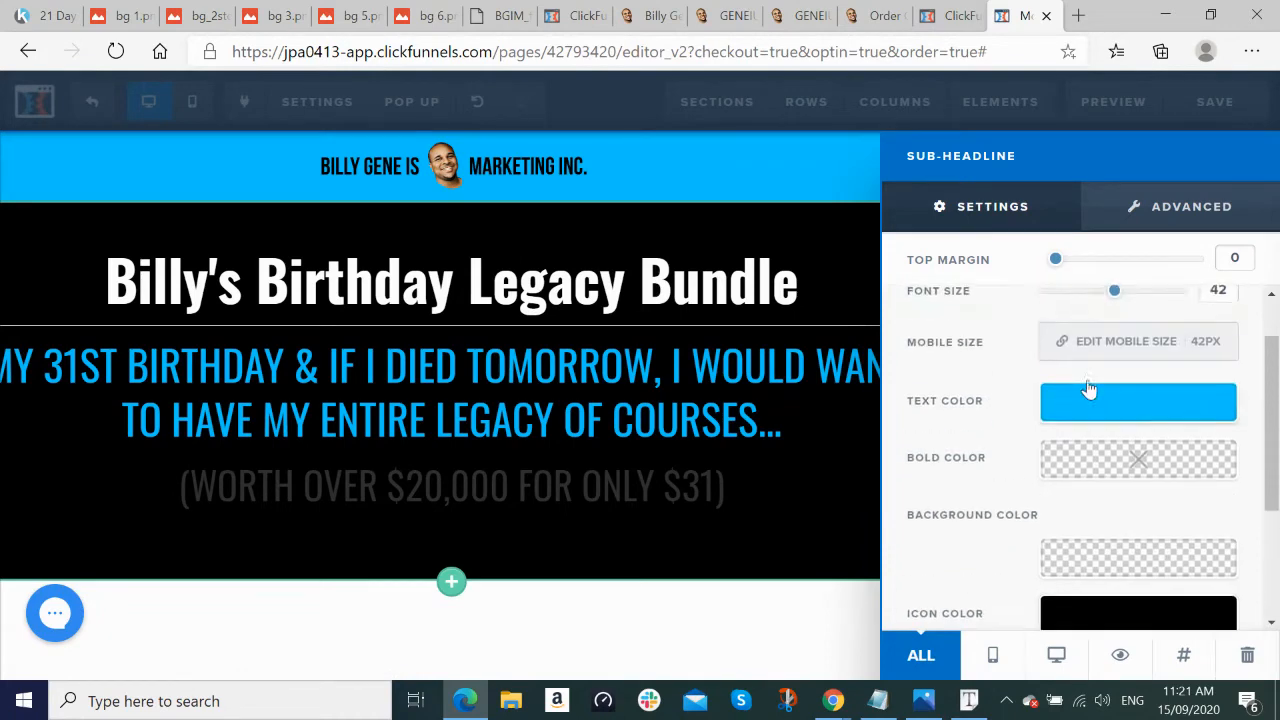
click(1192, 205)
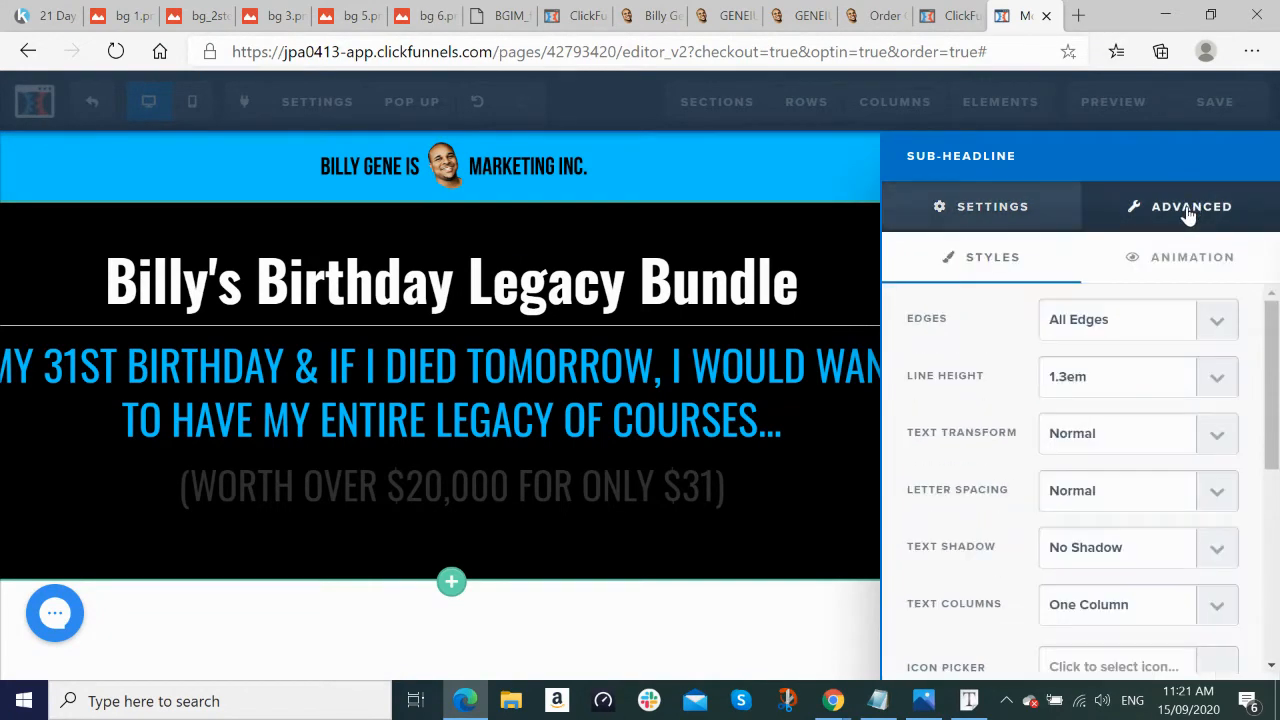
scroll(1157, 409, down, 3)
click(990, 206)
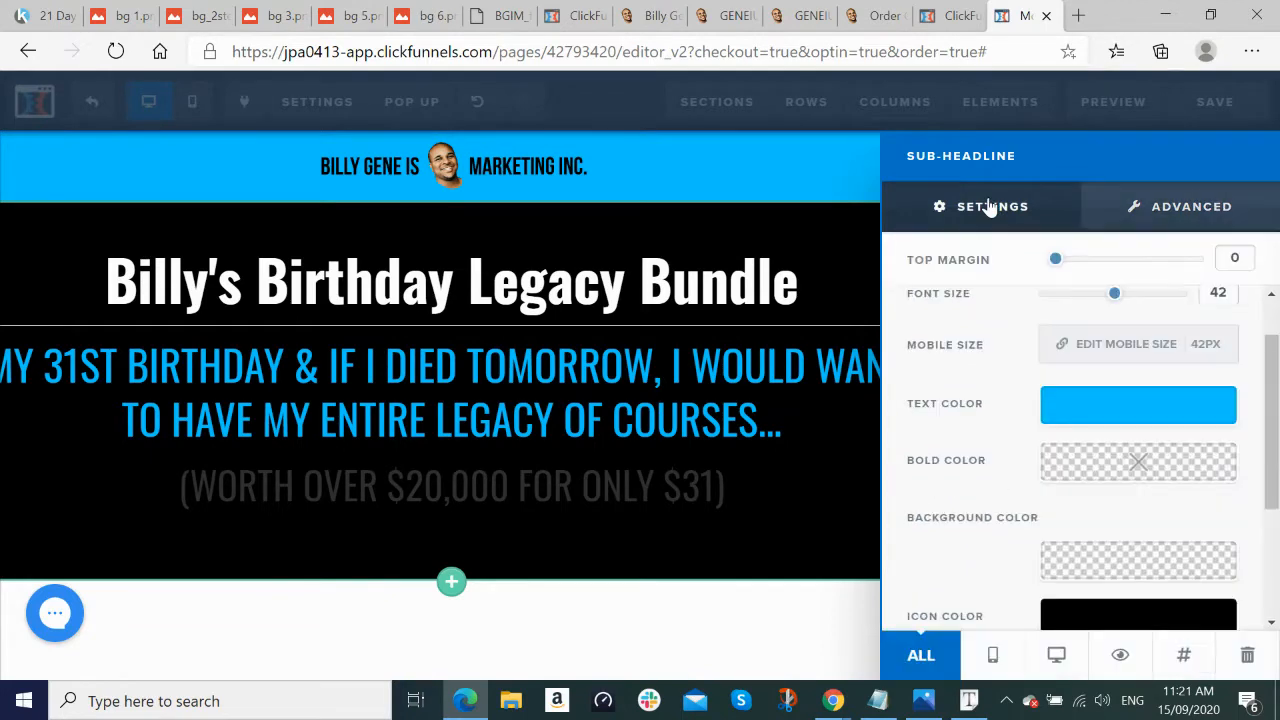
click(763, 452)
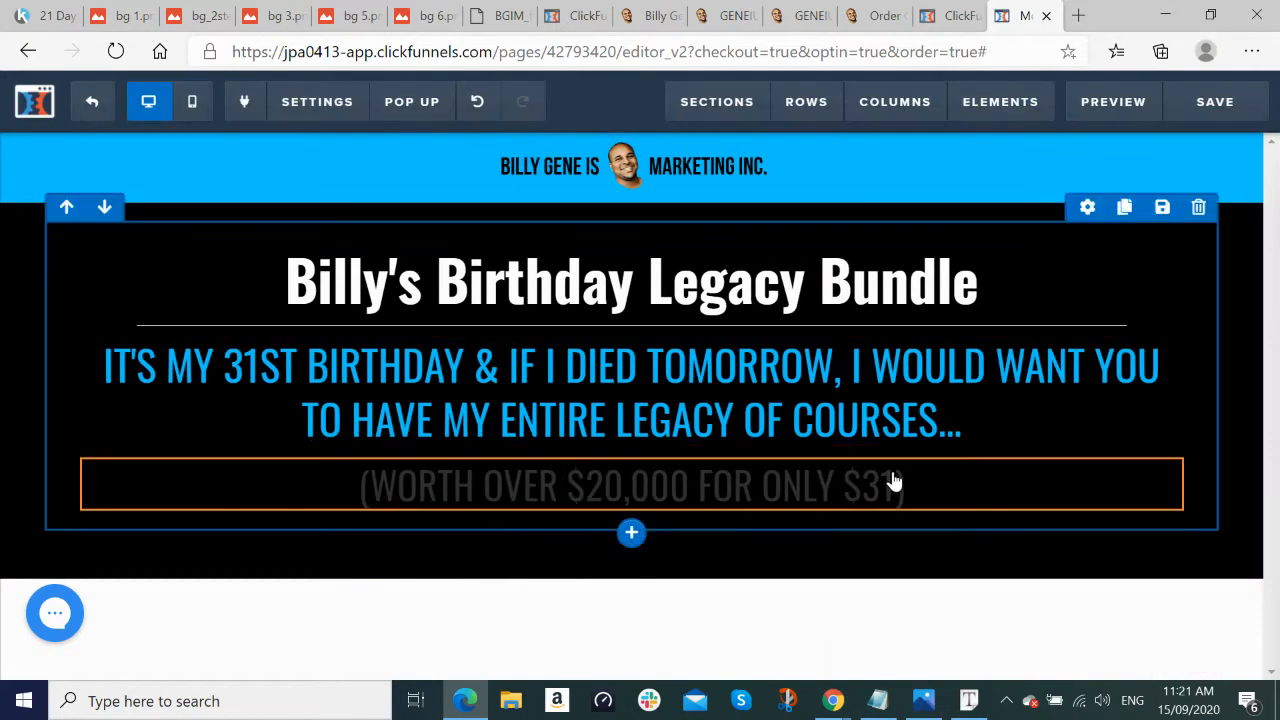
Step: Remove the top margin of the "(WORTH OVER $20,000 FOR ONLY $31)" sub-headline
click(1091, 449)
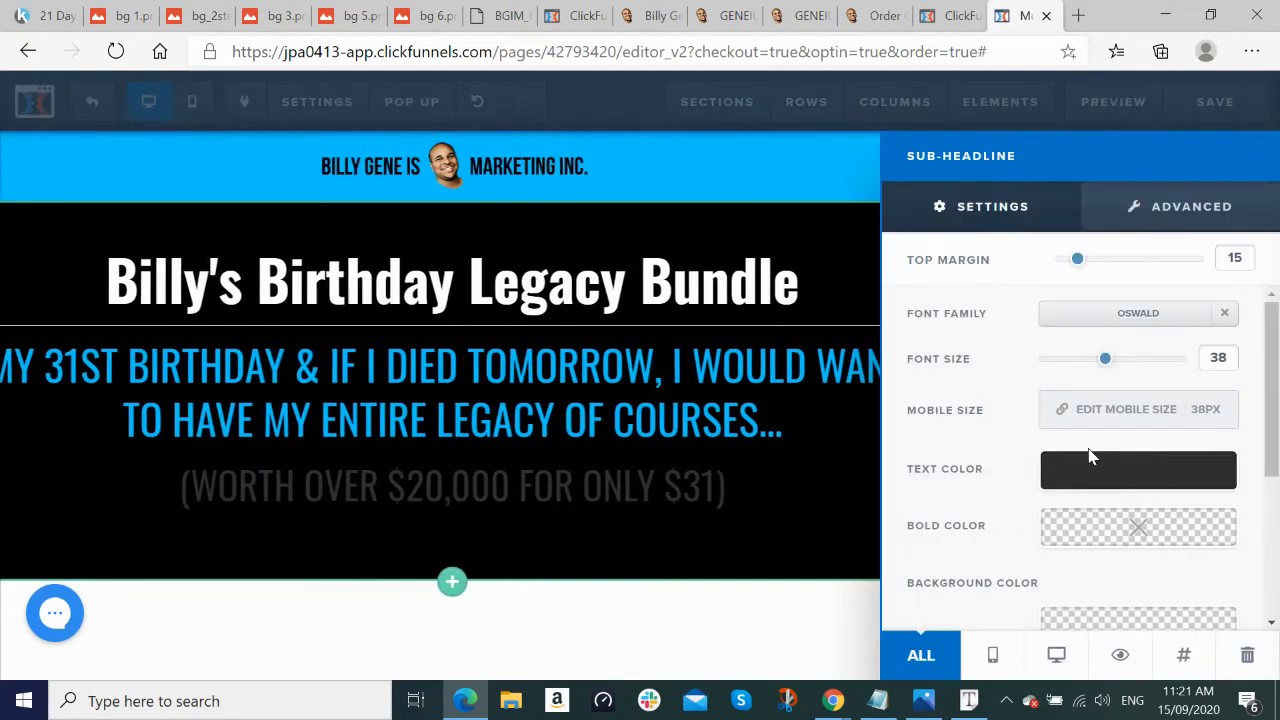
scroll(1101, 455, down, 3)
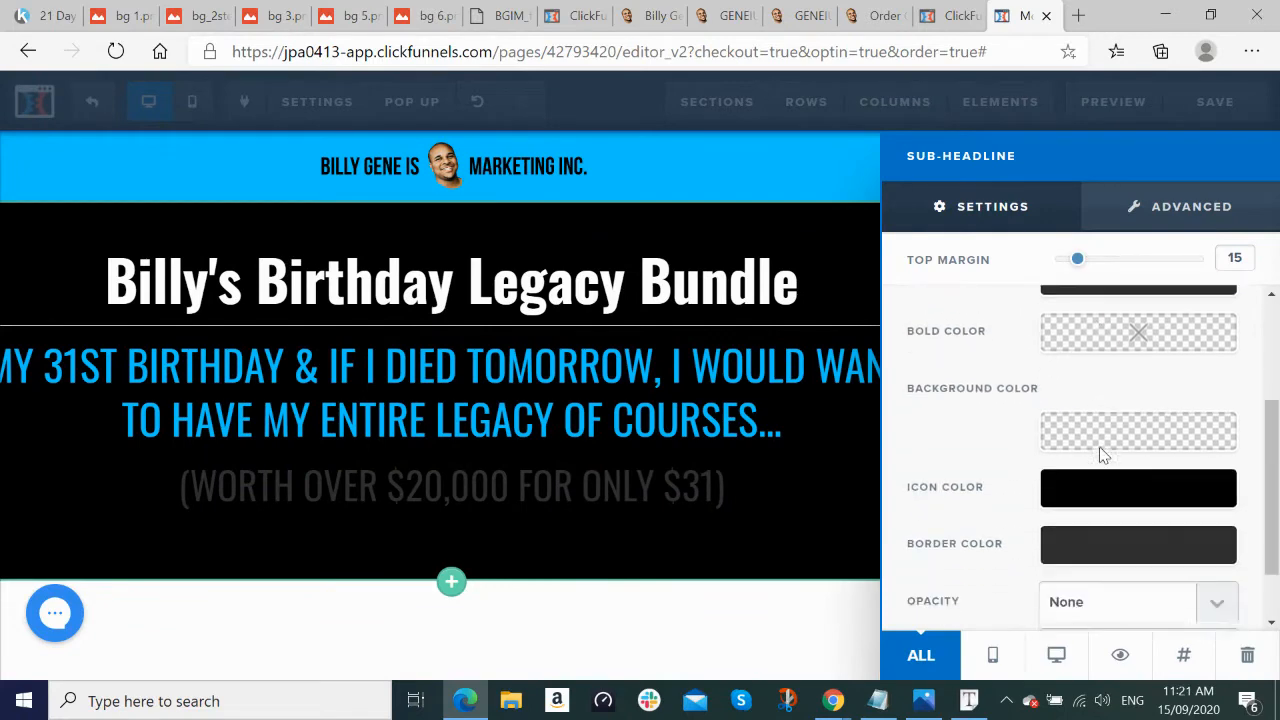
scroll(1105, 447, up, 1)
scroll(1104, 449, up, 2)
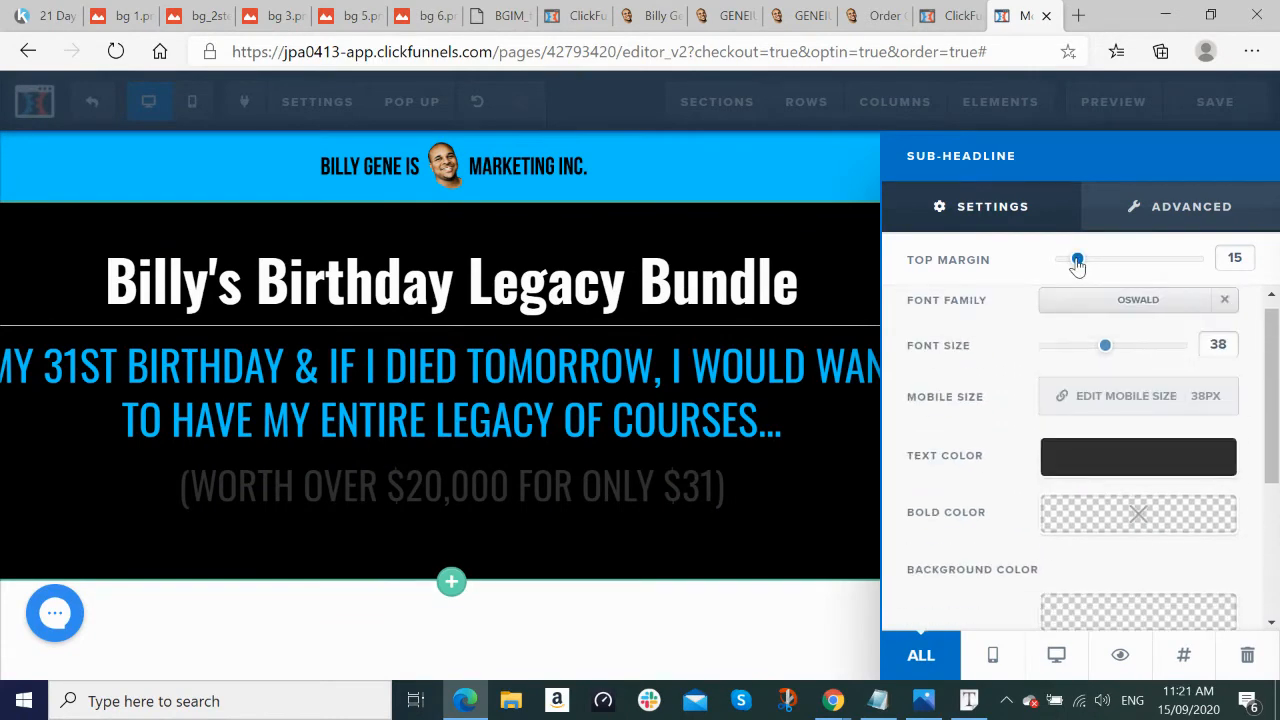
drag(1076, 259, 1017, 266)
click(695, 530)
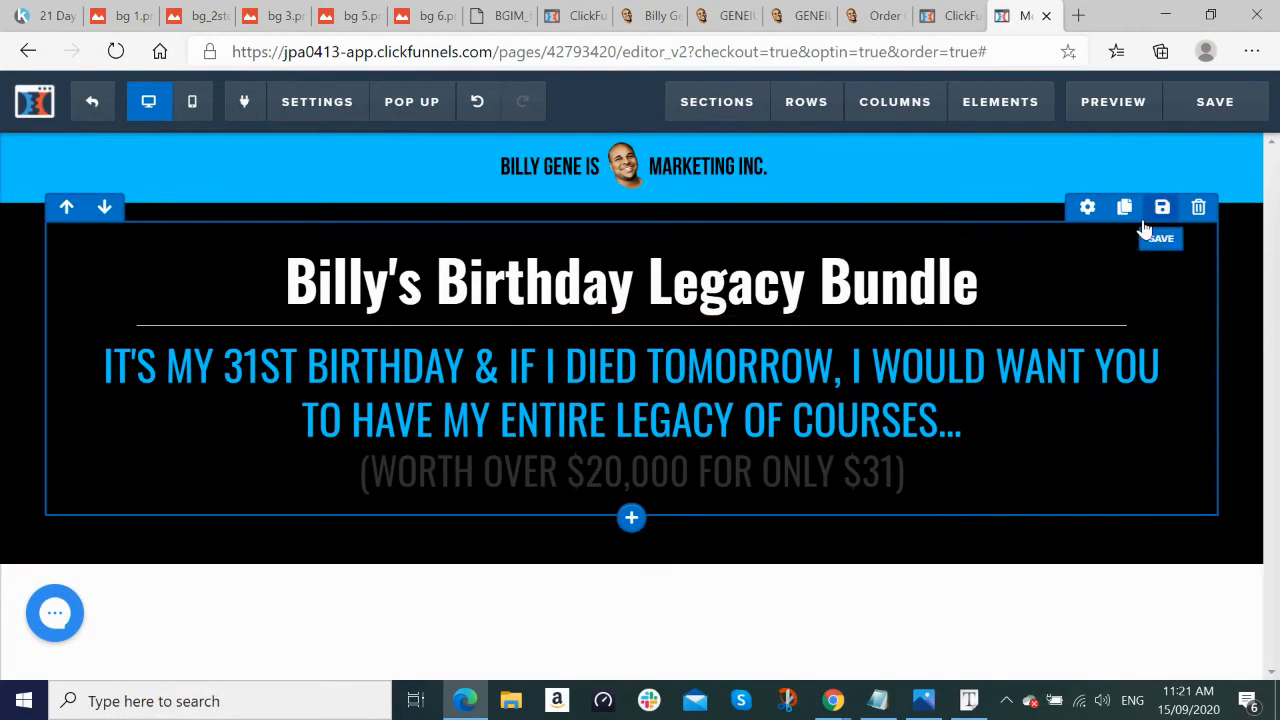
Step: Try a left/right padding of 0 on the one-column row that holds the headlines
click(1088, 208)
scroll(1252, 437, down, 3)
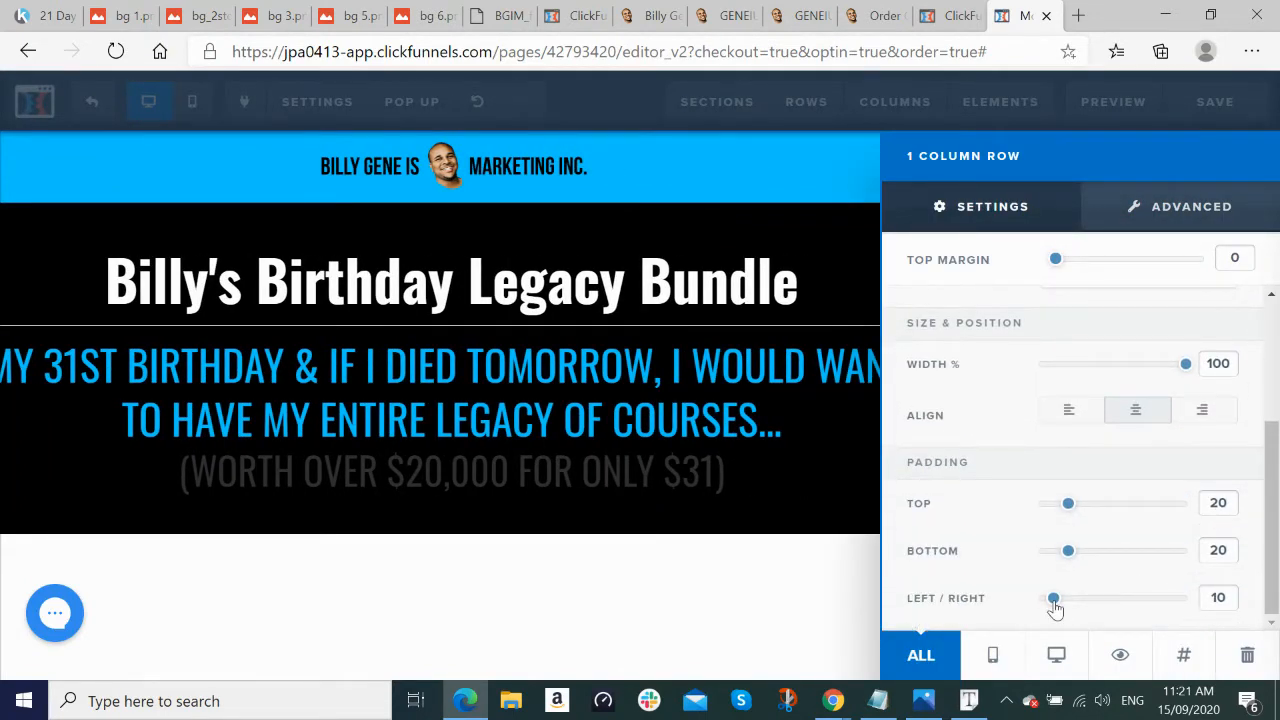
drag(1054, 600, 1023, 607)
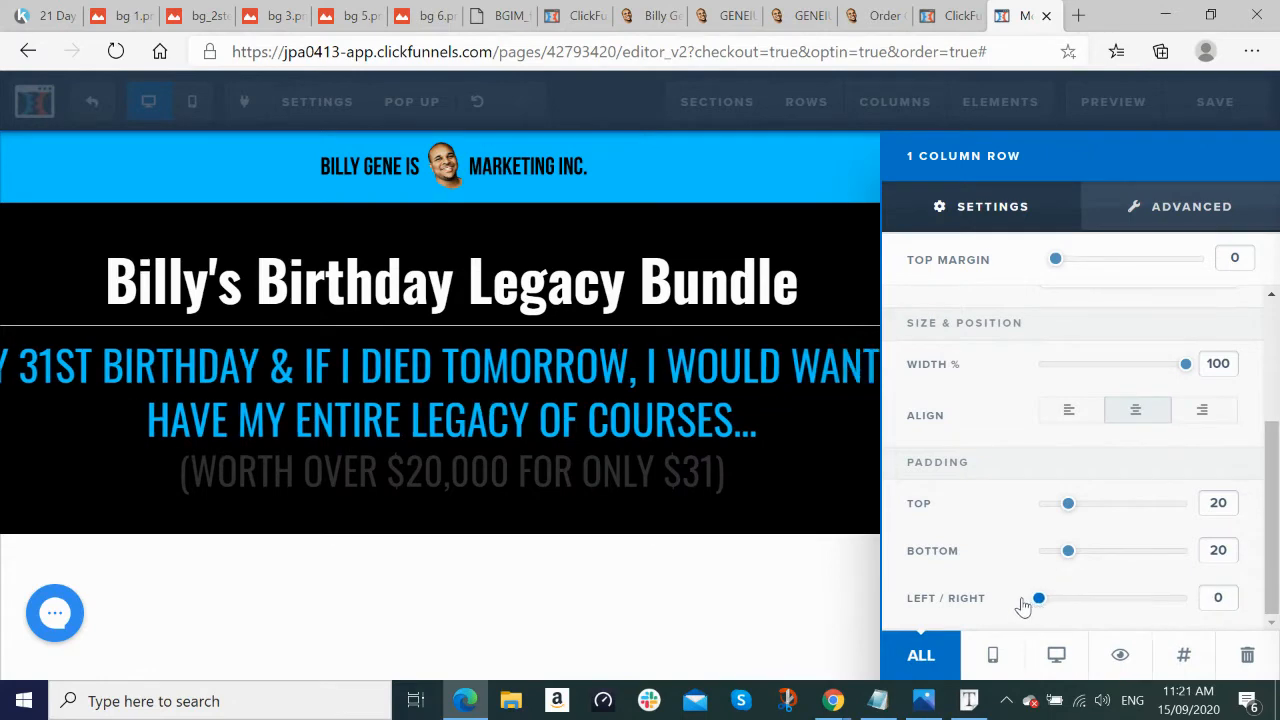
click(718, 577)
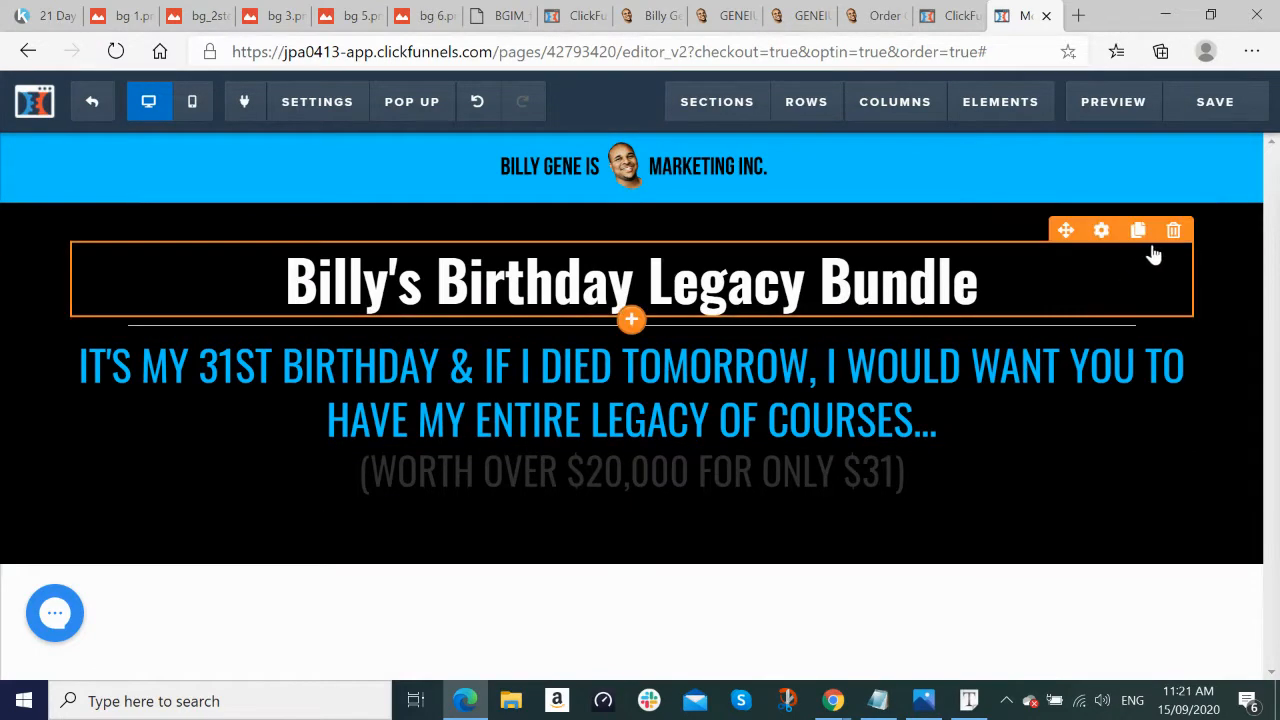
Step: Set the headline row's left/right padding to 15, remove its top and bottom padding, and save the page
click(1088, 212)
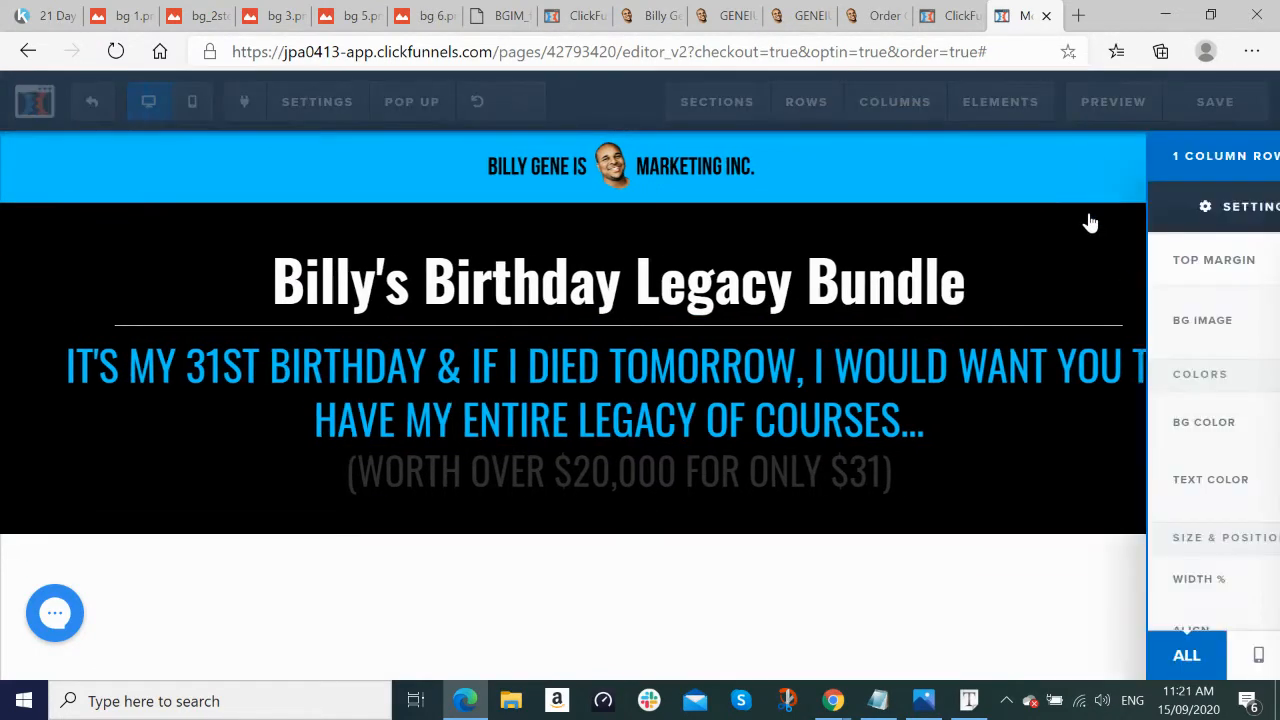
scroll(1163, 497, down, 4)
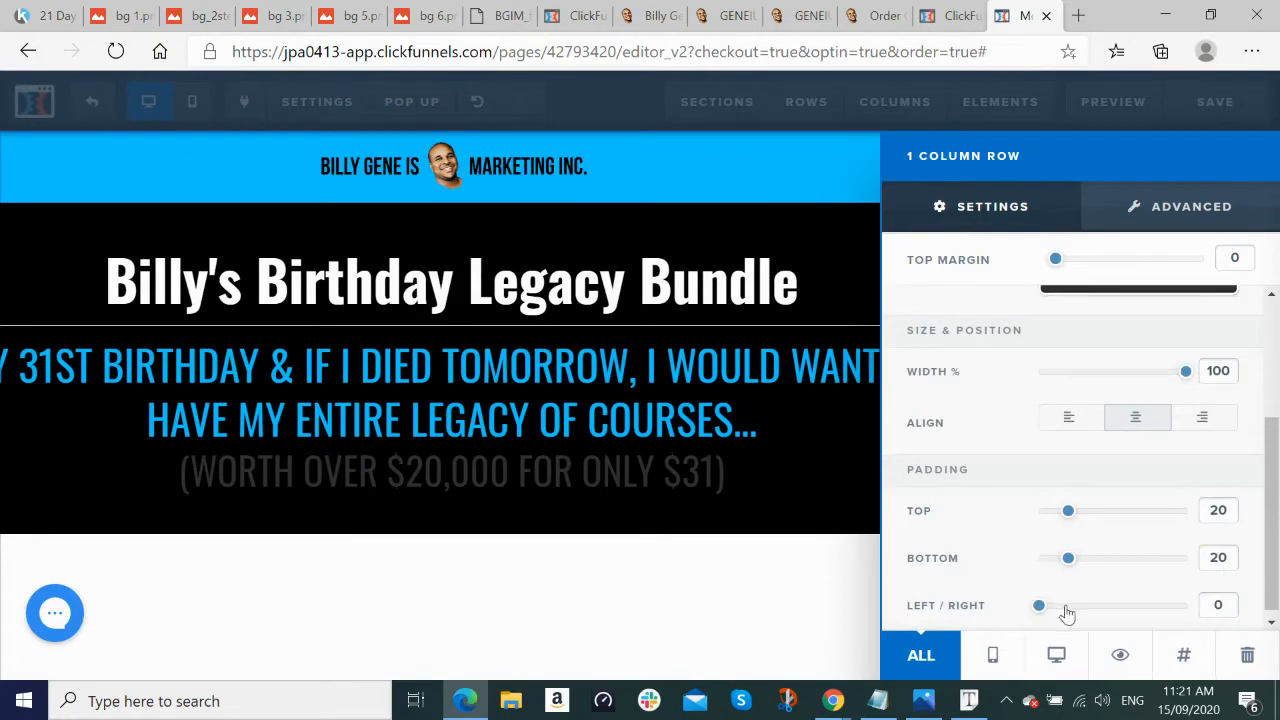
drag(1041, 615, 1065, 617)
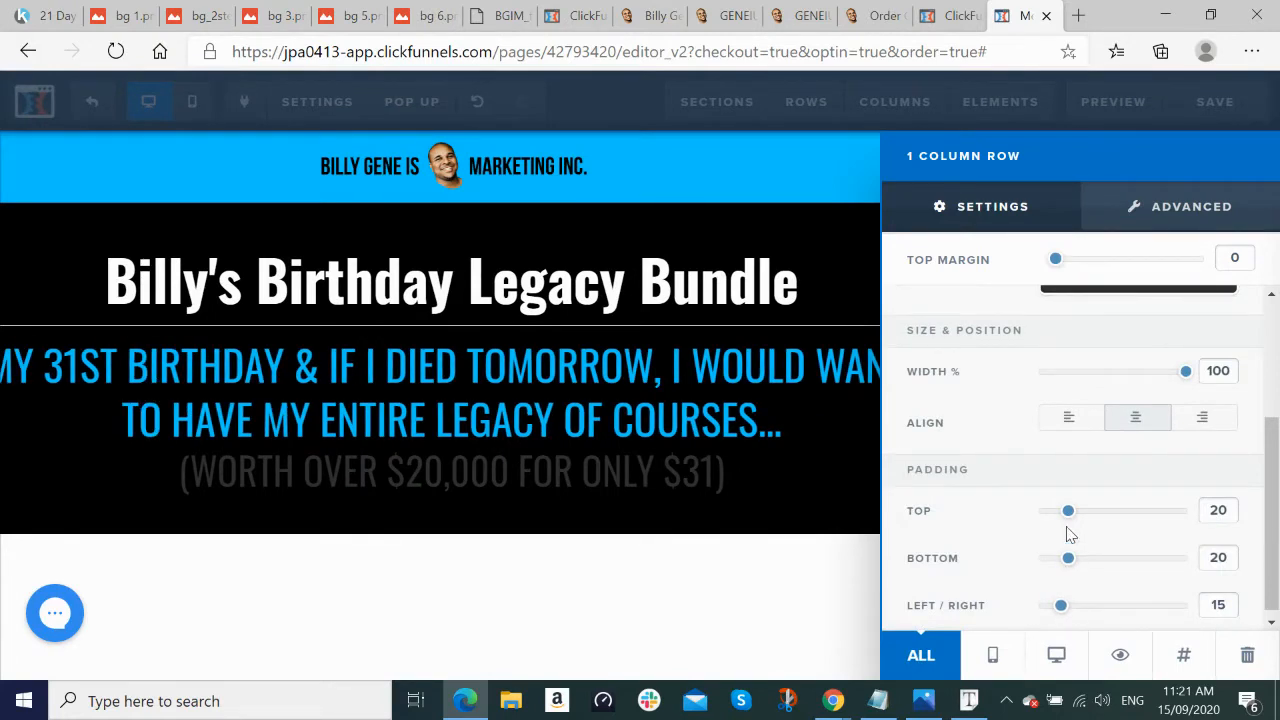
drag(1068, 511, 991, 520)
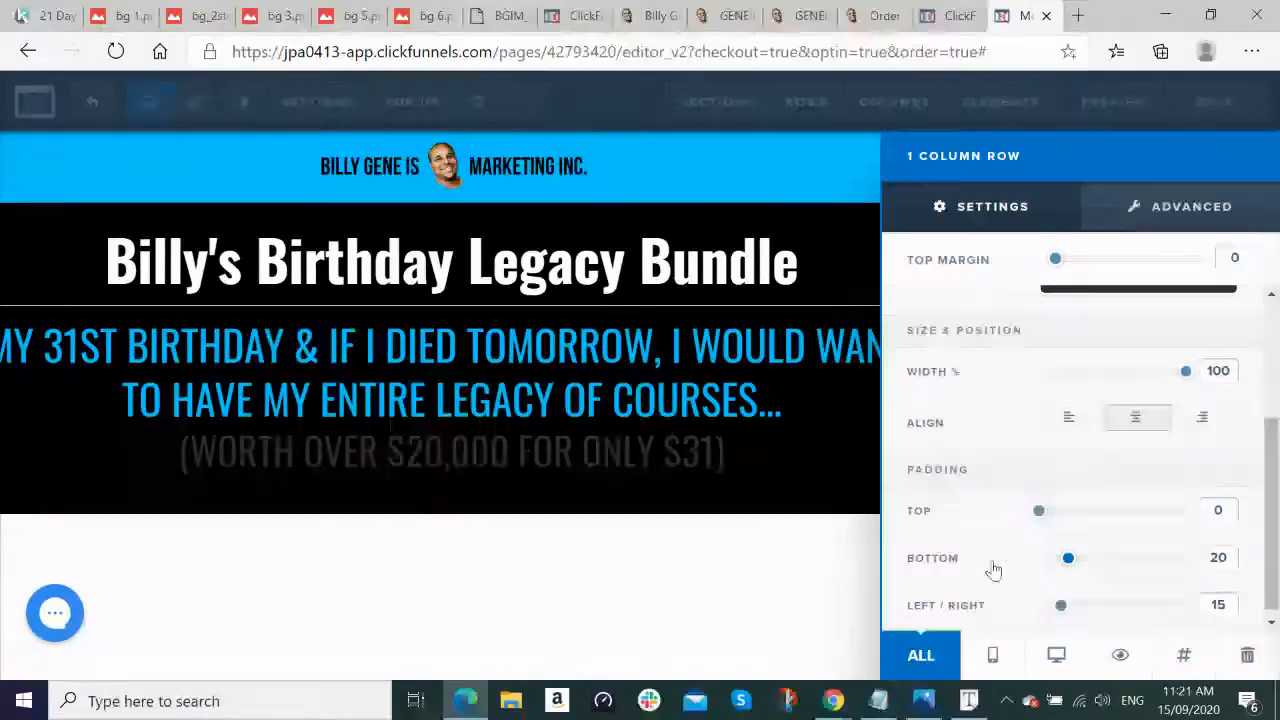
click(653, 589)
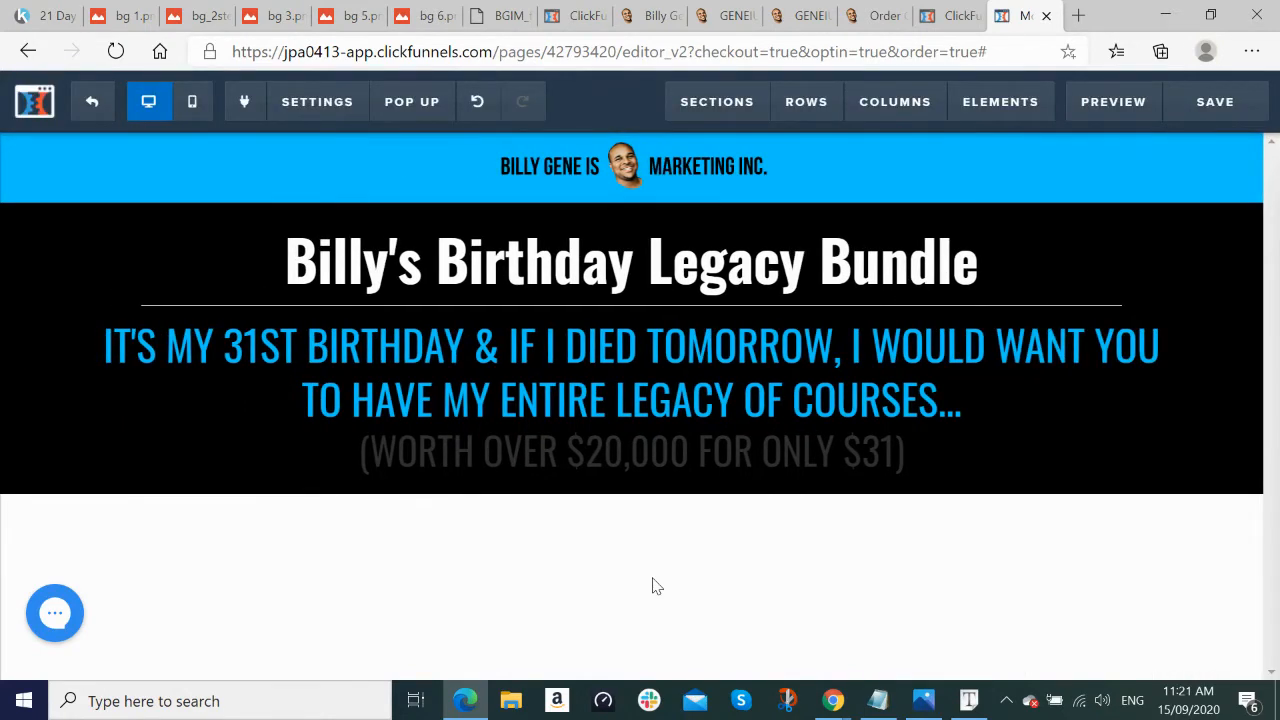
click(1204, 102)
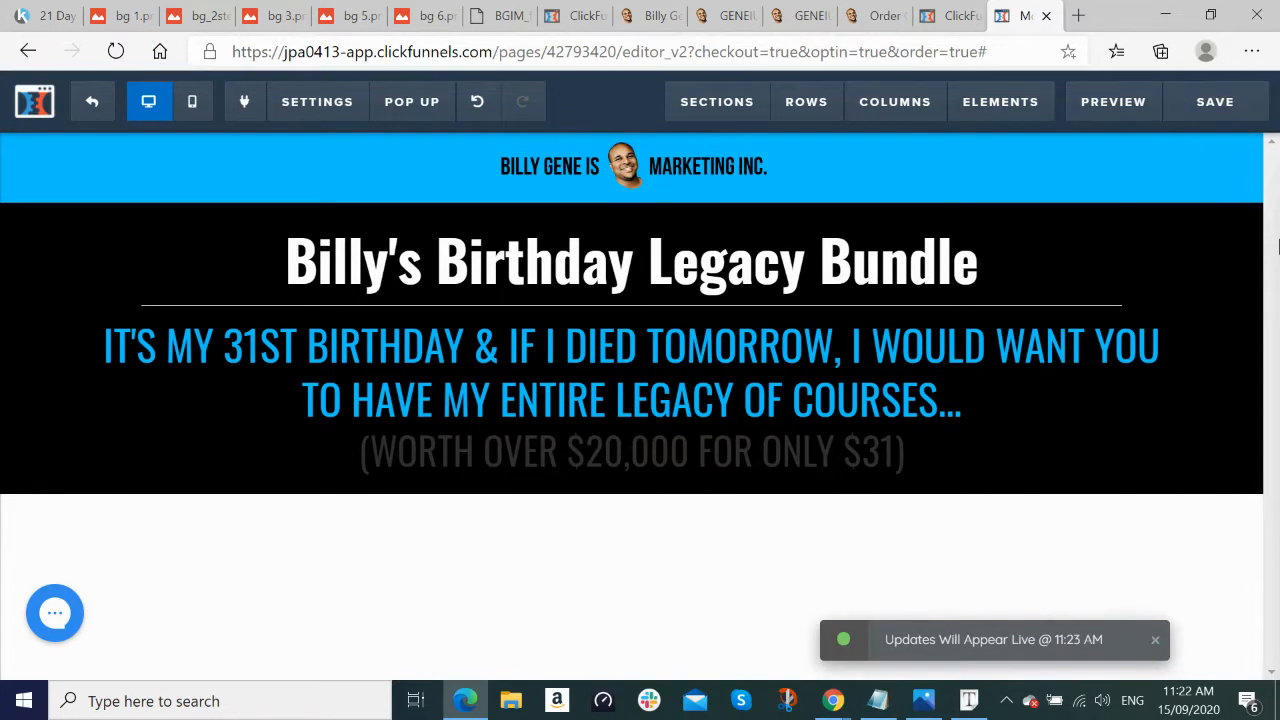
Step: Set the text colour of the "(WORTH OVER $20,000 FOR ONLY $31)" sub-headline to #ffffff and save the page
click(777, 460)
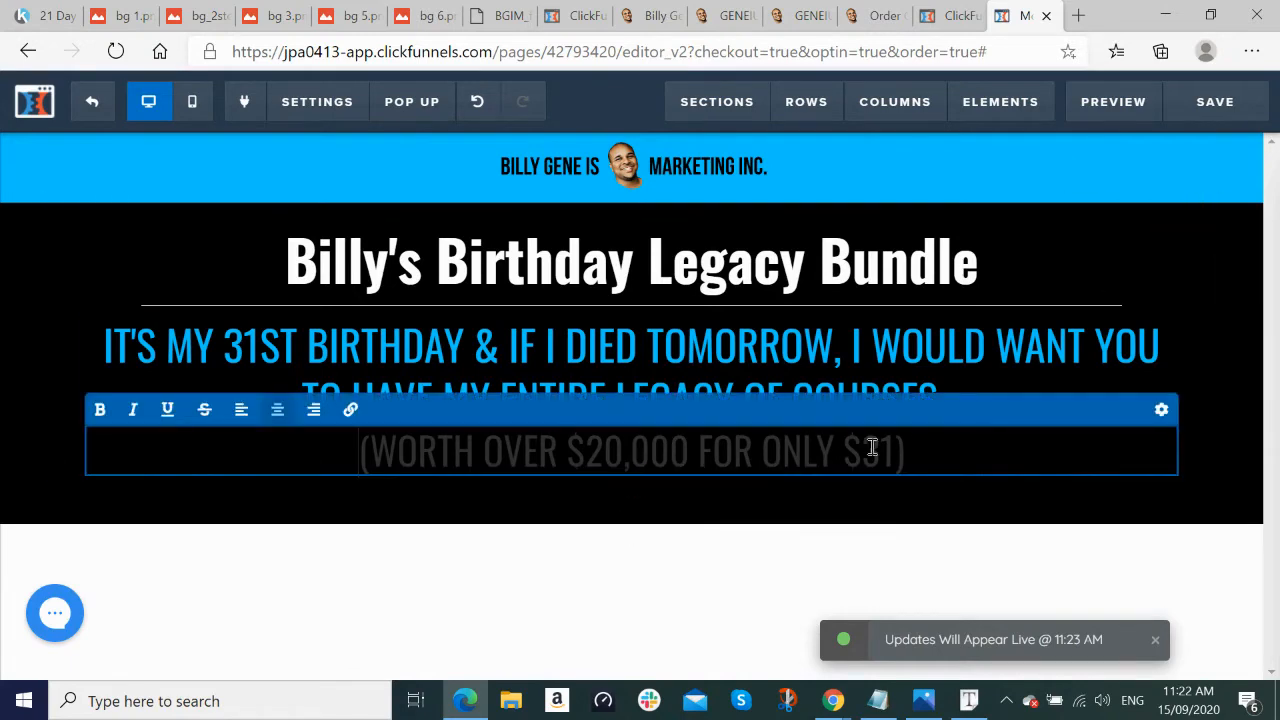
click(1161, 411)
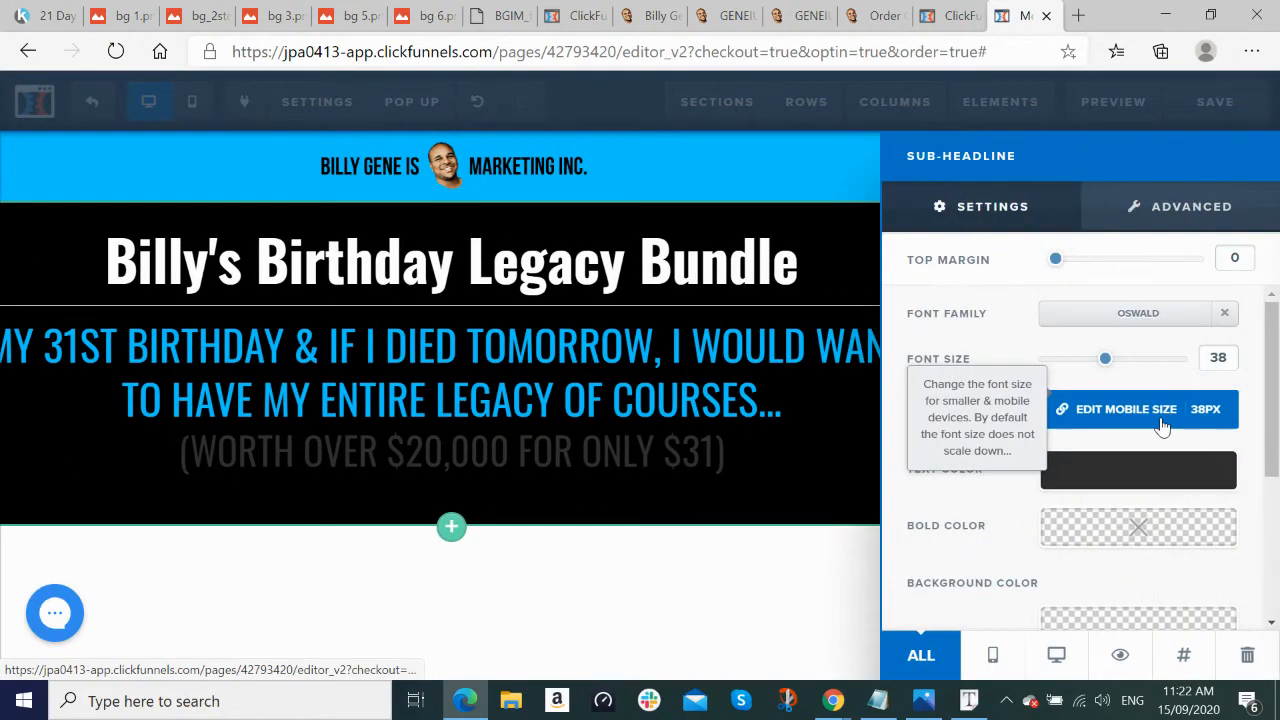
click(1138, 481)
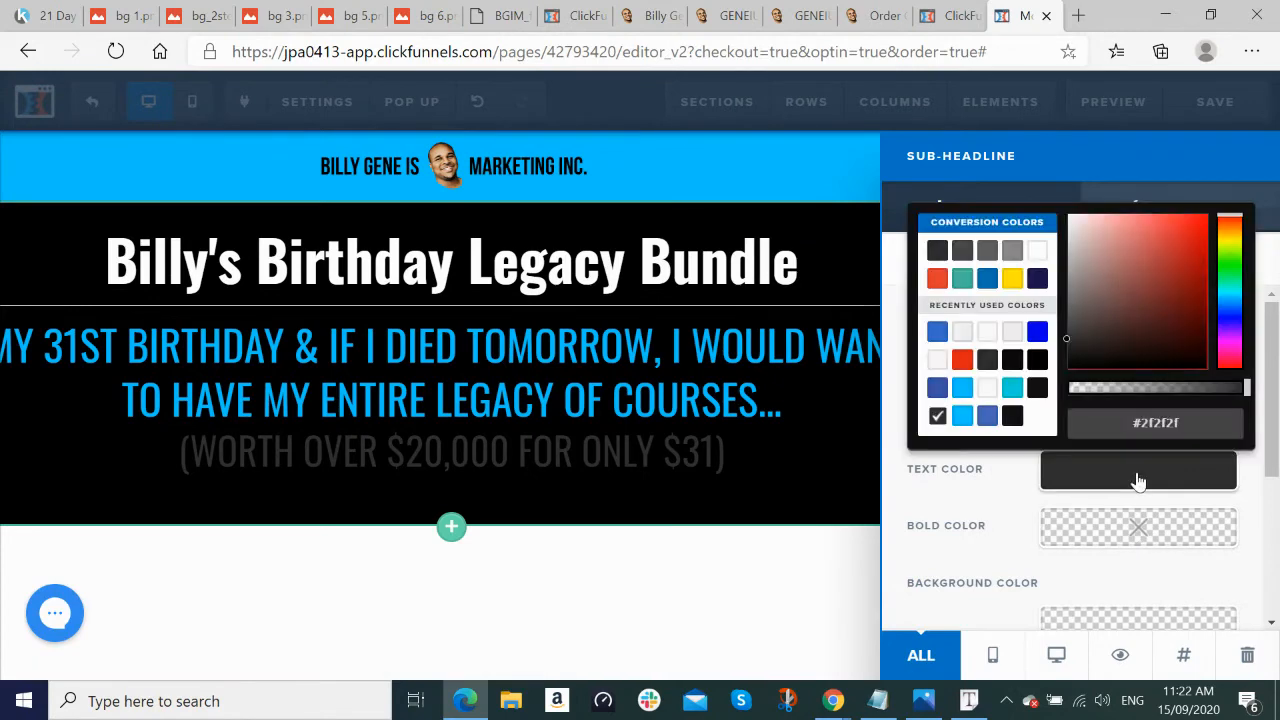
drag(1191, 421, 1157, 422)
text(fff)
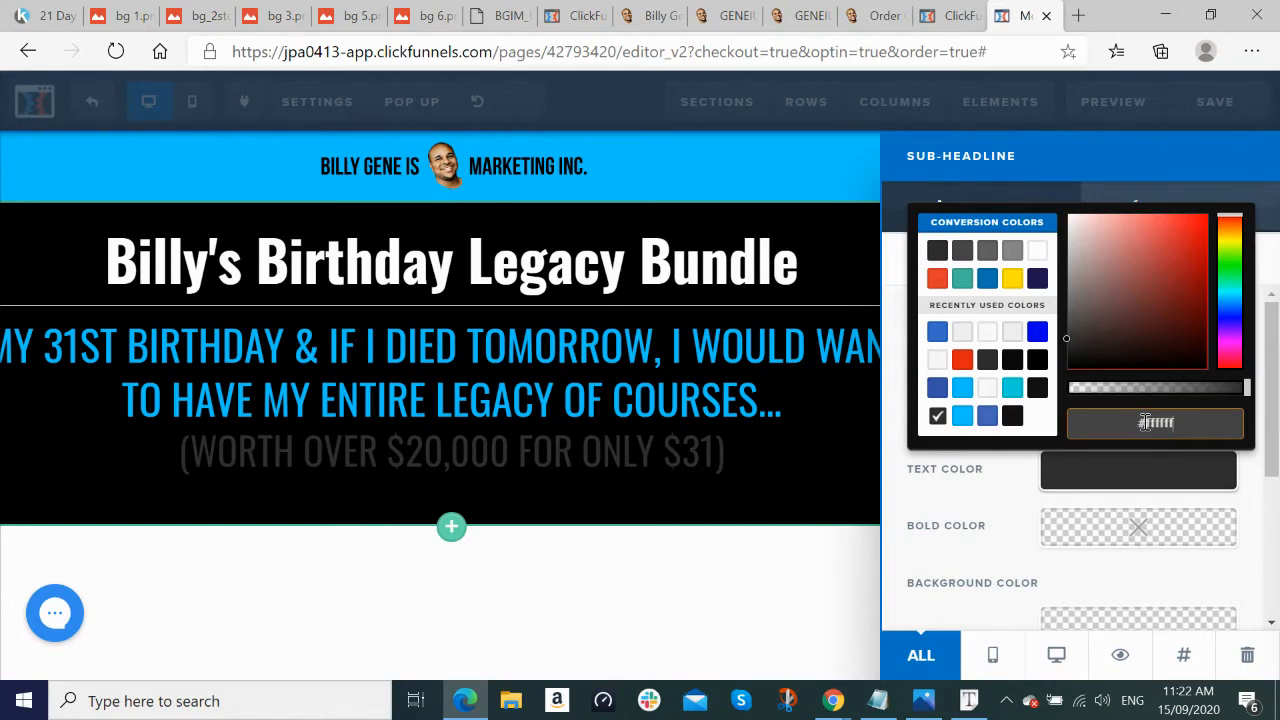
key(Return)
click(636, 610)
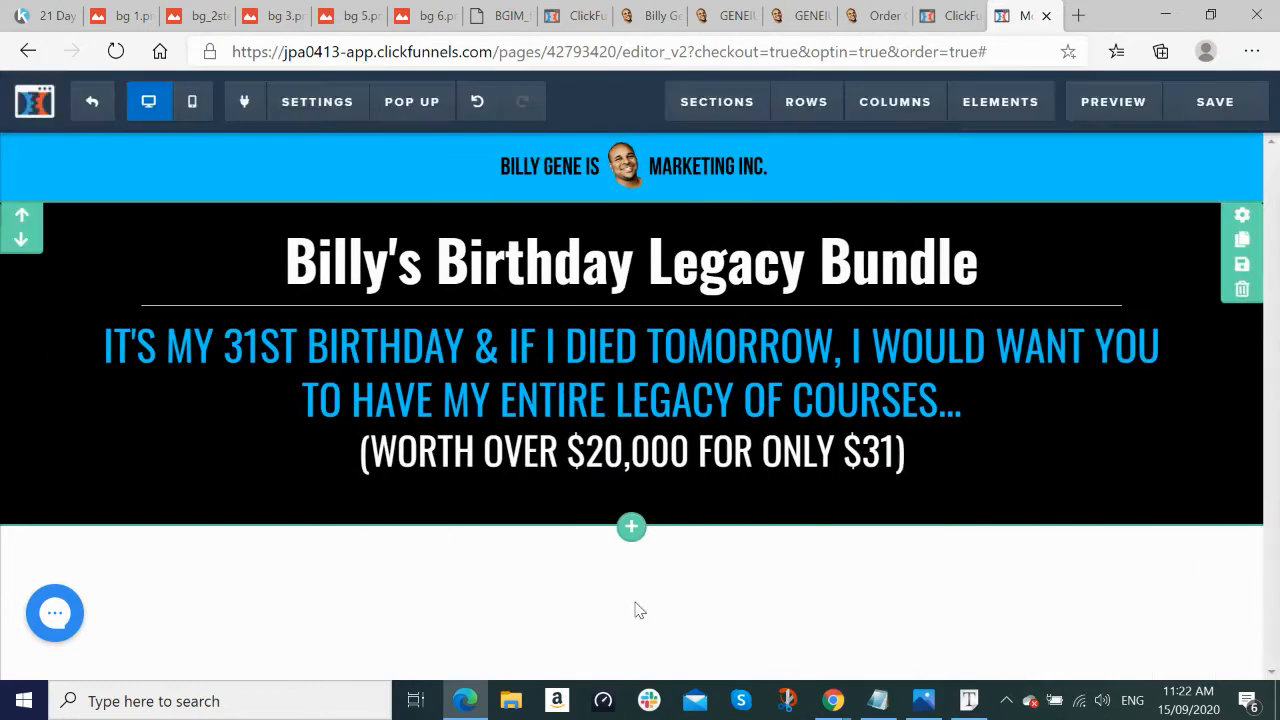
click(1221, 118)
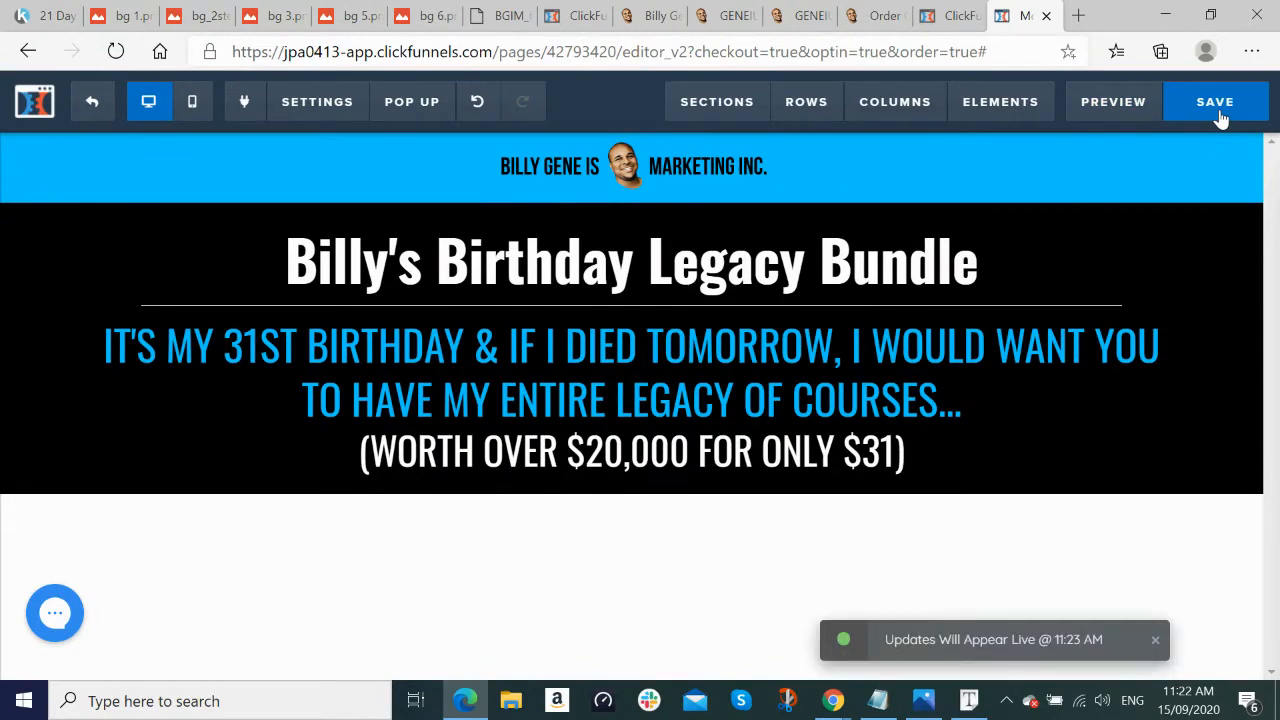
Step: Switch to the Legacy Bundle reference page in Chrome and view the countdown section below the black header
key(alt+Tab)
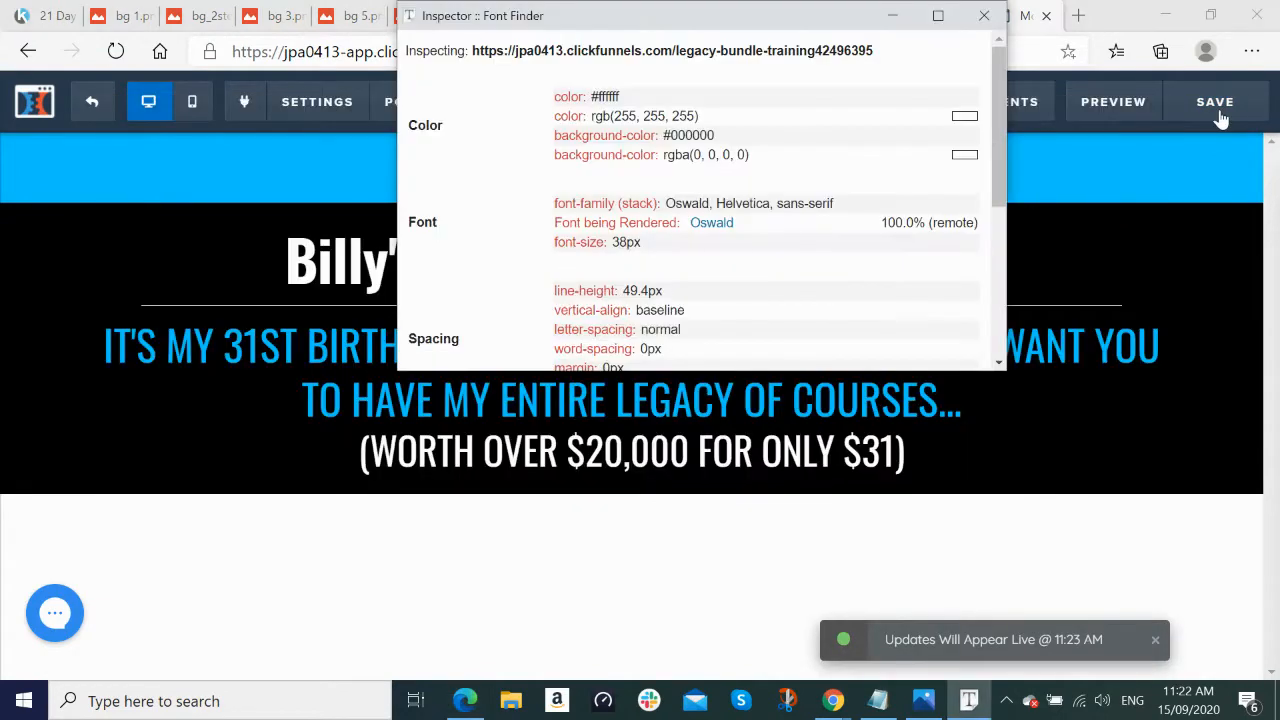
click(892, 16)
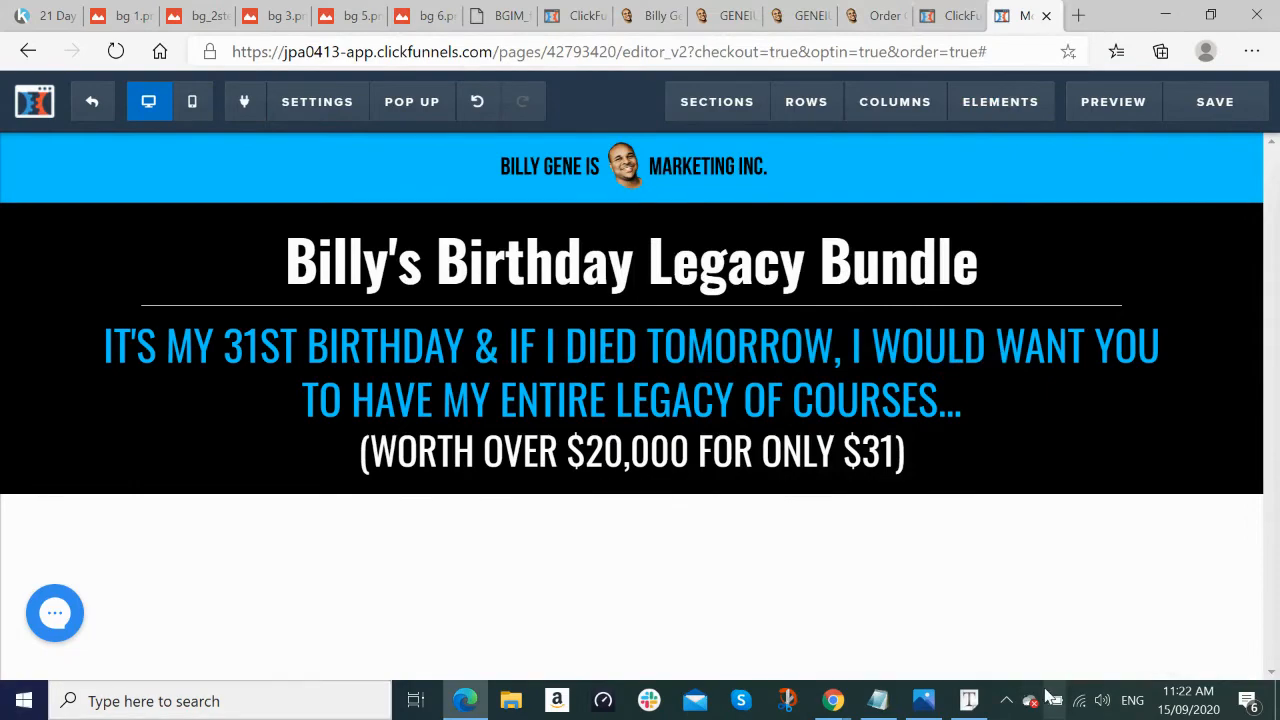
mouse_move(821, 710)
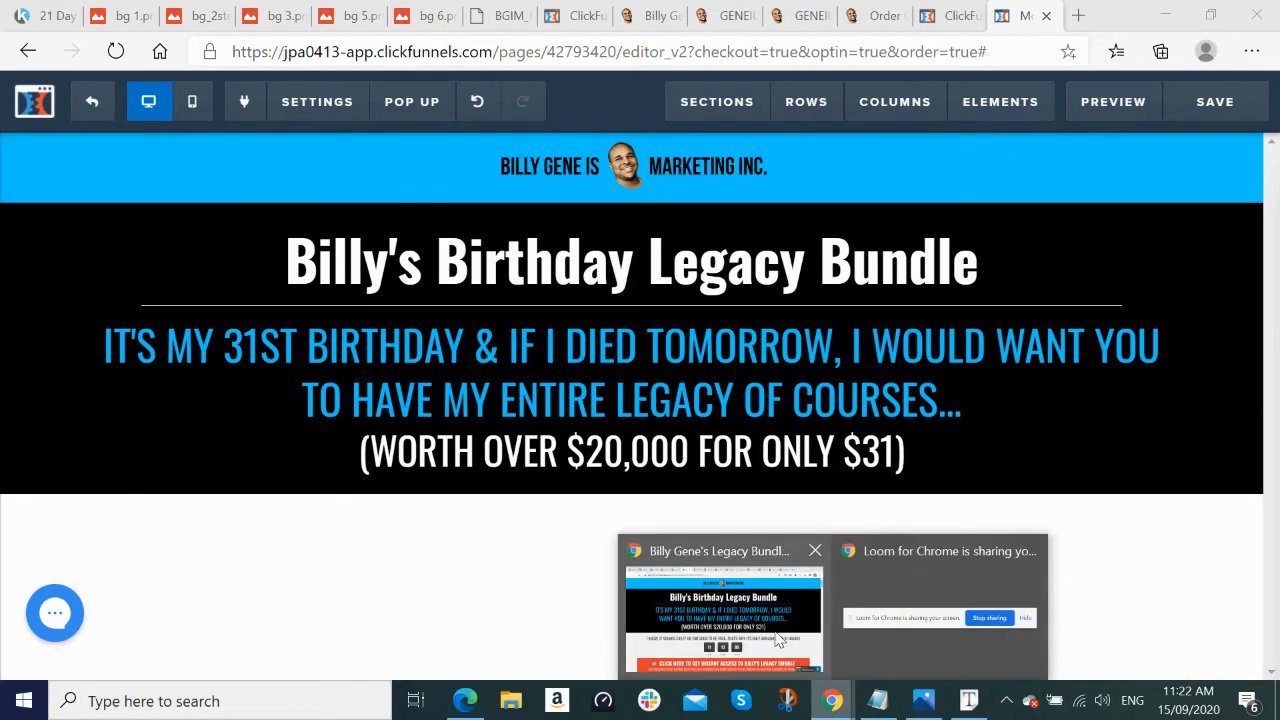
click(723, 612)
scroll(1094, 474, down, 2)
scroll(1213, 447, down, 1)
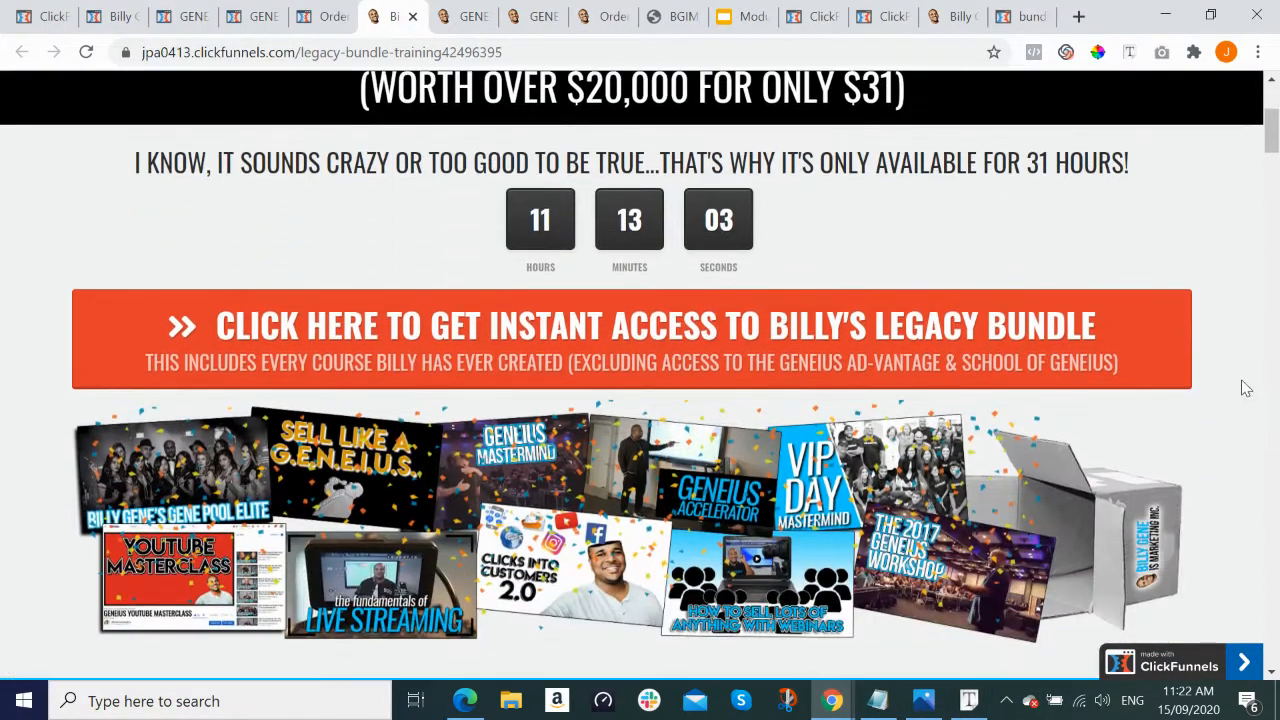
click(1130, 52)
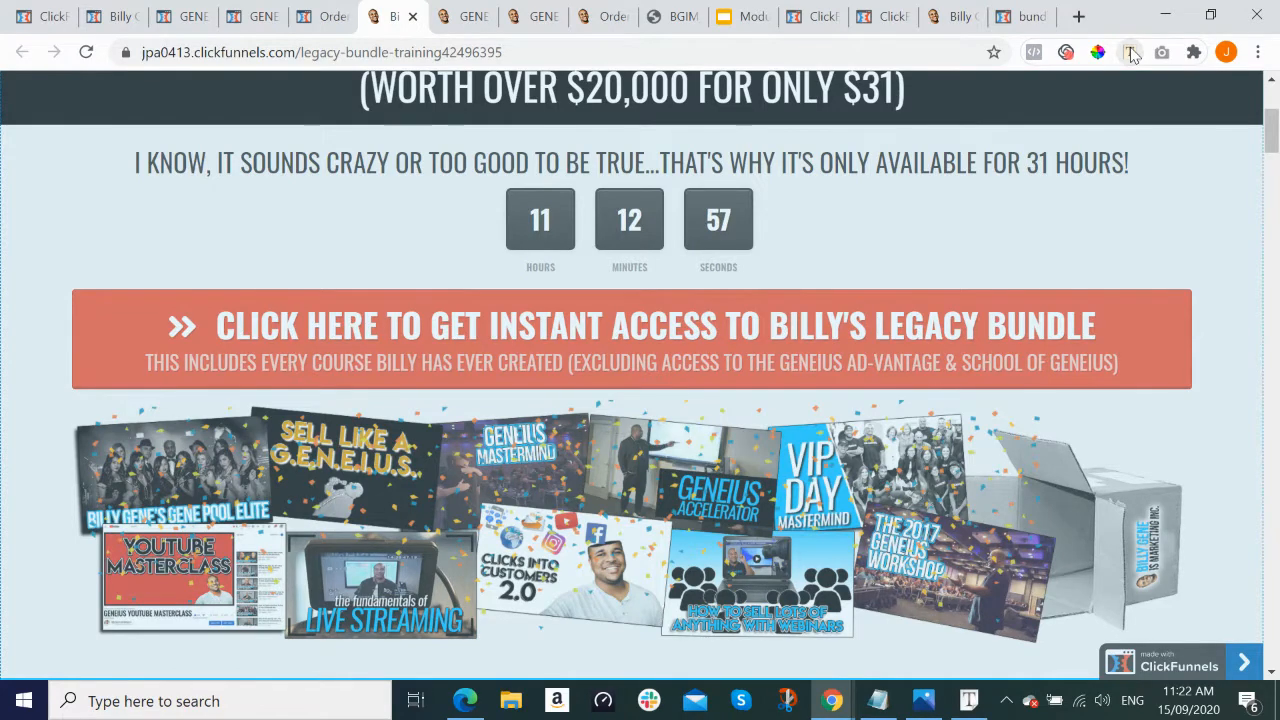
click(1098, 55)
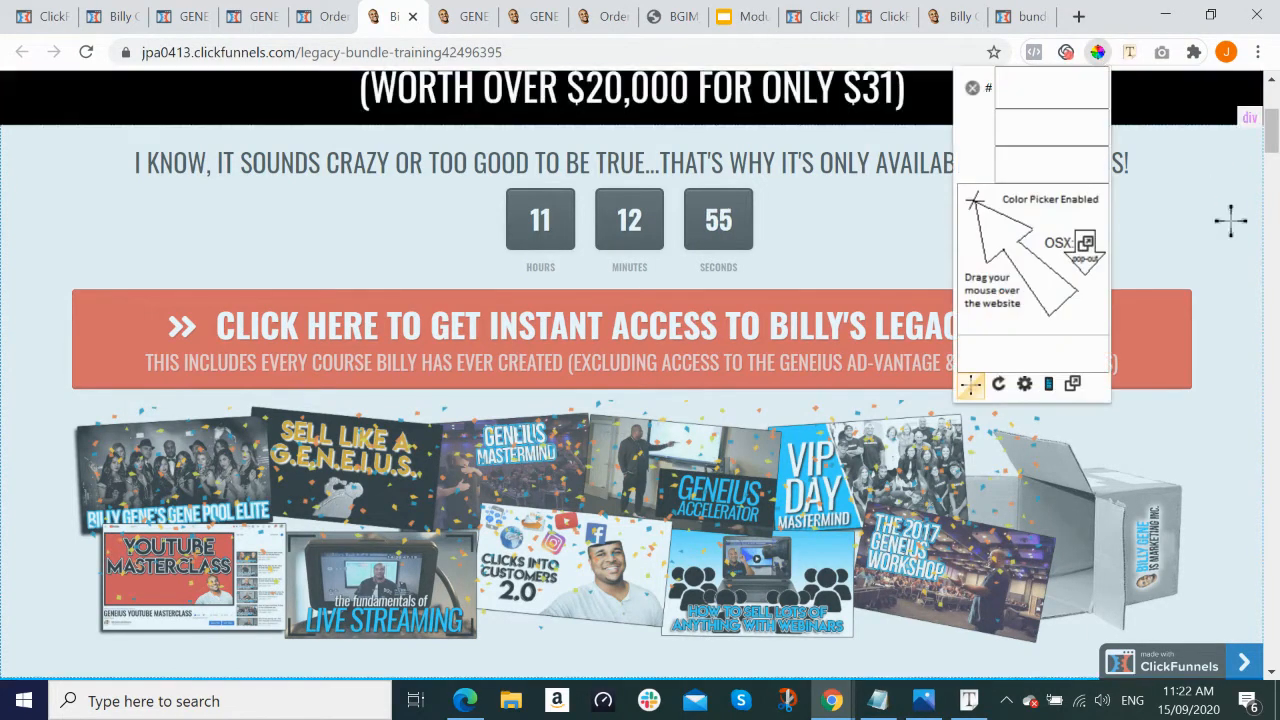
click(1207, 189)
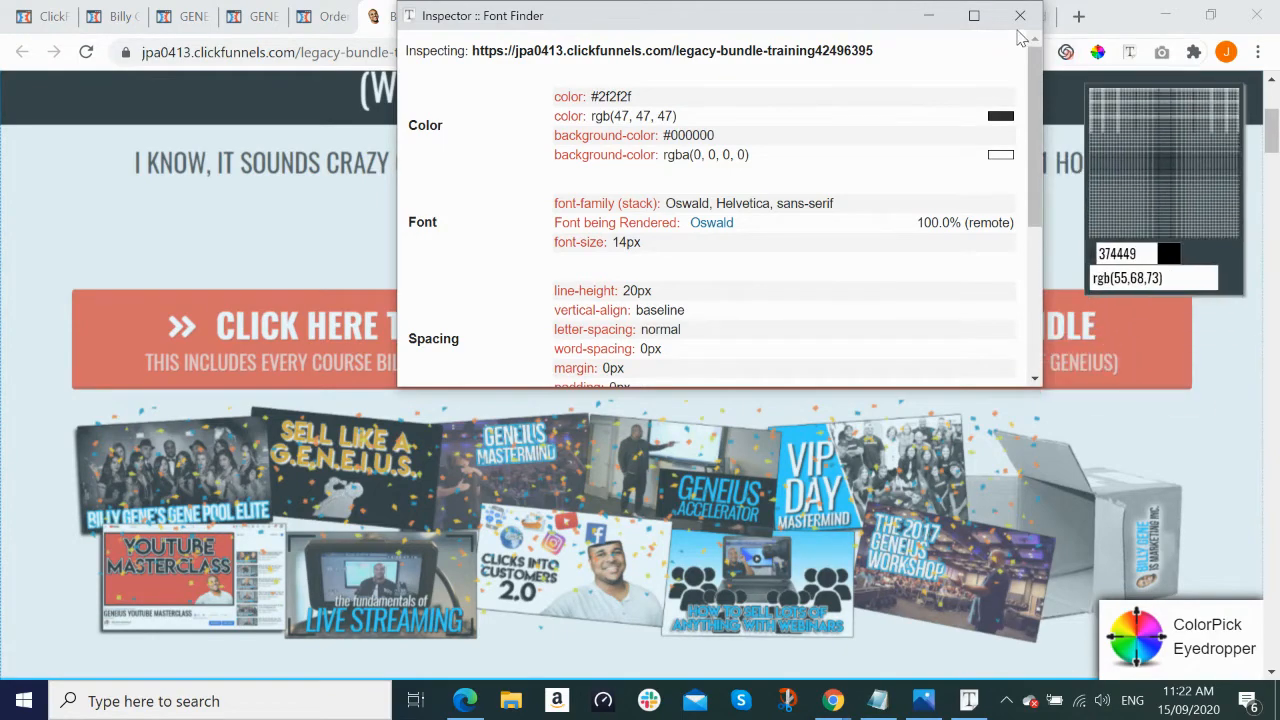
click(1020, 15)
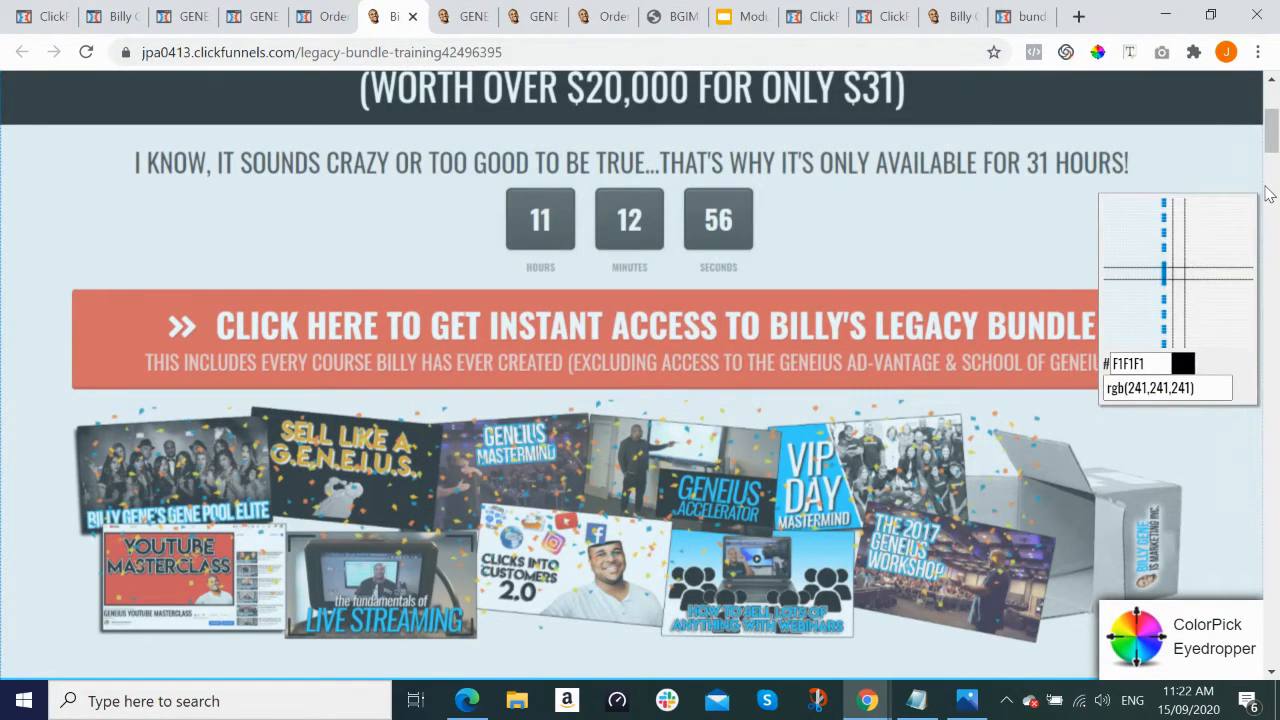
key(Escape)
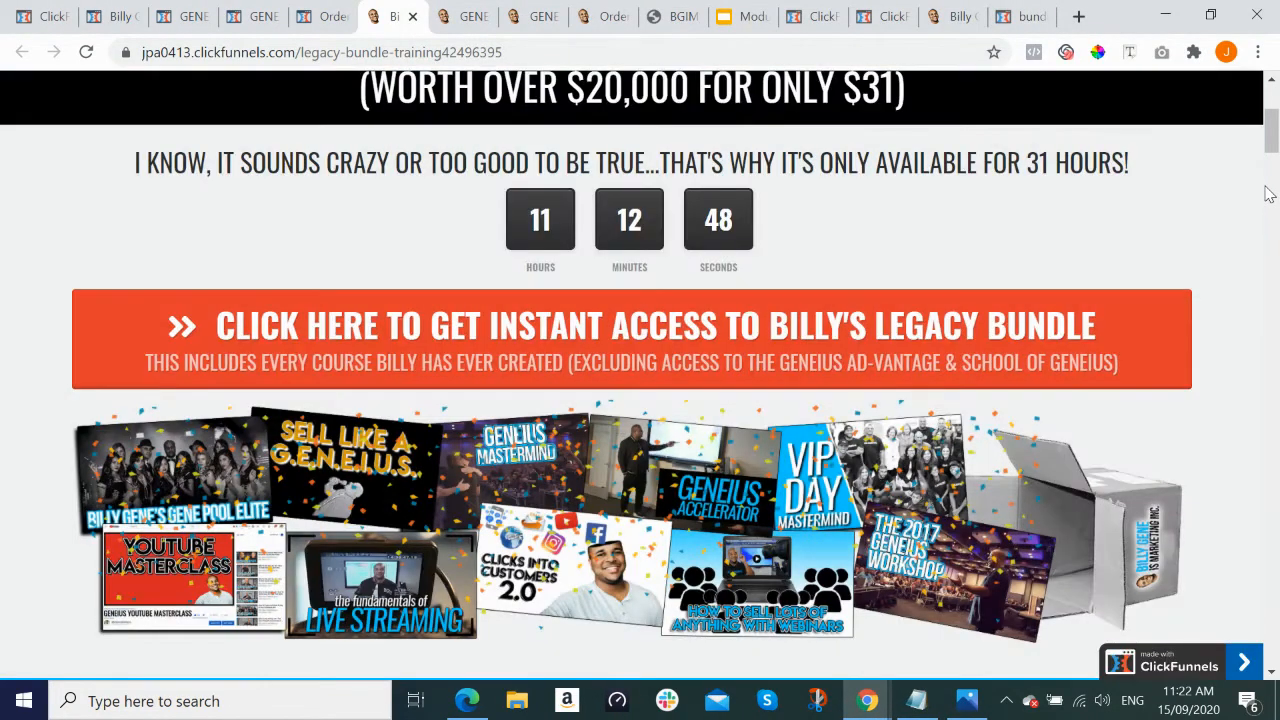
Step: Sample the background colour of the reference page's countdown section with the ColorPick Eyedropper
click(1097, 52)
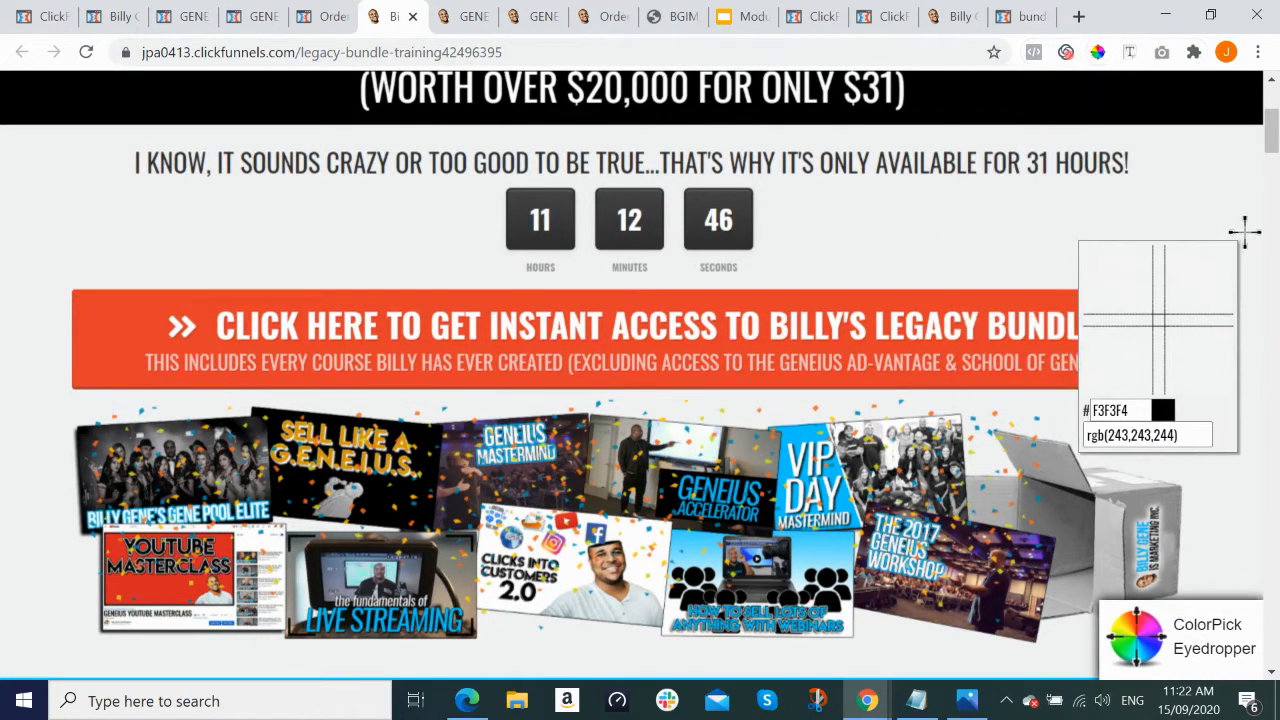
click(1244, 230)
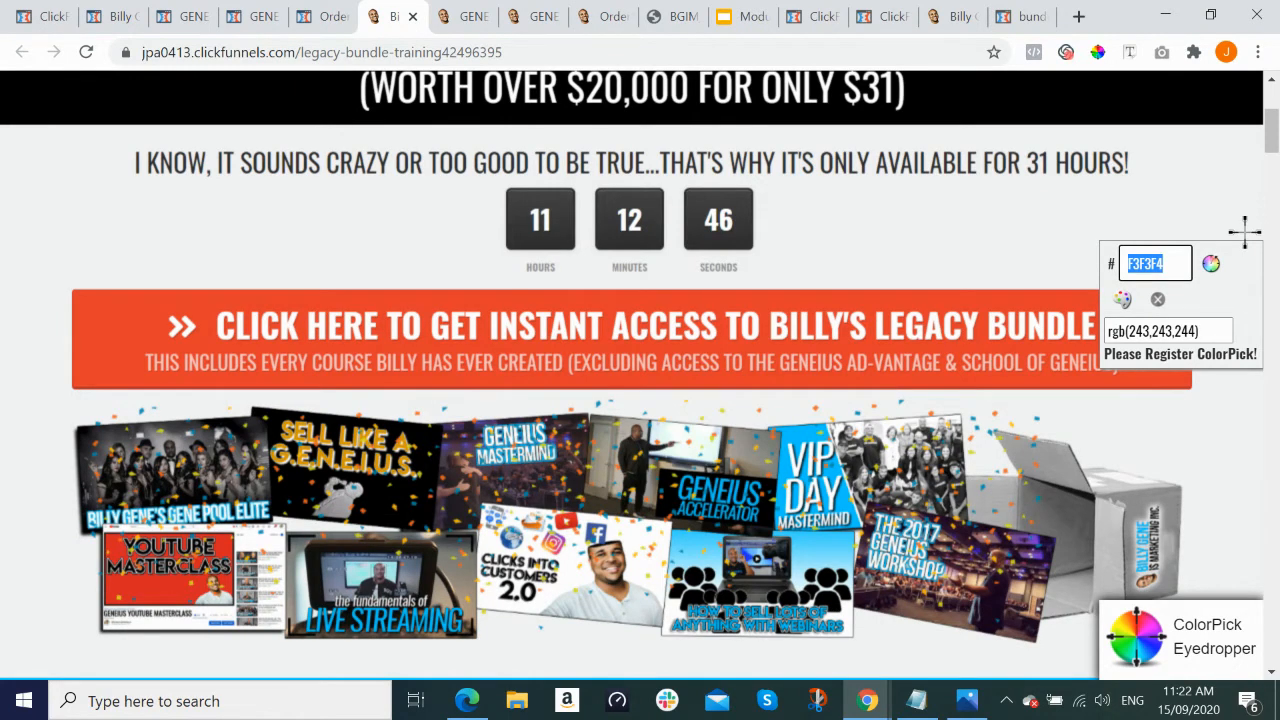
click(1204, 168)
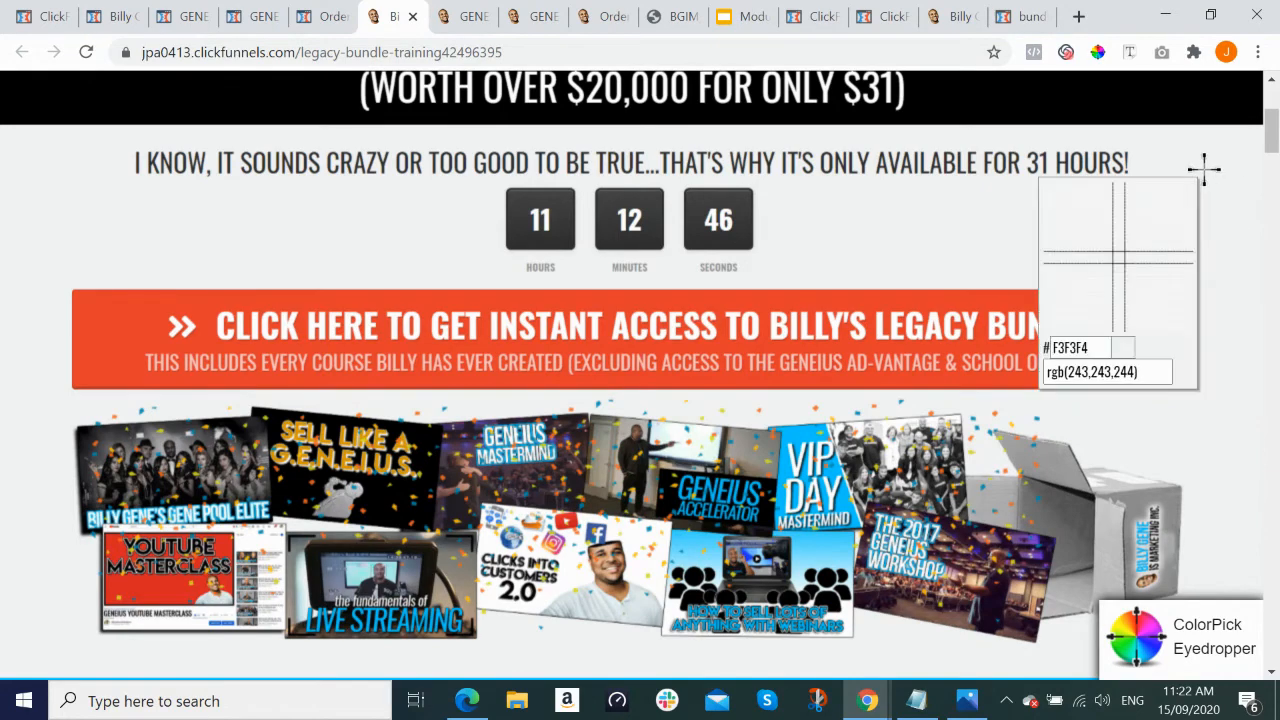
key(Escape)
Step: Return to the ClickFunnels editor and add a full-width section below the black headline section
key(alt+Tab)
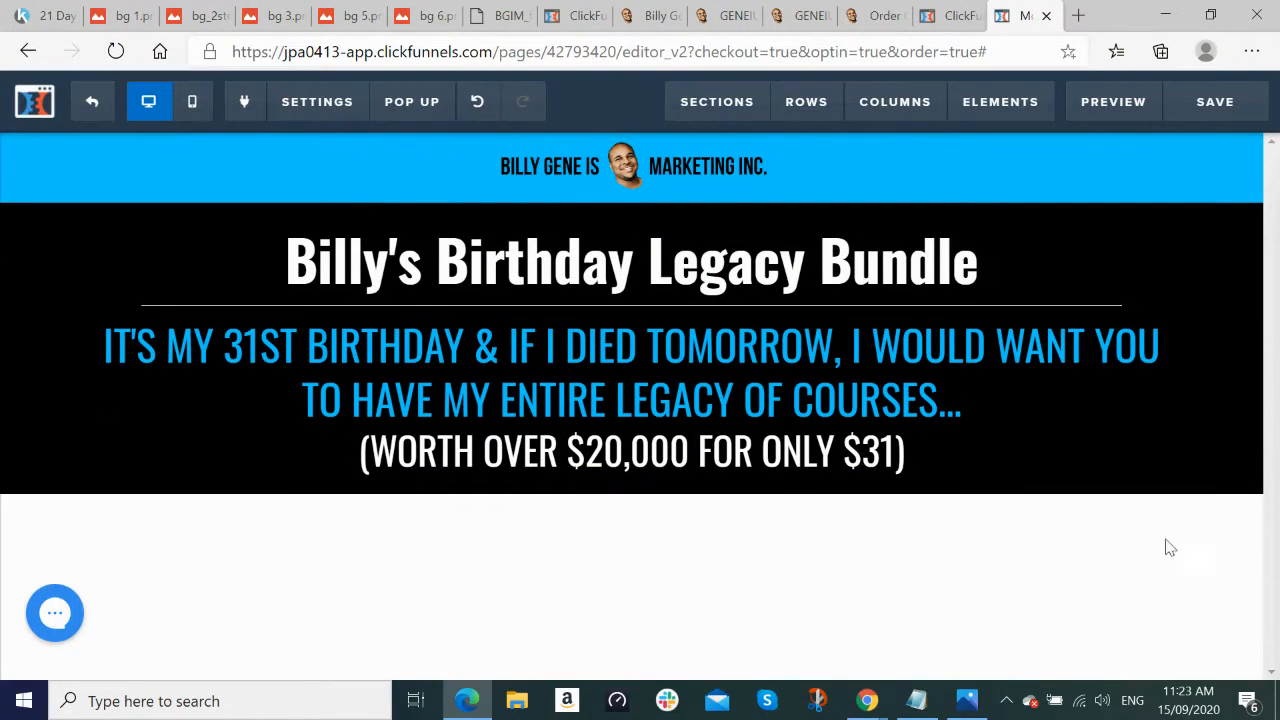
mouse_move(709, 100)
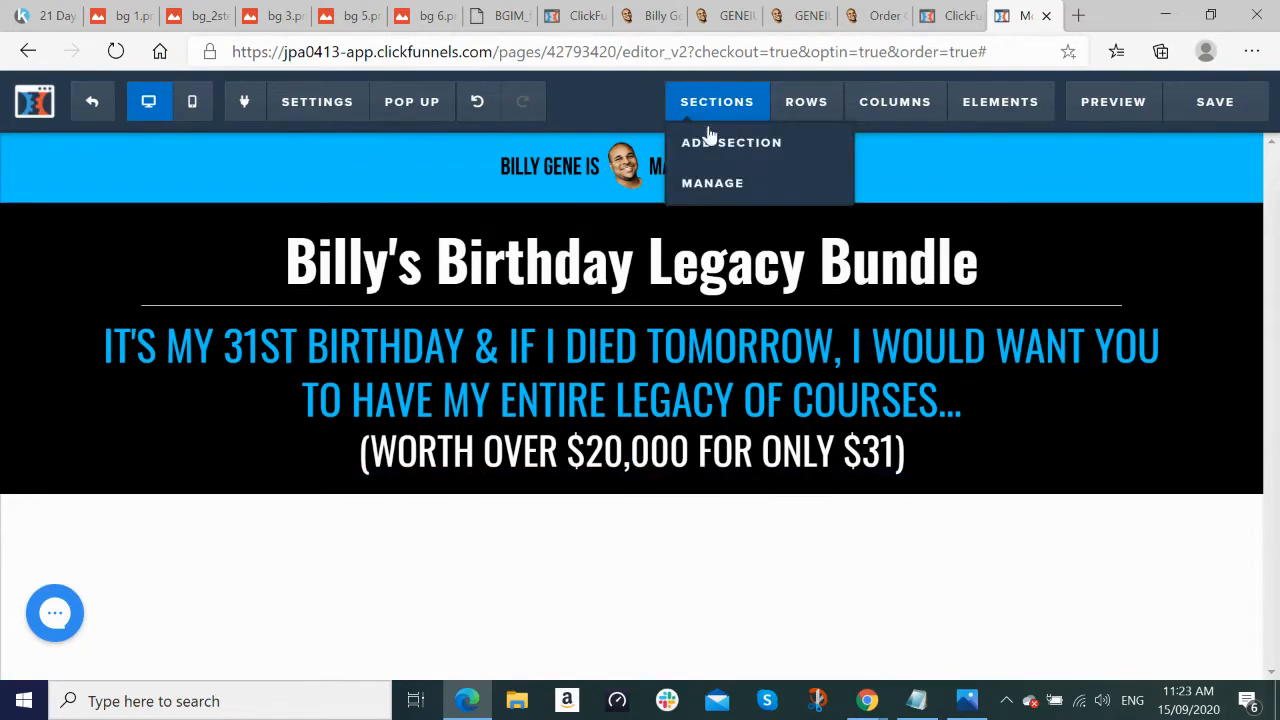
click(713, 145)
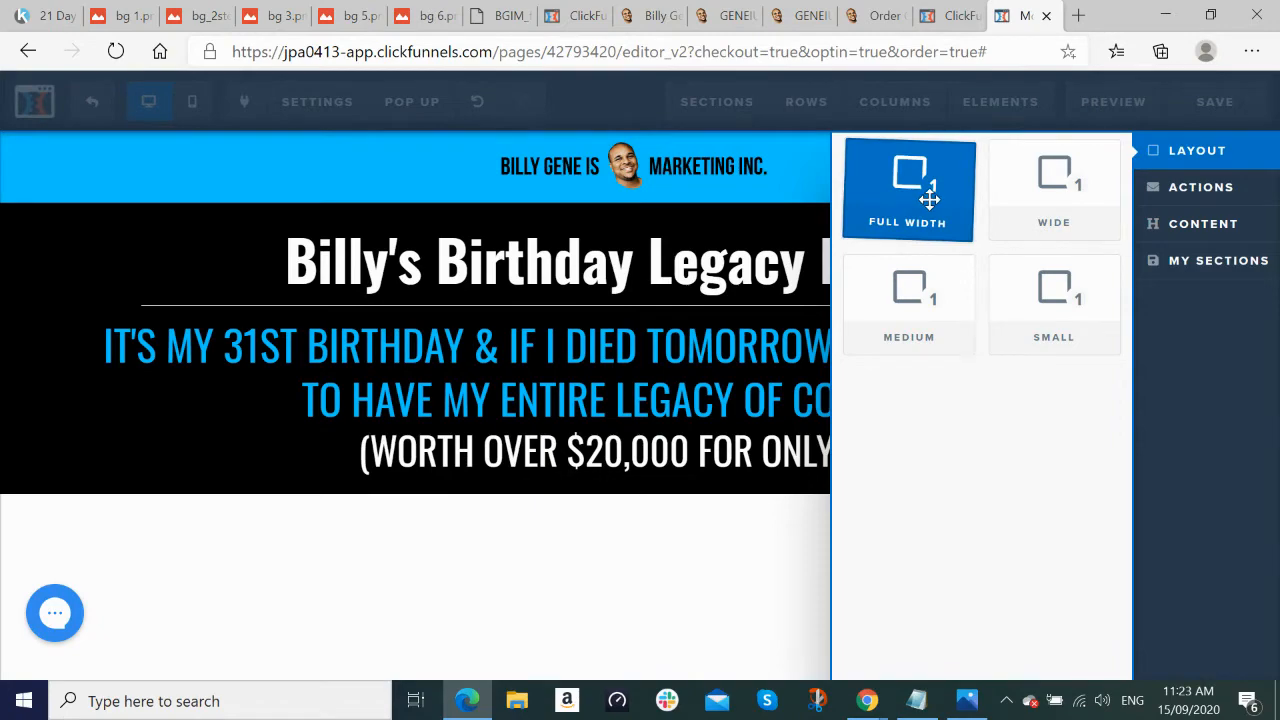
mouse_move(907, 190)
mouse_down()
mouse_move(680, 514)
mouse_move(608, 587)
mouse_move(608, 637)
mouse_up()
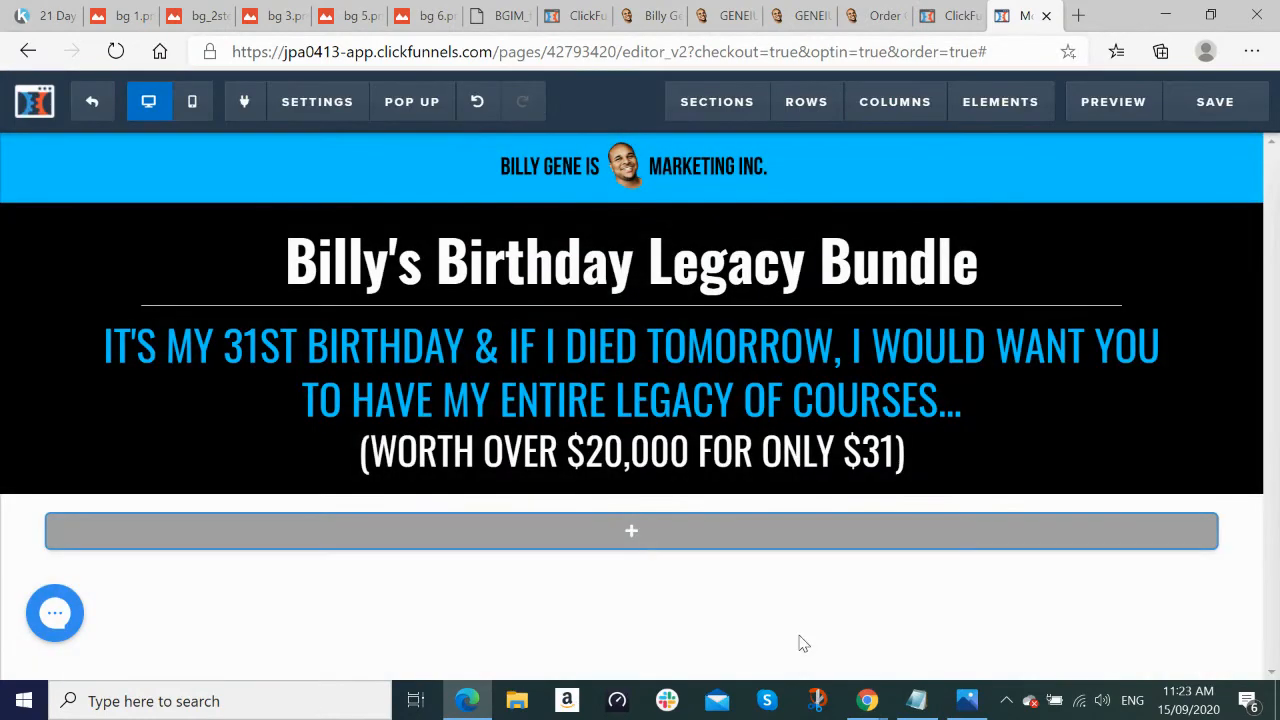
Step: Set the new full-width section's background colour to #f3f3f4
mouse_move(645, 540)
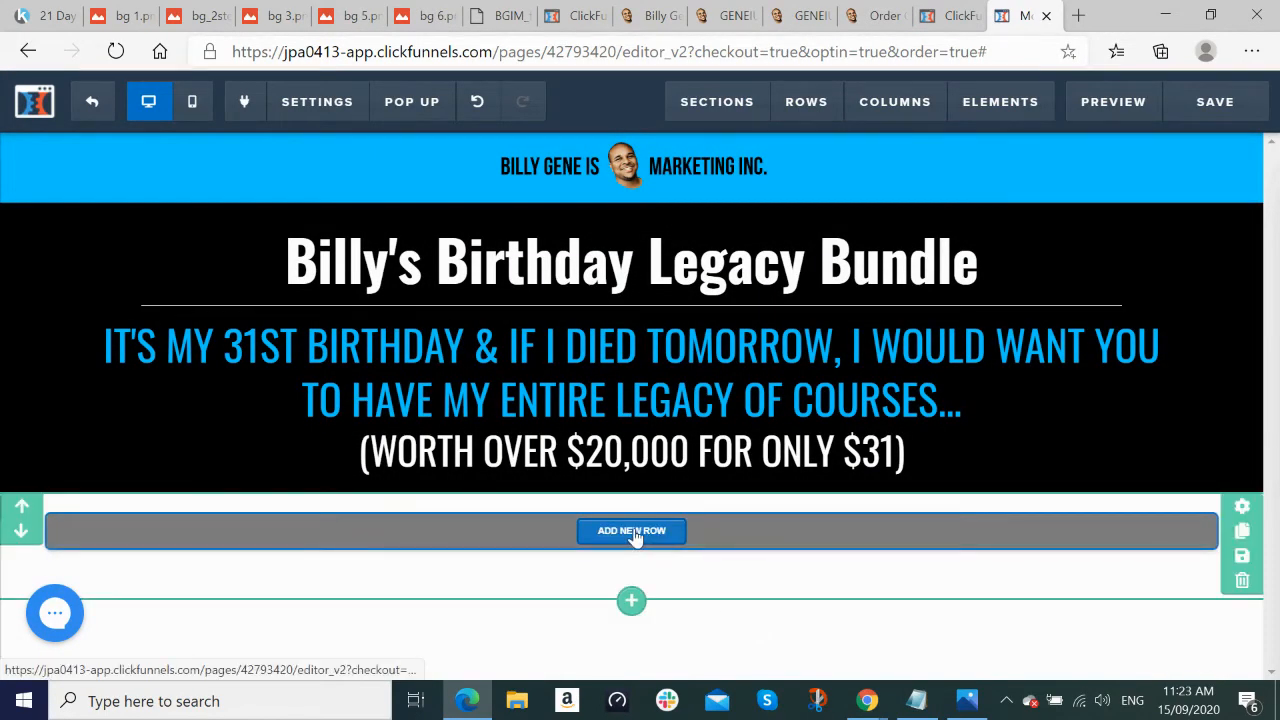
click(1243, 510)
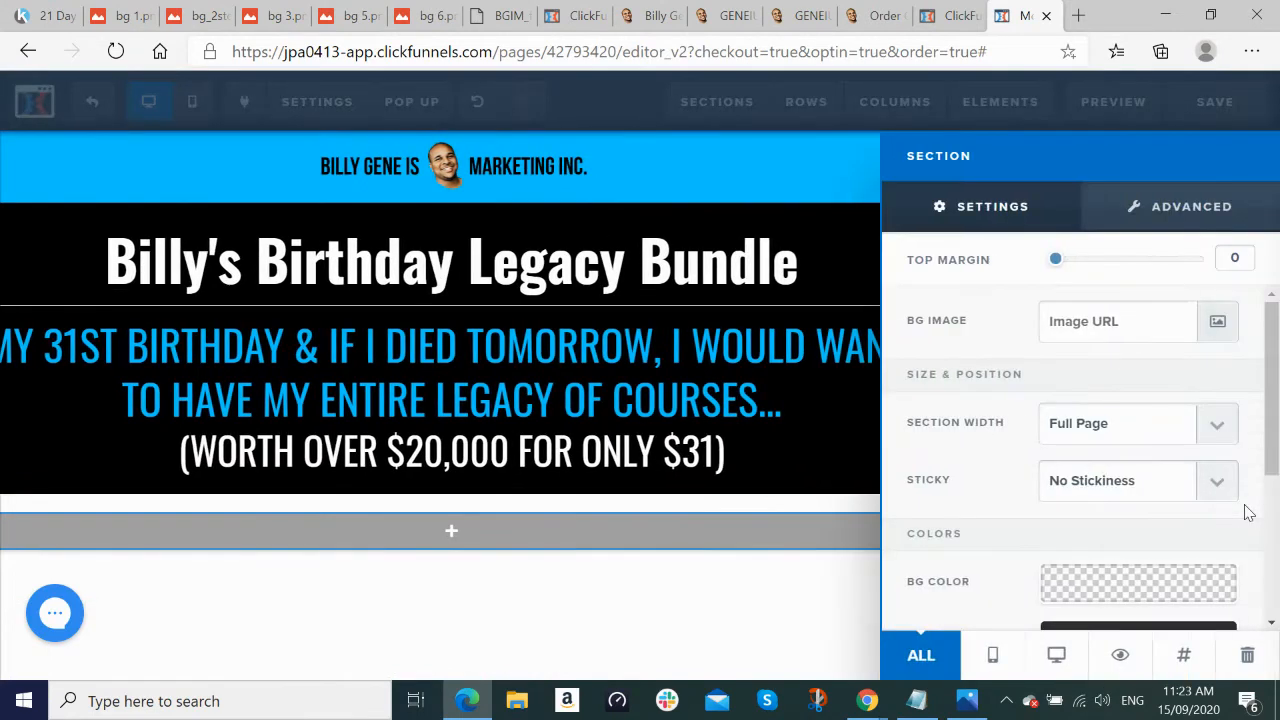
click(1130, 600)
click(954, 570)
click(1155, 582)
drag(1217, 536, 1033, 558)
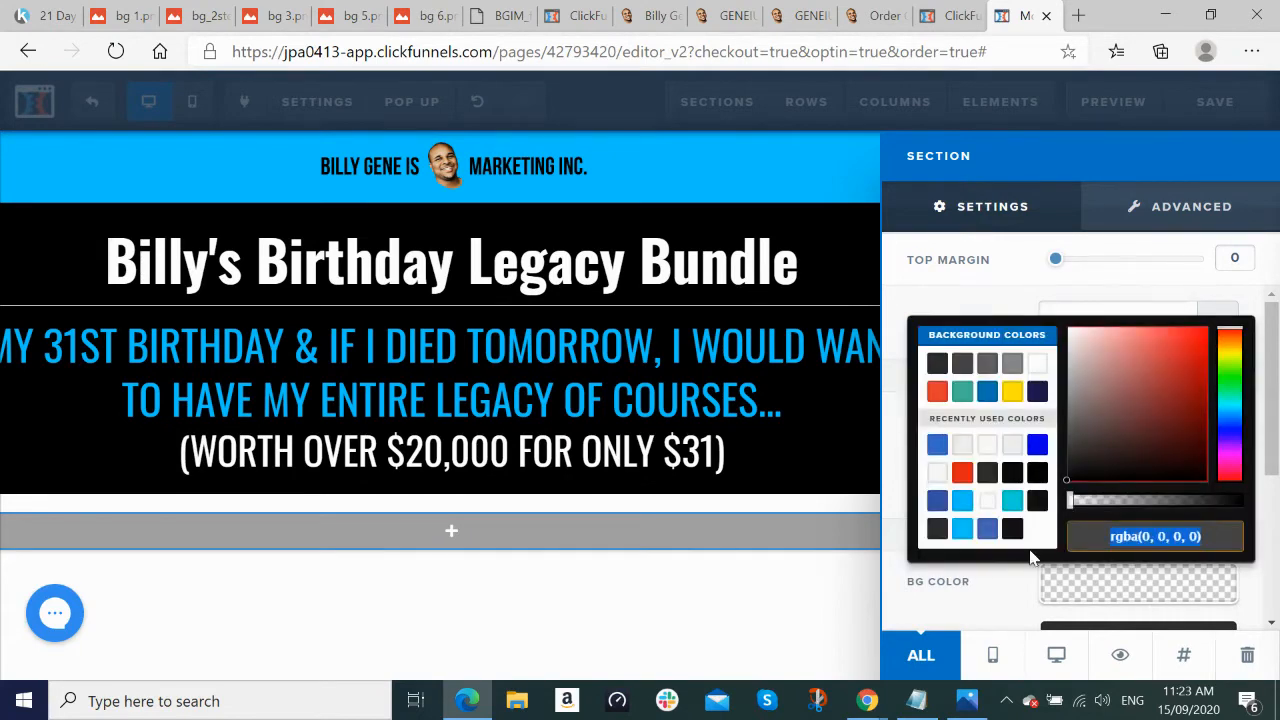
text(#f3f3f4)
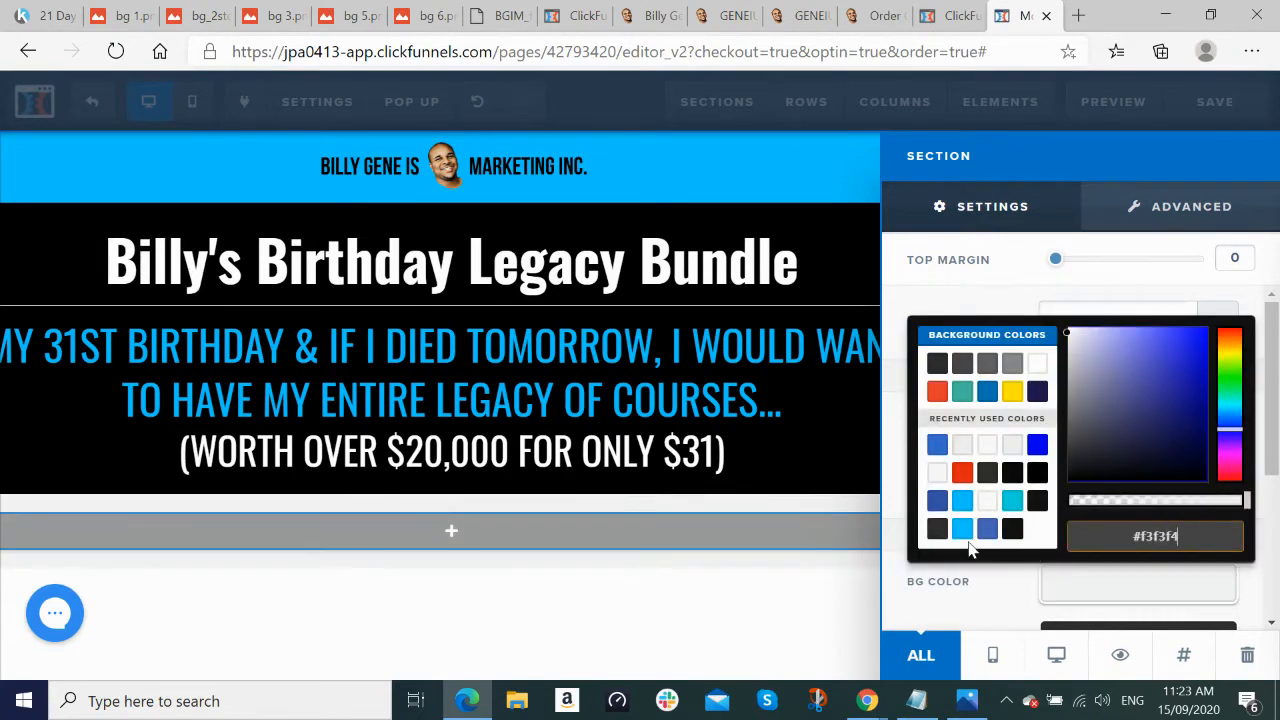
Step: Close the section's settings, save the page, and check the countdown section on the reference page in Chrome
click(797, 614)
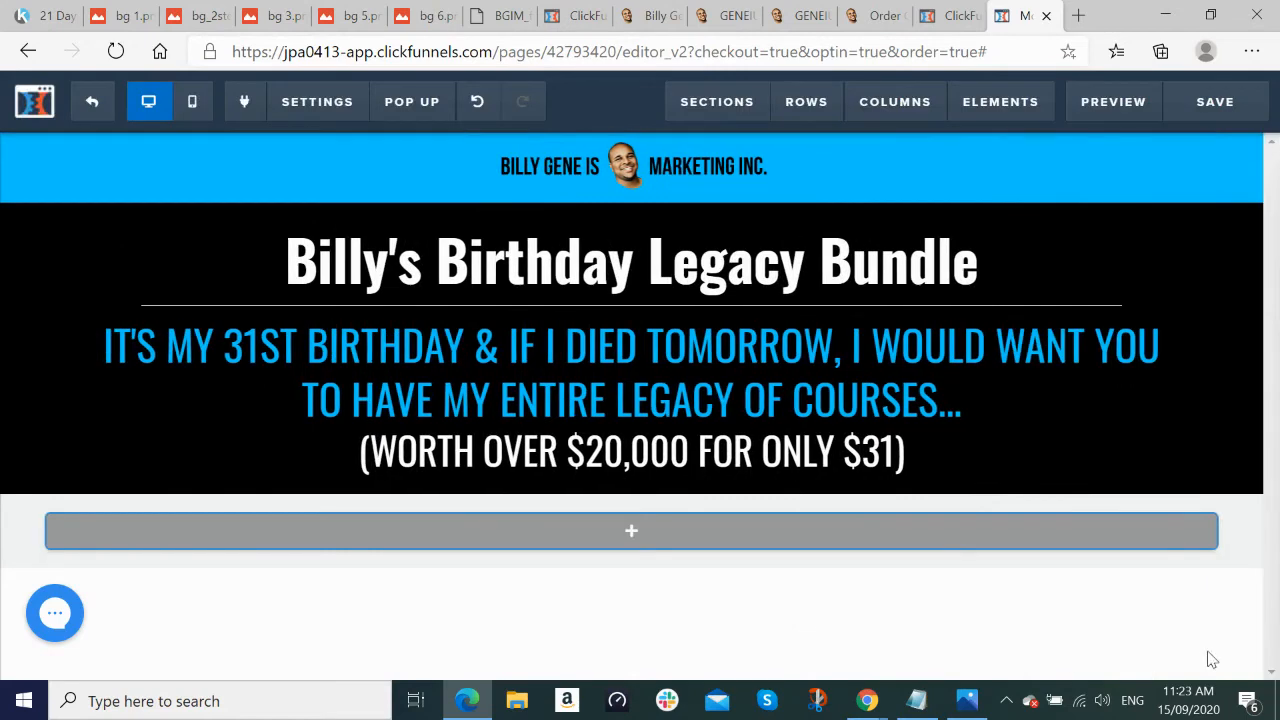
click(1224, 104)
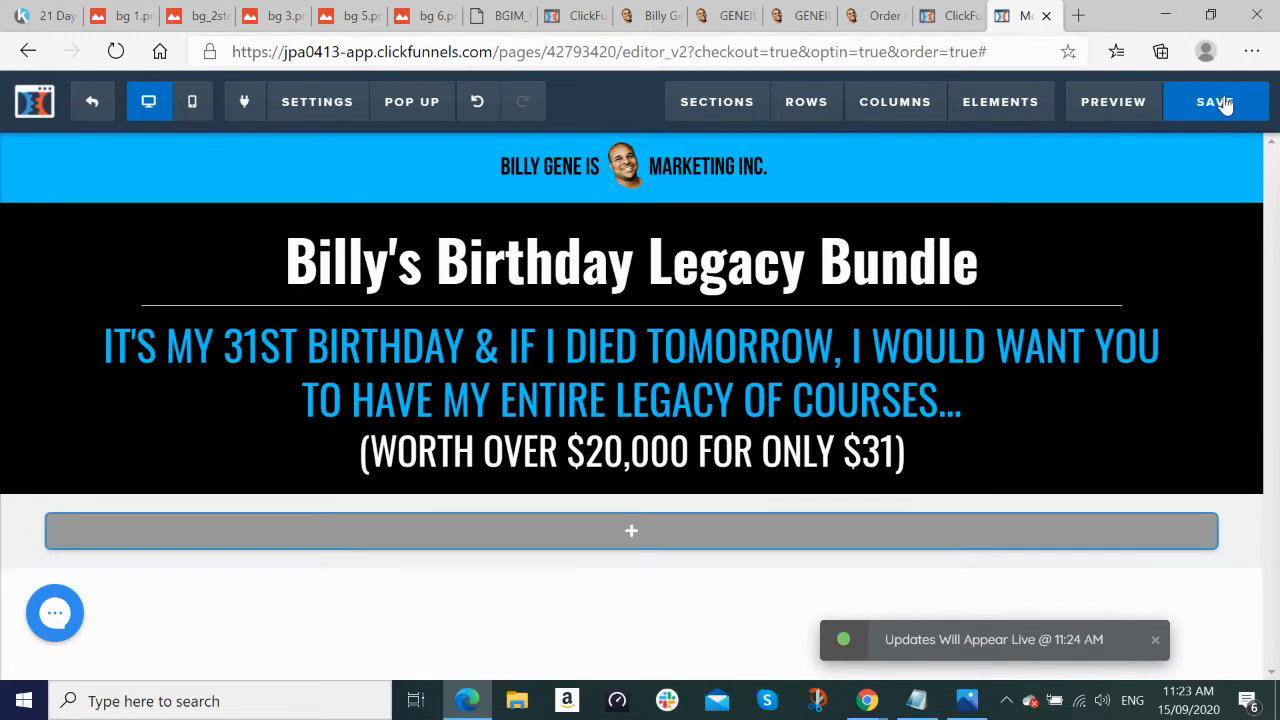
key(alt+Tab)
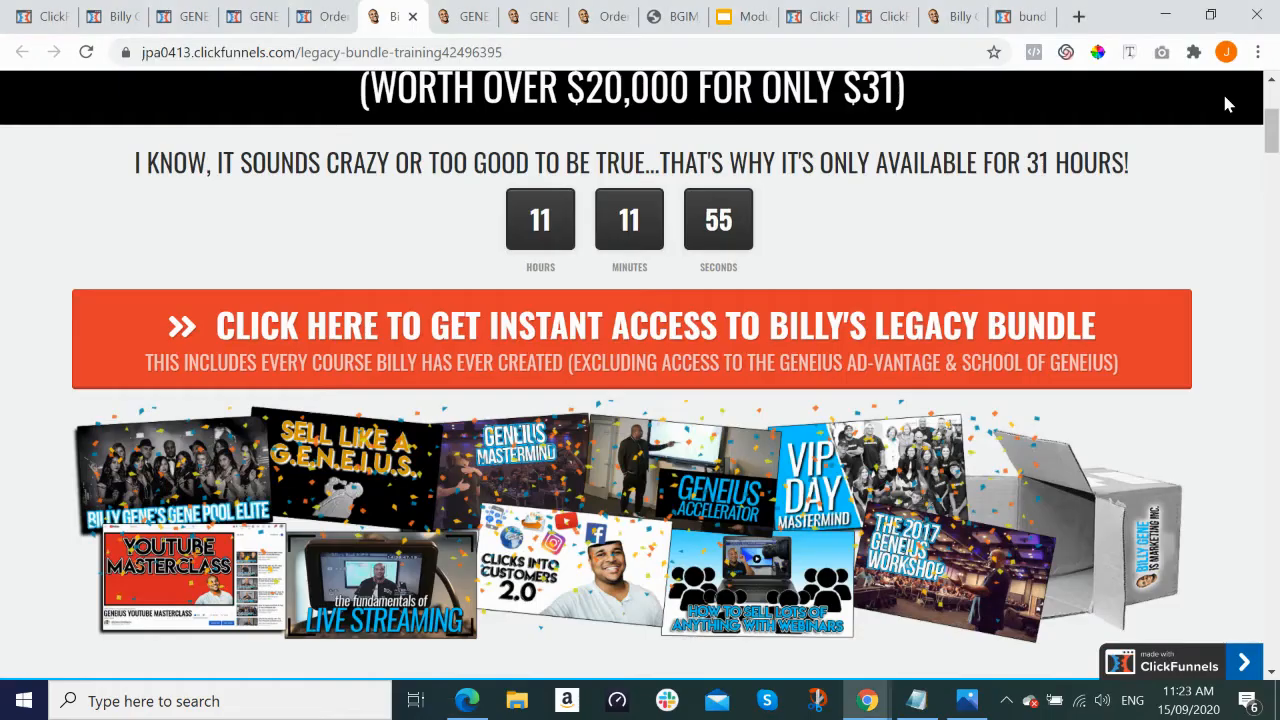
key(alt+Tab)
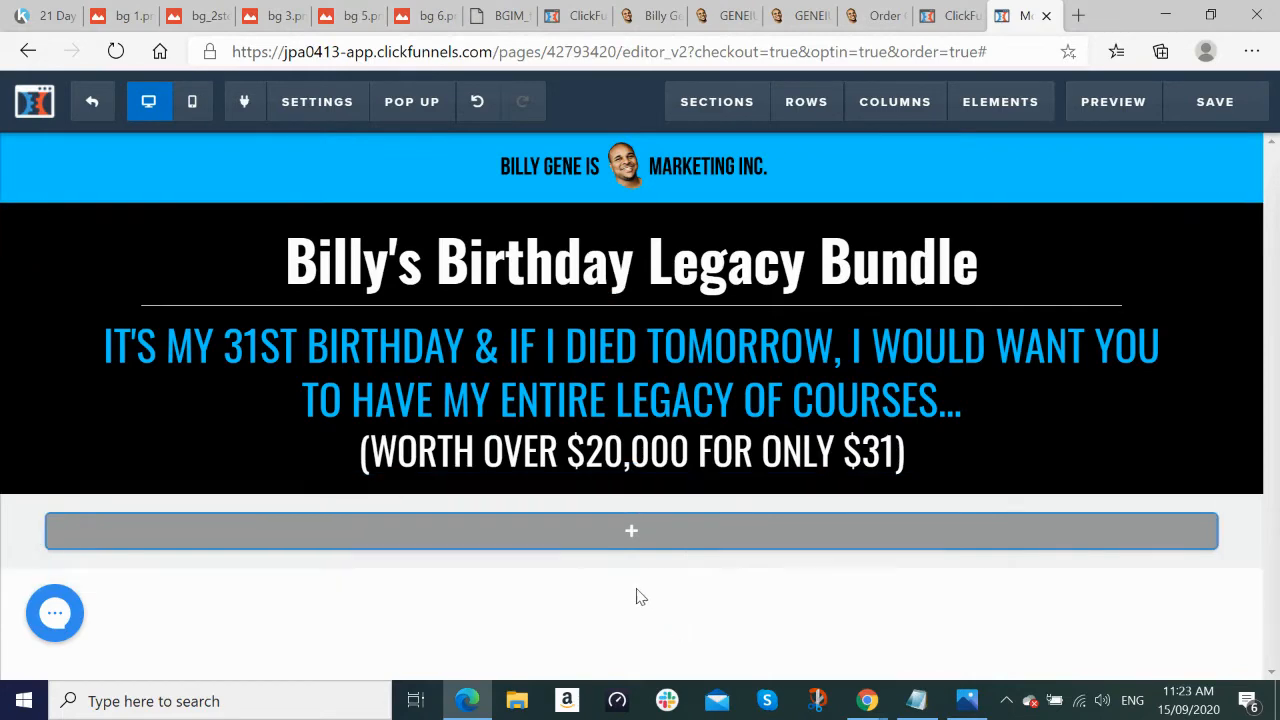
Step: Add a 1-column row to the light section below the black header and place a Headline element in it
click(631, 533)
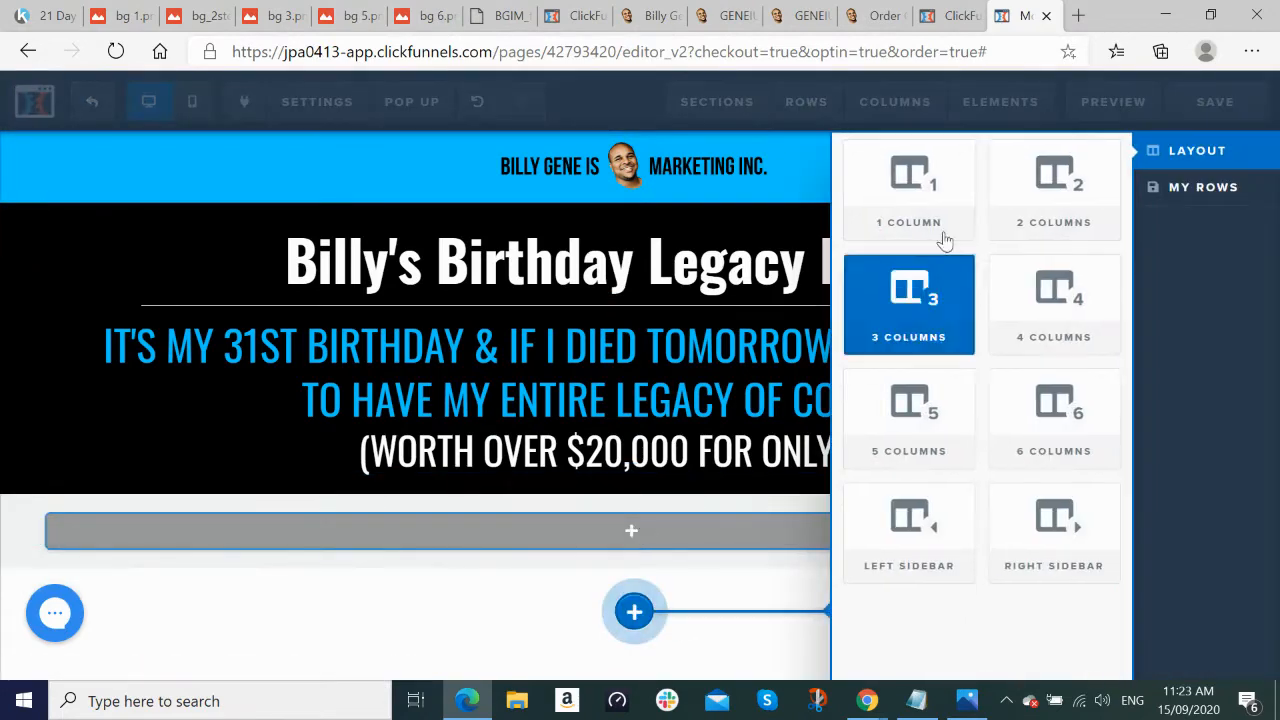
click(916, 195)
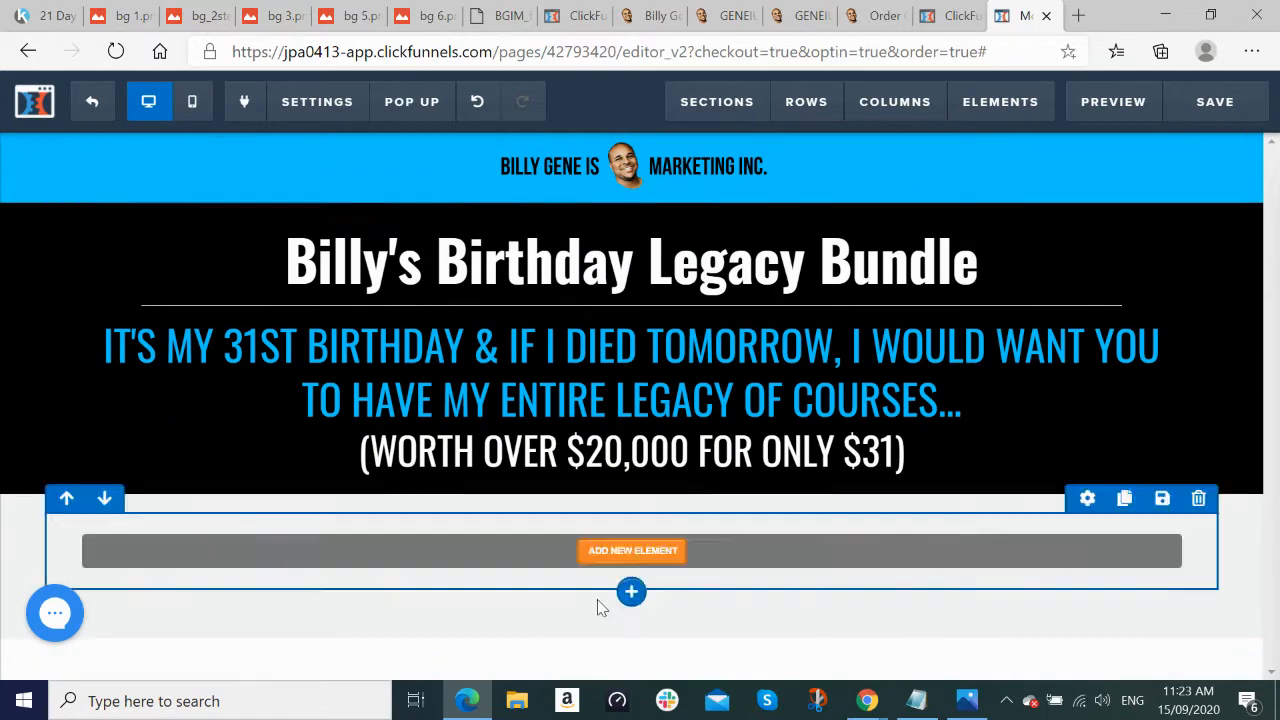
click(633, 550)
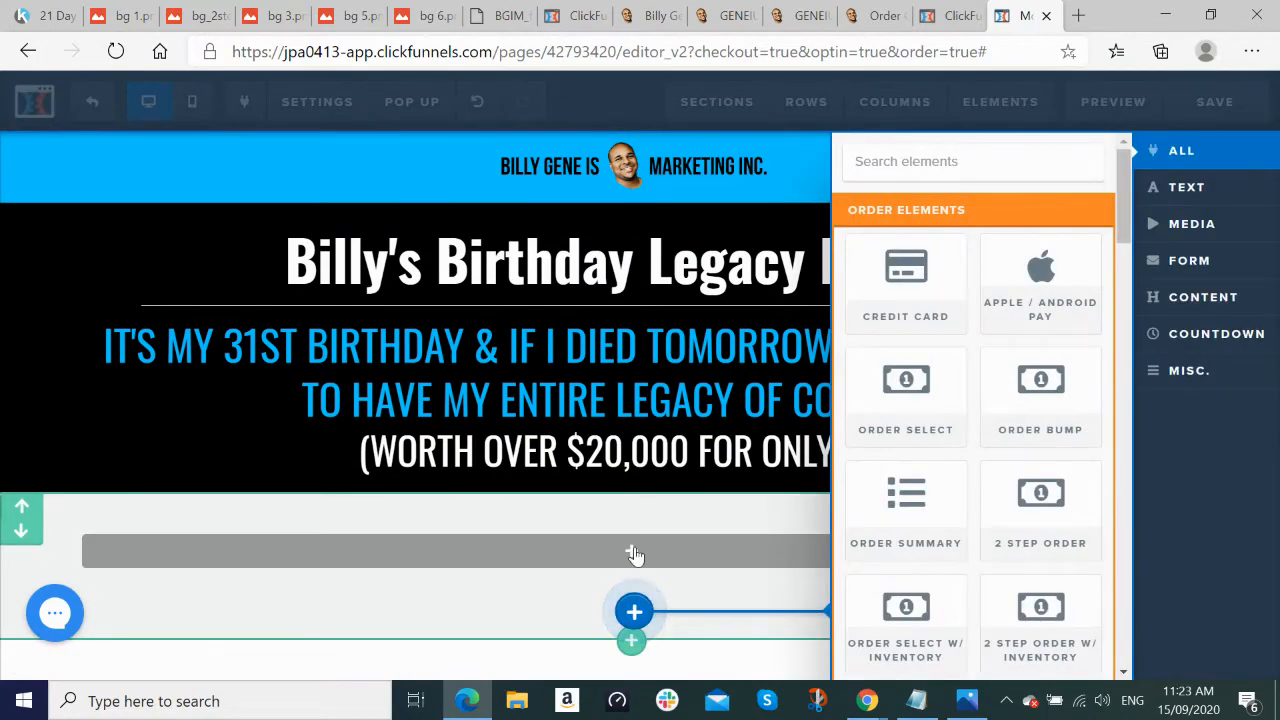
text(headline)
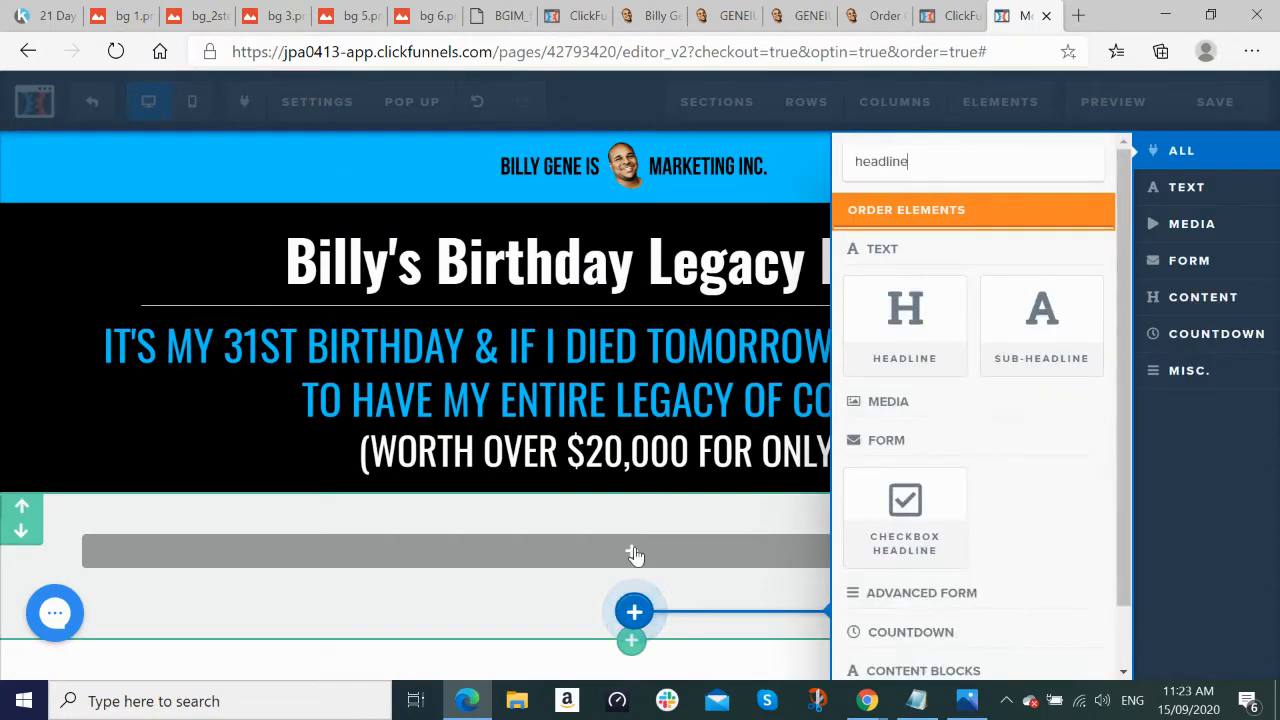
click(900, 330)
Step: Replace the new headline's text with the reference page's "I KNOW, IT SOUNDS CRAZY OR TOO GOOD TO BE TRUE...THAT'S WHY IT'S ONLY AVAILABLE FOR 31 HOURS!"
key(alt+Tab)
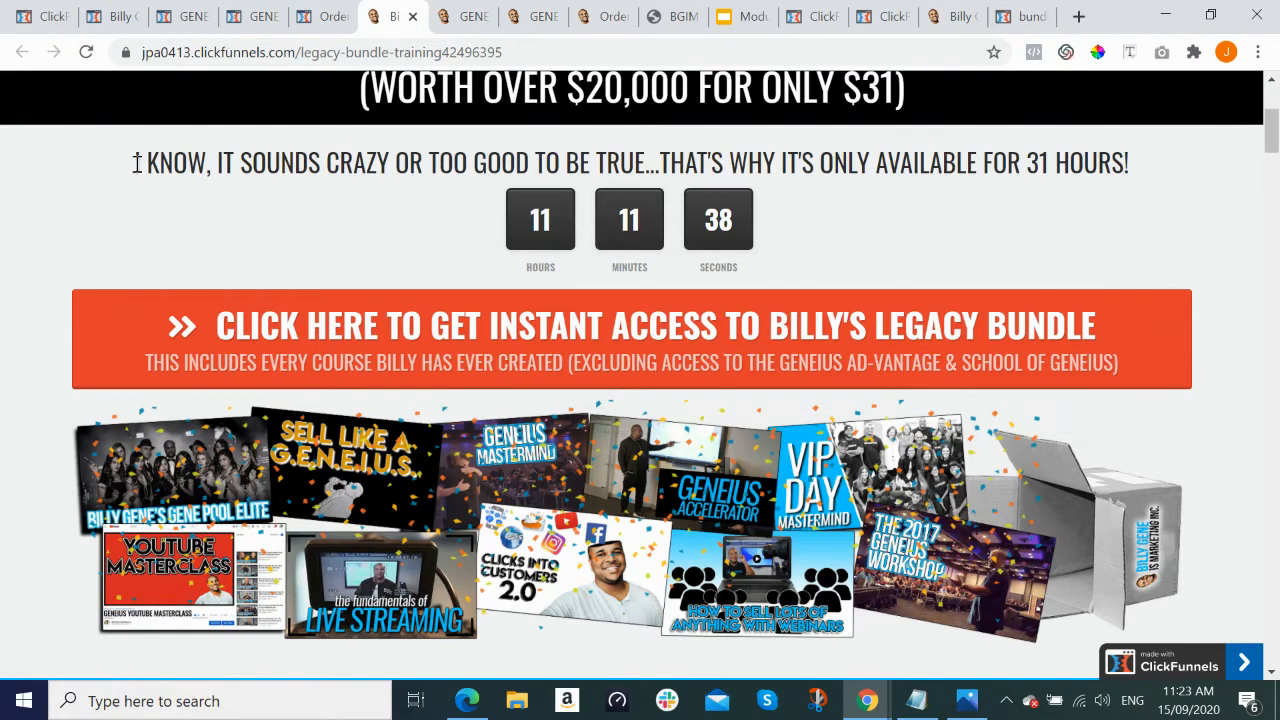
drag(138, 162, 1136, 176)
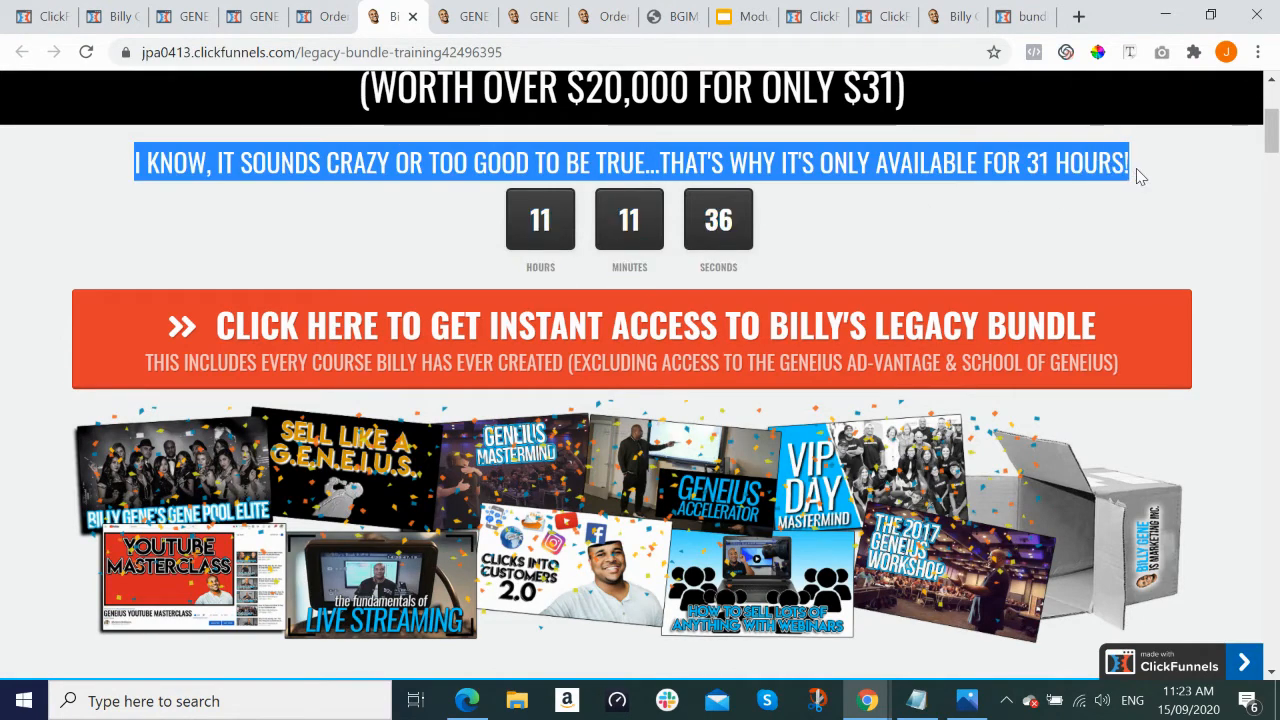
key(alt+Tab)
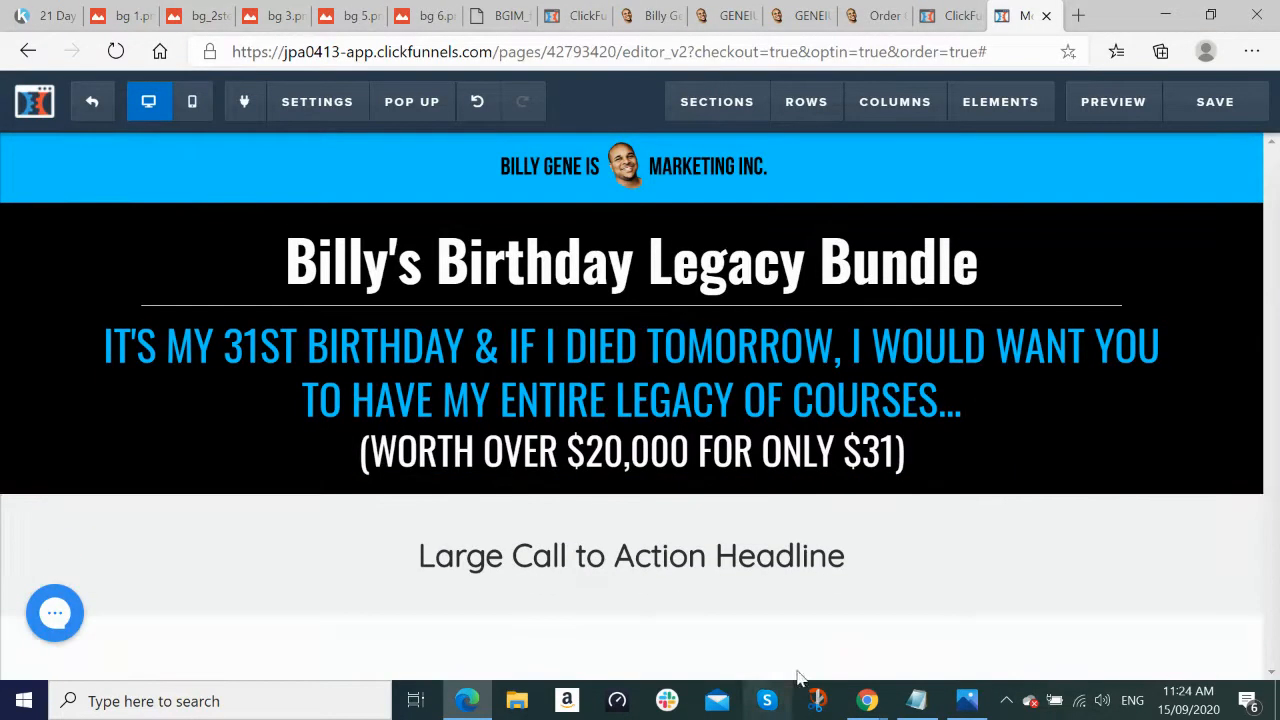
double_click(815, 560)
key(ctrl+a)
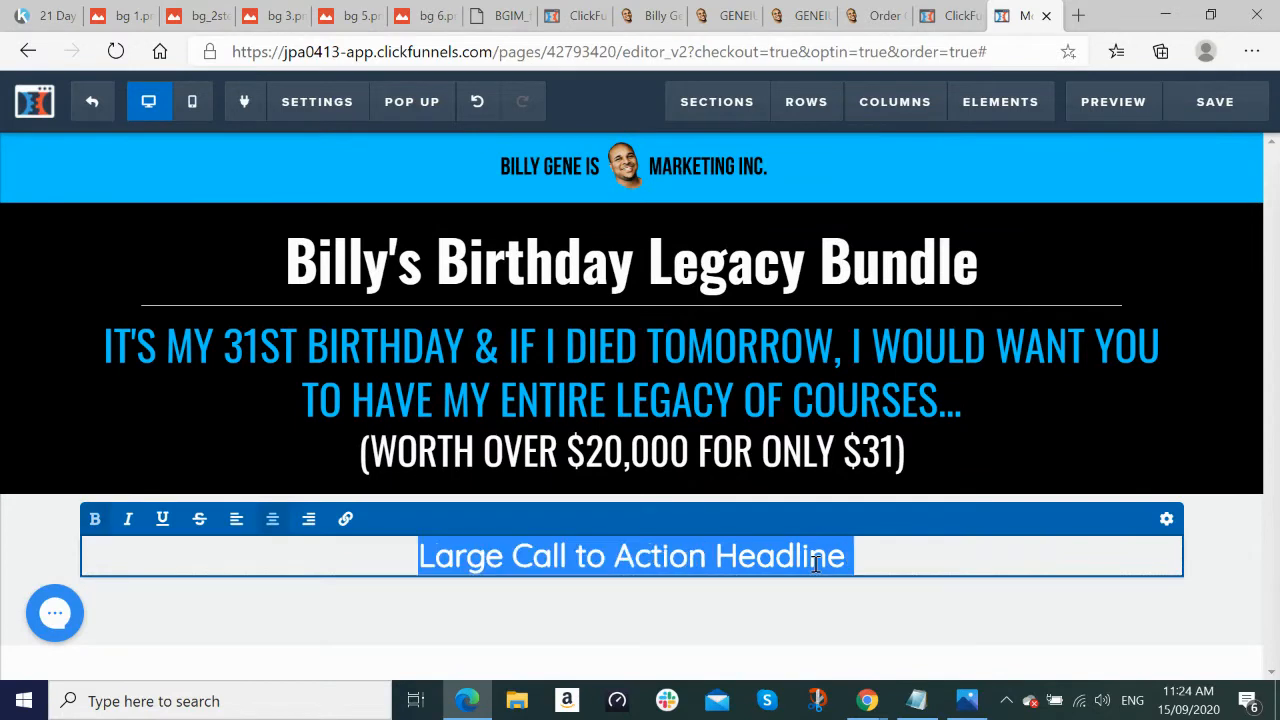
key(BackSpace)
text(I KNOW, IT SOUNDS CRAZY OR TOO GOOD TO BE TRUE...THAT'S WHY IT'S ONLY AVAILABLE FOR 31 HOURS!)
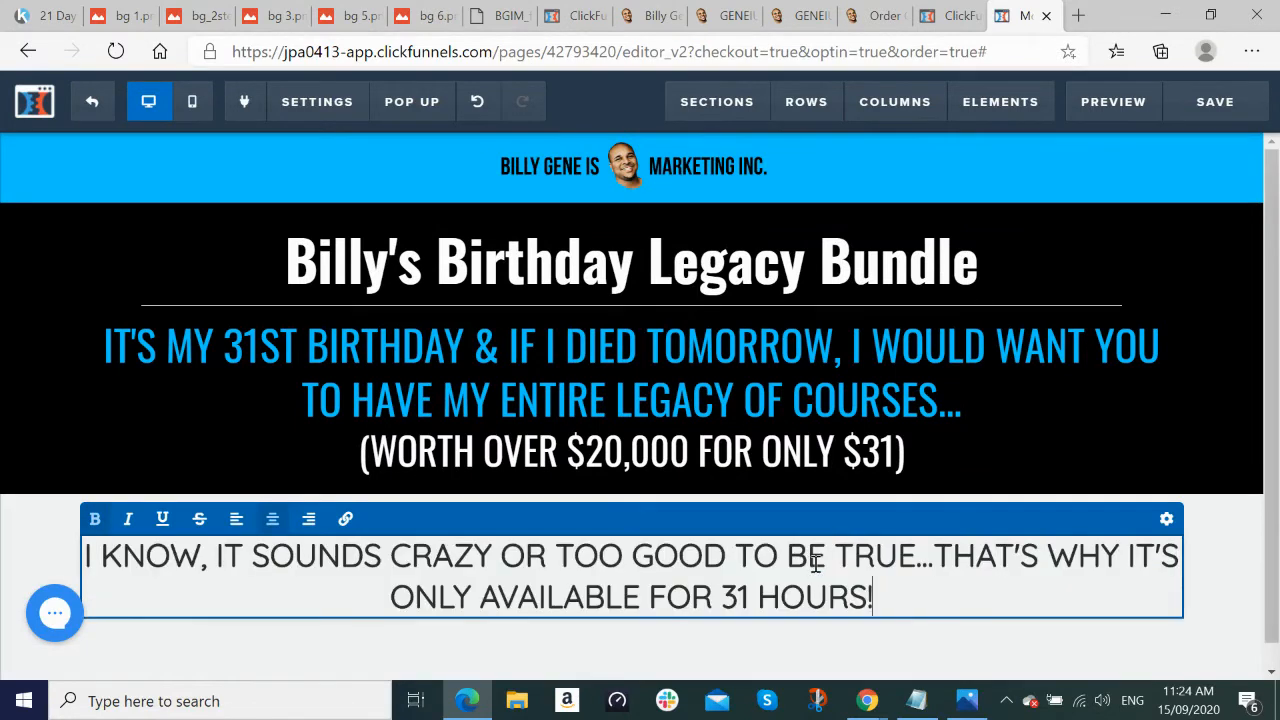
Step: Set the "I KNOW, IT SOUNDS CRAZY" headline's font to Oswald and its font size to 26
click(1166, 519)
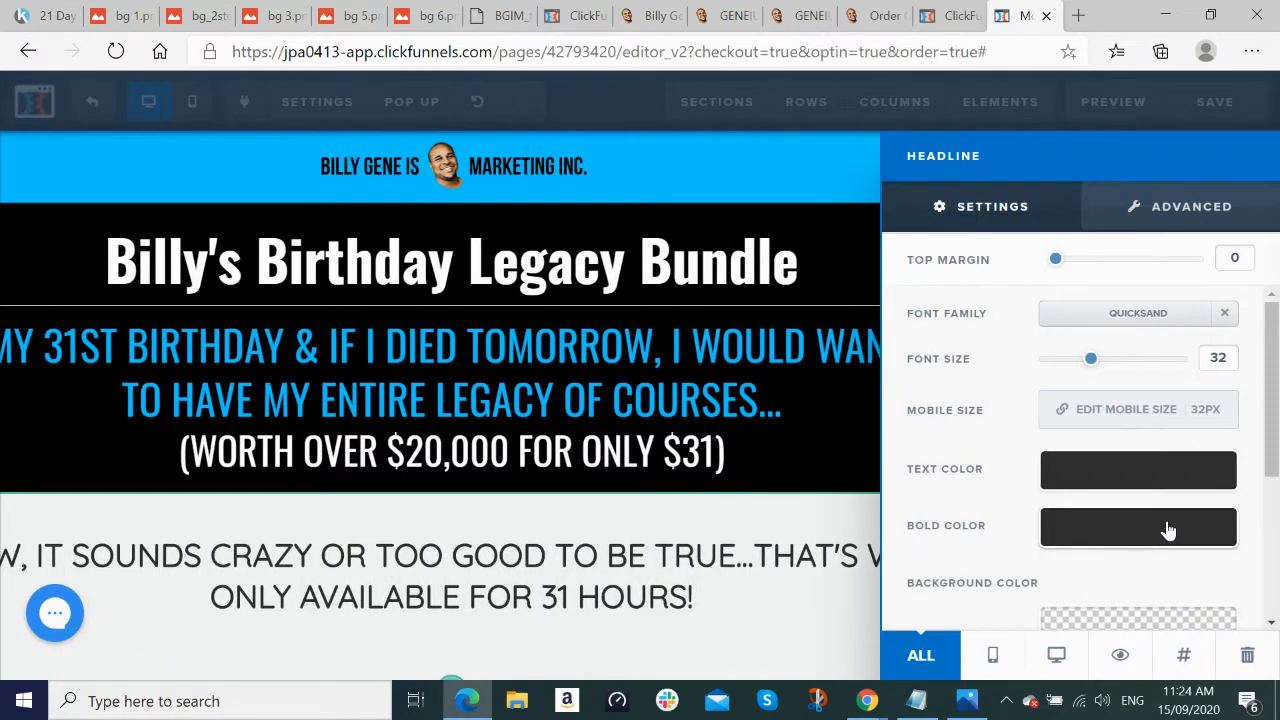
click(1170, 315)
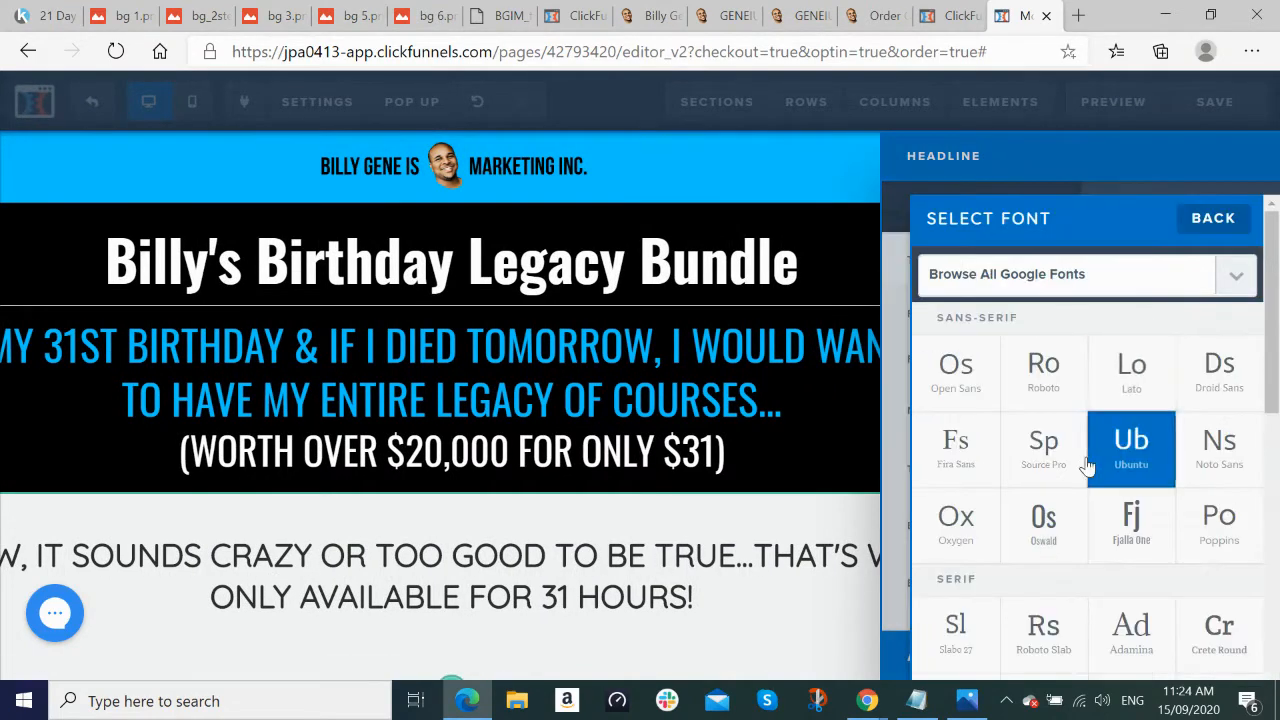
click(1044, 525)
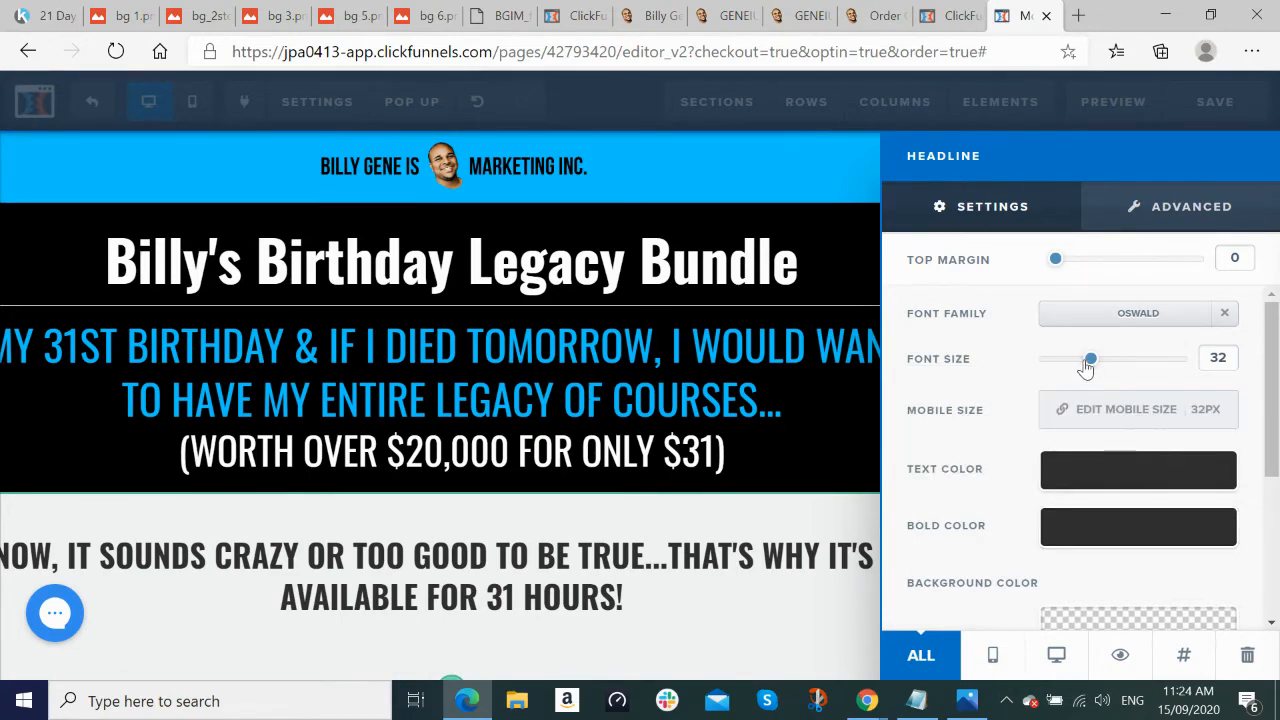
drag(1084, 364, 1074, 368)
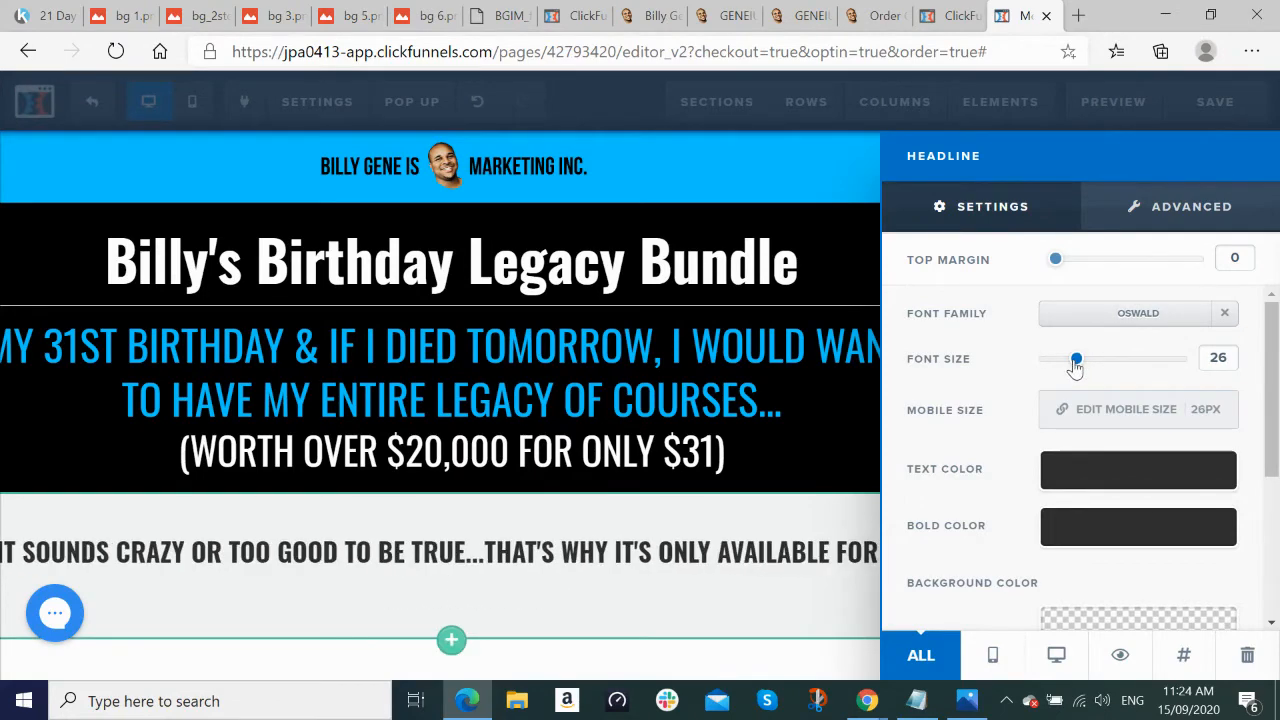
click(794, 623)
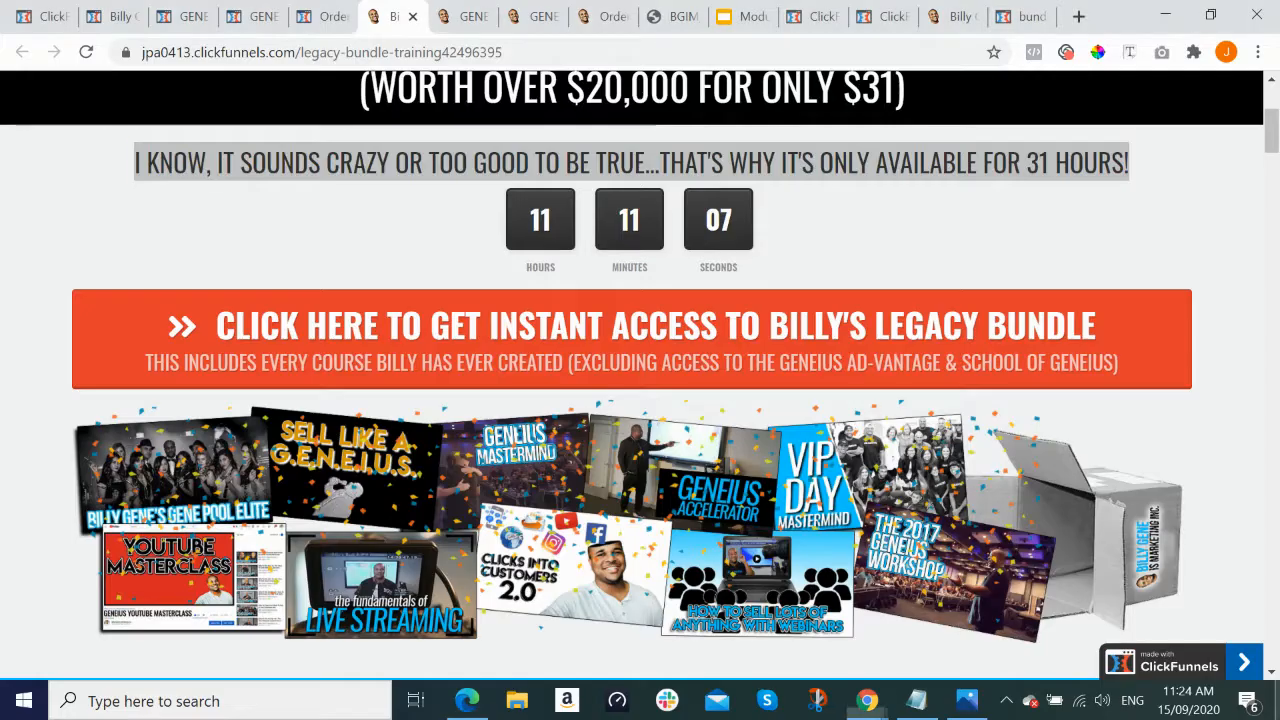
Step: Compare the headline and timer with the reference page in Chrome, and add a Minute Timer element below the headline in the ClickFunnels editor
click(1129, 246)
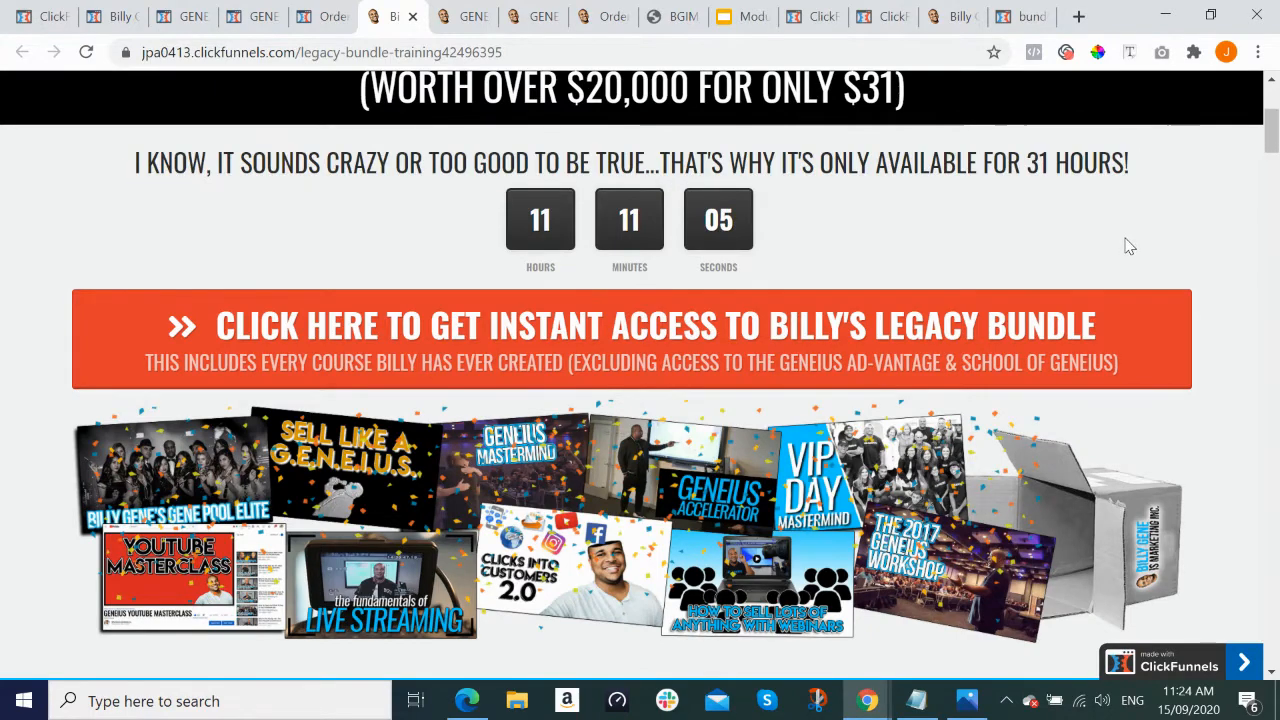
key(alt+Tab)
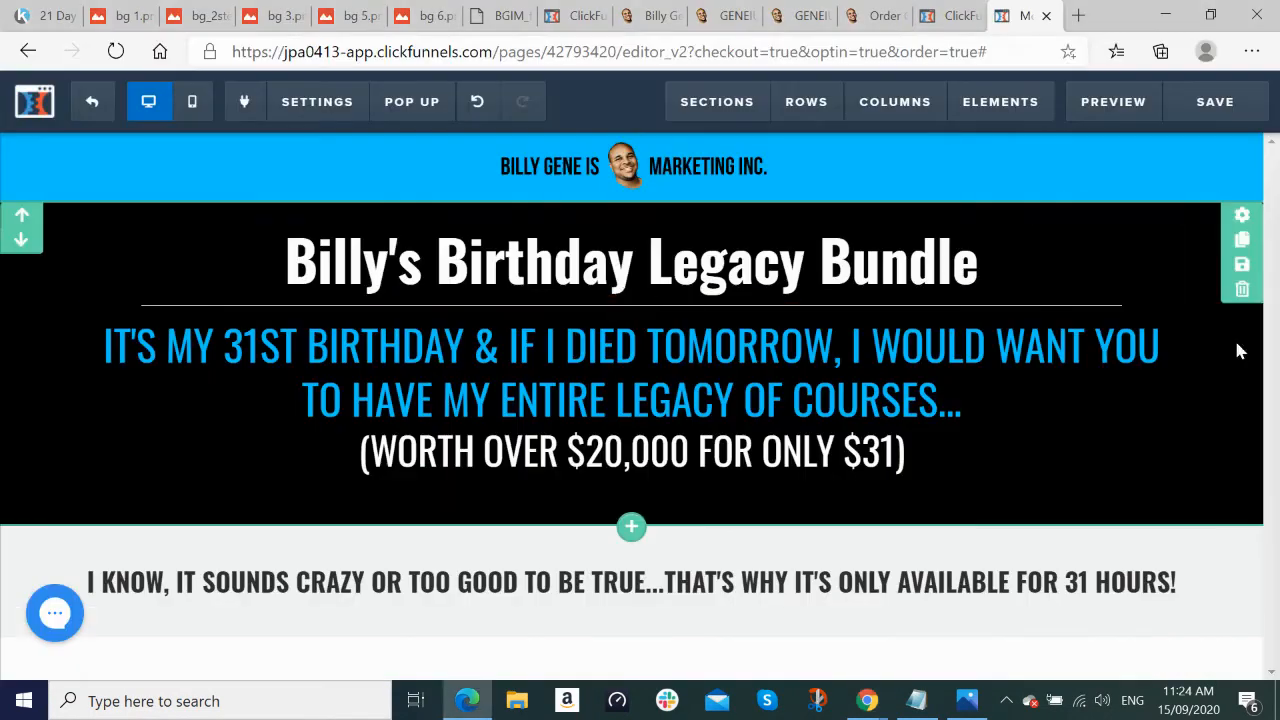
key(alt+Tab)
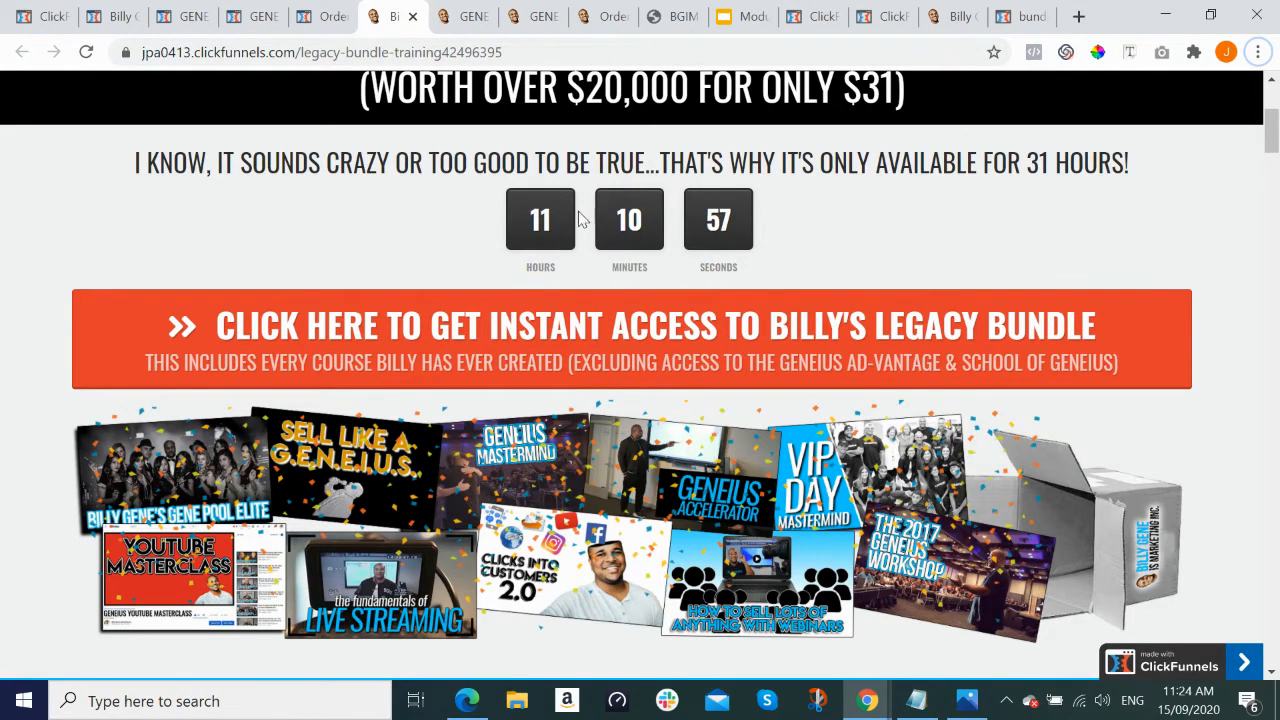
key(alt+Tab)
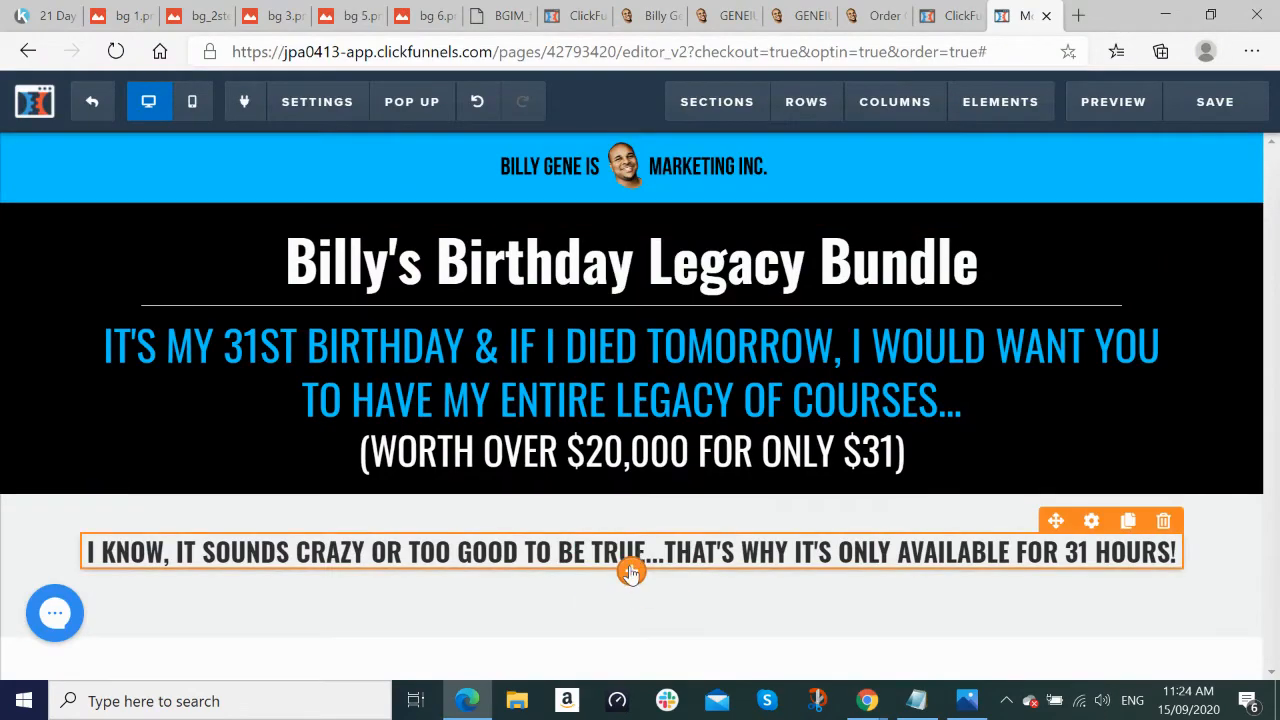
click(631, 571)
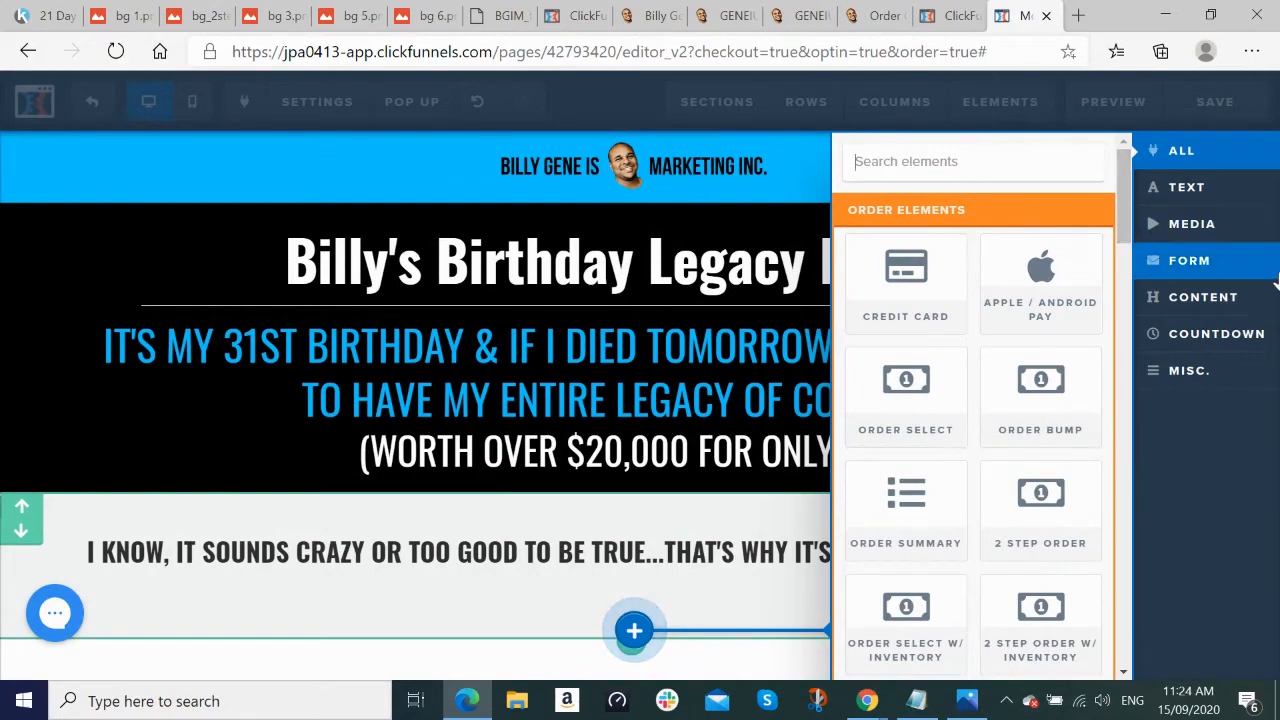
scroll(1000, 388, down, 4)
scroll(1004, 388, down, 6)
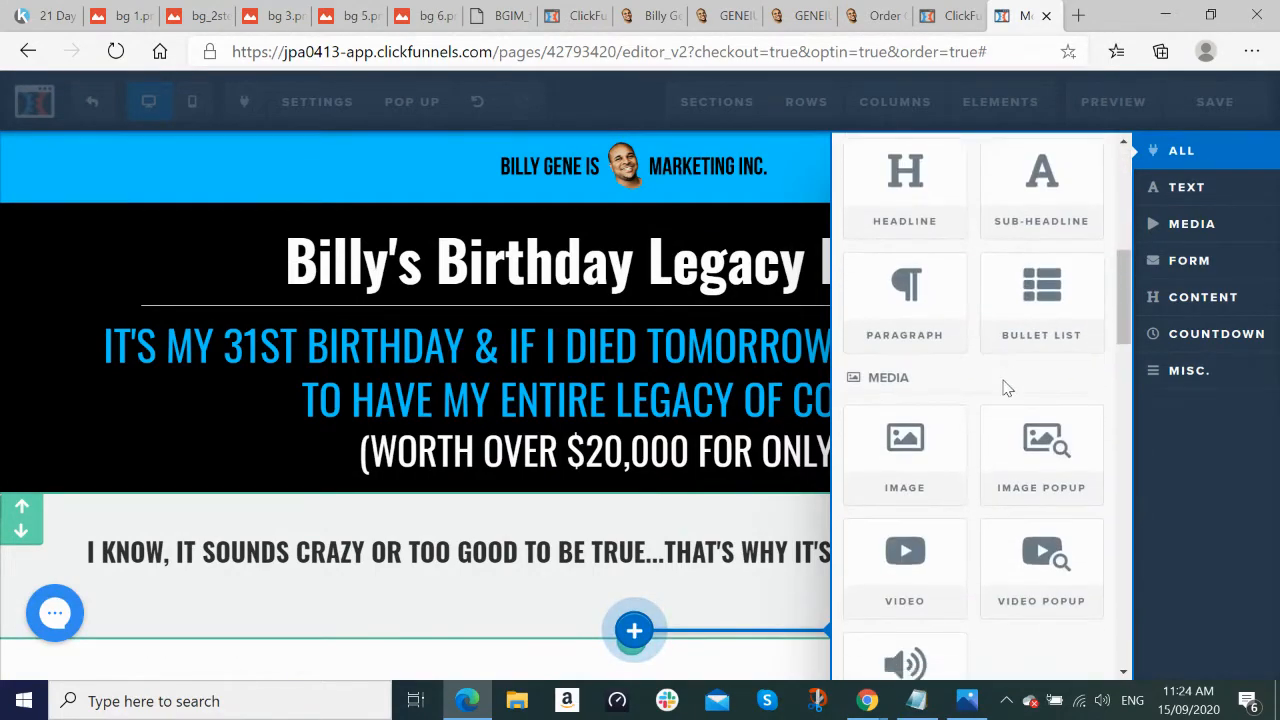
scroll(1008, 385, down, 6)
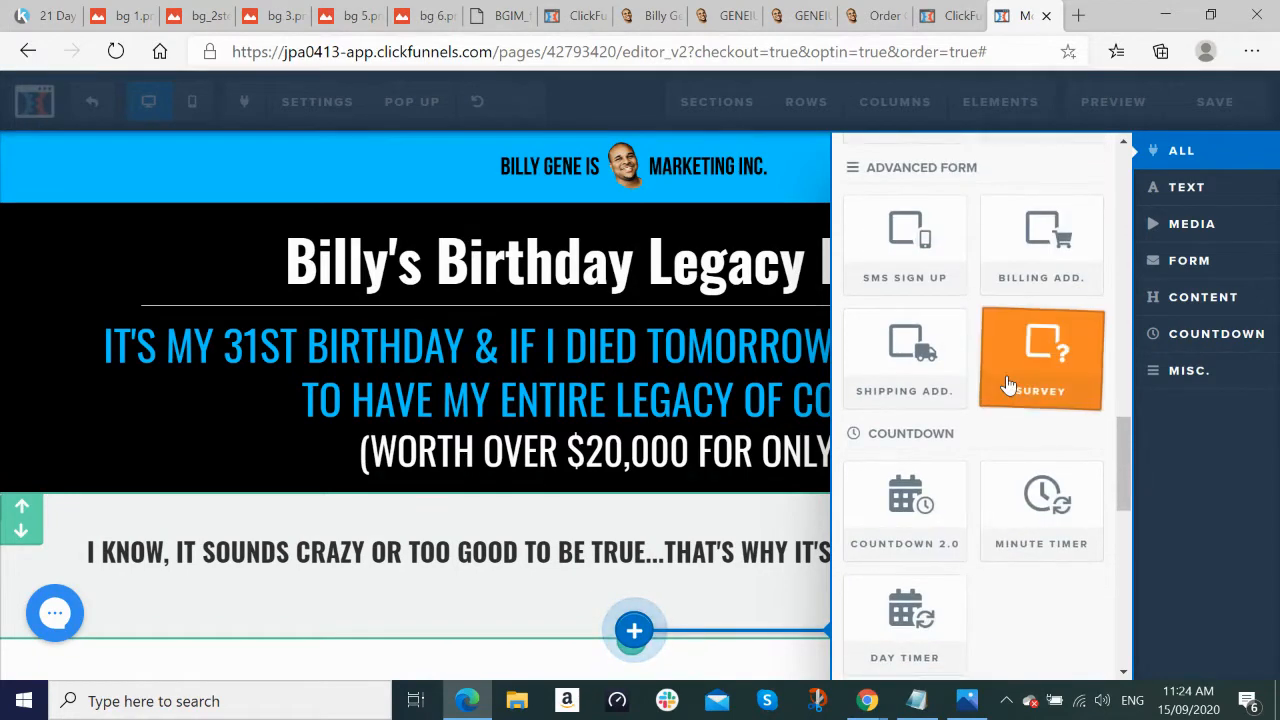
scroll(1010, 383, down, 1)
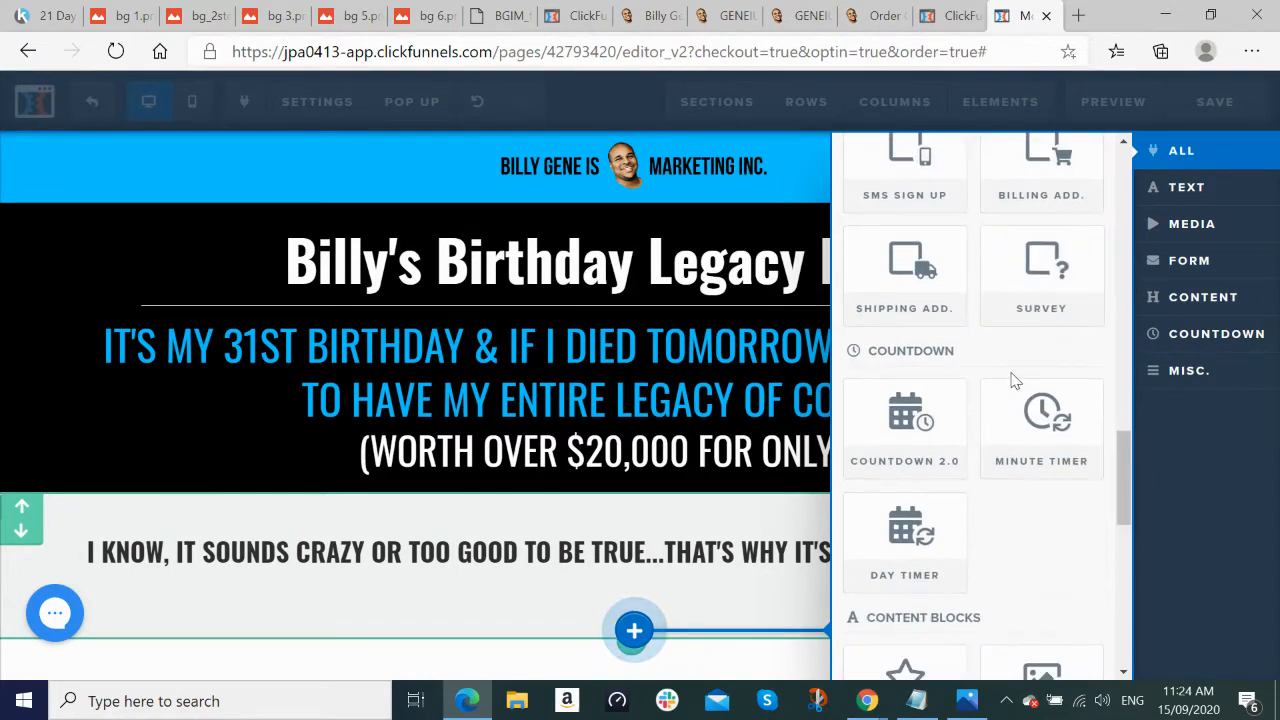
click(1014, 384)
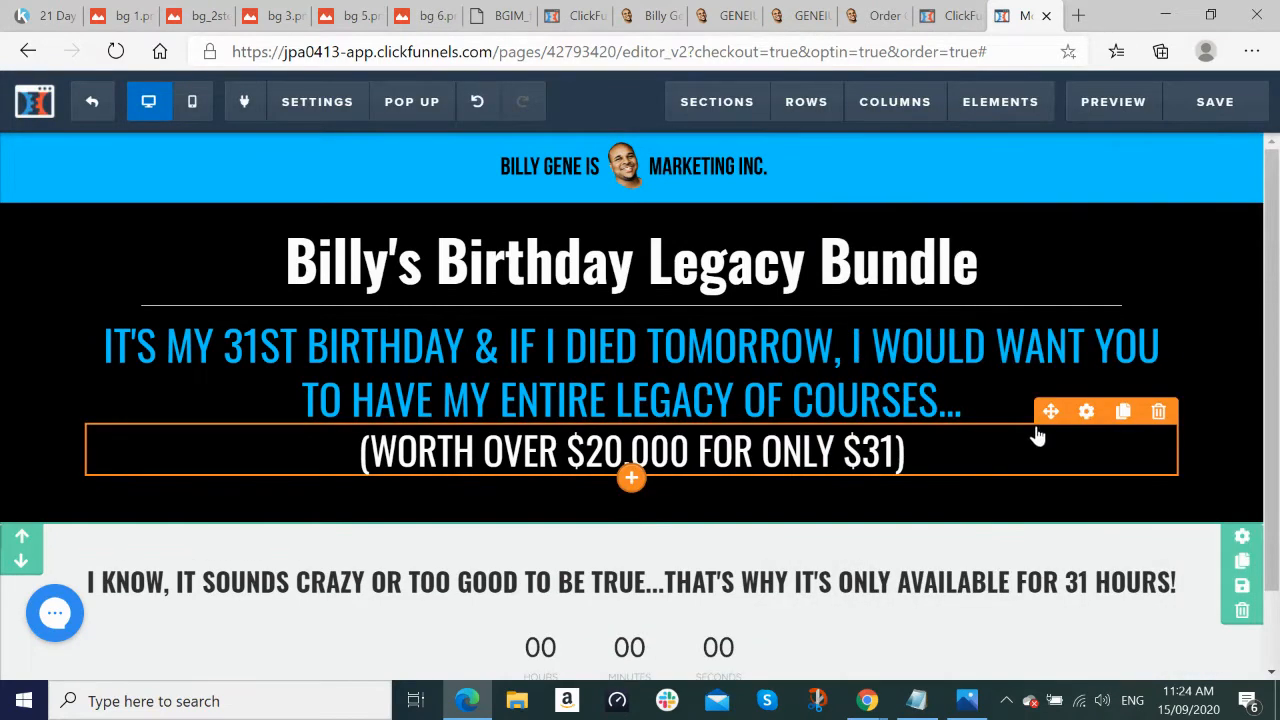
Step: Apply the theme with dark square boxes and white digits to the minute countdown timer
scroll(1036, 436, down, 1)
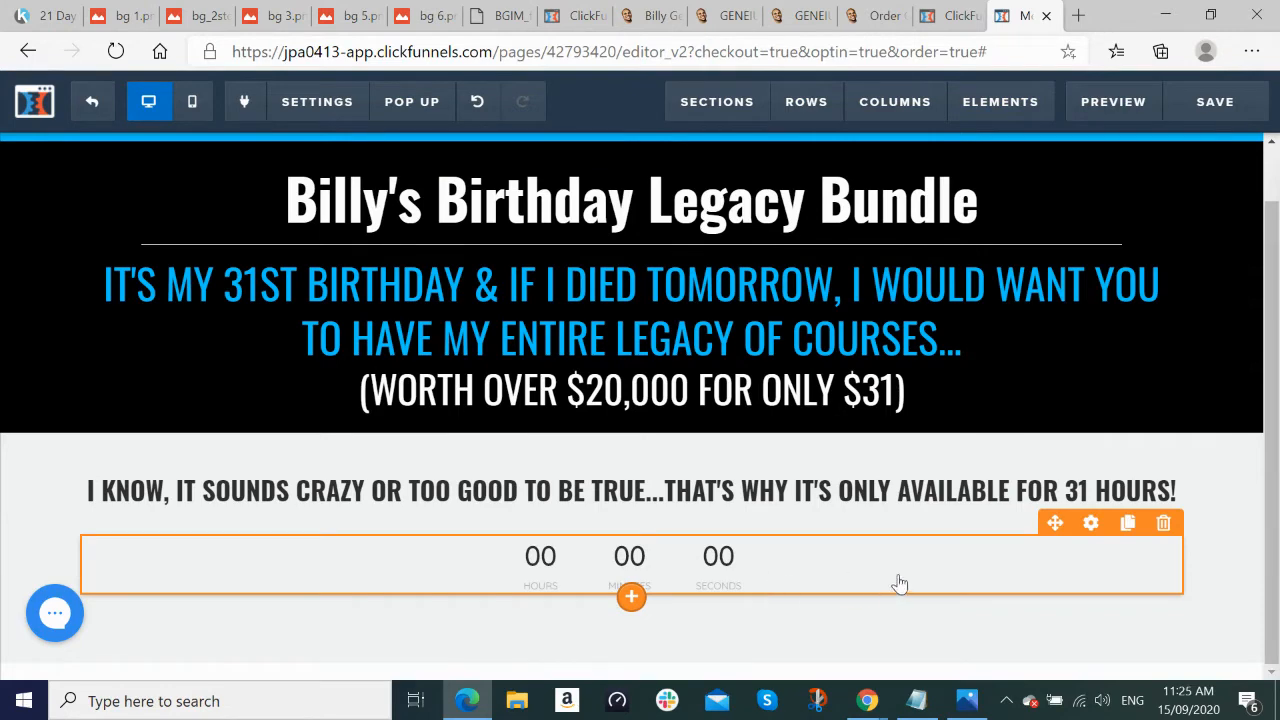
click(1091, 523)
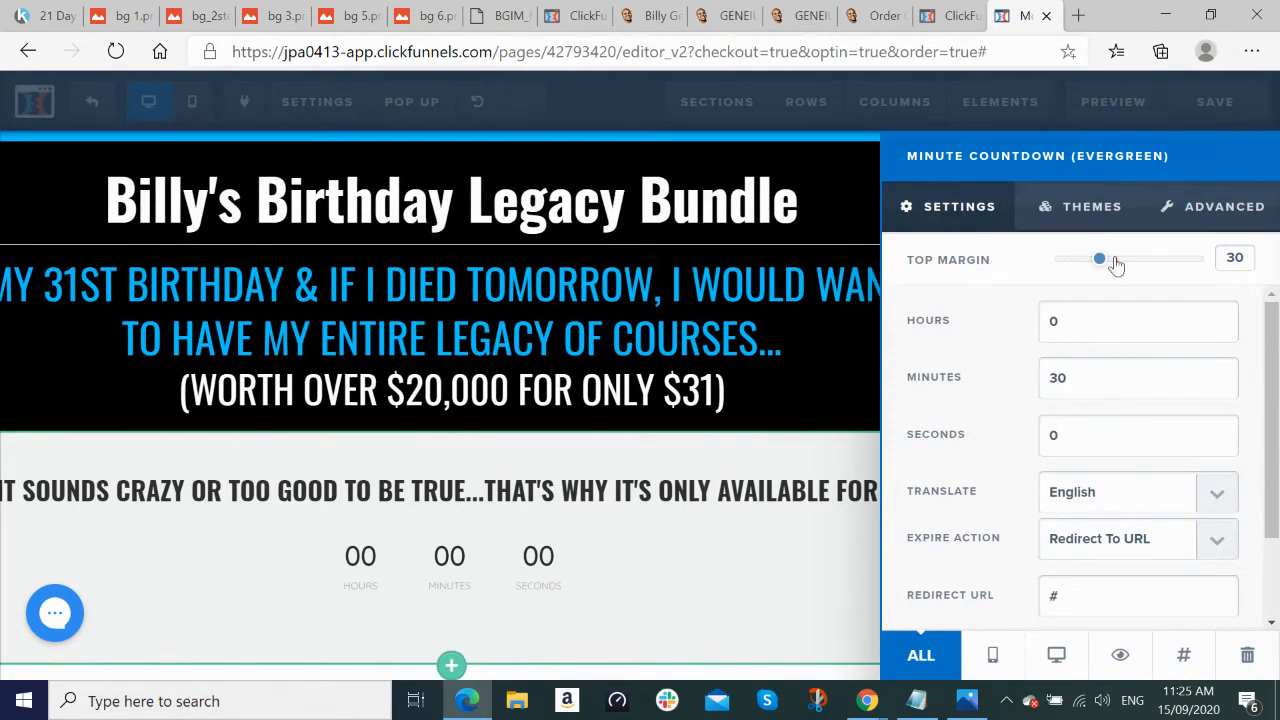
click(1100, 216)
scroll(1148, 380, down, 5)
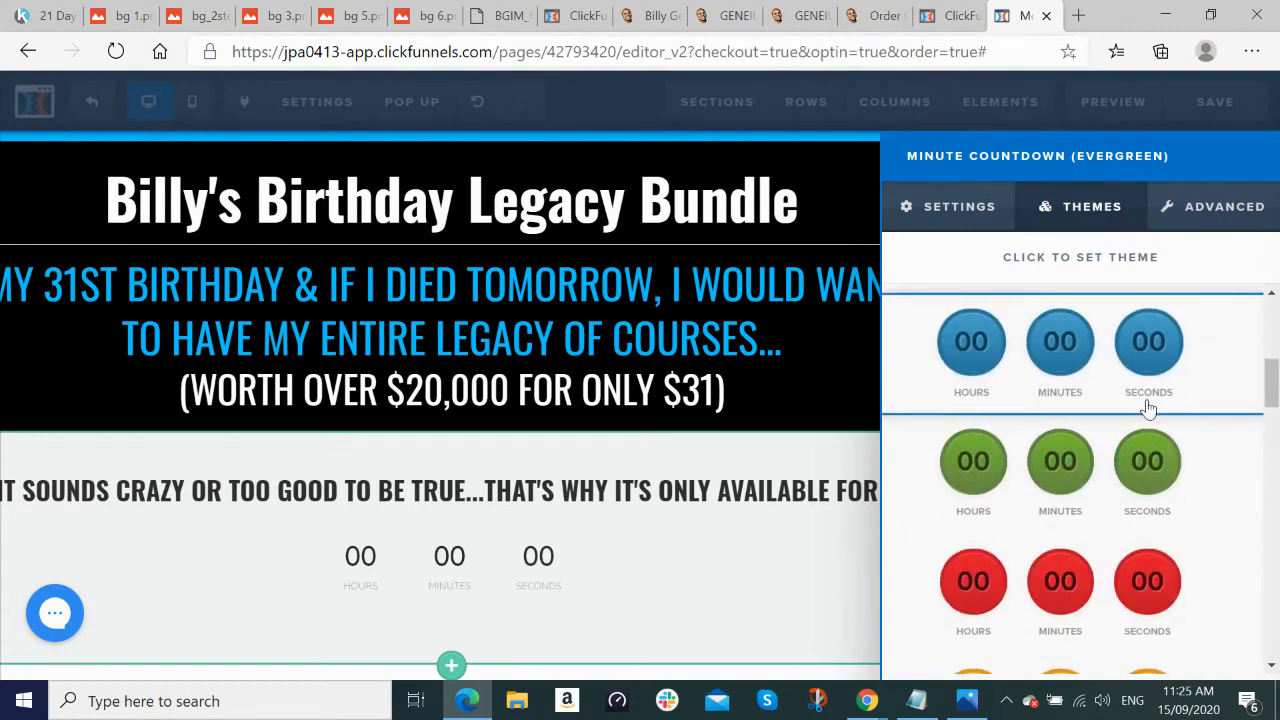
scroll(1148, 408, down, 4)
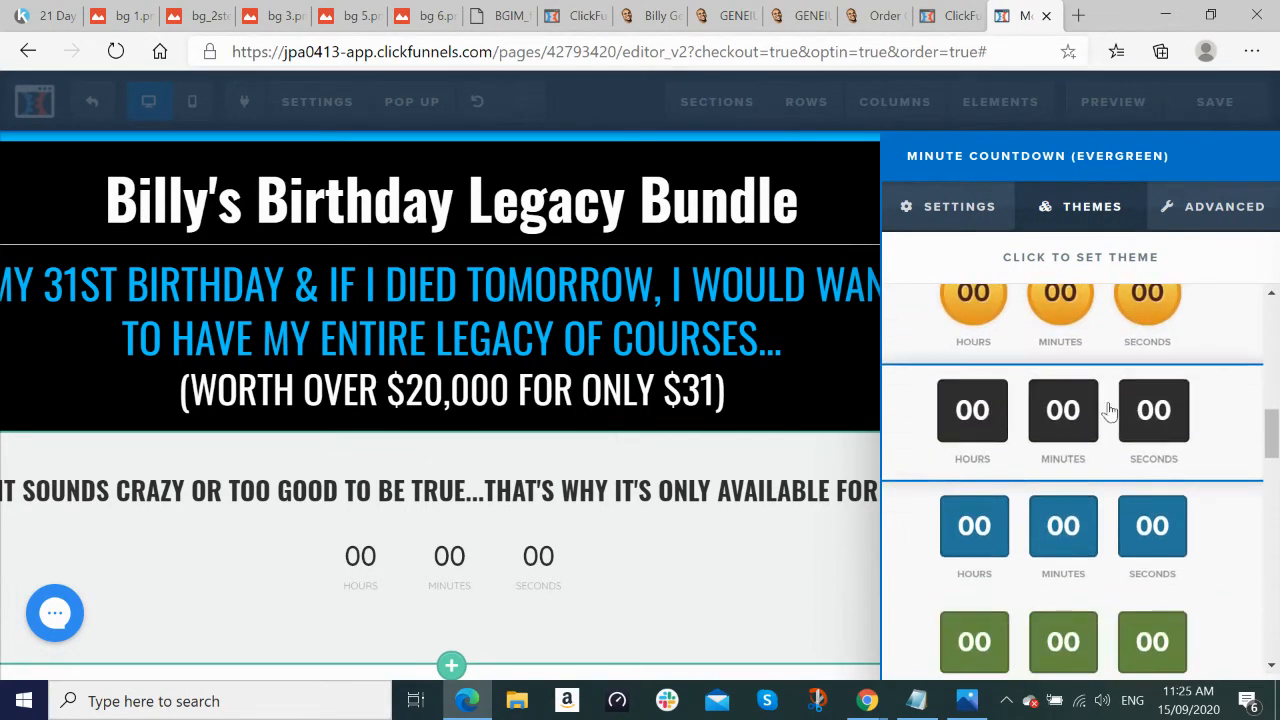
click(1106, 410)
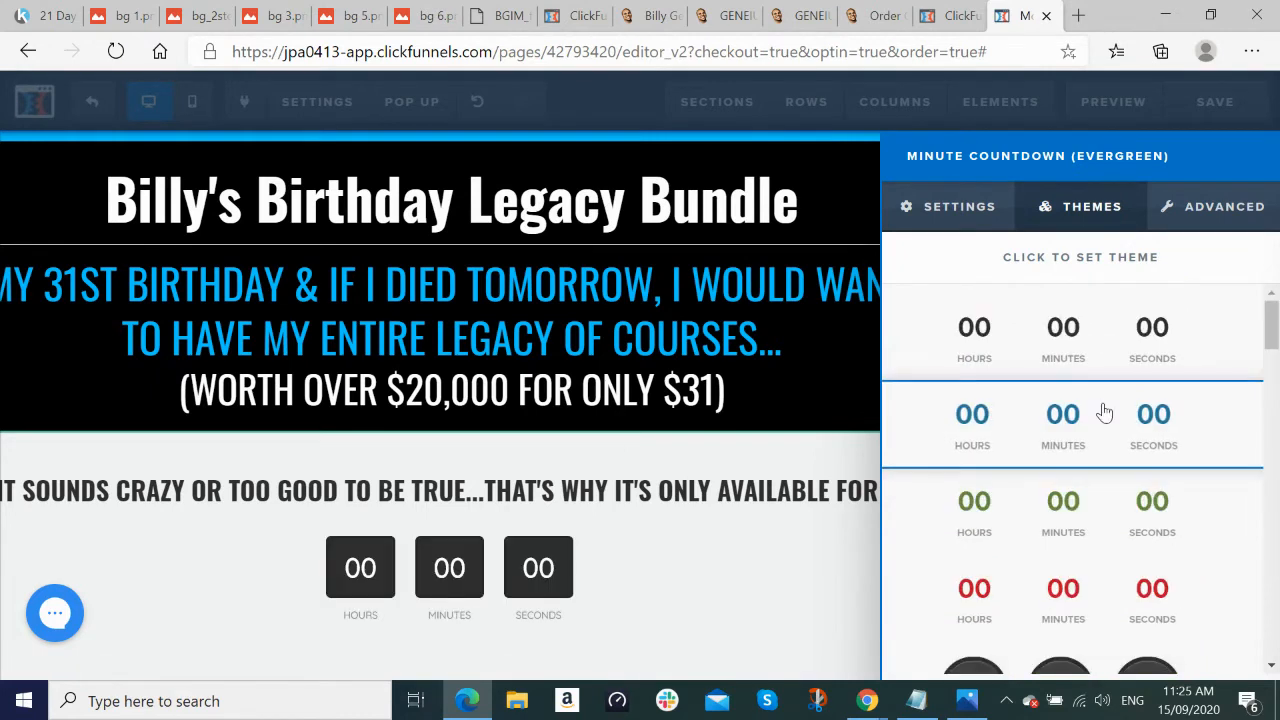
Step: Set the minute countdown timer's hours to 11
click(958, 210)
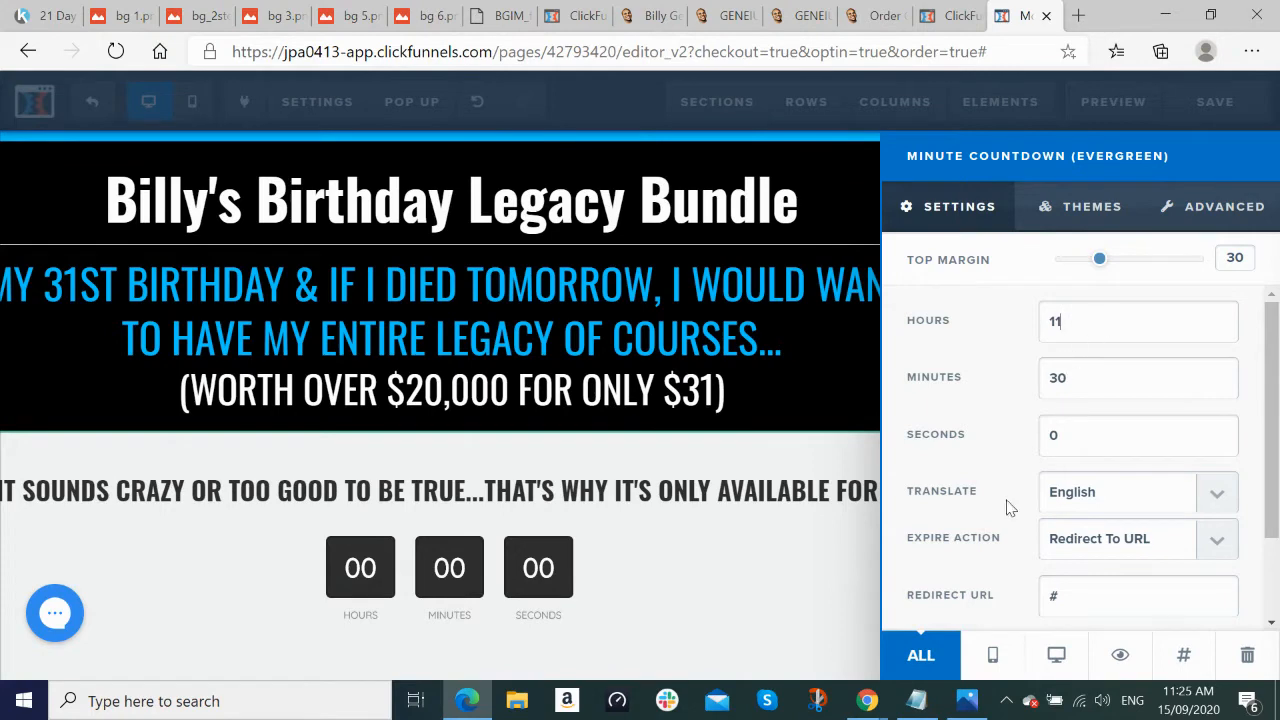
scroll(1149, 546, down, 1)
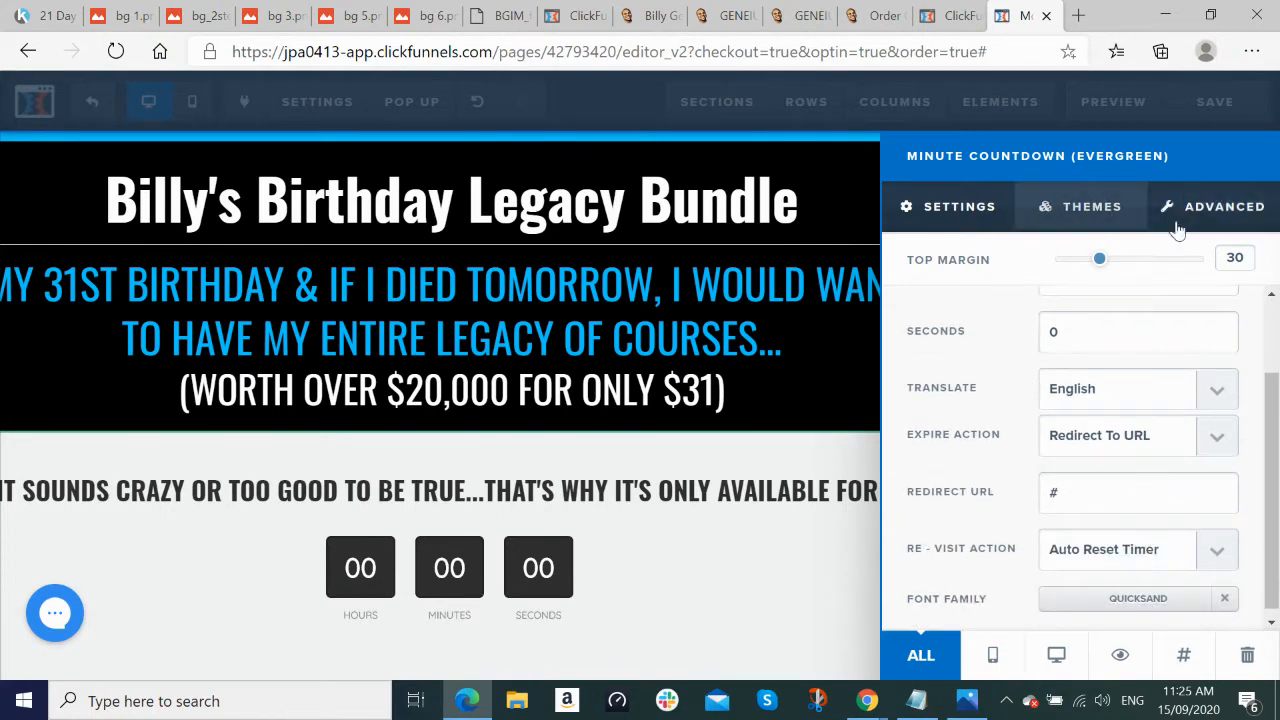
scroll(1165, 459, up, 1)
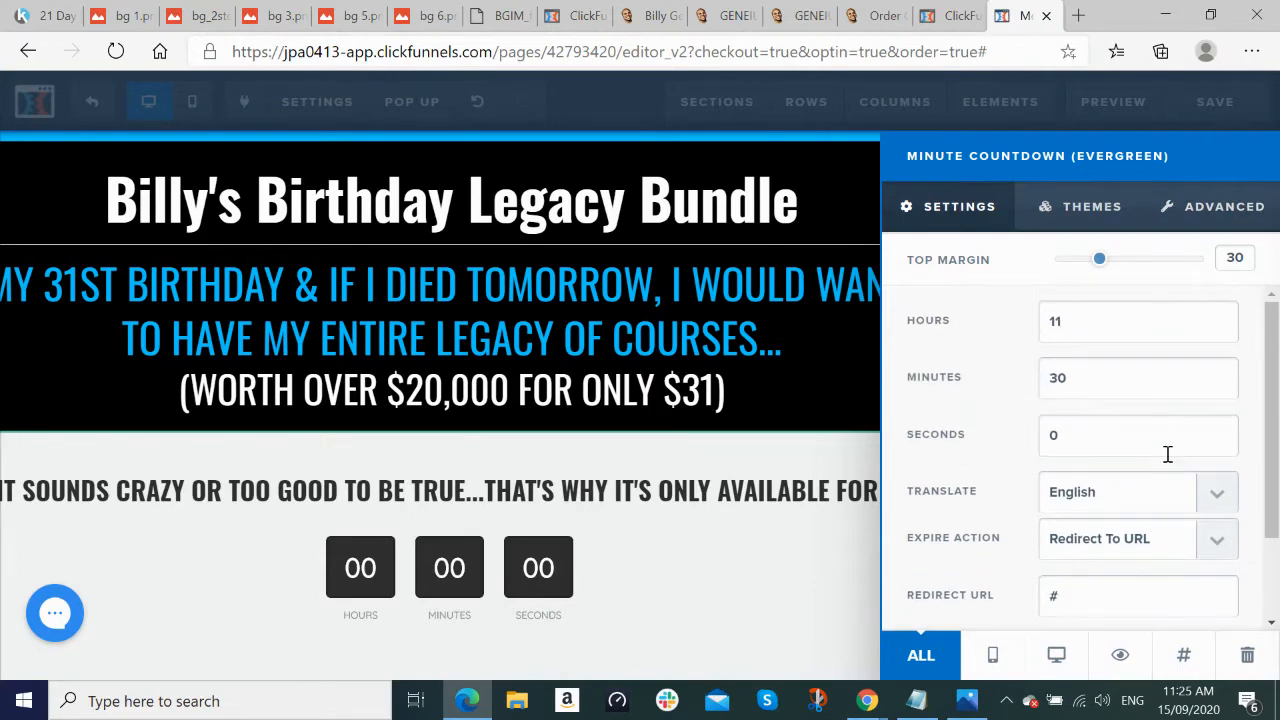
Step: Set the minute countdown timer's font family to Oswald
scroll(1197, 515, down, 1)
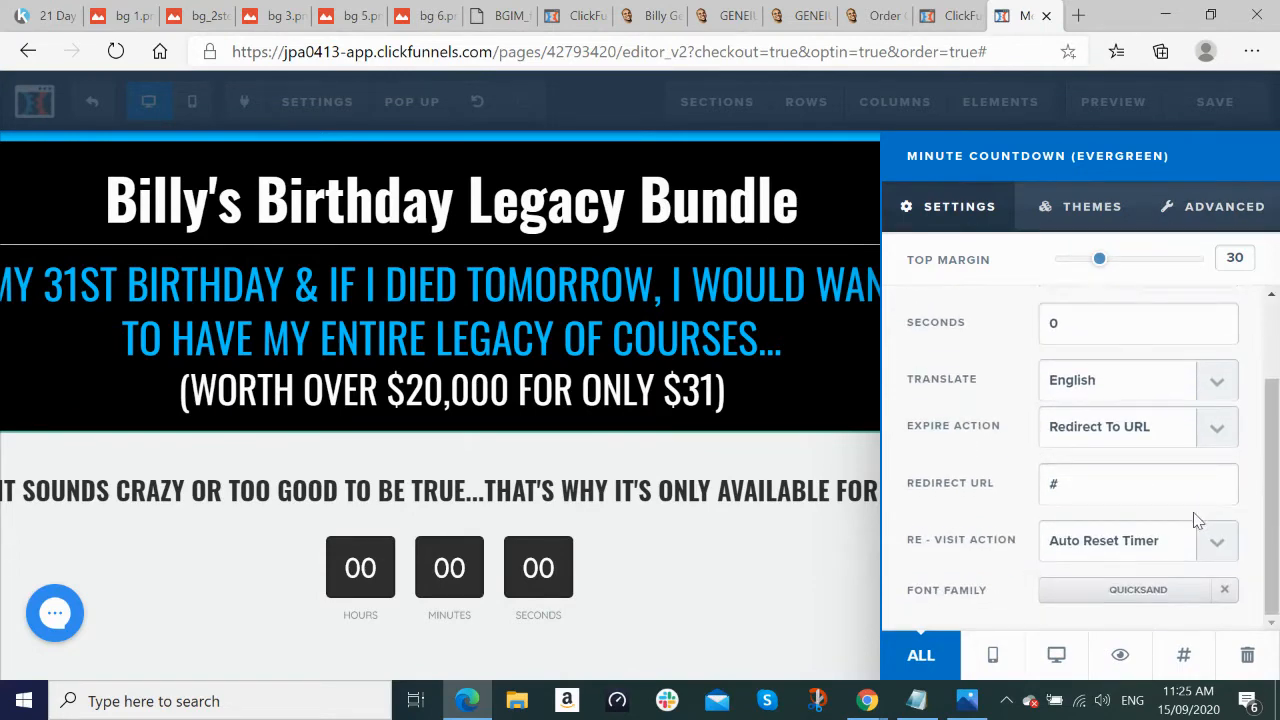
click(1140, 592)
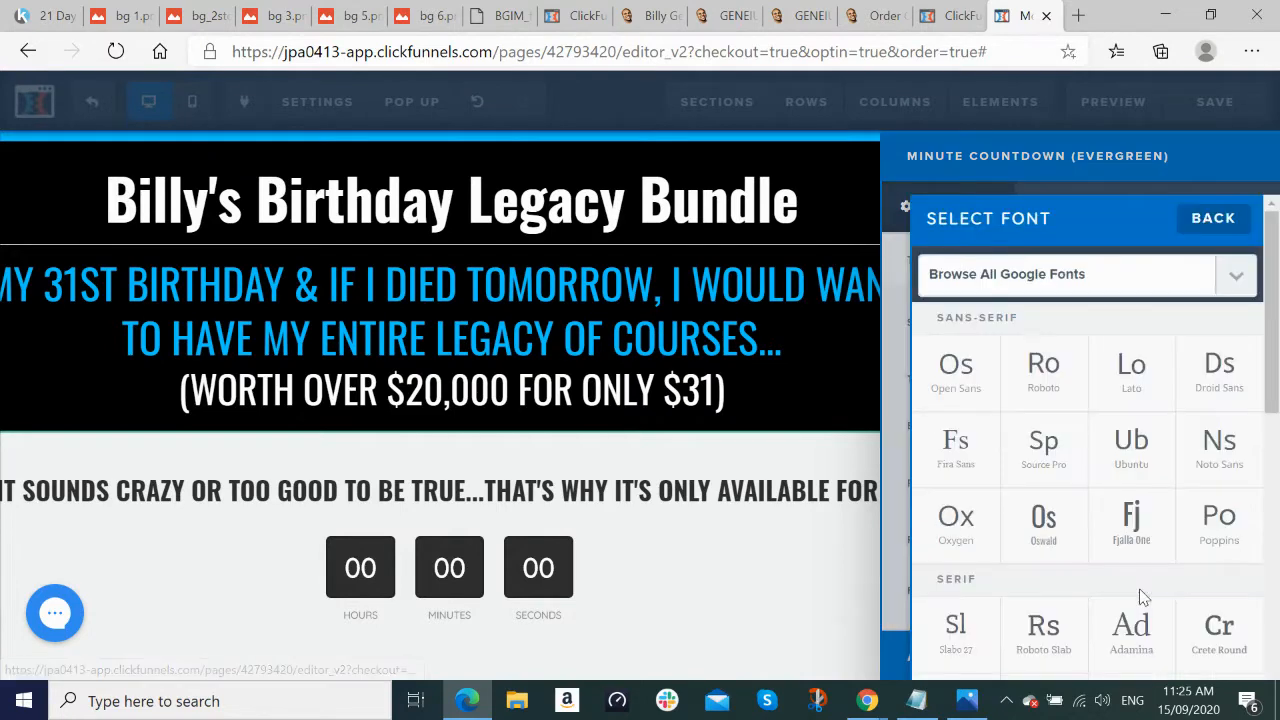
click(1046, 544)
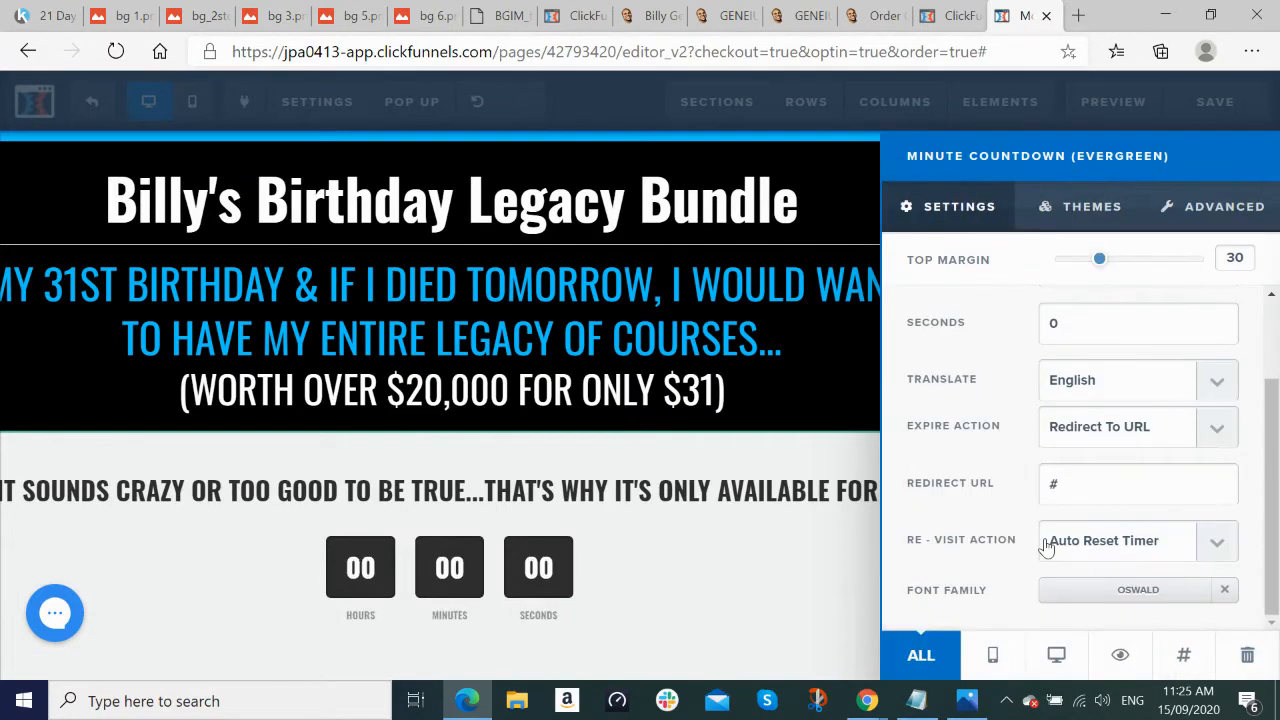
Step: Try the White - subtle label color on the timer, return it to Black - subtle, and set the label weight to Normal
click(1218, 210)
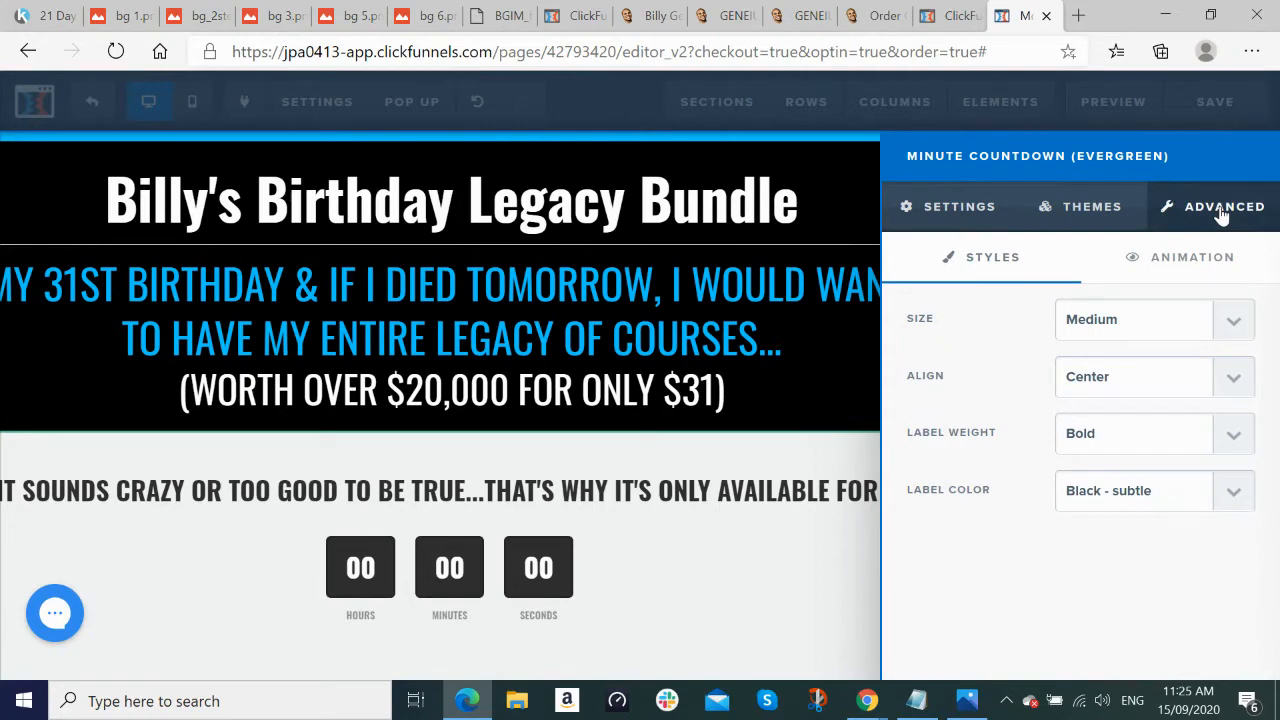
click(1238, 495)
click(1220, 541)
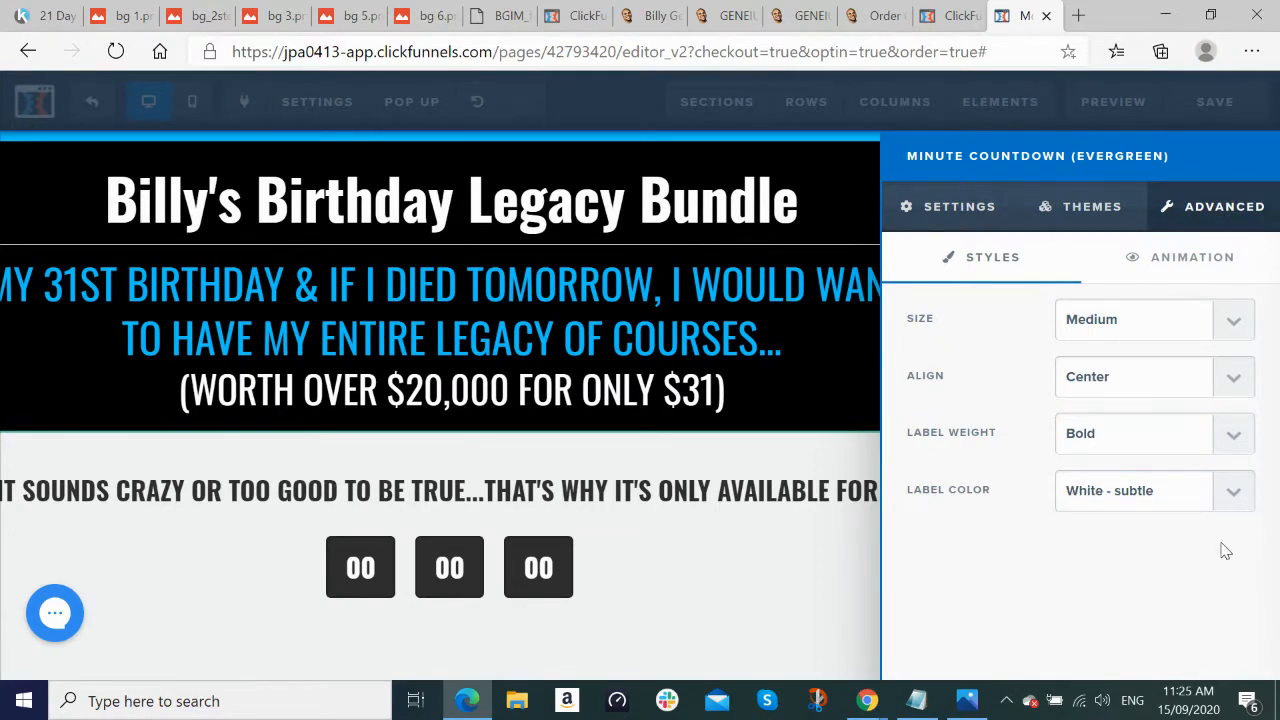
click(1236, 493)
click(1212, 517)
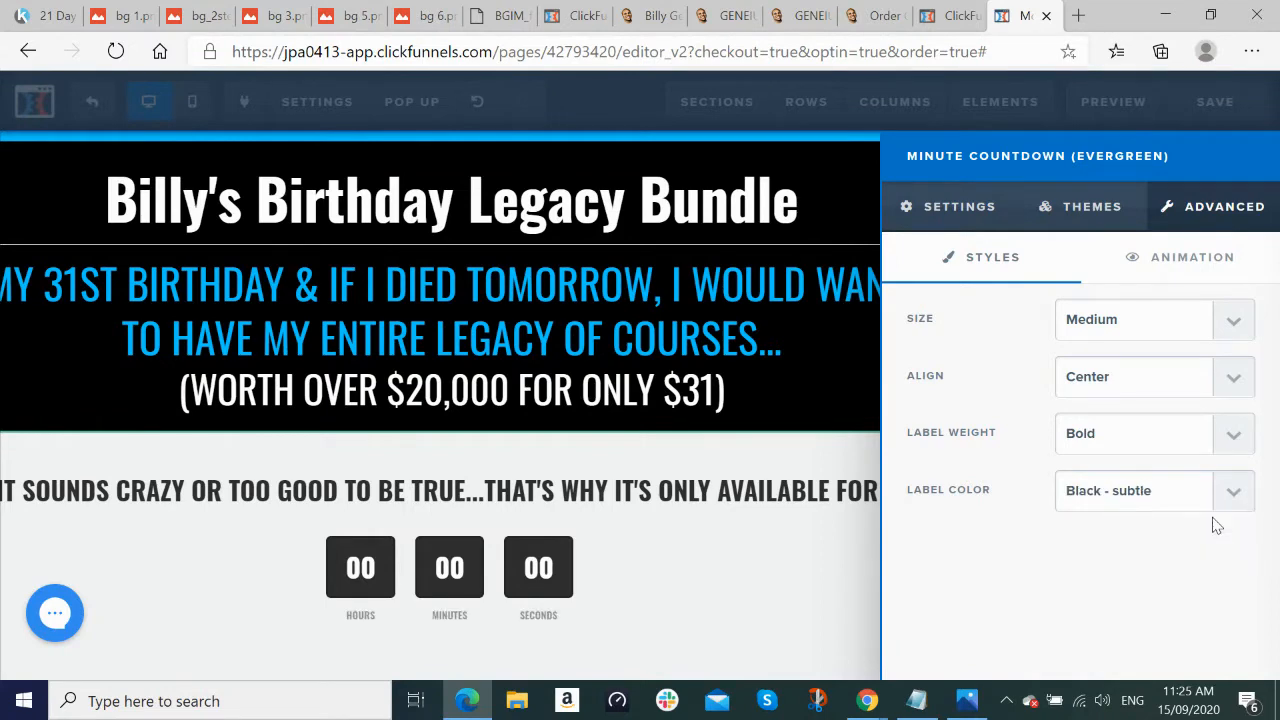
click(1237, 442)
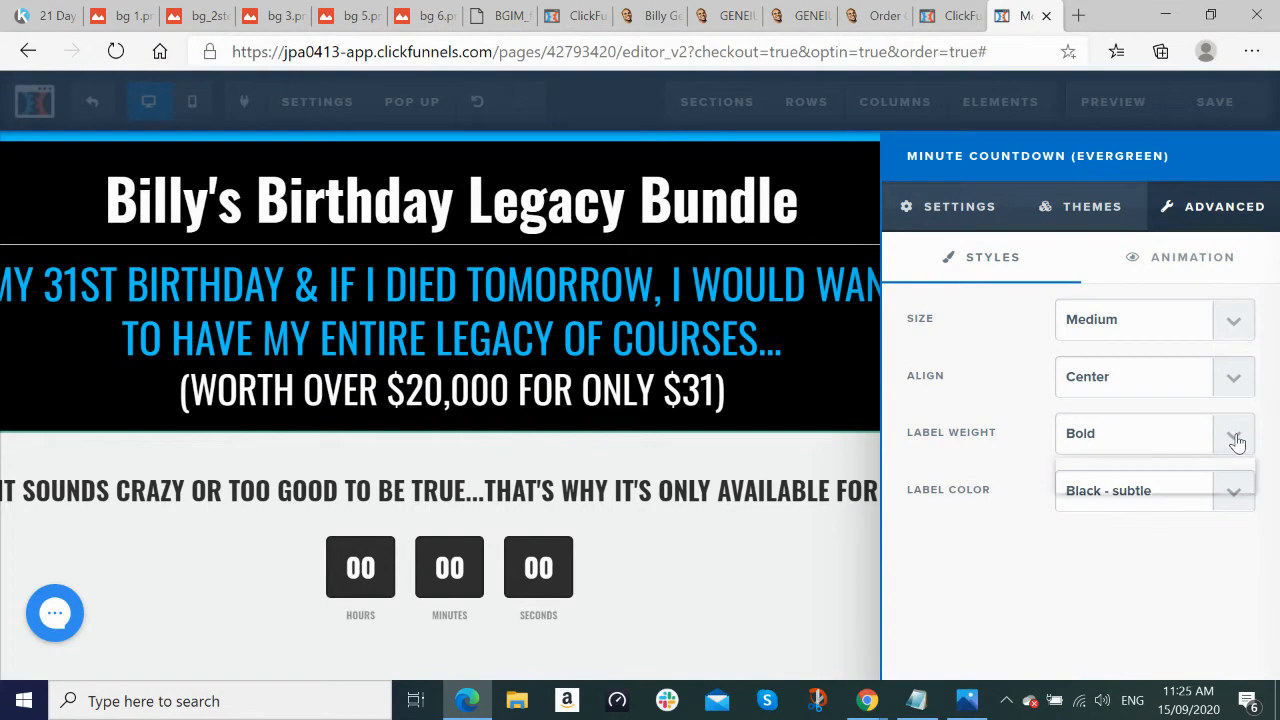
click(1190, 468)
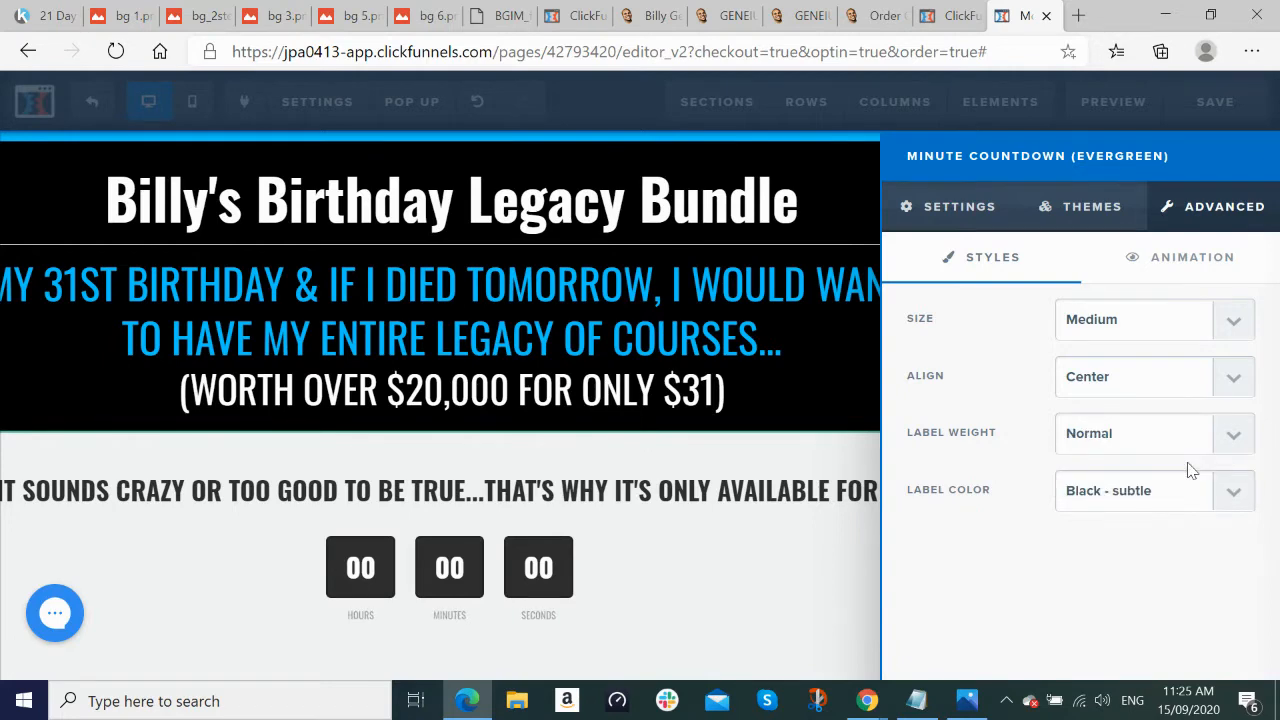
Step: Try the Small and Large sizes on the countdown timer, return it to Medium, and close its settings
click(1236, 322)
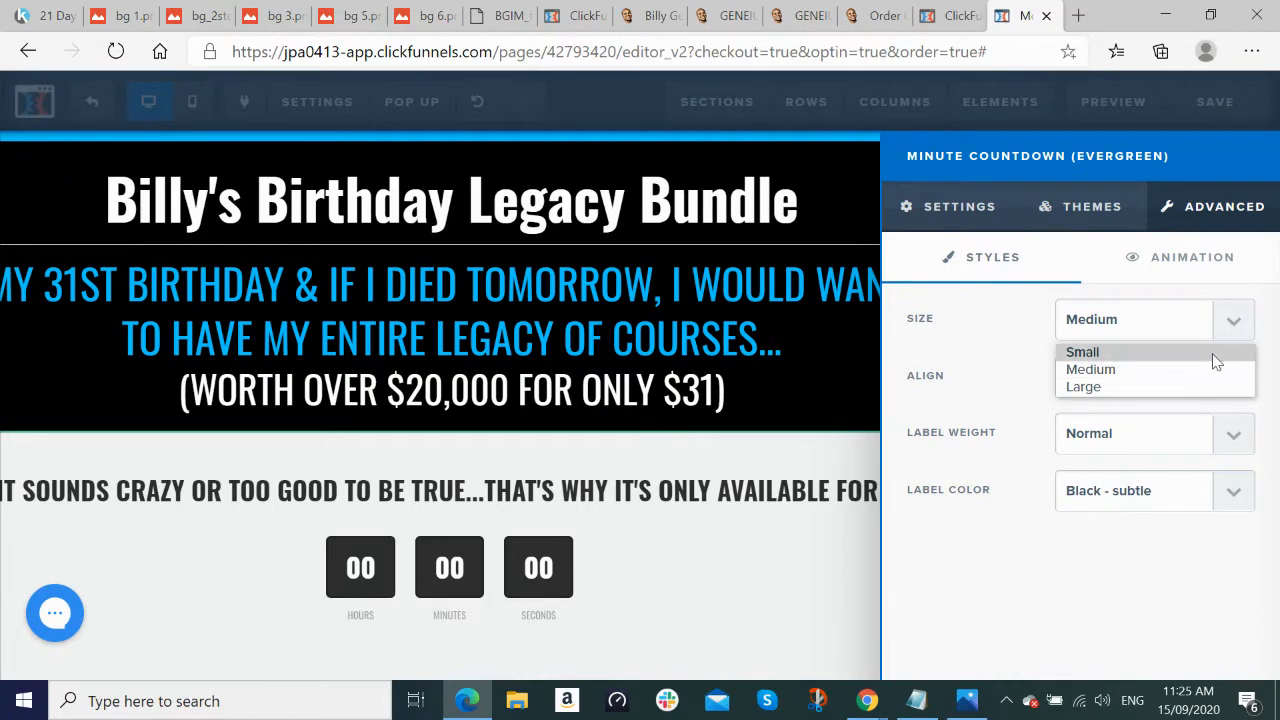
click(1213, 354)
click(1222, 326)
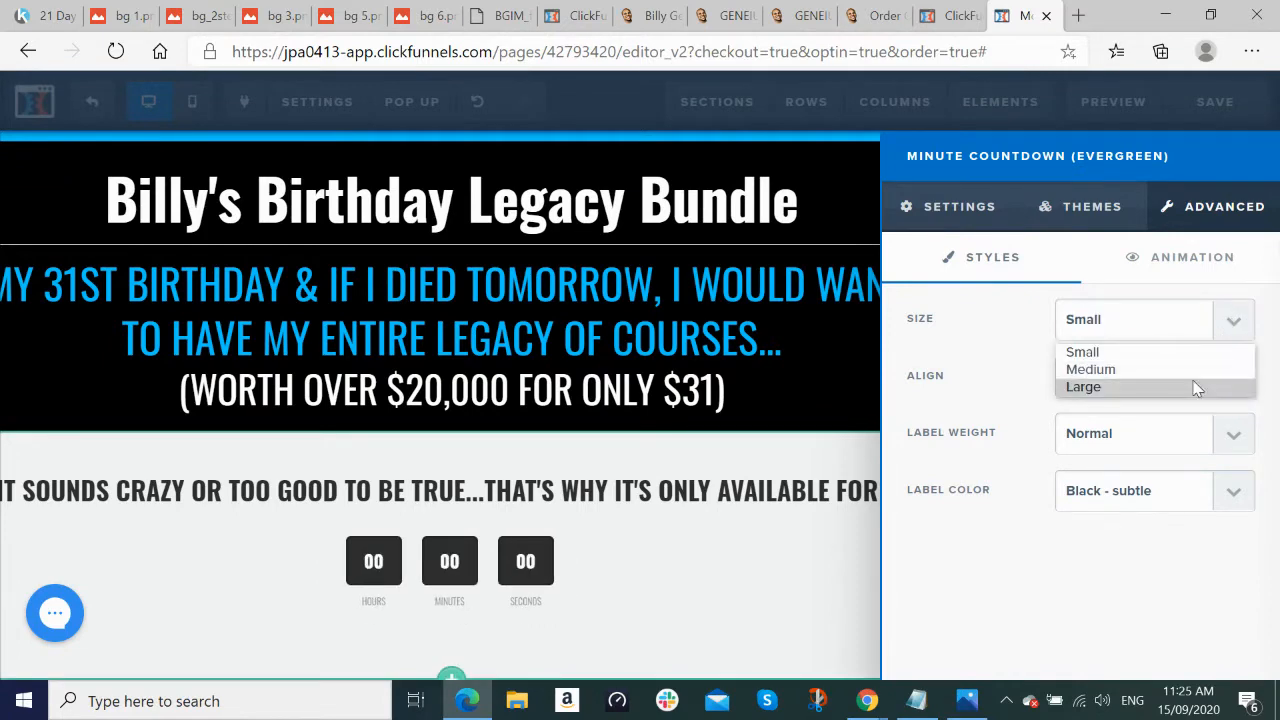
click(1194, 394)
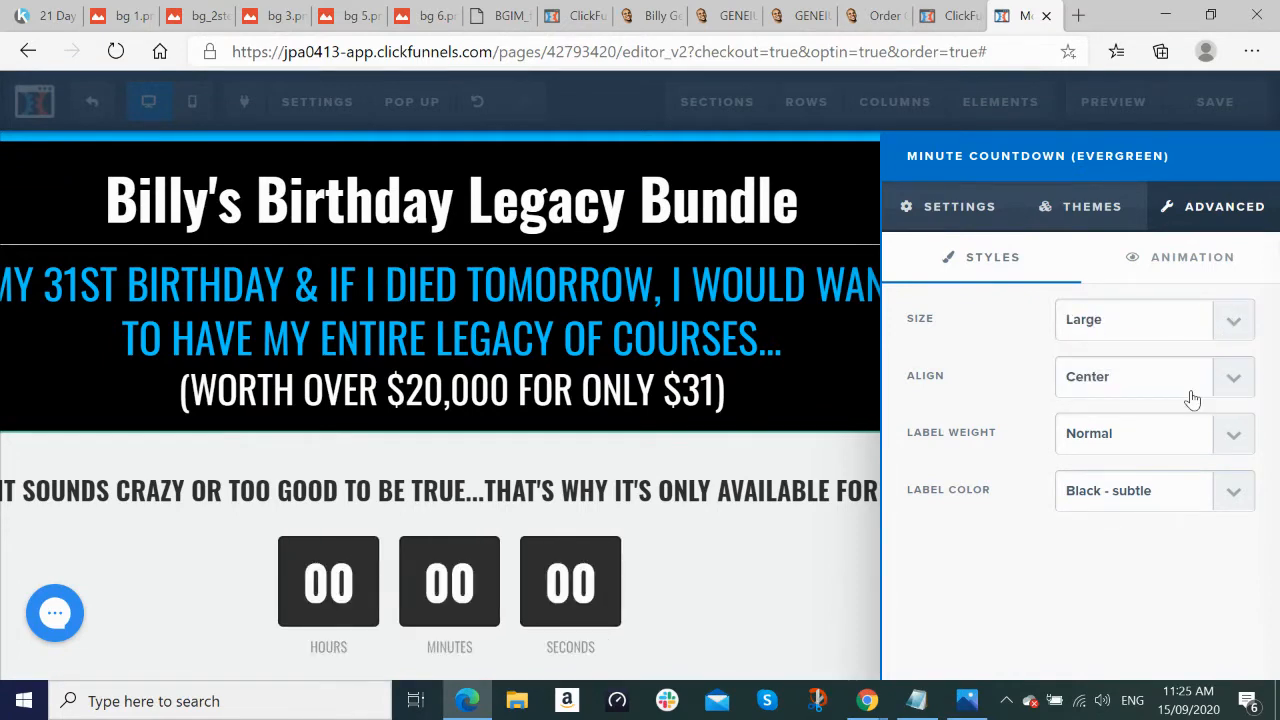
click(1234, 321)
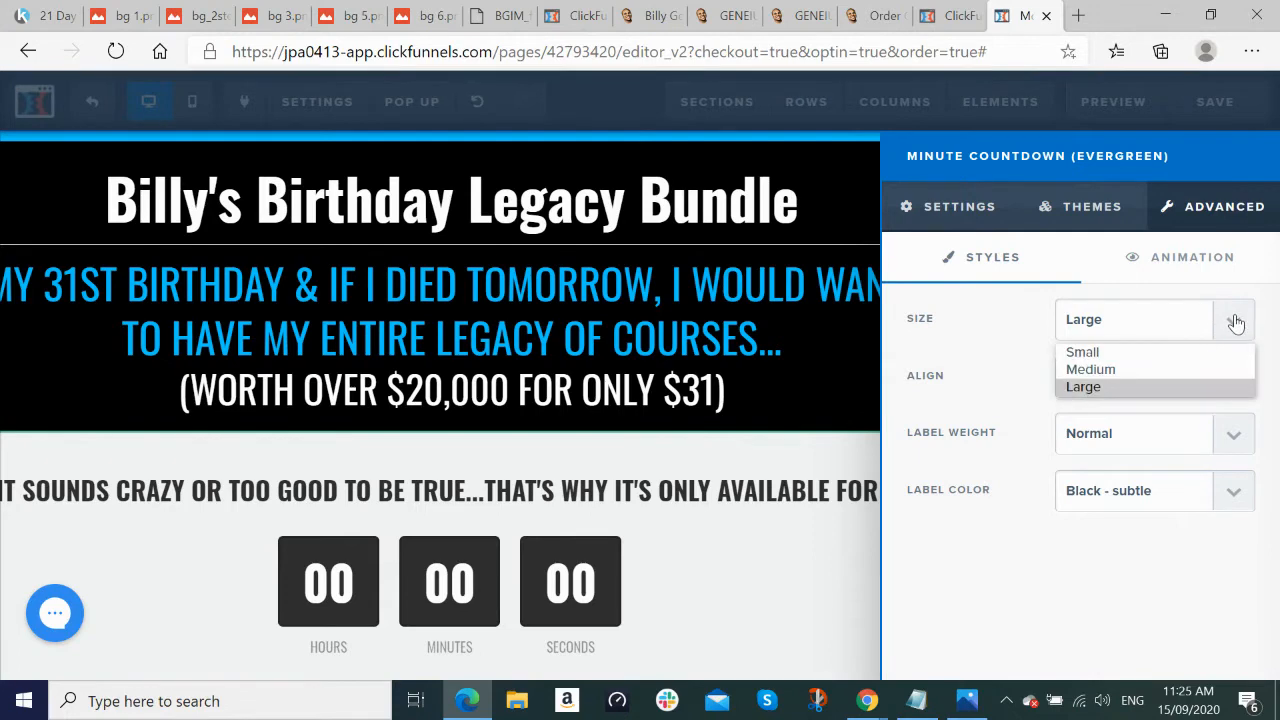
click(1190, 370)
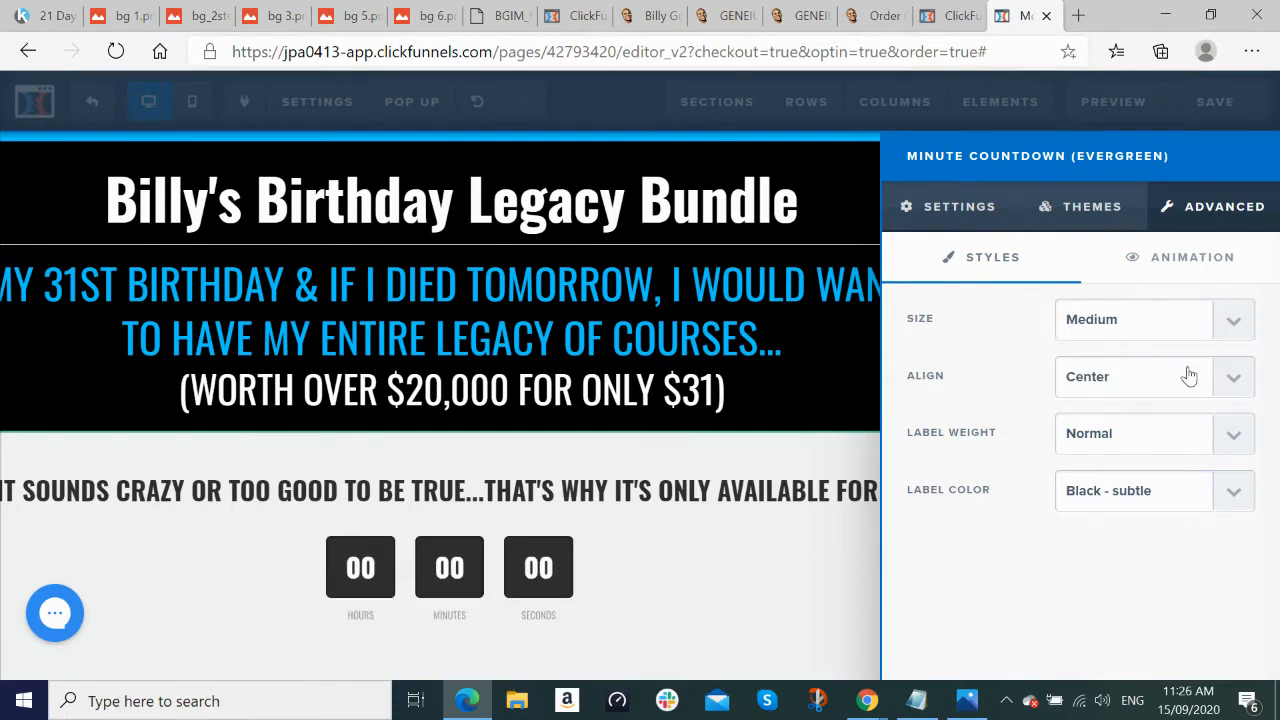
click(735, 638)
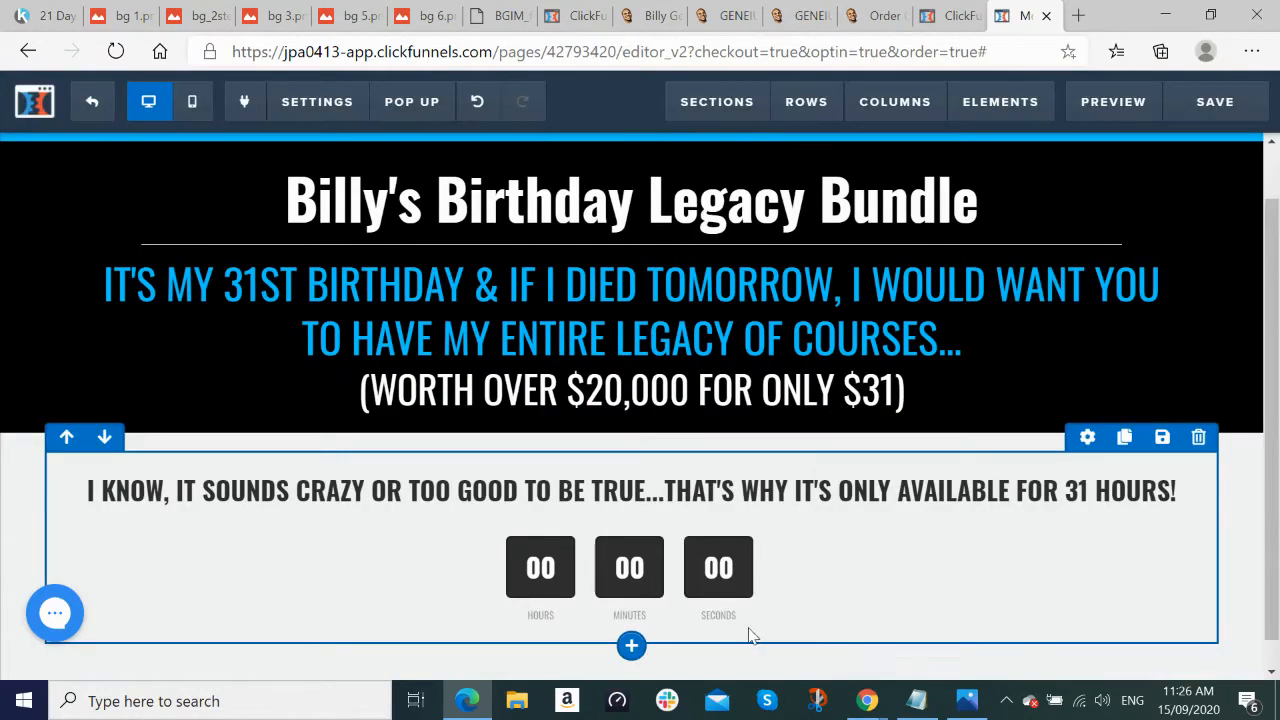
Step: Compare the timer area with the reference page in Chrome, and add a Button element below the timer in the ClickFunnels editor
scroll(1270, 598, up, 1)
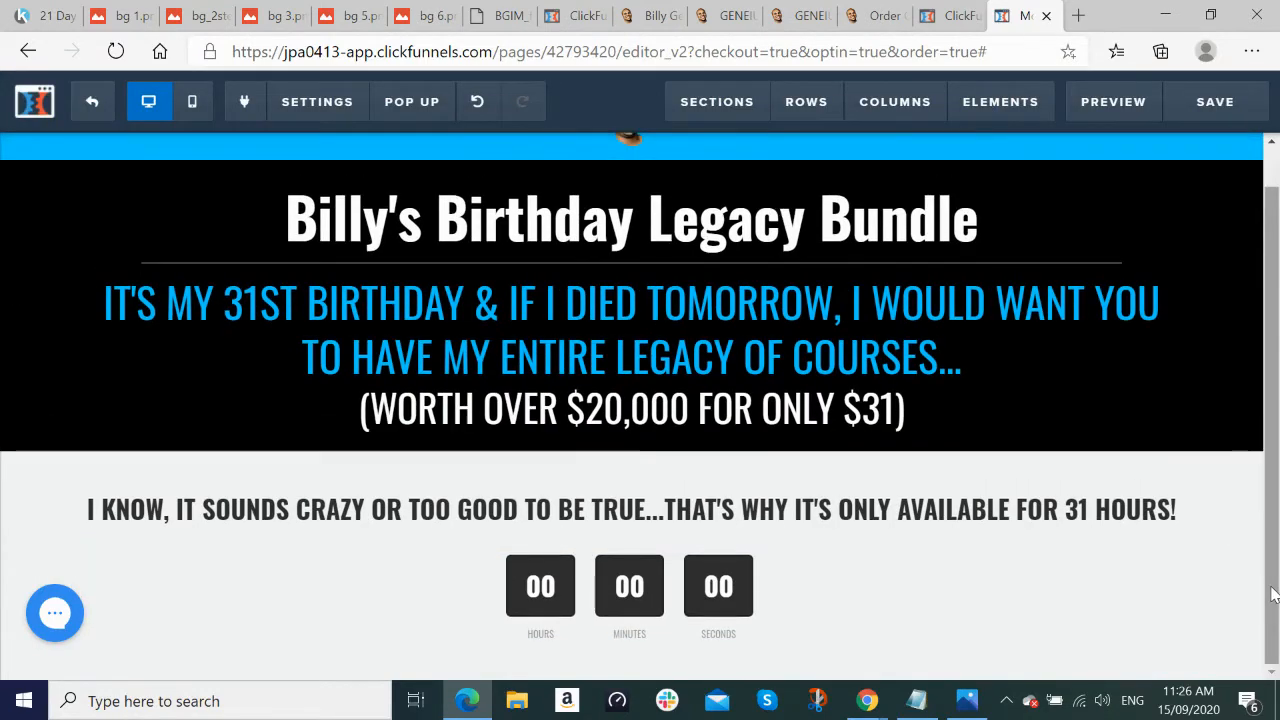
key(alt+Tab)
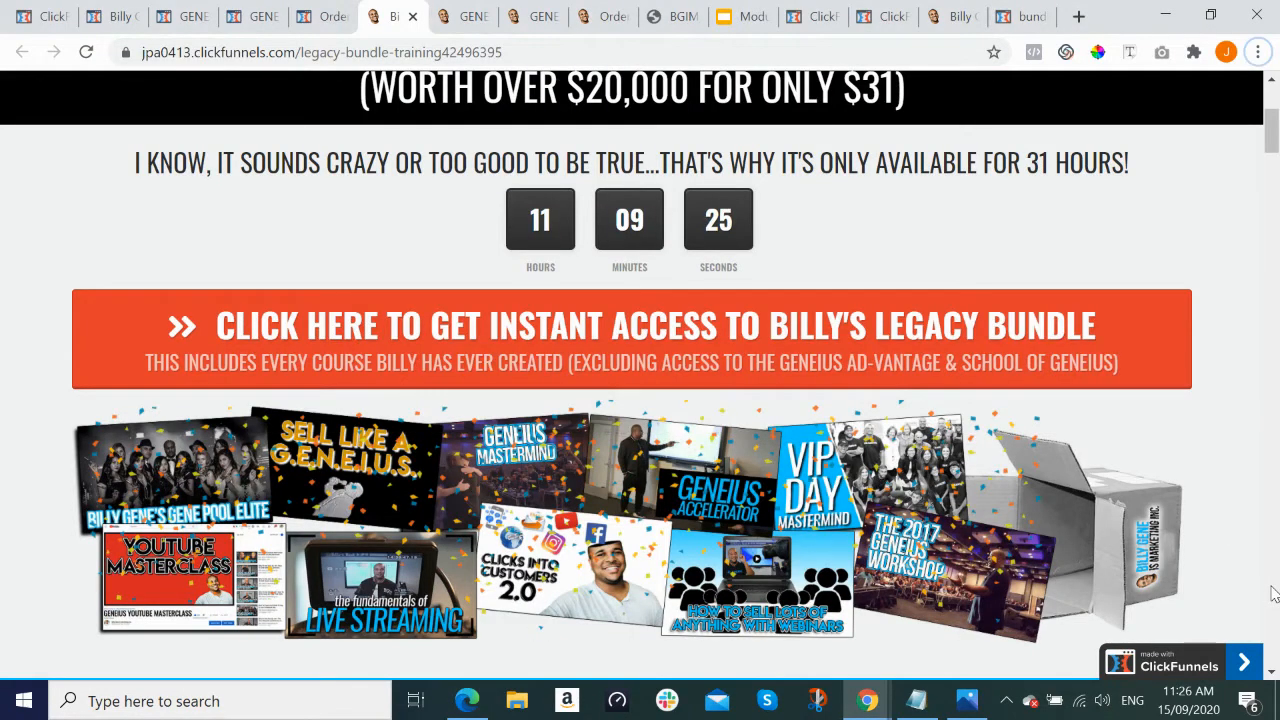
key(alt+Tab)
scroll(735, 570, down, 1)
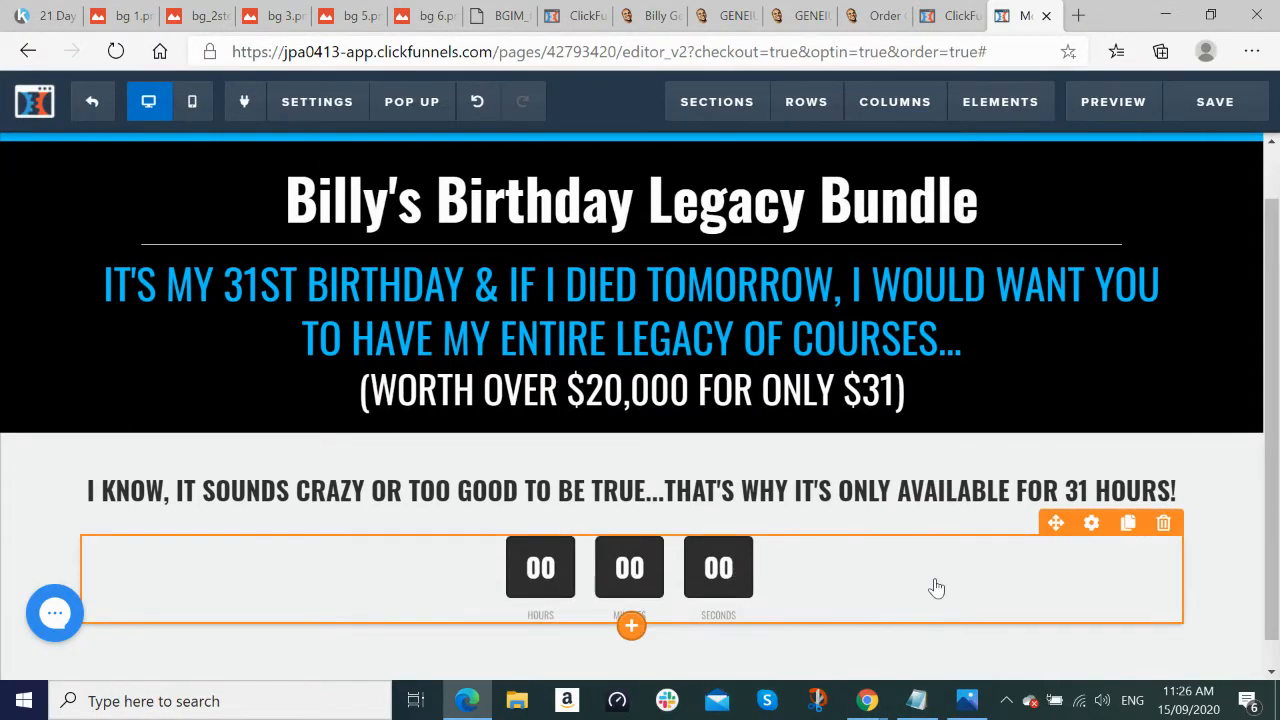
scroll(936, 588, down, 1)
key(alt+Tab)
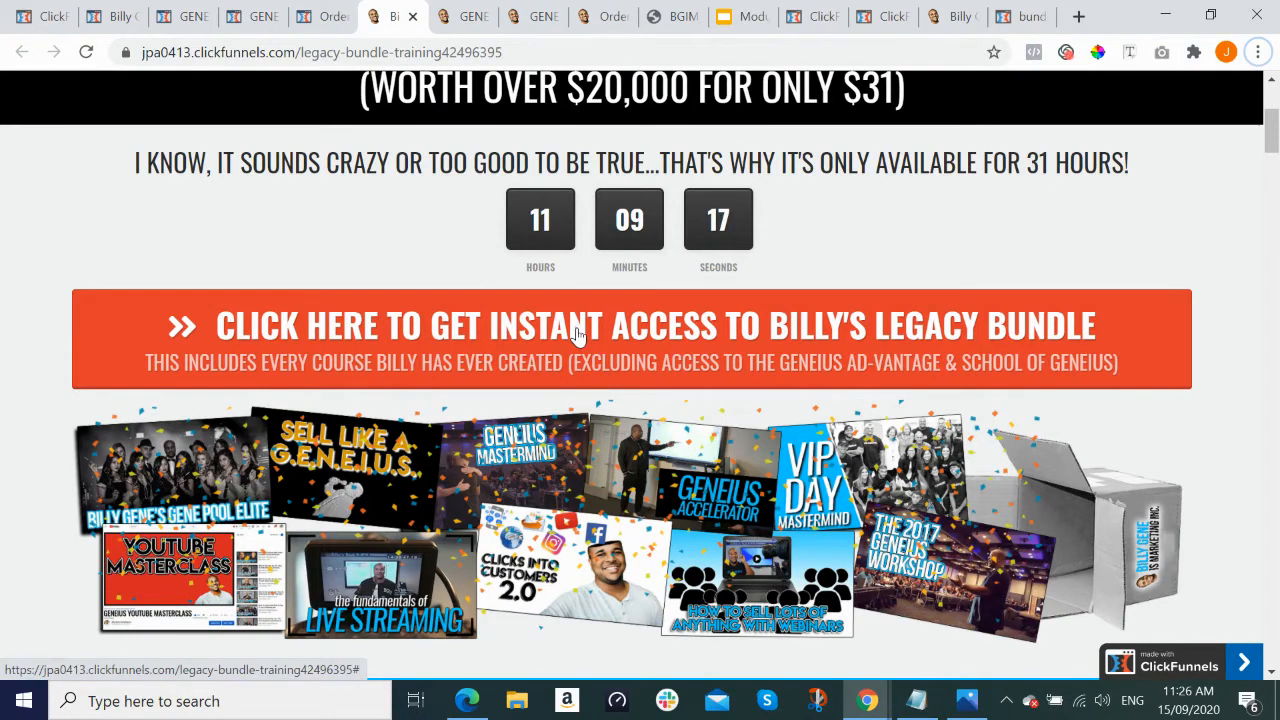
key(alt+Tab)
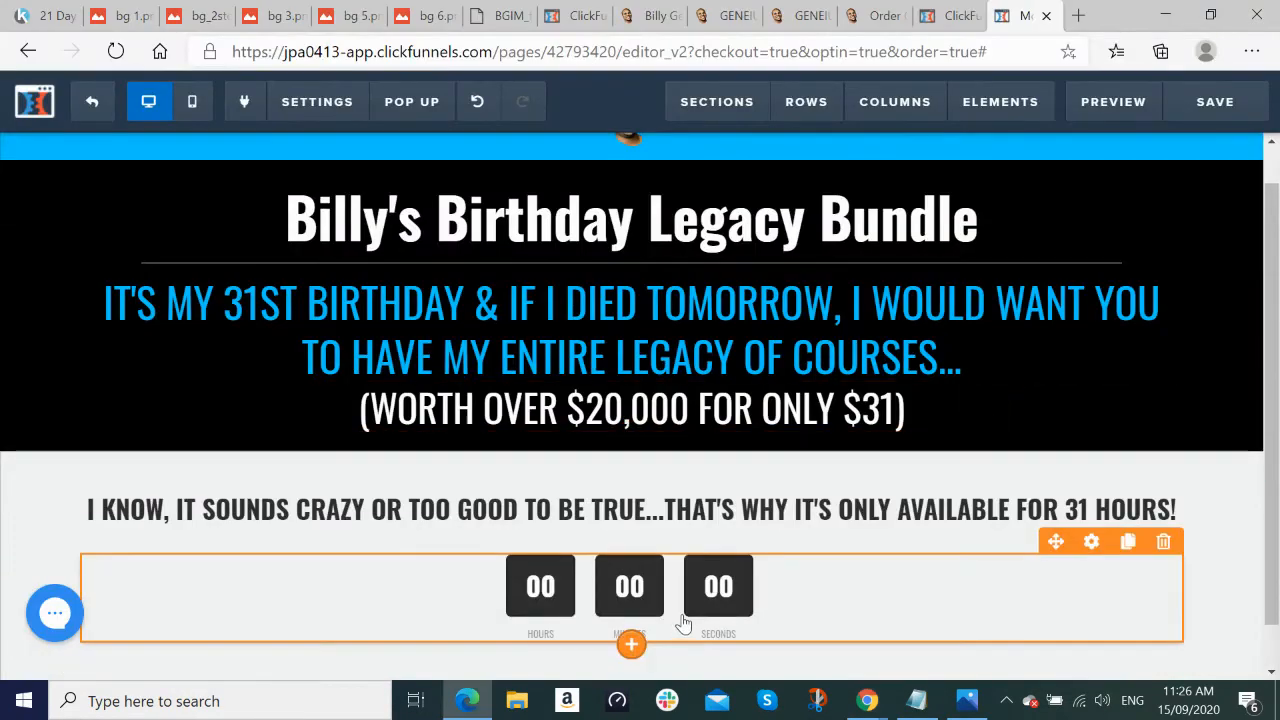
scroll(683, 623, down, 1)
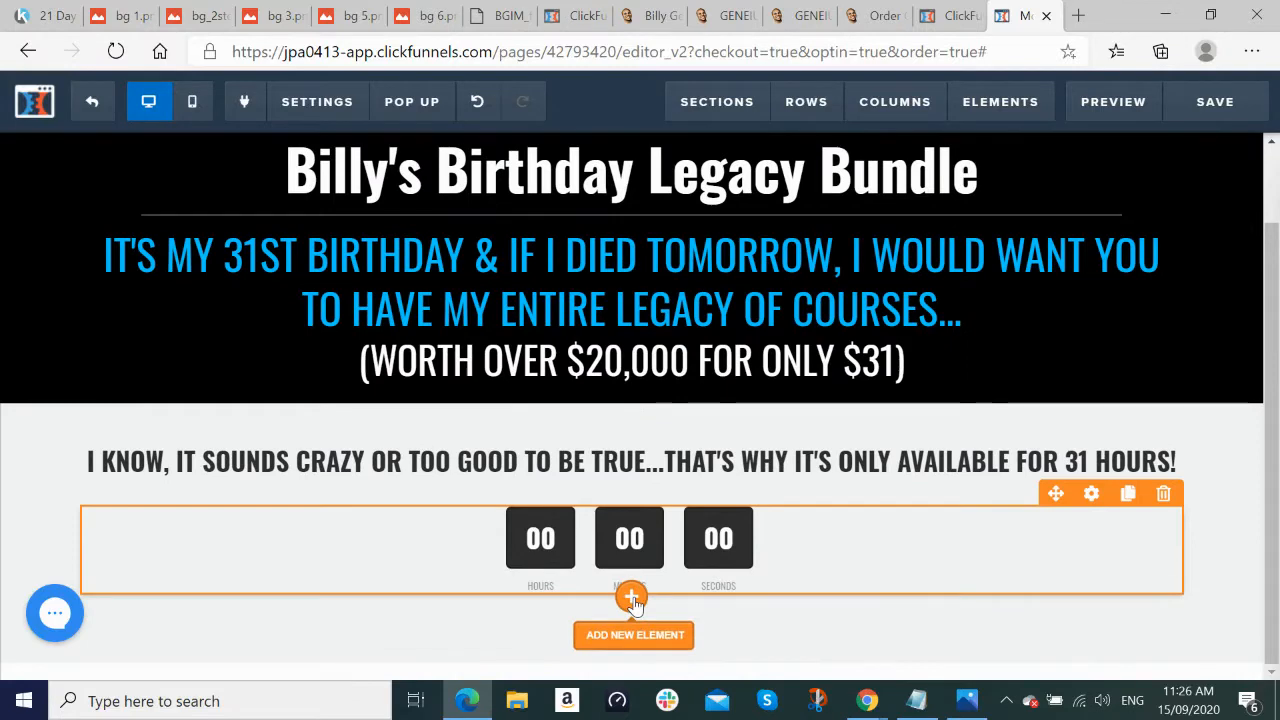
click(631, 598)
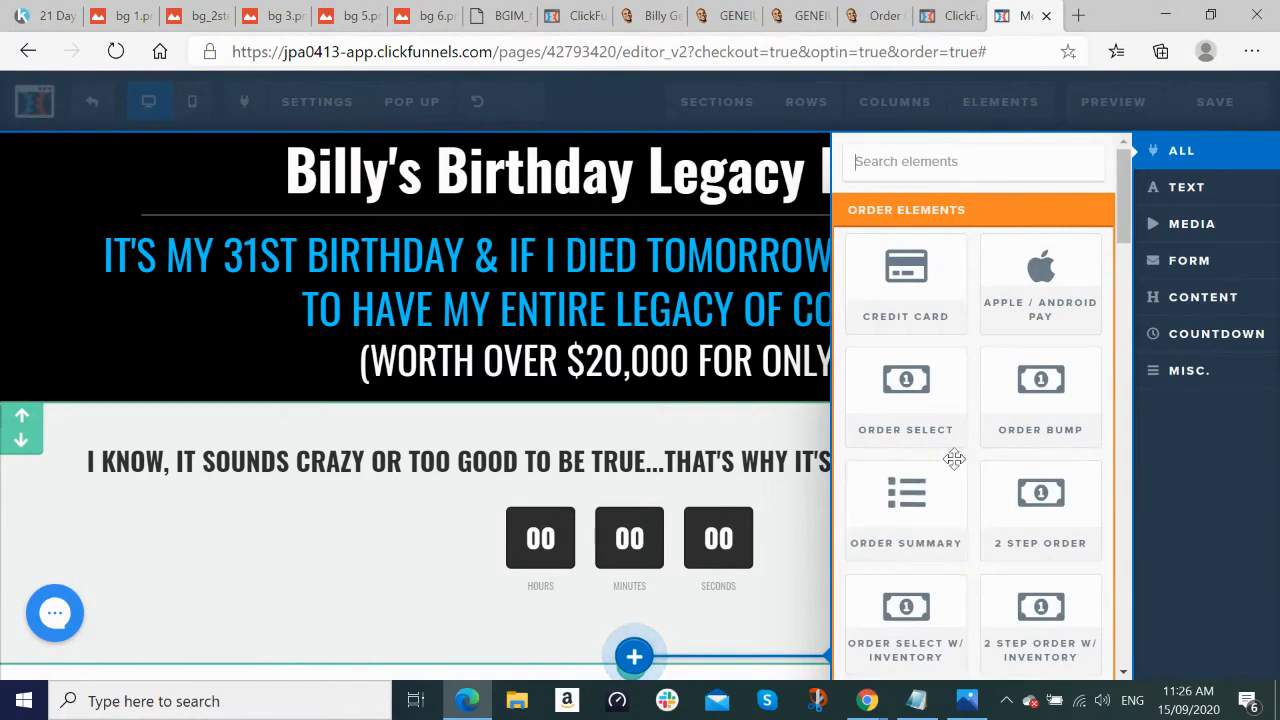
scroll(954, 458, down, 10)
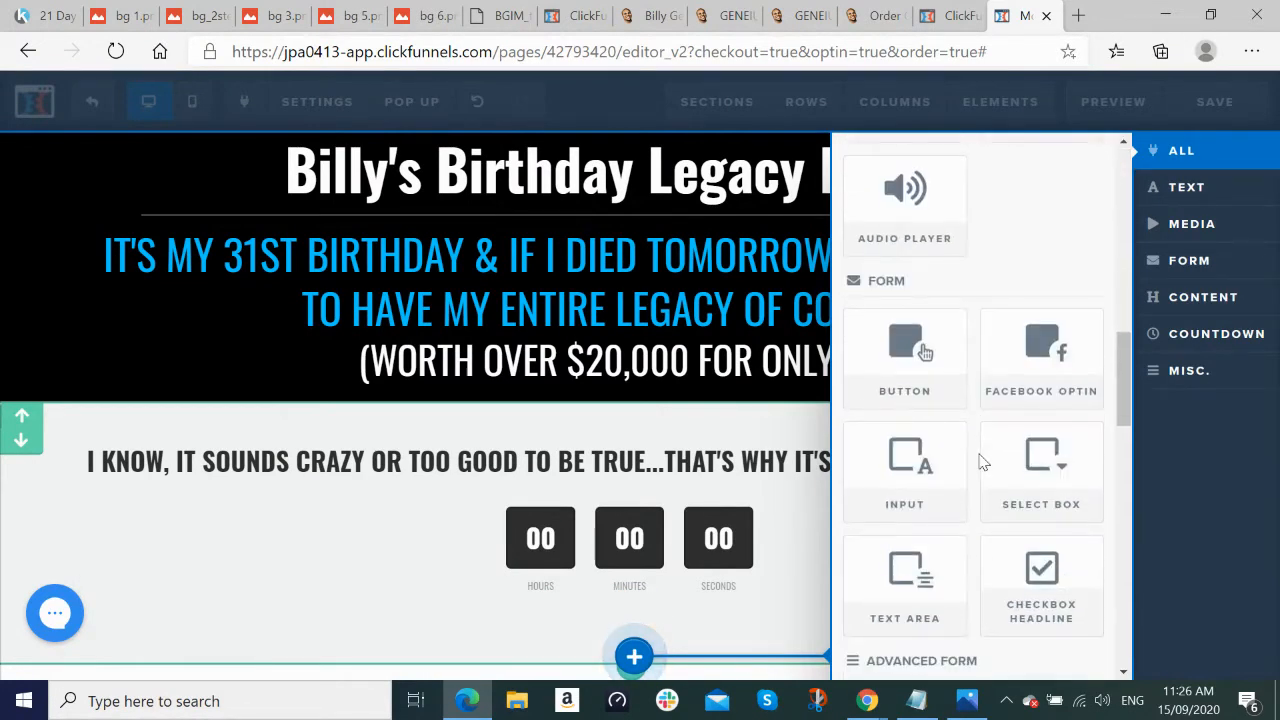
click(922, 362)
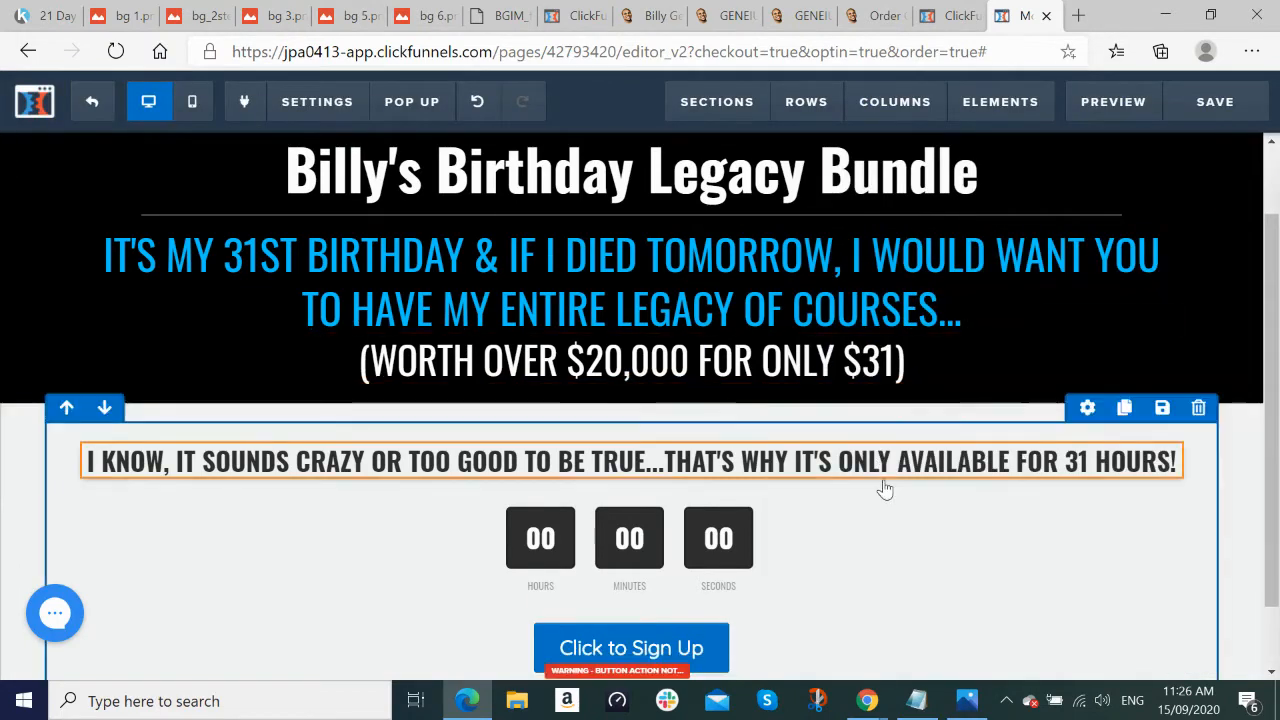
scroll(884, 489, down, 1)
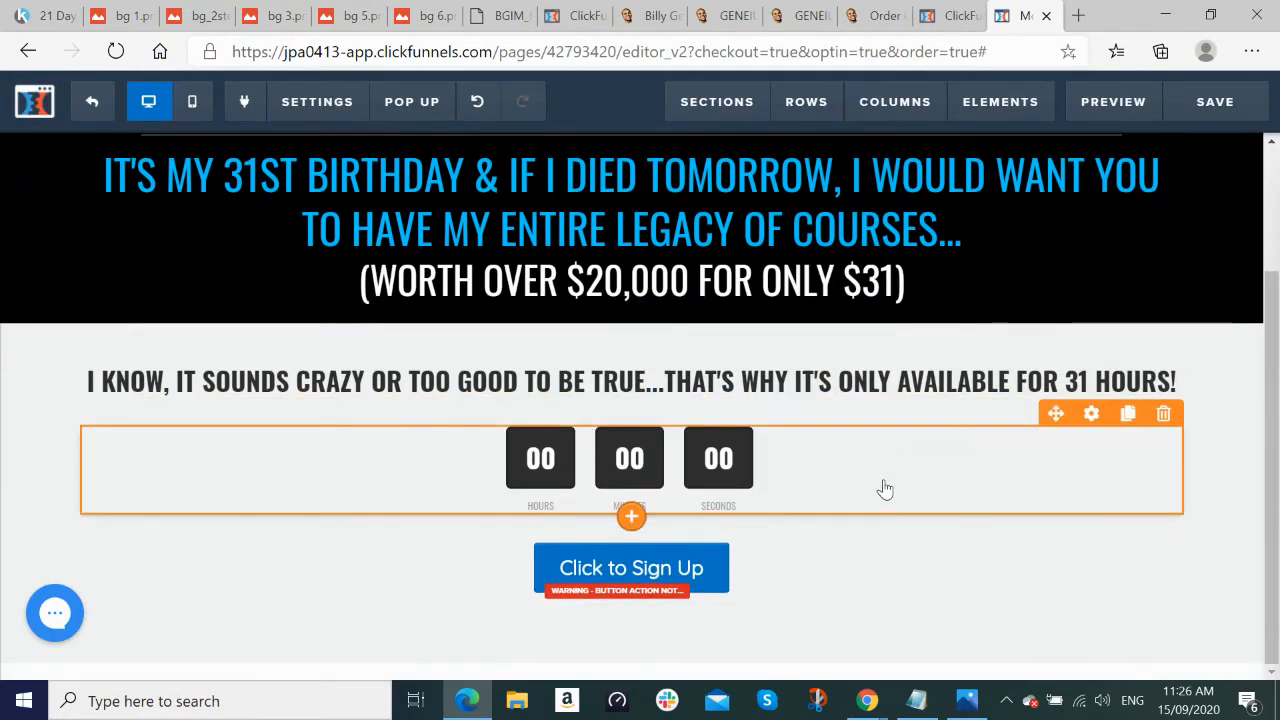
Step: Copy the button text "CLICK HERE TO GET INSTANT ACCESS TO BILLY'S LEGACY BUNDLE" from the Notepad text file and return to the ClickFunnels editor
key(alt+Tab)
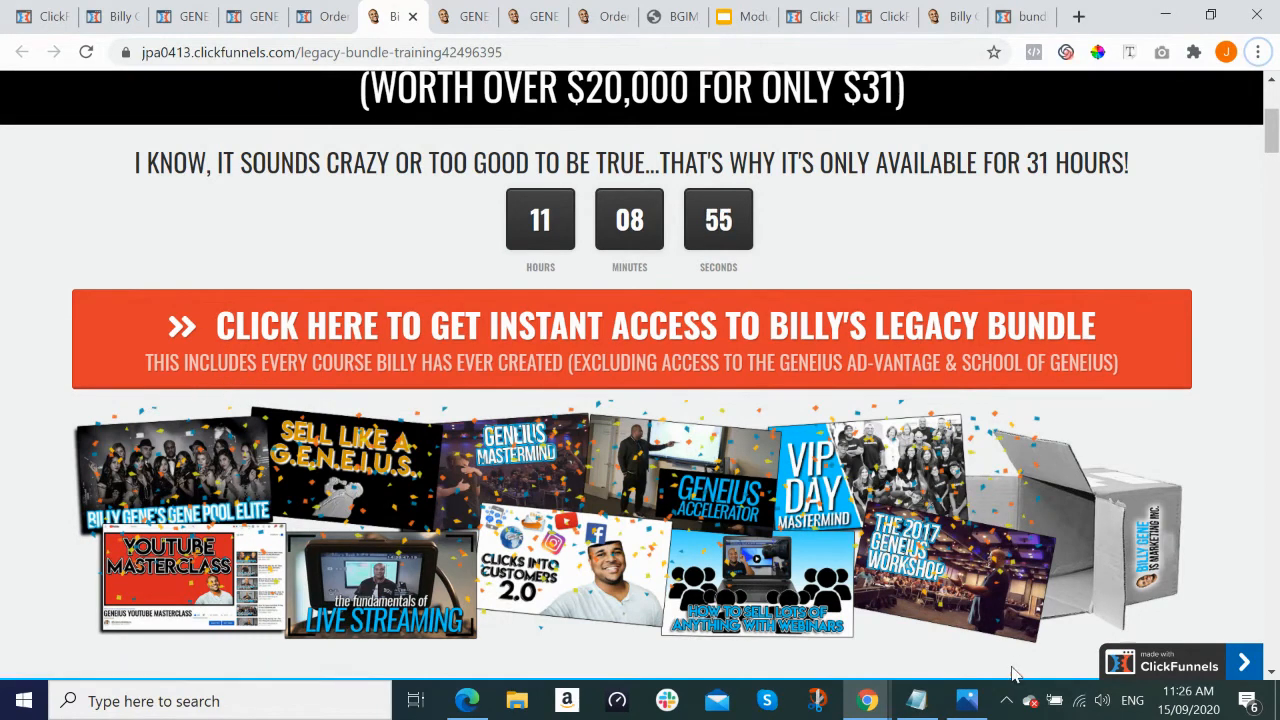
click(916, 700)
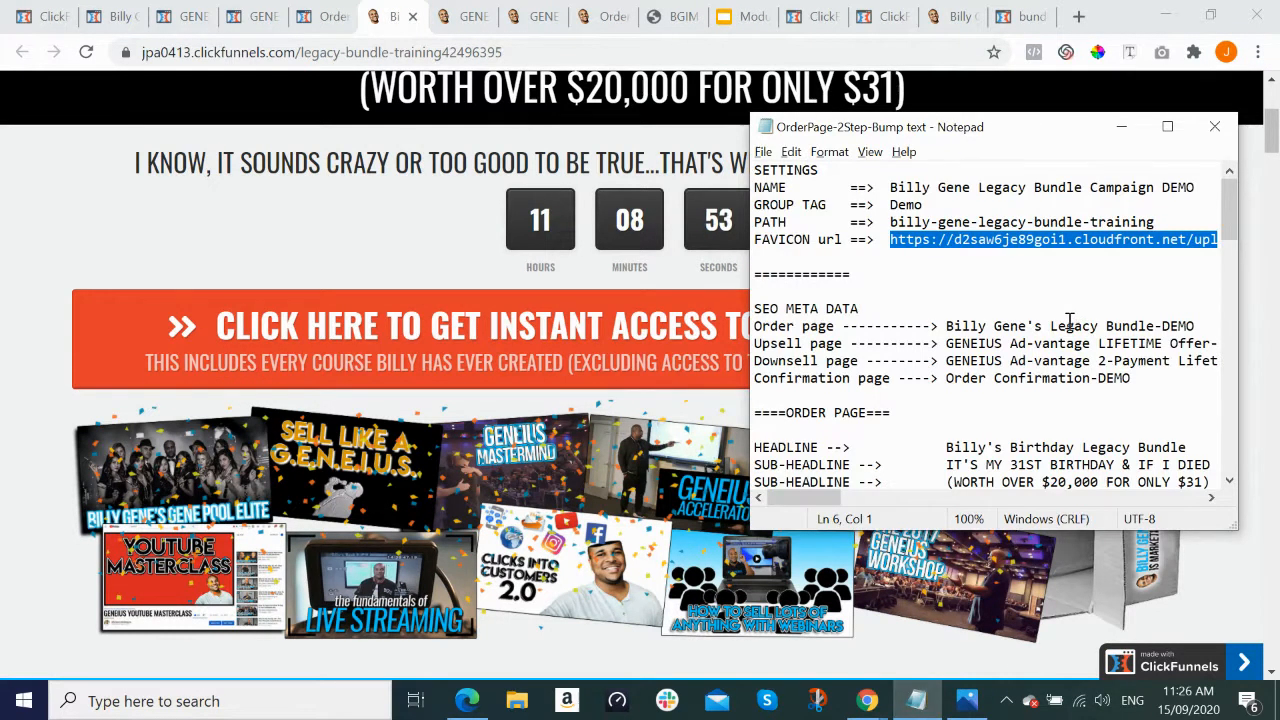
scroll(1071, 322, down, 2)
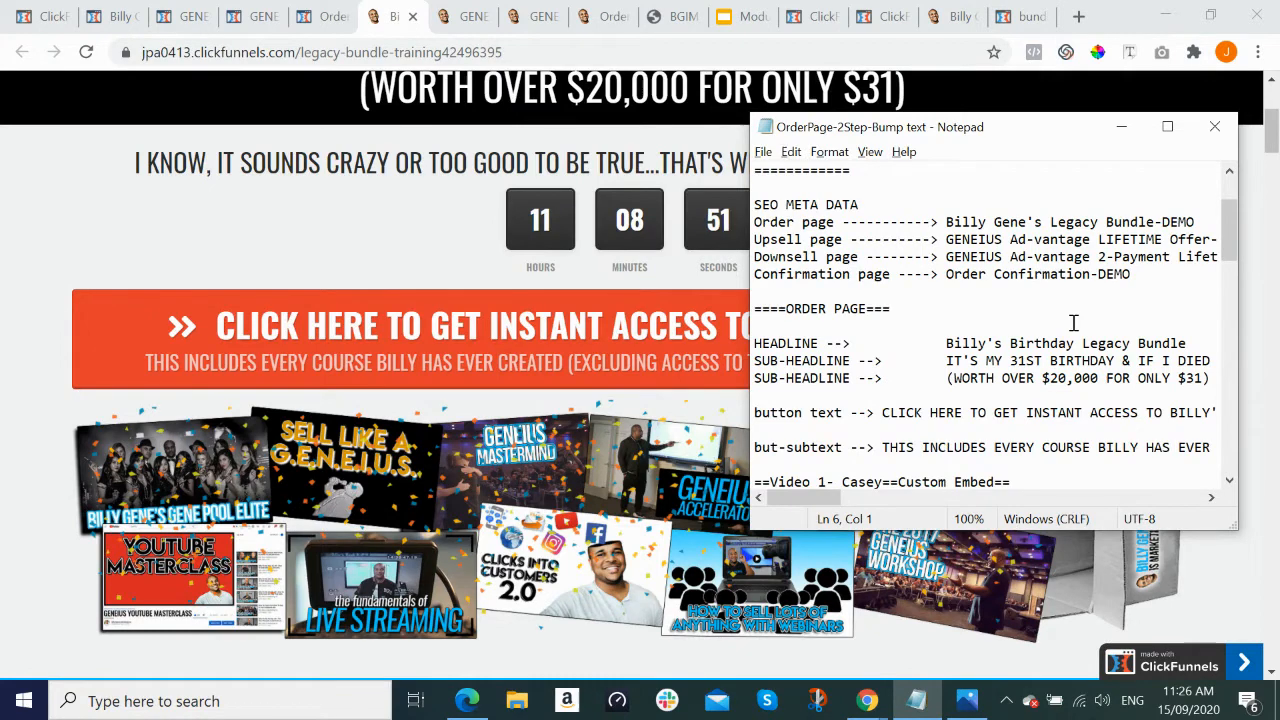
scroll(1073, 322, up, 2)
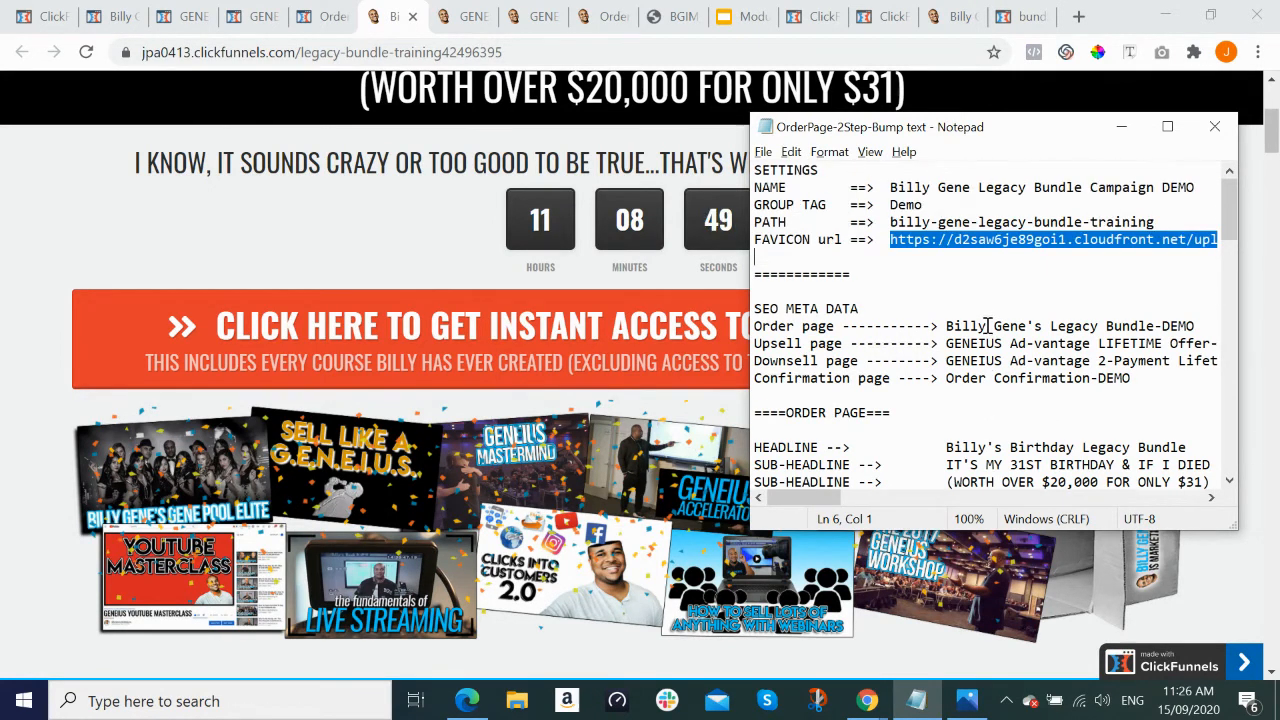
scroll(988, 326, down, 1)
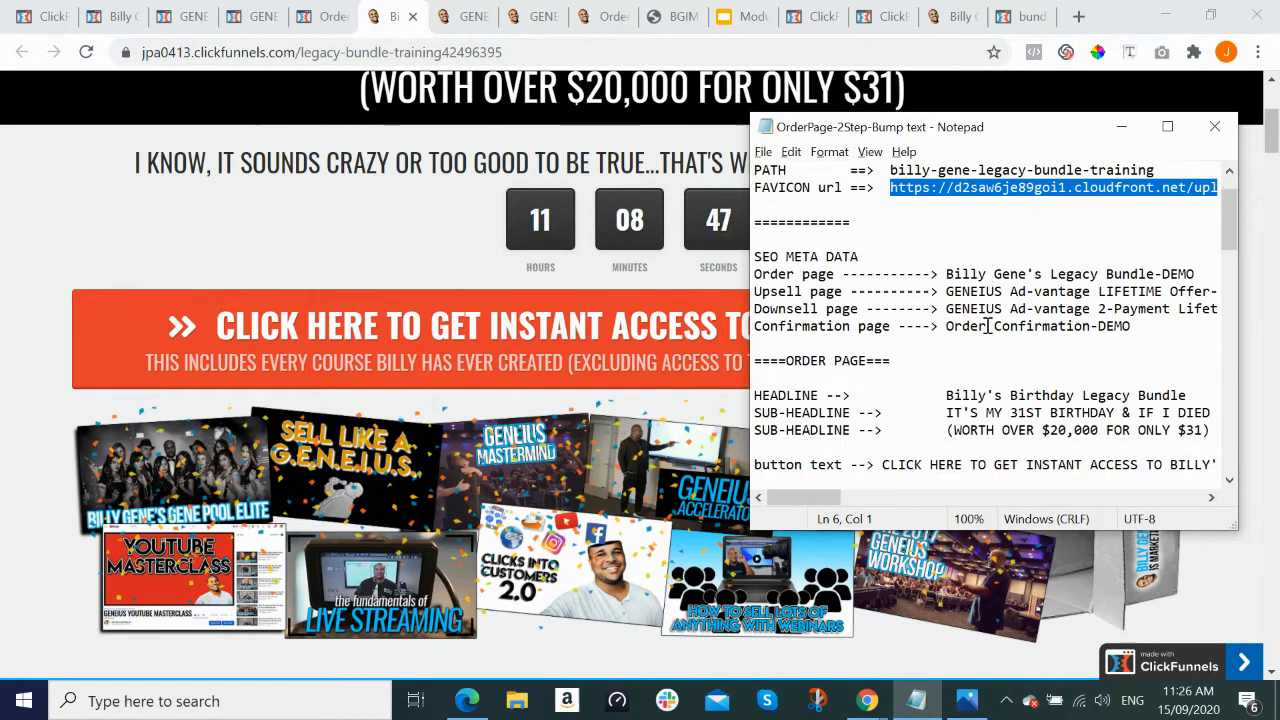
scroll(988, 326, down, 2)
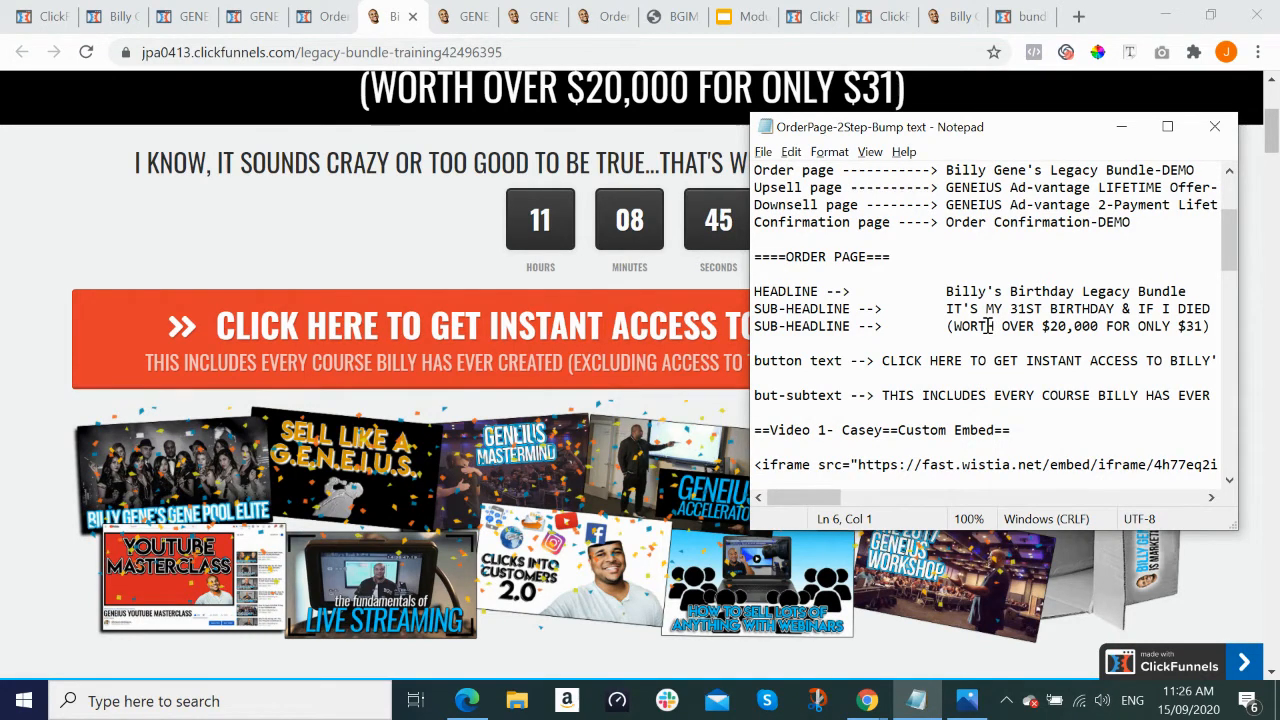
scroll(988, 326, down, 1)
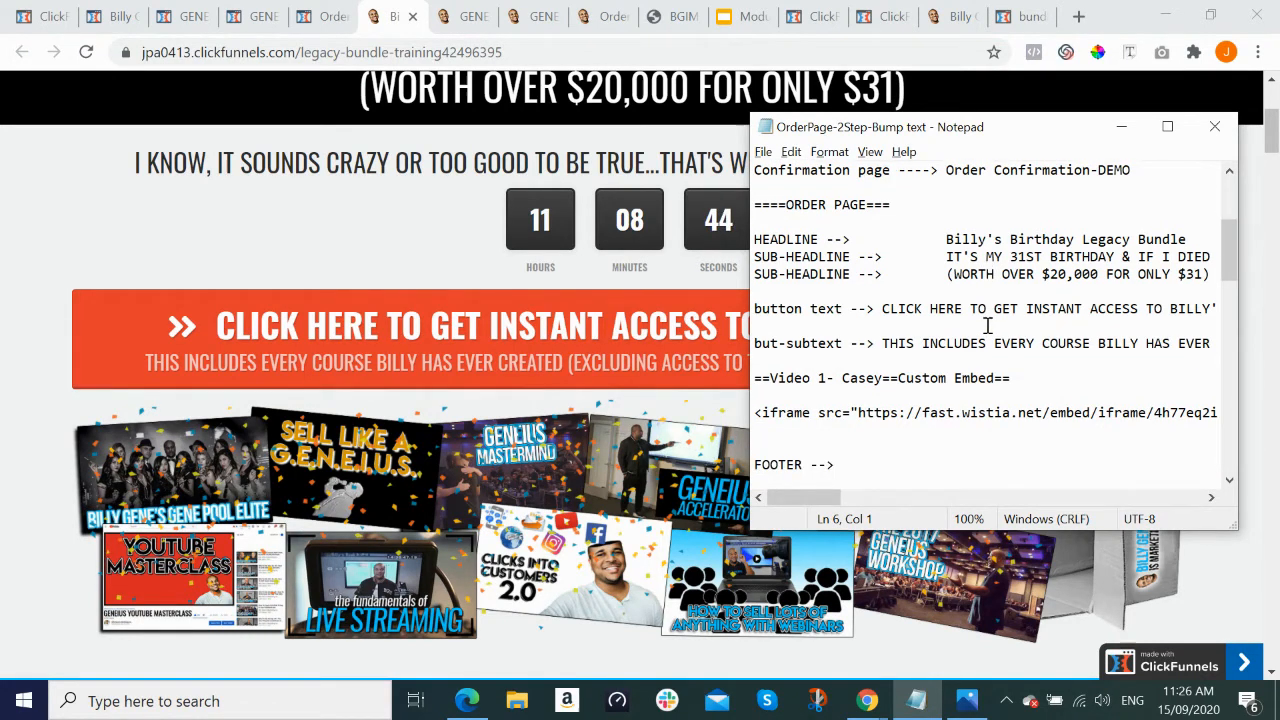
click(880, 309)
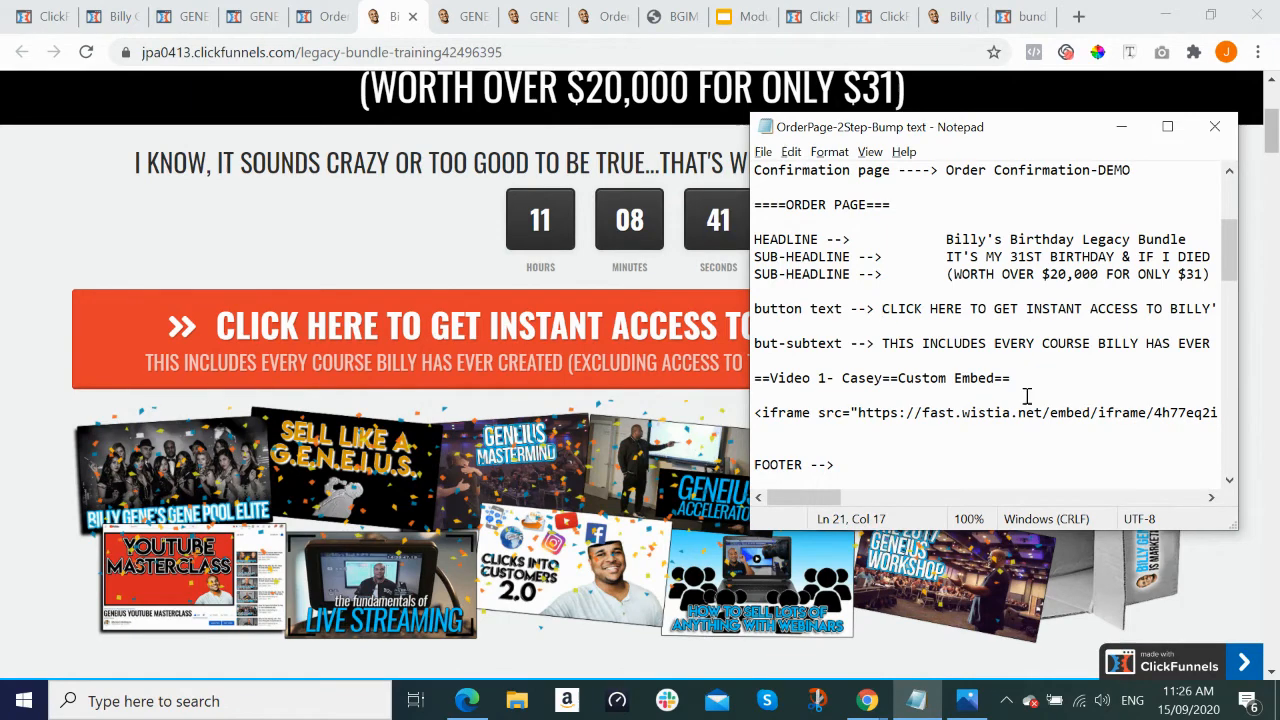
drag(882, 309, 1250, 309)
key(ctrl+c)
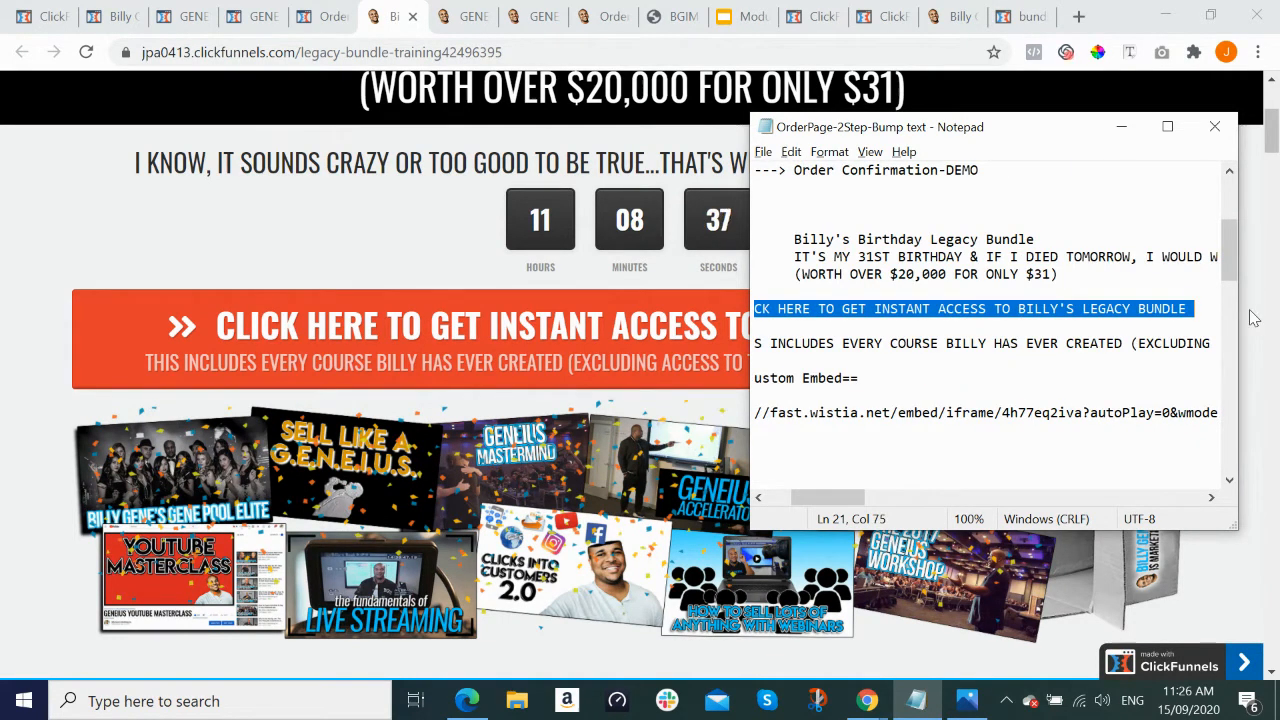
click(1252, 316)
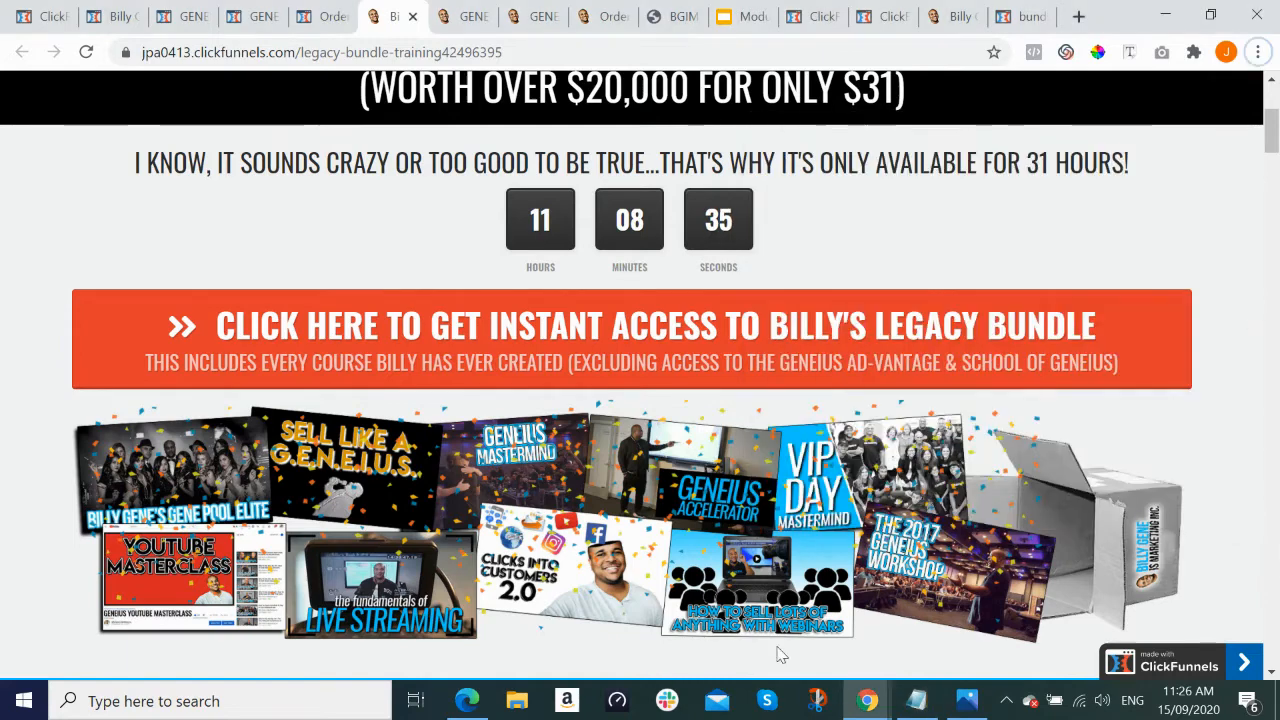
click(466, 700)
scroll(966, 557, down, 1)
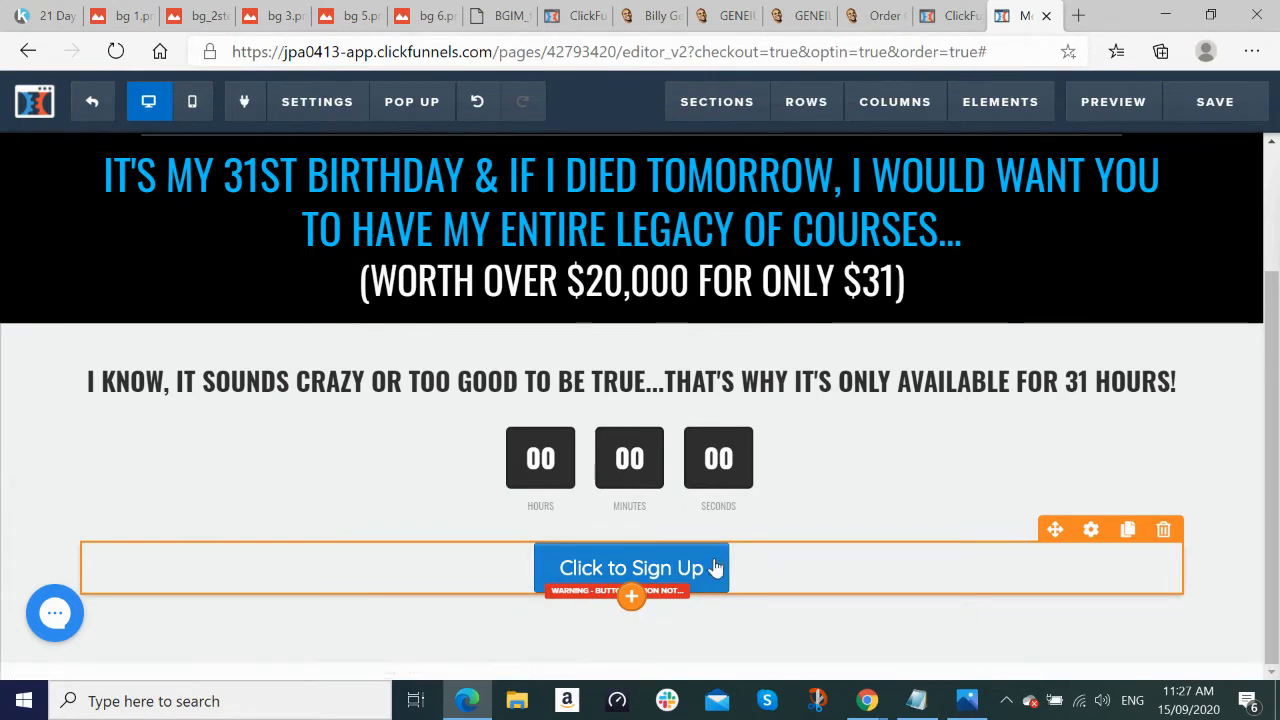
Step: Replace the new button's text with "CLICK HERE TO GET INSTANT ACCESS TO BILLY'S LEGACY BUNDLE"
click(1092, 531)
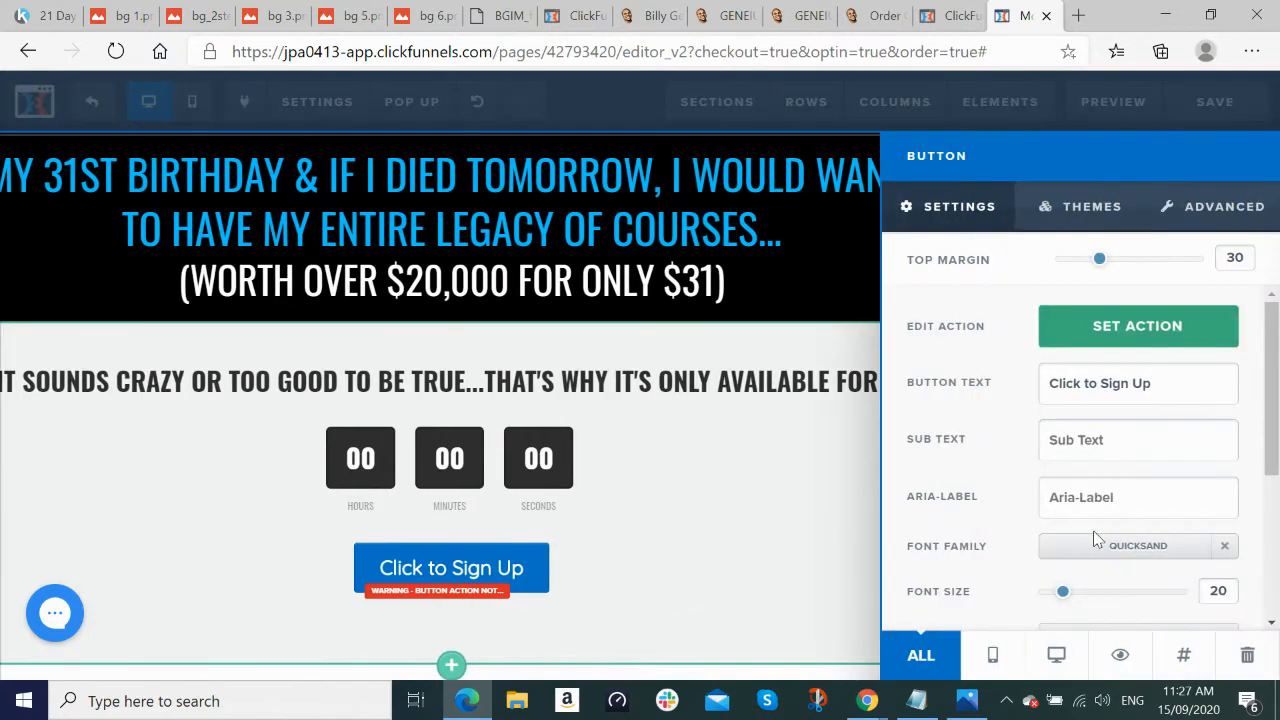
triple_click(1180, 388)
key(BackSpace)
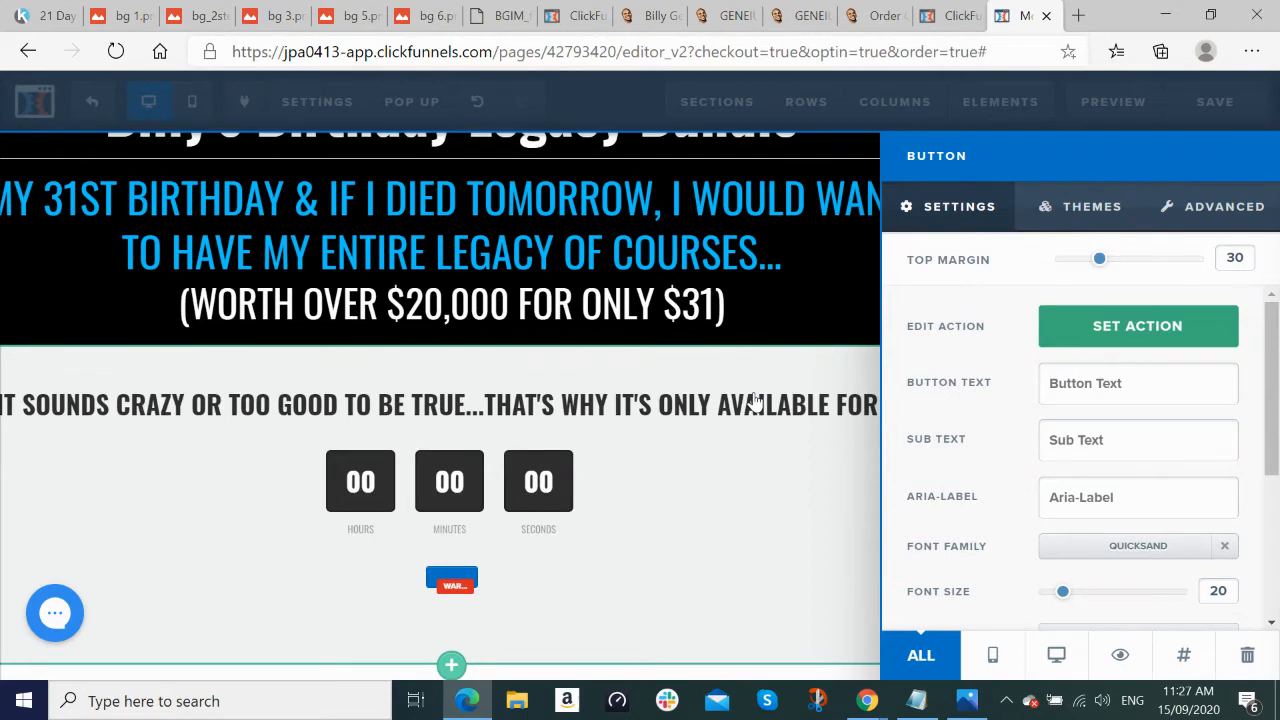
key(ctrl+v)
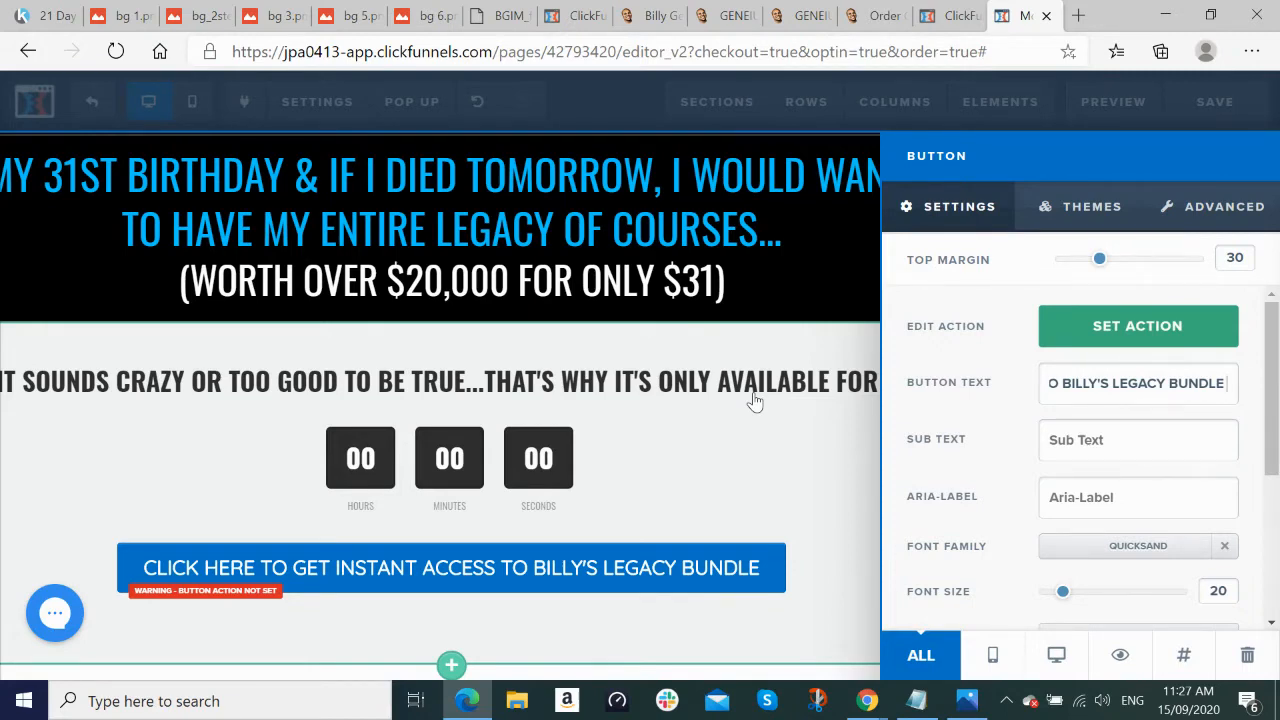
Step: Copy the line beginning "THIS INCLUDES EVERY COURSE BILLY HAS EVER CREATED" from the Notepad text file and return to the button settings
click(1100, 438)
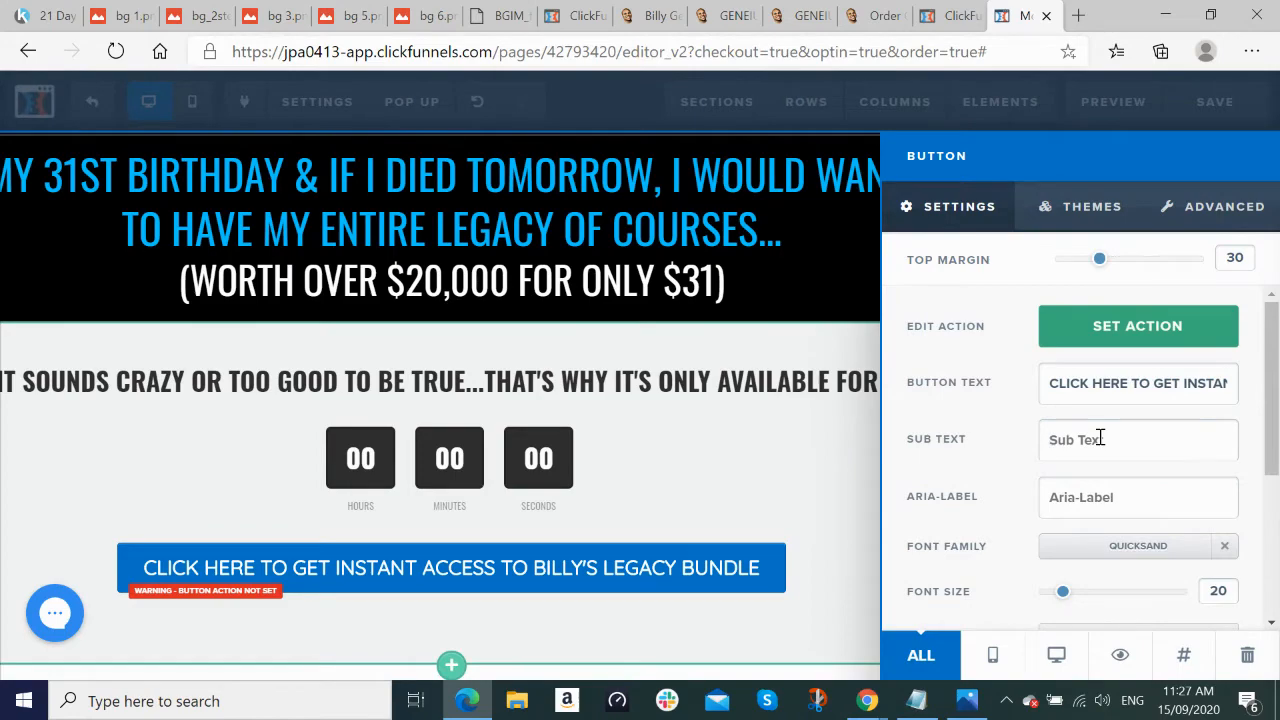
click(867, 700)
click(916, 700)
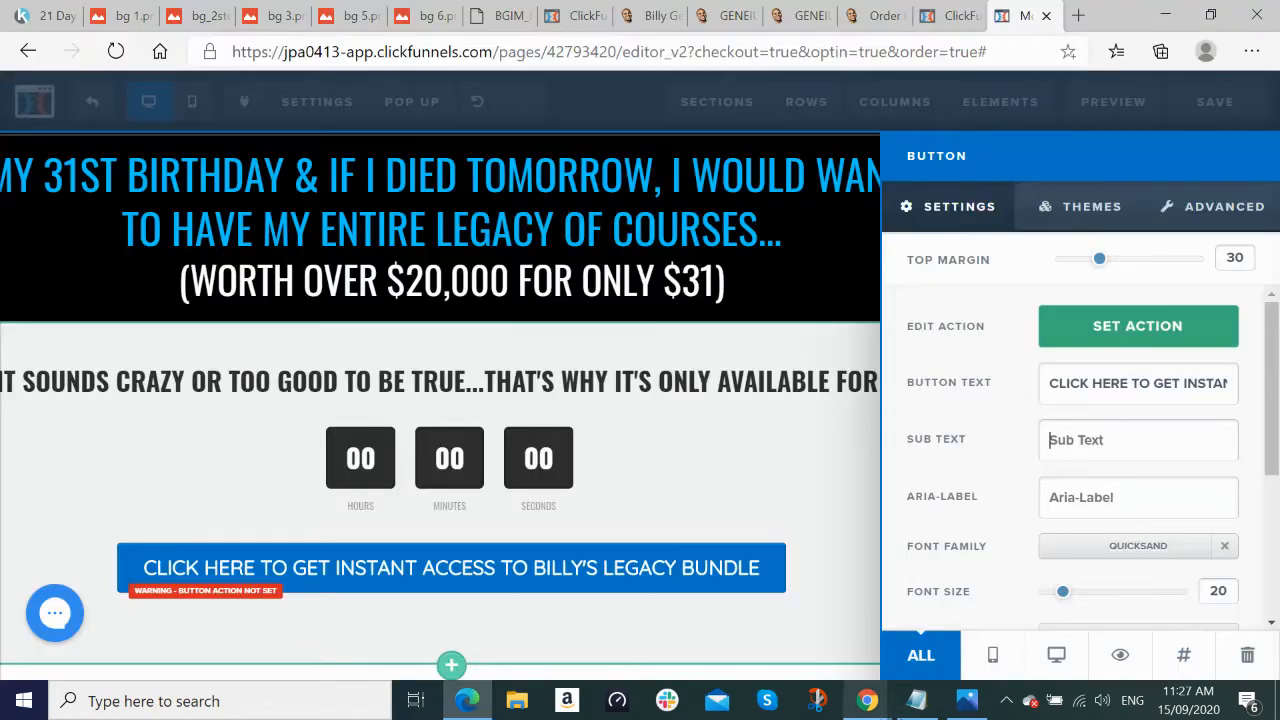
click(916, 700)
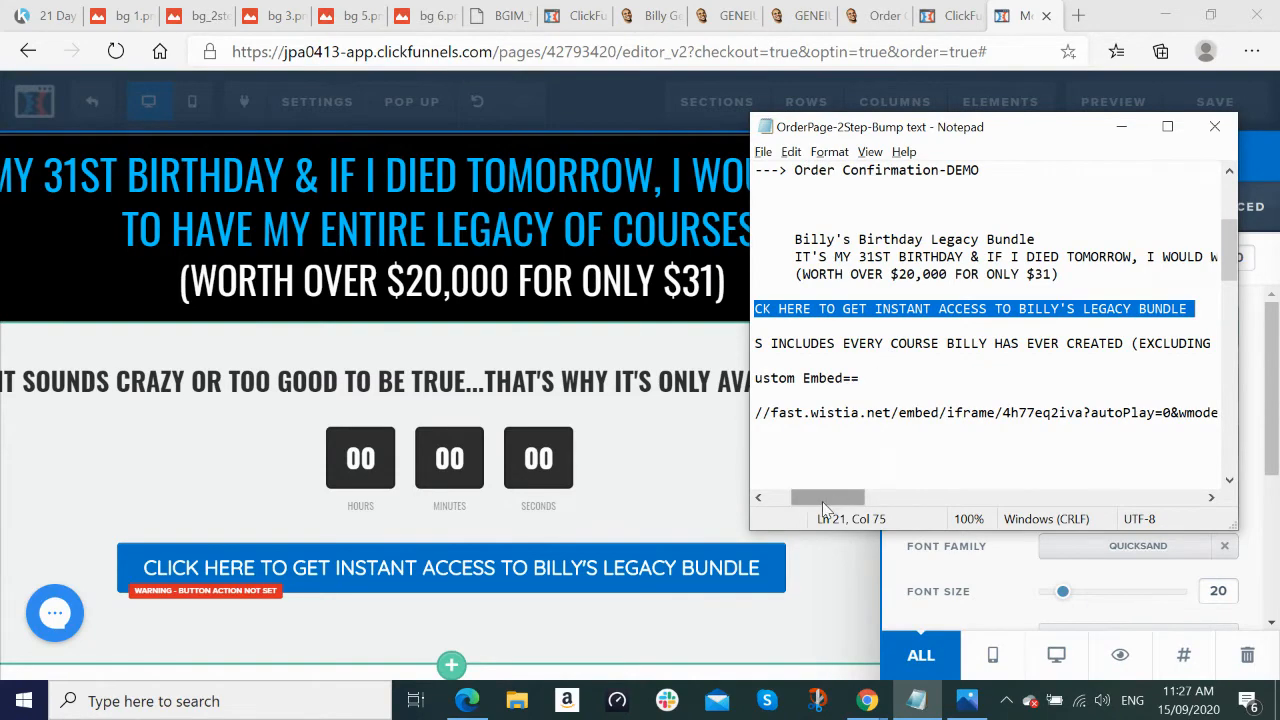
drag(824, 505, 768, 506)
drag(885, 343, 1275, 360)
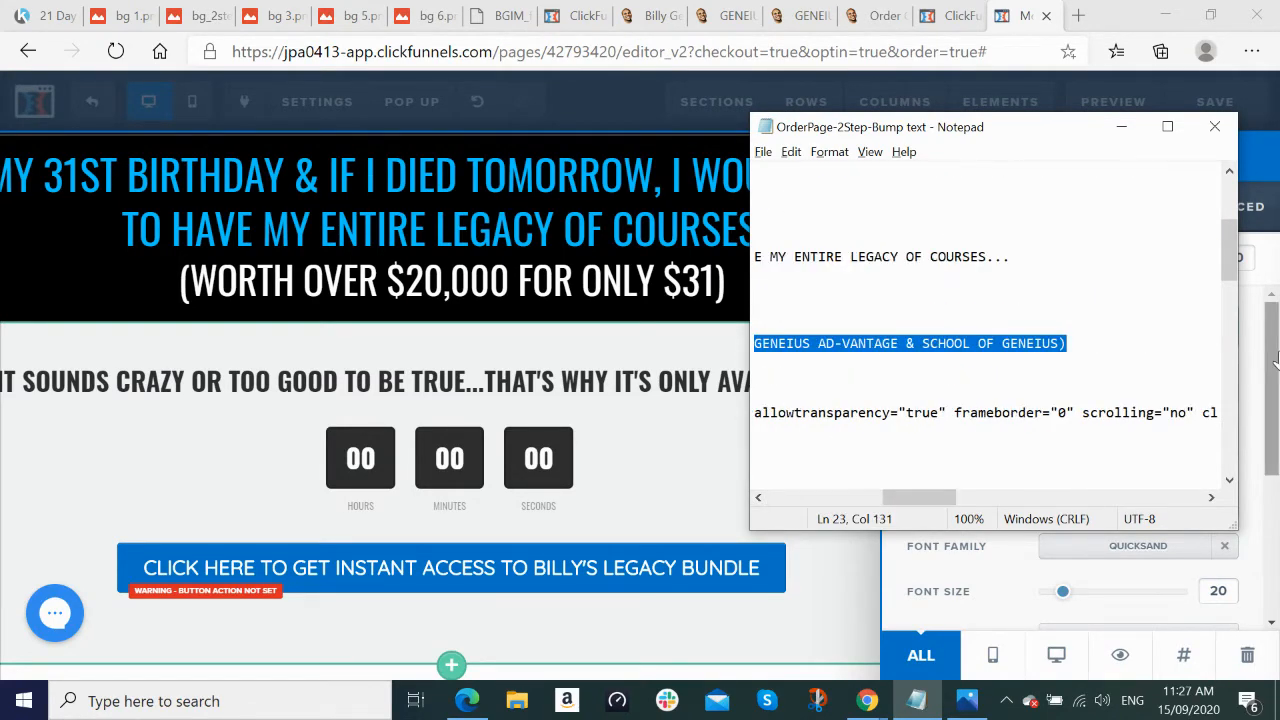
click(1276, 358)
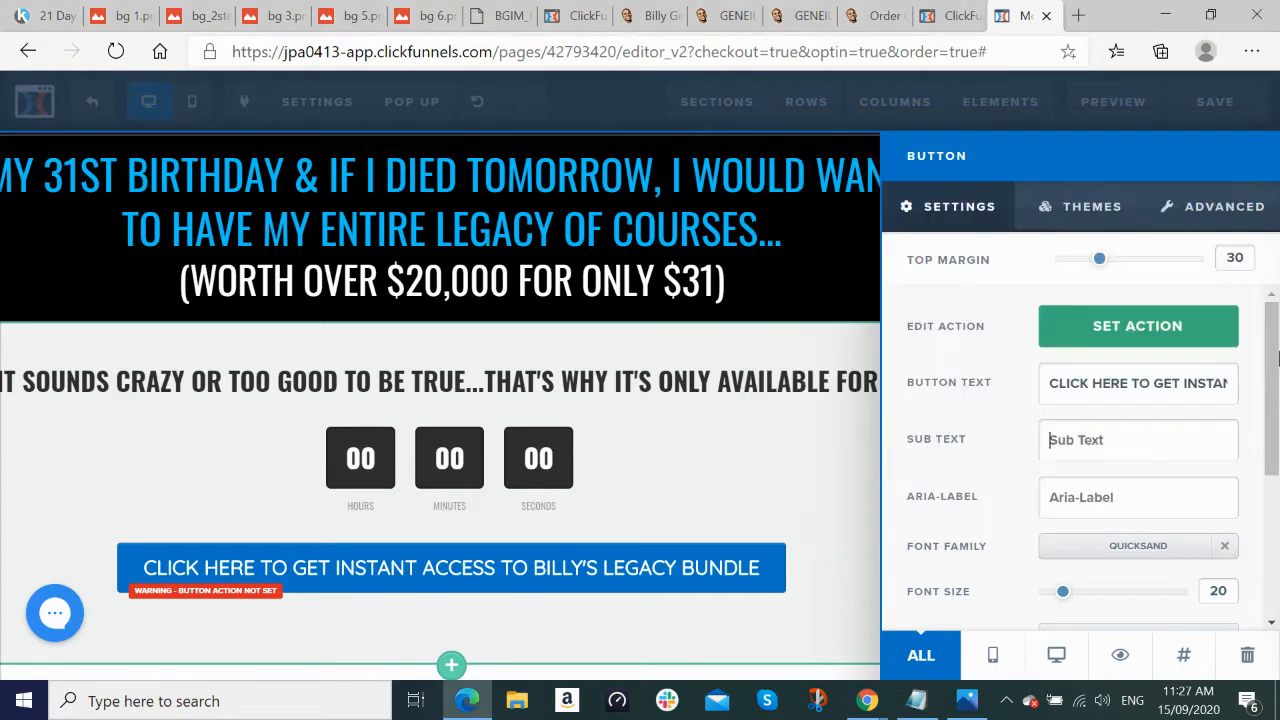
Step: Enter "THIS INCLUDES EVERY COURSE BILLY HAS EVER CREATED (EXCLUDING ACCESS TO THE GENEIUS AD-VANTAGE & SCHOOL OF GENEIUS)" as the button's sub text and close its settings
click(1121, 446)
text(THIS INCLUDES EVERY COURSE BILLY HAS EVER CREATED (EXCLUDING ACCESS TO THE GENEIUS AD-VANTAGE & SCHOOL OF GENEIUS))
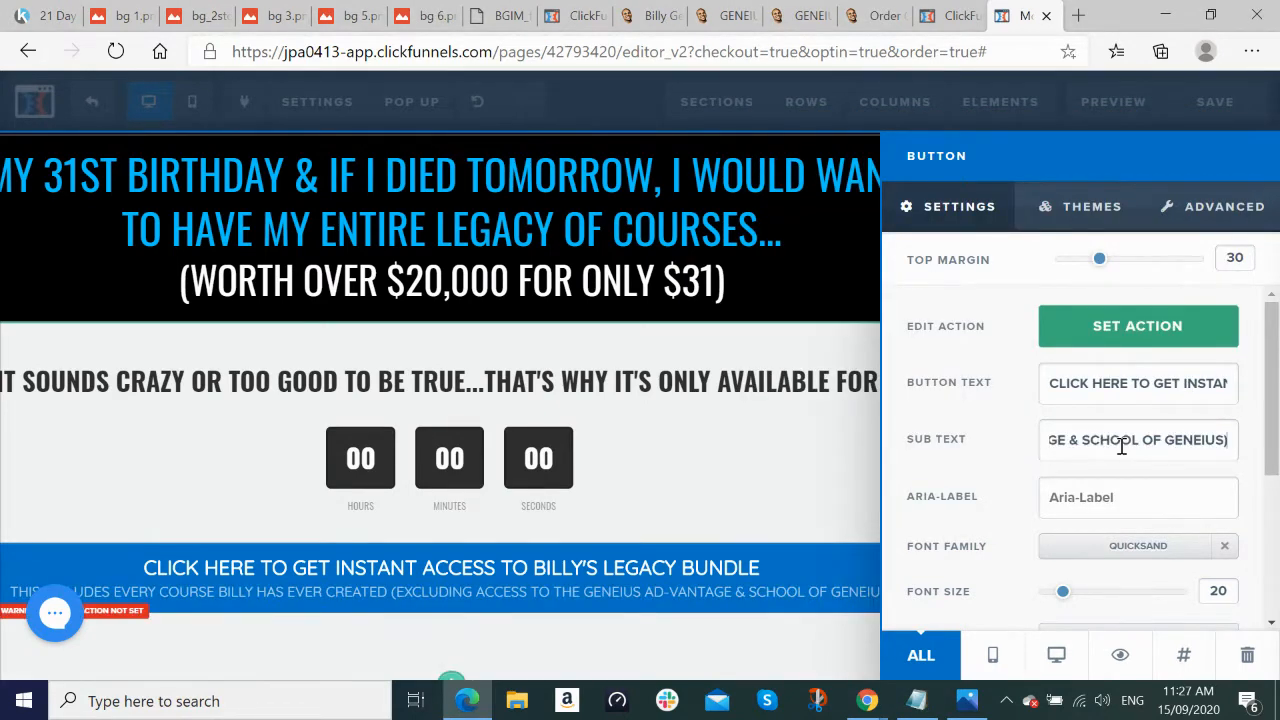
click(766, 588)
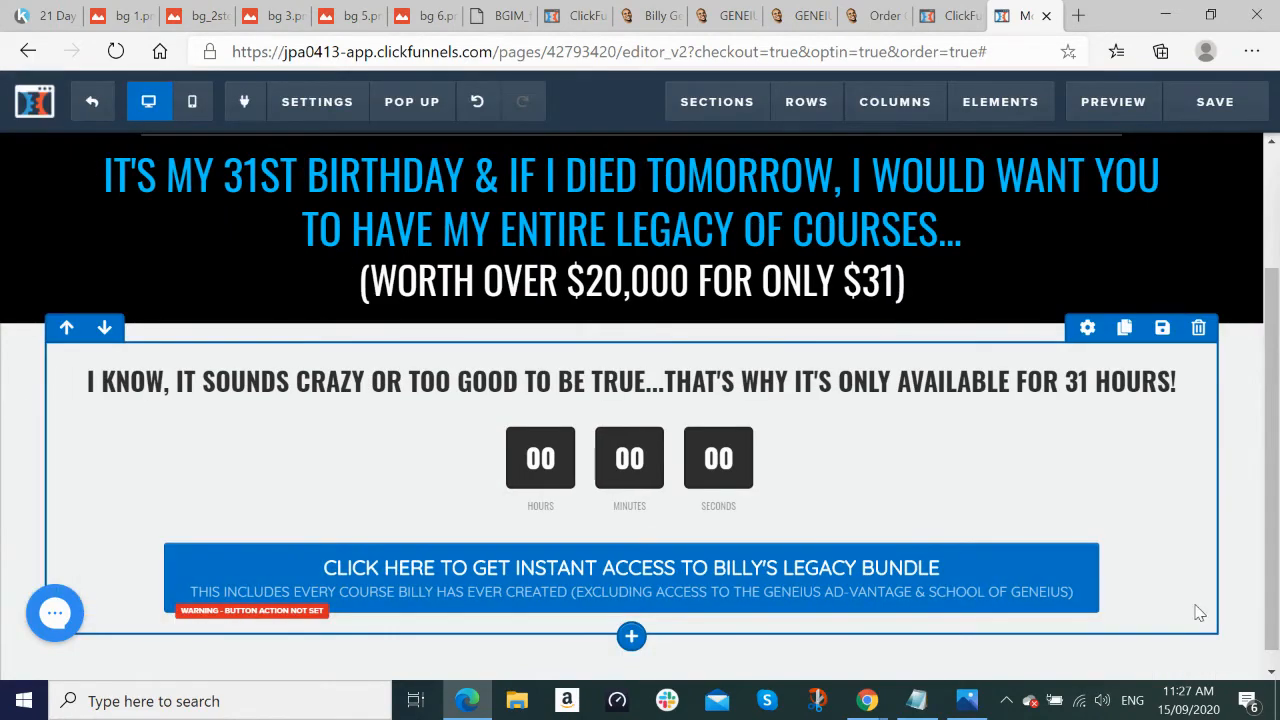
Step: Minimize Notepad, switch to the reference page in Chrome, and sample the orange button's color E43B2C with ColorPick Eyedropper
key(alt+Tab)
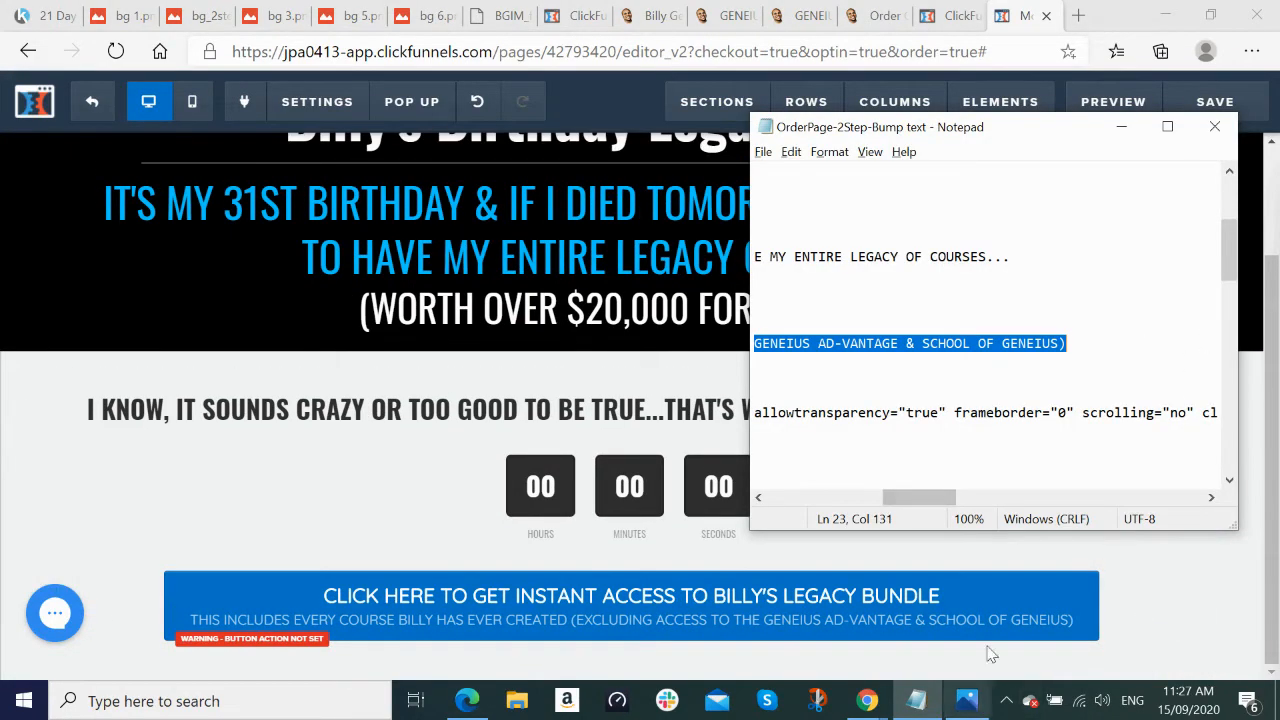
click(1121, 127)
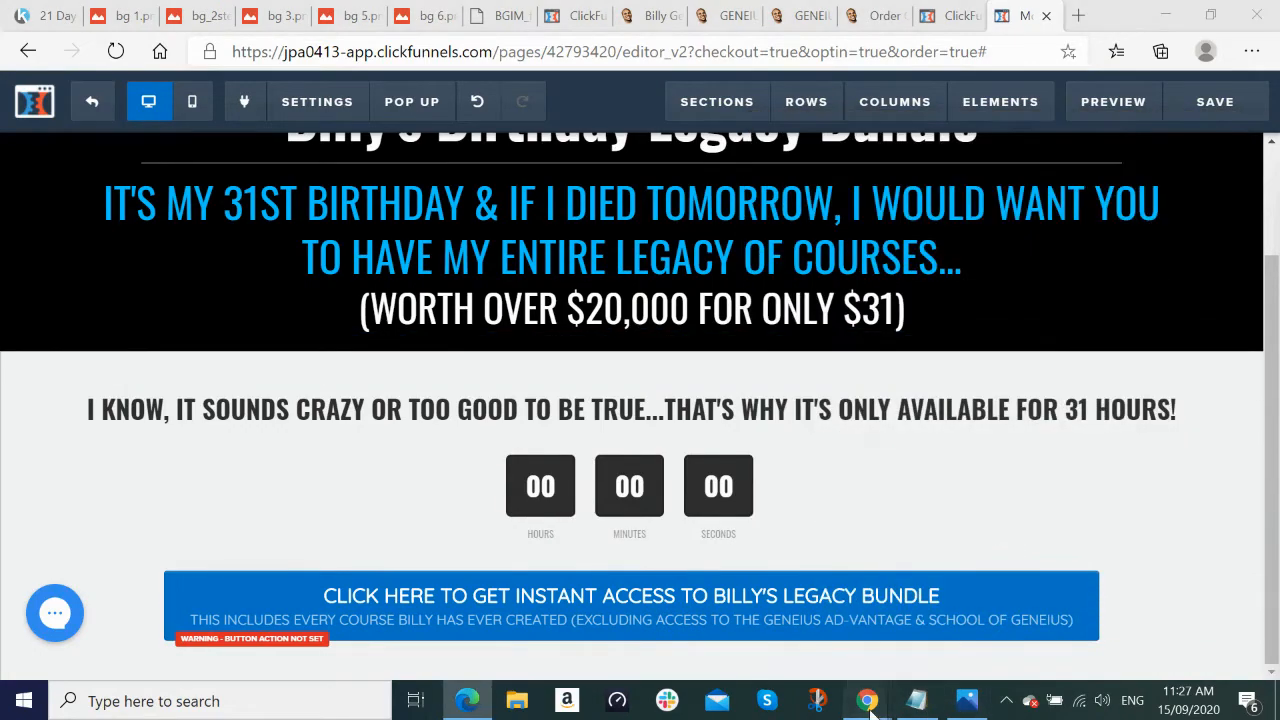
mouse_move(868, 700)
click(790, 640)
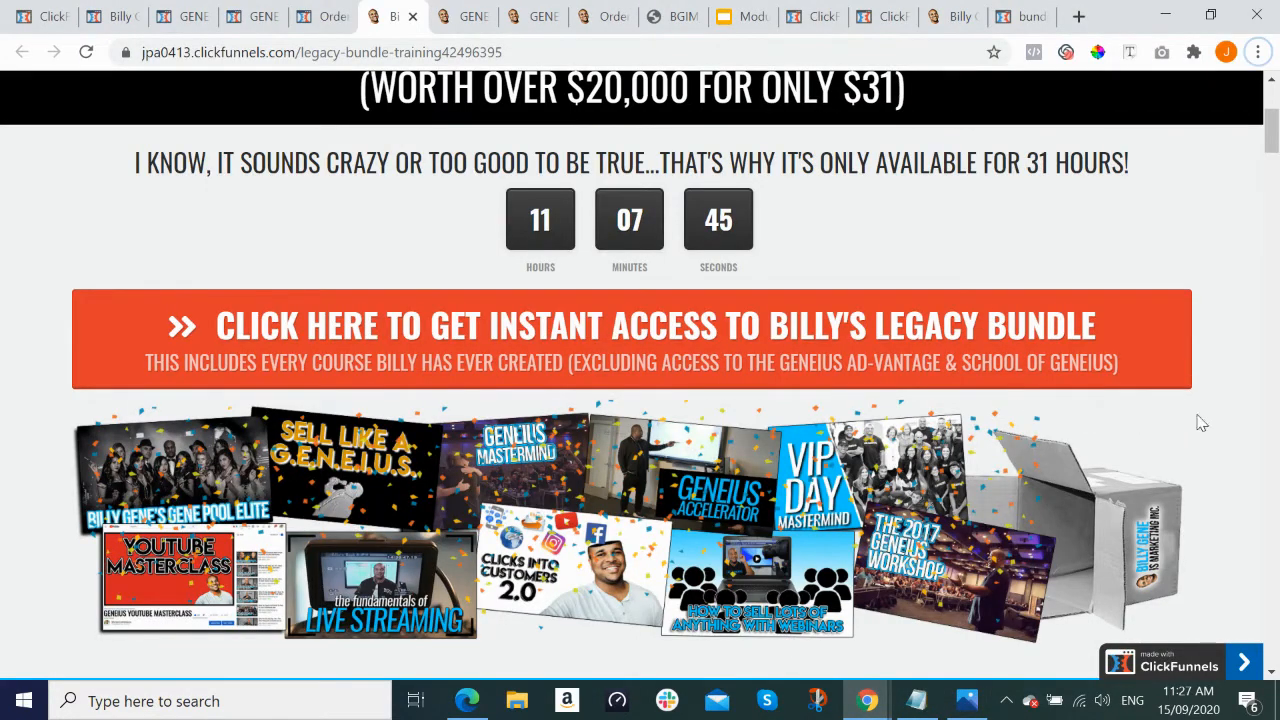
click(1098, 52)
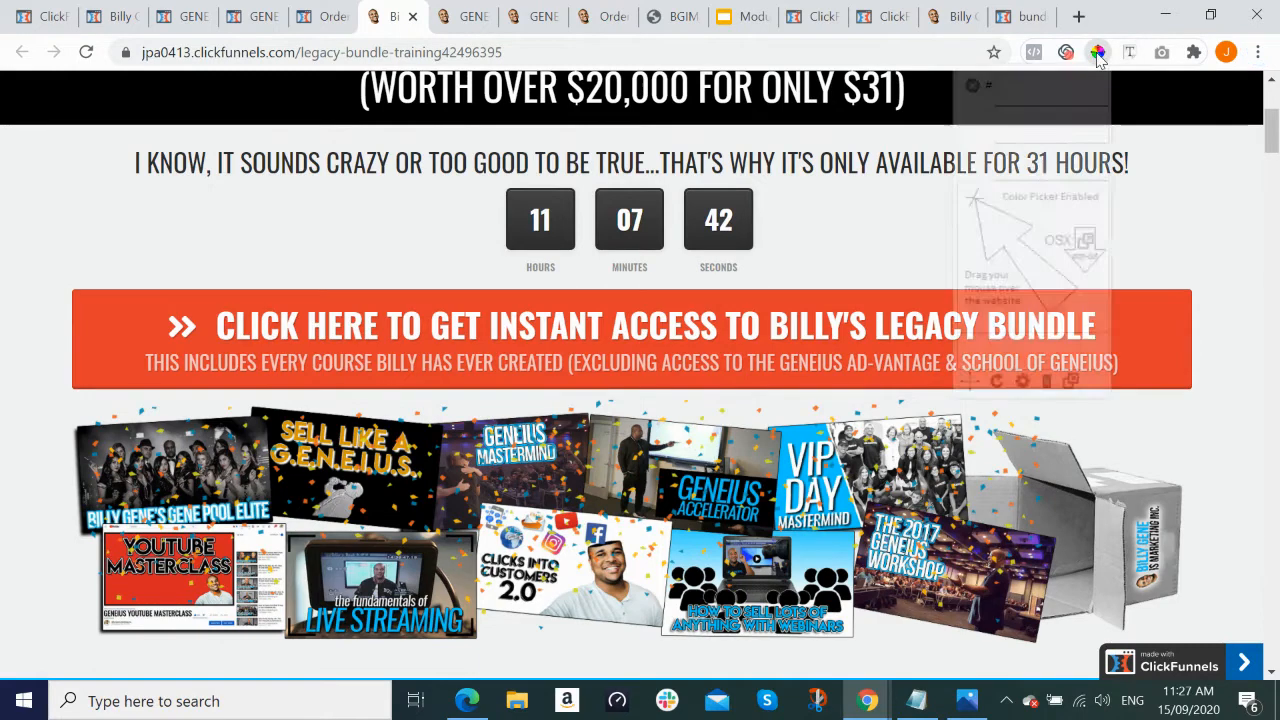
click(1150, 327)
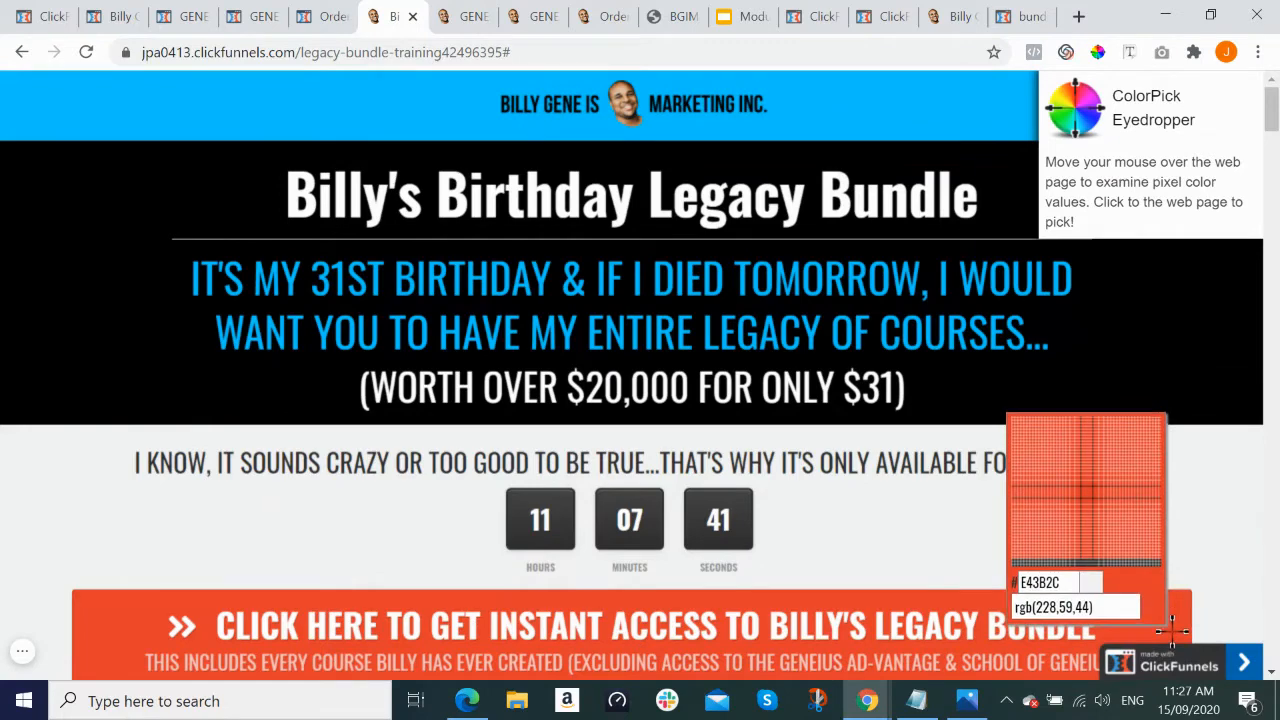
click(1172, 630)
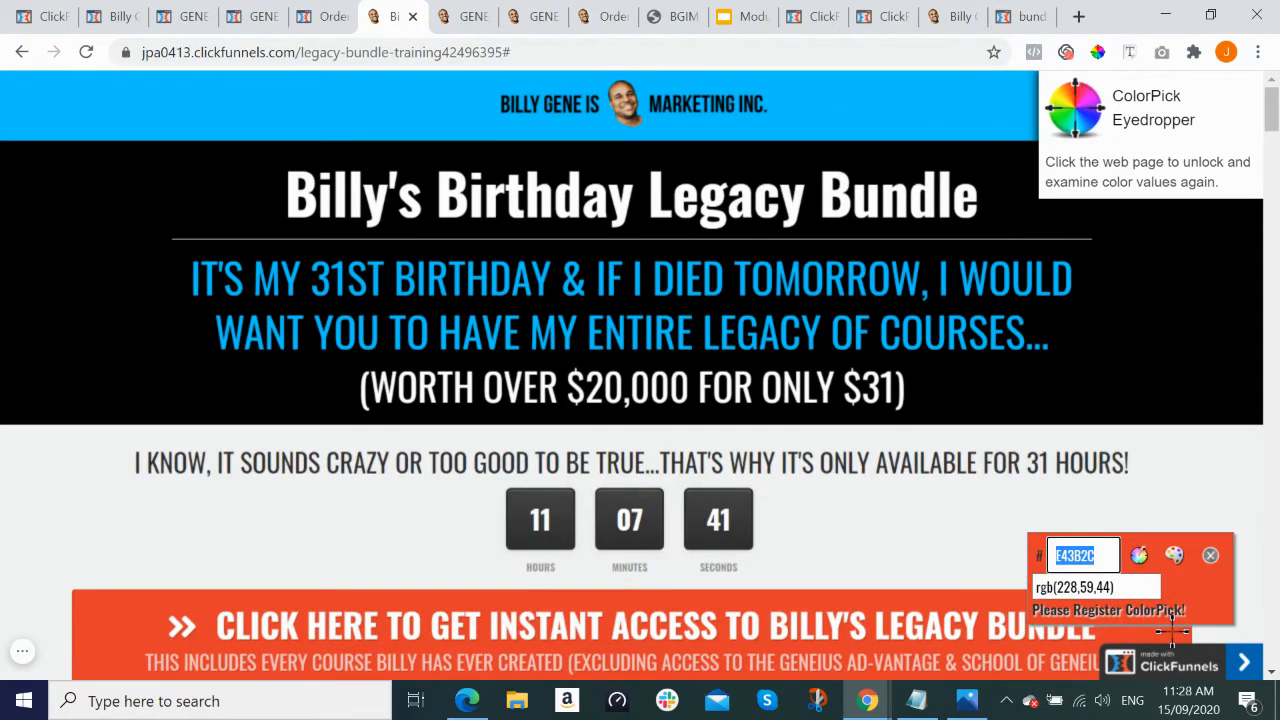
Step: Return to the ClickFunnels editor and open the call-to-action button's background color for editing
click(467, 700)
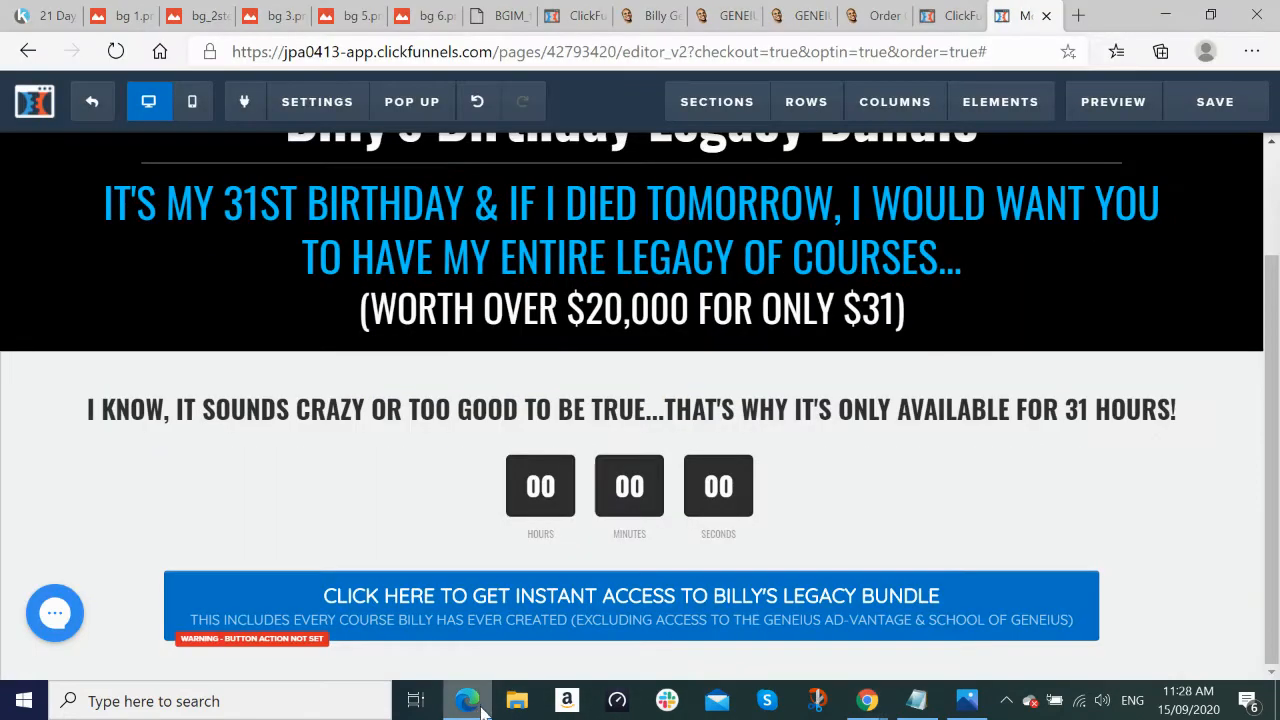
click(1059, 599)
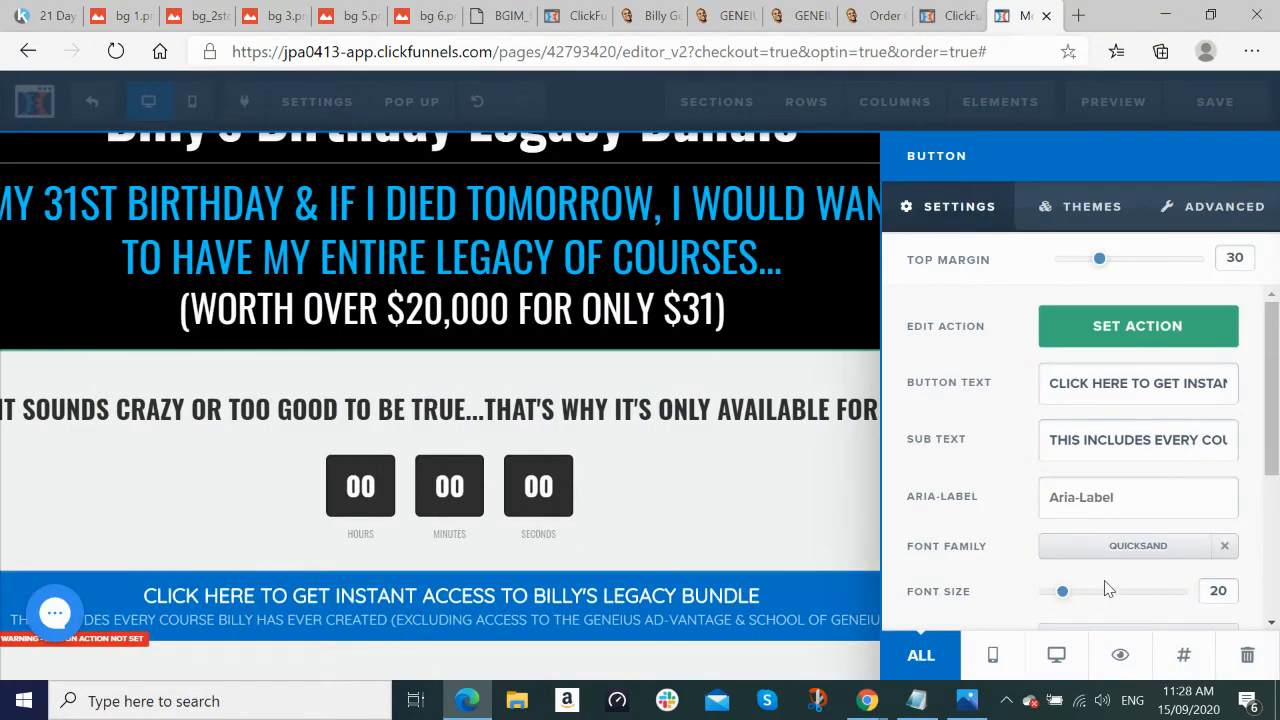
scroll(1105, 590, down, 5)
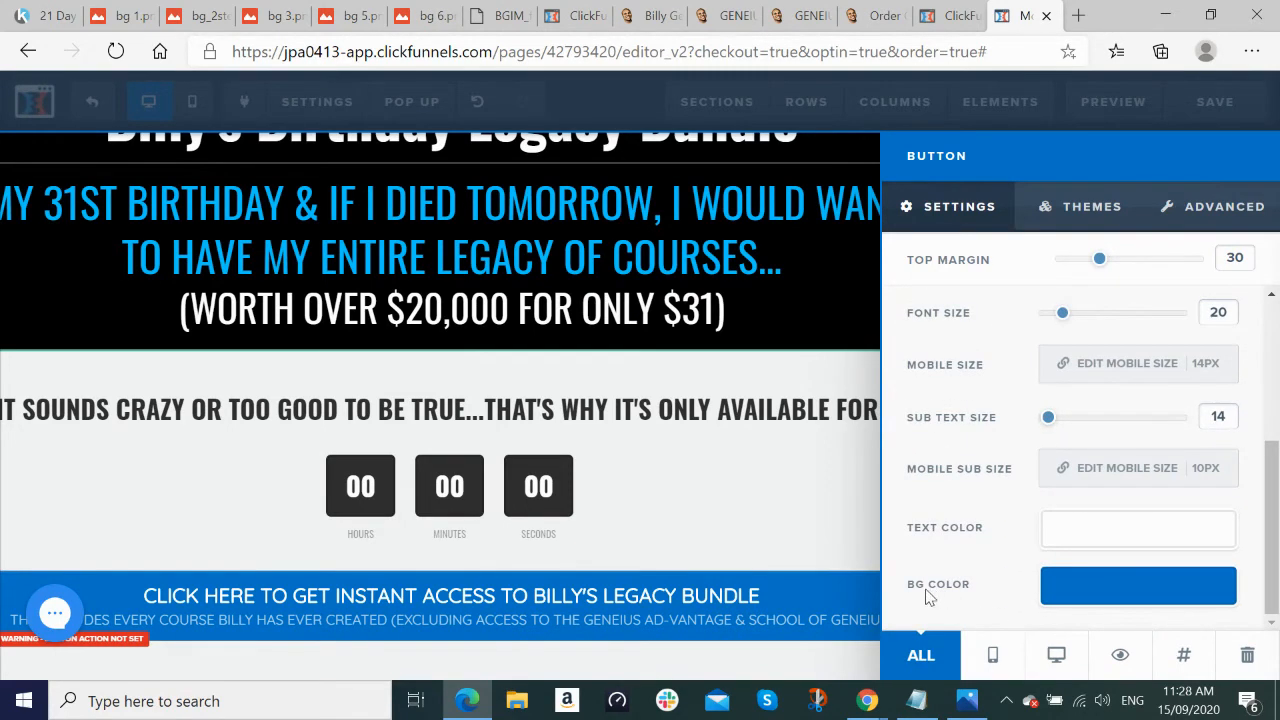
click(1126, 598)
drag(1192, 540, 935, 572)
key(ctrl+c)
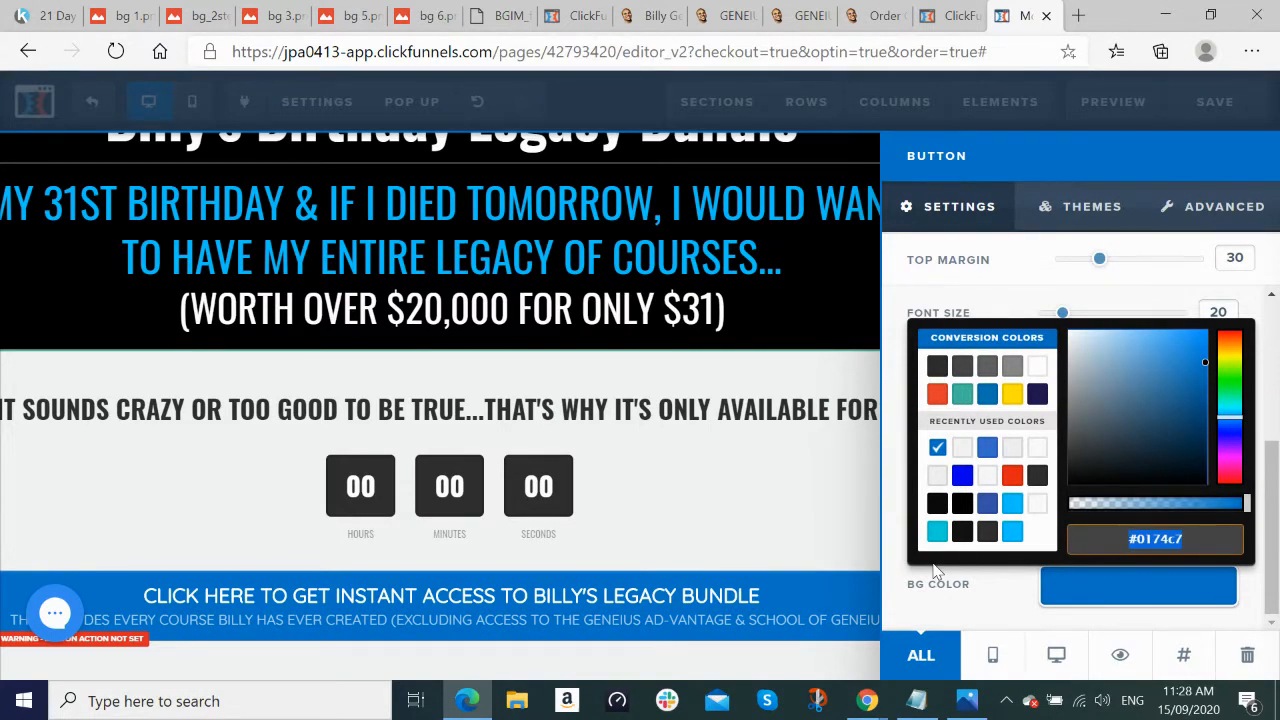
key(BackSpace)
key(ctrl+v)
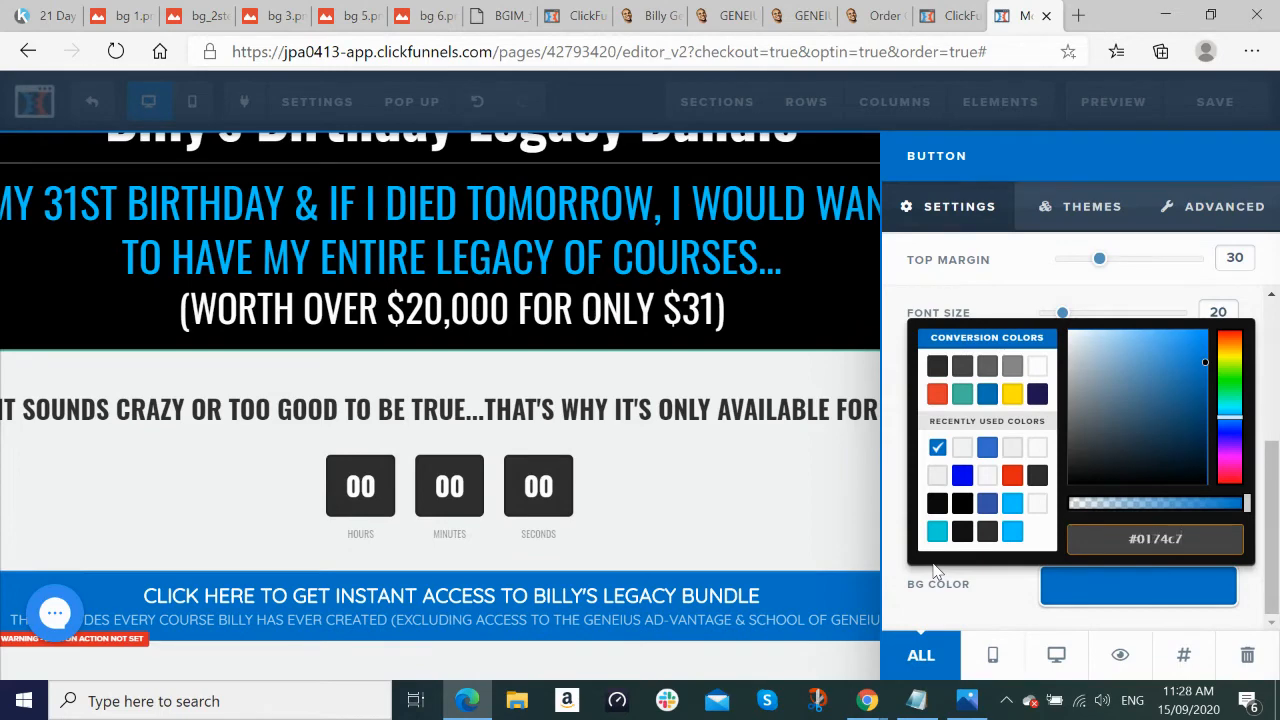
Step: Copy the sampled hex code from Chrome, set the button's background color to #e43b2c, and save the page
key(alt+Tab)
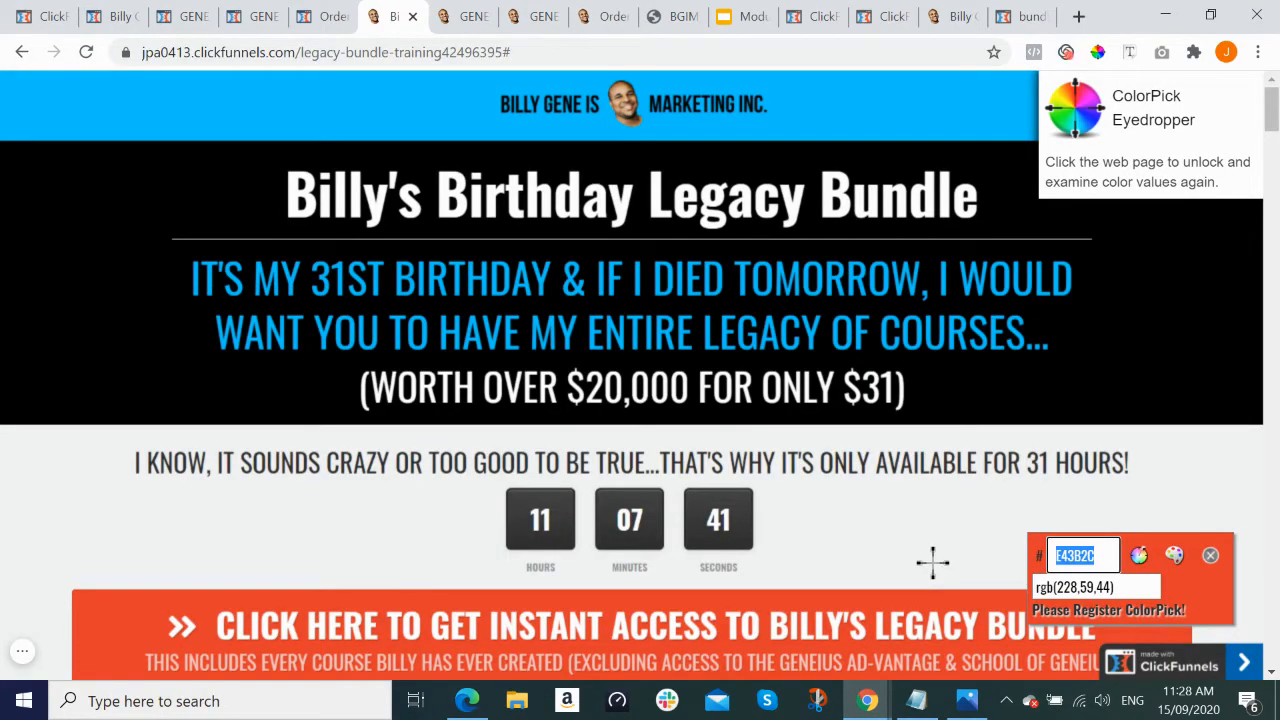
key(alt+Tab)
key(alt+Tab)
key(alt+Tab)
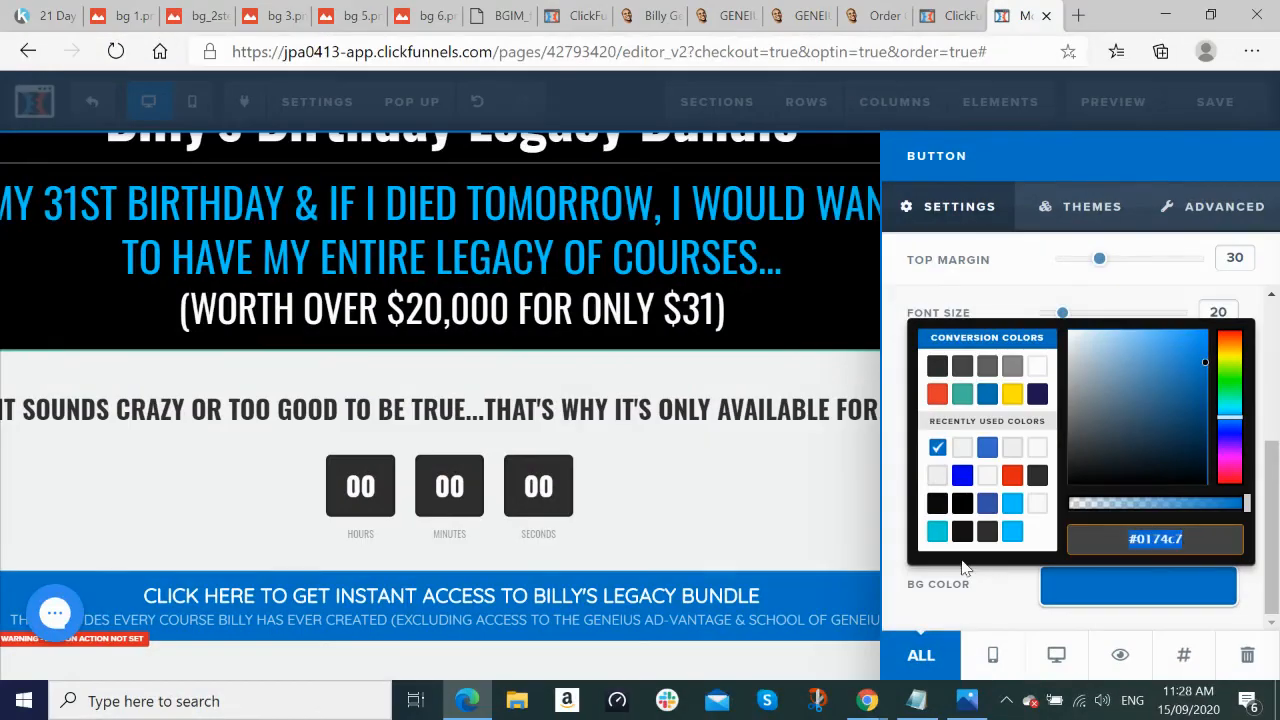
key(BackSpace)
text(#e43b2c)
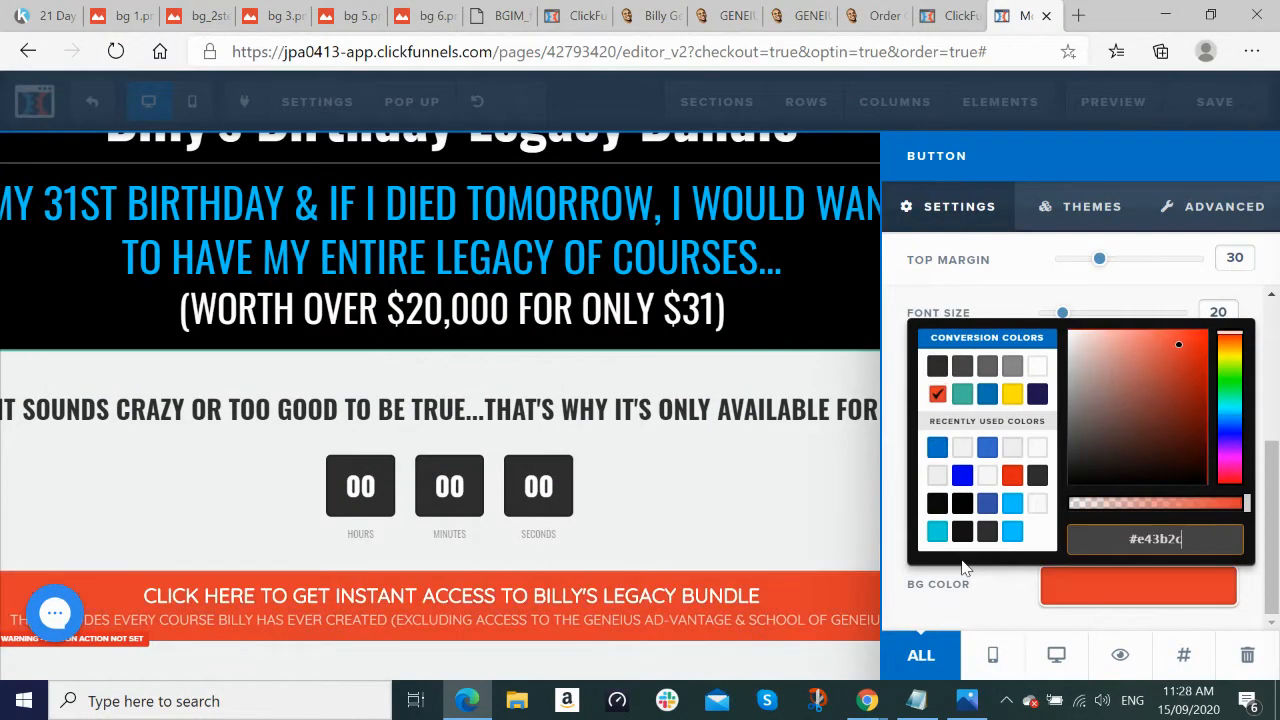
click(821, 530)
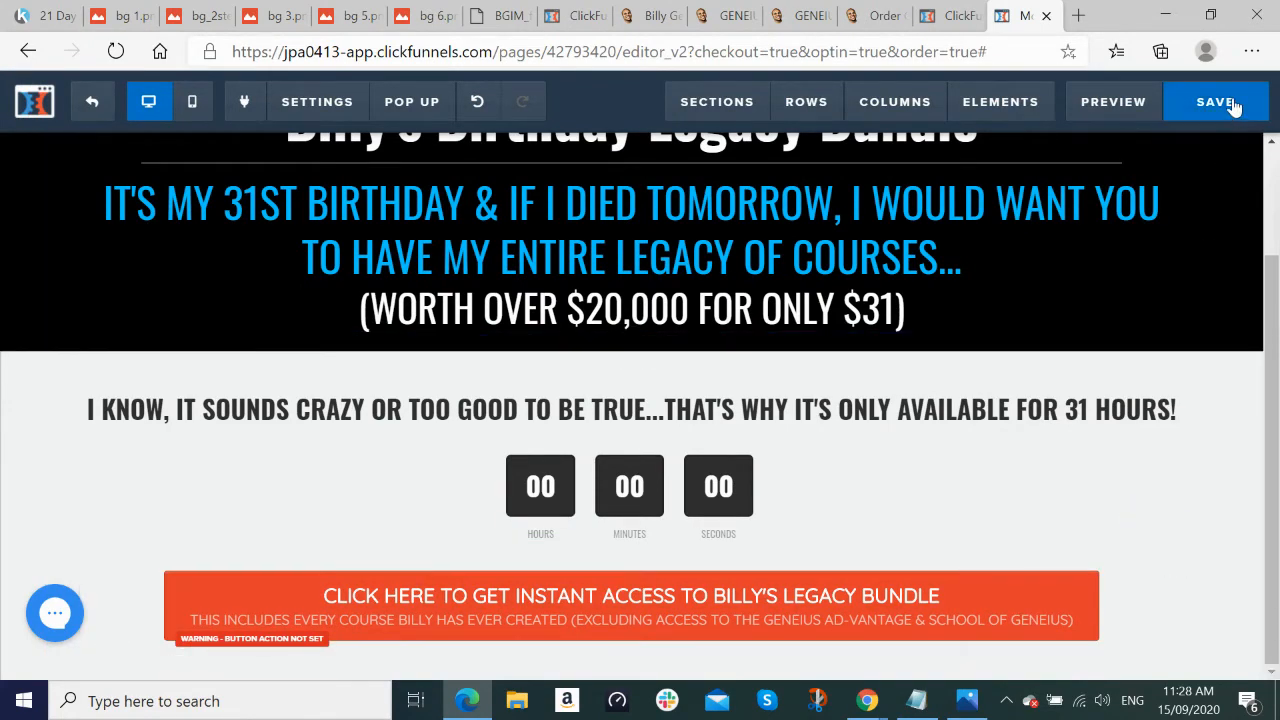
click(1235, 108)
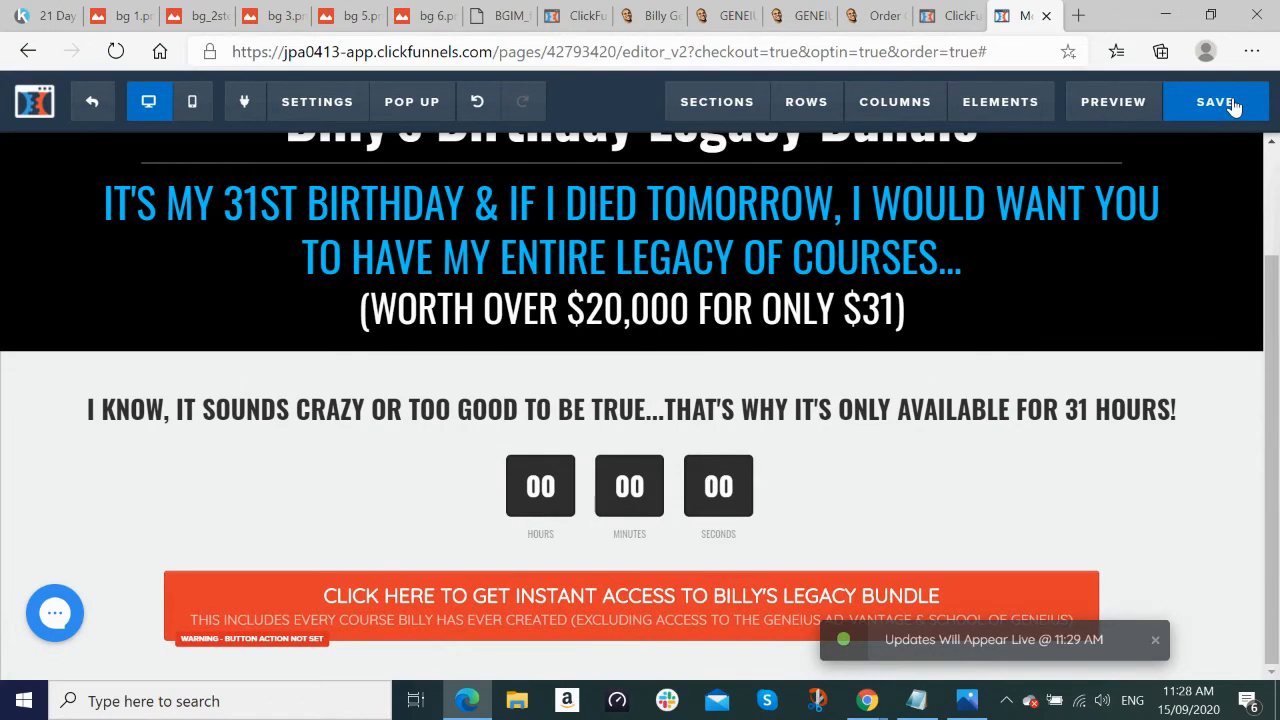
Step: Exit the eyedropper on the reference page in Chrome and inspect the button's main text with Font Finder for color, font and size
key(alt+Tab)
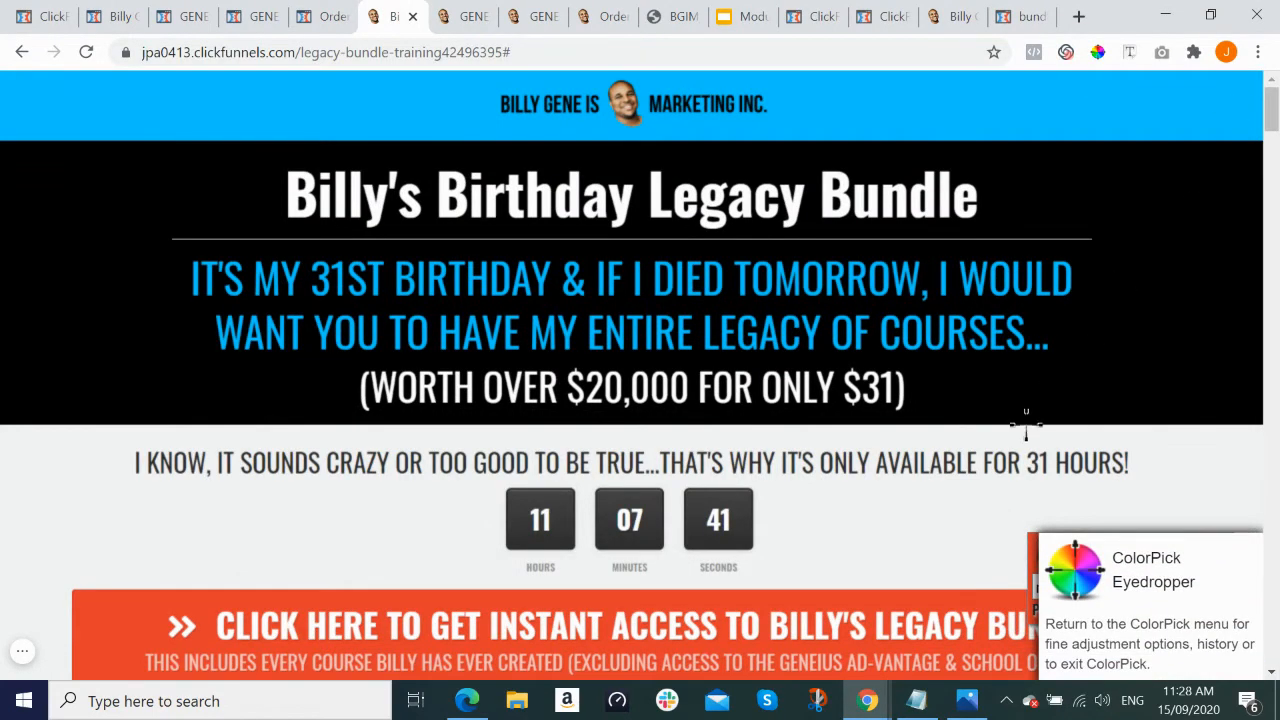
key(Escape)
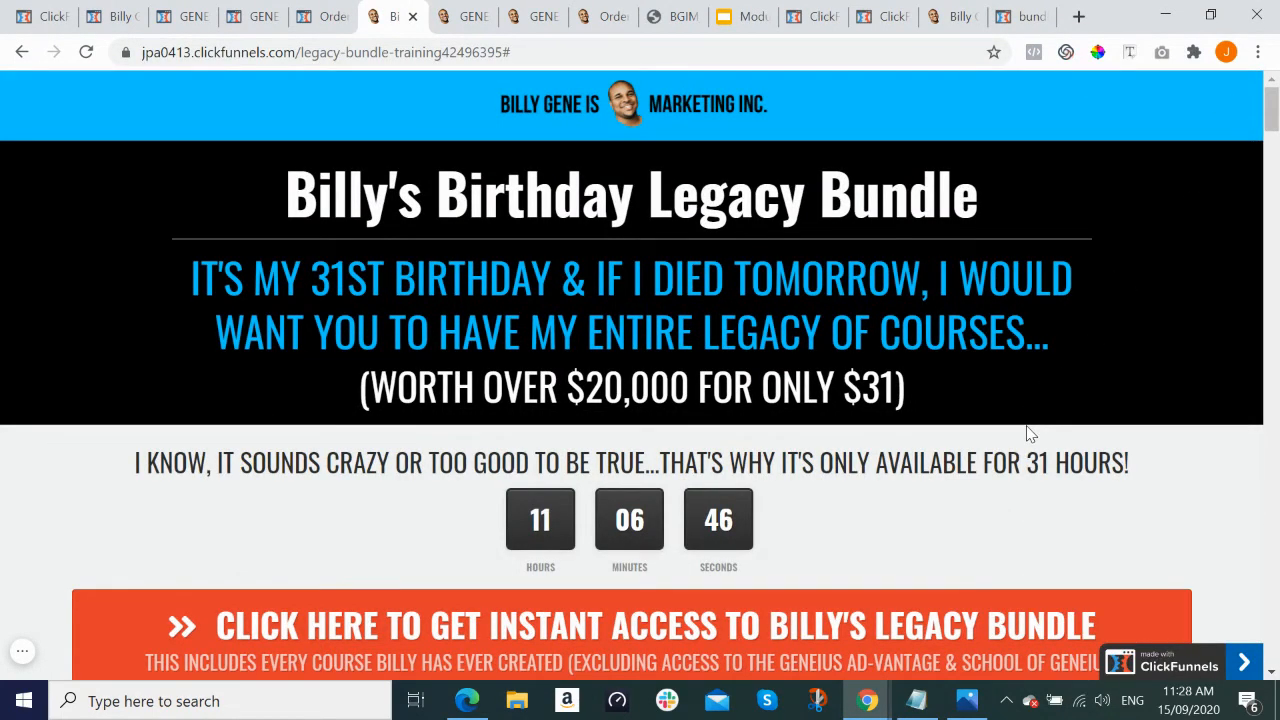
scroll(1115, 300, down, 3)
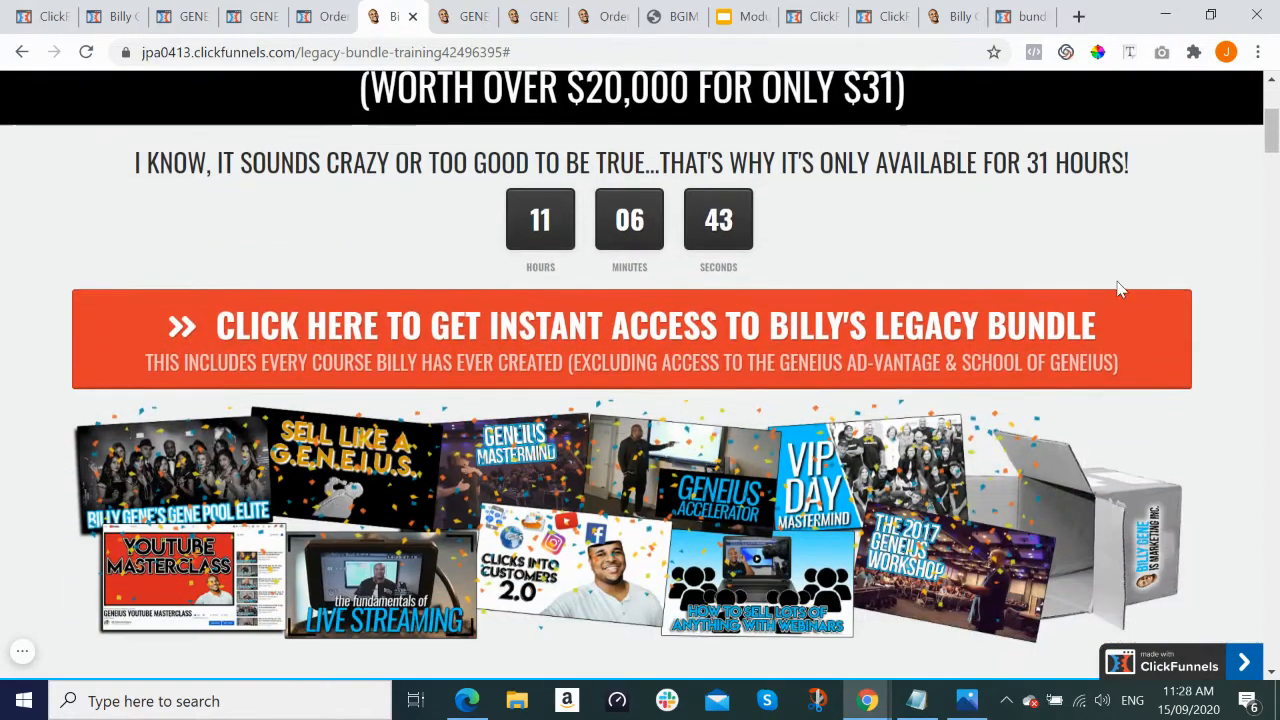
click(1129, 52)
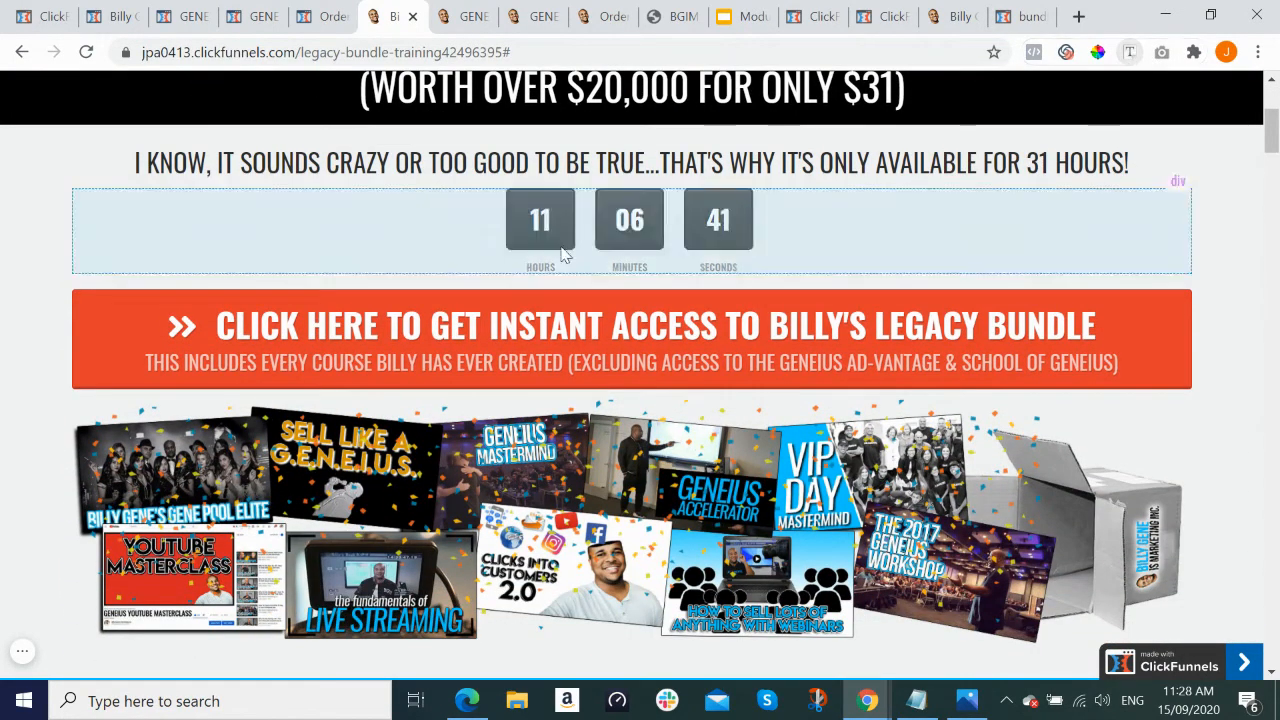
click(268, 328)
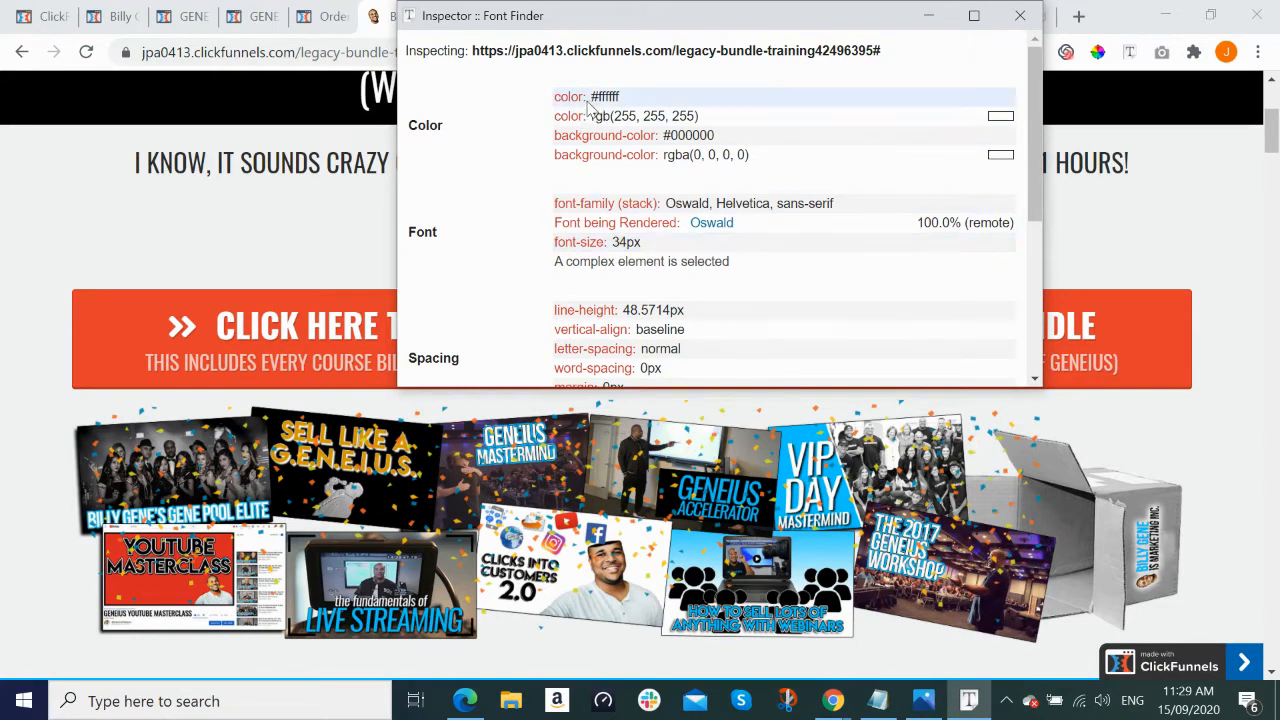
drag(591, 97, 658, 104)
click(317, 366)
Step: Inspect the reference button's sub text with Font Finder and return to the ClickFunnels editor
scroll(853, 503, down, 3)
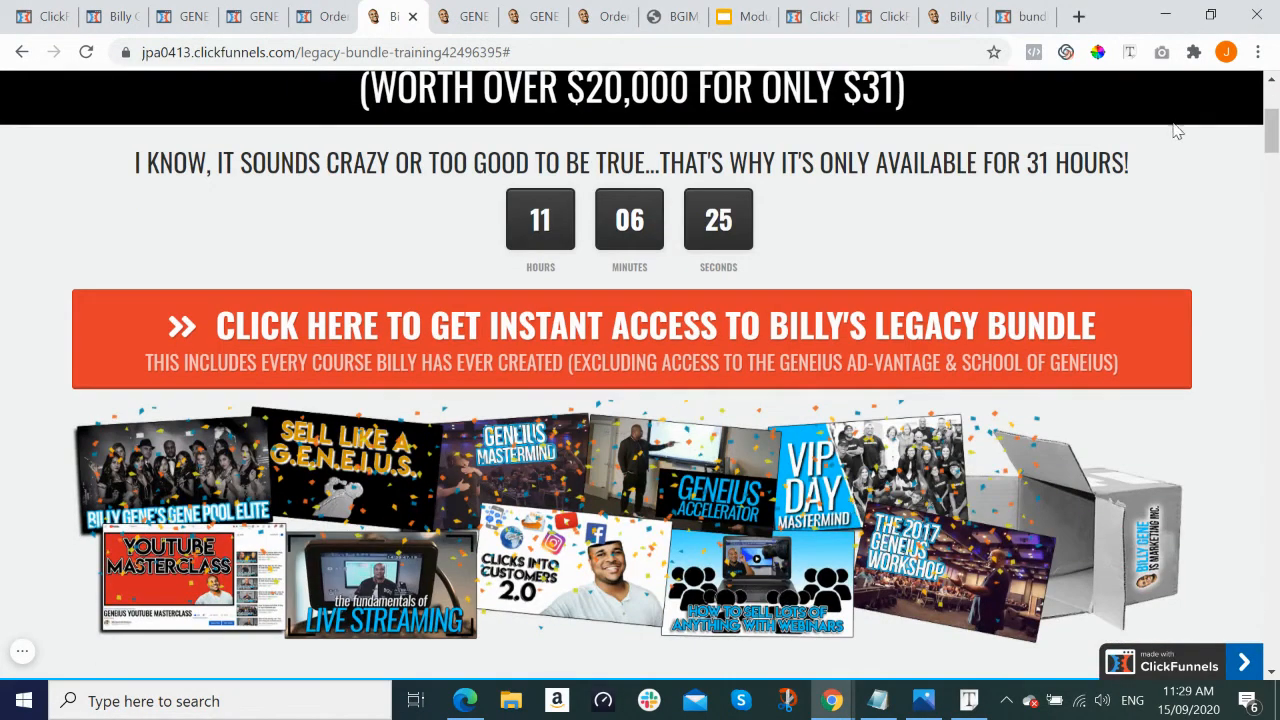
click(1129, 51)
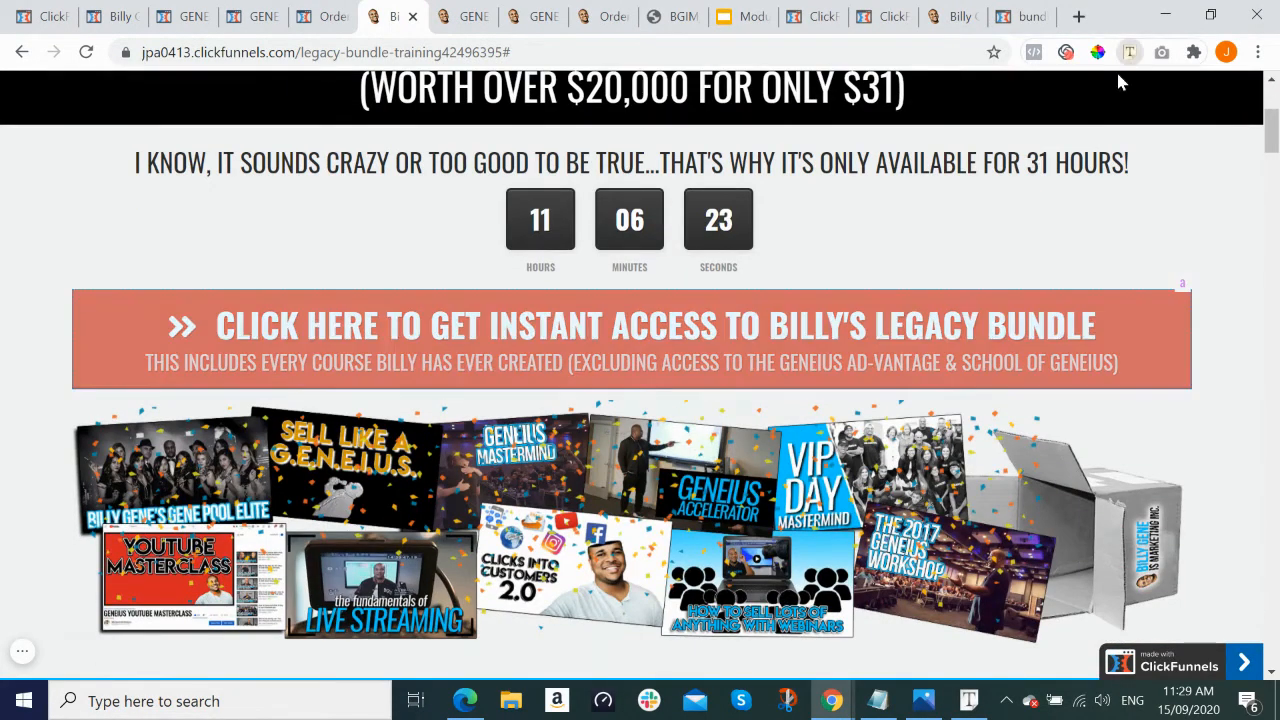
click(497, 364)
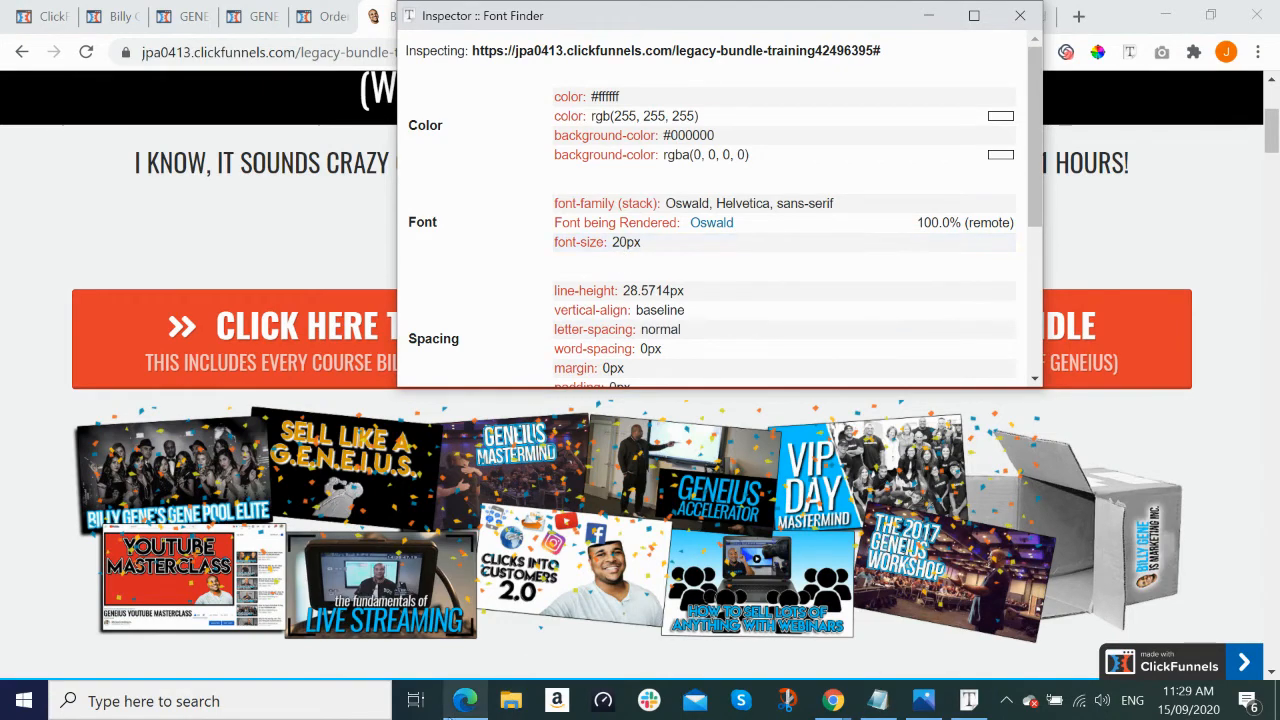
click(466, 701)
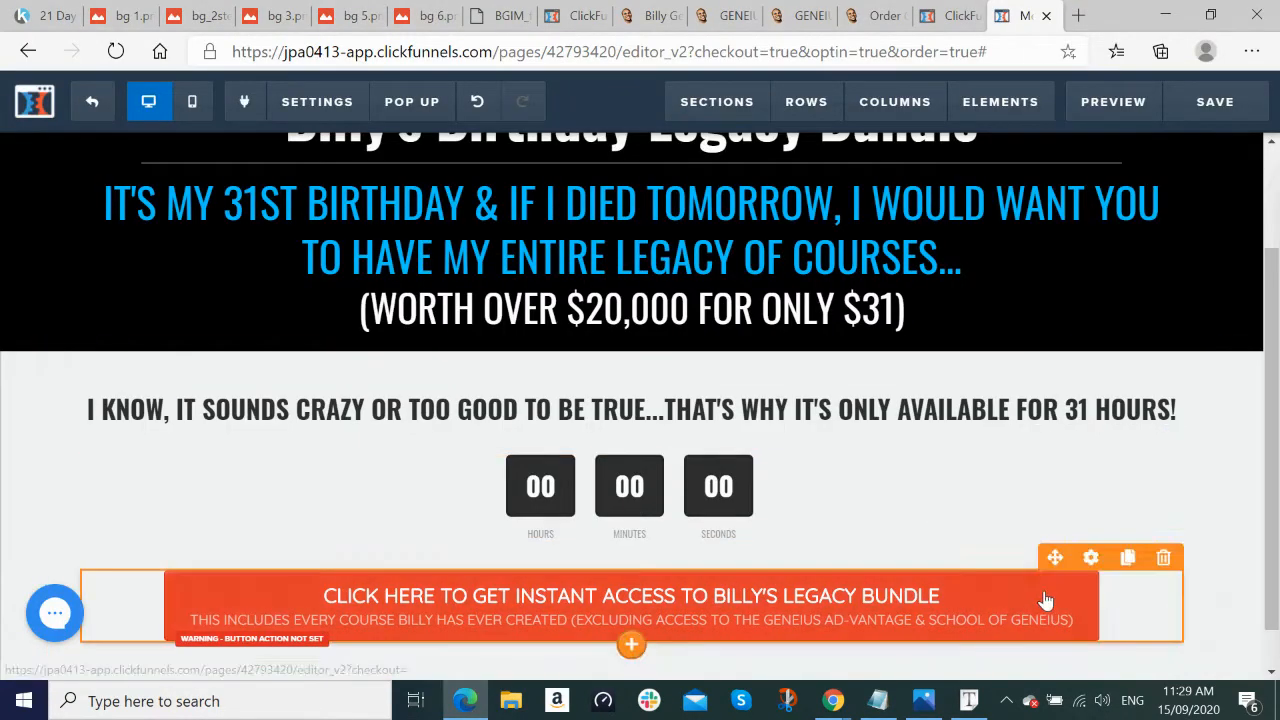
Step: Change the call-to-action button's font family to Oswald
click(1049, 604)
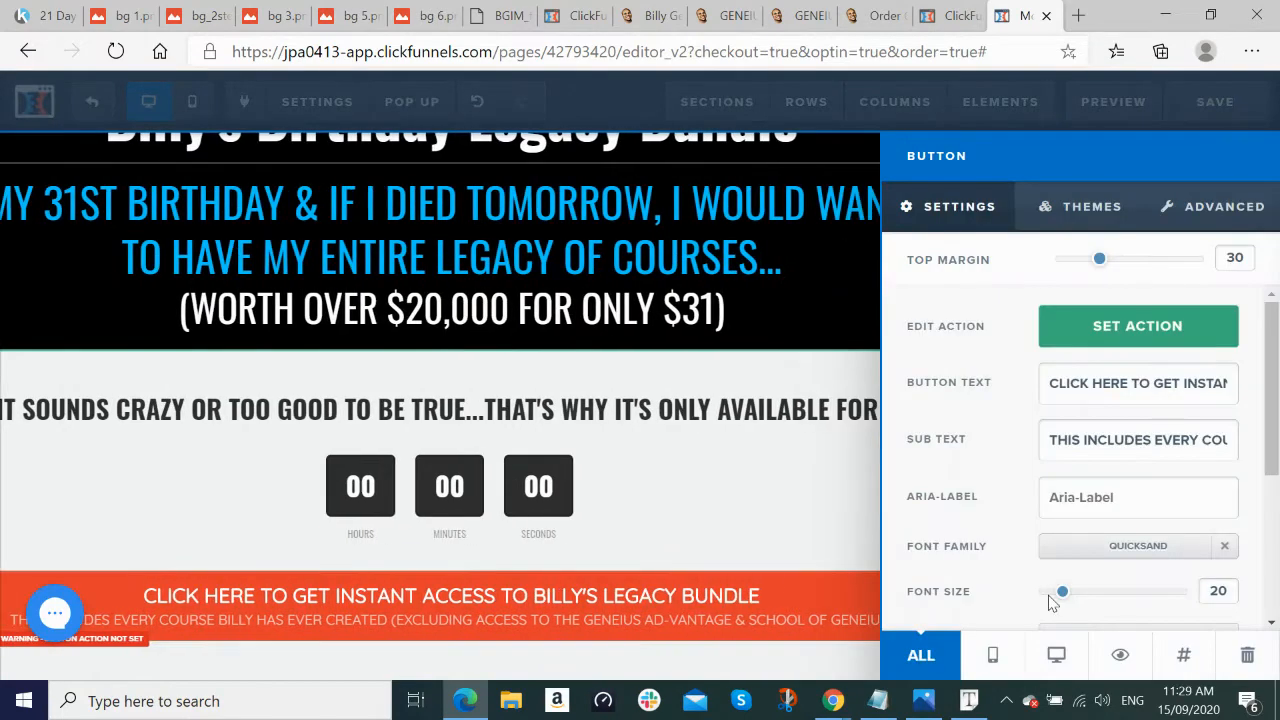
scroll(1185, 455, down, 3)
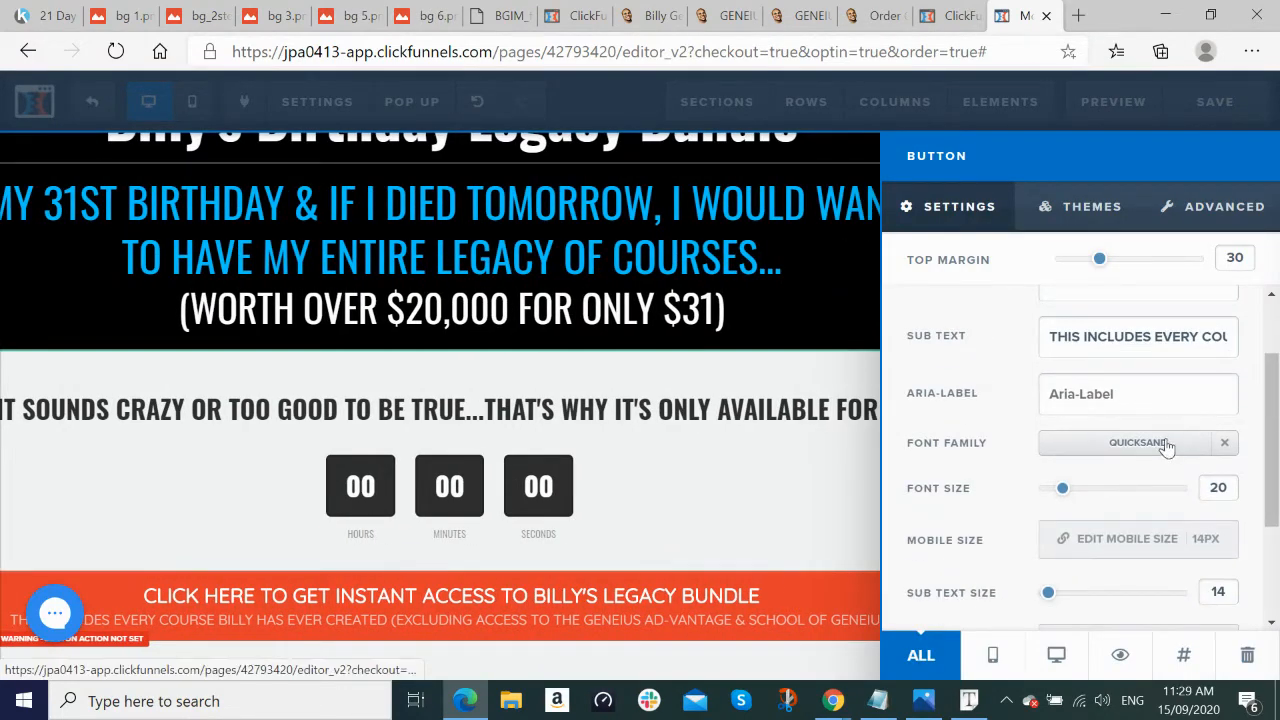
click(1143, 450)
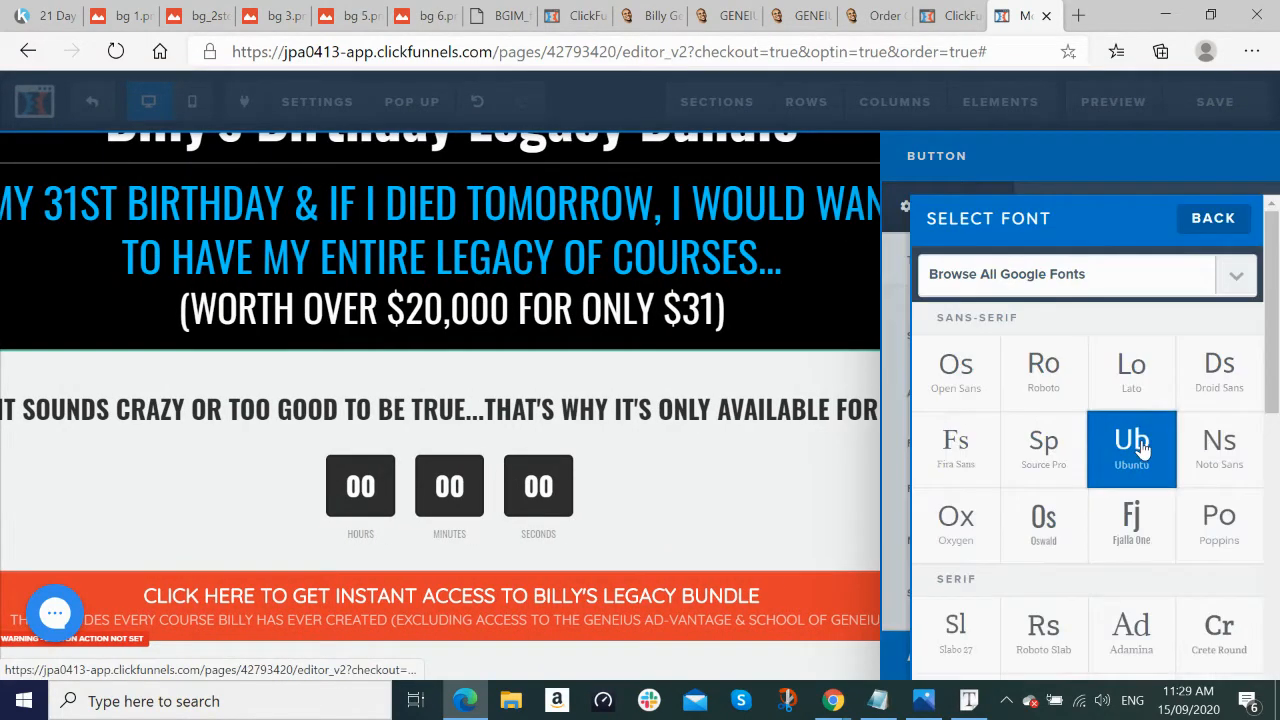
click(1068, 538)
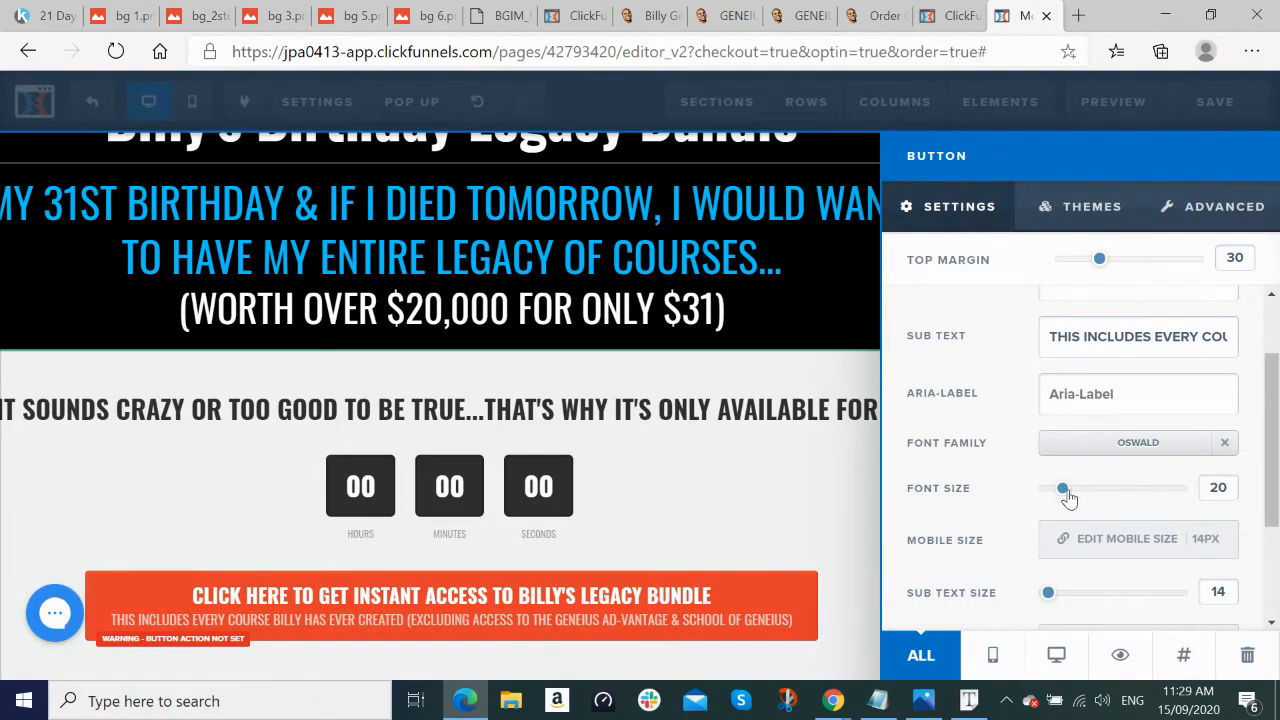
Step: Set the button's font size to 34 and its sub text size to 20
drag(1066, 497, 1100, 497)
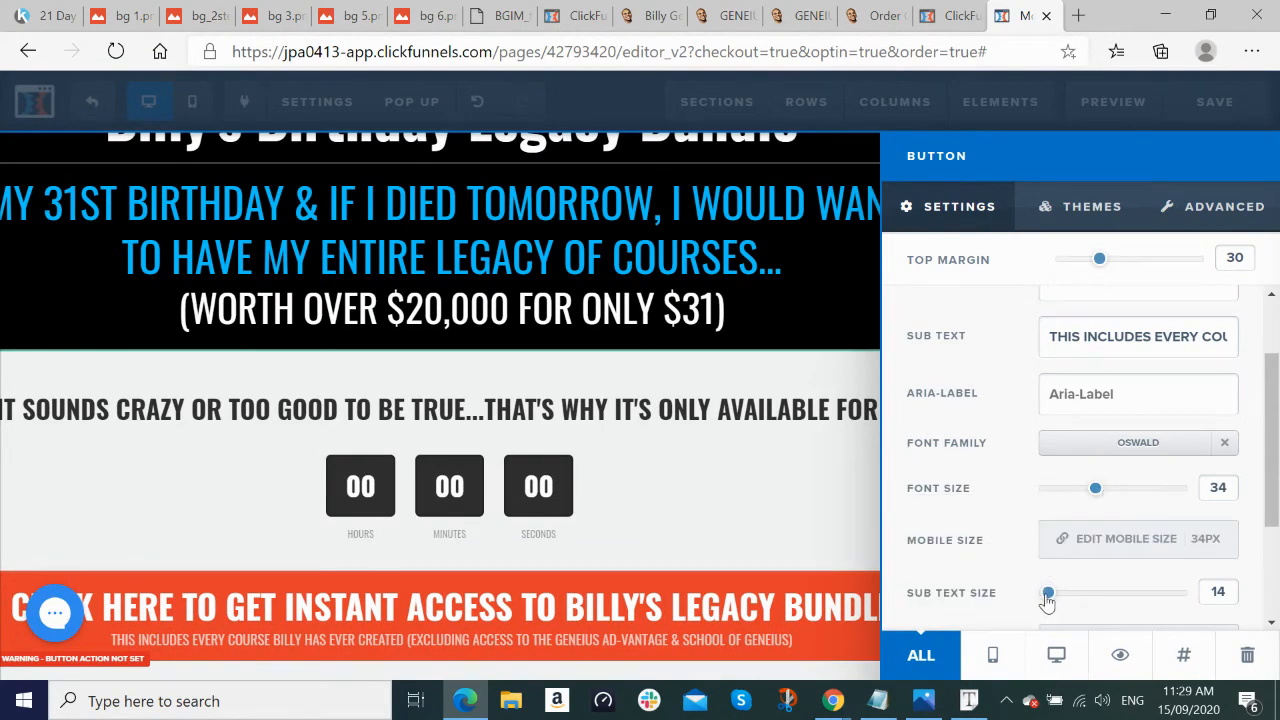
drag(1048, 597, 1062, 597)
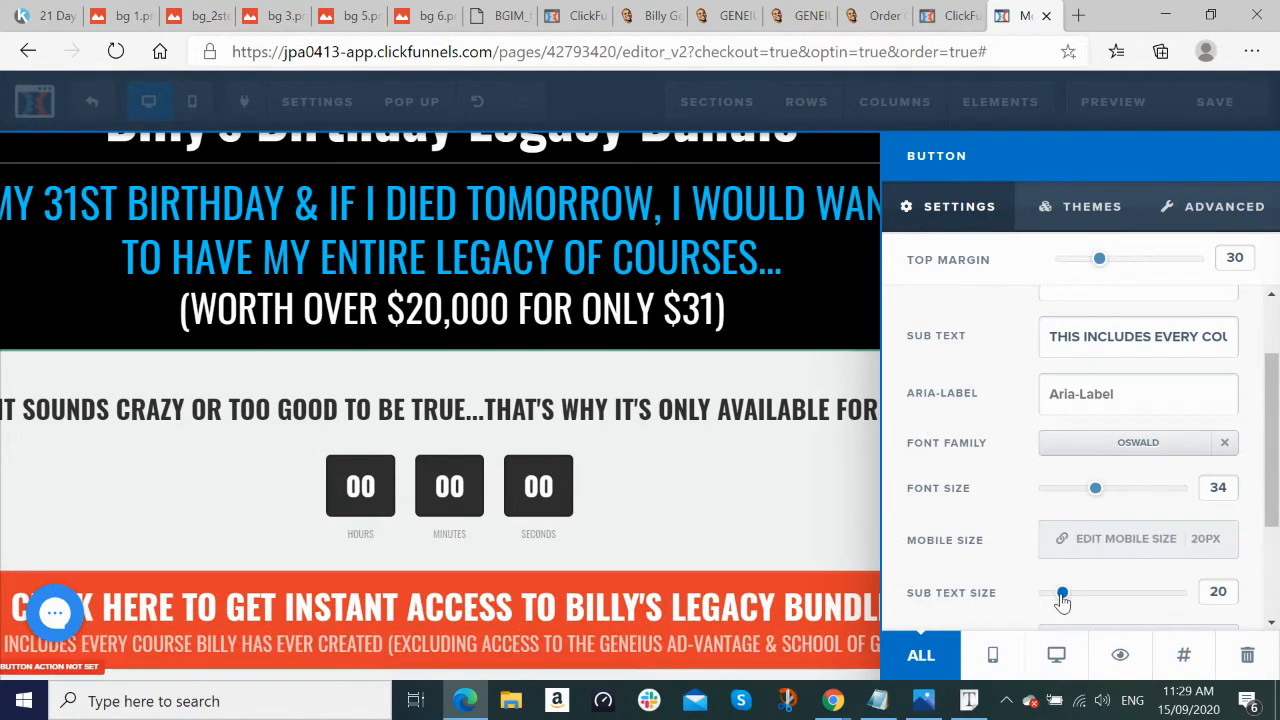
click(652, 496)
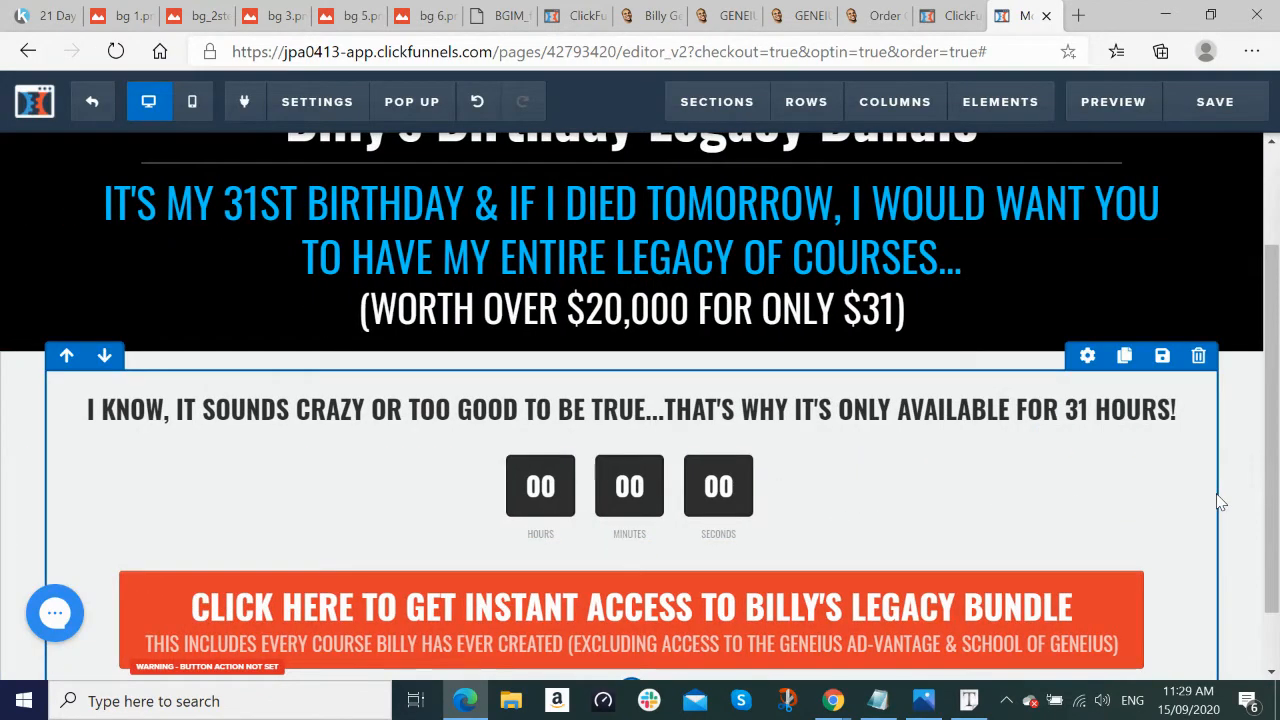
Step: Check the restyled button against the Font Finder results and save the page
key(alt+Tab)
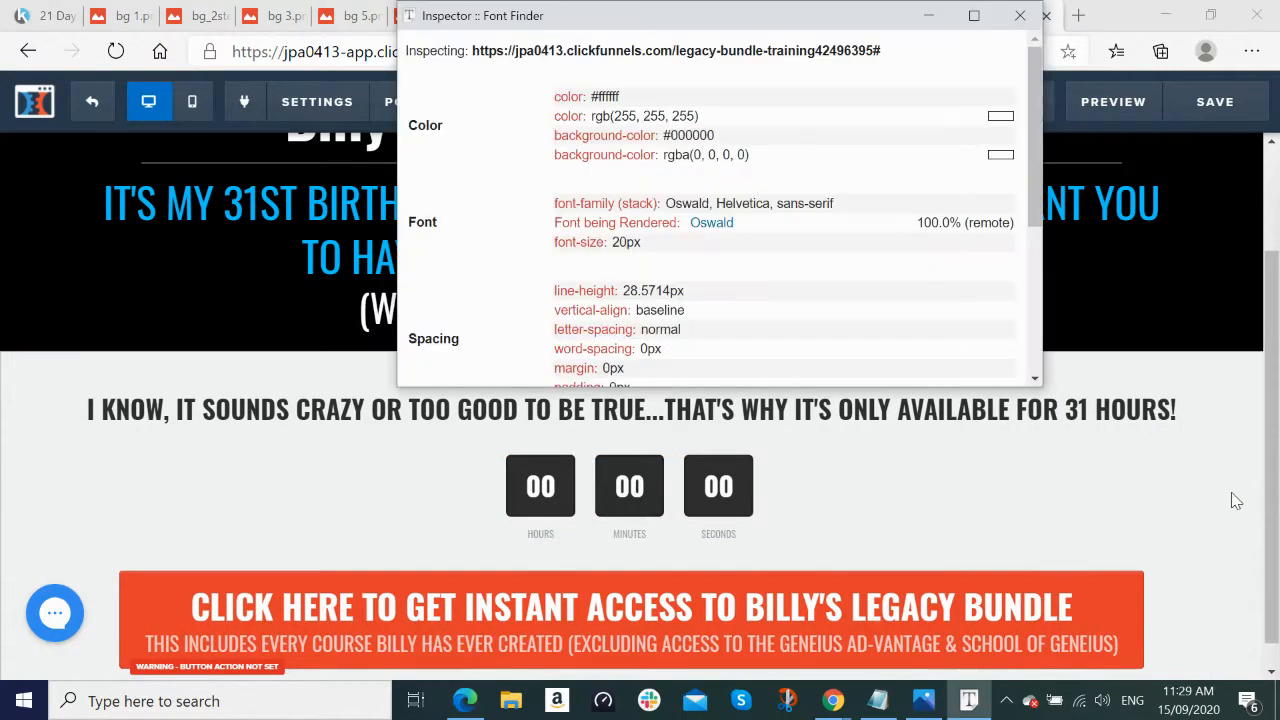
key(alt+Tab)
scroll(1049, 503, down, 1)
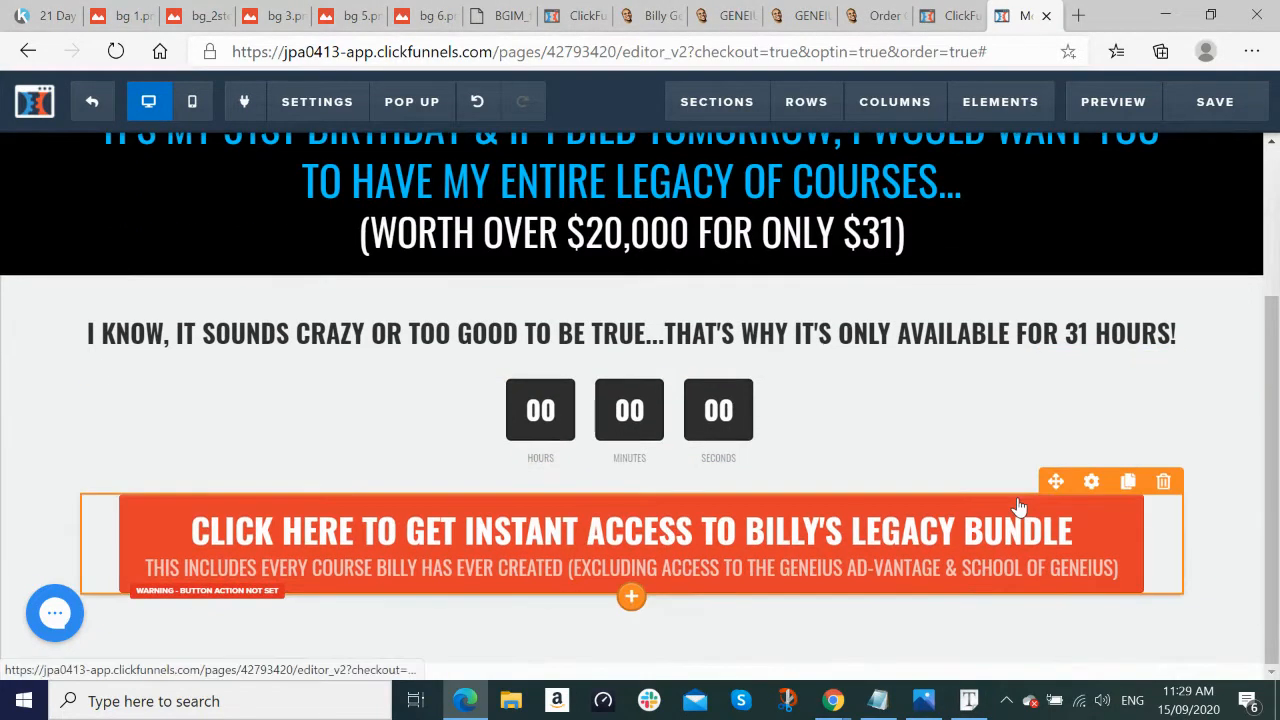
scroll(1222, 250, up, 1)
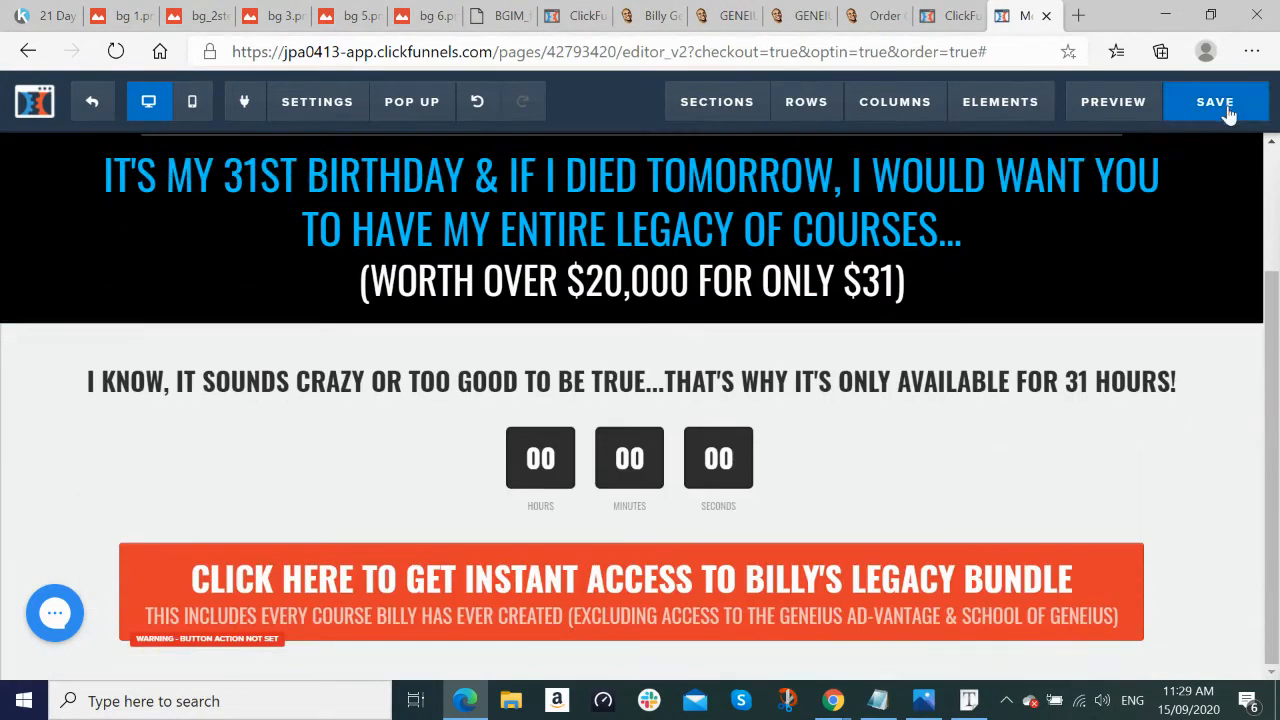
click(1215, 102)
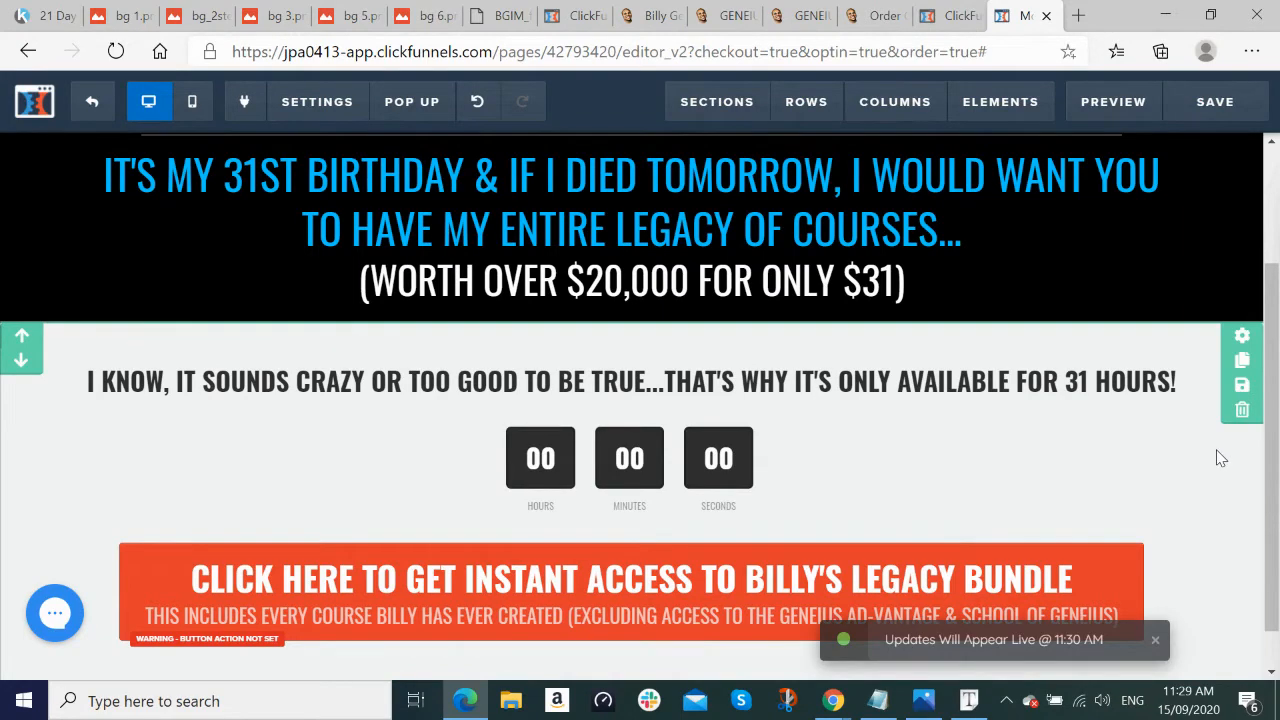
Step: Switch to the reference page in Chrome and inspect the button's main text again with Font Finder
key(alt+Tab)
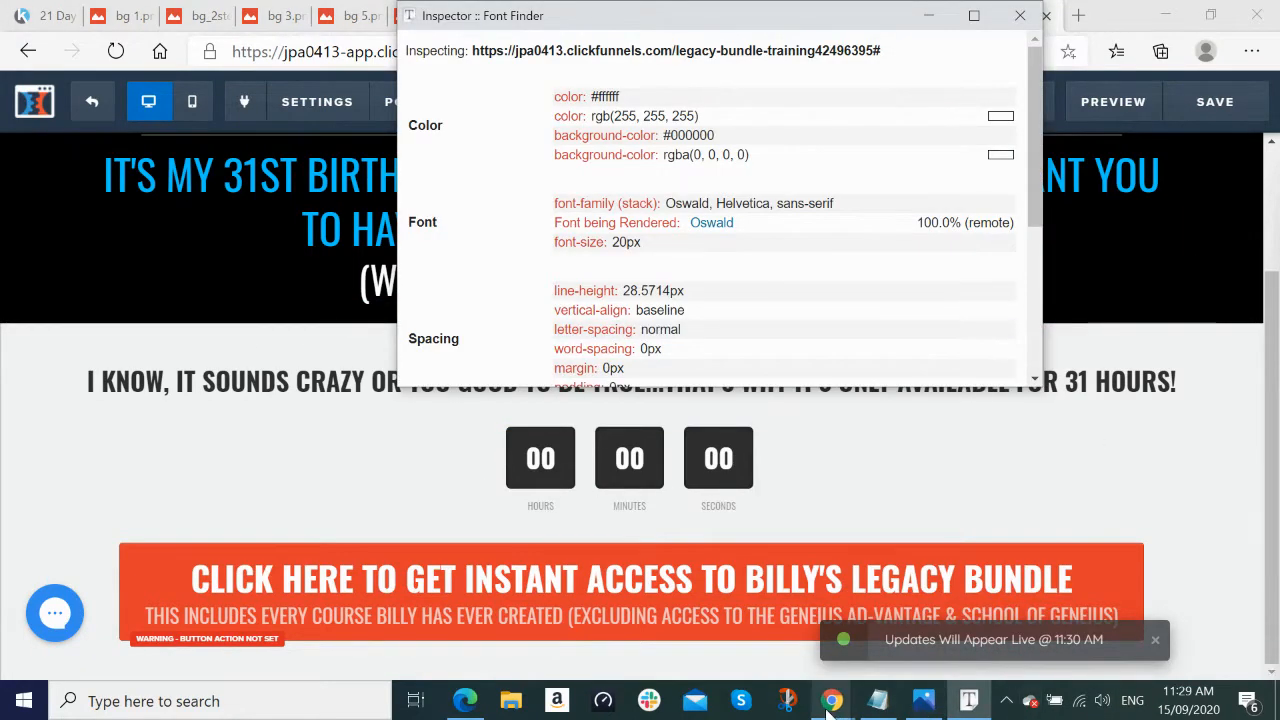
mouse_move(830, 700)
click(720, 600)
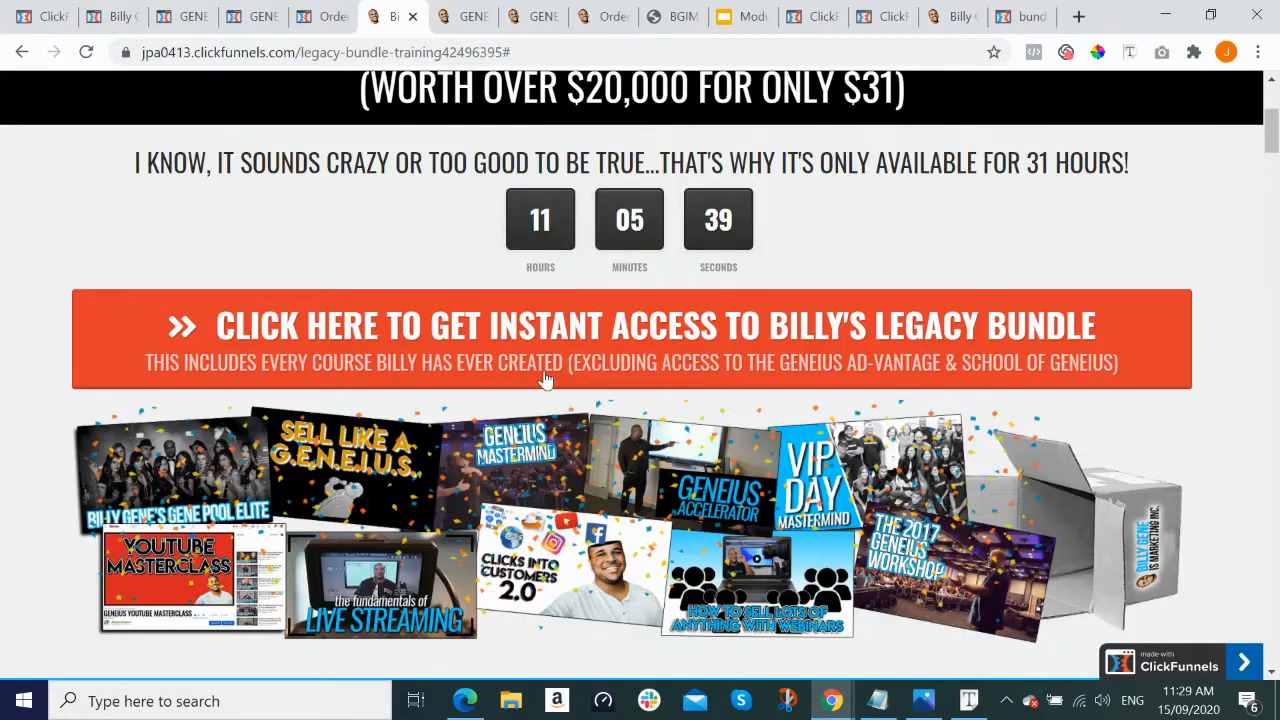
click(1130, 54)
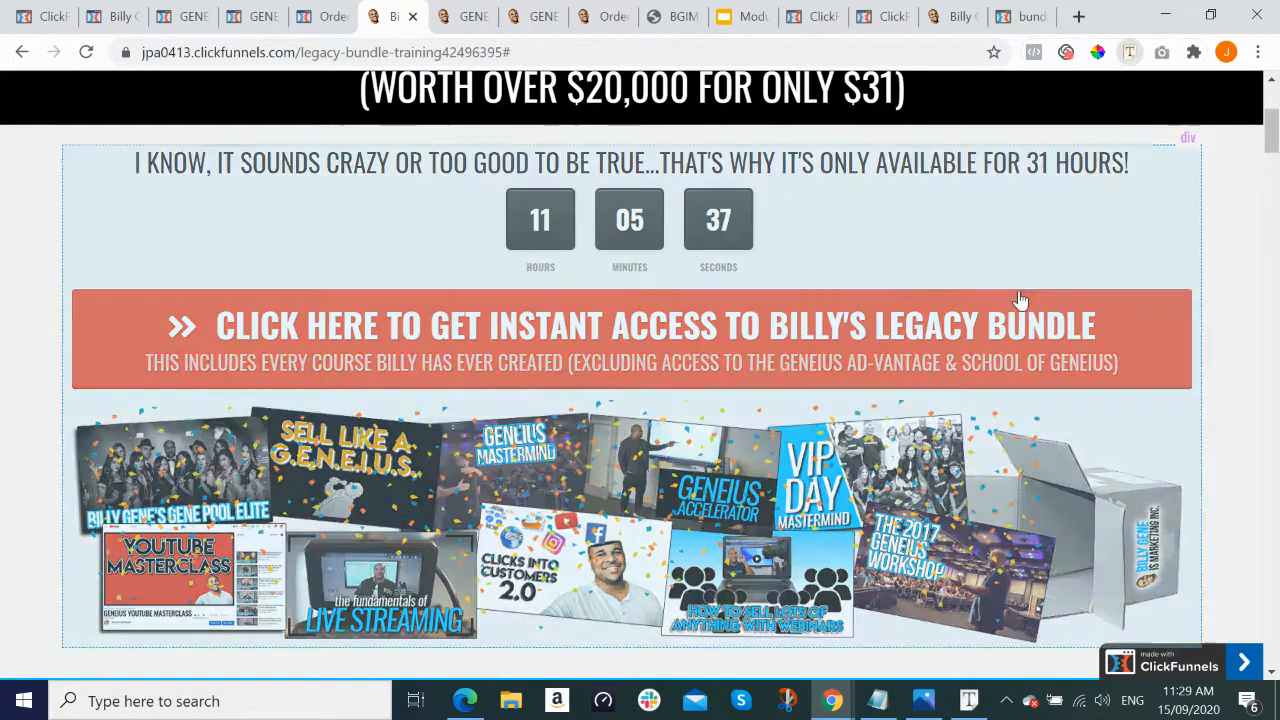
click(1028, 334)
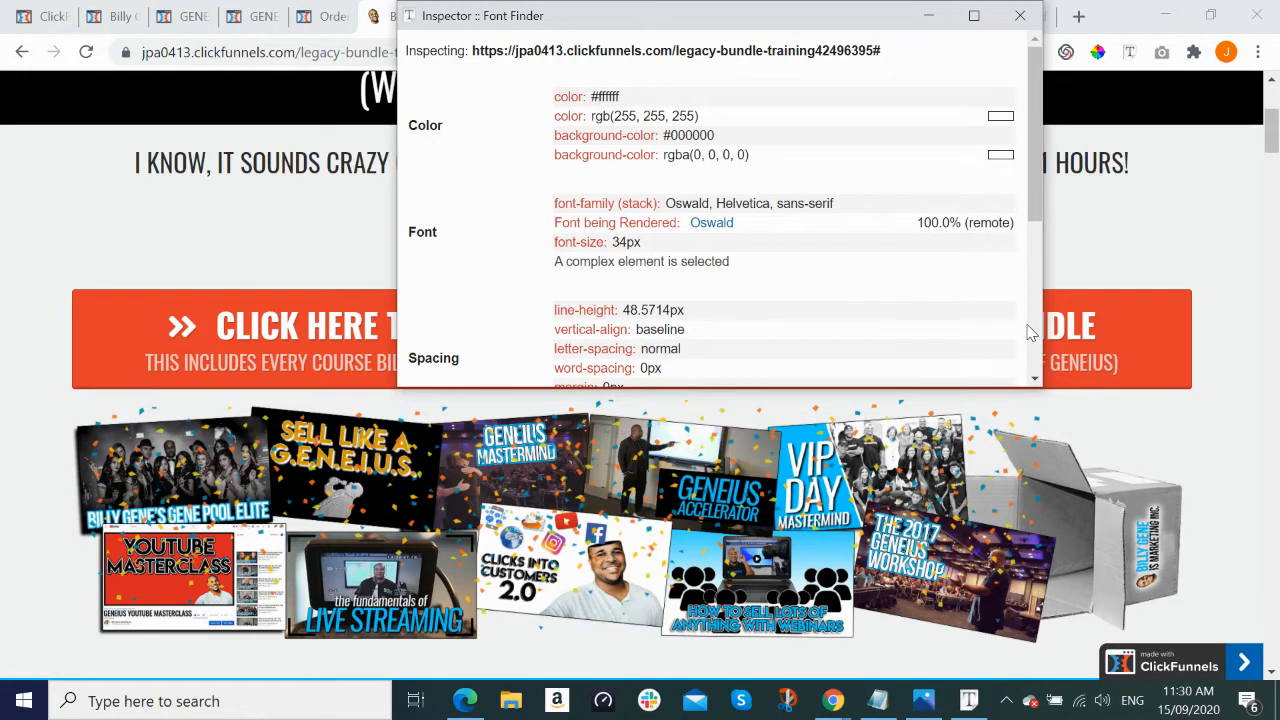
click(928, 15)
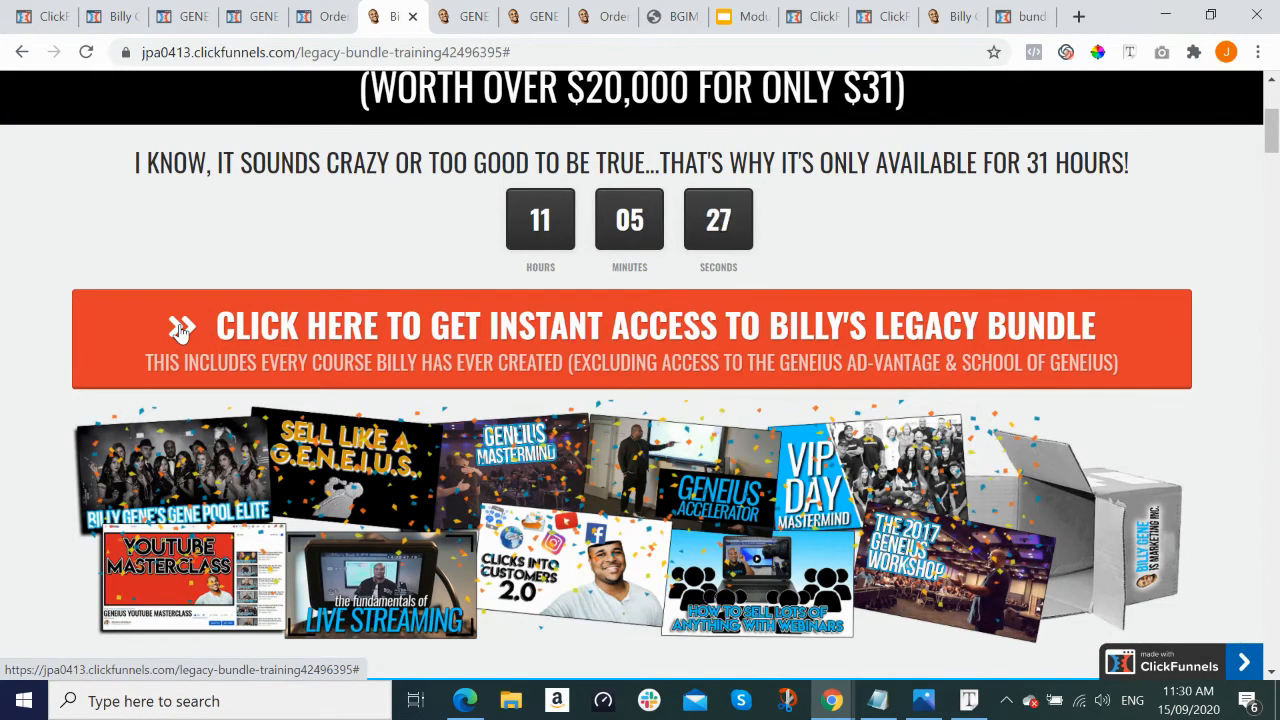
Step: Return to the ClickFunnels editor and add a double right-pointing angle icon before the call-to-action button's text
click(465, 700)
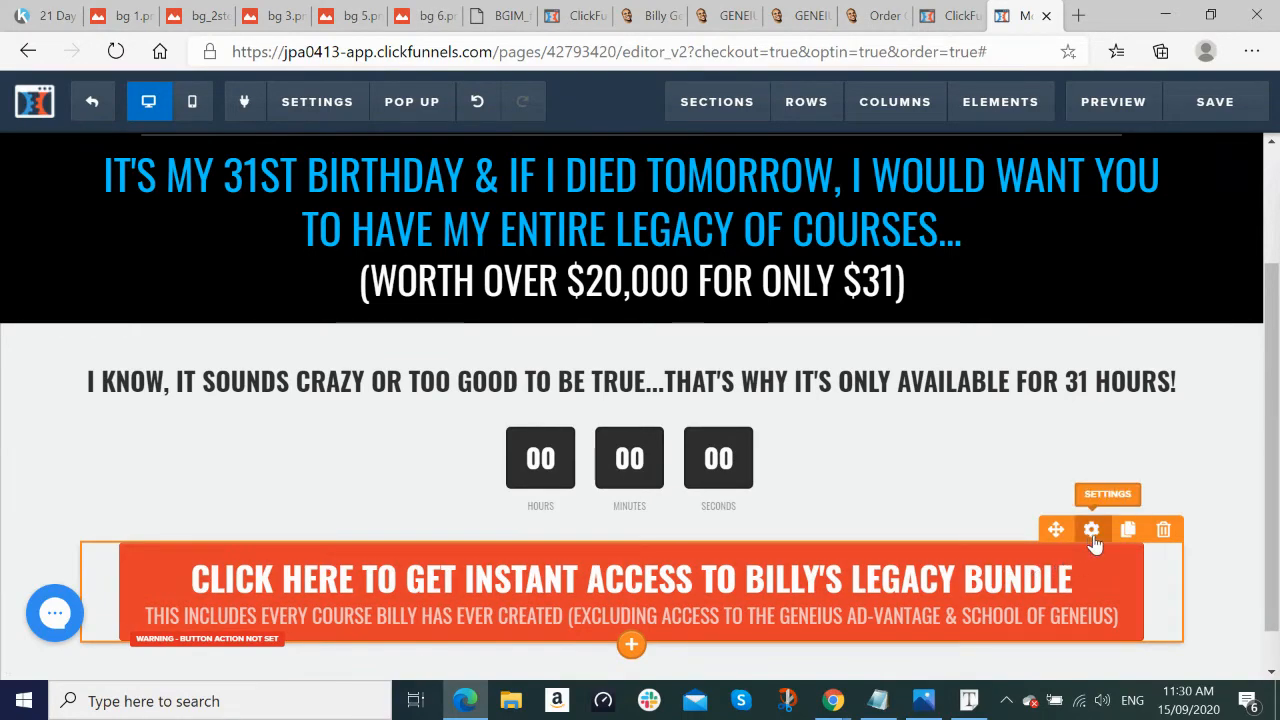
click(1092, 532)
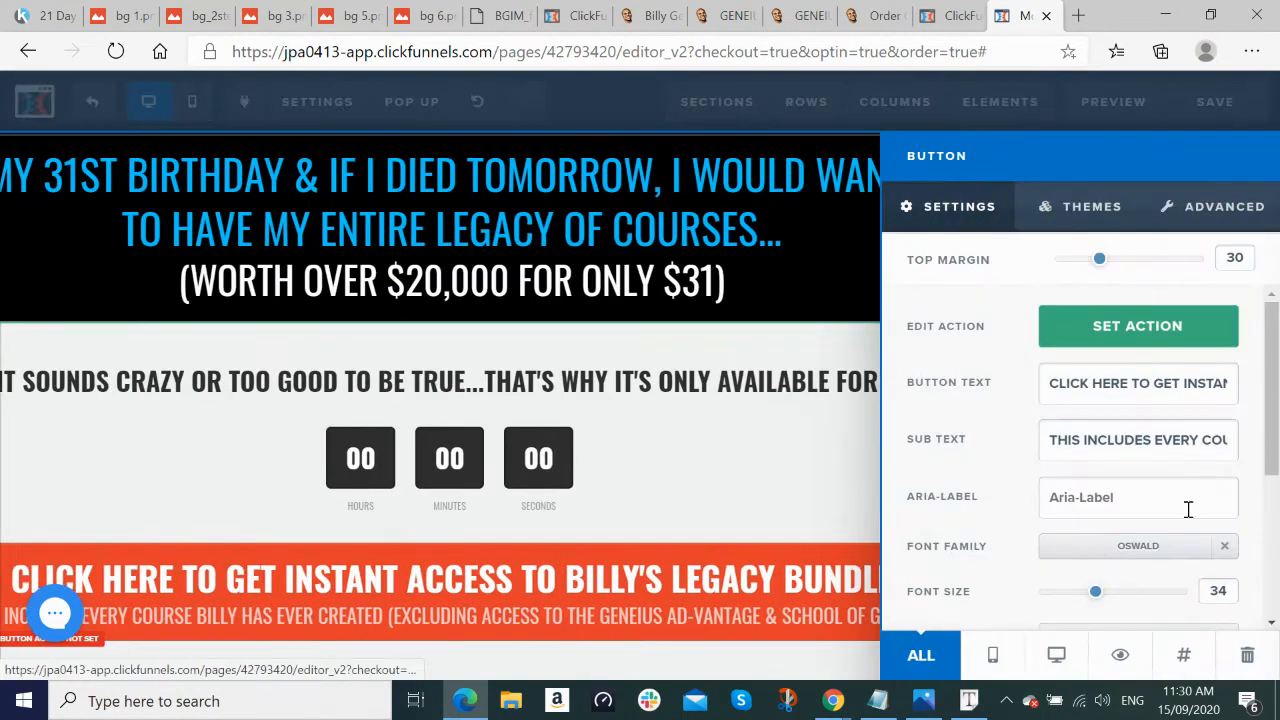
scroll(1188, 509, down, 3)
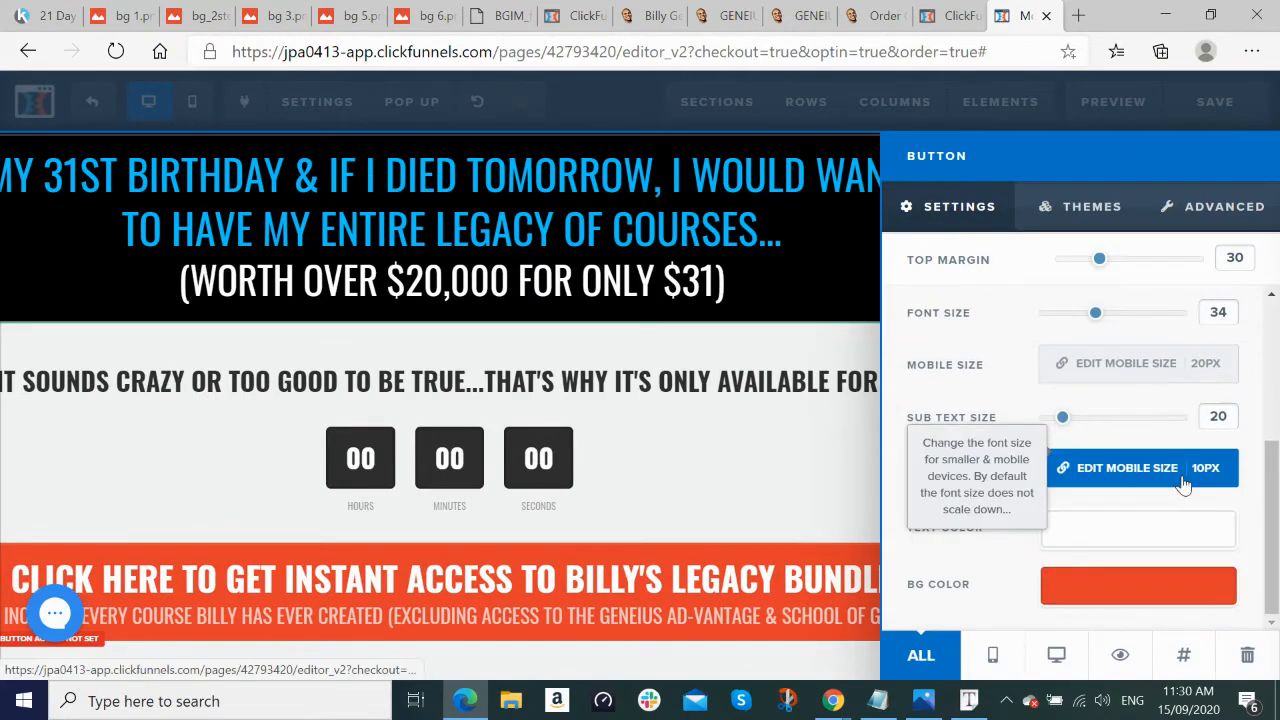
scroll(1157, 467, up, 2)
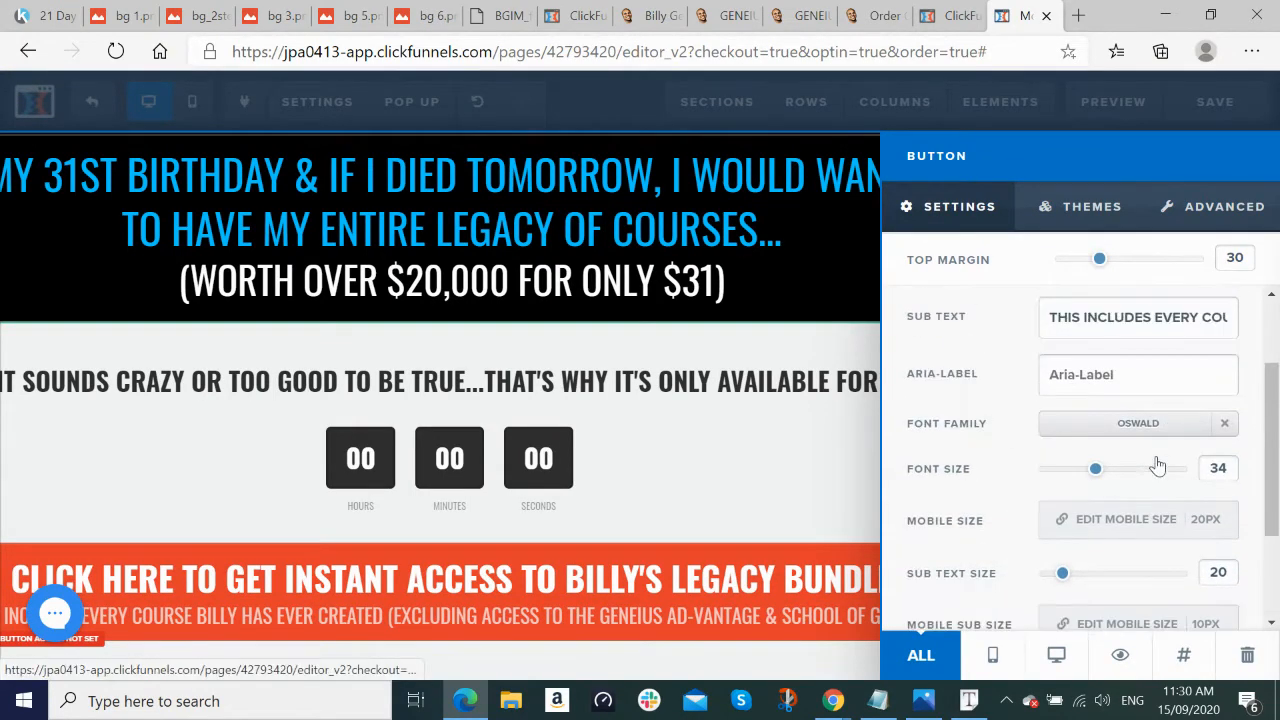
scroll(1158, 465, up, 2)
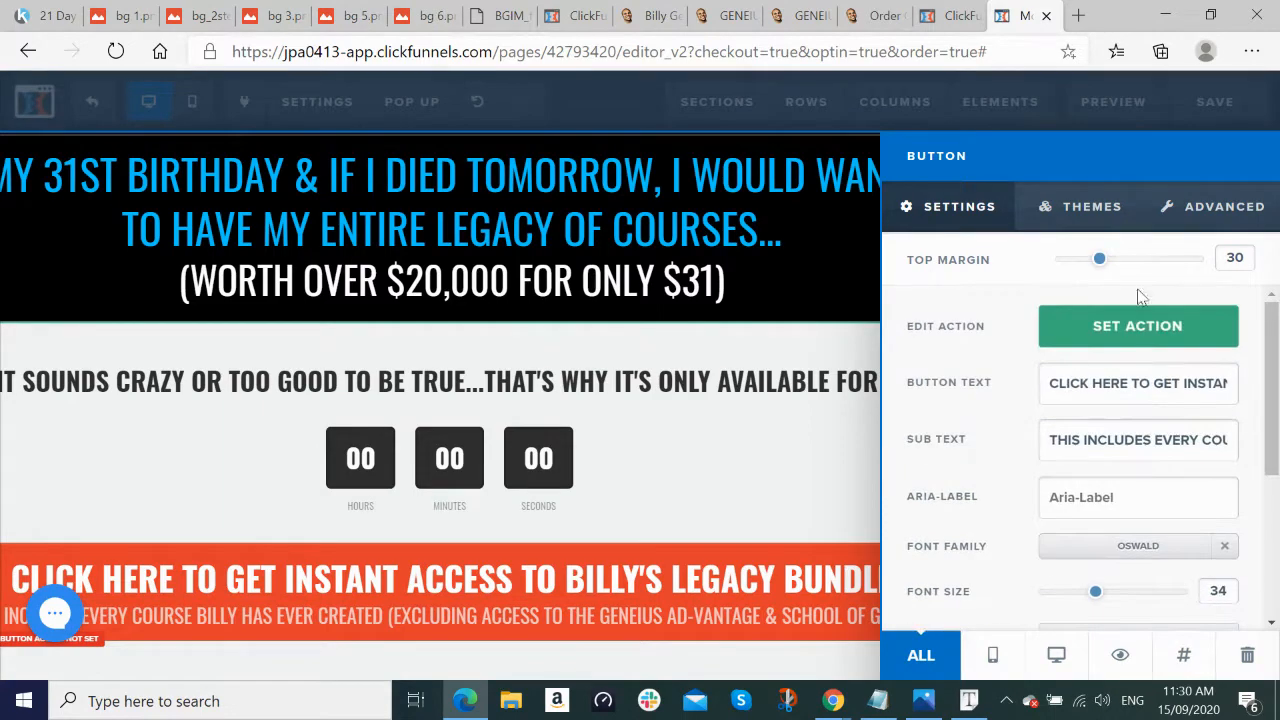
click(1197, 212)
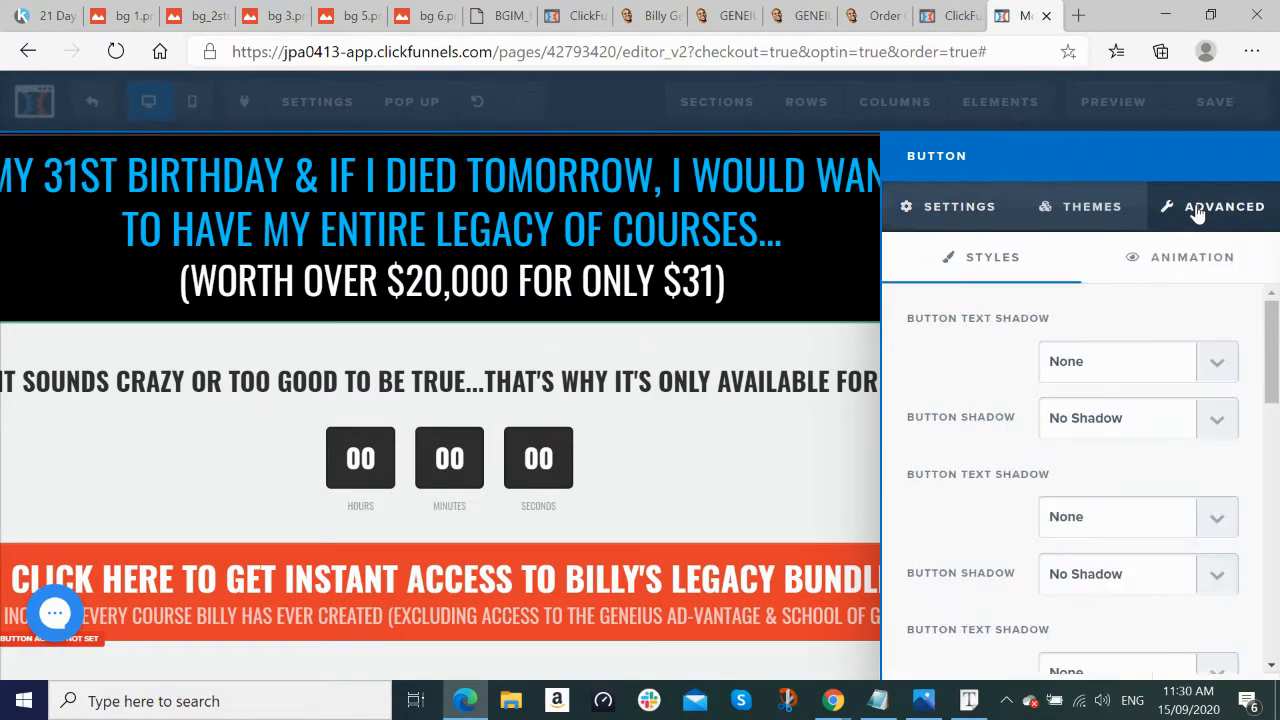
scroll(1163, 425, down, 3)
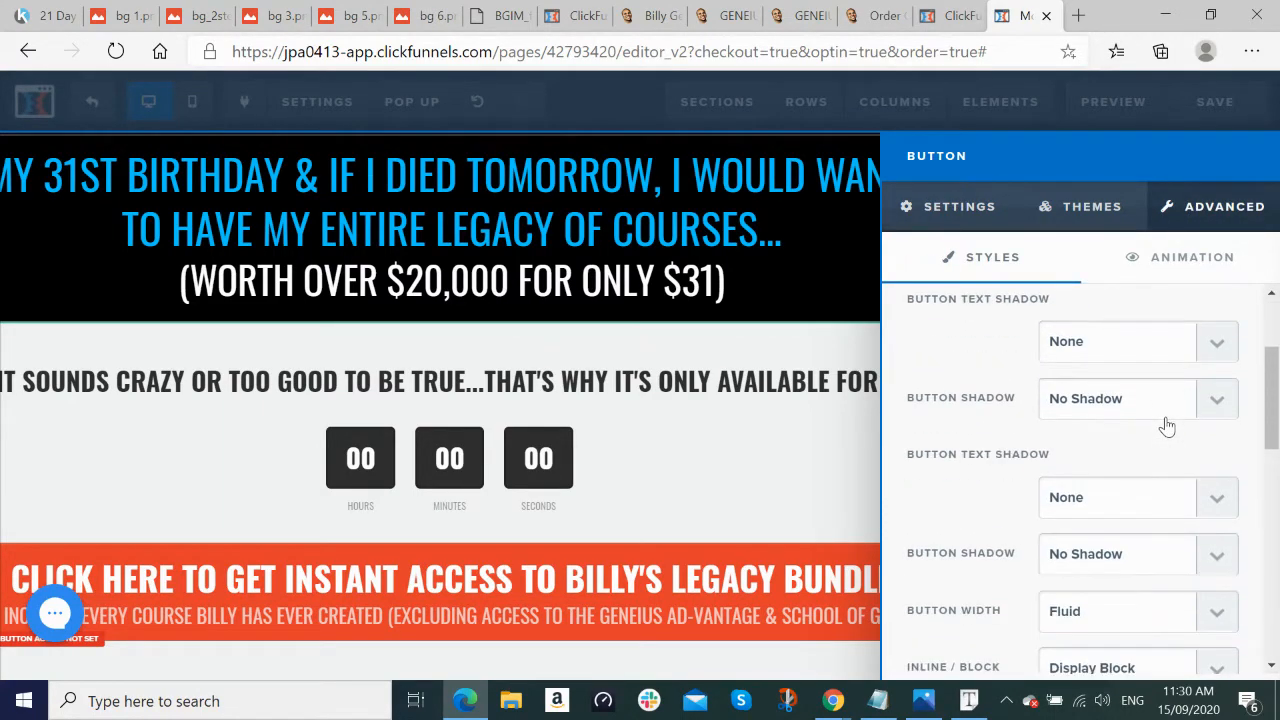
scroll(1167, 426, down, 5)
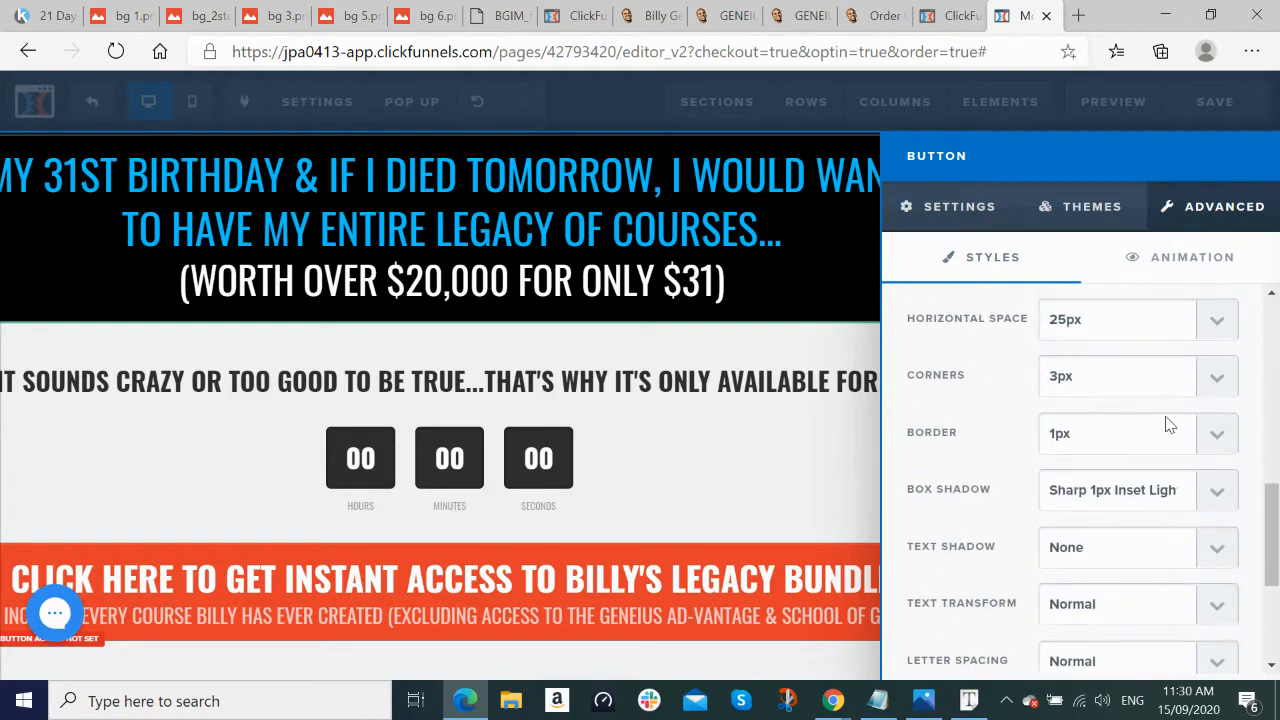
scroll(1166, 424, down, 3)
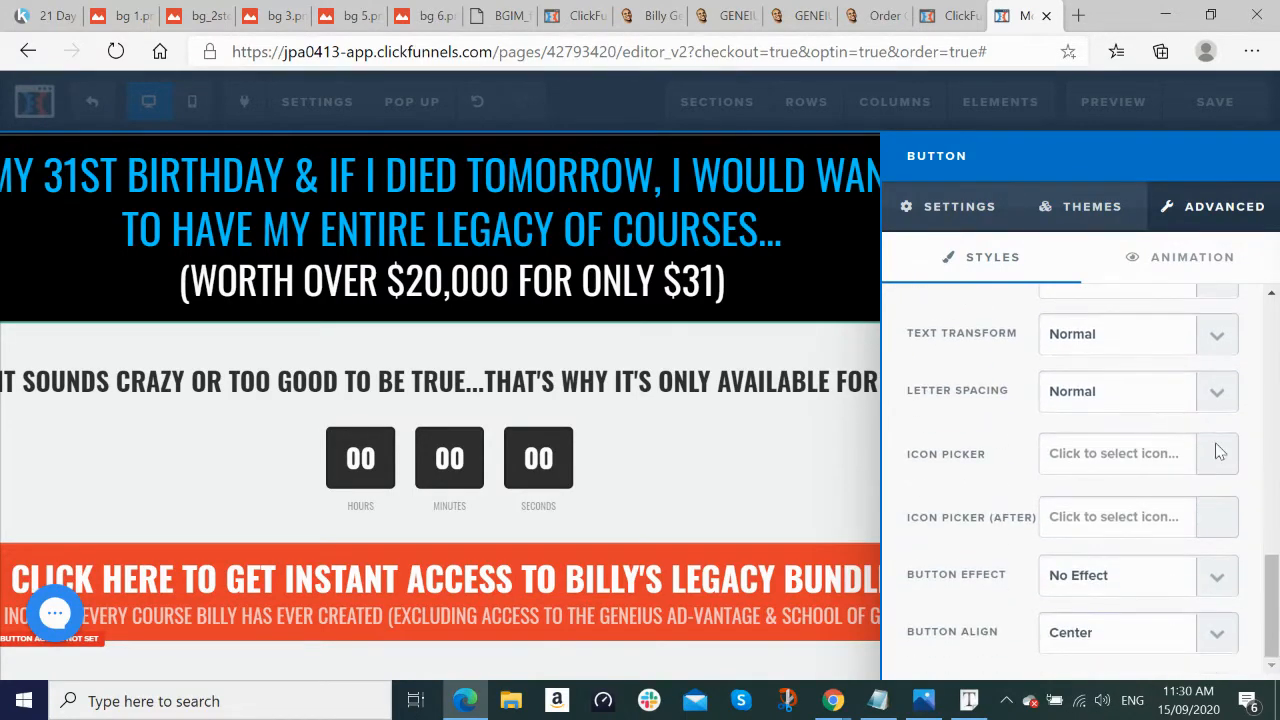
click(1217, 460)
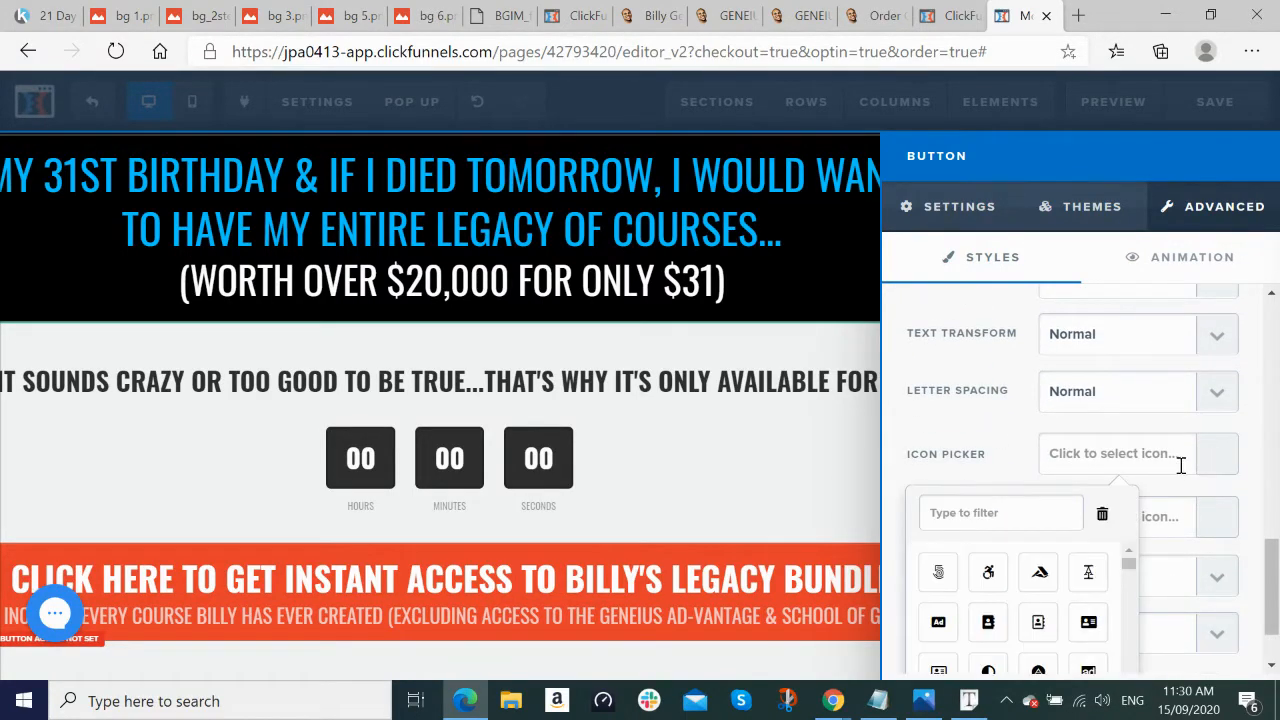
scroll(1020, 540, down, 5)
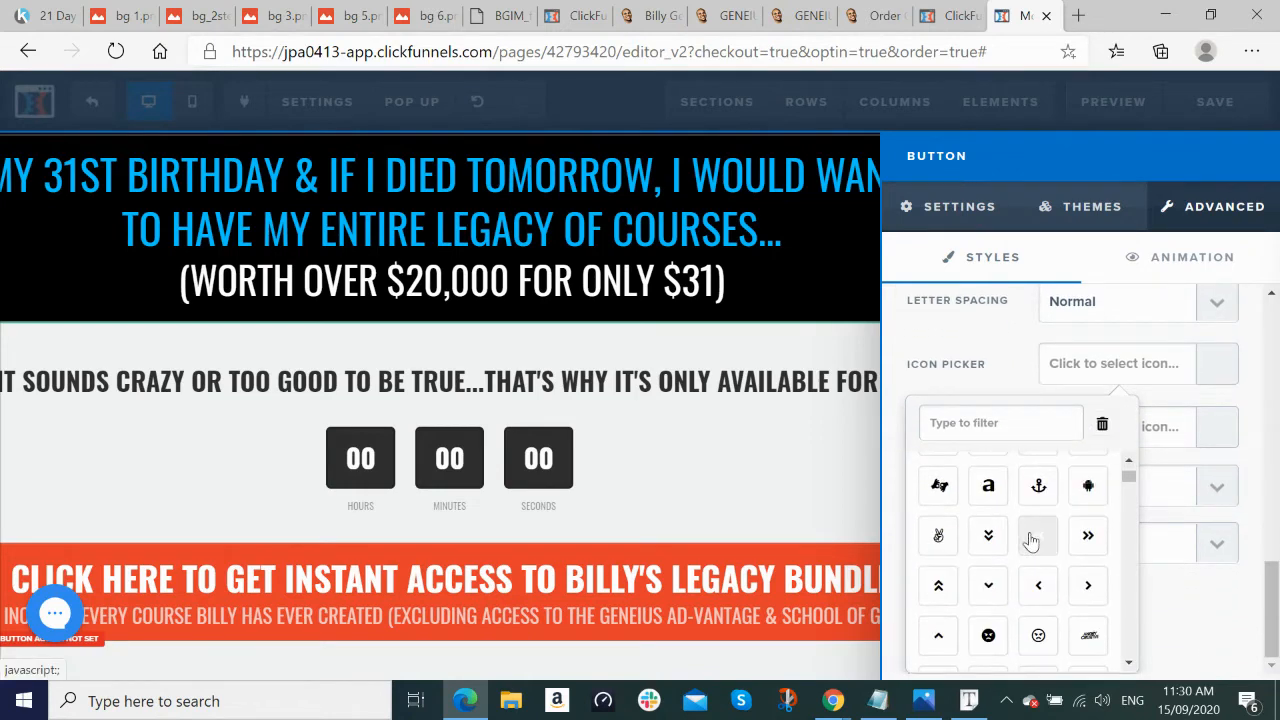
click(1088, 536)
click(723, 514)
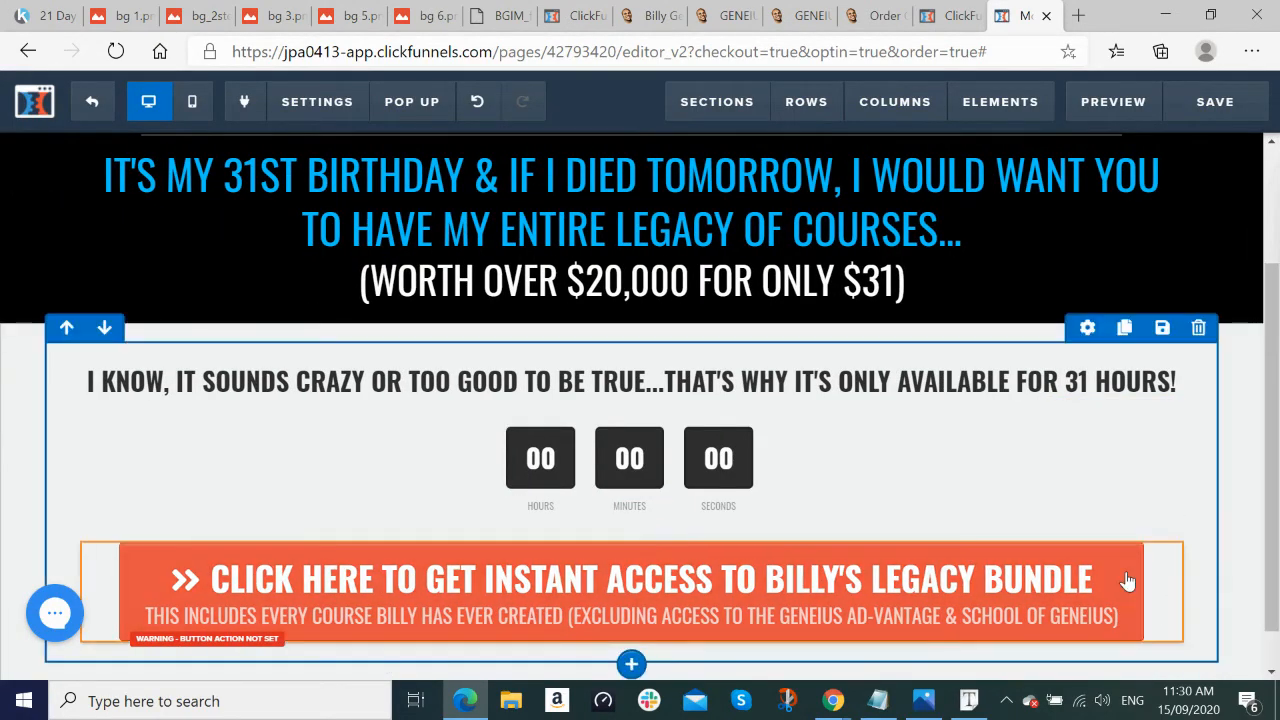
Step: Open the call-to-action button's settings and review its basic and advanced style options through to the box shadow
click(1091, 530)
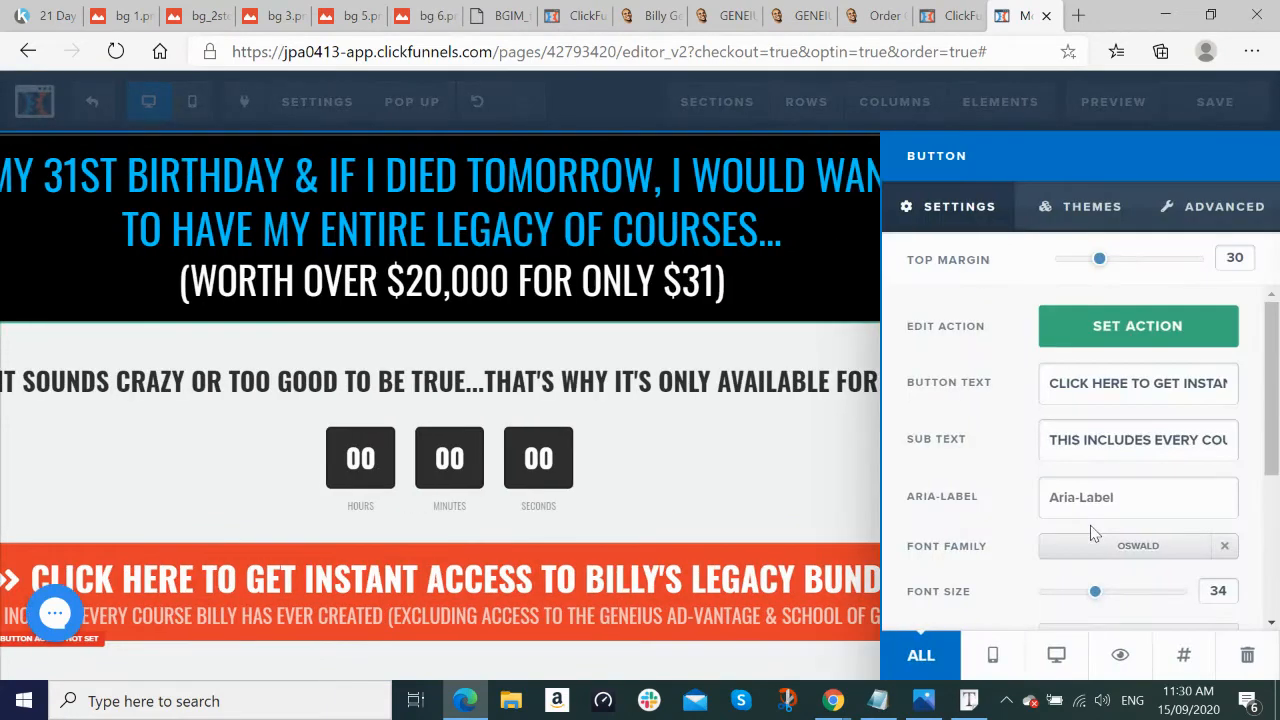
scroll(1187, 509, down, 5)
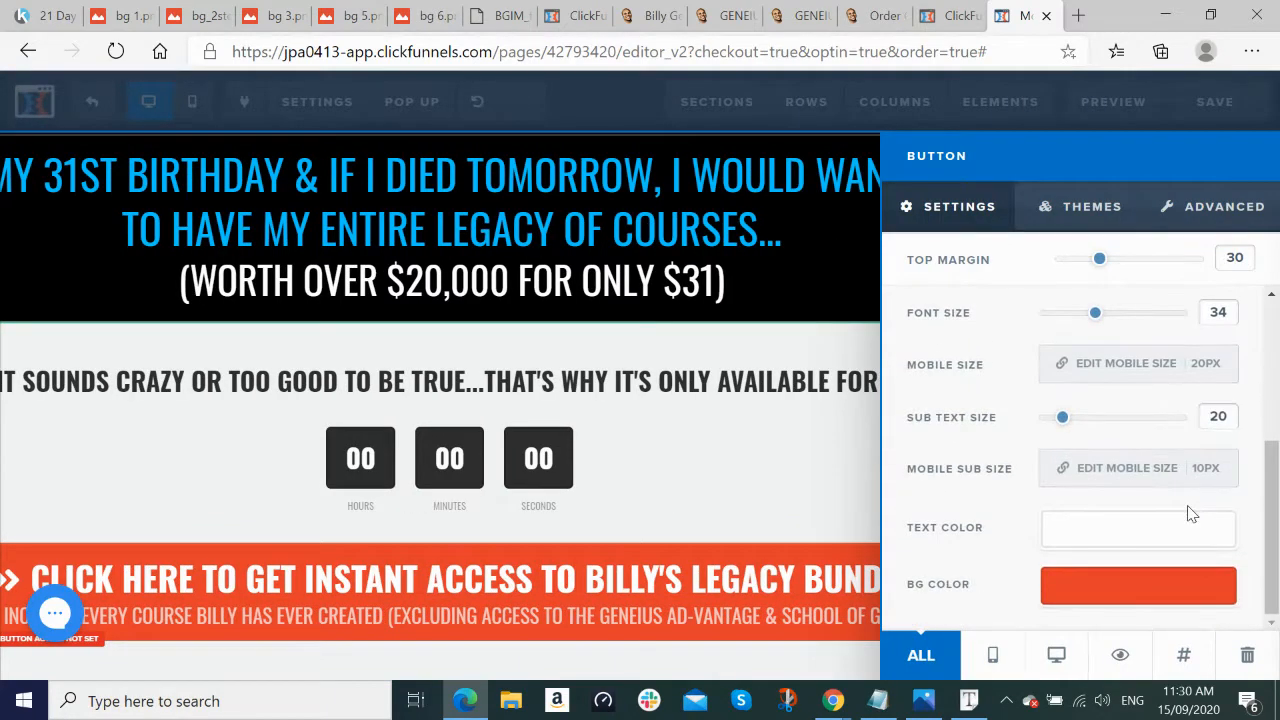
scroll(1190, 513, up, 5)
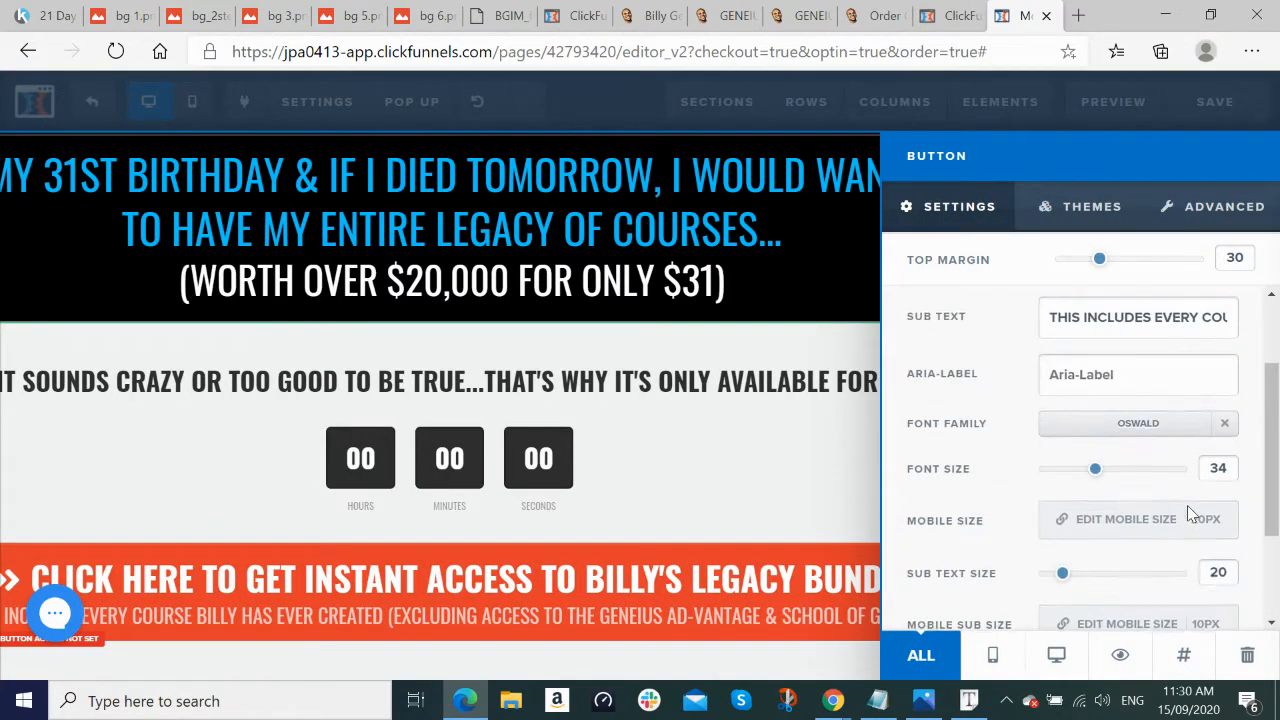
click(1210, 212)
scroll(1186, 380, down, 2)
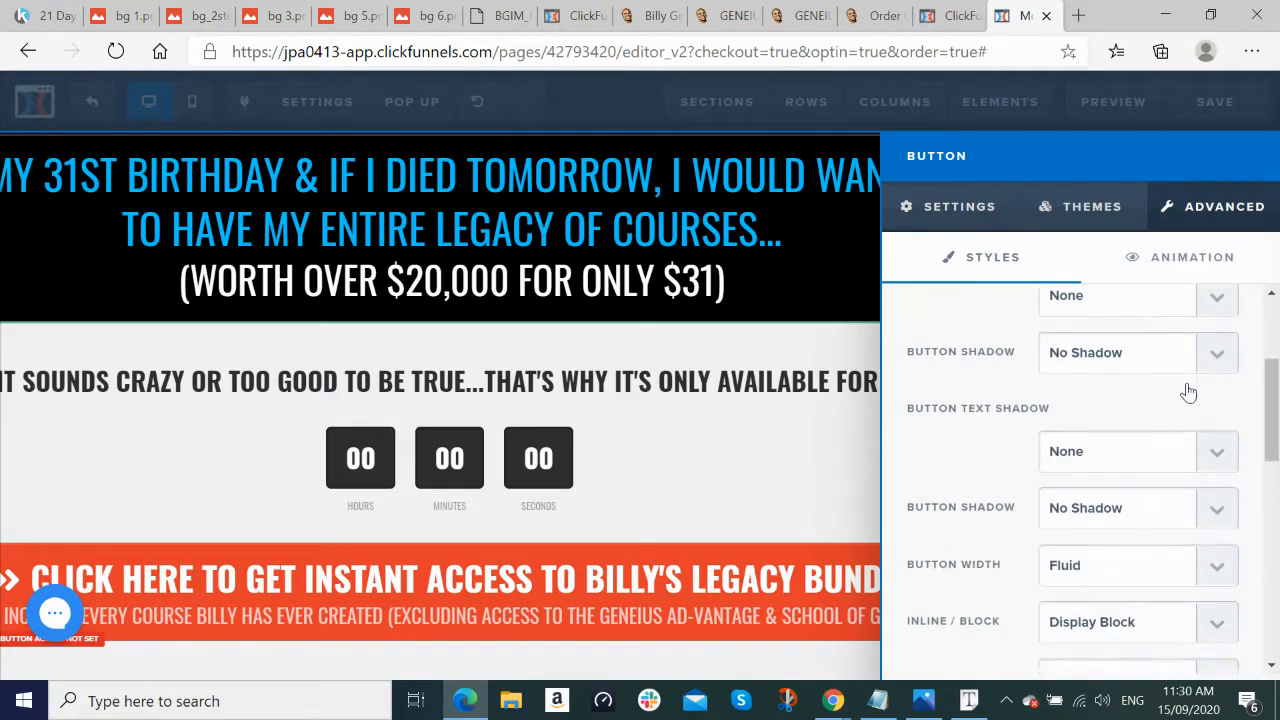
scroll(1190, 392, down, 2)
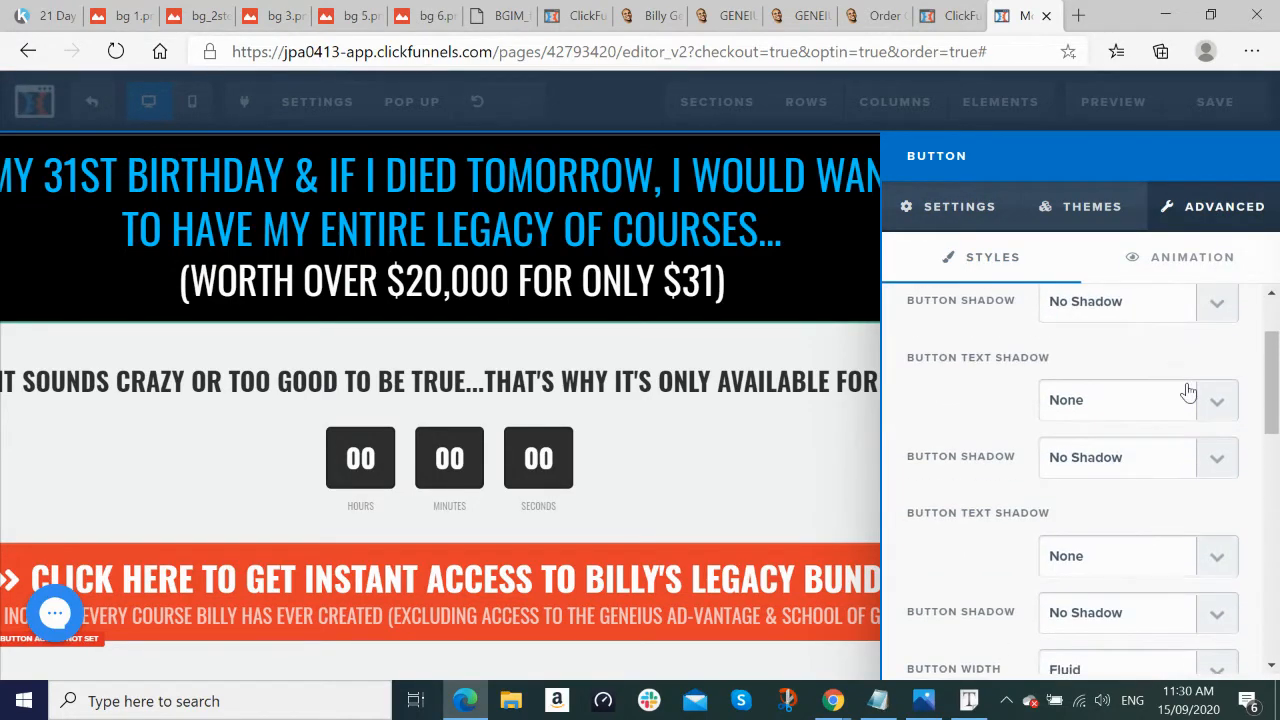
scroll(1188, 390, down, 3)
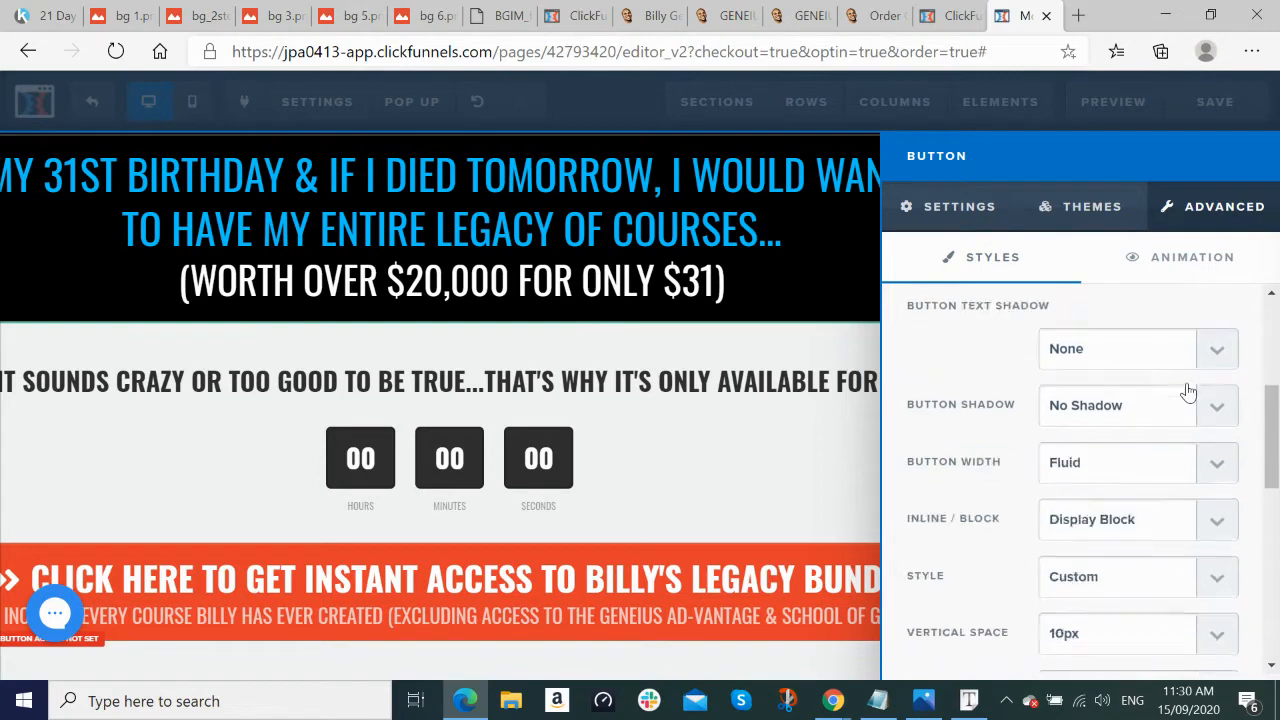
scroll(1188, 390, down, 1)
scroll(1188, 391, down, 1)
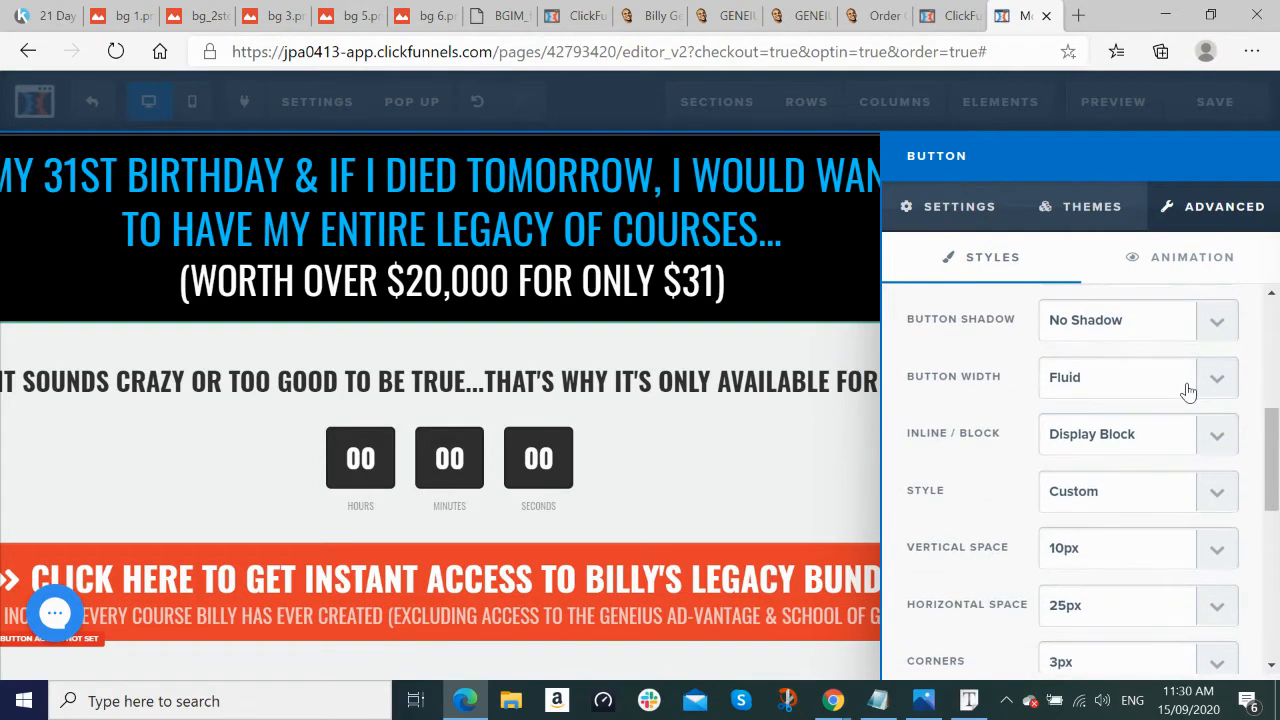
scroll(1188, 391, down, 5)
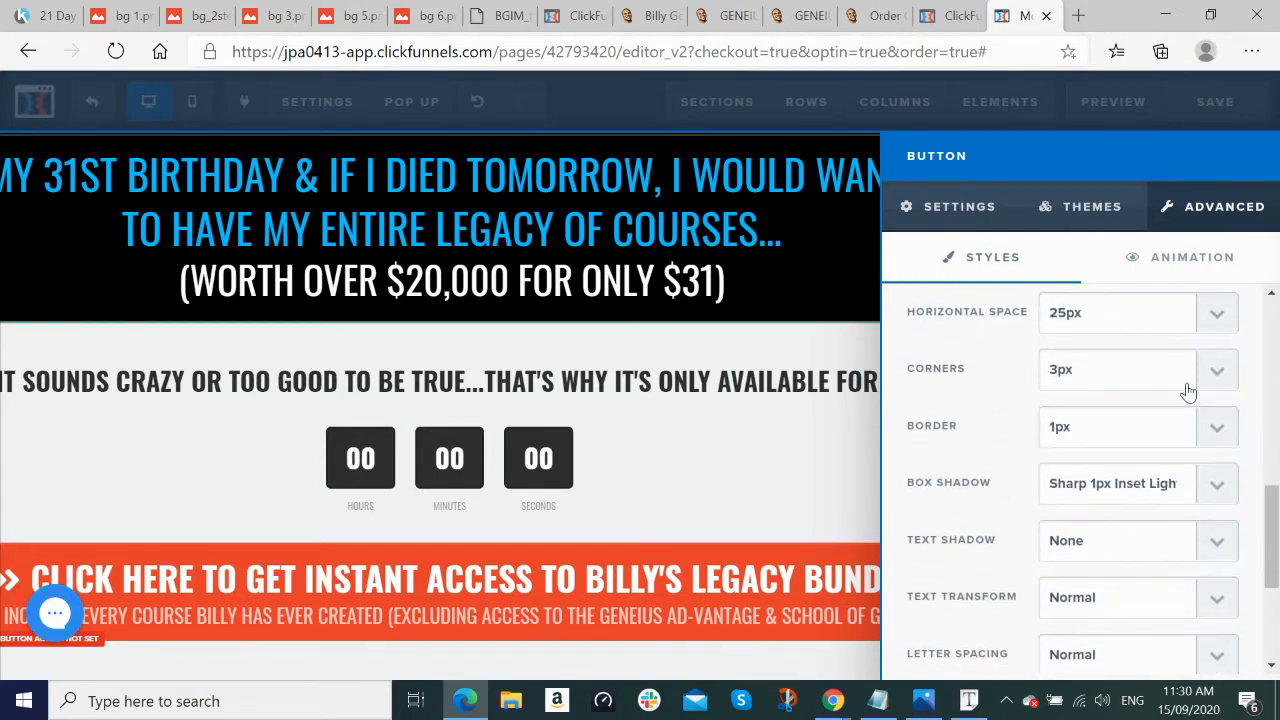
Step: Try Mid Shadow, Soft Shadow and Sharp 2px Inner Border as the button's box shadow, and restore Sharp 1px Inset Light
click(1217, 492)
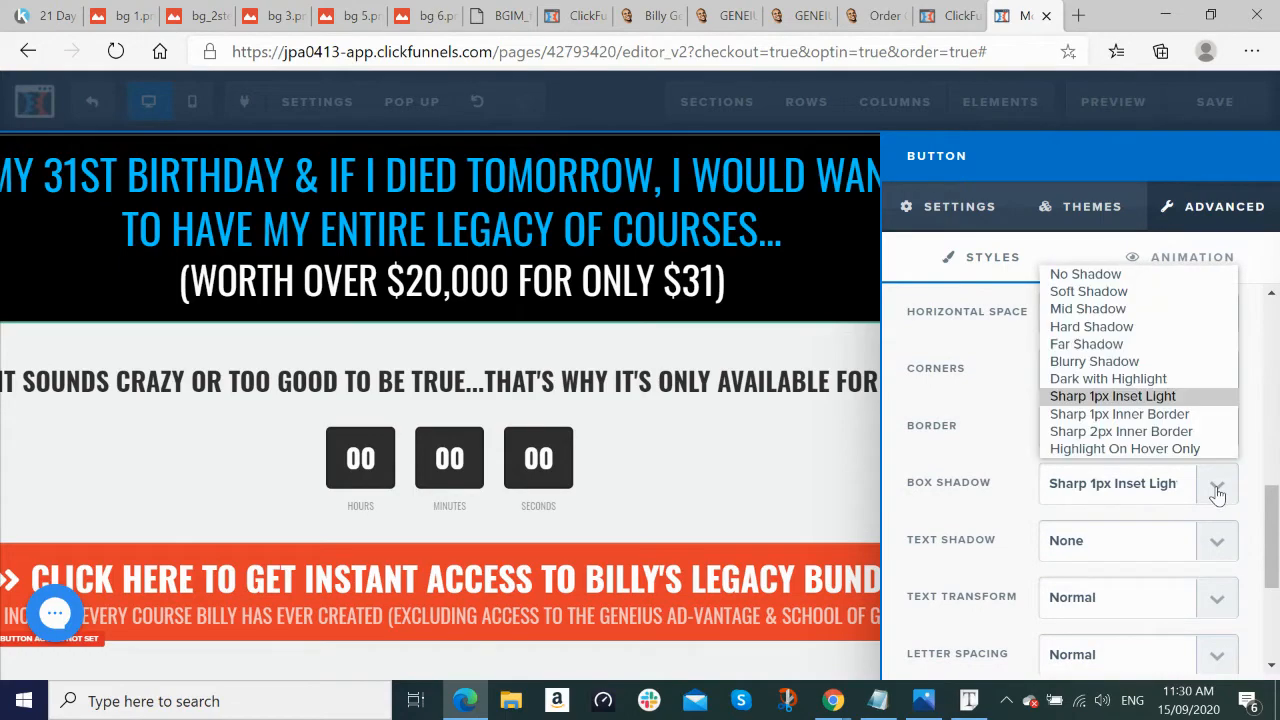
click(1180, 318)
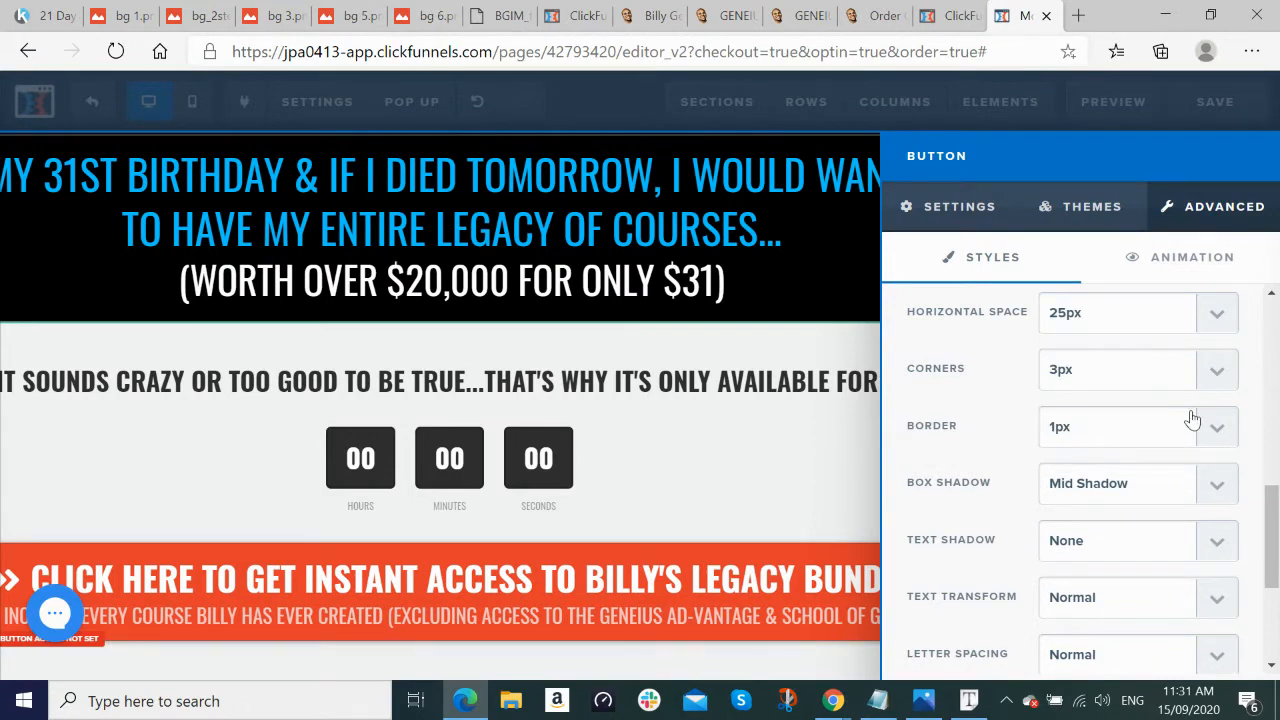
click(1212, 487)
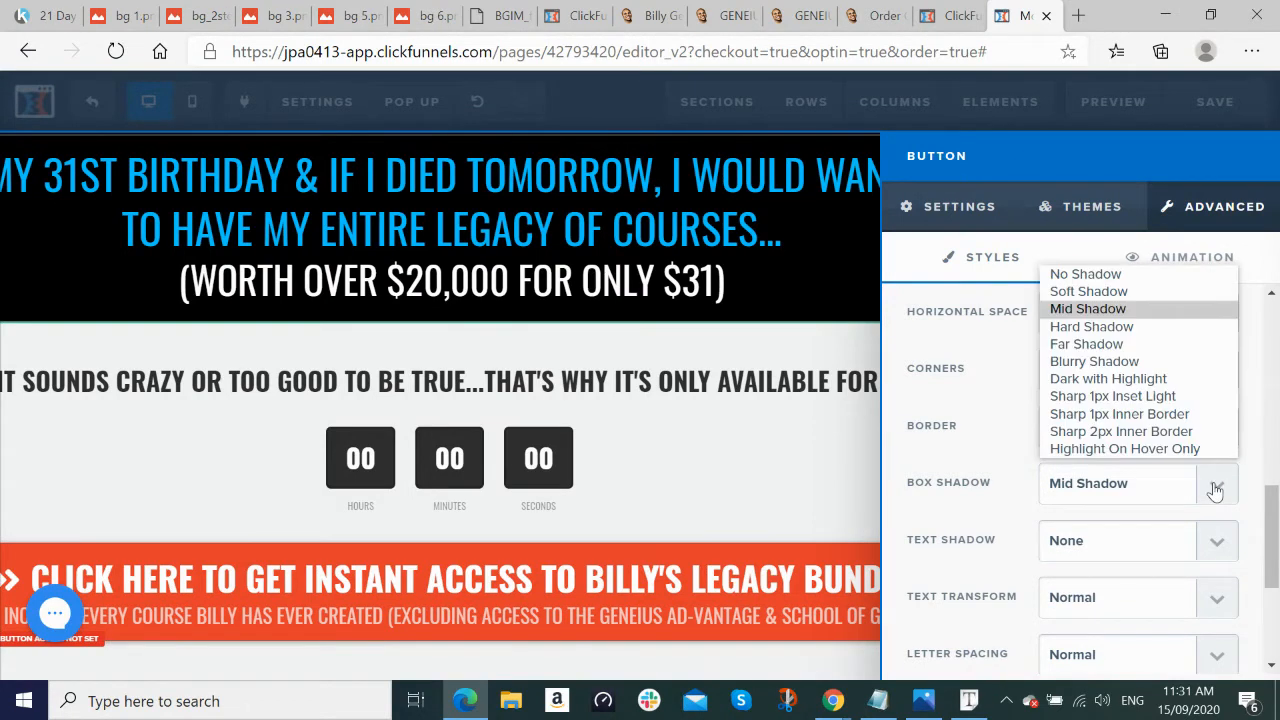
click(1193, 293)
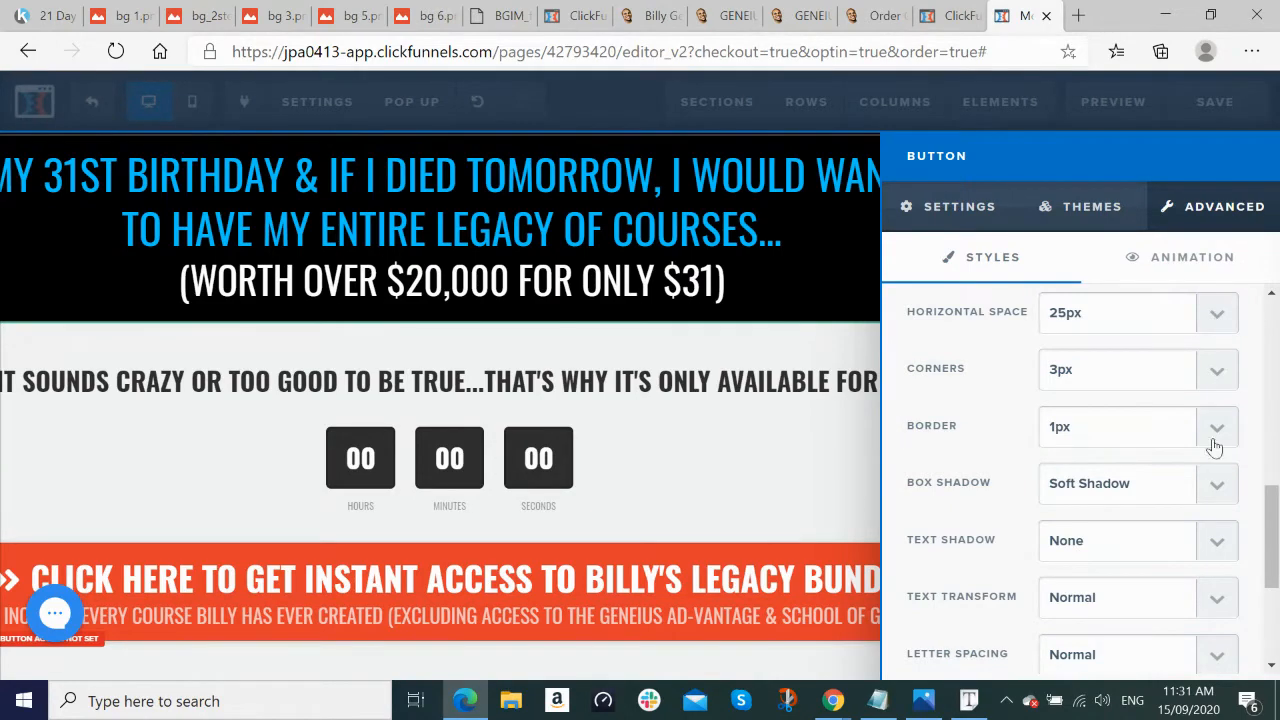
click(1215, 489)
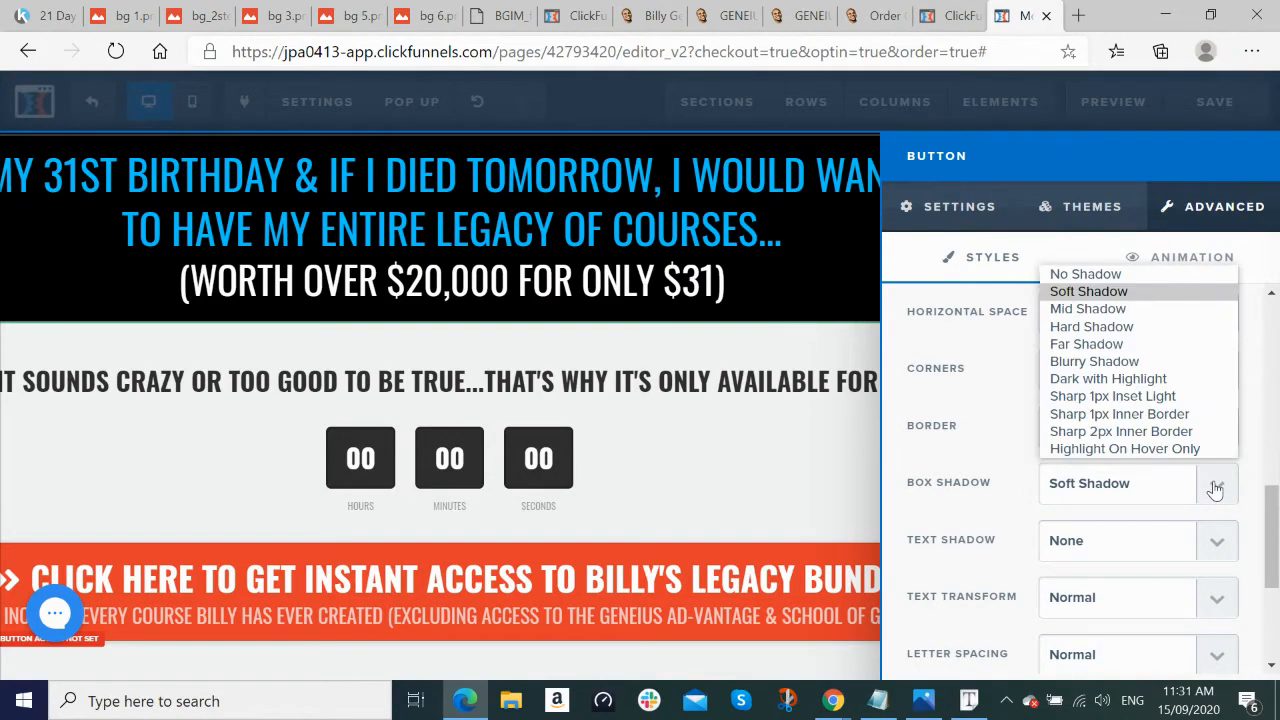
click(1197, 432)
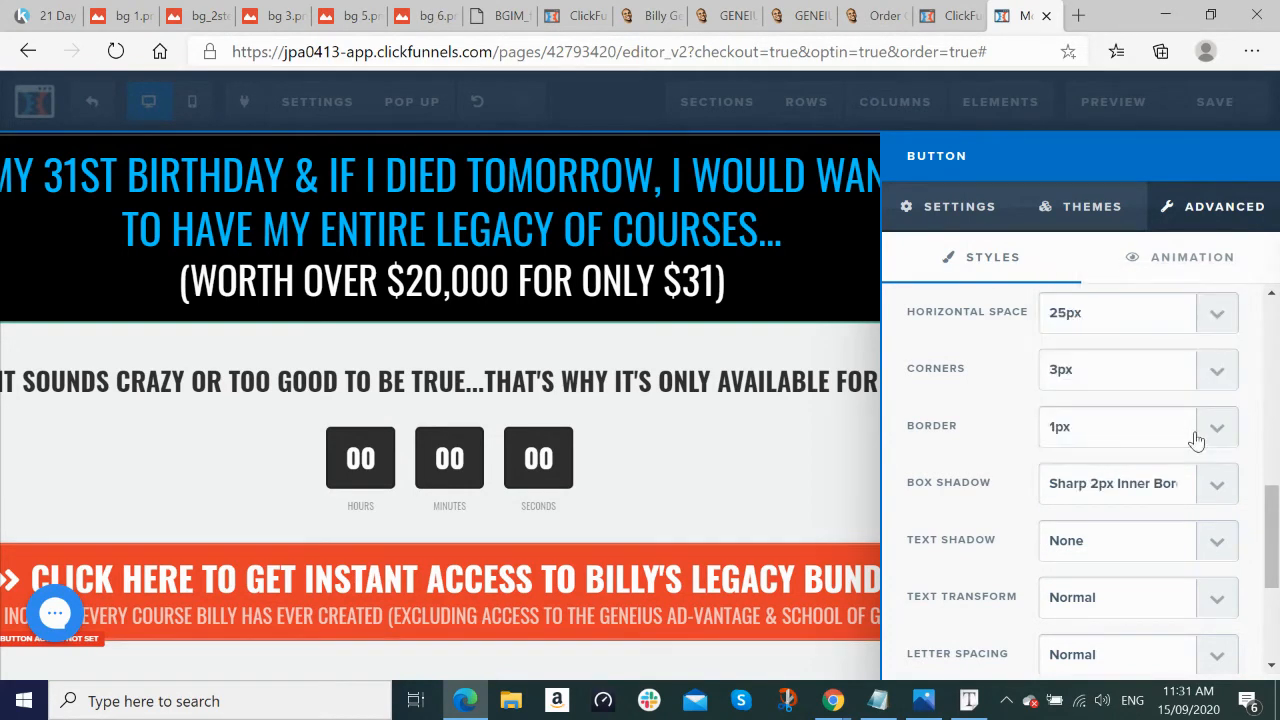
click(1217, 489)
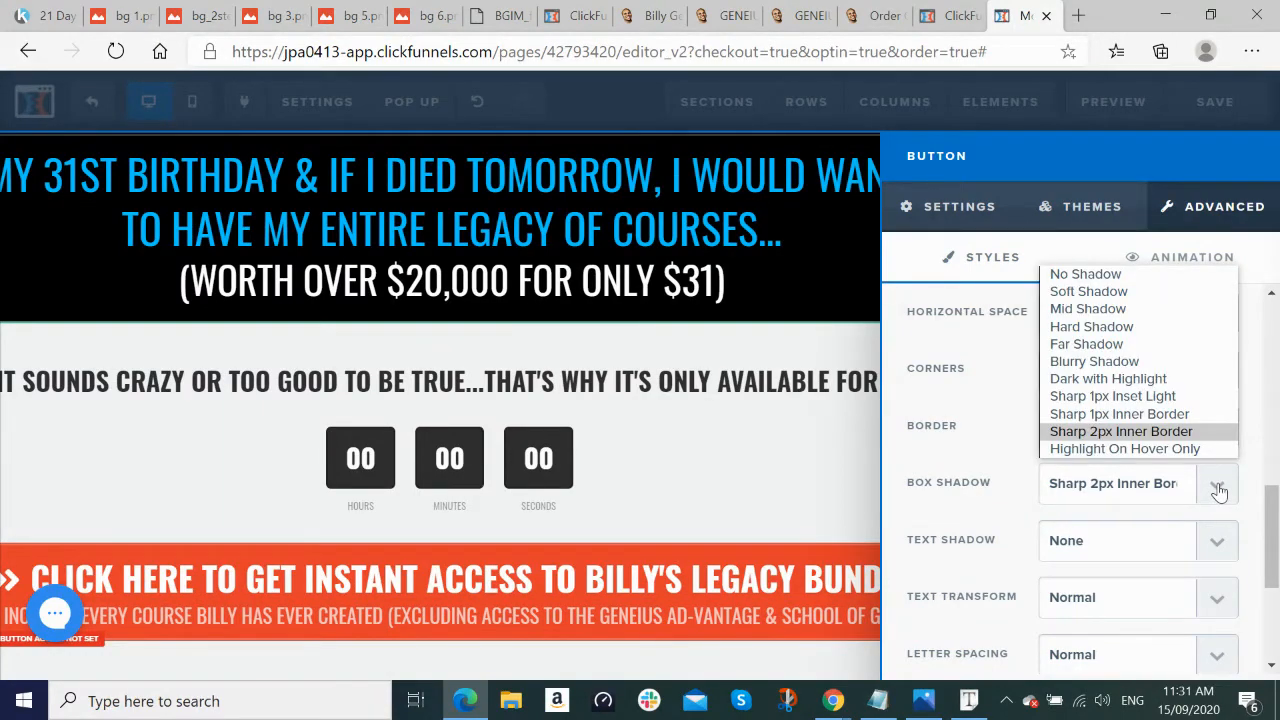
click(1179, 396)
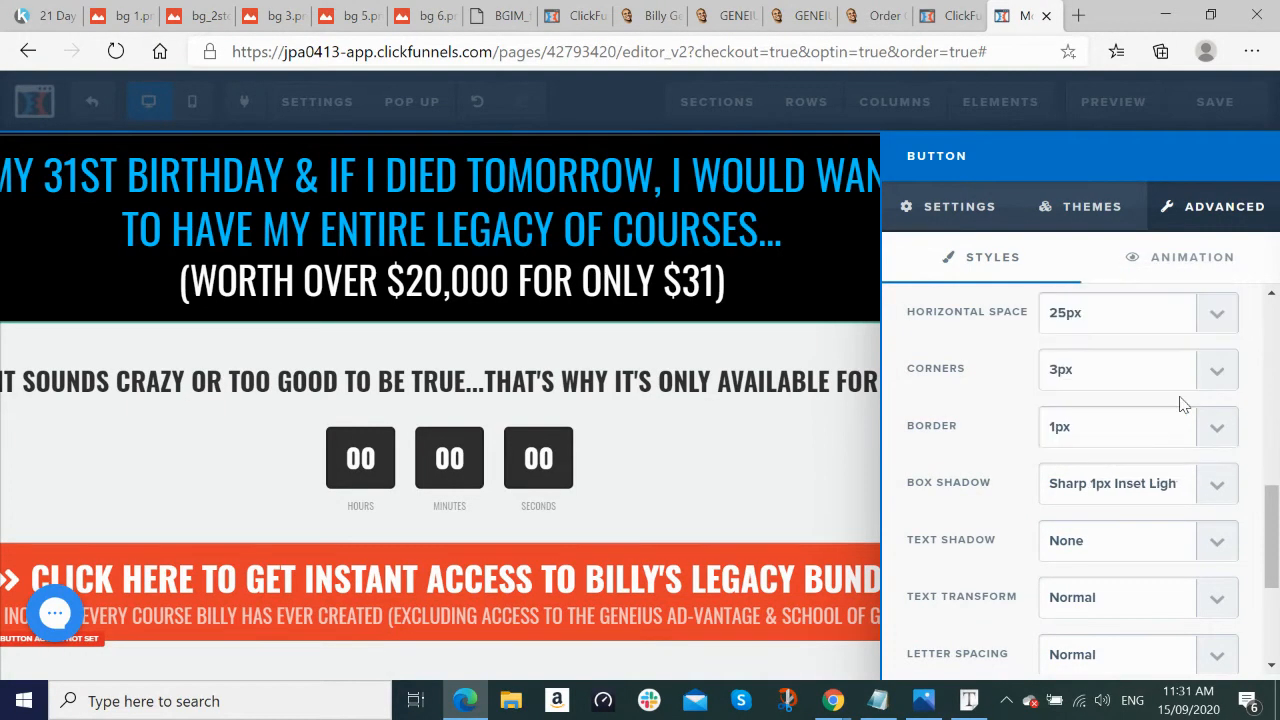
Step: Try the Wobble (hover), Bounce (loop) and Elevate (hover) effects on the call-to-action button
scroll(1202, 519, down, 3)
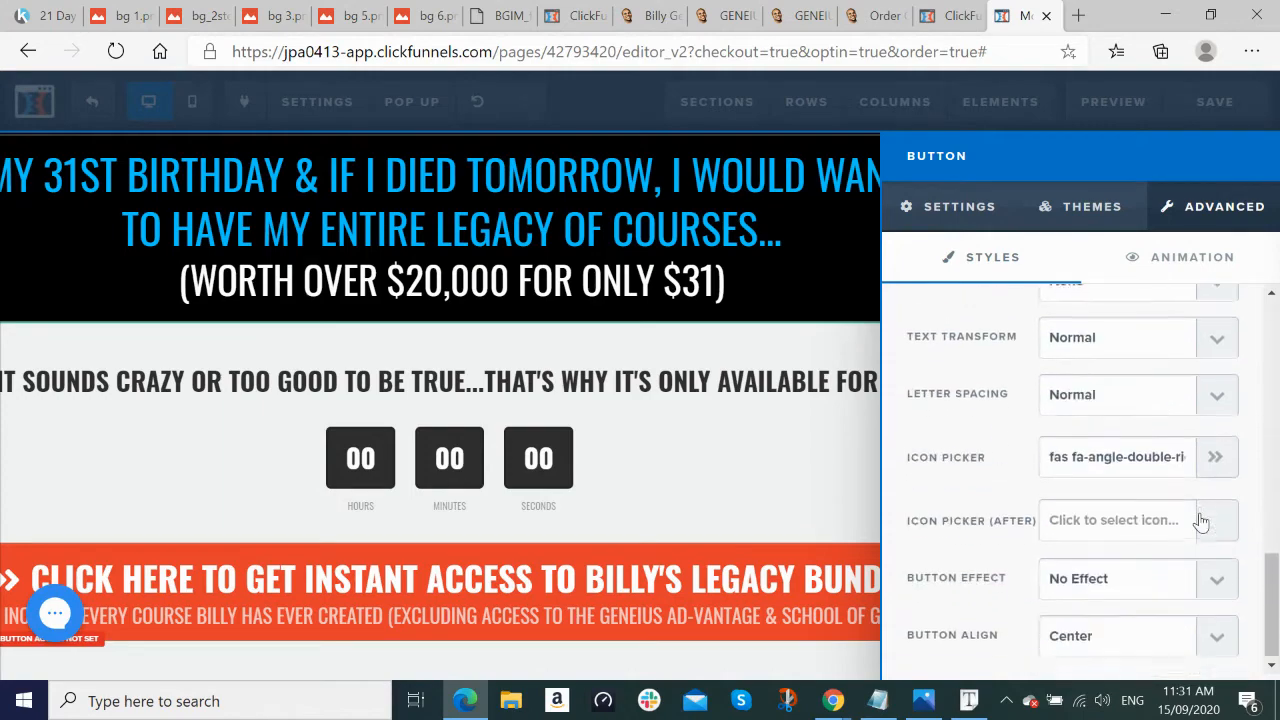
click(1217, 580)
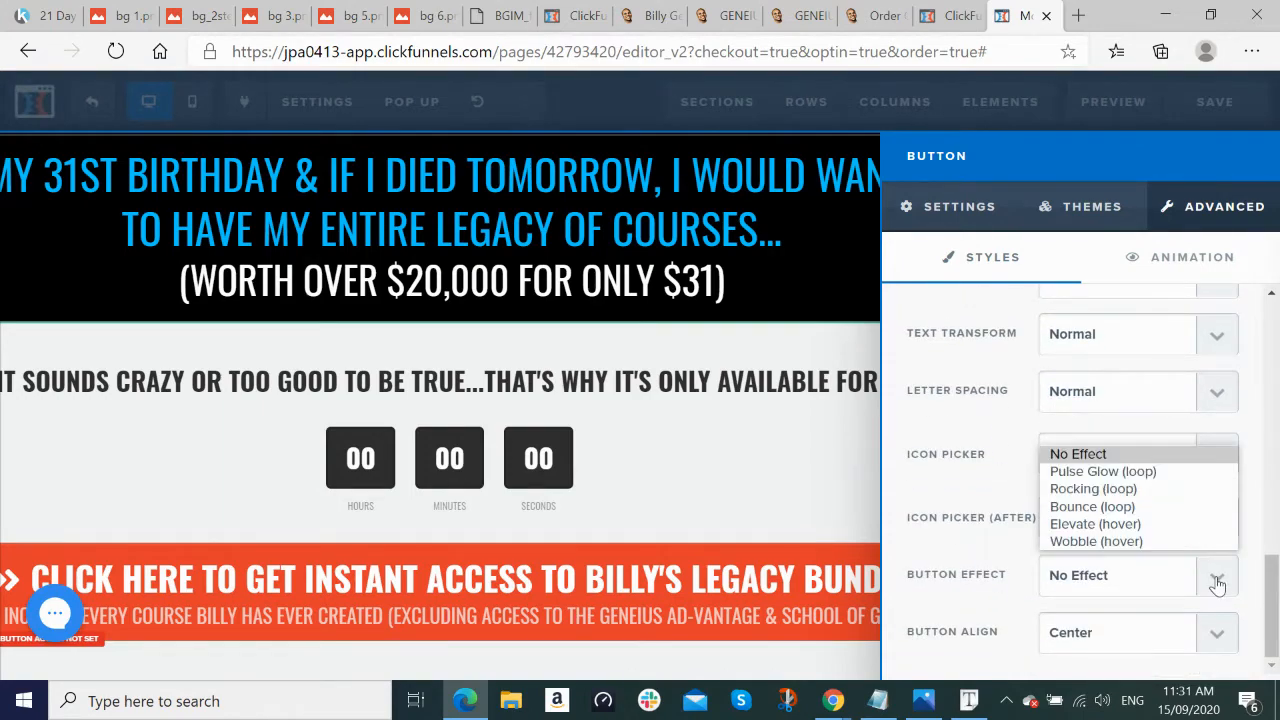
click(1200, 541)
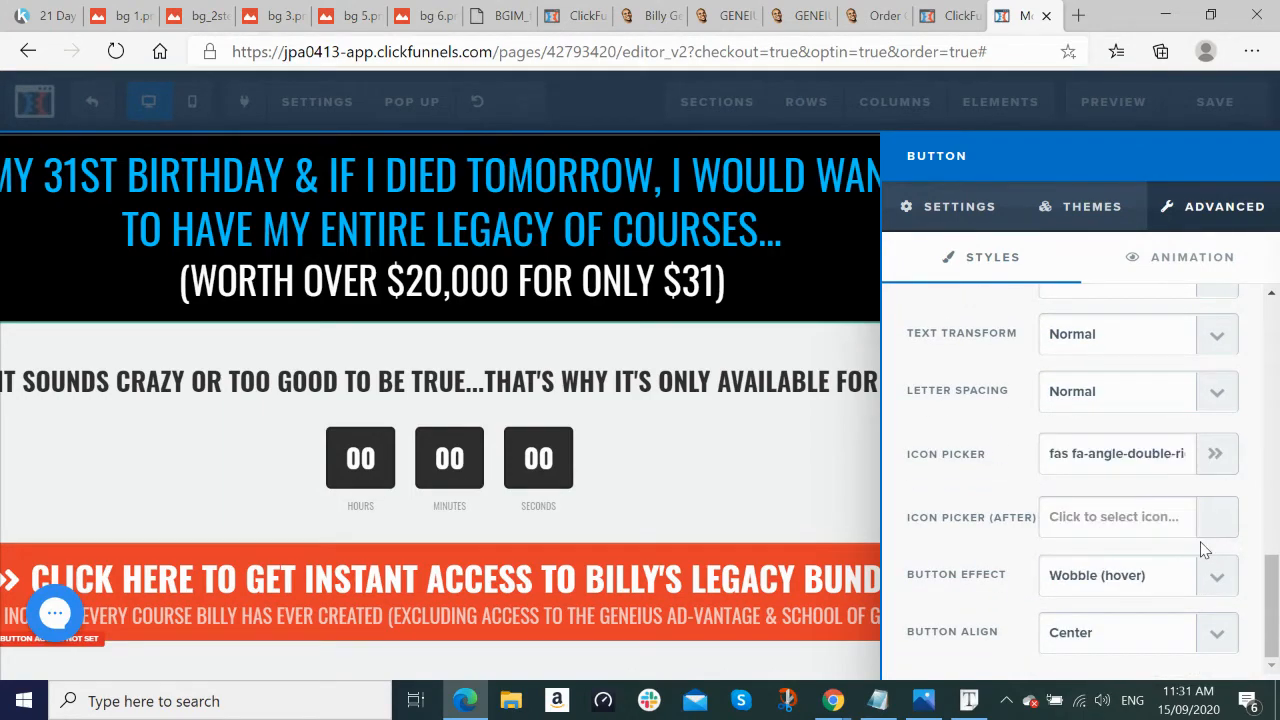
click(1219, 585)
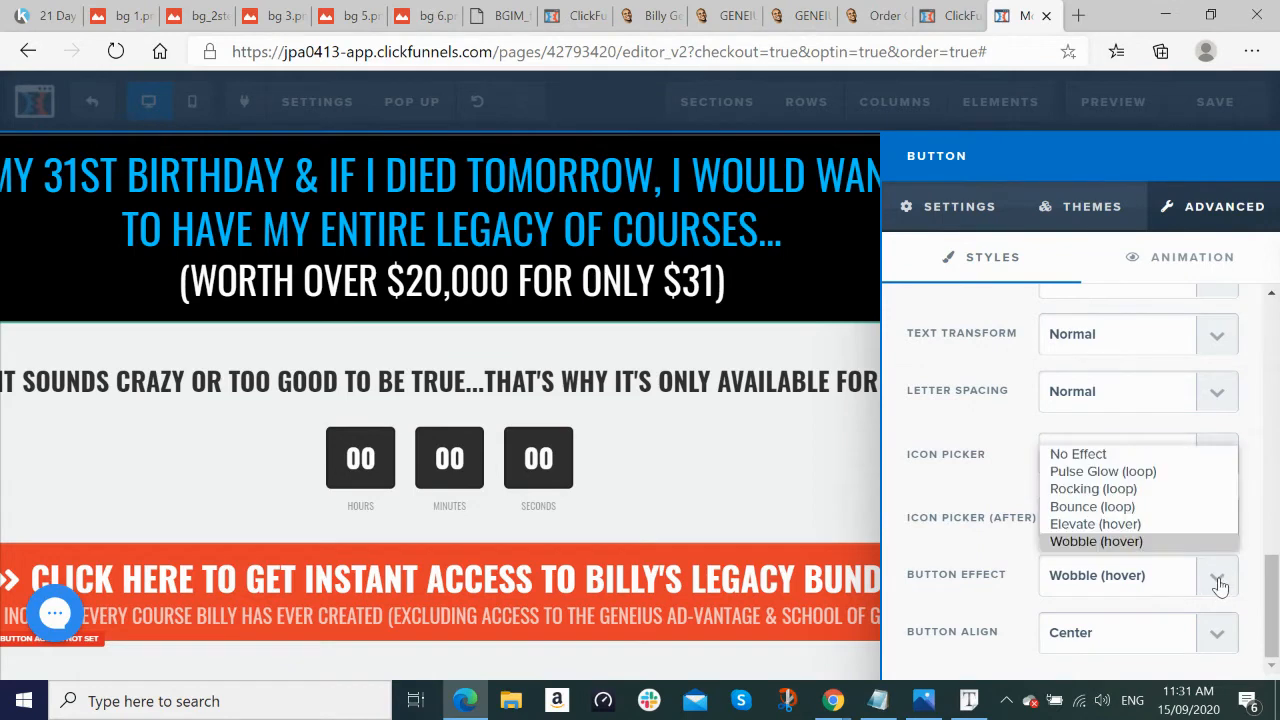
click(1188, 507)
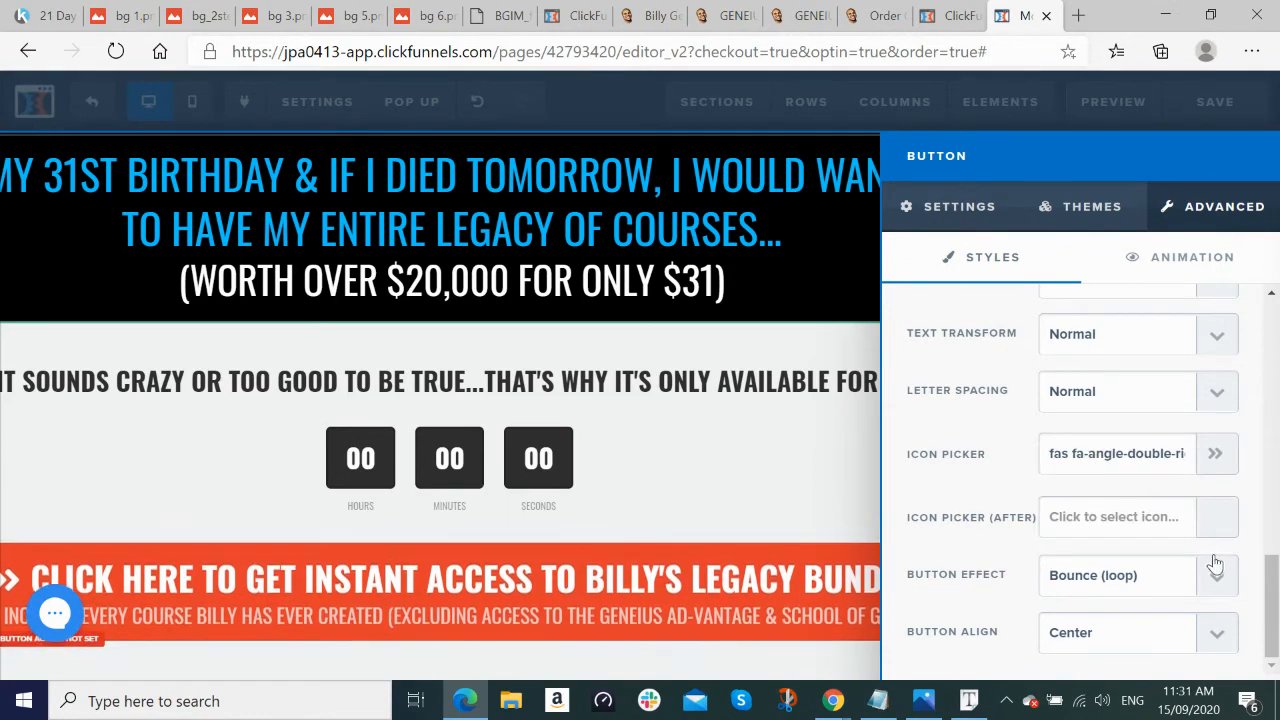
click(1214, 572)
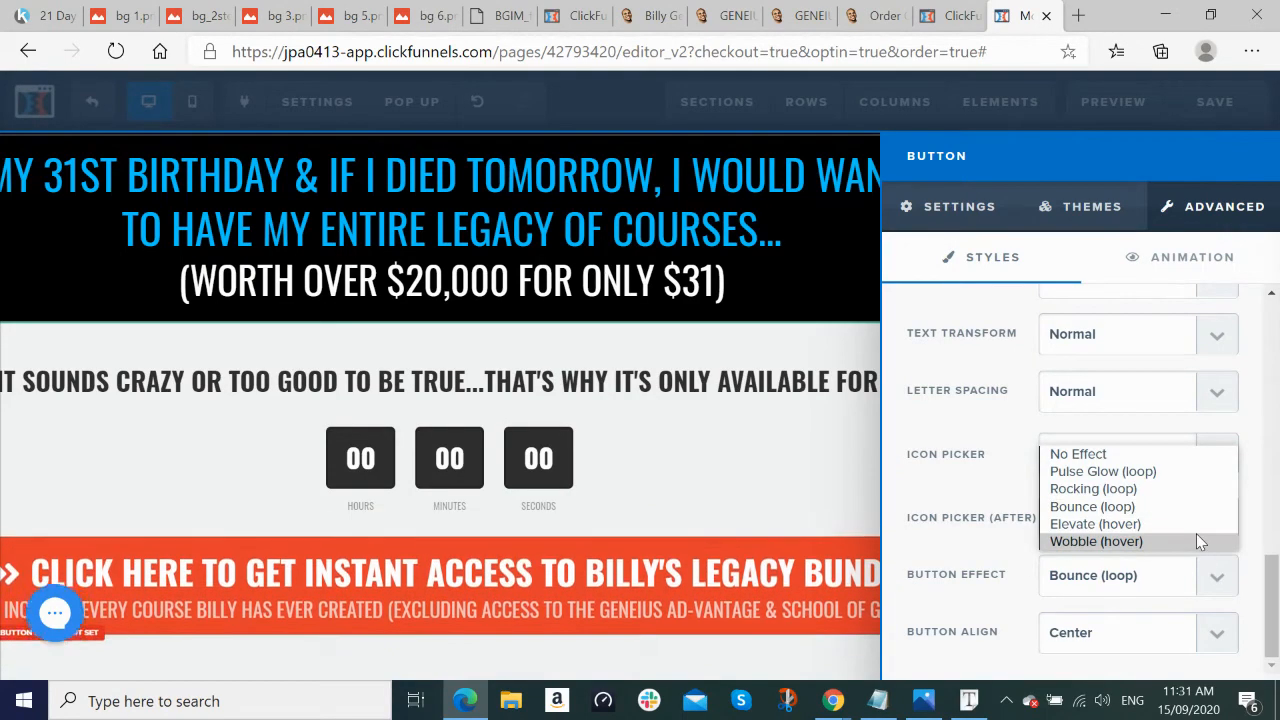
click(1196, 535)
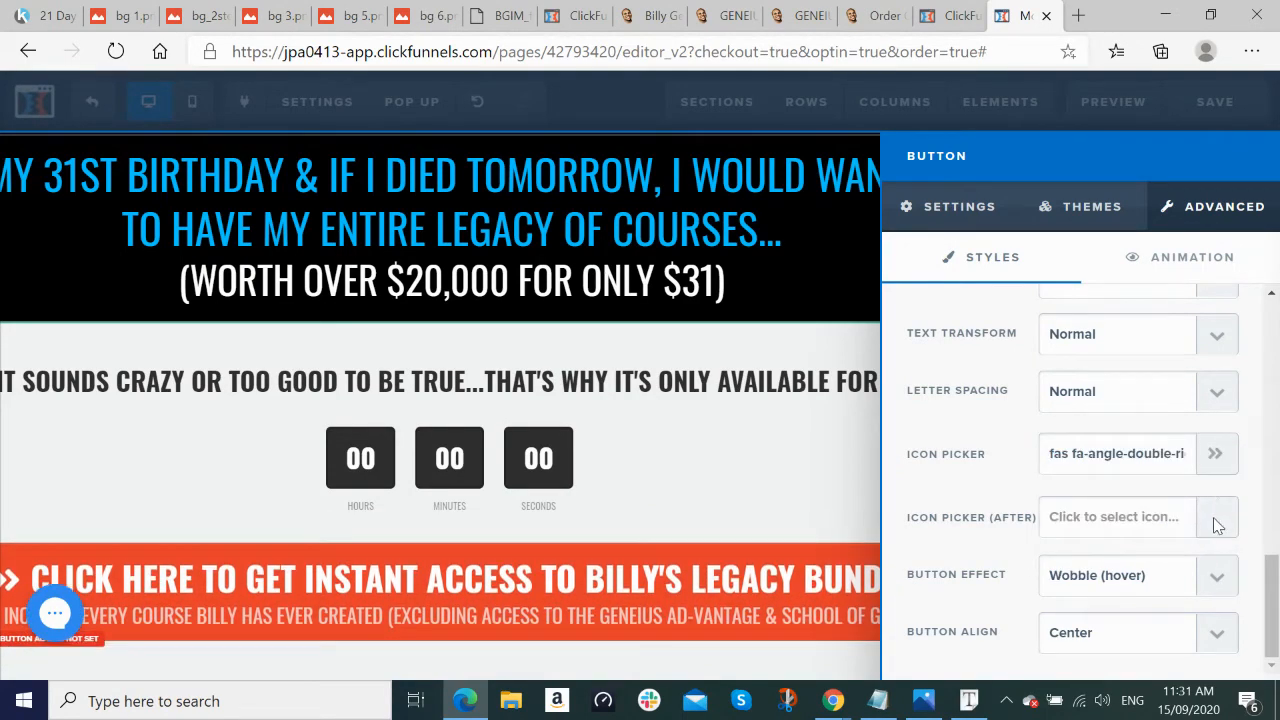
click(1209, 579)
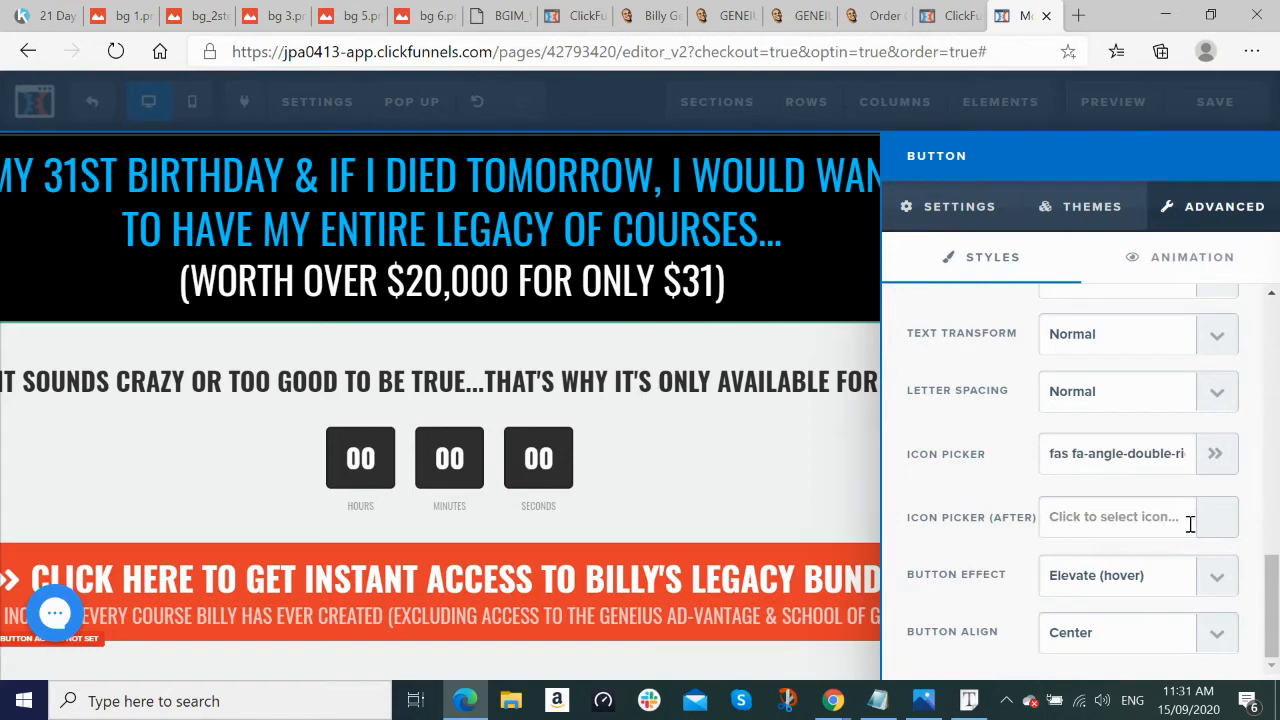
Step: Set the call-to-action button's effect to Pulse Glow (loop) and save the page
click(1218, 580)
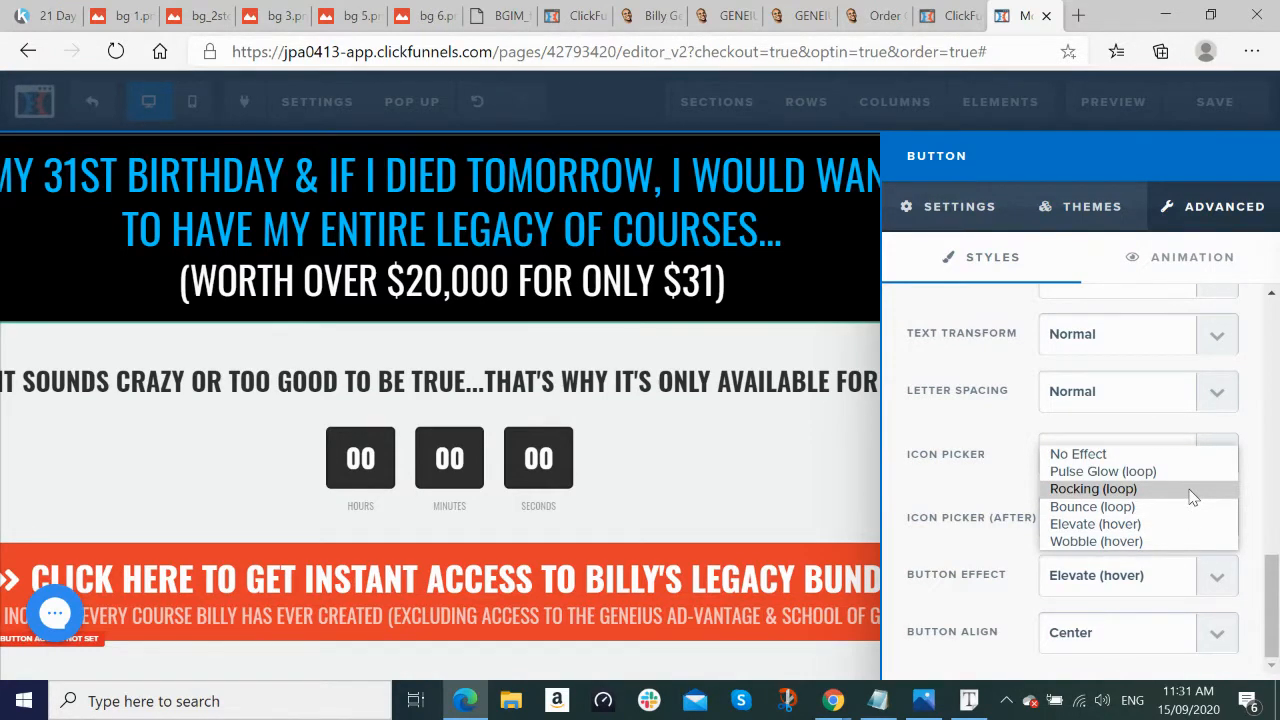
click(1120, 471)
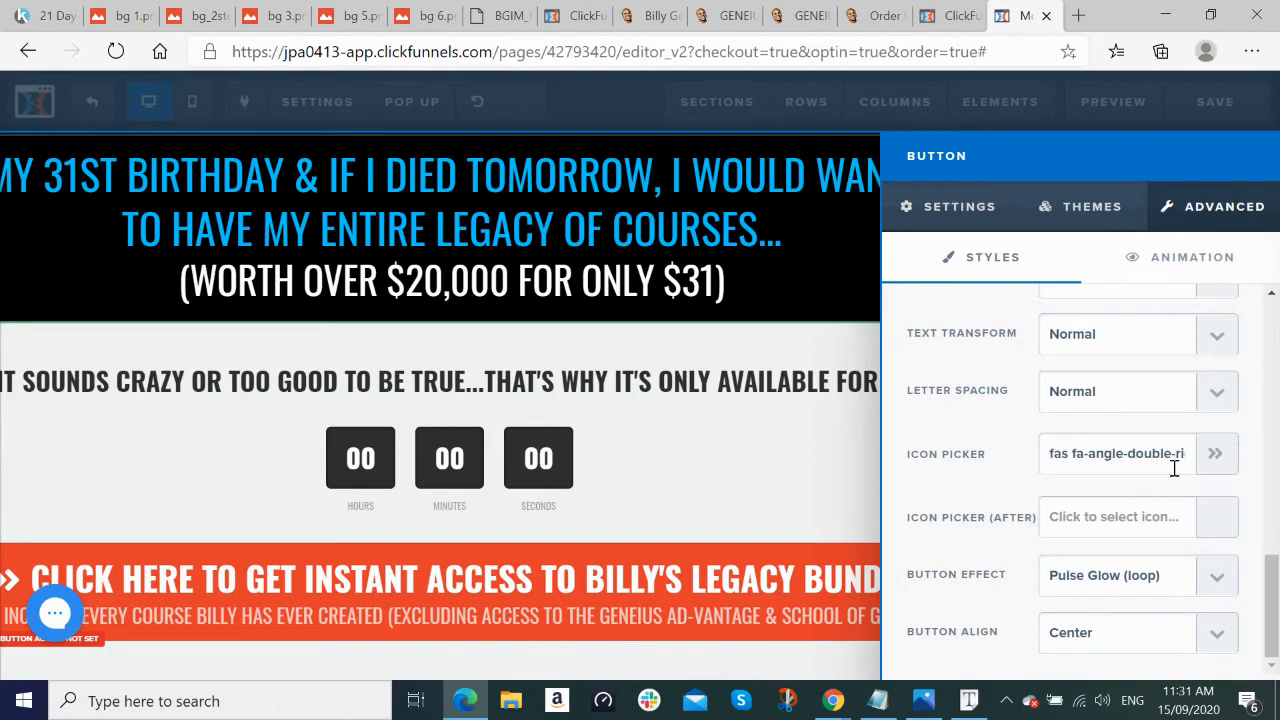
click(748, 502)
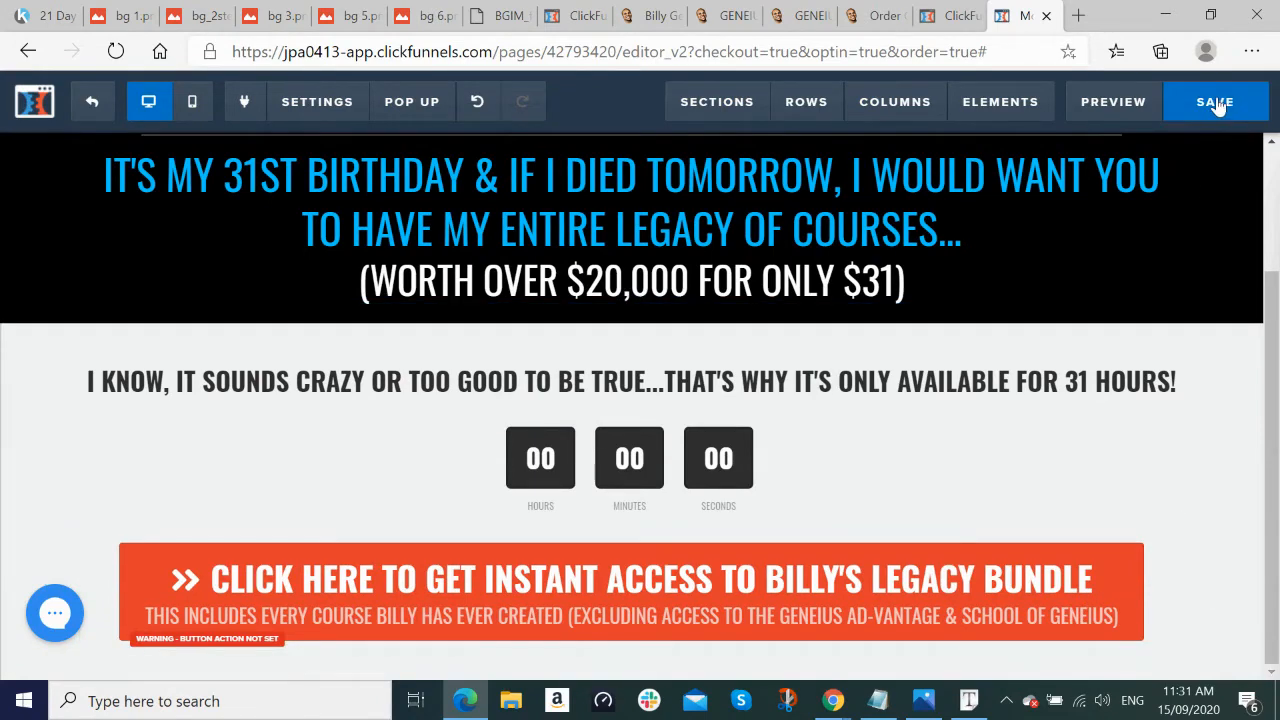
click(1218, 108)
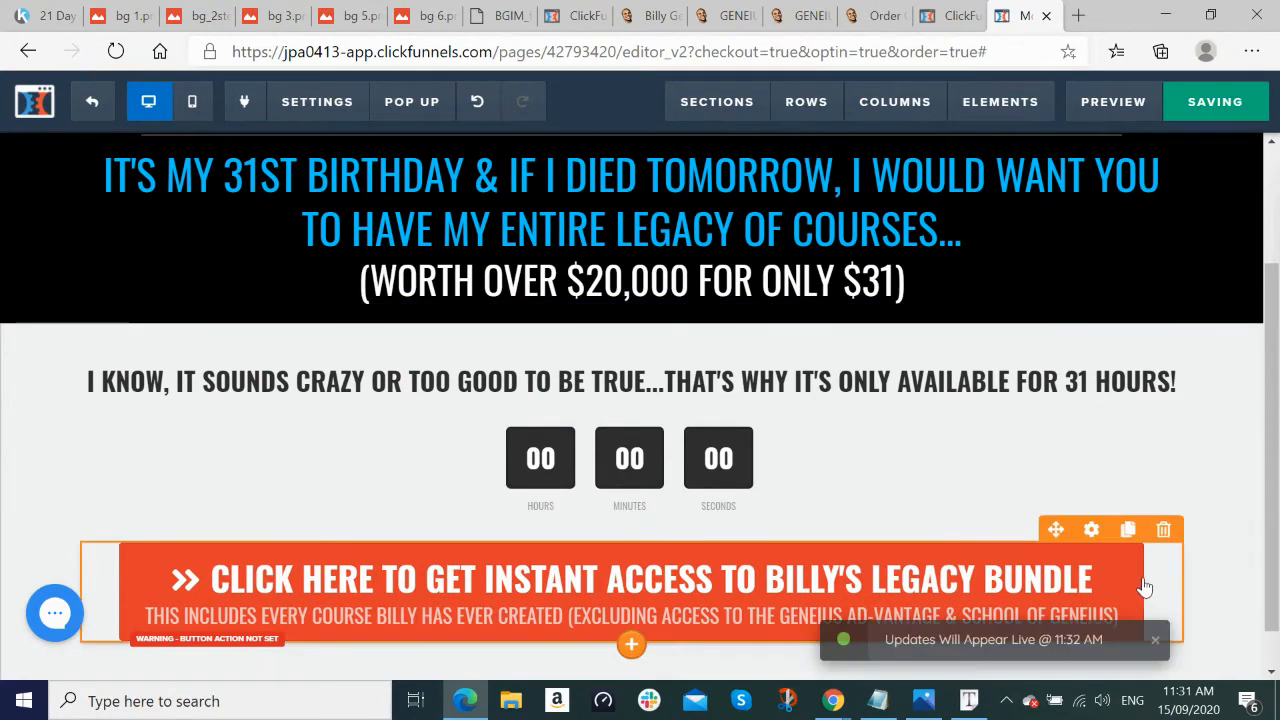
Step: Compare the button section with the reference page in Chrome and return to the ClickFunnels editor
scroll(1228, 519, down, 1)
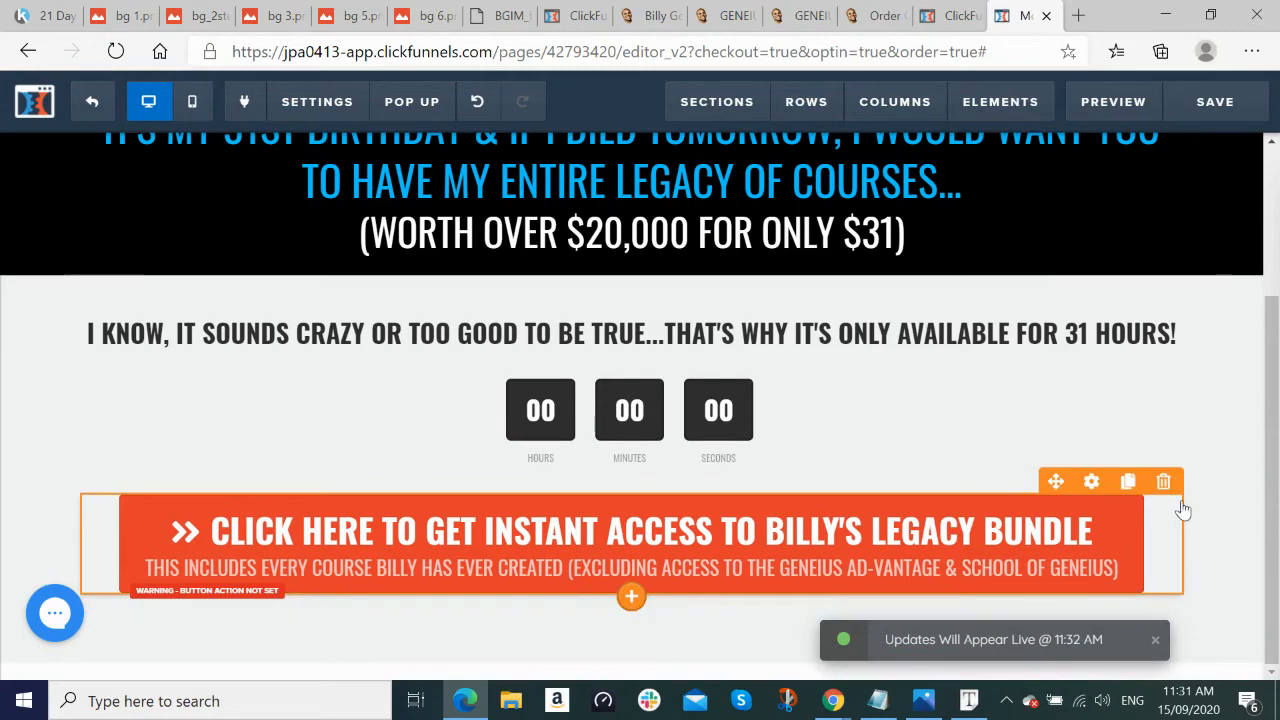
key(alt+Tab)
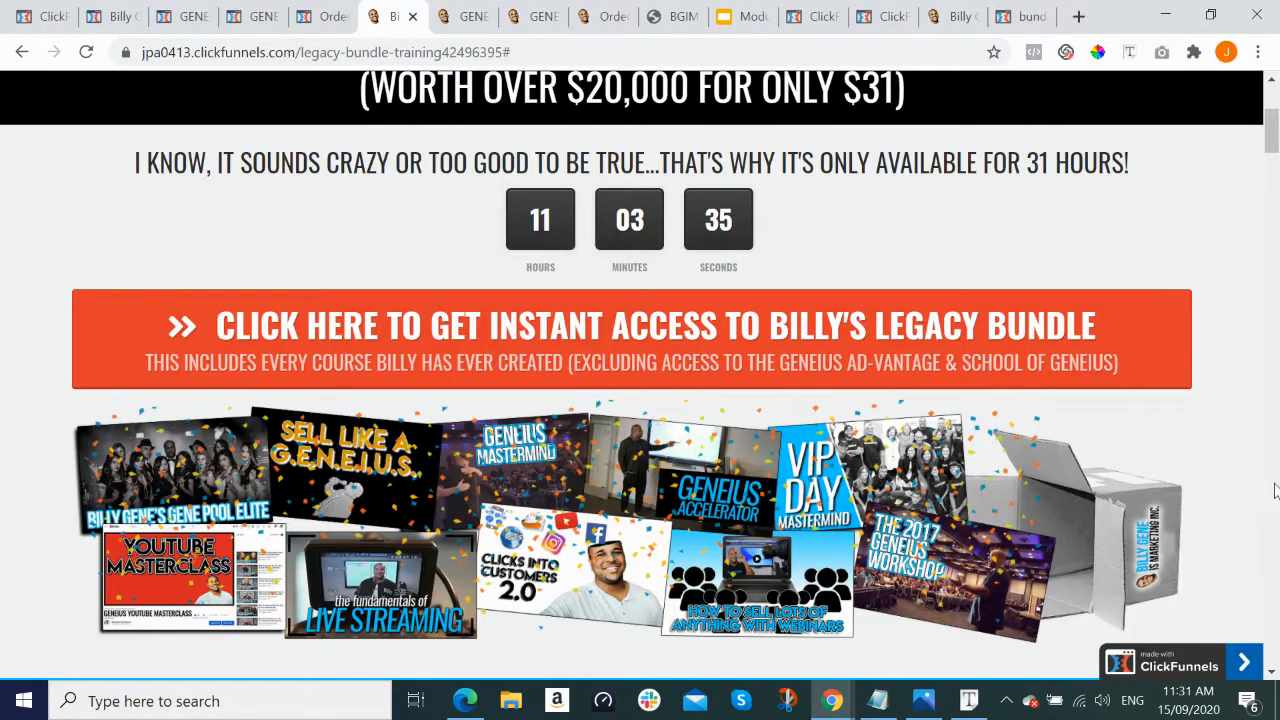
key(alt+Tab)
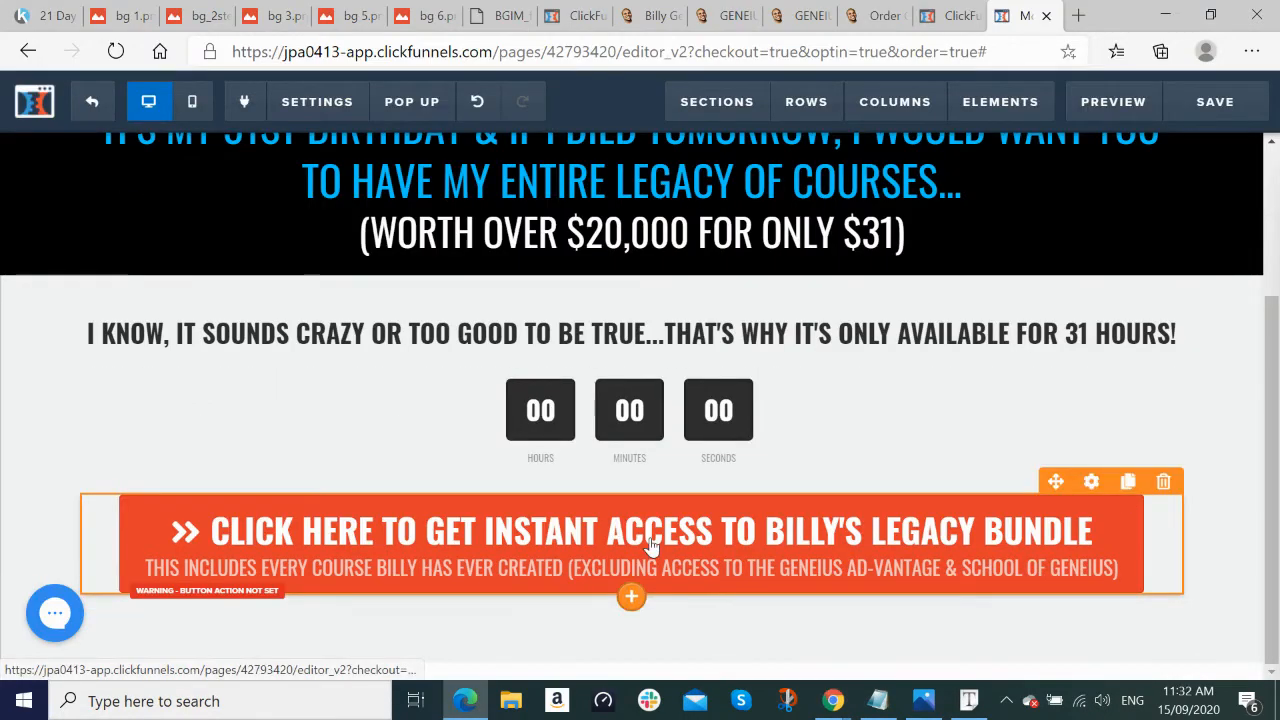
Step: Add an image element below the call-to-action button and open its settings
click(630, 599)
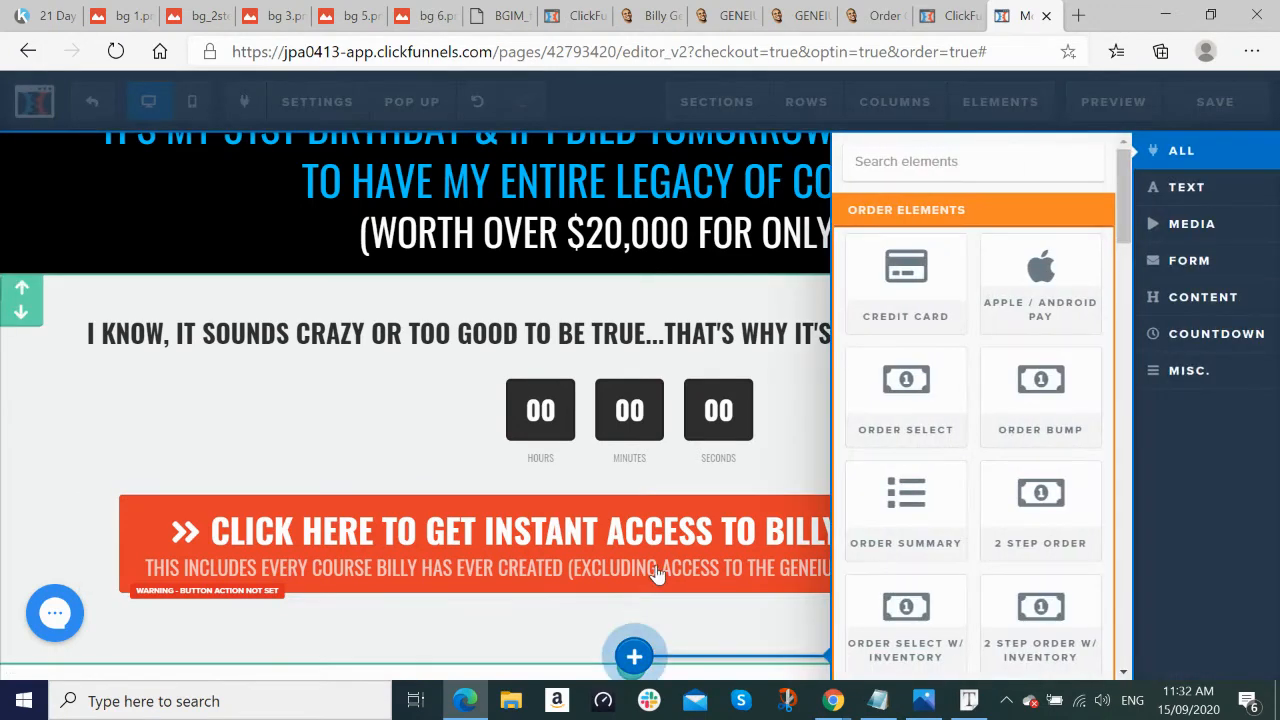
text(image)
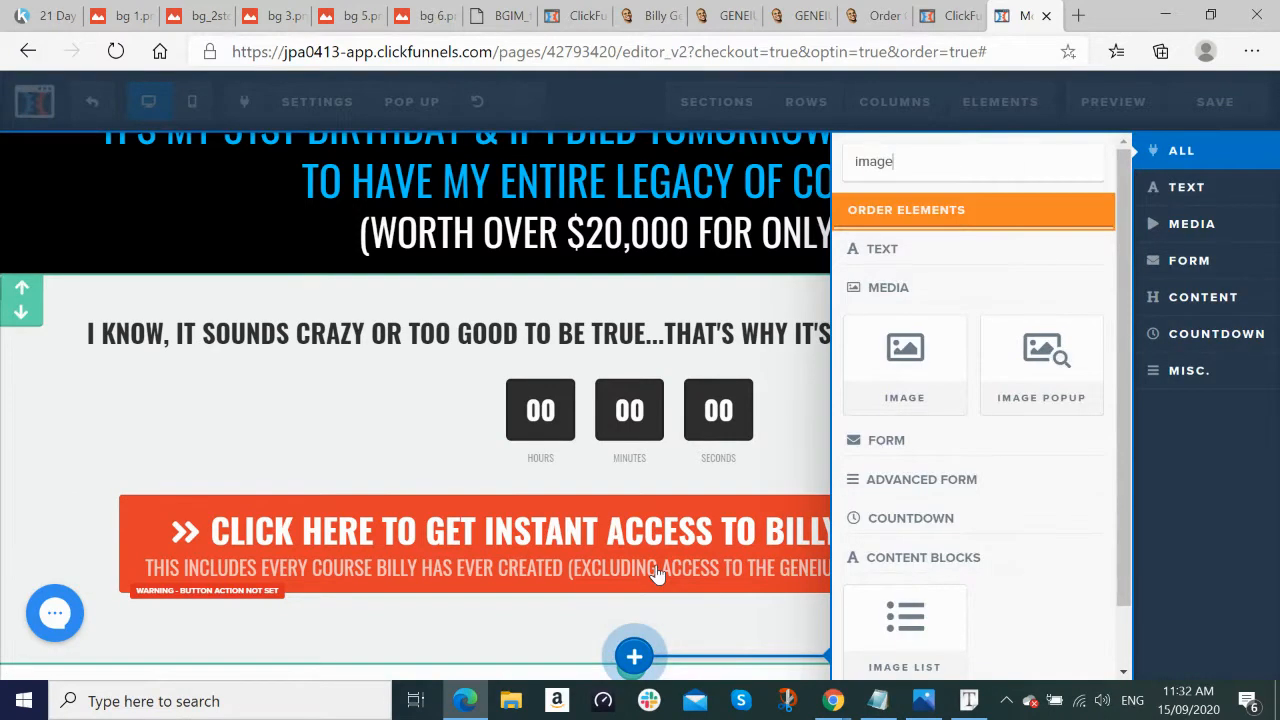
click(893, 370)
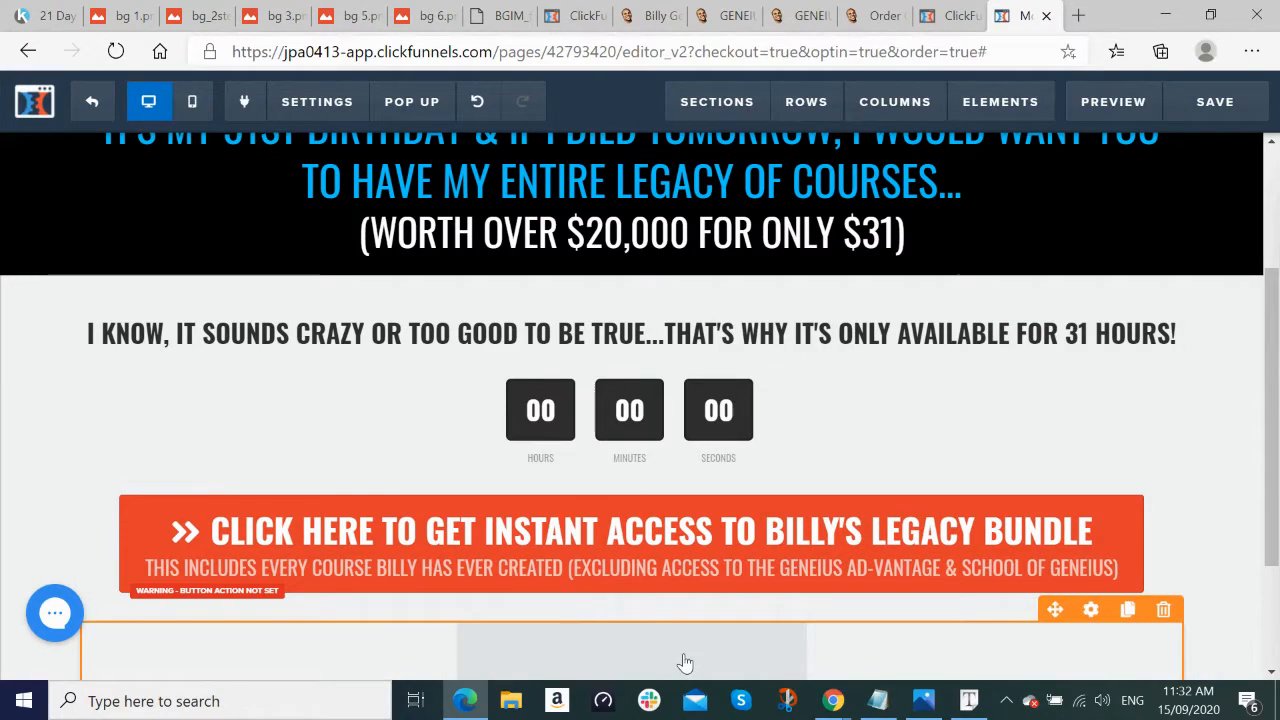
click(685, 663)
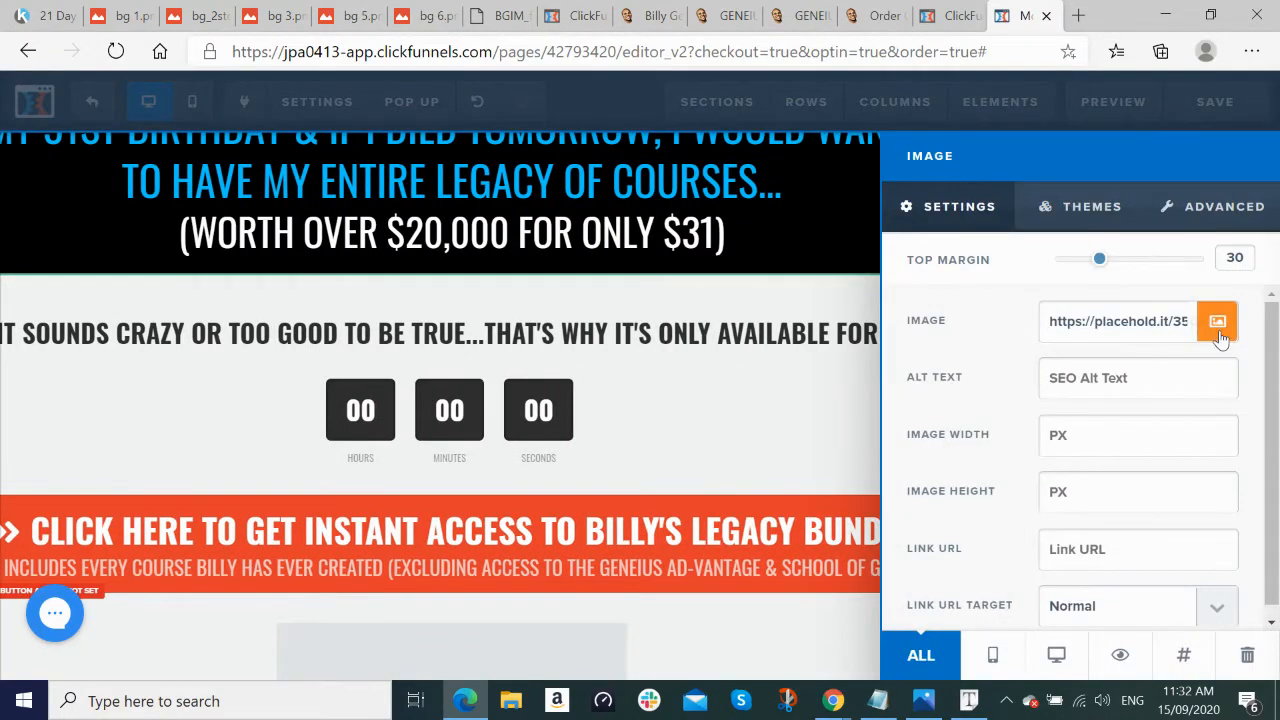
Step: Fill the new image element with the wide course bundle banner from the uploaded image library and save the page
click(1218, 322)
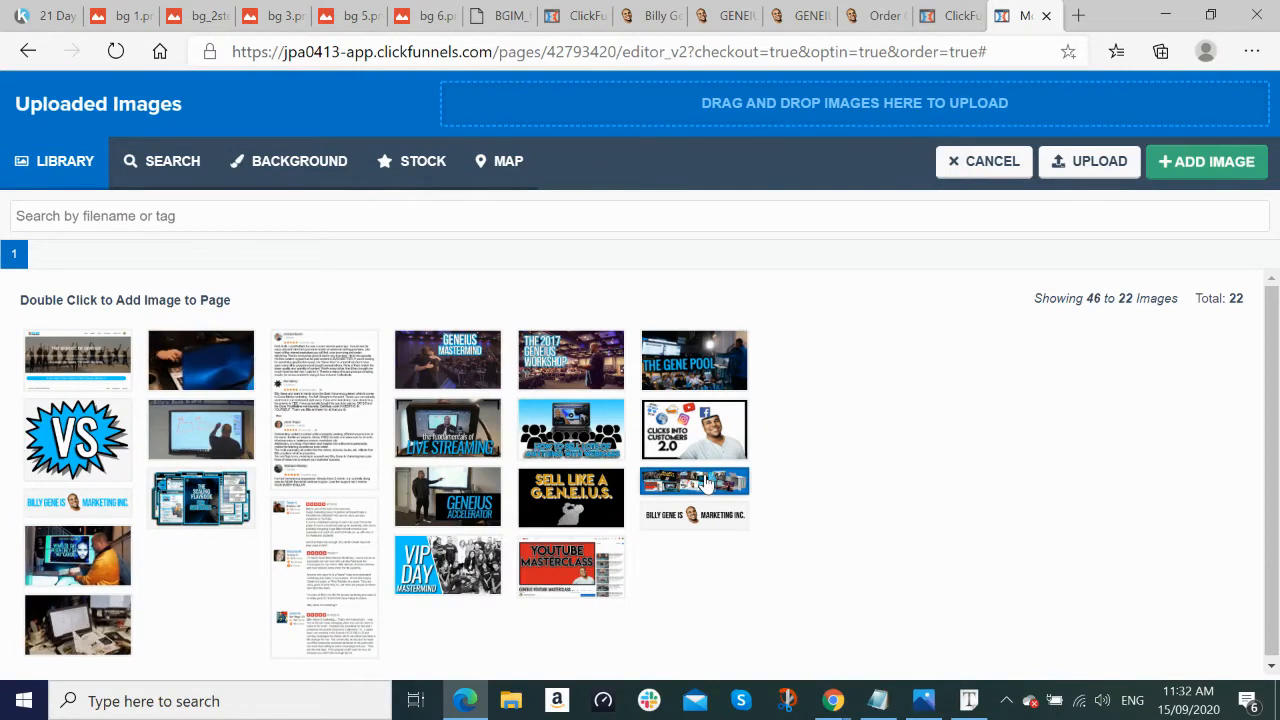
double_click(736, 473)
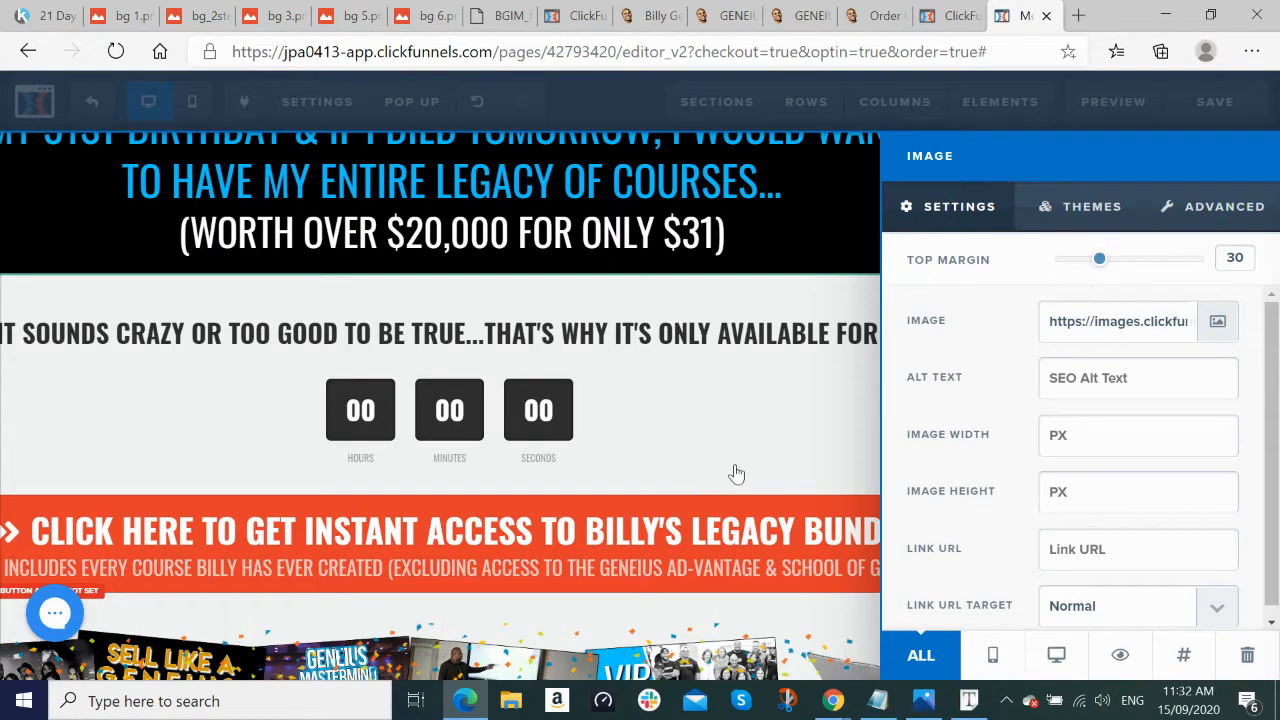
click(823, 420)
scroll(1137, 514, down, 3)
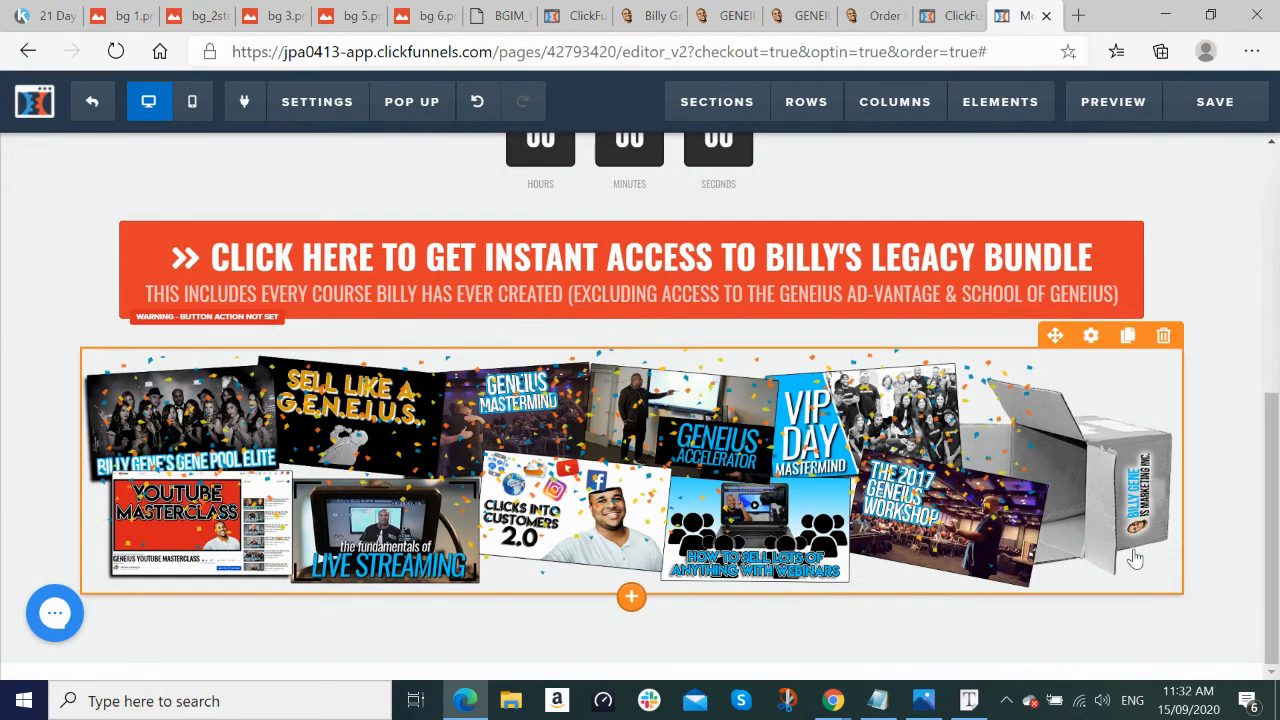
scroll(1070, 148, up, 1)
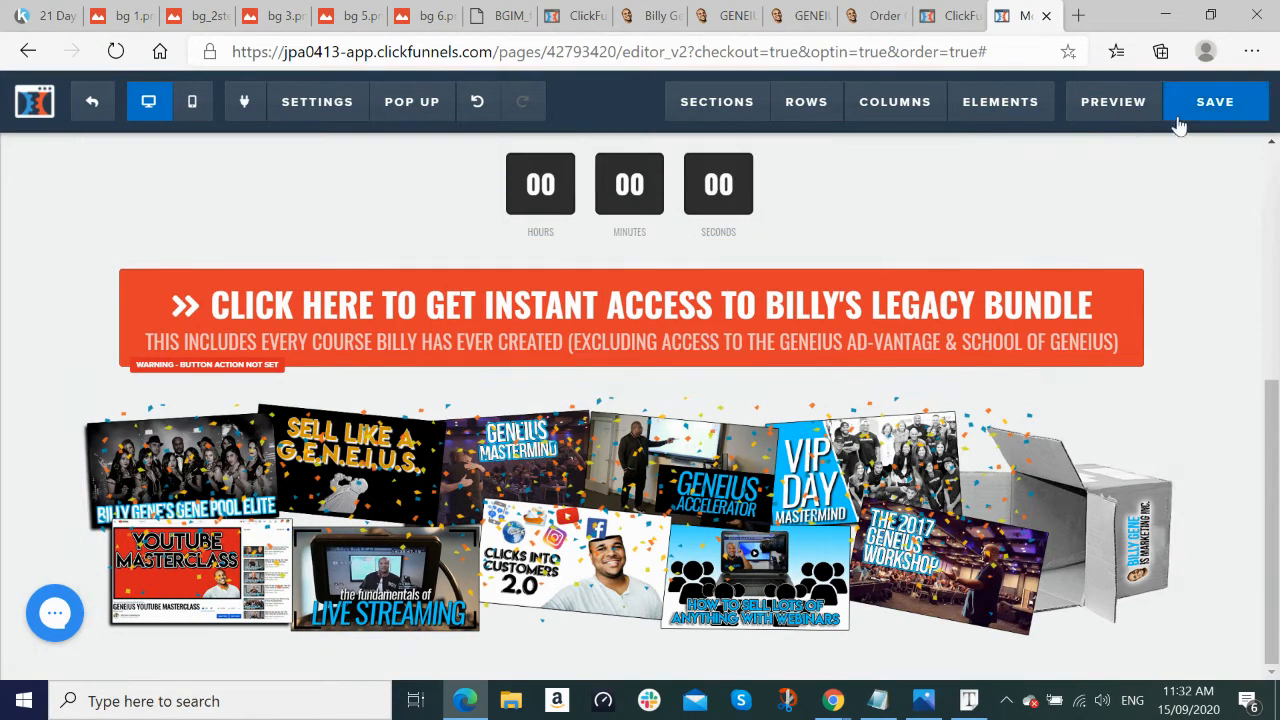
click(1212, 102)
Step: Check the reference page in Chrome and, back in the ClickFunnels editor, add a full-width section with a new row below the bundle image
key(alt+Tab)
scroll(917, 235, down, 4)
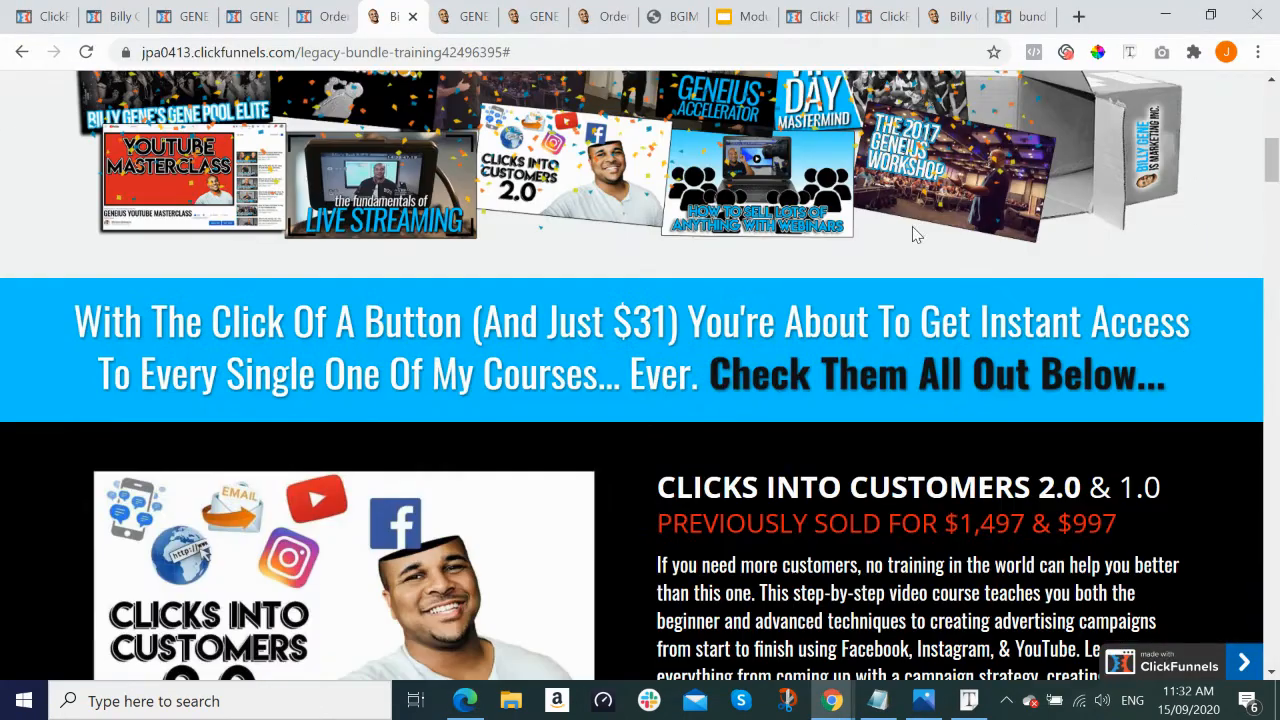
key(alt+Tab)
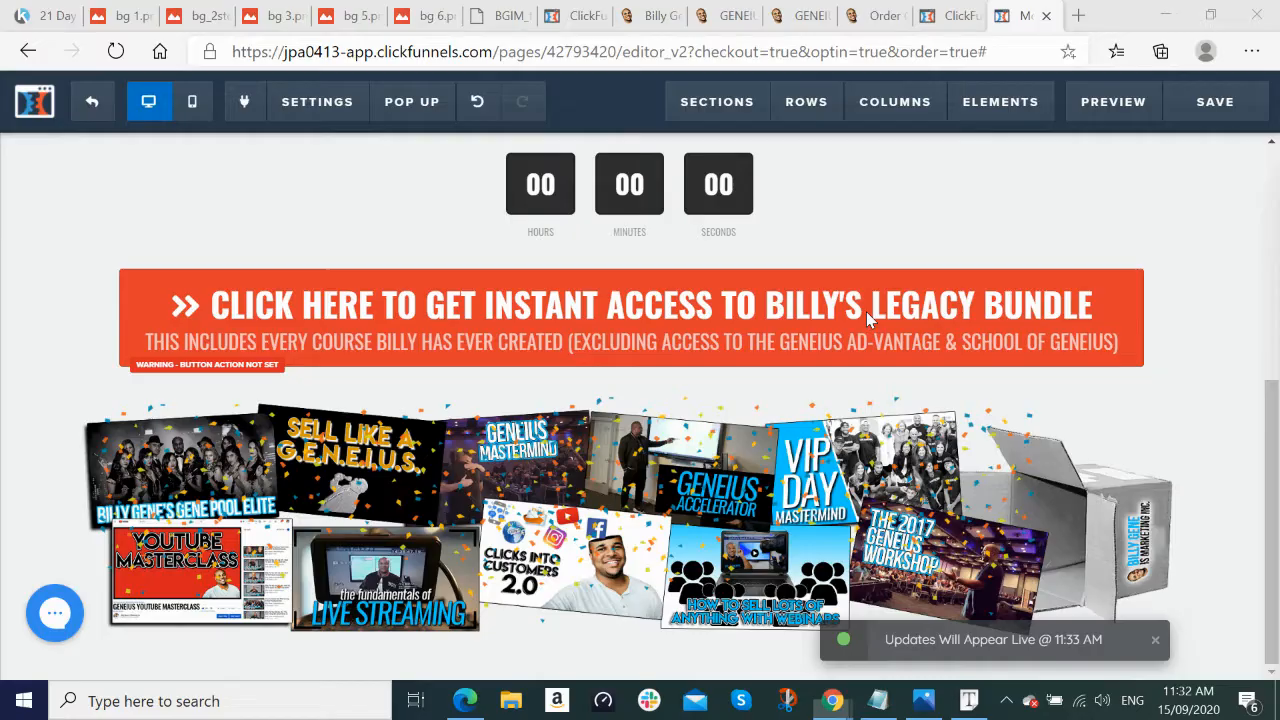
scroll(866, 311, down, 1)
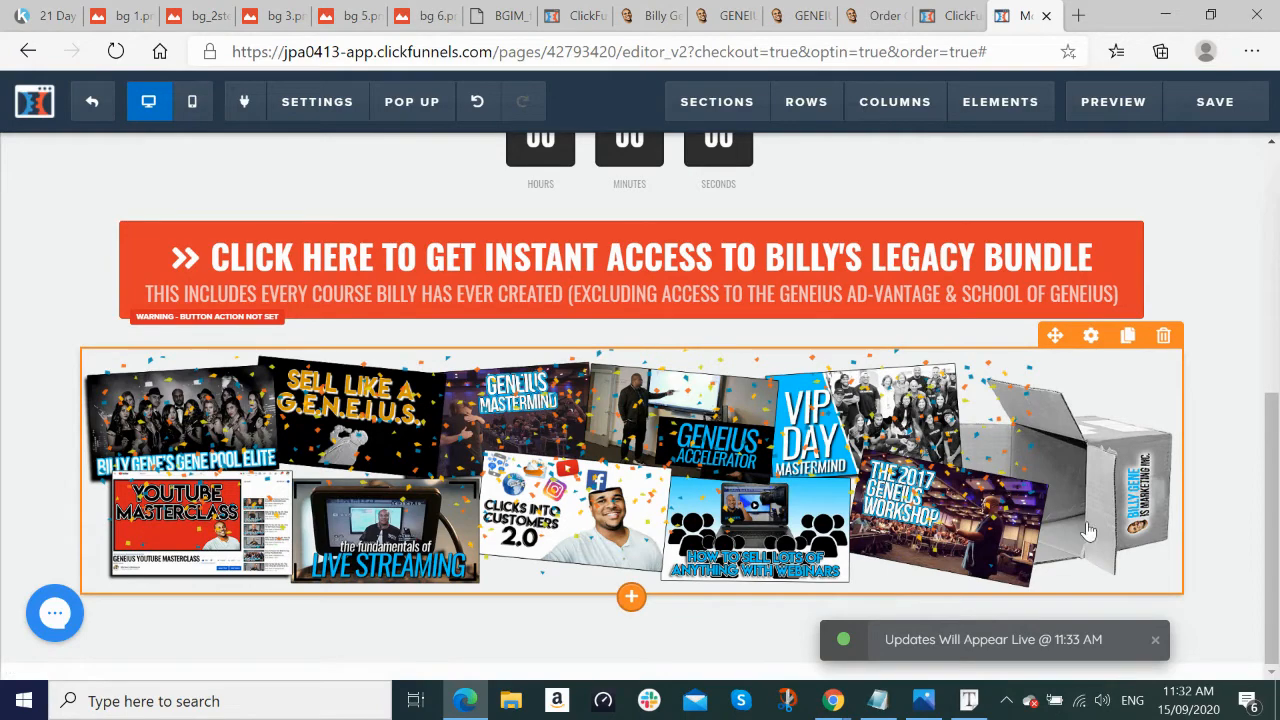
scroll(900, 300, up, 1)
mouse_move(727, 92)
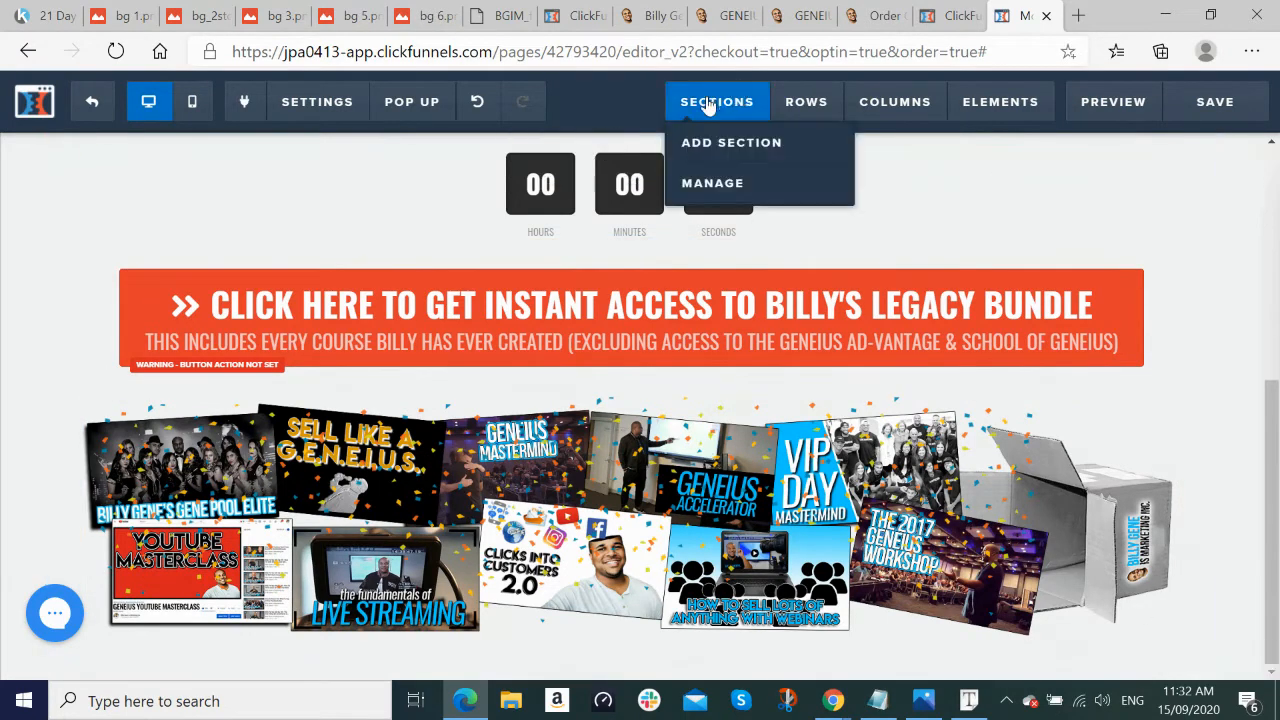
click(707, 145)
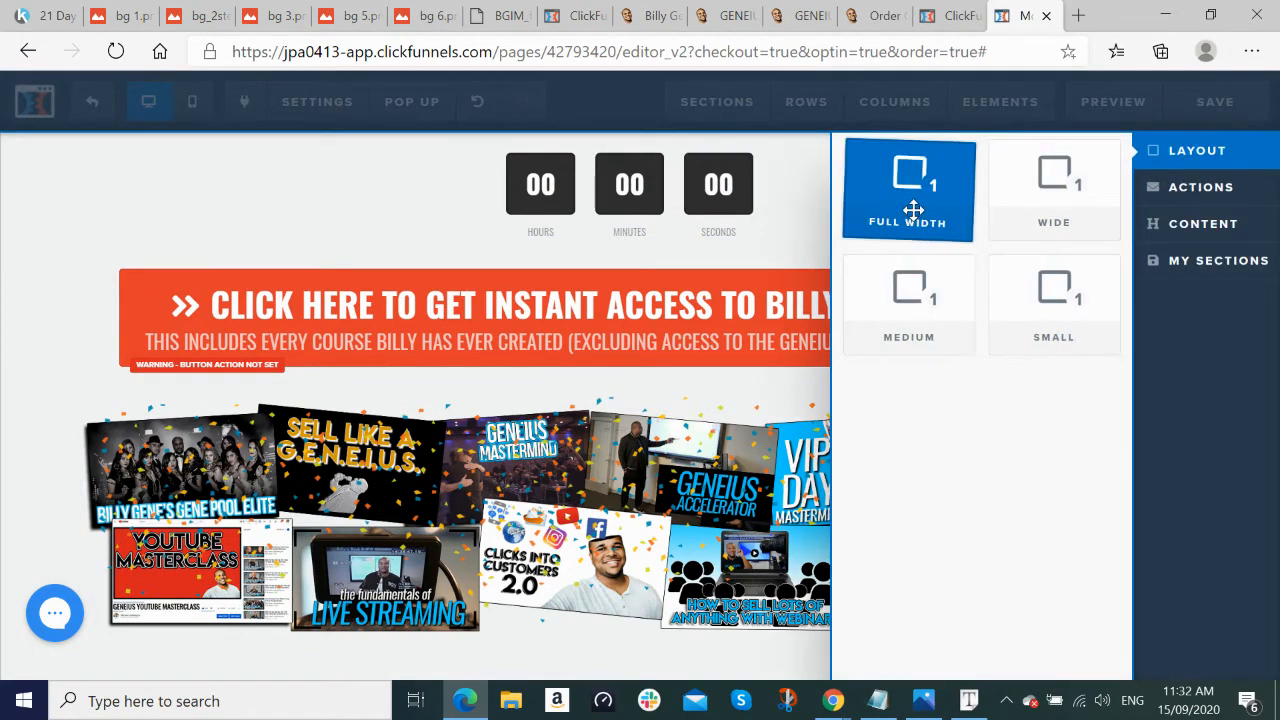
drag(913, 210, 624, 651)
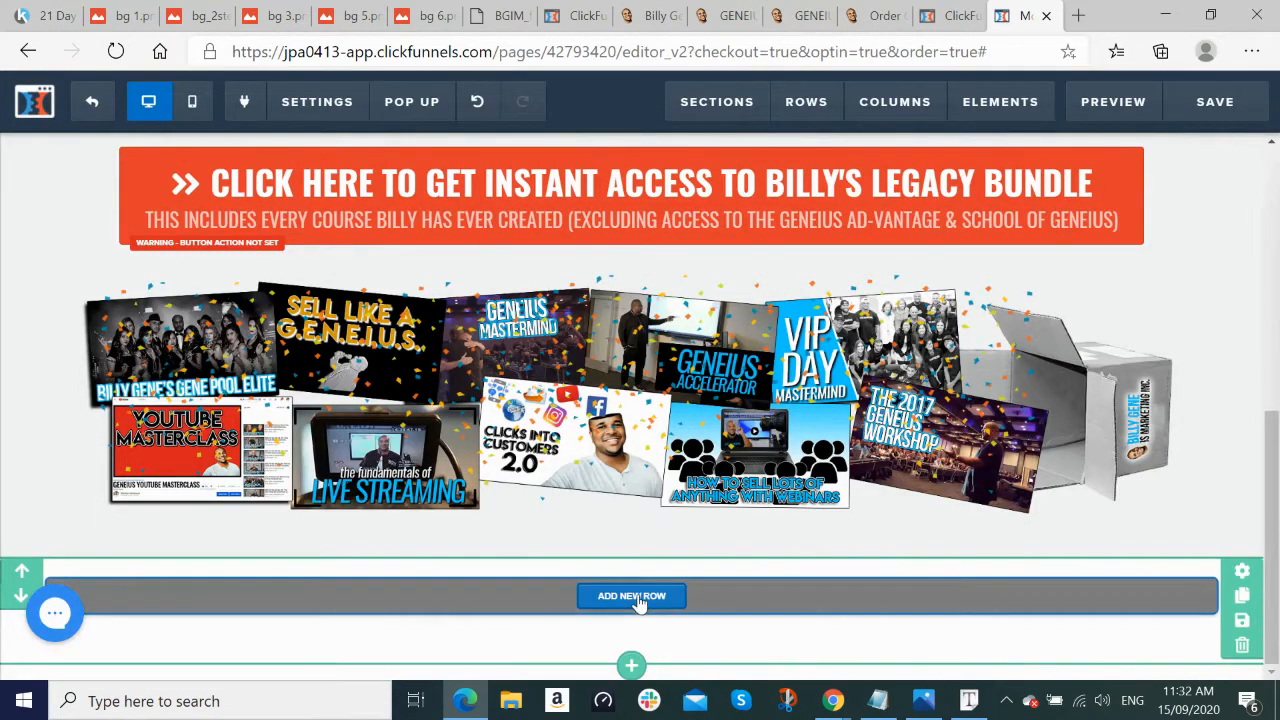
click(630, 597)
click(900, 210)
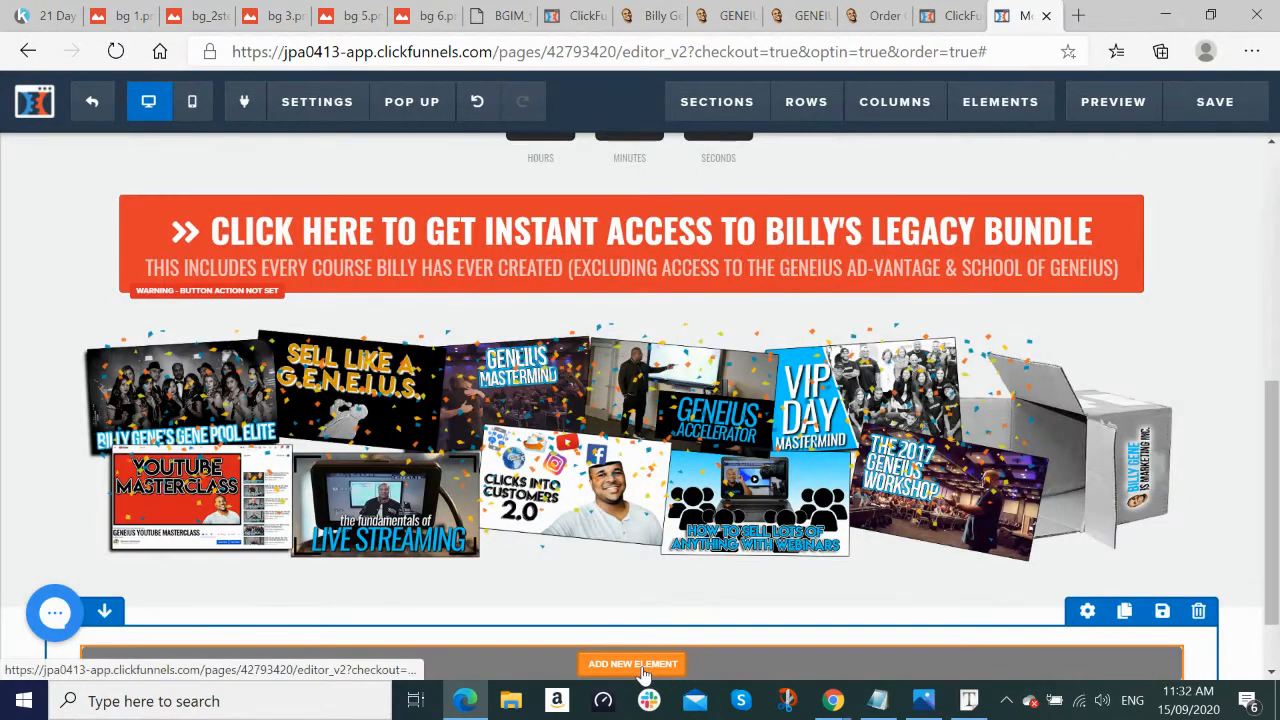
Step: Search the elements for "hea" and add a headline element to the new row
click(640, 665)
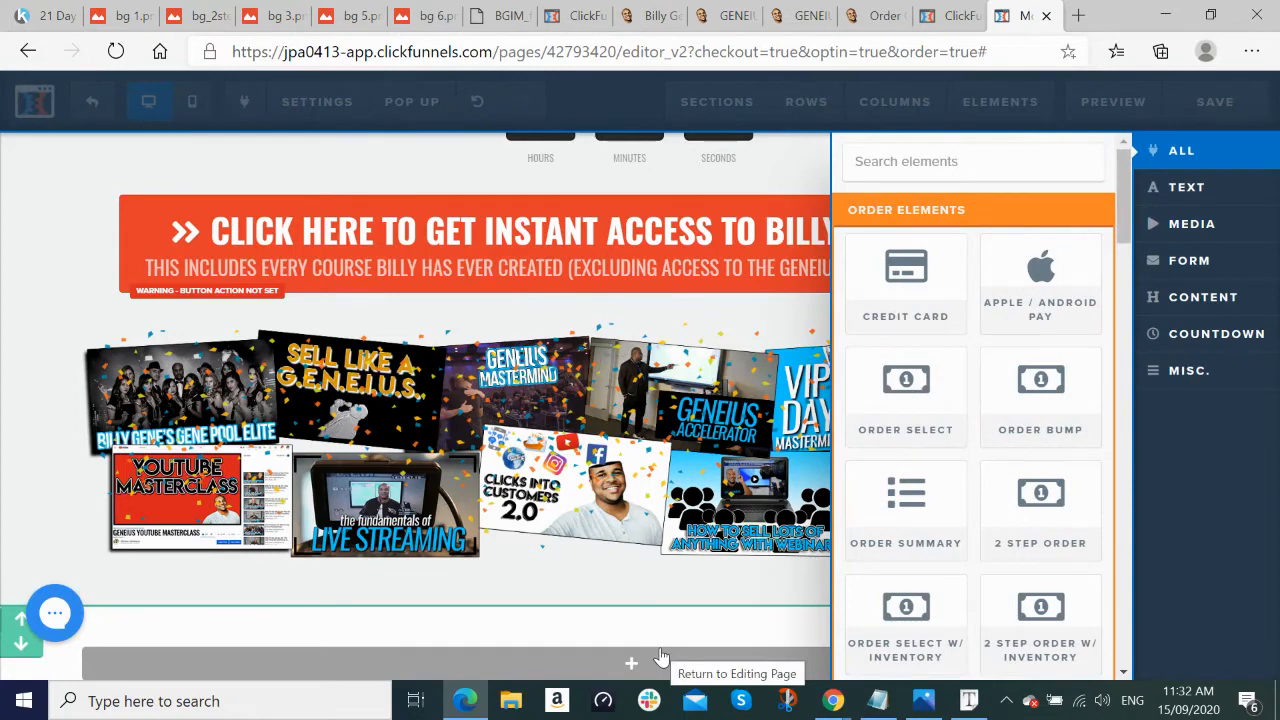
text(hea)
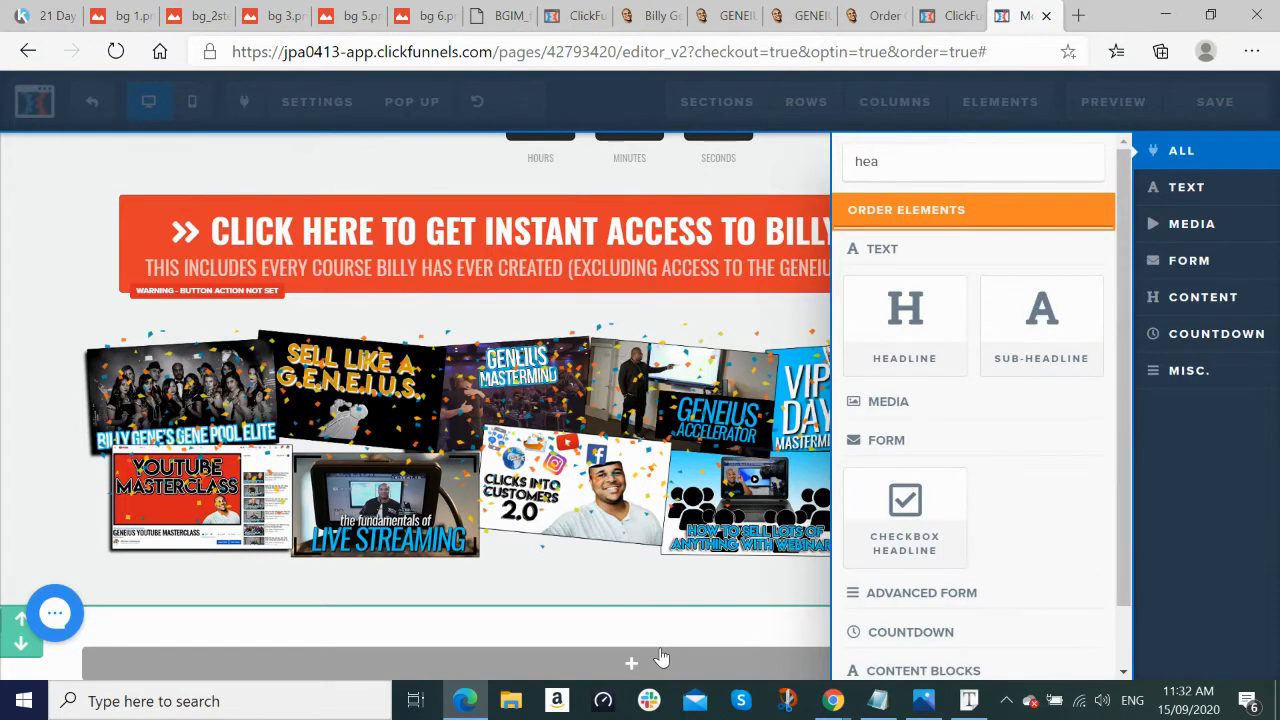
click(895, 338)
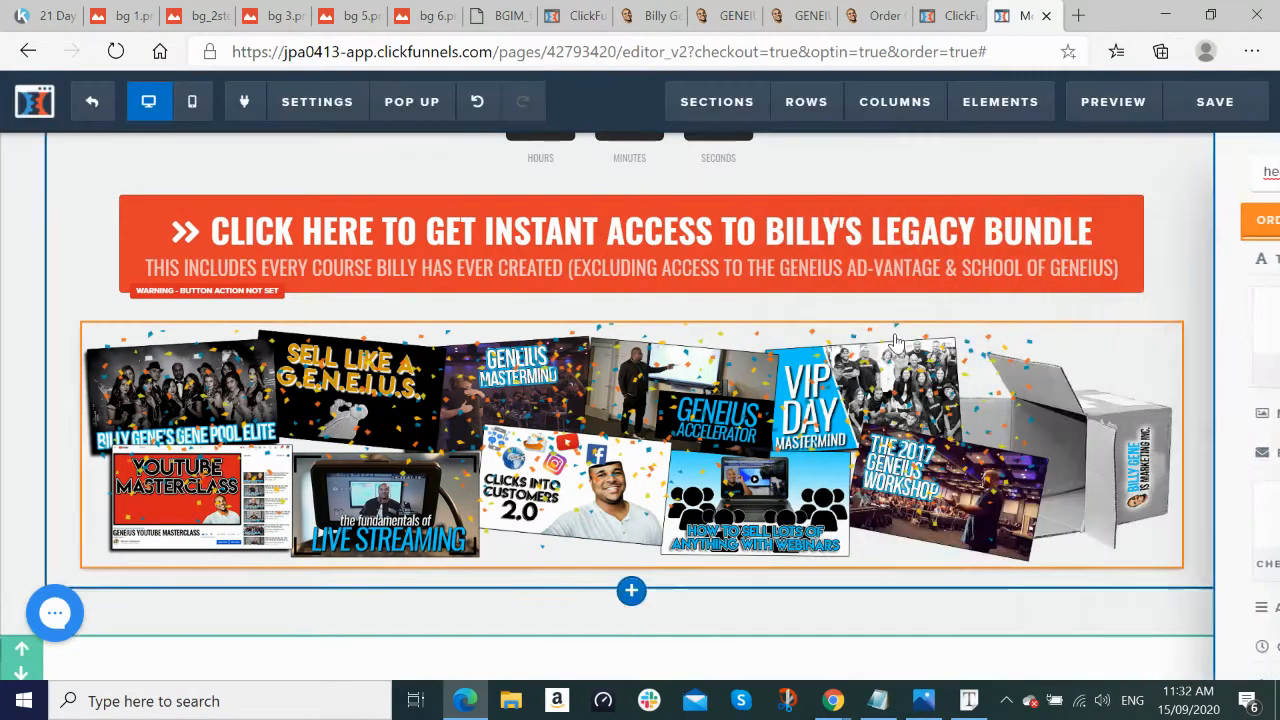
Step: Copy the "With The Click Of A Button..." headline from the reference page in Chrome and replace the new headline's placeholder text in the ClickFunnels editor
mouse_move(832, 700)
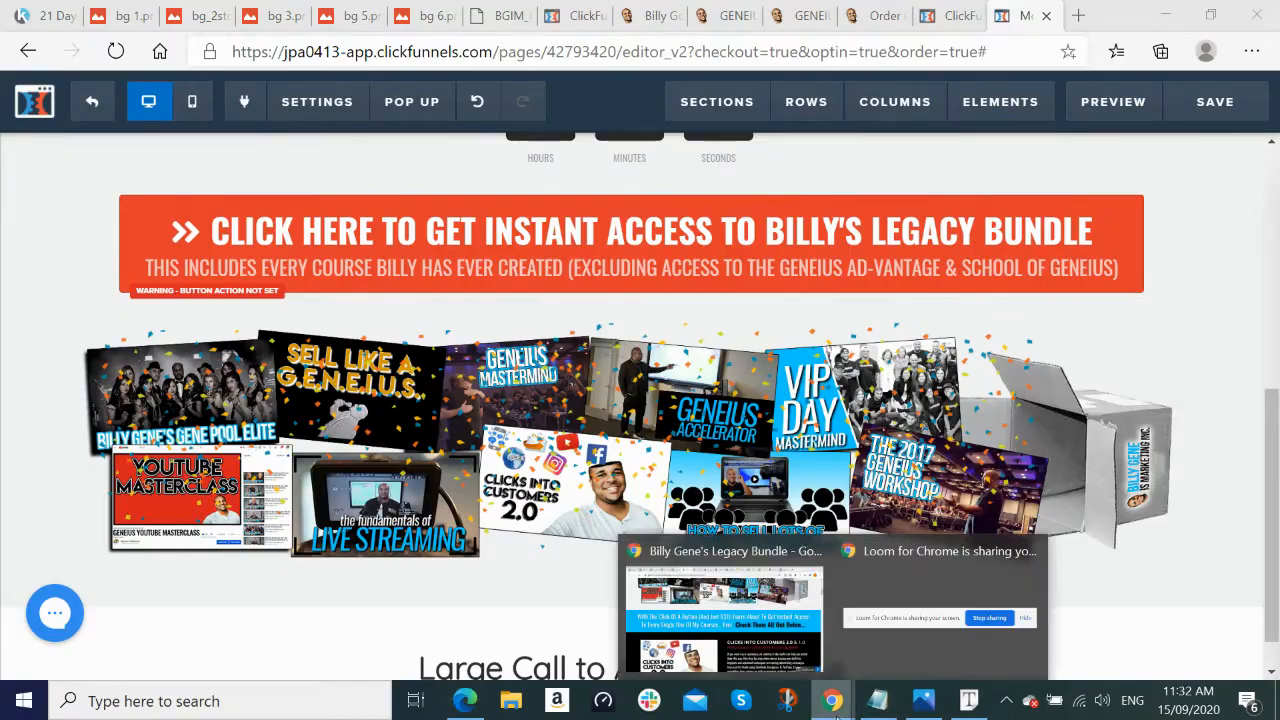
click(745, 627)
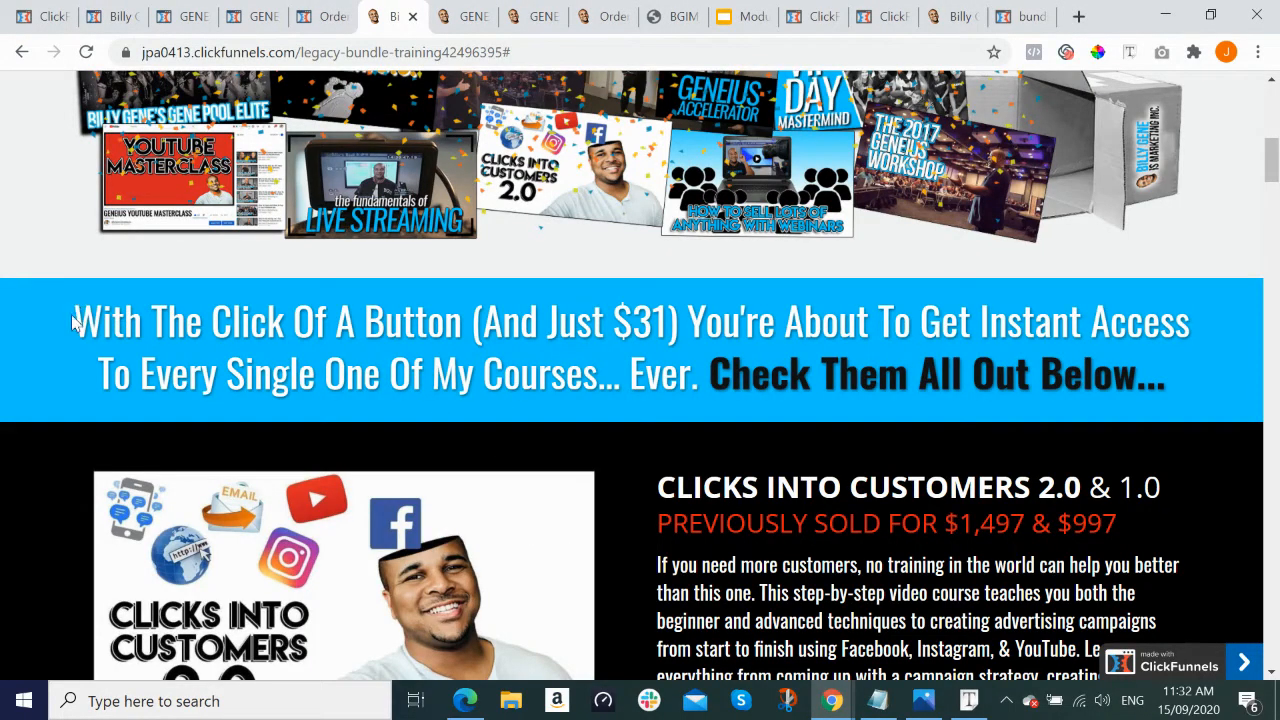
drag(83, 318, 1216, 392)
key(ctrl+c)
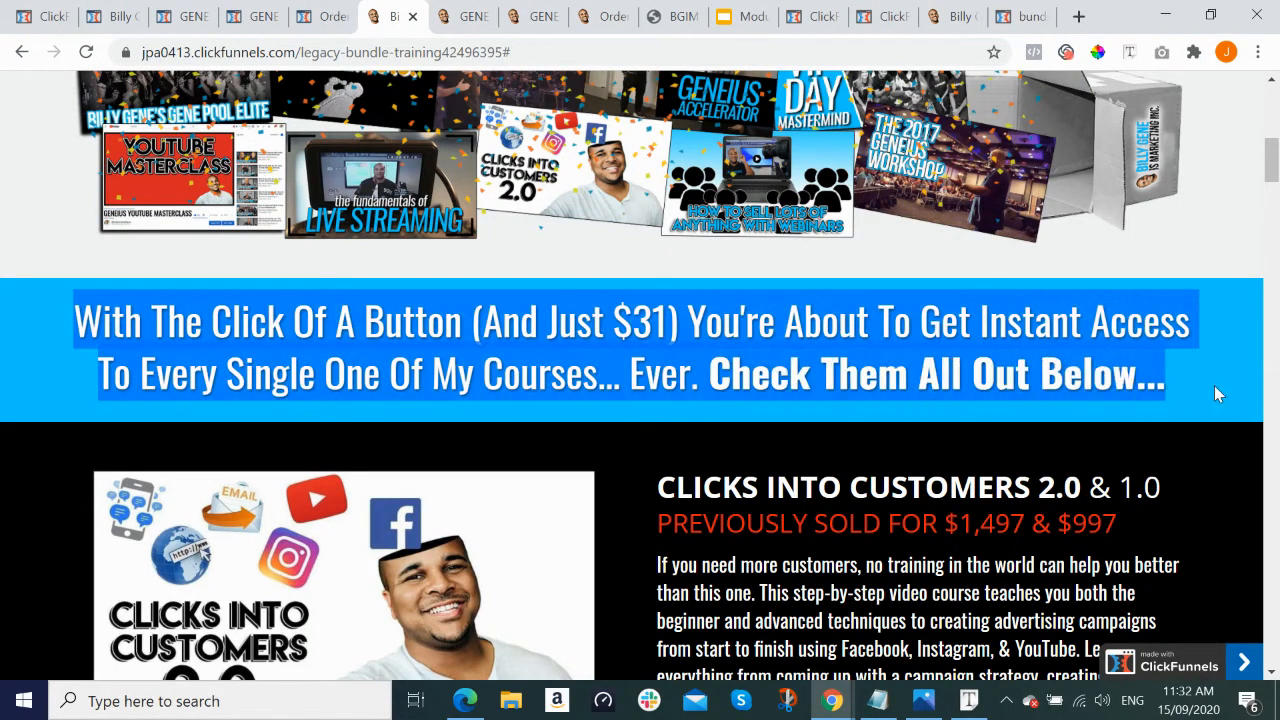
key(alt+Tab)
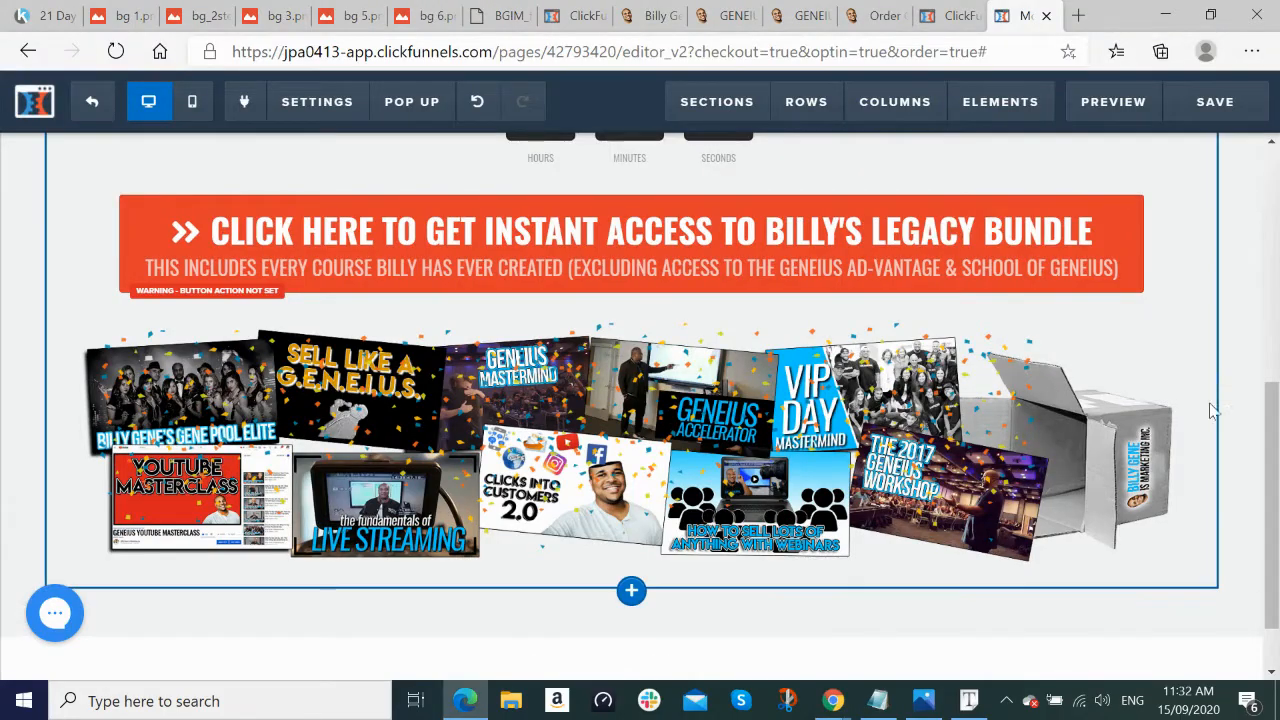
scroll(1100, 470, down, 1)
double_click(757, 627)
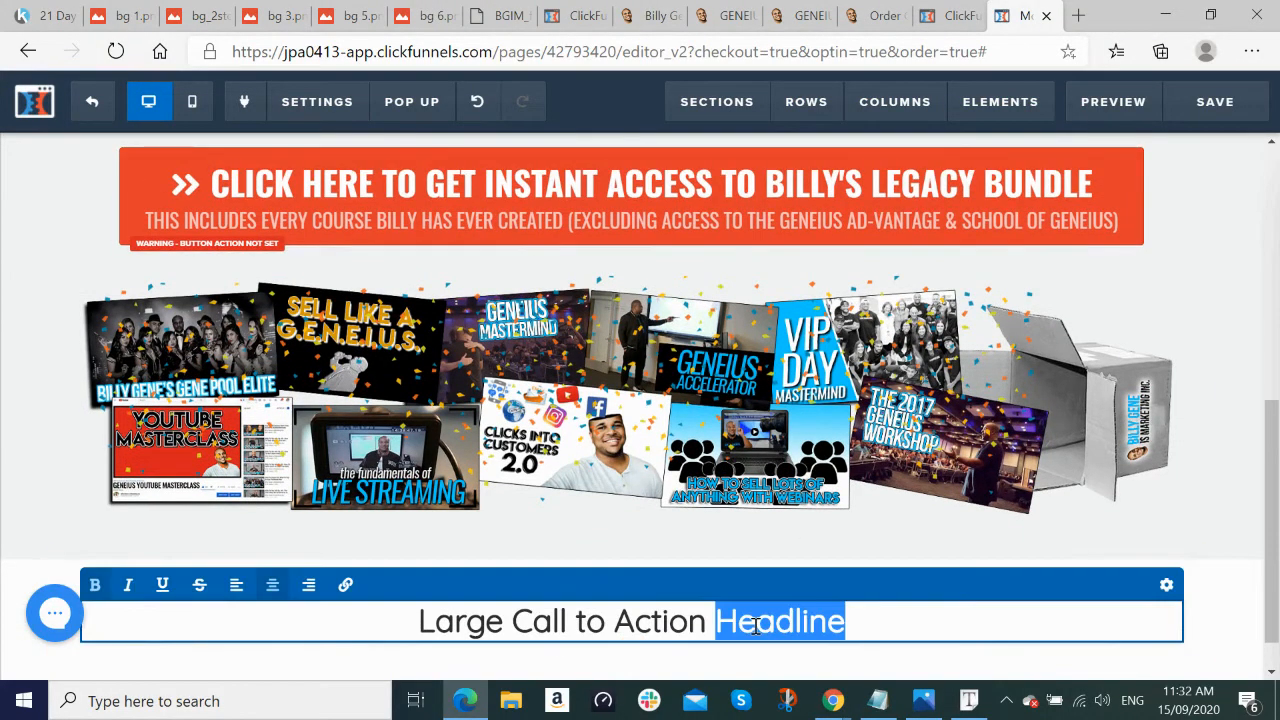
key(ctrl+a)
key(ctrl+v)
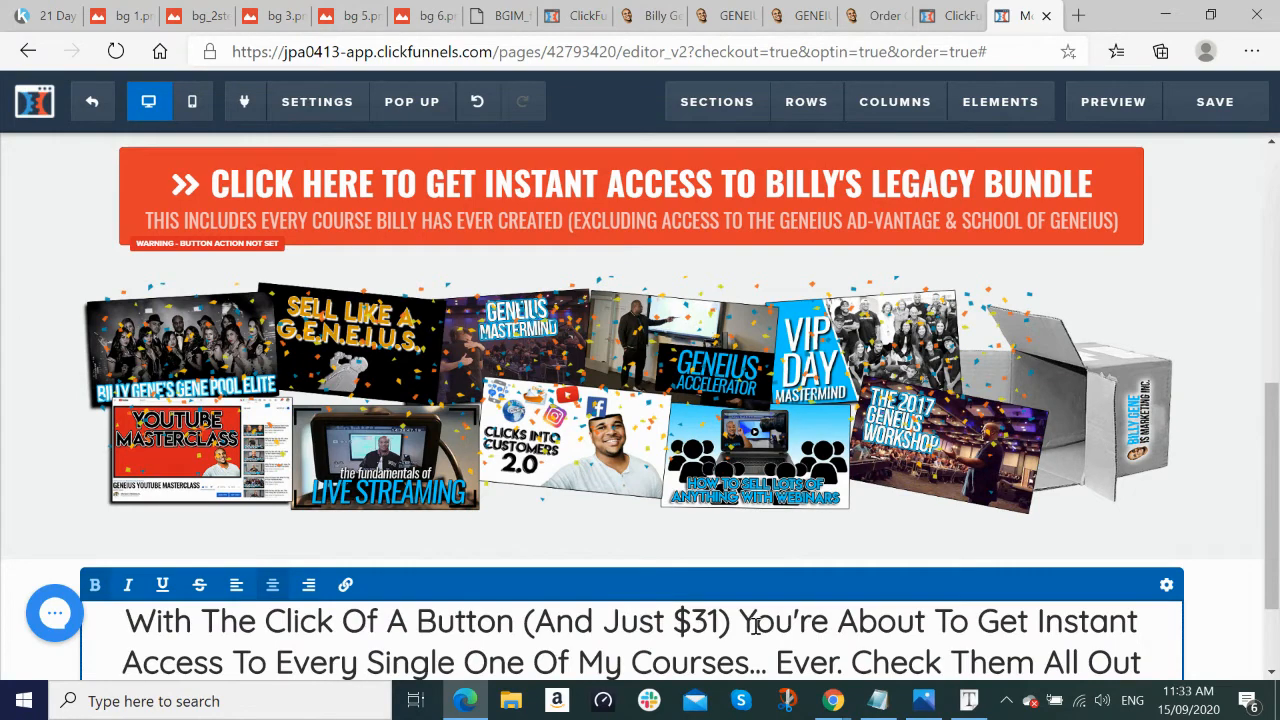
Step: Set the new section's background color to the recently used light blue, #00c6fe
scroll(795, 623, down, 1)
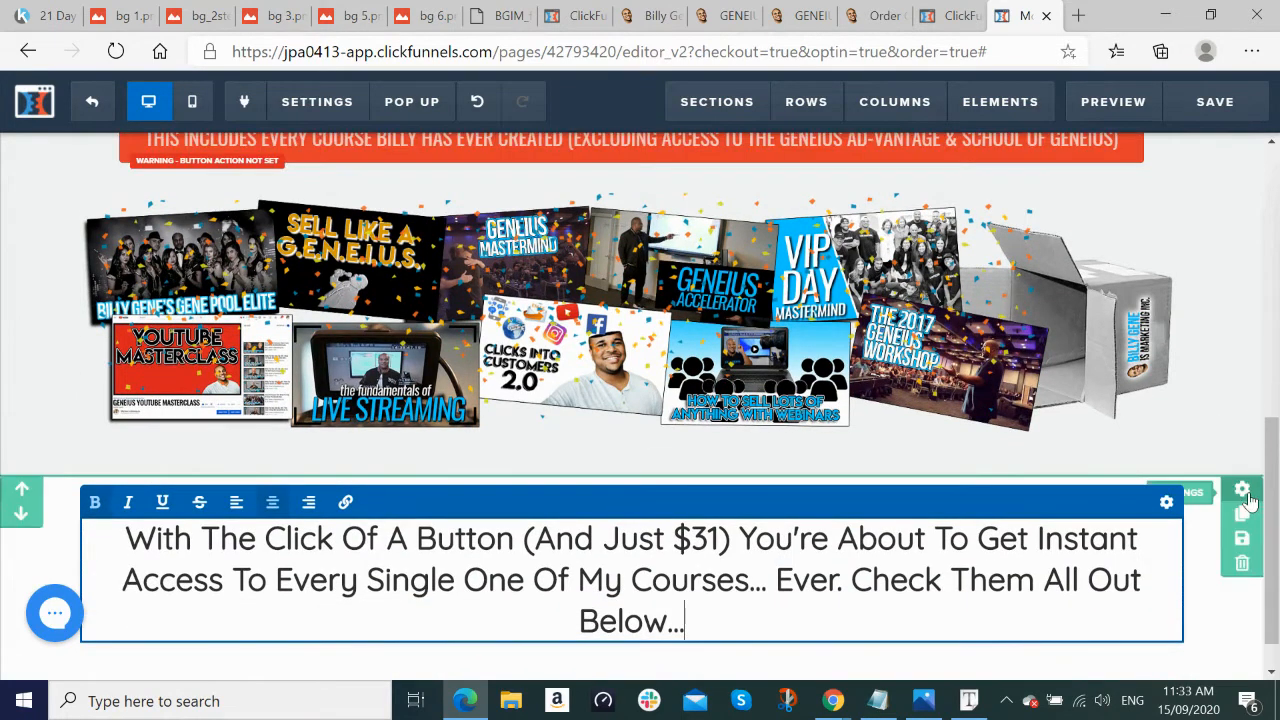
click(1243, 492)
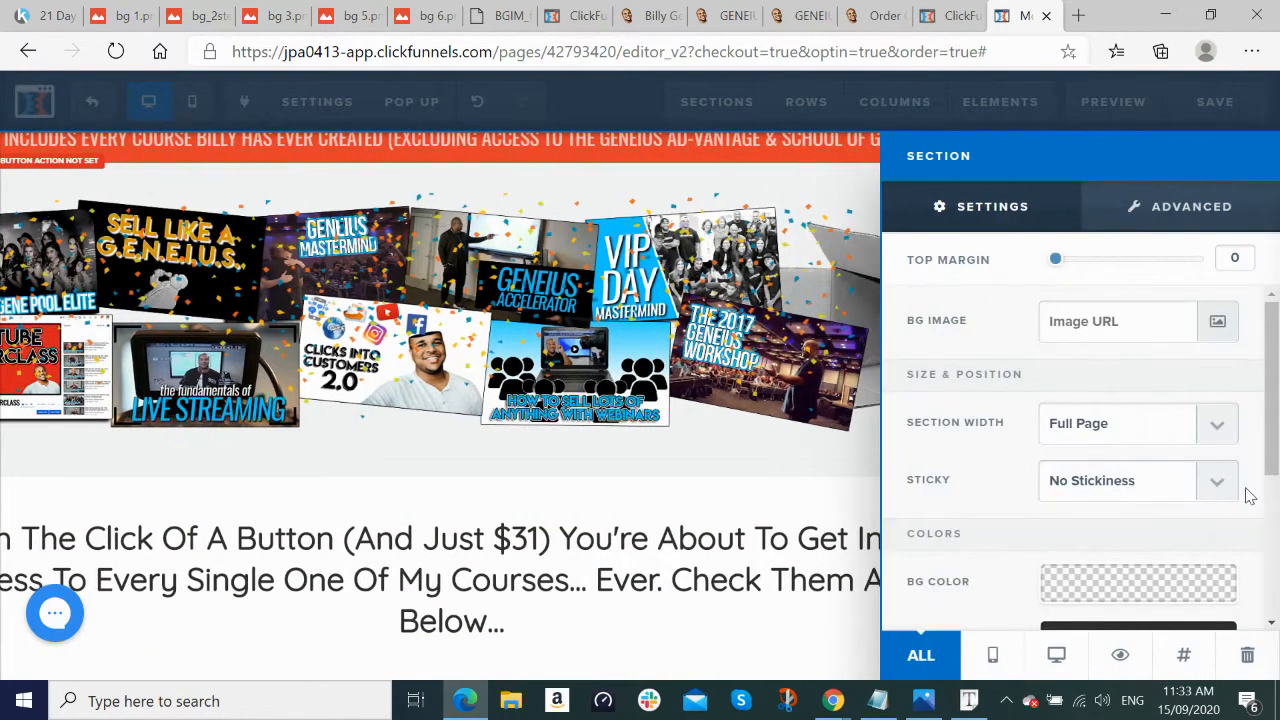
click(1152, 588)
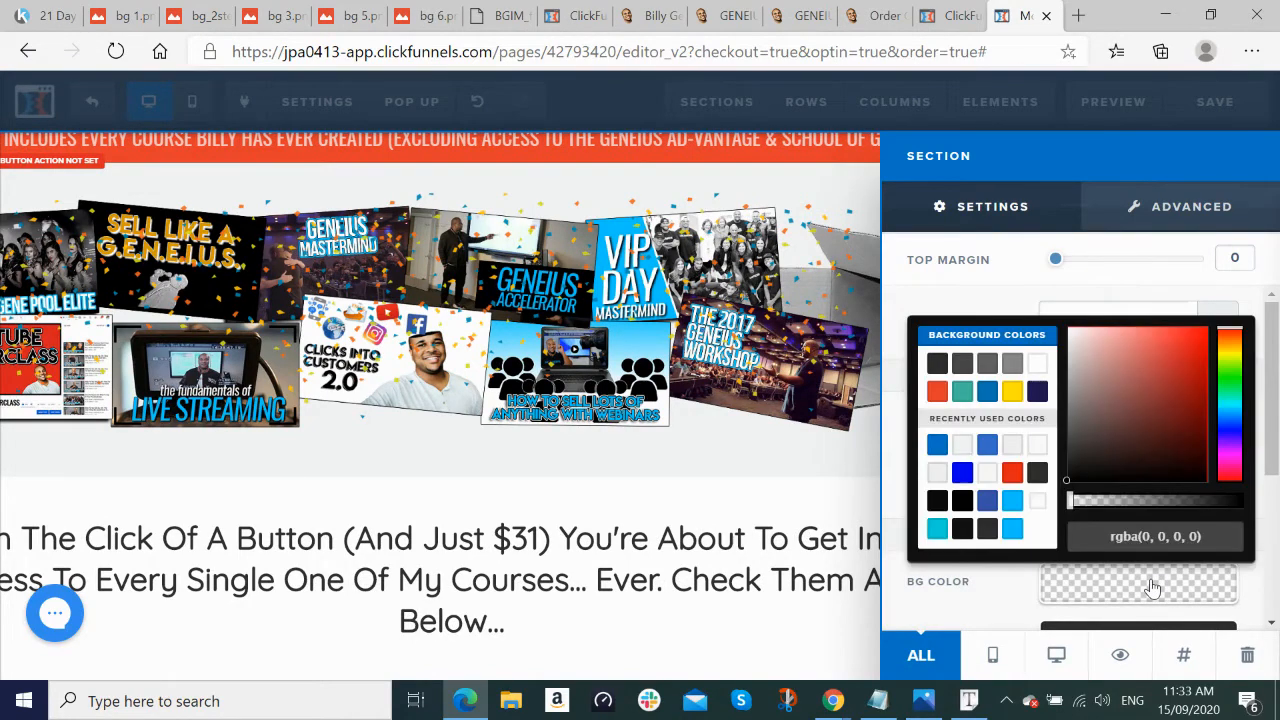
click(1014, 508)
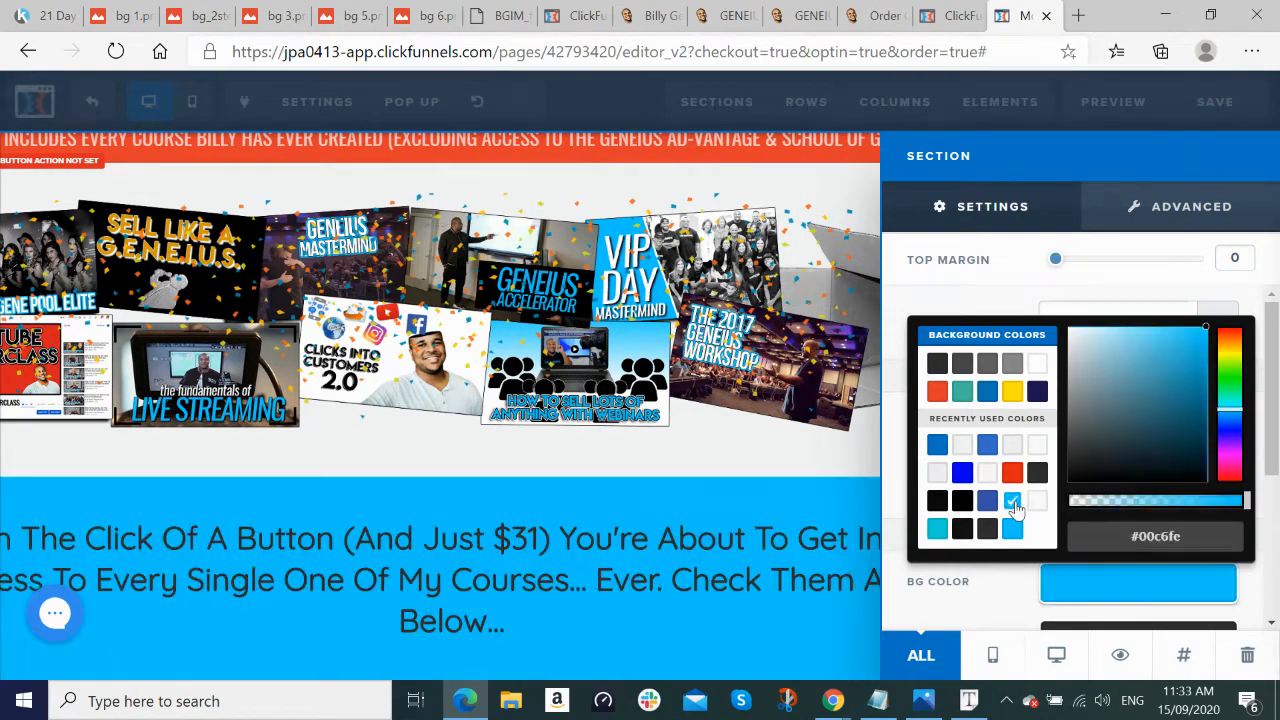
click(643, 646)
Step: Inspect the font of the reference page's blue-section headline with Font Finder in Chrome and return to the ClickFunnels editor
key(alt+Tab)
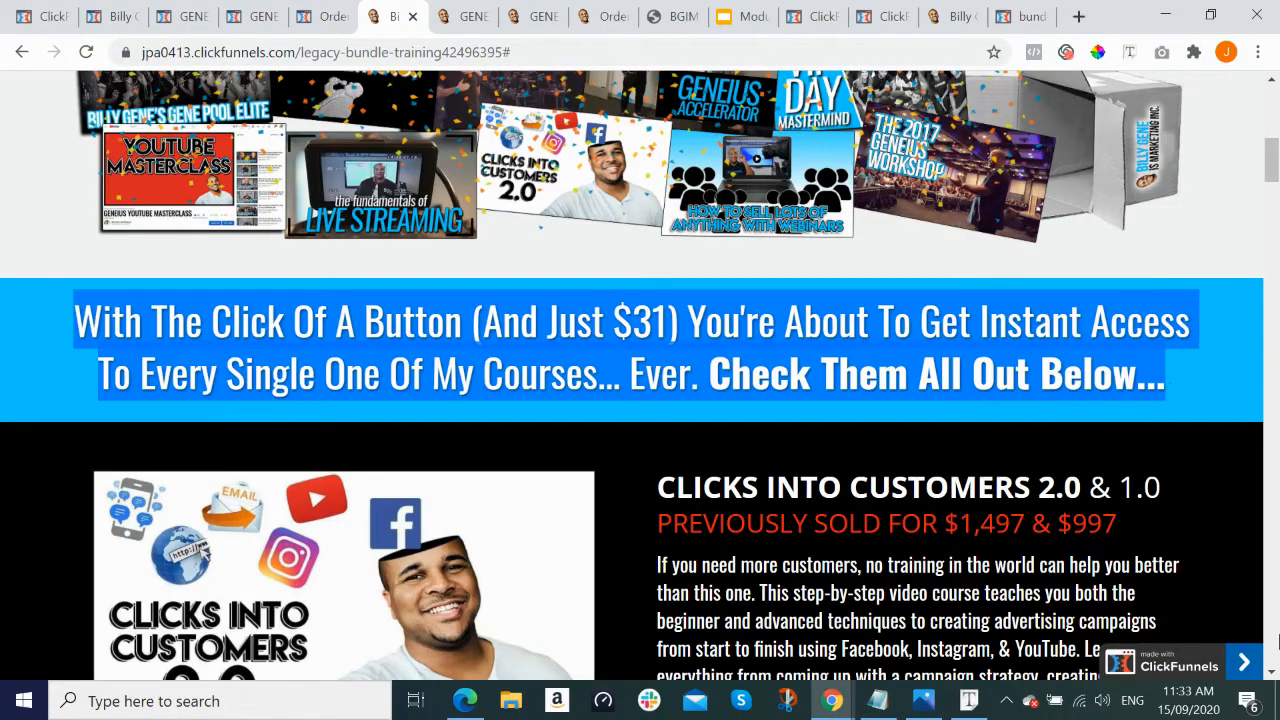
click(1129, 53)
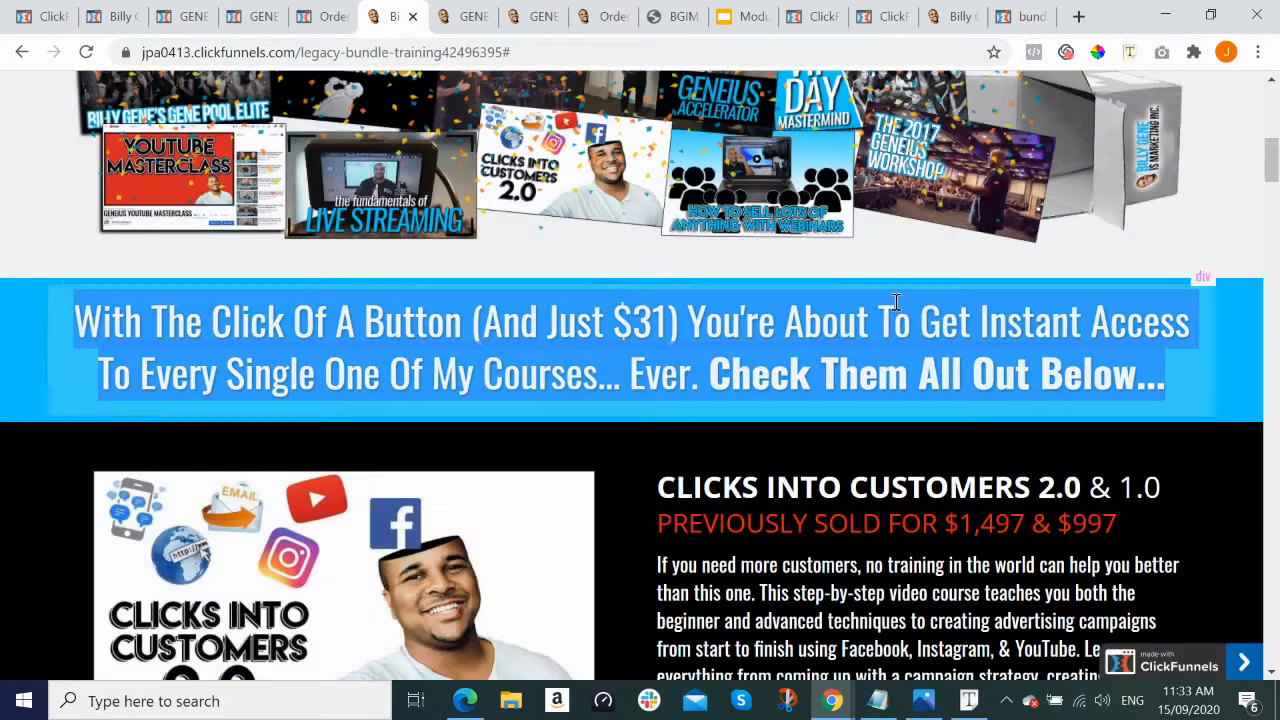
click(895, 318)
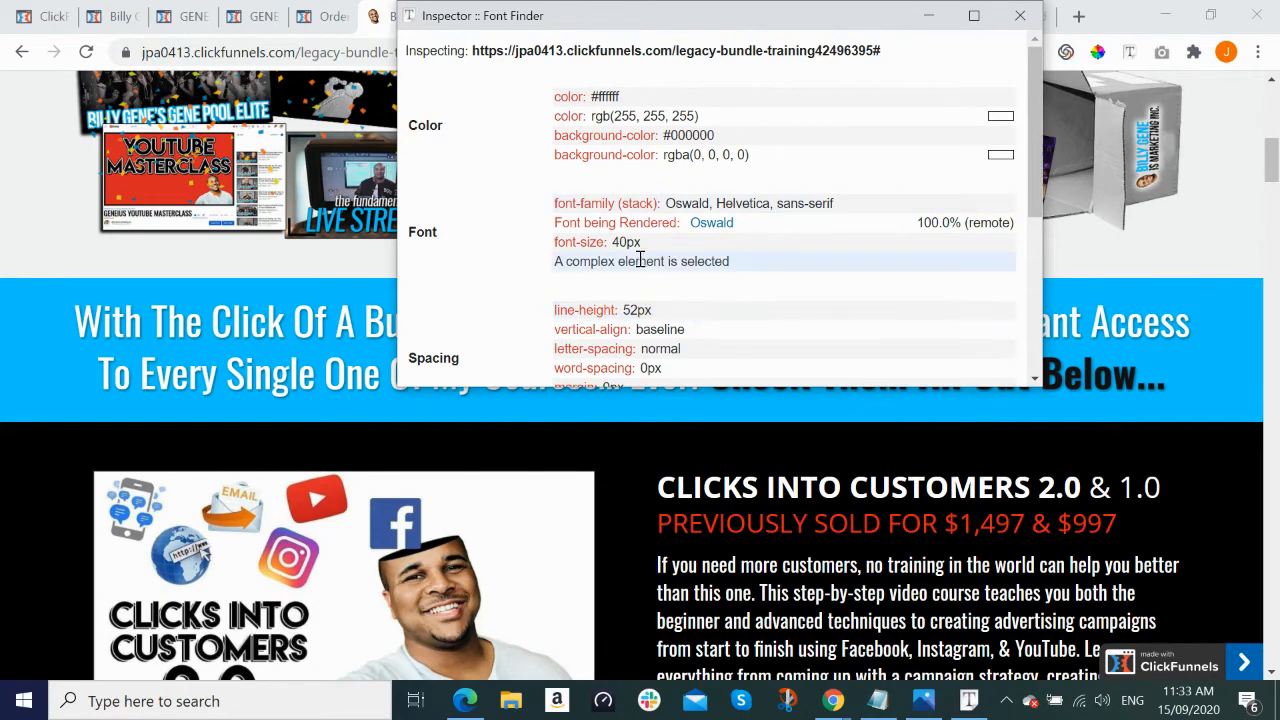
click(1117, 397)
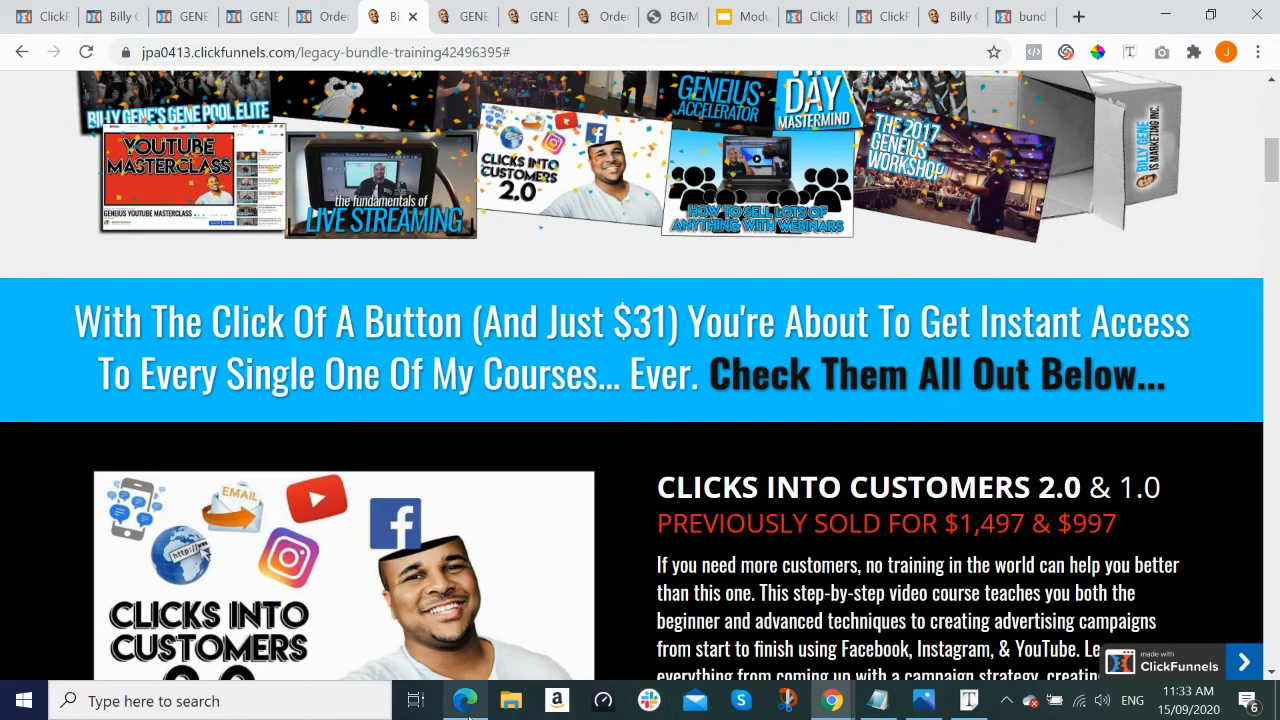
click(466, 702)
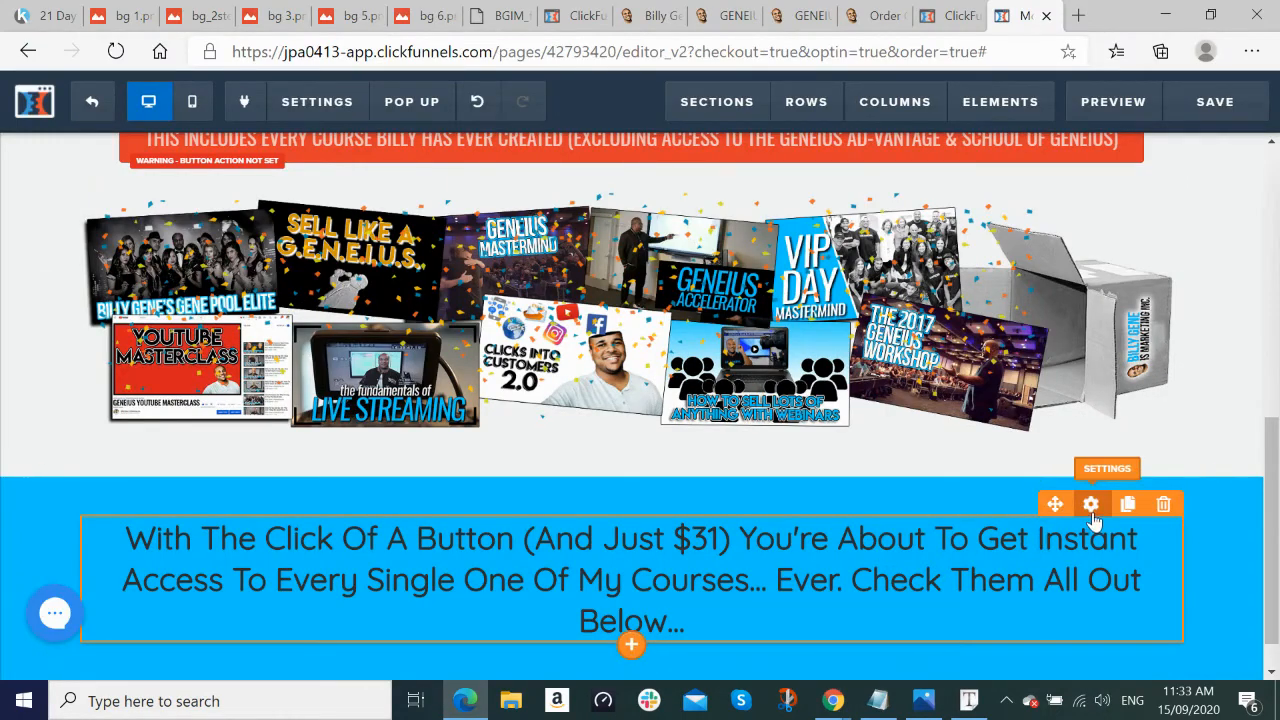
Step: Set the blue-section headline's font family to Oswald and its font size to 40
click(1092, 510)
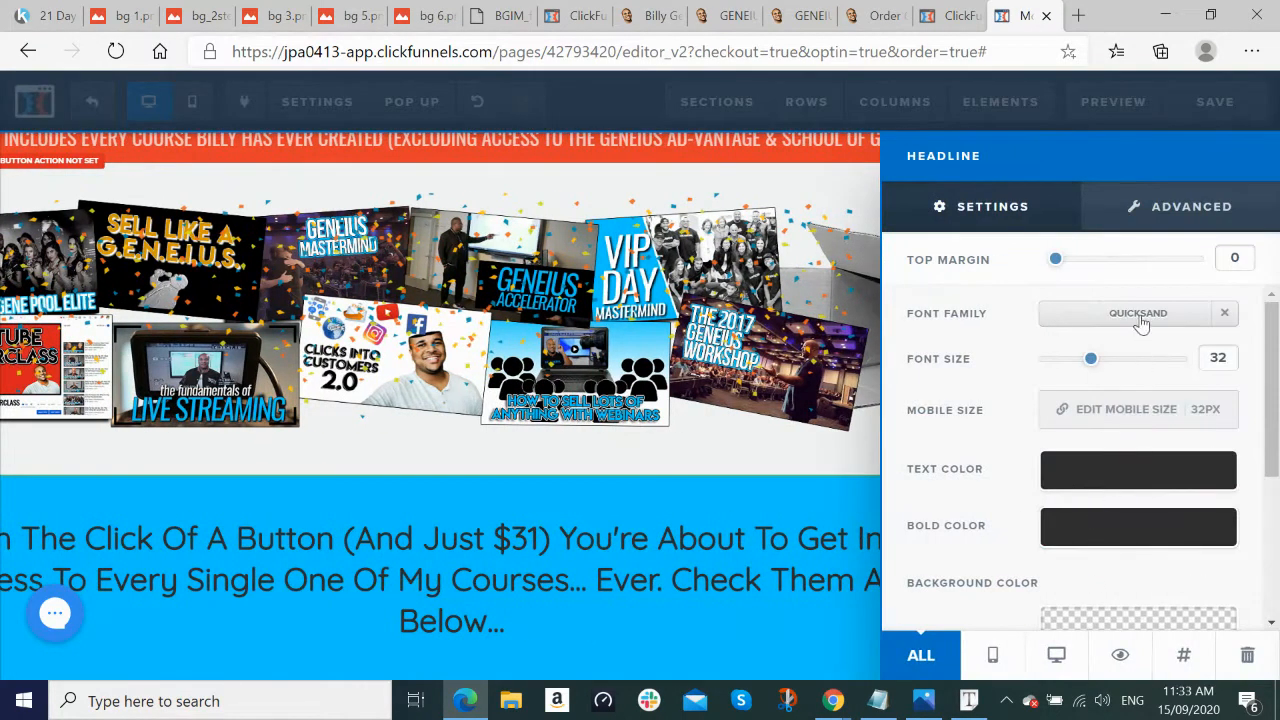
click(1143, 323)
click(1062, 522)
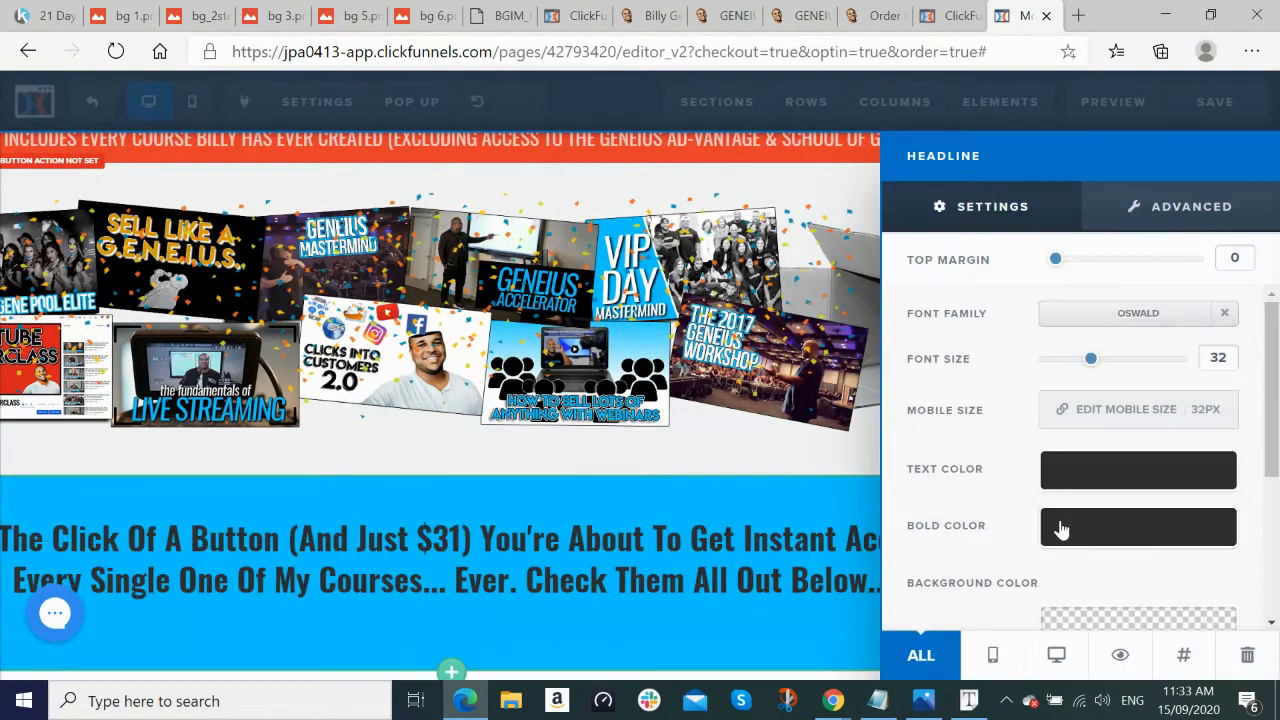
drag(1093, 366, 1112, 366)
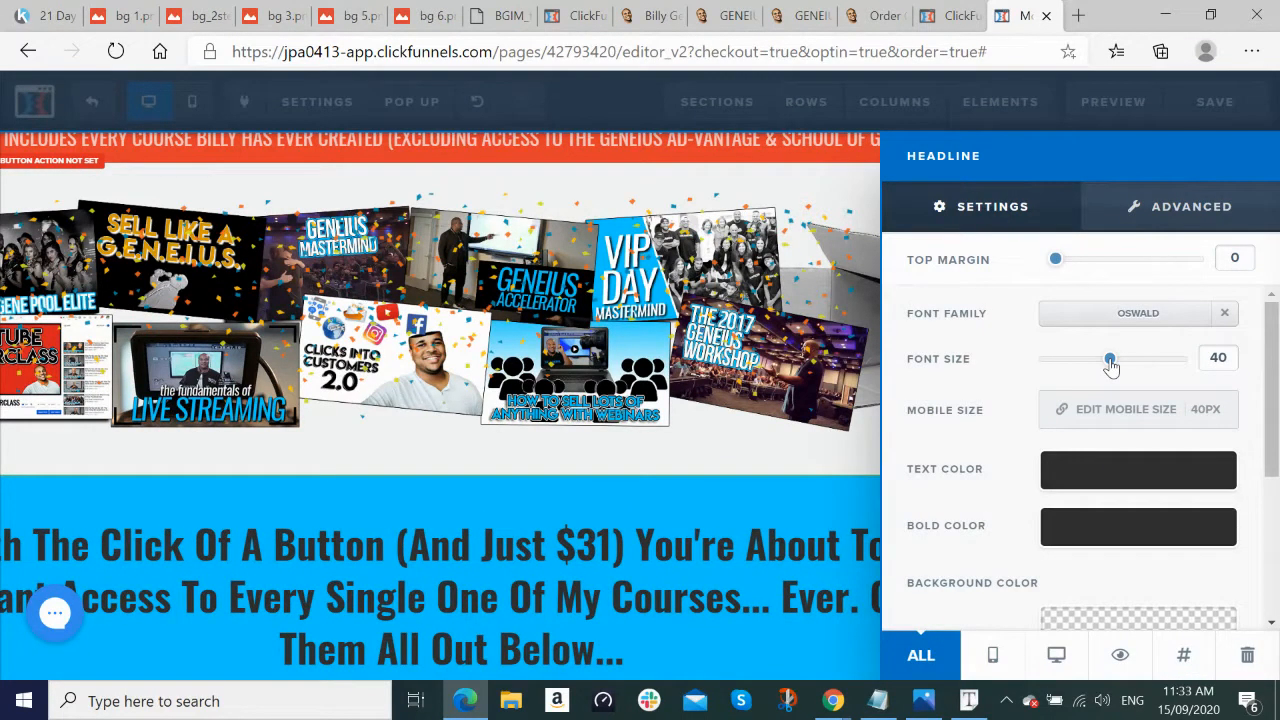
Step: Set the blue-section headline's text color to white, #ffffff, and close its settings
click(1095, 478)
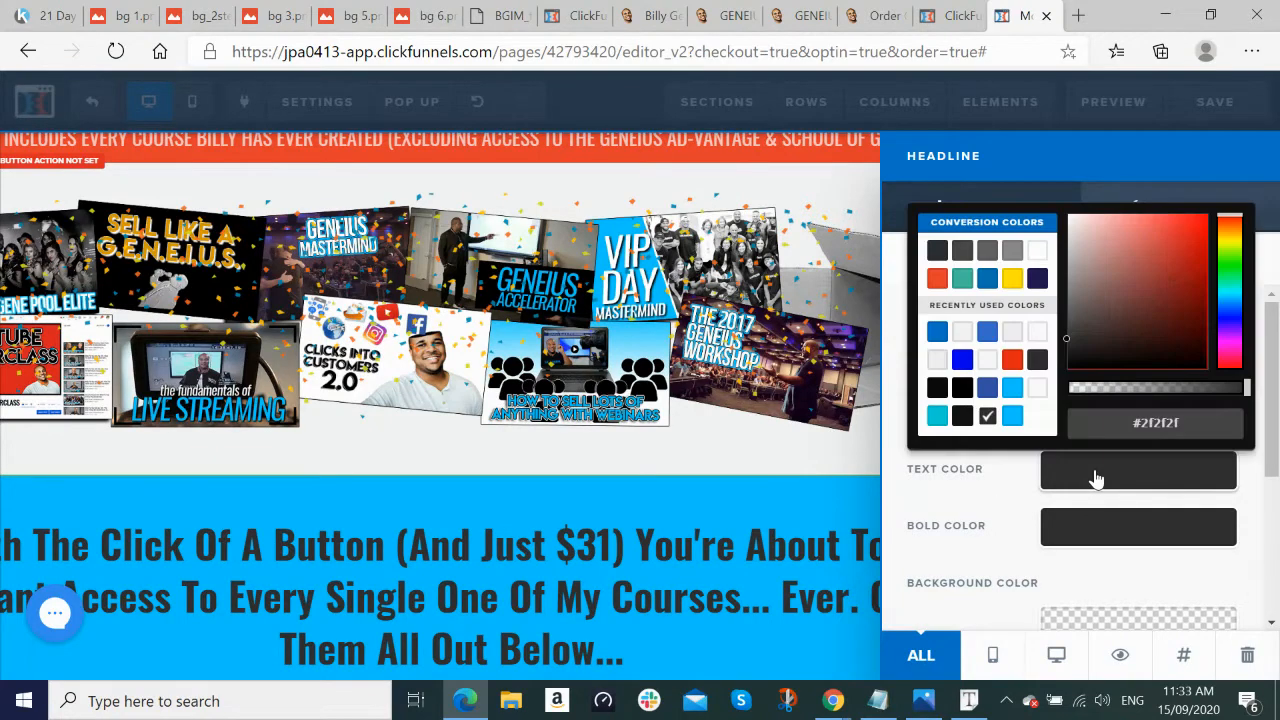
drag(1180, 421, 1150, 425)
text(fff)
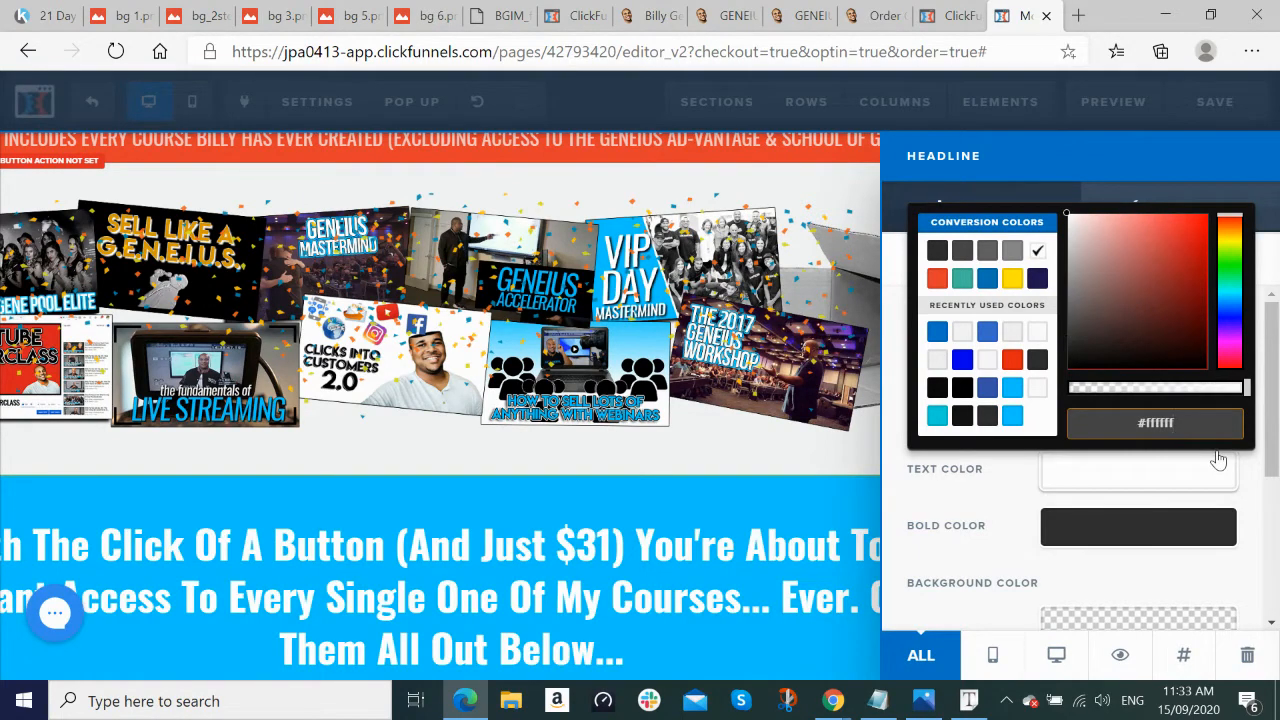
click(762, 572)
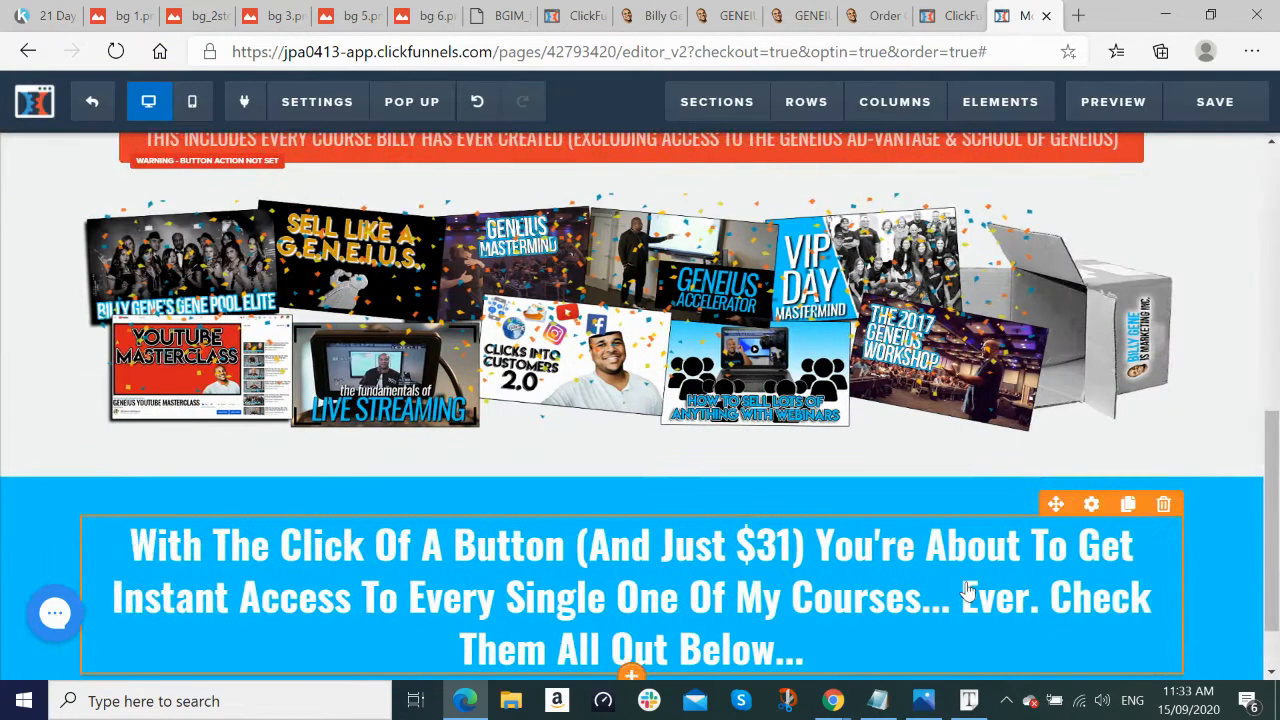
Step: Remove the bold from the blue-section headline's text up to "Ever.", keeping only "Check Them All Out Below..." bold
scroll(935, 525, down, 1)
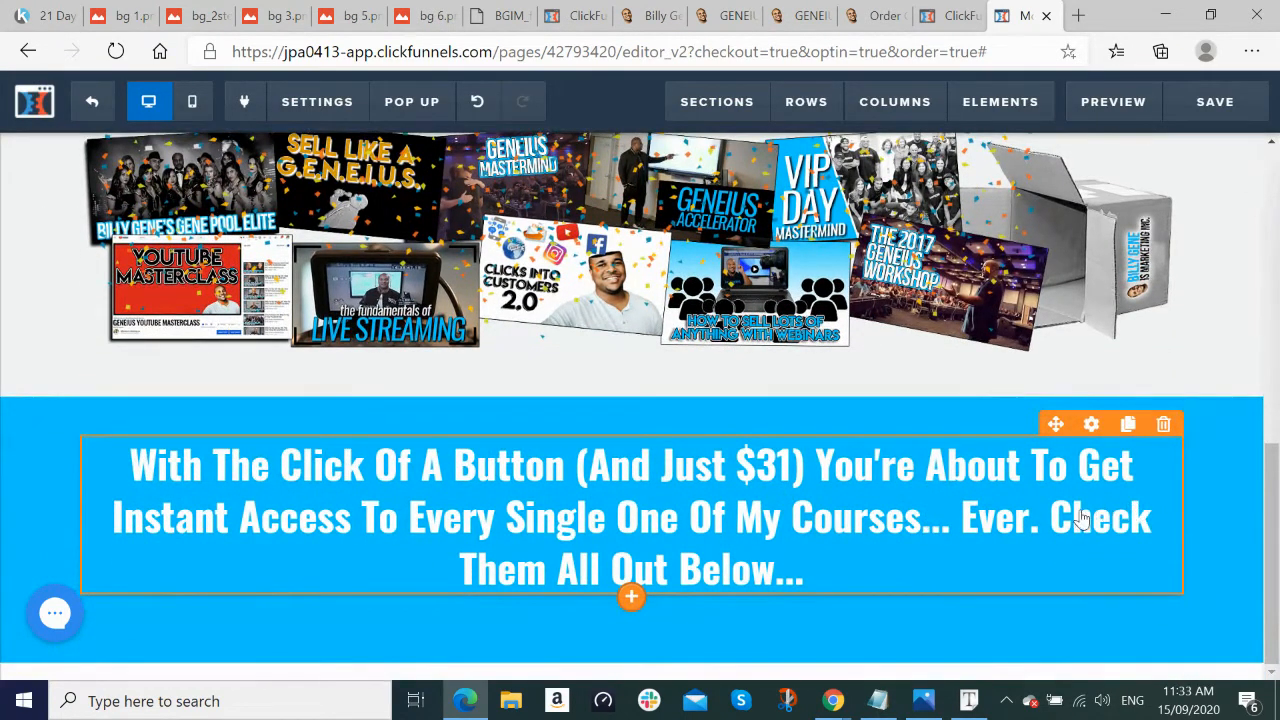
click(484, 470)
drag(145, 465, 1042, 518)
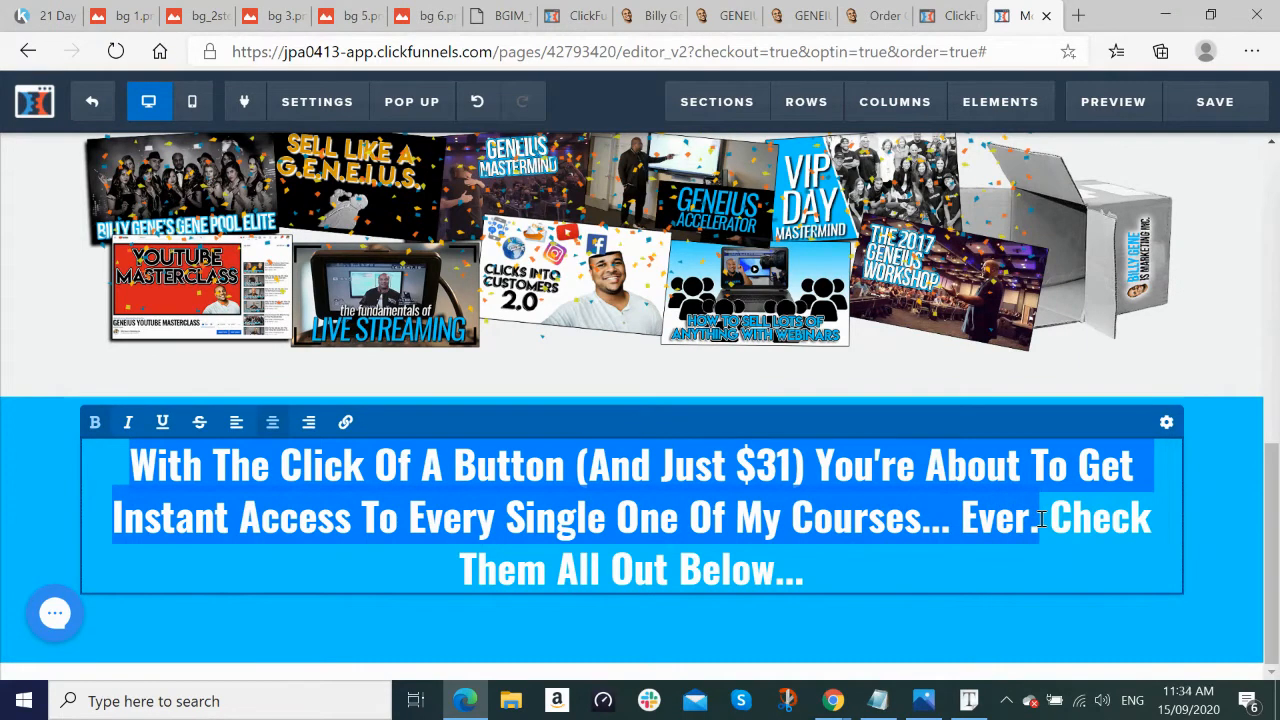
key(ctrl+b)
click(906, 590)
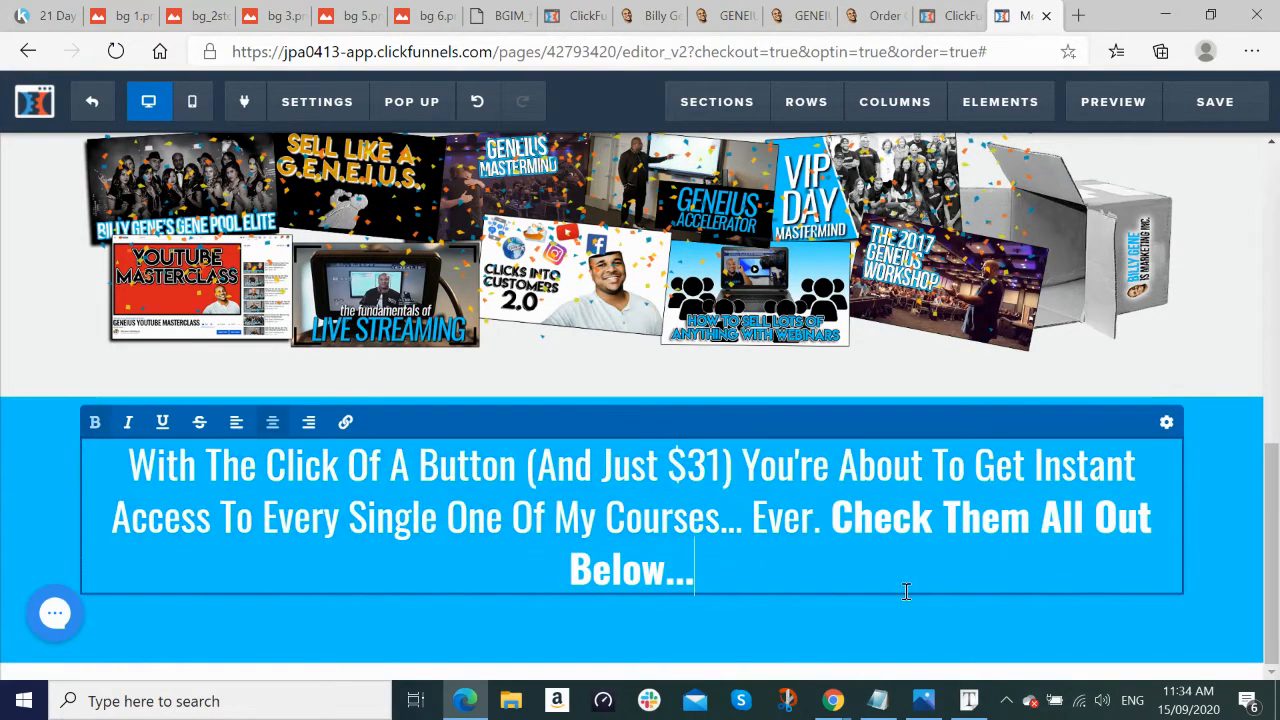
Step: Set the blue-section headline's bold color to black, #000000, and close its settings
click(1166, 424)
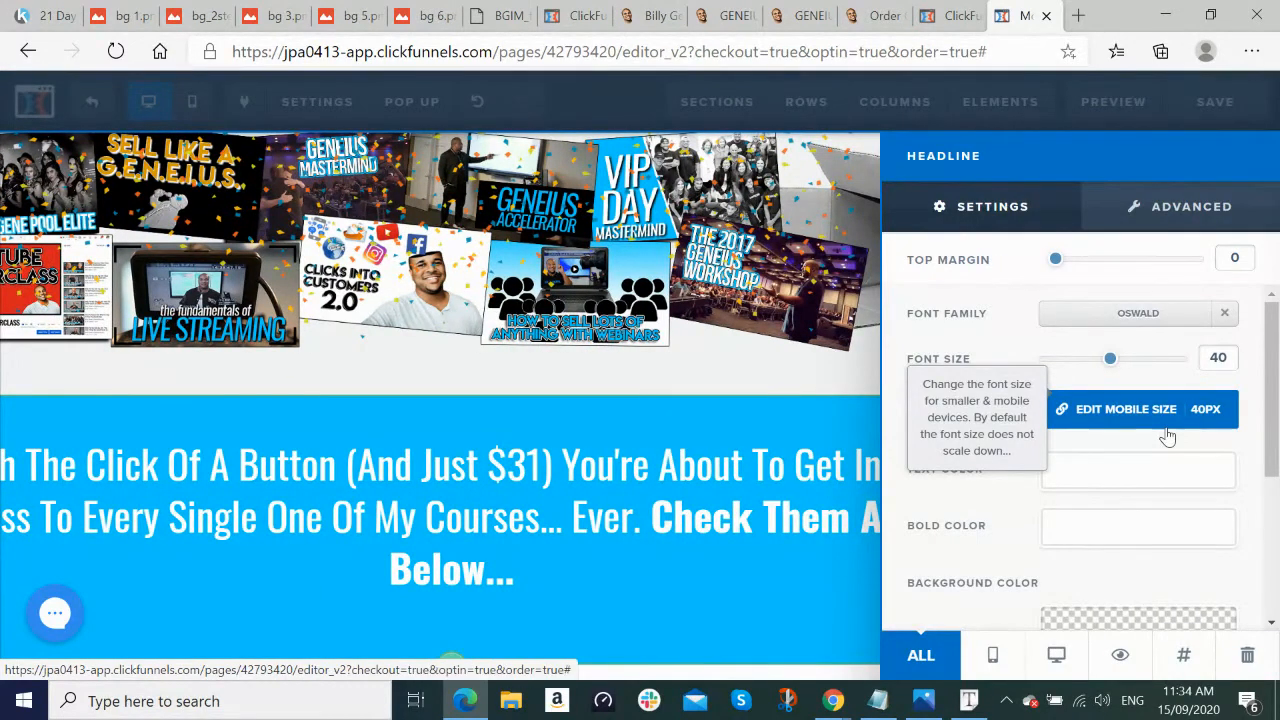
click(1121, 538)
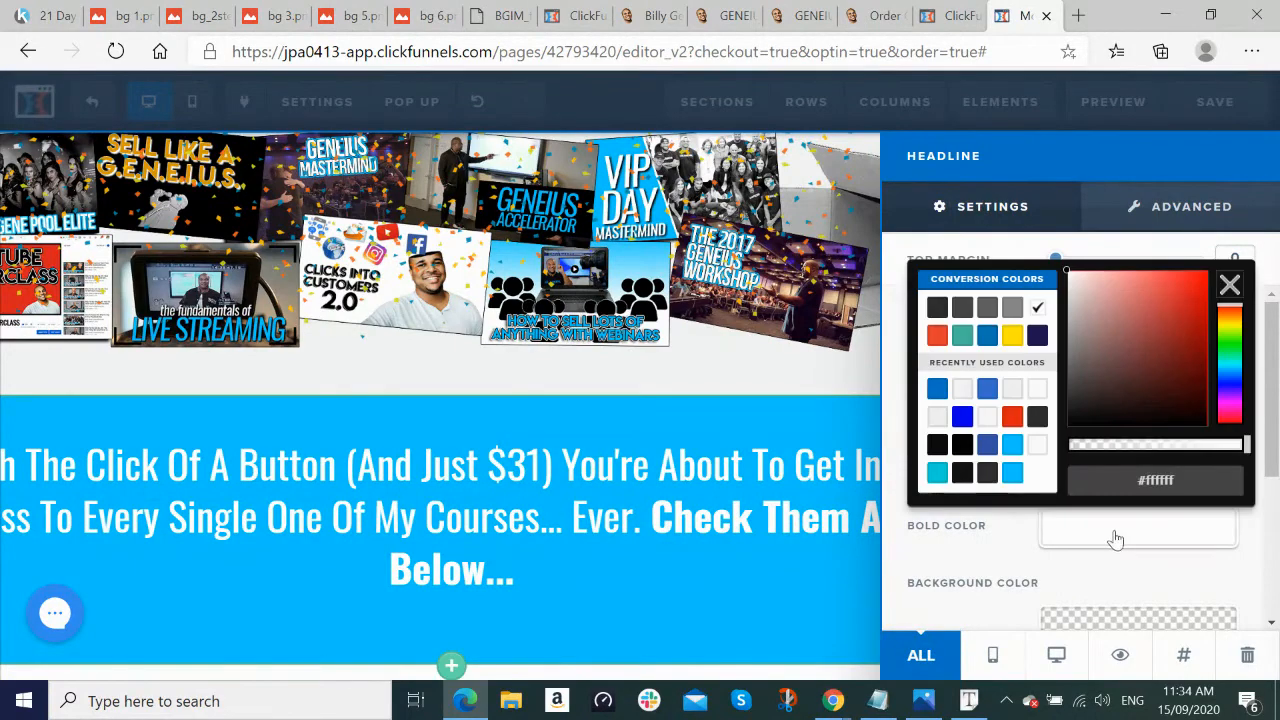
click(962, 474)
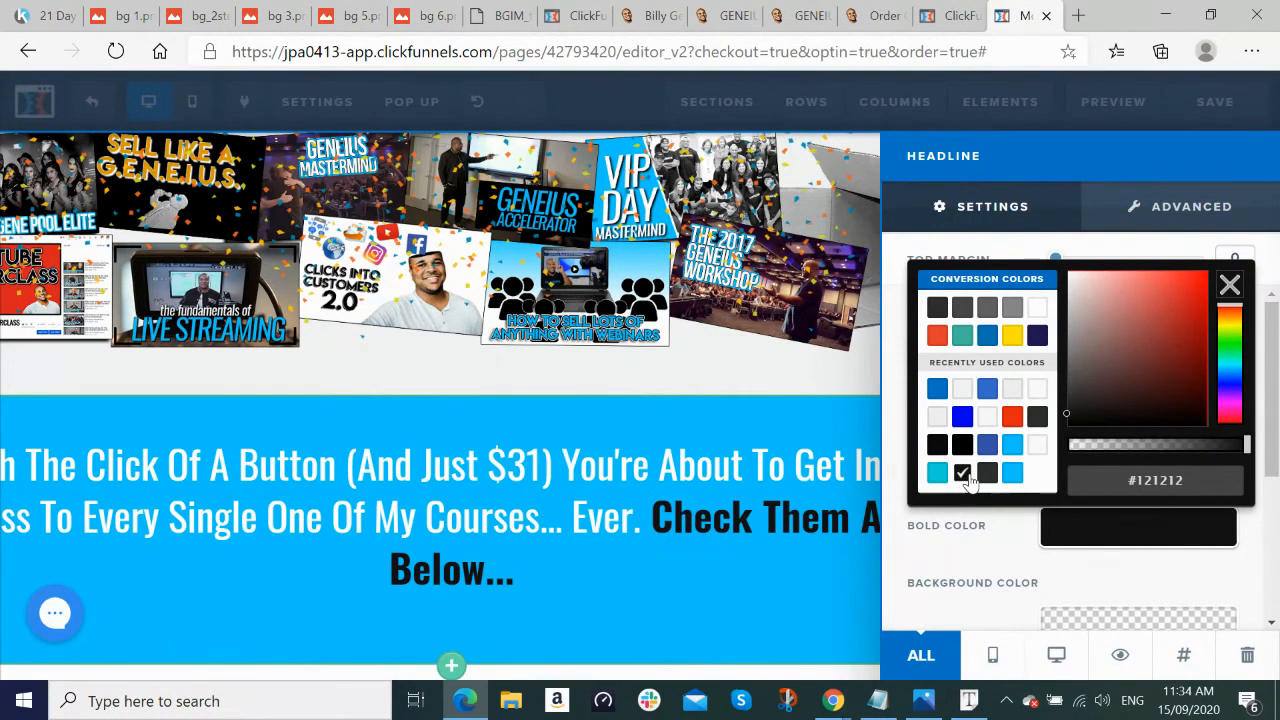
click(962, 446)
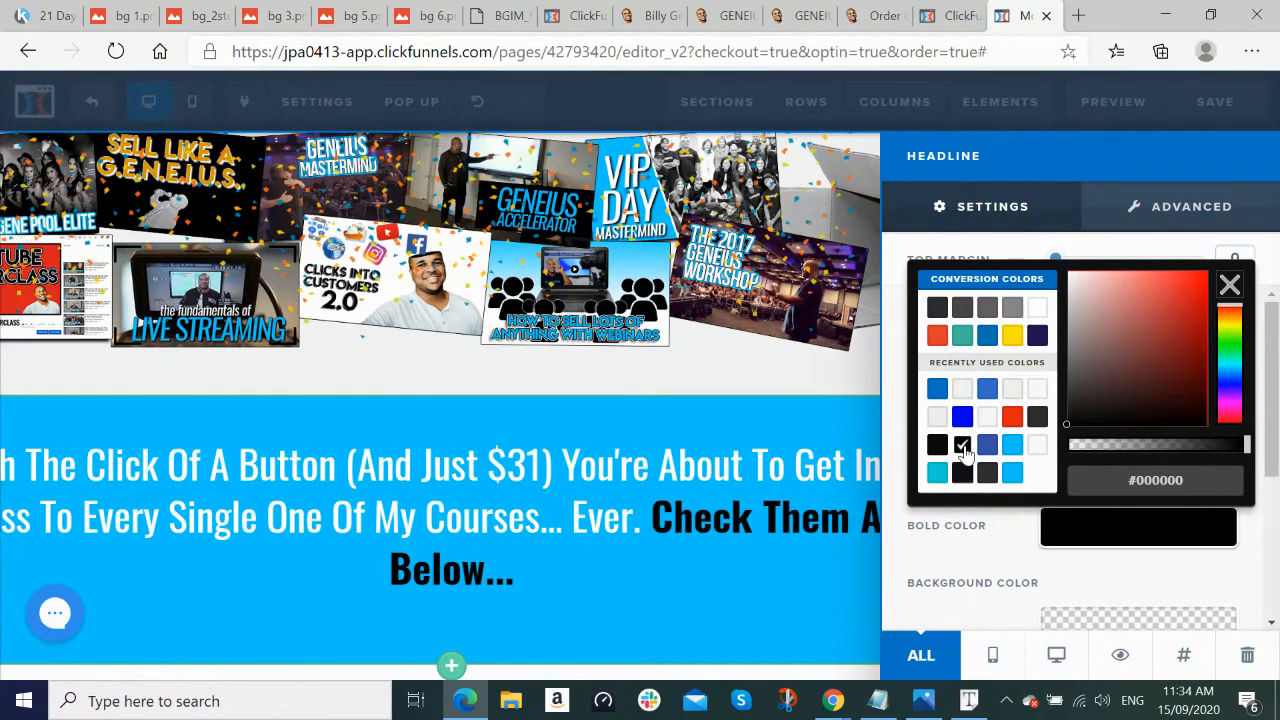
click(778, 585)
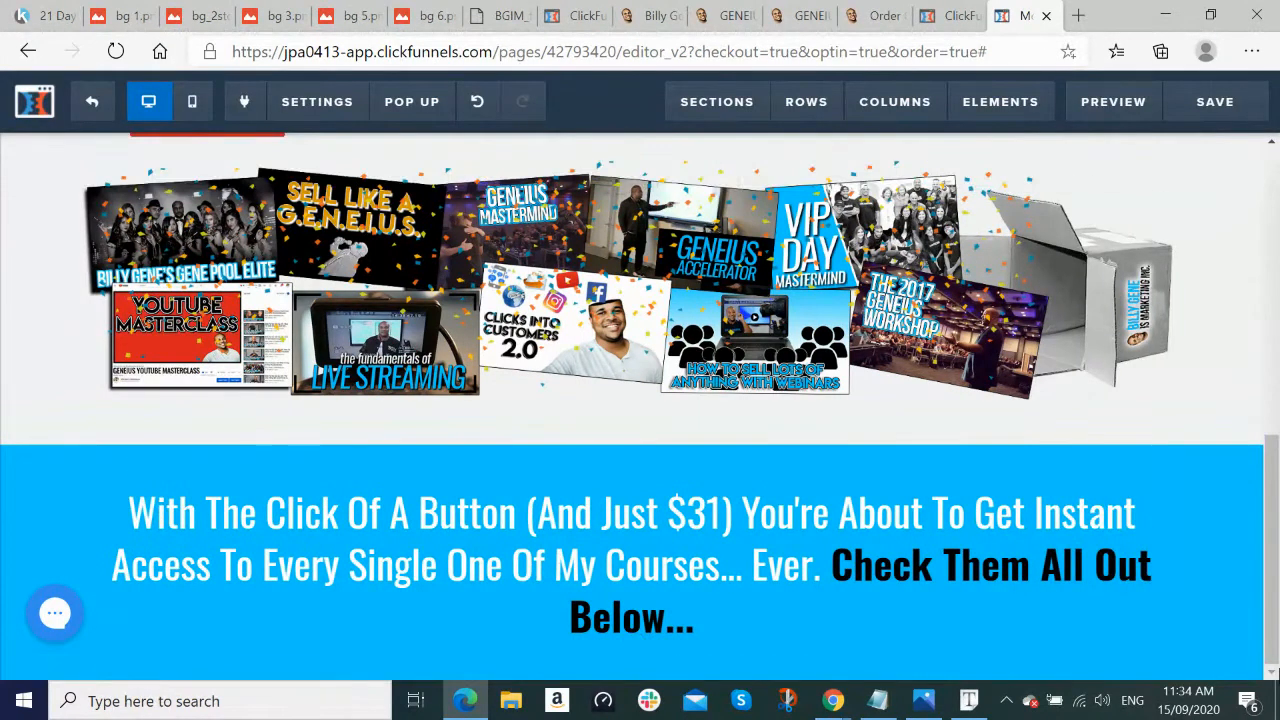
Step: Set the blue section's top and bottom padding to 0 and close its settings
scroll(1245, 416, down, 1)
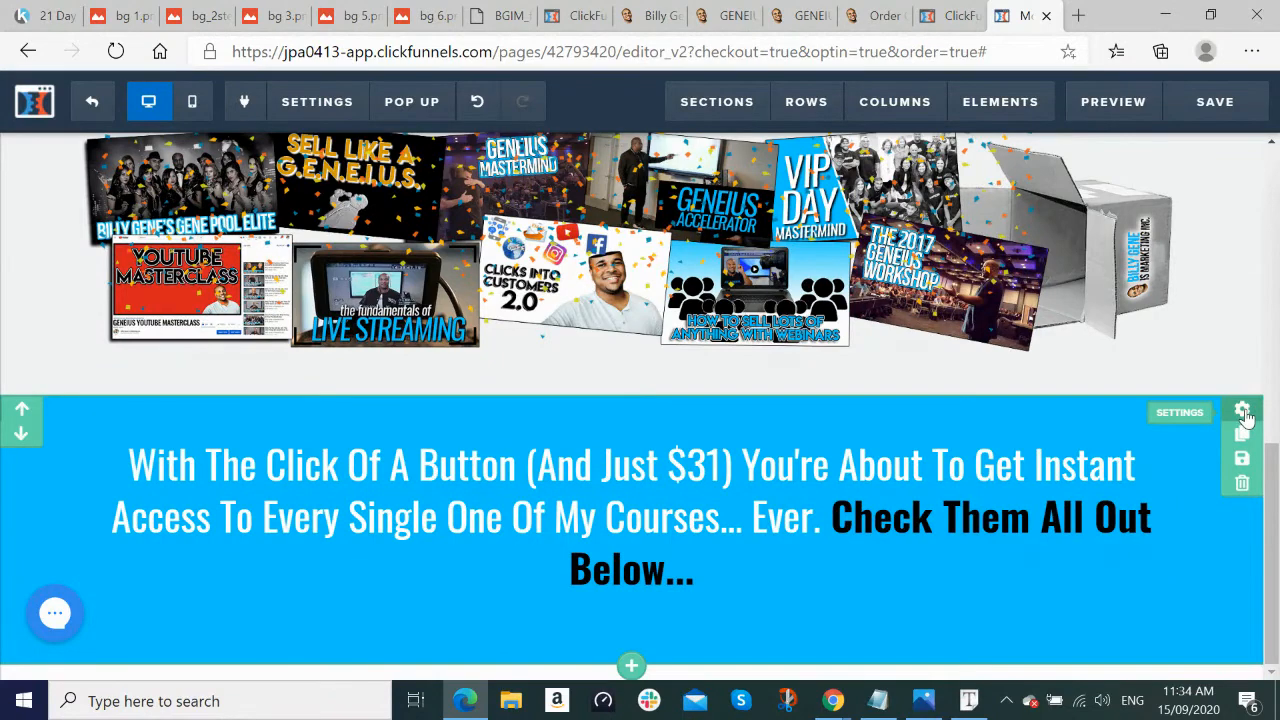
click(1243, 412)
scroll(1157, 508, down, 3)
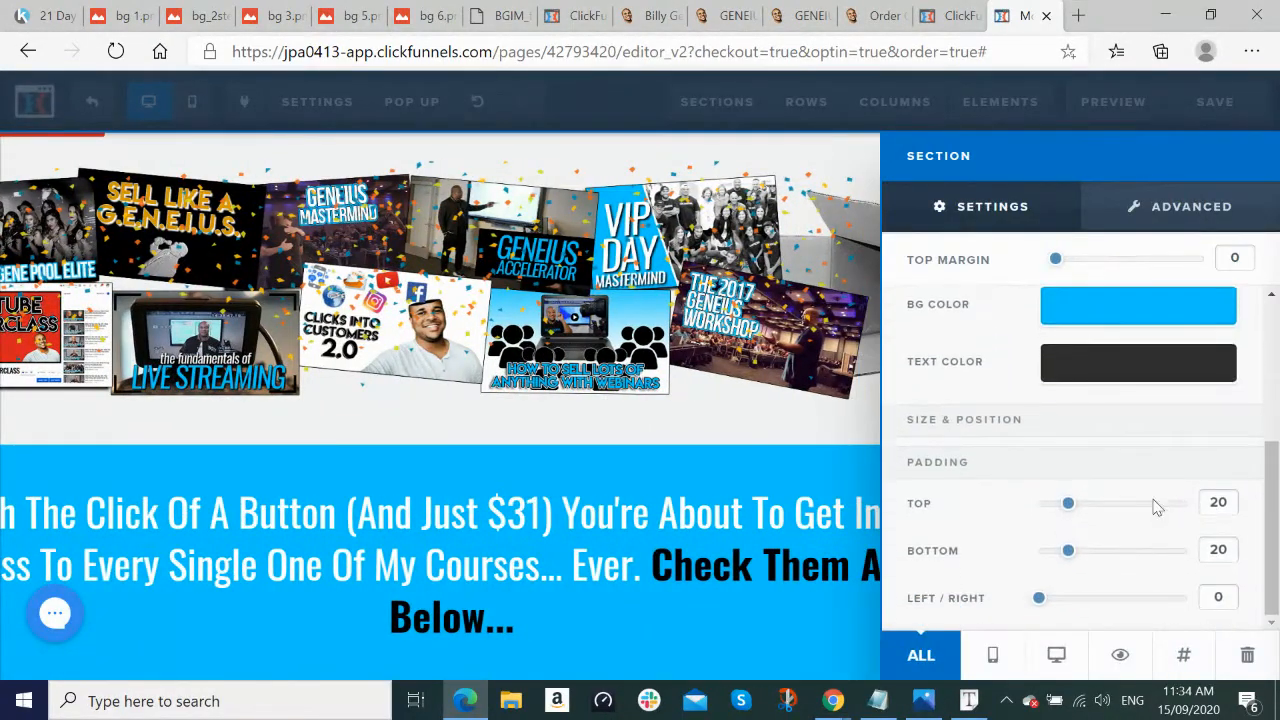
drag(1068, 505, 963, 514)
drag(1066, 551, 1013, 558)
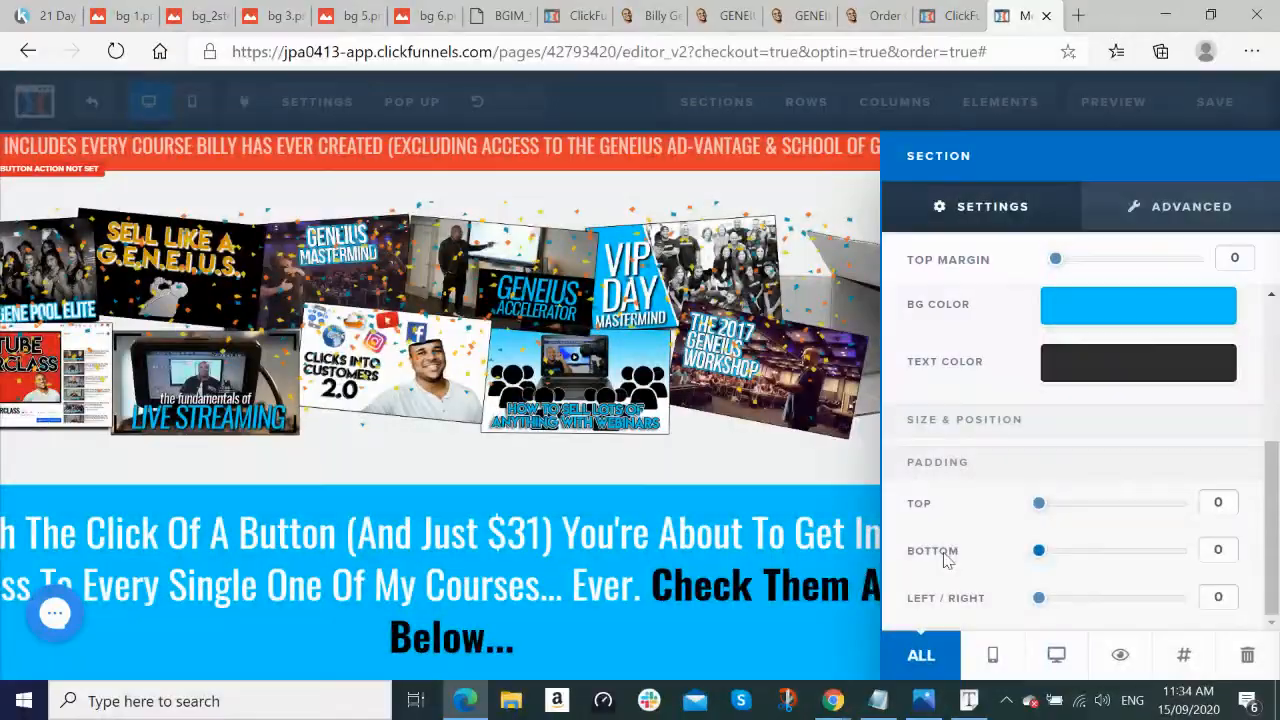
click(697, 625)
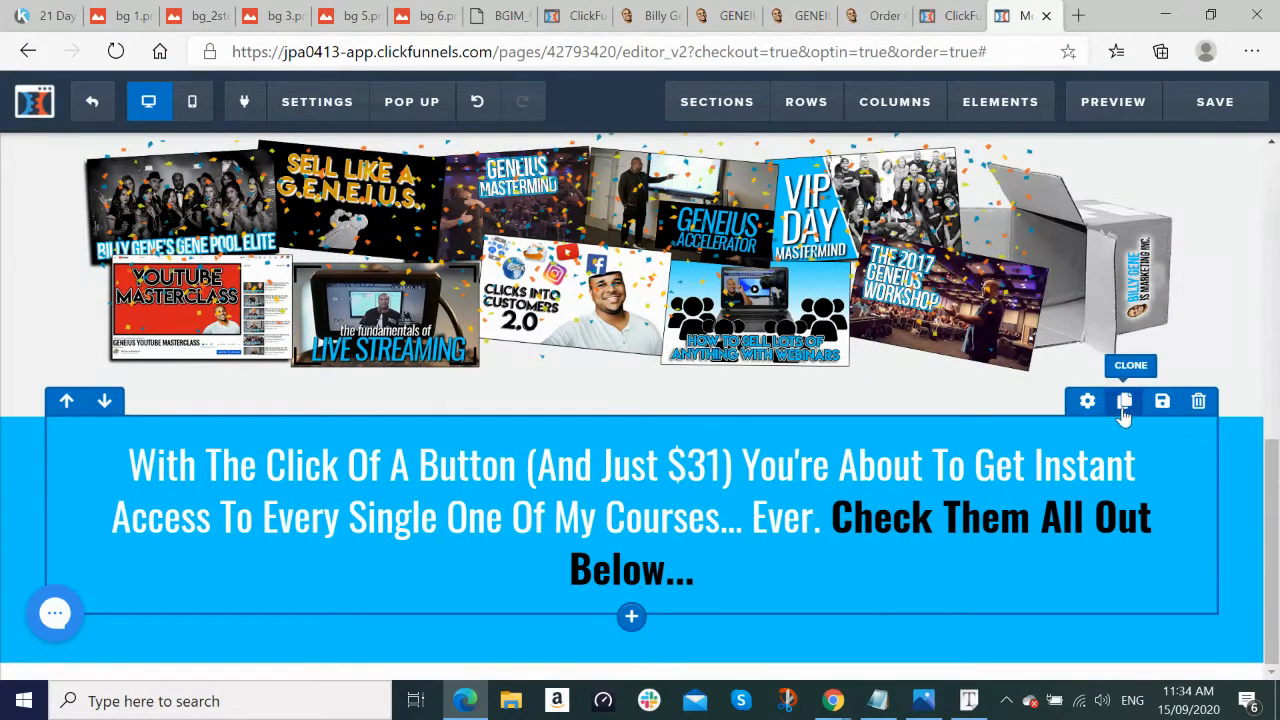
Step: Set the top, bottom and left/right padding of the headline's one-column row to 0
click(1087, 401)
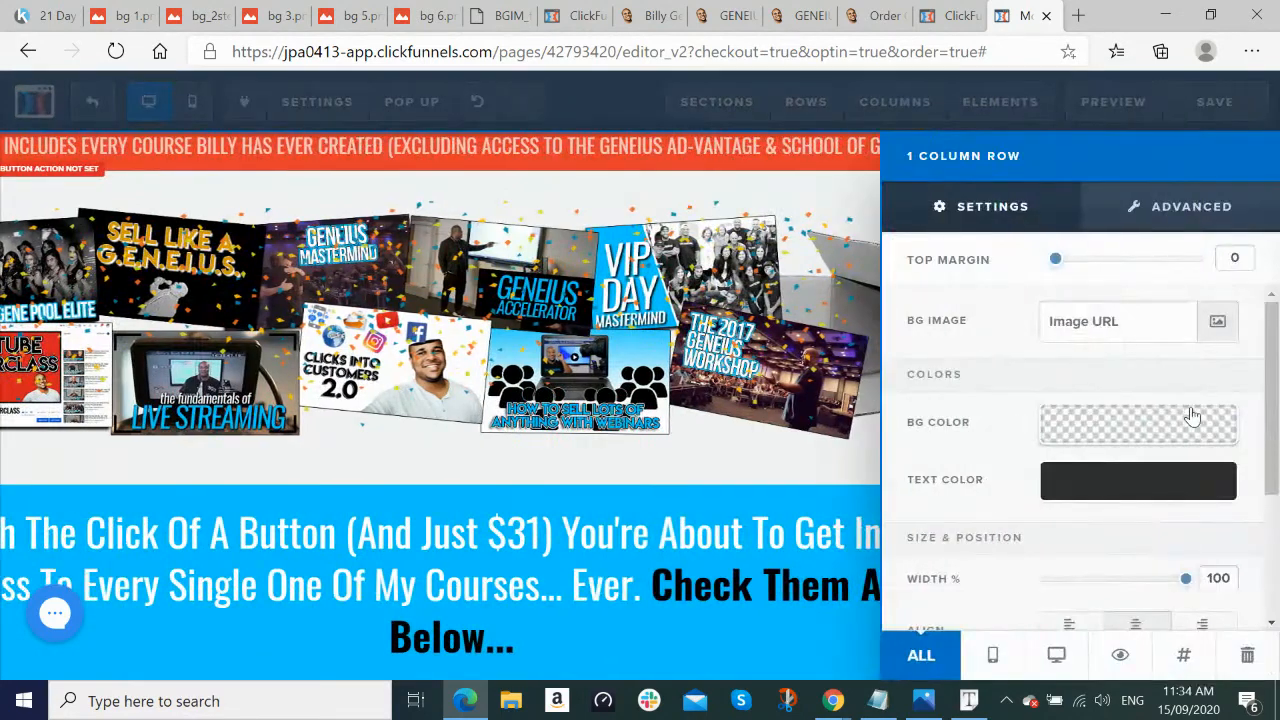
scroll(1191, 420, down, 2)
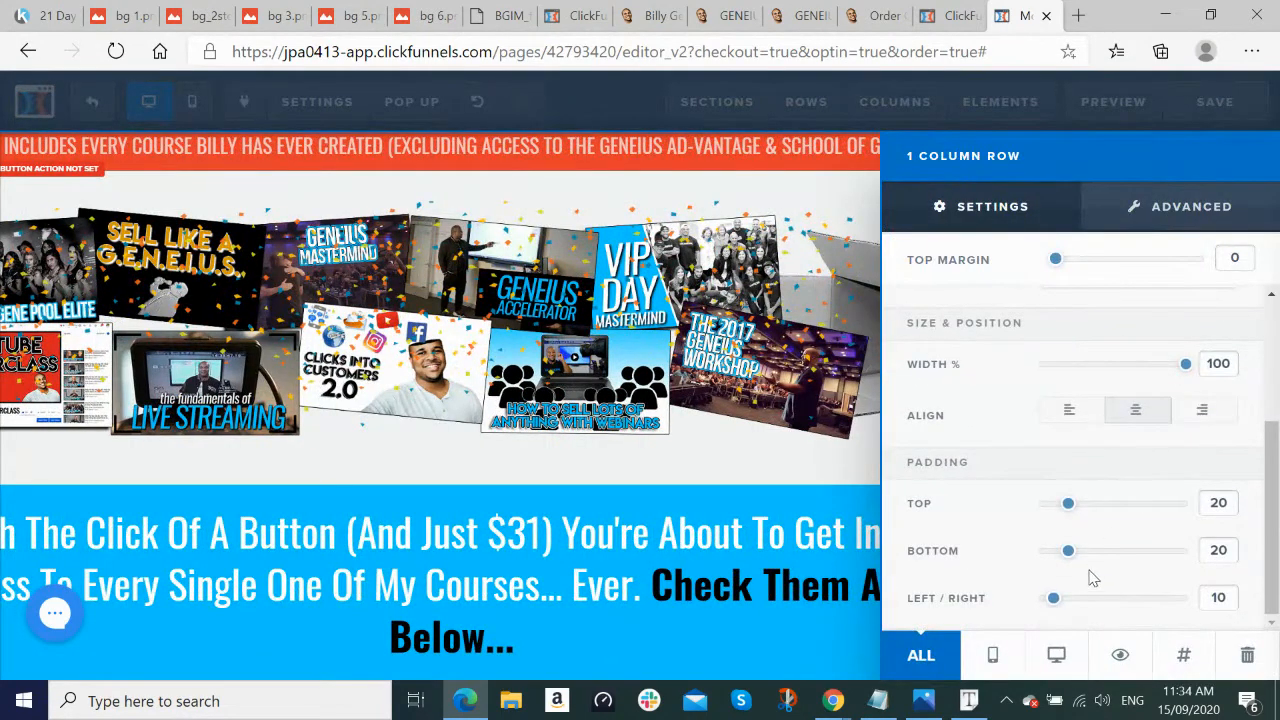
drag(1052, 600, 953, 603)
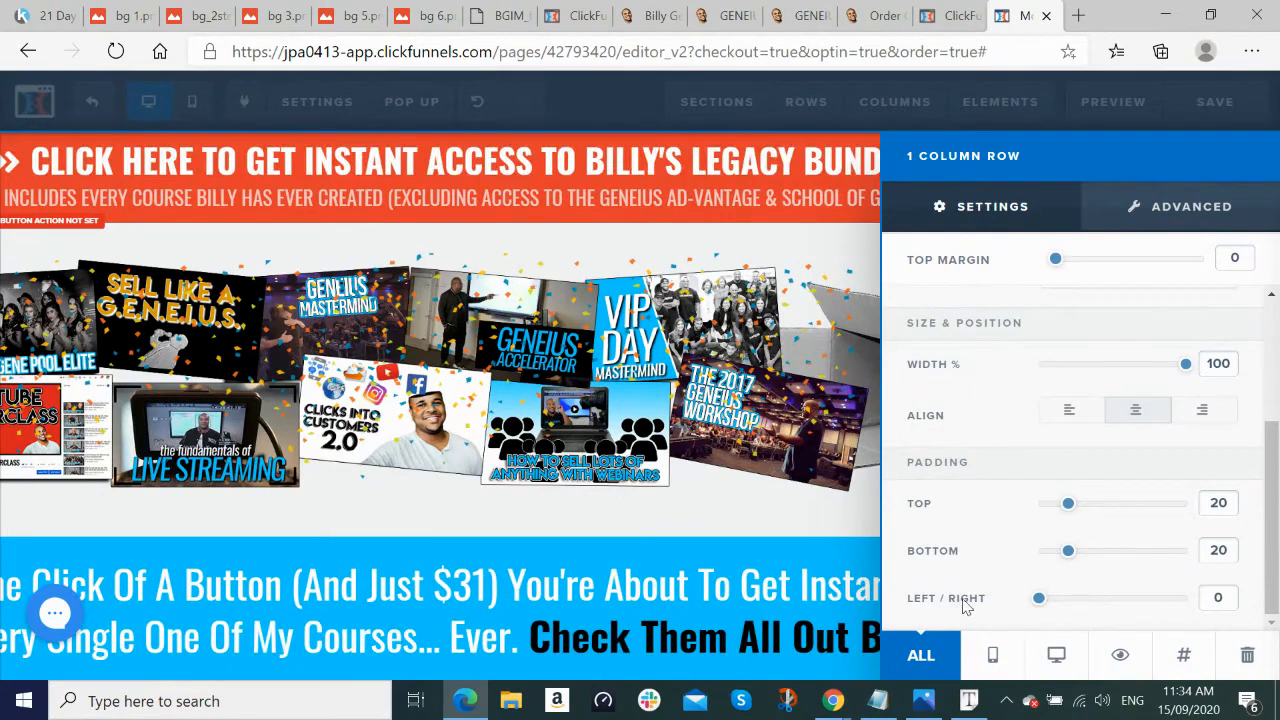
drag(1068, 553, 950, 560)
drag(1068, 516, 971, 514)
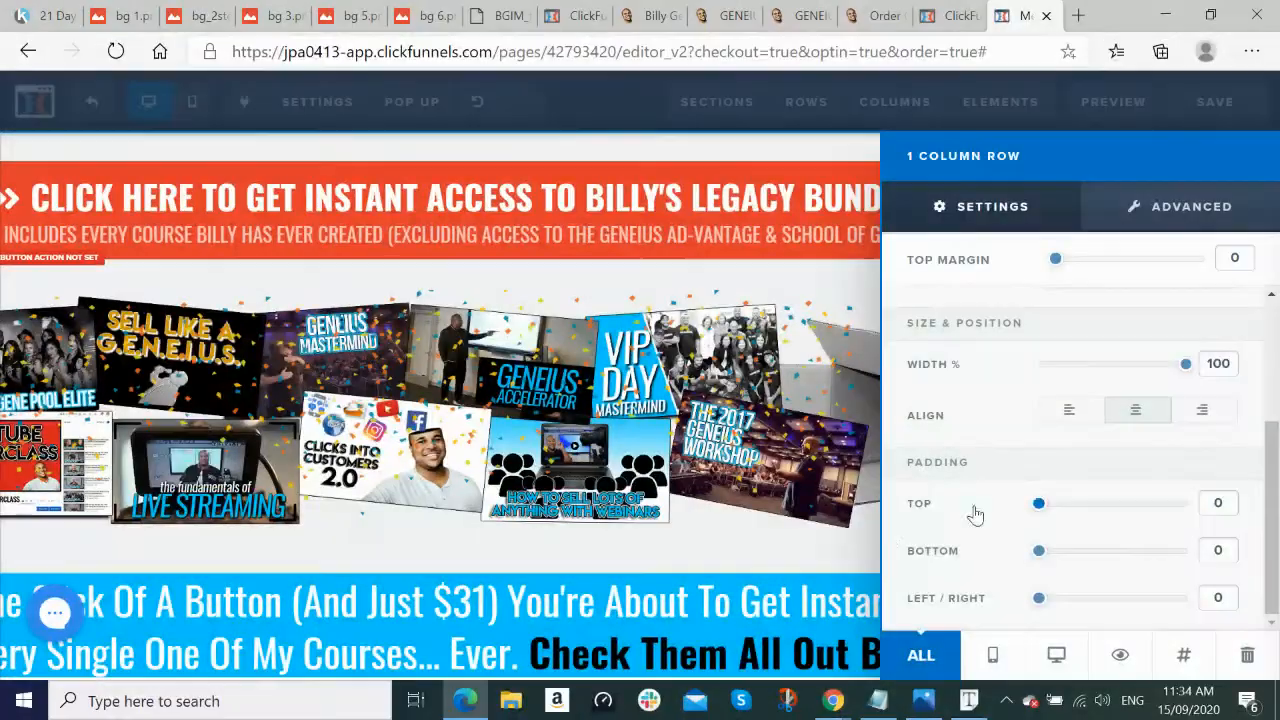
click(893, 591)
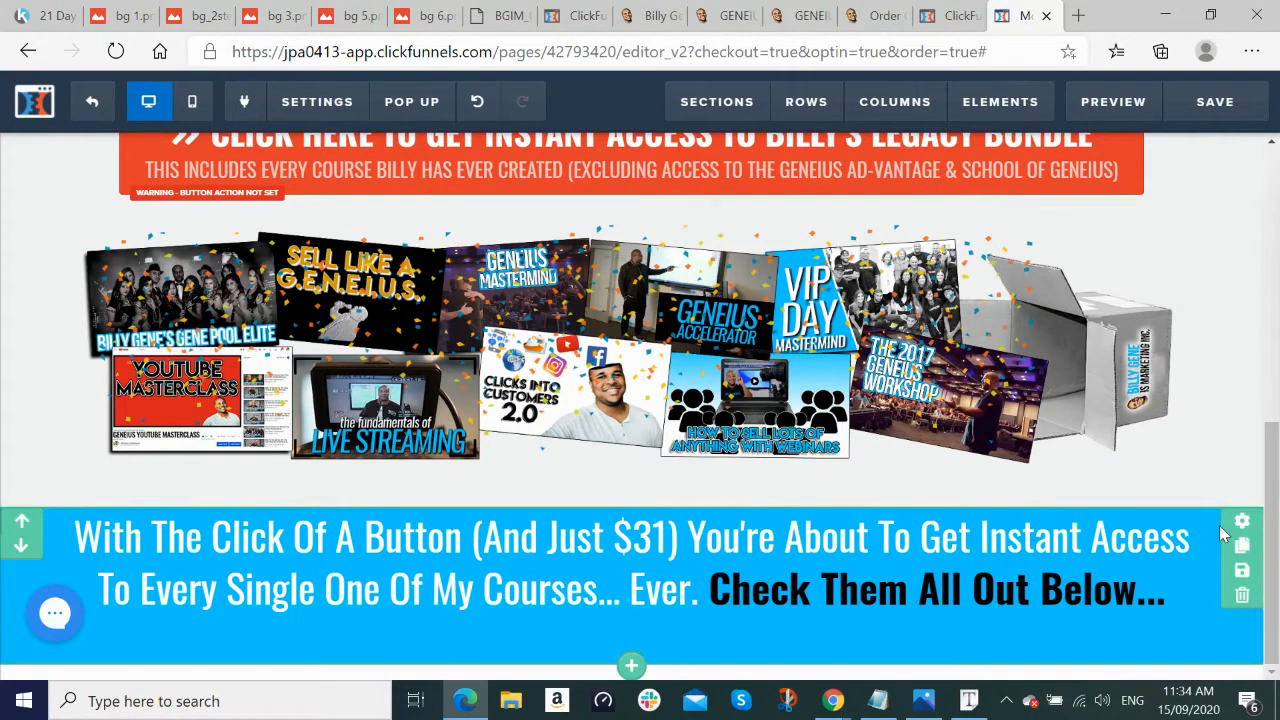
Step: Set the headline row's top margin to 15, close its settings and check the spacing around the headline
scroll(1200, 490, up, 1)
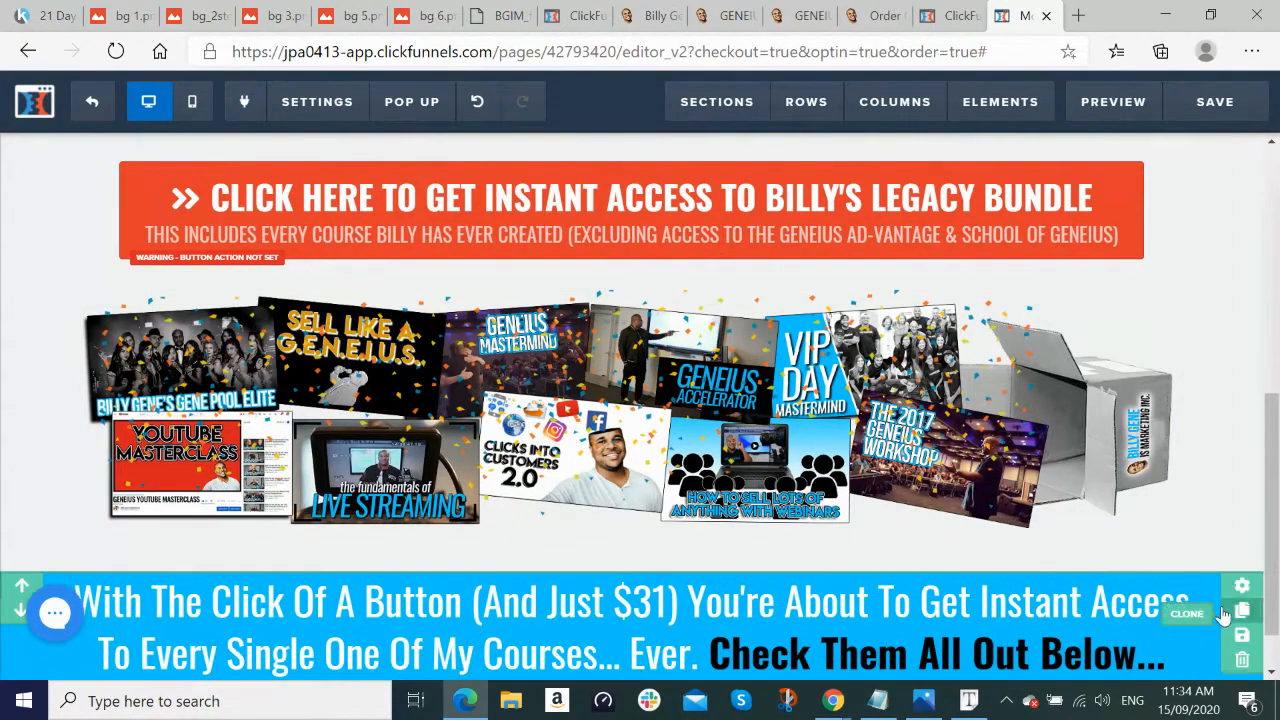
click(1087, 557)
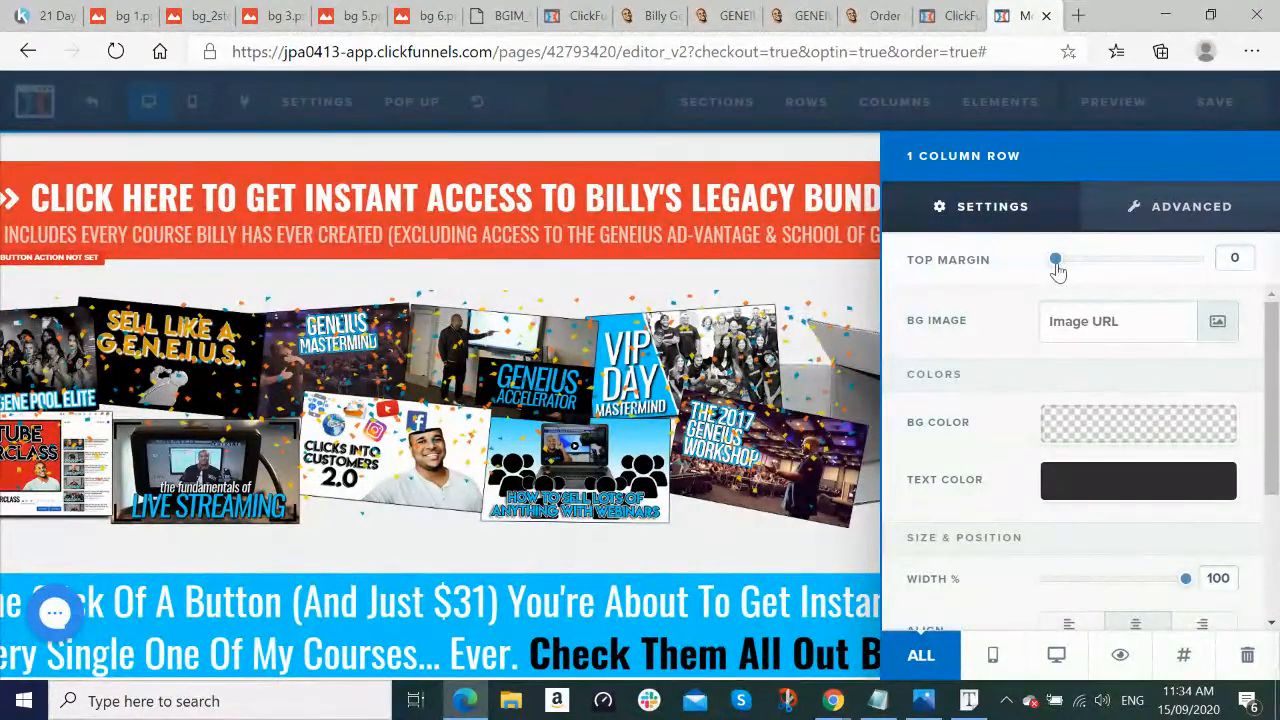
drag(1055, 261, 1082, 268)
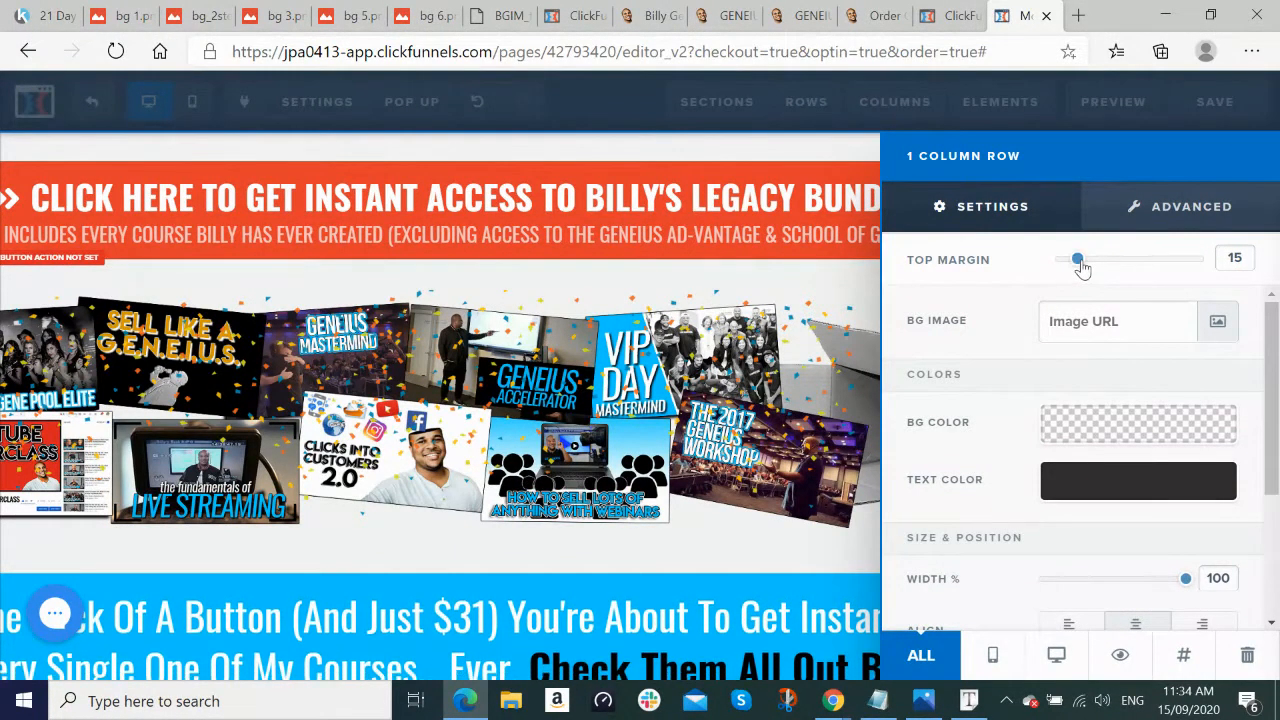
click(763, 609)
scroll(1201, 624, down, 1)
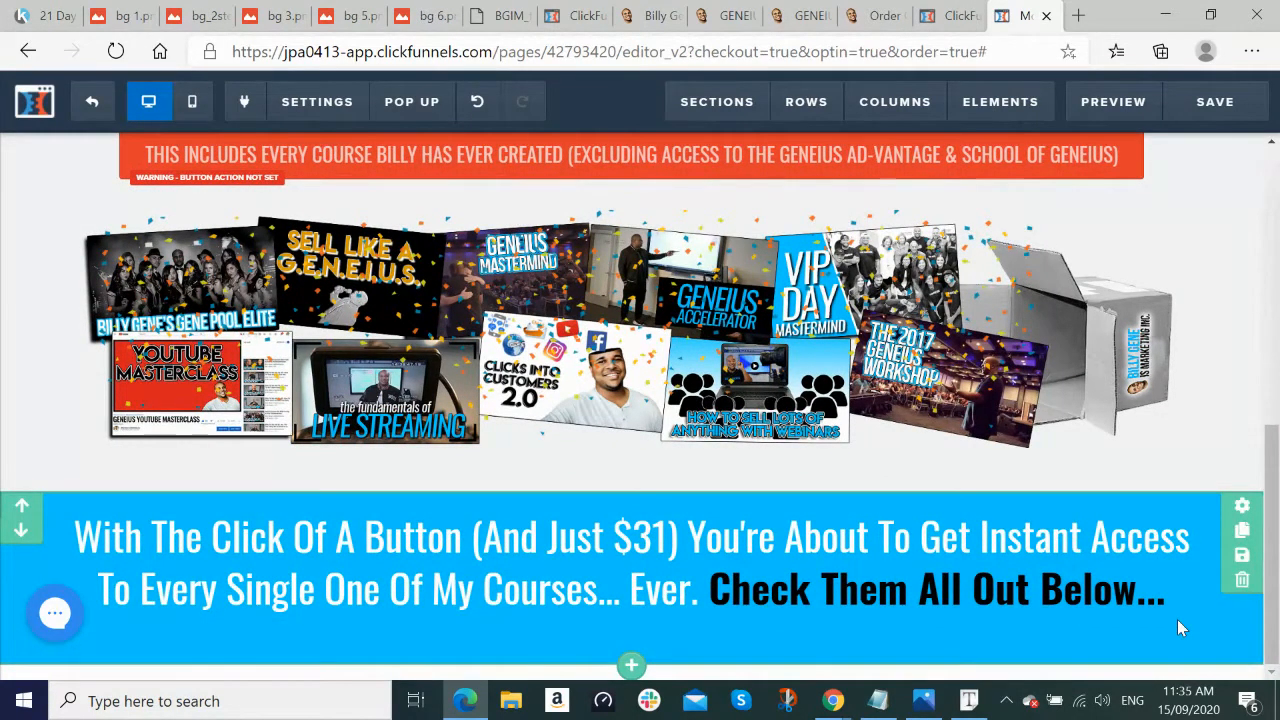
scroll(1177, 619, up, 1)
scroll(829, 648, down, 1)
scroll(897, 641, up, 1)
Step: Compare with the reference page in Chrome, examine what follows its blue headline section, and return to the ClickFunnels editor
mouse_move(967, 705)
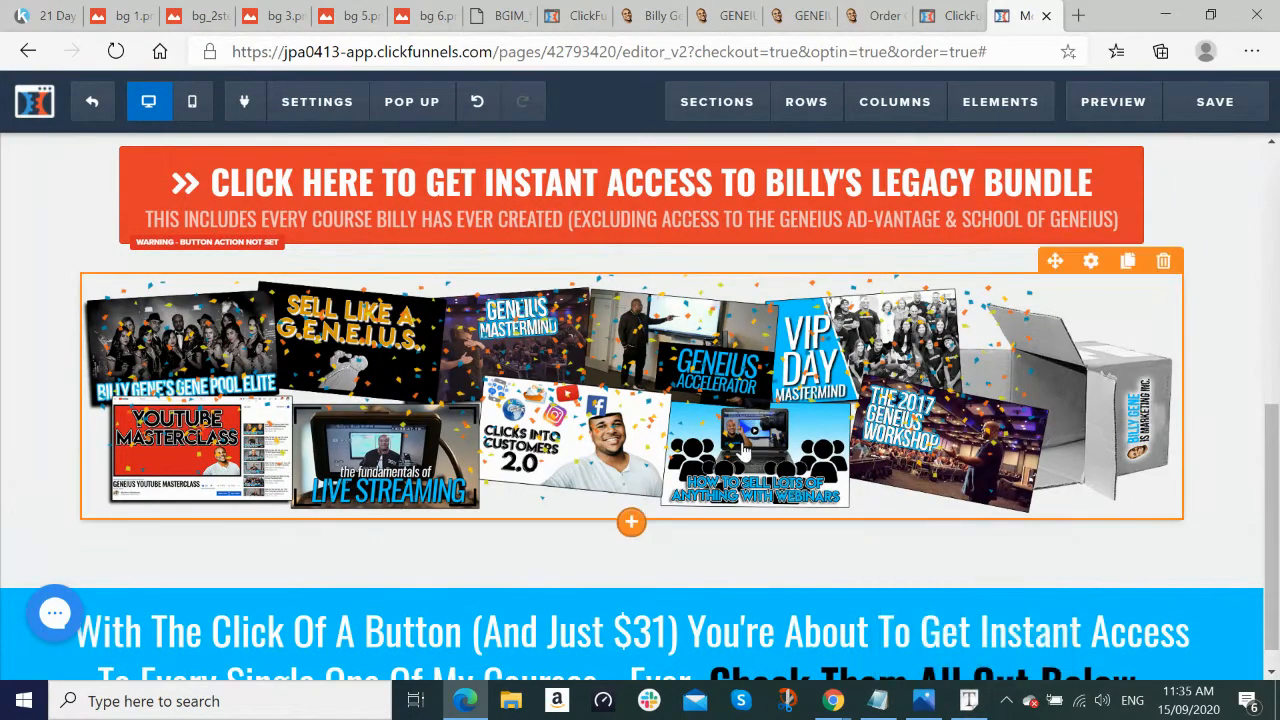
key(alt+Tab)
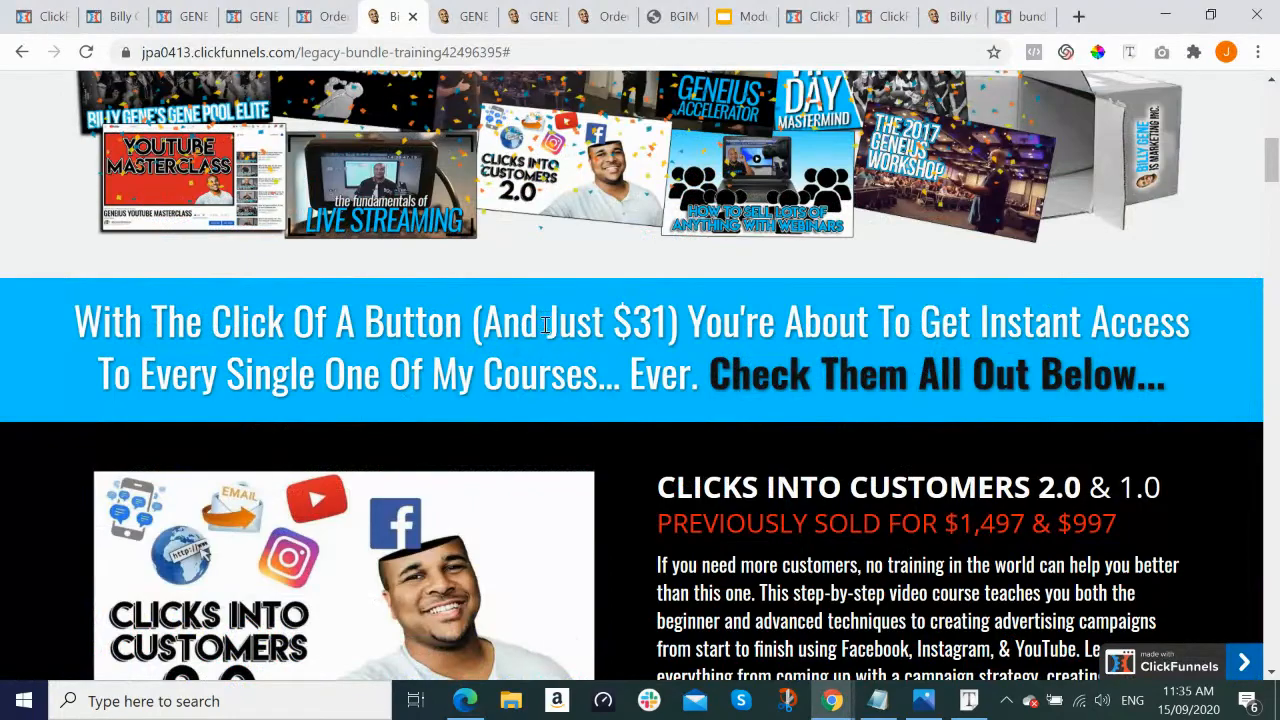
scroll(545, 325, down, 3)
key(alt+Tab)
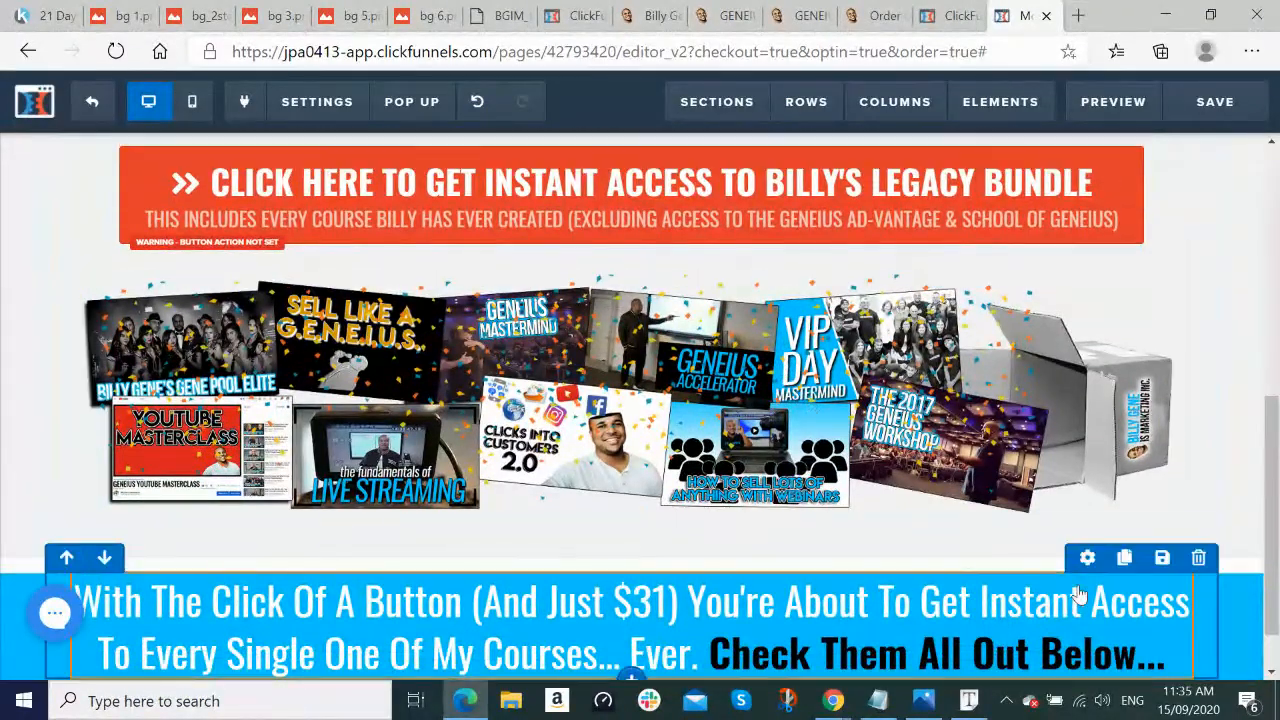
click(716, 103)
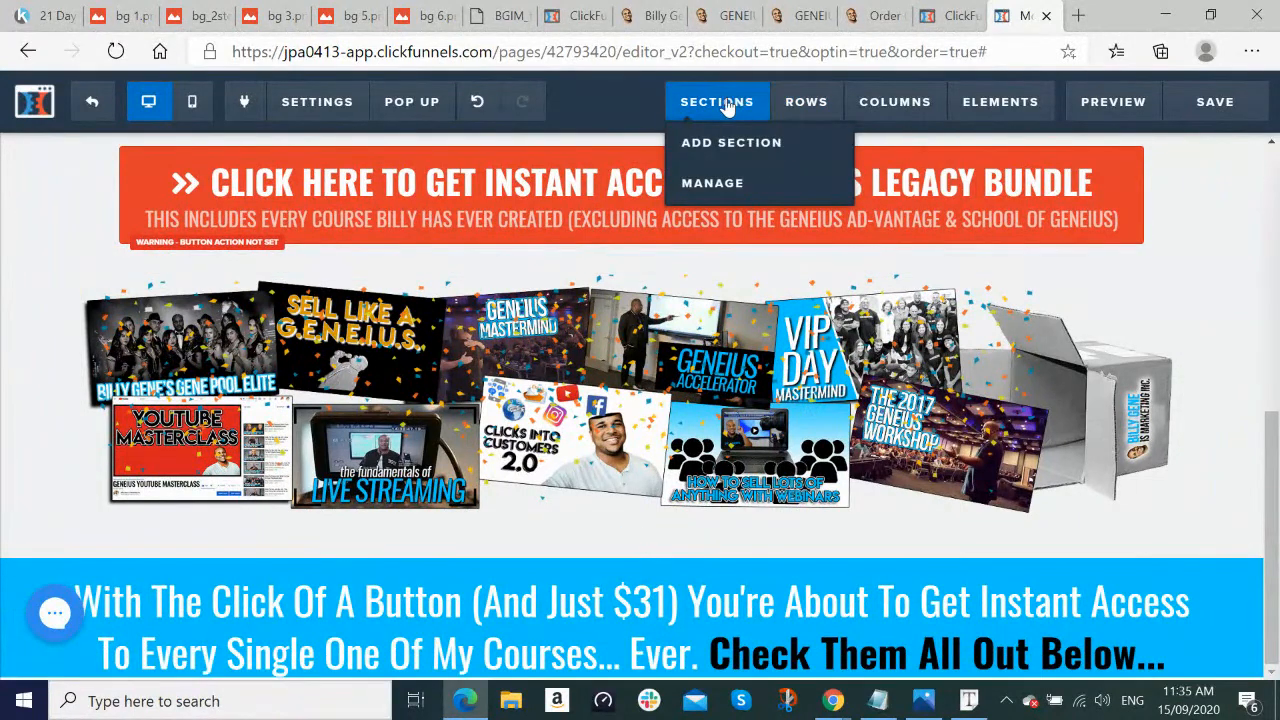
click(706, 145)
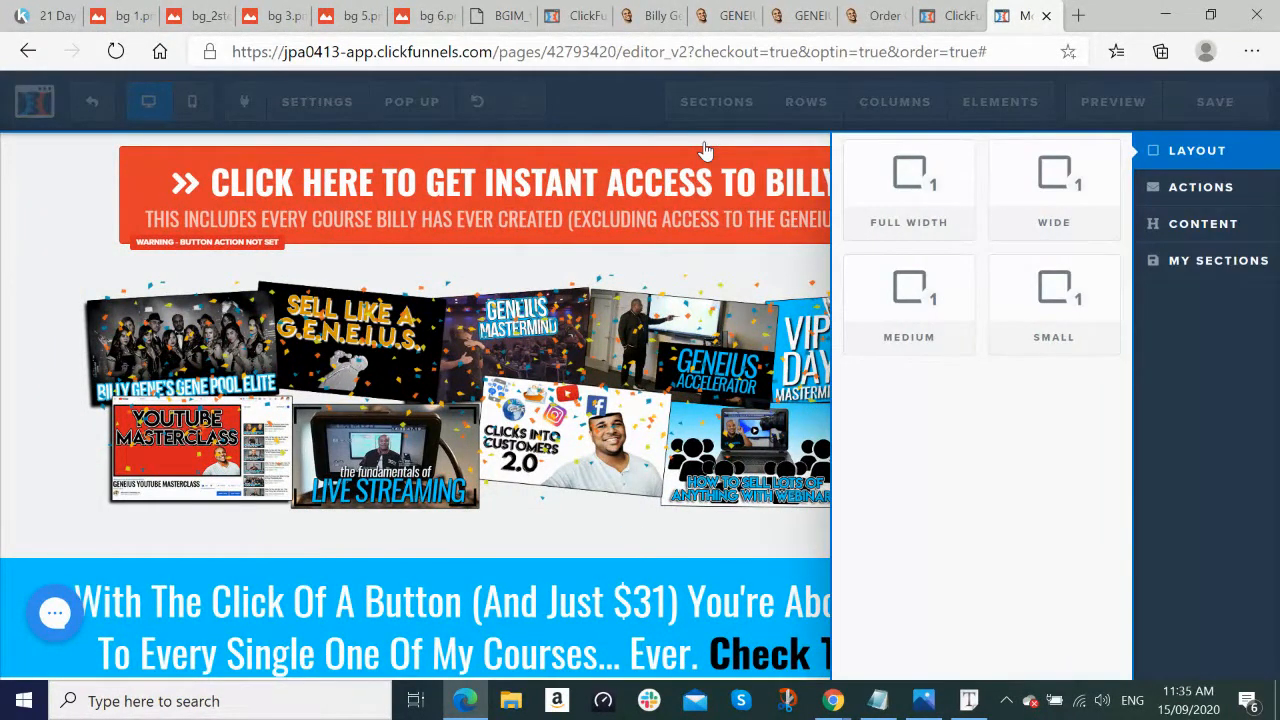
click(618, 537)
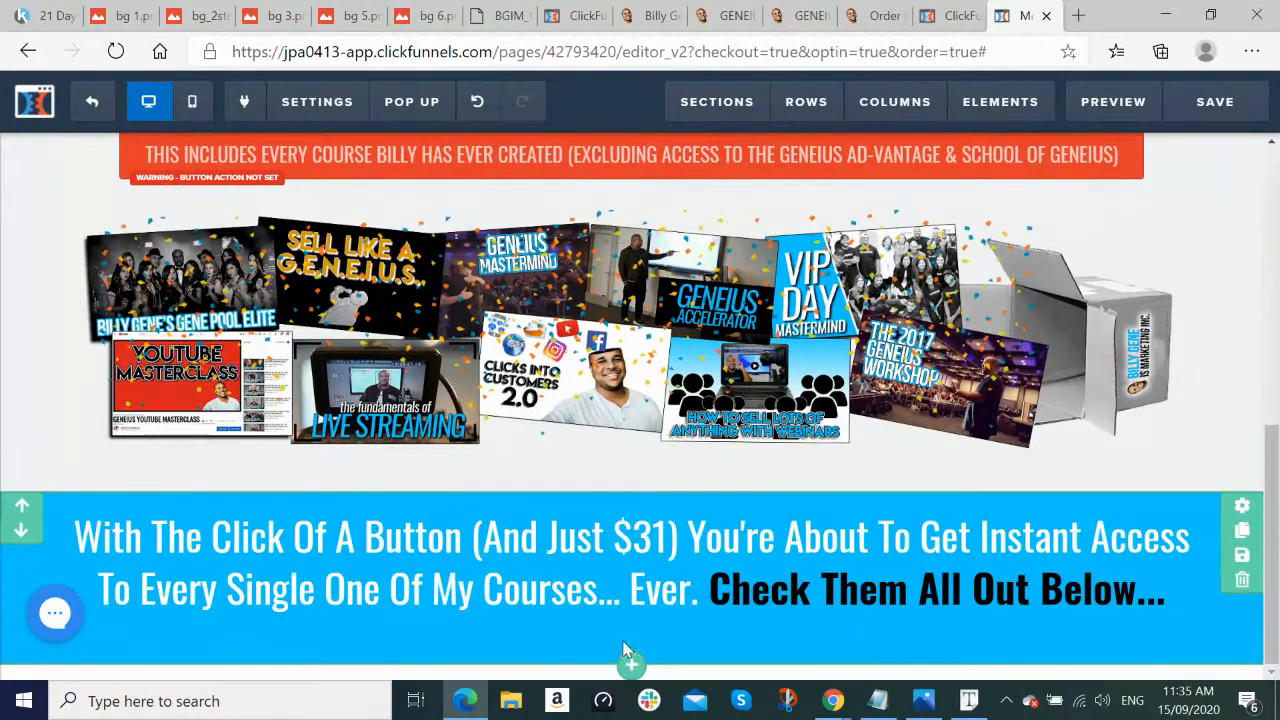
Step: Open the layout choices for adding a new section directly below the blue headline section
click(631, 666)
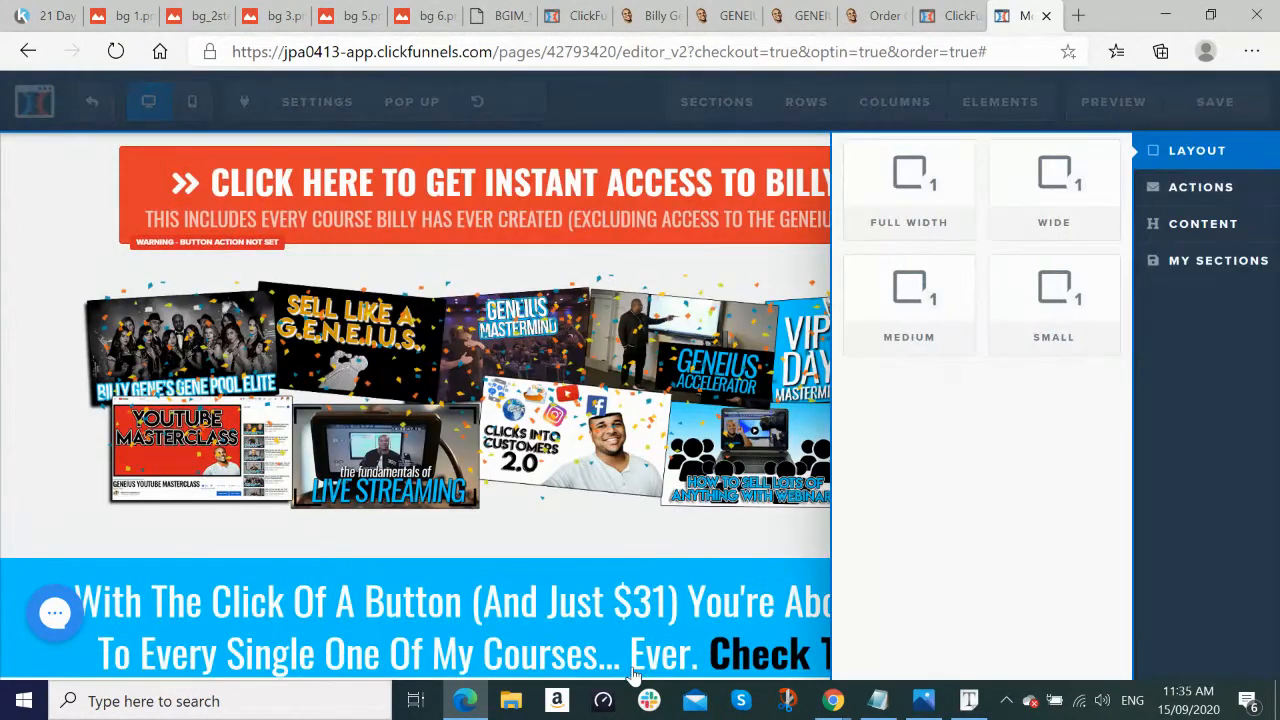
Step: Add a full-width section below the blue banner and insert a two-column row in it, following the reference sales page in Chrome
click(912, 182)
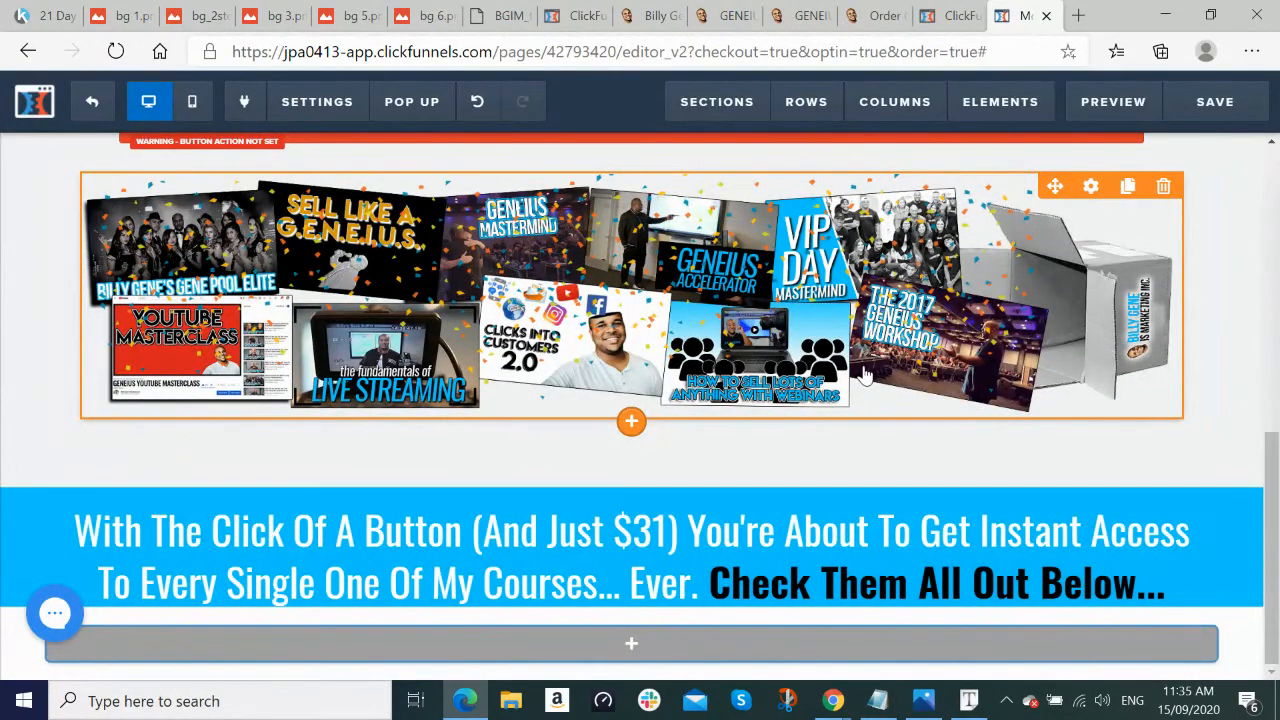
scroll(628, 650, down, 1)
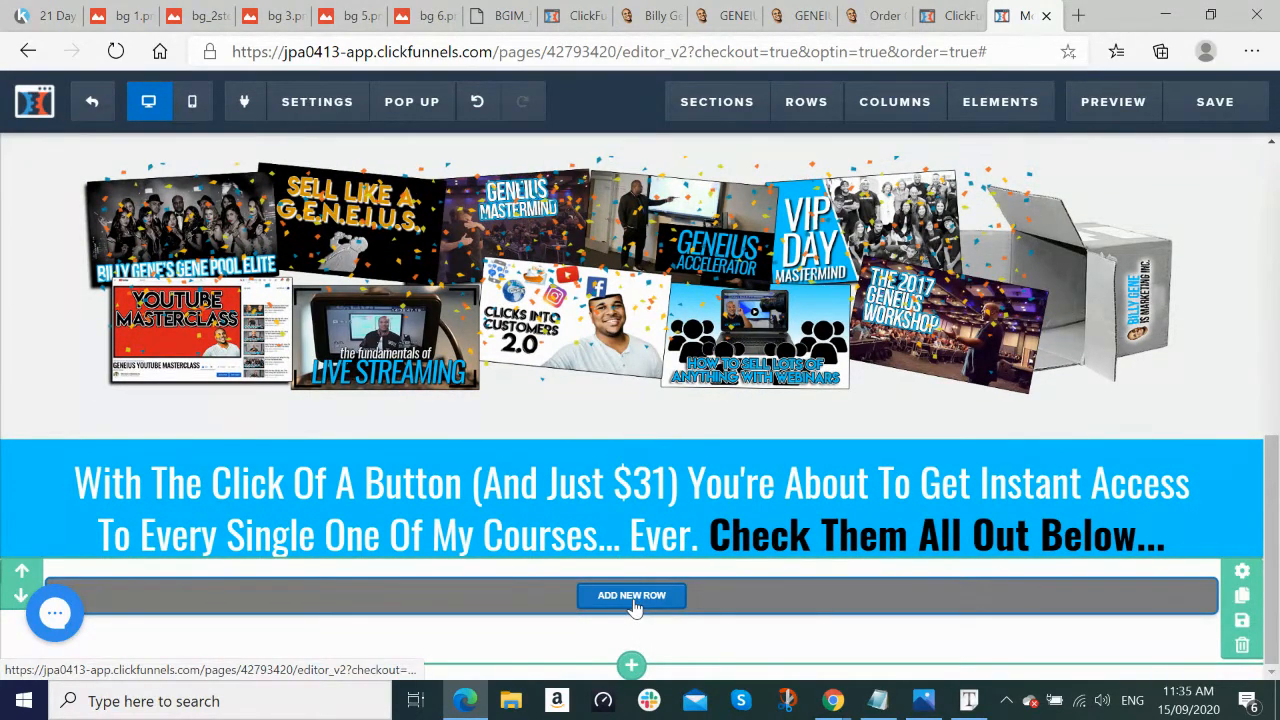
key(alt+Tab)
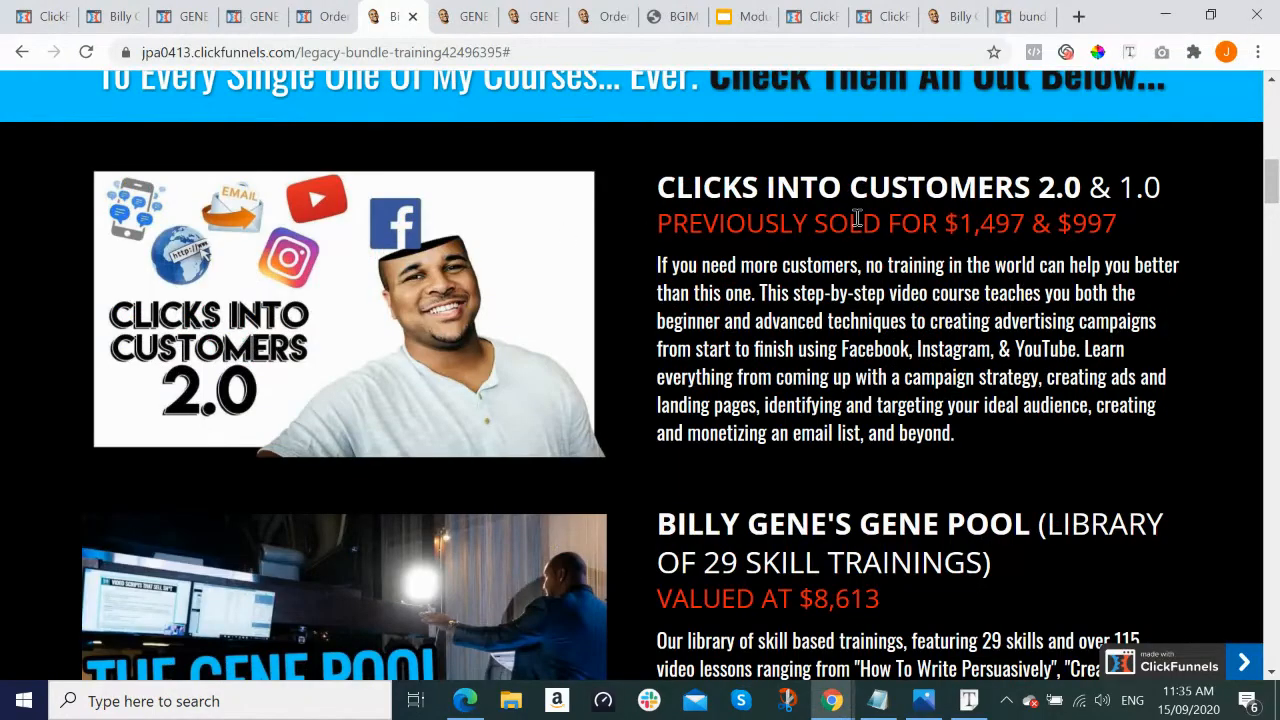
scroll(487, 353, down, 5)
scroll(487, 353, up, 7)
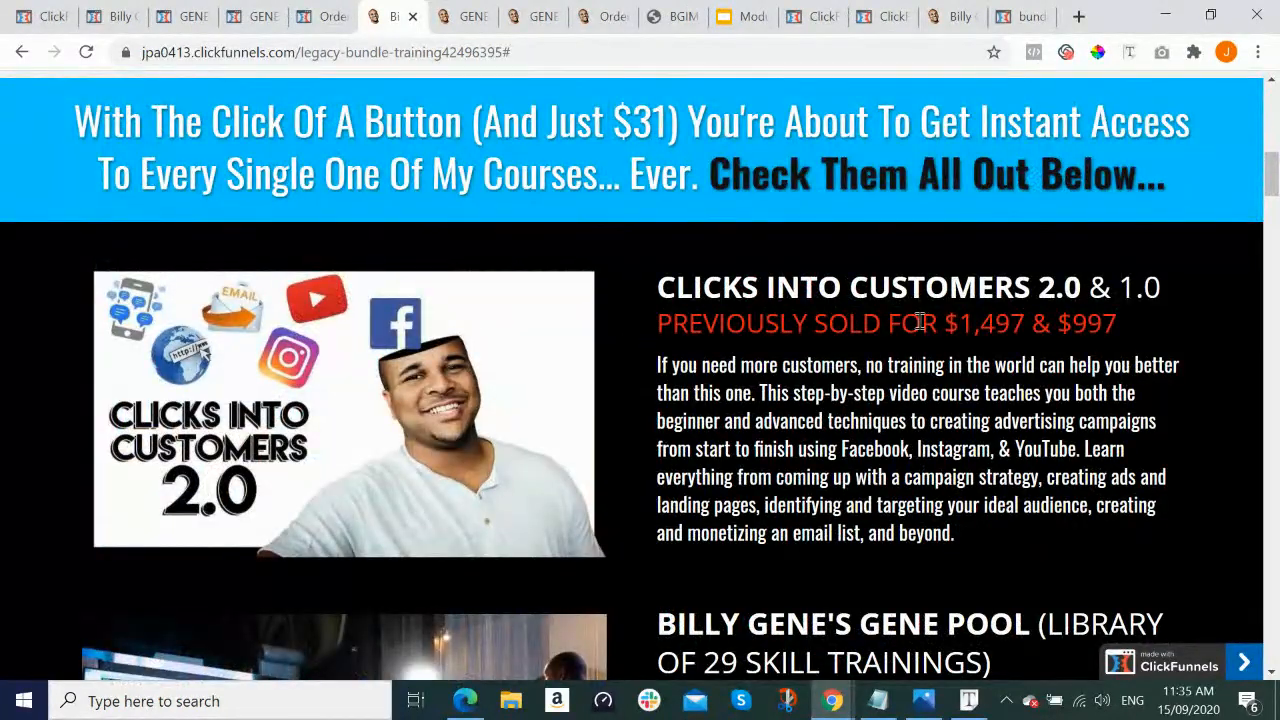
key(alt+Tab)
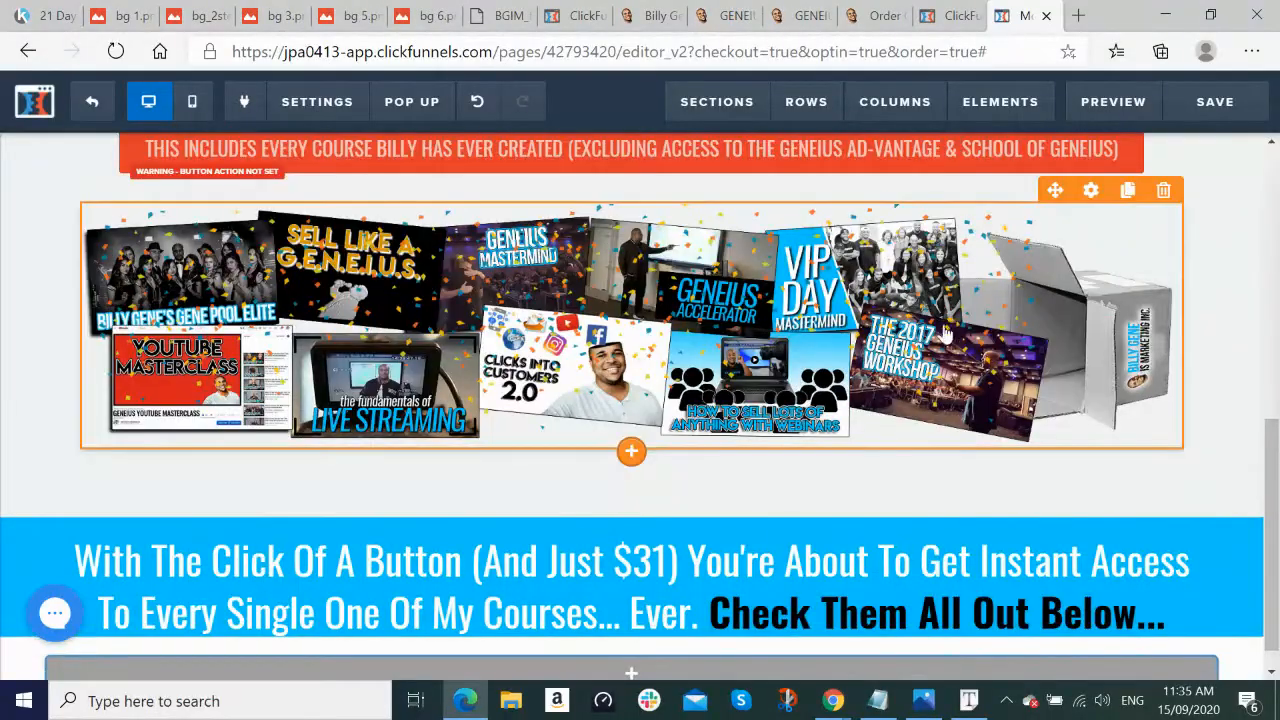
scroll(571, 523, down, 1)
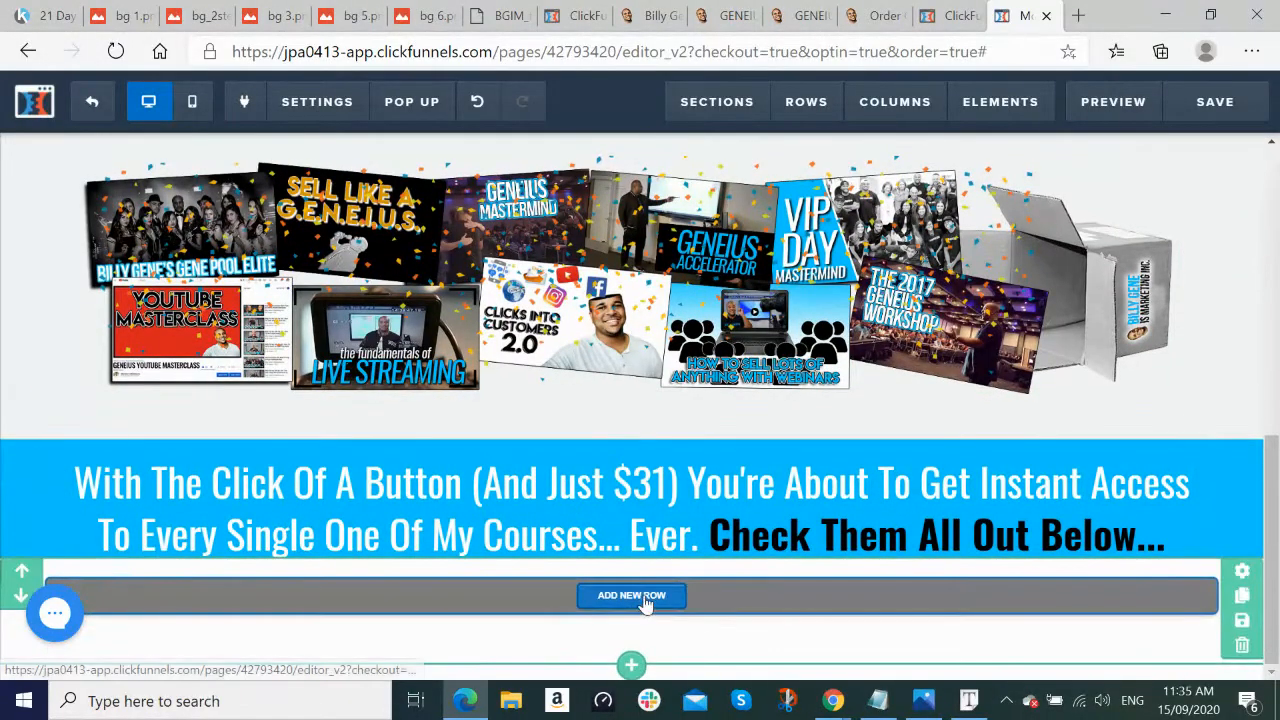
click(640, 596)
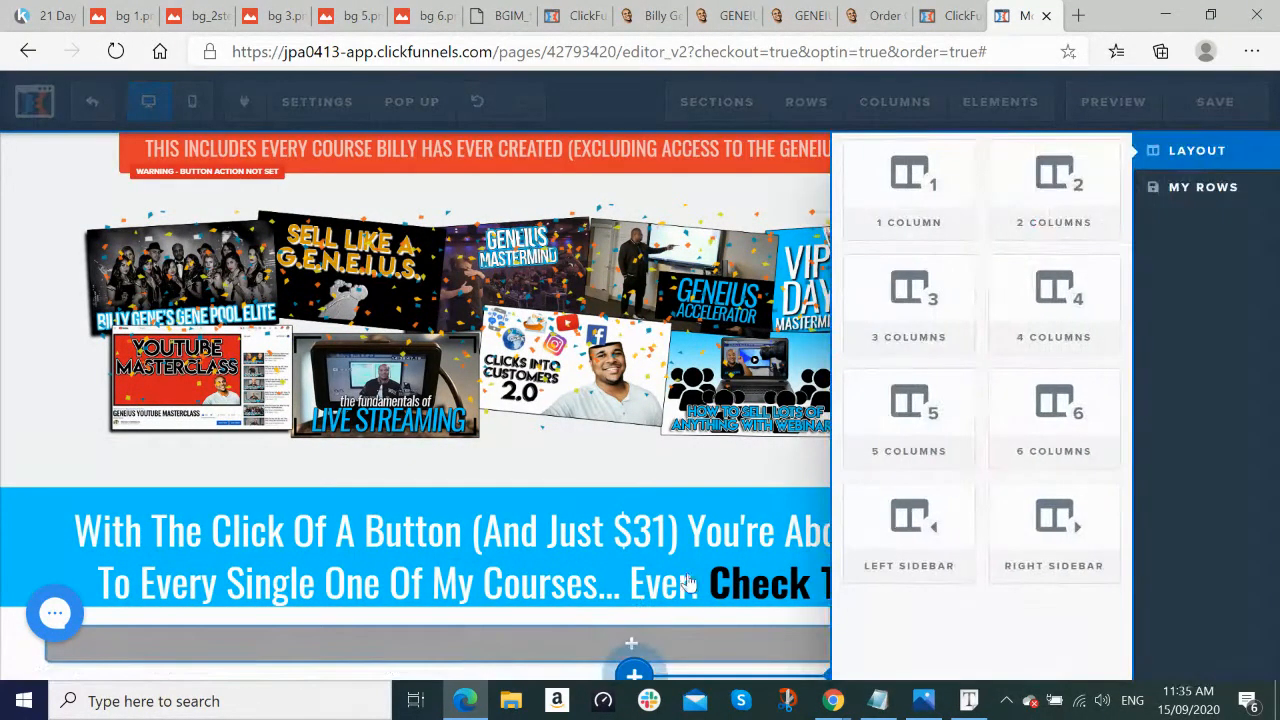
click(1059, 203)
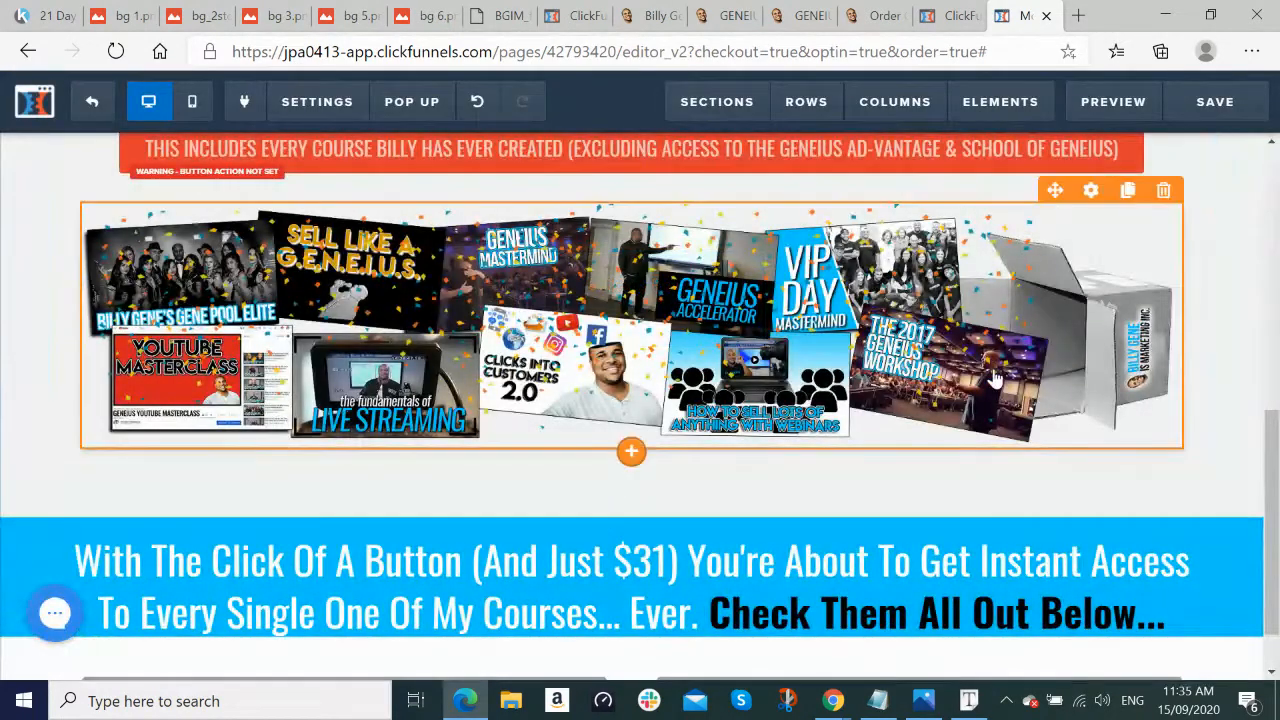
Step: Set the background color of the new two-column section to black (#000000)
scroll(1004, 366, down, 2)
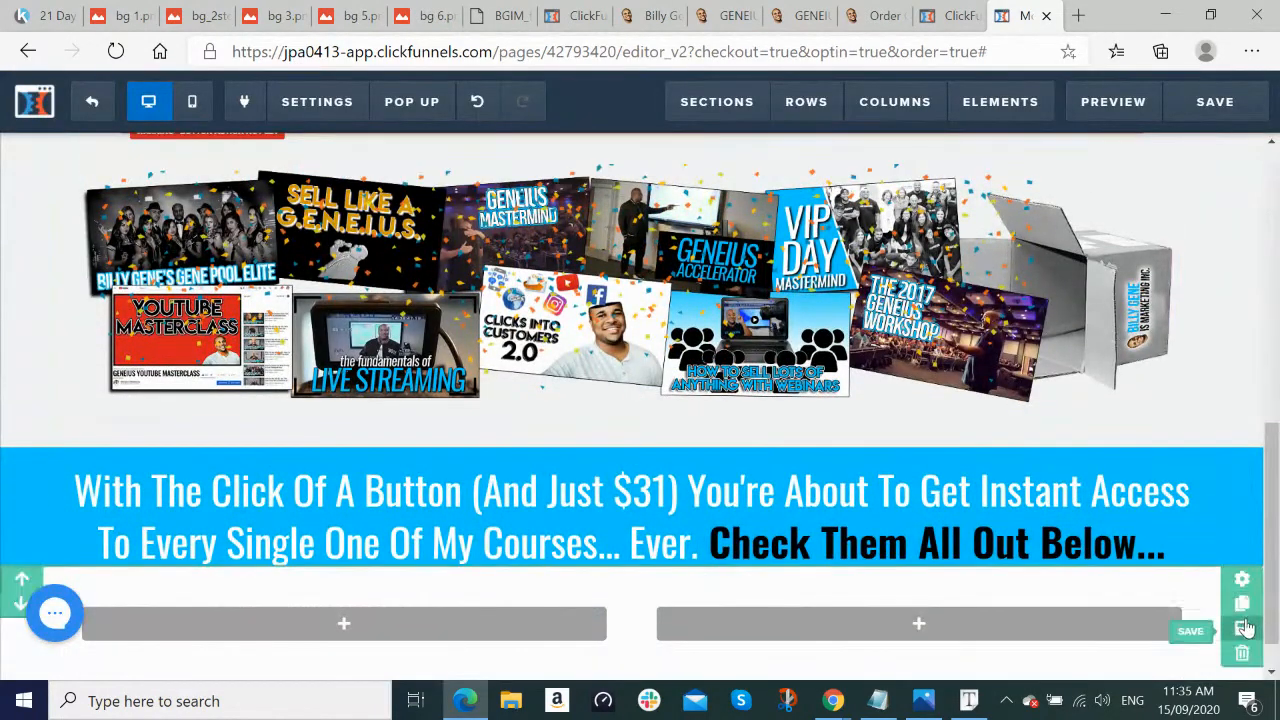
click(1243, 582)
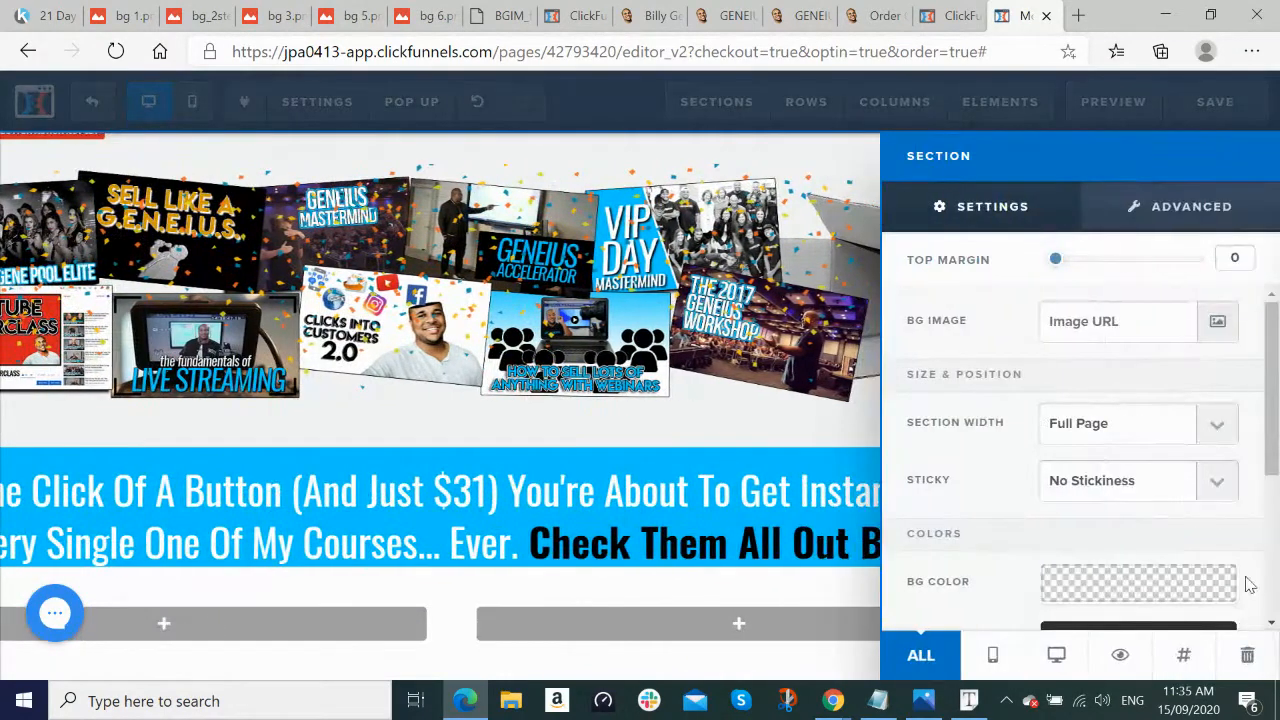
scroll(1197, 523, down, 2)
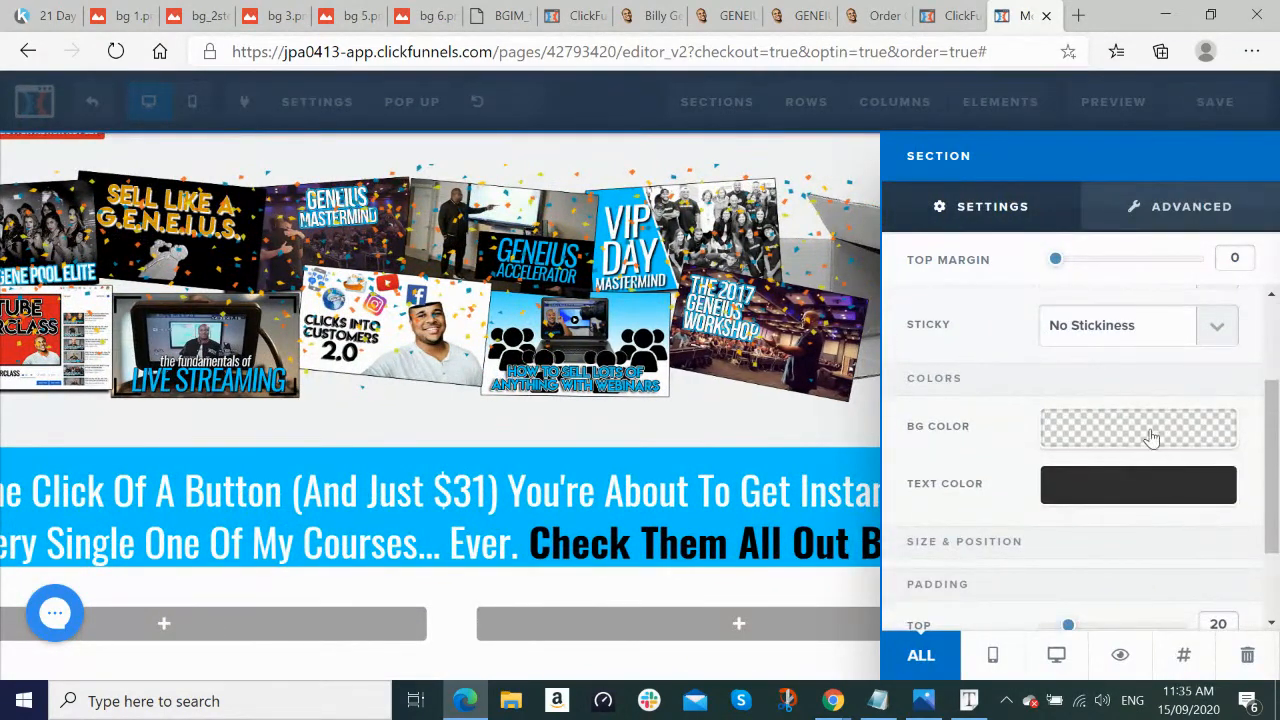
click(1150, 436)
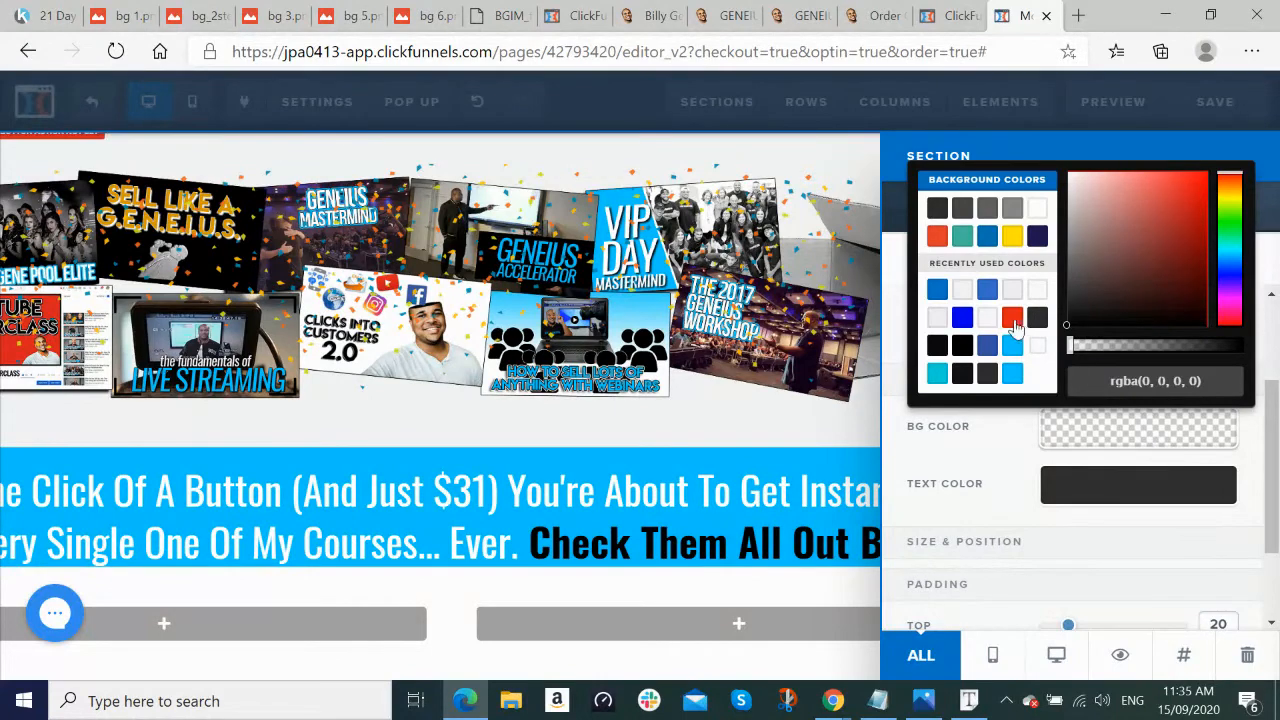
click(958, 348)
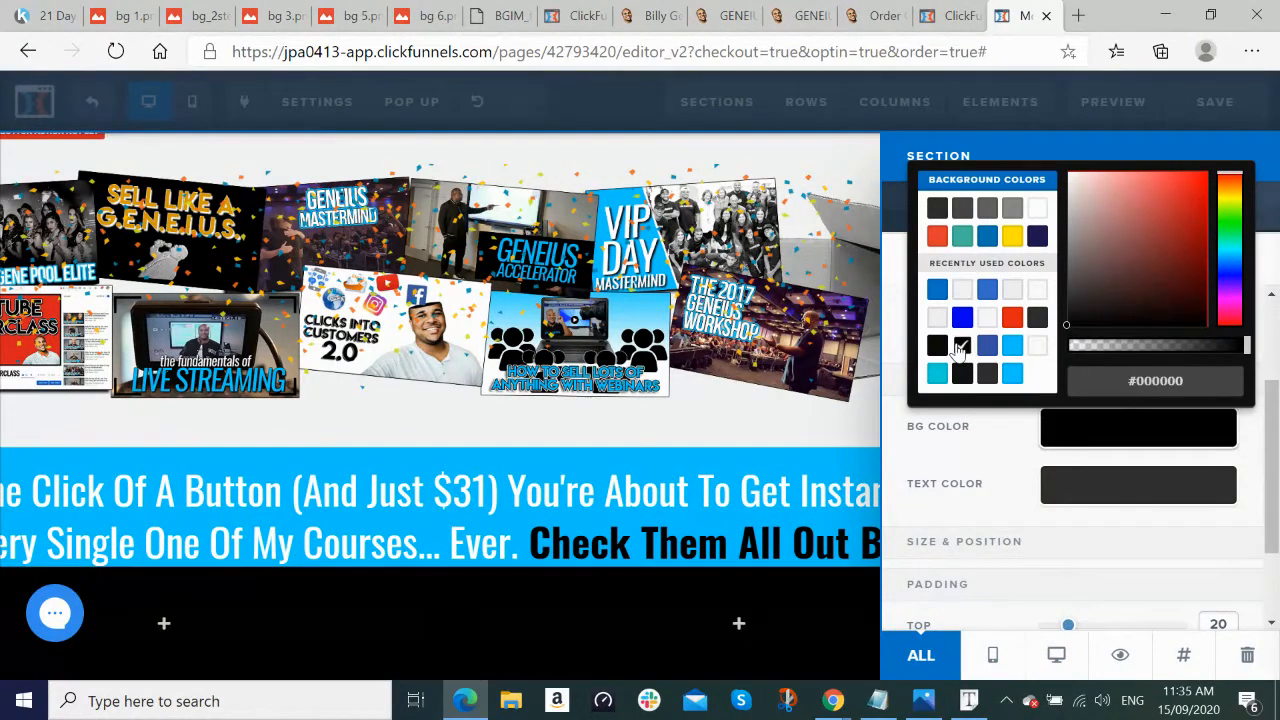
click(614, 636)
Step: Add an image element to the left column of the black section
scroll(1250, 575, down, 1)
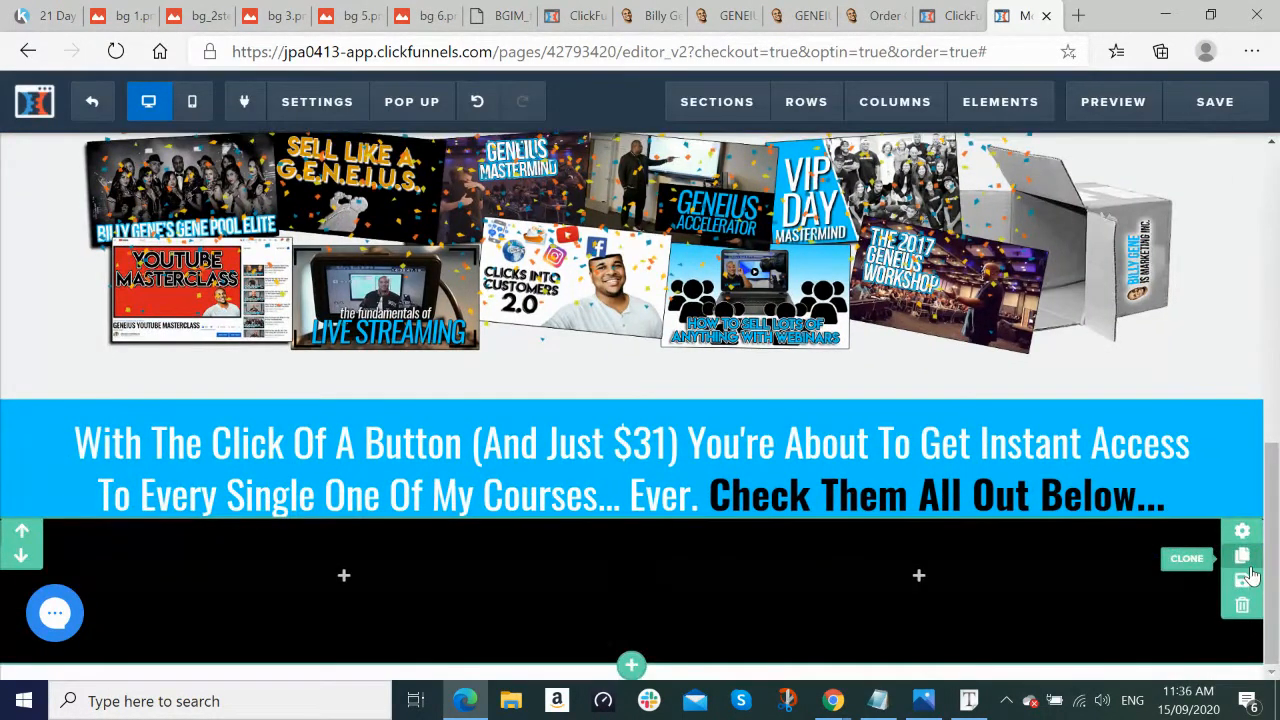
click(344, 578)
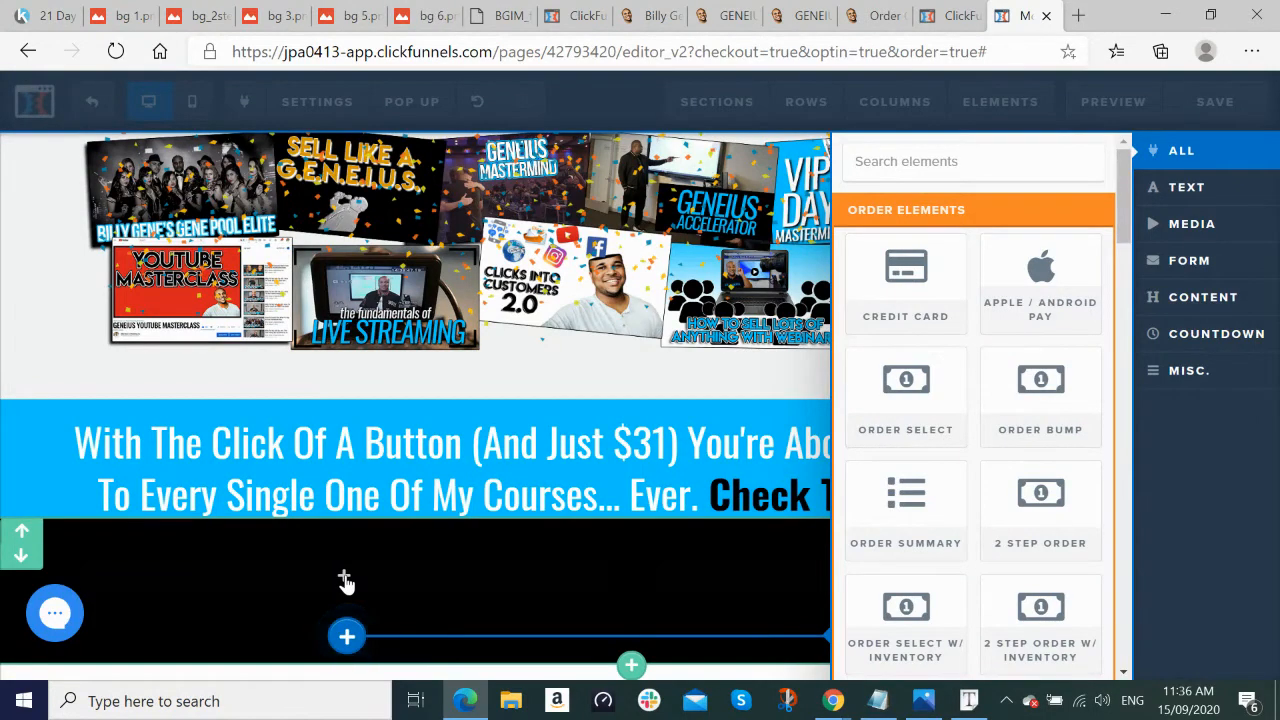
text(image)
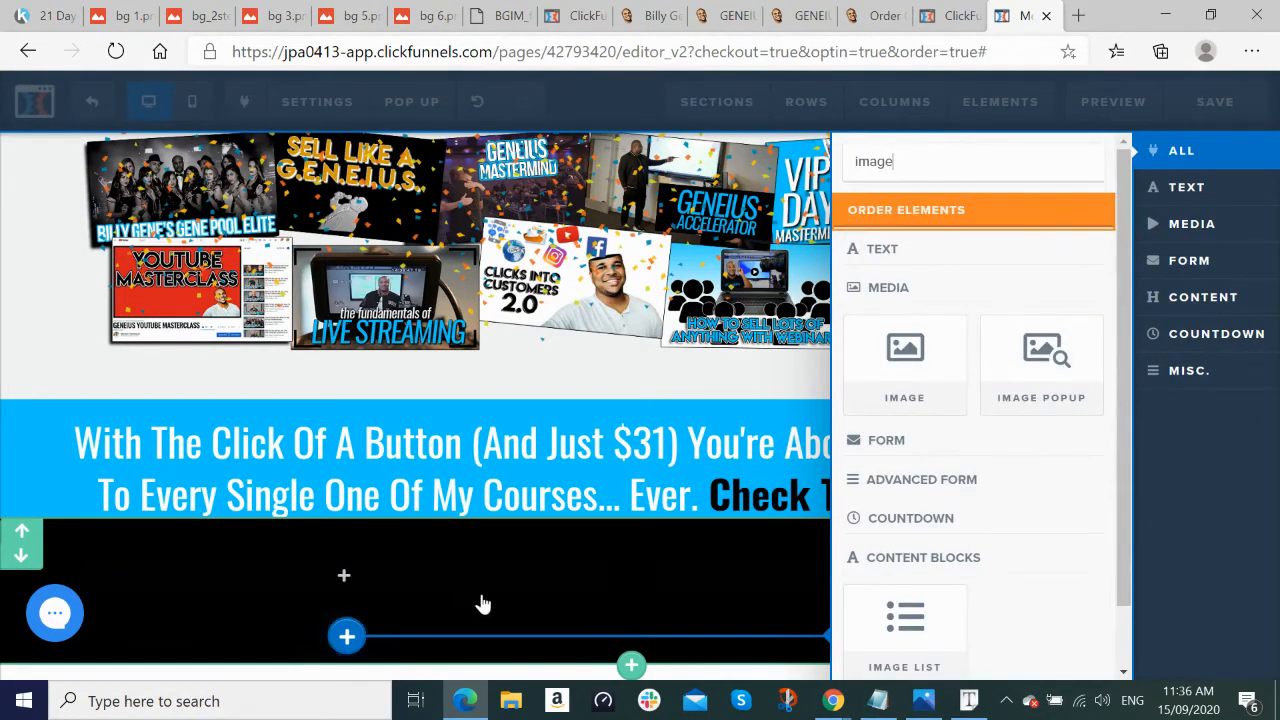
click(894, 376)
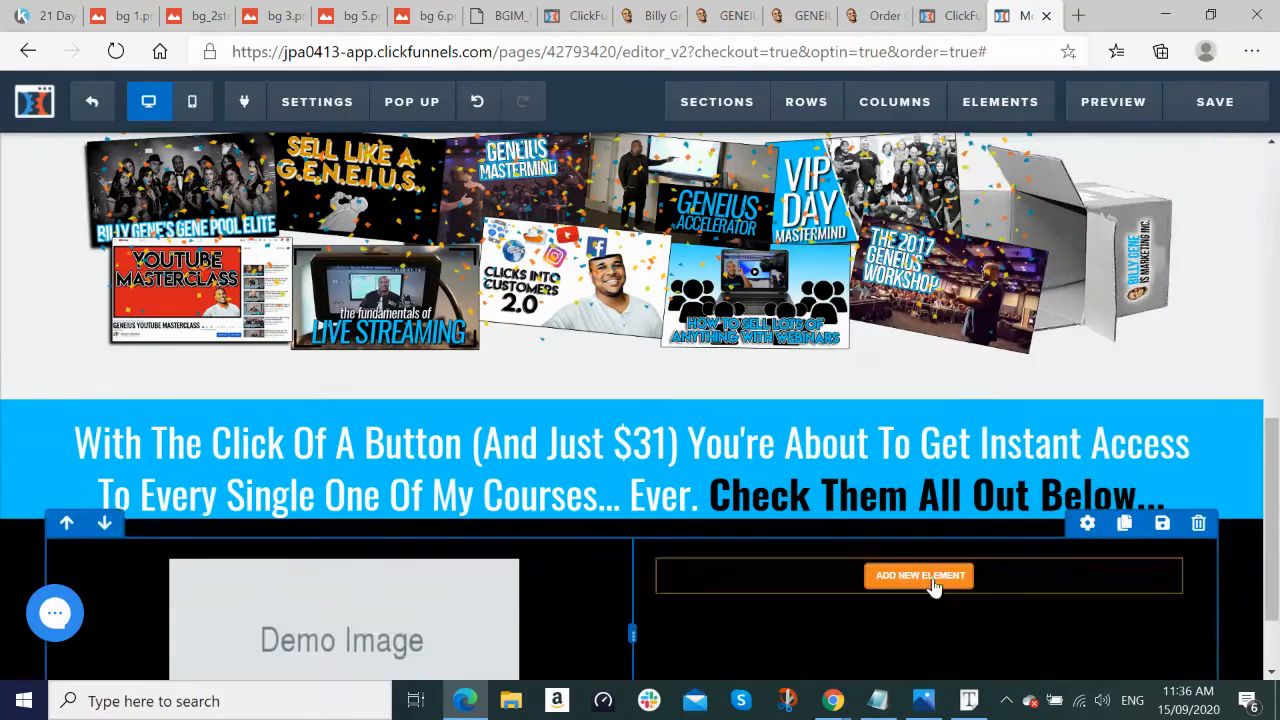
Step: Add a headline element to the right column of the black section, matching the layout of the reference page
scroll(934, 586, down, 2)
key(alt+Tab)
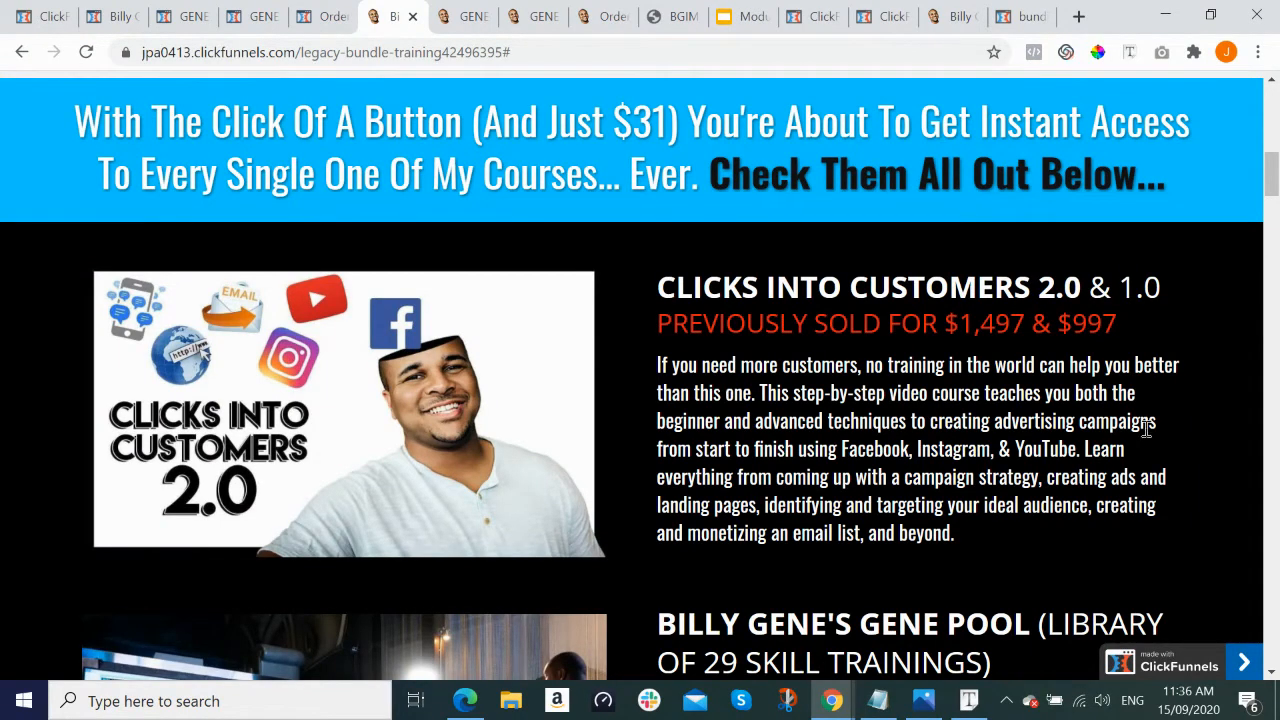
key(alt+Tab)
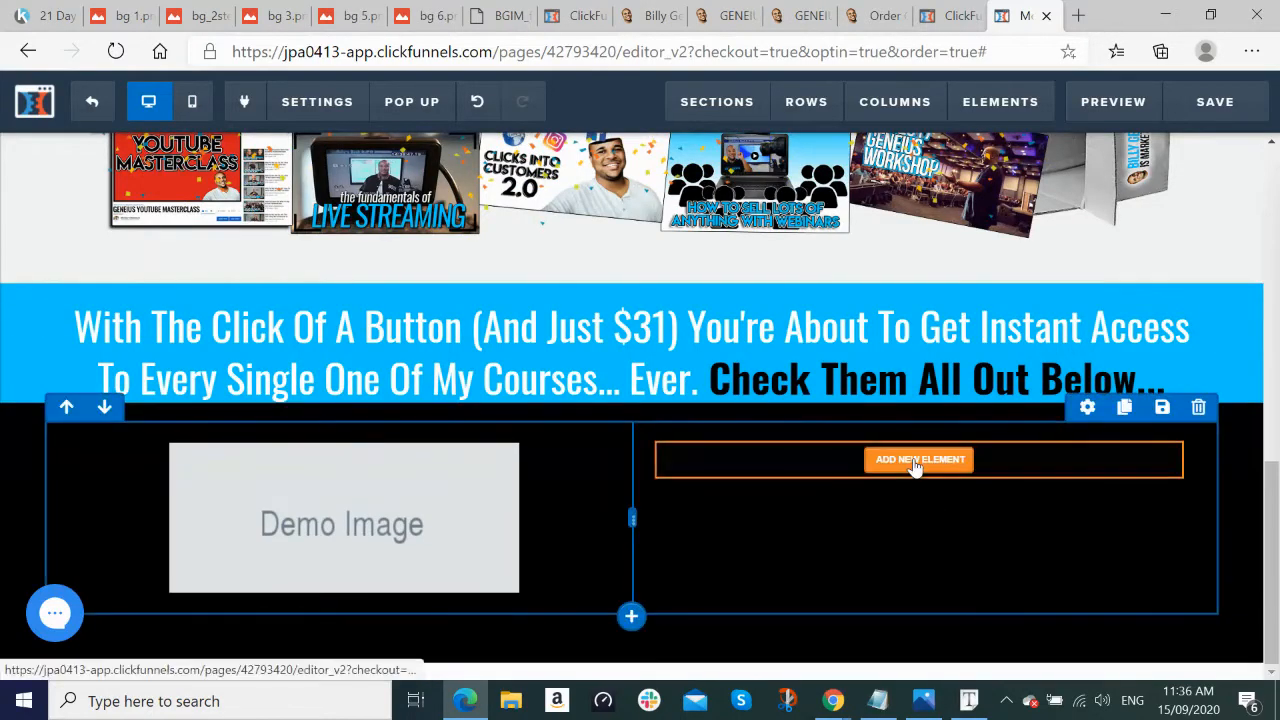
click(915, 462)
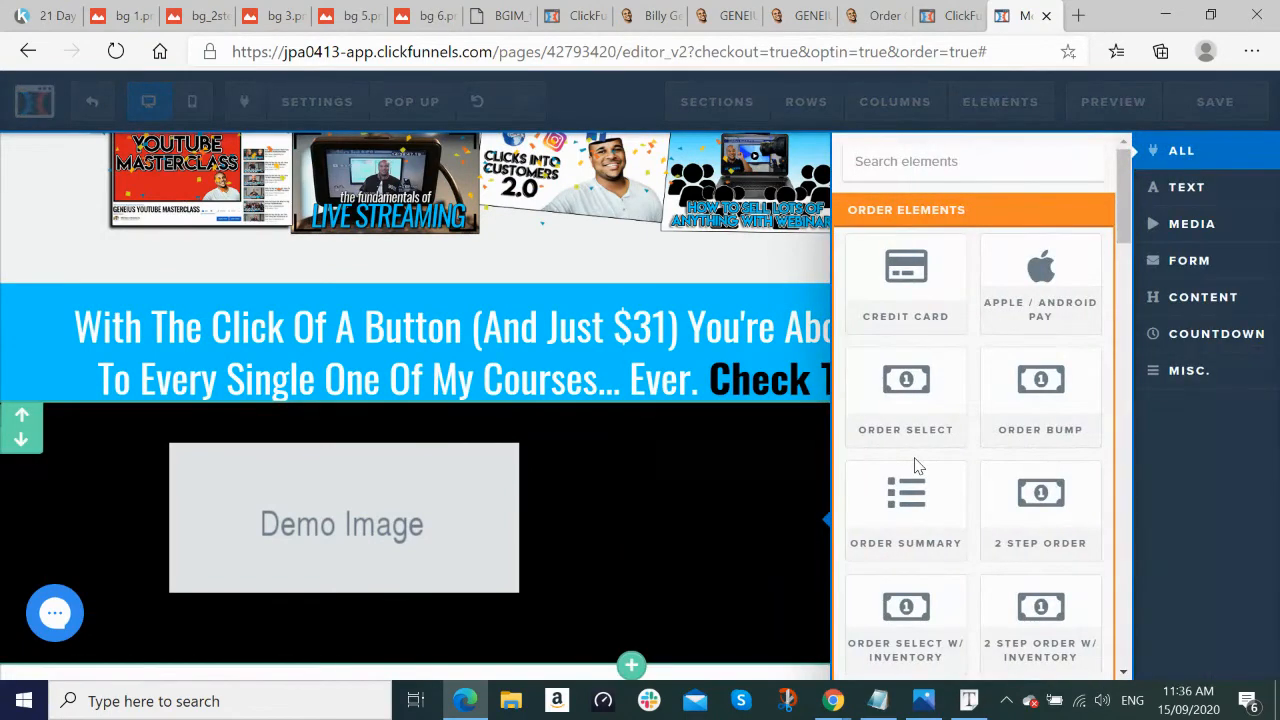
text(head)
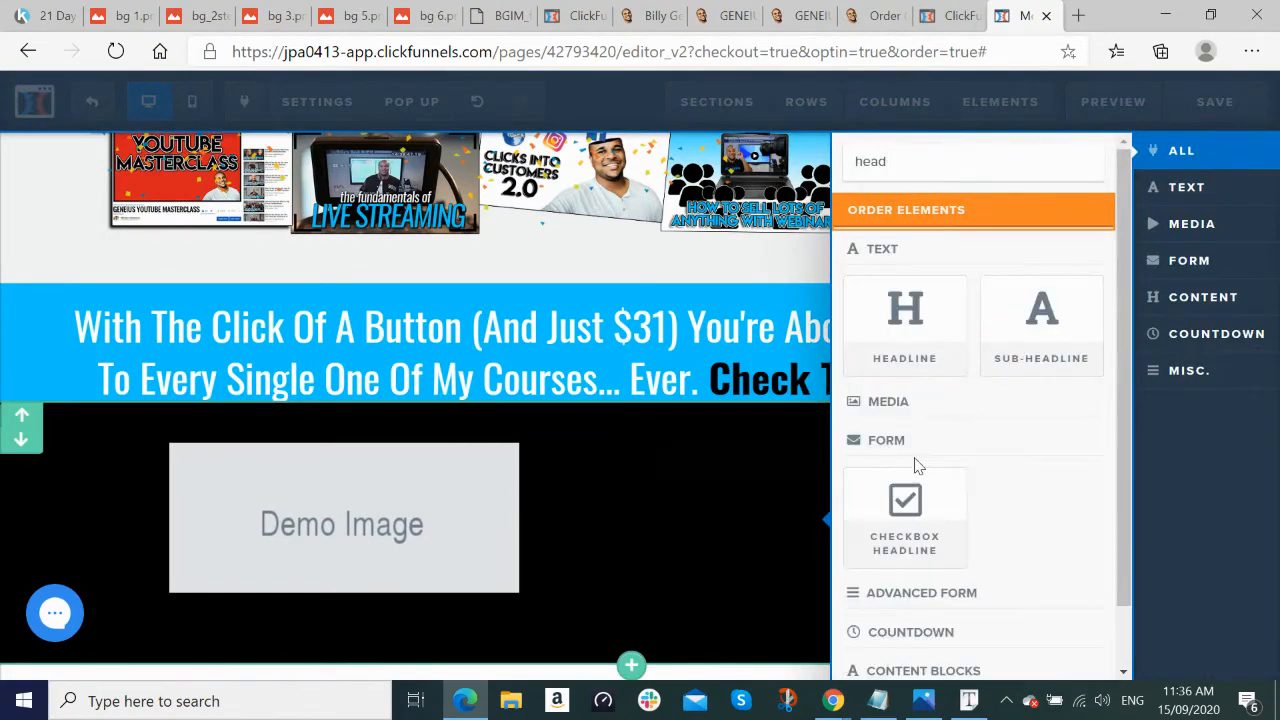
click(905, 318)
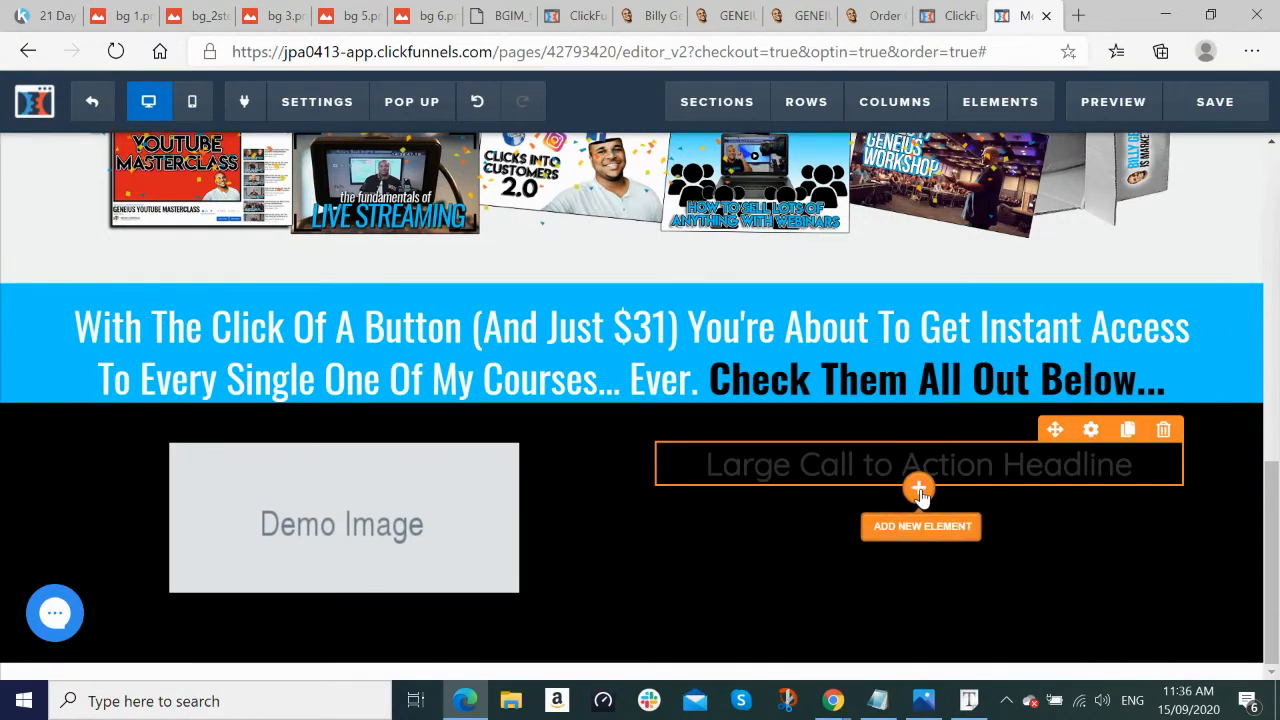
Step: Add a sub-headline element and a paragraph element beneath the headline in the right column
click(920, 492)
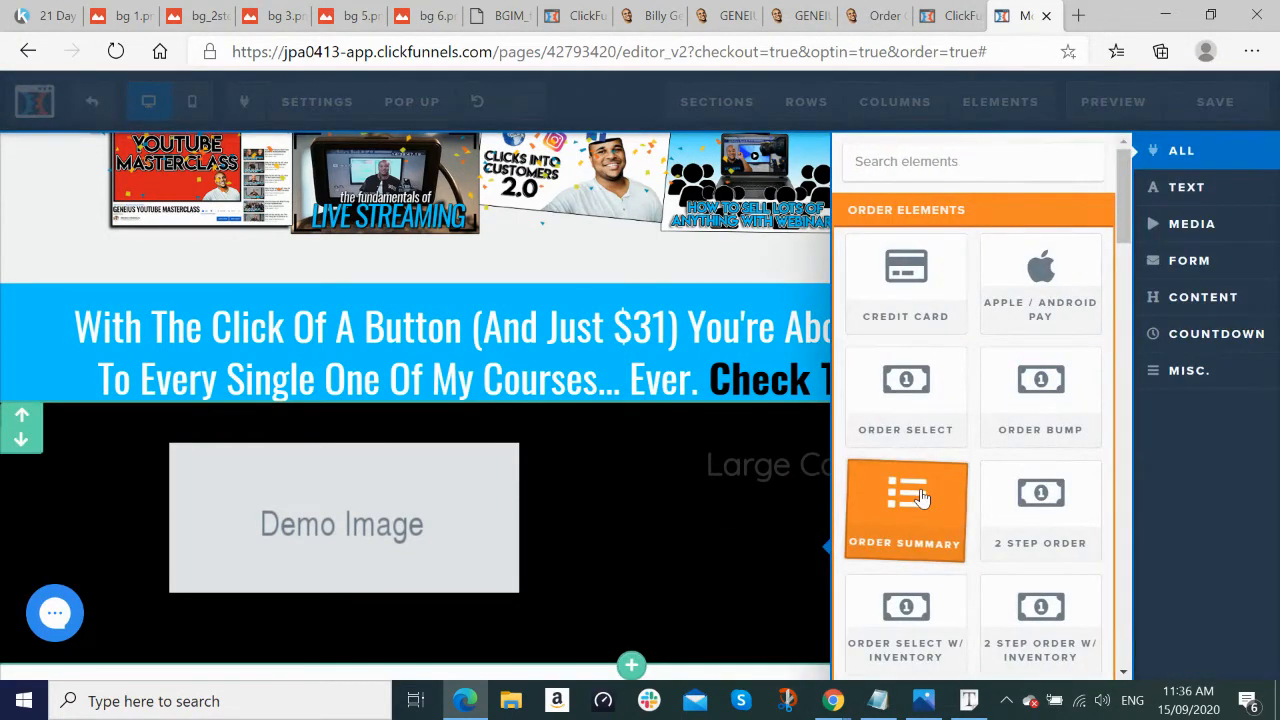
text(sub)
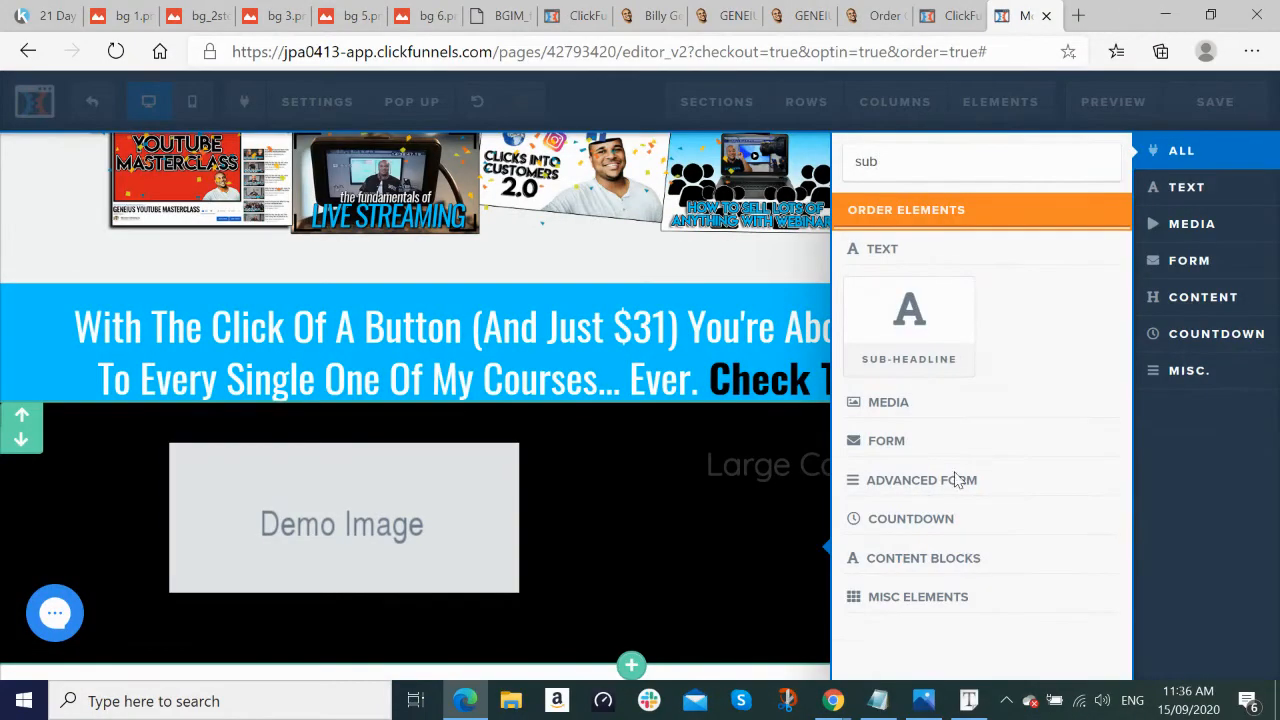
click(860, 343)
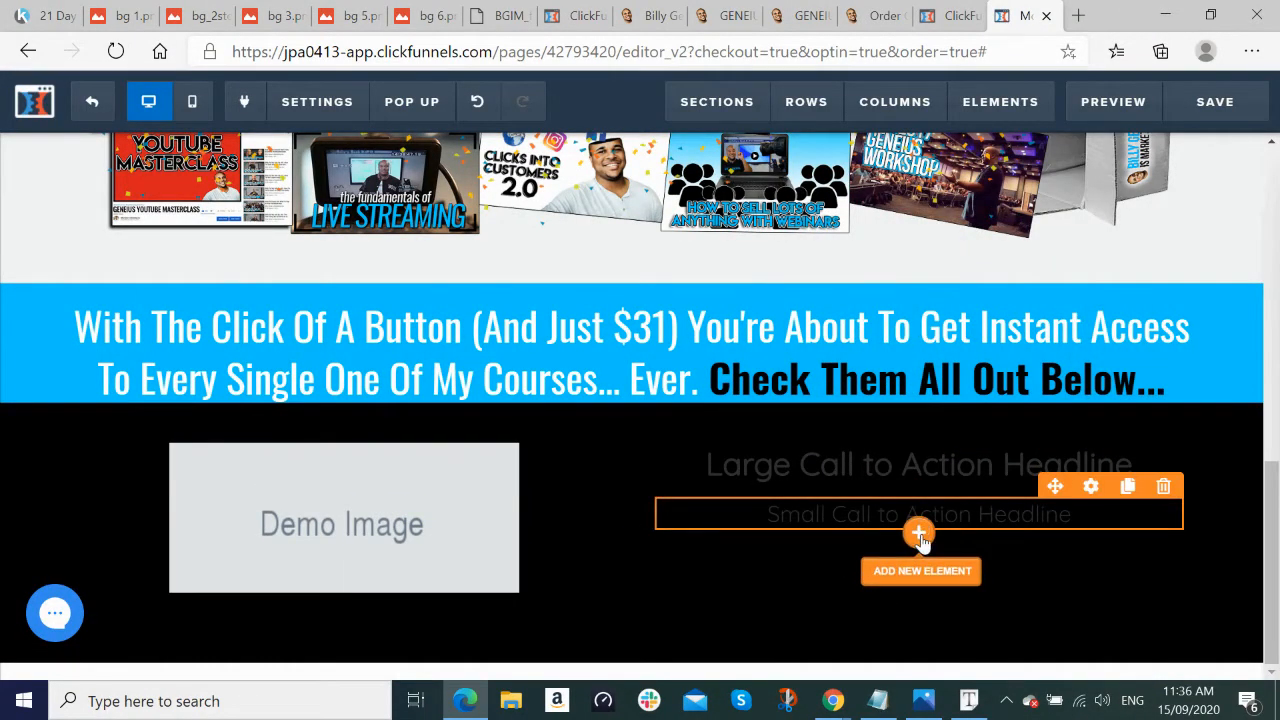
click(920, 535)
scroll(1000, 414, down, 5)
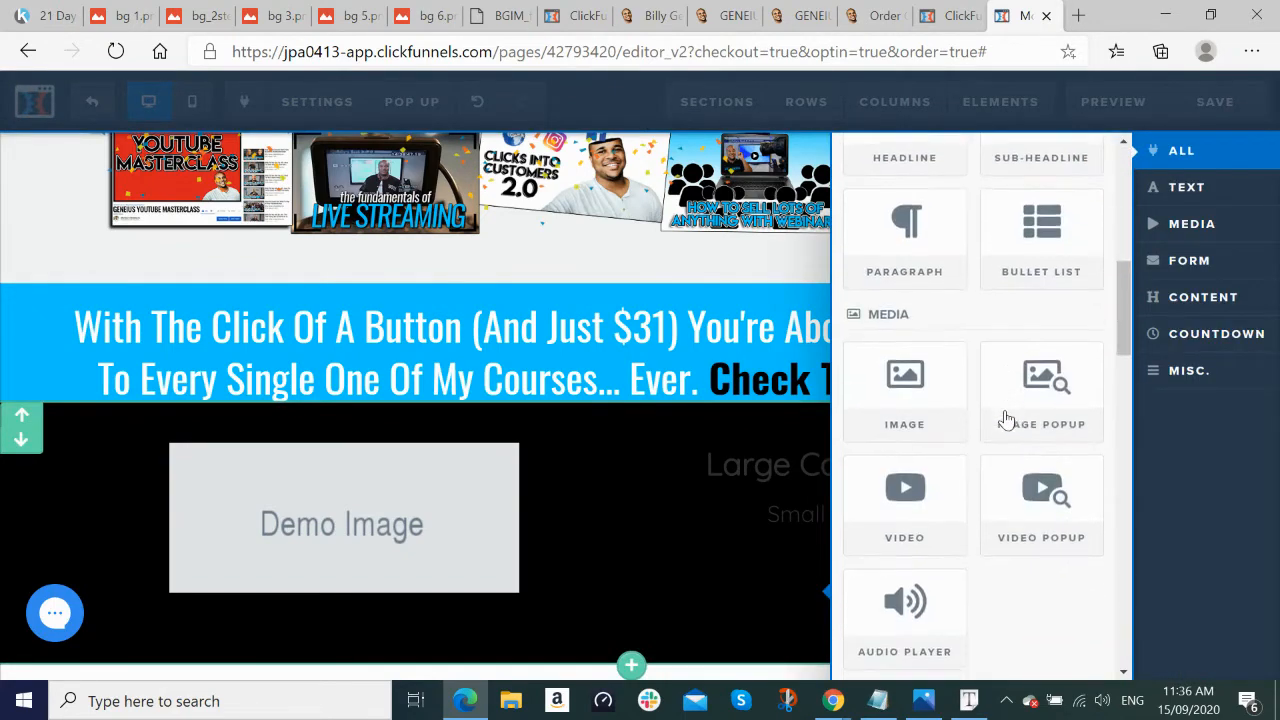
scroll(1010, 400, up, 2)
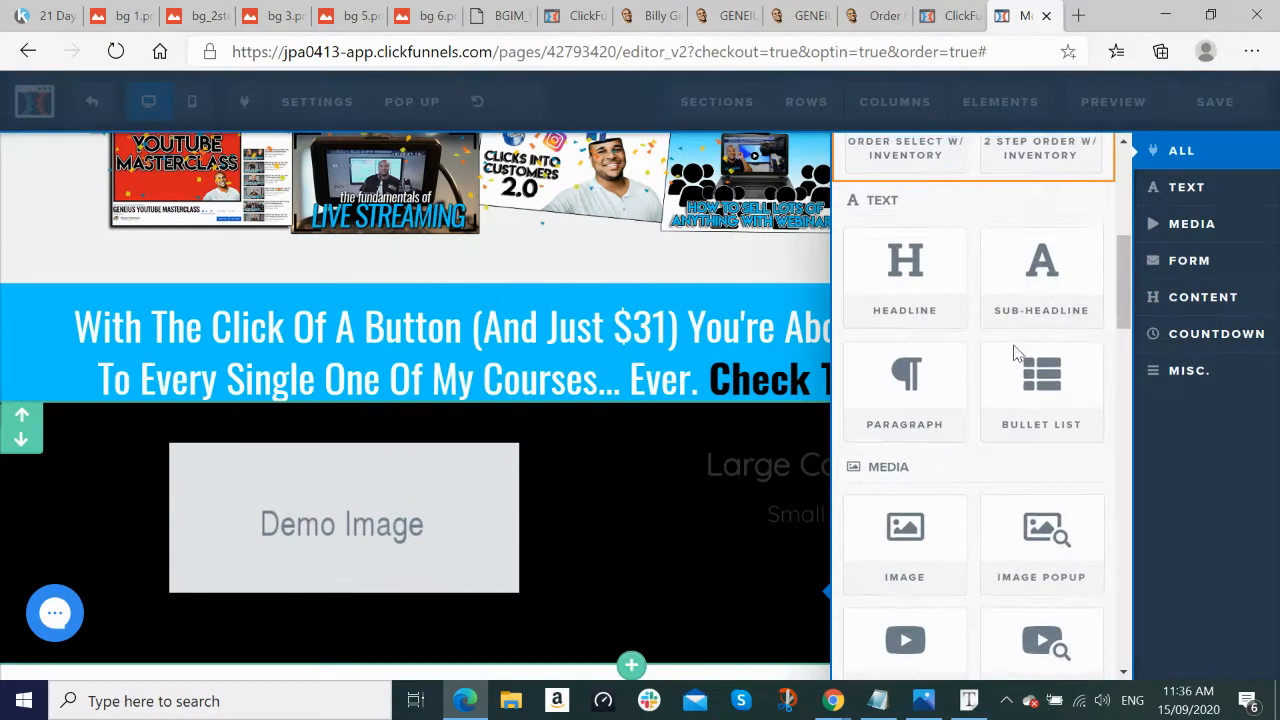
click(917, 415)
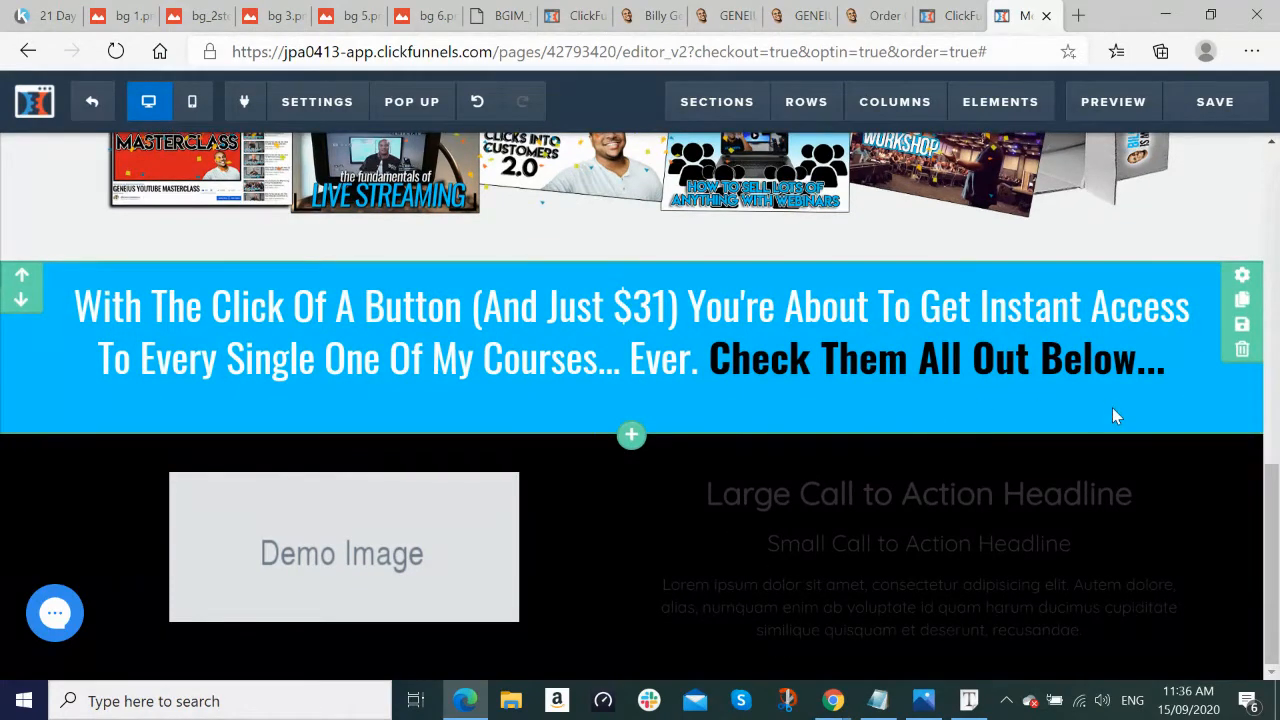
Step: Copy the first course title from the reference page in Chrome and replace the headline text with "CLICKS INTO CUSTOMERS 2.0 & 1.0"
key(alt+Tab)
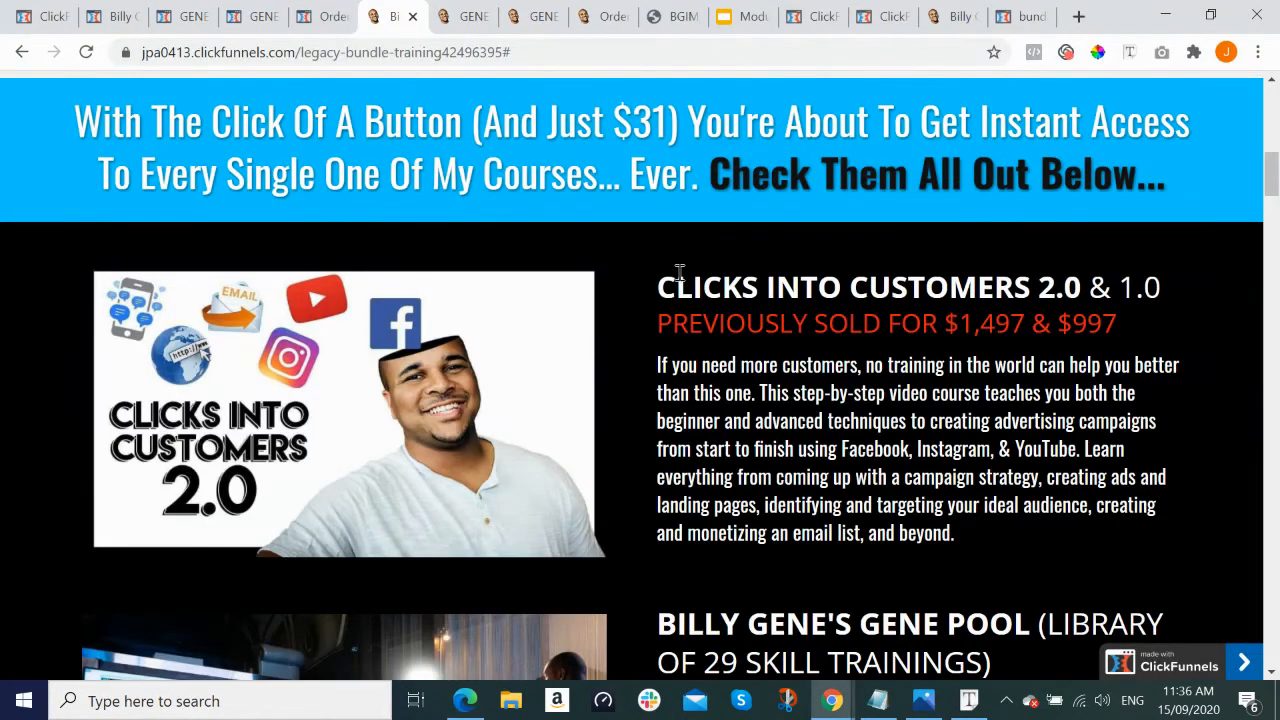
drag(655, 287, 1170, 291)
key(ctrl+c)
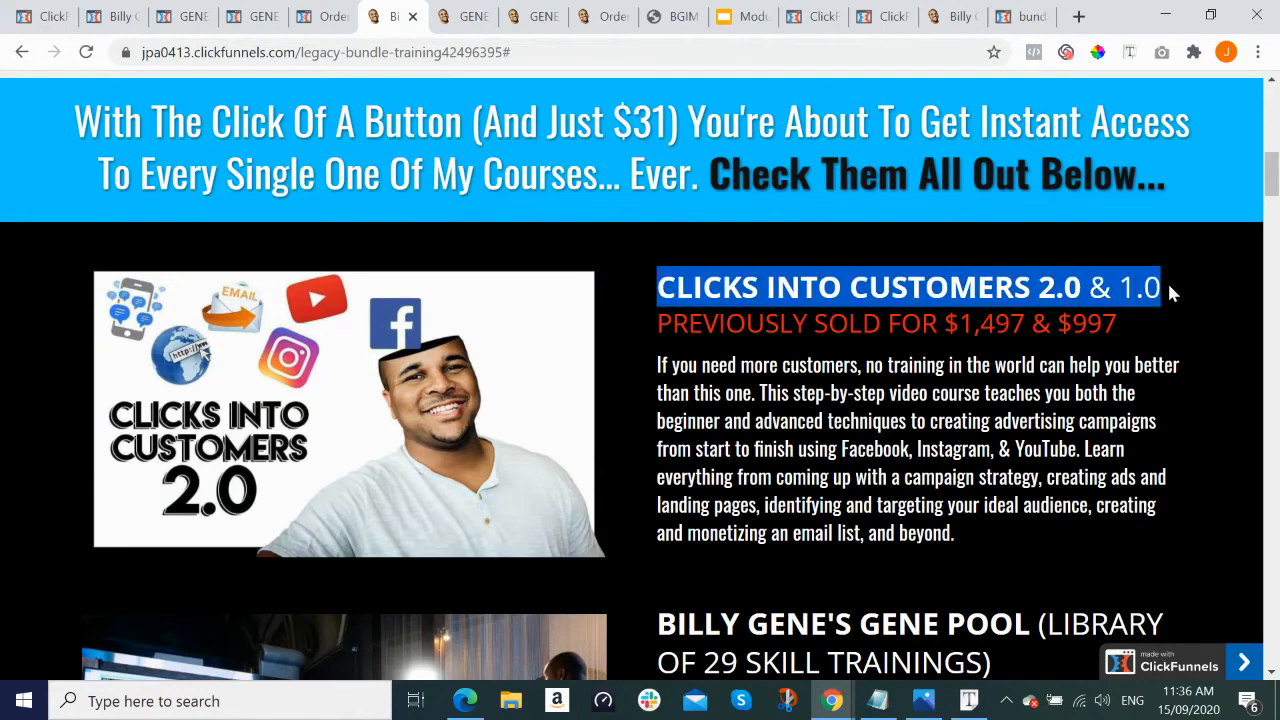
key(alt+Tab)
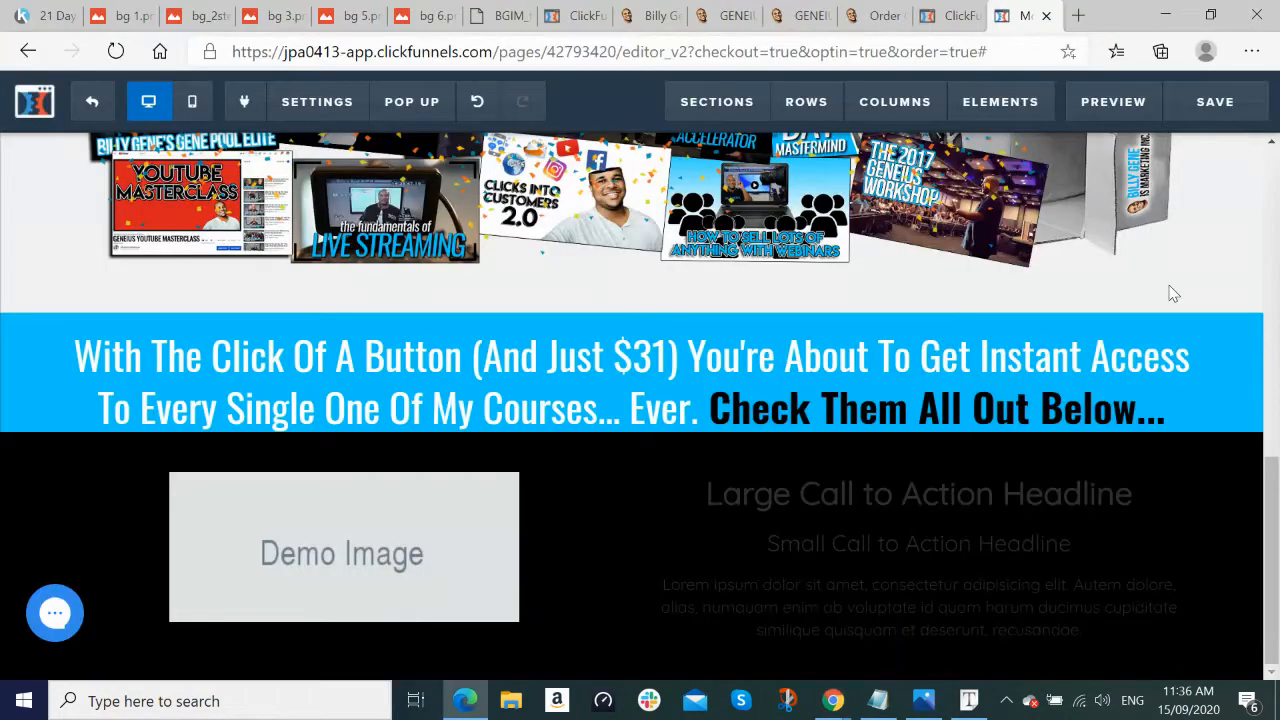
click(895, 500)
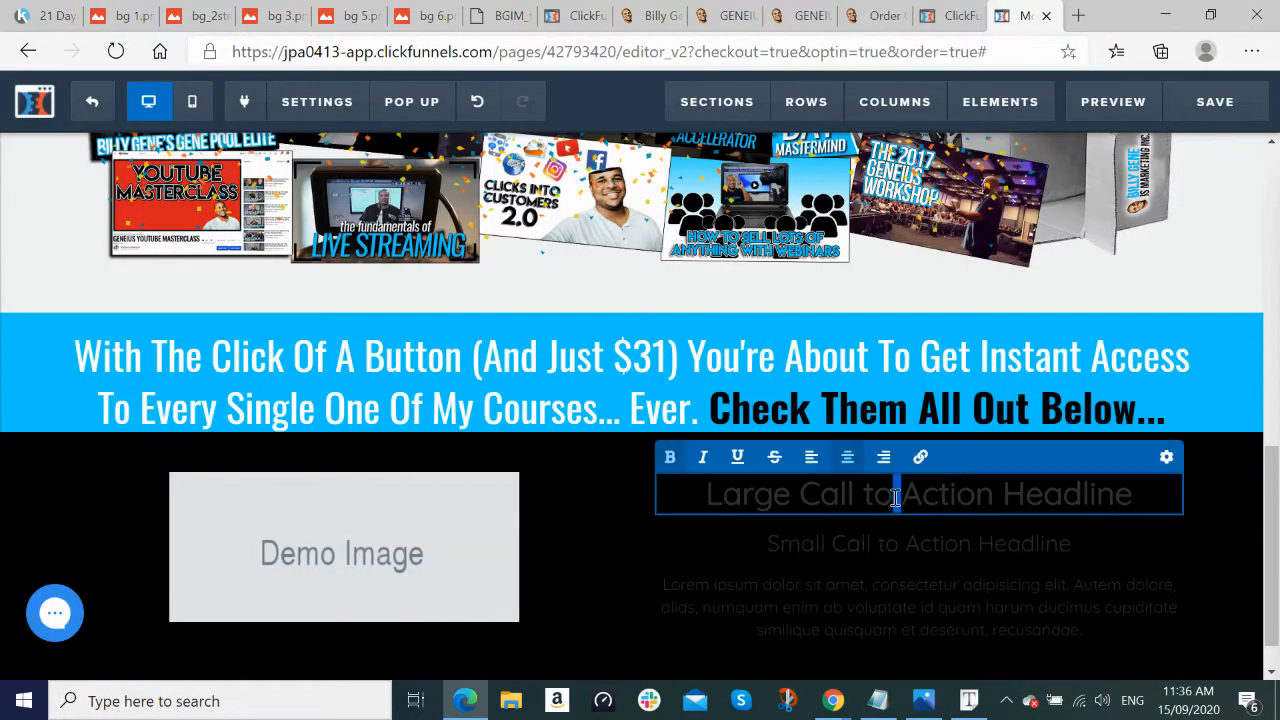
triple_click(895, 498)
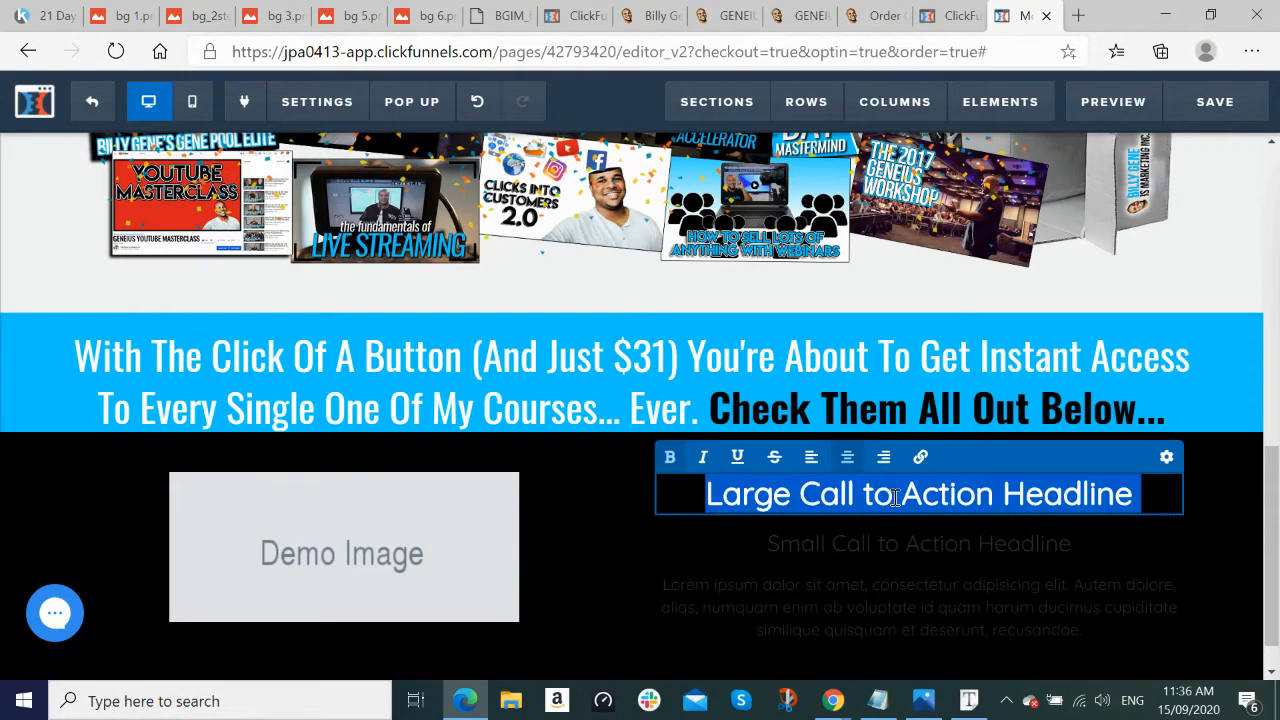
key(BackSpace)
key(ctrl+v)
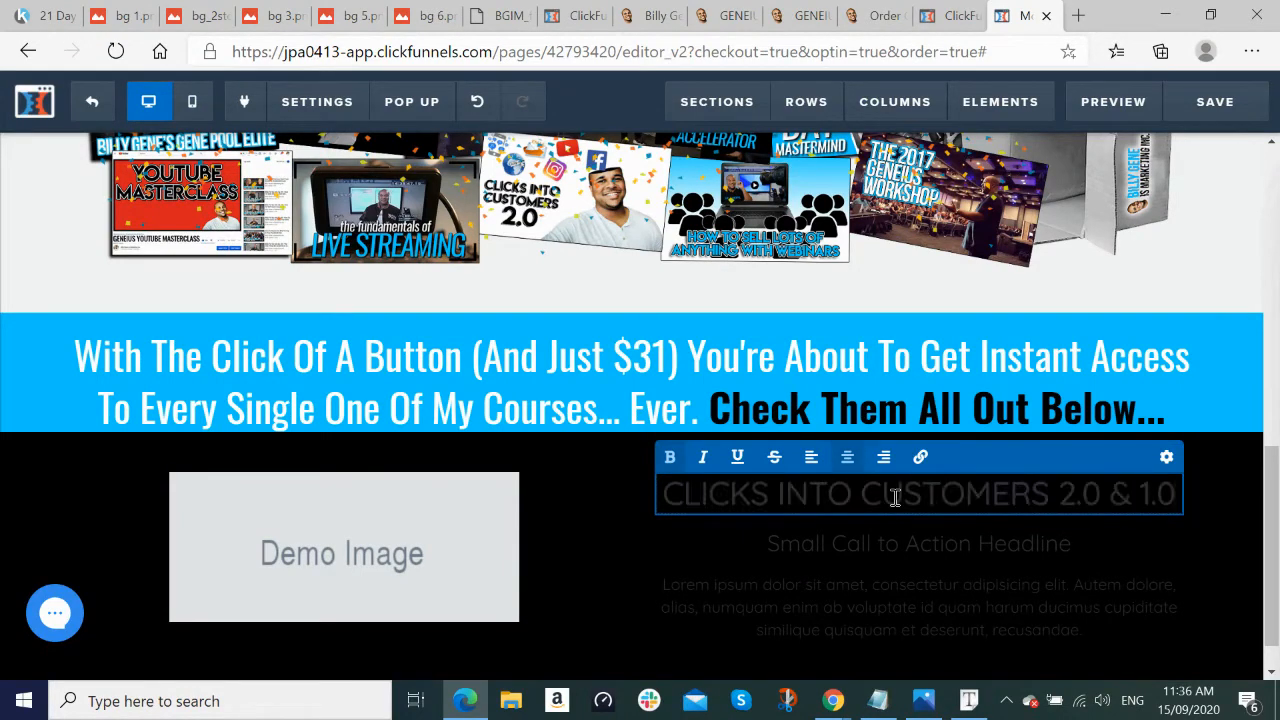
Step: Copy the red price line from the reference page in Chrome and replace the sub-headline text with "PREVIOUSLY SOLD FOR $1,497 & $997"
key(alt+Tab)
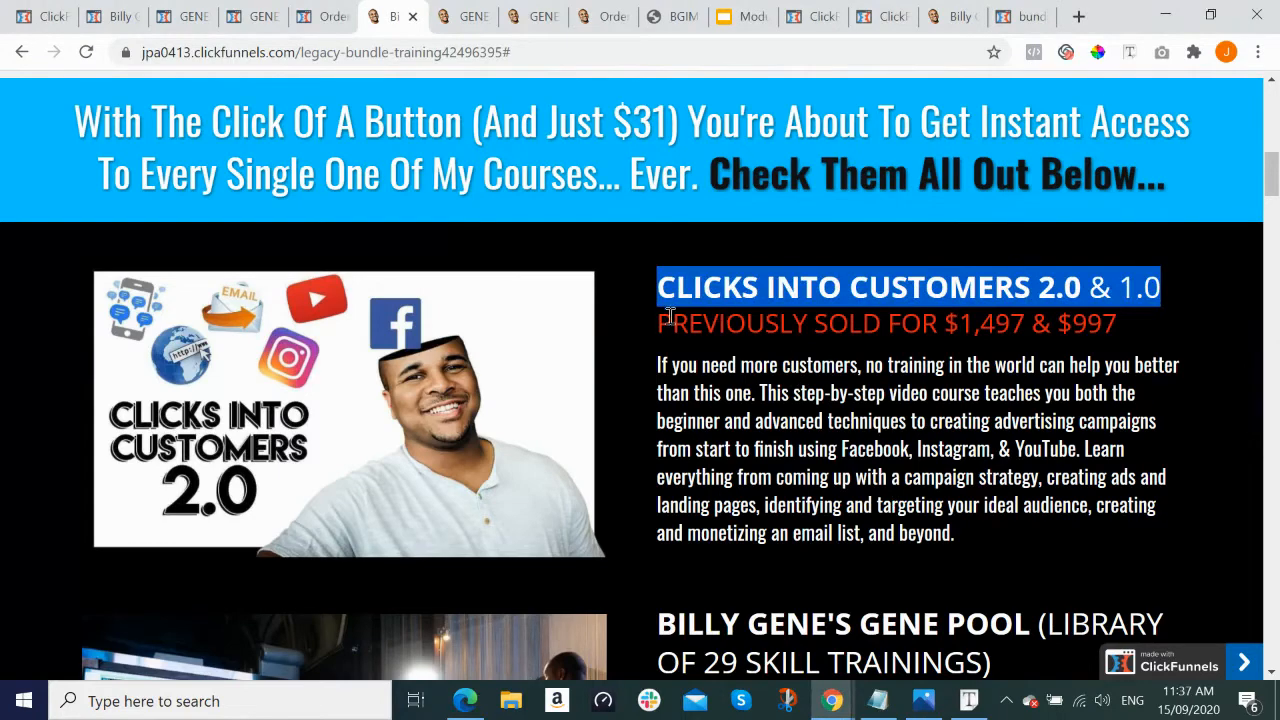
click(673, 323)
drag(673, 323, 1115, 332)
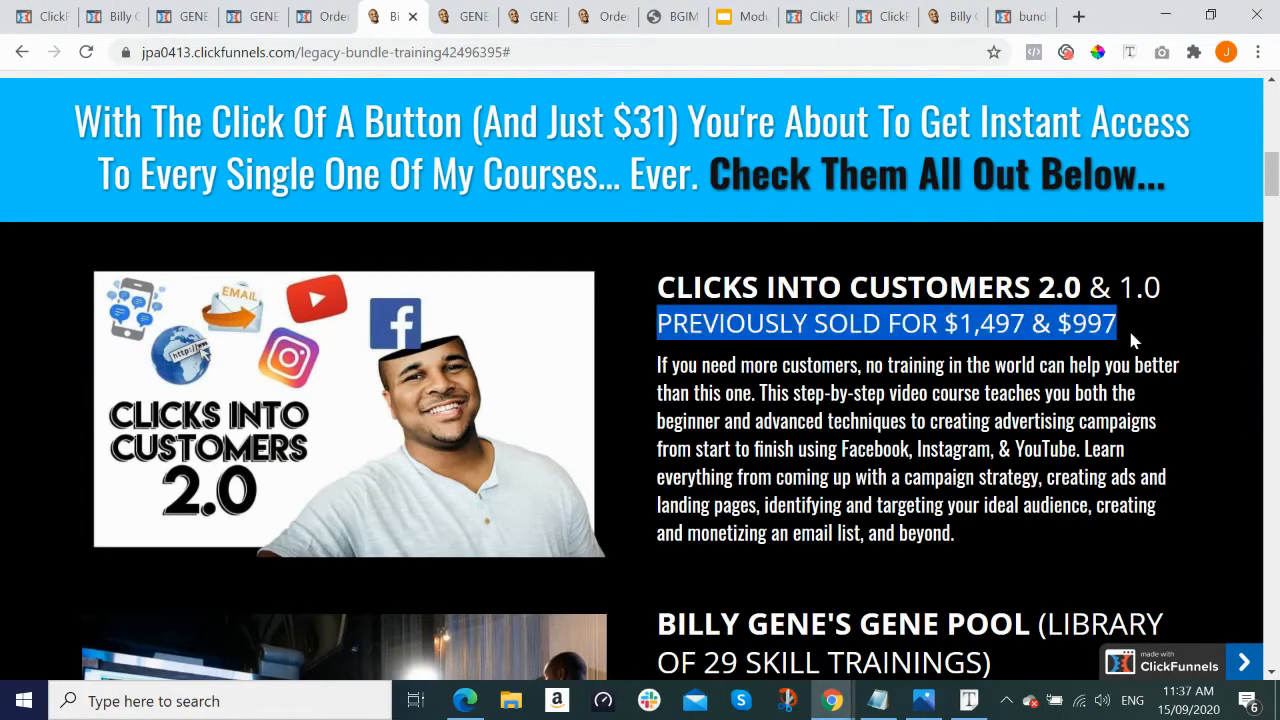
key(alt+Tab)
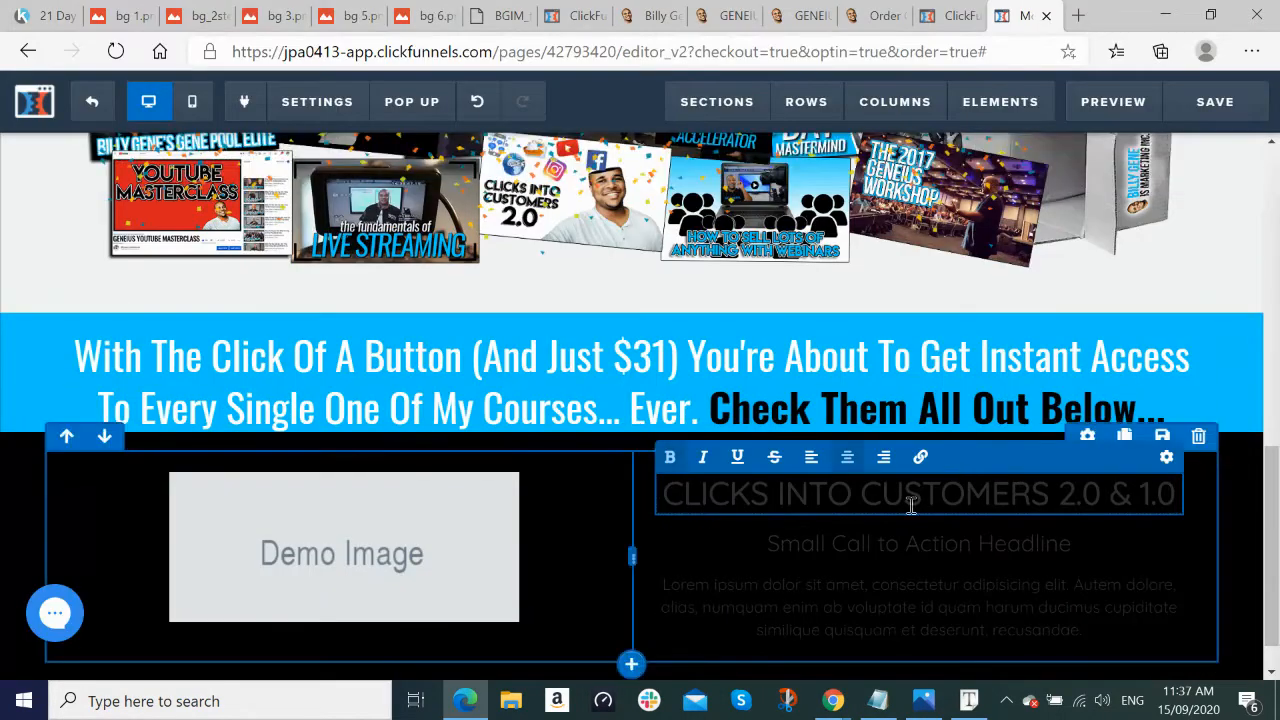
click(895, 545)
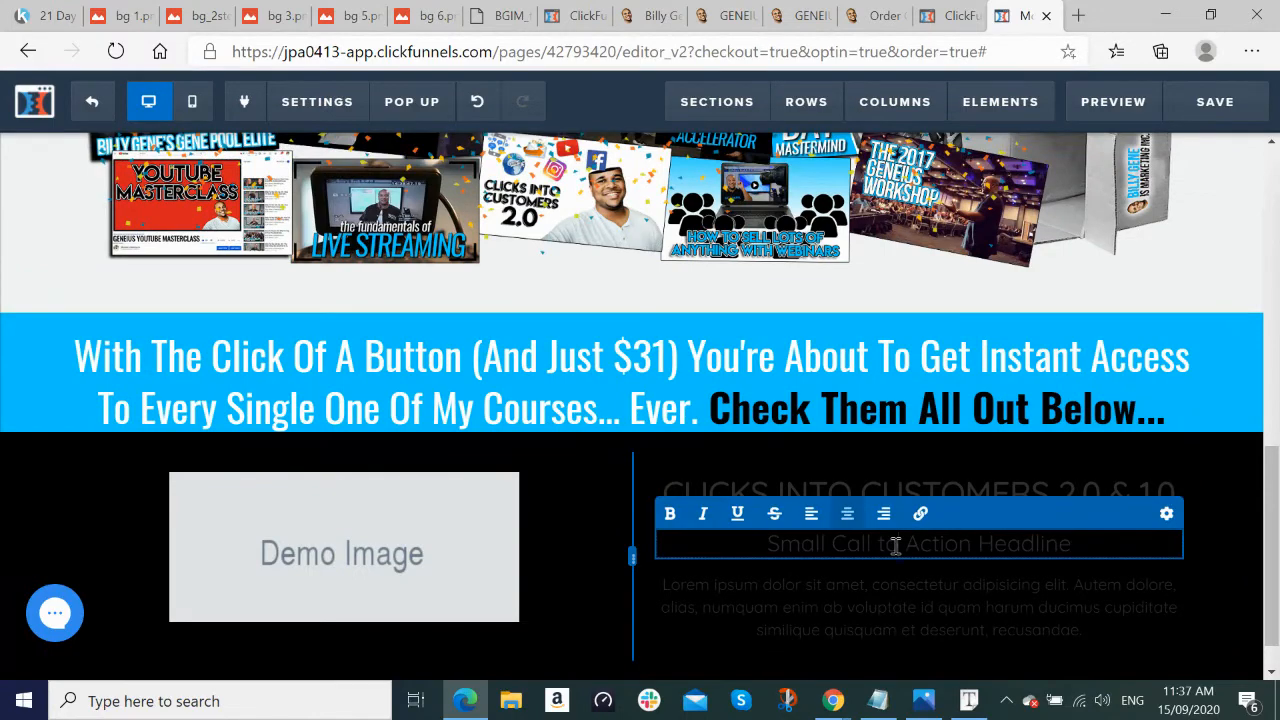
key(ctrl+a)
text(PREVIOUSLY SOLD FOR $1,497 & $997)
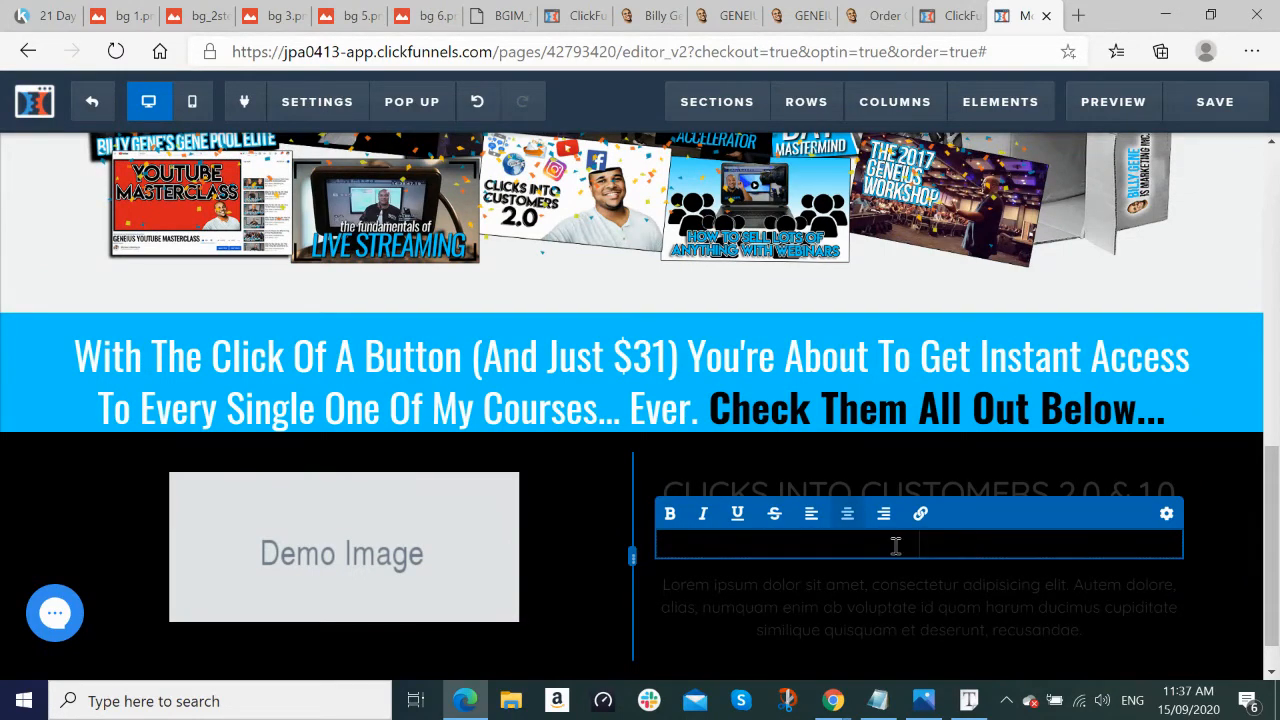
Step: Copy the first course description from the reference page, starting "If you need more customers", and replace the placeholder paragraph in the black section with it
key(alt+Tab)
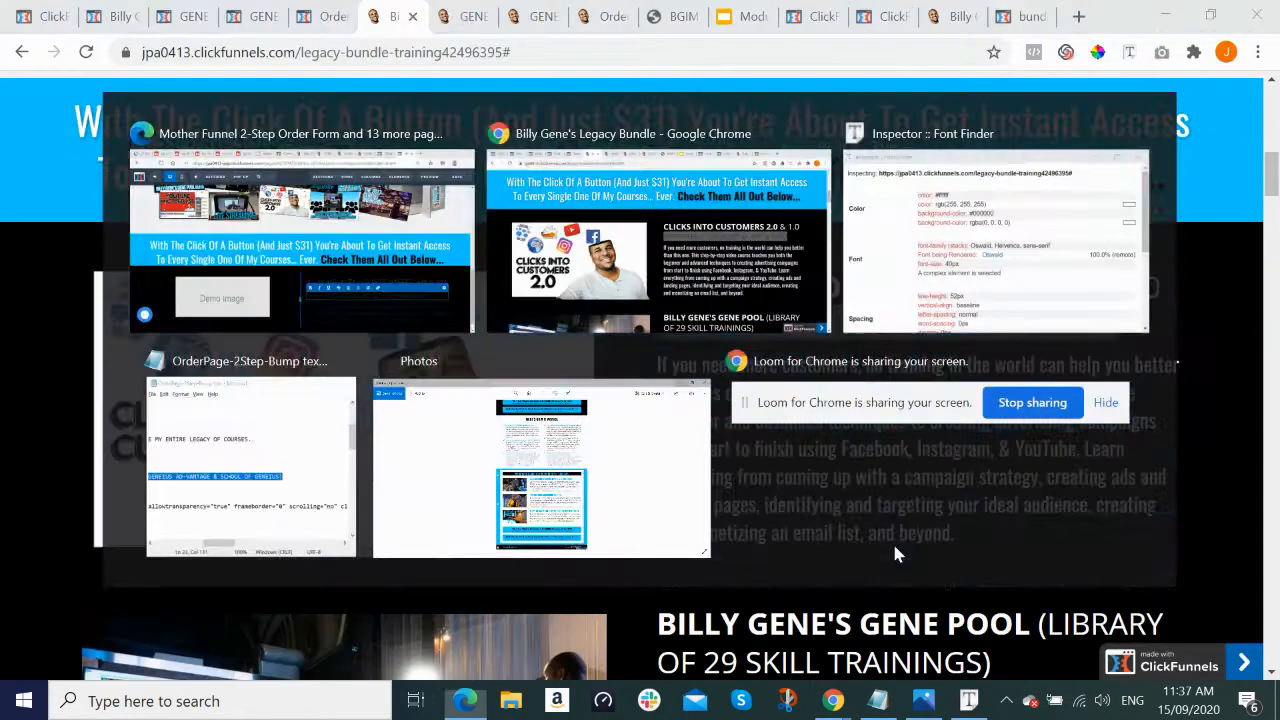
drag(661, 365, 1012, 543)
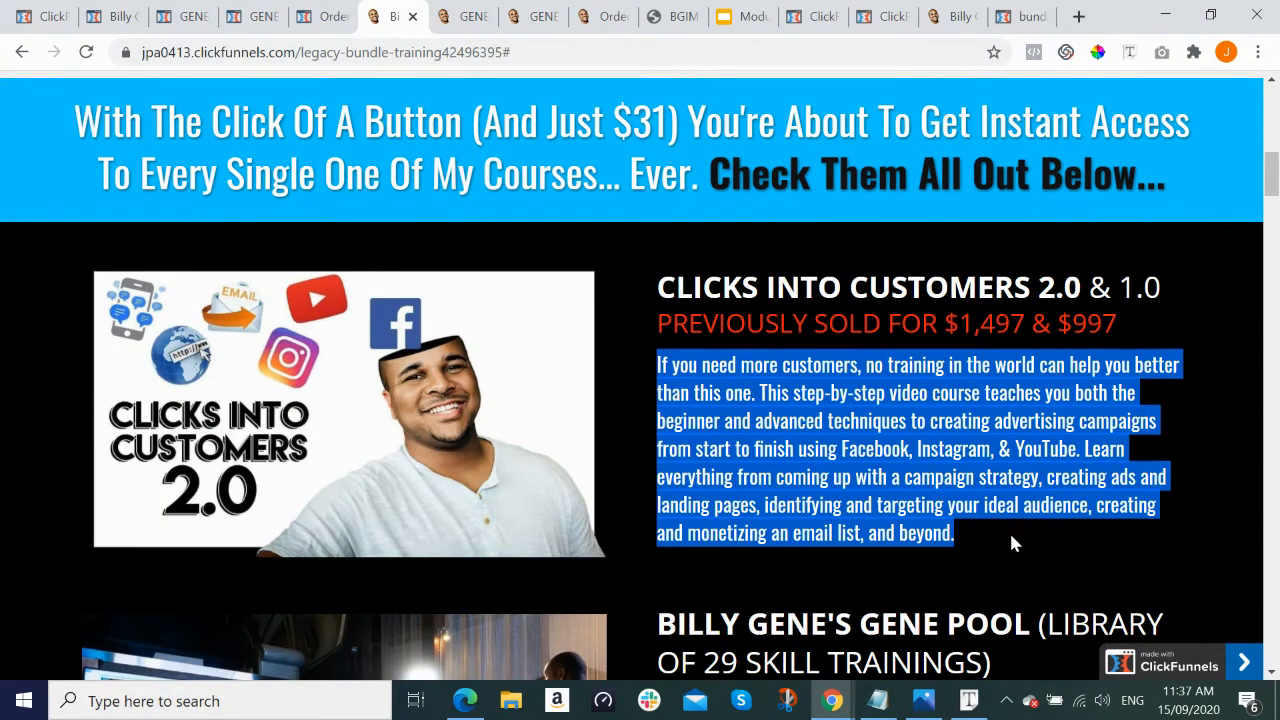
key(alt+Tab)
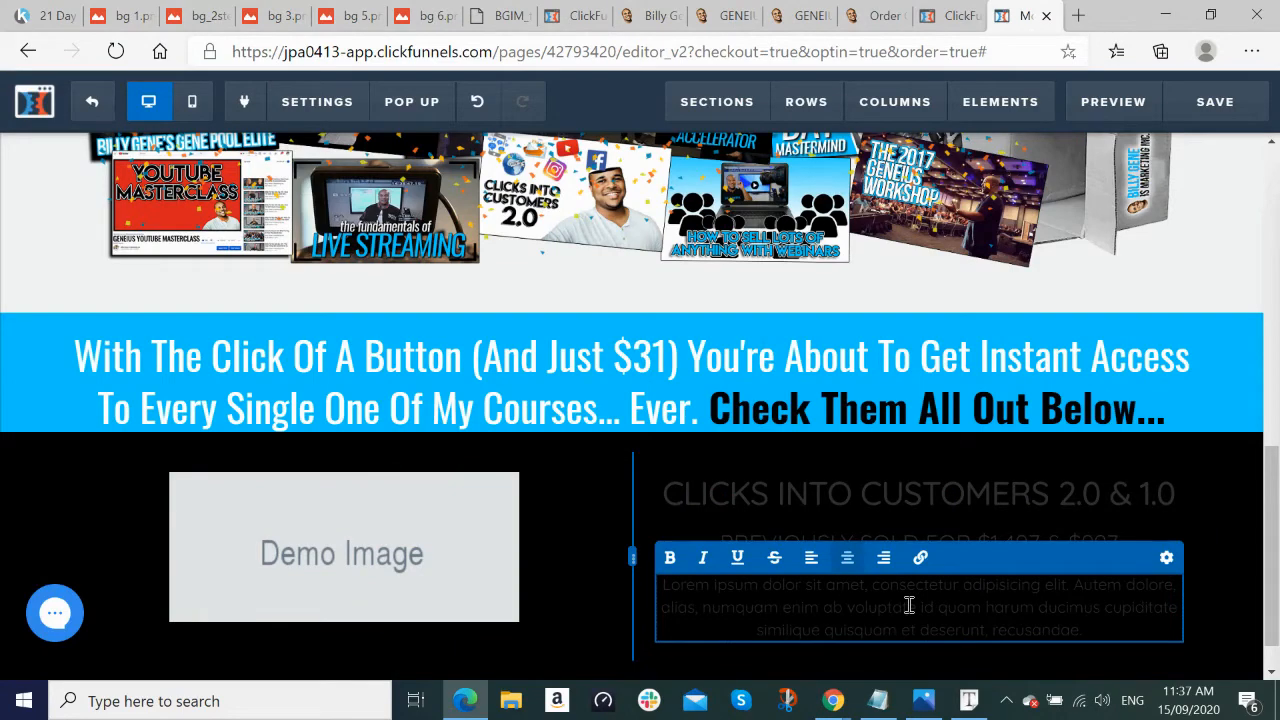
scroll(912, 590, down, 1)
triple_click(917, 567)
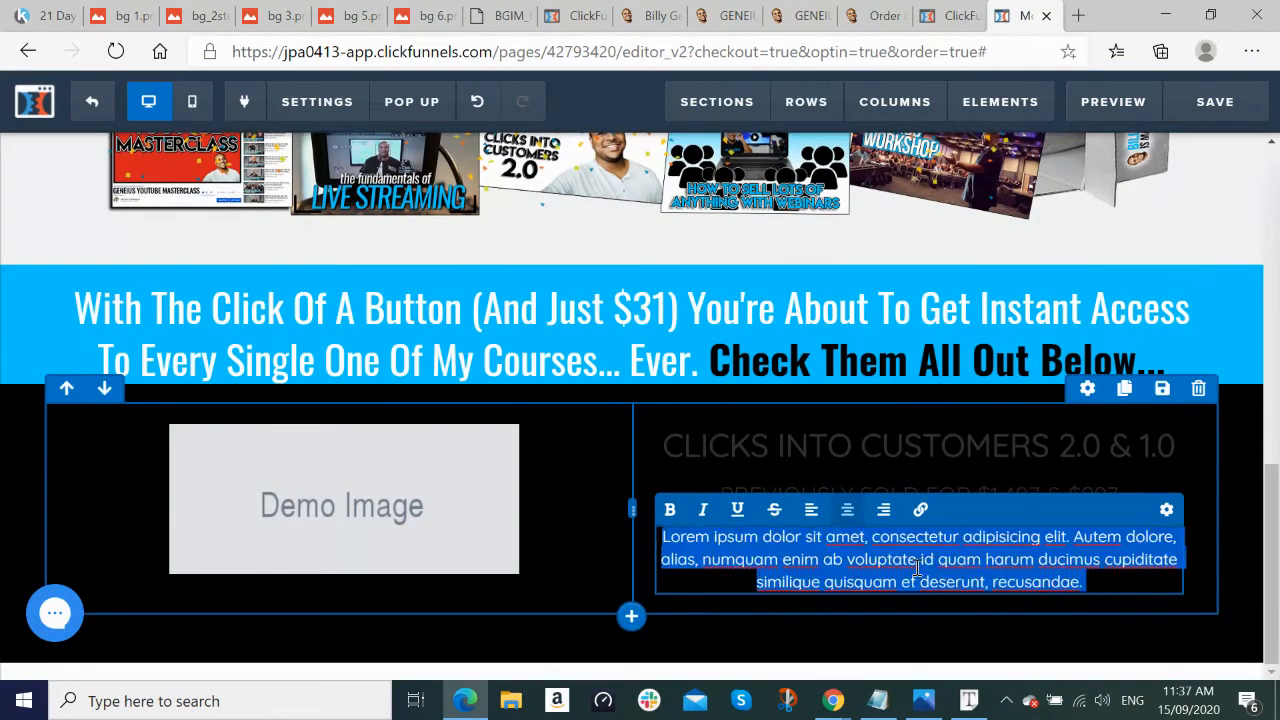
key(BackSpace)
text(If you need more customers, no training in the world can help you better than this one. This step-by-step video course teaches you both the beginner and advanced techniques to creating advertising campaigns from start to finish using Facebook, Instagram, & YouTube. Learn everything from coming up with a campaign strategy, creating ads and landing pages, identifying and targeting your ideal audience, creating and monetizing an email list, and beyond!)
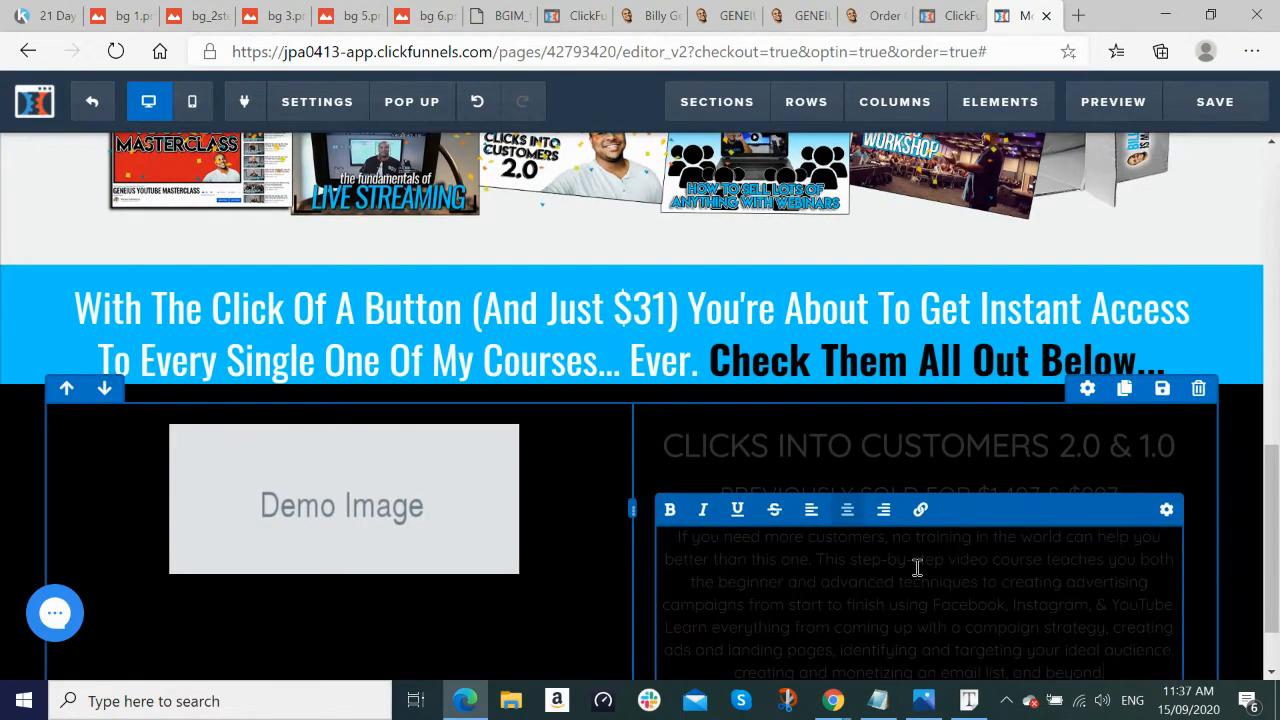
scroll(1217, 552, down, 2)
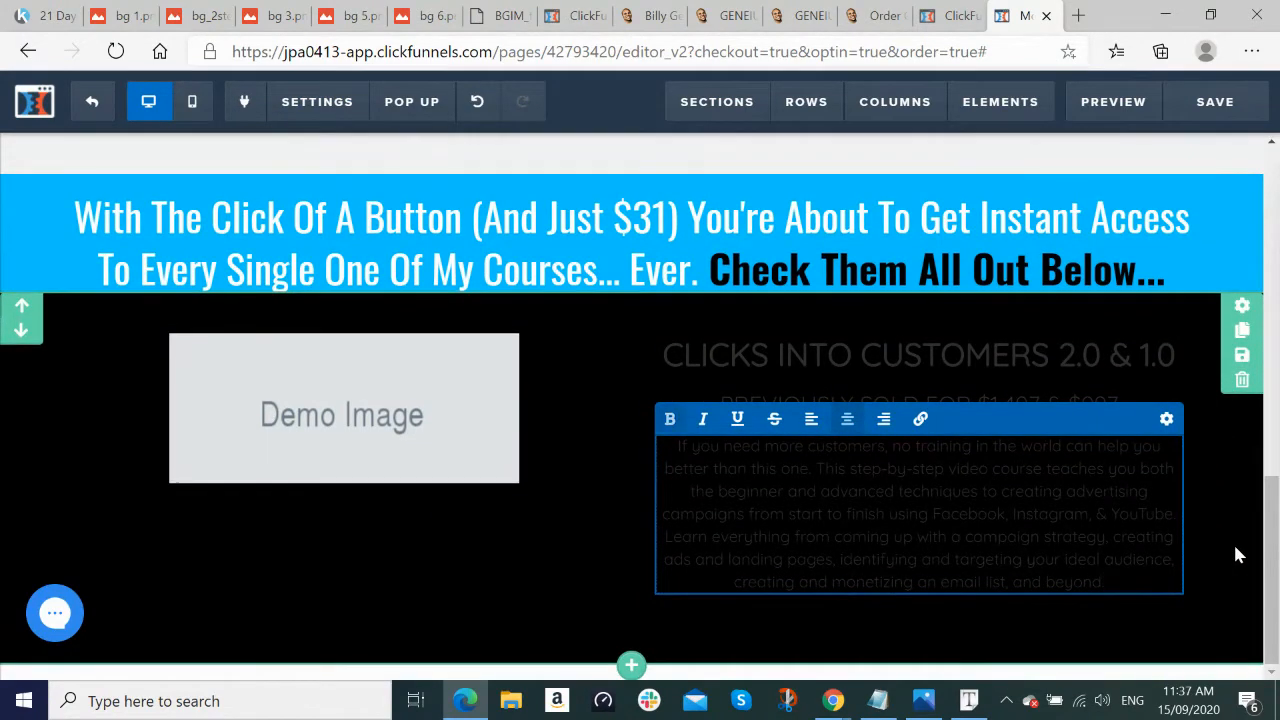
click(1236, 551)
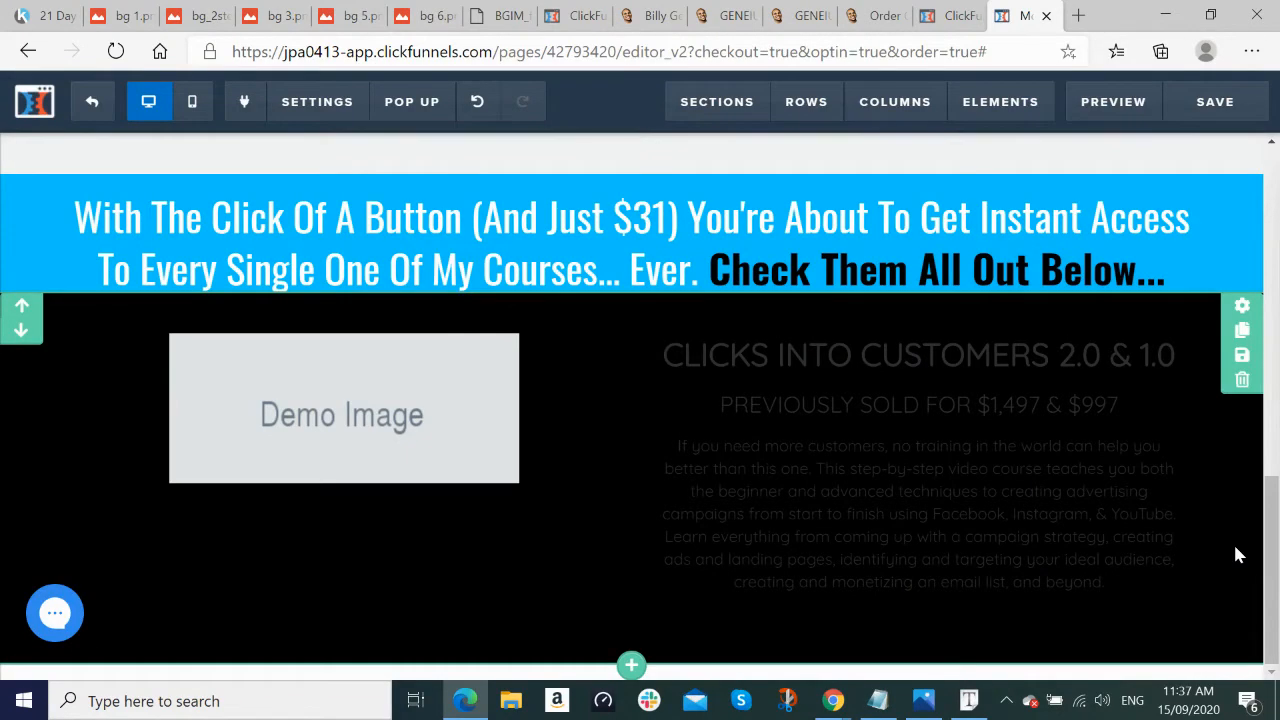
Step: Save the page in the ClickFunnels editor
scroll(1236, 551, up, 1)
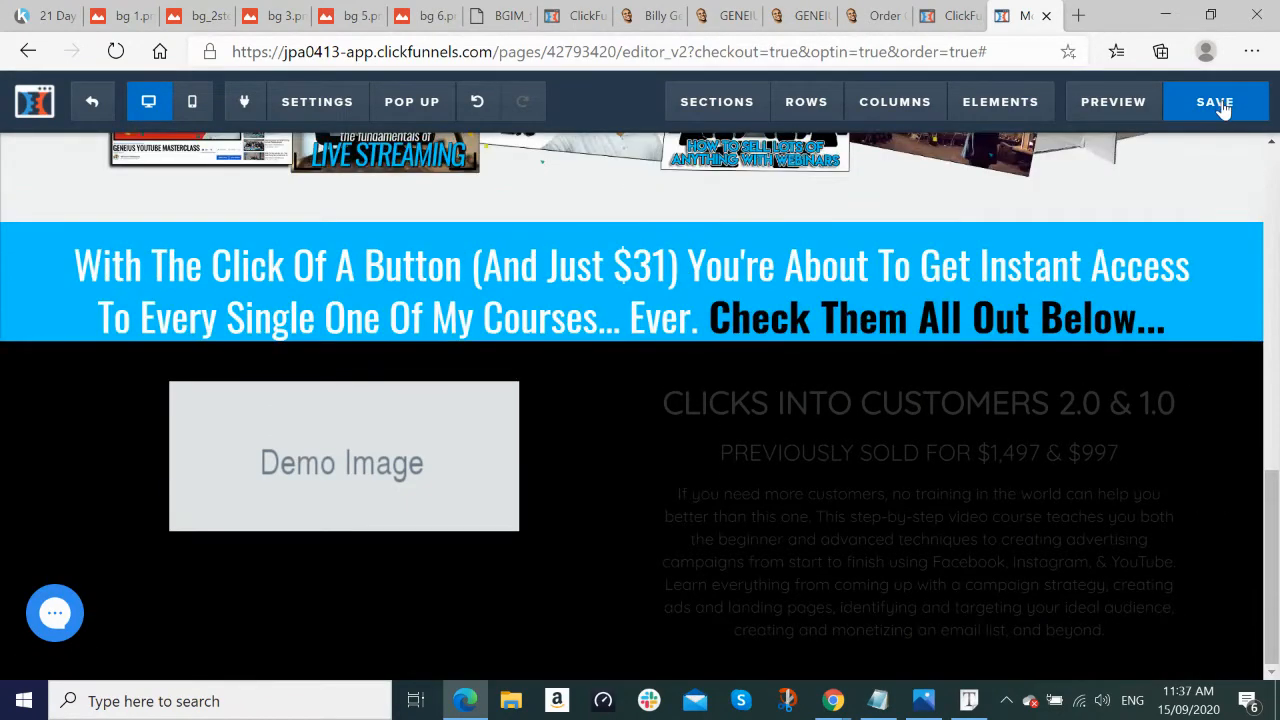
click(1218, 103)
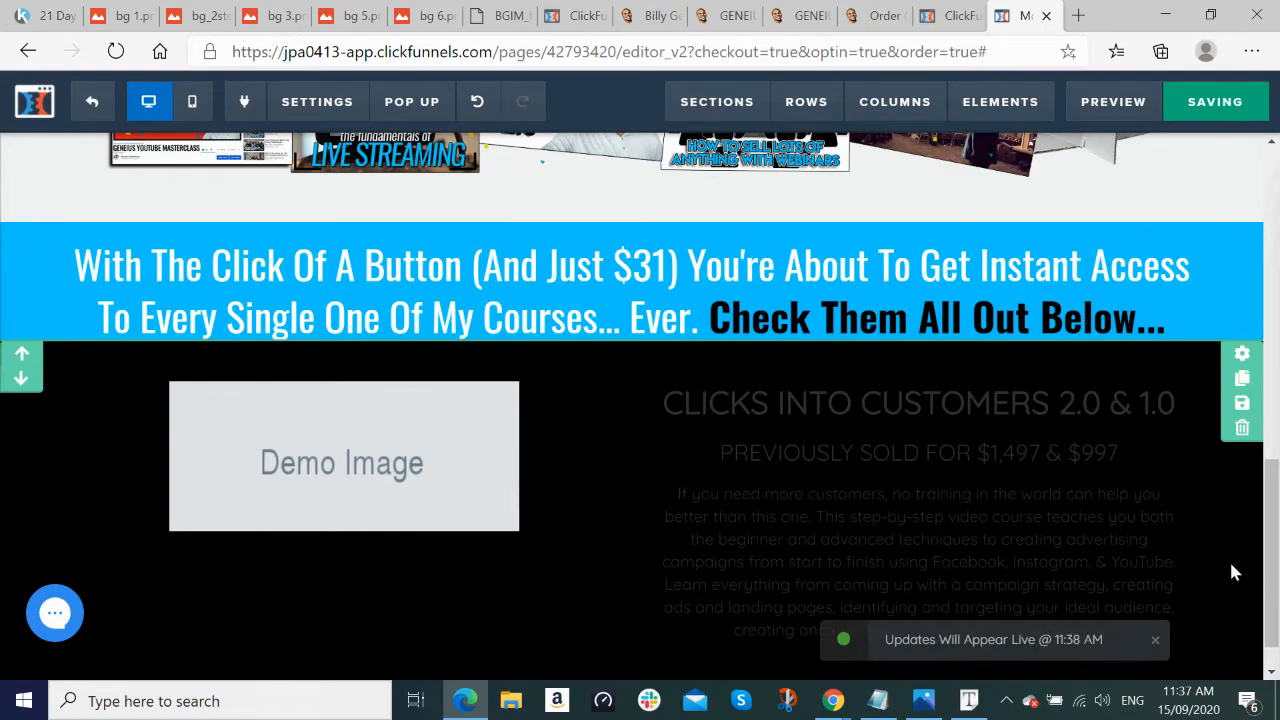
scroll(1233, 566, down, 1)
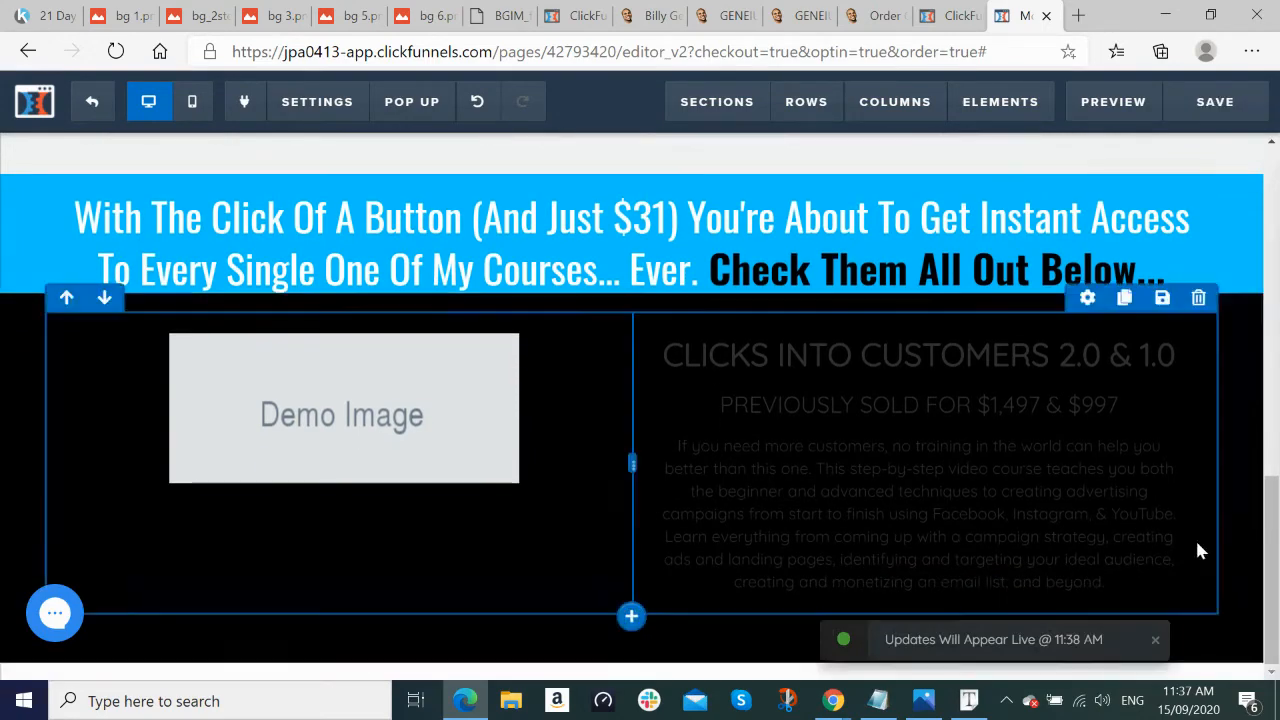
scroll(790, 665, up, 1)
Step: Inspect the colour, font family and size of the "CLICKS INTO CUSTOMERS 2.0 & 1.0" headline on the Chrome reference page with Font Finder
click(833, 700)
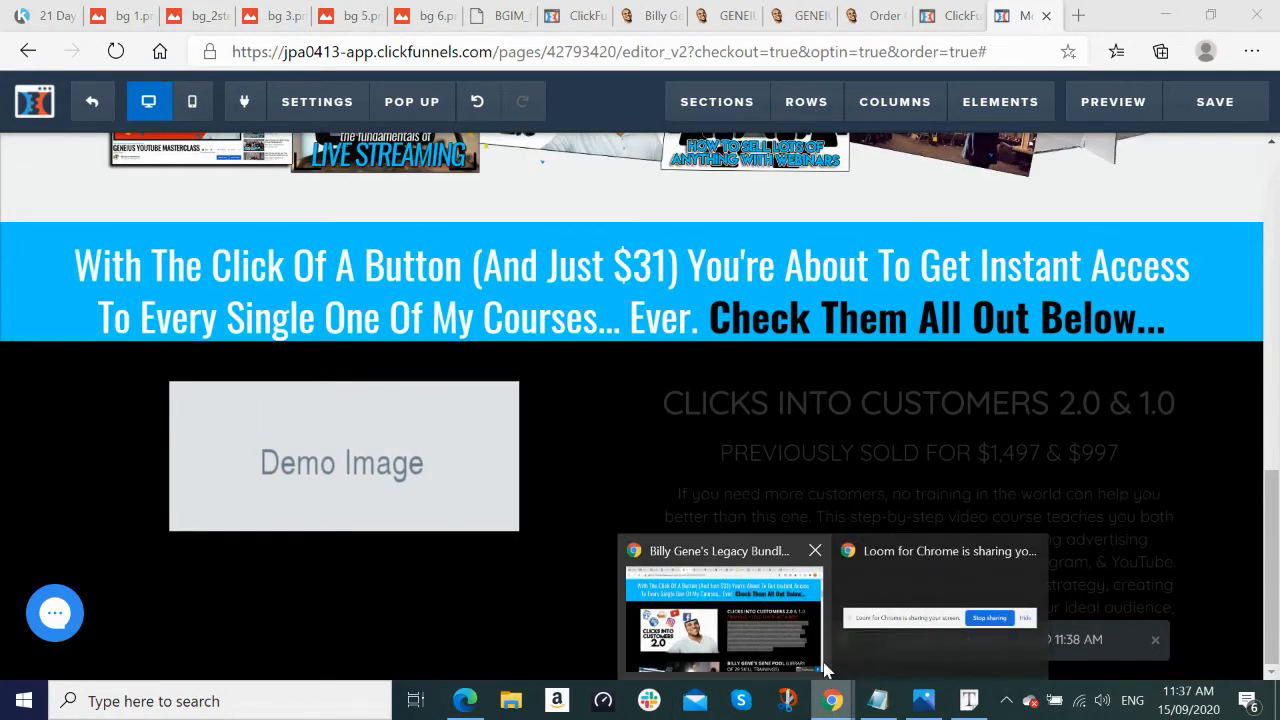
click(825, 668)
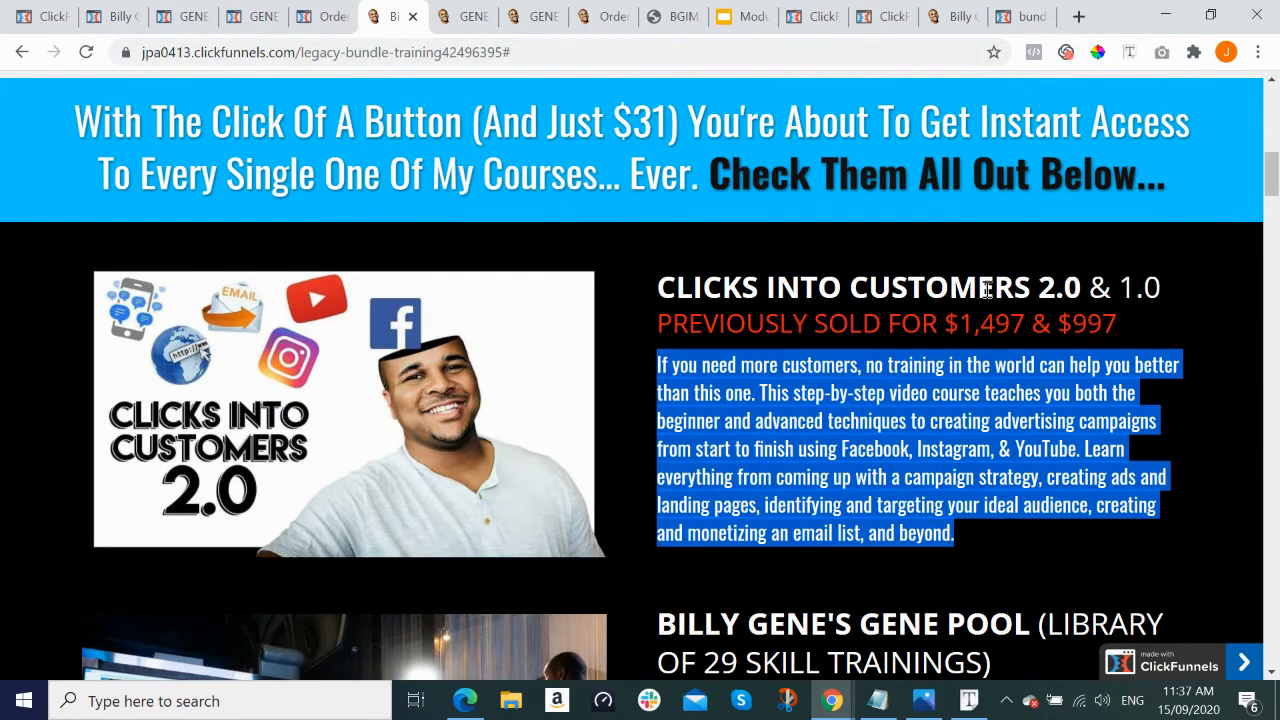
click(1129, 51)
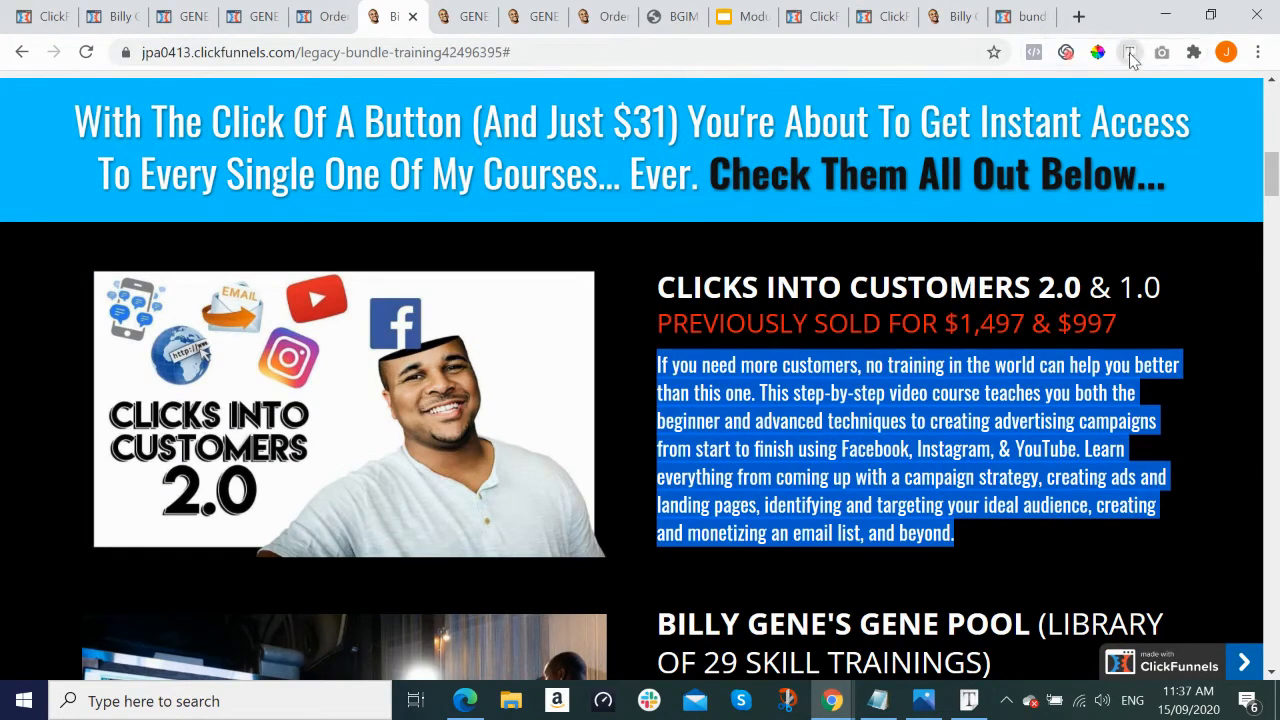
click(905, 293)
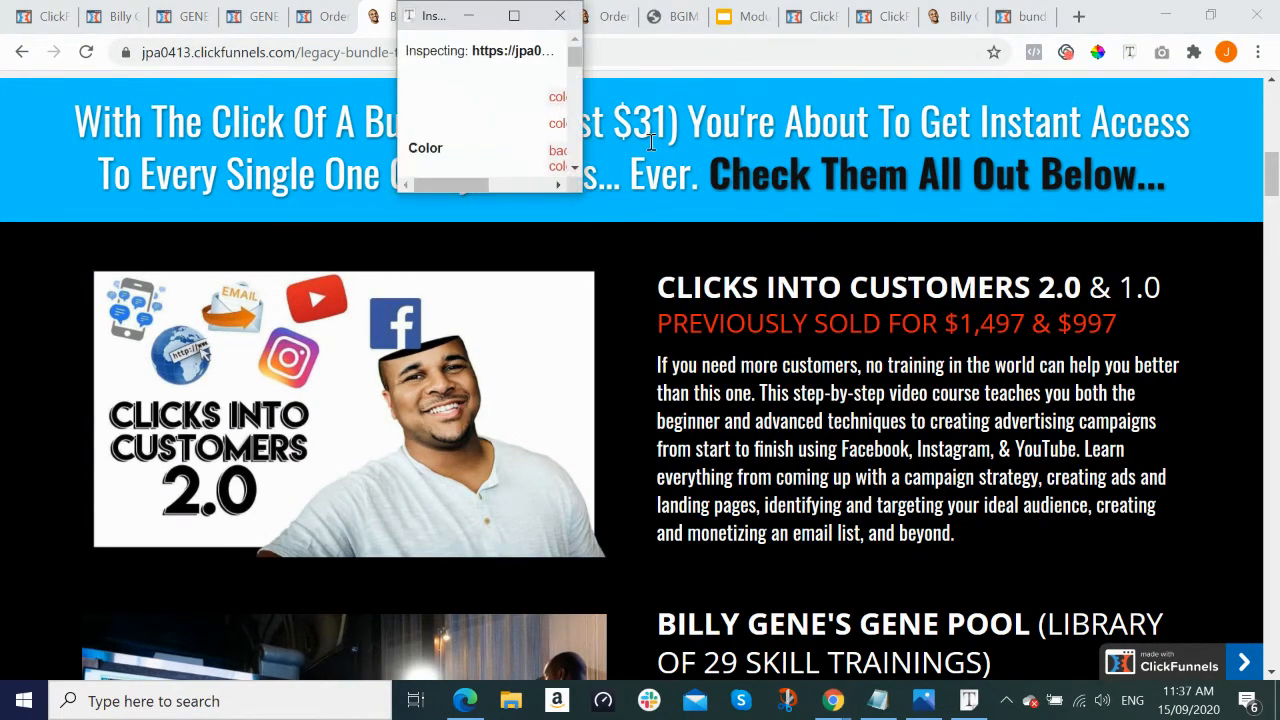
drag(581, 140, 886, 176)
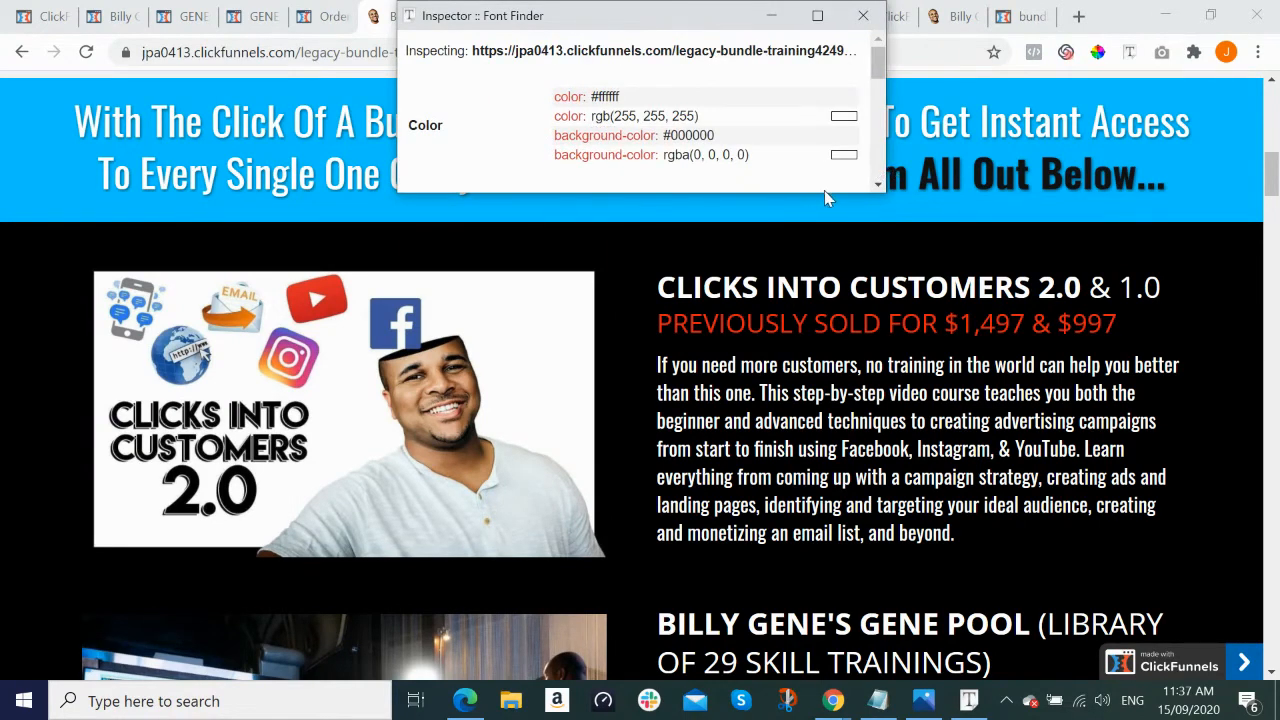
drag(828, 196, 828, 262)
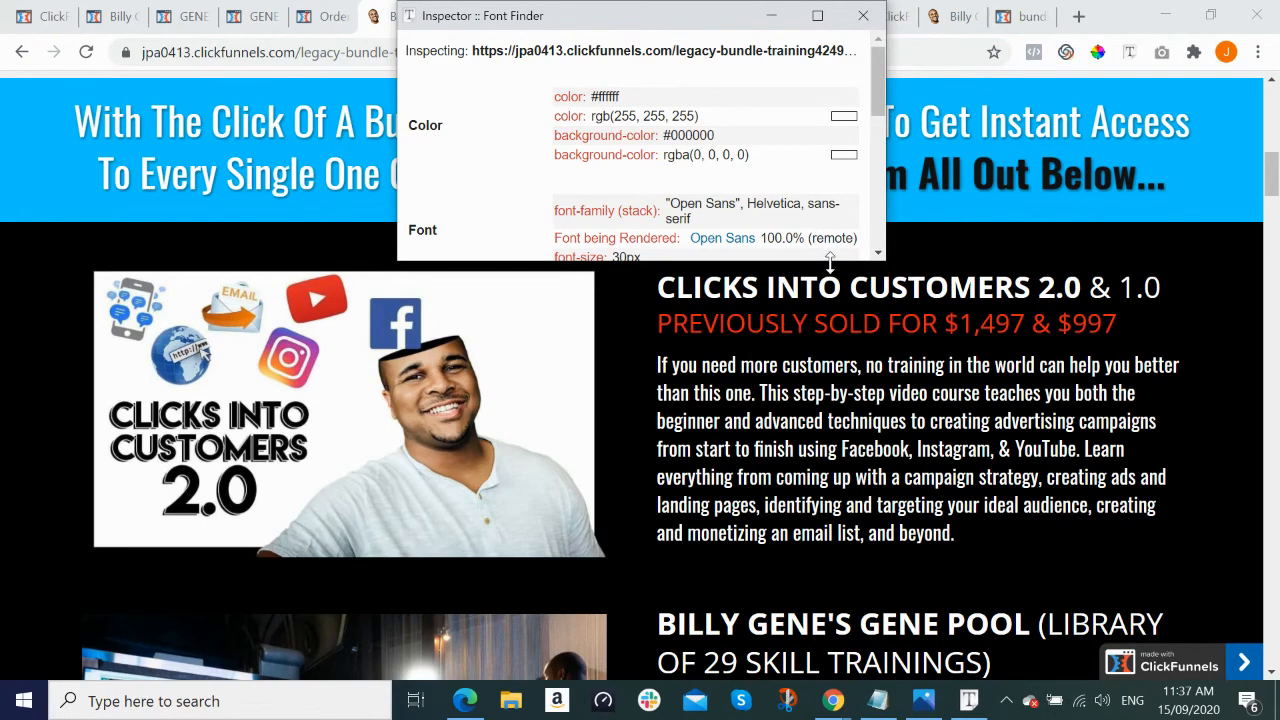
drag(830, 260, 832, 313)
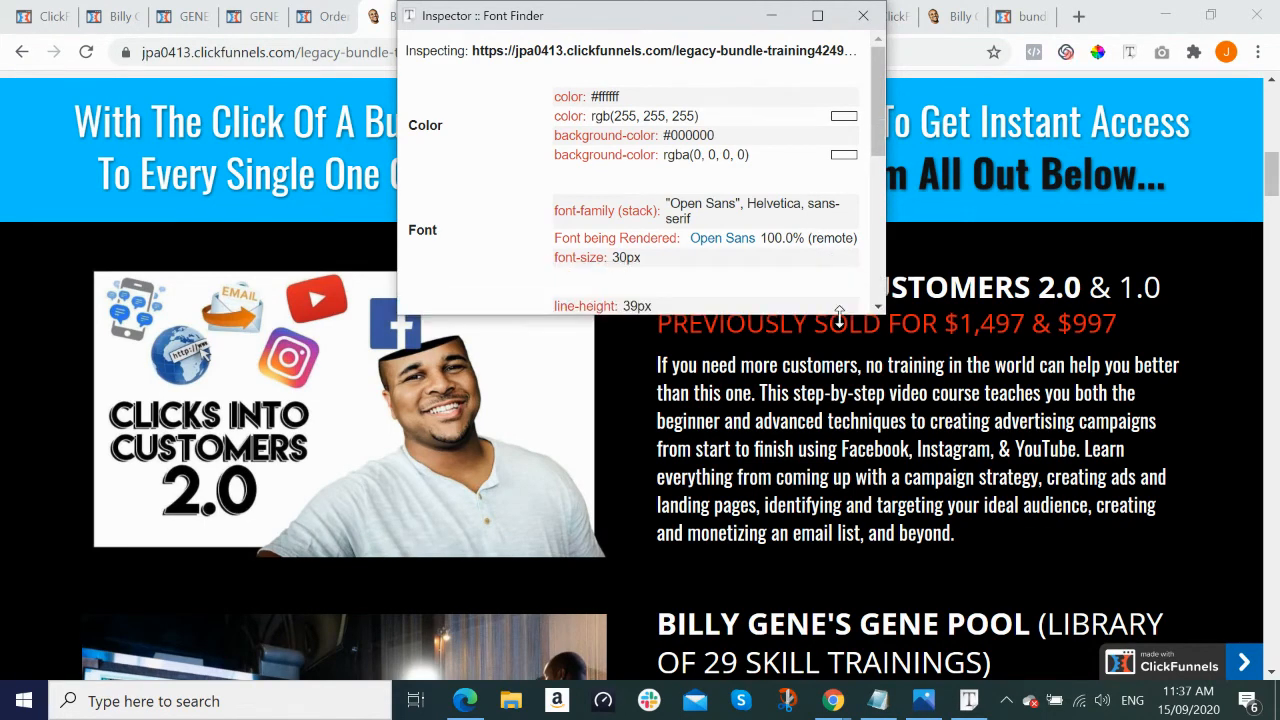
triple_click(686, 245)
click(788, 222)
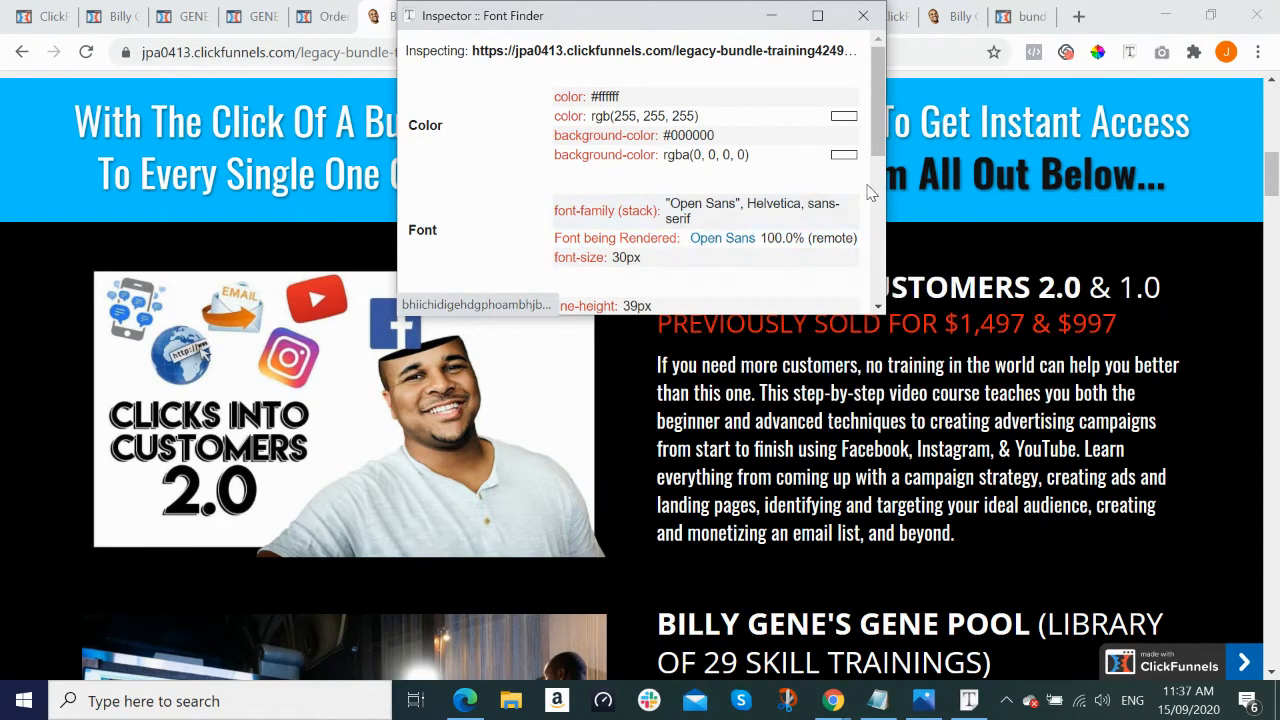
click(968, 425)
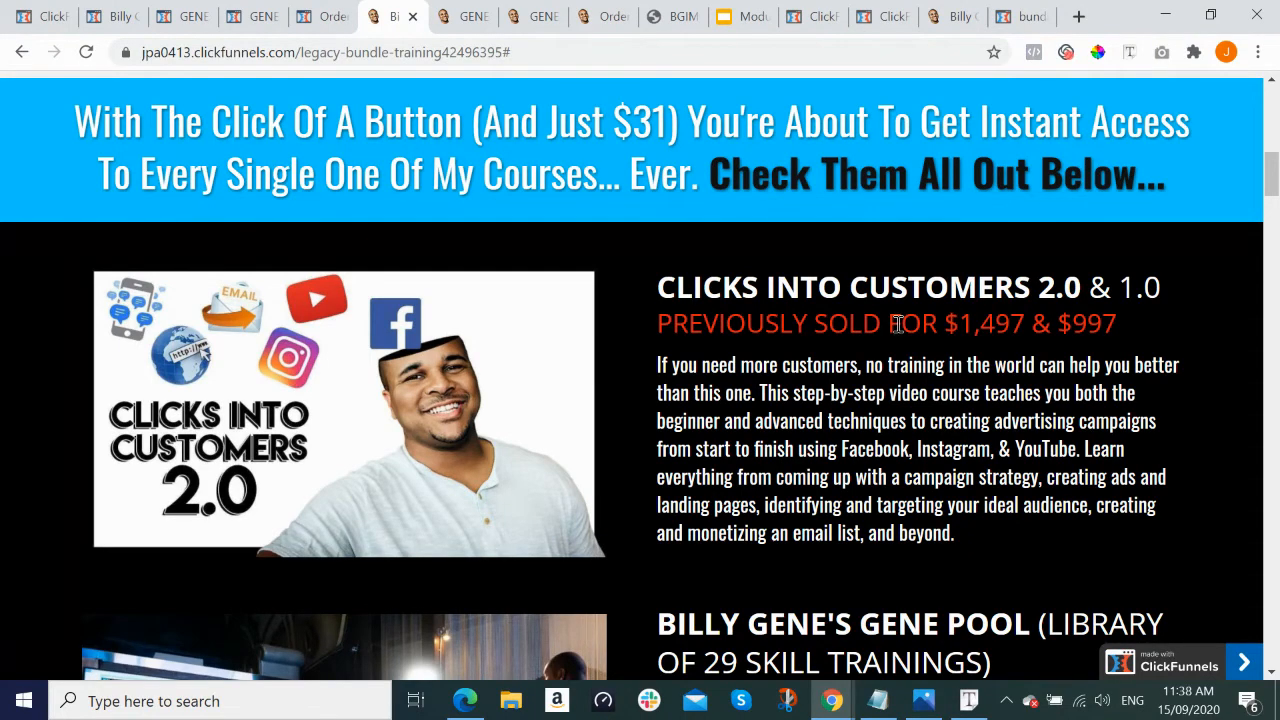
Step: Inspect the red price line on the reference page with Font Finder and copy its colour code #e22312
click(1130, 58)
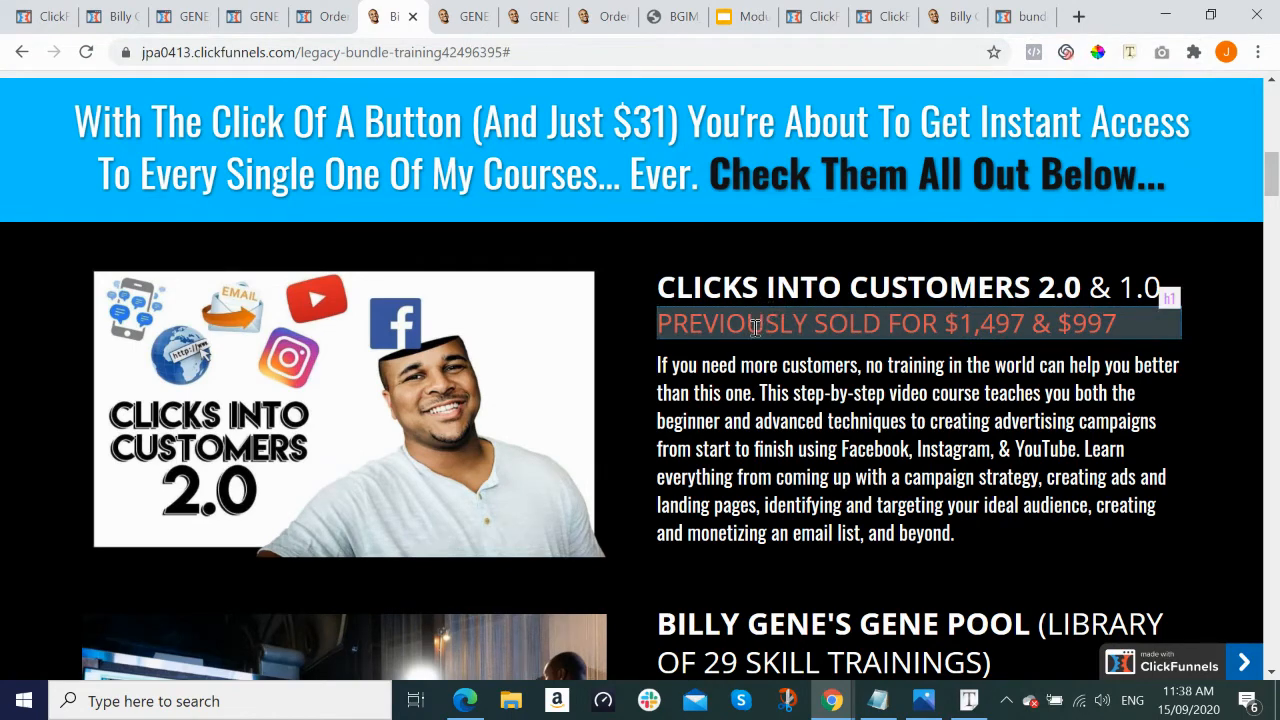
click(757, 337)
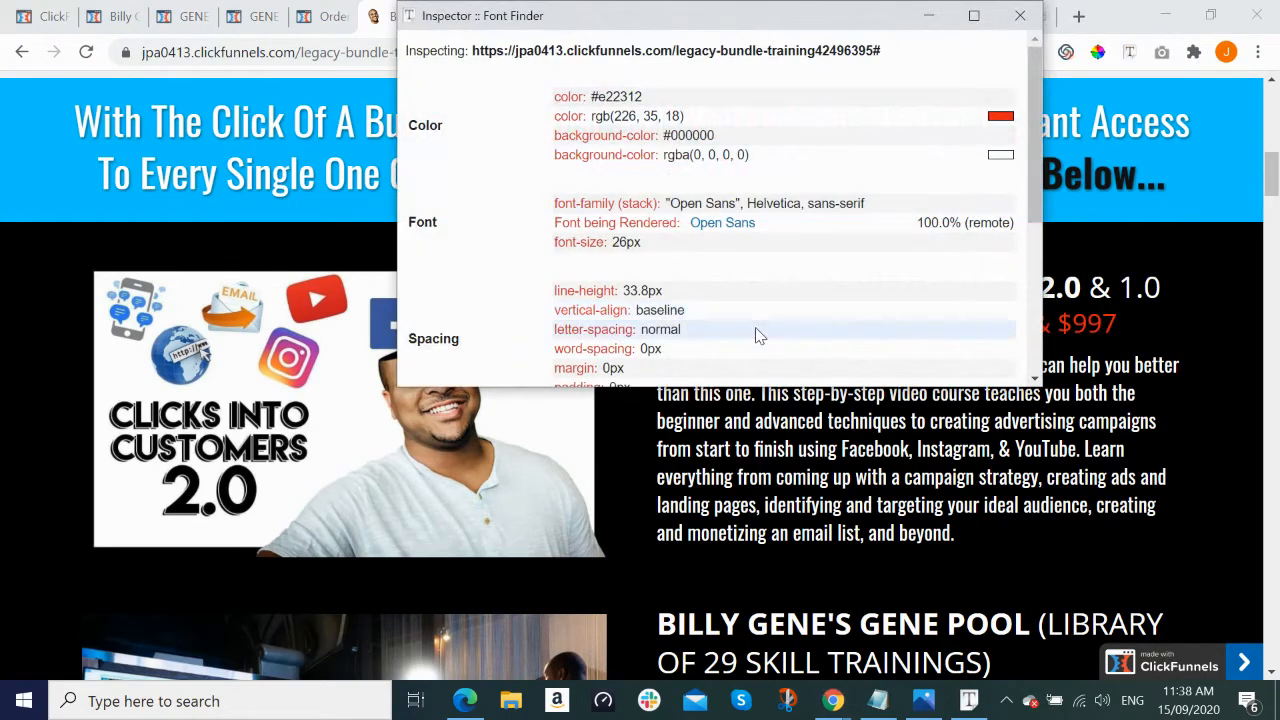
drag(592, 96, 684, 102)
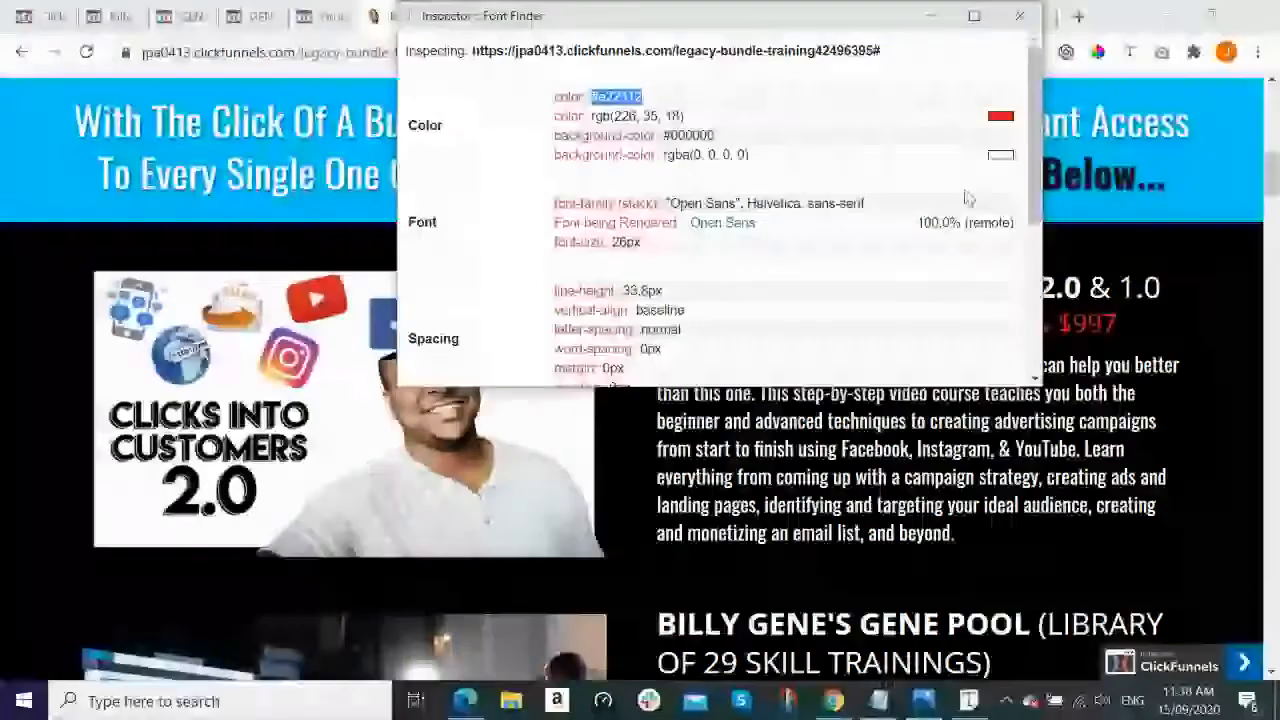
click(1135, 230)
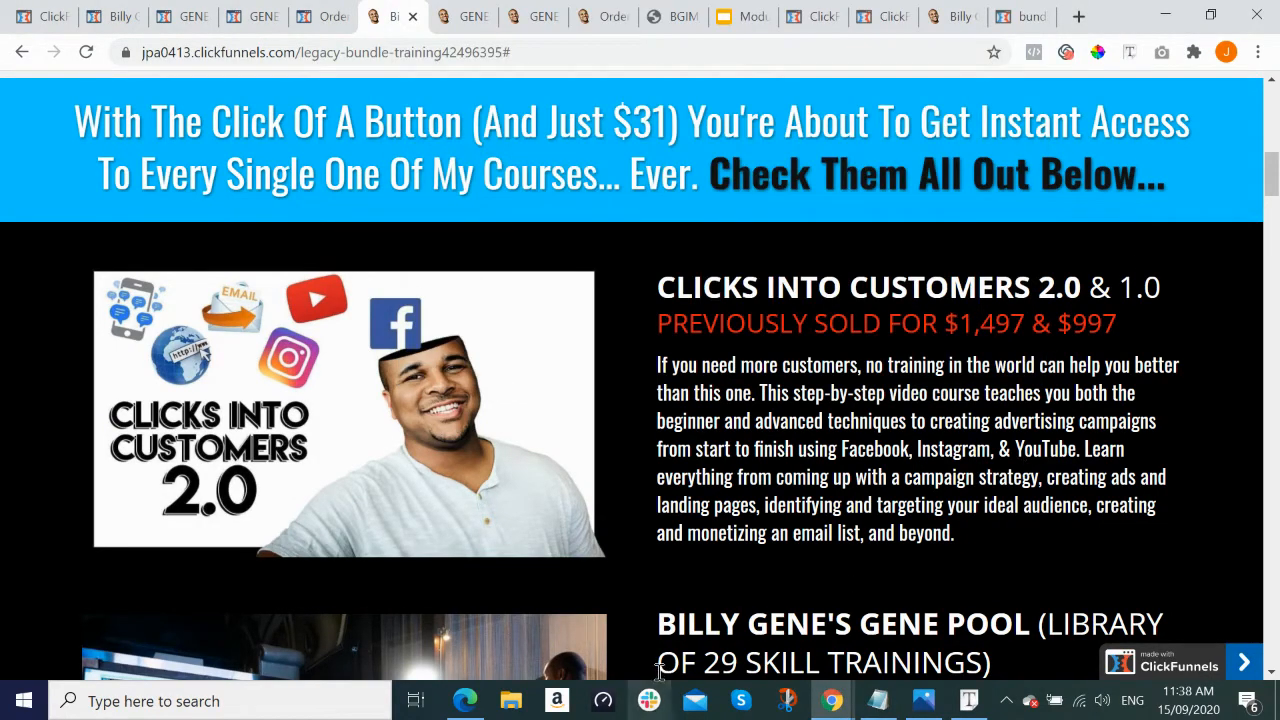
Step: Recheck the price line's font details in the Font Finder window, and return to the ClickFunnels editor in Edge
click(465, 700)
scroll(760, 505, down, 1)
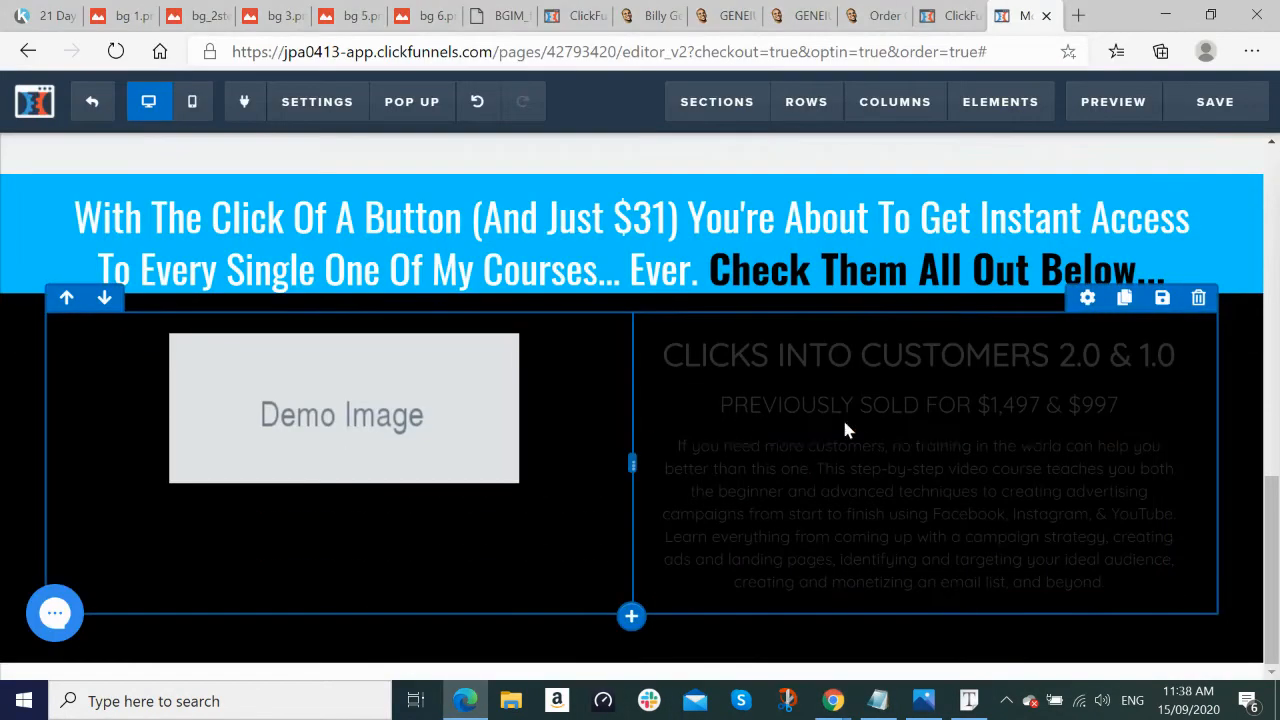
key(alt+Tab)
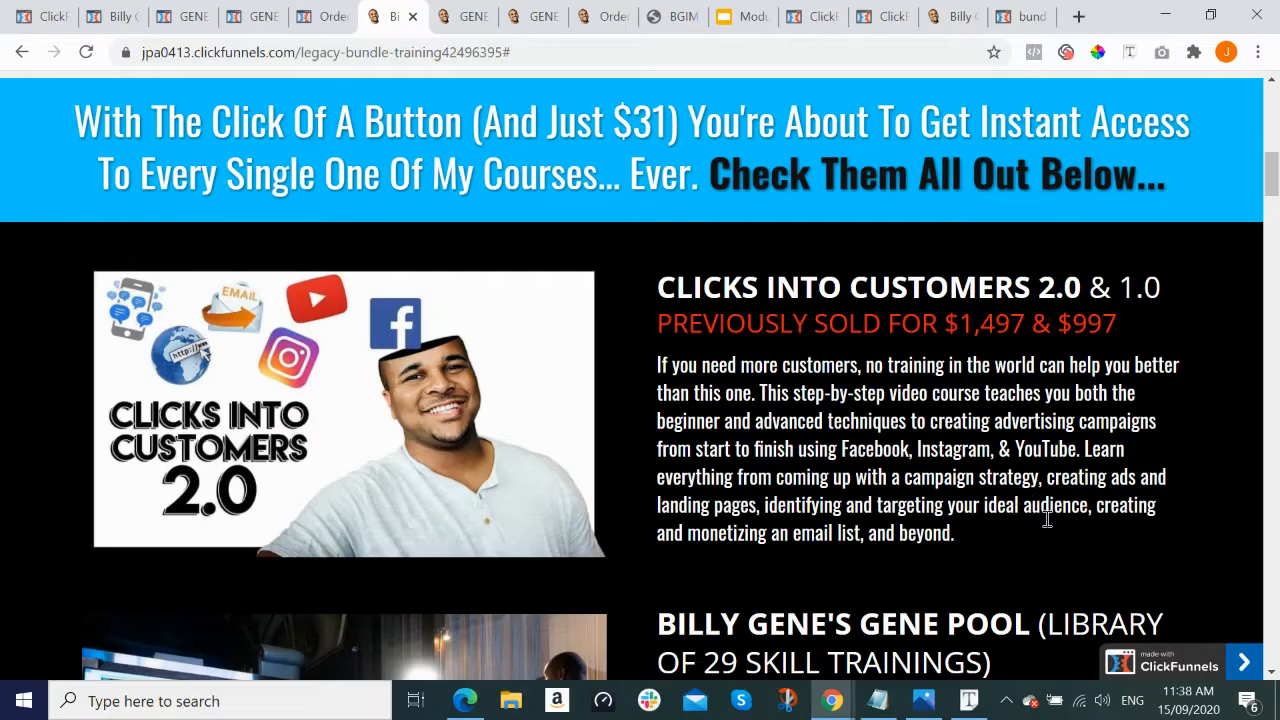
click(970, 704)
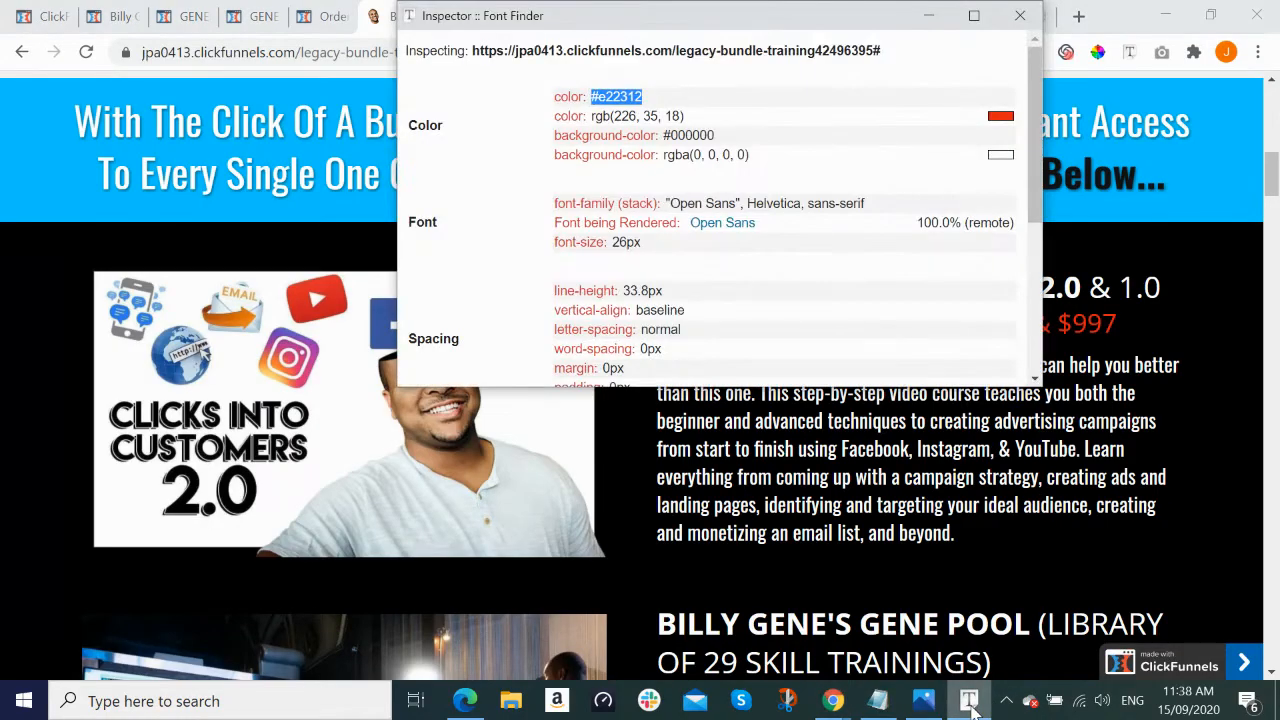
click(970, 704)
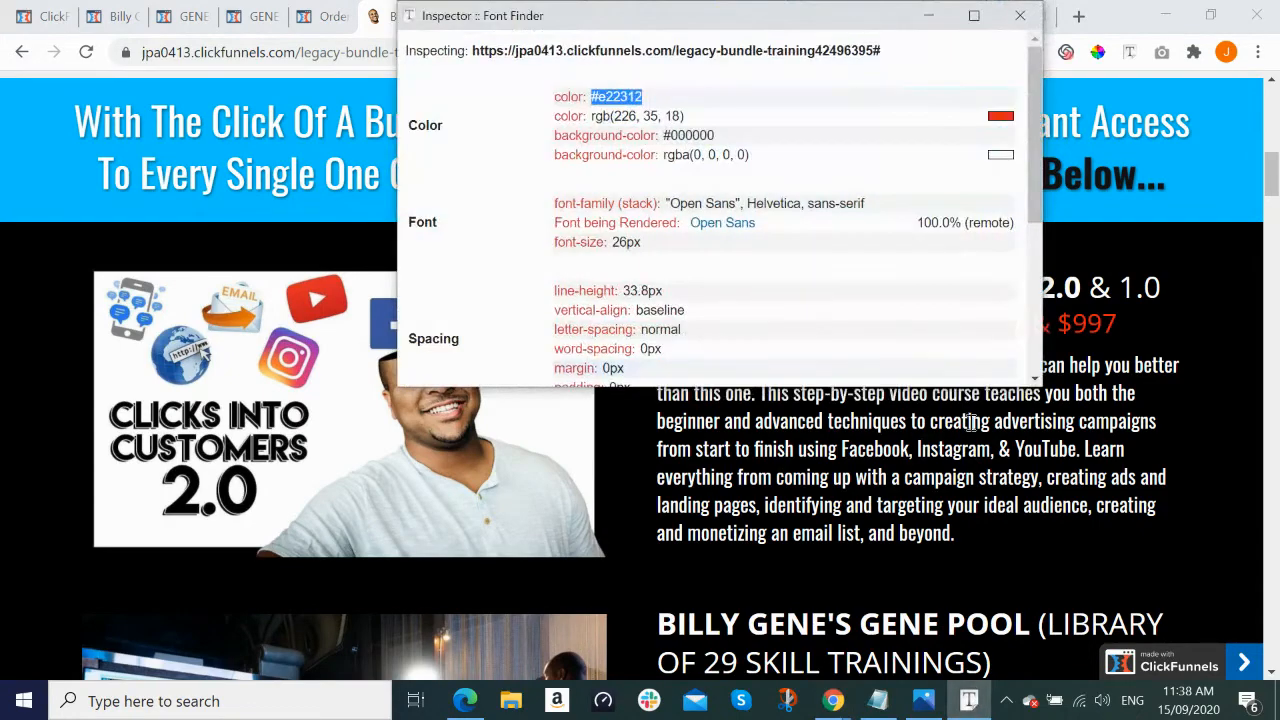
click(465, 701)
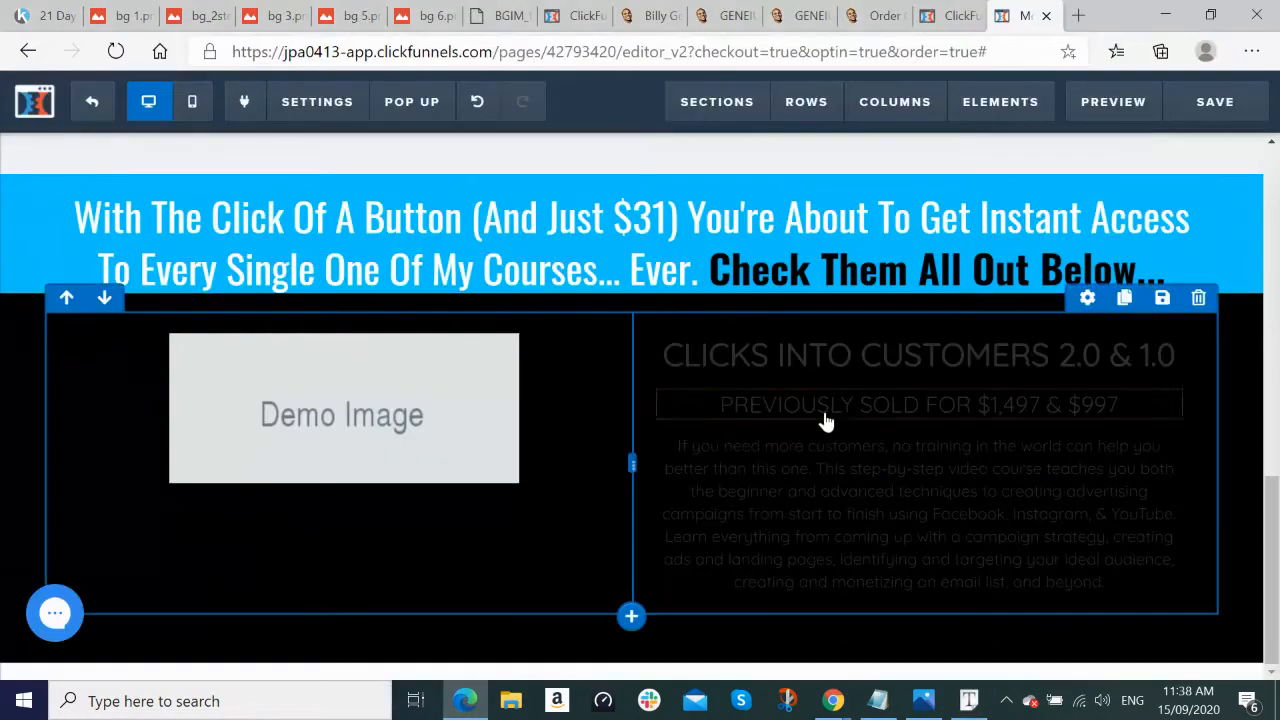
Step: Set the "PREVIOUSLY SOLD FOR $1,497 & $997" sub-headline to Open Sans at font size 26
double_click(835, 406)
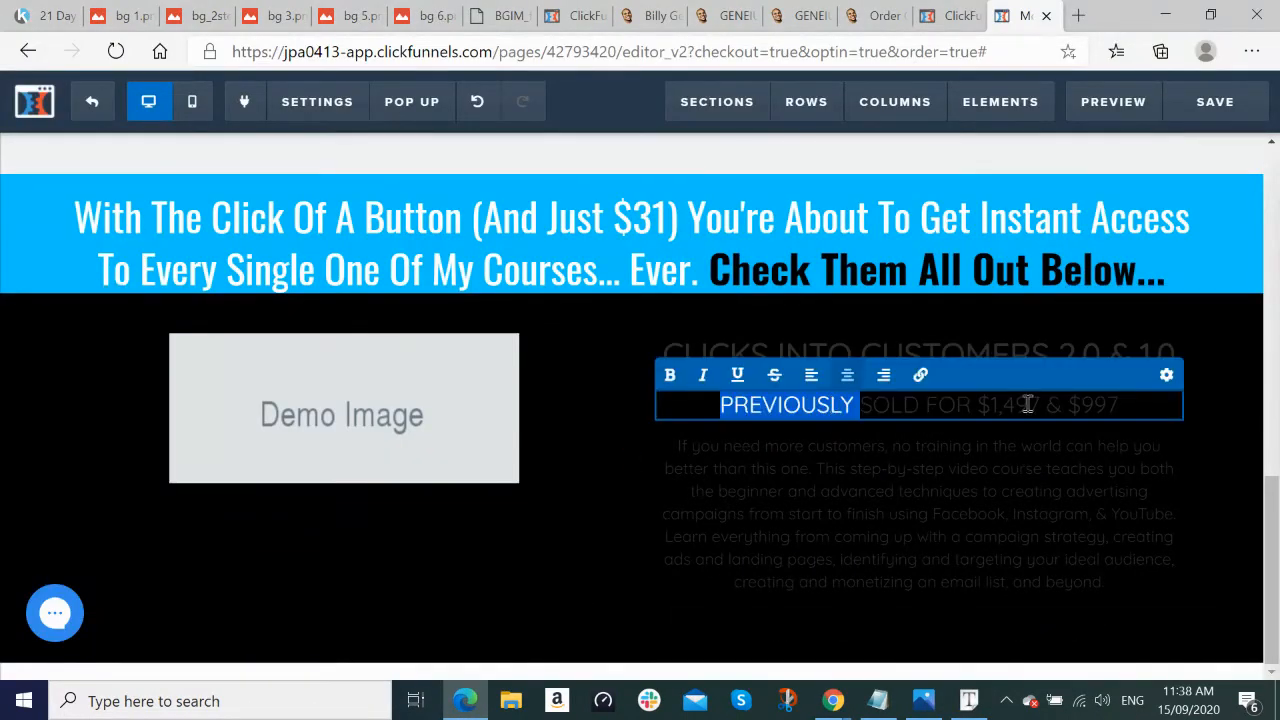
key(ctrl+a)
scroll(1028, 404, up, 1)
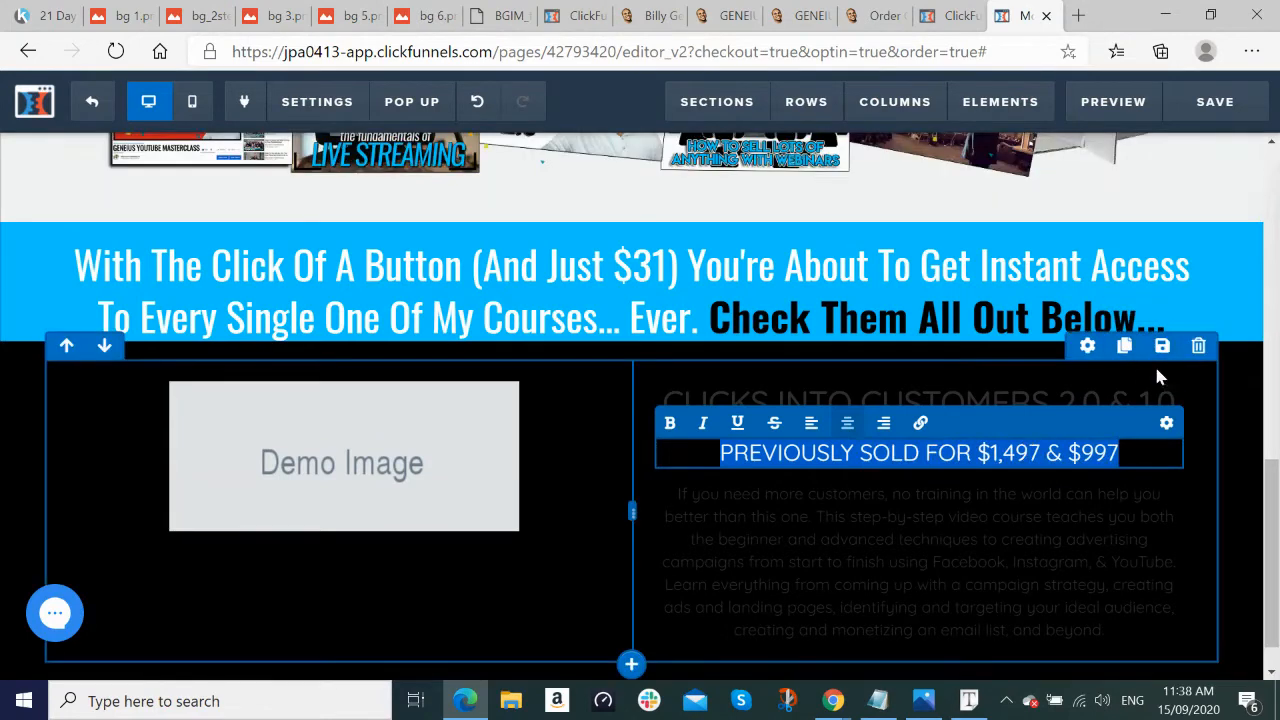
click(1167, 426)
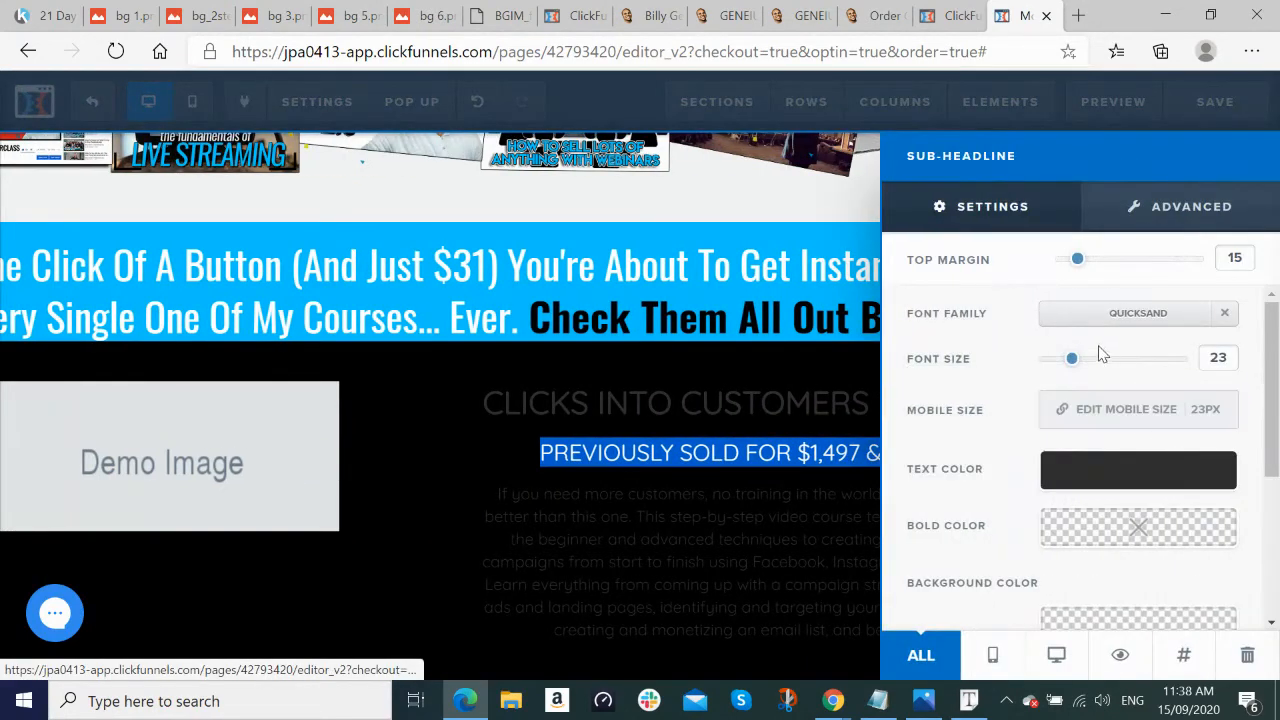
drag(1074, 366, 1078, 368)
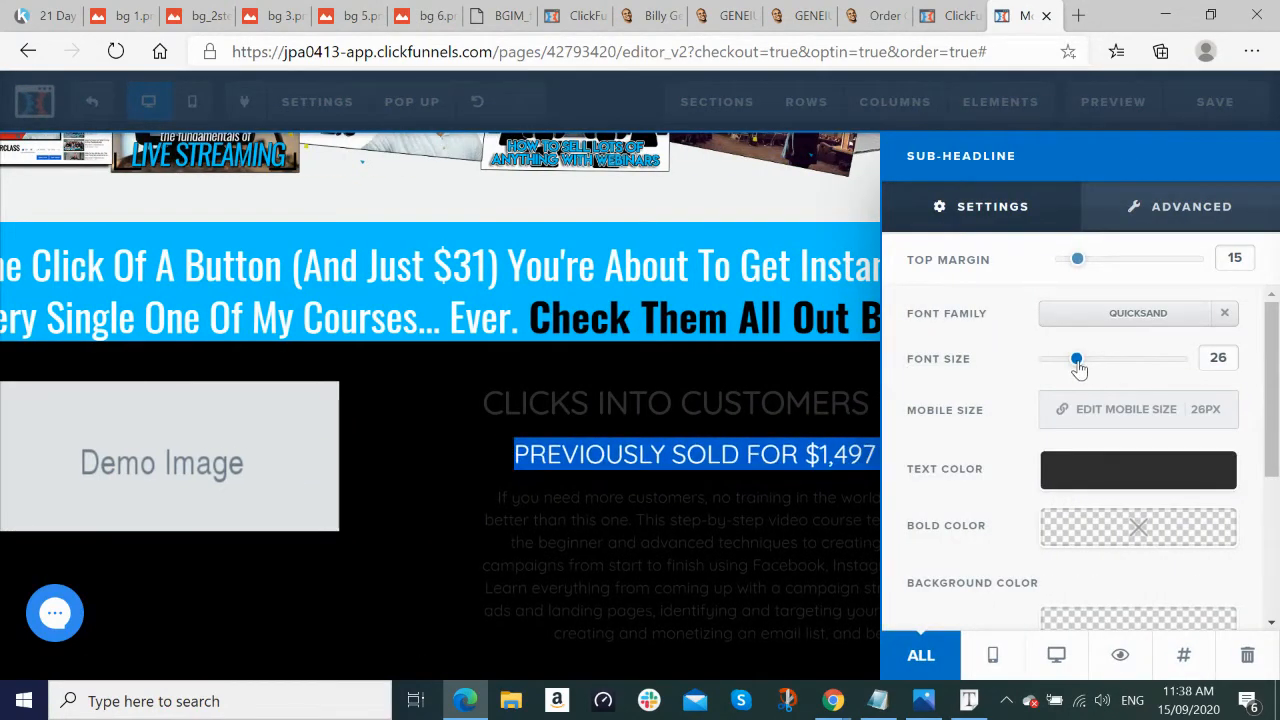
click(1136, 322)
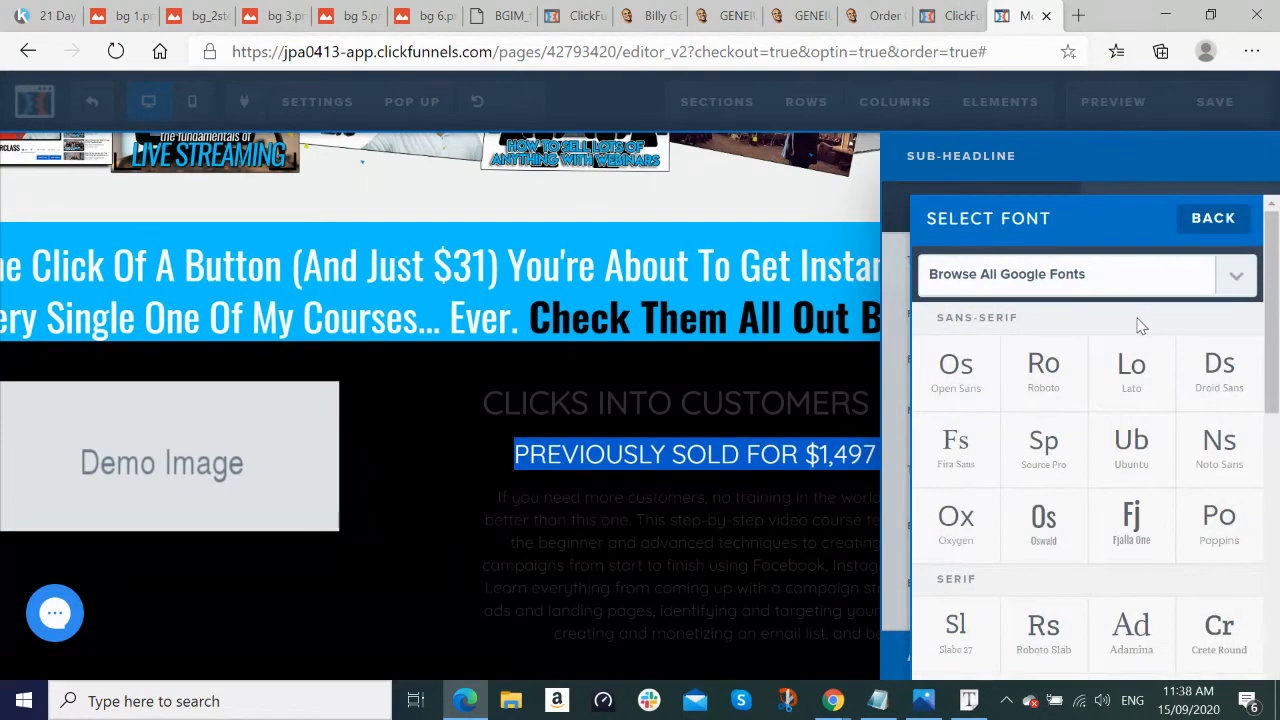
click(953, 370)
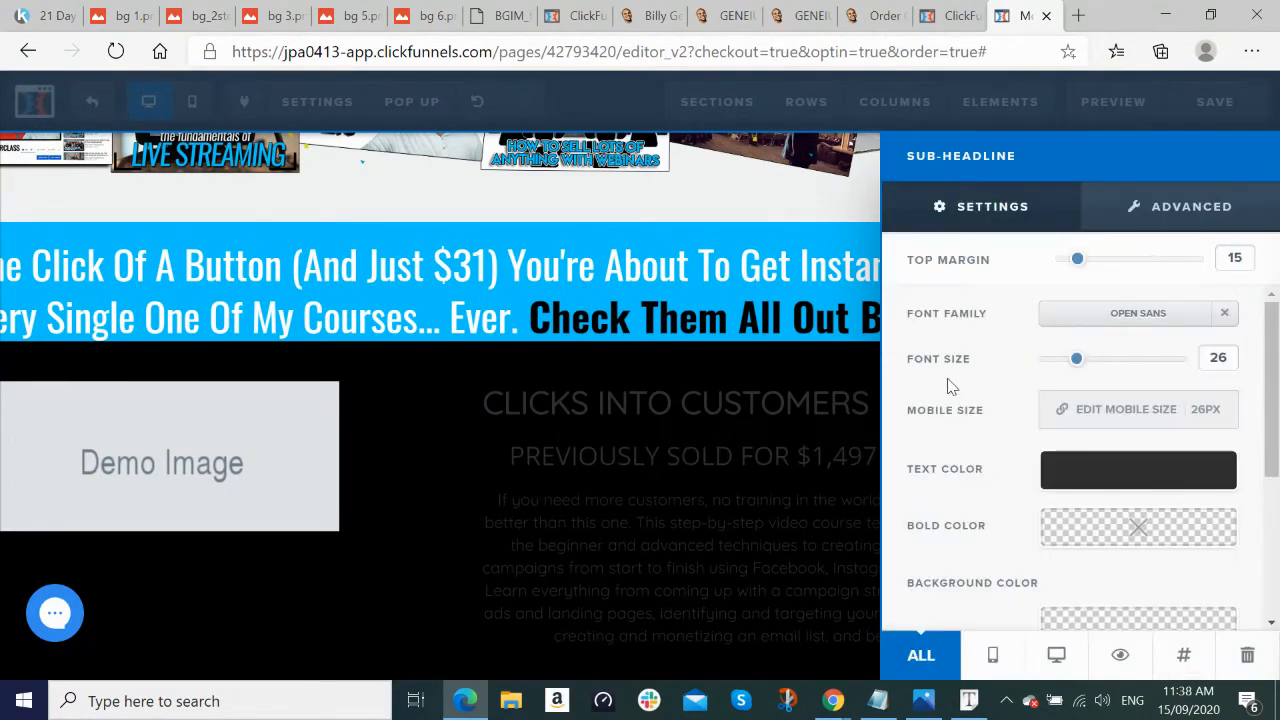
Step: Set the price sub-headline's text colour to #e22312
click(1112, 479)
drag(1210, 418, 1089, 423)
key(ctrl+c)
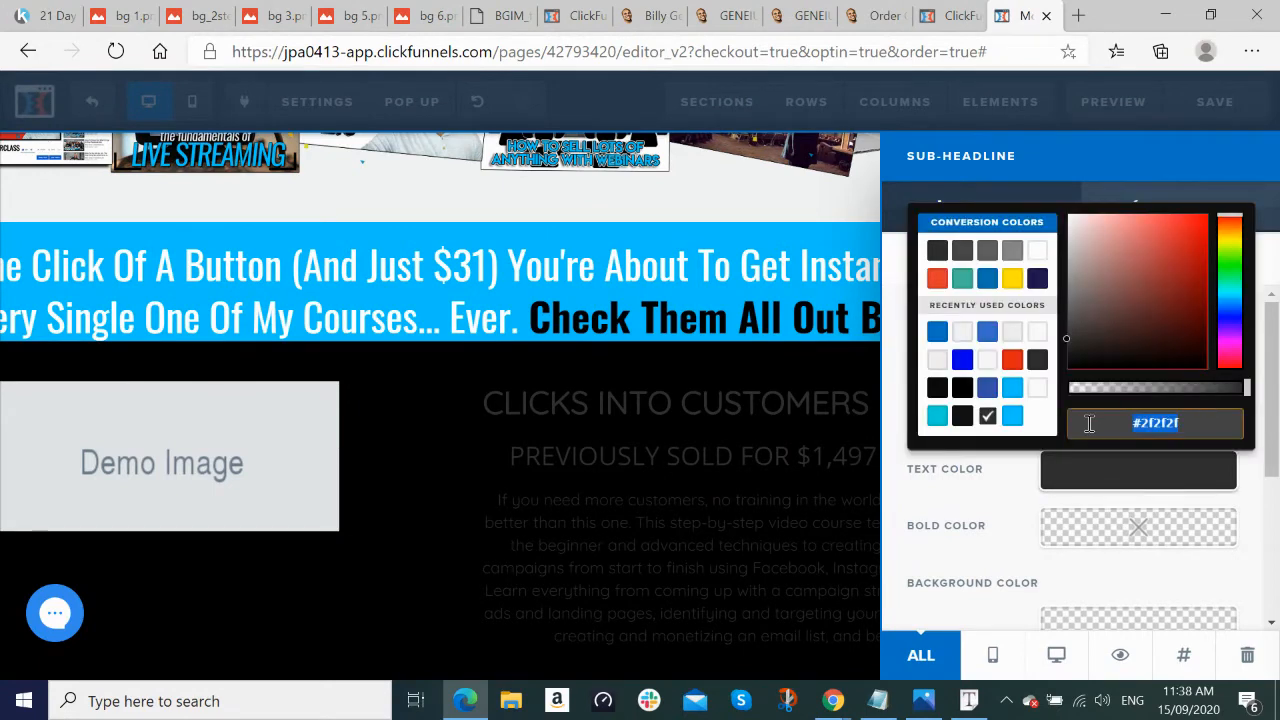
key(BackSpace)
text(#e22312)
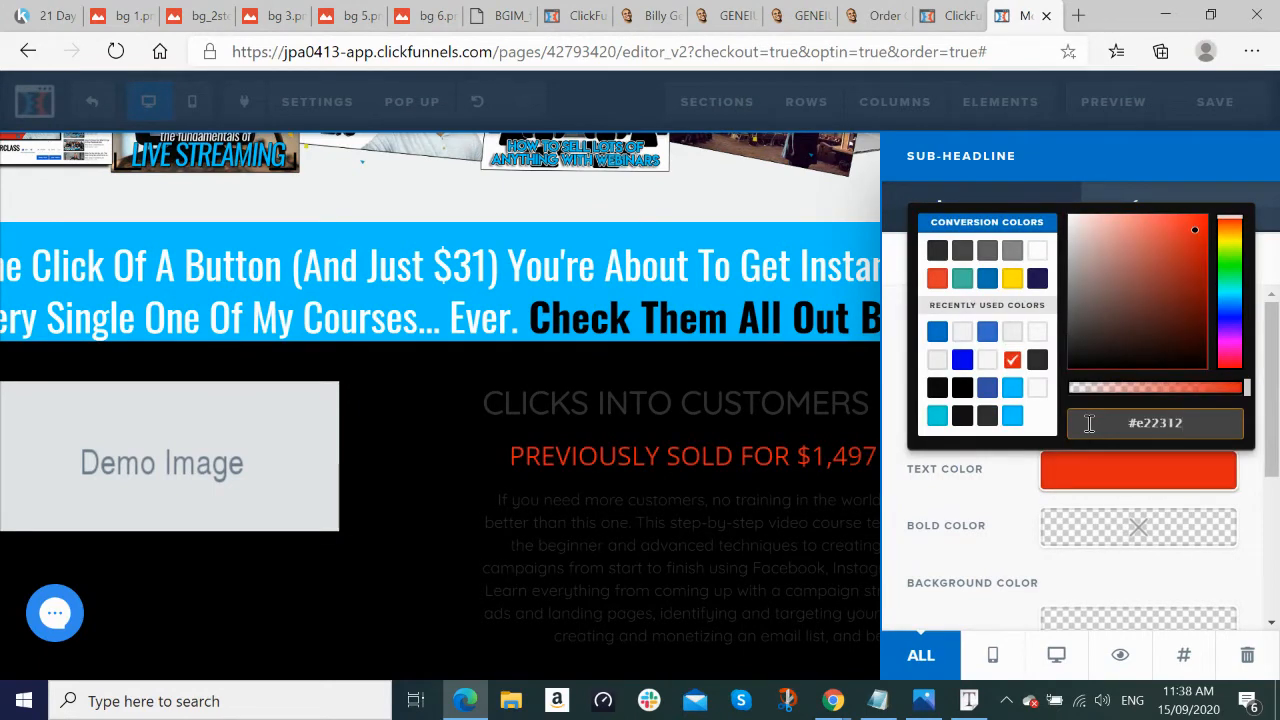
click(913, 508)
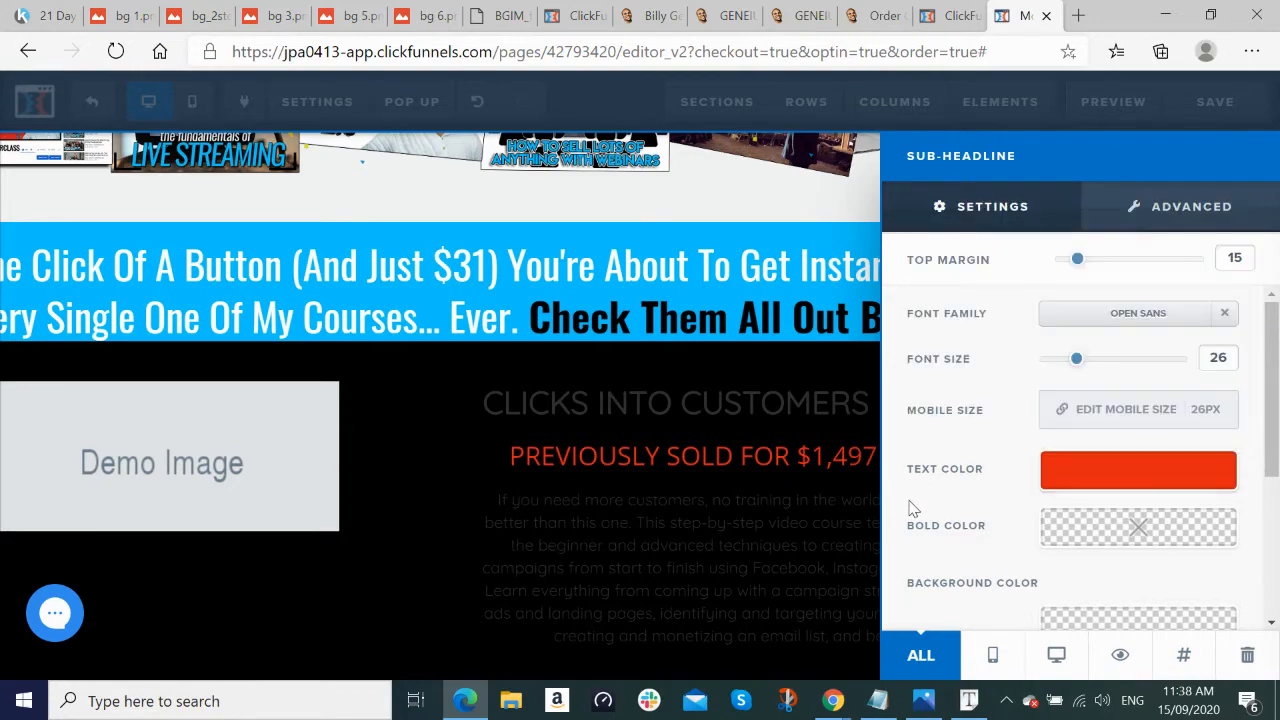
Step: Change the font family of the "CLICKS INTO CUSTOMERS 2.0 & 1.0" headline to Open Sans
click(790, 410)
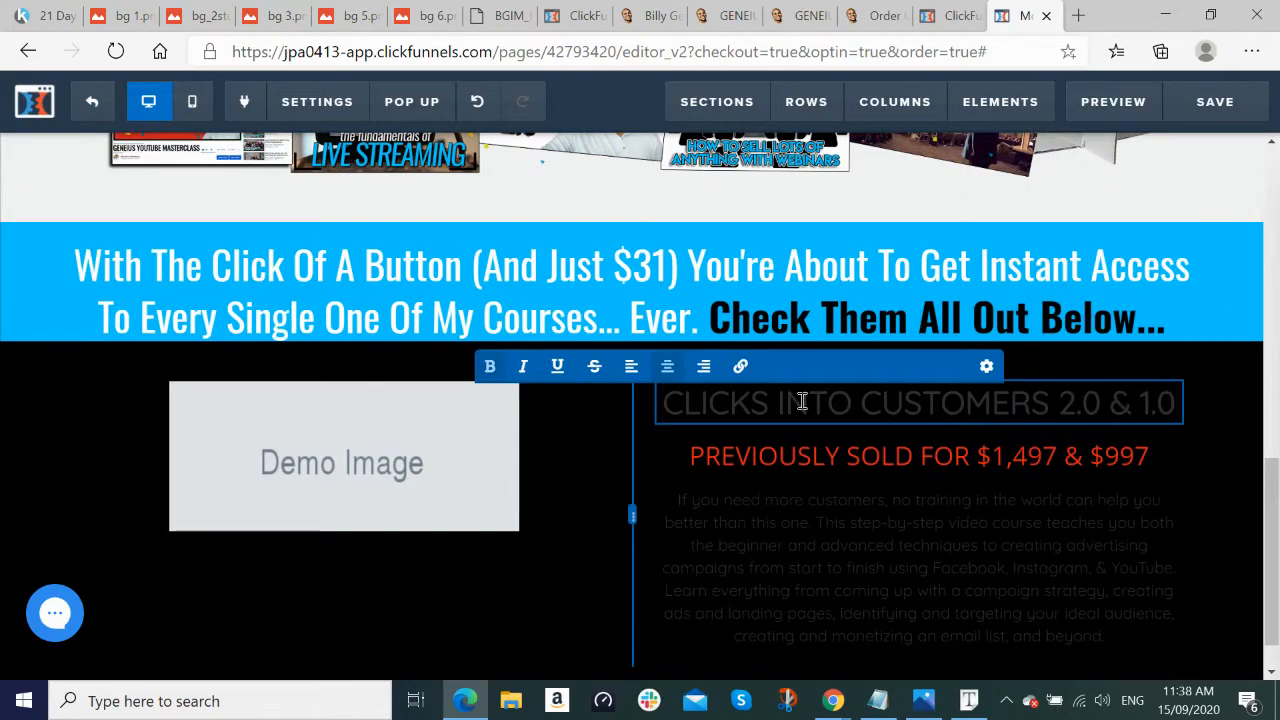
triple_click(801, 401)
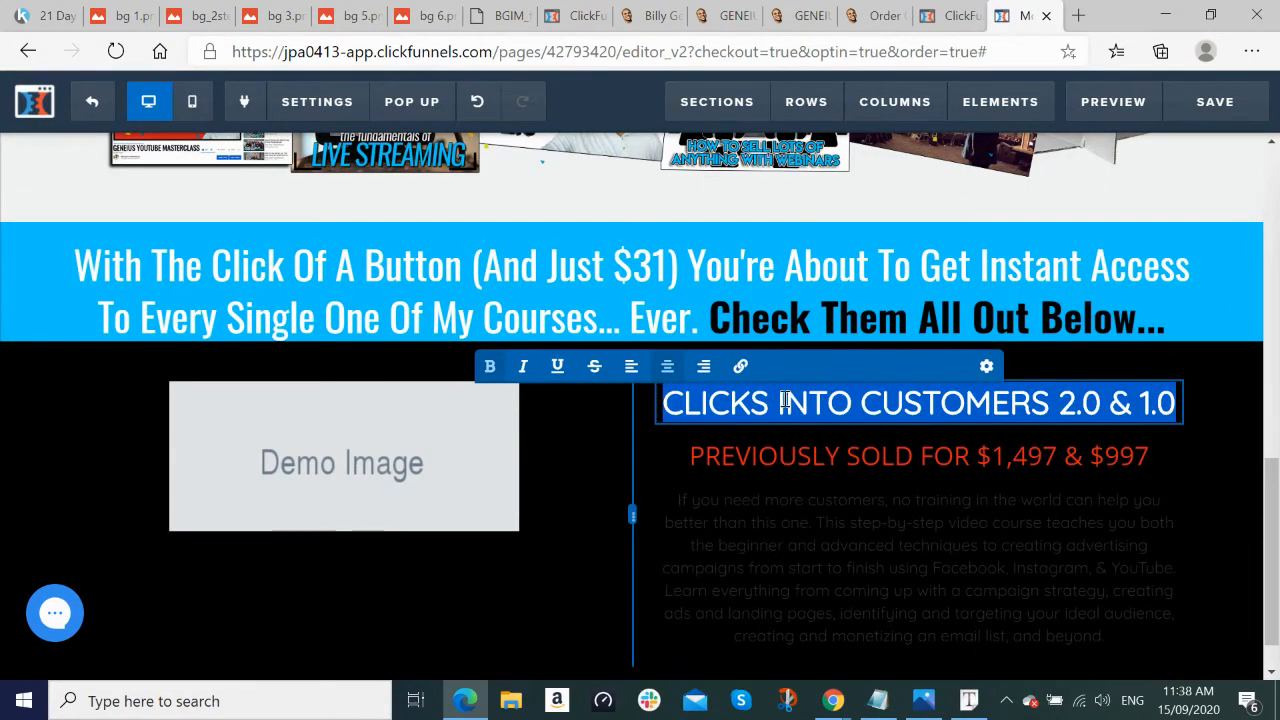
click(1165, 368)
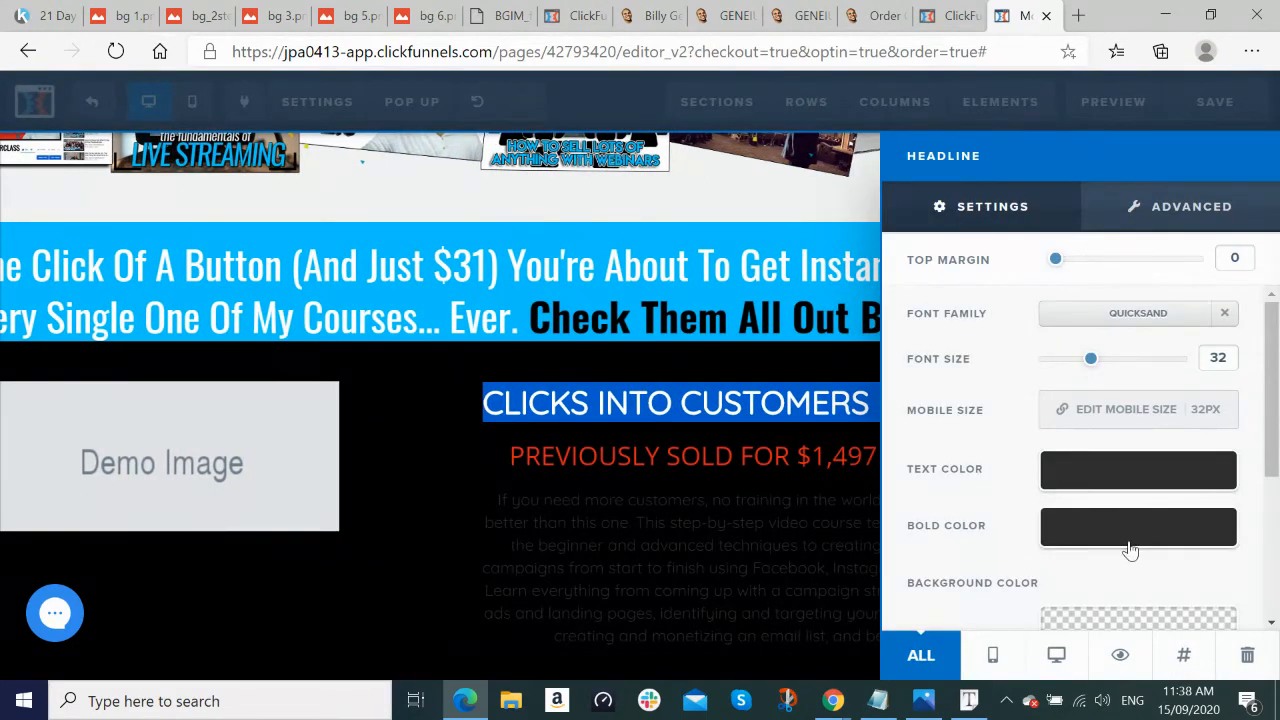
click(1133, 318)
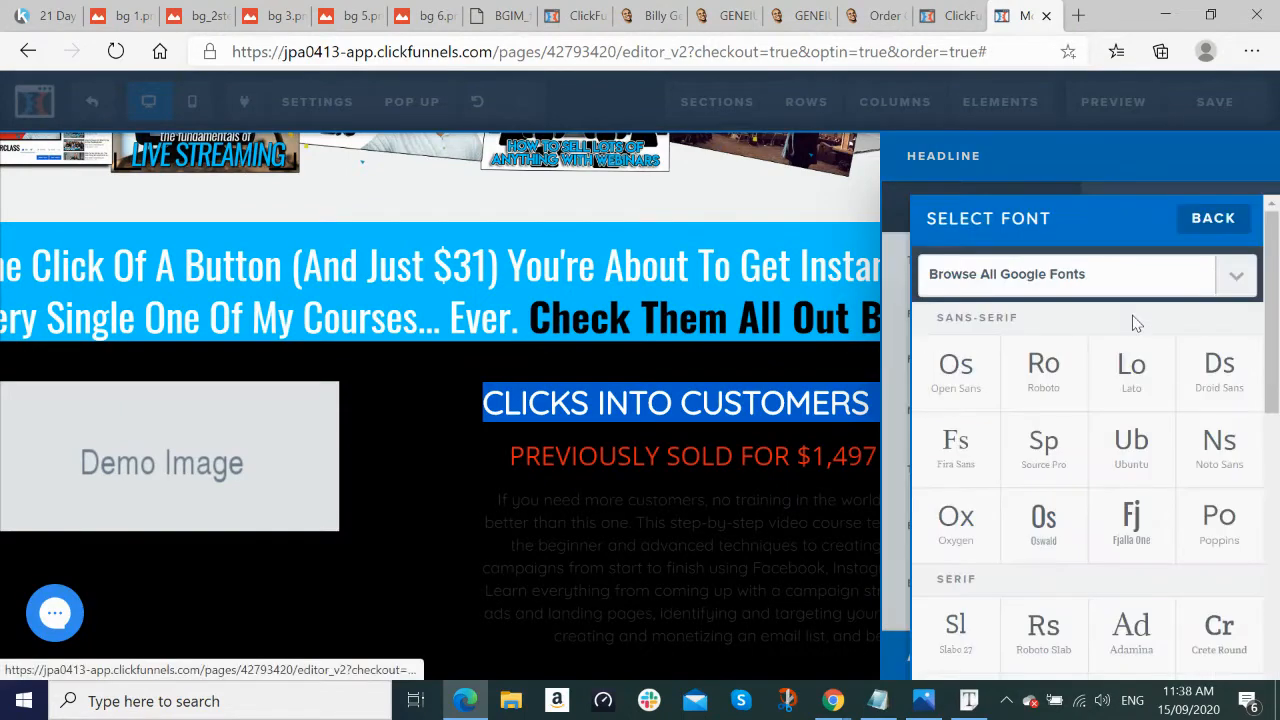
click(958, 372)
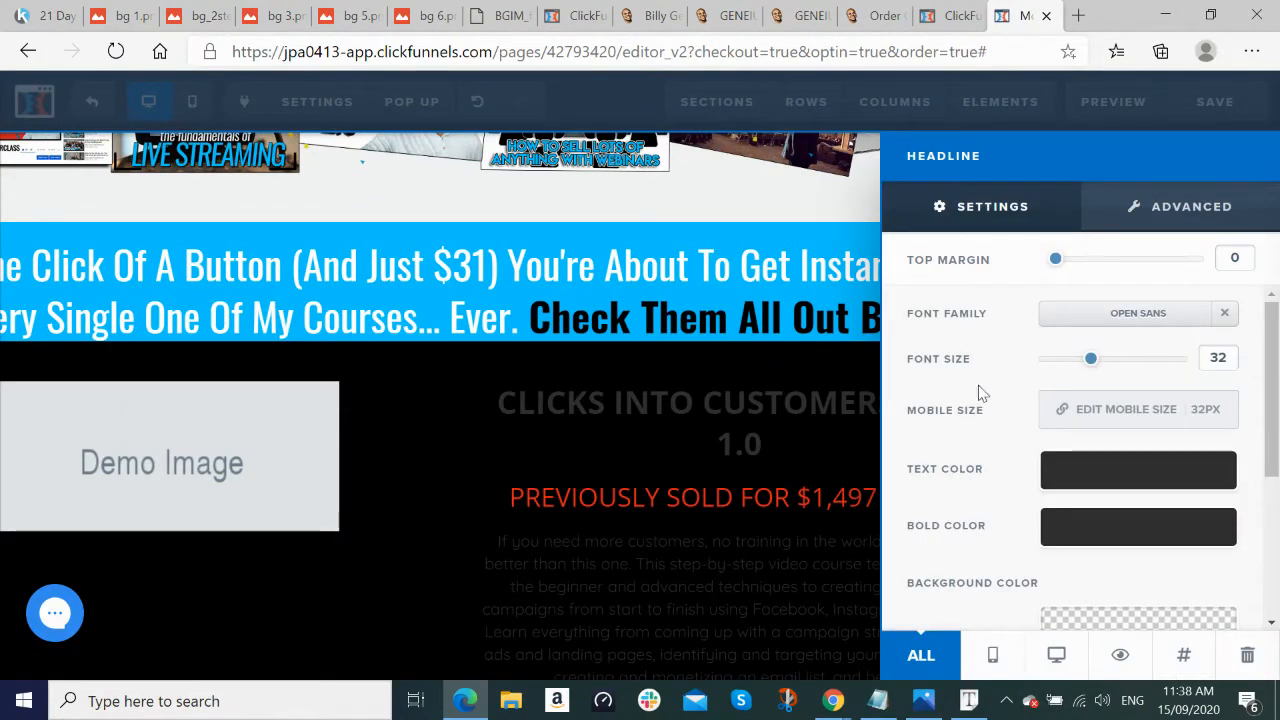
Step: Set the course headline's bold colour to white, #ffffff
click(1114, 542)
click(1186, 481)
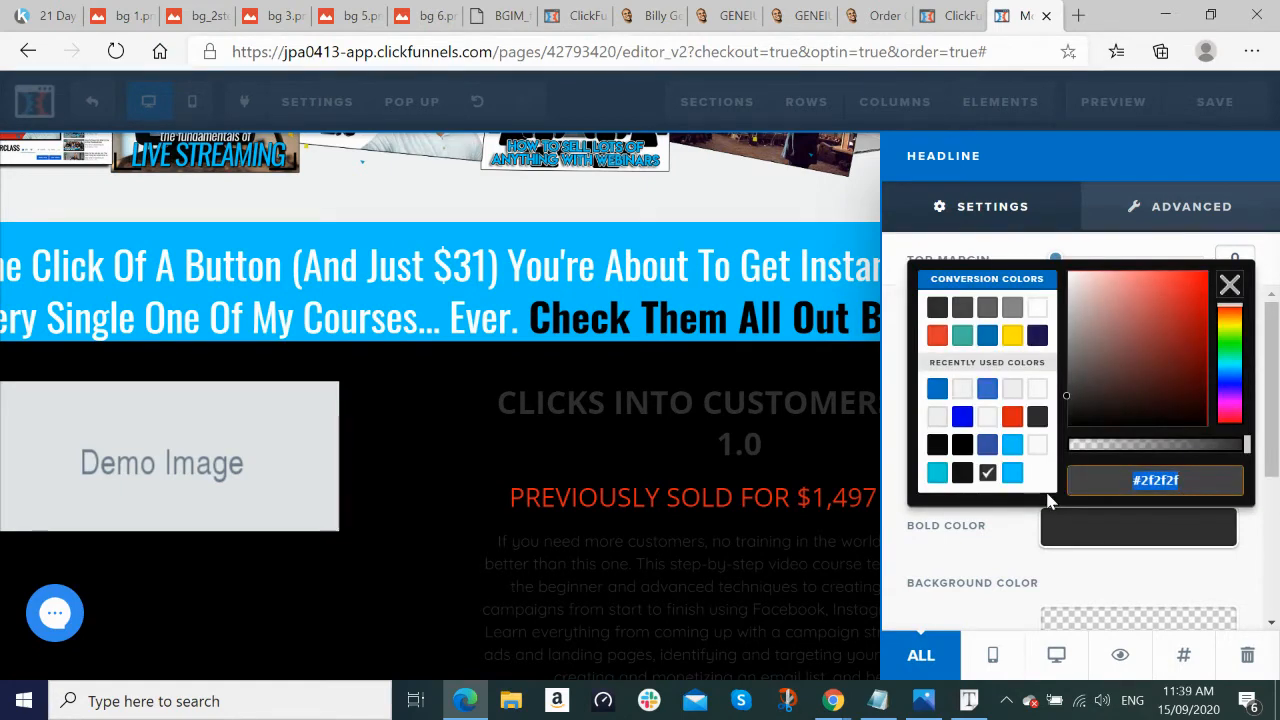
key(ctrl+v)
key(BackSpace)
key(BackSpace)
key(BackSpace)
key(BackSpace)
key(BackSpace)
key(BackSpace)
text(f)
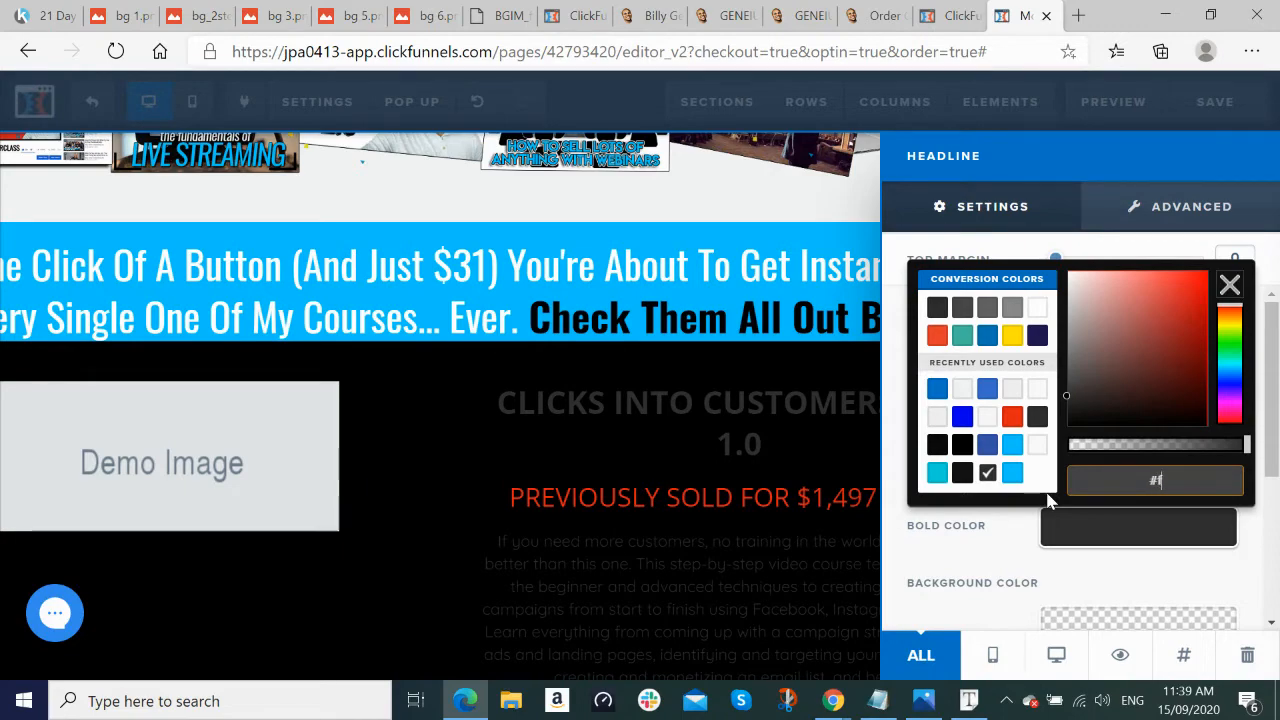
text(fffff)
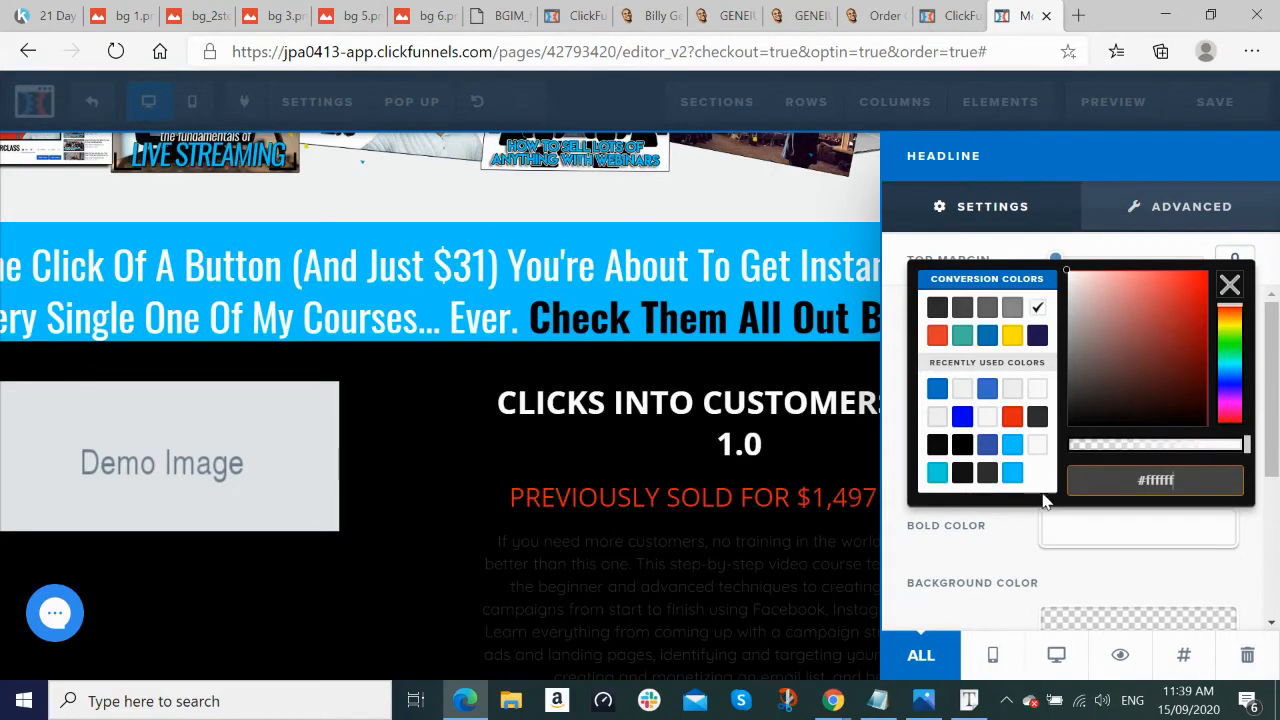
click(651, 452)
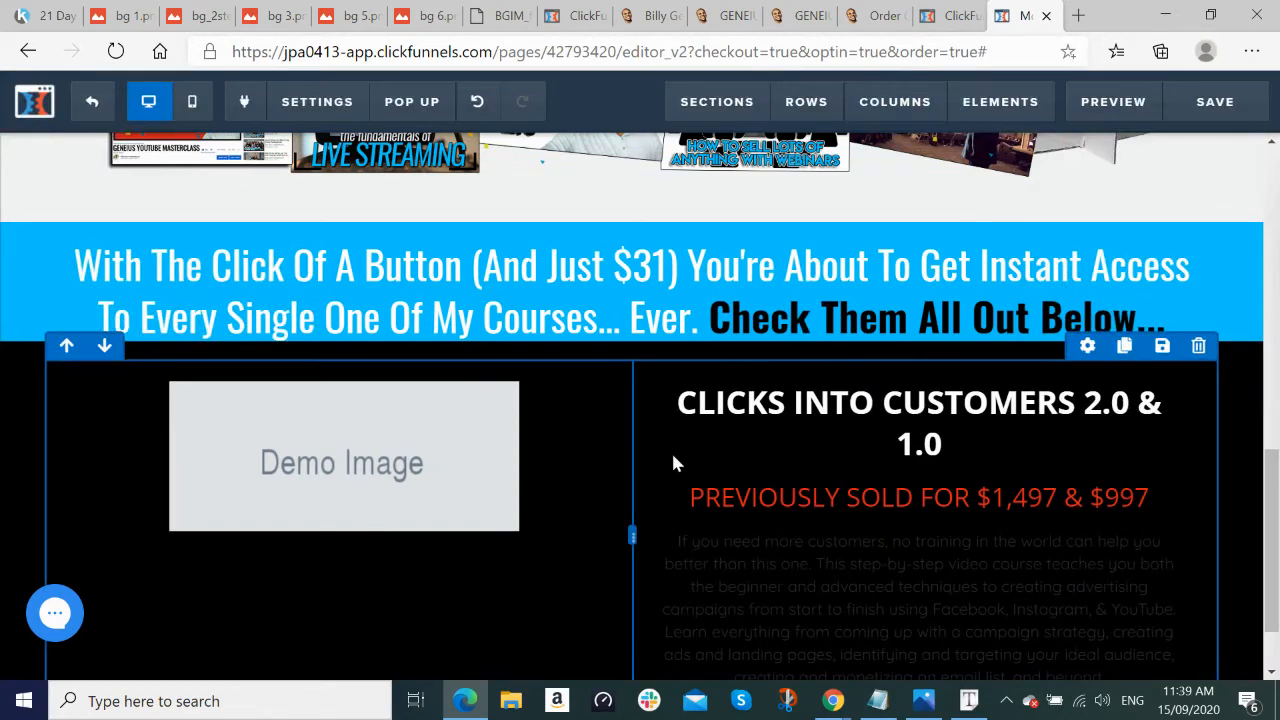
Step: Remove the bold from "& 1.0" in the course headline and reduce the headline's font size so it fits on one line
click(1153, 405)
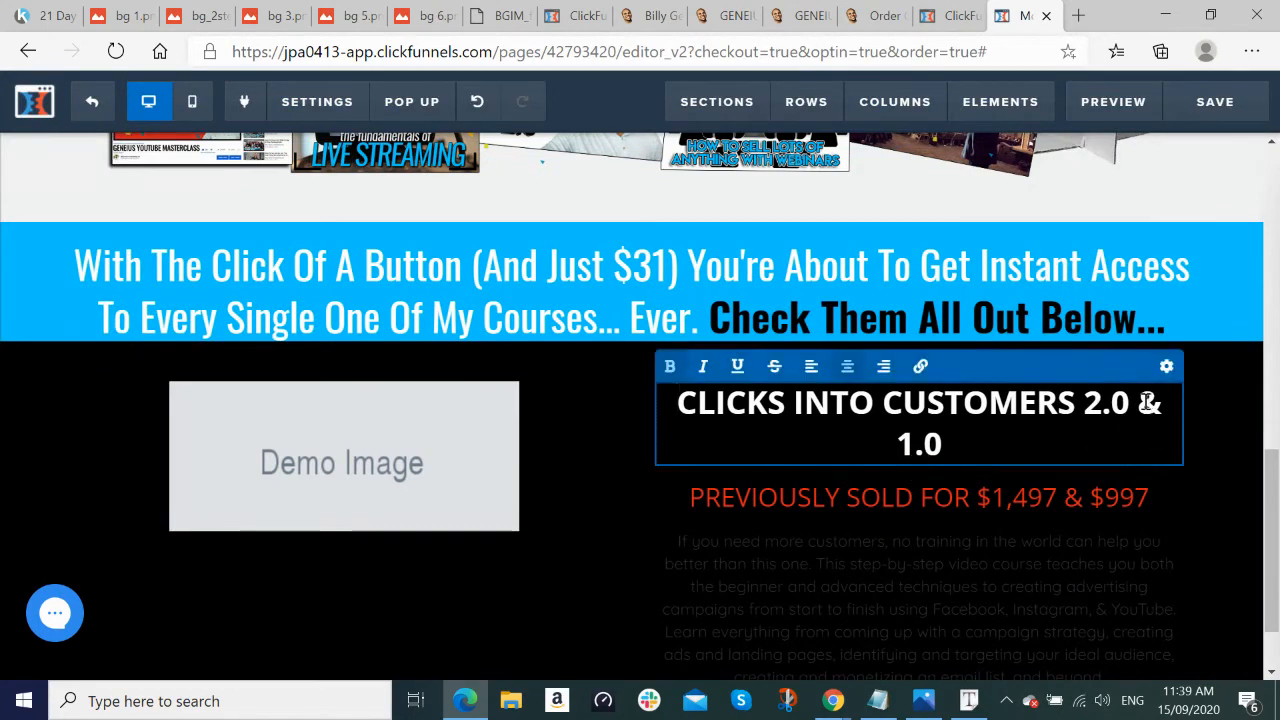
drag(1149, 403, 1128, 444)
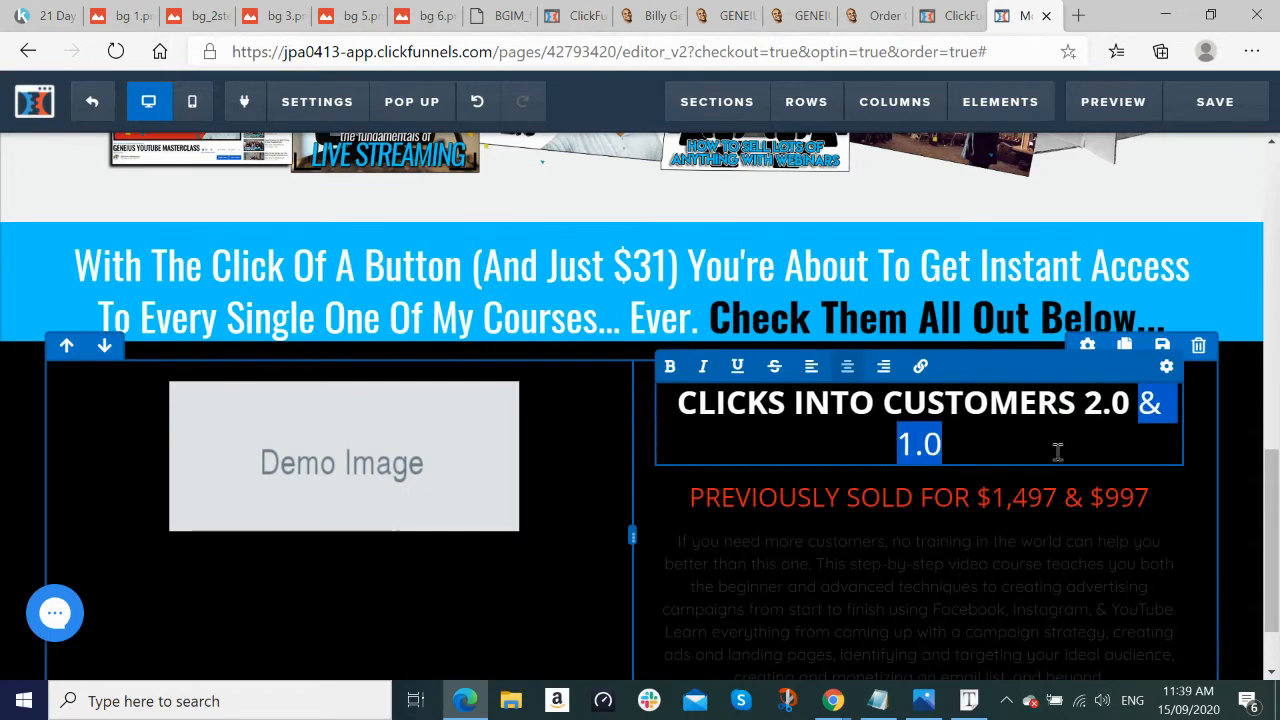
click(1166, 366)
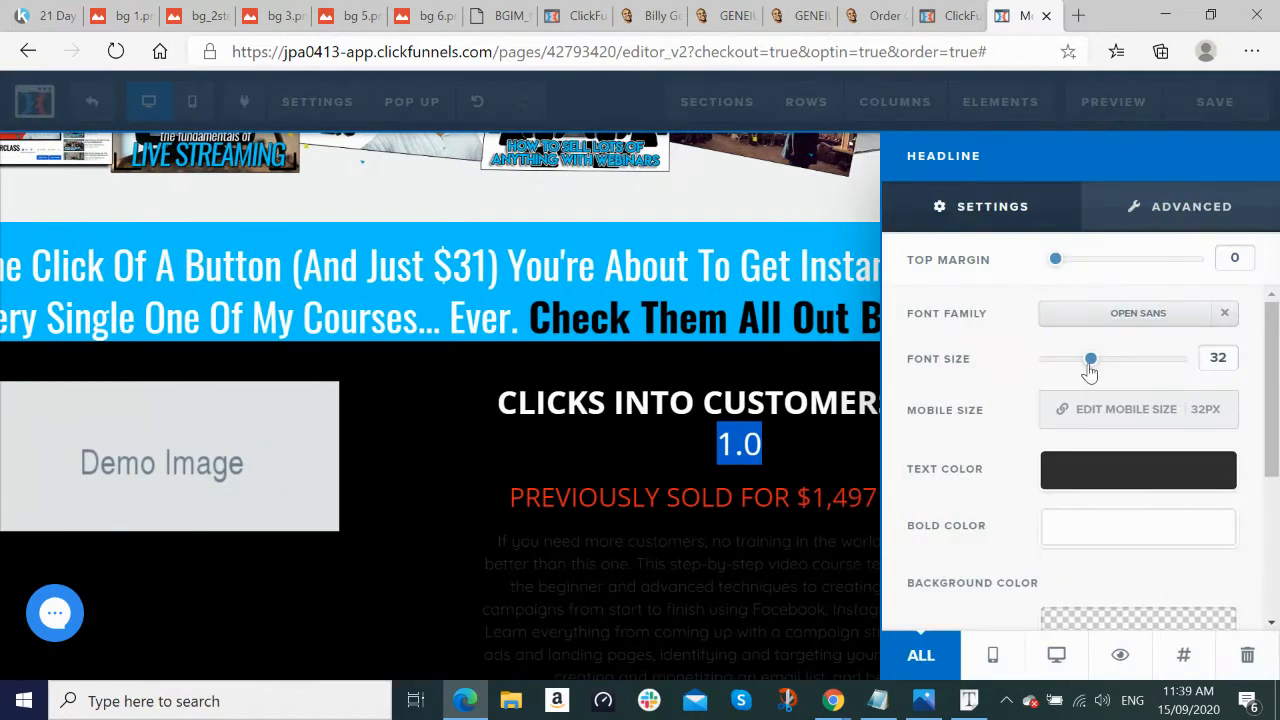
drag(1089, 366, 1082, 366)
click(753, 489)
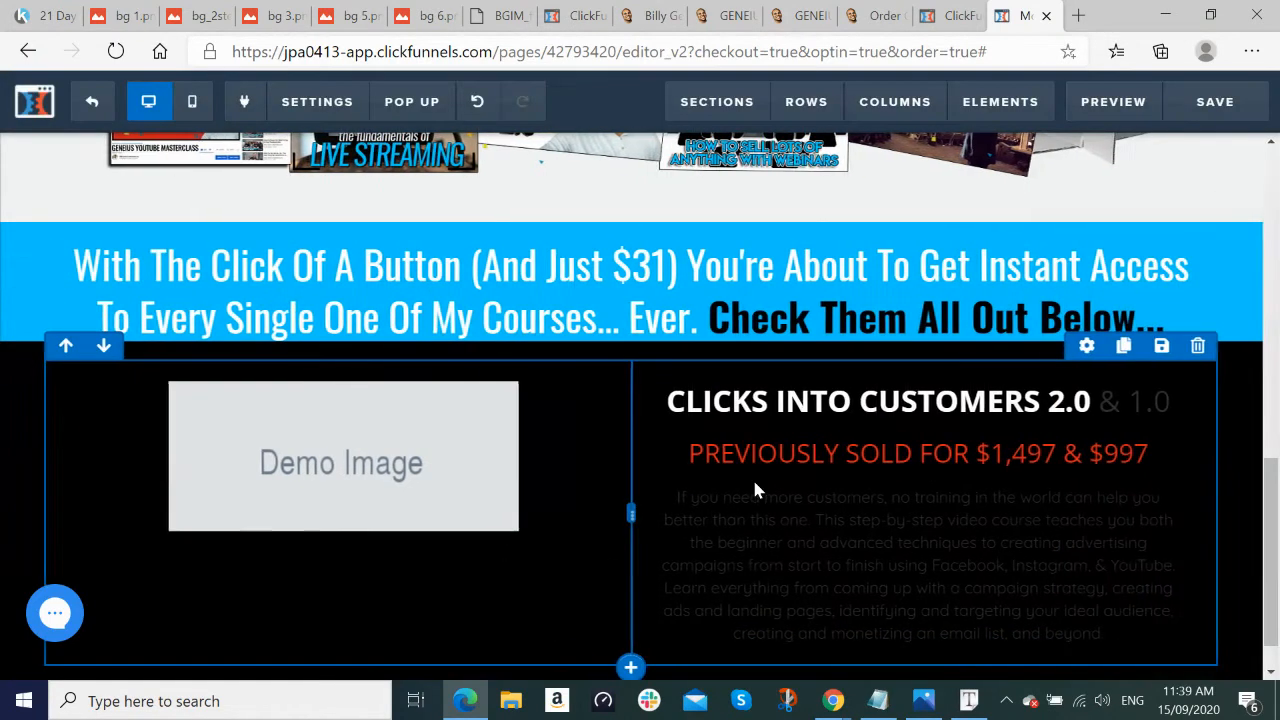
Step: Left-align the red price sub-headline and the "CLICKS INTO CUSTOMERS 2.0 & 1.0" headline
click(743, 457)
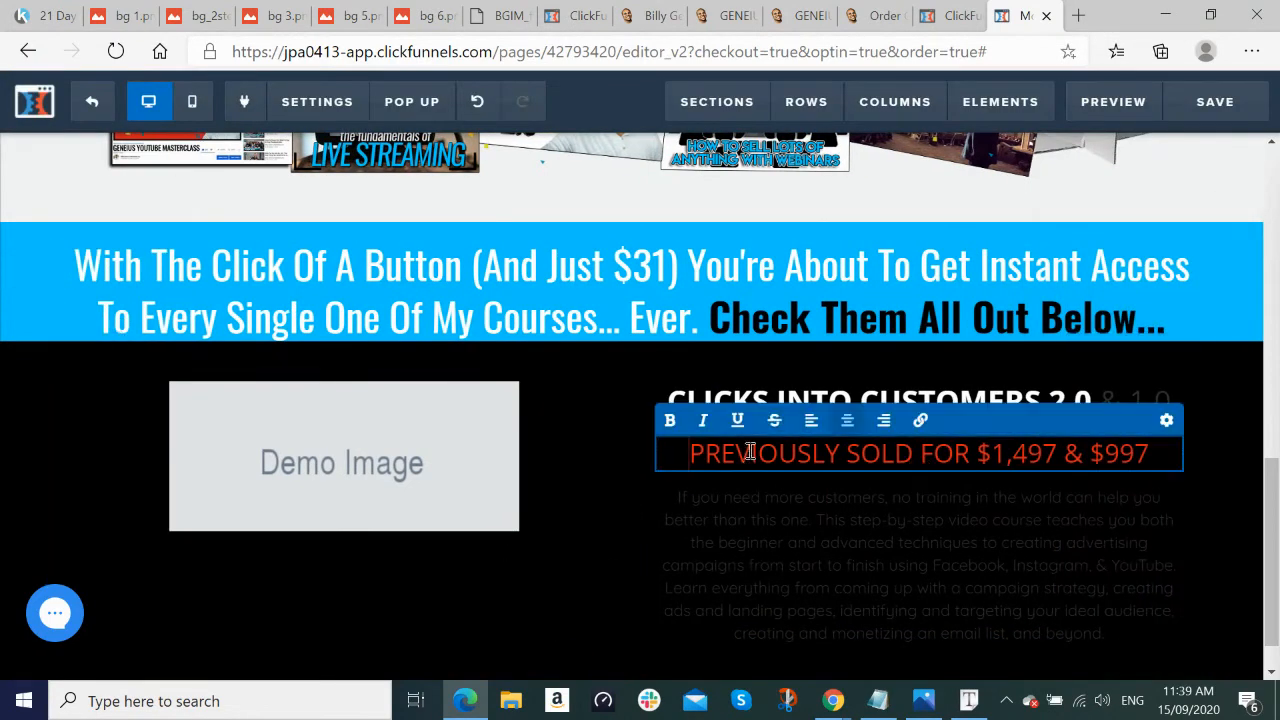
click(811, 421)
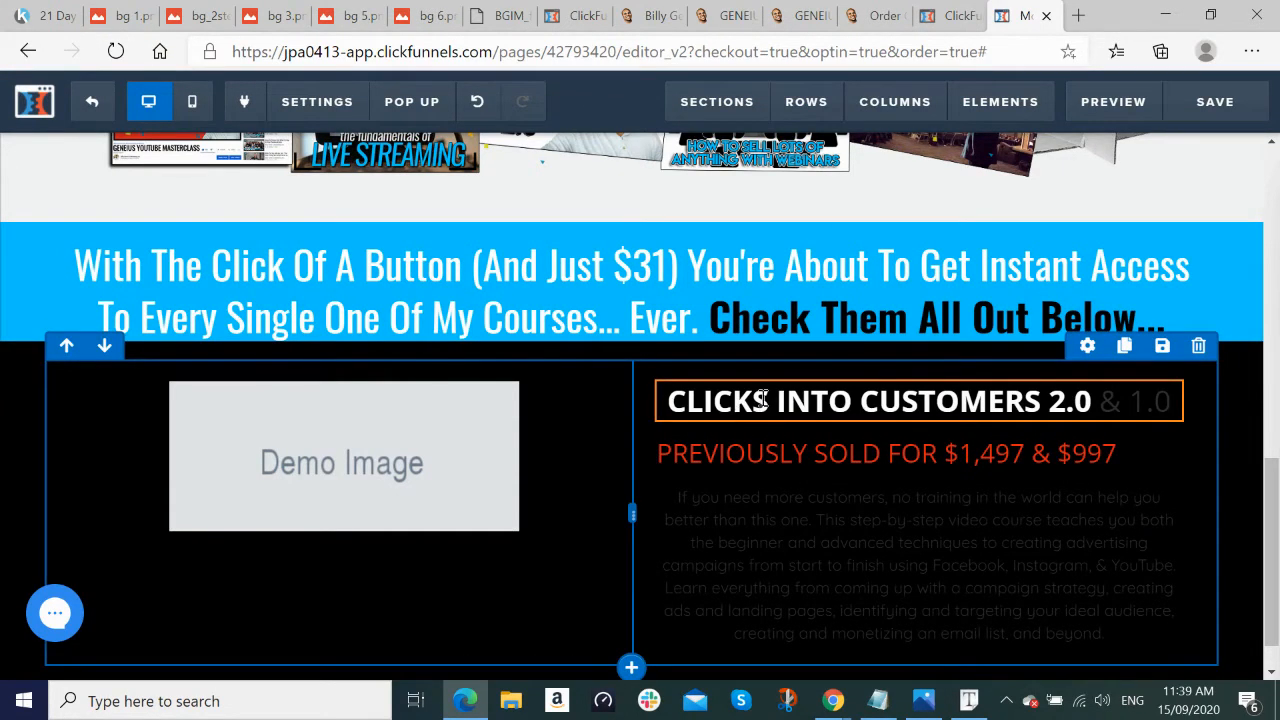
click(765, 405)
click(811, 368)
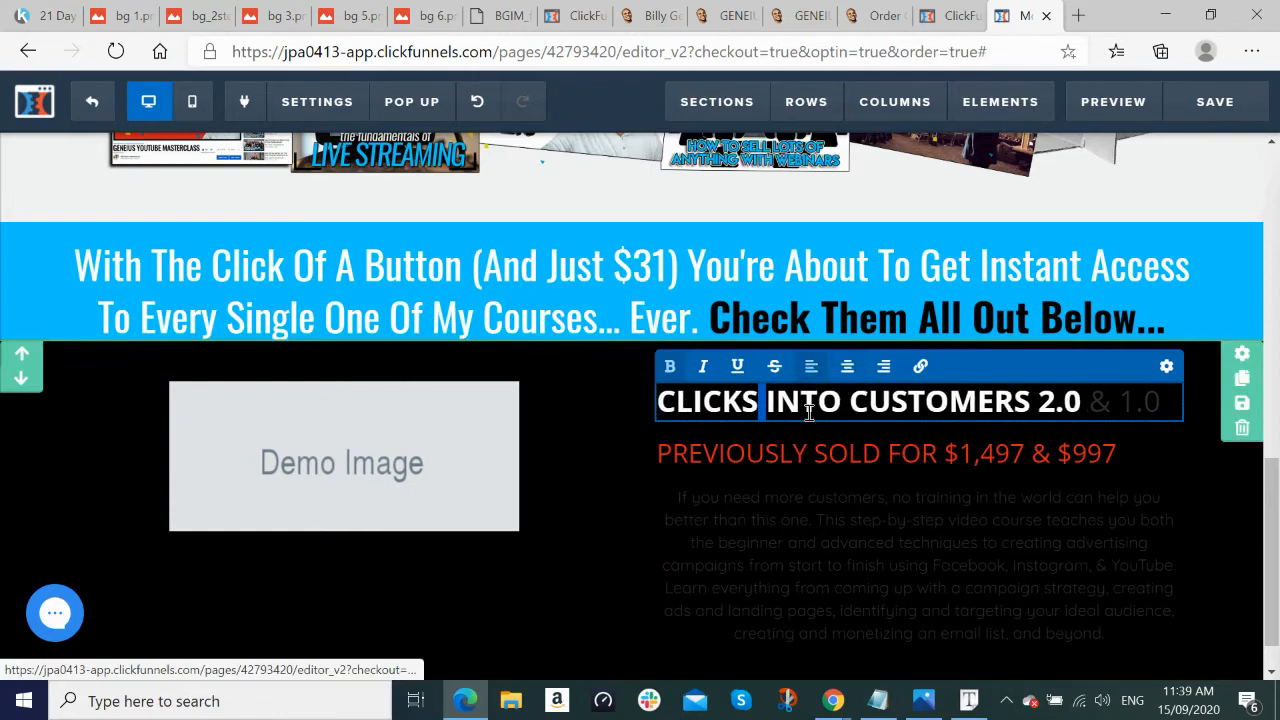
Step: Left-align the course description paragraph and change its font family to Open Sans
click(763, 507)
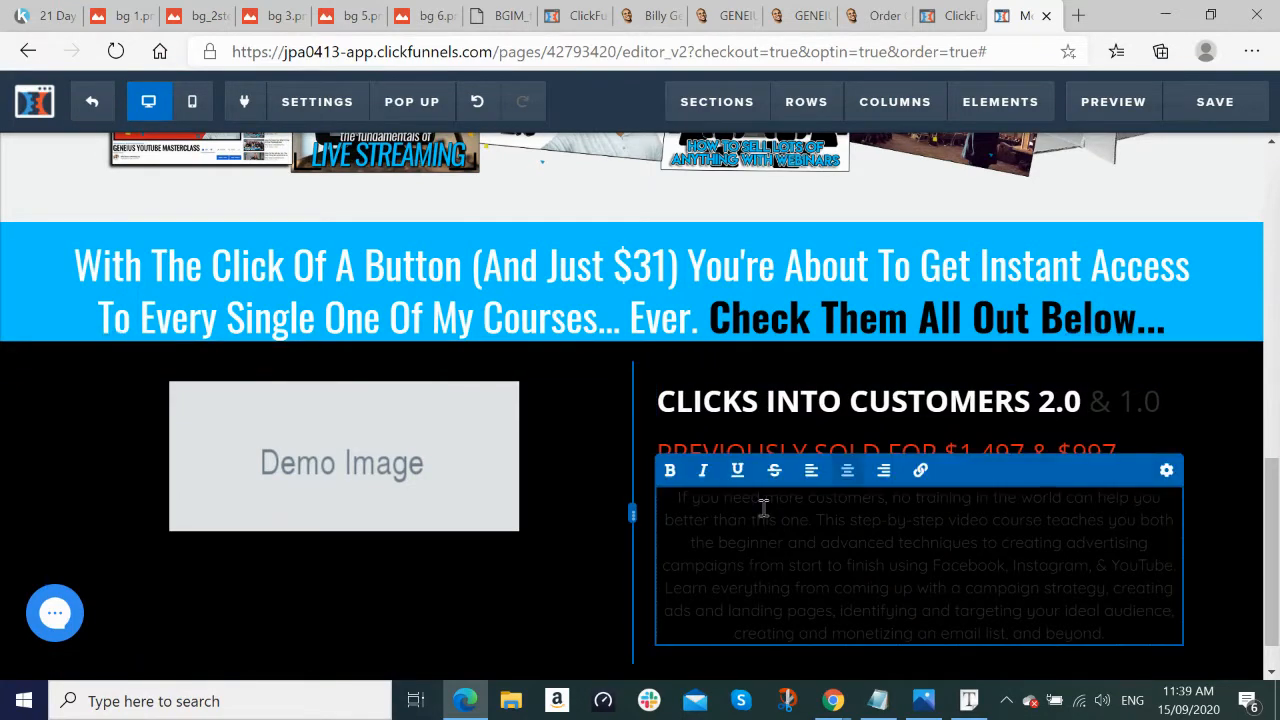
key(ctrl+a)
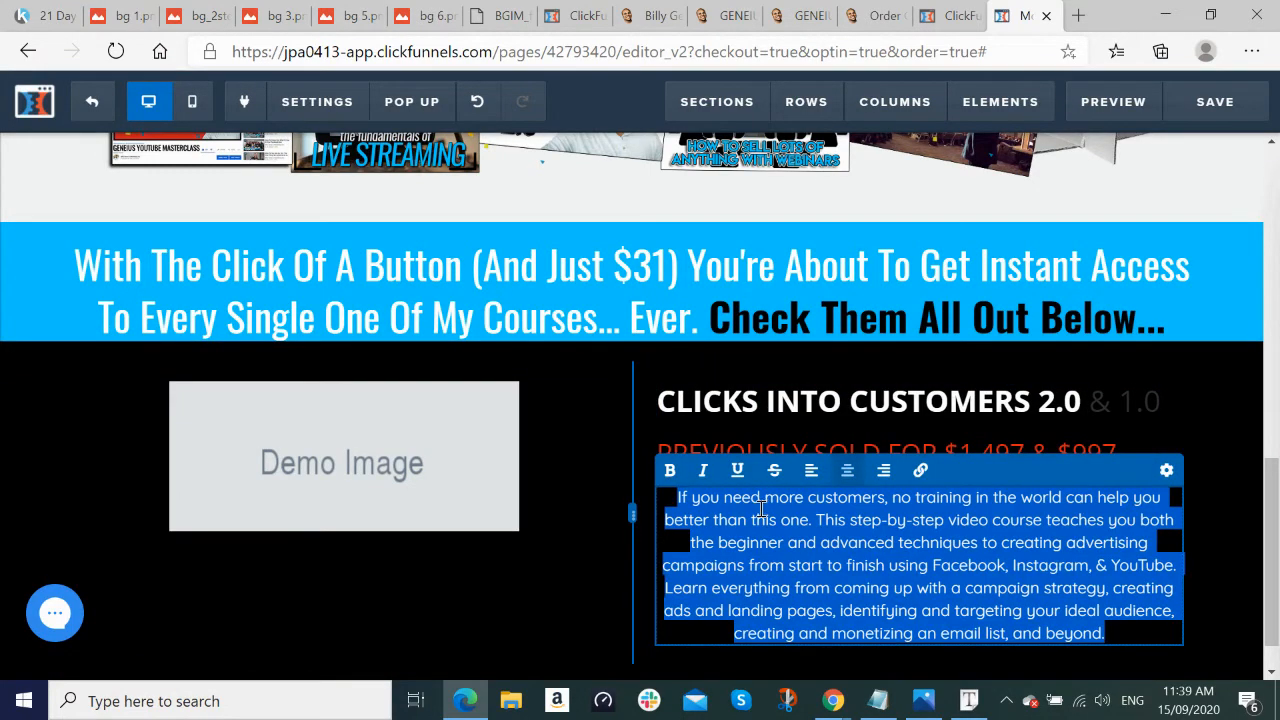
click(811, 472)
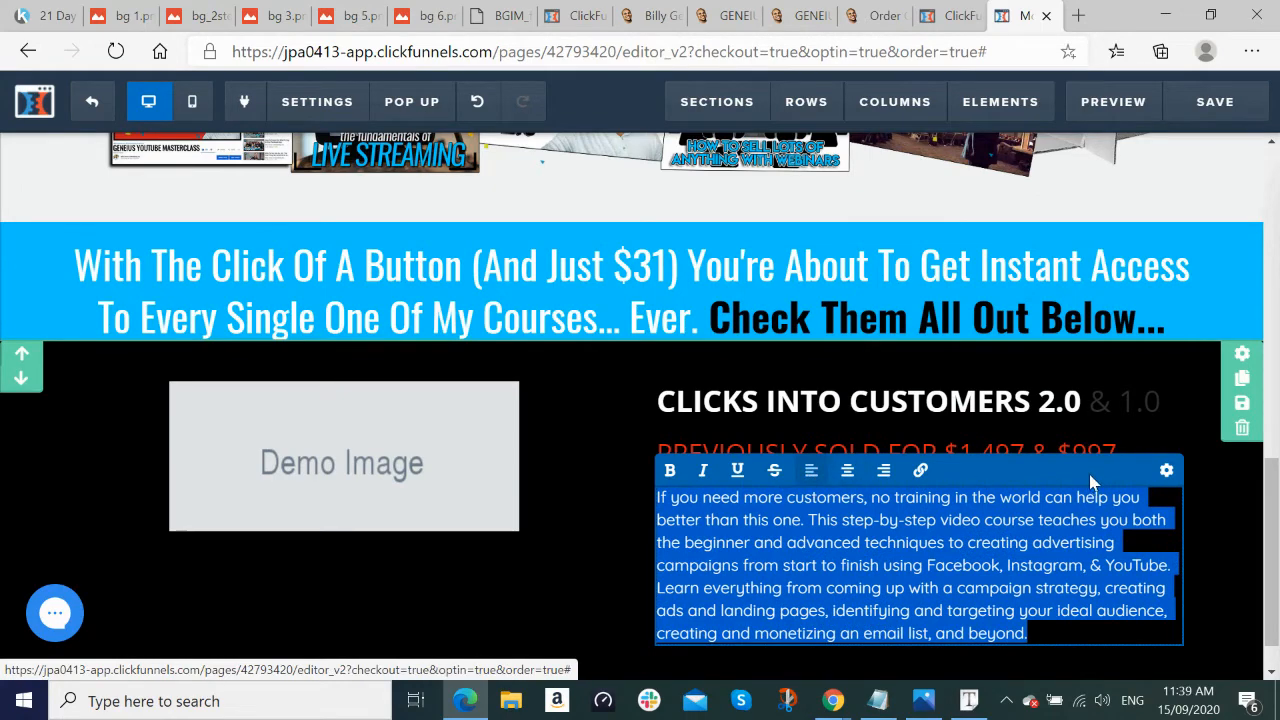
click(1167, 472)
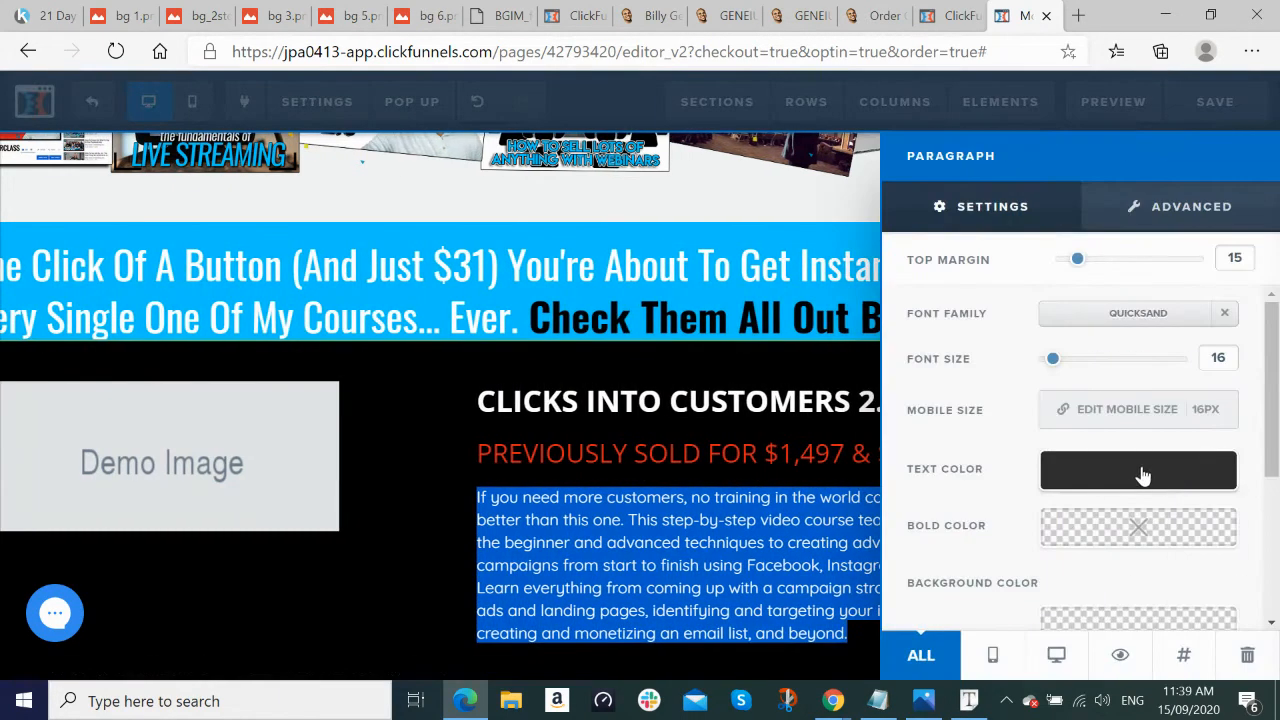
click(1135, 314)
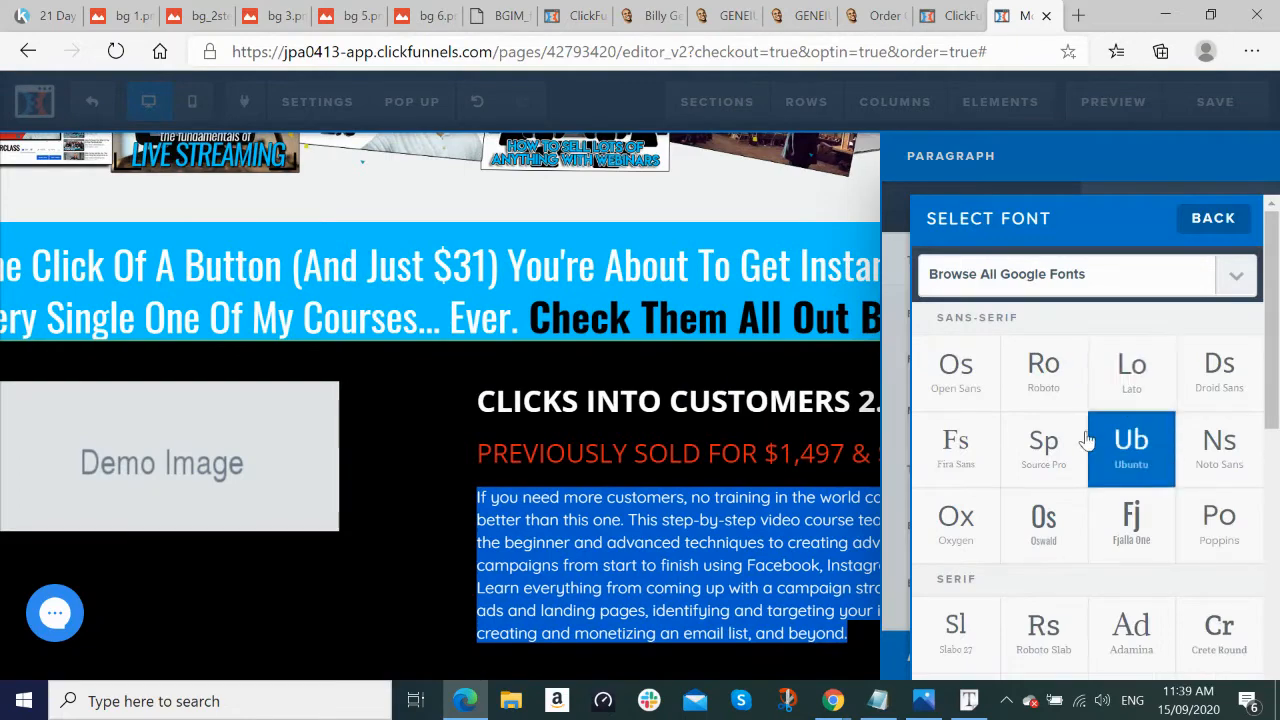
click(968, 382)
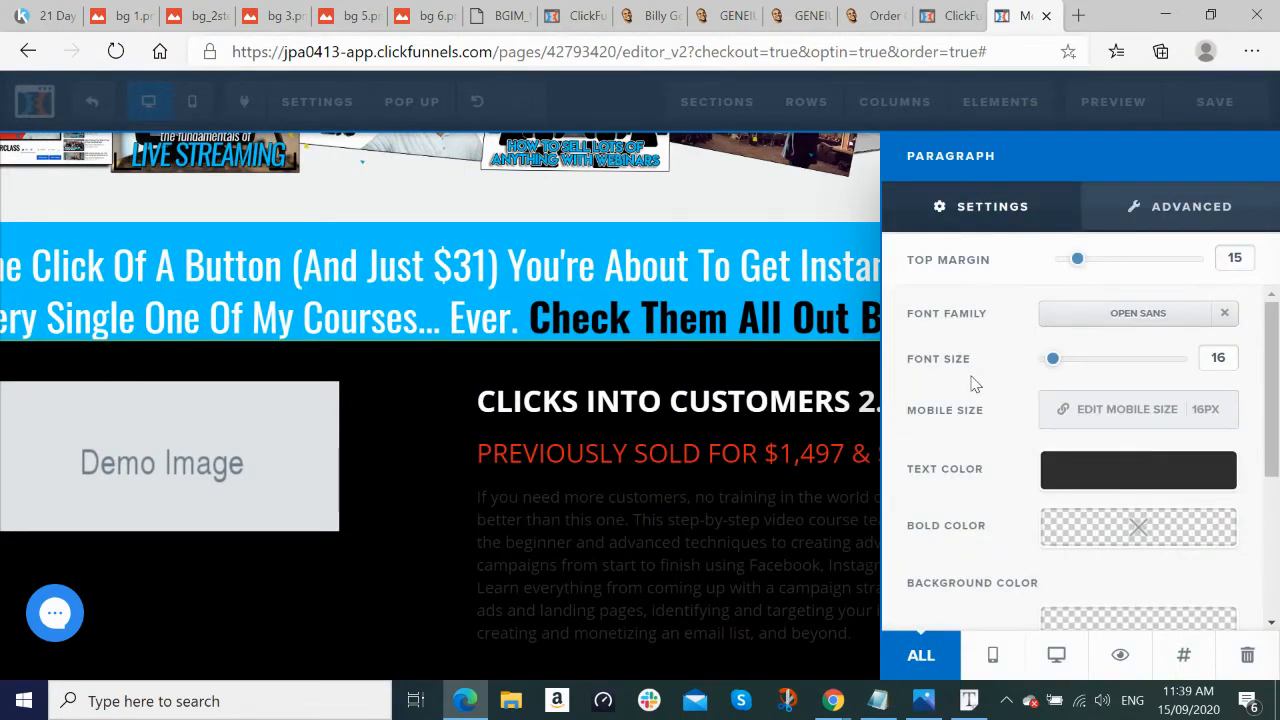
Step: Switch to the reference page in Chrome and inspect the course description paragraph's colour, font family and size with Font Finder
key(alt+Tab)
click(700, 609)
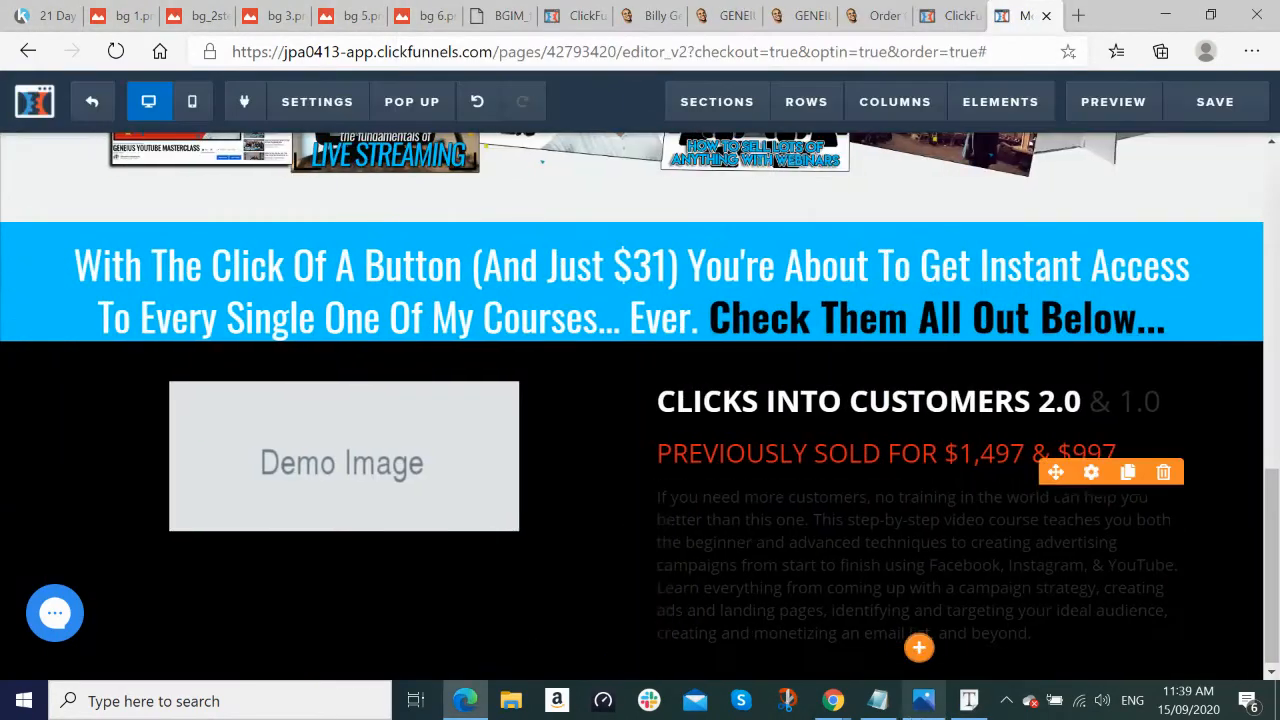
mouse_move(832, 700)
click(795, 625)
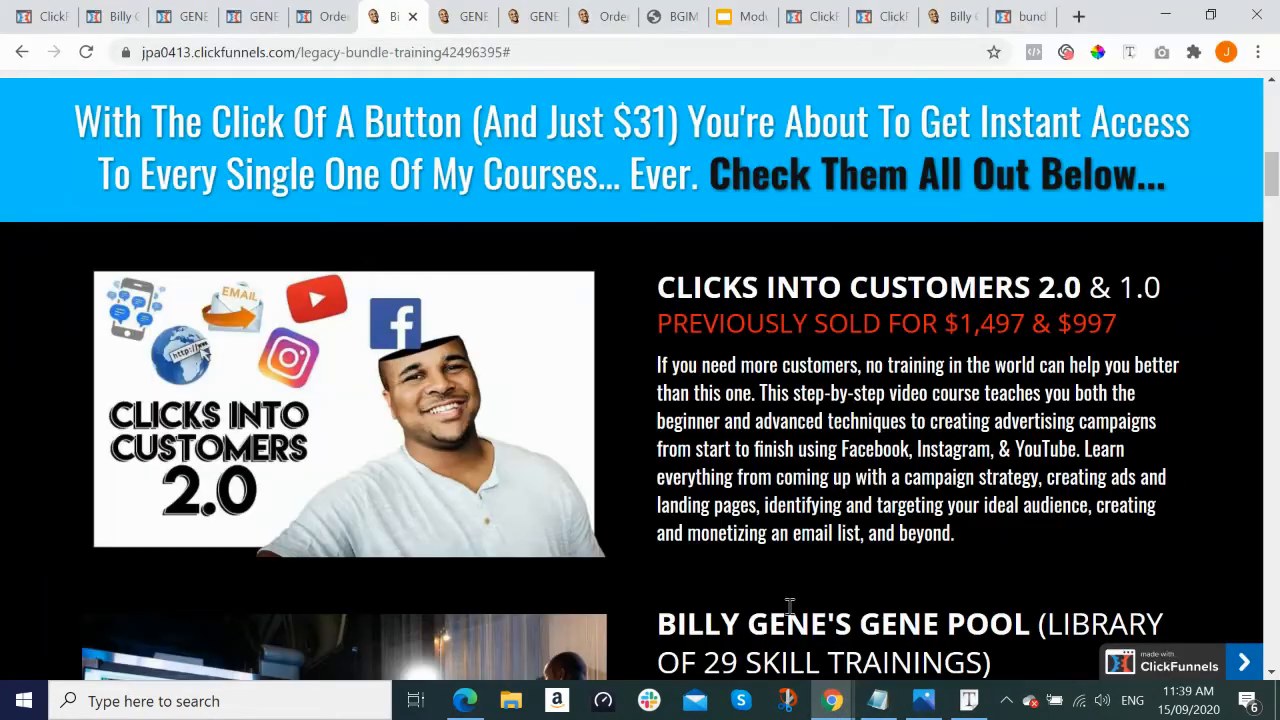
double_click(795, 394)
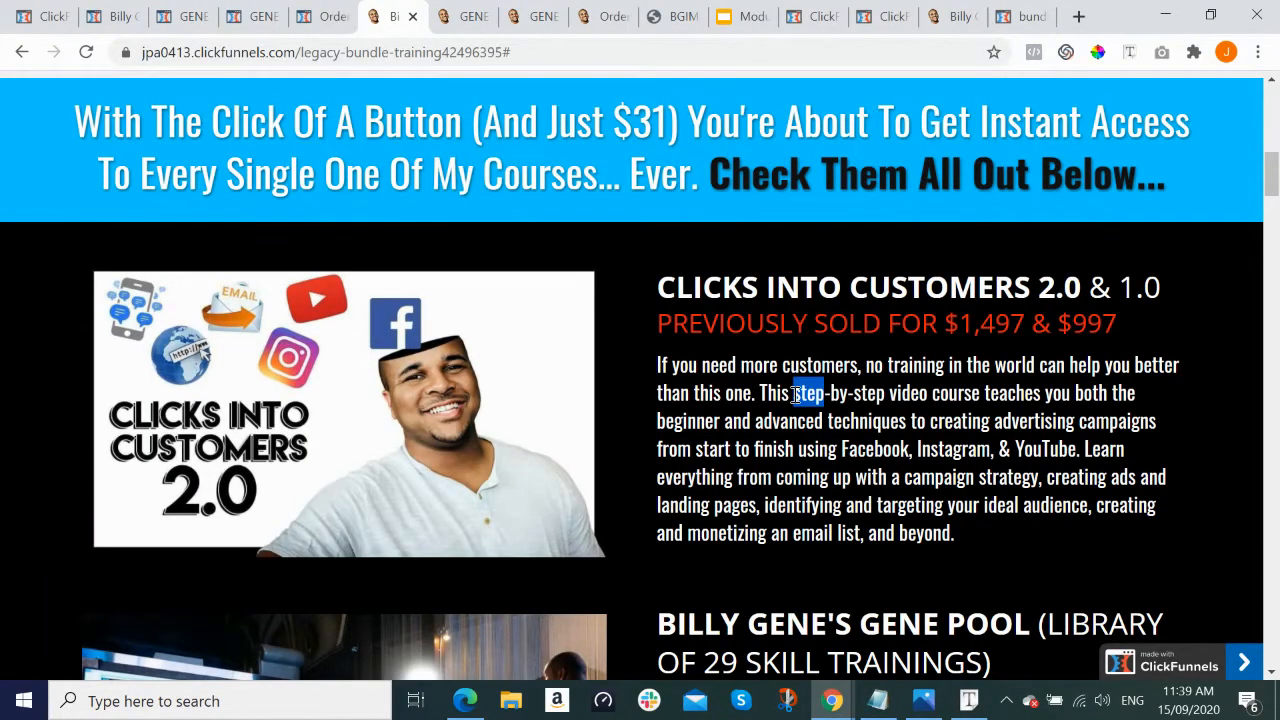
click(1129, 51)
click(870, 392)
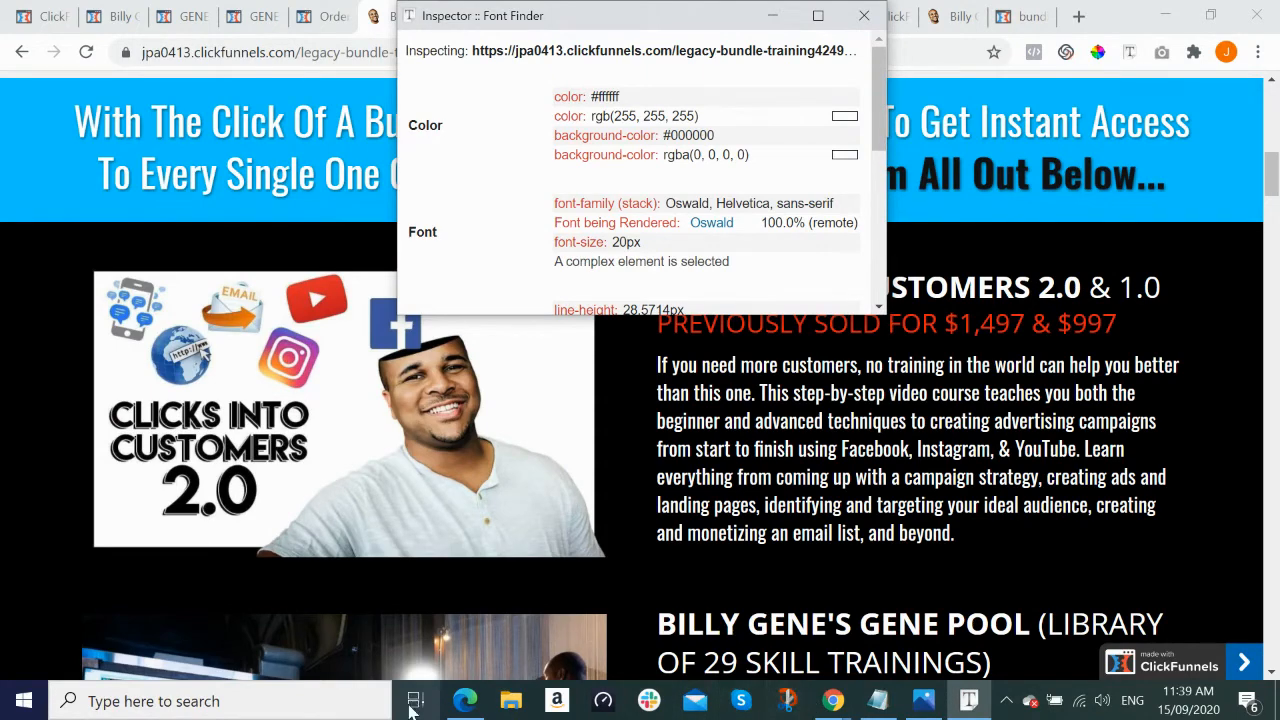
Step: Switch to the ClickFunnels editor in Edge and set the course description paragraph's font size to 20 and font family to Oswald
click(465, 701)
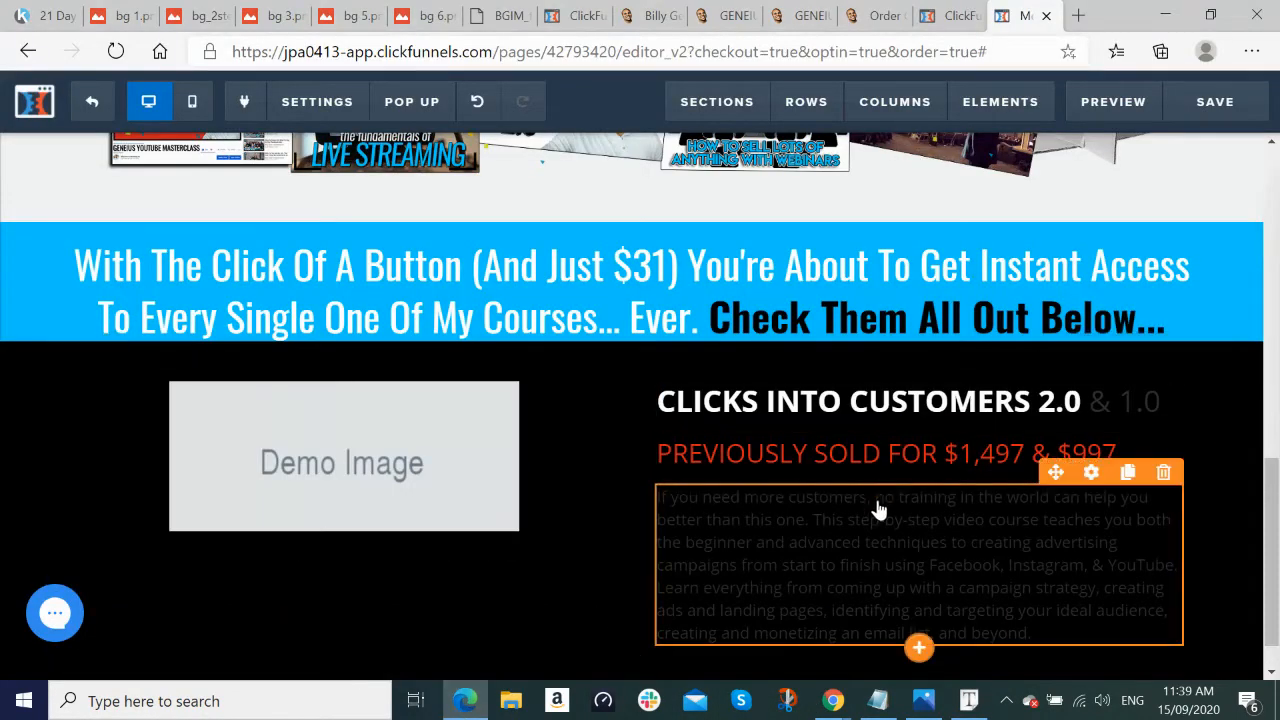
click(878, 502)
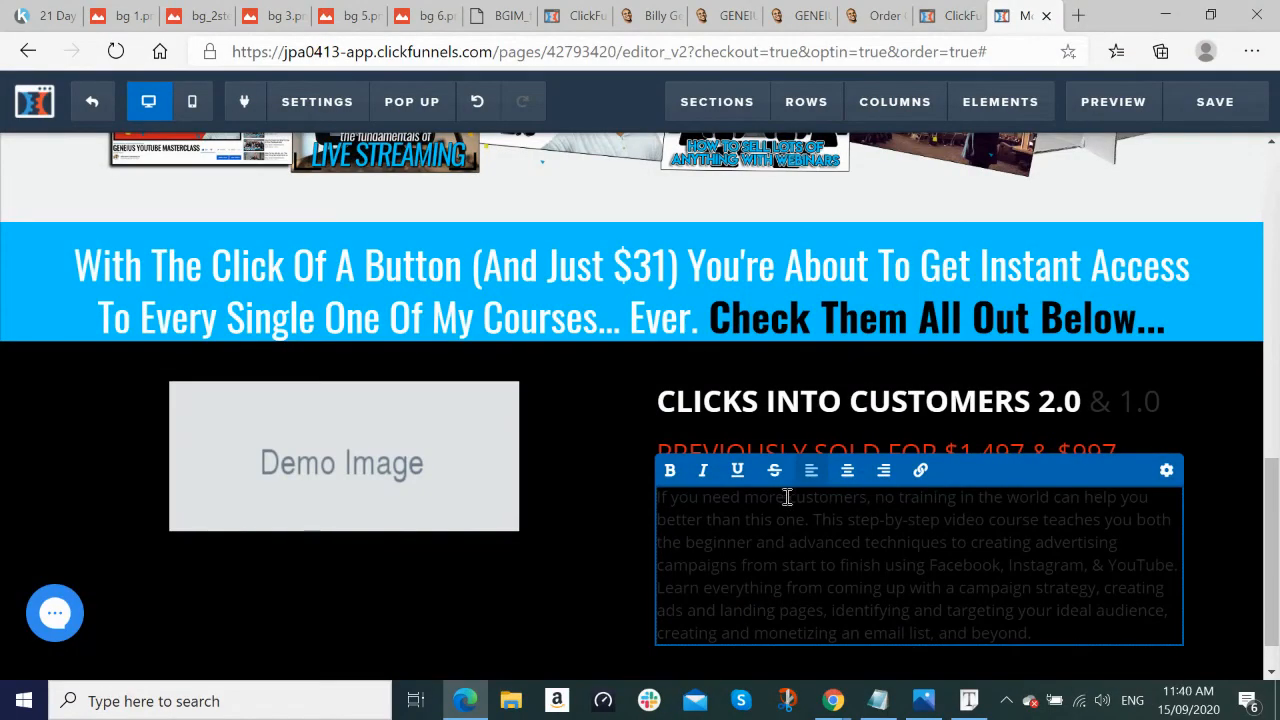
click(1163, 473)
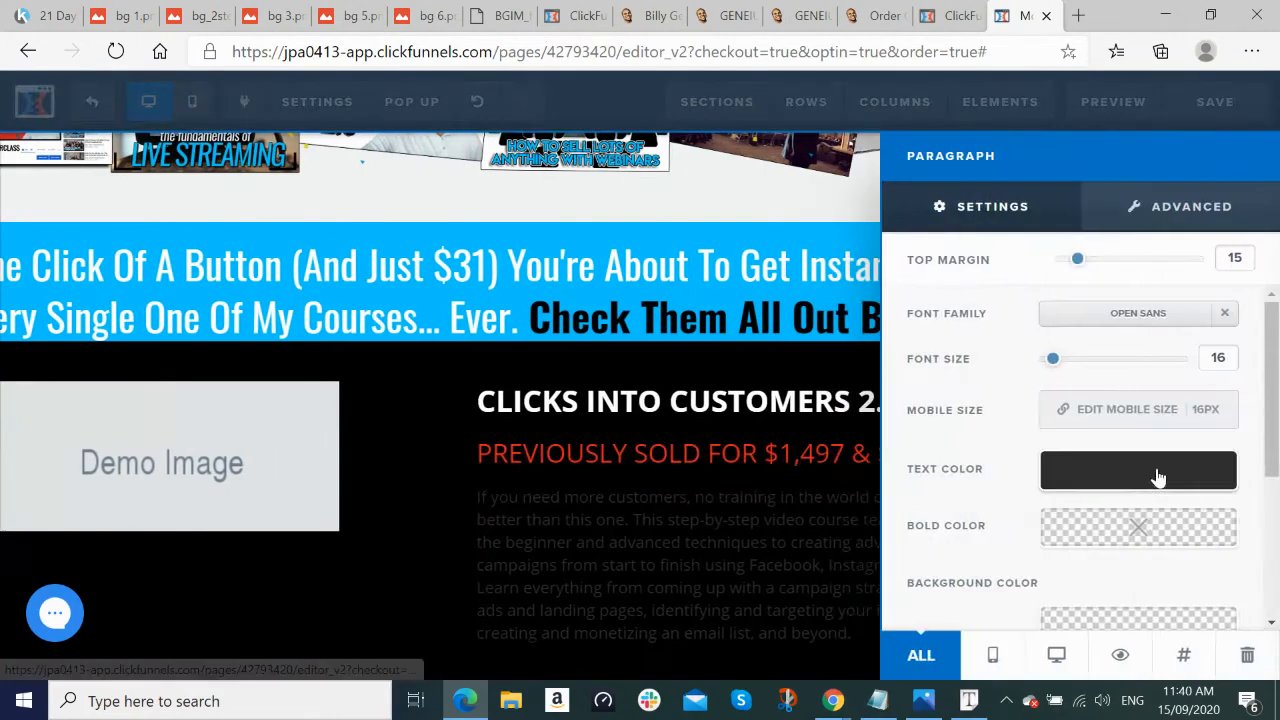
drag(1058, 360, 1065, 362)
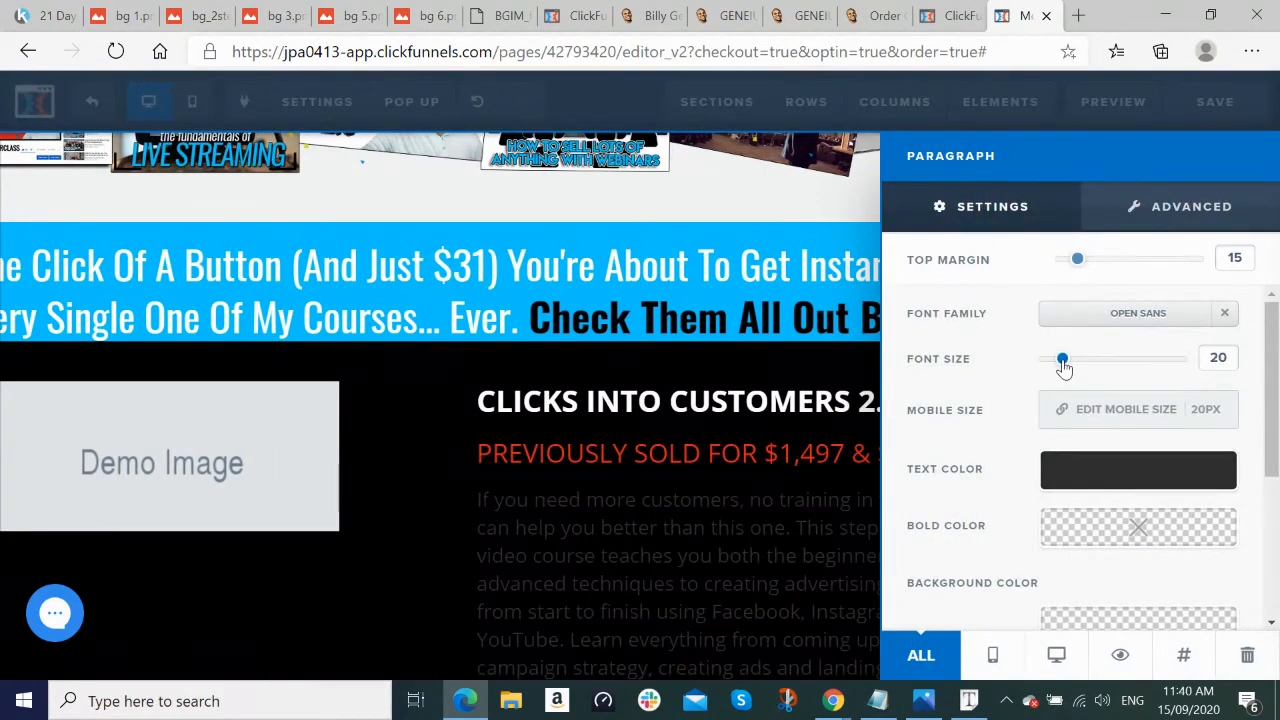
click(1148, 314)
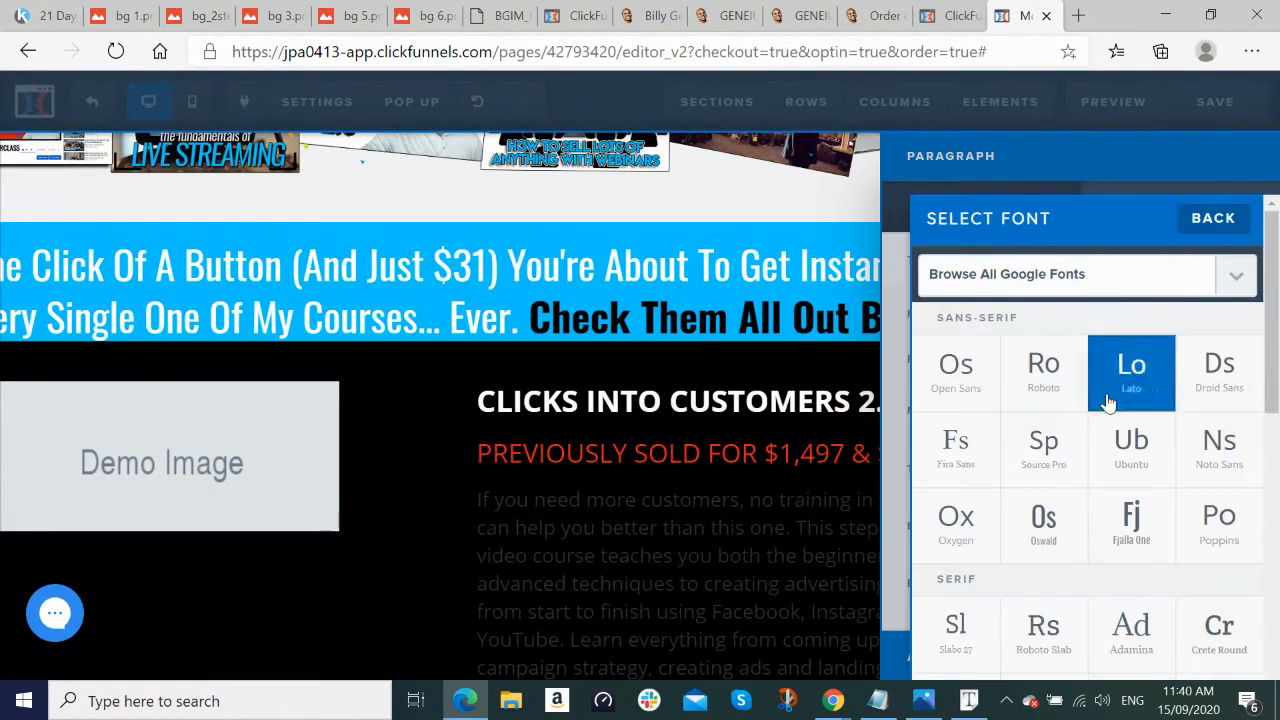
click(1044, 524)
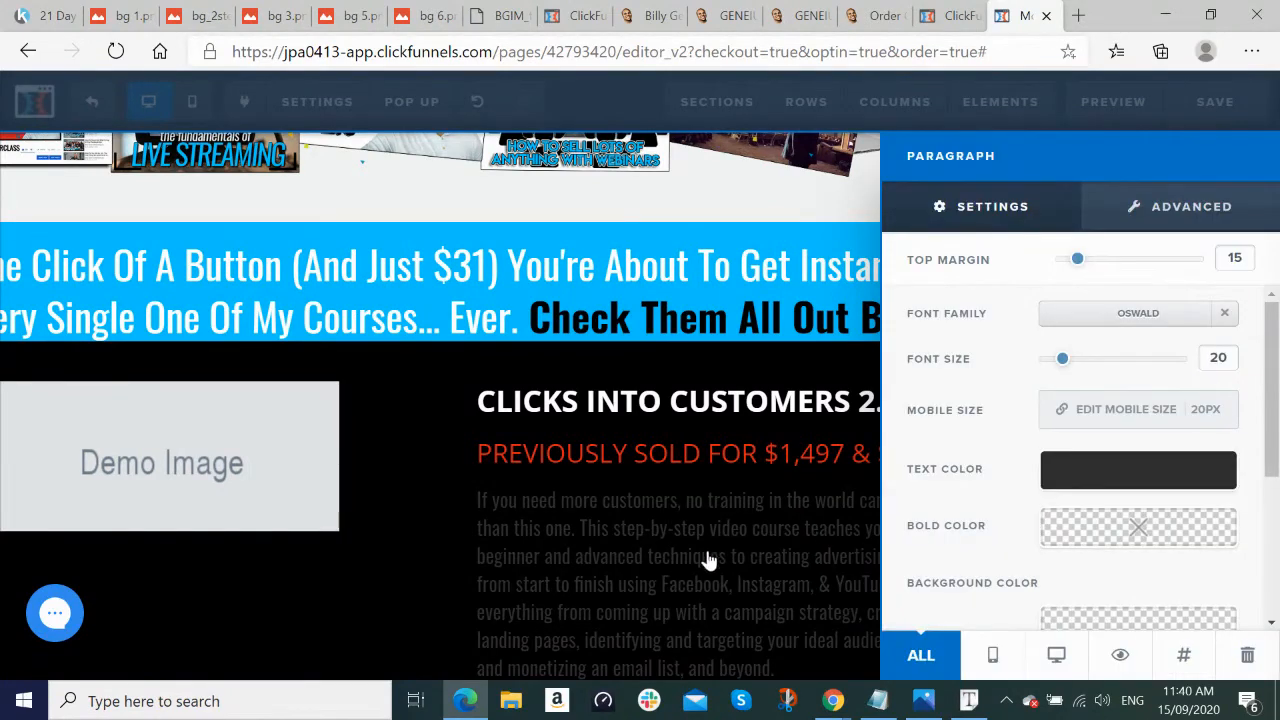
Step: Set the course description paragraph's text color to white
click(1136, 484)
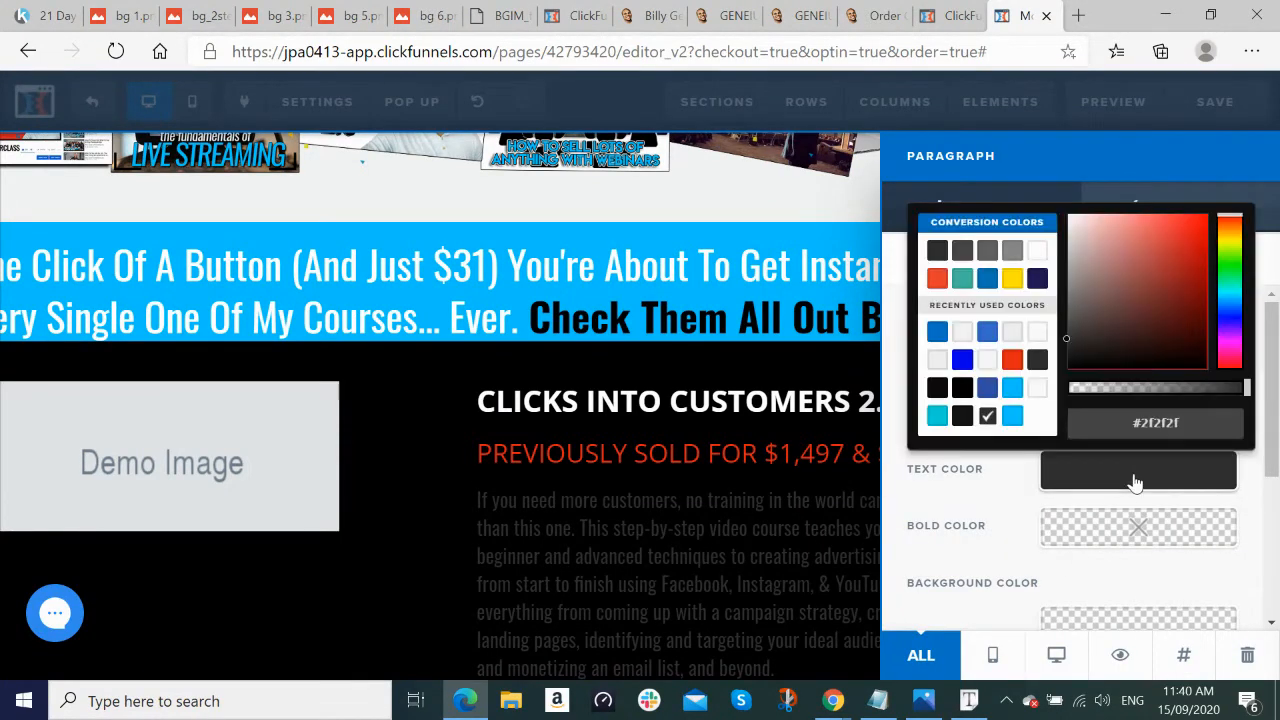
click(1040, 333)
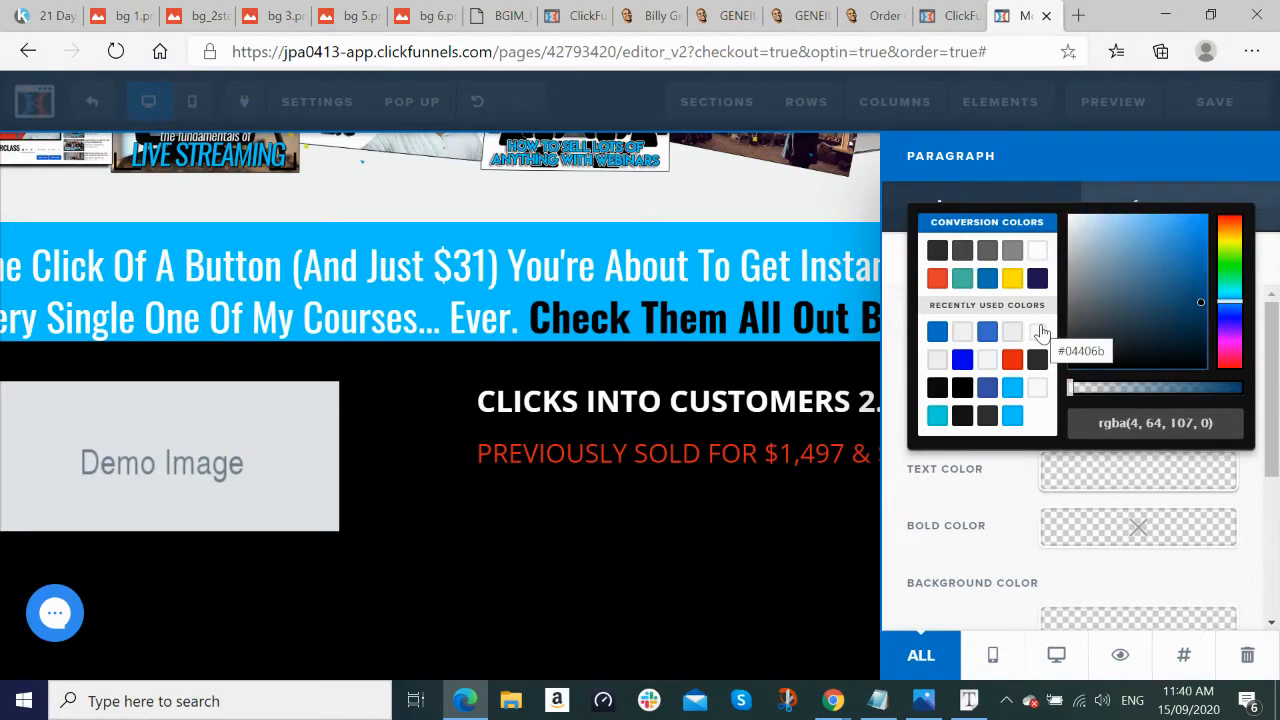
click(1037, 390)
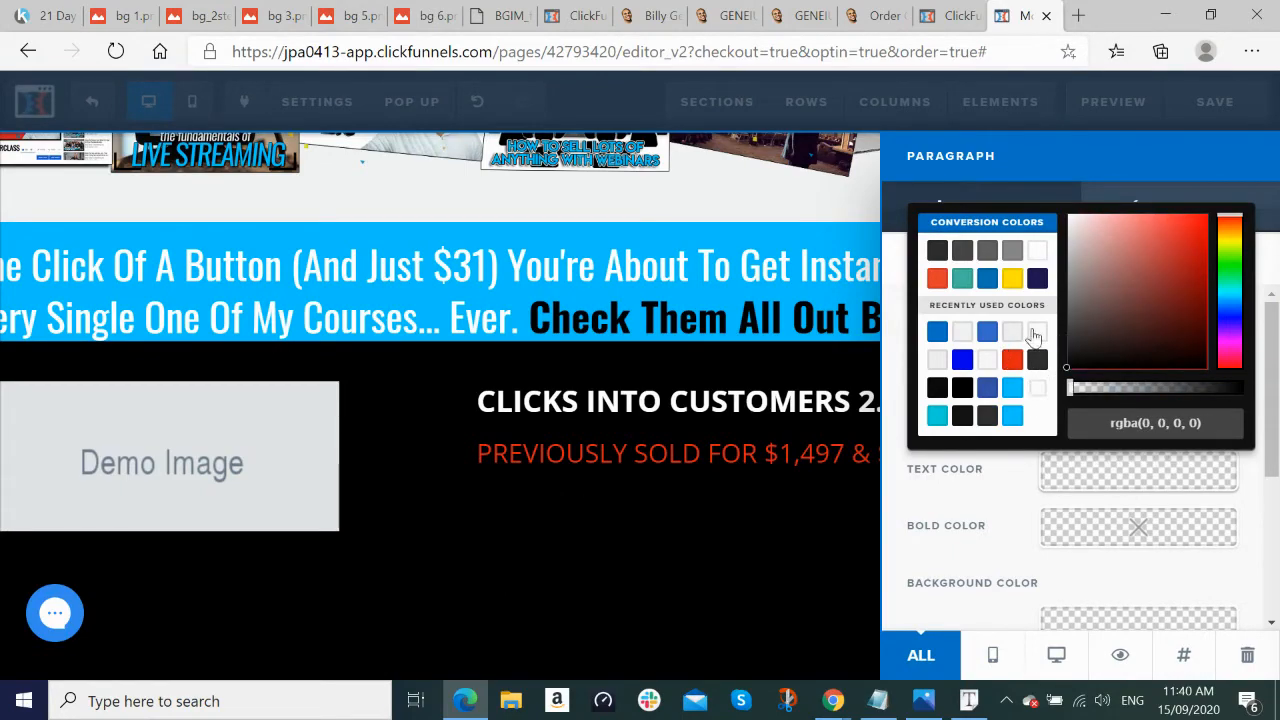
click(1037, 250)
click(702, 582)
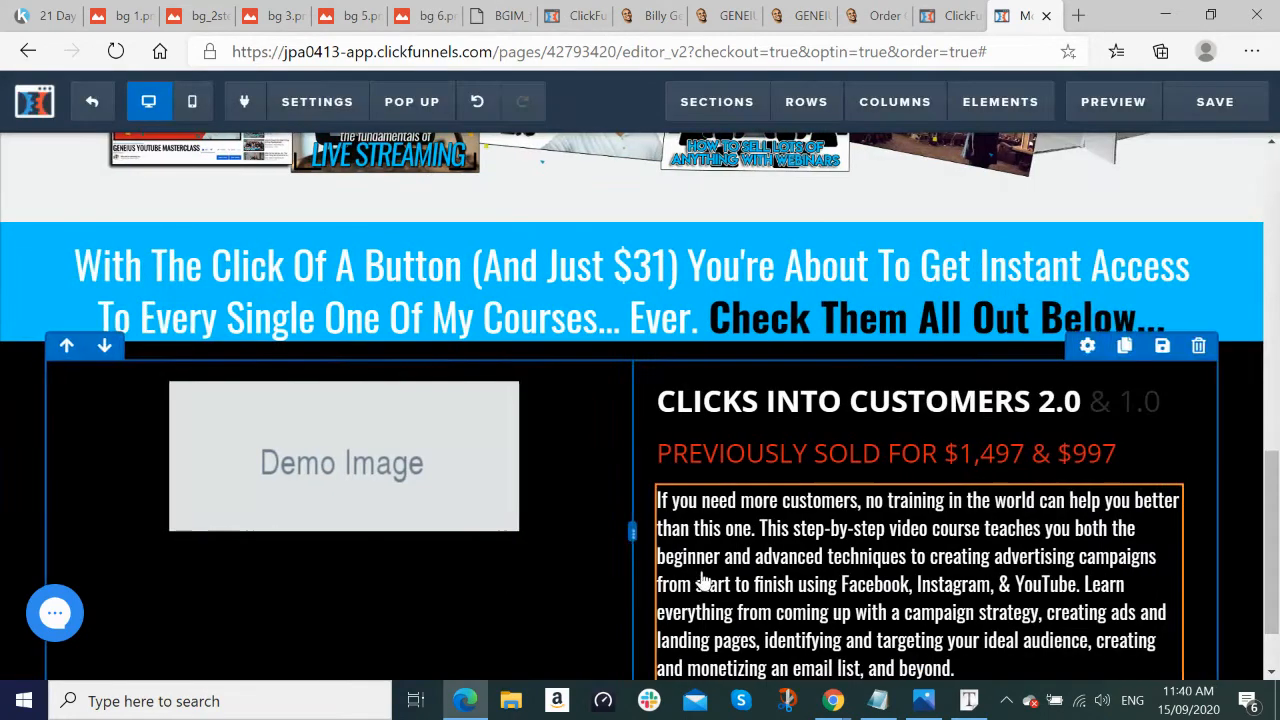
Step: Set the top margin of the red price sub-headline to 10
scroll(1210, 543, down, 1)
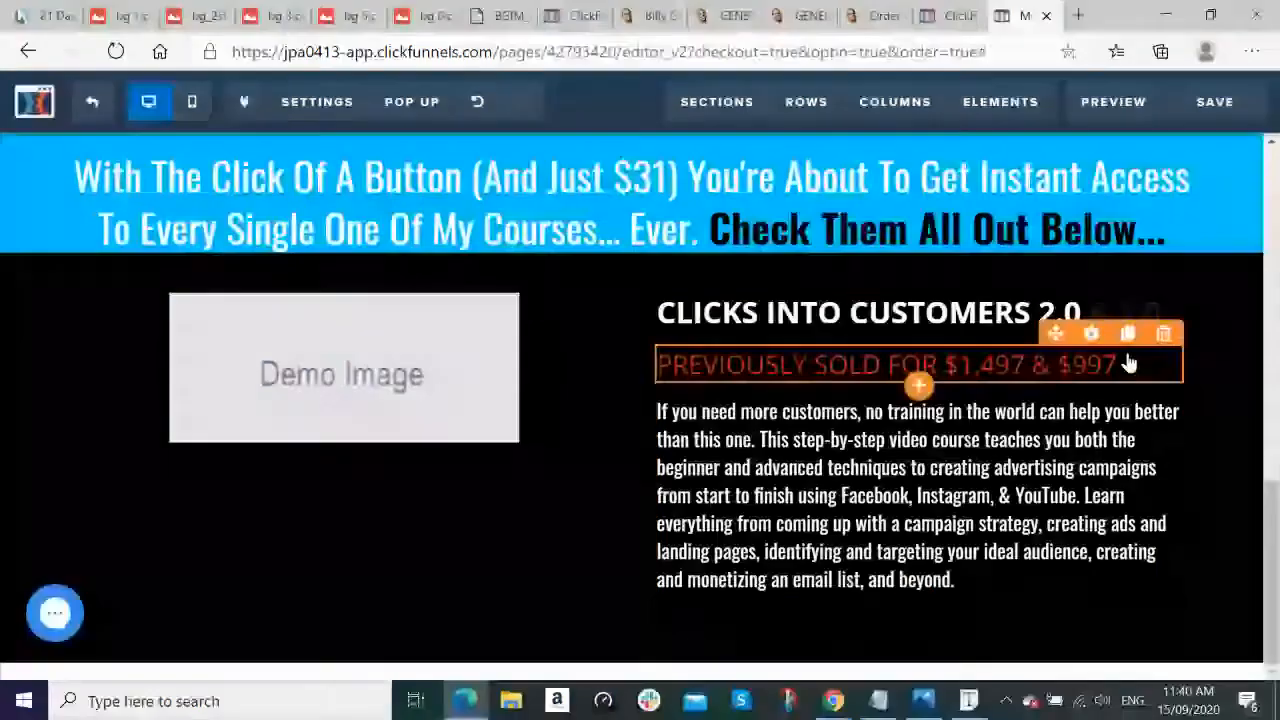
click(1090, 333)
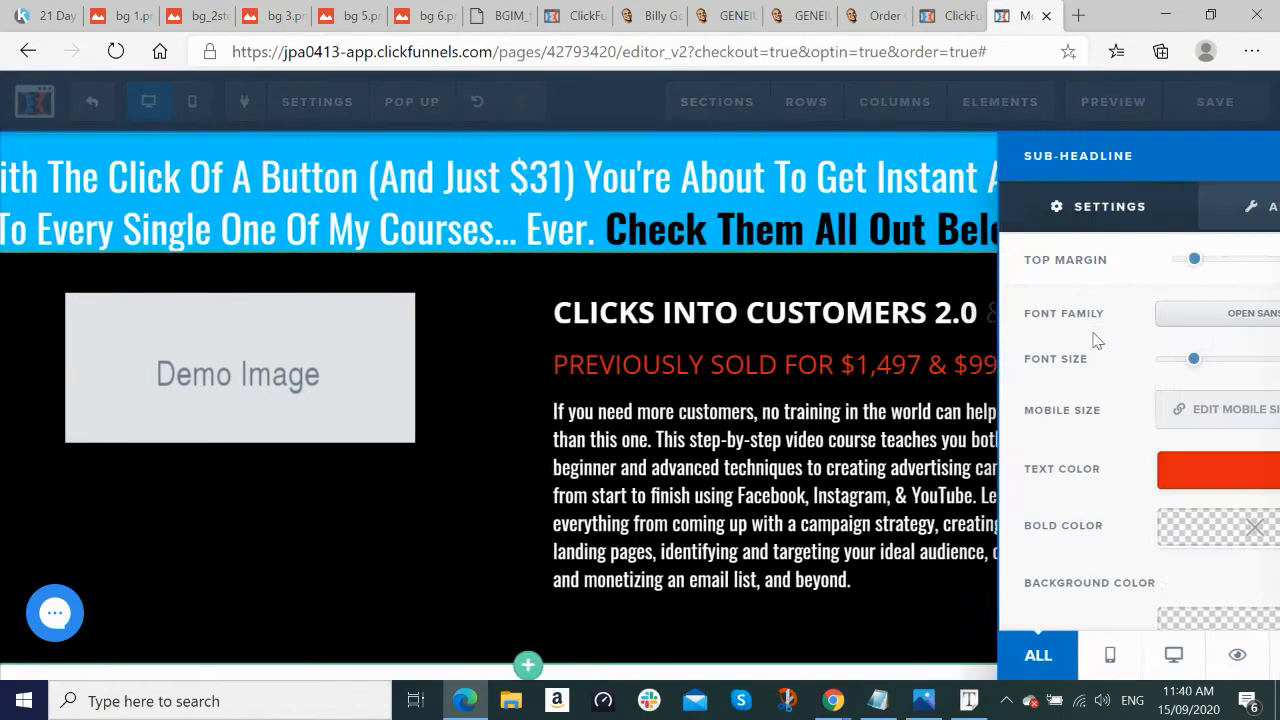
drag(1078, 265, 1073, 265)
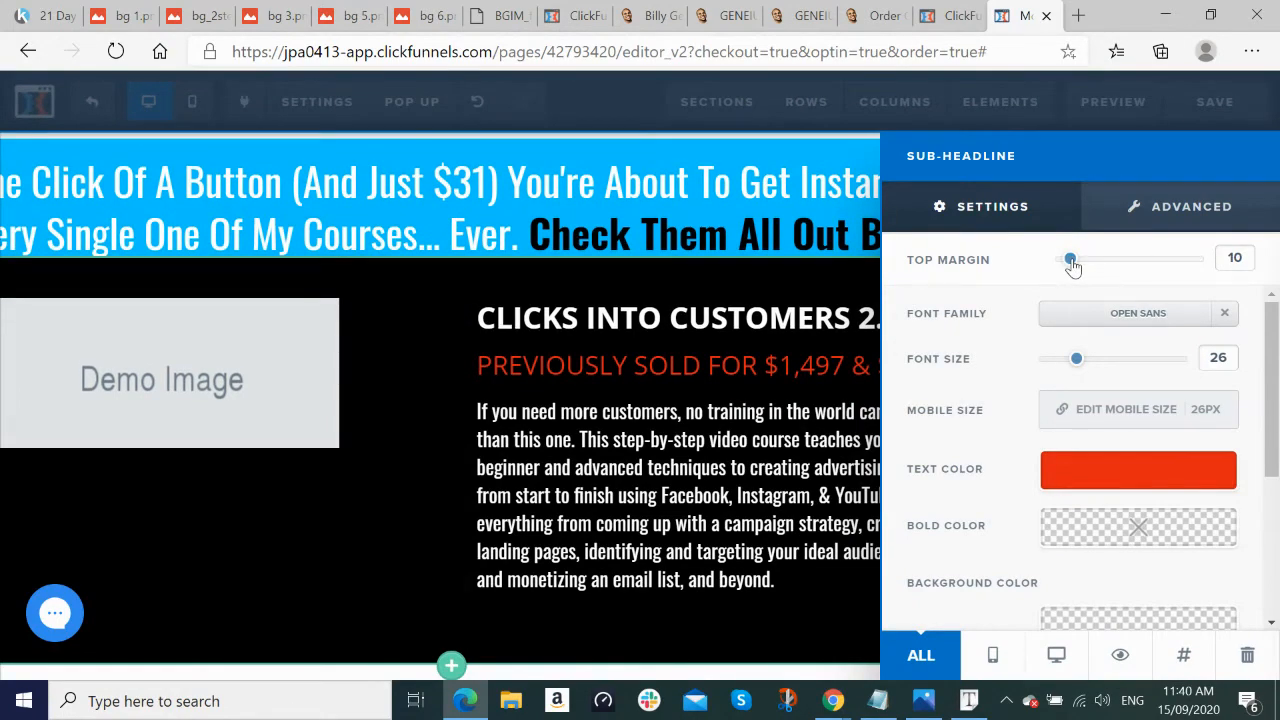
click(793, 370)
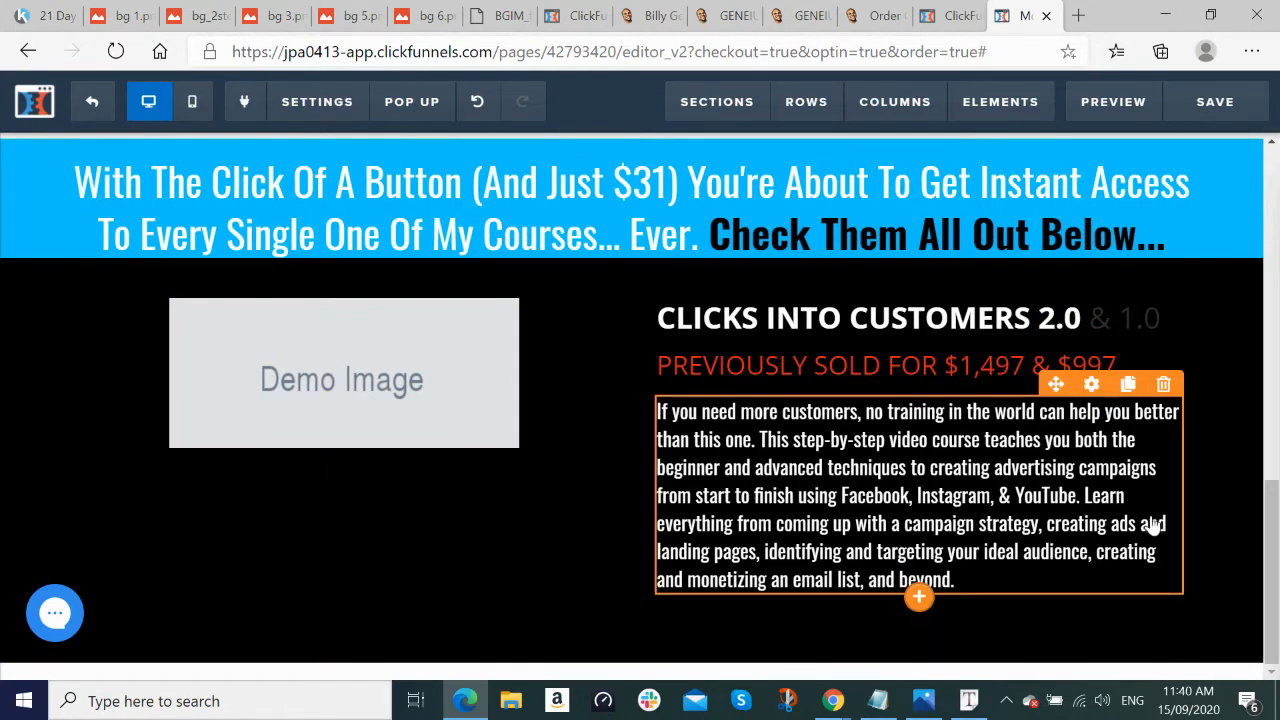
Step: Replace the demo image with the uploaded "CLICKS INTO CUSTOMERS 2.0" picture and set its top margin to 10
scroll(1153, 525, up, 1)
scroll(523, 349, down, 1)
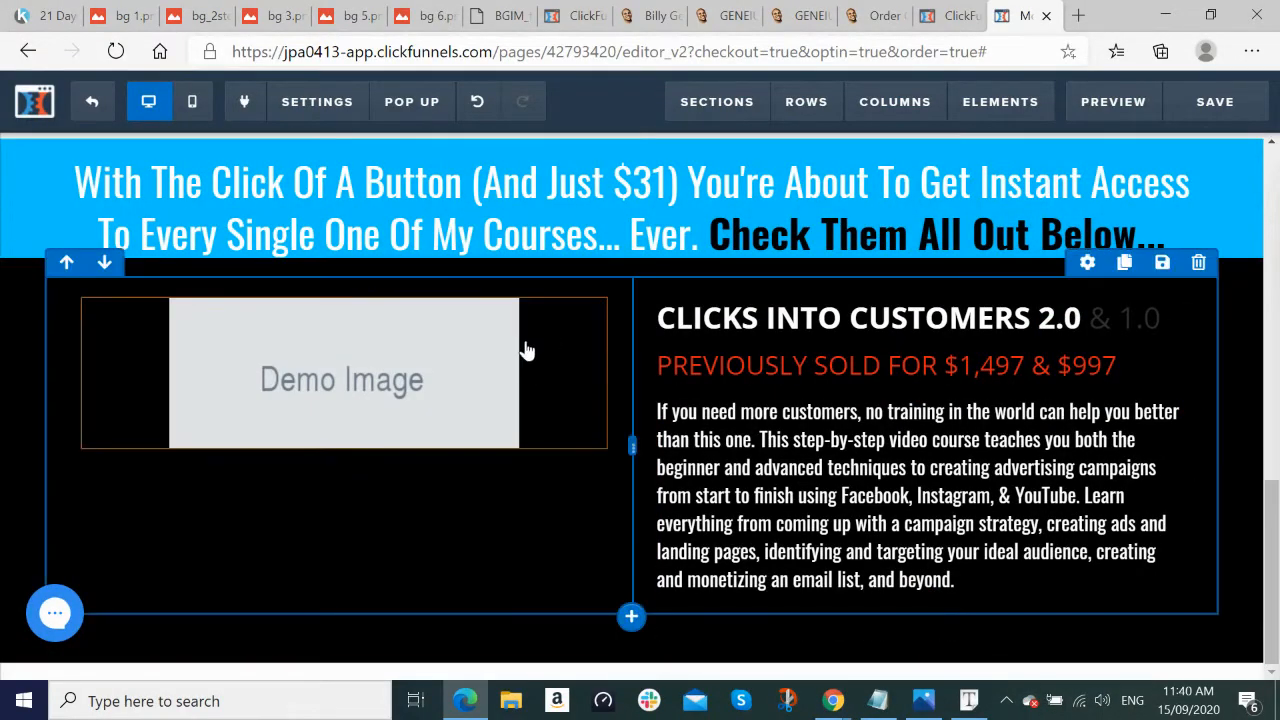
click(403, 391)
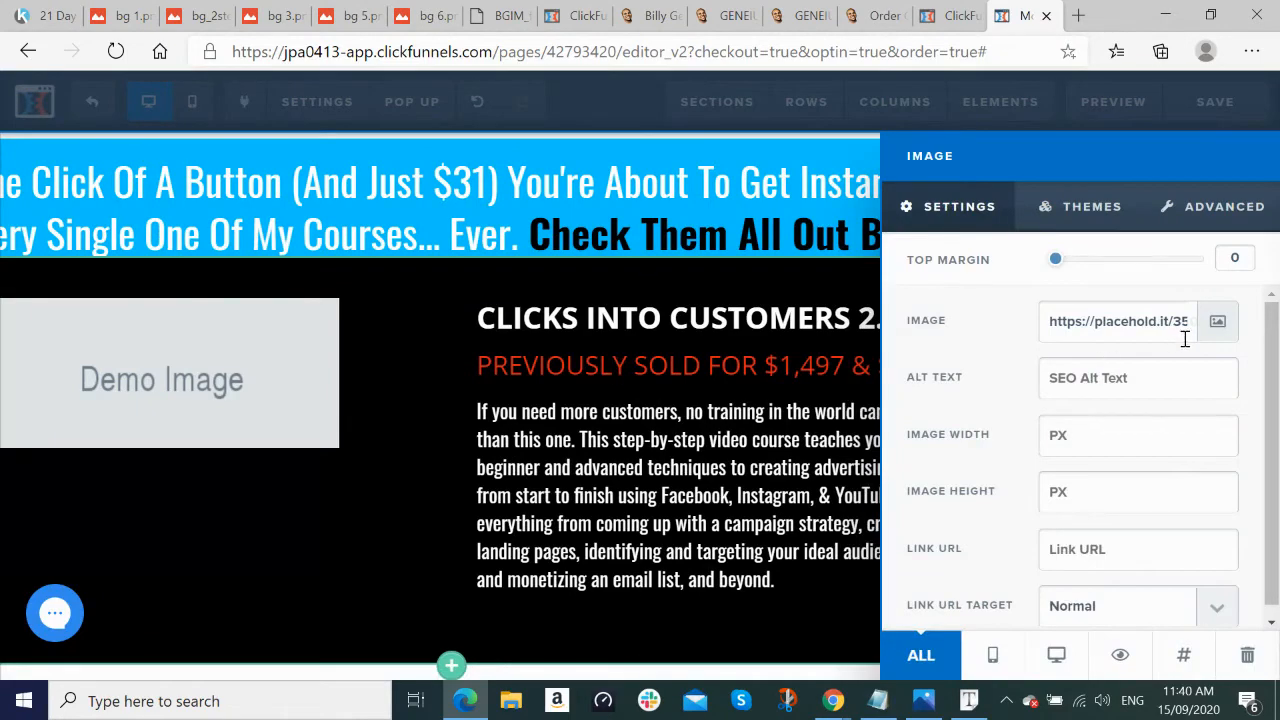
click(1215, 322)
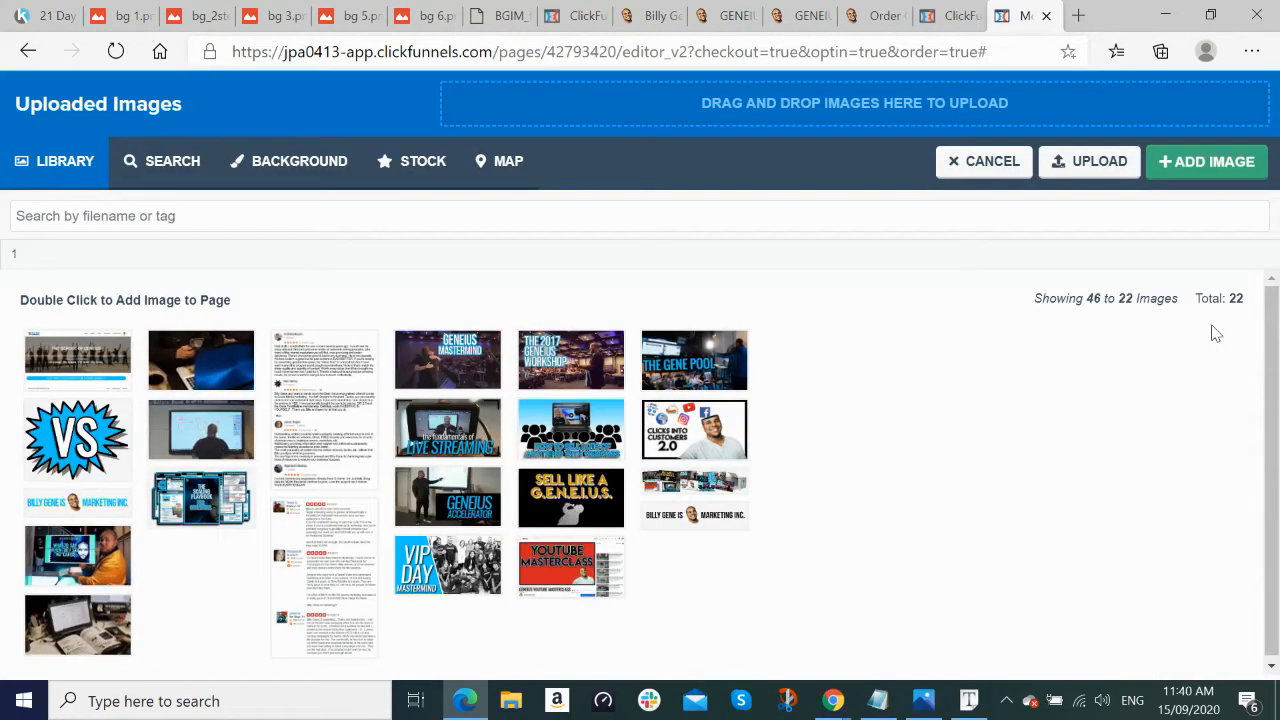
double_click(729, 432)
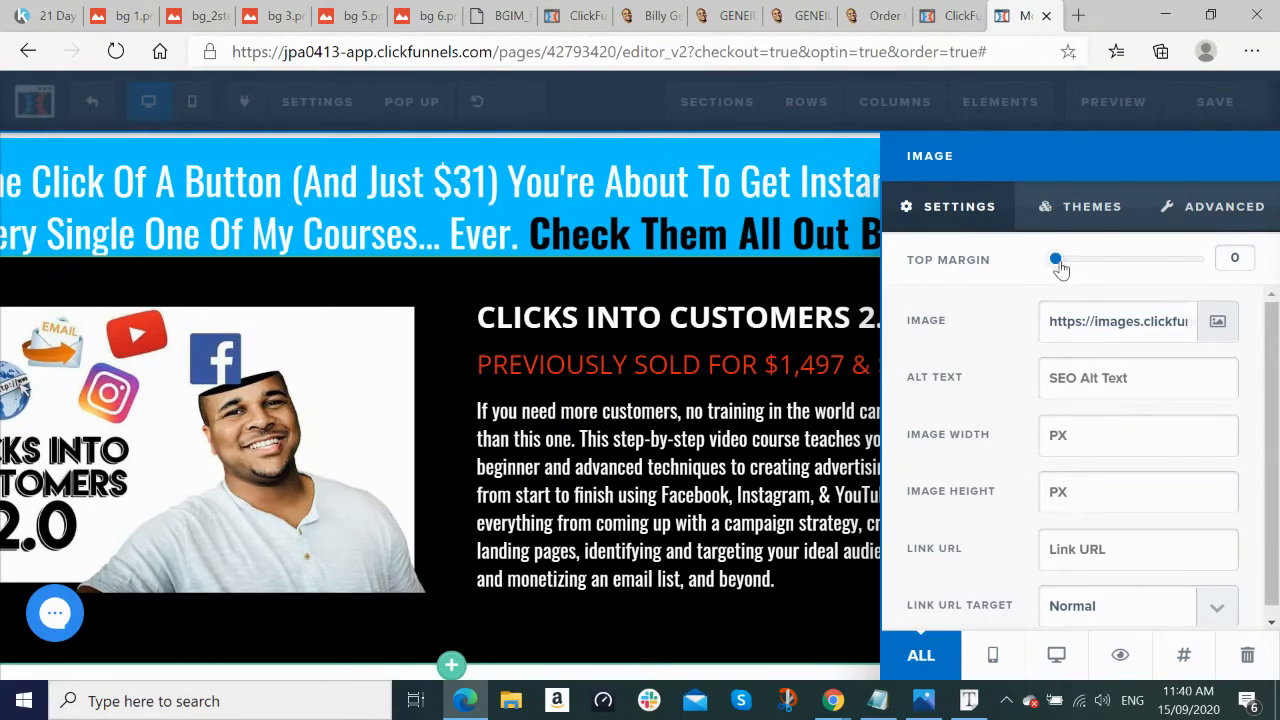
drag(1065, 266, 1069, 266)
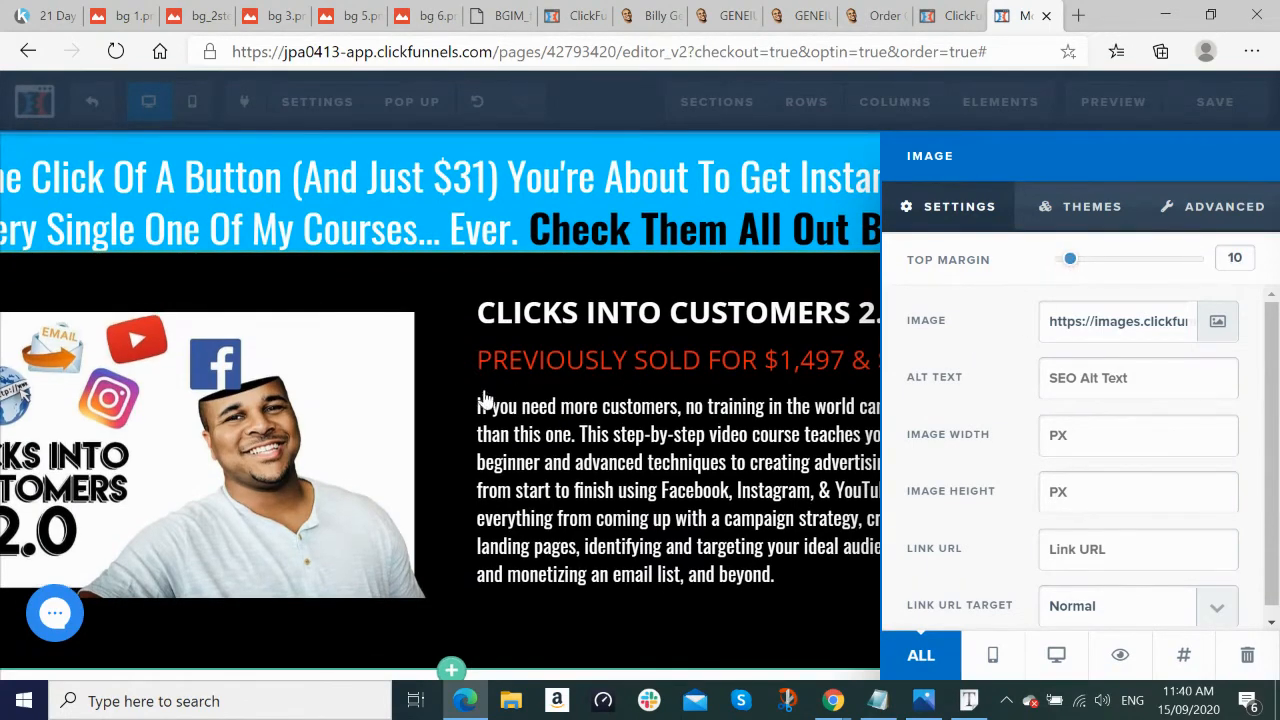
click(438, 402)
Step: Set the top margin of the "CLICKS INTO CUSTOMERS 2.0 & 1.0" headline to 15 and save the page
scroll(1023, 551, down, 1)
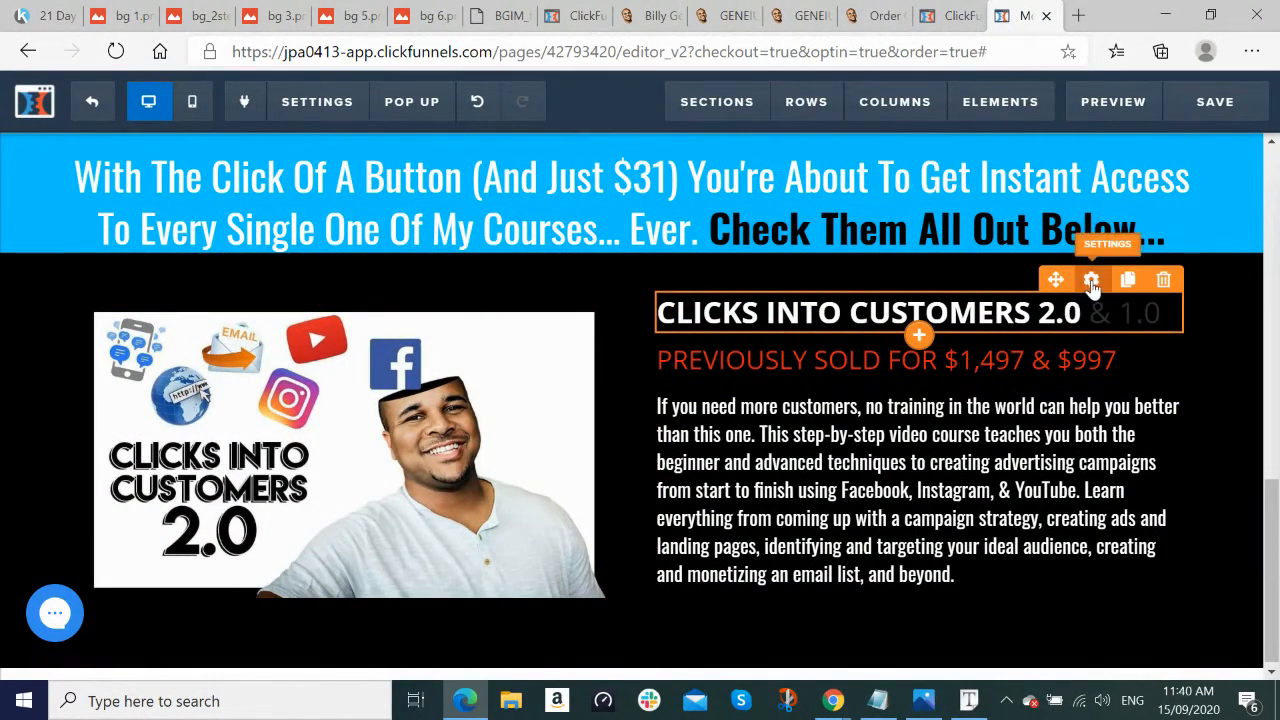
click(1093, 282)
drag(1052, 258, 1074, 262)
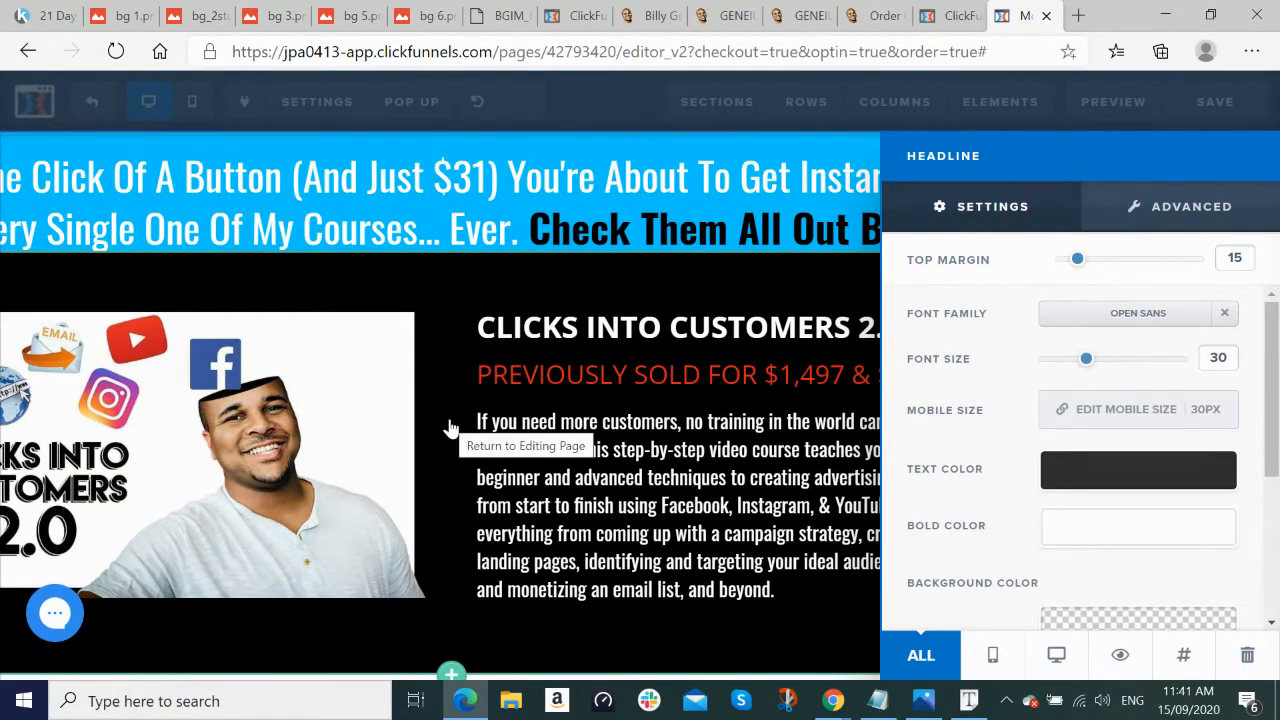
click(360, 450)
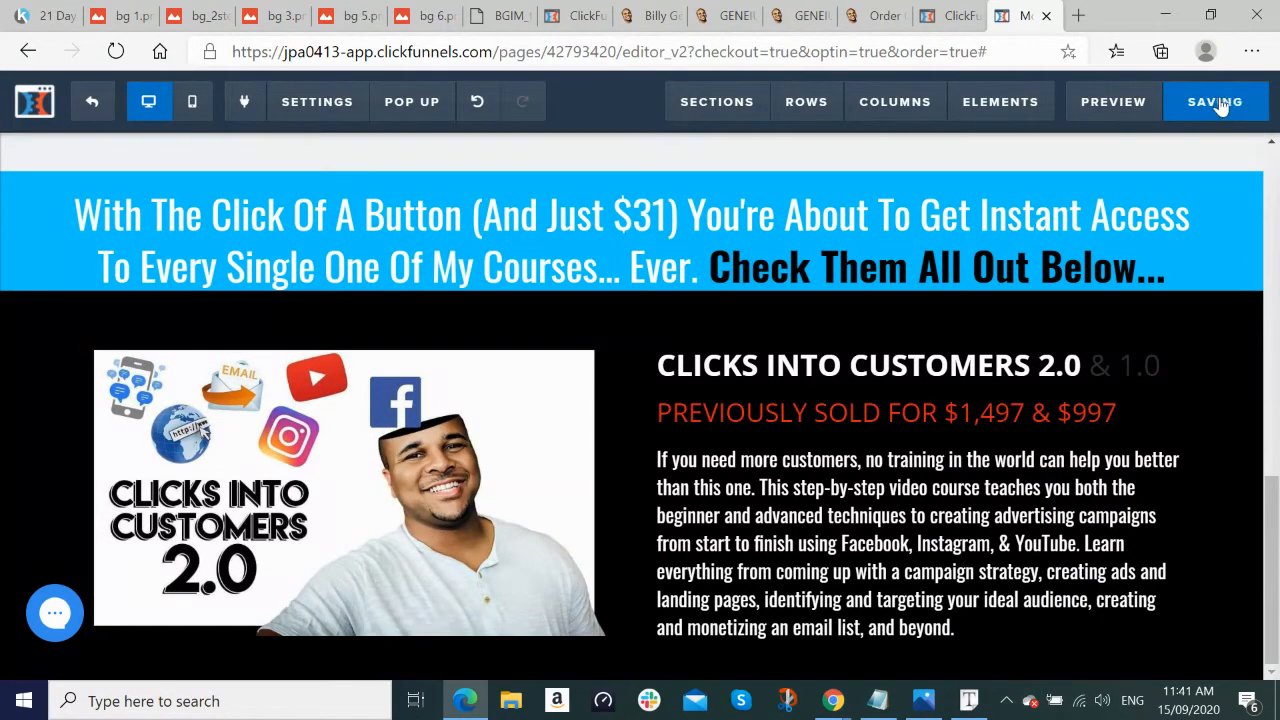
Step: Set the course headline's text color to #ffffff for the non-bold "& 1.0" and save the page
scroll(1108, 420, down, 1)
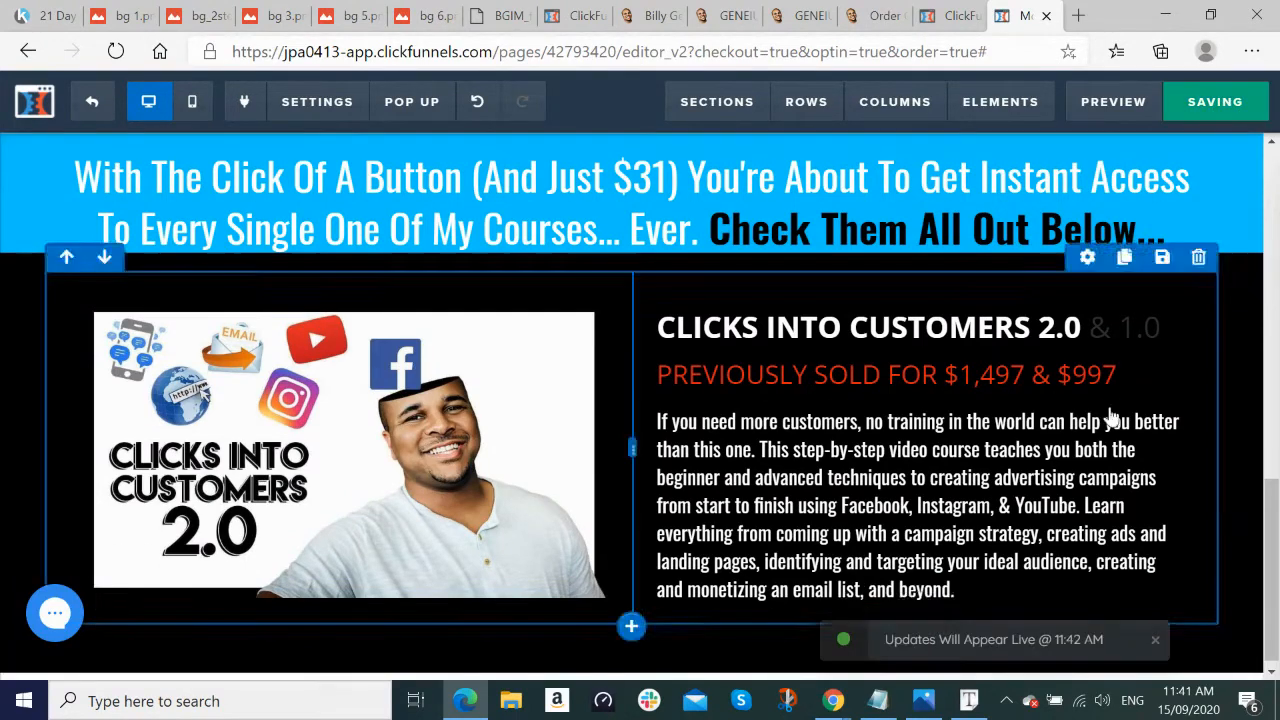
click(1100, 328)
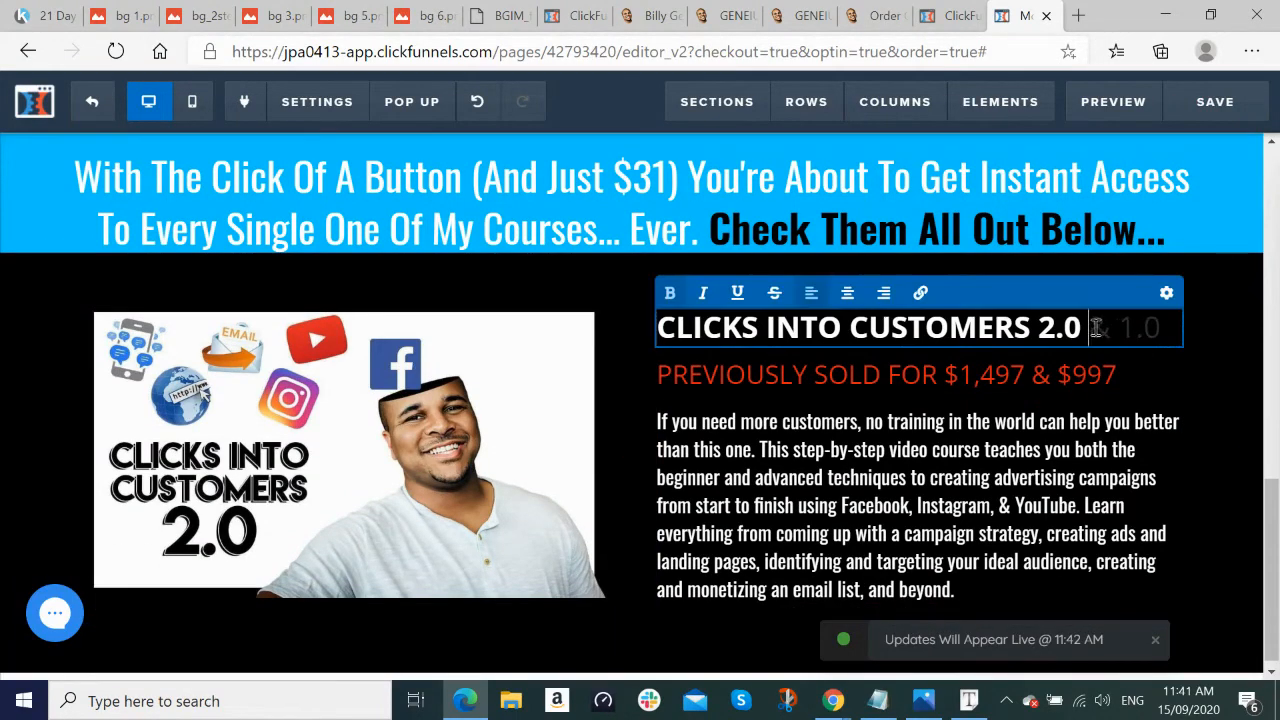
drag(1096, 328, 1163, 330)
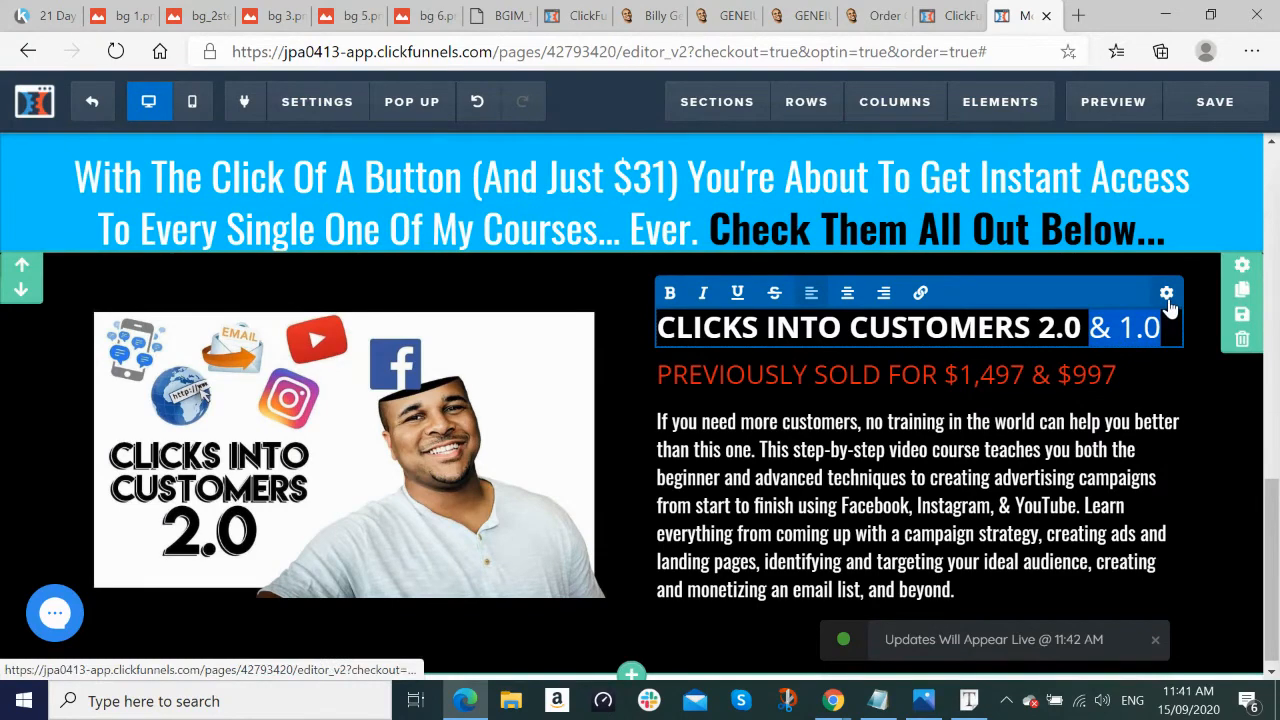
click(1167, 298)
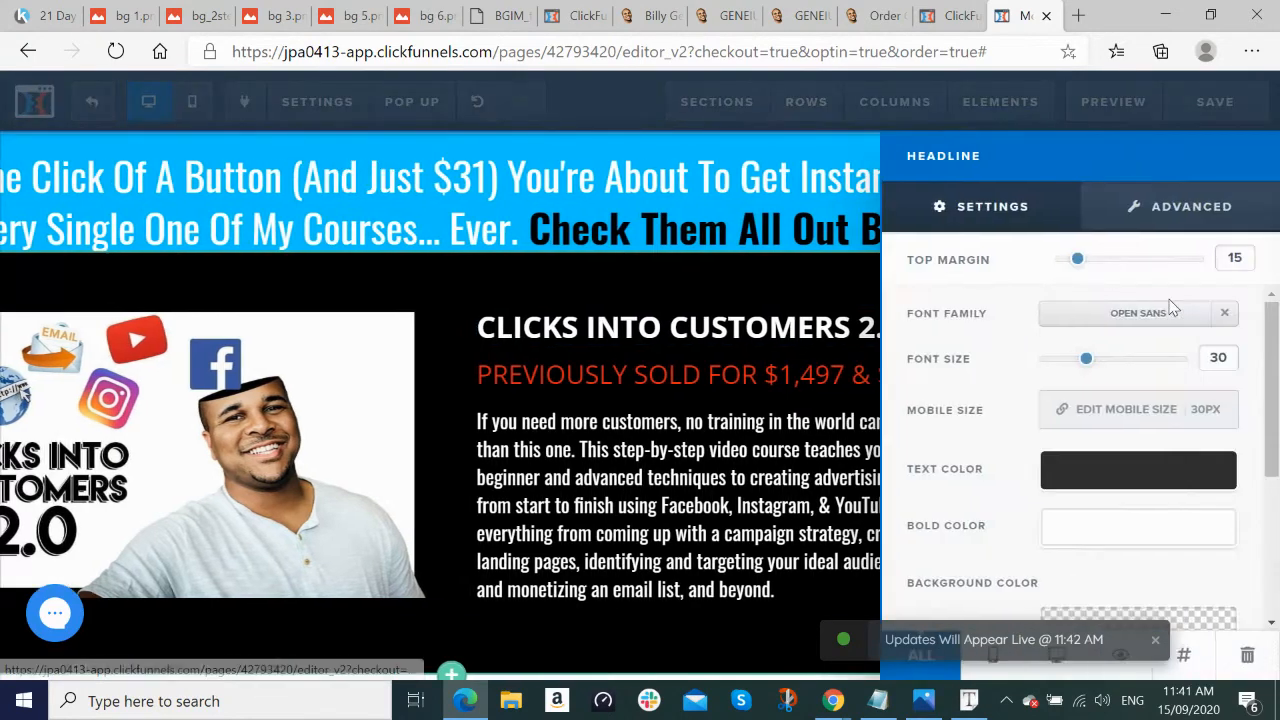
click(1137, 483)
click(1188, 422)
key(BackSpace)
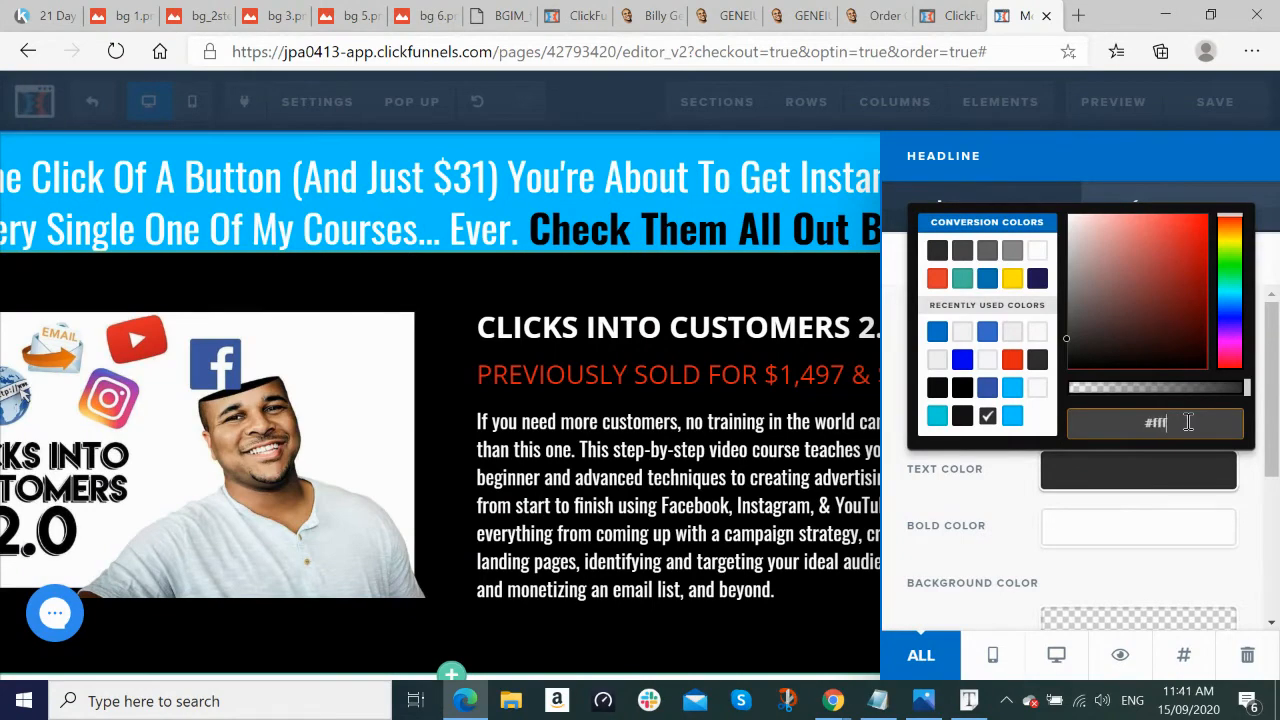
text(ffffff)
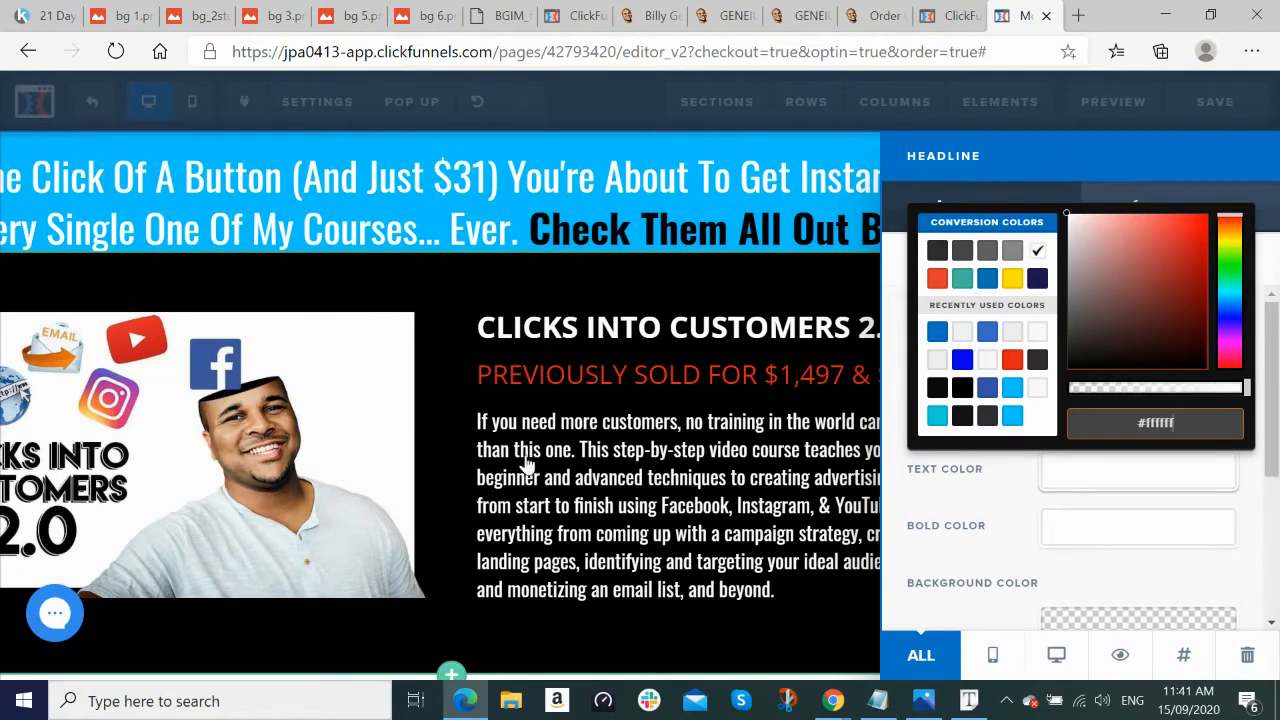
click(470, 466)
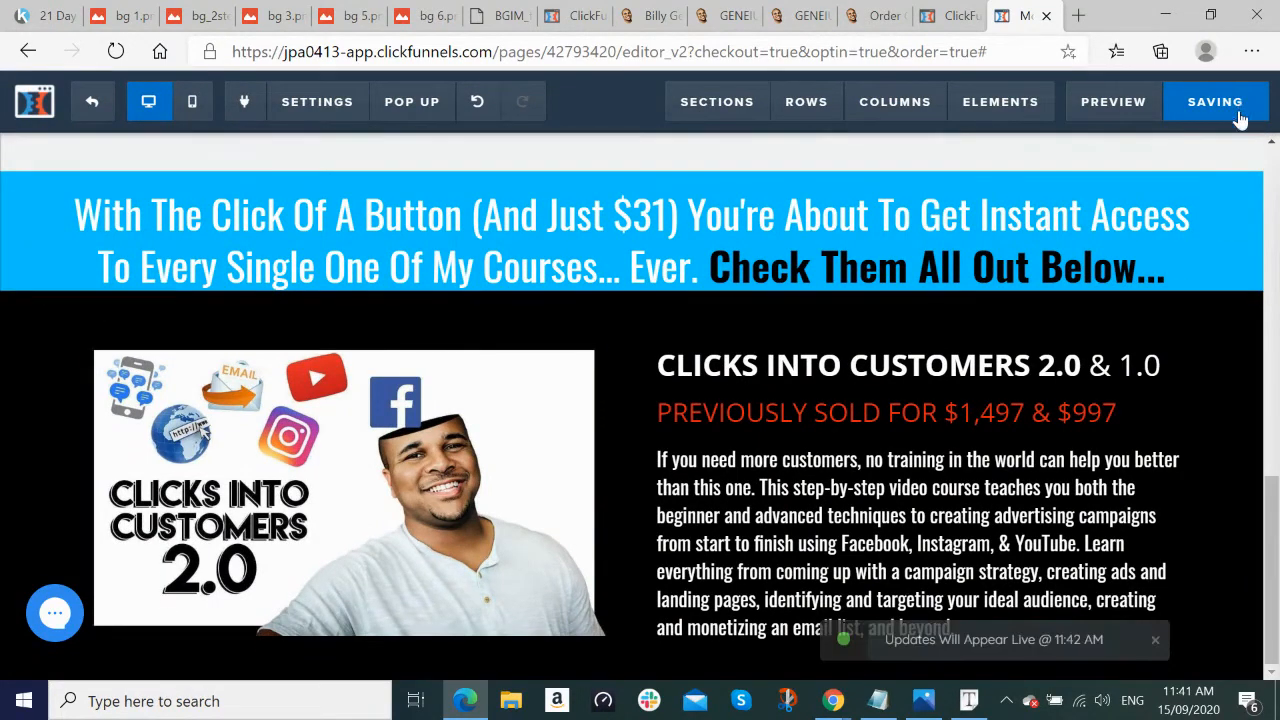
Step: Check the next course block on the reference page in Chrome, and clone the finished course row in the Edge editor
click(832, 700)
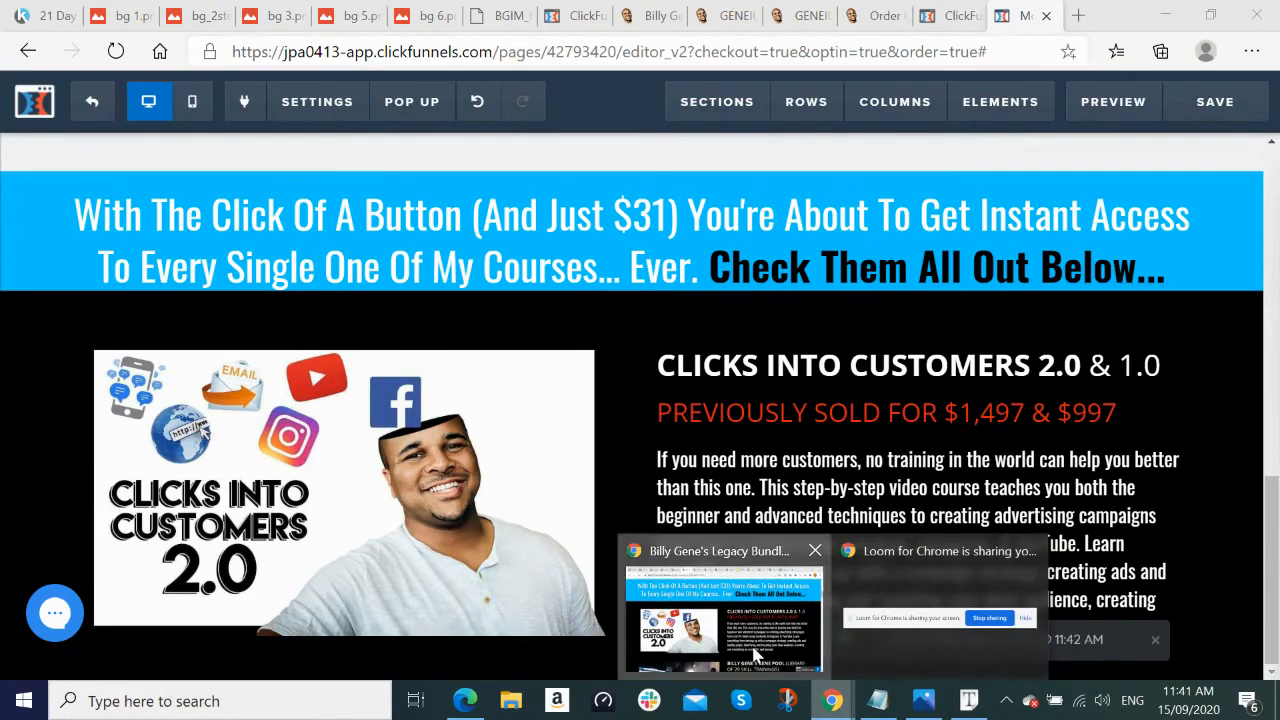
click(755, 655)
scroll(1146, 372, down, 3)
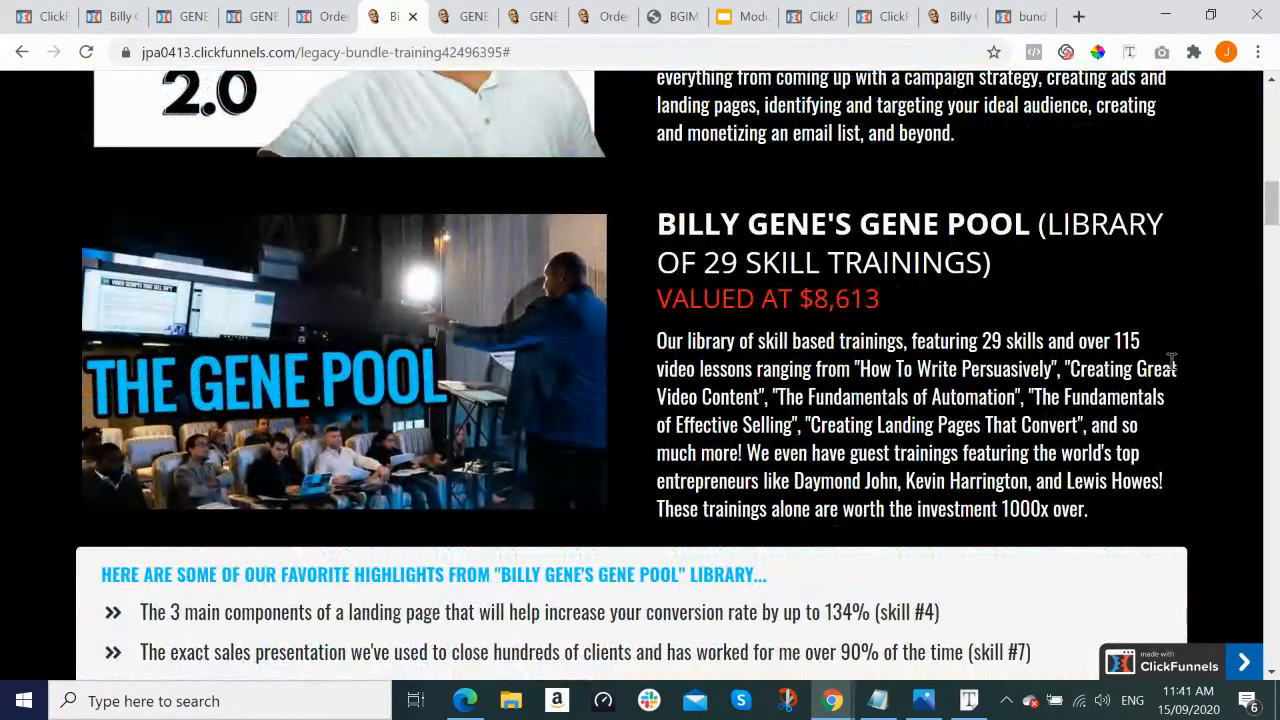
click(465, 700)
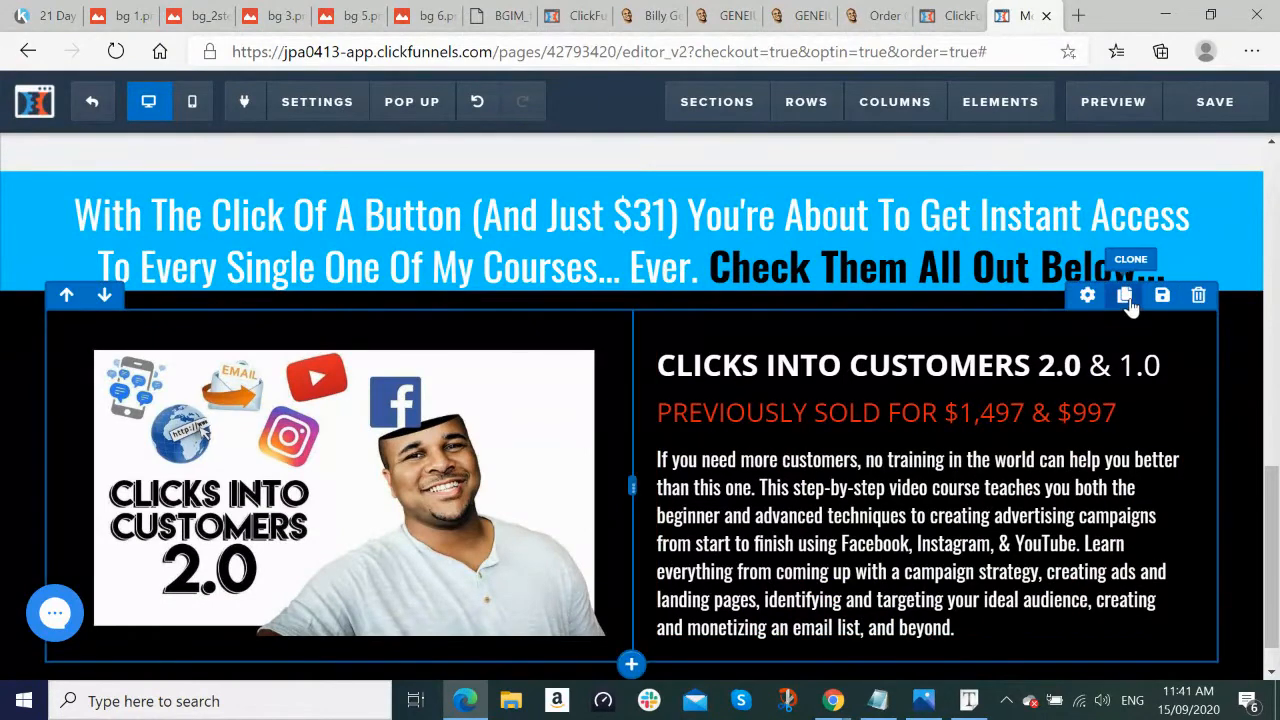
click(1125, 296)
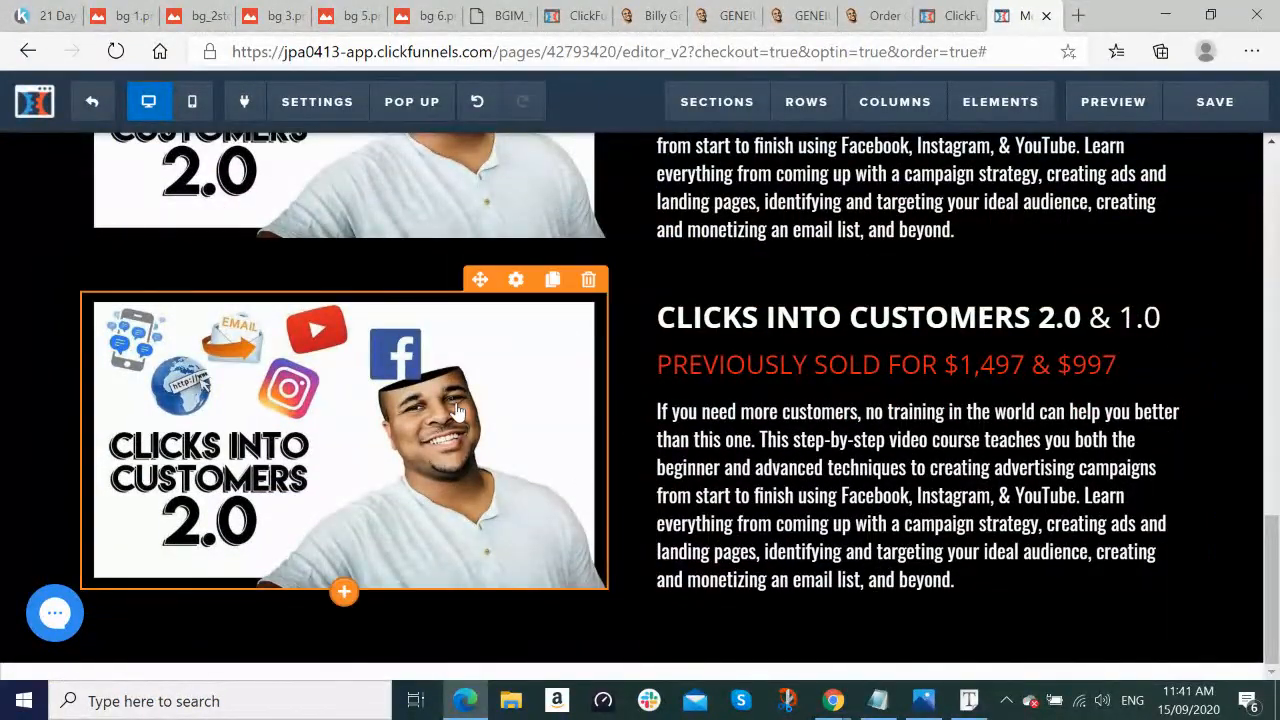
Step: Replace the picture in the cloned course row with the uploaded "THE GENE POOL" image
click(516, 280)
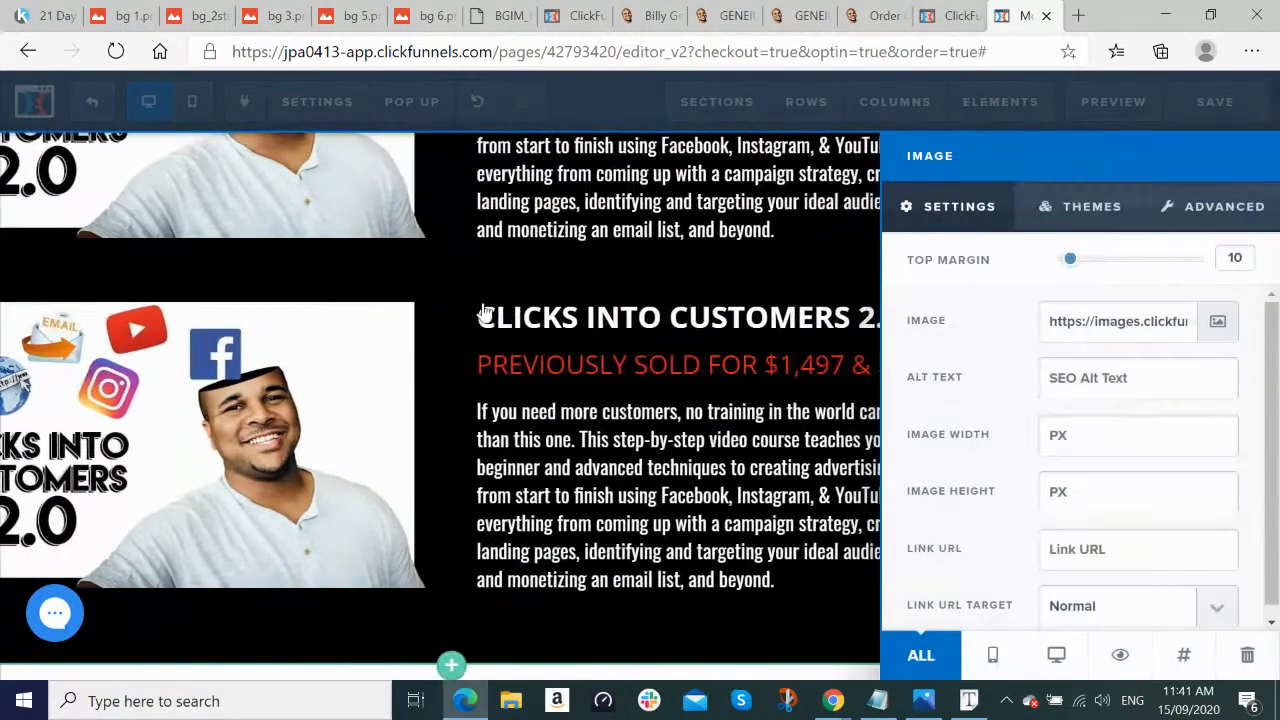
click(1218, 321)
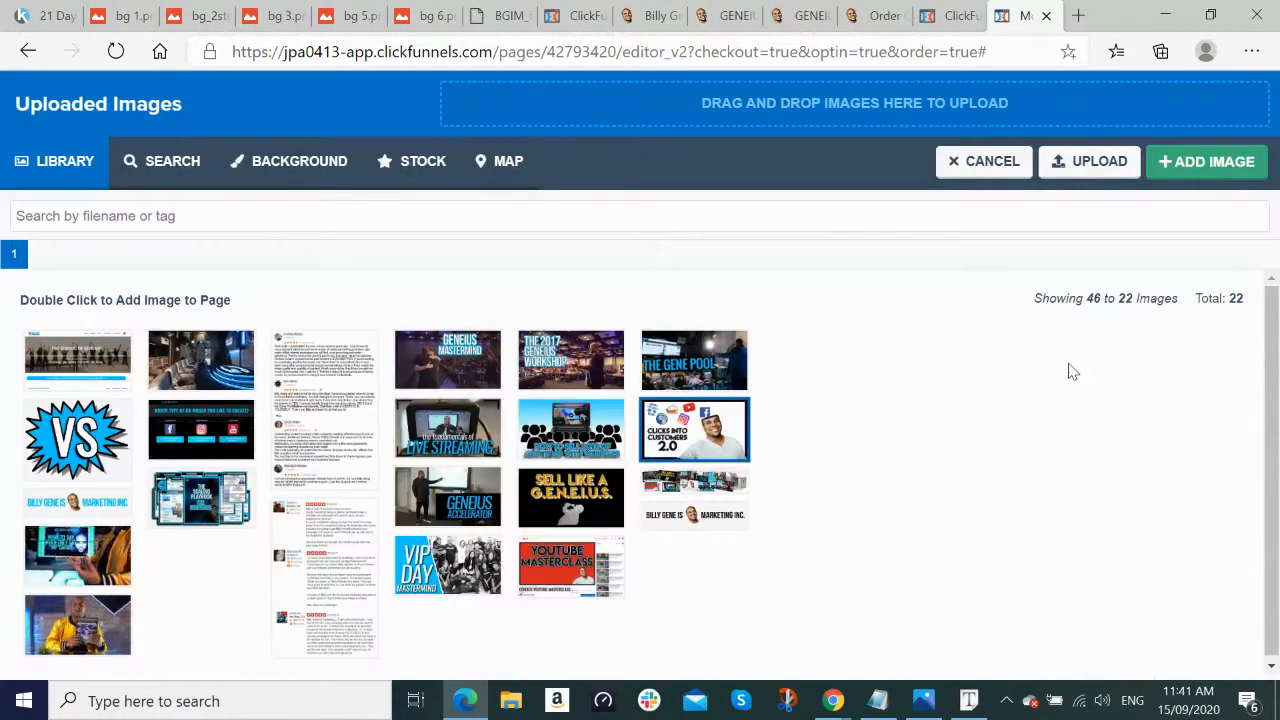
double_click(712, 381)
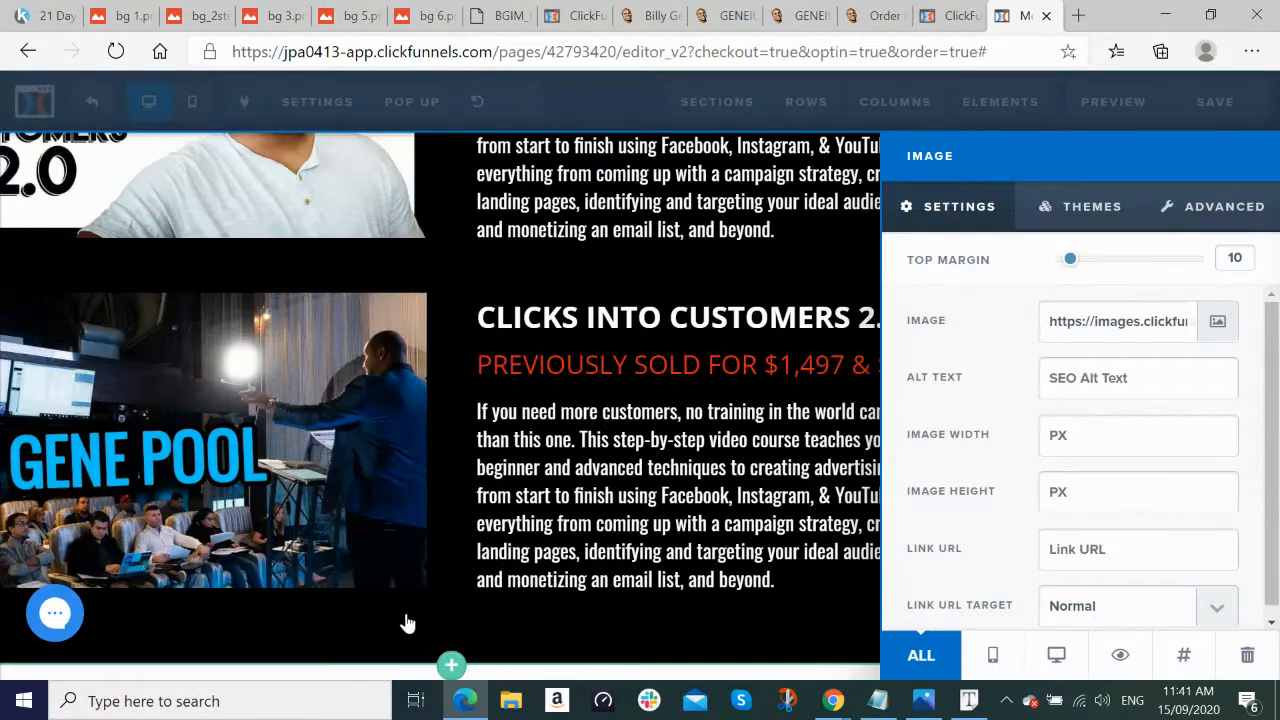
click(390, 590)
scroll(1268, 570, up, 1)
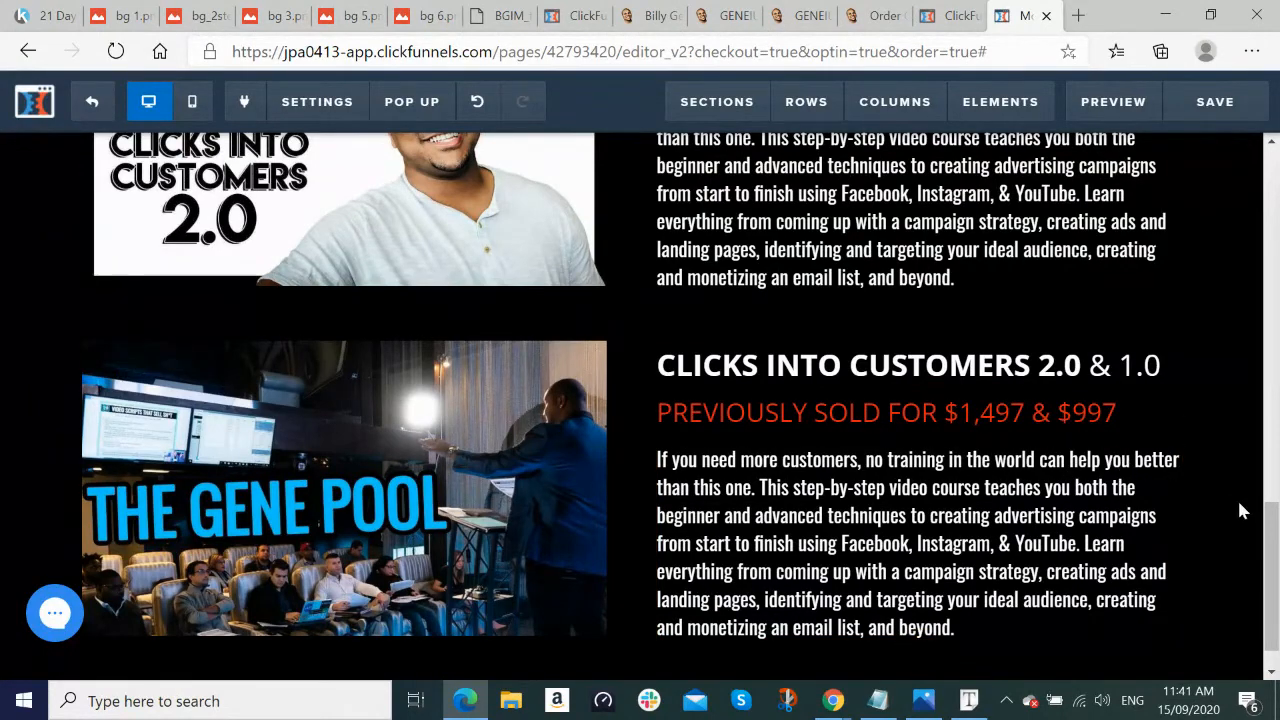
scroll(1196, 505, down, 1)
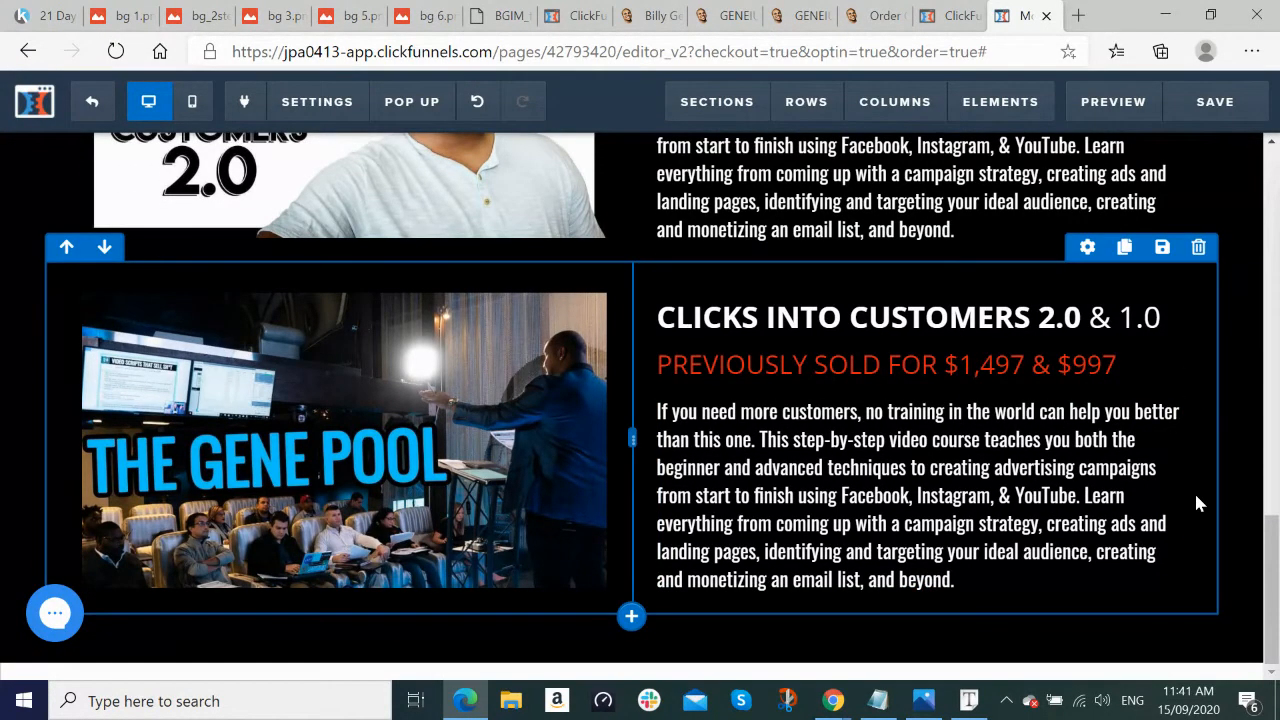
Step: Check the highlights box on the reference page in Chrome, and add a one-column row beneath the Gene Pool row in the Edge editor
key(alt+Tab)
scroll(1113, 433, down, 3)
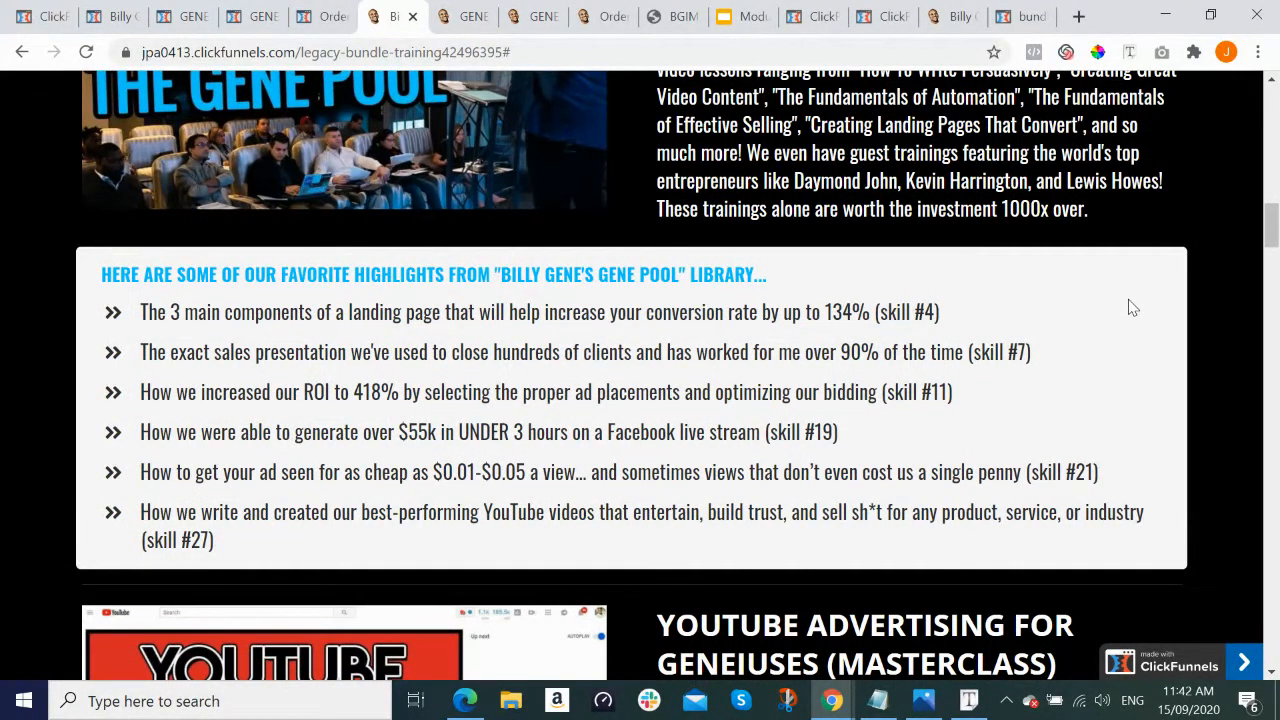
key(alt+Tab)
scroll(1040, 480, down, 1)
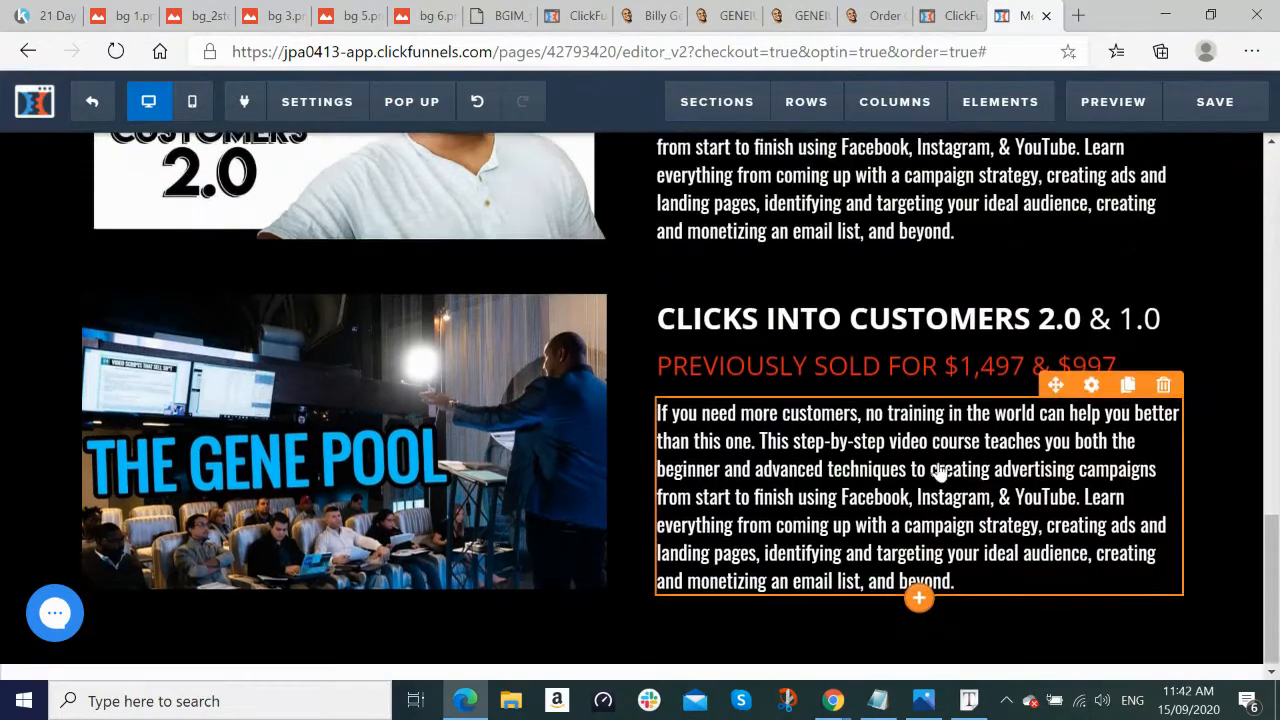
mouse_move(629, 614)
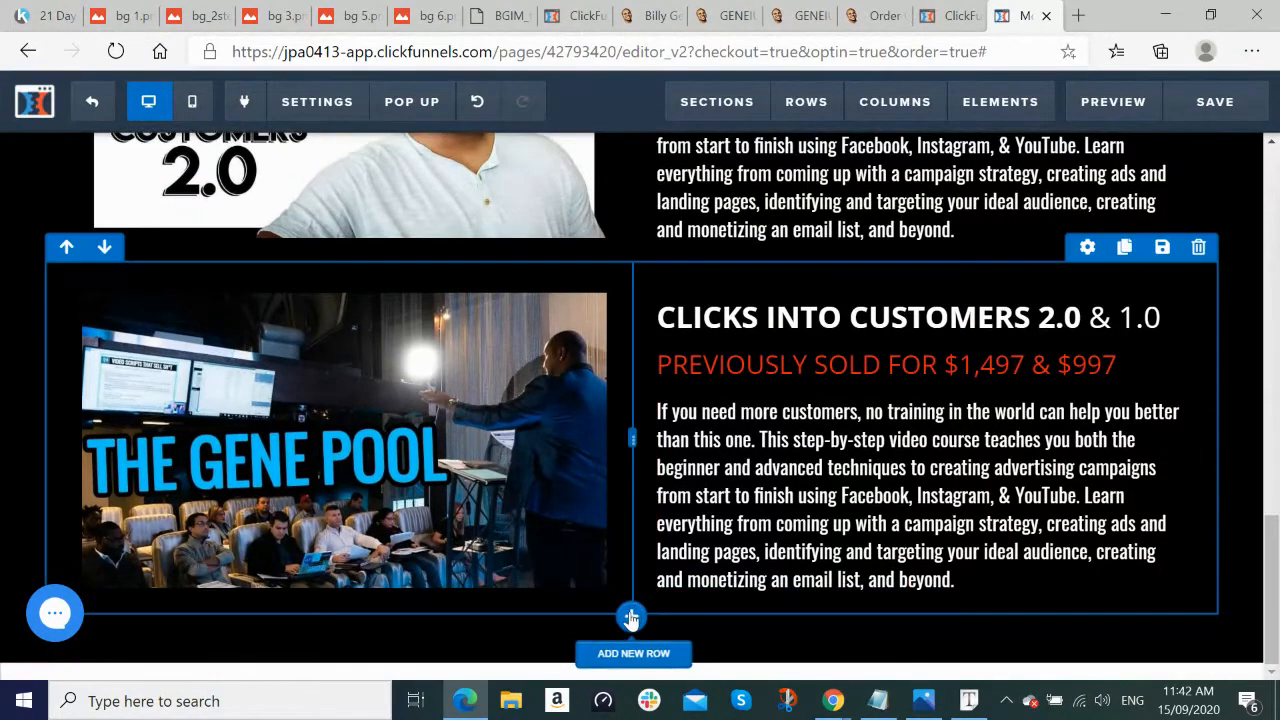
click(631, 617)
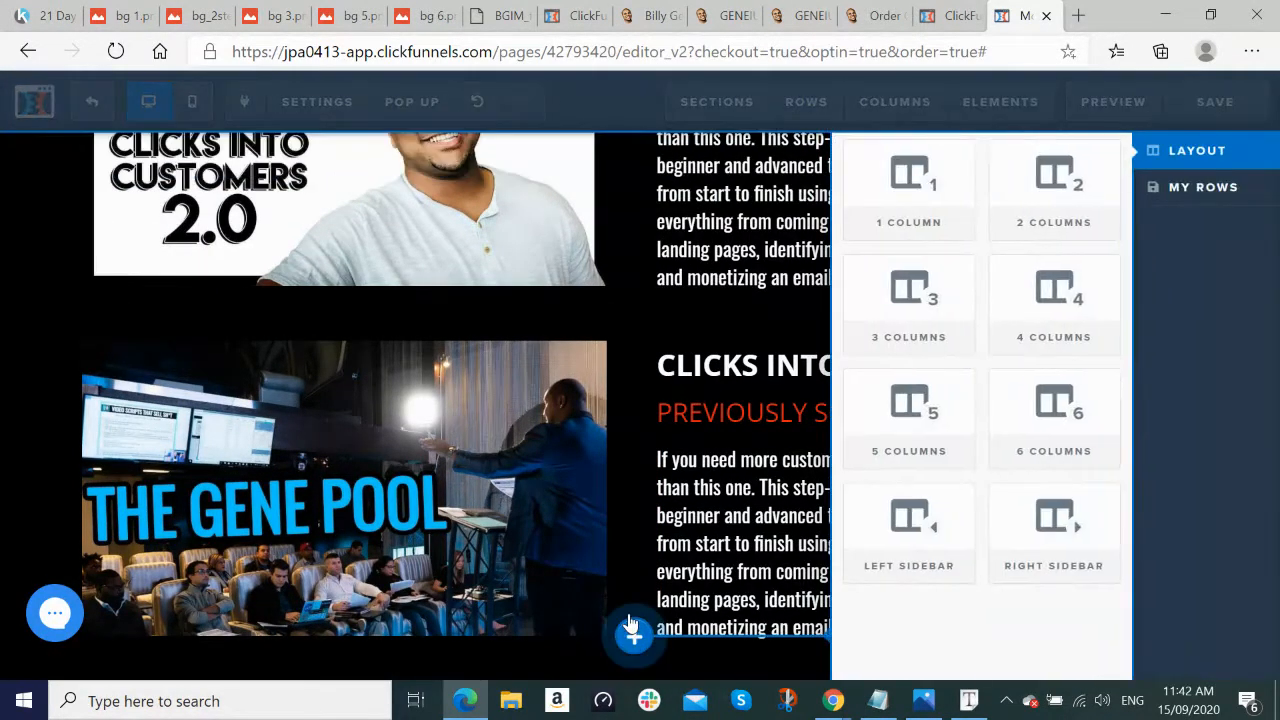
click(906, 218)
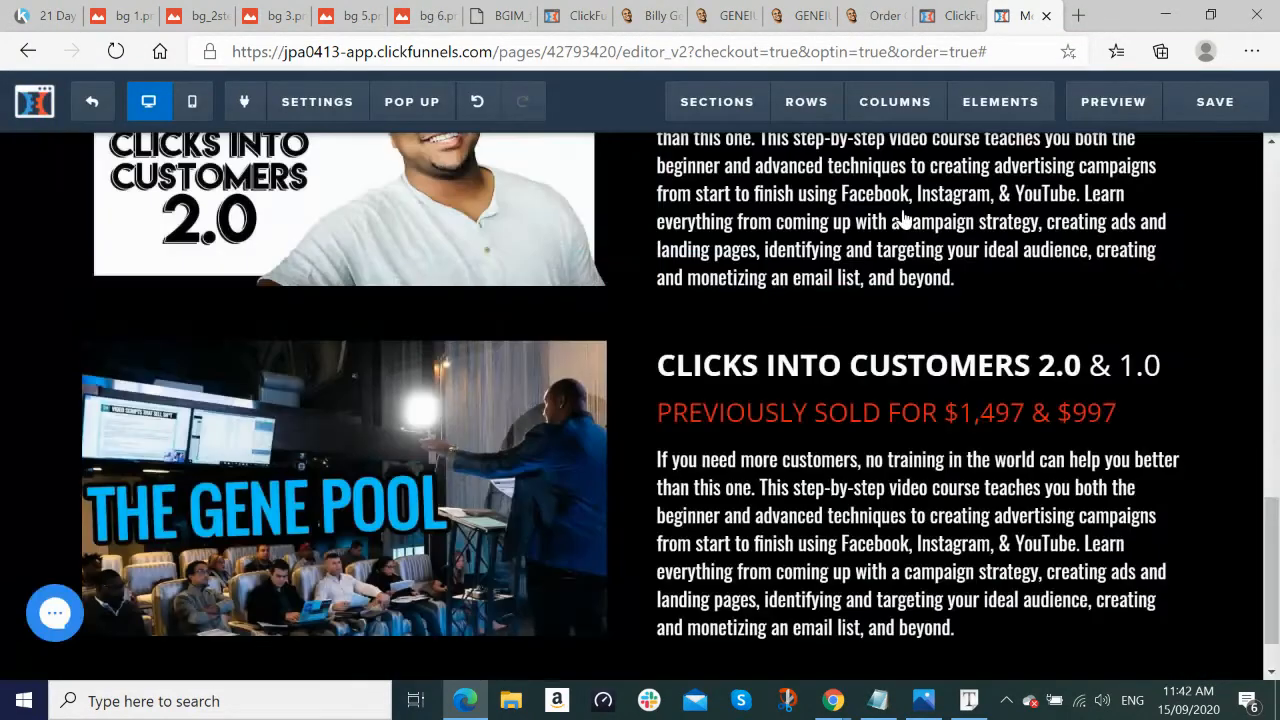
scroll(790, 365, down, 1)
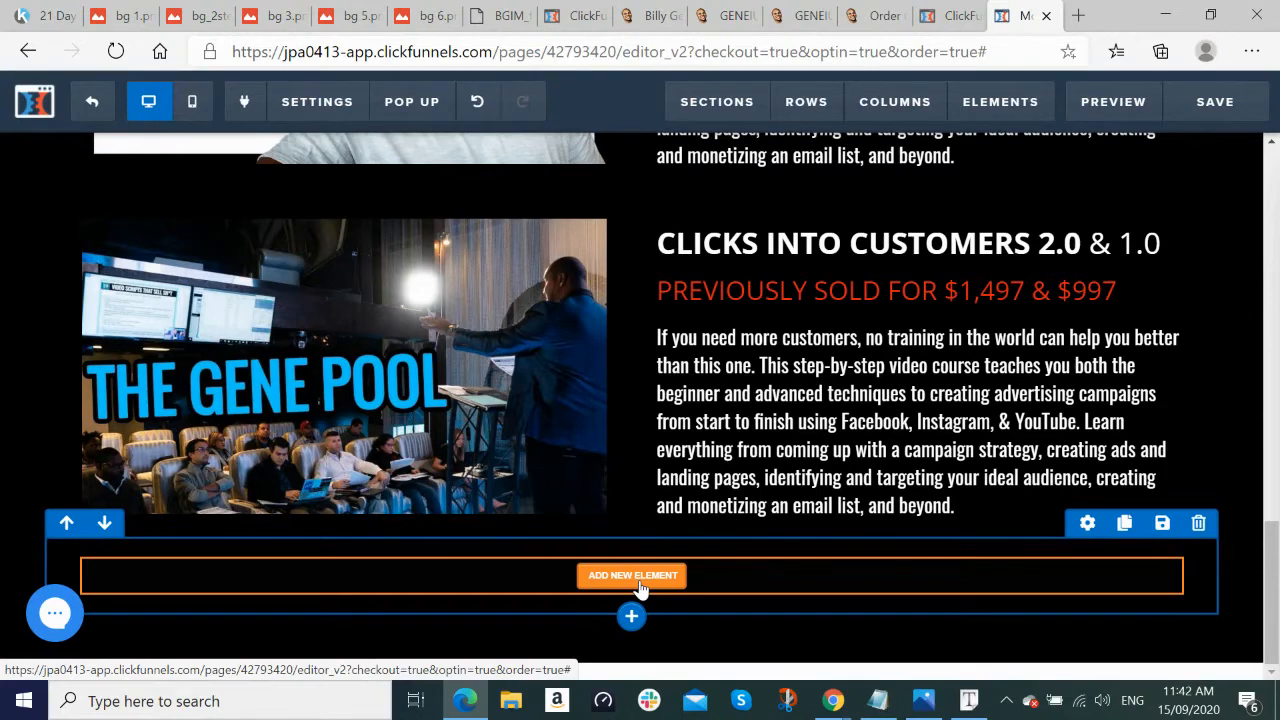
Step: Add a headline element and a bullet list beneath it to the new one-column row
click(636, 578)
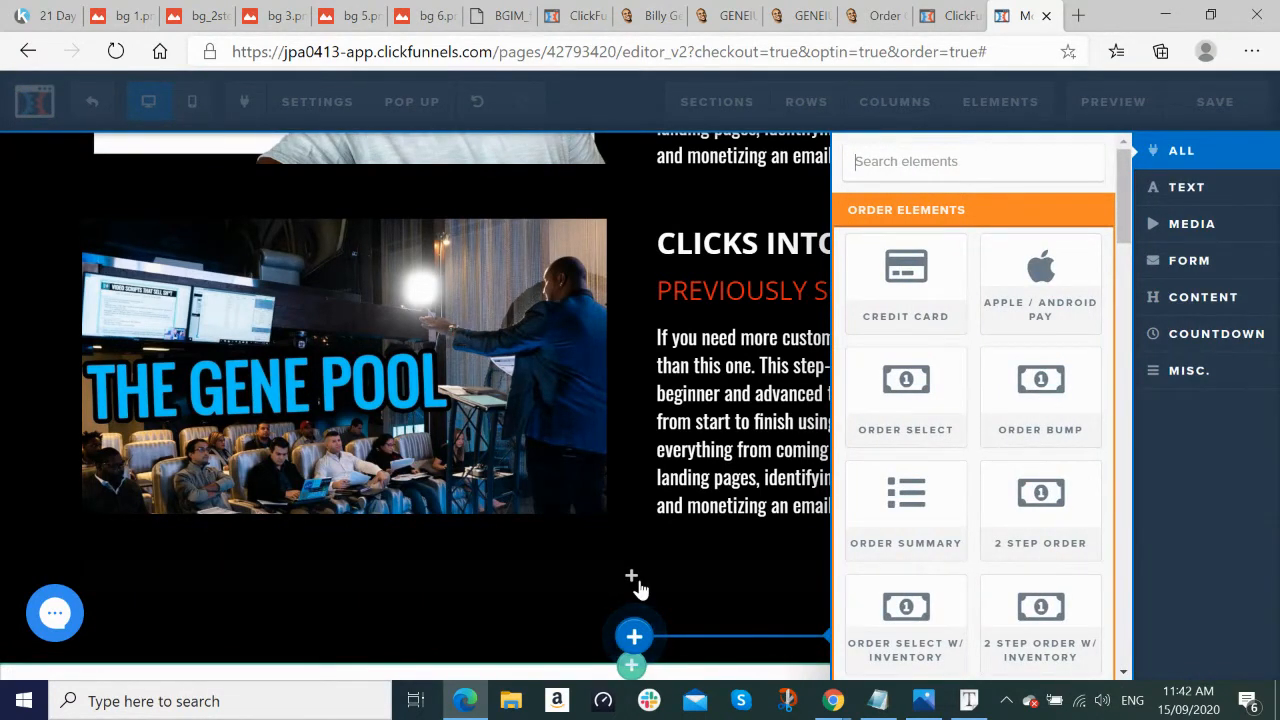
text(hea)
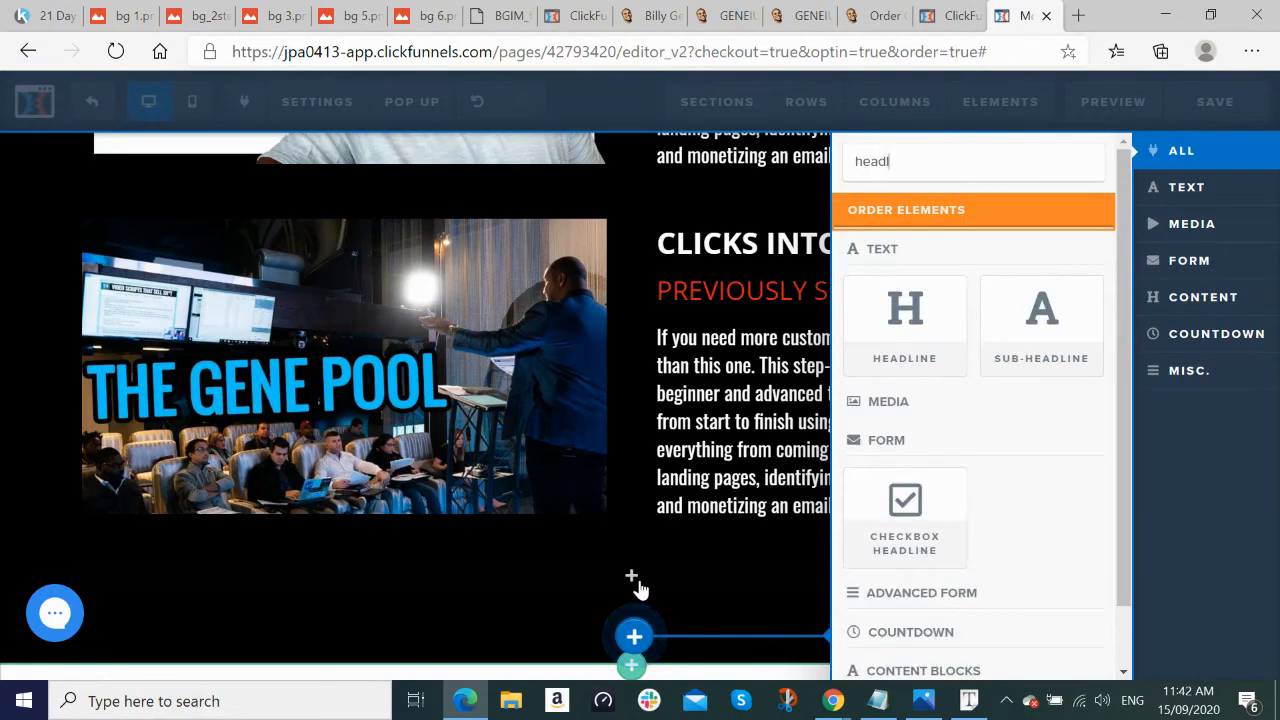
text(dl)
click(903, 338)
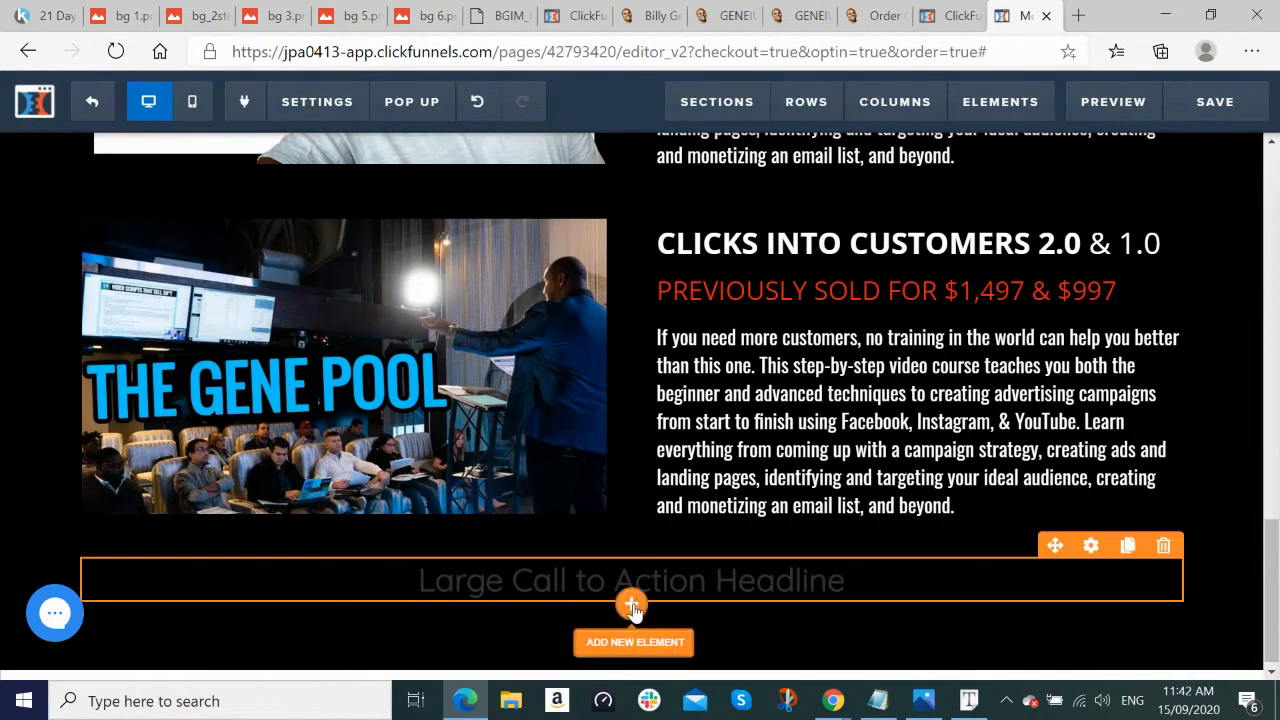
click(632, 605)
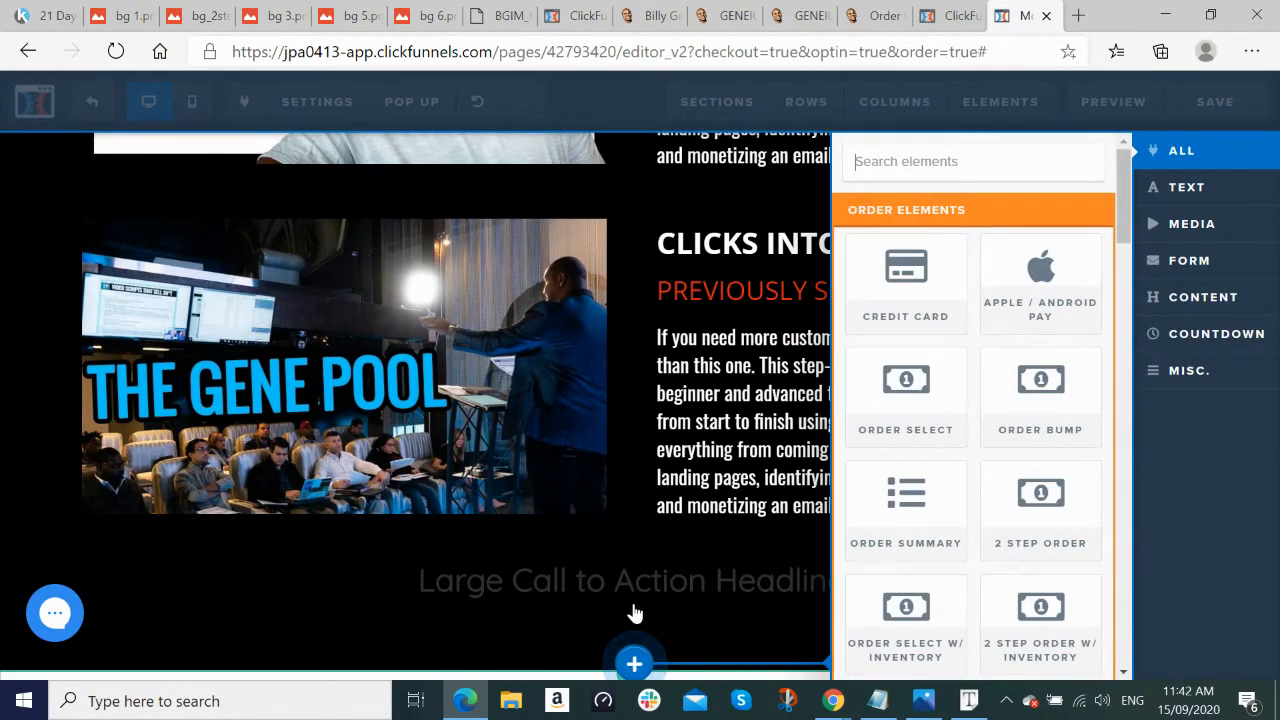
text(bullet)
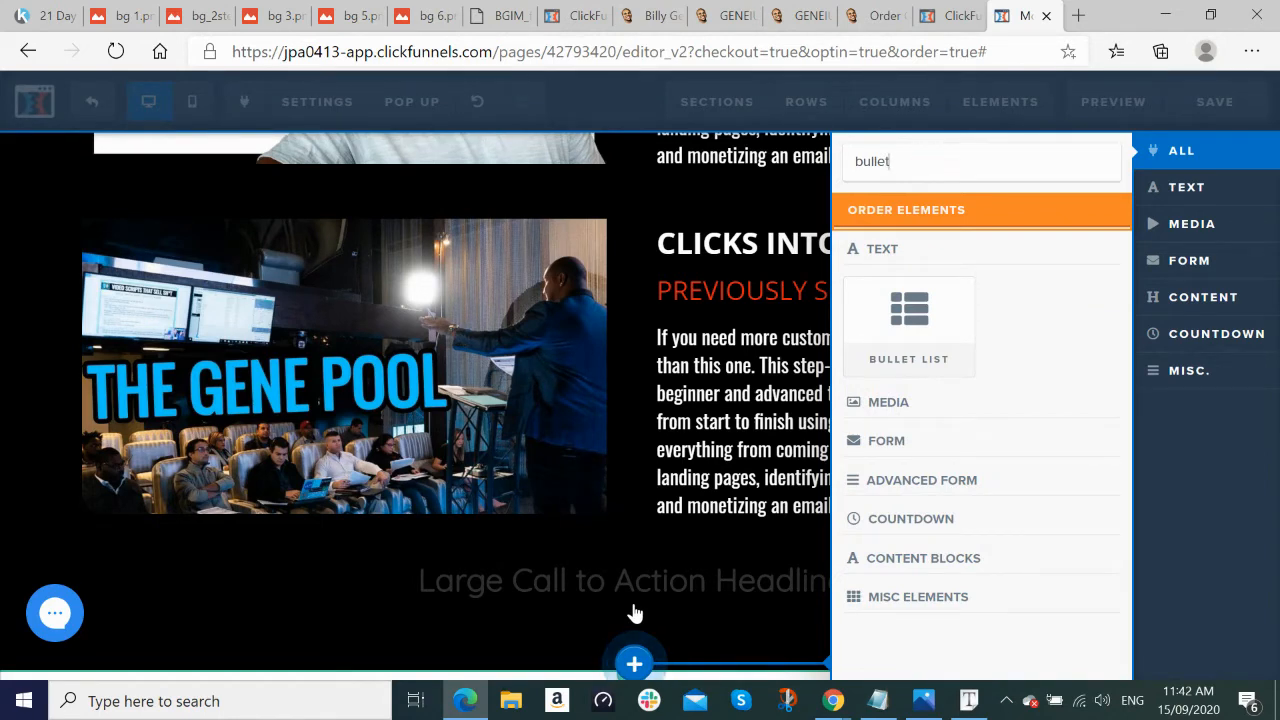
click(924, 338)
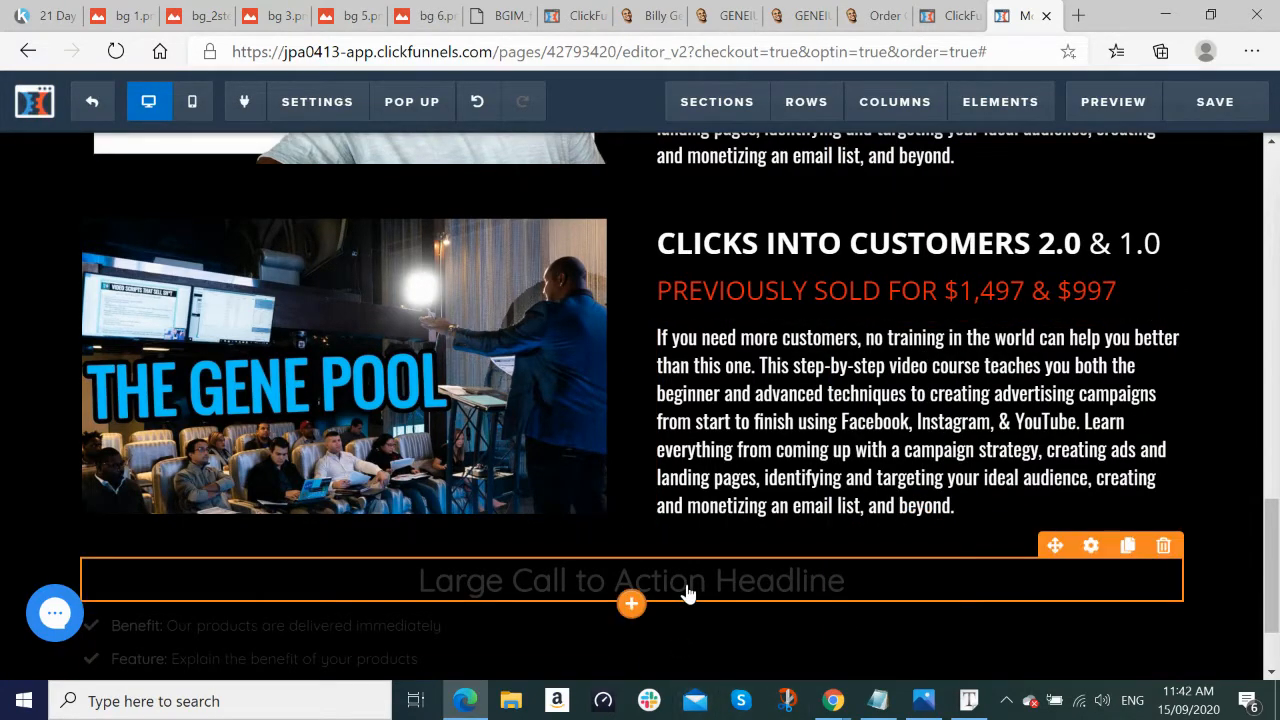
Step: Copy the "HERE ARE SOME OF OUR FAVORITE HIGHLIGHTS" heading line from the Chrome reference page and replace the placeholder headline text in Edge with it
key(alt+Tab)
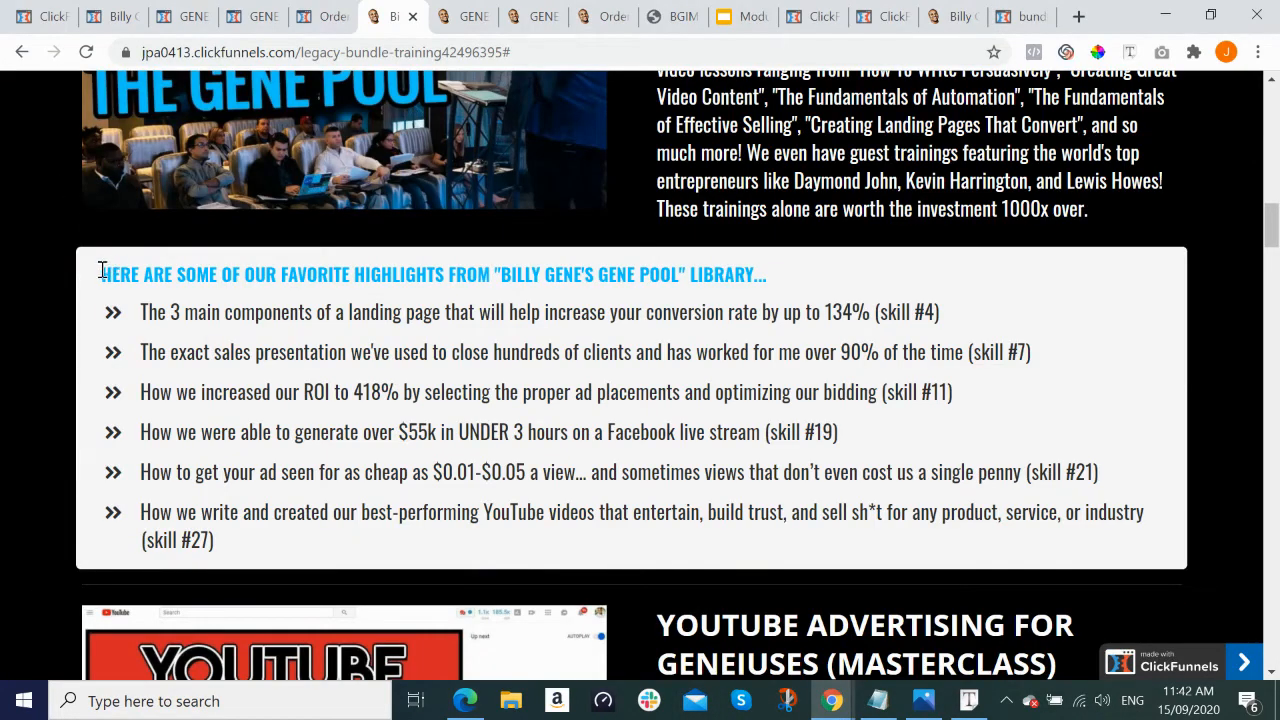
drag(100, 268, 866, 278)
key(ctrl+c)
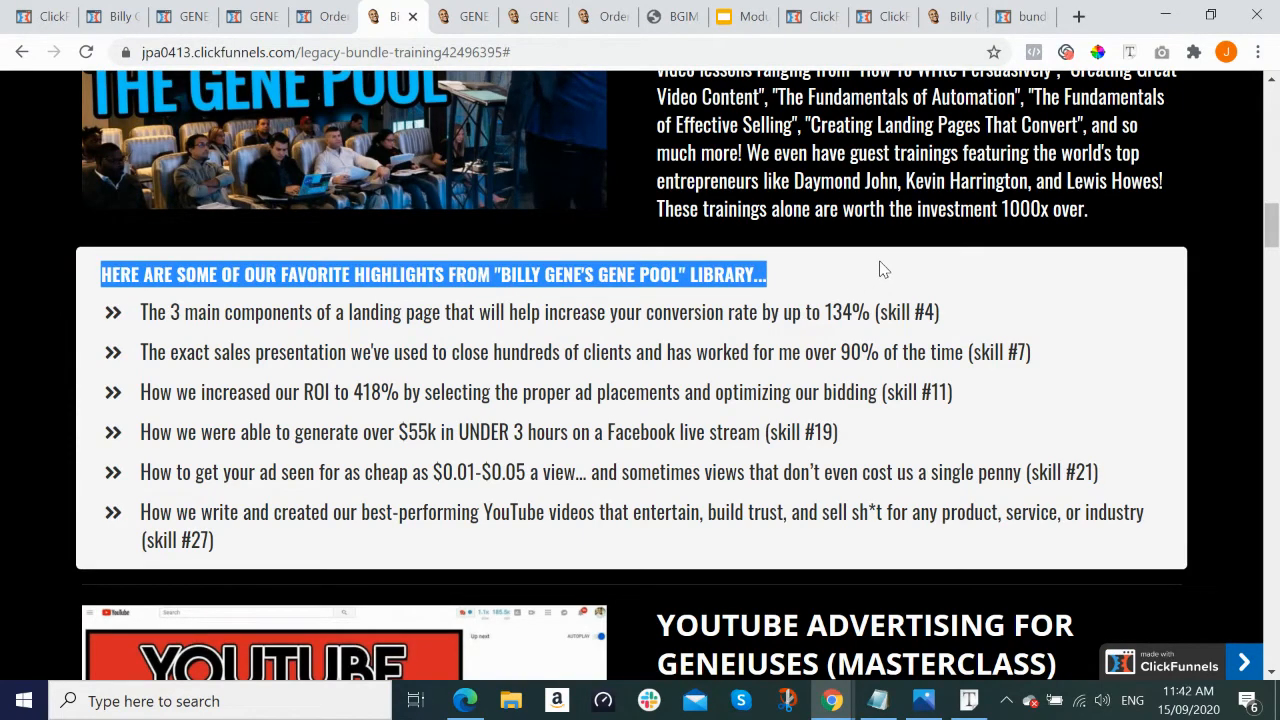
key(alt+Tab)
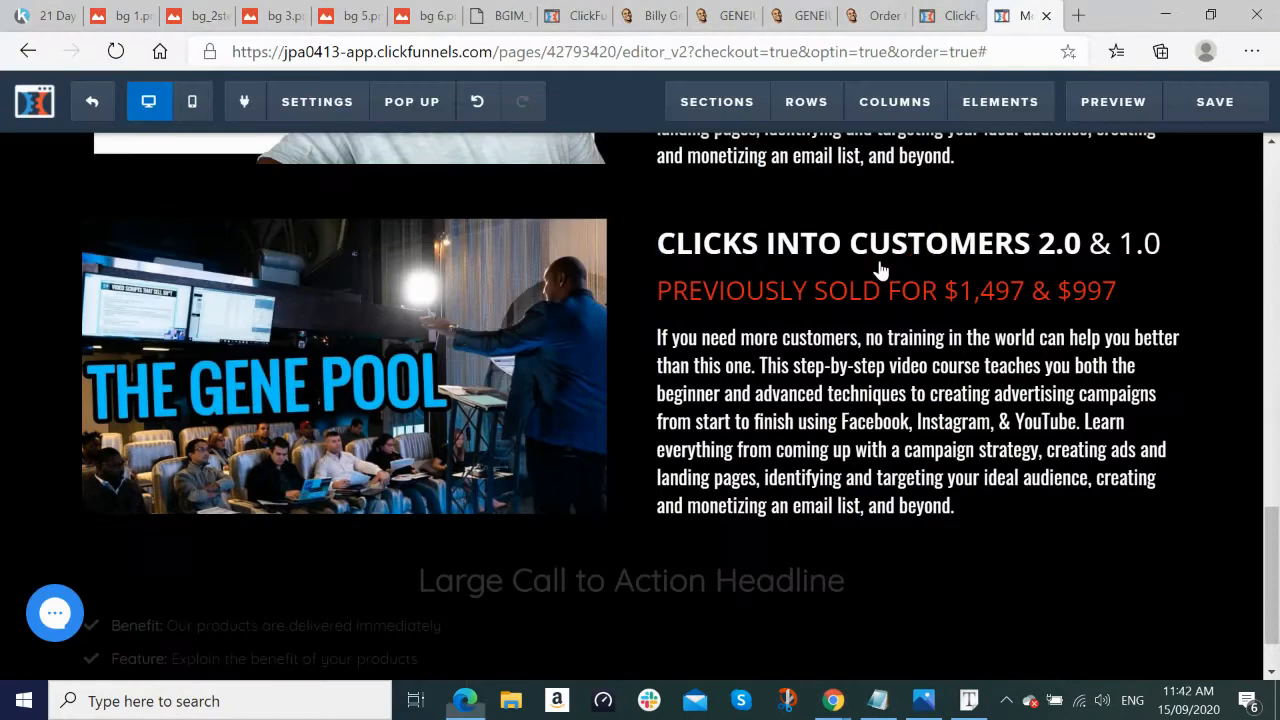
double_click(790, 578)
triple_click(790, 580)
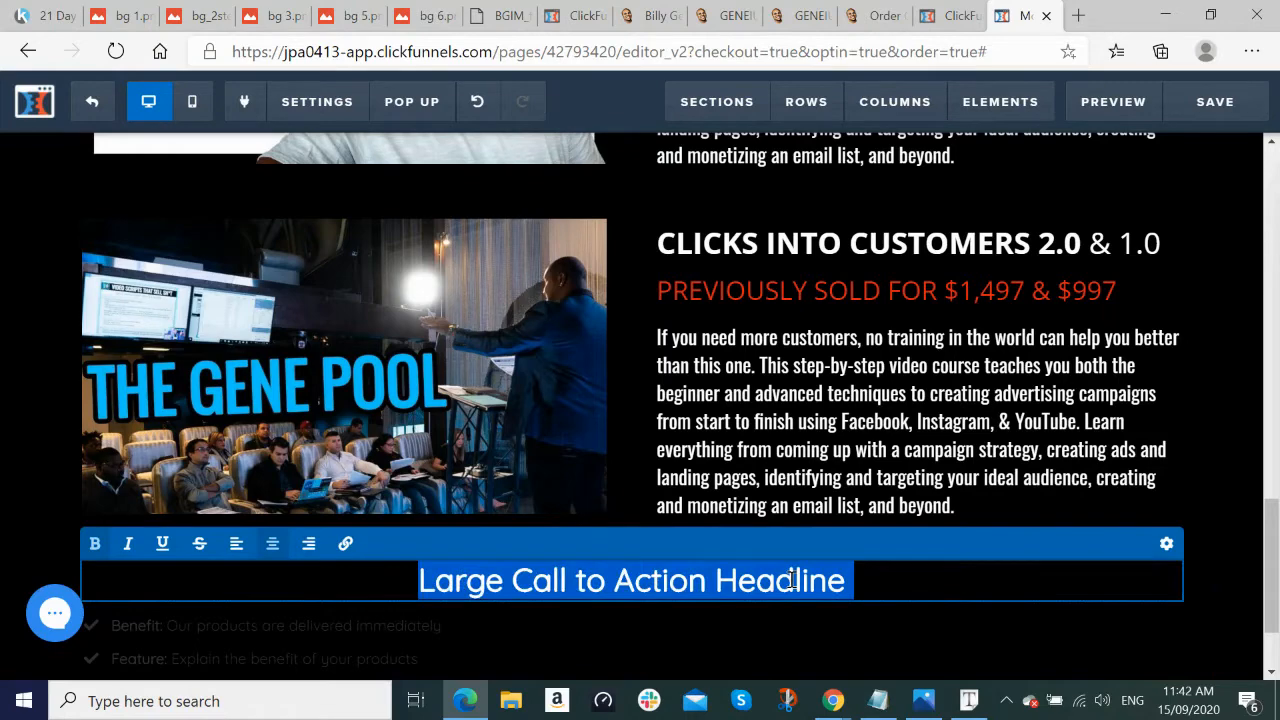
key(BackSpace)
key(ctrl+v)
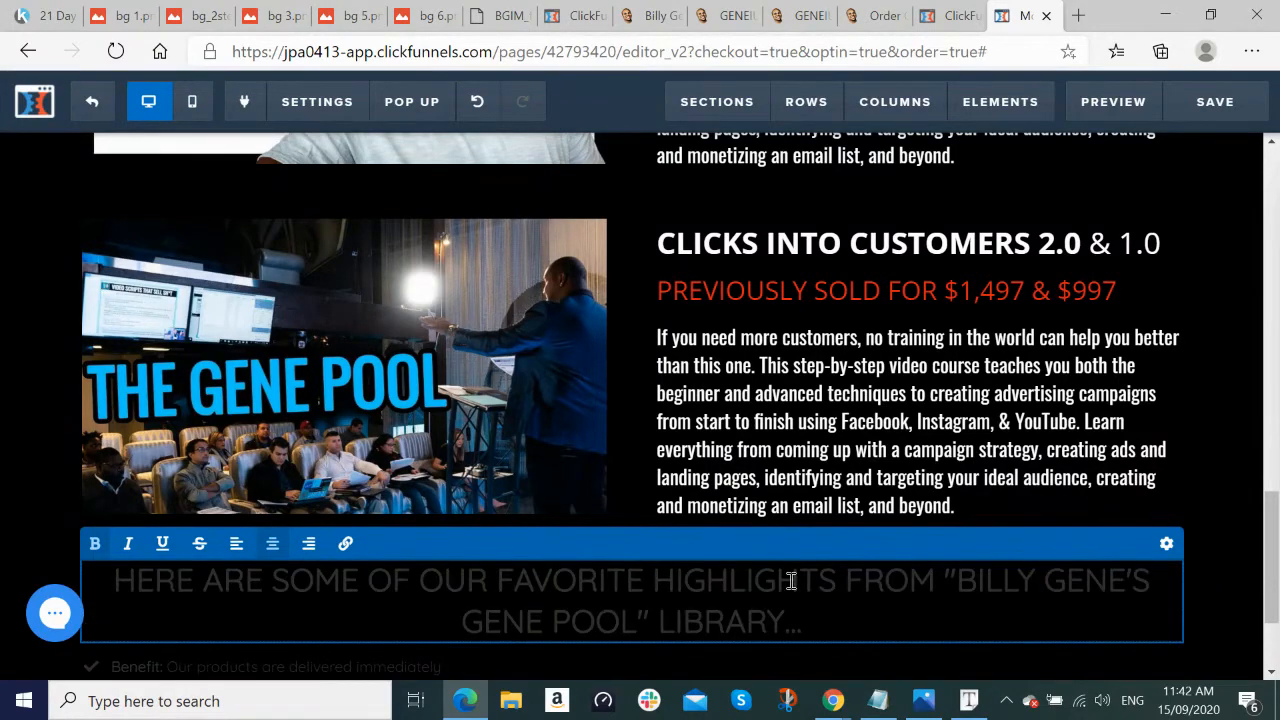
Step: Inspect the reference heading's font in Chrome with Font Finder, and set the highlights headline in Edge to Oswald at size 18
key(alt+Tab)
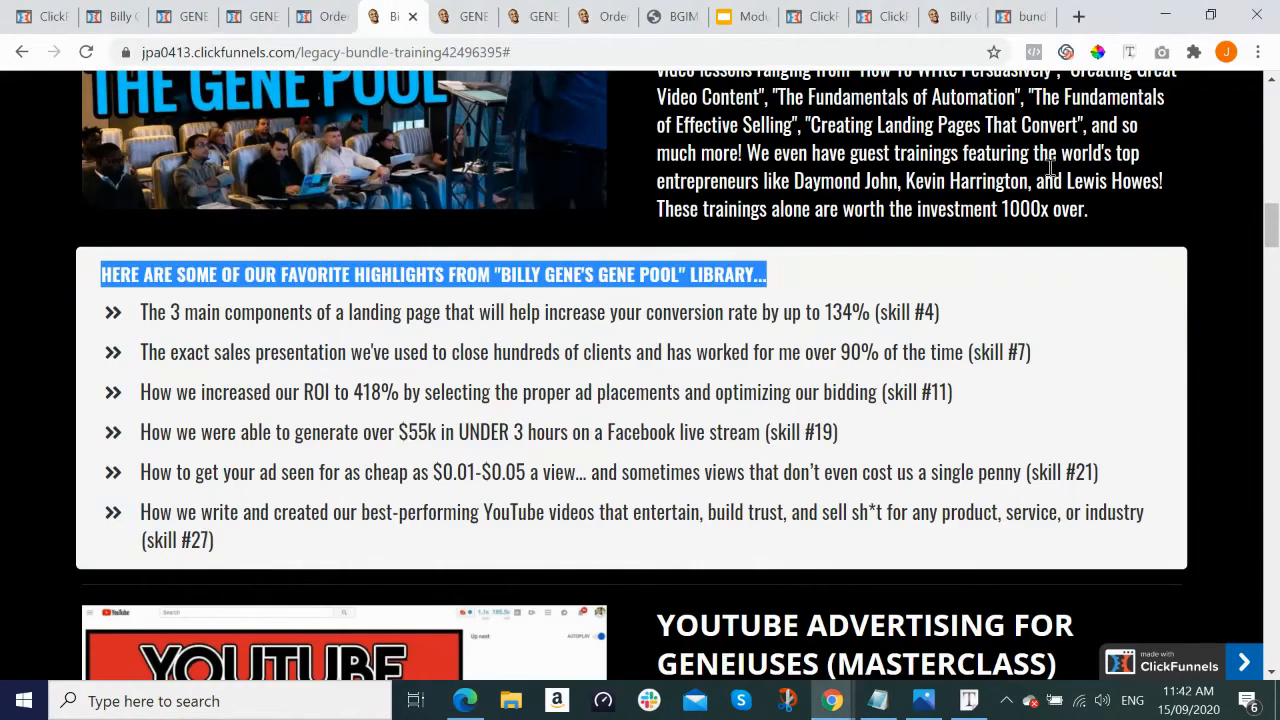
click(1129, 51)
click(591, 279)
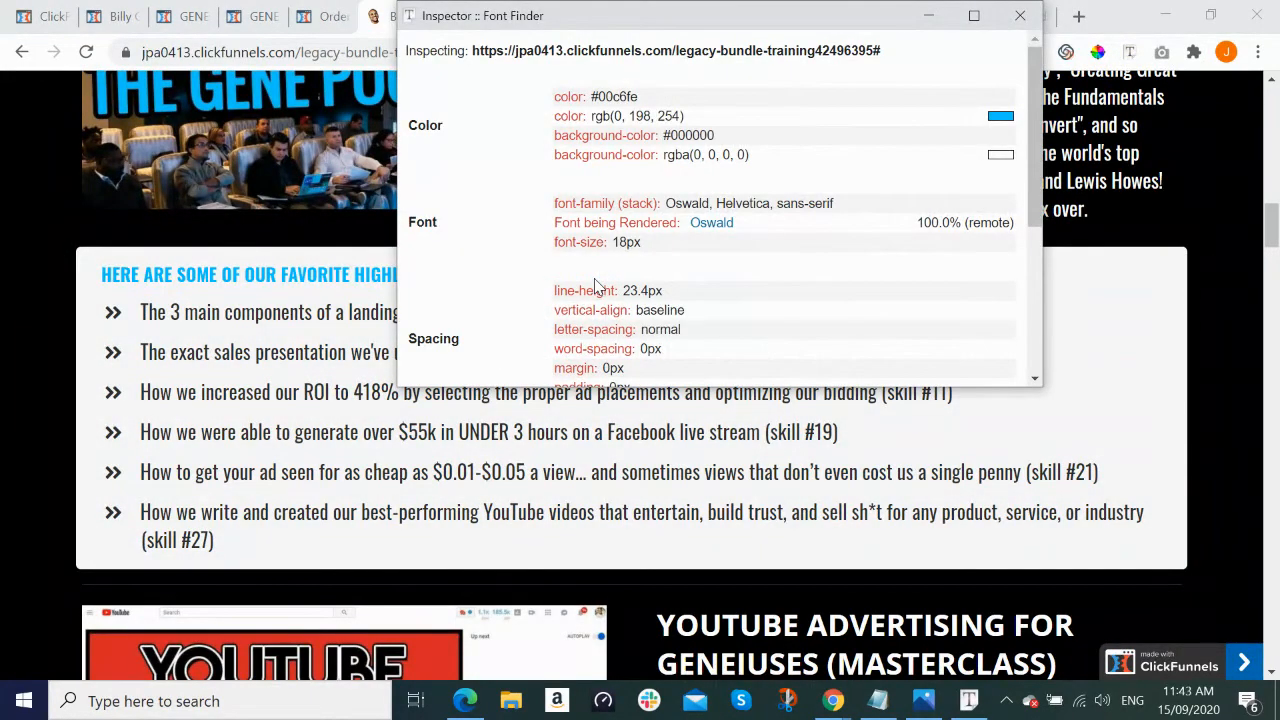
click(686, 604)
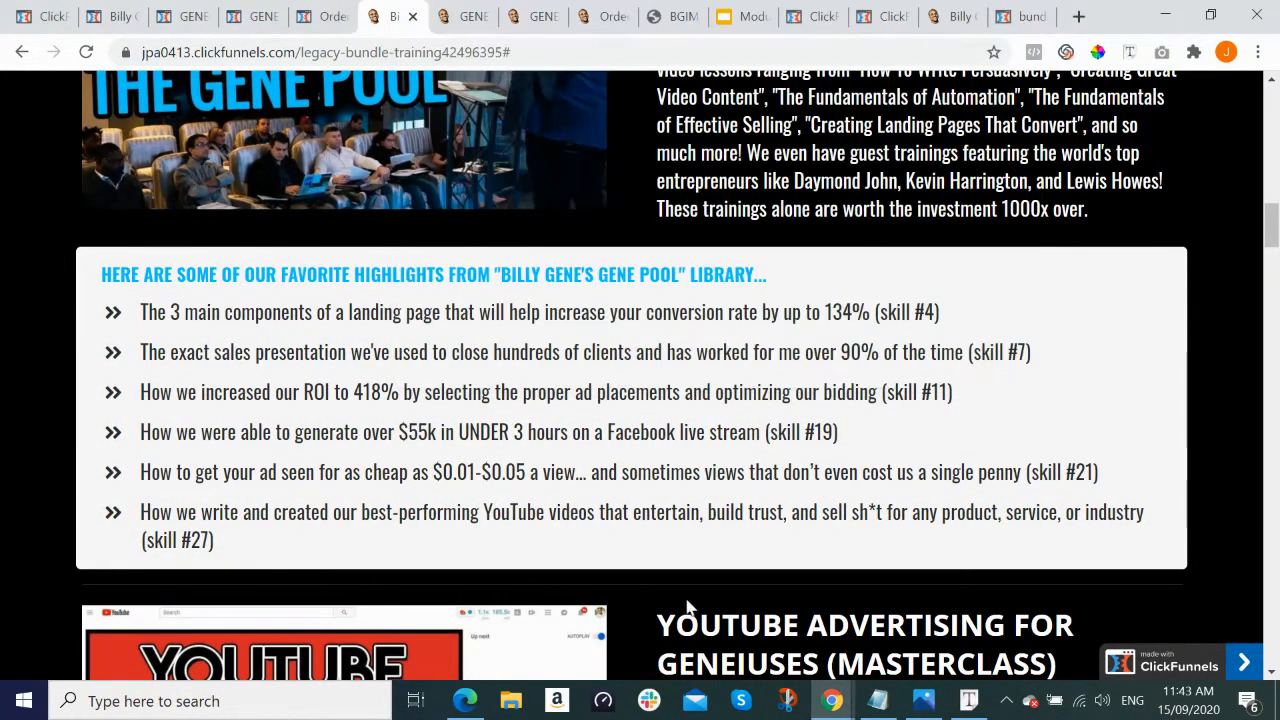
mouse_move(836, 705)
click(724, 640)
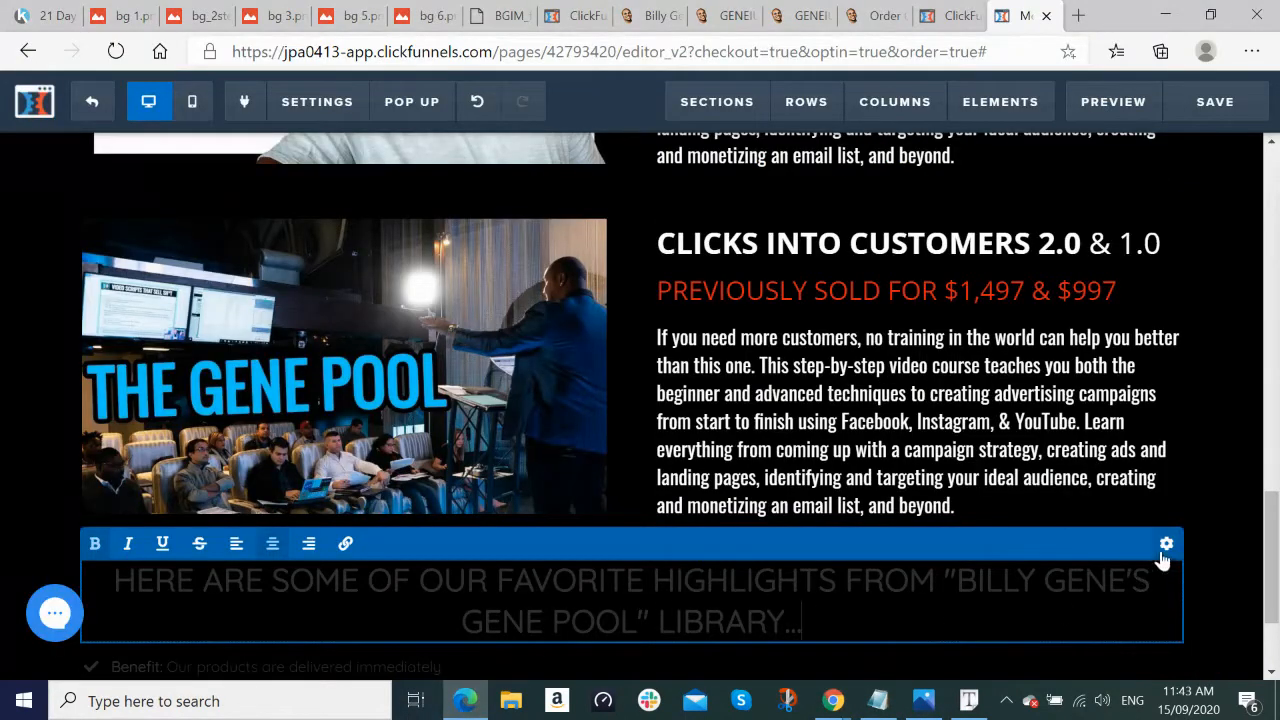
click(1168, 553)
click(1168, 553)
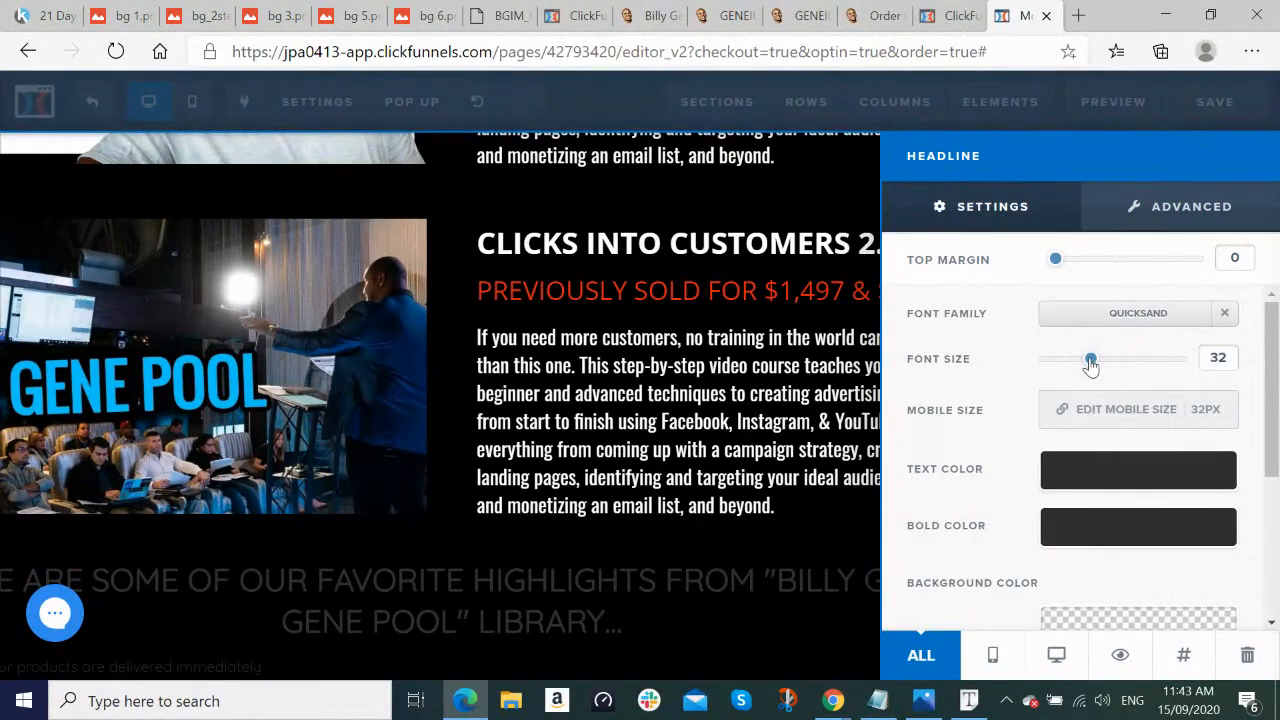
drag(1091, 362, 1059, 370)
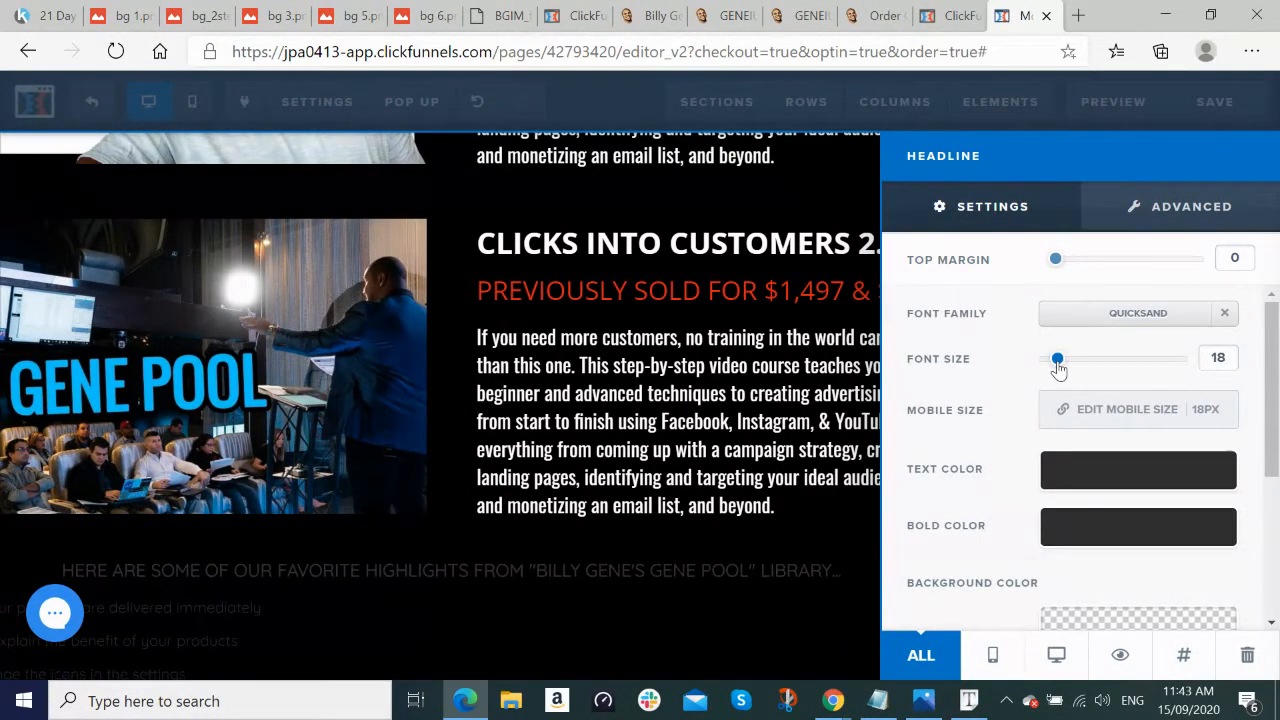
click(1154, 315)
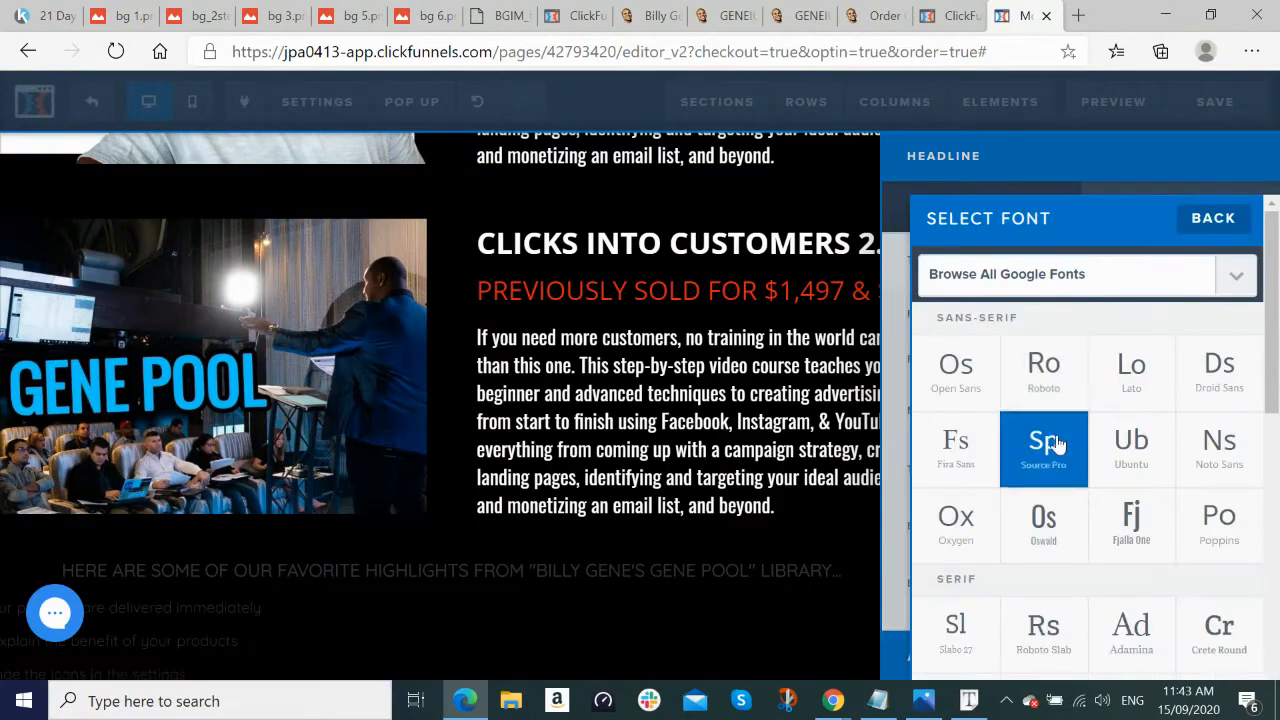
click(1040, 535)
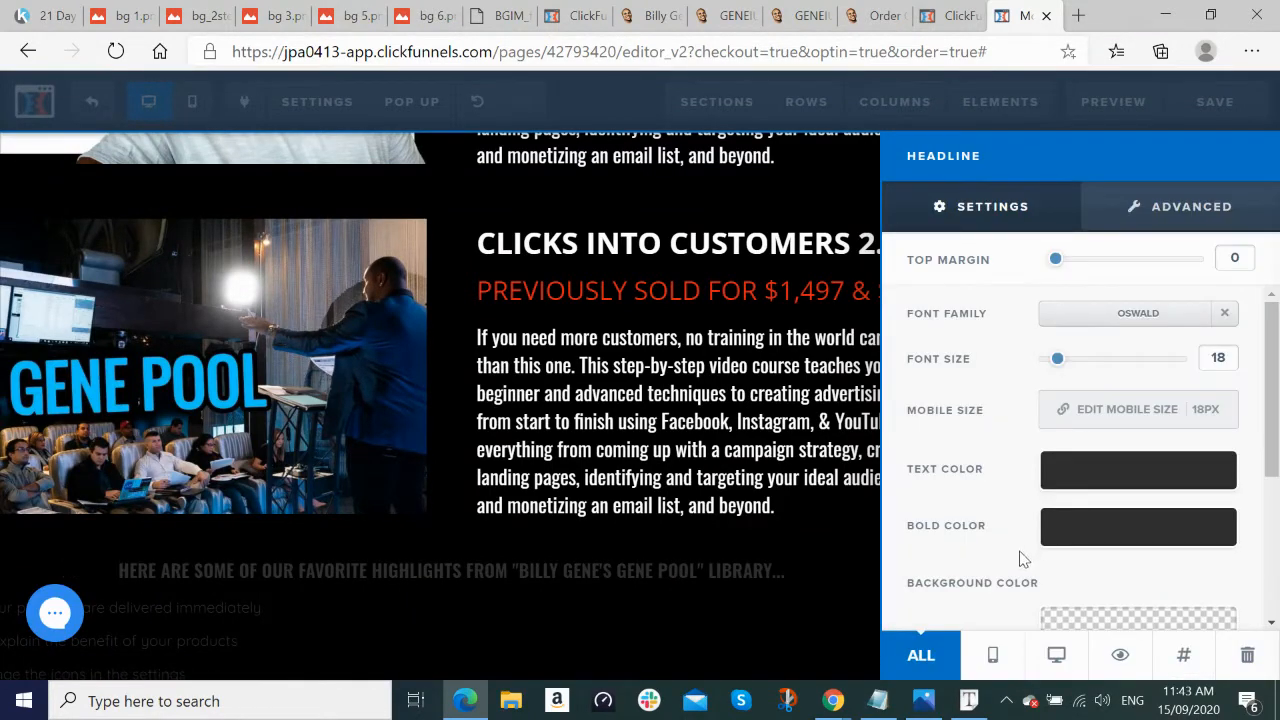
Step: Set the highlights headline's bold color to the recently used bright blue, left-align it, and compare it with the reference page in Chrome
click(1085, 535)
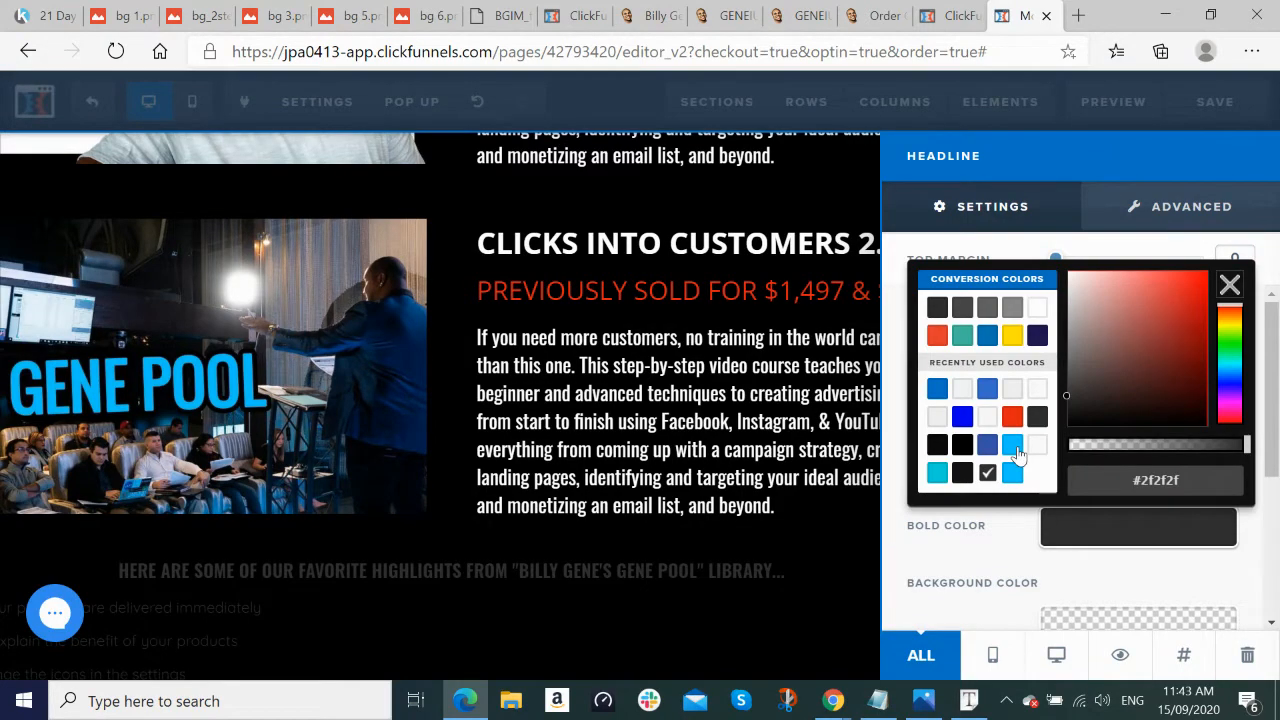
click(1015, 452)
click(670, 631)
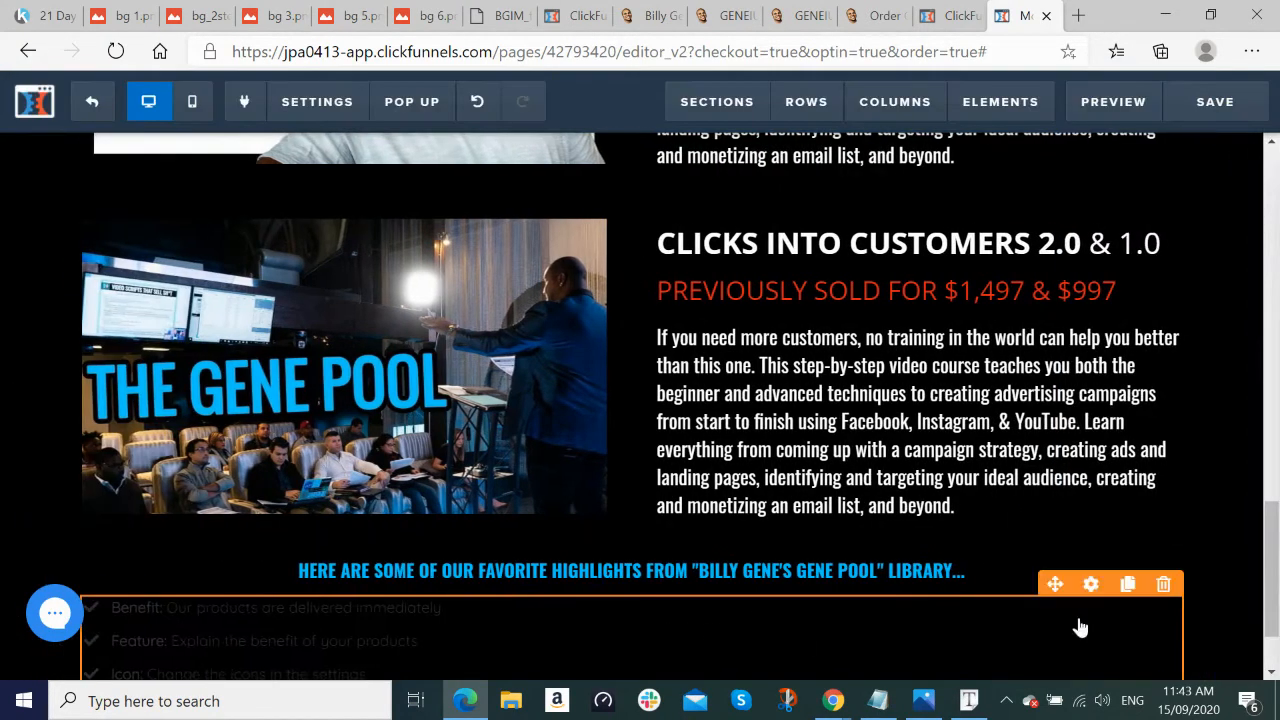
double_click(899, 574)
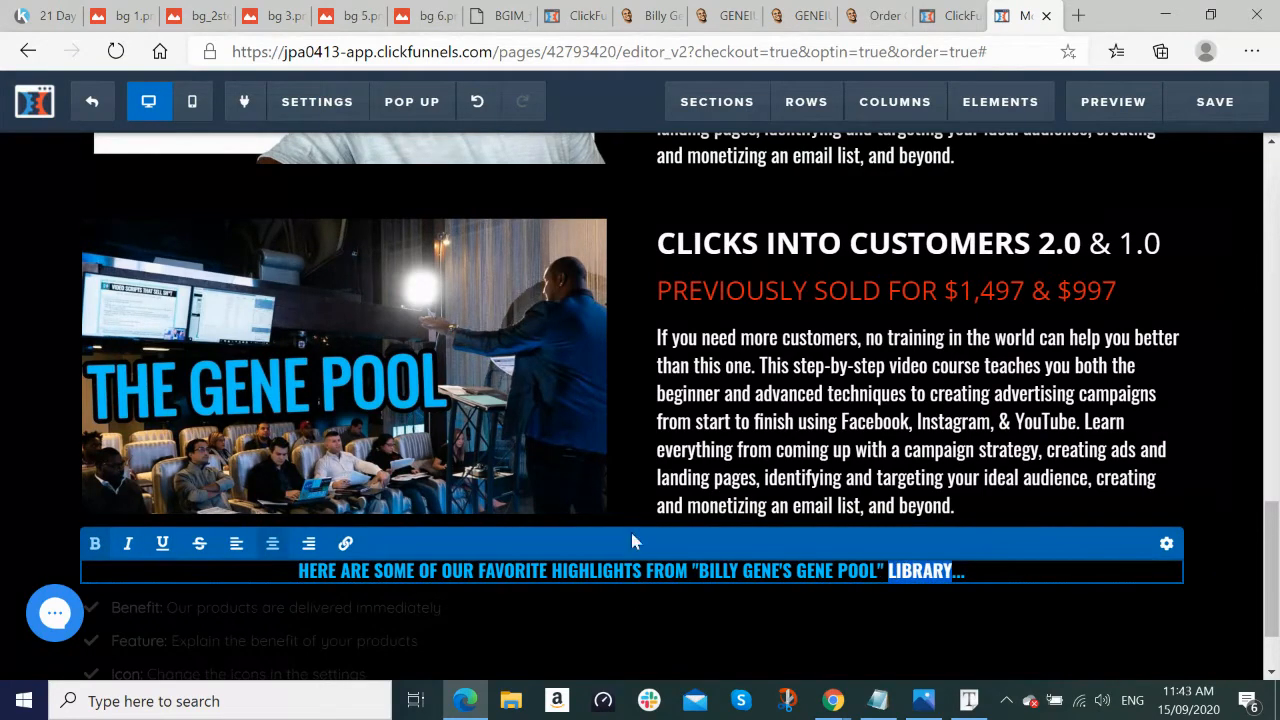
click(240, 552)
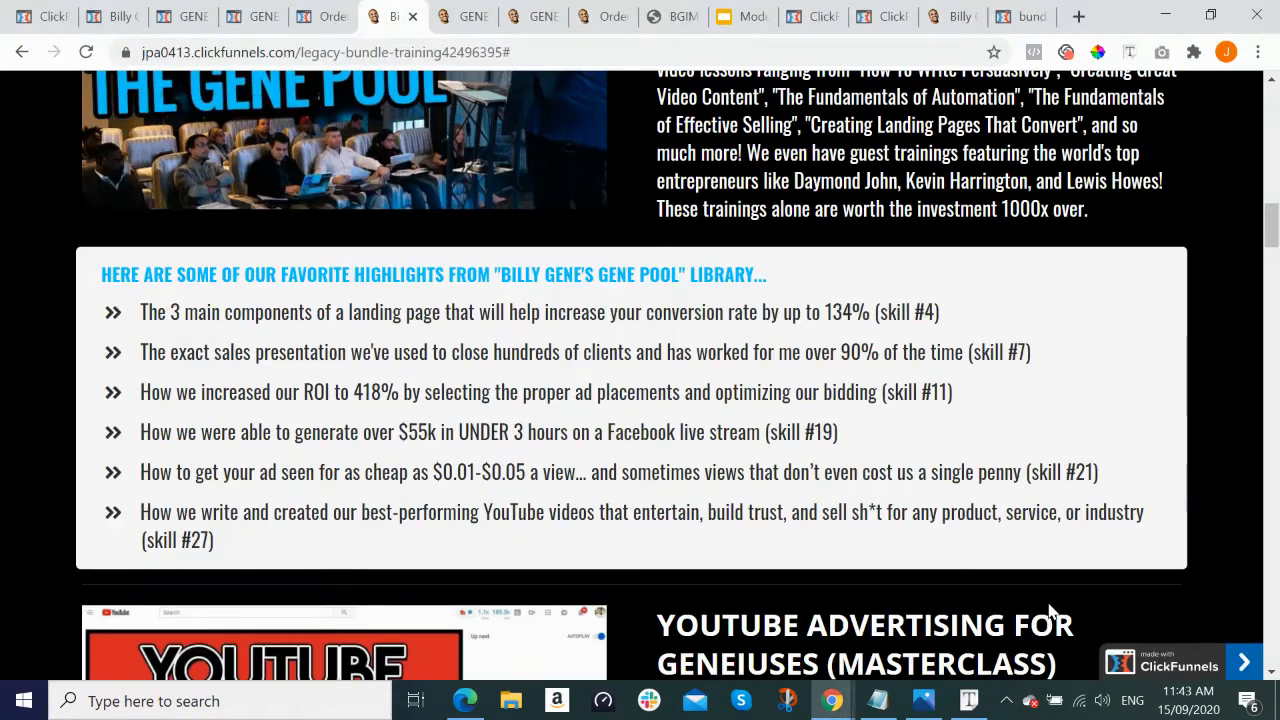
key(alt+Tab)
key(alt+Tab)
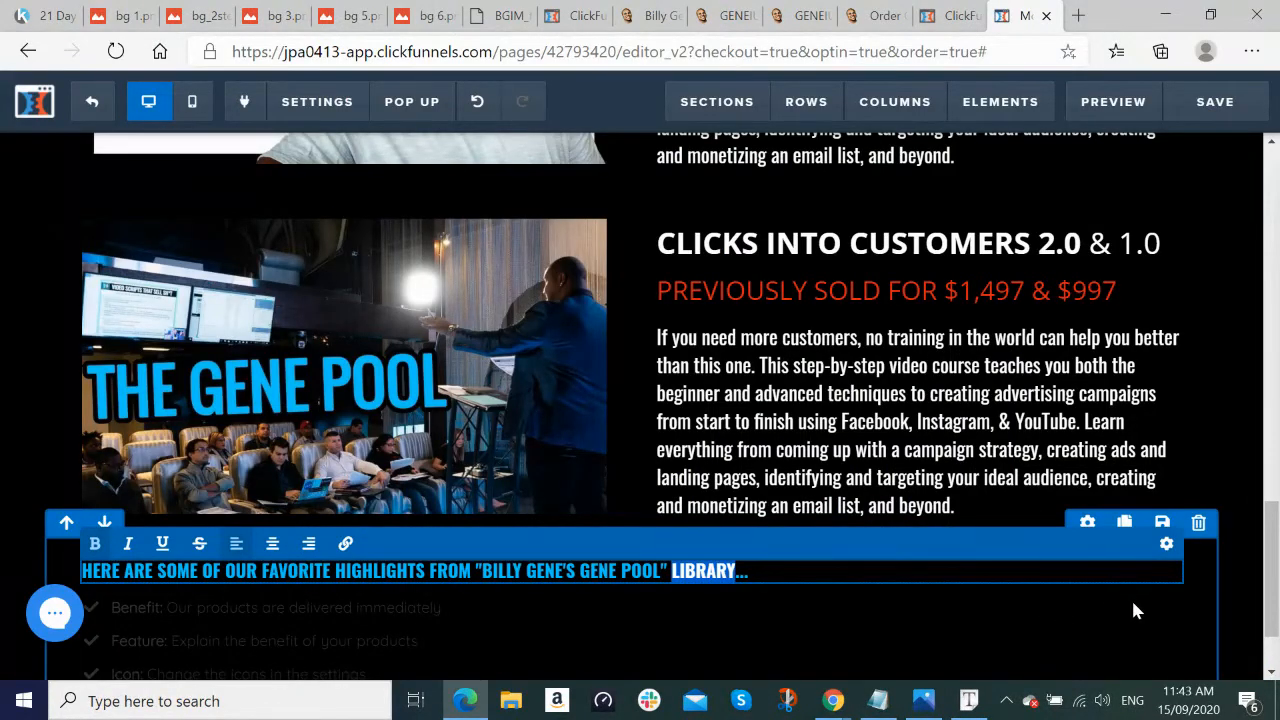
Step: Copy the first highlight line about the 3 main components of a landing page (skill #4) from the Chrome reference page and return to Edge
scroll(1133, 610, down, 1)
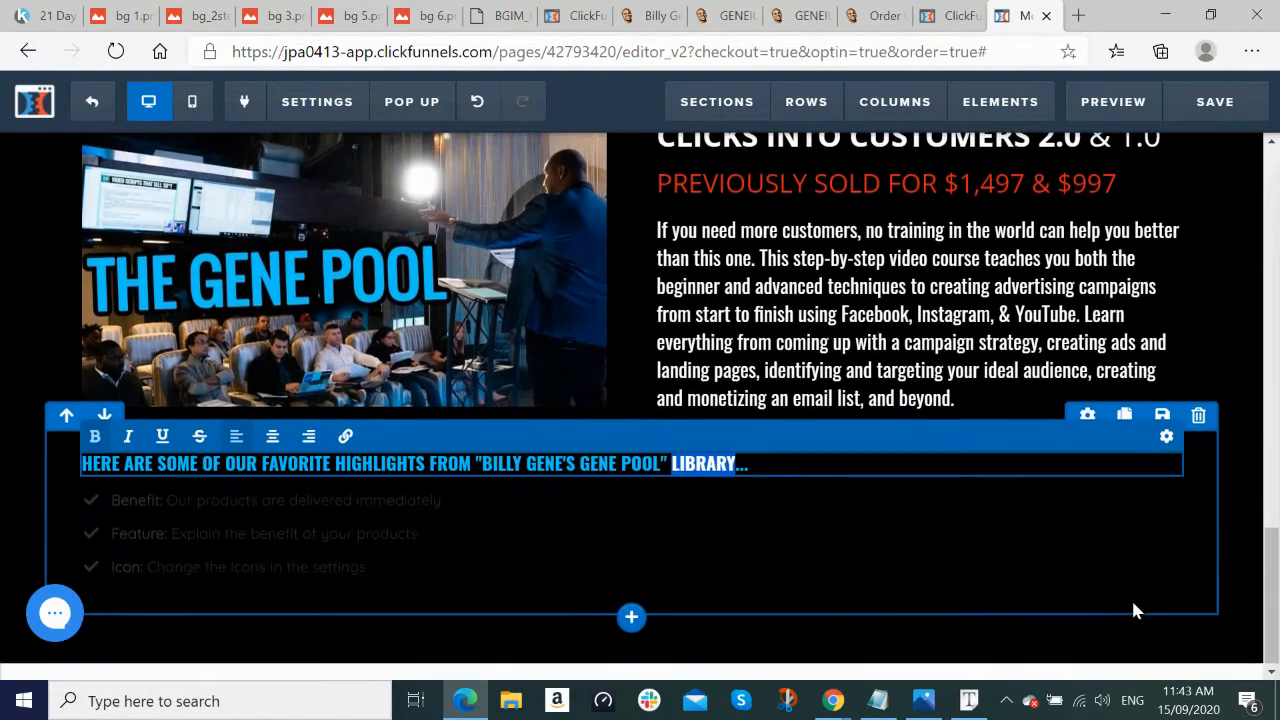
click(470, 512)
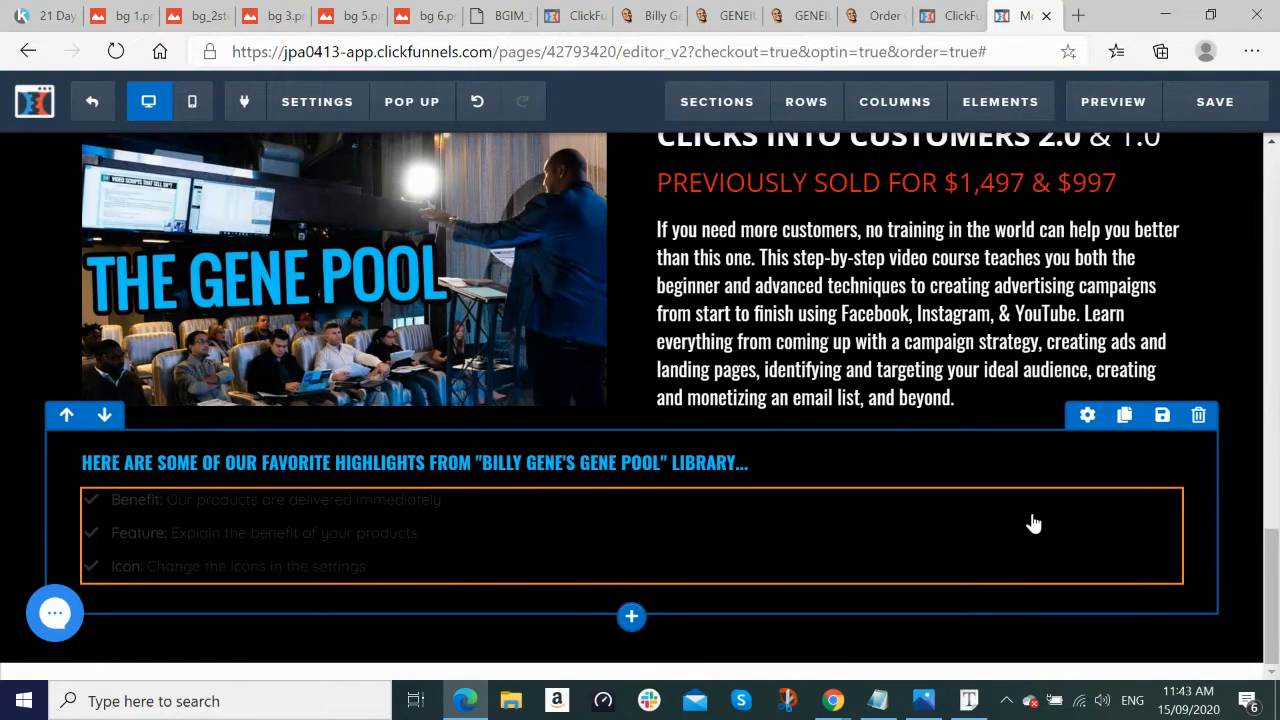
key(alt+Tab)
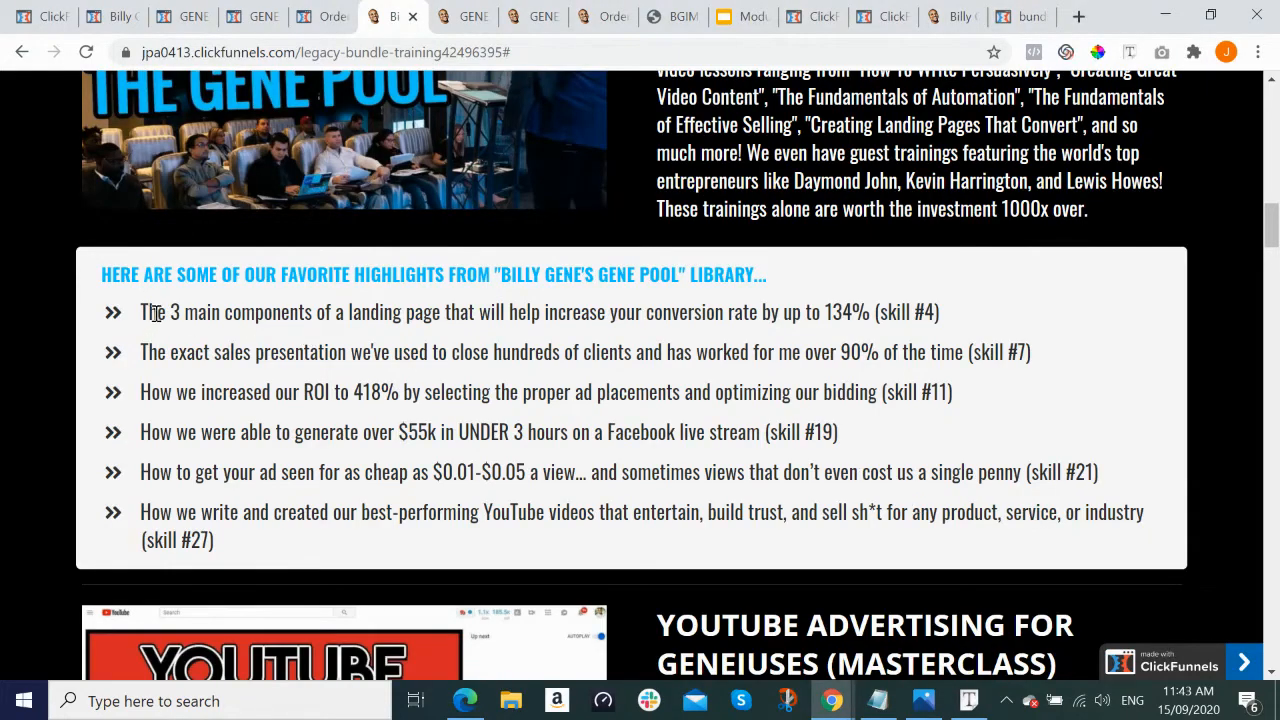
drag(140, 311, 1077, 330)
key(ctrl+c)
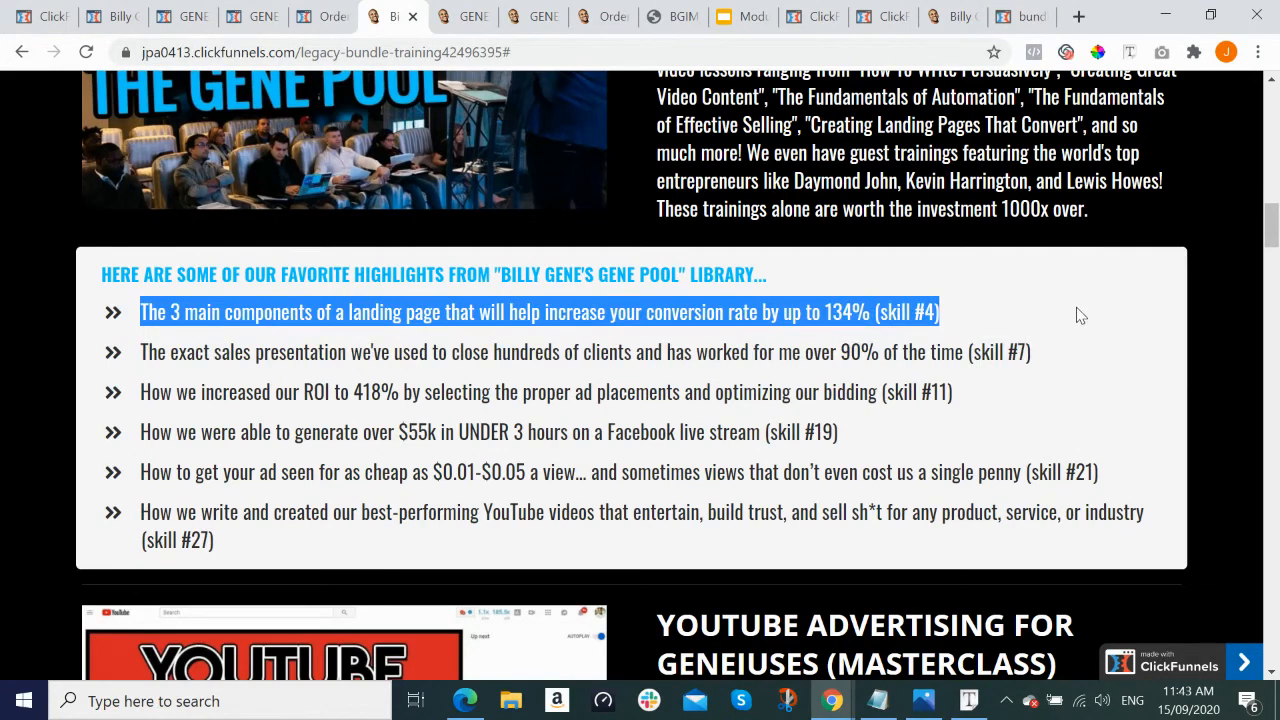
key(alt+Tab)
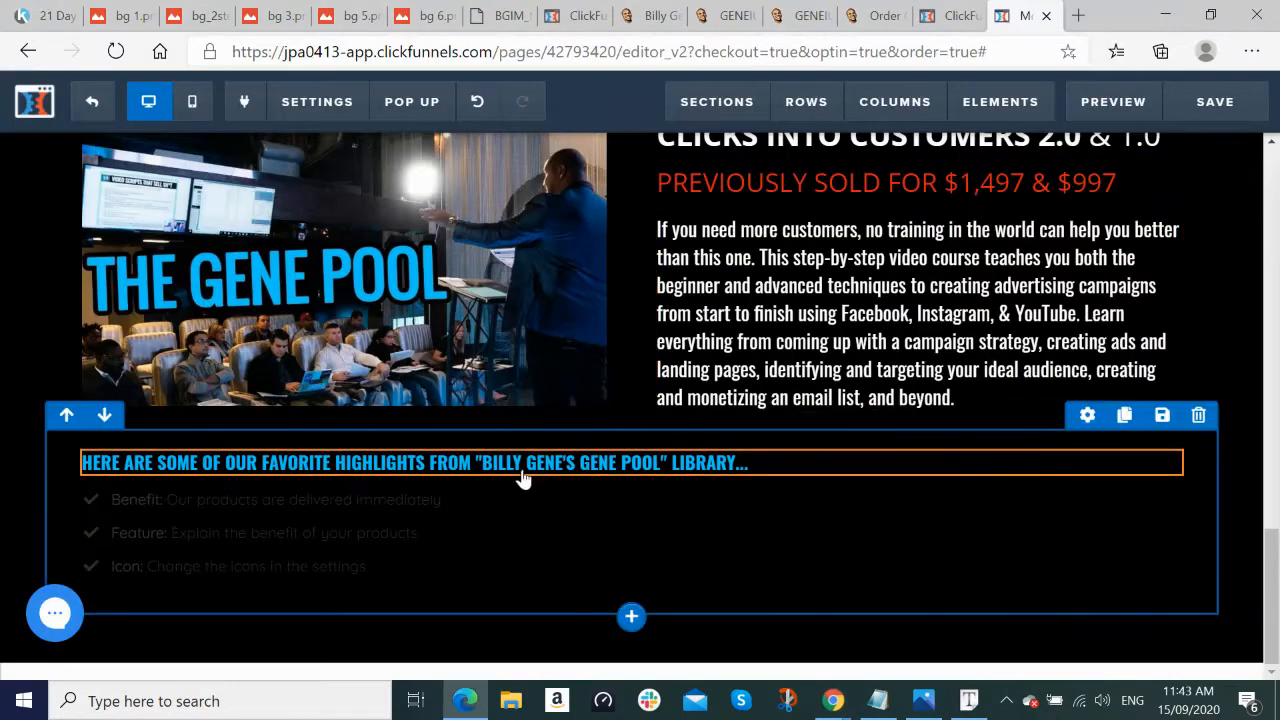
Step: Try to replace only the first placeholder bullet, "Benefit: Our products are delivered immediately", with the copied highlight line
click(445, 510)
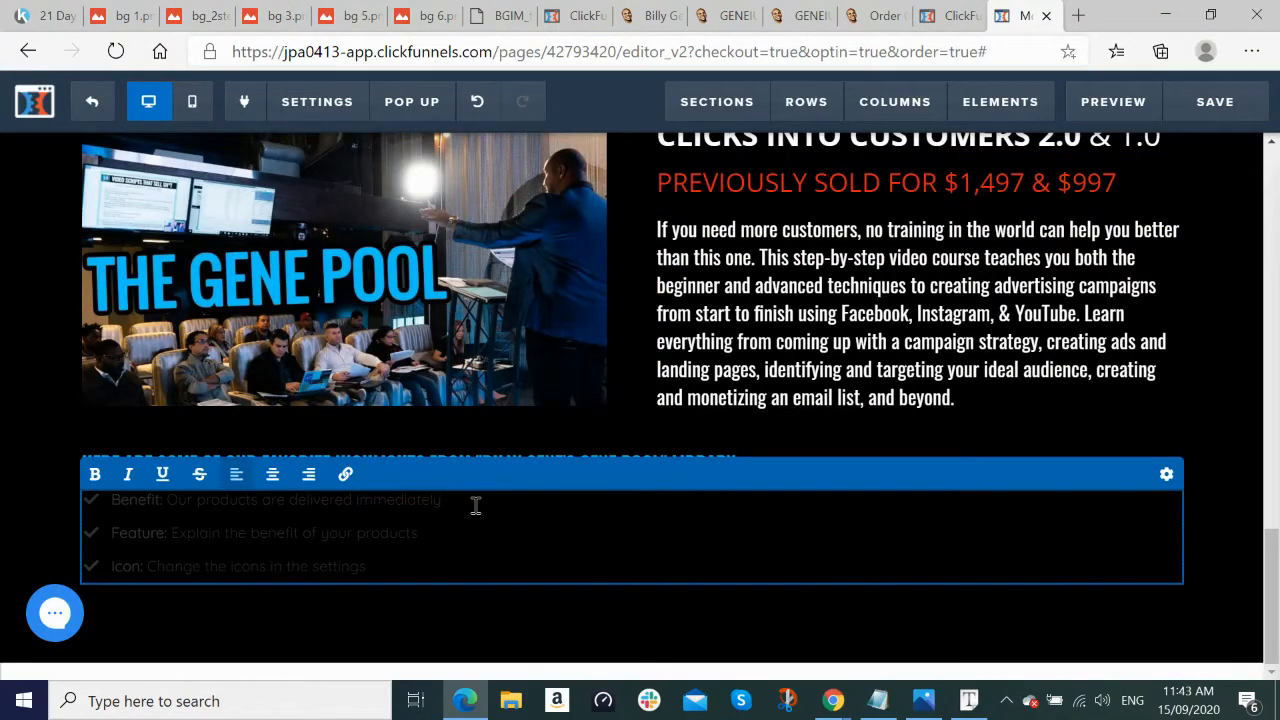
key(BackSpace)
key(BackSpace)
key(BackSpace)
key(BackSpace)
key(BackSpace)
key(BackSpace)
key(BackSpace)
key(BackSpace)
key(BackSpace)
key(BackSpace)
key(BackSpace)
key(BackSpace)
key(BackSpace)
key(BackSpace)
key(BackSpace)
key(BackSpace)
key(BackSpace)
key(BackSpace)
key(BackSpace)
key(BackSpace)
key(BackSpace)
key(BackSpace)
key(BackSpace)
key(BackSpace)
key(BackSpace)
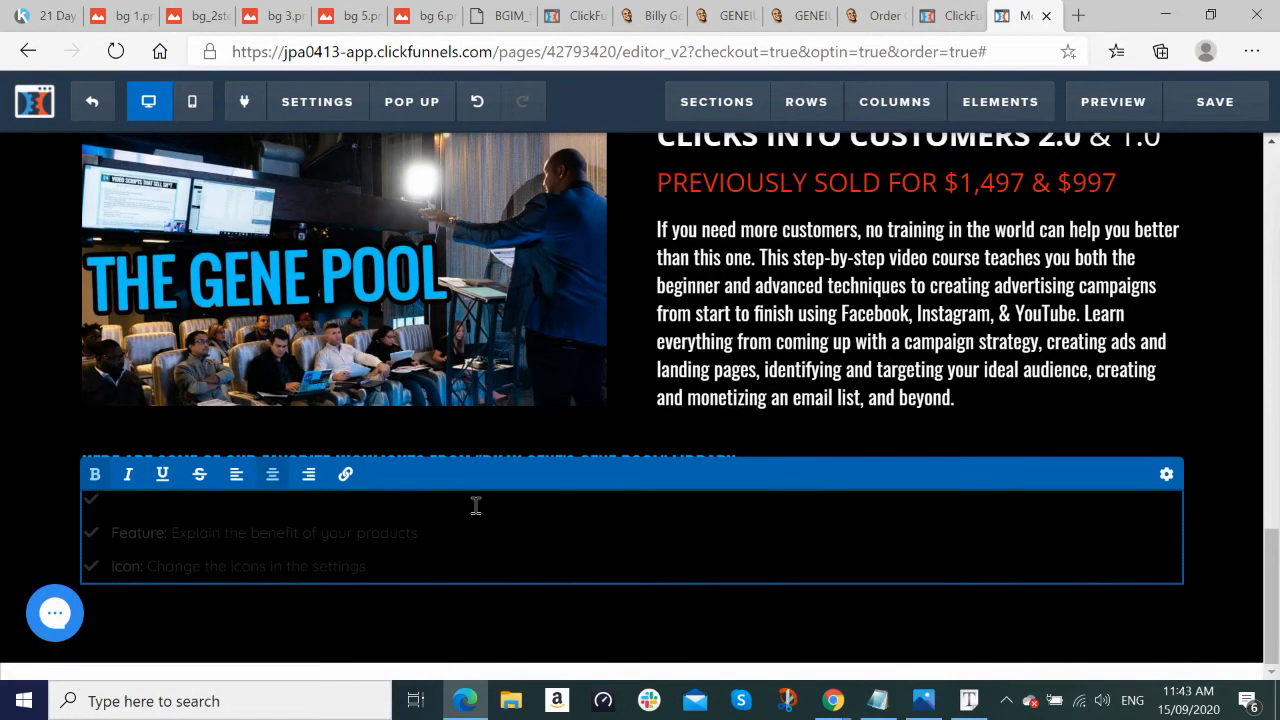
key(BackSpace)
key(ctrl+v)
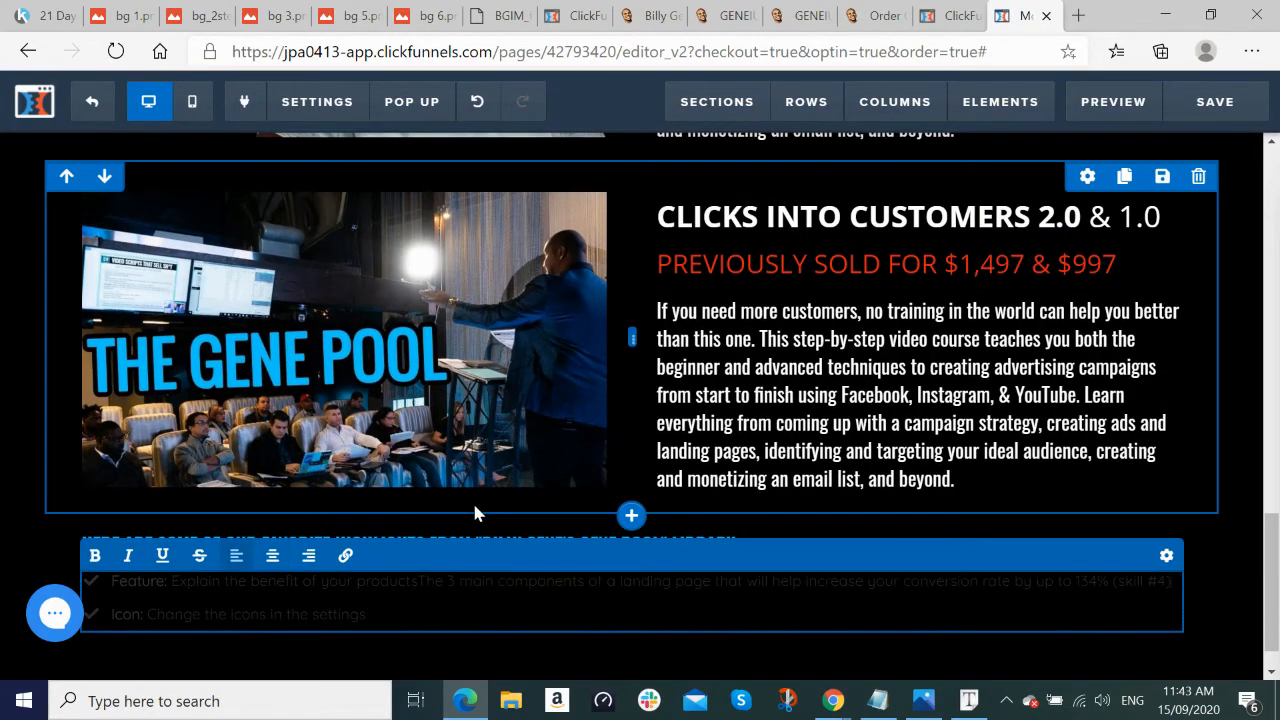
Step: Clear the entire content of the bullet list and paste the copied first highlight line into it
double_click(526, 594)
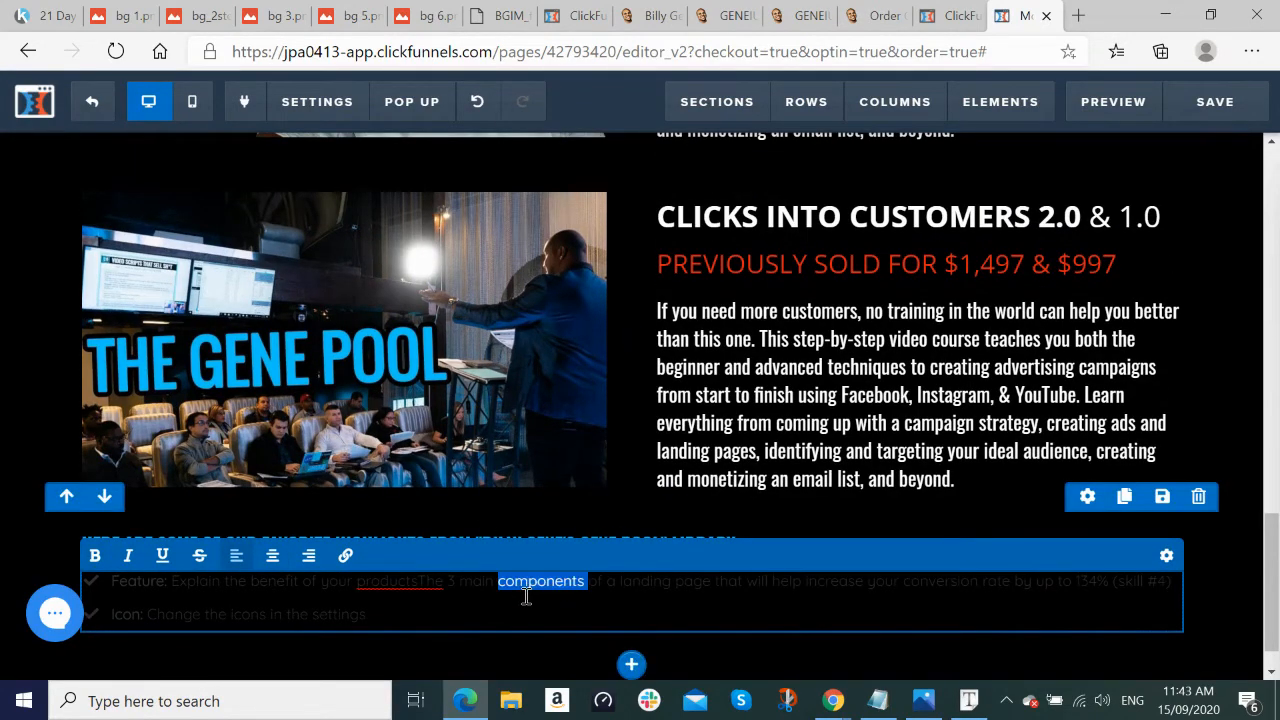
key(ctrl+a)
key(BackSpace)
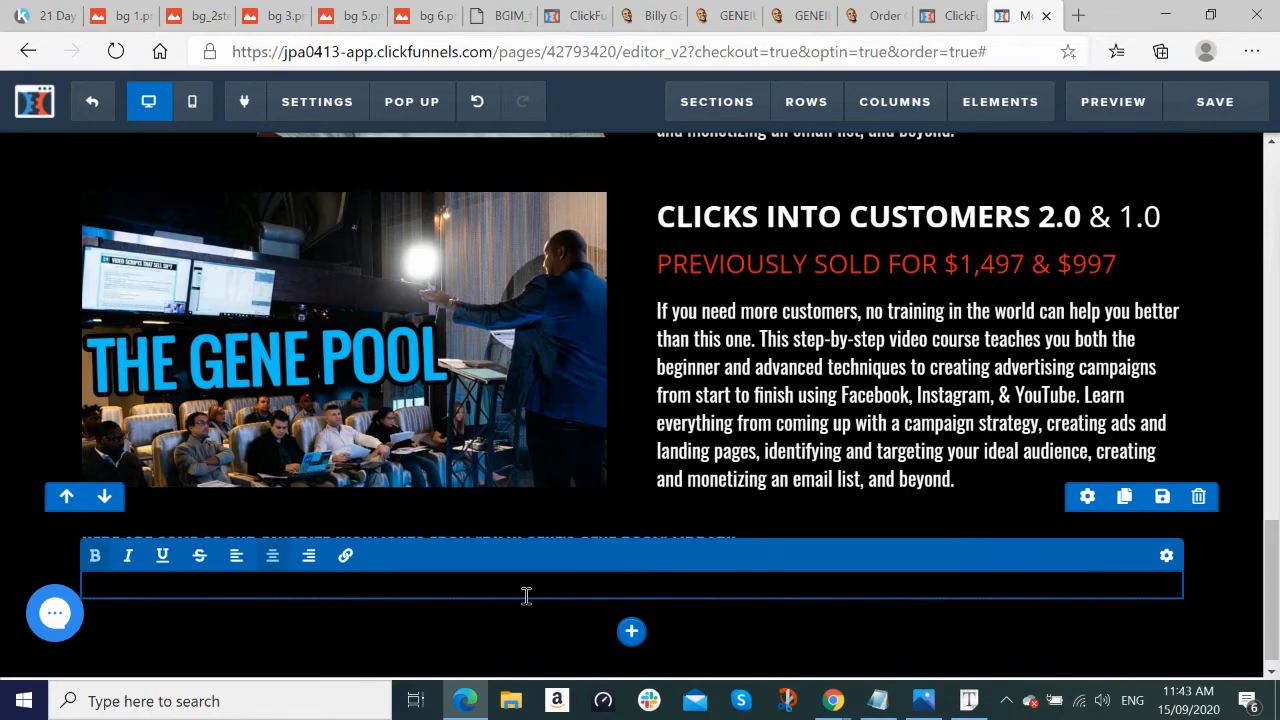
key(ctrl+v)
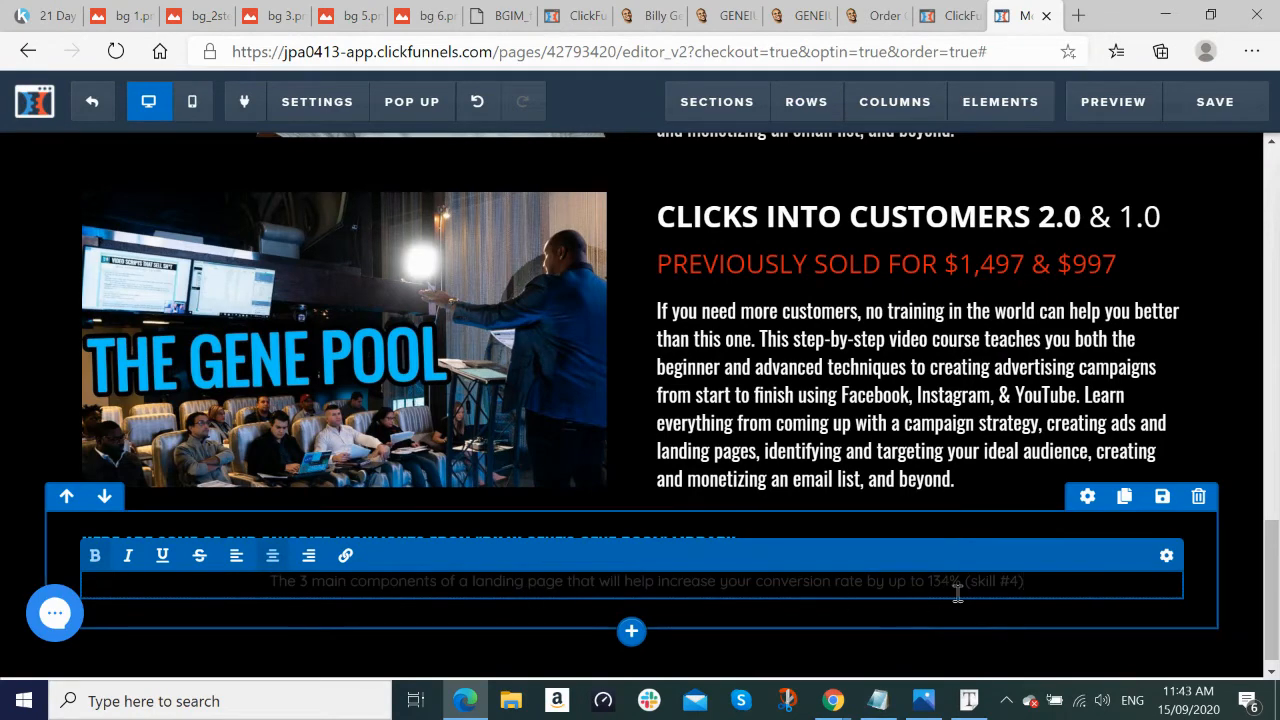
scroll(957, 590, down, 1)
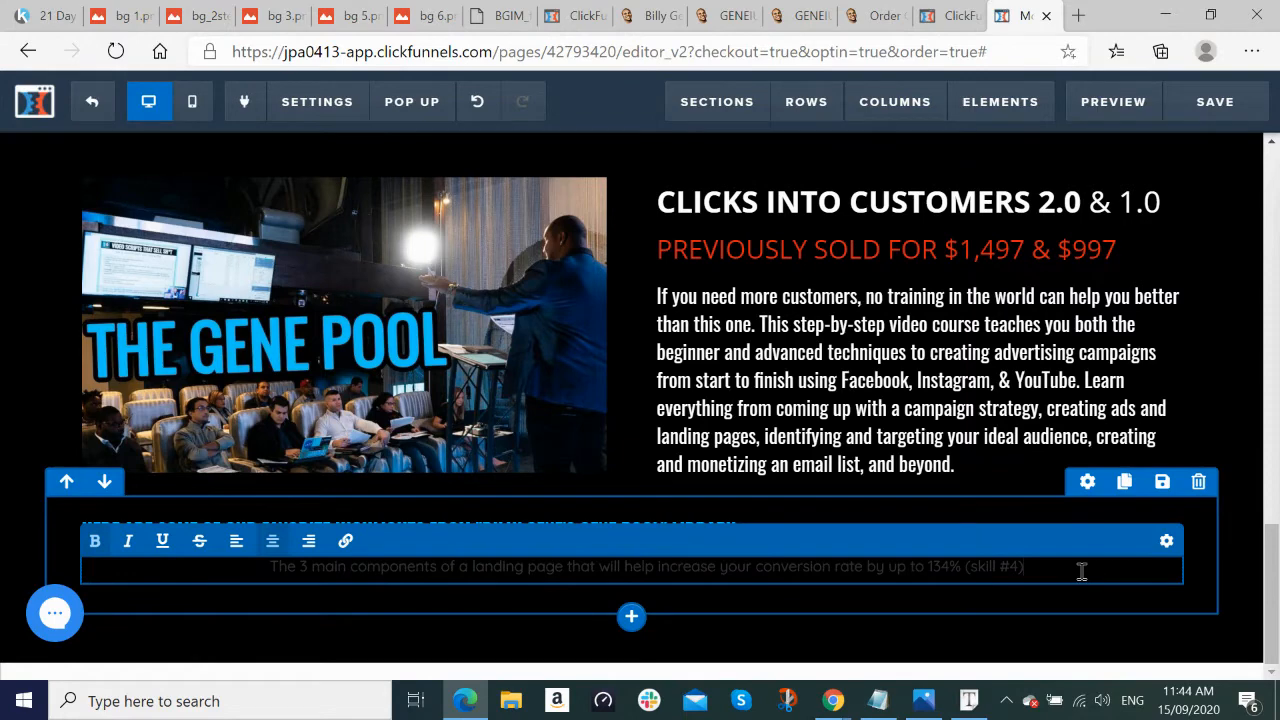
Step: Copy all six highlight lines from the Chrome reference page and replace the single line in the Edge bullet list with them
key(alt+Tab)
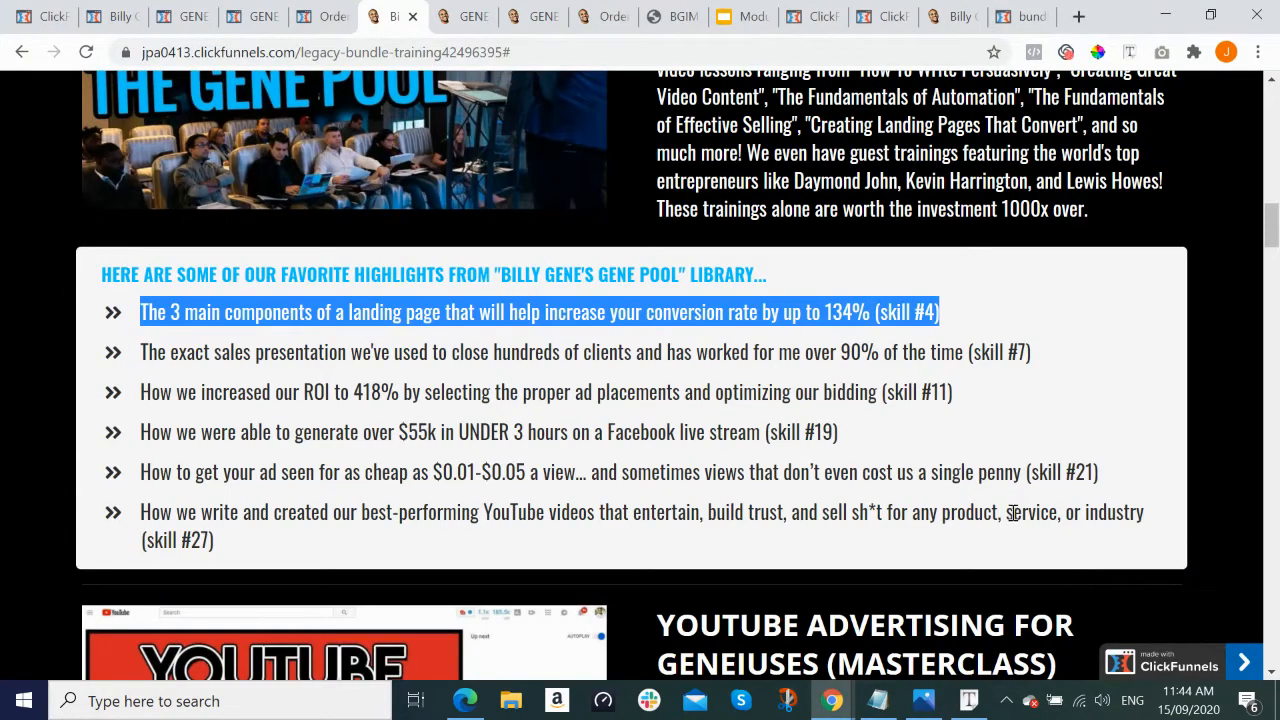
click(1007, 497)
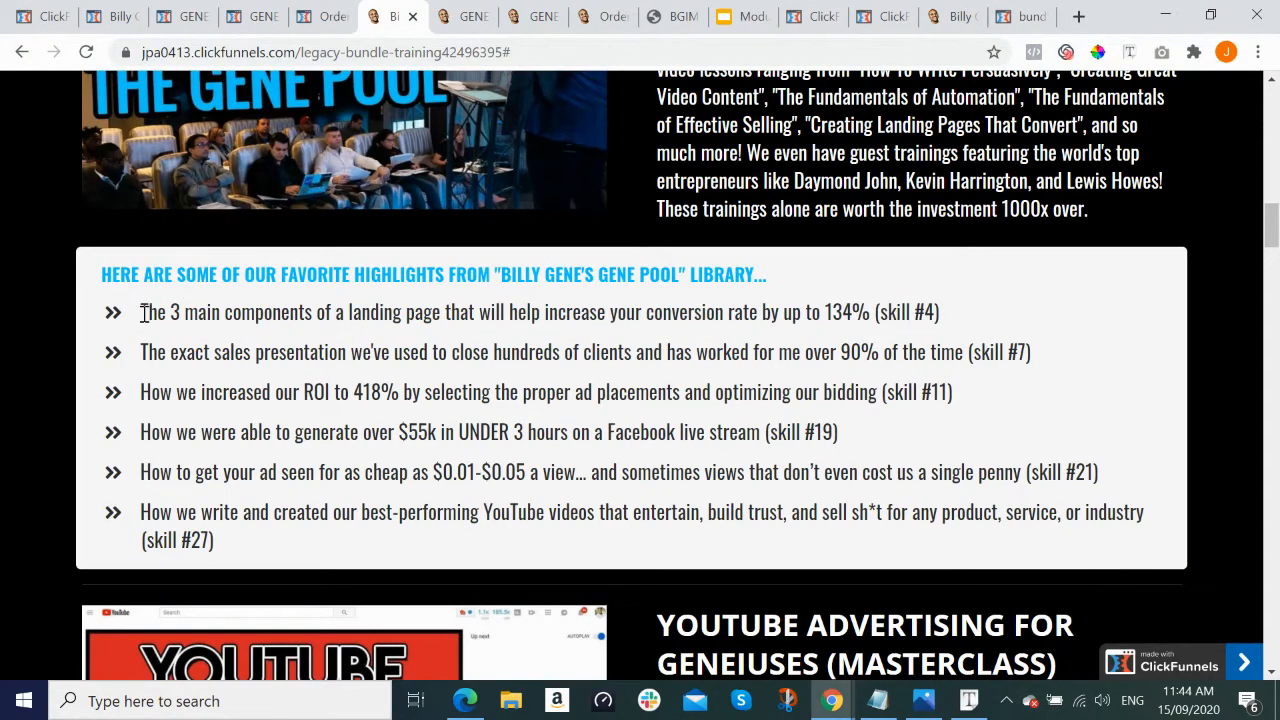
drag(141, 313, 438, 568)
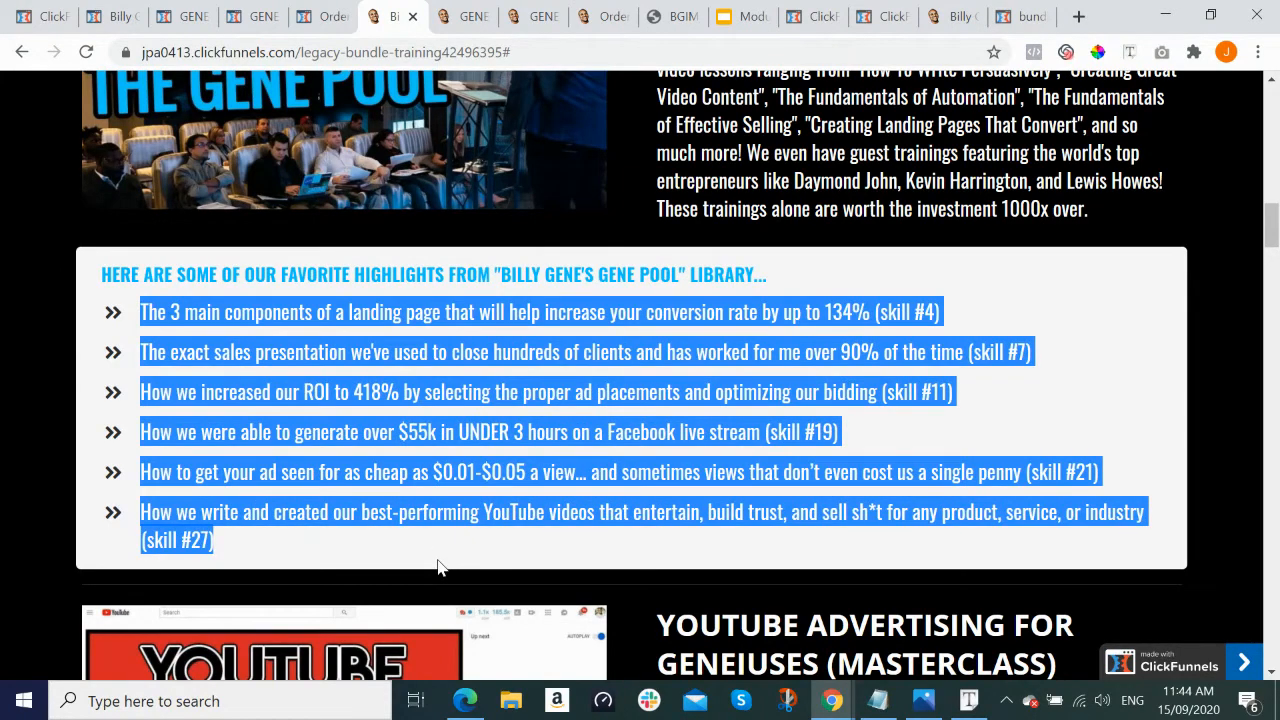
key(alt+Tab)
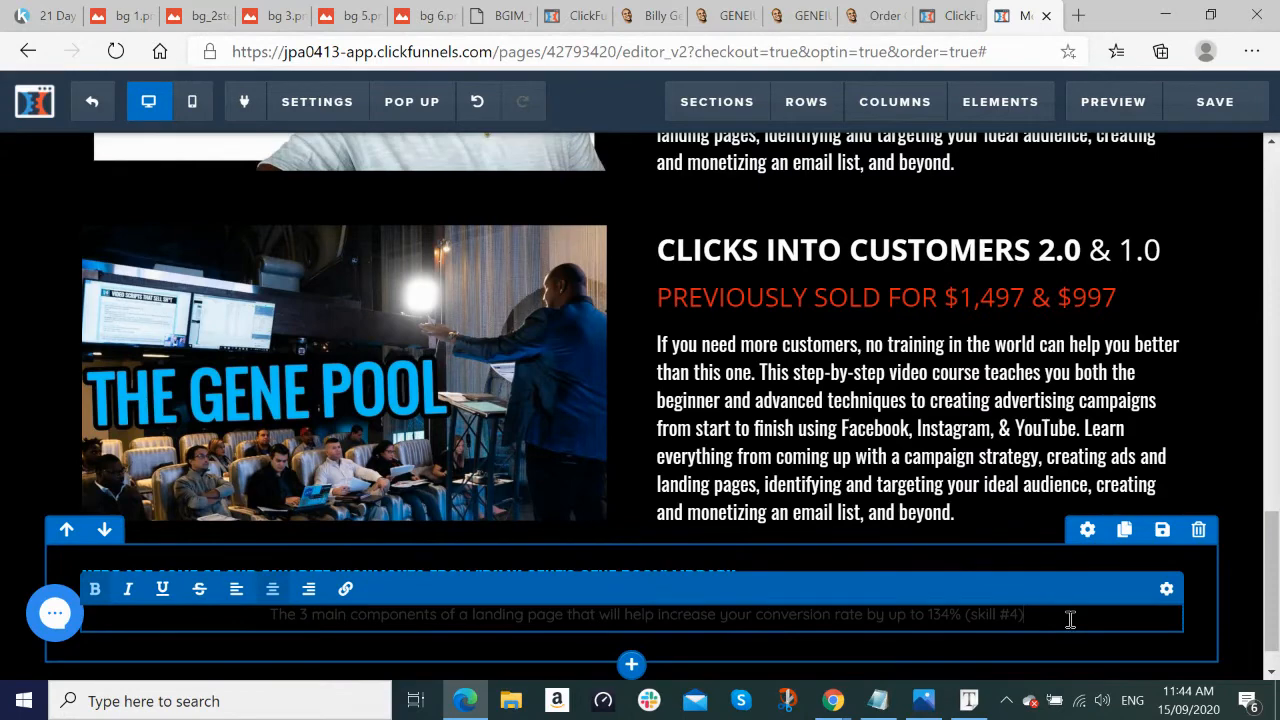
drag(1068, 620, 40, 658)
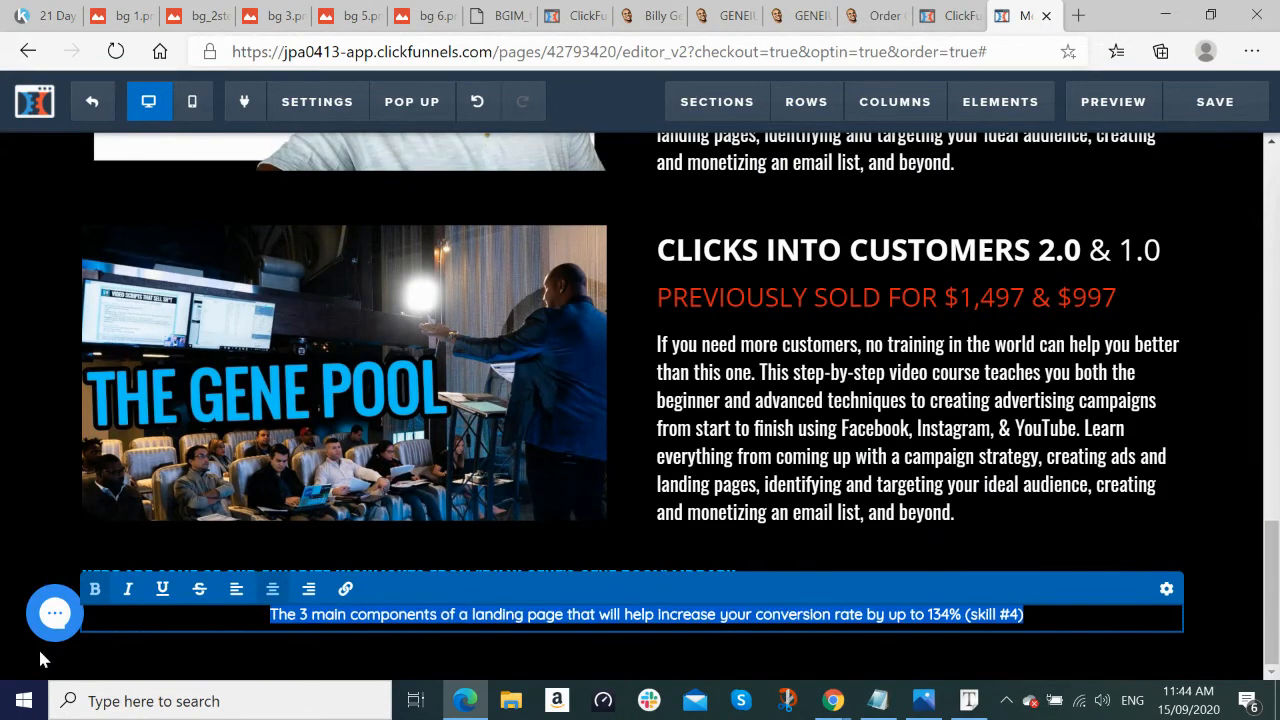
key(ctrl+v)
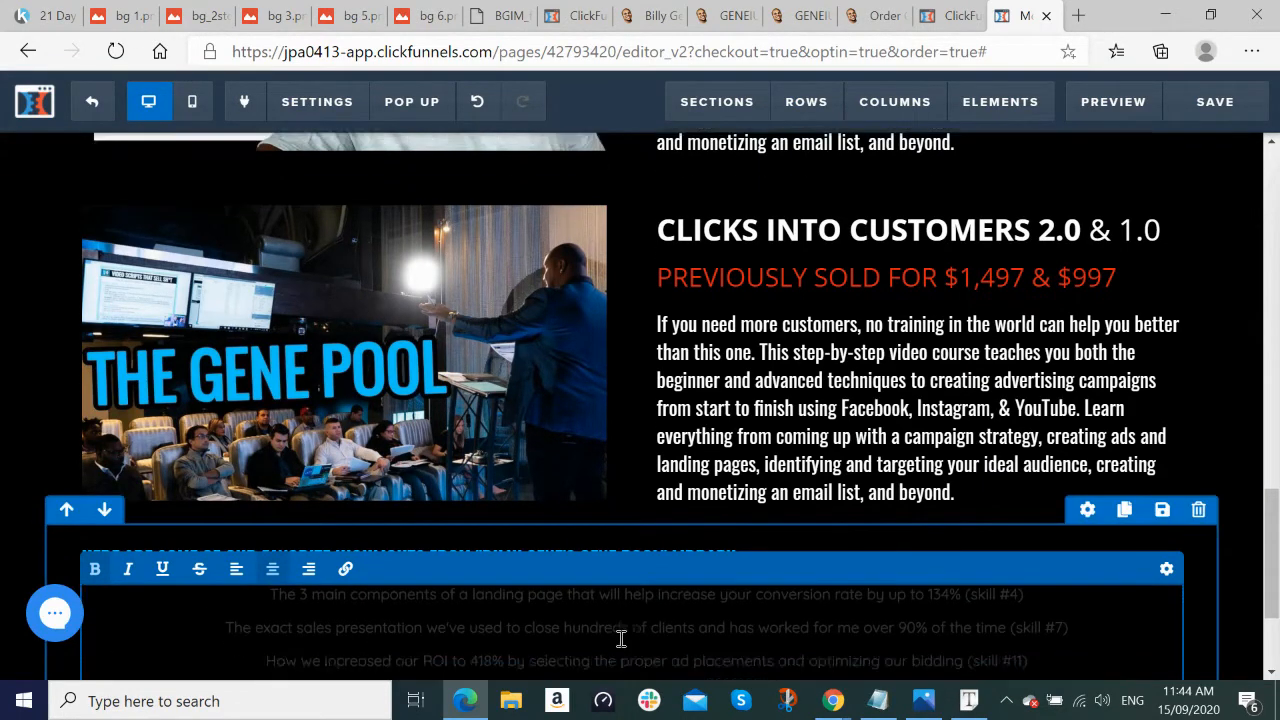
scroll(621, 638, down, 2)
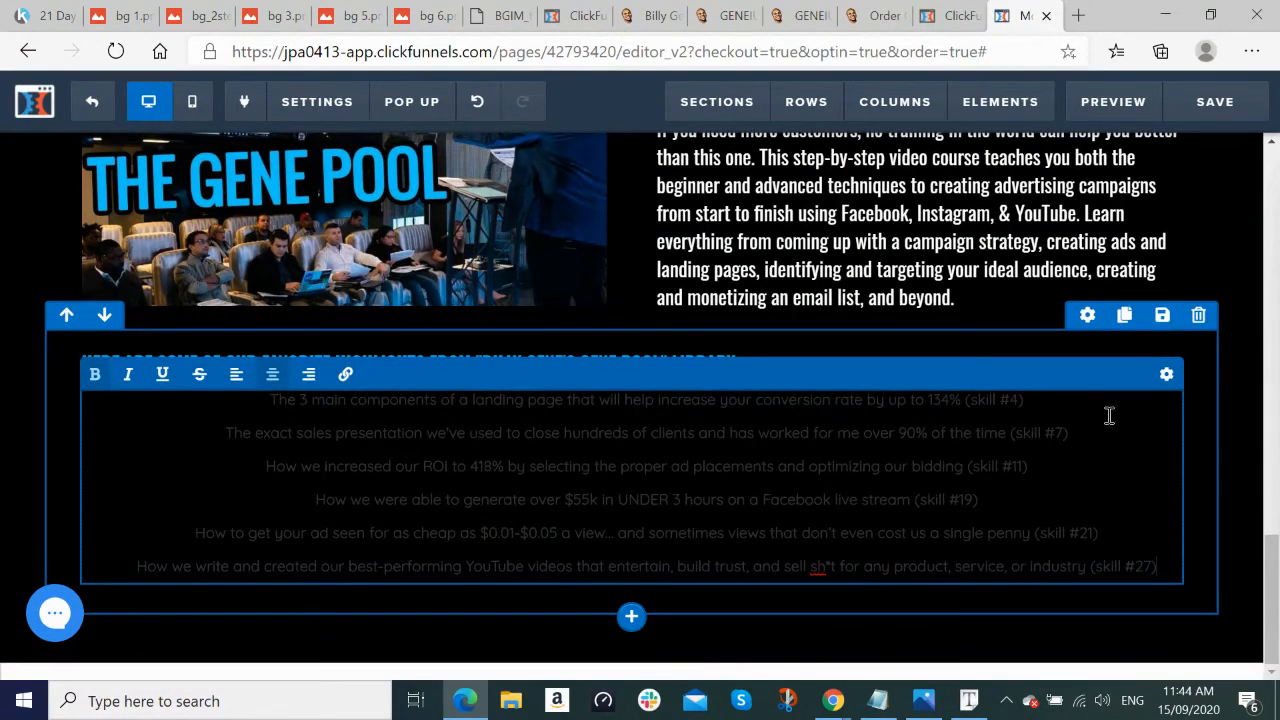
Step: Set the text color of the highlights bullet list to white
scroll(1163, 390, up, 1)
click(1166, 426)
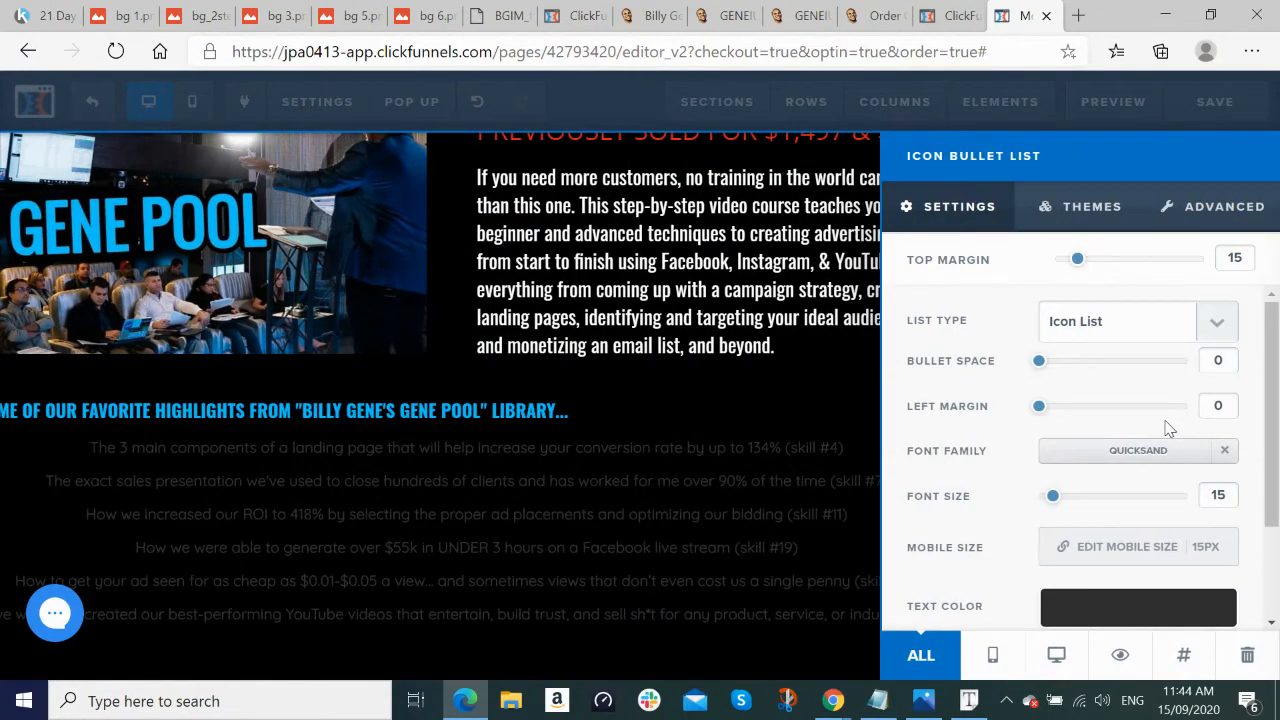
scroll(1165, 537, down, 1)
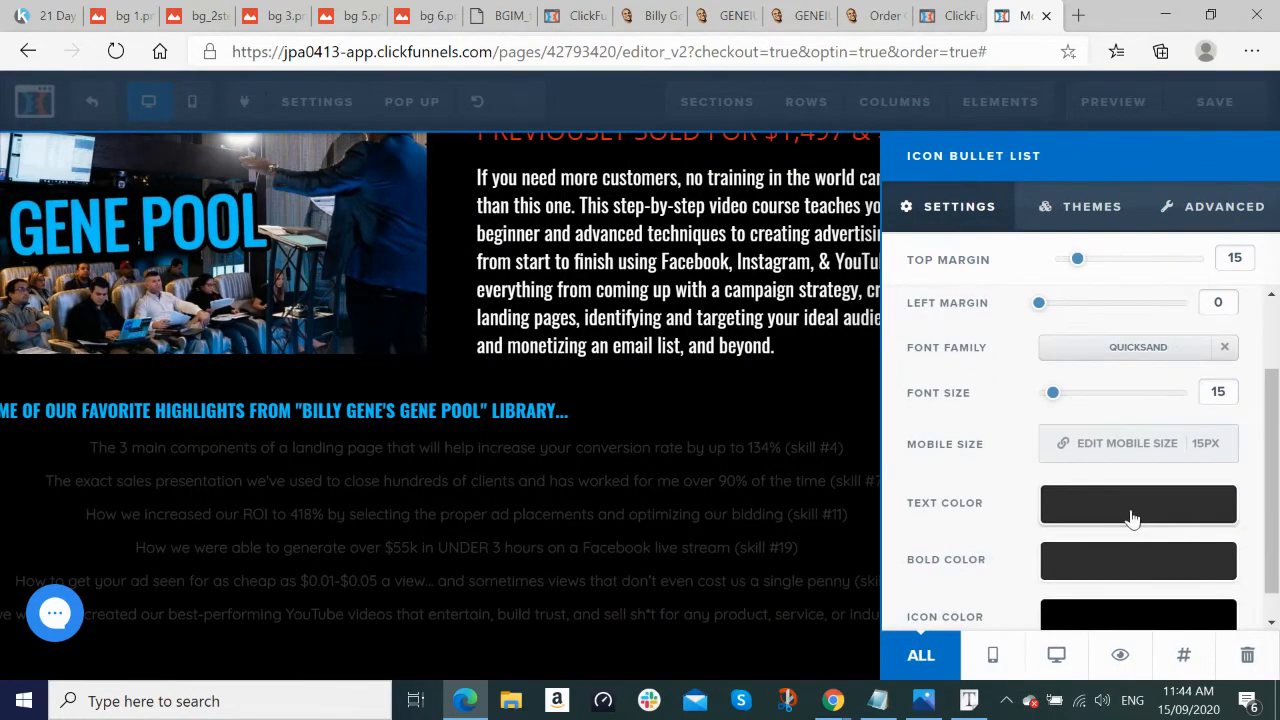
click(1131, 518)
click(1037, 367)
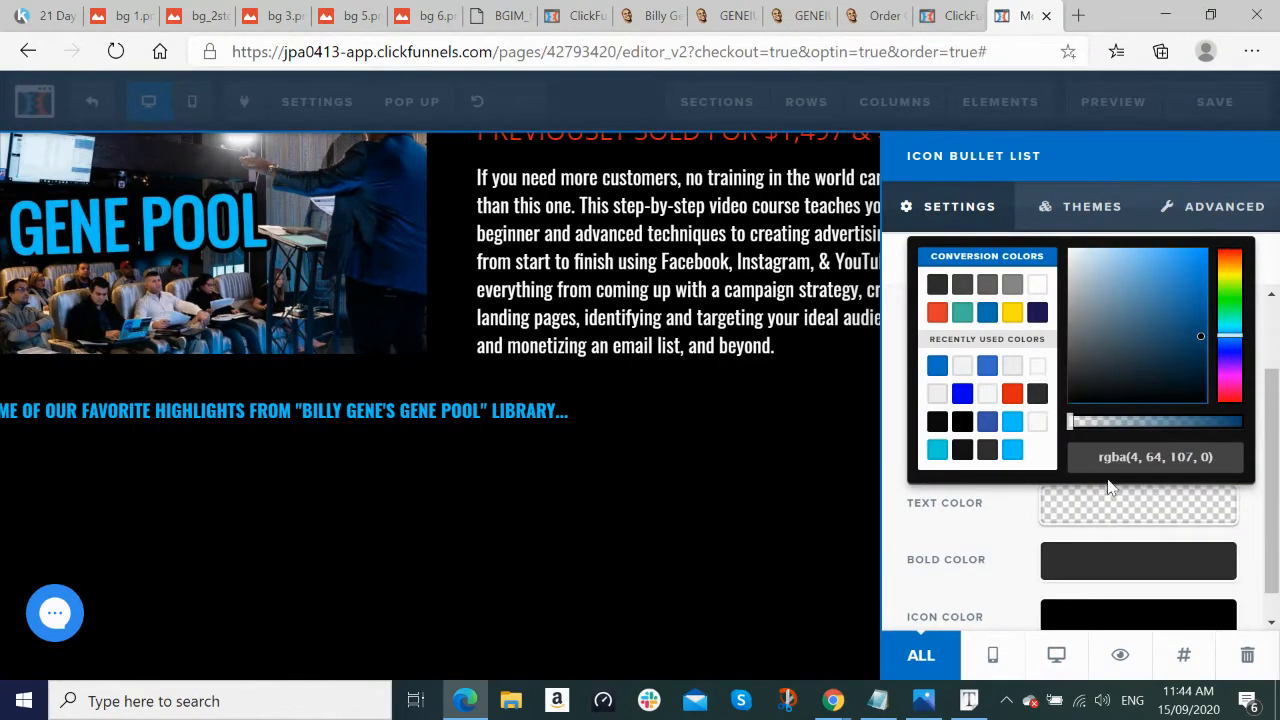
click(1123, 520)
click(1123, 519)
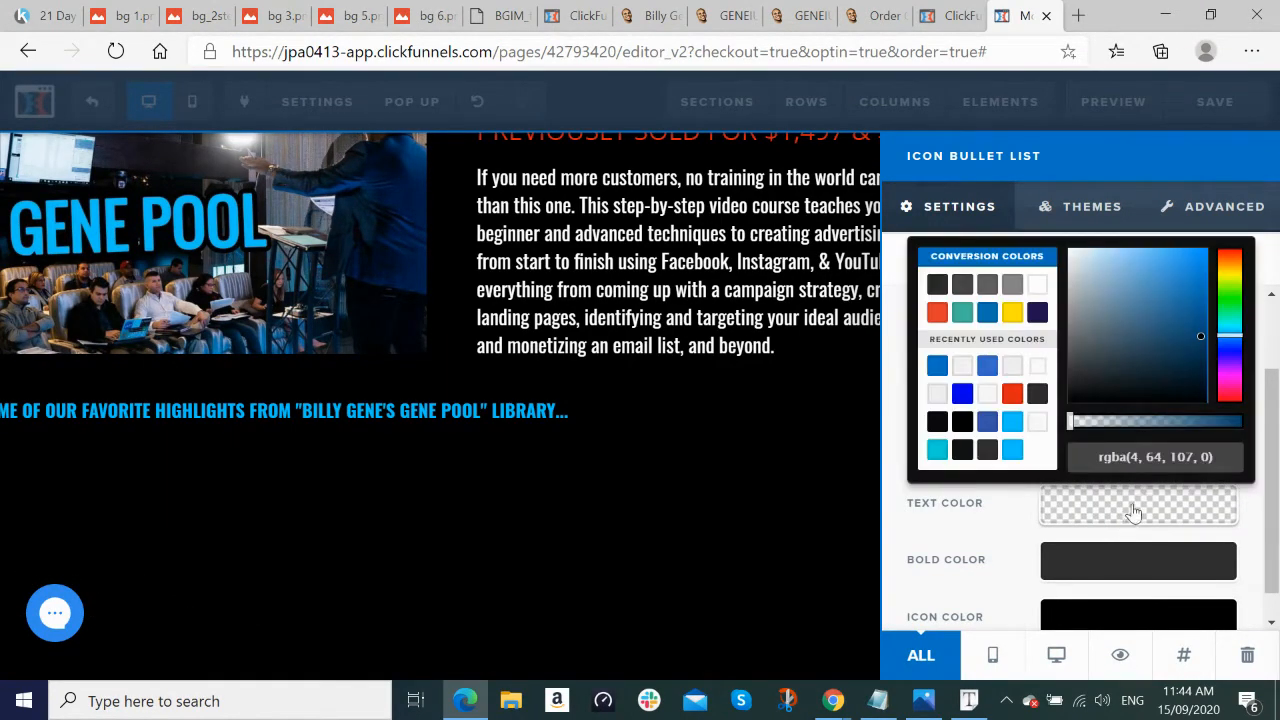
click(1037, 286)
click(640, 570)
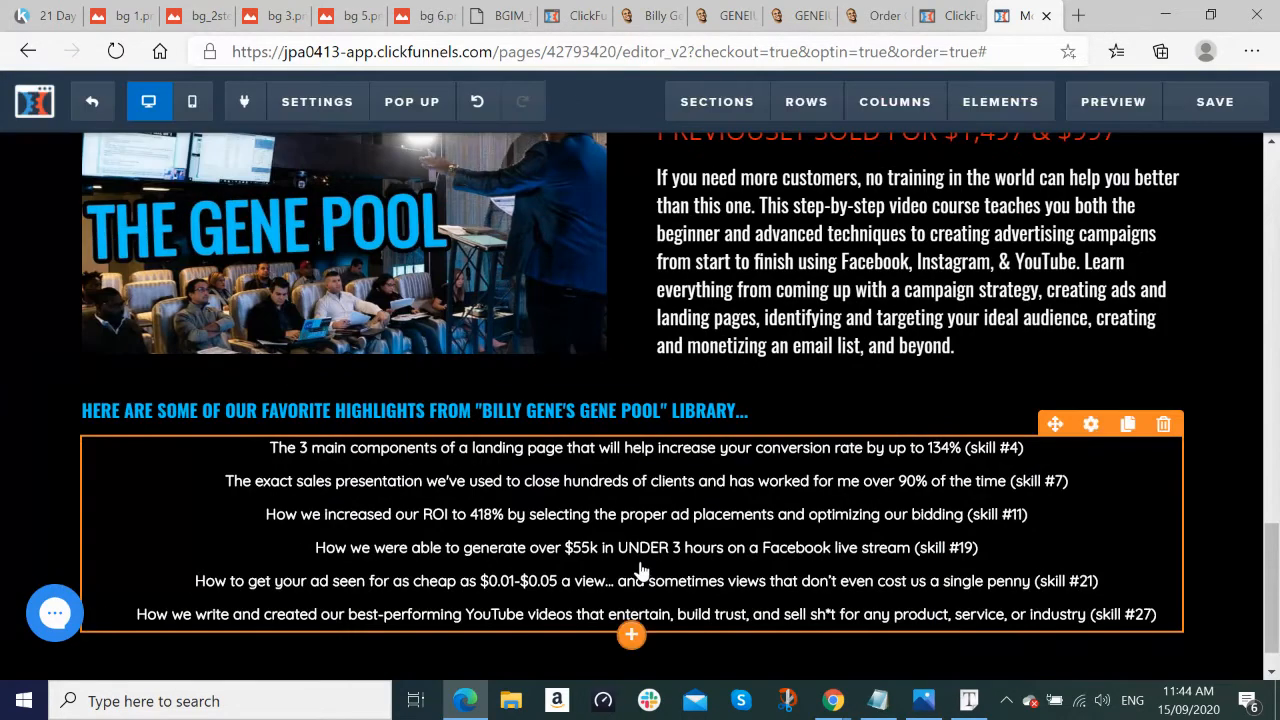
Step: Set the font family of the highlights bullet list to Oswald
click(1093, 425)
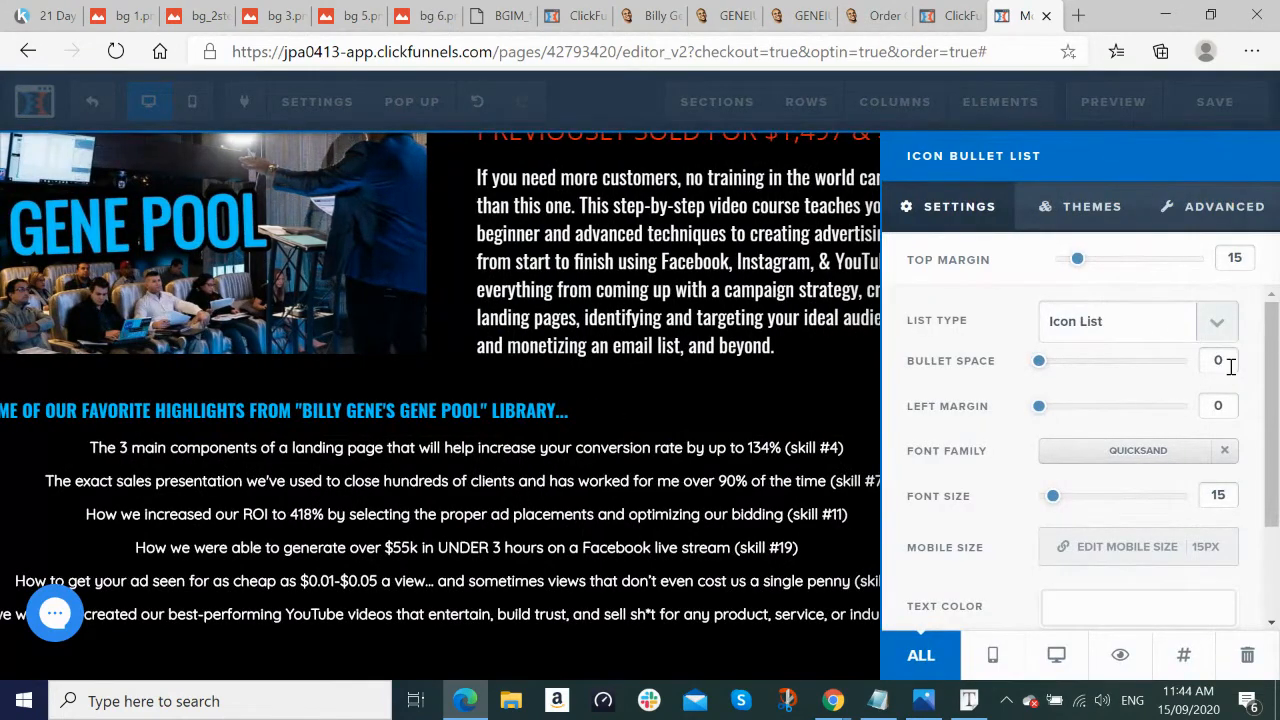
click(1150, 455)
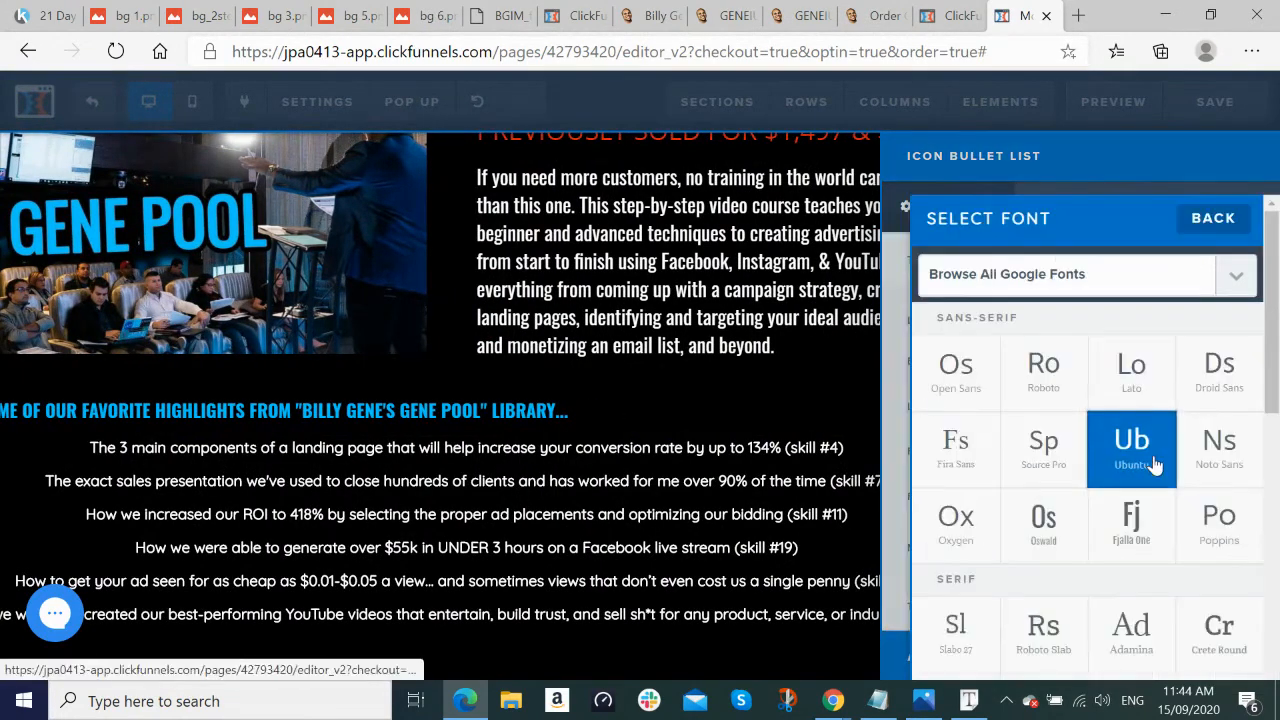
click(1062, 537)
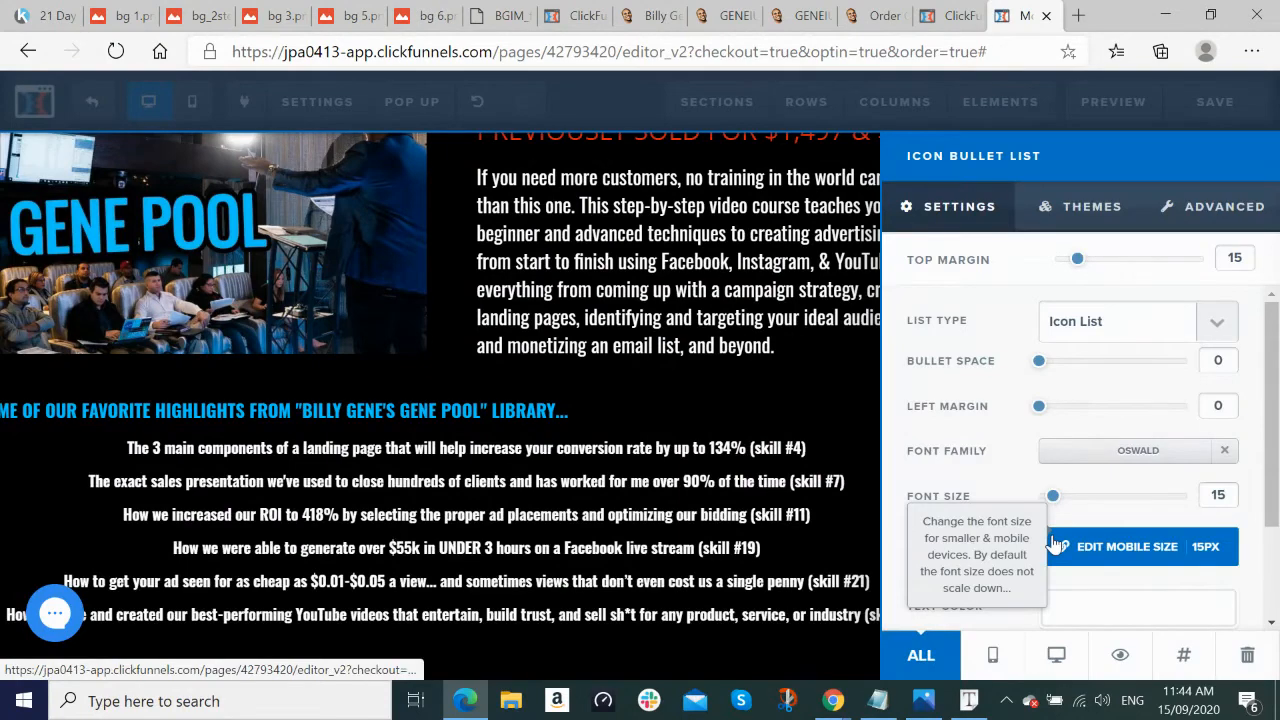
click(588, 536)
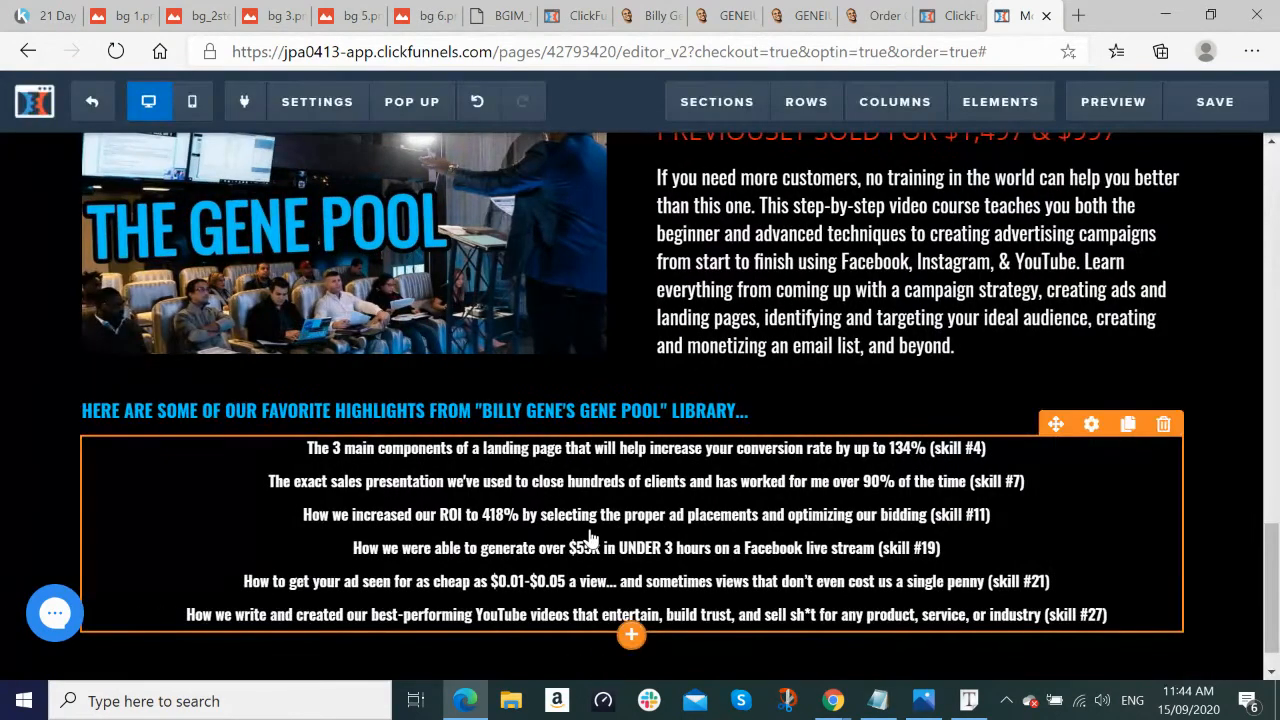
double_click(392, 510)
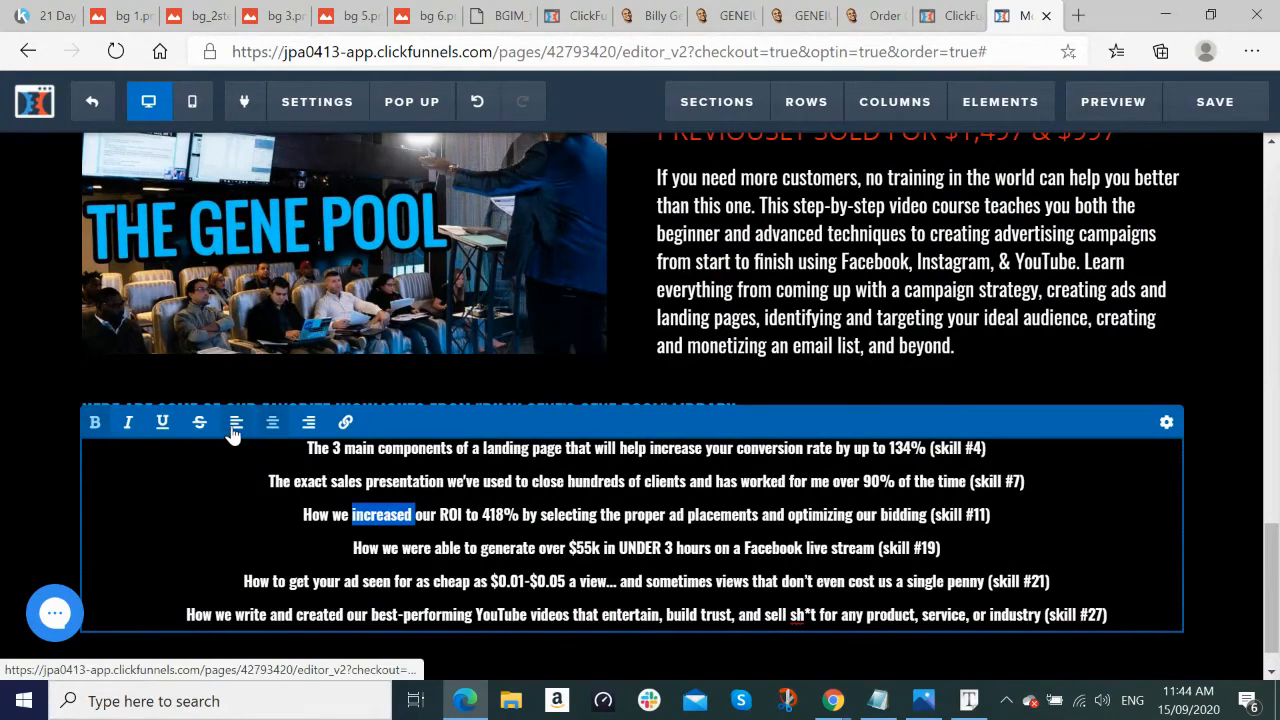
key(Right)
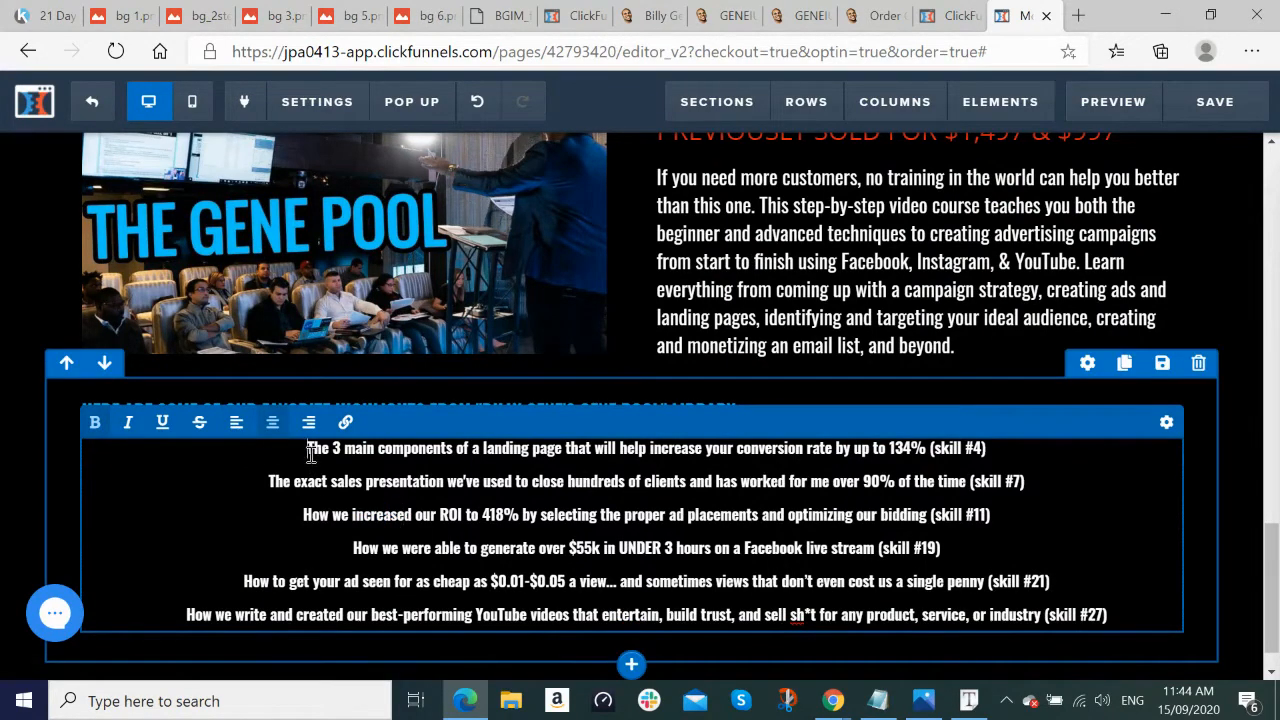
click(1042, 537)
Step: Try the Ordered List type on the highlights bullet list, and choose Icon List again
click(1166, 424)
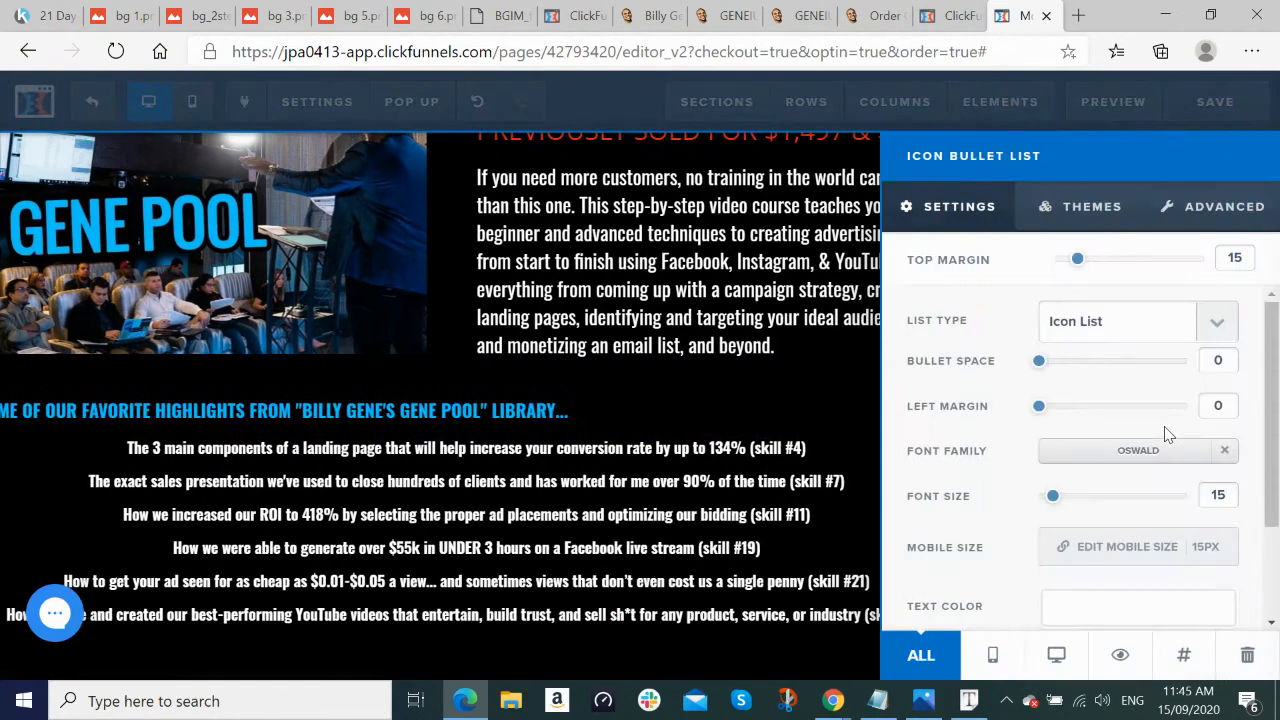
click(1219, 327)
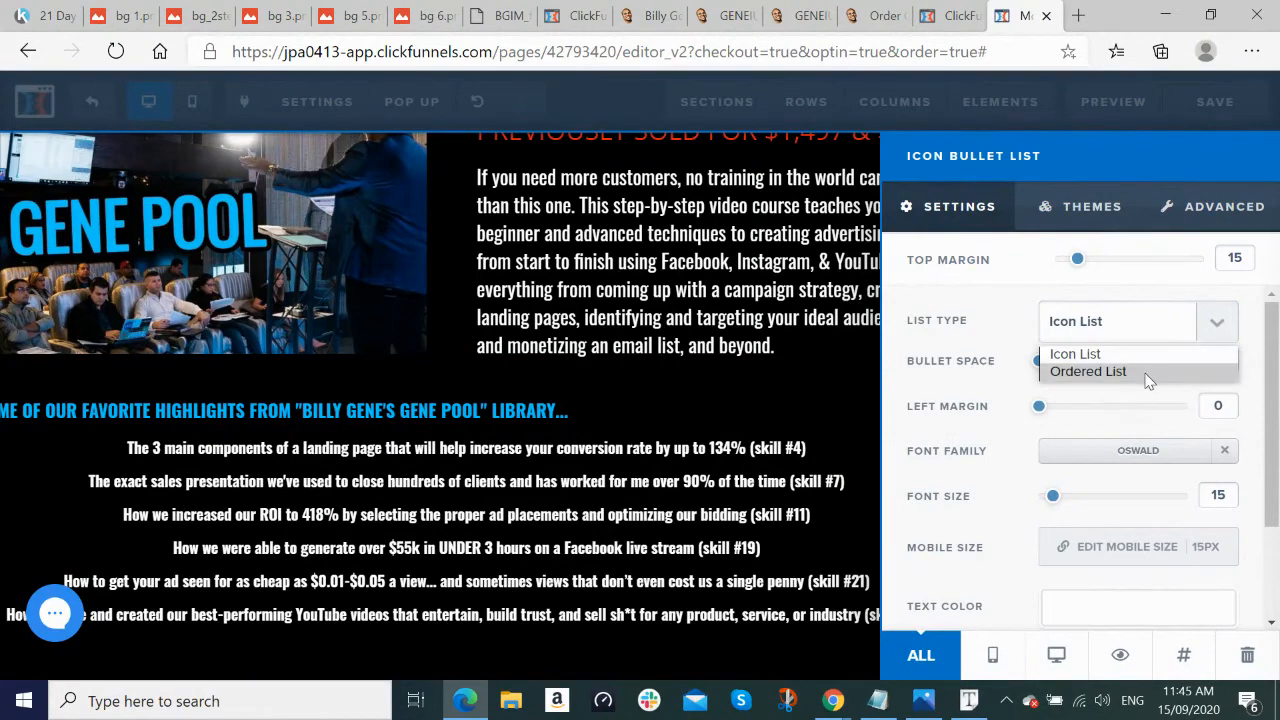
click(1149, 372)
click(1219, 323)
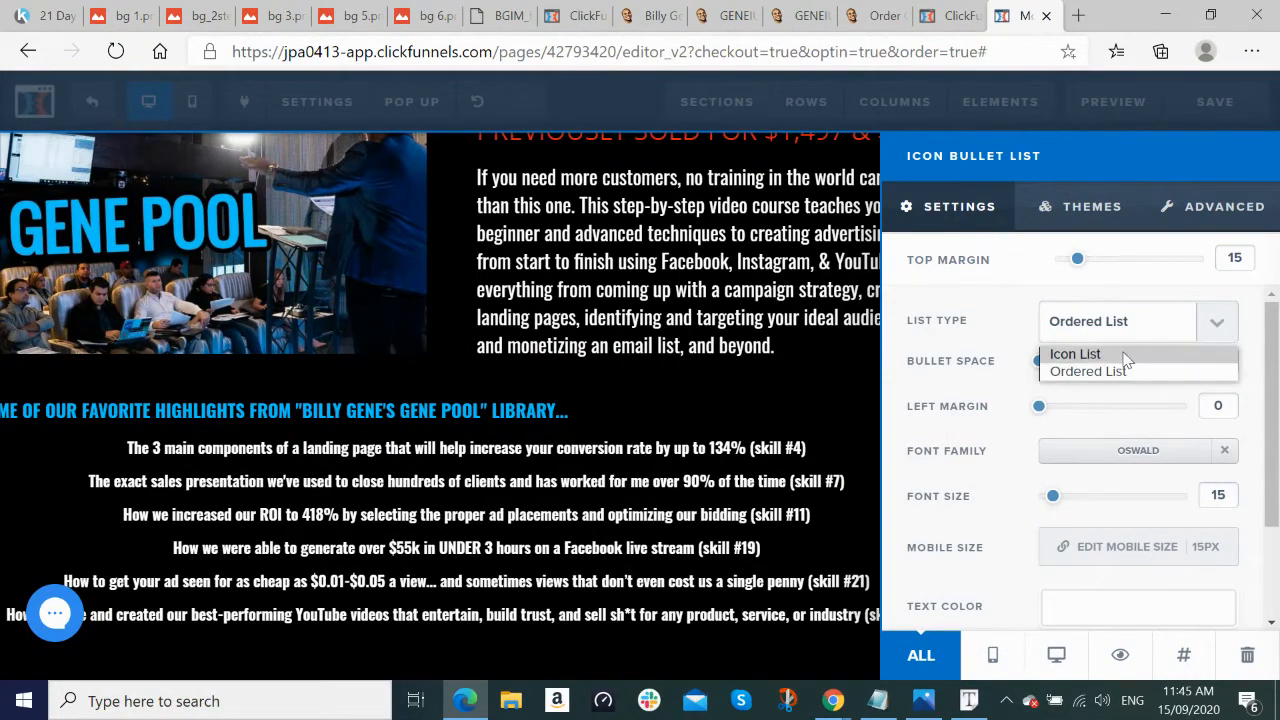
click(1122, 357)
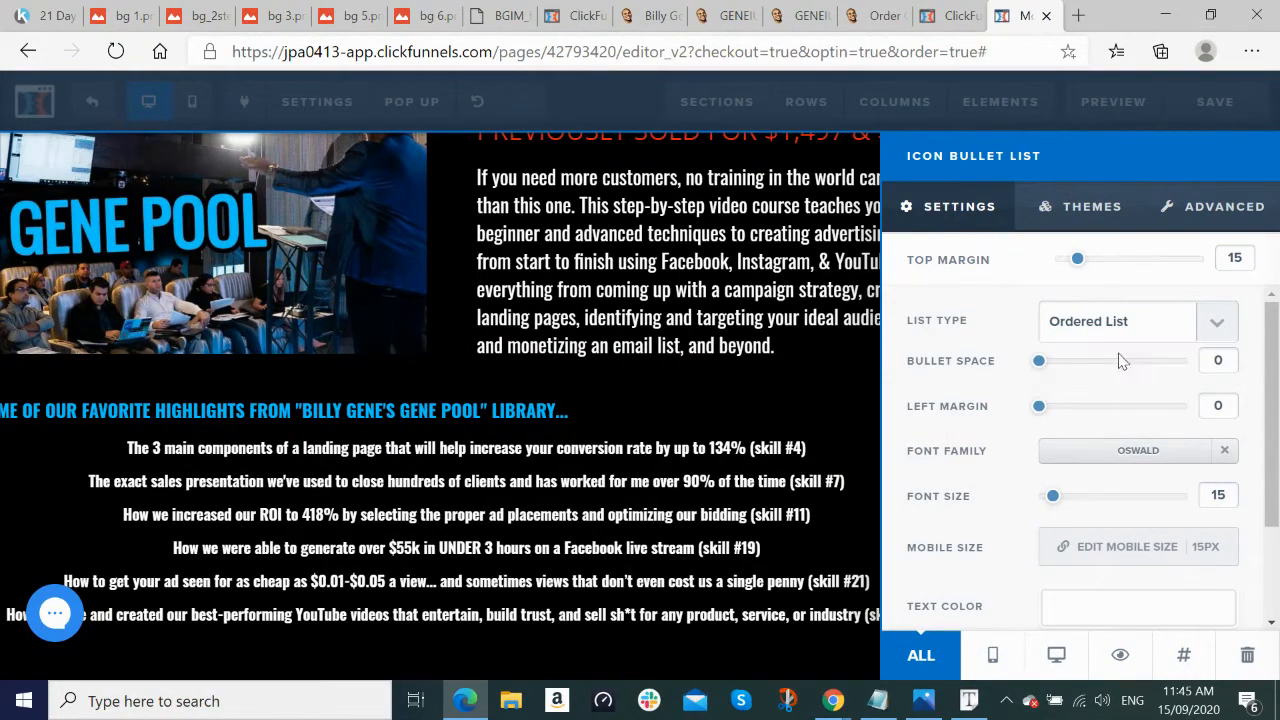
Step: Assign the double-right-angle icon (fas fa-angle-double-right) to the first item of the highlights bullet list, matching the reference page
click(1212, 215)
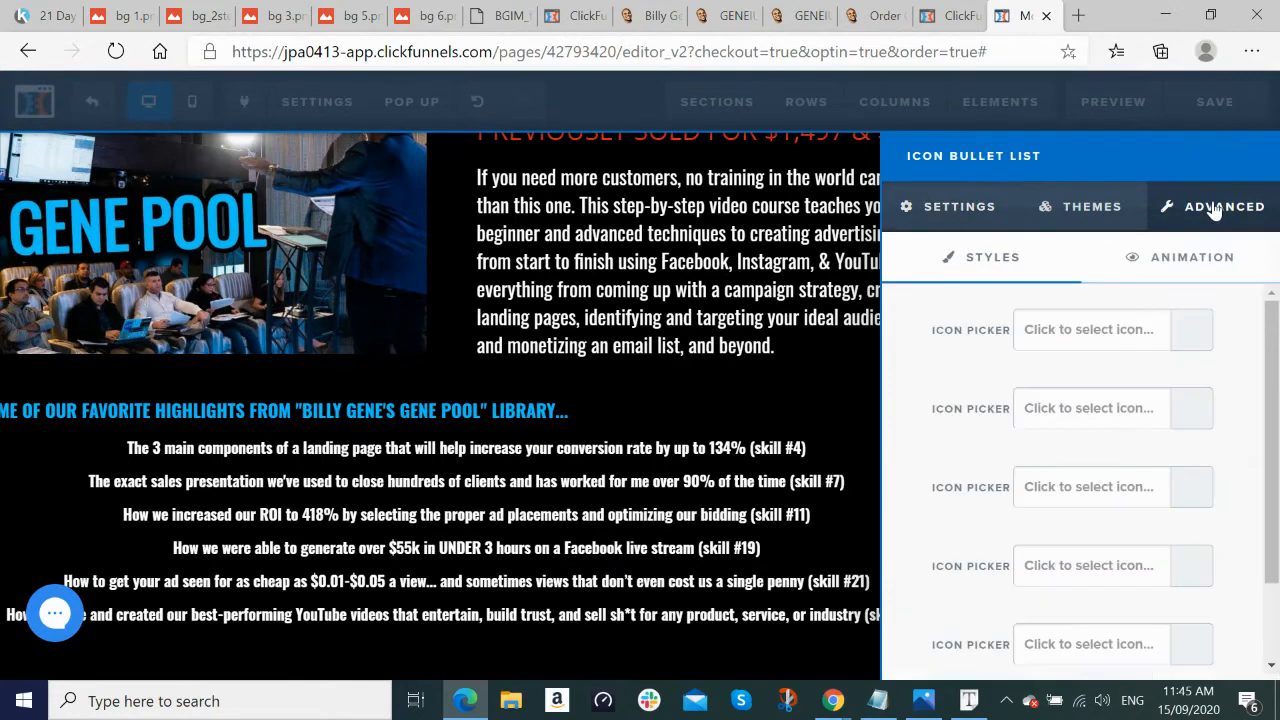
click(1197, 339)
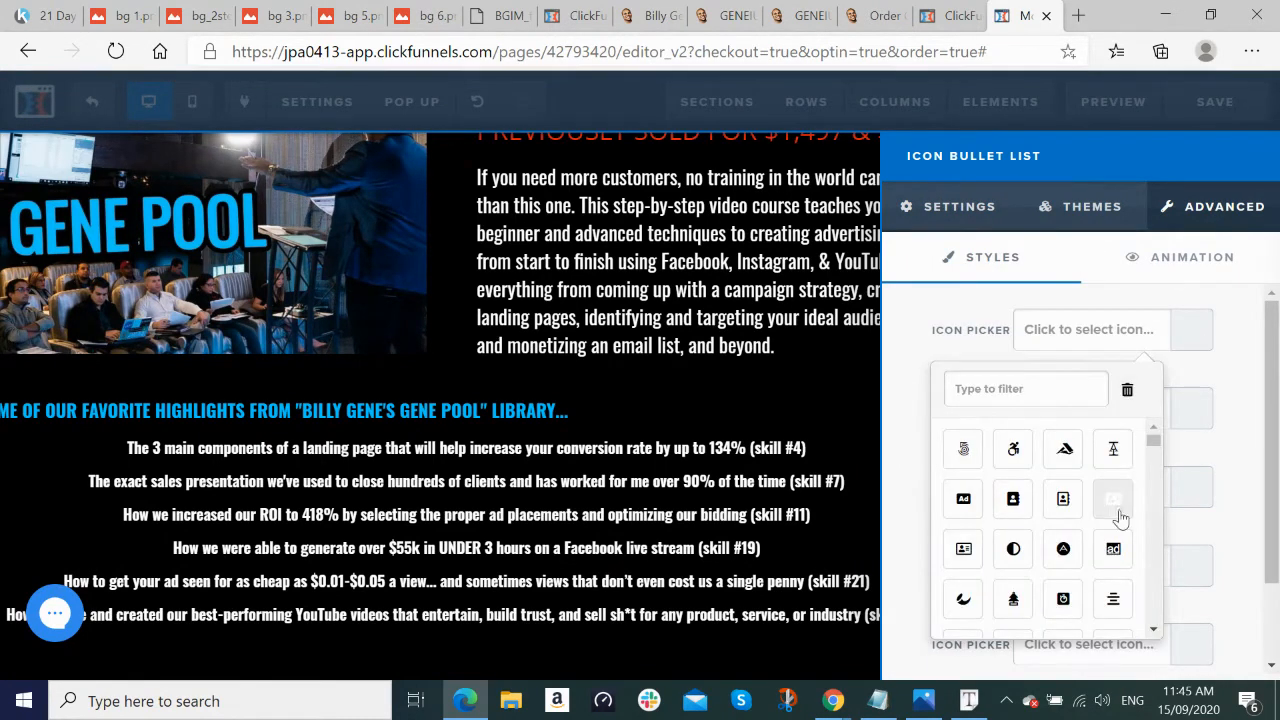
scroll(1136, 465, down, 2)
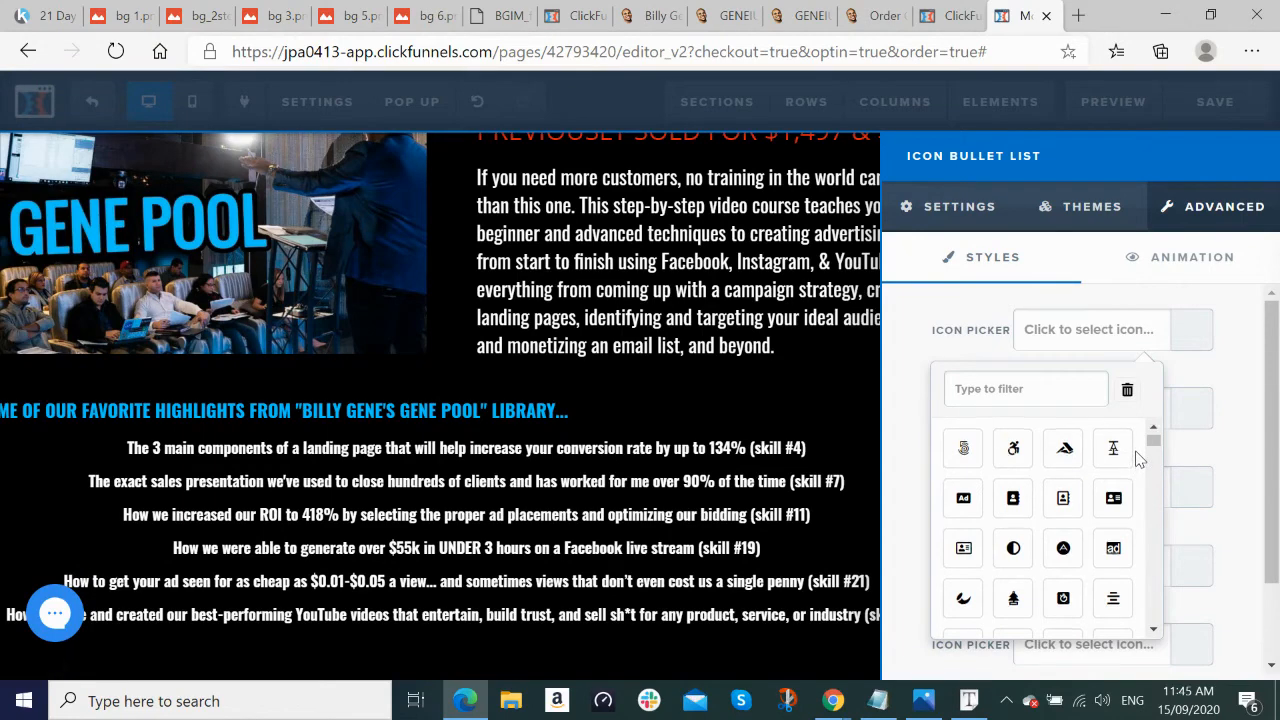
scroll(1136, 457, down, 2)
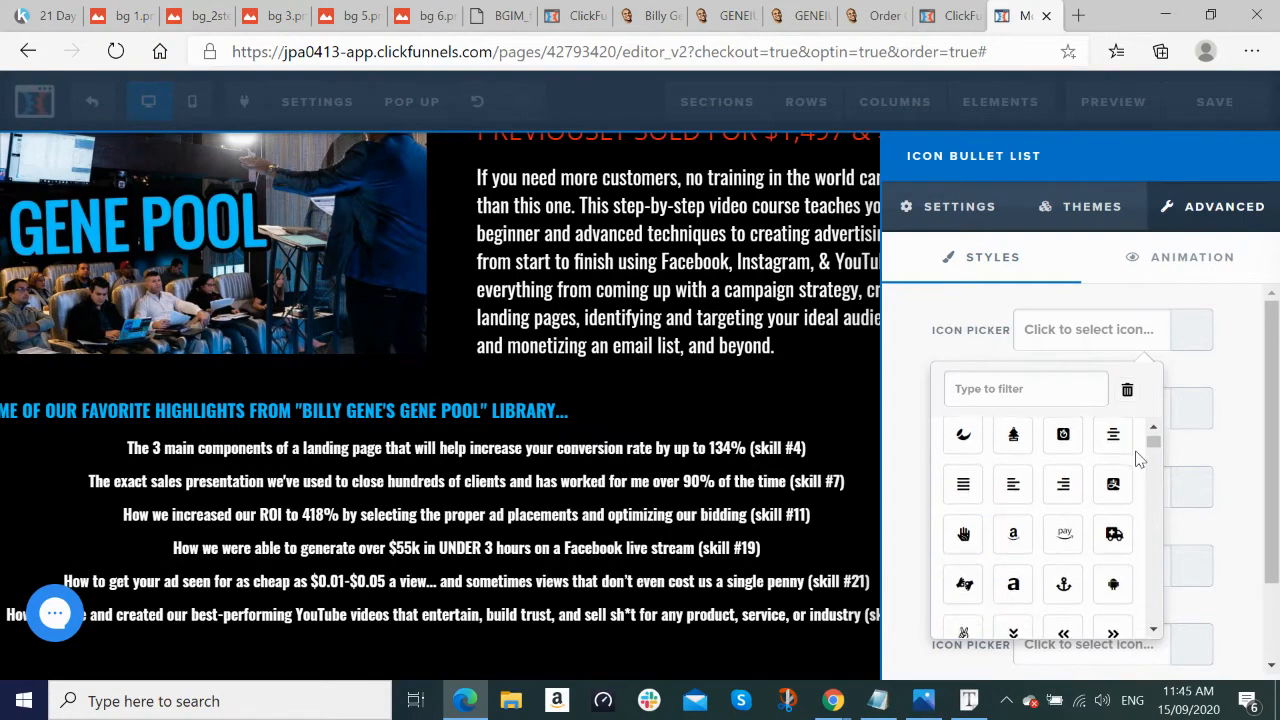
key(alt+Tab)
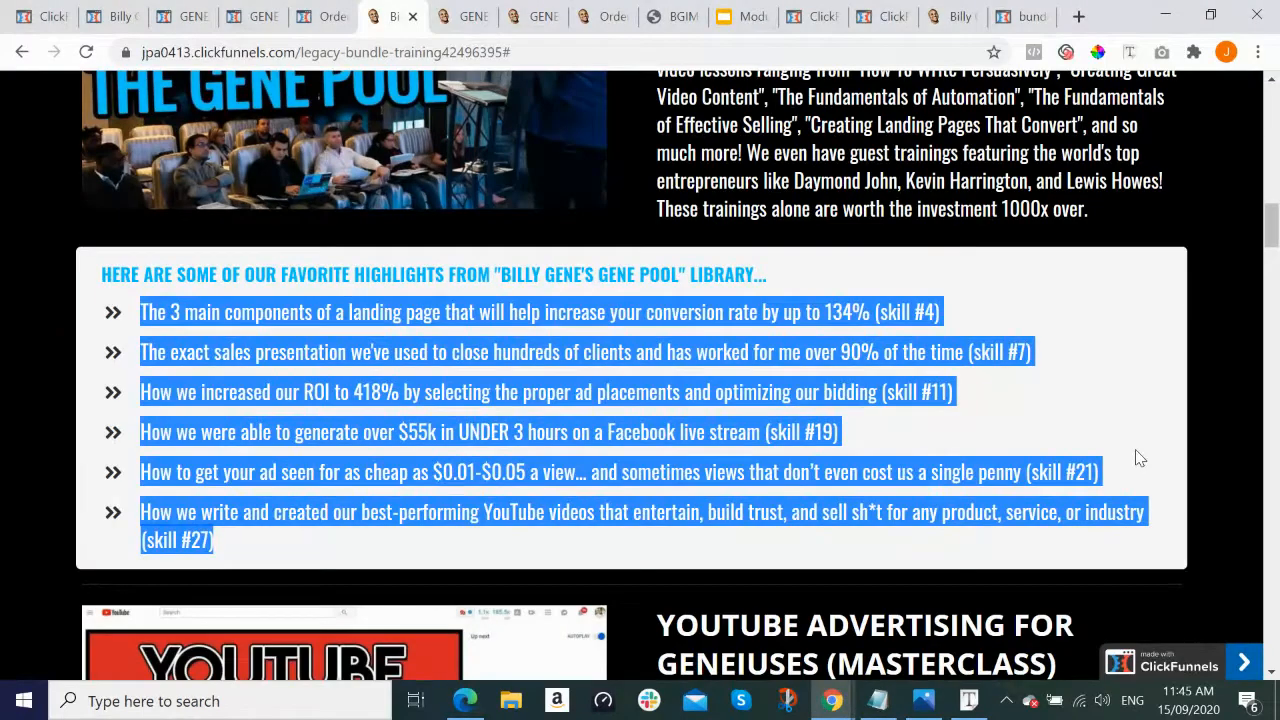
key(alt+Tab)
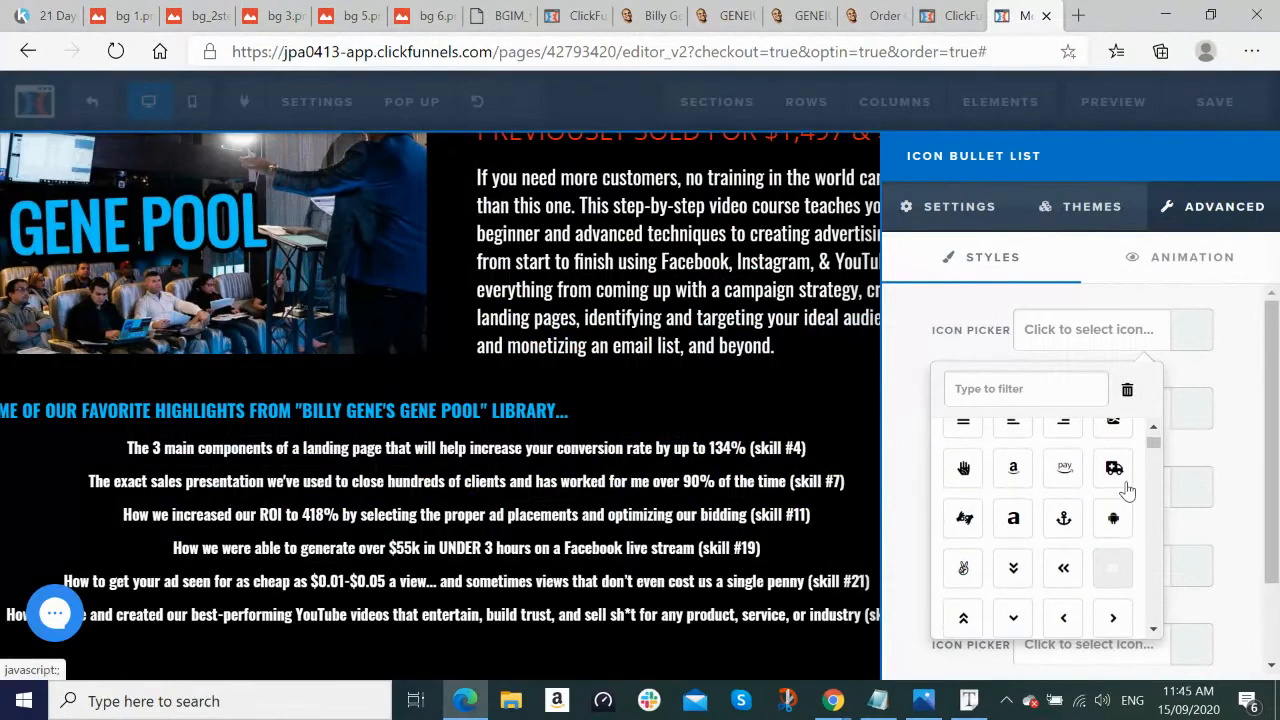
scroll(1127, 490, down, 1)
click(1114, 503)
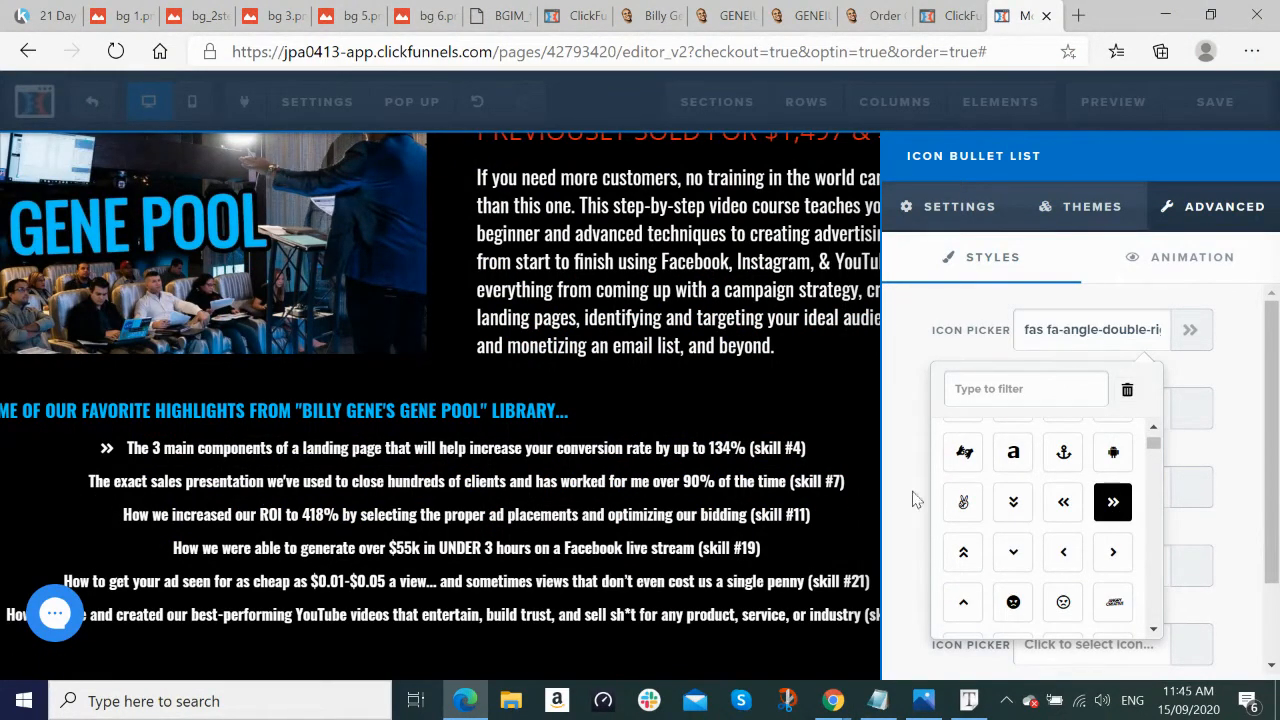
Step: Assign the fas fa-angle-double-right icon to the second item of the highlights bullet list
click(1196, 419)
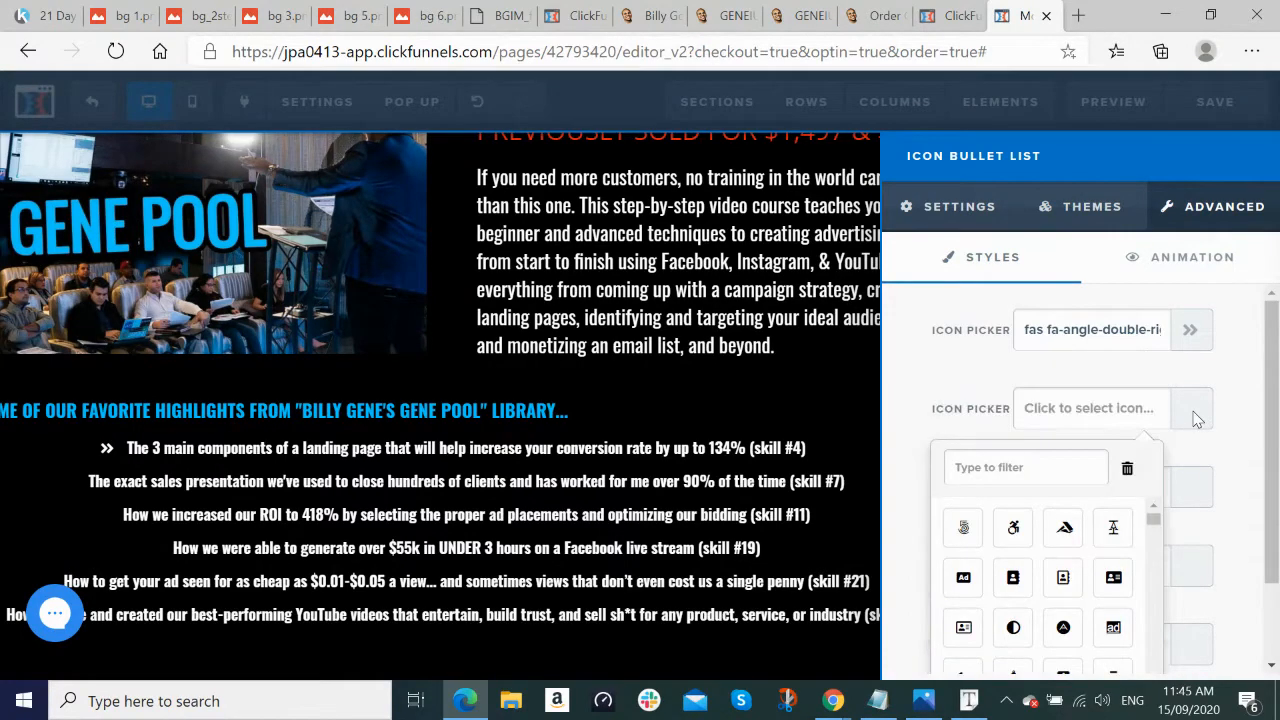
scroll(1032, 620, down, 1)
scroll(1032, 620, down, 3)
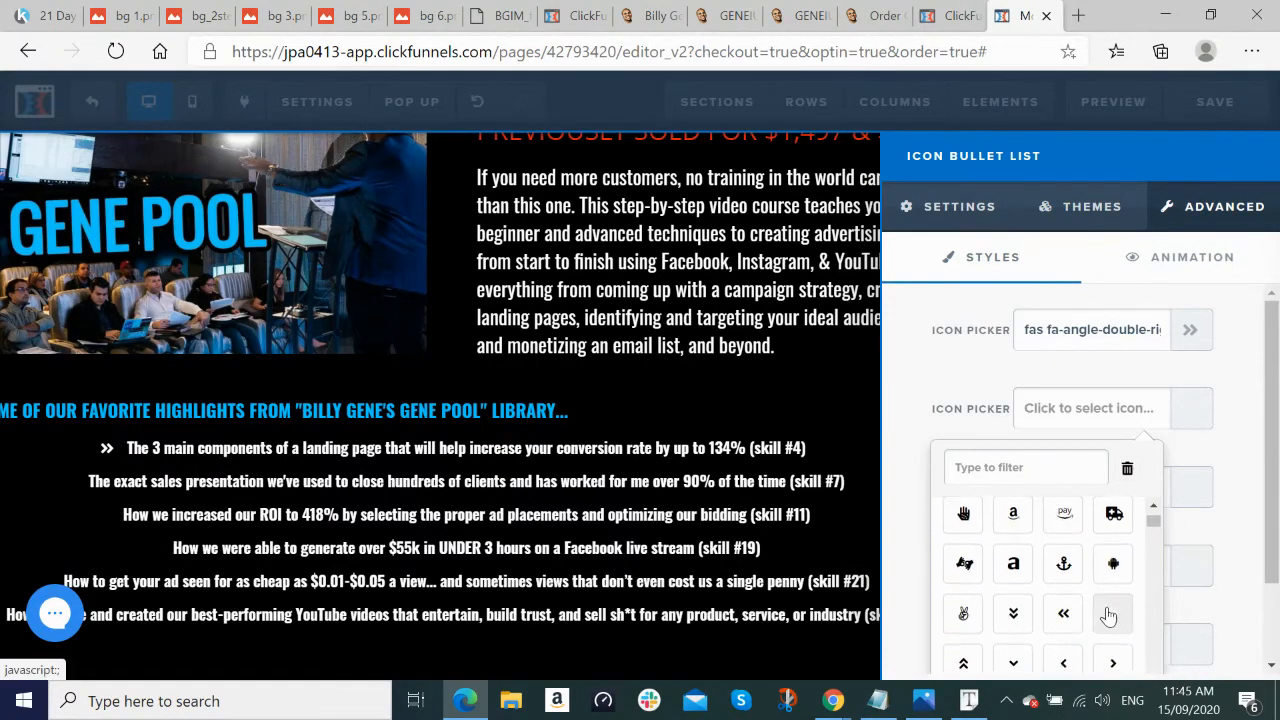
click(1113, 614)
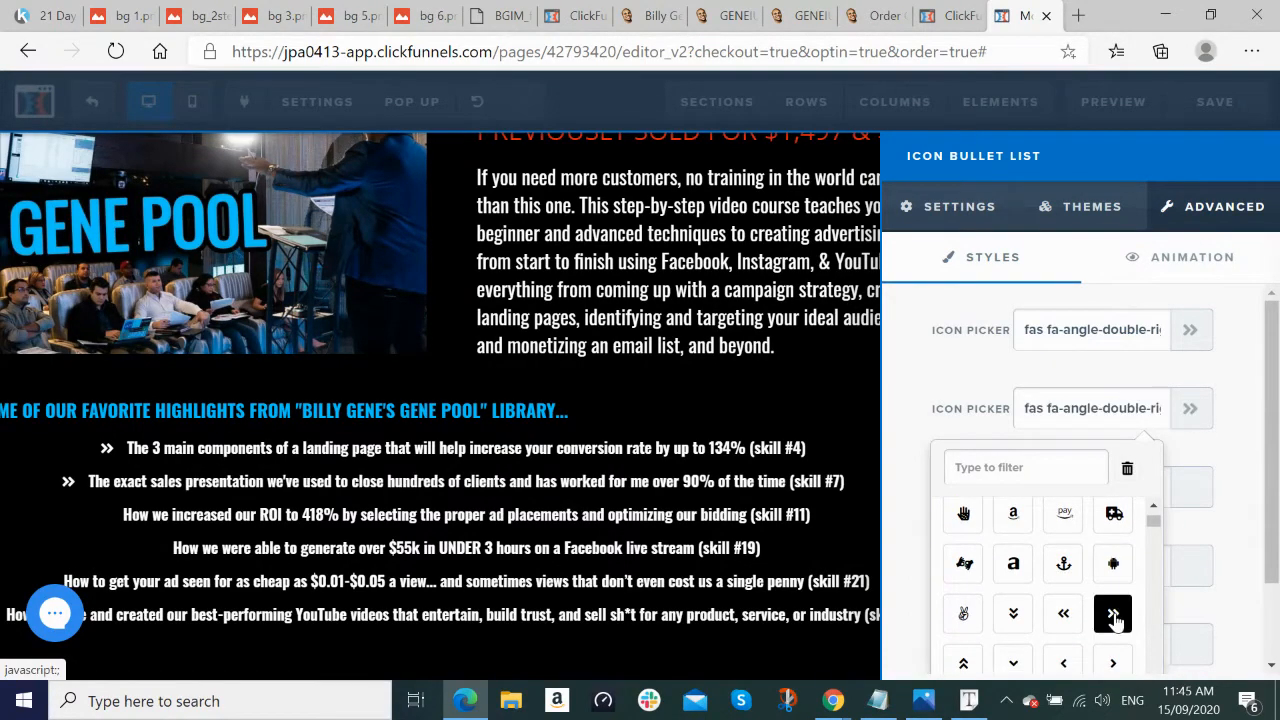
Step: Assign the fas fa-angle-double-right icon to the third item of the highlights bullet list
click(1196, 488)
scroll(1196, 488, down, 1)
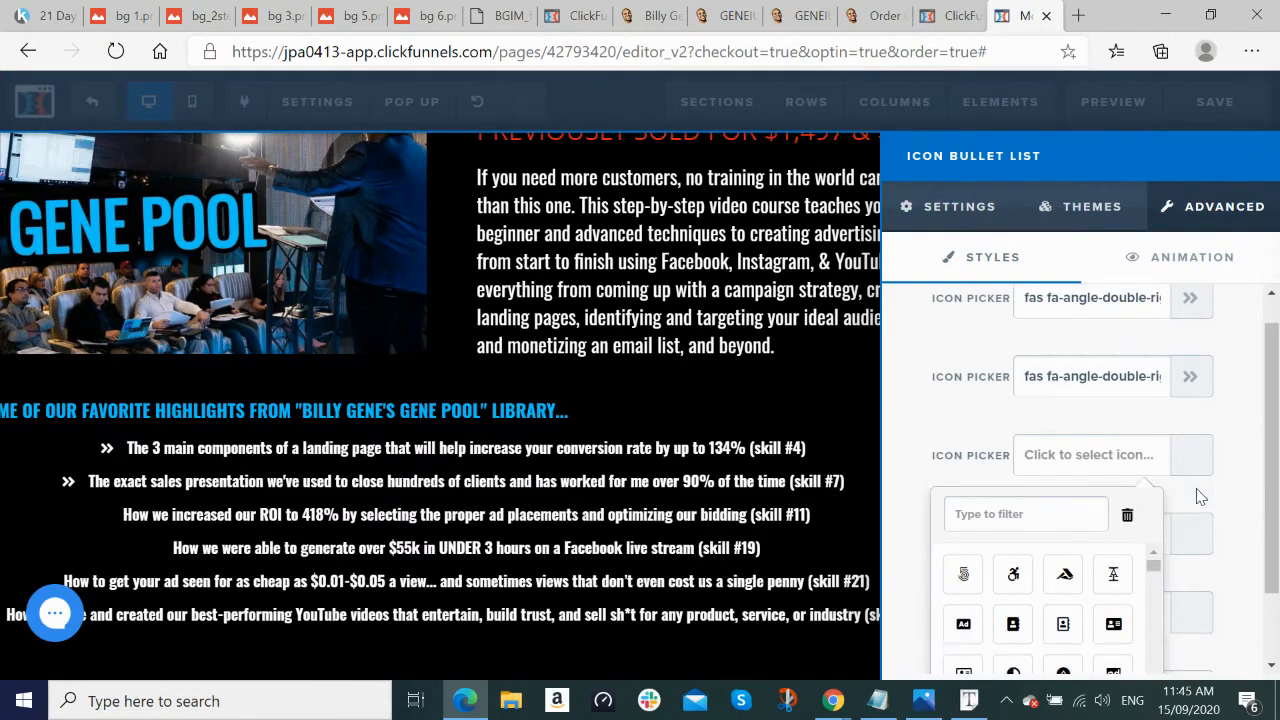
scroll(1097, 580, down, 4)
scroll(1097, 580, down, 3)
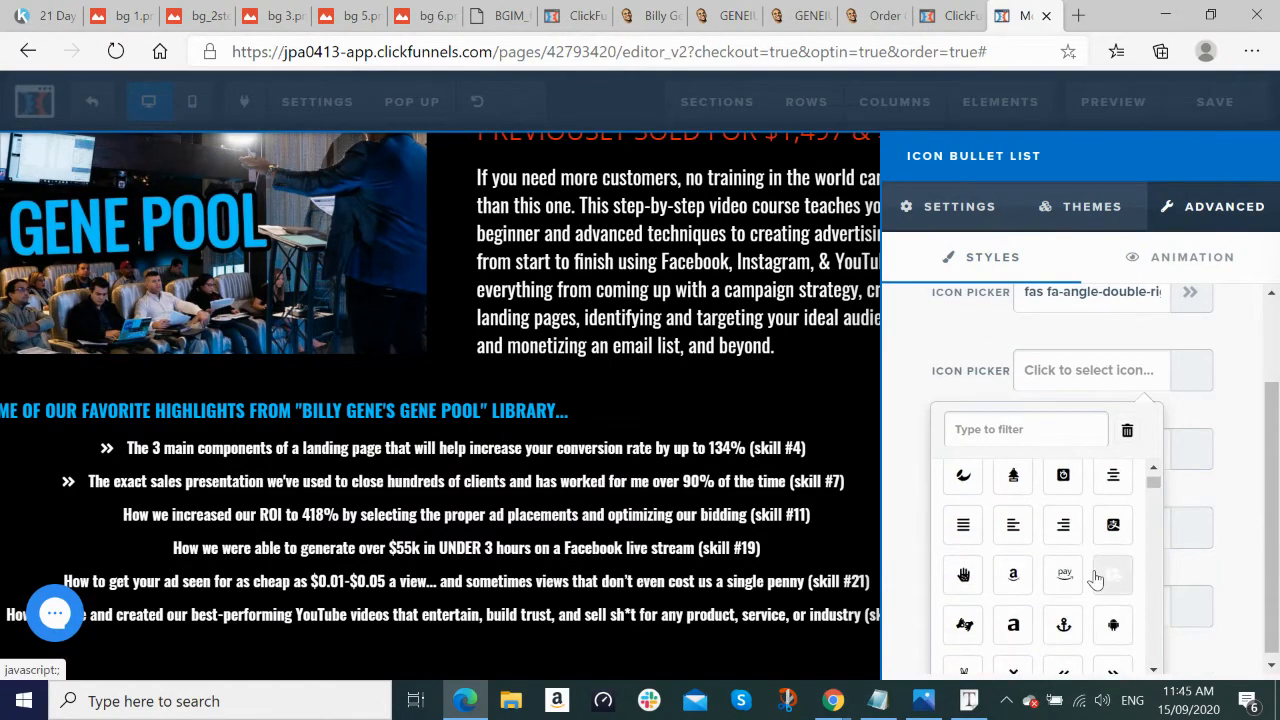
click(1113, 580)
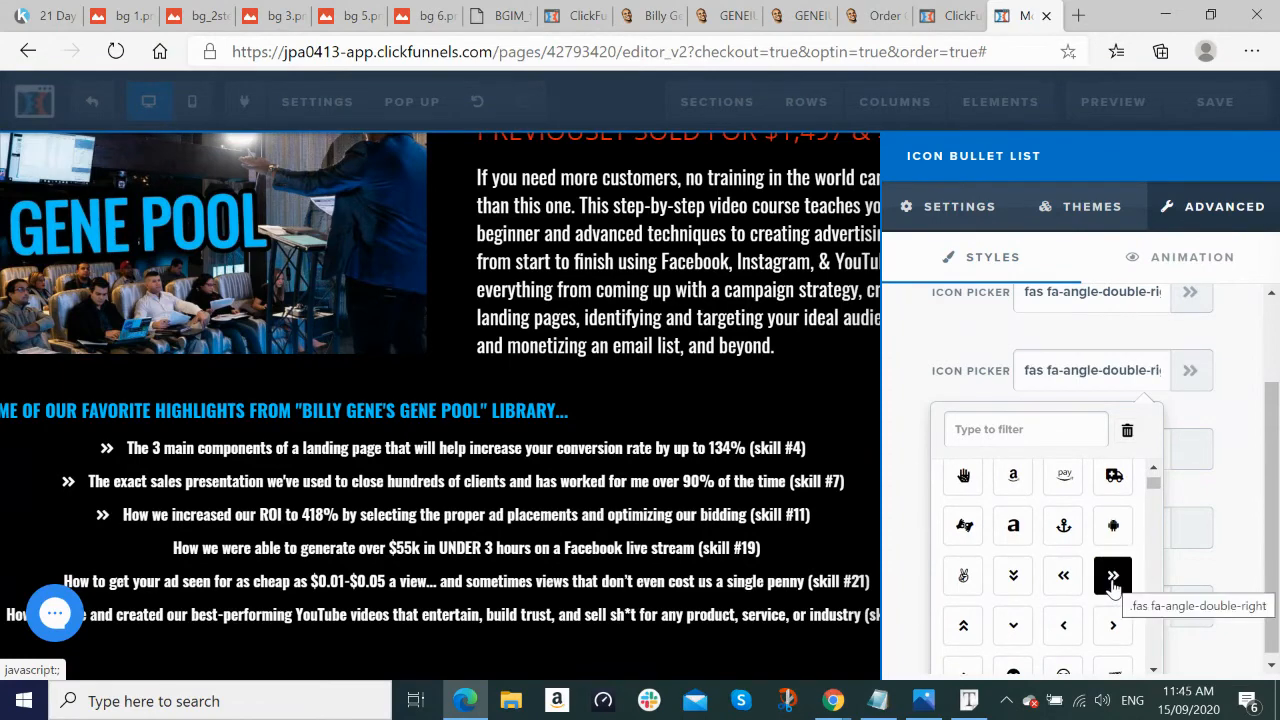
Step: Assign the fas fa-angle-double-right icon to the fourth item of the highlights bullet list and close its settings
click(1203, 477)
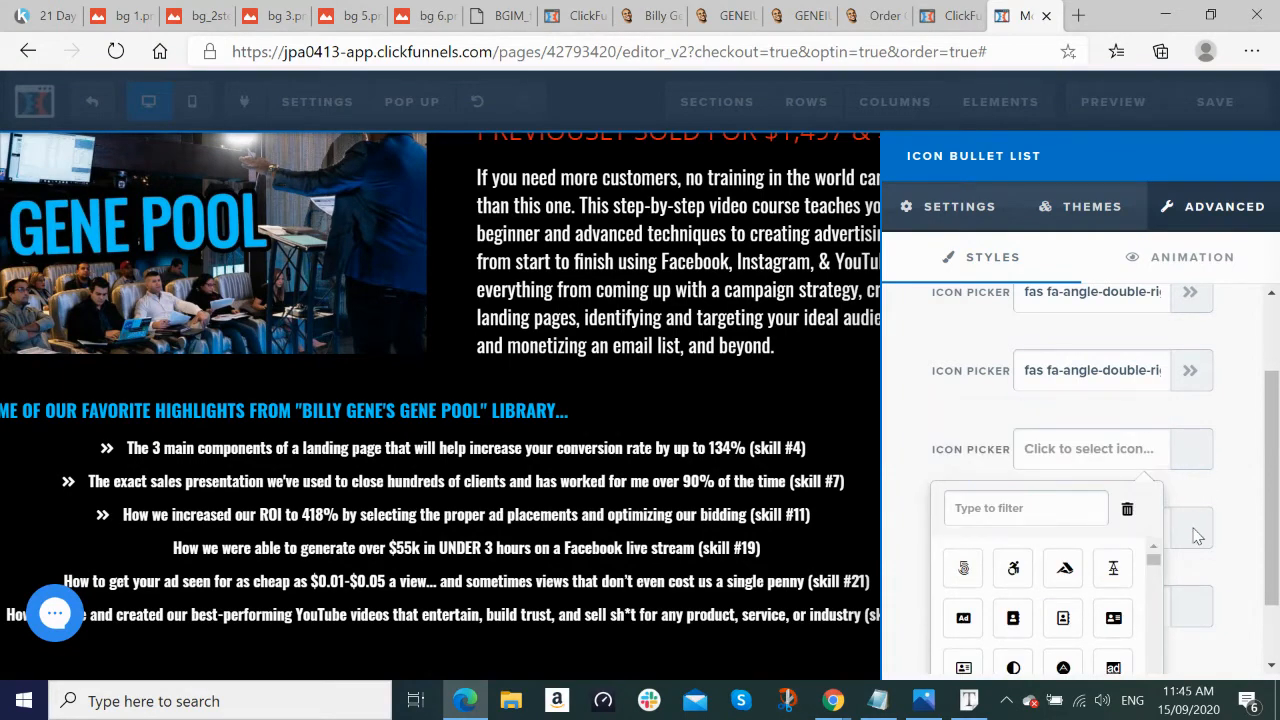
scroll(1070, 600, down, 2)
scroll(1076, 620, down, 3)
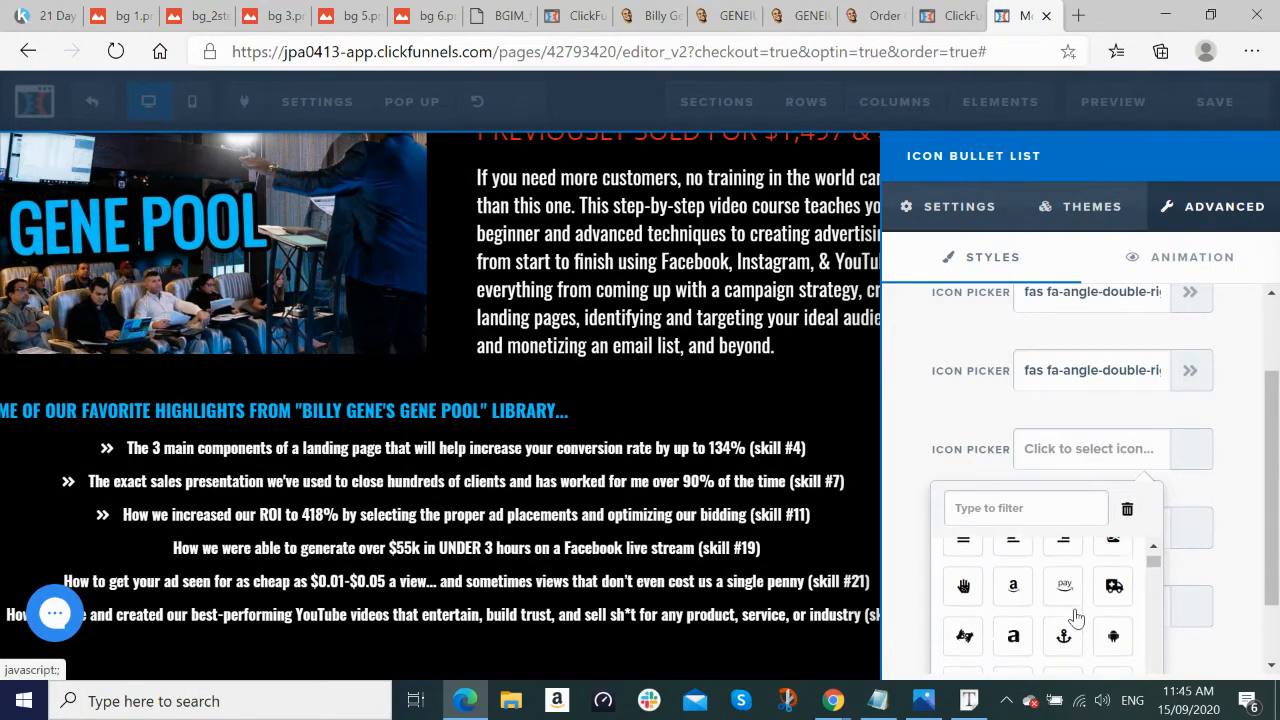
click(1113, 622)
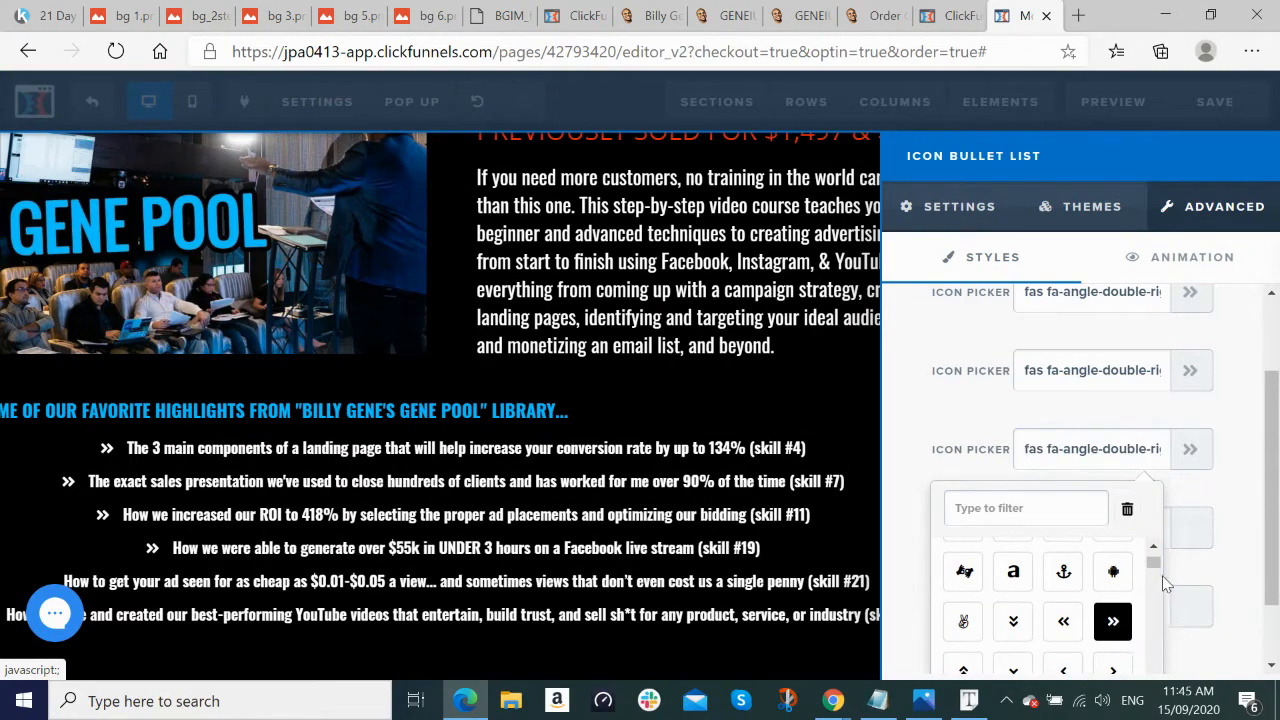
scroll(1168, 578, down, 1)
click(791, 550)
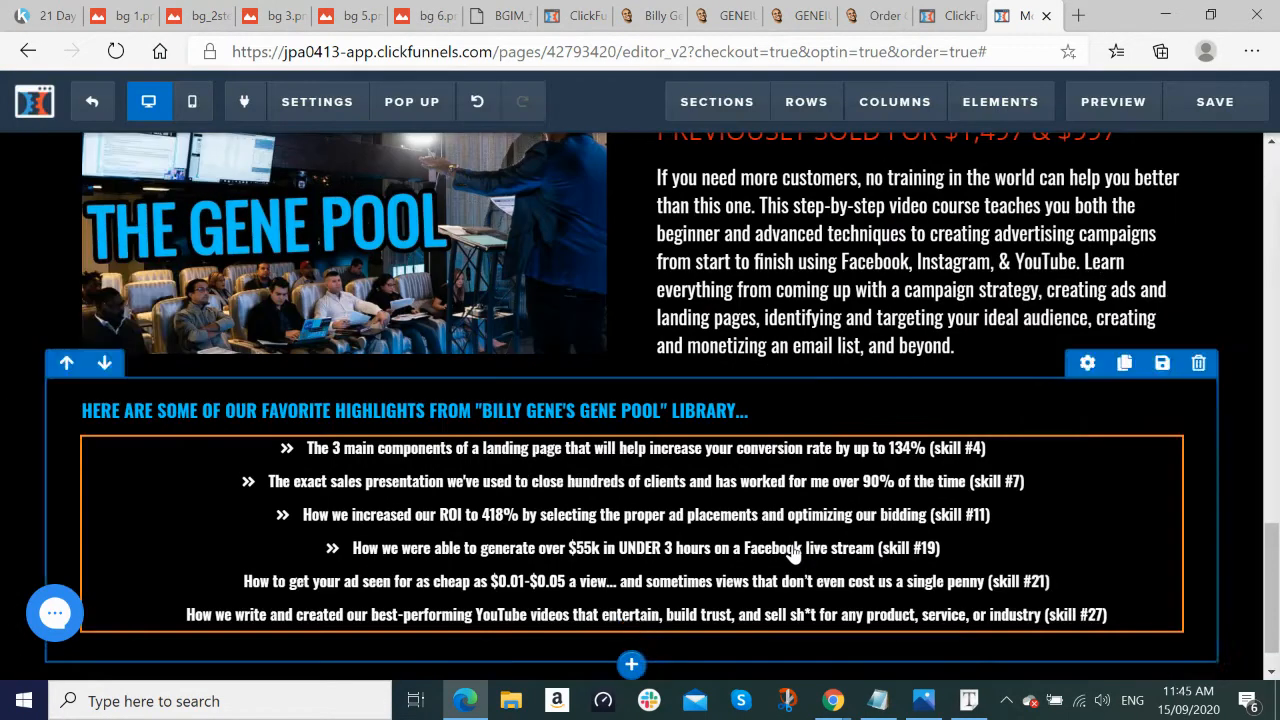
Step: Check the highlights box on the Chrome reference page and try black (#000000) as the highlights row's background color in Edge
key(alt+Tab)
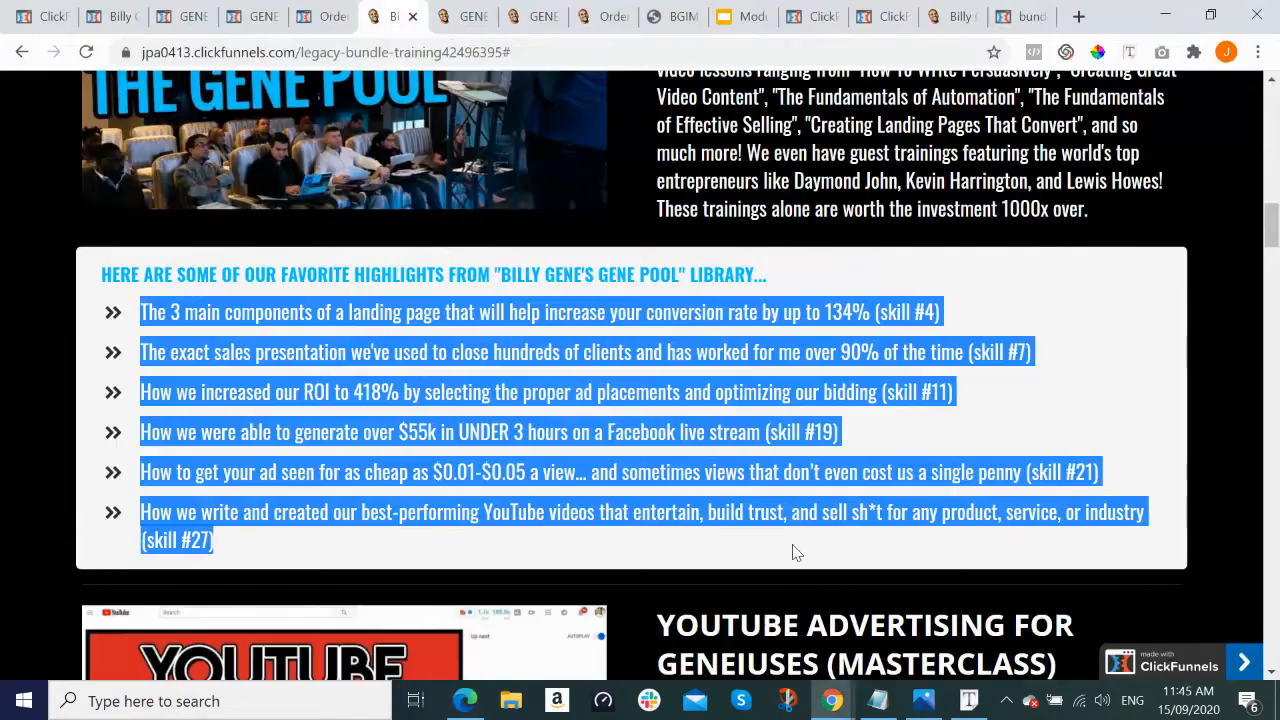
click(1090, 378)
key(alt+Tab)
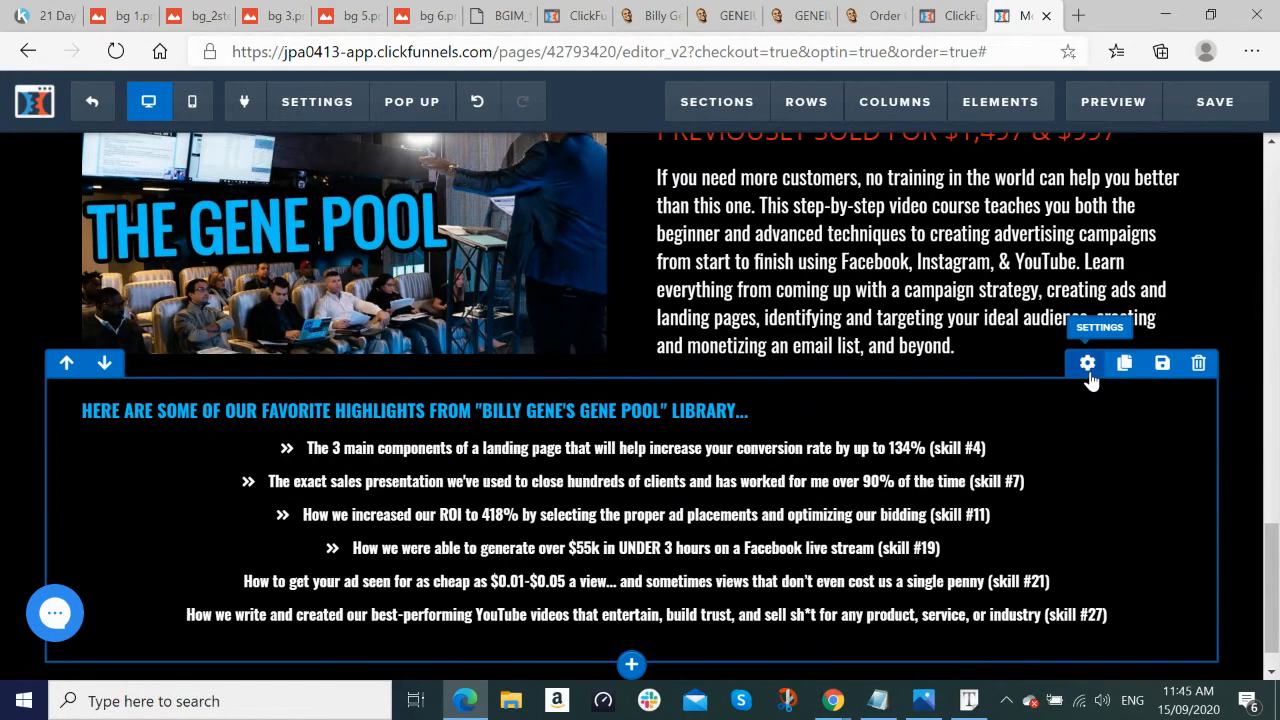
click(1087, 364)
click(1143, 427)
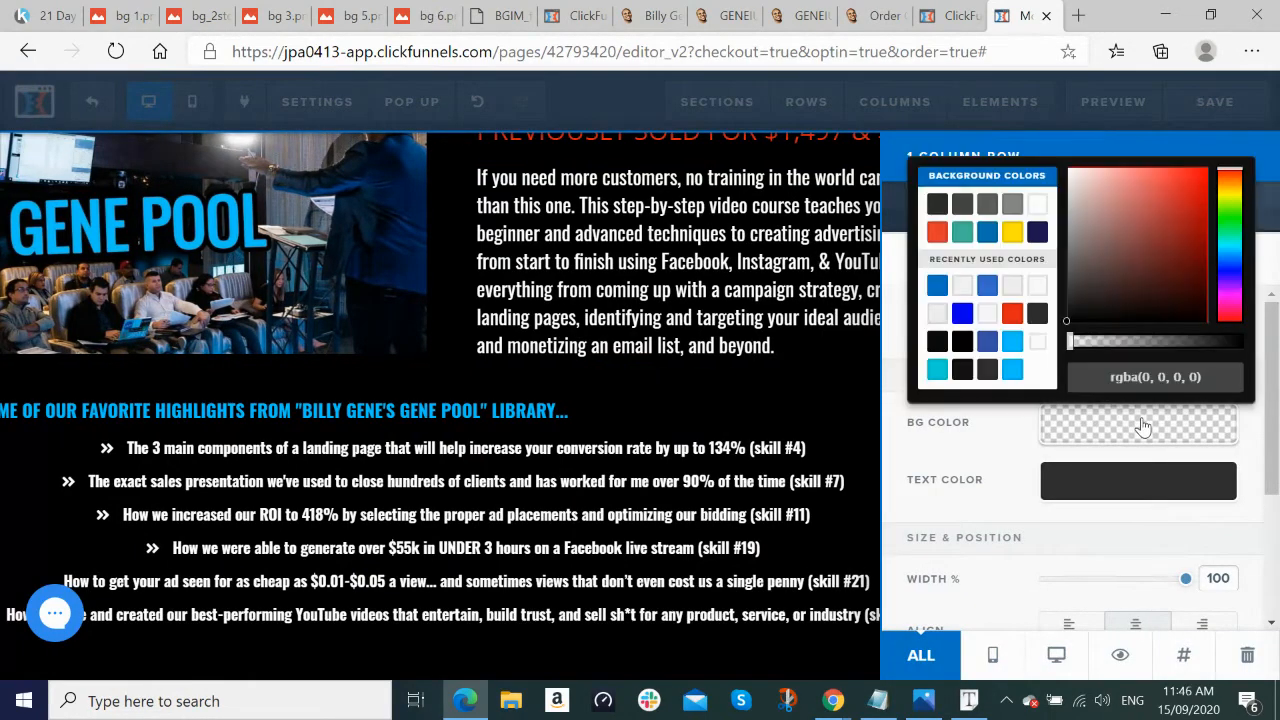
click(1038, 315)
click(962, 342)
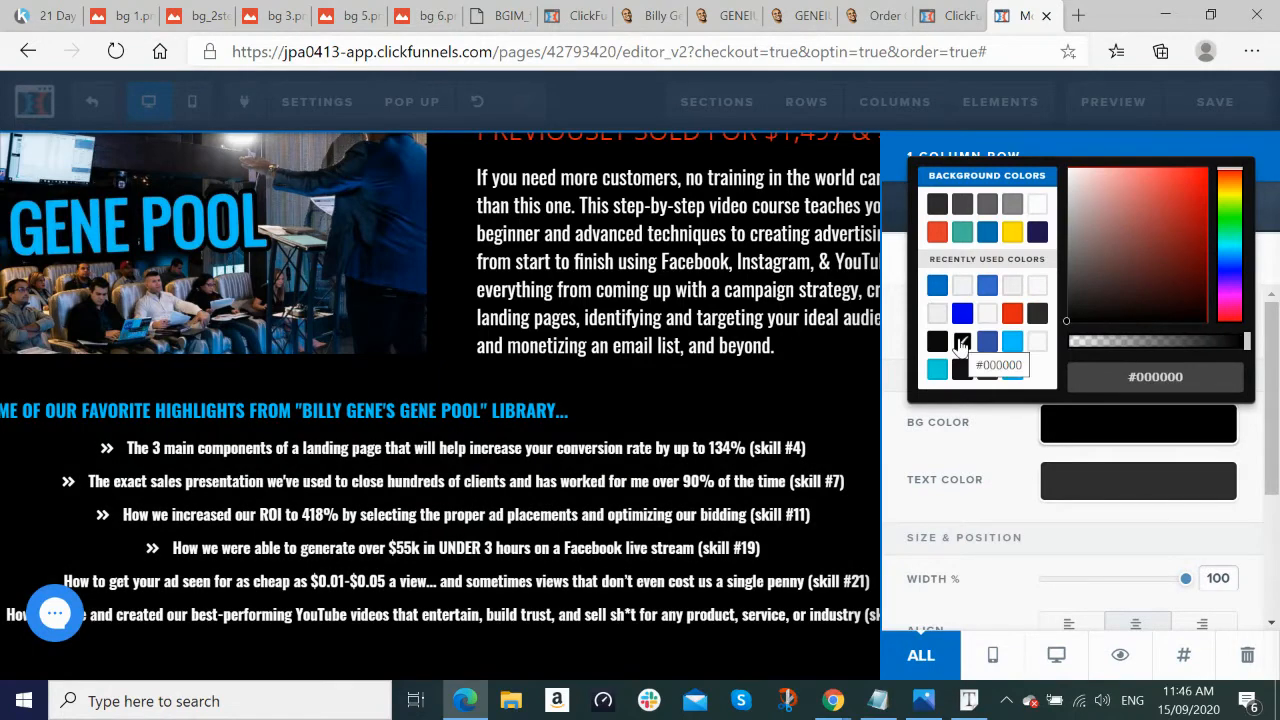
click(745, 512)
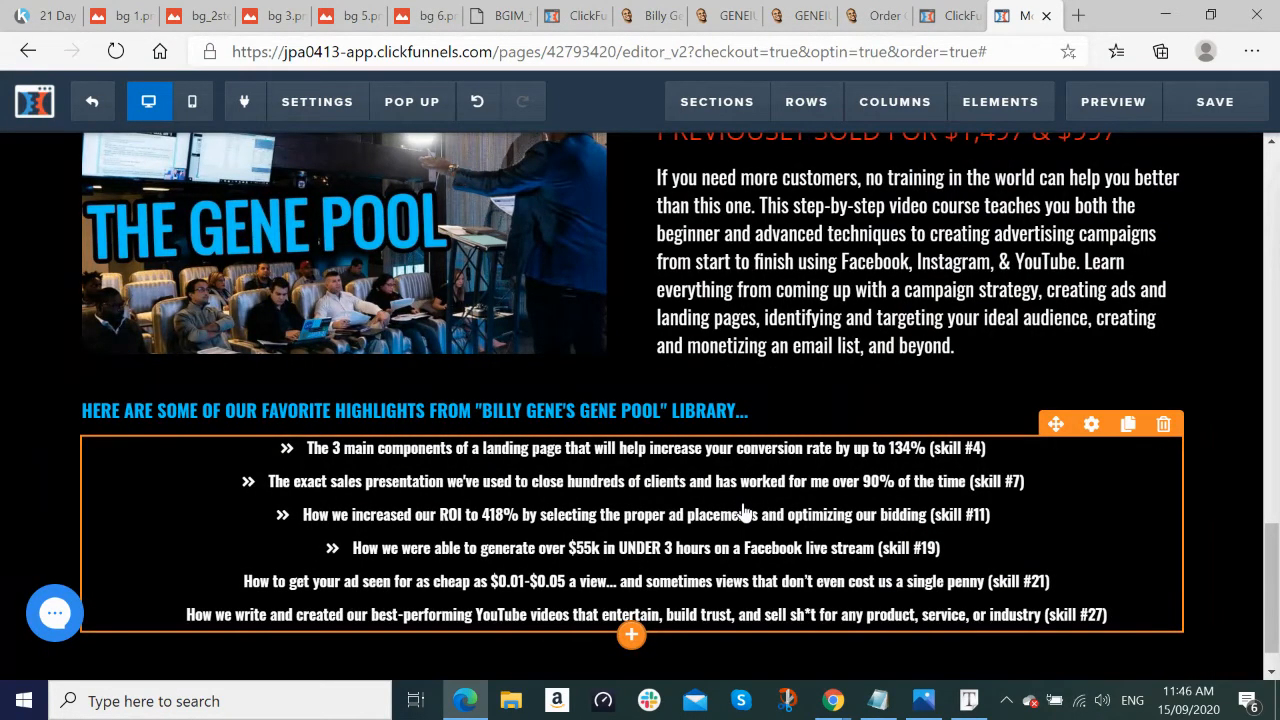
Step: Compare with the highlights box on the Chrome reference page and set the Edge highlights row's background color to white (#ffffff)
key(alt+Tab)
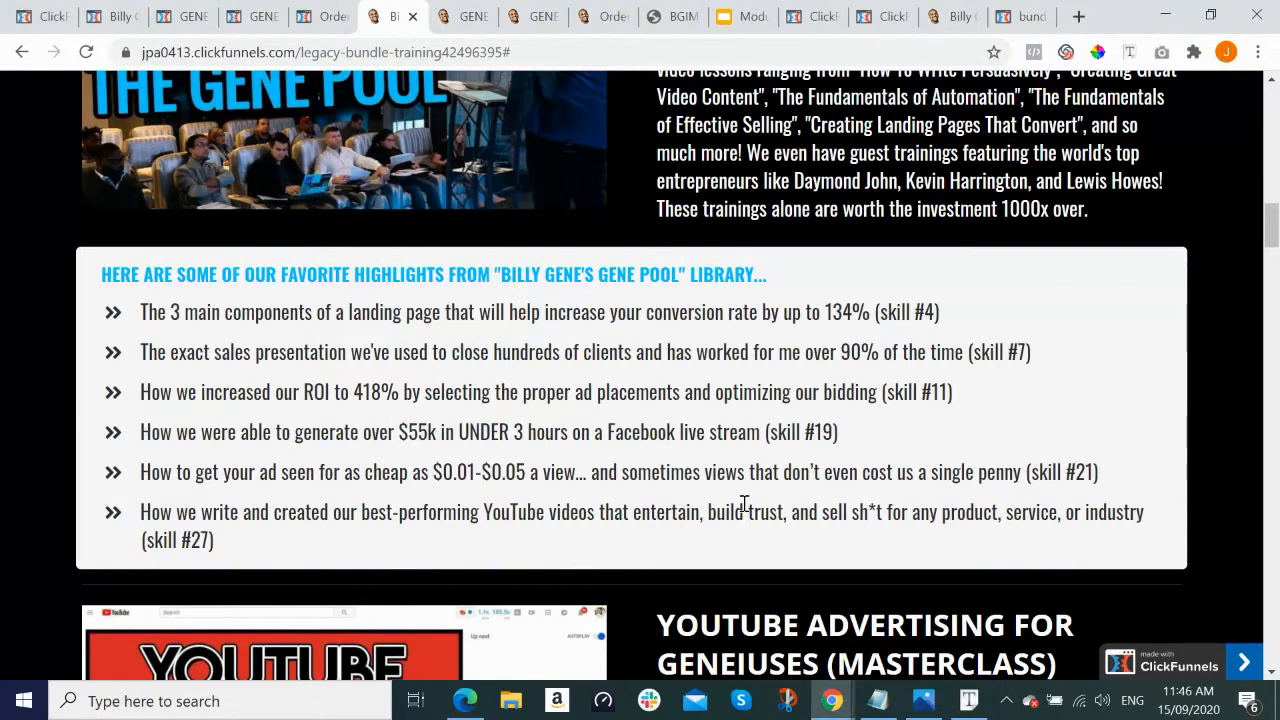
key(alt+Tab)
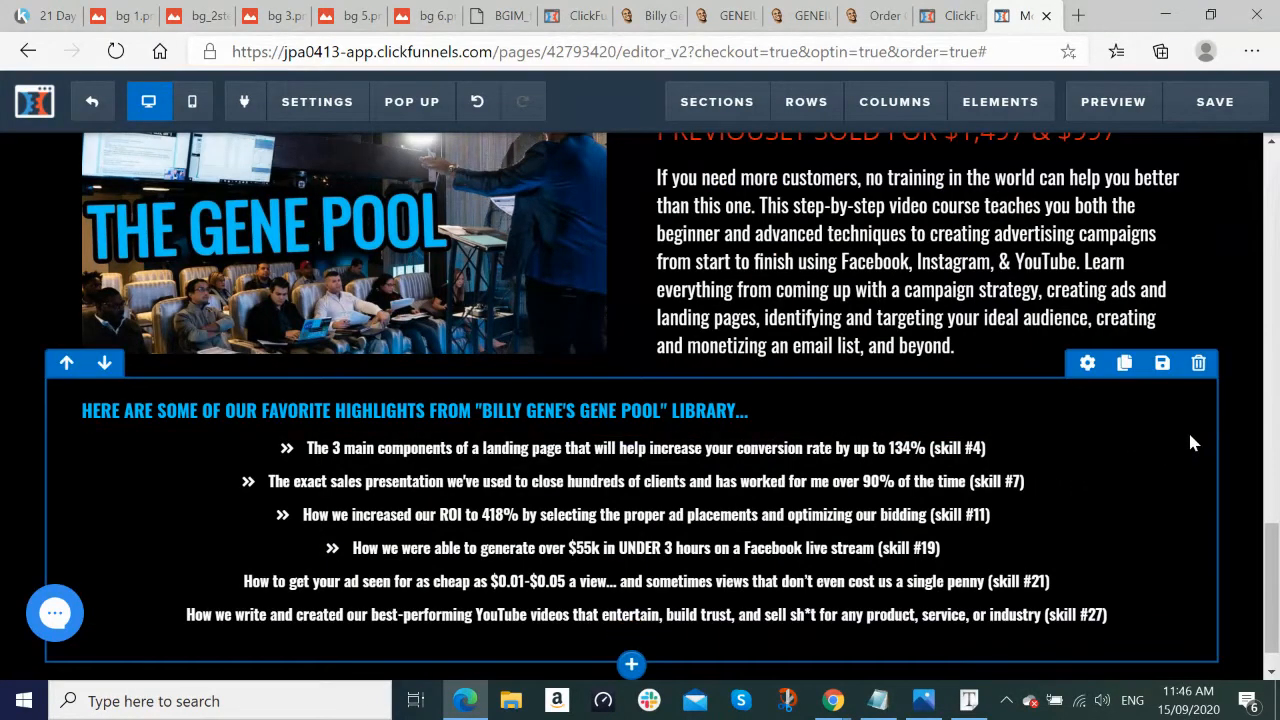
click(1087, 364)
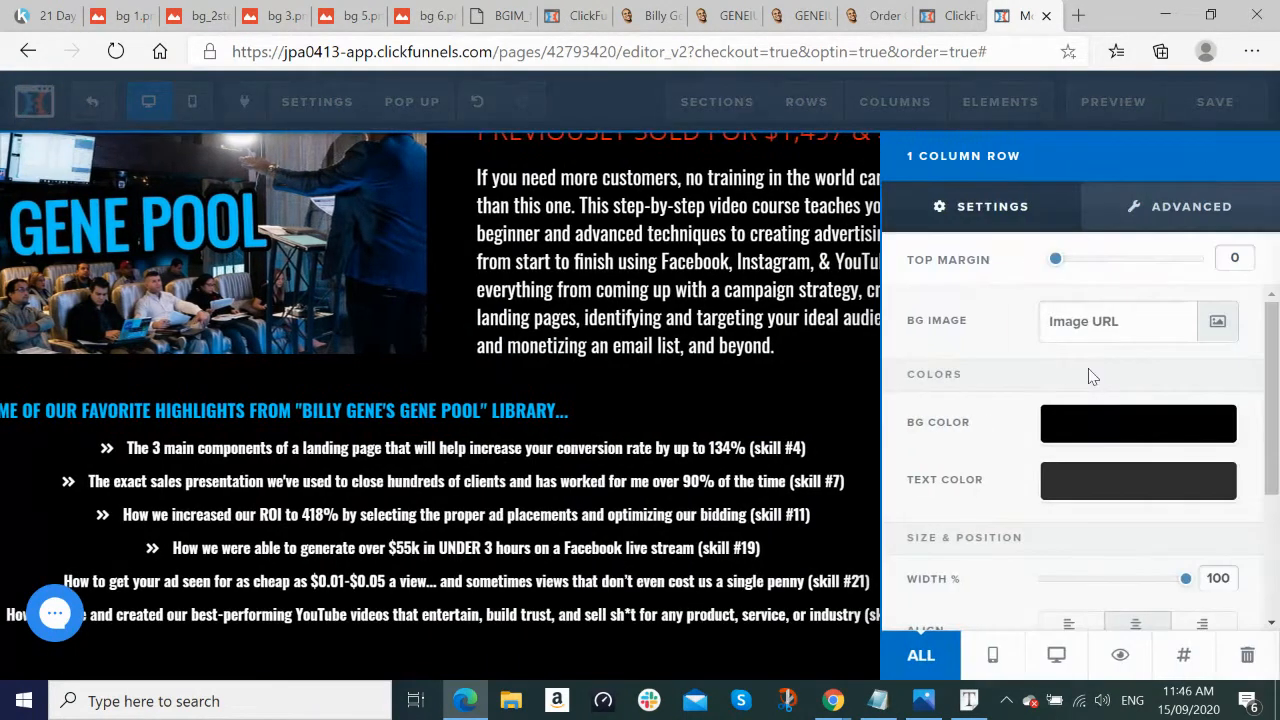
click(1110, 425)
click(1037, 290)
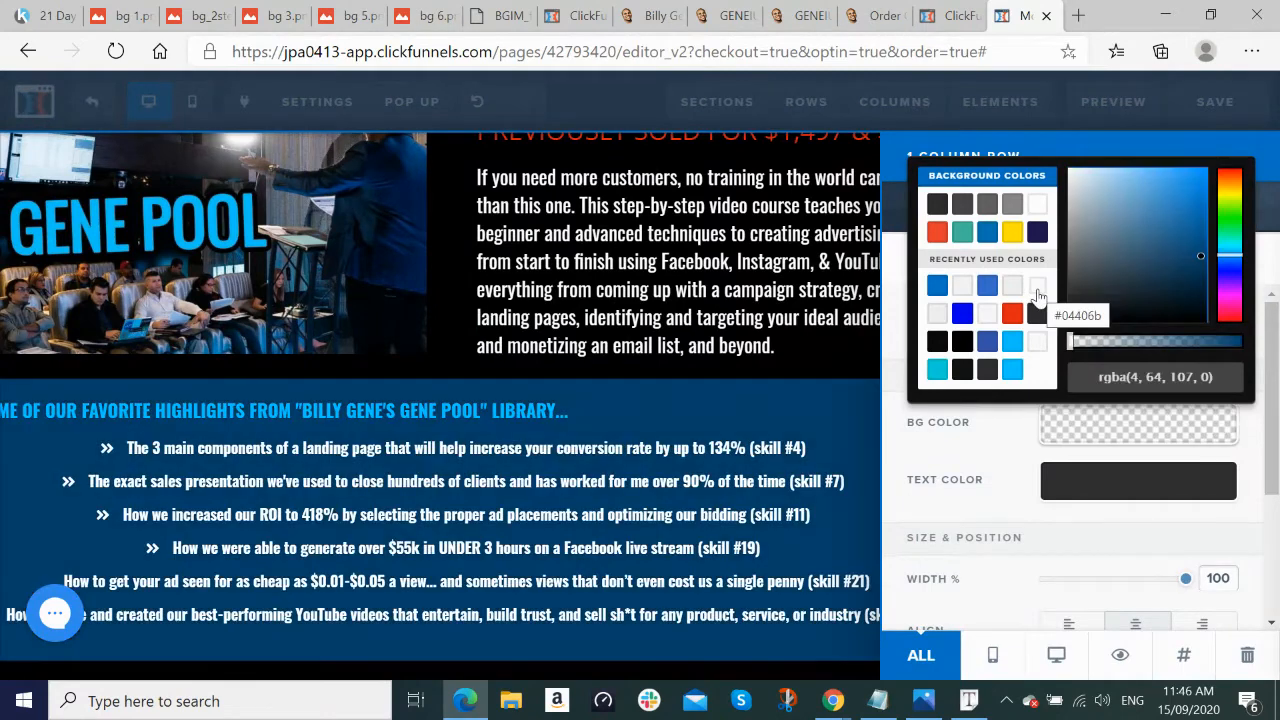
click(1037, 208)
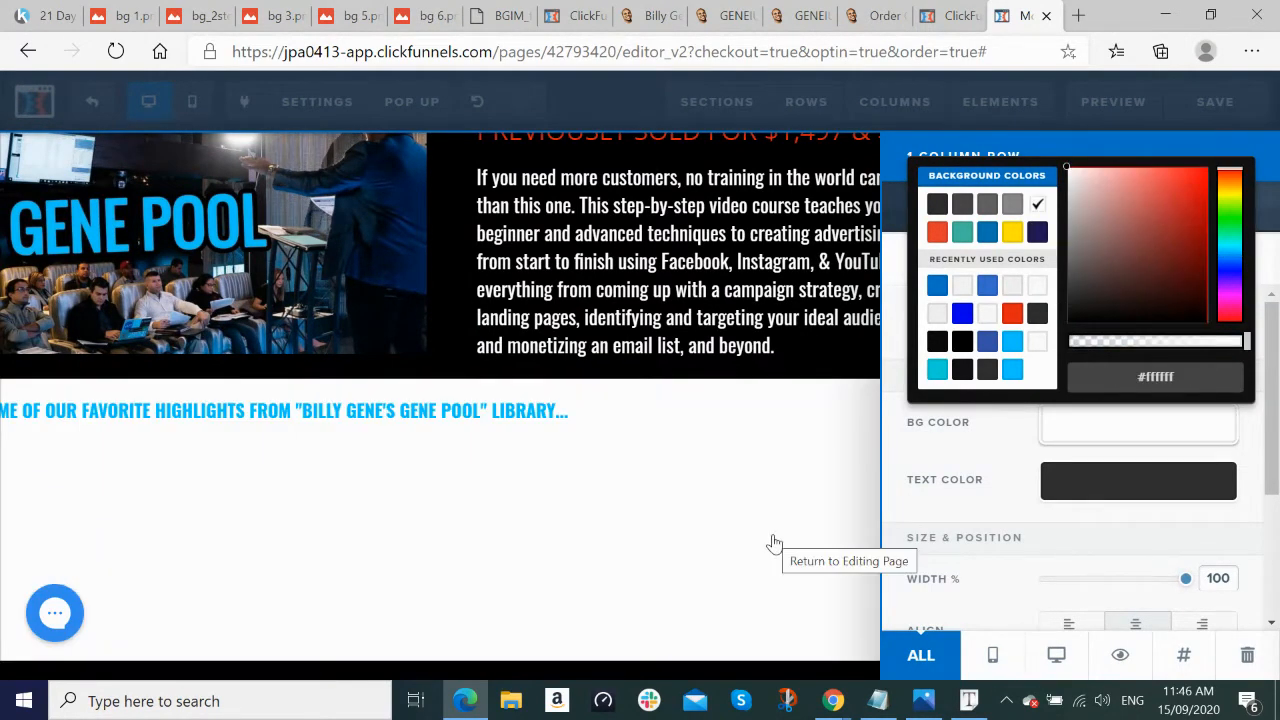
Step: Set the text color of the highlights row to black and close the row settings
click(1120, 497)
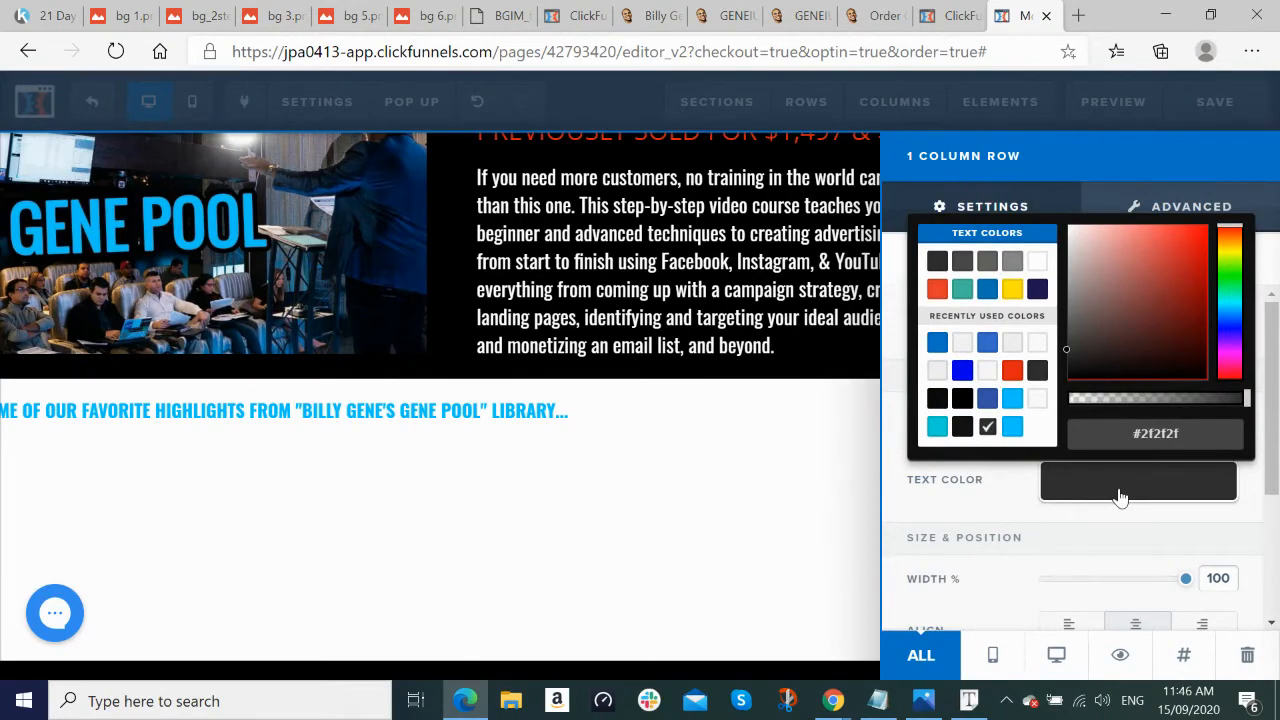
click(963, 399)
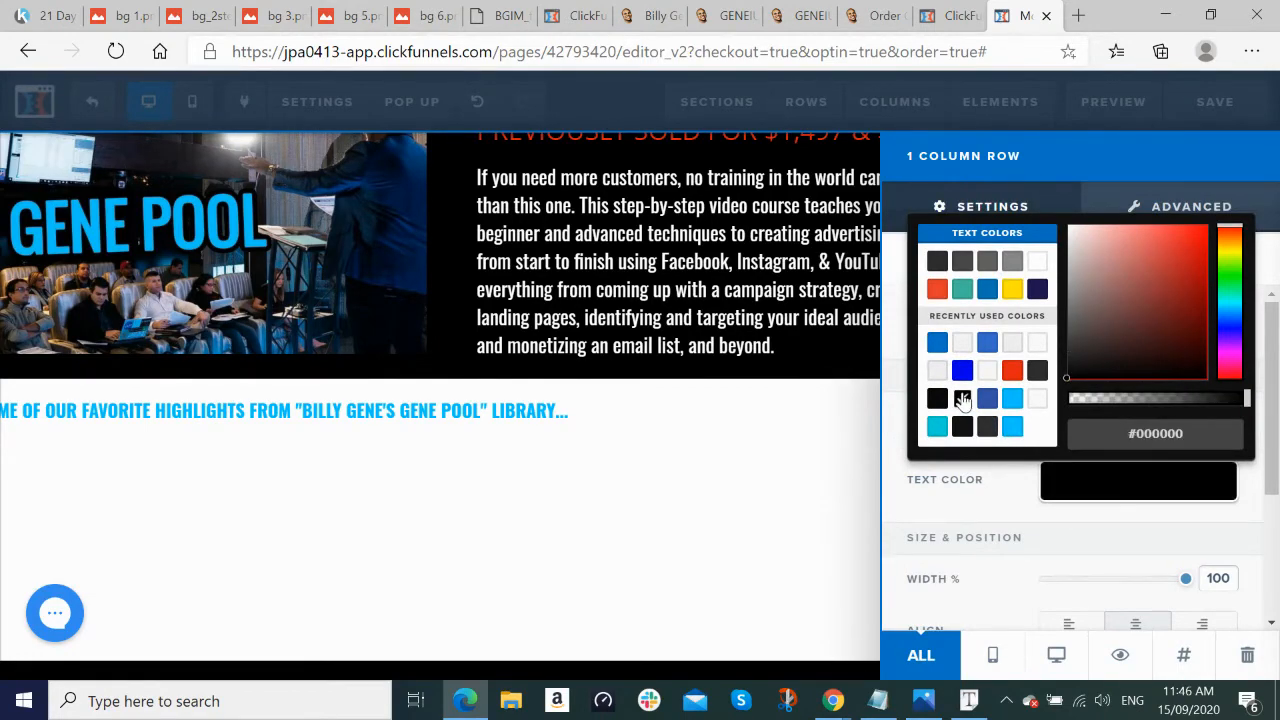
click(1113, 493)
click(1113, 493)
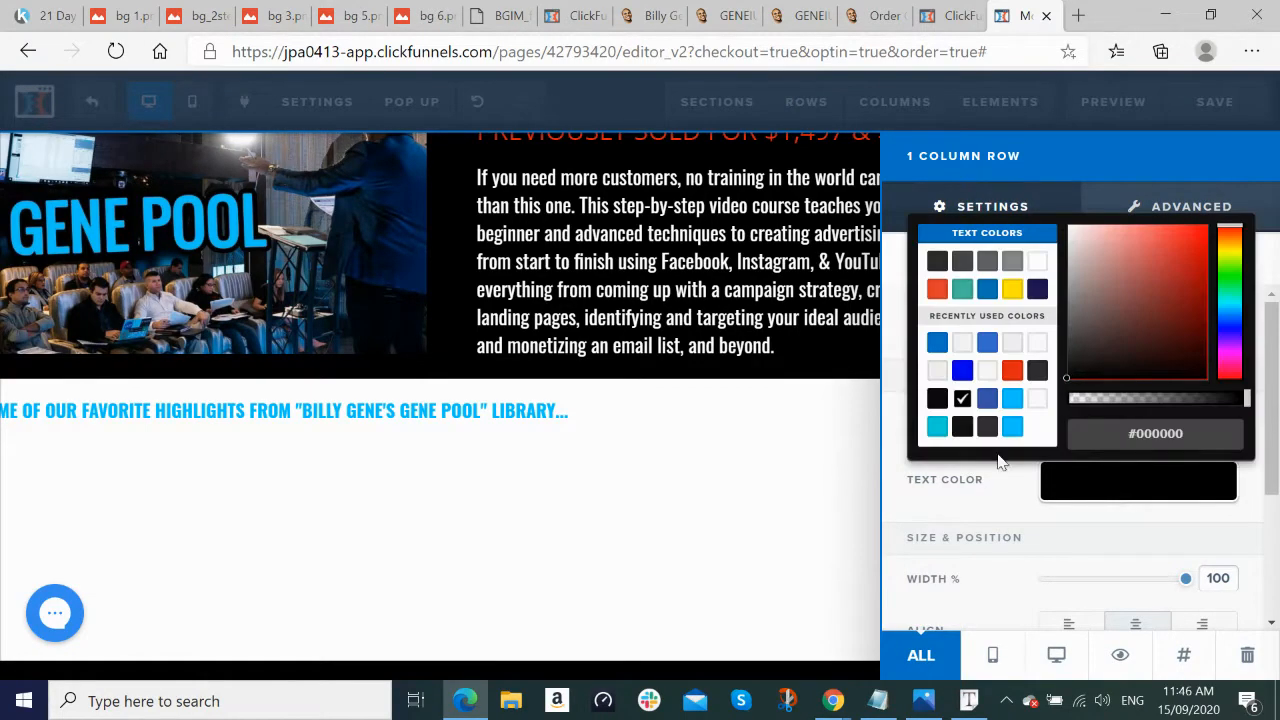
click(939, 400)
click(720, 531)
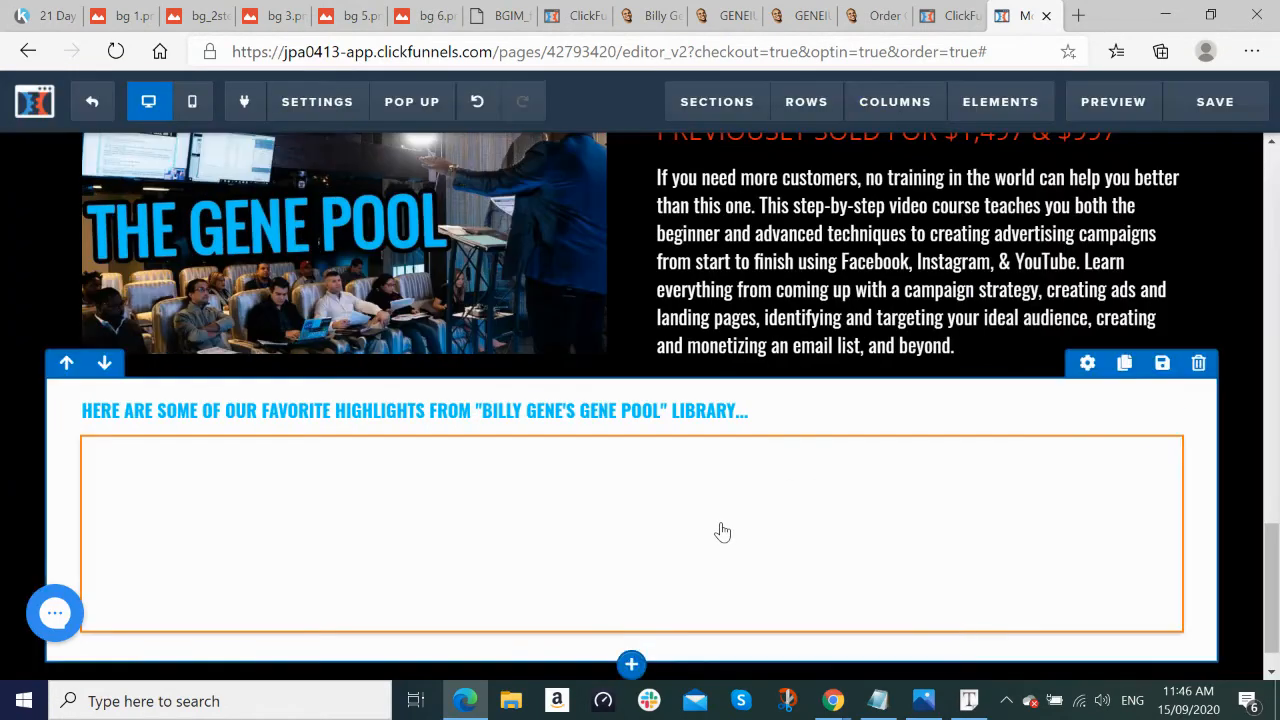
Step: Set the icon color of the whole highlights bullet list to black (#000000) and close its settings
double_click(736, 518)
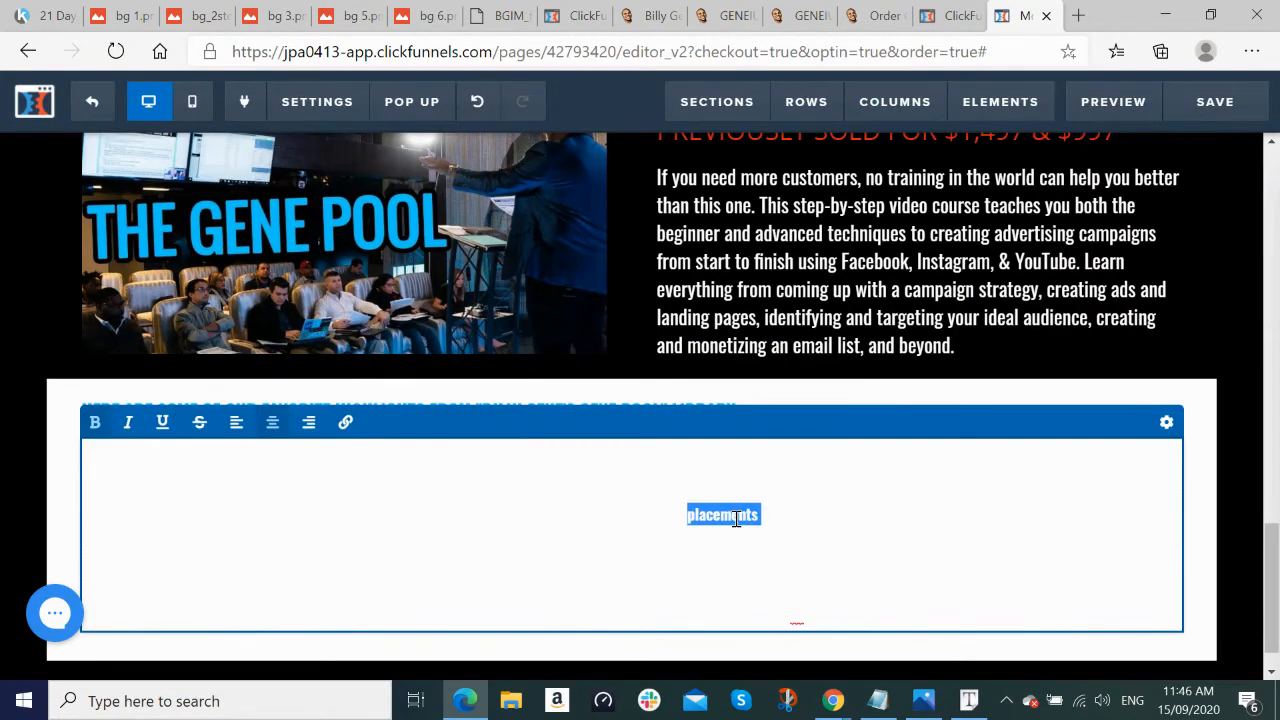
key(ctrl+a)
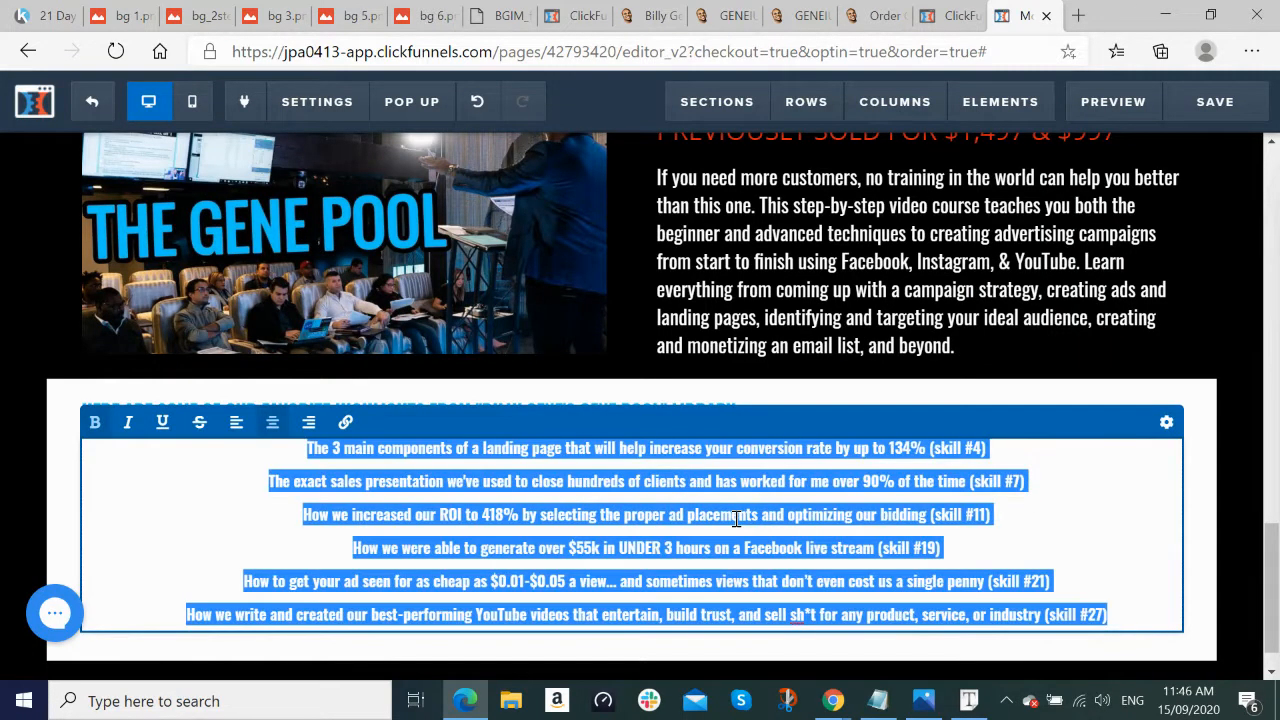
click(1164, 426)
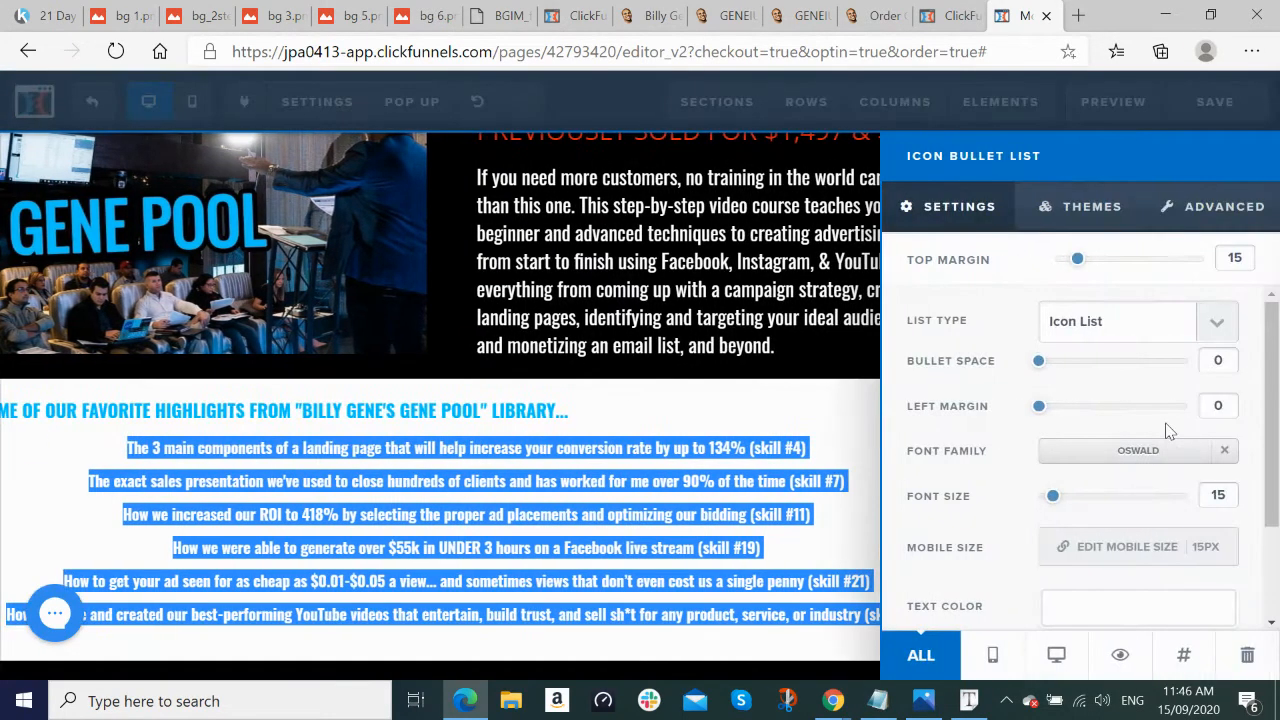
scroll(1156, 500, down, 2)
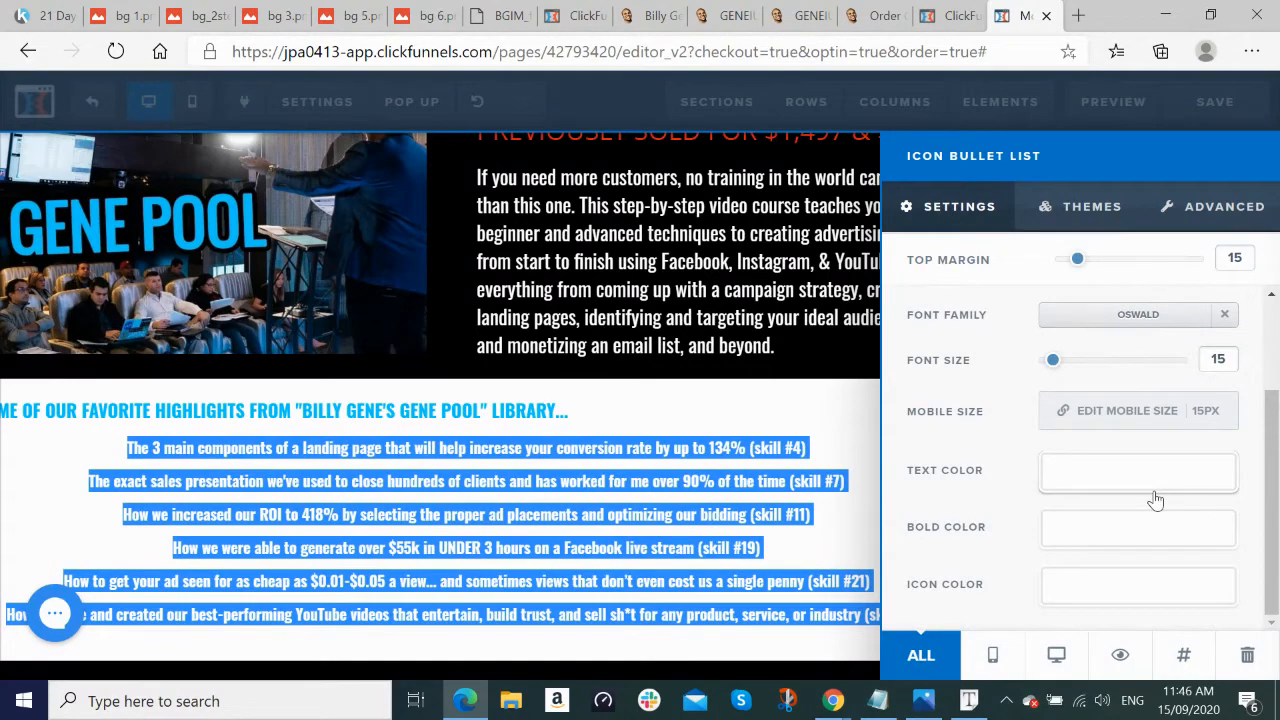
click(1134, 592)
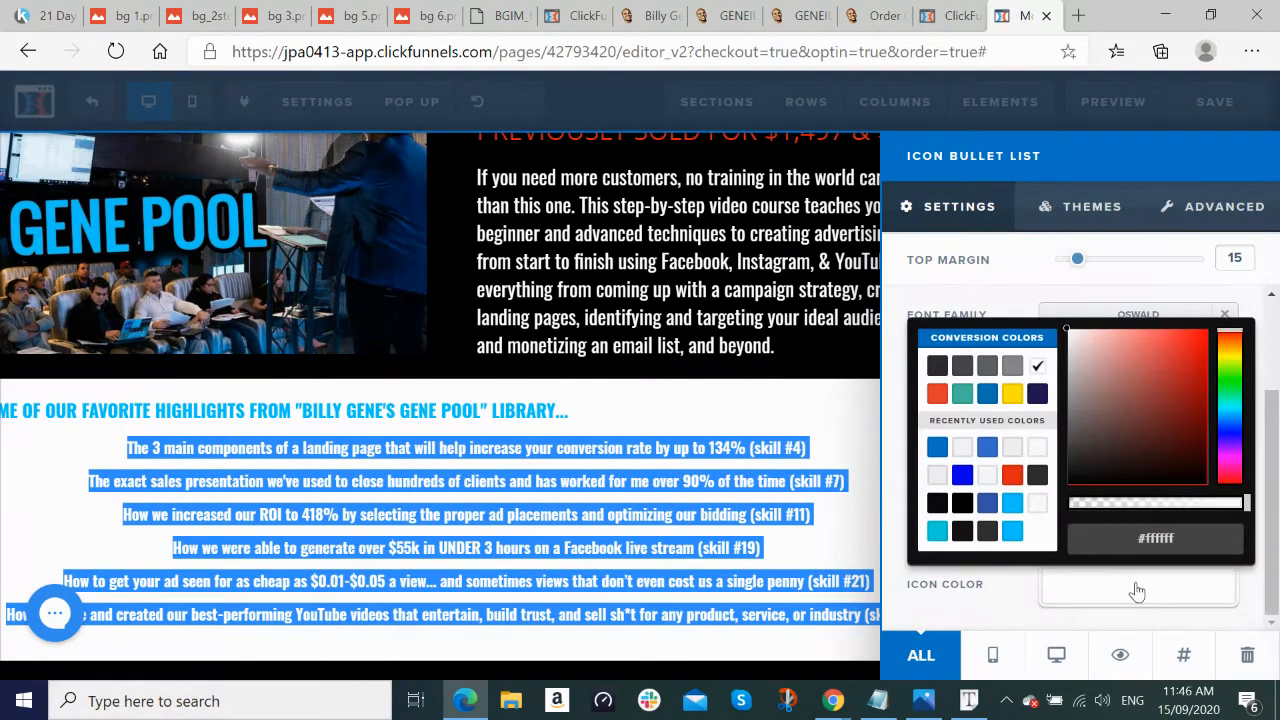
click(1193, 543)
key(BackSpace)
key(BackSpace)
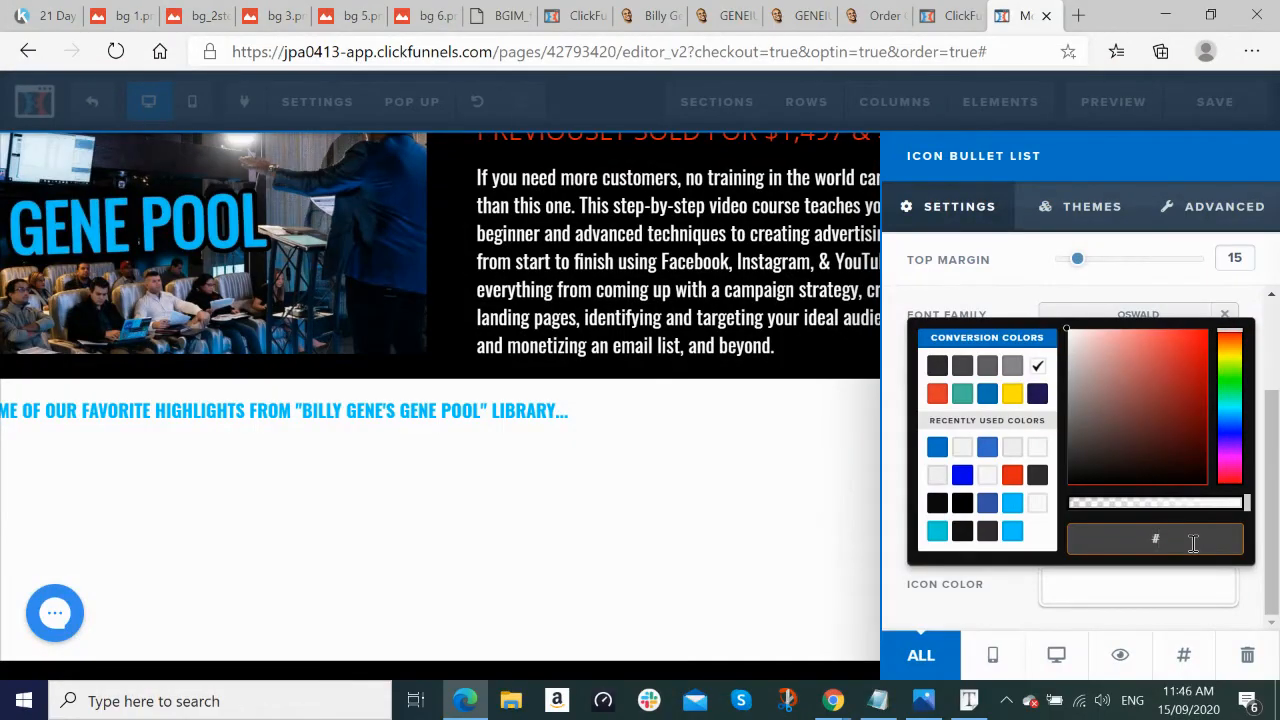
text(000000)
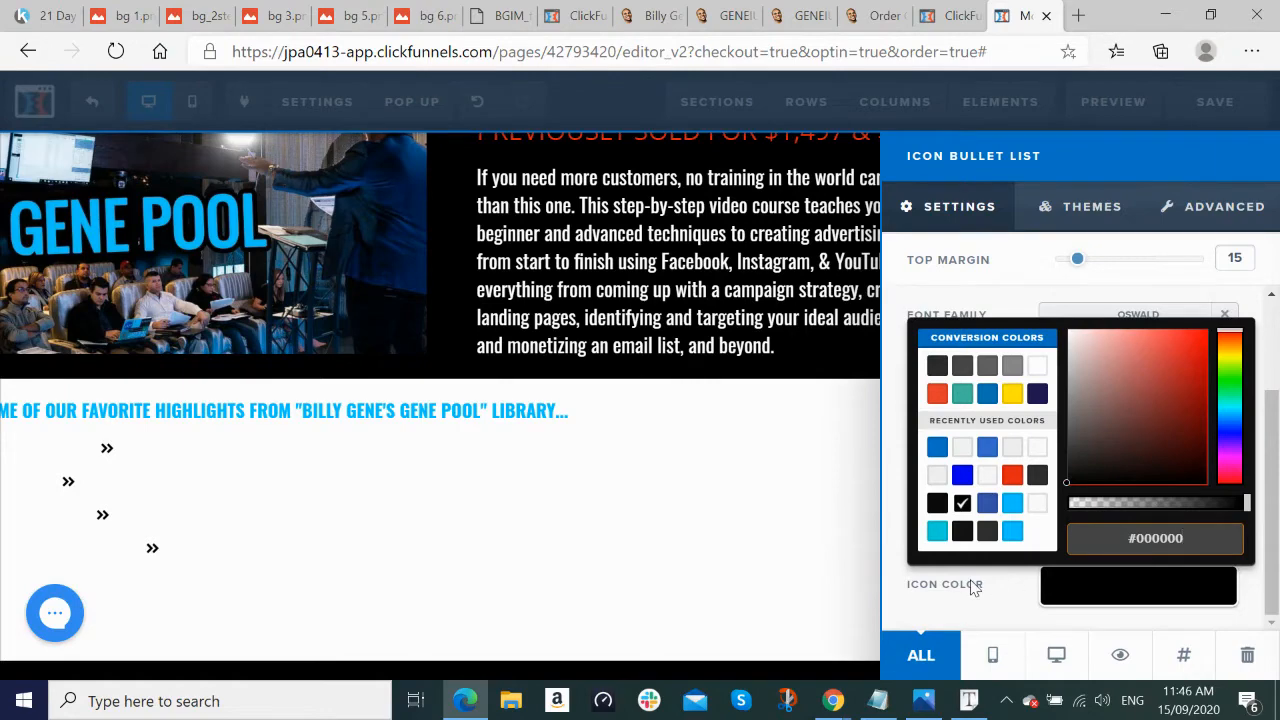
click(725, 576)
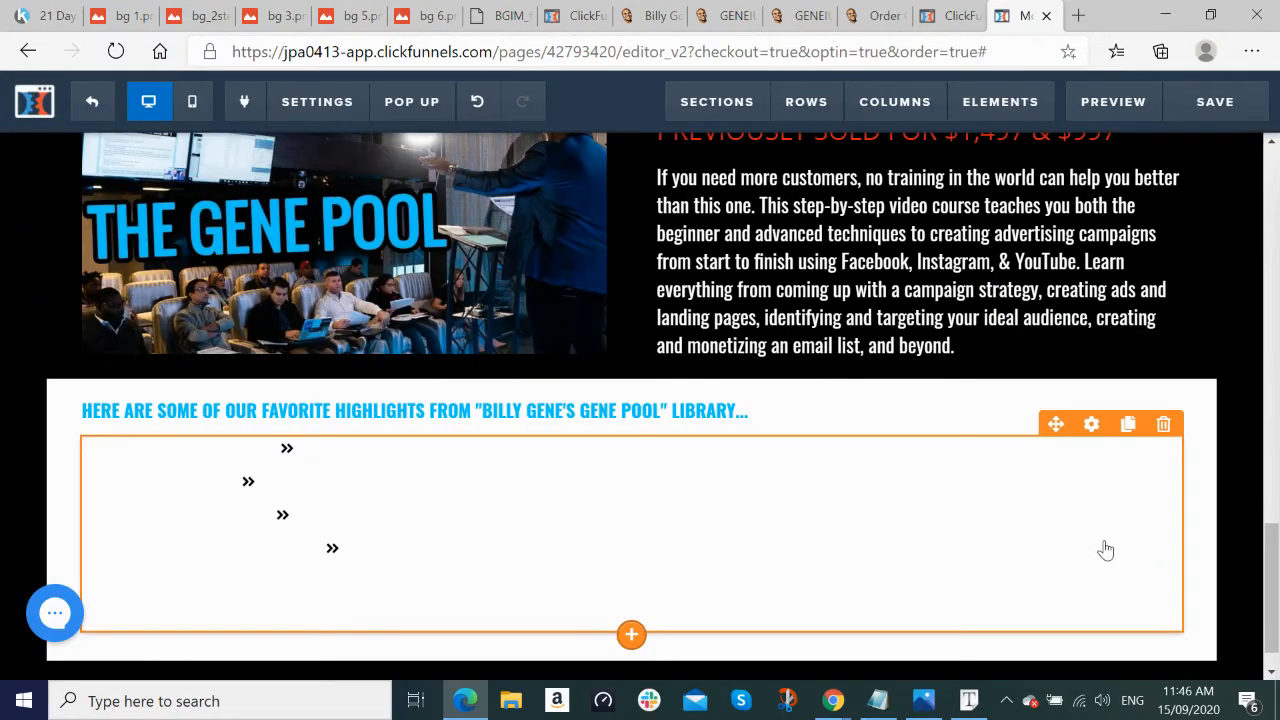
Step: Set the text color of the highlights bullet list to black (#000000) and close its settings
click(1094, 435)
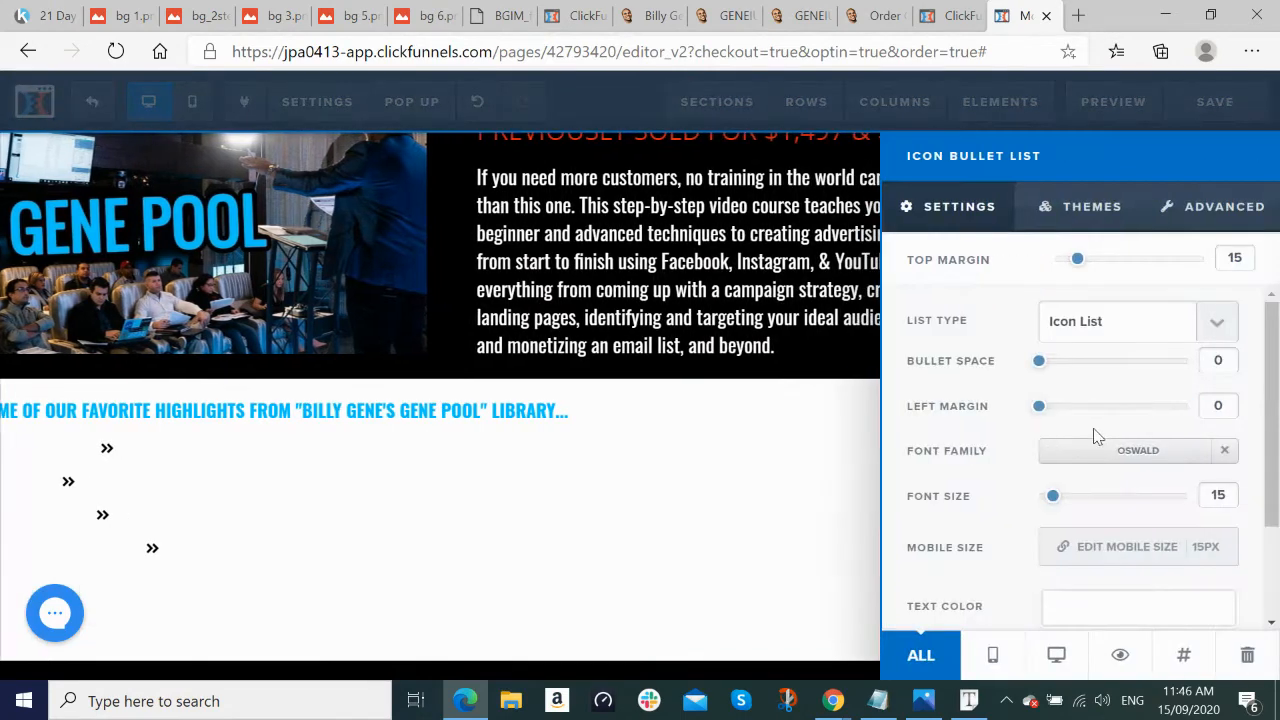
scroll(1222, 520, down, 3)
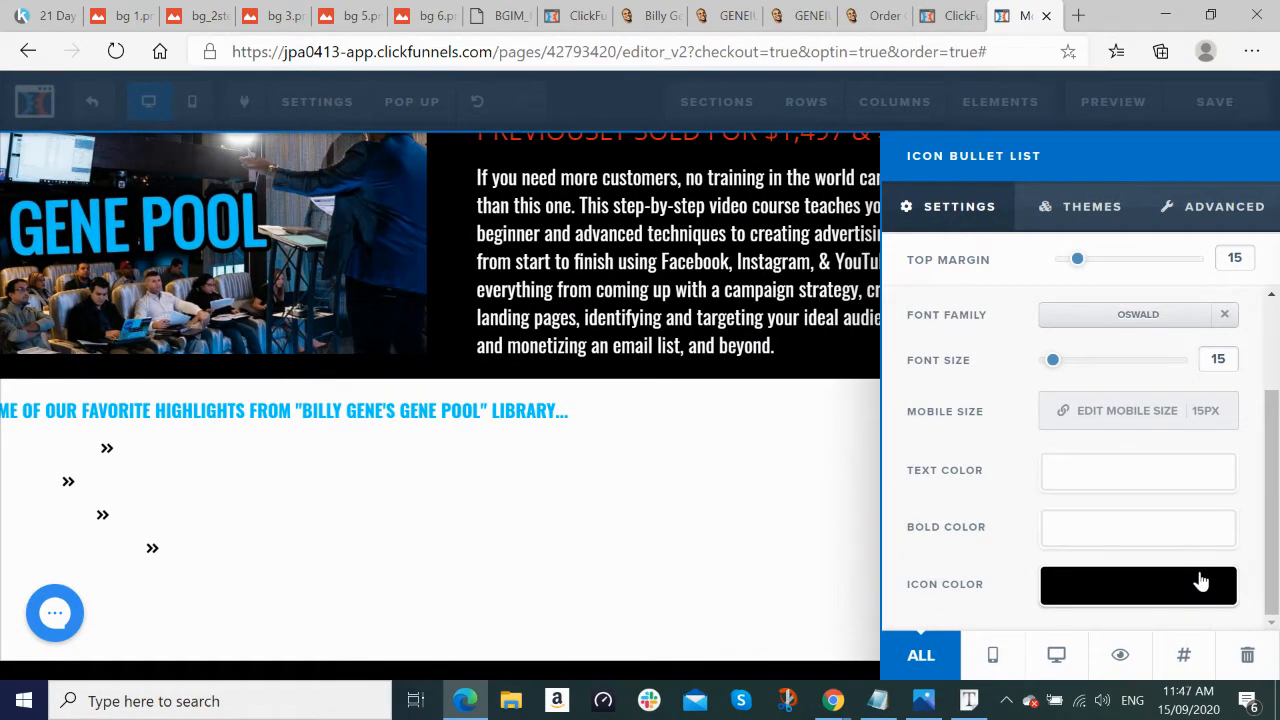
click(1134, 485)
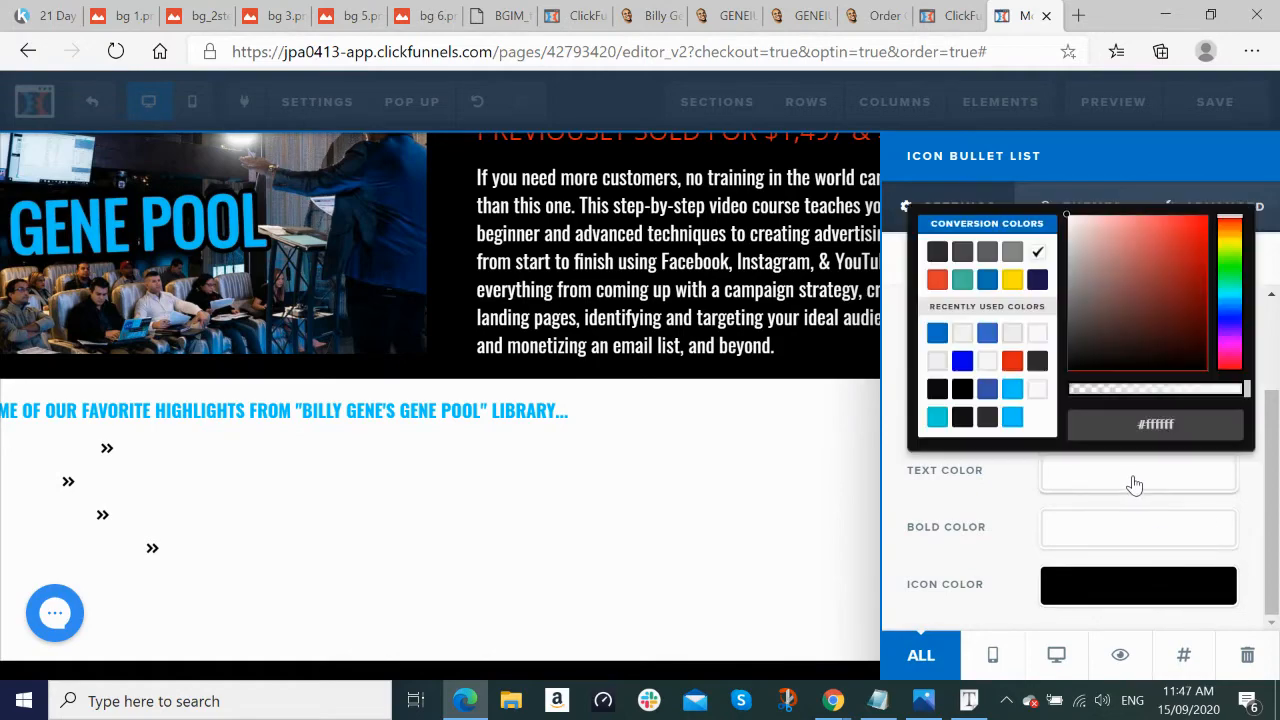
click(1186, 428)
key(BackSpace)
key(BackSpace)
key(BackSpace)
key(BackSpace)
key(BackSpace)
text(000000)
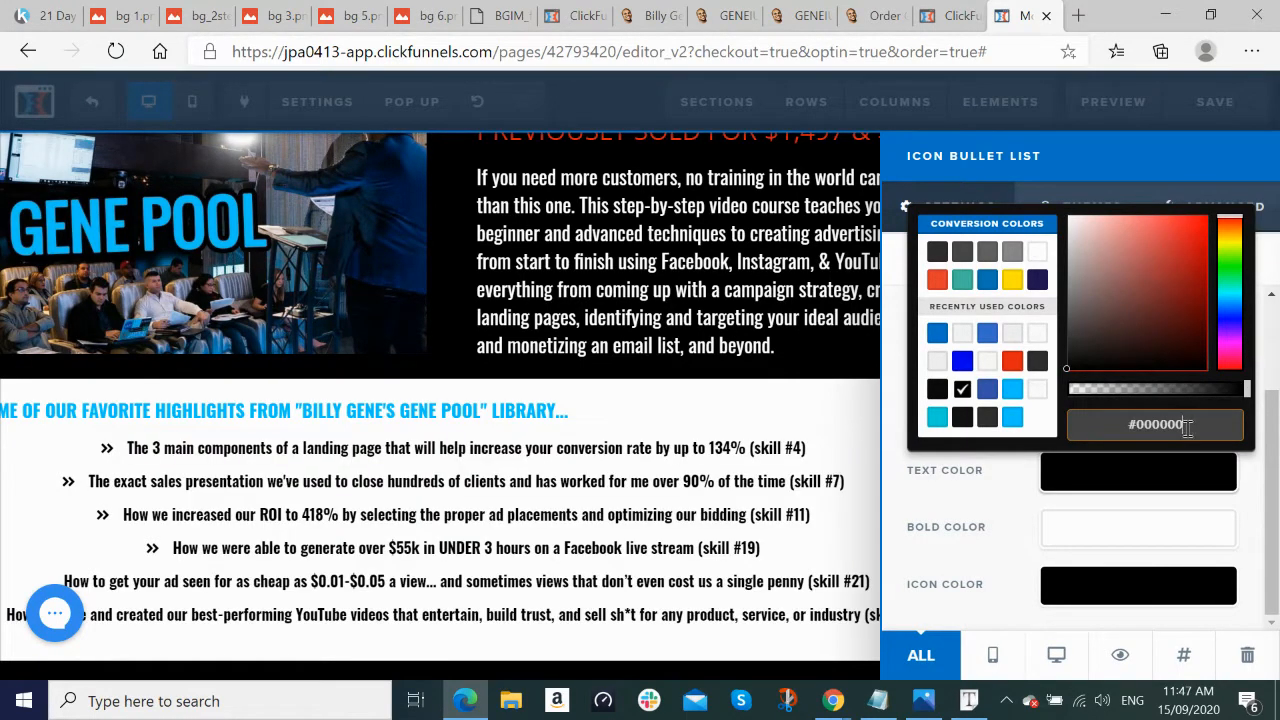
click(735, 532)
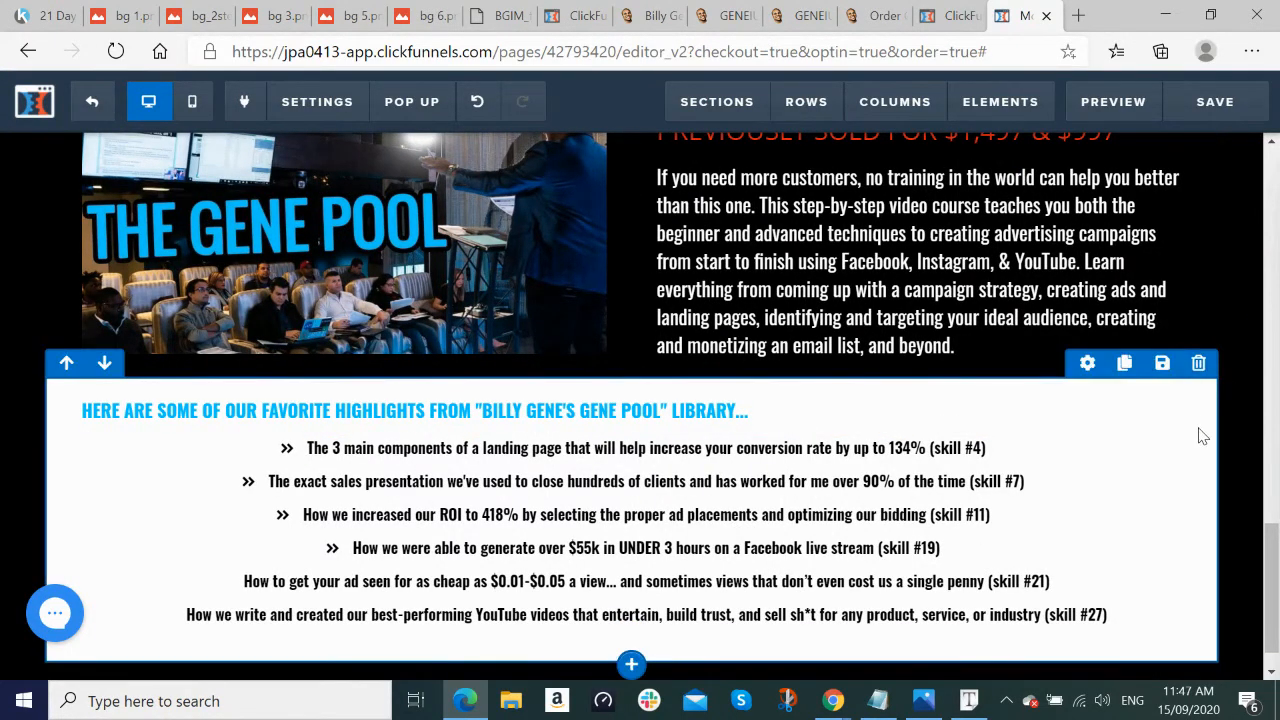
Step: Try a 10px corner radius on all edges of the highlights row and close the row settings
click(1087, 364)
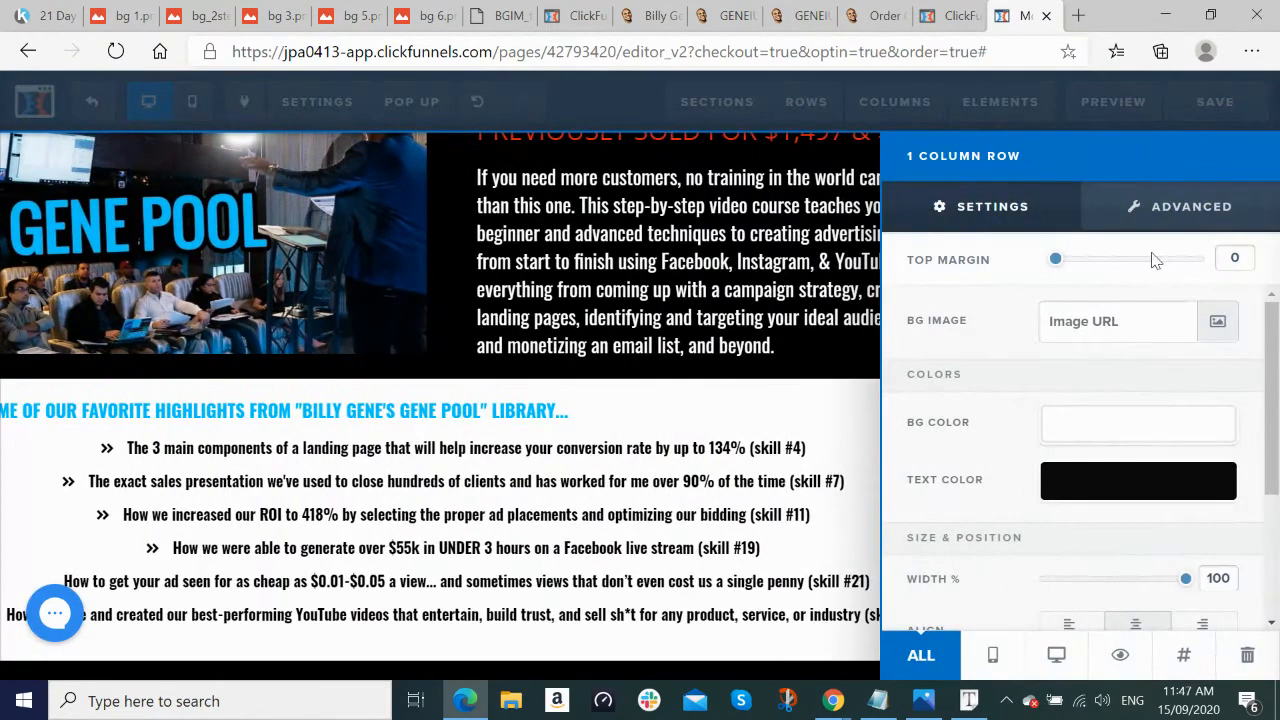
scroll(1150, 318, down, 1)
scroll(1150, 318, down, 2)
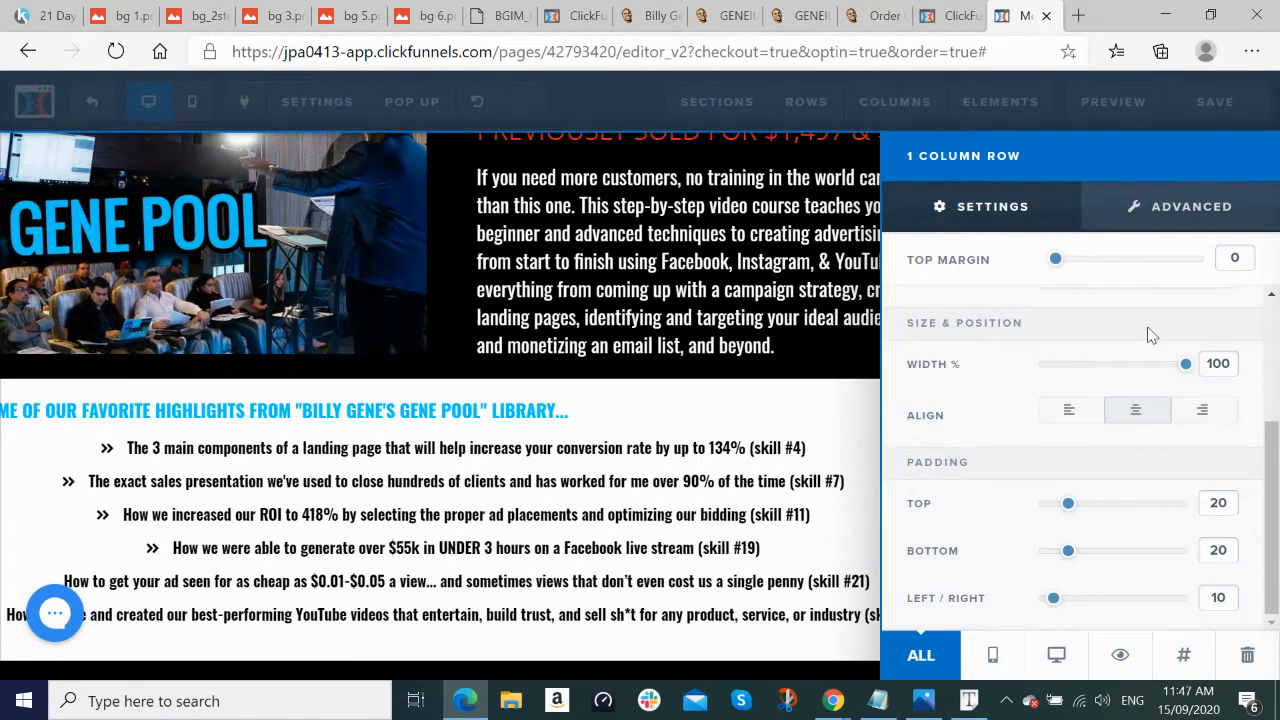
scroll(1152, 325, up, 2)
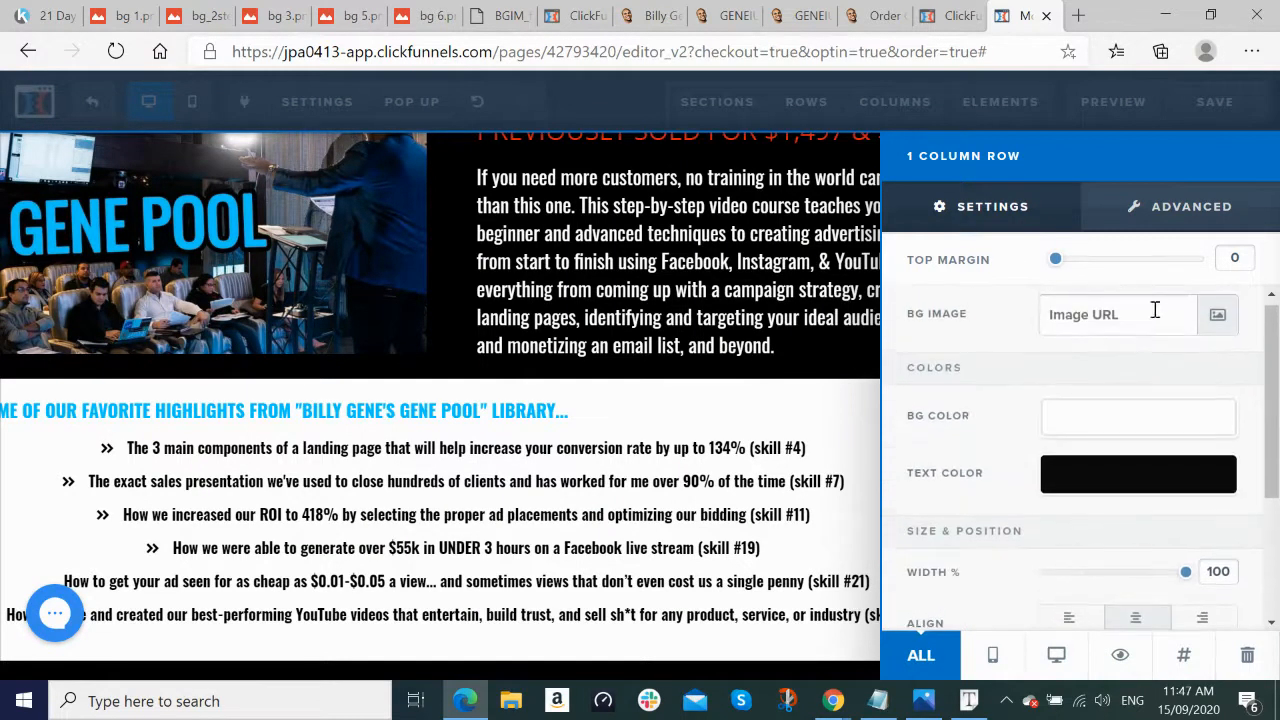
click(1168, 212)
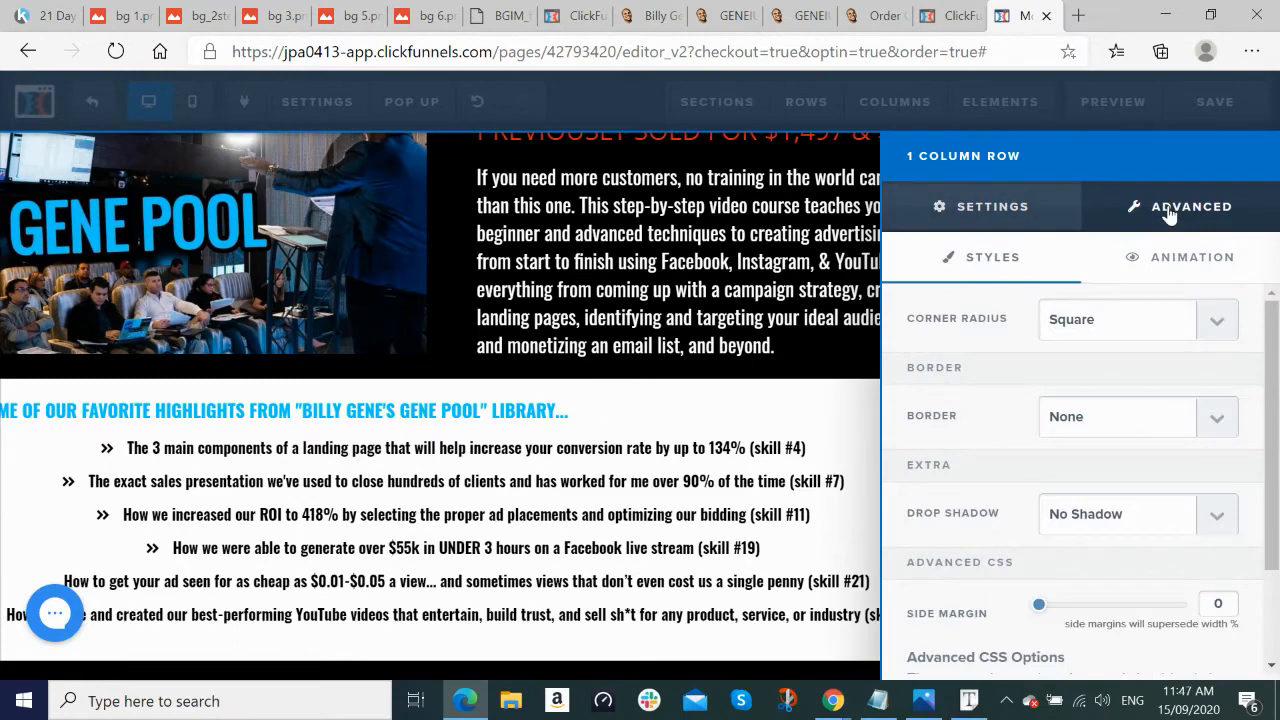
click(1217, 322)
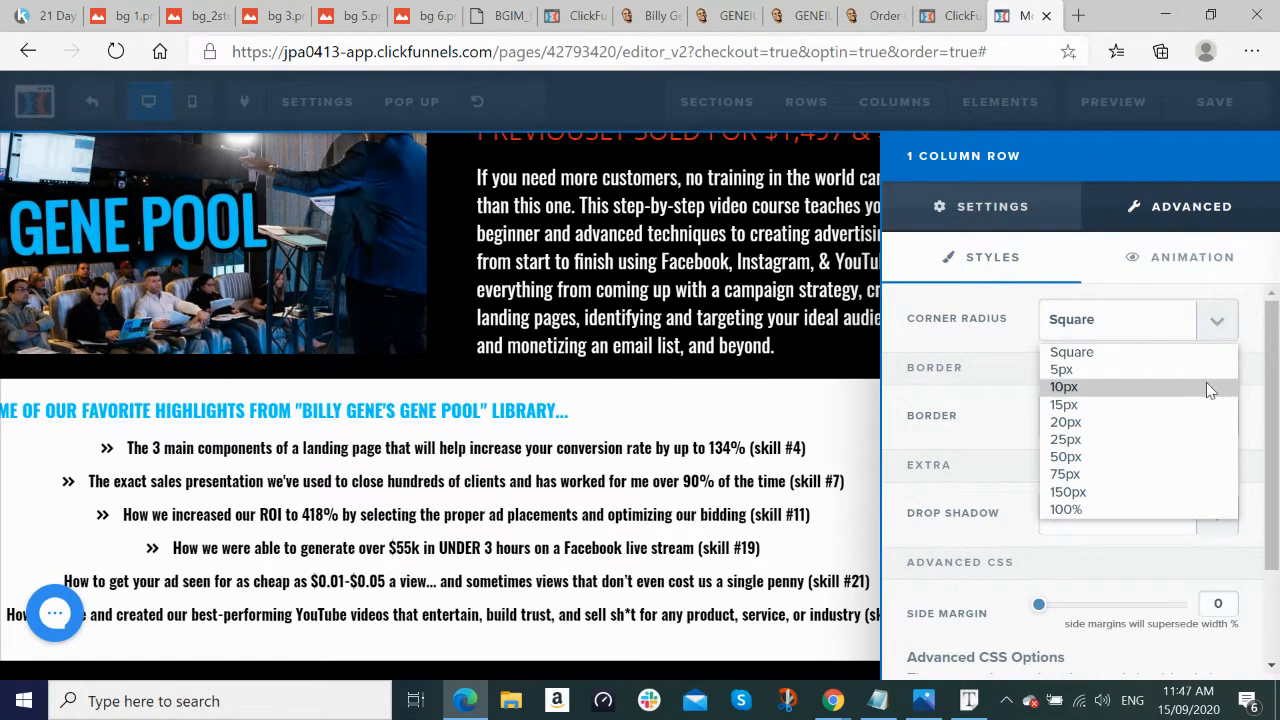
click(1206, 384)
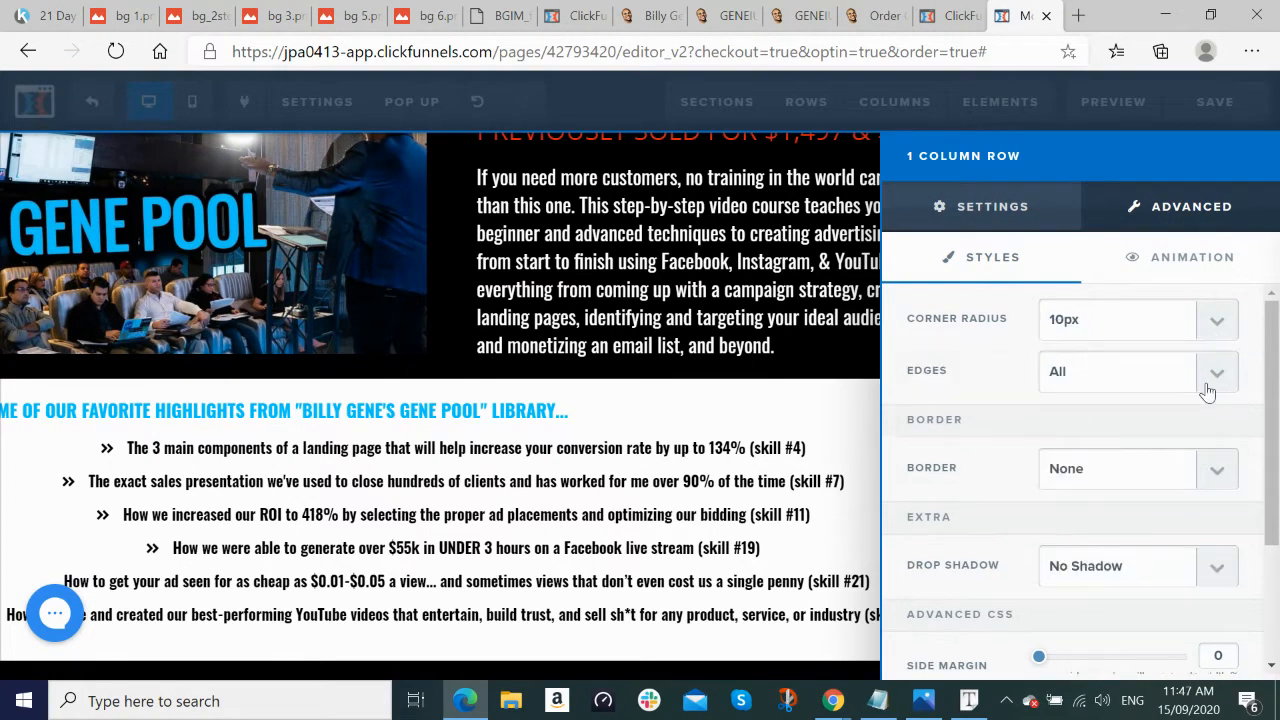
click(814, 437)
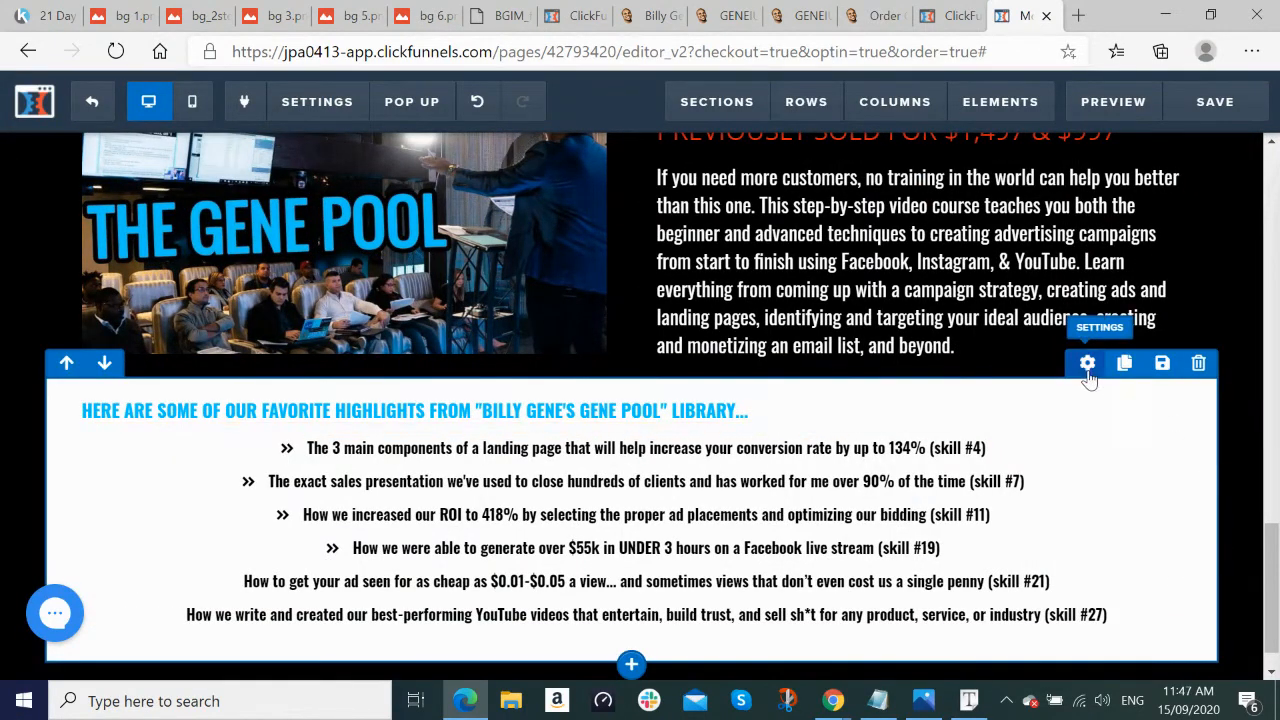
Step: Set the highlights row's corner radius to 5px, close the row settings and save the page
click(1087, 366)
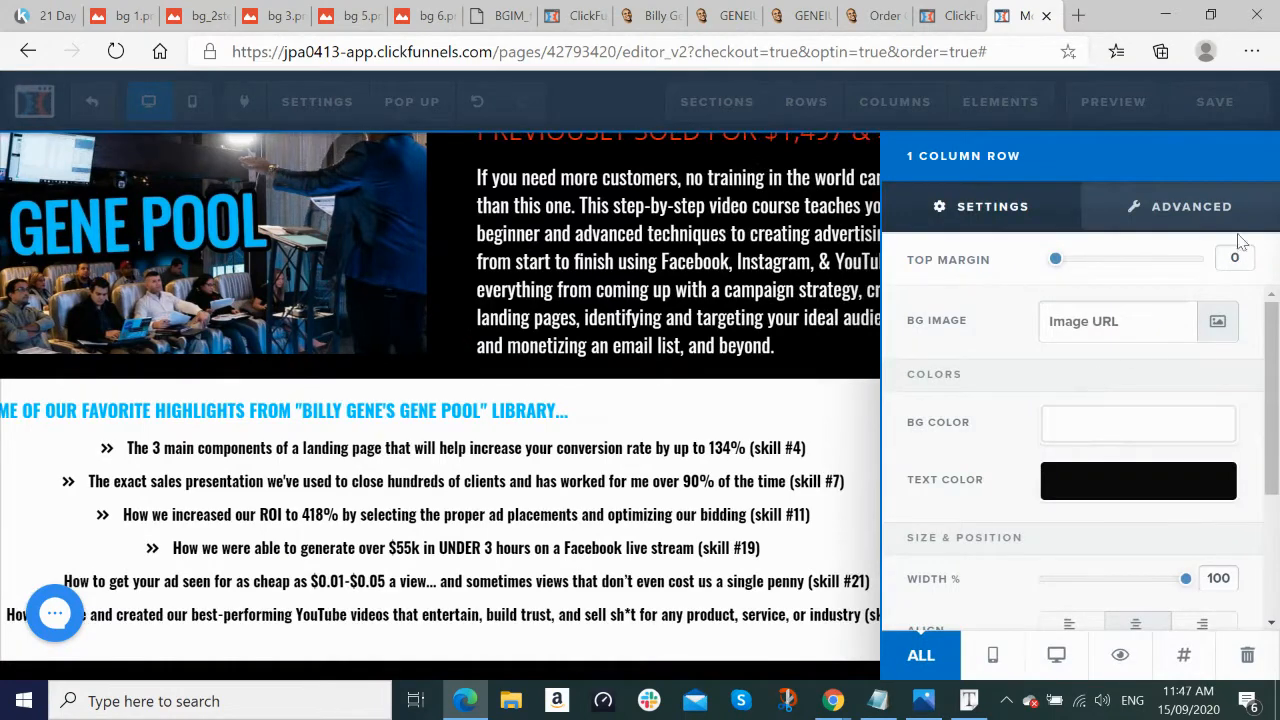
click(1205, 207)
click(1212, 321)
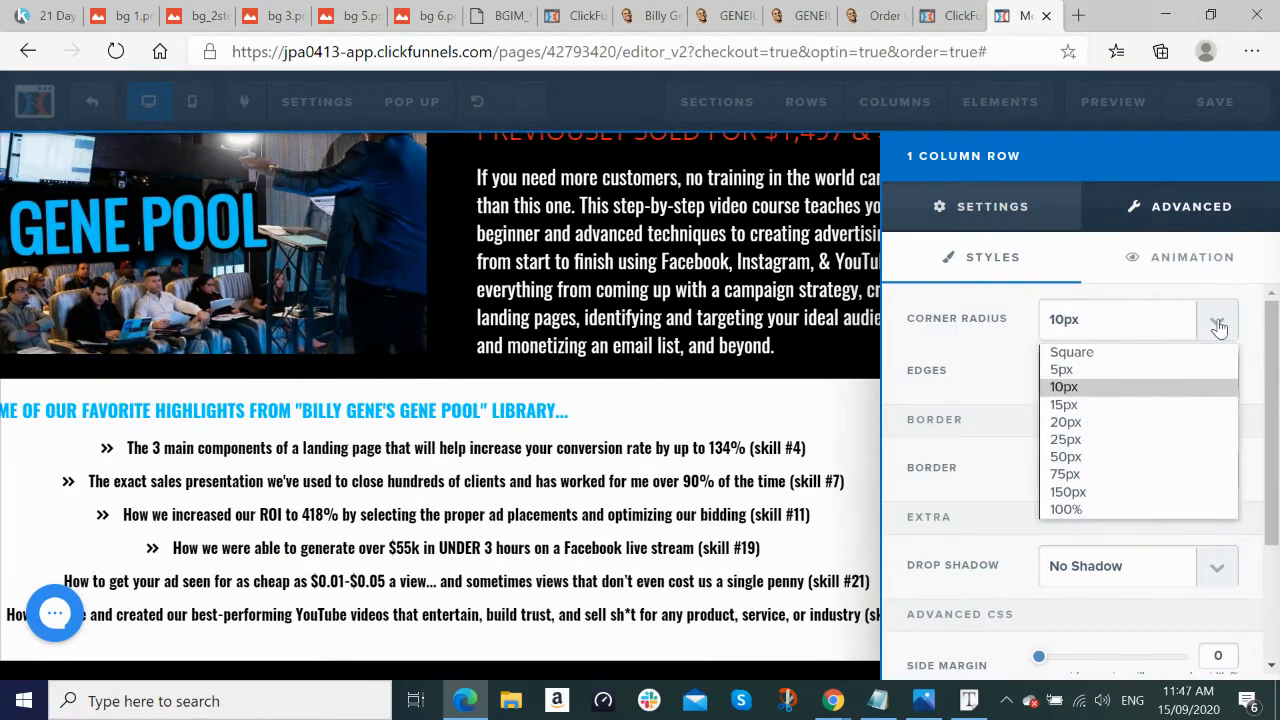
click(1185, 372)
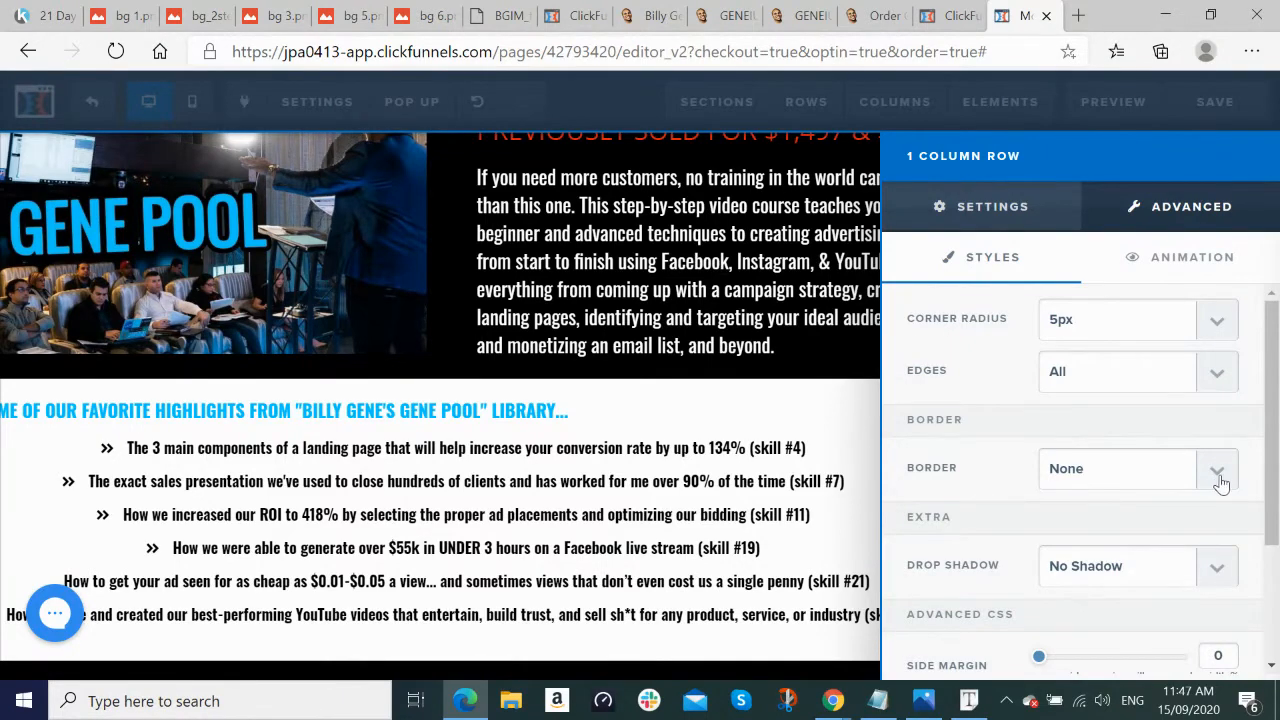
scroll(1225, 484, down, 1)
scroll(1226, 484, down, 2)
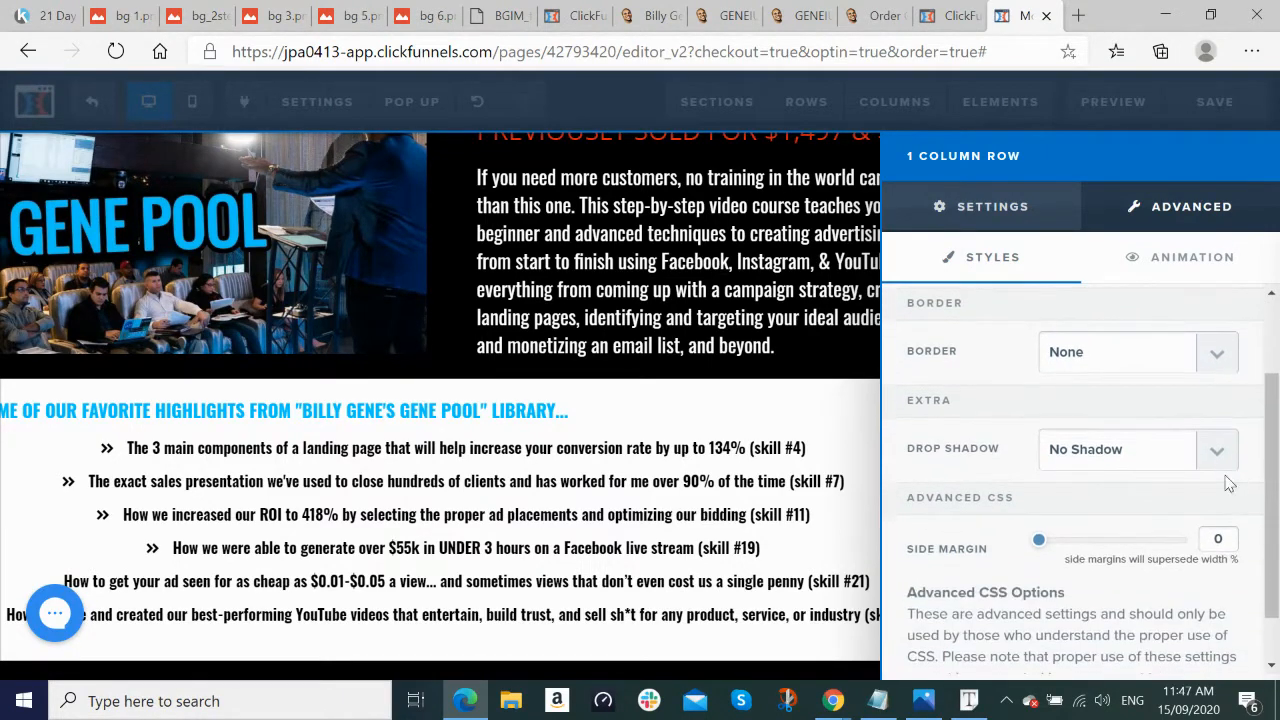
click(836, 416)
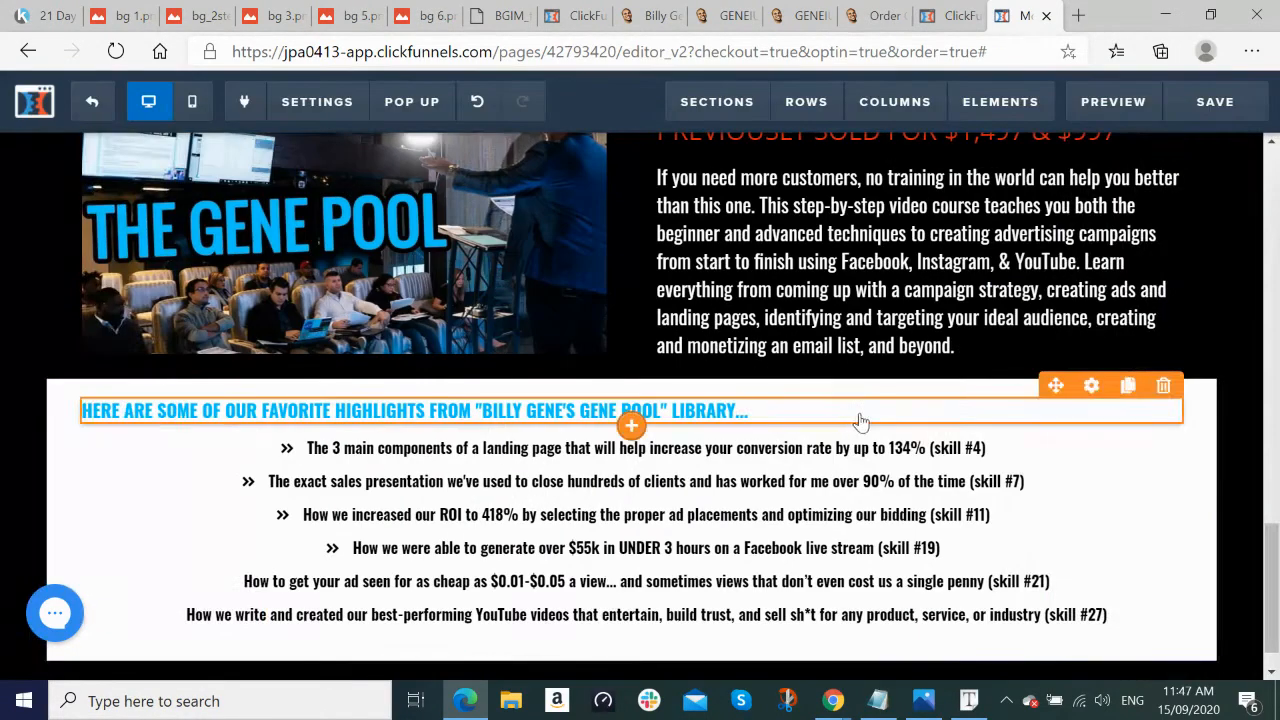
click(1213, 102)
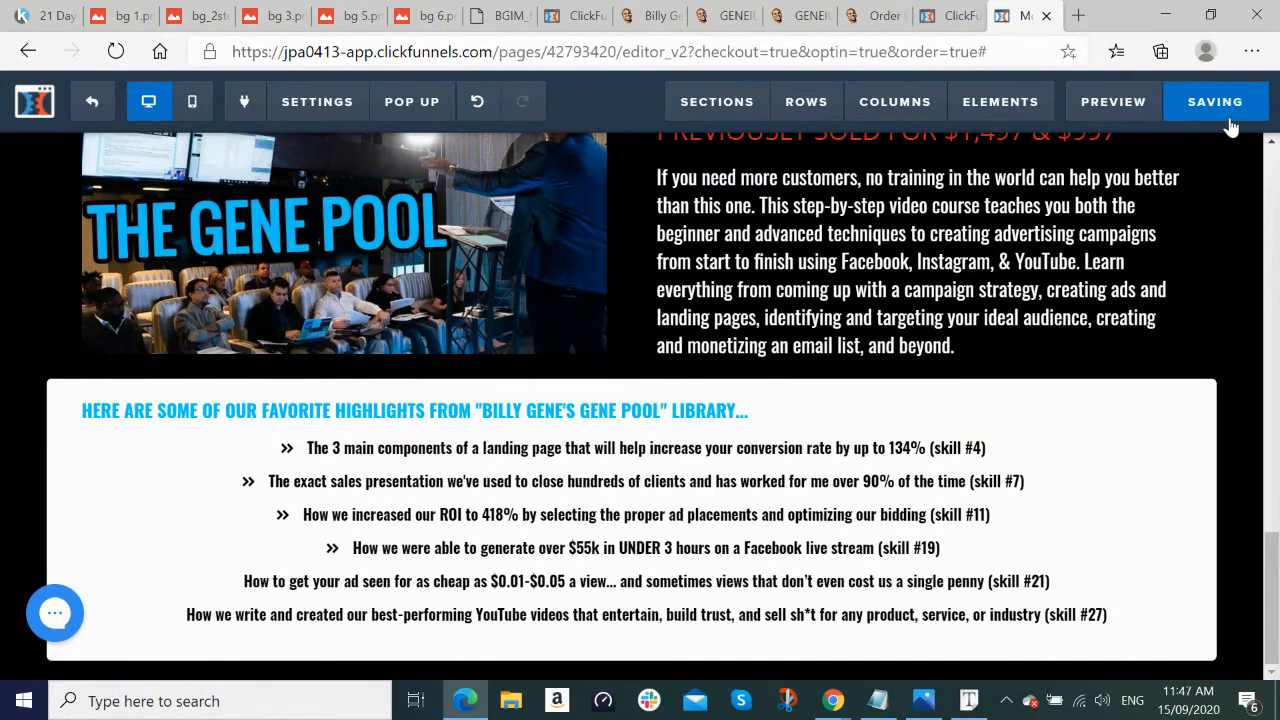
Step: Review the highlights bullet list's settings and text, and save the page again
click(1092, 425)
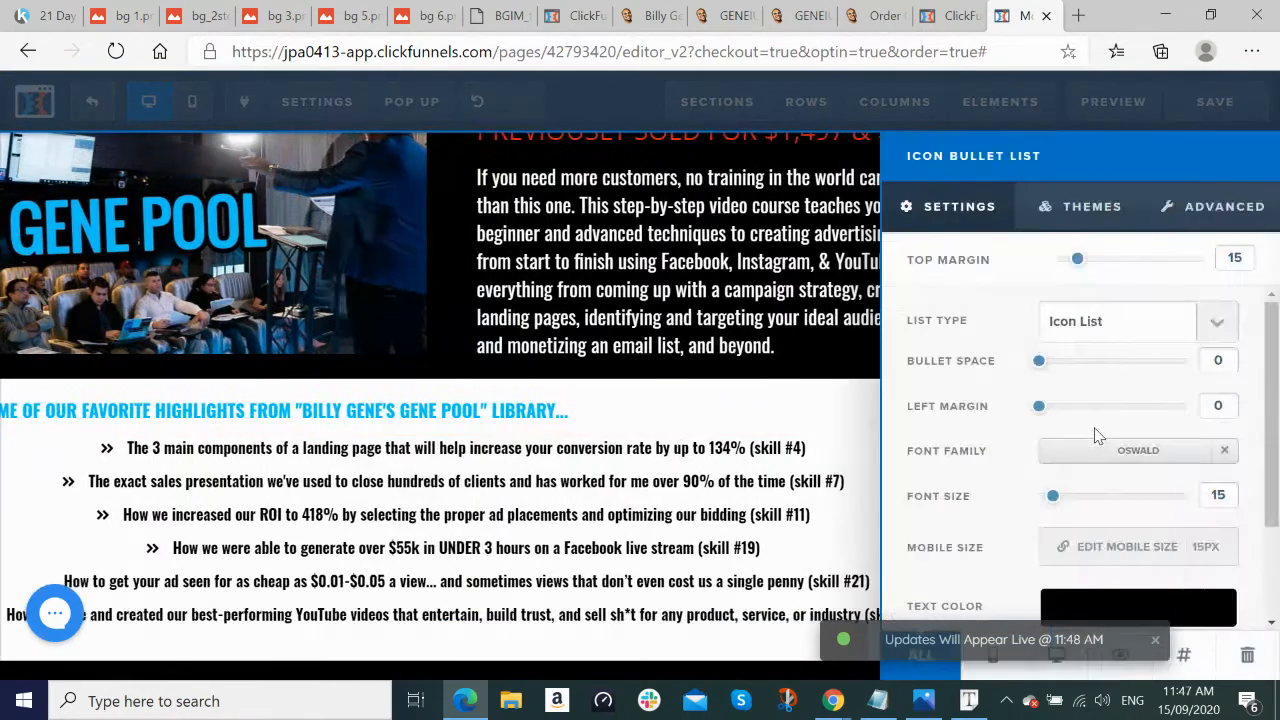
click(655, 487)
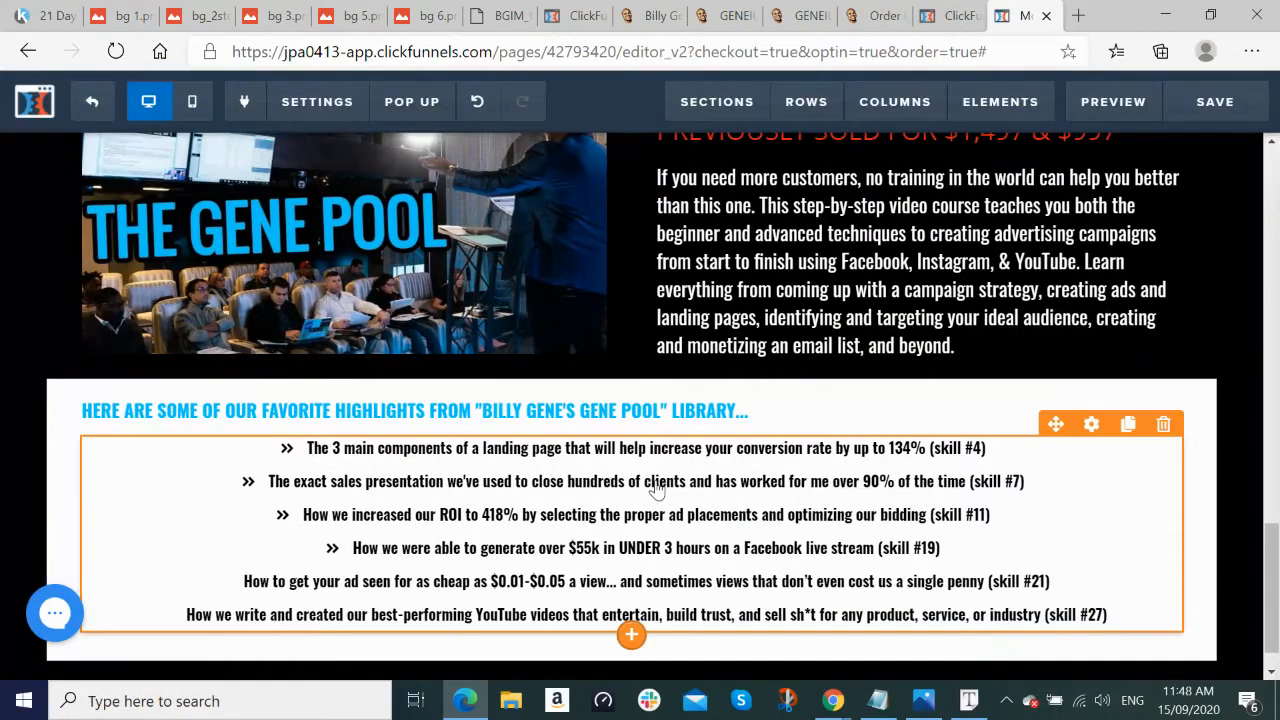
double_click(657, 481)
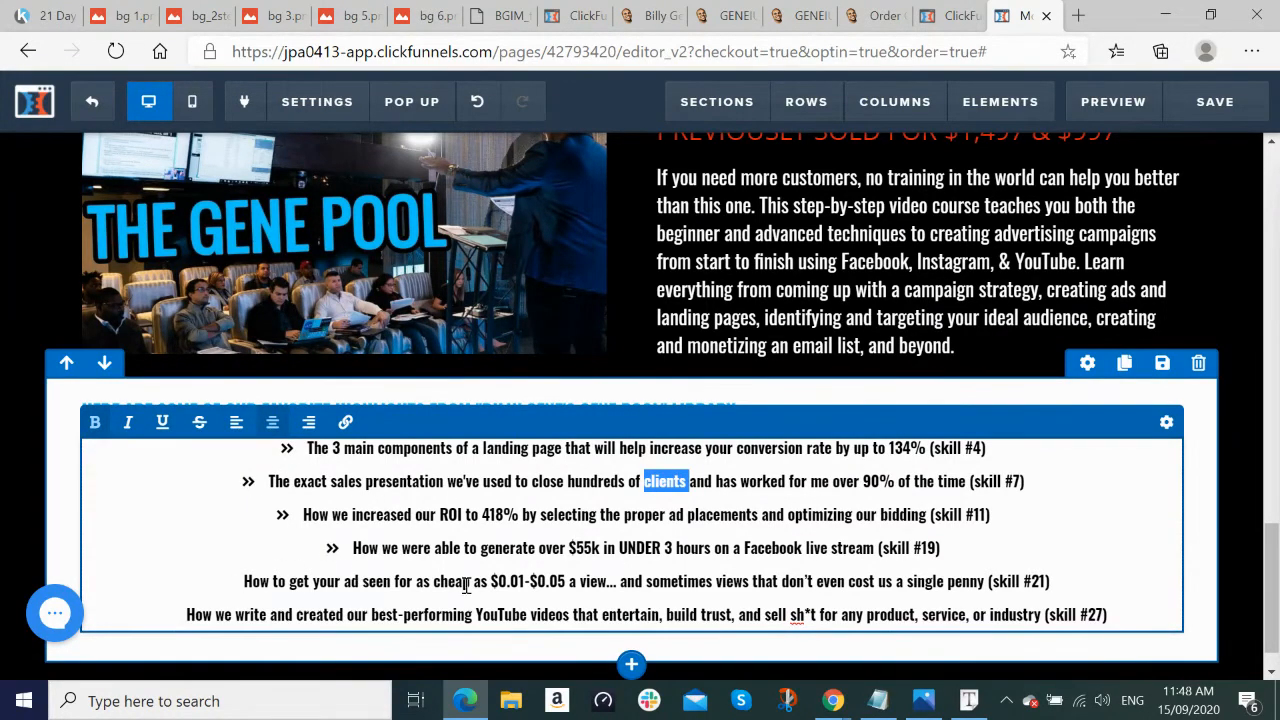
scroll(1072, 560, down, 1)
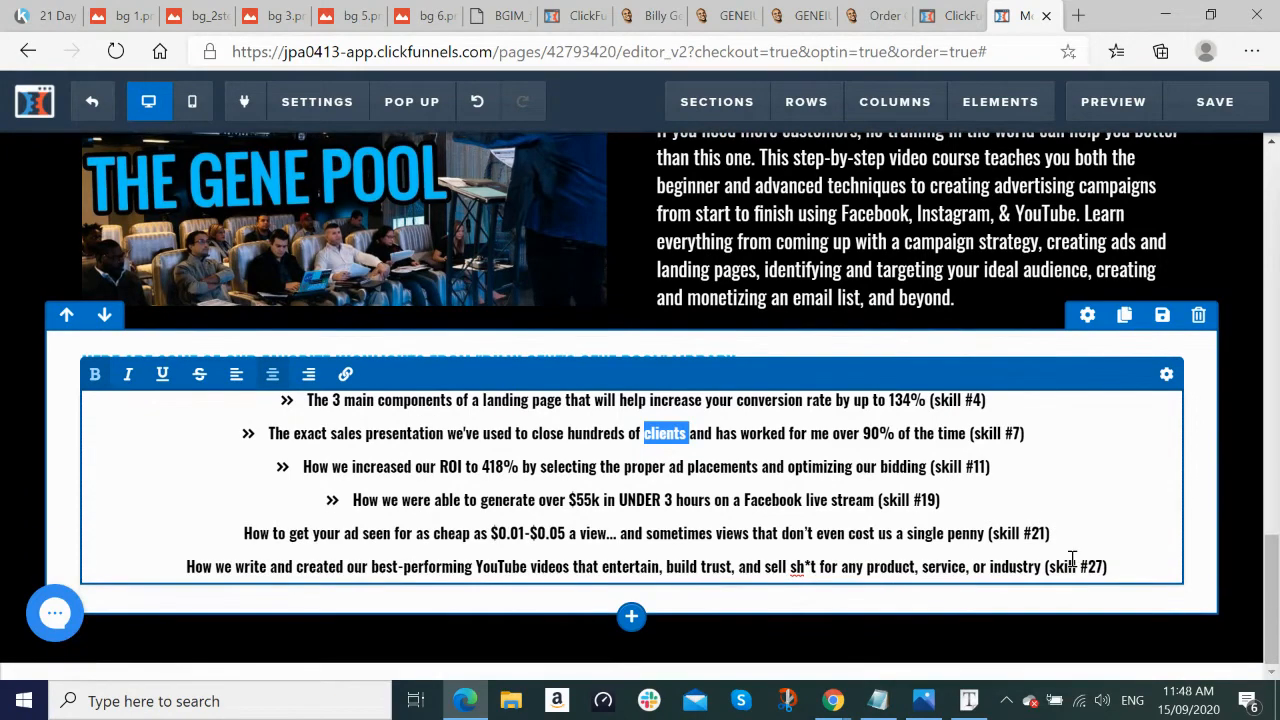
click(484, 505)
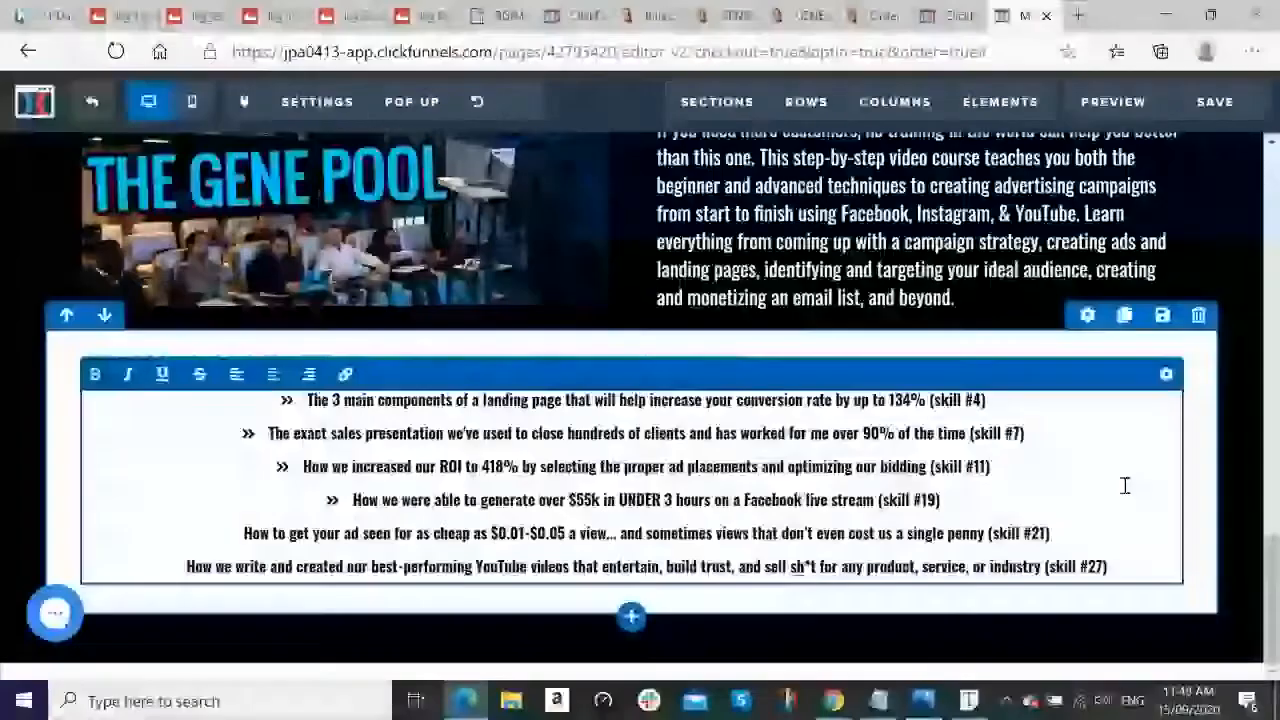
scroll(1202, 445, up, 1)
click(1222, 103)
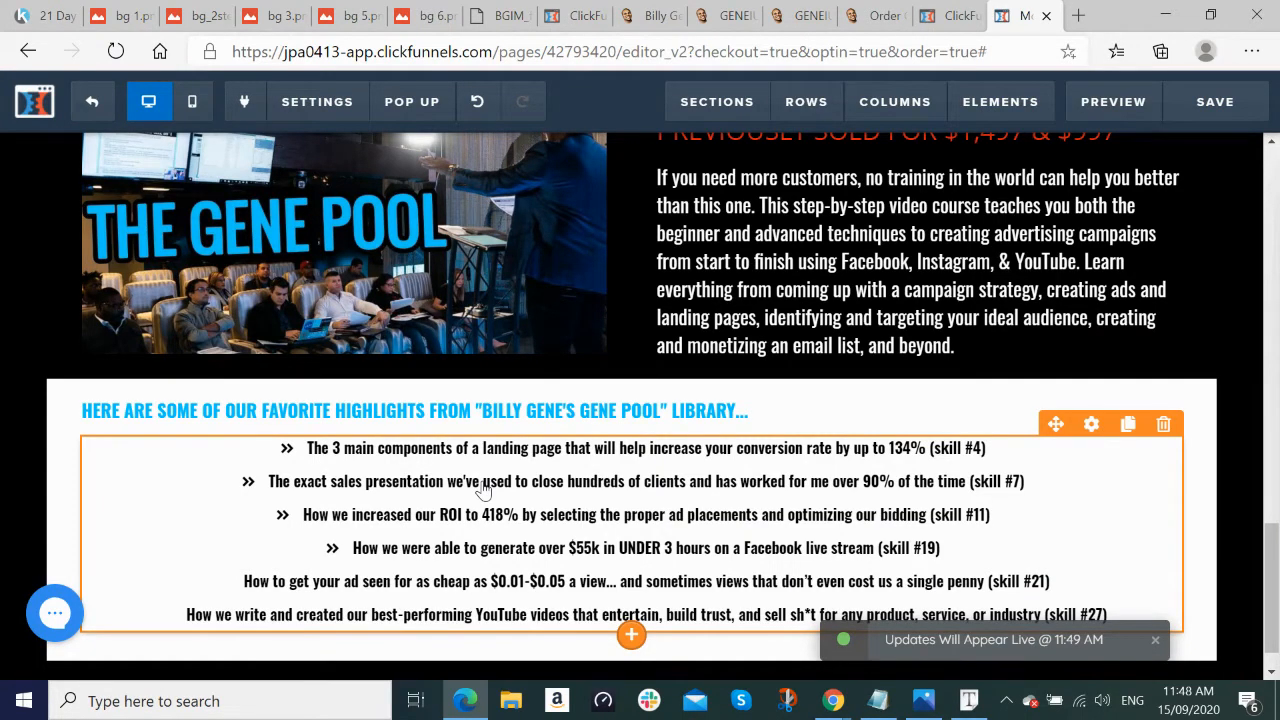
Step: Switch to the Chrome reference page and compare its highlights box, then examine the YouTube masterclass and Sell Like a Geneius sections below it
scroll(484, 490, down, 1)
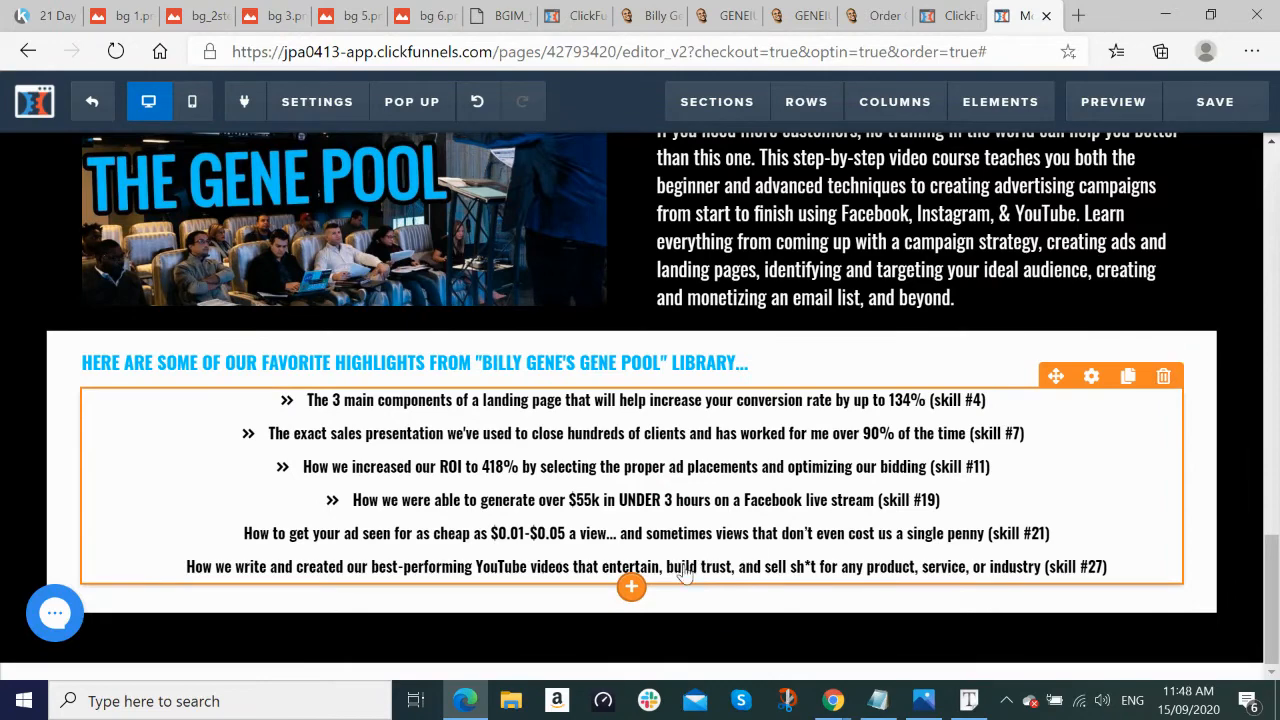
scroll(1143, 274, up, 1)
scroll(1143, 468, down, 1)
key(alt+Tab)
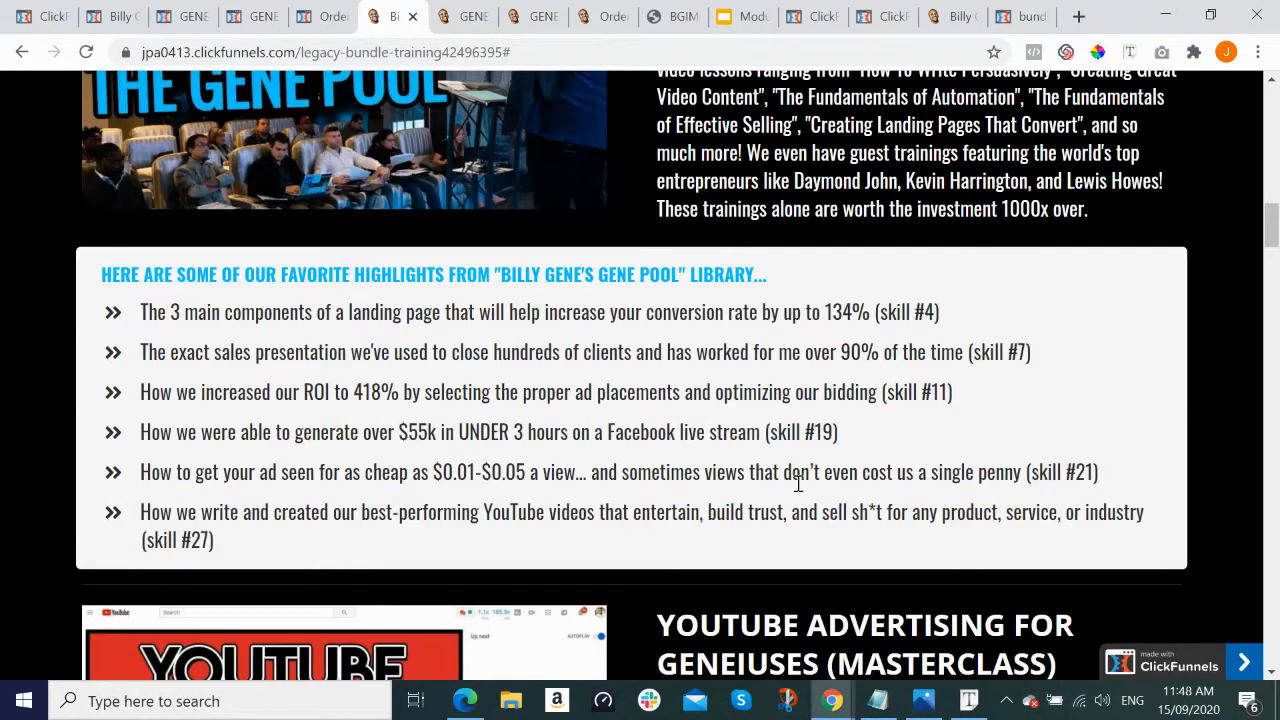
scroll(800, 483, down, 3)
scroll(800, 483, down, 3)
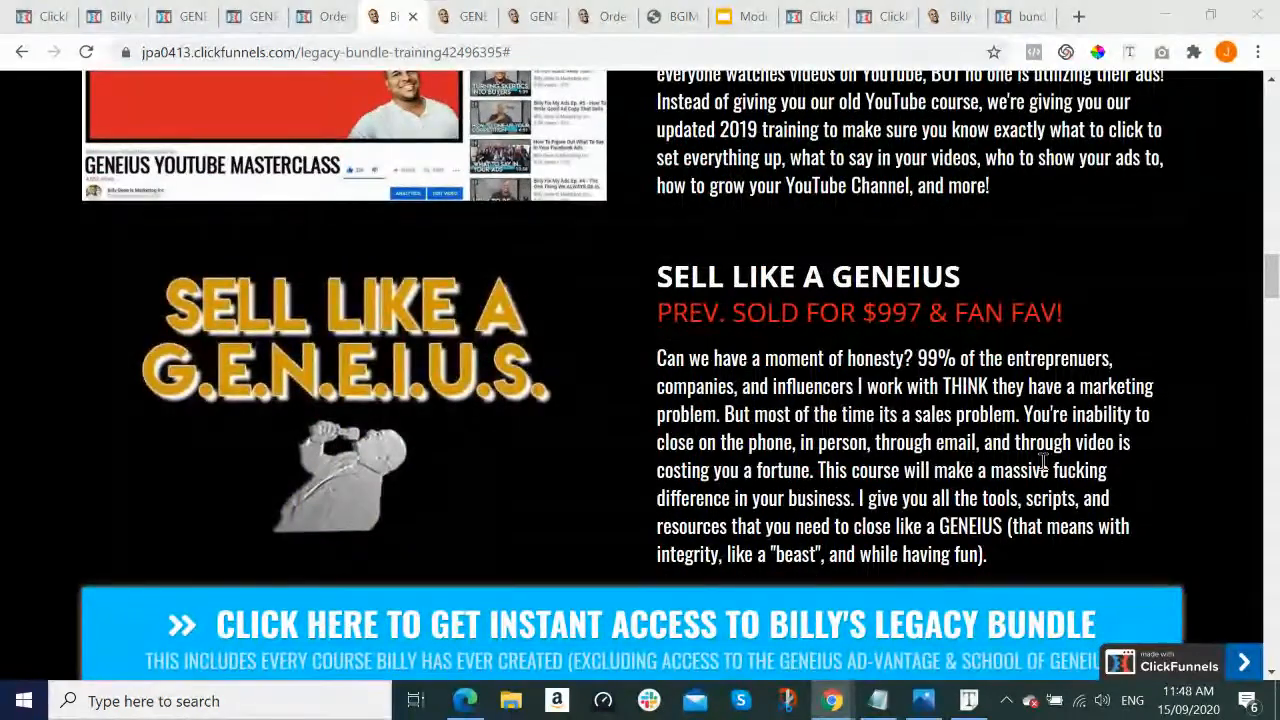
Step: Compare the editor's Gene Pool row and highlights box with the reference page's YouTube masterclass and Sell Like a Geneius sections, including their separators
key(alt+Tab)
key(alt+Tab)
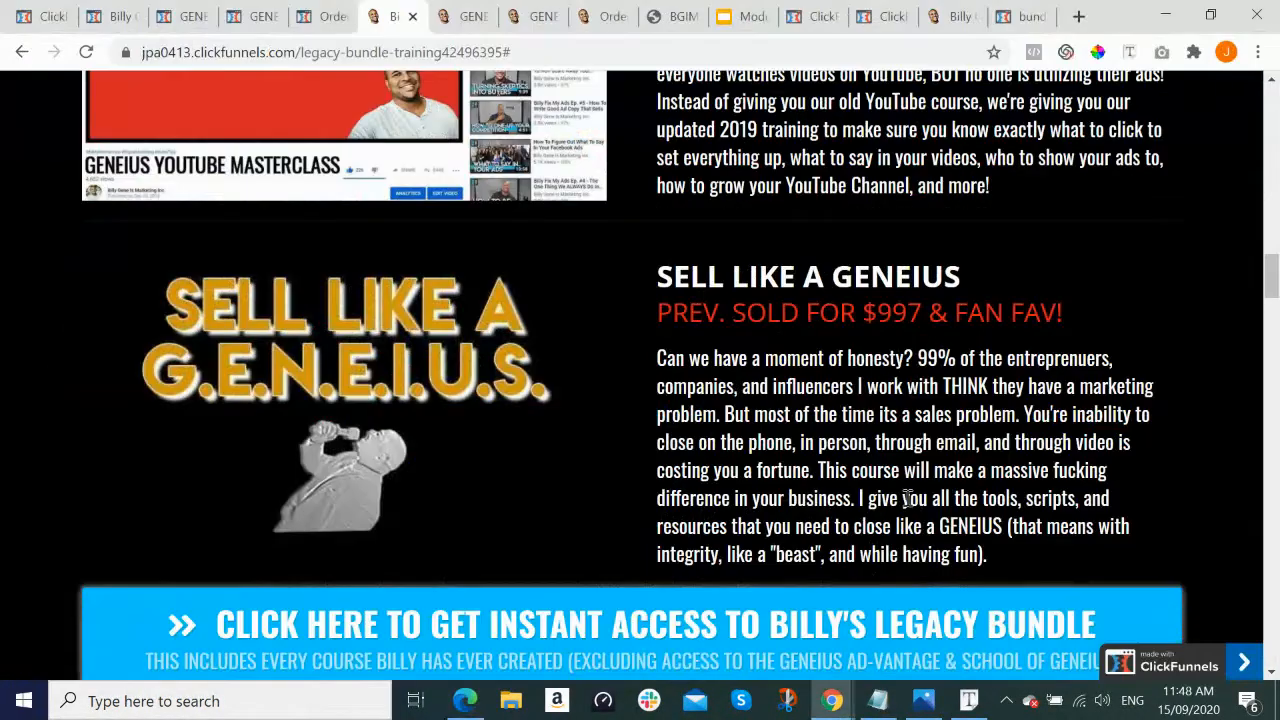
key(alt+Tab)
scroll(871, 300, up, 2)
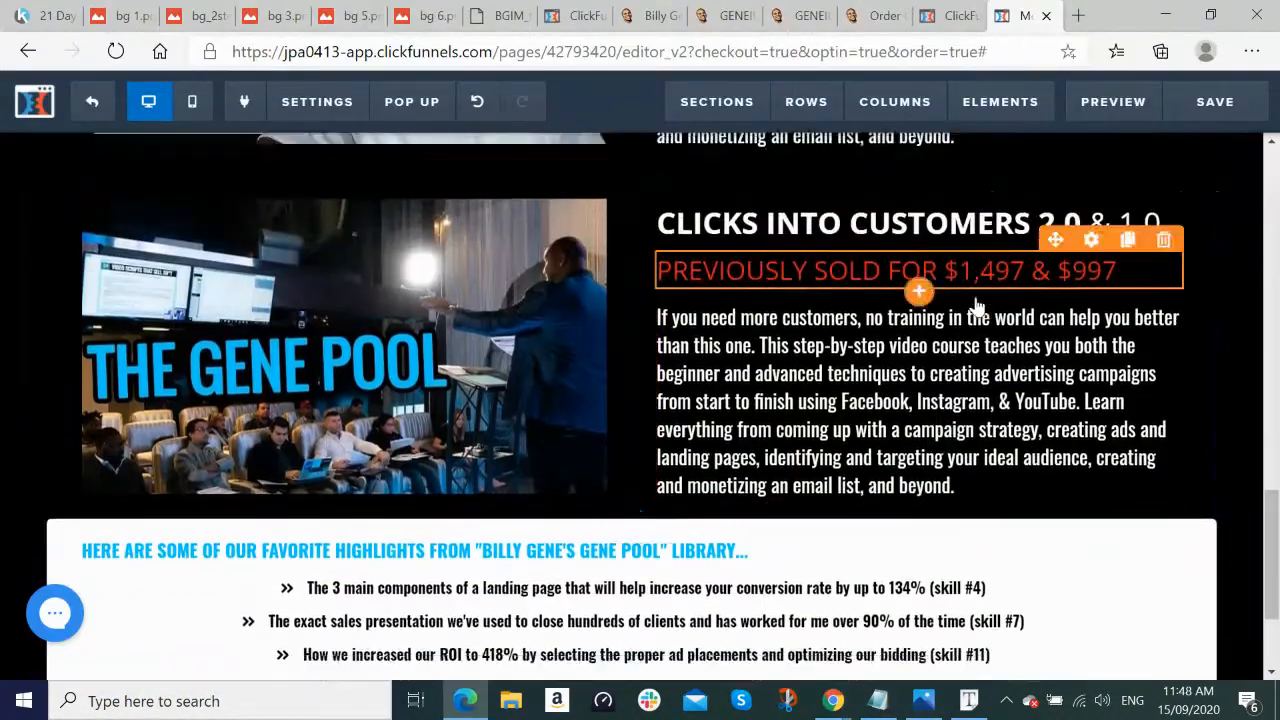
scroll(974, 306, down, 3)
key(alt+Tab)
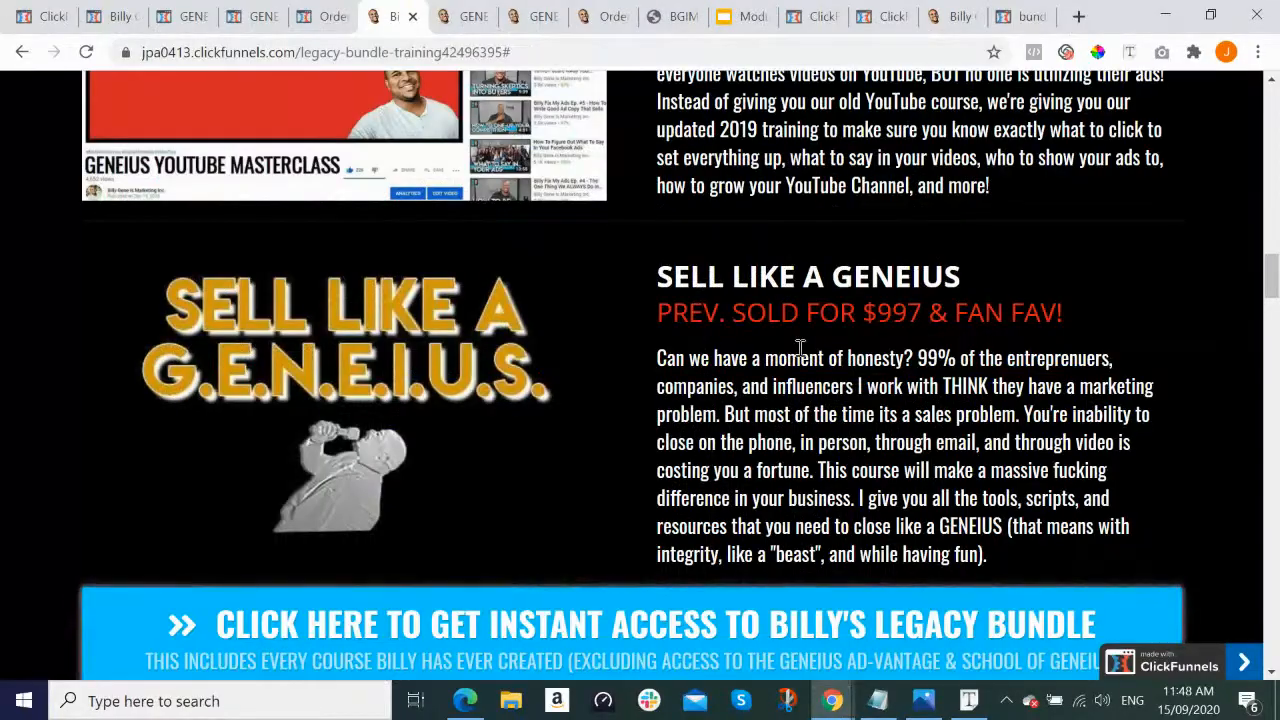
scroll(800, 340, up, 4)
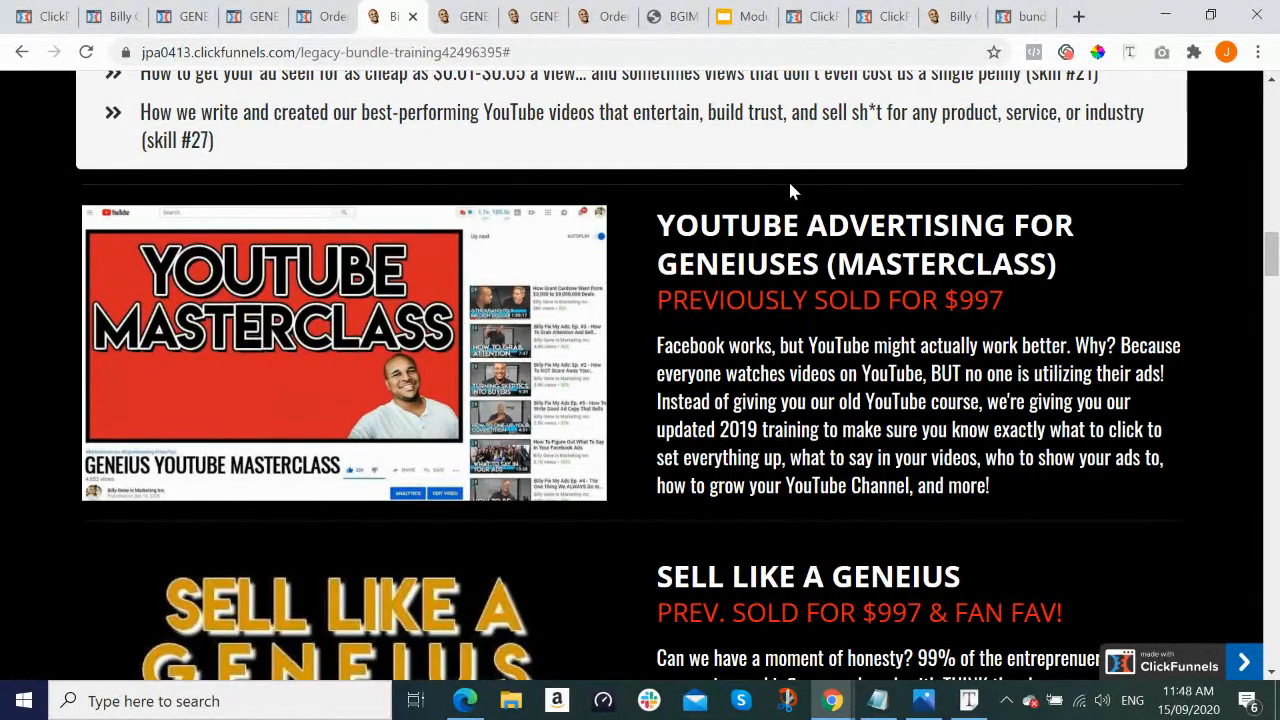
key(alt+Tab)
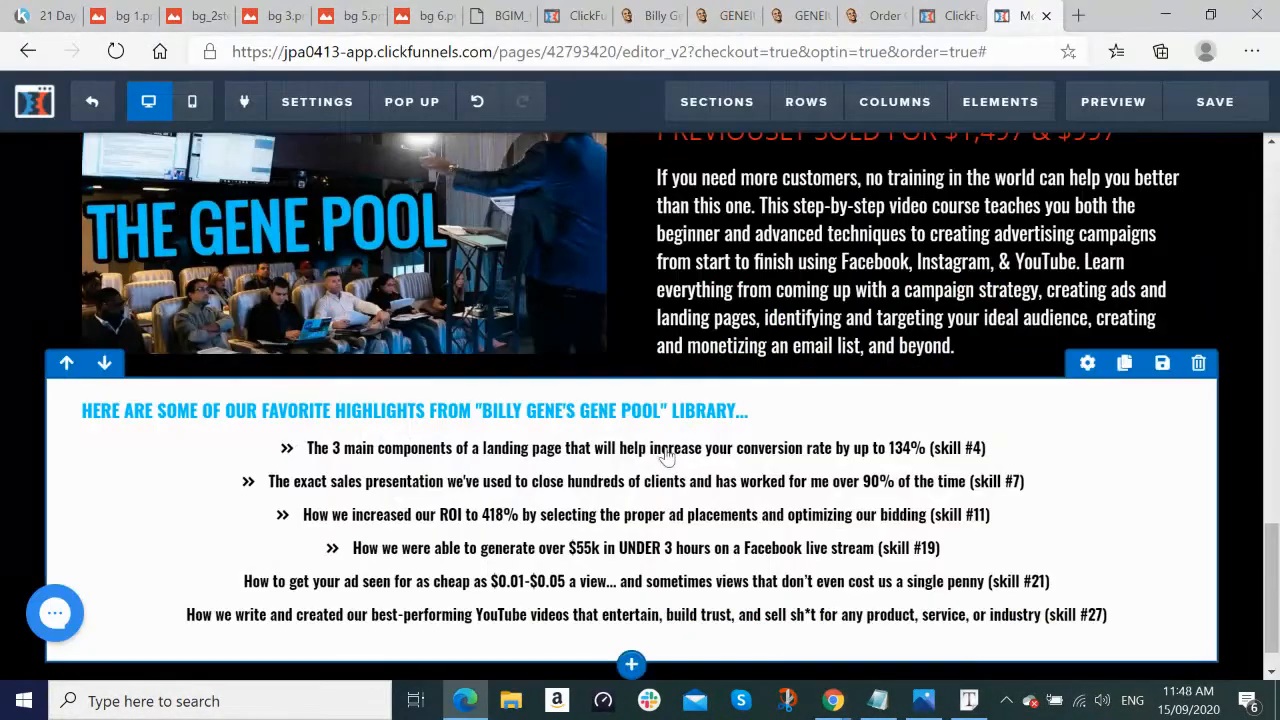
scroll(670, 462, down, 2)
key(alt+Tab)
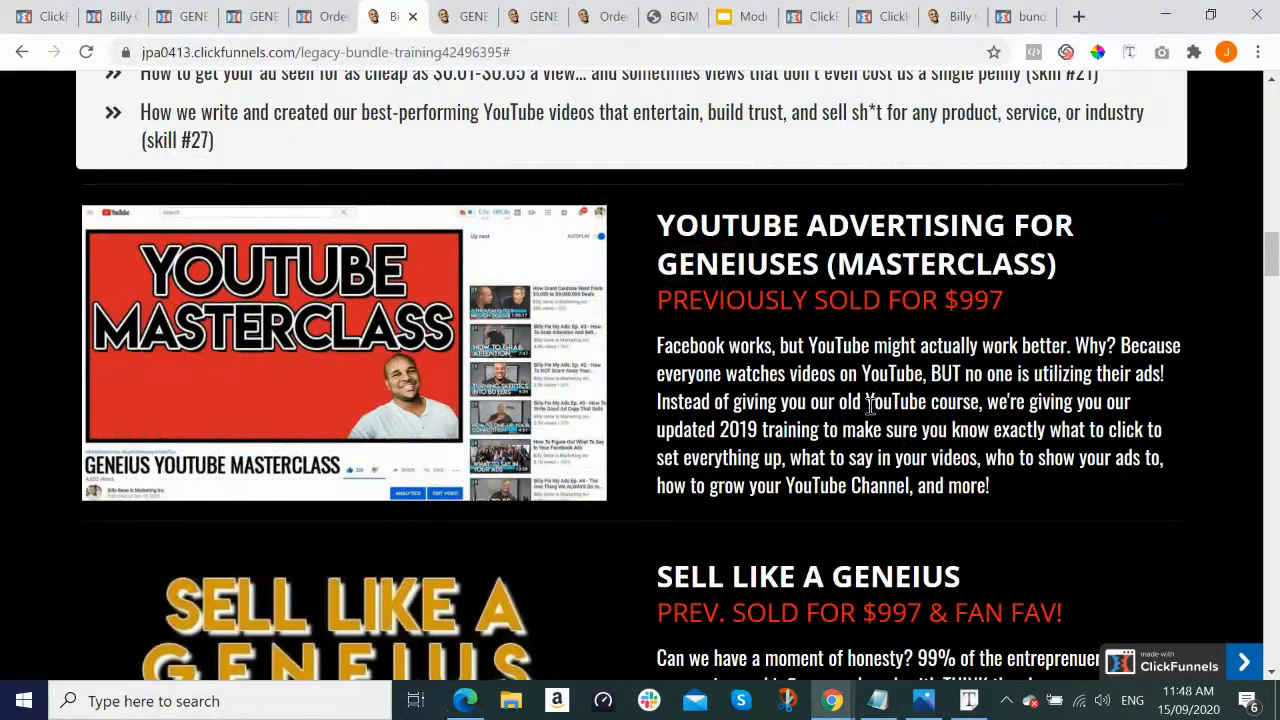
key(alt+Tab)
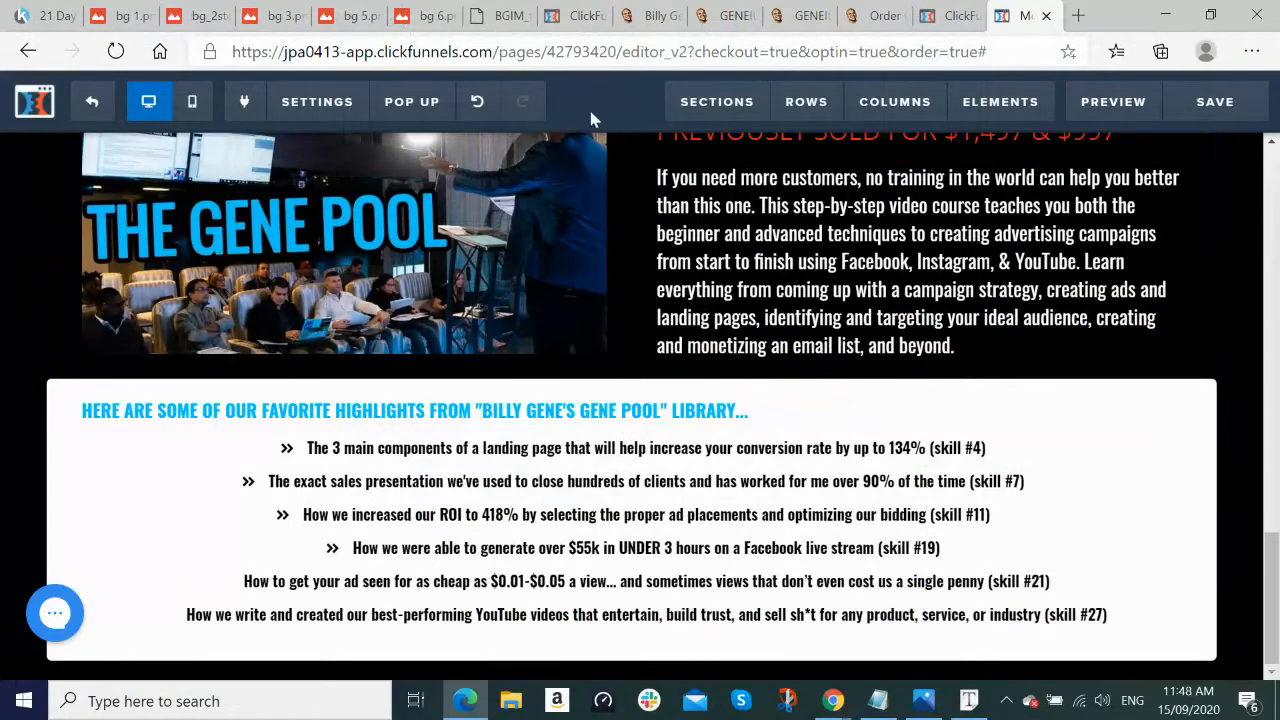
Step: Add a one-column row directly below the white Gene Pool highlights box
mouse_move(440, 118)
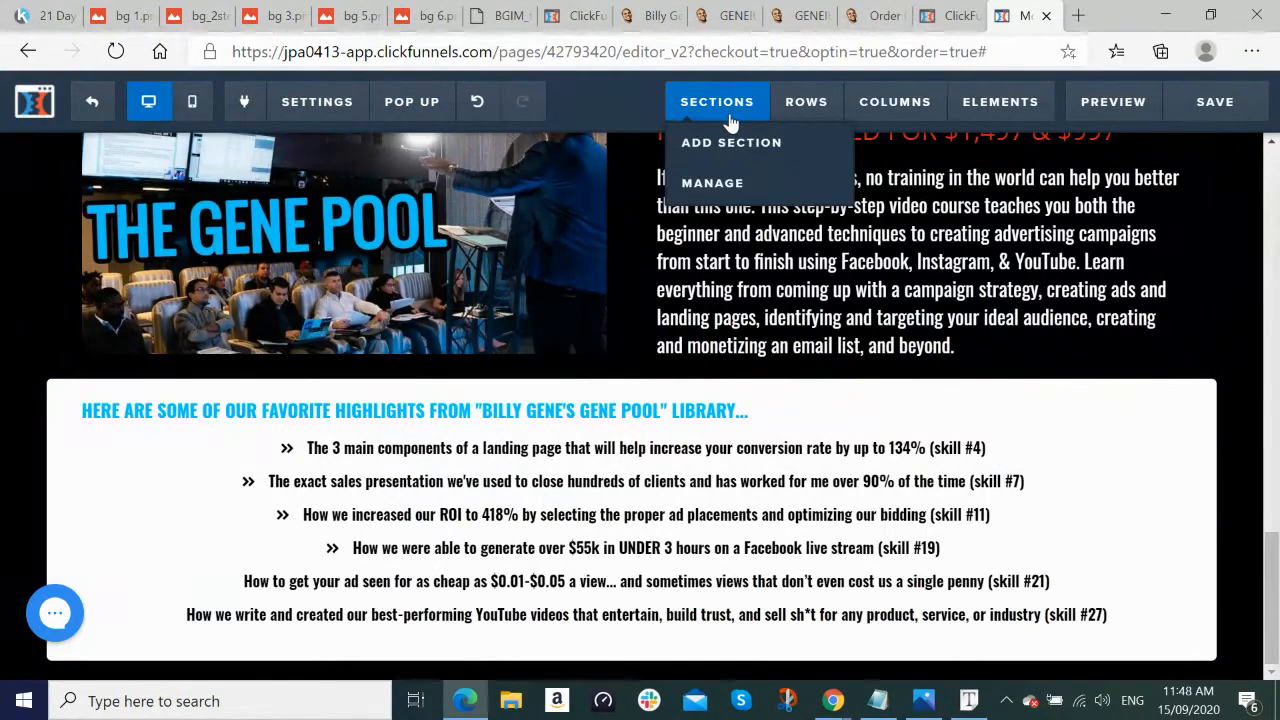
mouse_move(794, 103)
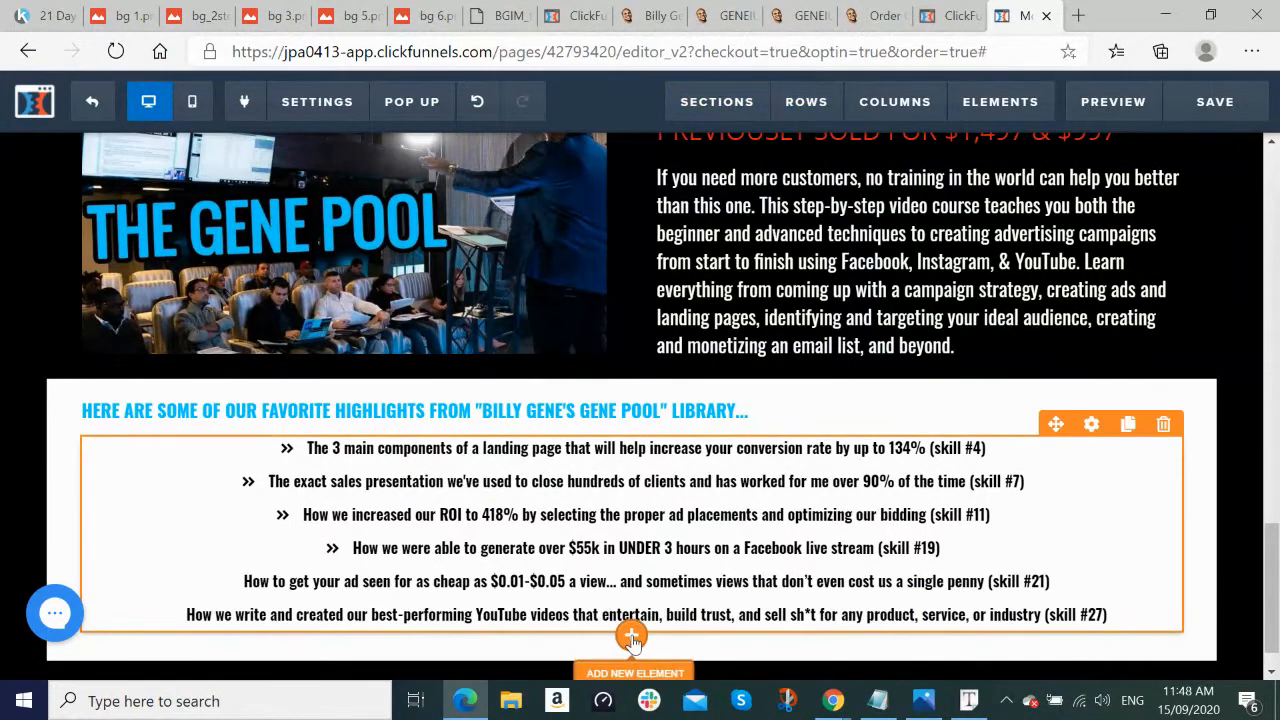
scroll(632, 641, down, 1)
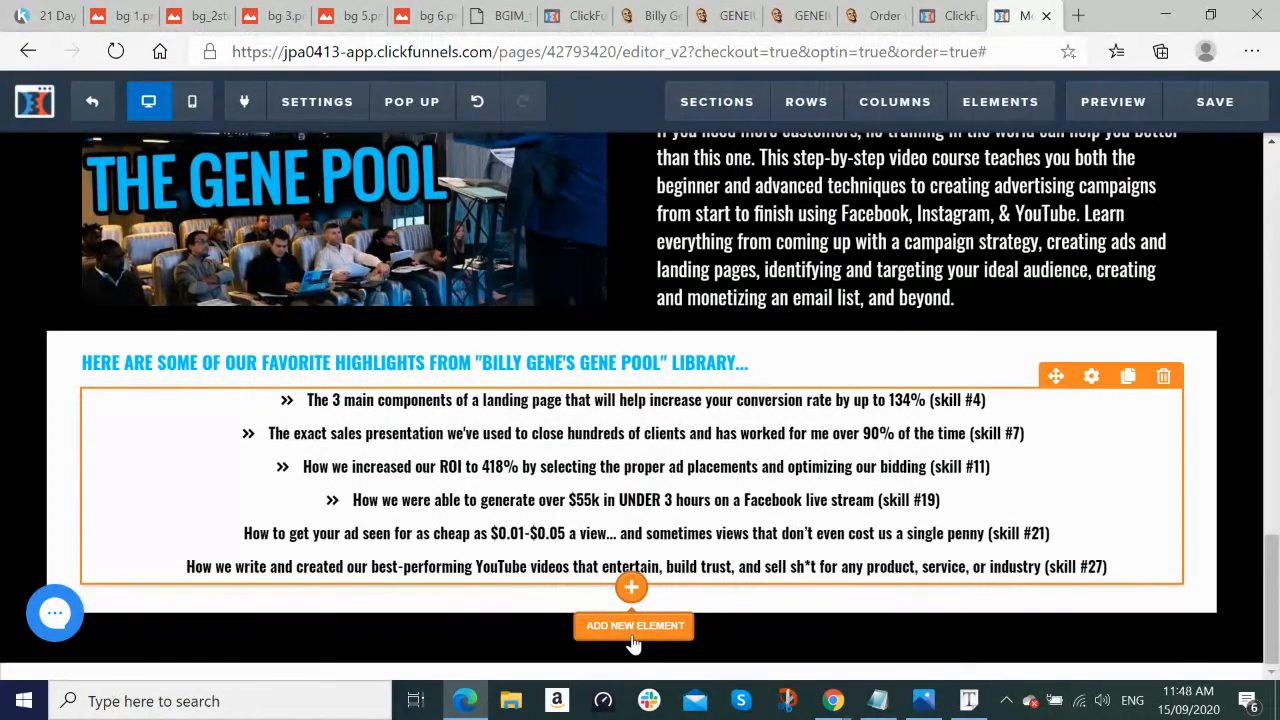
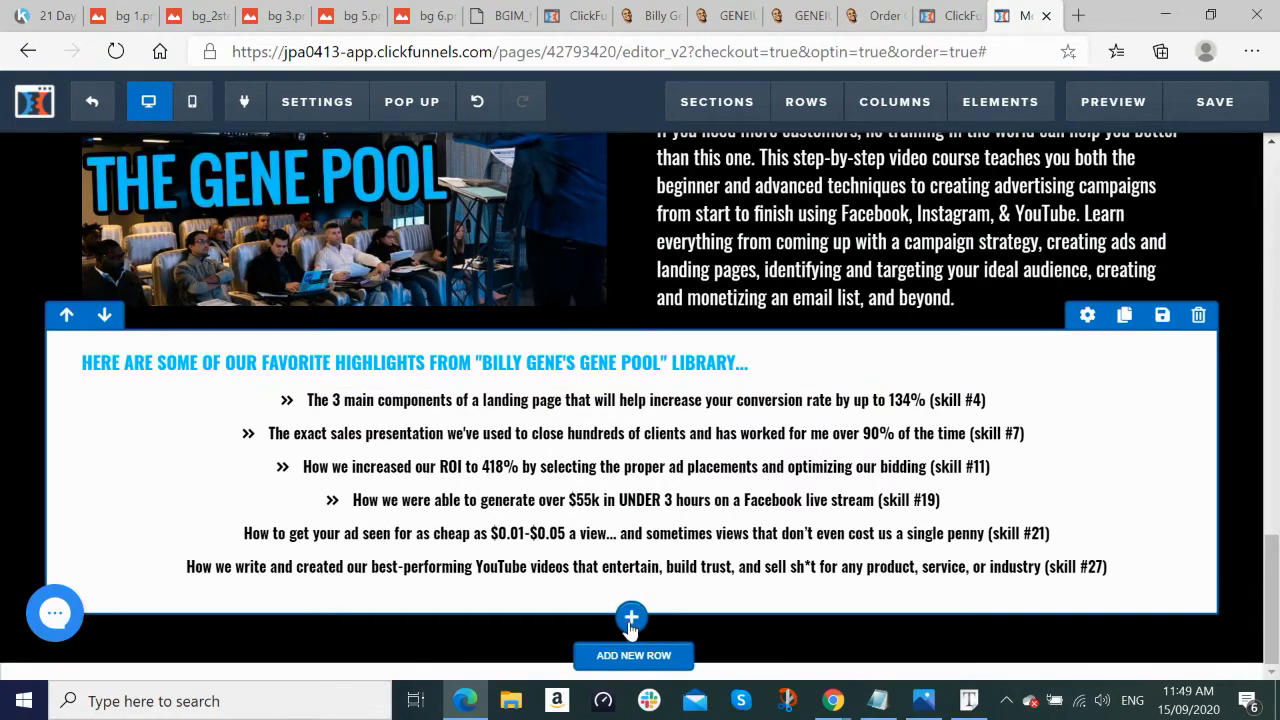
click(631, 620)
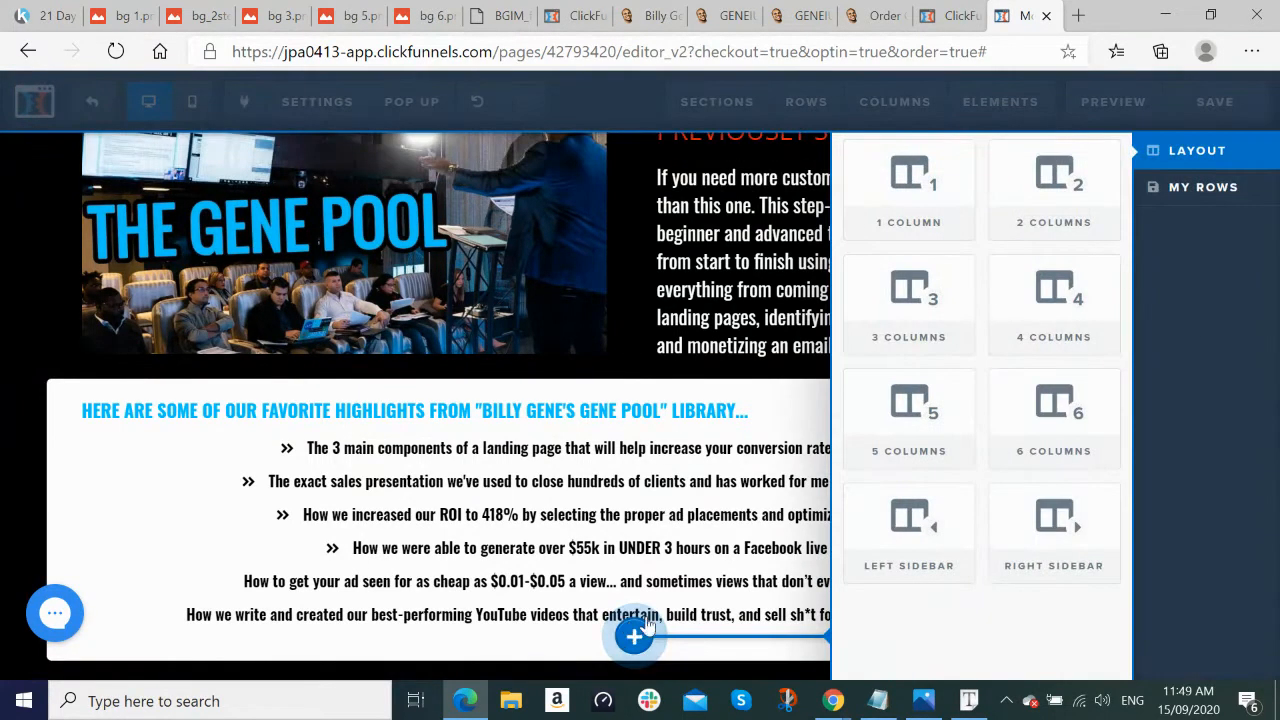
click(895, 212)
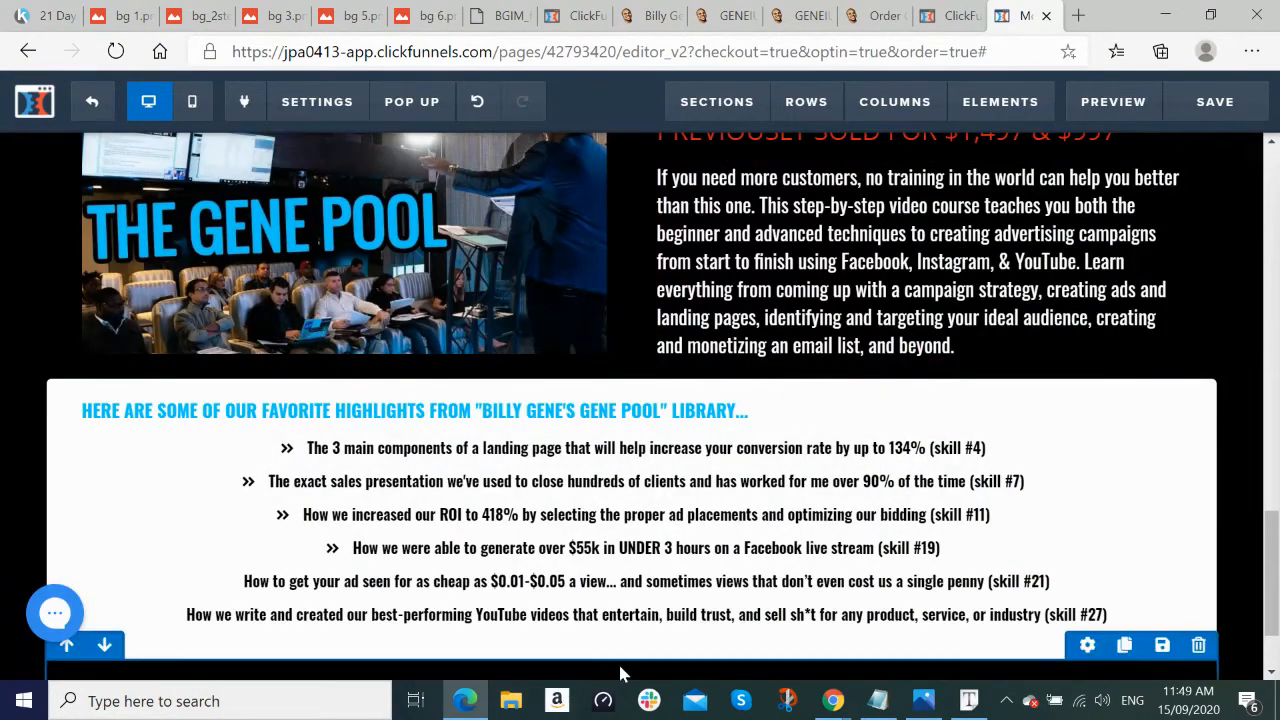
Step: Search the elements for "divider" and insert a Divider into the empty row below the highlights box
scroll(618, 661, down, 1)
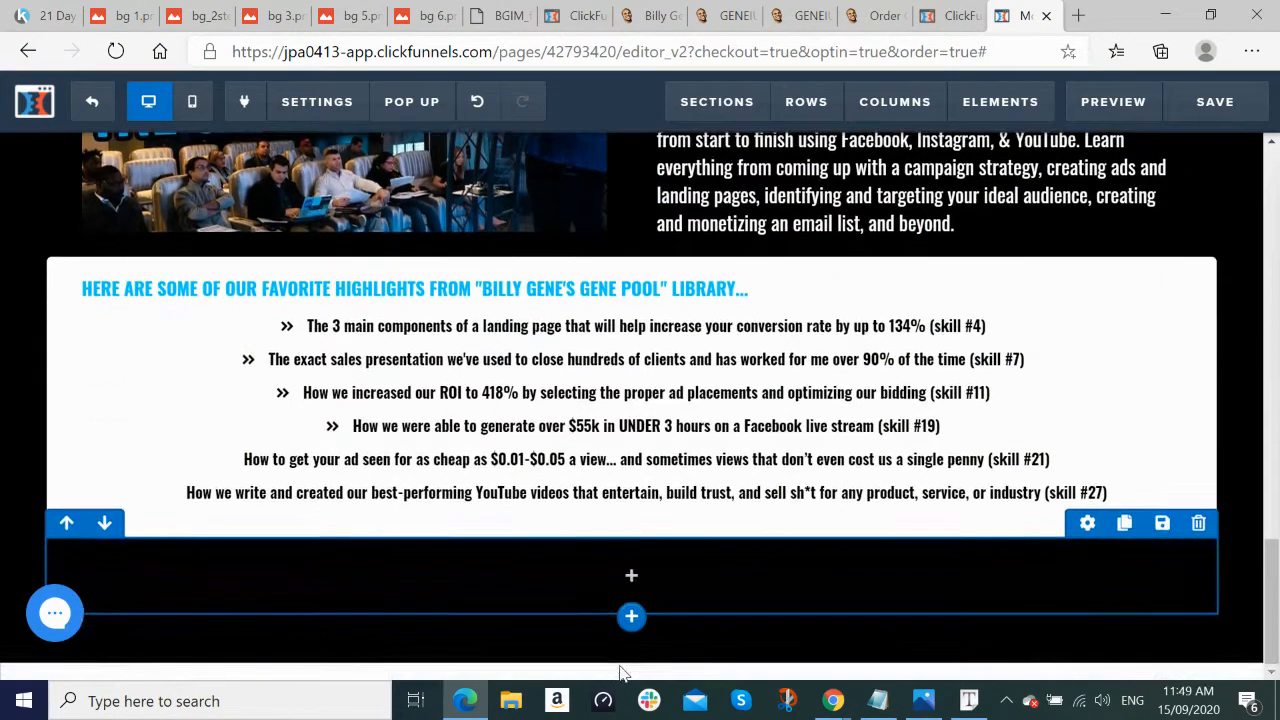
click(633, 577)
text(d)
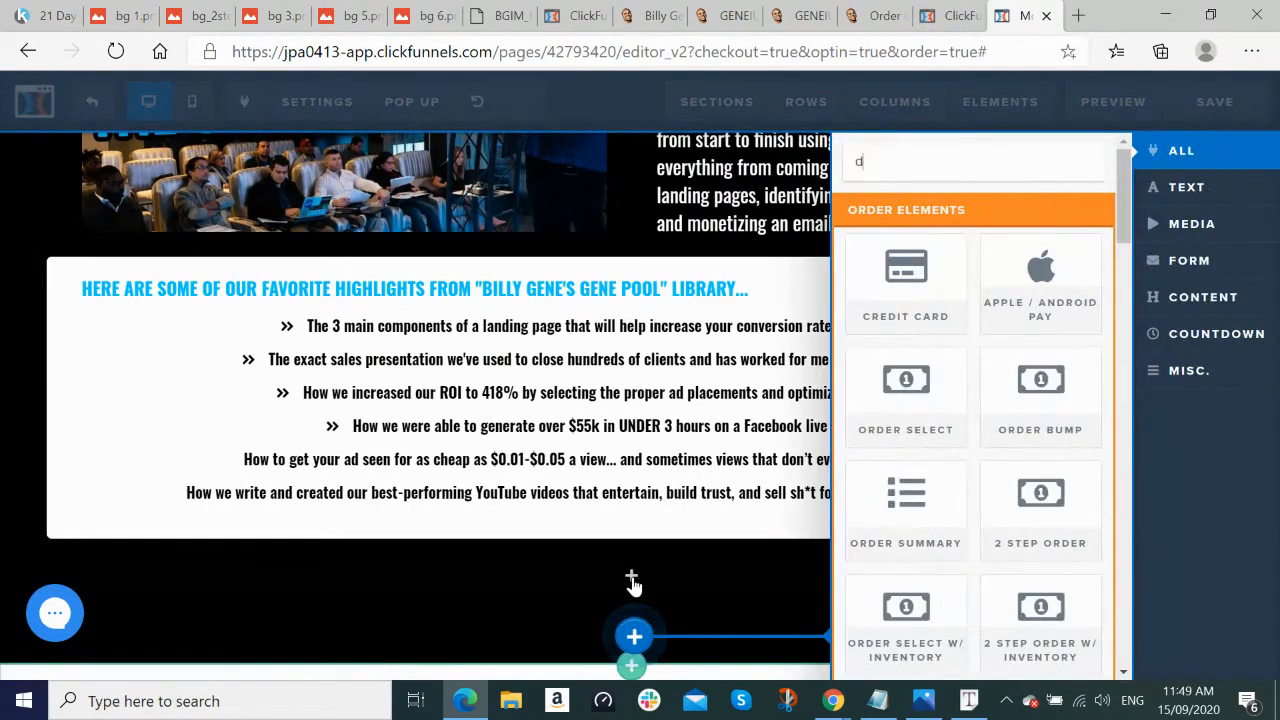
text(ivider)
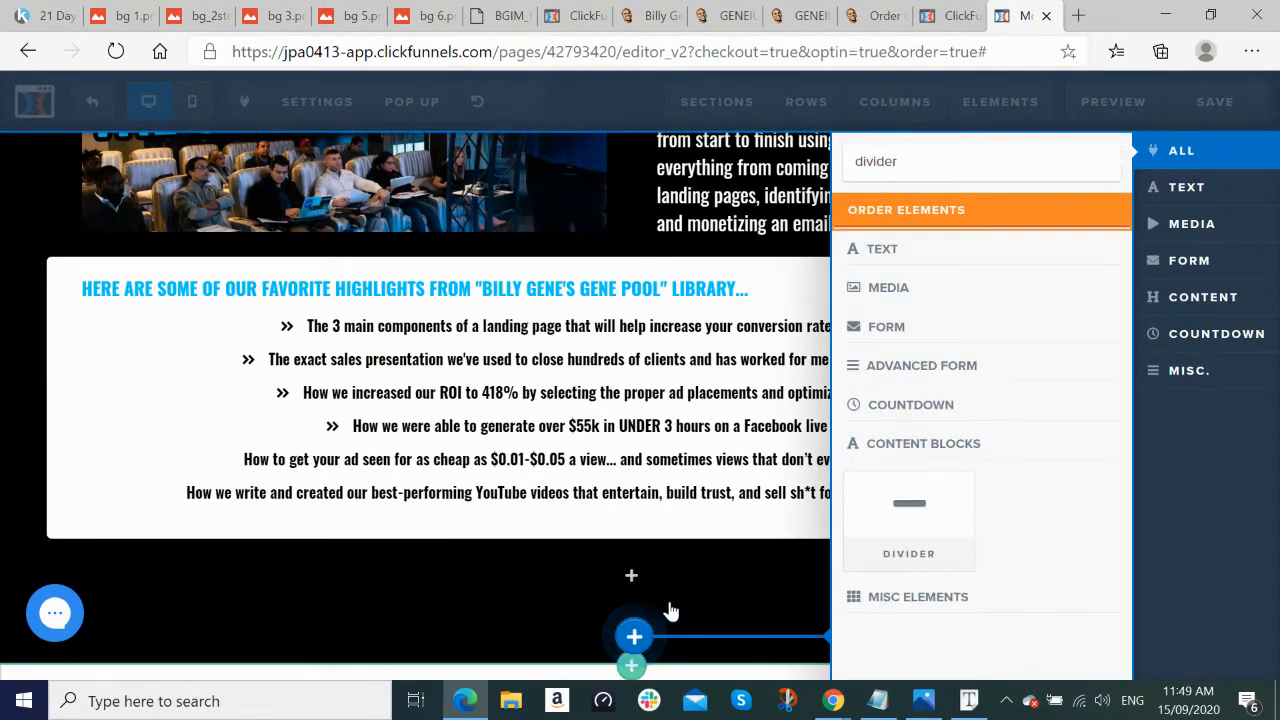
click(892, 545)
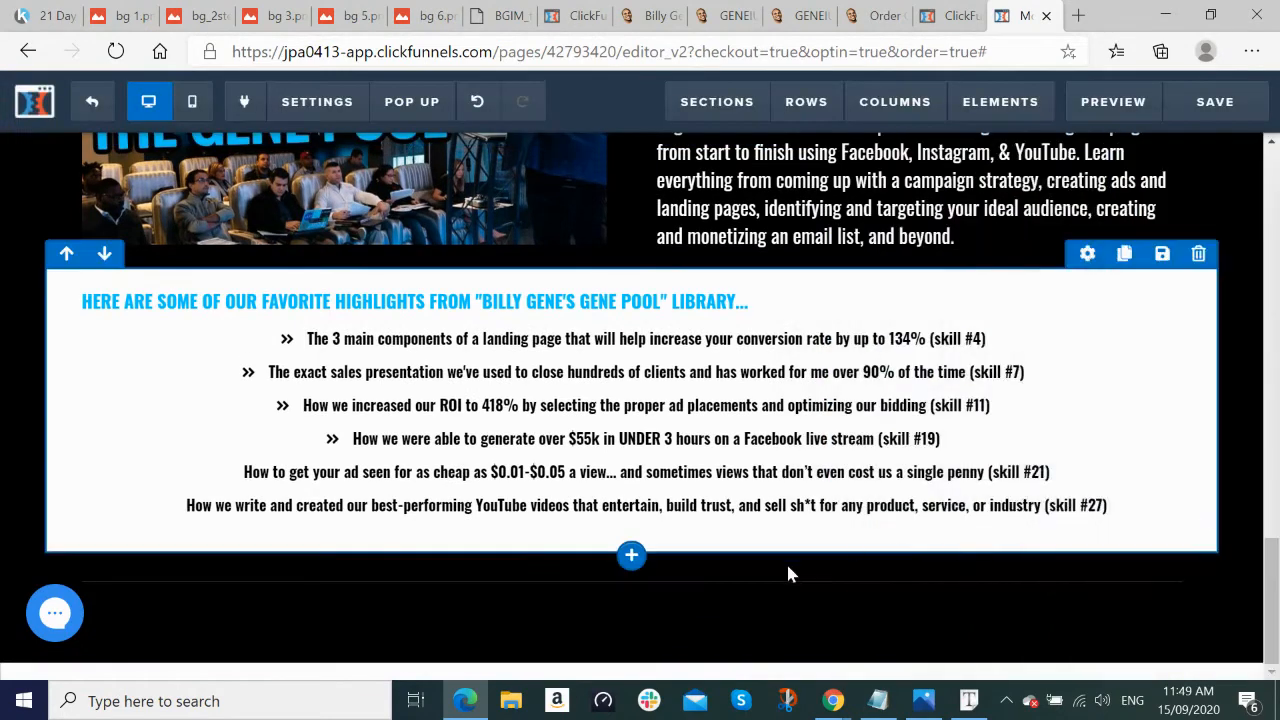
mouse_move(638, 596)
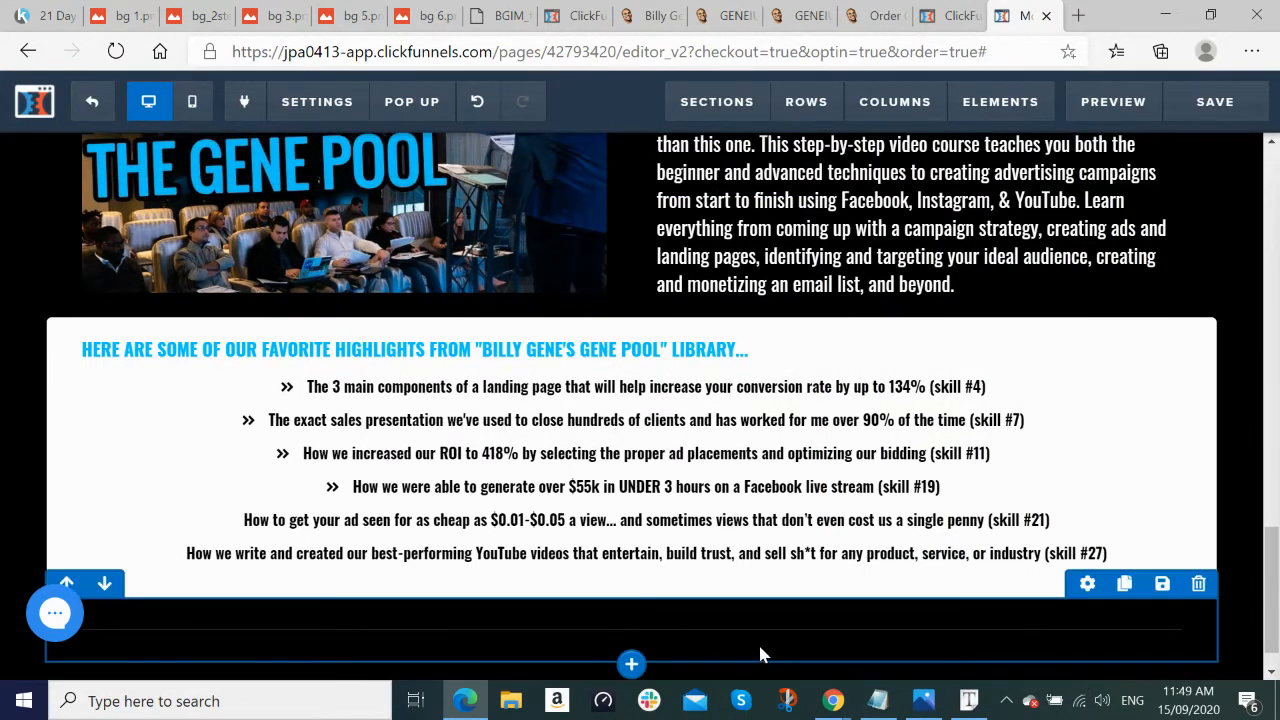
Step: Duplicate the two-column Gene Pool course row and move the copy below the highlights box and its divider
key(alt+Tab)
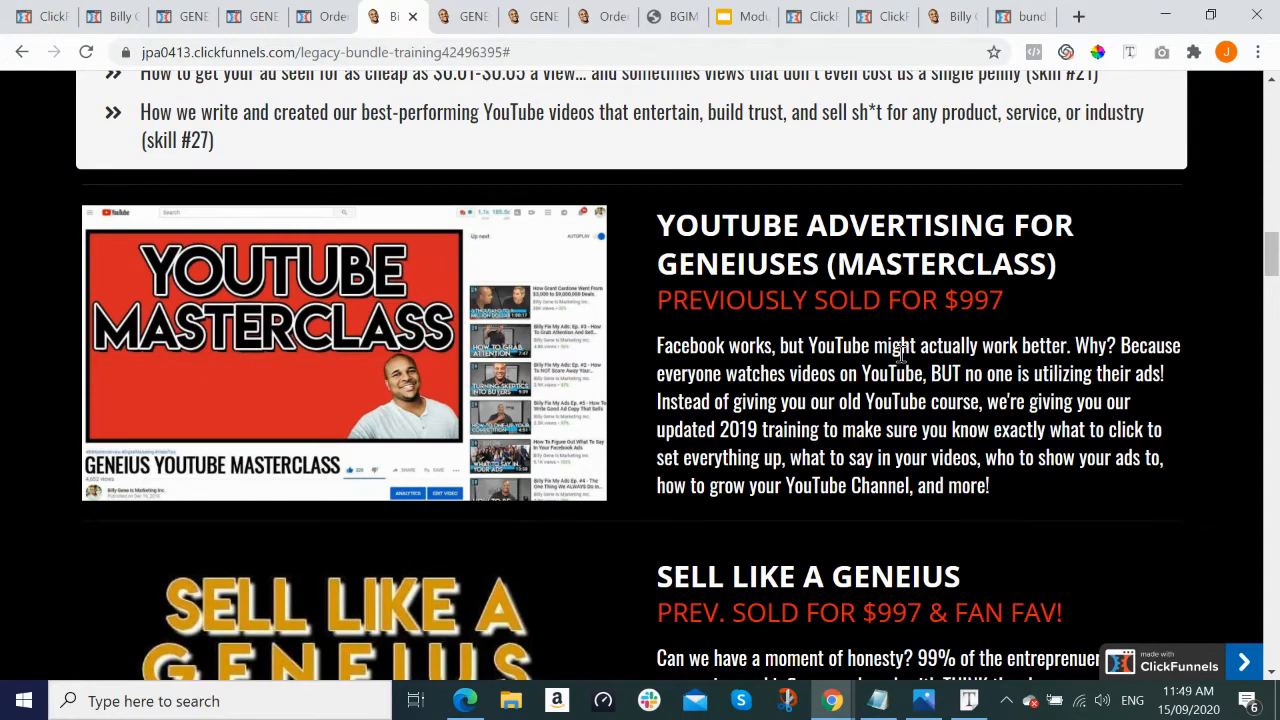
key(alt+Tab)
scroll(904, 363, up, 3)
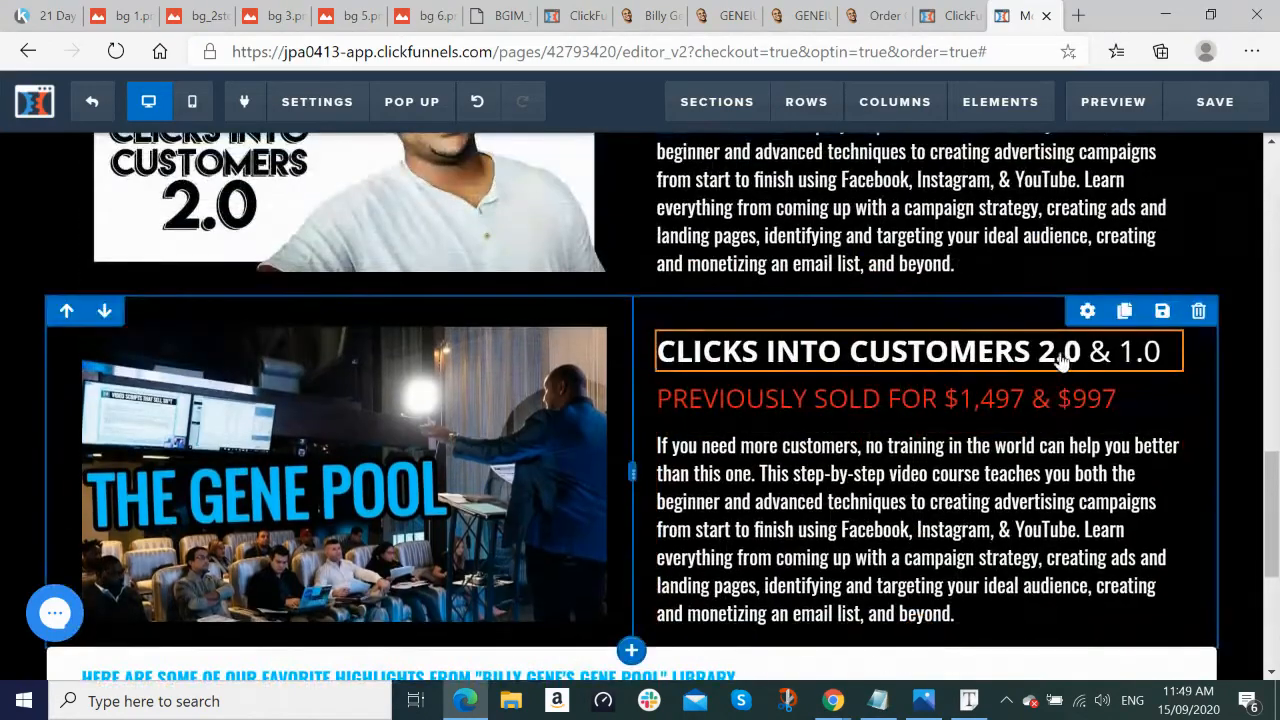
click(1125, 313)
scroll(1125, 316, down, 4)
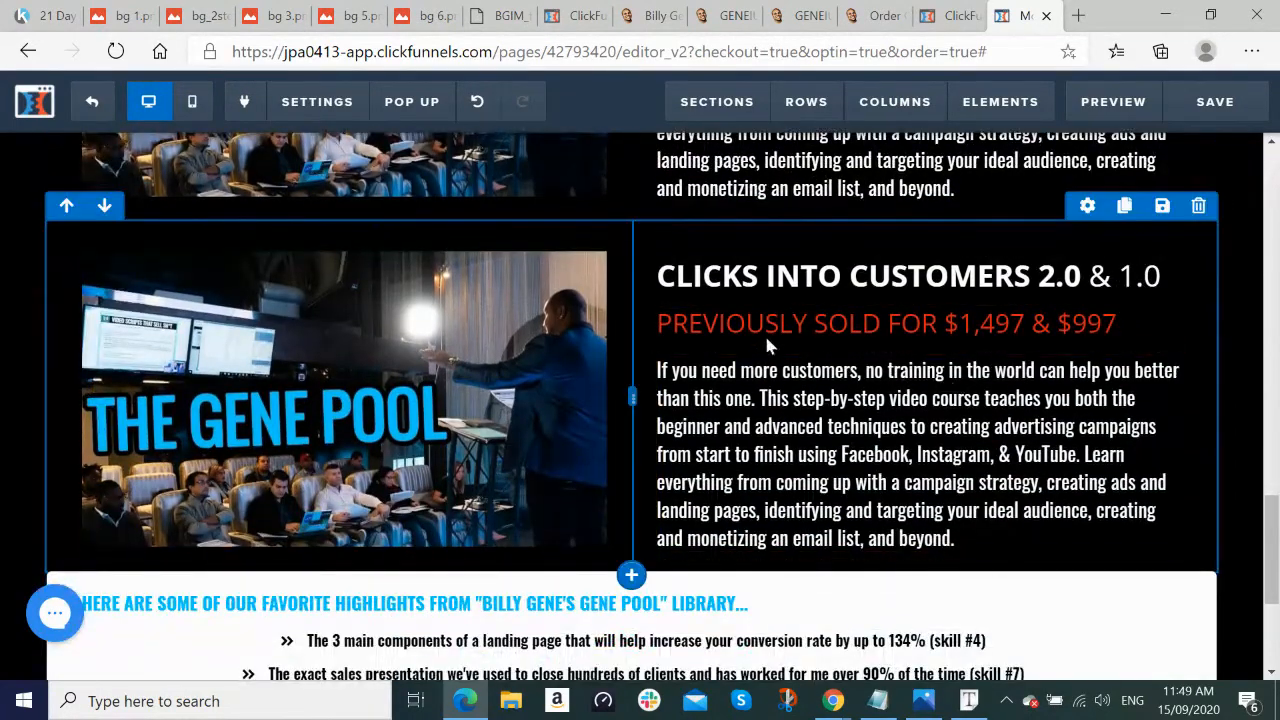
click(104, 207)
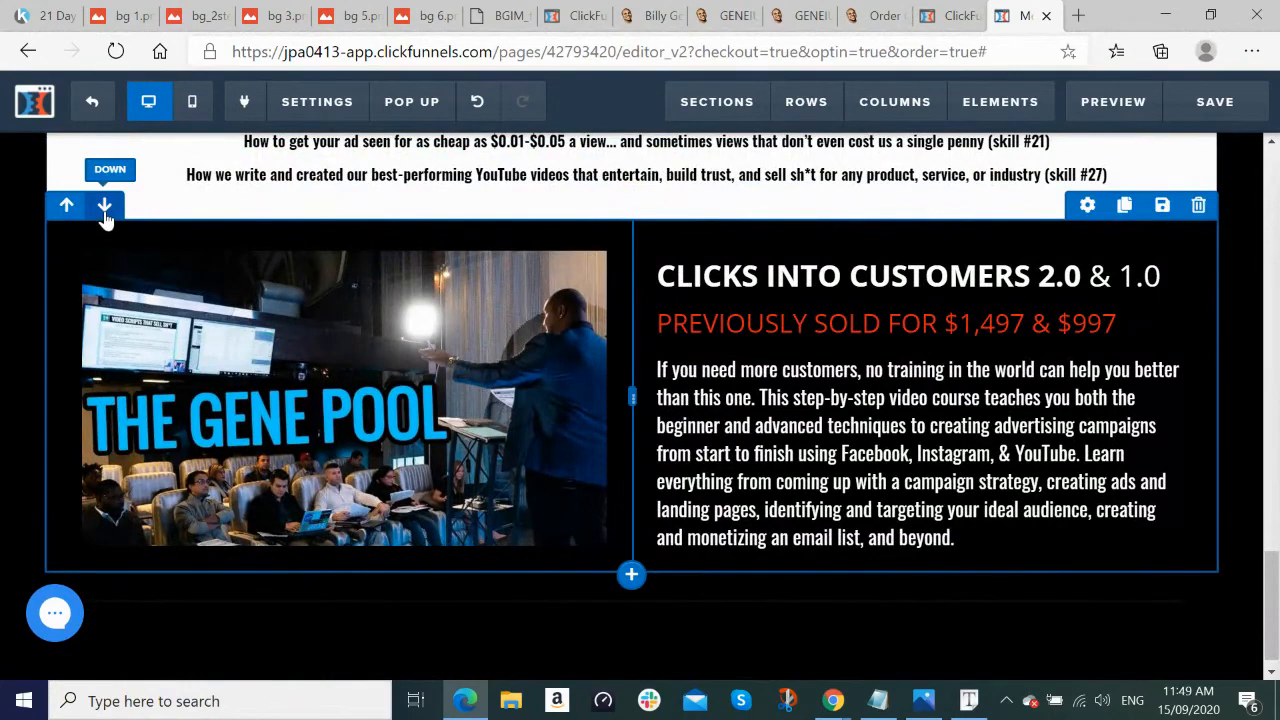
click(104, 205)
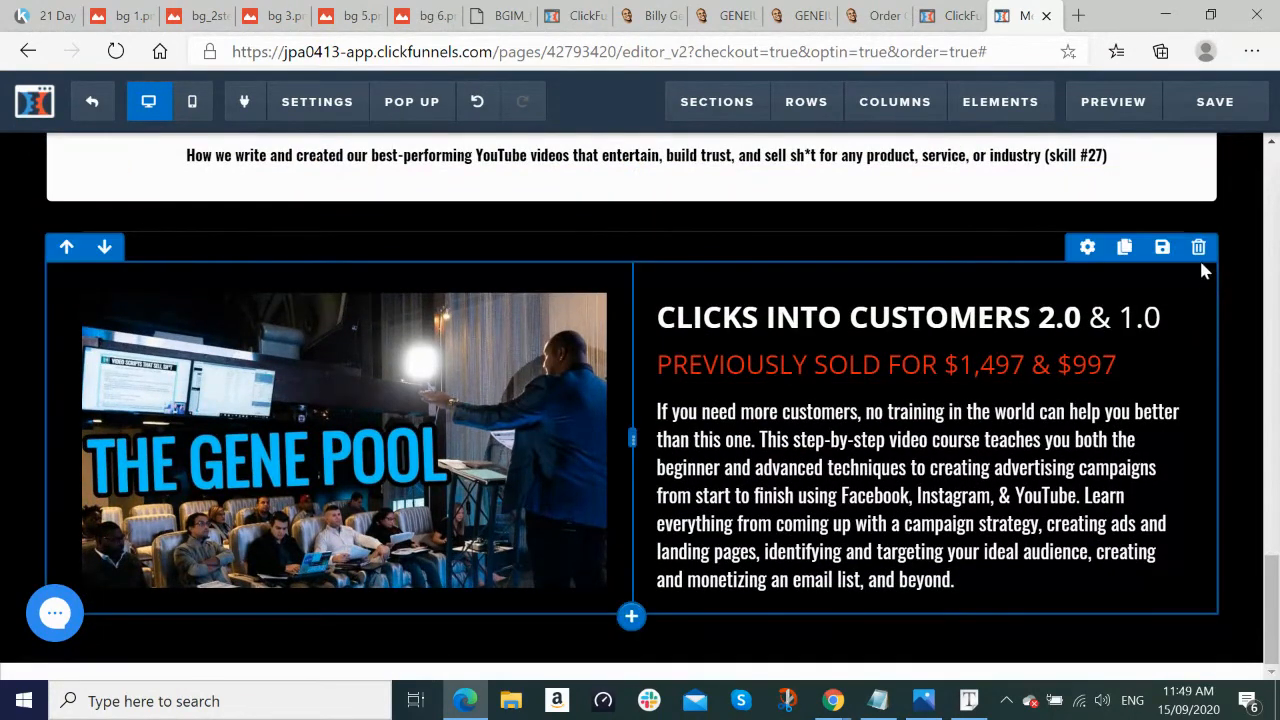
Step: Duplicate the course row below the divider and replace the upper copy's image with the YouTube Masterclass picture from the image library
click(1125, 248)
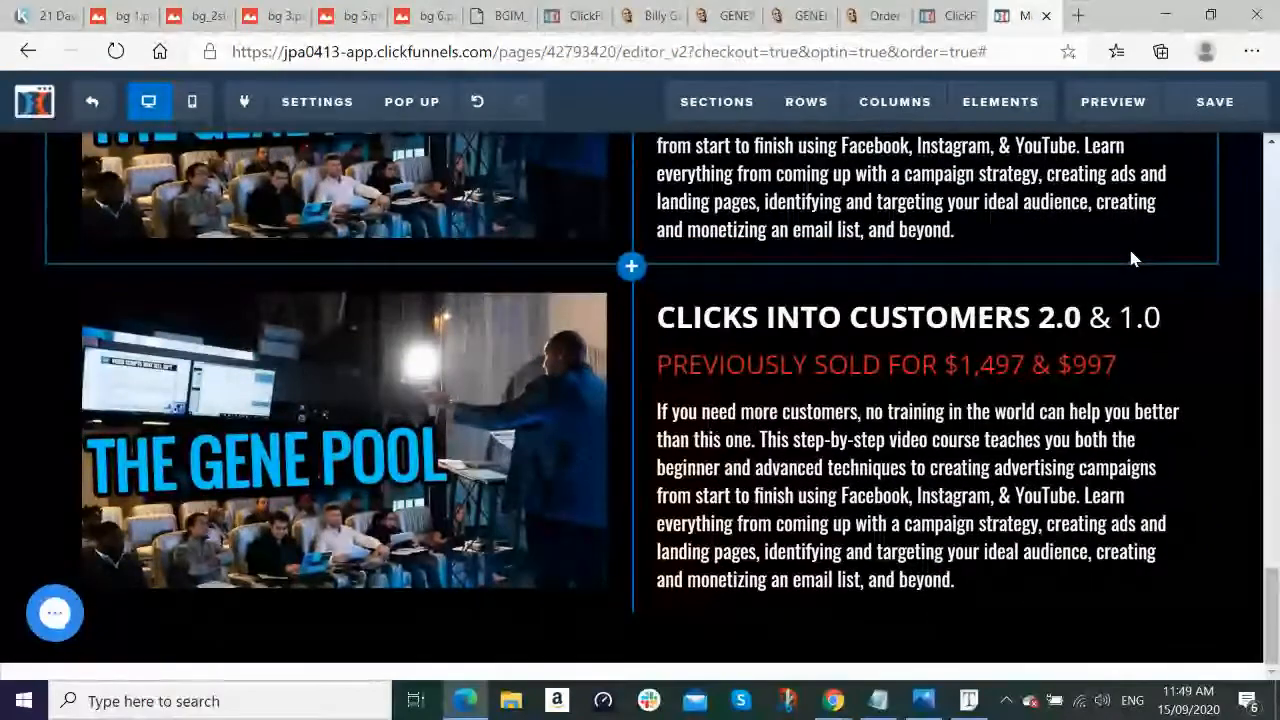
click(430, 205)
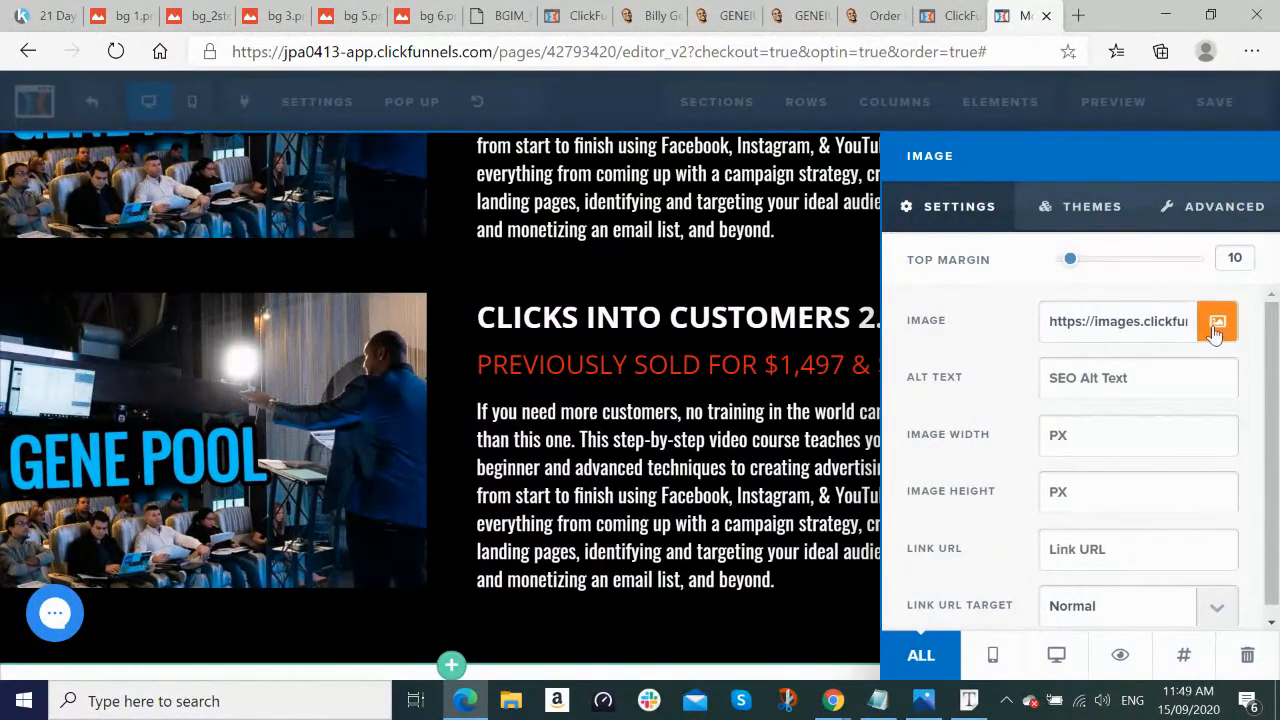
click(1216, 322)
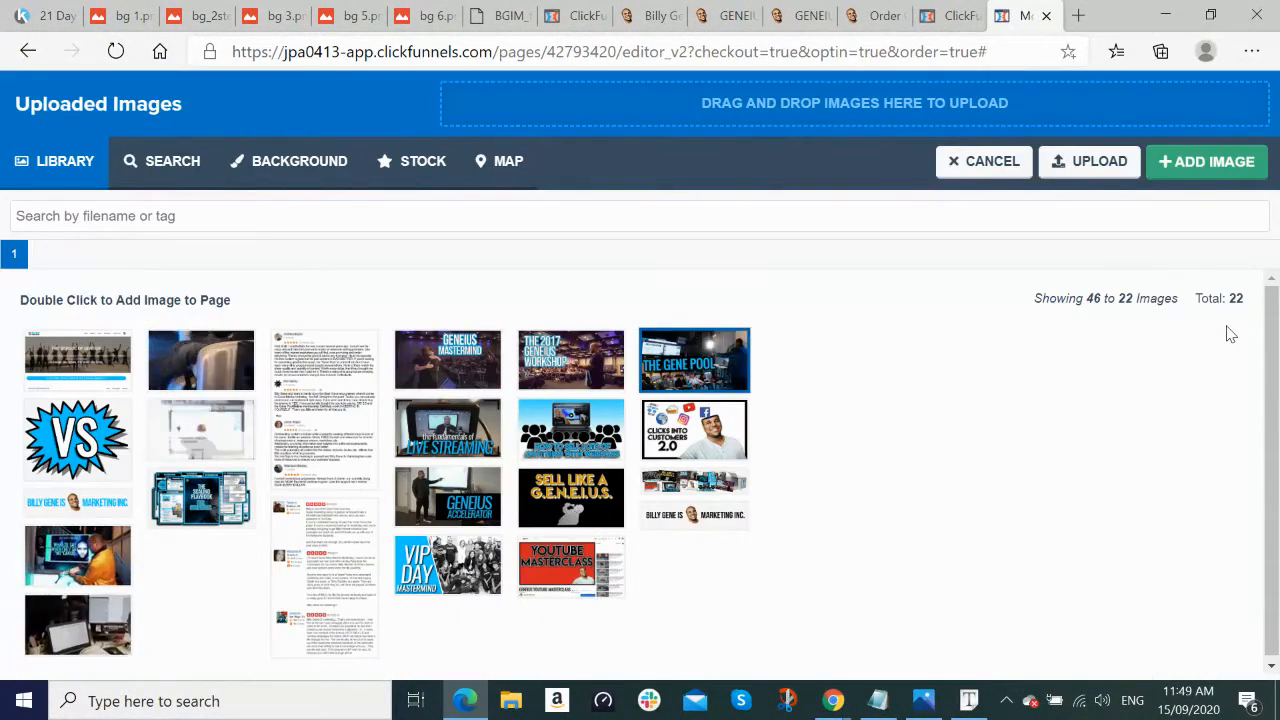
click(610, 568)
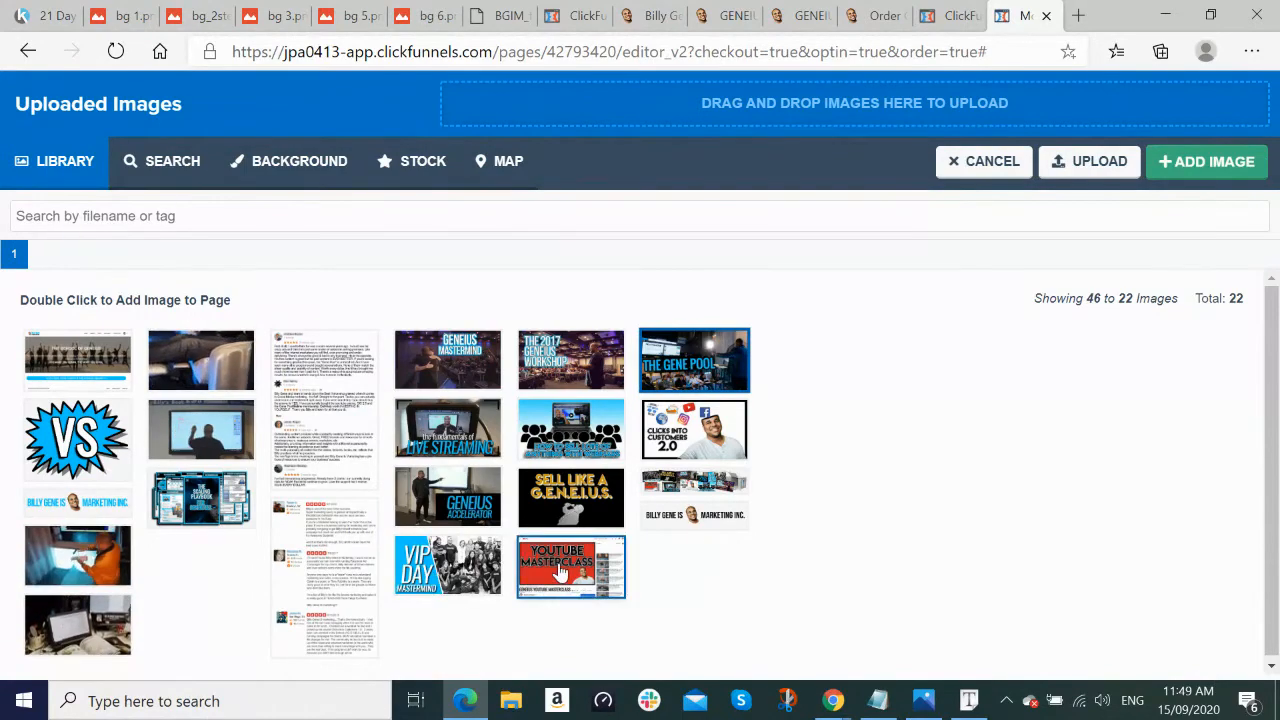
double_click(565, 588)
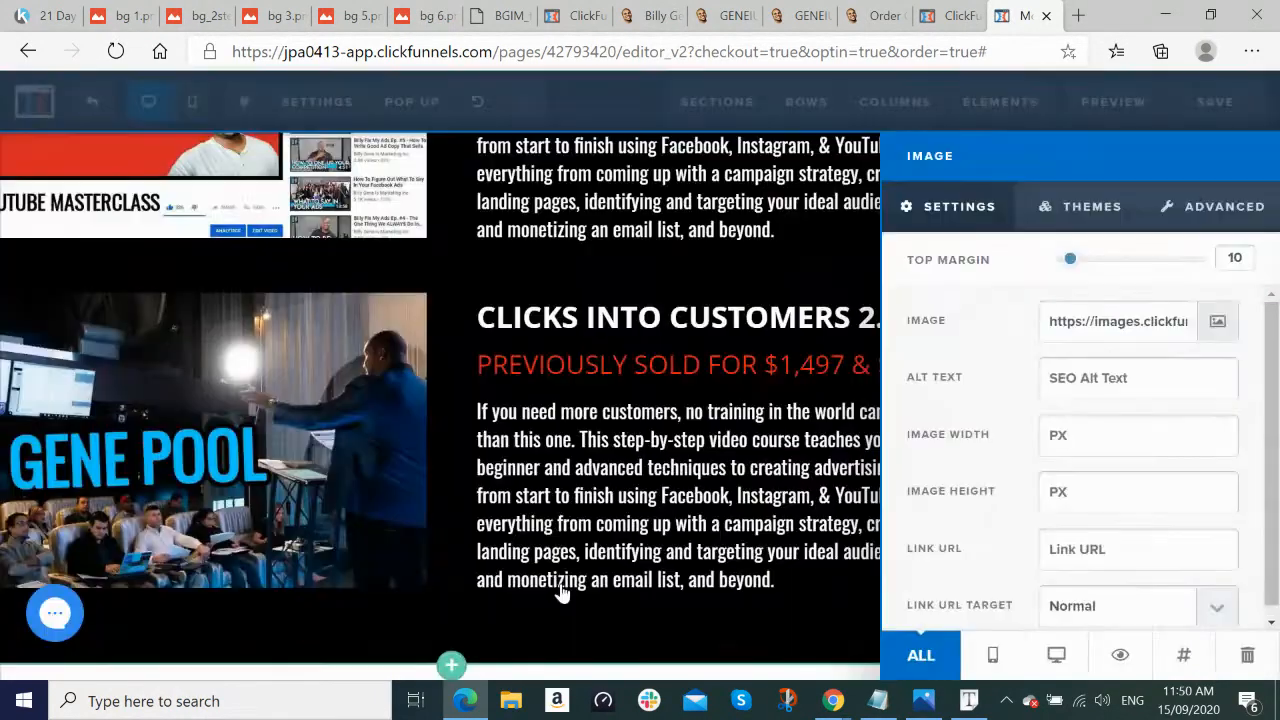
click(296, 426)
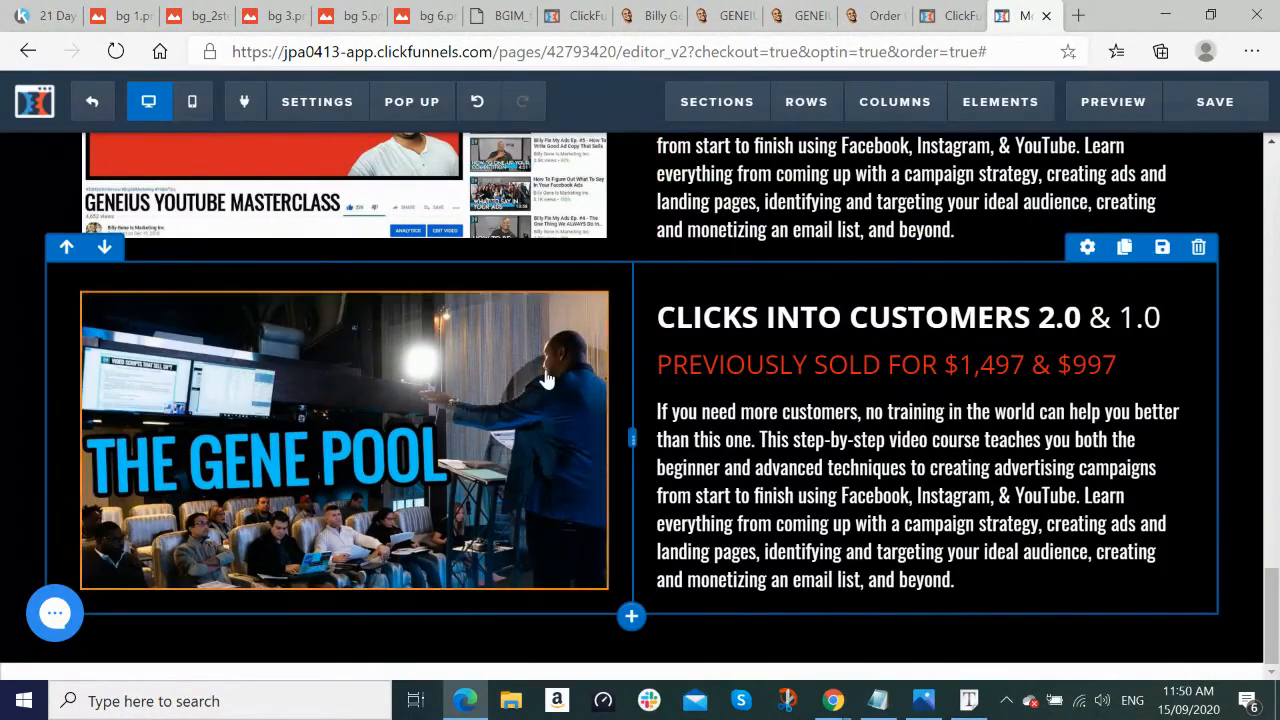
Step: Replace the lower course row's Gene Pool image with the Sell Like a G.E.N.E.I.U.S. picture from the image library
click(517, 279)
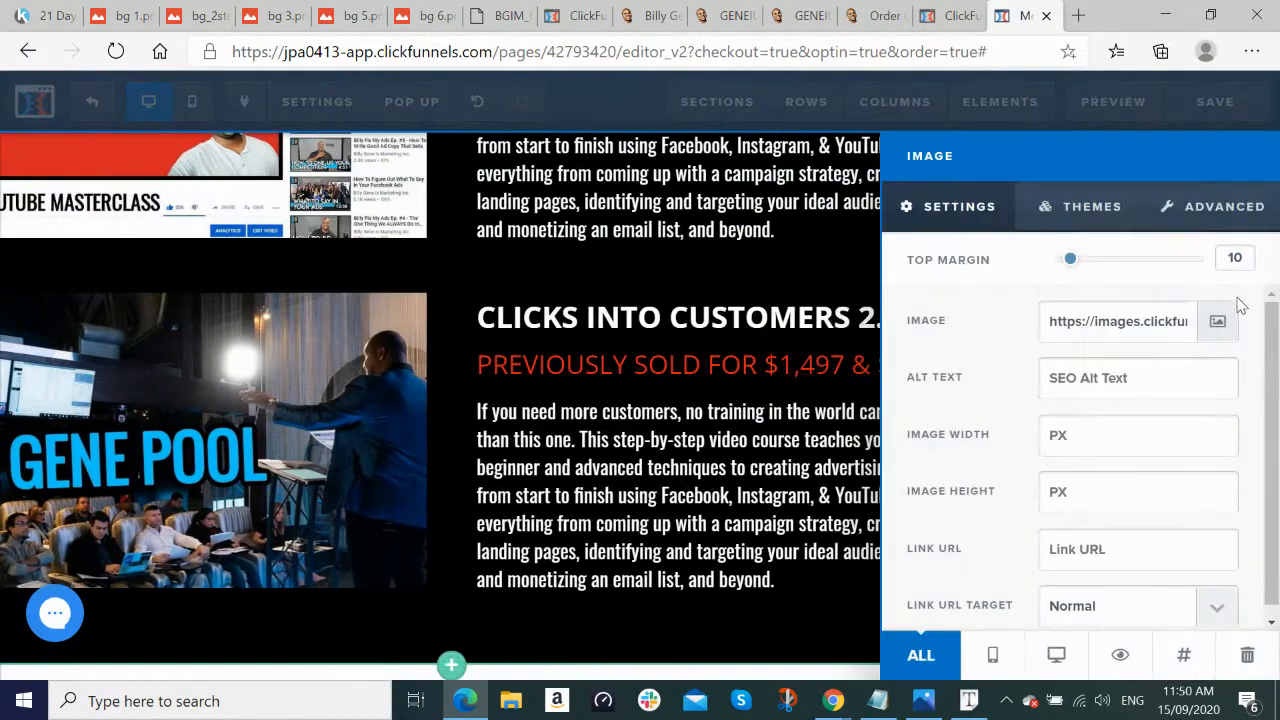
click(1217, 321)
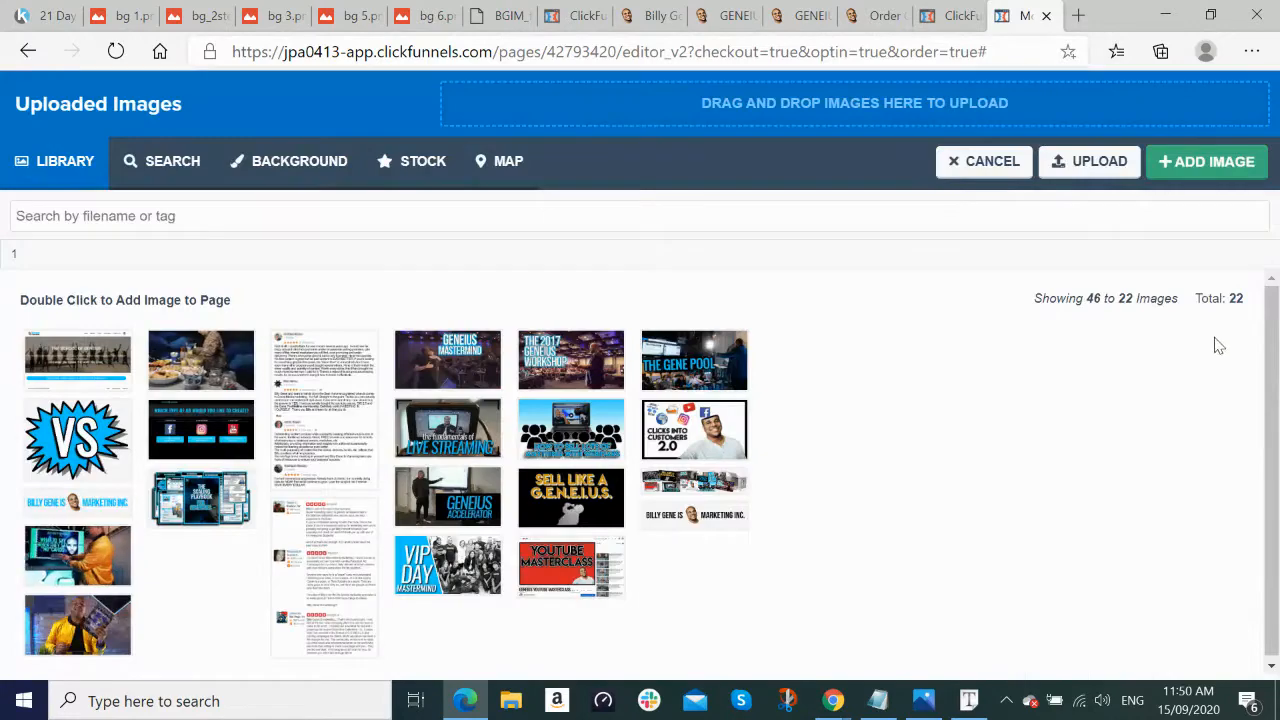
click(571, 510)
double_click(571, 510)
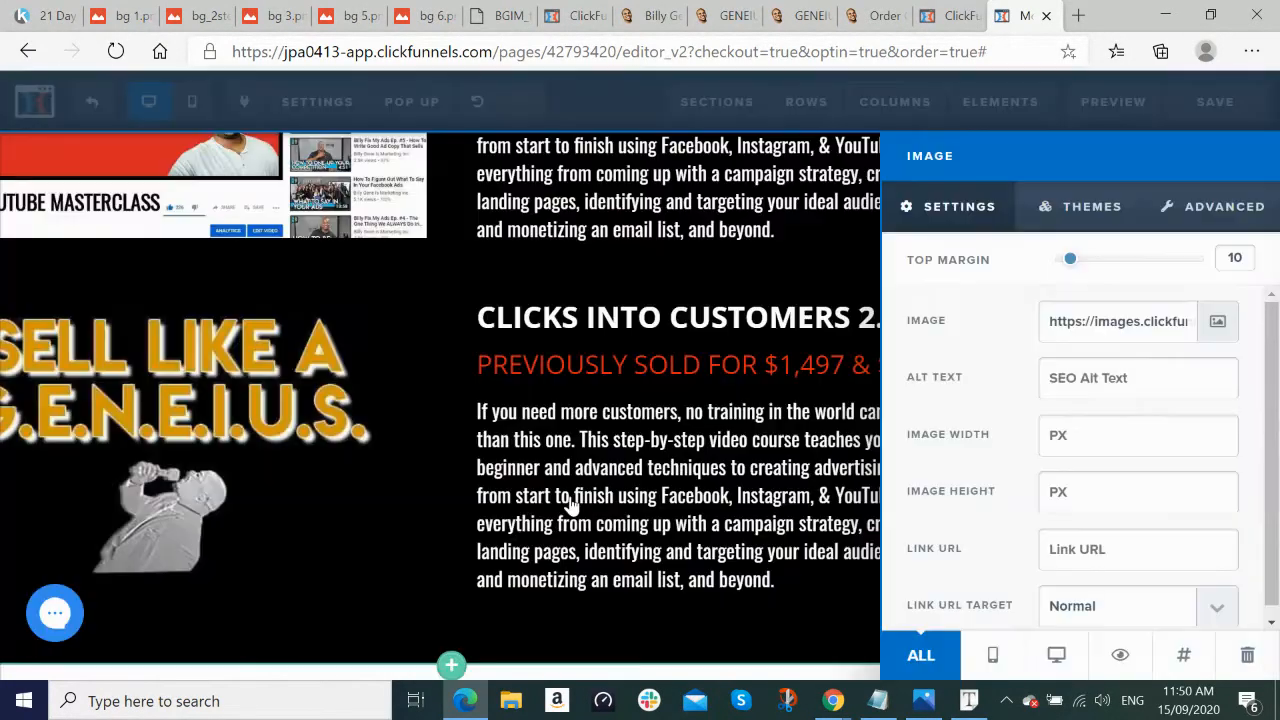
click(307, 612)
Step: Check the original page's layout below Sell Like a Geneius, and duplicate the red call-to-action button under the countdown timer in the editor
key(alt+Tab)
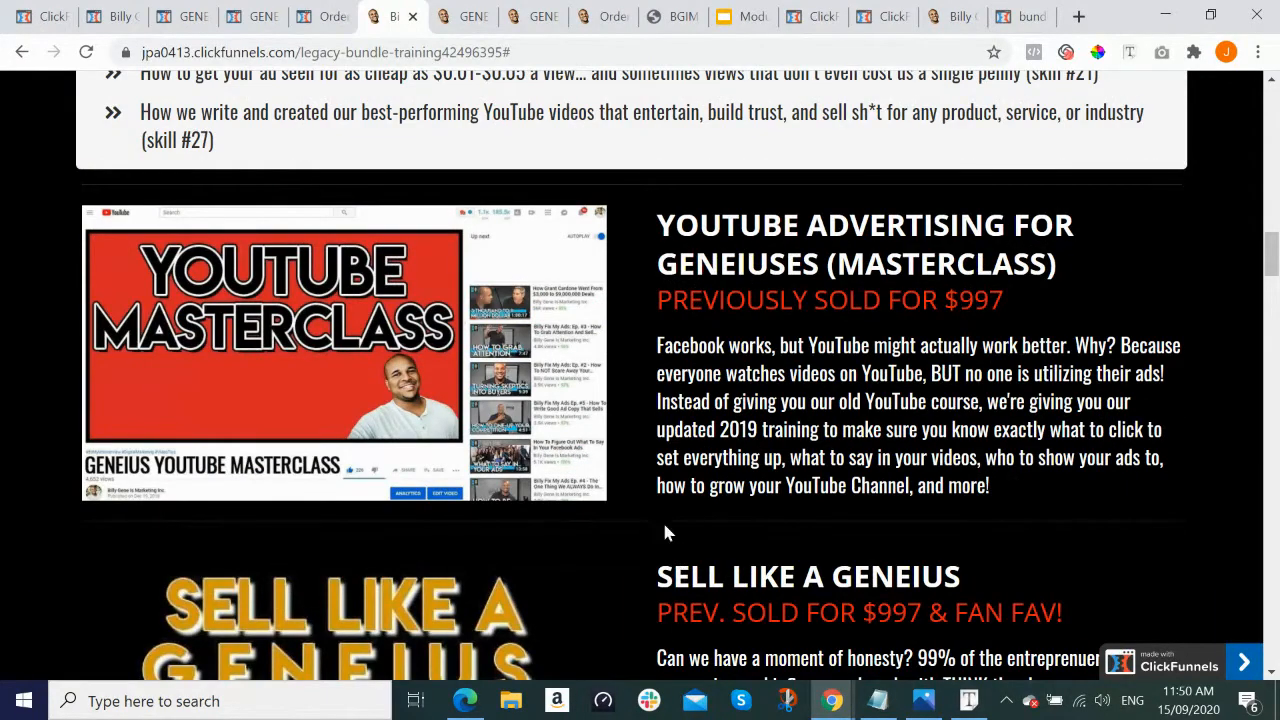
scroll(663, 530, down, 7)
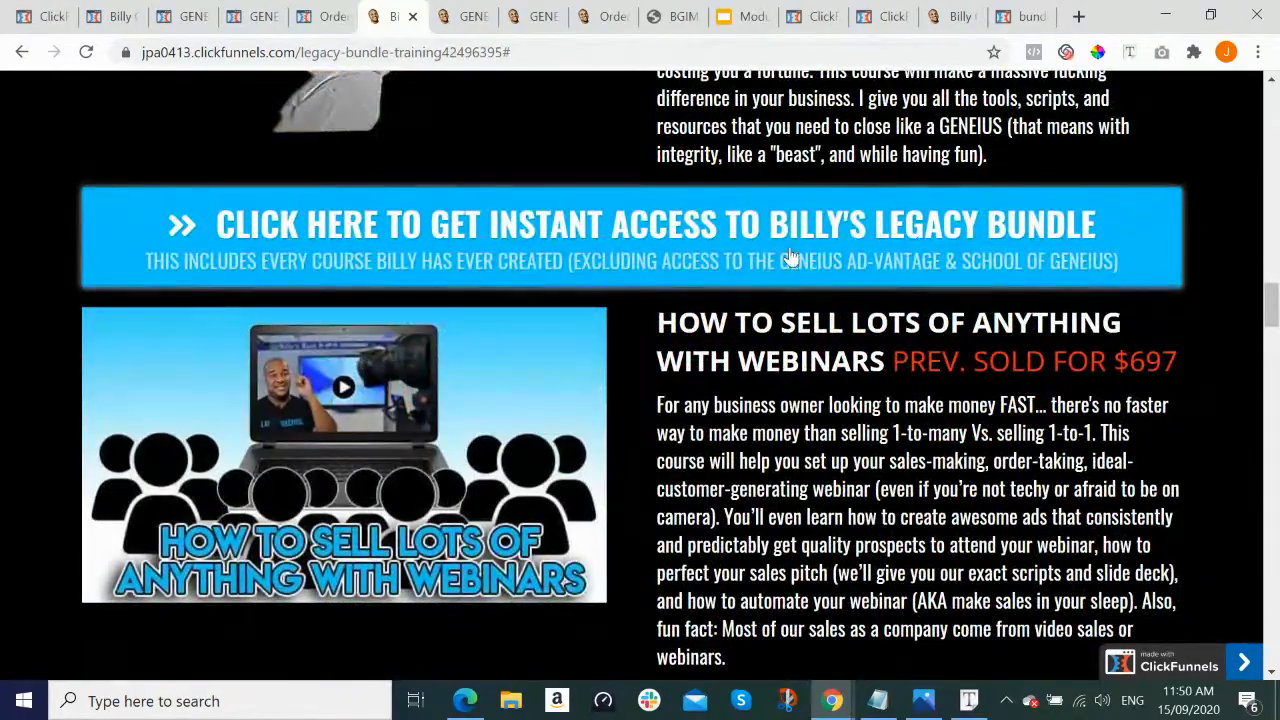
scroll(1174, 518, up, 5)
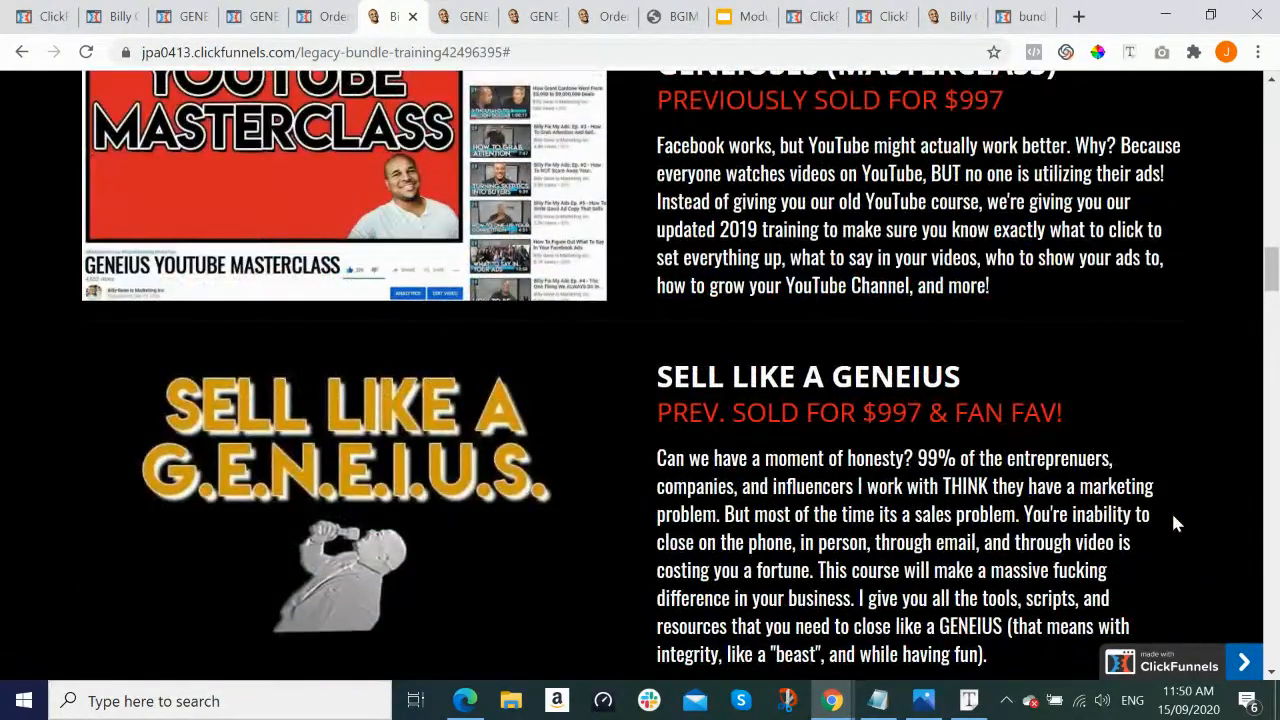
key(alt+Tab)
scroll(866, 500, up, 3)
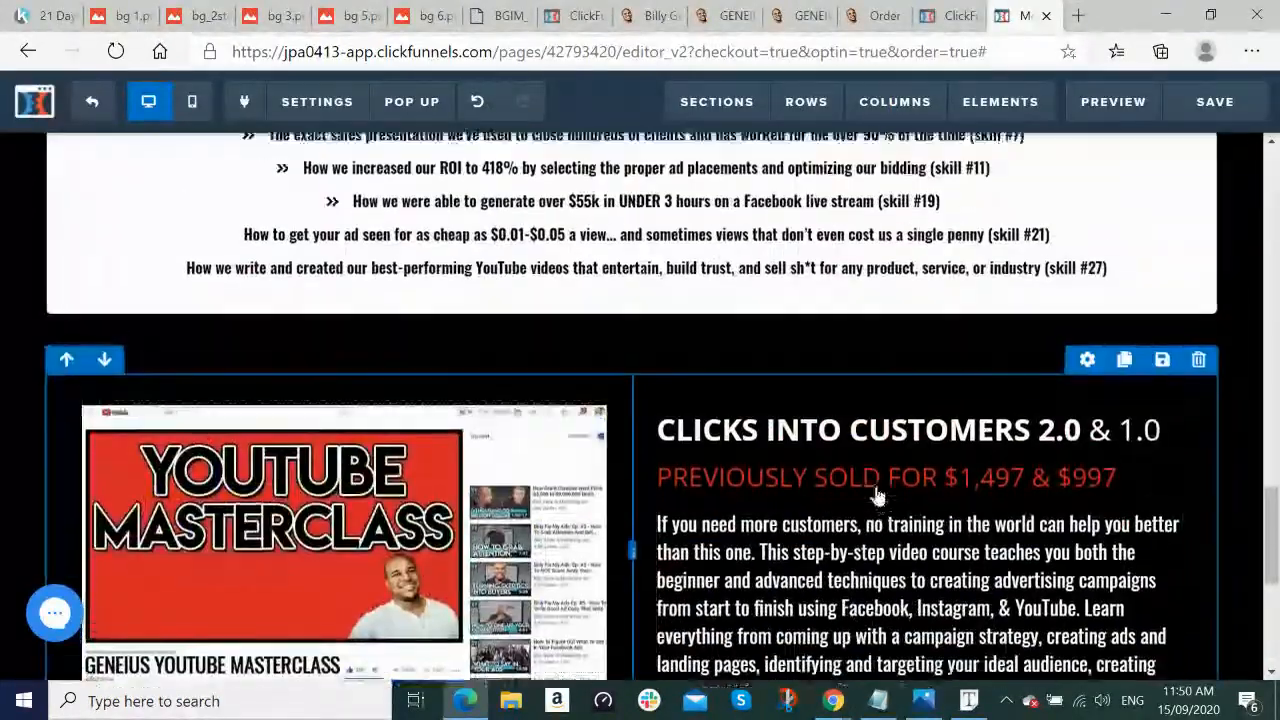
scroll(874, 490, up, 10)
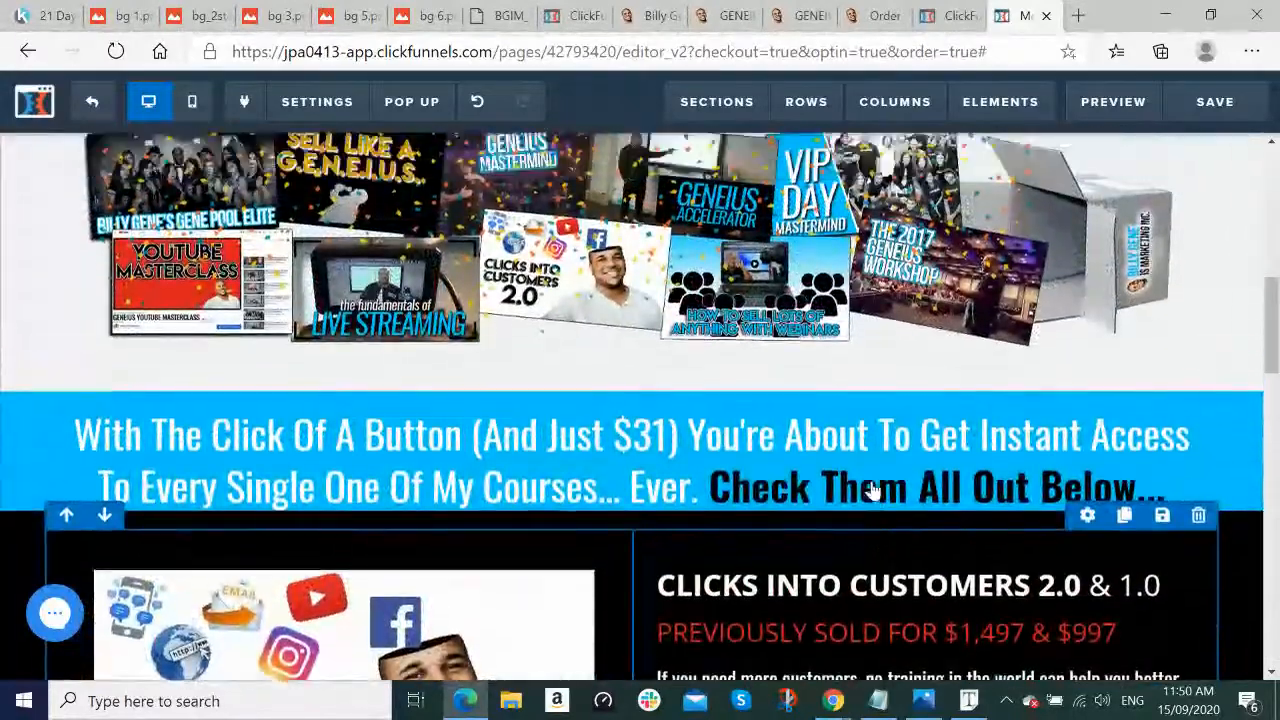
scroll(874, 484, down, 3)
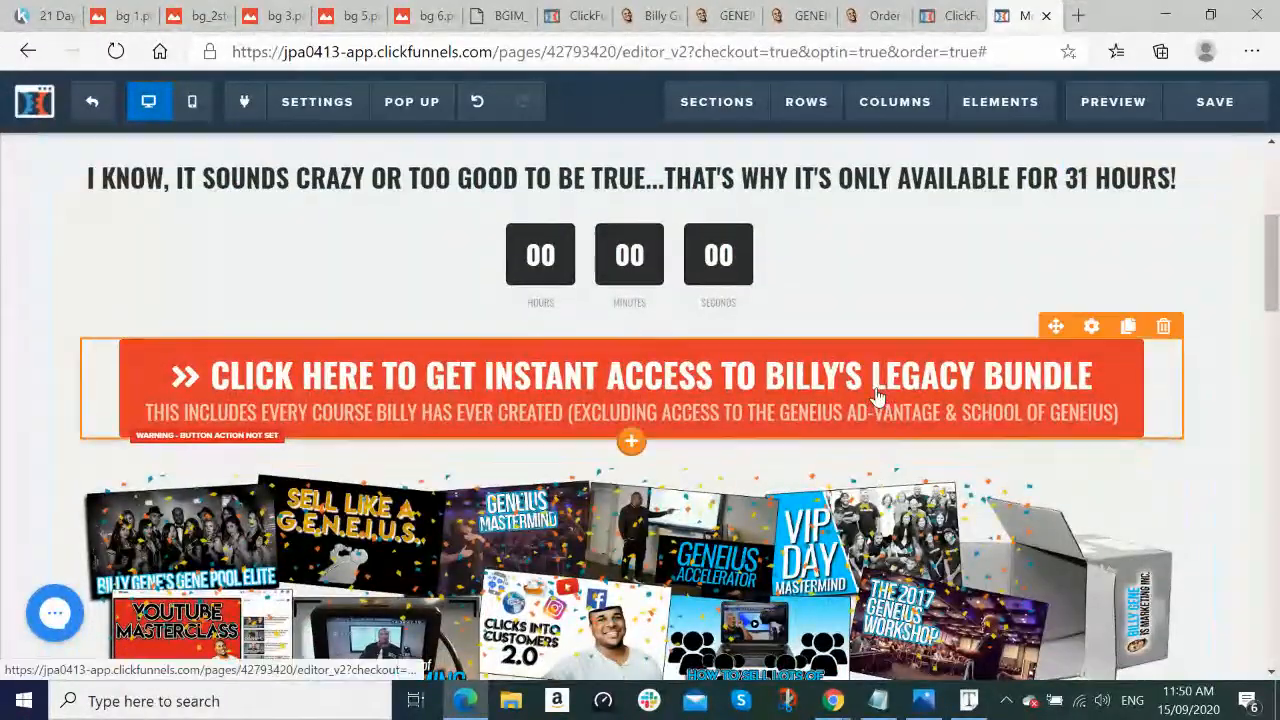
click(1128, 327)
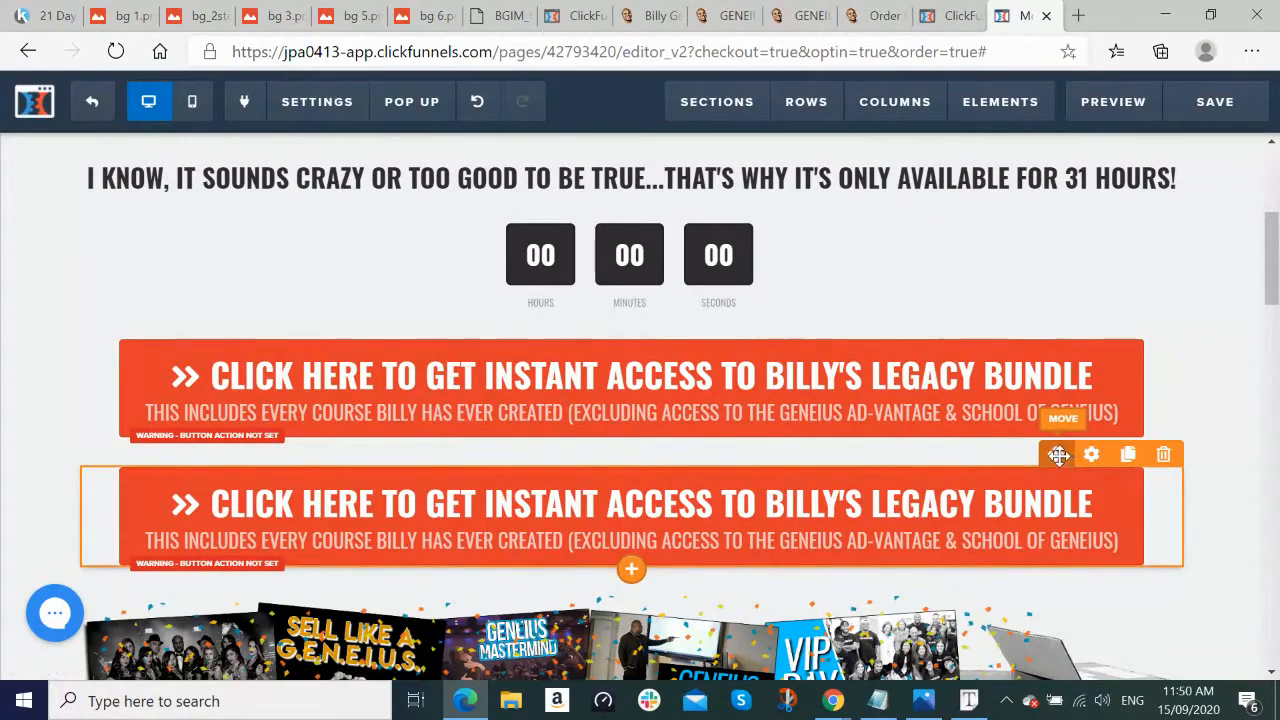
Step: Try to move the duplicated call-to-action button below the Sell Like a G.E.N.E.I.U.S. course row
drag(1057, 456, 700, 649)
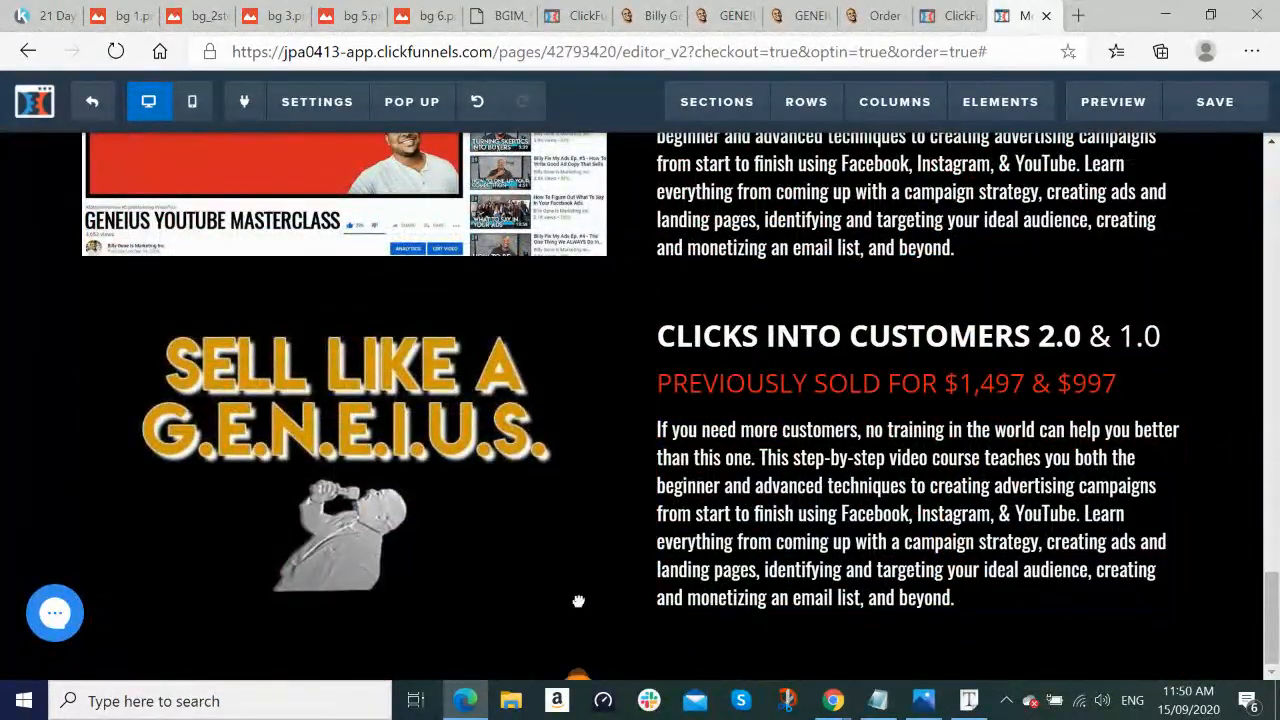
drag(578, 601, 737, 531)
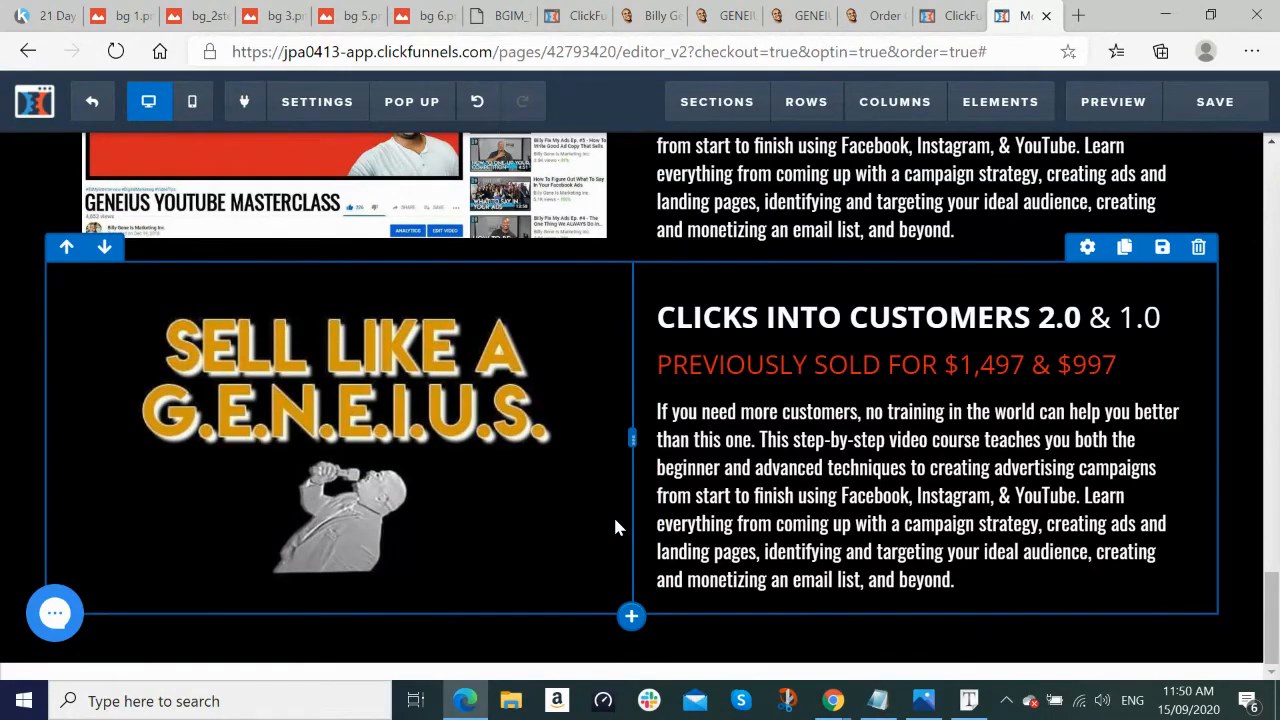
Step: Check the button's placement on the original page and add a one-column row below the Sell Like a G.E.N.E.I.U.S. row
key(alt+Tab)
scroll(616, 511, down, 4)
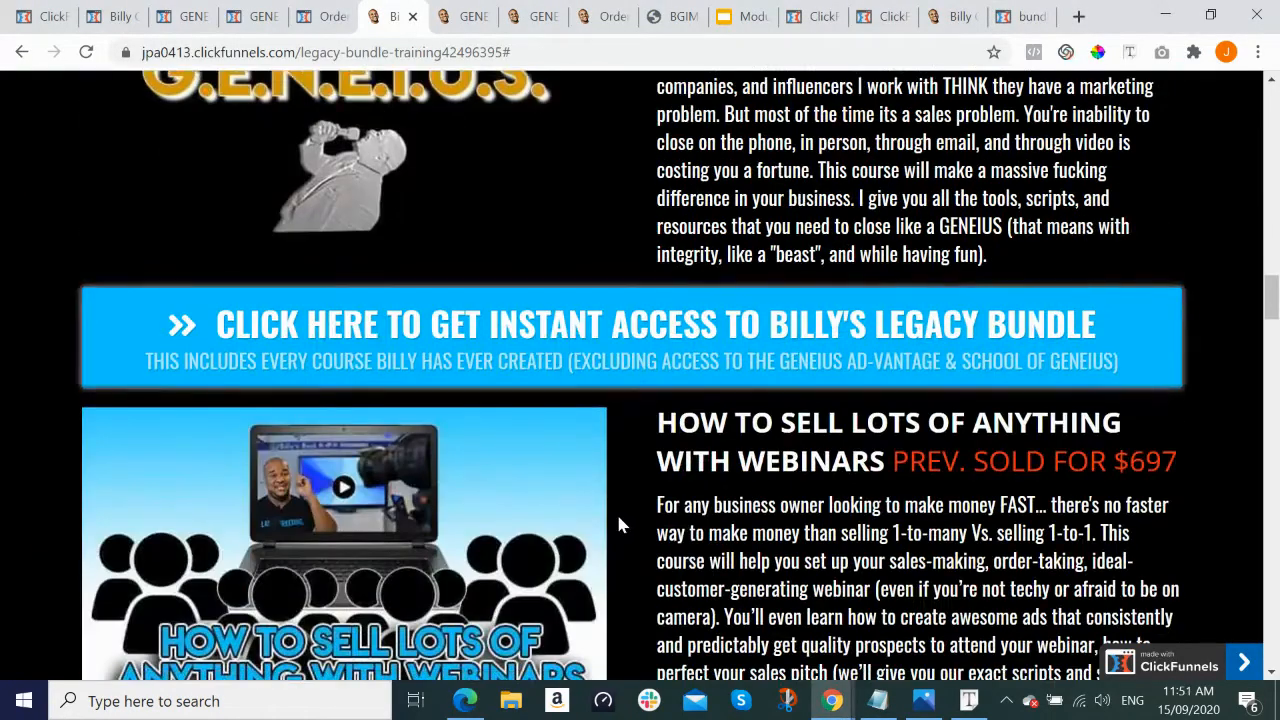
key(alt+Tab)
scroll(620, 522, down, 1)
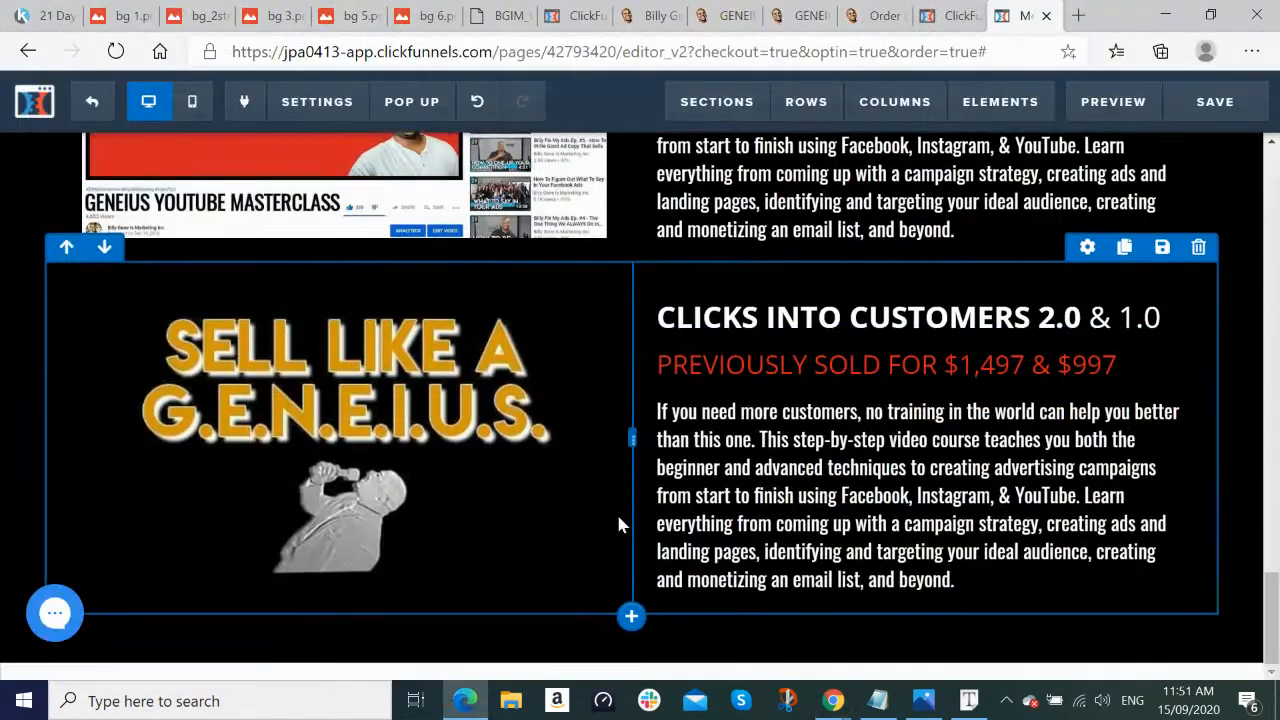
click(631, 618)
click(898, 193)
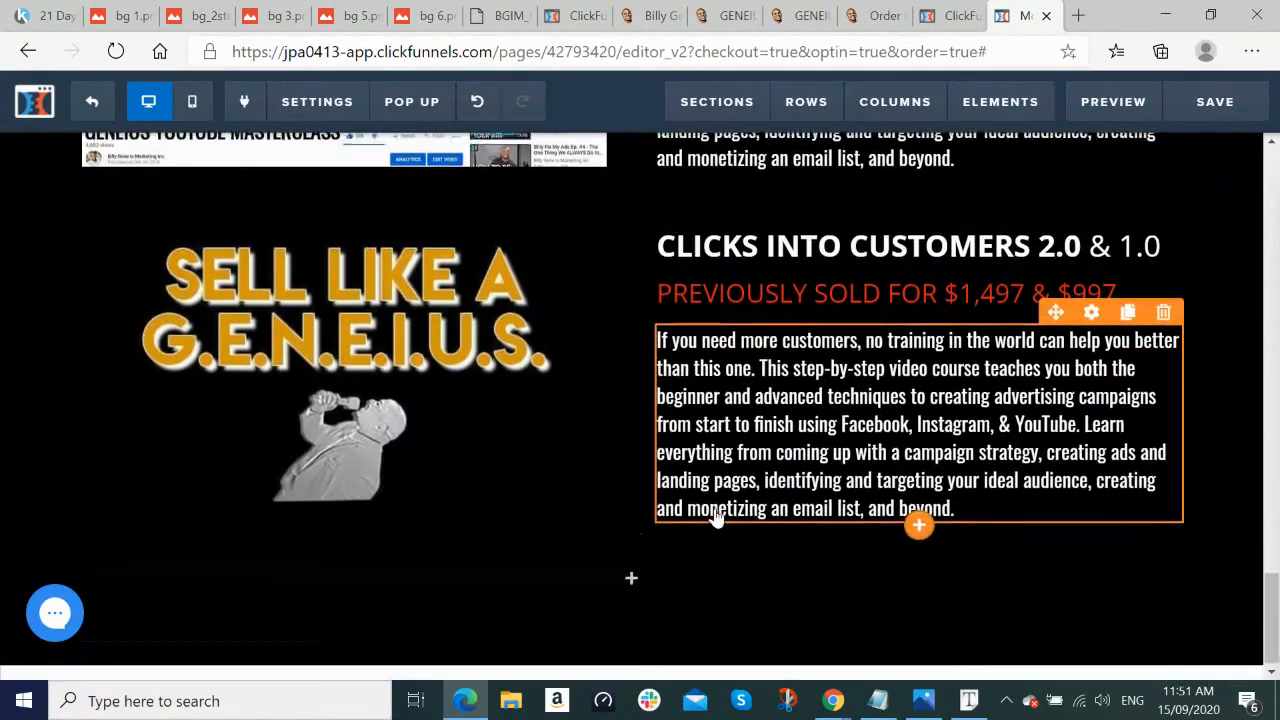
click(634, 576)
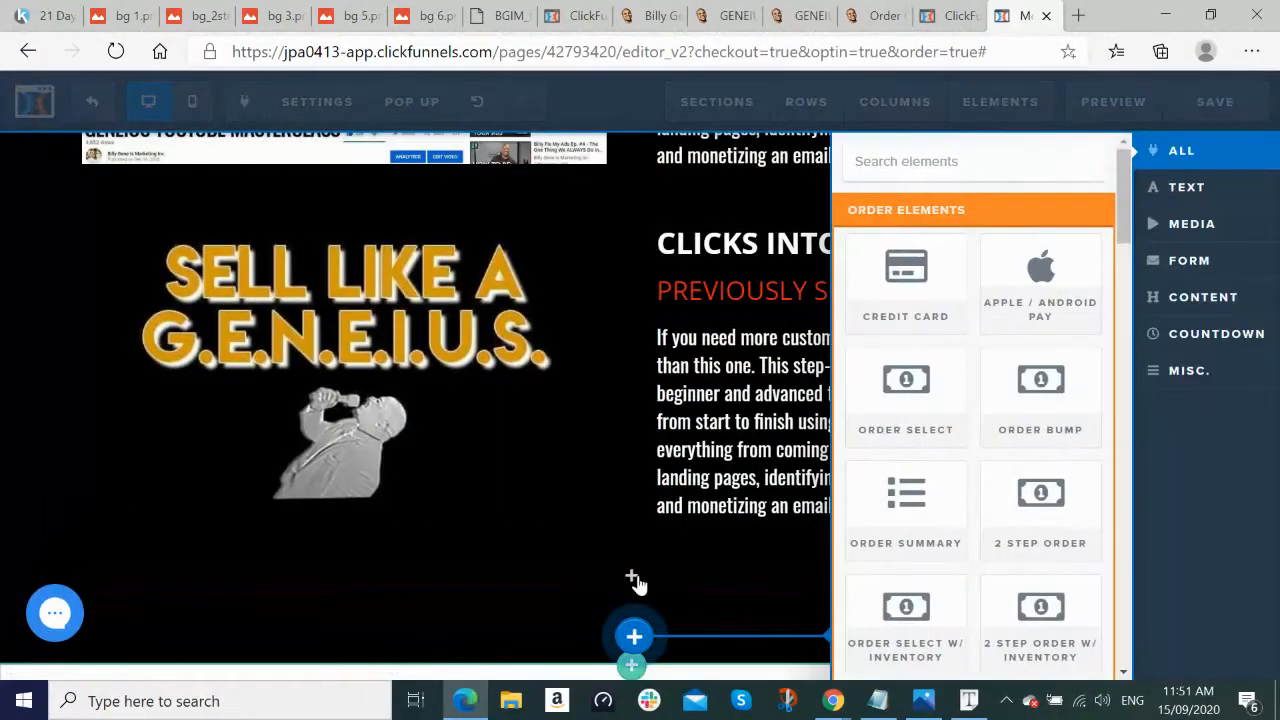
text(button)
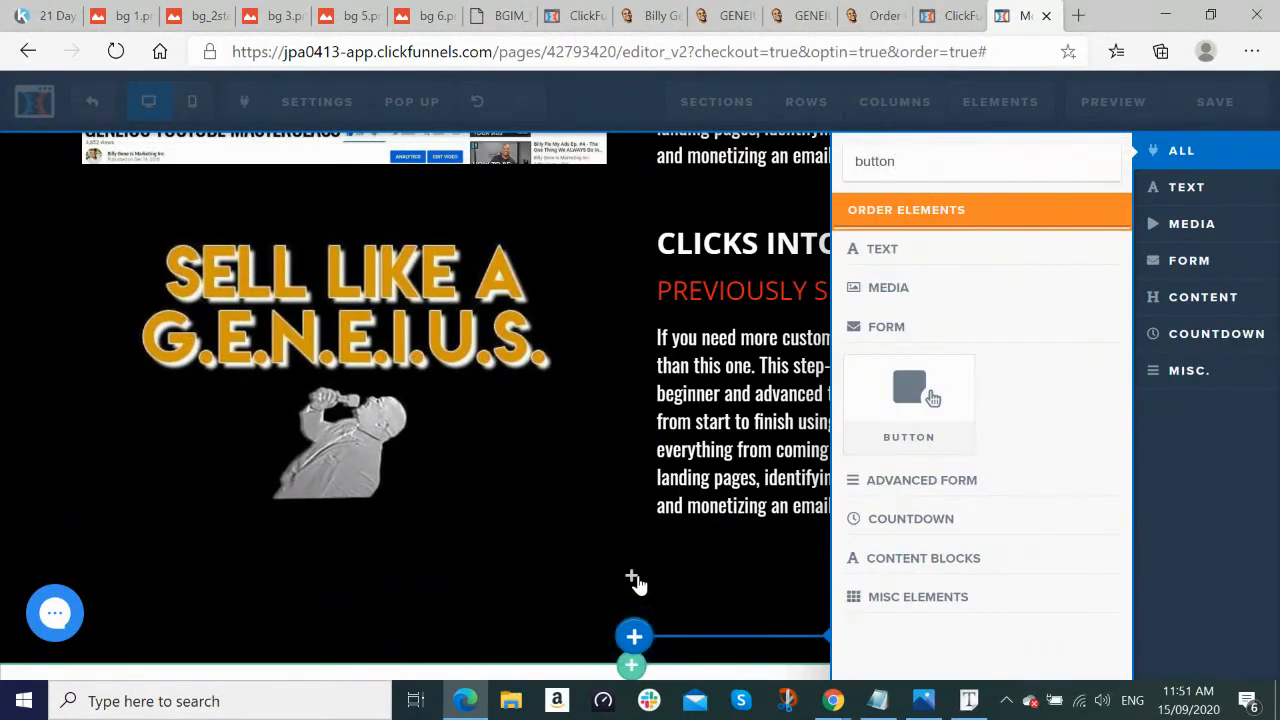
drag(637, 583, 634, 582)
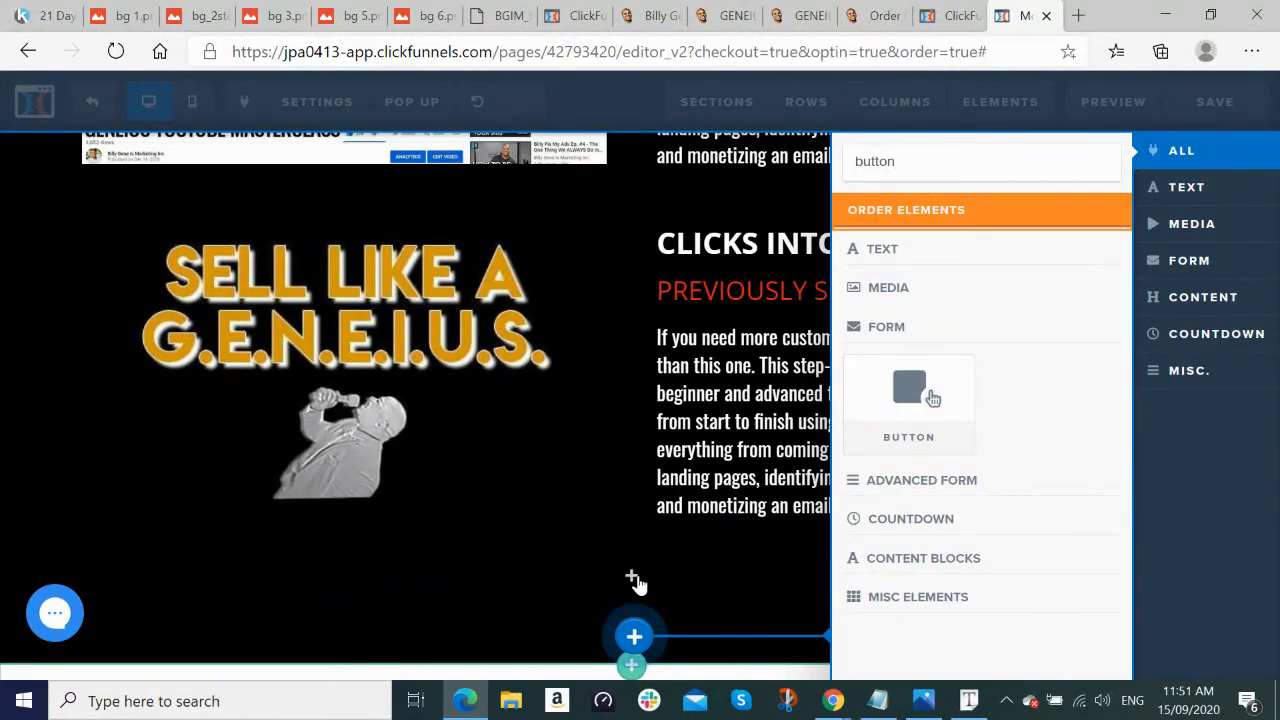
Step: Move the duplicated call-to-action button from under the countdown timer into the empty row below the Sell Like a G.E.N.E.I.U.S. course
scroll(1226, 500, up, 15)
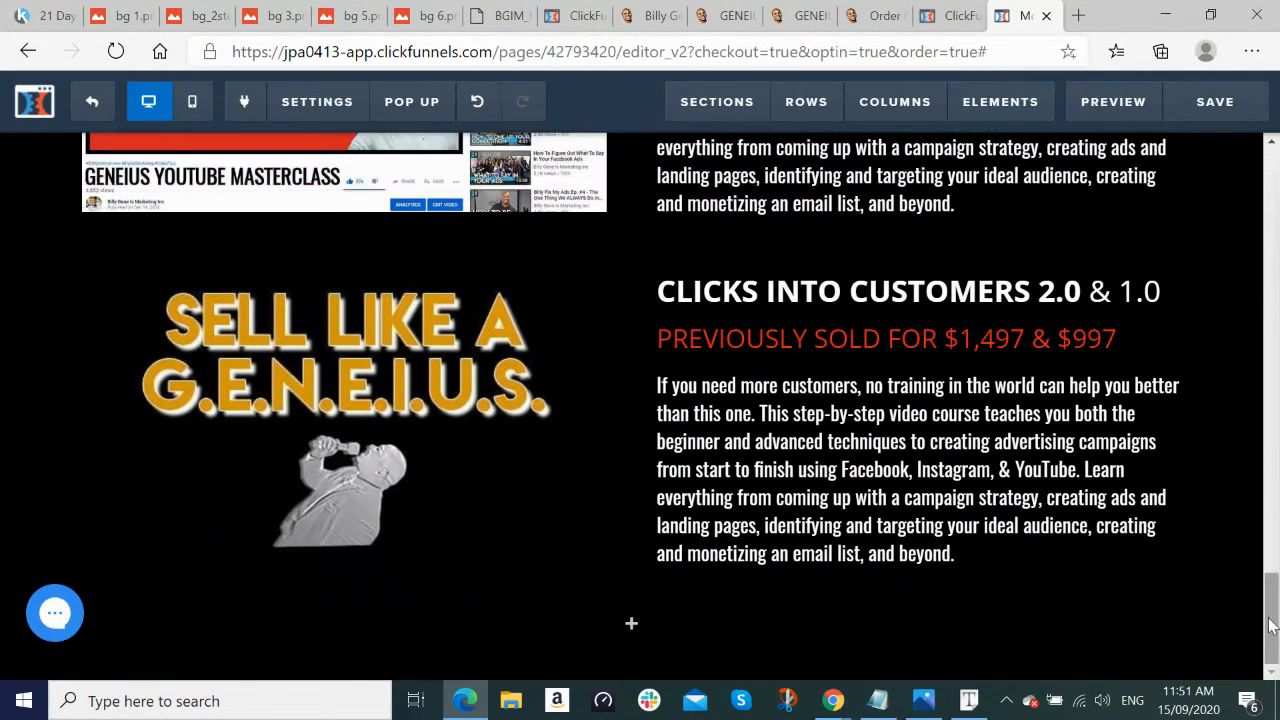
scroll(1212, 335, down, 3)
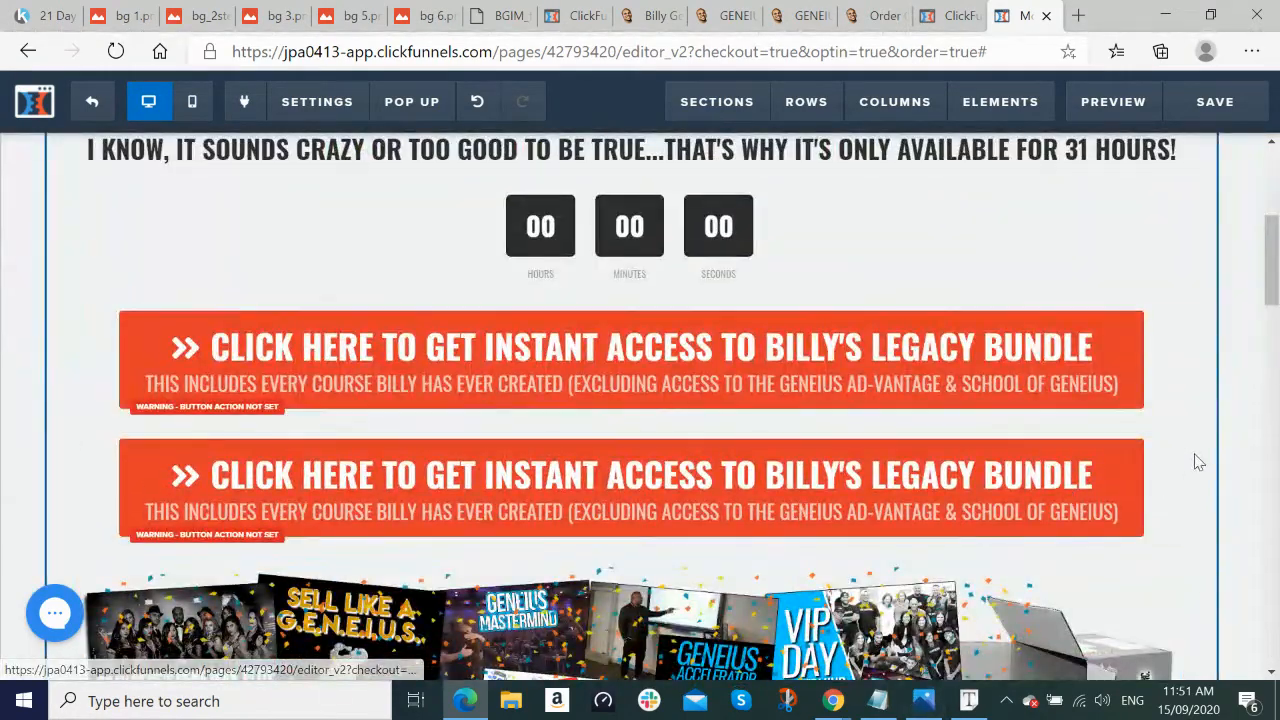
mouse_move(1045, 453)
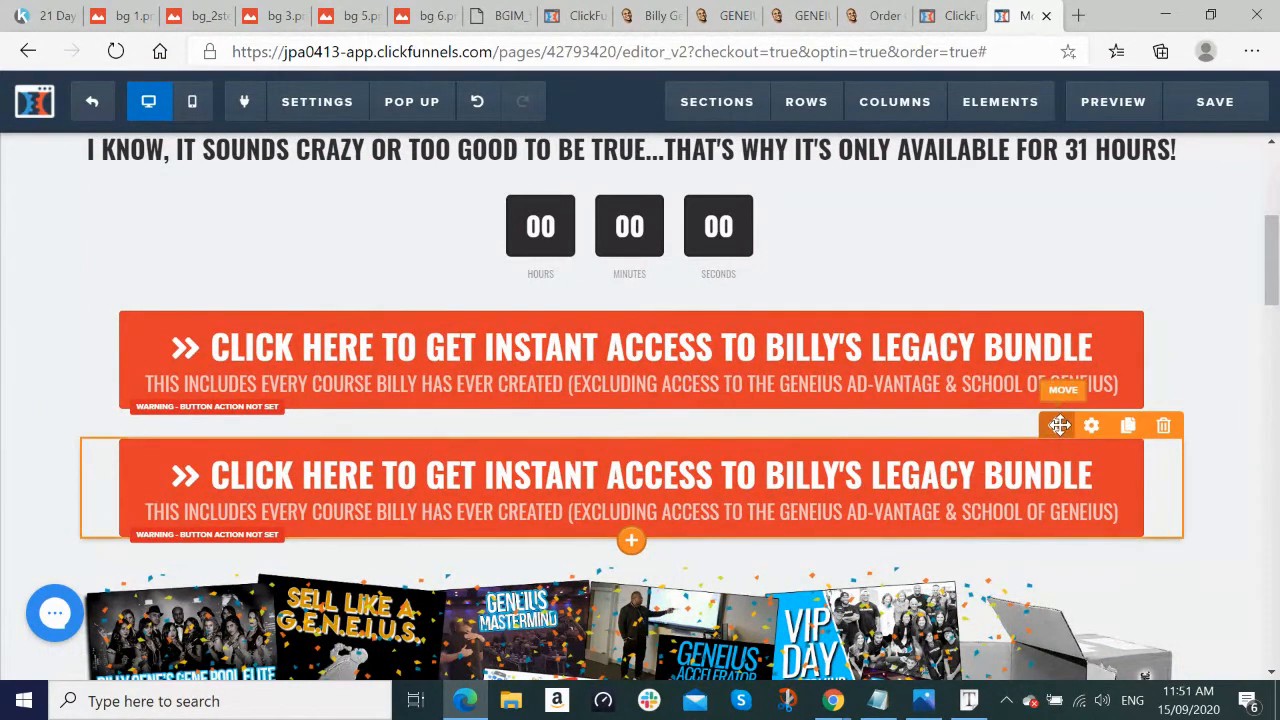
mouse_move(1056, 425)
mouse_down()
mouse_move(1000, 545)
mouse_move(790, 715)
mouse_move(774, 600)
mouse_move(729, 657)
mouse_move(737, 571)
mouse_move(737, 606)
mouse_move(766, 645)
mouse_move(760, 592)
mouse_move(753, 673)
mouse_move(645, 596)
mouse_up()
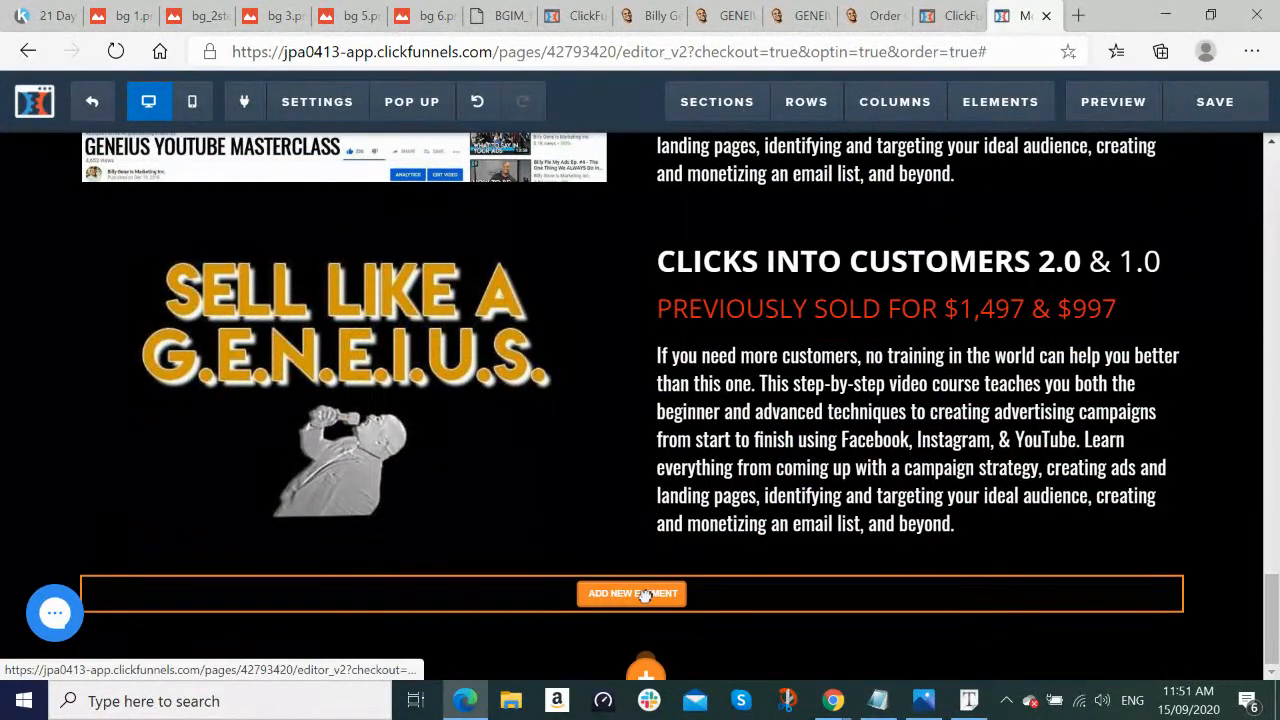
scroll(633, 600, down, 1)
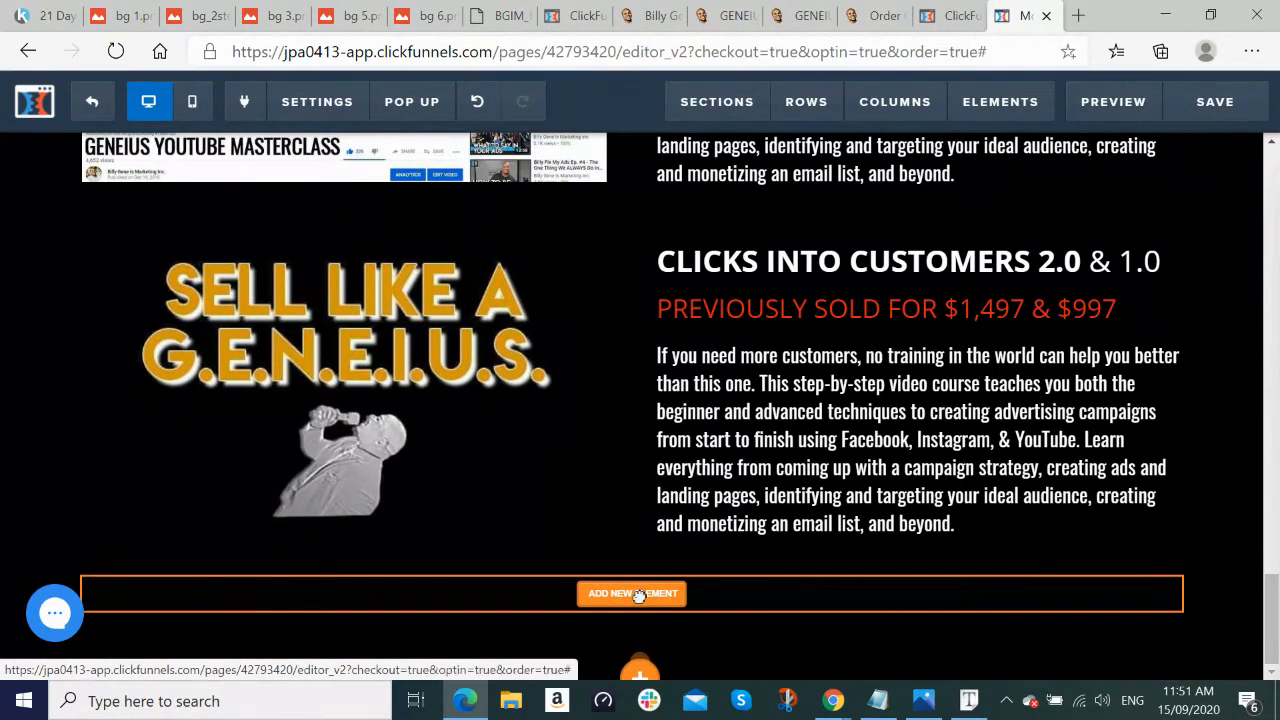
scroll(630, 601, down, 1)
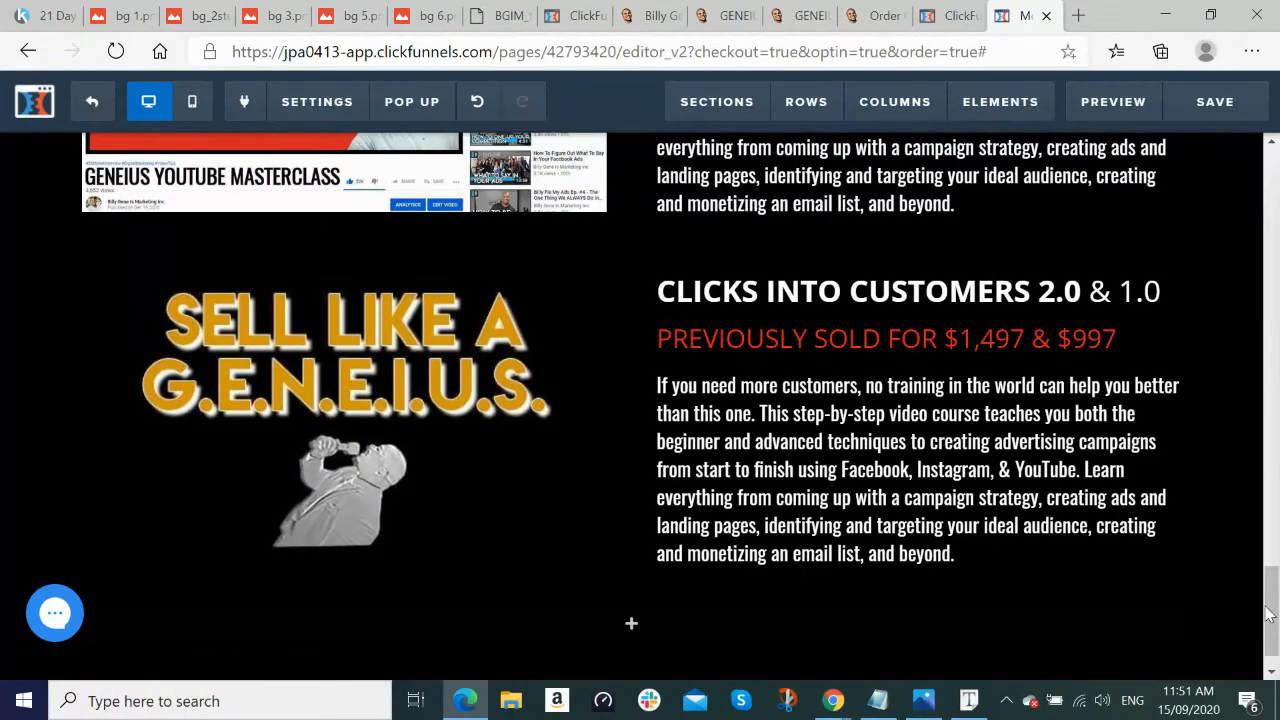
drag(1268, 614, 1272, 318)
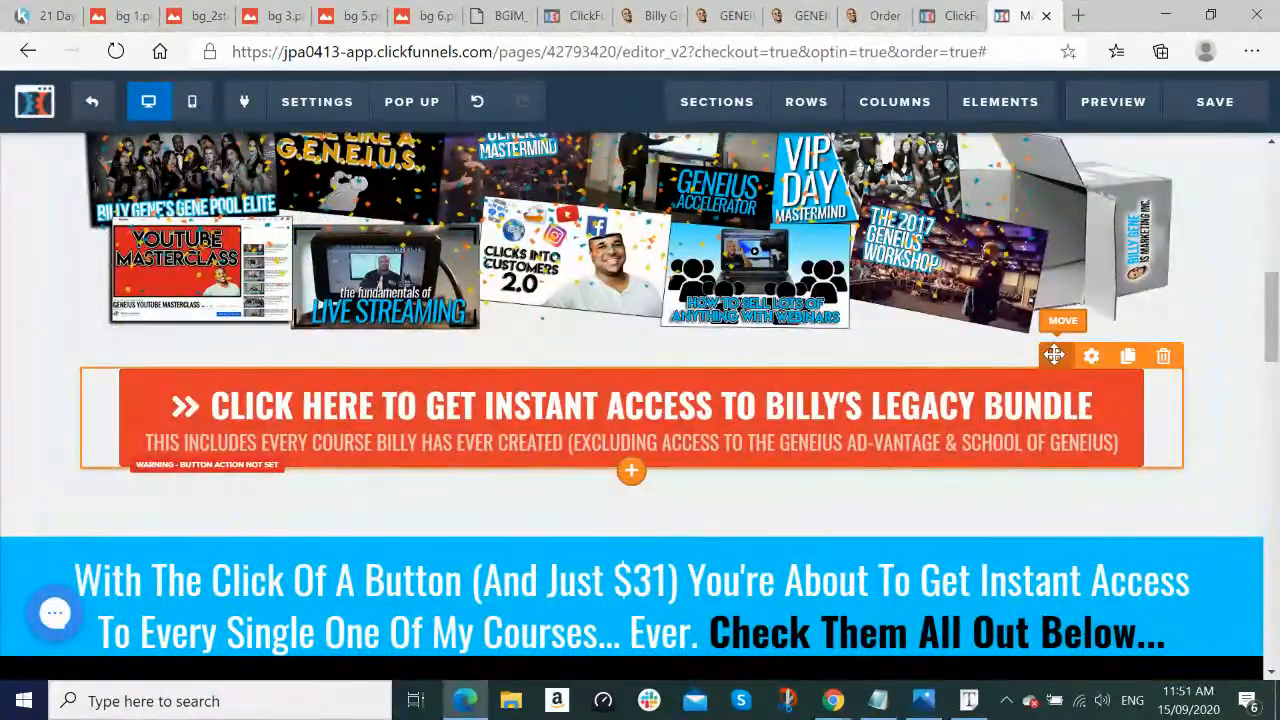
scroll(898, 566, down, 7)
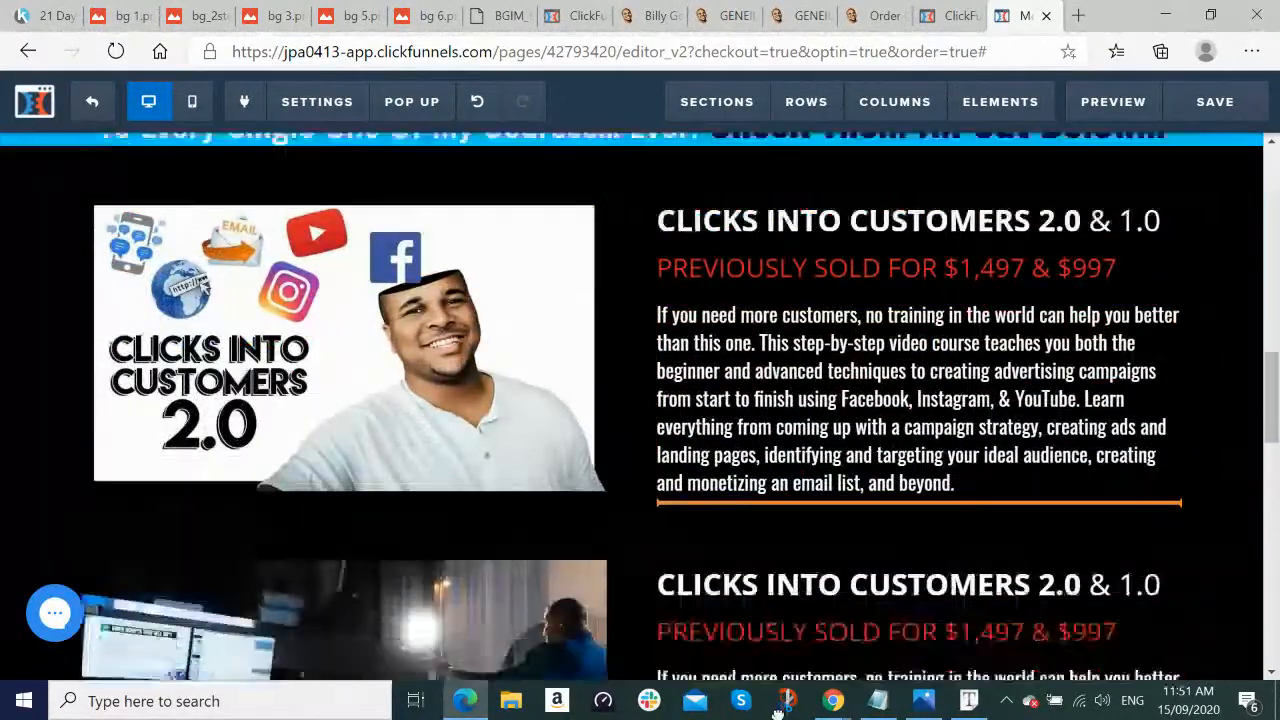
scroll(619, 612, down, 6)
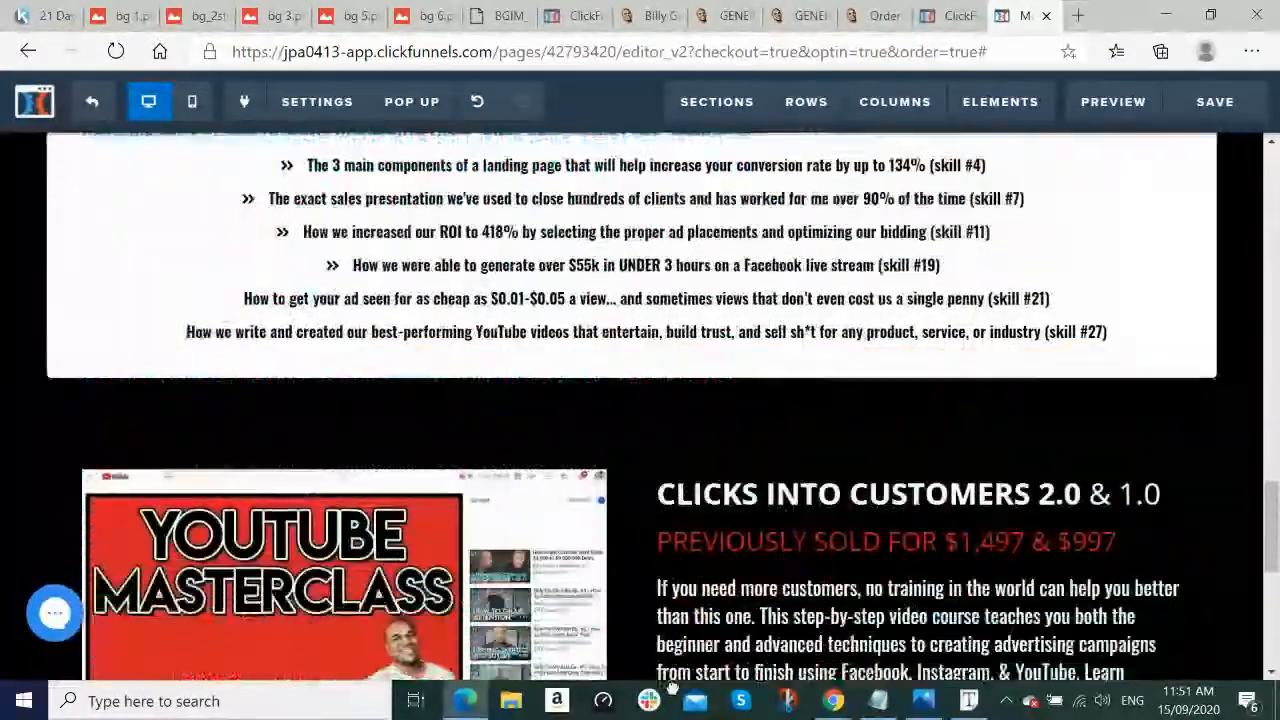
scroll(703, 664, down, 5)
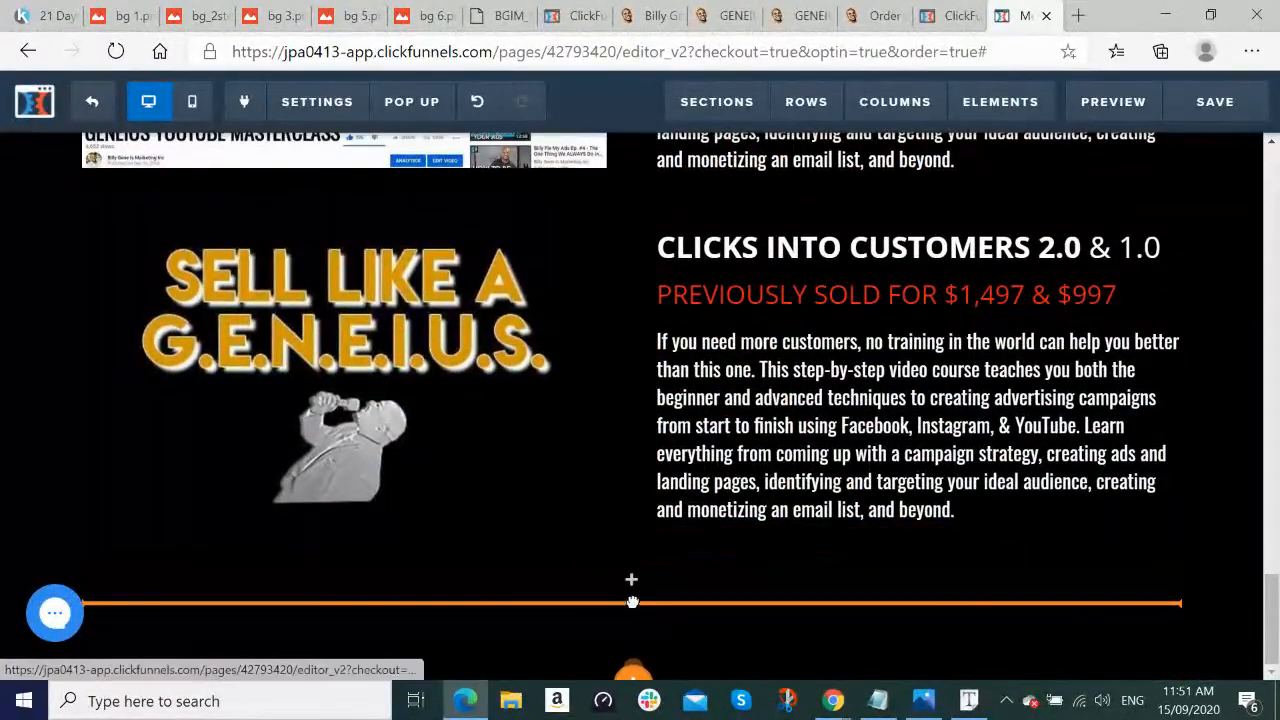
click(635, 582)
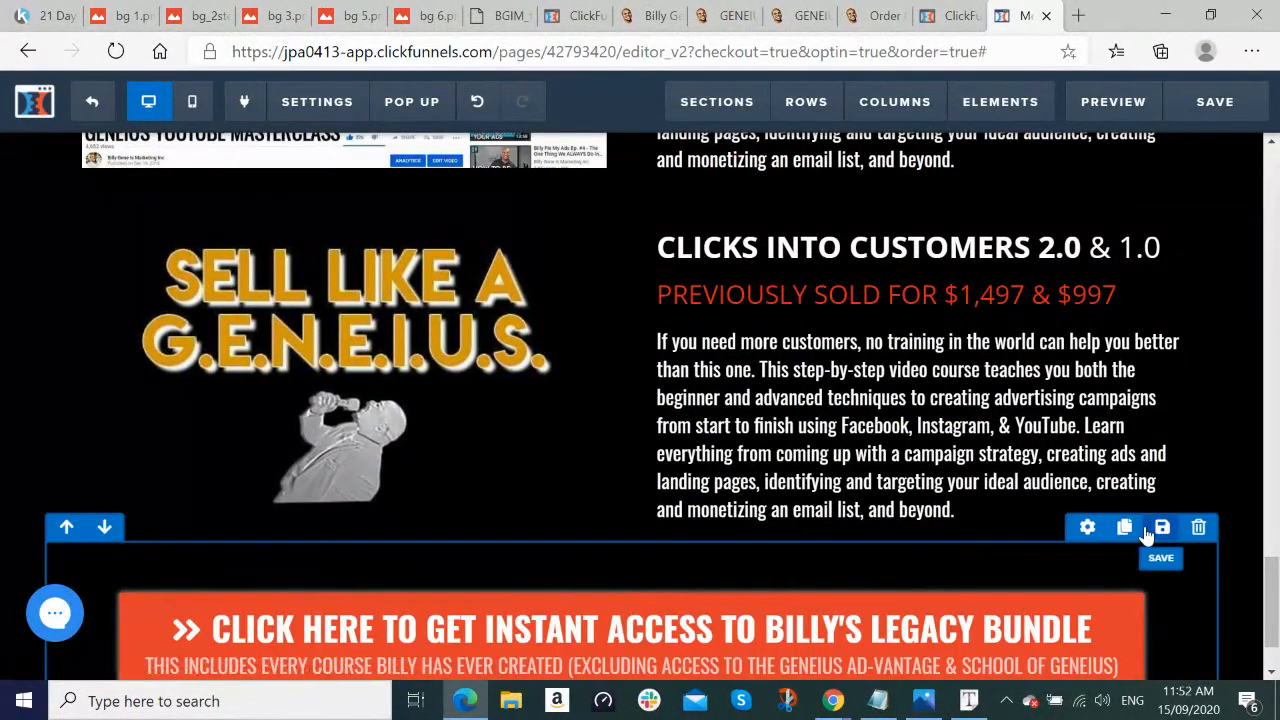
scroll(1160, 525, down, 1)
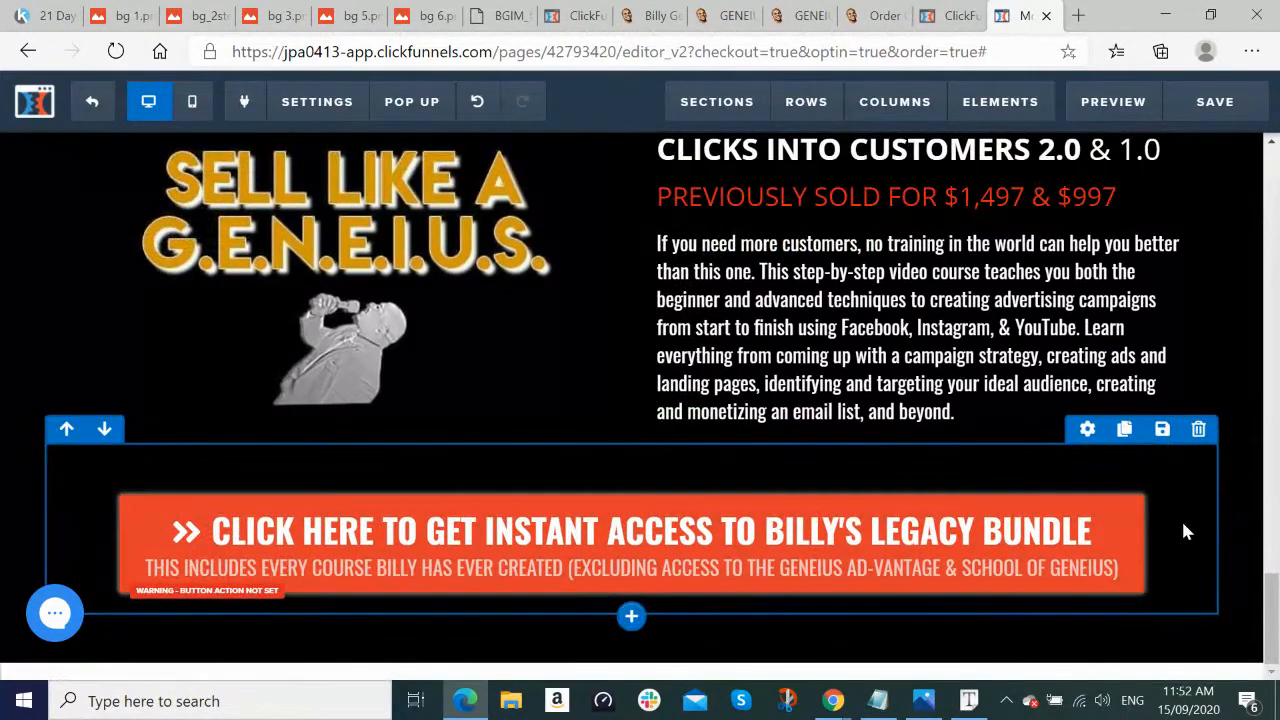
Step: Sample the original call-to-action button's blue with ColorPick Eyedropper, then switch back to the page editor and select the moved red button
key(alt+Tab)
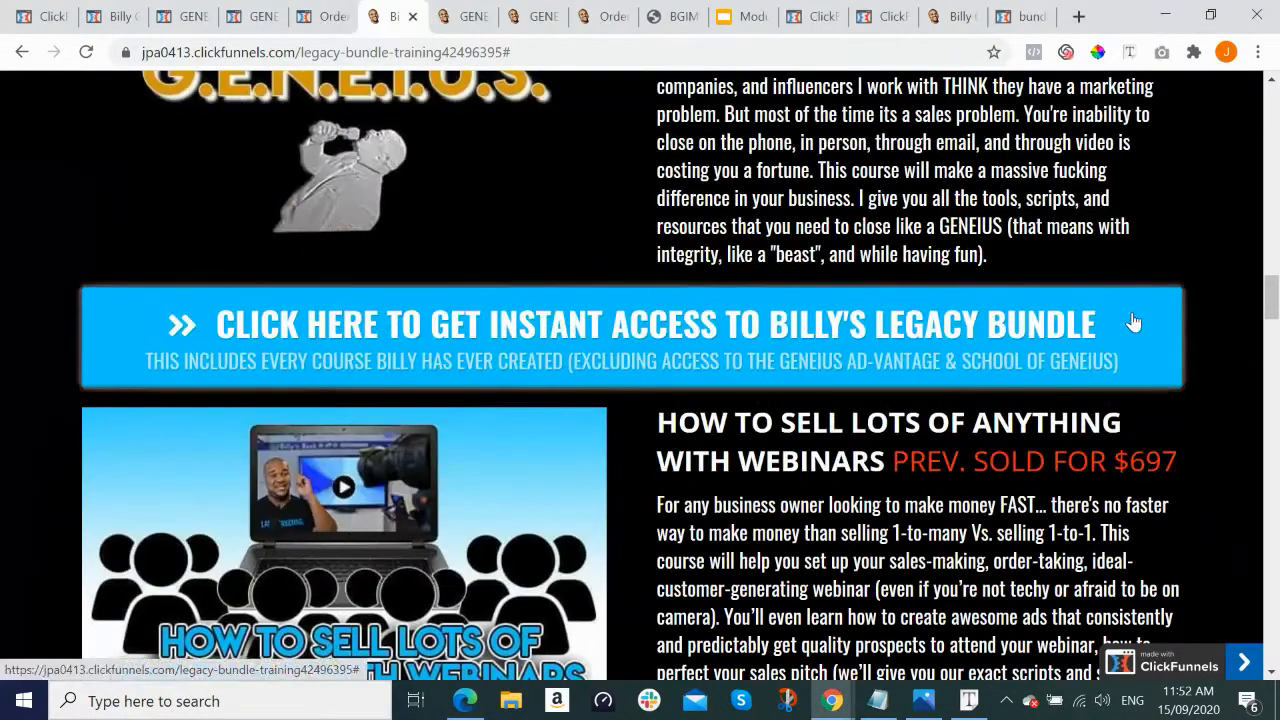
click(1097, 52)
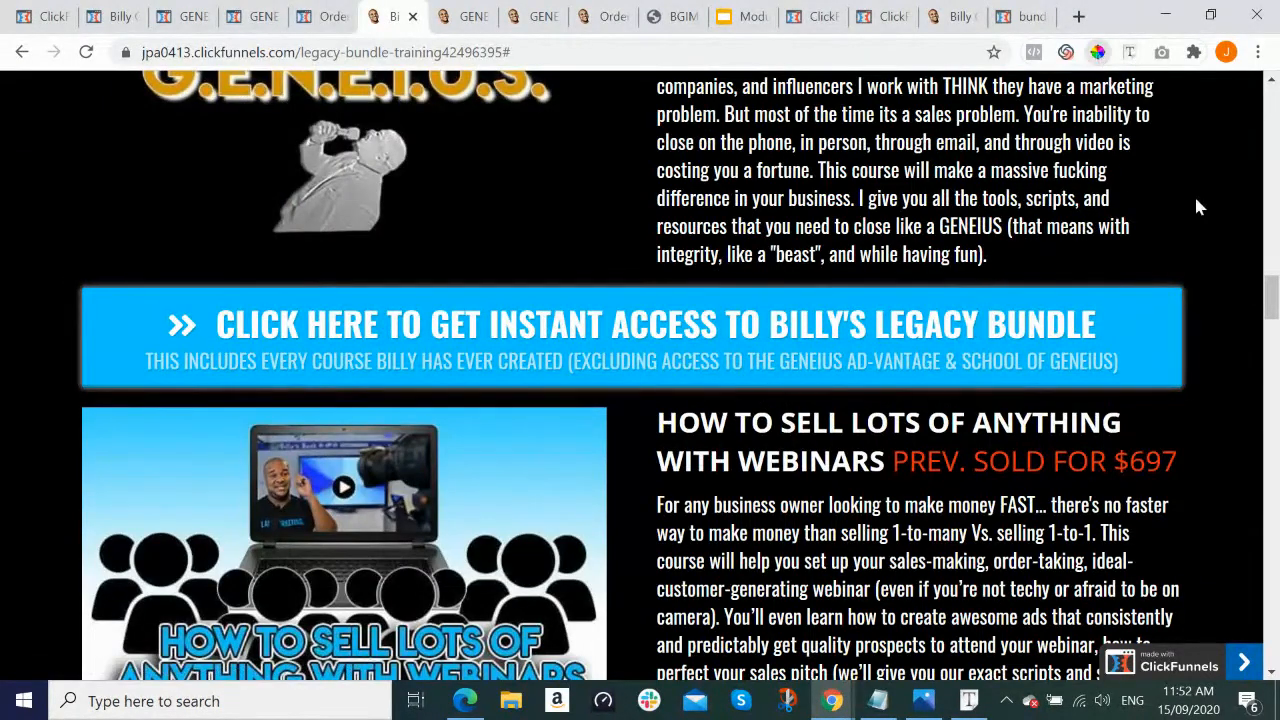
click(1136, 321)
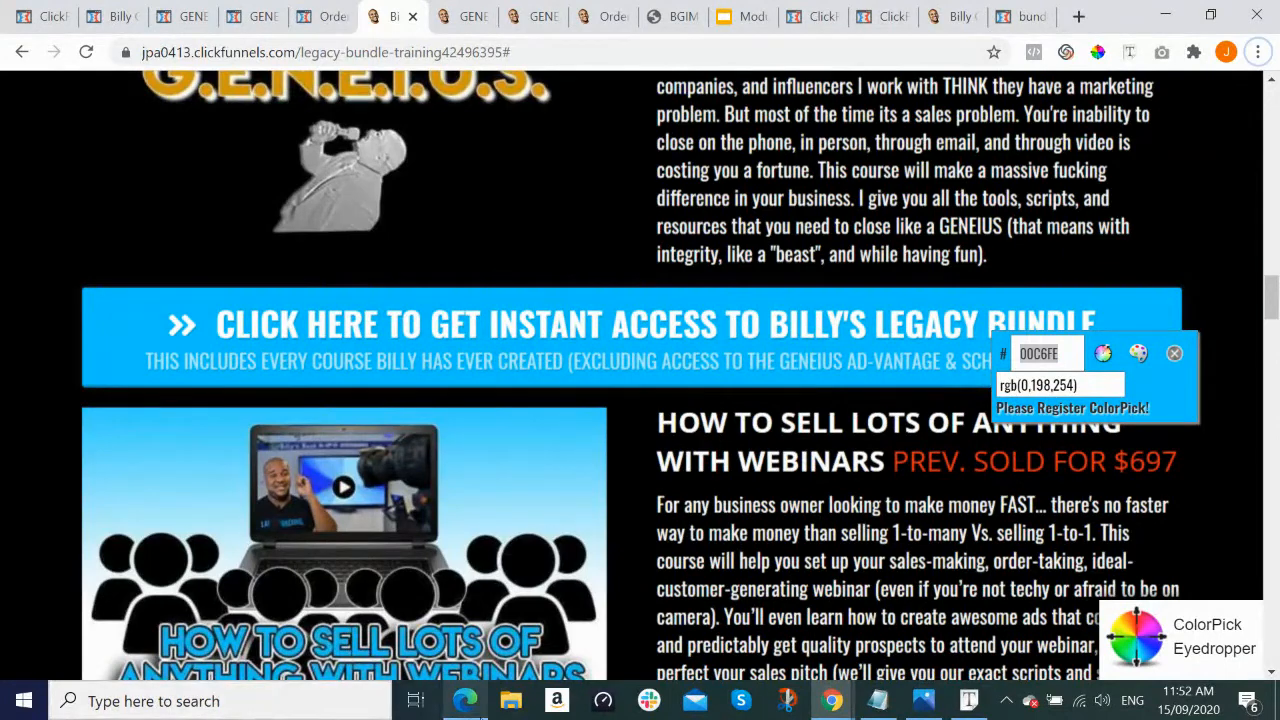
click(465, 700)
click(1114, 583)
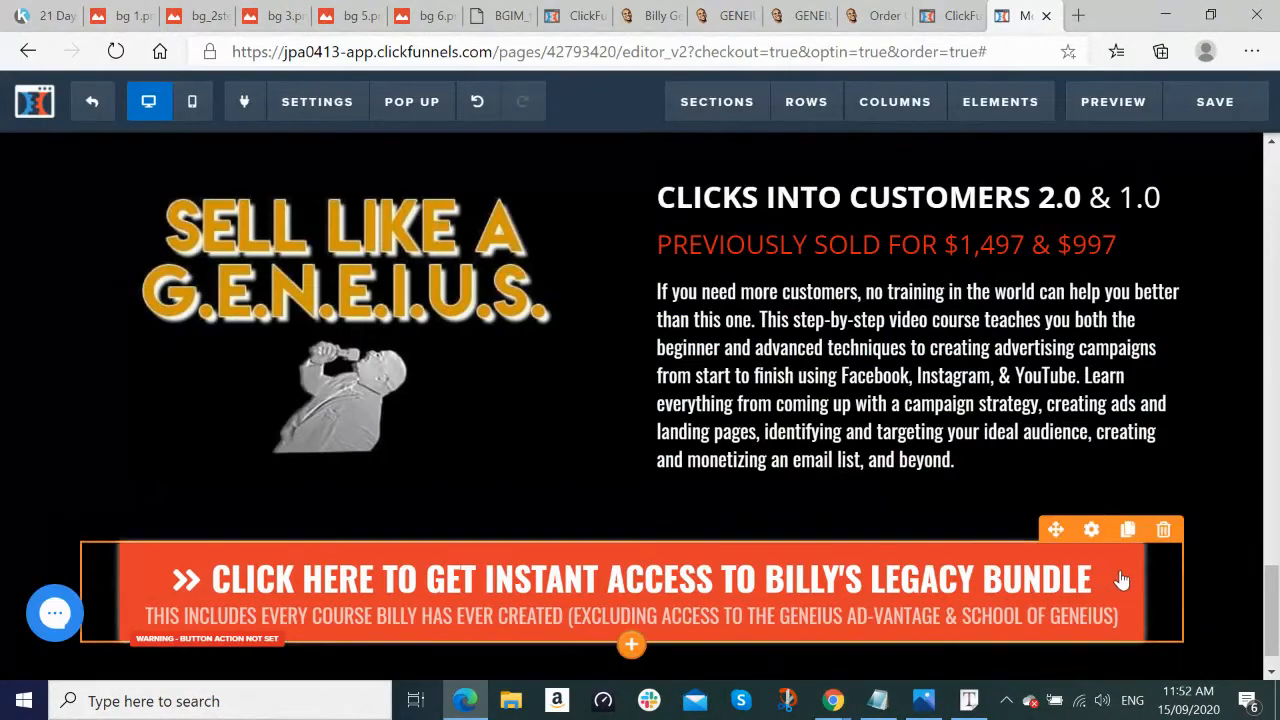
Step: Set the background colour of the Legacy Bundle call-to-action button below the Sell Like a G.E.N.E.I.U.S. row to #00c6fe
click(1120, 580)
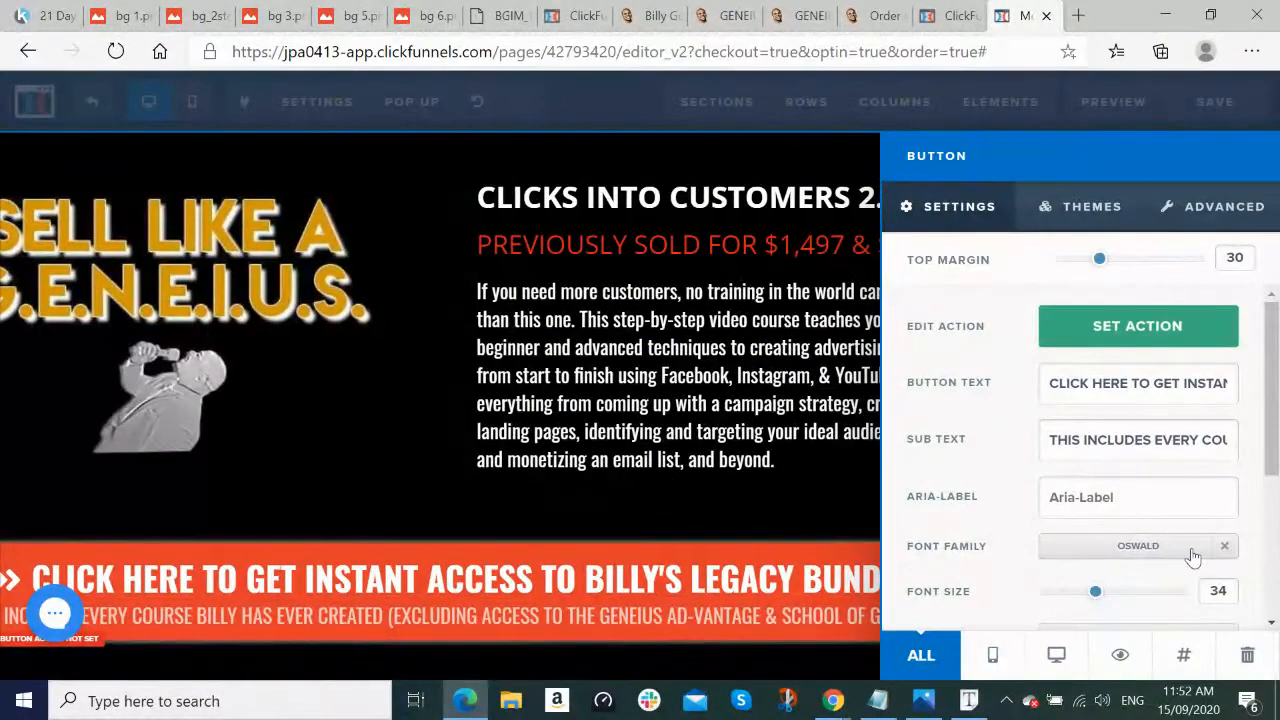
scroll(1192, 555, down, 1)
scroll(1195, 557, down, 2)
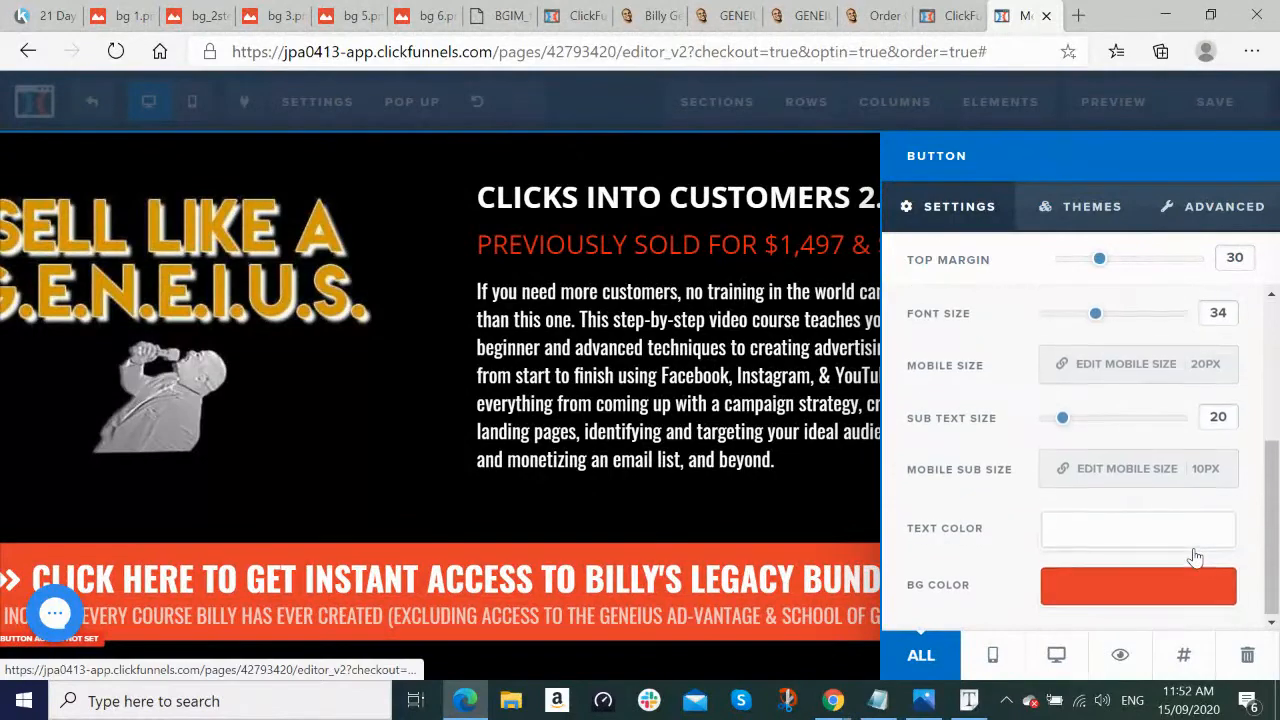
click(1146, 600)
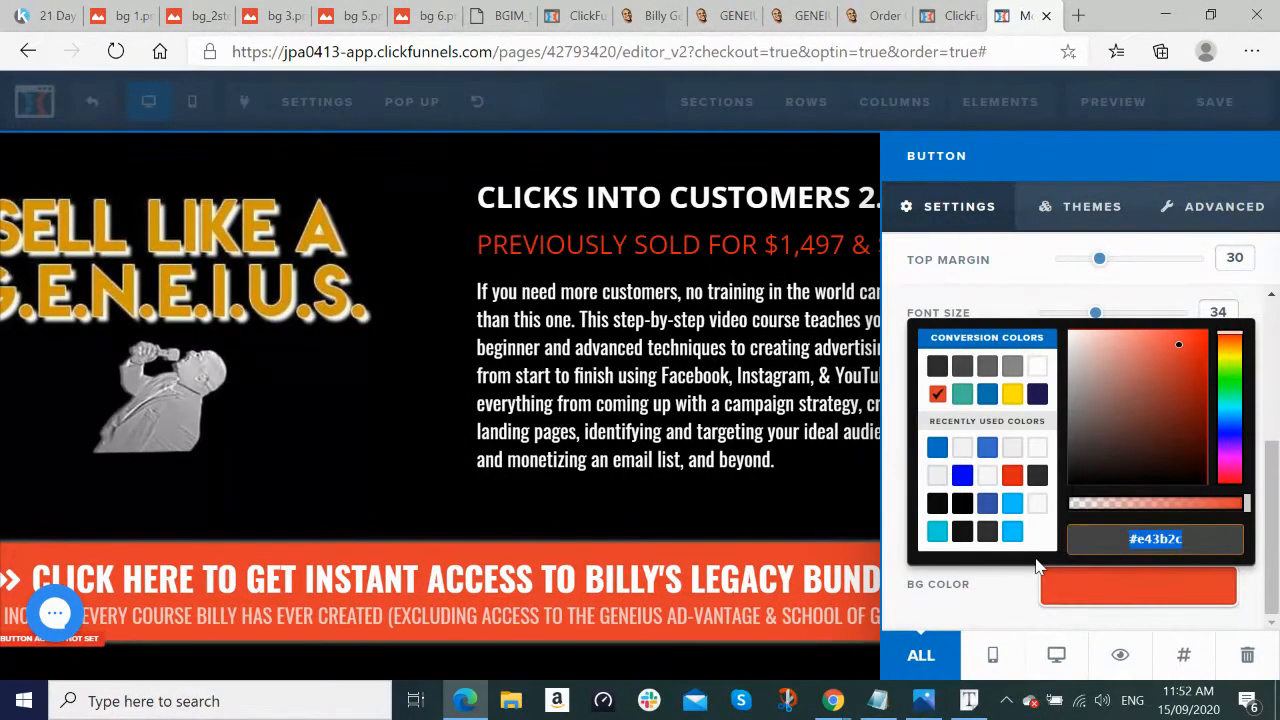
key(BackSpace)
text(#00c6fe)
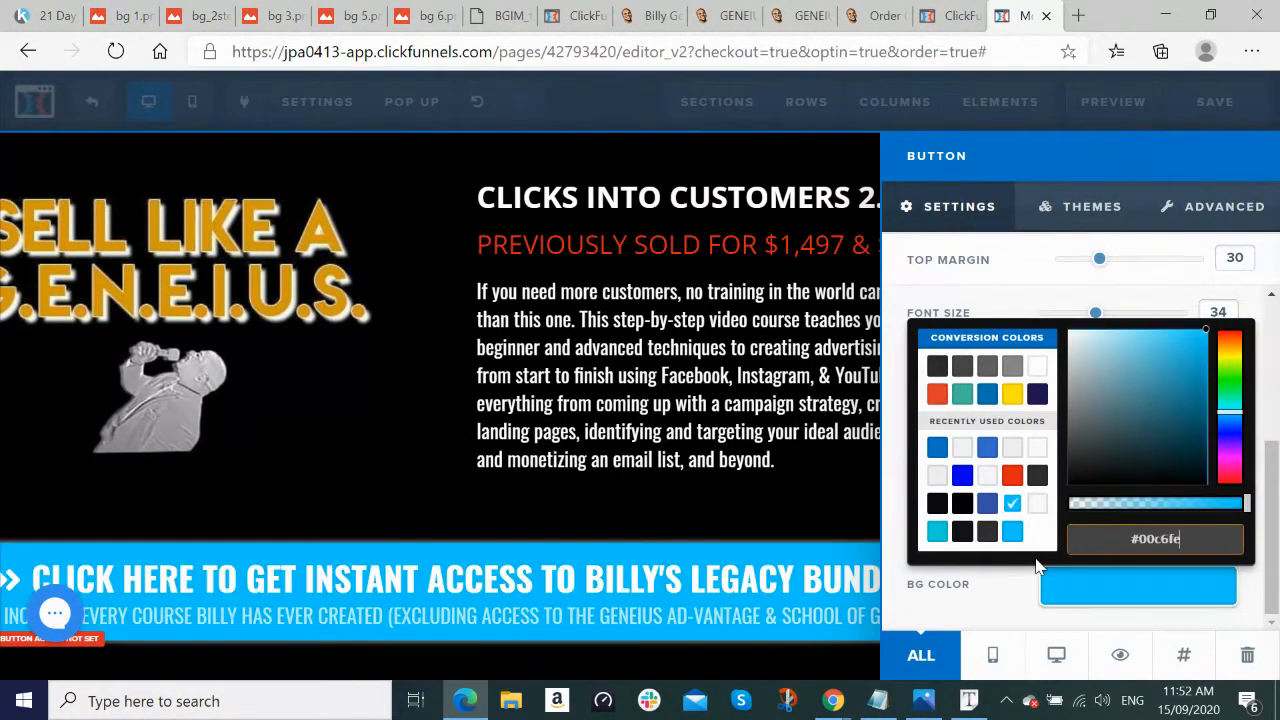
click(773, 638)
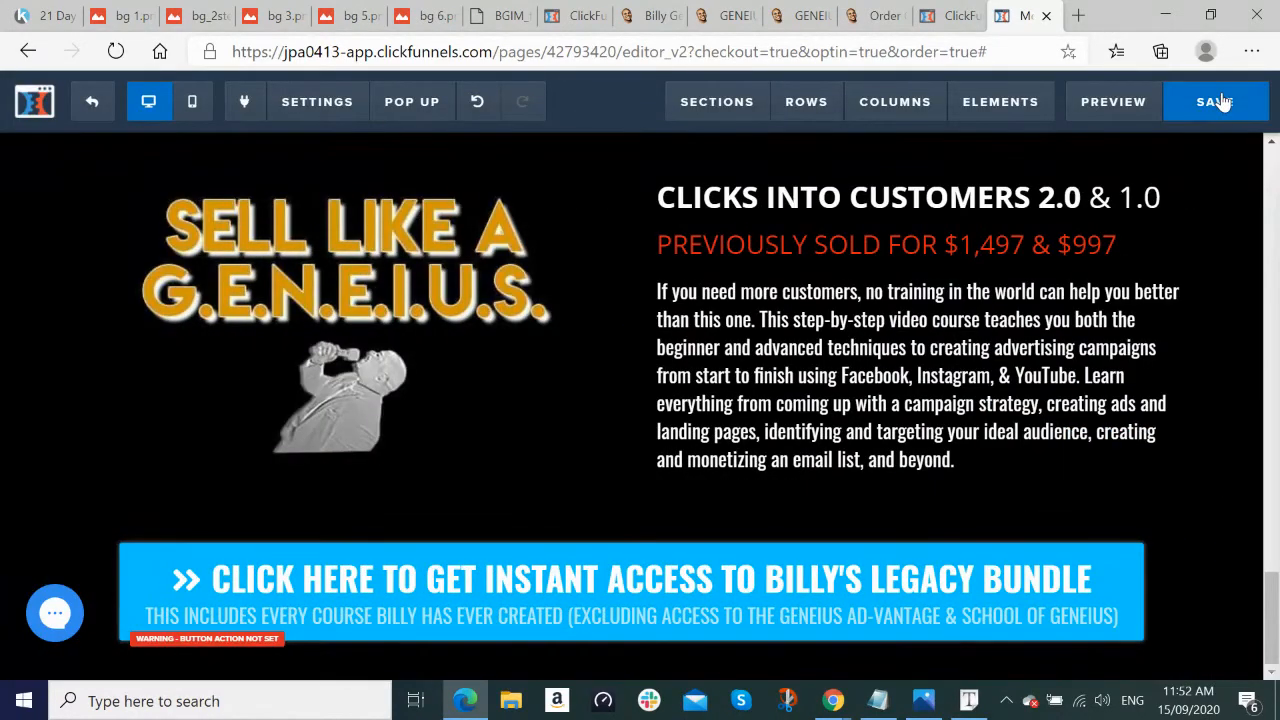
Step: Switch to the reference Legacy Bundle page in Chrome and examine the course sections that follow its call-to-action button
key(alt+Tab)
scroll(922, 421, down, 4)
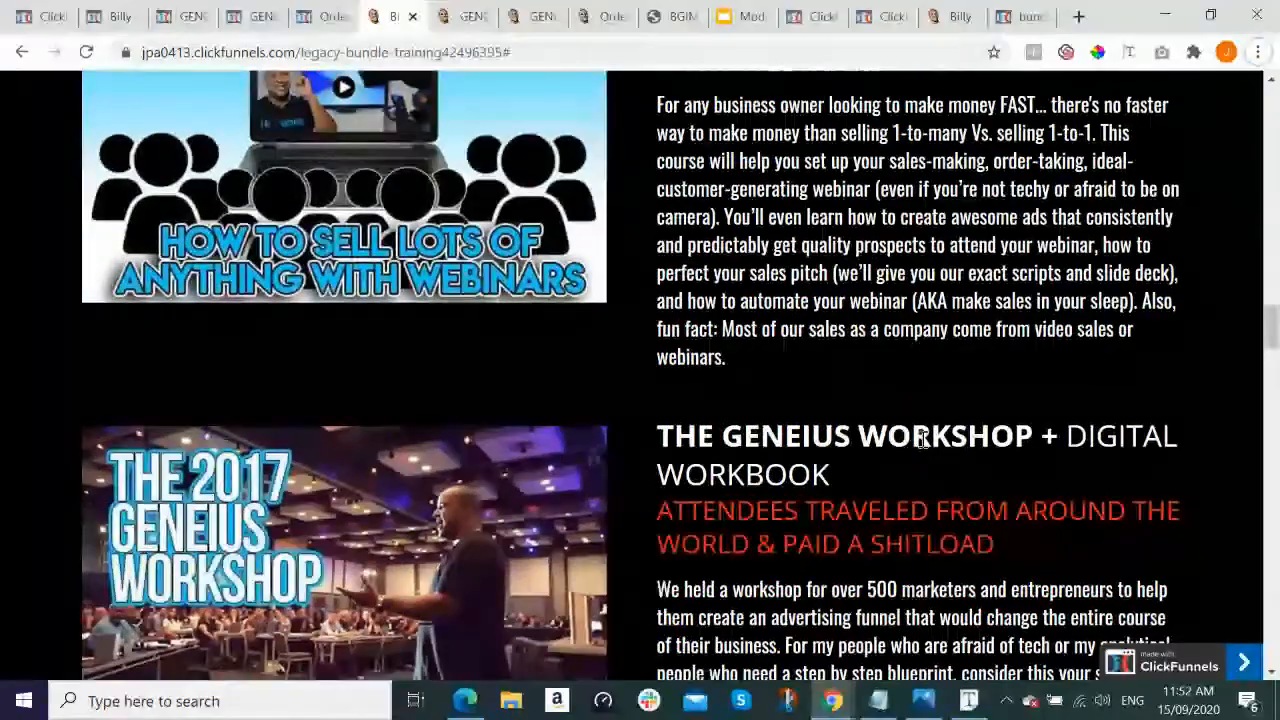
scroll(925, 436, down, 4)
scroll(925, 432, down, 5)
scroll(935, 420, up, 8)
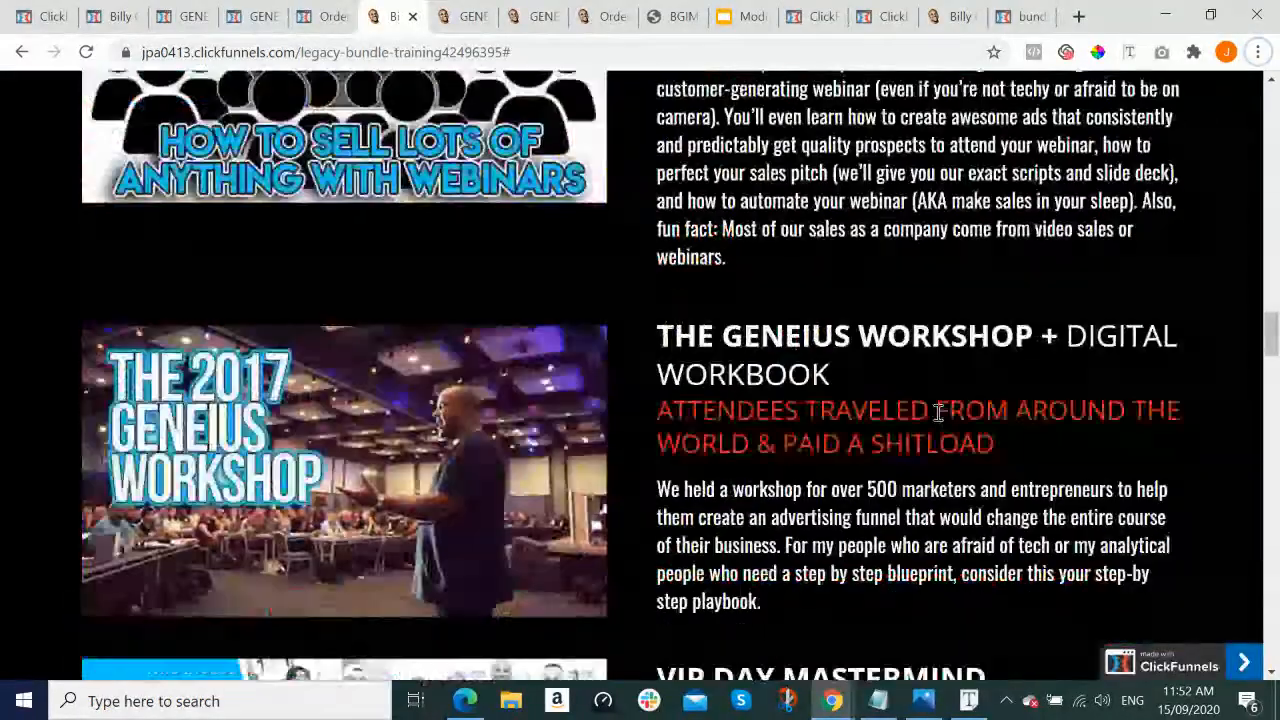
scroll(938, 411, up, 3)
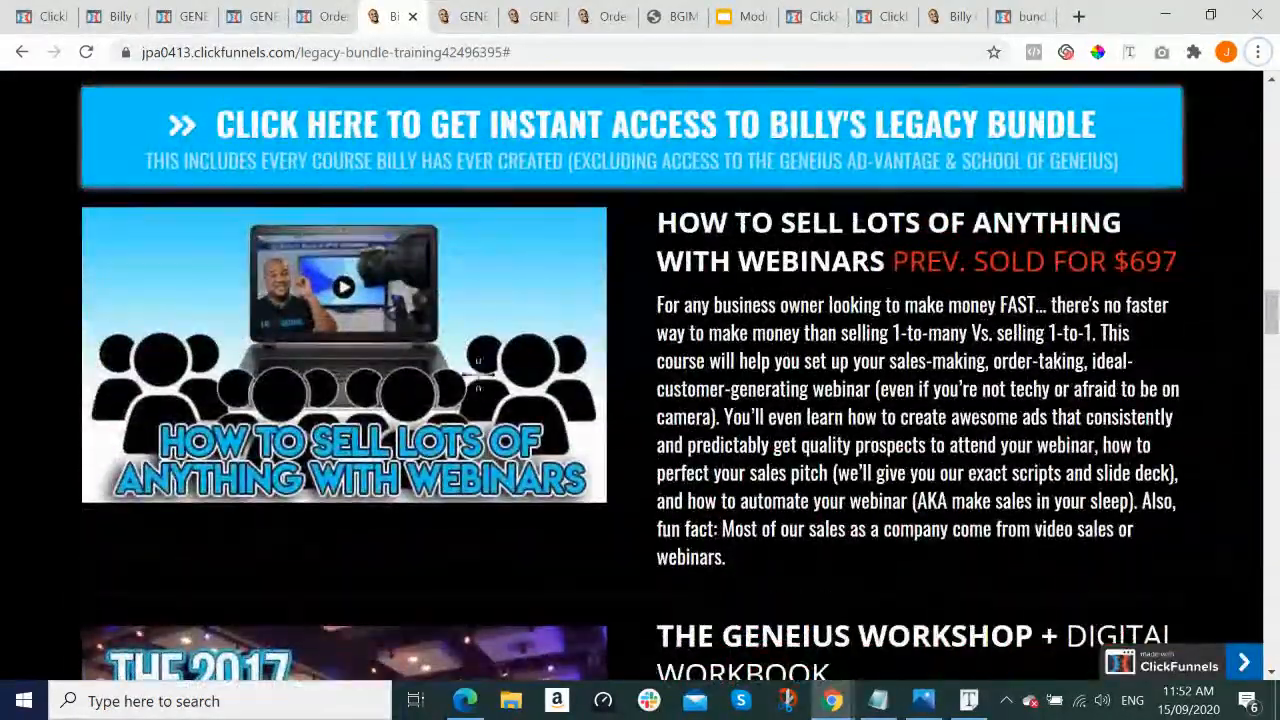
key(alt+p)
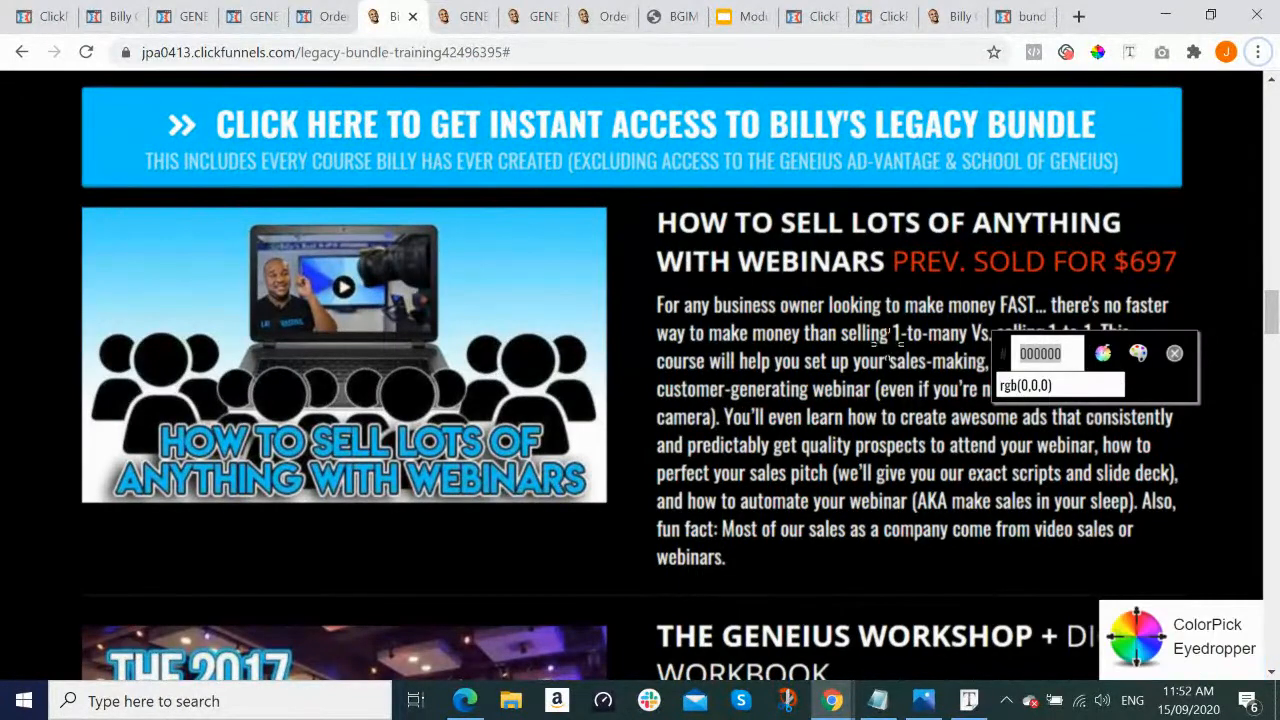
key(Escape)
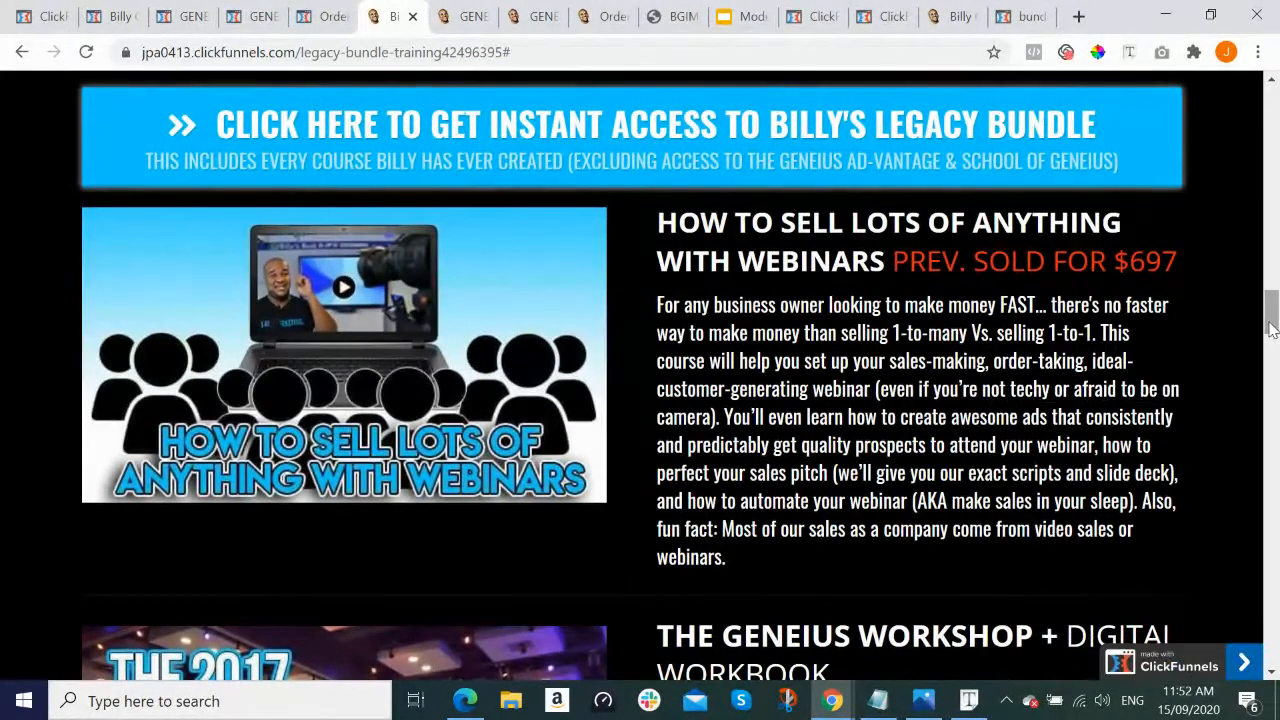
Step: Back in the page editor, clone the Sell Like a G.E.N.E.I.U.S. row and move the copy below the call-to-action button
key(alt+Tab)
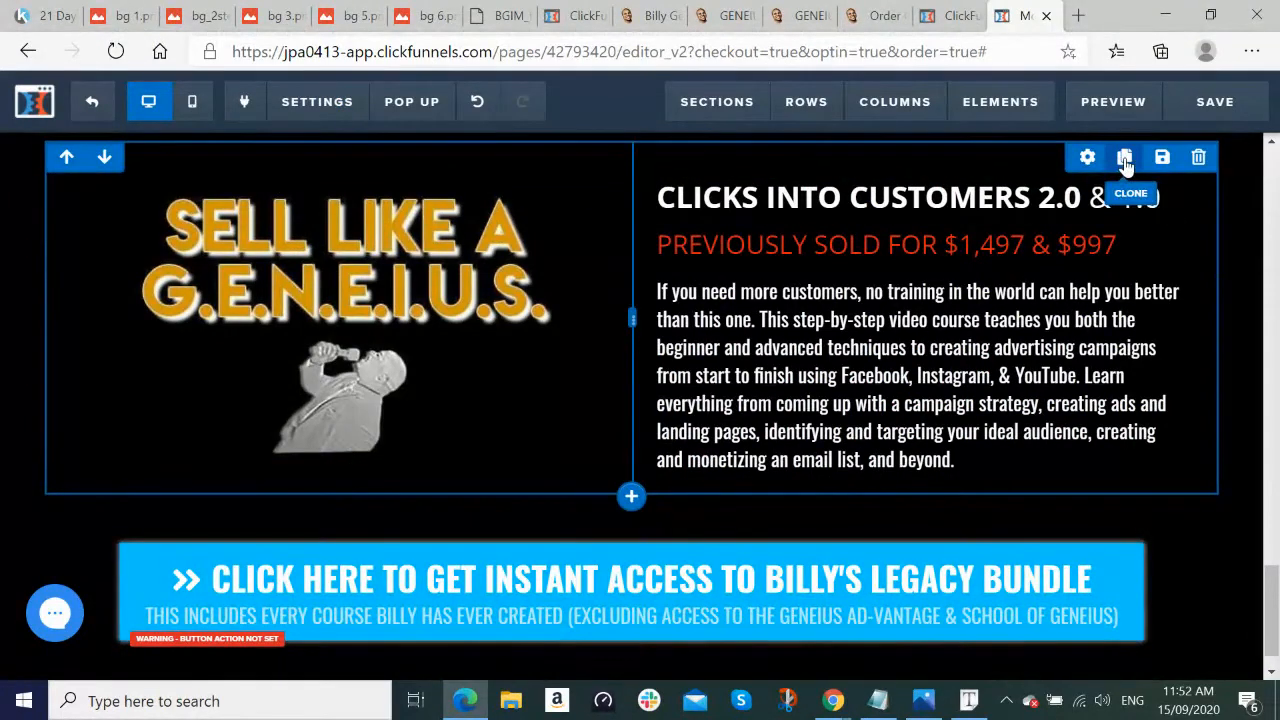
click(1124, 157)
scroll(1123, 162, down, 3)
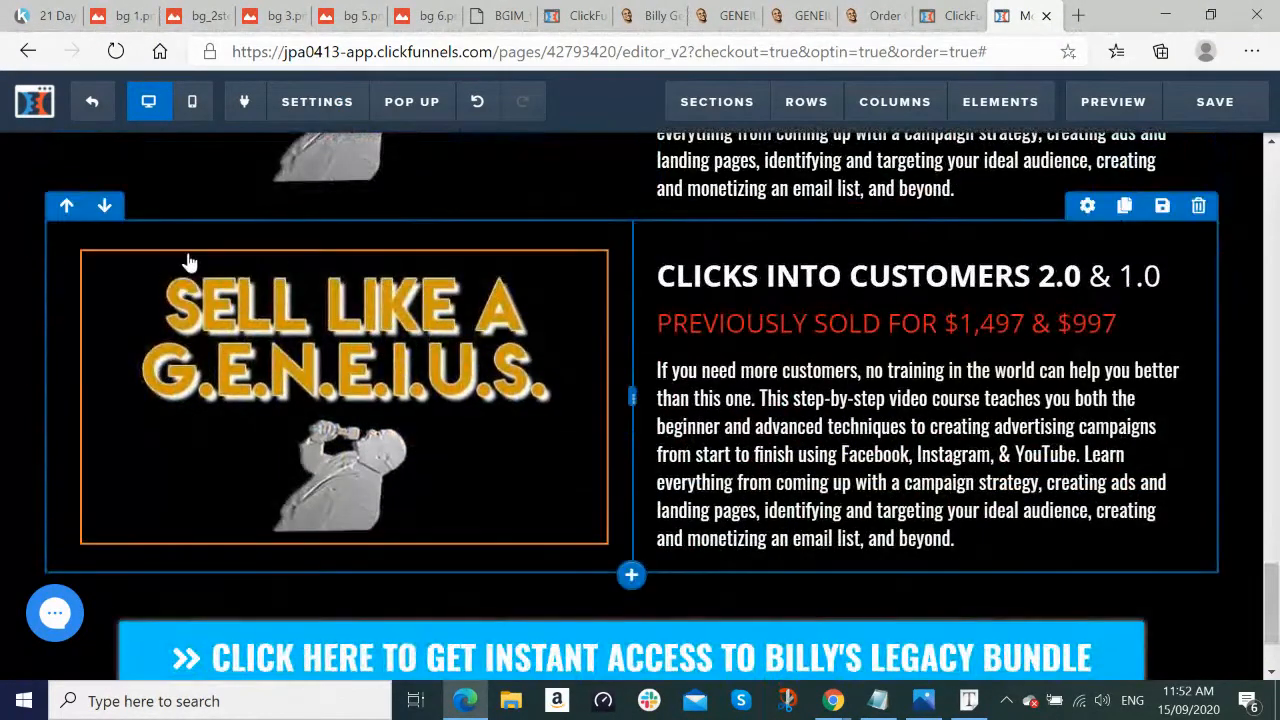
click(104, 207)
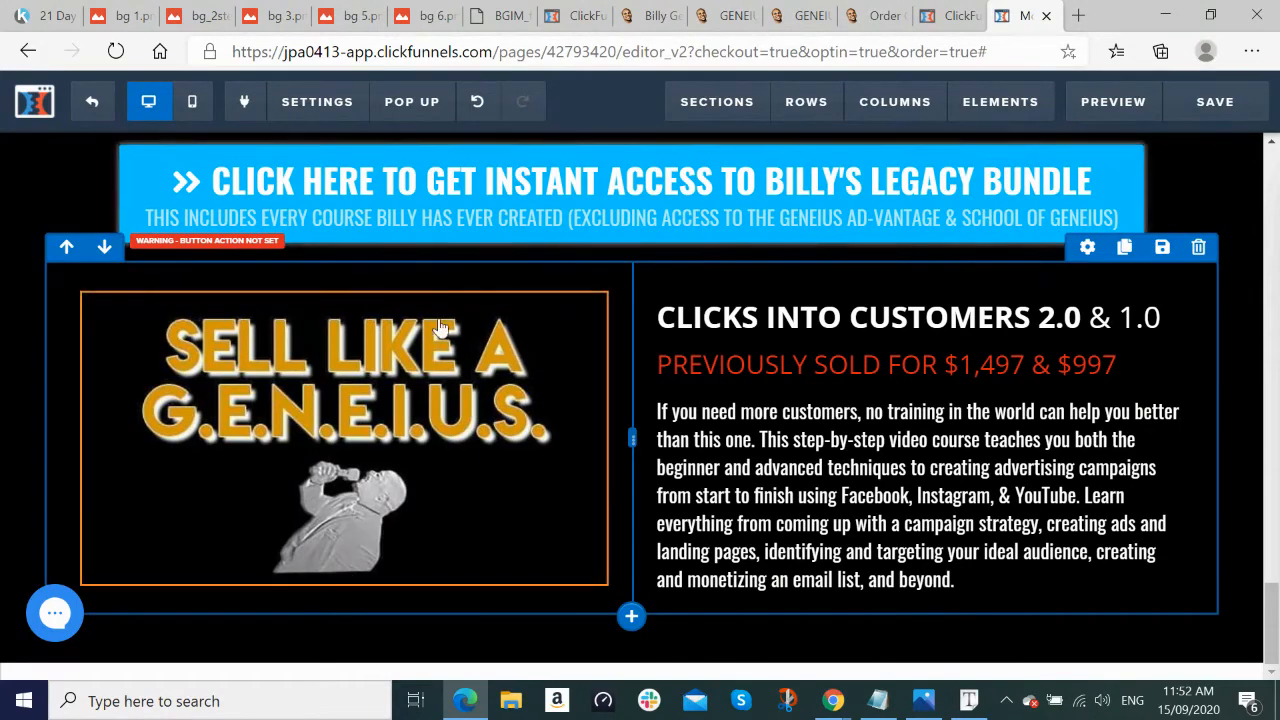
Step: Replace the image in the row below the button with the "How to Sell Lots of Anything with Webinars" image from the library
click(516, 281)
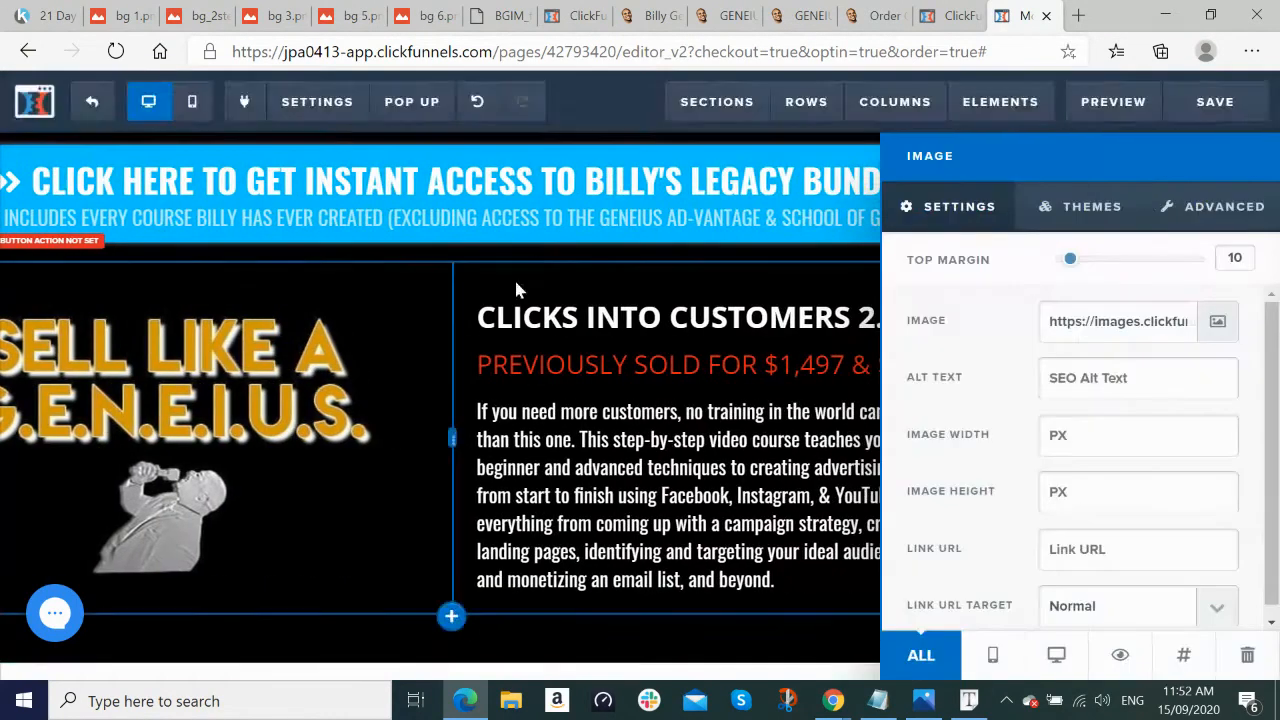
click(1241, 163)
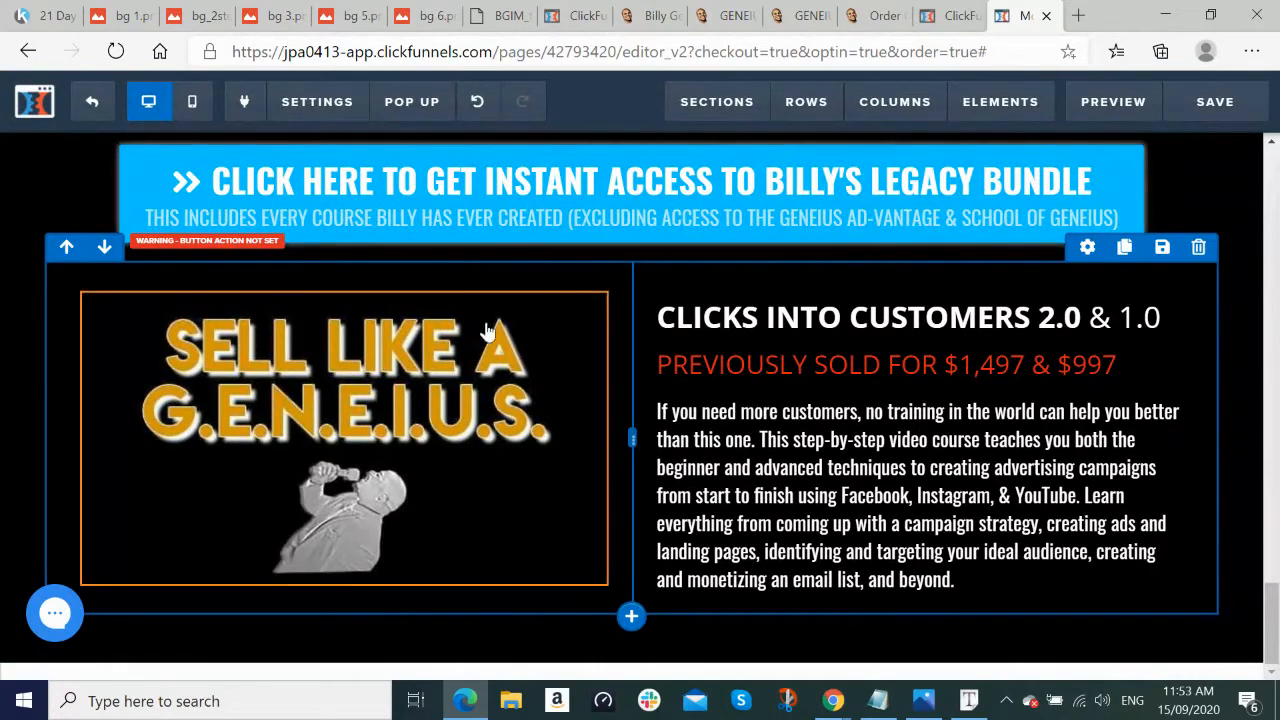
click(516, 284)
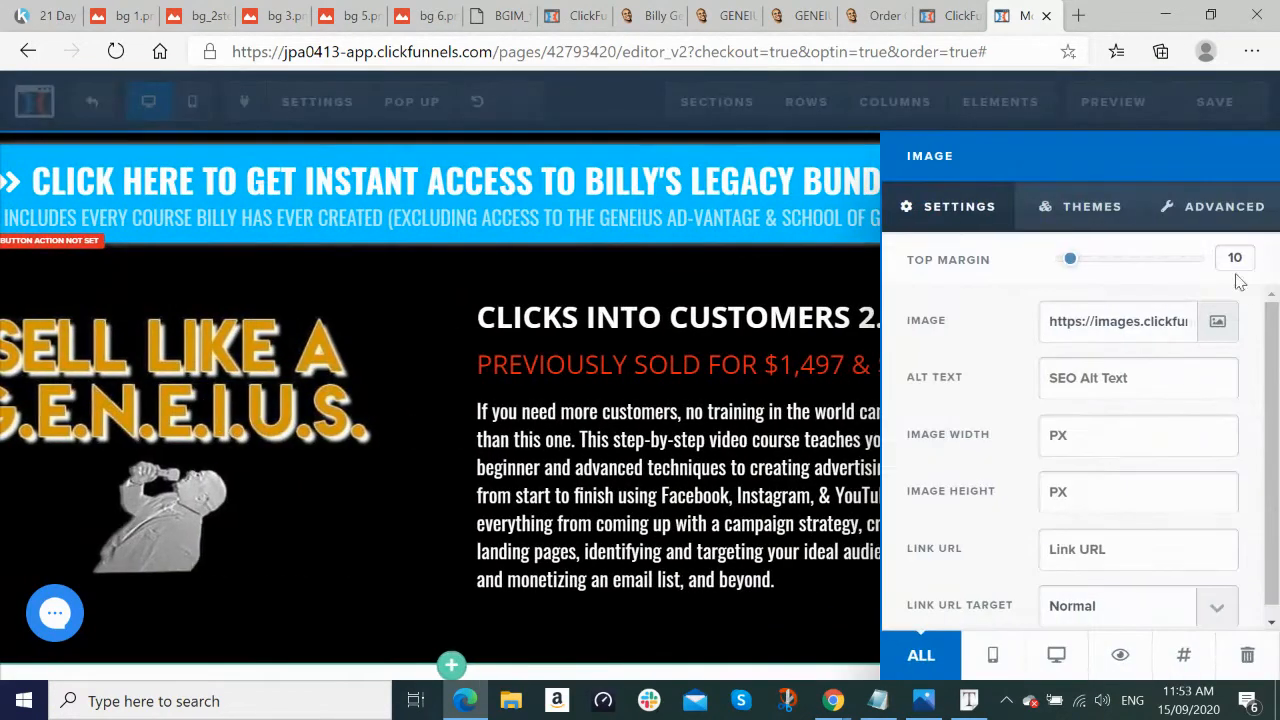
click(1251, 320)
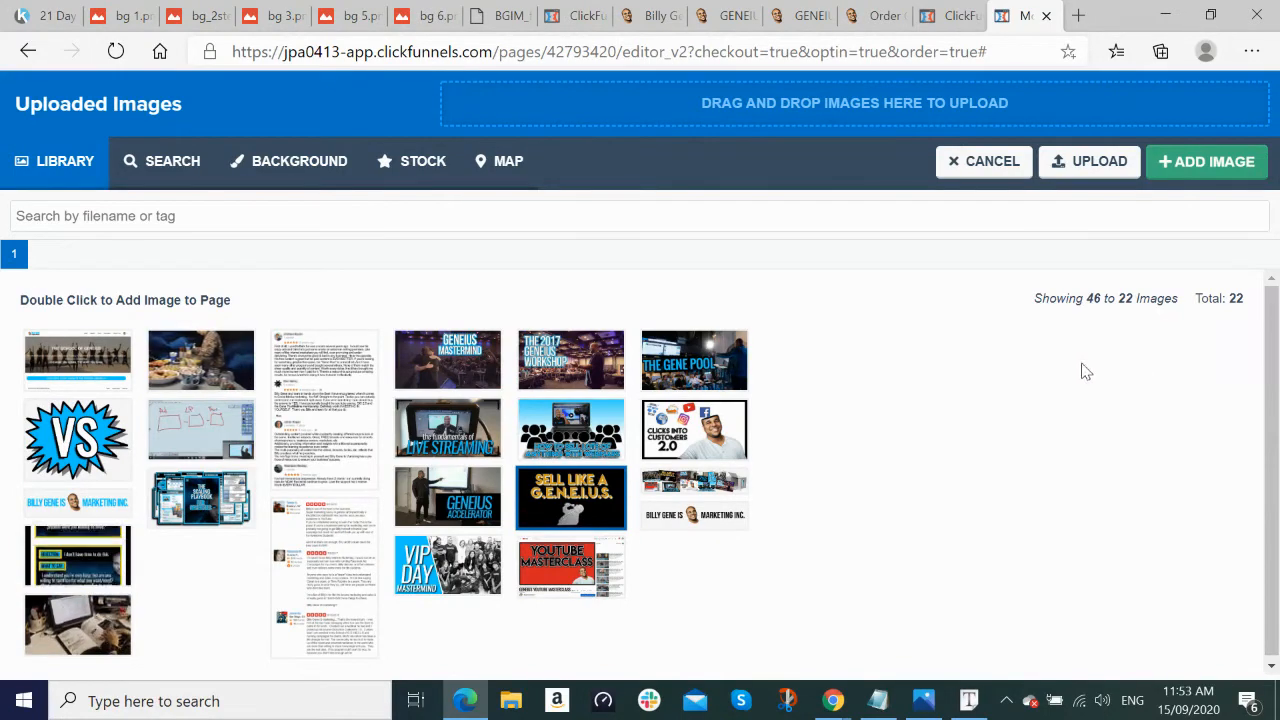
click(563, 435)
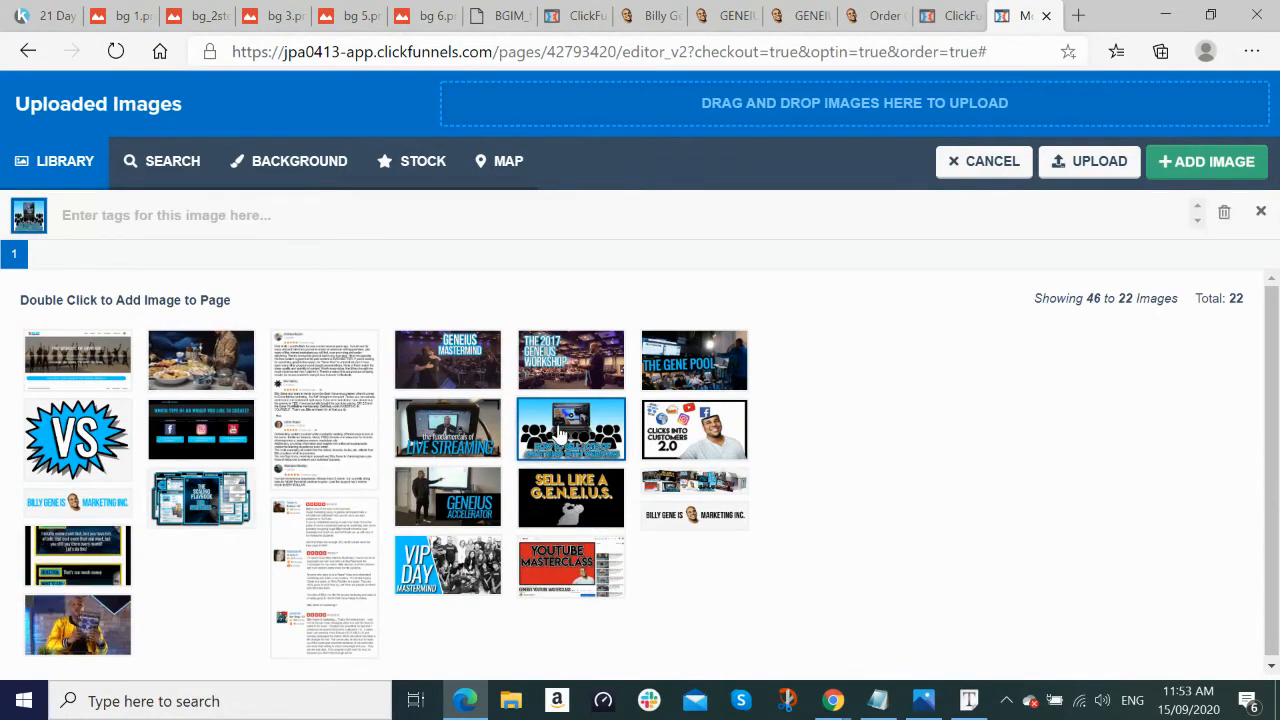
double_click(562, 436)
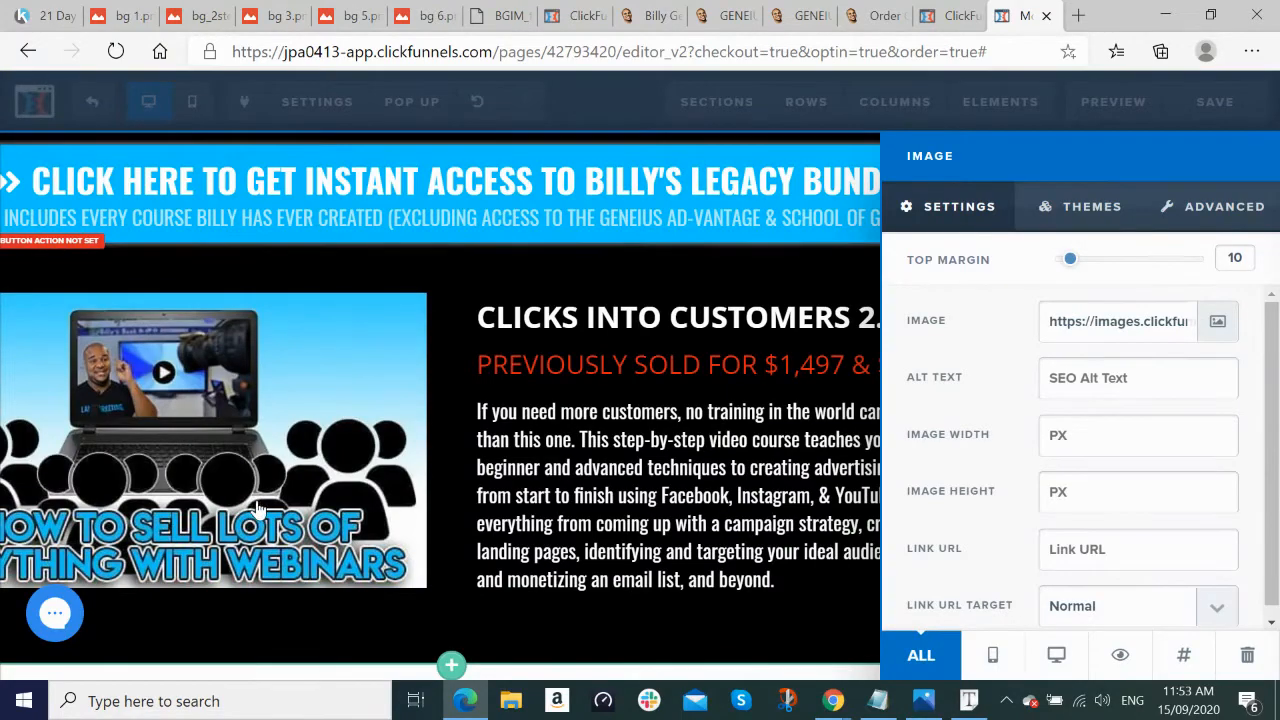
click(298, 487)
scroll(1278, 355, up, 1)
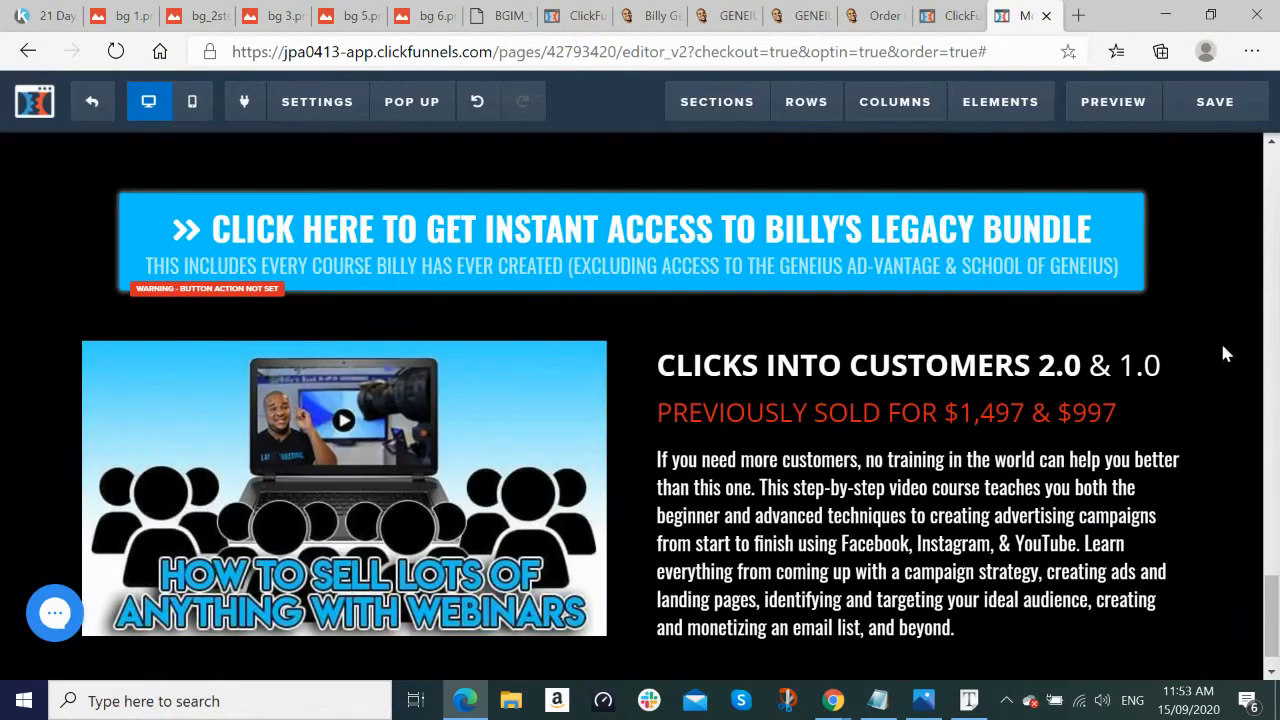
Step: Check the next course sections on the reference page in Chrome, then clone the webinars row in the editor
key(alt+Tab)
scroll(661, 440, down, 3)
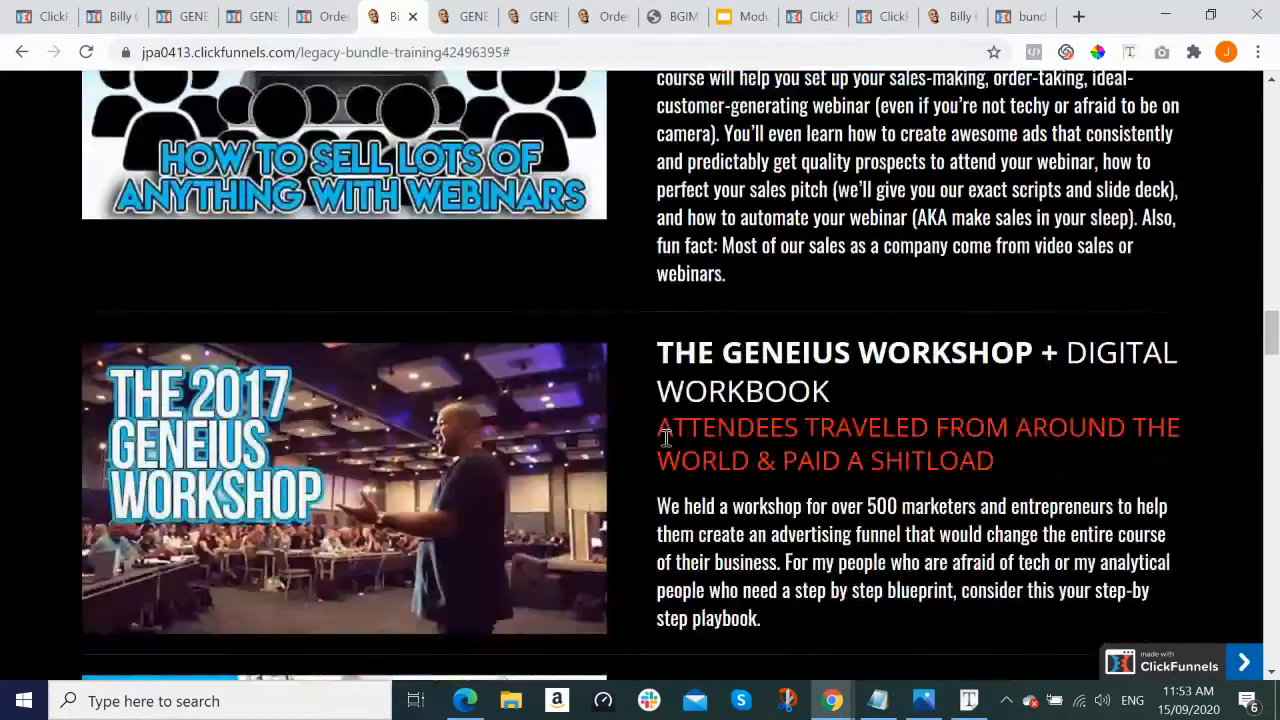
scroll(663, 437, down, 5)
scroll(697, 428, up, 4)
key(alt+Tab)
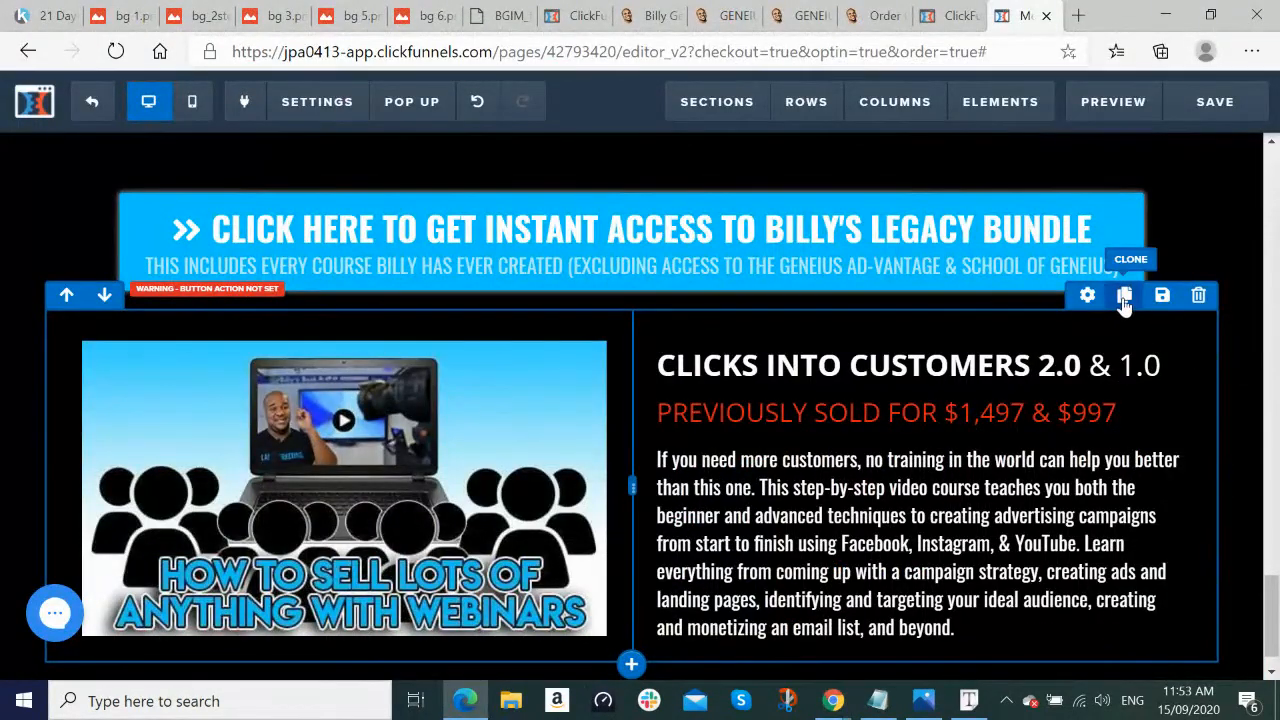
click(1124, 297)
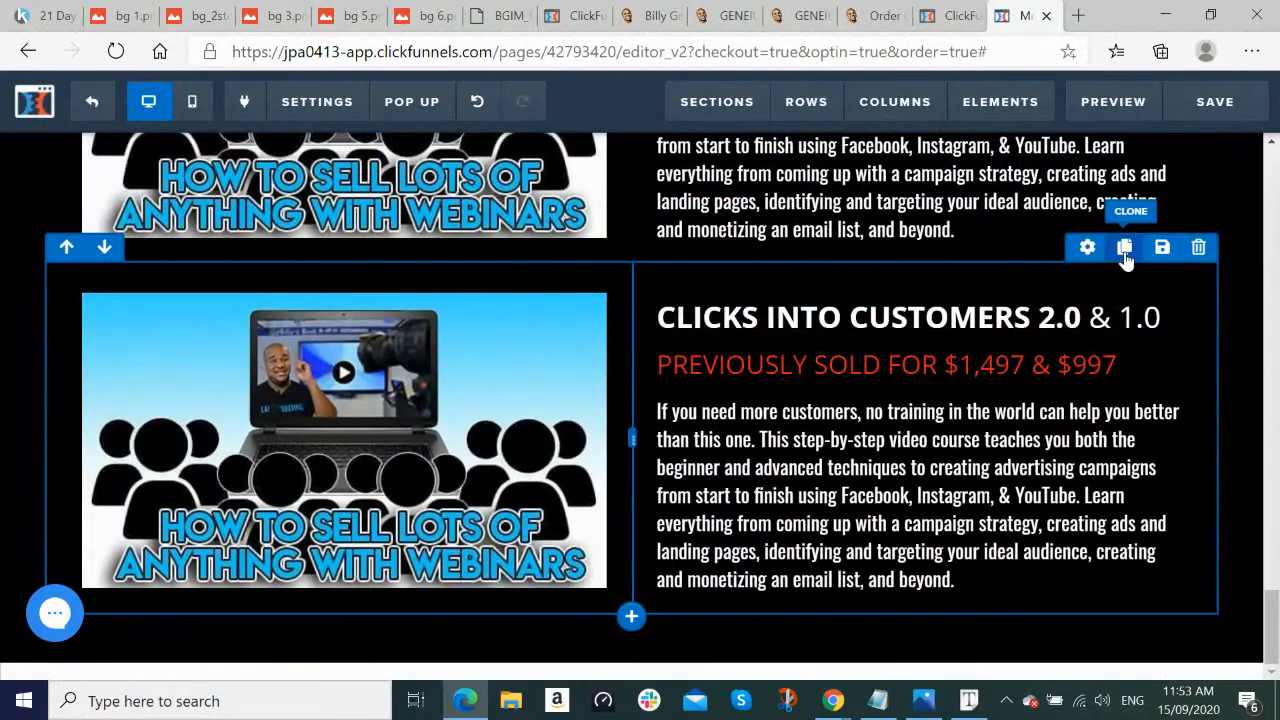
Step: Check the reference page for the next button's position, then clone the call-to-action button row and move the copy below the webinars rows
key(alt+Tab)
scroll(845, 412, down, 4)
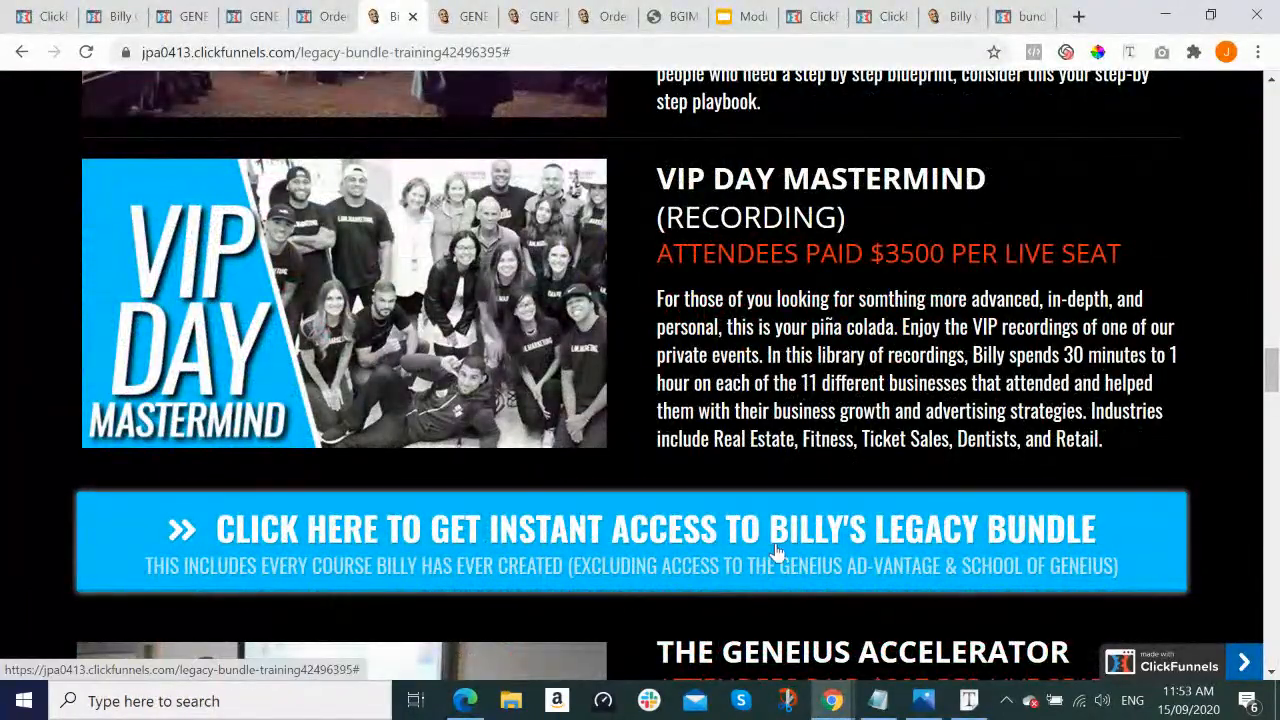
key(alt+Tab)
scroll(1103, 383, up, 5)
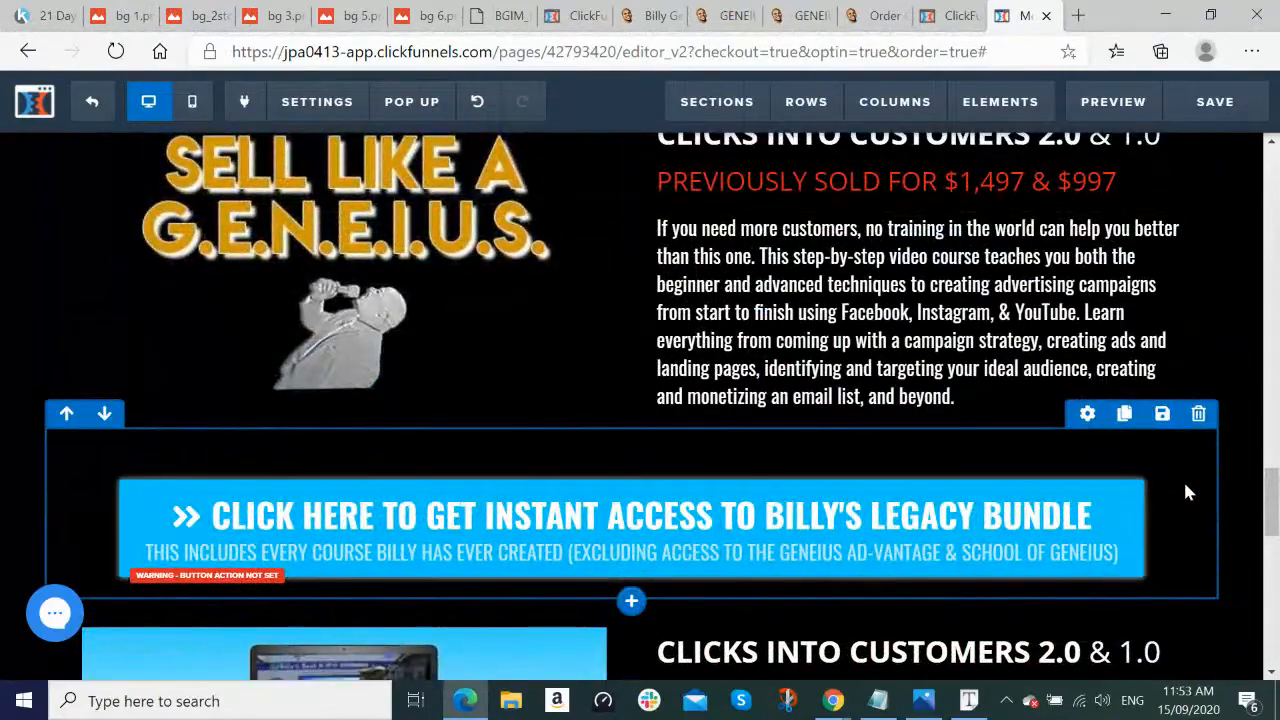
click(1124, 414)
scroll(1126, 430, down, 3)
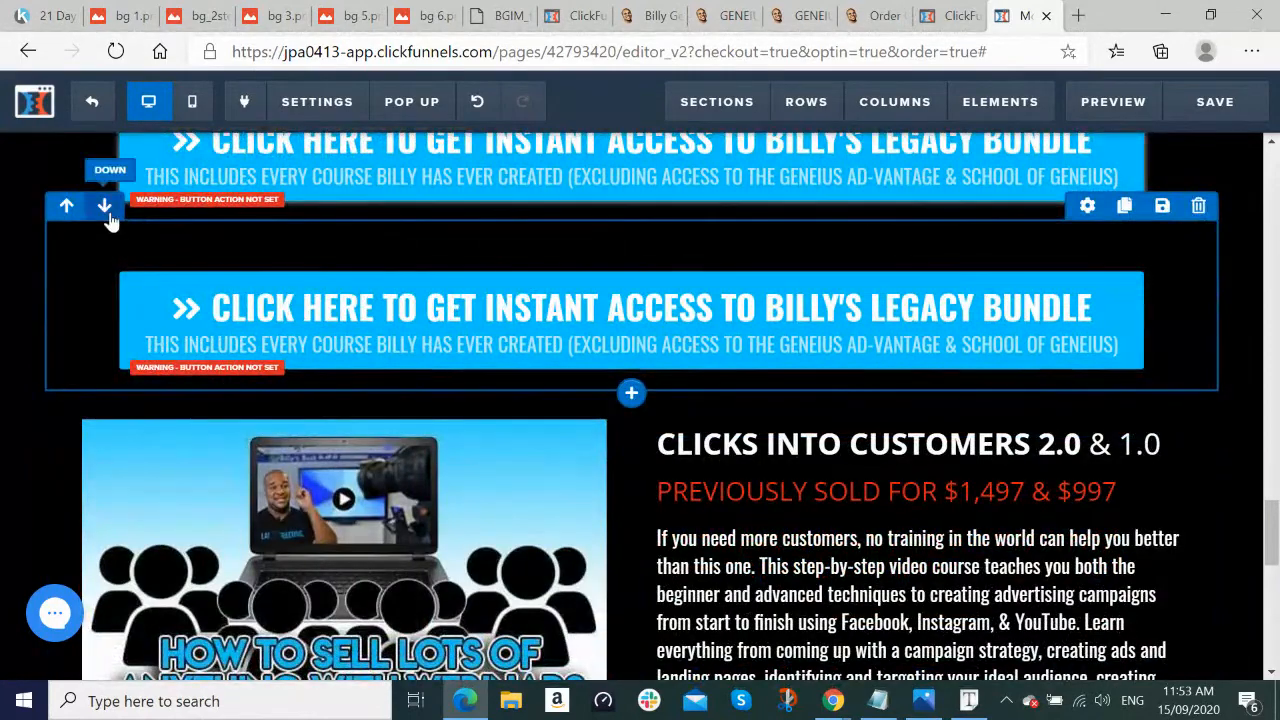
click(106, 208)
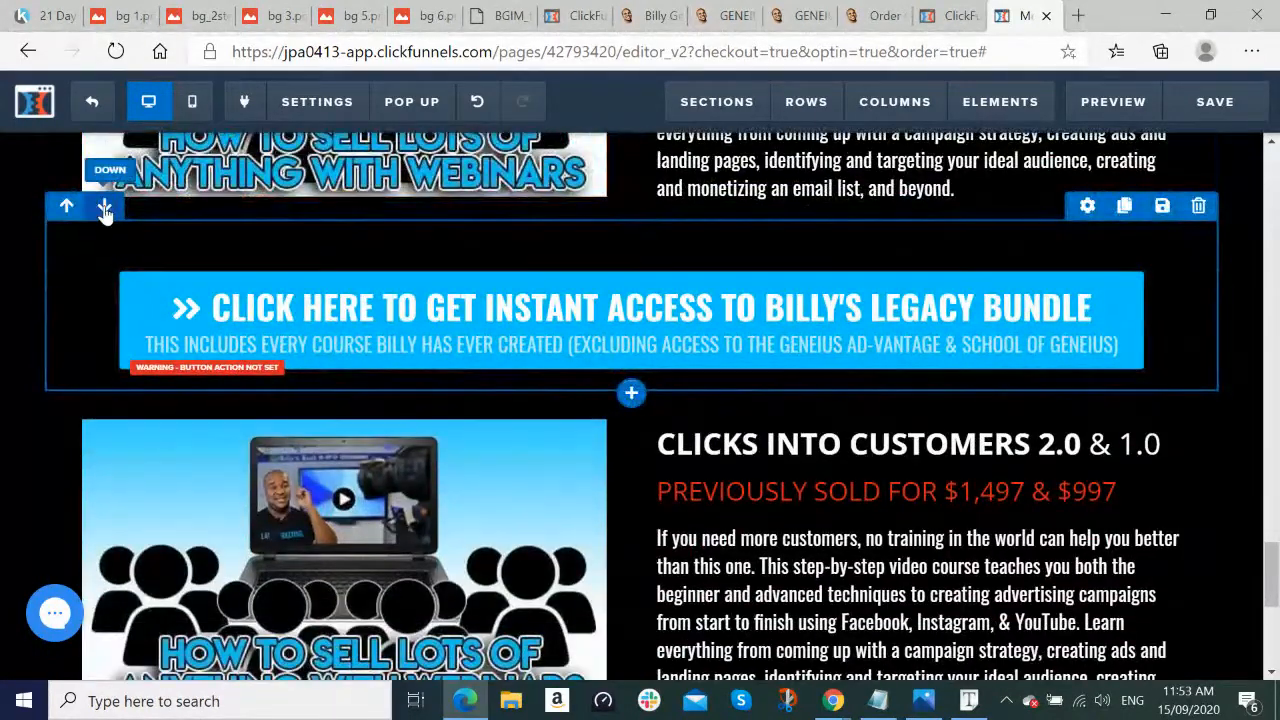
click(105, 208)
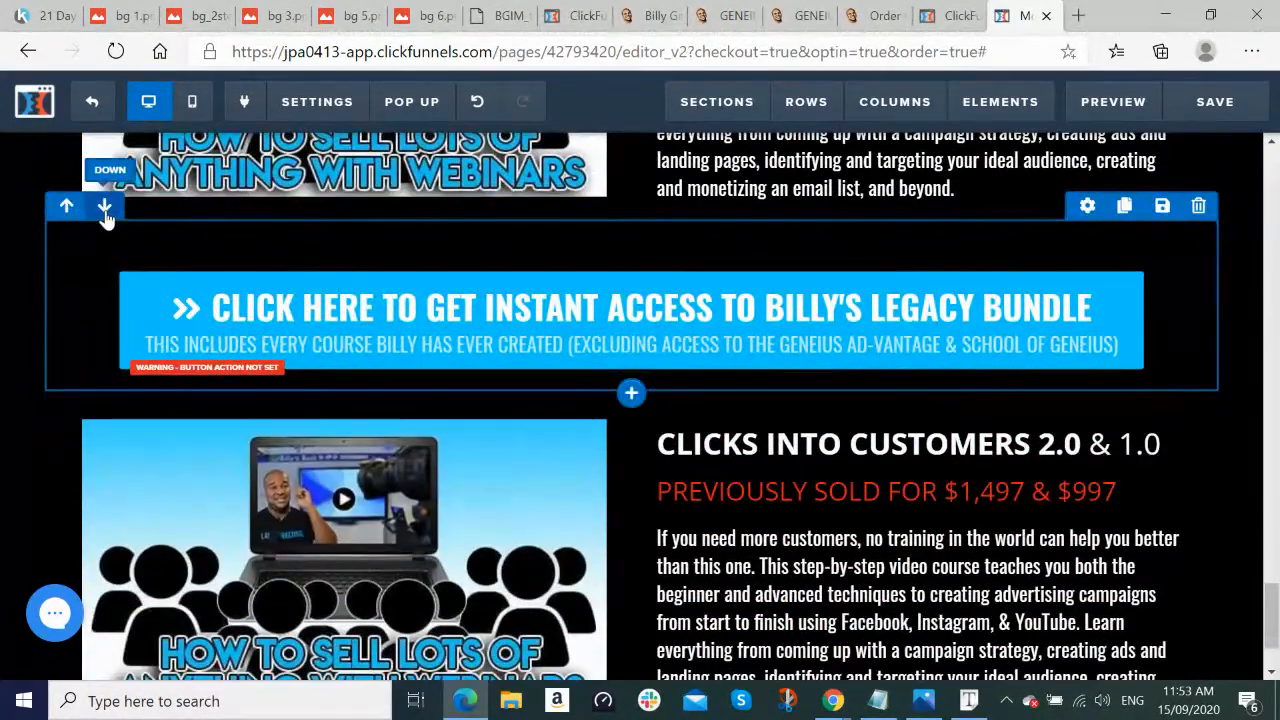
click(105, 208)
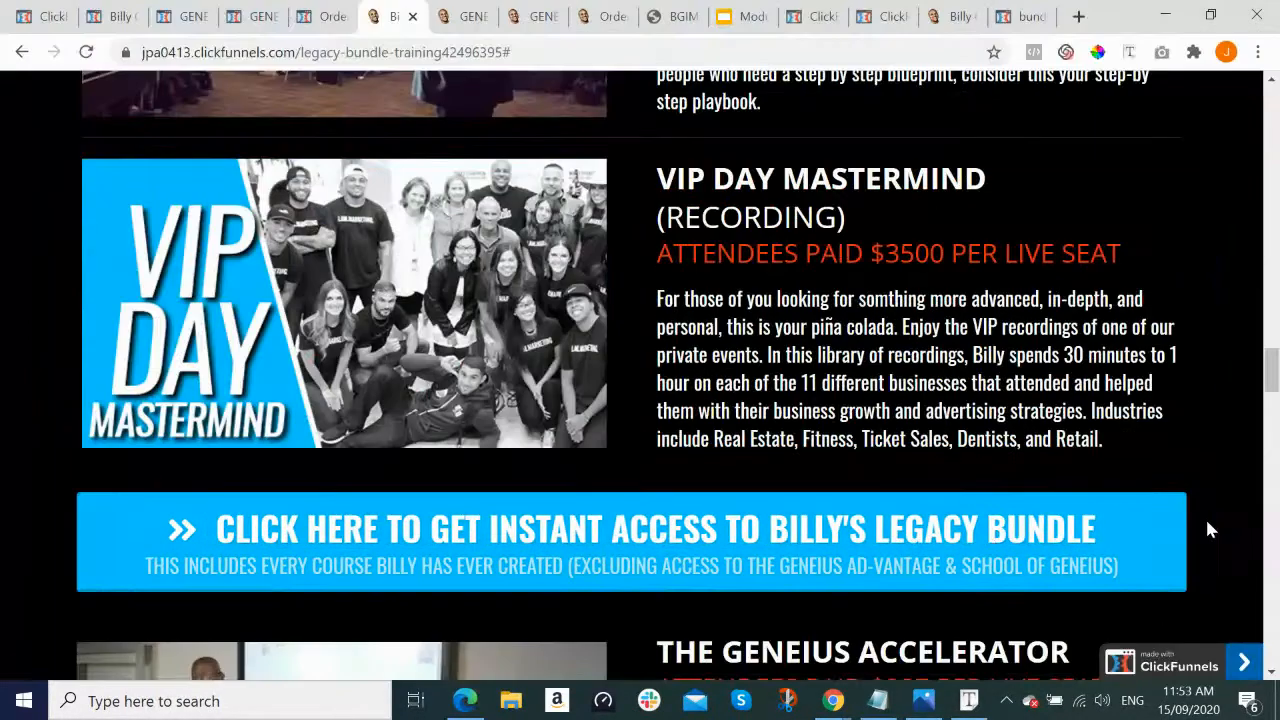
Step: Following the reference page, clone the last webinars row, move the copy below the bottom call-to-action button, and clone it once more
scroll(963, 540, down, 8)
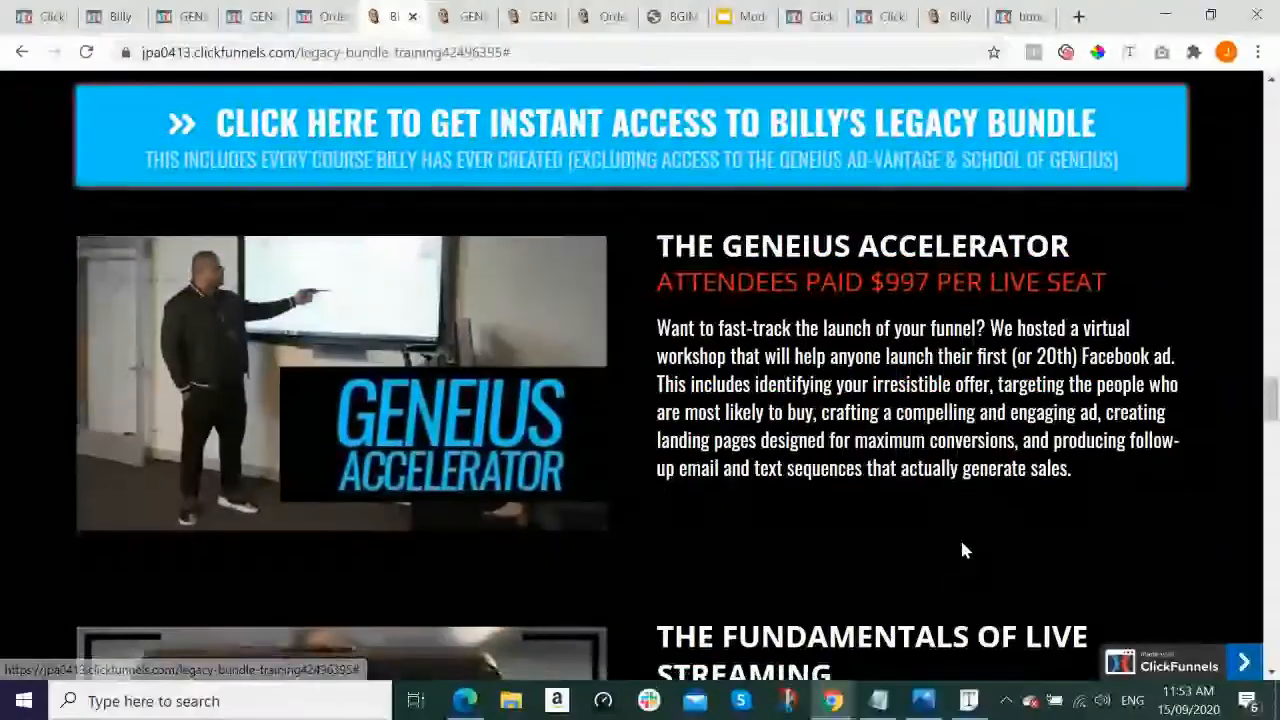
scroll(960, 537, down, 4)
key(alt+Tab)
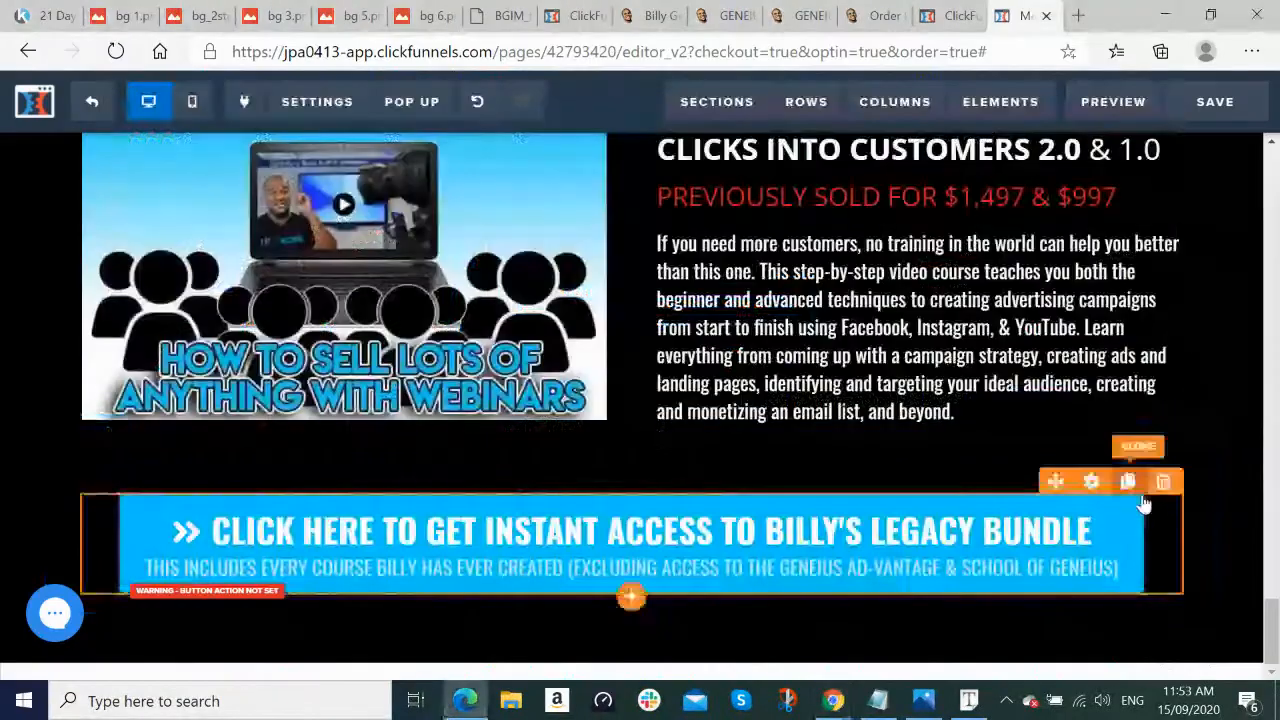
scroll(985, 445, up, 2)
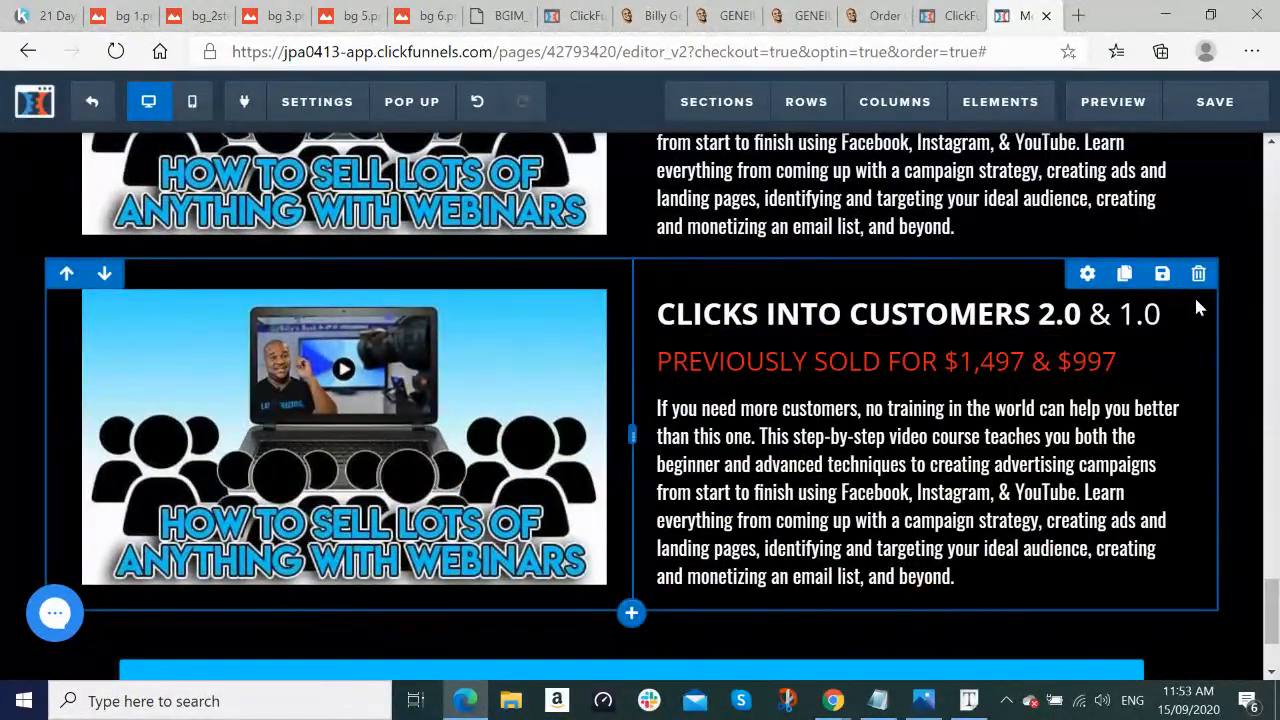
click(1125, 279)
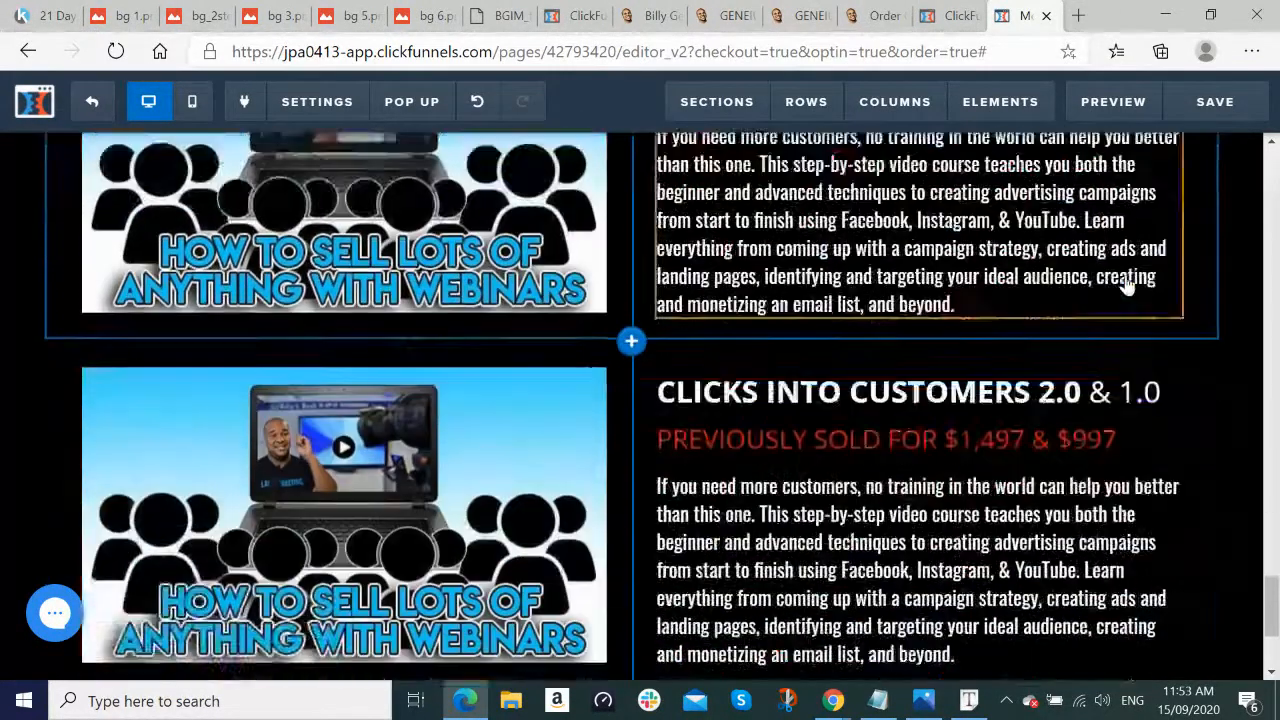
click(106, 210)
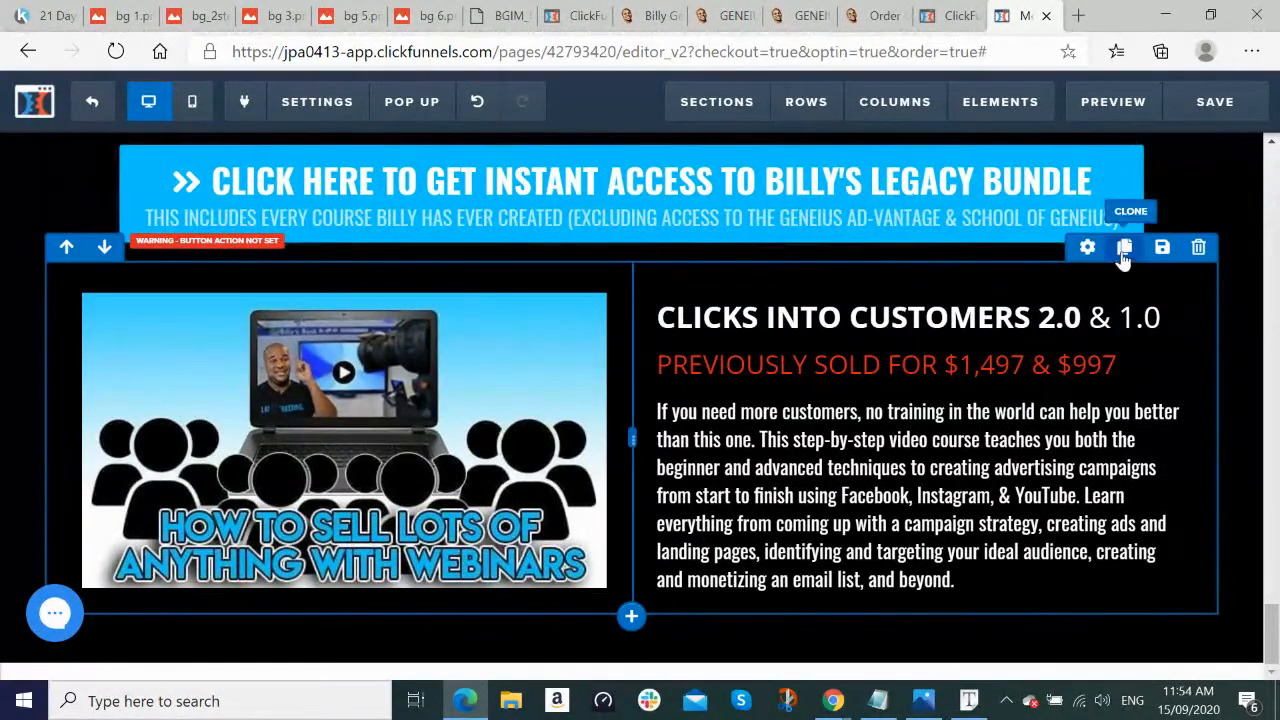
click(1126, 250)
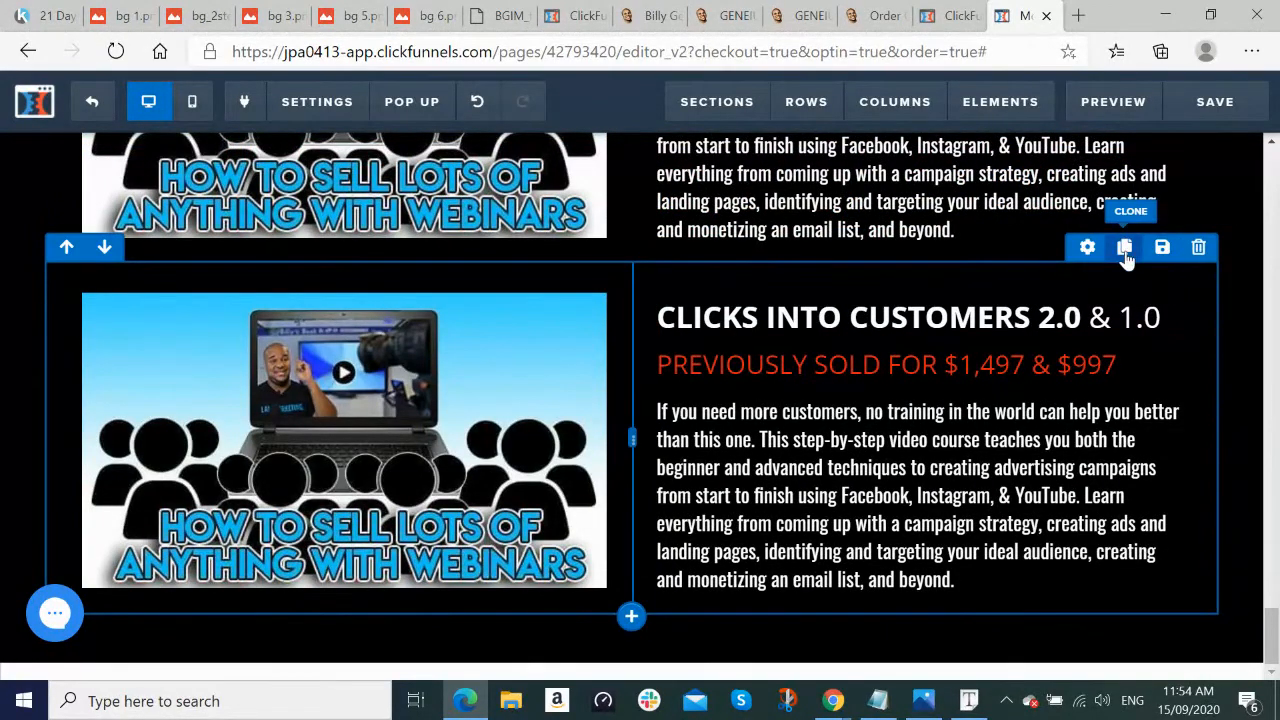
Step: Clone the last webinars row again, then check the reference page for what follows the GENEIUS Mastermind section
click(1126, 250)
key(alt+Tab)
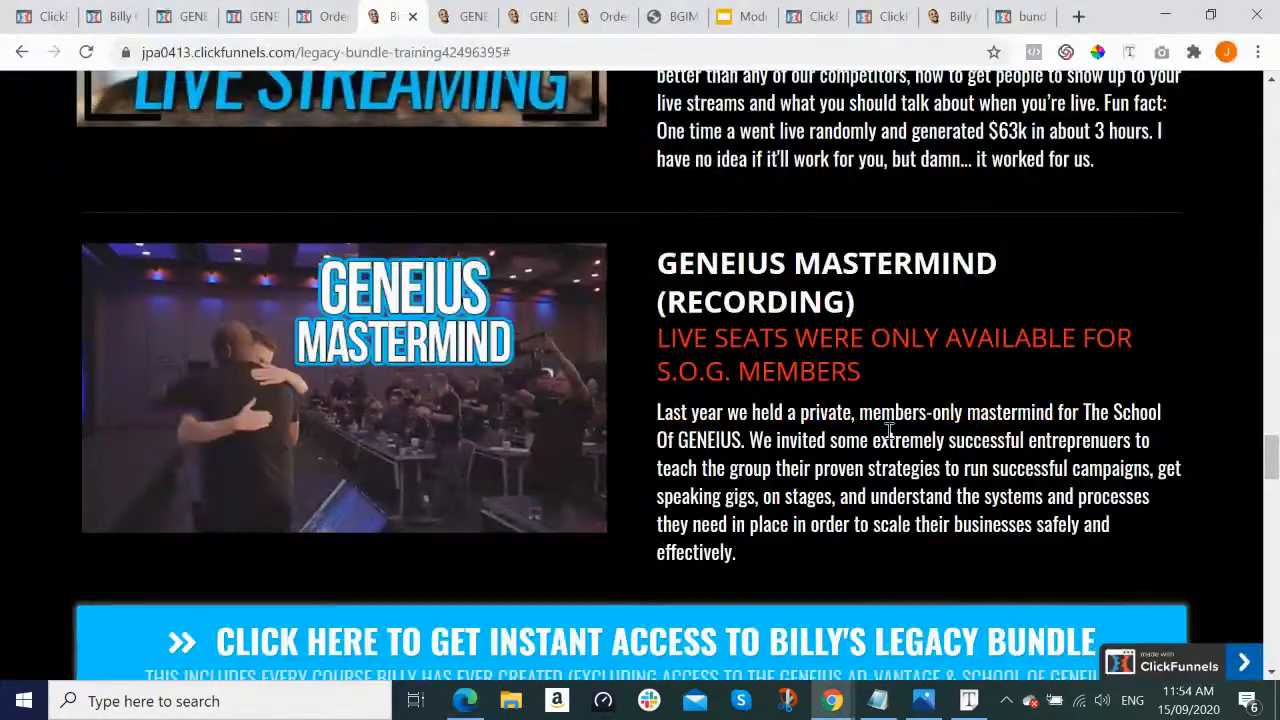
scroll(654, 380, down, 3)
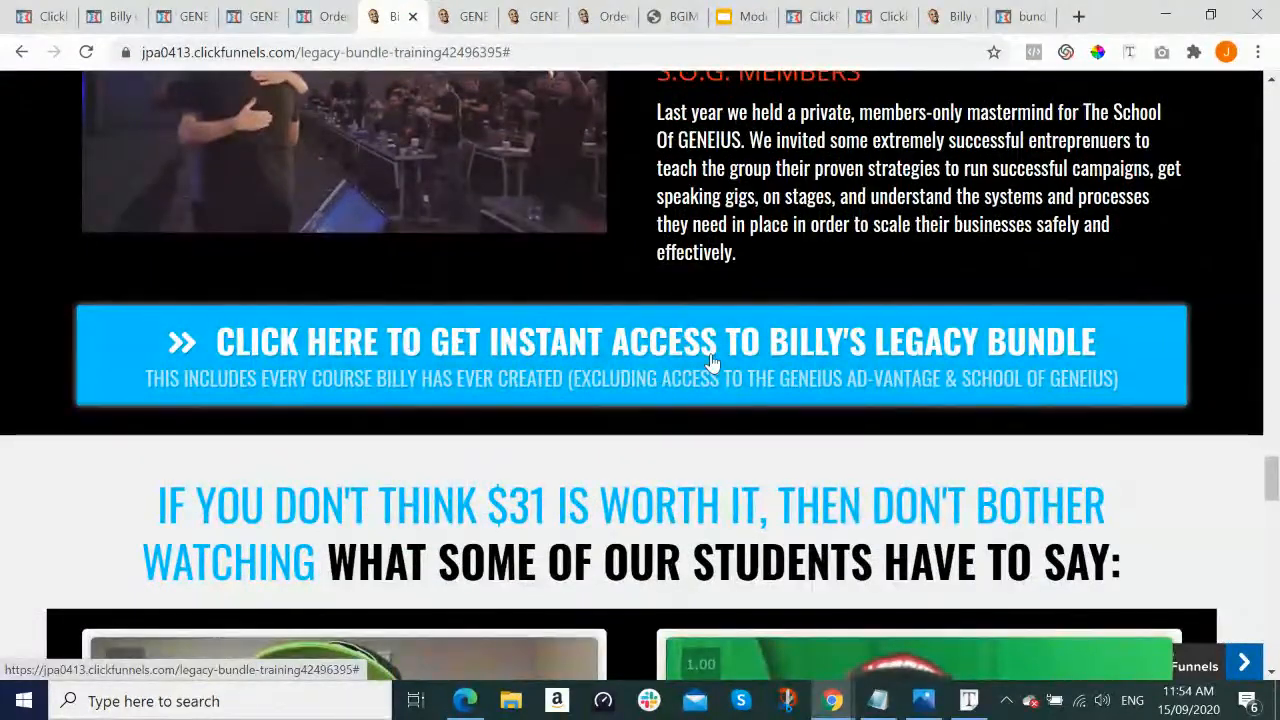
key(alt+Tab)
Step: Clone the call-to-action button row and move the copy below the last webinars rows
scroll(1130, 366, up, 2)
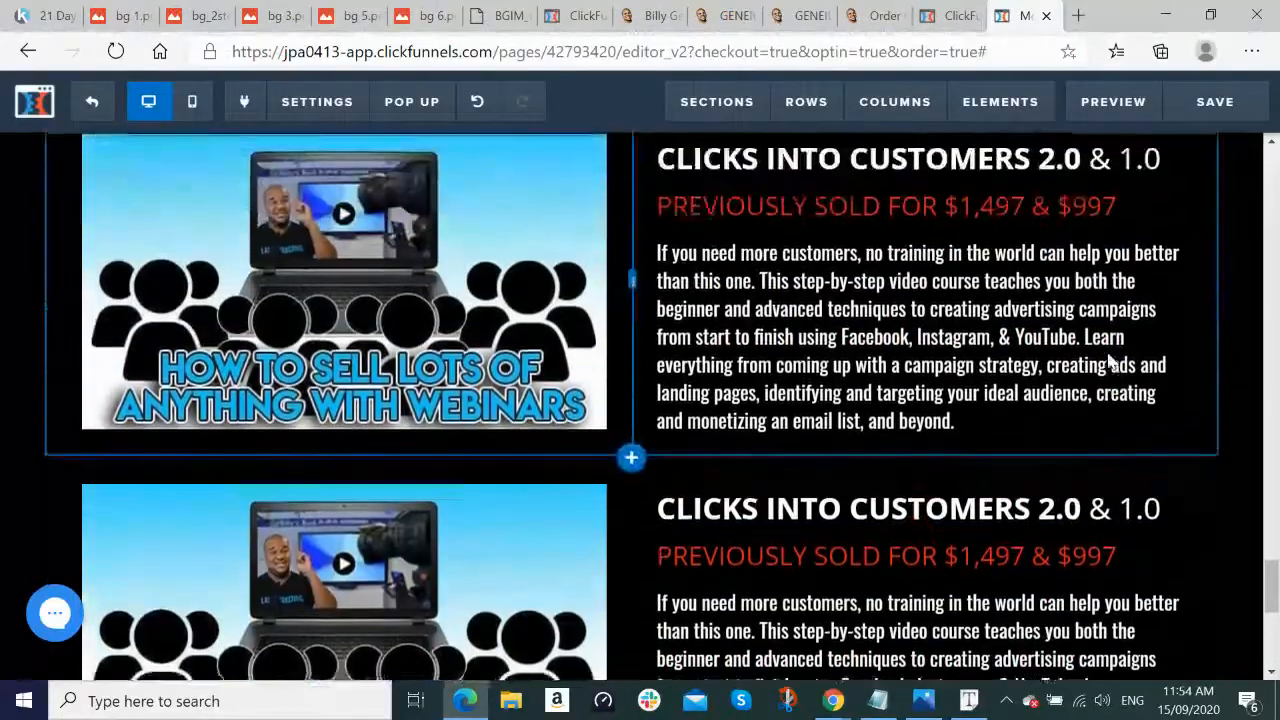
scroll(1115, 350, up, 2)
scroll(1184, 168, up, 1)
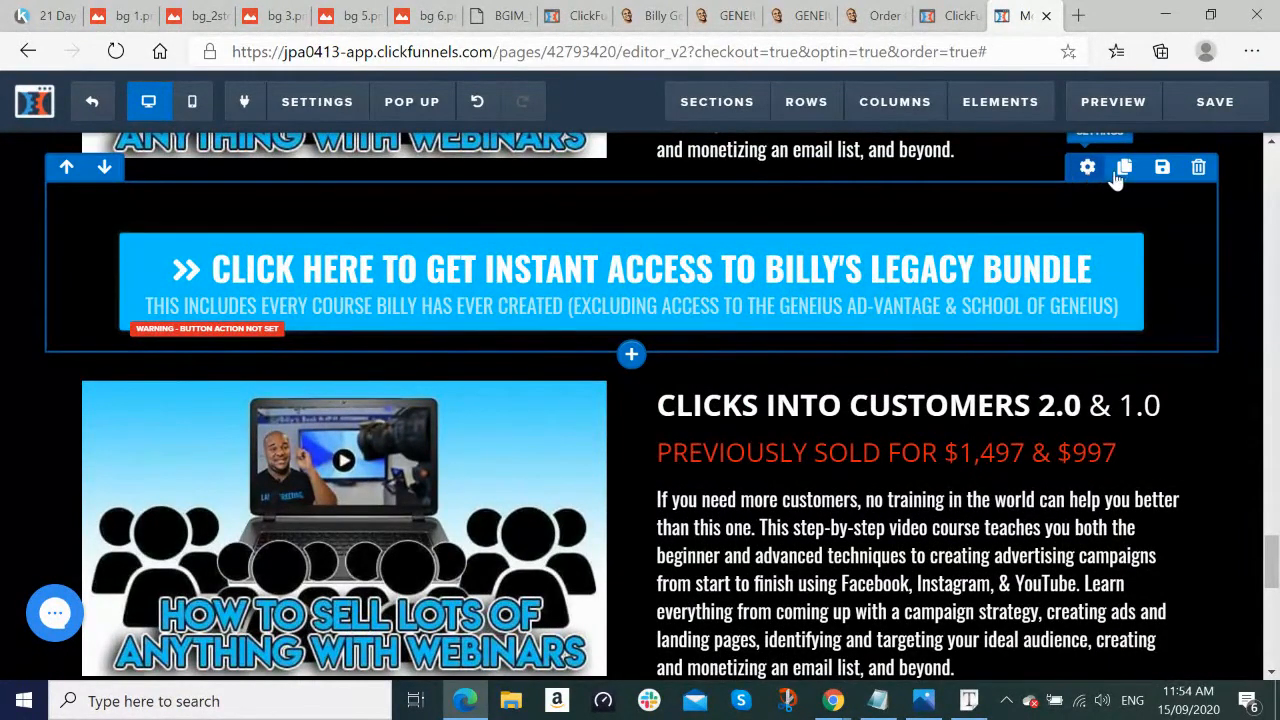
click(1124, 168)
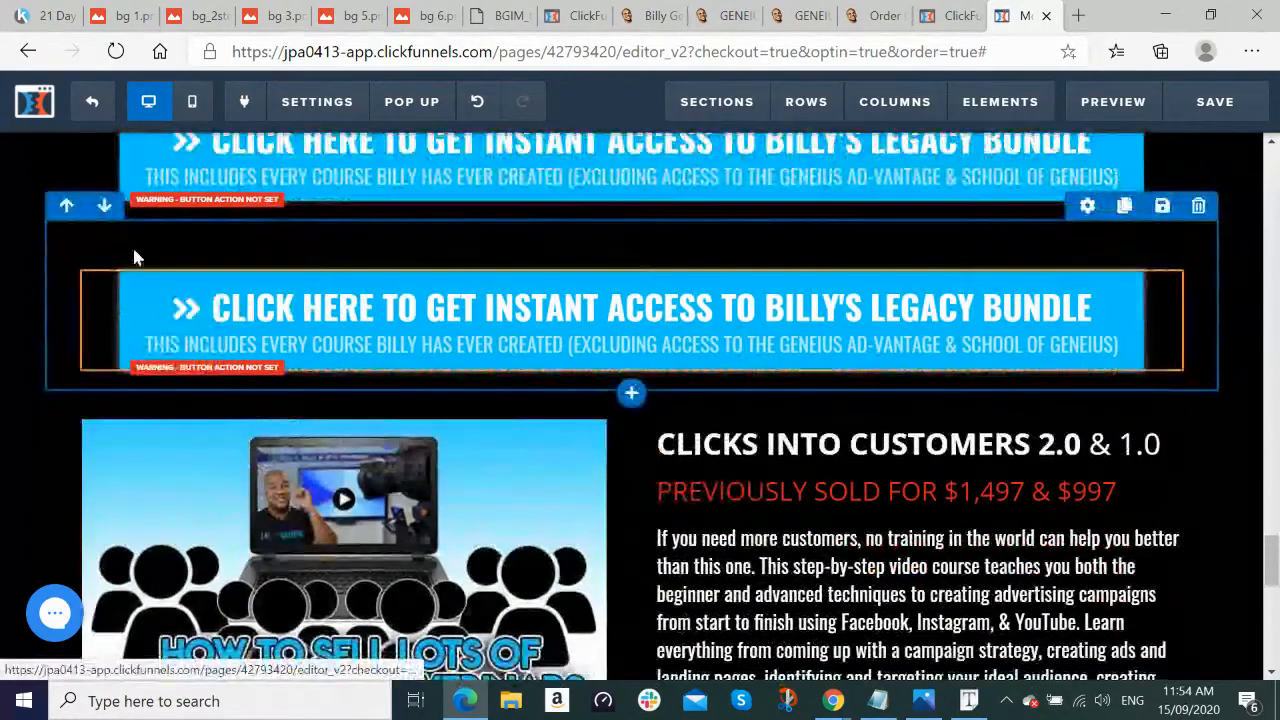
click(104, 206)
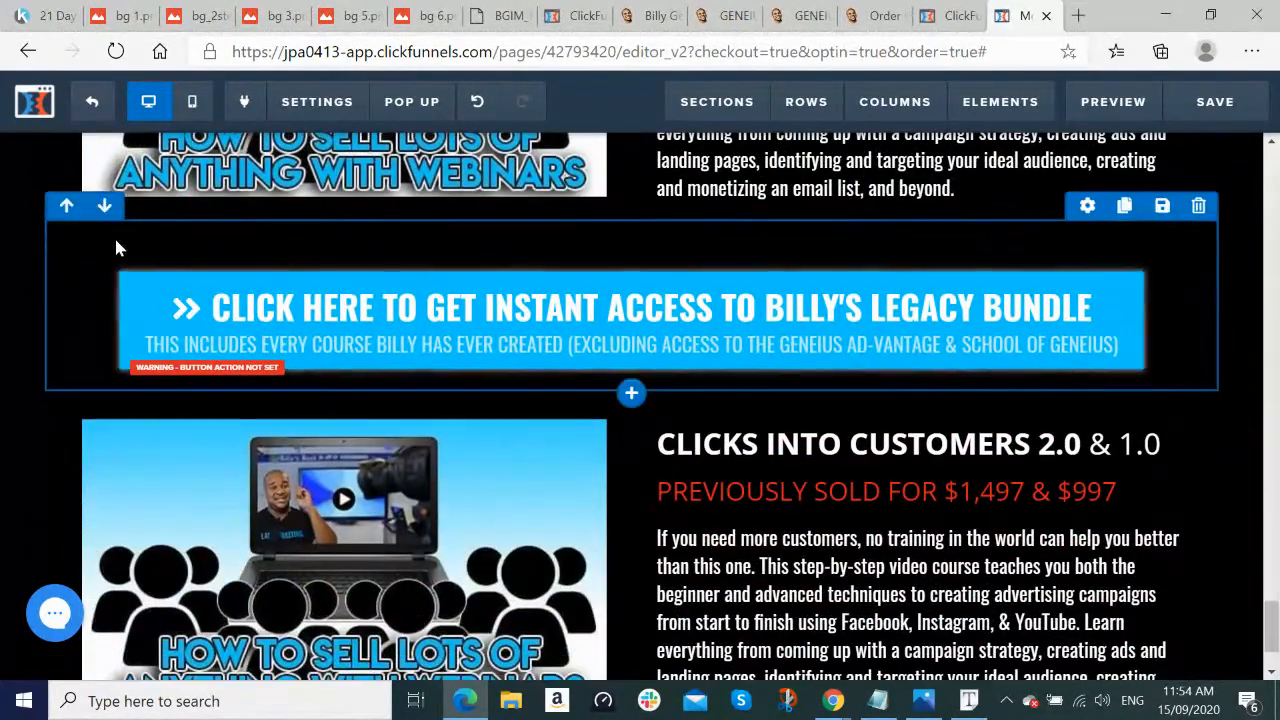
click(104, 206)
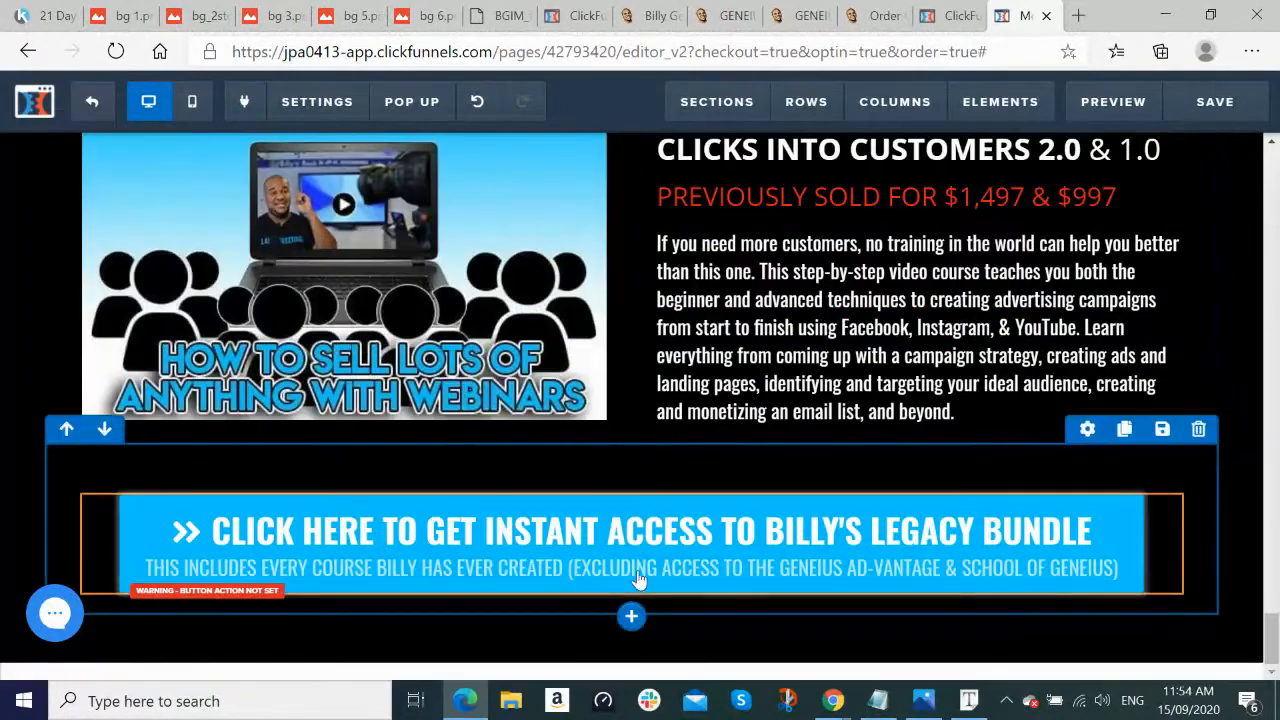
Step: Check the testimonials part of the reference page, then add a full-width section below the bottom call-to-action button
key(alt+Tab)
scroll(1189, 466, down, 3)
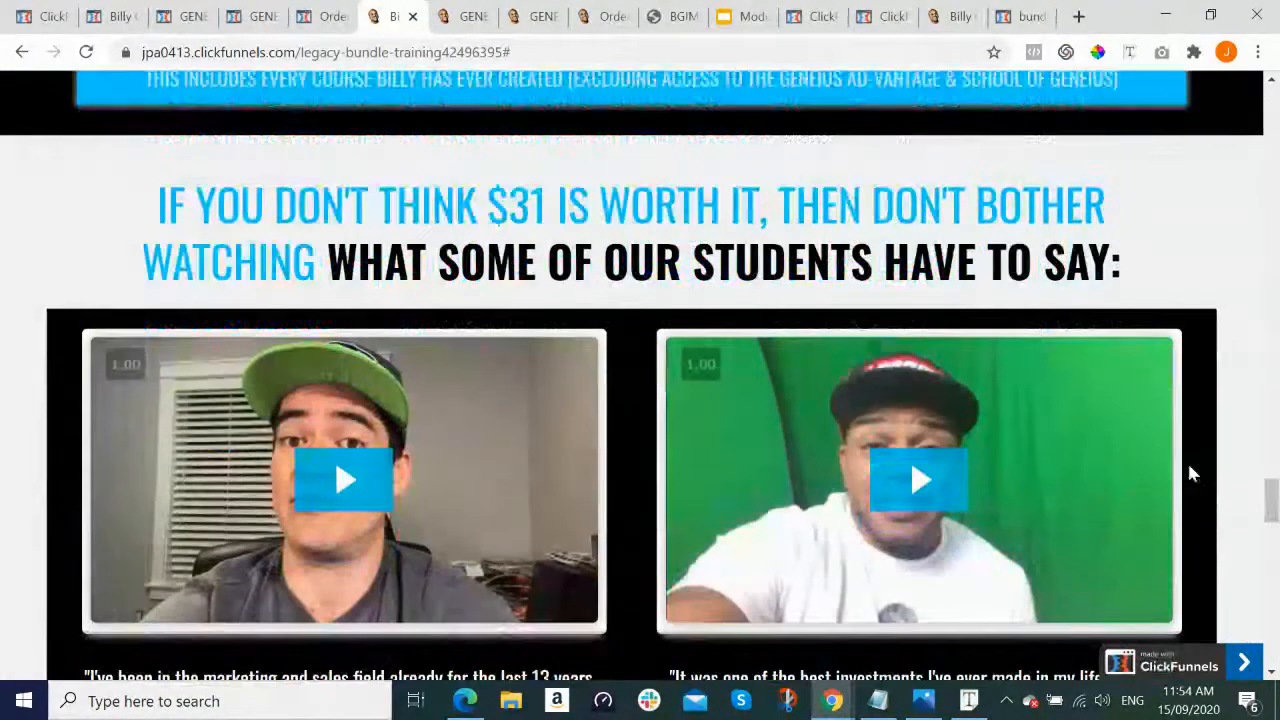
scroll(1258, 245, up, 3)
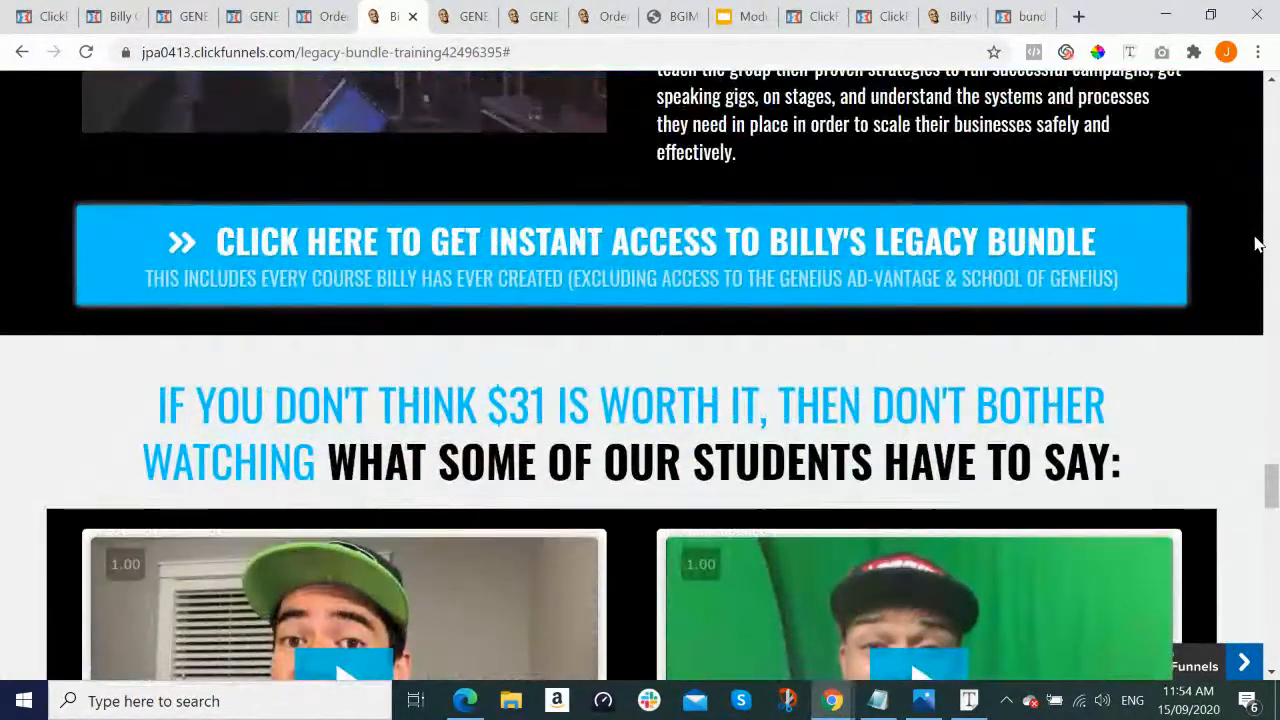
key(alt+Tab)
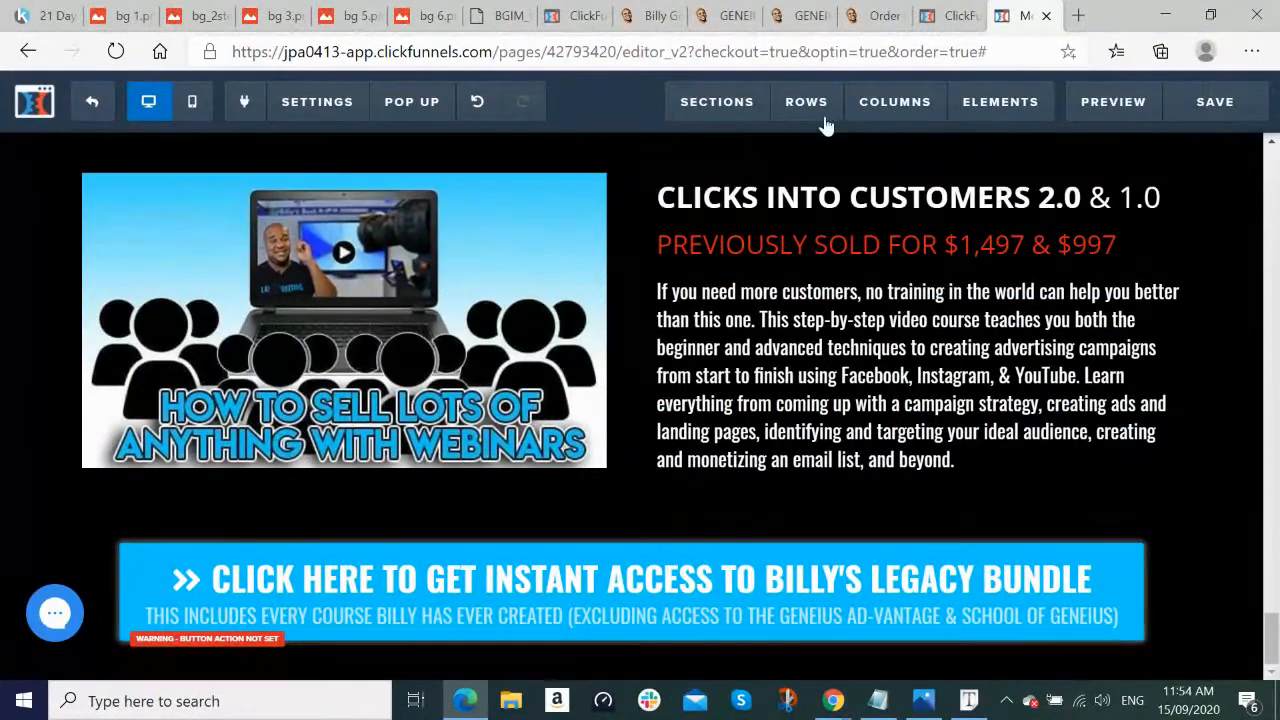
mouse_move(716, 104)
click(716, 150)
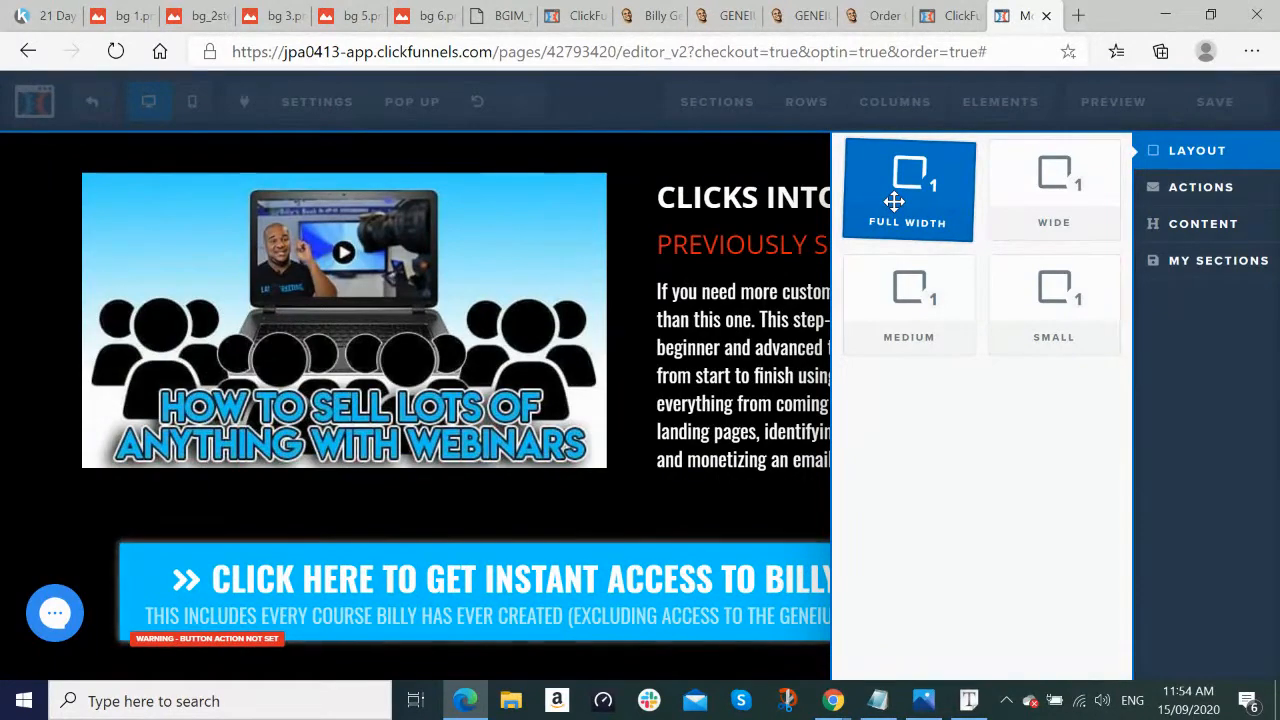
drag(908, 190, 631, 653)
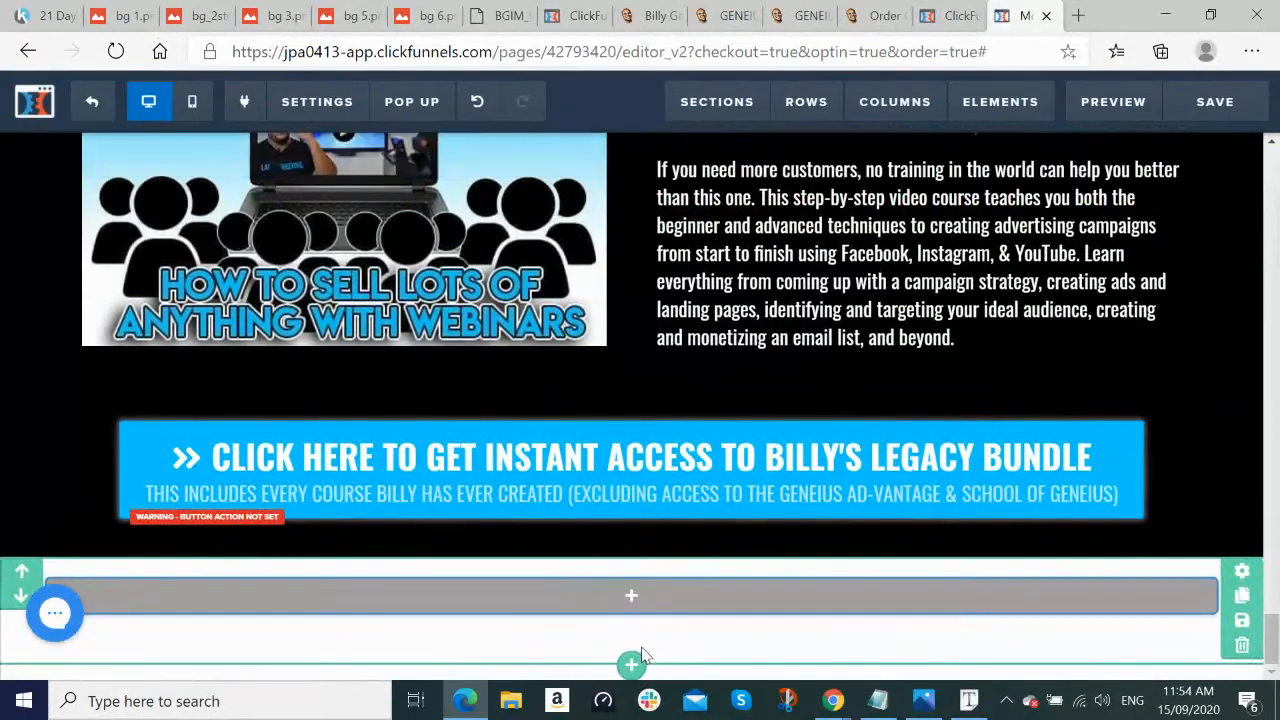
Step: Check the reference page's testimonial heading, then add a one-column row to the new empty section
mouse_move(957, 597)
key(alt+Tab)
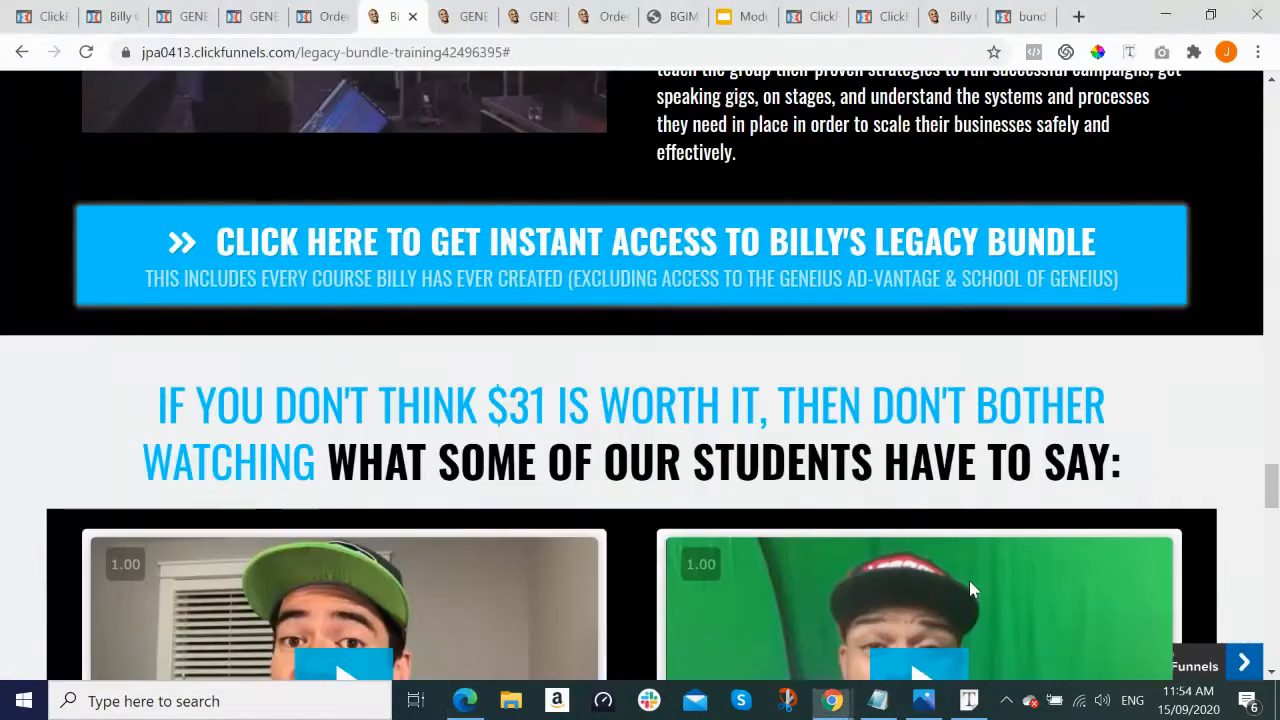
key(alt+Tab)
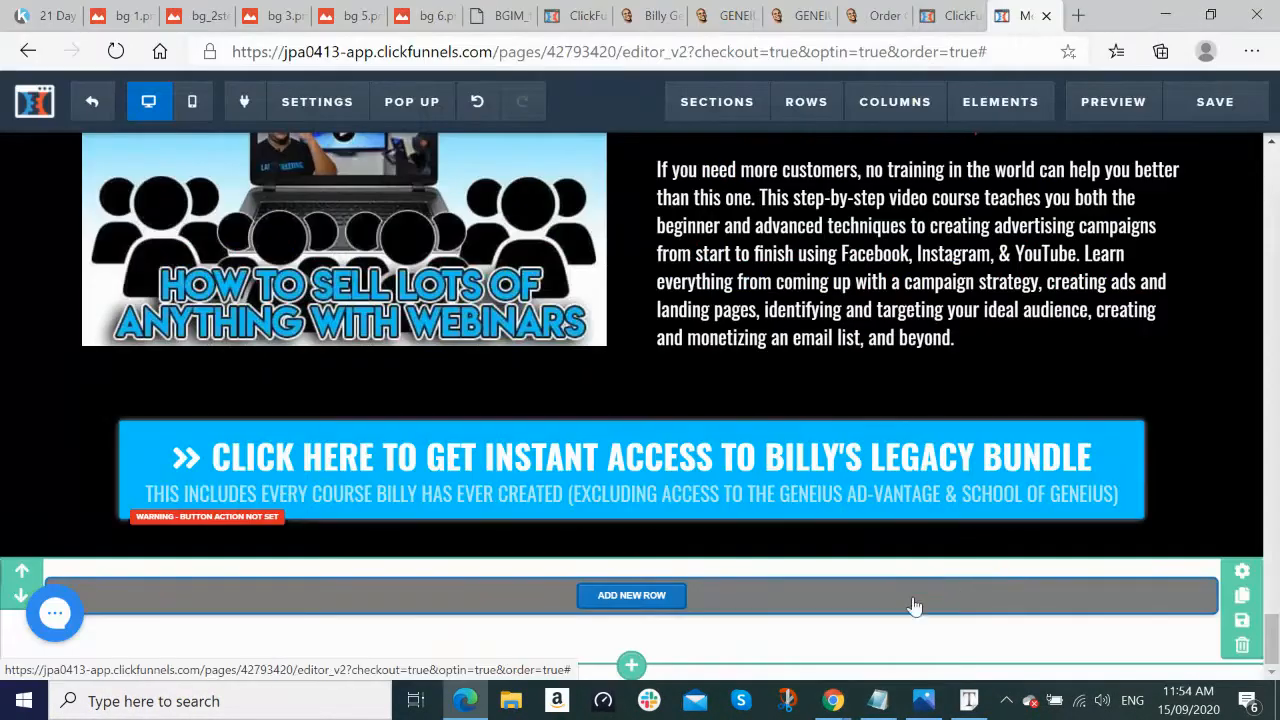
click(631, 596)
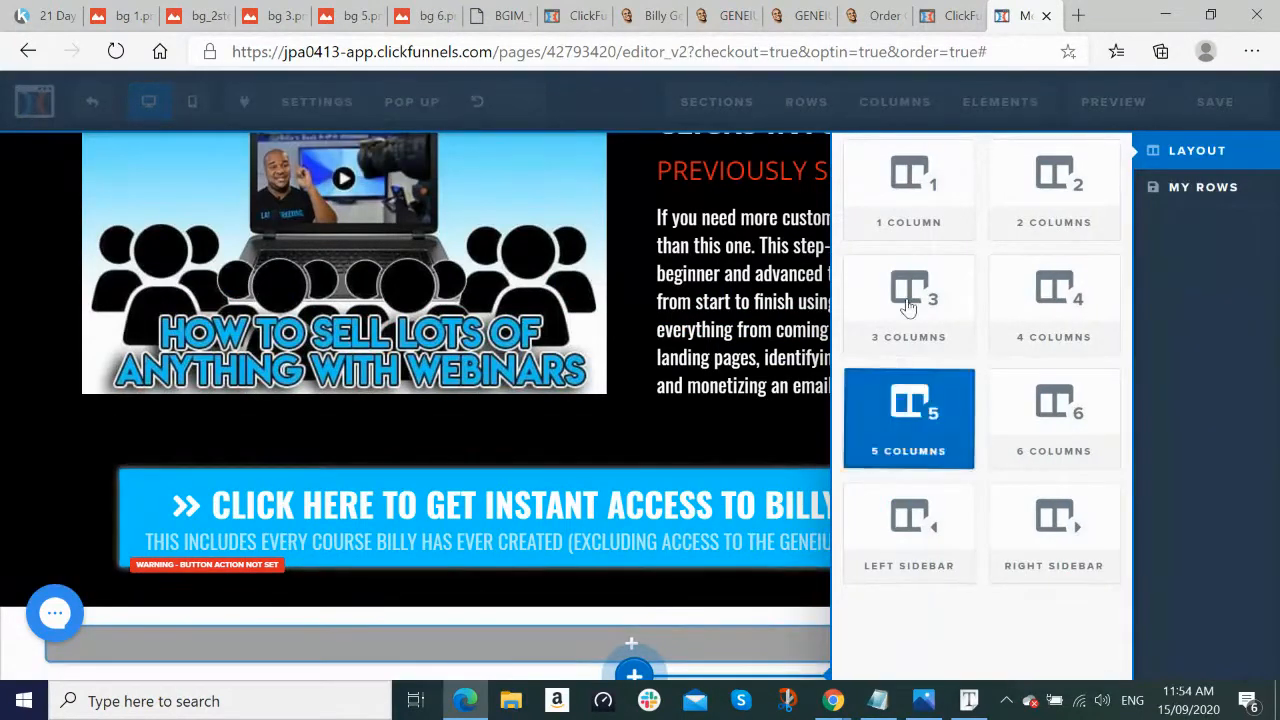
click(938, 212)
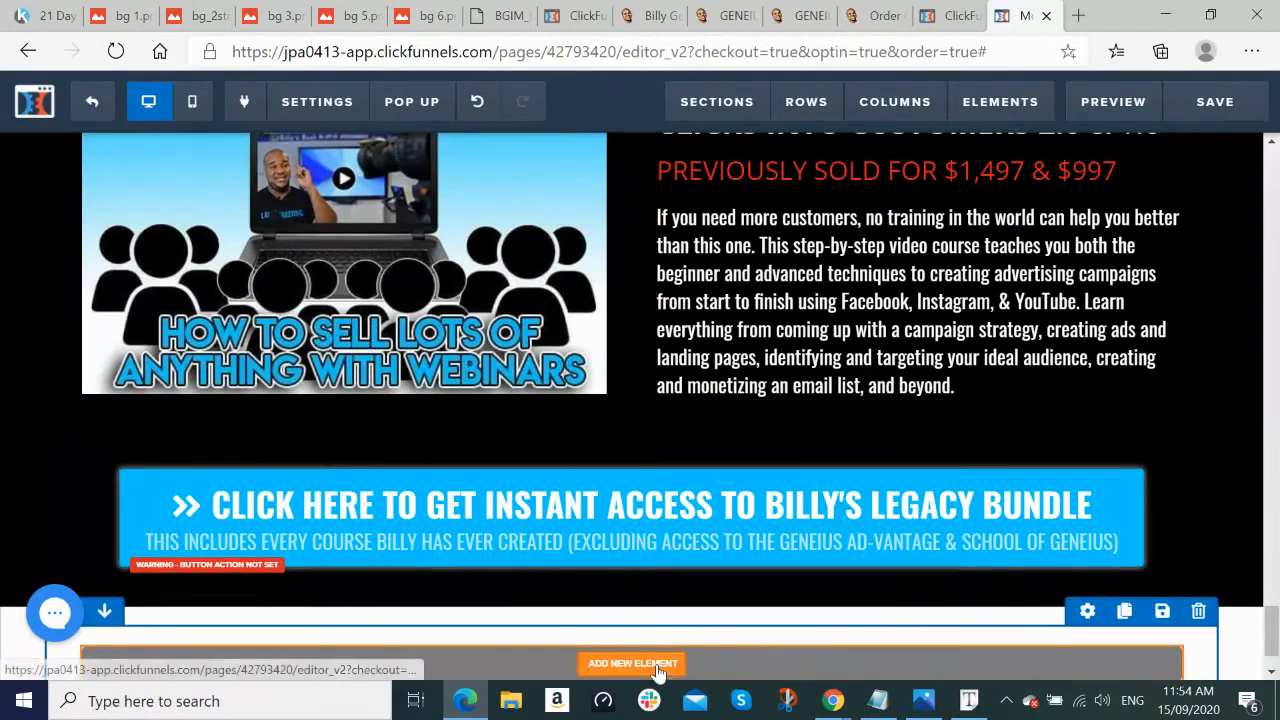
Step: Search the elements for "headline" and add a Headline element to the new one-column row
click(660, 664)
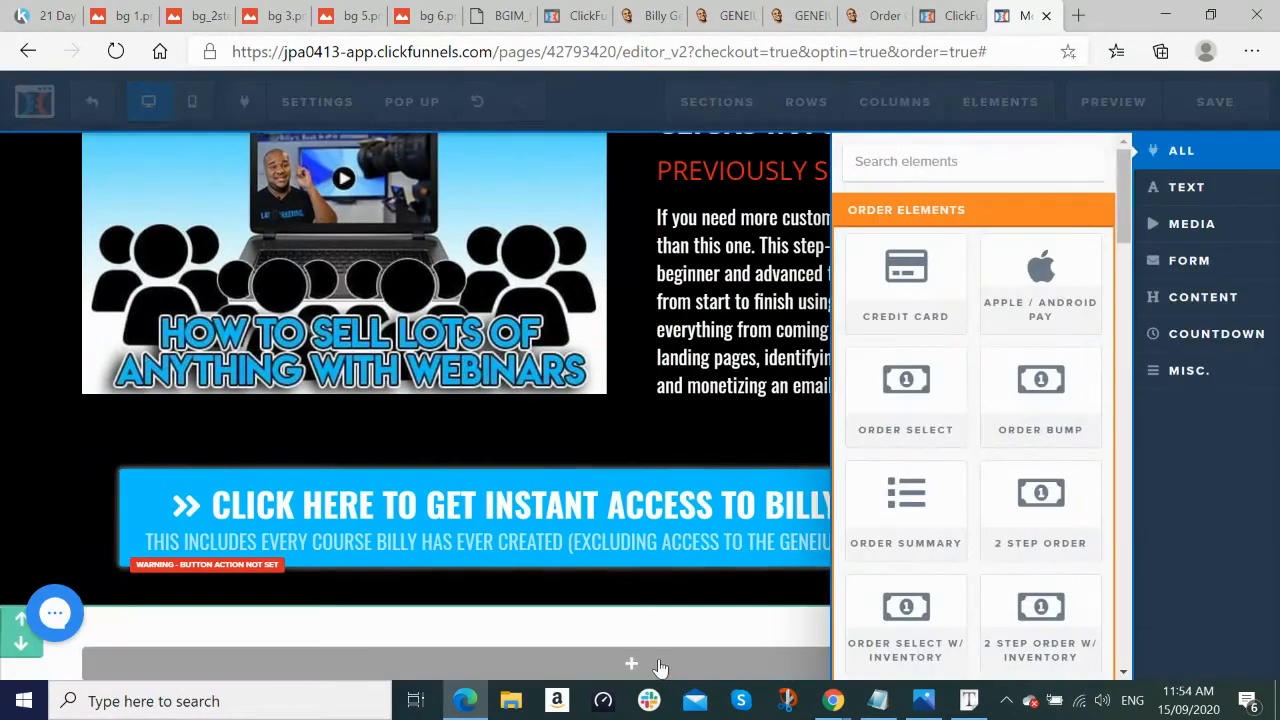
text(headlin)
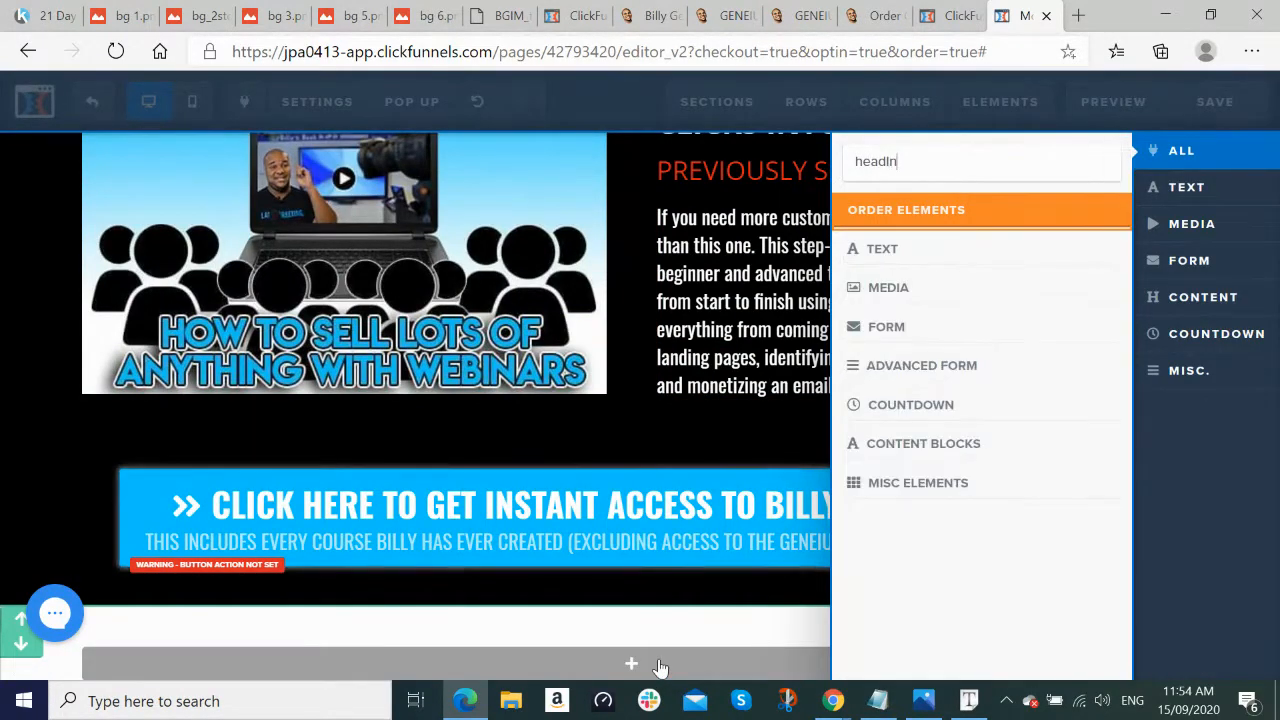
key(BackSpace)
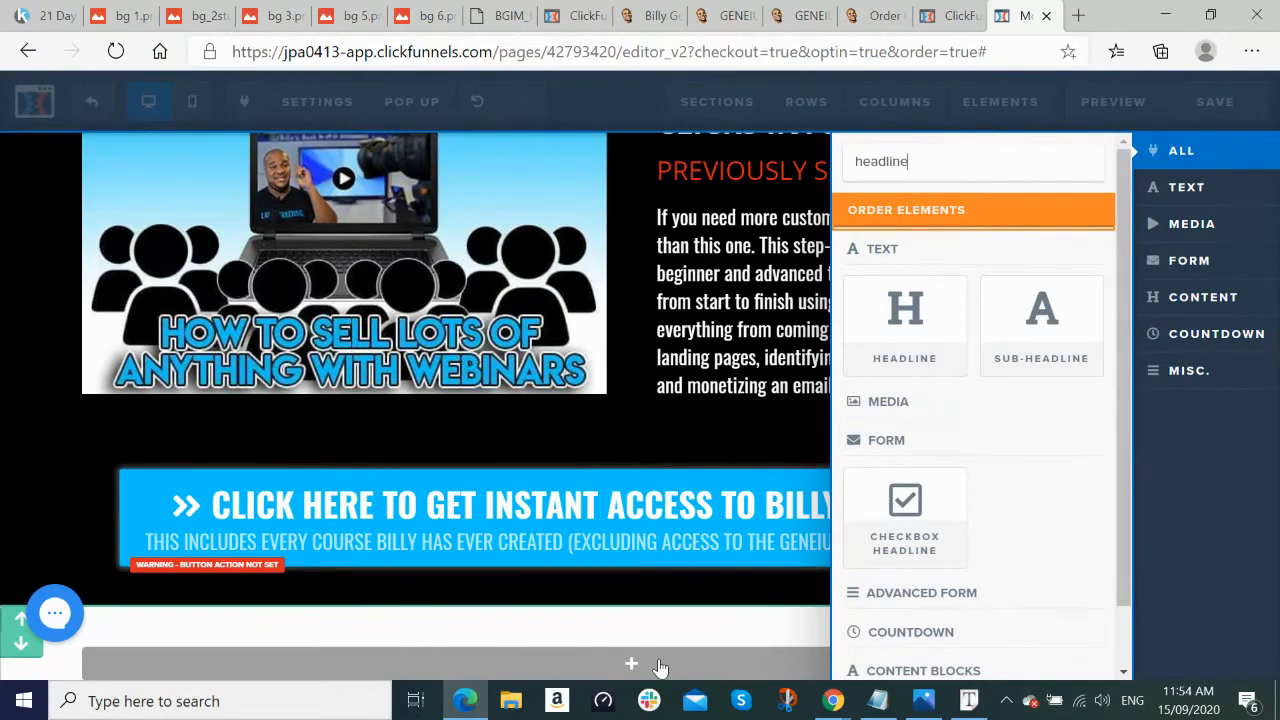
click(905, 330)
scroll(994, 663, down, 1)
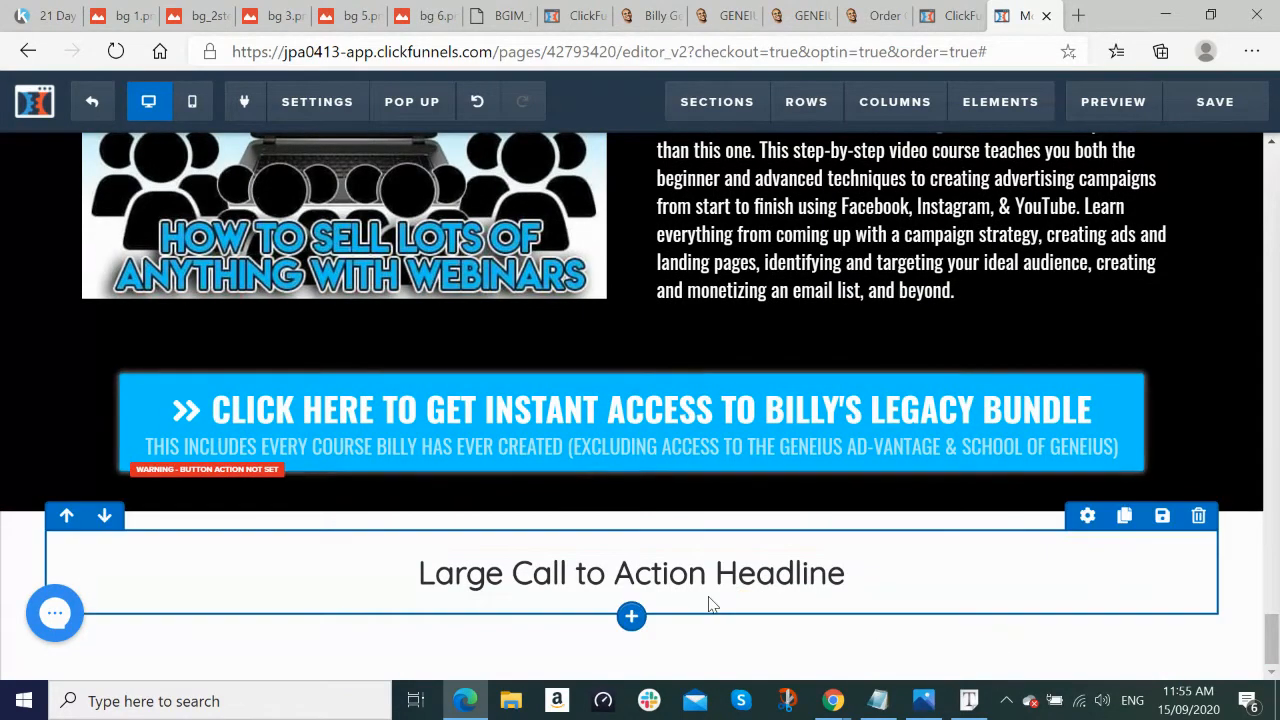
Step: Compare with the reference page's testimonial layout, then add a two-column row below the headline
key(alt+Tab)
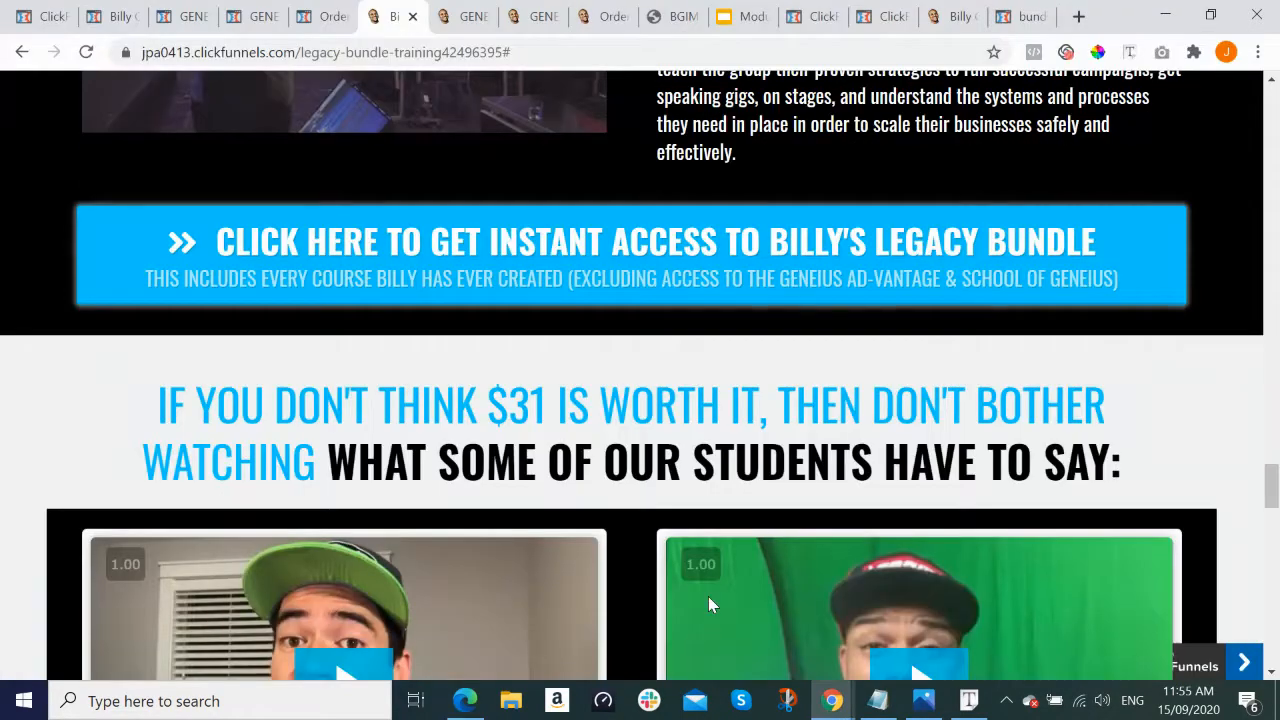
key(alt+Tab)
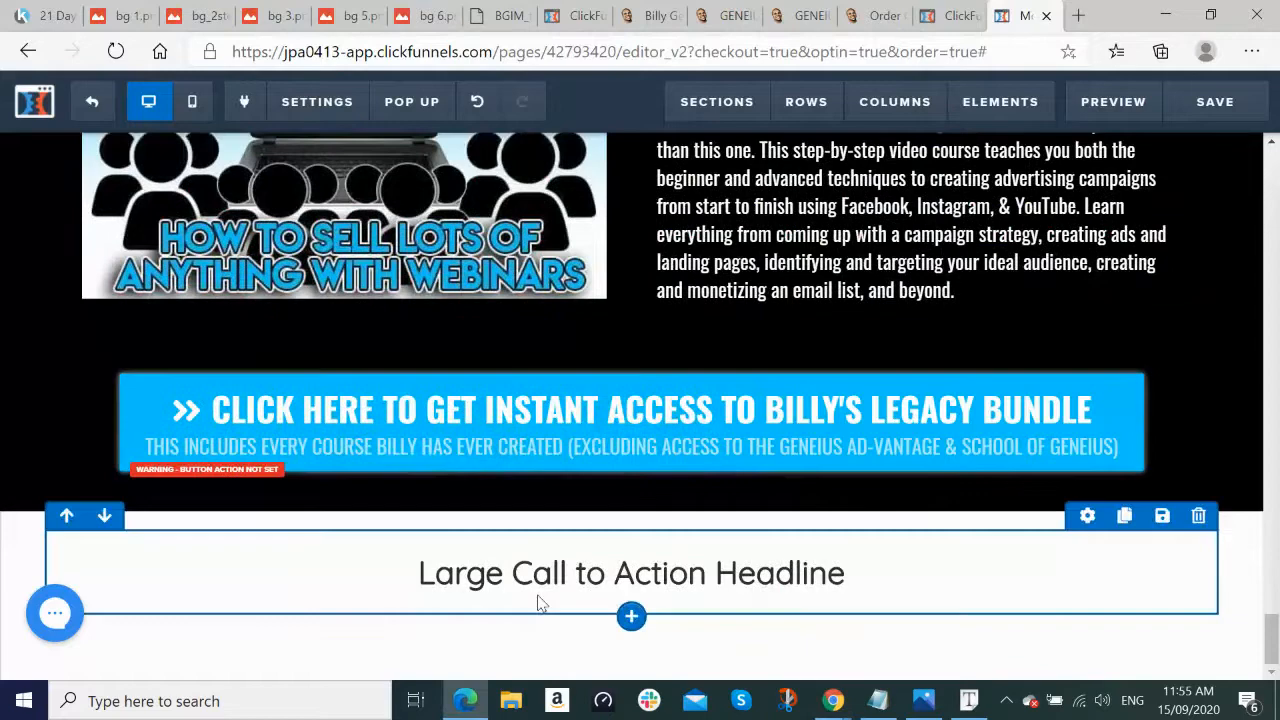
click(631, 617)
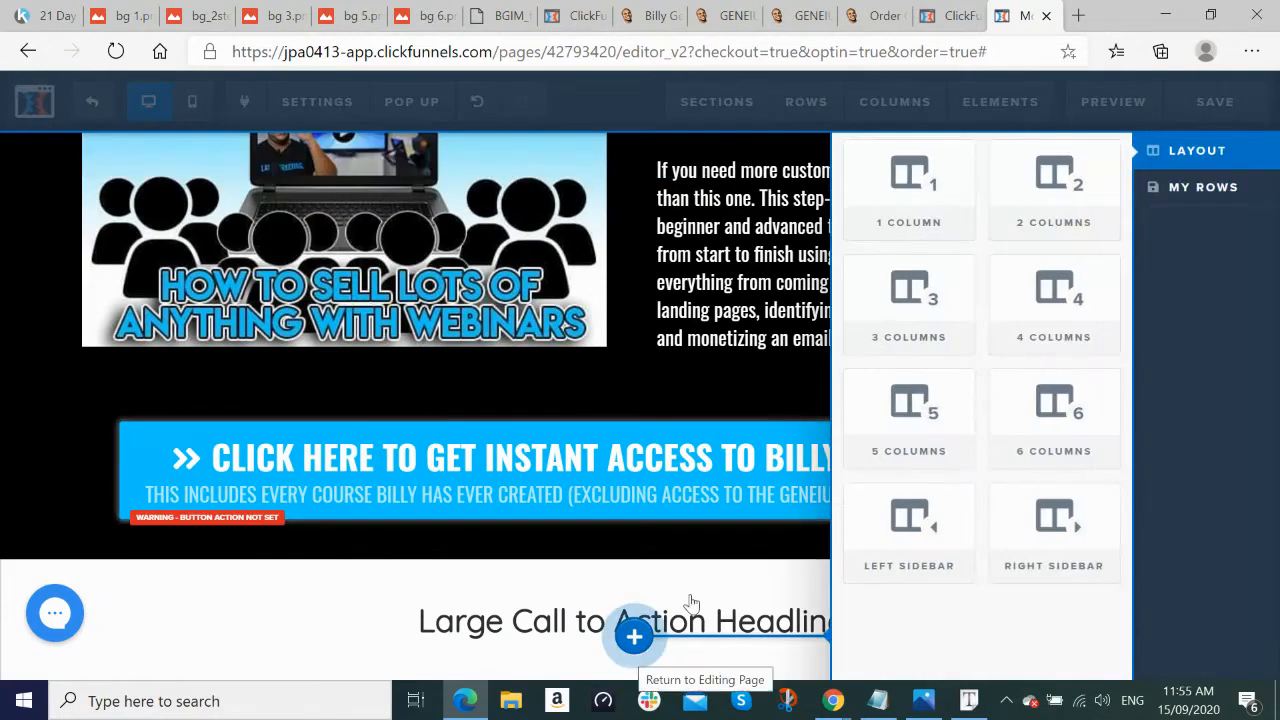
click(1043, 213)
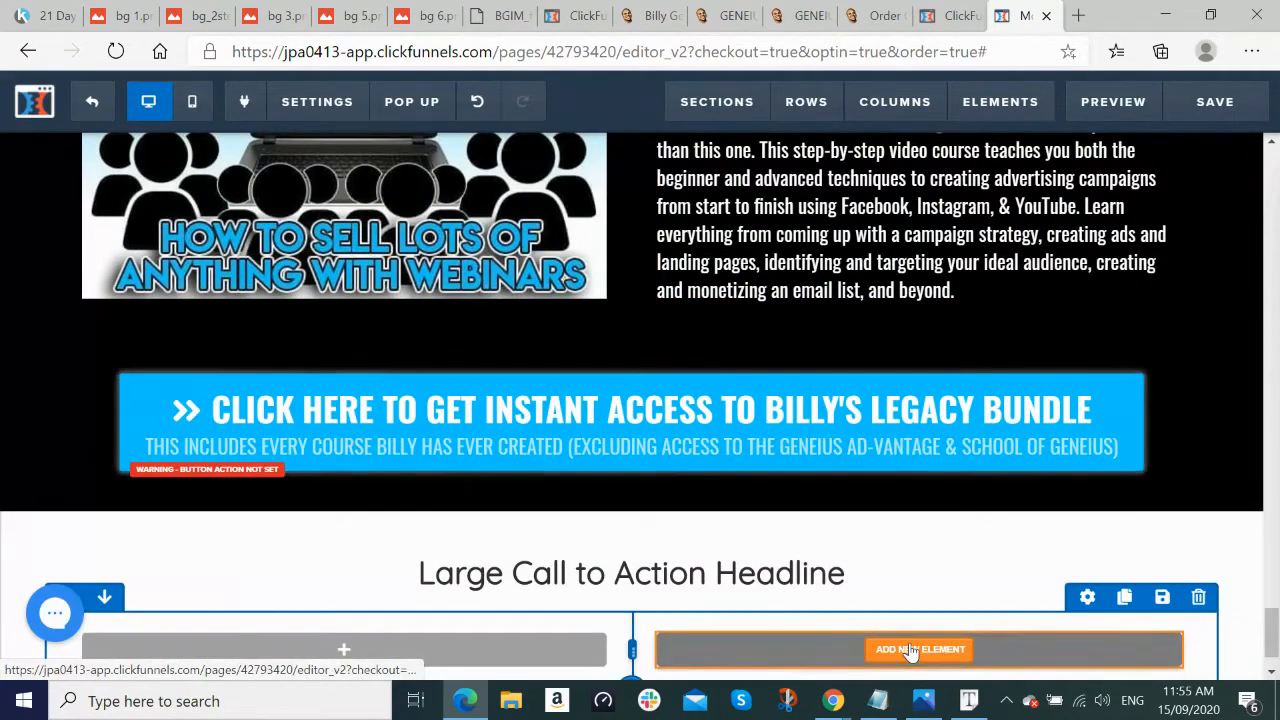
scroll(910, 652, down, 1)
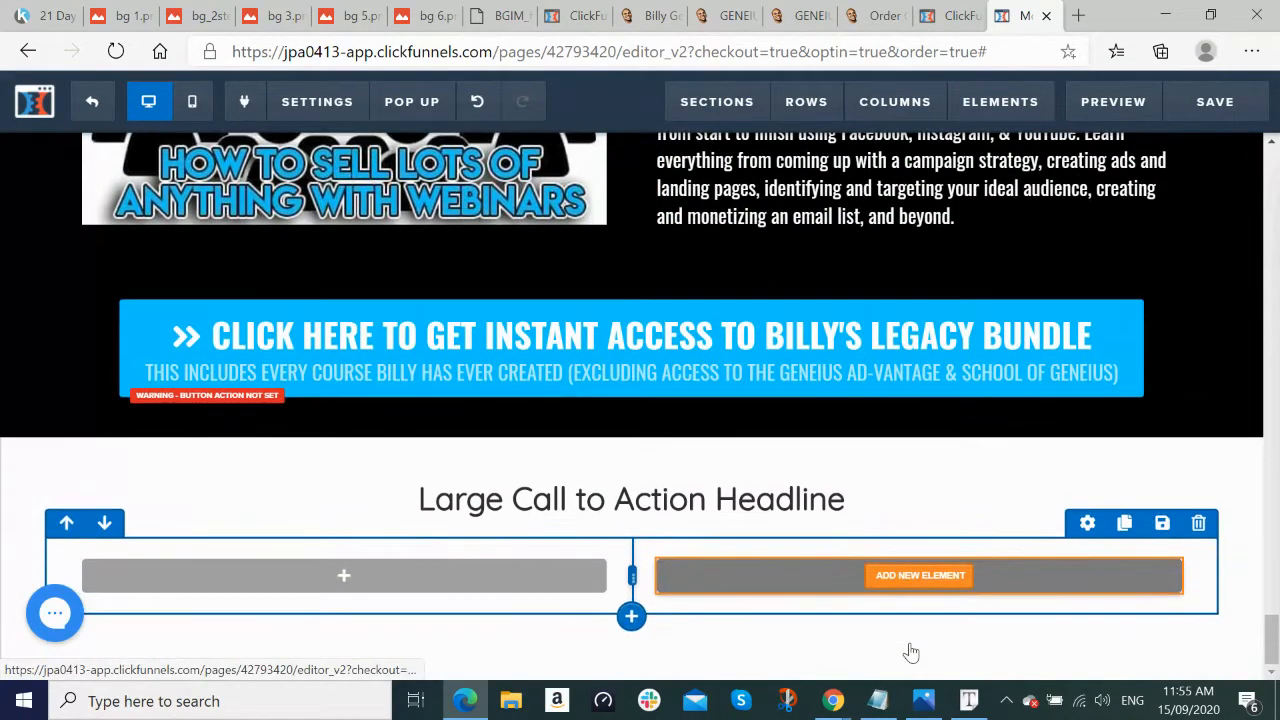
Step: Search the elements for "video" and add a Video element to the row's left column
click(345, 577)
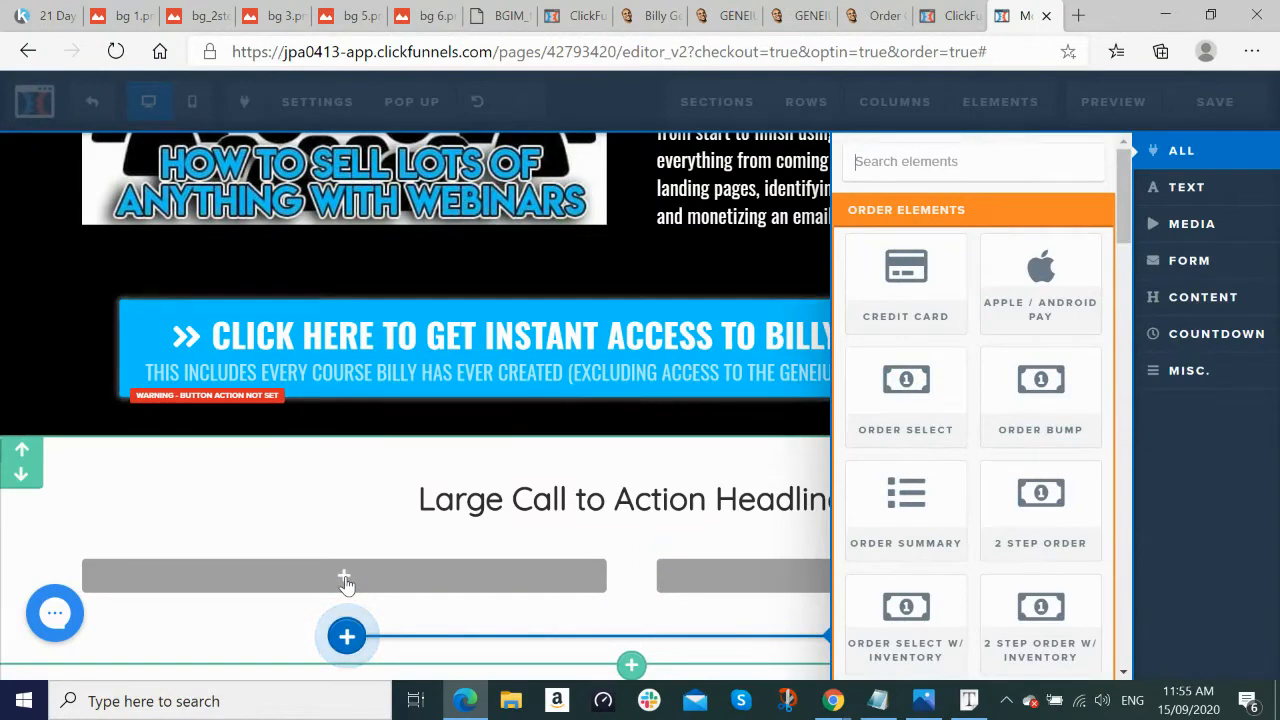
text(video)
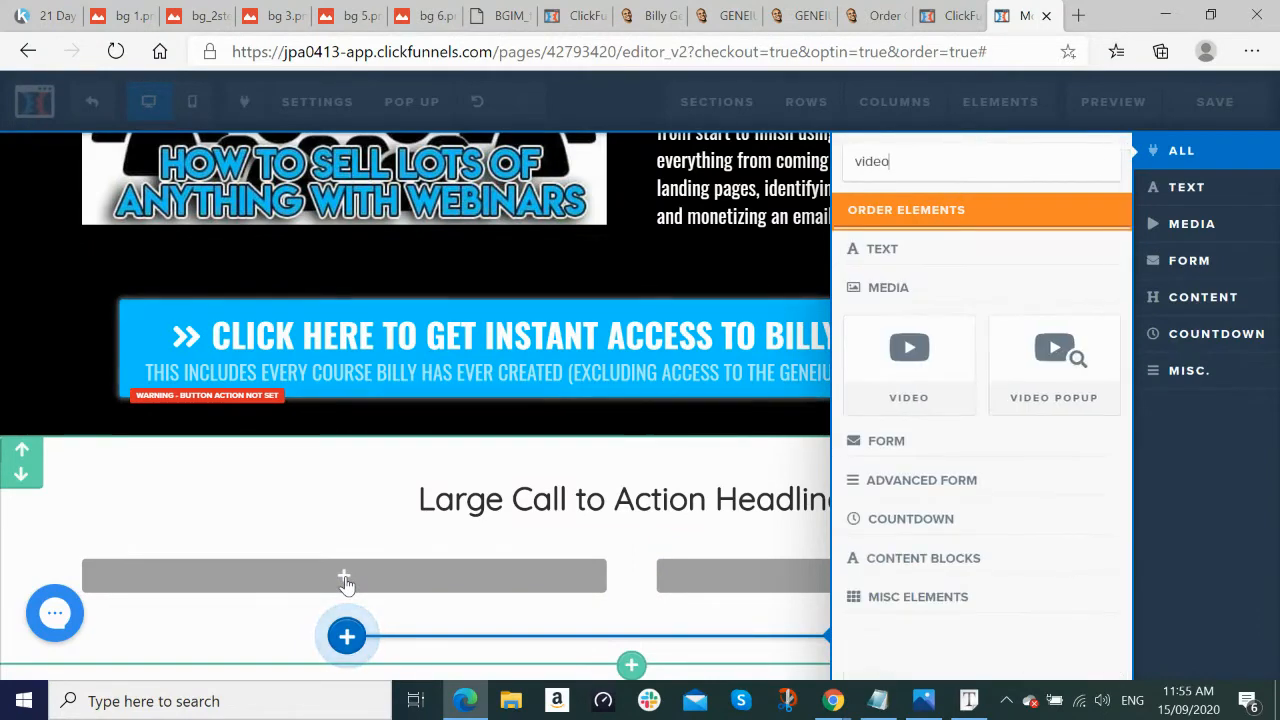
click(930, 385)
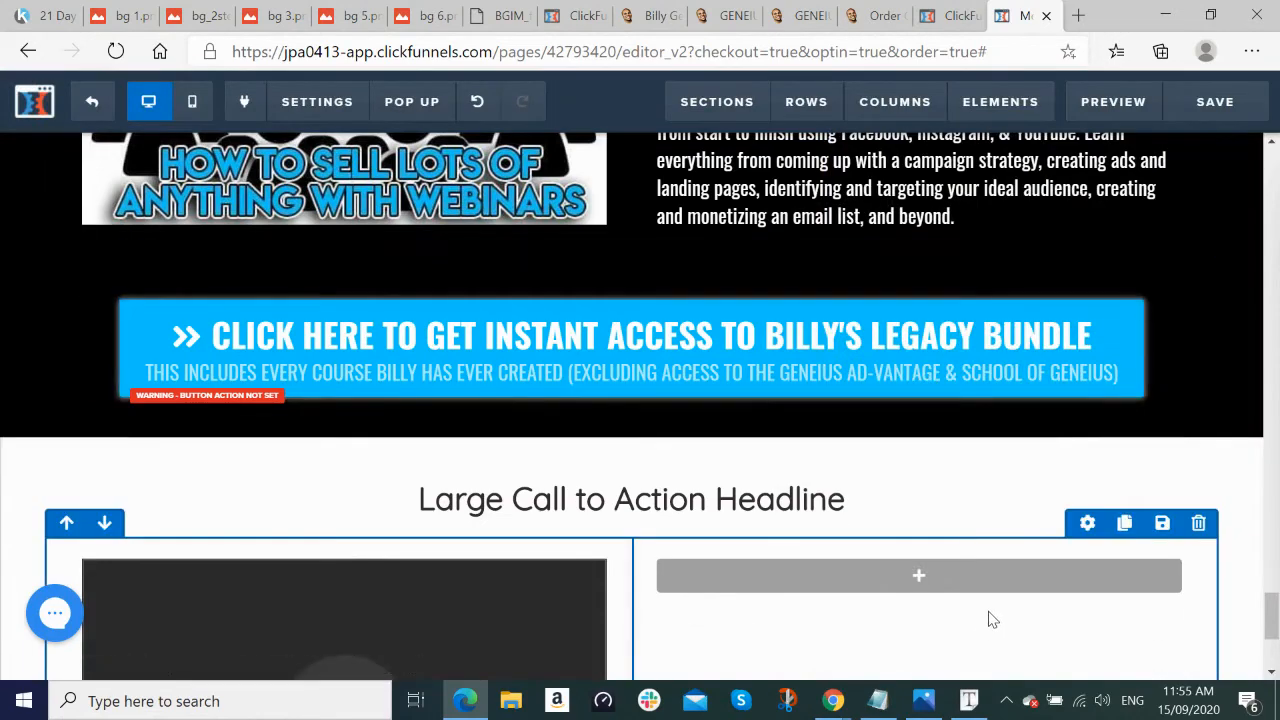
Step: Check the reference page's testimonial videos, then apply the white-framed theme with a drop shadow to the left column's video
scroll(993, 613, down, 2)
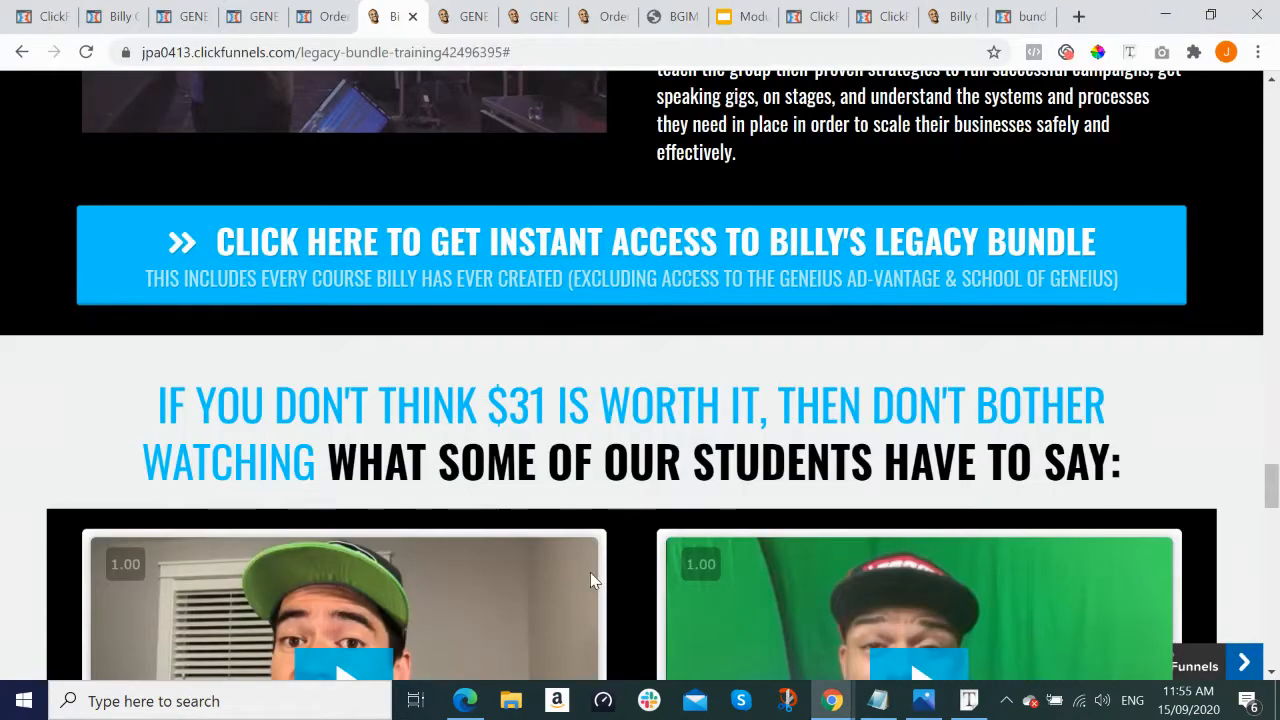
scroll(590, 579, down, 4)
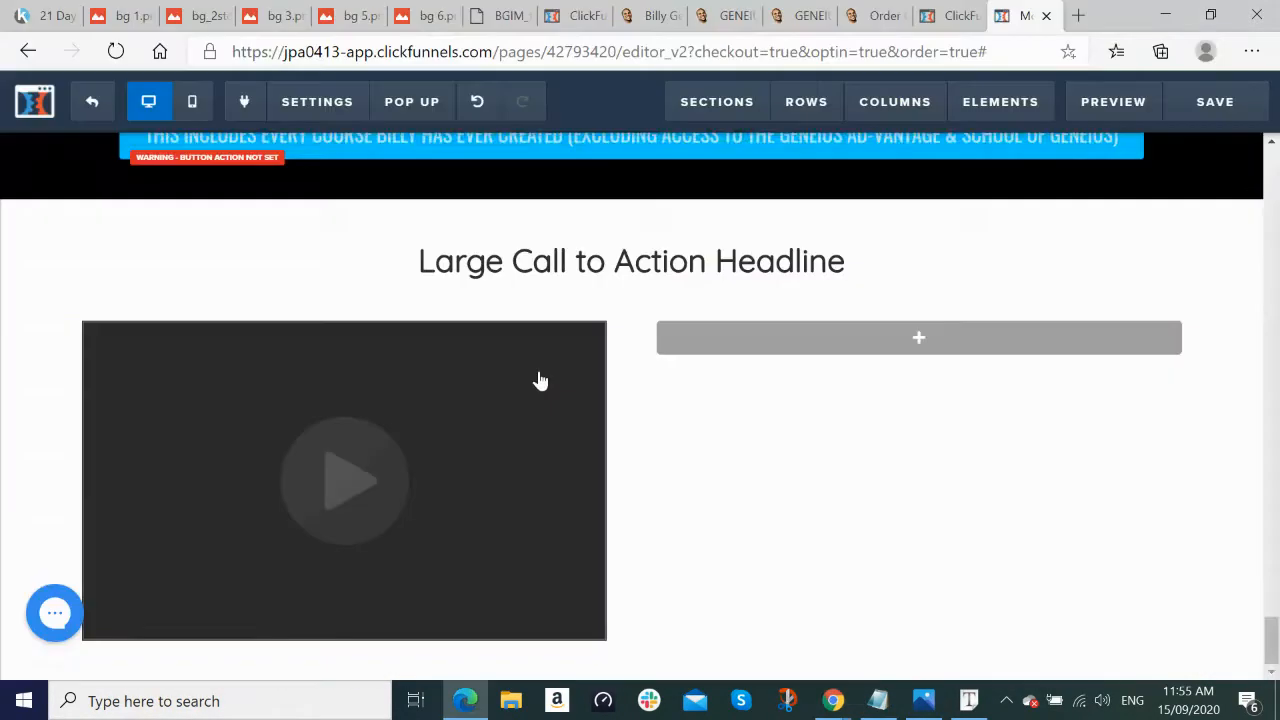
mouse_move(317, 369)
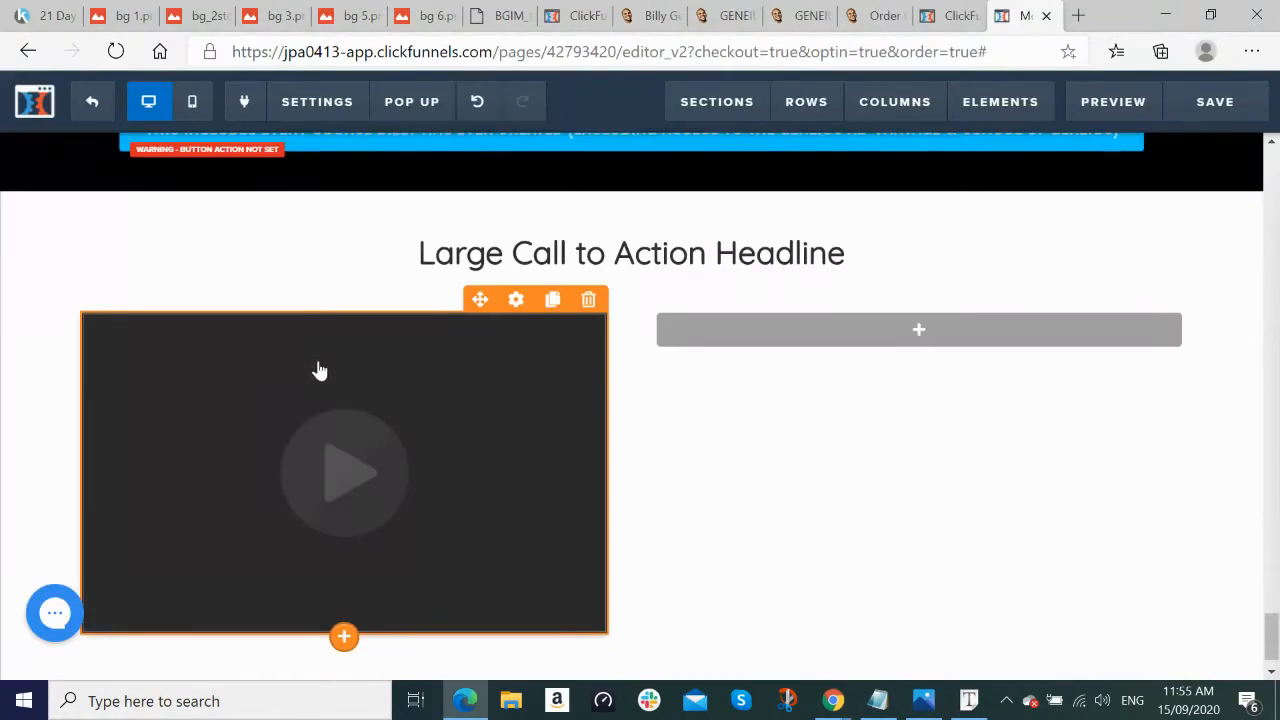
click(516, 301)
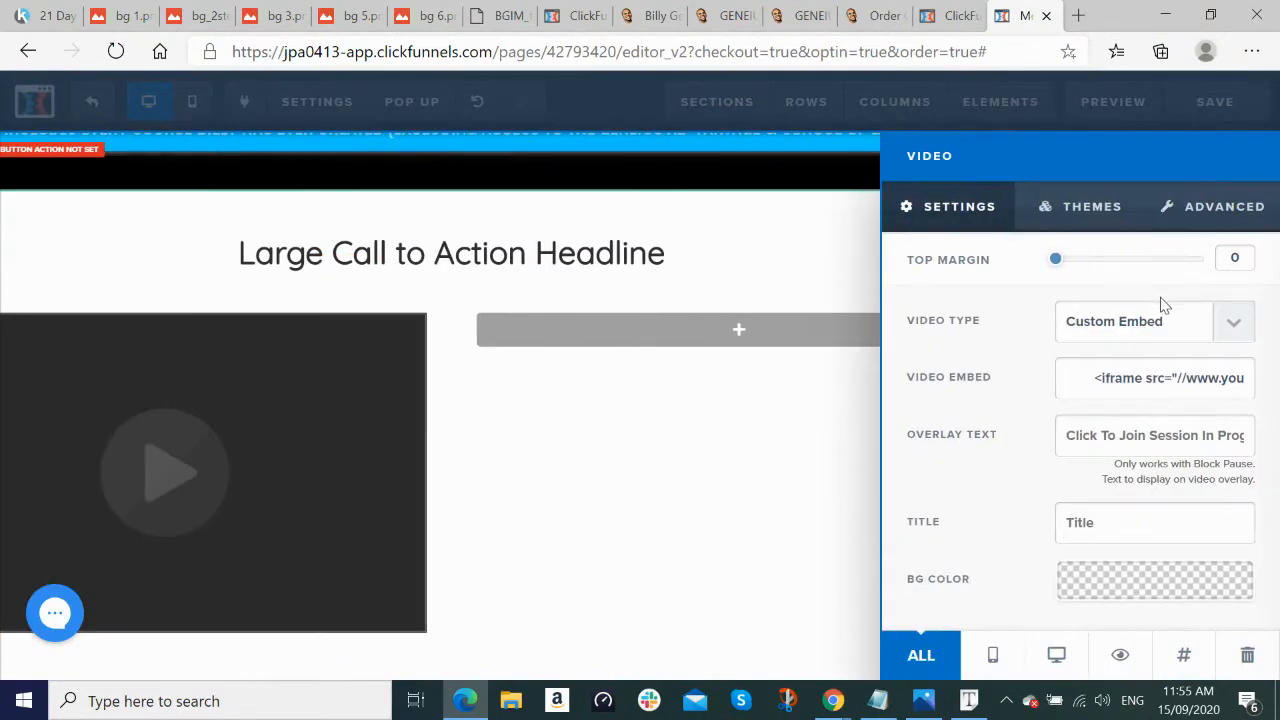
click(1091, 207)
scroll(1145, 380, down, 5)
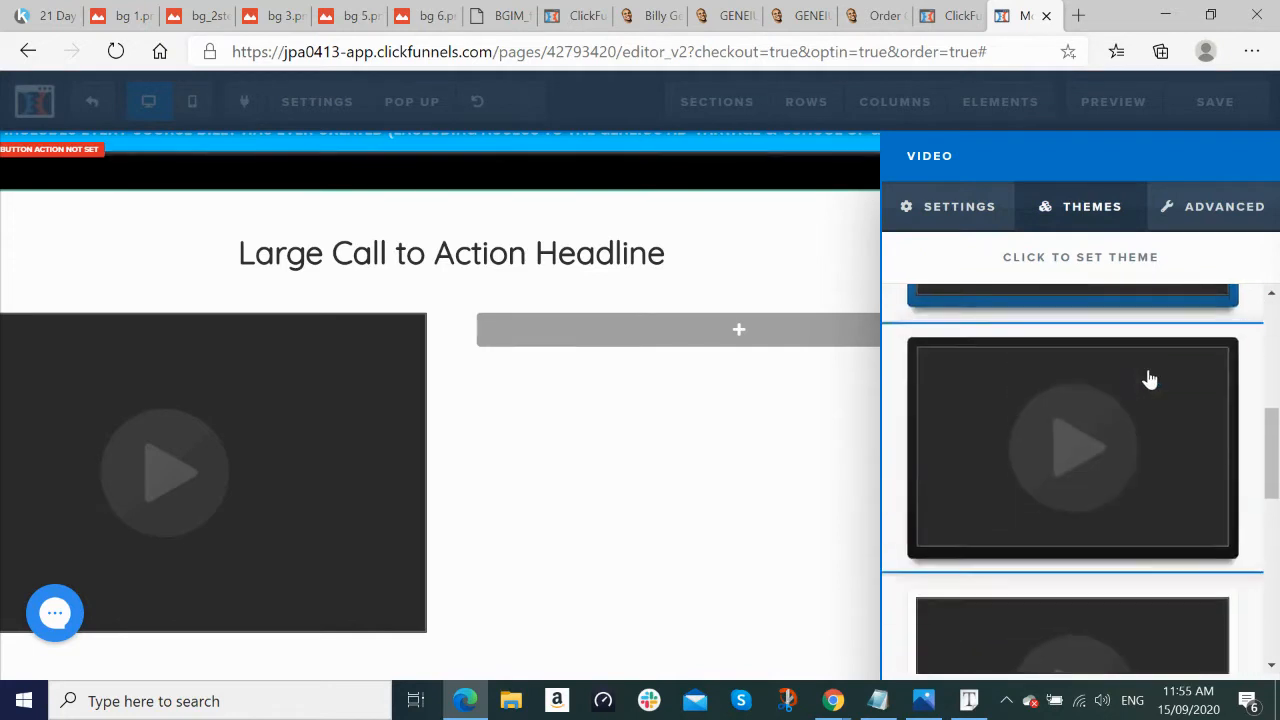
scroll(1150, 379, down, 5)
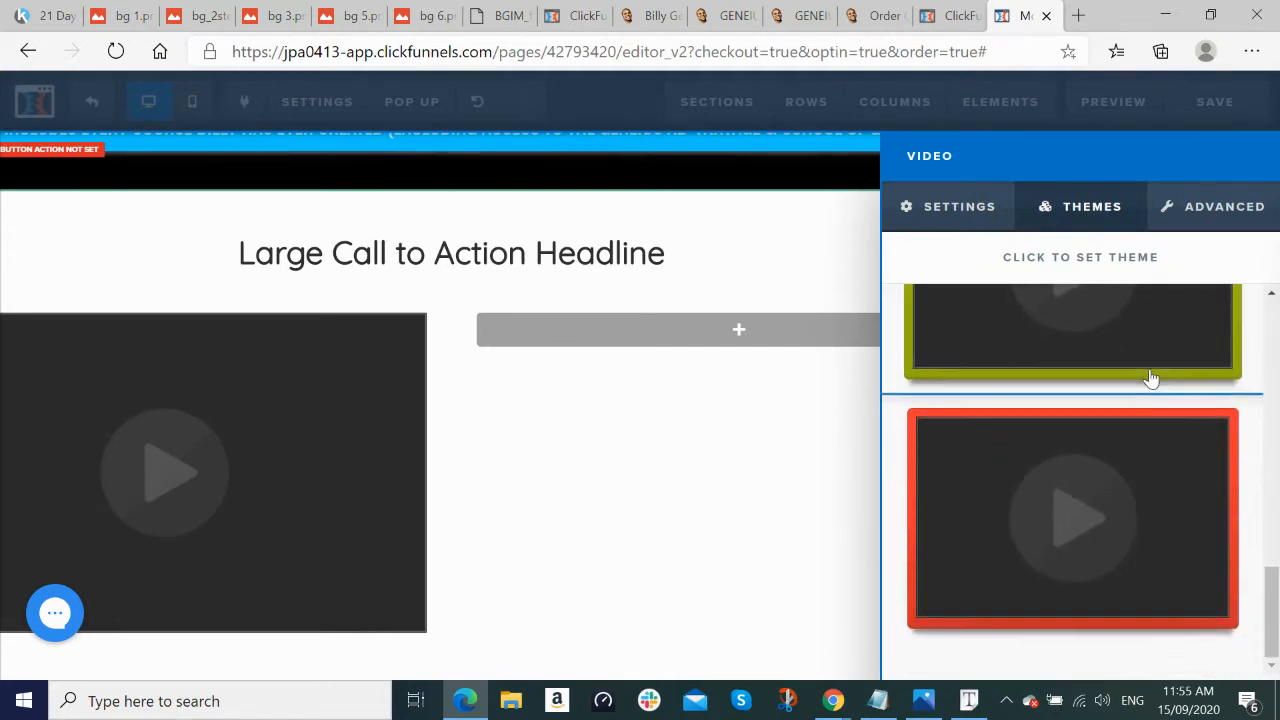
scroll(1148, 376, up, 3)
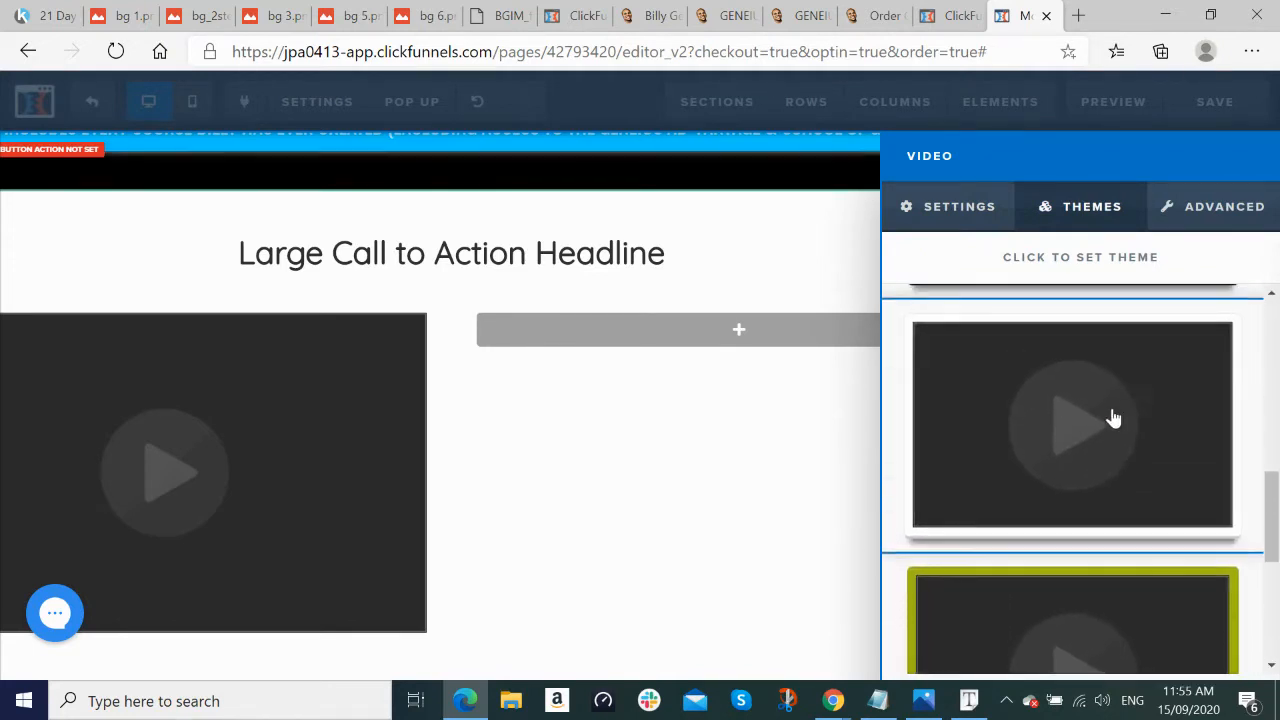
click(1080, 424)
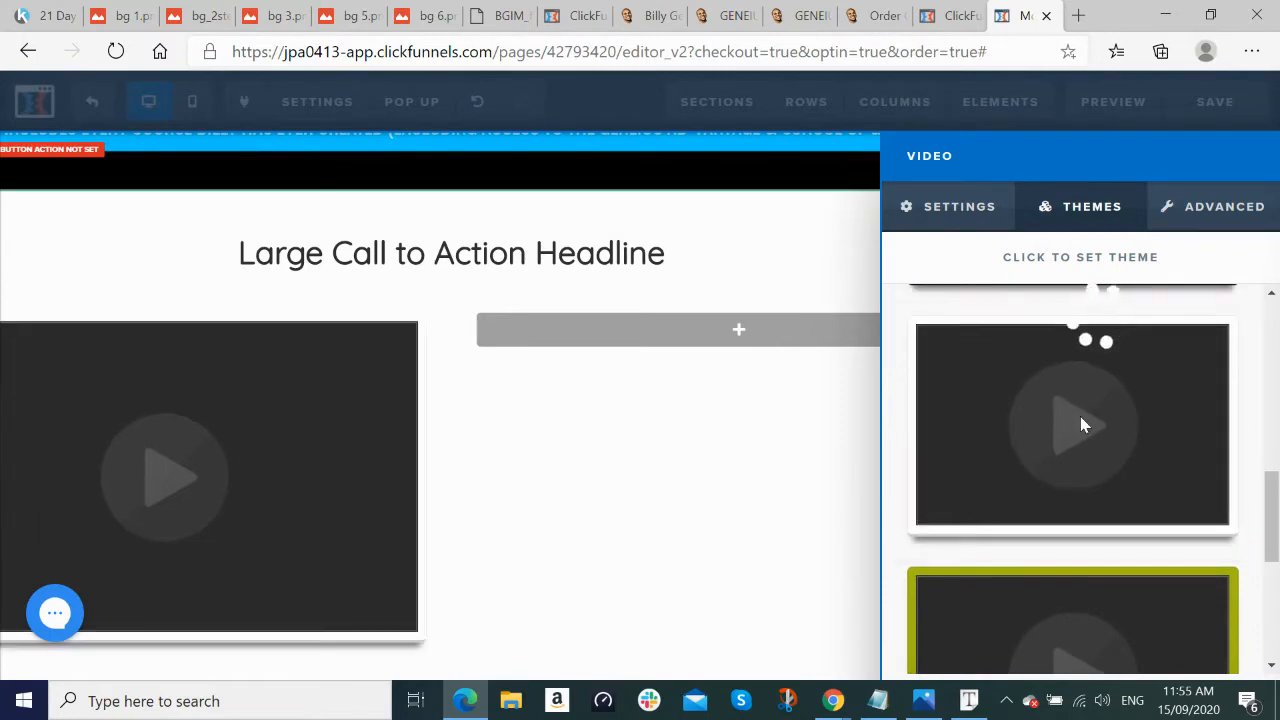
click(337, 486)
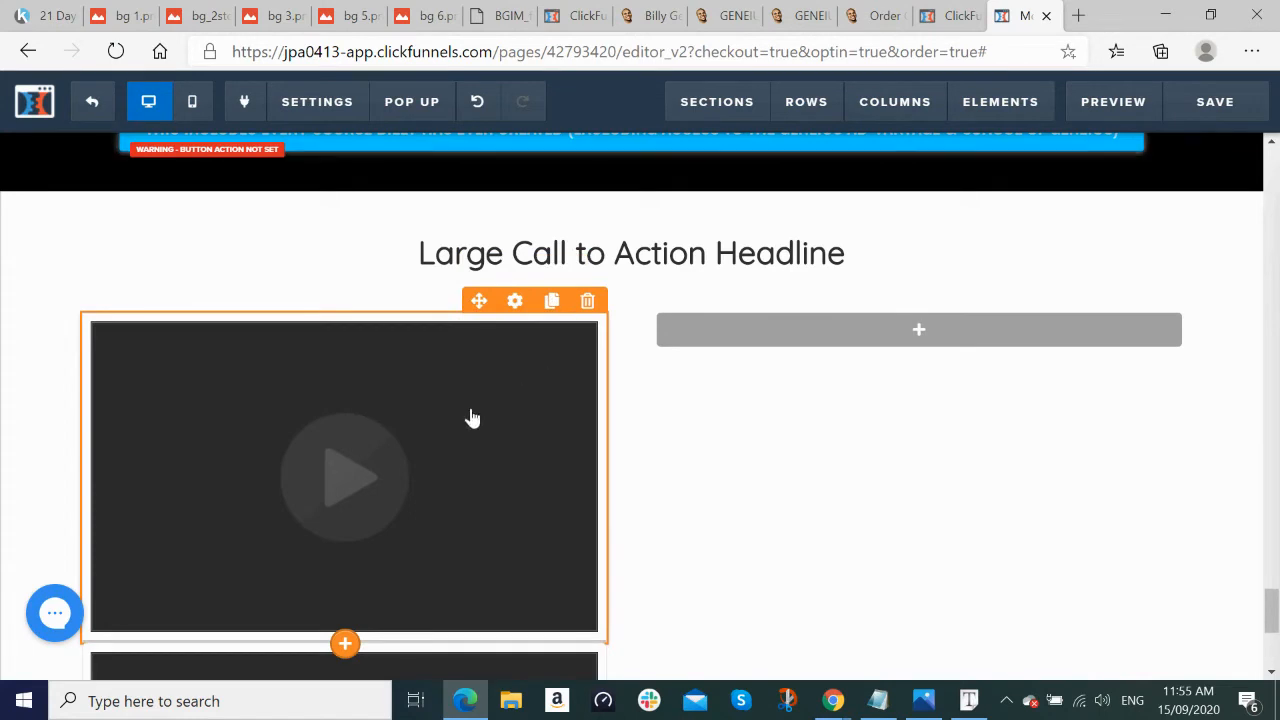
Step: Clone the white-framed video in the left column and move one copy into the empty right column
scroll(417, 477, down, 3)
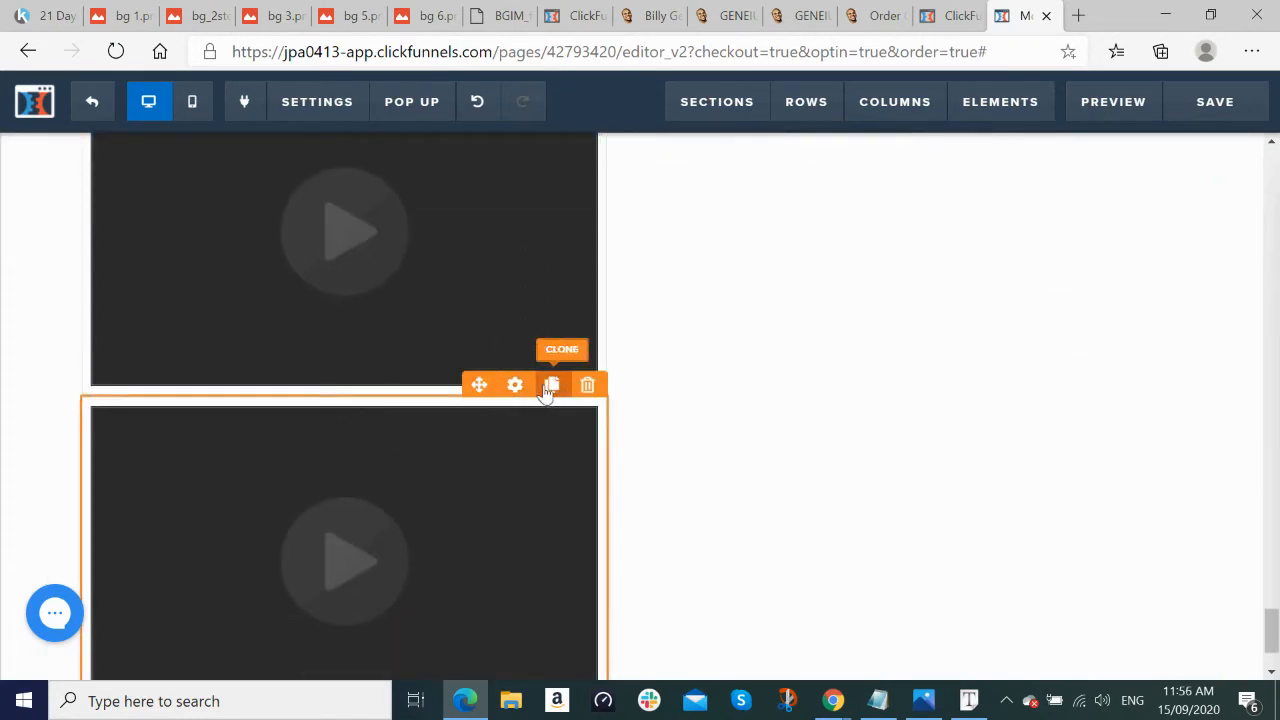
scroll(550, 386, up, 3)
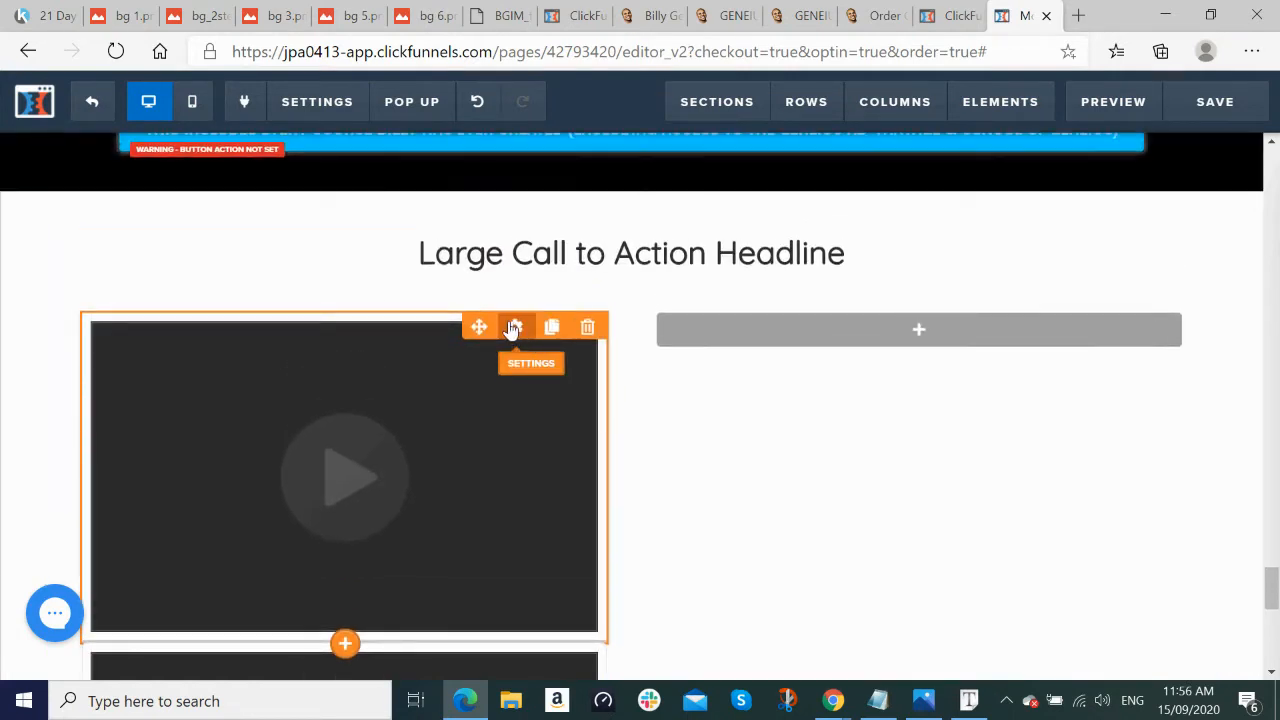
drag(499, 330, 923, 349)
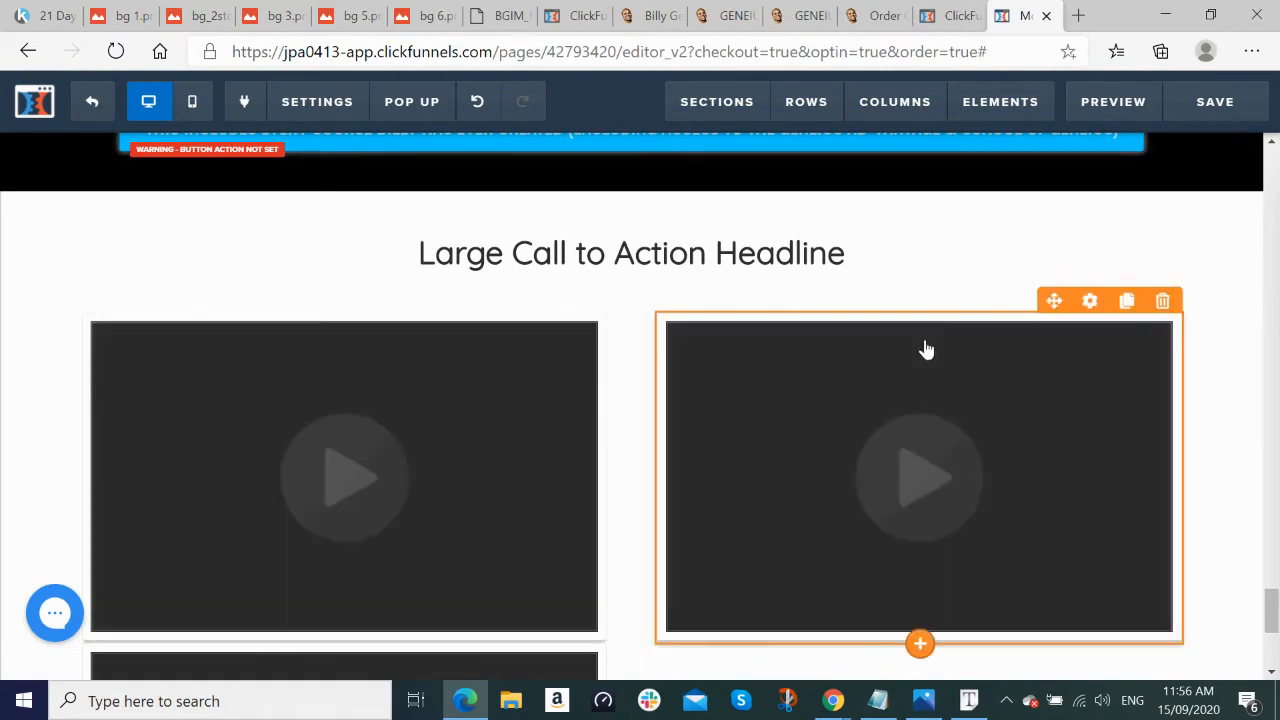
Step: Clone the second video in the left column and move the copy below the right column's video
scroll(349, 491, down, 4)
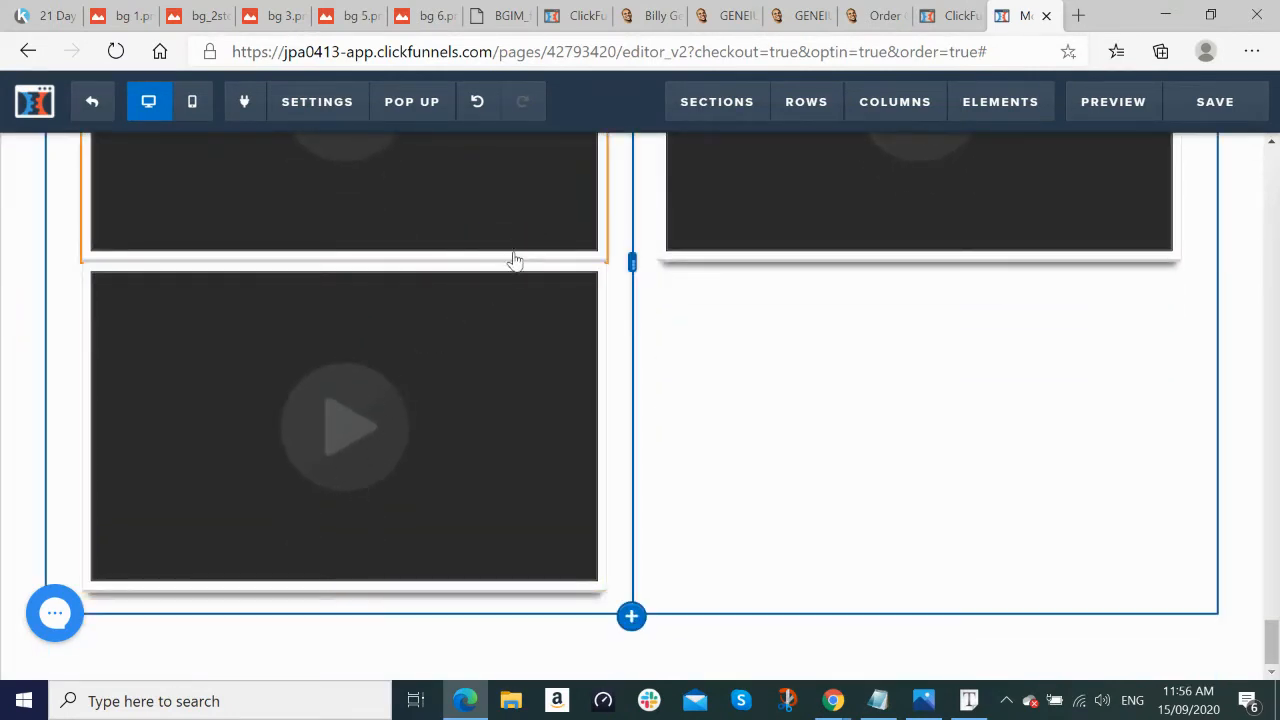
click(551, 257)
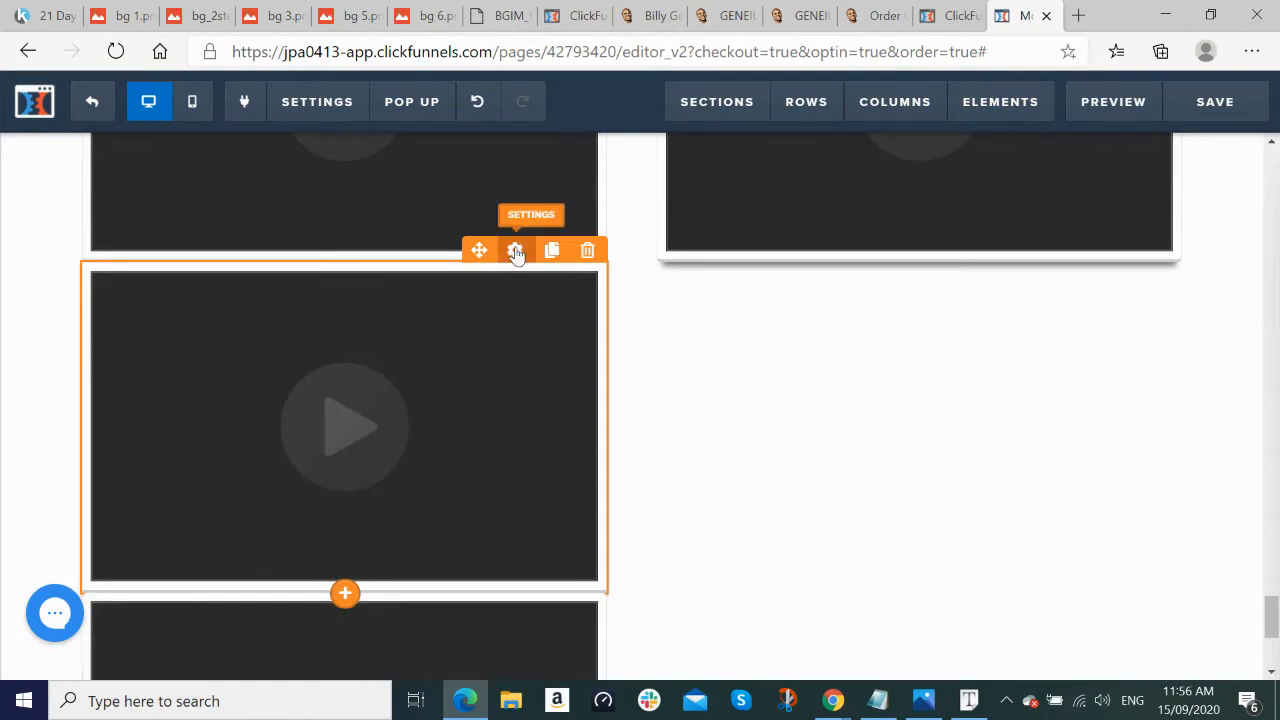
drag(757, 310, 957, 286)
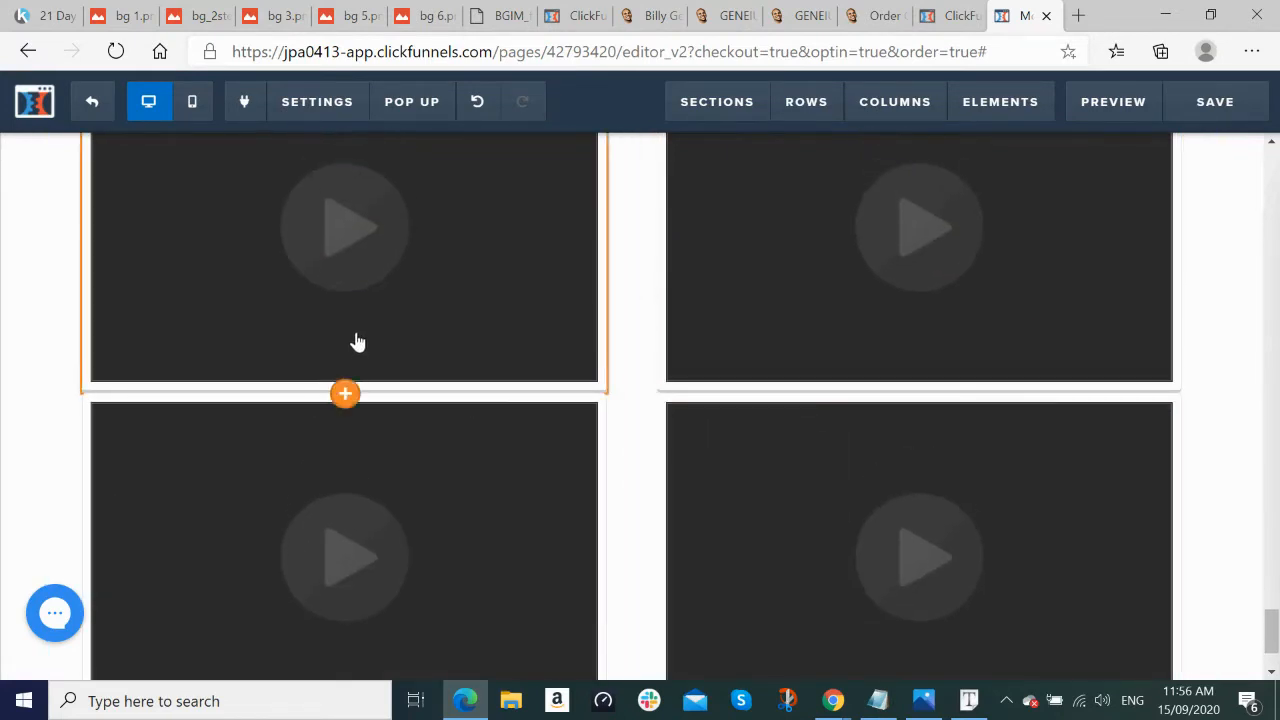
Step: Search the elements for "head" and add a Sub-Headline between the two left-column videos
click(343, 394)
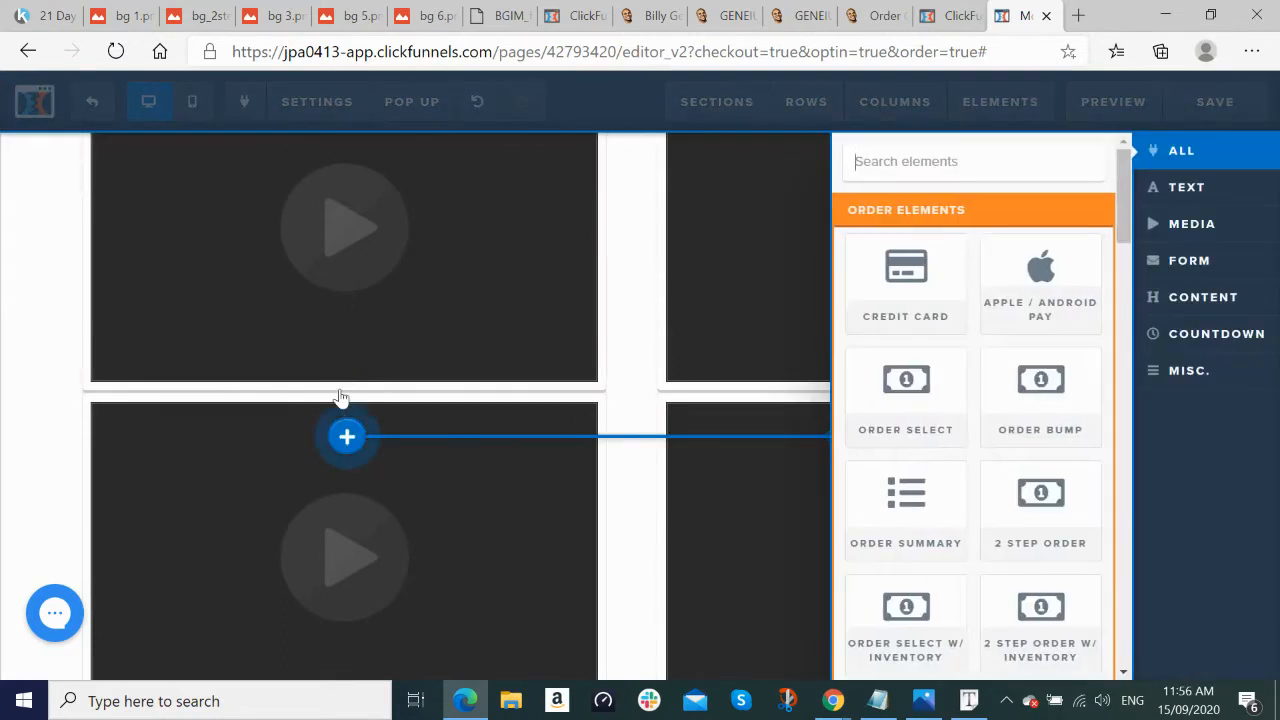
text(head)
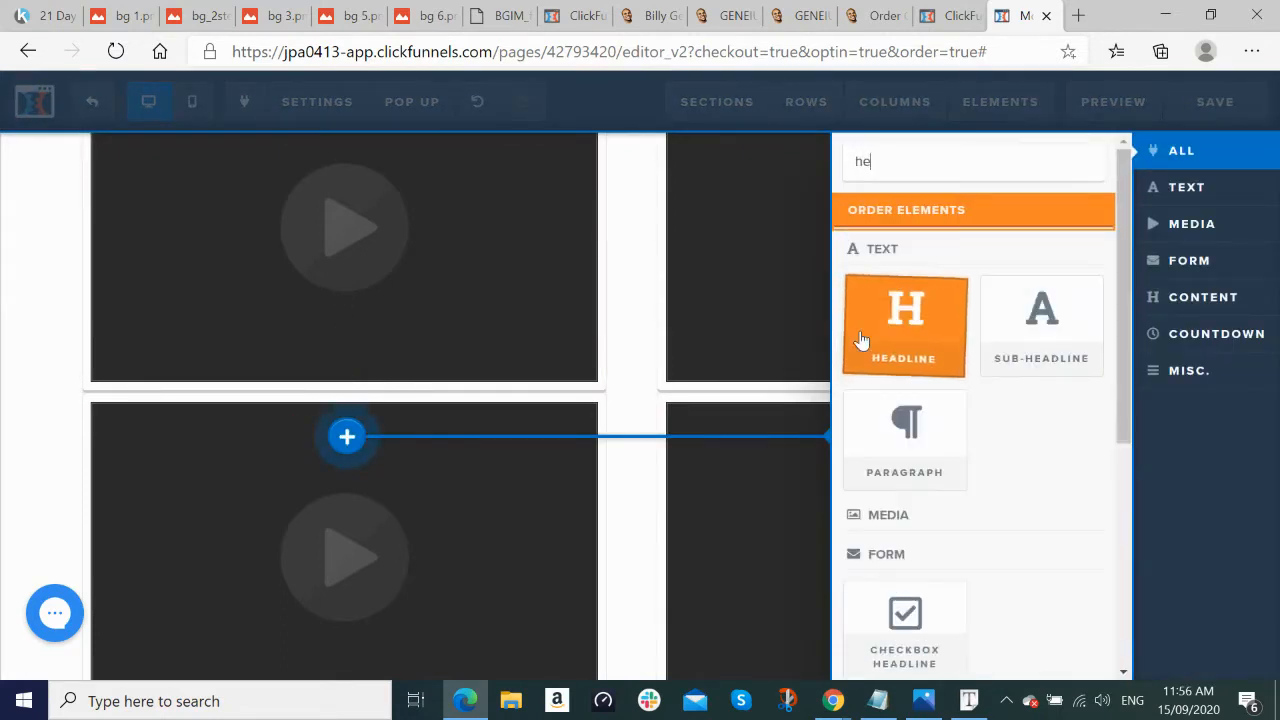
click(1030, 348)
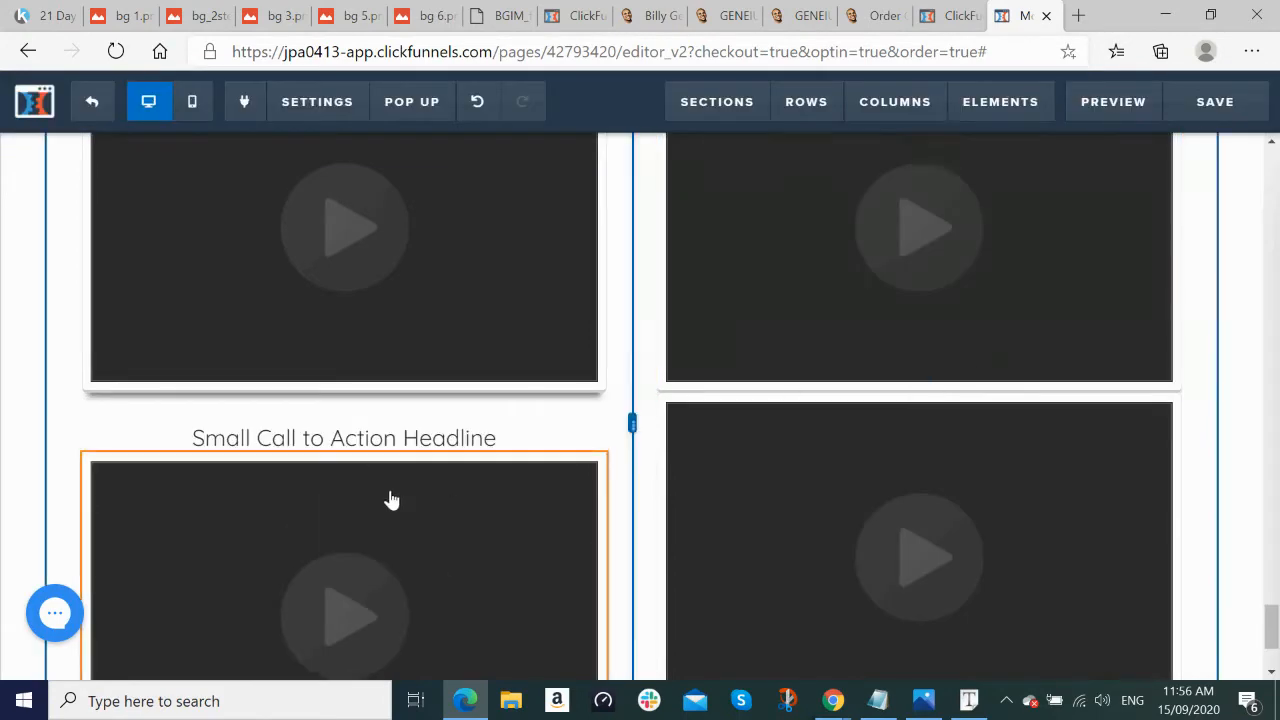
Step: Copy the first student's testimonial quote from the reference page and replace the new sub-headline's placeholder text with it
key(alt+Tab)
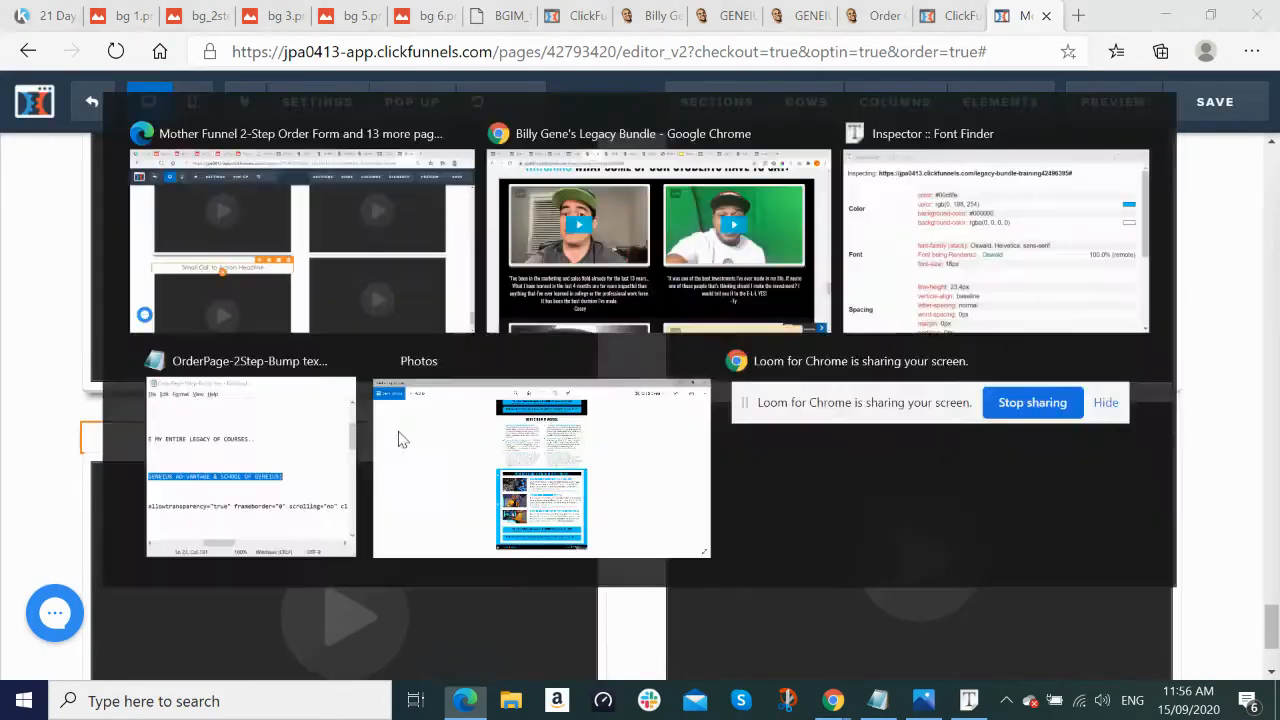
scroll(400, 434, up, 3)
scroll(336, 402, down, 4)
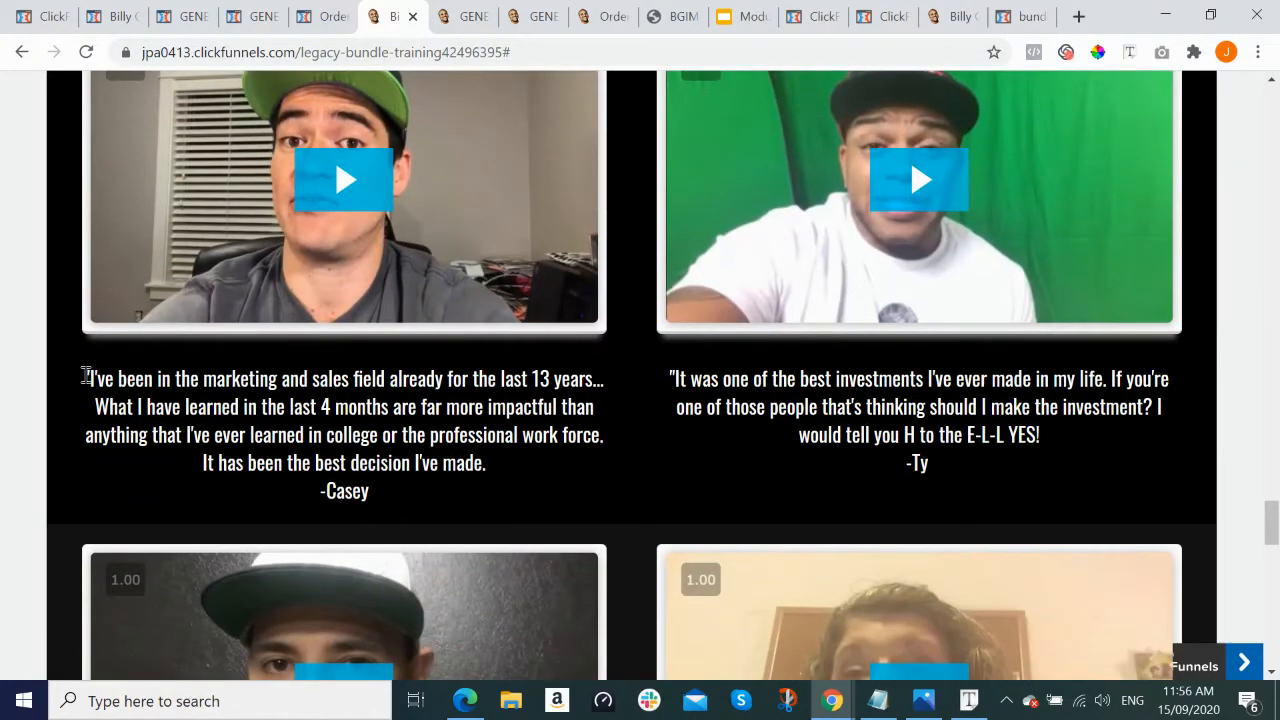
drag(86, 376, 481, 489)
key(ctrl+c)
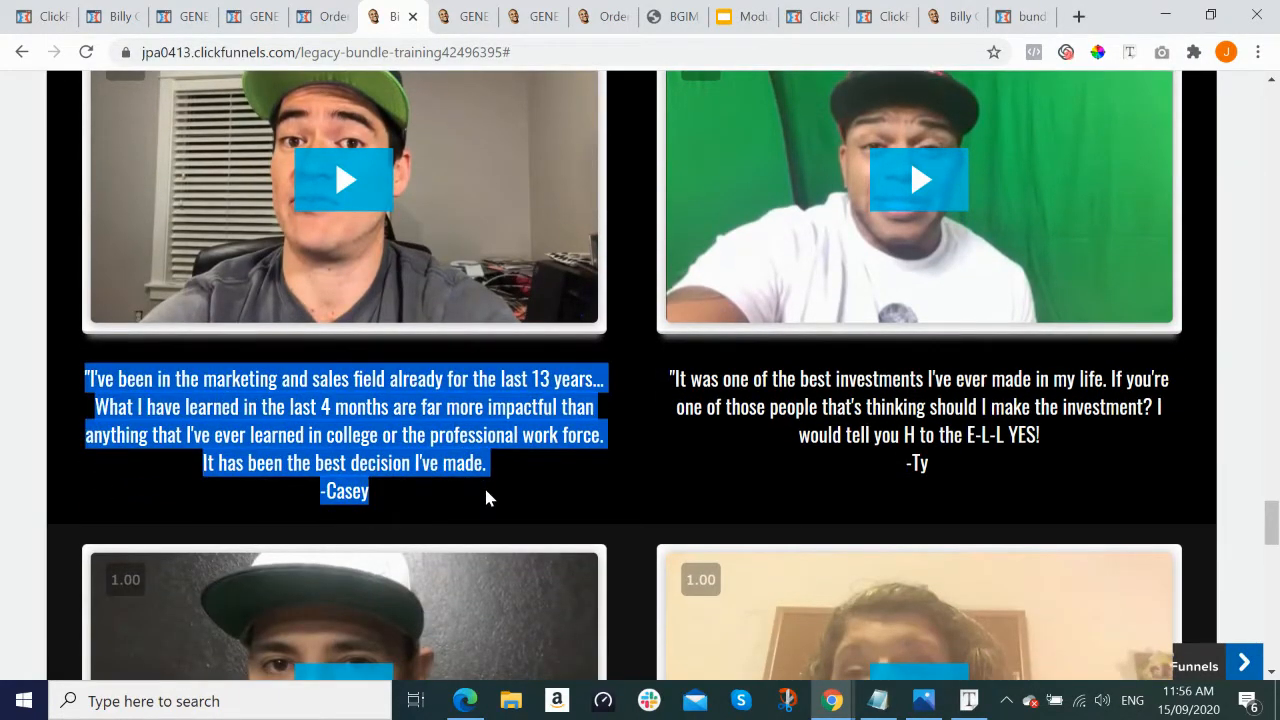
key(alt+Tab)
double_click(367, 440)
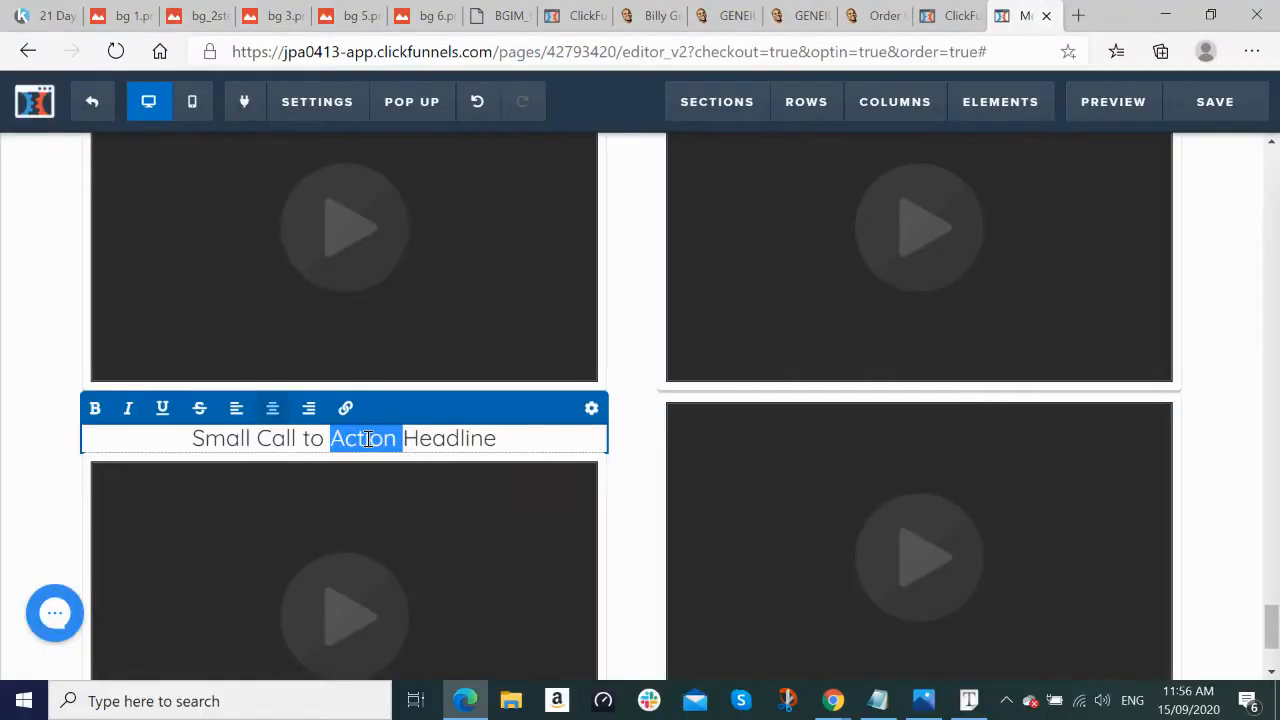
key(ctrl+a)
key(ctrl+v)
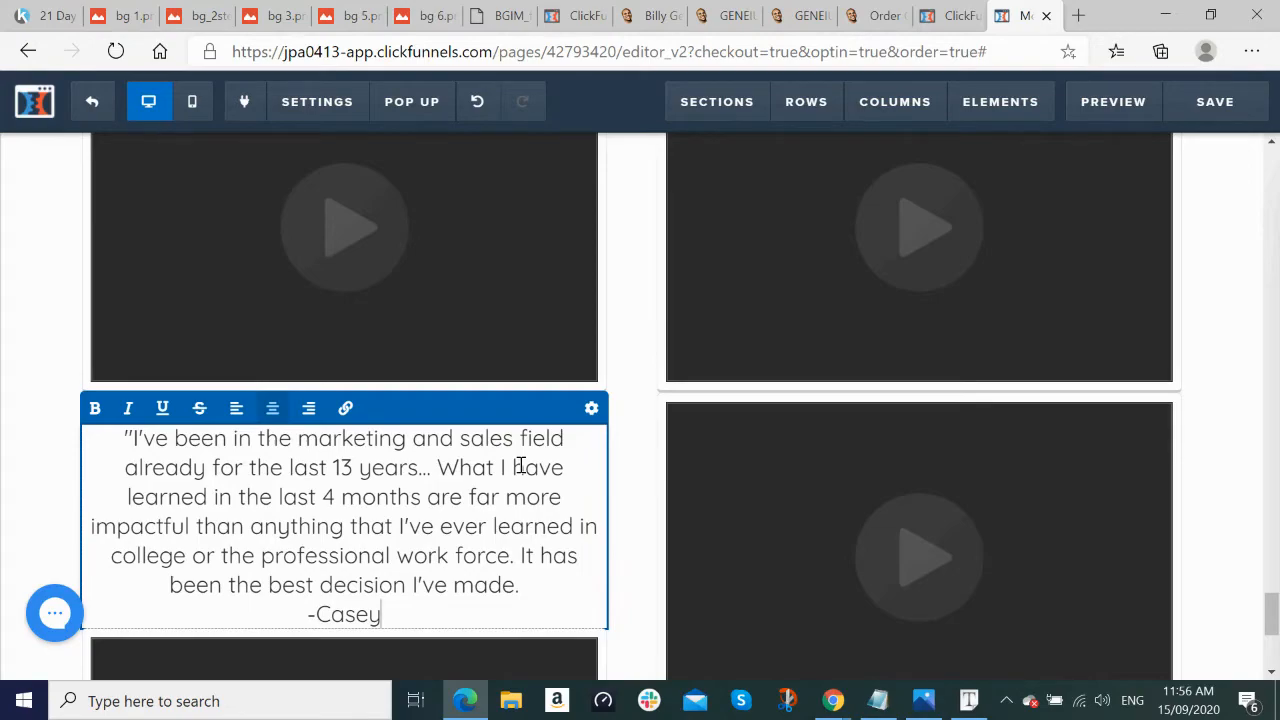
Step: Set the testimonial sub-headline's font to Oswald and slightly reduce its font size to match the reference
key(alt+Tab)
key(alt+Tab)
click(592, 411)
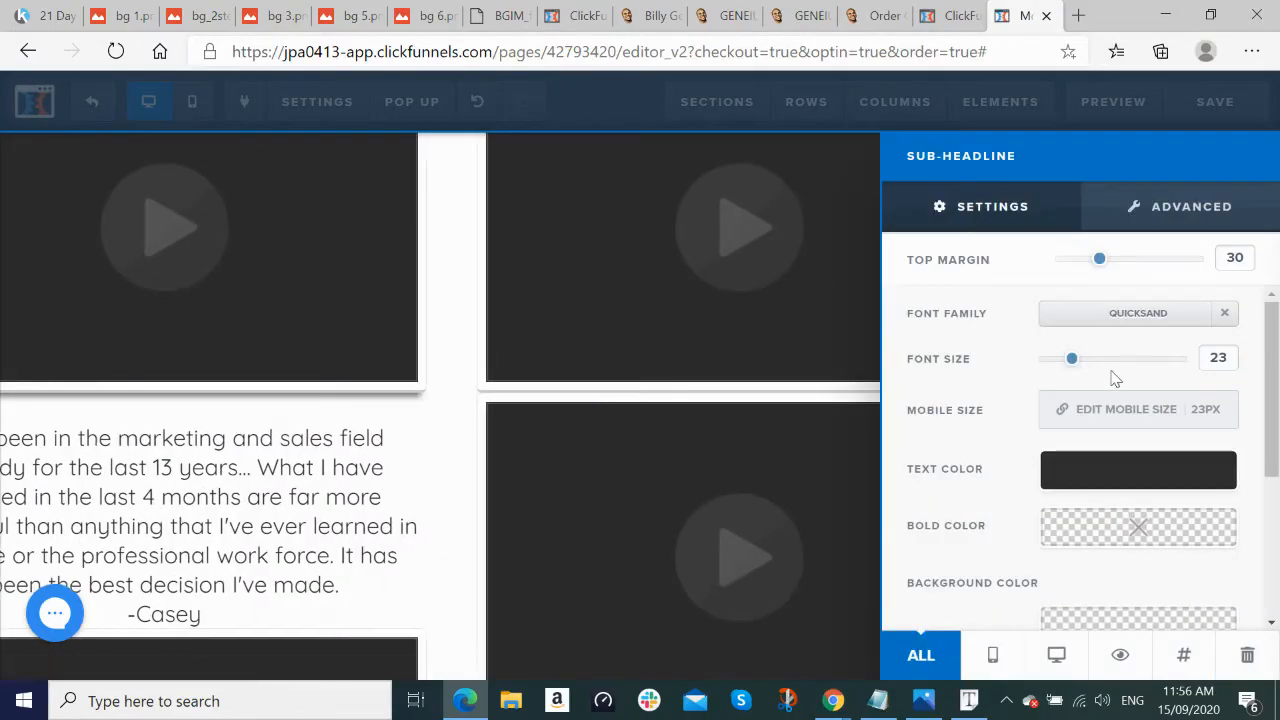
click(1141, 318)
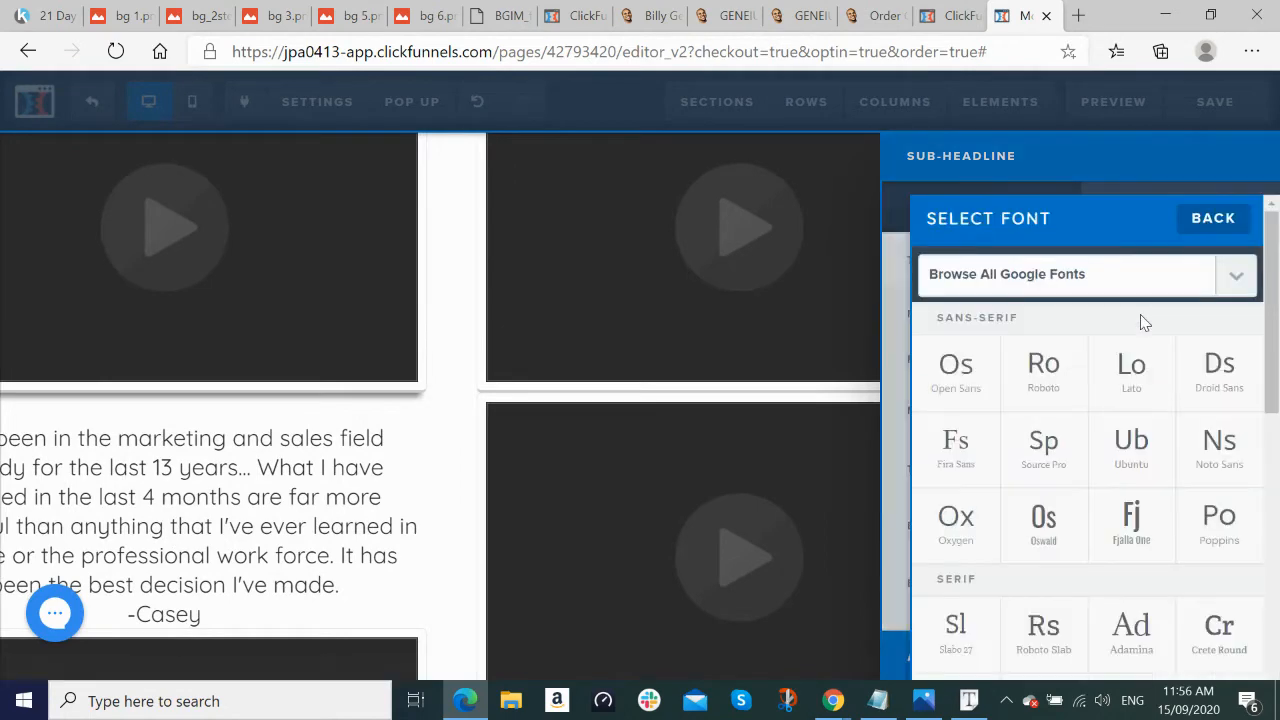
click(1061, 538)
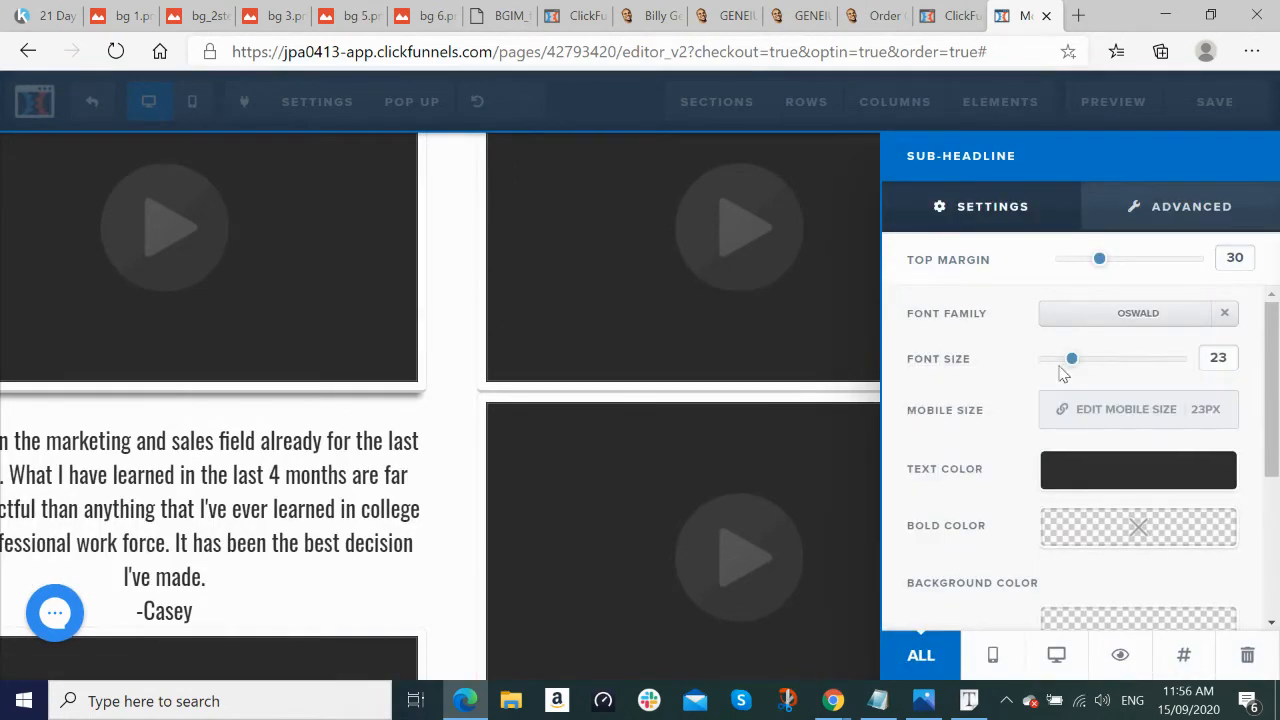
drag(1076, 366, 1067, 366)
click(325, 532)
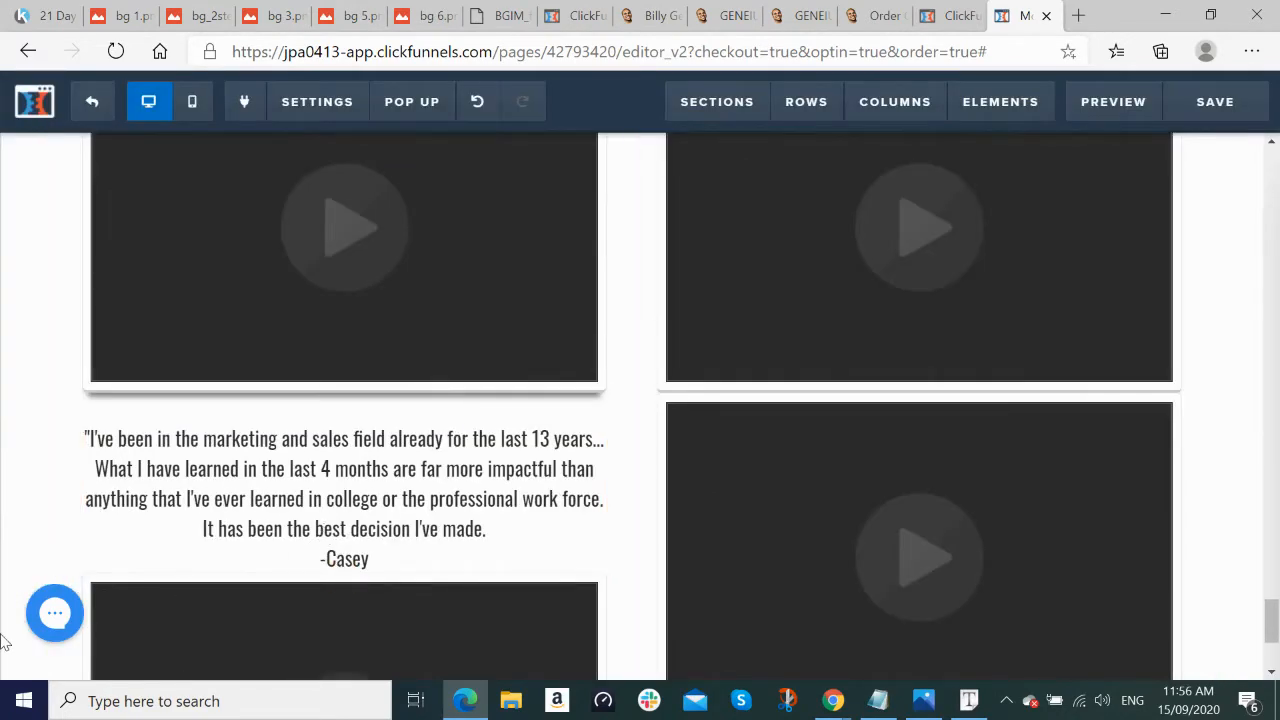
Step: Check the reference page's quote styling, then set the testimonial sub-headline's text color to white (#ffffff)
key(alt+Tab)
key(alt+Tab)
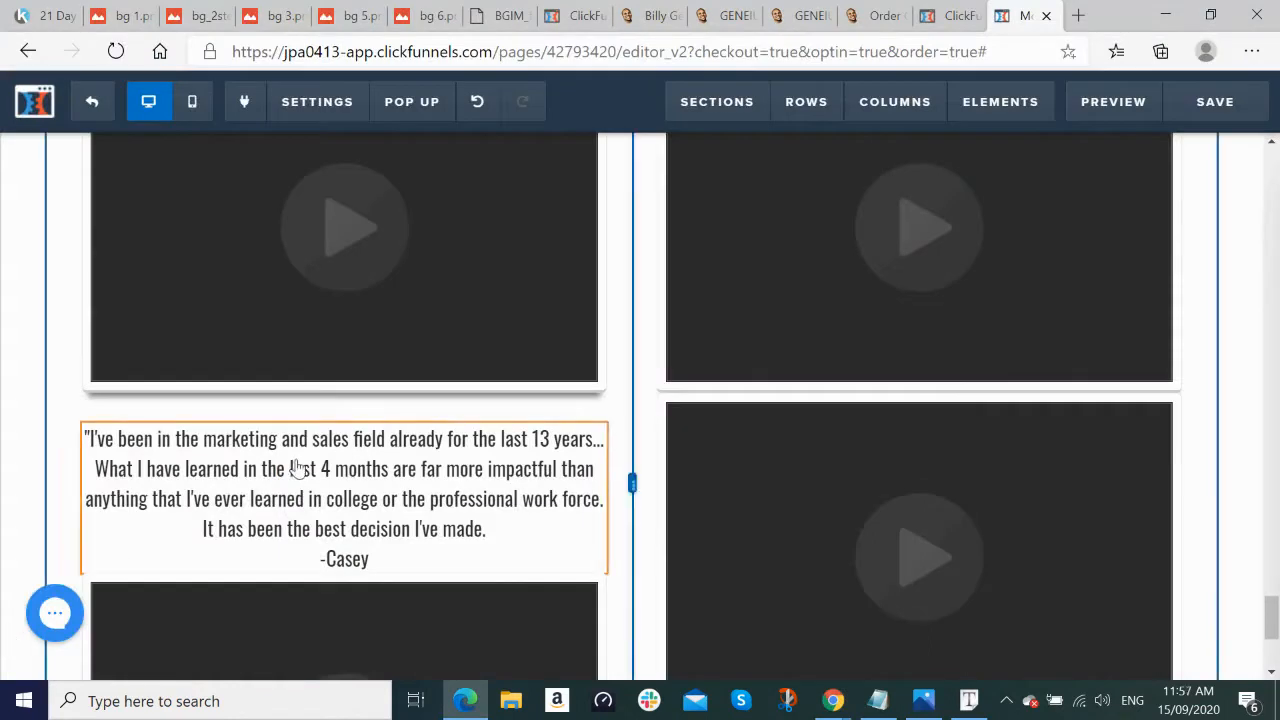
click(391, 468)
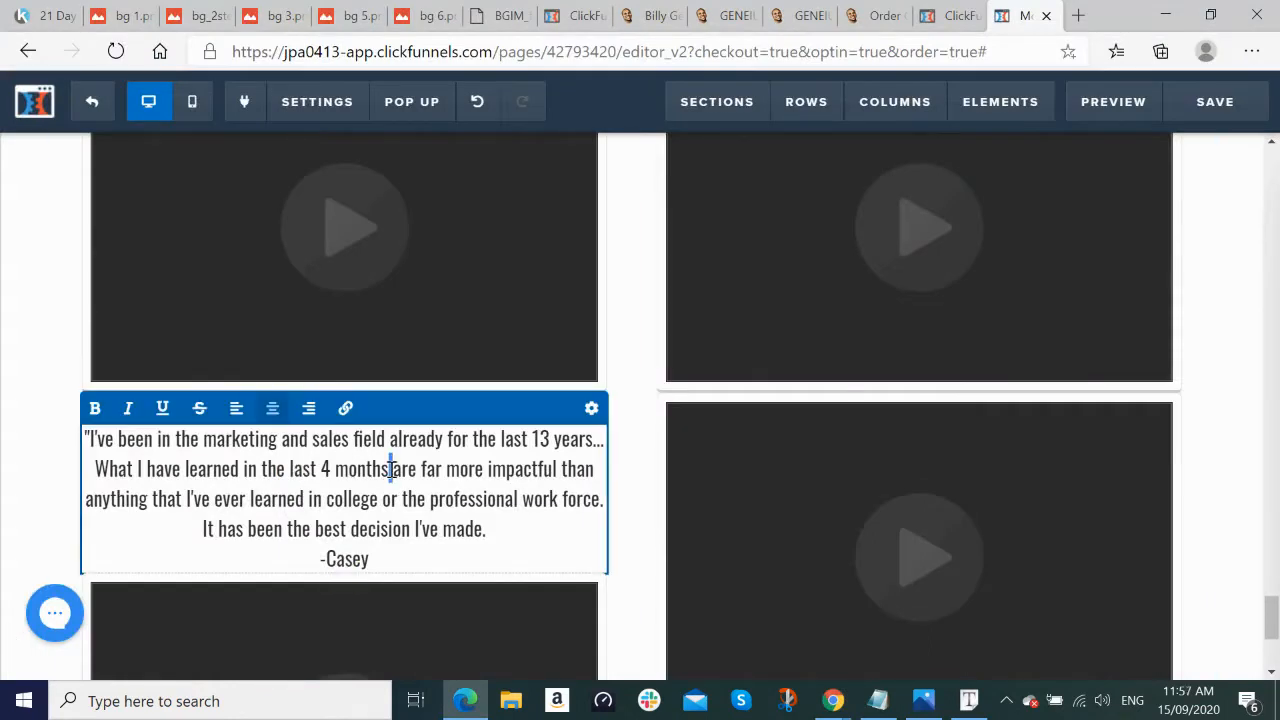
click(592, 412)
click(1127, 485)
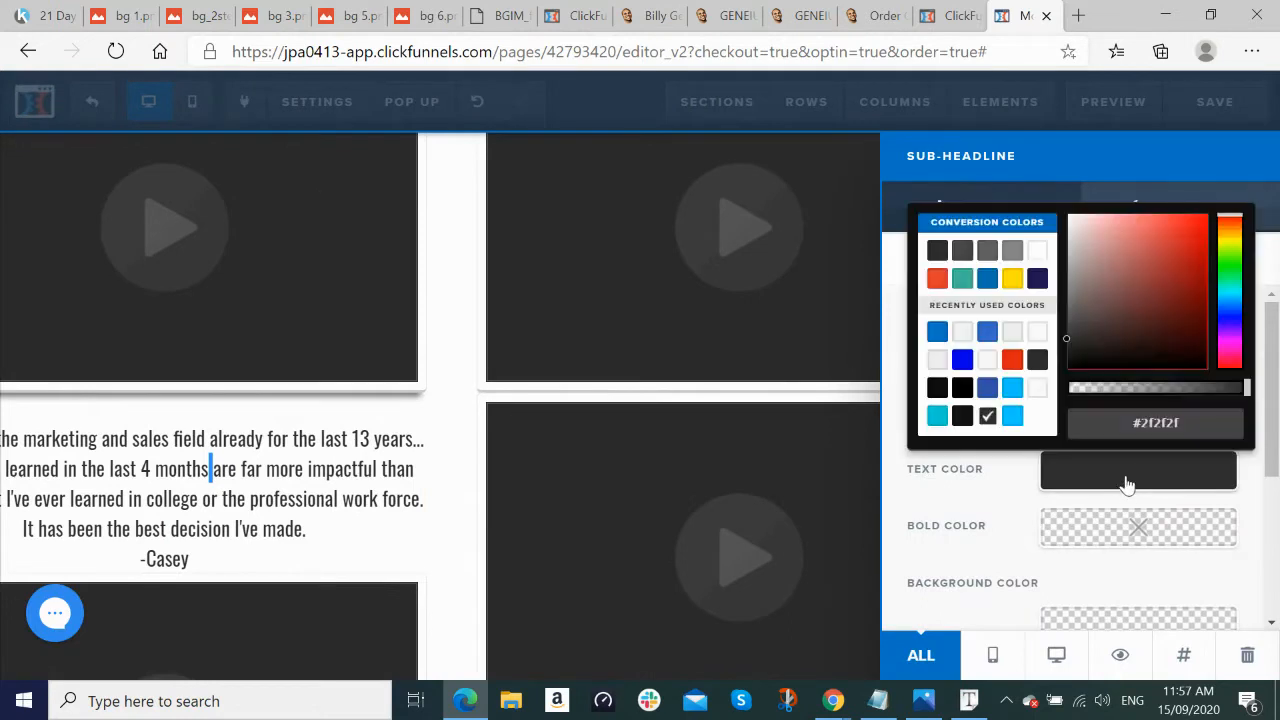
click(1038, 250)
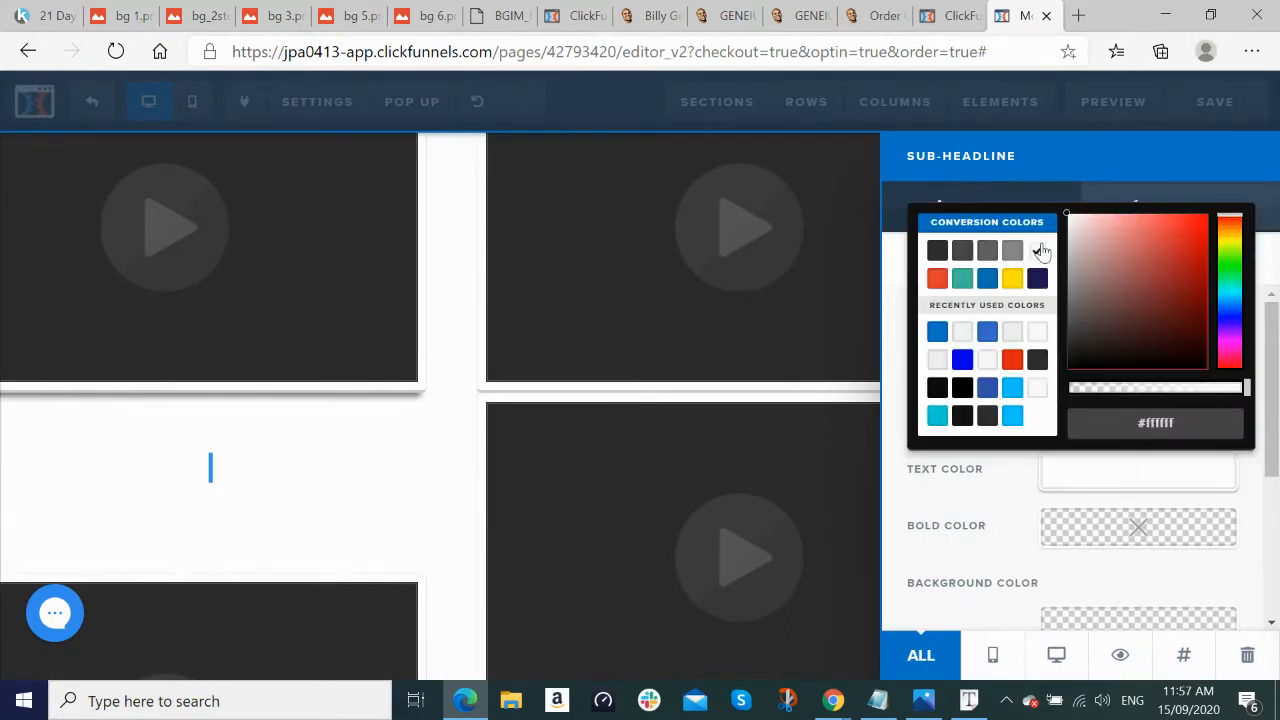
click(308, 527)
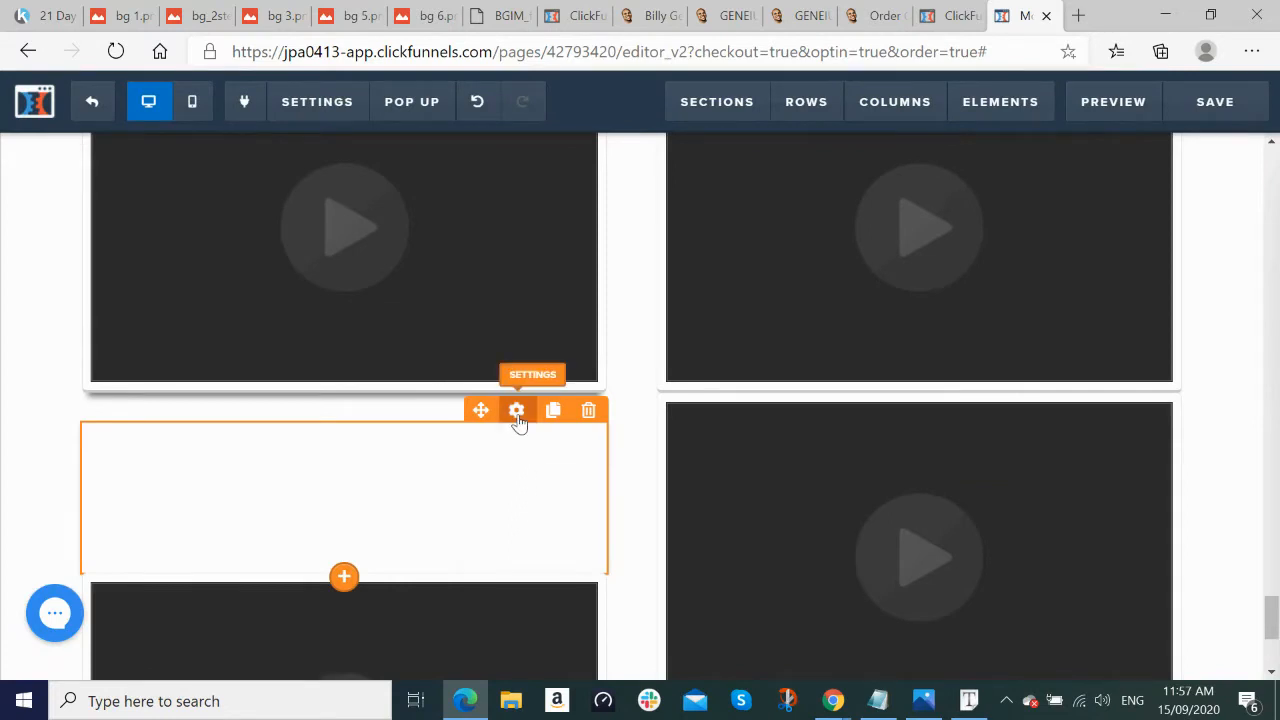
Step: Set the background color of the two-column testimonial row to black (#000000)
scroll(1218, 390, up, 3)
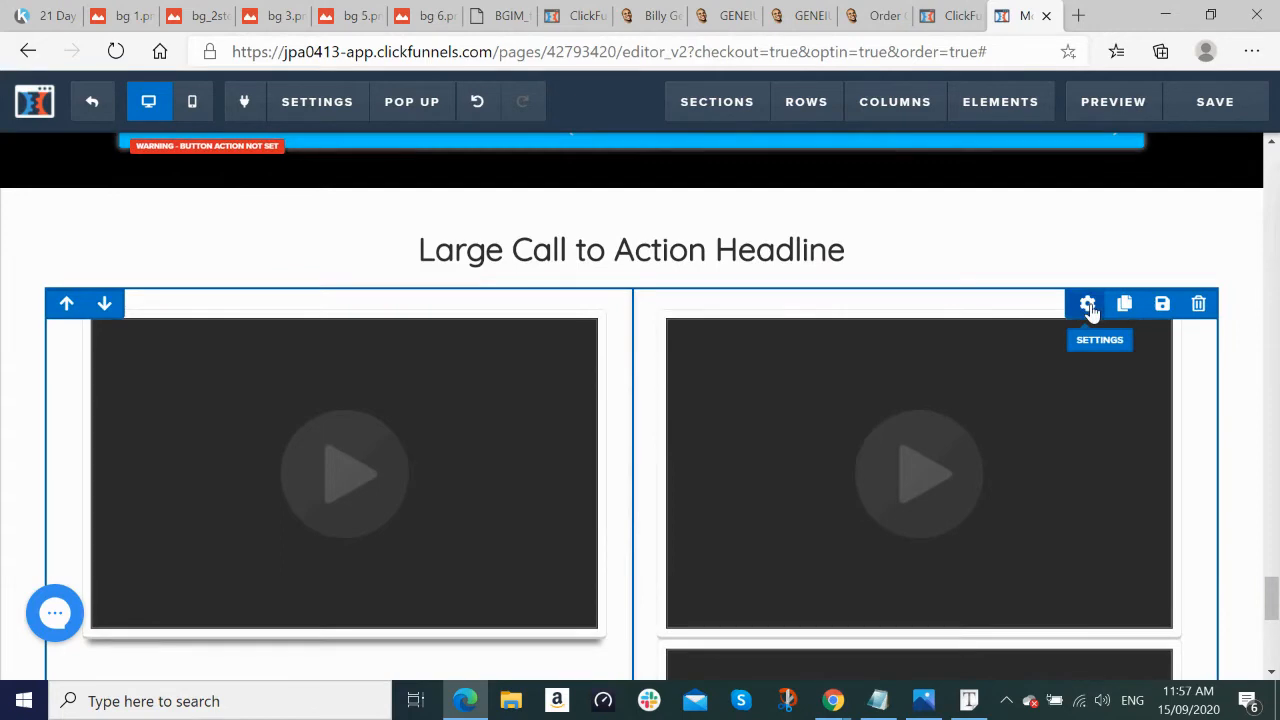
click(1088, 305)
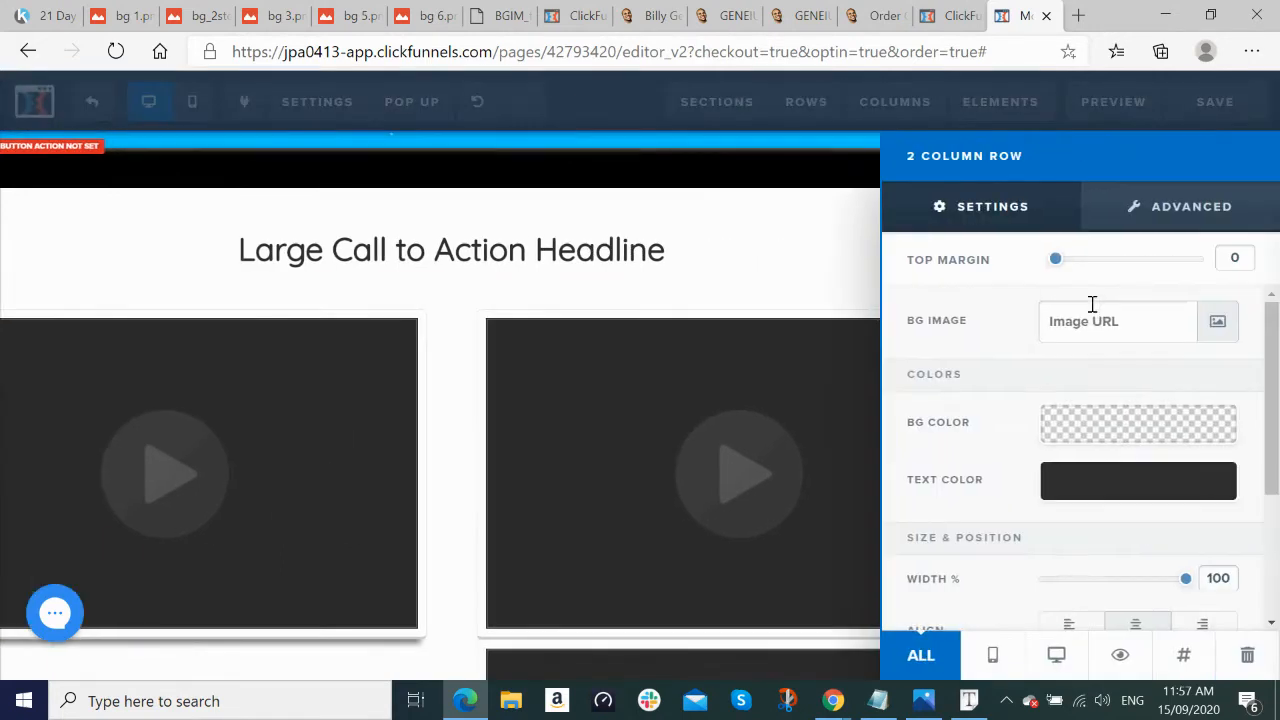
click(1134, 437)
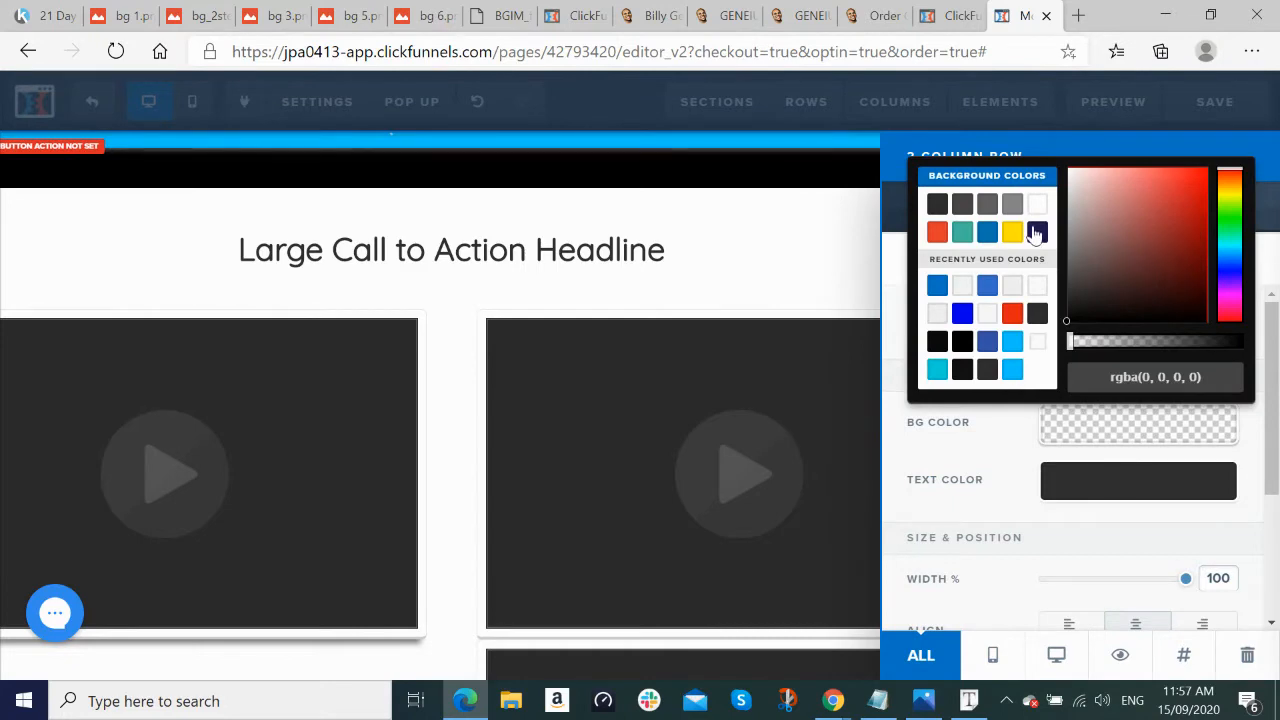
click(957, 343)
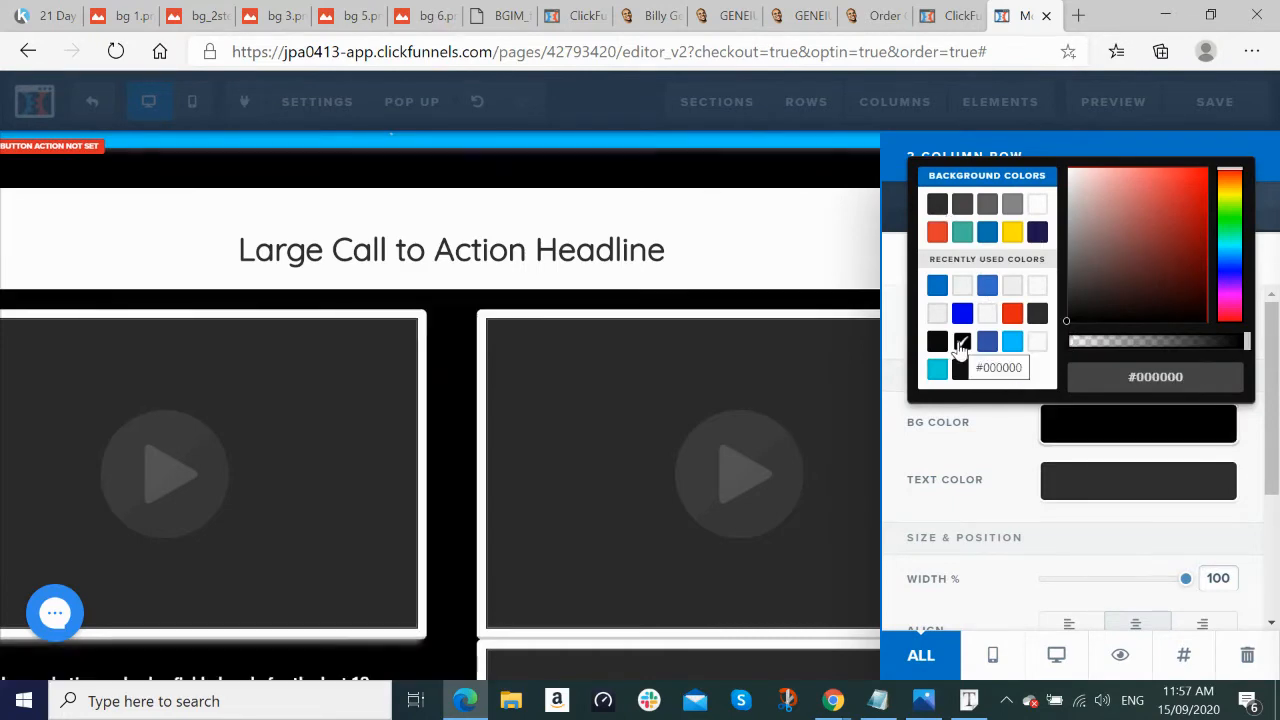
click(470, 455)
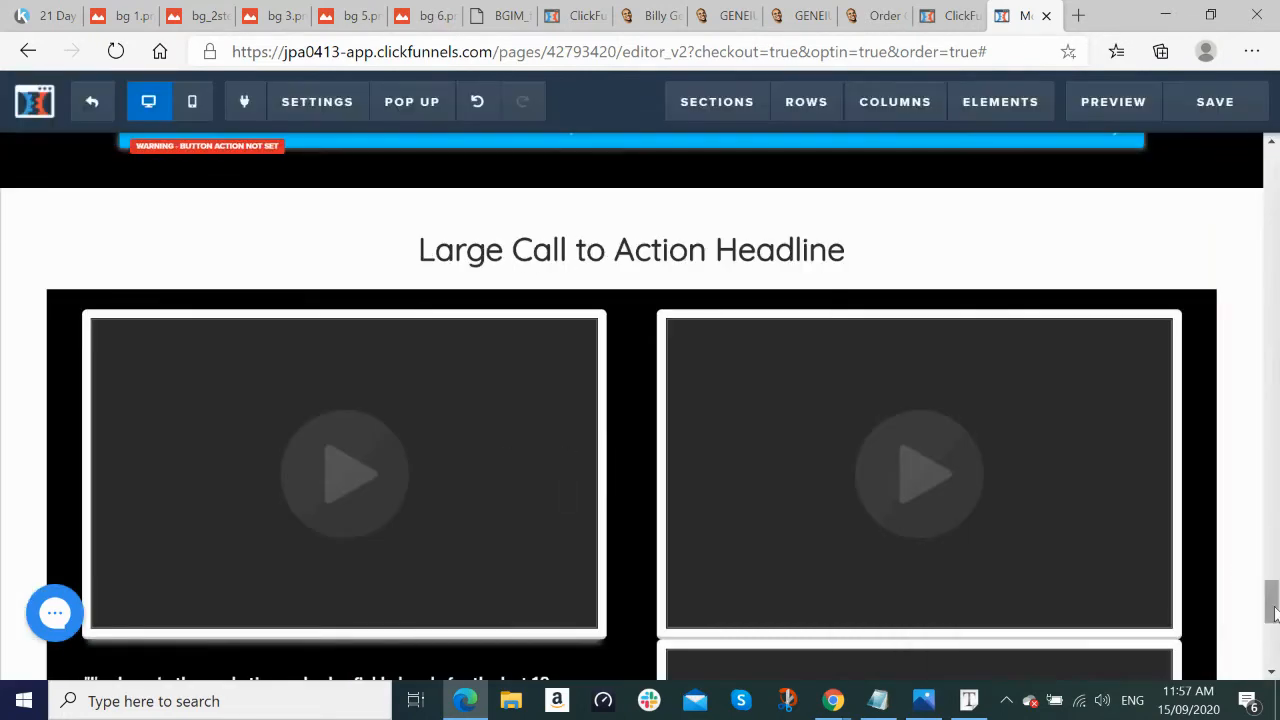
Step: Duplicate the testimonial quote and move the copy between the two videos in the right column
drag(1270, 600, 1270, 640)
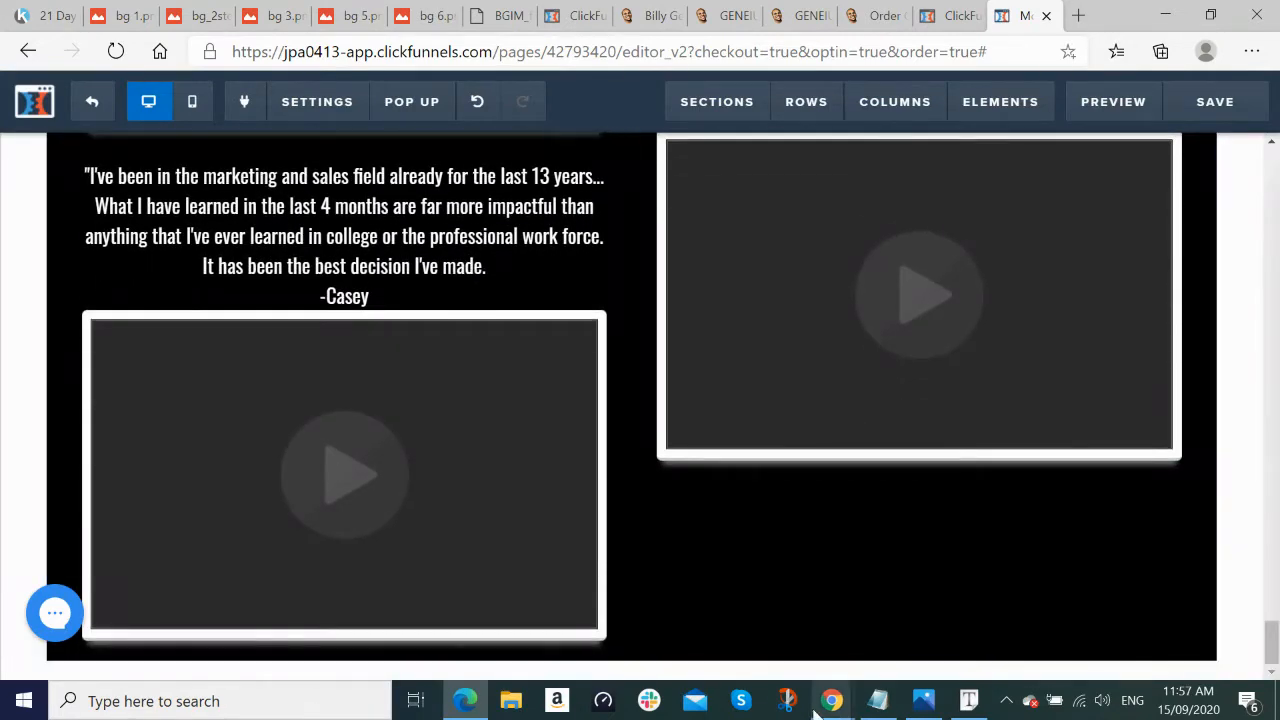
scroll(790, 560, up, 2)
mouse_move(543, 386)
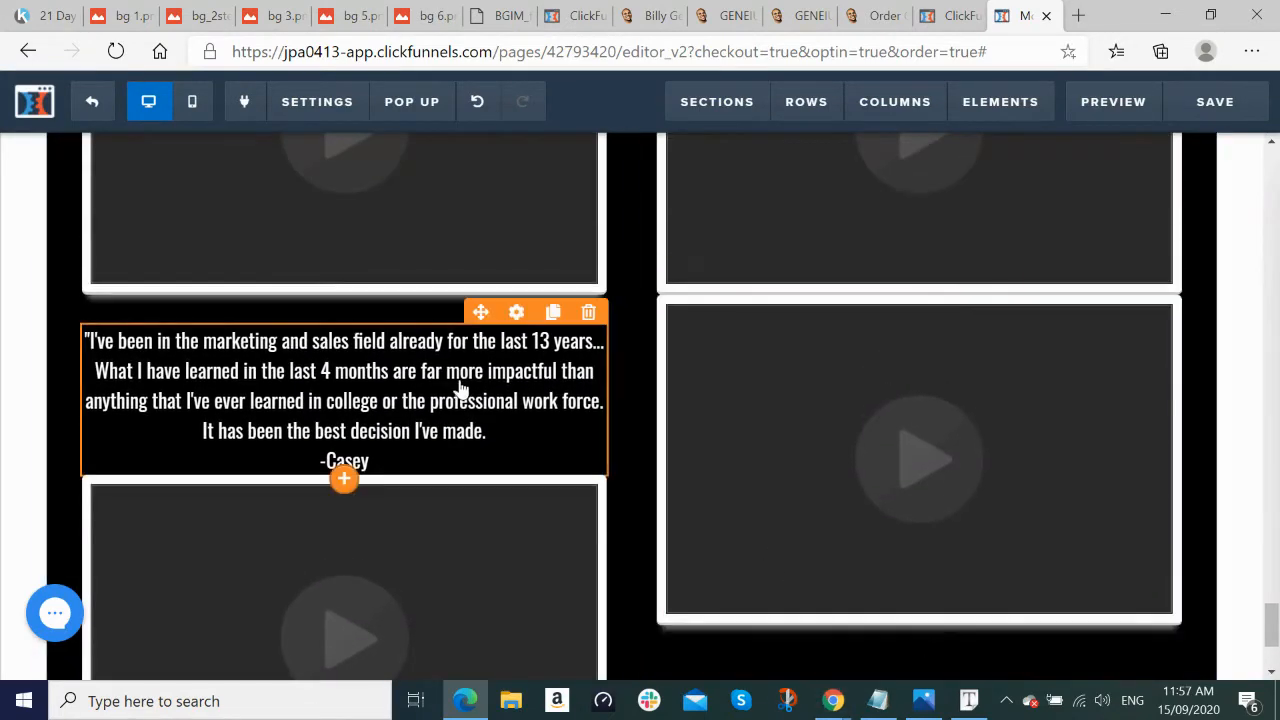
click(553, 314)
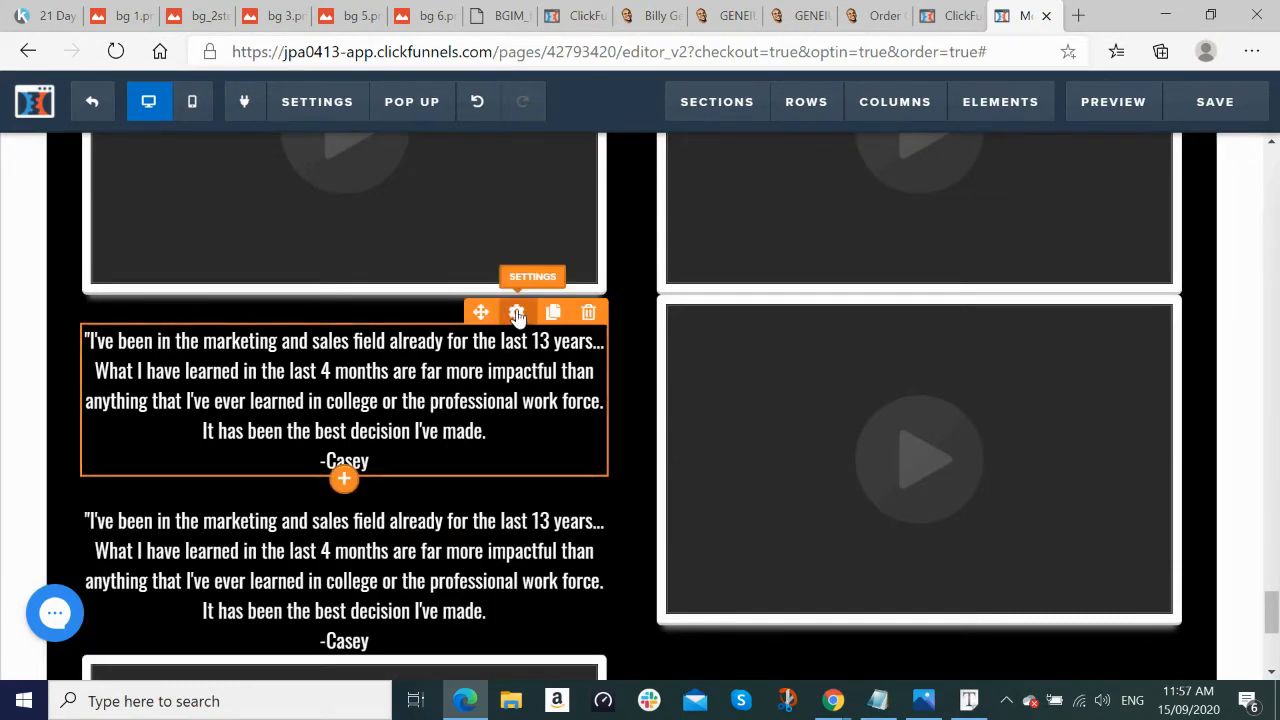
drag(495, 307, 851, 300)
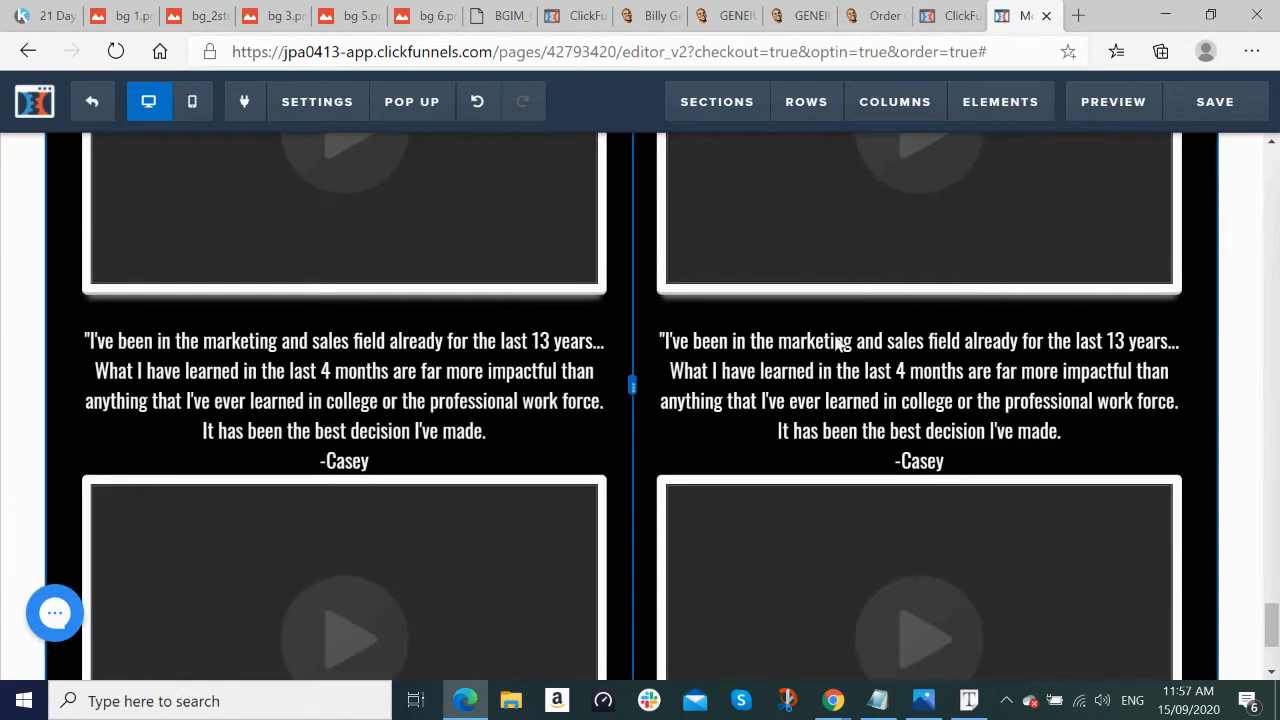
Step: Duplicate the left-column quote and try to move the copy below the lower-left video
scroll(517, 341, up, 2)
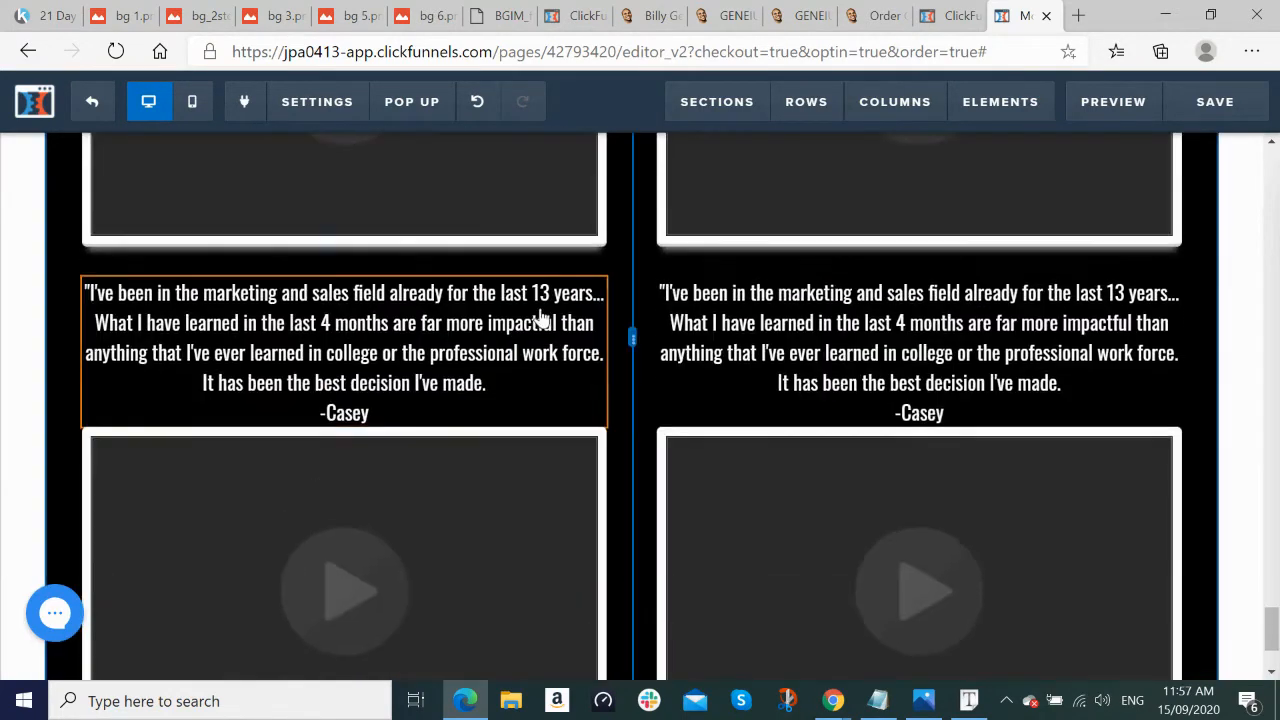
click(553, 265)
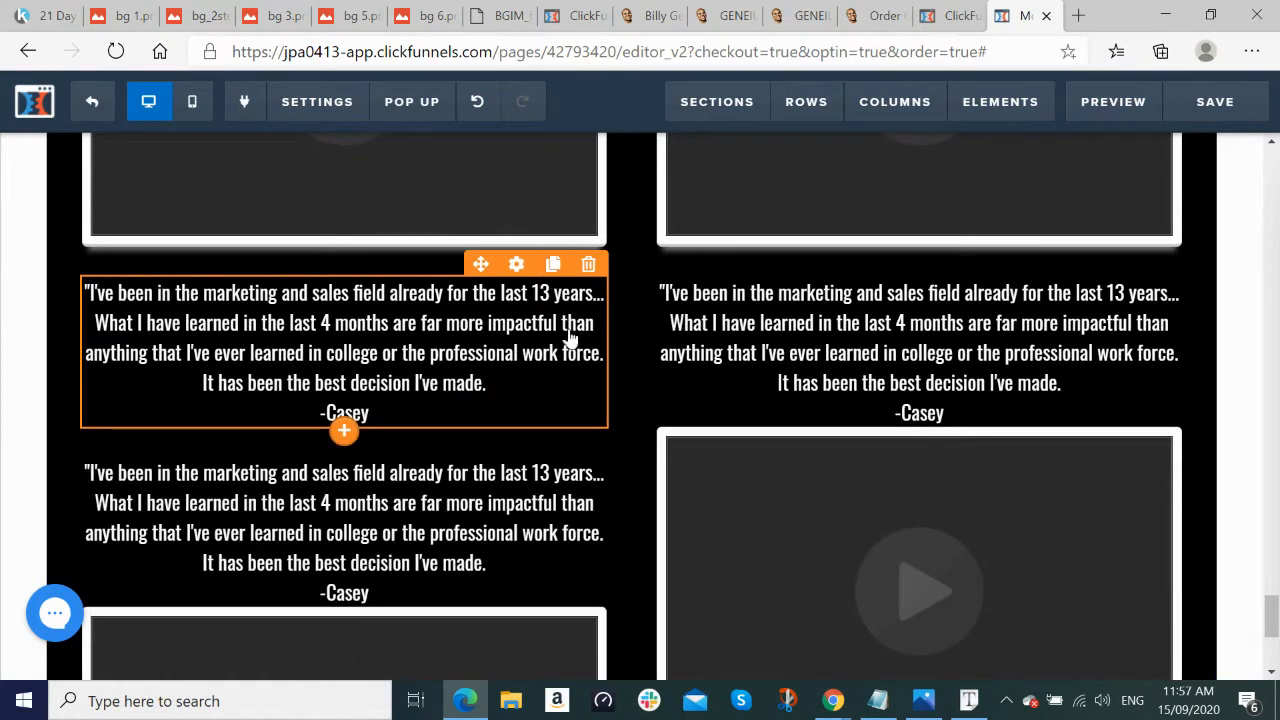
mouse_move(525, 466)
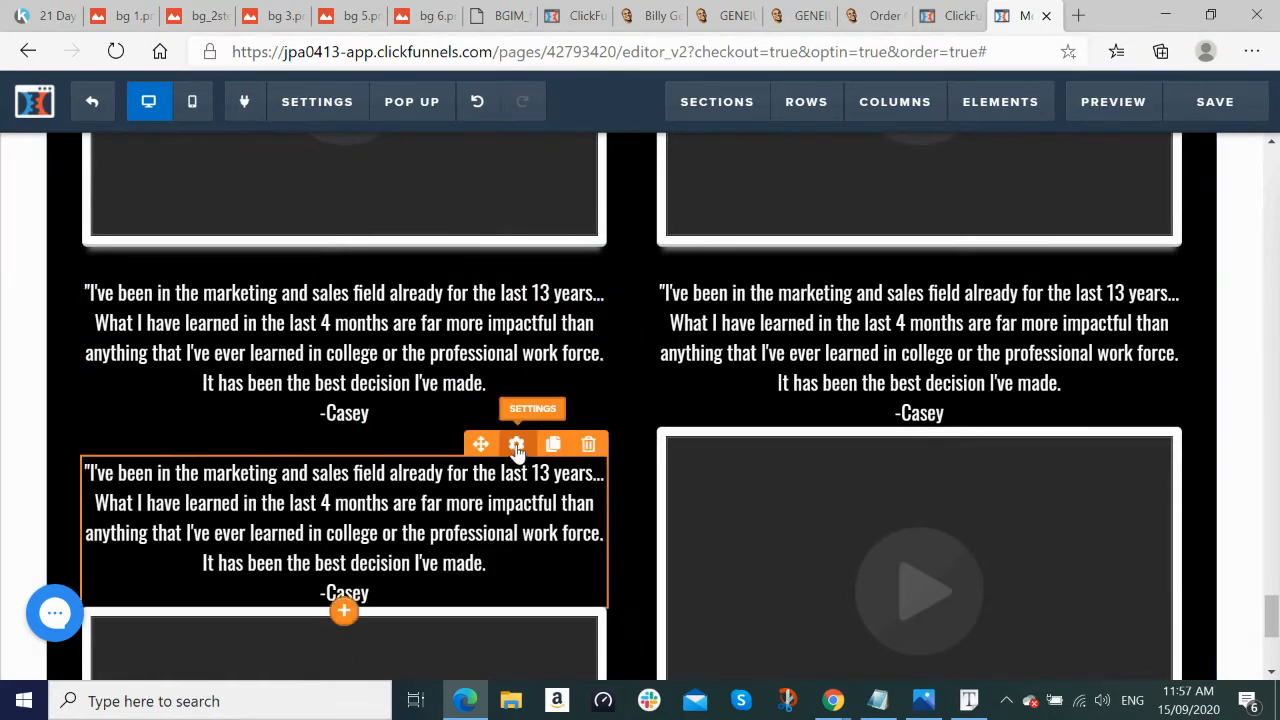
scroll(507, 508, down, 4)
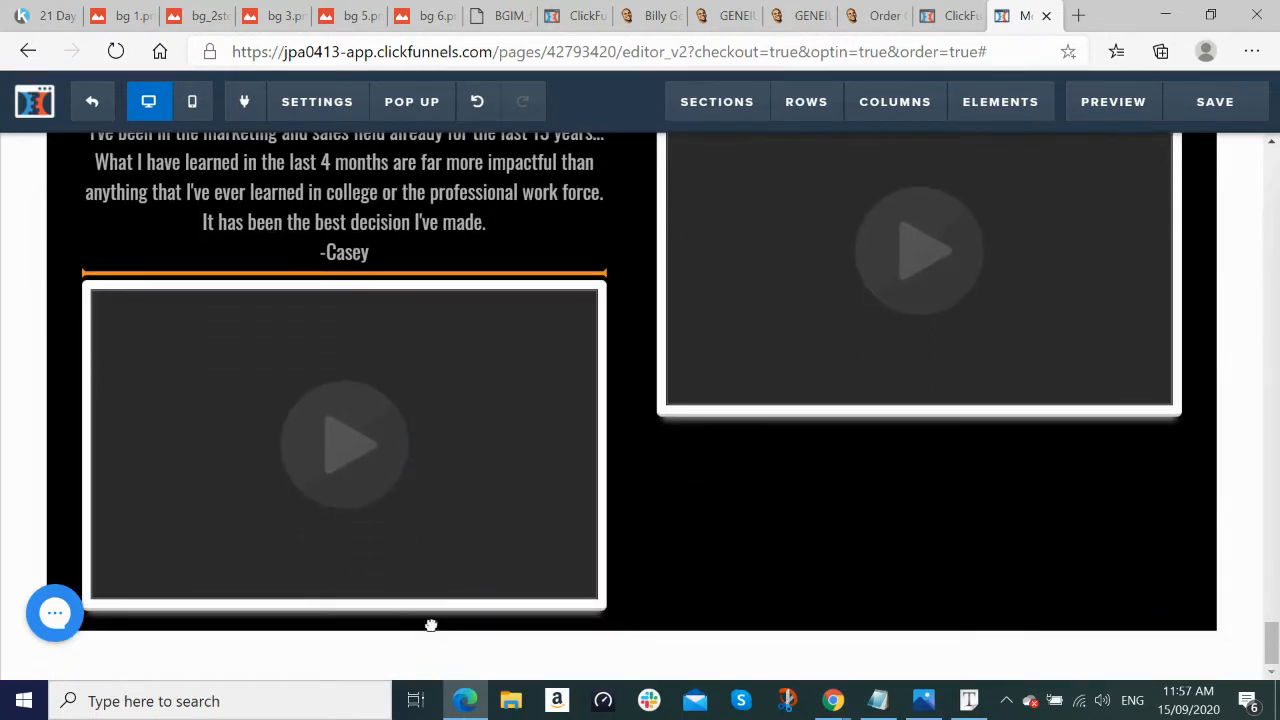
drag(431, 625, 432, 628)
scroll(440, 560, up, 3)
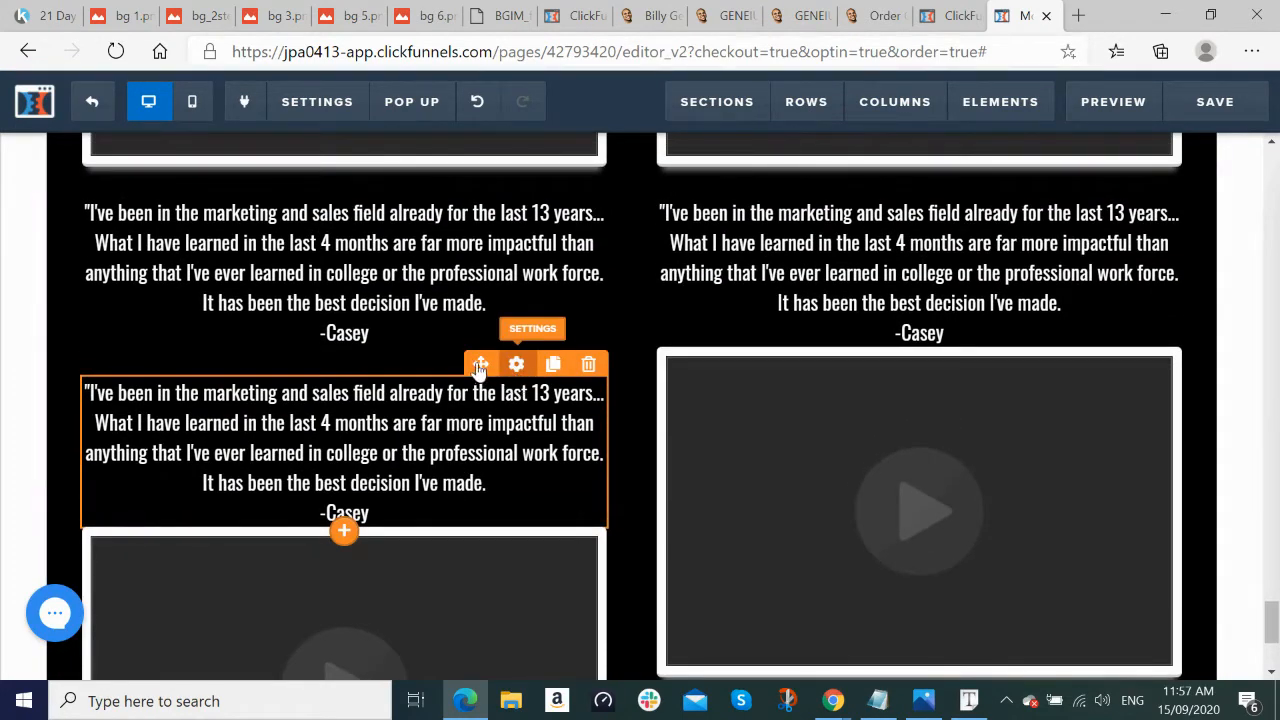
click(480, 367)
click(480, 407)
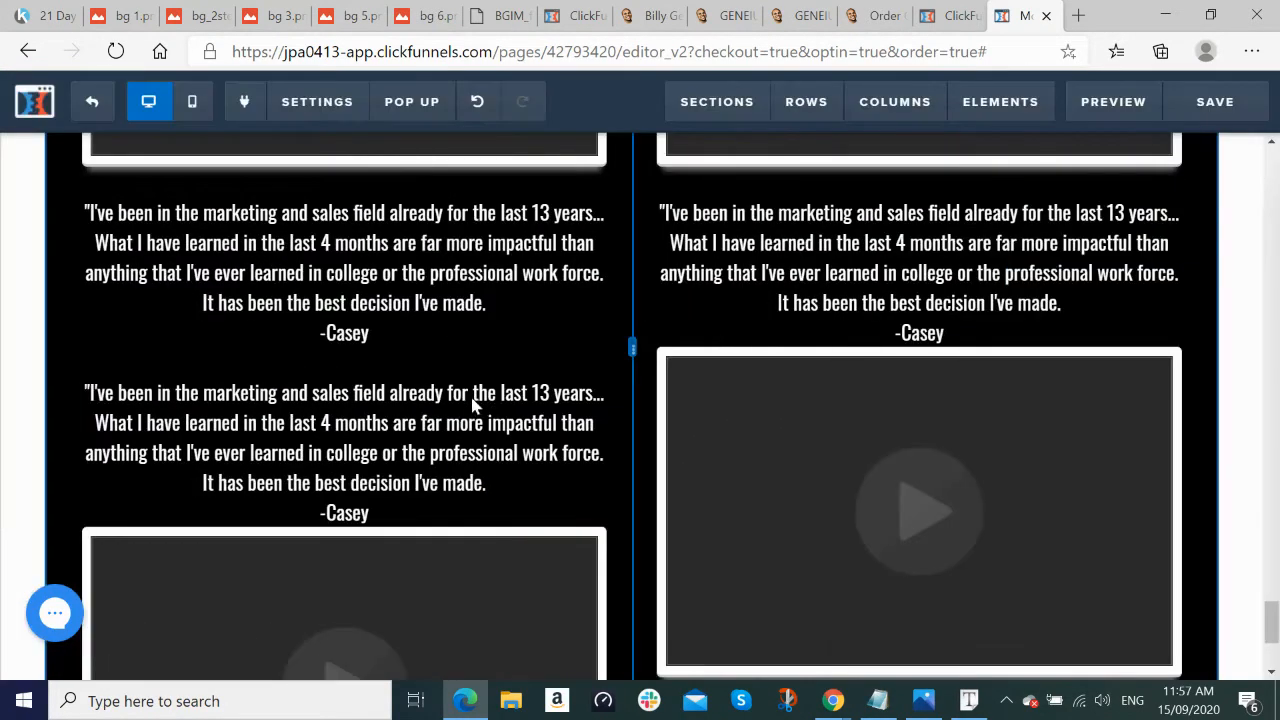
click(476, 312)
drag(452, 398, 480, 422)
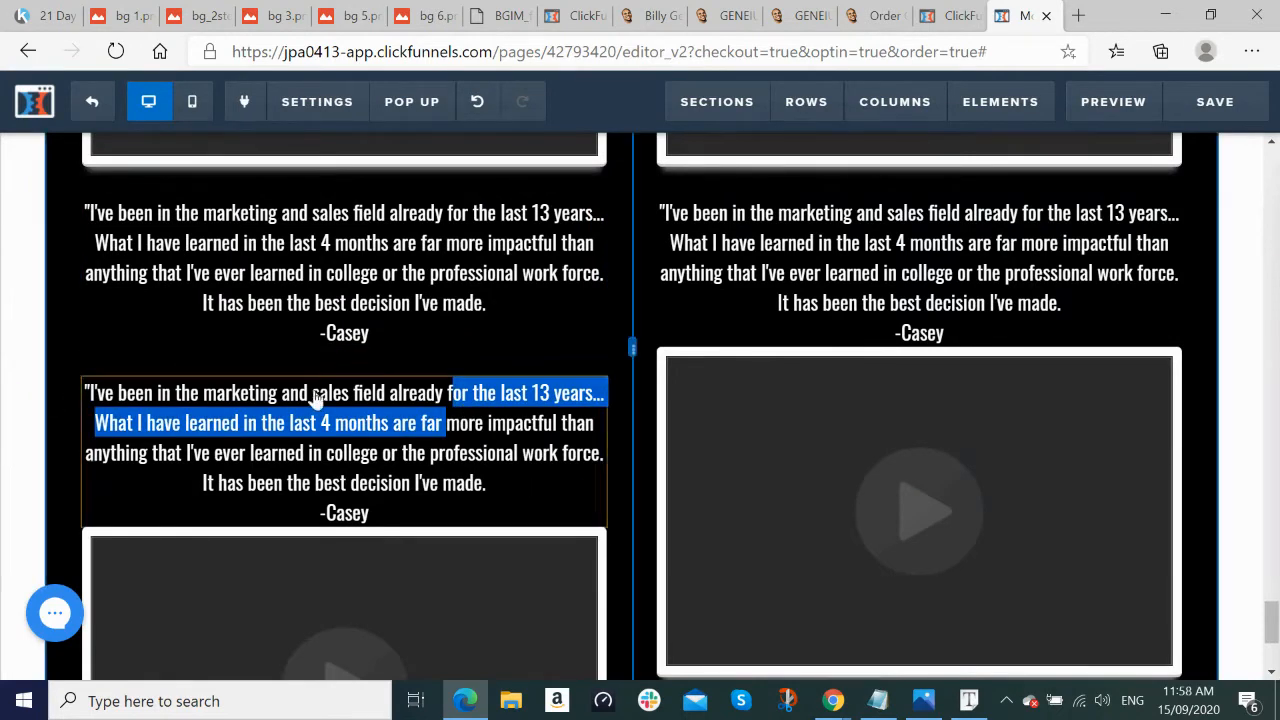
click(56, 391)
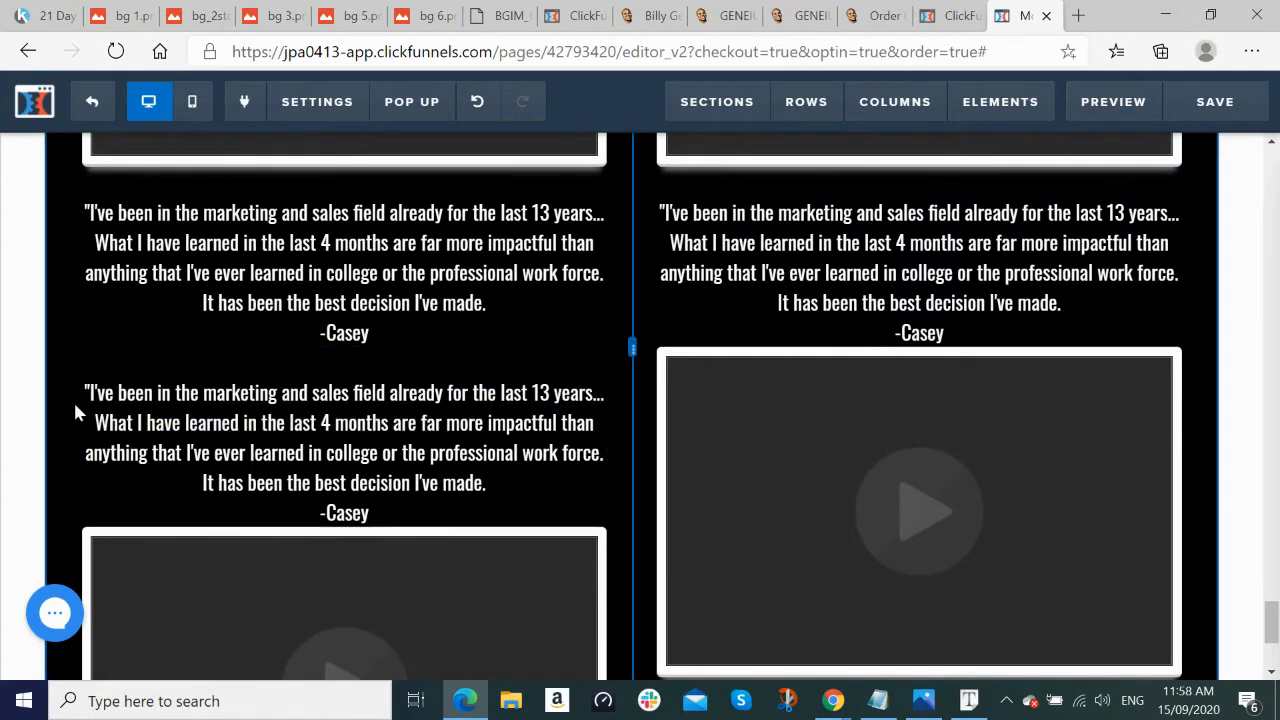
click(150, 399)
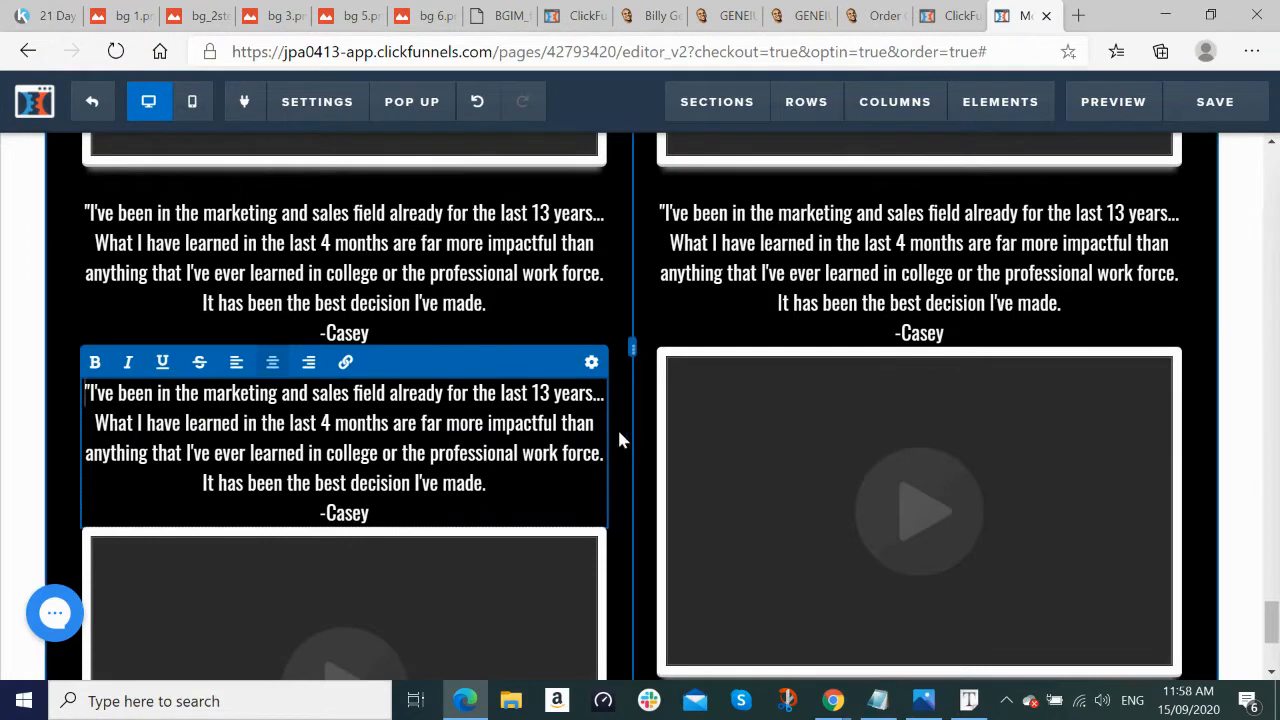
click(632, 444)
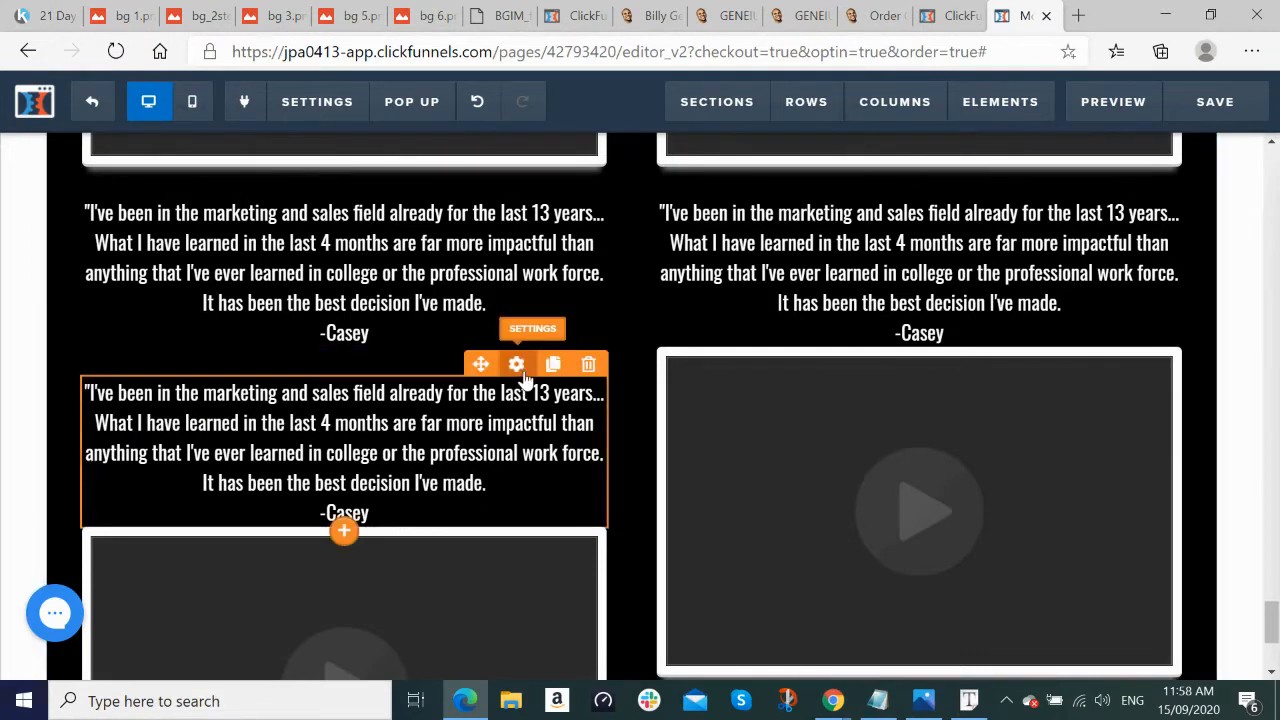
Step: Place the extra quote below the lower-left video and a duplicate below the lower-right video, and save the page
drag(505, 437, 409, 620)
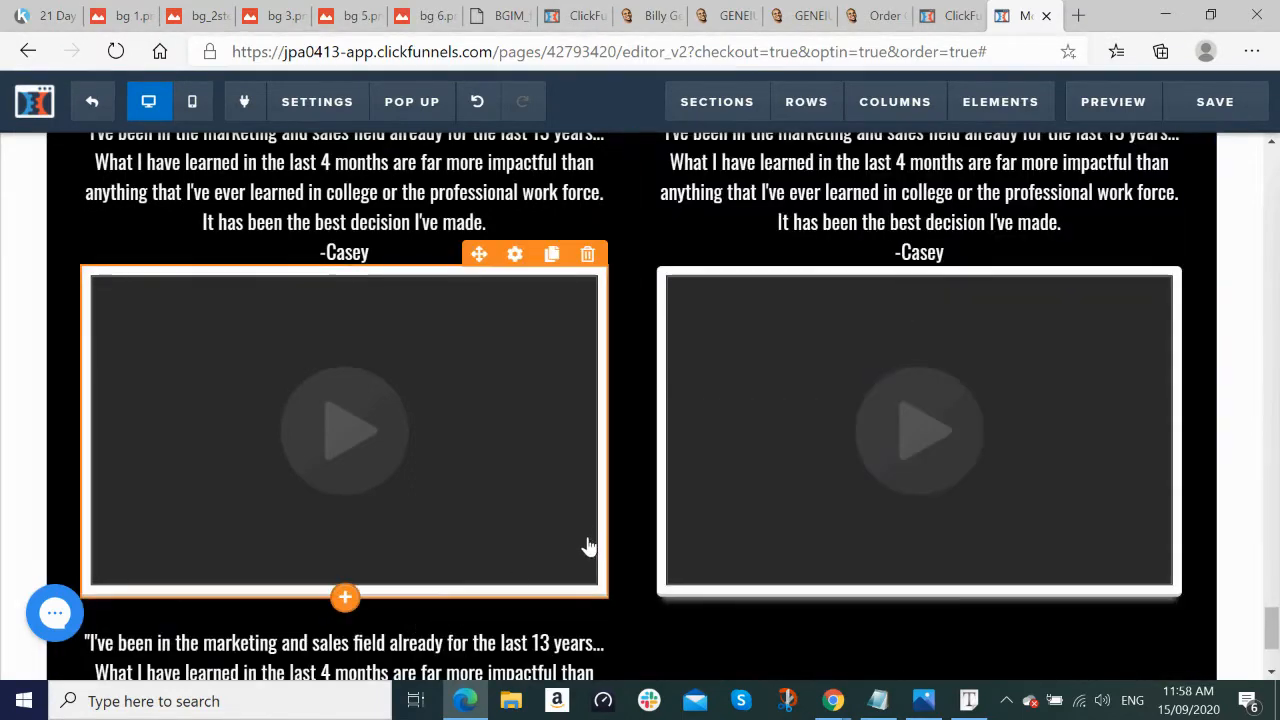
scroll(549, 630, down, 1)
mouse_move(549, 563)
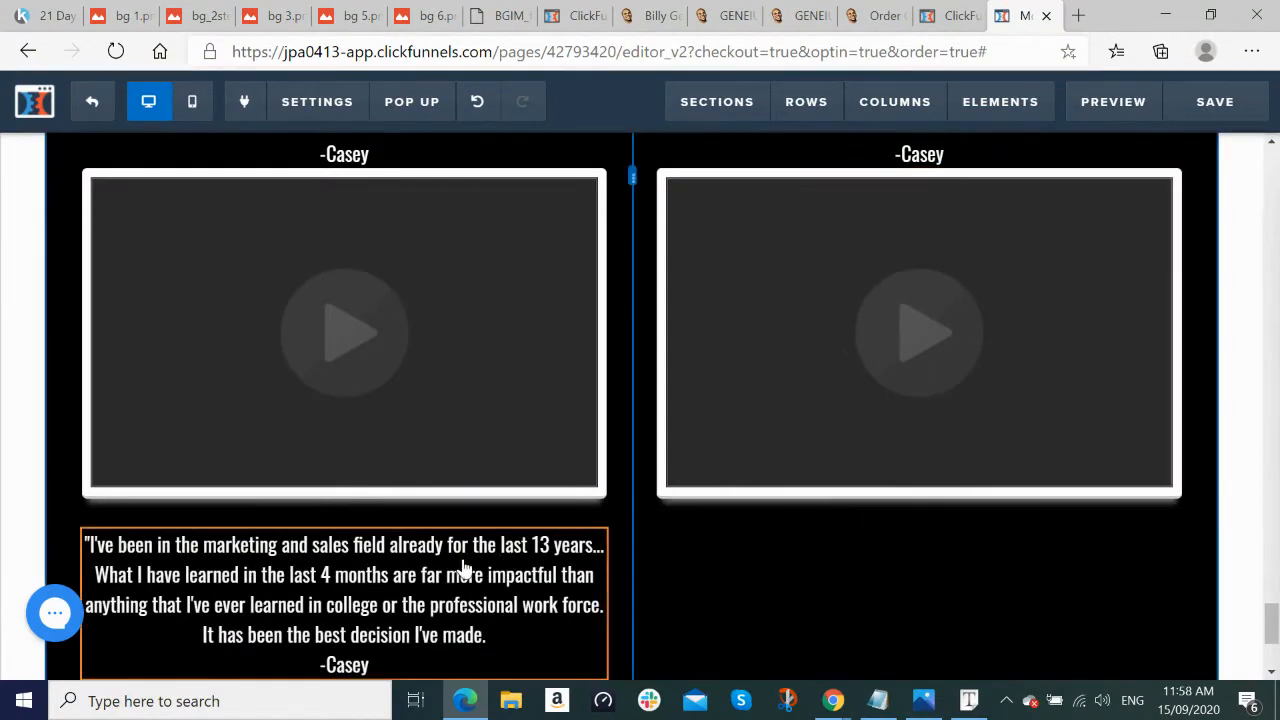
drag(1046, 471, 937, 468)
scroll(912, 588, down, 1)
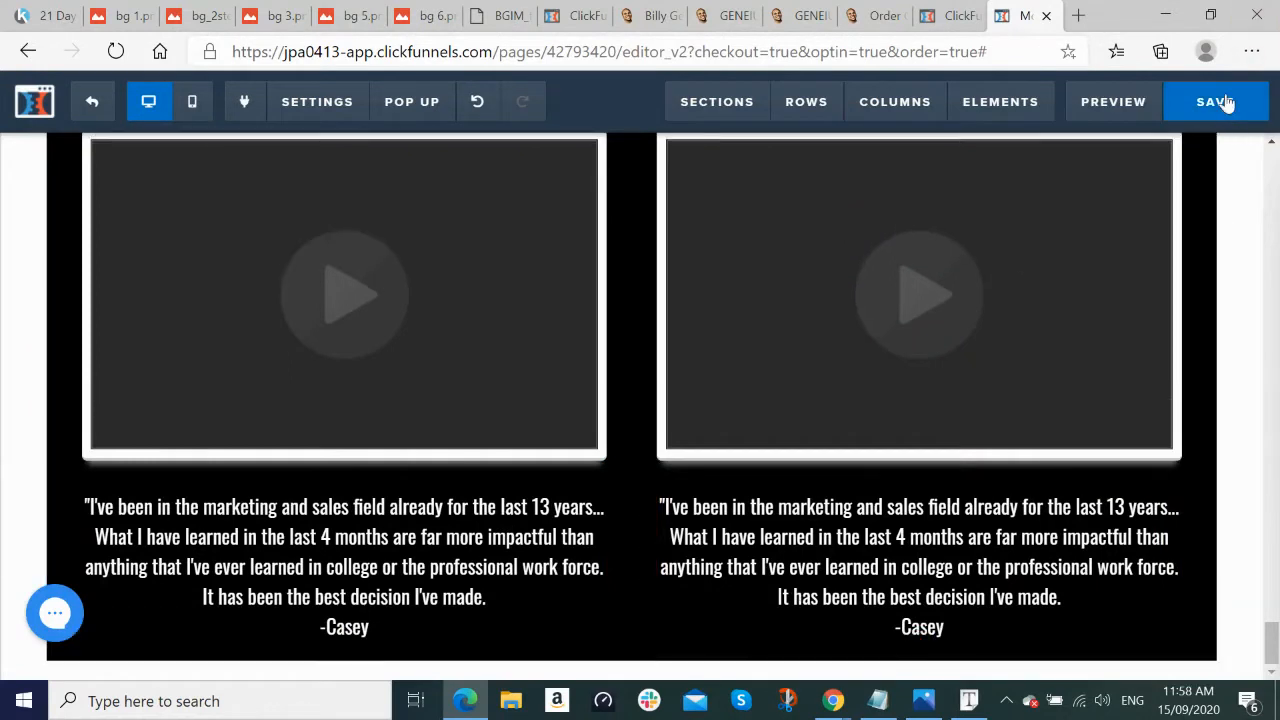
click(1222, 104)
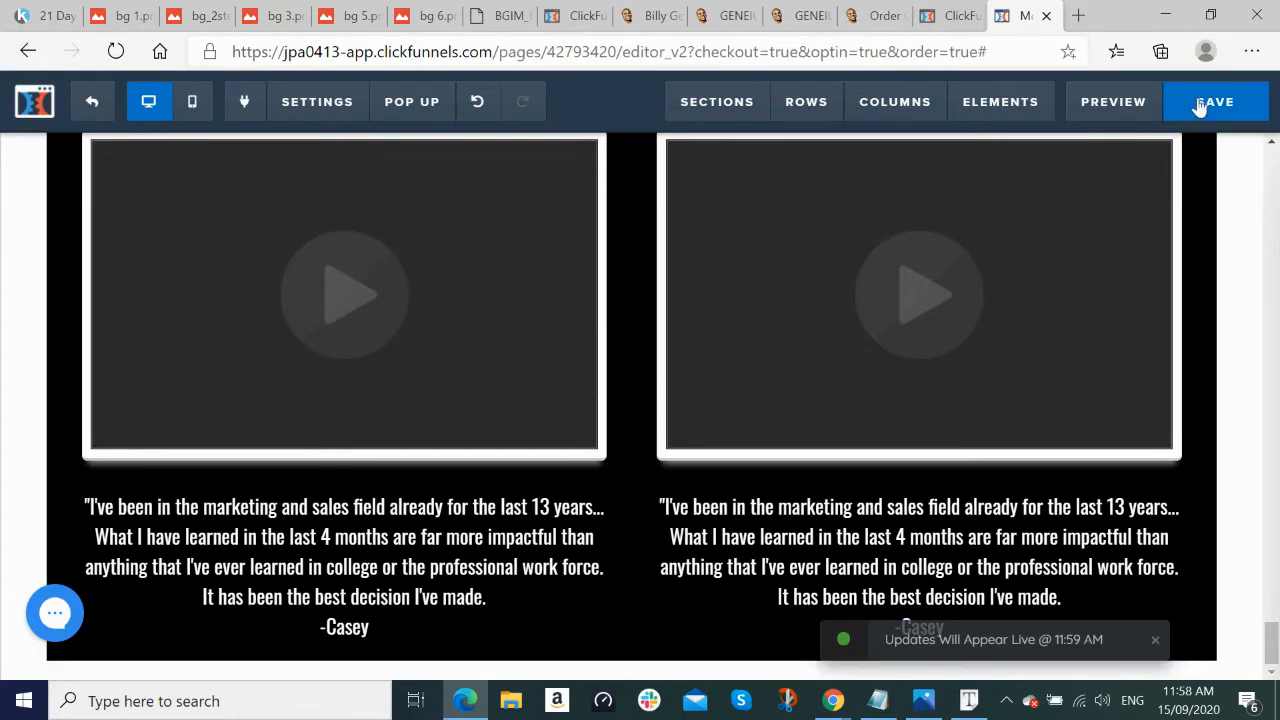
Step: Examine the reference page's testimonials section in Chrome, comparing its headline, videos and quotes with the rebuilt row
scroll(1192, 234, down, 1)
key(alt+Tab)
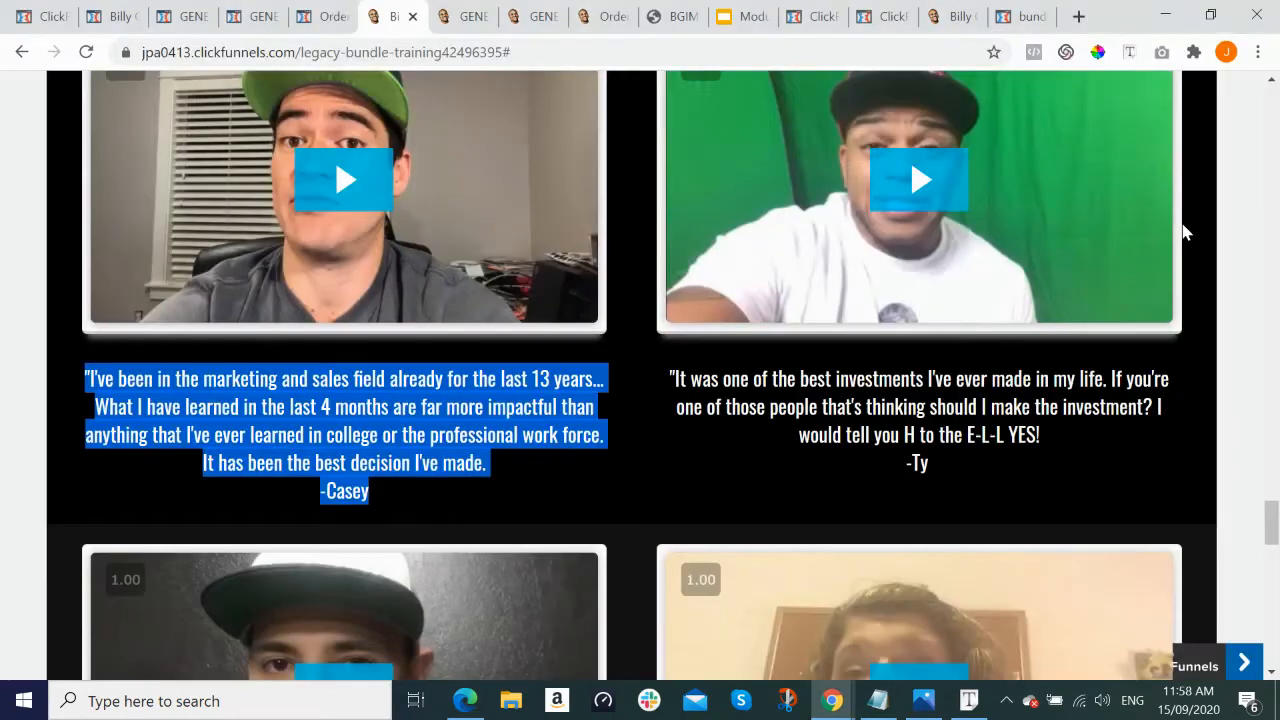
click(632, 476)
scroll(635, 472, down, 7)
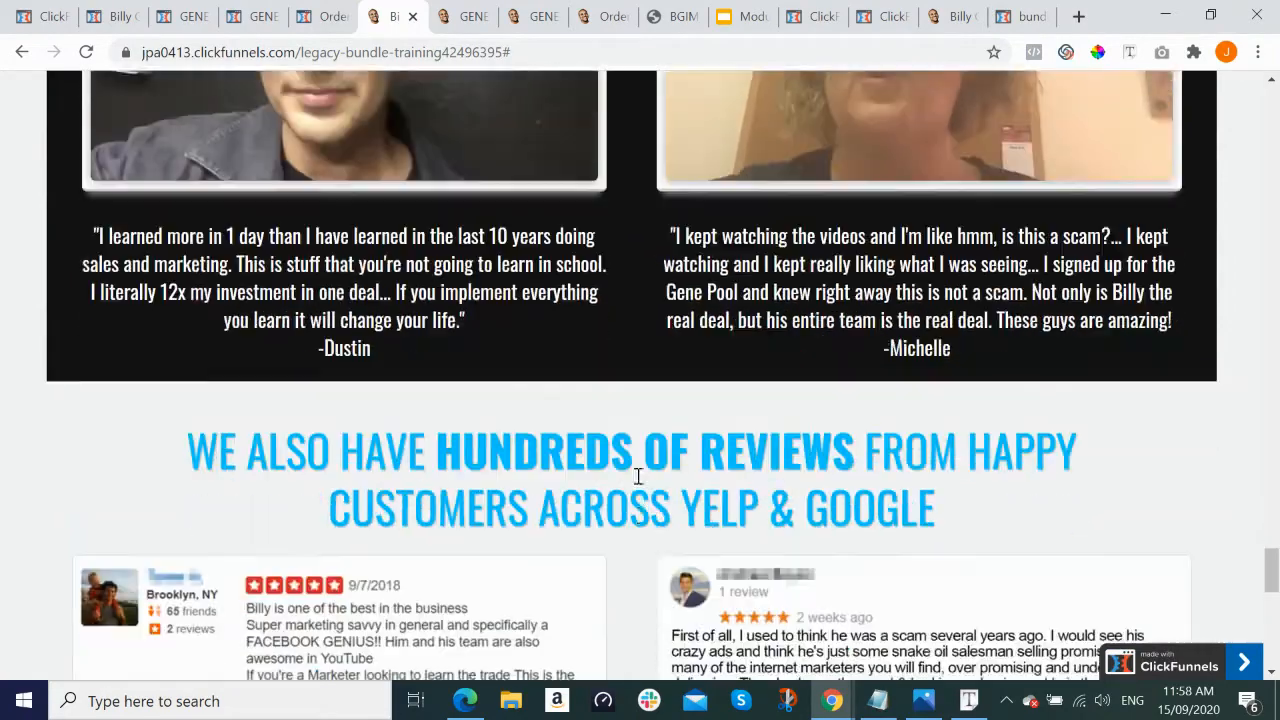
scroll(641, 470, up, 5)
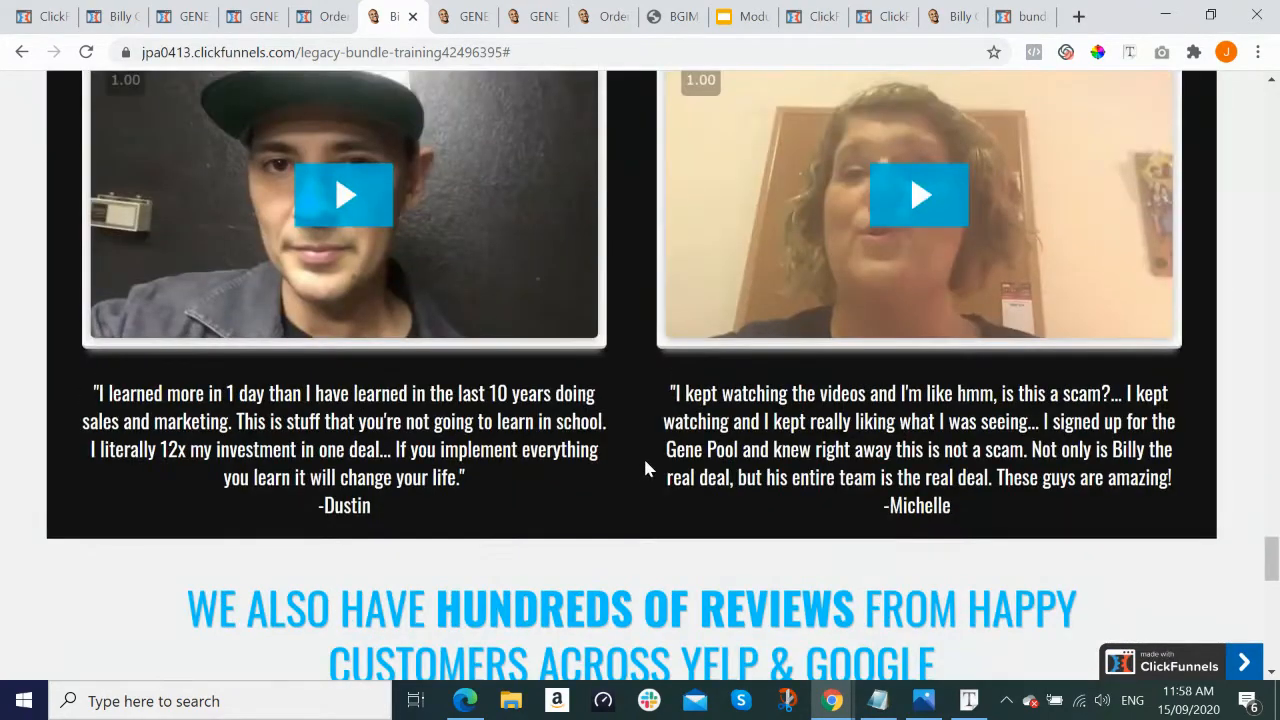
scroll(645, 462, up, 8)
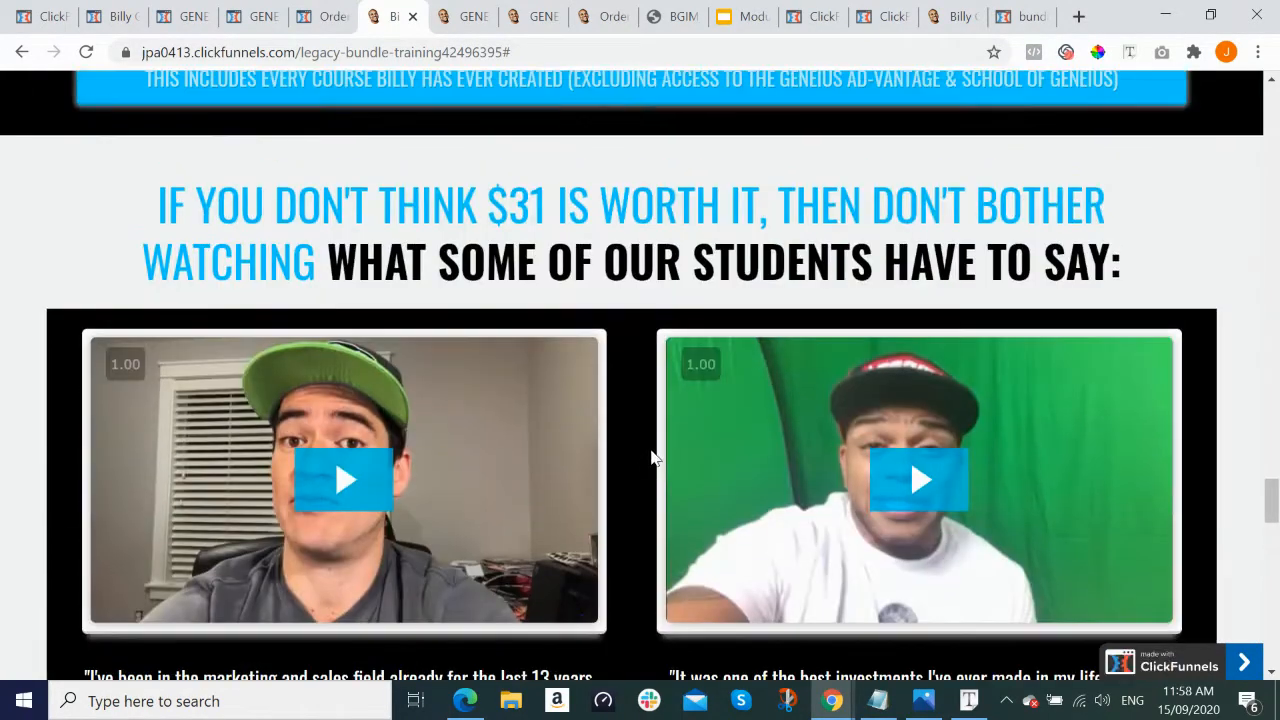
scroll(540, 460, down, 1)
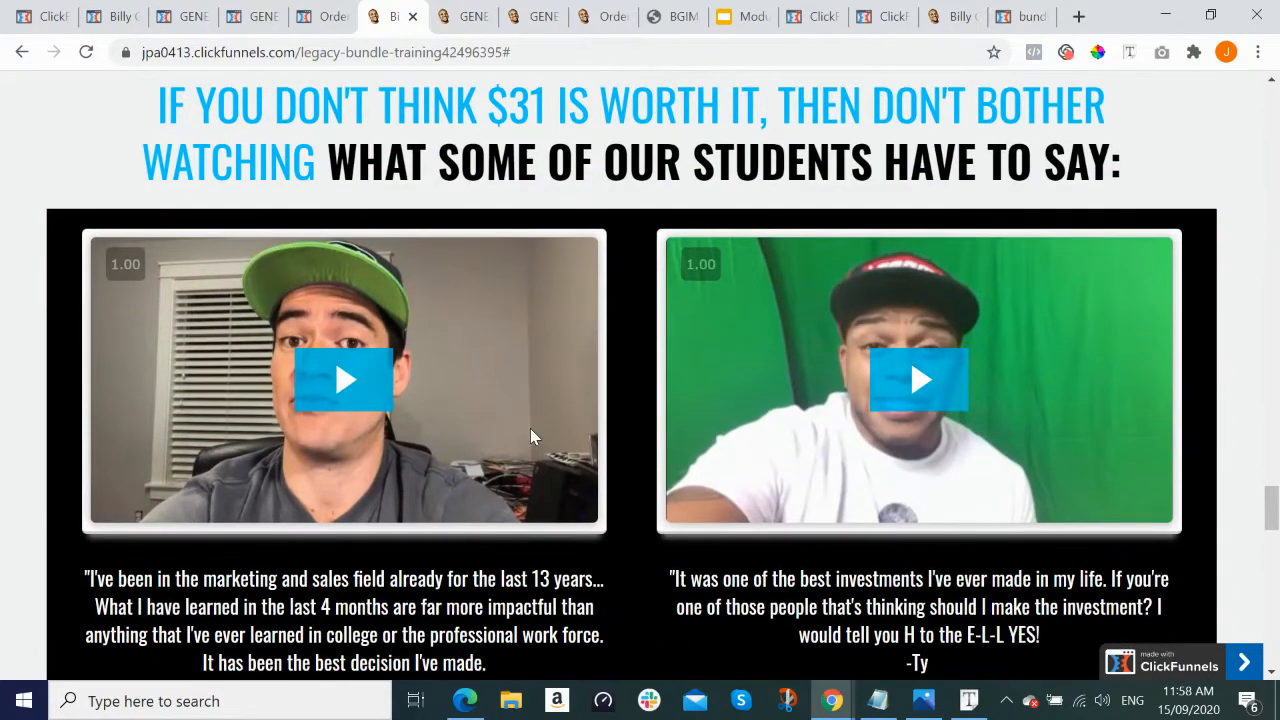
Step: Return to Edge and copy the custom embed code for testimonial Video 1 from the Kartra lesson page
key(alt+Tab)
scroll(886, 423, down, 2)
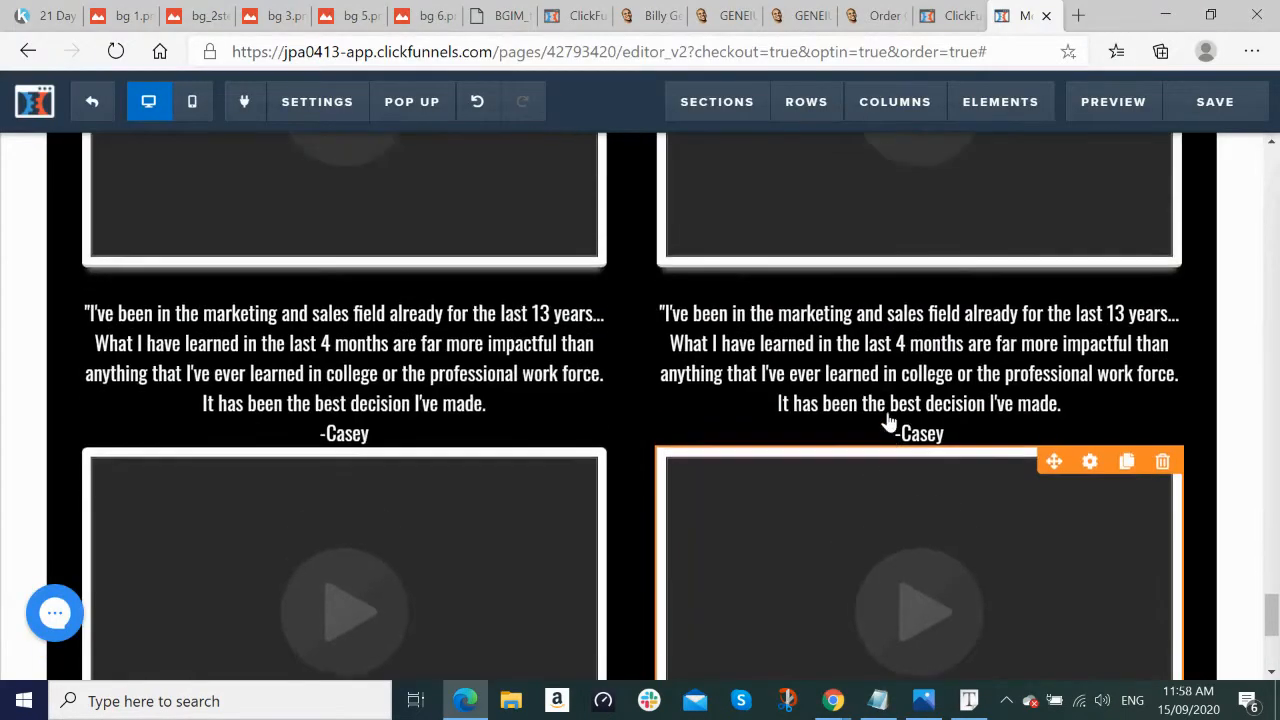
scroll(493, 337, up, 2)
scroll(494, 340, up, 2)
scroll(497, 343, down, 2)
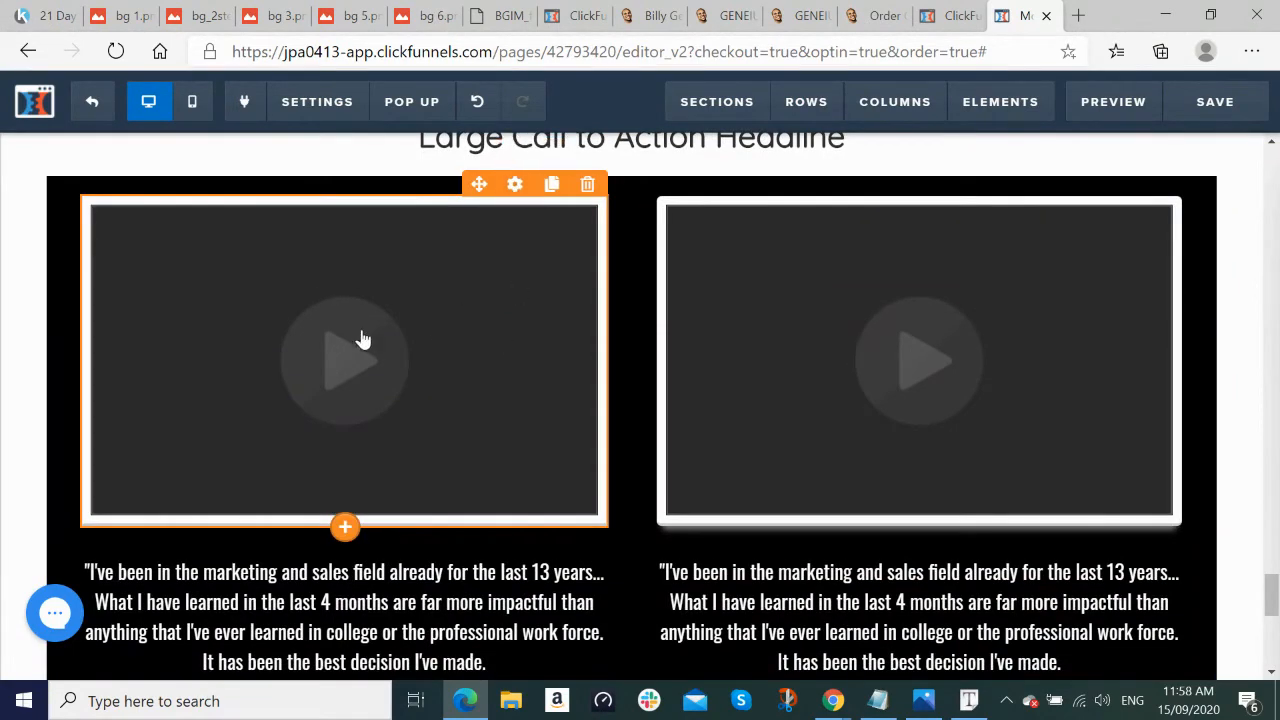
click(46, 17)
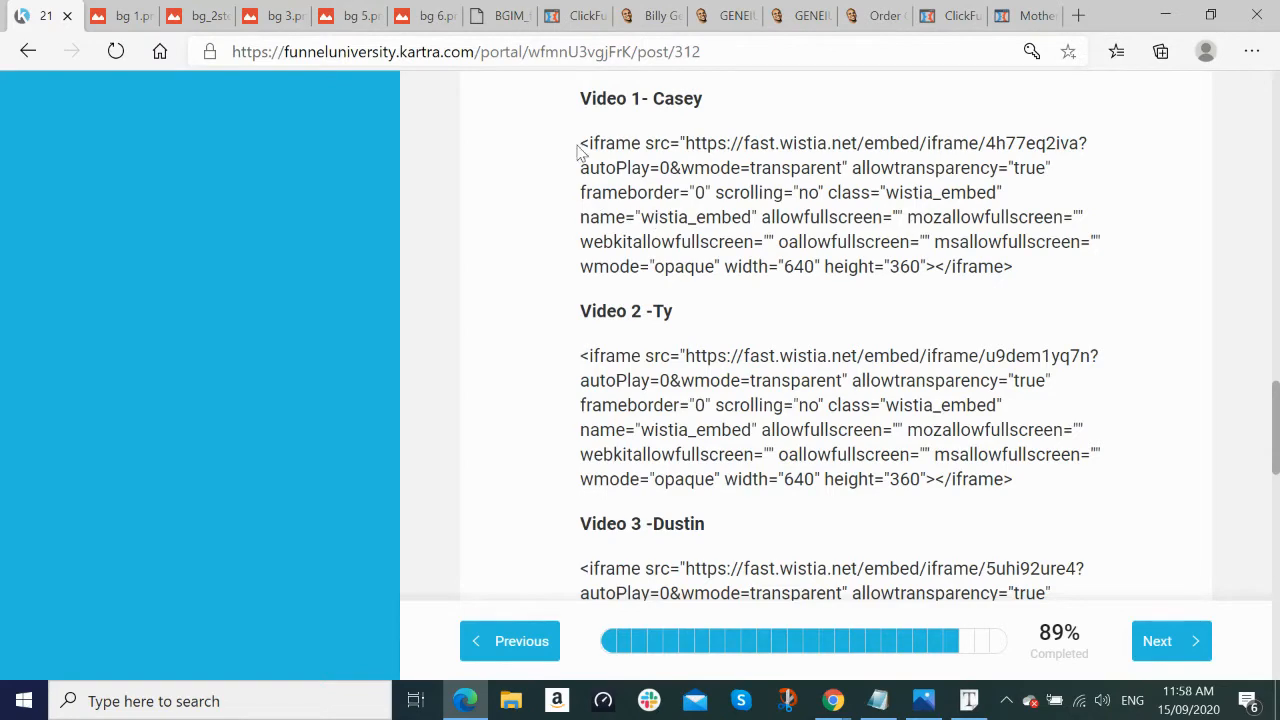
drag(583, 143, 1141, 275)
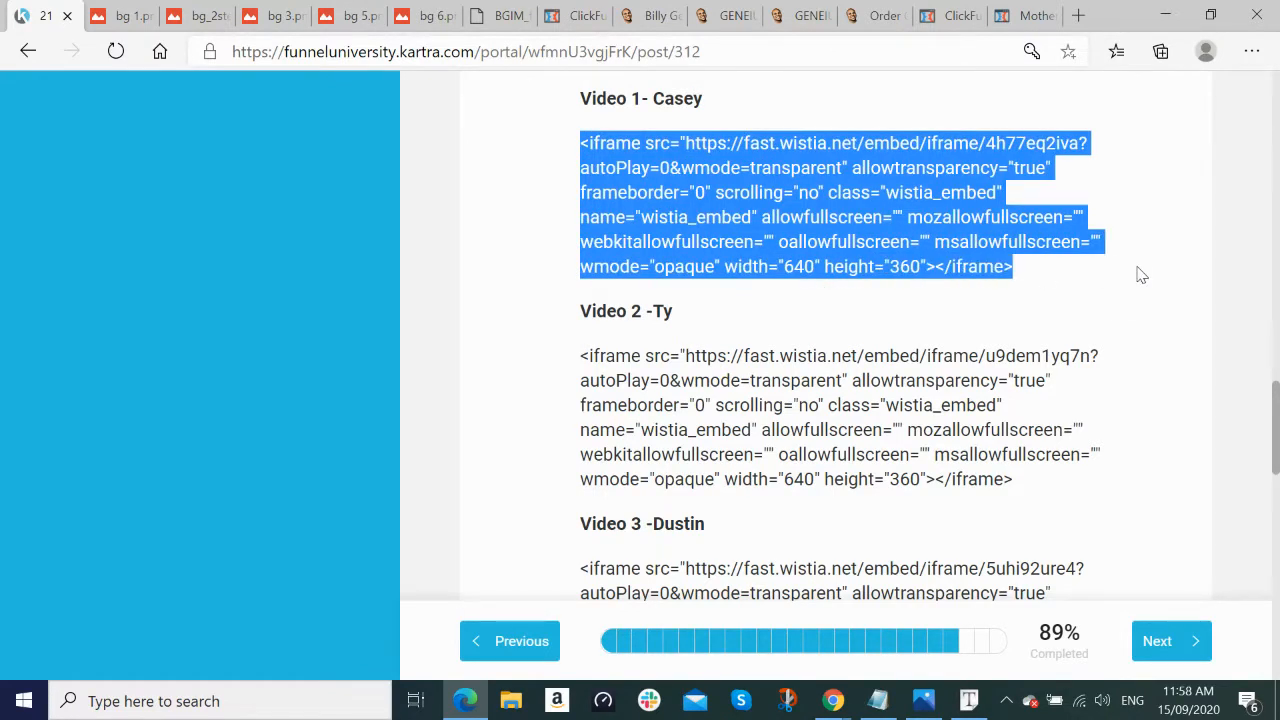
key(alt)
scroll(1211, 322, up, 2)
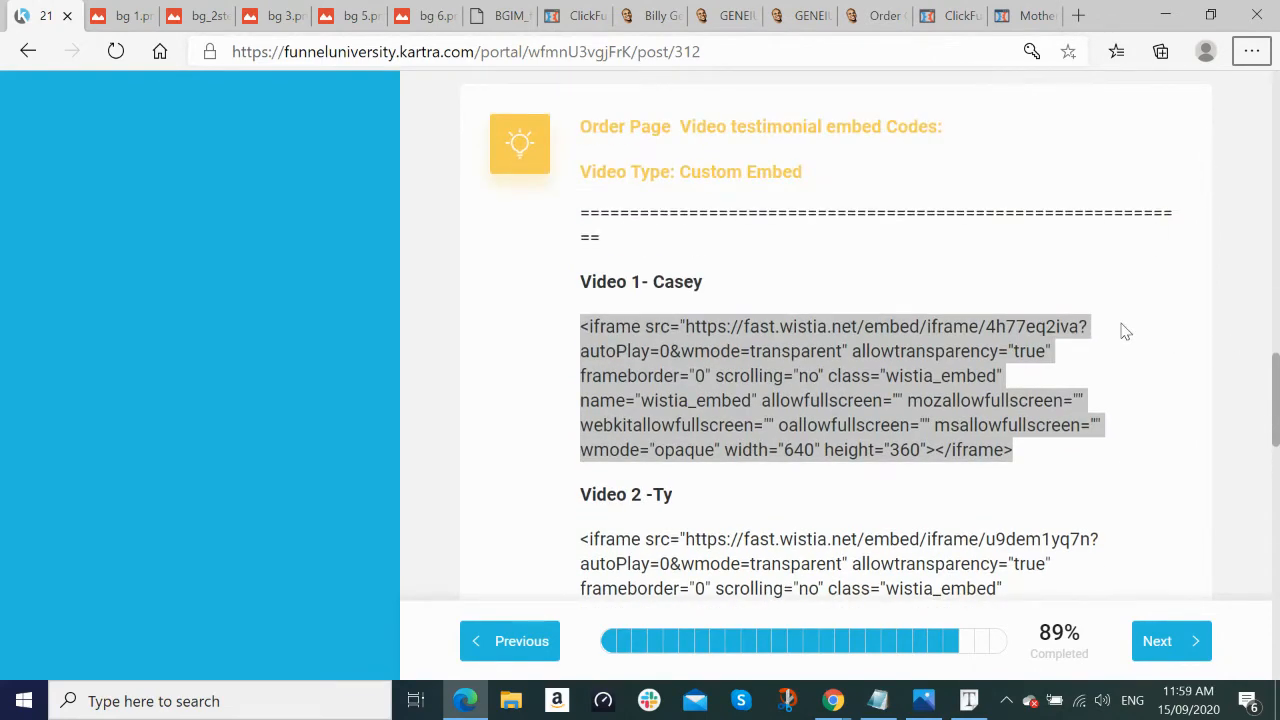
key(alt+Tab)
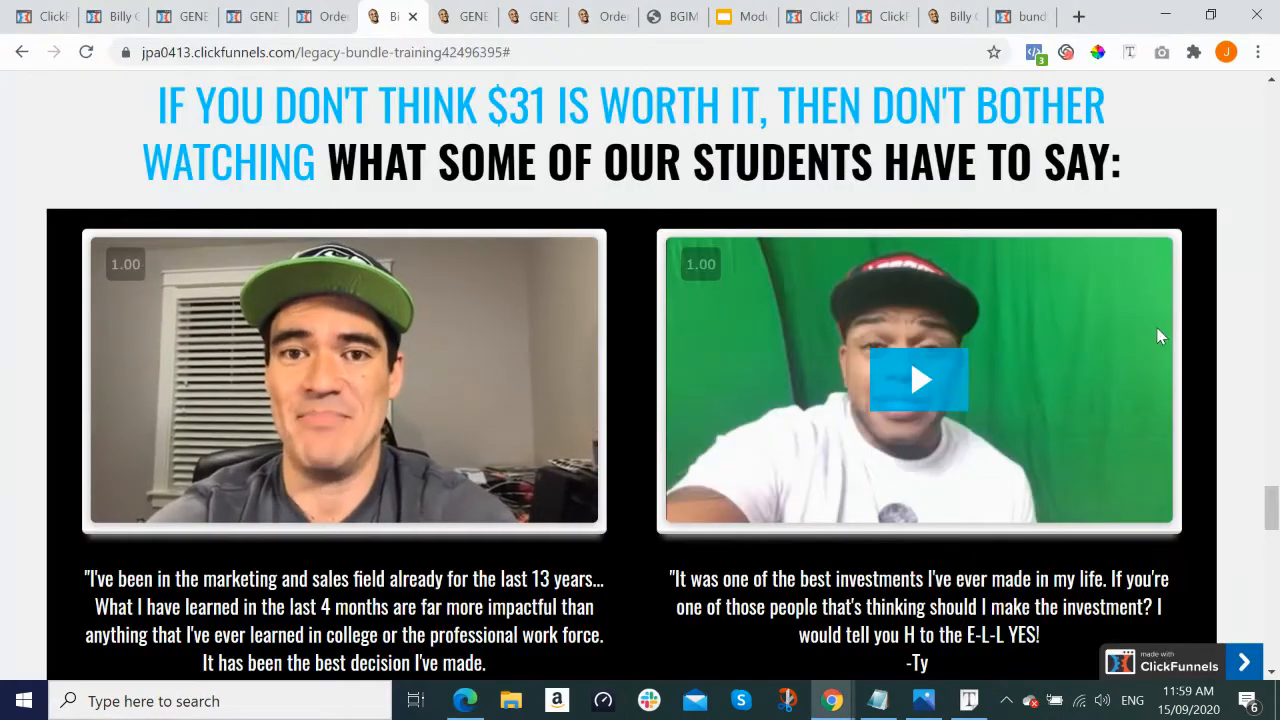
click(465, 700)
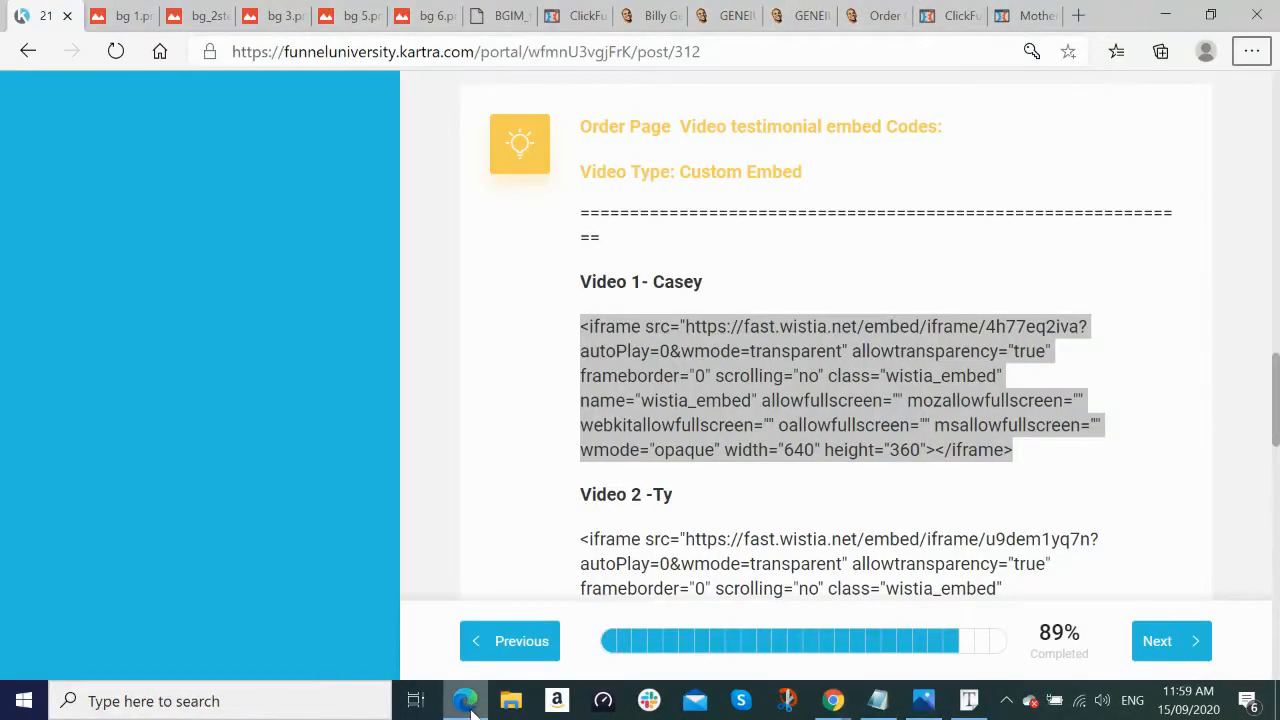
Step: In the ClickFunnels page editor, replace the upper-left testimonial video's embed code with the copied Video 1 Wistia iframe and save the page
click(975, 16)
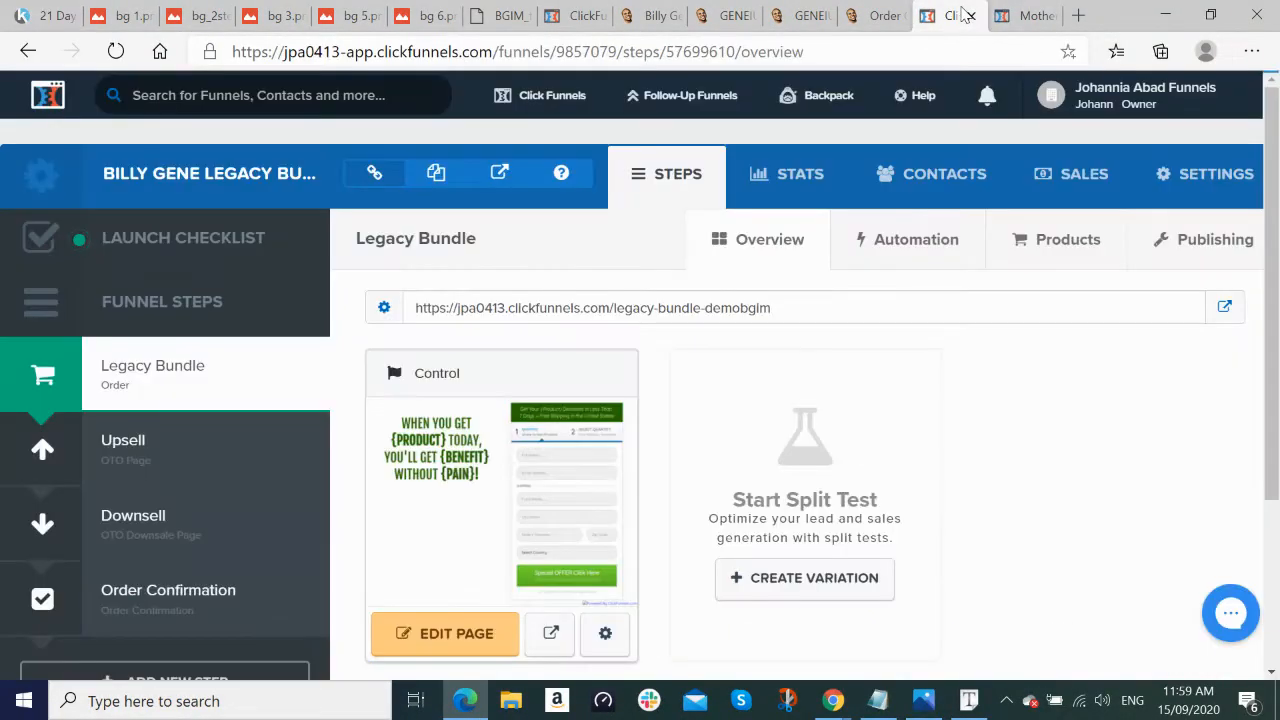
click(1025, 15)
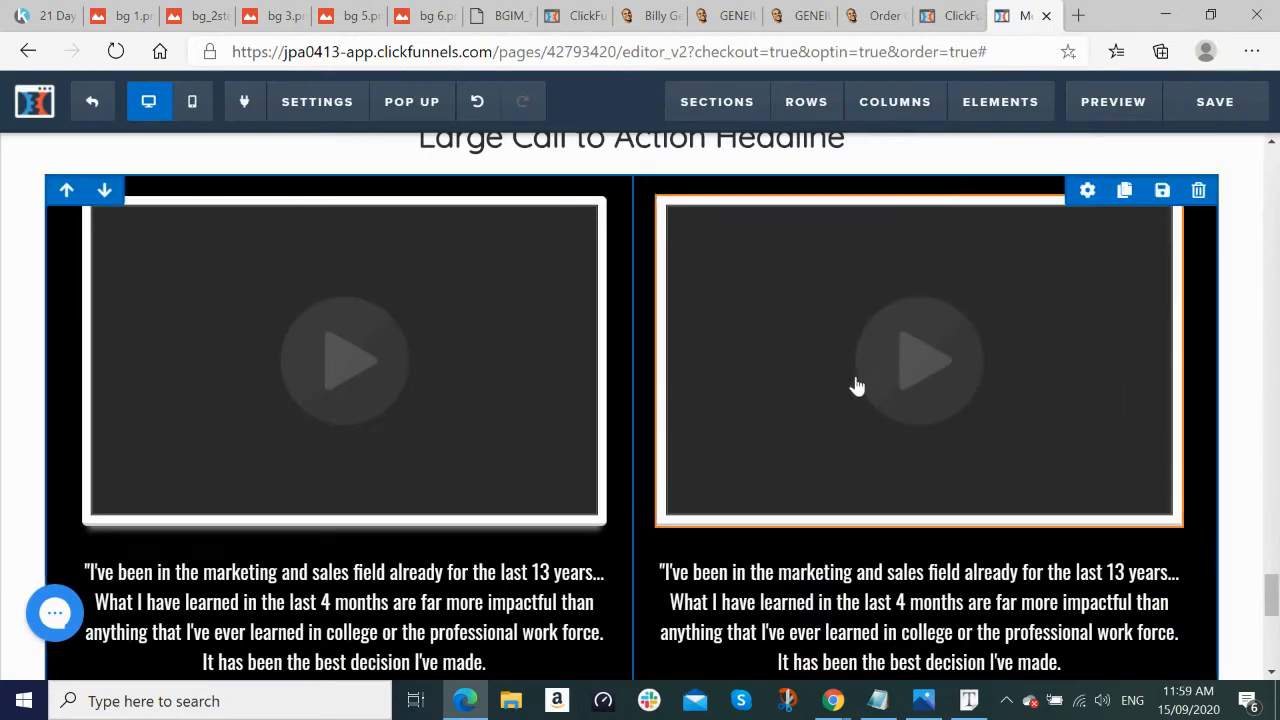
scroll(857, 386, up, 5)
scroll(857, 382, down, 4)
mouse_move(501, 322)
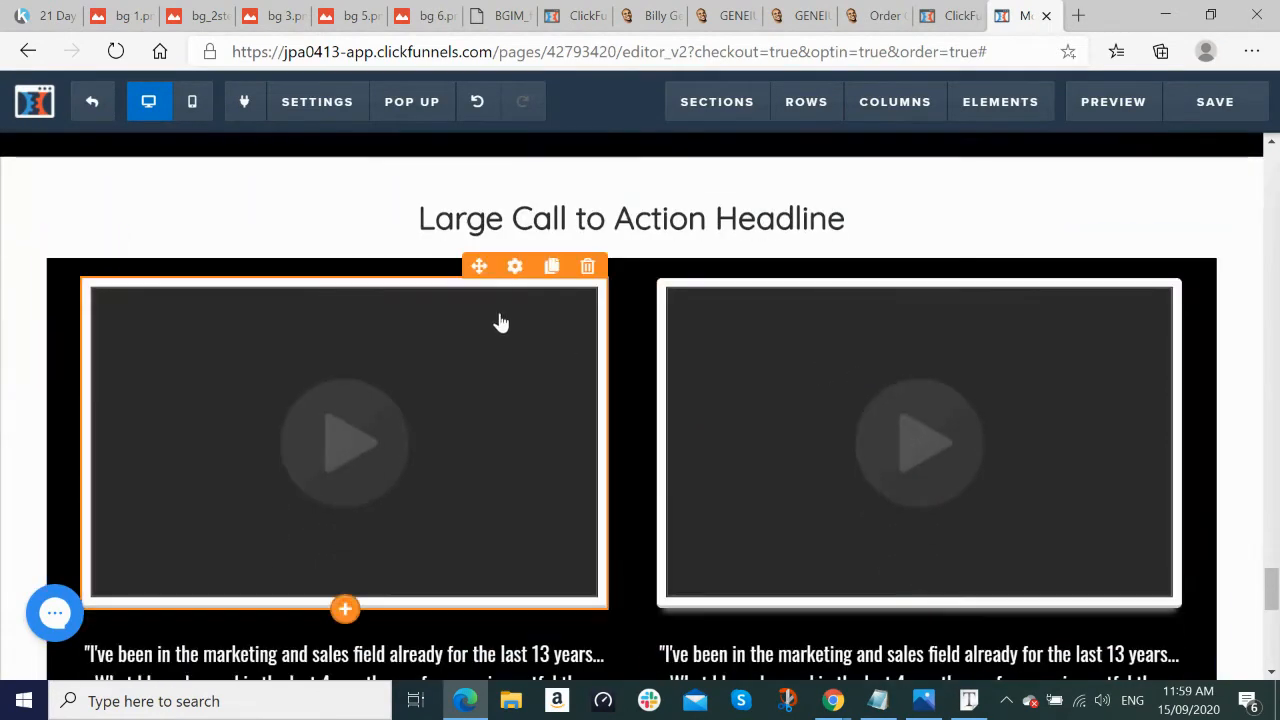
click(511, 274)
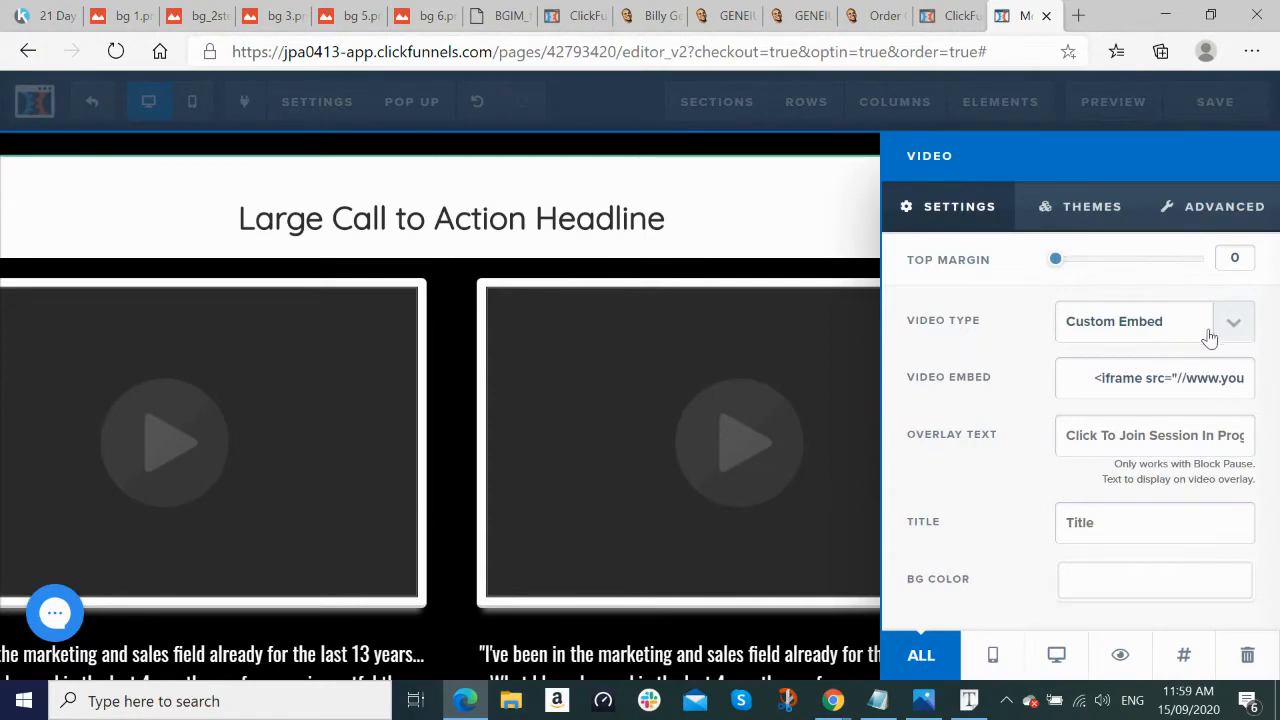
click(1236, 326)
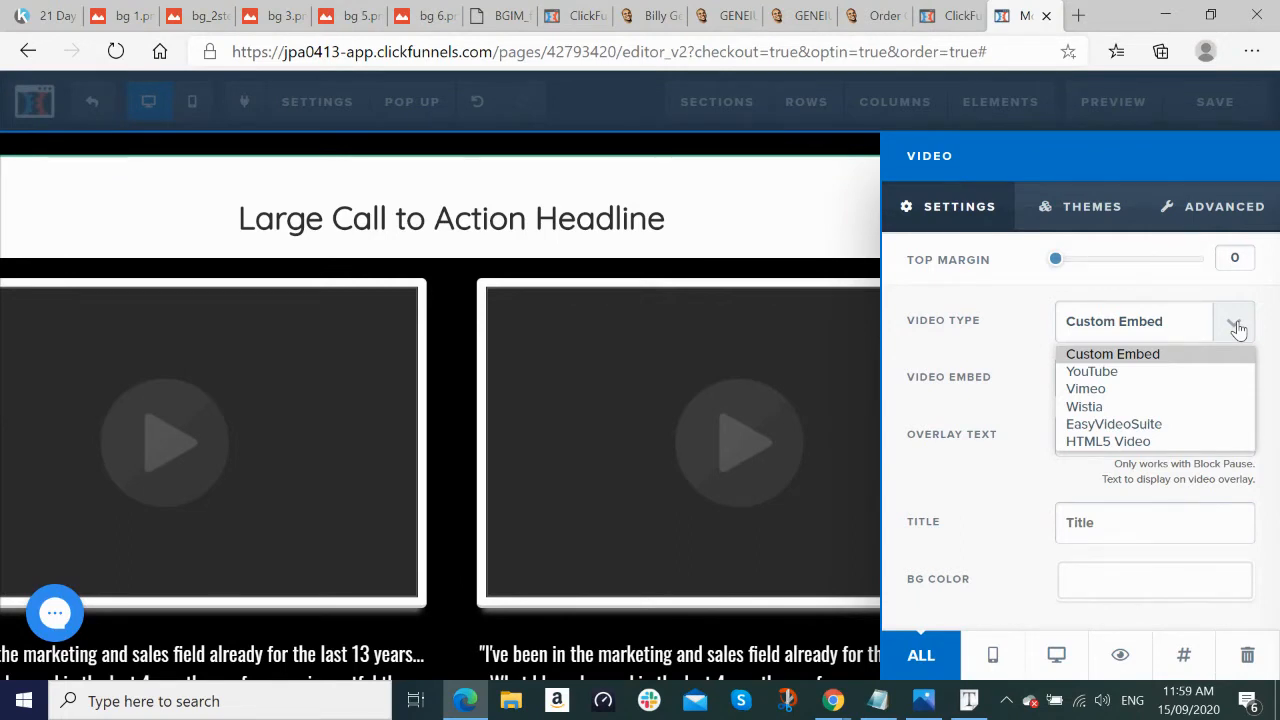
click(1238, 330)
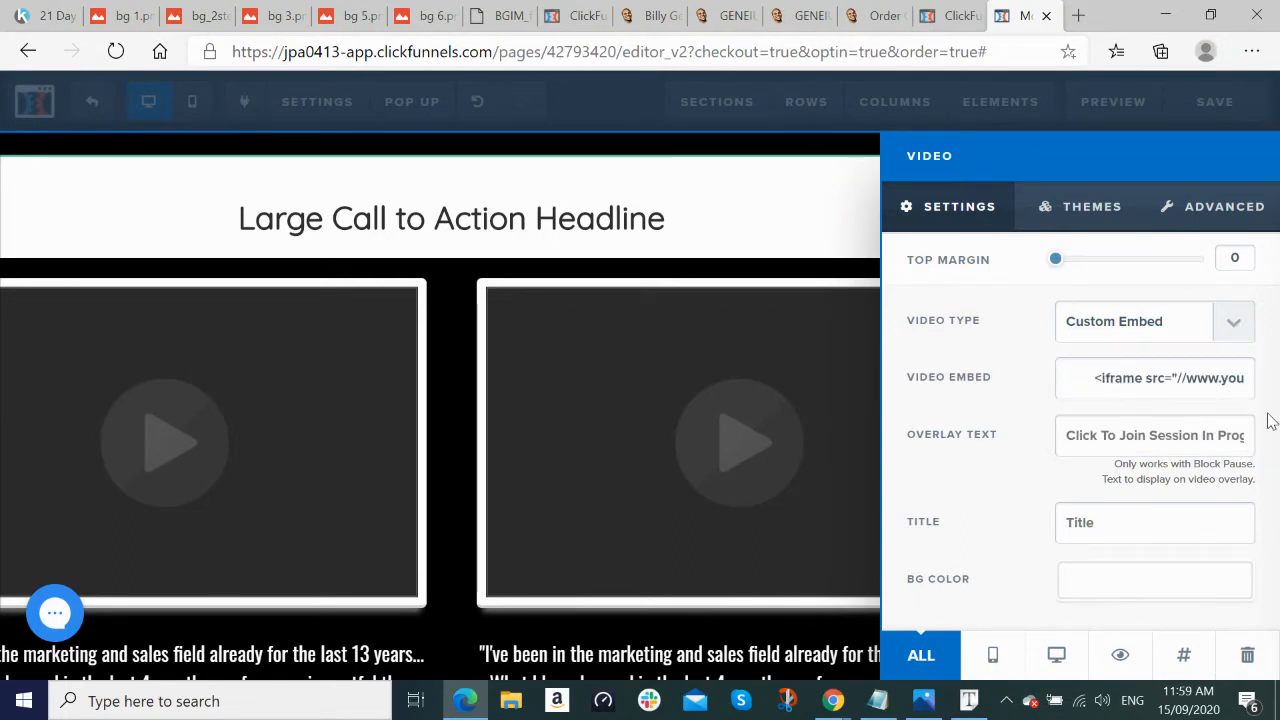
key(ctrl+a)
key(BackSpace)
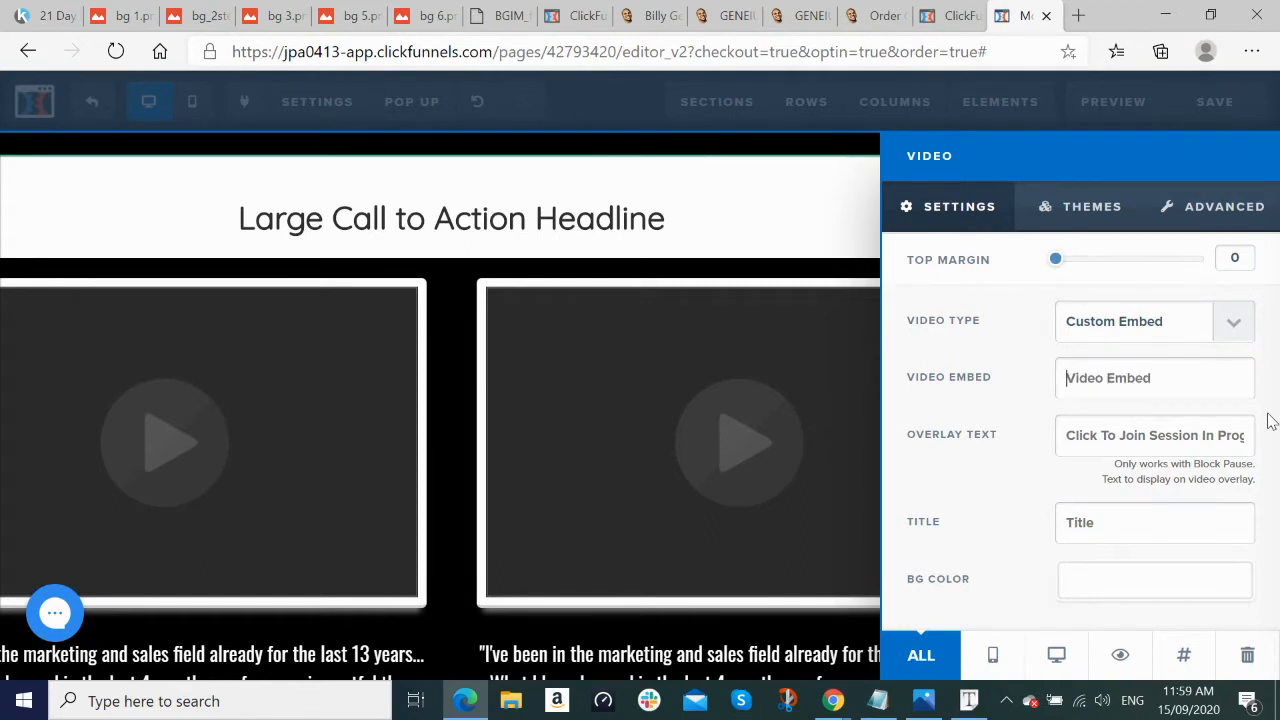
key(ctrl+v)
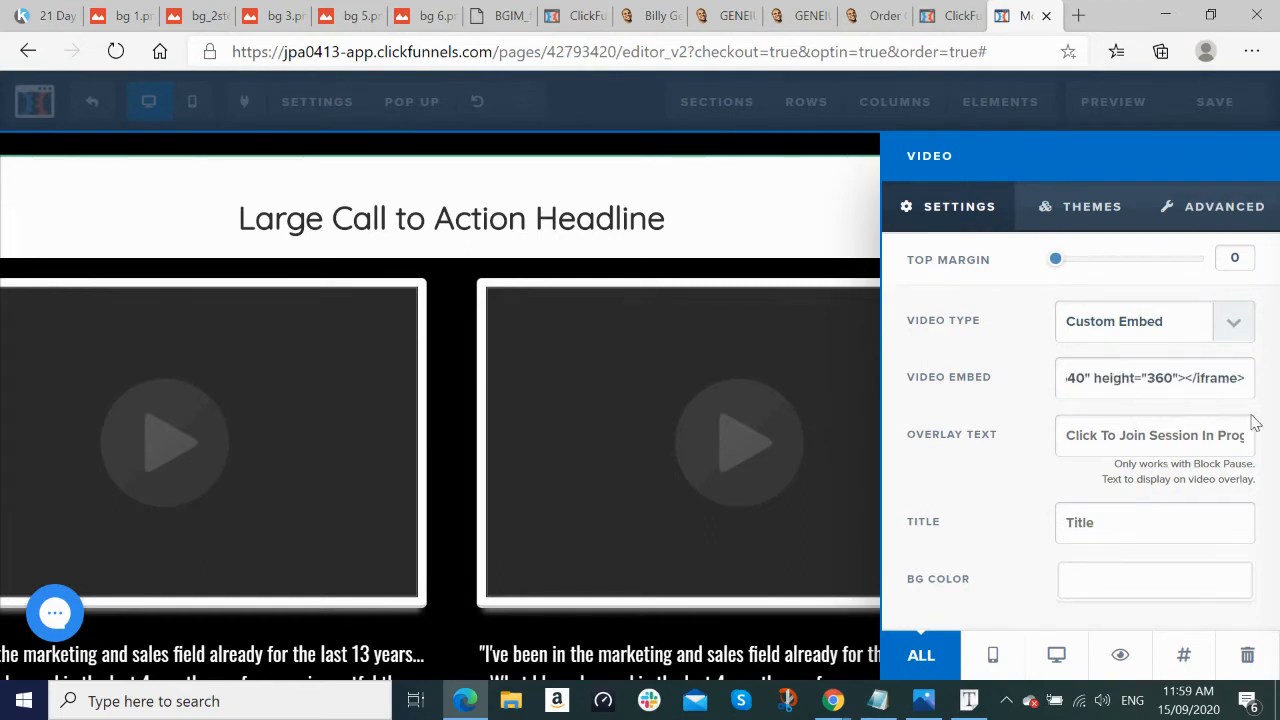
click(991, 502)
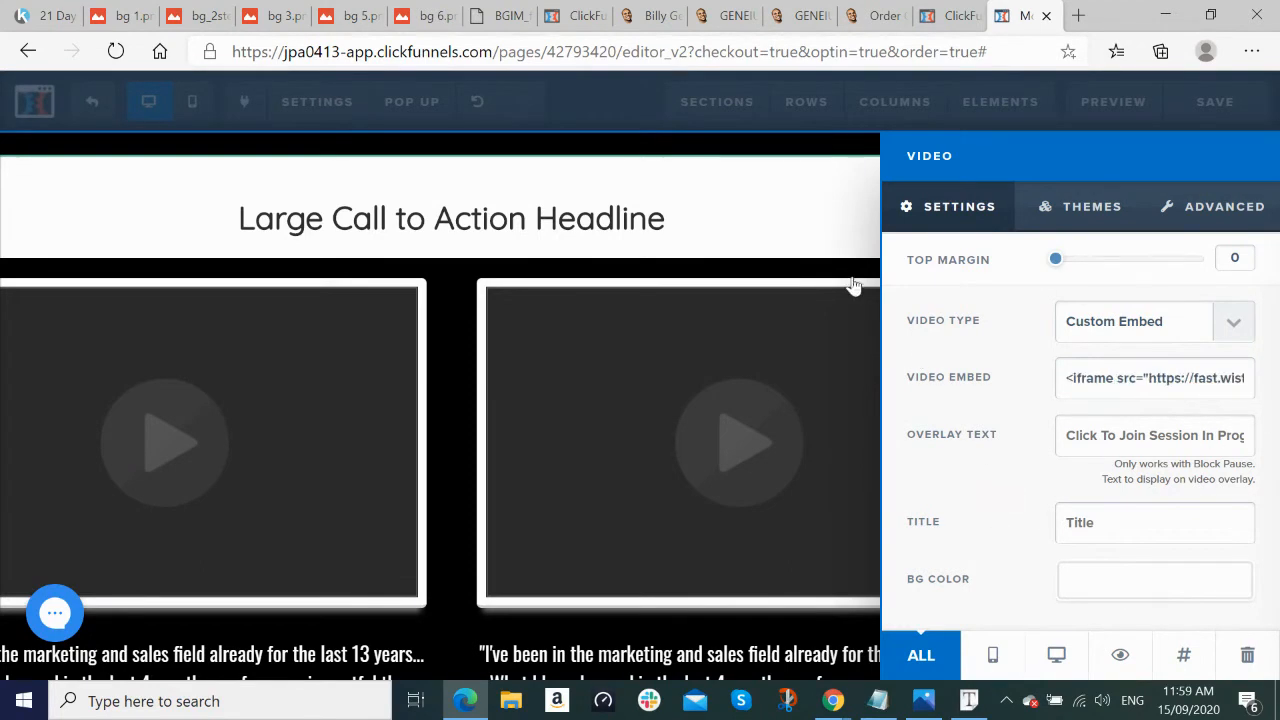
click(872, 238)
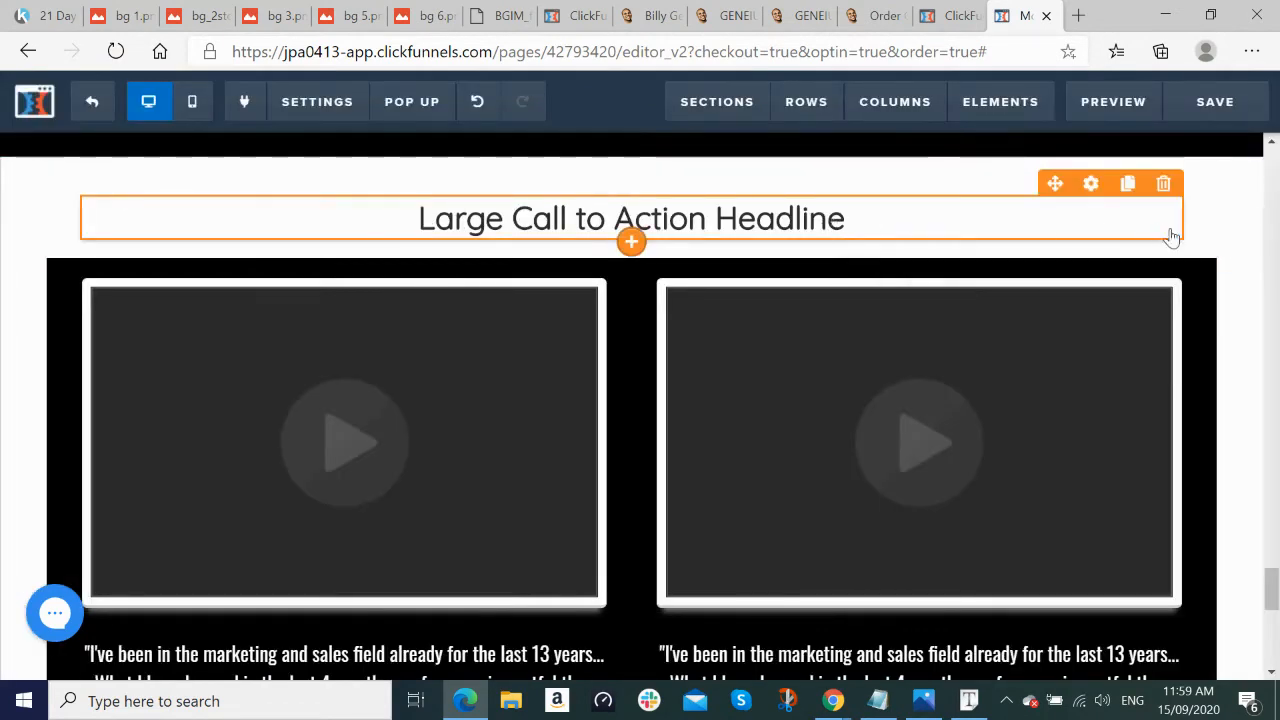
click(1215, 104)
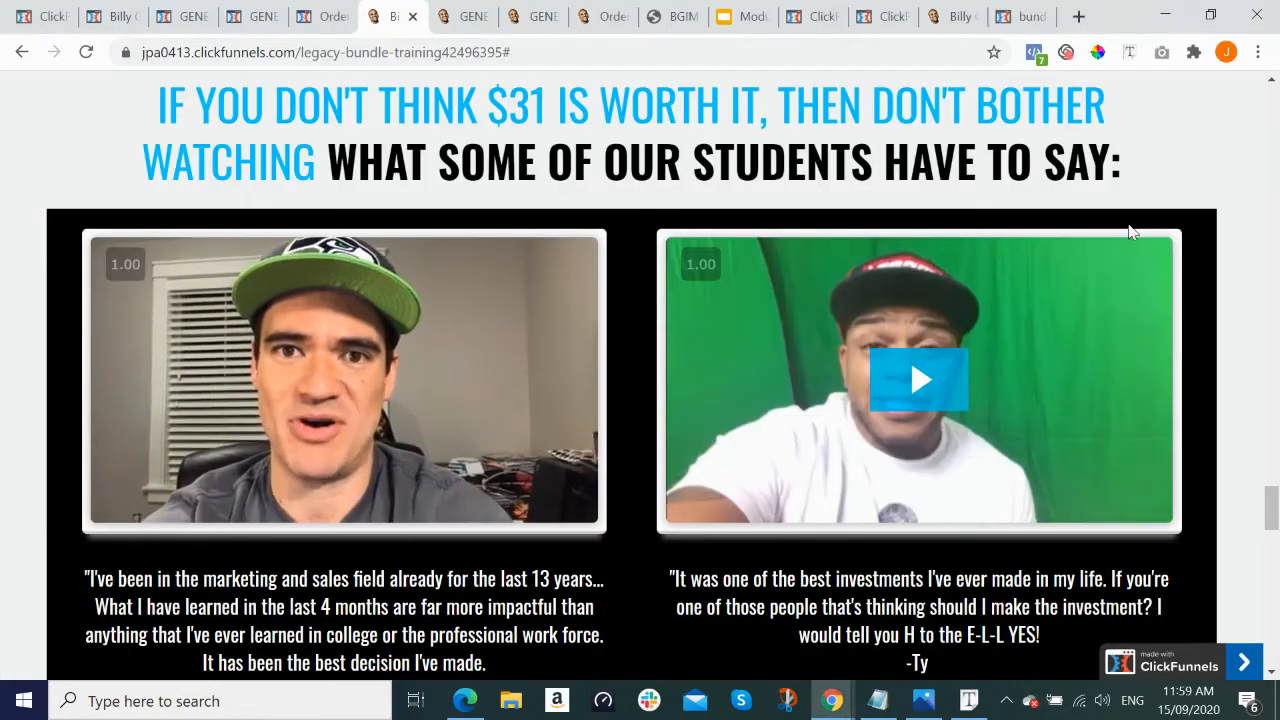
Step: Check the student videos on the reference page in Chrome, and copy the Video 2 embed code from the Kartra lesson page in Edge
scroll(1020, 371, down, 7)
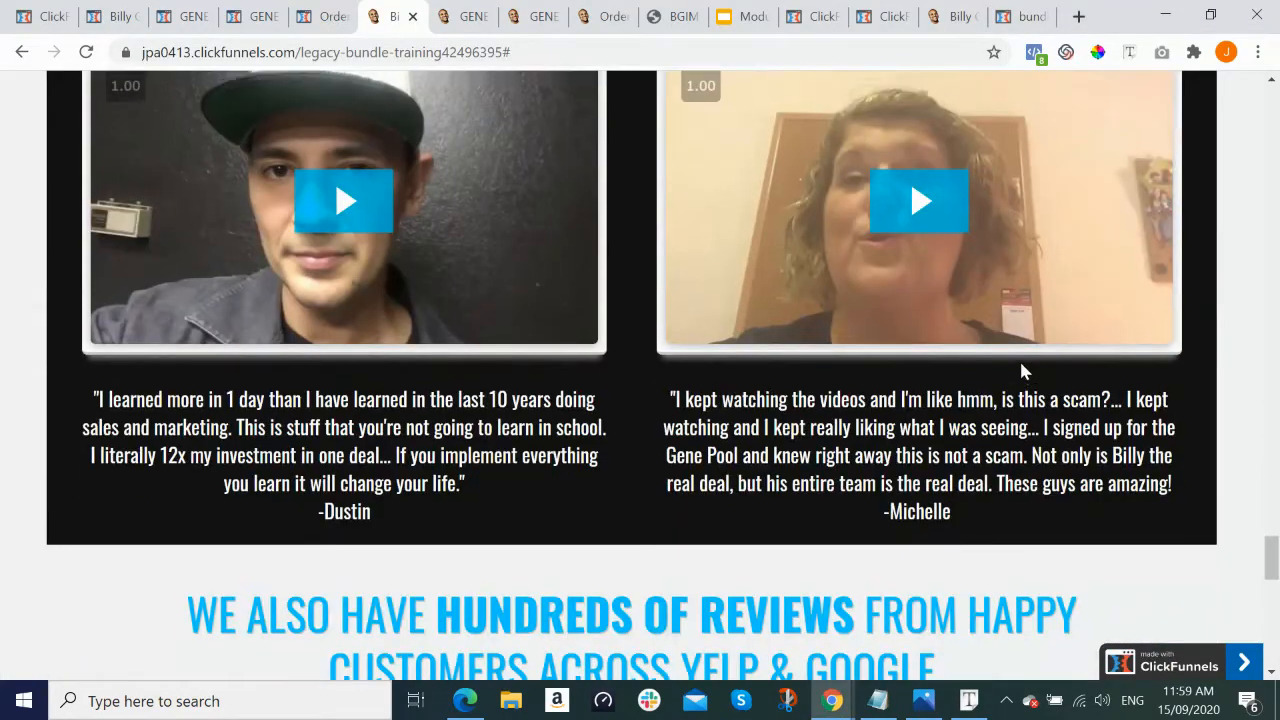
scroll(1021, 371, up, 2)
scroll(1018, 279, up, 2)
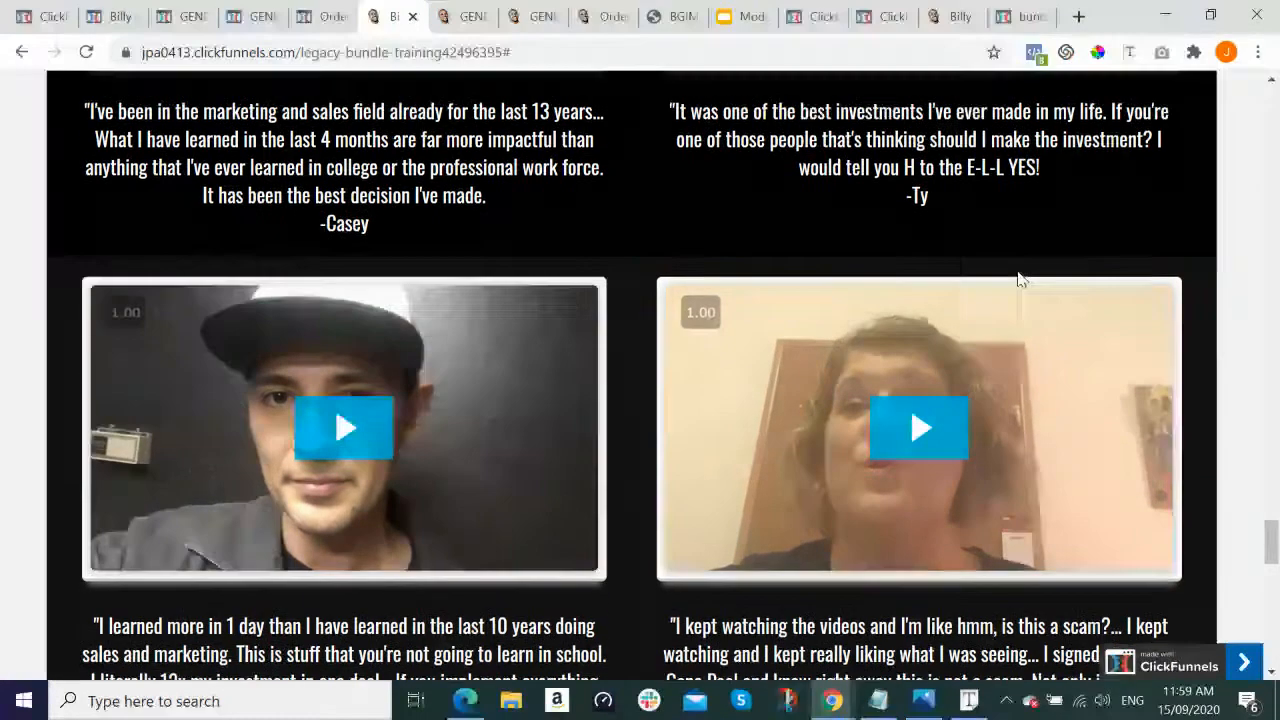
key(alt+Tab)
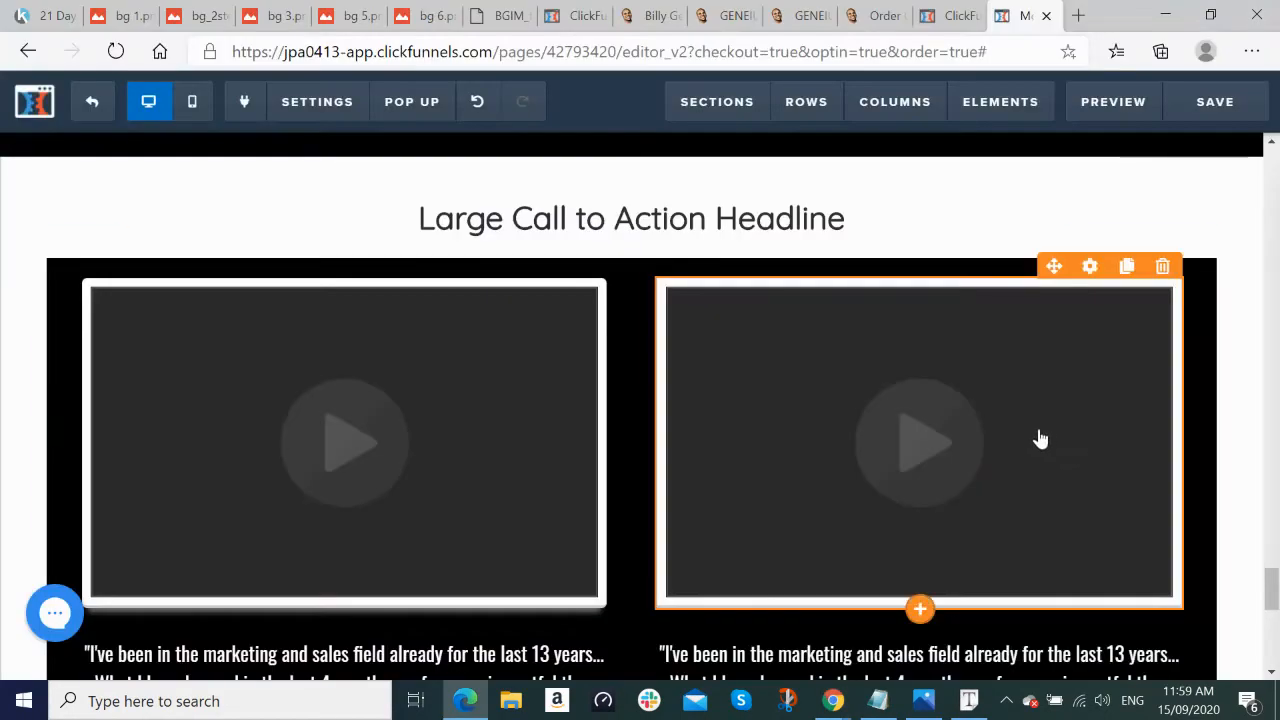
click(54, 17)
scroll(952, 351, down, 1)
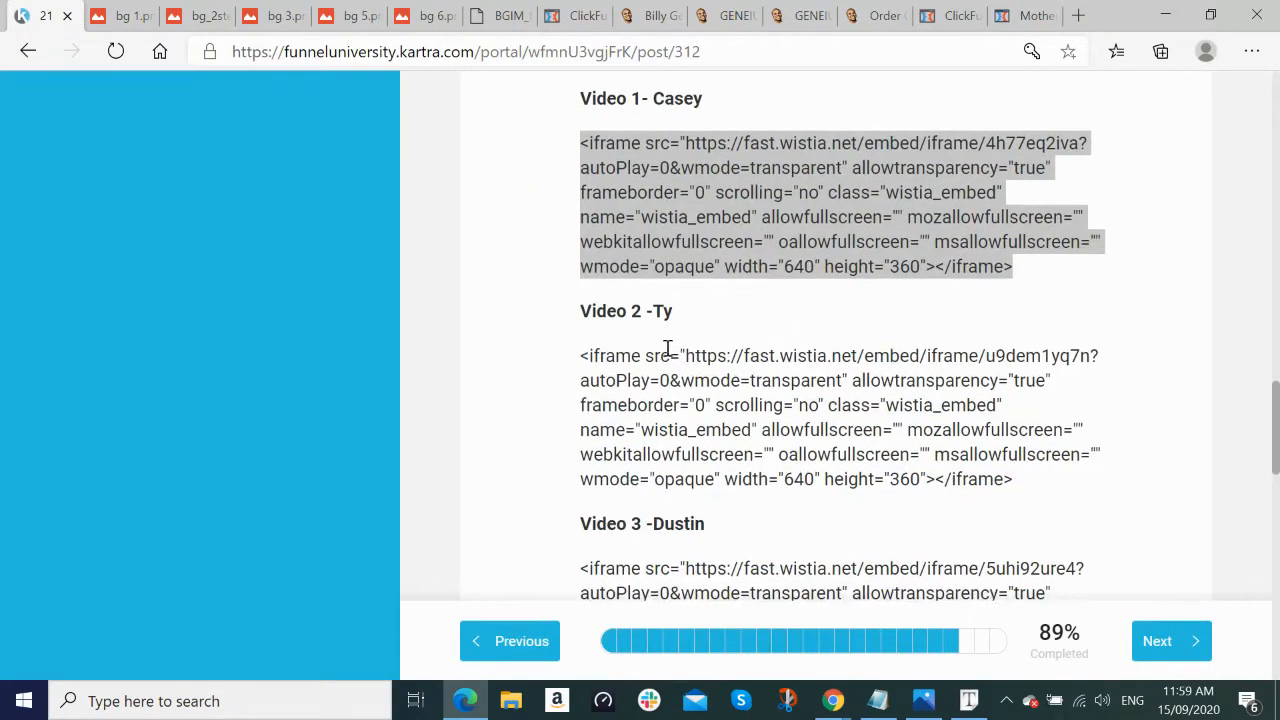
drag(585, 357, 1116, 483)
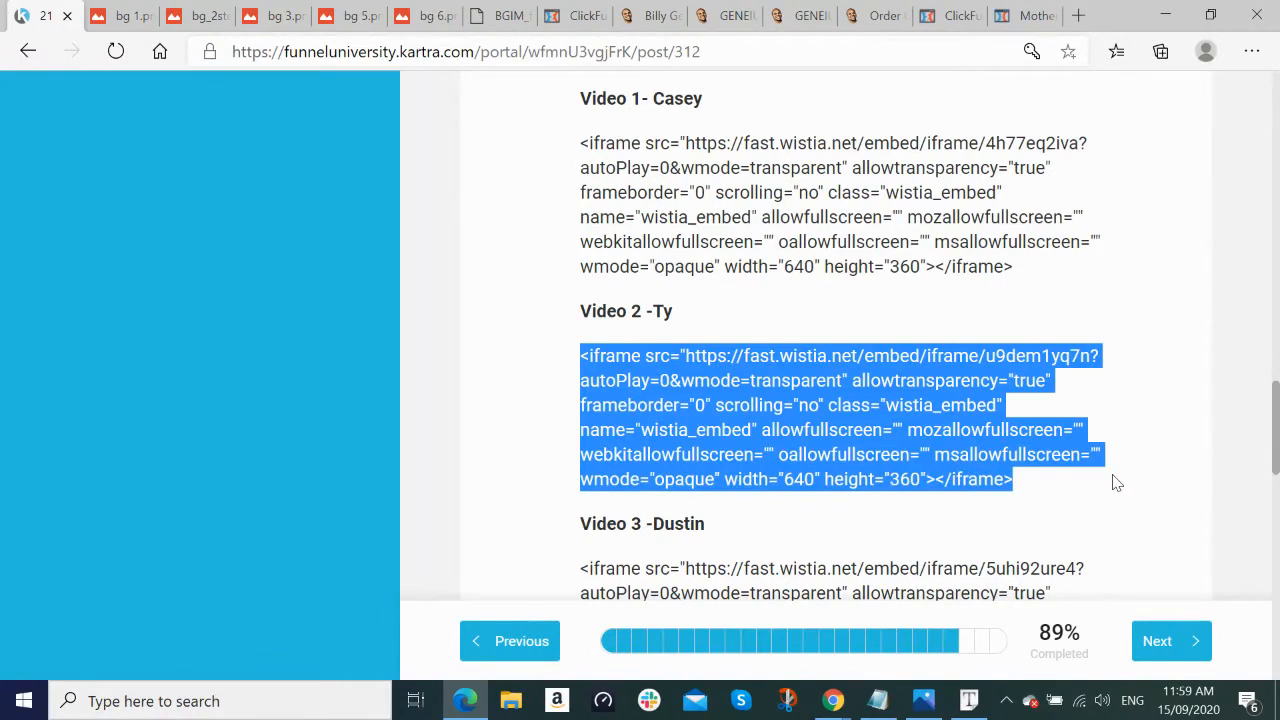
key(alt)
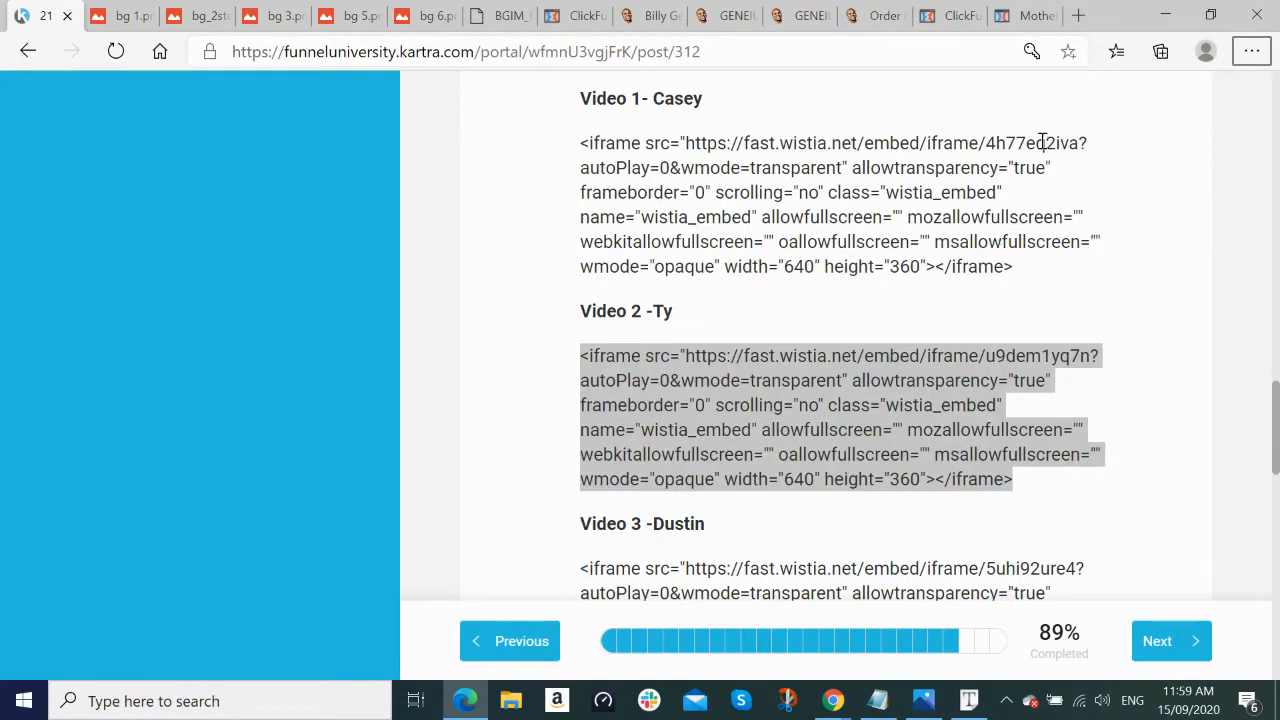
Step: Replace the upper-right testimonial video's embed code with the copied Video 2 Wistia iframe and save the page
click(1030, 16)
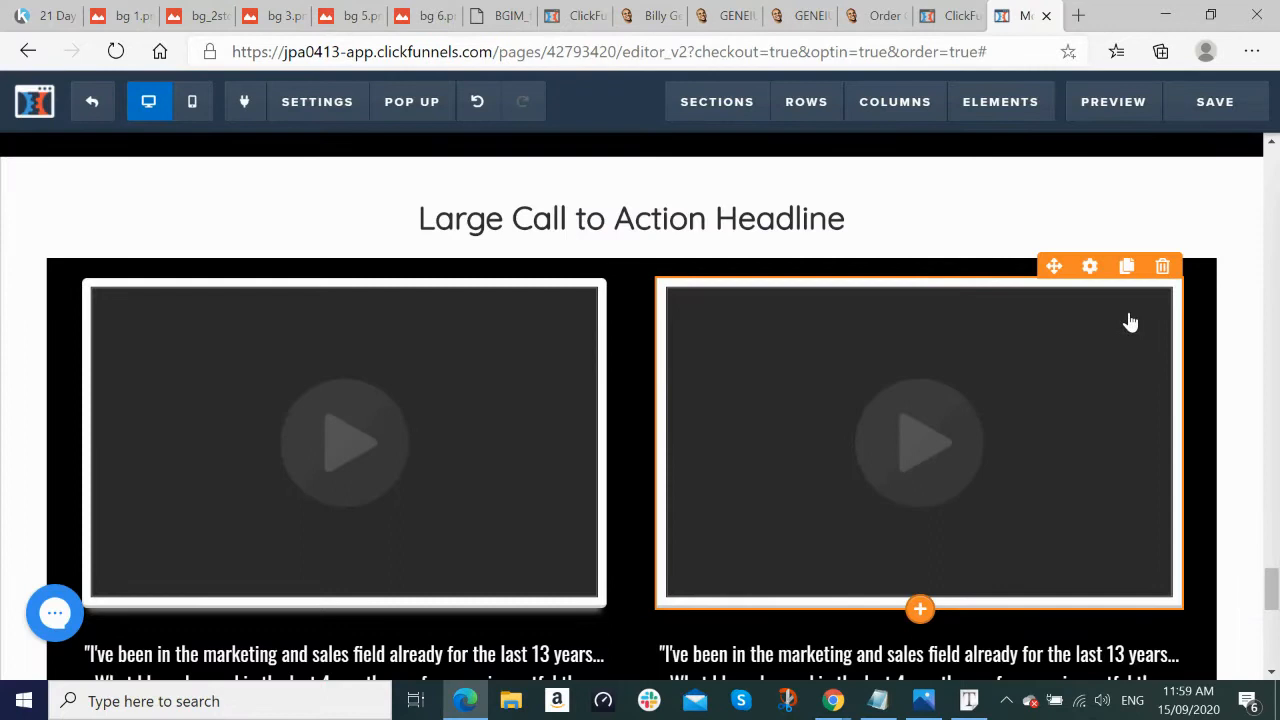
click(1091, 272)
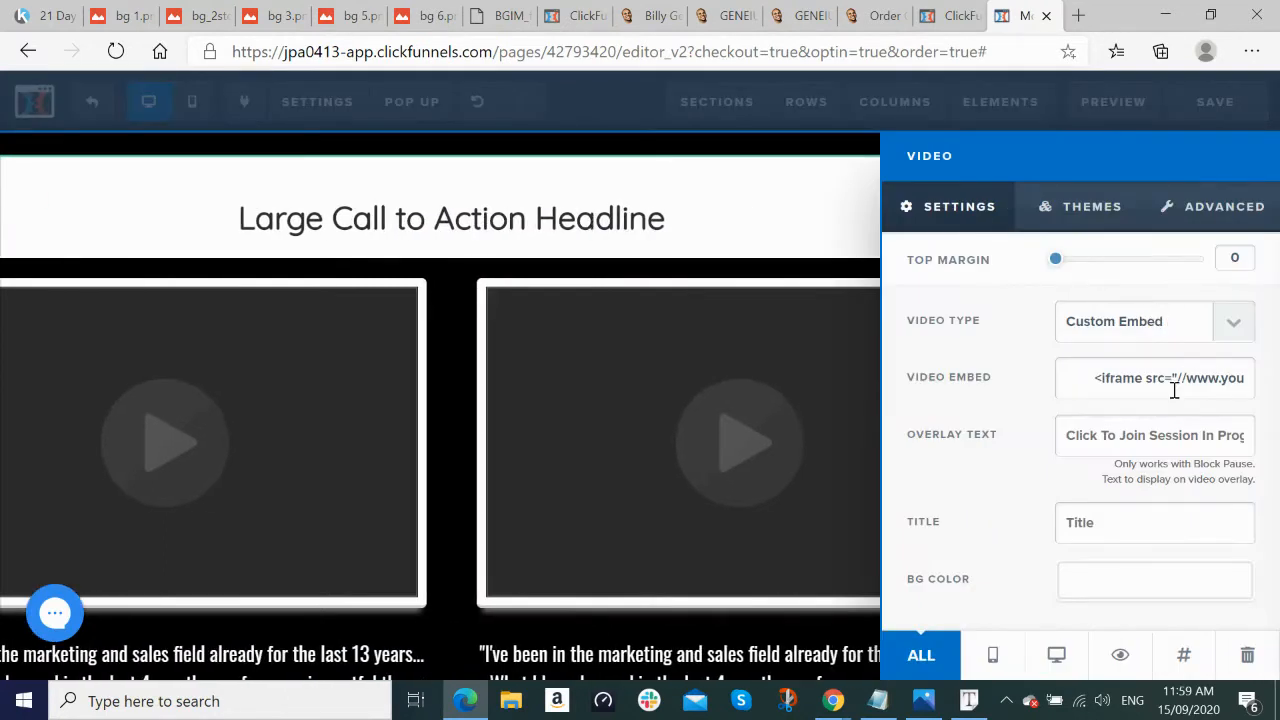
key(ctrl+a)
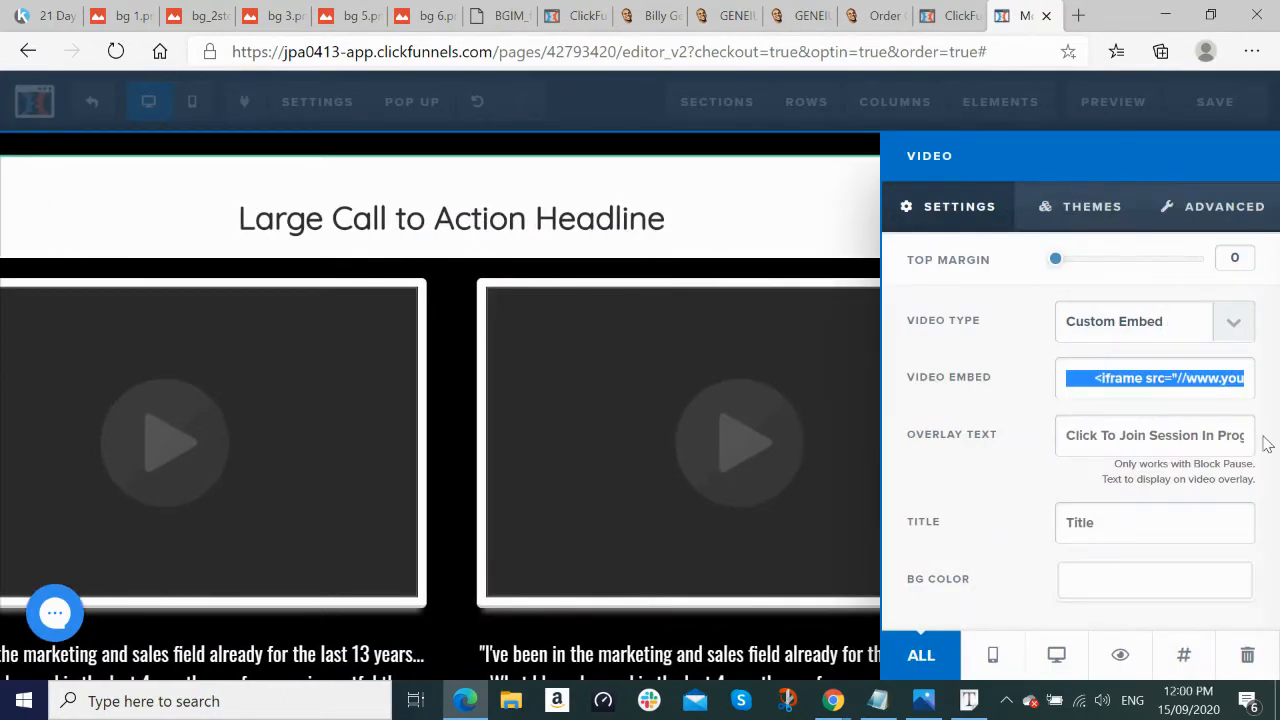
key(BackSpace)
key(ctrl+v)
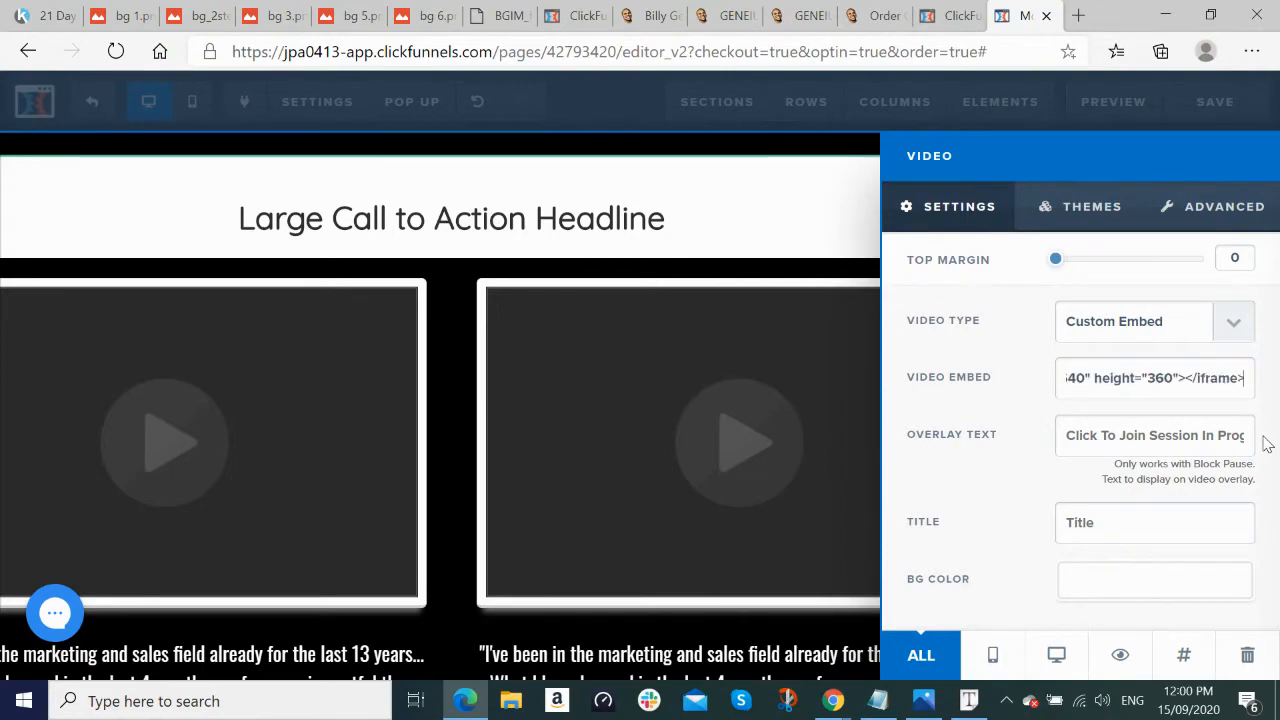
click(837, 206)
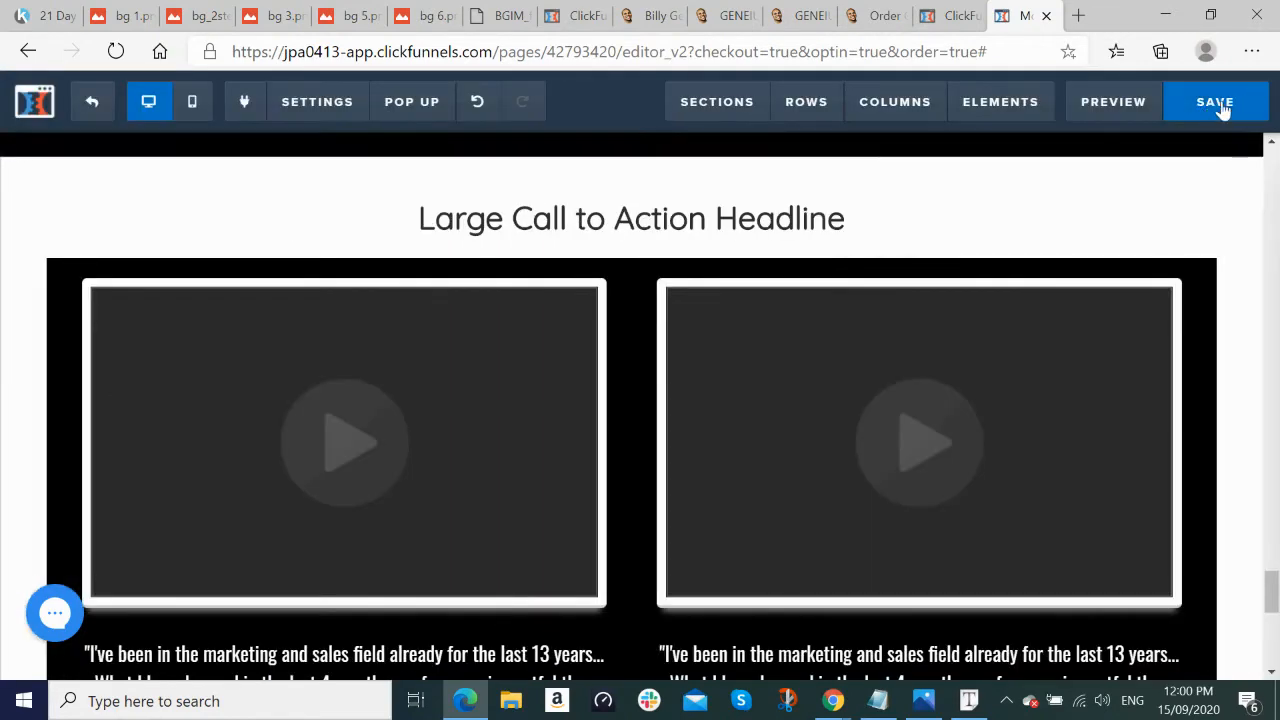
click(1220, 104)
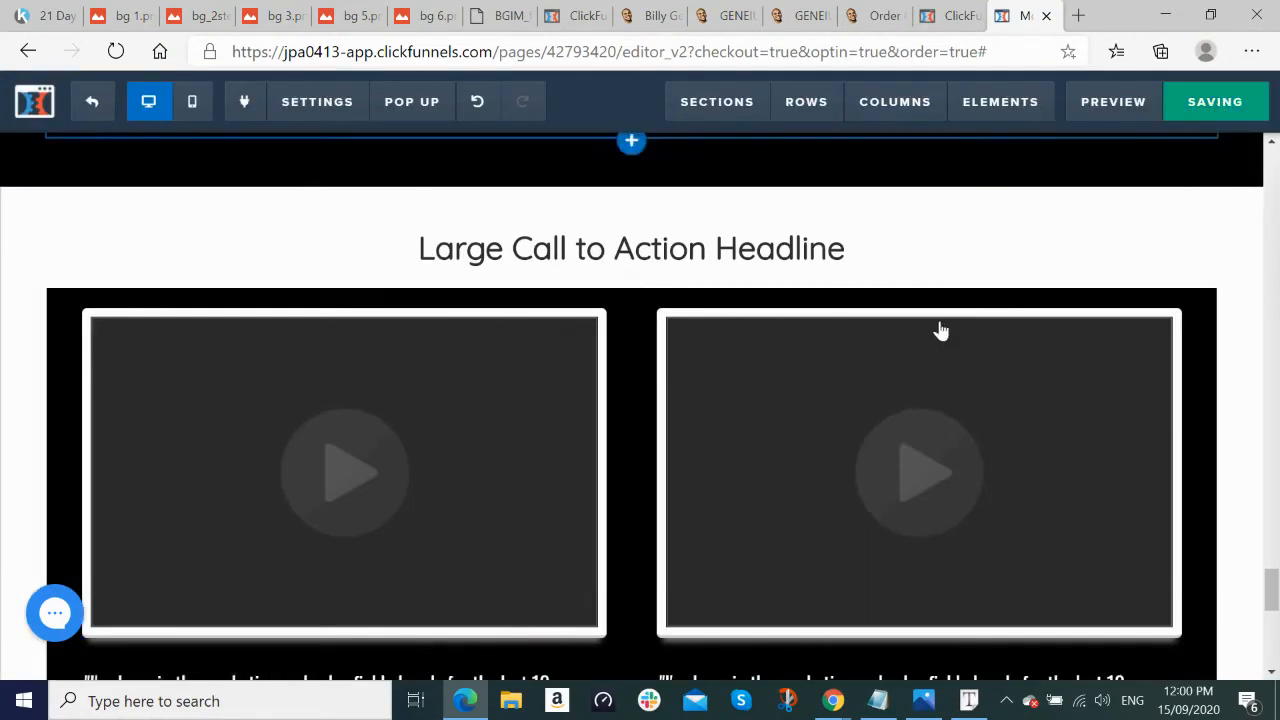
Step: Compare the rebuilt row's lower videos and quotes with the reference page in Chrome, and examine the customer reviews section beneath them
scroll(1214, 390, down, 3)
scroll(1213, 387, up, 1)
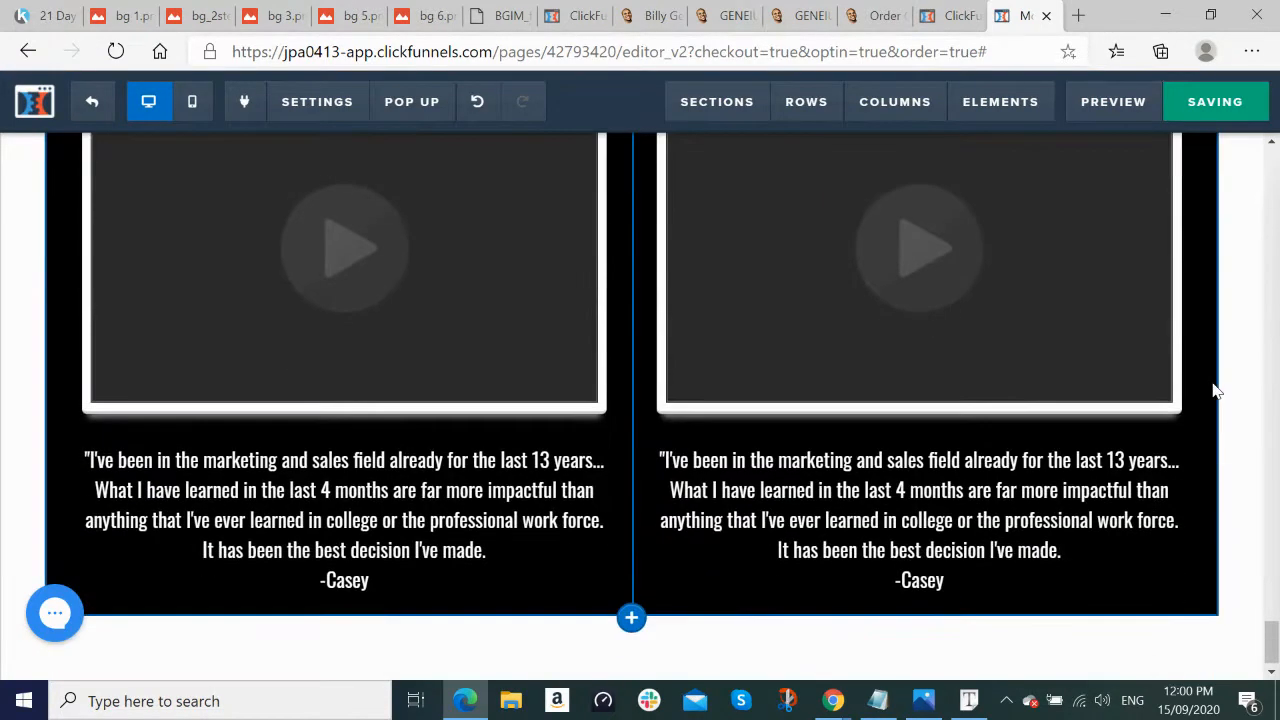
scroll(1190, 380, down, 3)
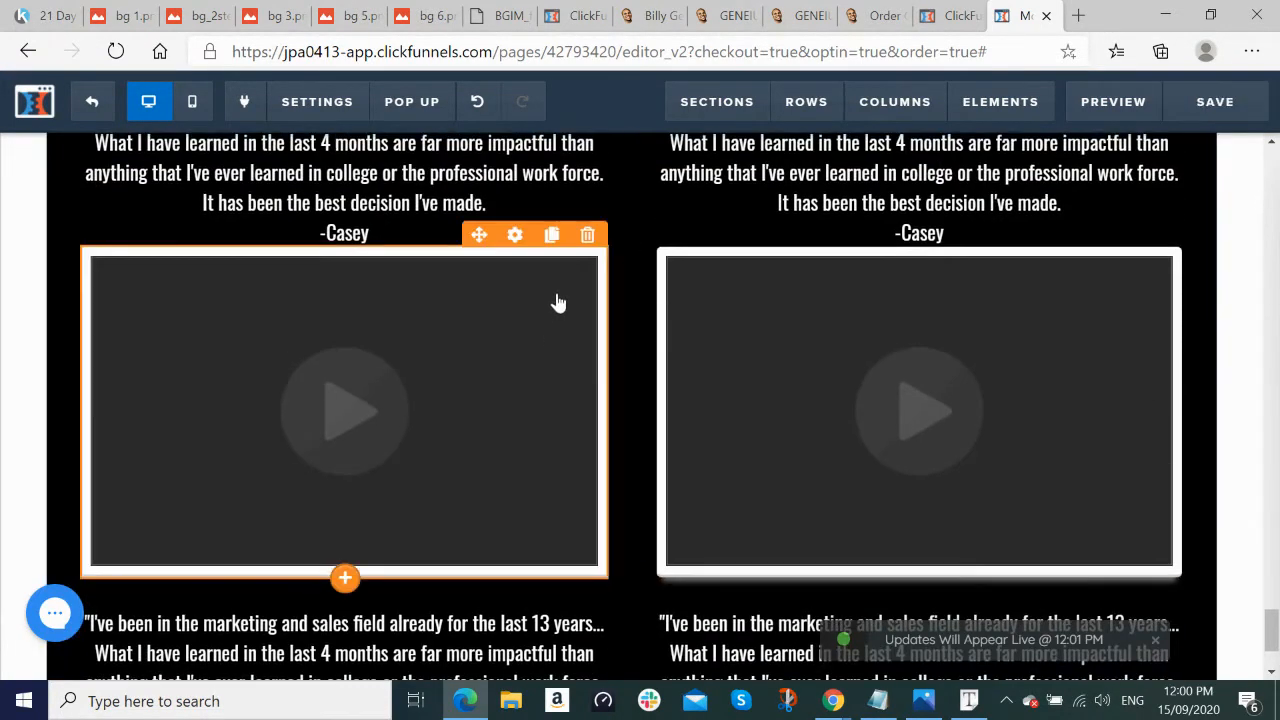
scroll(1210, 455, down, 2)
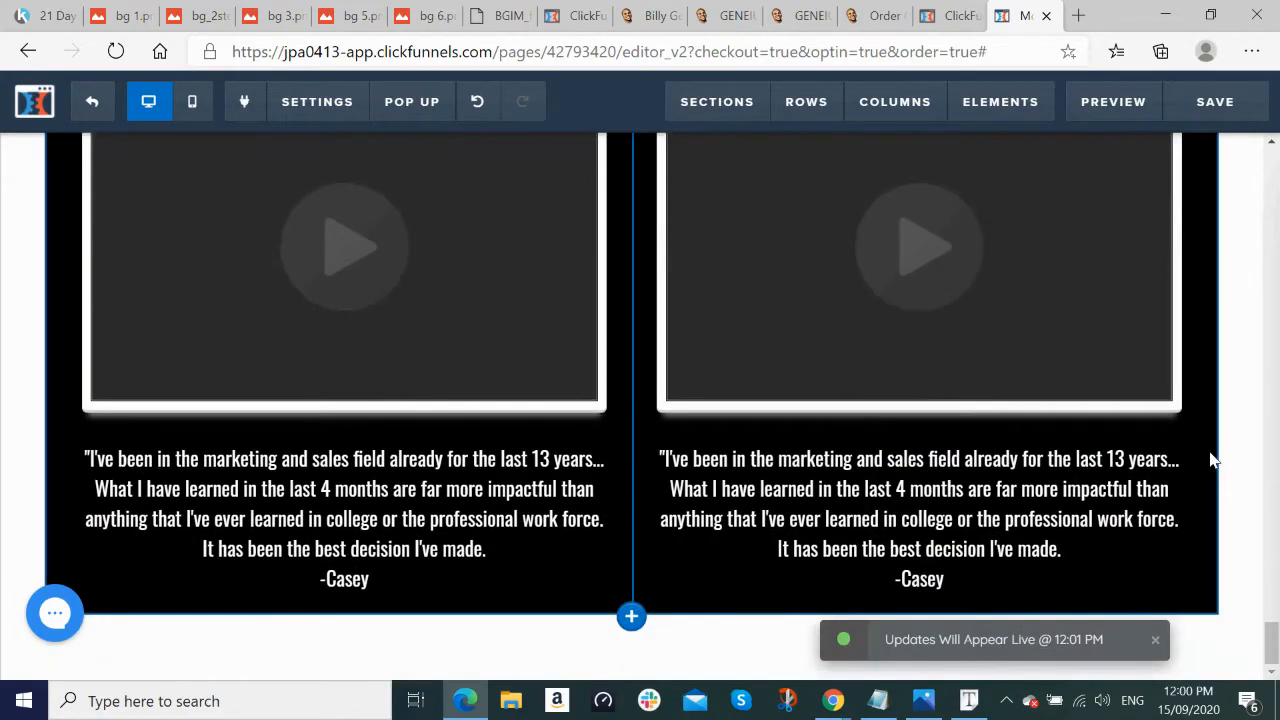
key(alt+Tab)
scroll(1150, 450, down, 7)
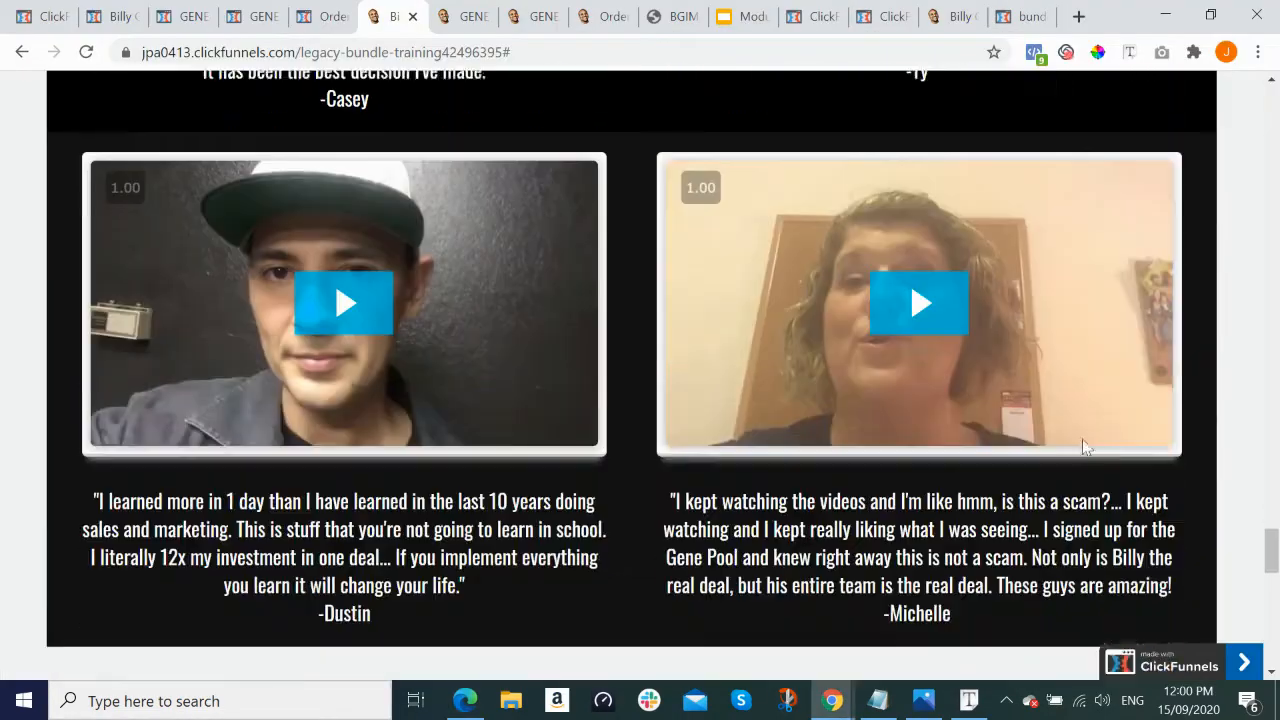
scroll(1089, 445, up, 2)
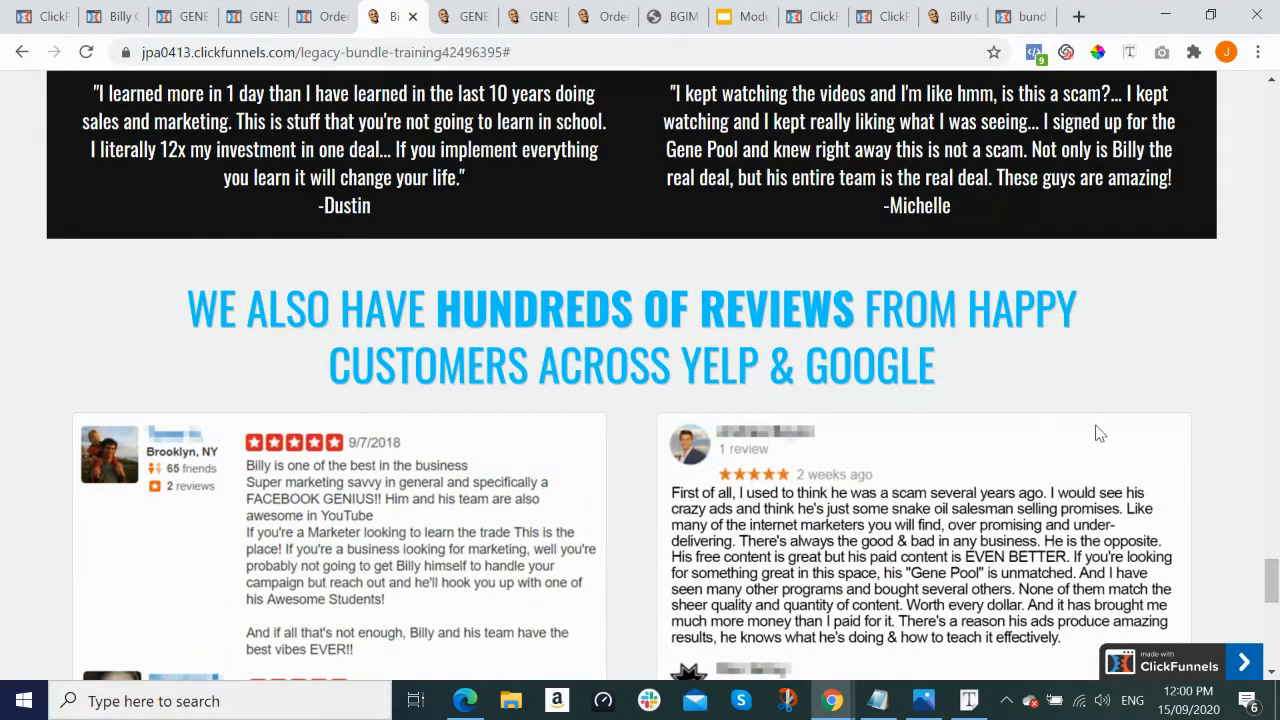
scroll(1212, 311, up, 2)
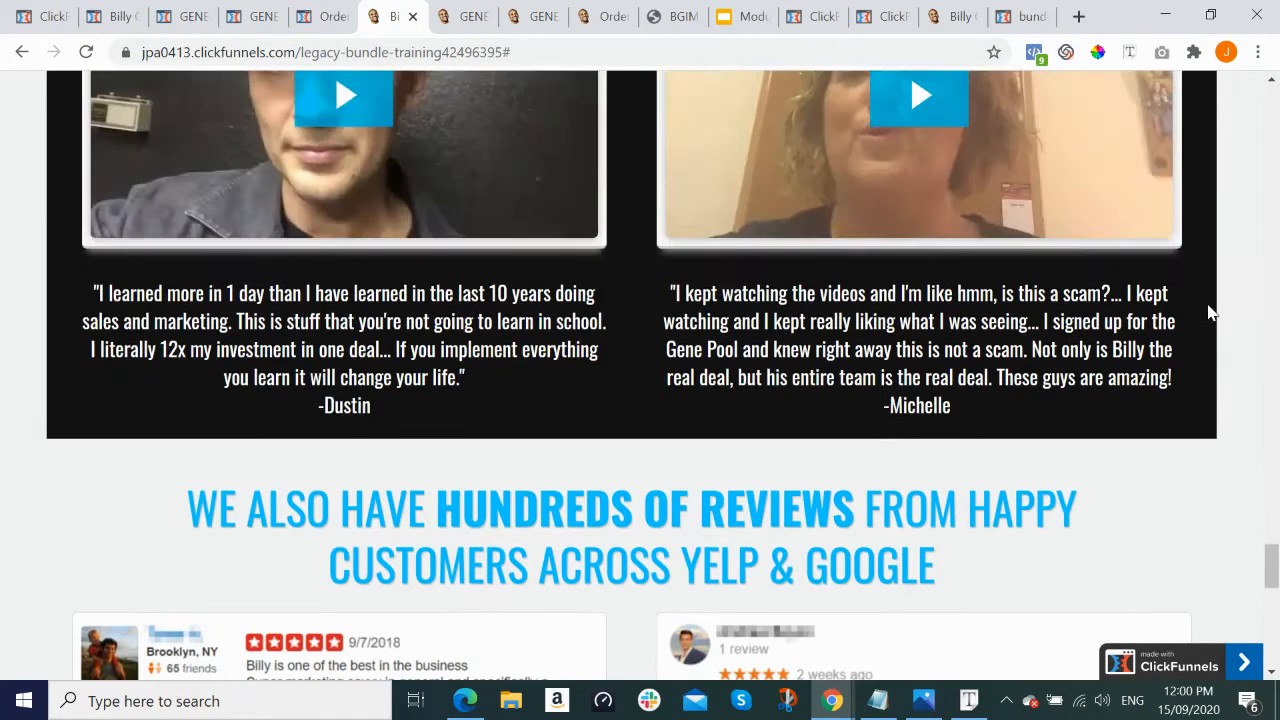
key(alt+Tab)
scroll(1001, 444, down, 1)
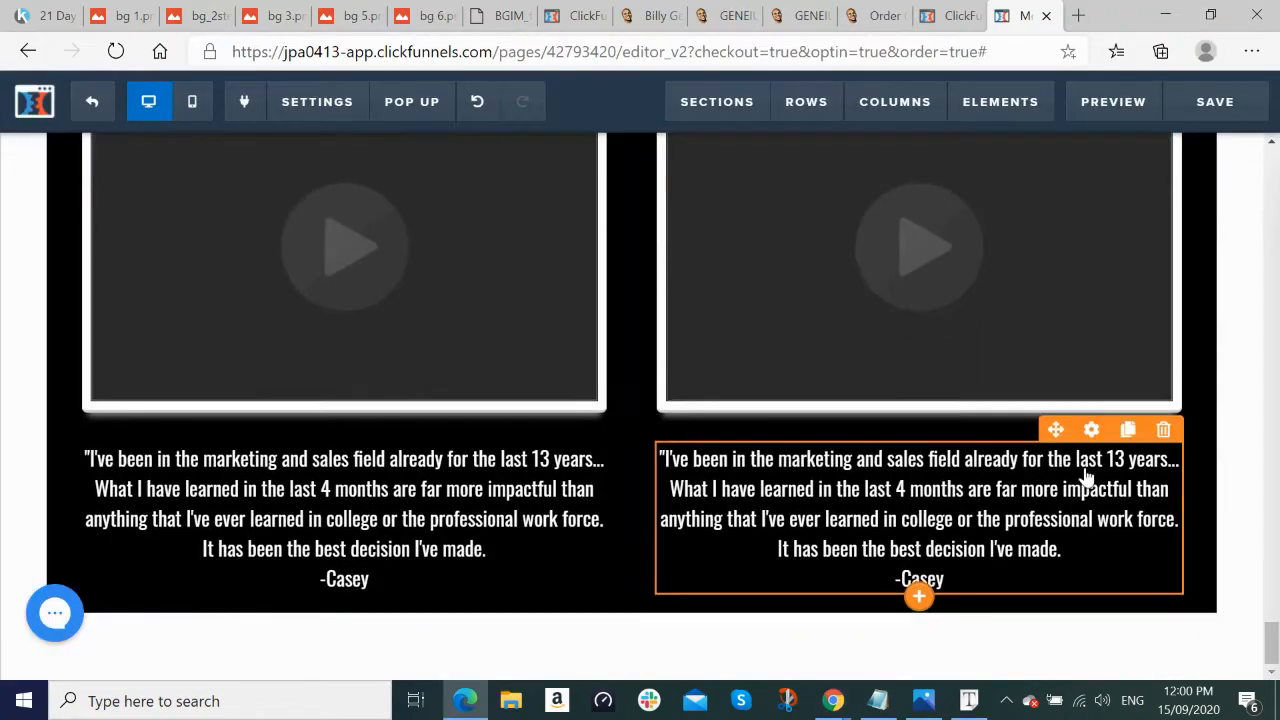
scroll(740, 635, up, 1)
key(alt+Tab)
scroll(1055, 600, down, 2)
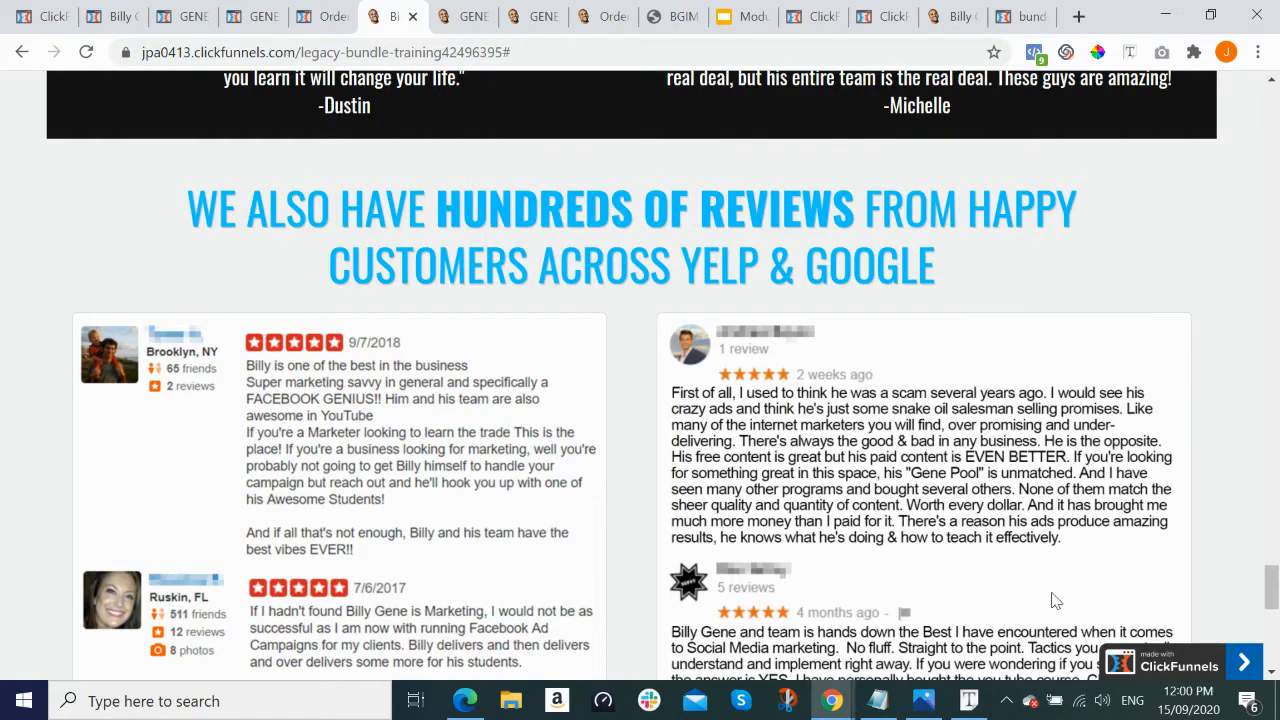
Step: Return to the ClickFunnels editor in Edge and add a one-column row below the black testimonials row
key(alt+Tab)
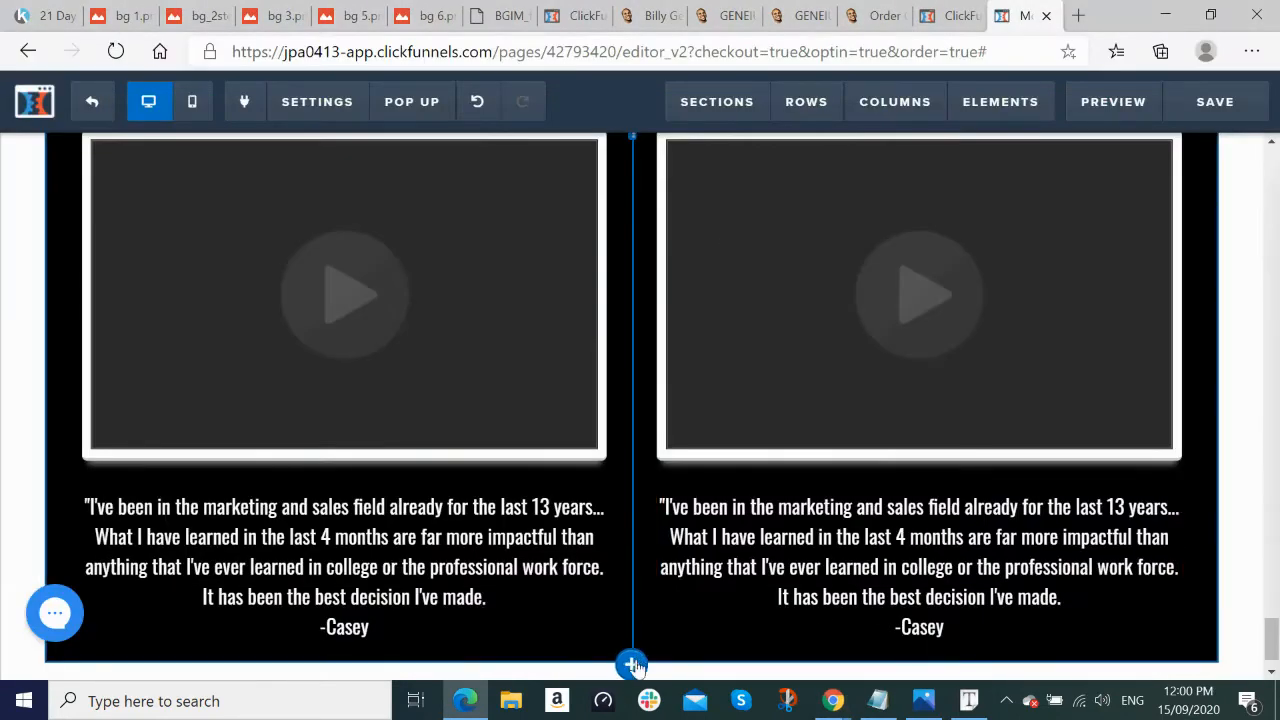
scroll(646, 637, down, 1)
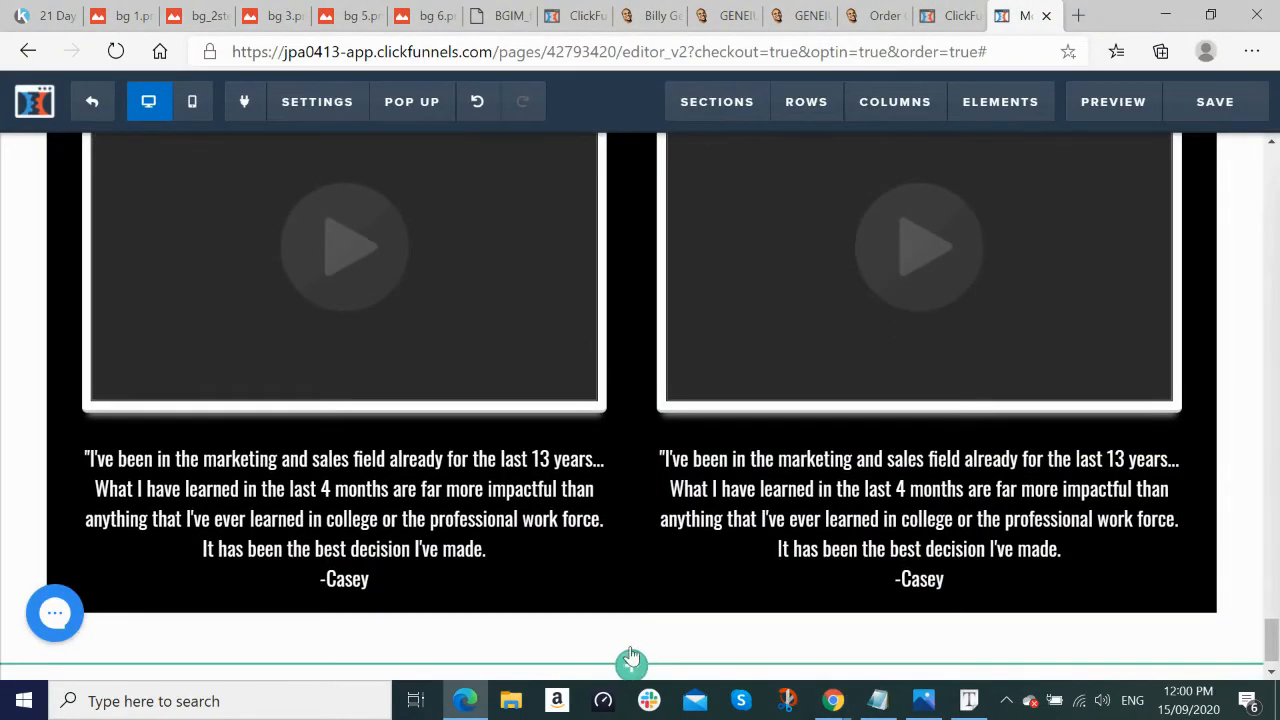
mouse_move(632, 614)
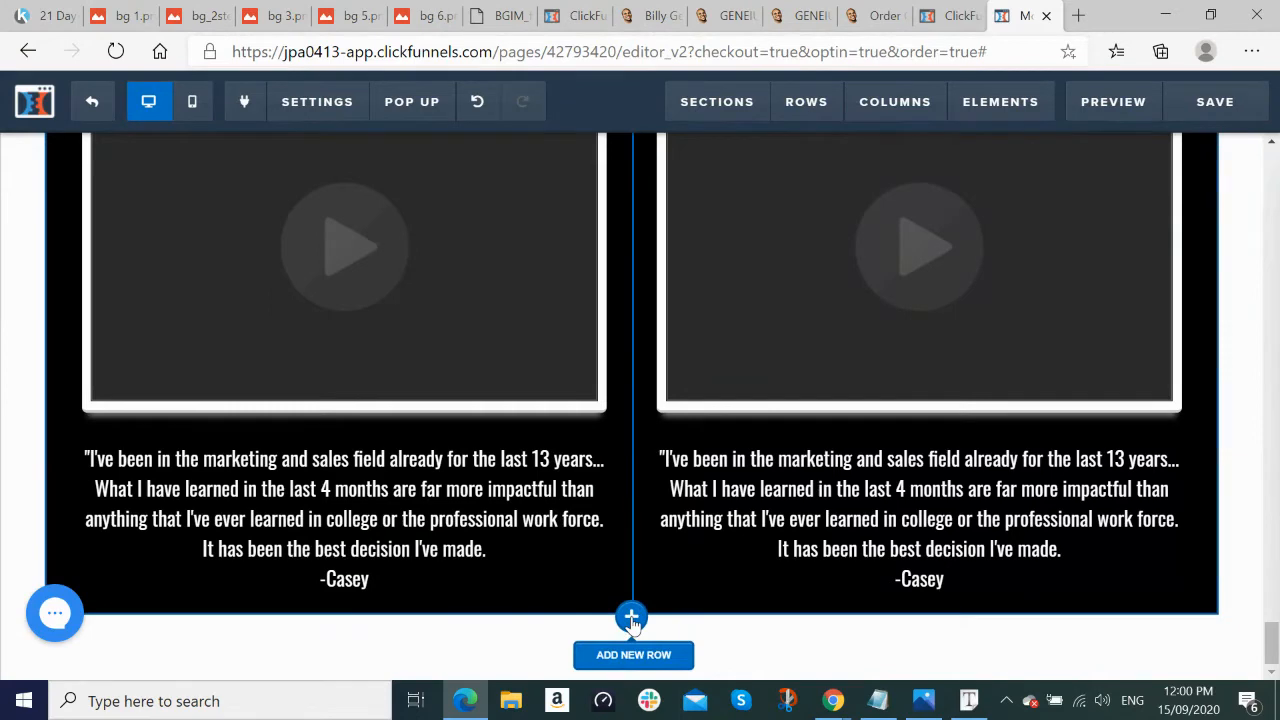
click(632, 618)
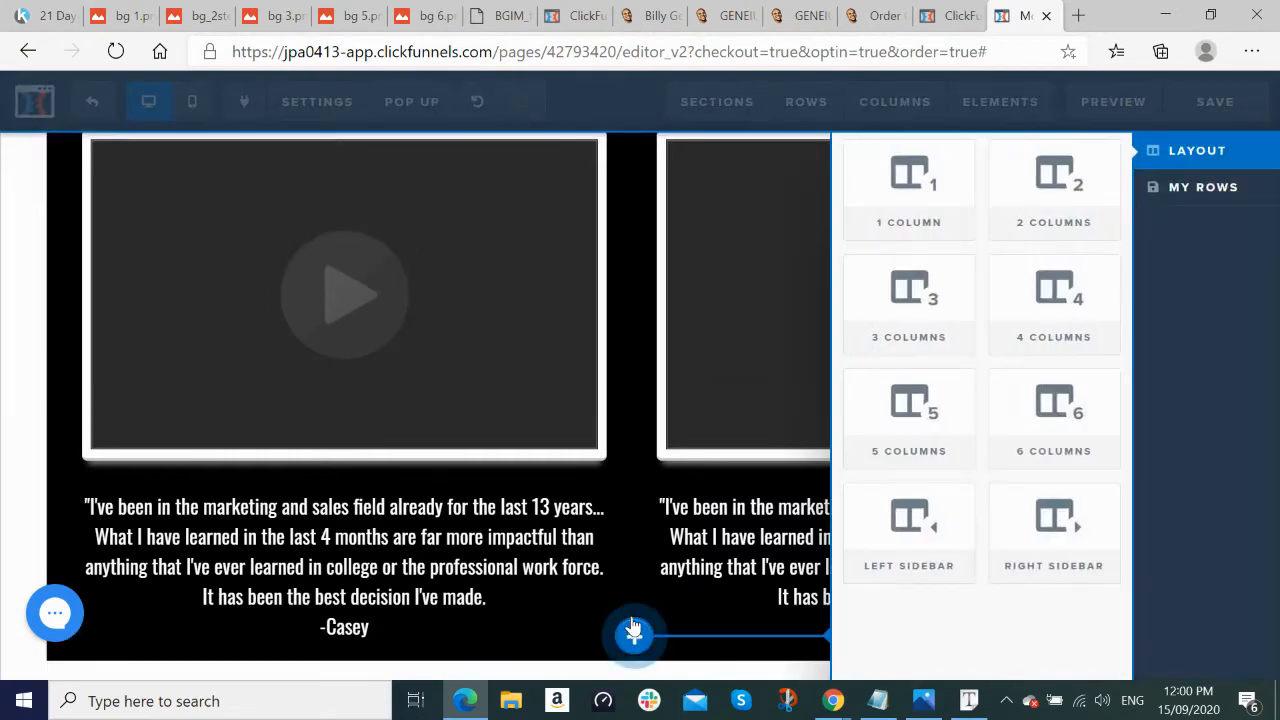
click(905, 215)
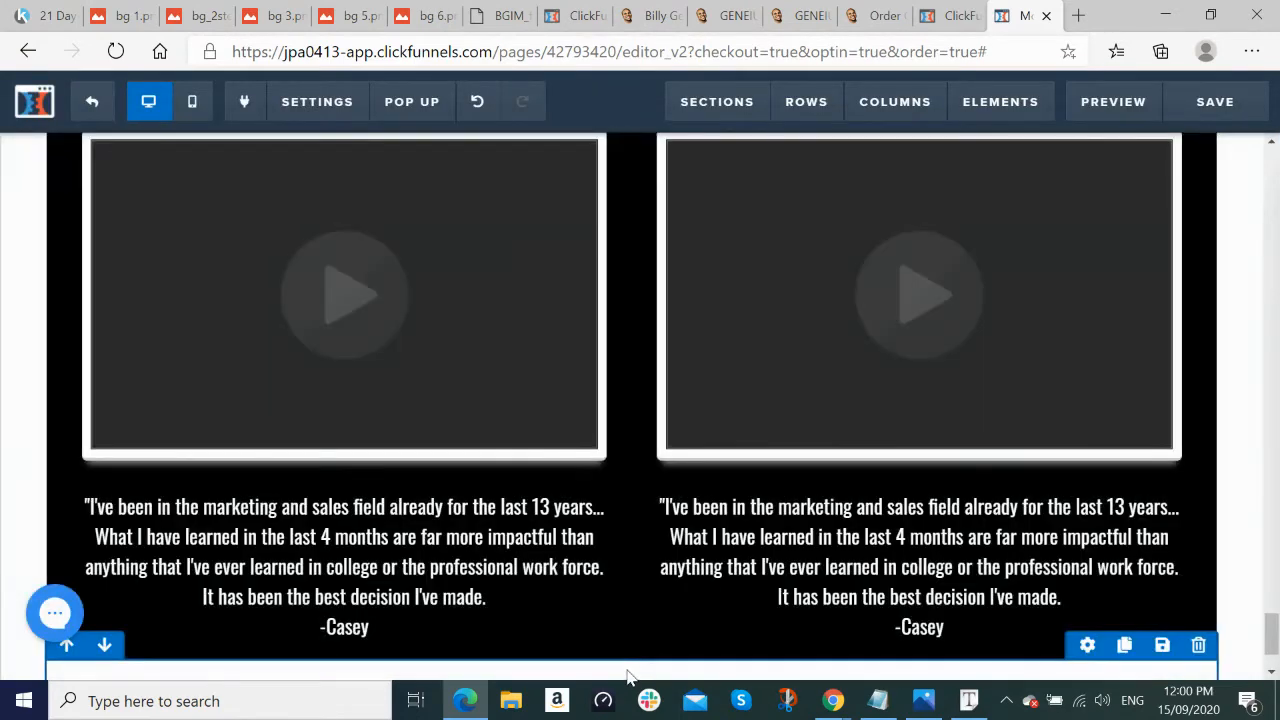
Step: Find the Headline element and add it to the new empty row below the testimonials
scroll(632, 672, down, 1)
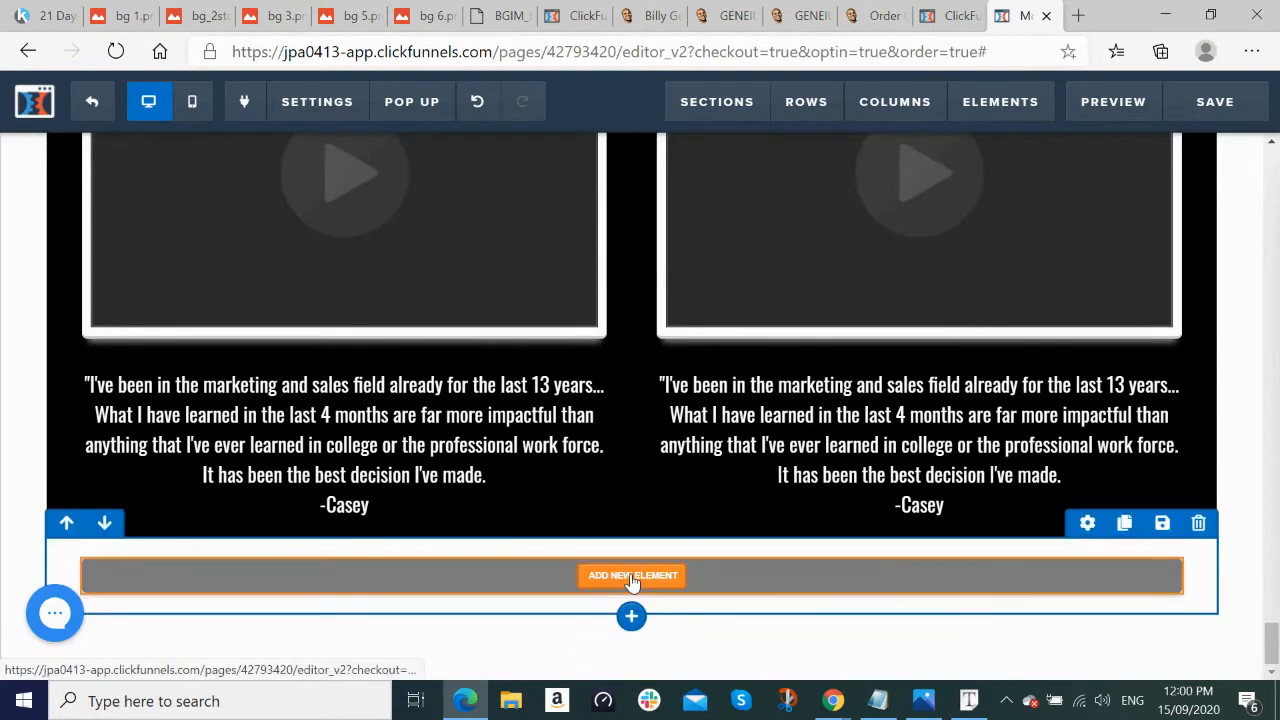
click(632, 577)
text(h)
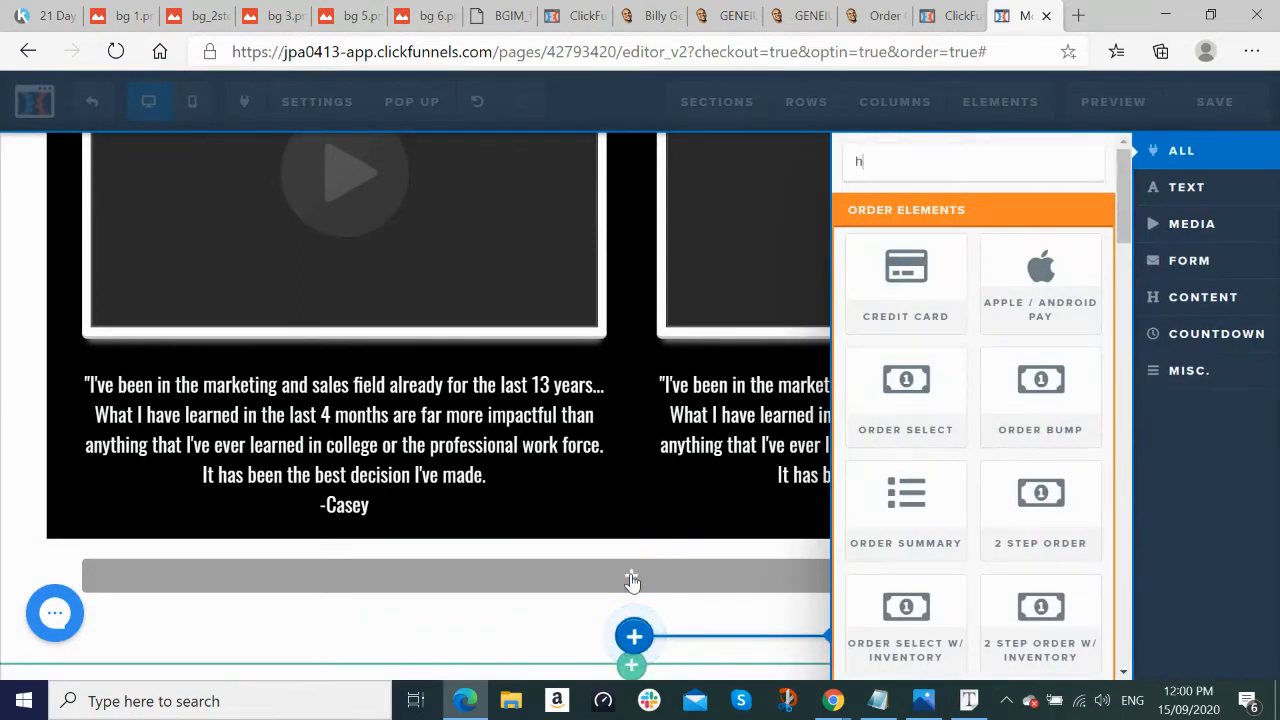
text(eadline)
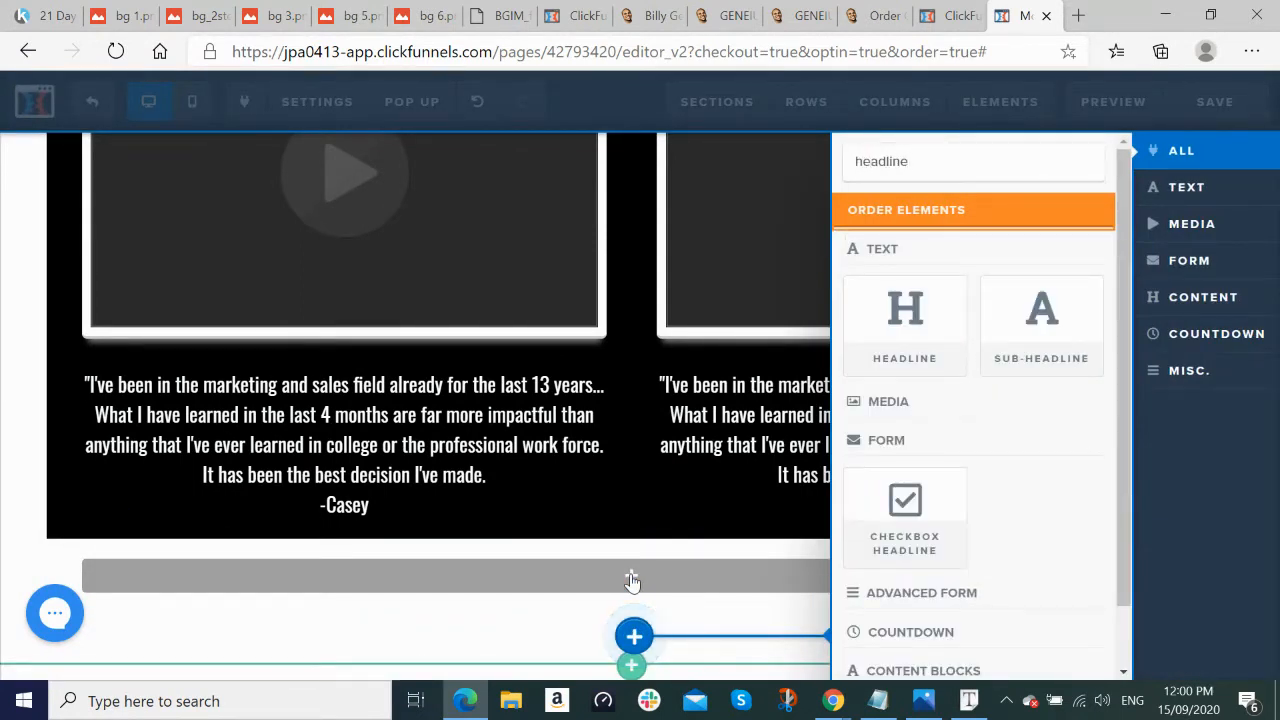
click(893, 346)
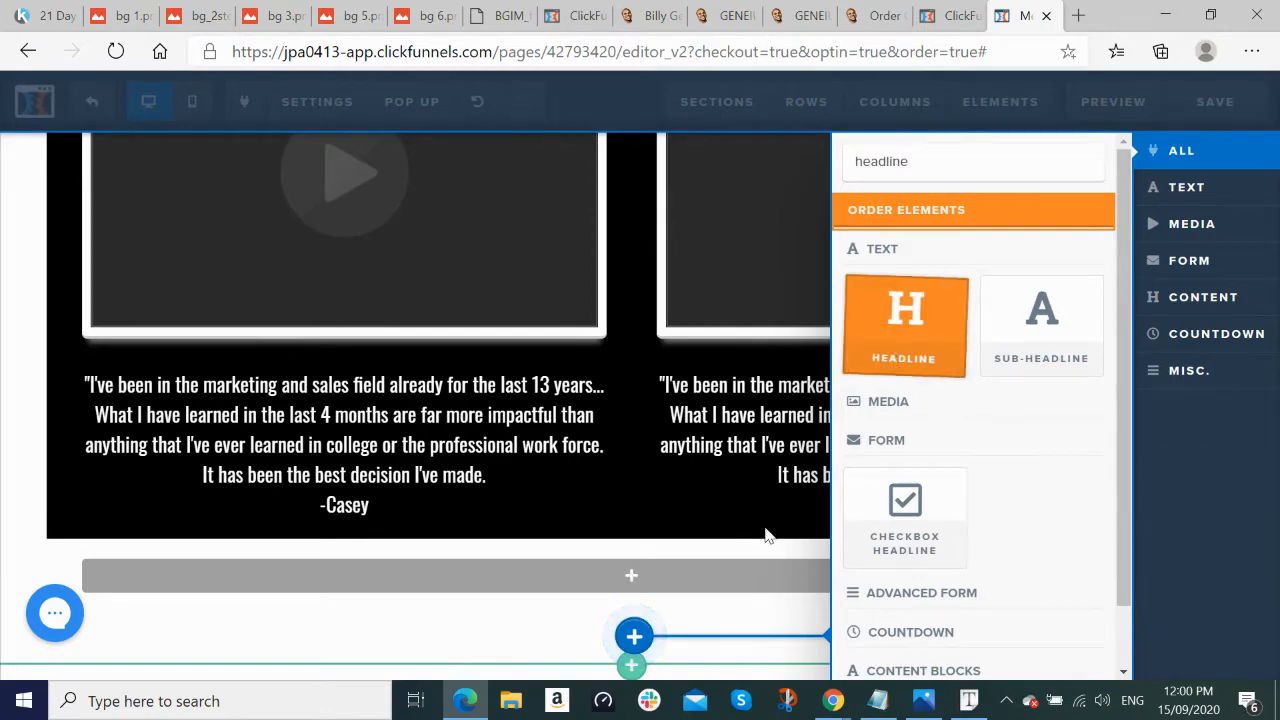
Step: Copy the "WE ALSO HAVE HUNDREDS OF REVIEWS FROM HAPPY CUSTOMERS ACROSS YELP & GOOGLE" heading from the reference page in Chrome
key(alt+Tab)
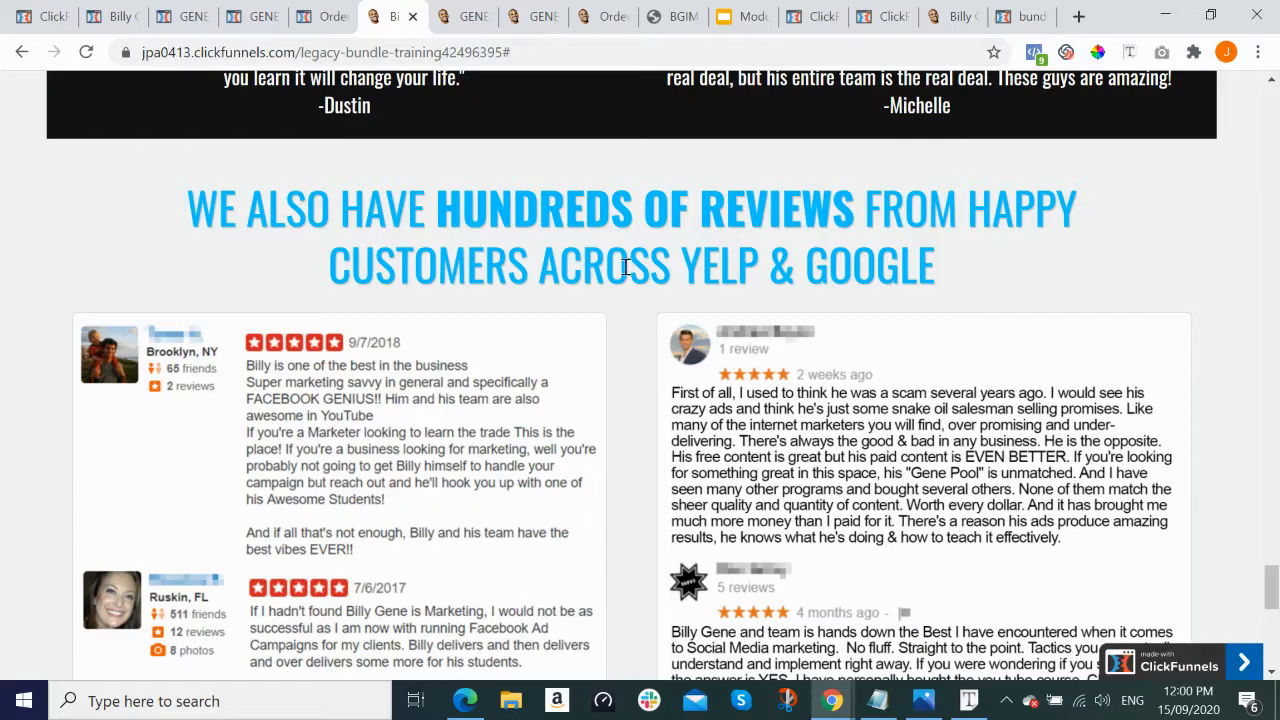
drag(193, 205, 1003, 292)
key(ctrl+c)
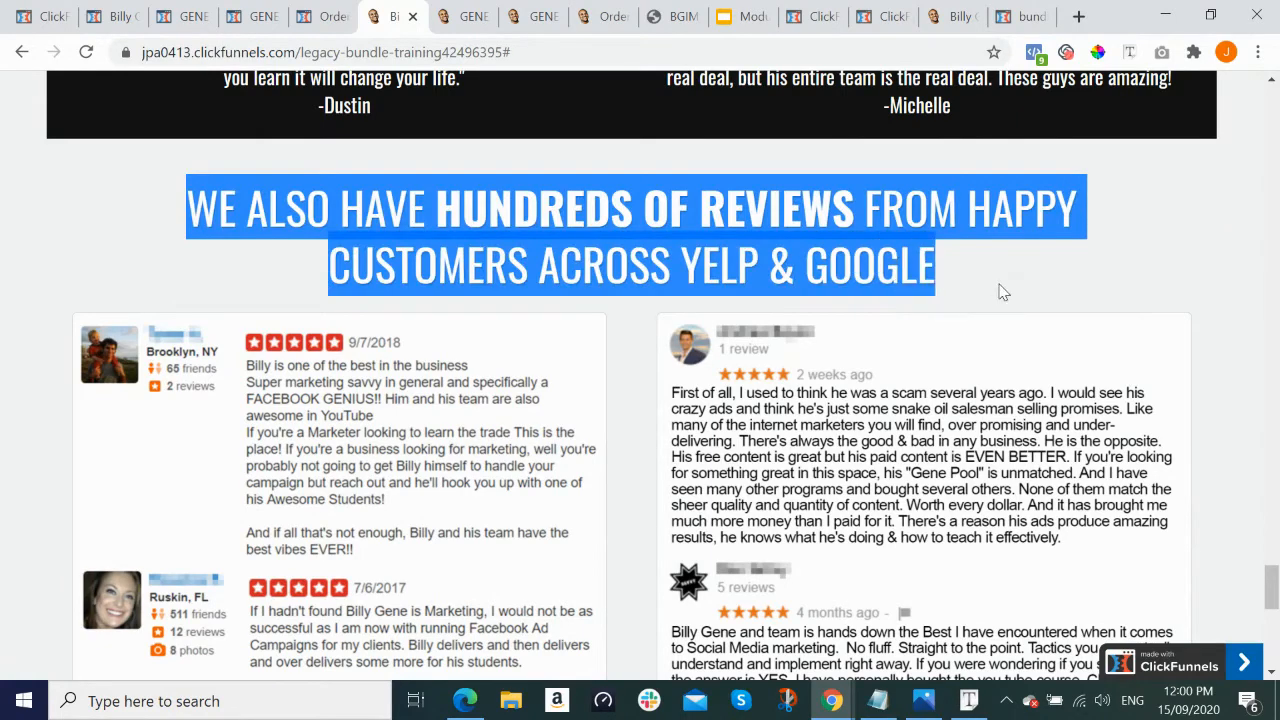
Step: Back in the Edge editor, replace the placeholder headline's text with the copied reviews heading and save the page
key(alt+Tab)
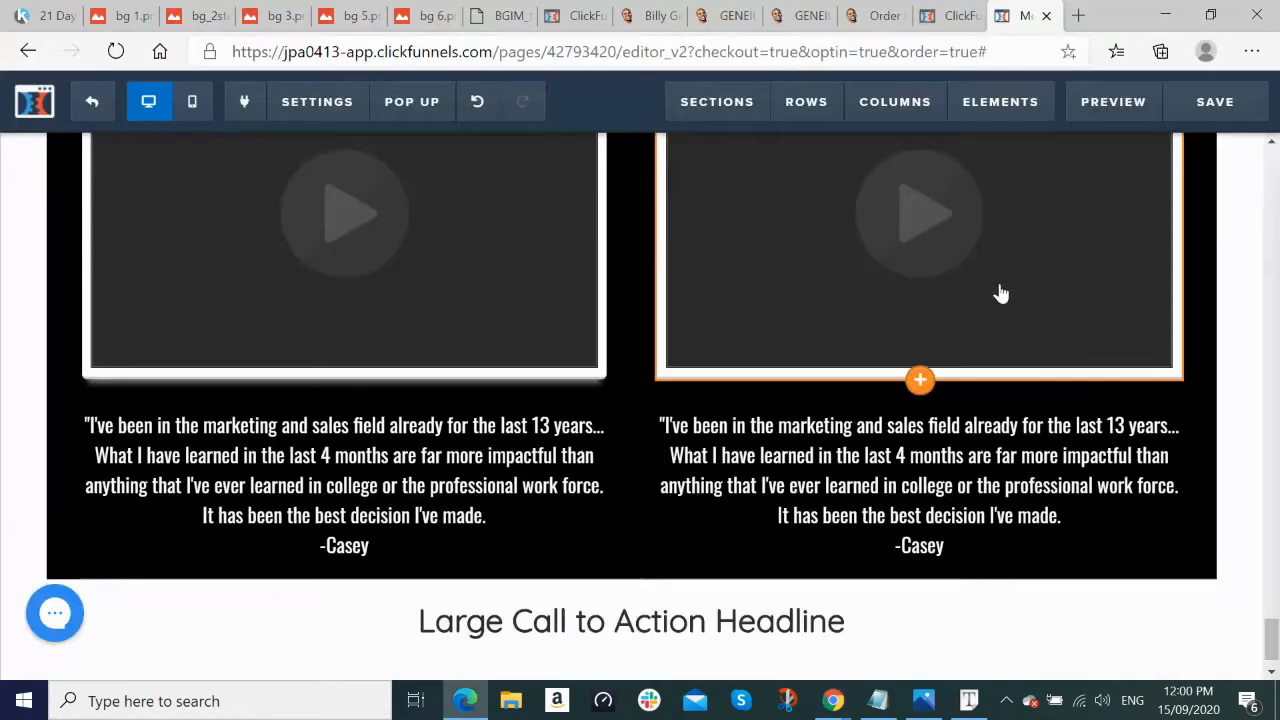
triple_click(735, 622)
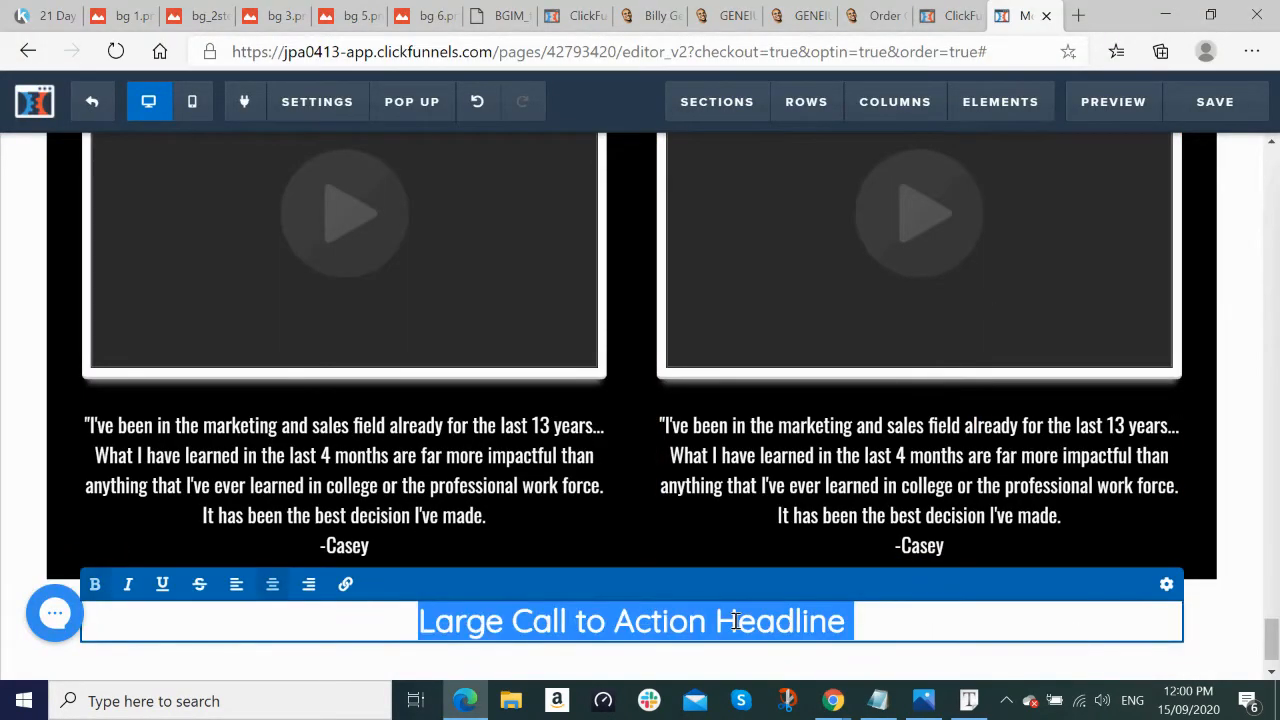
key(ctrl+v)
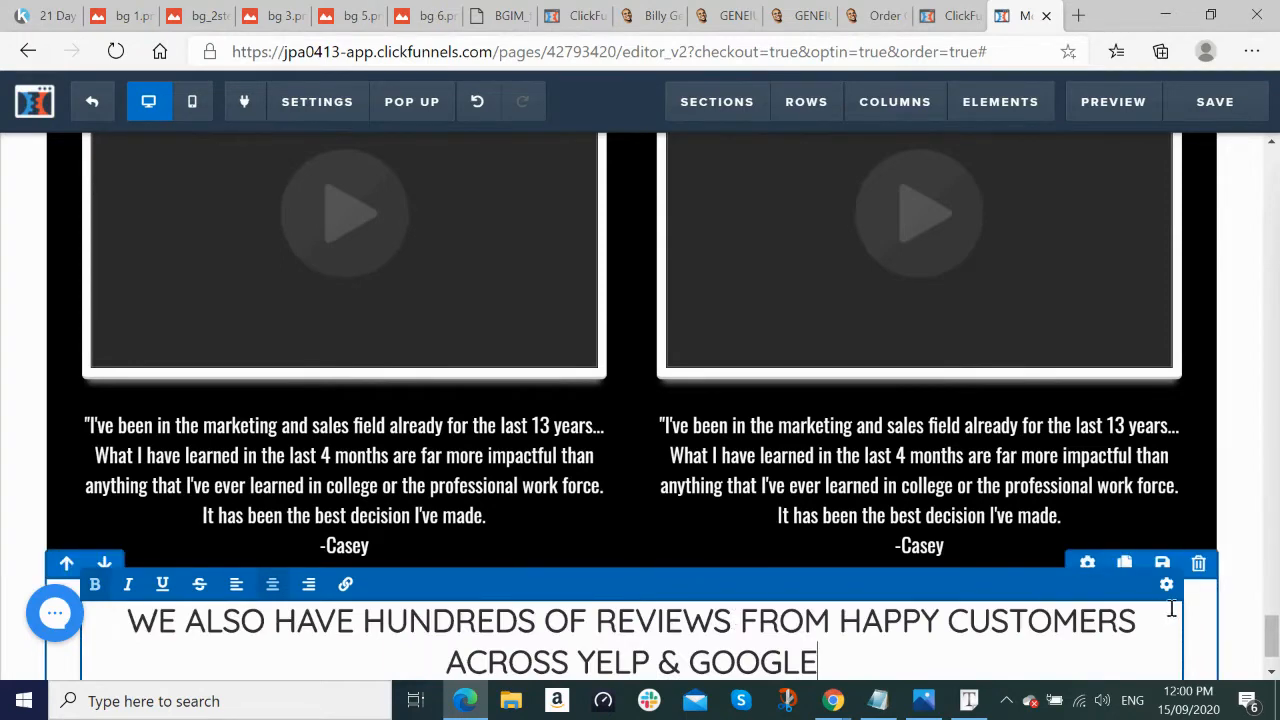
click(1245, 577)
scroll(1250, 570, down, 1)
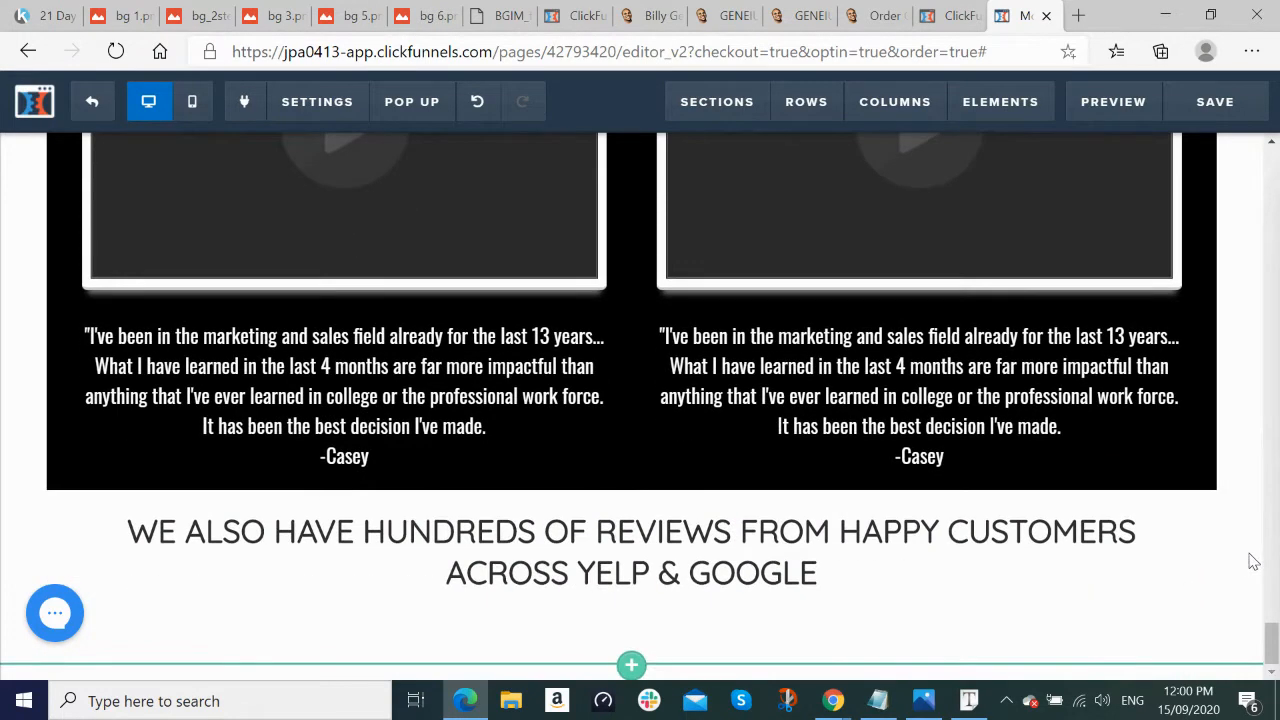
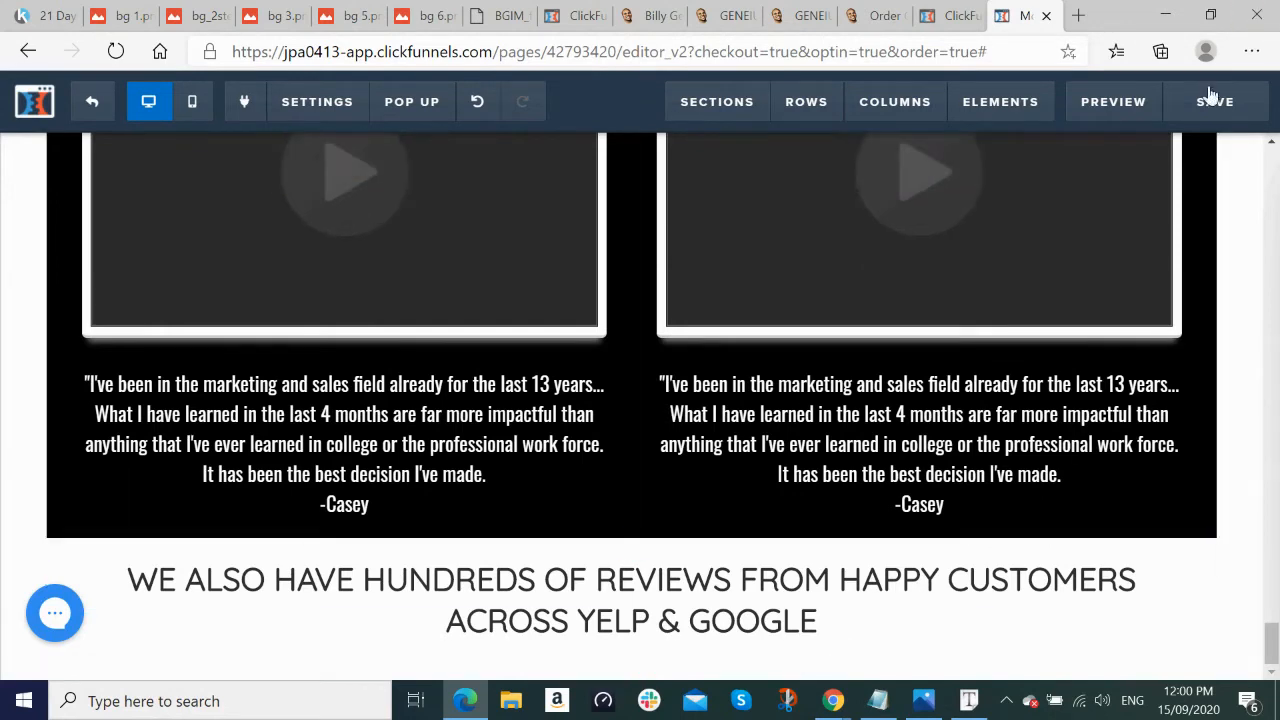
click(1214, 101)
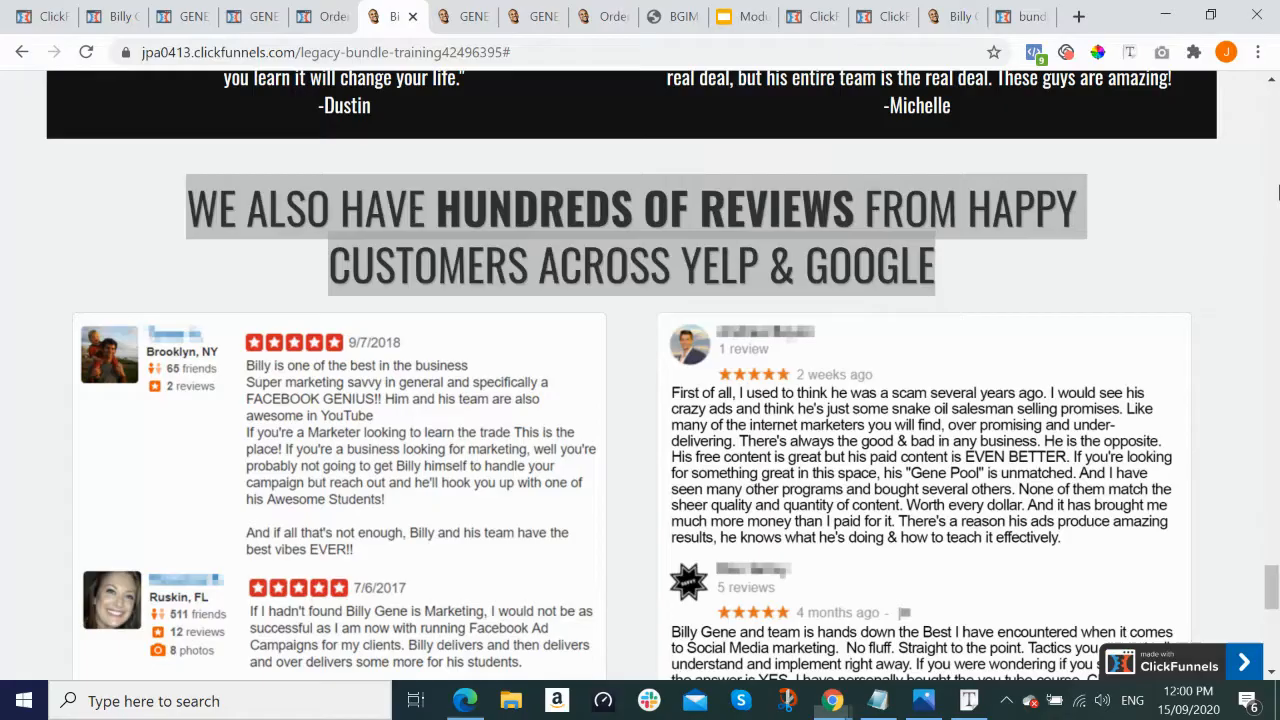
Step: Check the layout of the customer reviews and the button below them on the Chrome reference page, and return to the Edge editor
key(alt+Tab)
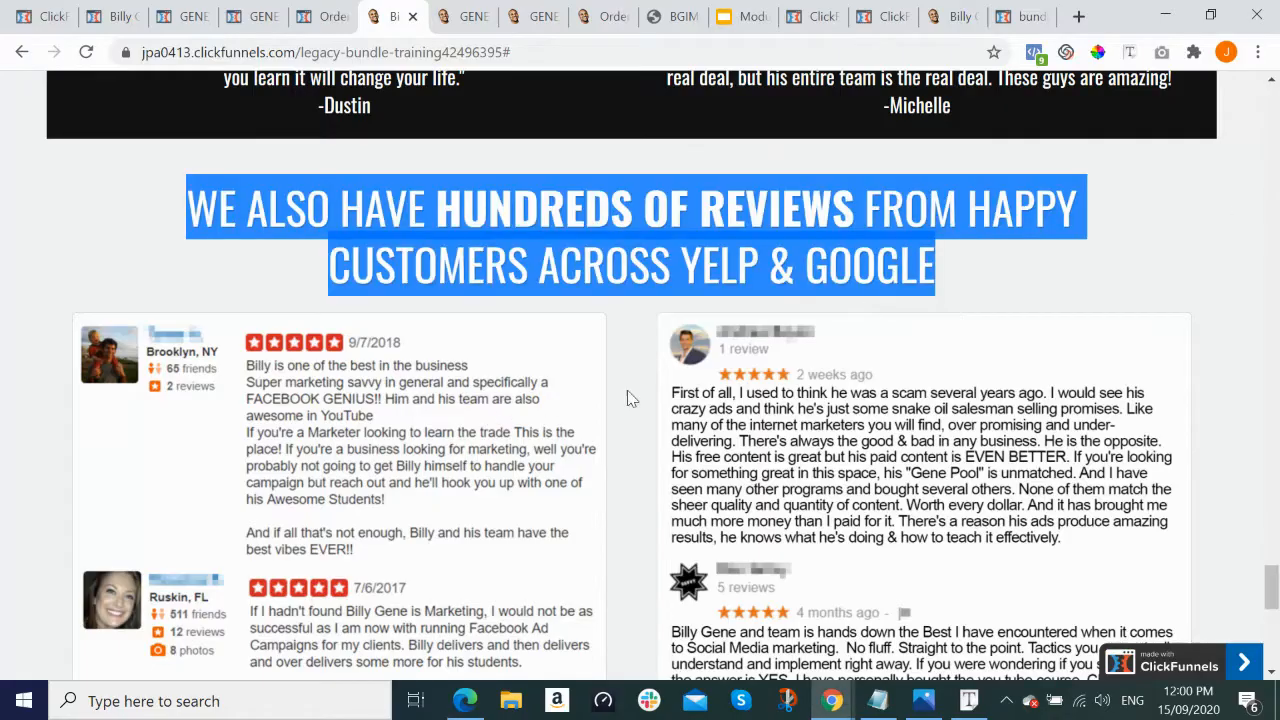
scroll(843, 420, down, 4)
scroll(843, 410, down, 4)
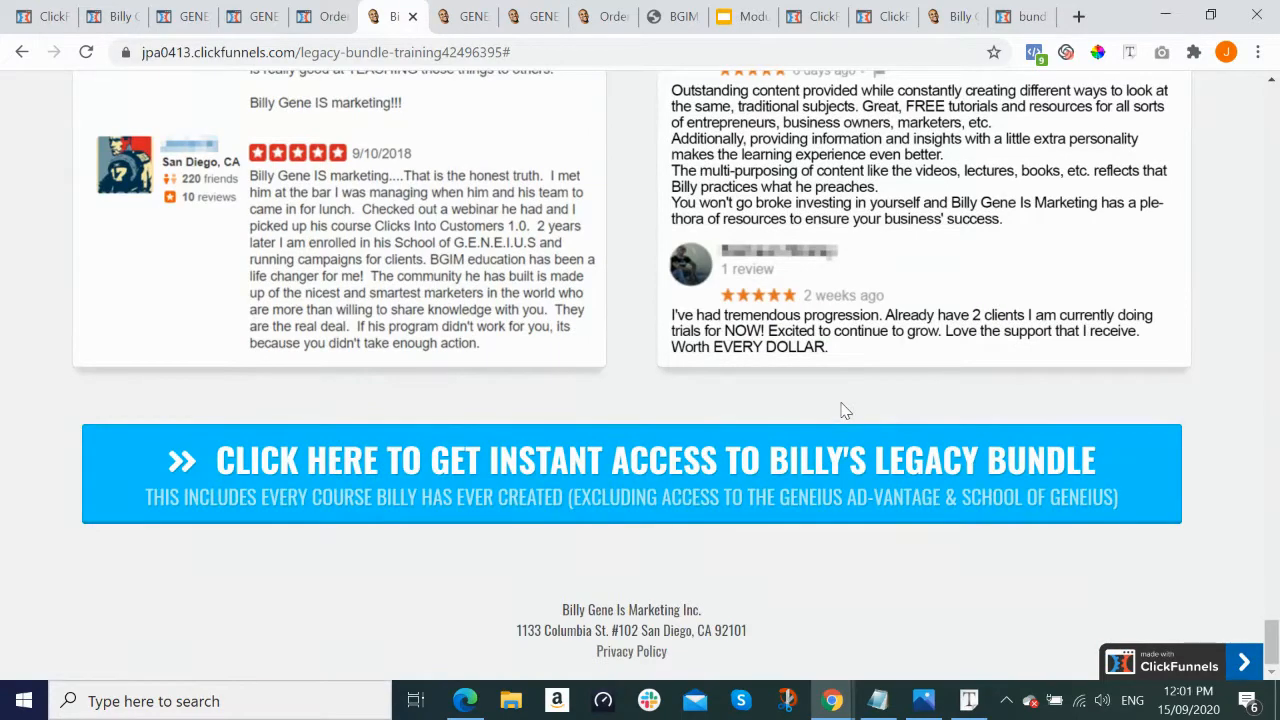
scroll(843, 410, up, 2)
key(alt+Tab)
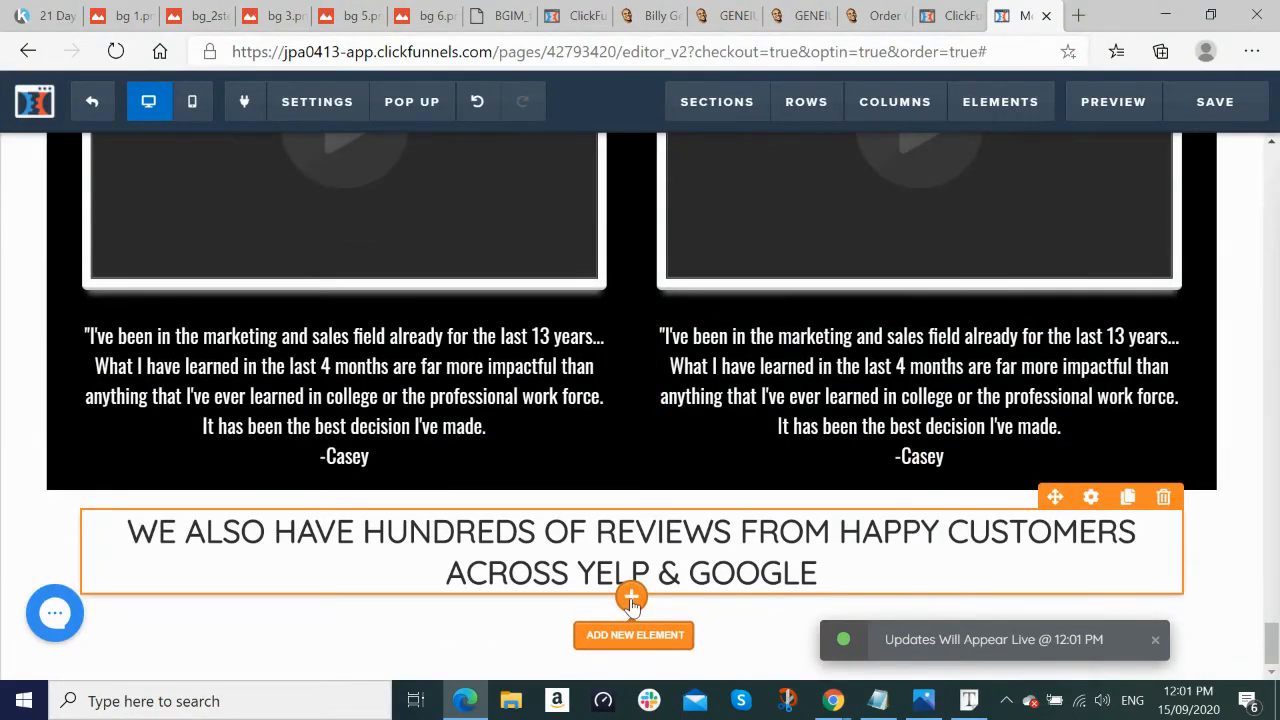
click(631, 598)
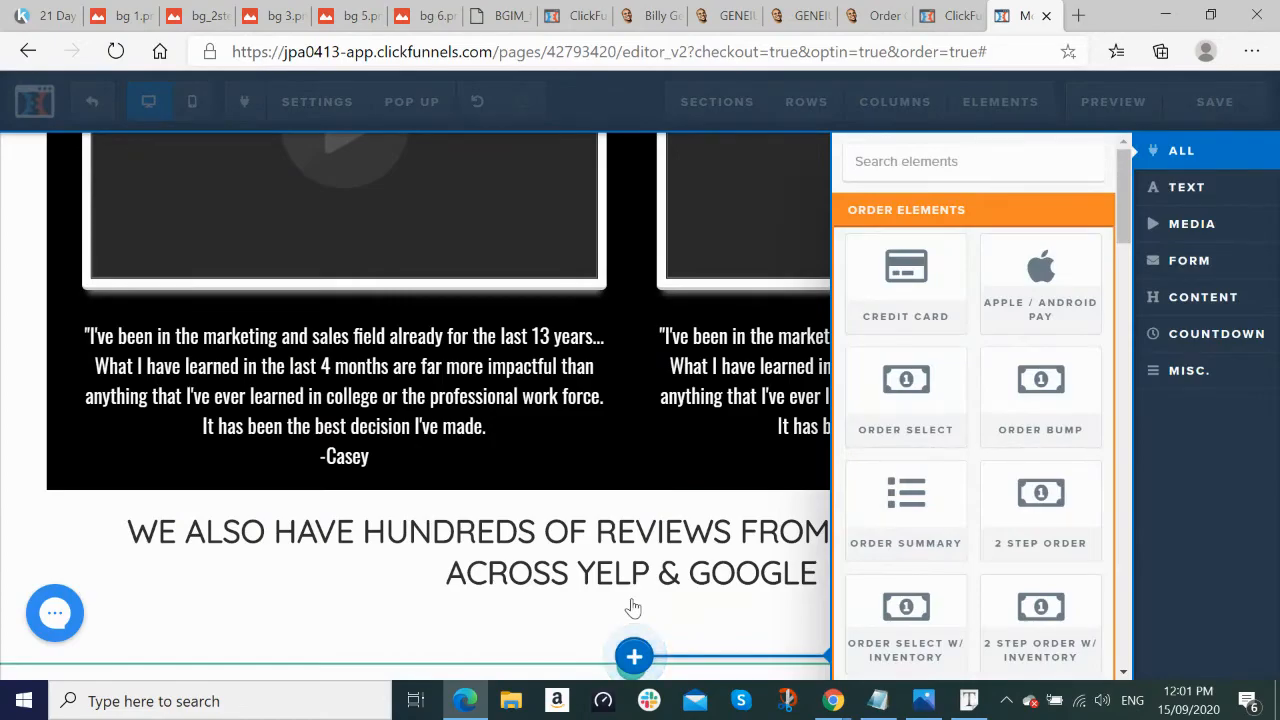
key(alt+Tab)
key(alt+Tab)
click(645, 645)
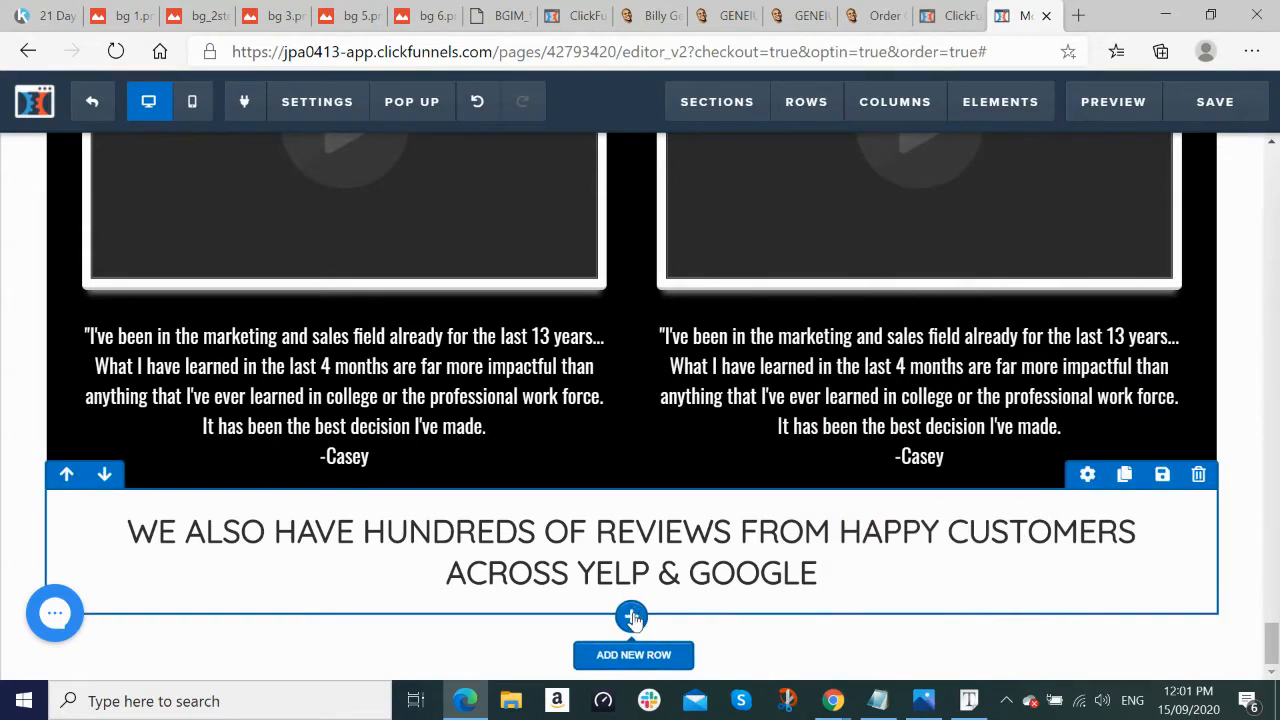
Step: Add a two-column row below the reviews heading and place an Image element in its left column
click(633, 619)
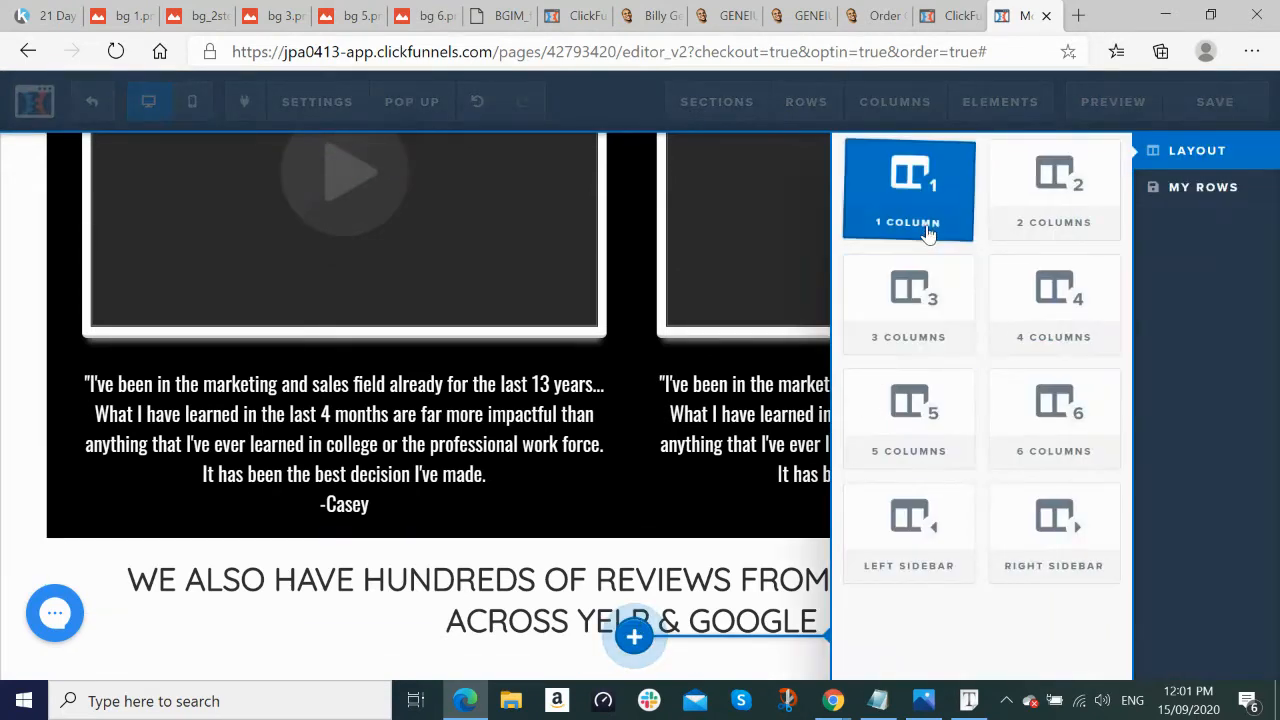
click(1036, 210)
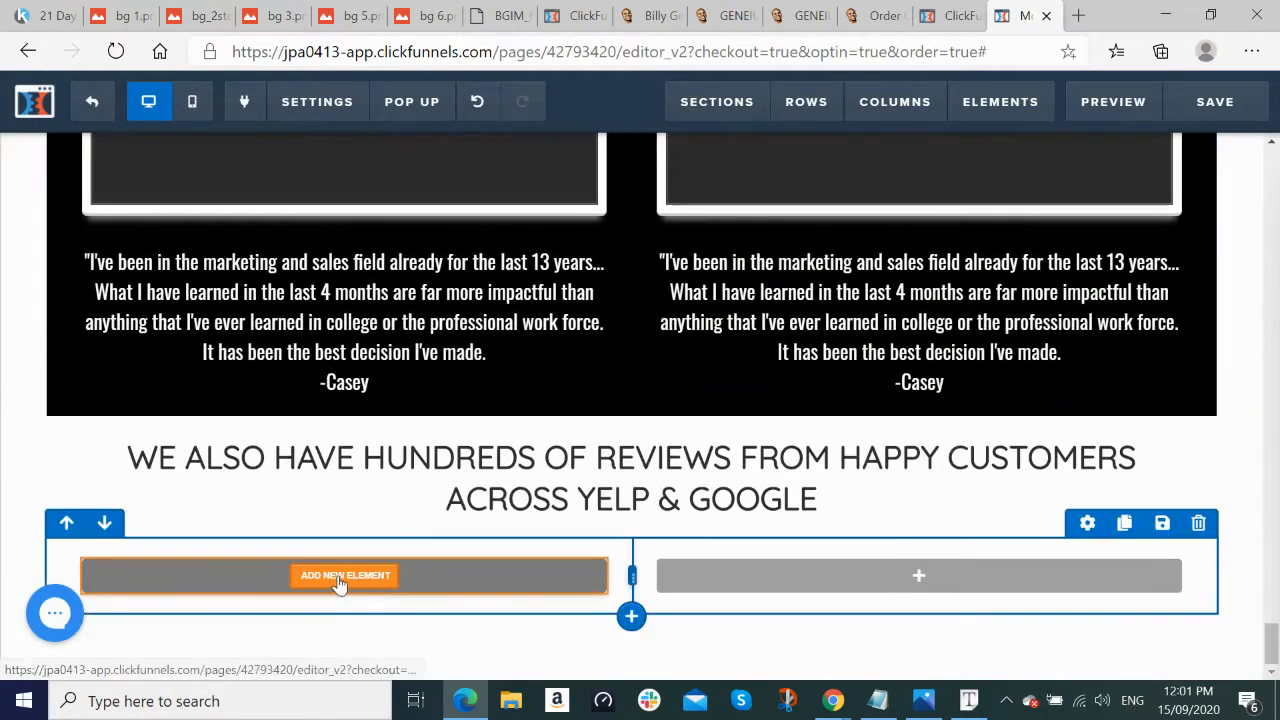
click(345, 577)
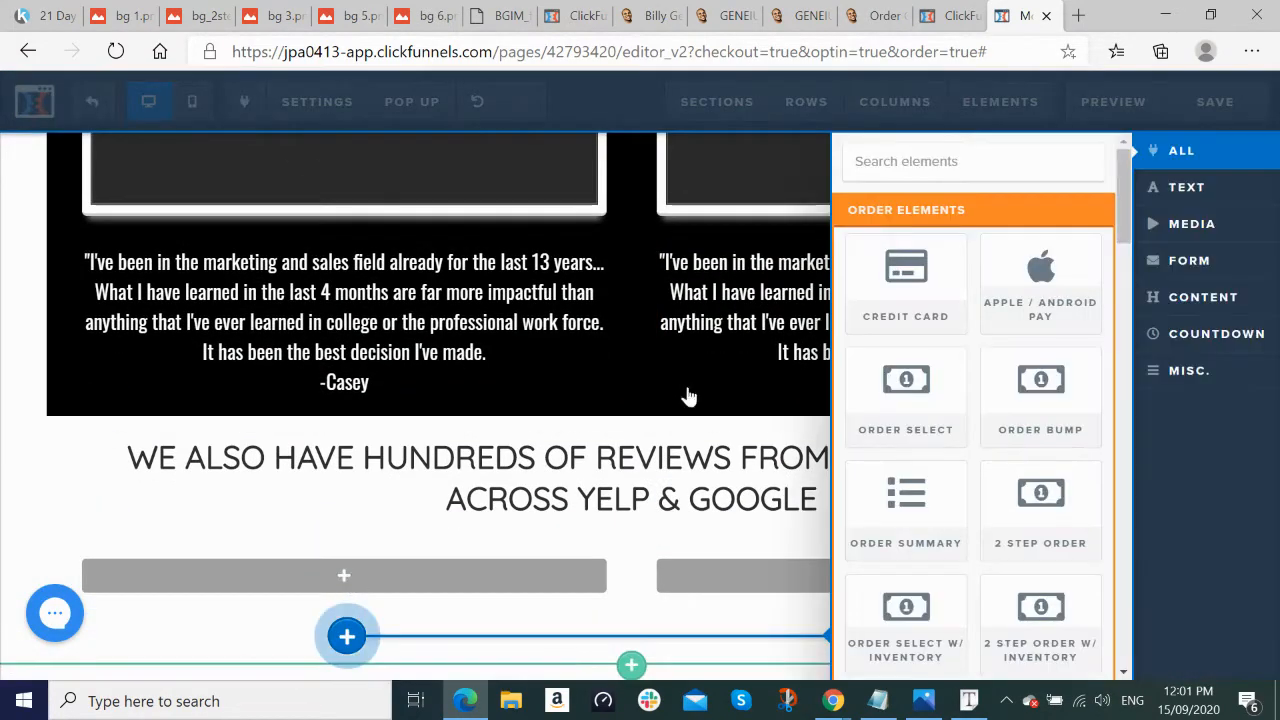
text(image)
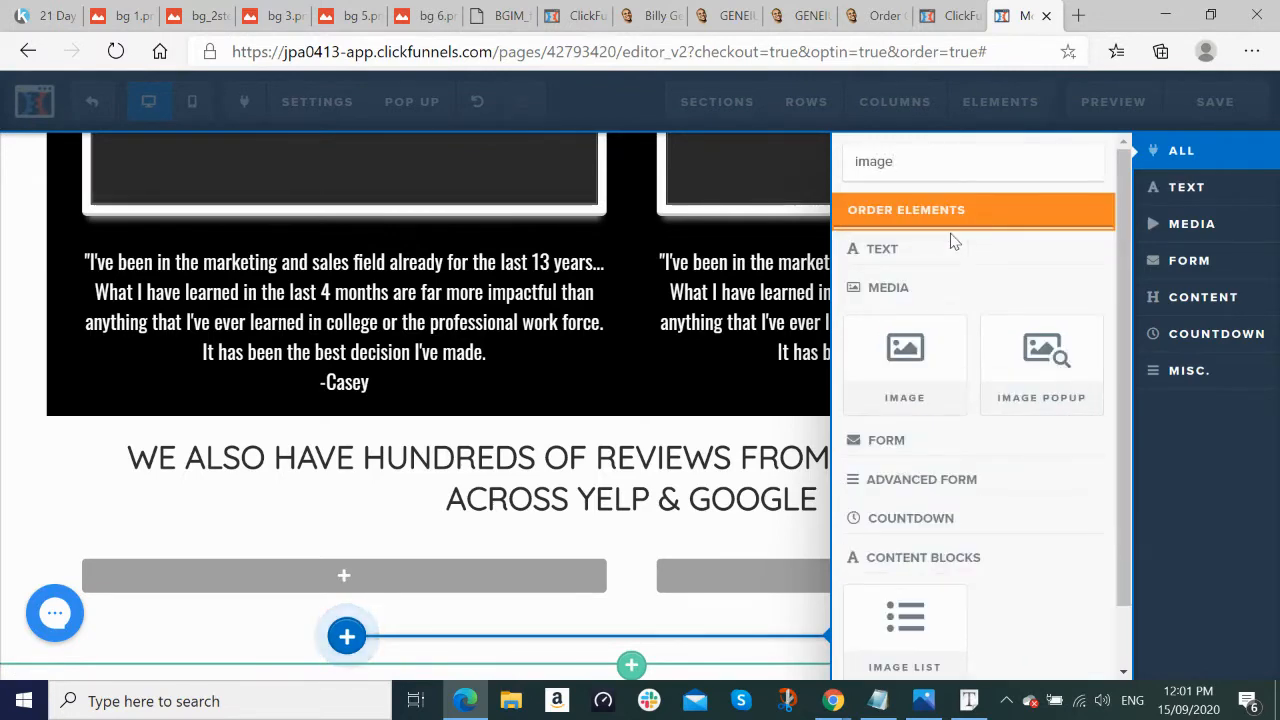
click(928, 391)
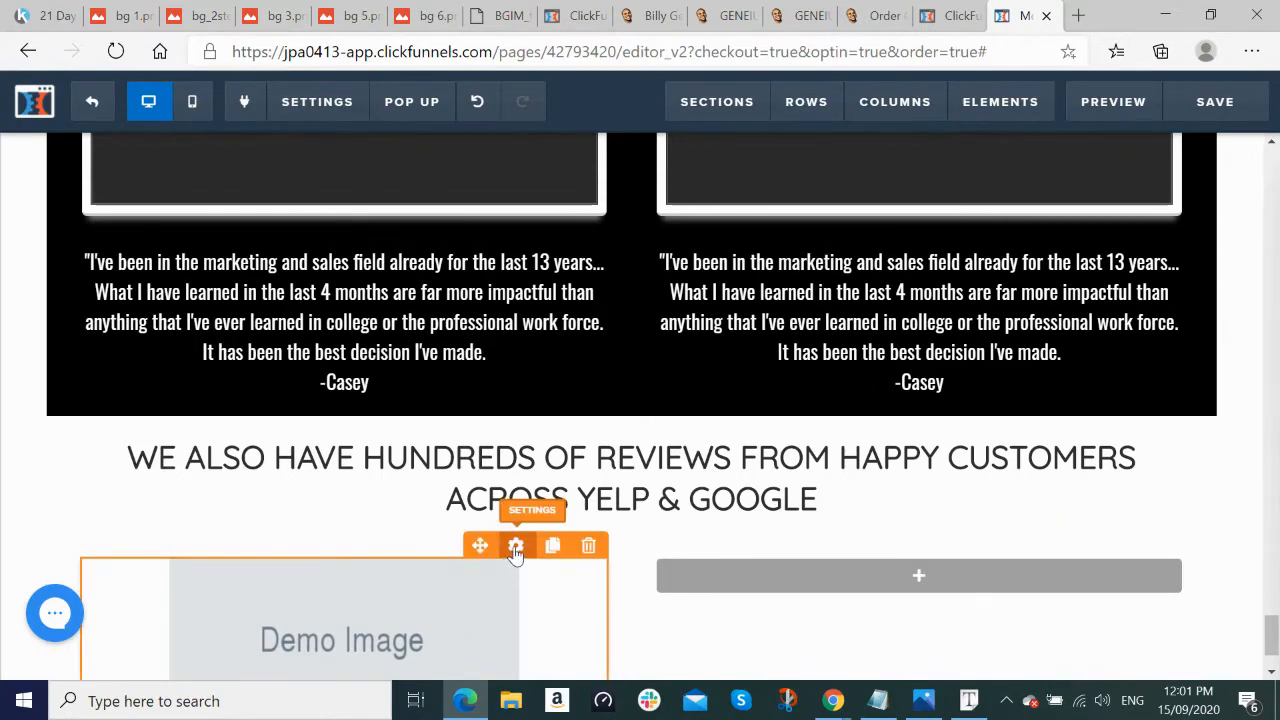
Step: Set the left column's image to the red-star Yelp reviews screenshot from the uploaded images library
click(515, 548)
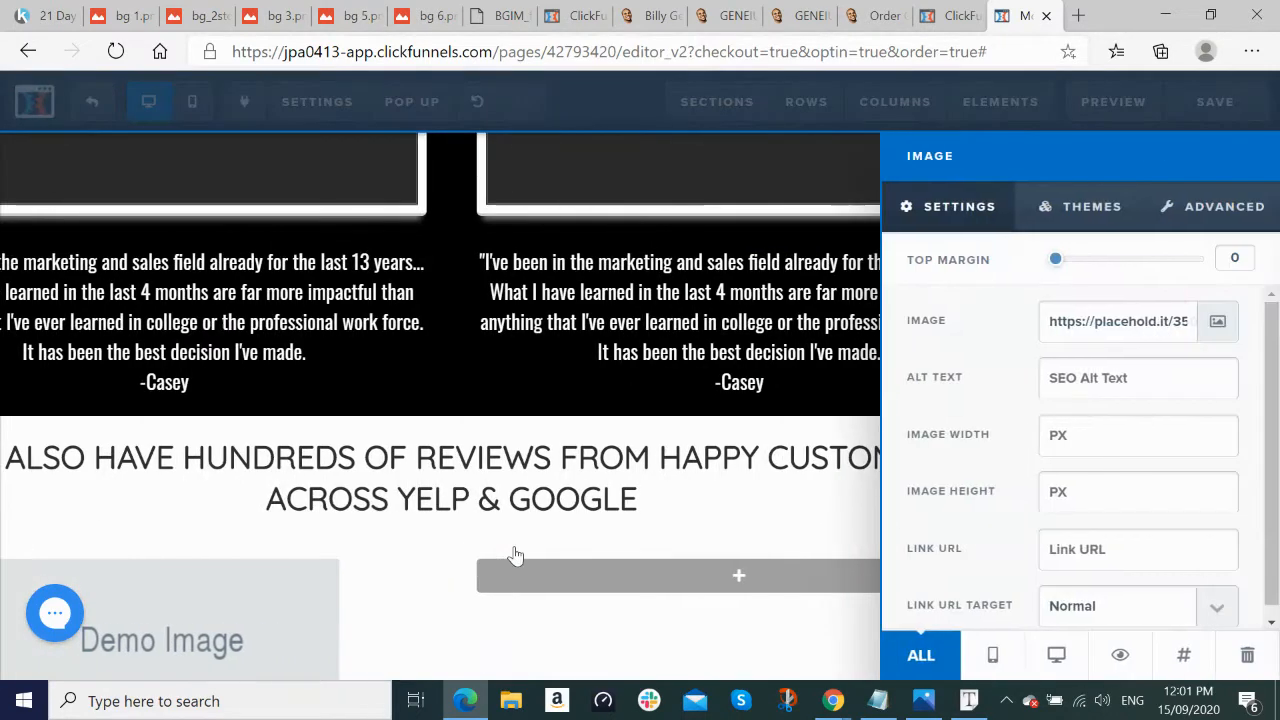
click(1218, 327)
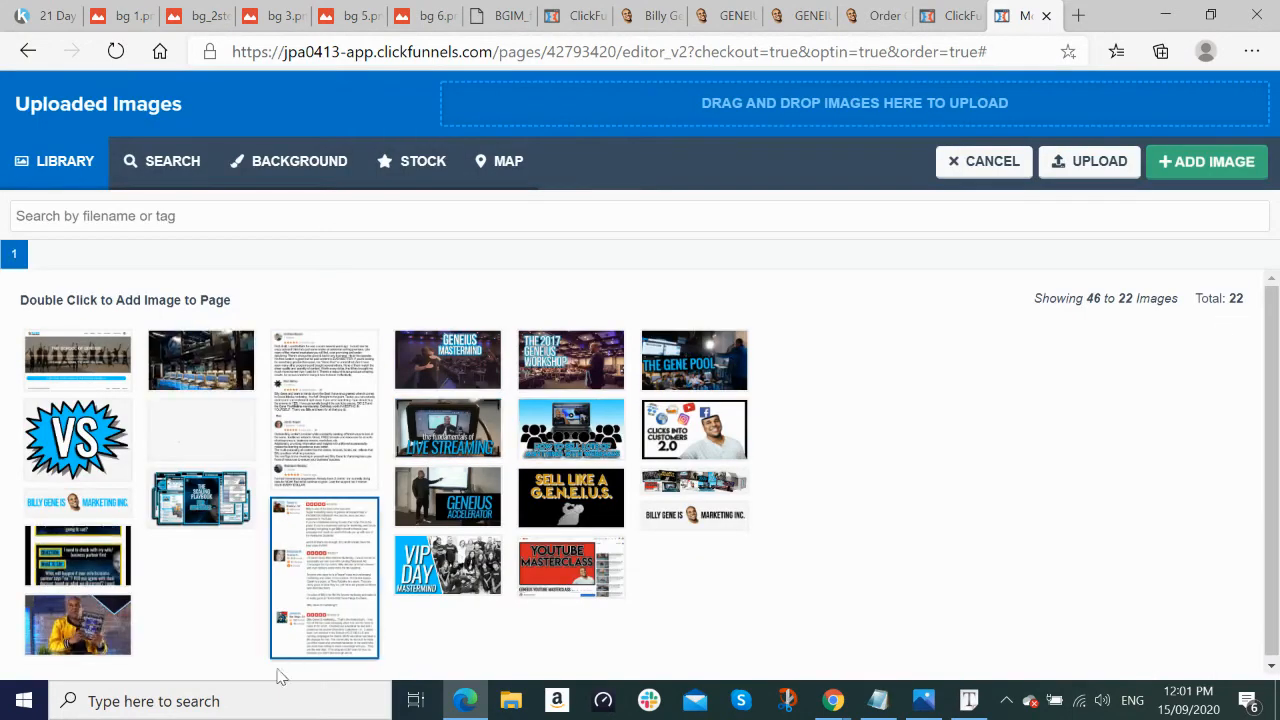
double_click(334, 557)
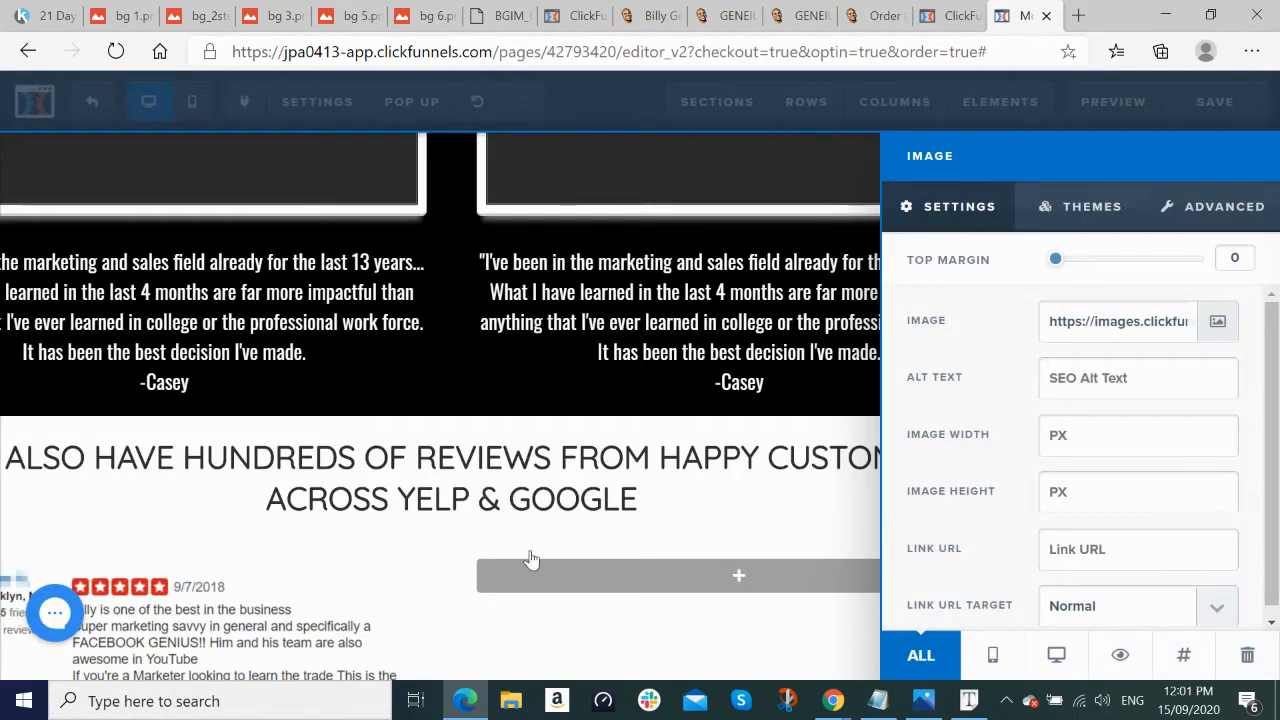
click(729, 582)
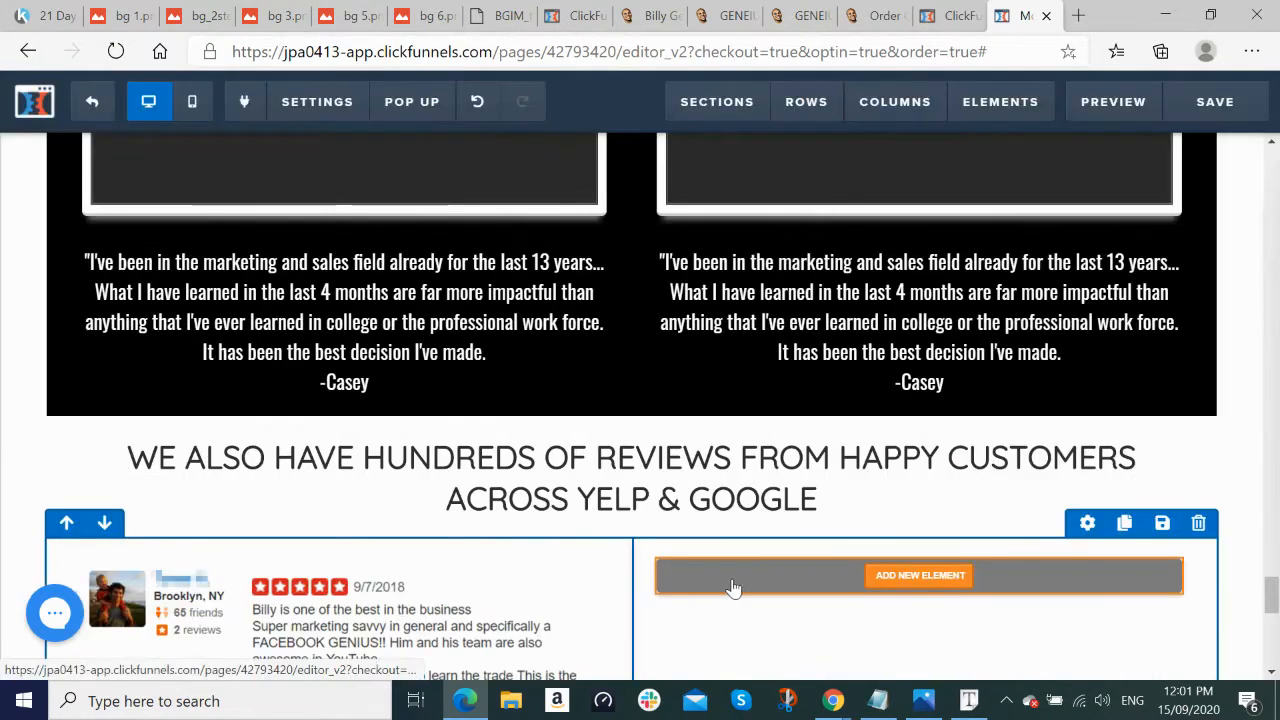
Step: Add an Image element to the empty right column beside the Yelp reviews image
click(930, 580)
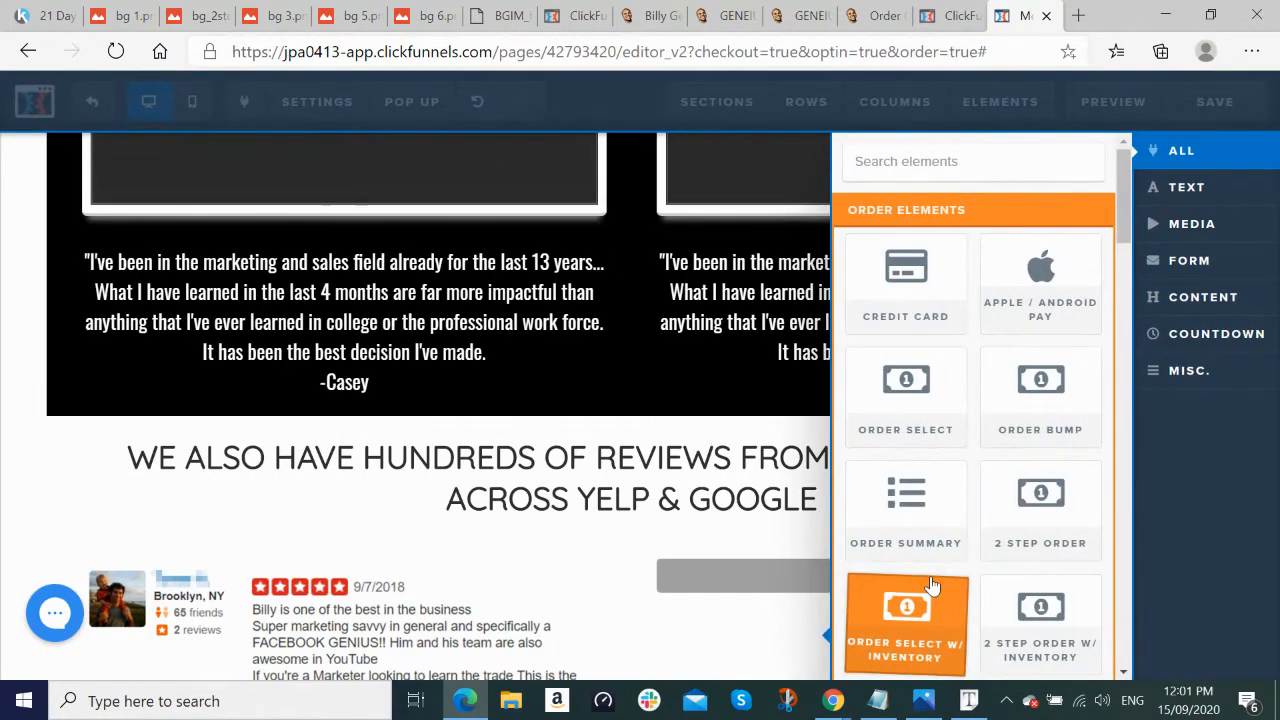
text(im)
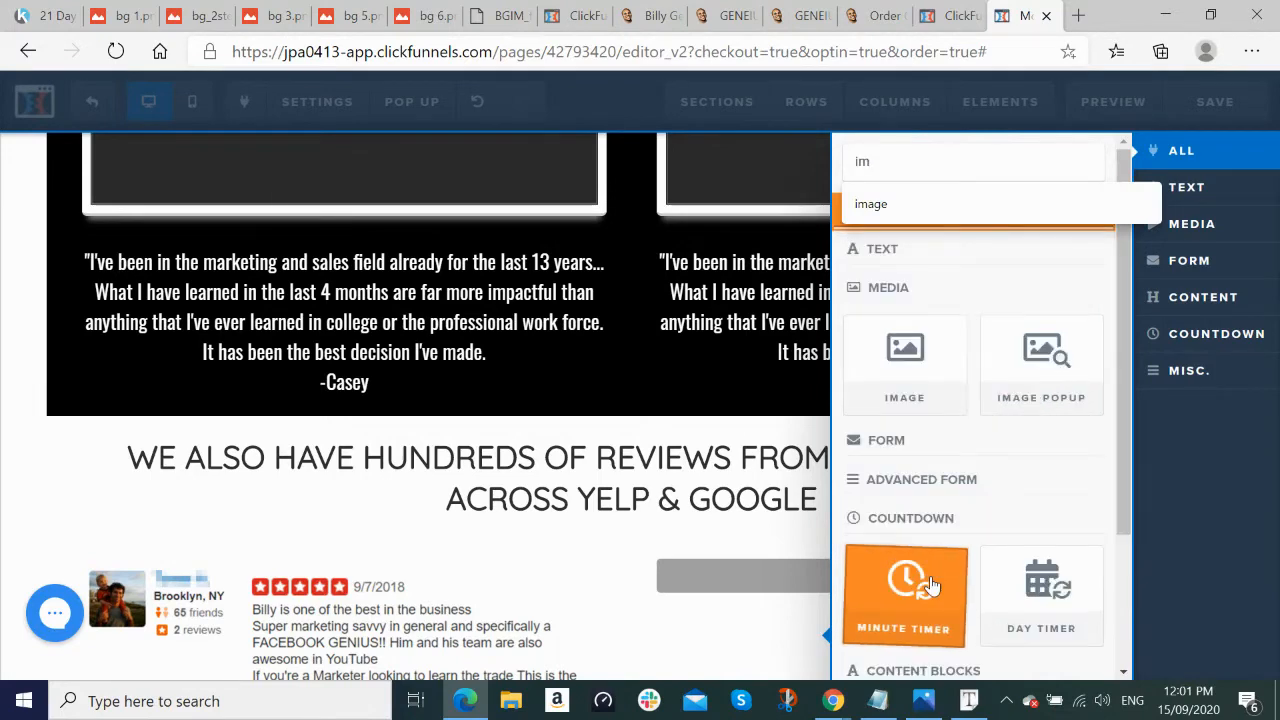
click(906, 366)
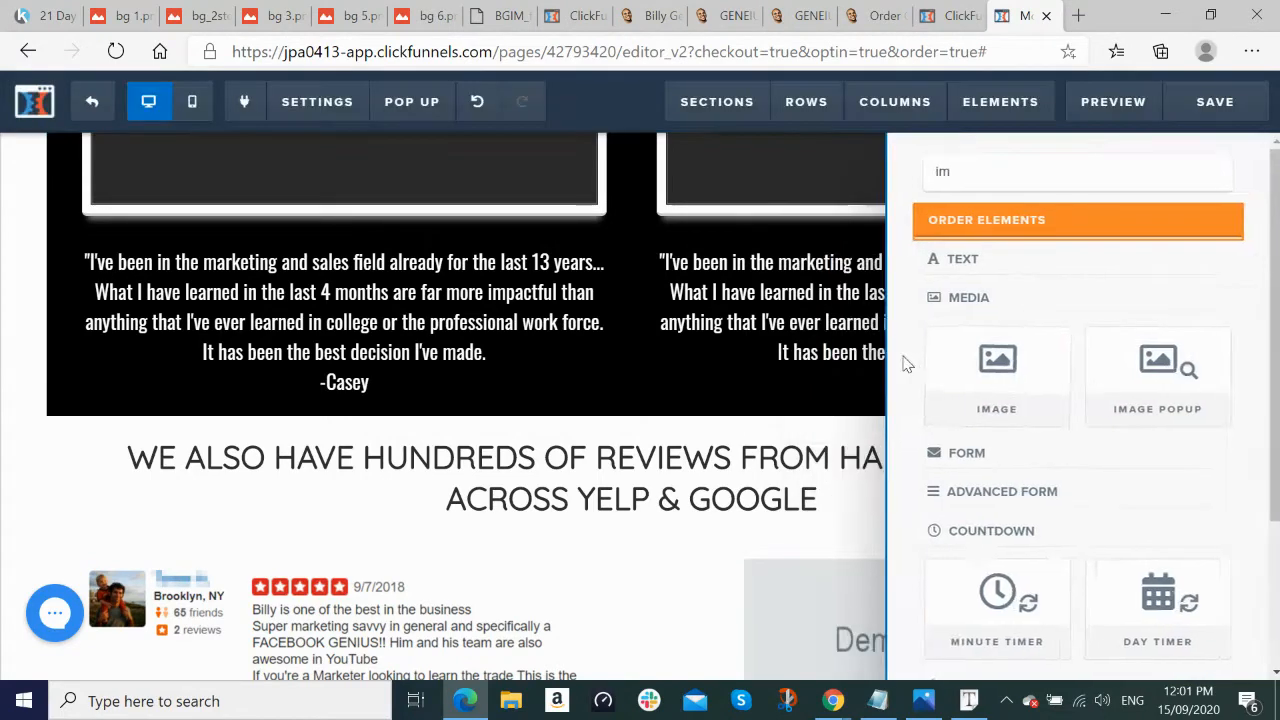
mouse_move(1007, 608)
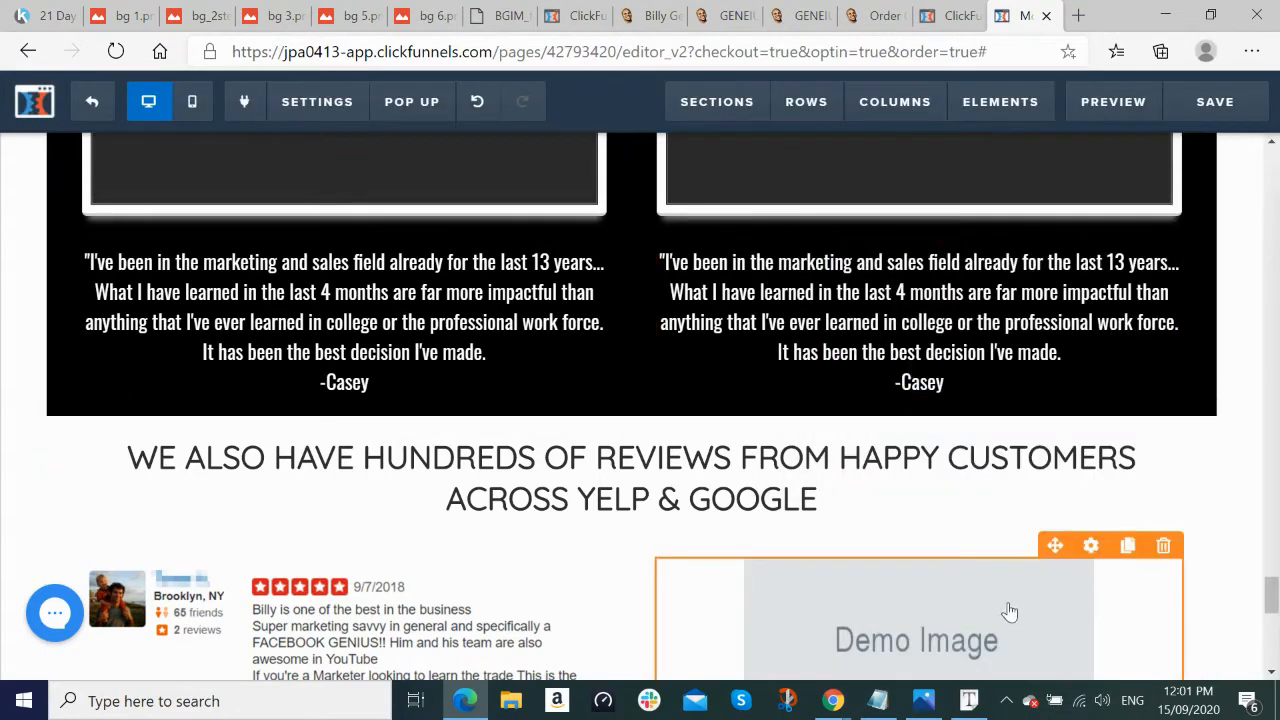
Step: Set the right column's image to the Google reviews screenshot with orange stars from the uploaded images library
click(1091, 546)
click(1217, 321)
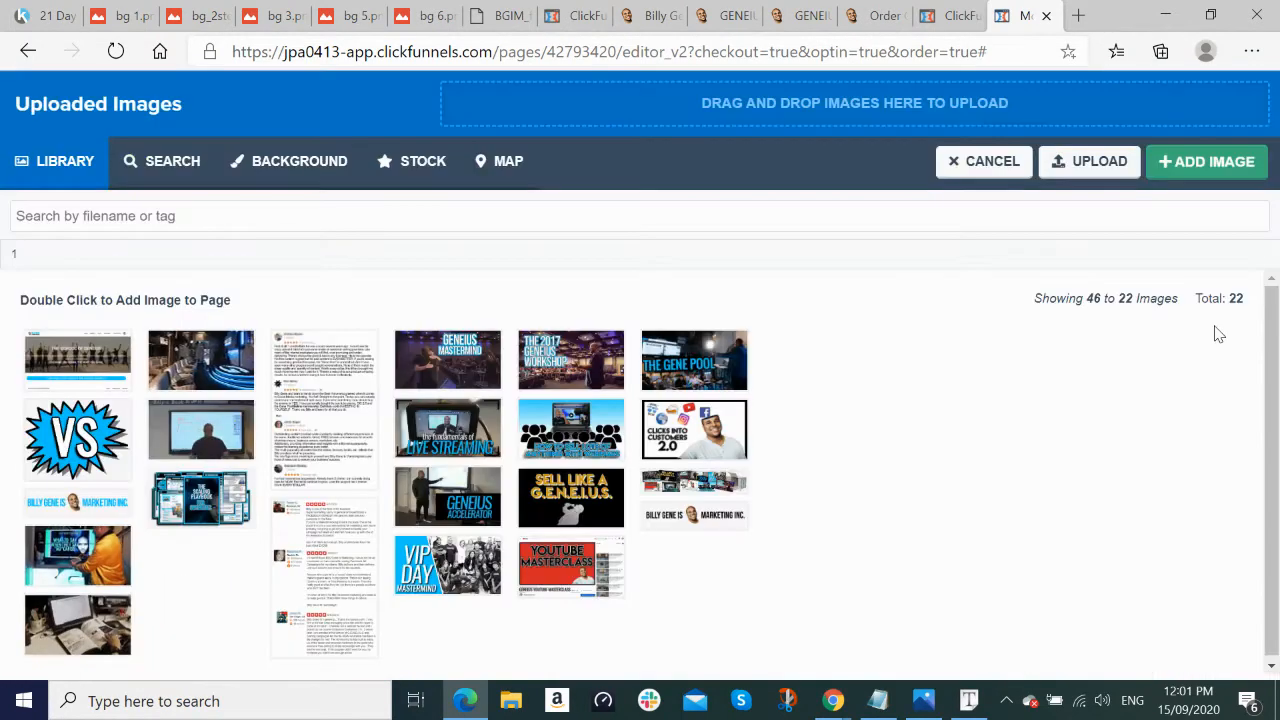
double_click(325, 372)
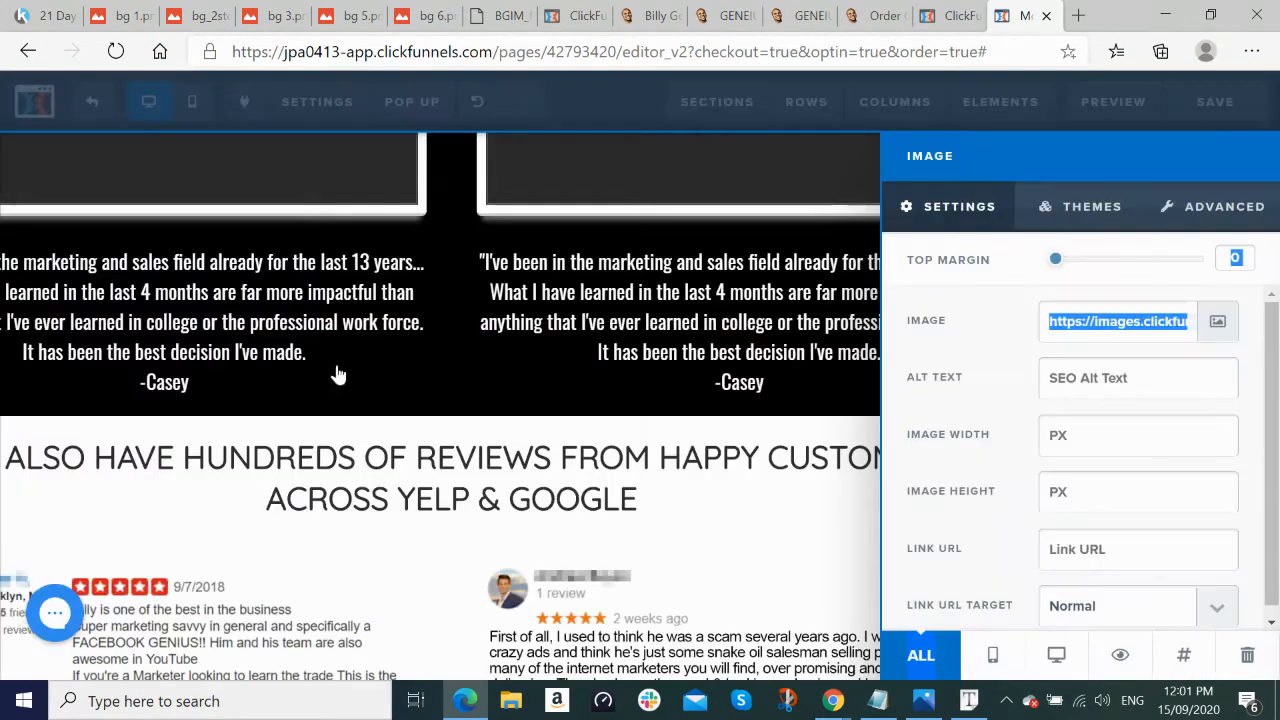
click(794, 537)
Step: Try the borderless image theme with a dark bottom shadow on the Yelp reviews image
scroll(888, 562, down, 3)
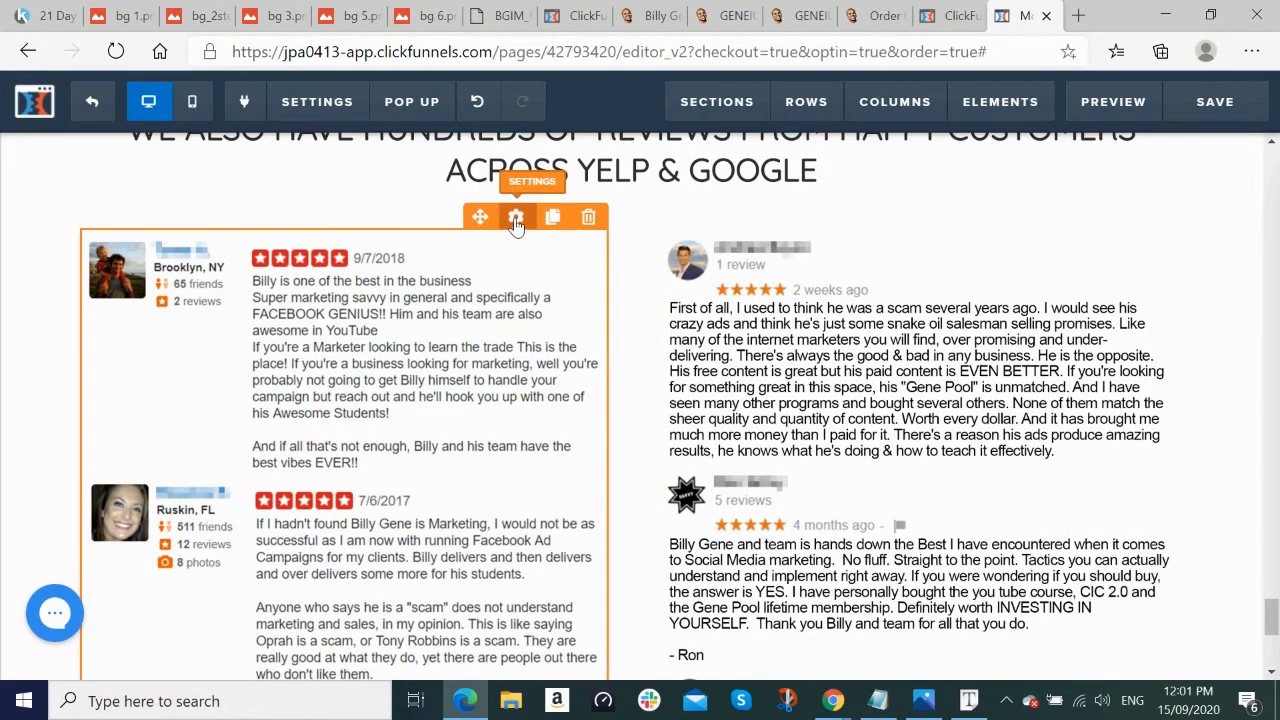
click(516, 218)
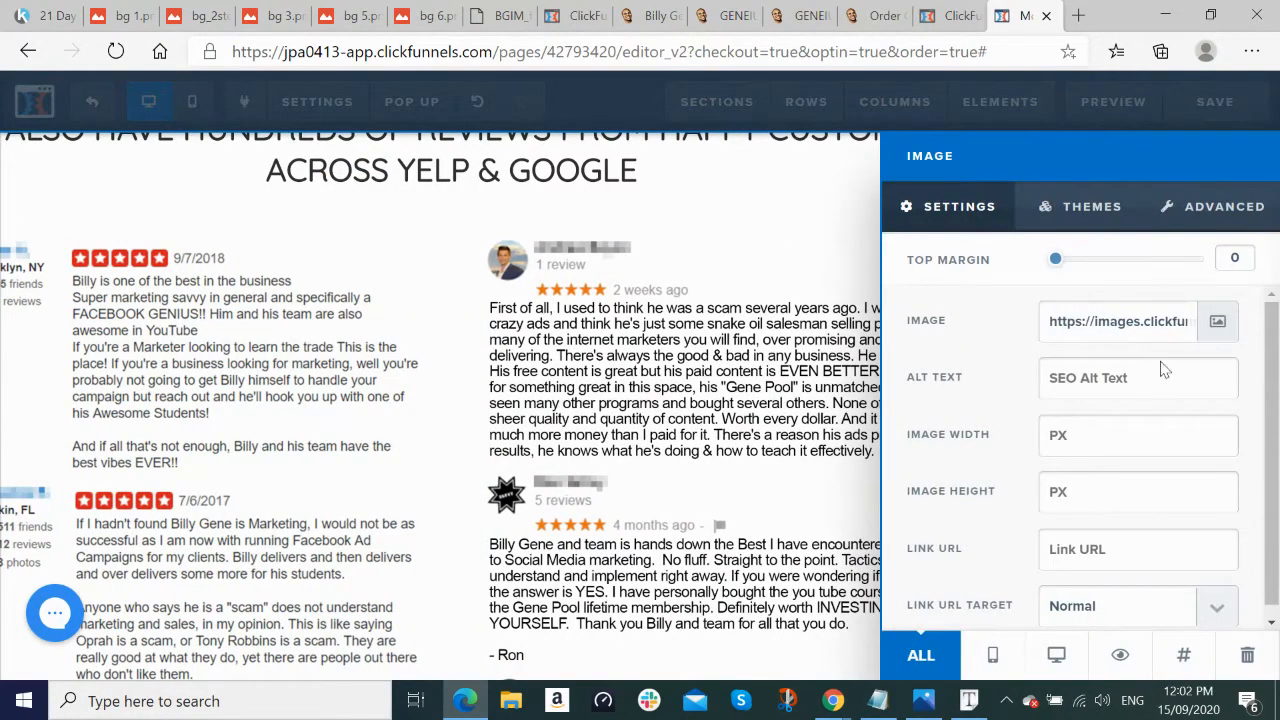
scroll(1167, 378, down, 1)
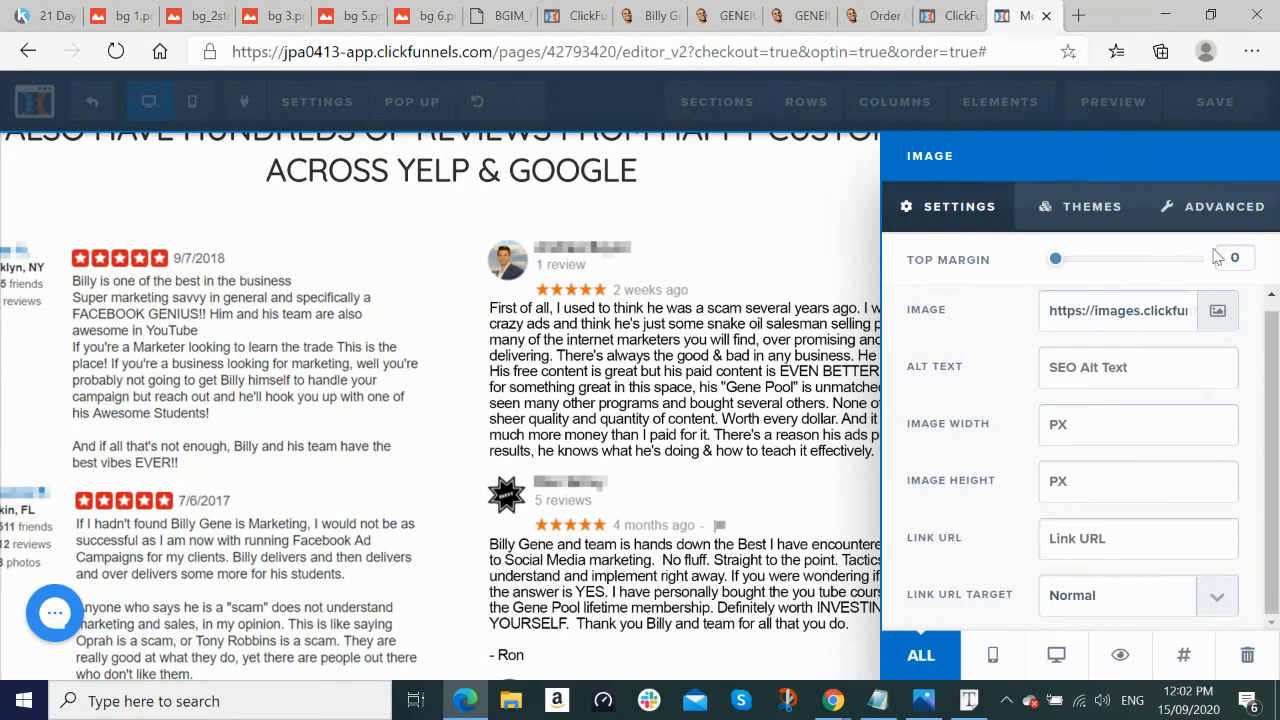
click(1222, 208)
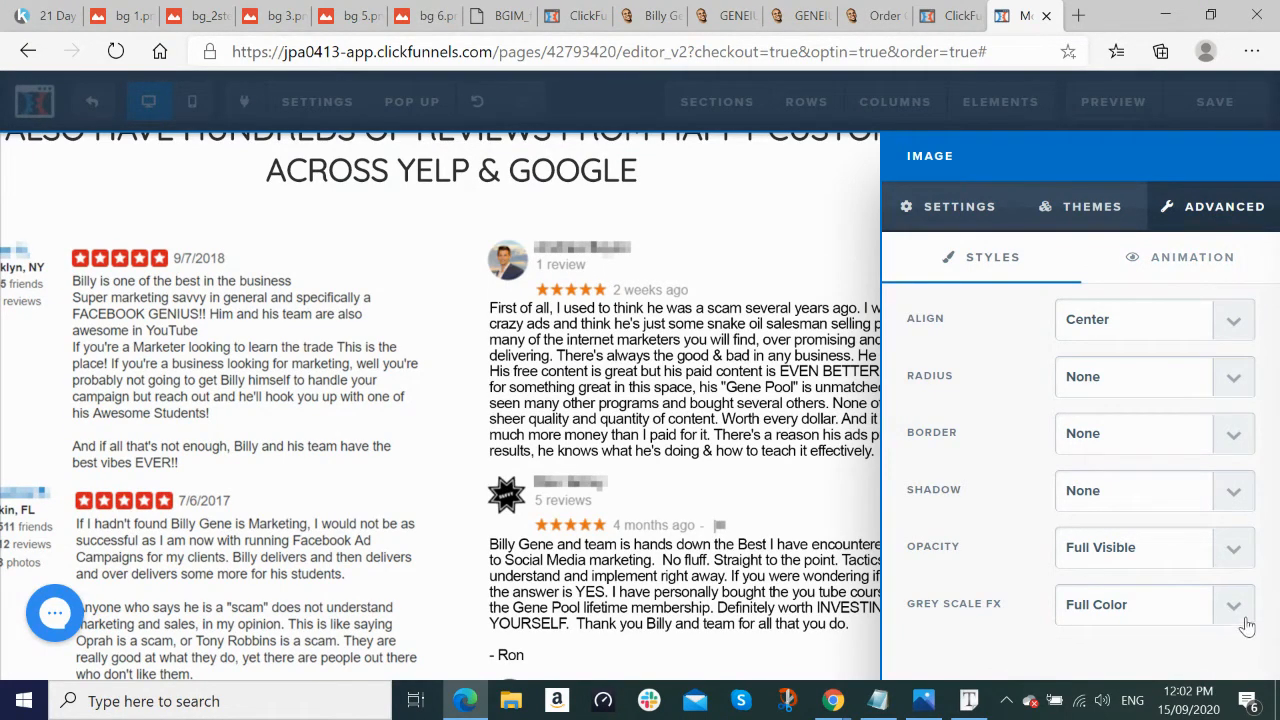
click(1096, 218)
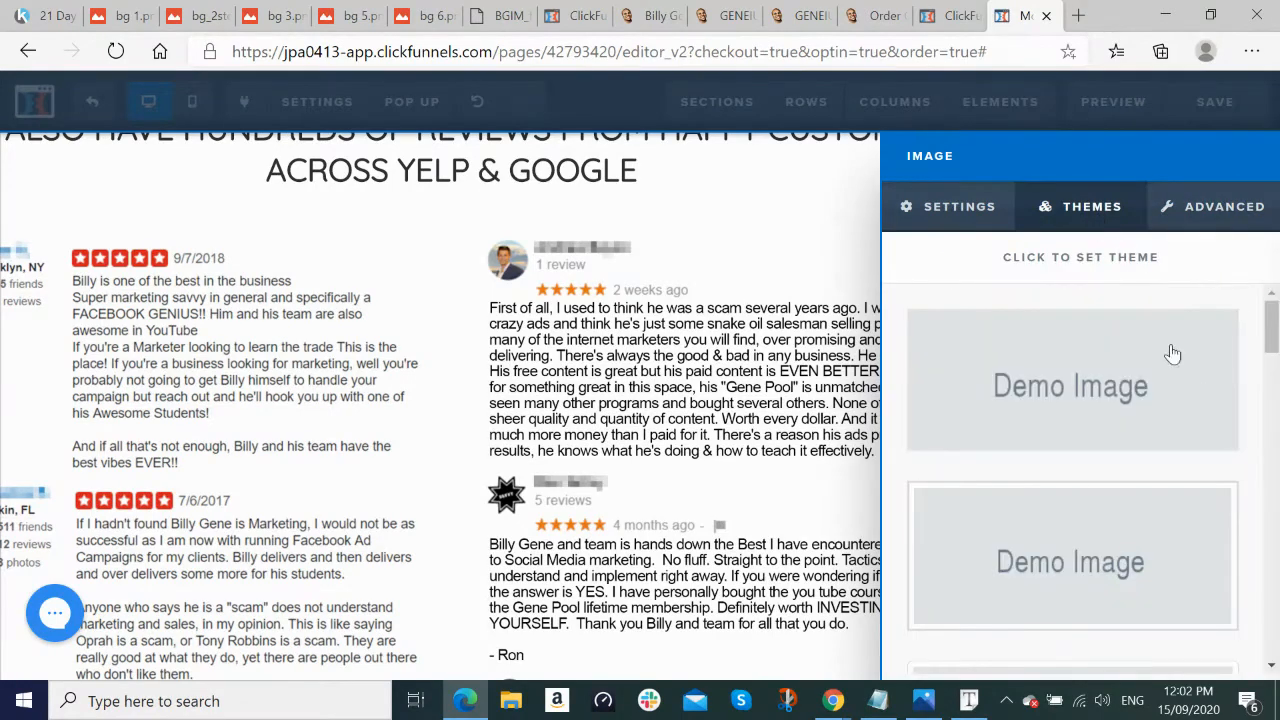
scroll(1200, 395, down, 2)
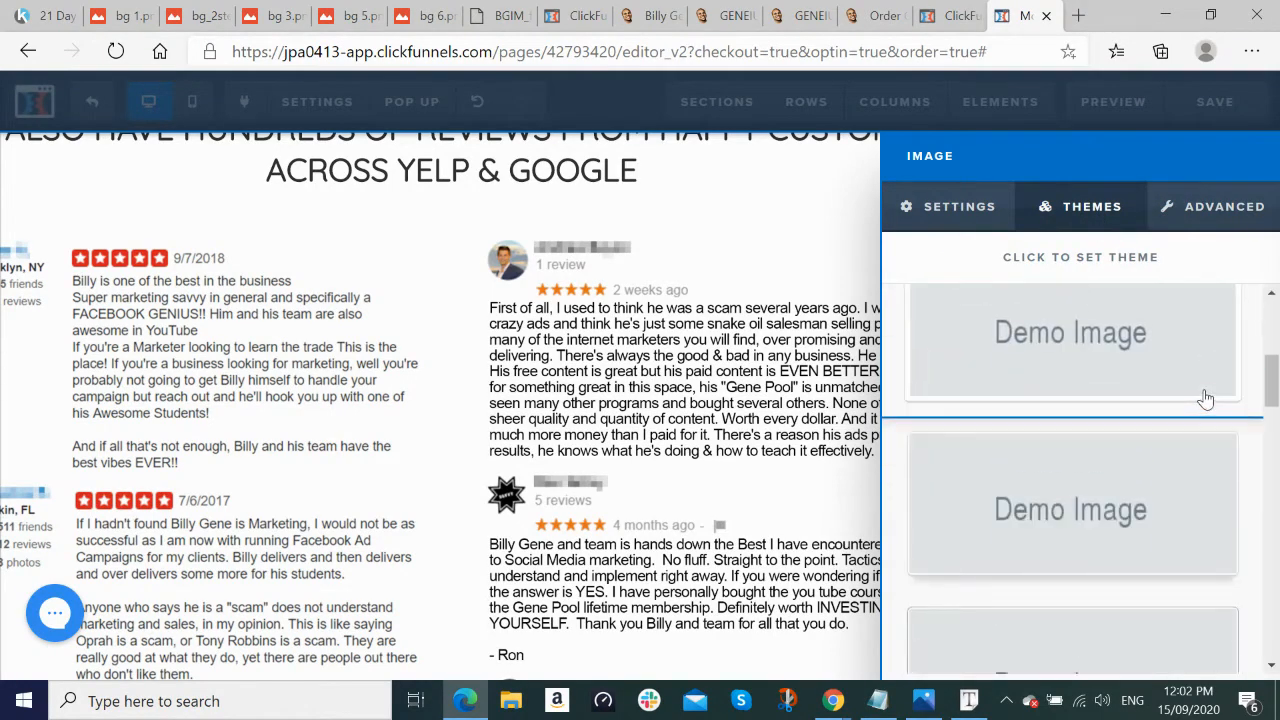
scroll(1273, 442, down, 4)
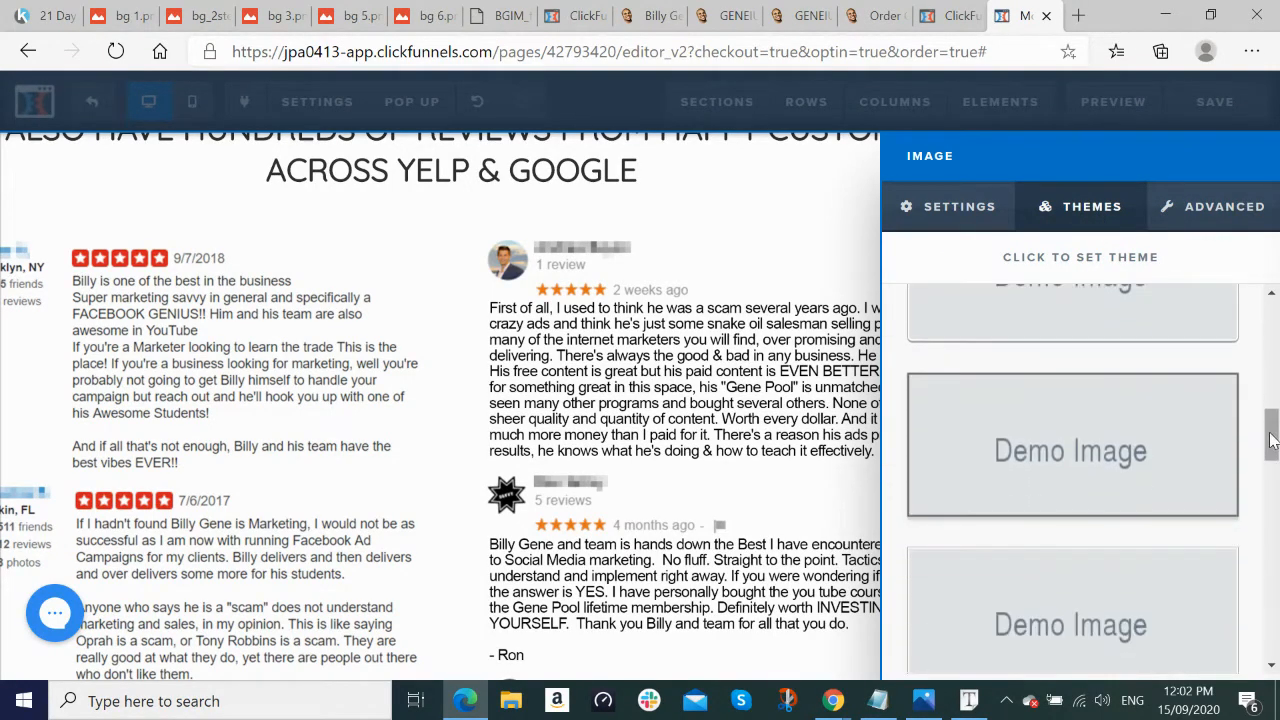
scroll(1273, 442, down, 5)
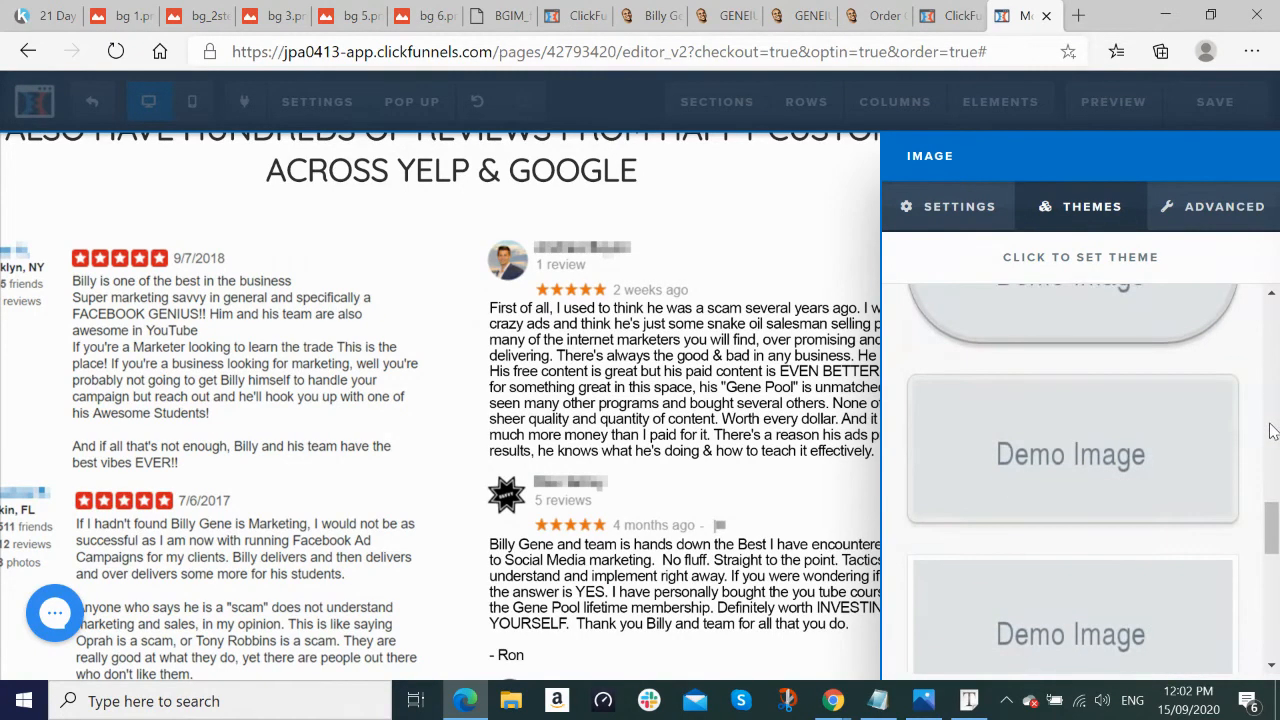
scroll(1273, 430, down, 4)
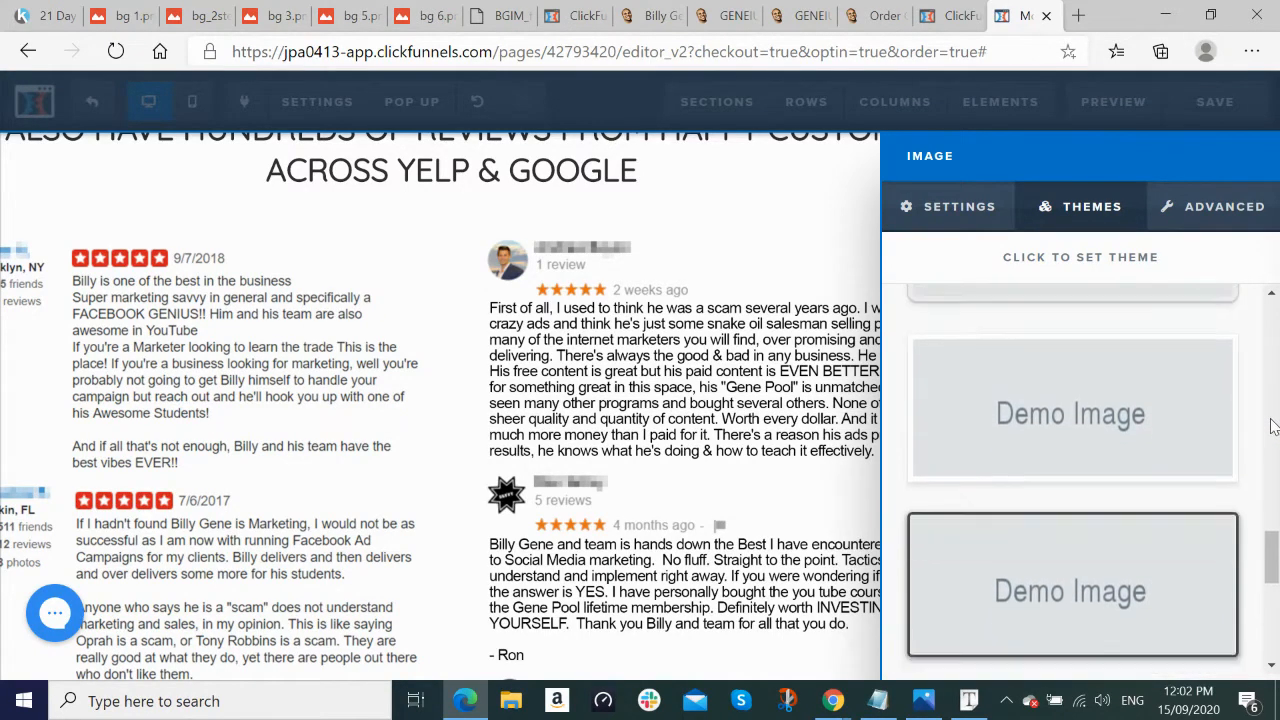
scroll(1273, 427, down, 3)
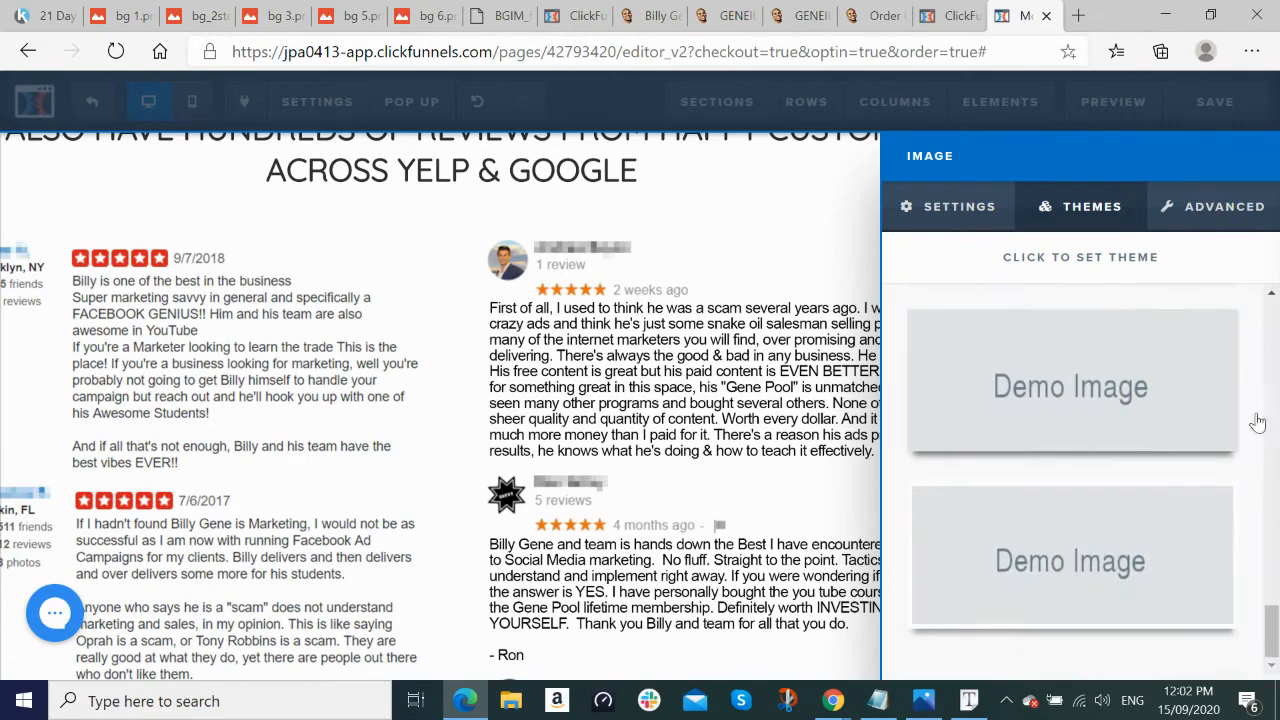
click(1105, 390)
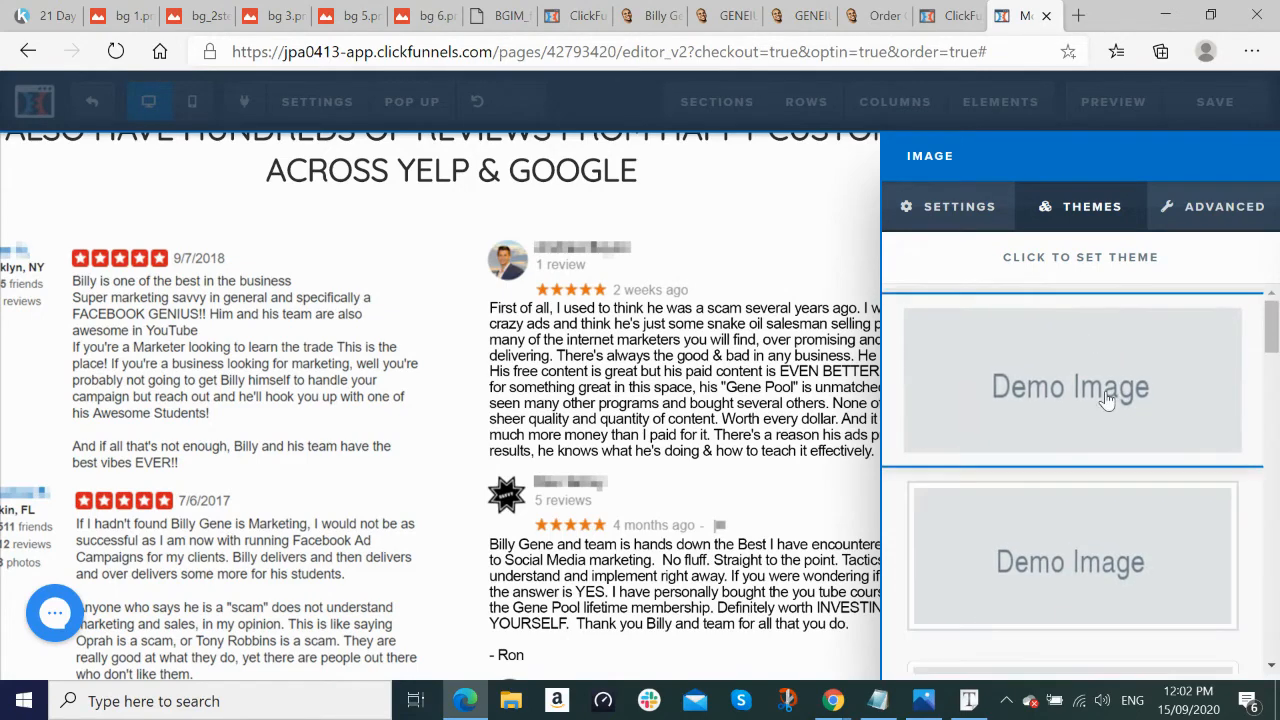
click(312, 467)
scroll(490, 464, down, 4)
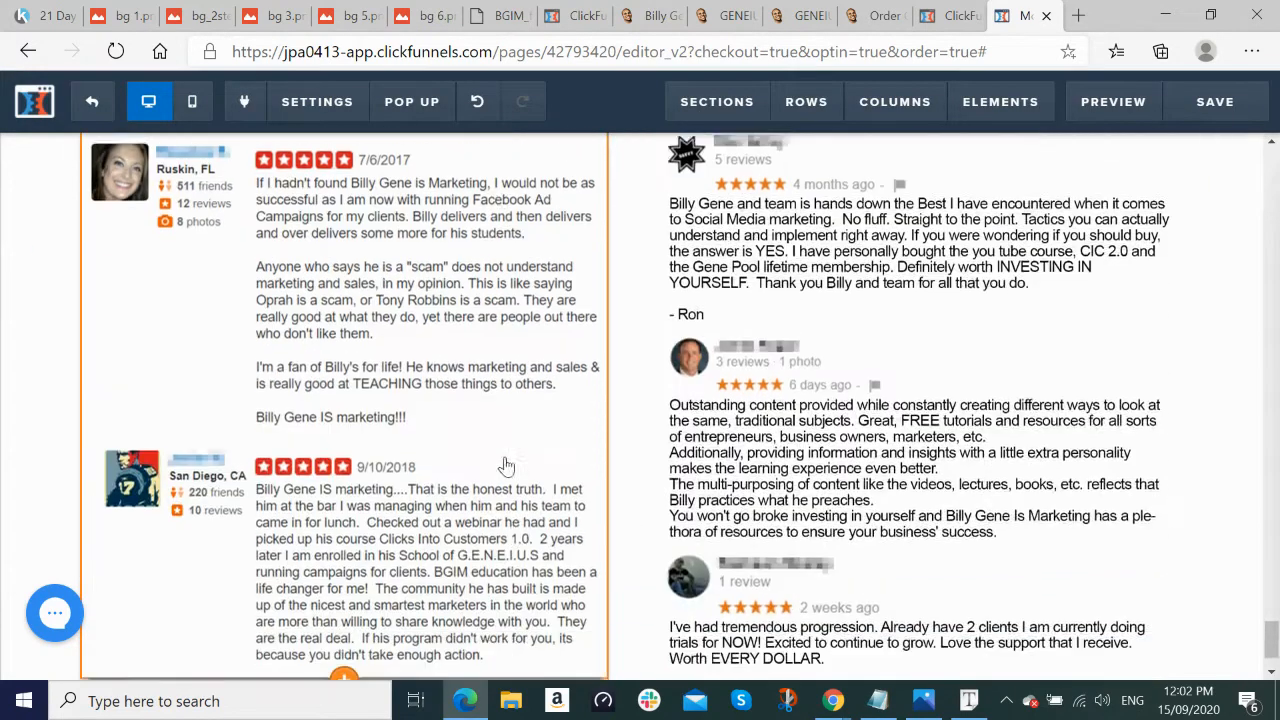
scroll(197, 655, up, 1)
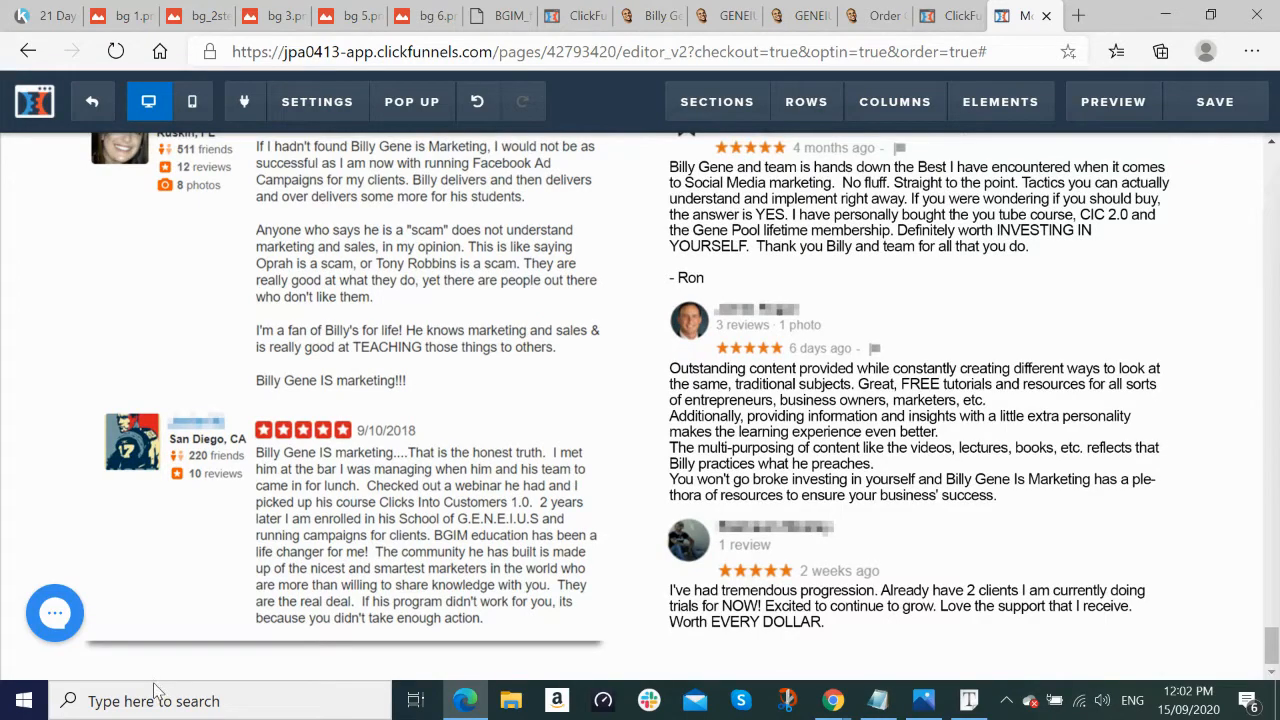
Step: Compare the review images with the Chrome reference page and apply the thin light-bordered theme with a soft bottom shadow to the Google reviews image
key(alt+Tab)
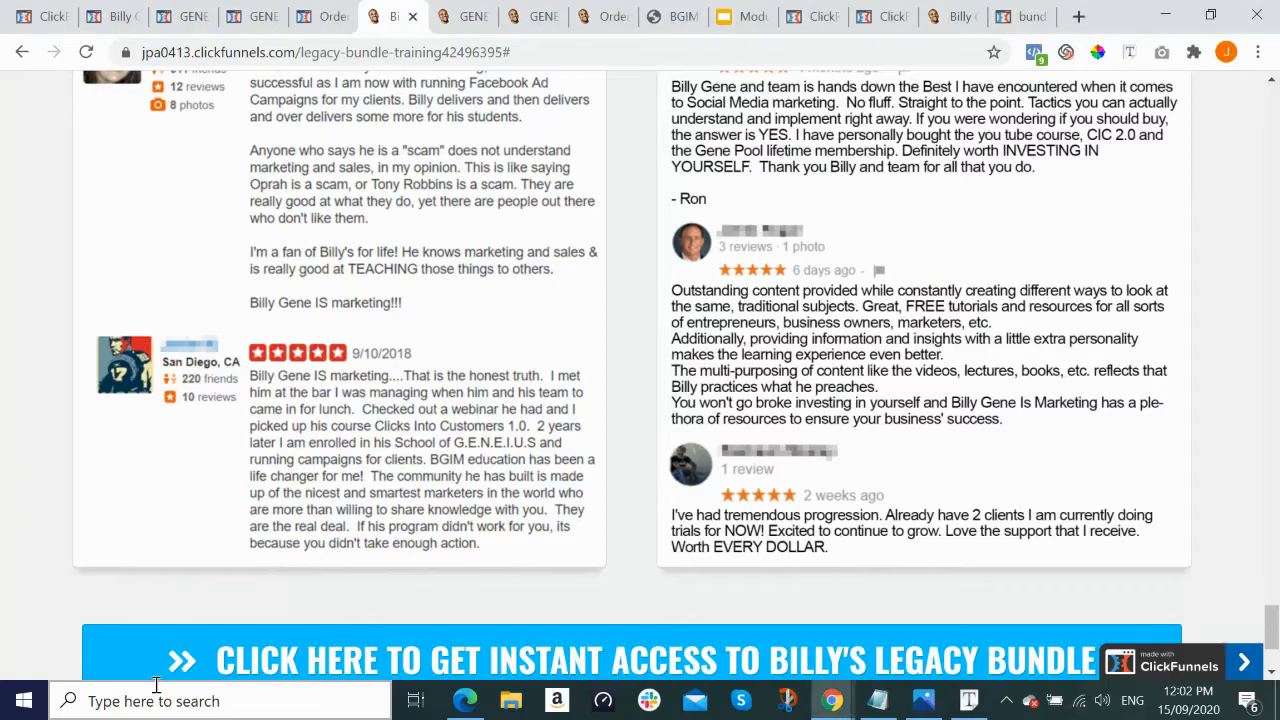
key(alt+Tab)
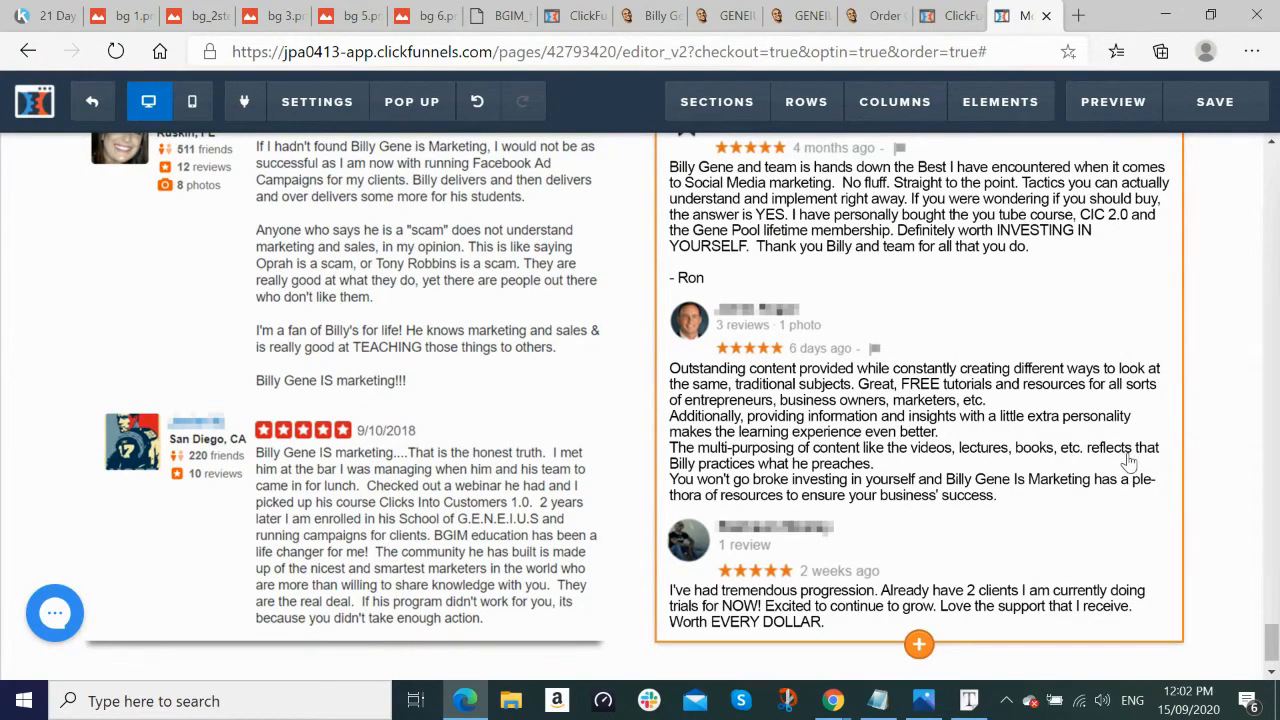
key(alt+Tab)
key(alt+Tab)
scroll(1022, 360, up, 3)
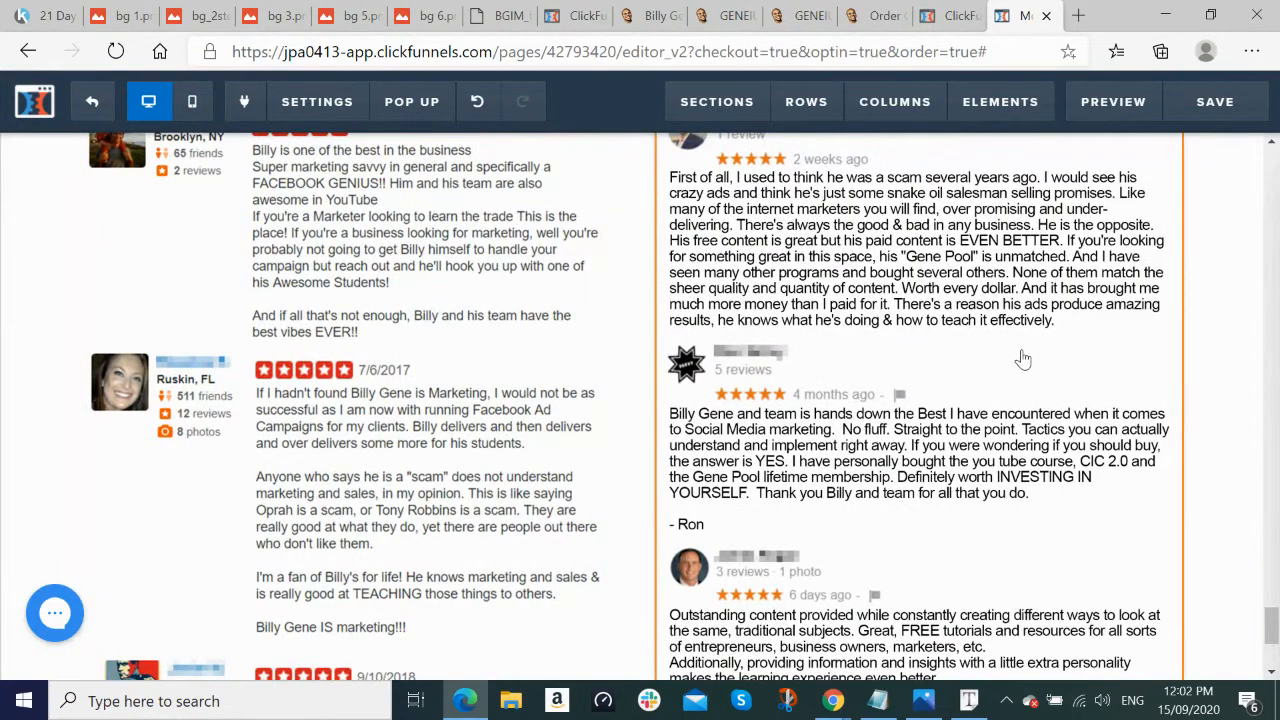
scroll(1022, 350, up, 2)
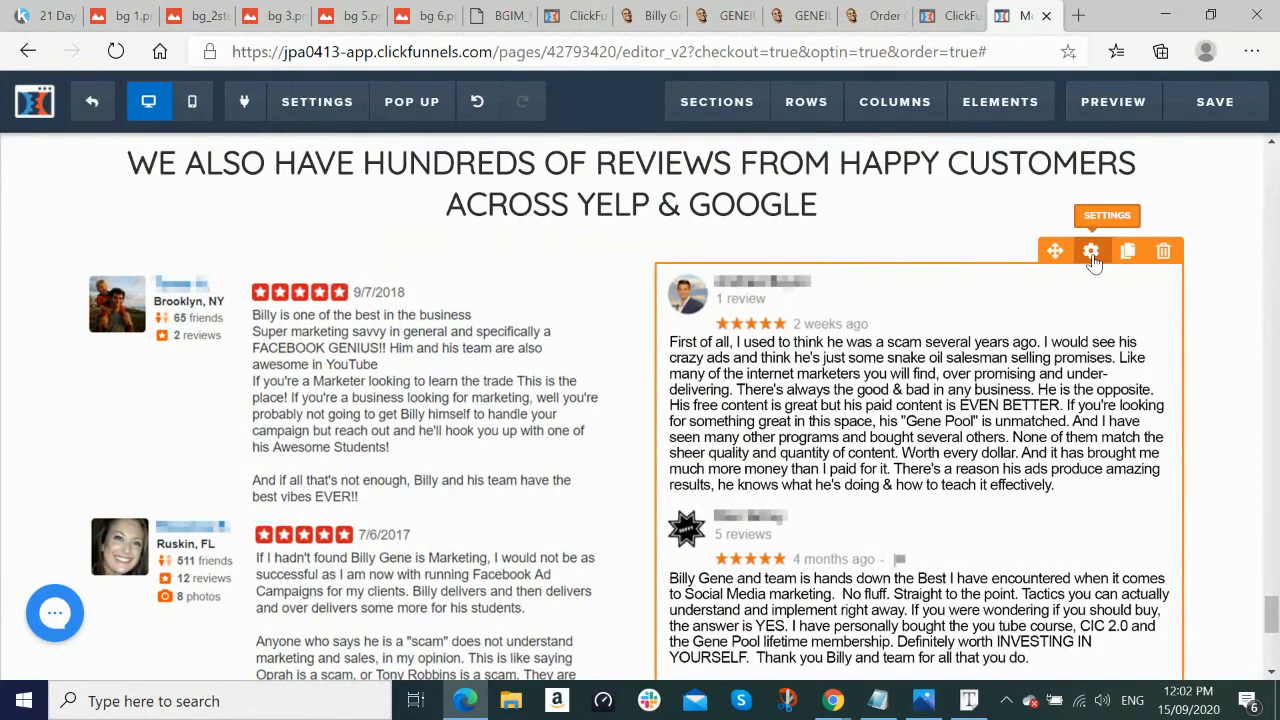
click(1091, 251)
click(1082, 206)
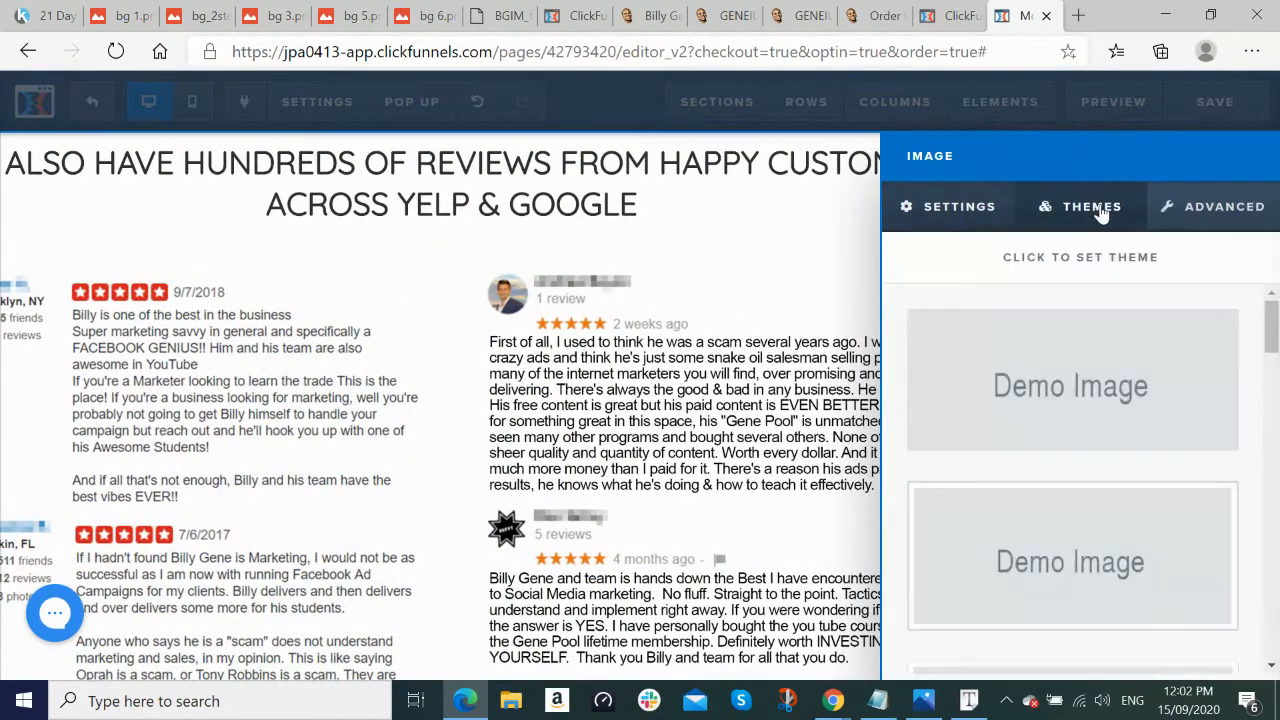
scroll(1229, 423, down, 3)
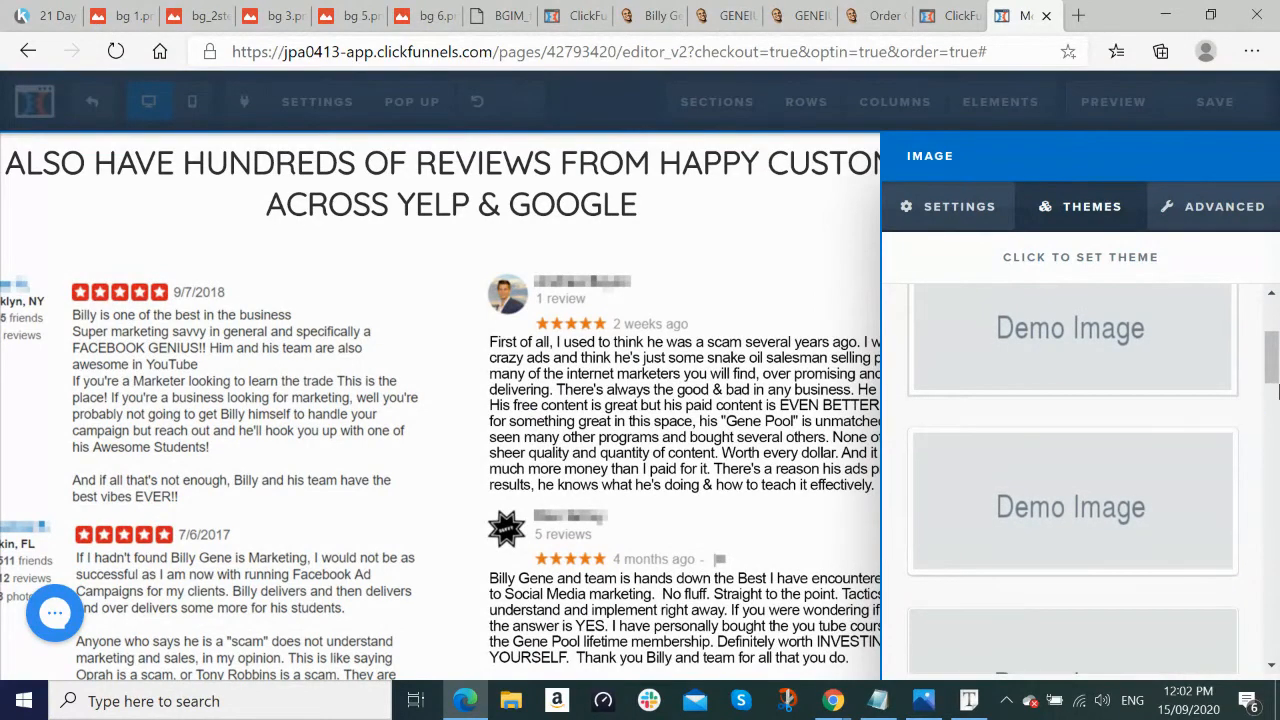
scroll(1263, 418, down, 5)
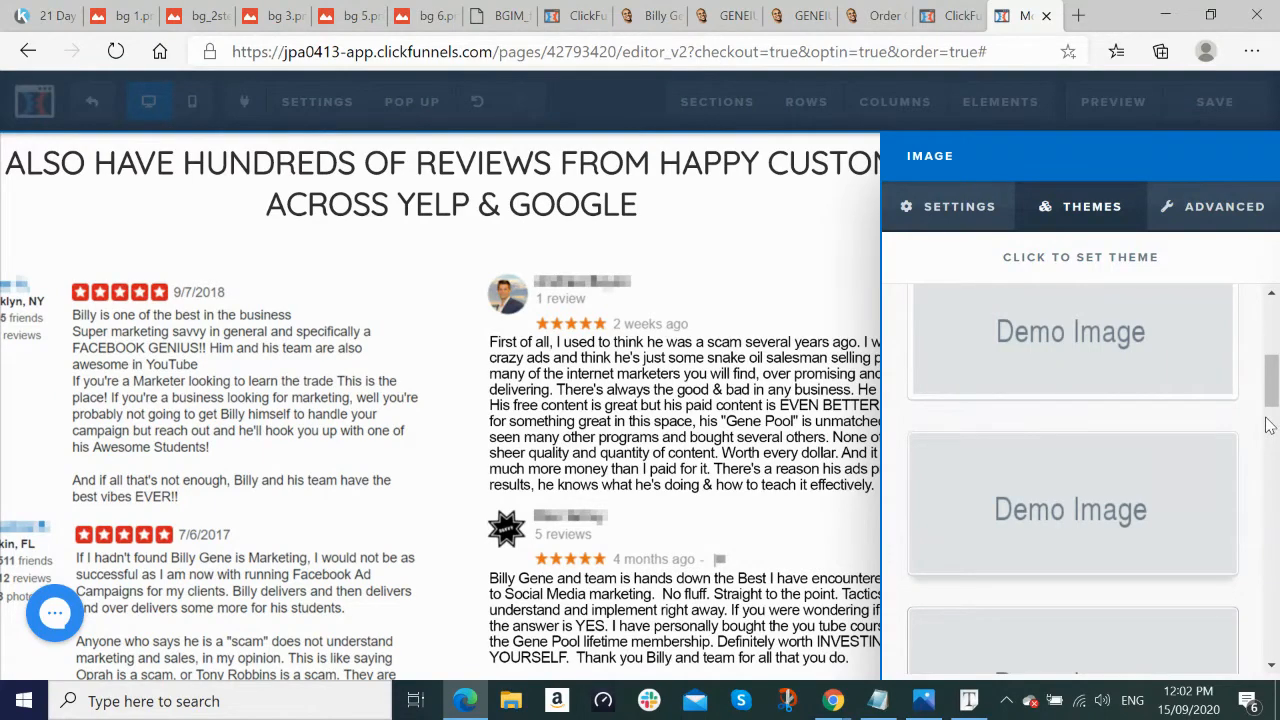
click(1180, 524)
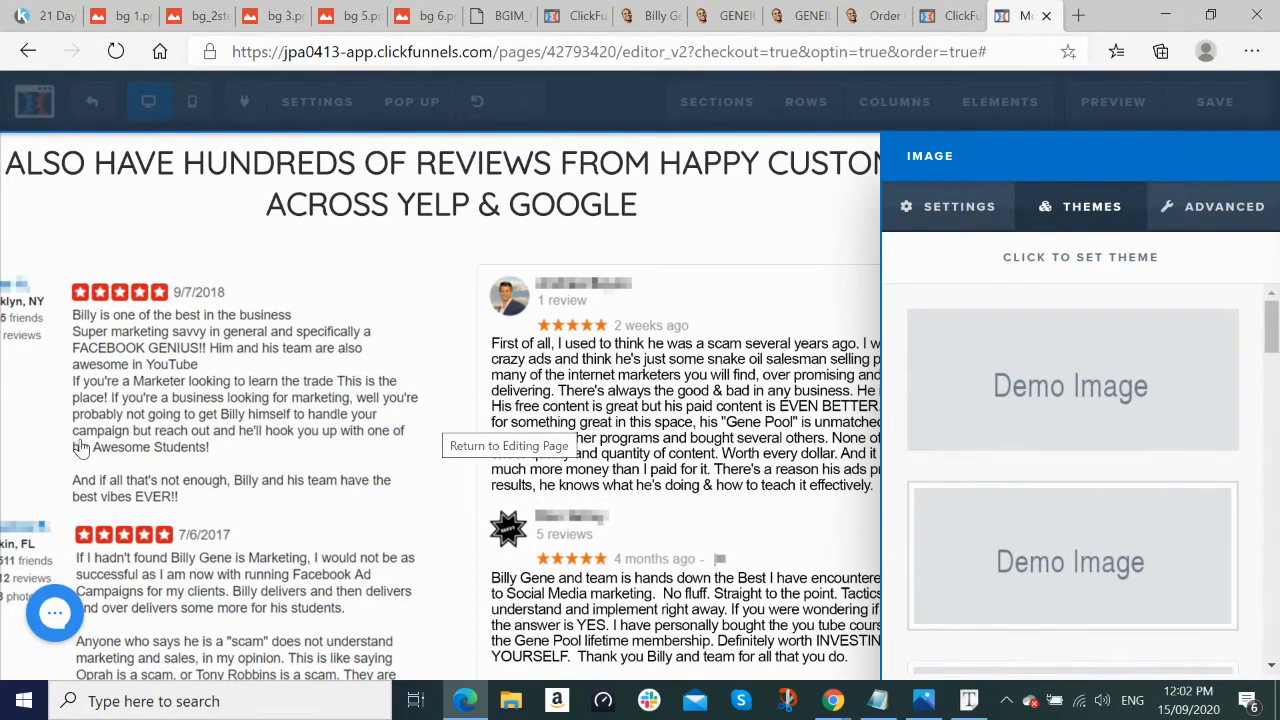
click(437, 284)
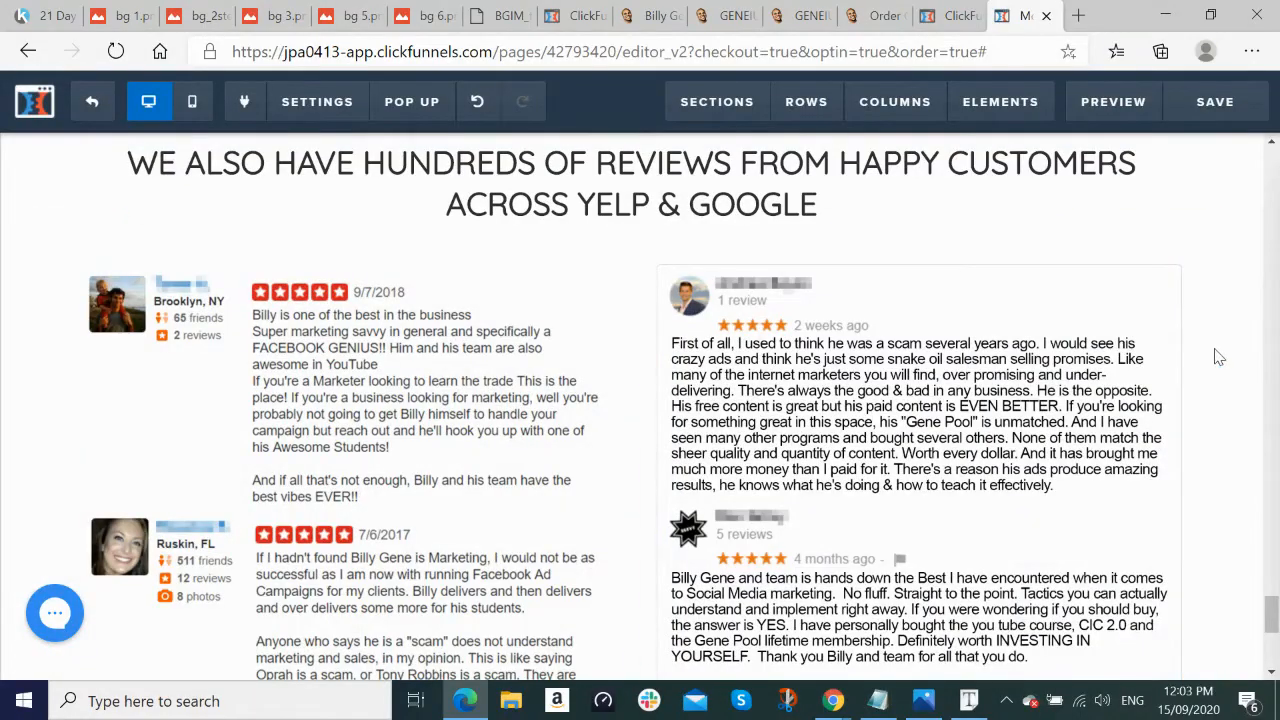
Step: Apply the same thin light-bordered, soft-shadow theme to the Yelp reviews image
mouse_move(1214, 356)
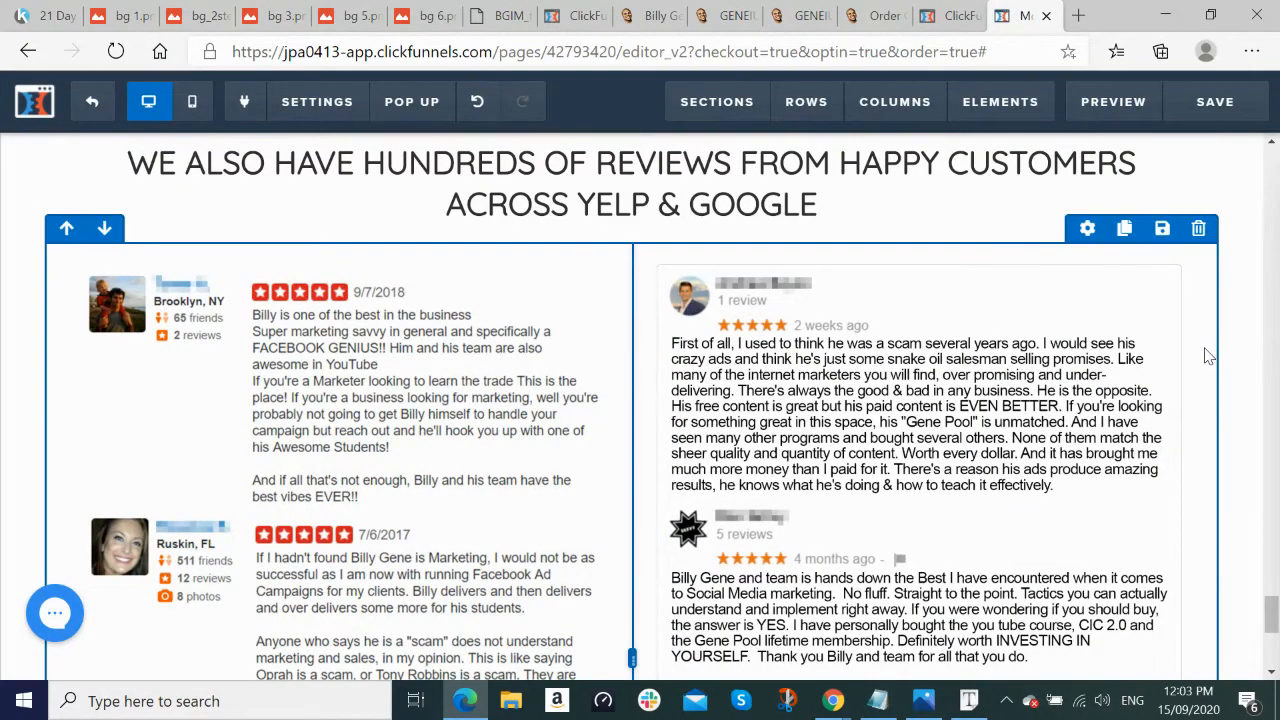
scroll(1208, 356, down, 5)
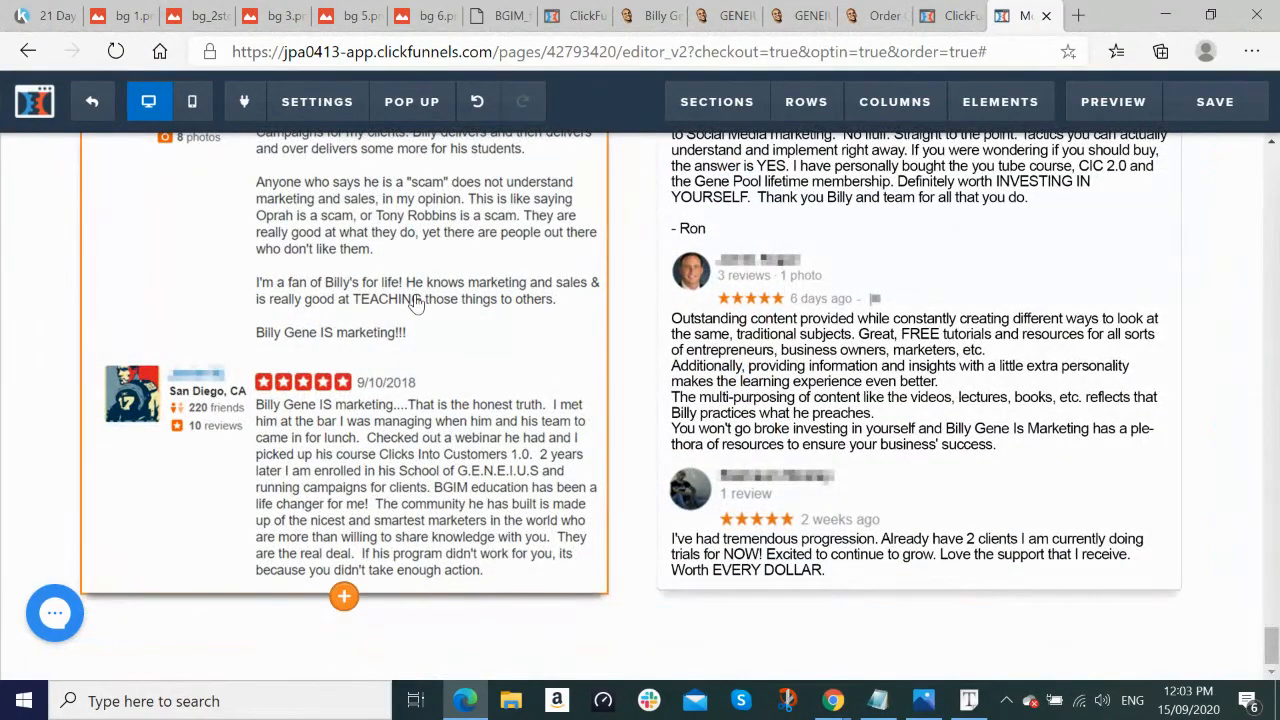
scroll(420, 300, up, 5)
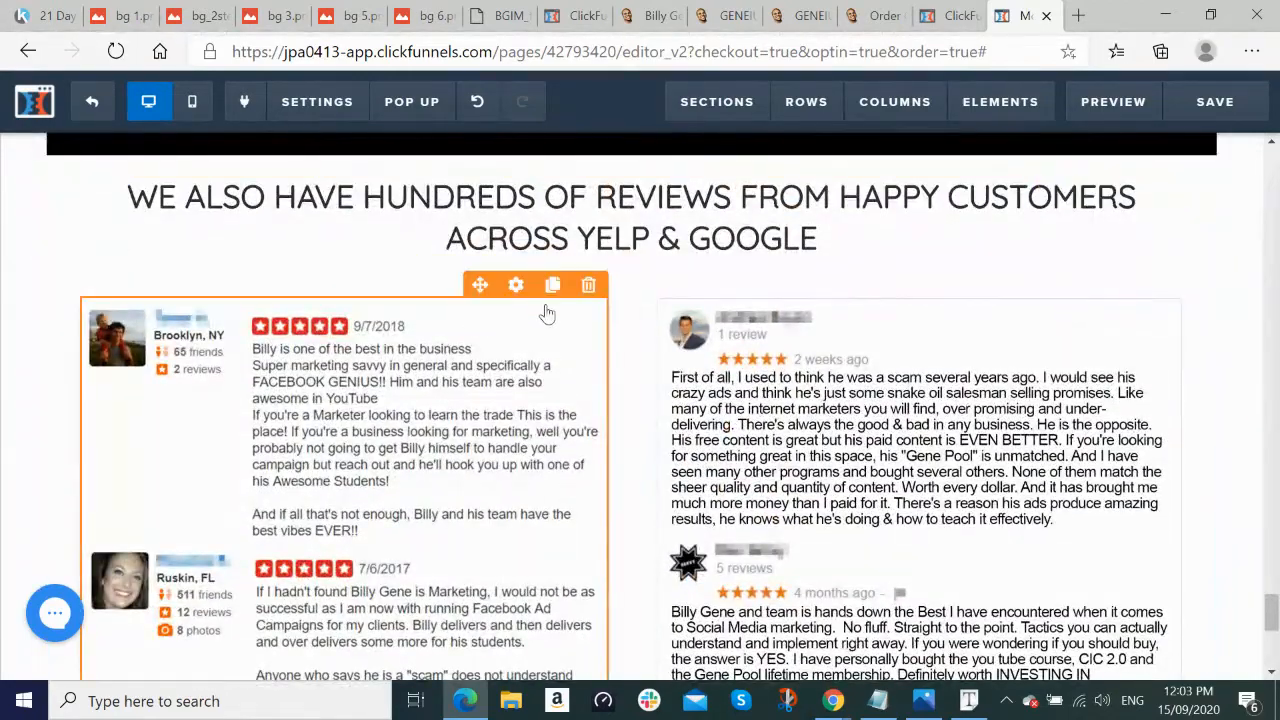
click(515, 287)
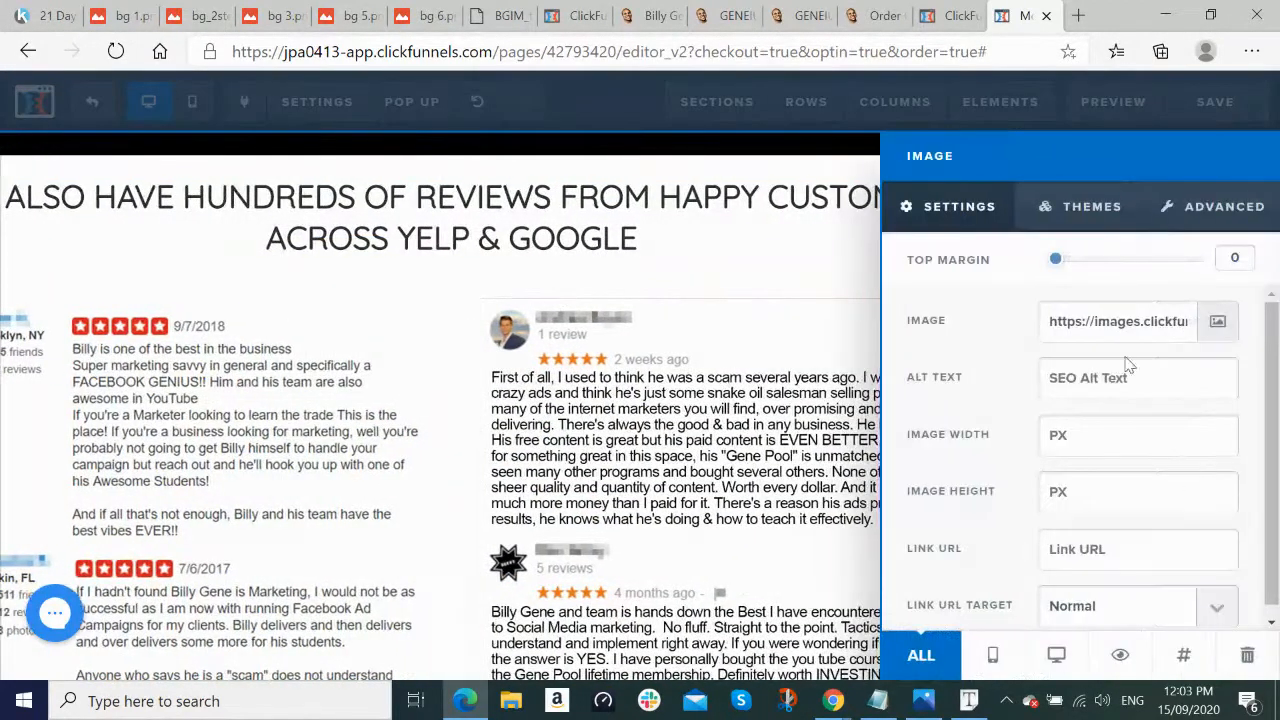
click(1080, 208)
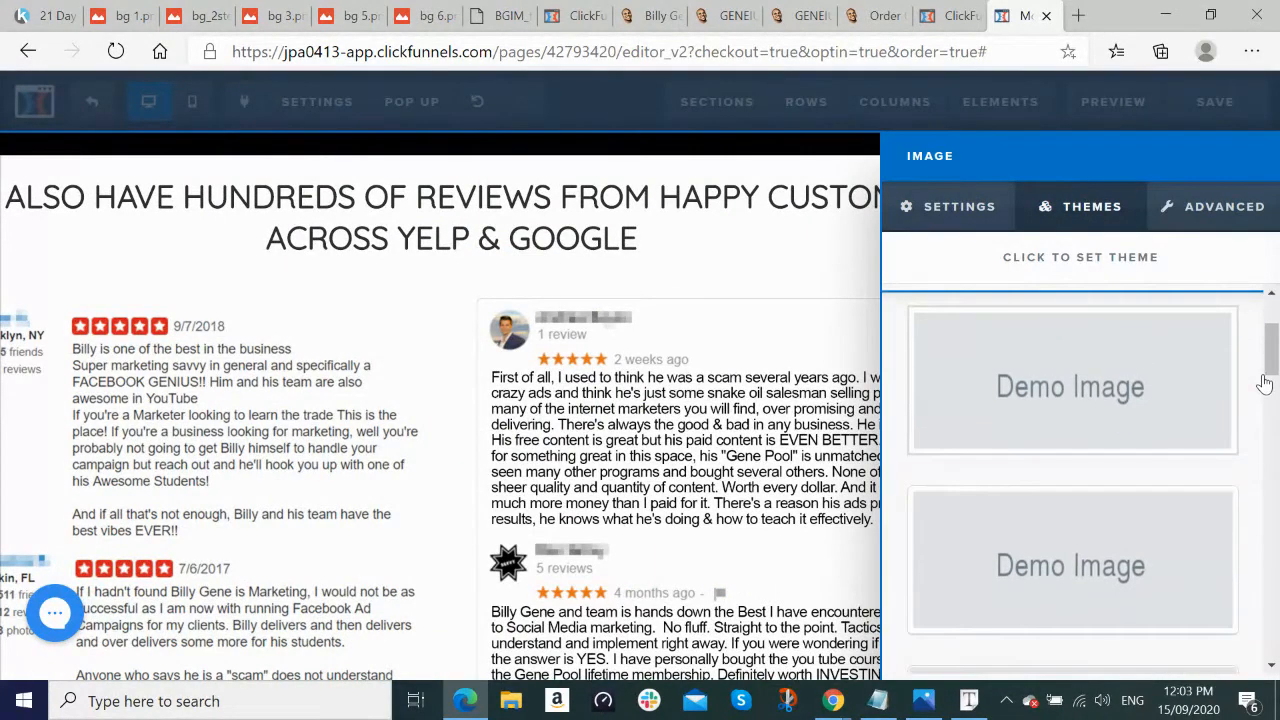
scroll(1260, 370, down, 2)
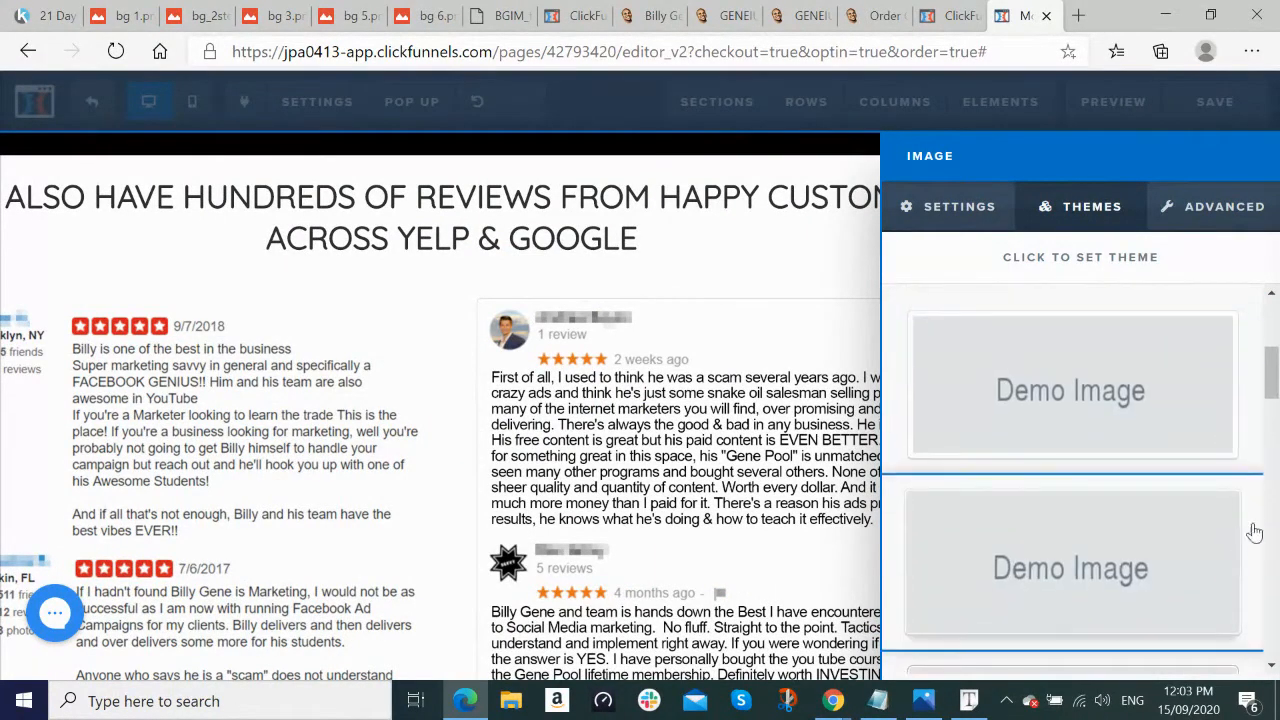
click(1172, 555)
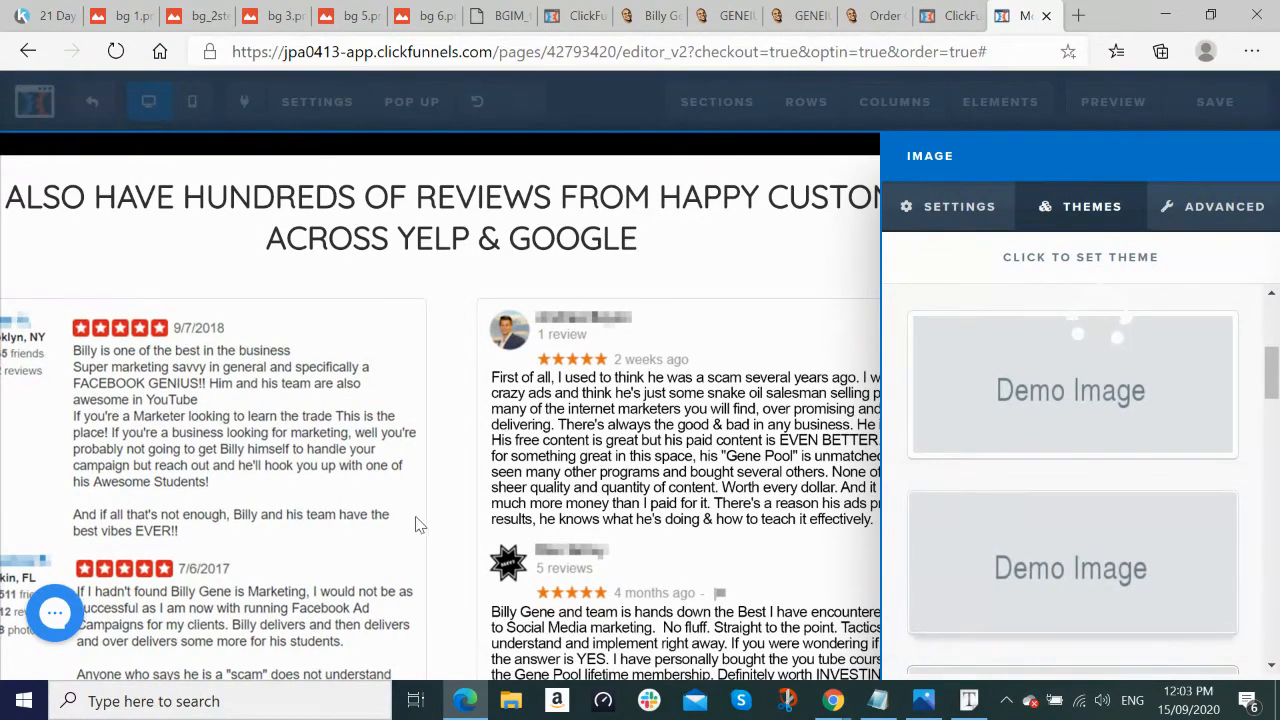
click(460, 484)
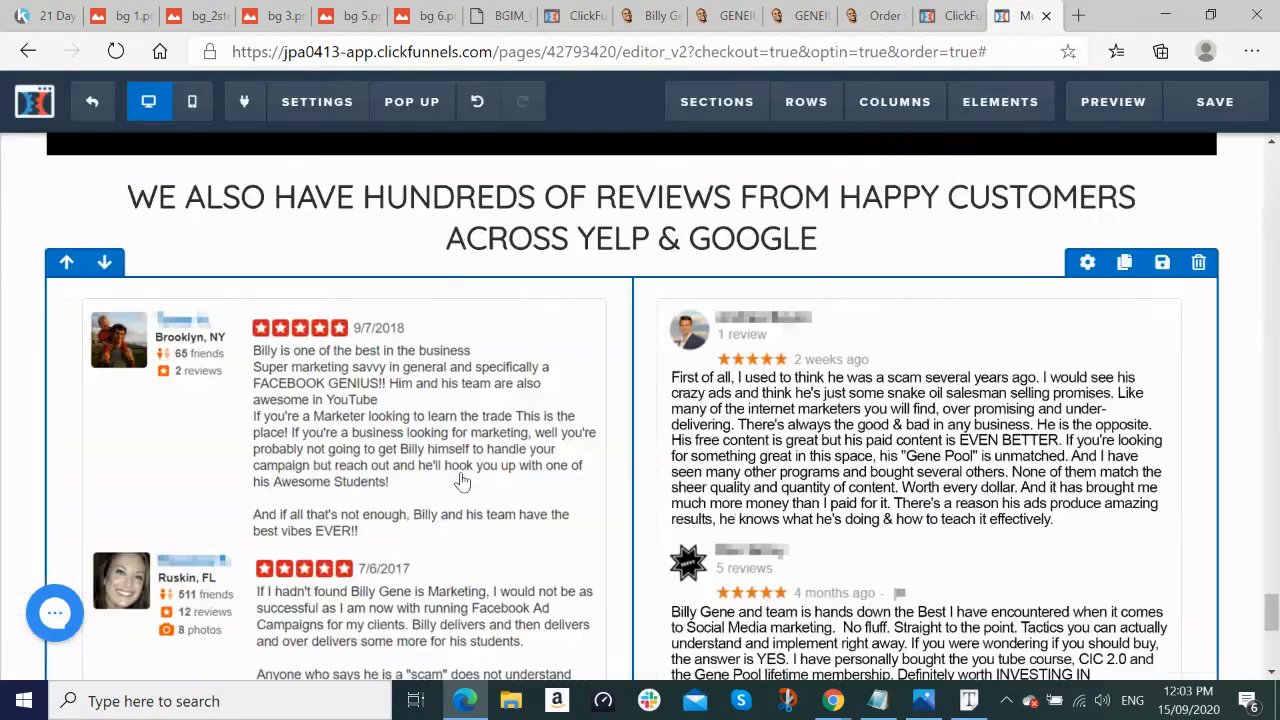
Step: Check the lower edges of both review images and save the page
scroll(857, 467, down, 3)
scroll(857, 467, down, 2)
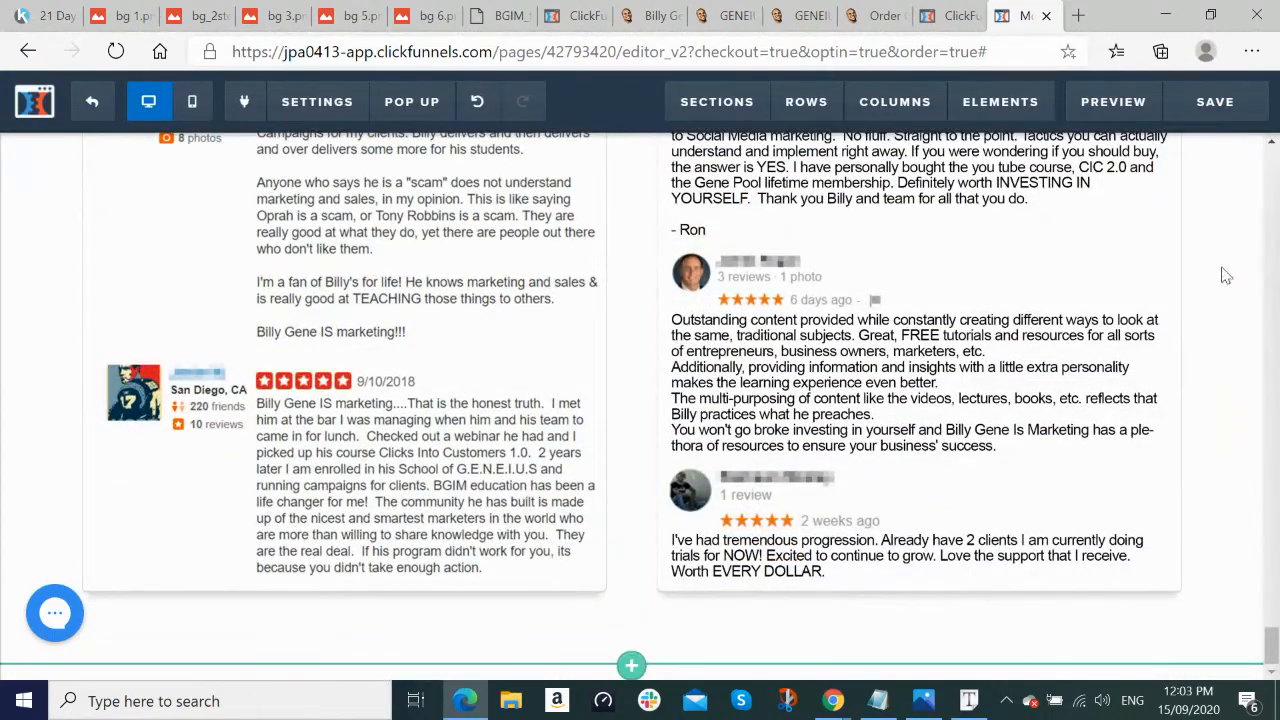
scroll(1224, 200, up, 1)
click(1221, 106)
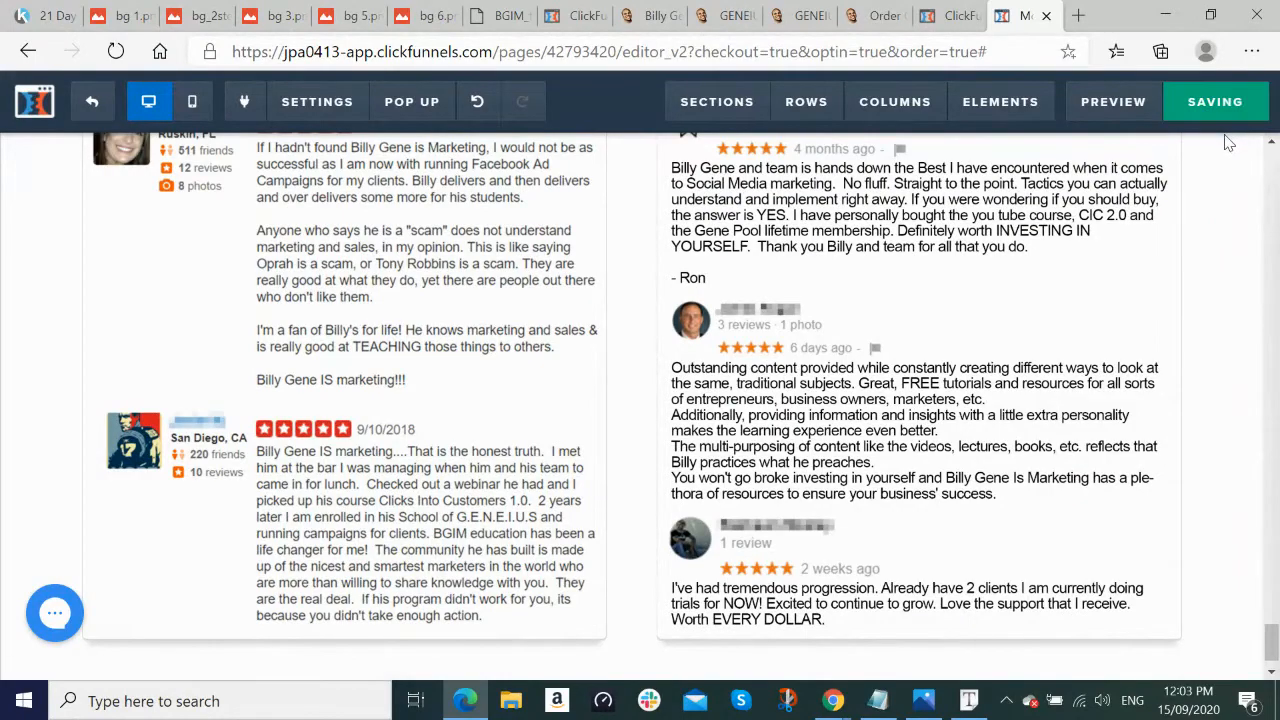
Step: Check the button below the reviews on the Chrome reference page and clone the Legacy Bundle button row above the testimonial videos section
key(alt+Tab)
scroll(850, 337, down, 2)
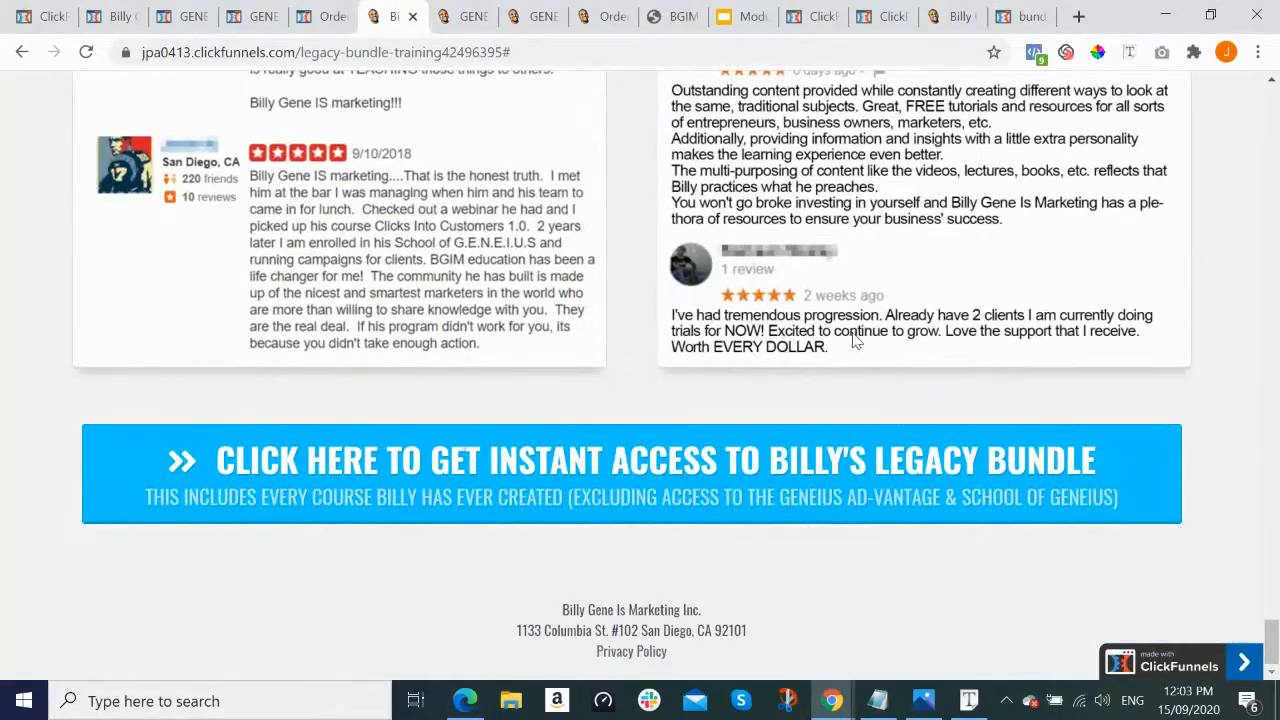
key(alt+Tab)
scroll(908, 300, down, 10)
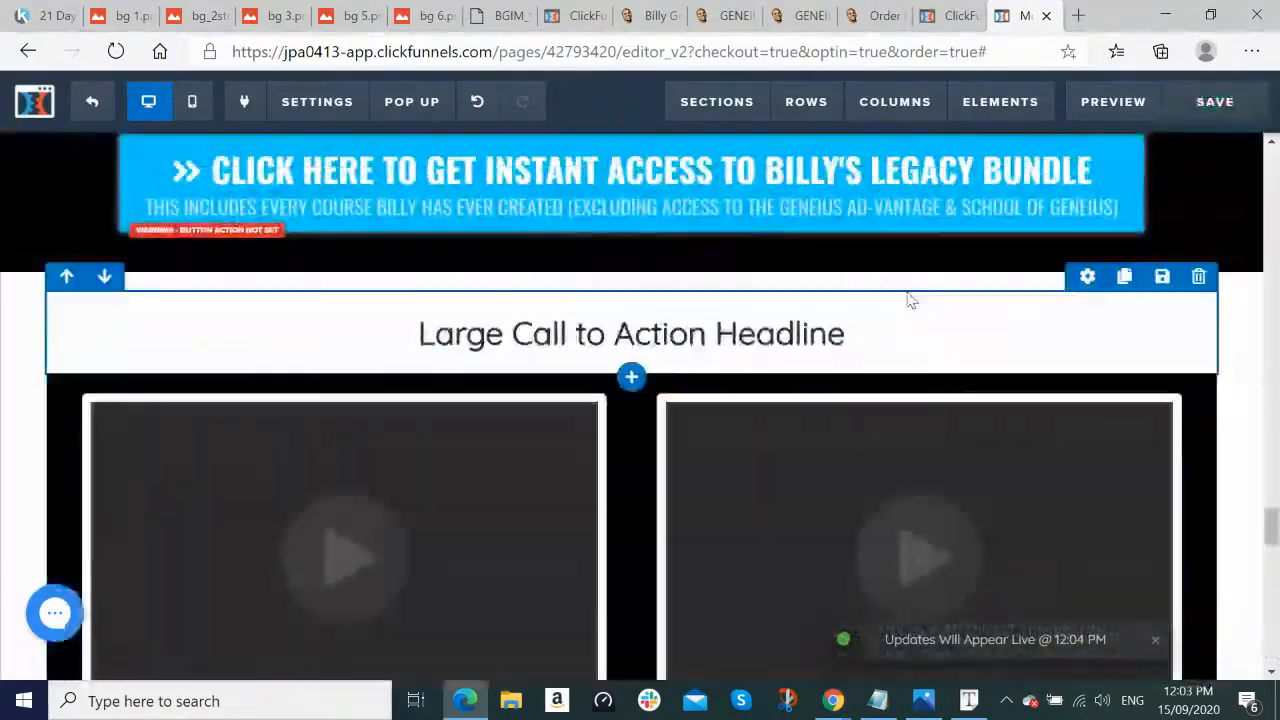
scroll(908, 300, down, 2)
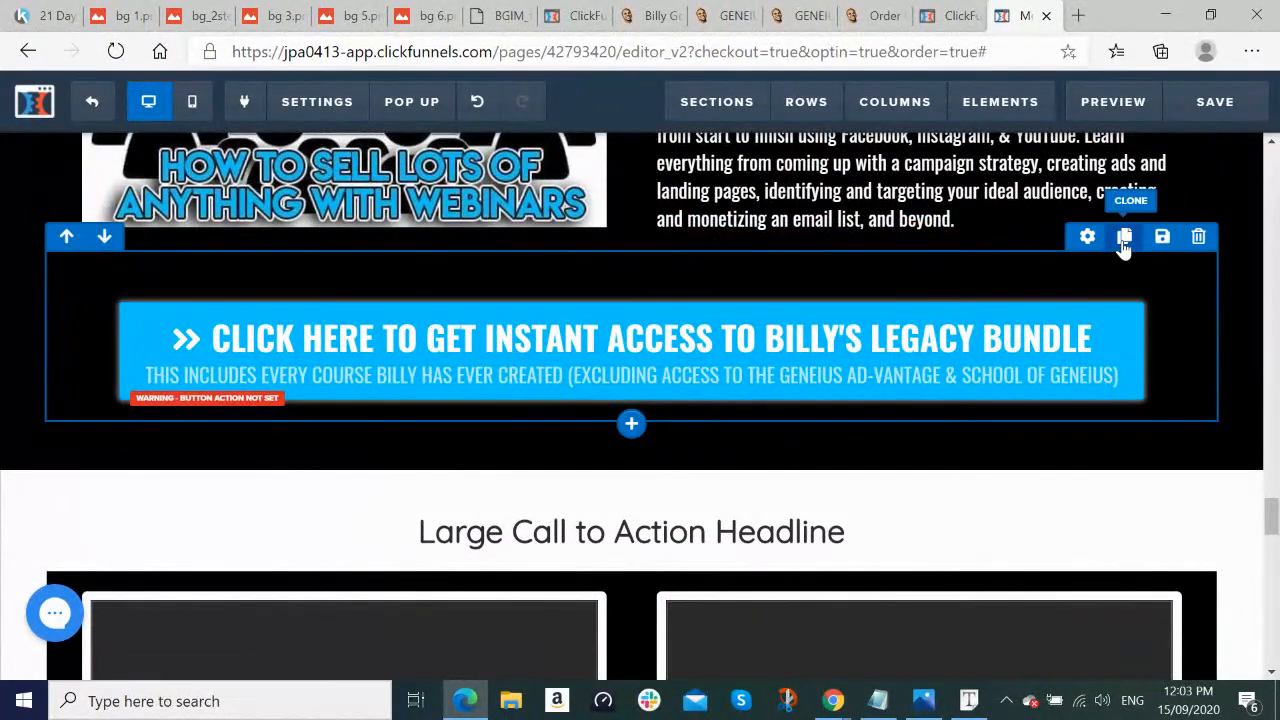
click(1123, 237)
Step: Move the cloned Legacy Bundle button row down the page until it sits below the Yelp and Google review images
scroll(628, 224, down, 1)
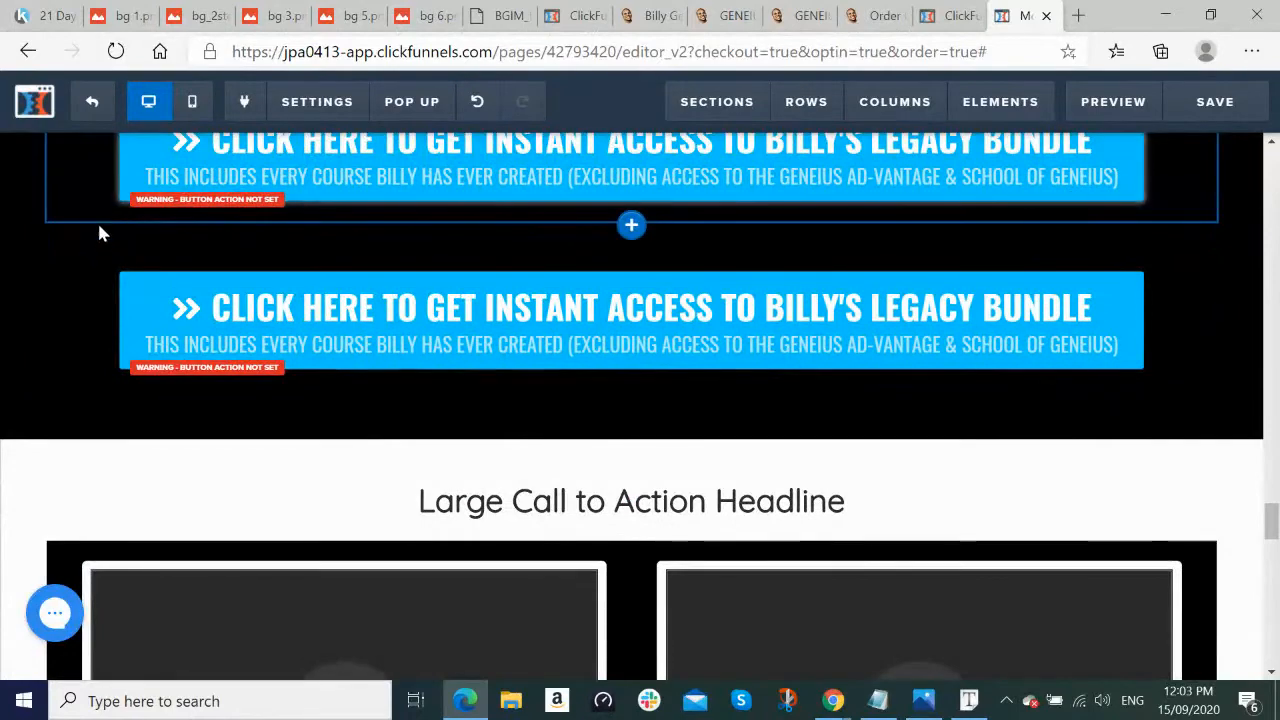
click(104, 208)
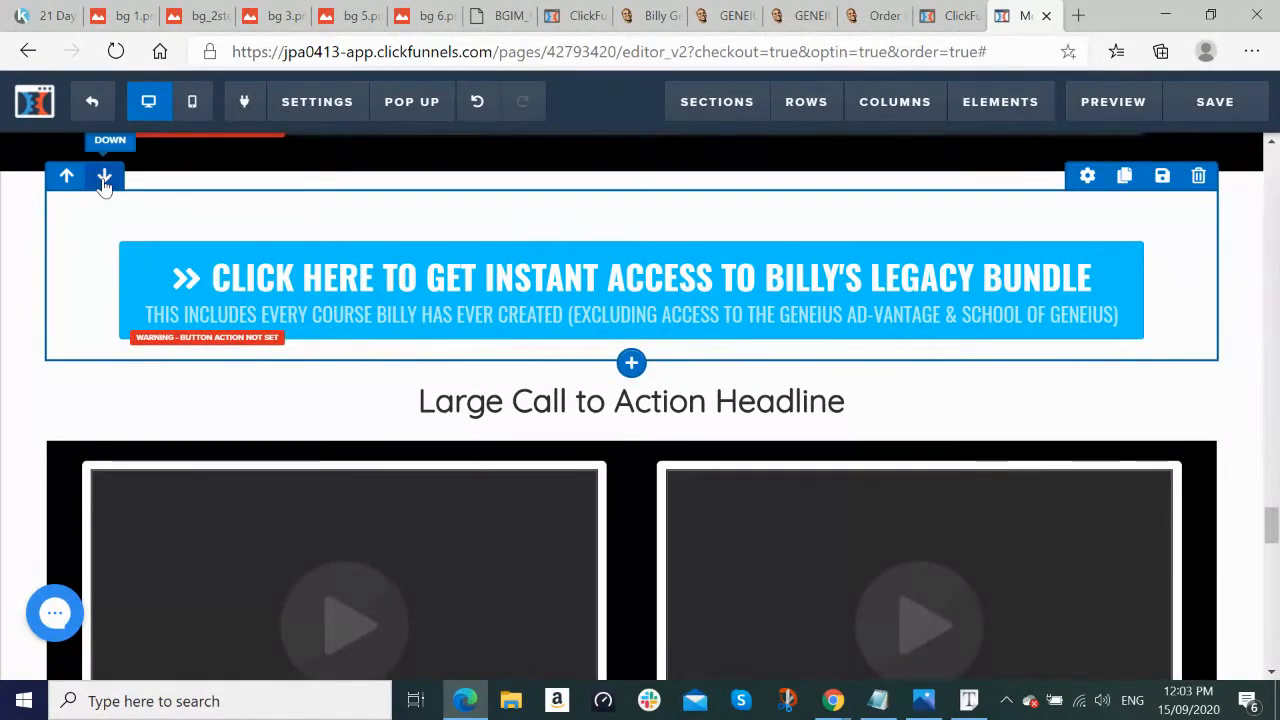
click(104, 178)
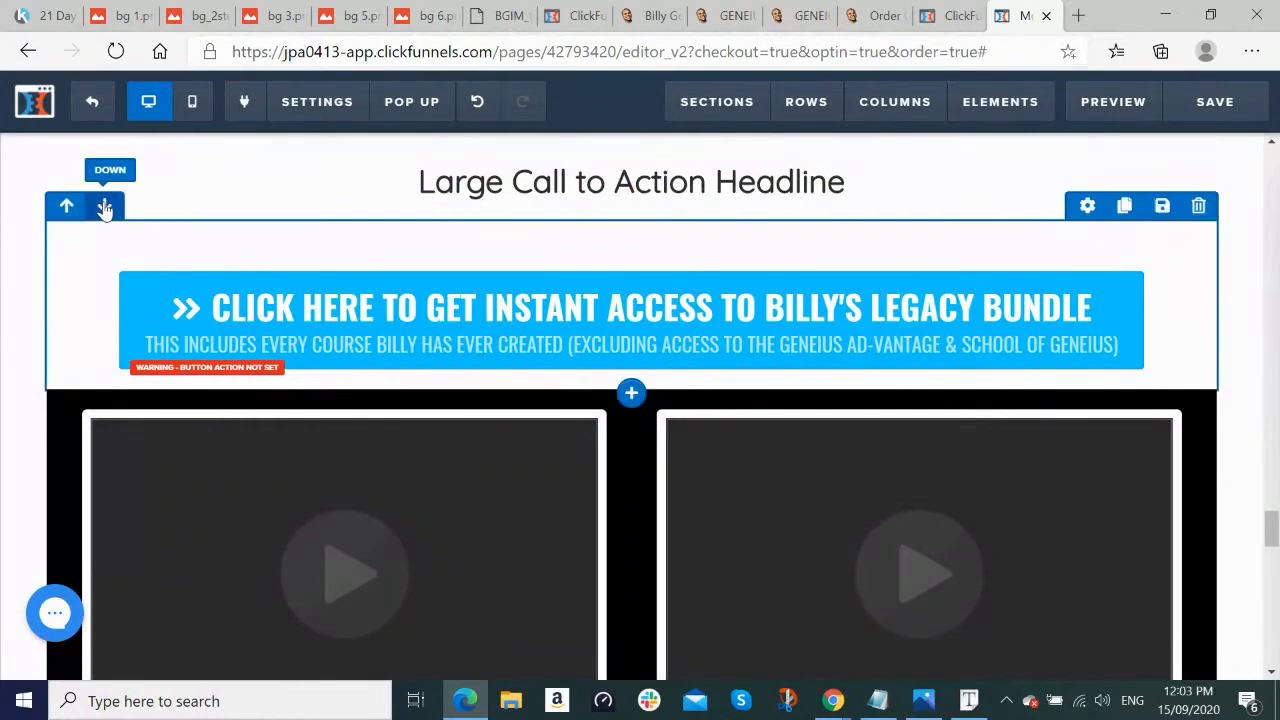
click(103, 207)
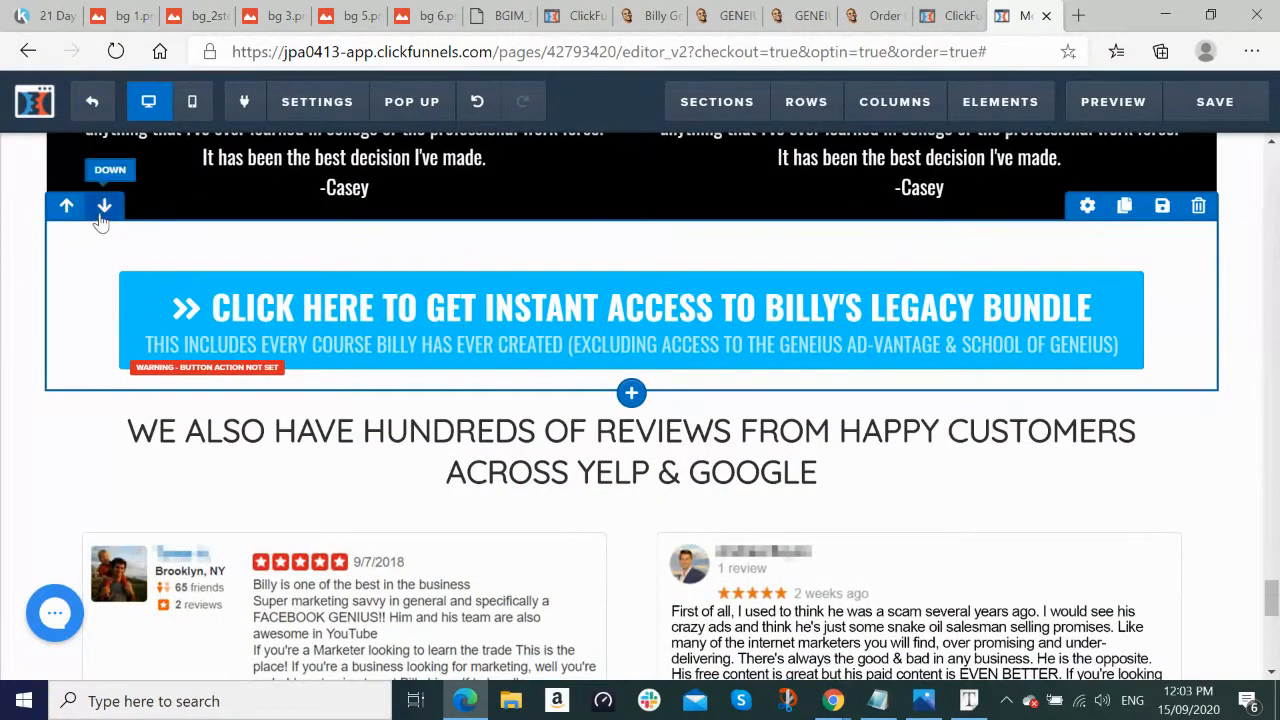
click(104, 207)
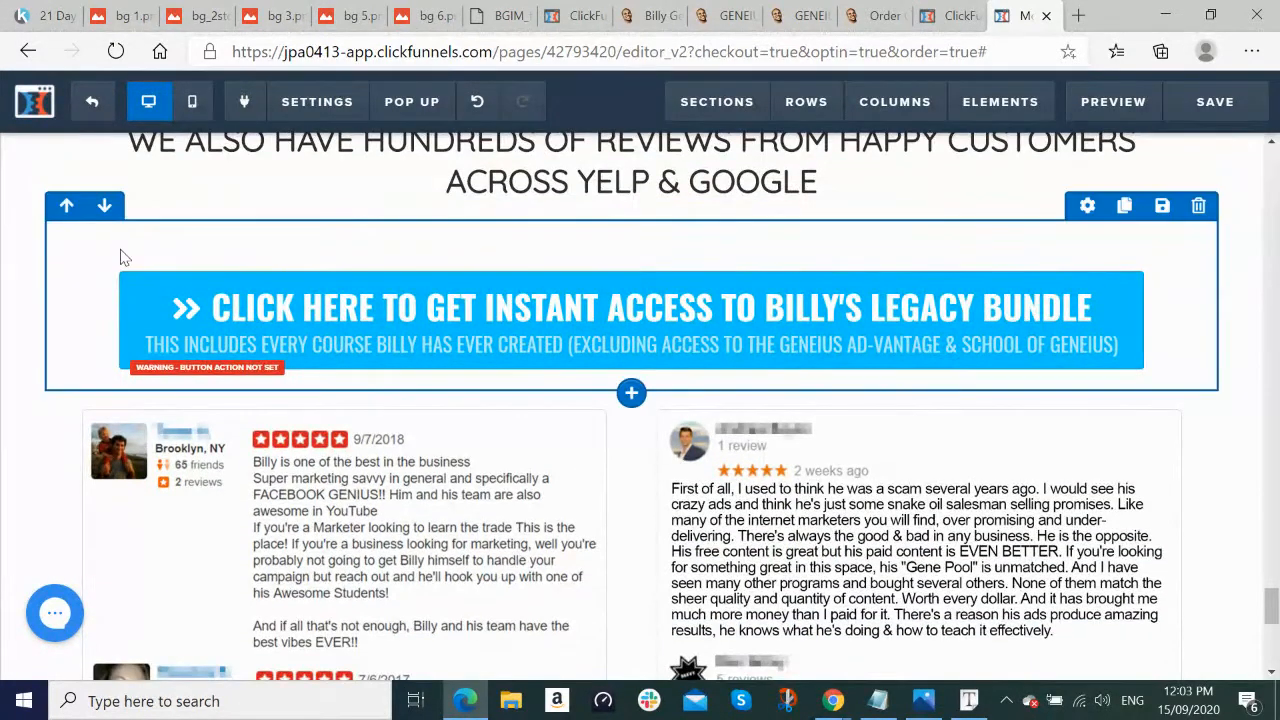
click(107, 216)
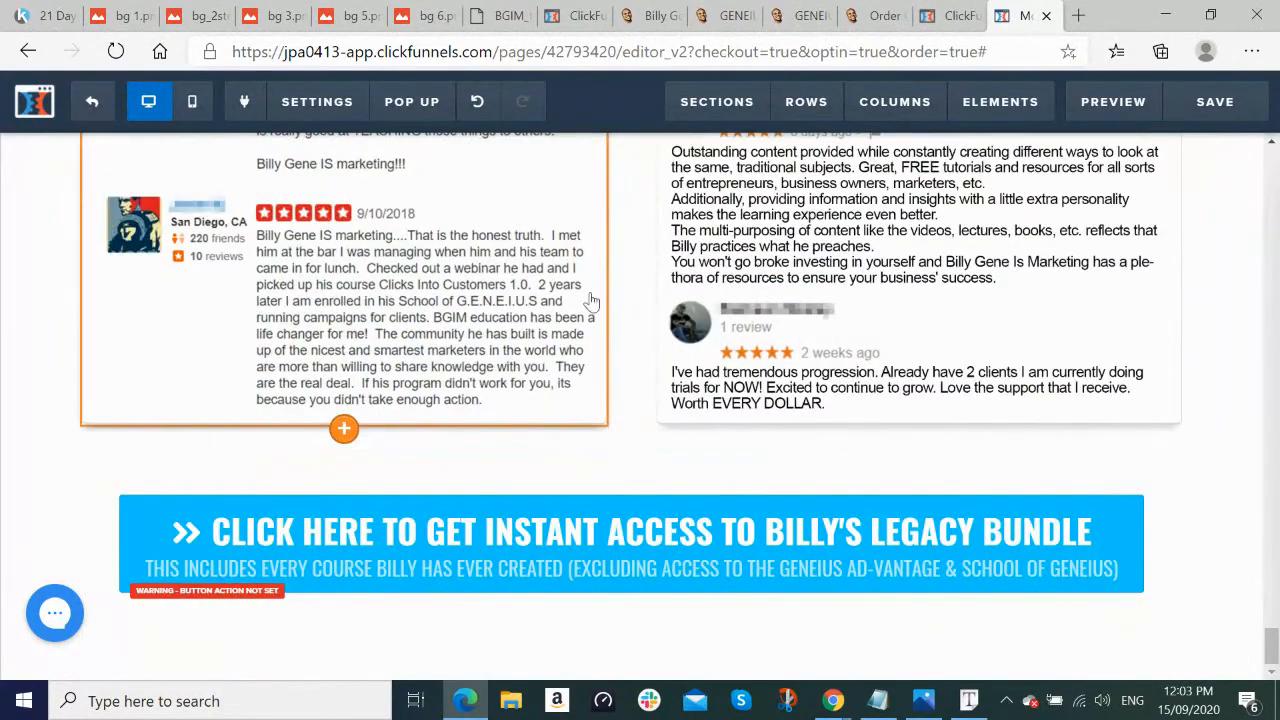
Step: Compare the area around the cloned button with the button and footer on the Chrome reference page
key(alt+Tab)
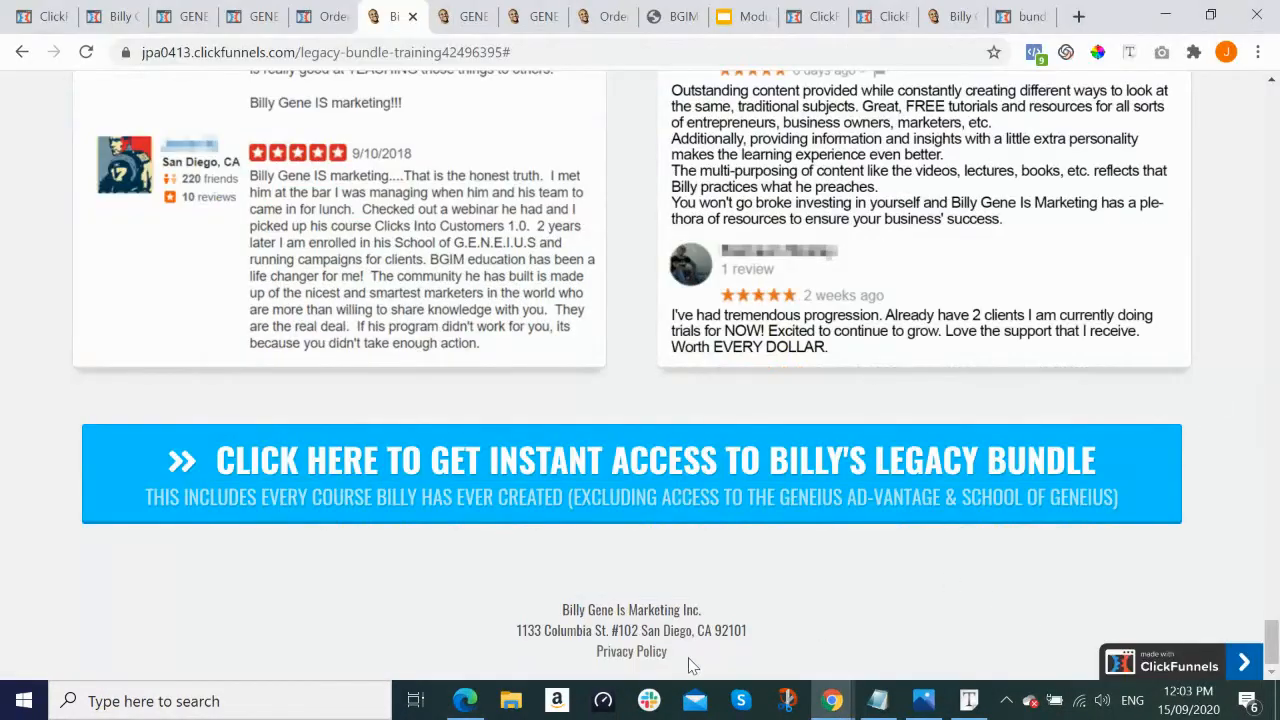
key(alt+Tab)
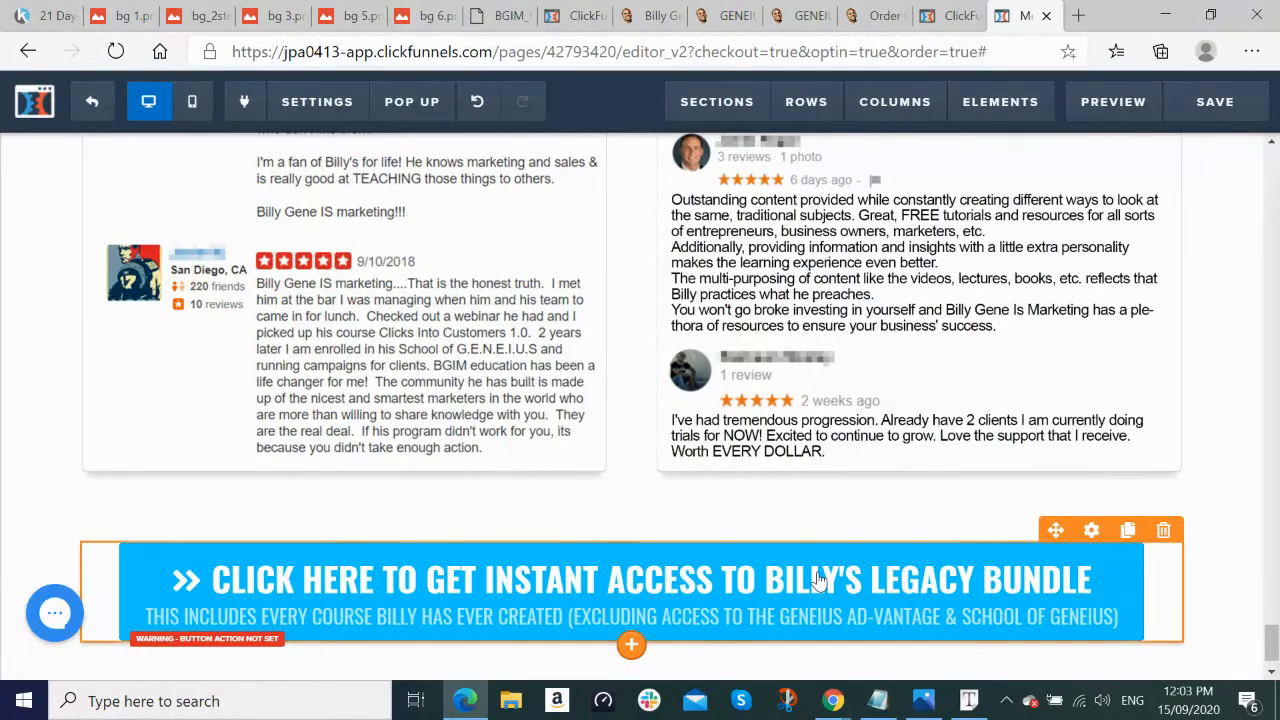
scroll(820, 583, down, 1)
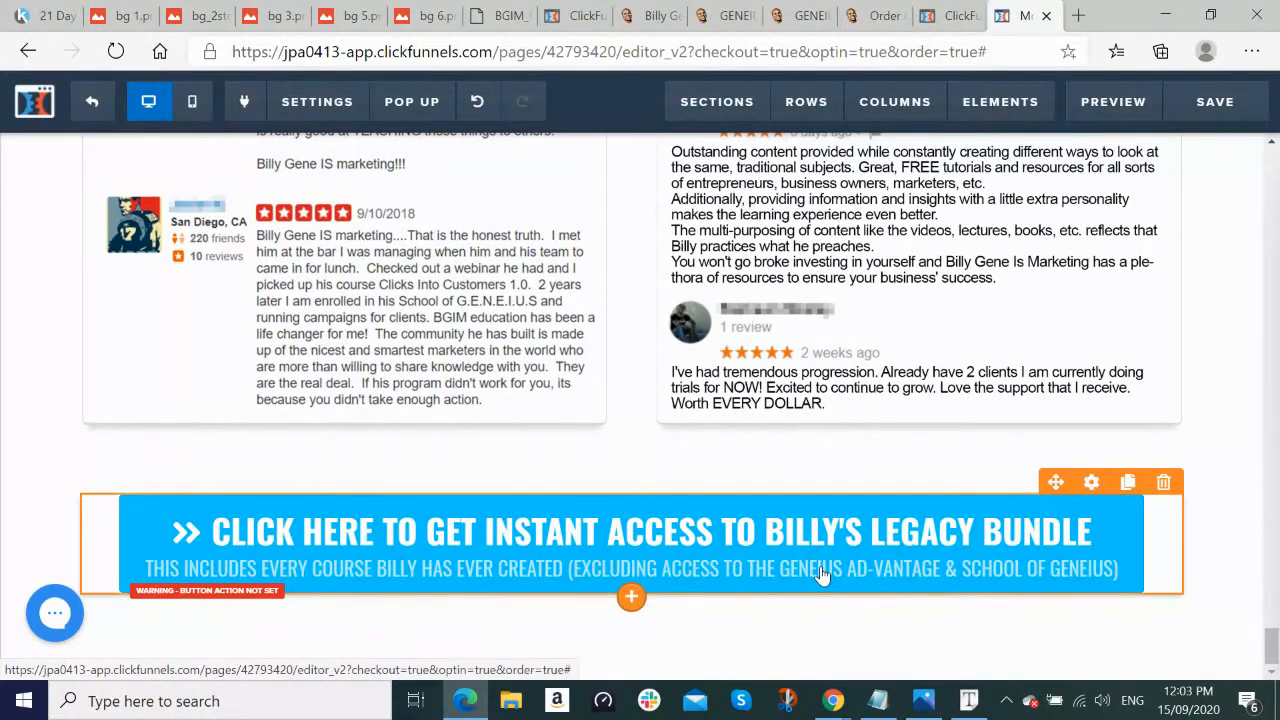
key(alt+Tab)
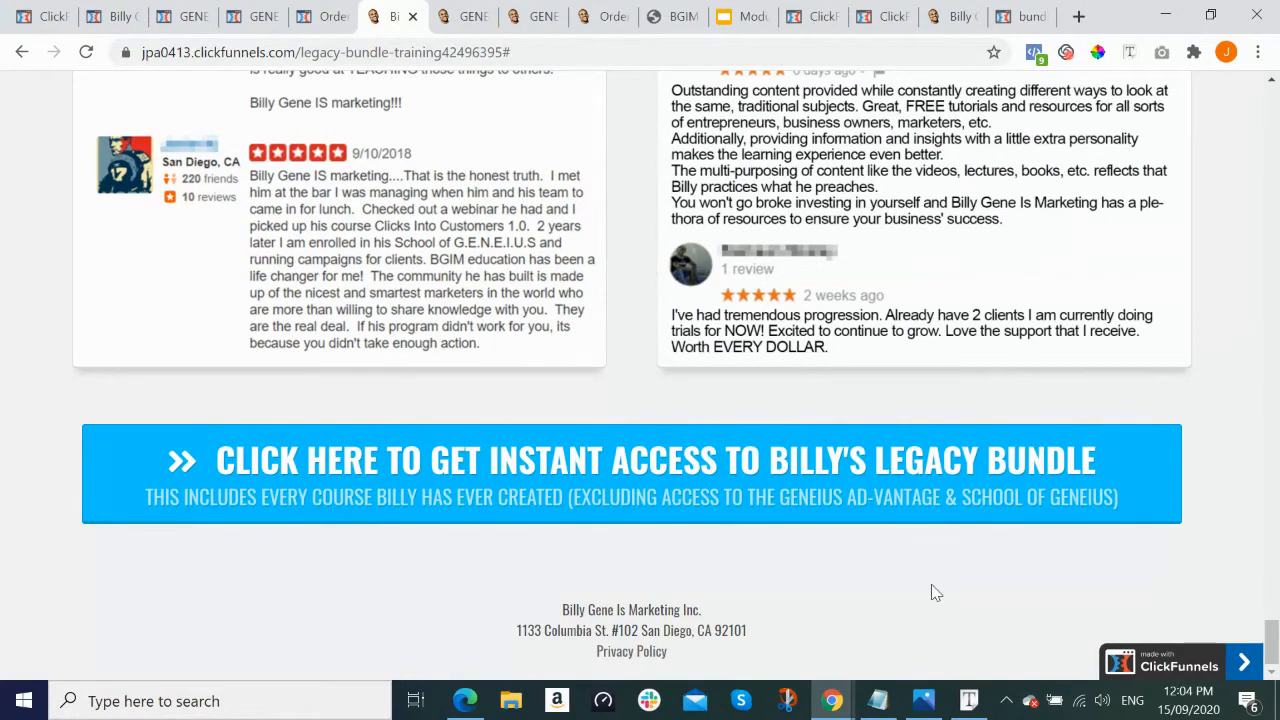
key(alt+Tab)
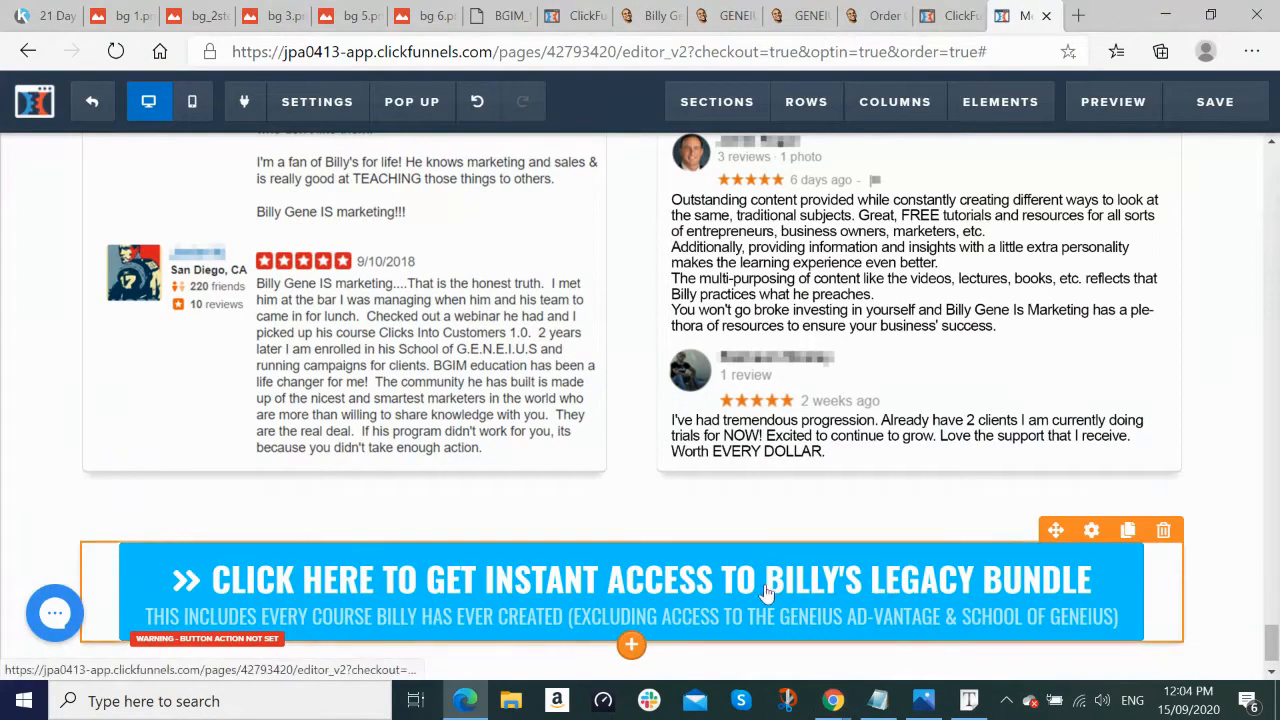
click(632, 646)
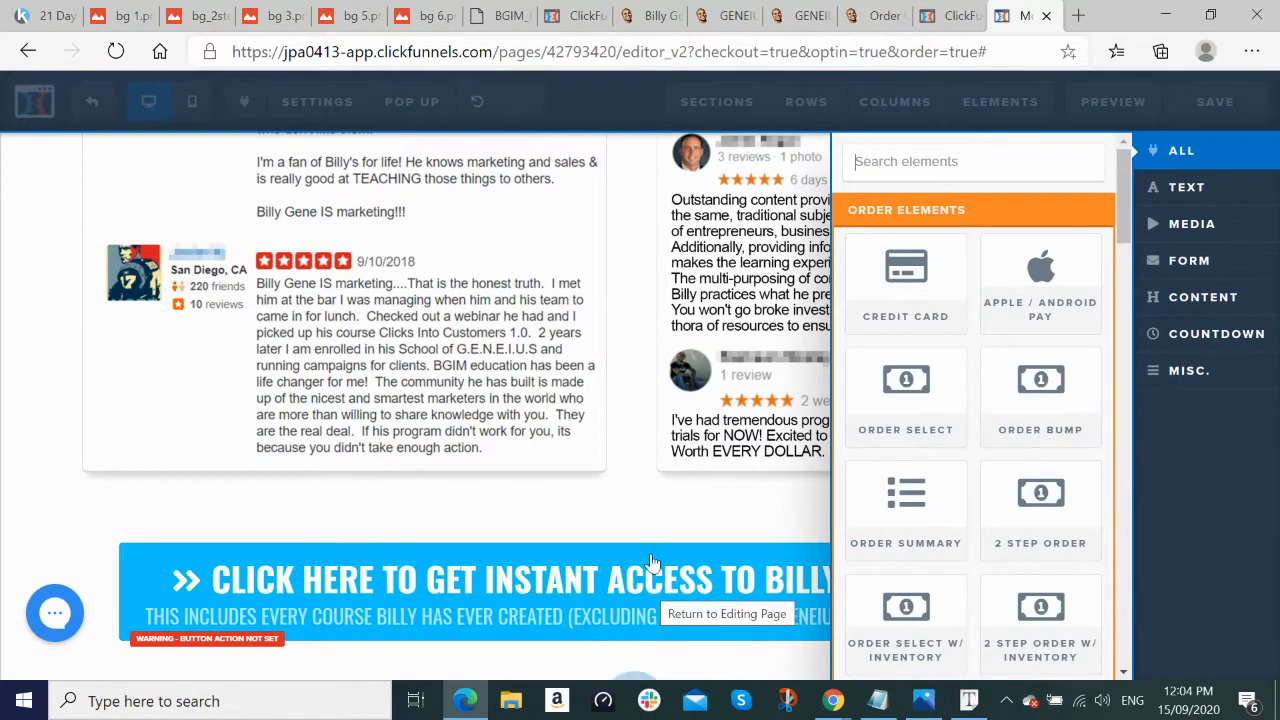
click(637, 509)
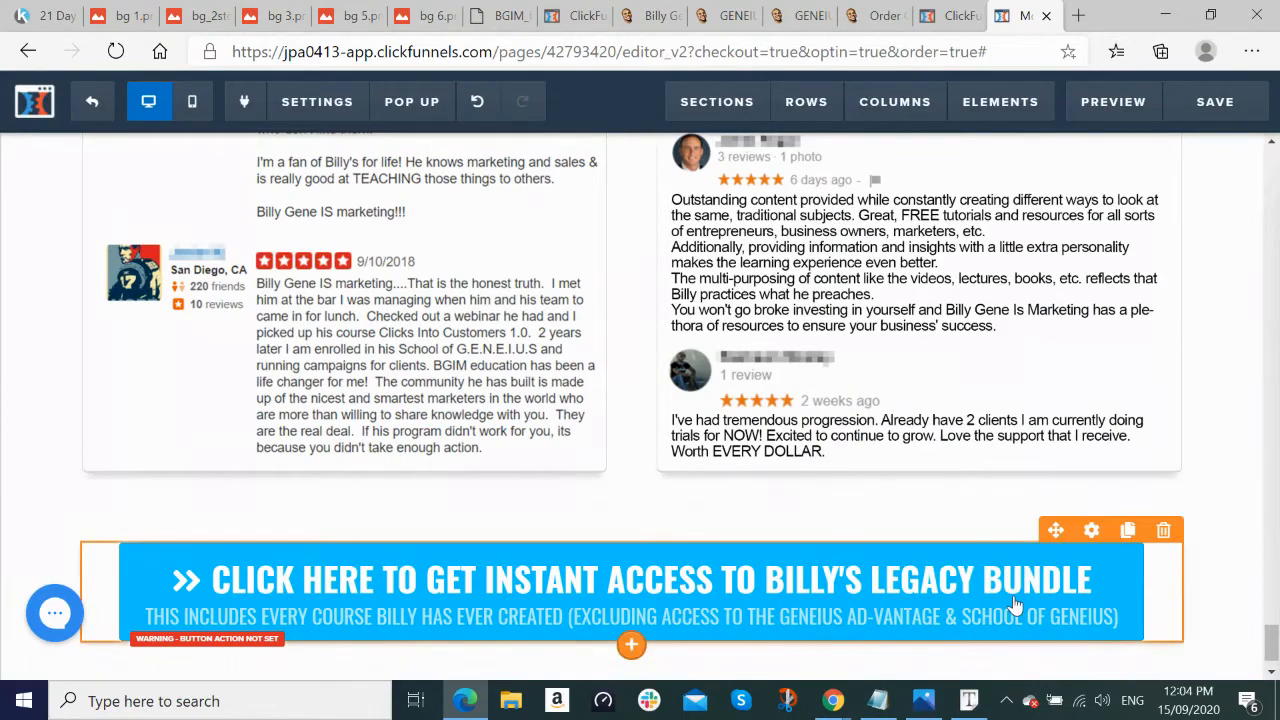
scroll(1012, 600, down, 1)
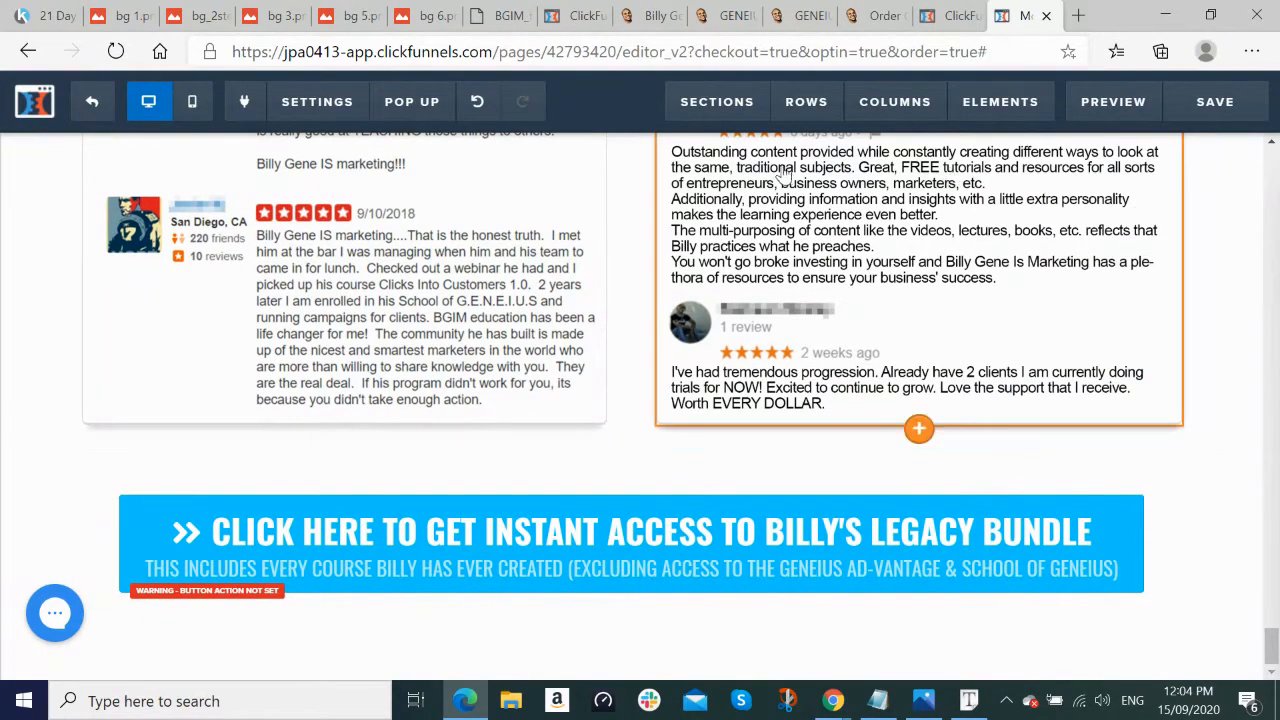
scroll(1100, 220, up, 1)
Step: Add a full-width section below the cloned button and insert a one-column row in it
mouse_move(718, 103)
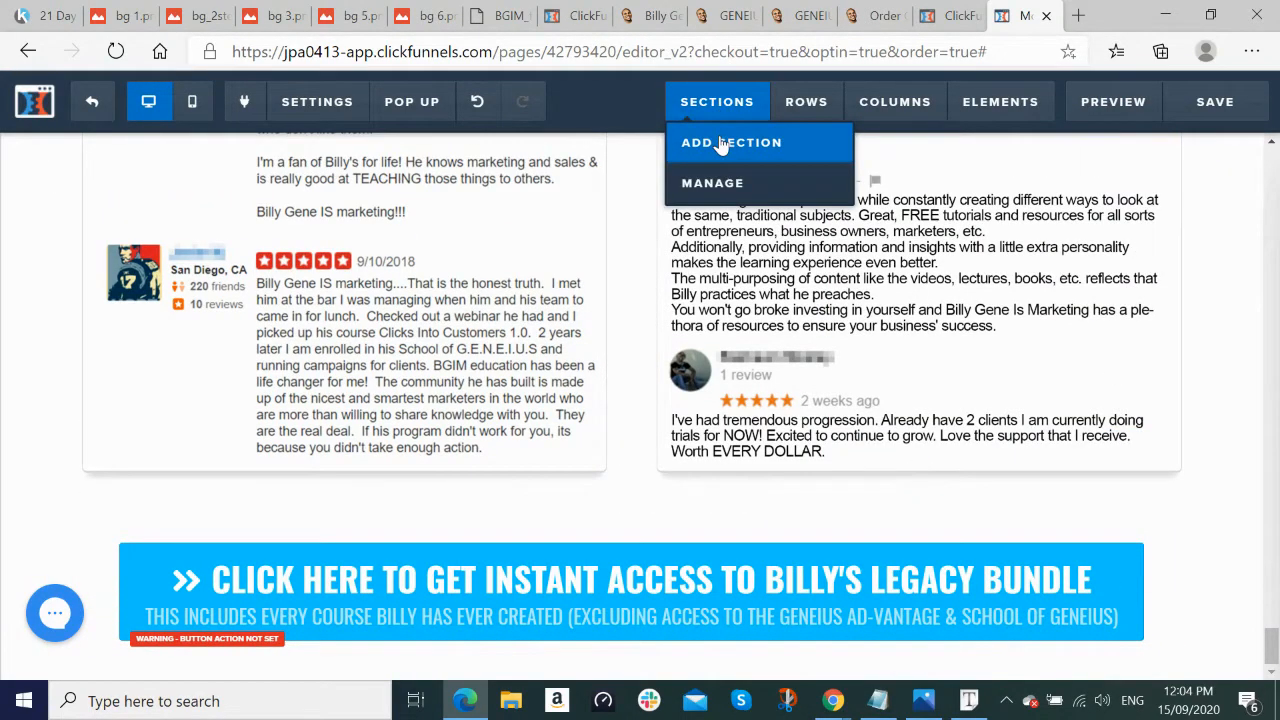
click(720, 142)
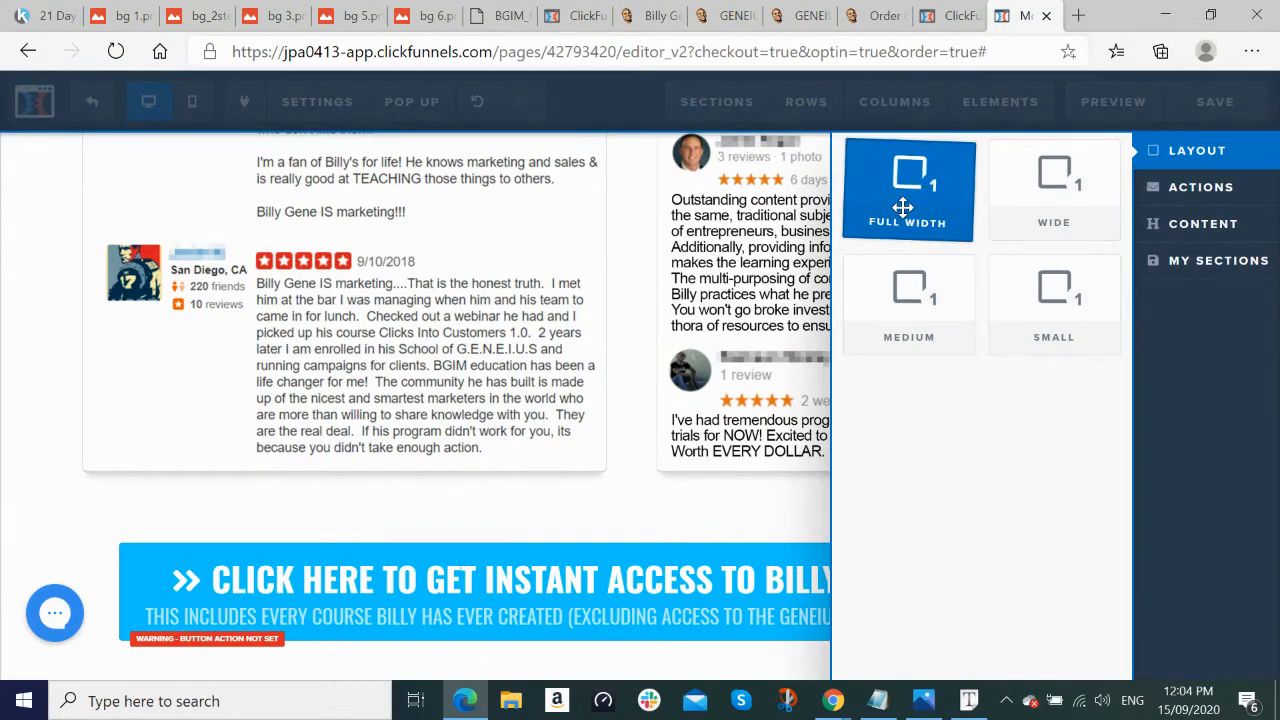
drag(903, 206, 624, 660)
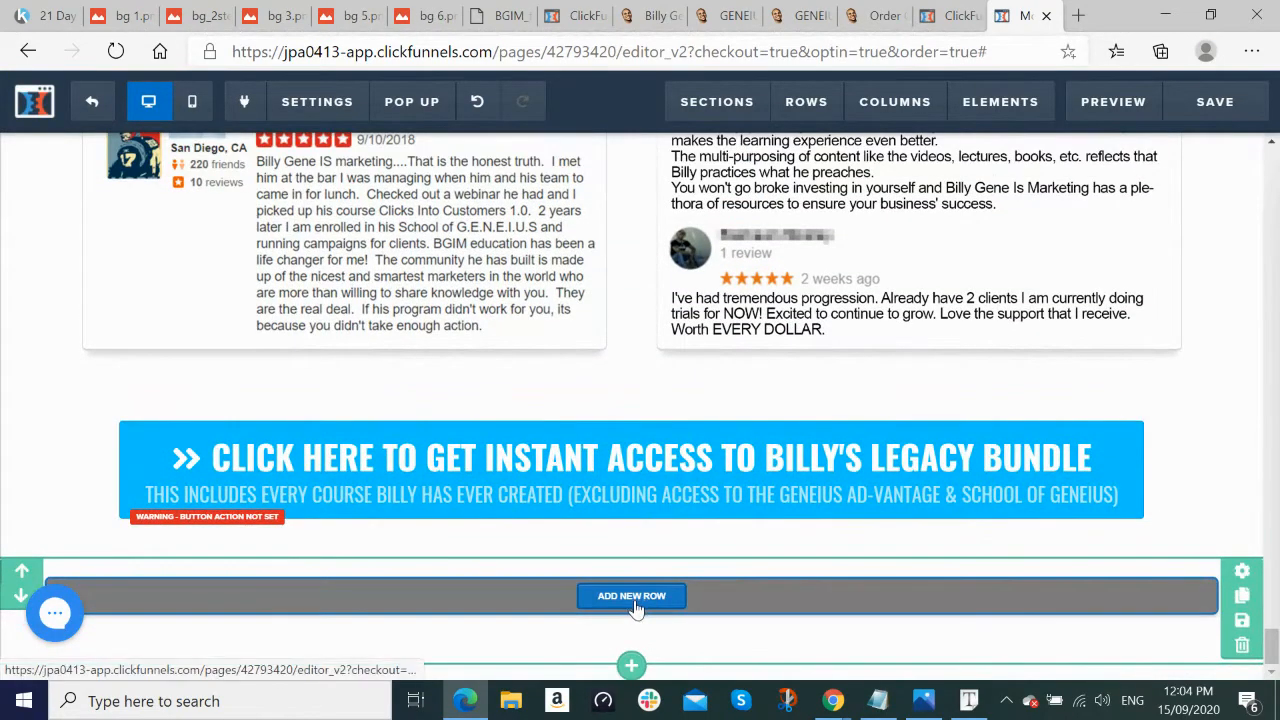
click(632, 596)
click(905, 185)
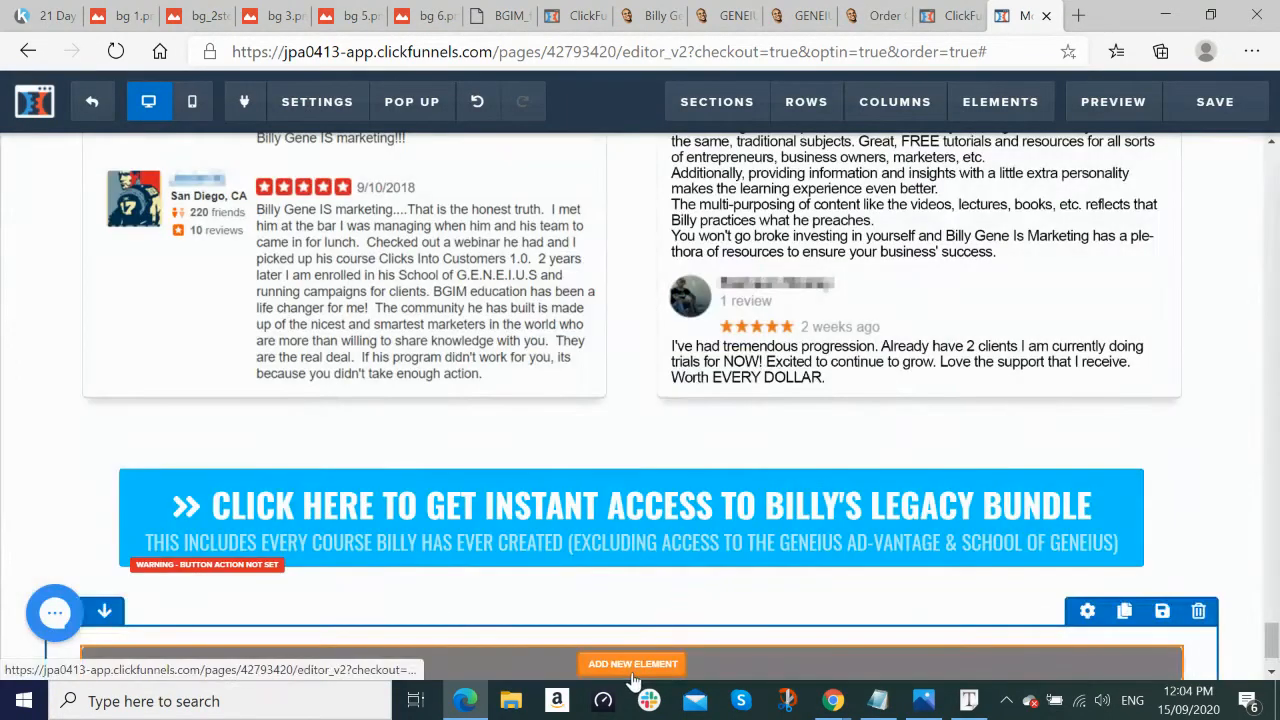
Step: Search the elements for "sub" and add a sub-headline to the new row in the footer section
click(633, 664)
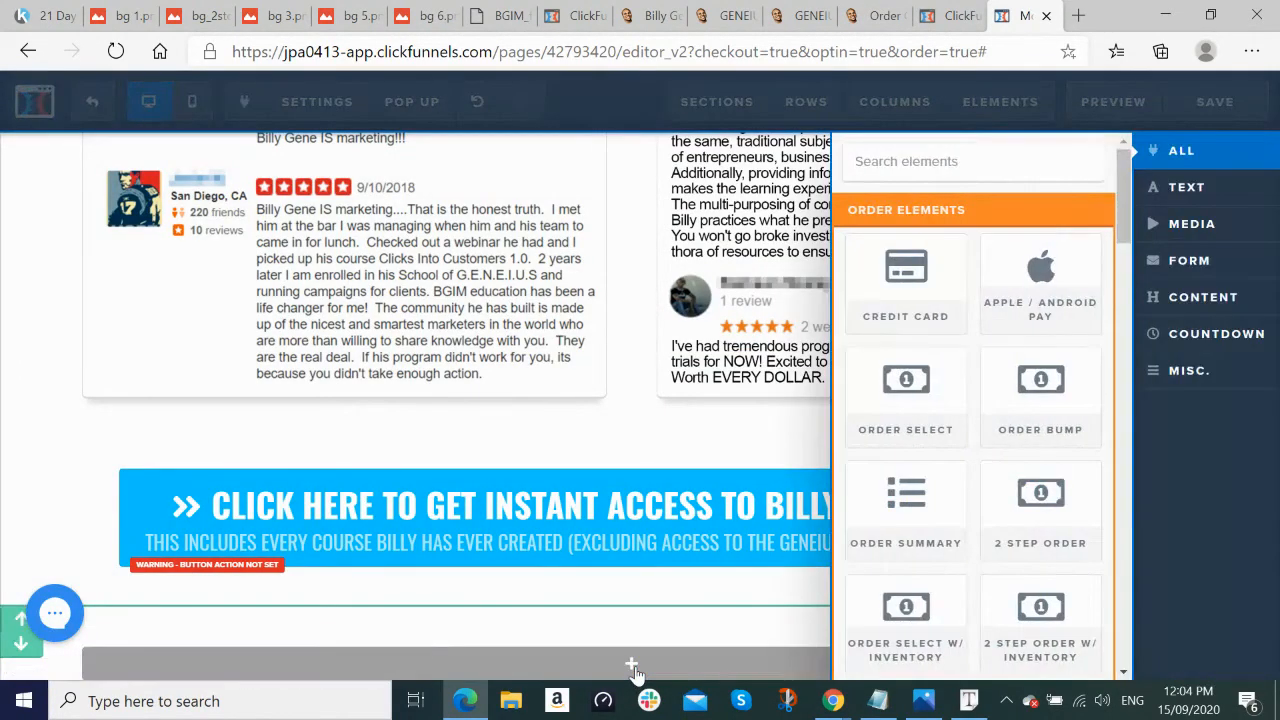
text(he)
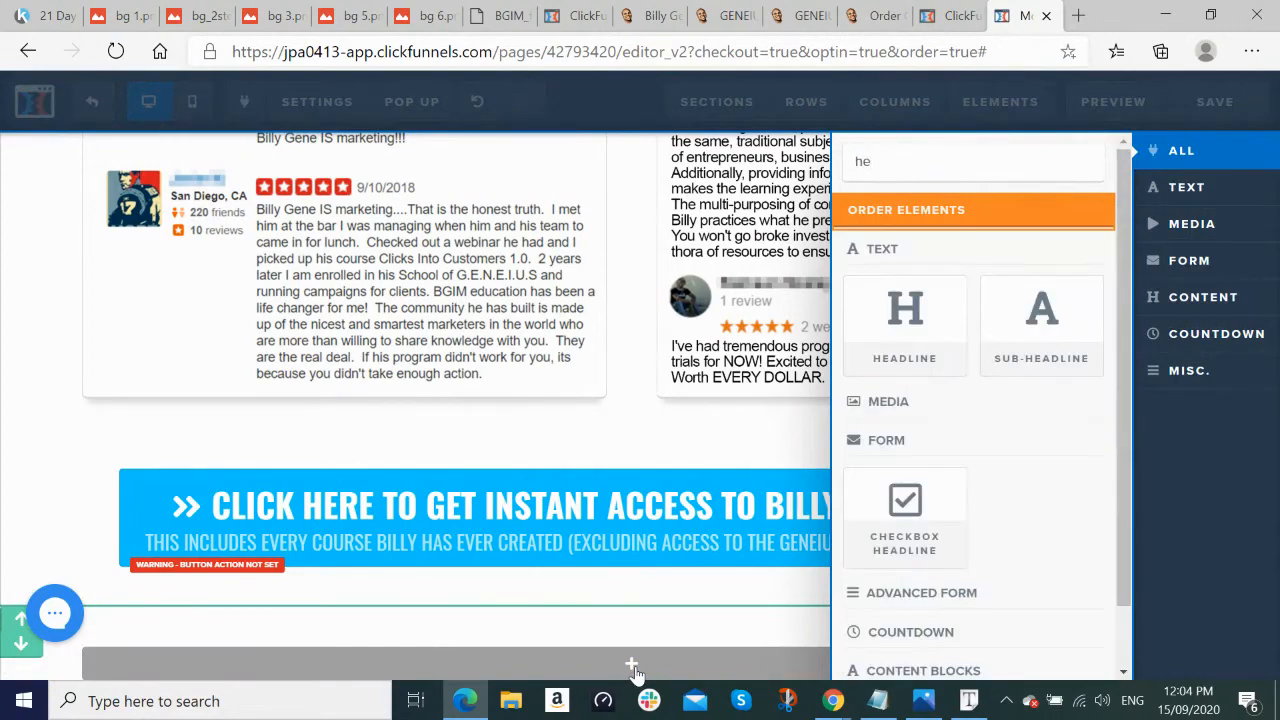
key(BackSpace)
key(BackSpace)
text(sub)
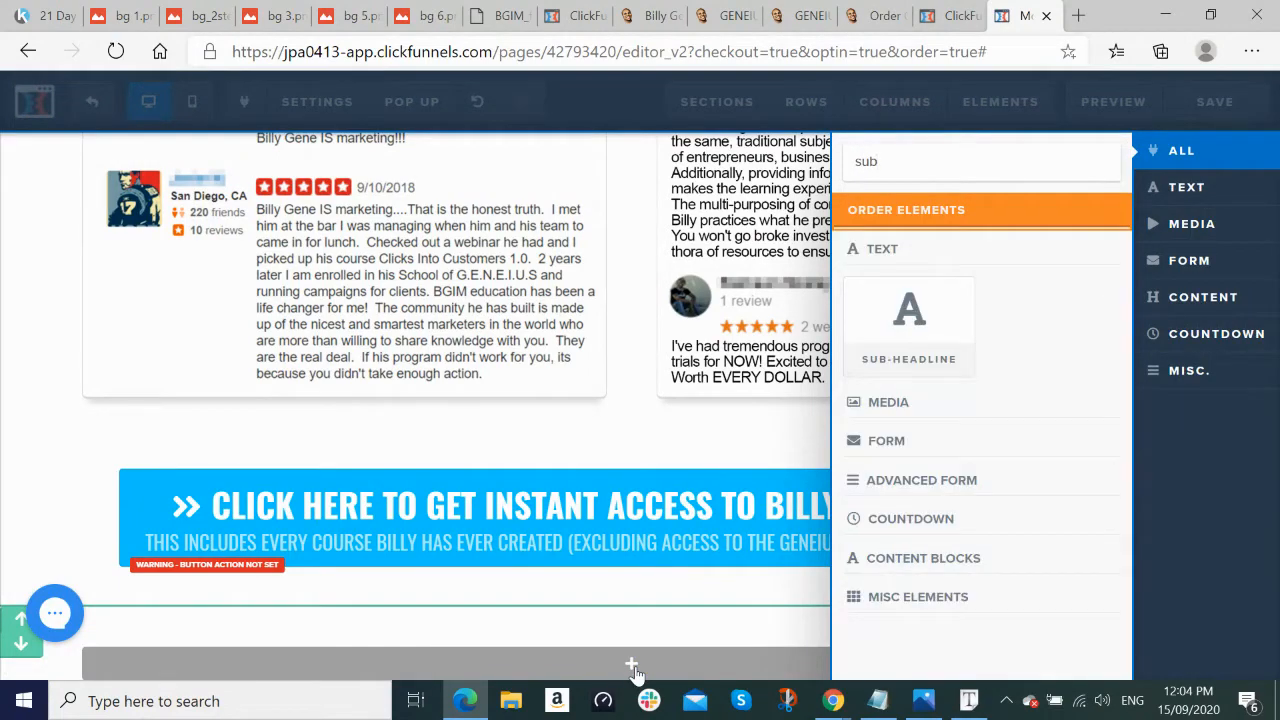
click(897, 343)
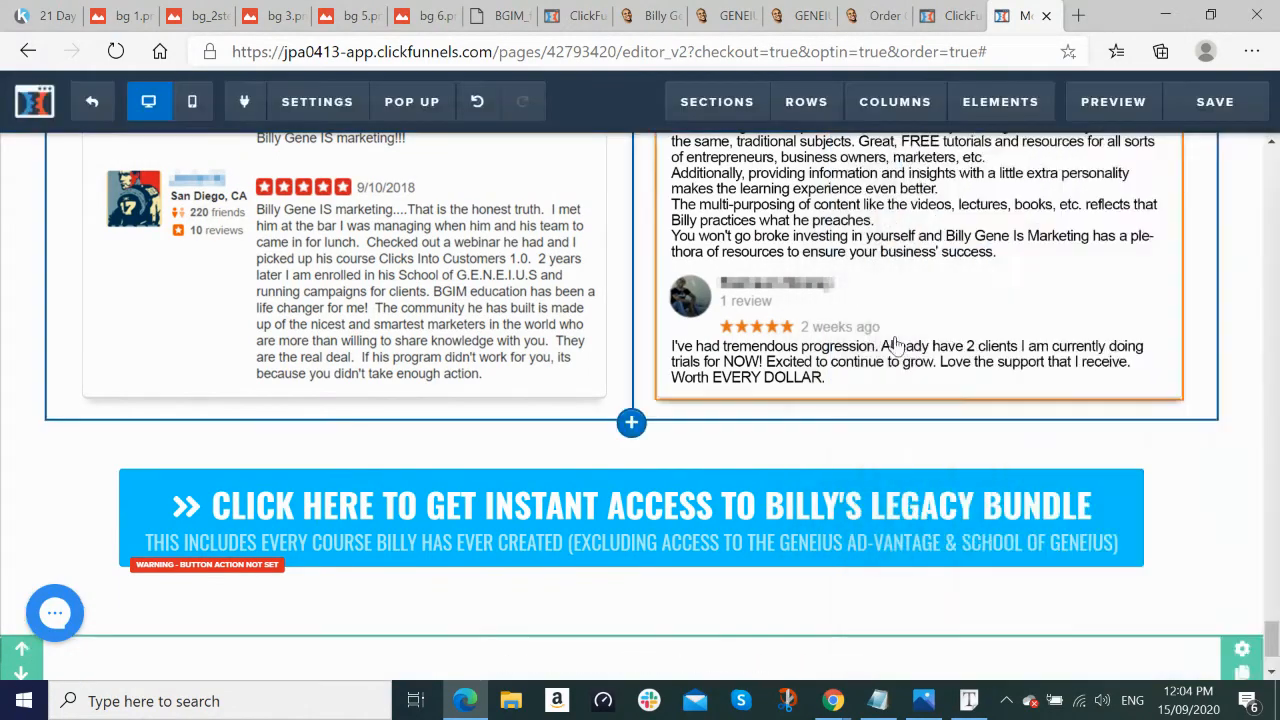
Step: Copy the company, address and Privacy Policy lines from the Chrome reference footer and replace the new sub-headline's placeholder text with them
key(alt+Tab)
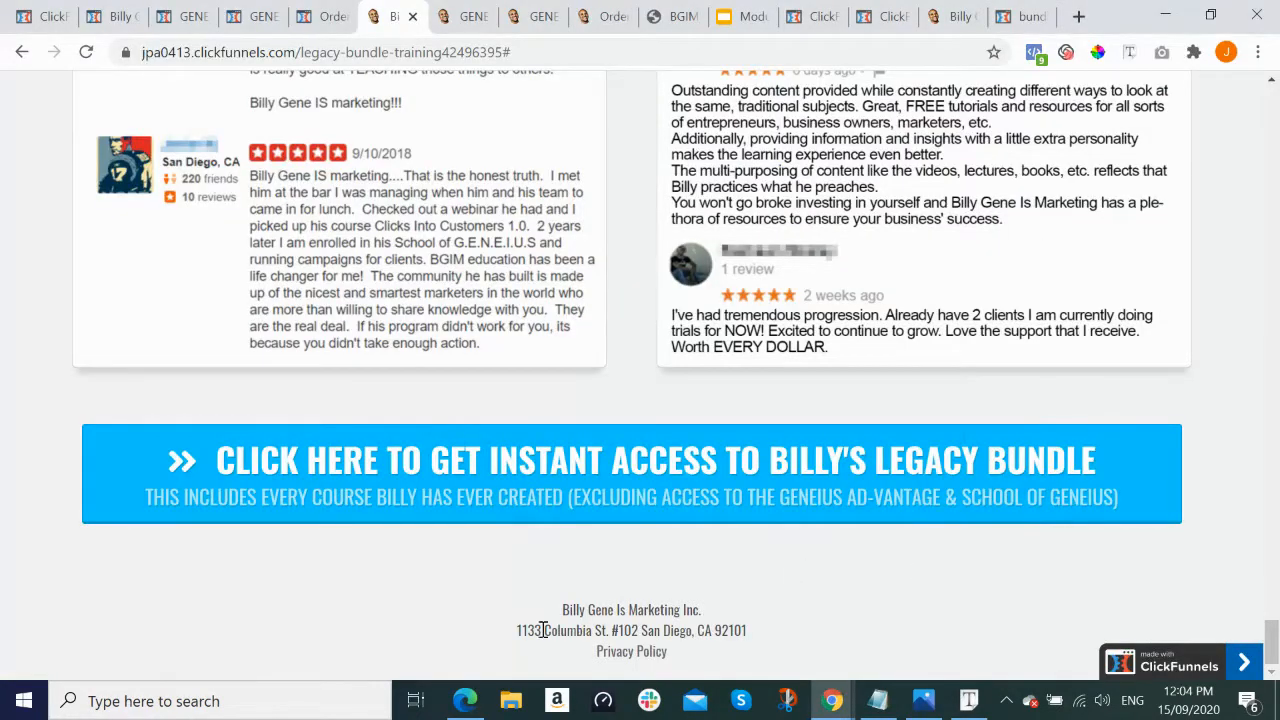
drag(565, 606, 790, 660)
key(ctrl+c)
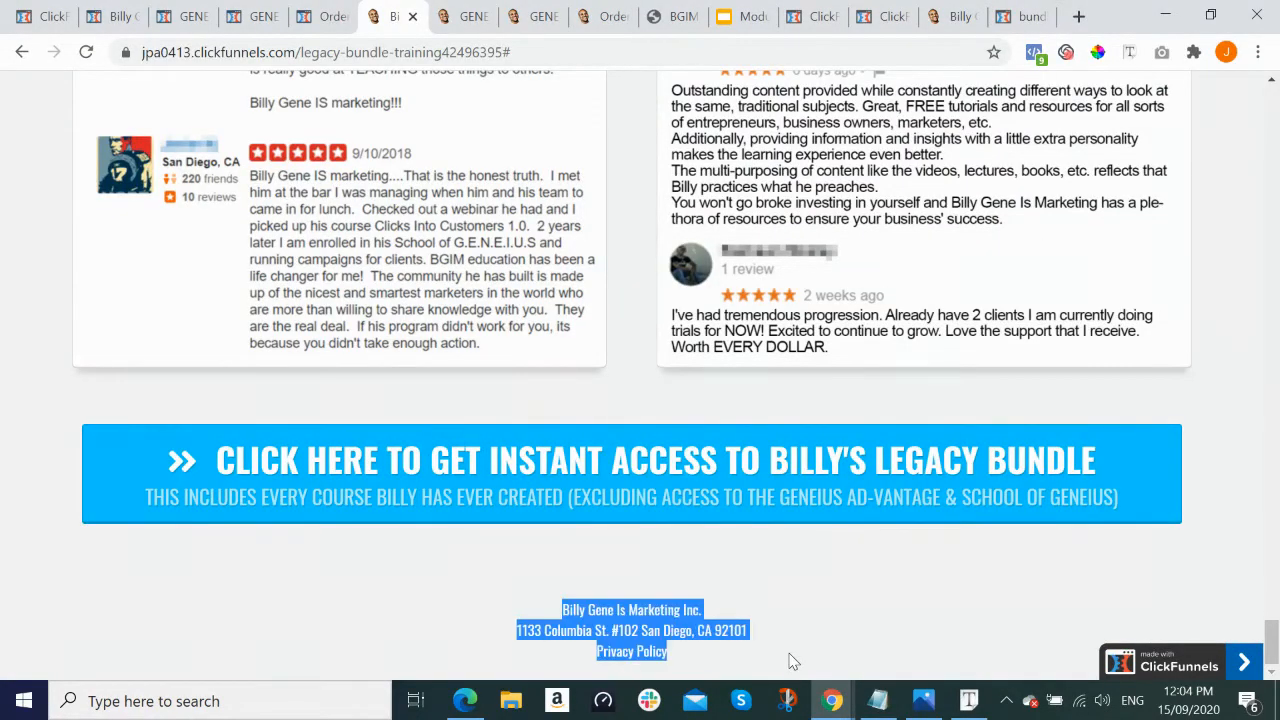
key(alt+Tab)
scroll(760, 640, down, 1)
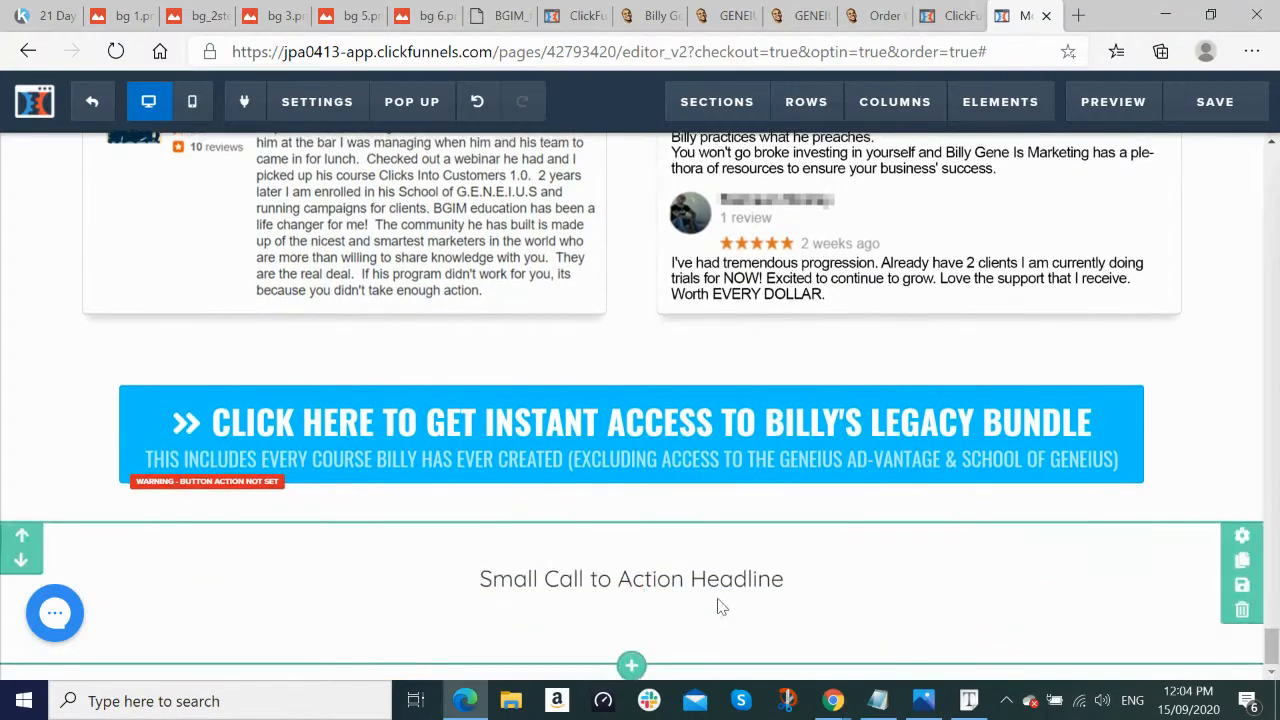
double_click(728, 578)
key(ctrl+a)
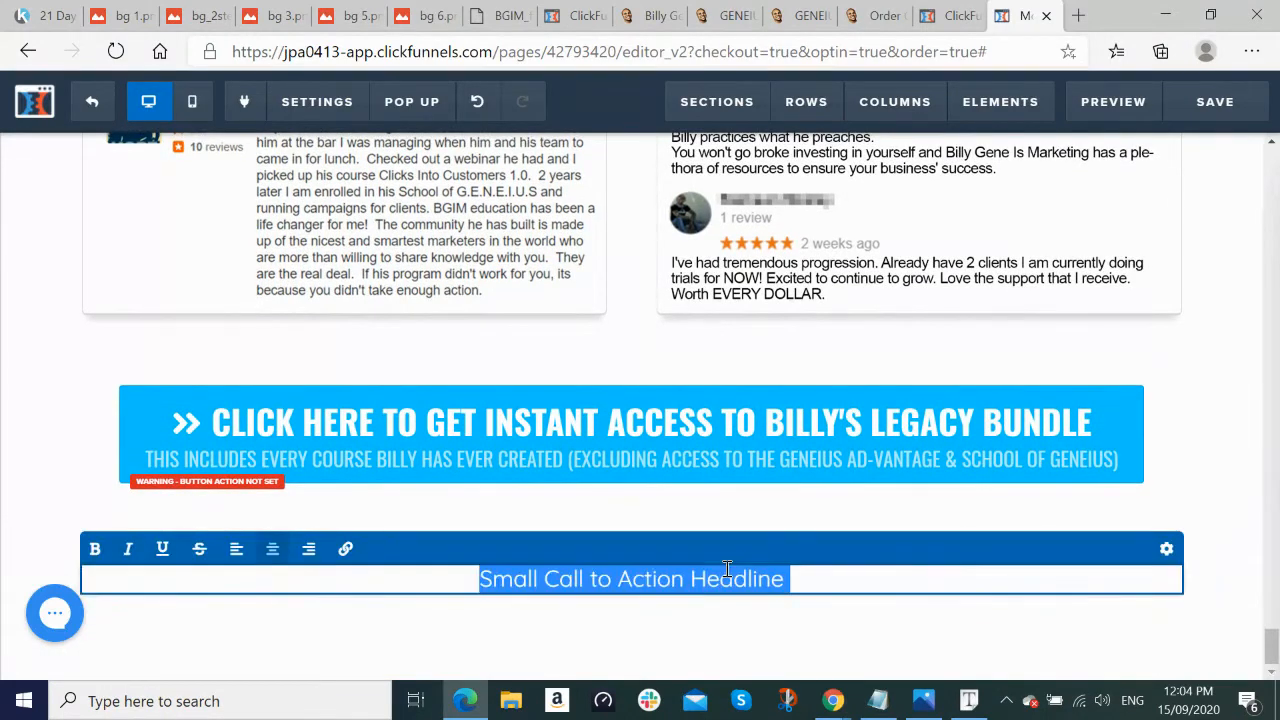
key(BackSpace)
key(ctrl+v)
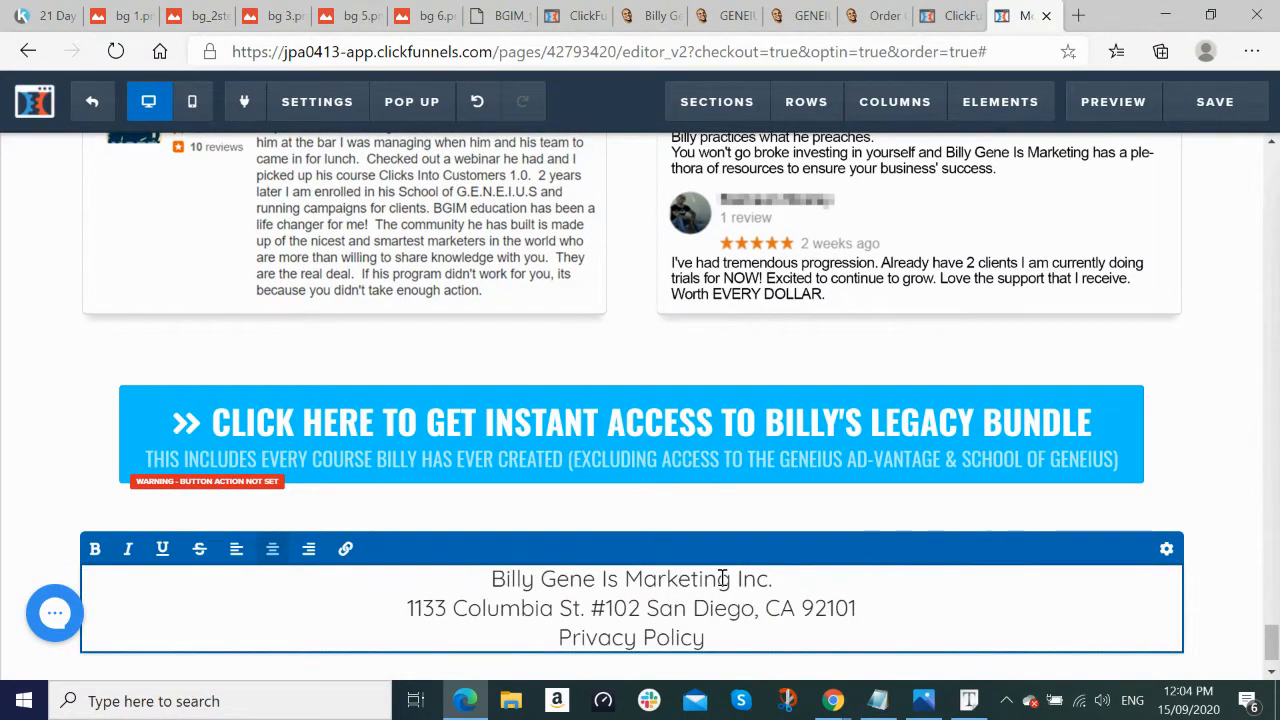
Step: Inspect the reference footer text's color, font family and size with Font Finder in Chrome, and return to the page editor in Edge
key(alt+Tab)
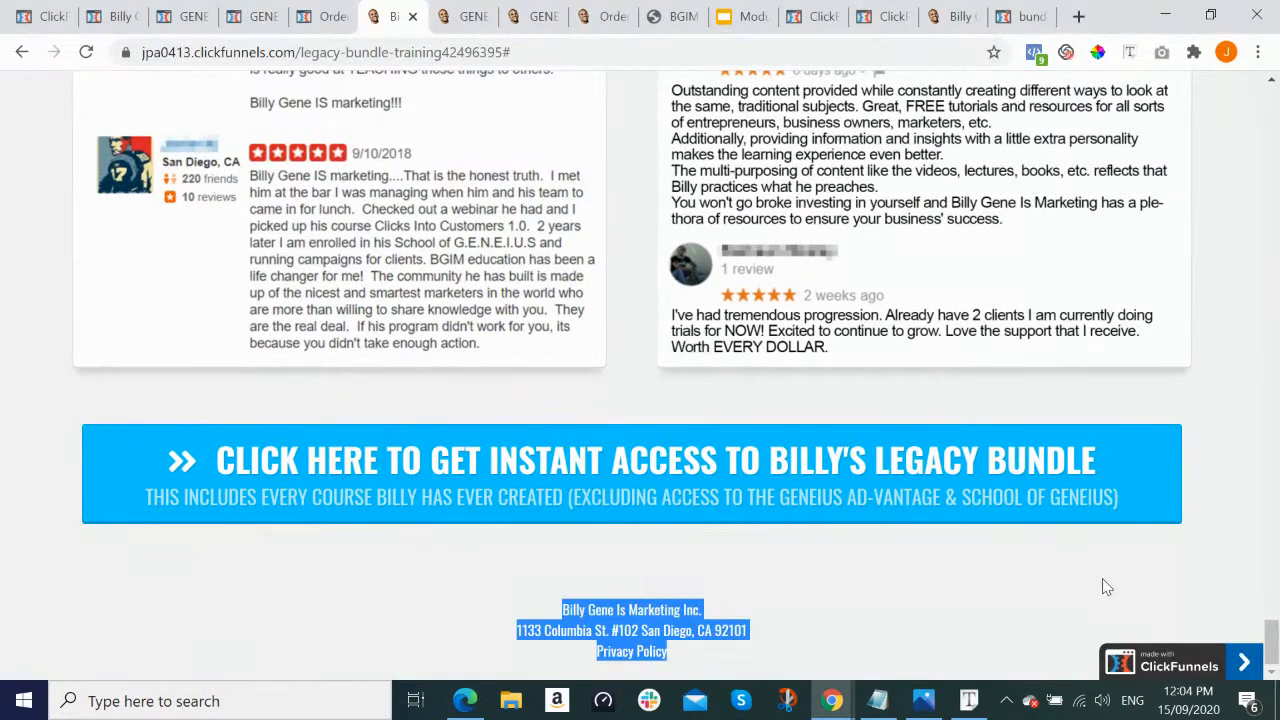
click(1129, 52)
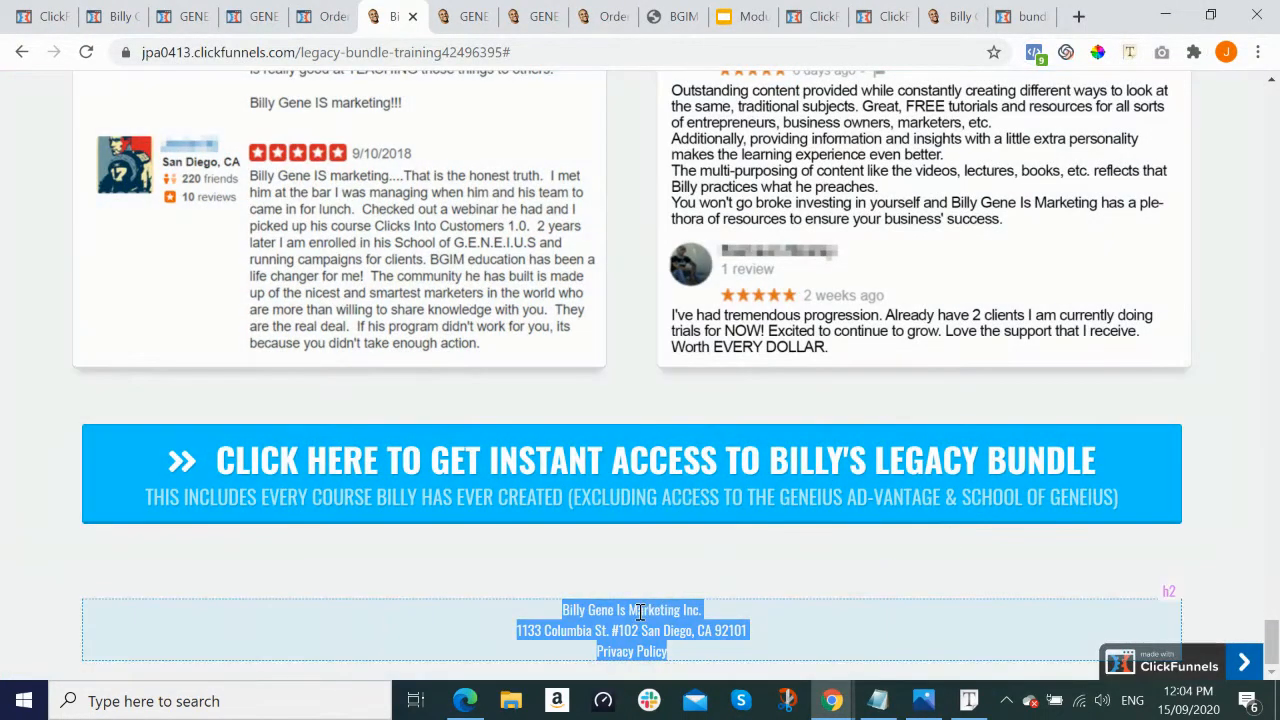
click(637, 611)
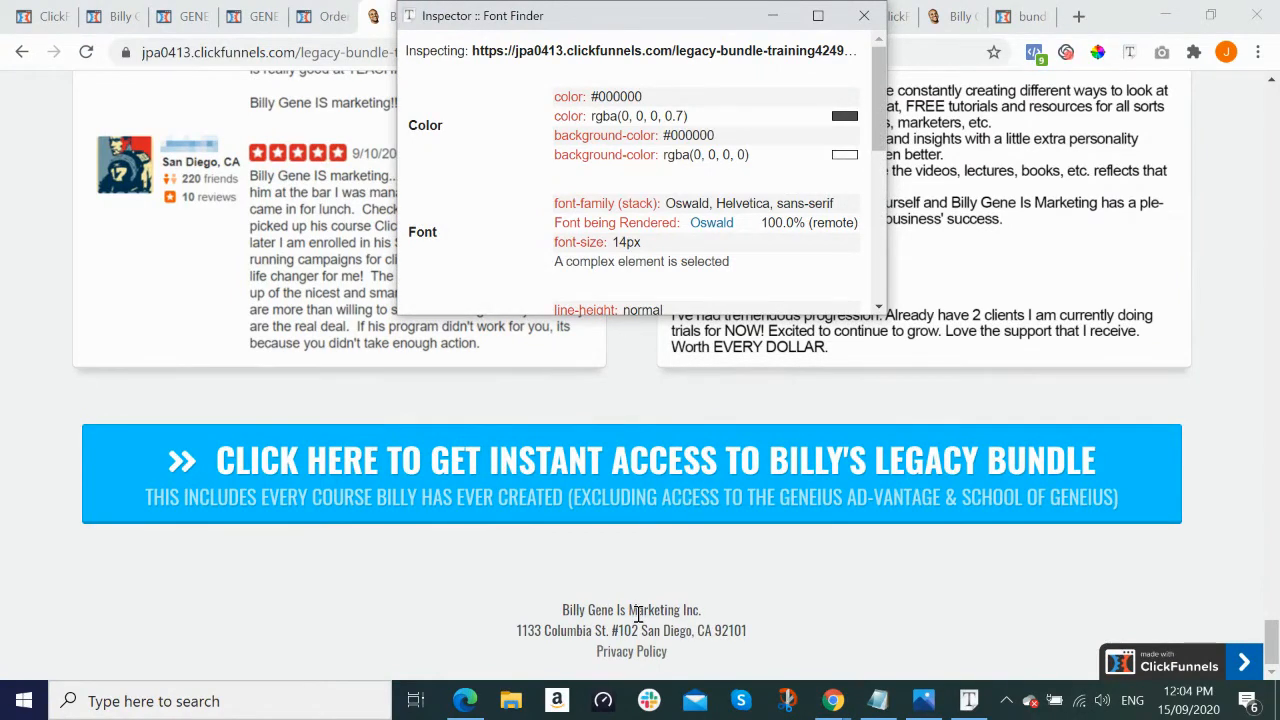
click(637, 613)
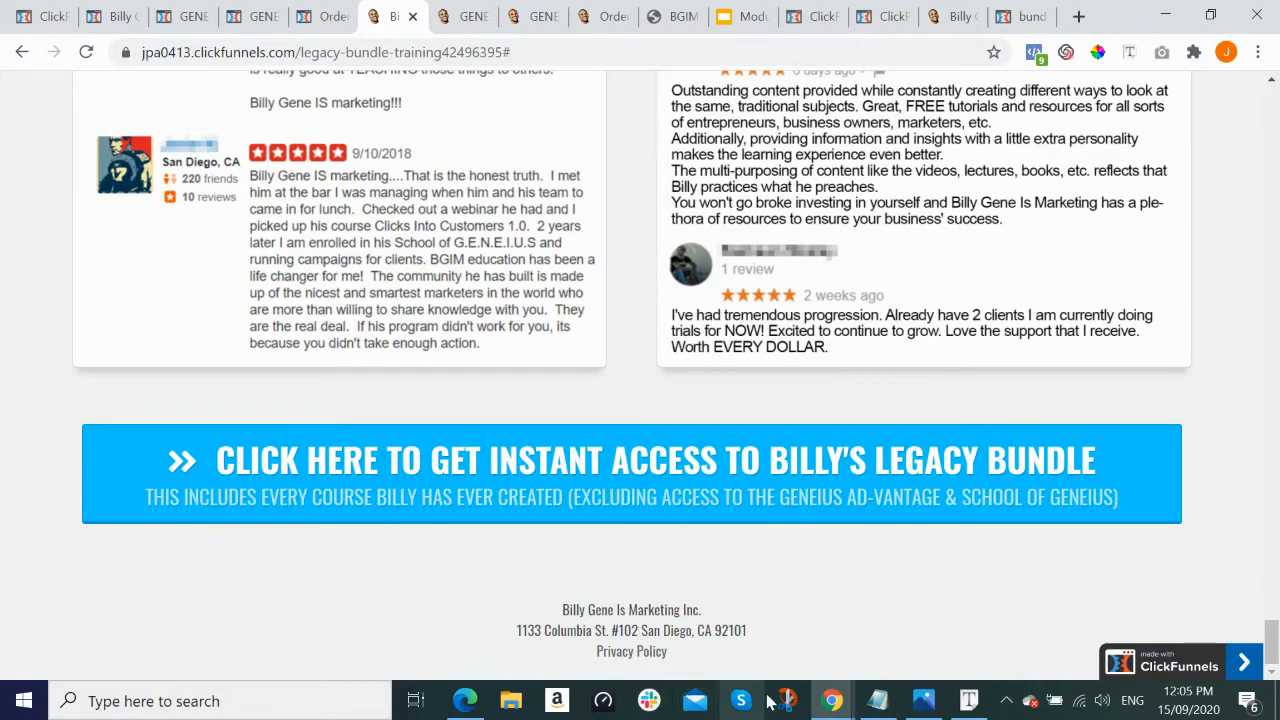
click(466, 701)
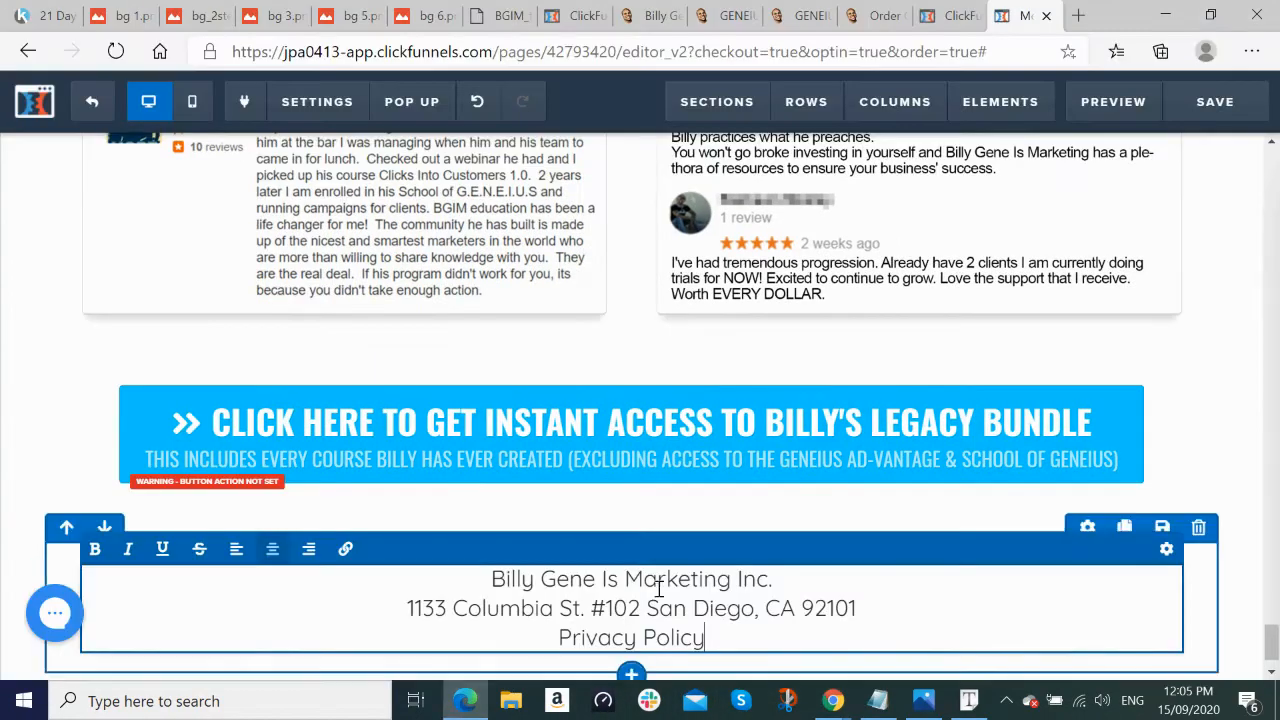
Step: Set the footer sub-headline's font family to Oswald and its font size to 14
key(ctrl+a)
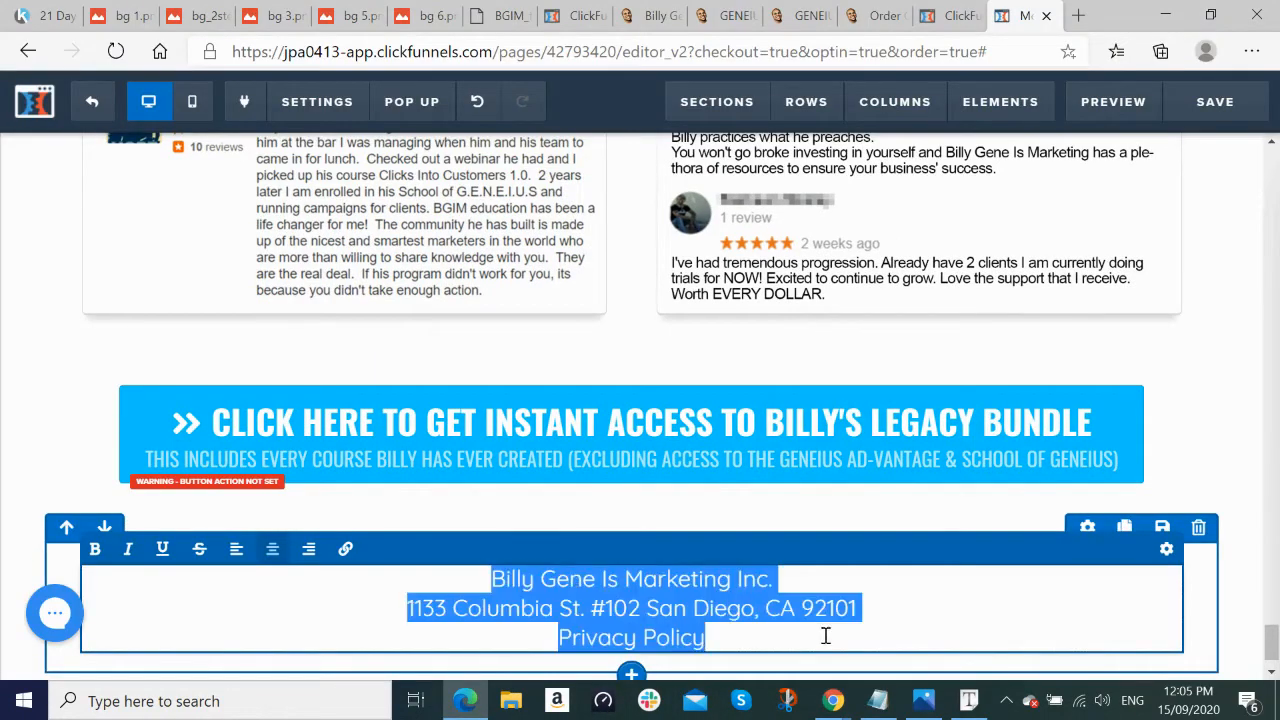
click(1167, 554)
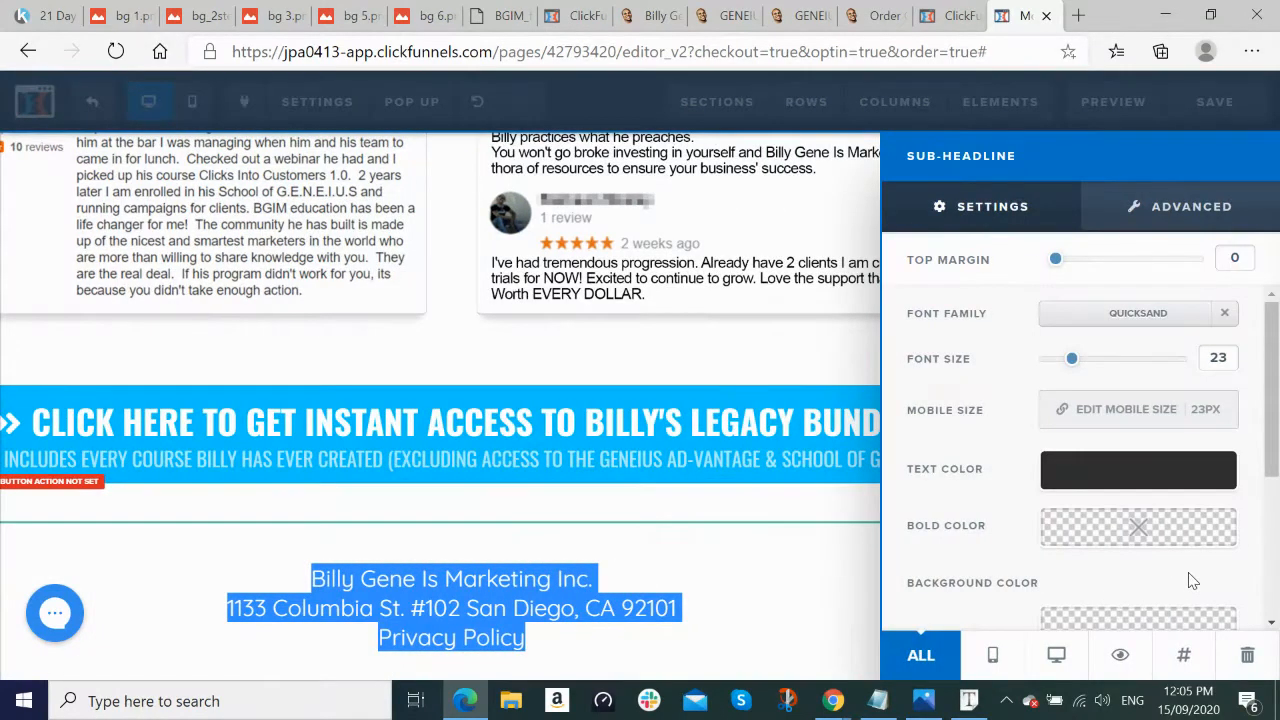
click(1137, 314)
click(1043, 516)
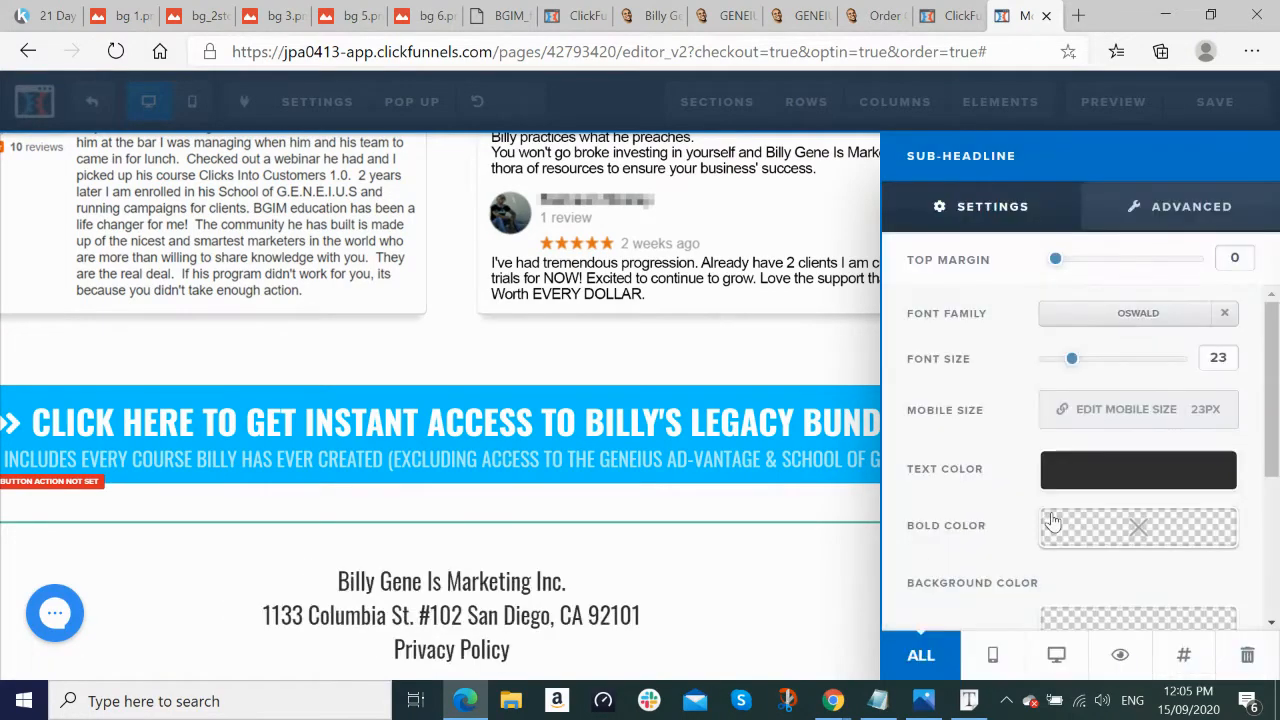
drag(1071, 358, 1049, 367)
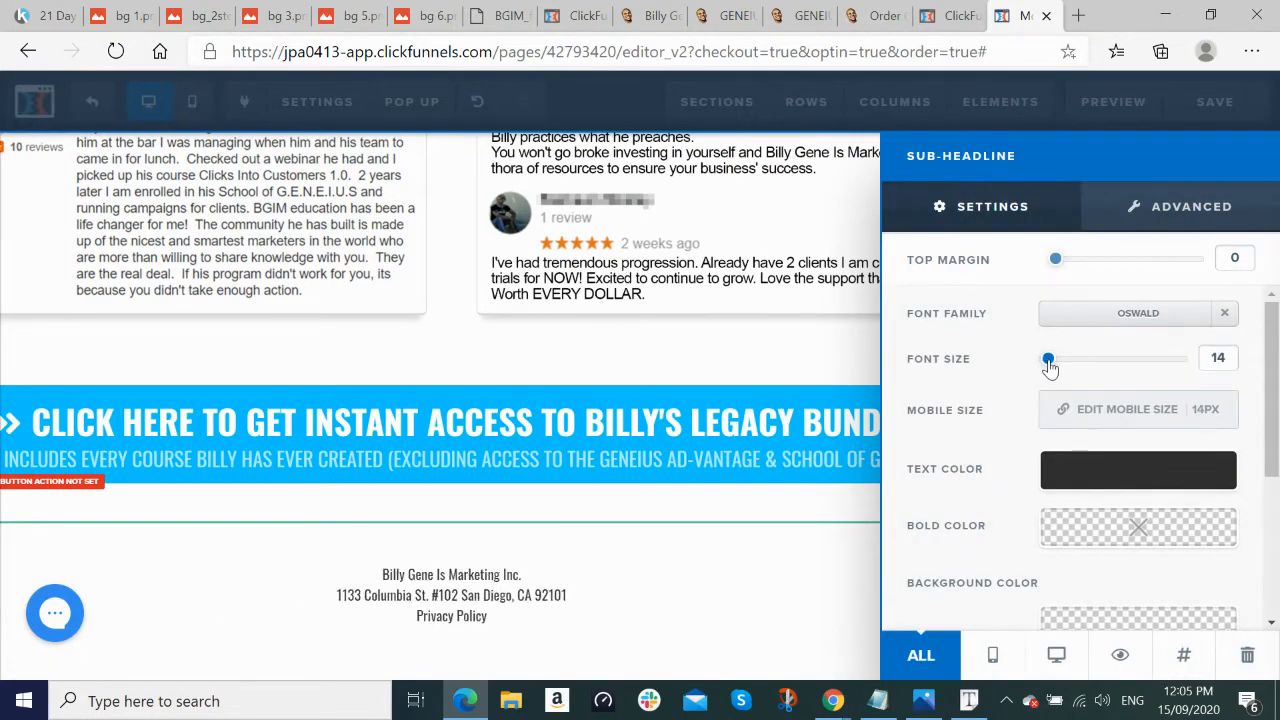
click(406, 661)
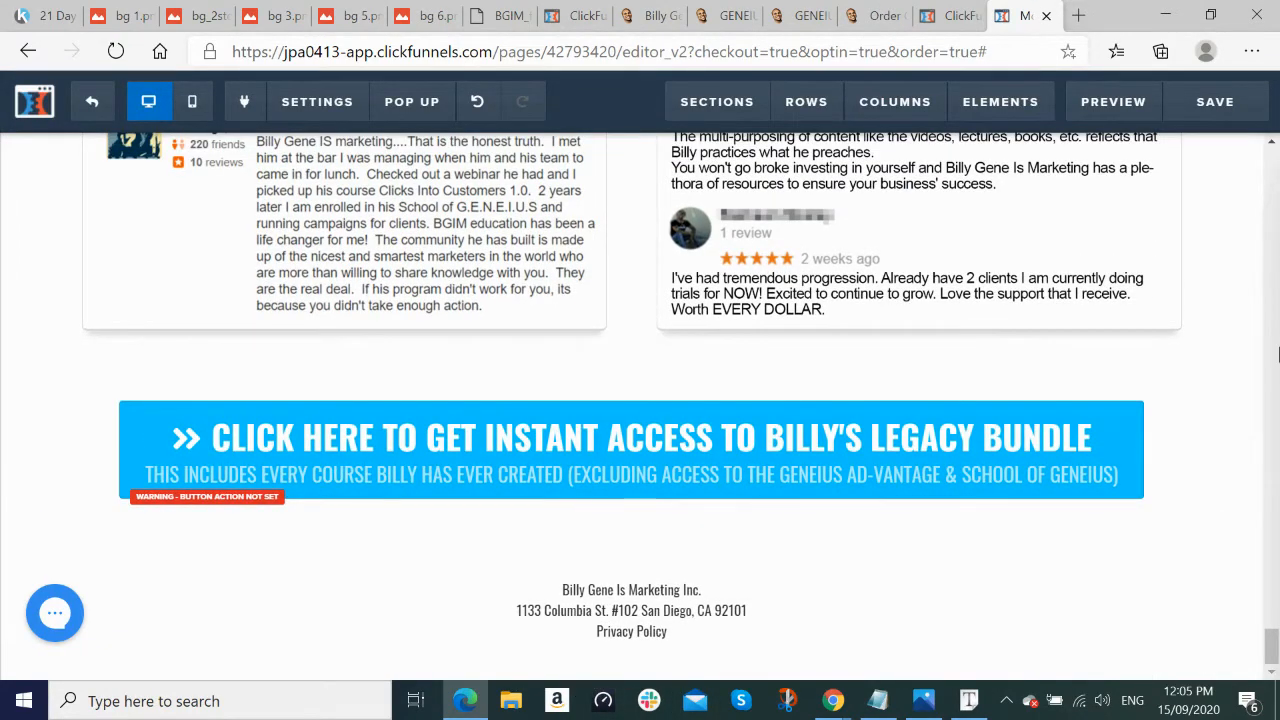
Step: In Chrome, open getallmycourses.com, follow its footer's Privacy Policy link, copy the policy page's URL and return to the page editor in Edge
key(alt+Tab)
click(1079, 16)
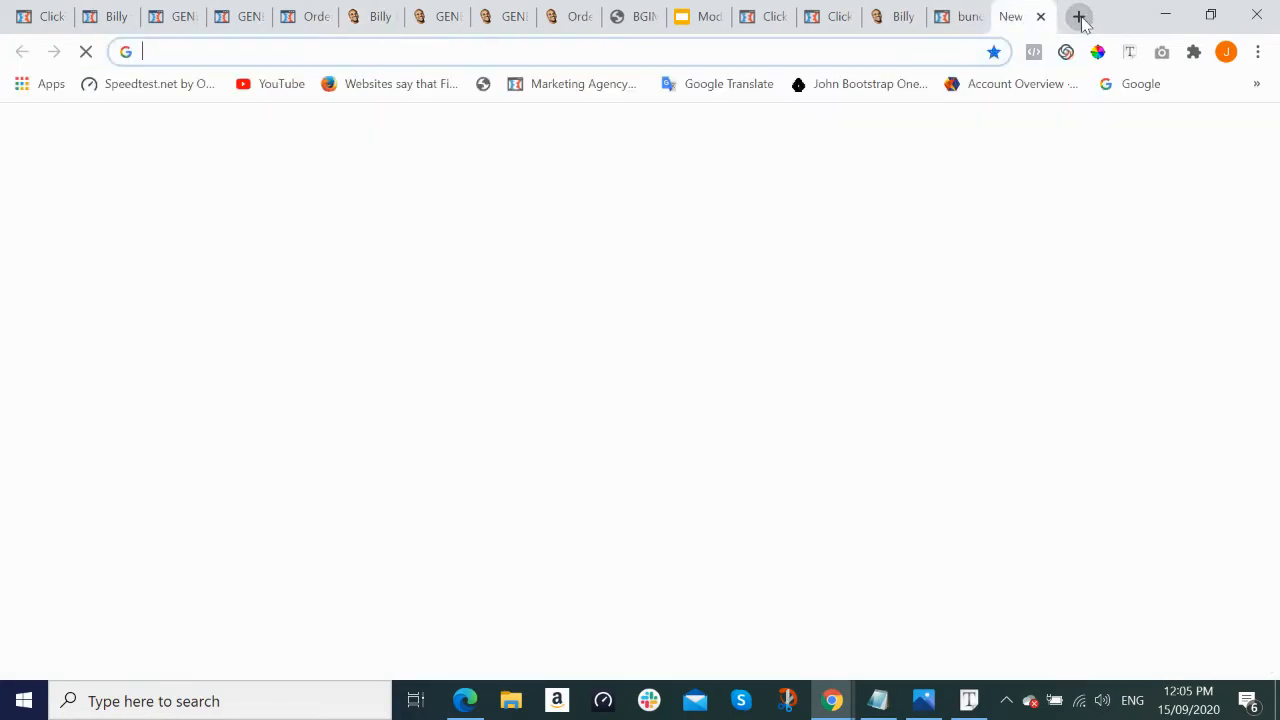
text(getallmycourses.com)
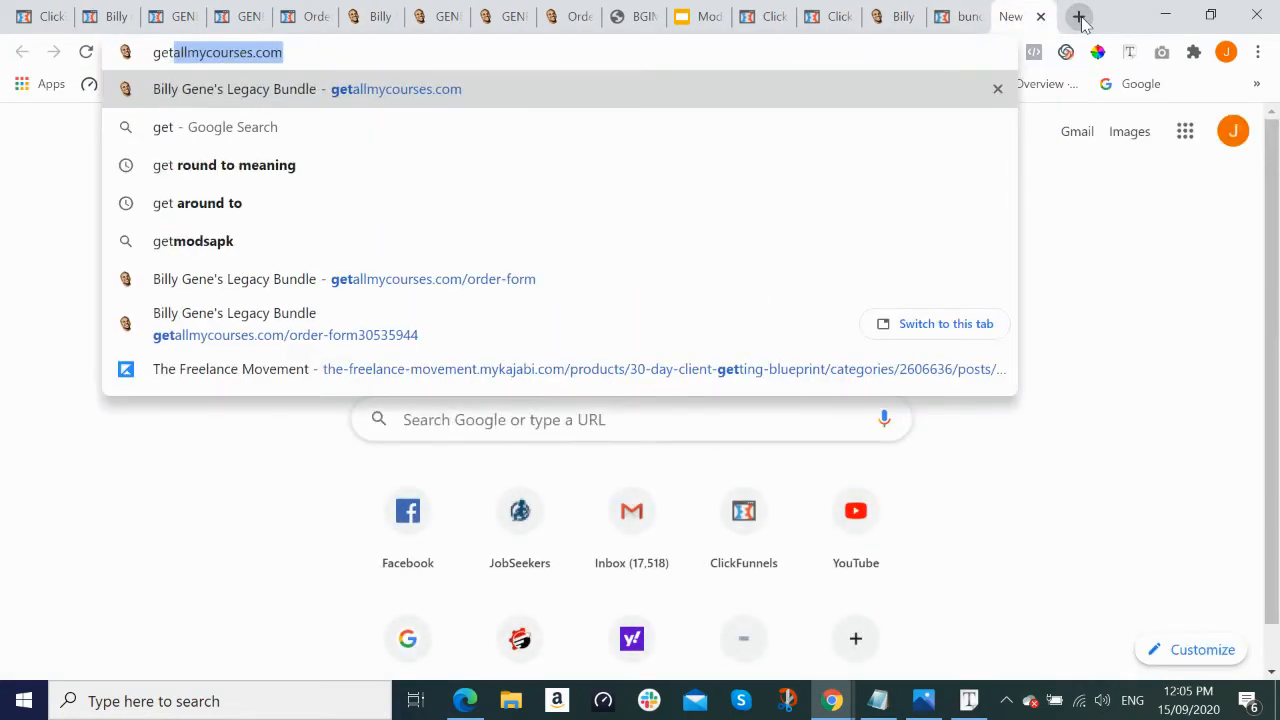
key(Return)
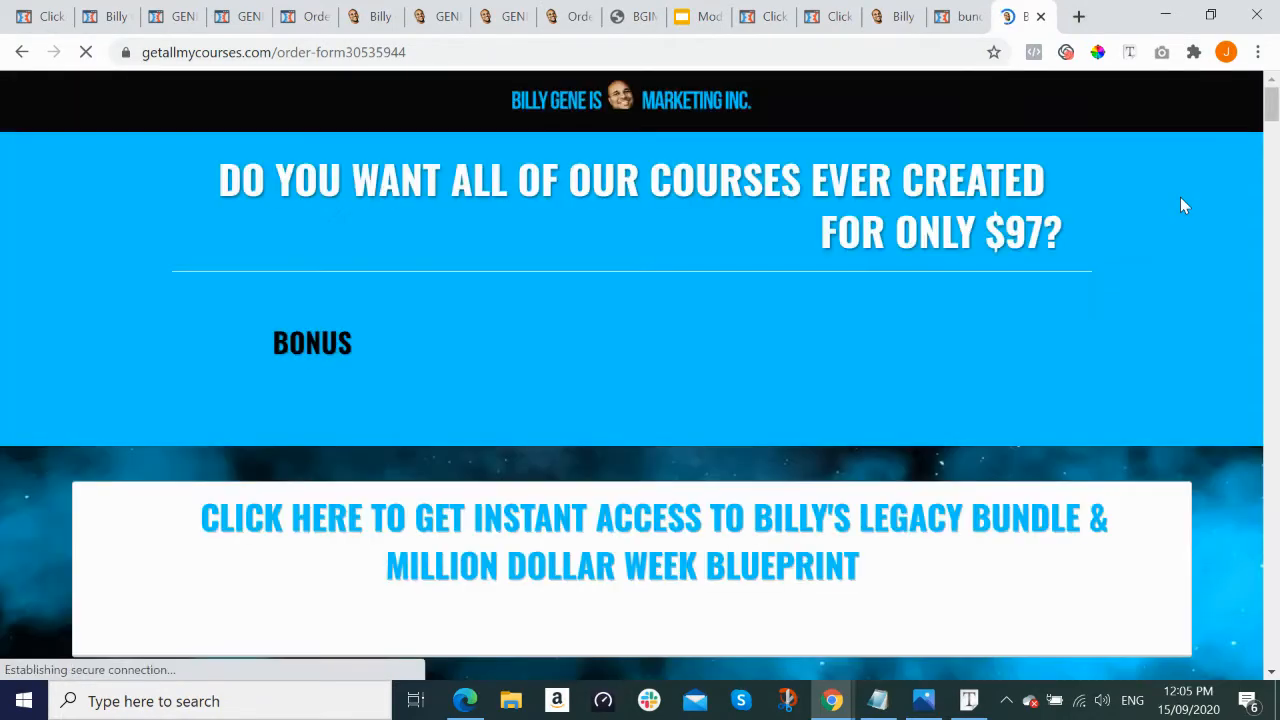
drag(1275, 97, 1270, 631)
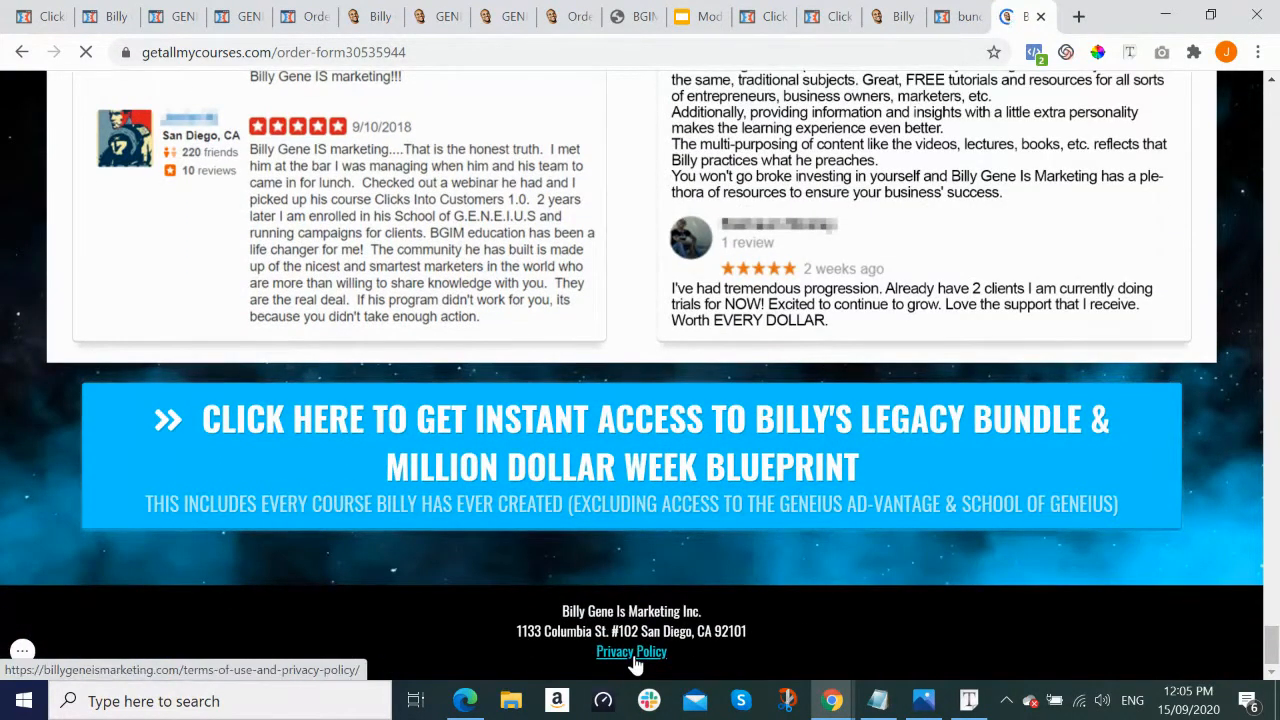
click(633, 655)
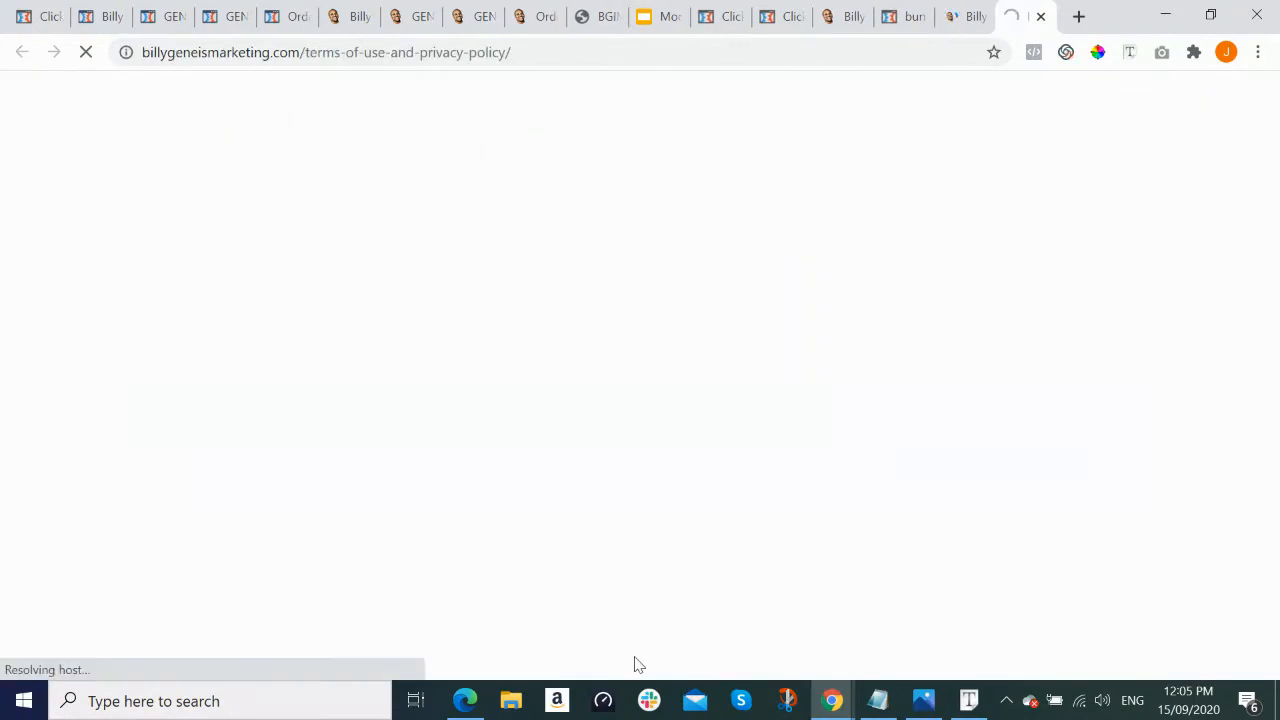
click(582, 45)
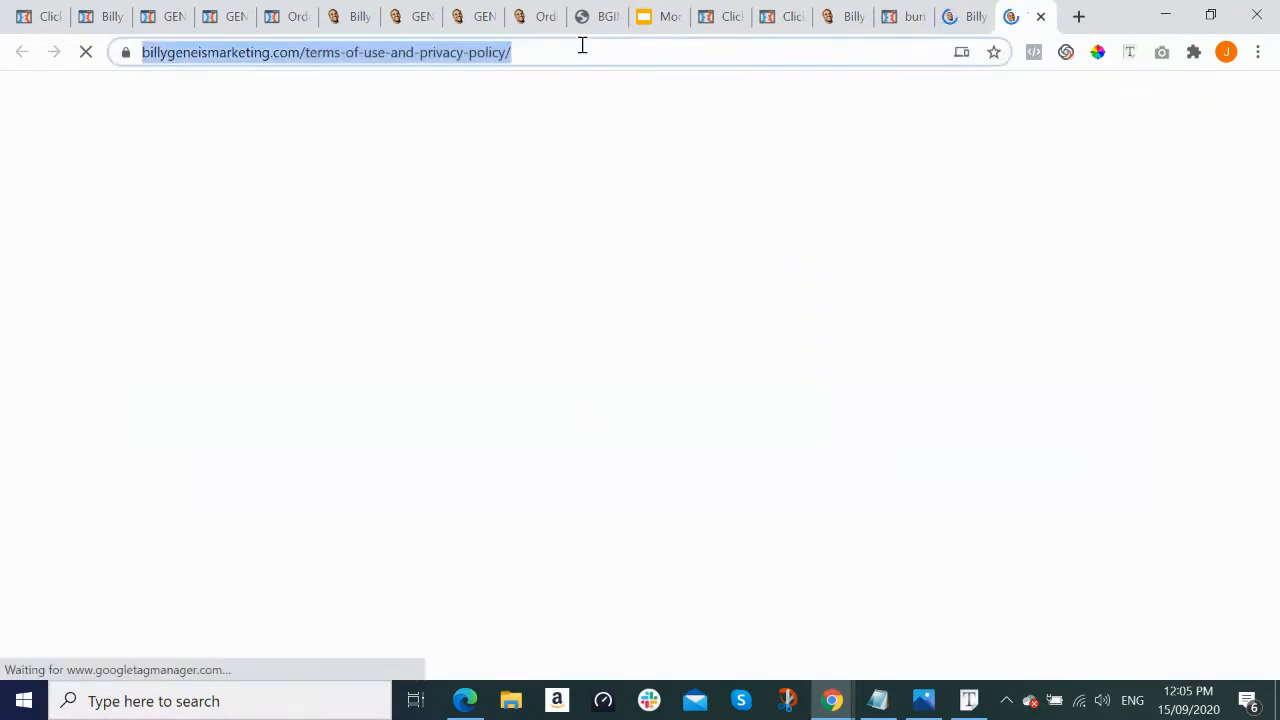
key(alt+Tab)
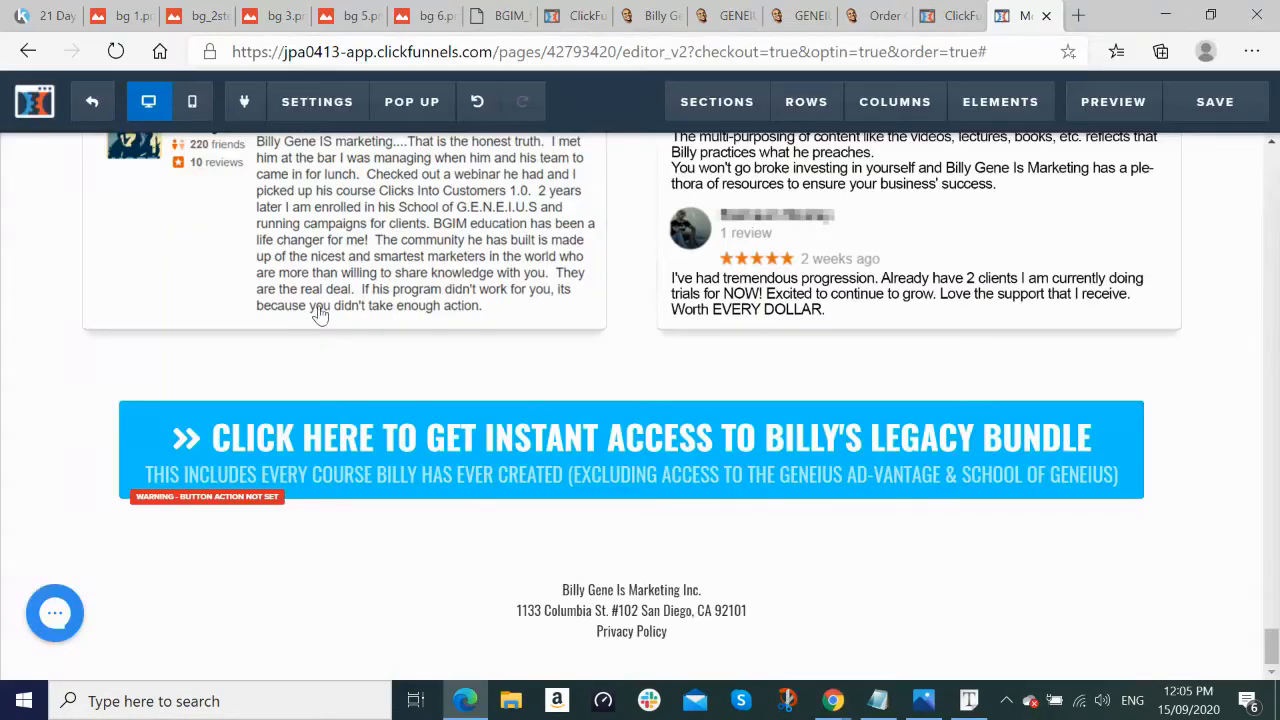
Step: Link the footer's Privacy Policy text to the copied billygeneismarketing.com/terms-of-use-and-privacy-policy/ address
click(653, 634)
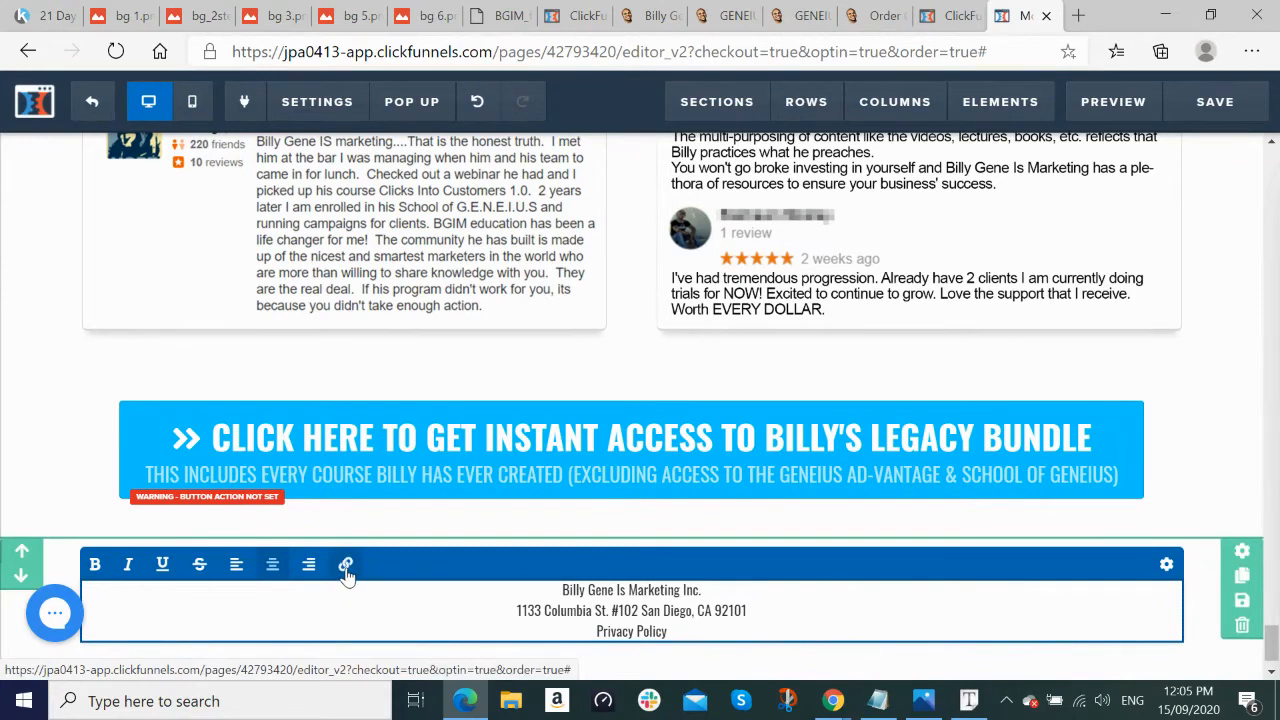
drag(593, 634, 672, 634)
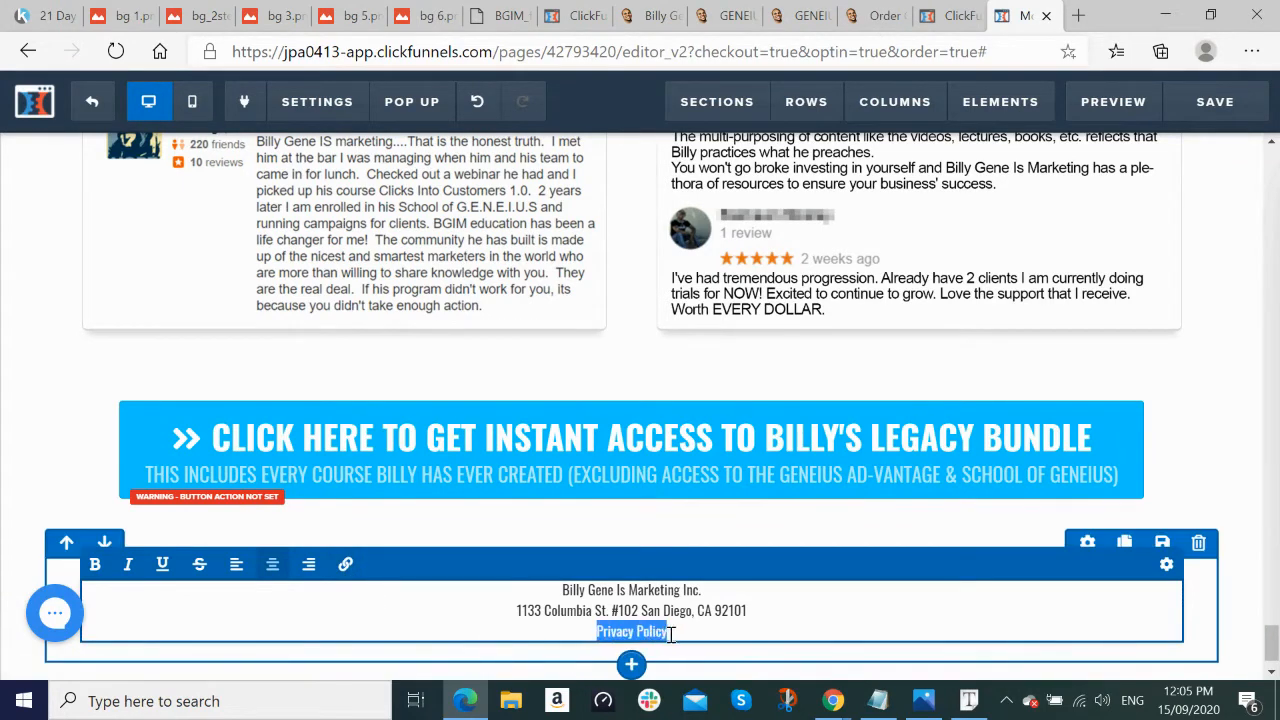
click(343, 566)
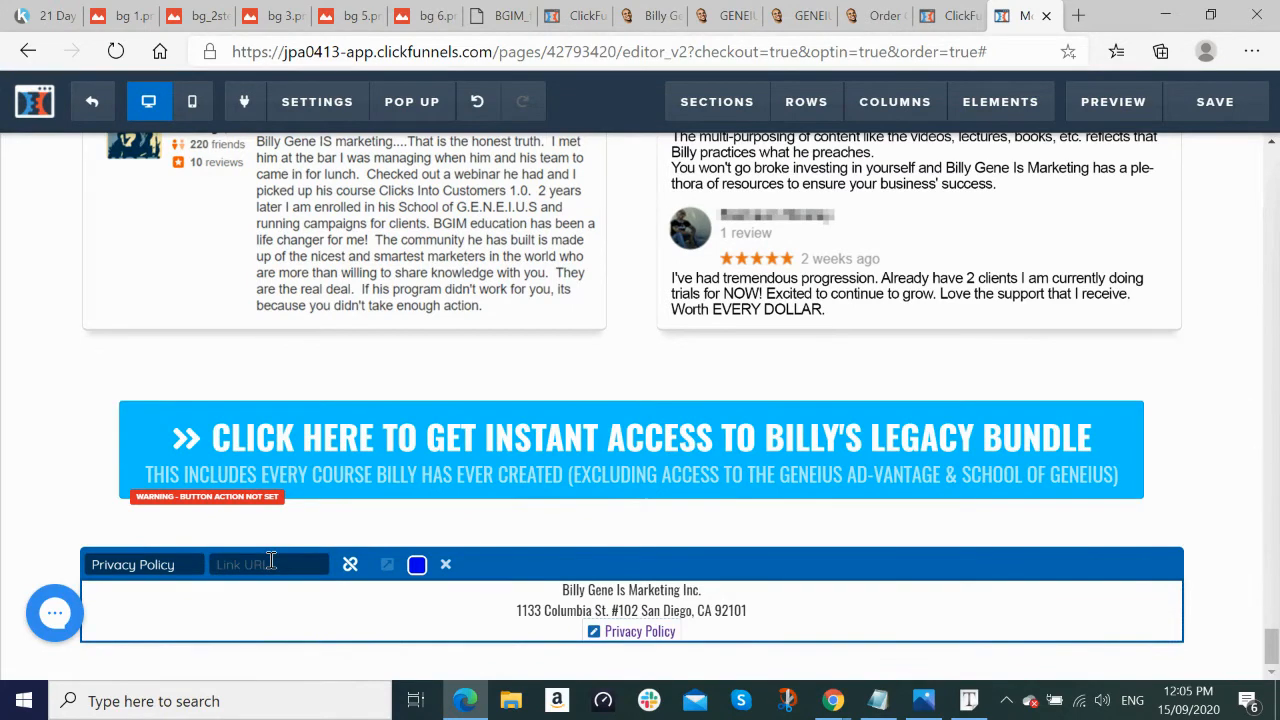
key(ctrl+v)
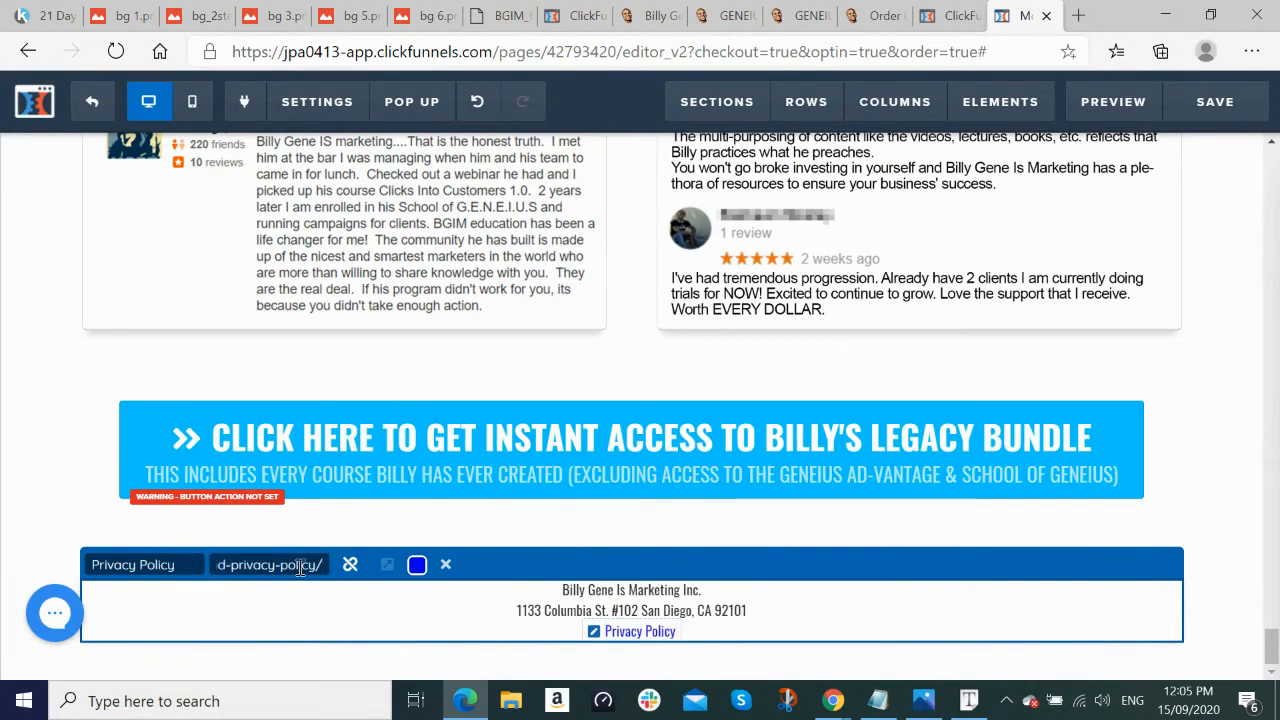
Step: Set the Privacy Policy link's color to #0a0a0a and close the link editing
click(417, 566)
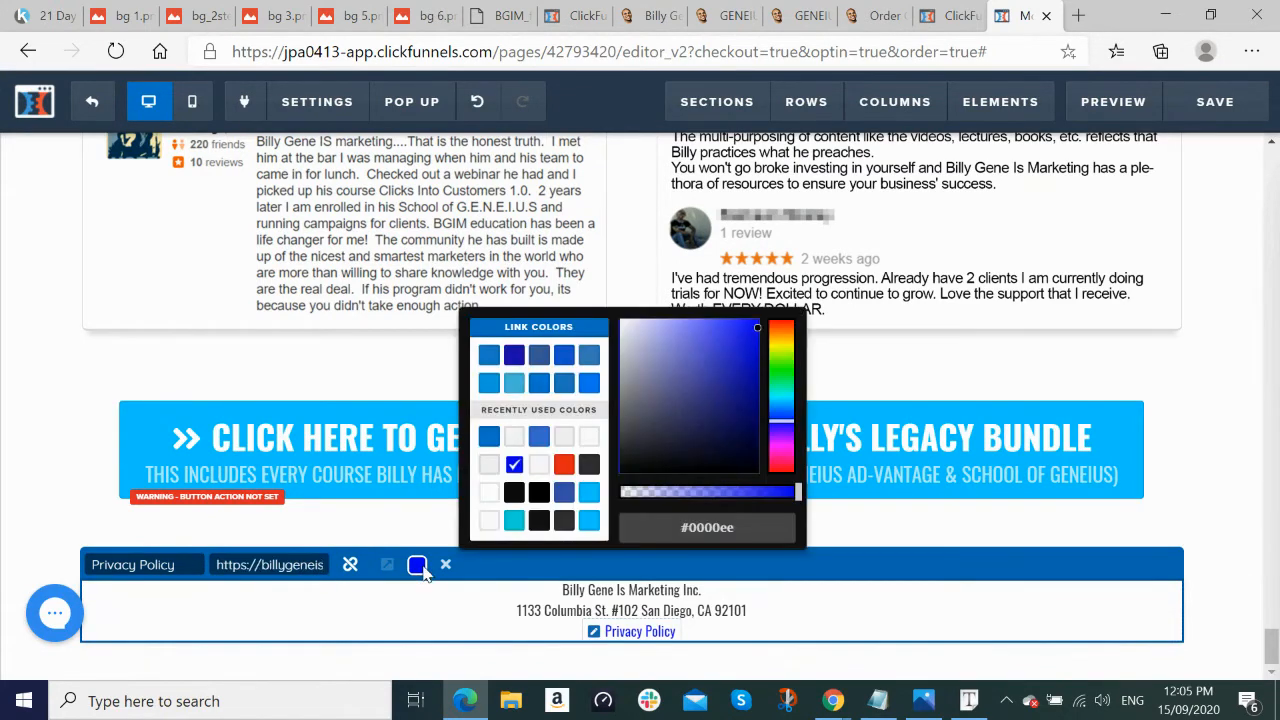
click(589, 438)
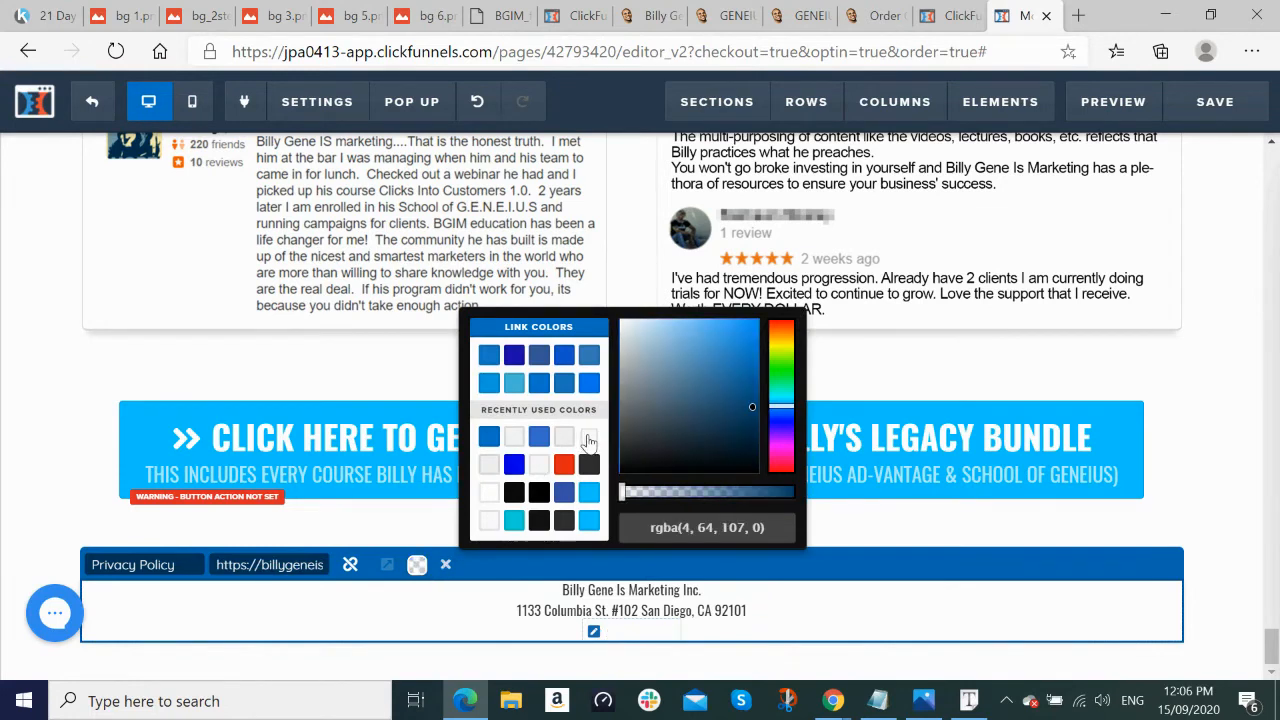
click(513, 494)
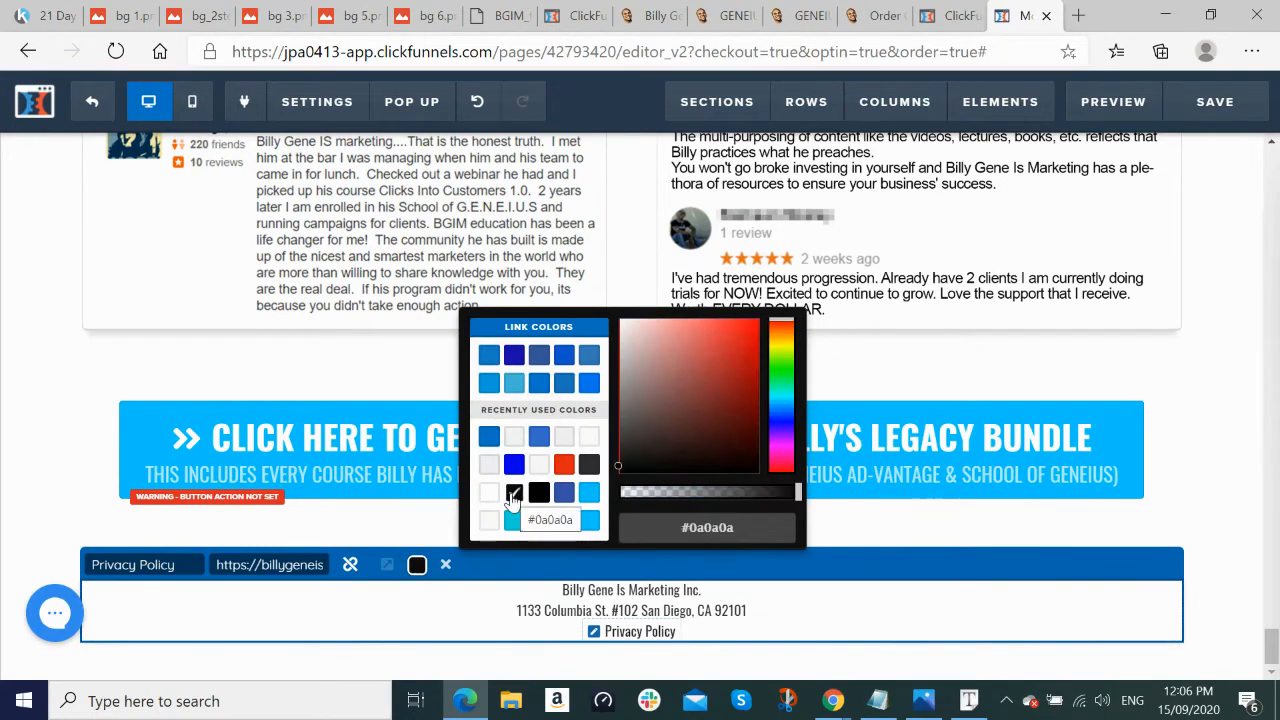
click(887, 668)
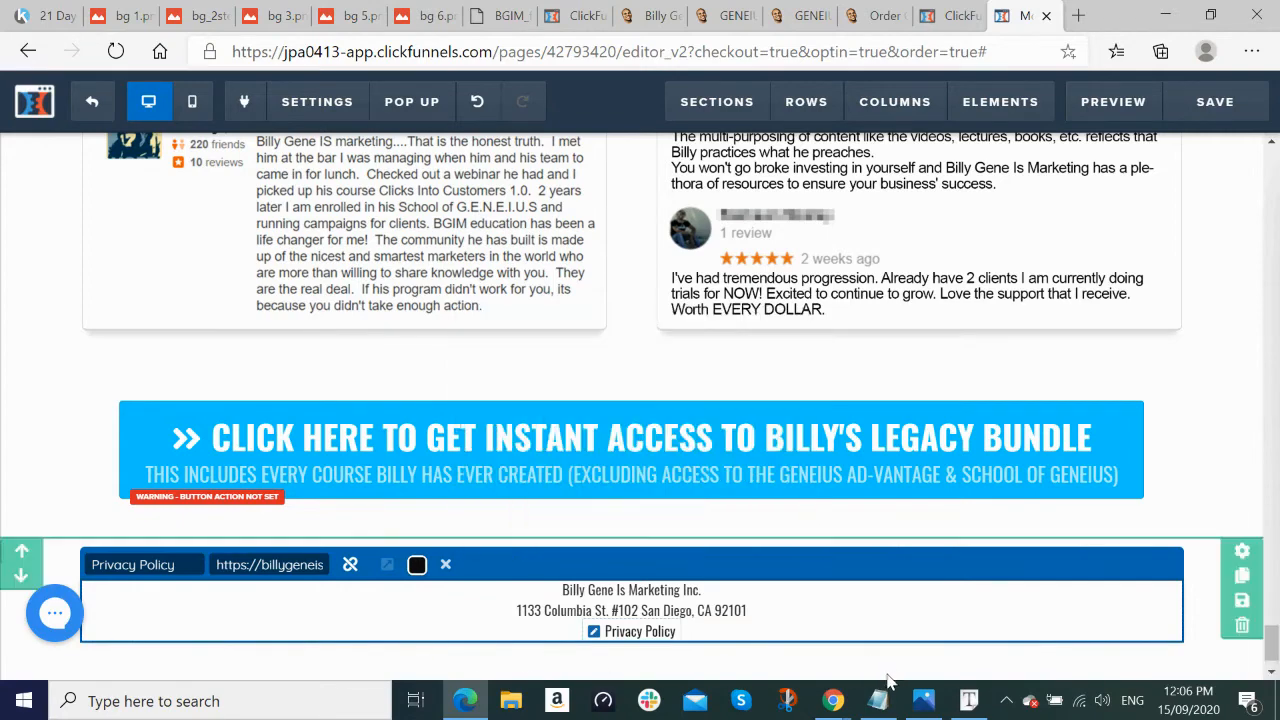
click(5, 387)
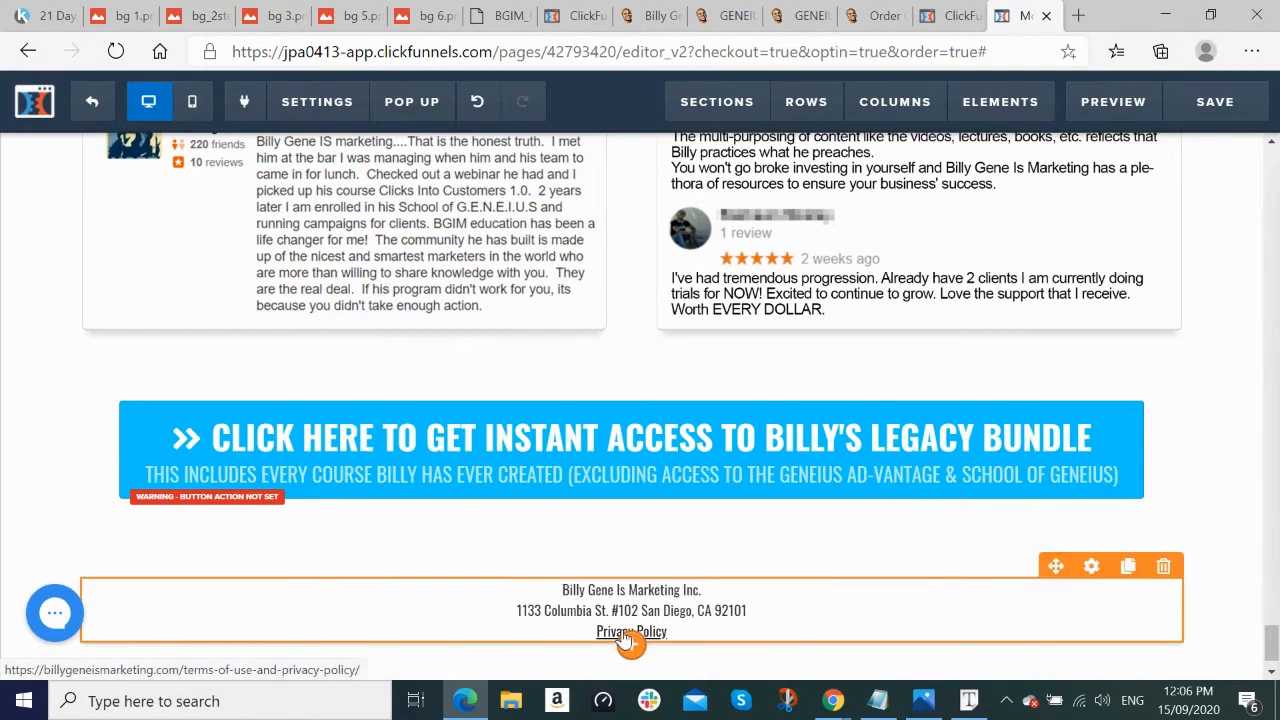
Step: Save the page and switch the editor to the mobile view
click(1216, 104)
scroll(1243, 480, up, 10)
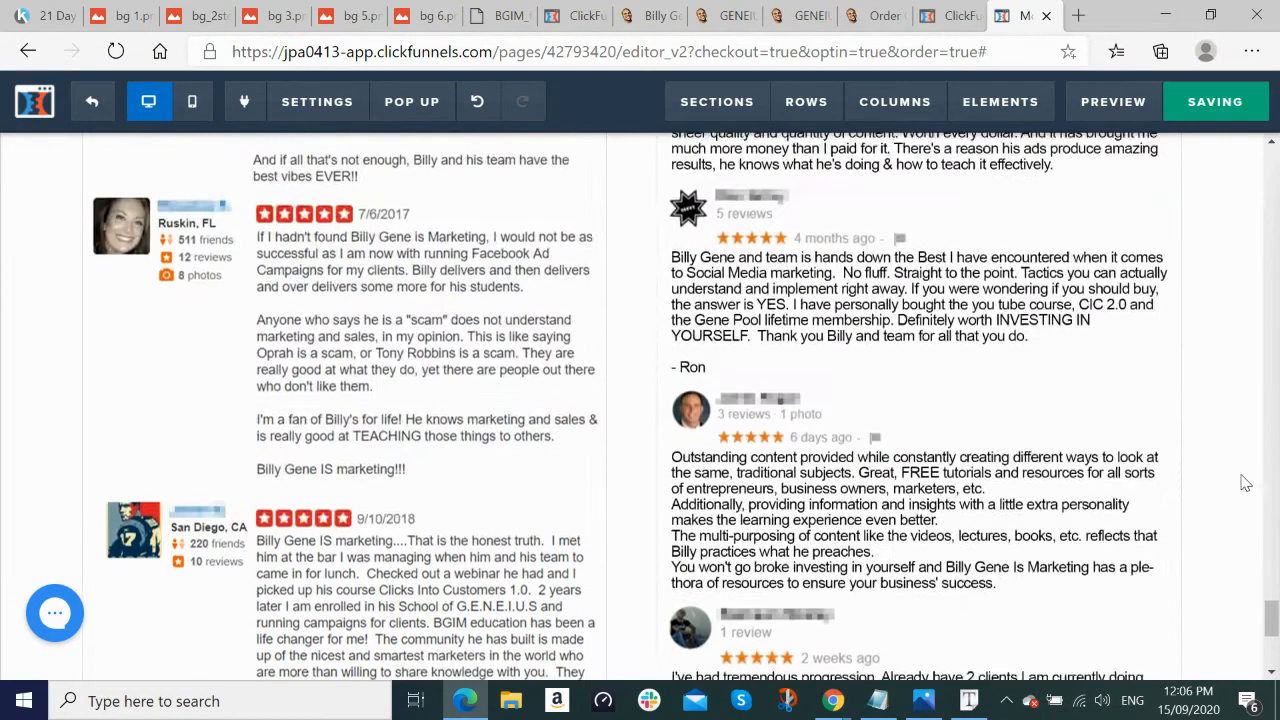
scroll(1248, 481, up, 3)
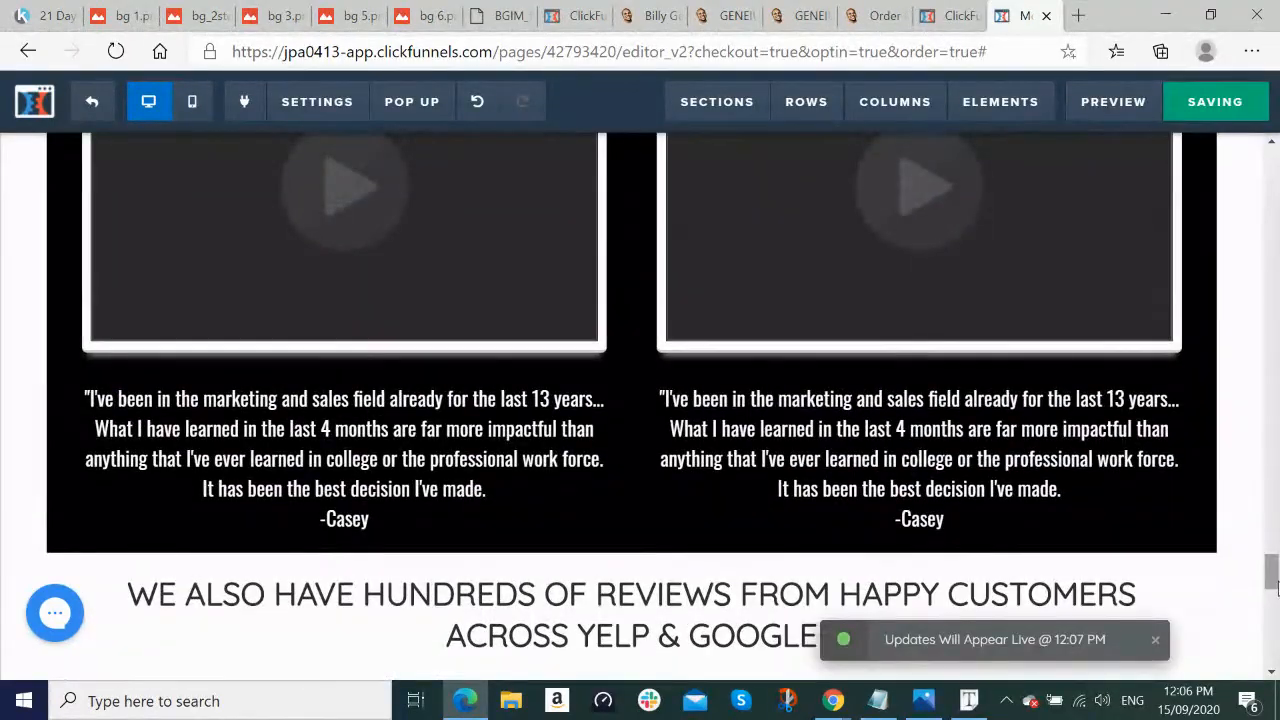
drag(1273, 575, 1277, 90)
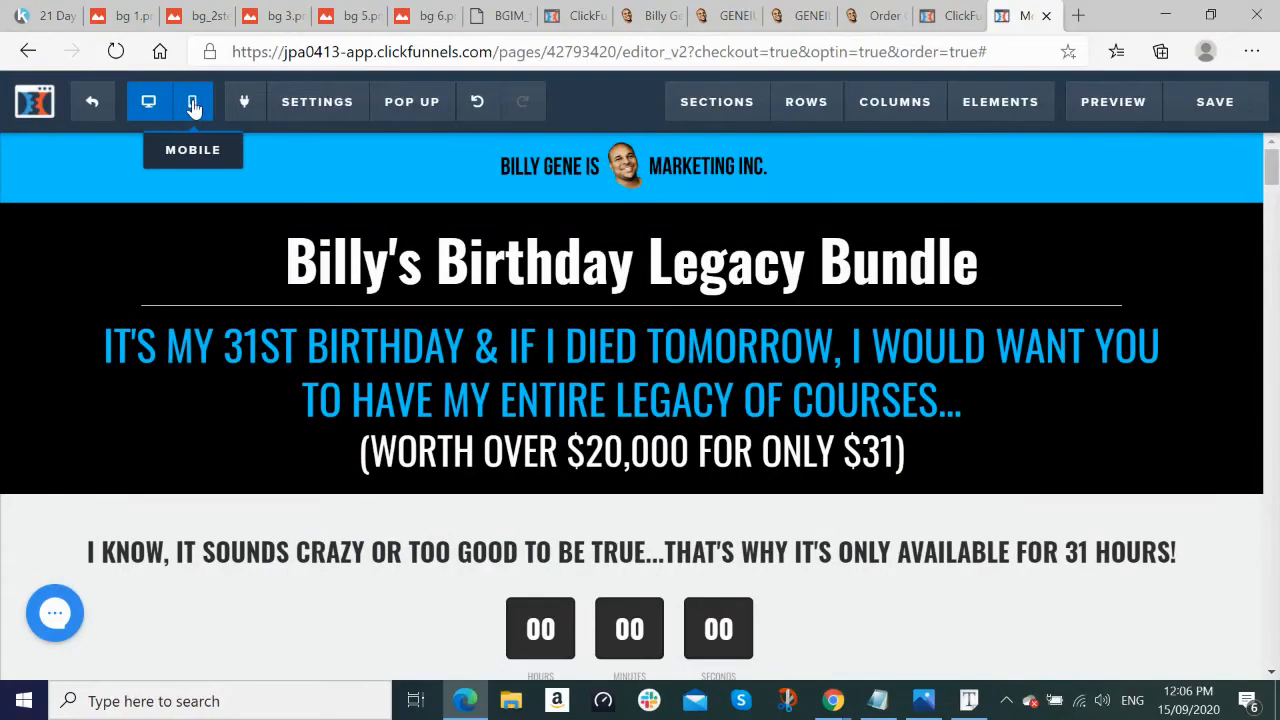
click(193, 104)
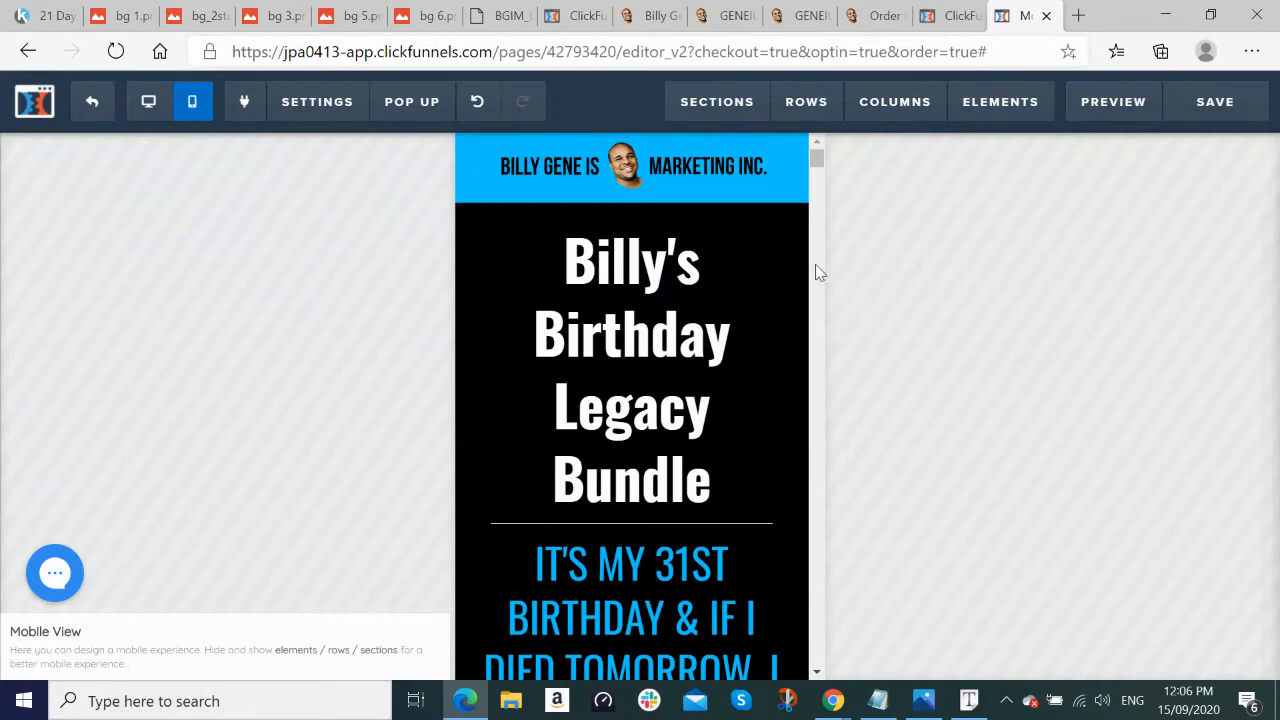
mouse_move(819, 152)
mouse_down()
mouse_move(822, 205)
mouse_move(822, 160)
mouse_up()
Step: Switch to Chrome, close the terms of use and getallmycourses.com pages, and show the beginning of the reference legacy-bundle-training page
click(833, 700)
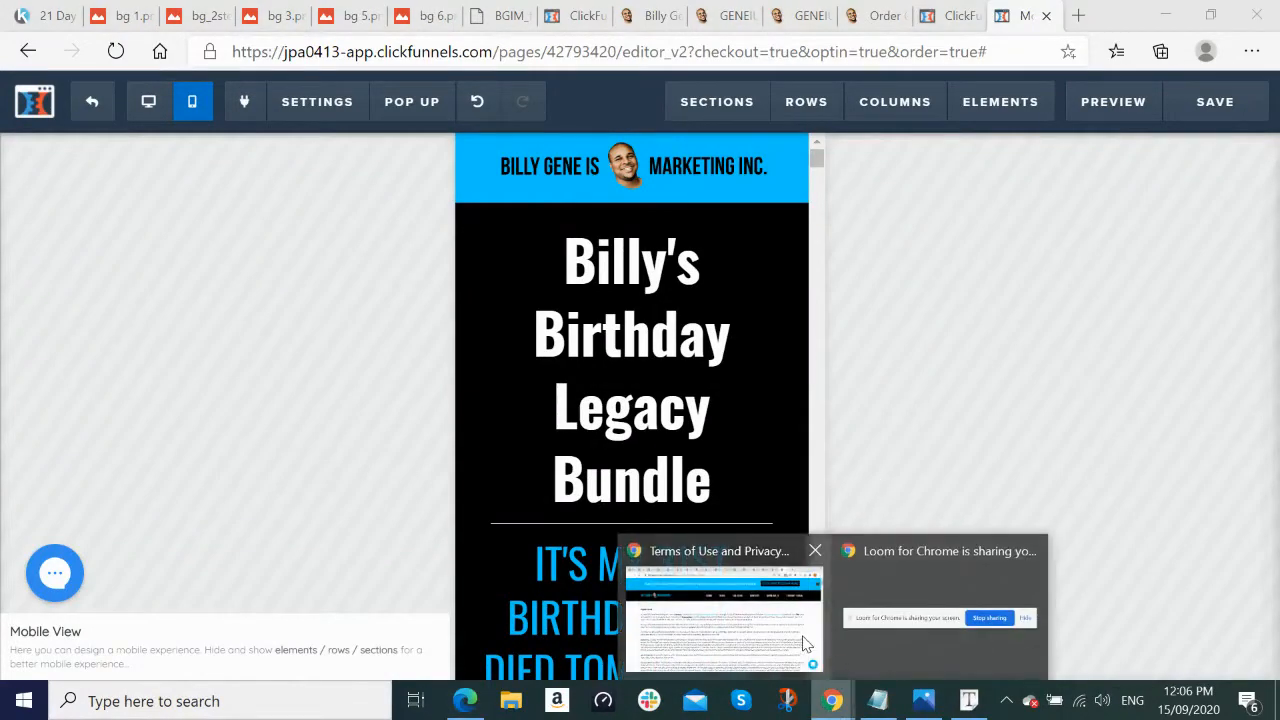
click(806, 643)
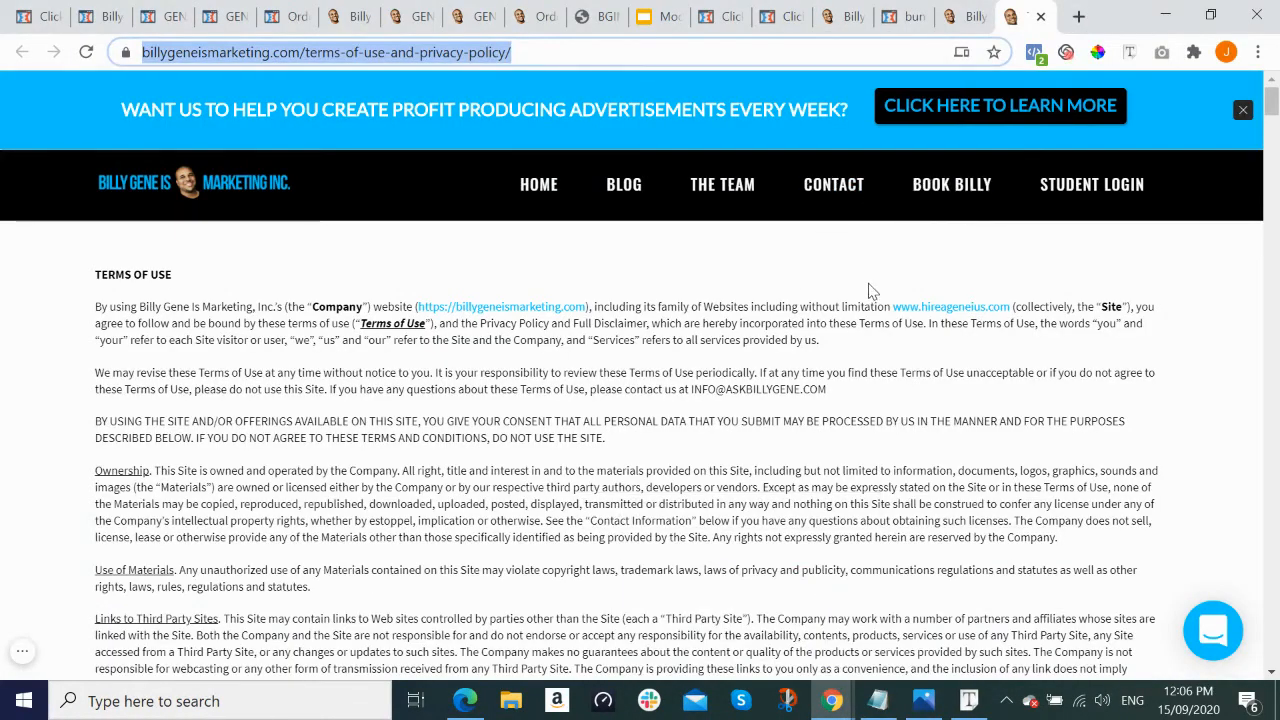
click(1041, 17)
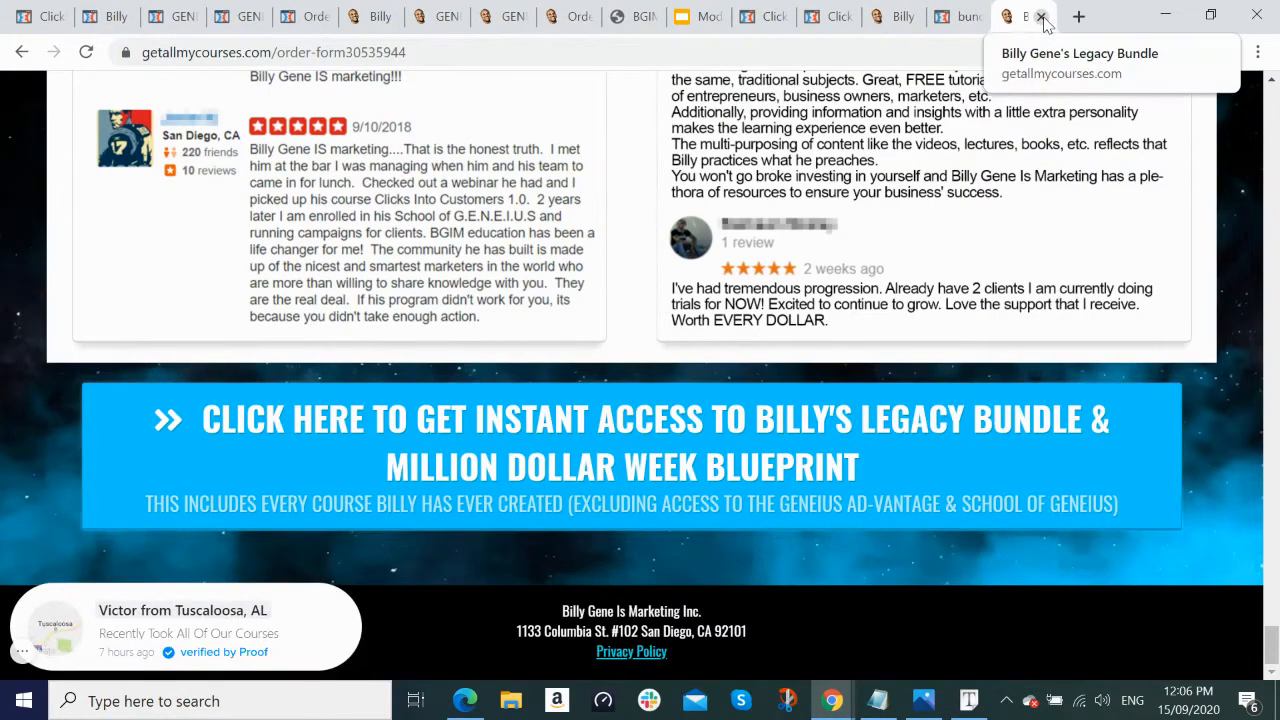
click(1041, 17)
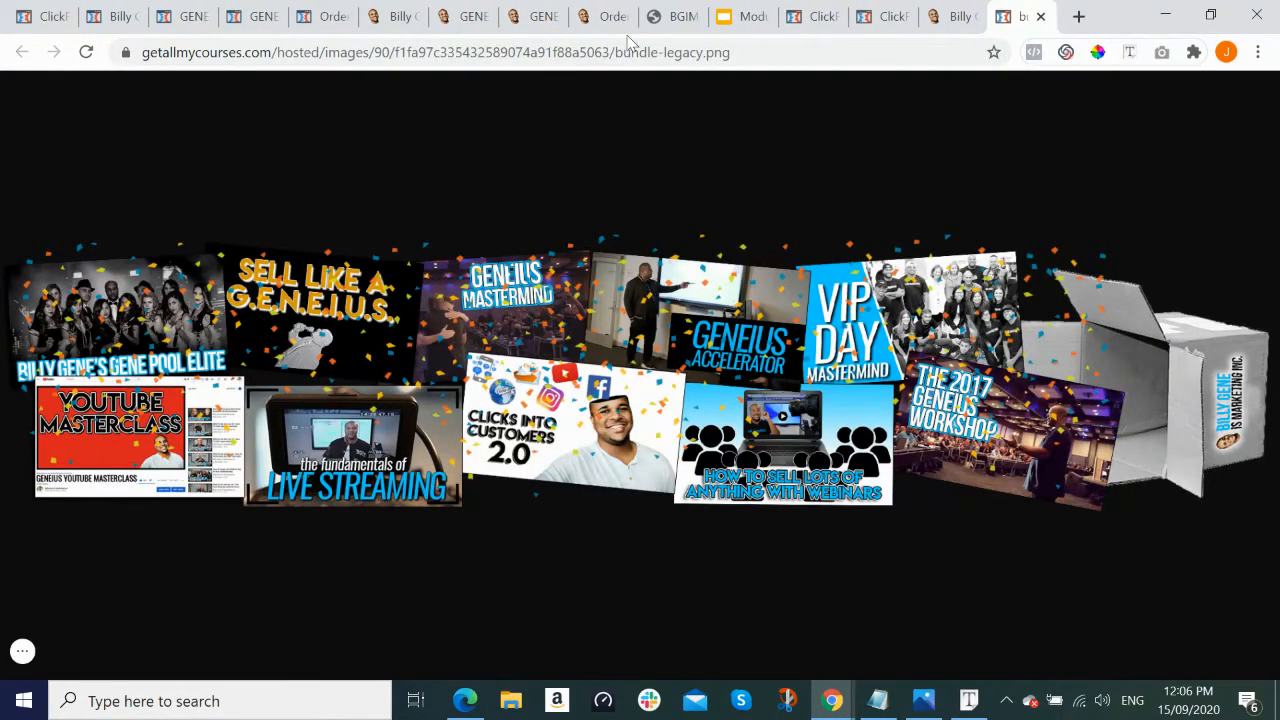
click(385, 16)
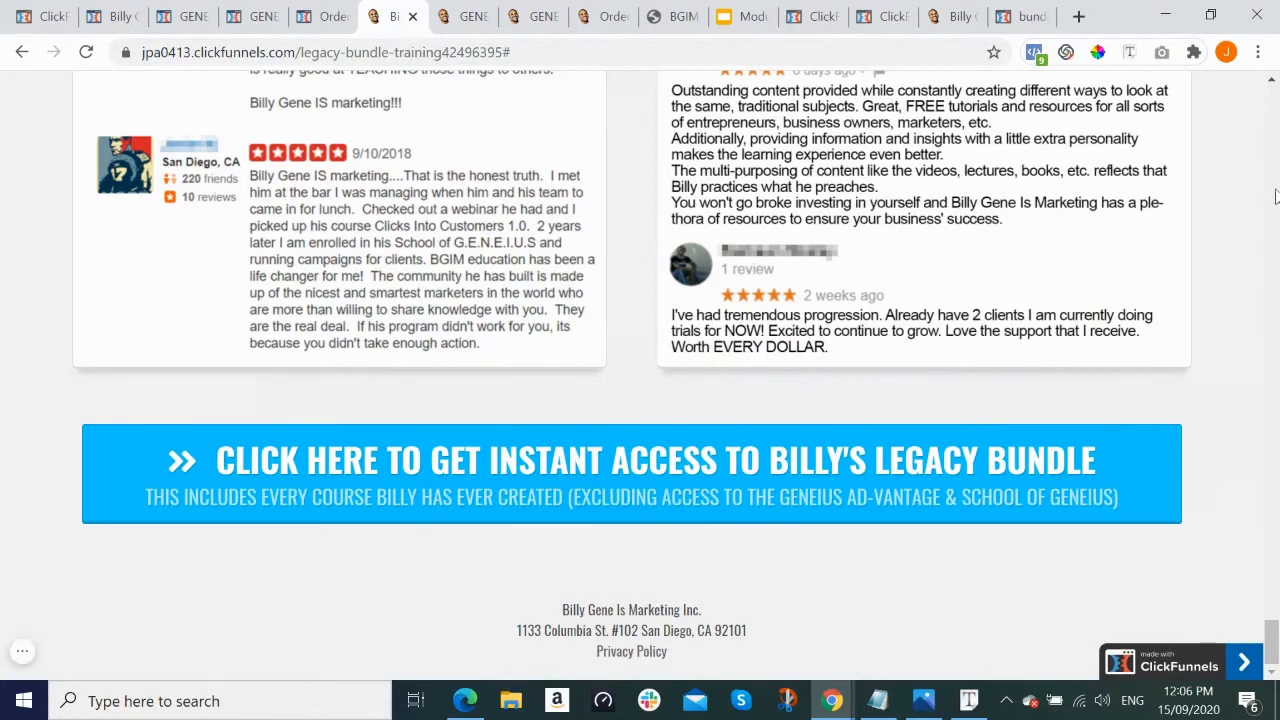
key(Home)
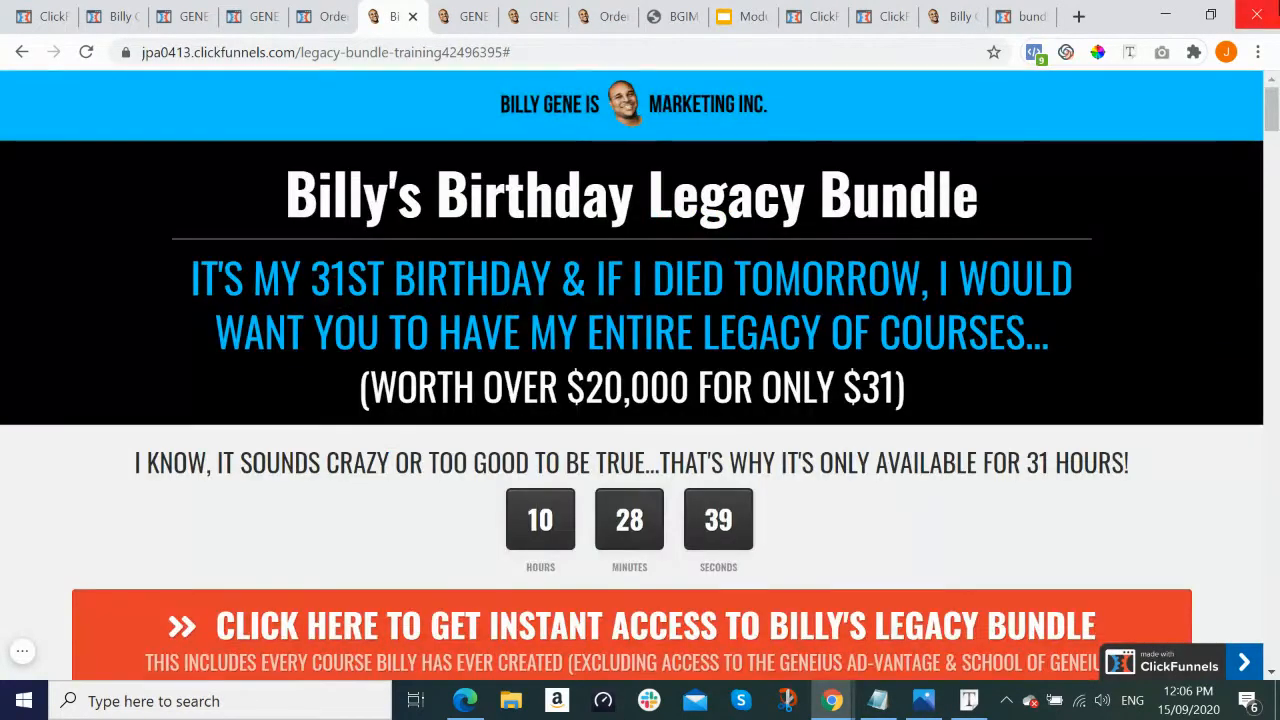
Step: Preview the reference page in the Galaxy S5 device emulation and inspect the "Billy's Birthday Legacy Bundle" headline with Font Finder
right_click(1066, 186)
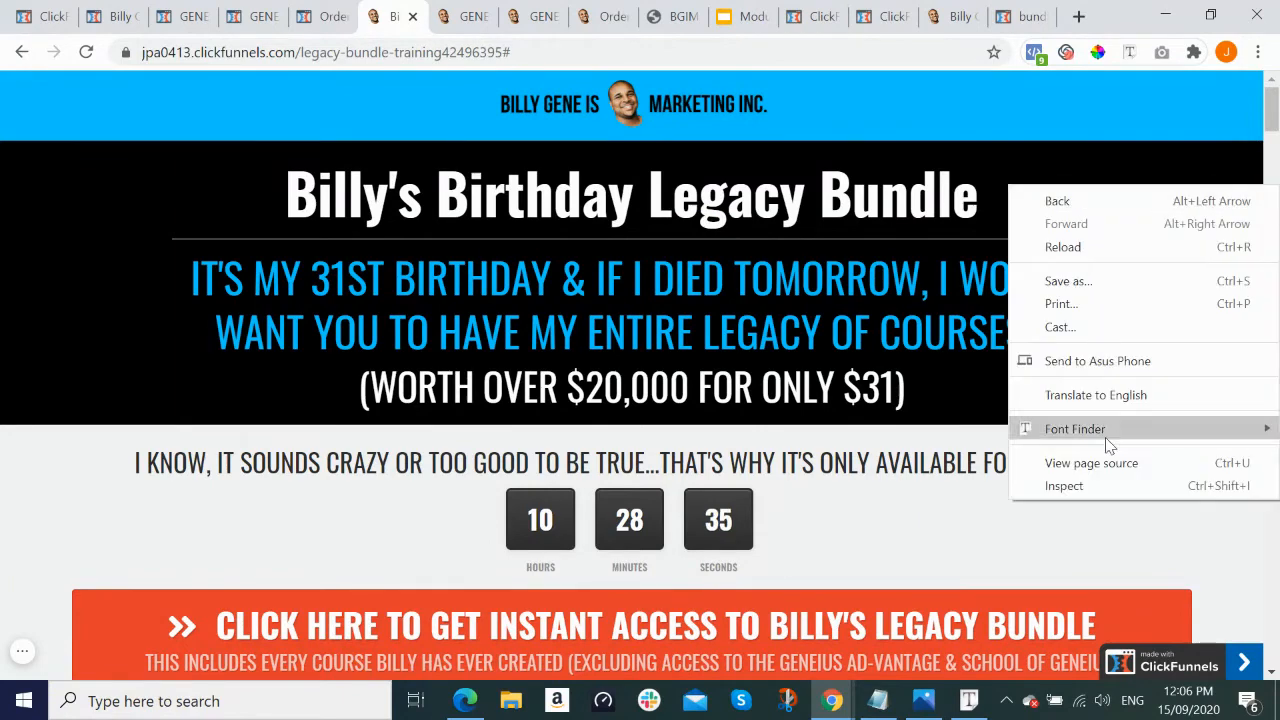
click(1077, 487)
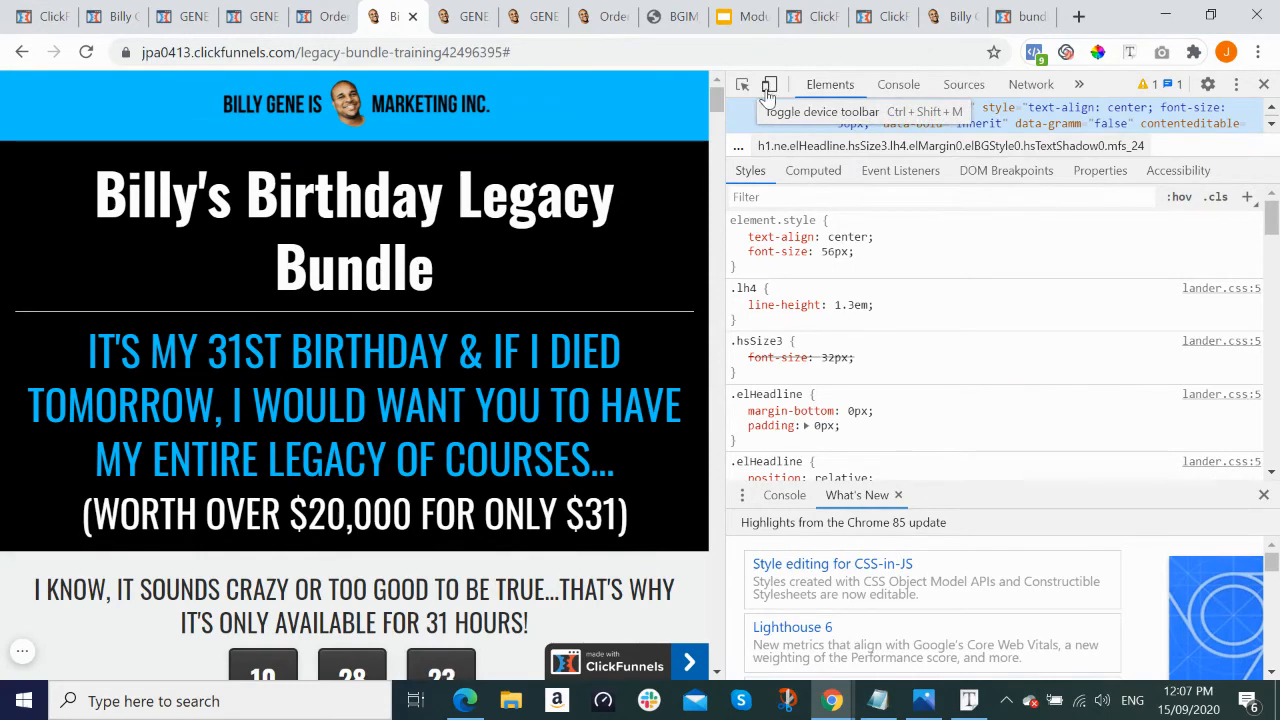
click(768, 85)
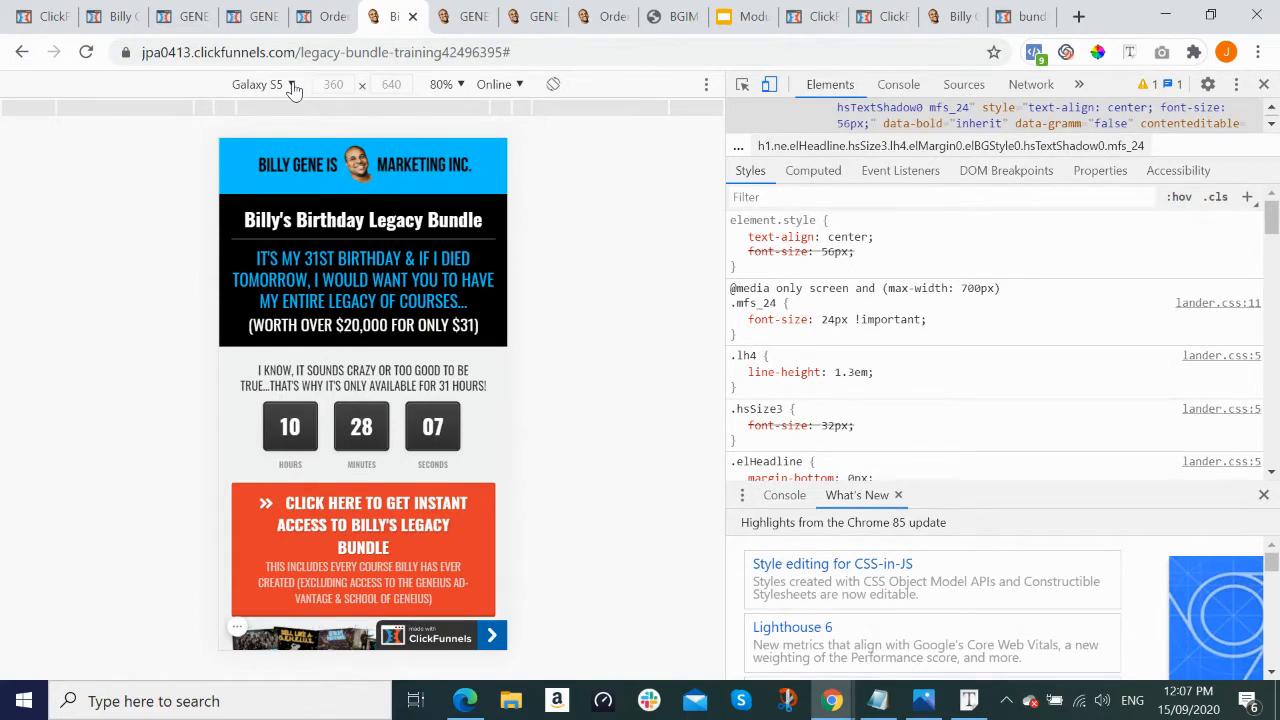
click(1131, 54)
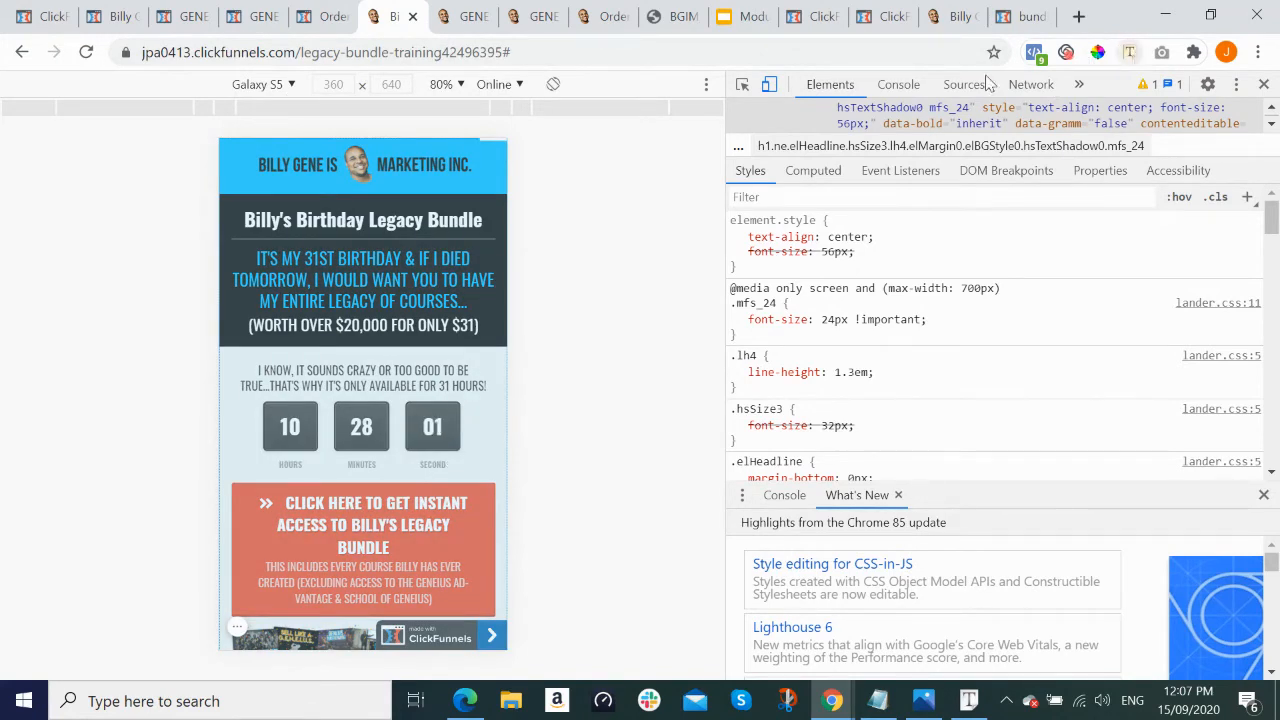
click(351, 221)
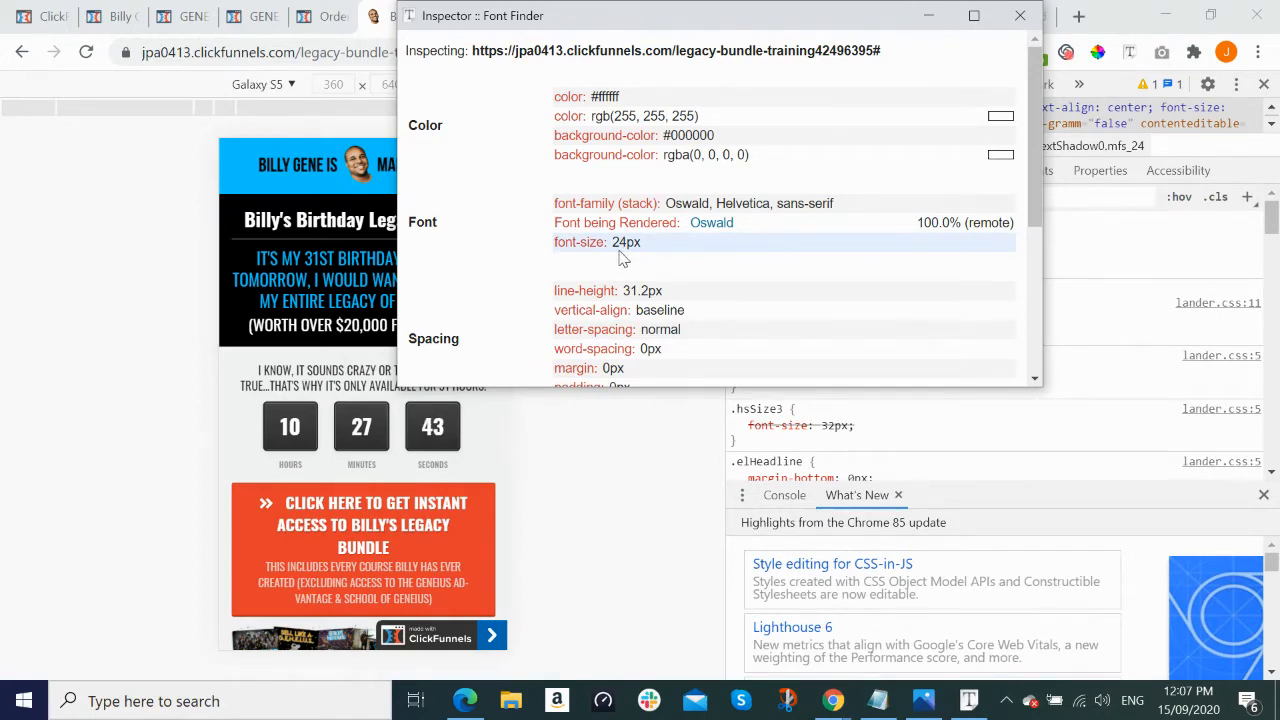
Step: Switch to the ClickFunnels editor in Edge and set the "Billy's Birthday Legacy Bundle" headline's mobile size to 24px
click(464, 702)
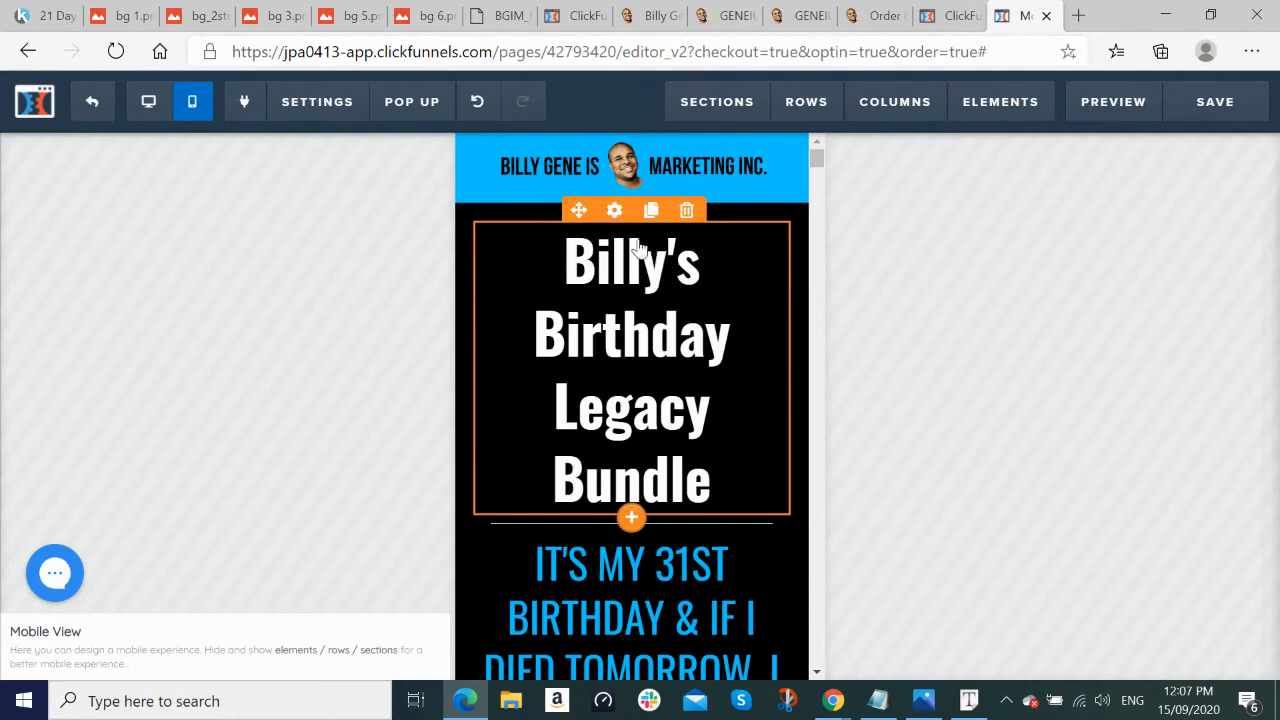
click(614, 212)
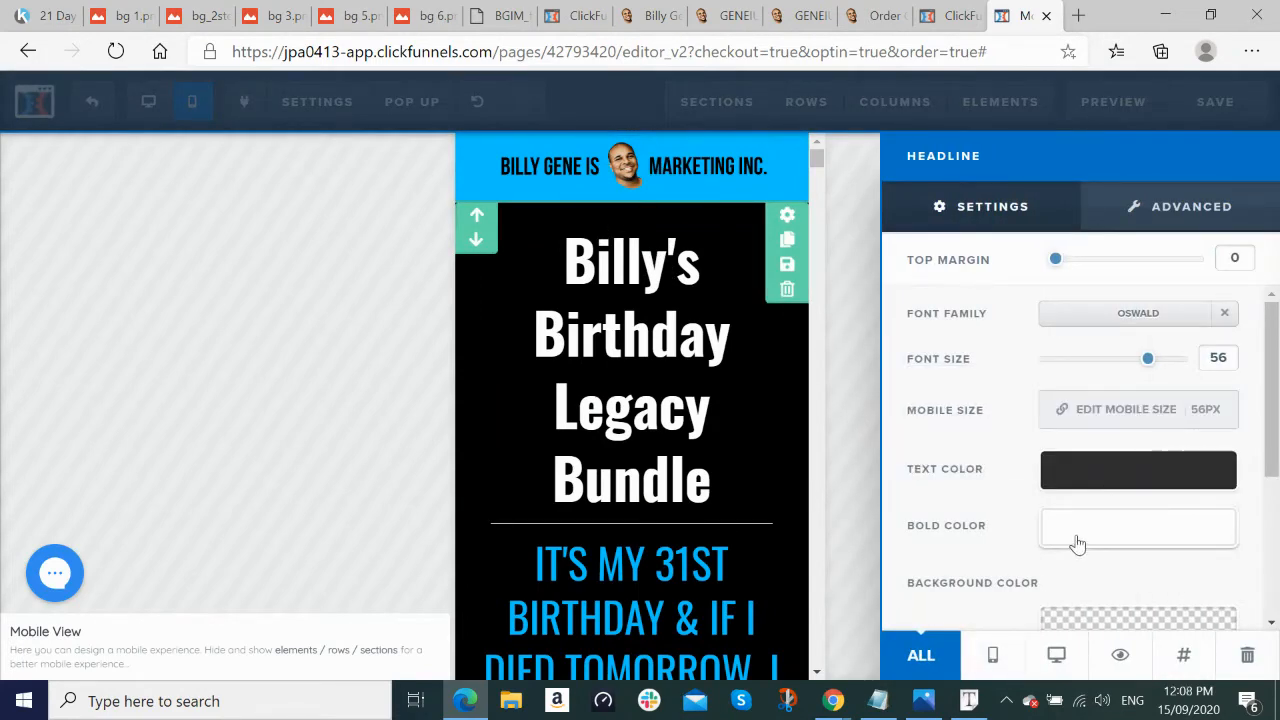
click(1208, 413)
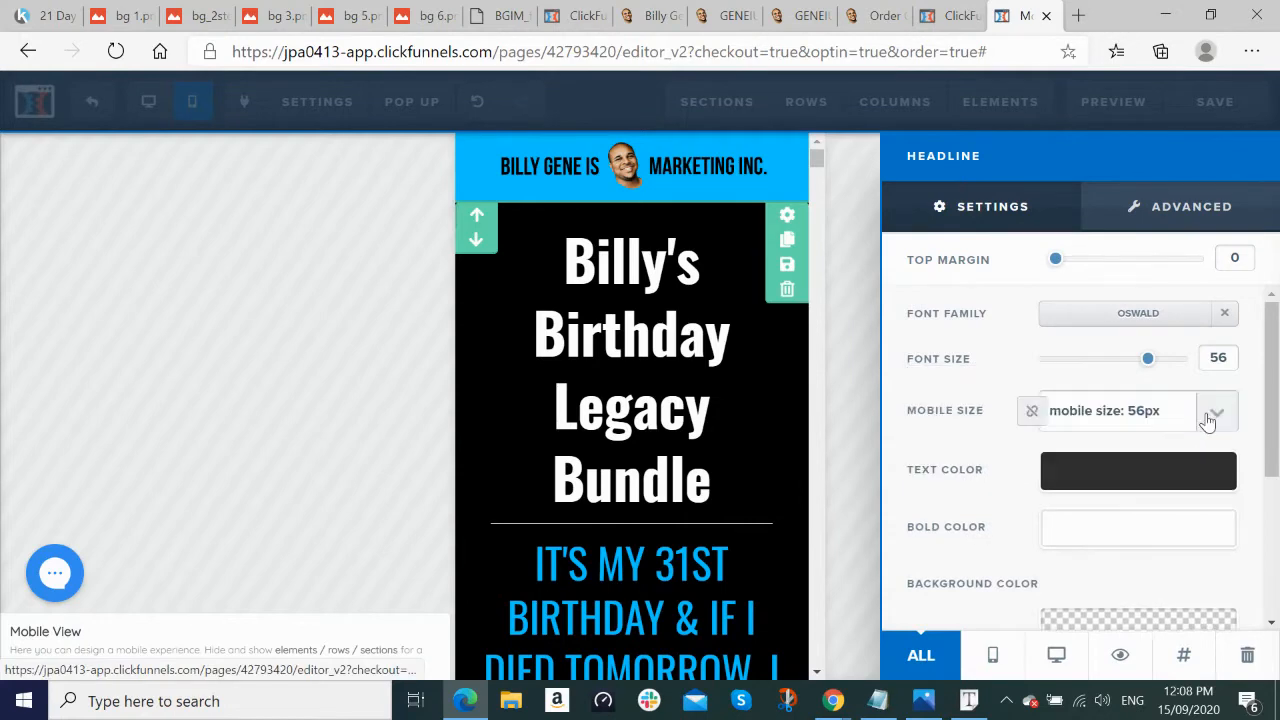
click(1215, 418)
scroll(1174, 306, up, 5)
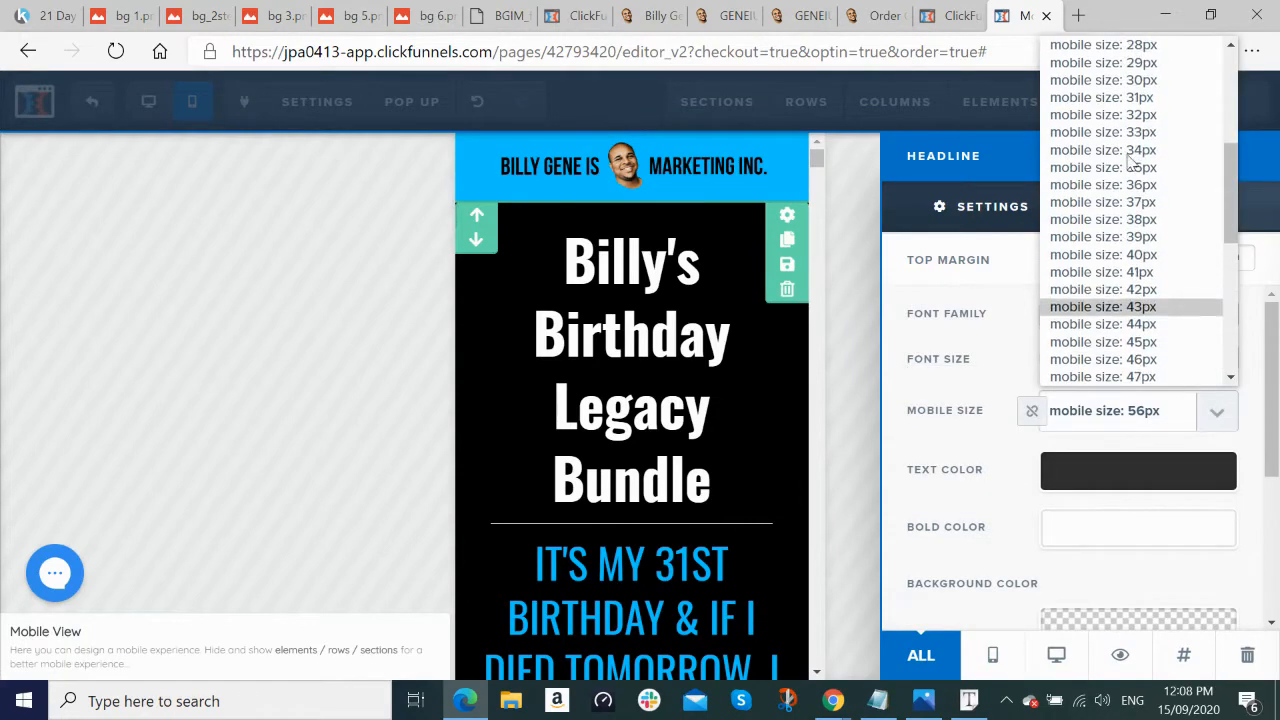
scroll(1138, 155, up, 2)
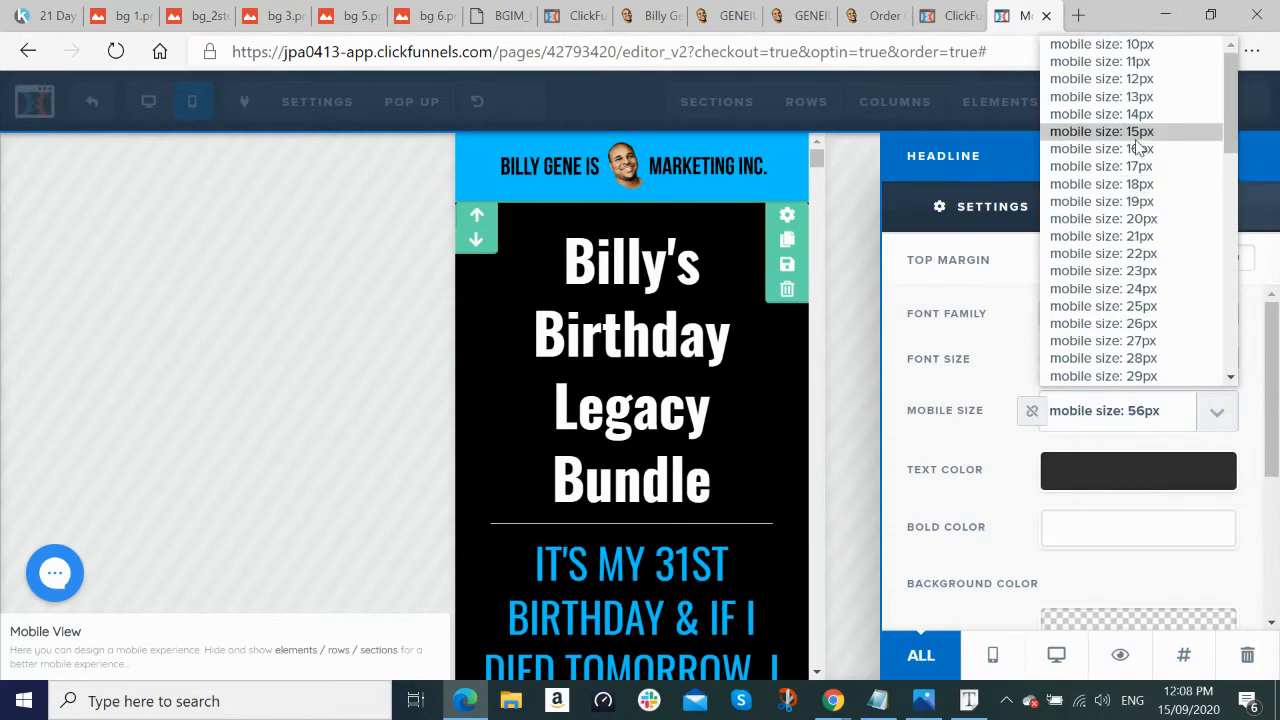
click(1150, 290)
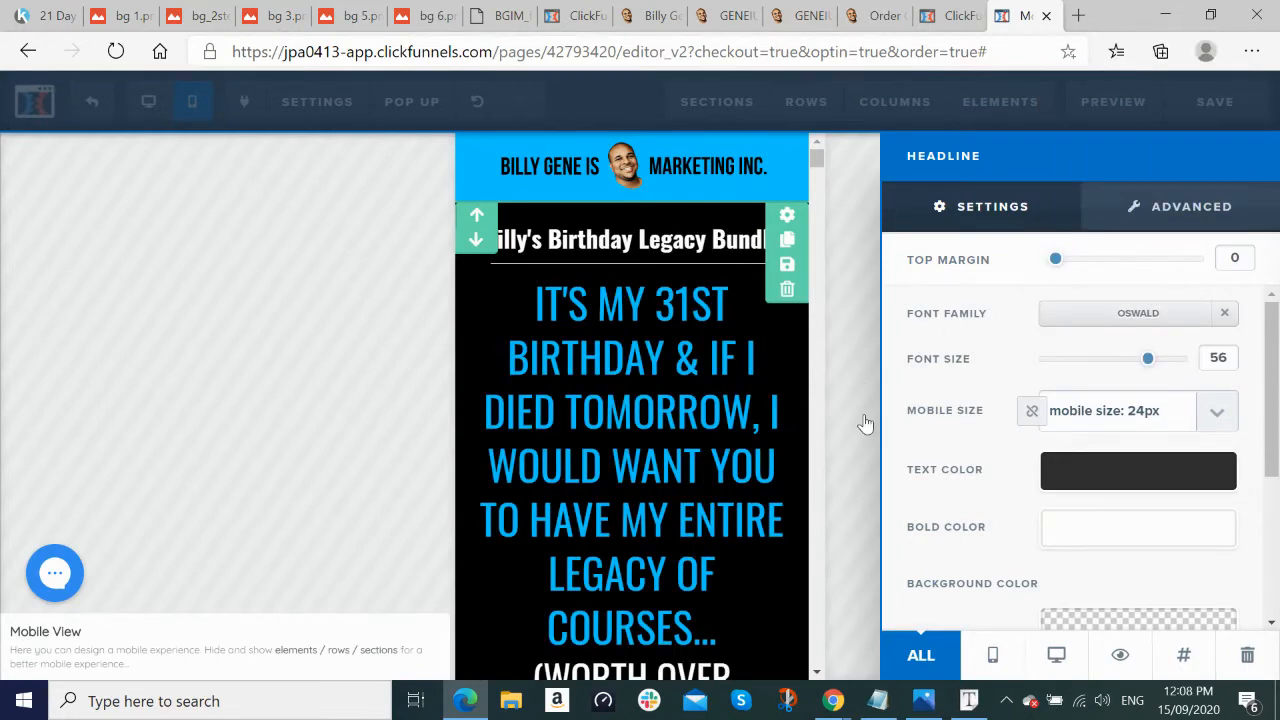
Step: Switch to Chrome and inspect the fonts of the reference's blue sub-headline and the white "Worth over $20,000" line with Font Finder
key(alt+Tab)
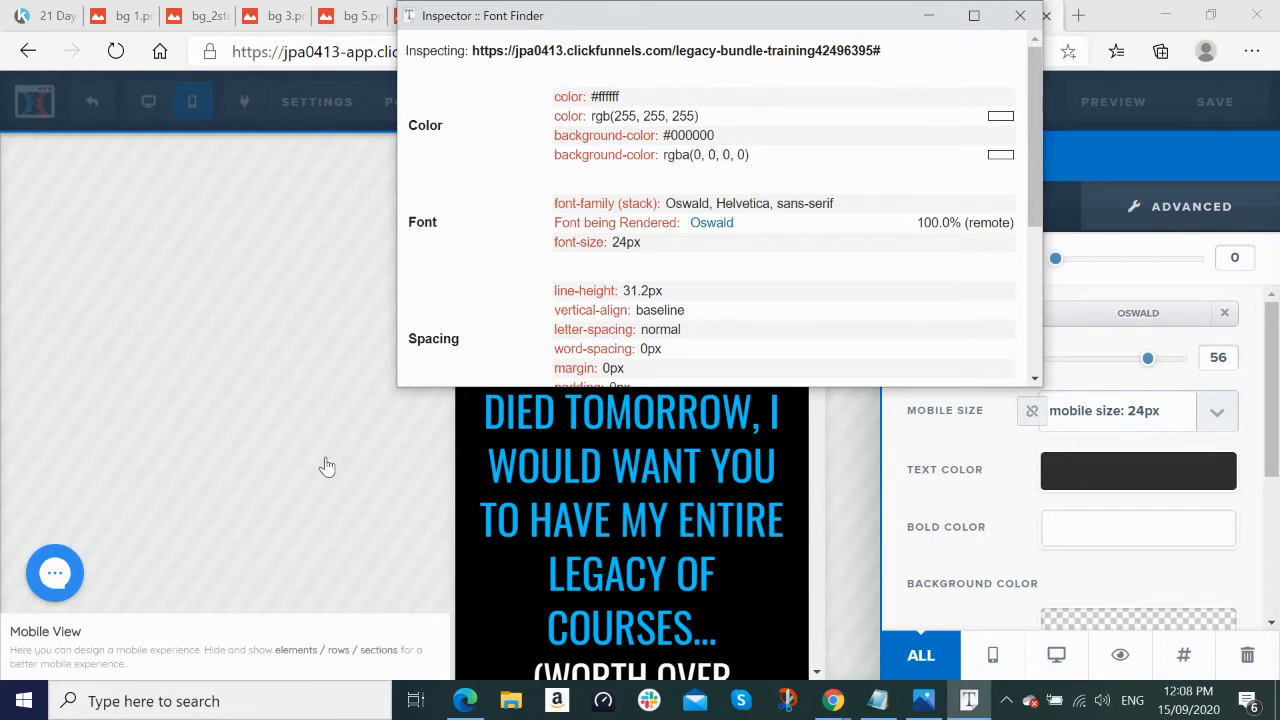
click(832, 700)
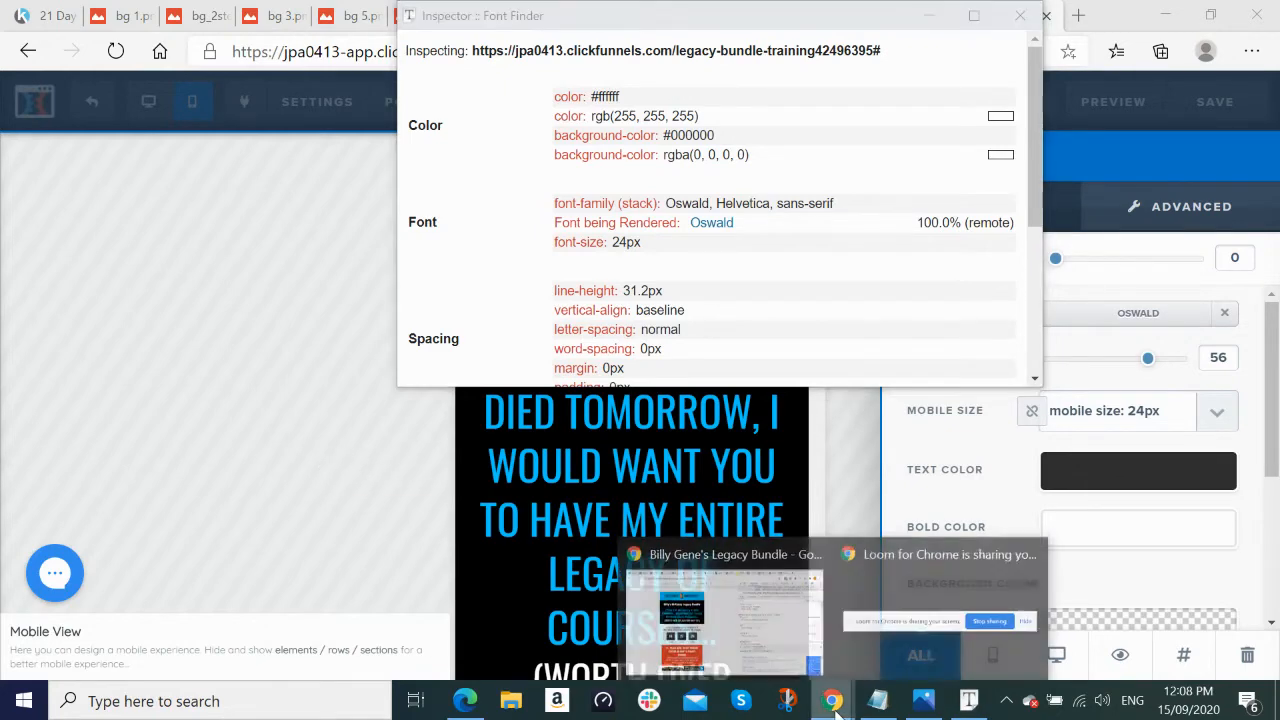
click(765, 628)
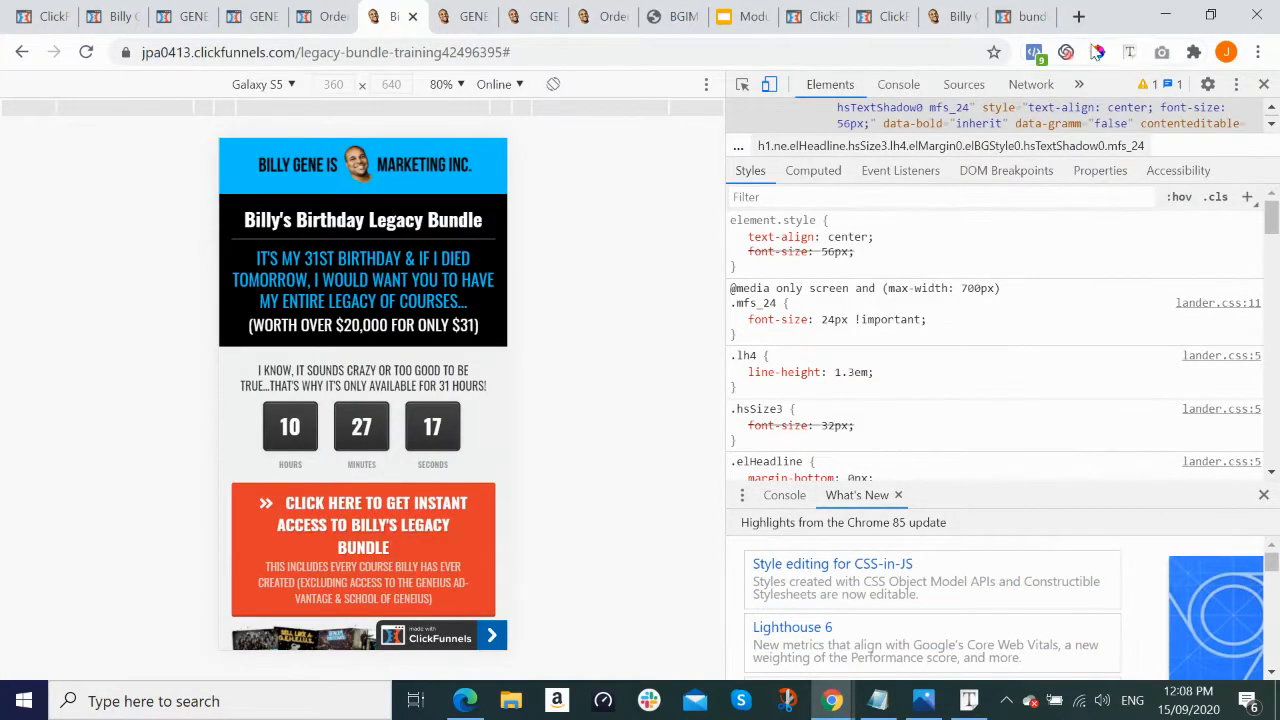
click(1130, 52)
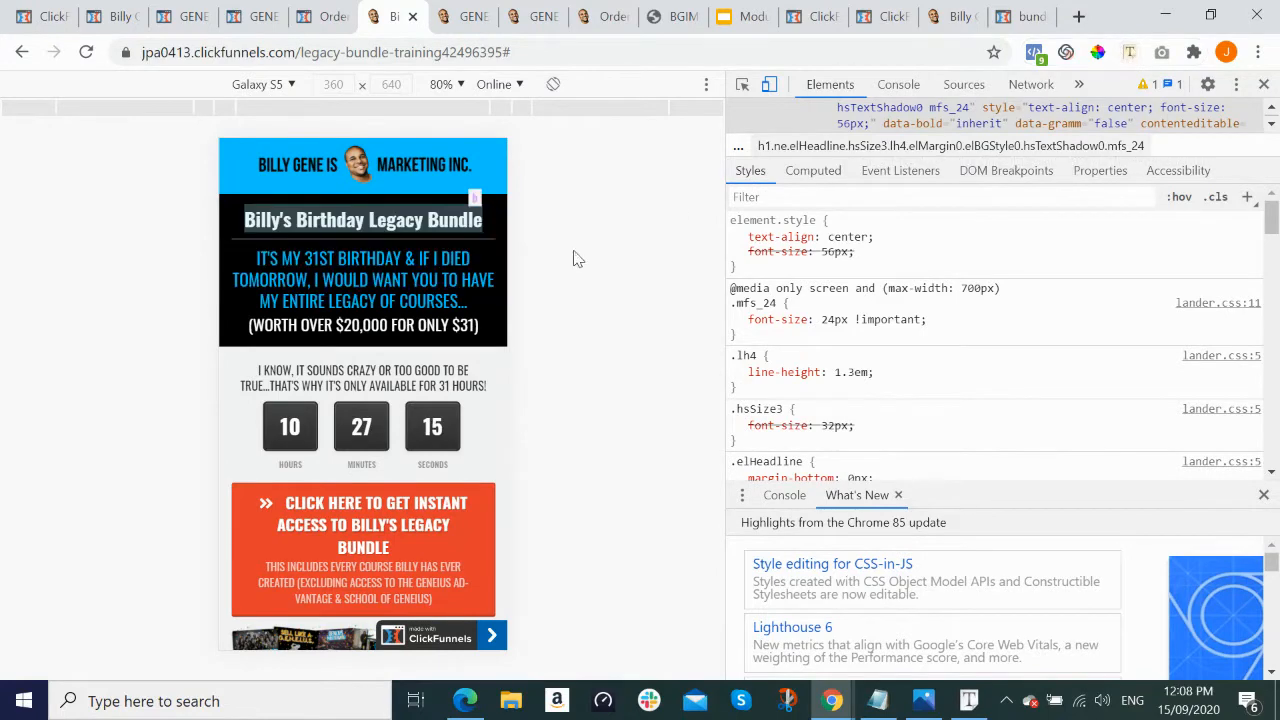
click(475, 198)
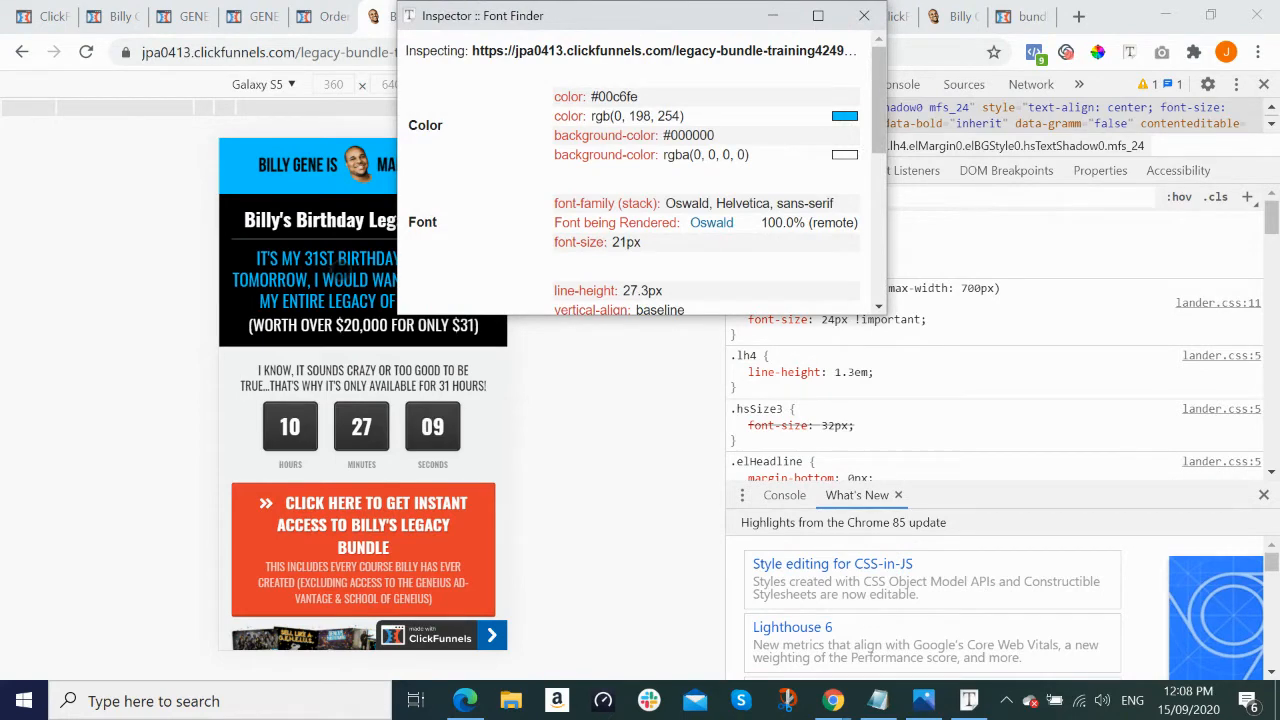
click(776, 16)
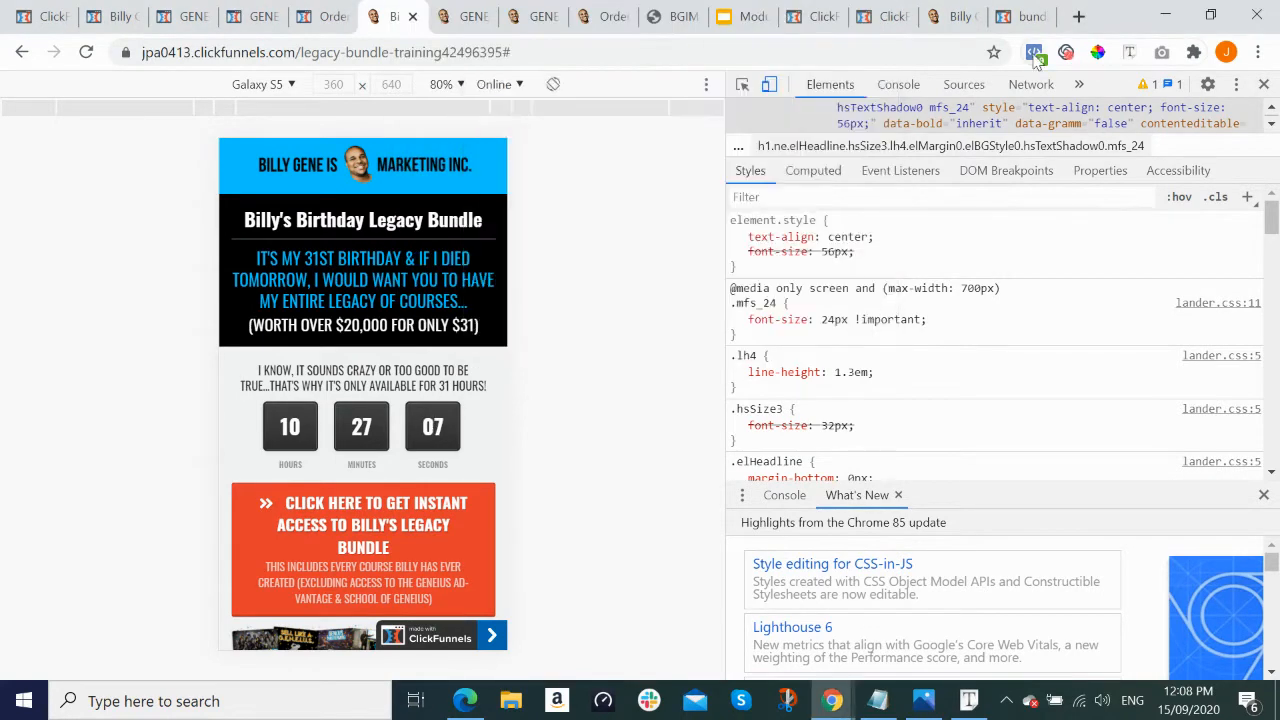
click(1128, 52)
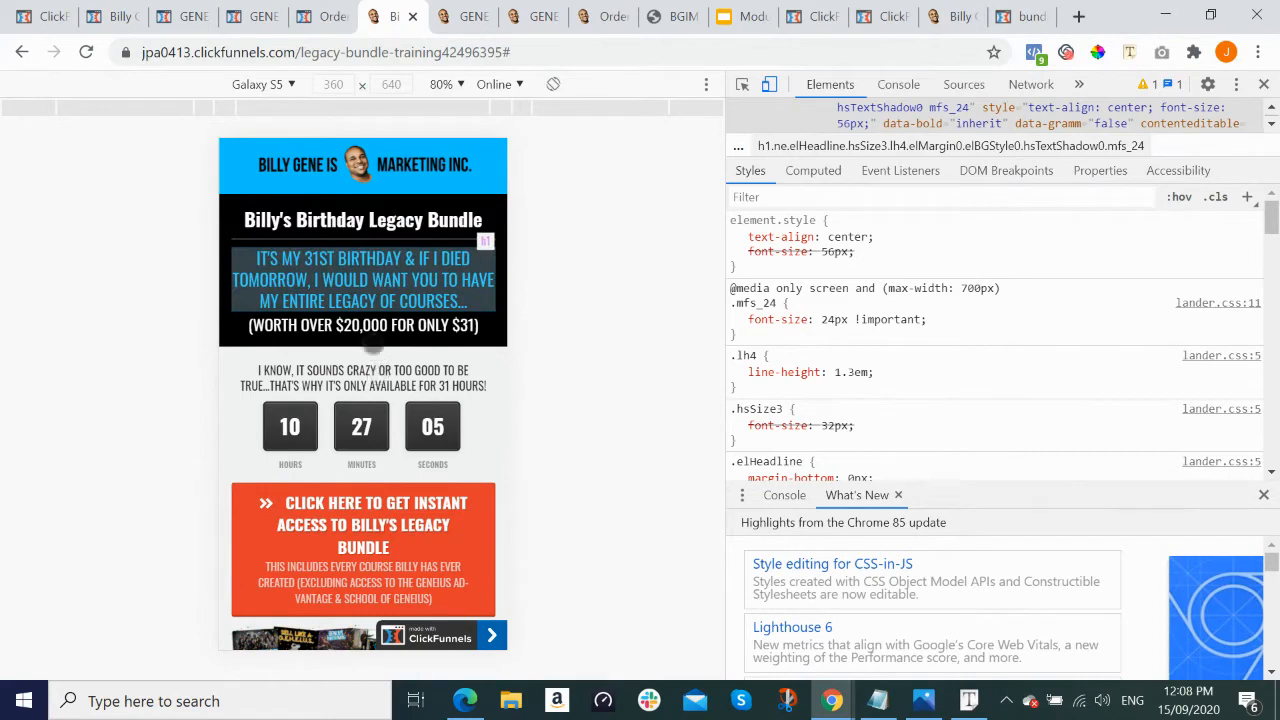
click(372, 338)
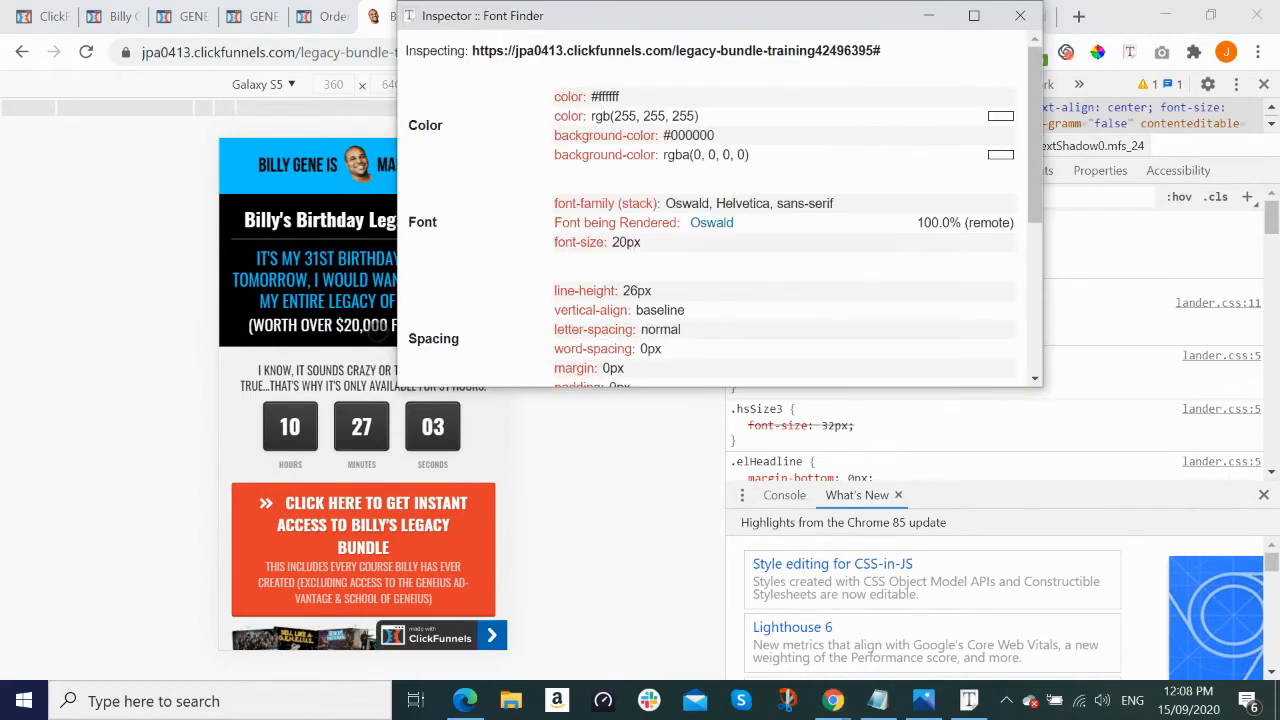
click(656, 576)
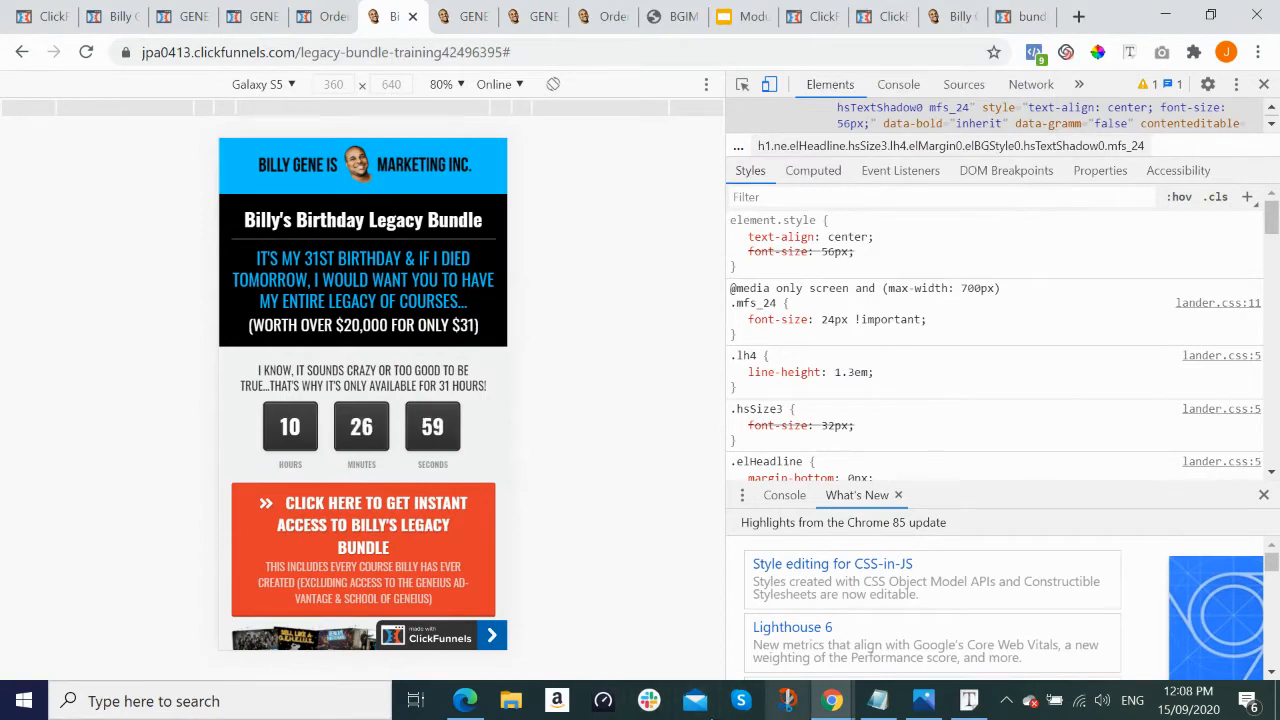
Step: Switch to the Edge editor and set the blue "It's my 31st birthday" sub-headline's mobile size to 21px
click(465, 700)
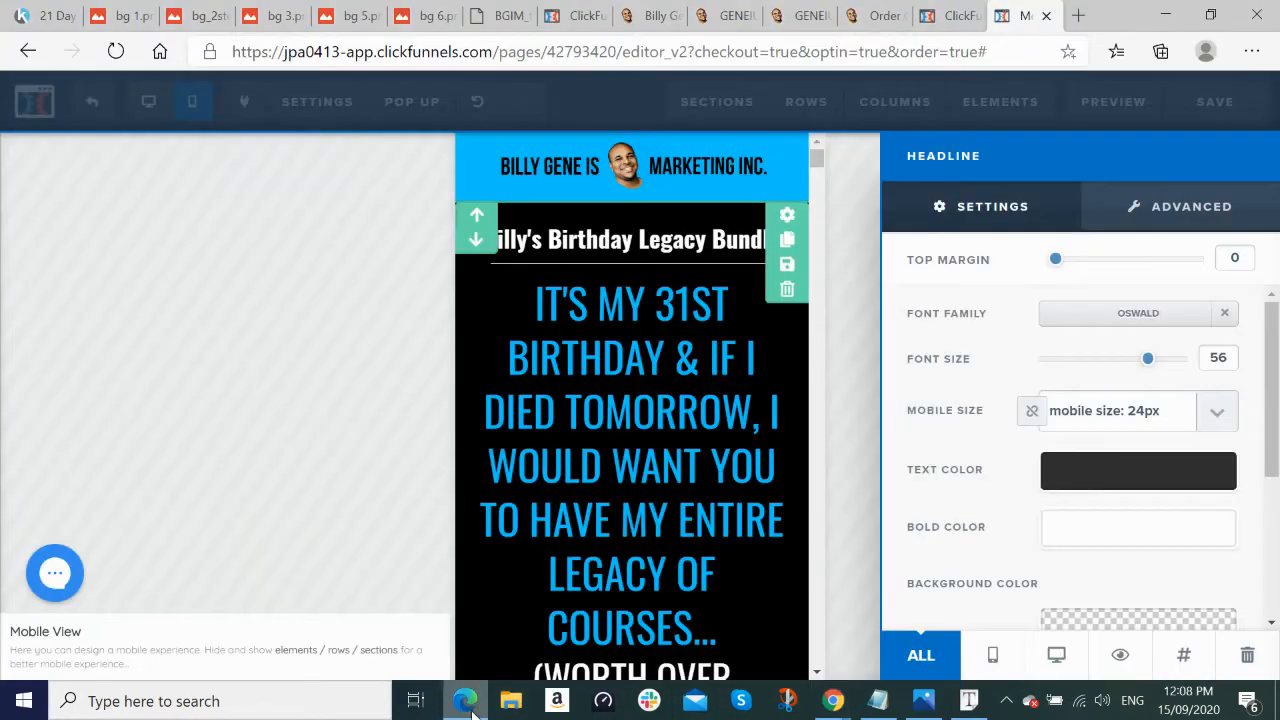
click(700, 331)
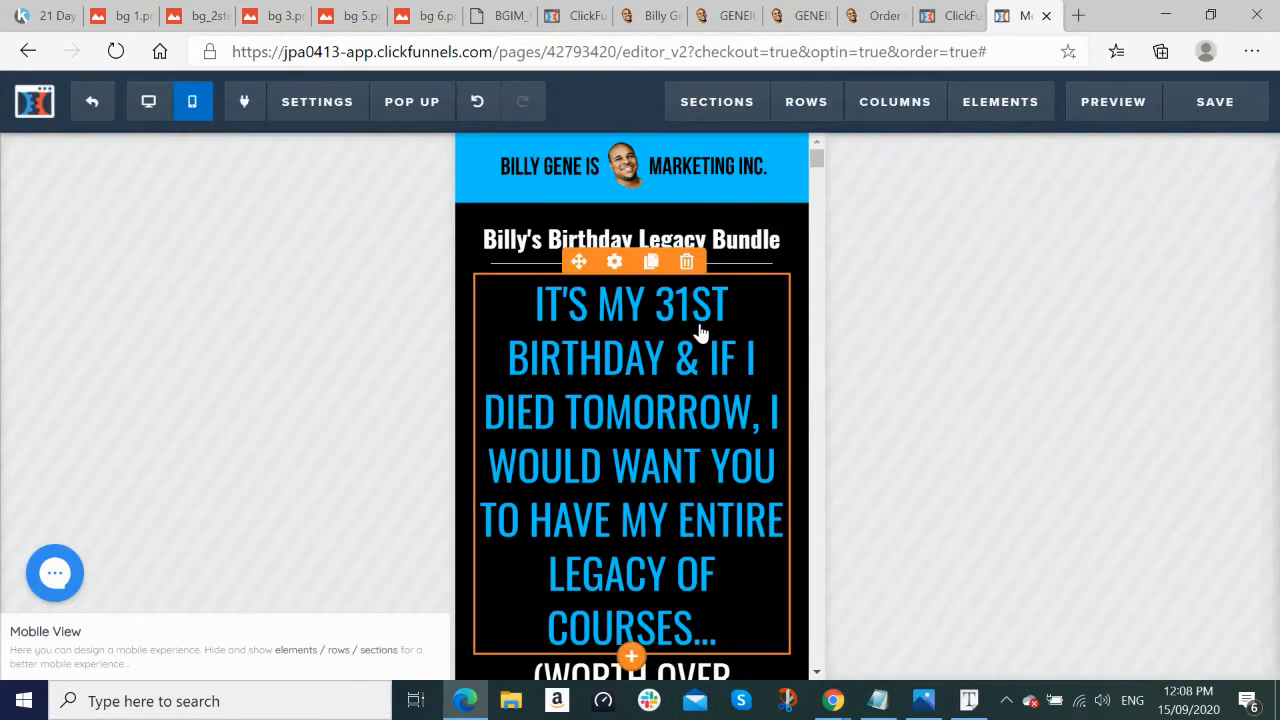
click(615, 264)
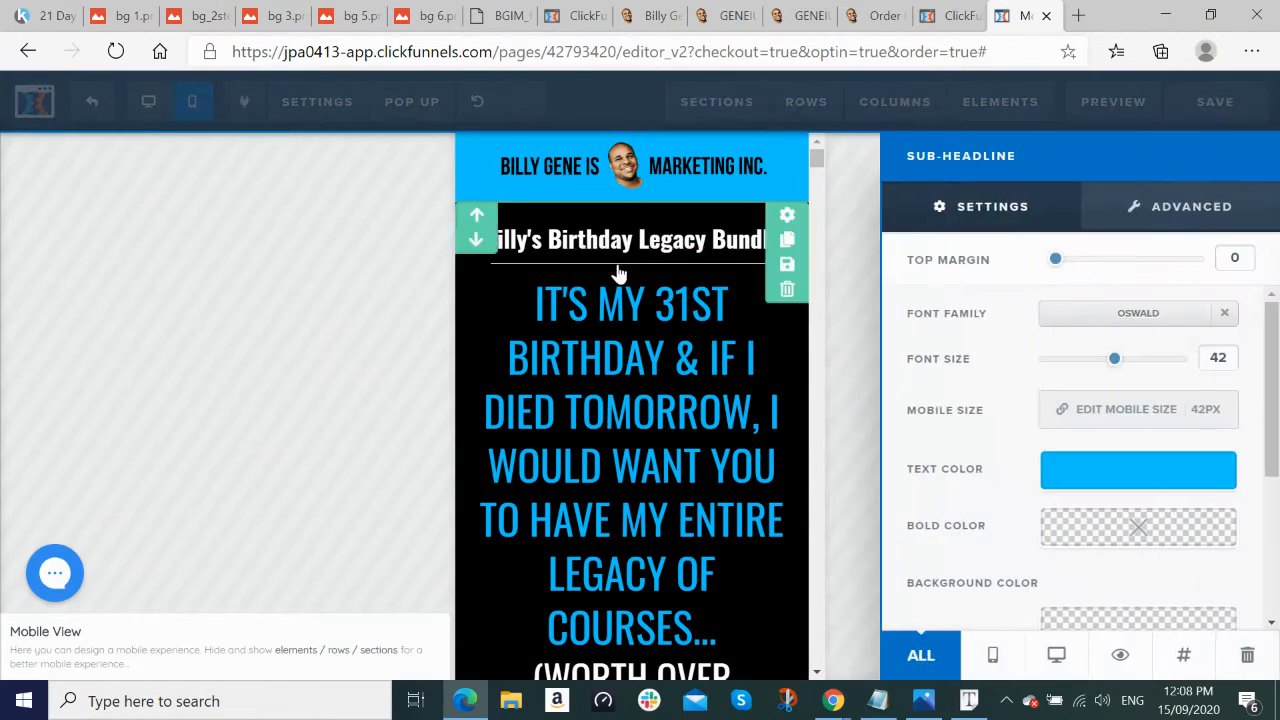
click(1215, 418)
click(1214, 415)
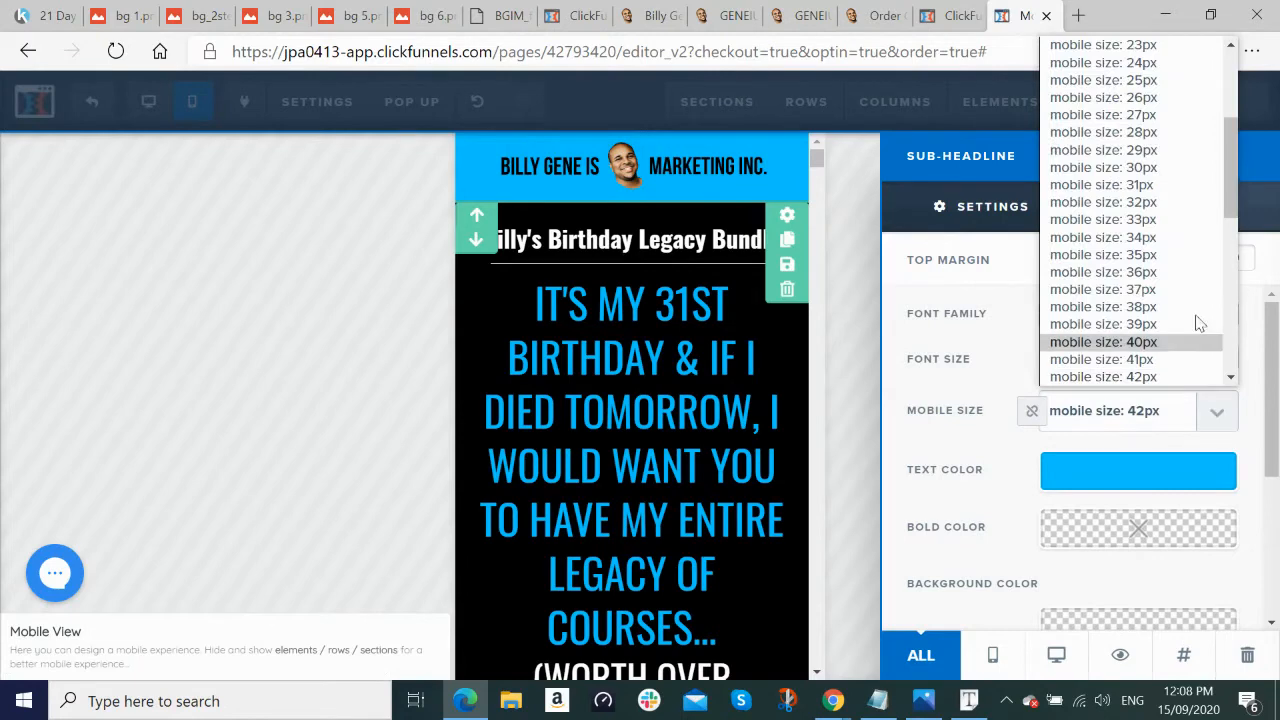
scroll(1200, 238, up, 3)
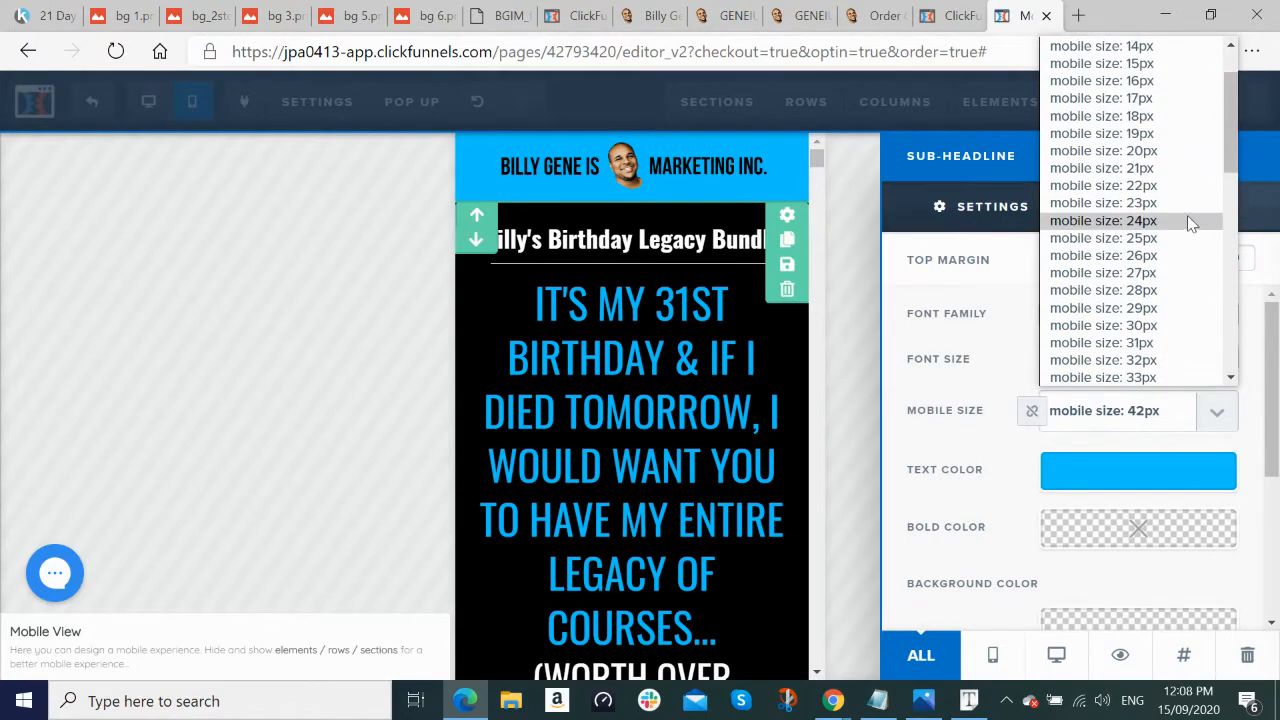
click(1158, 170)
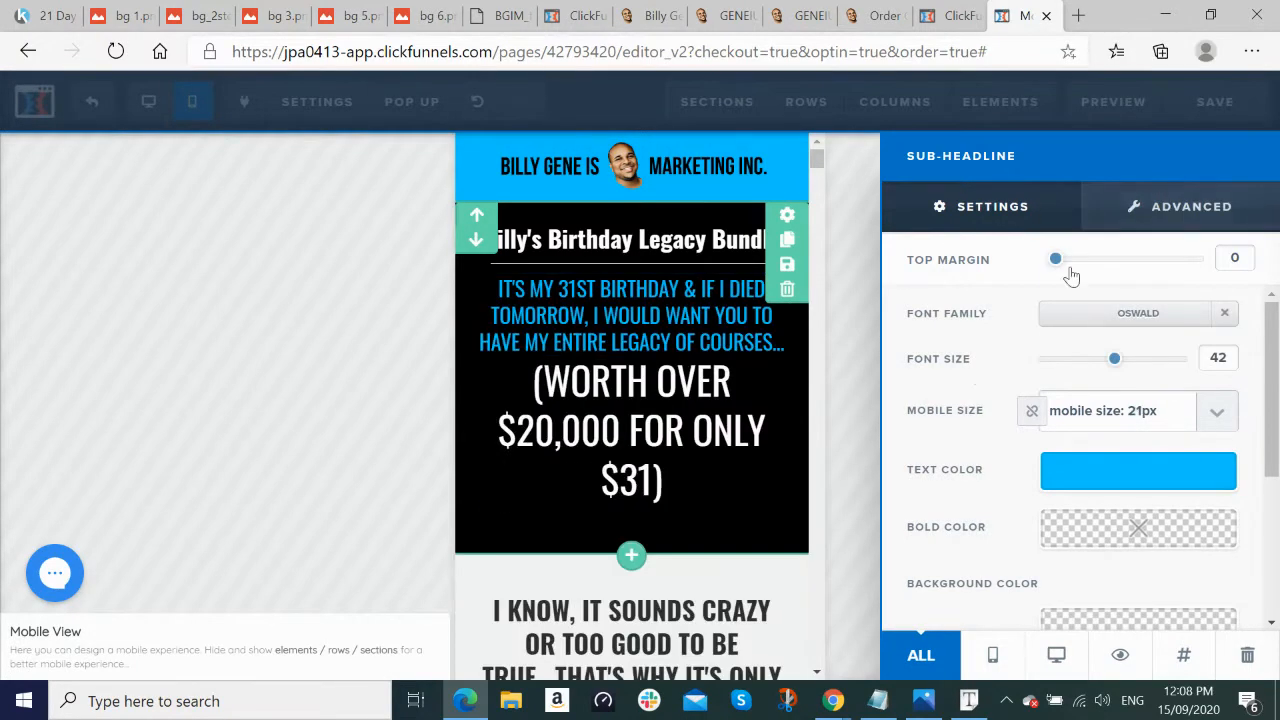
Step: Set the "Worth over $20,000 for only $31" sub-headline's mobile size to 20px and save the page
click(703, 426)
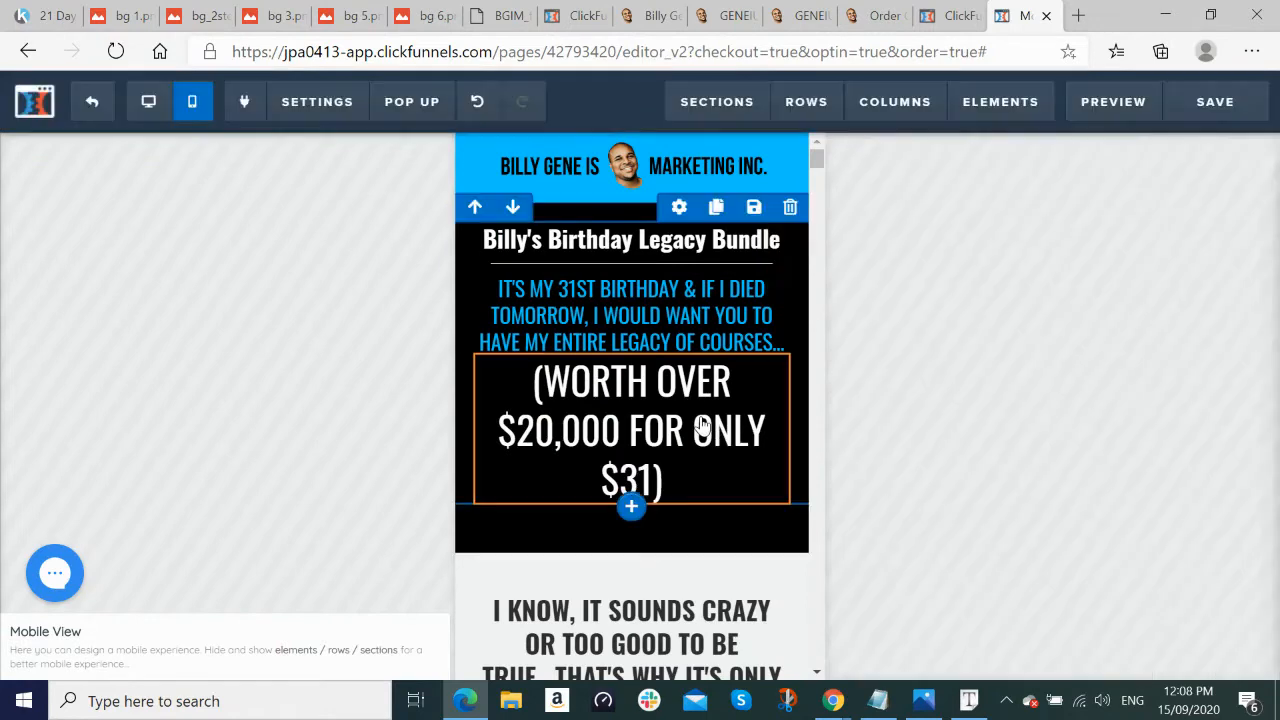
click(614, 342)
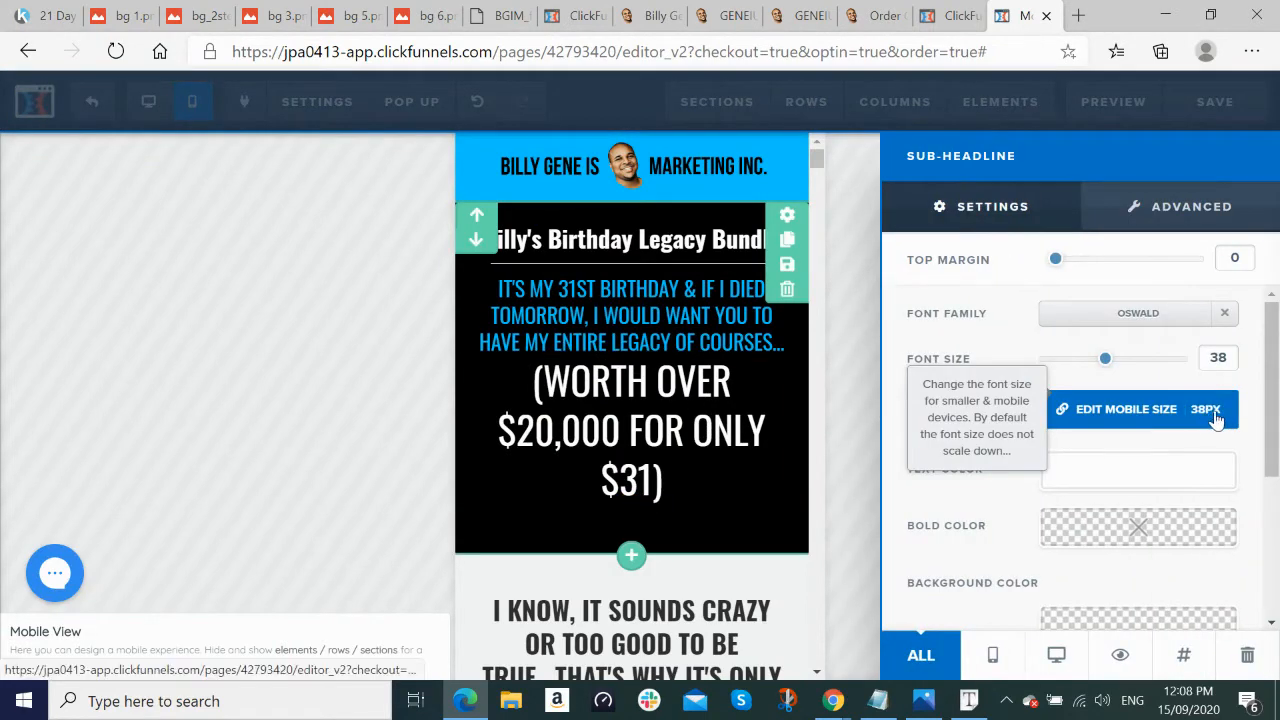
click(1214, 412)
click(1216, 416)
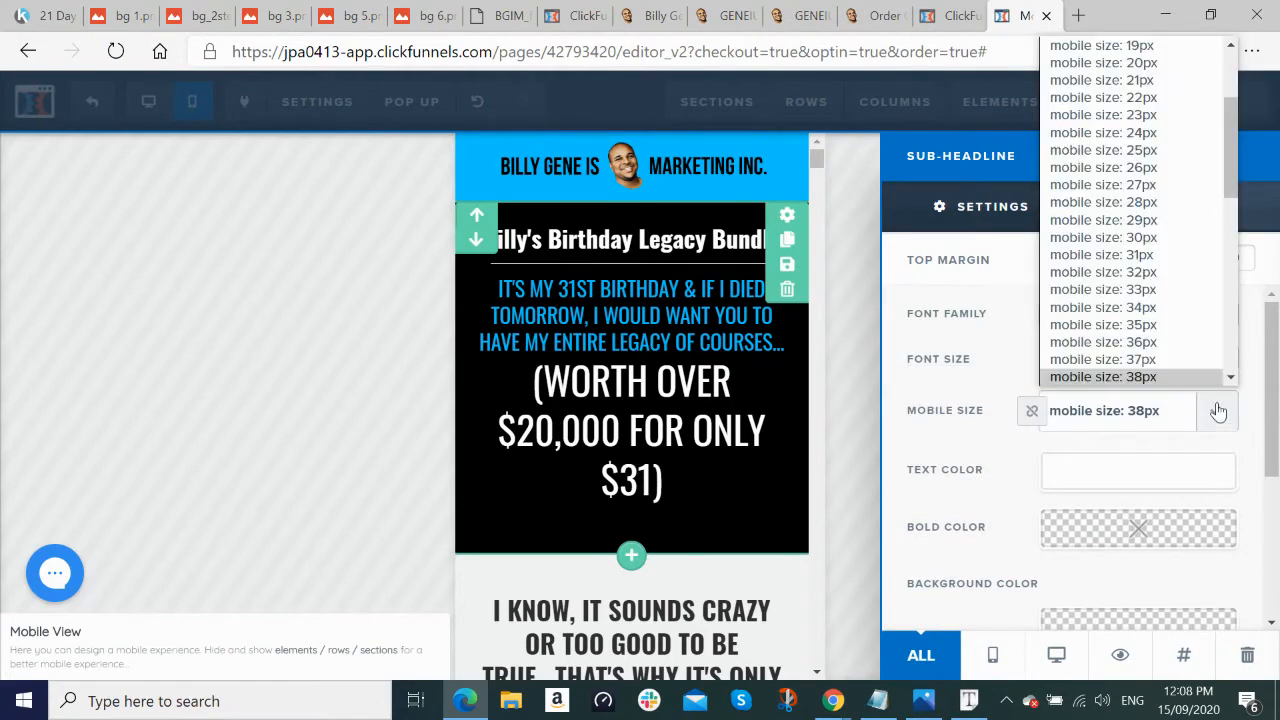
click(1181, 64)
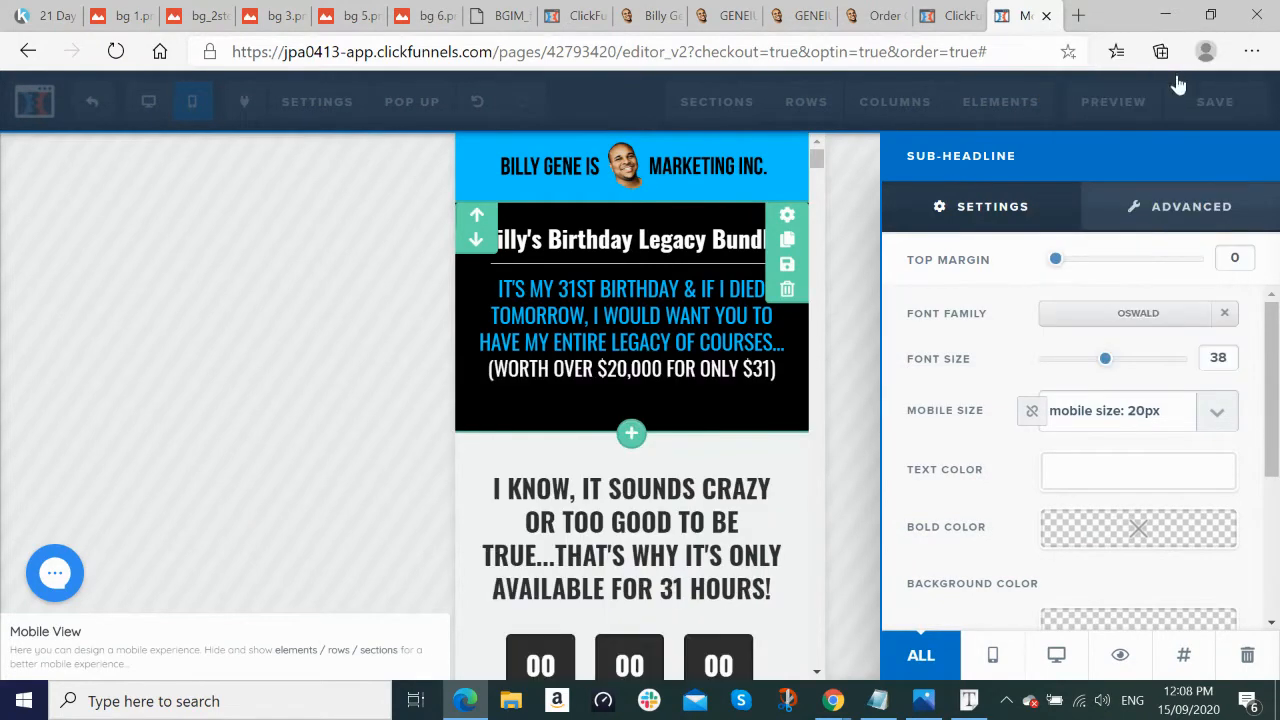
click(408, 519)
click(1226, 104)
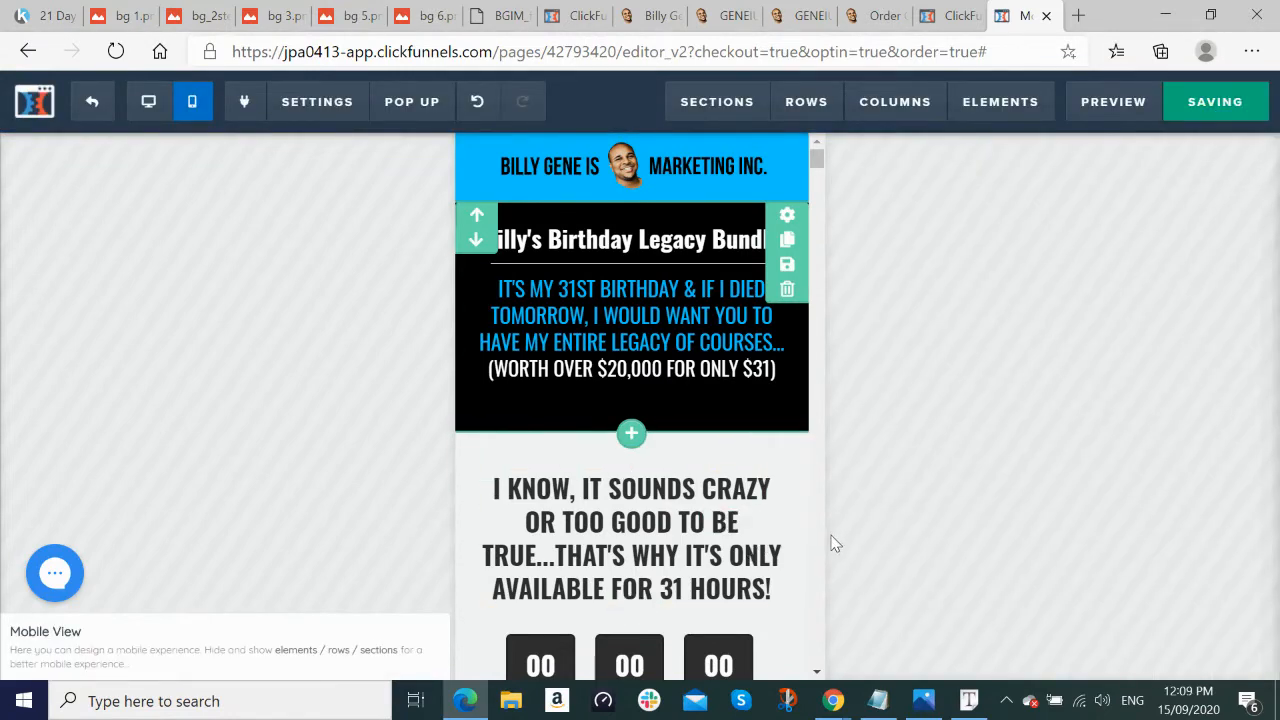
Step: Switch to Chrome, inspect the reference's "I know, it sounds crazy" text with Font Finder, and enlarge the inspector window to read it
key(alt+Tab)
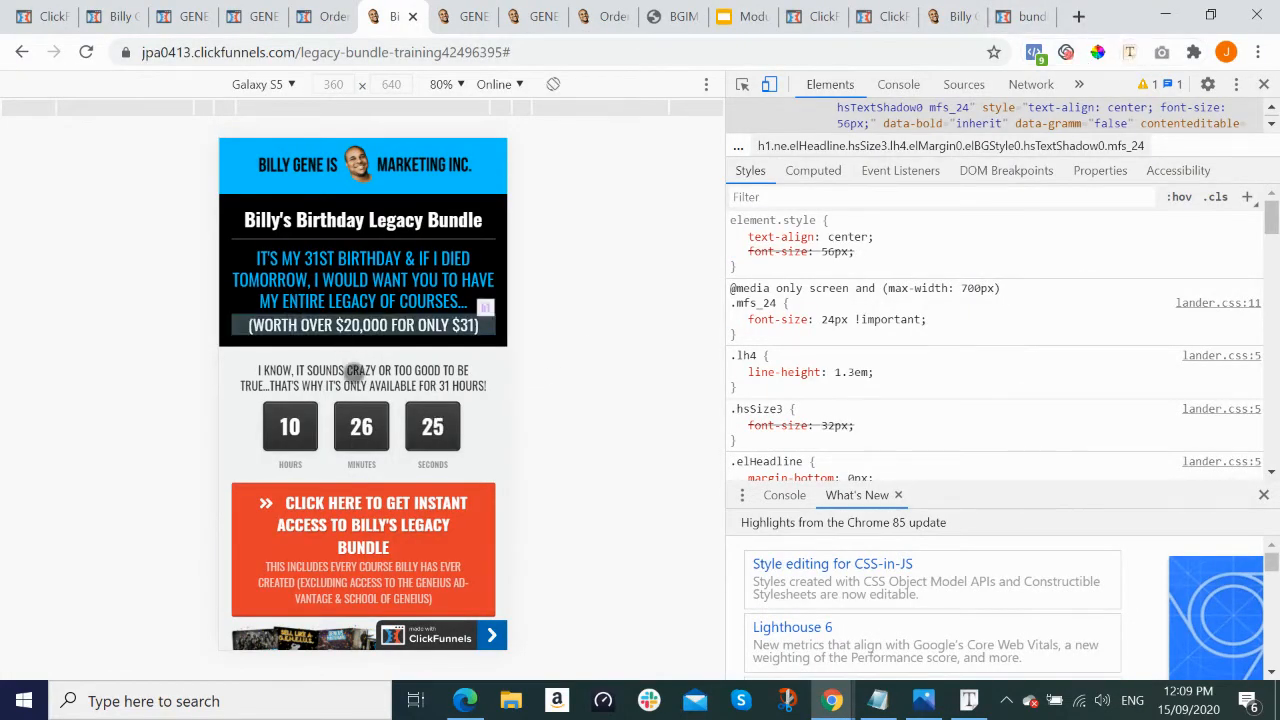
key(alt+Tab)
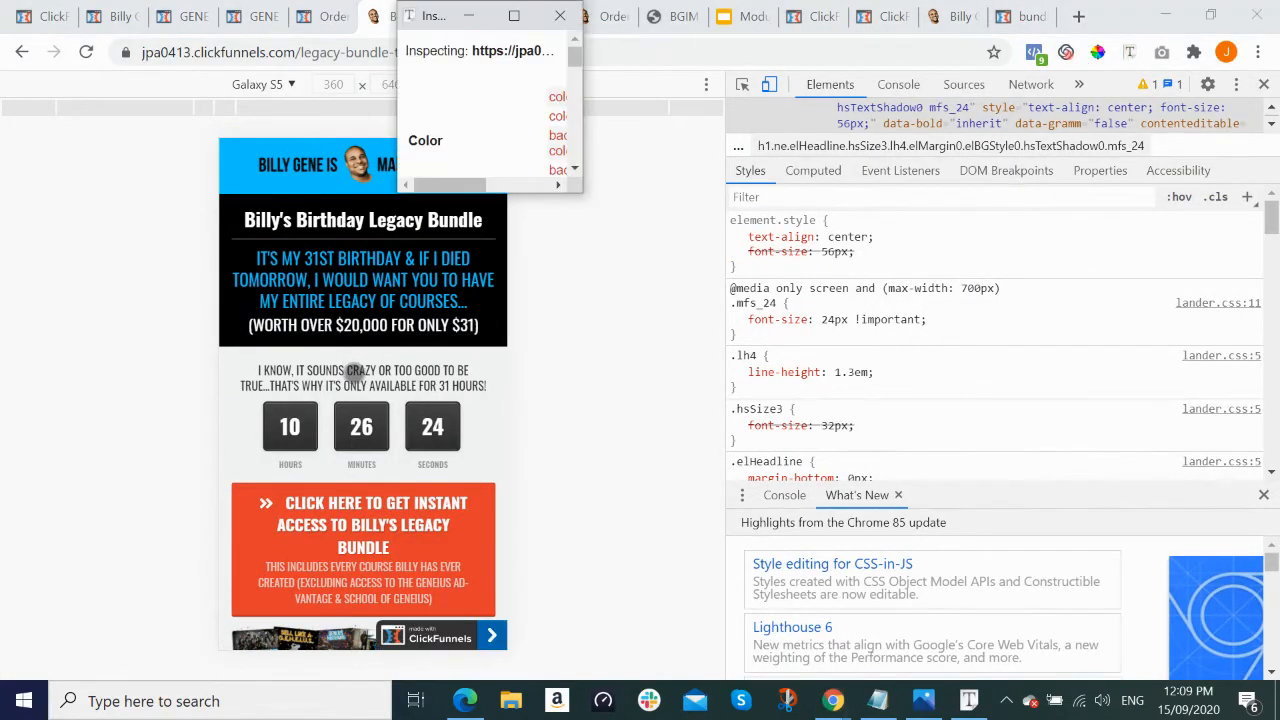
drag(585, 188, 836, 191)
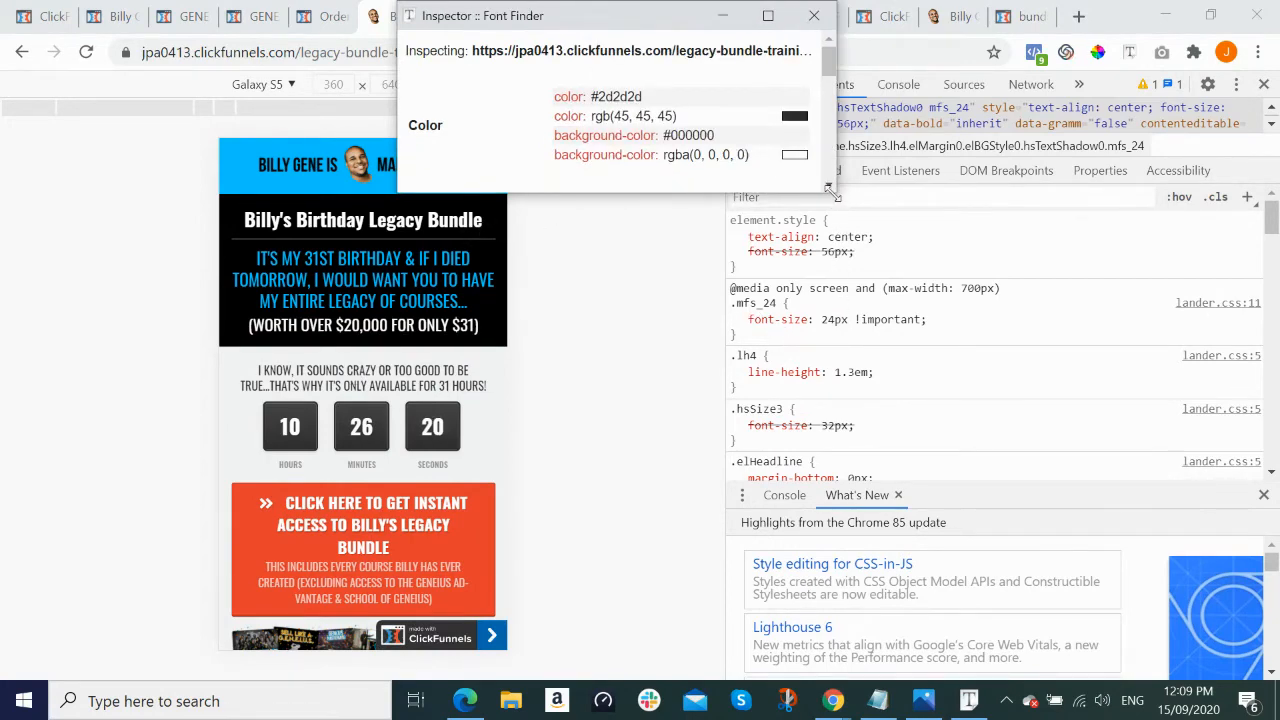
drag(830, 192, 930, 428)
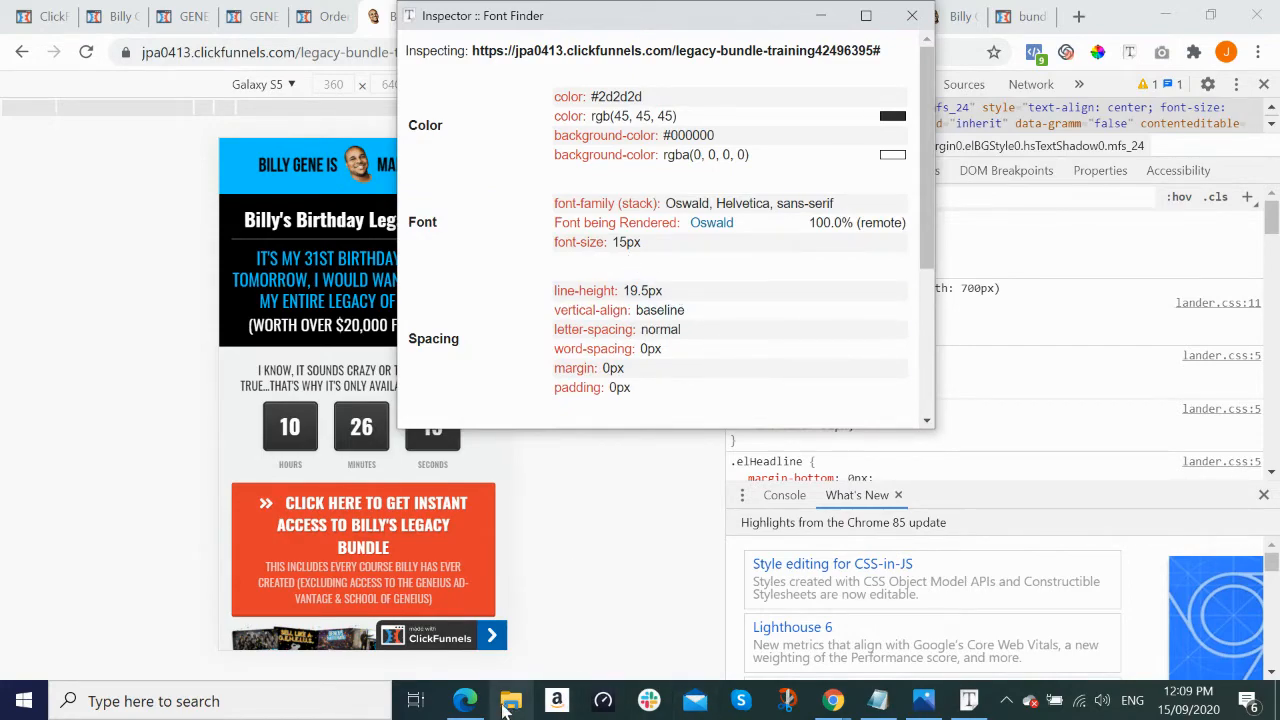
Step: Switch to the Edge editor and open the settings of the "I know, it sounds crazy" headline
click(465, 700)
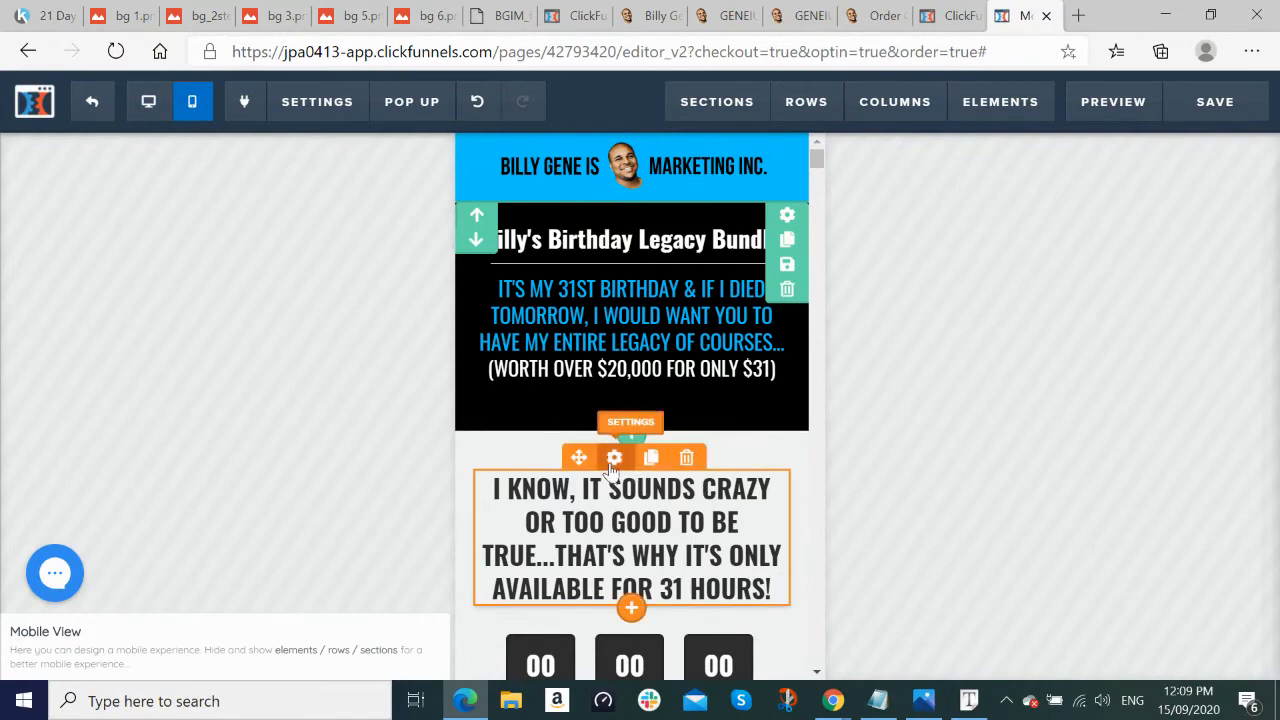
click(614, 459)
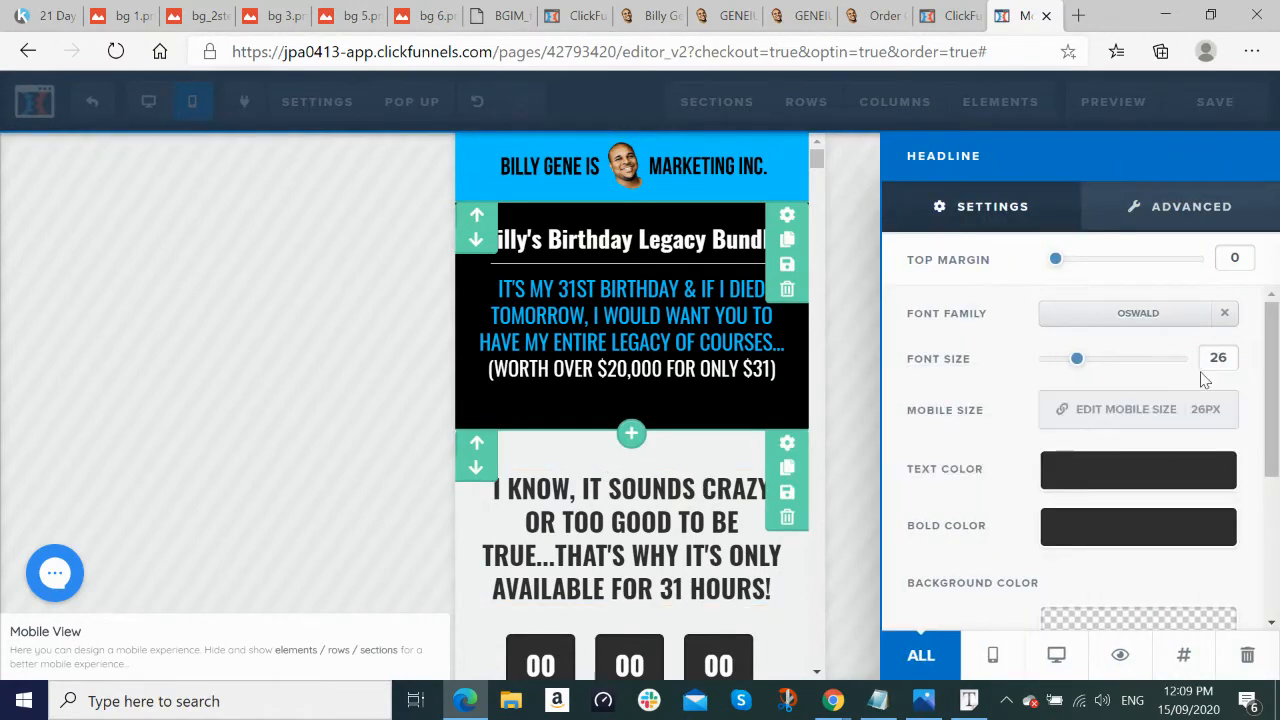
Step: Set the mobile font size of the "I know, it sounds crazy" headline to 15px and close its settings
click(1212, 418)
click(1212, 418)
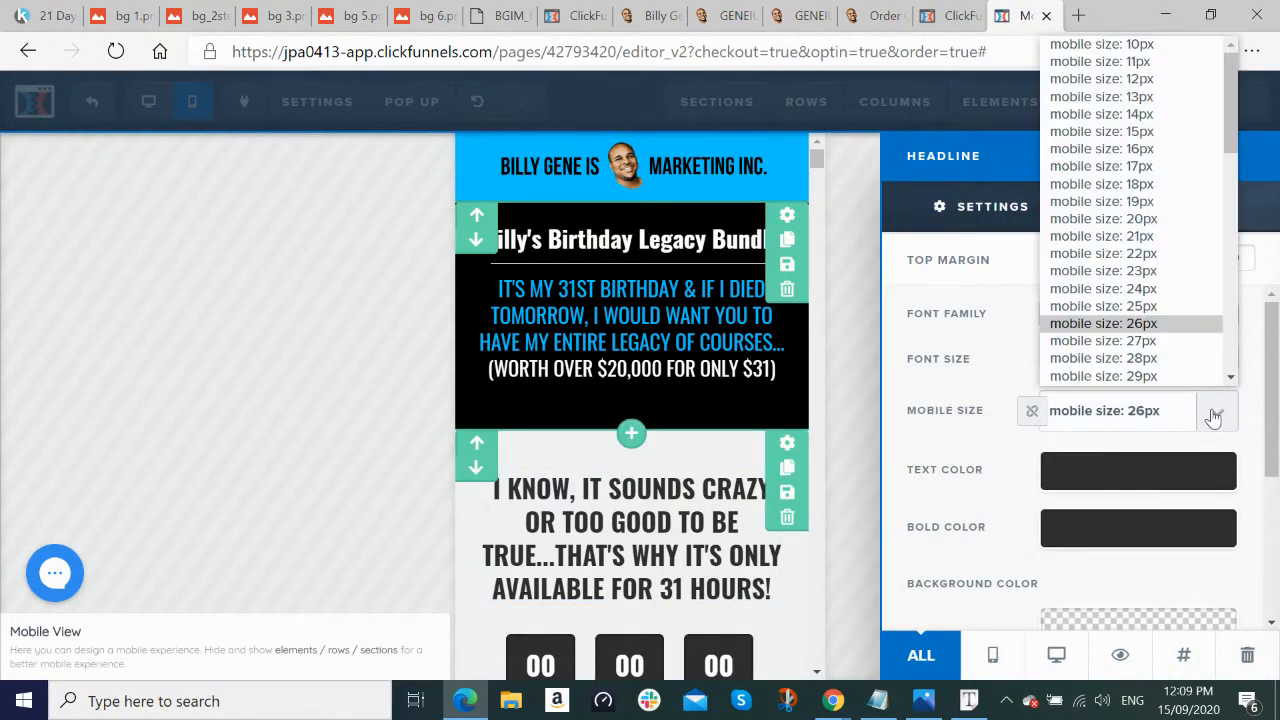
click(1166, 131)
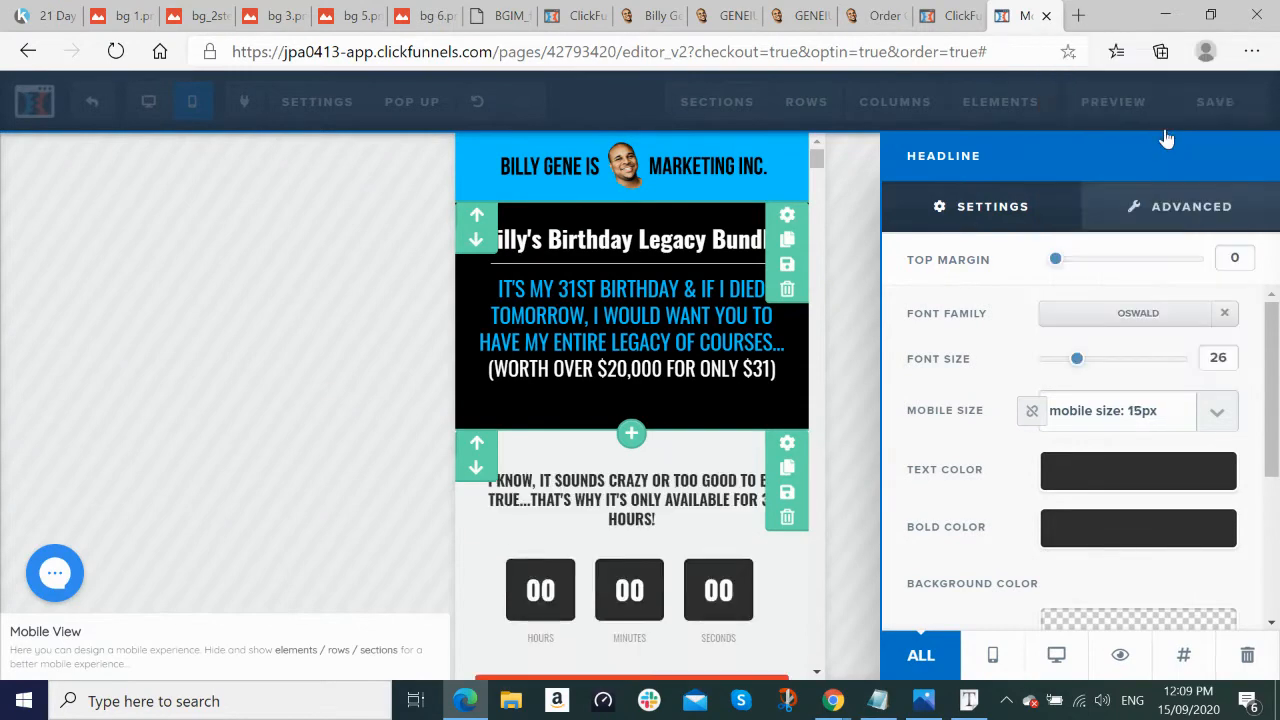
click(405, 465)
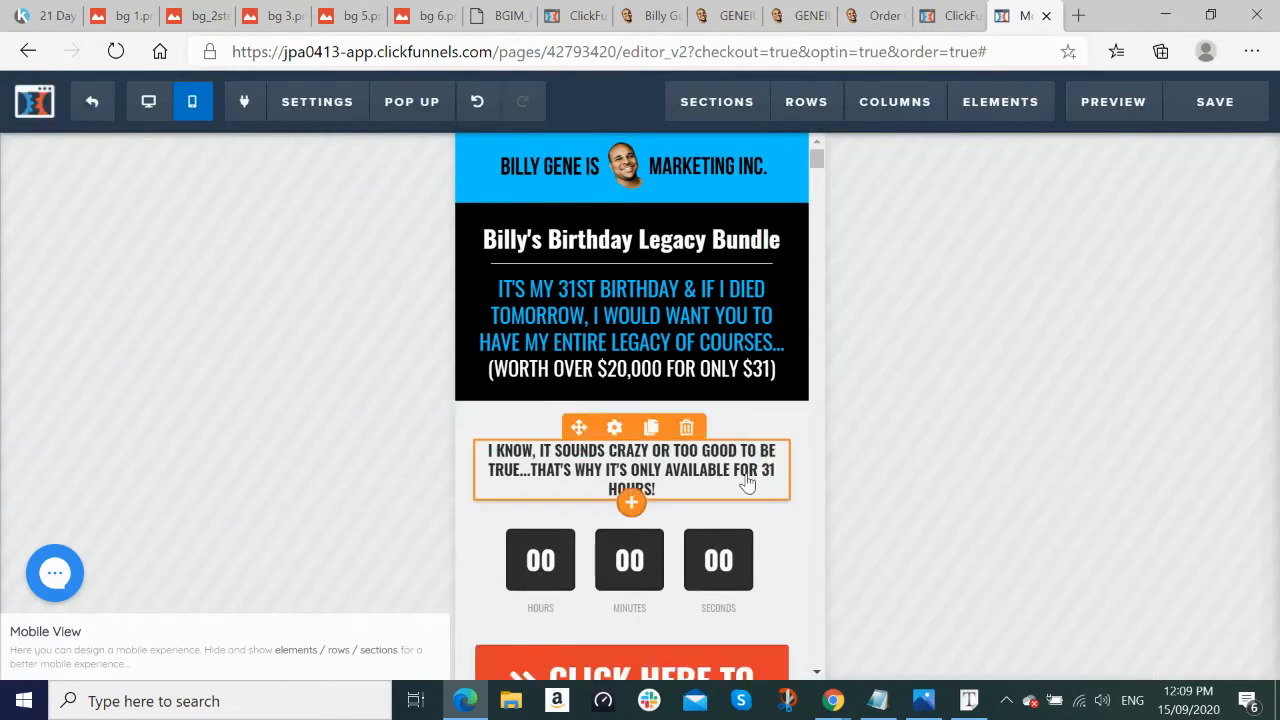
Step: Switch to the reference page in Chrome and inspect the font sizes of the orange call-to-action button's main text and subtext
scroll(748, 484, down, 3)
scroll(748, 481, down, 1)
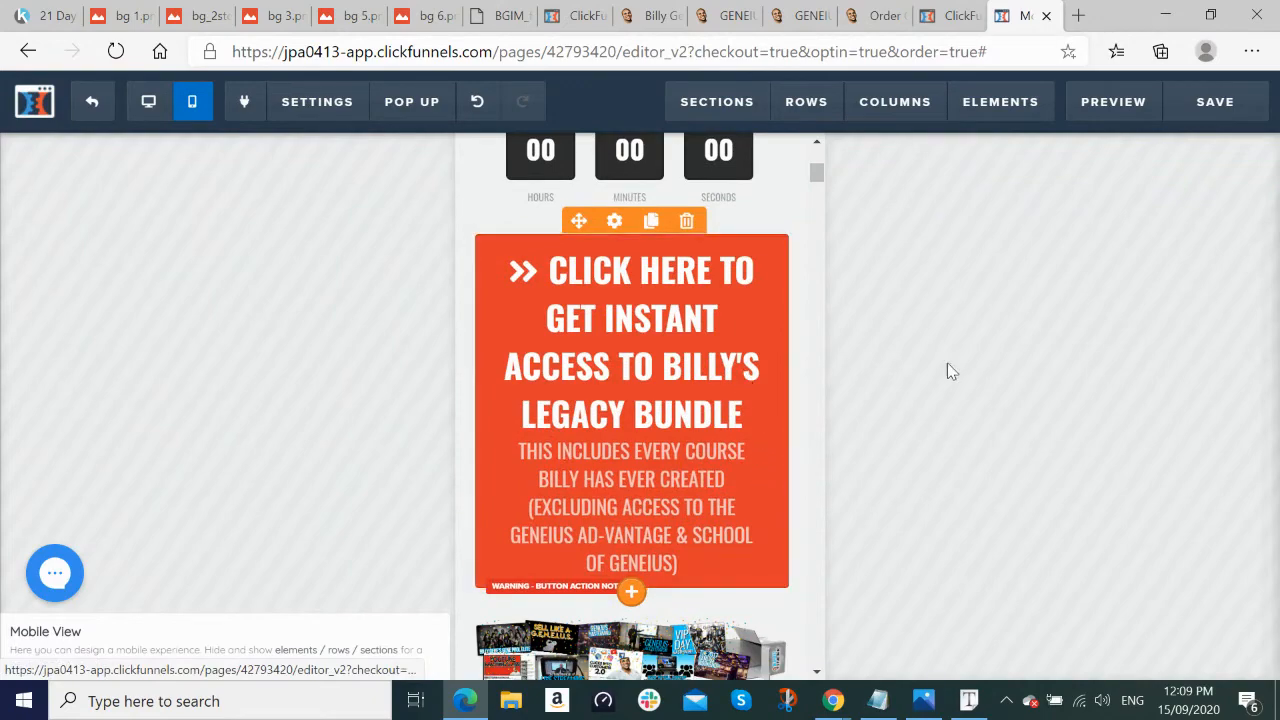
mouse_move(832, 700)
click(798, 645)
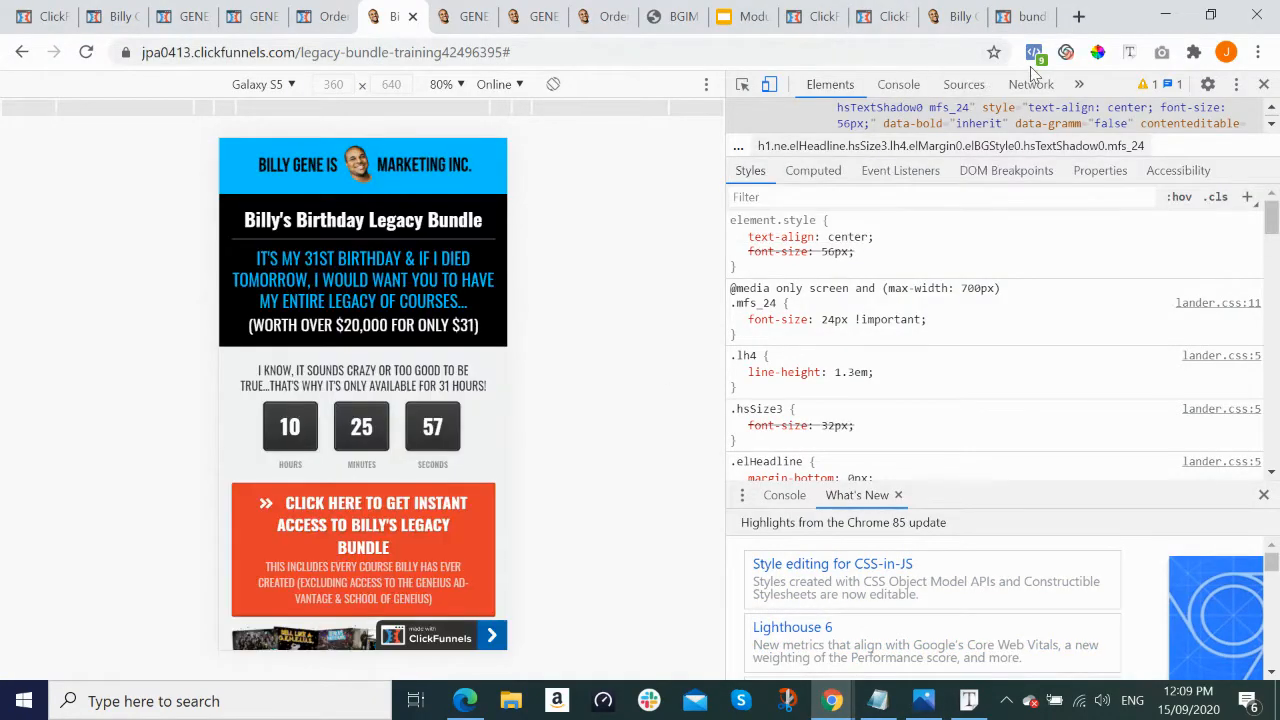
click(355, 512)
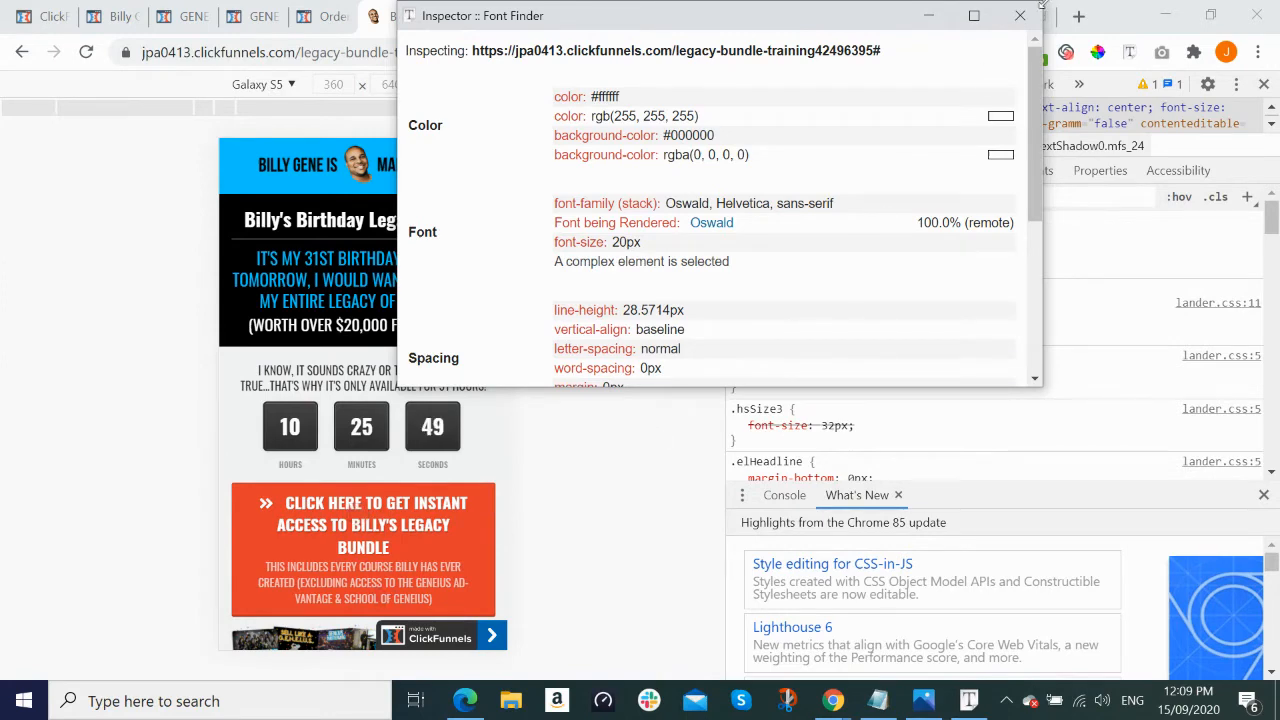
click(1131, 56)
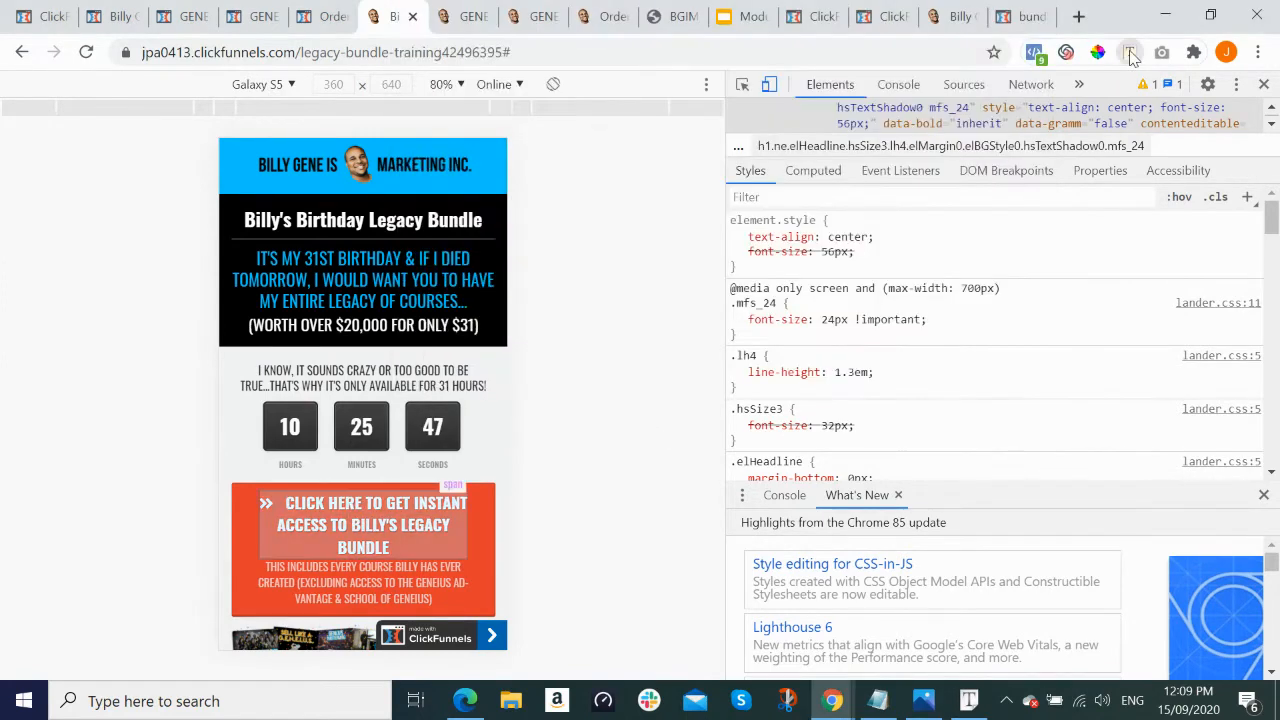
click(368, 583)
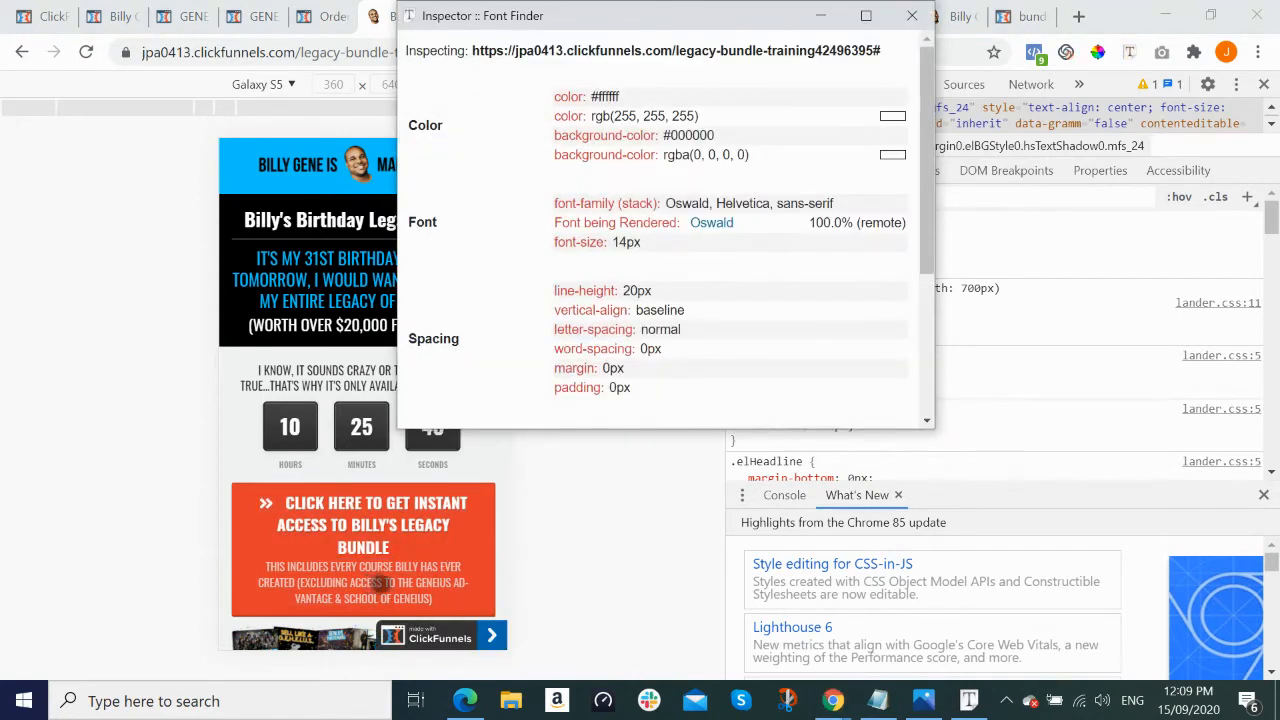
Step: Back in the Edge page editor, set the mobile subtext size of the orange call-to-action button to 14px
click(463, 703)
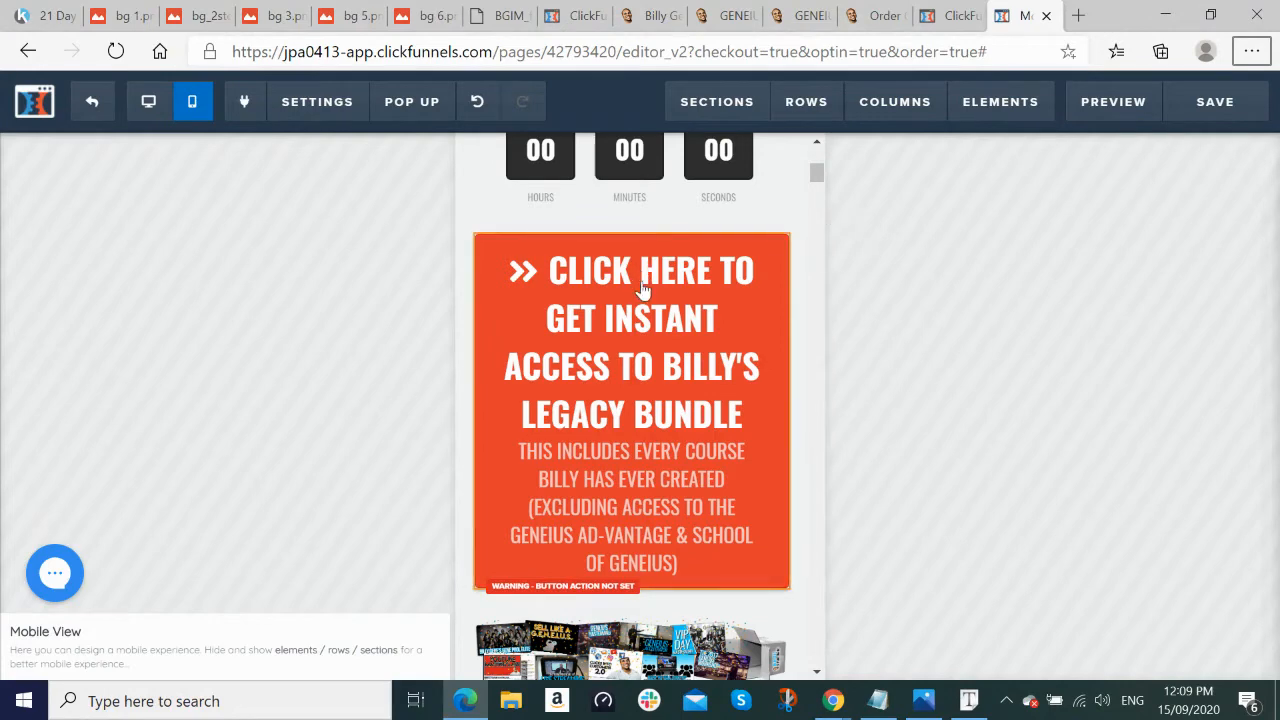
click(612, 220)
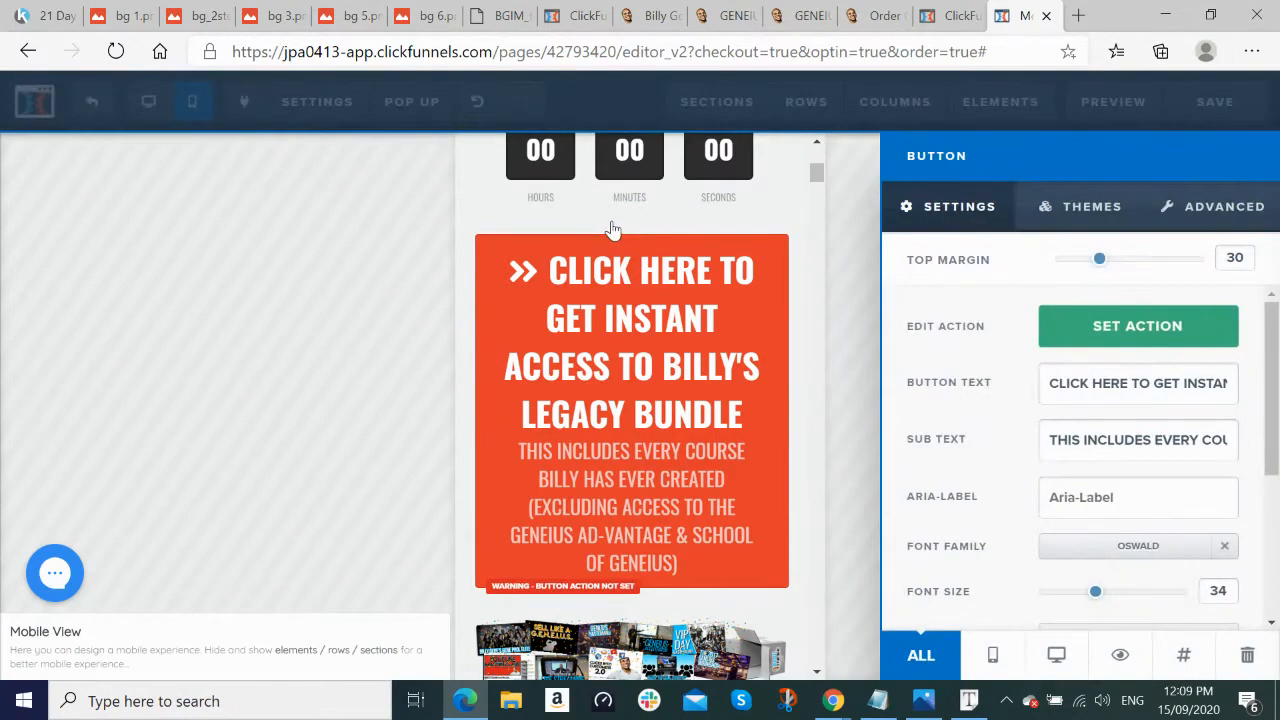
click(763, 232)
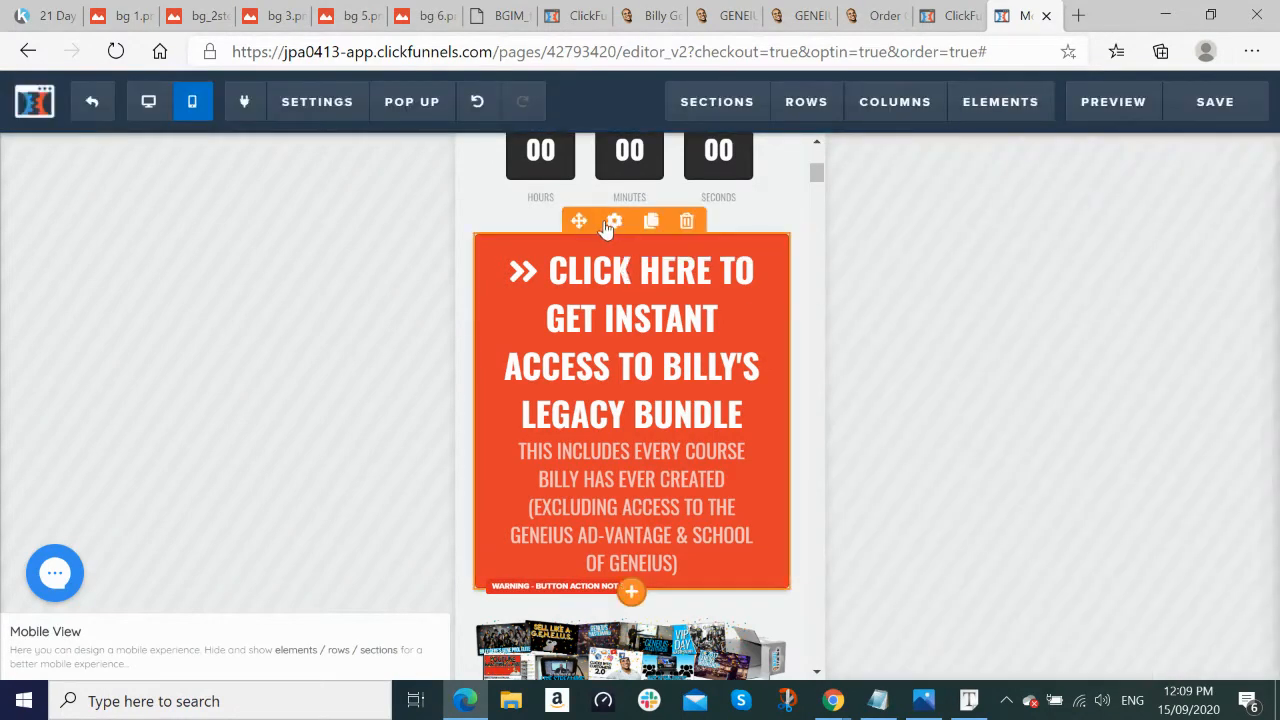
click(615, 220)
click(617, 220)
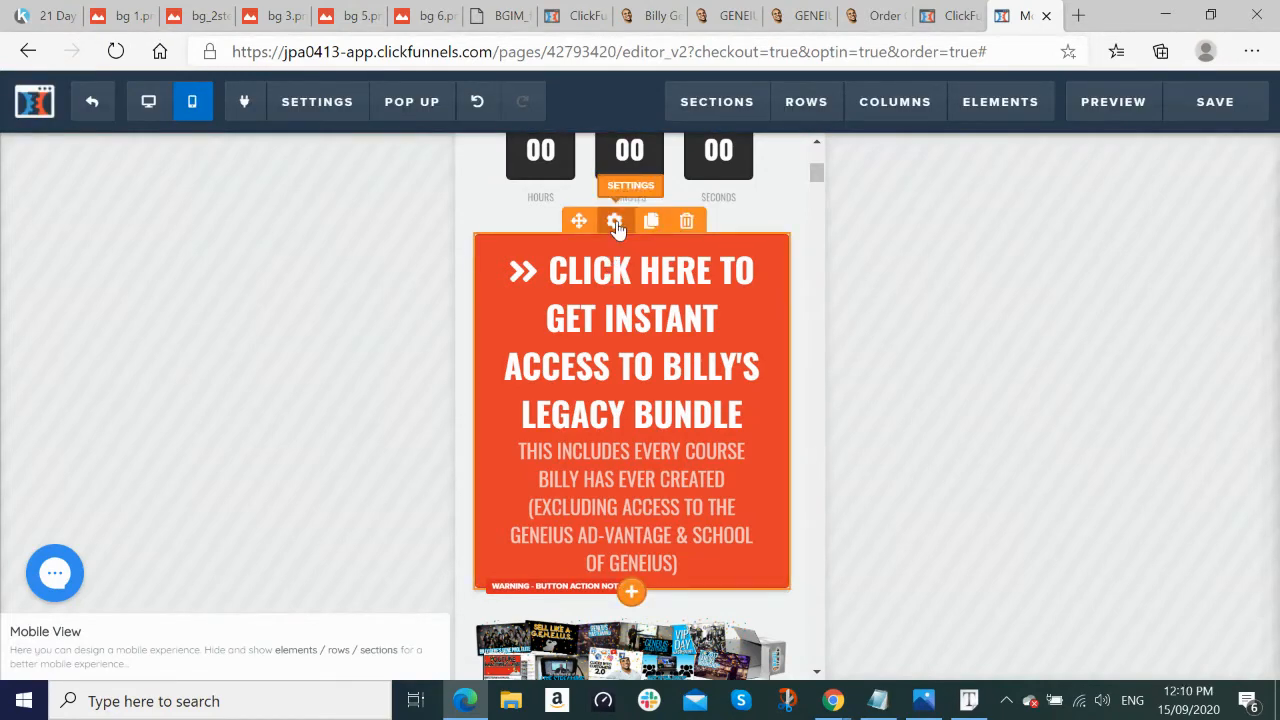
click(615, 222)
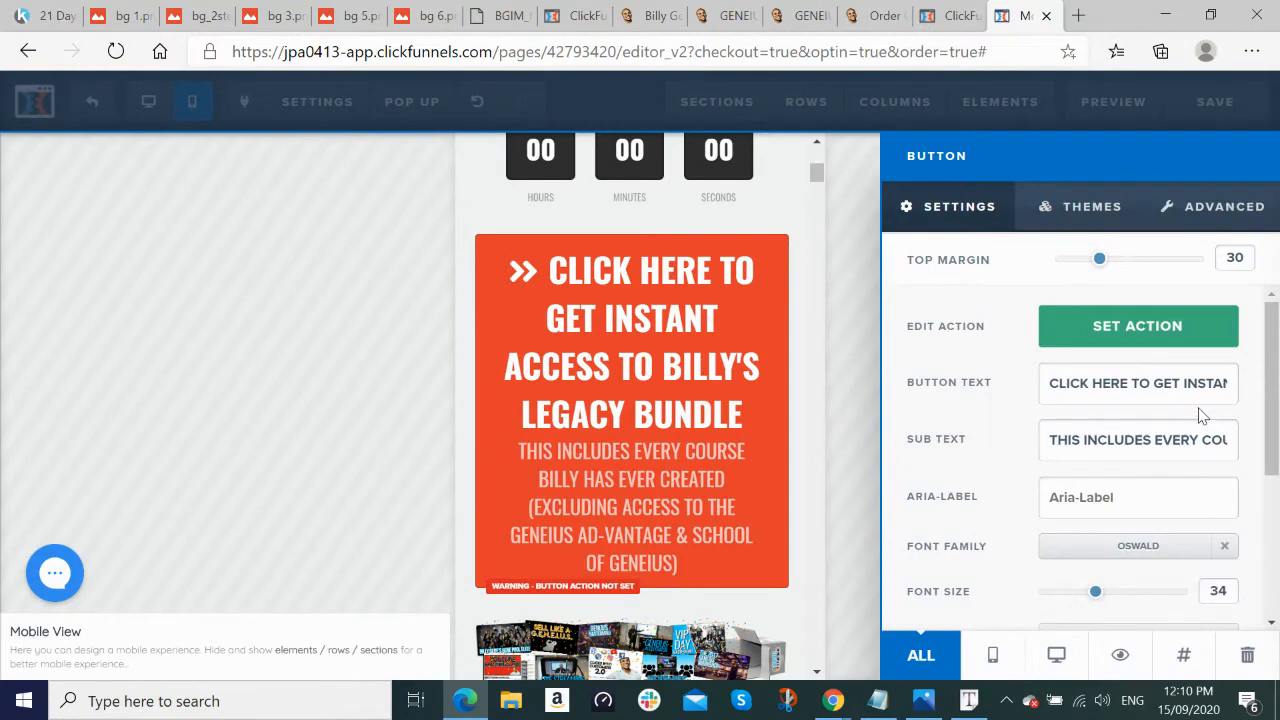
scroll(1200, 417, down, 1)
scroll(1200, 405, down, 2)
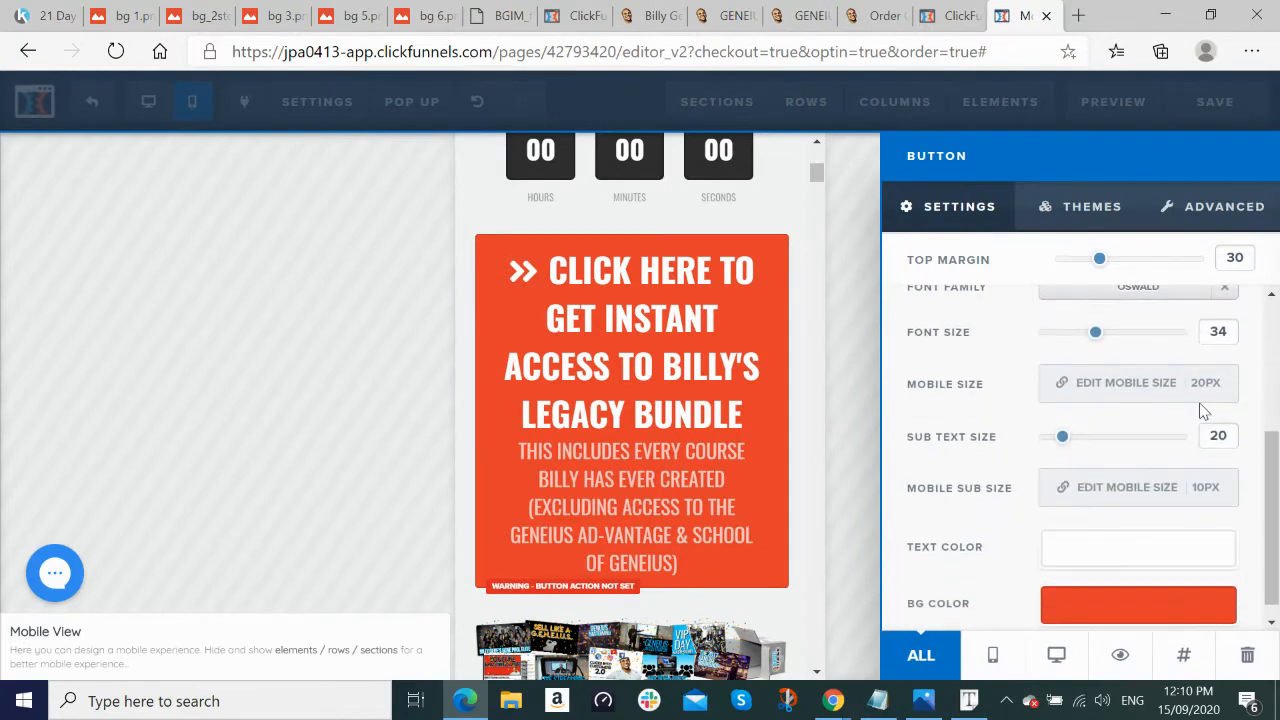
click(1217, 500)
click(1217, 498)
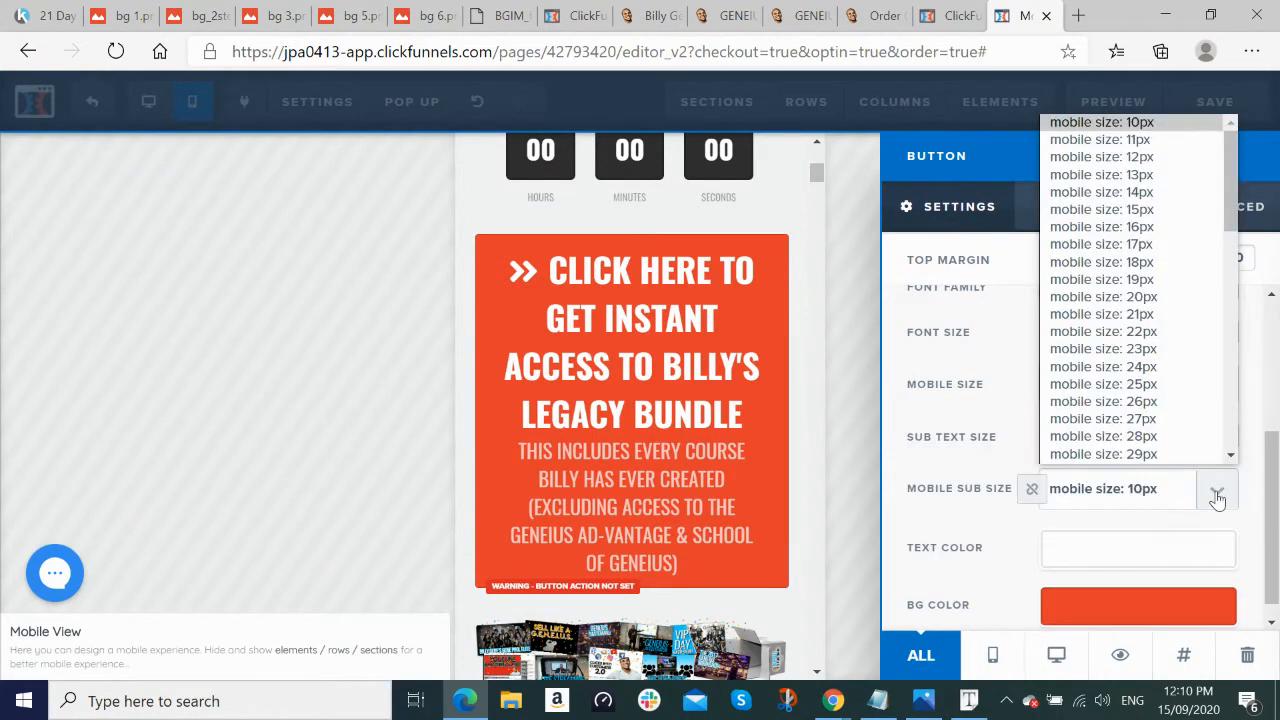
click(1162, 297)
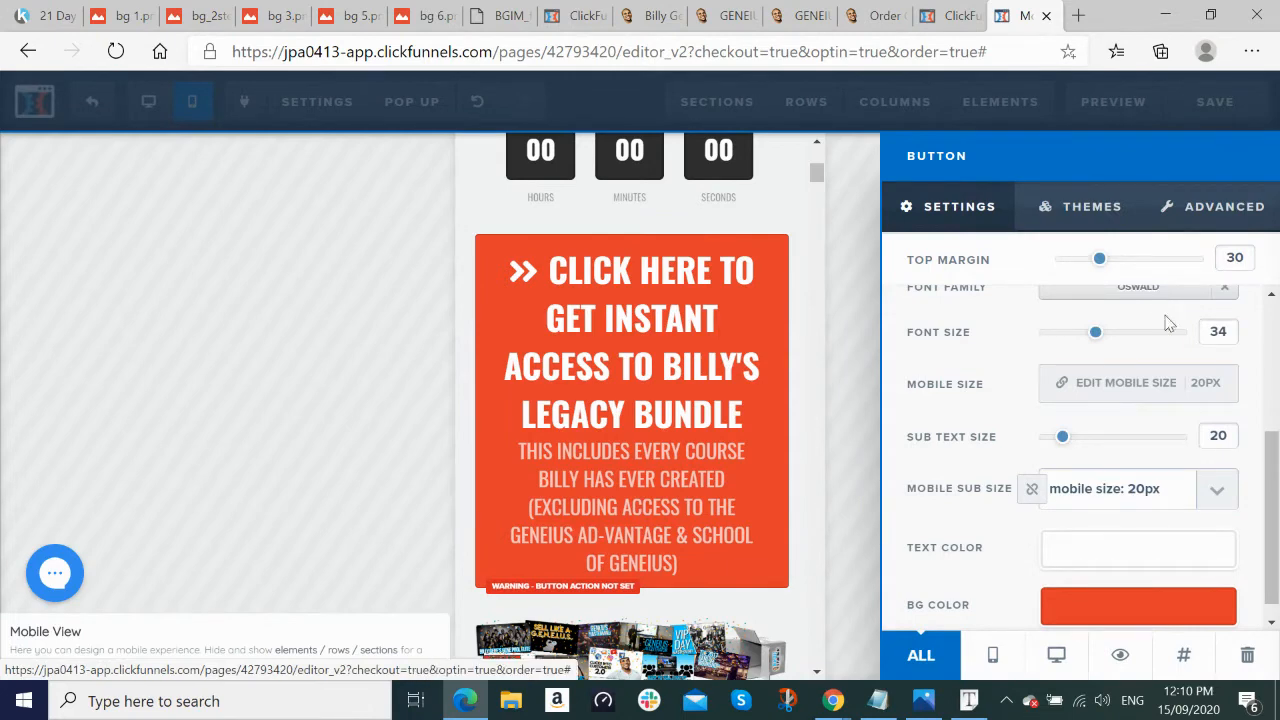
scroll(1203, 523, down, 1)
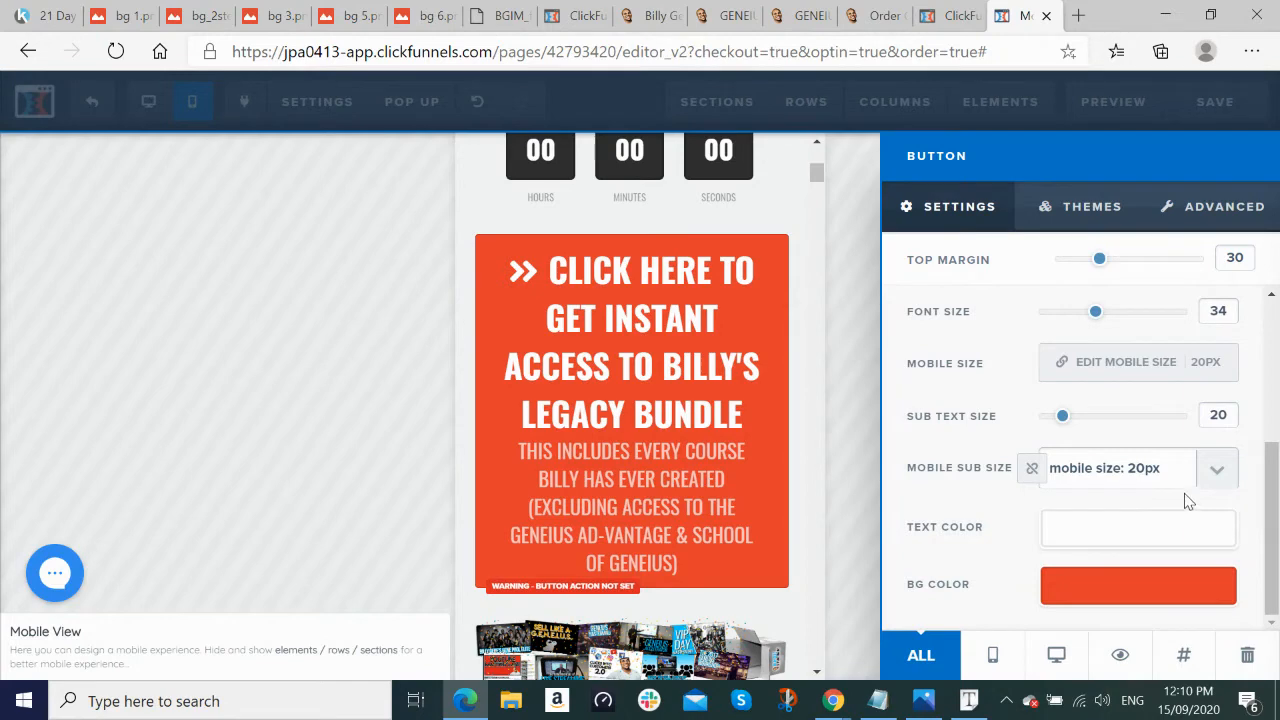
click(1217, 472)
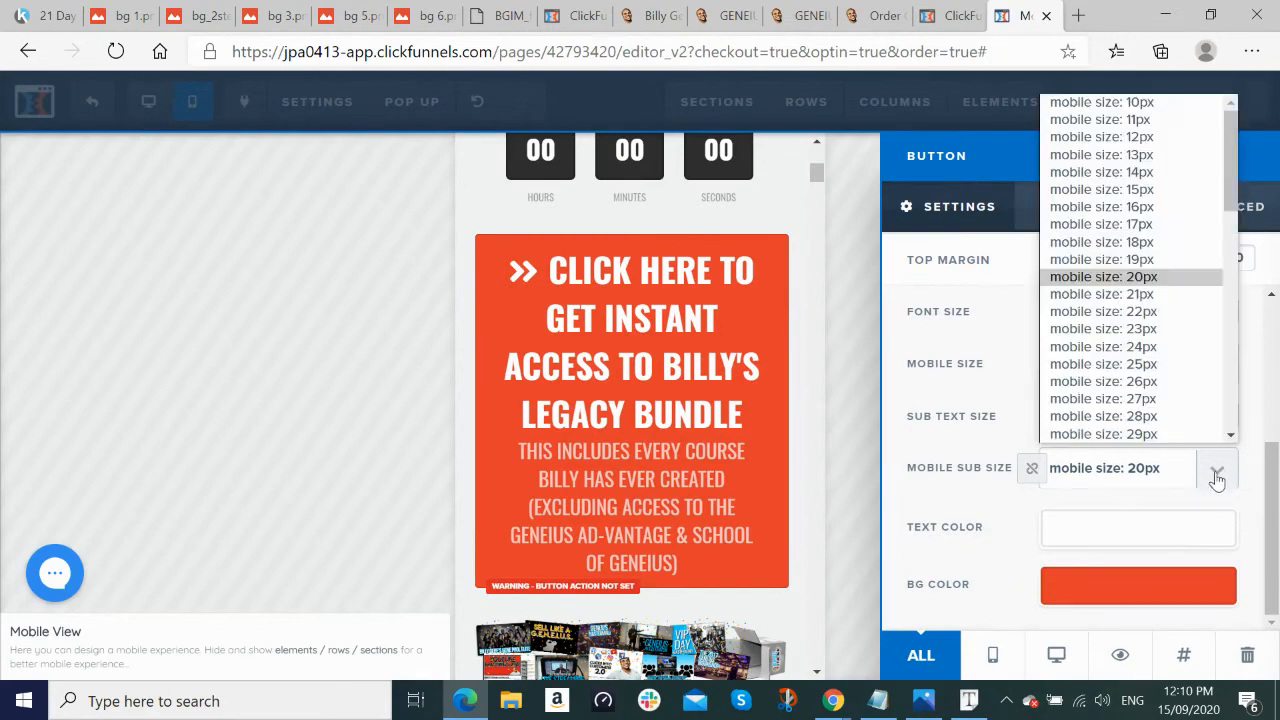
click(1150, 174)
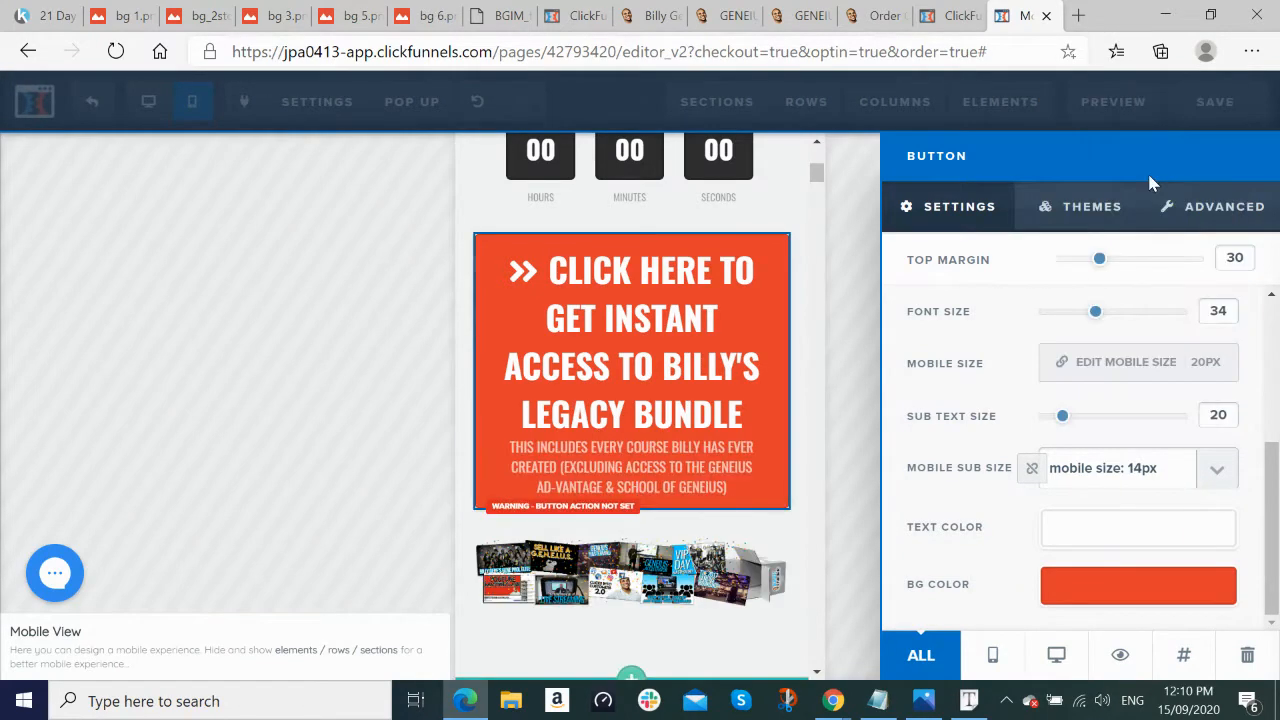
Step: Set the mobile size of the call-to-action button's main text to 20px and close the button settings
click(1208, 371)
click(1215, 370)
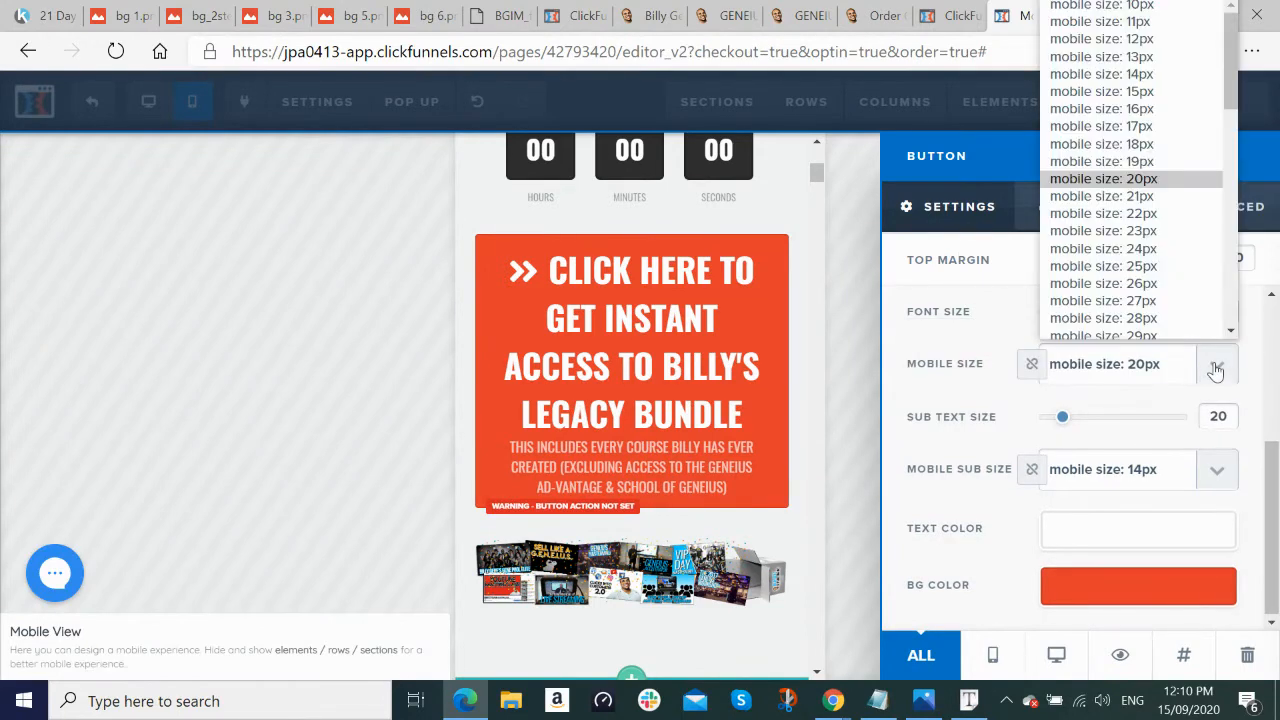
click(1175, 231)
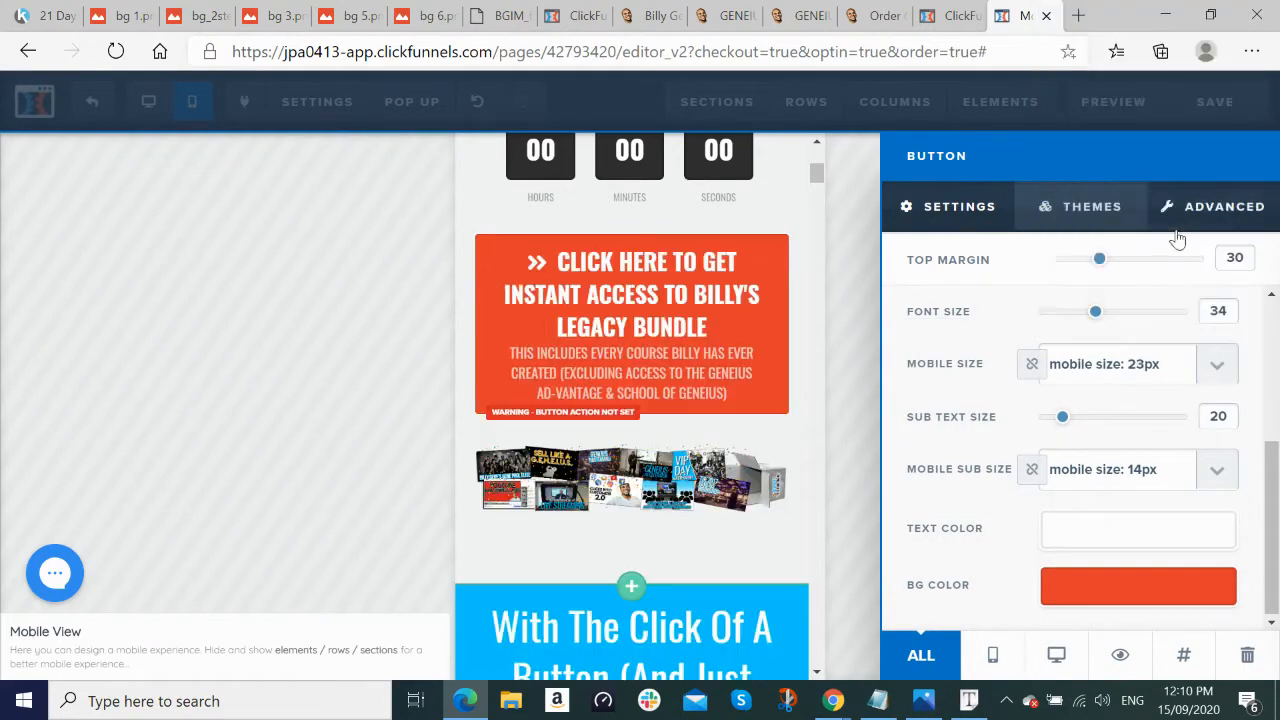
click(1217, 367)
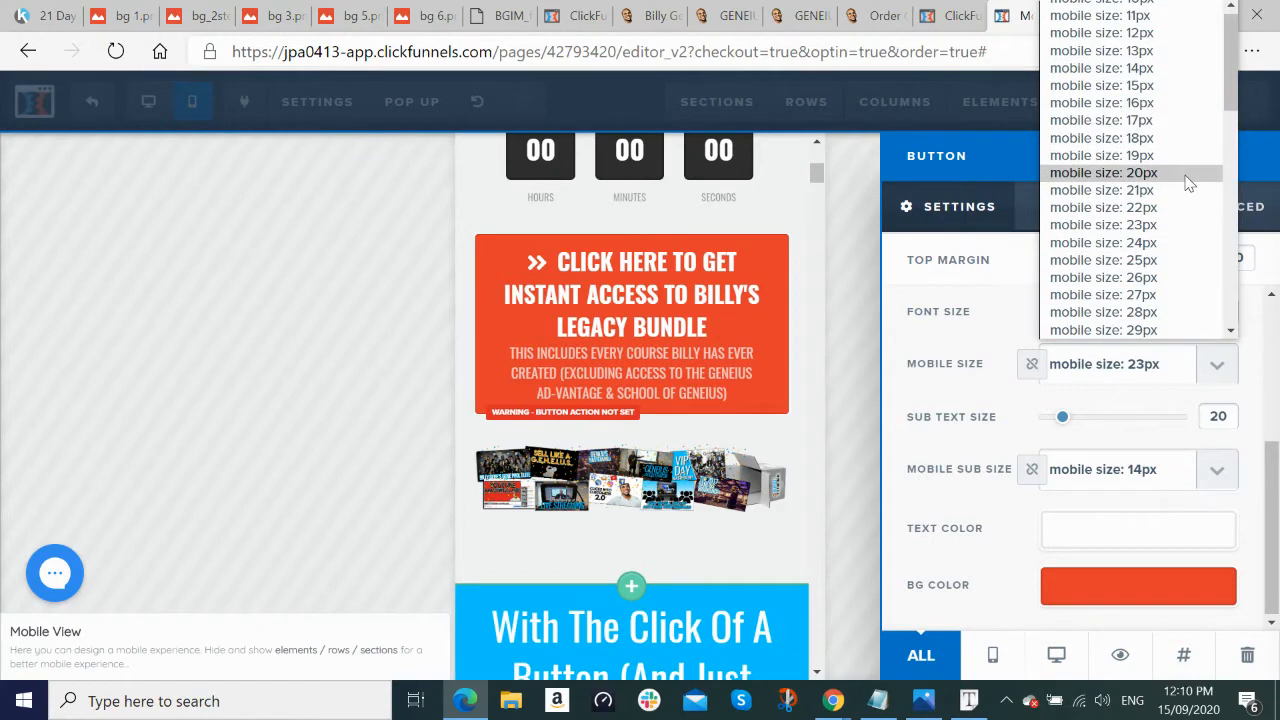
click(1104, 172)
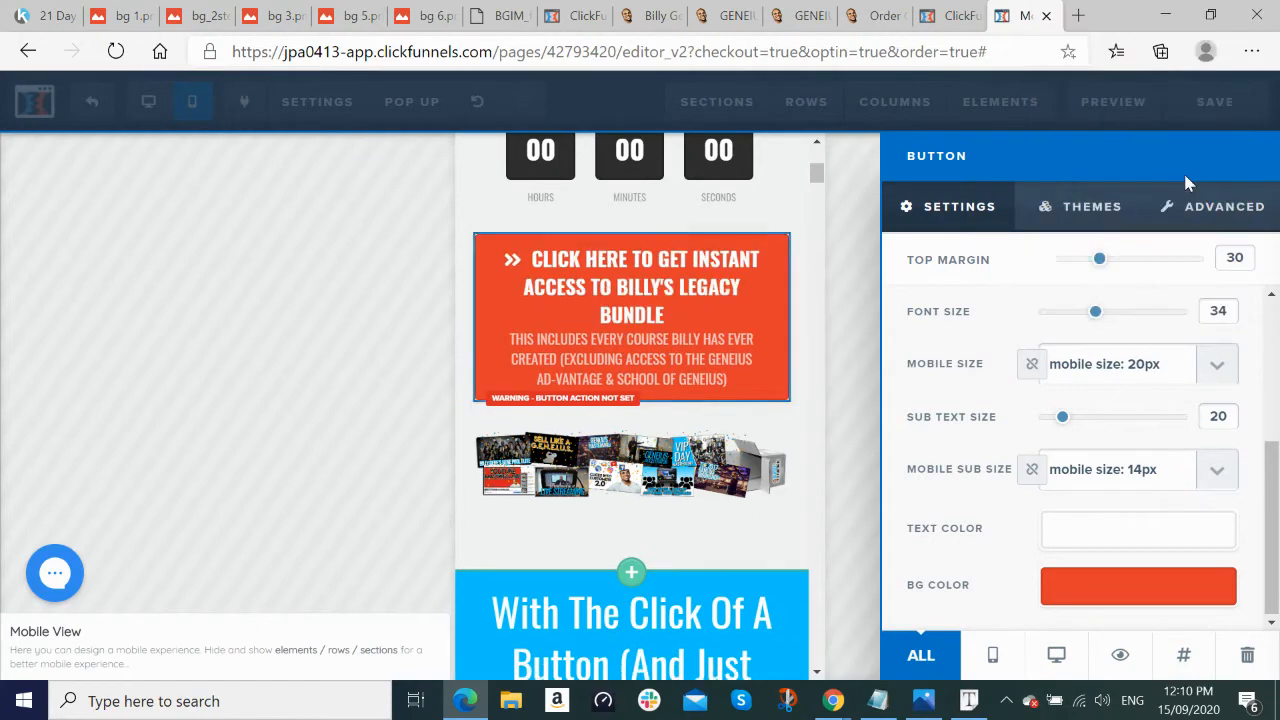
click(382, 494)
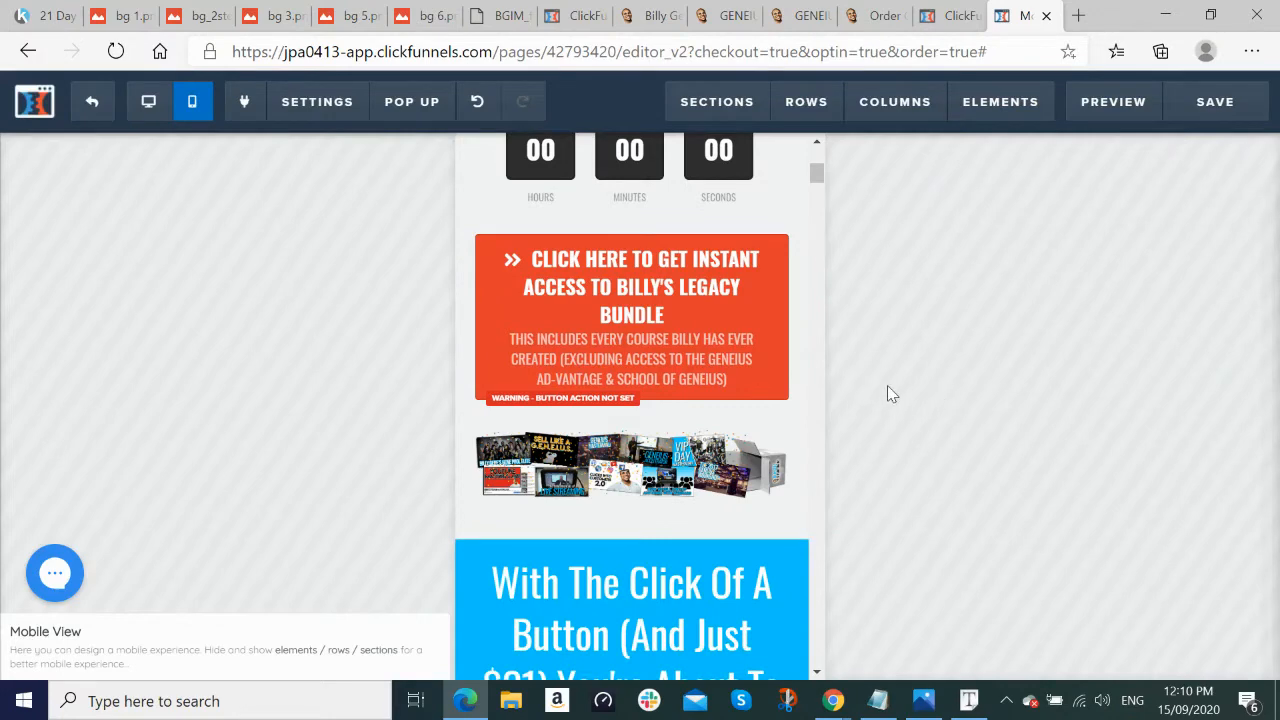
Step: Save the page and switch the editor to desktop view
drag(814, 163, 818, 147)
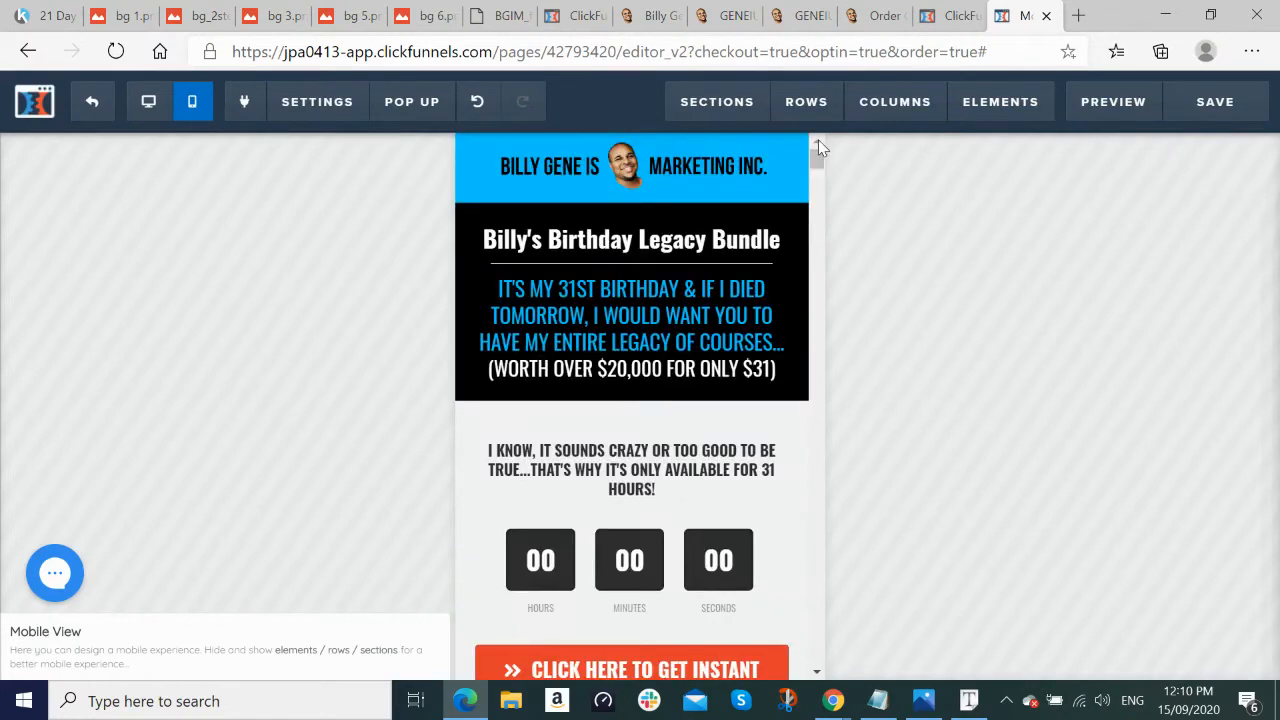
click(1217, 104)
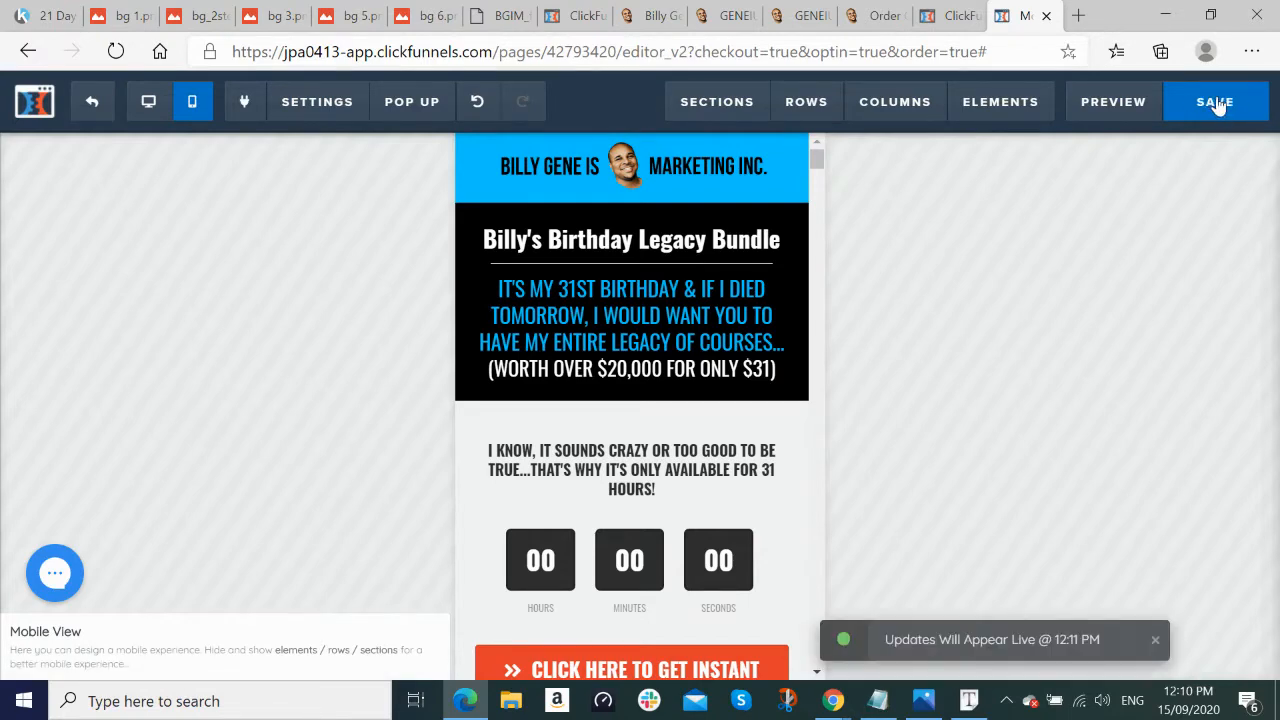
click(148, 103)
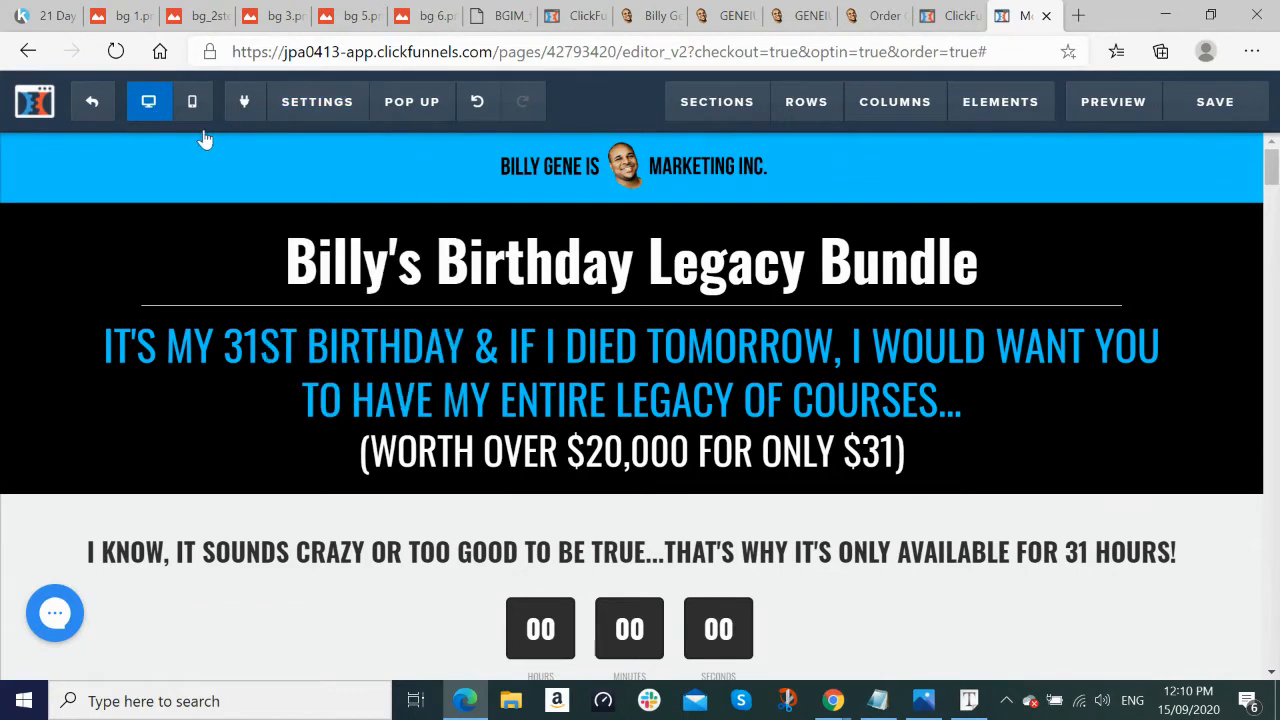
Step: Show the page's pop-up and add a one-column row to it
mouse_move(416, 106)
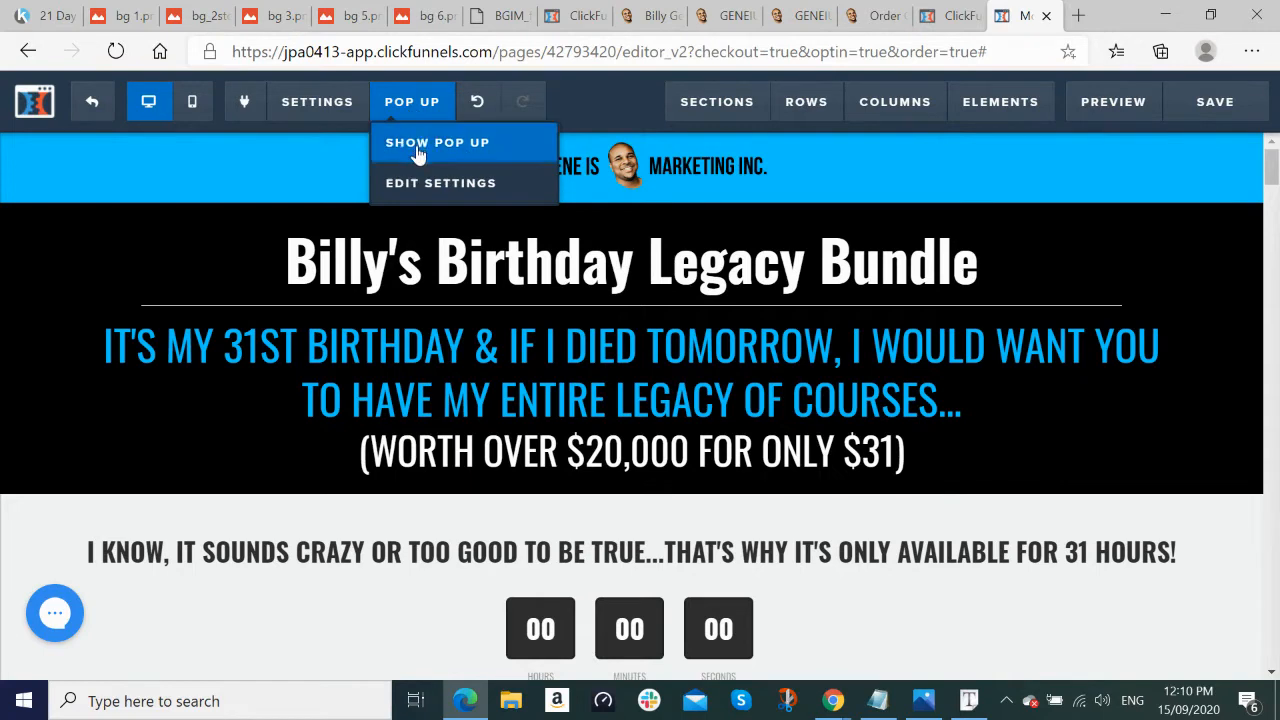
click(418, 151)
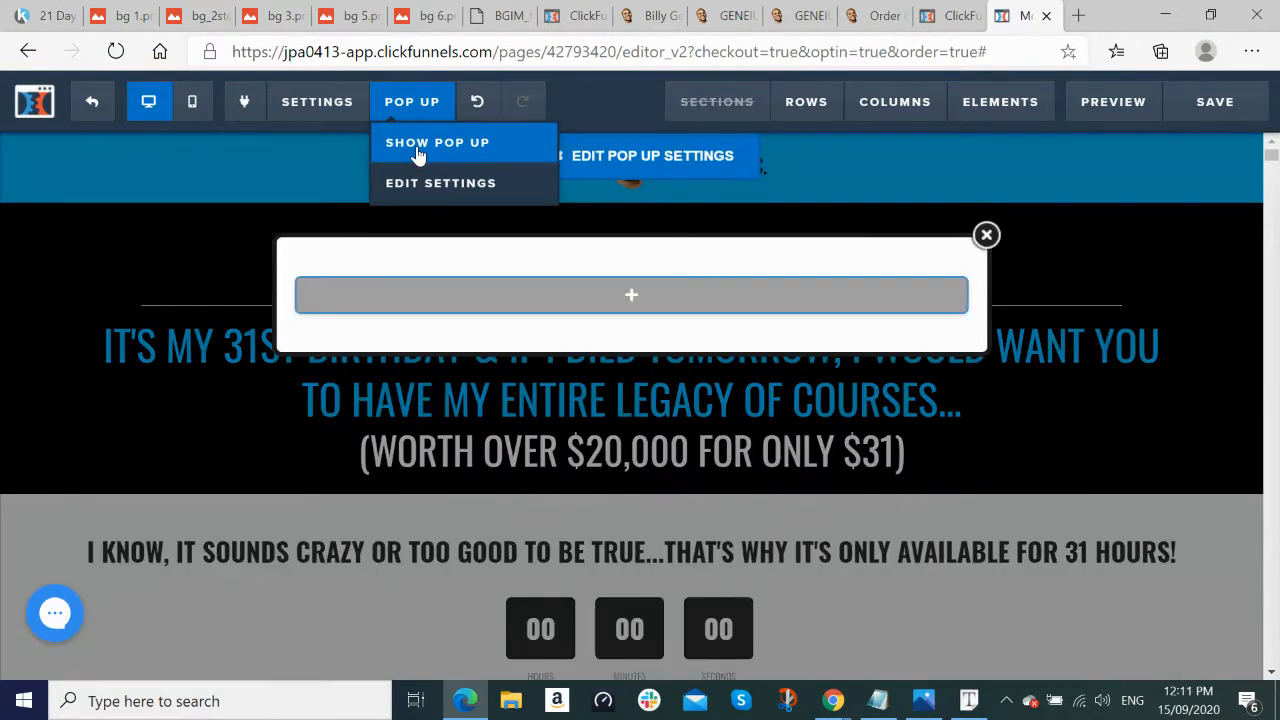
mouse_move(632, 294)
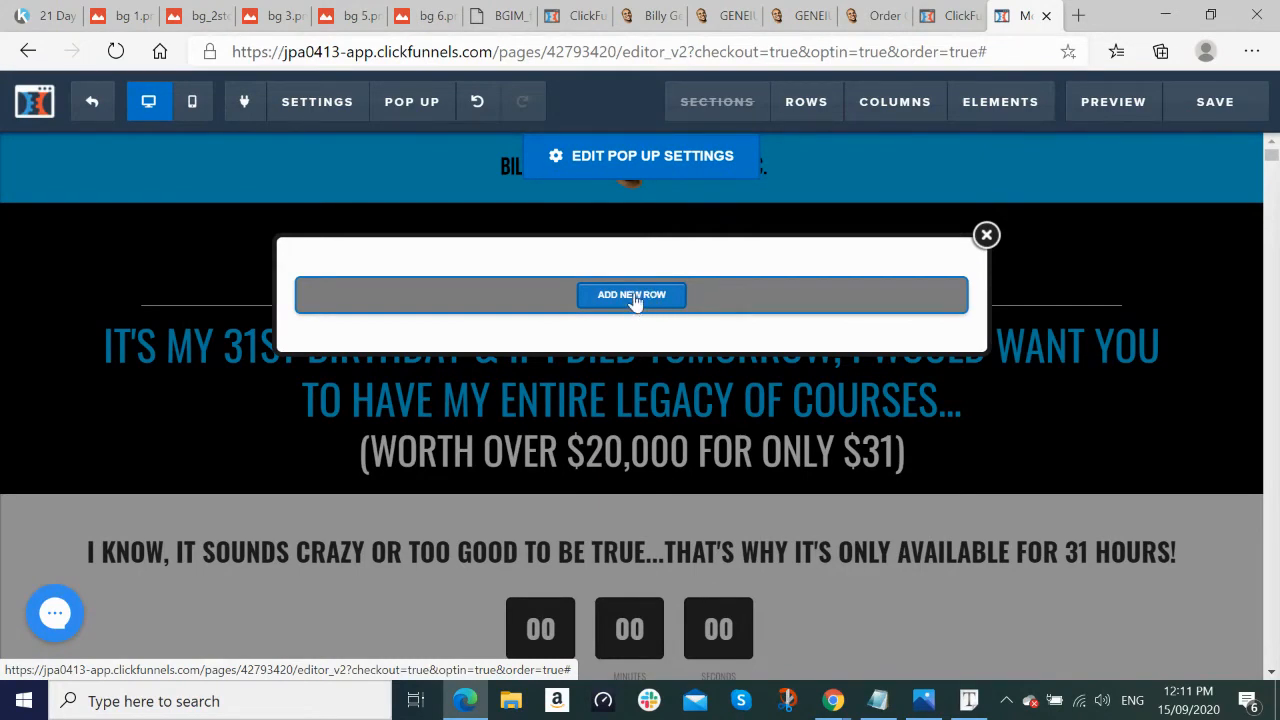
click(632, 295)
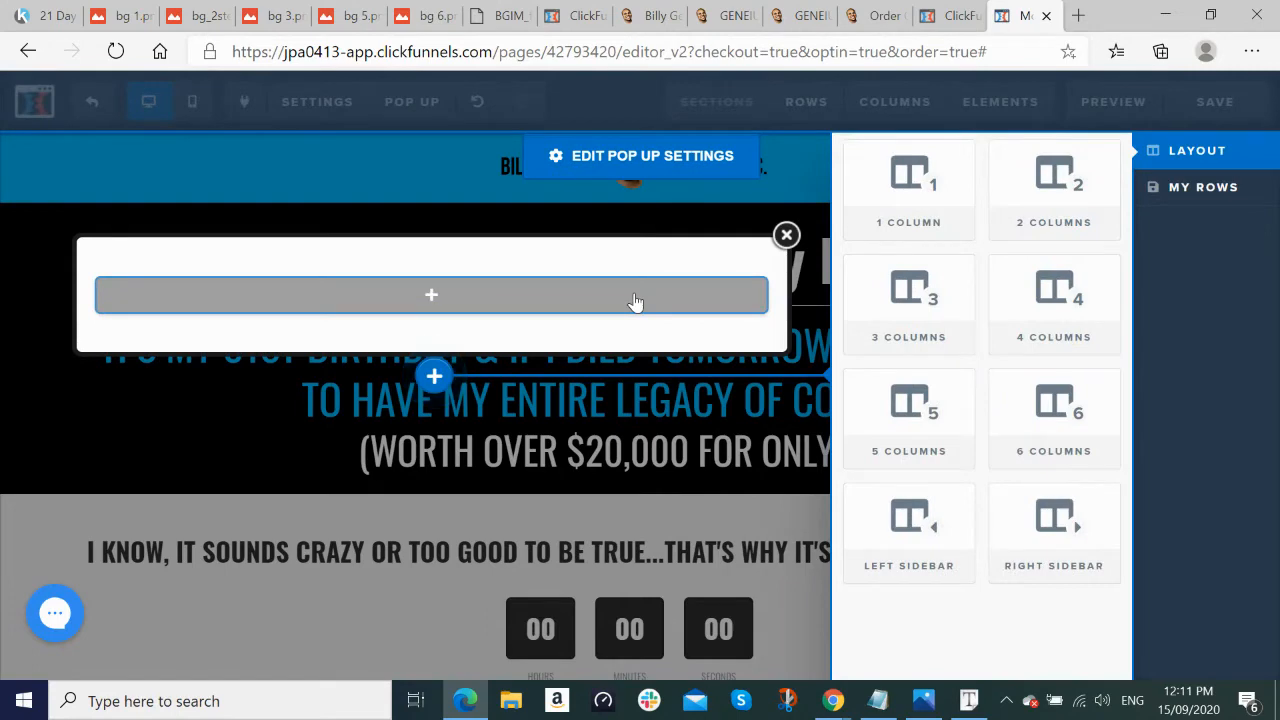
click(924, 208)
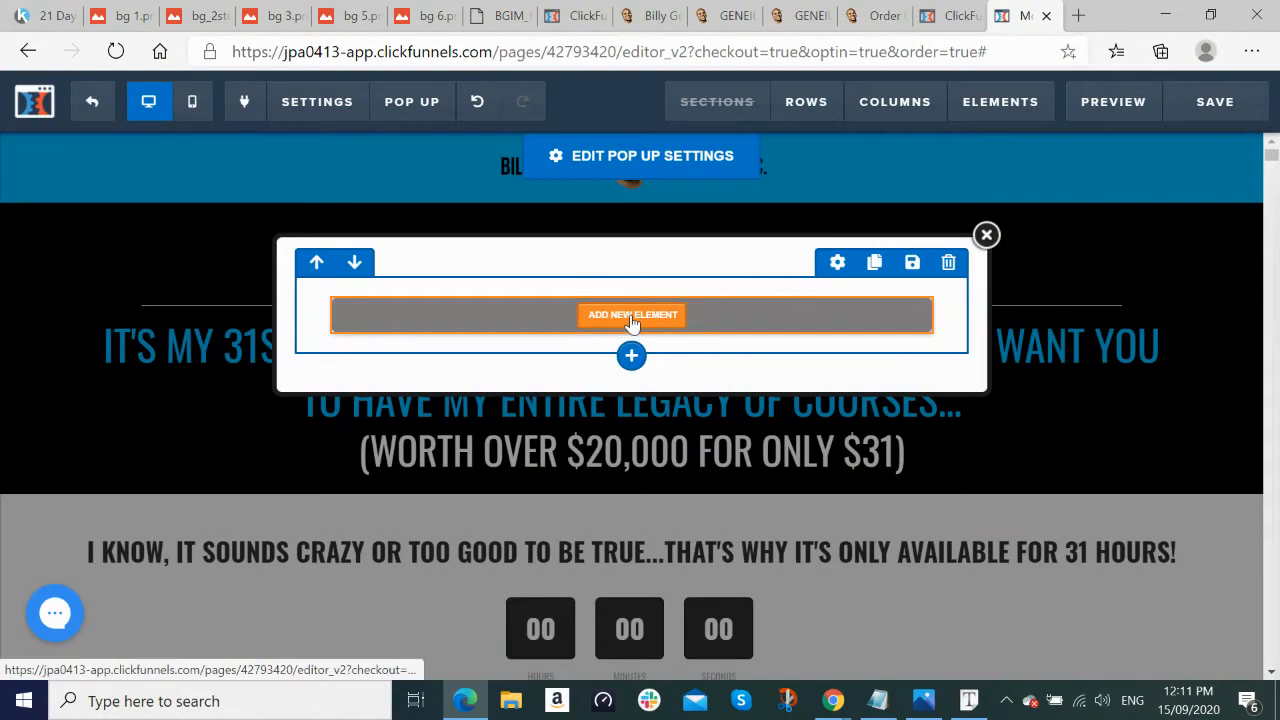
Step: Search the elements for "order" and add a 2 Step Order element to the pop-up's row
click(632, 316)
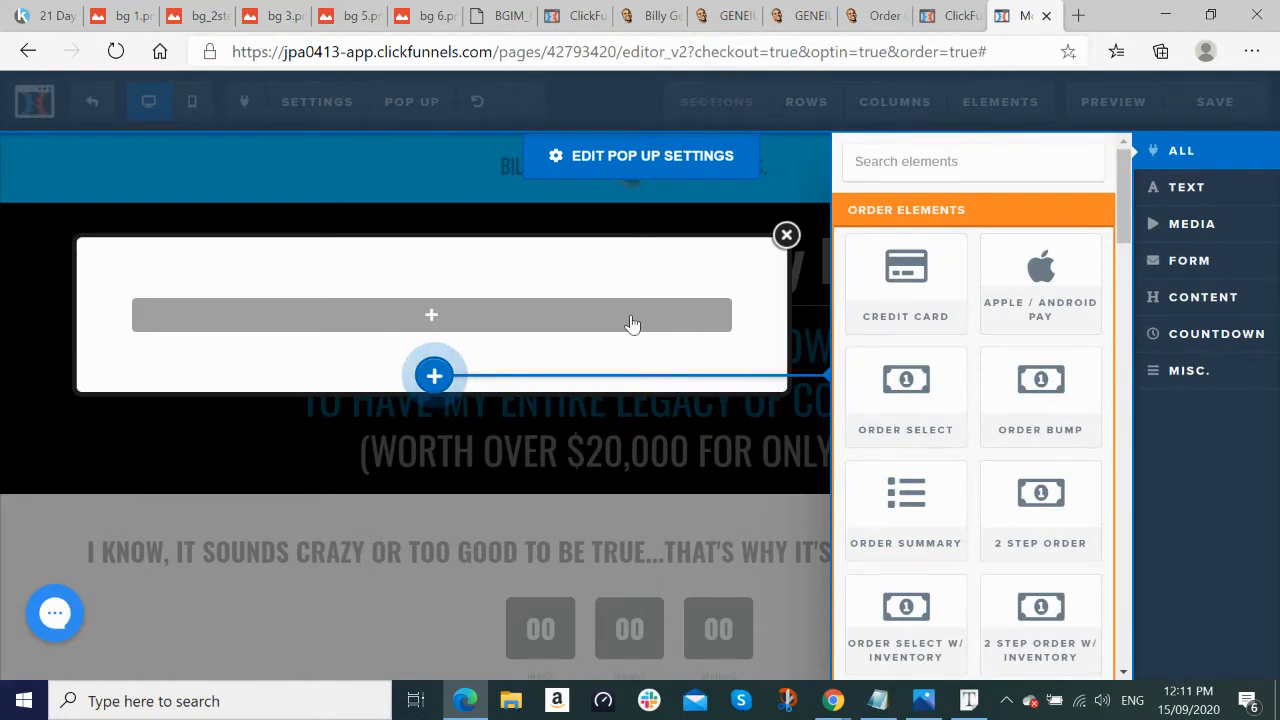
text(order)
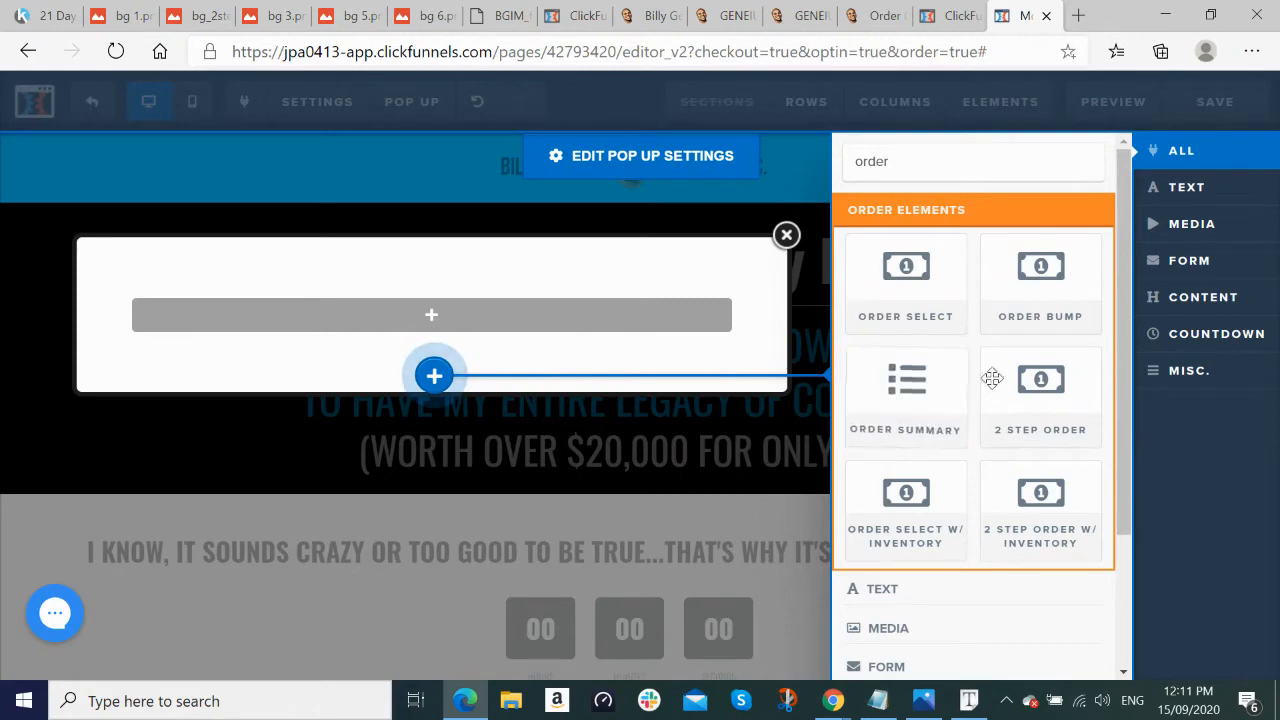
click(1045, 398)
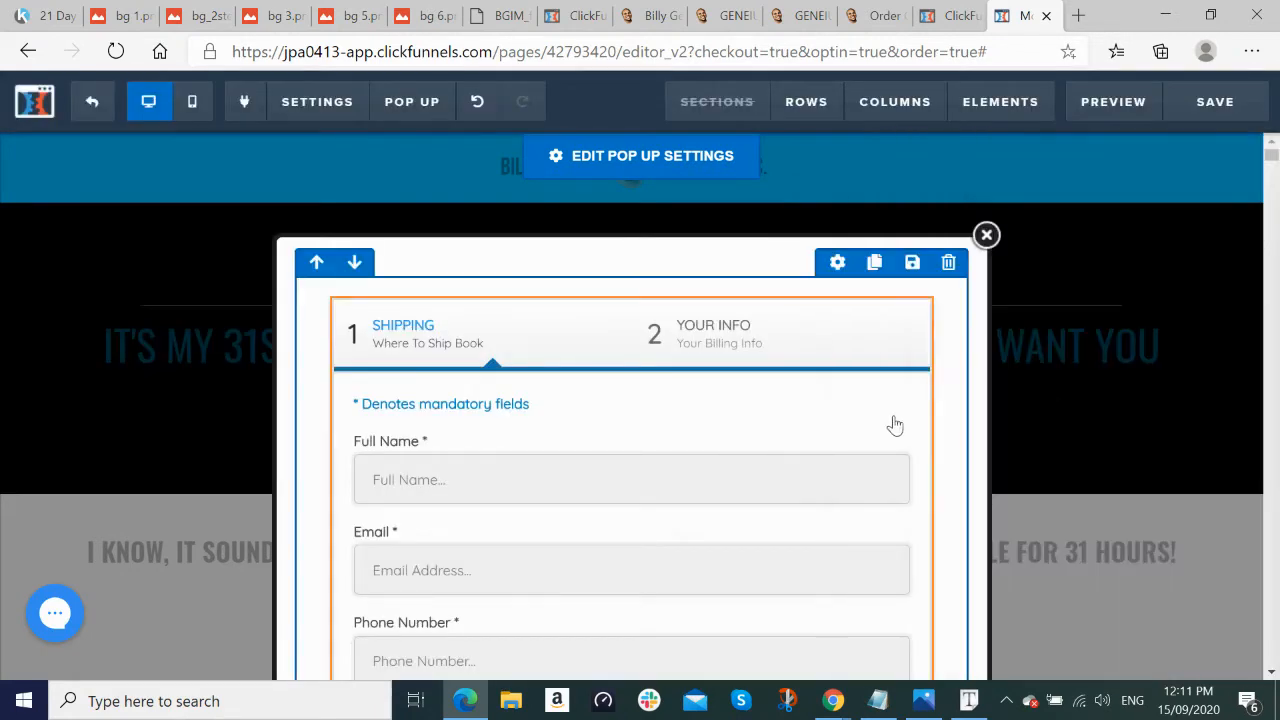
Step: Compare the new pop-up order form's fields with the bg_2step_order_form_Step1 reference image
scroll(895, 425, down, 5)
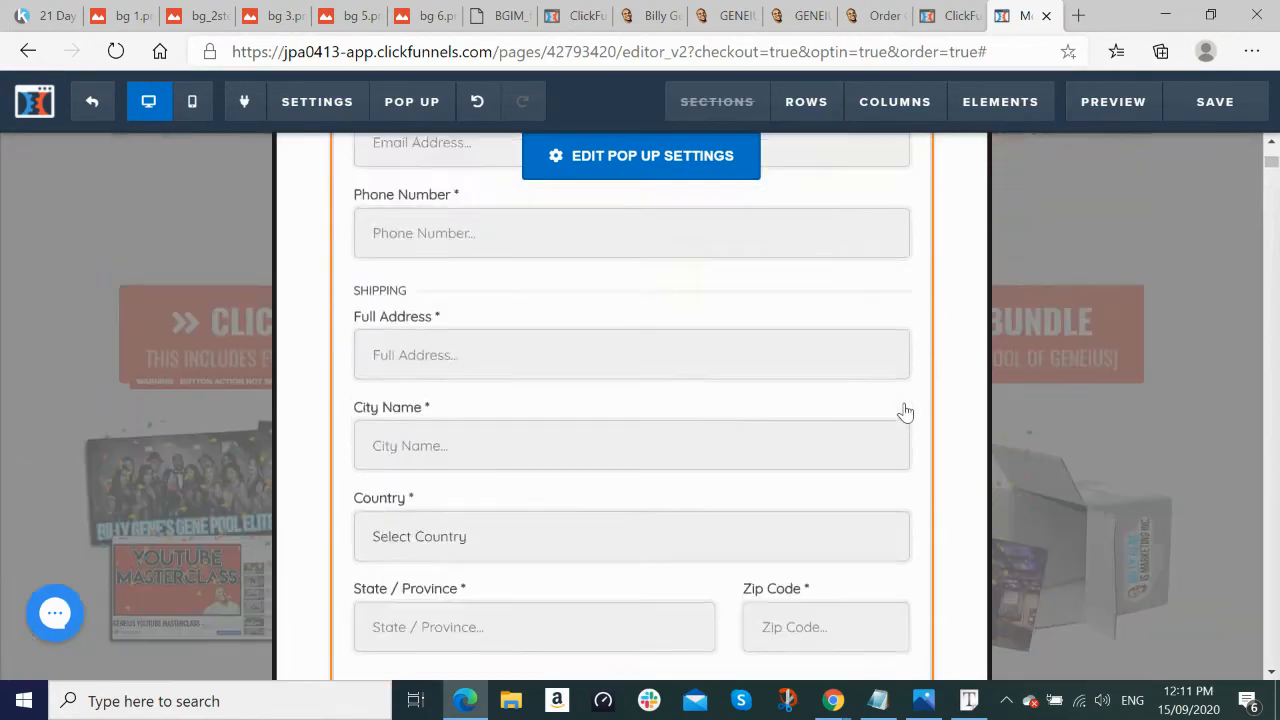
scroll(905, 412, up, 3)
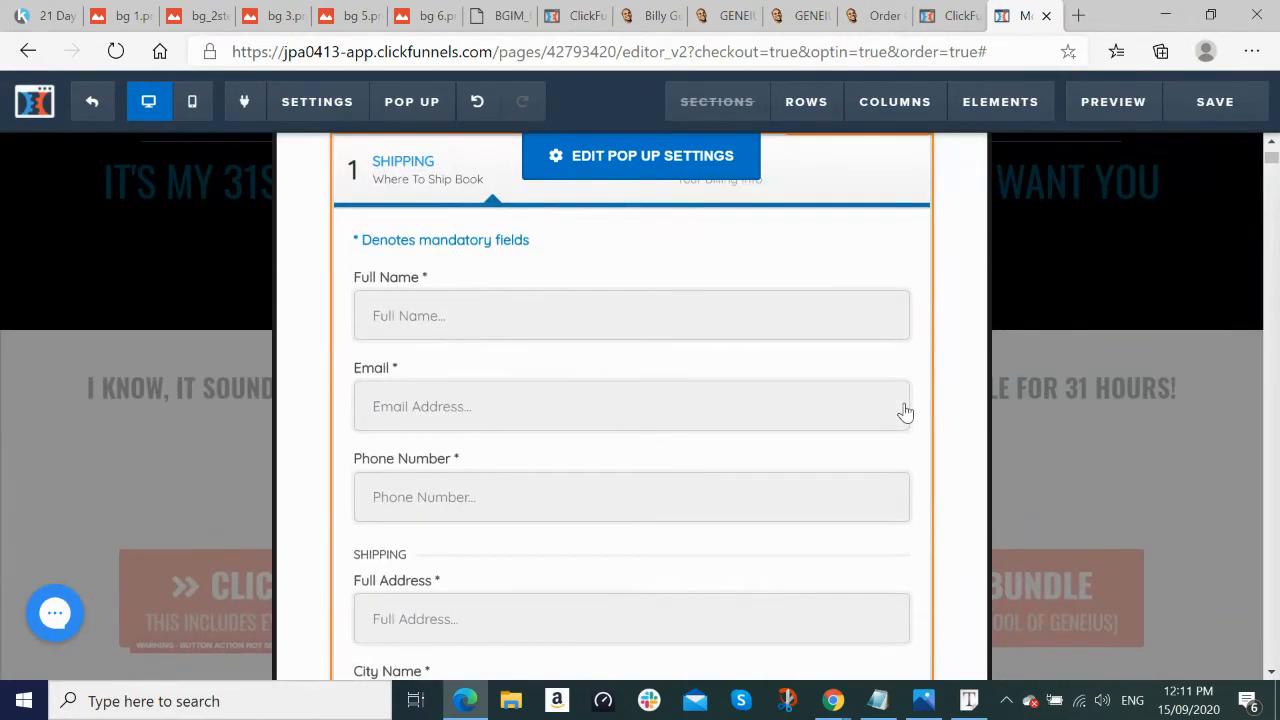
click(198, 15)
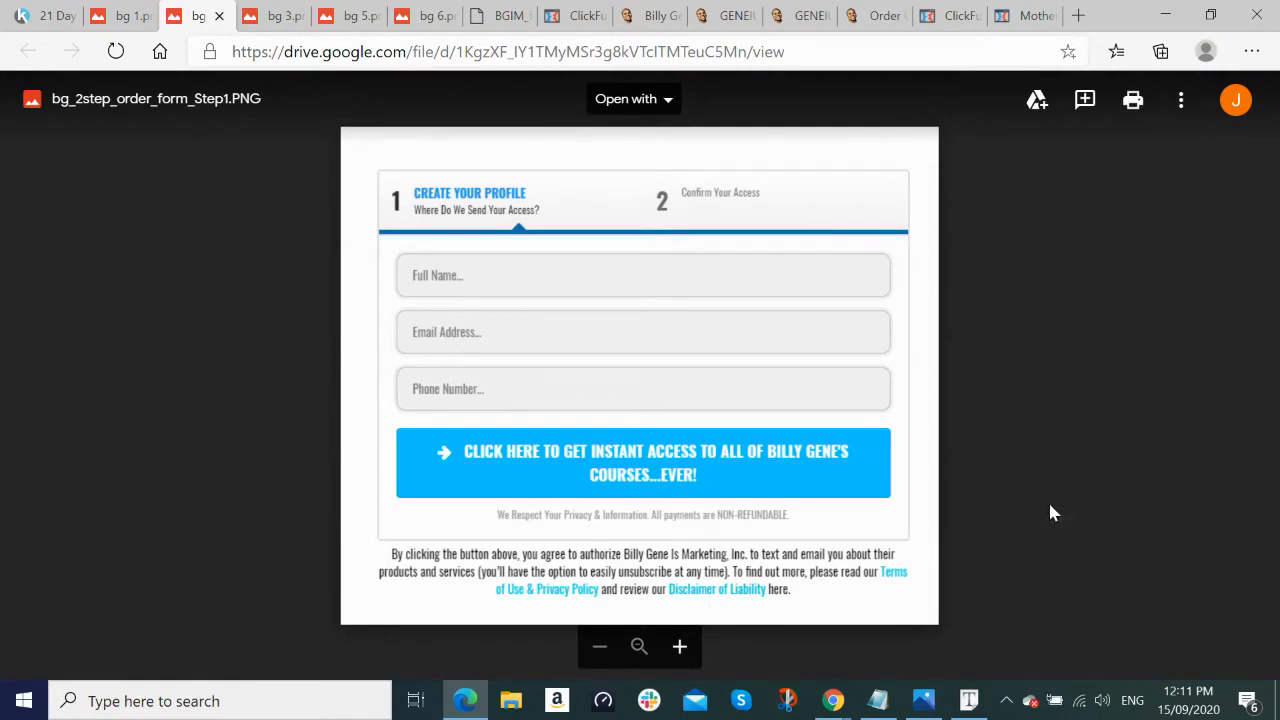
click(1025, 15)
scroll(797, 272, down, 3)
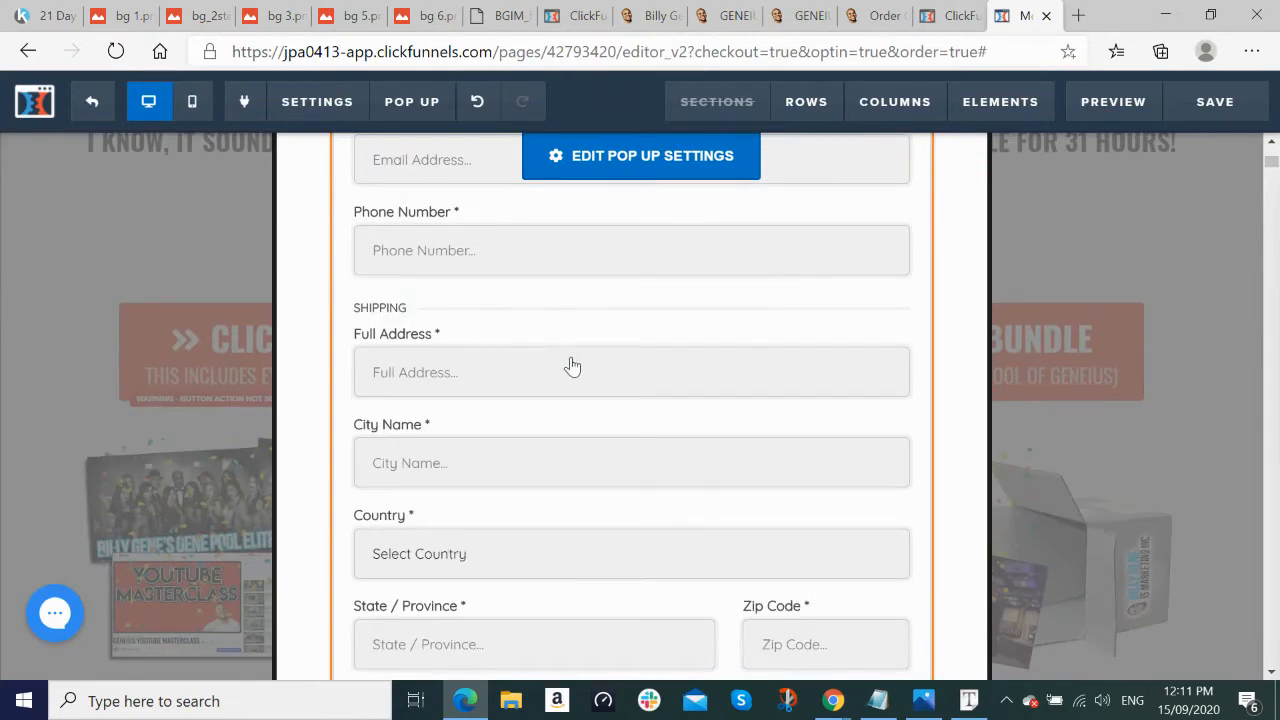
scroll(572, 365, up, 3)
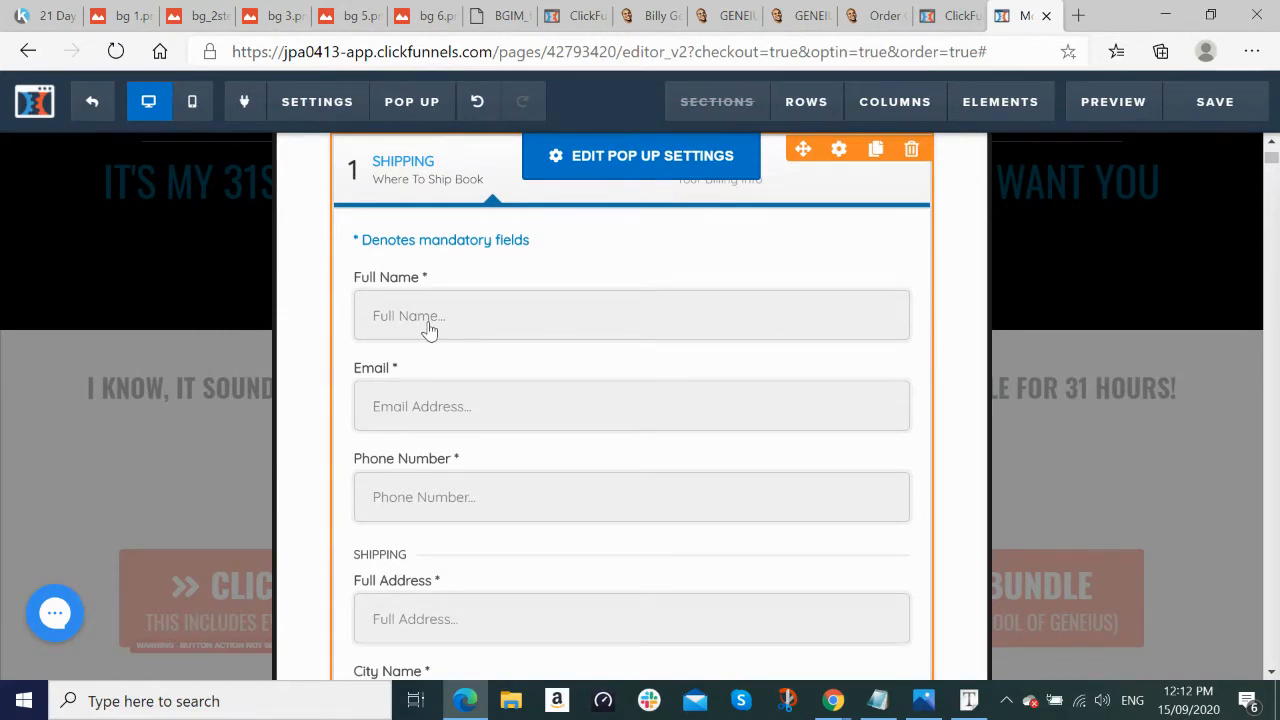
scroll(681, 362, up, 2)
scroll(681, 361, down, 1)
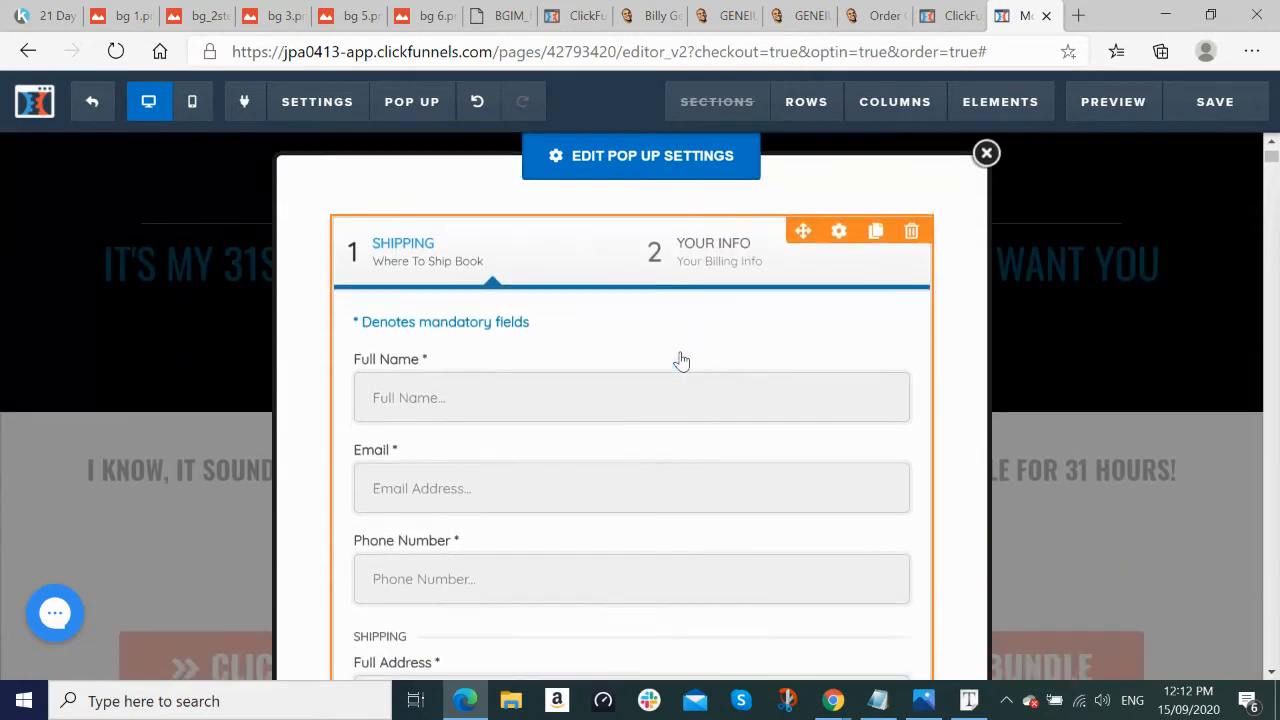
Step: Open the 2 Step Order element's settings, preview both form steps and show the Step #1 settings
click(838, 234)
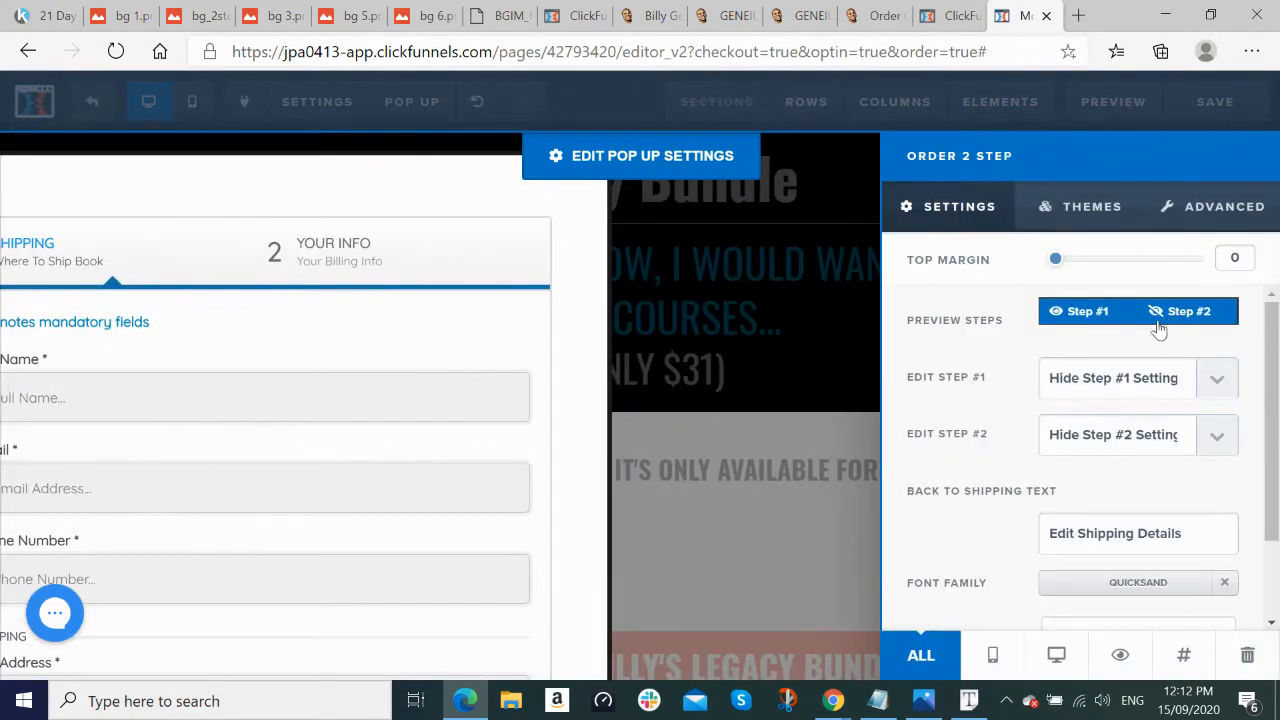
click(1096, 319)
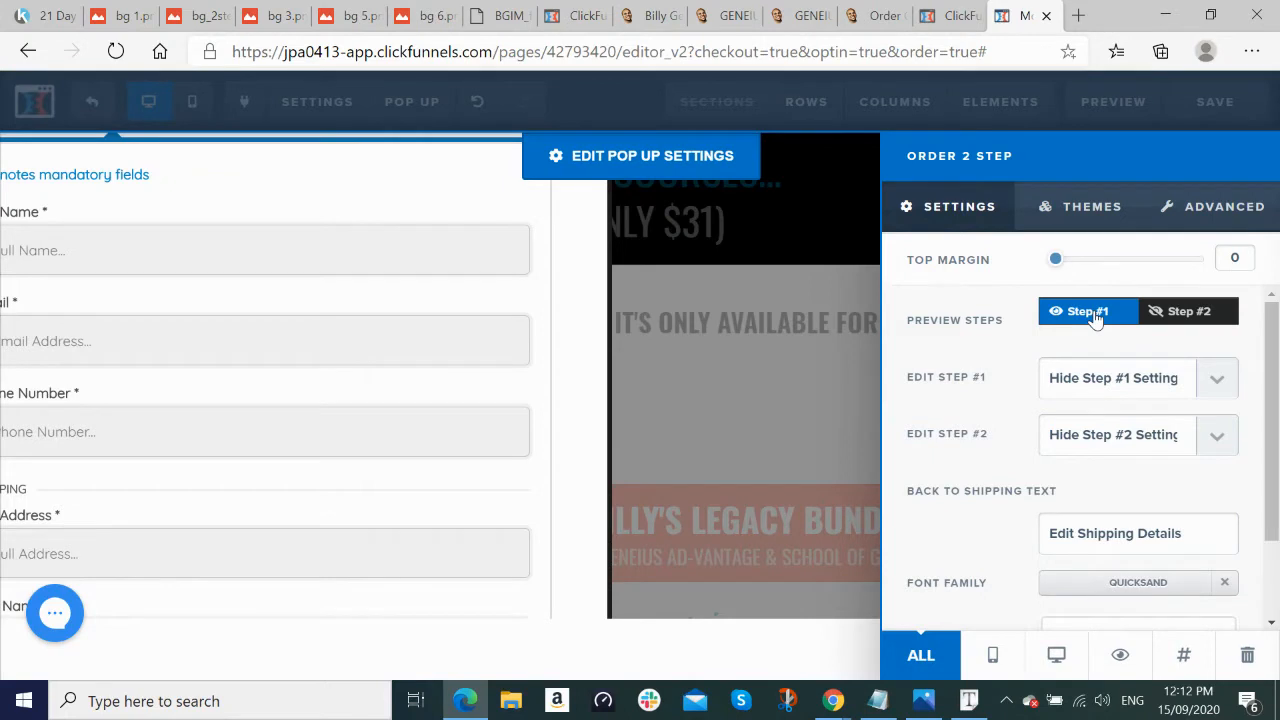
click(1190, 318)
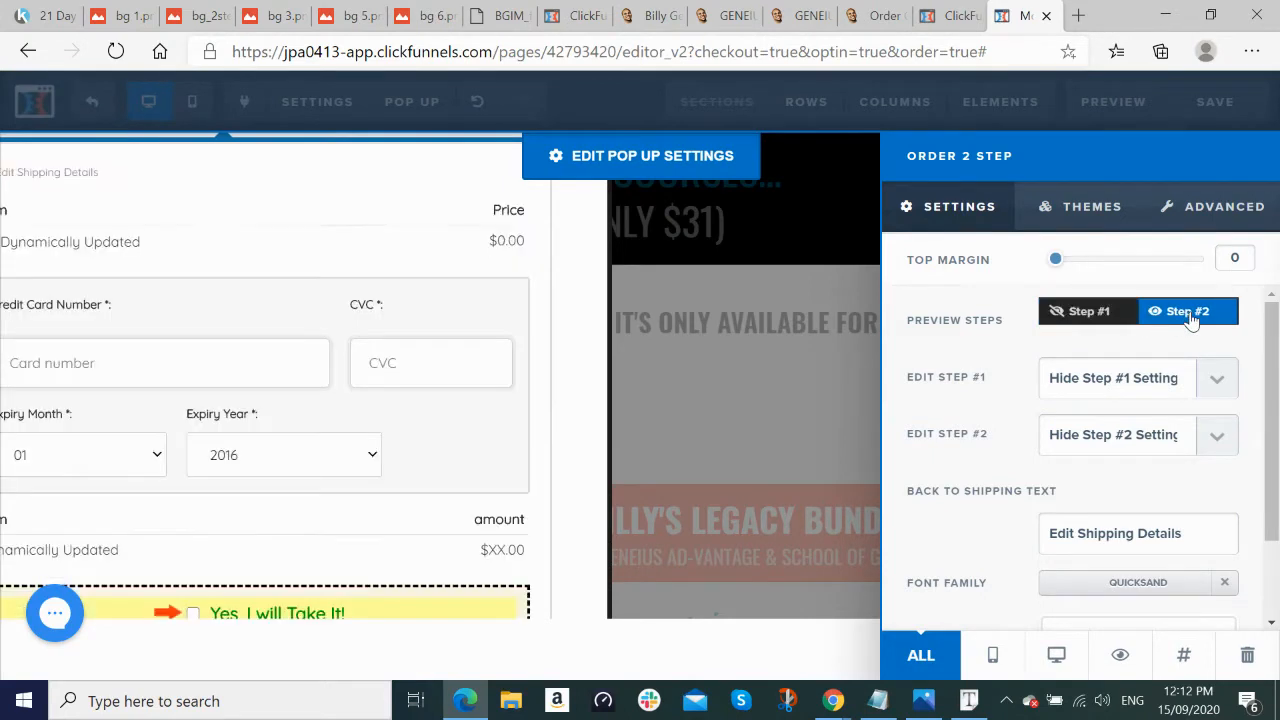
click(1082, 316)
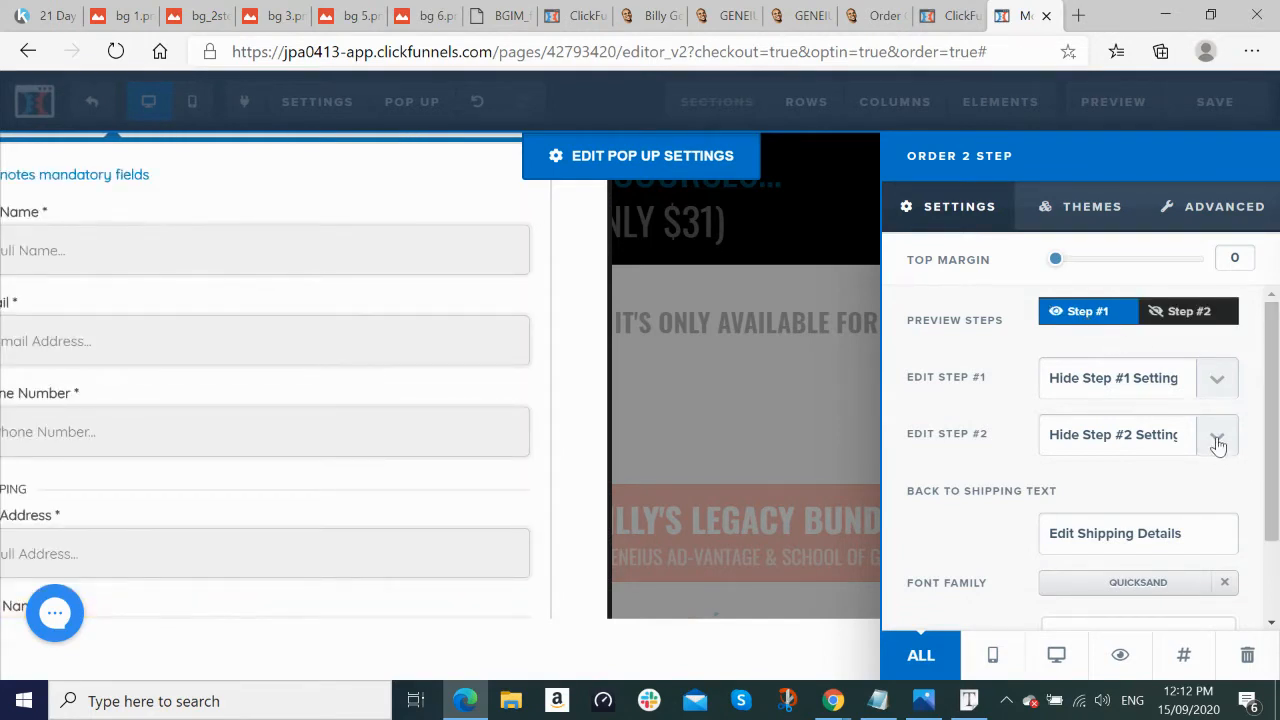
click(1218, 388)
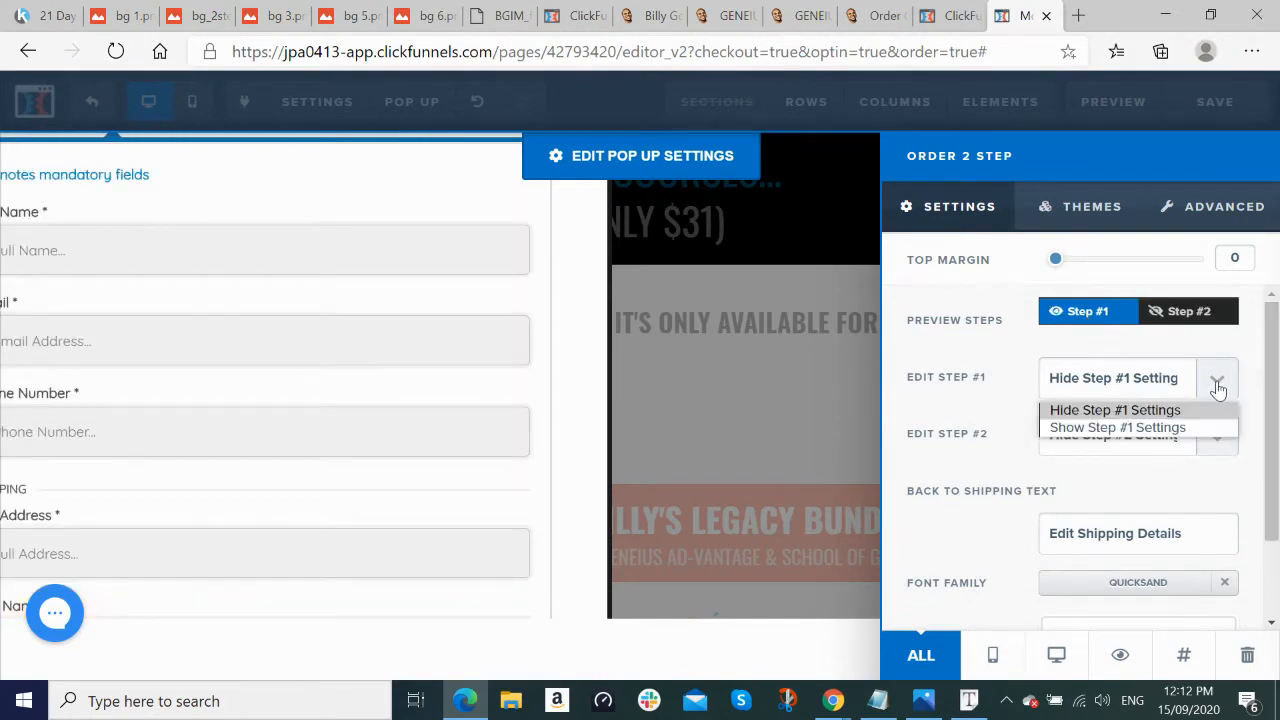
click(1165, 428)
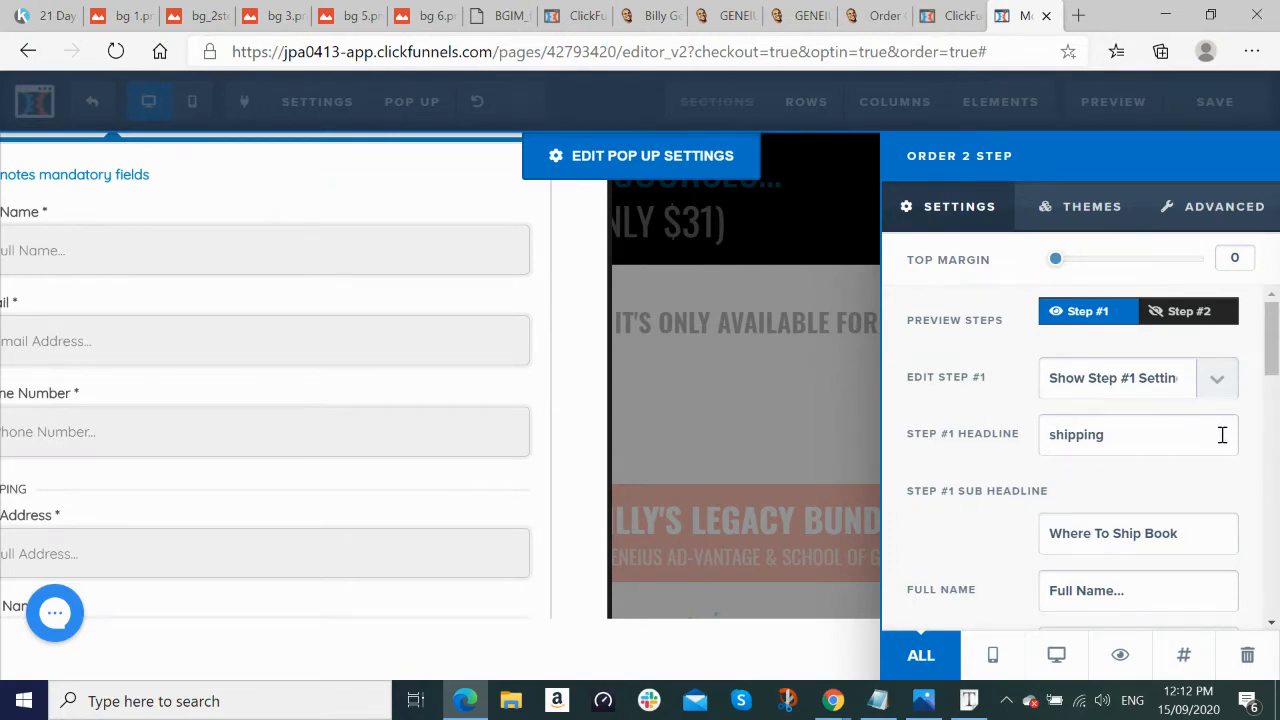
Step: Hide the shipping fields in the order form's advanced settings and close the settings
scroll(1222, 434, down, 1)
scroll(1223, 433, up, 1)
click(1224, 209)
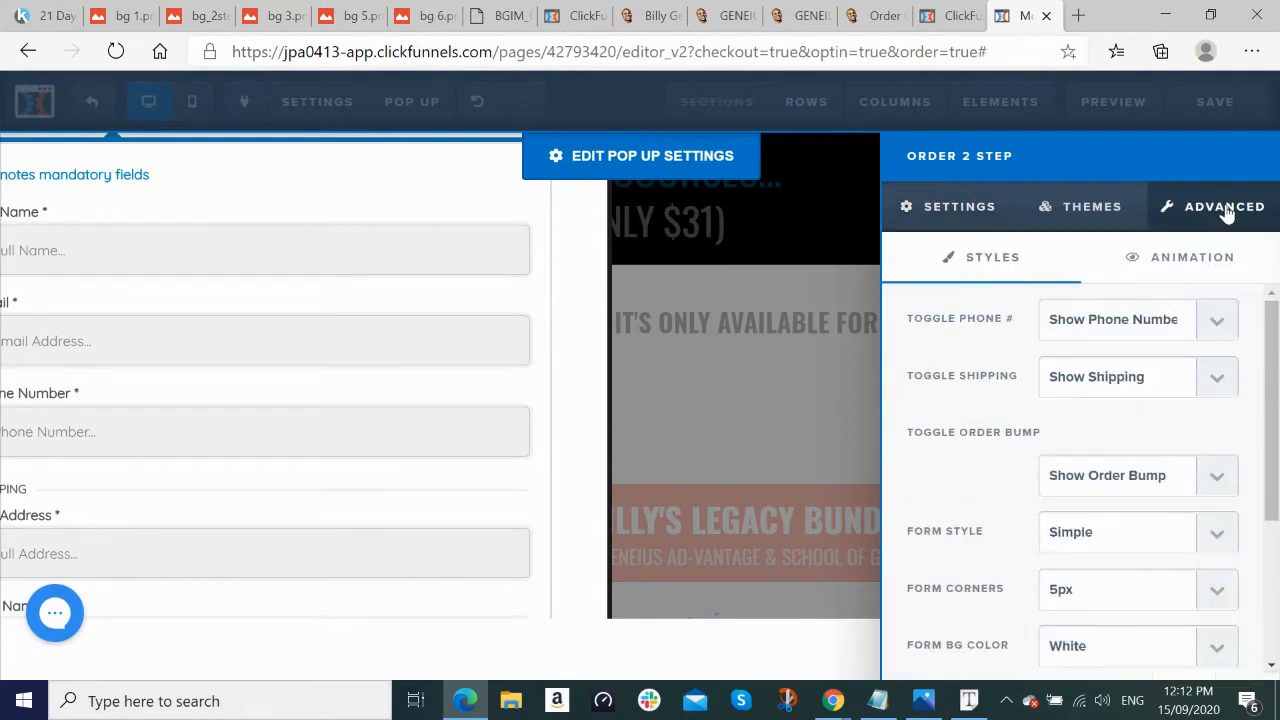
click(1219, 385)
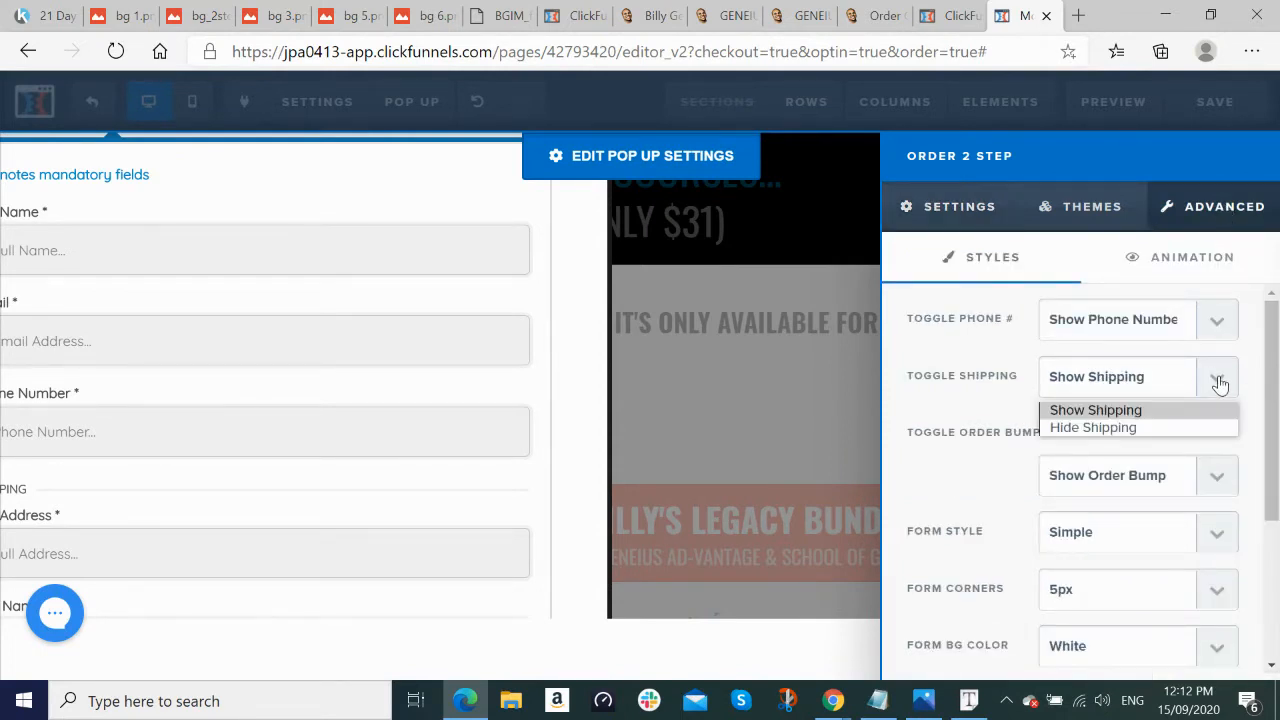
click(1141, 429)
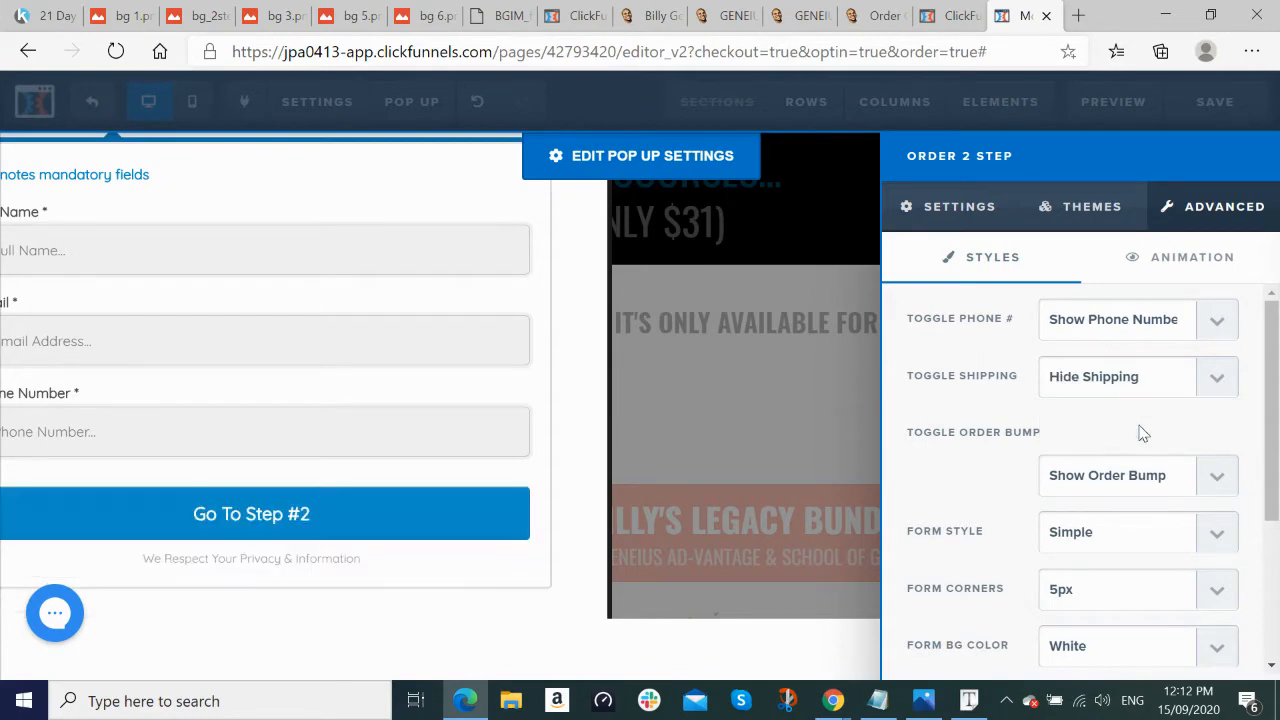
click(481, 605)
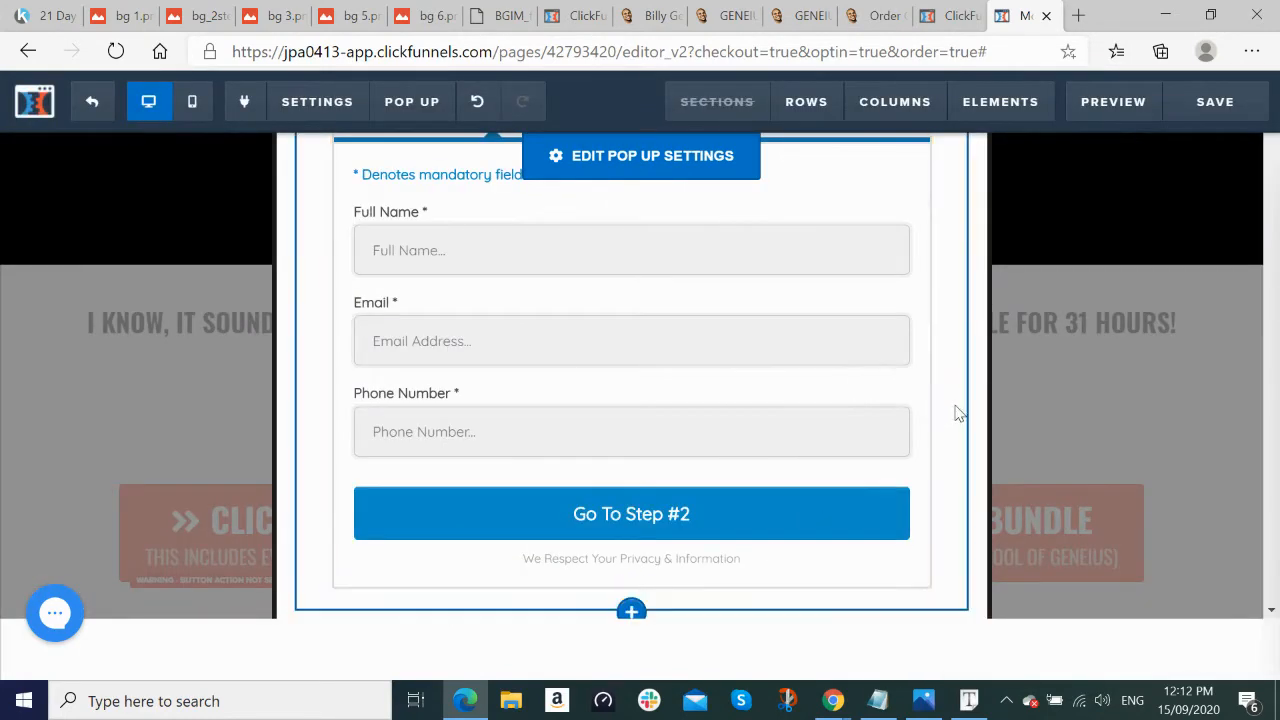
scroll(954, 430, up, 2)
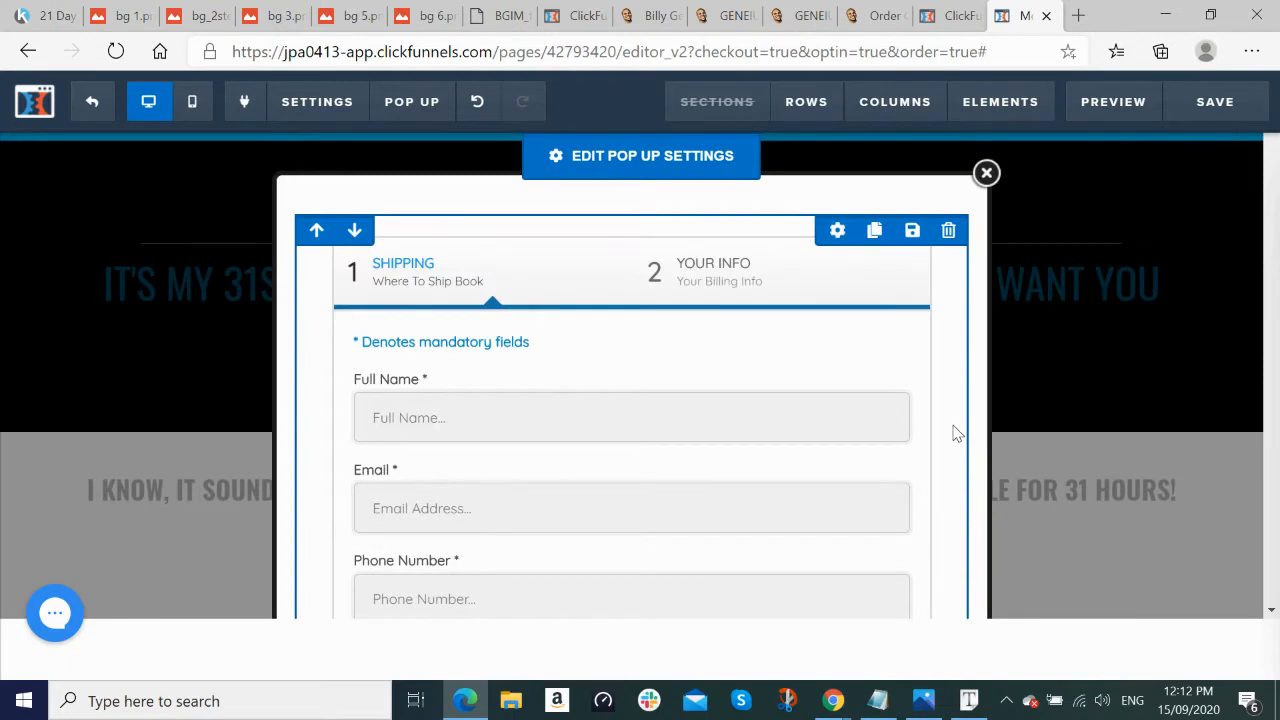
scroll(954, 430, down, 2)
scroll(954, 430, up, 2)
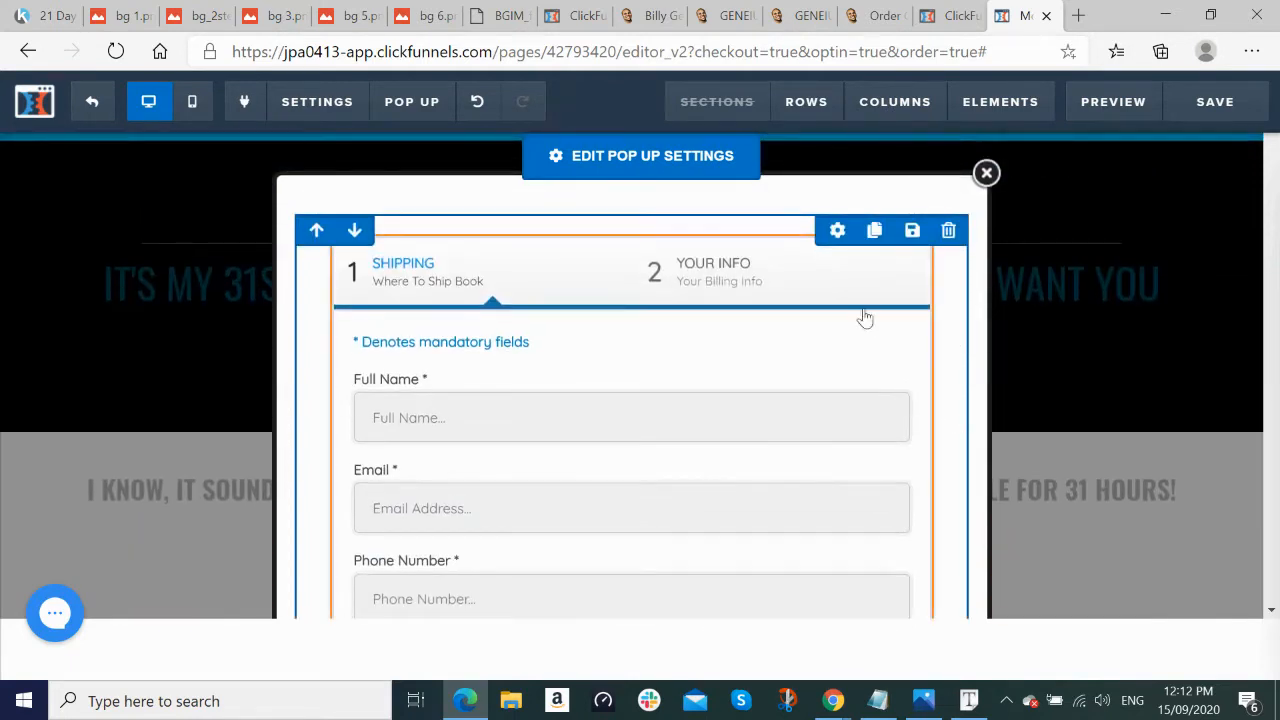
click(838, 232)
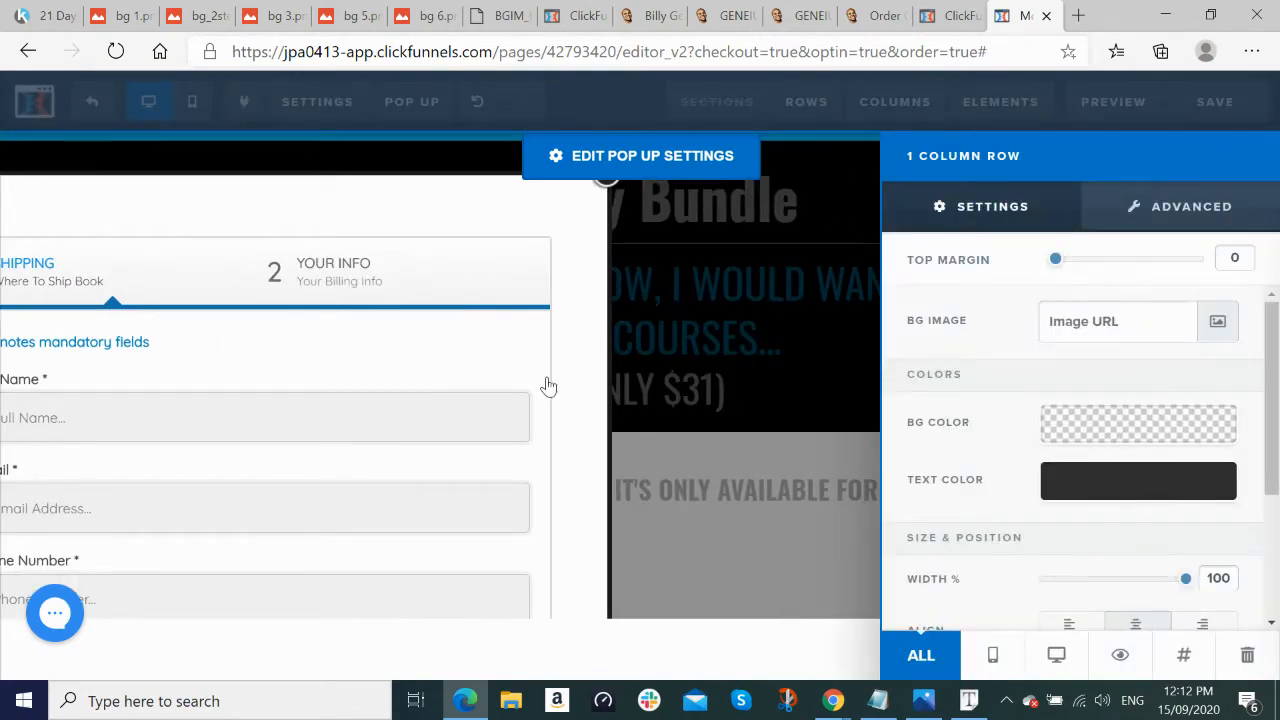
click(424, 413)
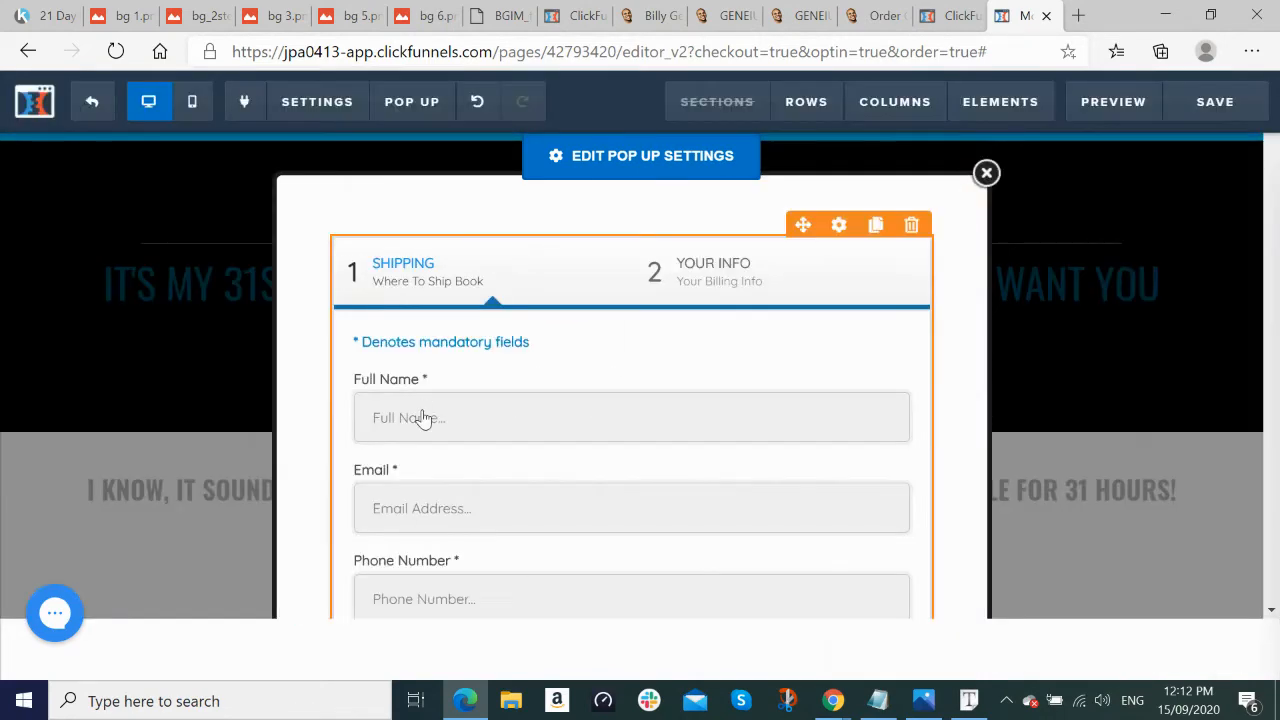
Step: Reopen the 2 Step Order element's settings with Step #1 previewed and bring up its headline fields
click(838, 228)
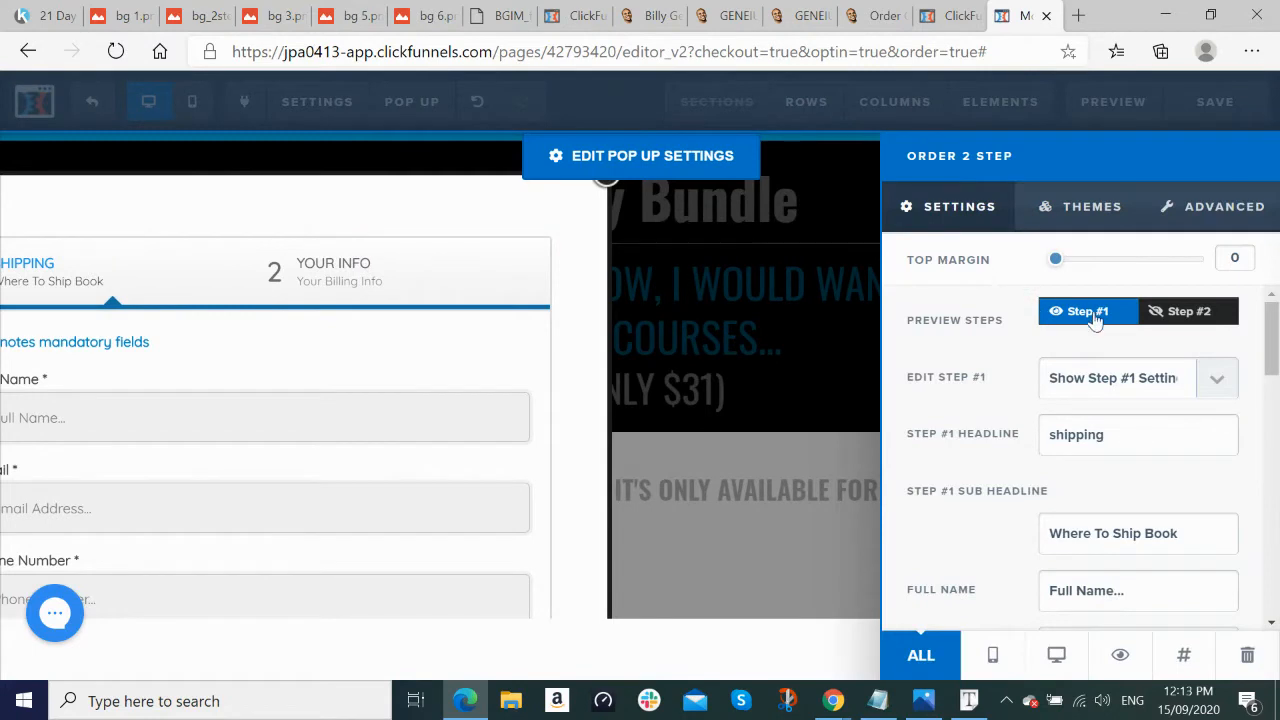
click(1095, 320)
scroll(1099, 408, down, 1)
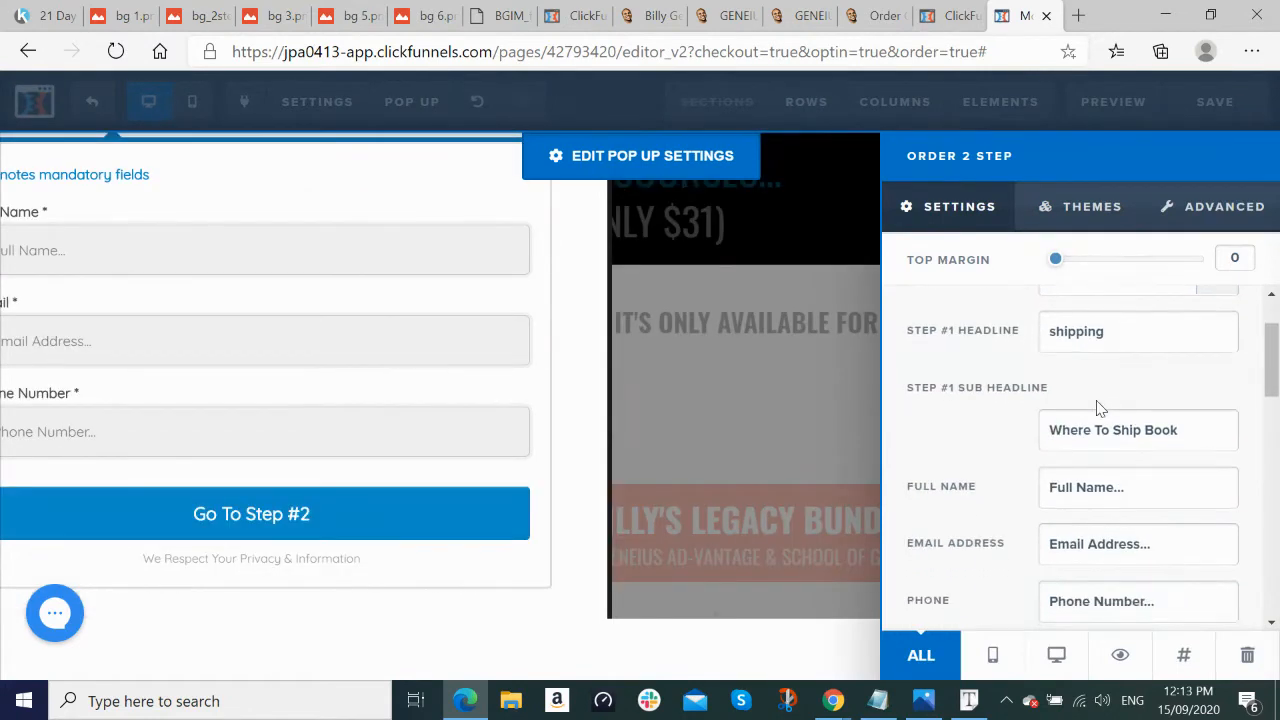
scroll(1099, 408, down, 1)
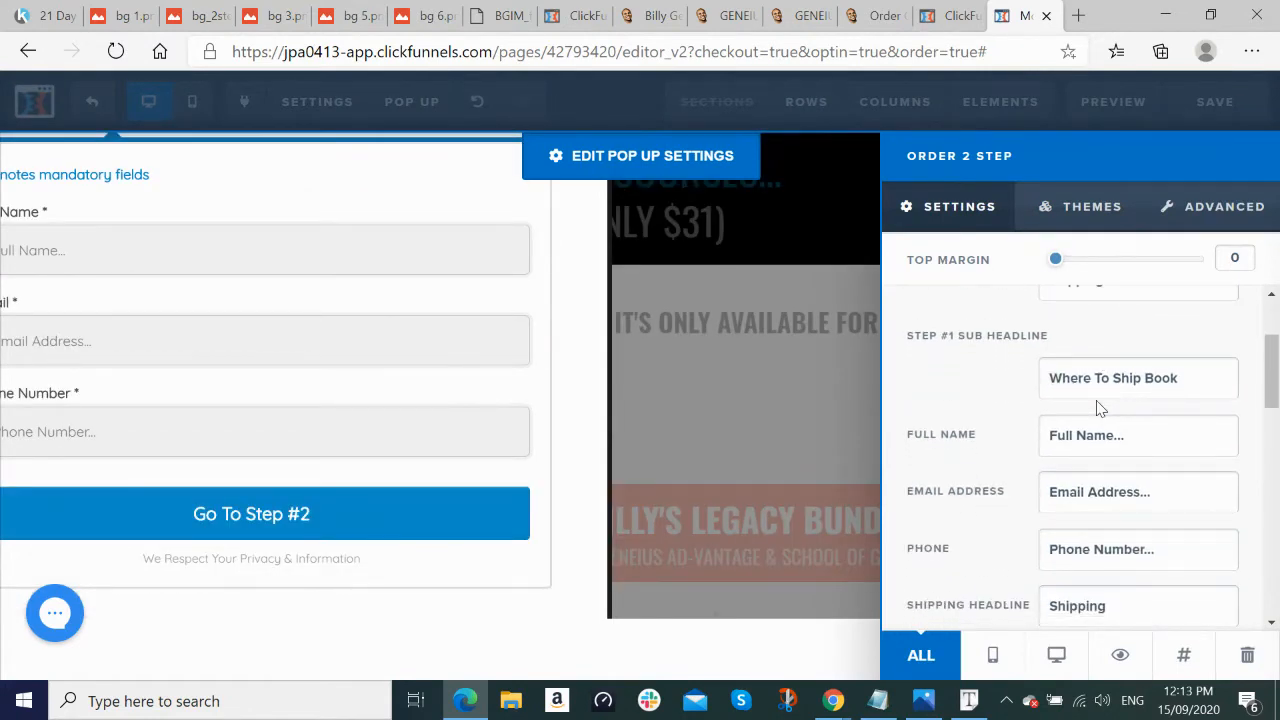
scroll(1105, 398, up, 2)
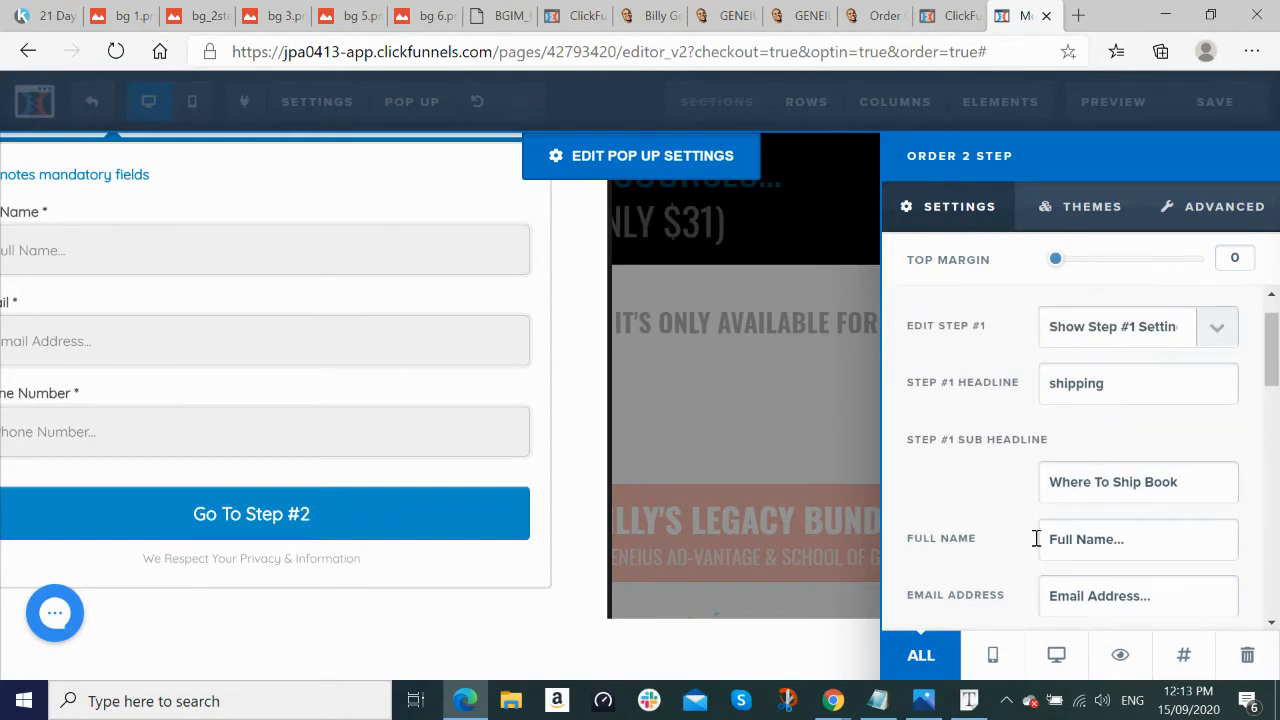
Step: Replace the Step #1 headline with "Where Do We Send Your Access?", copied from the OrderPage-2Step-Bump text file in Notepad
mouse_move(884, 713)
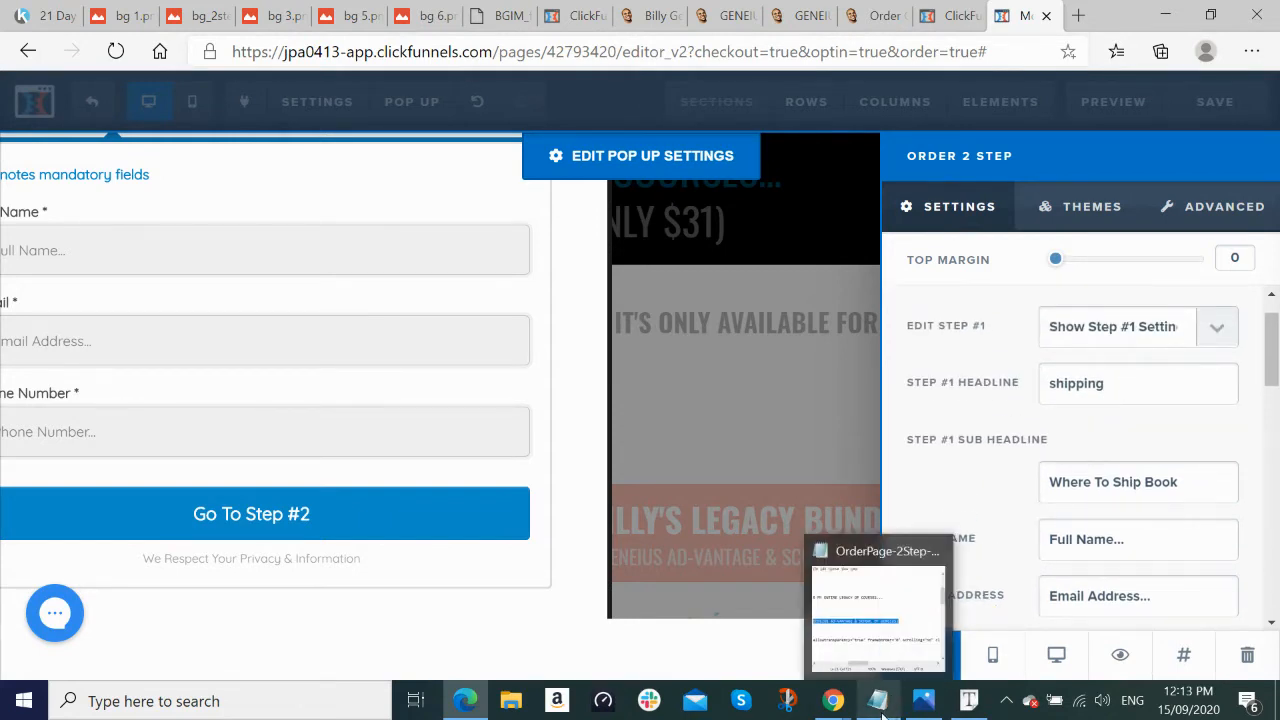
click(880, 705)
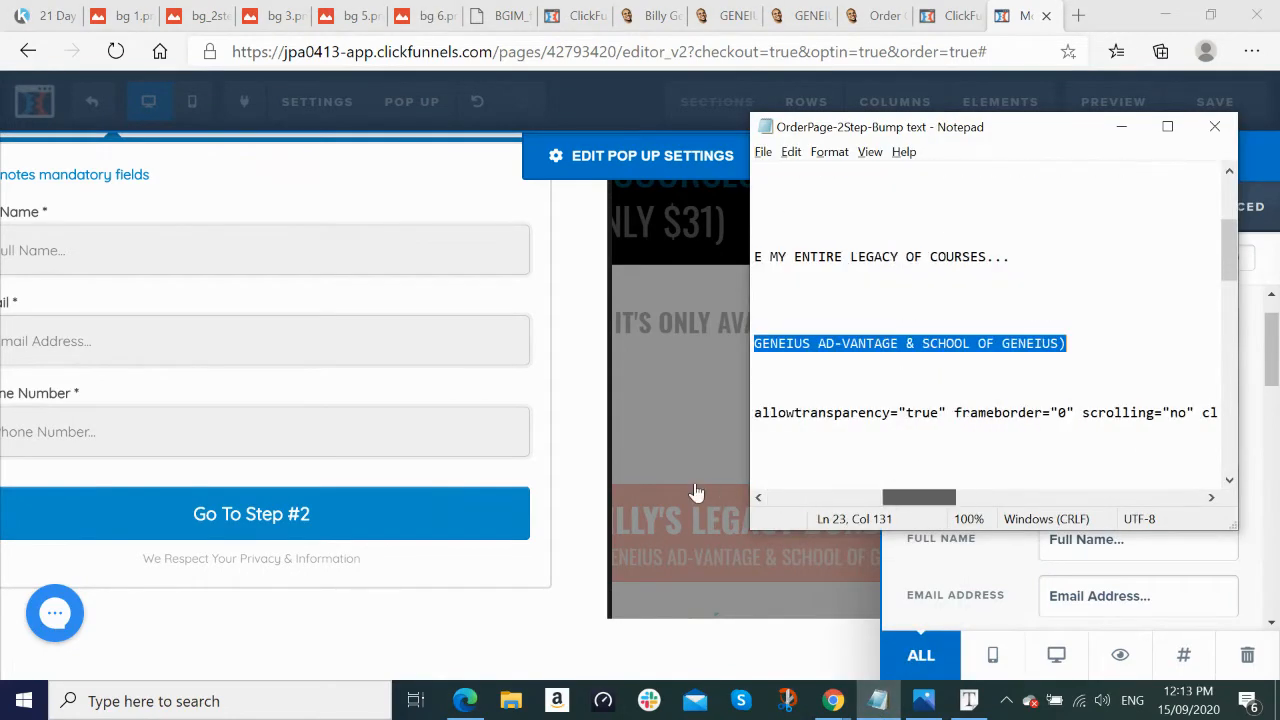
drag(910, 505, 777, 503)
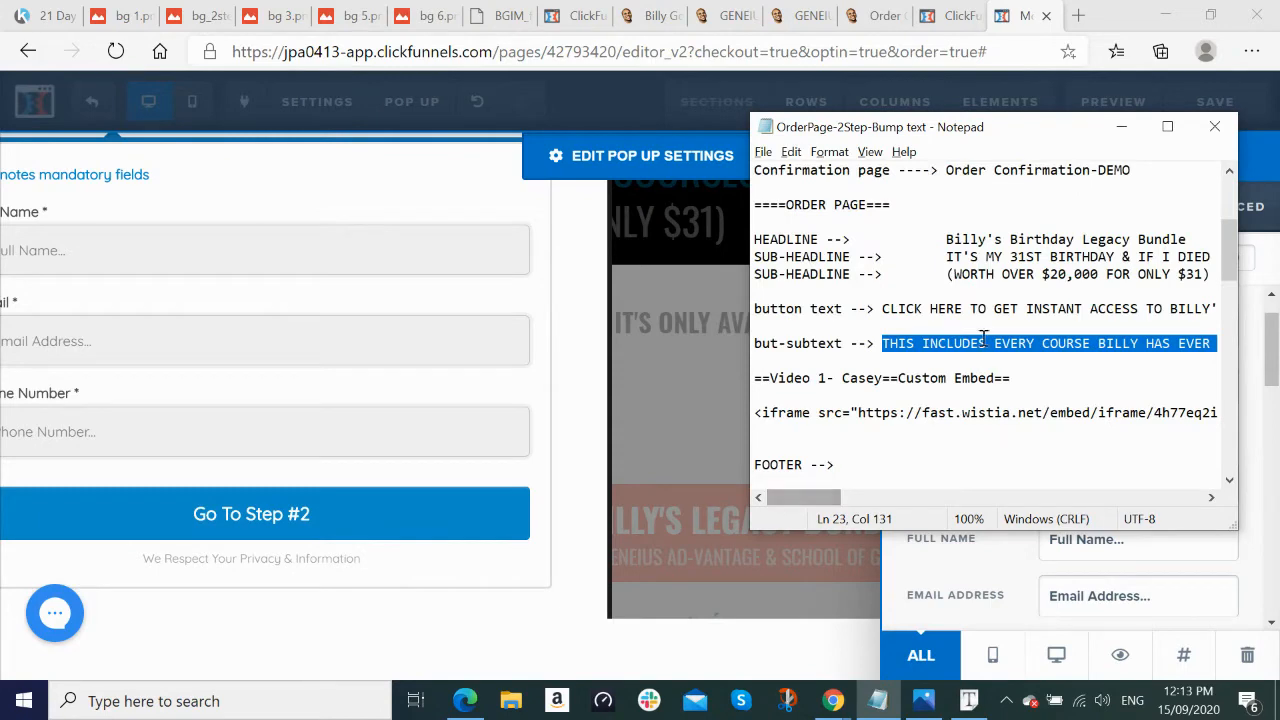
scroll(998, 330, down, 1)
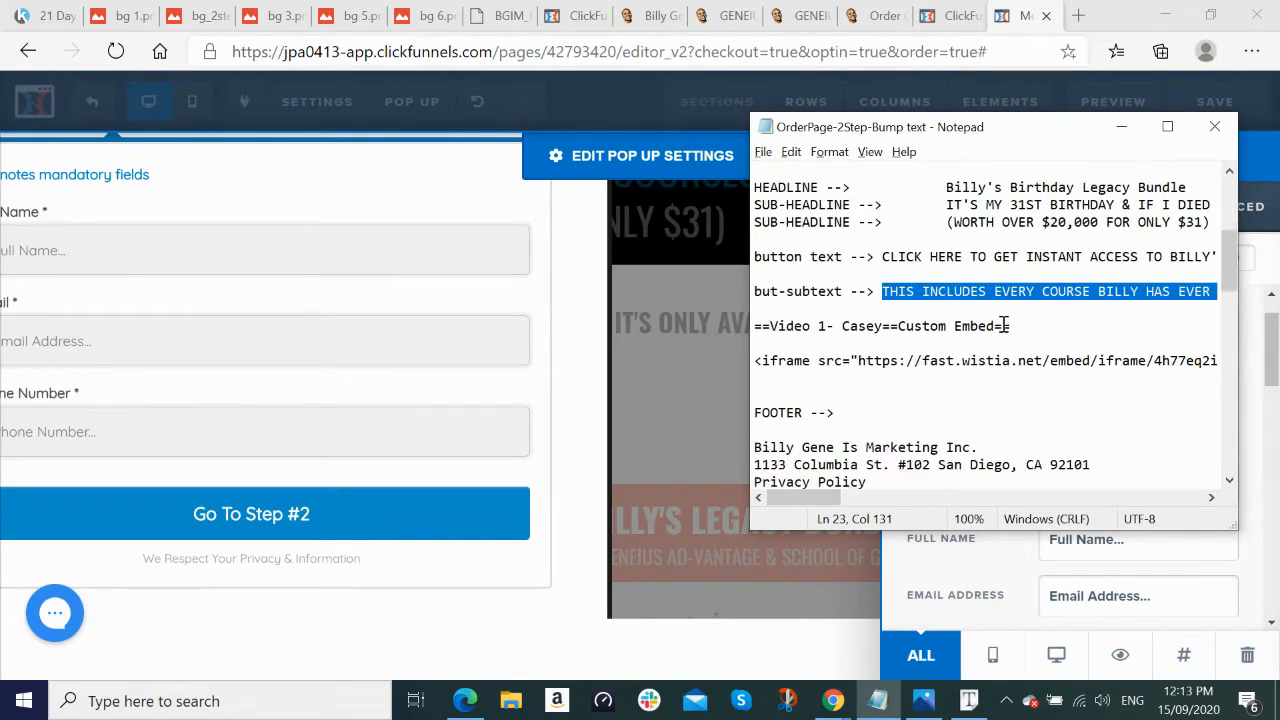
scroll(1004, 324, down, 1)
scroll(1004, 323, down, 5)
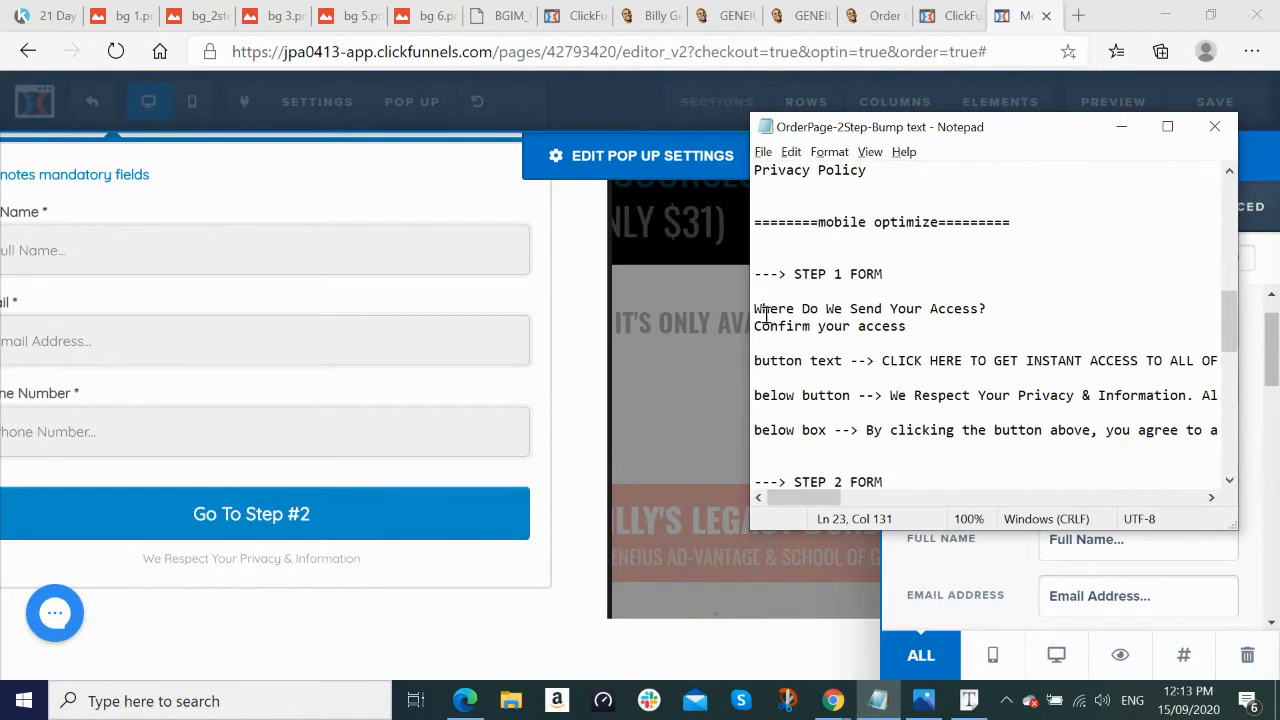
drag(757, 308, 1091, 305)
key(ctrl+c)
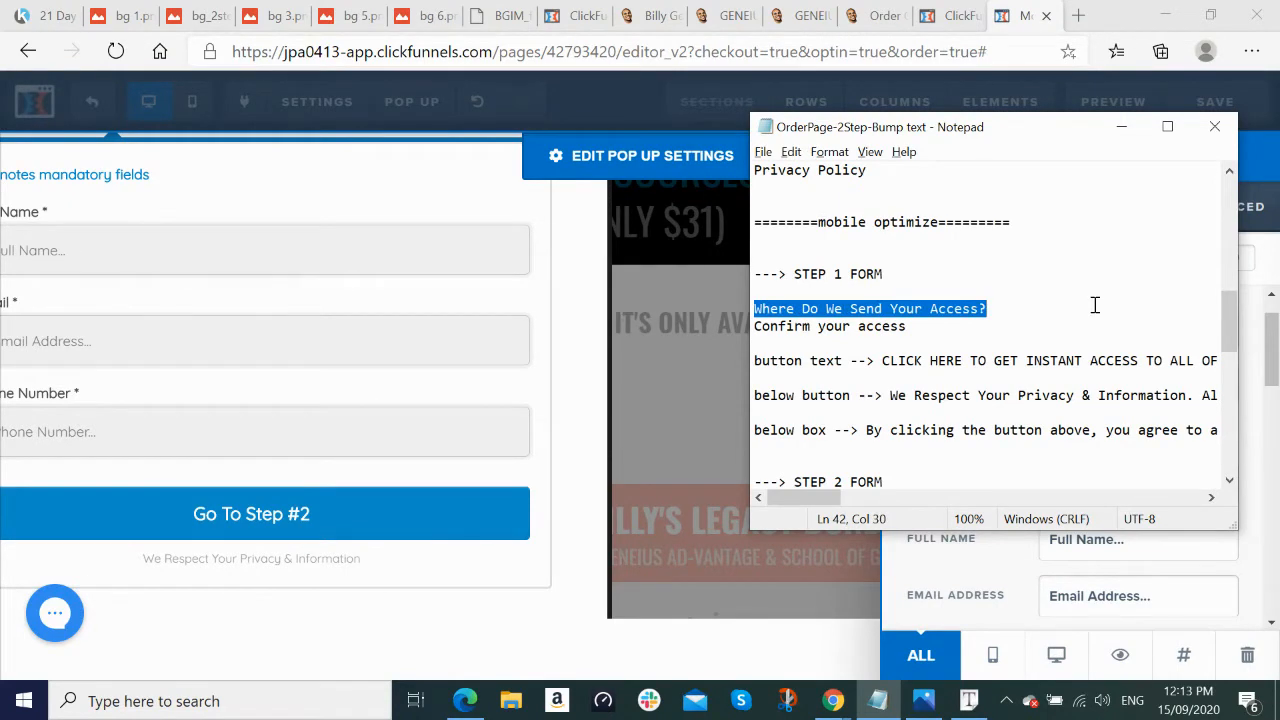
key(alt+Tab)
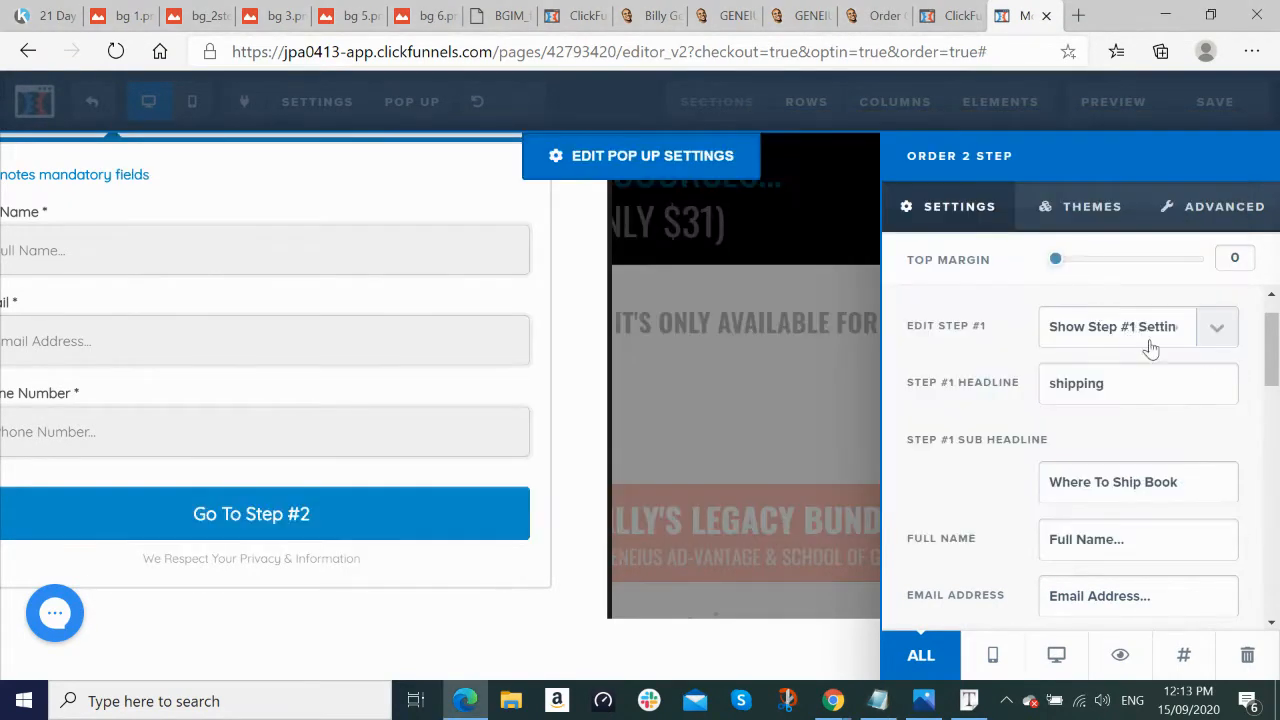
drag(1138, 383, 1022, 393)
key(ctrl+v)
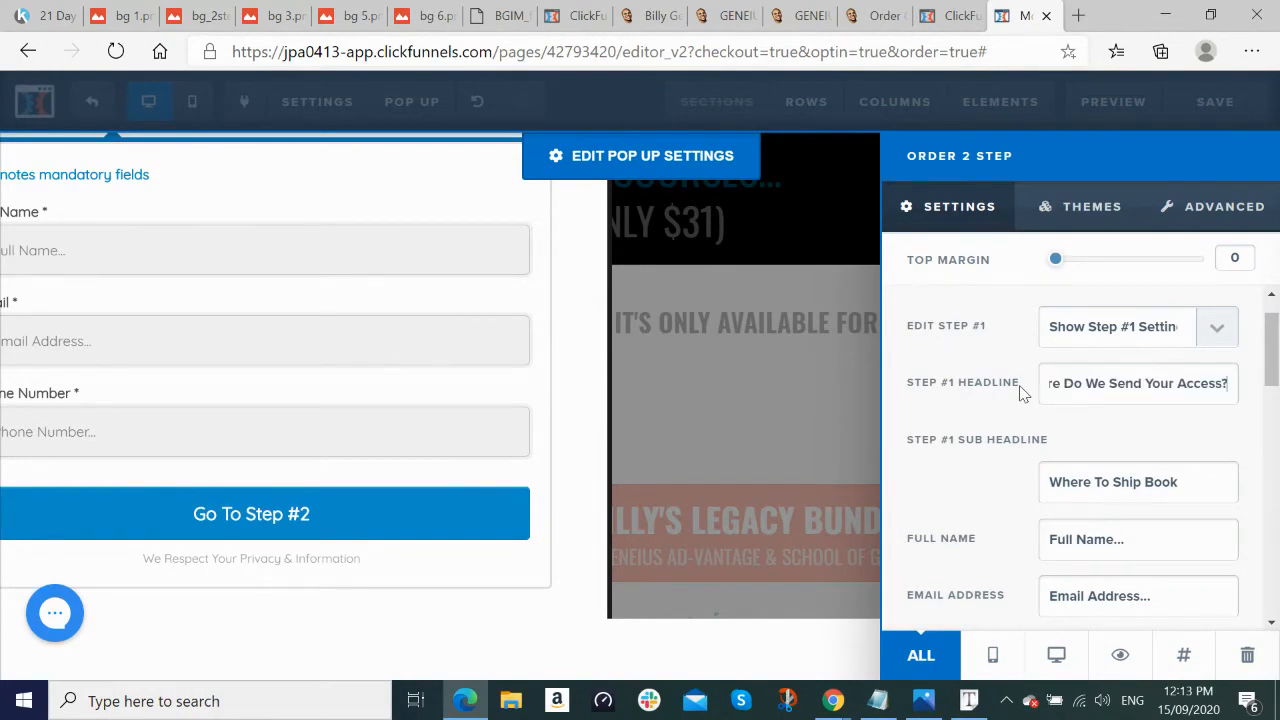
Step: Replace the Step #1 sub headline with "Confirm your access" from the OrderPage-2Step-Bump text file and close the settings
click(1206, 483)
key(alt+Tab)
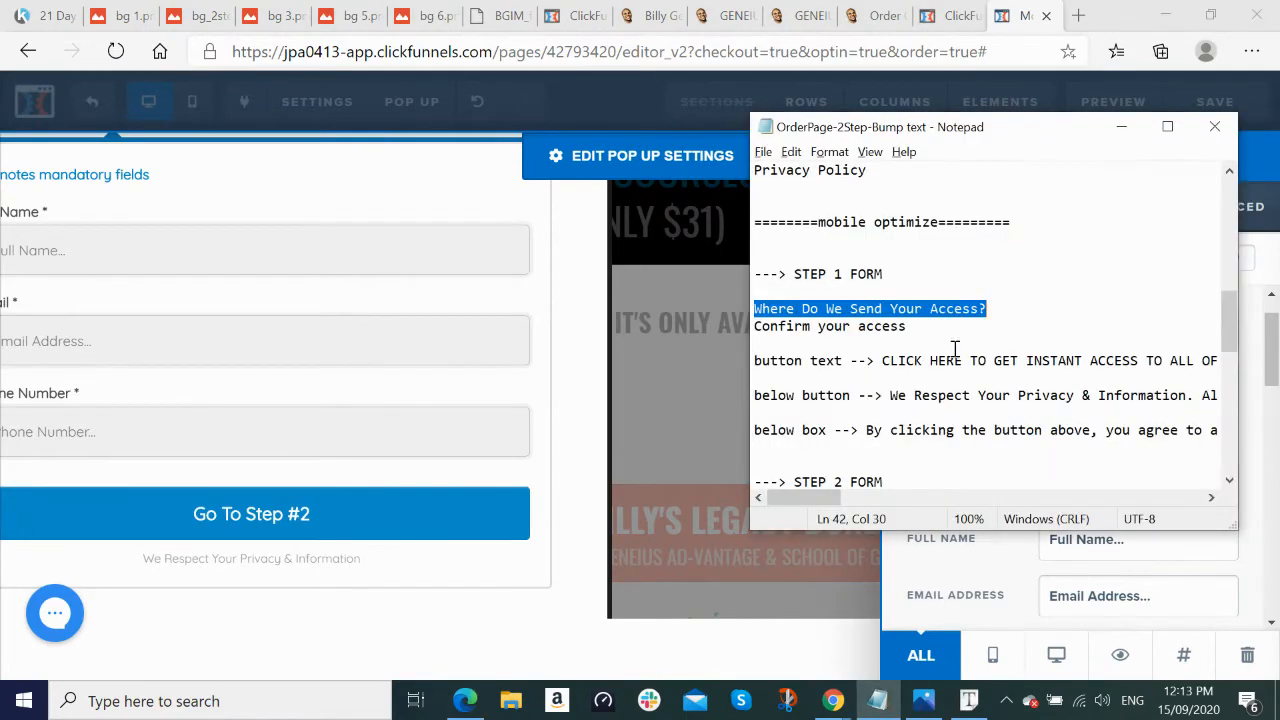
drag(940, 327, 754, 327)
key(ctrl+c)
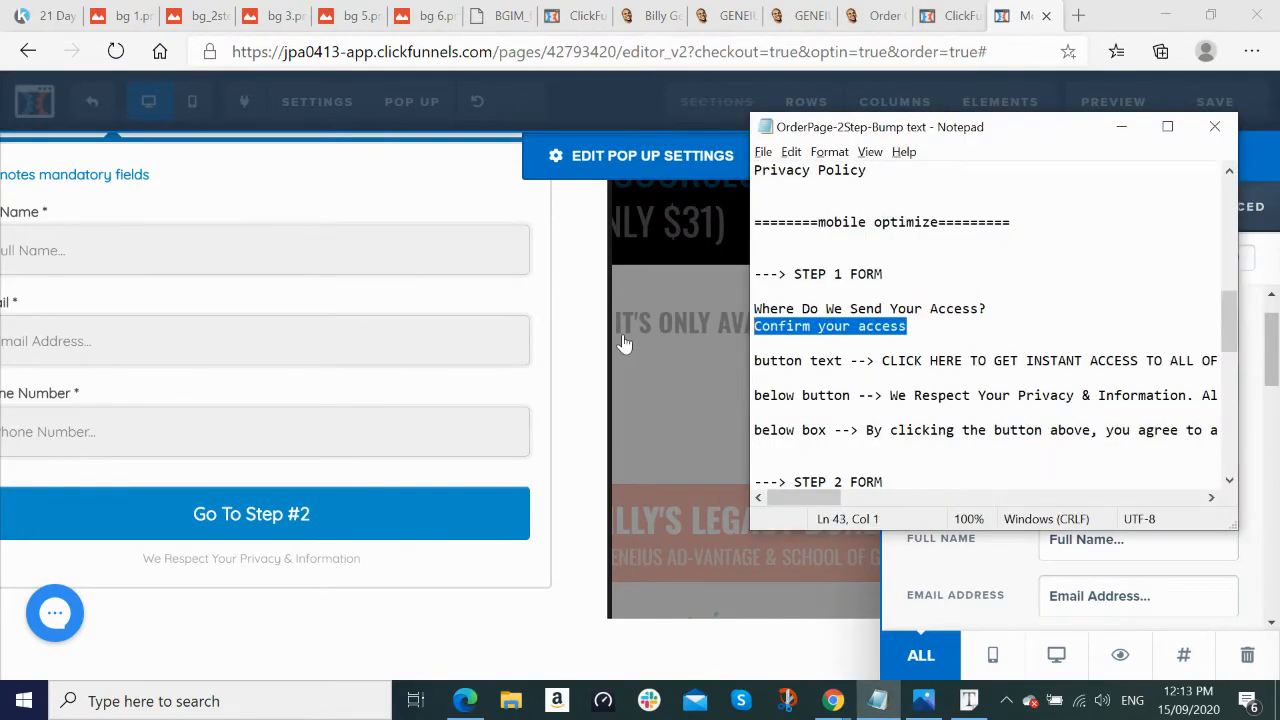
key(alt+Tab)
drag(1190, 485, 922, 490)
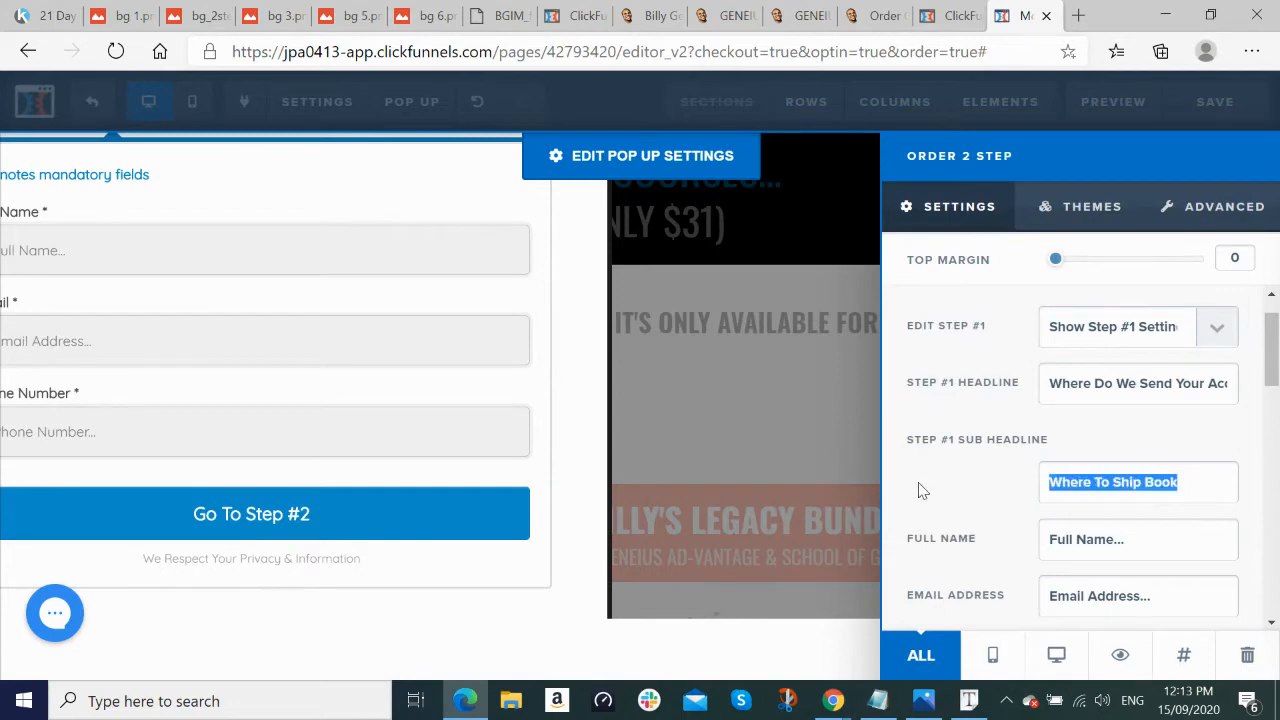
key(ctrl+v)
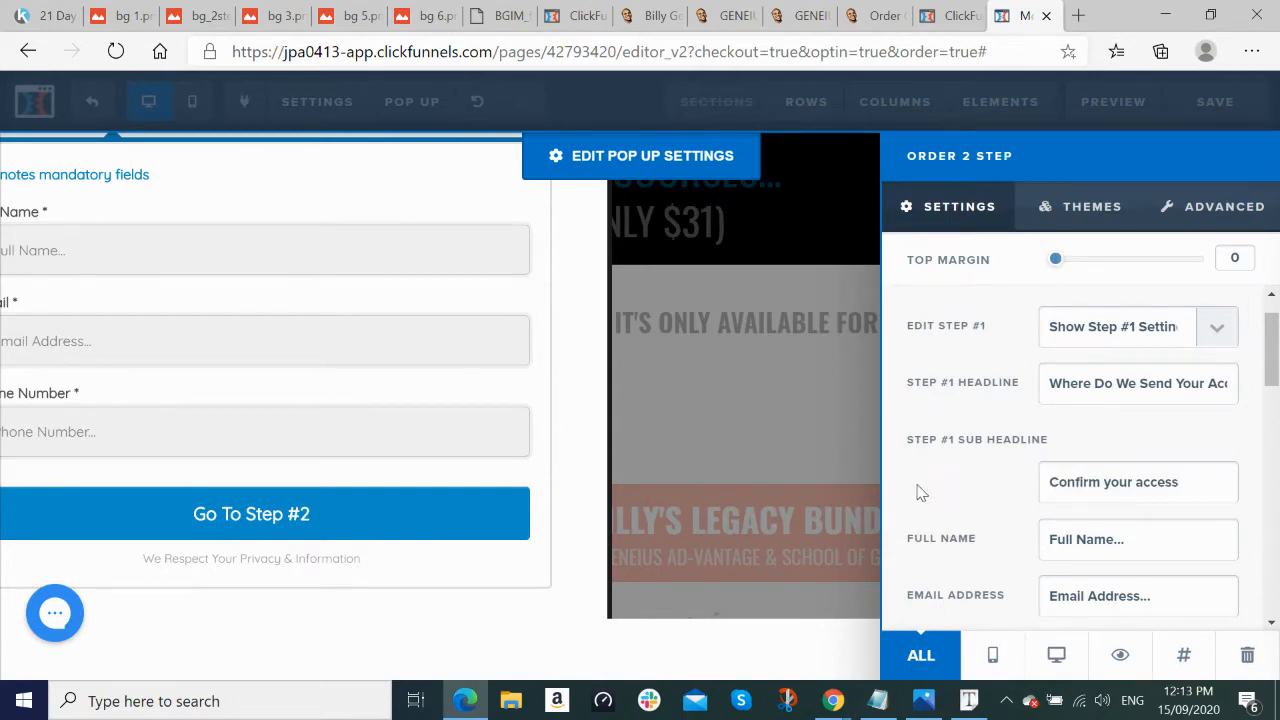
click(582, 472)
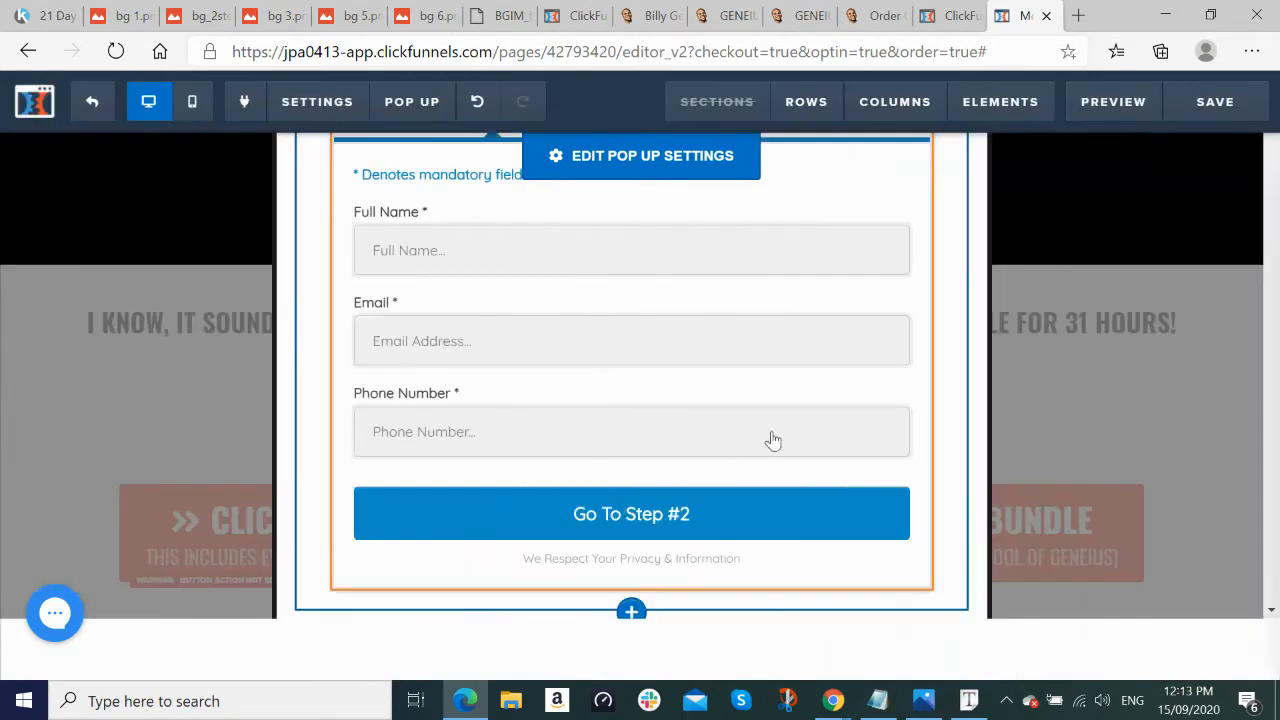
scroll(890, 371, up, 2)
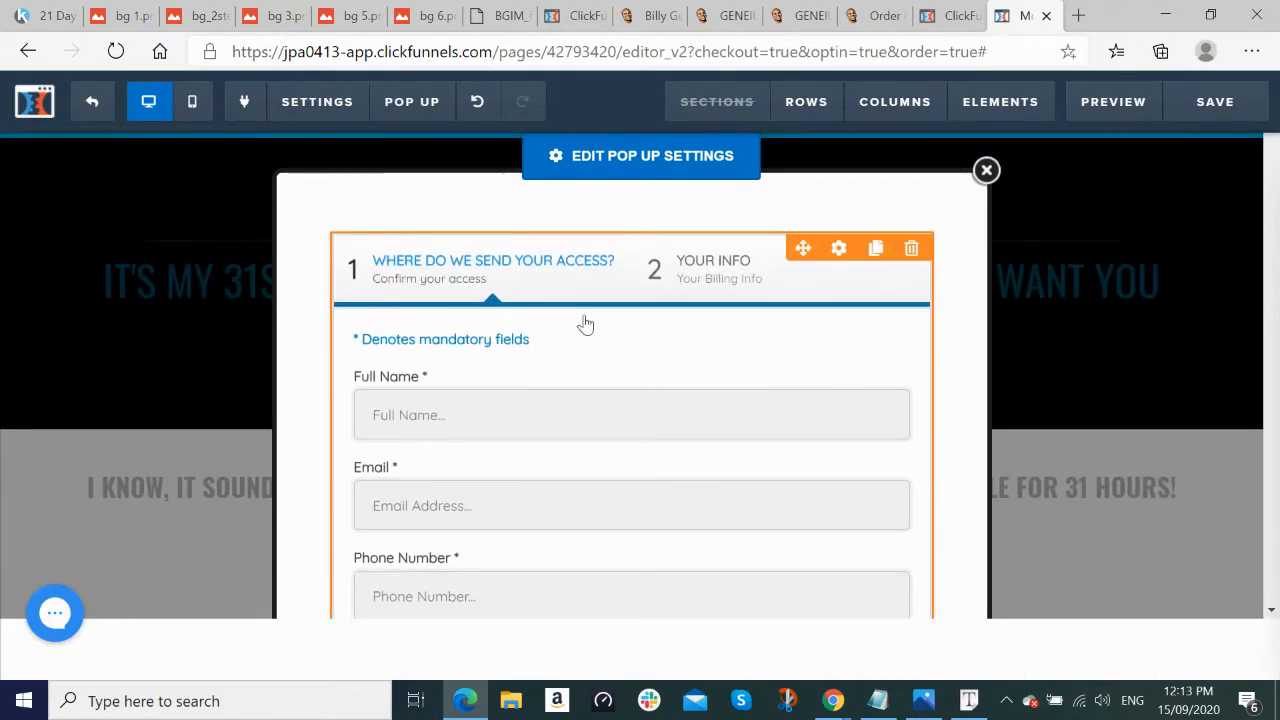
Step: Copy the Step 1 button text "CLICK HERE TO GET INSTANT ACCESS TO ALL OF BILLY GENE'S COURSES...EVER!" from the Notepad text file
key(alt+Tab)
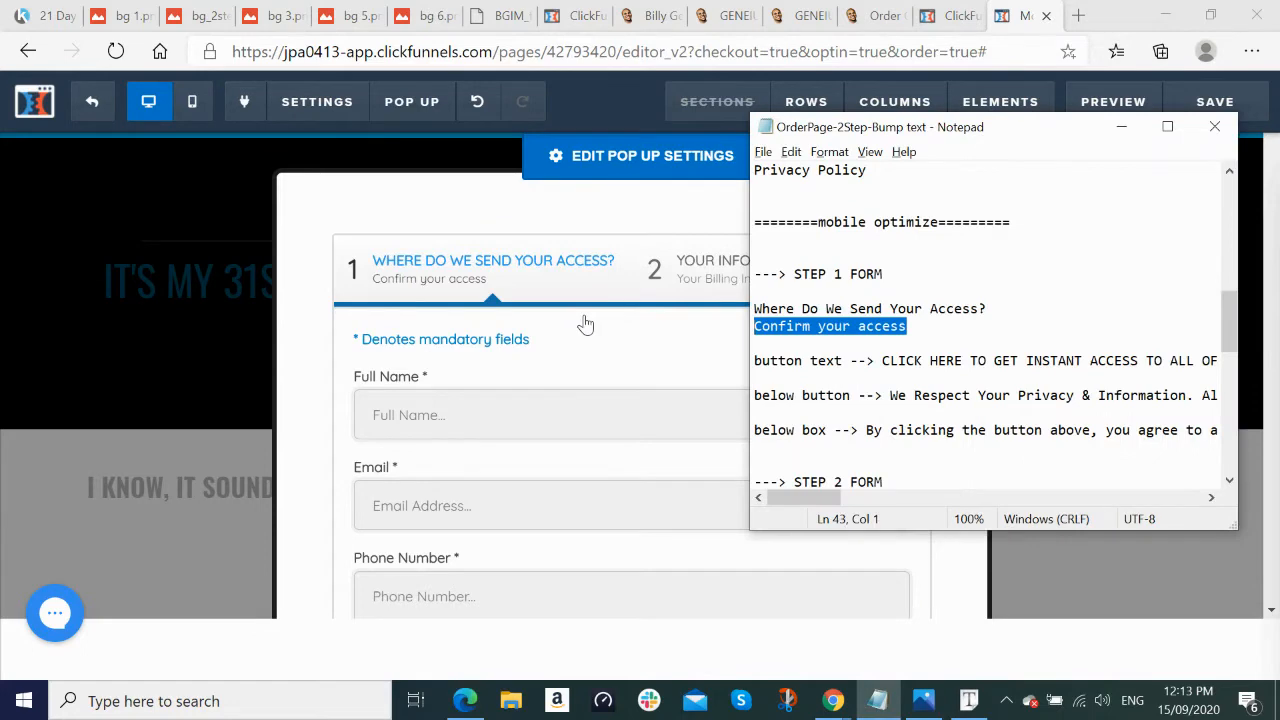
scroll(586, 324, down, 3)
click(418, 402)
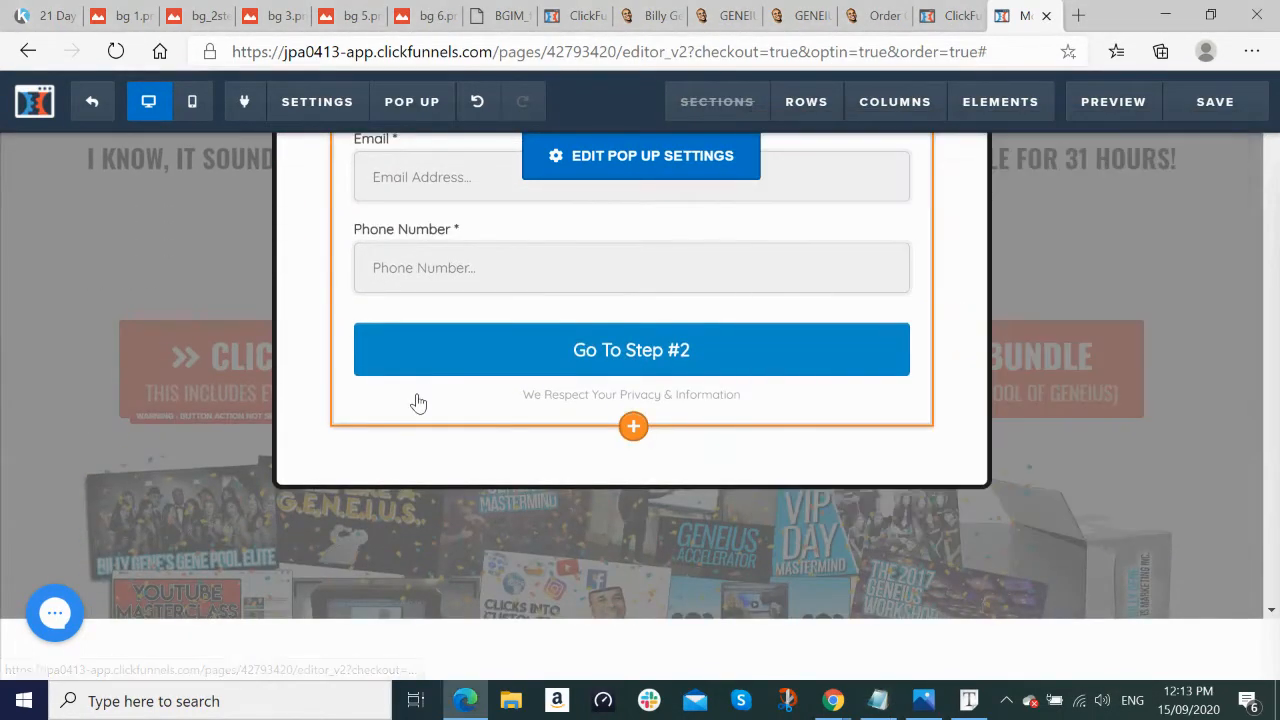
click(900, 382)
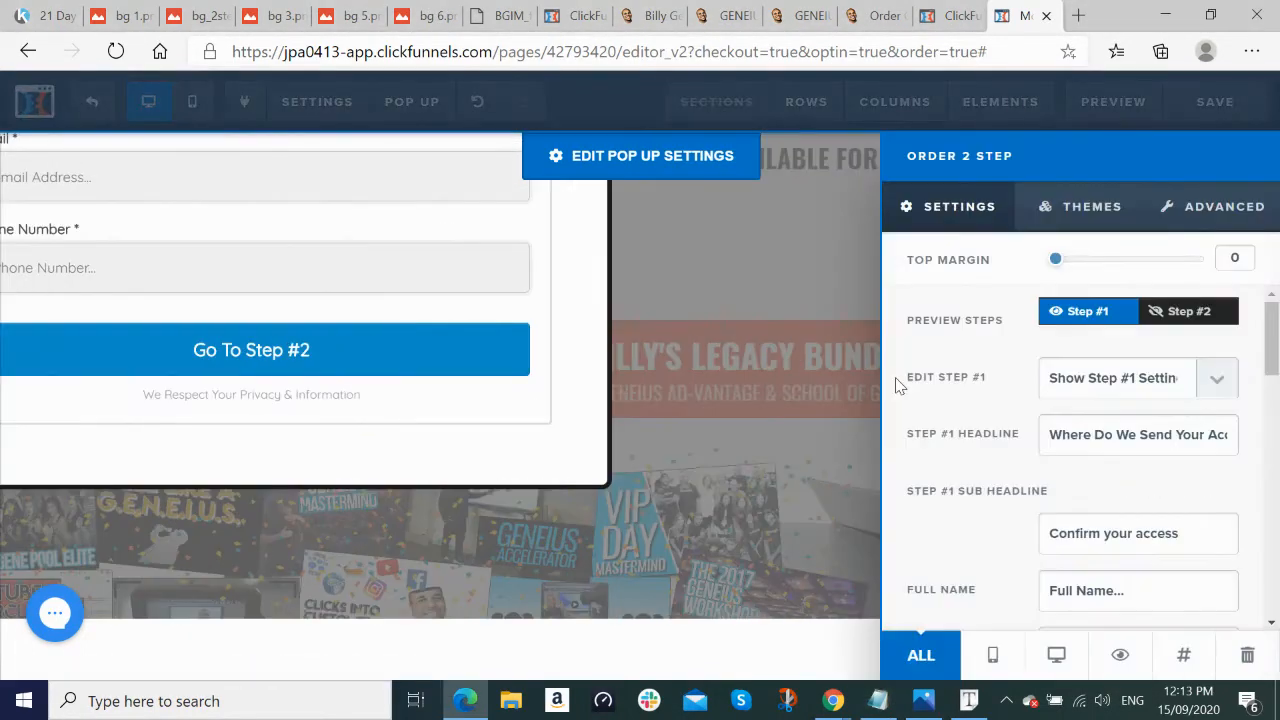
click(506, 413)
key(alt+Tab)
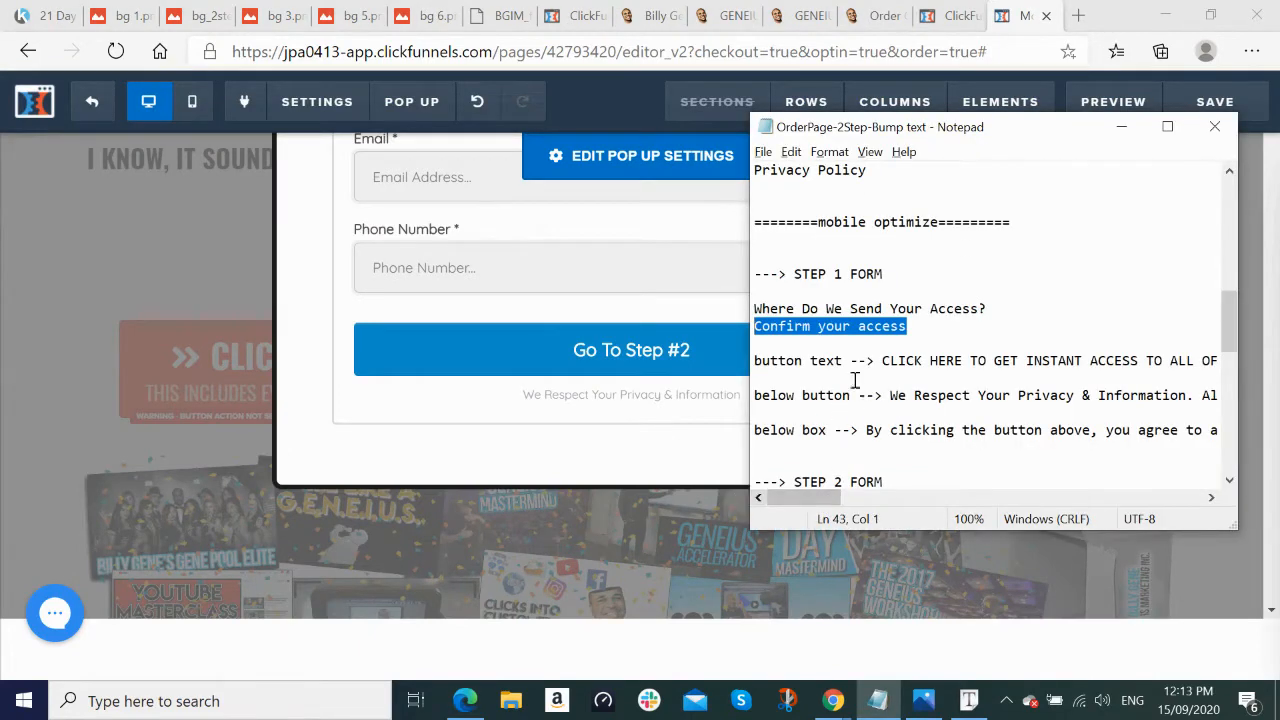
drag(883, 360, 1273, 373)
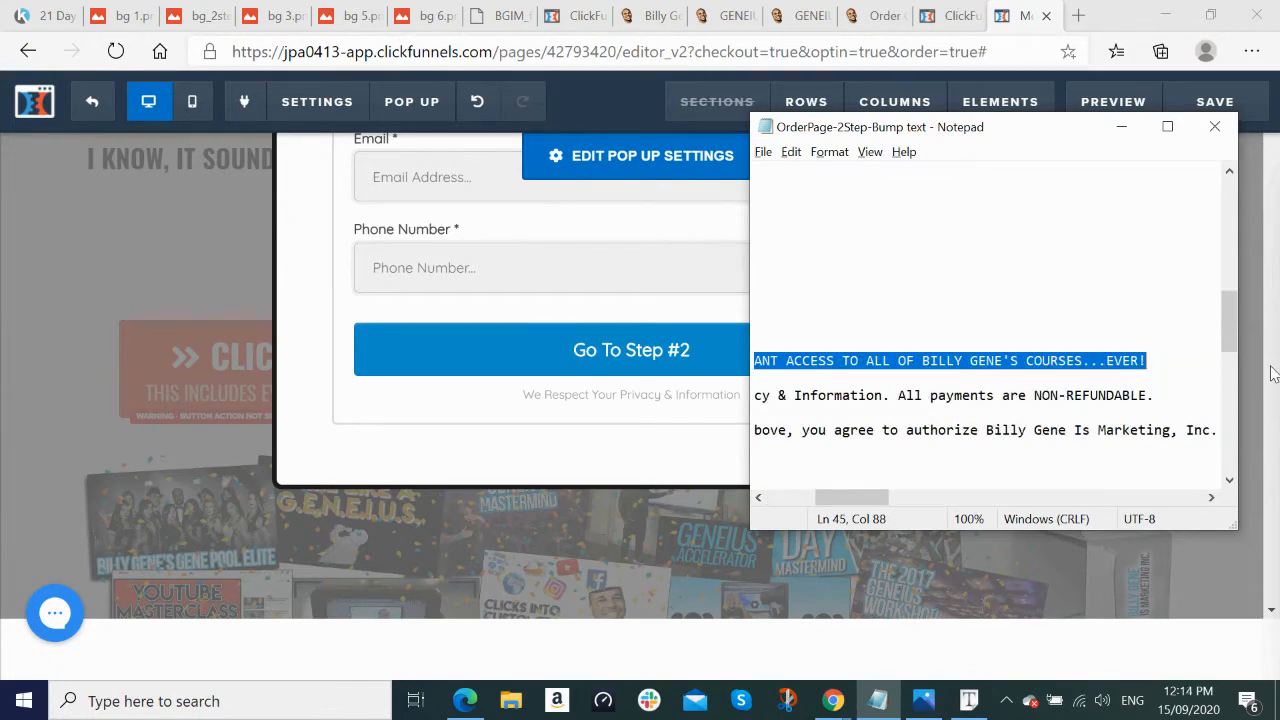
click(1273, 373)
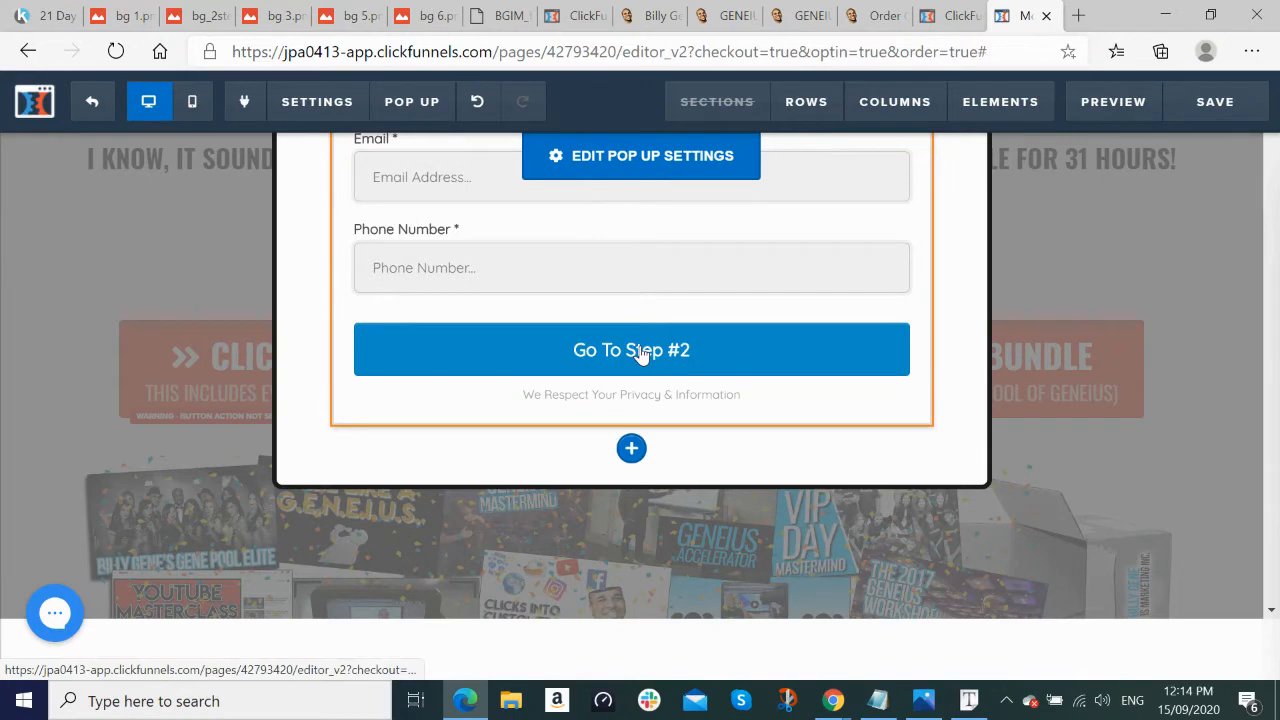
Step: Check the updated Step #1 form in the pop-up and save the page
scroll(680, 348, up, 2)
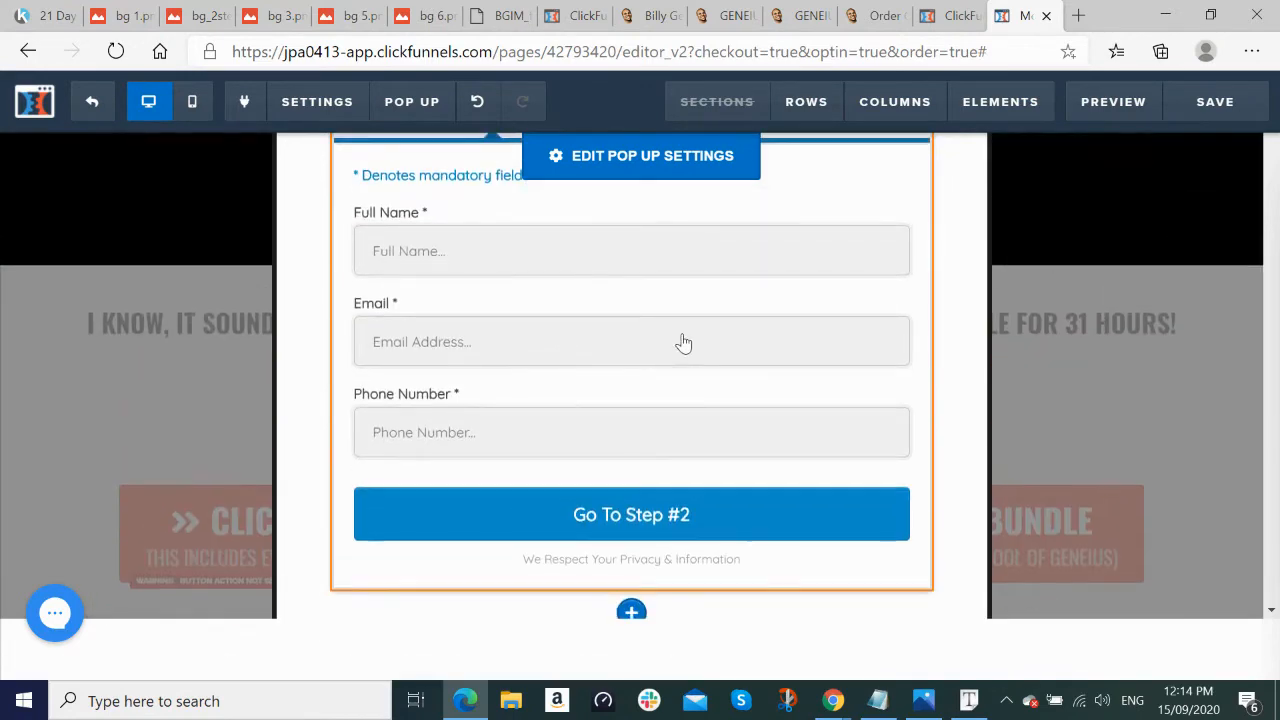
scroll(705, 337, down, 1)
scroll(710, 336, up, 3)
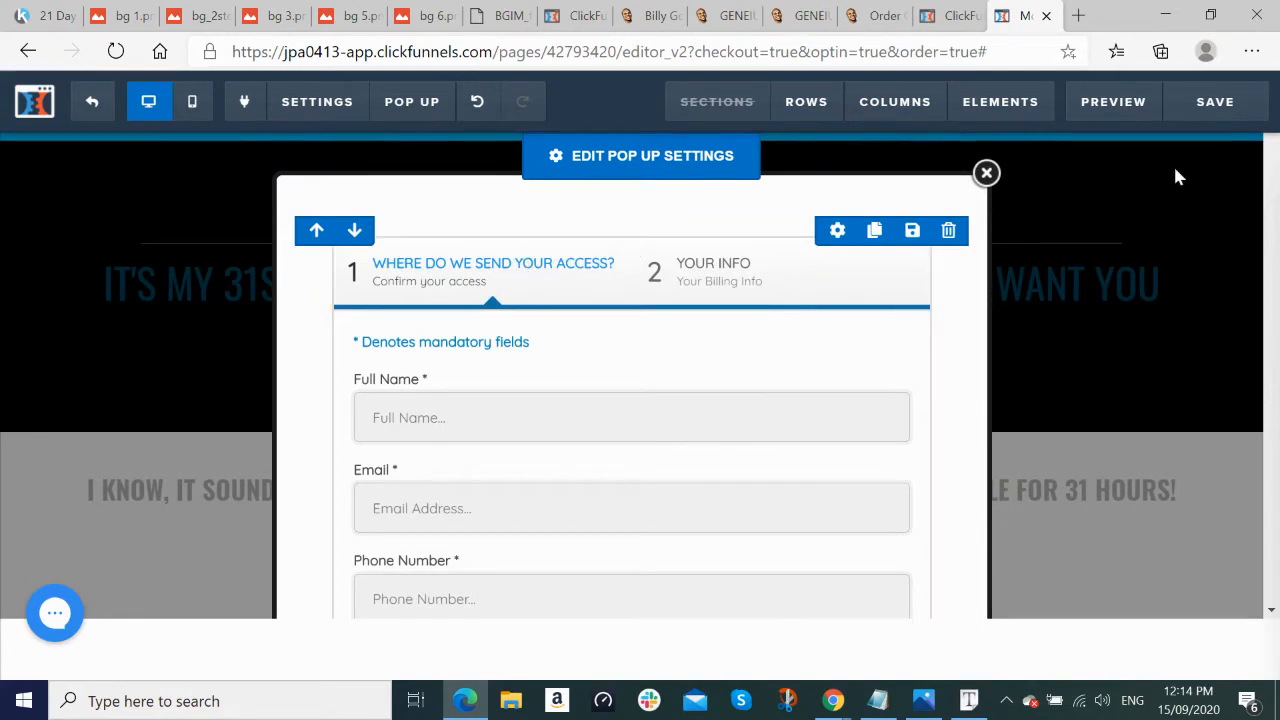
click(1215, 108)
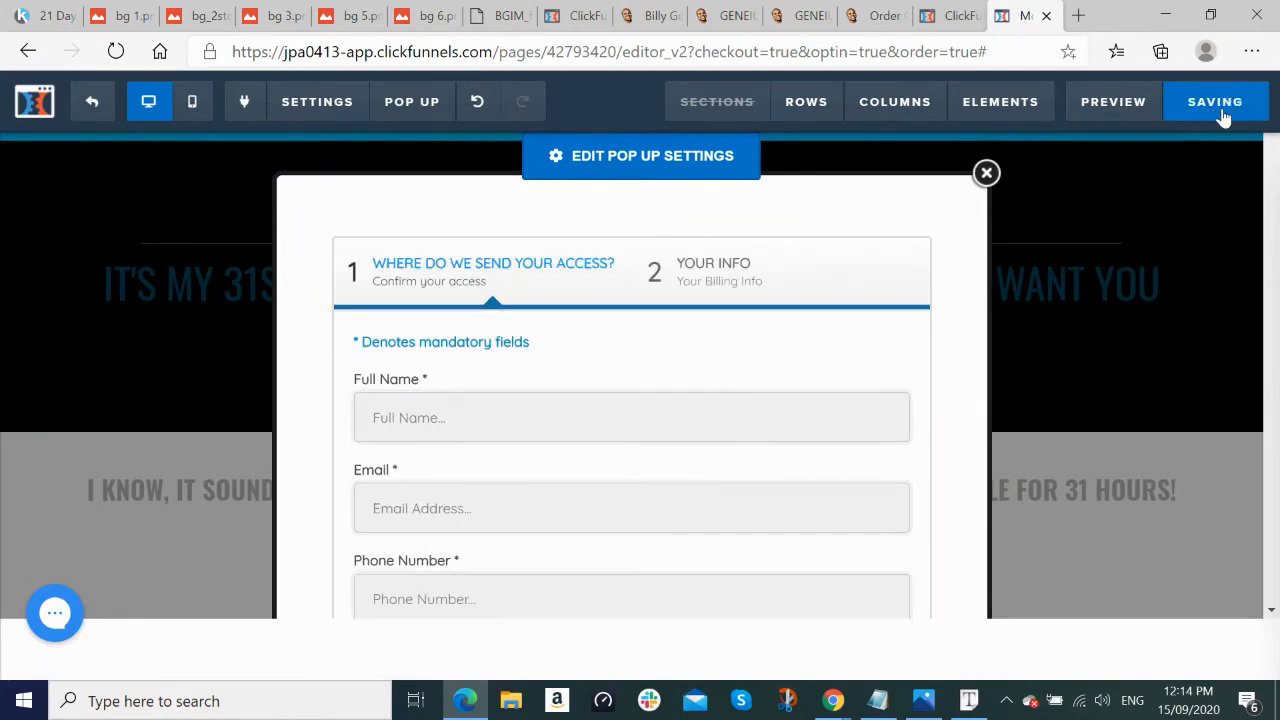
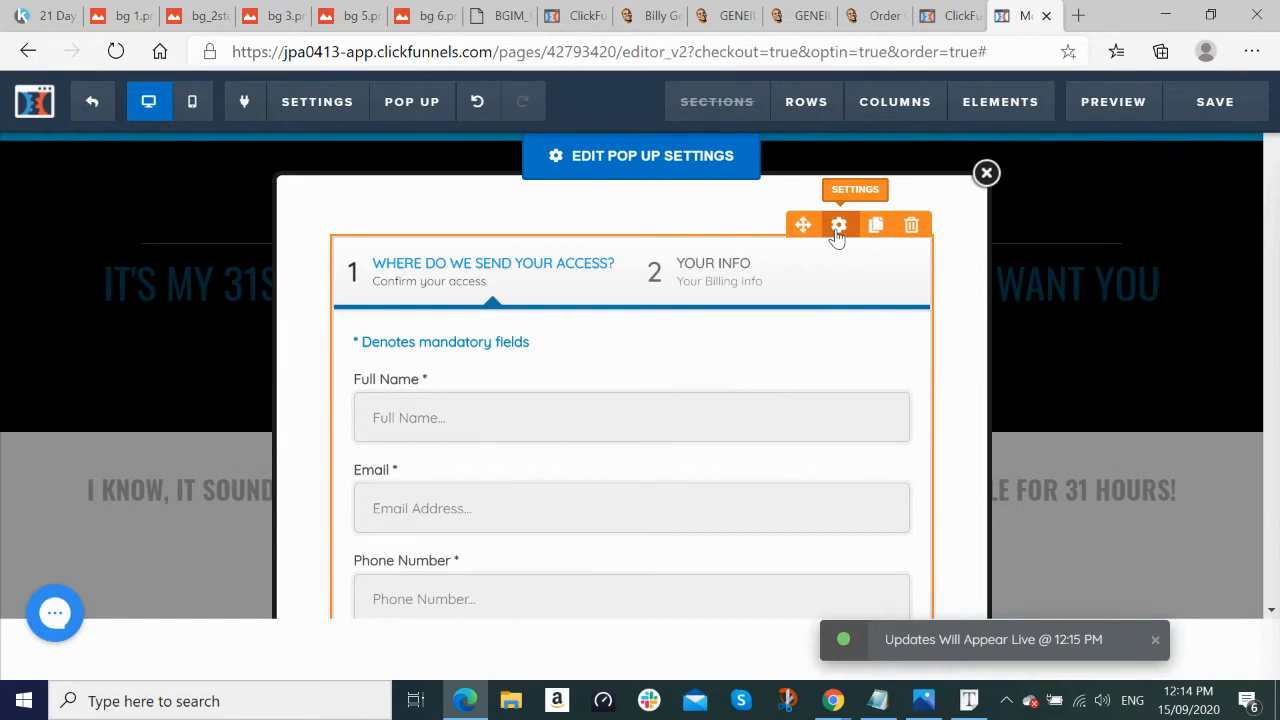
Step: Replace the Step #1 button text in the order form's settings with the copied "CLICK HERE TO GET INSTANT ACCESS TO ALL OF BILLY GENE'S COURSES...EVER!"
click(838, 226)
scroll(1200, 417, down, 3)
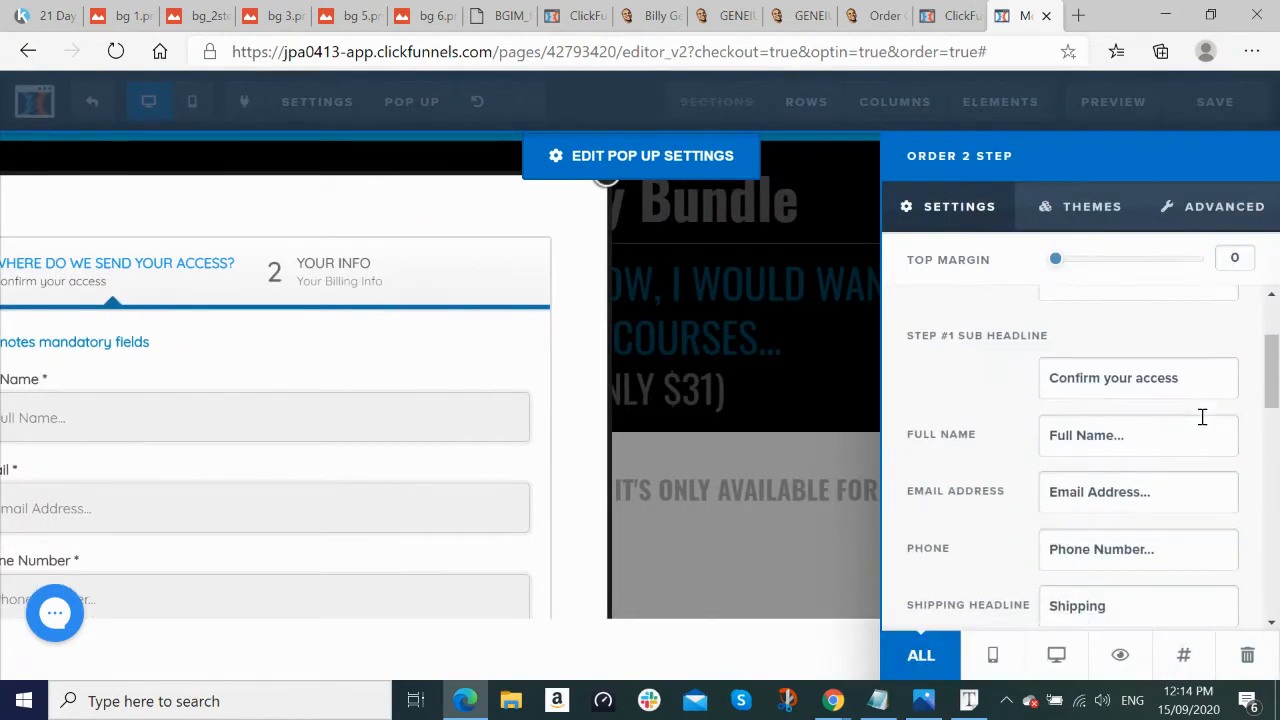
scroll(1202, 417, down, 5)
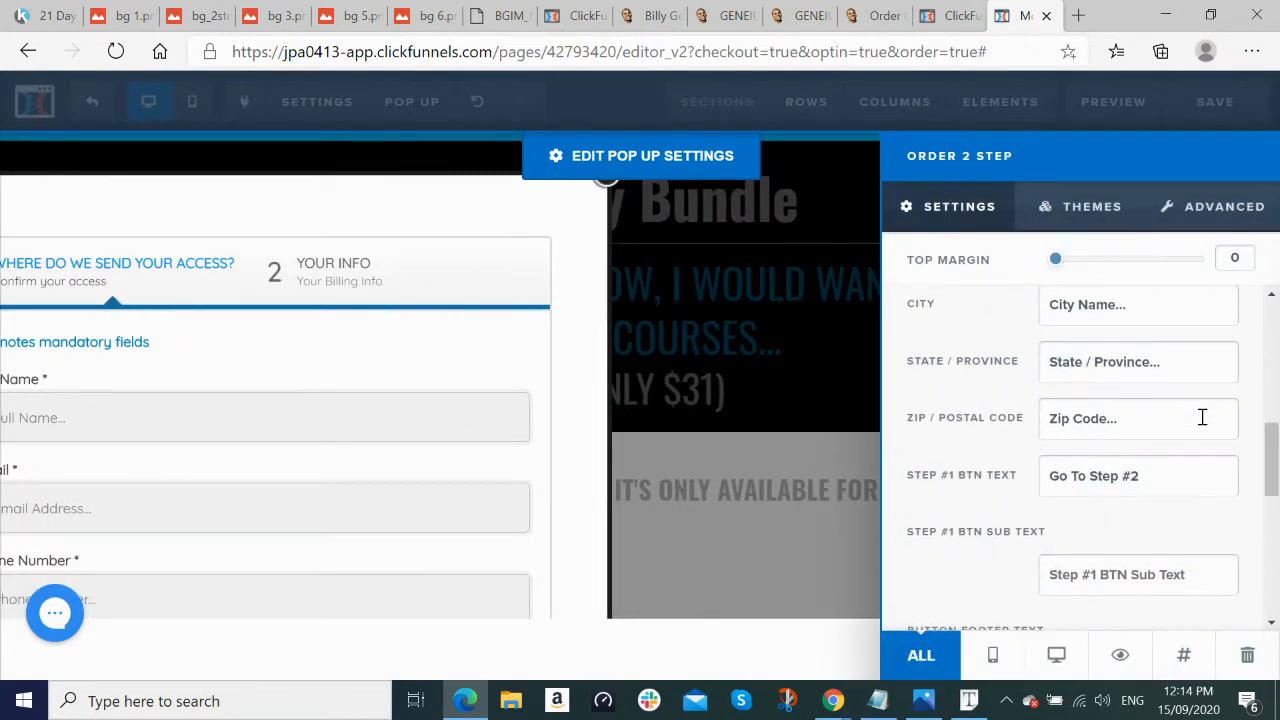
scroll(1202, 417, down, 1)
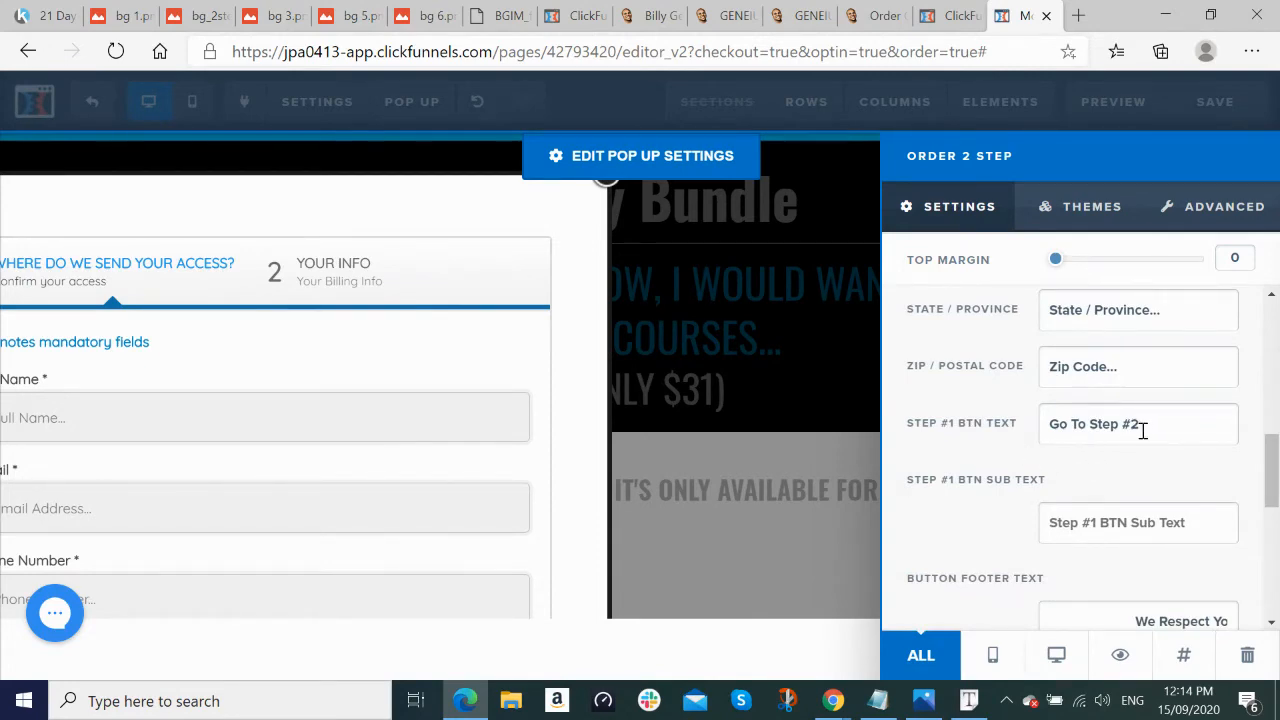
drag(1171, 423, 854, 446)
key(BackSpace)
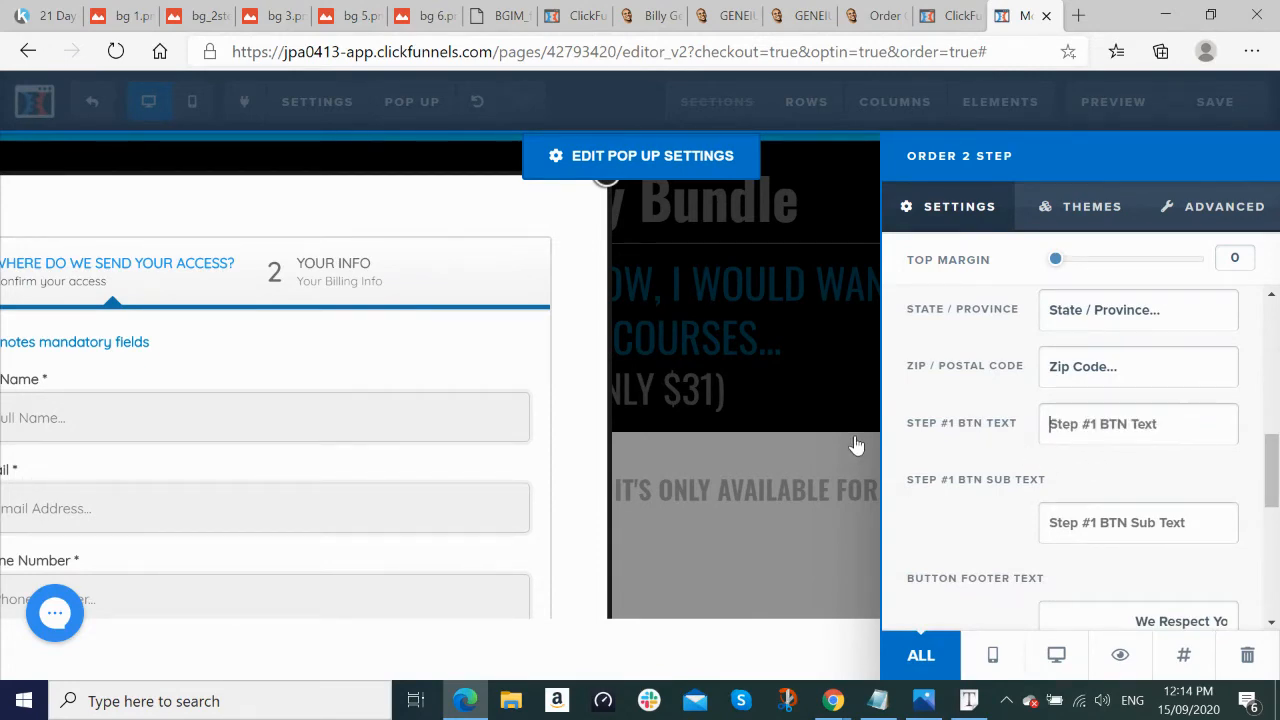
key(ctrl+v)
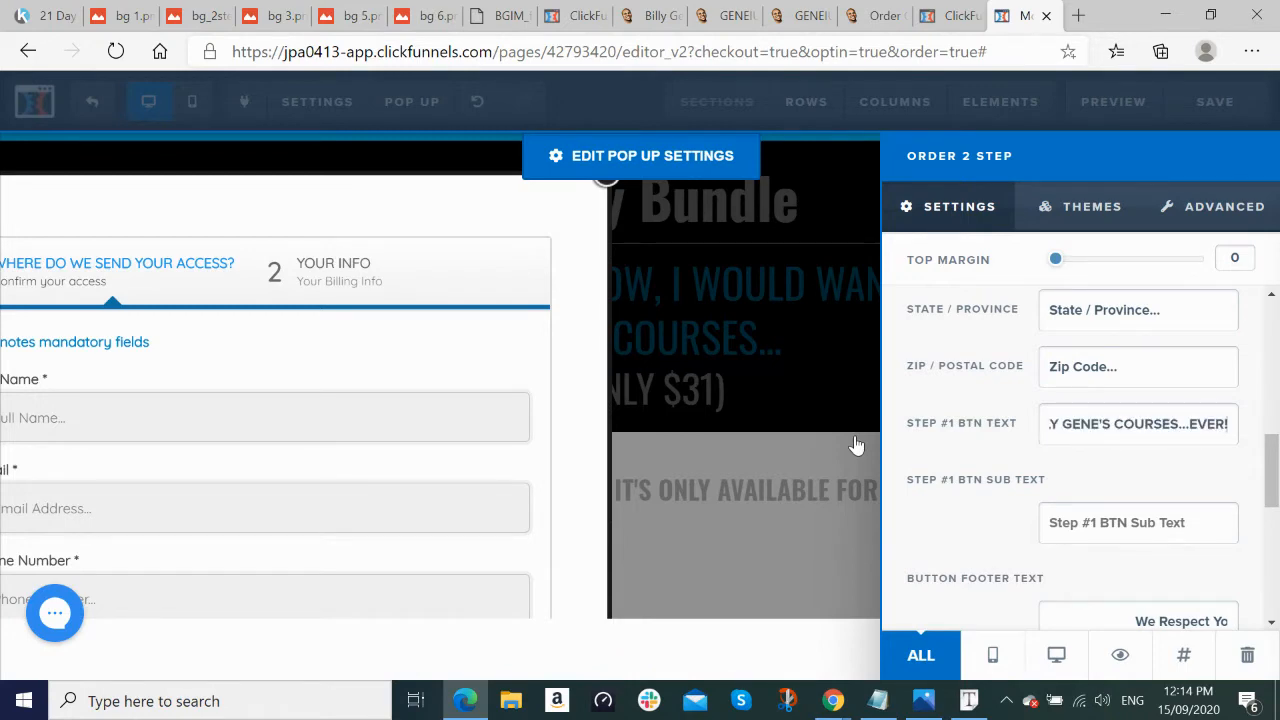
Step: Review the Step 1 form copy in the text file and the bg_2step_order_form_Step1.PNG reference image
key(alt+Tab)
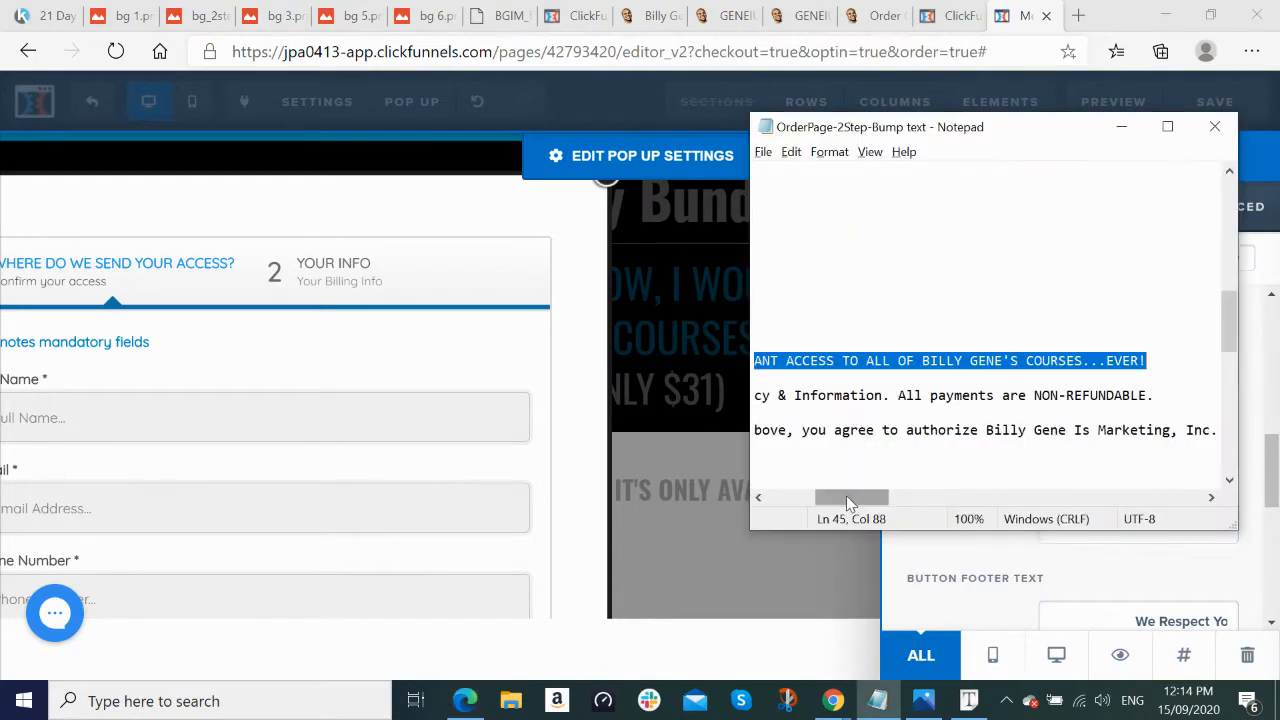
drag(850, 500, 770, 508)
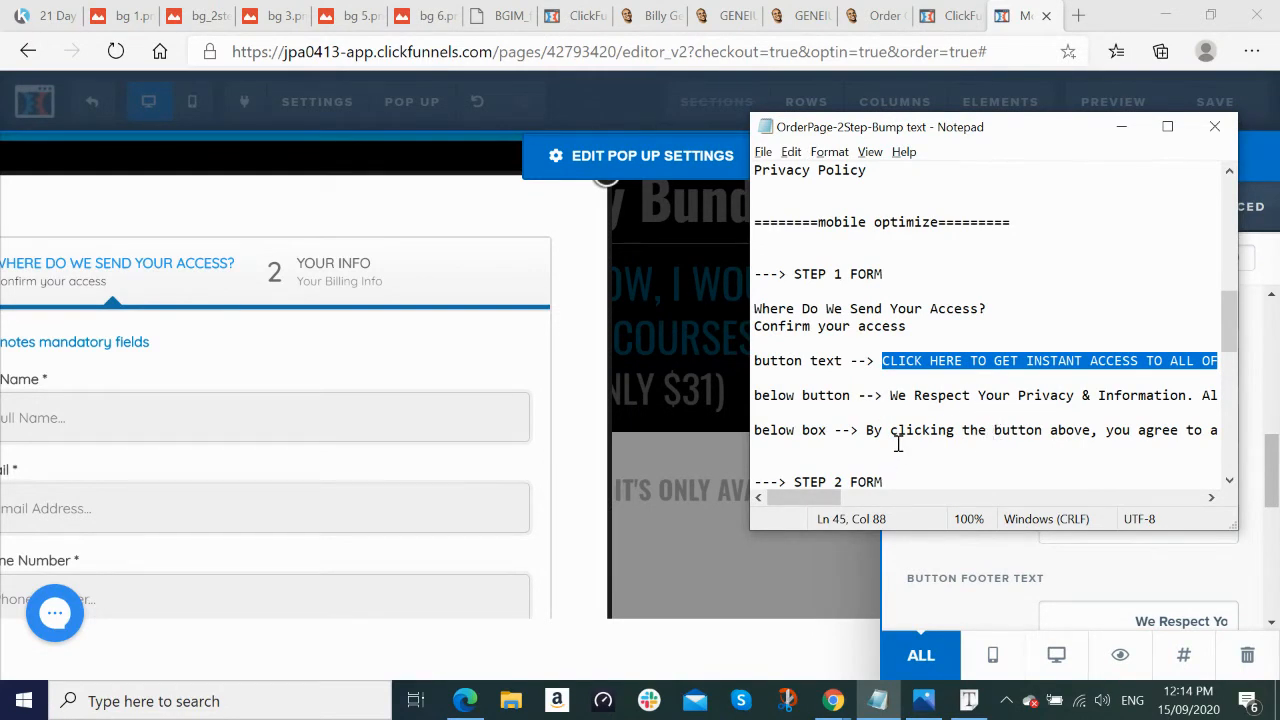
key(alt+Tab)
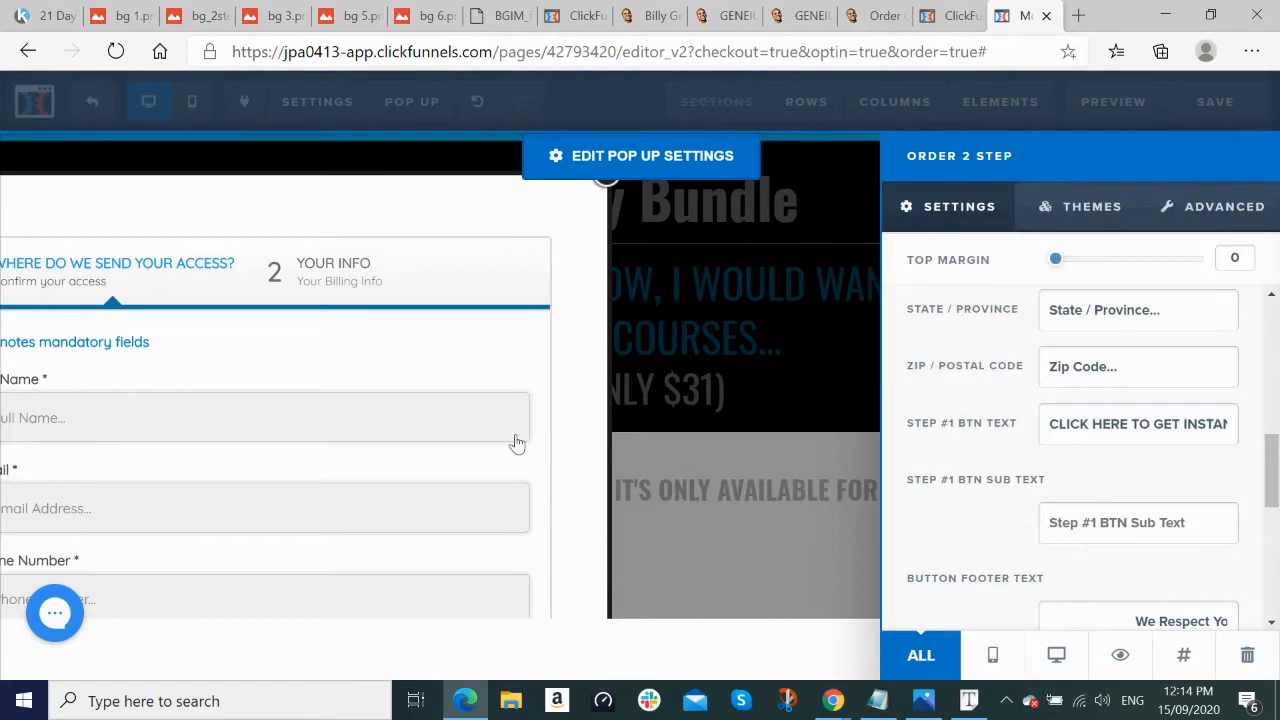
click(118, 20)
click(200, 18)
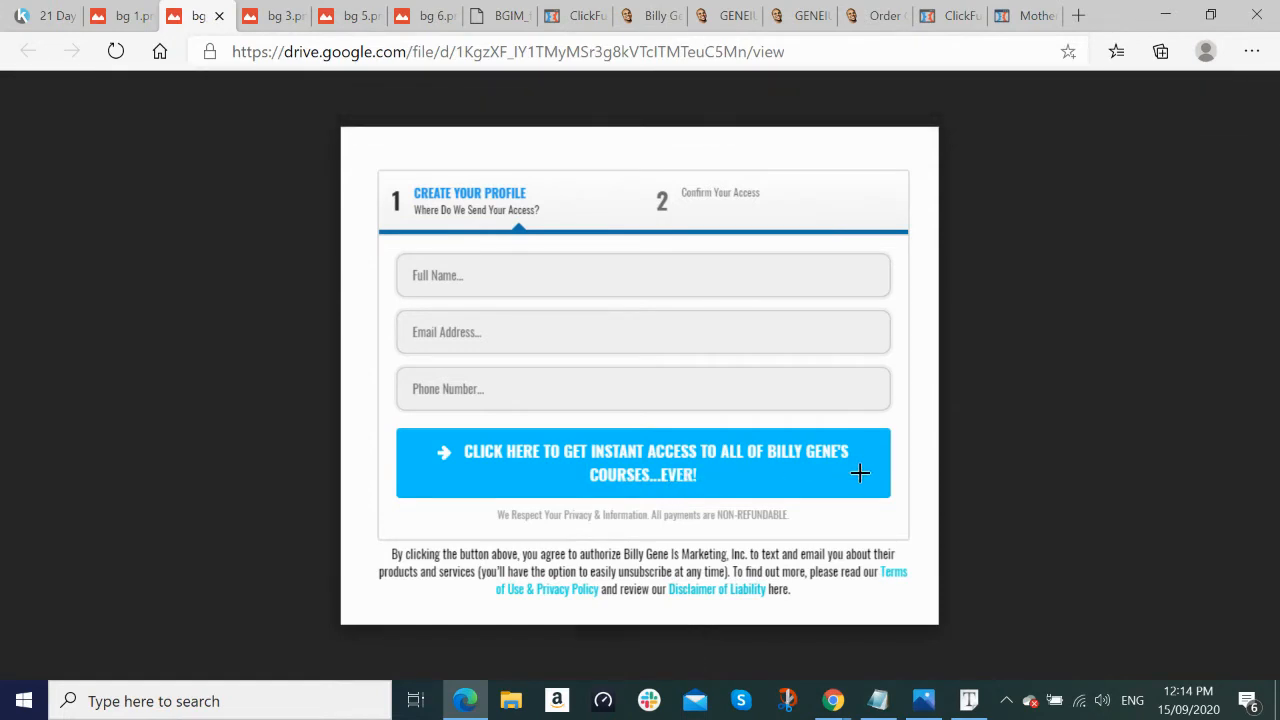
Step: Copy the below-button line "We Respect Your Privacy & Information. All payments are NON-REFUNDABLE." from the text file and return to the browser
key(alt+Tab)
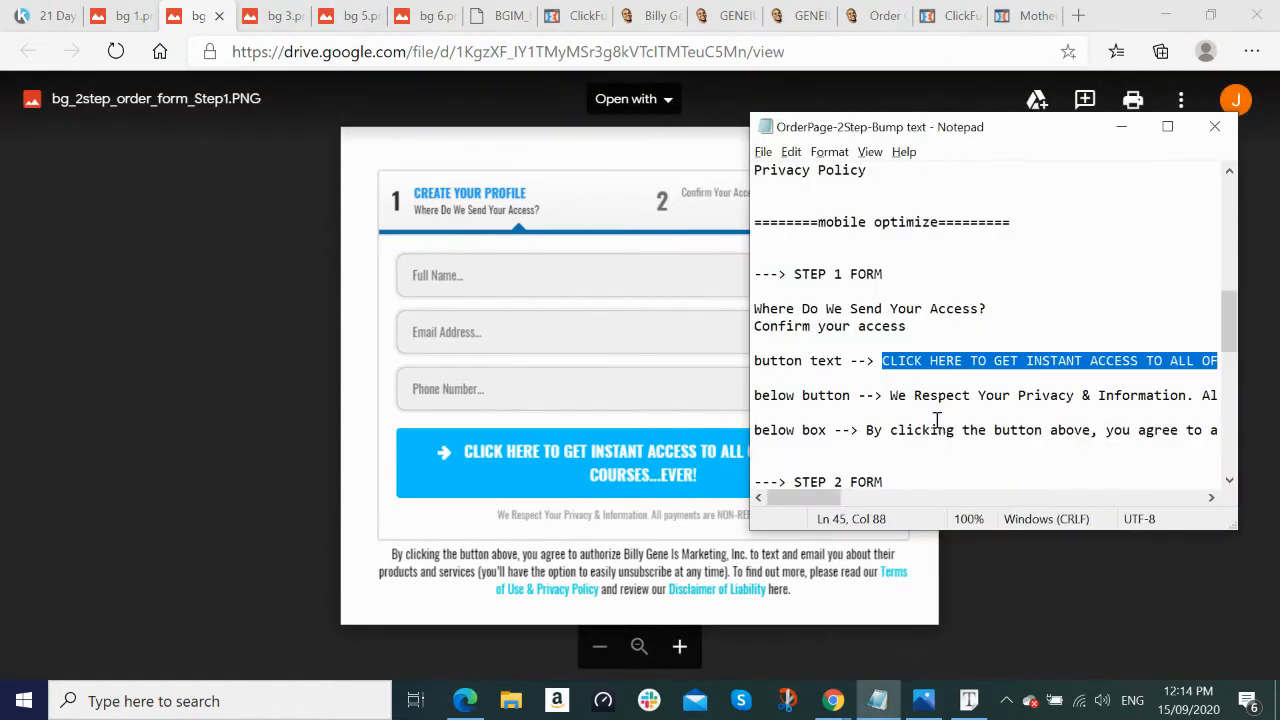
drag(890, 396, 1258, 399)
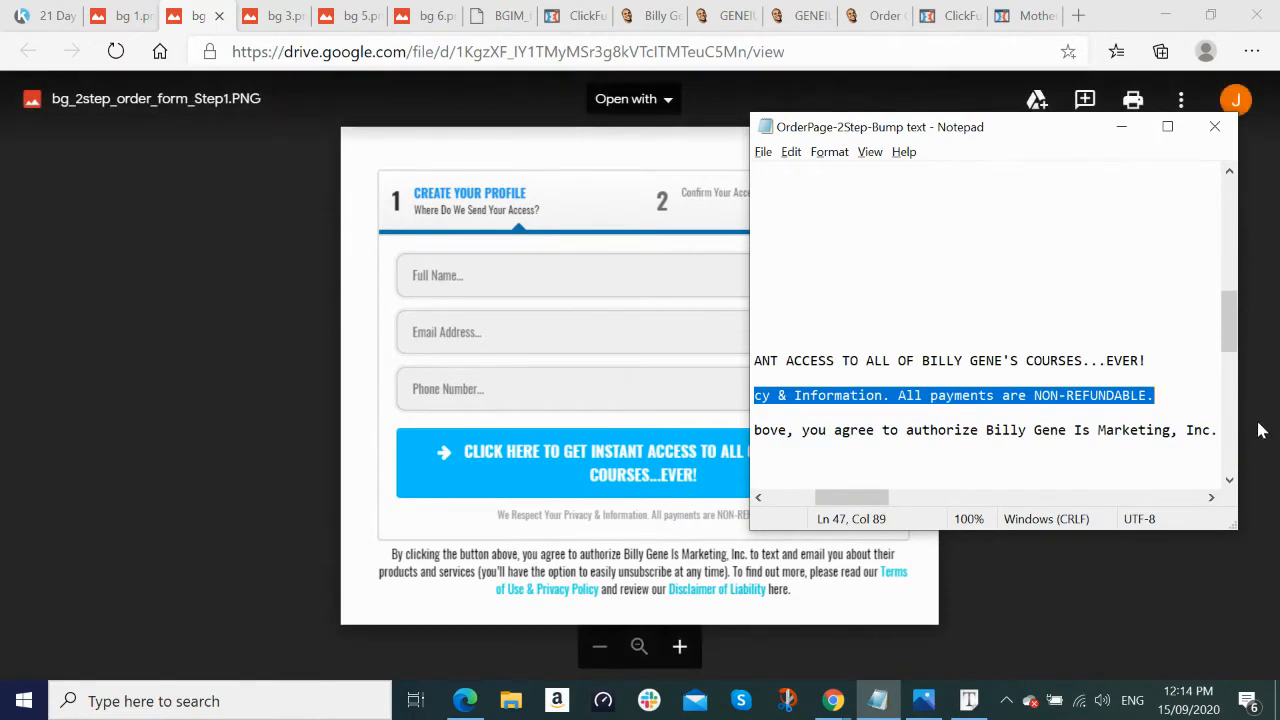
click(462, 710)
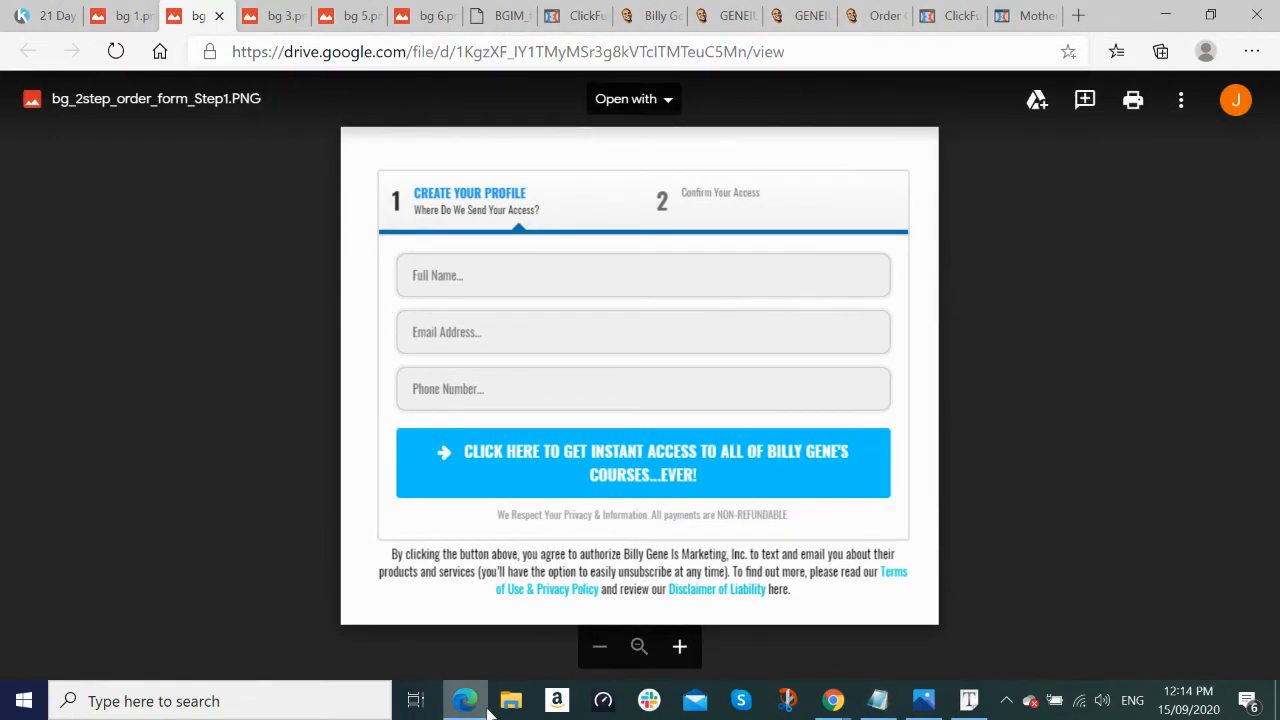
click(467, 705)
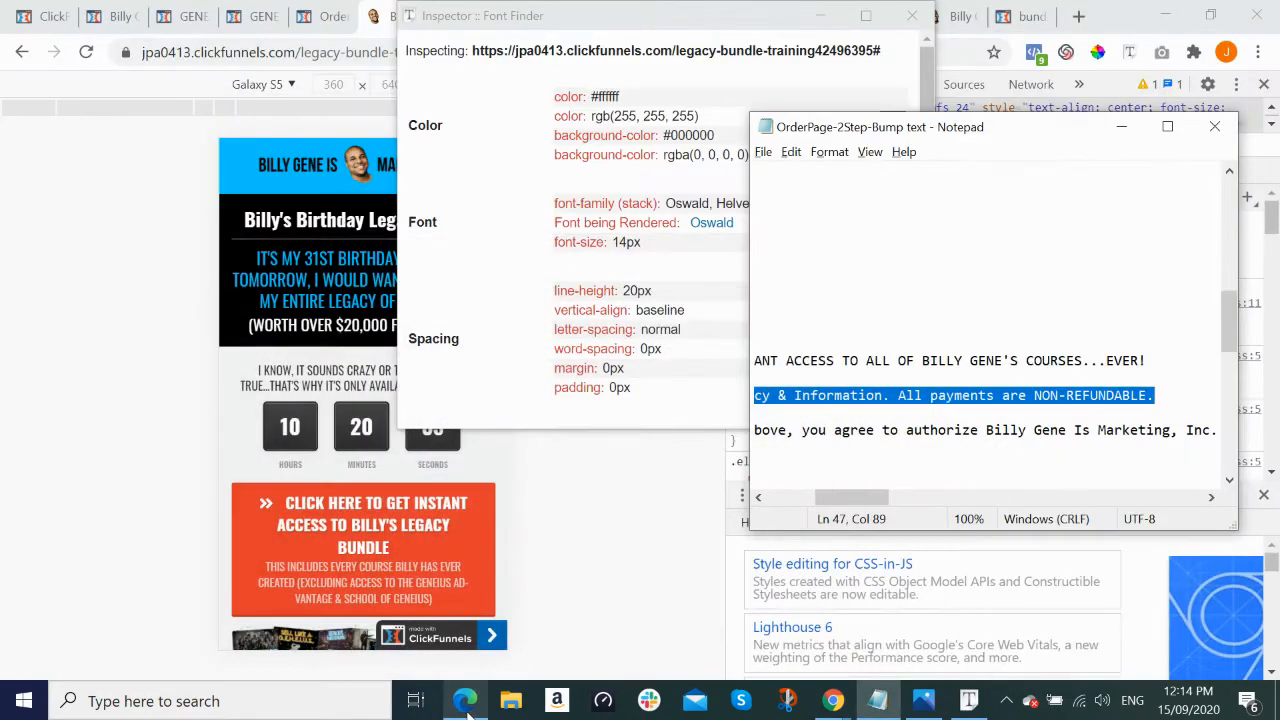
click(467, 705)
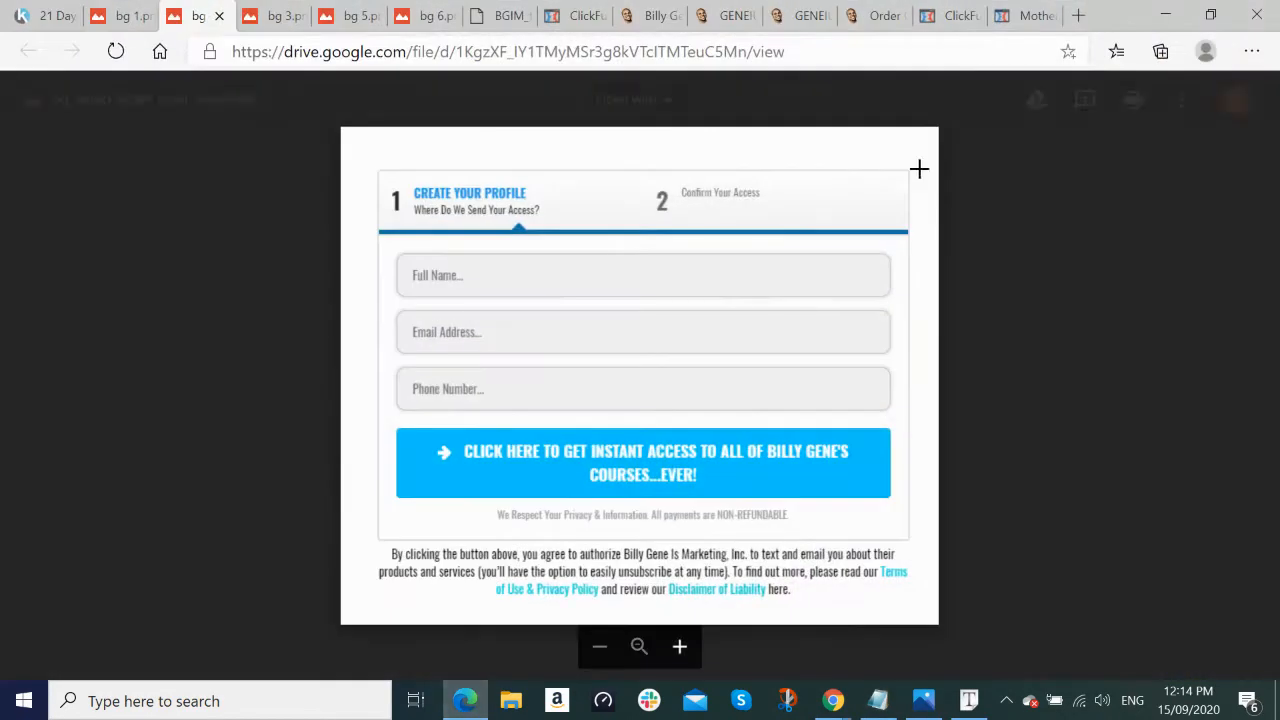
Step: Replace the order form's button footer text with the copied "We Respect Your Privacy & Information. All payments are NON-REFUNDABLE."
click(1029, 28)
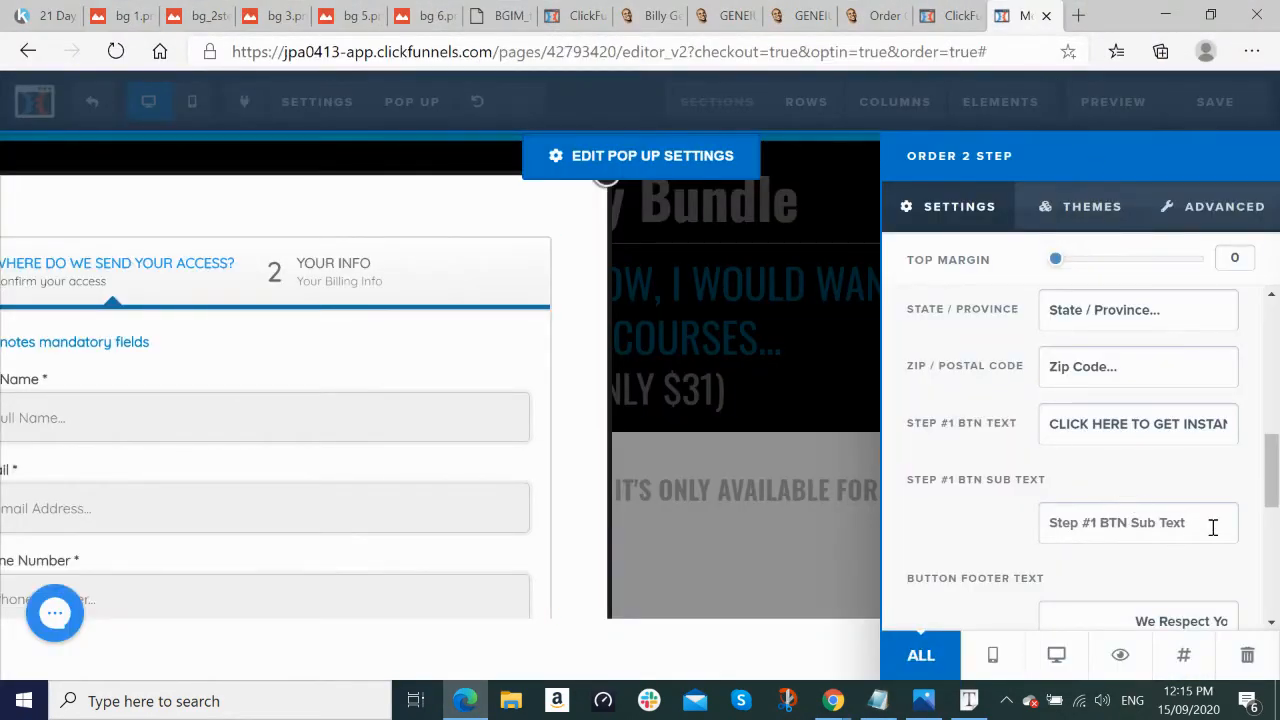
scroll(1212, 527, down, 1)
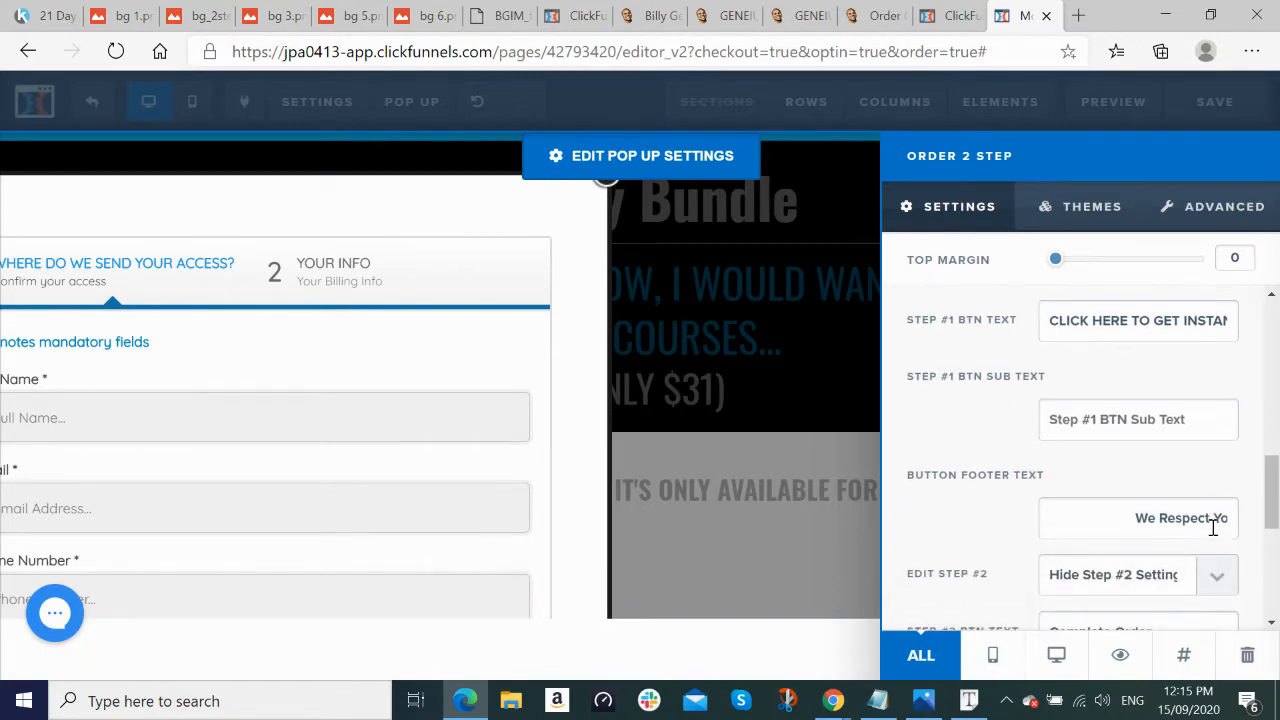
scroll(1213, 527, down, 1)
scroll(1213, 530, down, 1)
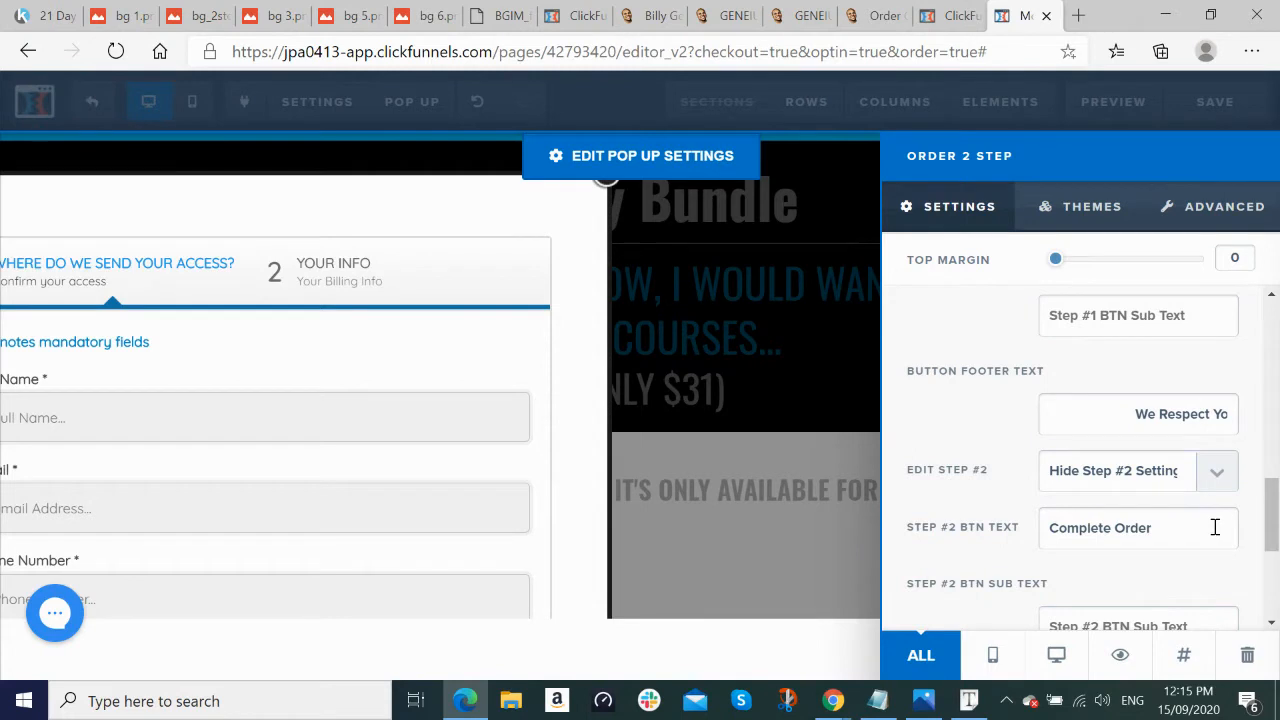
triple_click(1095, 413)
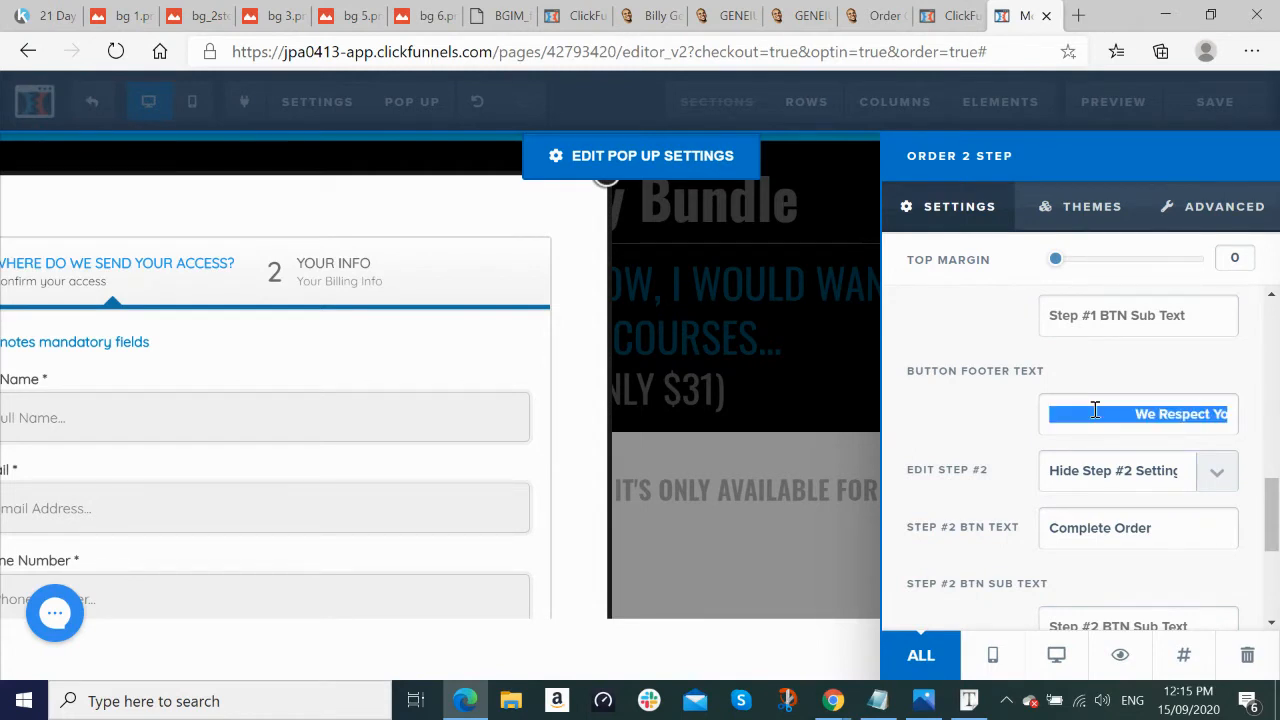
key(BackSpace)
key(ctrl+v)
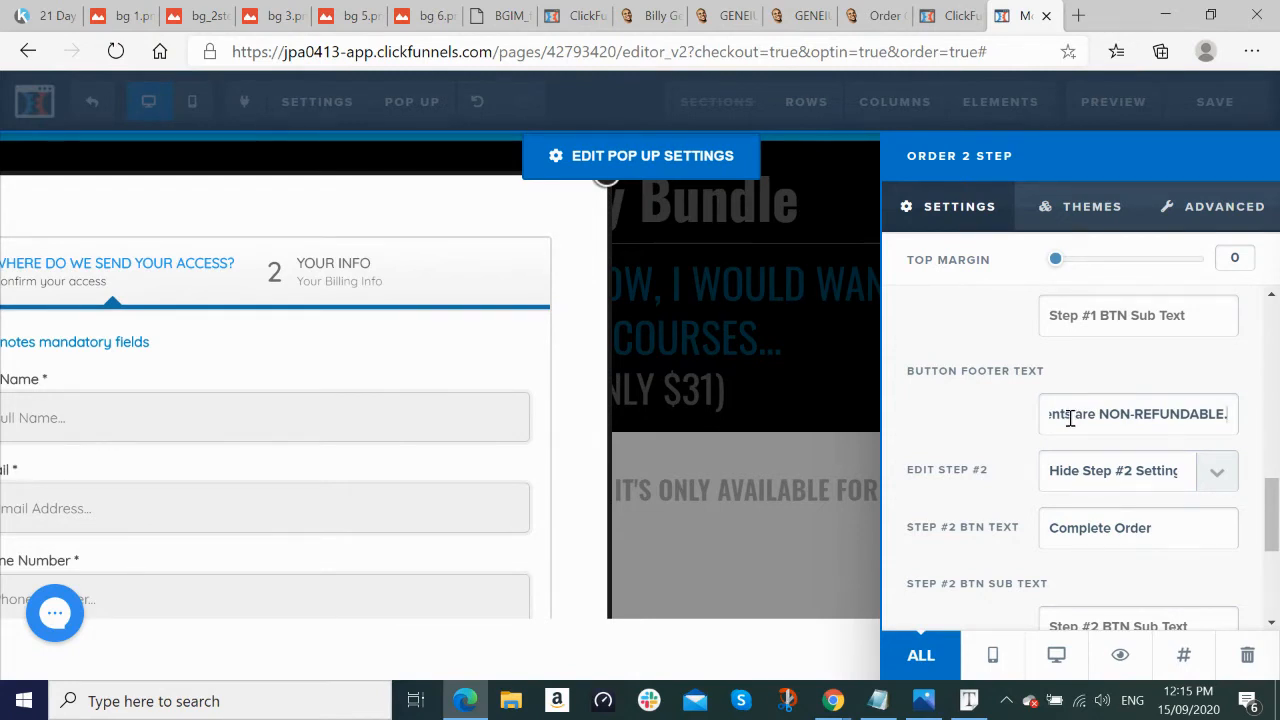
Step: Change the order form's font family to Oswald
click(596, 524)
scroll(760, 487, down, 3)
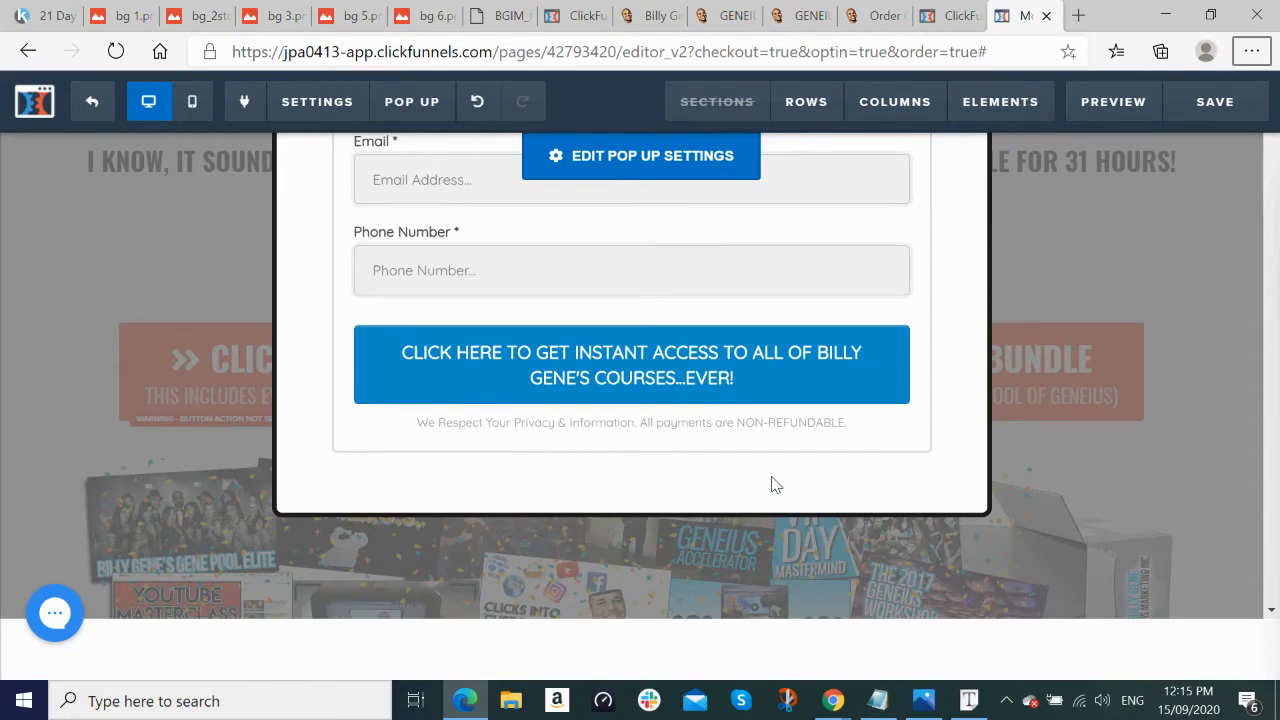
key(alt+Tab)
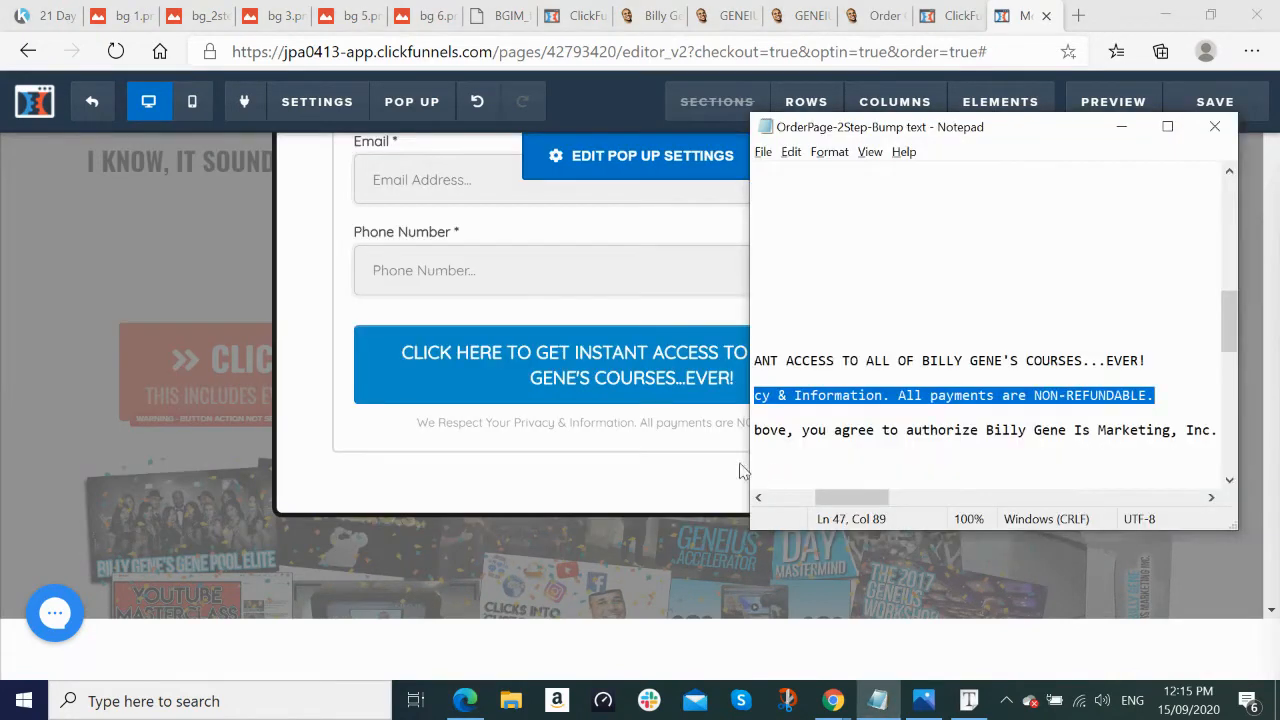
click(594, 337)
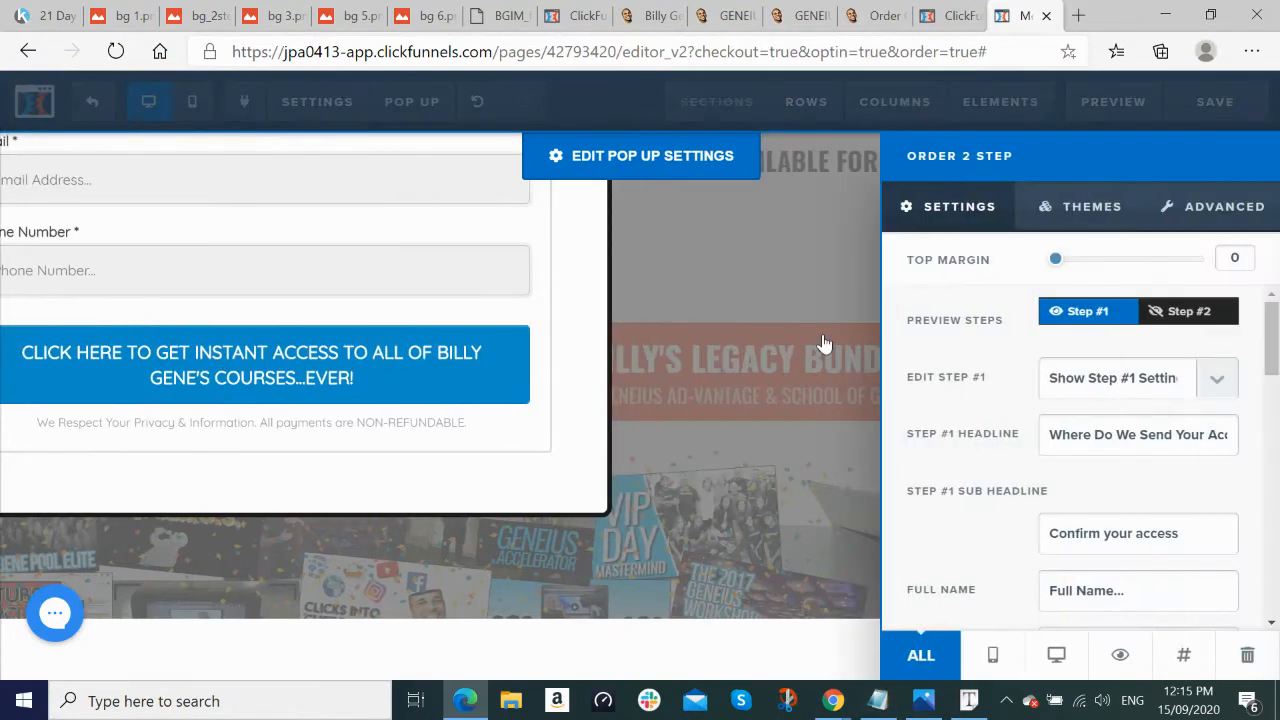
scroll(1134, 400, down, 3)
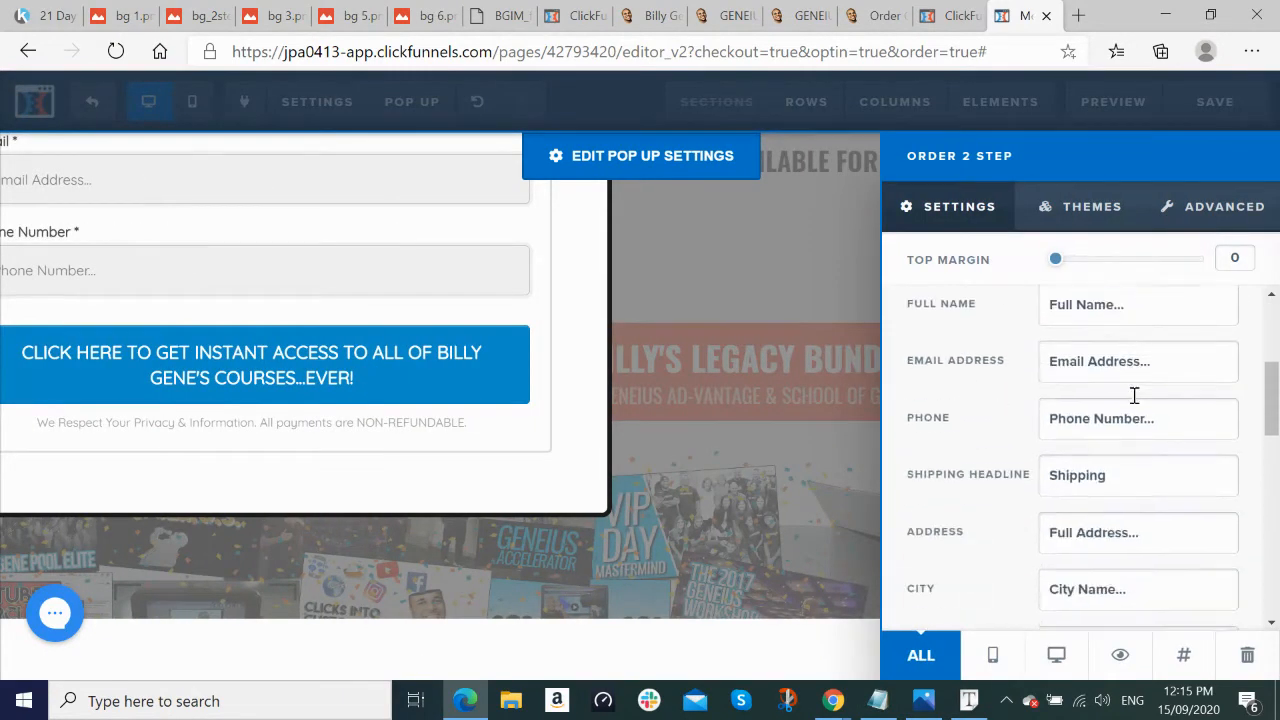
scroll(1134, 395, down, 5)
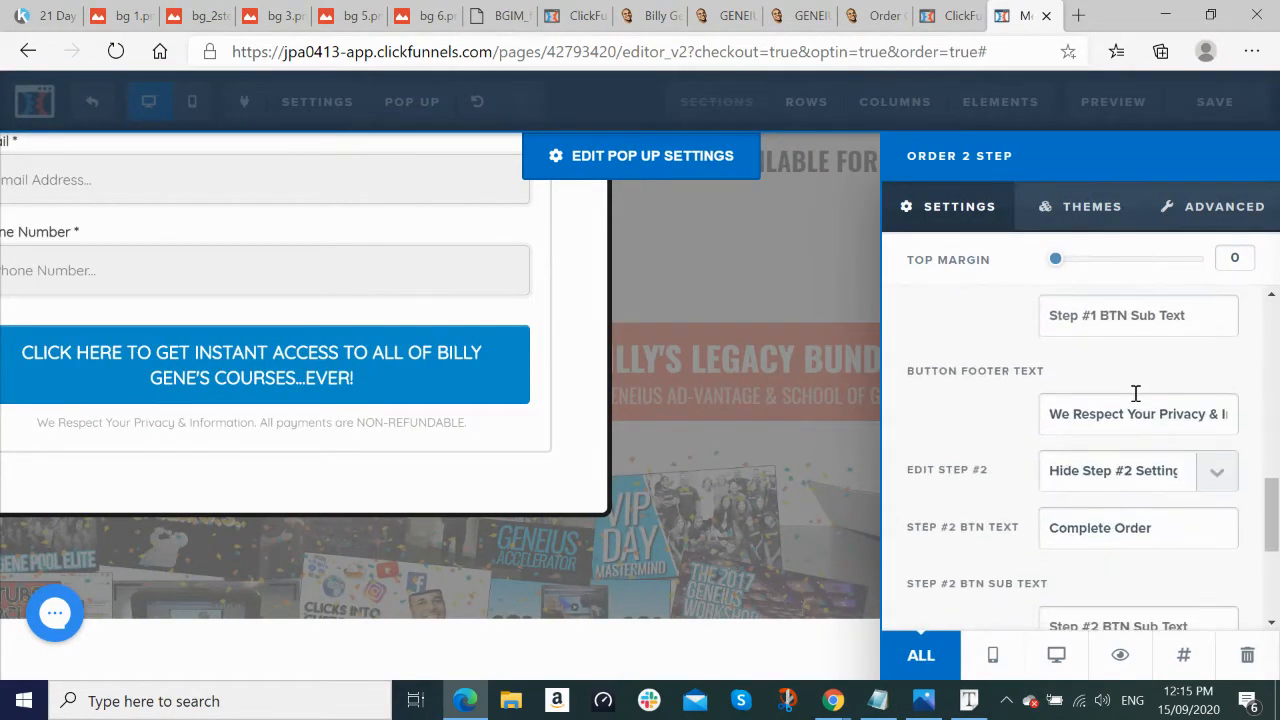
scroll(1136, 395, down, 4)
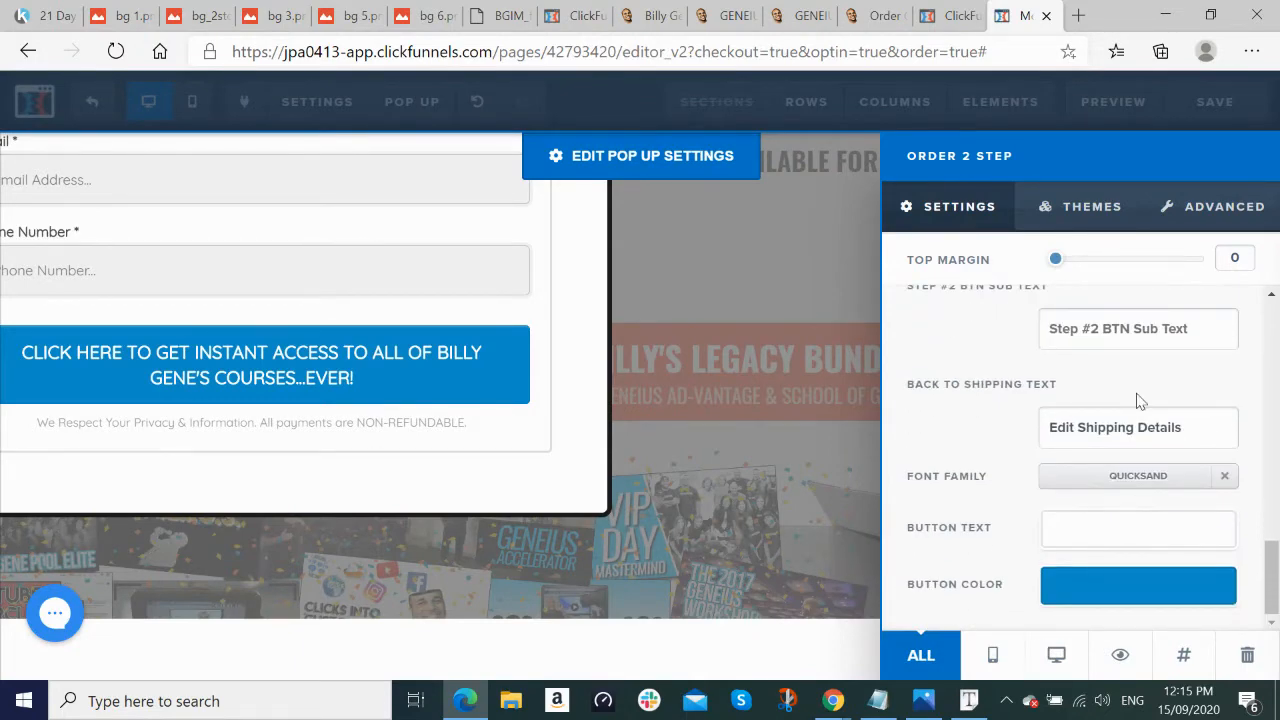
click(1137, 477)
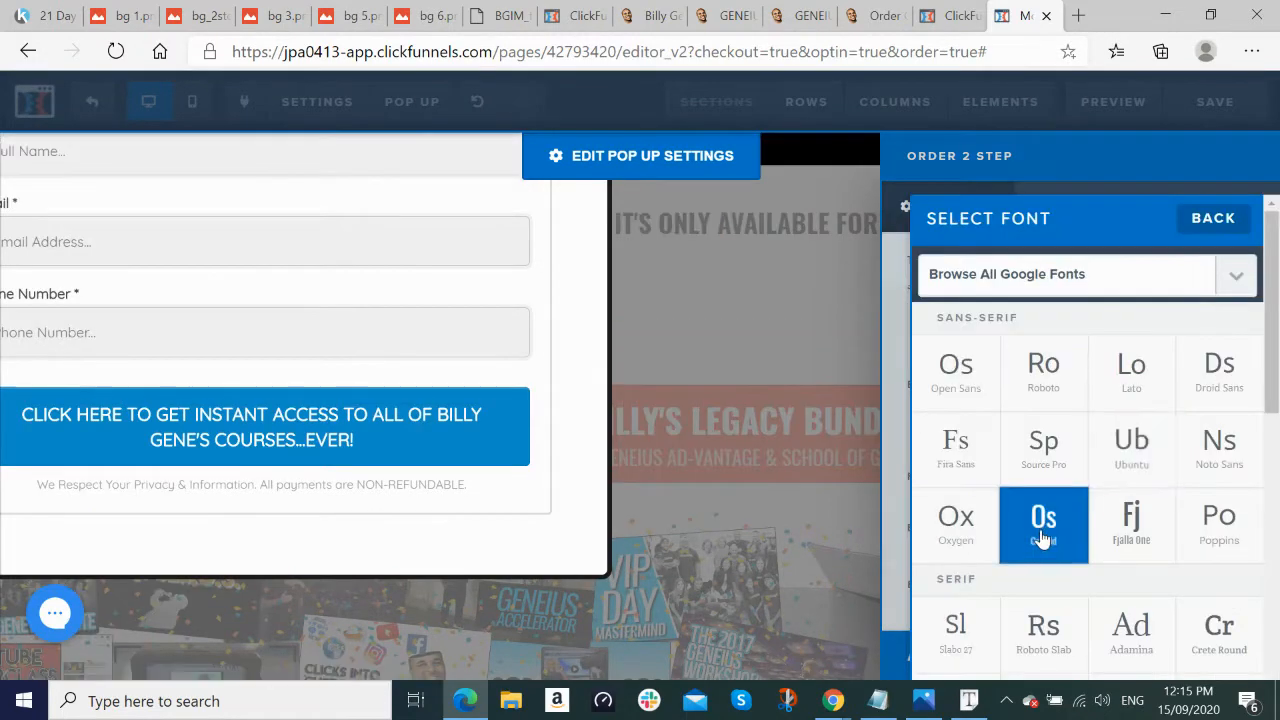
click(1042, 538)
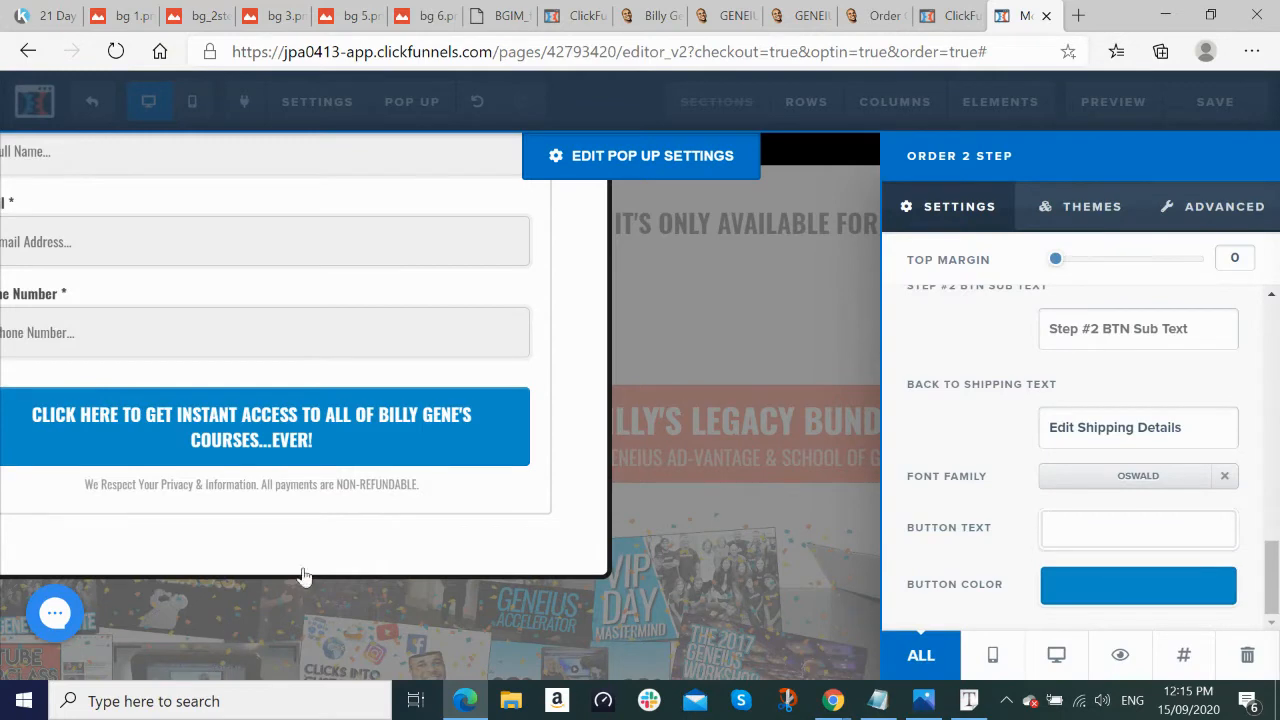
Step: Compare the order form with the bg_2step_order_form_Step1.PNG reference image and look through its Step #1 and Step #2 text and button settings
click(203, 18)
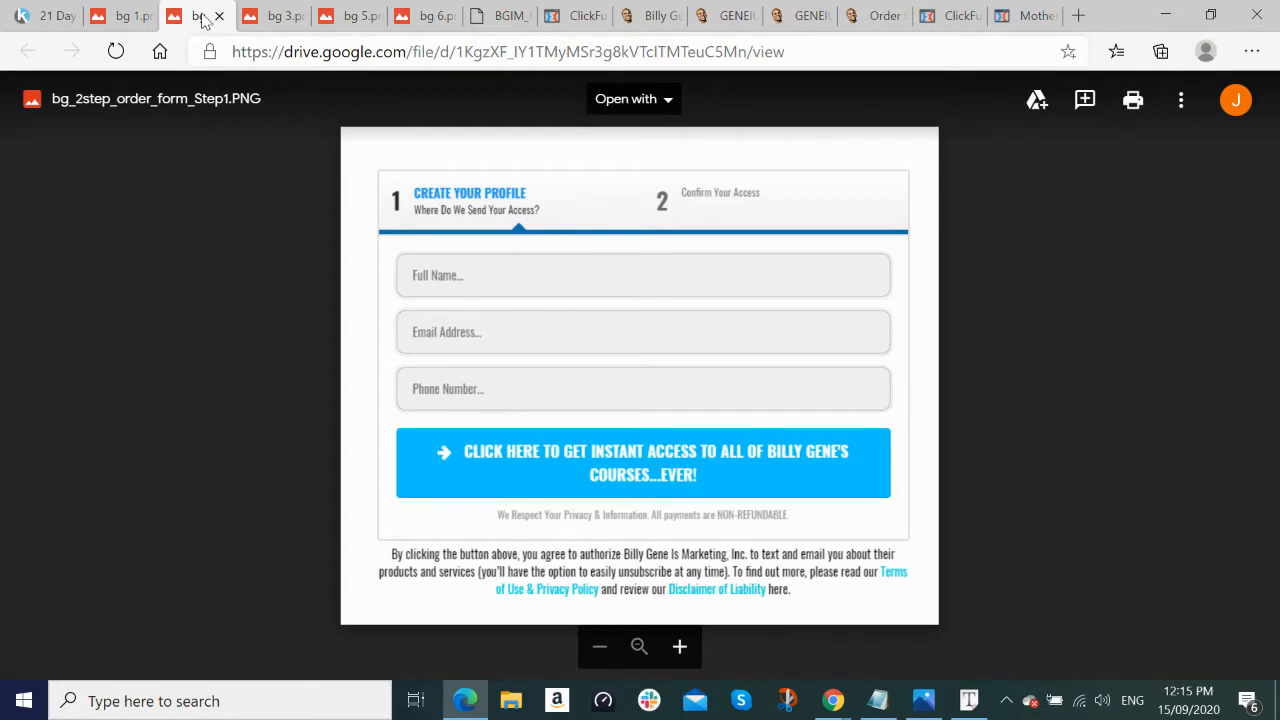
click(1018, 15)
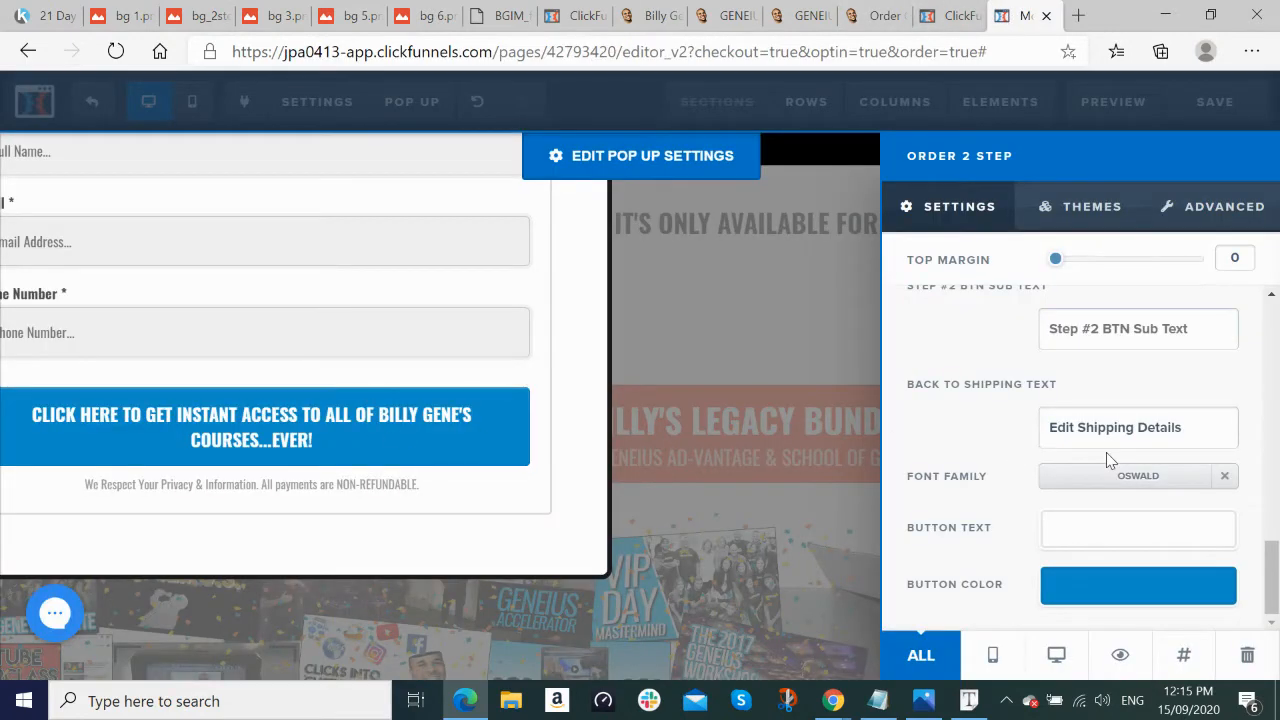
scroll(1120, 462, up, 1)
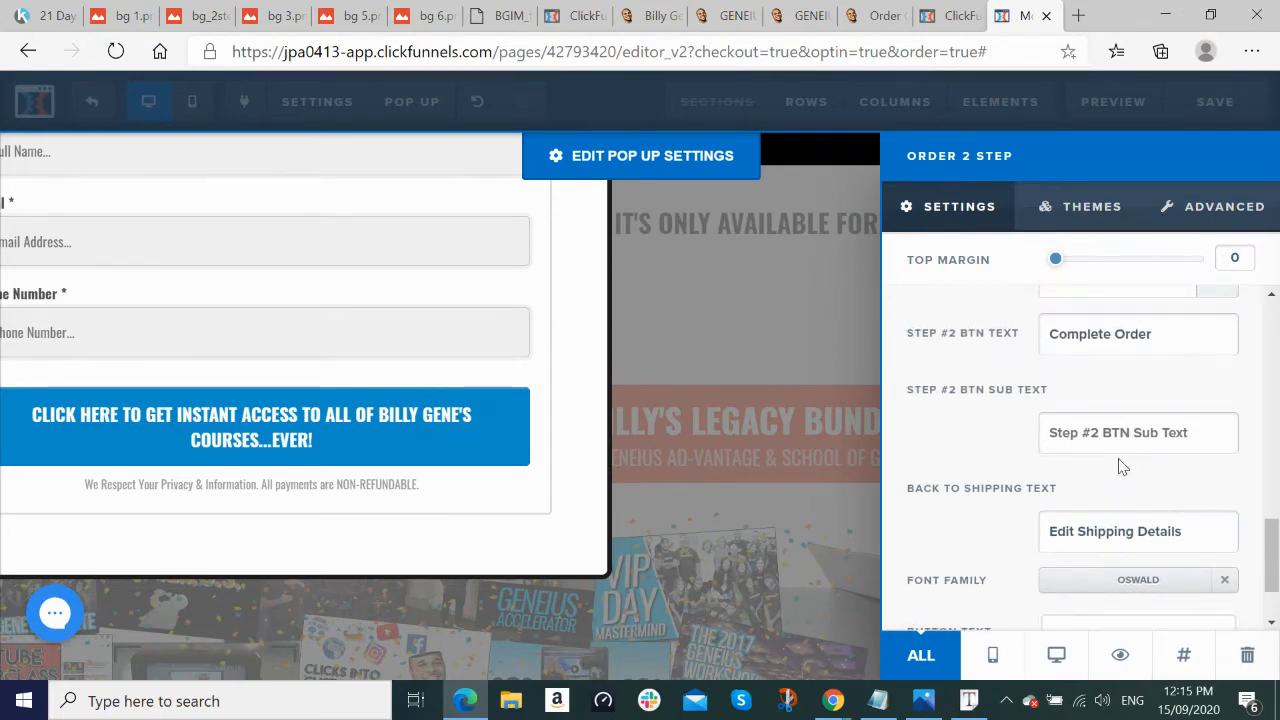
scroll(1122, 467, down, 1)
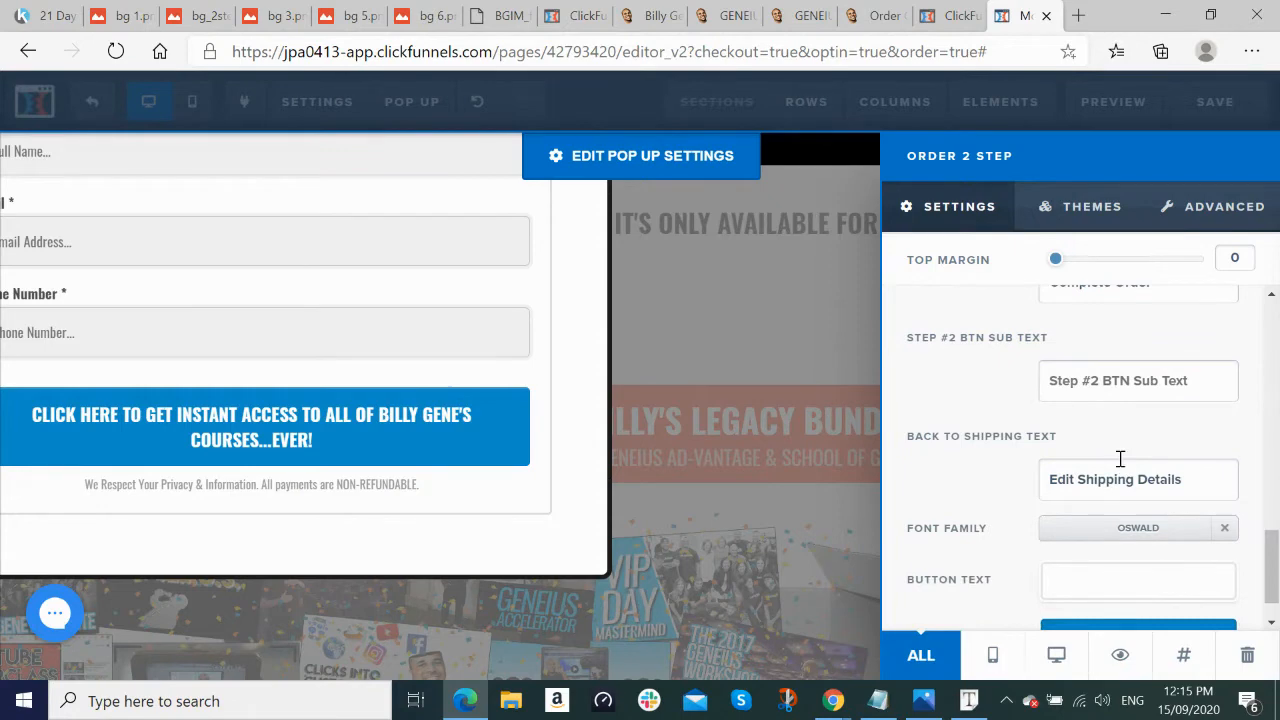
scroll(1120, 458, up, 3)
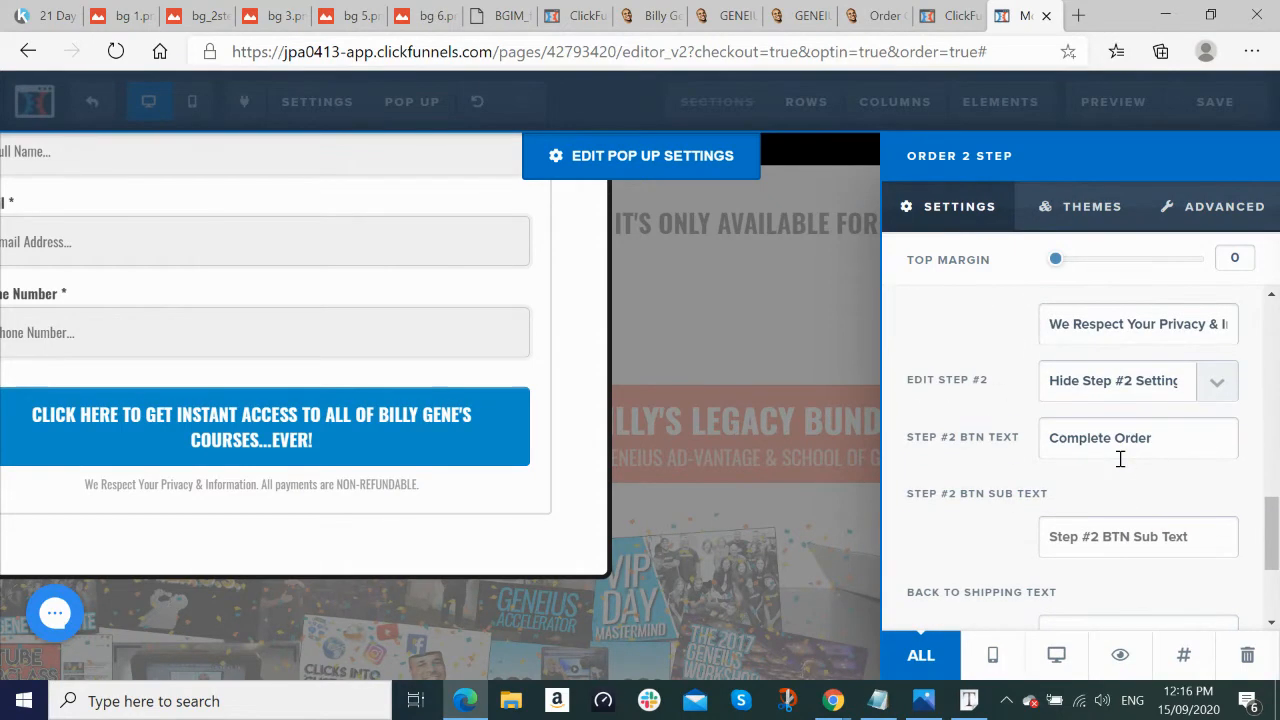
scroll(1120, 458, up, 3)
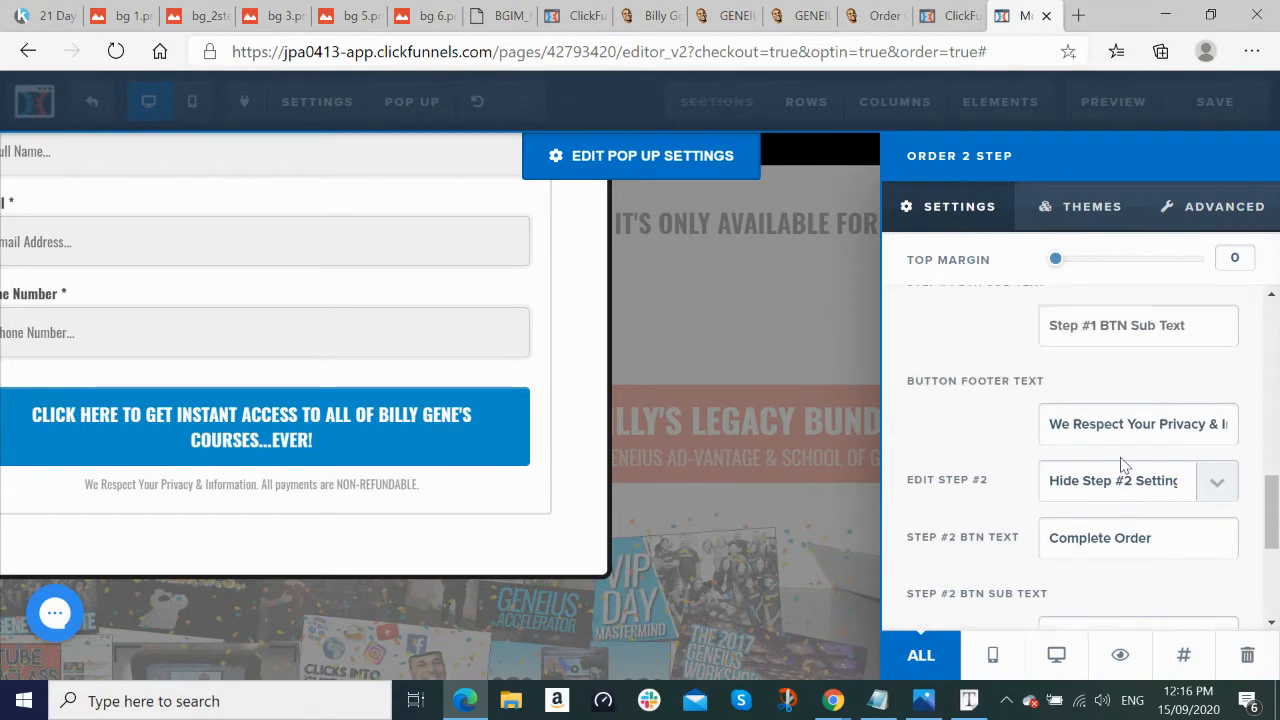
scroll(1122, 465, up, 1)
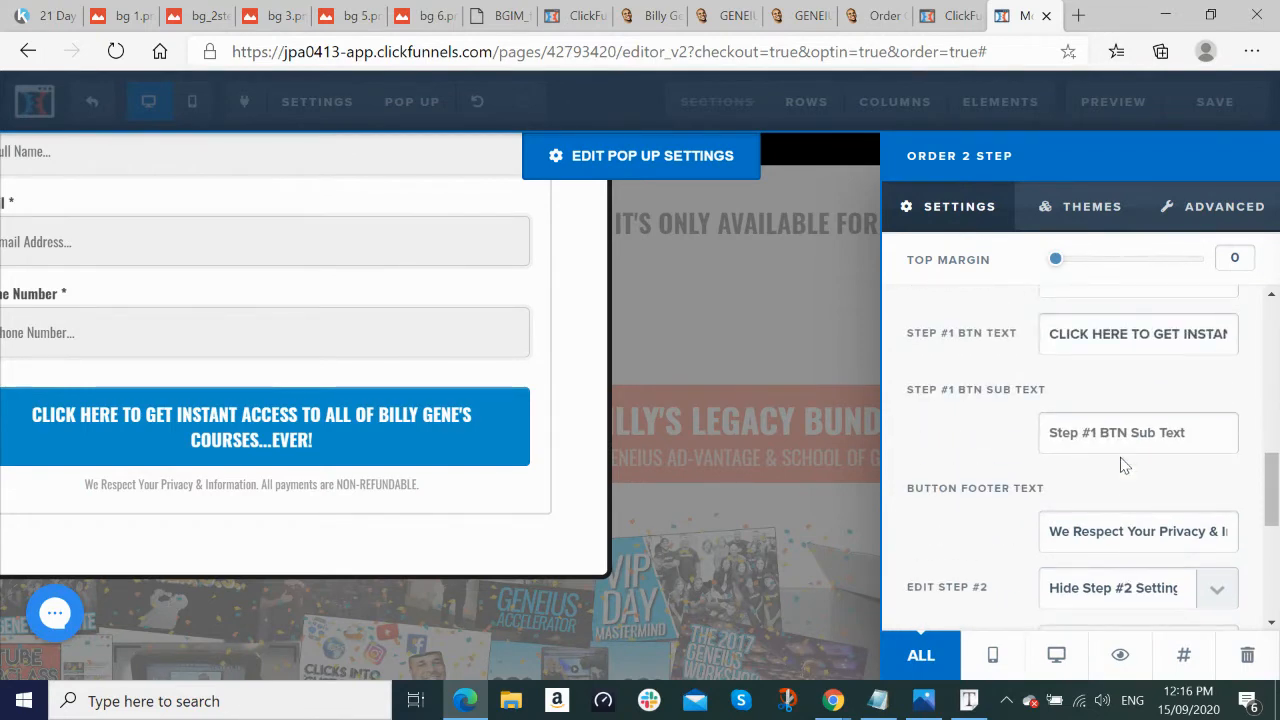
scroll(1122, 465, down, 3)
scroll(1122, 465, down, 2)
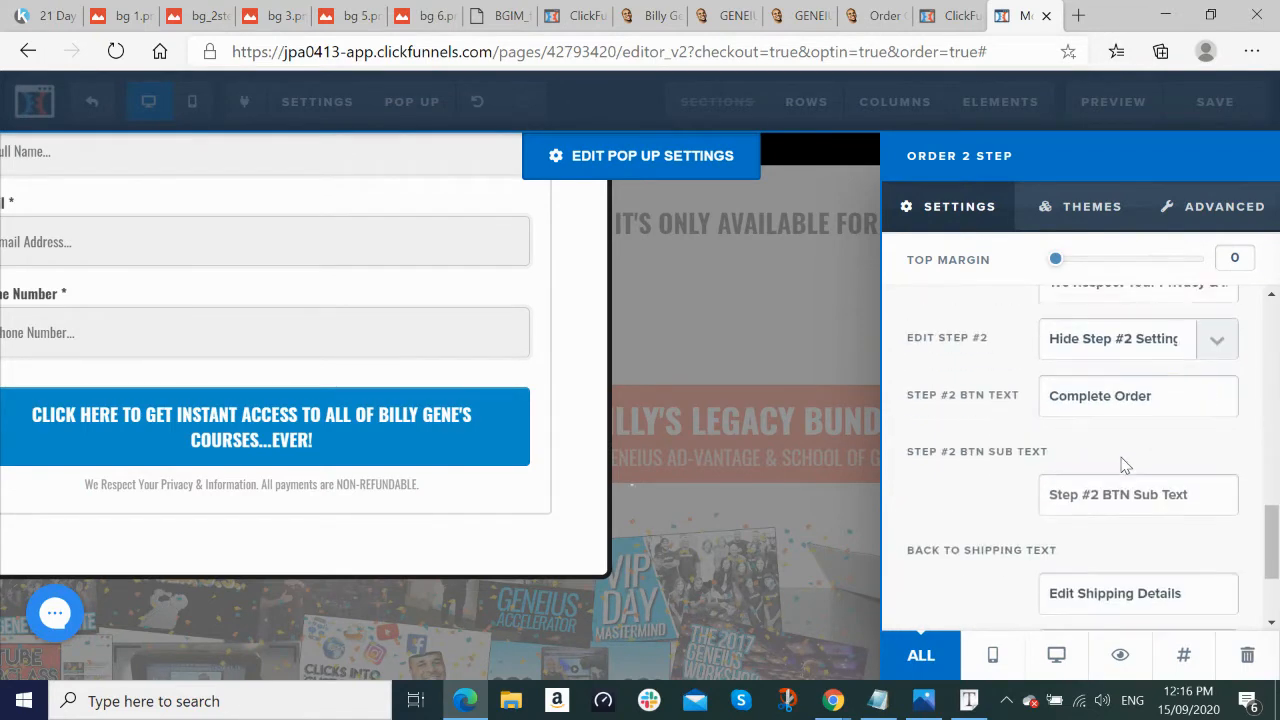
scroll(1122, 465, down, 3)
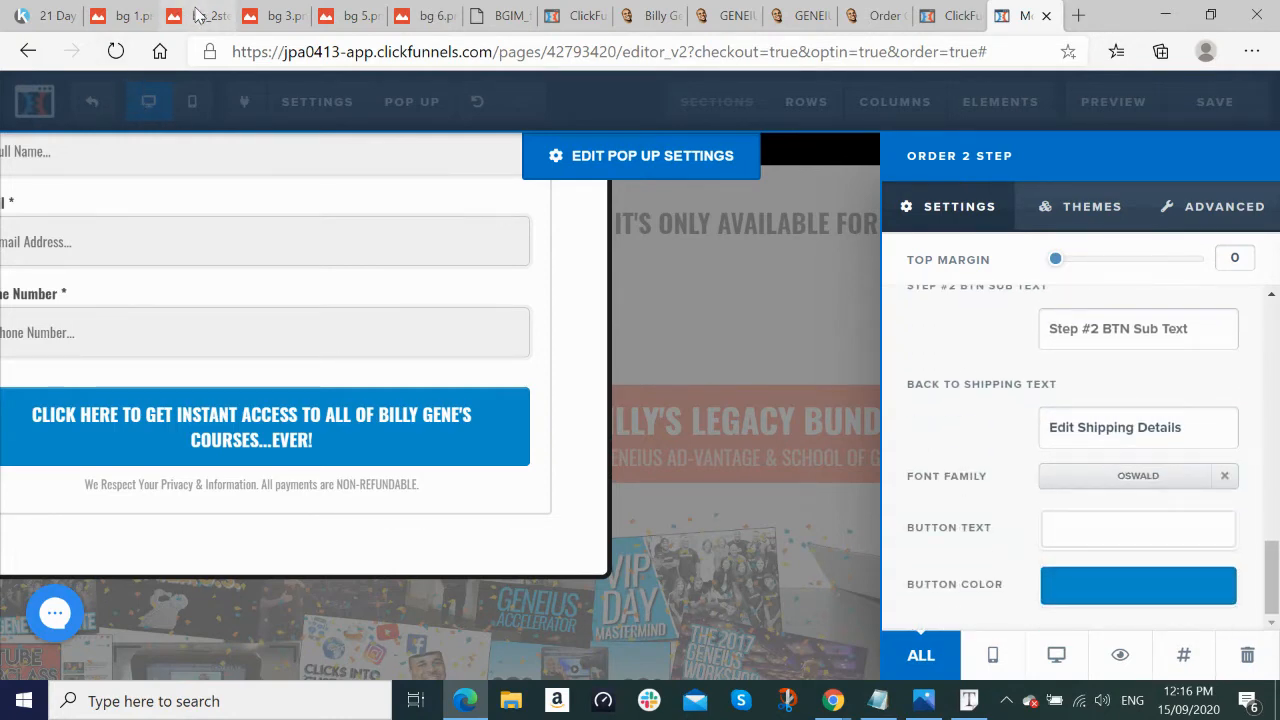
Step: Recheck the Step 1 reference image, minimize the OrderPage-2Step-Bump text file, and return to the page editor
click(136, 14)
click(218, 15)
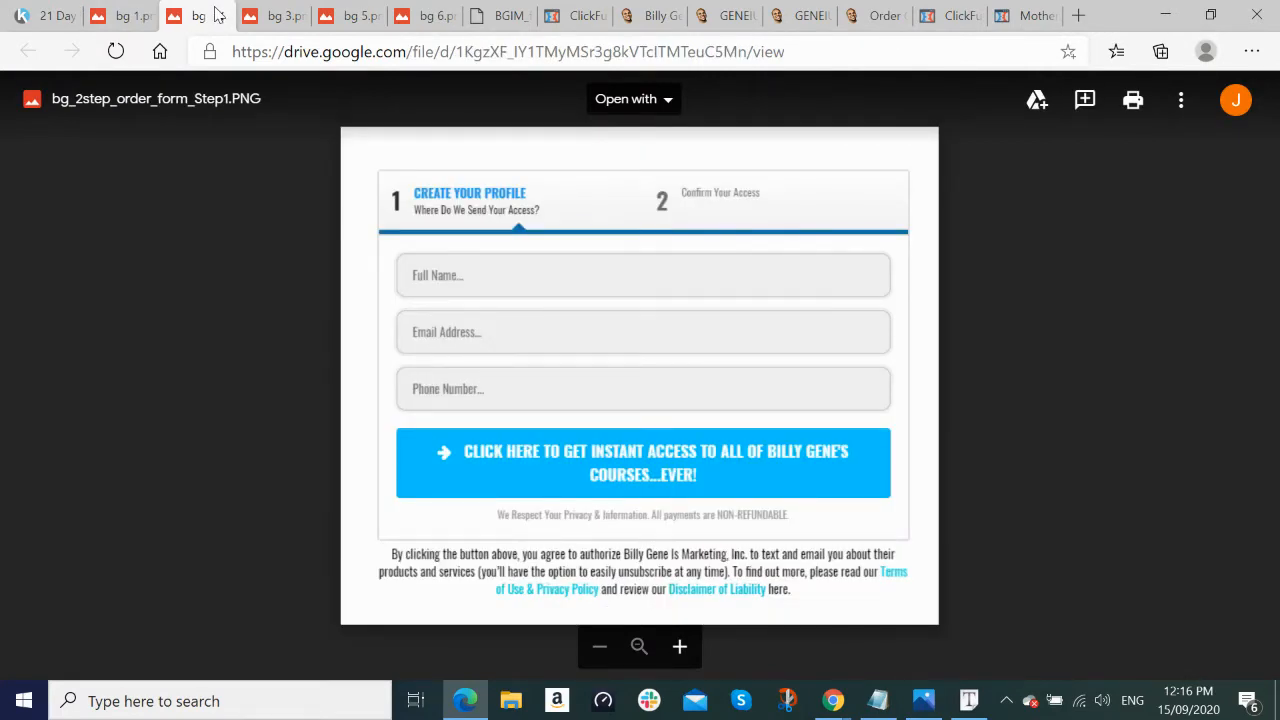
key(alt+Tab)
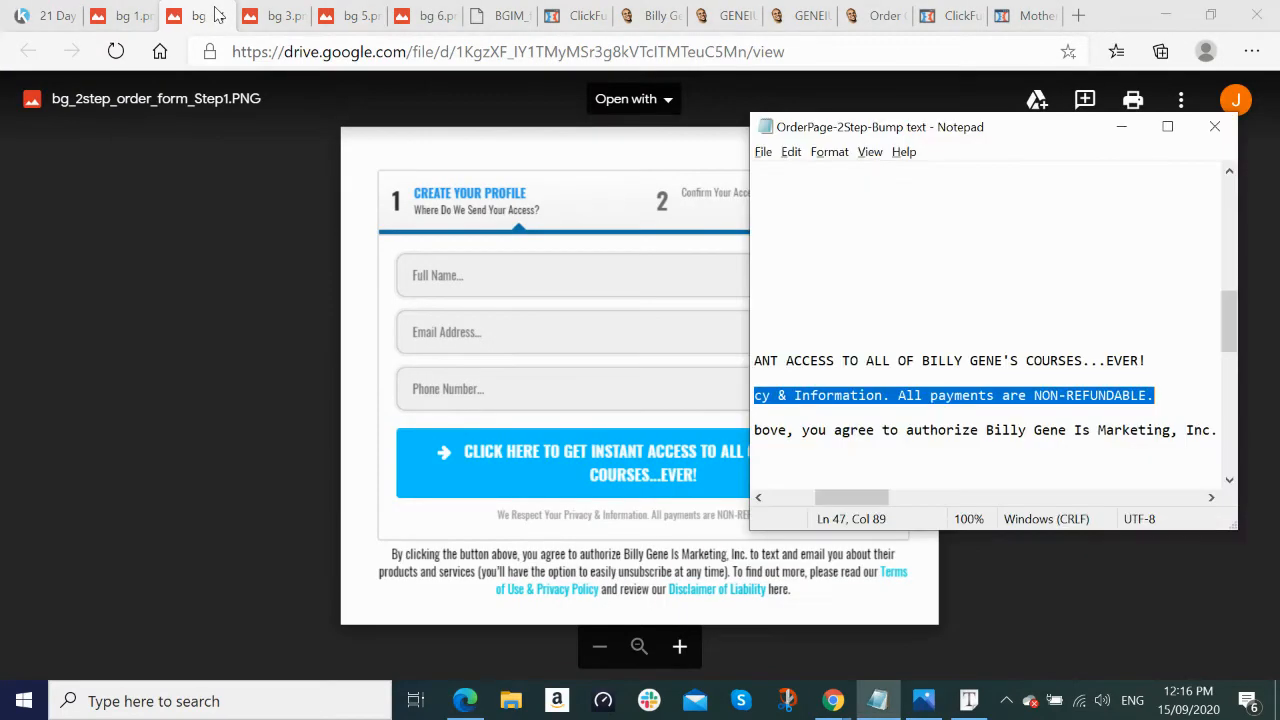
click(1122, 126)
click(1028, 15)
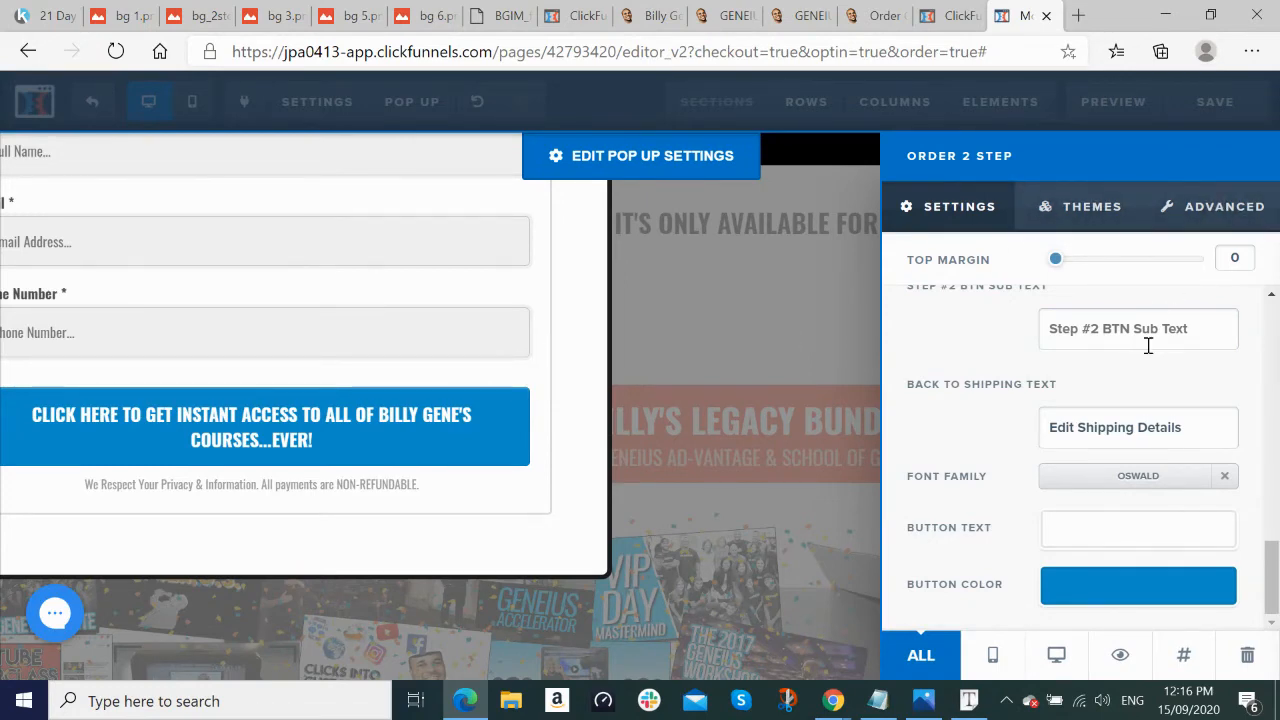
Step: Preview Step #2 of the order form from its settings
scroll(1150, 340, up, 5)
scroll(1160, 333, up, 5)
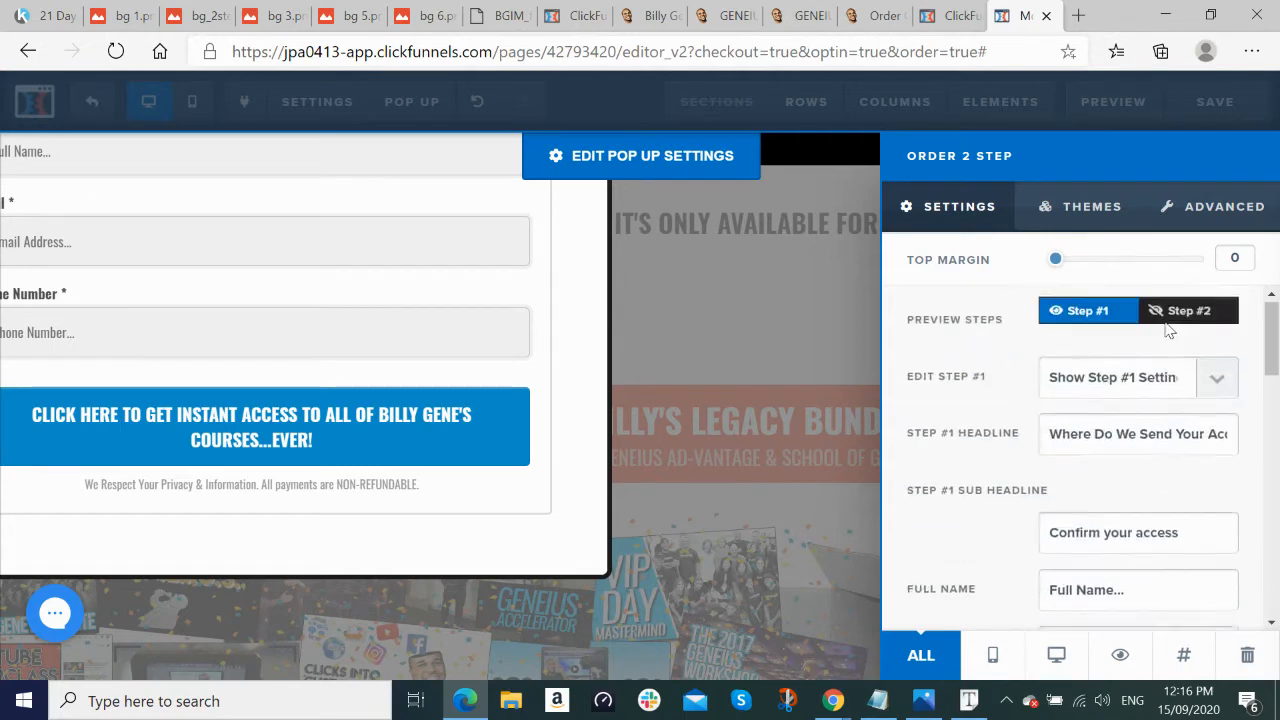
click(1168, 322)
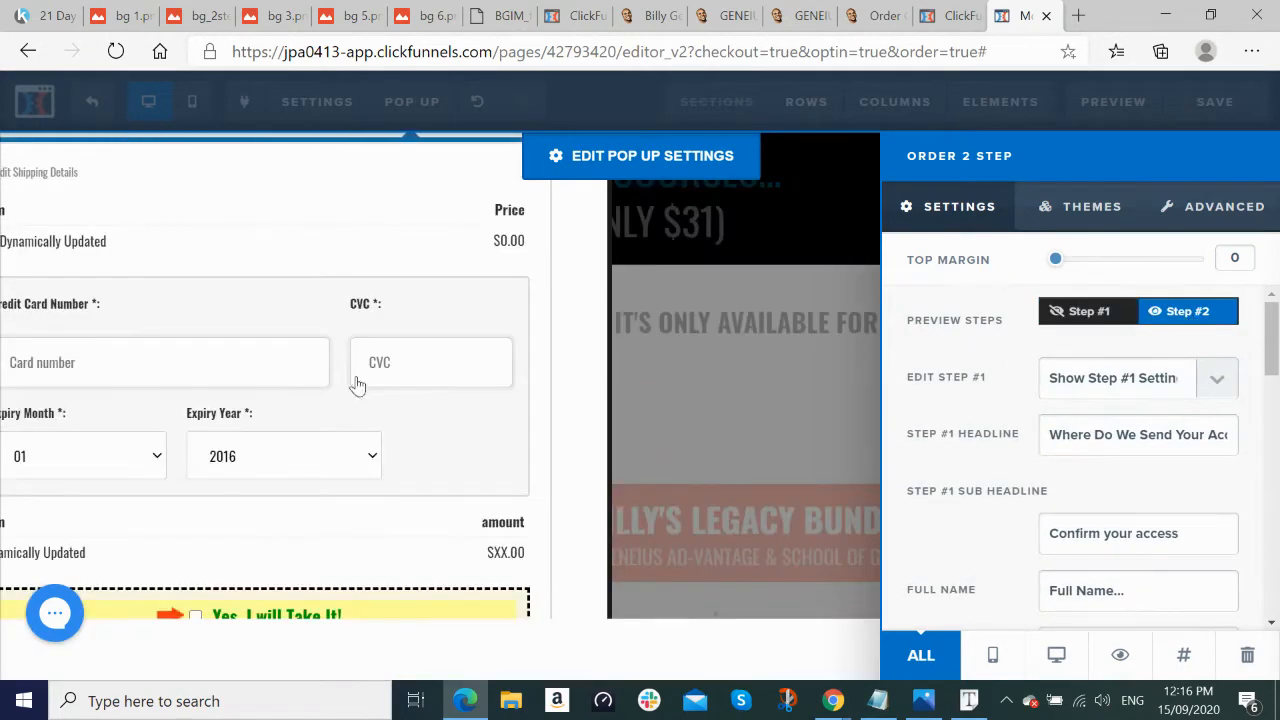
click(452, 402)
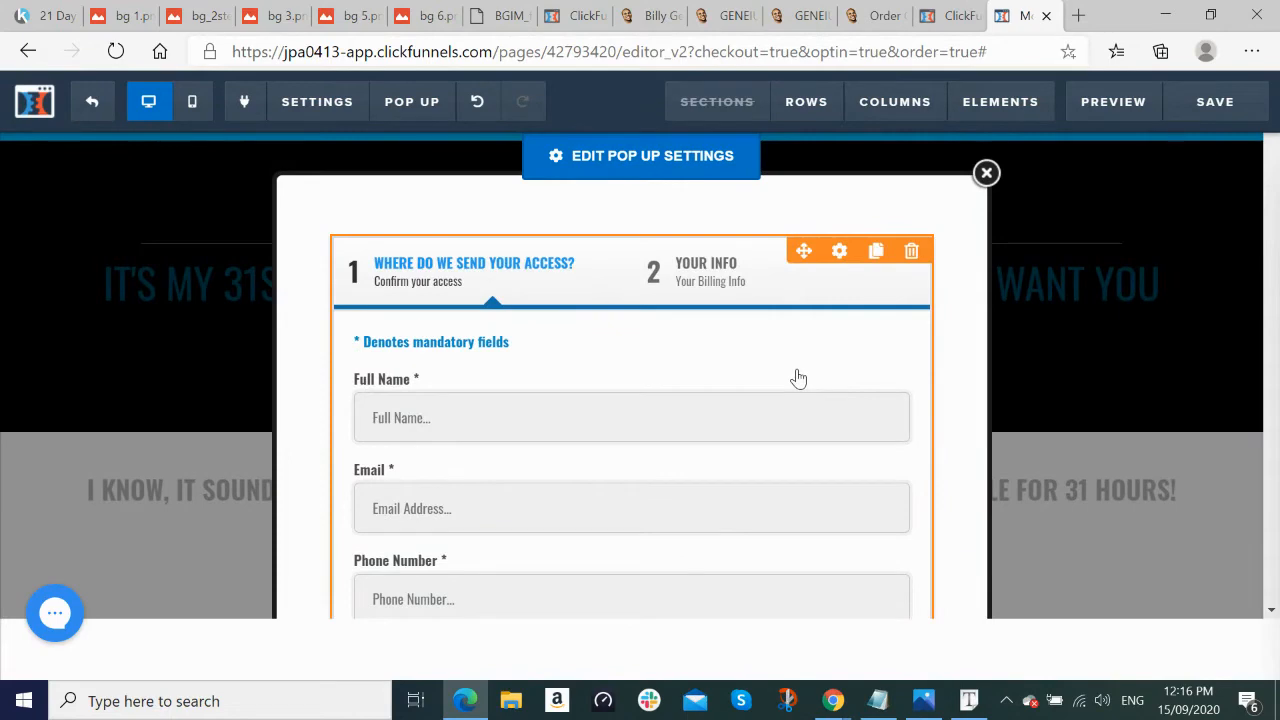
click(839, 251)
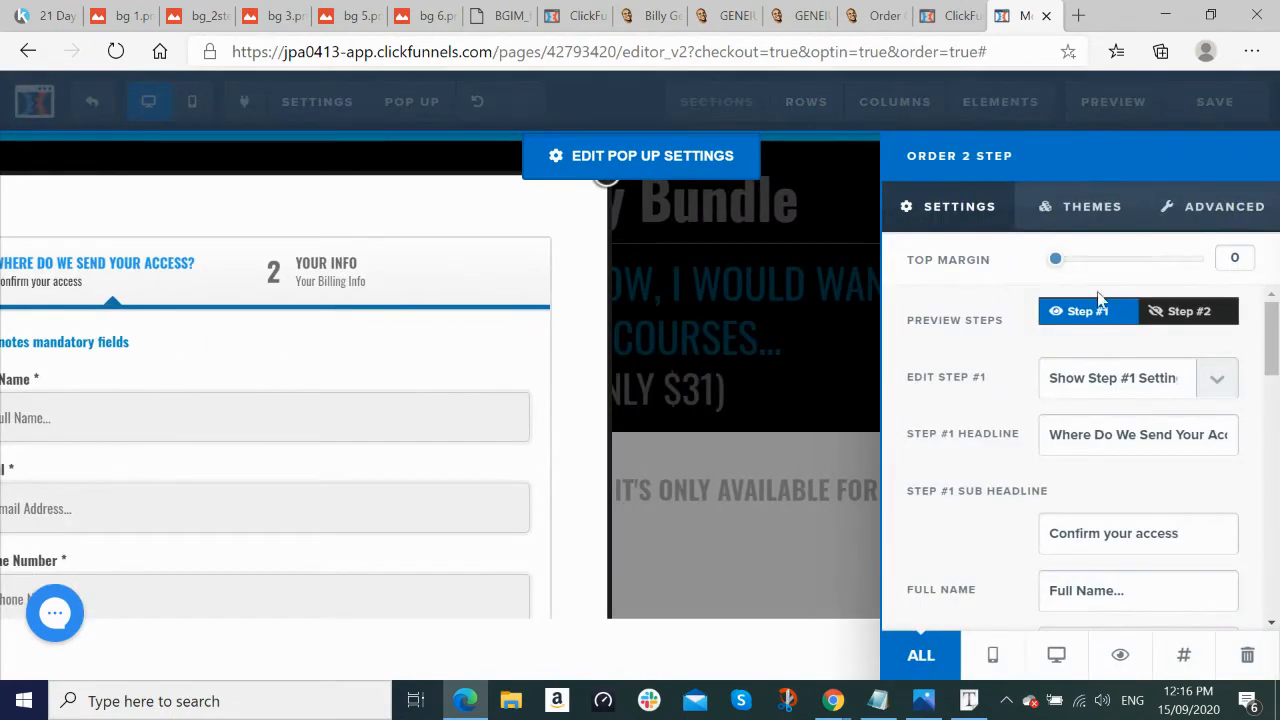
click(1182, 314)
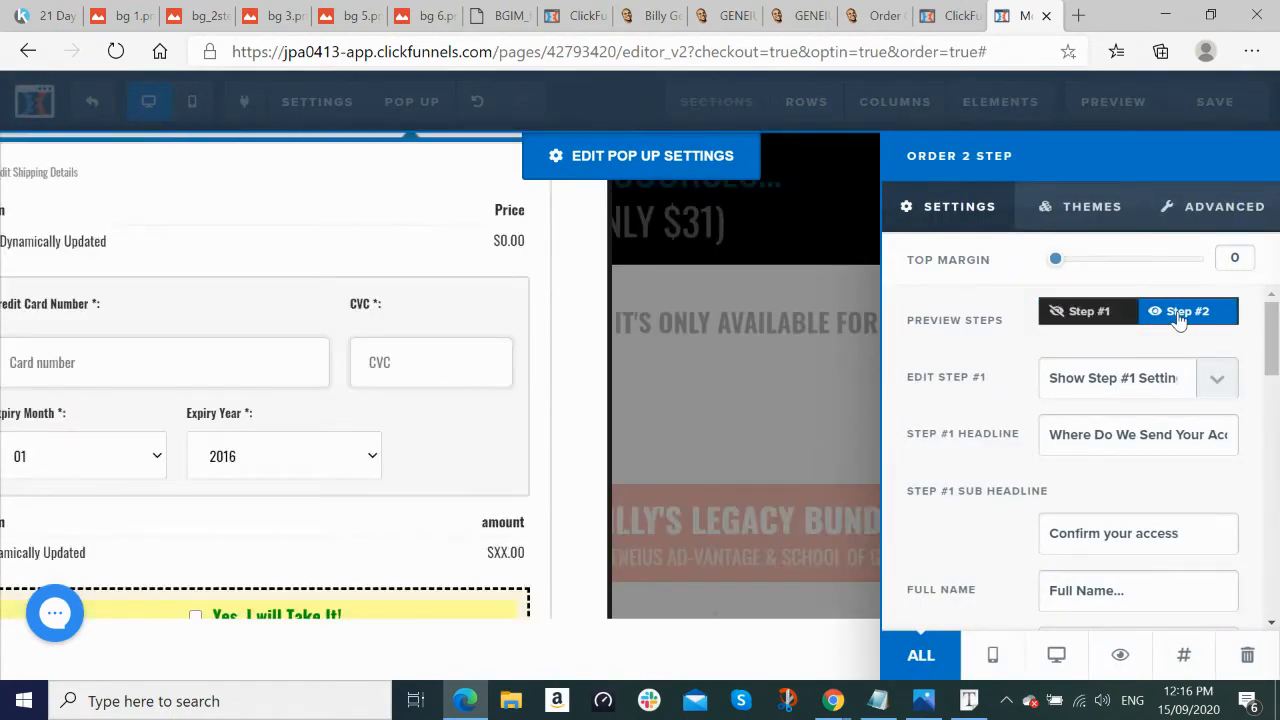
Step: Set the order form's Edit Step #1 option to Hide Step #1 Settings
click(1218, 384)
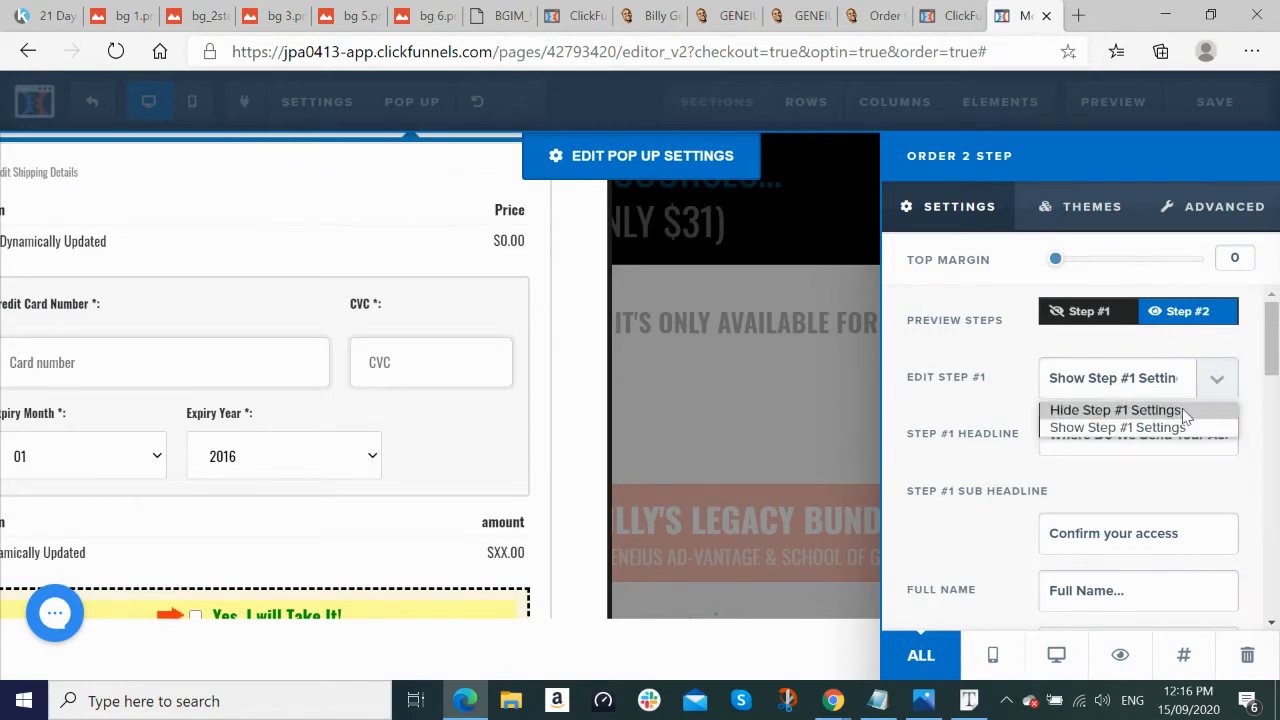
click(1205, 316)
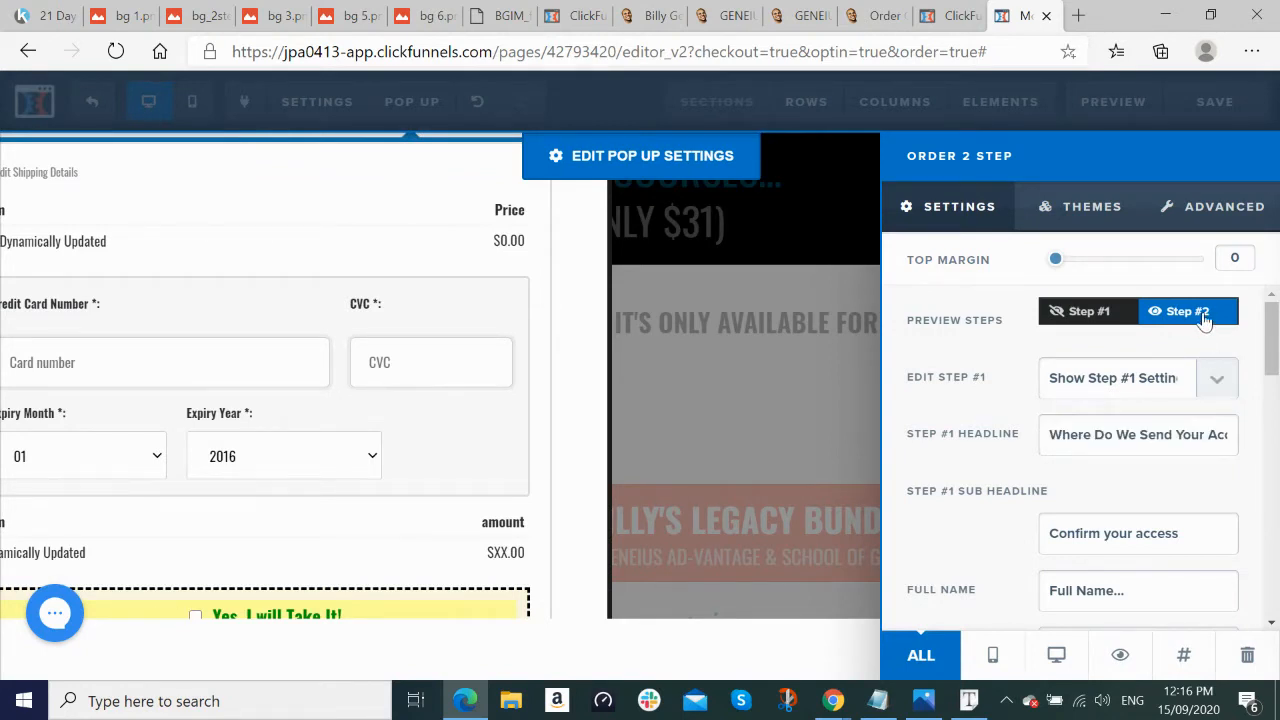
click(1212, 382)
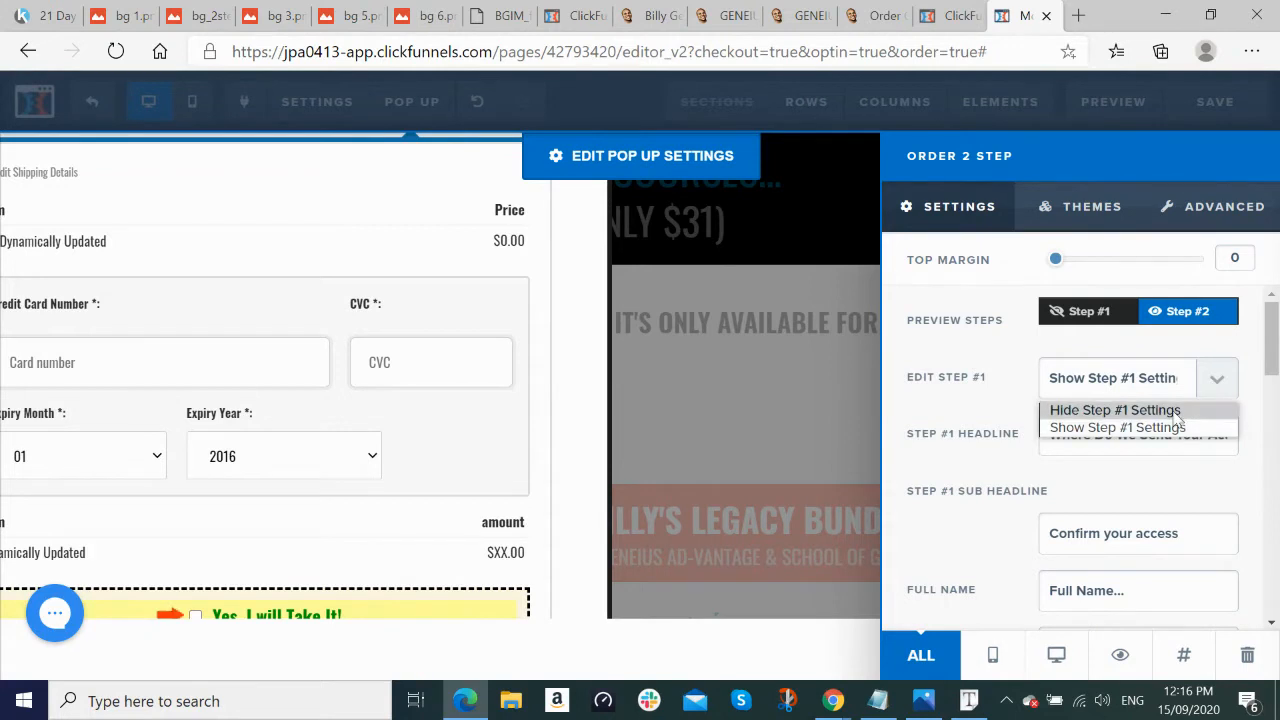
click(1177, 419)
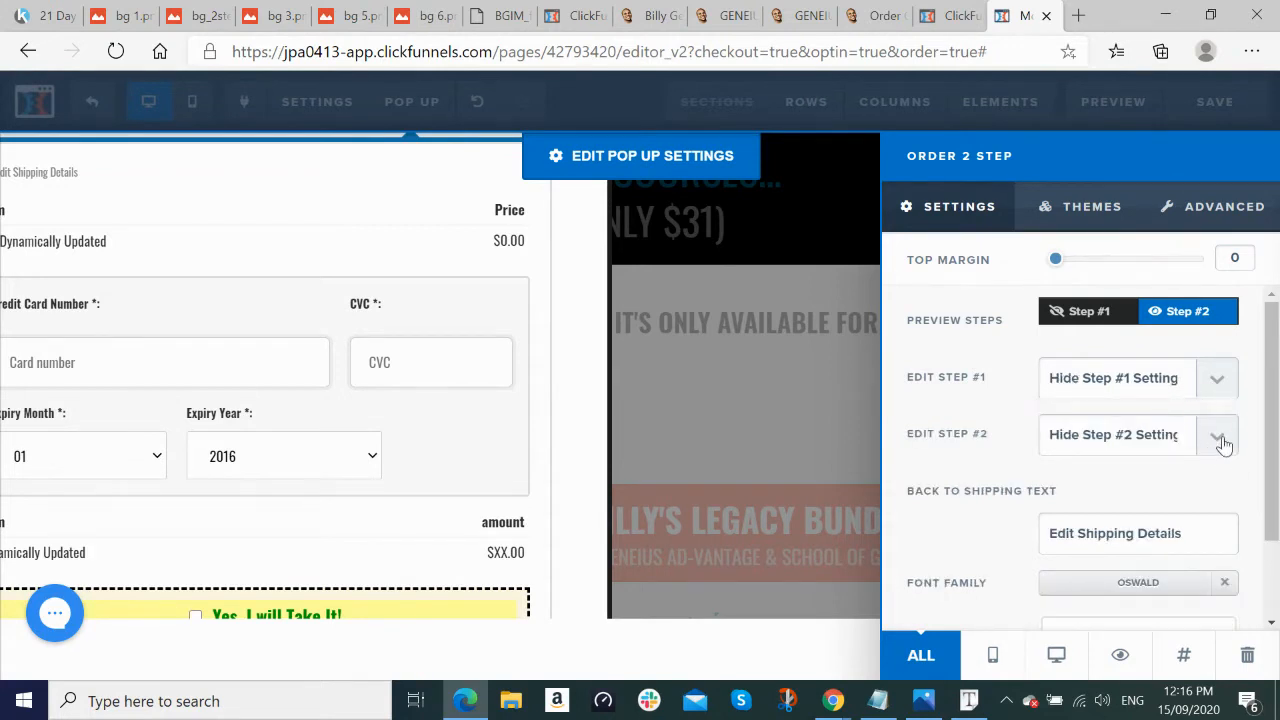
Step: Look through the order form's step settings and its phone number display options
scroll(1222, 443, down, 1)
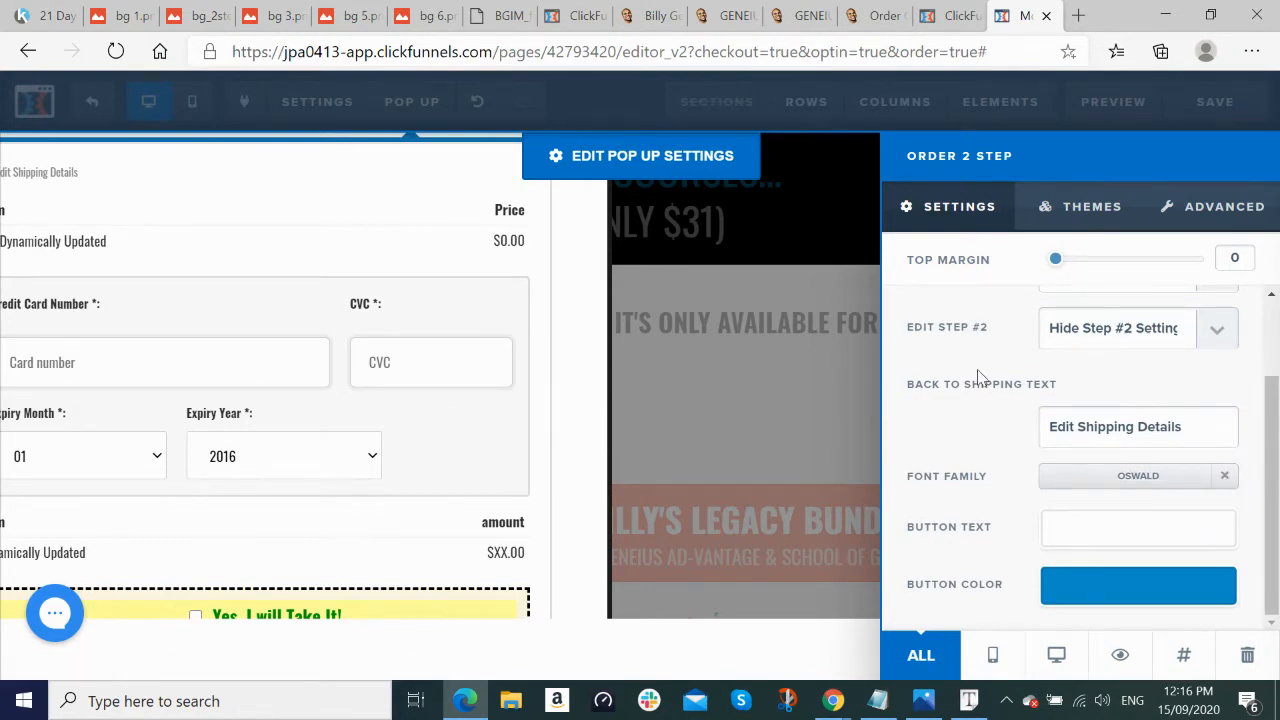
scroll(960, 380, up, 2)
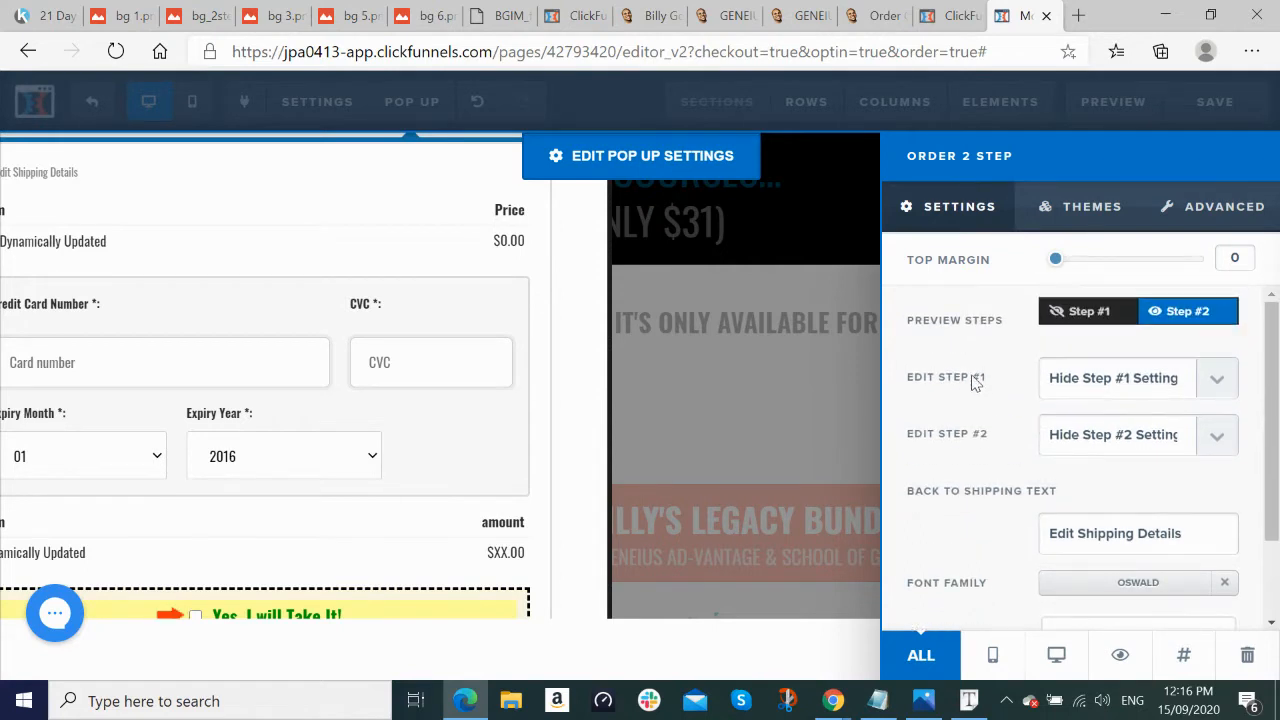
scroll(975, 383, down, 2)
scroll(1120, 398, up, 2)
click(1222, 210)
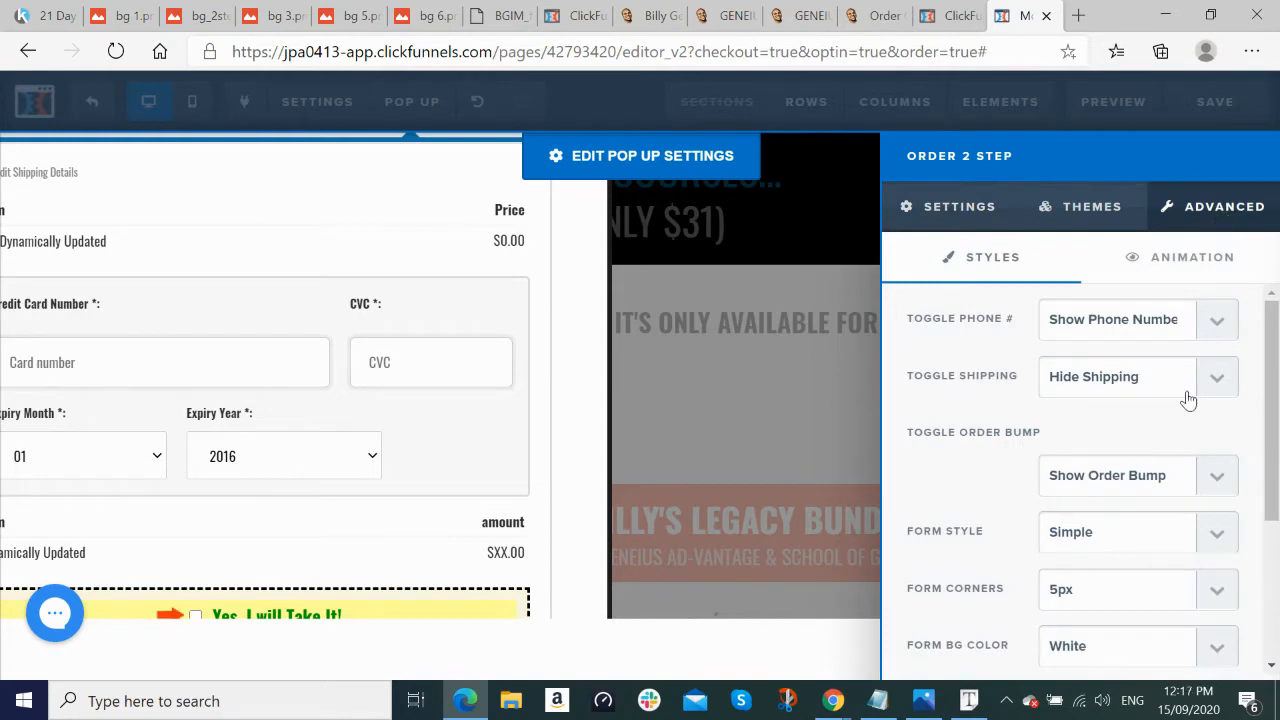
click(1215, 326)
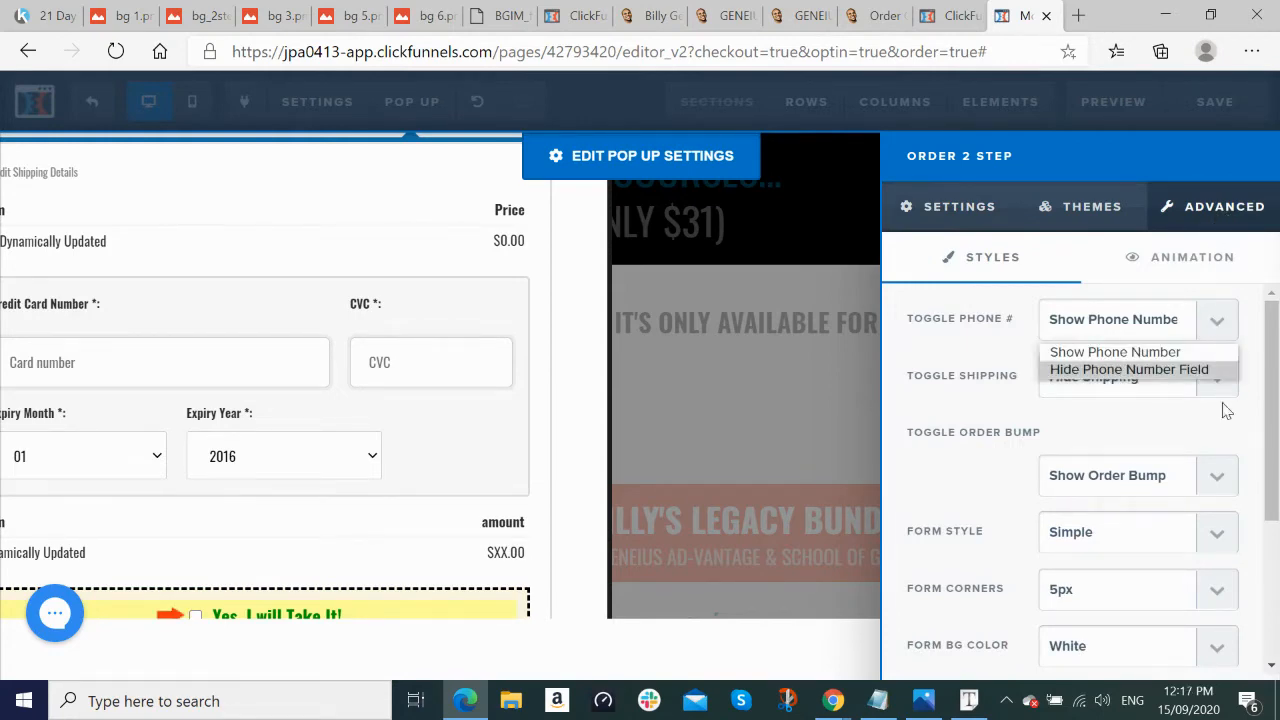
click(1155, 414)
Step: Set the order form's Form Style to Professional and check its remaining text and button options
scroll(1163, 414, down, 1)
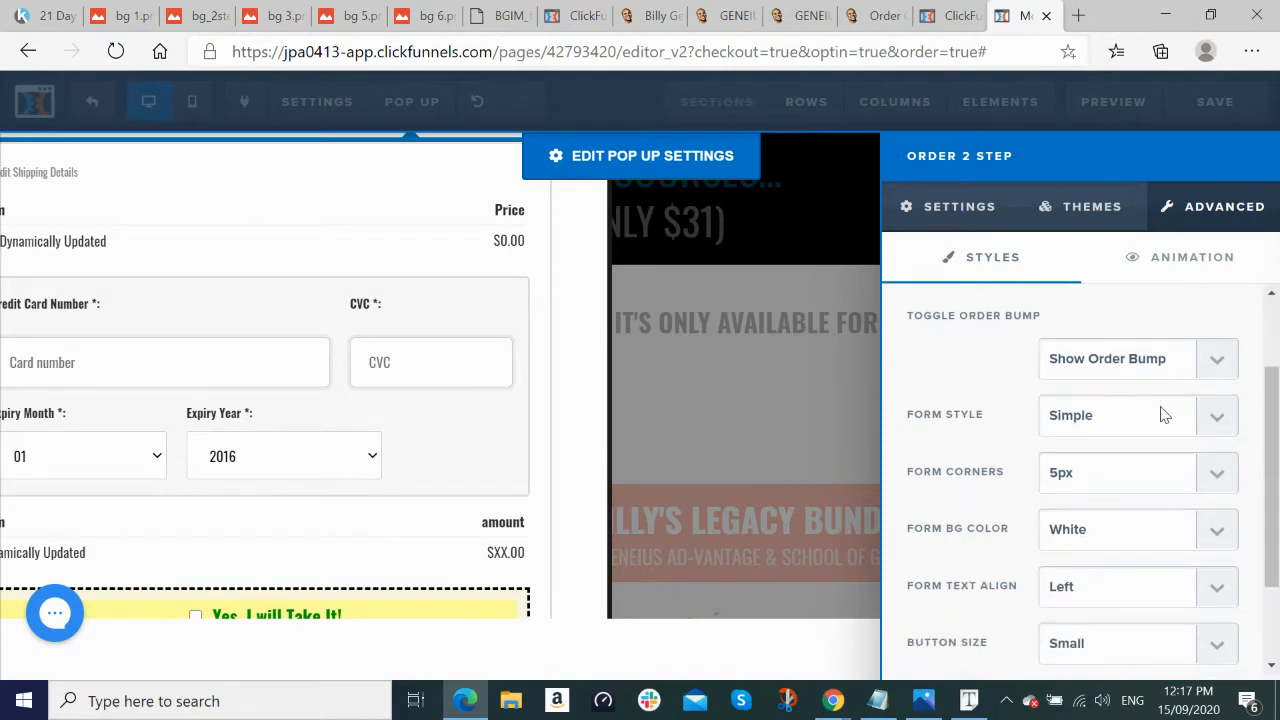
click(1220, 418)
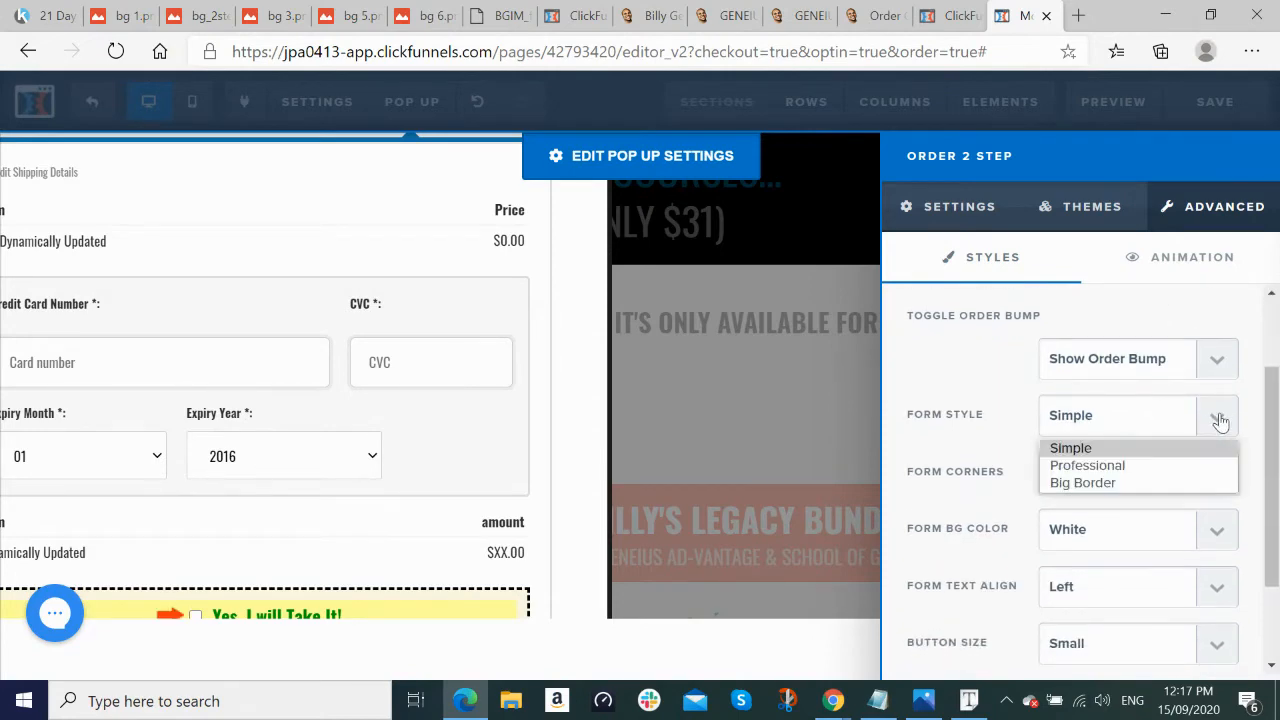
click(1182, 466)
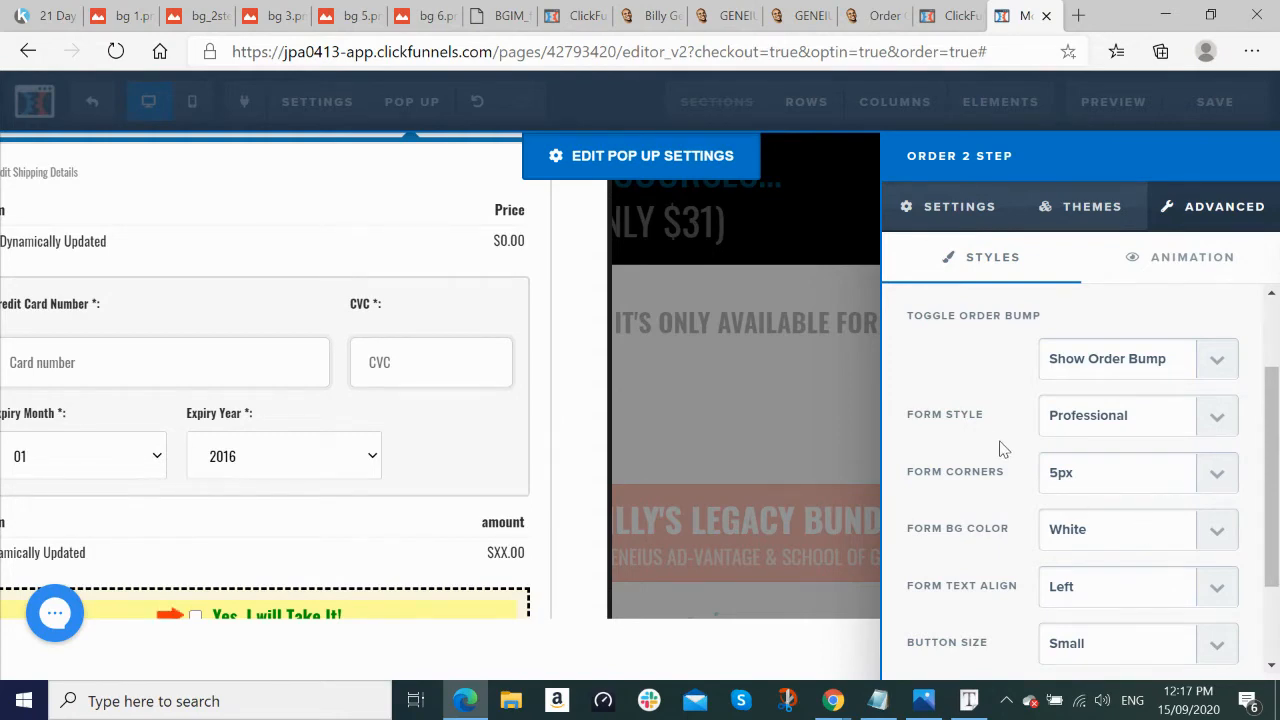
scroll(1090, 455, down, 2)
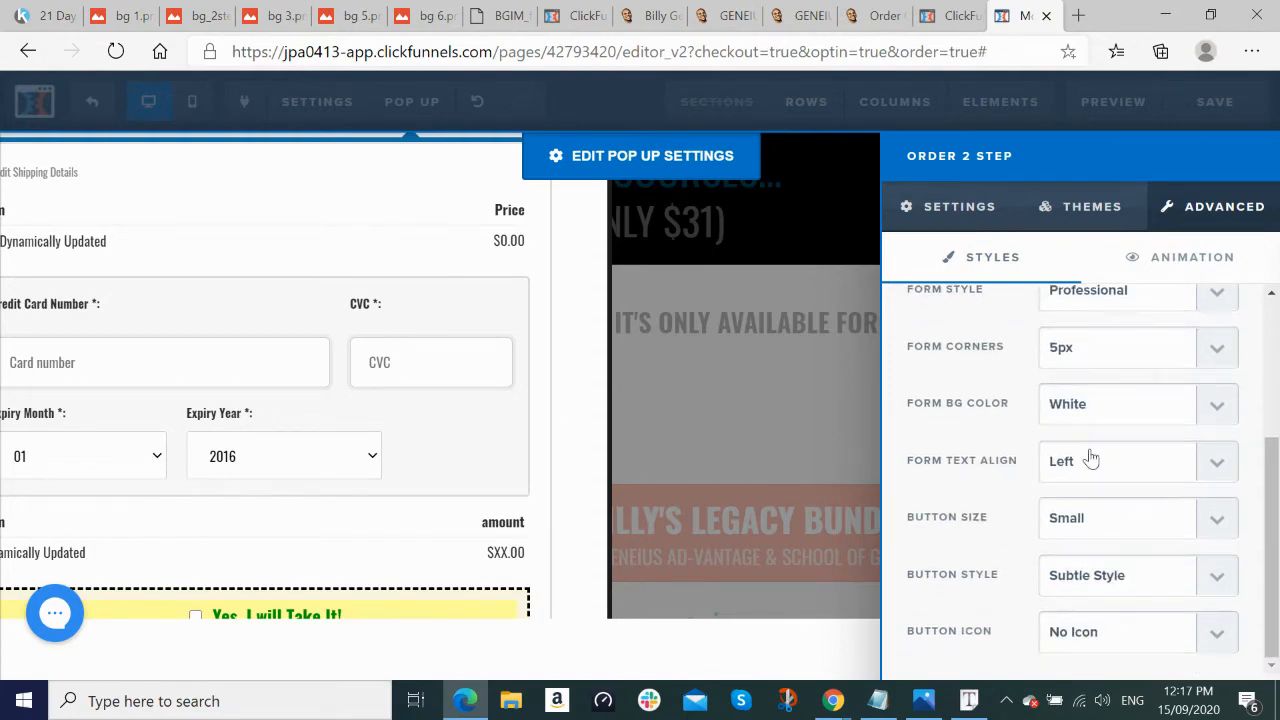
scroll(1090, 455, up, 4)
click(918, 207)
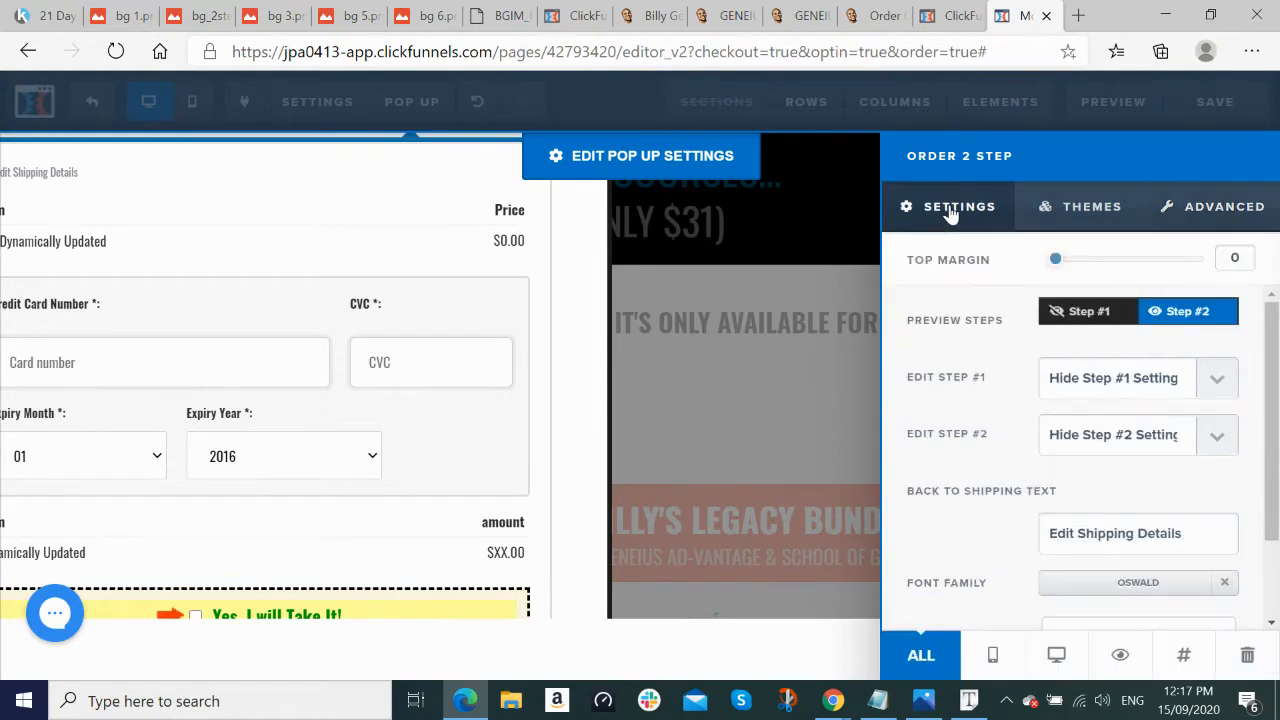
scroll(1196, 470, down, 1)
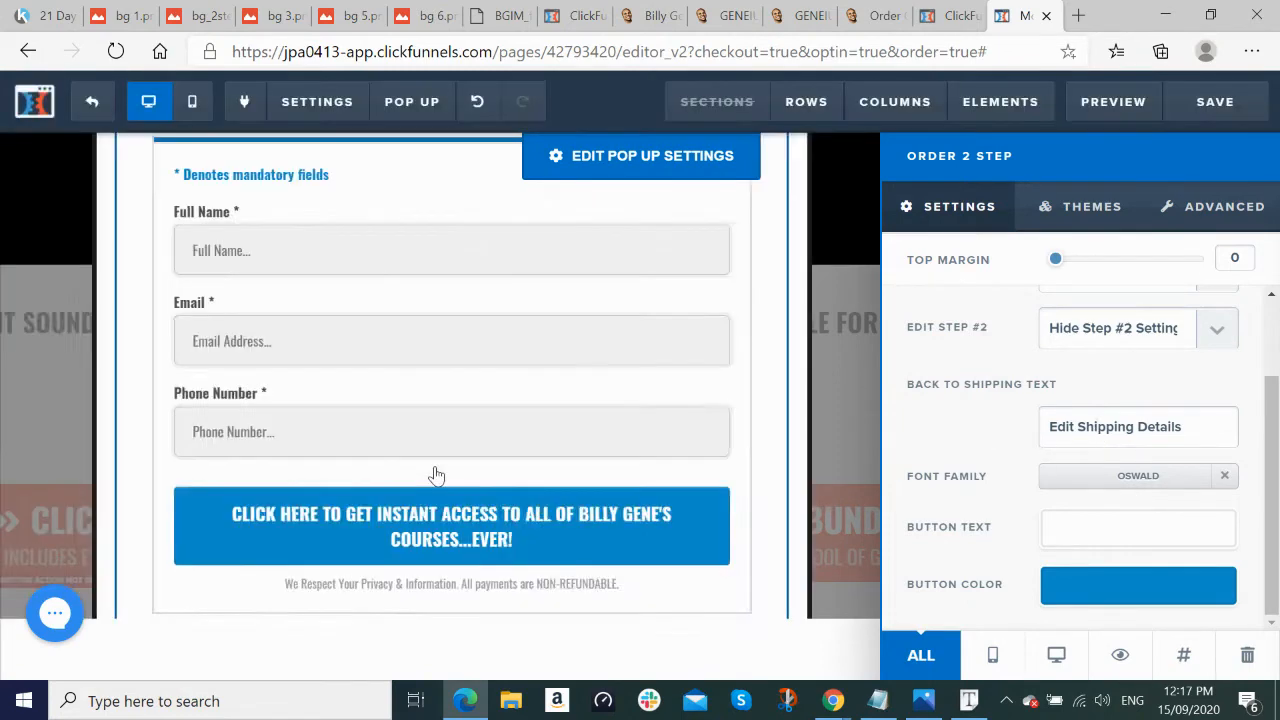
Step: Add a Paragraph element directly below the two-step order form in the pop-up
scroll(706, 471, down, 3)
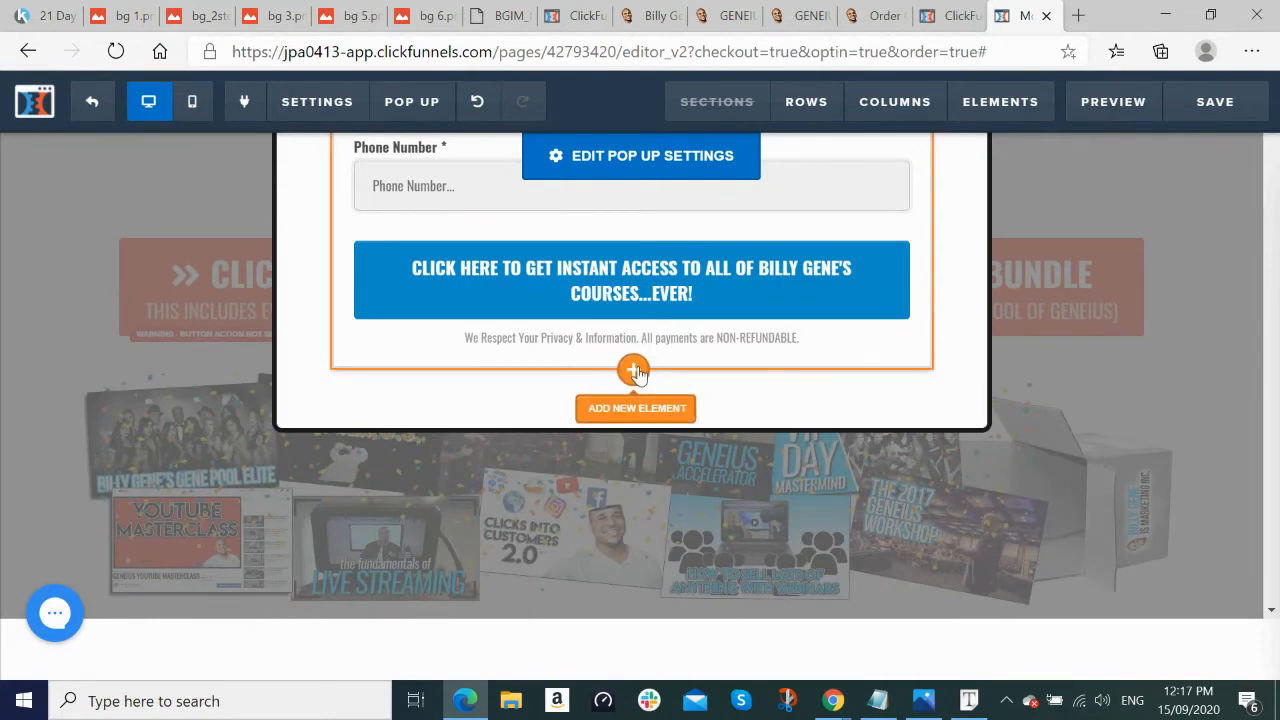
click(634, 370)
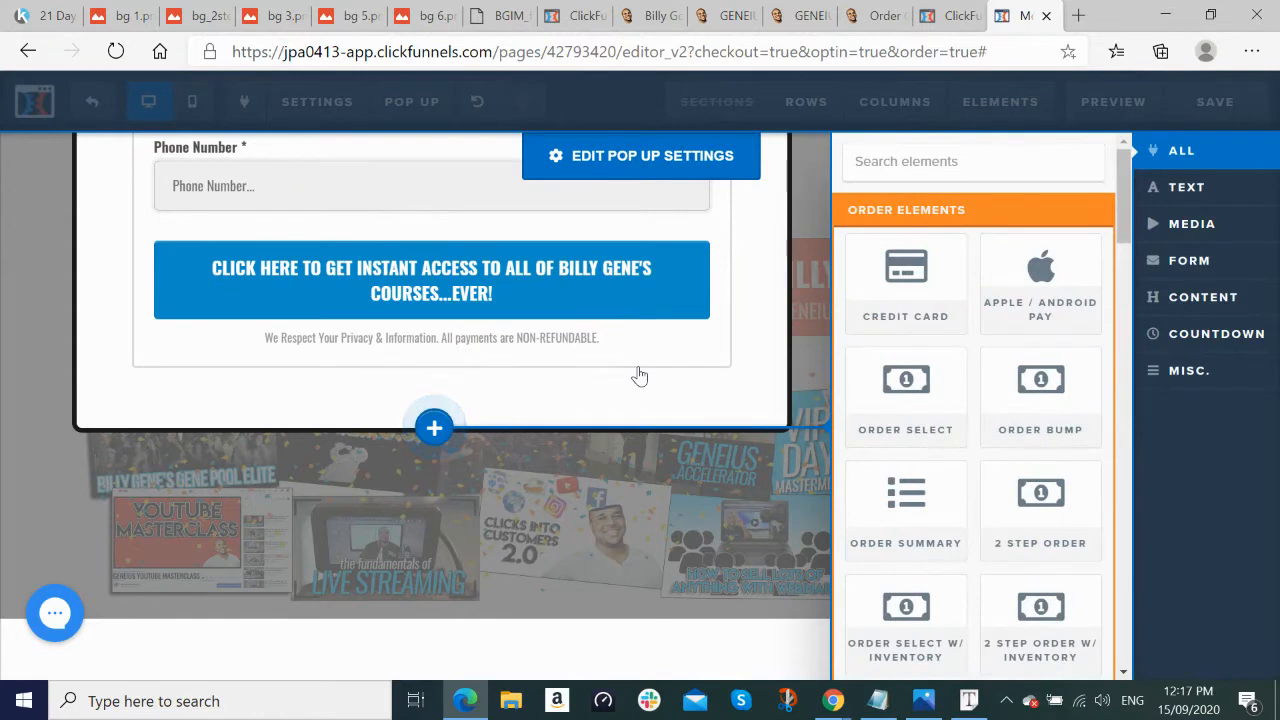
click(914, 163)
text(par)
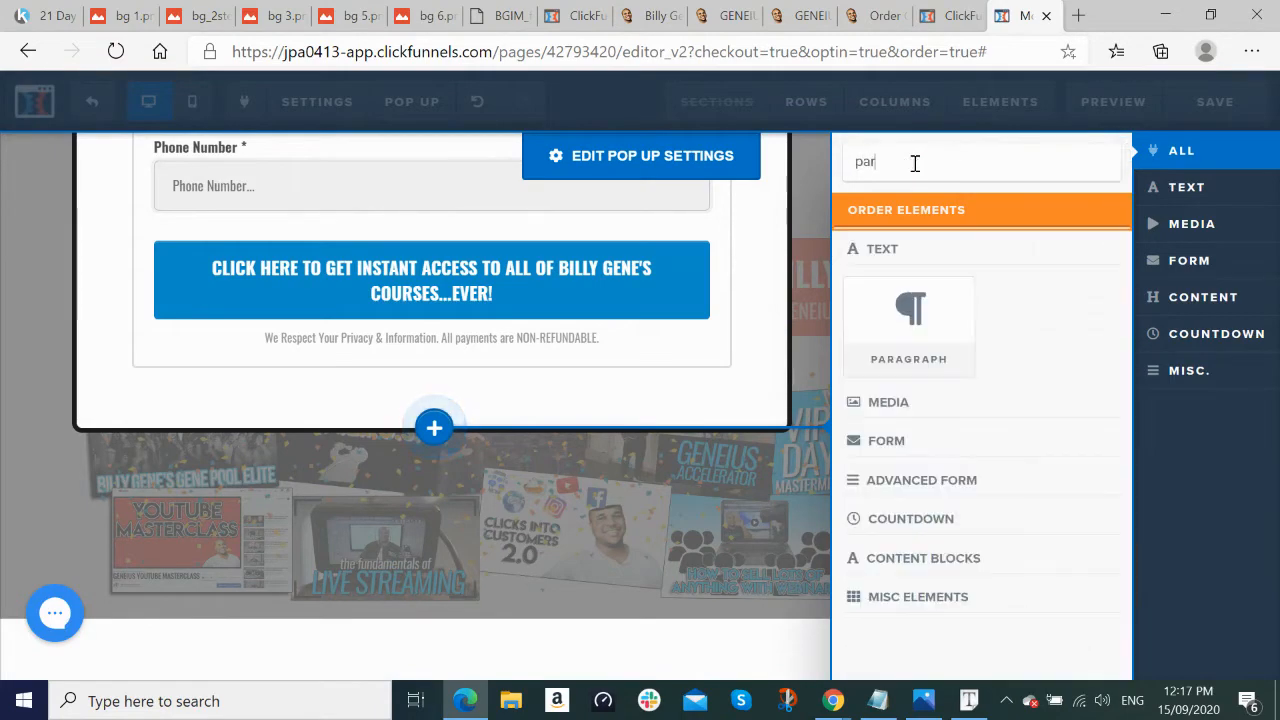
click(899, 345)
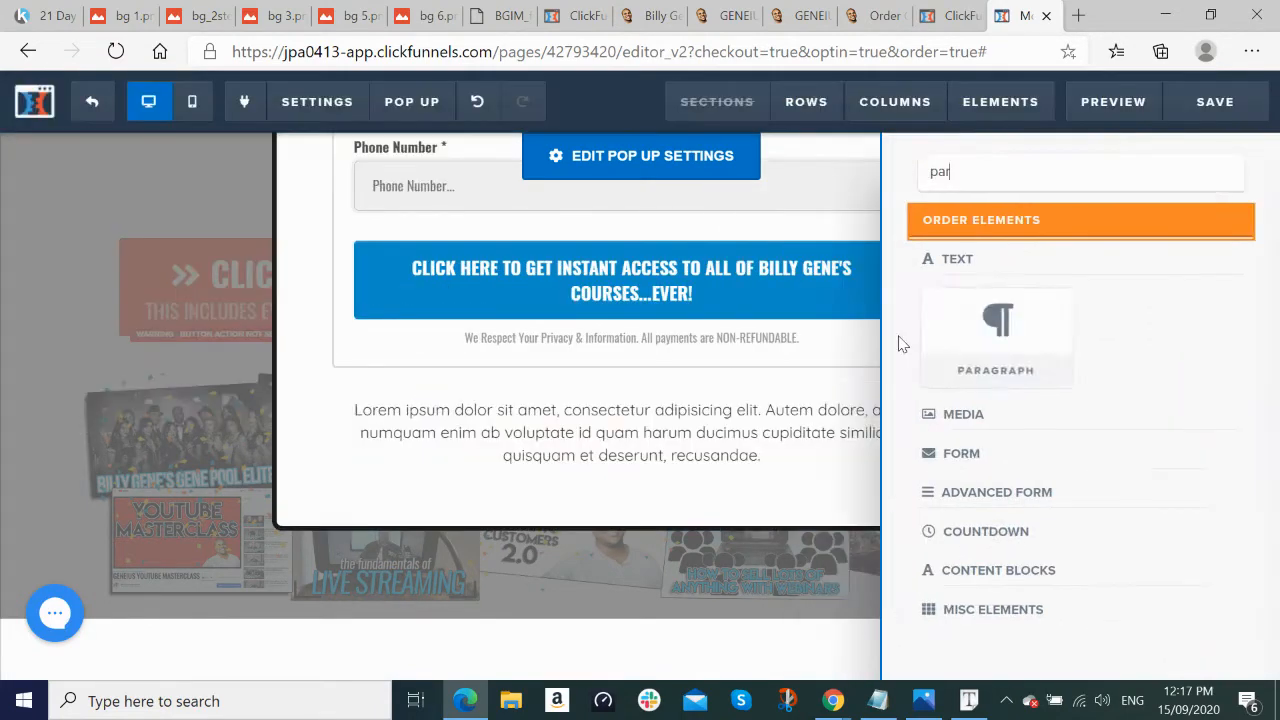
Step: Check the text below the form in the bg_2step_order_form_Step1.PNG reference image and return to the page editor
key(alt+Tab)
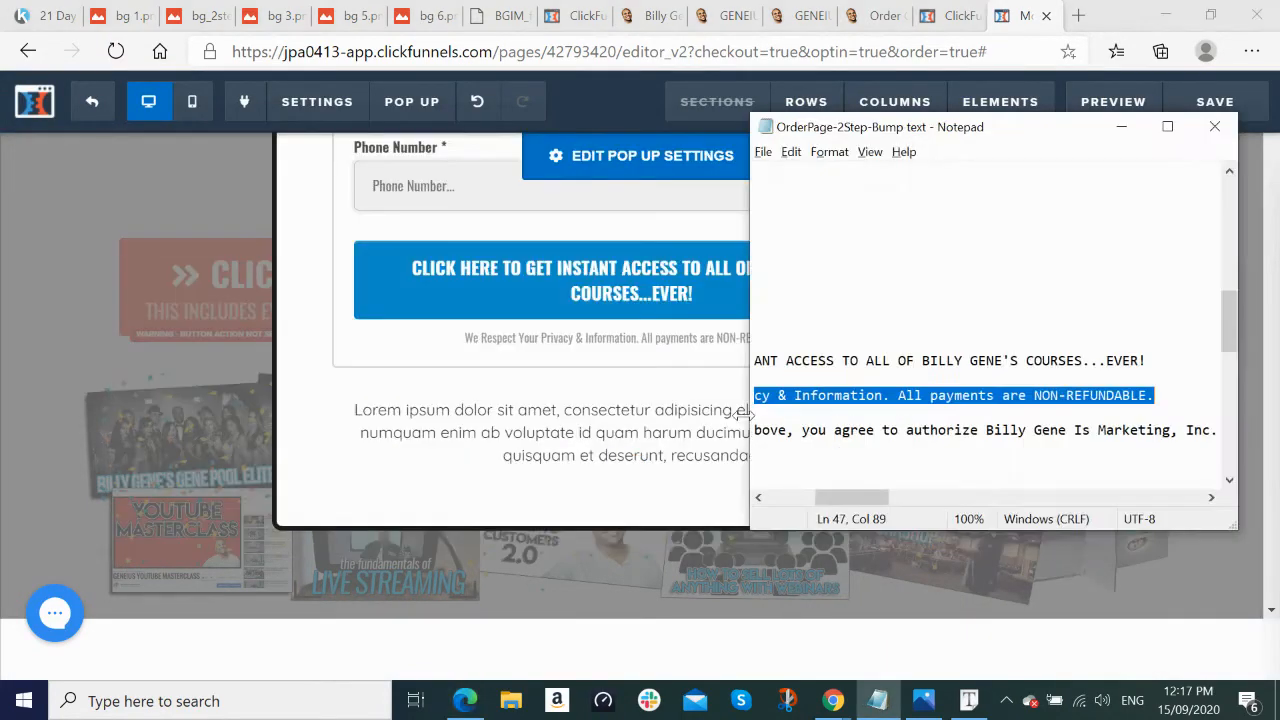
click(192, 15)
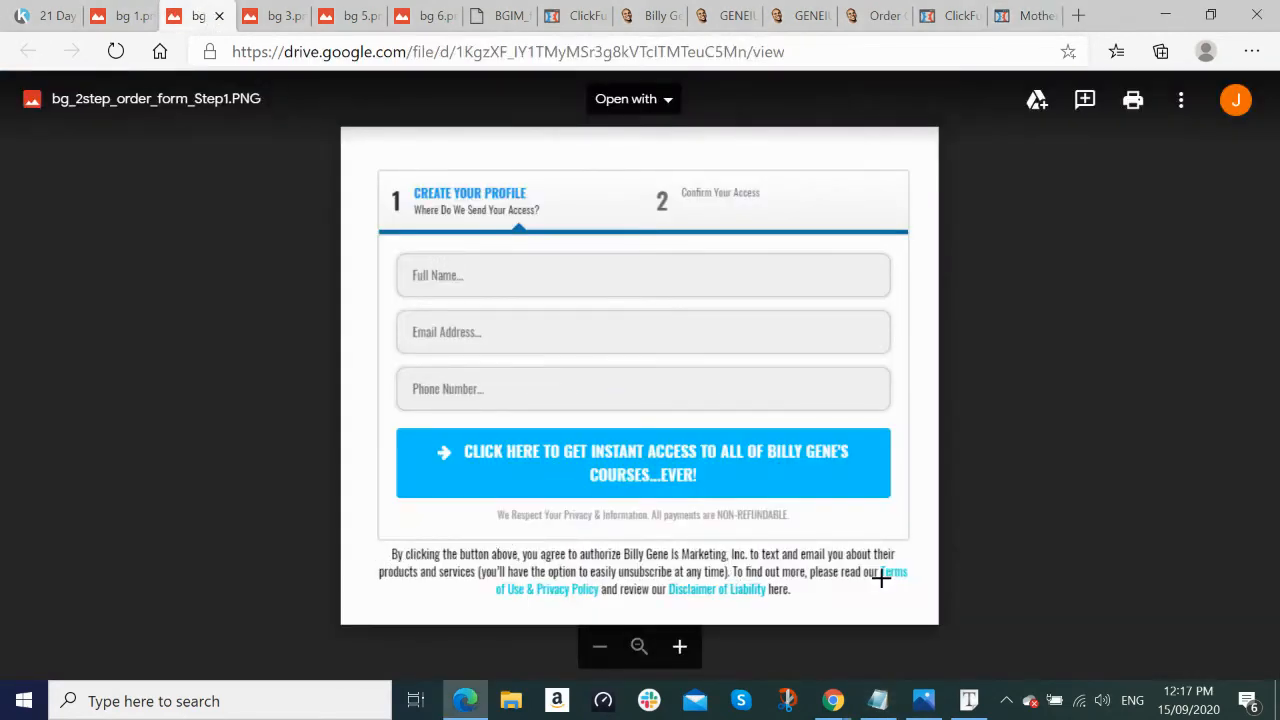
click(1030, 14)
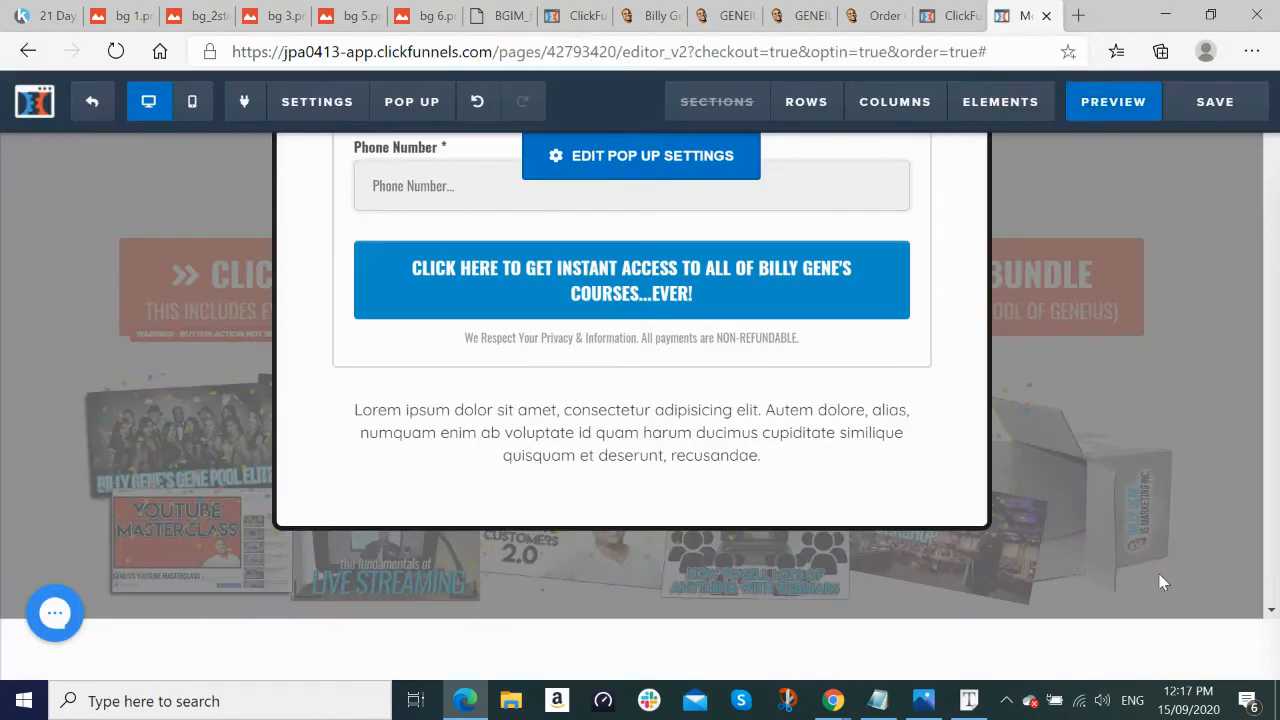
click(924, 710)
click(924, 710)
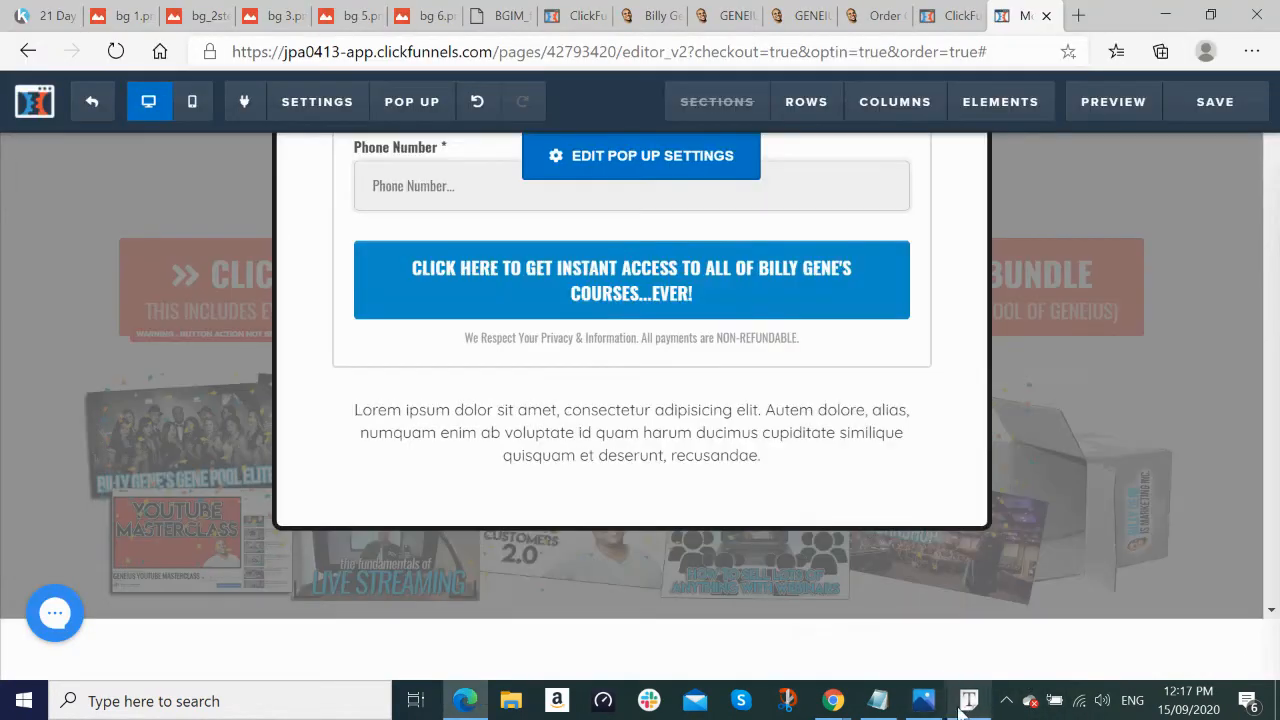
Step: Replace the new paragraph's placeholder with the "By clicking the button above, you agree to authorize..." below-box copy from the OrderPage-2Step-Bump text file
click(878, 703)
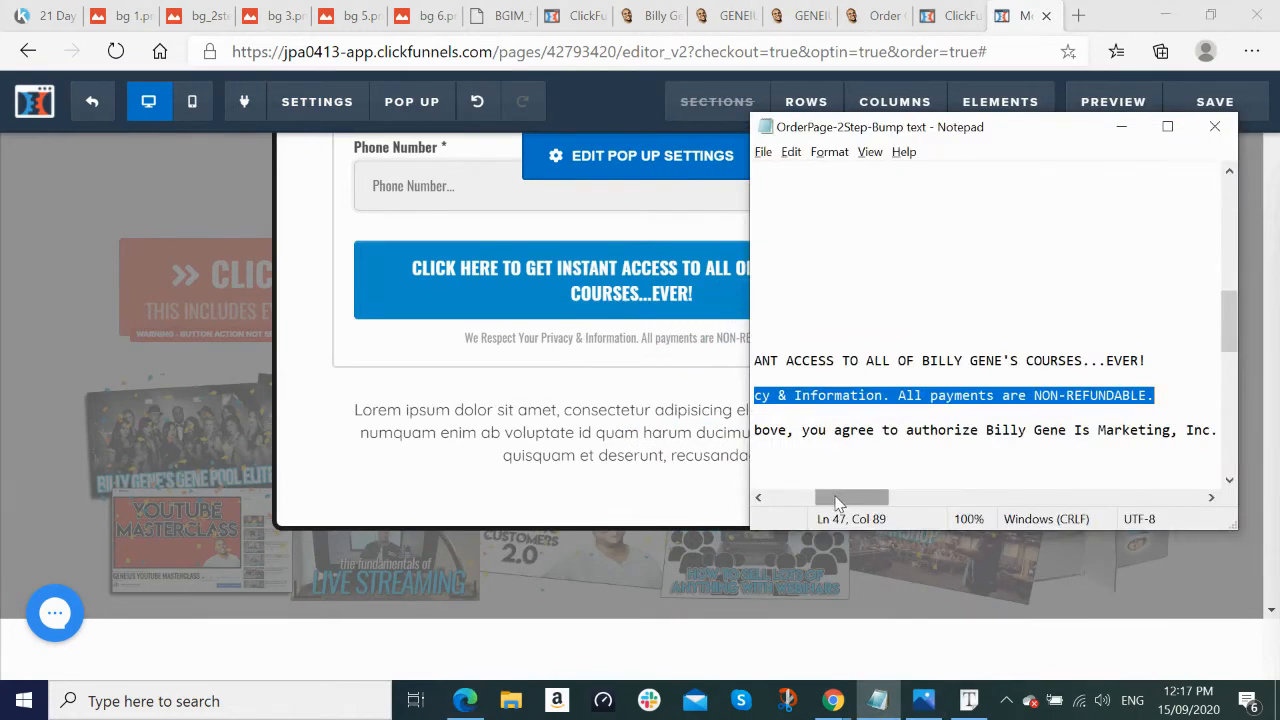
drag(850, 497, 728, 503)
drag(868, 430, 1278, 430)
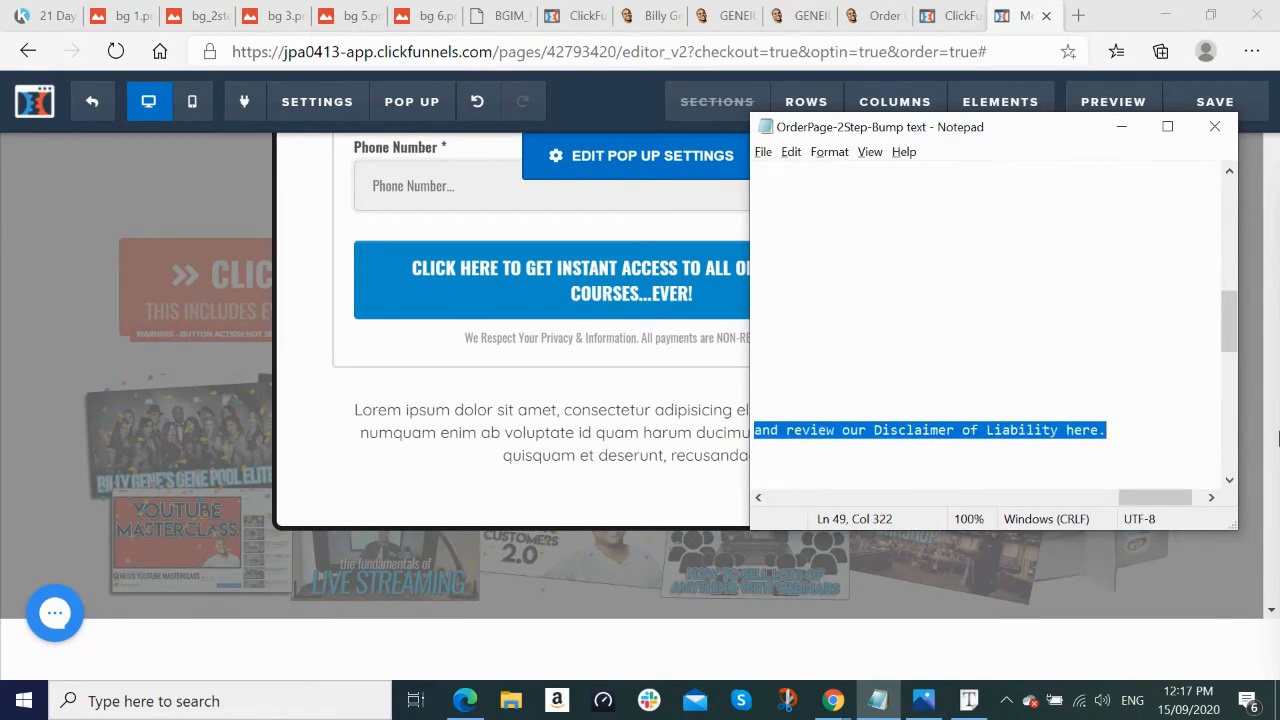
click(631, 440)
click(638, 430)
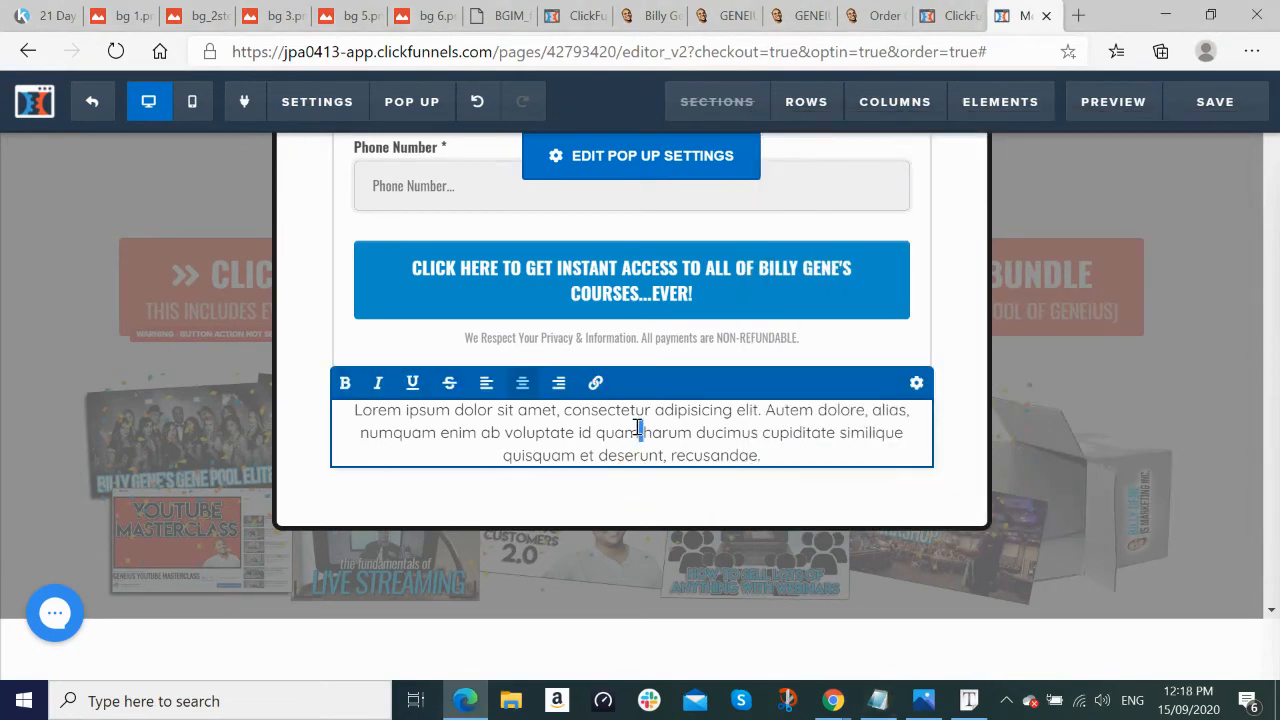
key(ctrl+a)
key(BackSpace)
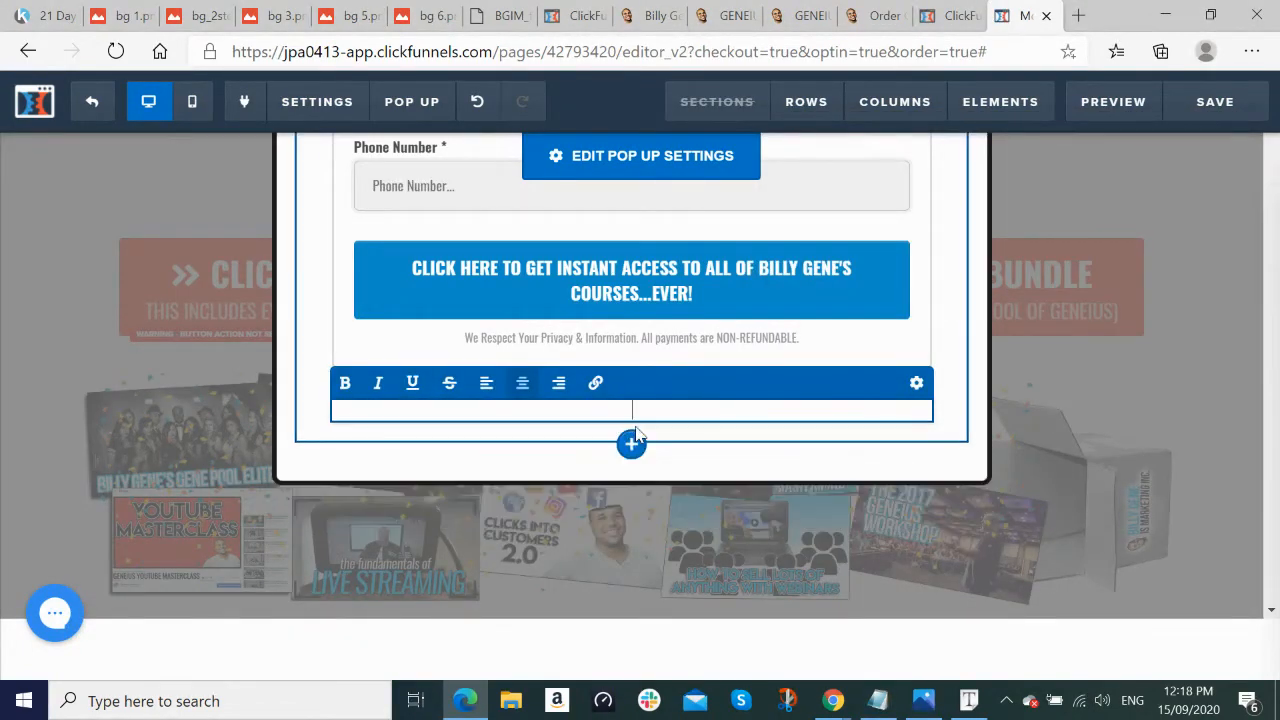
key(ctrl+v)
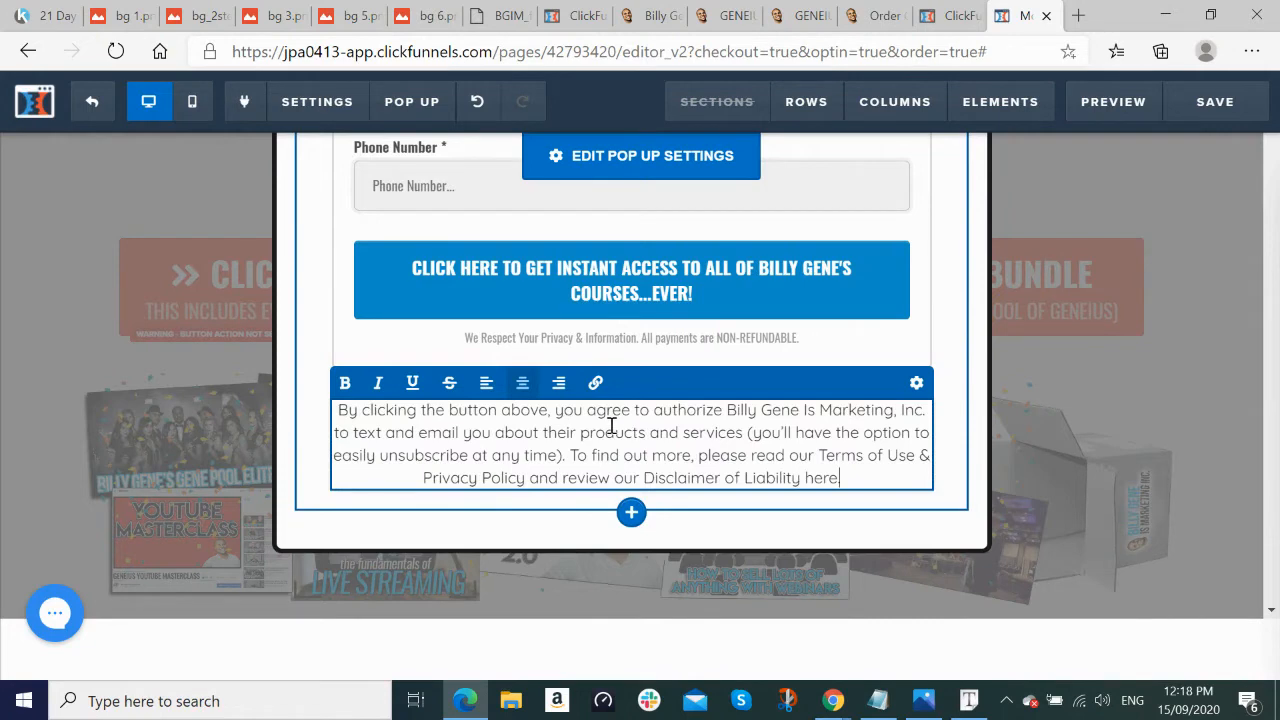
Step: Set the font family of the consent paragraph below the order form to Oswald
click(917, 385)
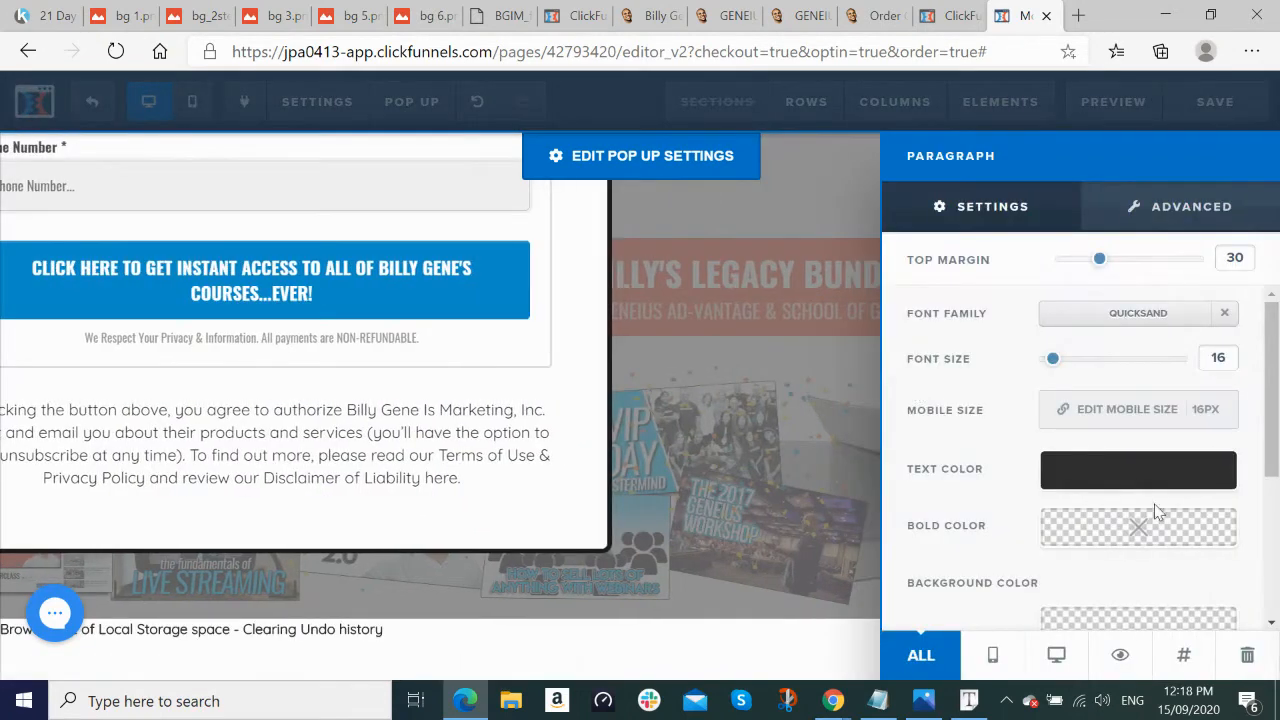
click(1134, 314)
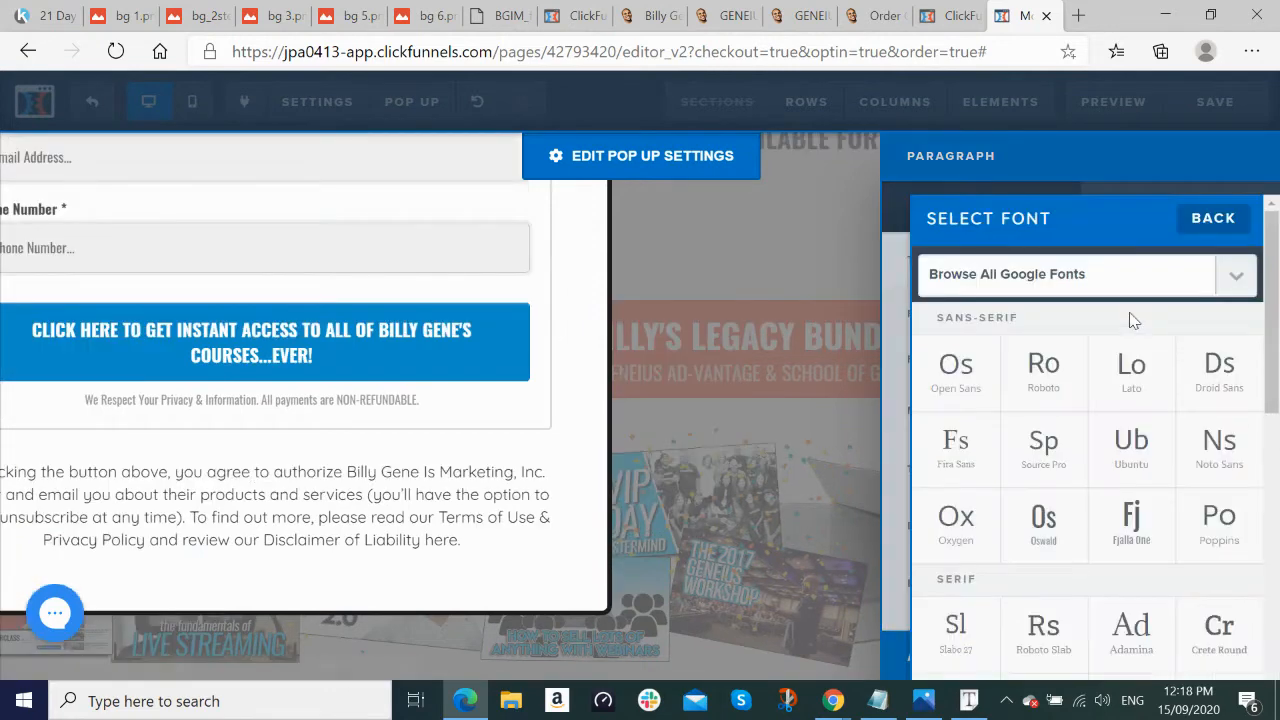
click(1045, 521)
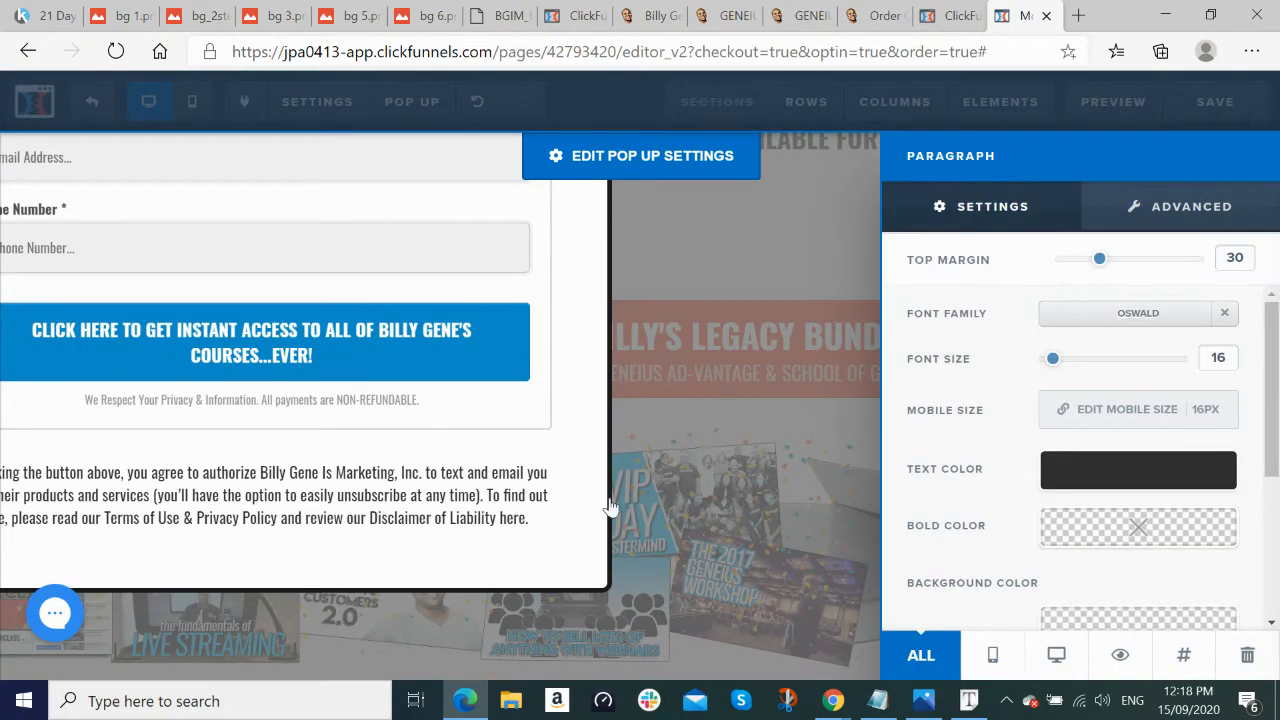
Step: Compare the consent paragraph with the Step 1 reference image and the Notepad copy, and minimize the OrderPage-2Step-Bump text file
click(390, 500)
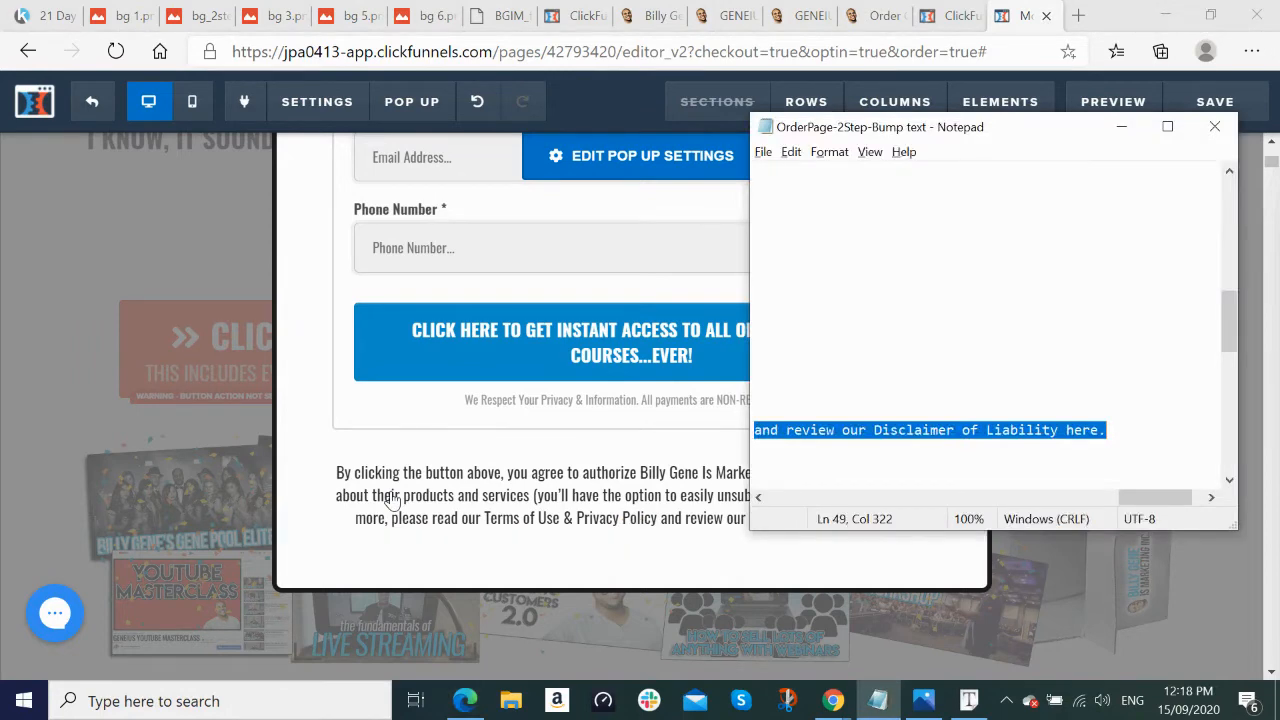
key(alt)
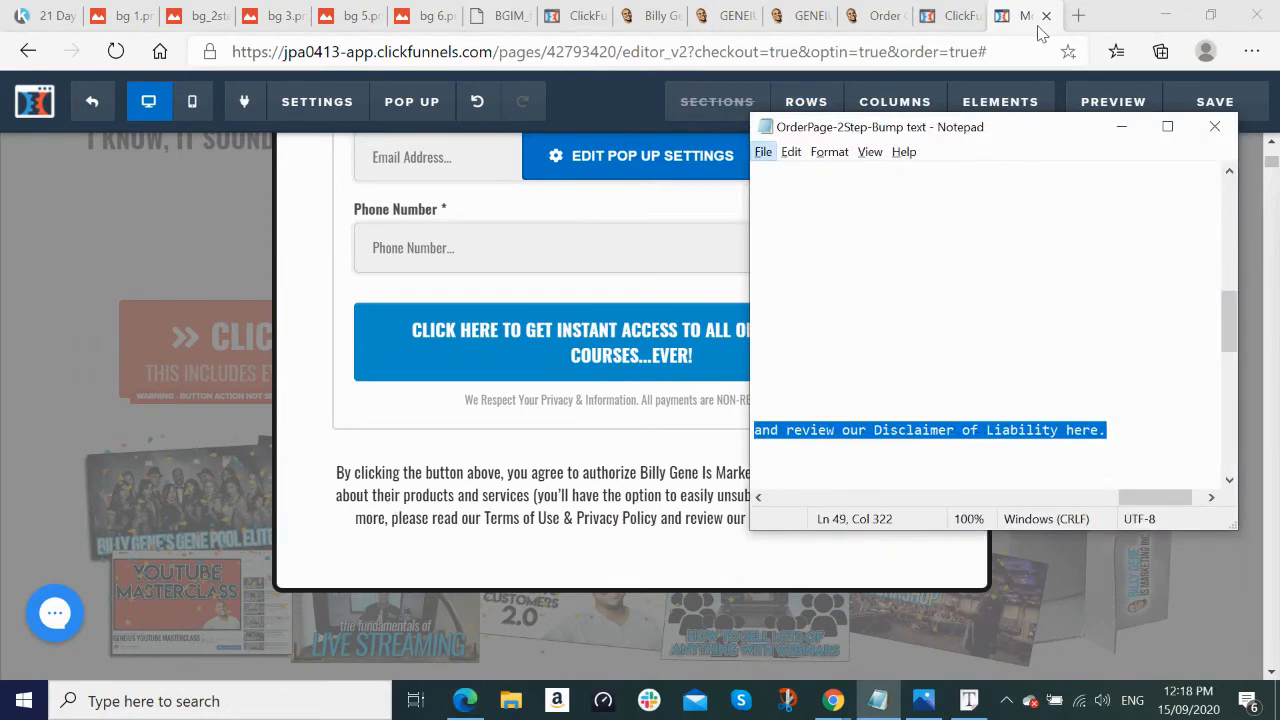
click(913, 333)
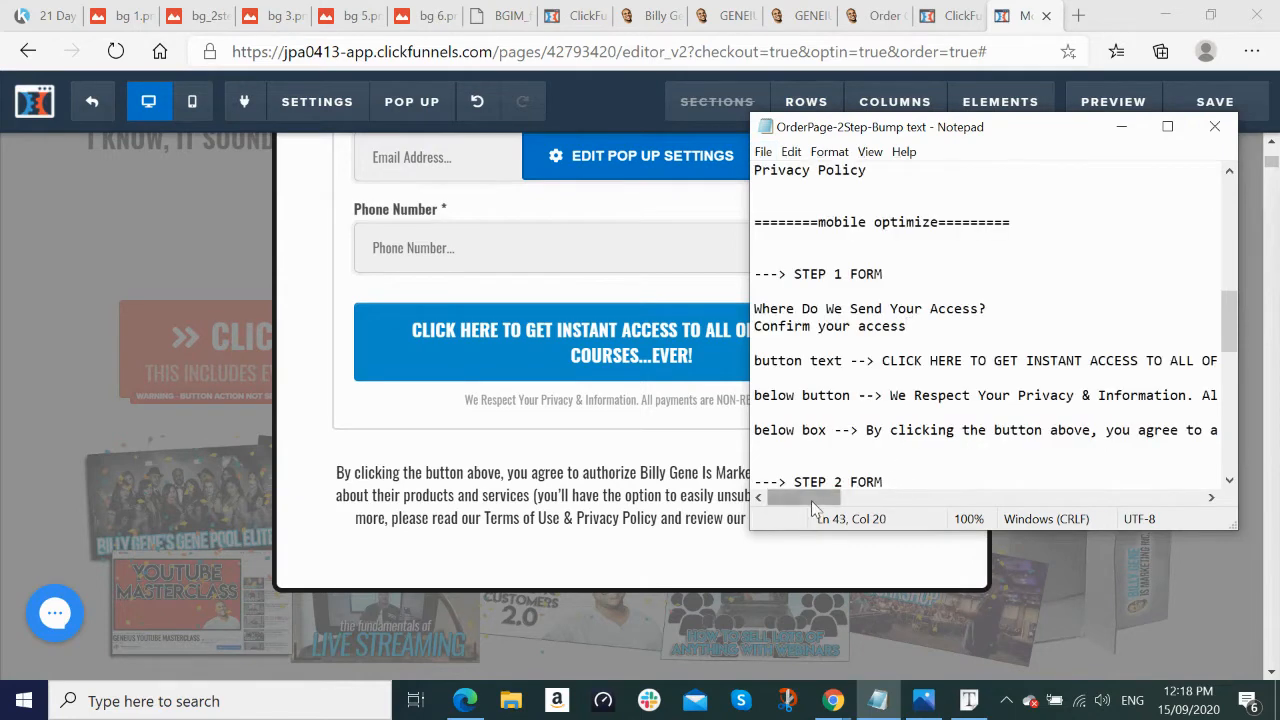
click(617, 482)
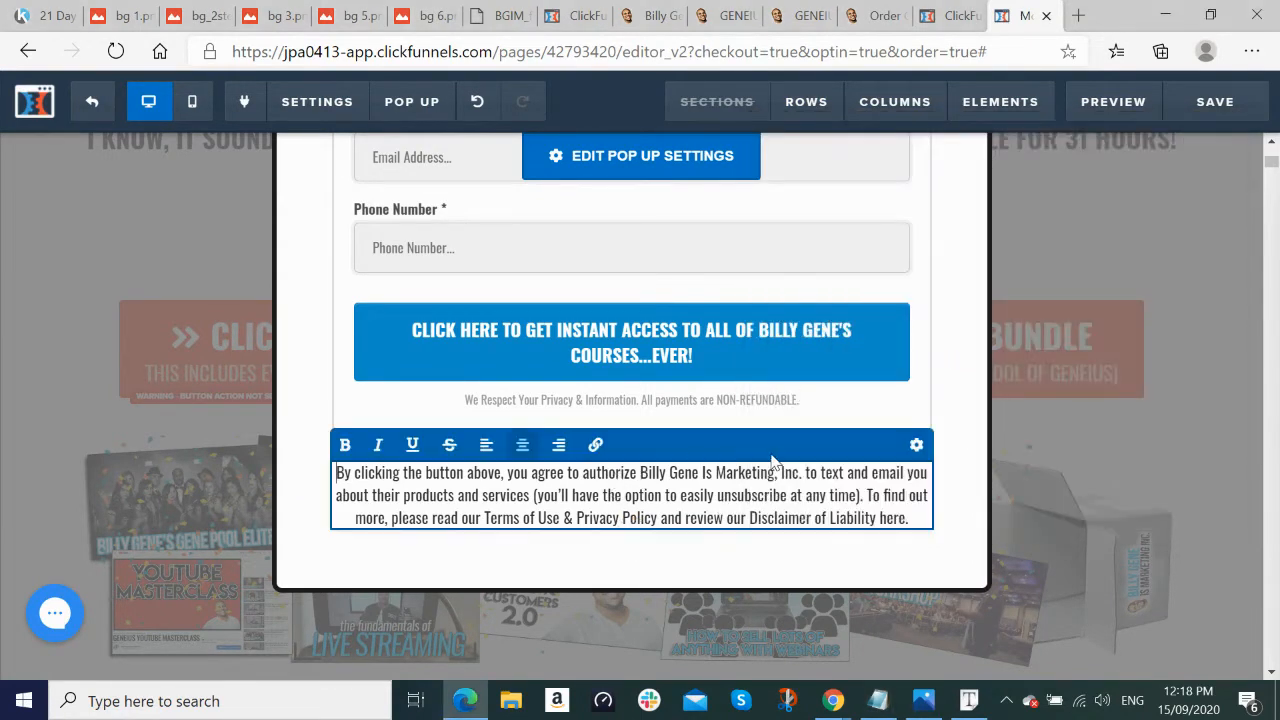
key(ctrl+Tab)
key(ctrl+Tab)
key(ctrl+Tab)
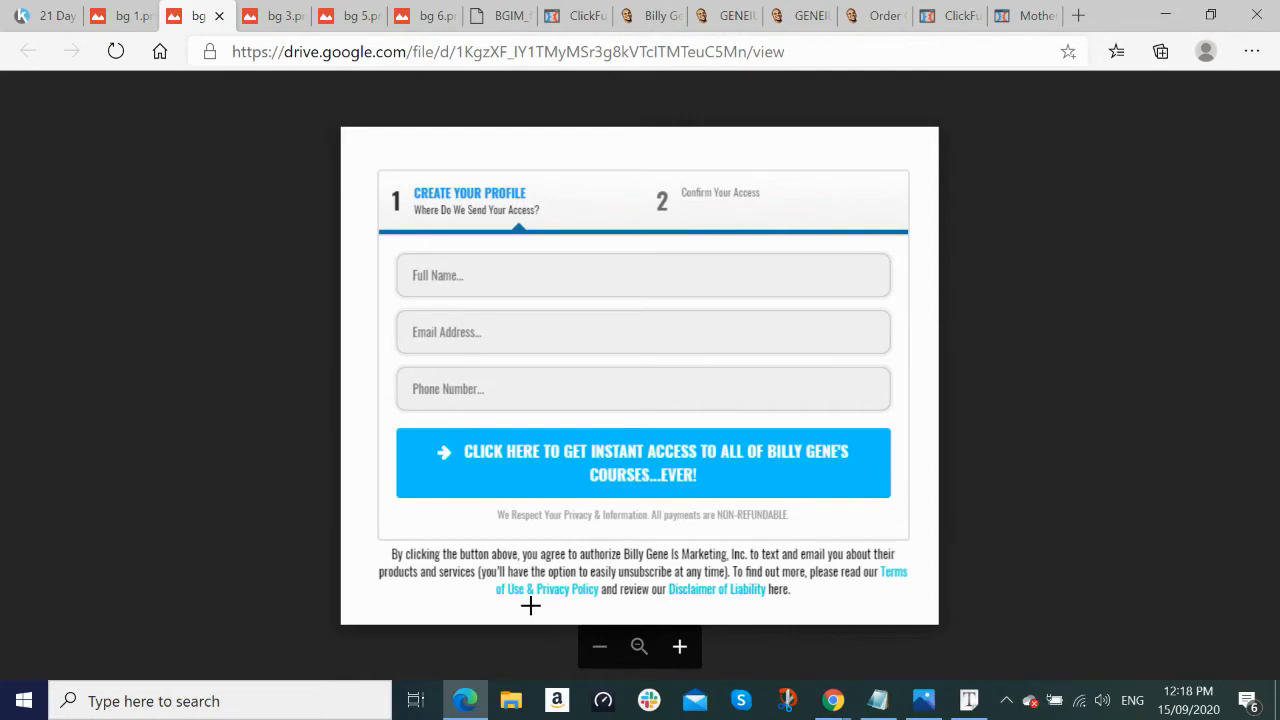
key(alt+Tab)
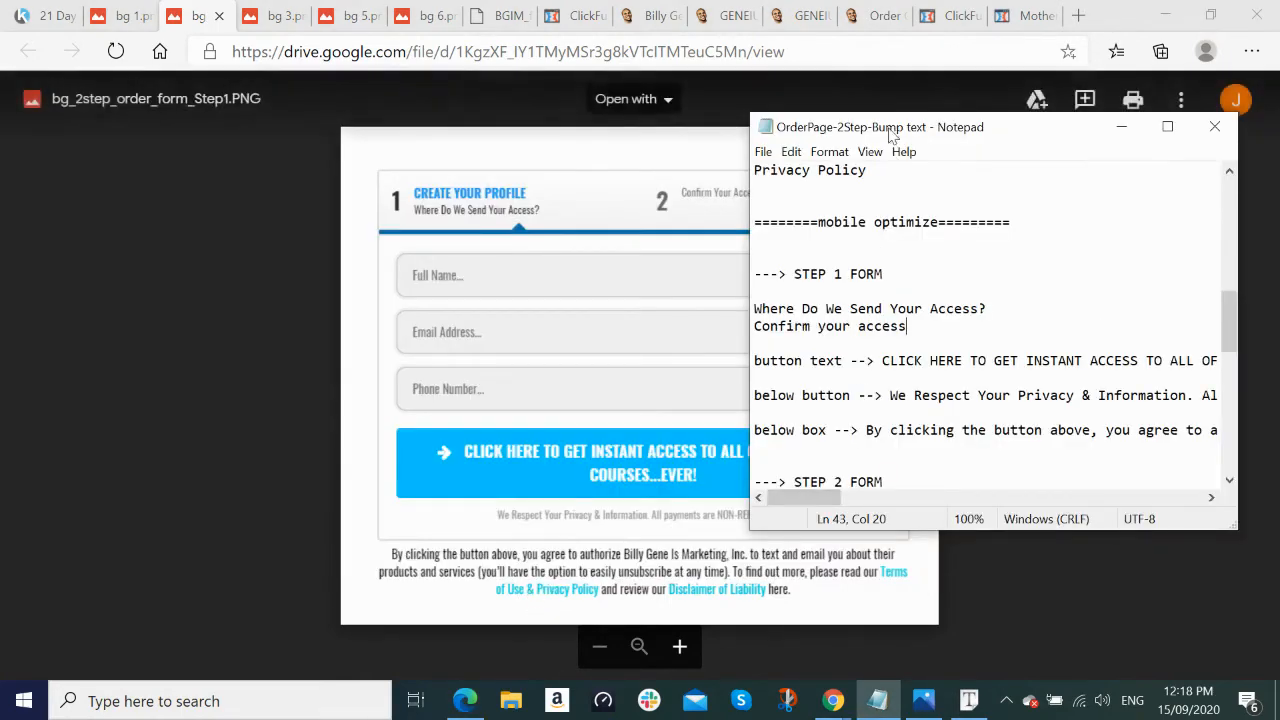
click(1117, 131)
Step: Return to the page editor and reduce the consent paragraph's font size to 14
click(1020, 15)
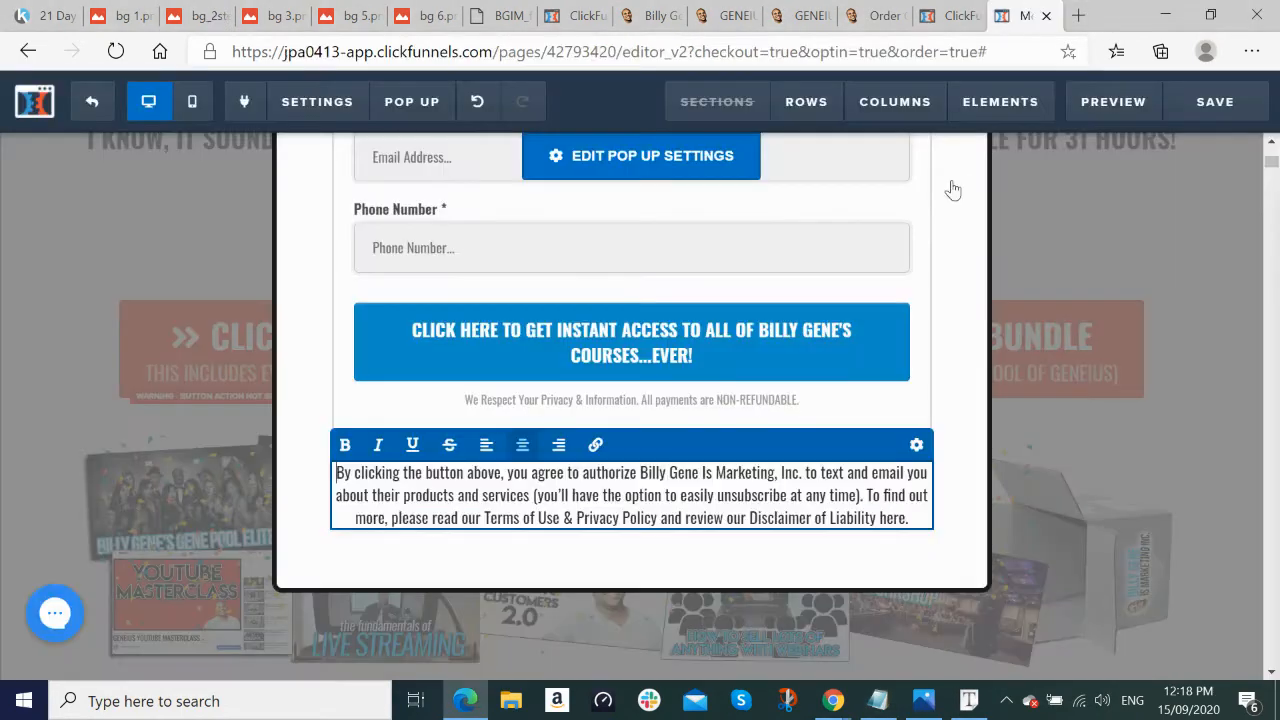
click(916, 447)
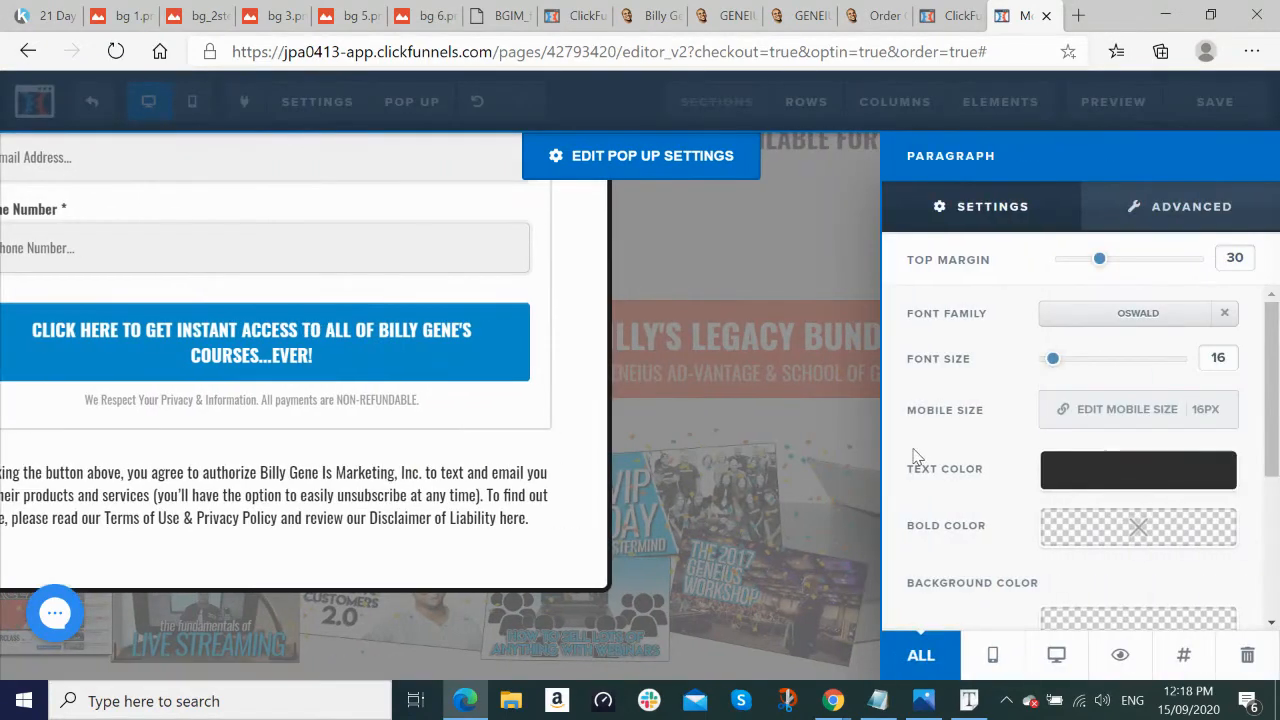
drag(1058, 368, 1054, 368)
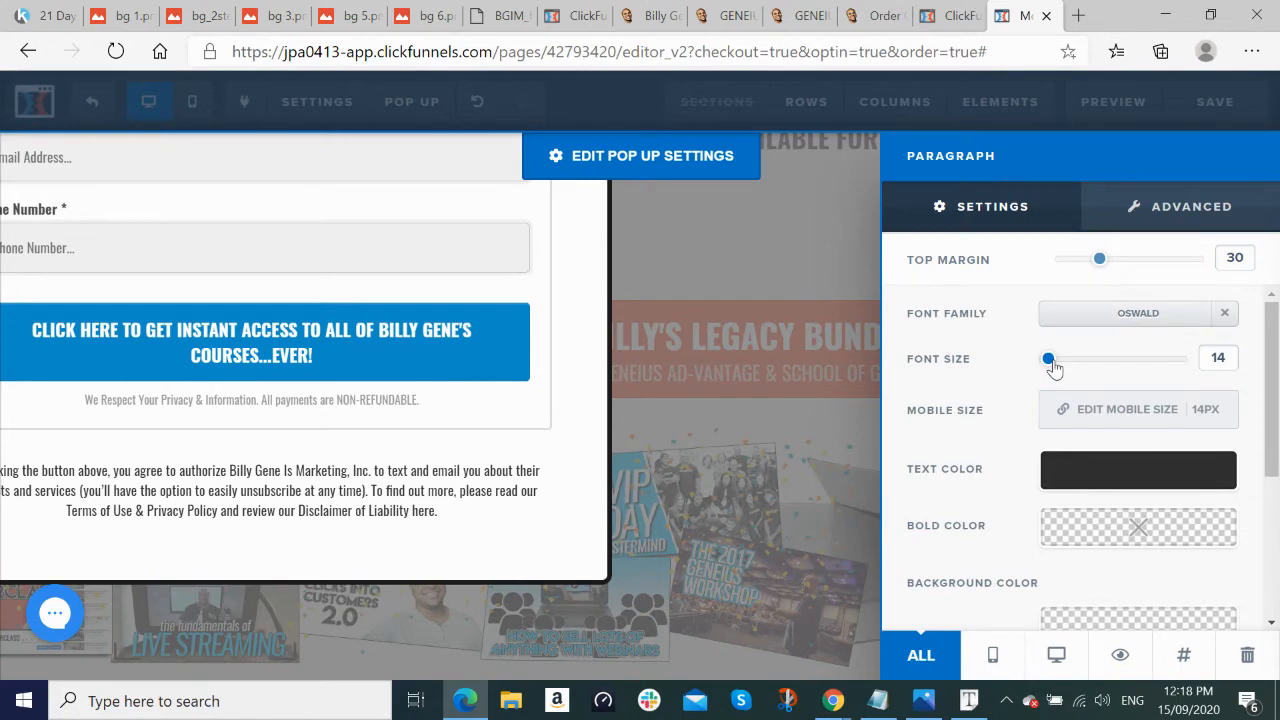
Step: Make "Terms of Use & Privacy Policy" bold in the consent paragraph below the order form
click(324, 525)
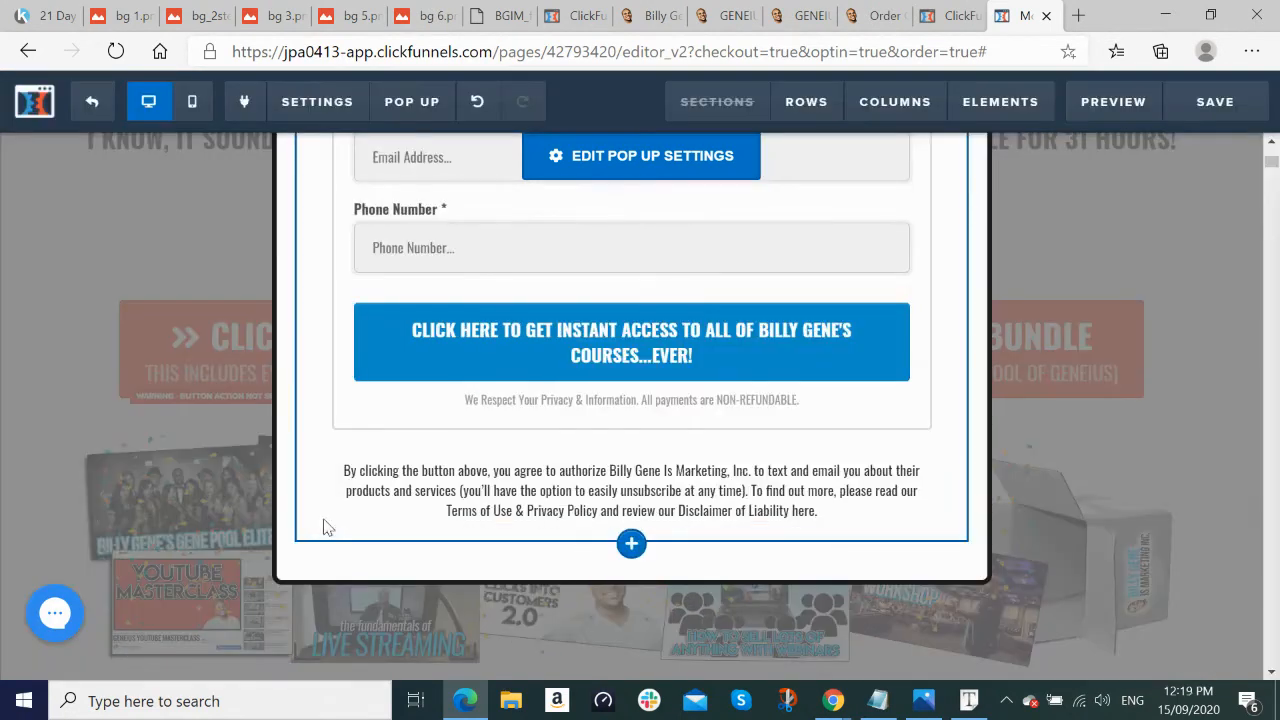
double_click(460, 513)
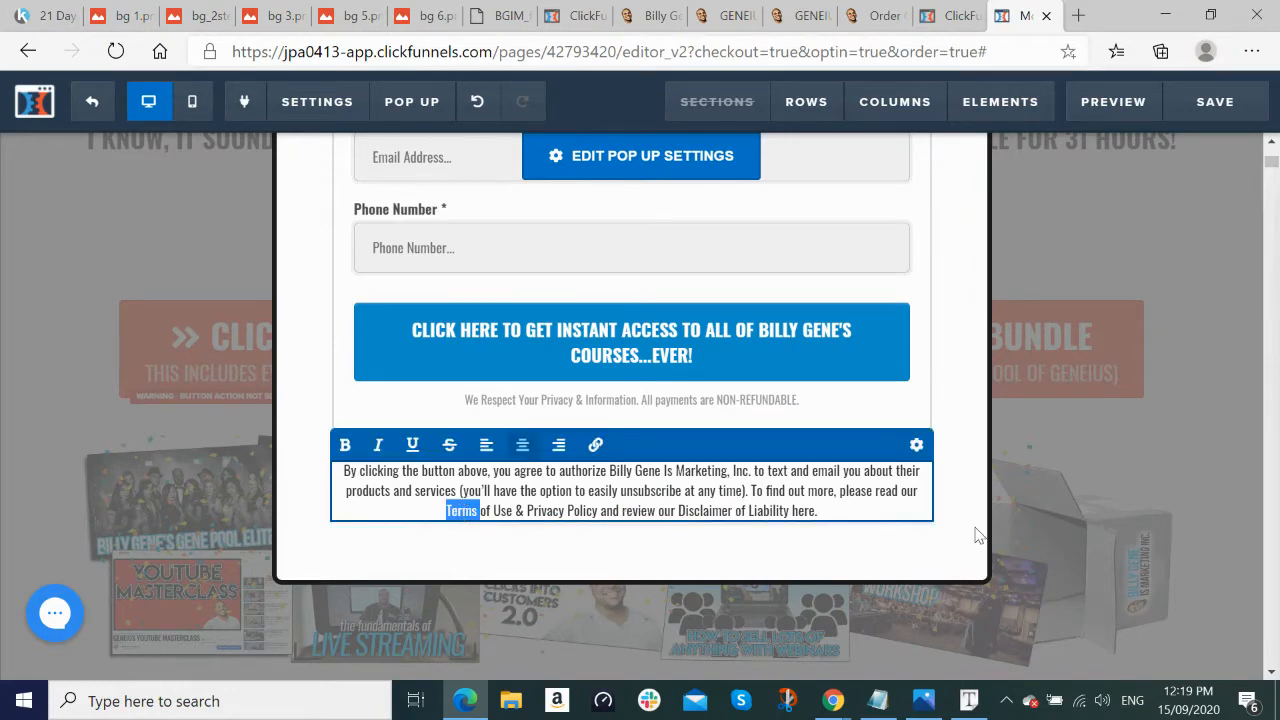
key(shift+Right)
key(shift+Right)
key(shift+Right)
key(shift+Right)
key(shift+Right)
key(shift+Right)
key(shift+Right)
key(shift+Right)
key(shift+Right)
key(shift+Right)
key(shift+Right)
key(shift+Right)
key(shift+Right)
key(shift+Right)
key(shift+Right)
key(shift+Right)
key(shift+Right)
key(shift+Right)
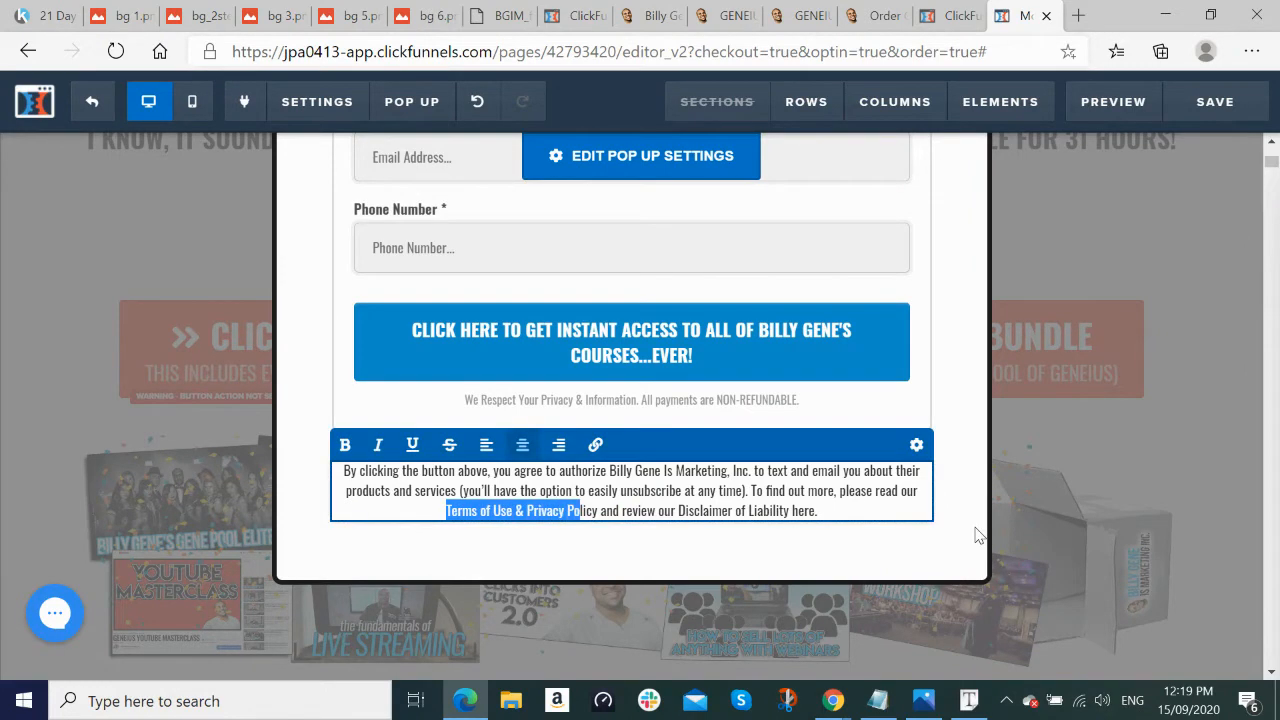
key(shift+Right)
key(shift+Right)
key(ctrl+b)
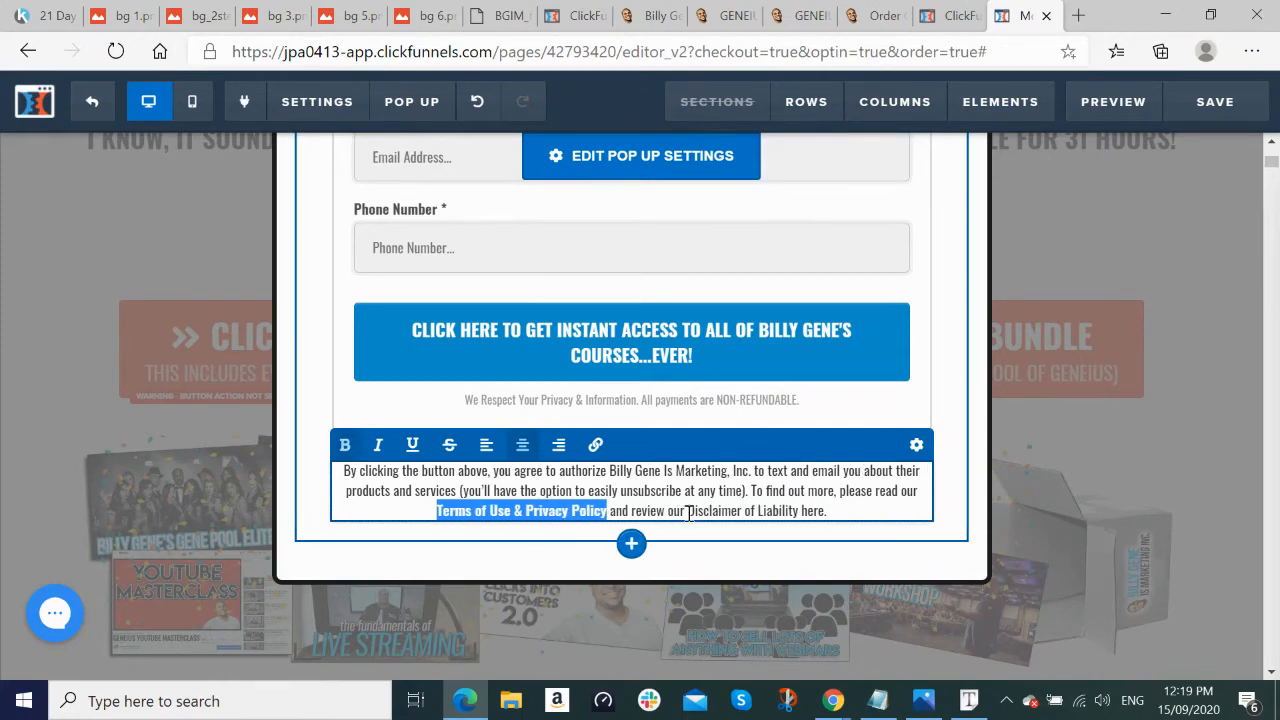
drag(688, 513, 799, 514)
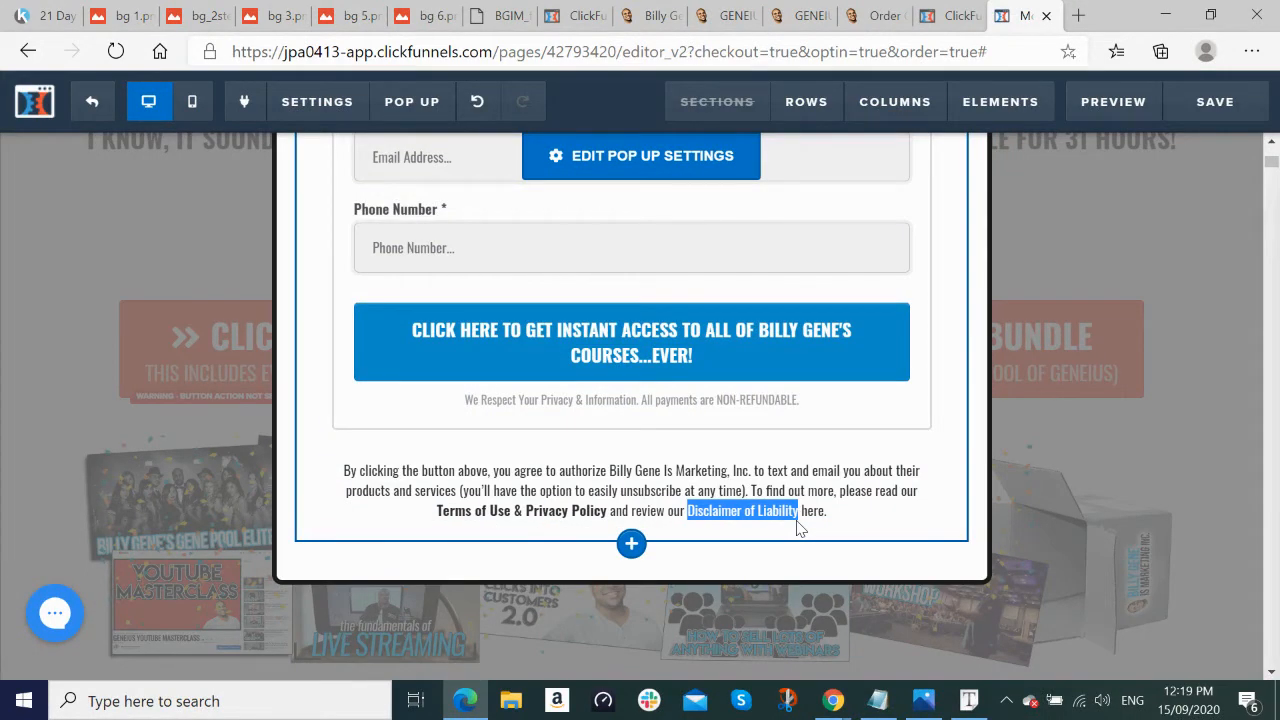
click(935, 492)
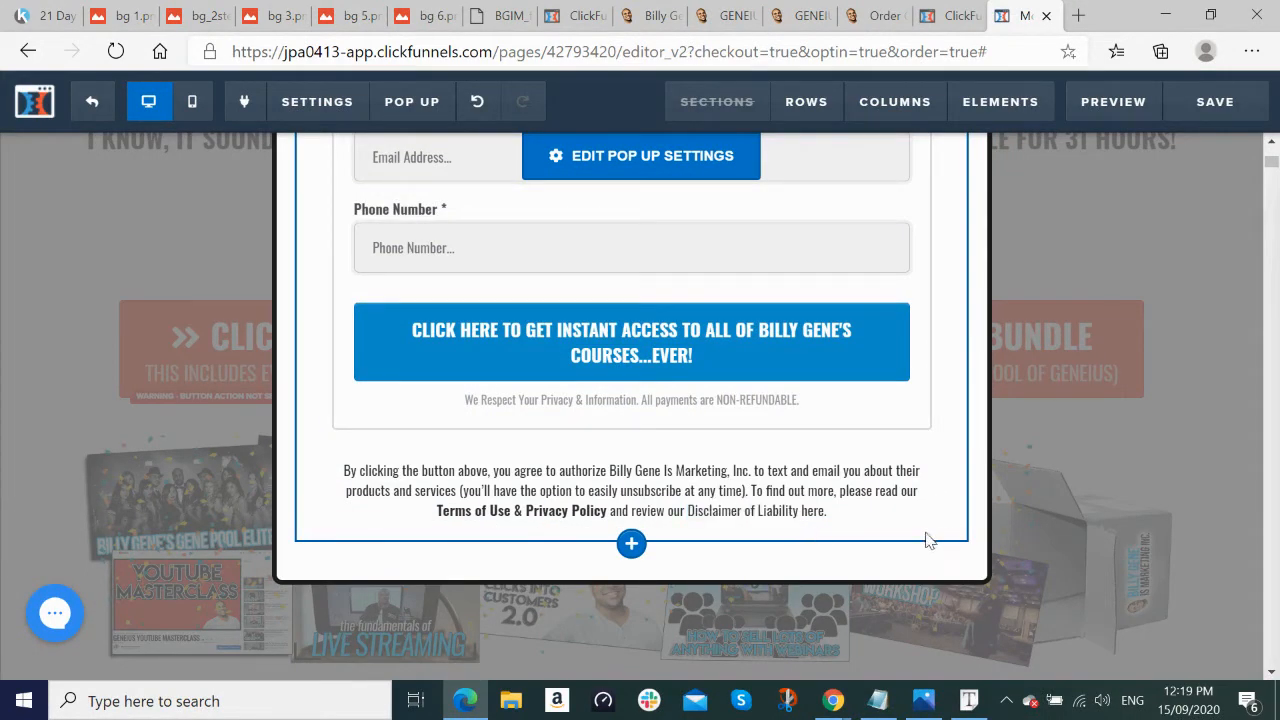
click(693, 518)
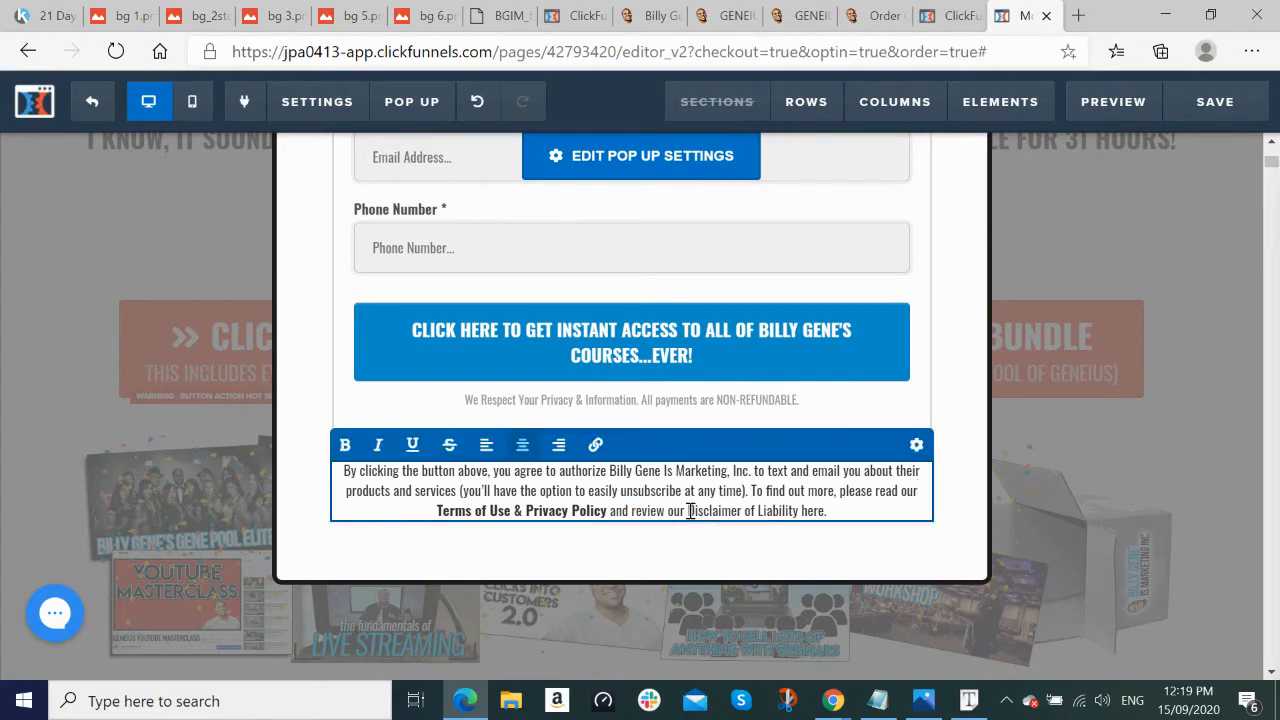
drag(688, 513, 801, 524)
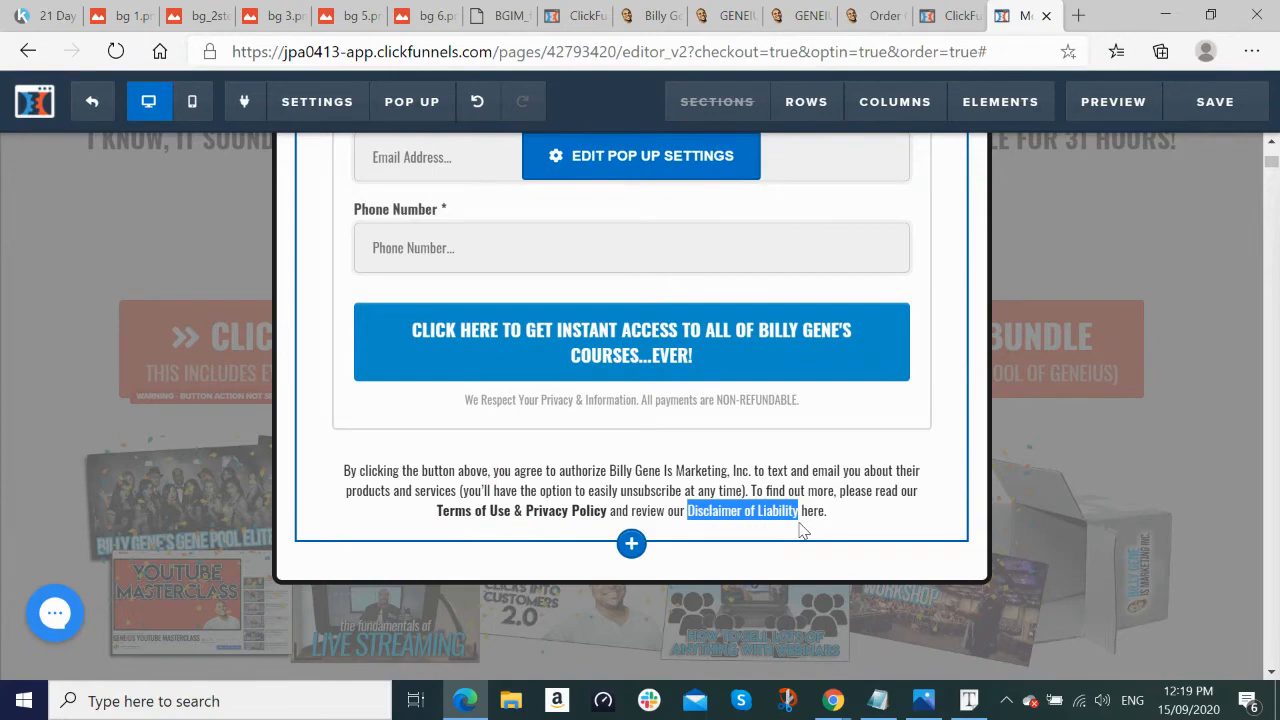
click(889, 529)
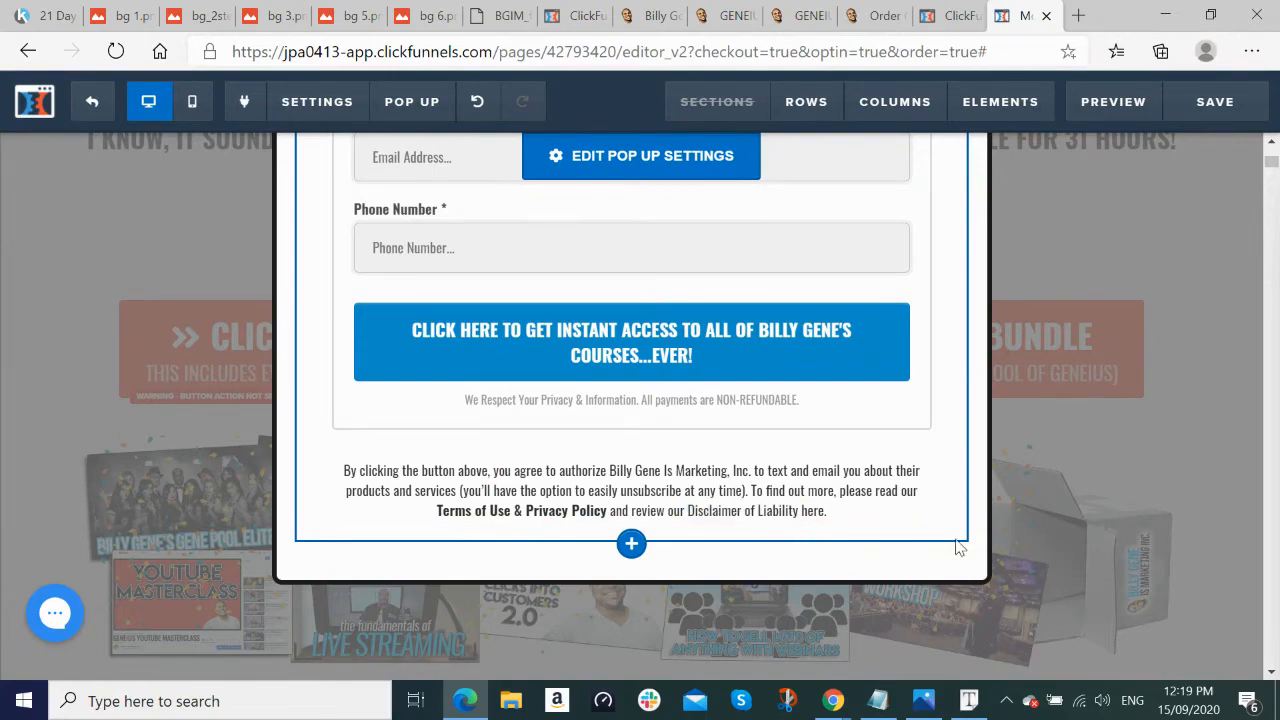
Step: Save the page and minimize the OrderPage-2Step-Bump text file
click(1224, 106)
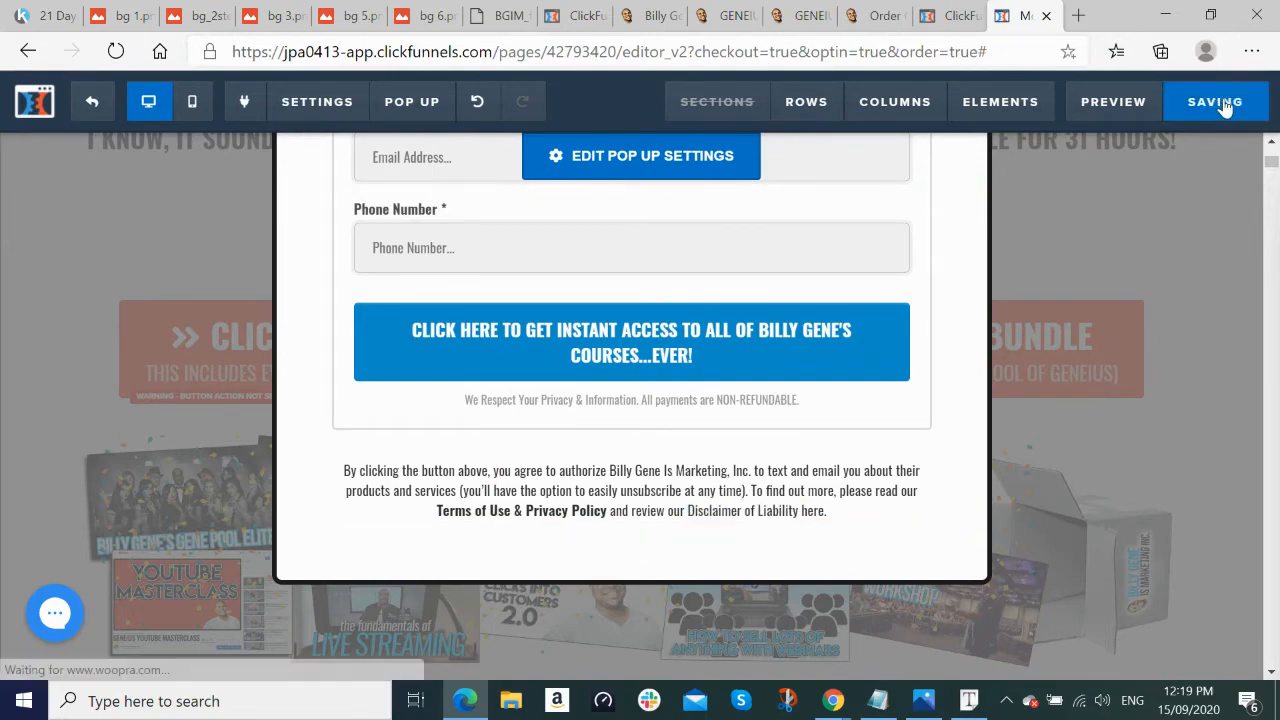
key(alt+Tab)
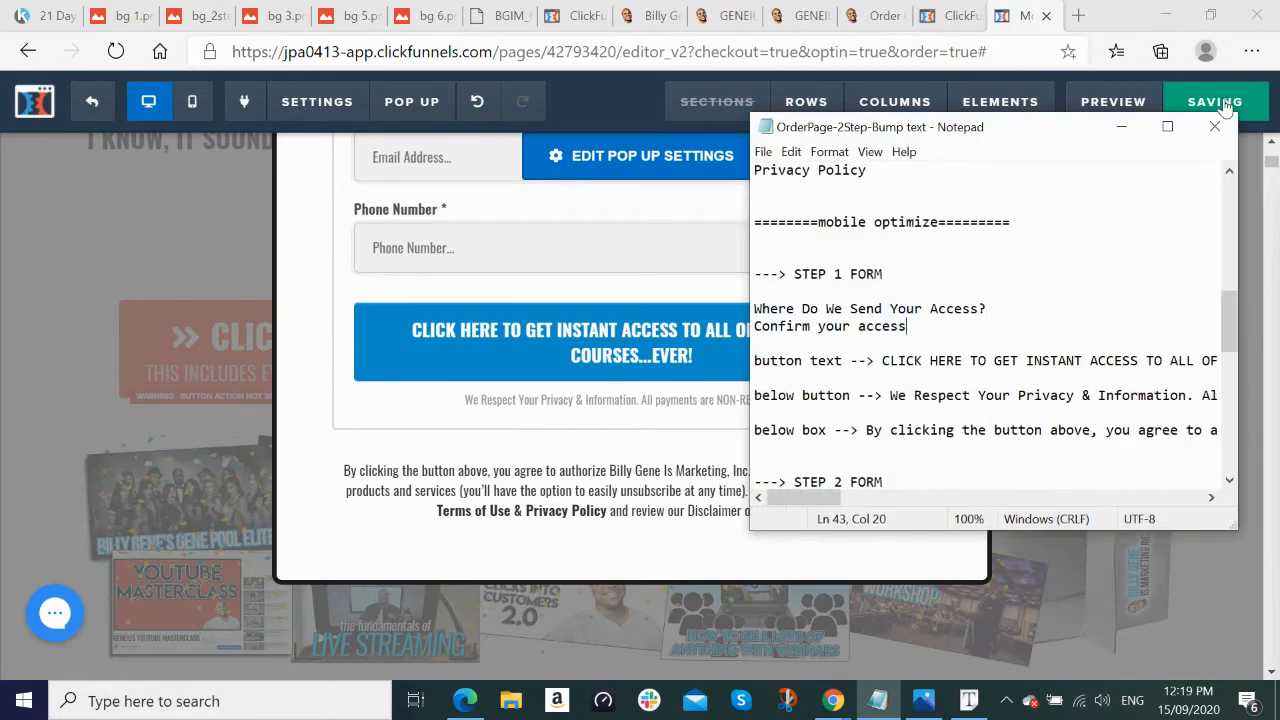
click(1121, 126)
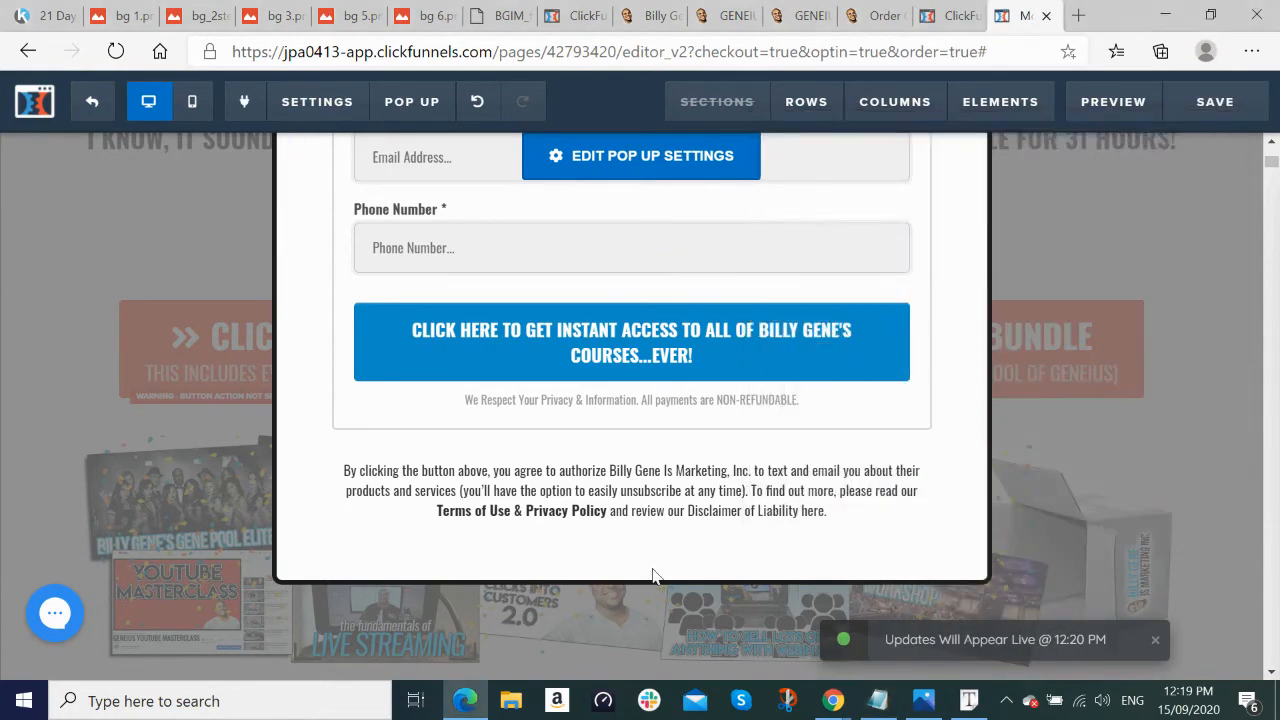
Step: Turn the bold "Terms of Use & Privacy Policy" text into a link, pasting the copied consent copy as its URL
double_click(455, 511)
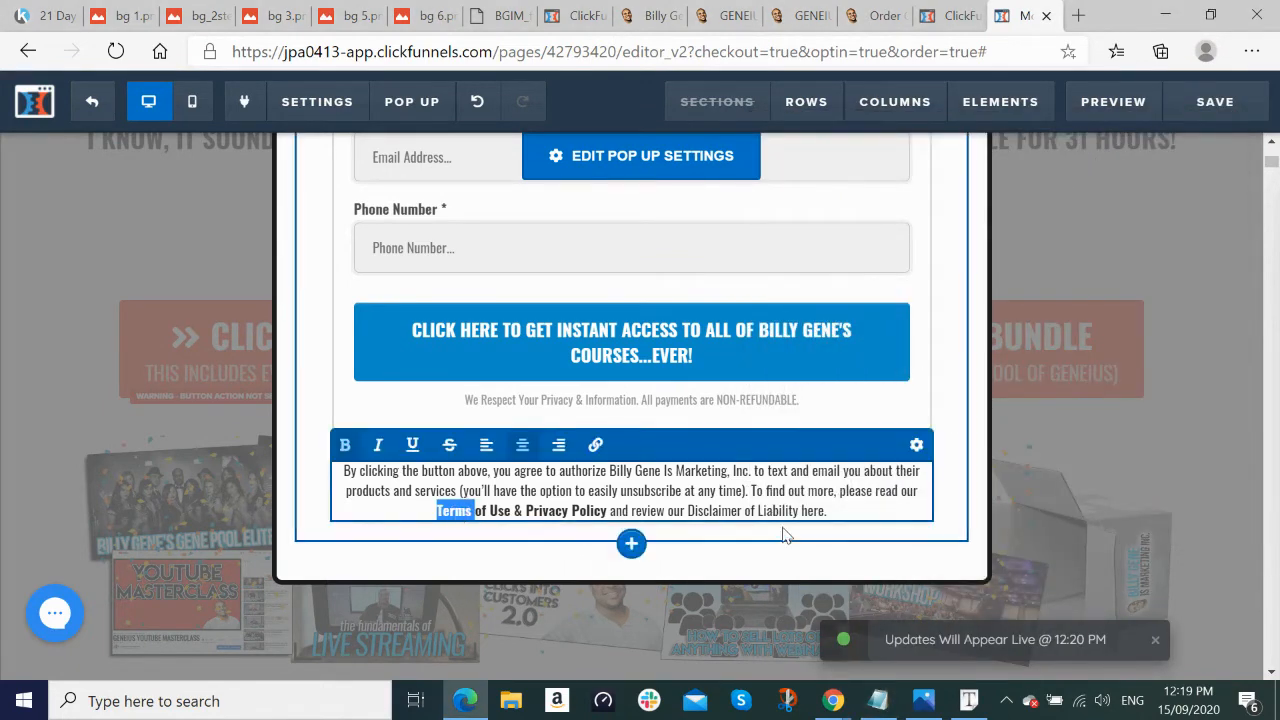
key(shift+Right)
key(shift+Right)
key(shift+Right)
key(shift+Right)
key(shift+Right)
key(shift+Right)
key(shift+Right)
key(shift+Right)
key(shift+Right)
key(shift+Right)
key(shift+Right)
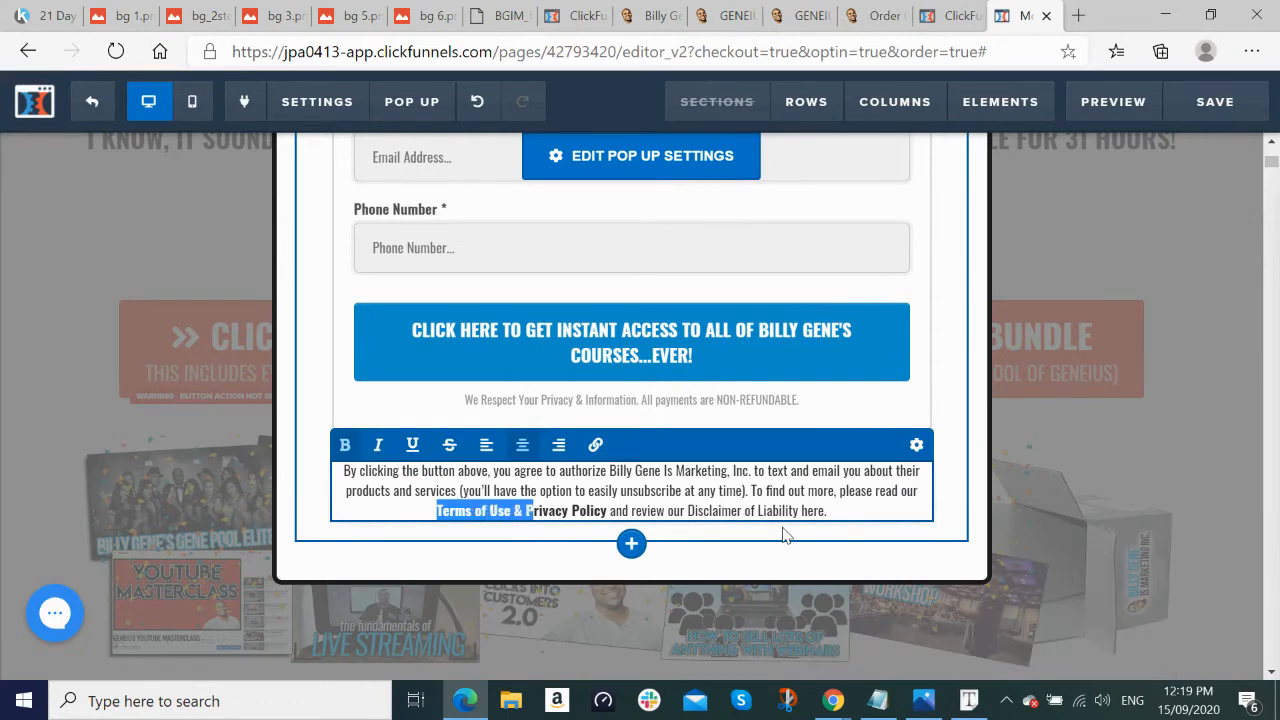
key(shift+Right)
key(shift+Right)
key(shift+Right)
key(shift+Right)
key(shift+Right)
key(shift+Right)
key(shift+Right)
key(shift+Right)
key(shift+Right)
key(shift+Right)
key(shift+Right)
key(shift+Right)
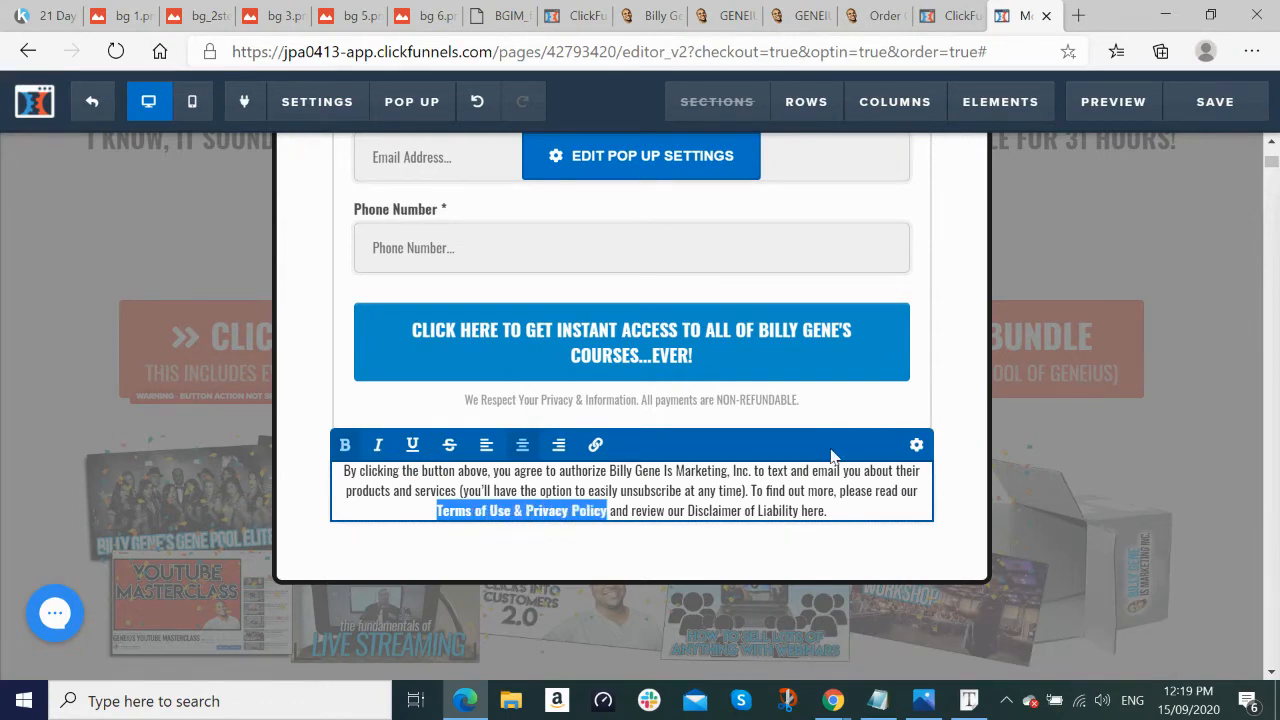
click(595, 444)
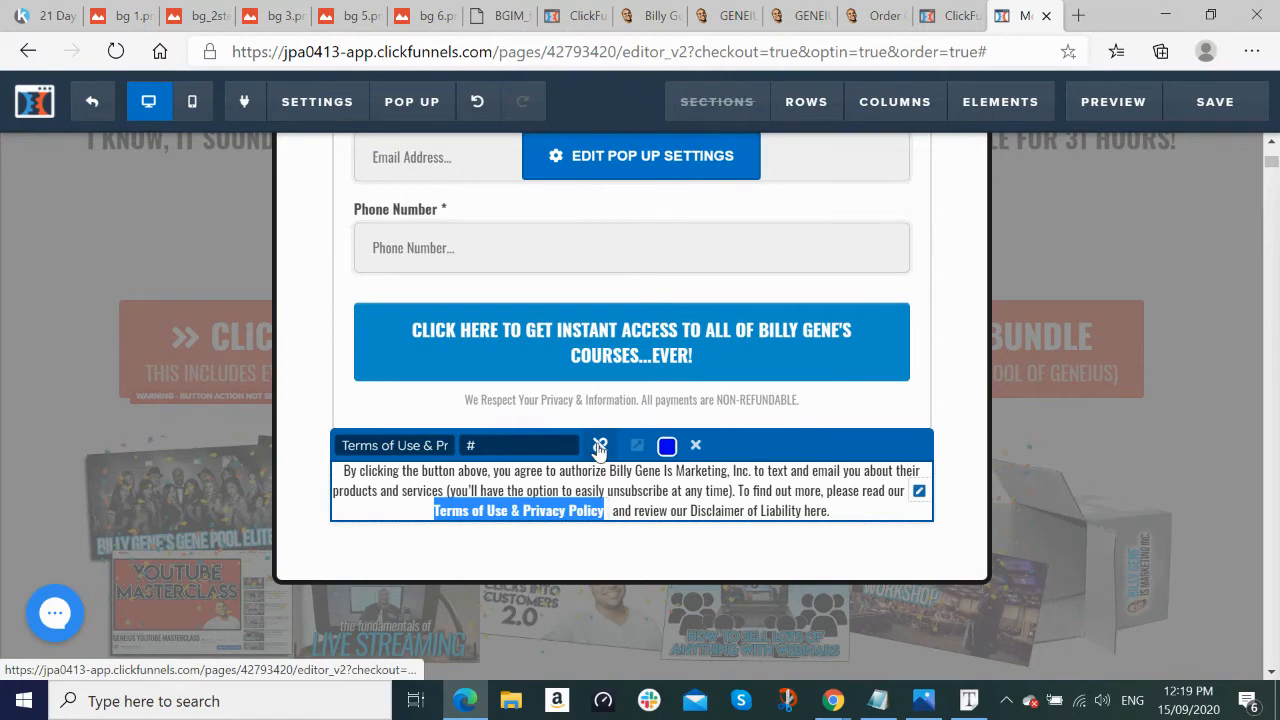
click(534, 447)
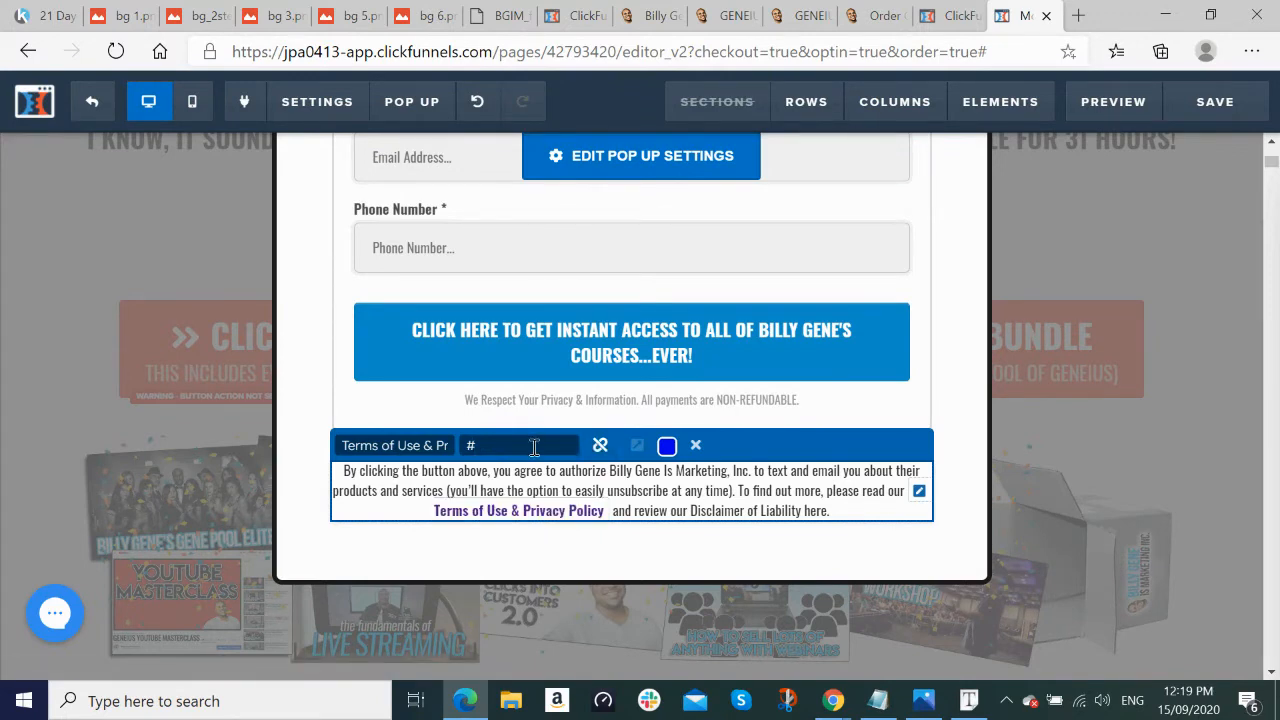
key(BackSpace)
key(ctrl+v)
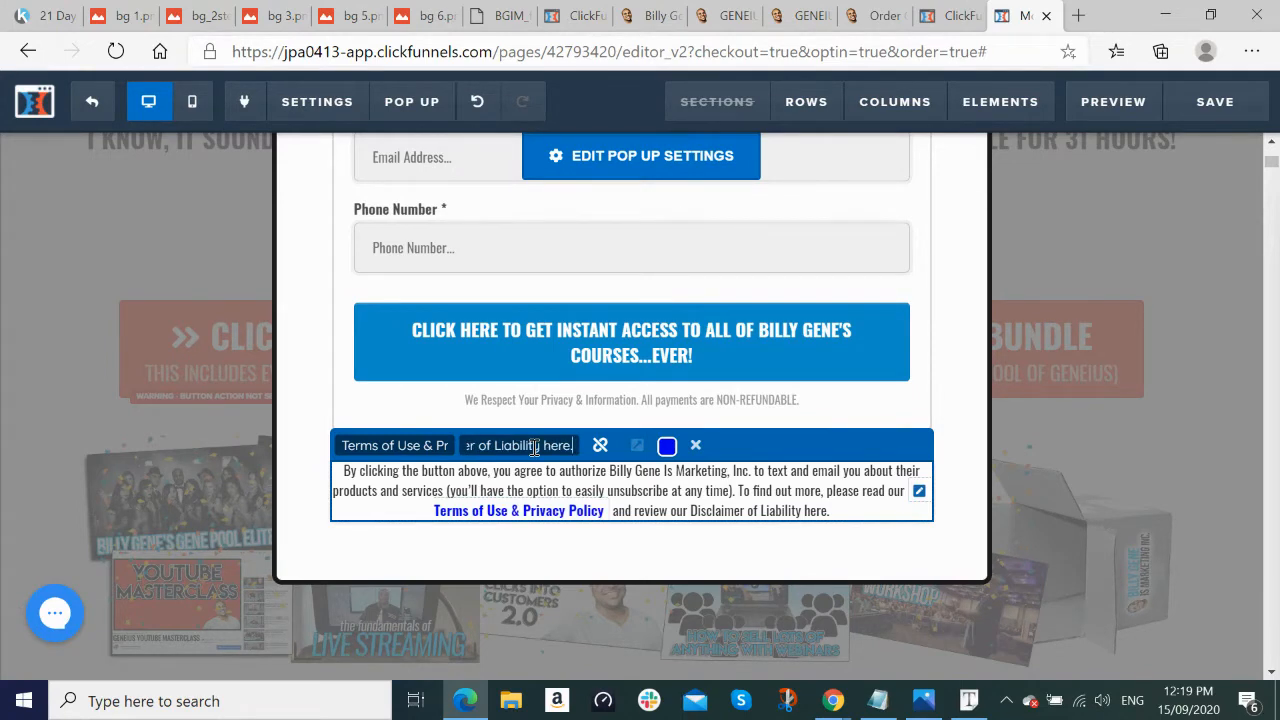
Step: Set the colour of the "Terms of Use & Privacy Policy" link to the recently used turquoise #09d2d9
click(666, 447)
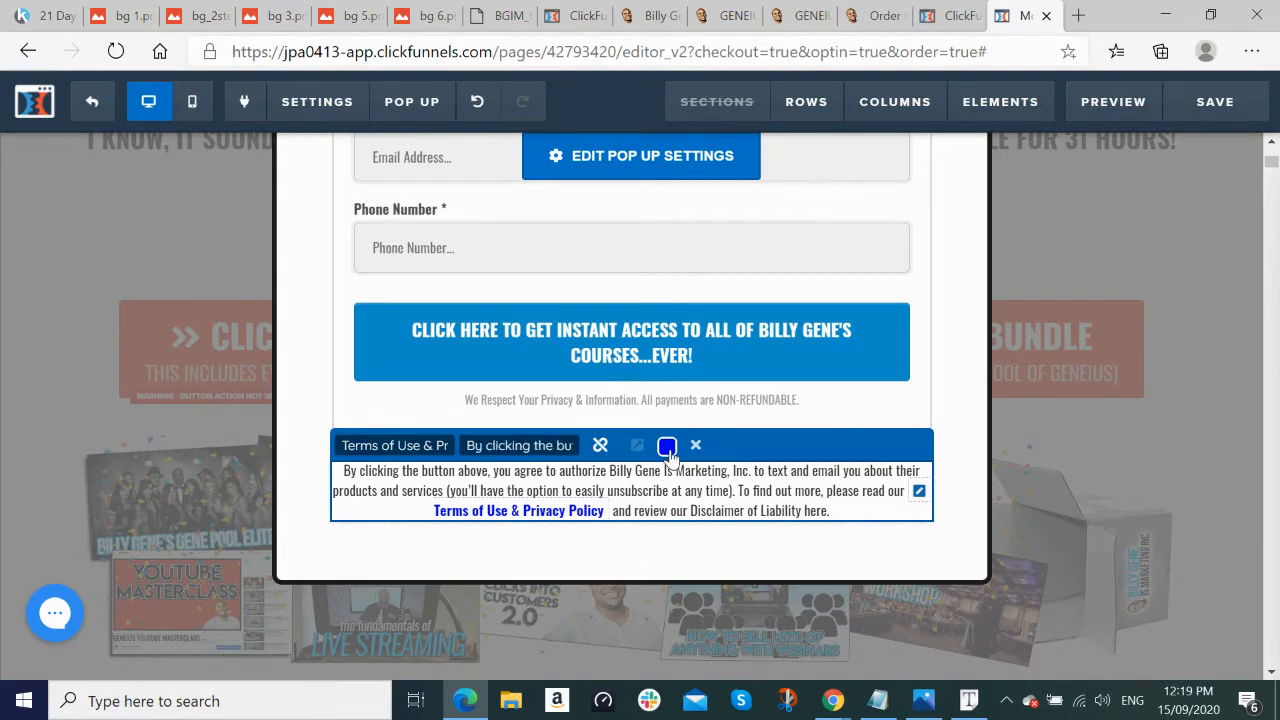
click(539, 402)
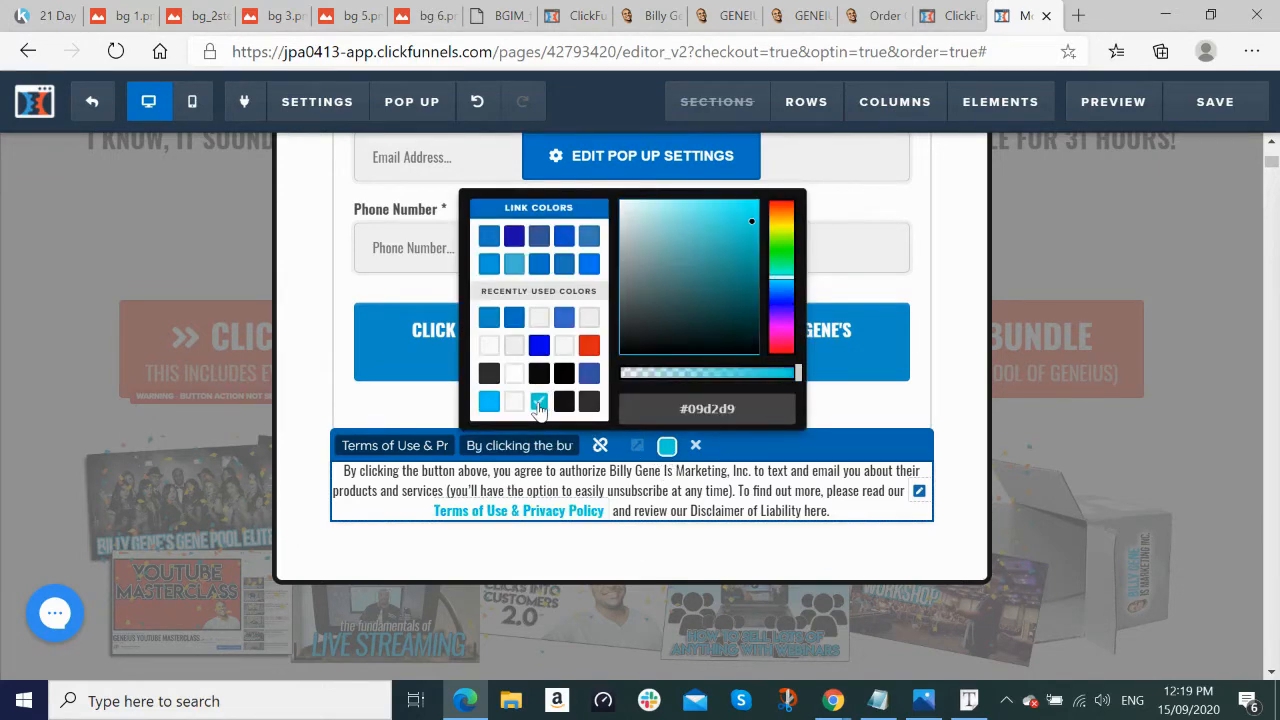
click(726, 518)
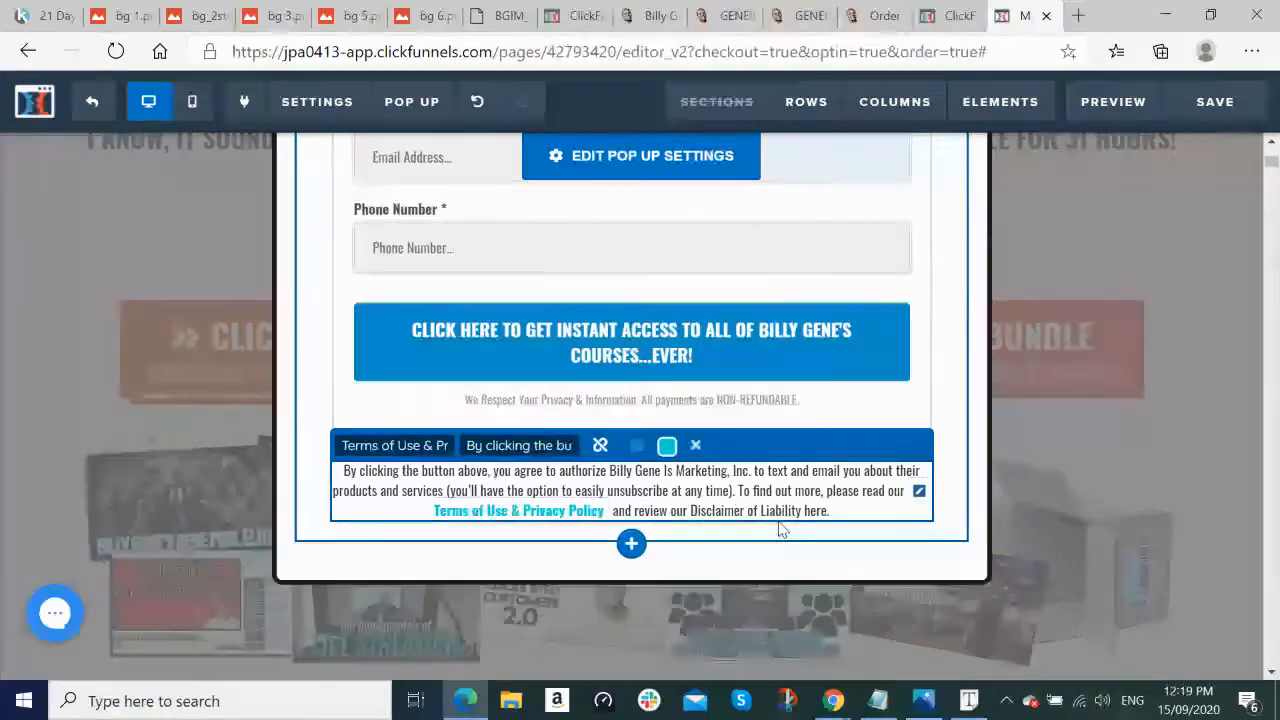
Step: Make "Disclaimer of Liability" bold in the consent paragraph
drag(689, 510, 801, 517)
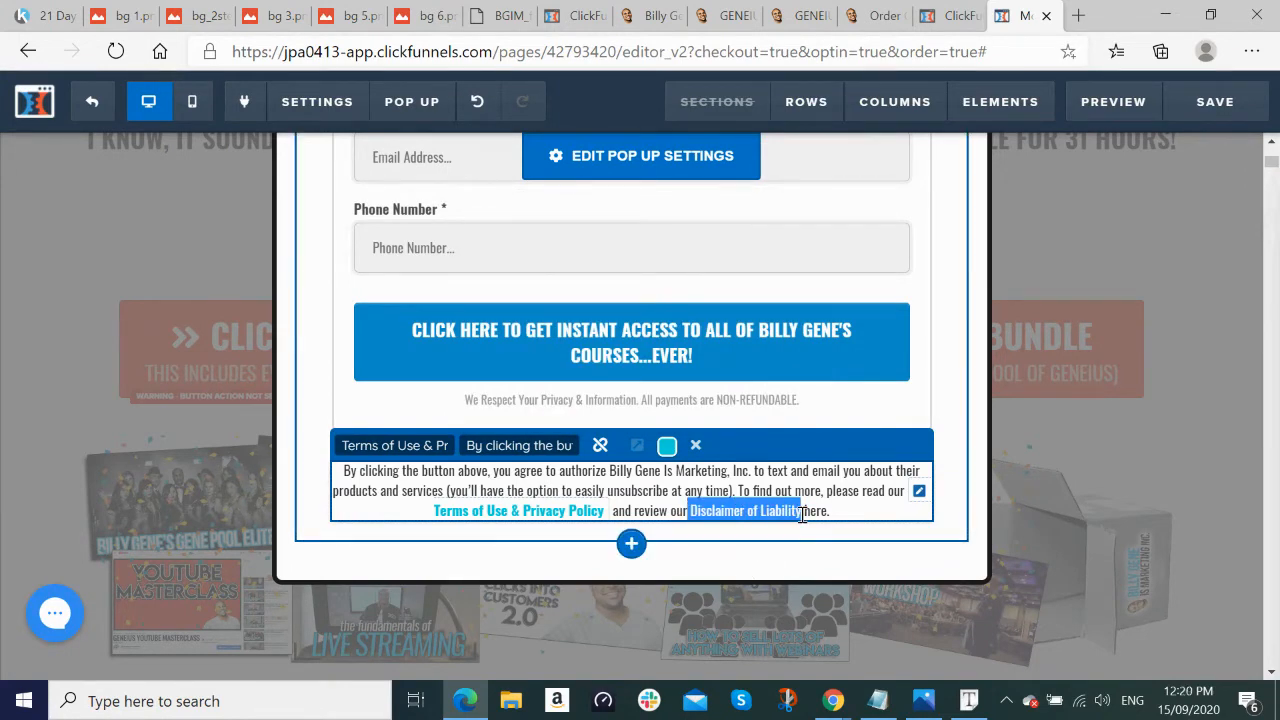
key(ctrl+b)
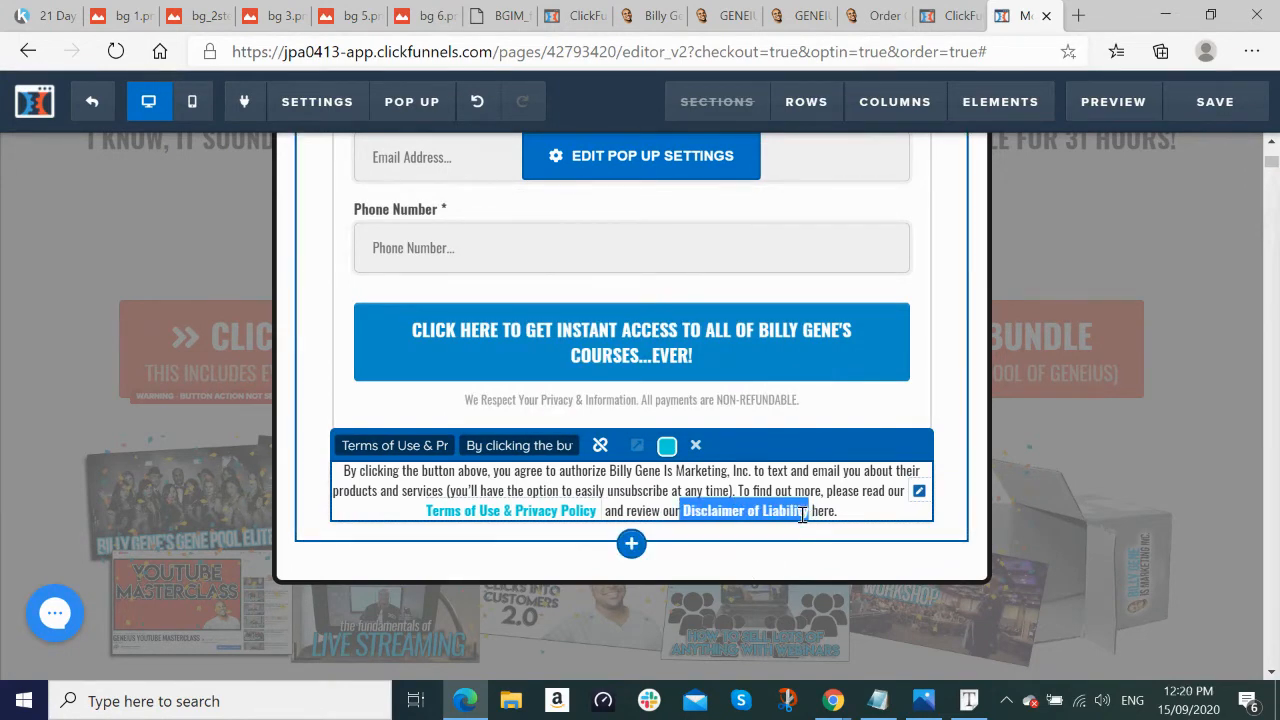
click(553, 446)
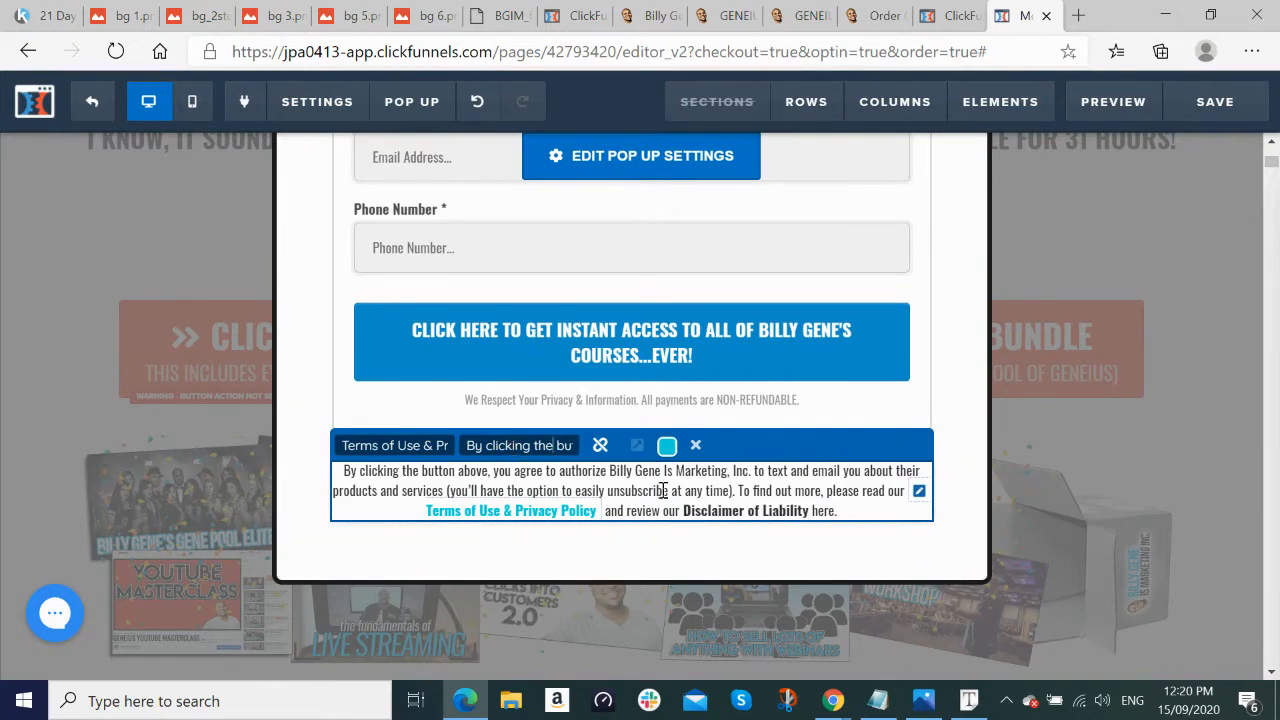
Step: Unlink "Terms of Use & Privacy Policy" and turn "Disclaimer of Liability" into a link coloured #09d2d9
drag(684, 512, 809, 511)
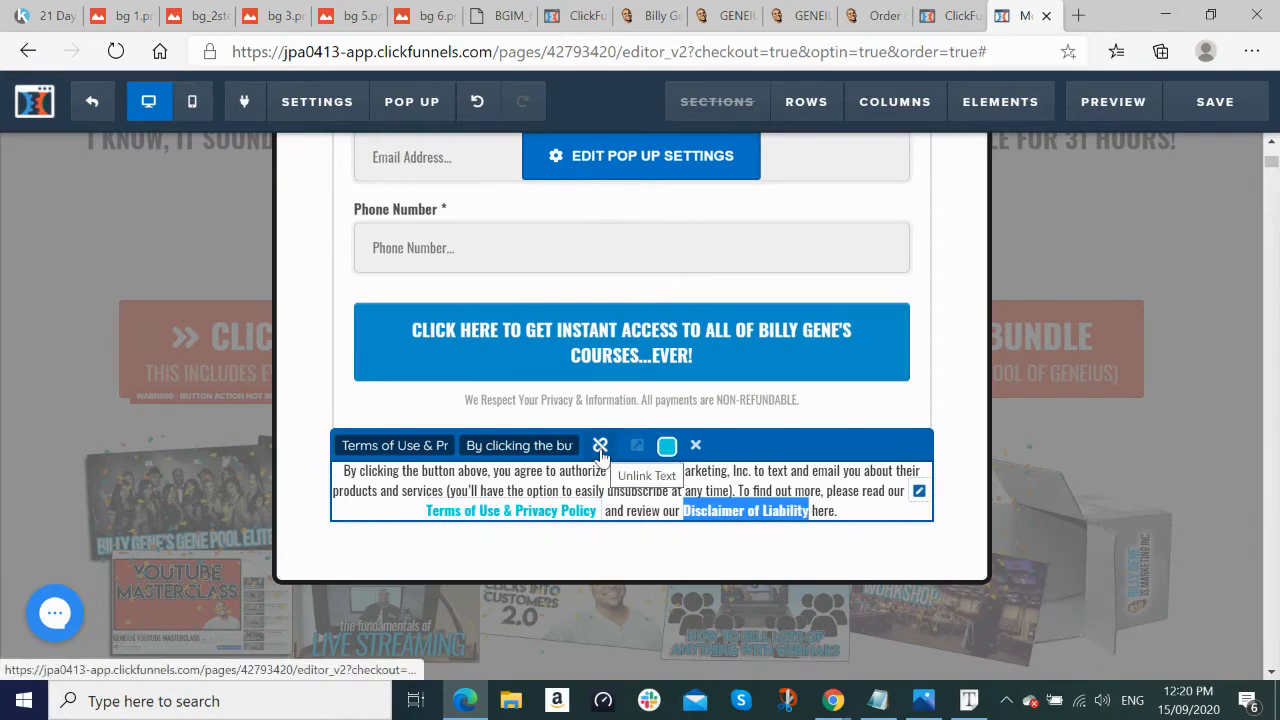
click(600, 453)
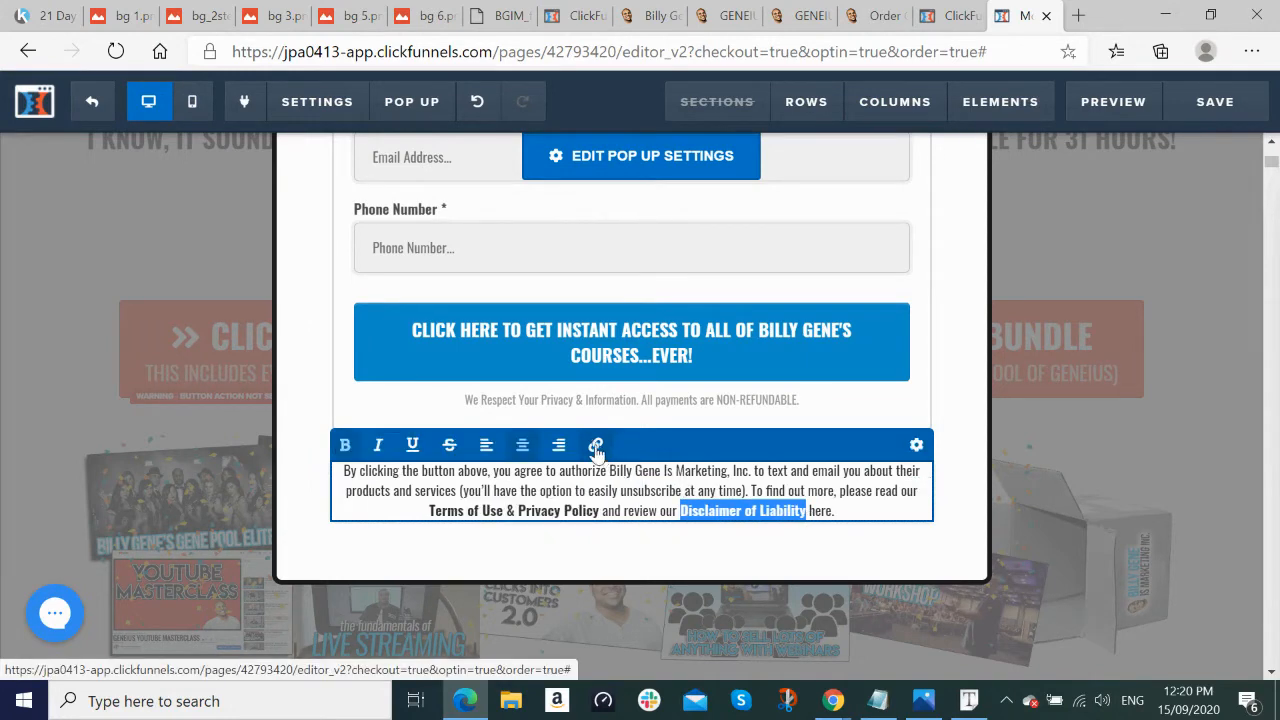
click(598, 450)
click(667, 447)
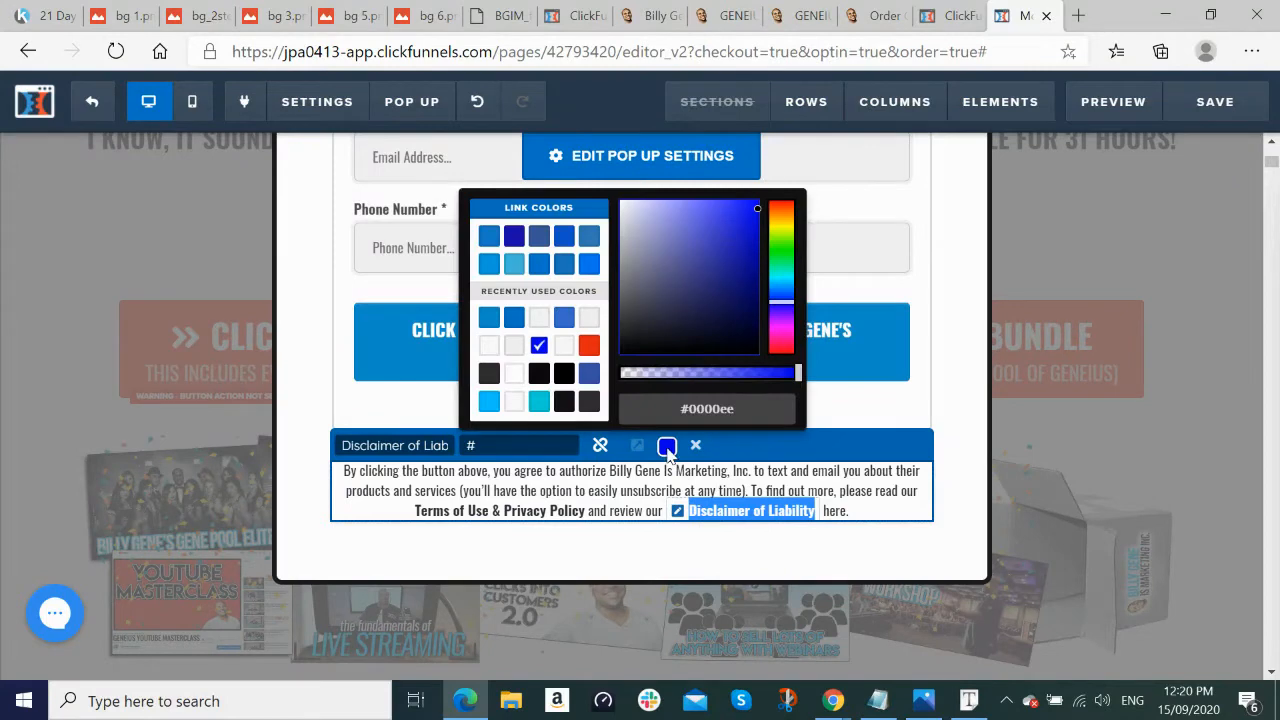
click(540, 403)
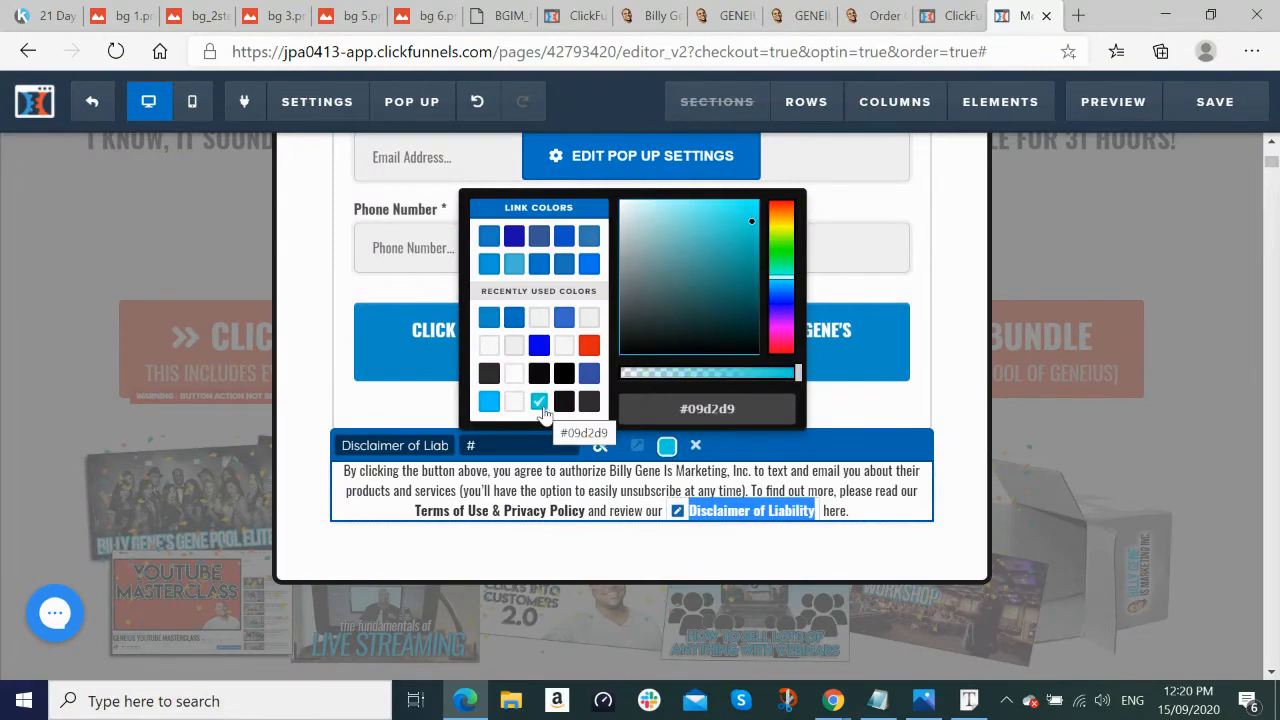
click(910, 582)
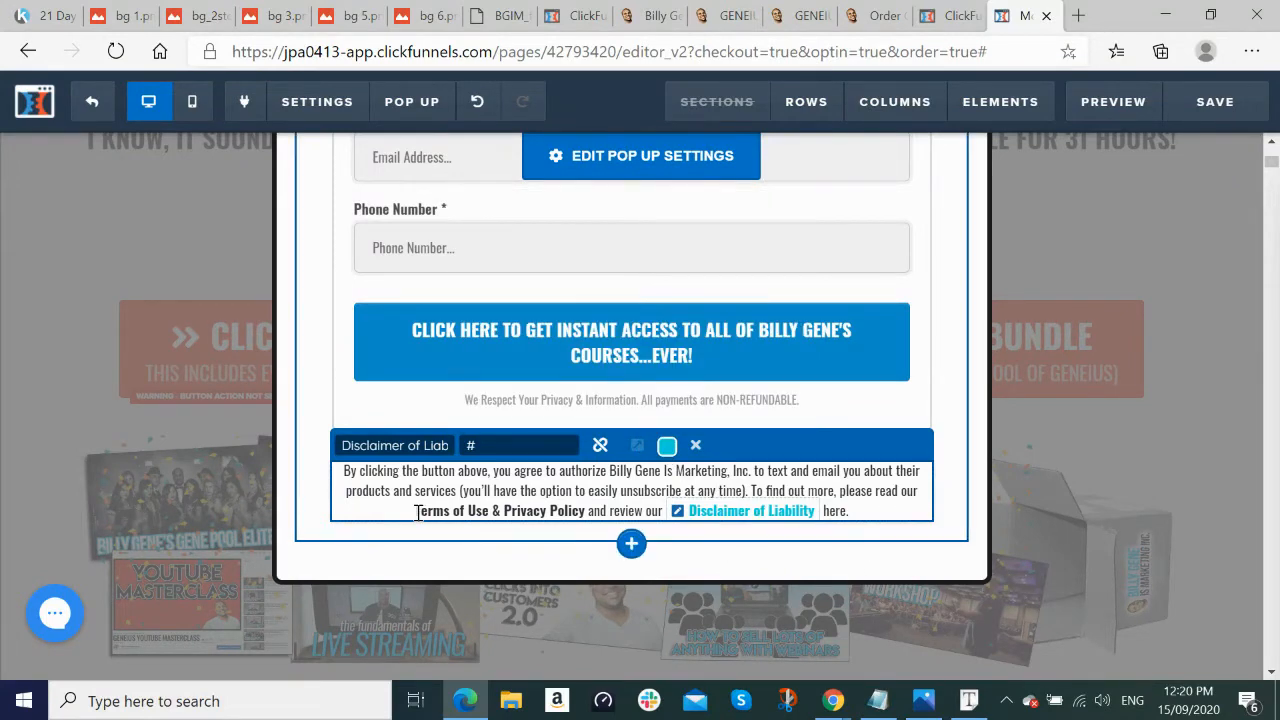
drag(415, 511, 585, 514)
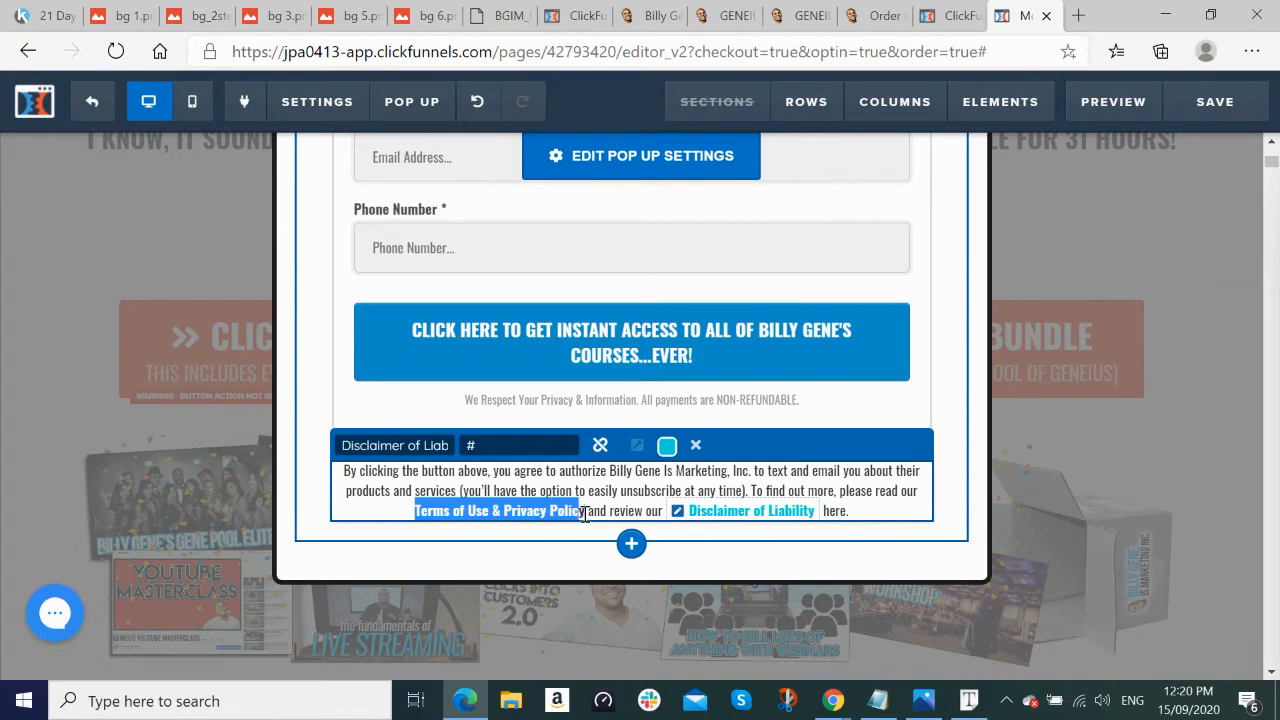
click(667, 446)
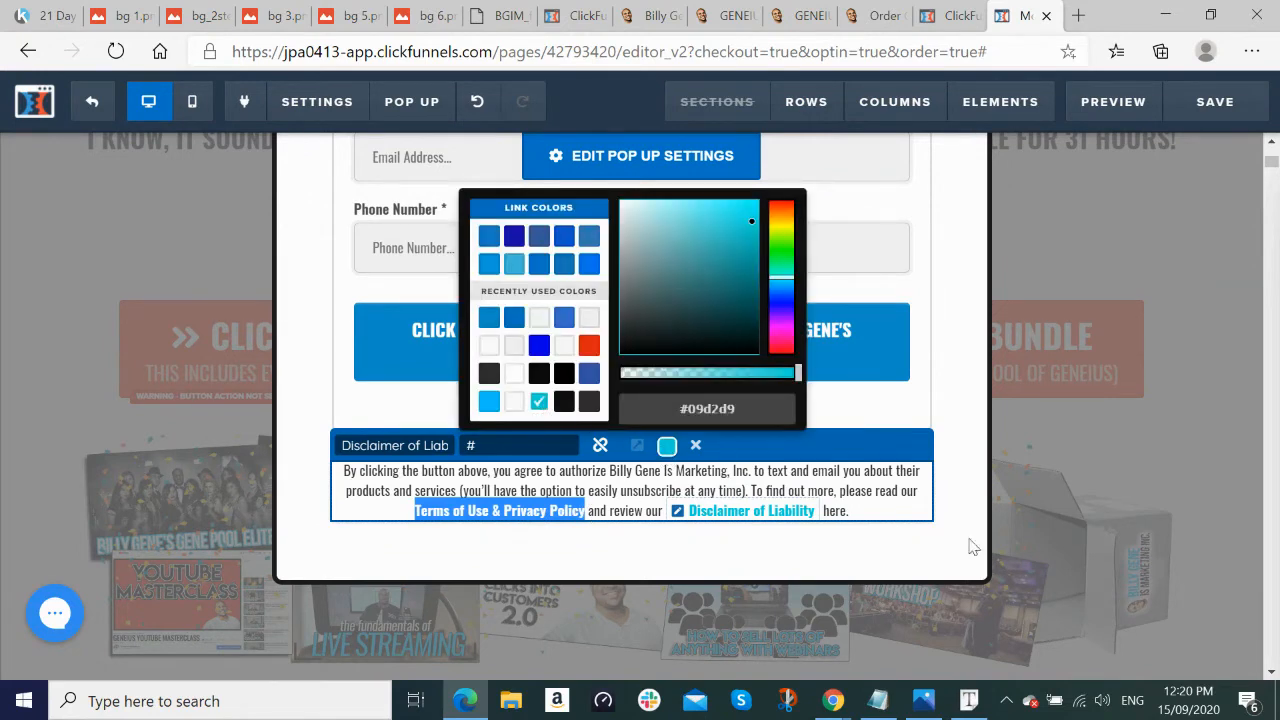
click(1040, 557)
click(466, 540)
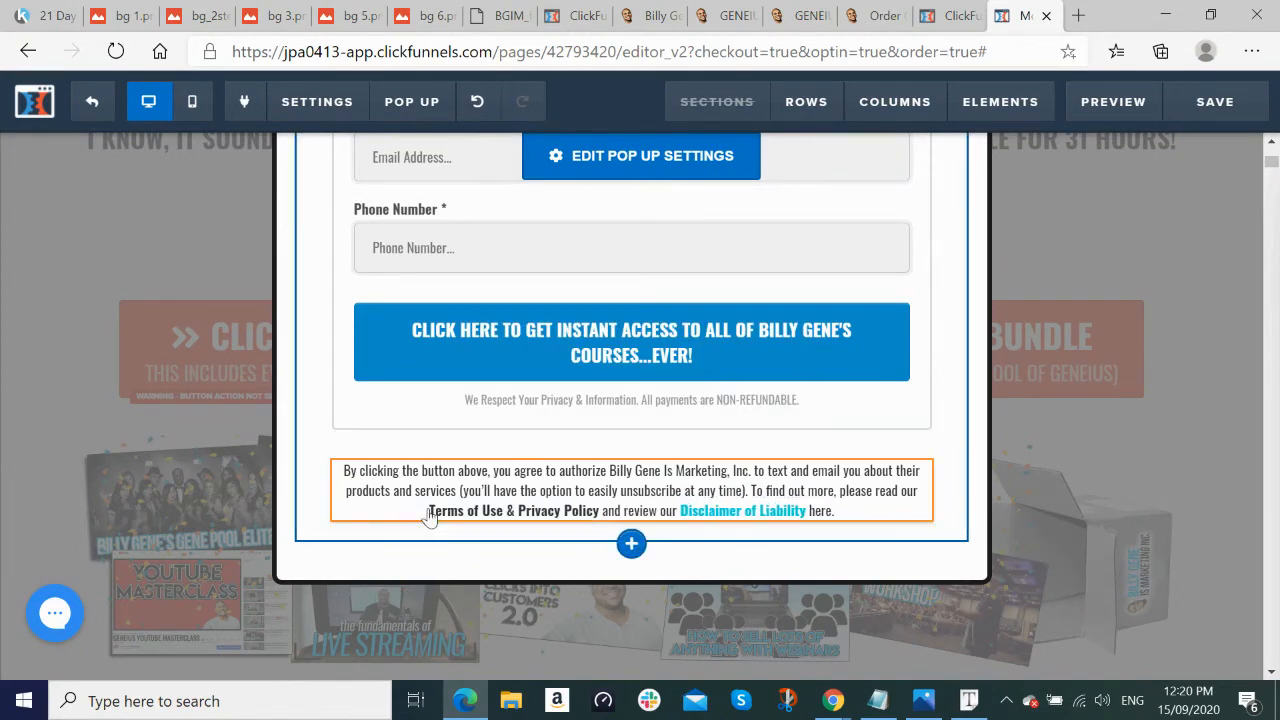
Step: Link "Terms of Use & Privacy Policy" again, replacing the placeholder URL with the copied consent text
click(438, 521)
drag(415, 510, 587, 513)
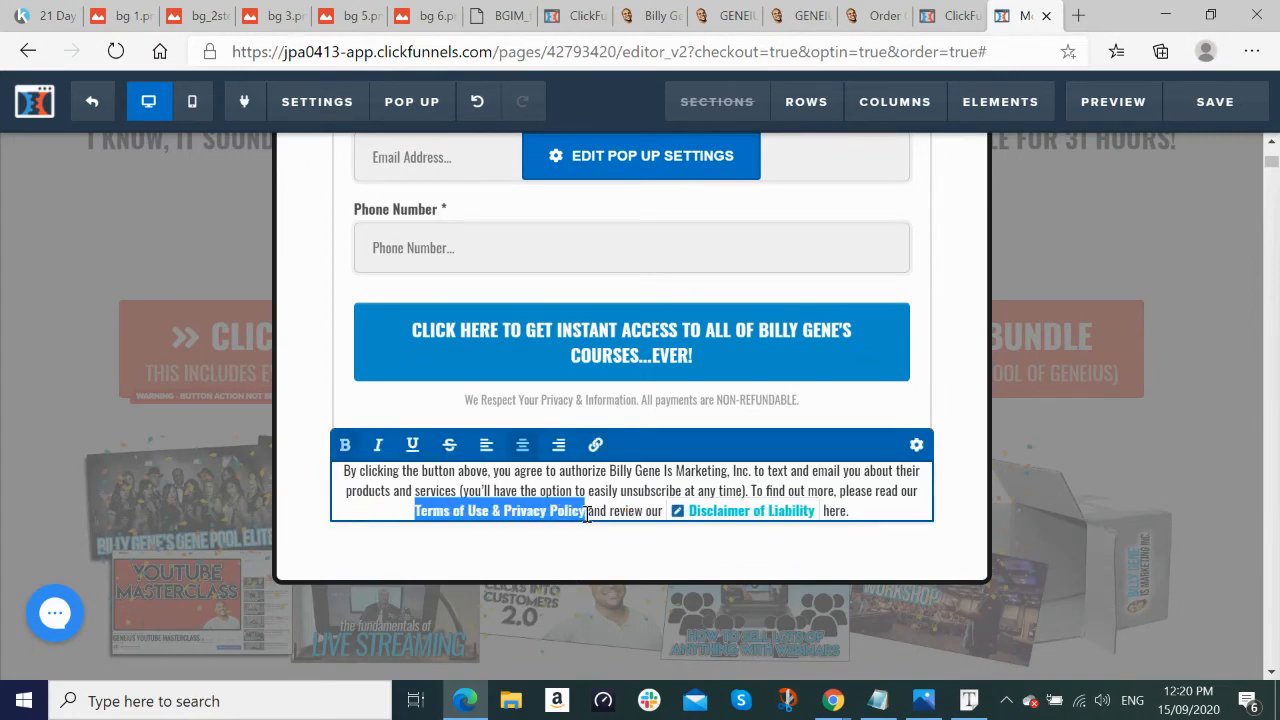
click(595, 444)
key(BackSpace)
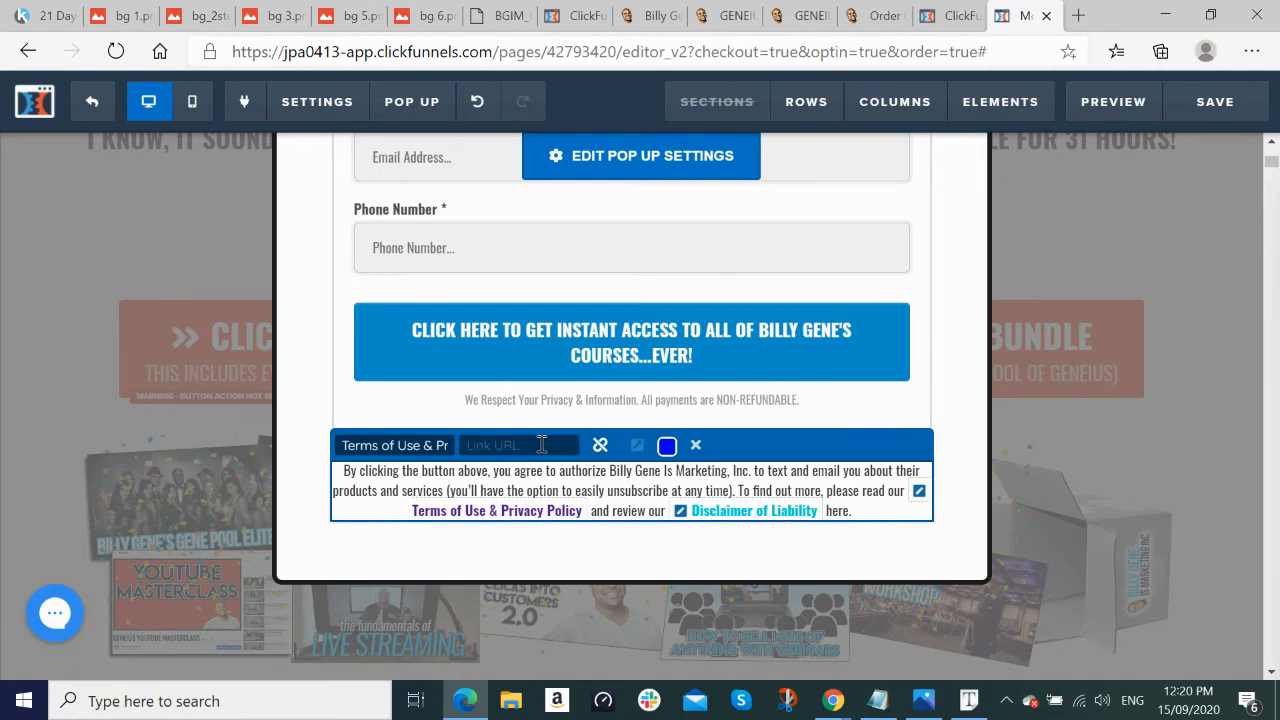
key(ctrl+v)
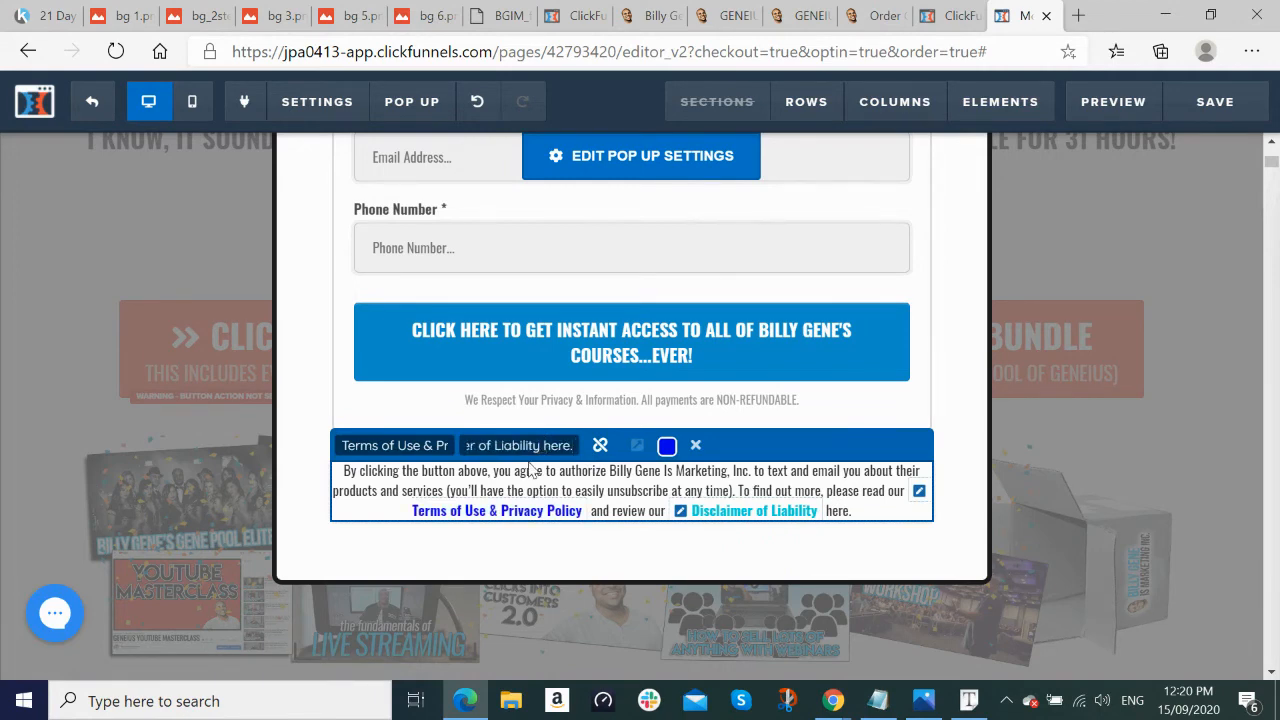
Step: Recolour the "Terms of Use & Privacy Policy" link with the recently used turquoise and finish editing the consent paragraph
click(666, 446)
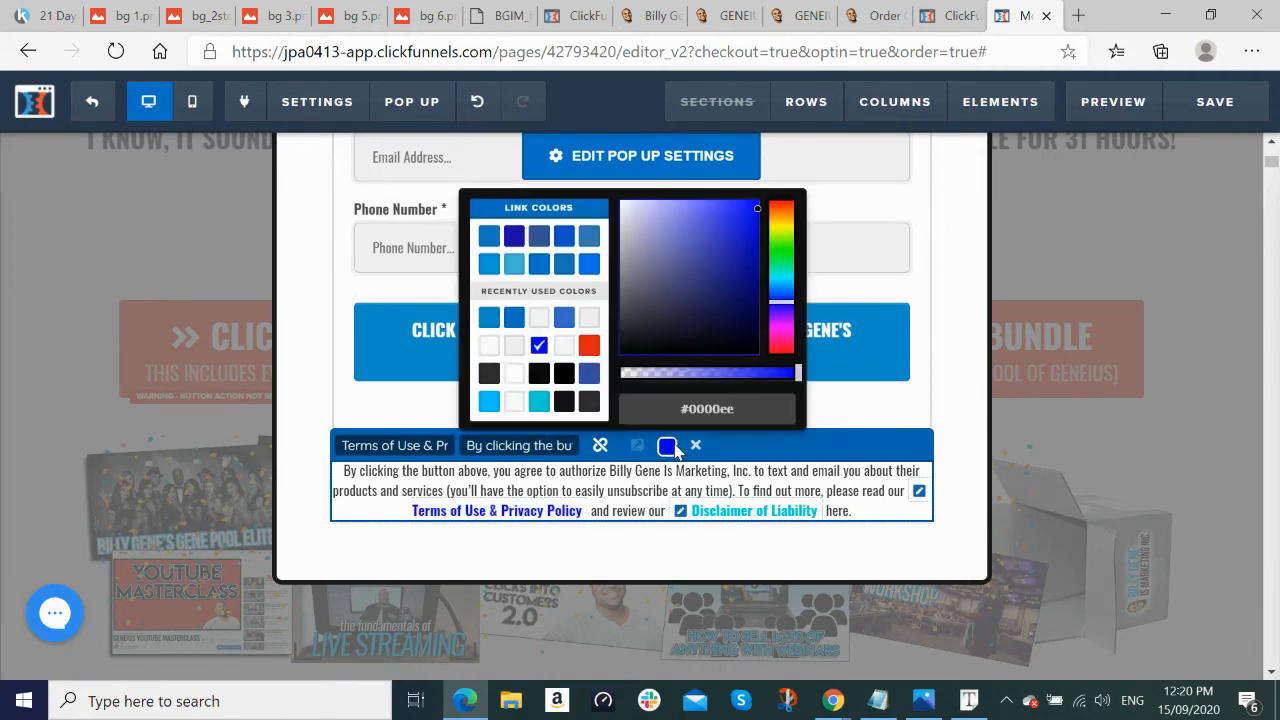
click(540, 402)
click(445, 561)
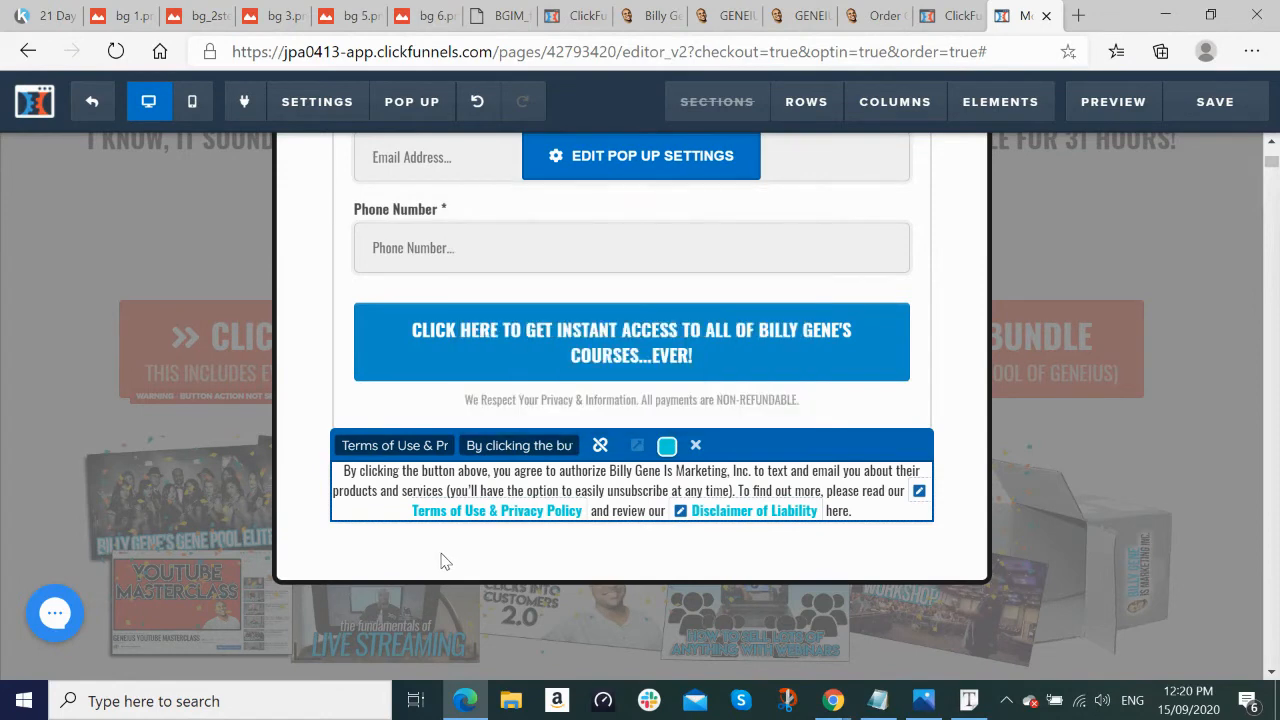
click(282, 543)
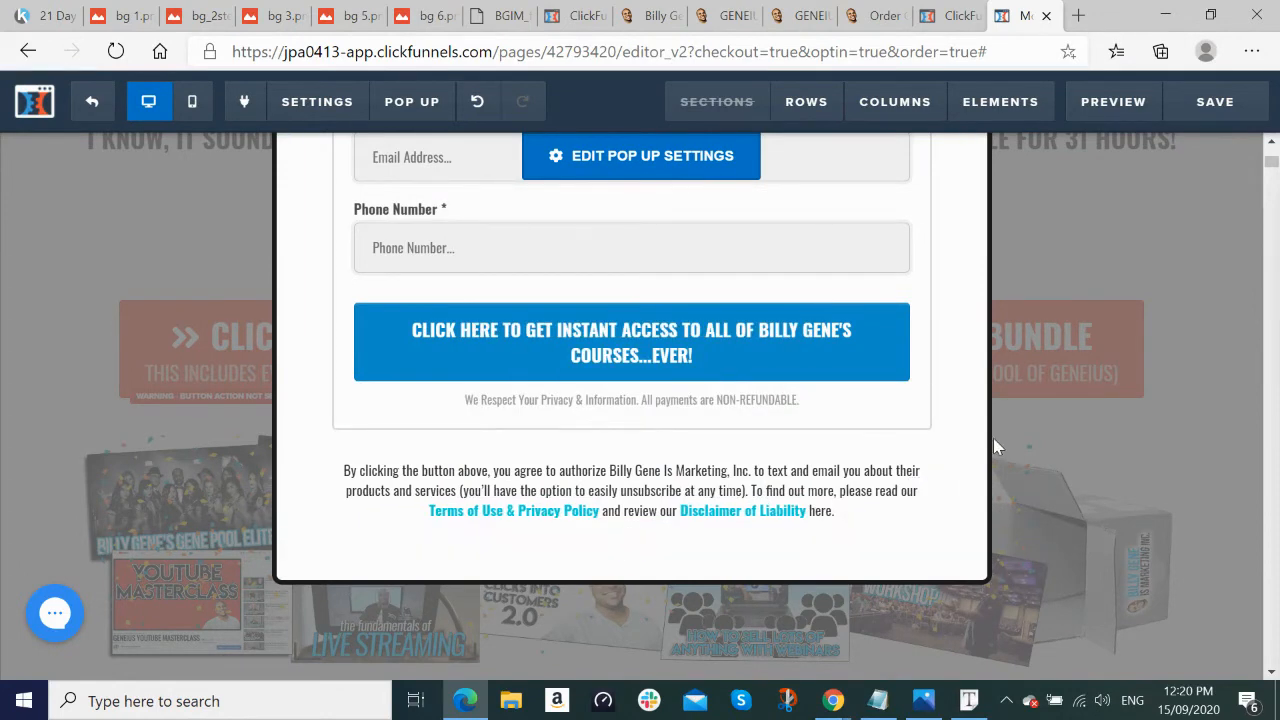
scroll(993, 438, up, 1)
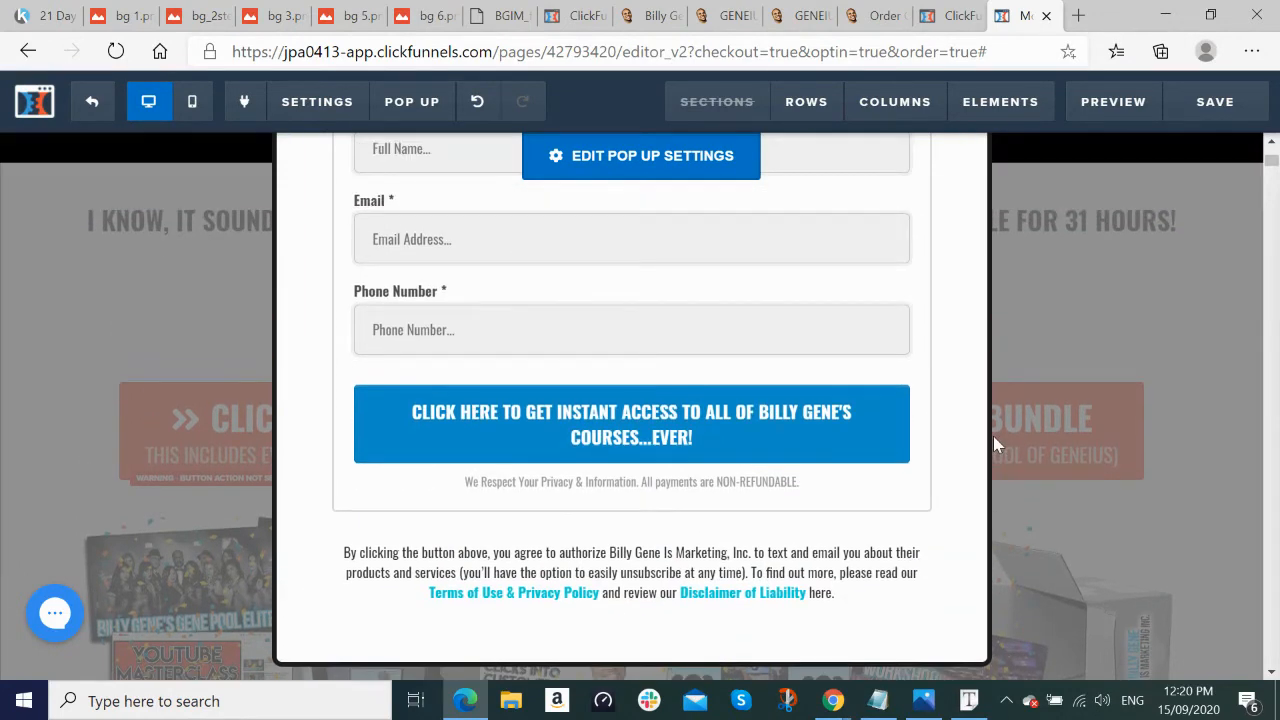
Step: Examine the button and fields in the bg_2step_order_form_Step1.PNG reference image and return to the page editor
click(216, 12)
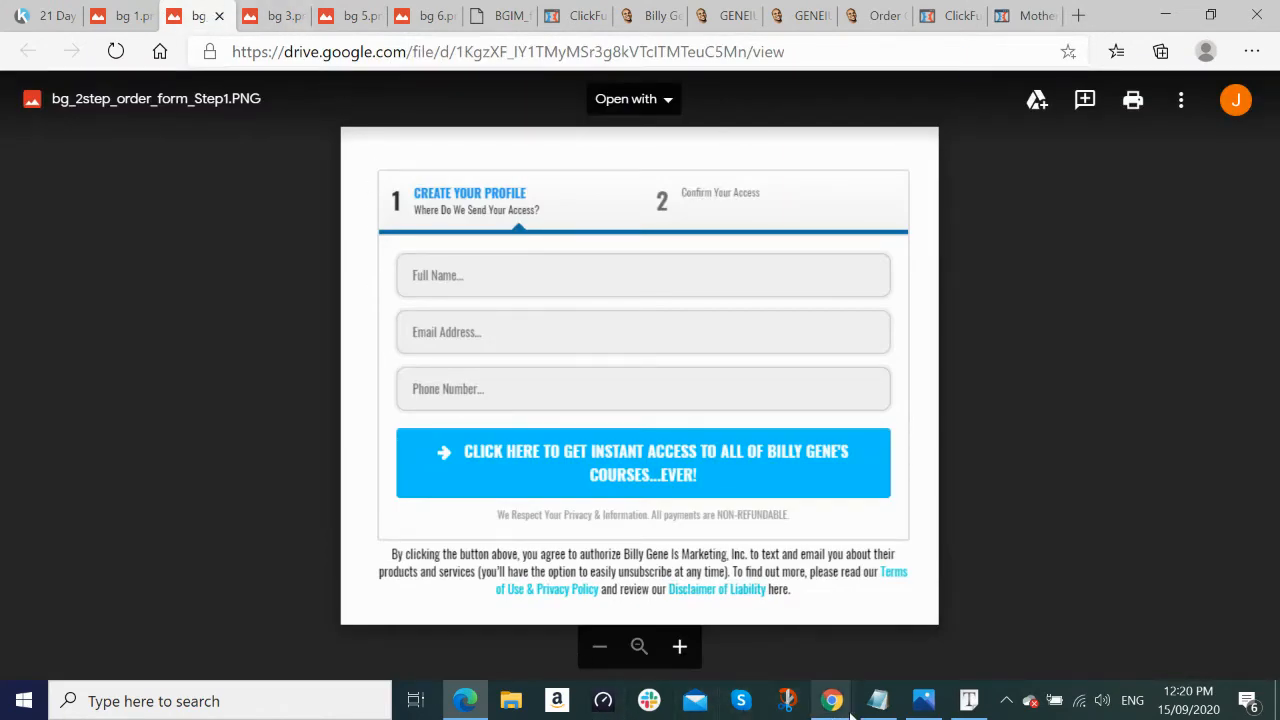
mouse_move(852, 712)
mouse_move(812, 652)
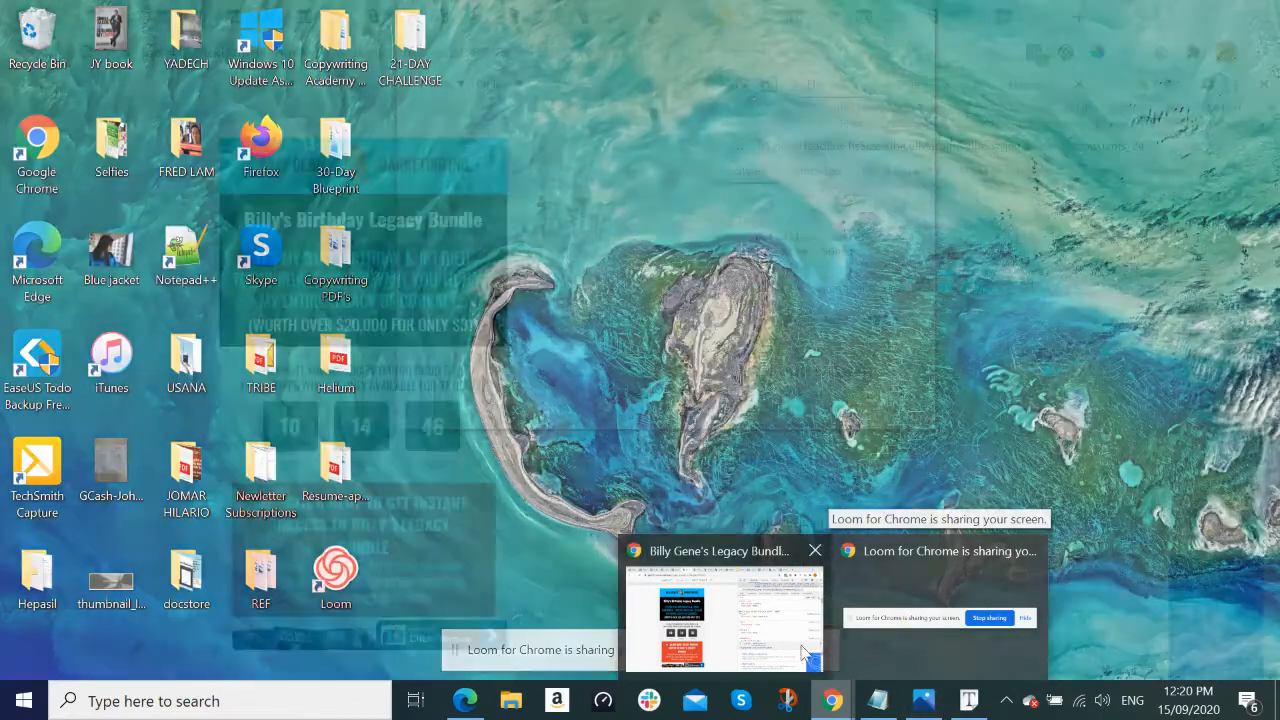
click(762, 637)
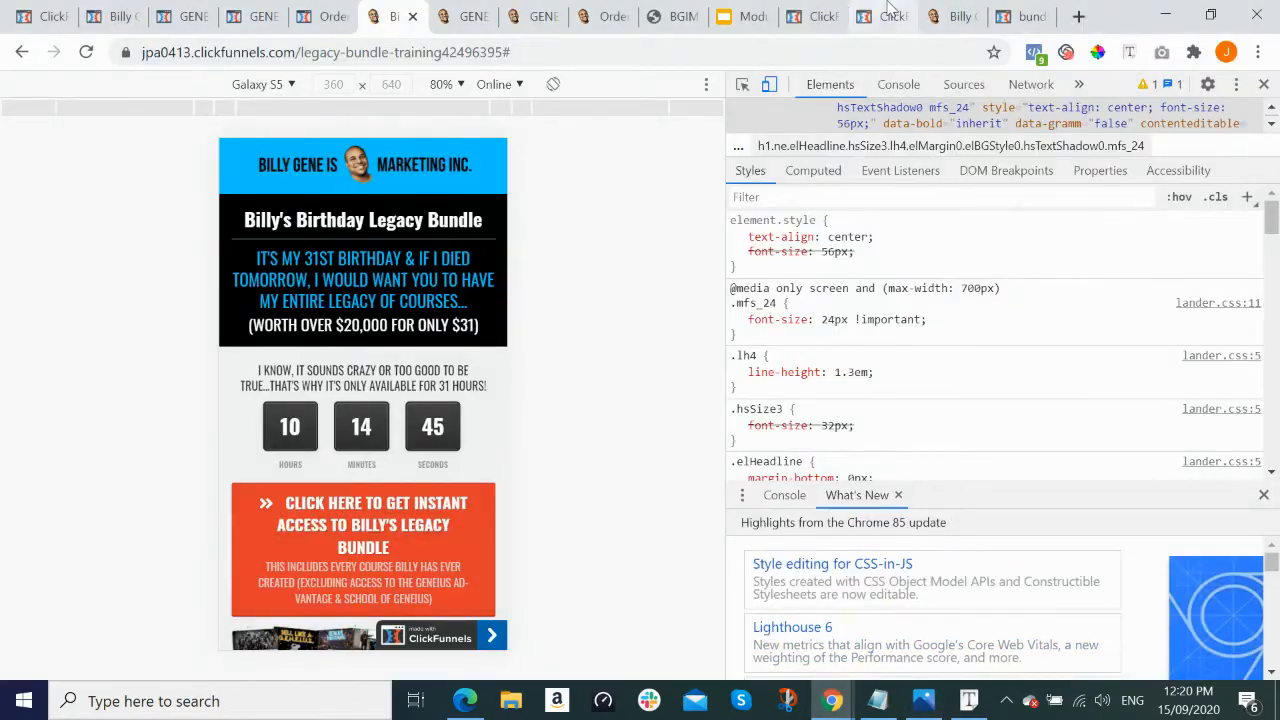
click(468, 706)
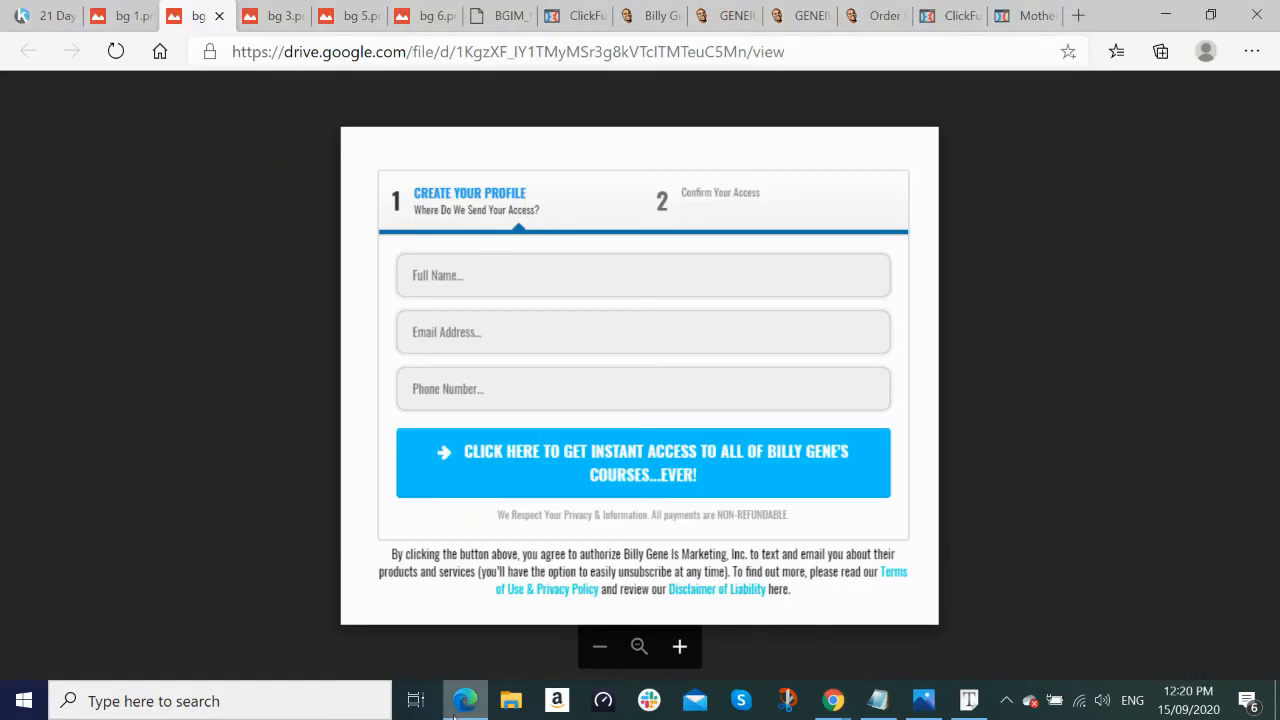
click(1022, 15)
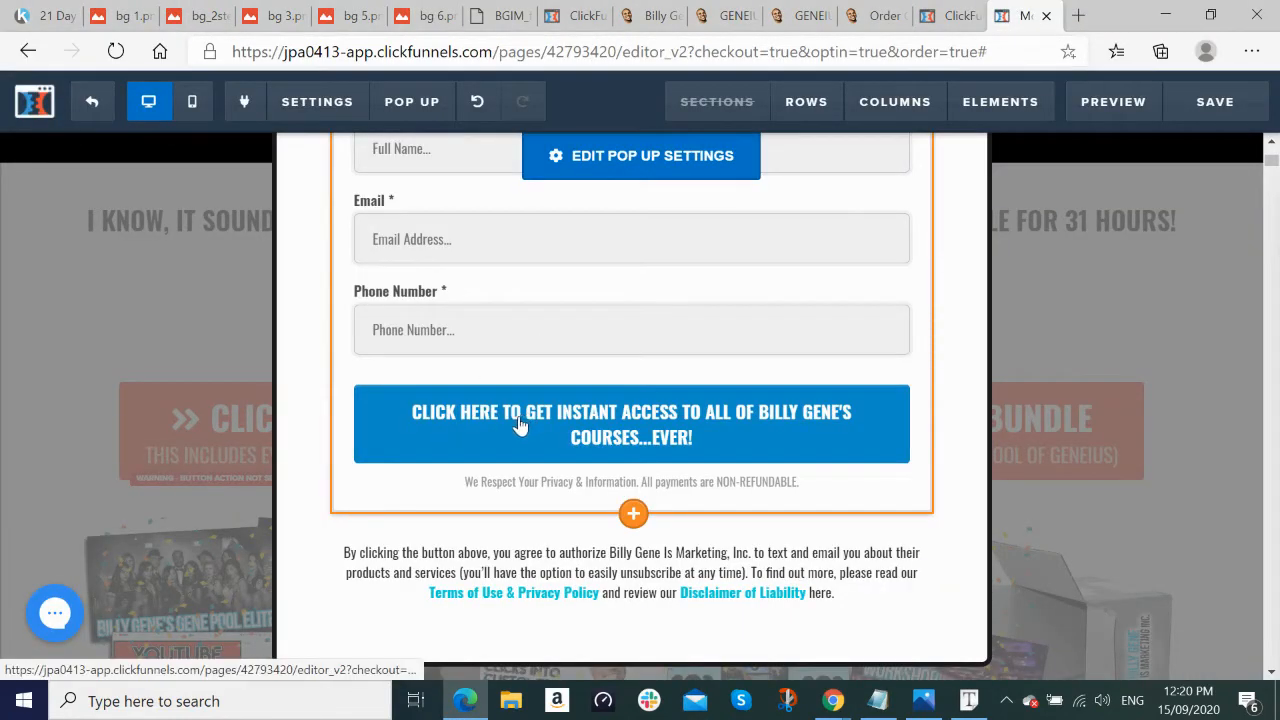
Step: Add the Arrow Right icon to the two-step order form's button and save the page
scroll(806, 337, up, 2)
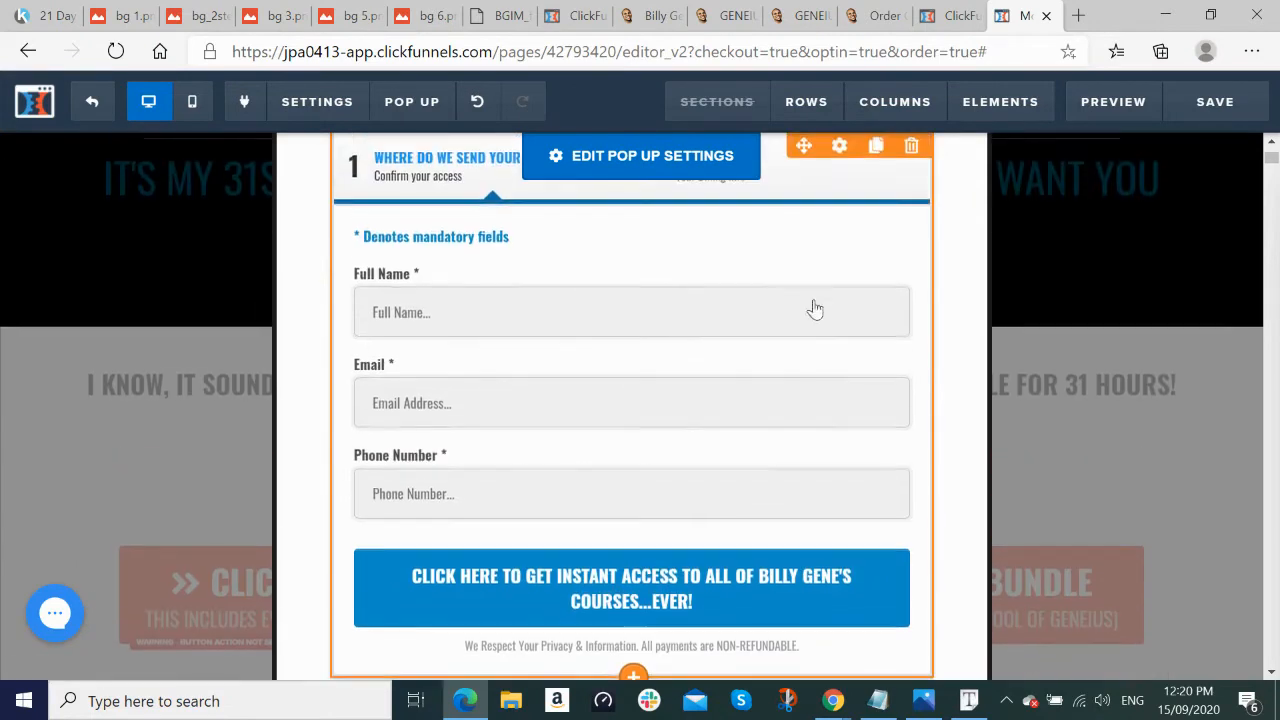
click(843, 147)
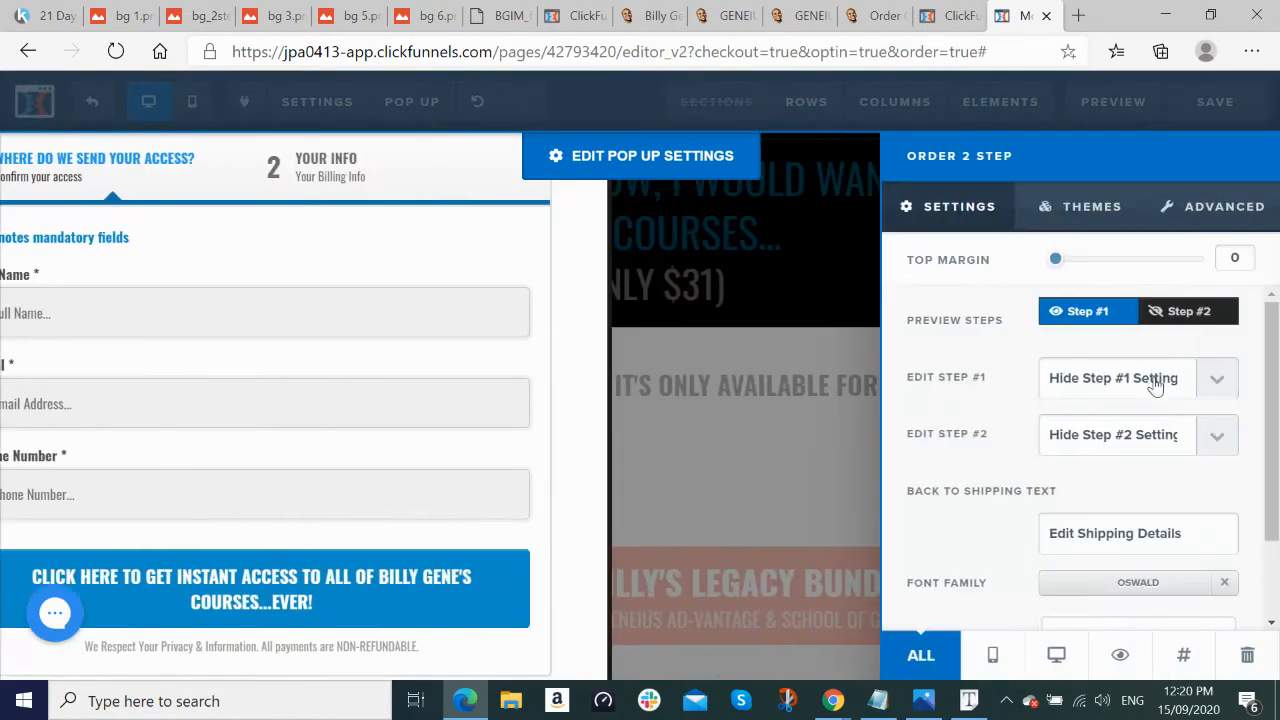
scroll(1157, 390, down, 2)
scroll(1121, 411, down, 1)
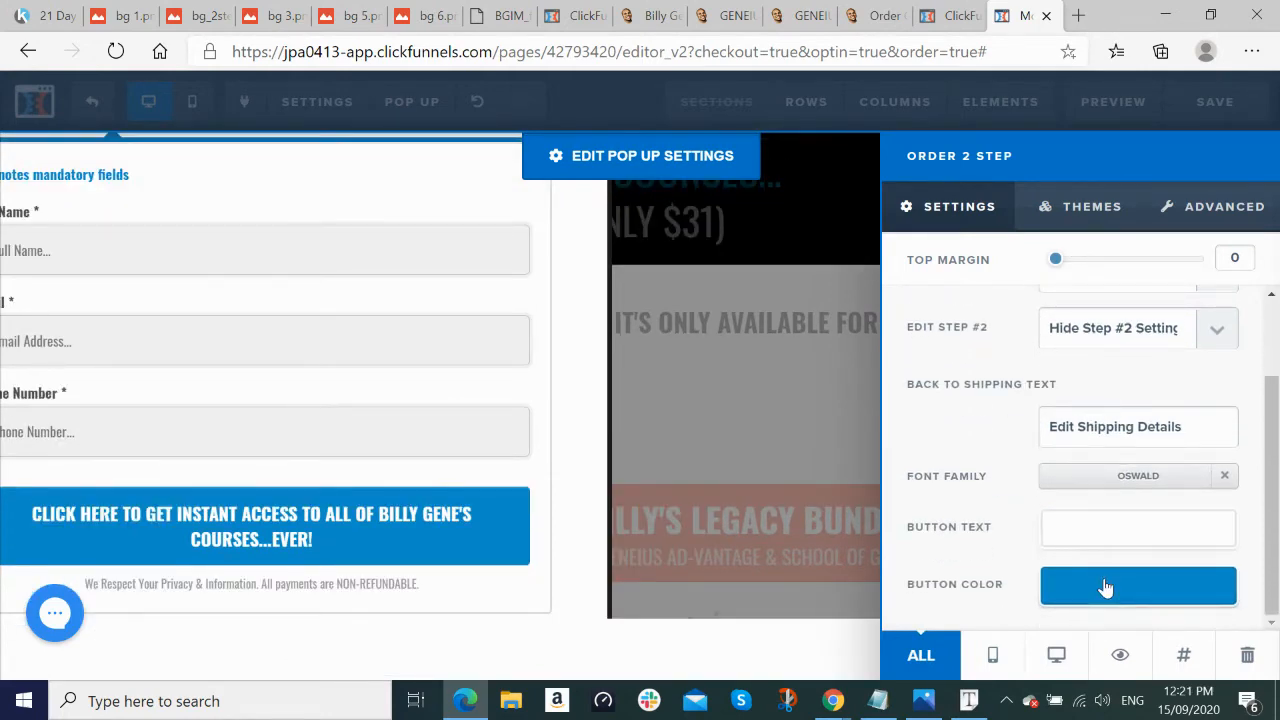
click(1213, 216)
scroll(1131, 474, down, 3)
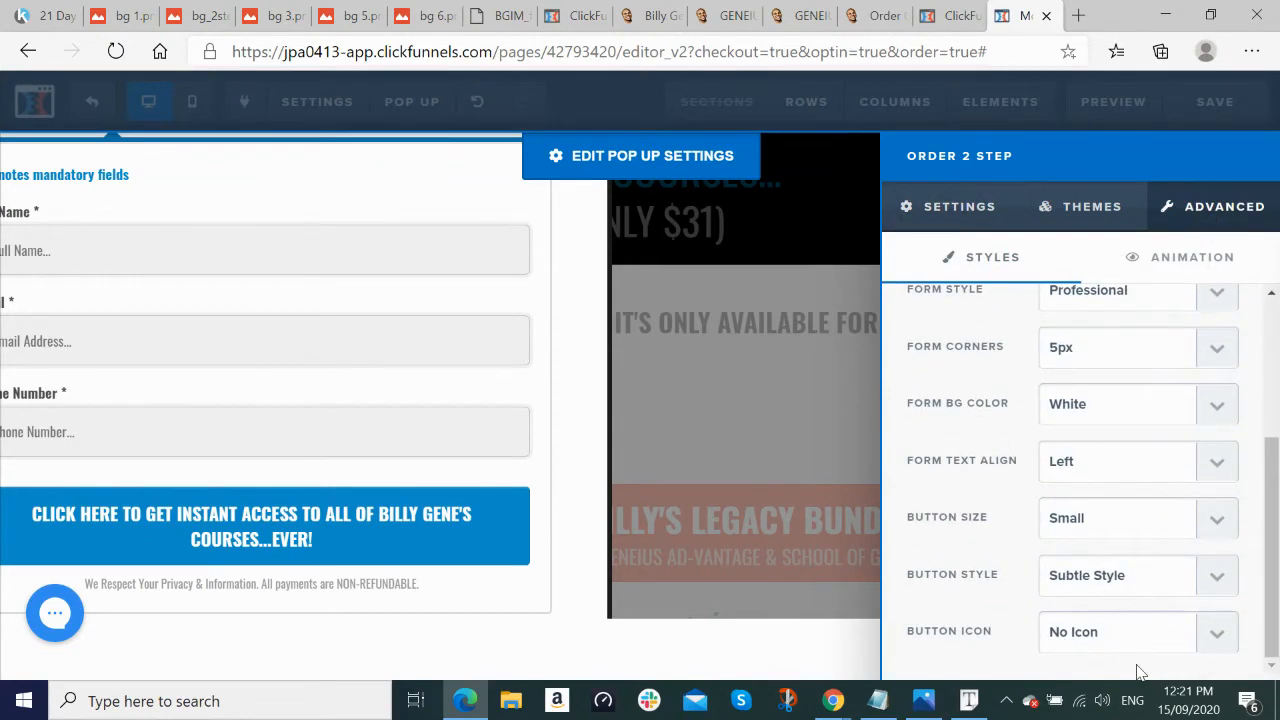
click(1219, 636)
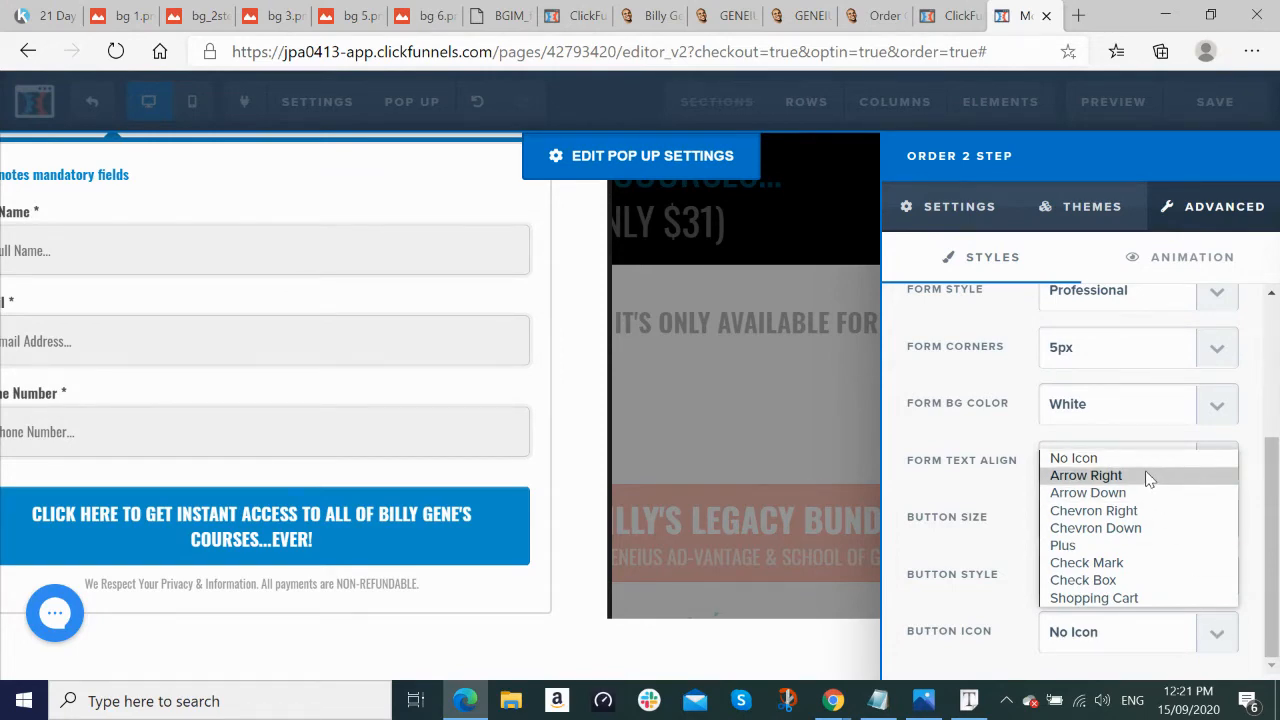
click(1086, 475)
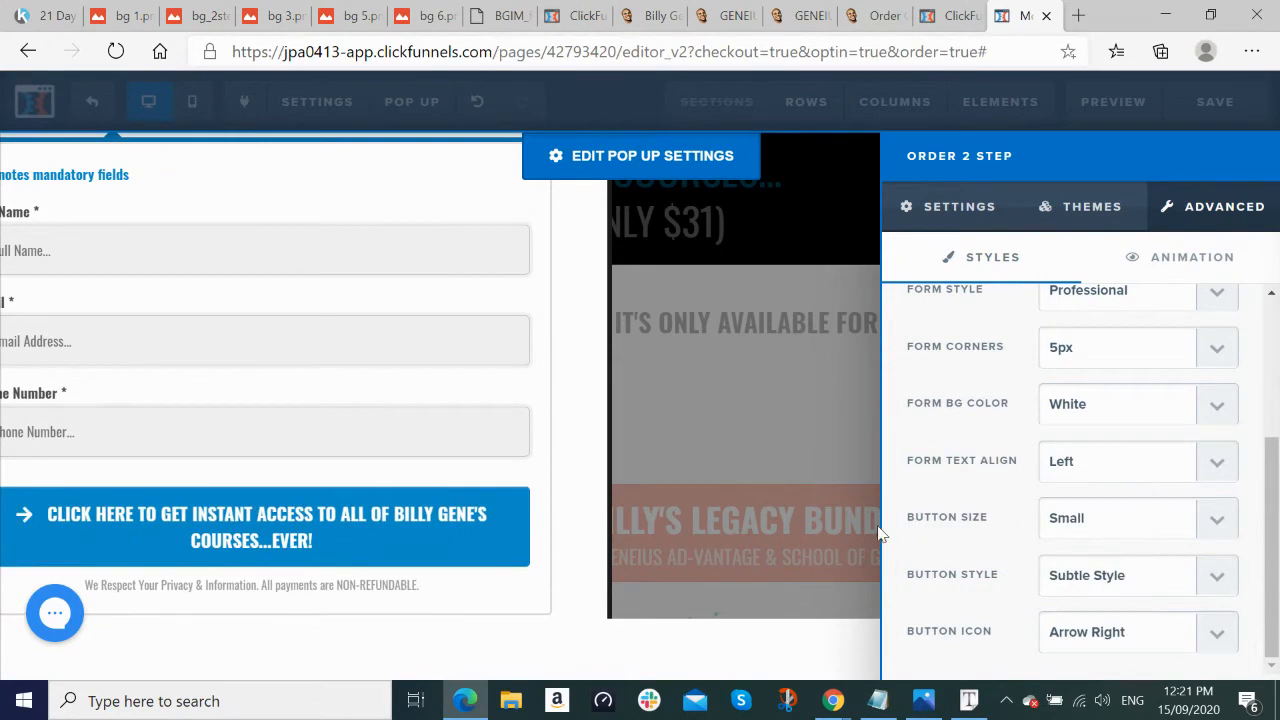
click(296, 644)
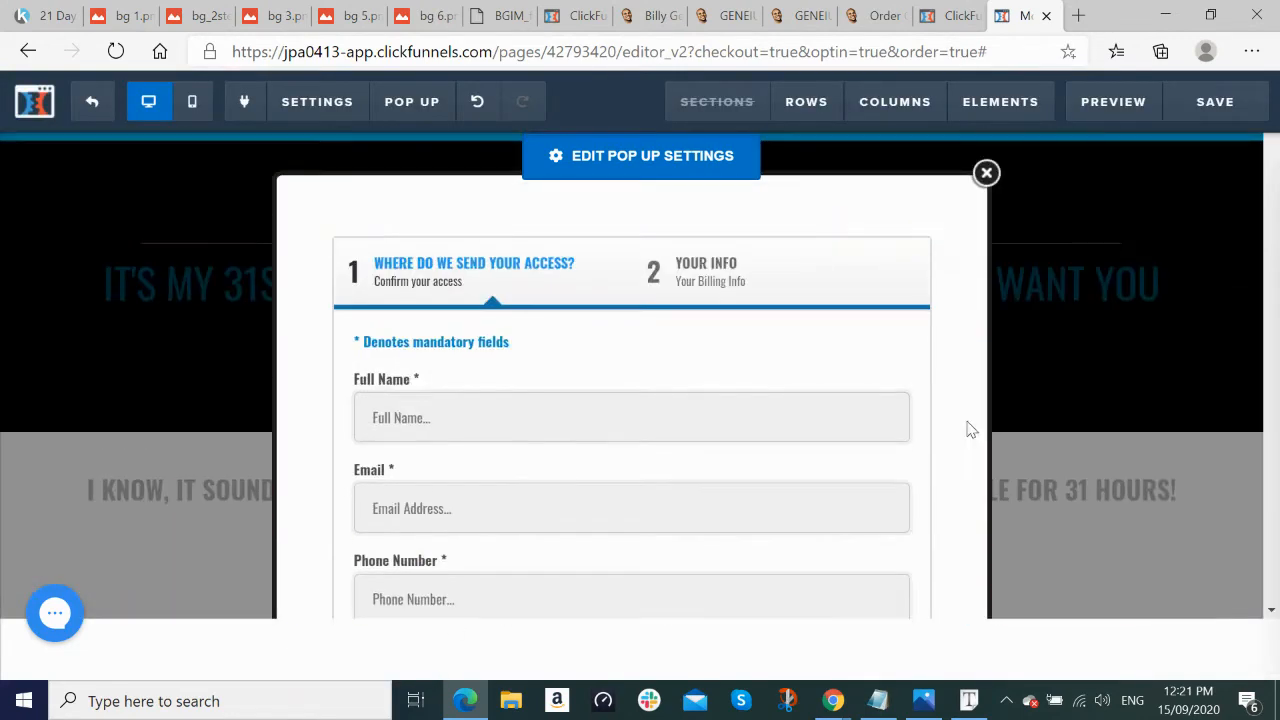
click(1214, 104)
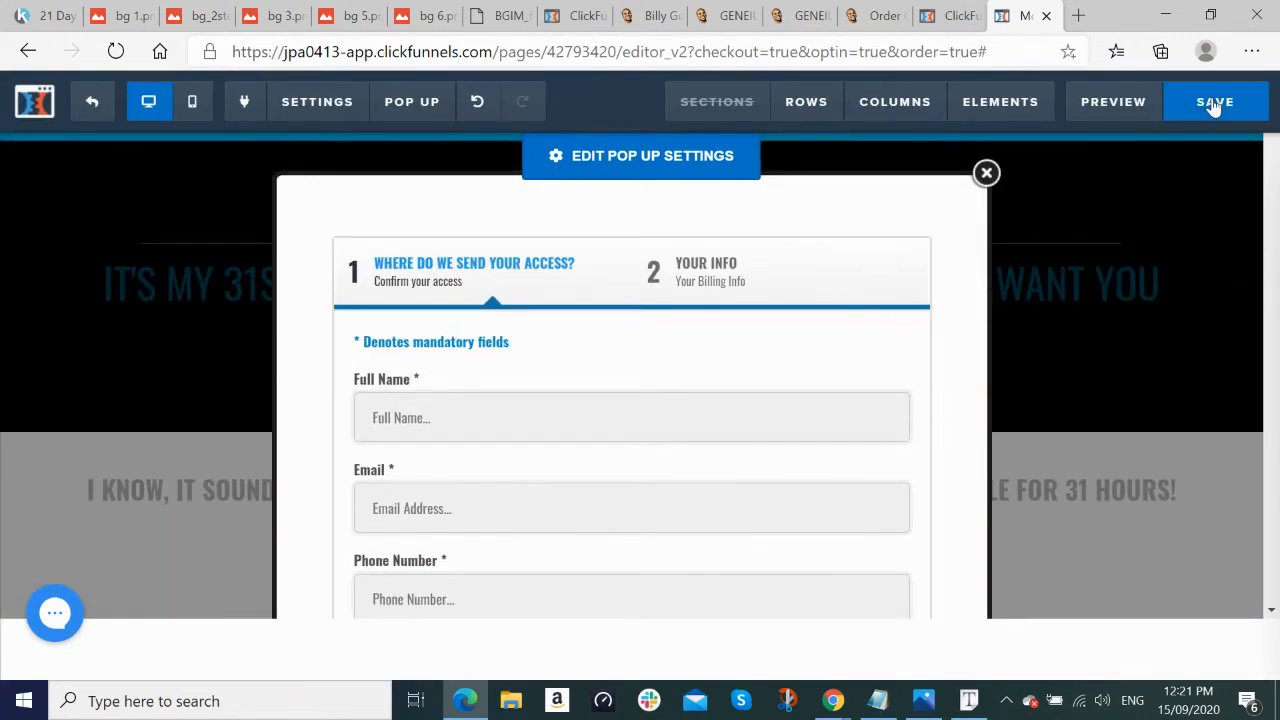
scroll(868, 358, down, 1)
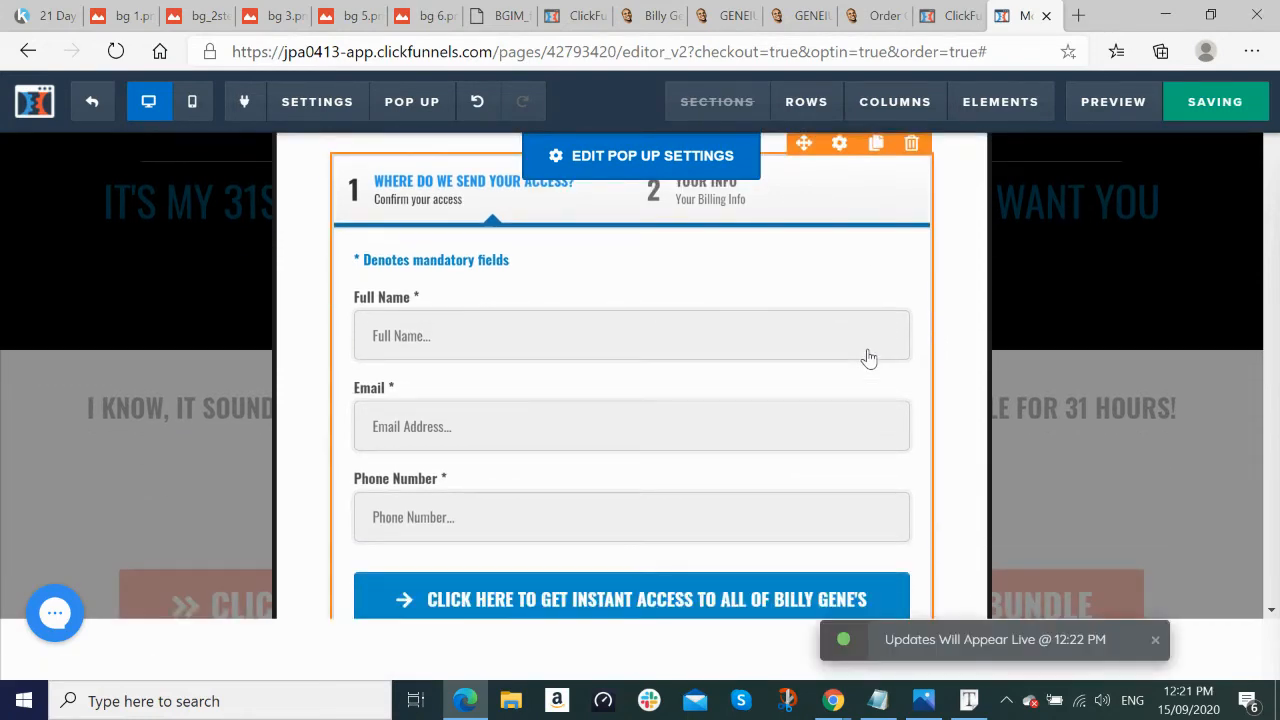
Step: Look up the Step 2 form copy in the Notepad file, and switch the order form to its Step #2 preview with Step #2 settings shown
click(878, 700)
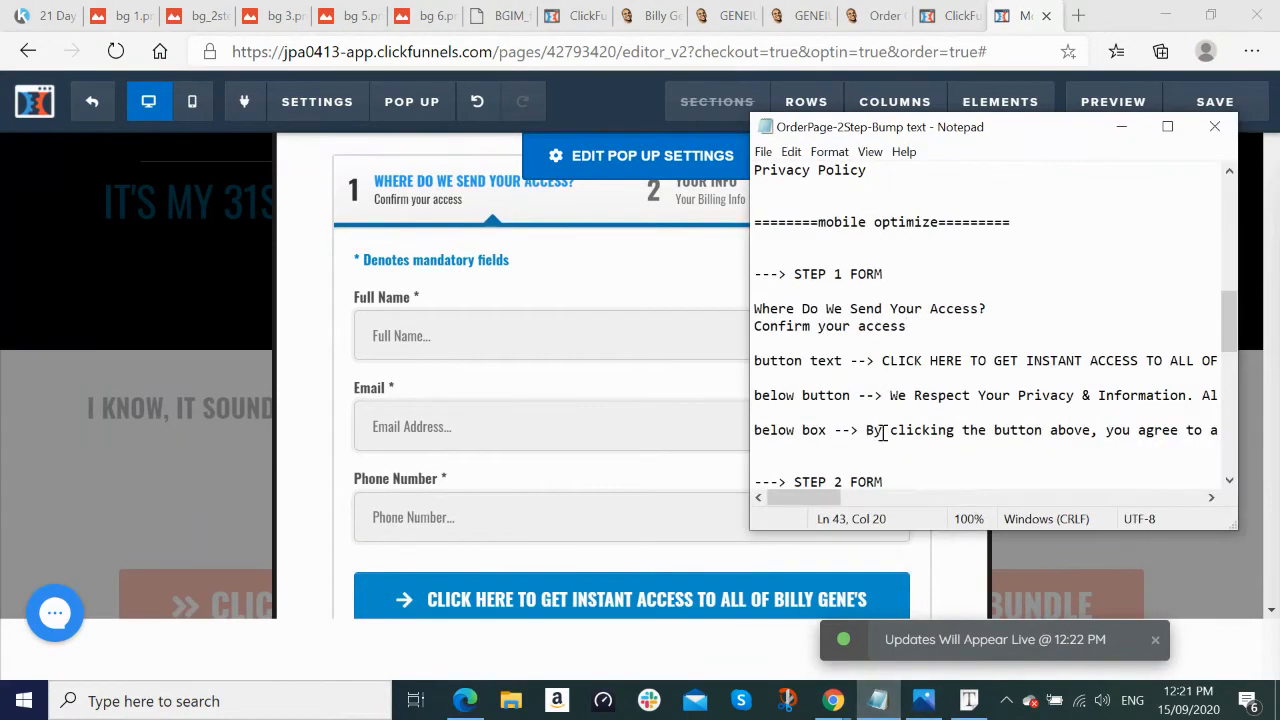
drag(1233, 324, 1235, 385)
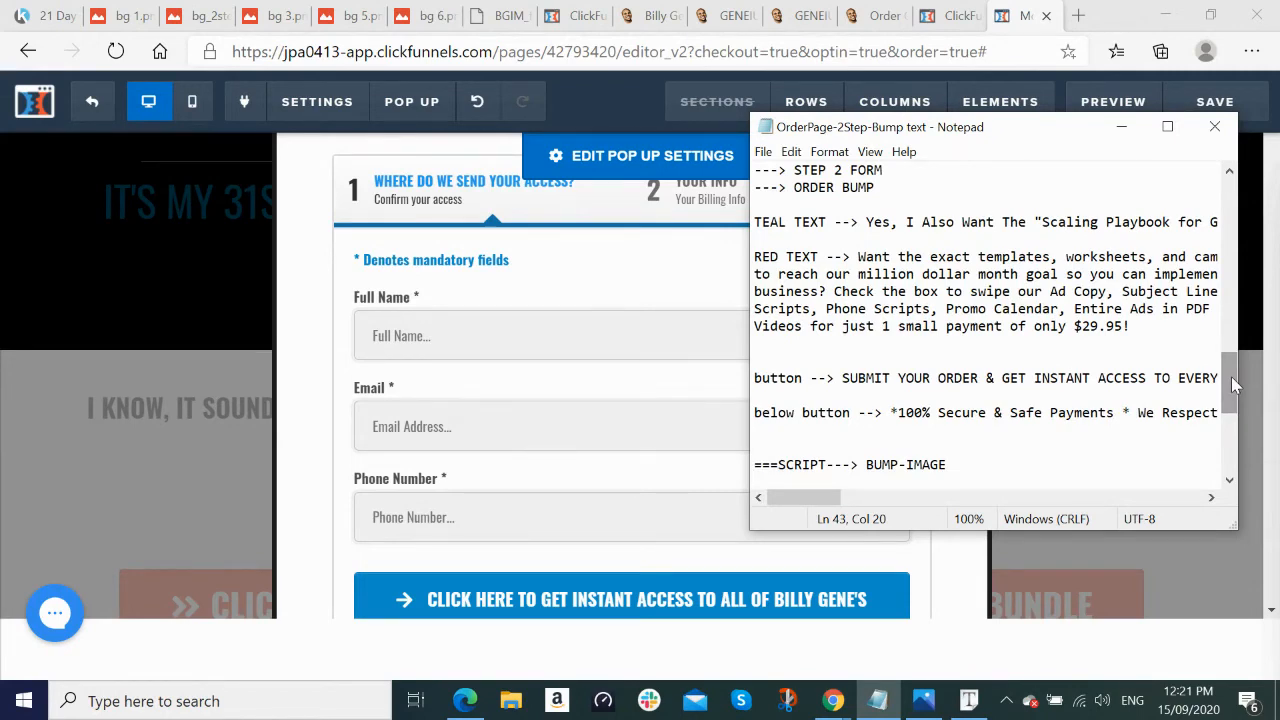
click(613, 393)
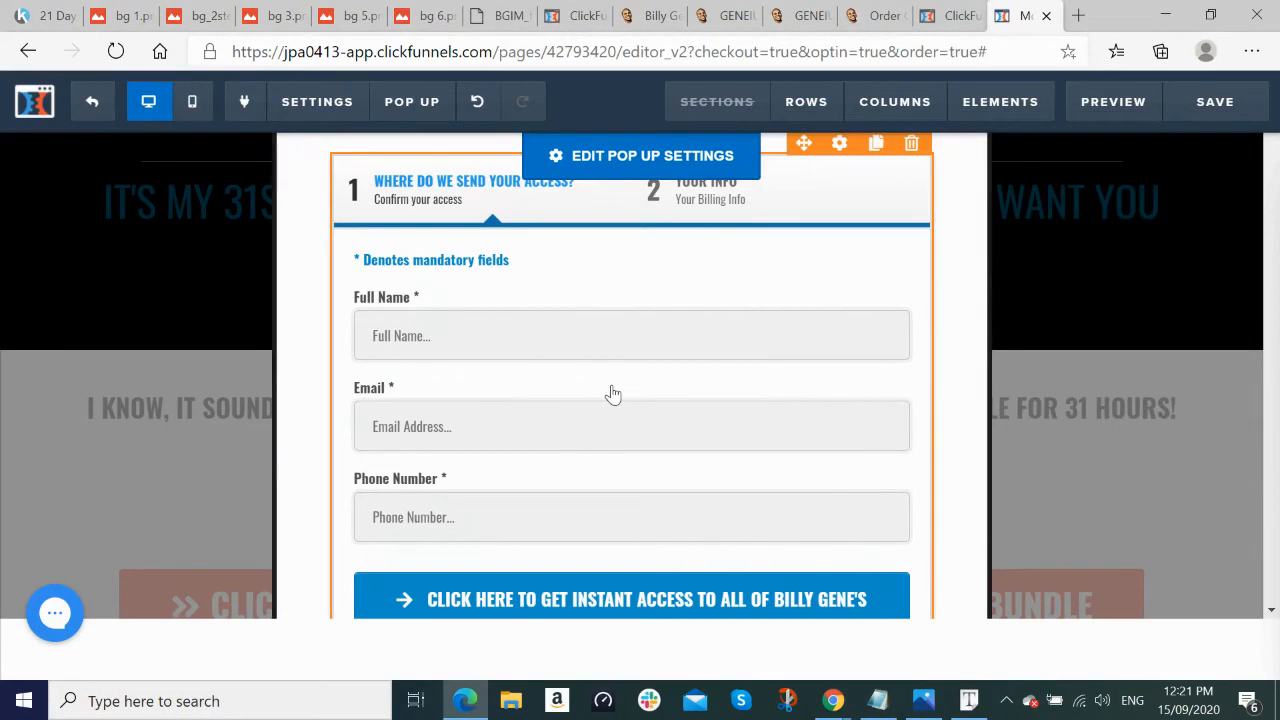
click(613, 393)
click(1195, 313)
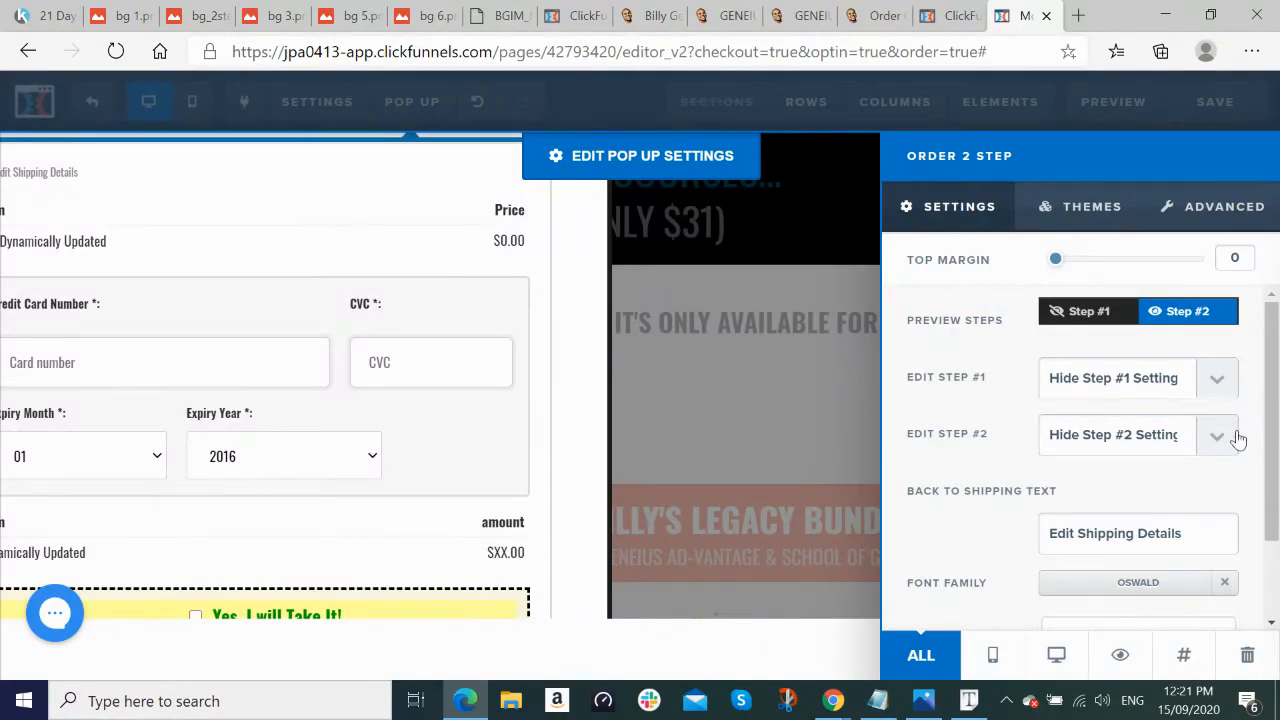
click(1218, 436)
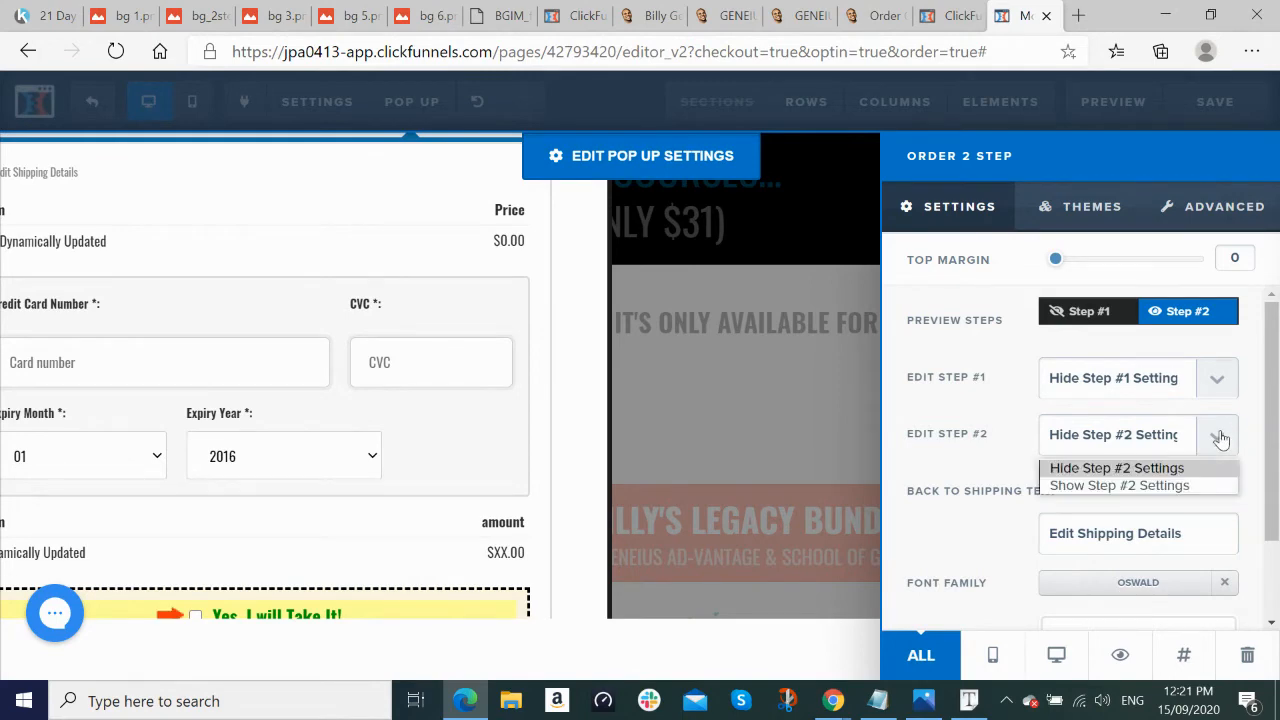
click(1188, 485)
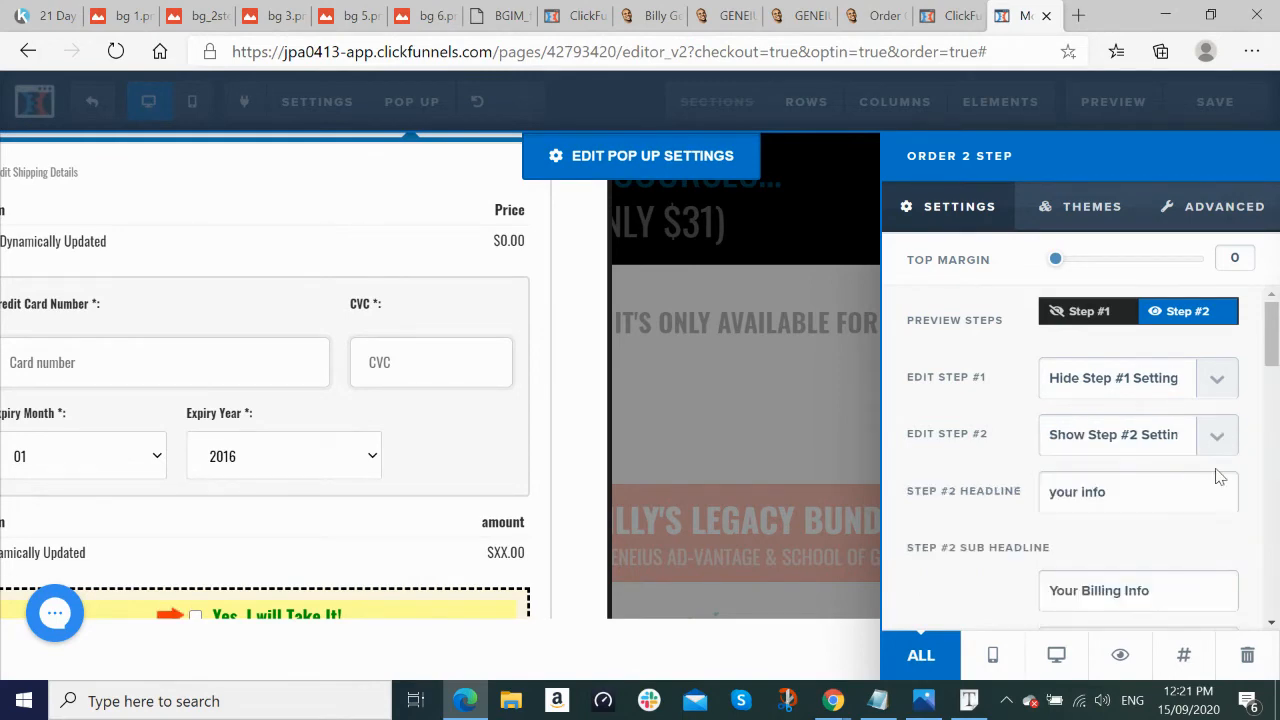
scroll(1218, 470, down, 1)
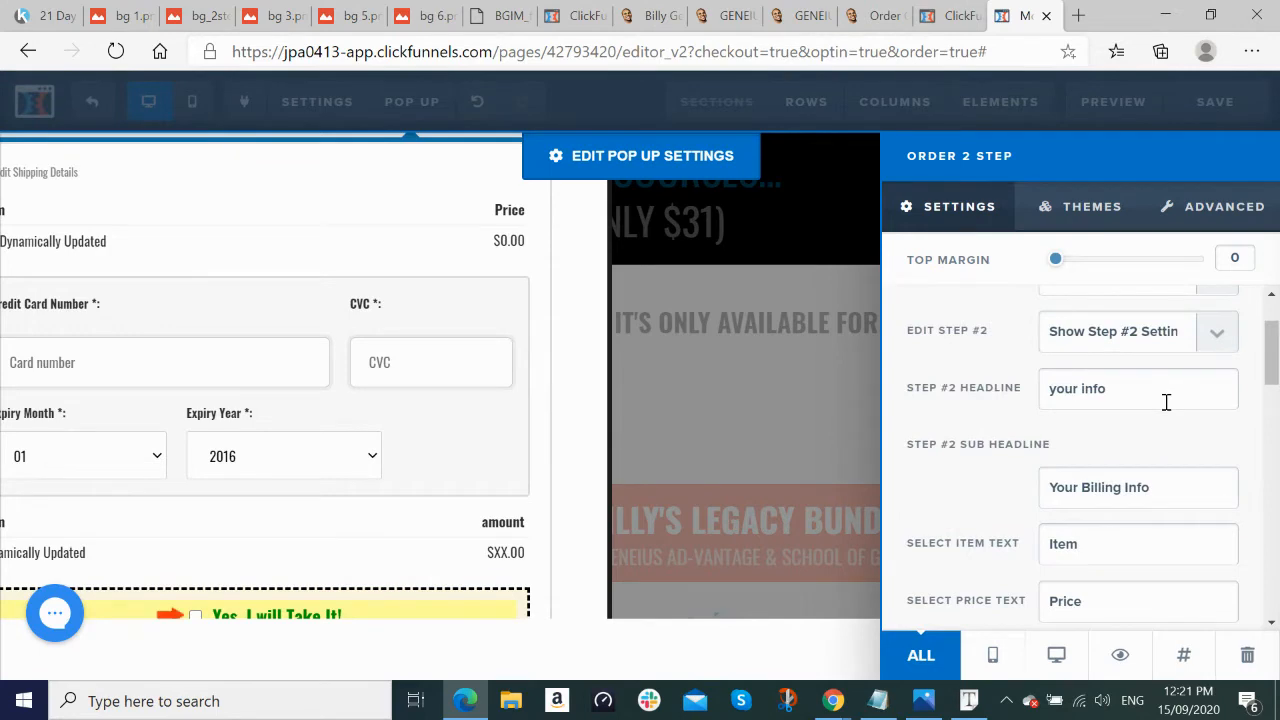
Step: Select the order bump's teal text in Notepad, "Yes, I Also Want The "Scaling Playbook for Geneiuses" For Only $29.95", and return to the editor
key(alt+Tab)
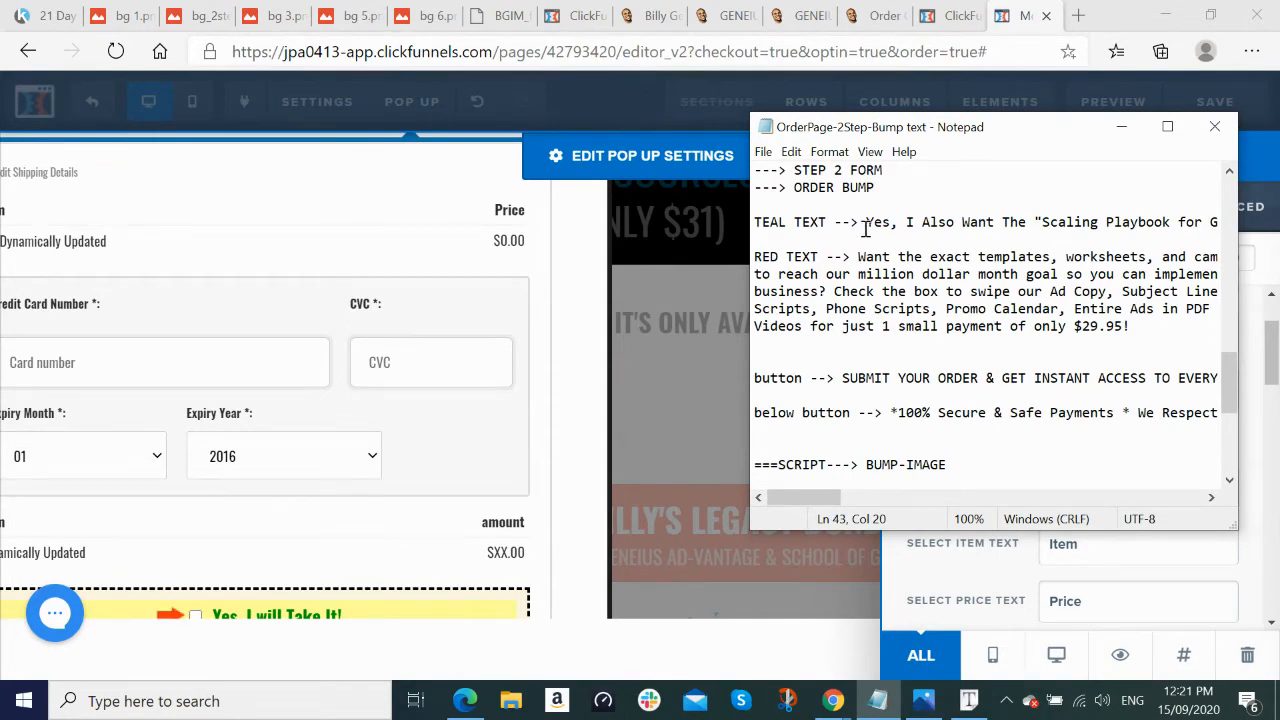
drag(866, 228, 1235, 226)
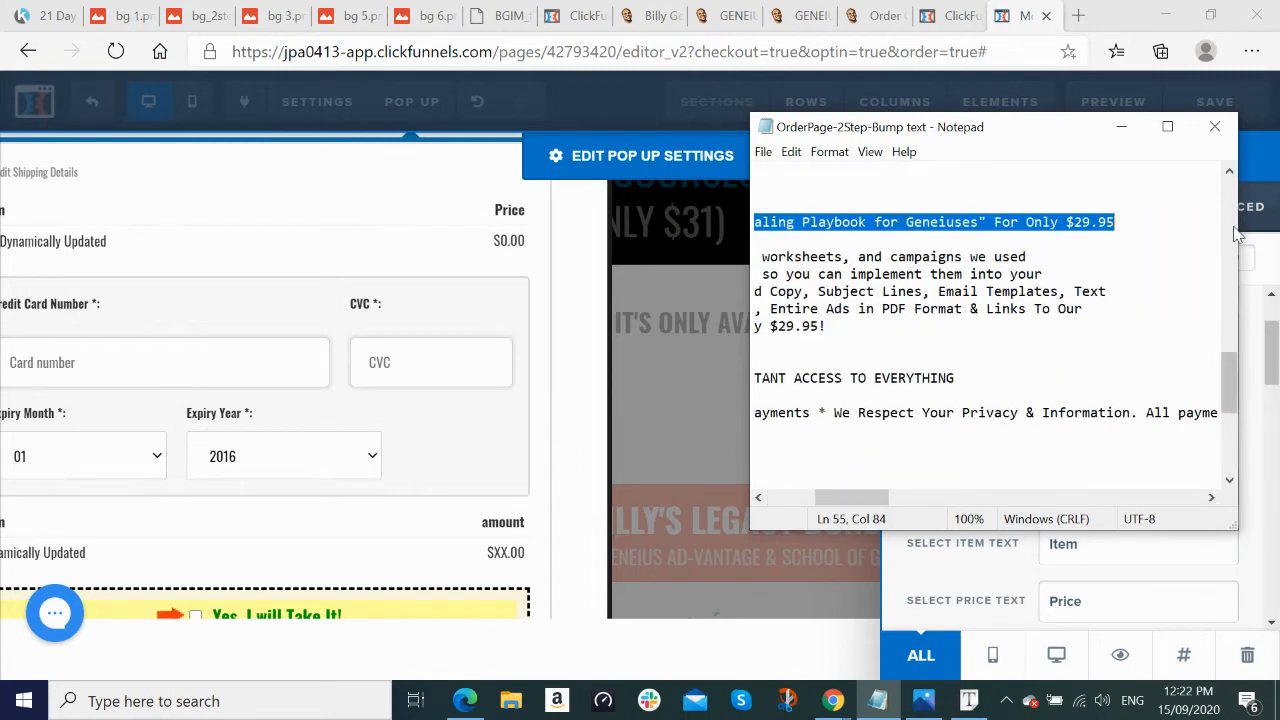
key(alt+Tab)
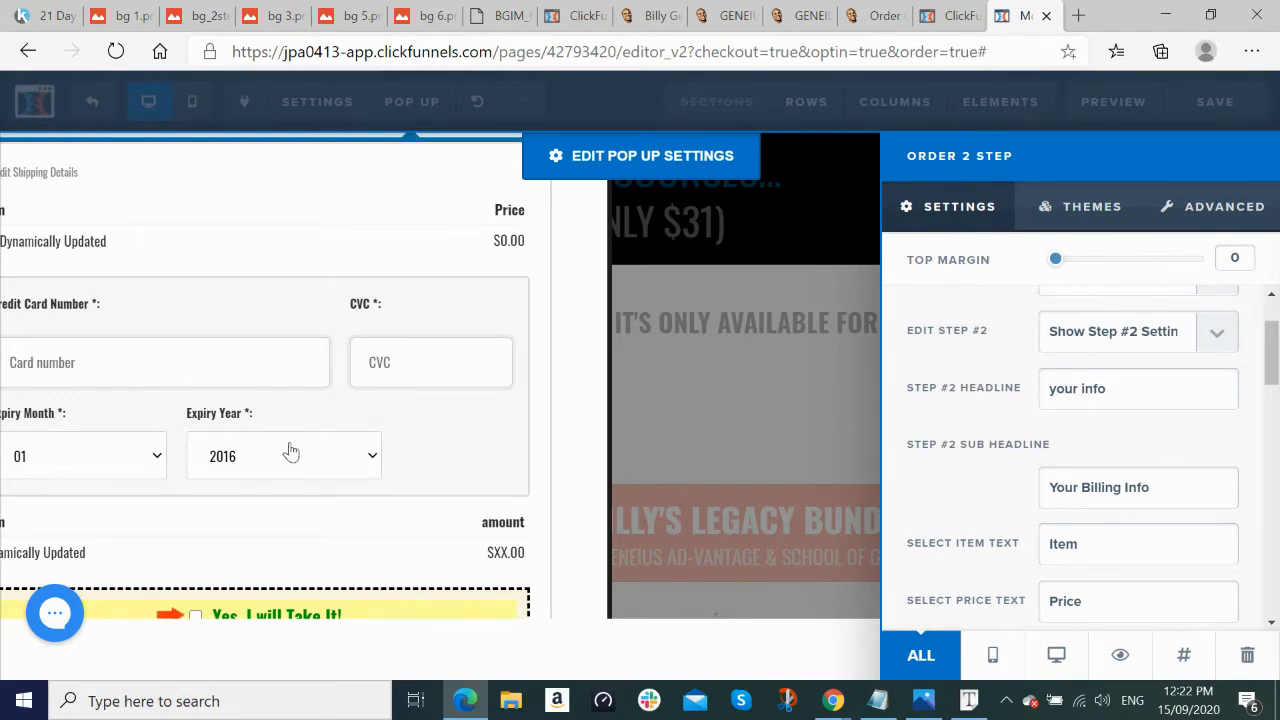
Step: Following the bg 3.png reference image, clear the Step #2 headline and set the Step #2 sub headline to "Confirm your access"
click(284, 17)
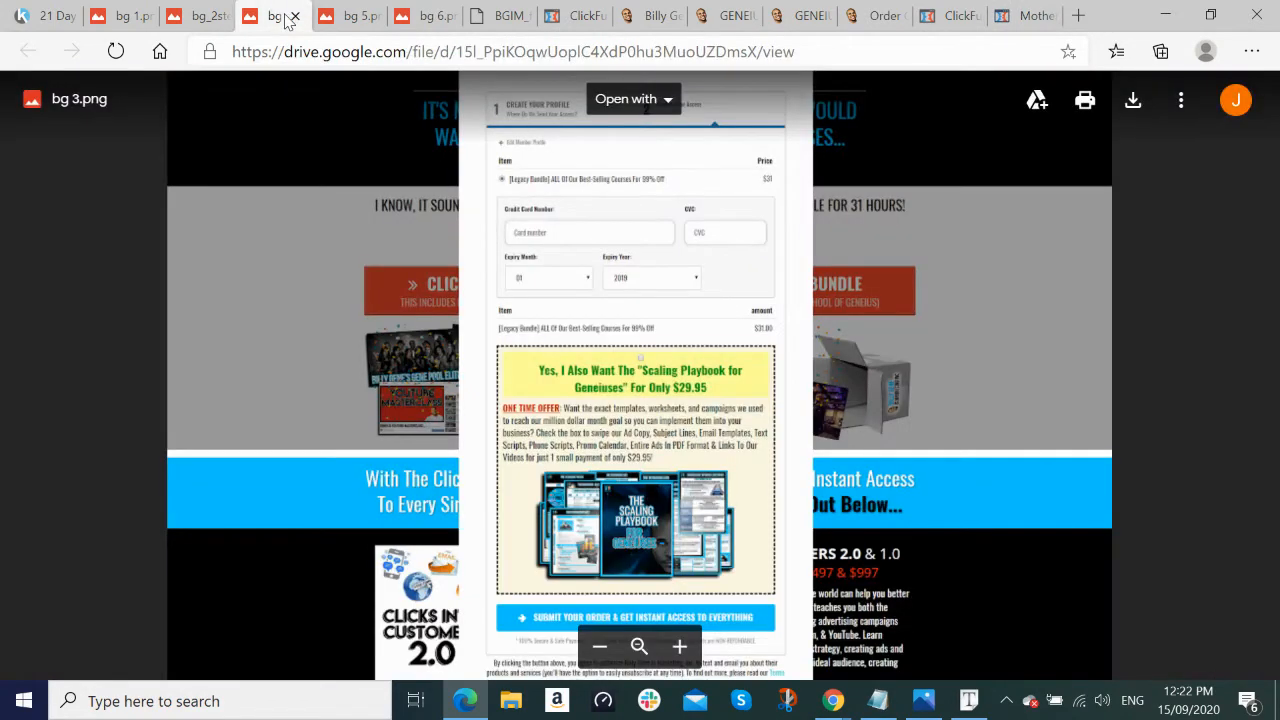
scroll(665, 214, up, 1)
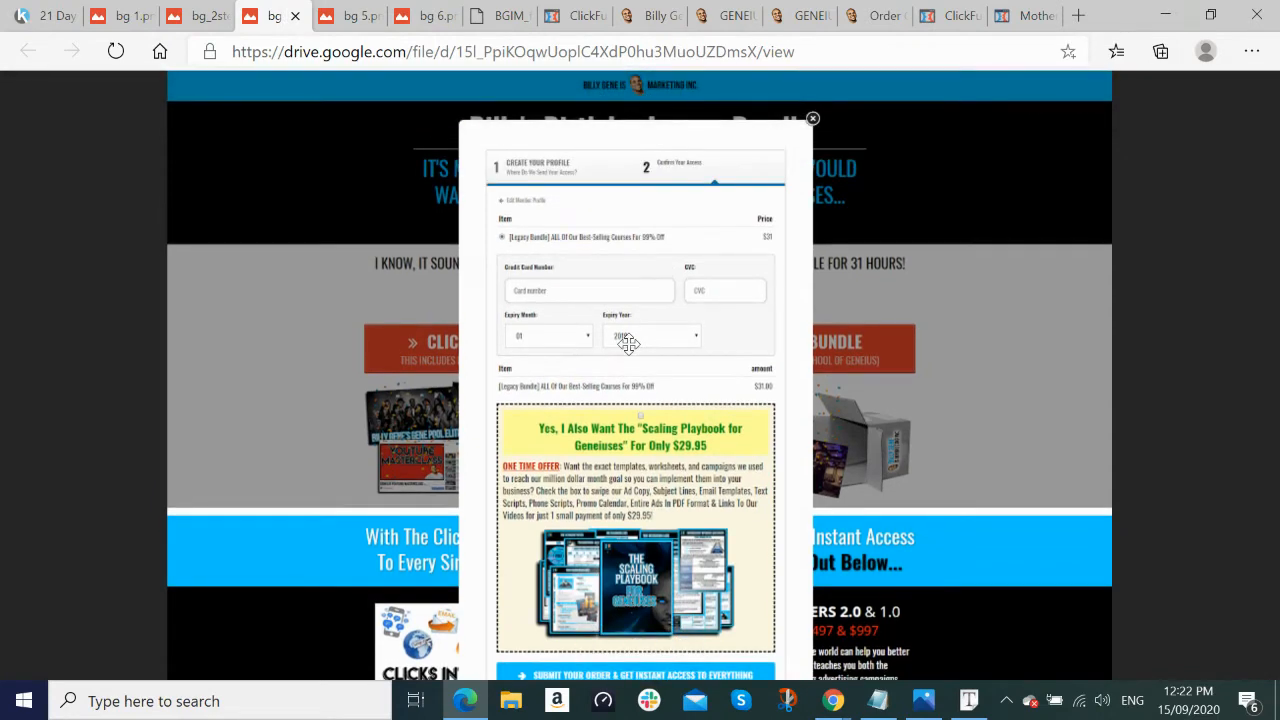
drag(628, 343, 644, 256)
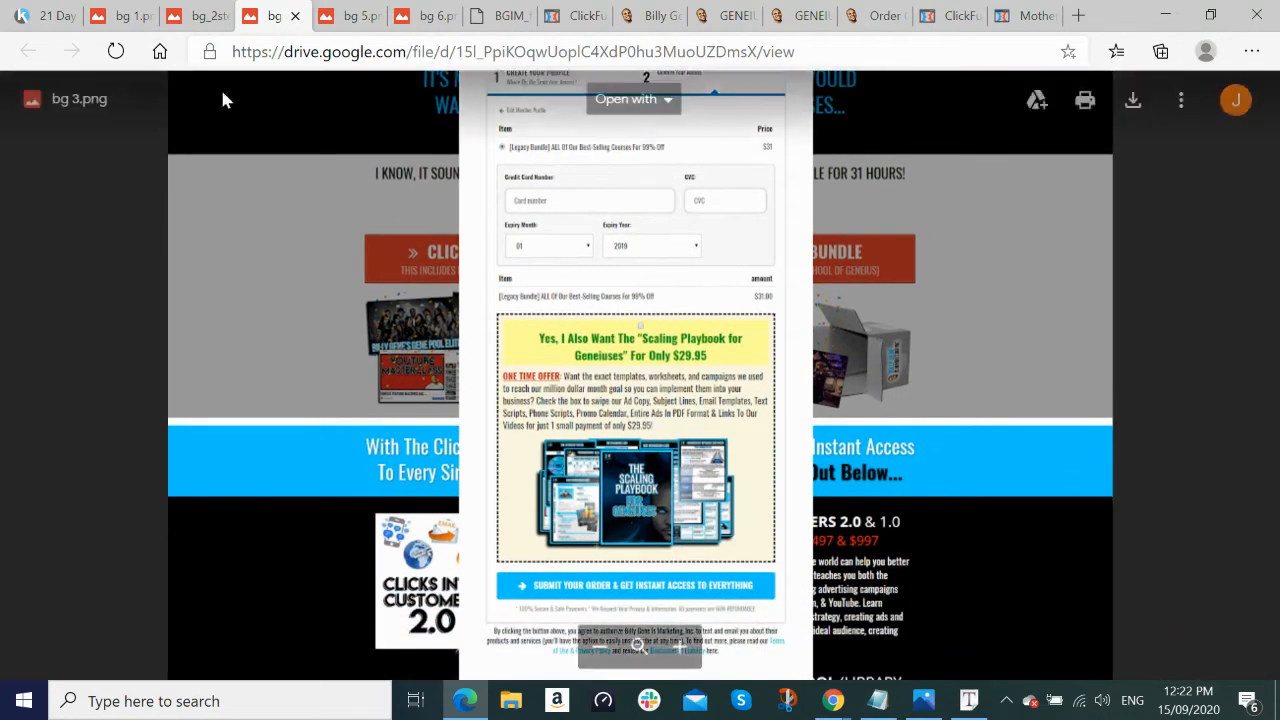
click(1028, 18)
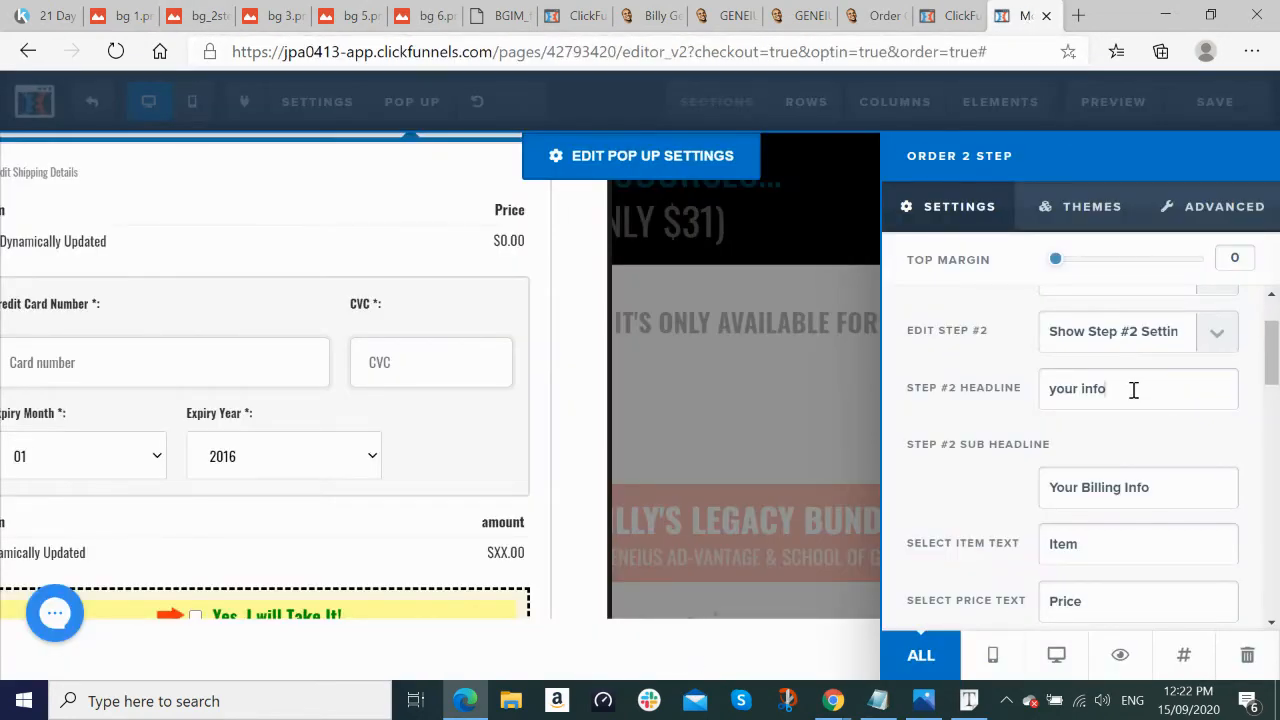
key(BackSpace)
key(BackSpace)
key(BackSpace)
key(BackSpace)
key(BackSpace)
key(BackSpace)
drag(1174, 487, 902, 487)
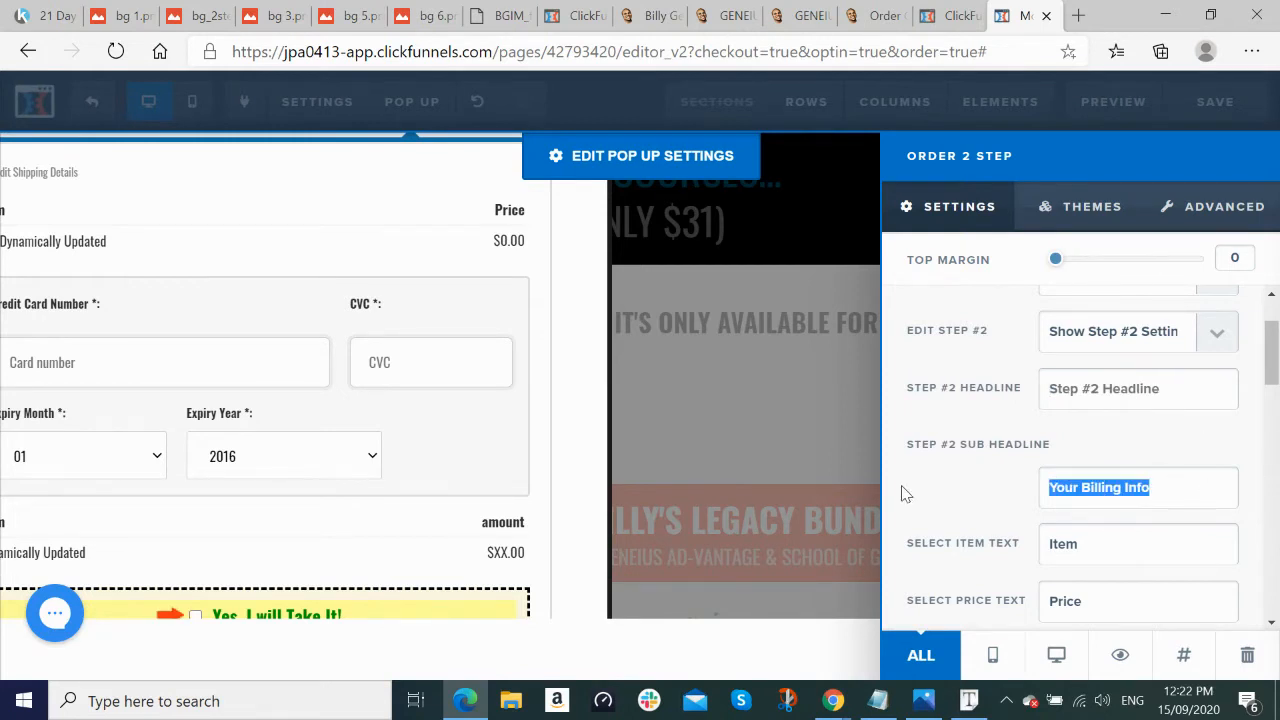
text(Confirm)
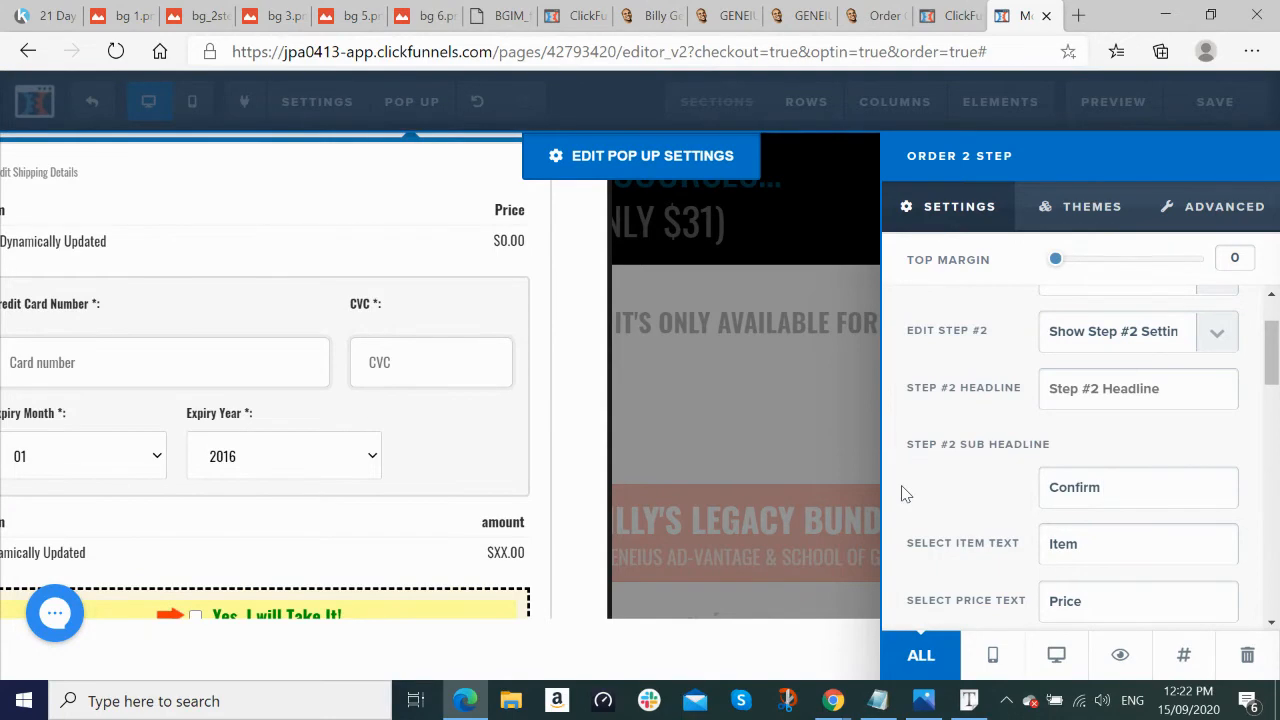
text( your access)
key(alt+Tab)
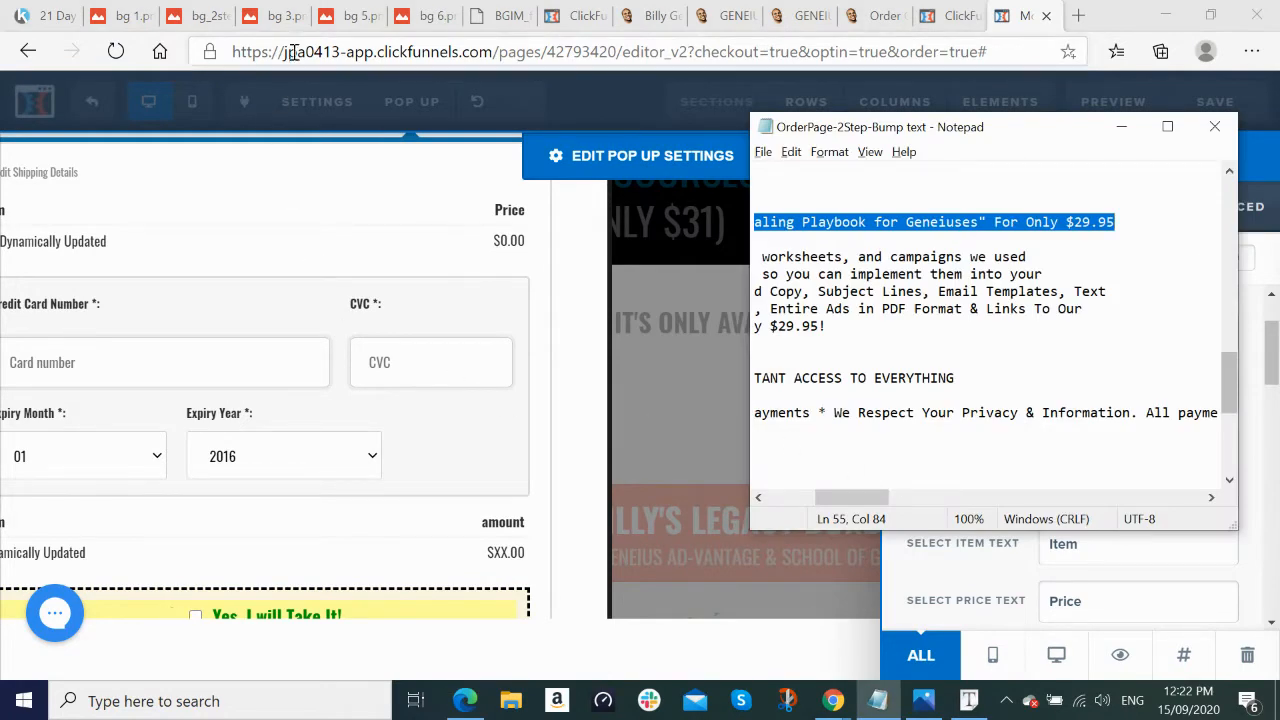
Step: Check the bg 3.png reference image and recapitalize the Step #2 sub headline as "Confirm Your Access"
click(286, 17)
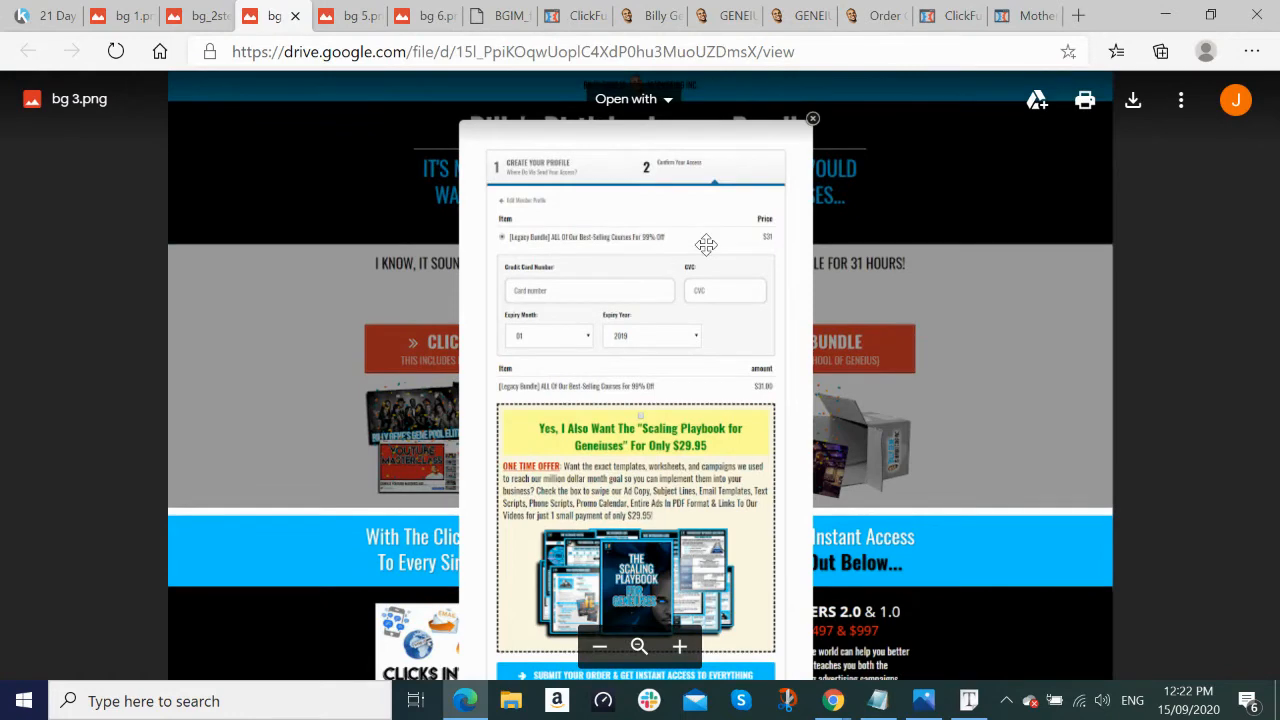
click(1025, 16)
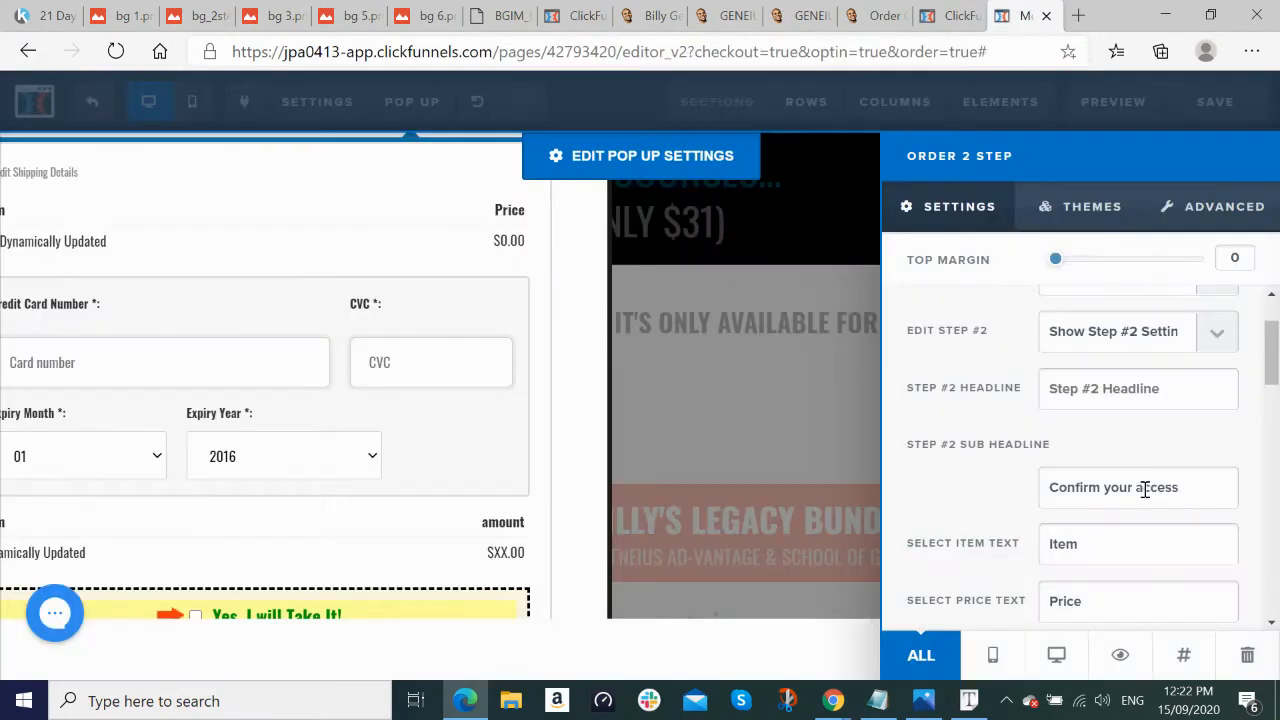
click(1110, 487)
key(BackSpace)
text(Y)
click(1142, 490)
key(BackSpace)
text(A)
click(531, 488)
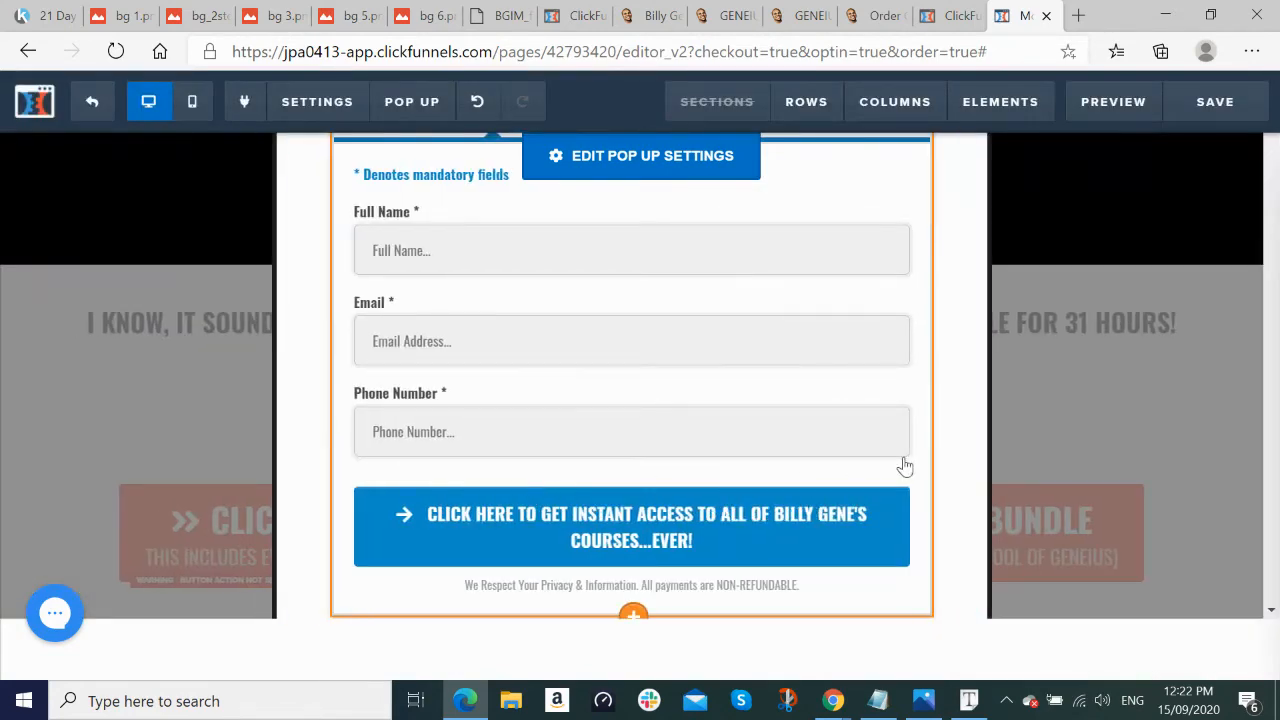
Step: Reopen the two-step order form's settings and switch its preview to Step #2
key(ctrl+minus)
key(ctrl+minus)
key(ctrl+minus)
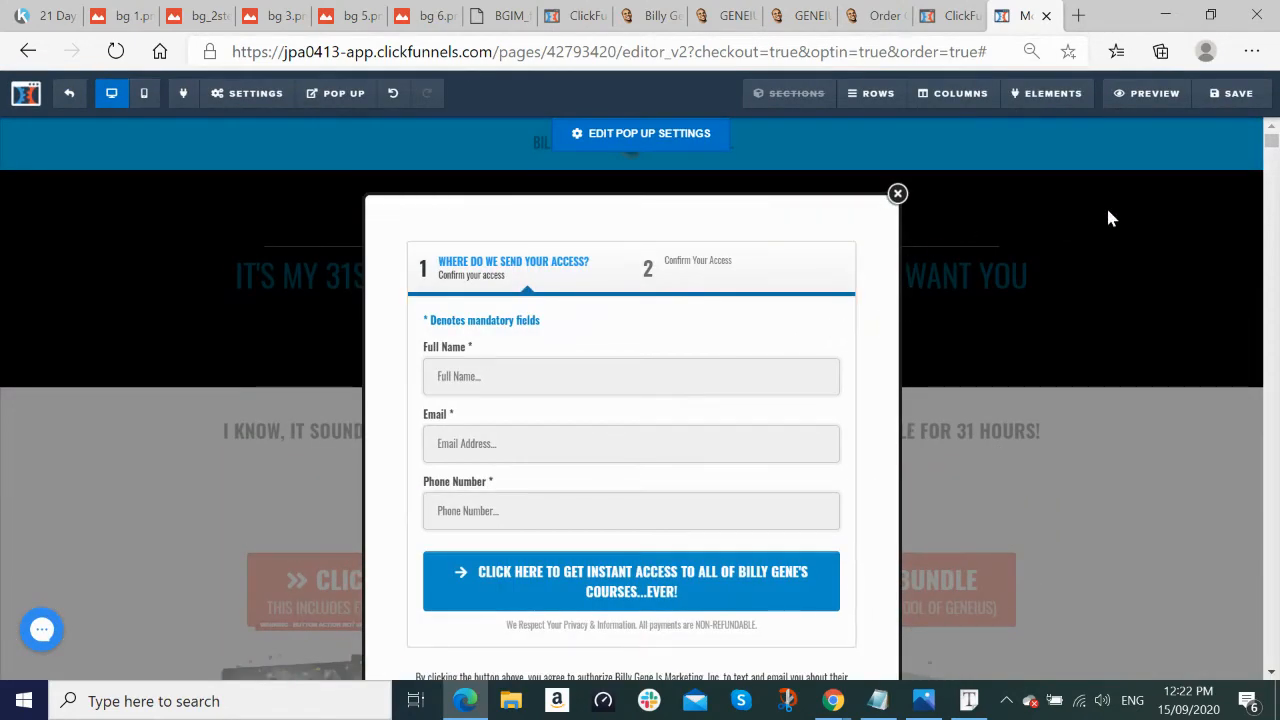
mouse_move(824, 270)
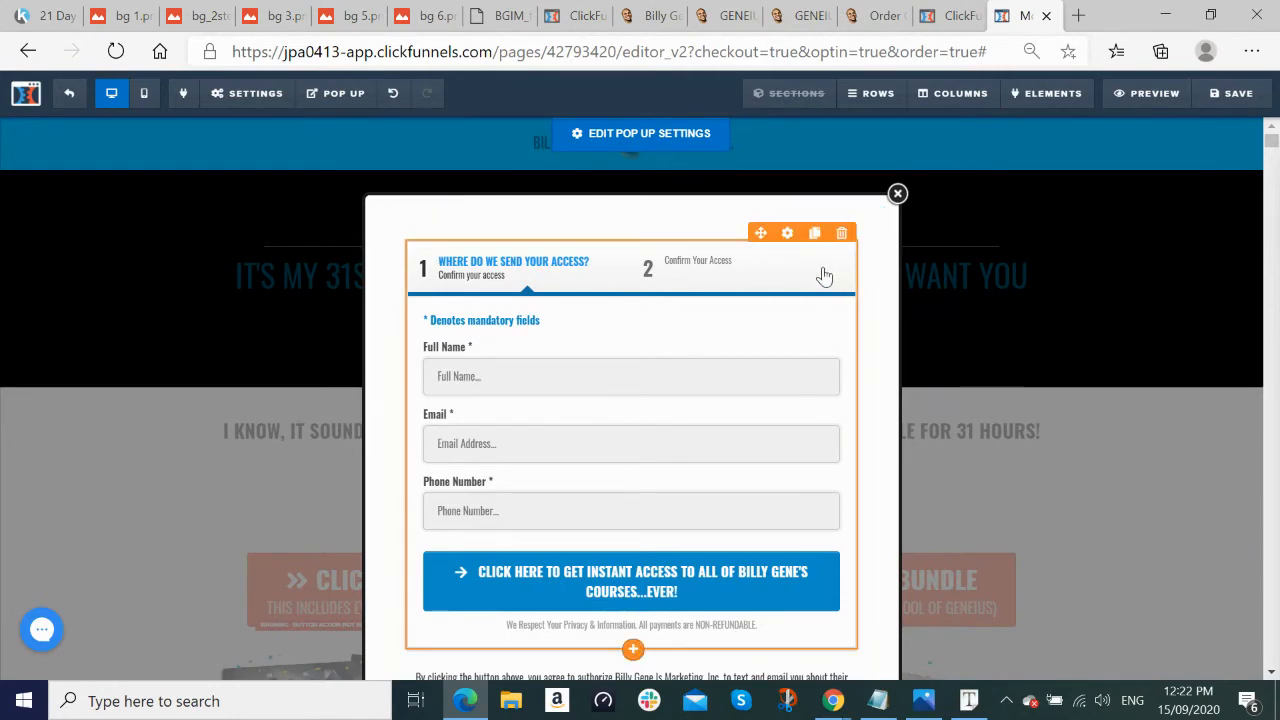
click(786, 236)
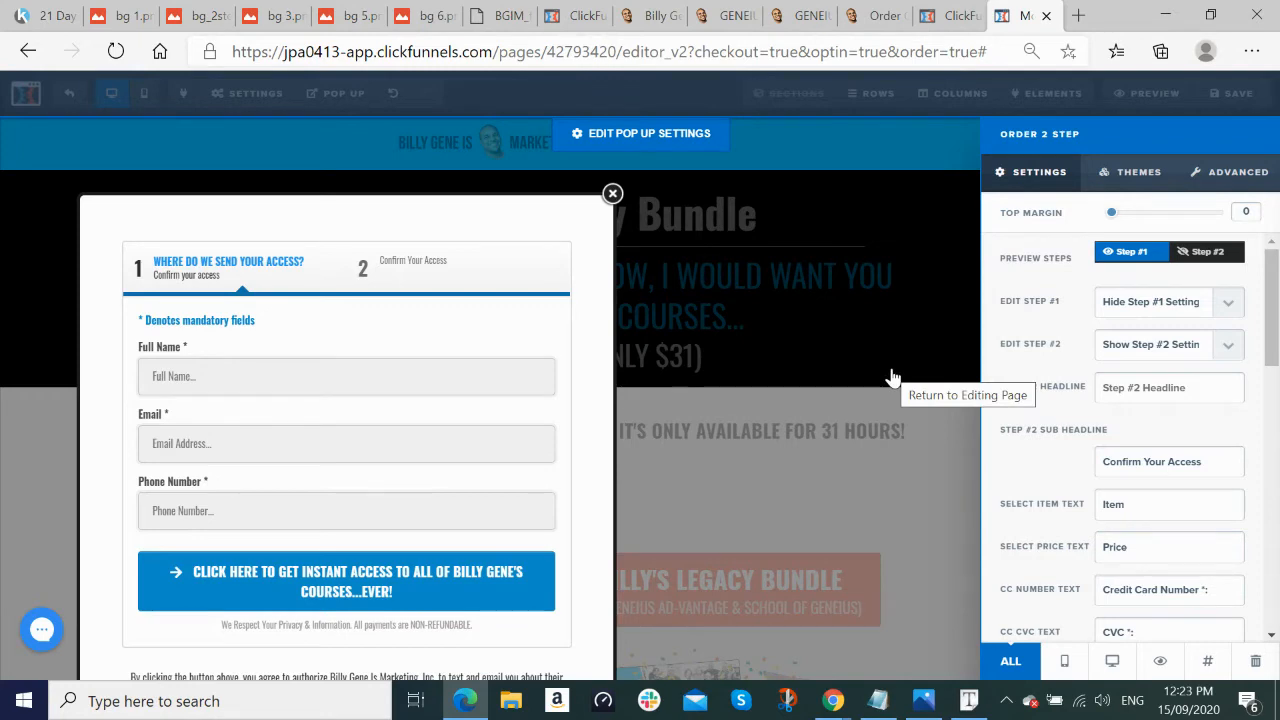
click(1215, 252)
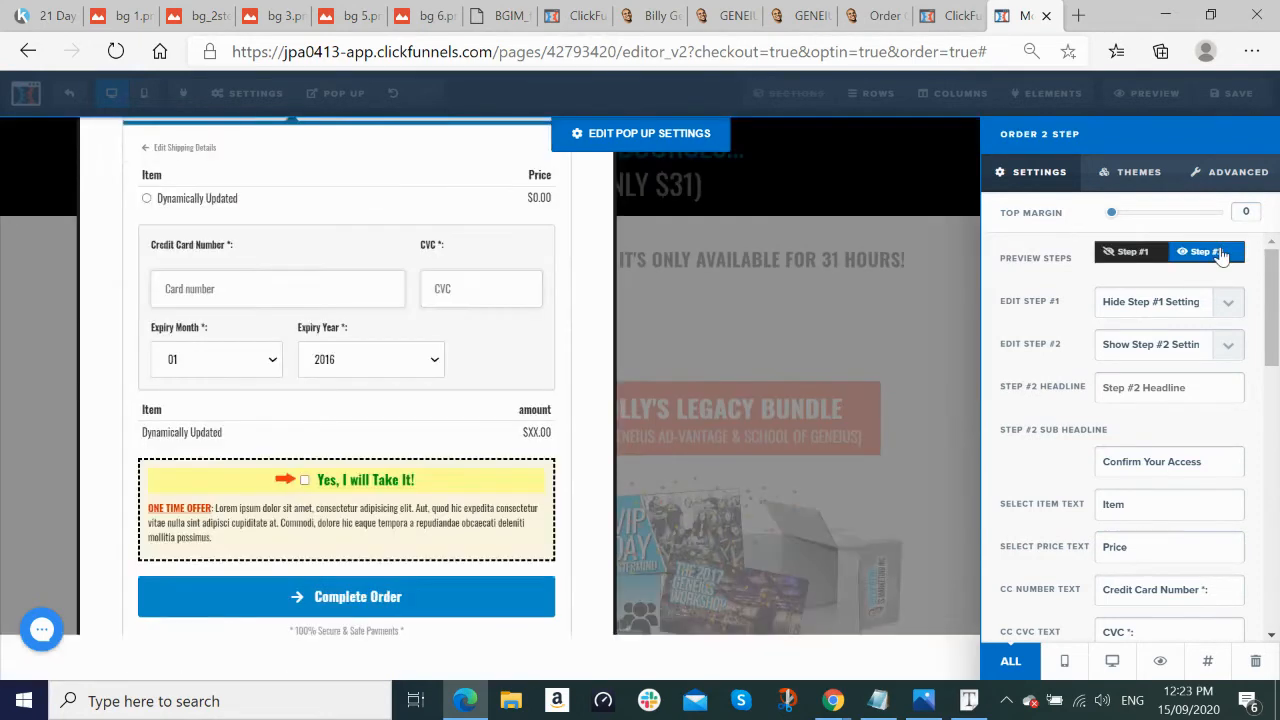
click(692, 432)
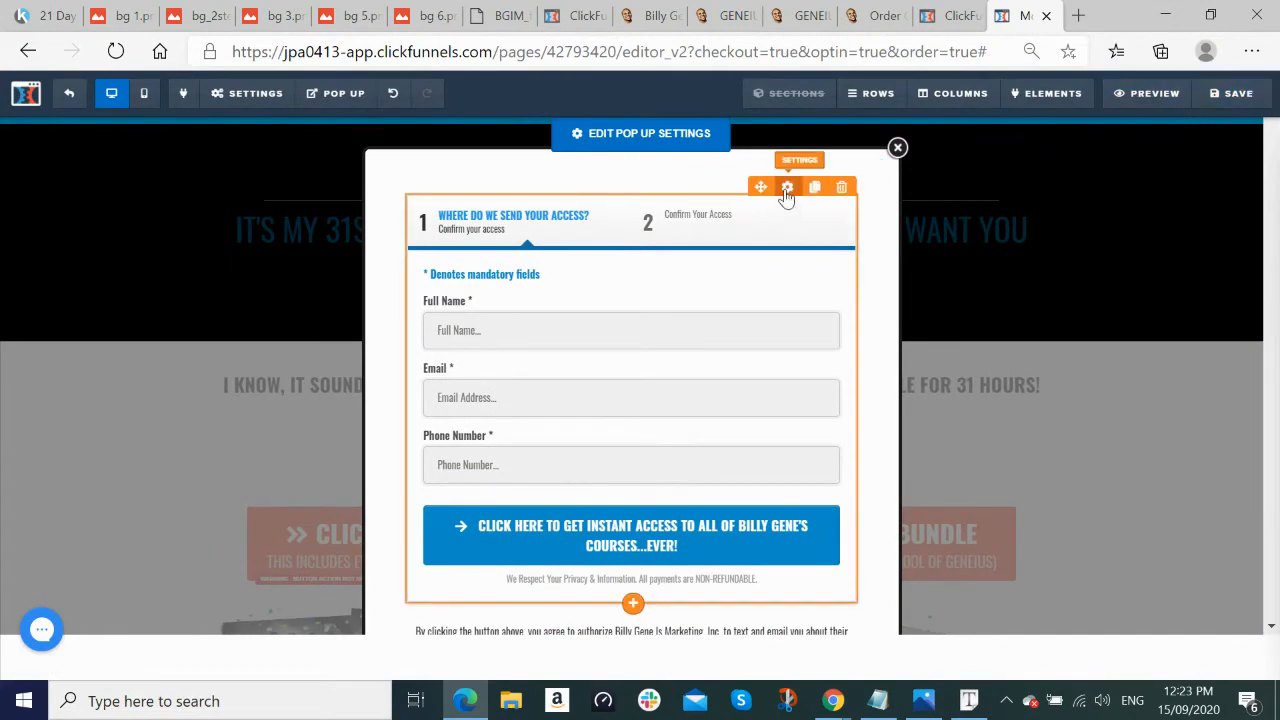
click(787, 188)
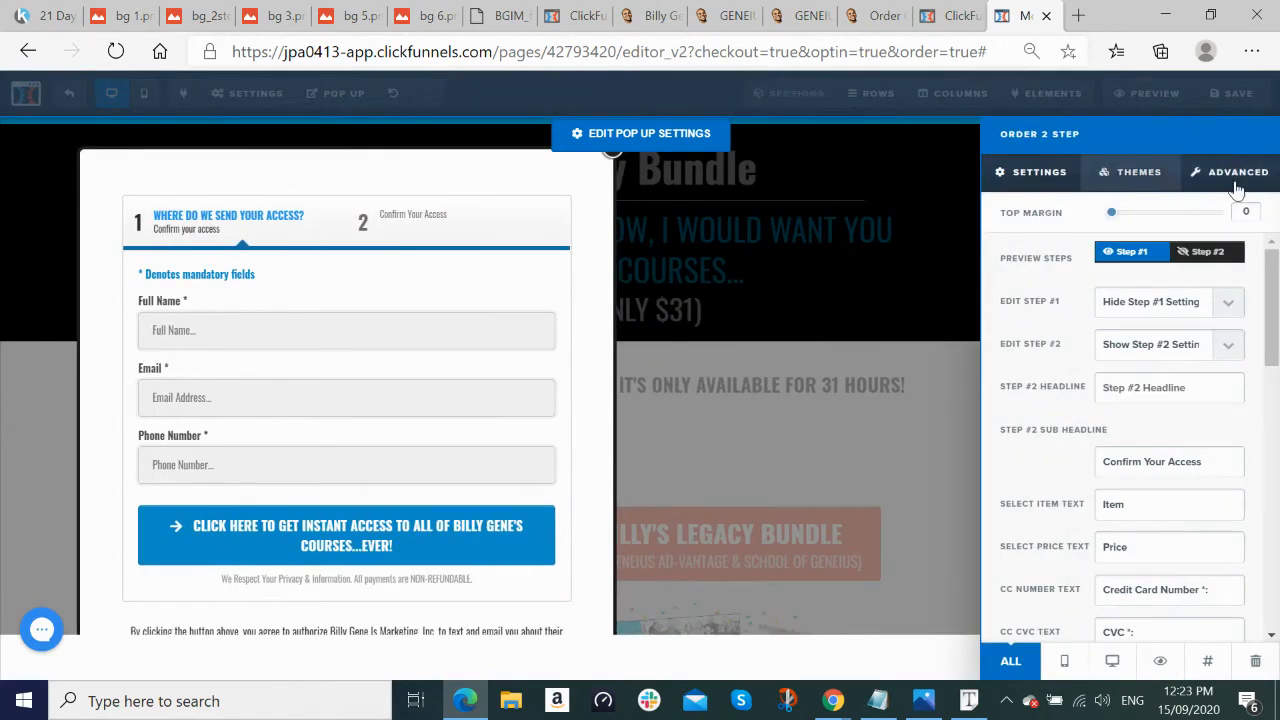
click(1207, 253)
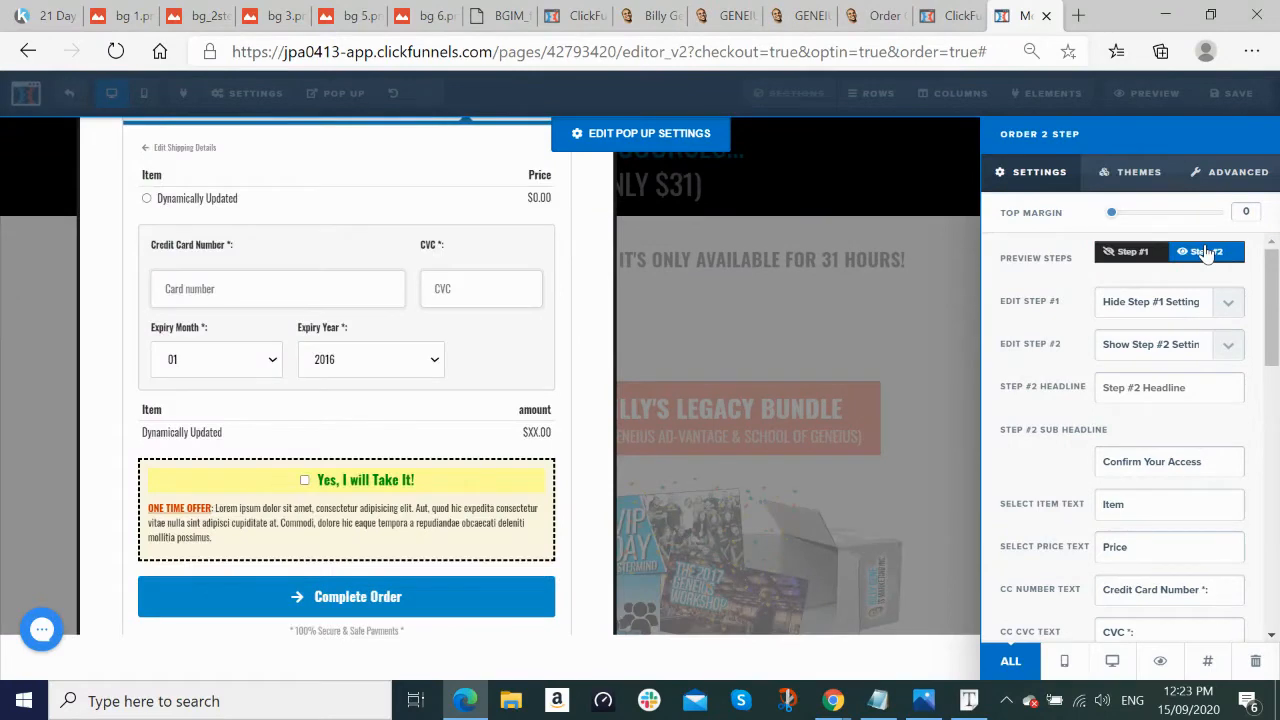
key(ctrl+minus)
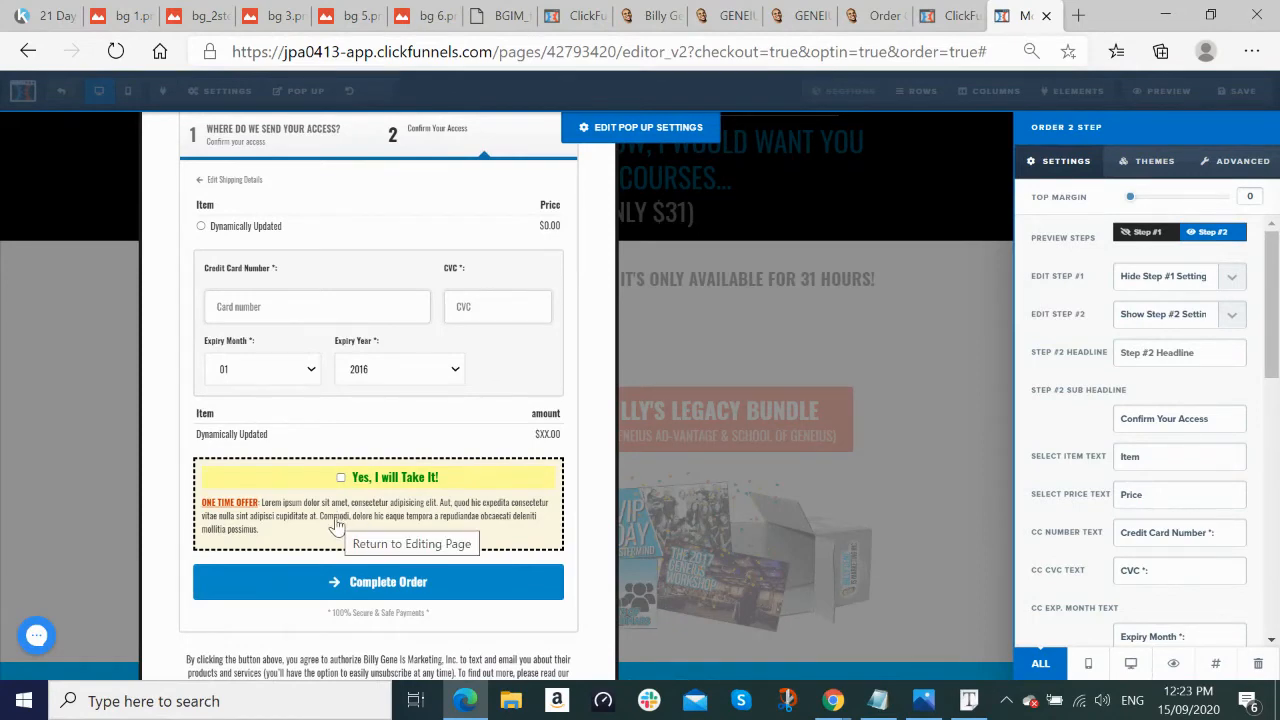
click(1209, 243)
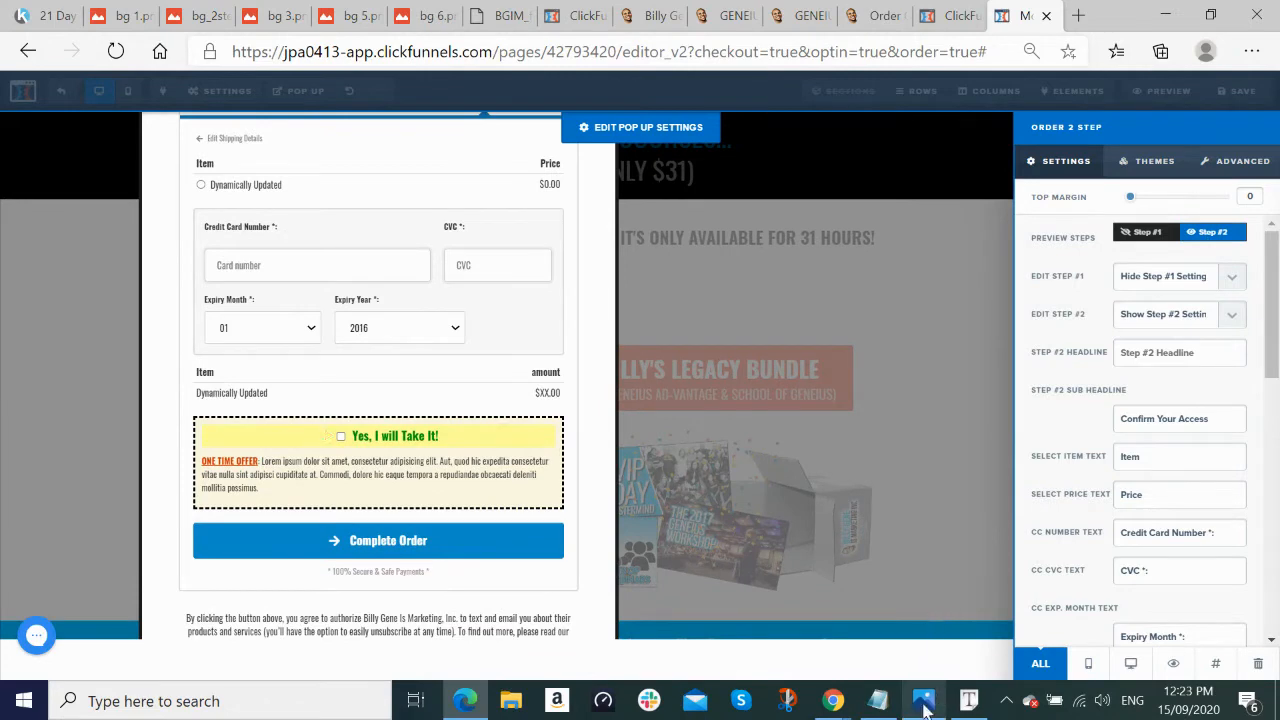
Step: Replace the bump headline with the teal text: Yes, I Also Want The "Scaling Playbook for Geneiuses" For Only $29.95
click(885, 700)
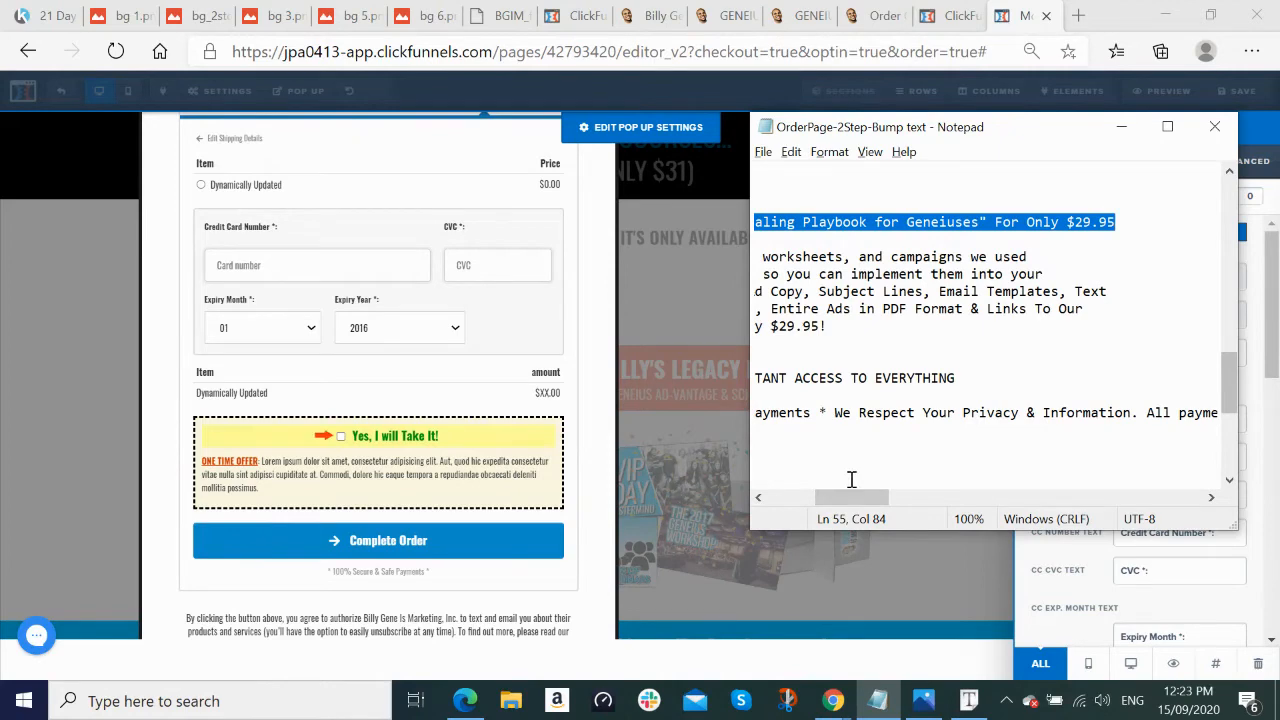
click(877, 700)
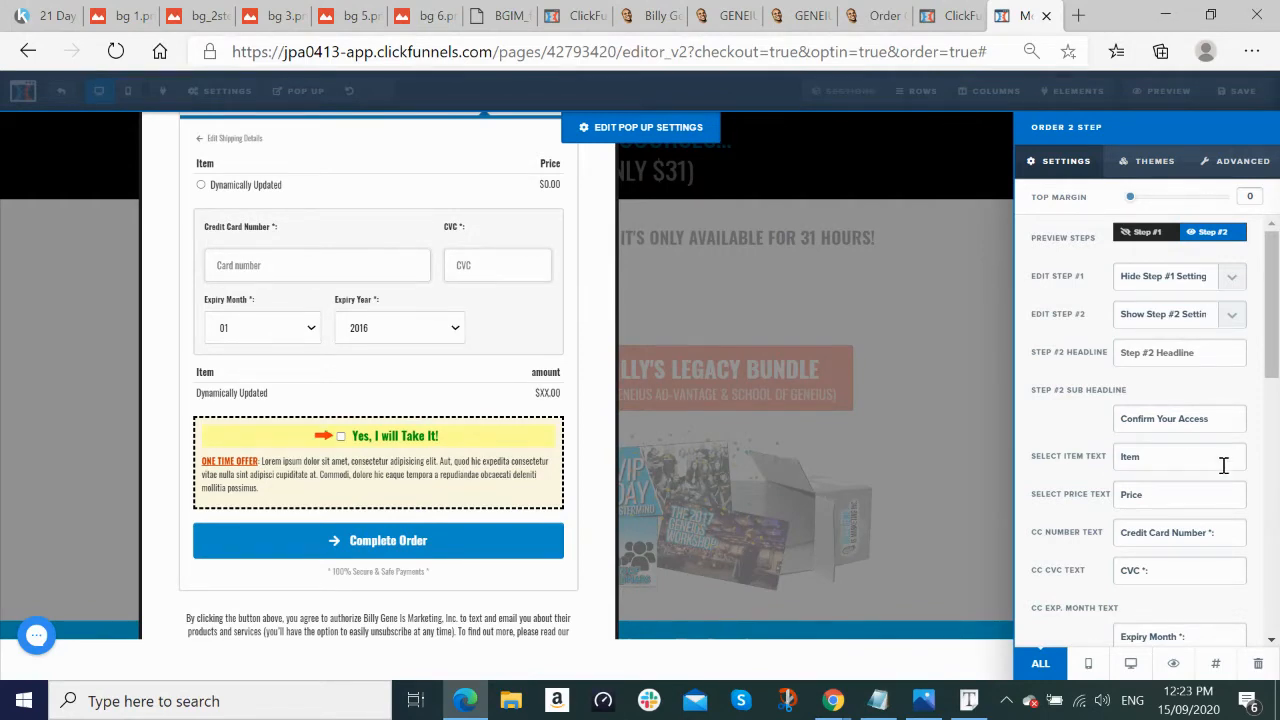
scroll(1223, 465, down, 5)
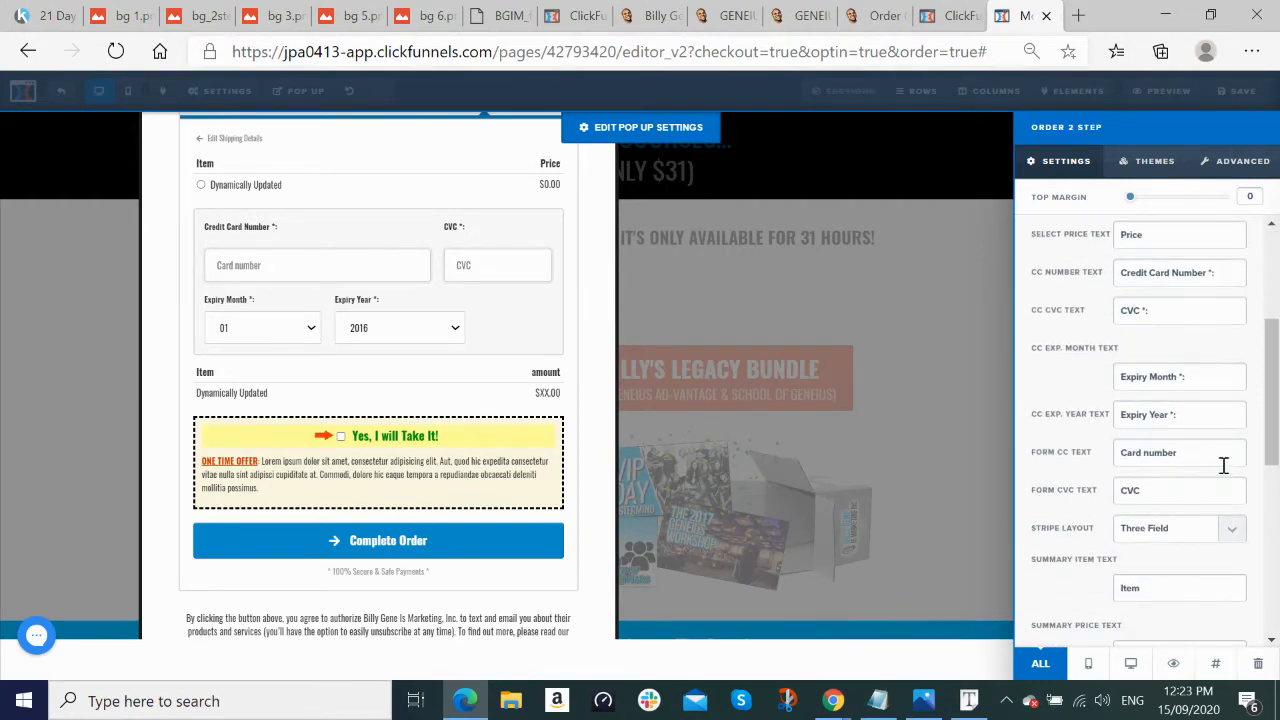
scroll(1225, 467, down, 1)
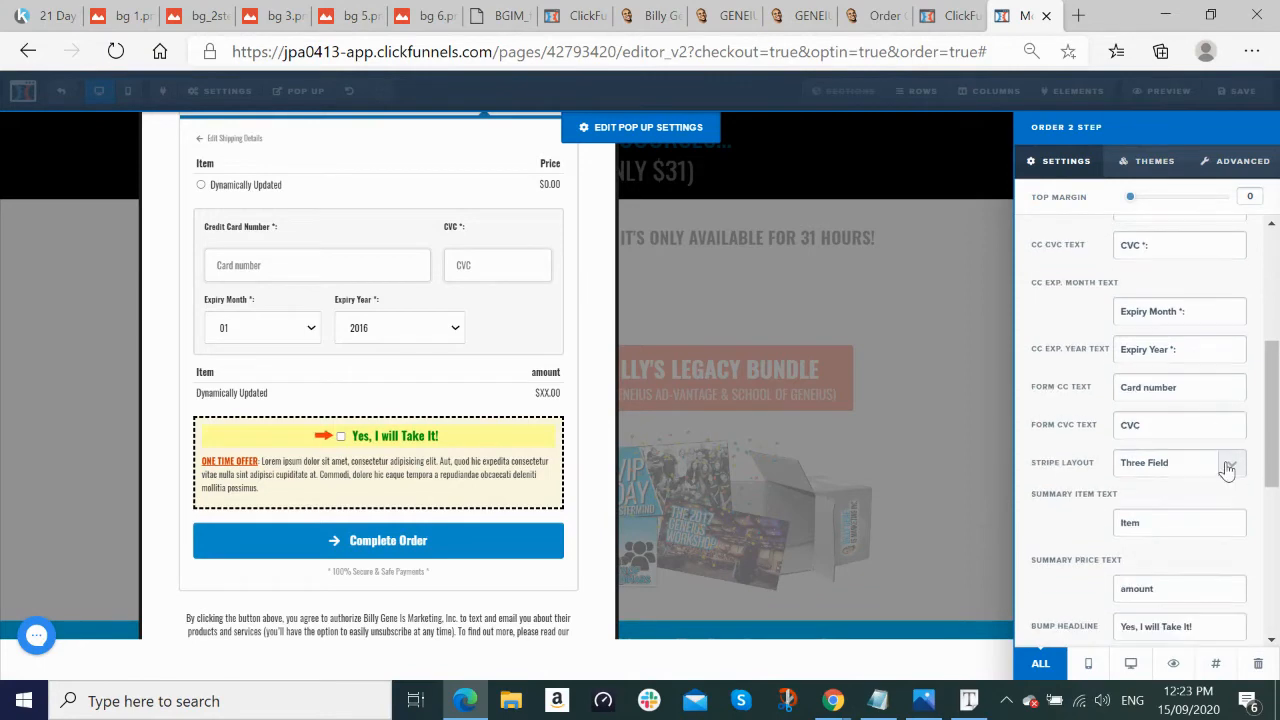
scroll(1227, 465, up, 5)
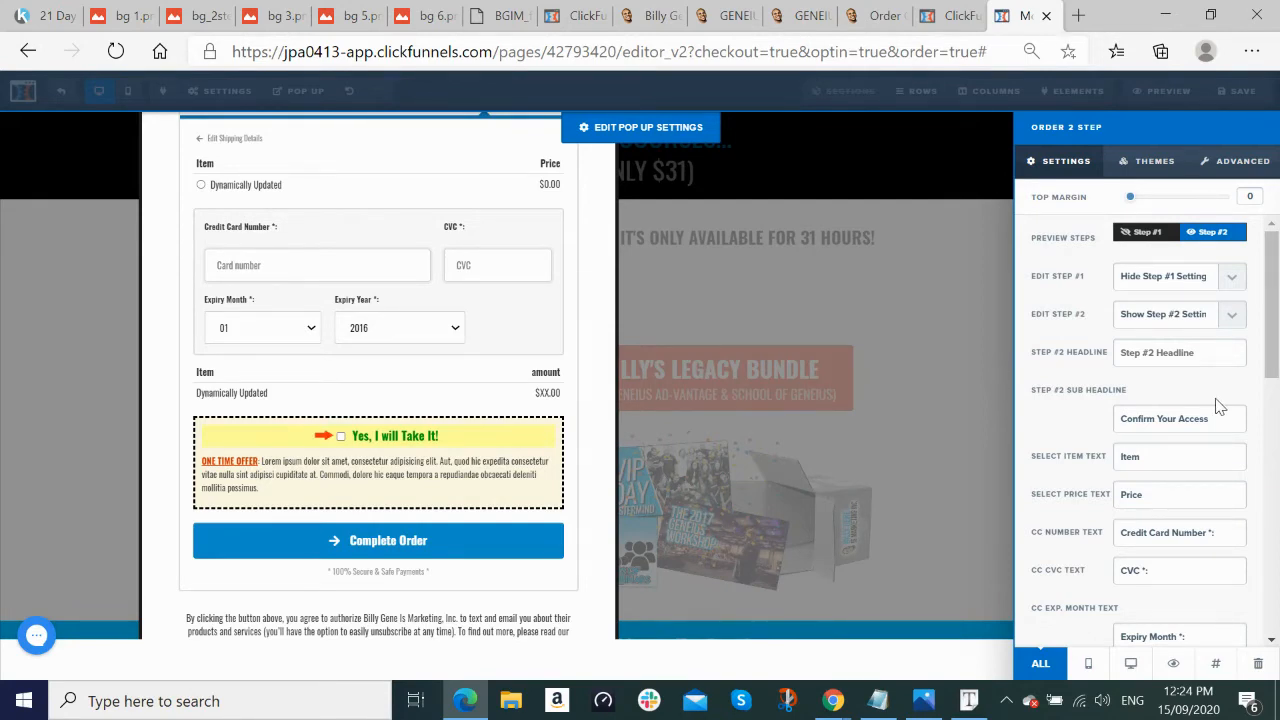
scroll(1218, 405, down, 1)
scroll(1216, 400, down, 2)
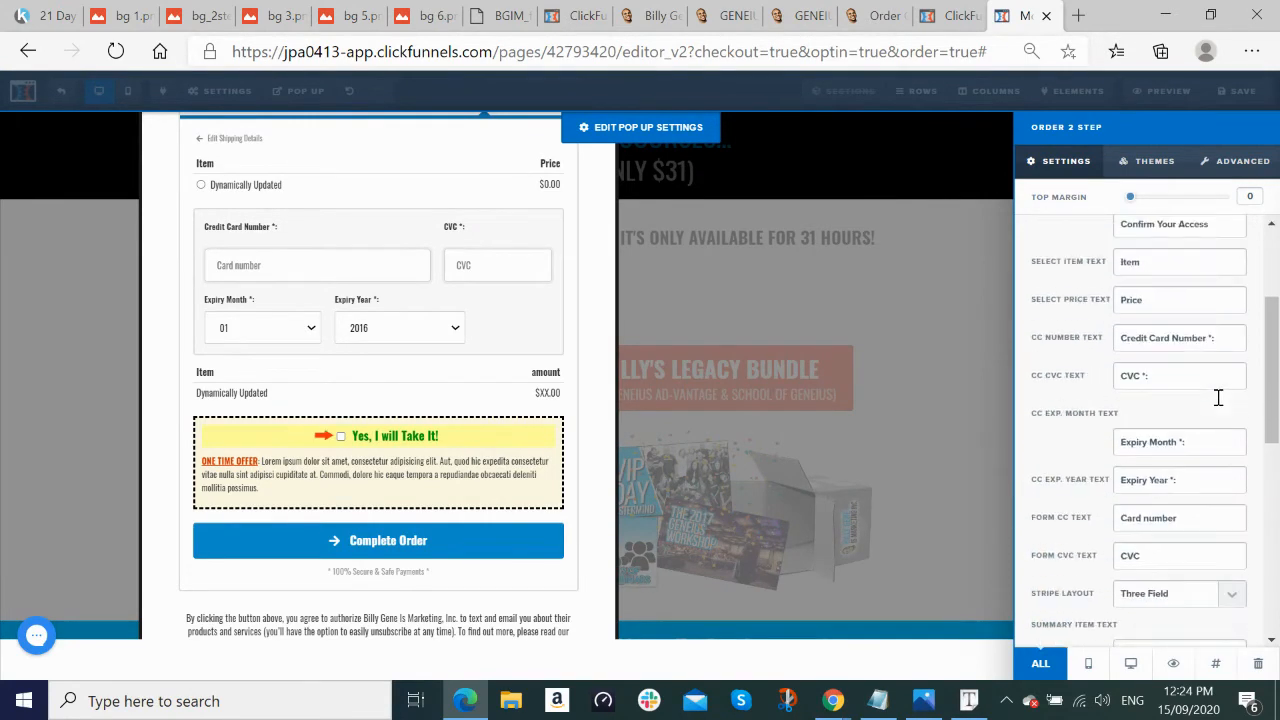
scroll(1218, 398, down, 3)
scroll(1217, 403, down, 1)
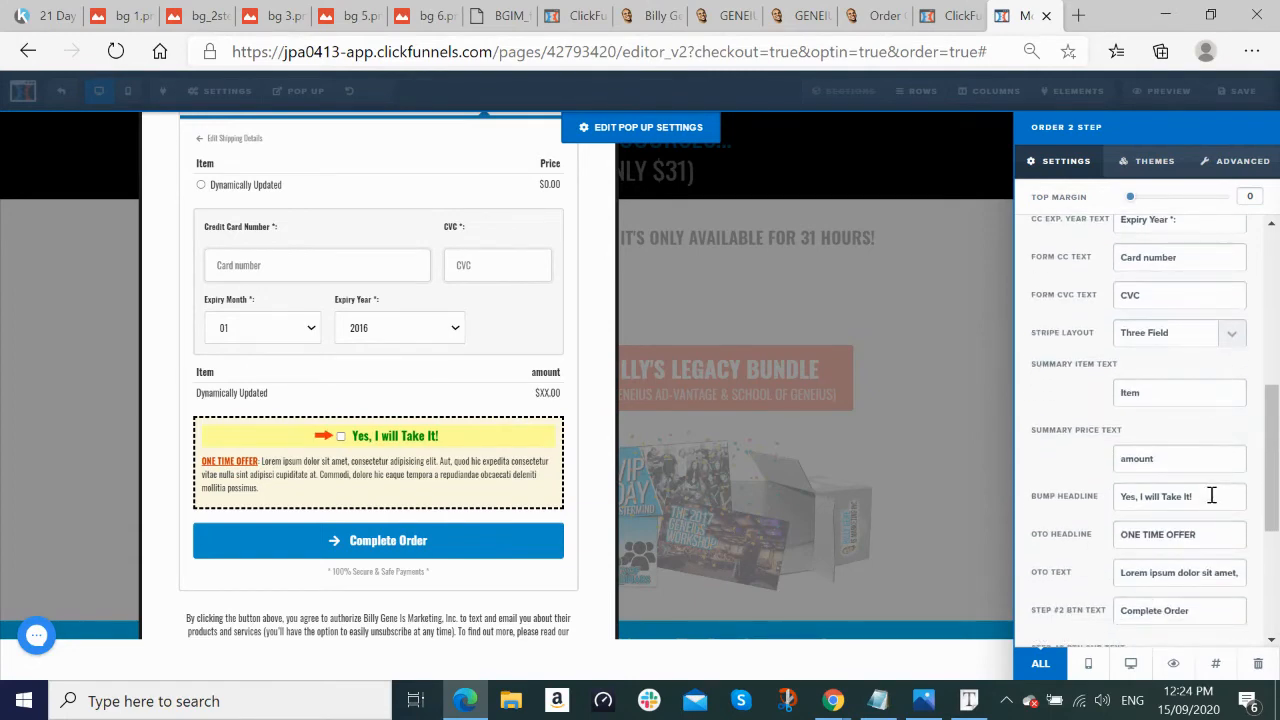
drag(1211, 495, 990, 503)
key(BackSpace)
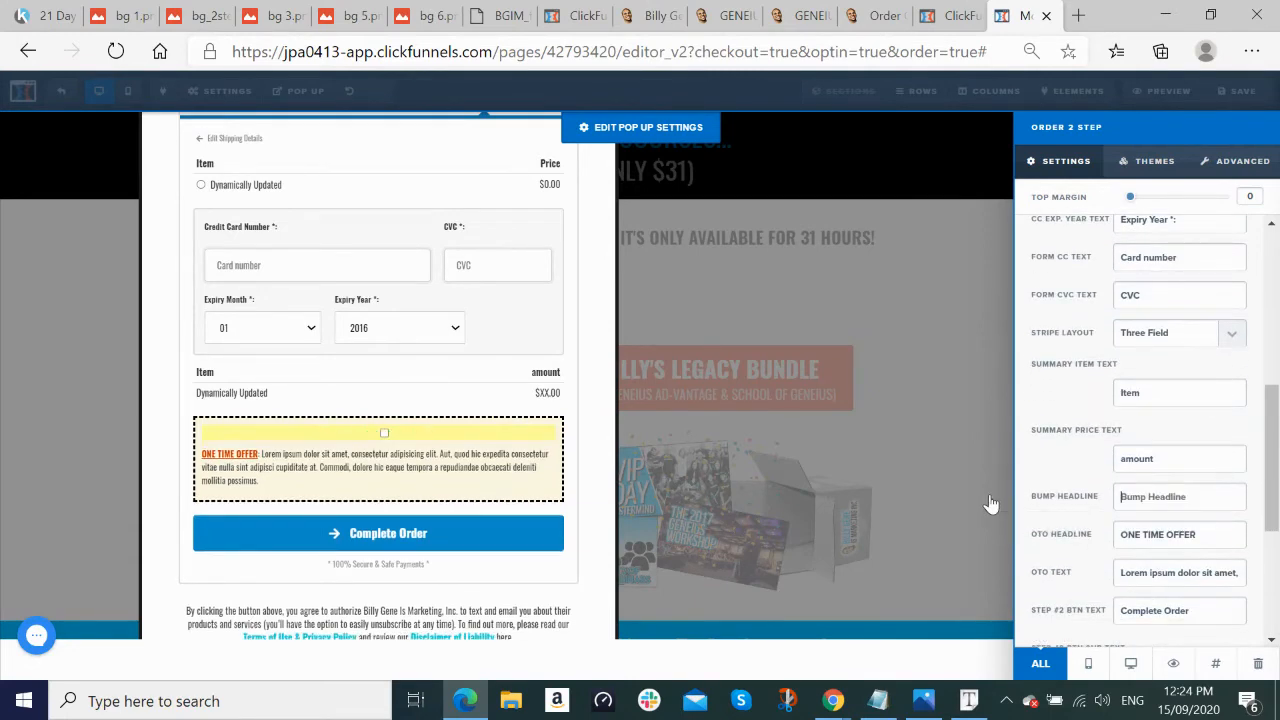
text(Yes, I Also Want The "Scaling Playbook for Geneiuses" For Only $29.95)
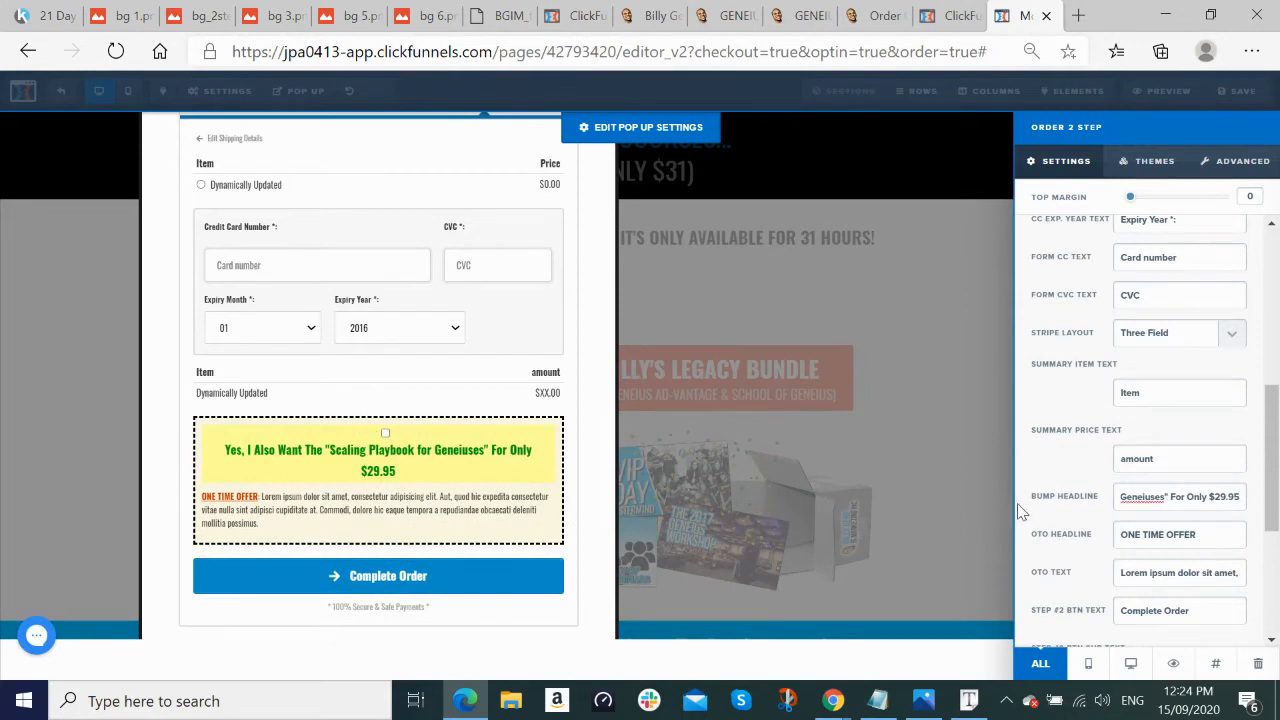
Step: Replace the OTO text with the Notepad file's red text paragraph, from "Want the exact templates" through "payment of only $29.95!"
click(1121, 572)
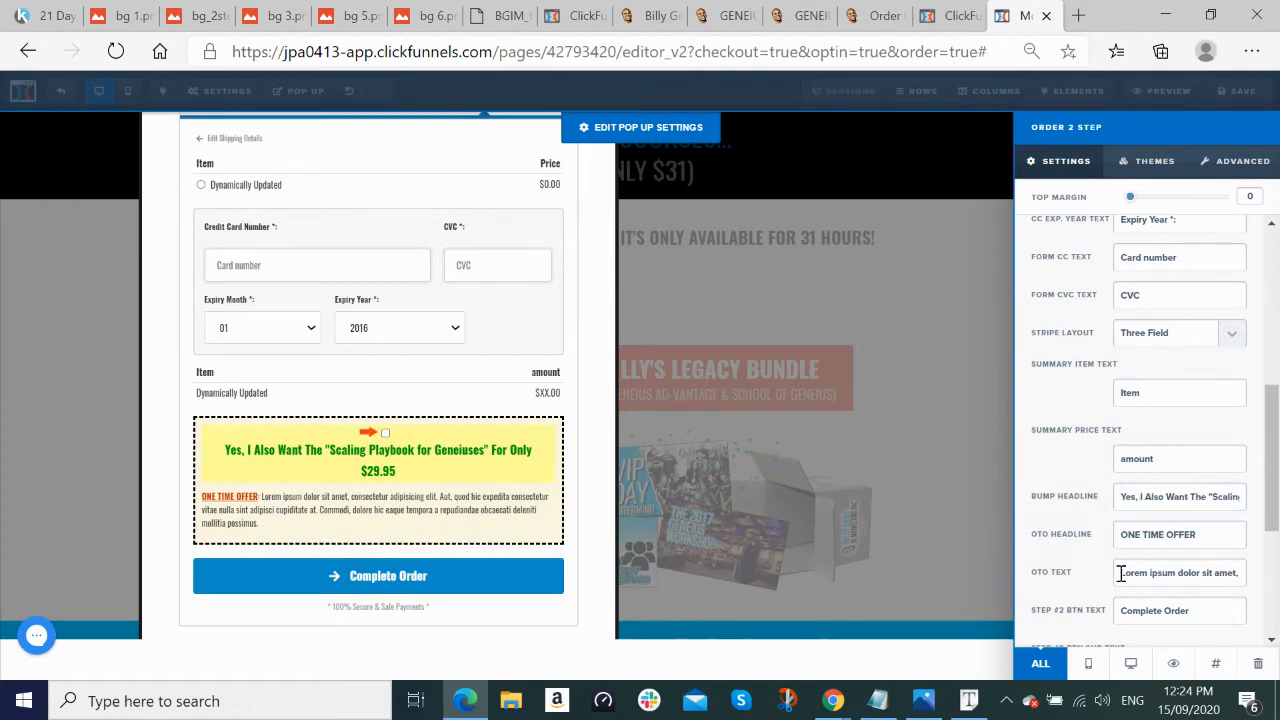
key(ctrl+a)
key(BackSpace)
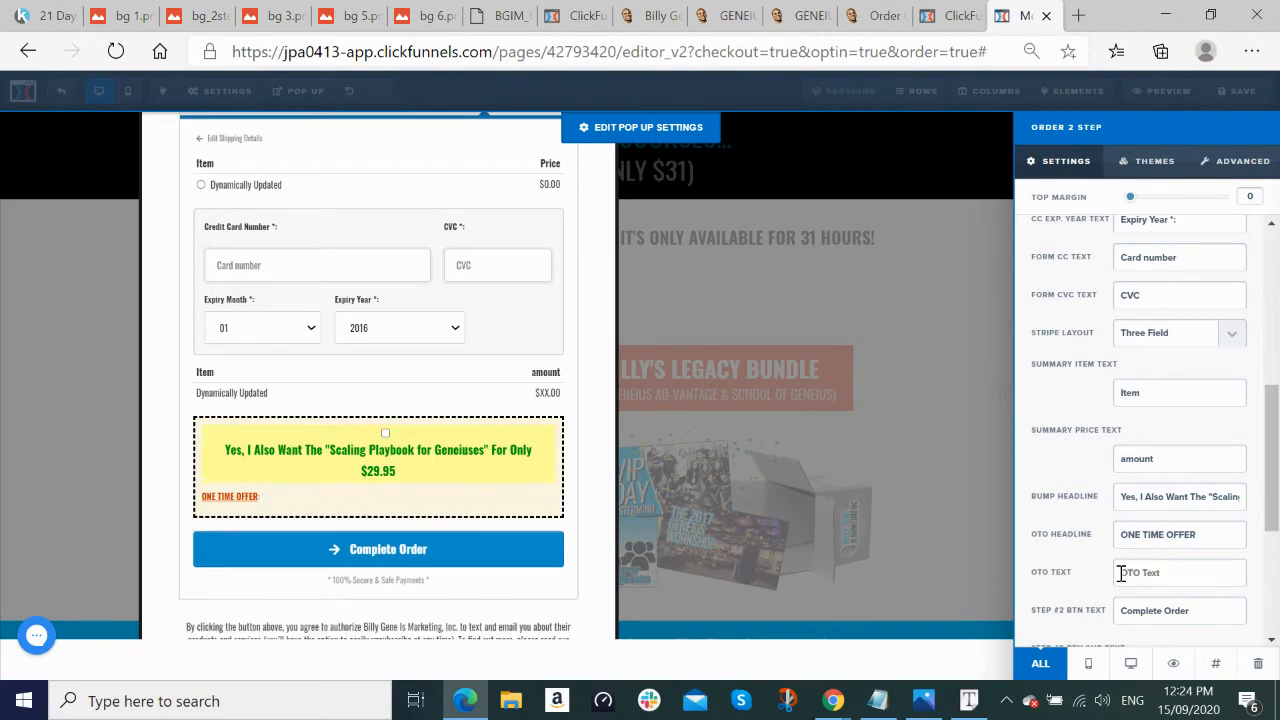
click(878, 701)
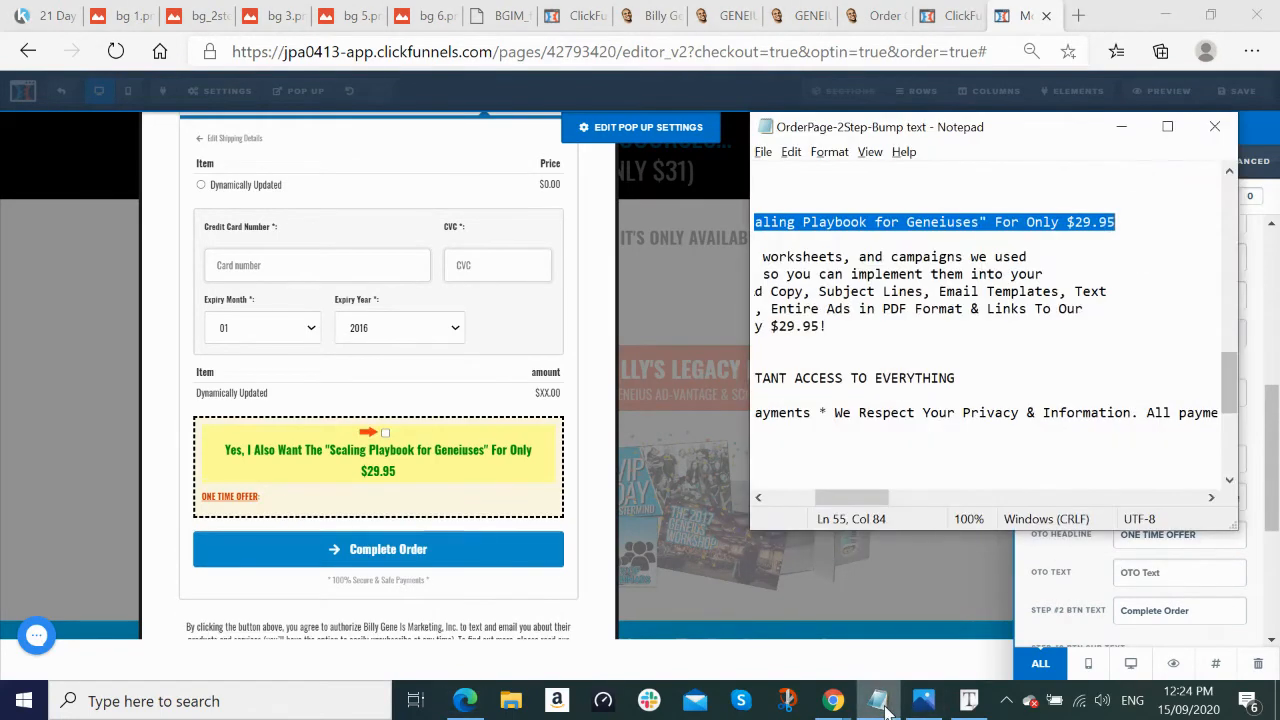
drag(850, 497, 795, 497)
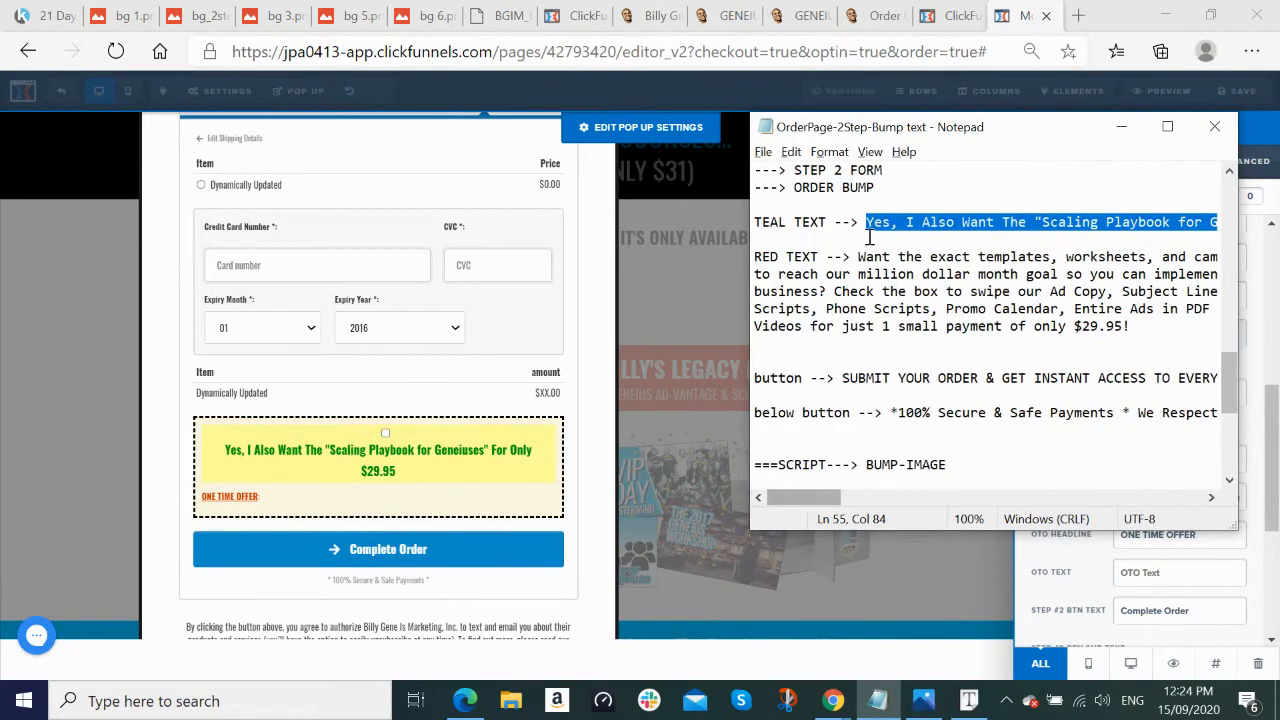
drag(857, 254, 1163, 337)
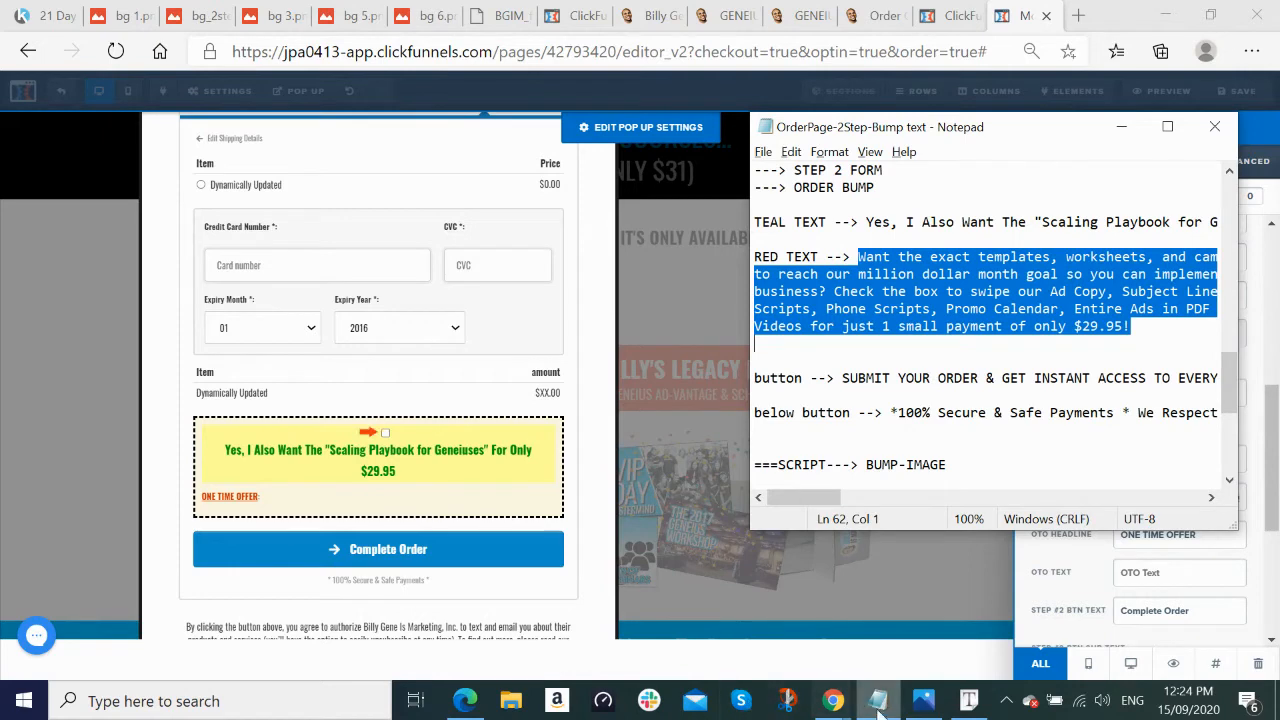
click(467, 703)
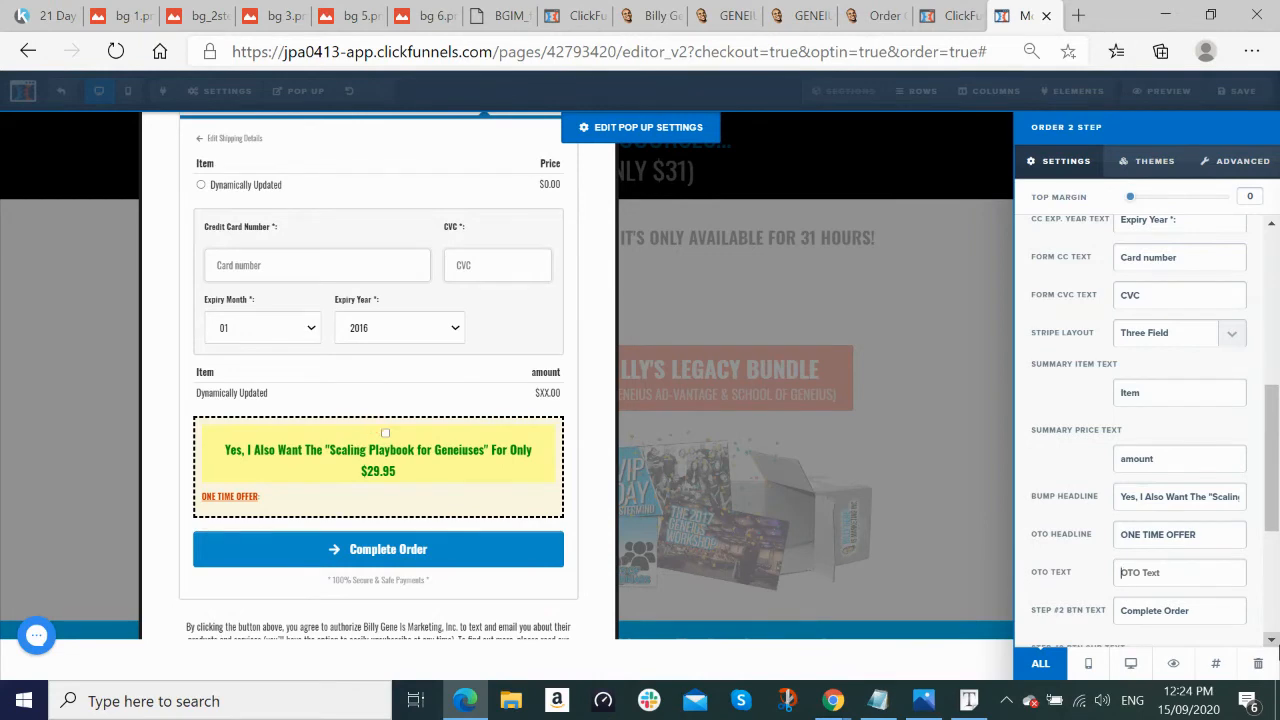
key(ctrl+v)
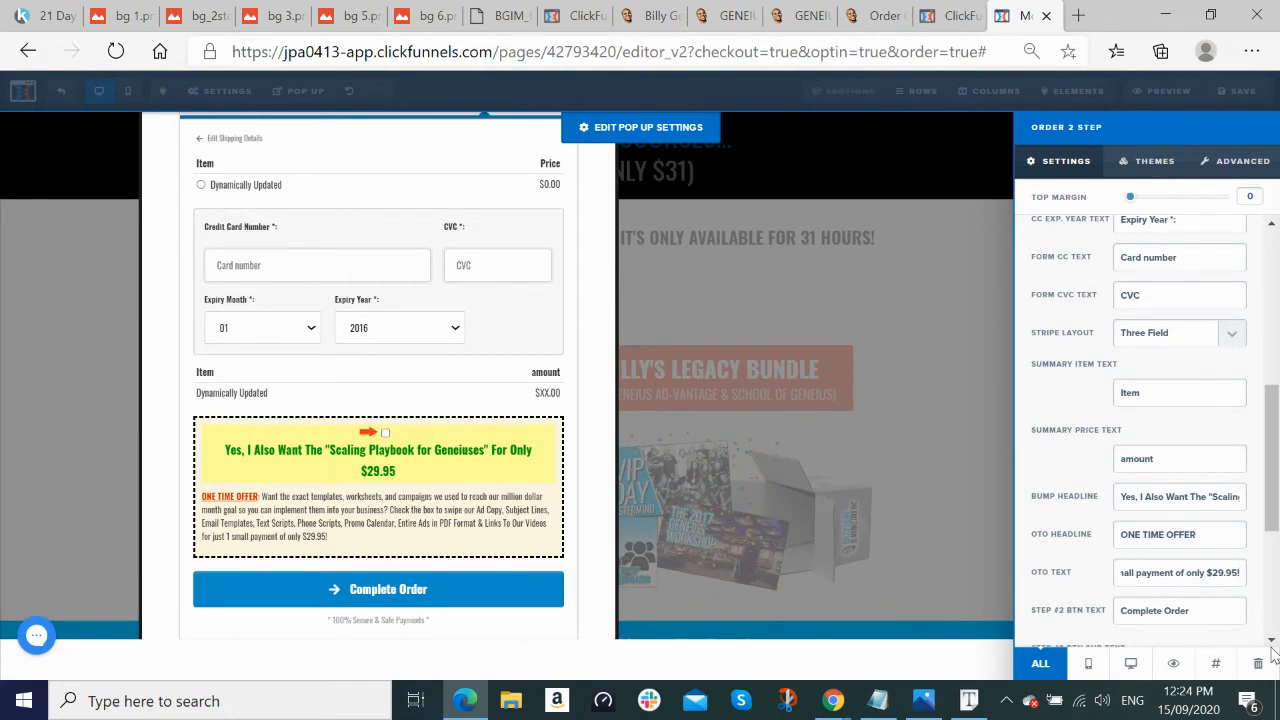
Step: Set the Step #2 button text to the Notepad copy "SUBMIT YOUR ORDER & GET INSTANT ACCESS TO EVERYTHING"
click(878, 705)
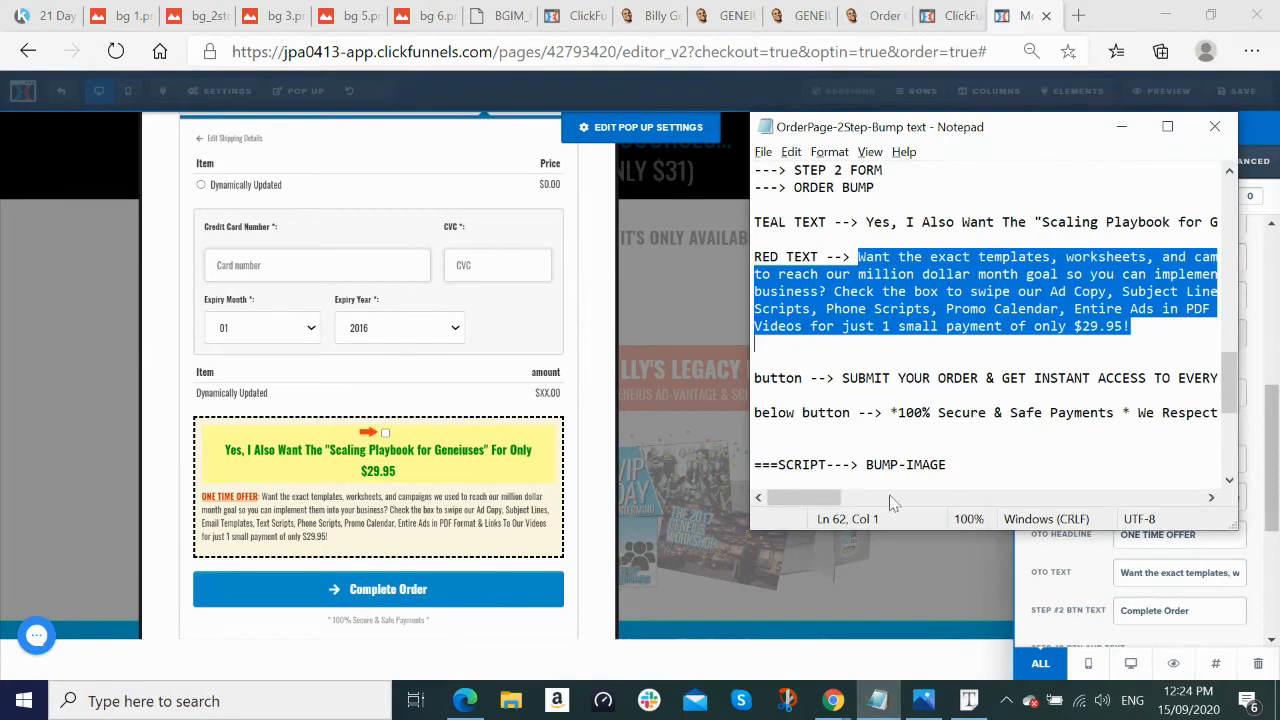
drag(843, 378, 1272, 392)
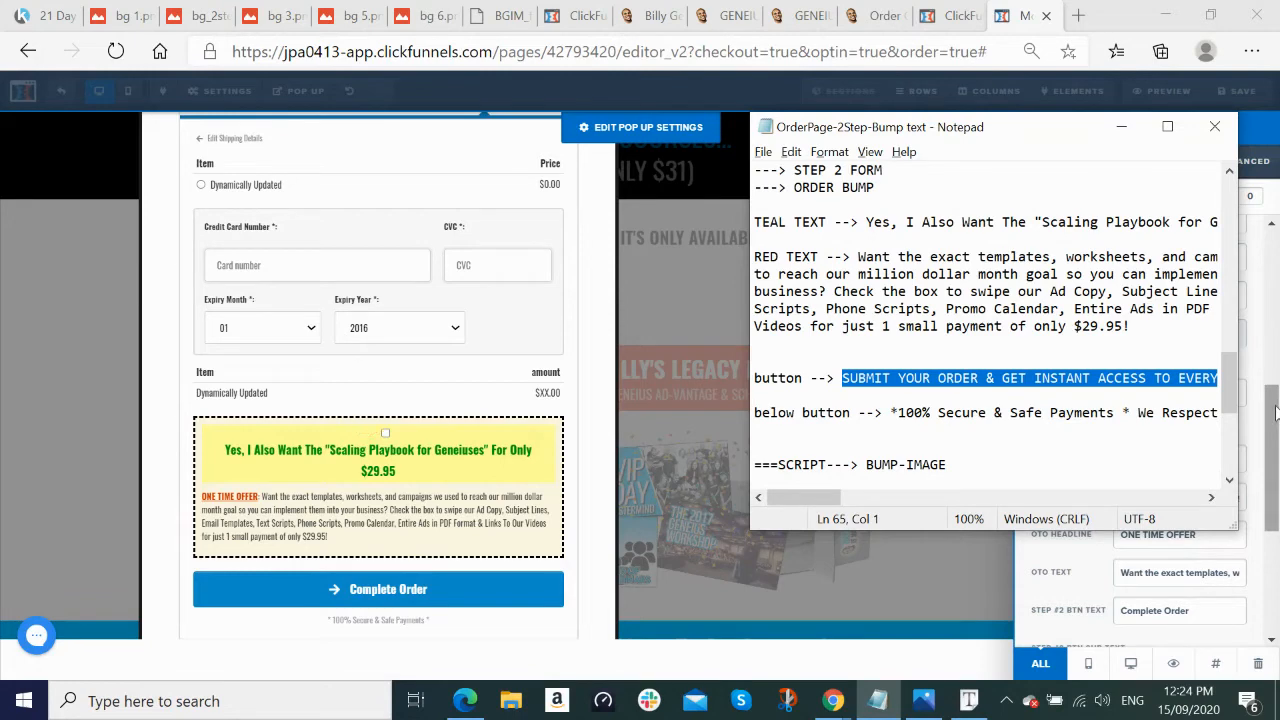
click(1274, 412)
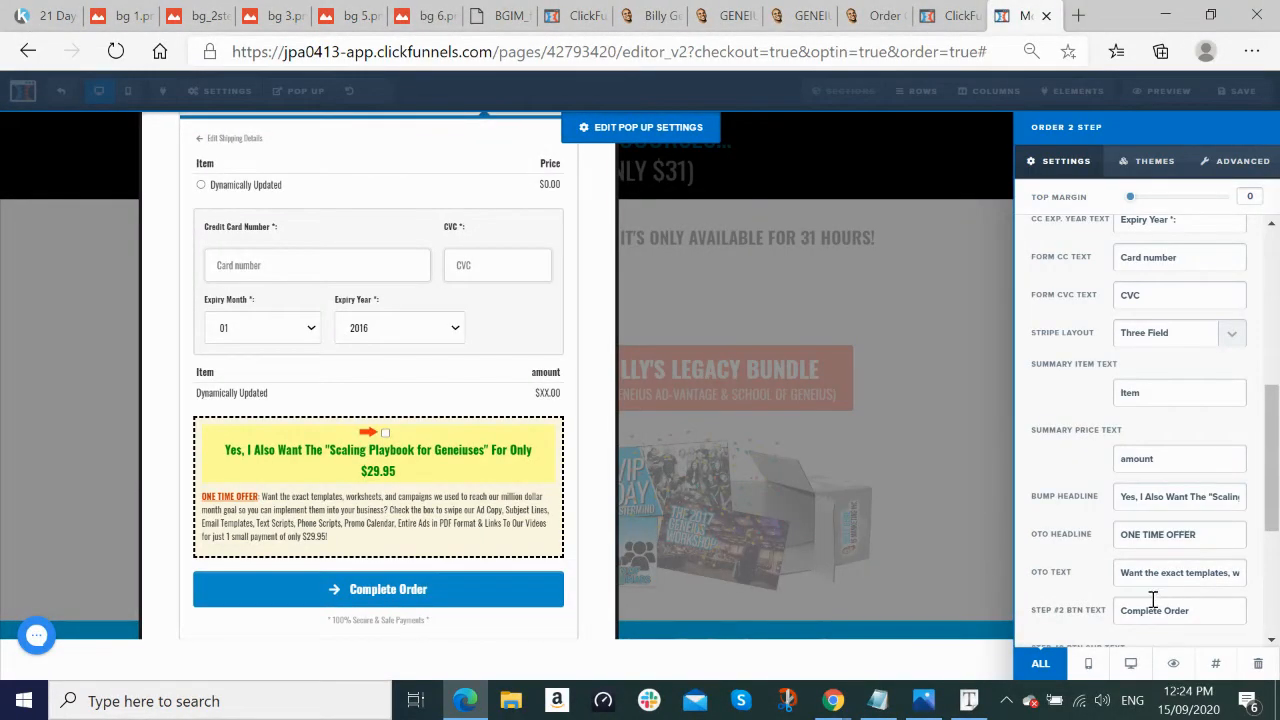
triple_click(1185, 610)
key(BackSpace)
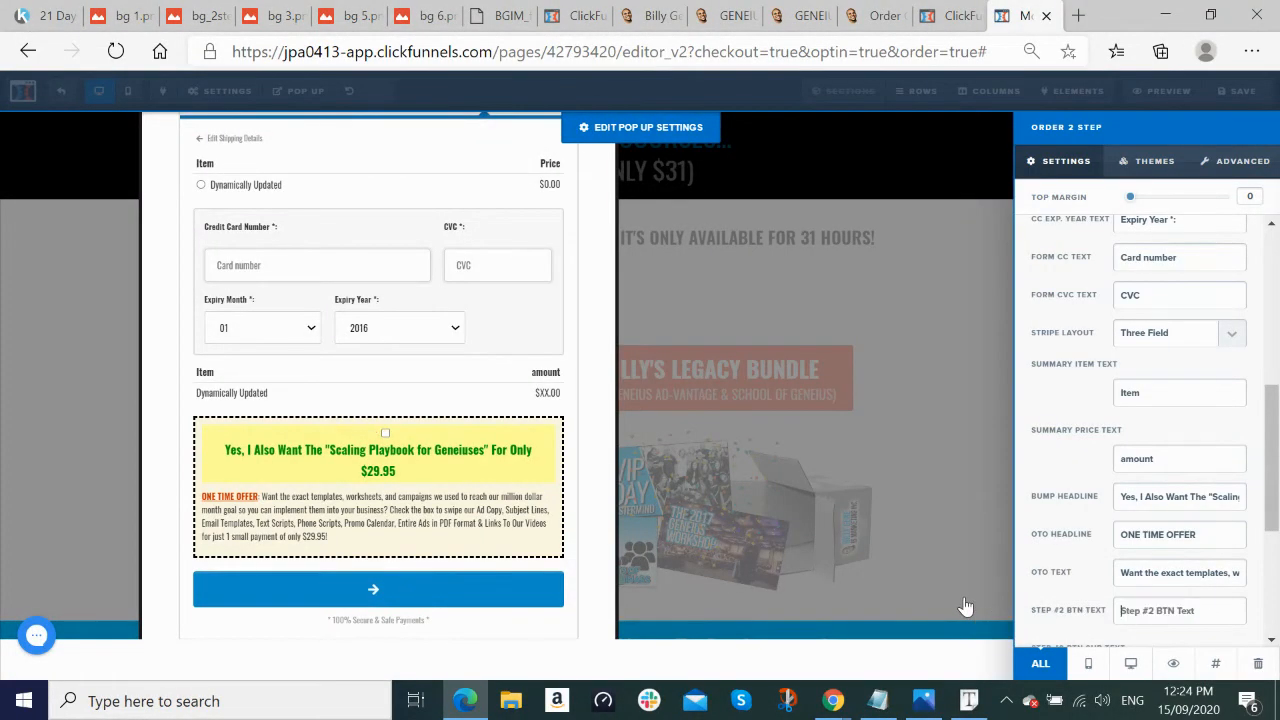
text(SUBMIT YOUR ORDER & GET INSTANT ACCESS TO EVERYTHING)
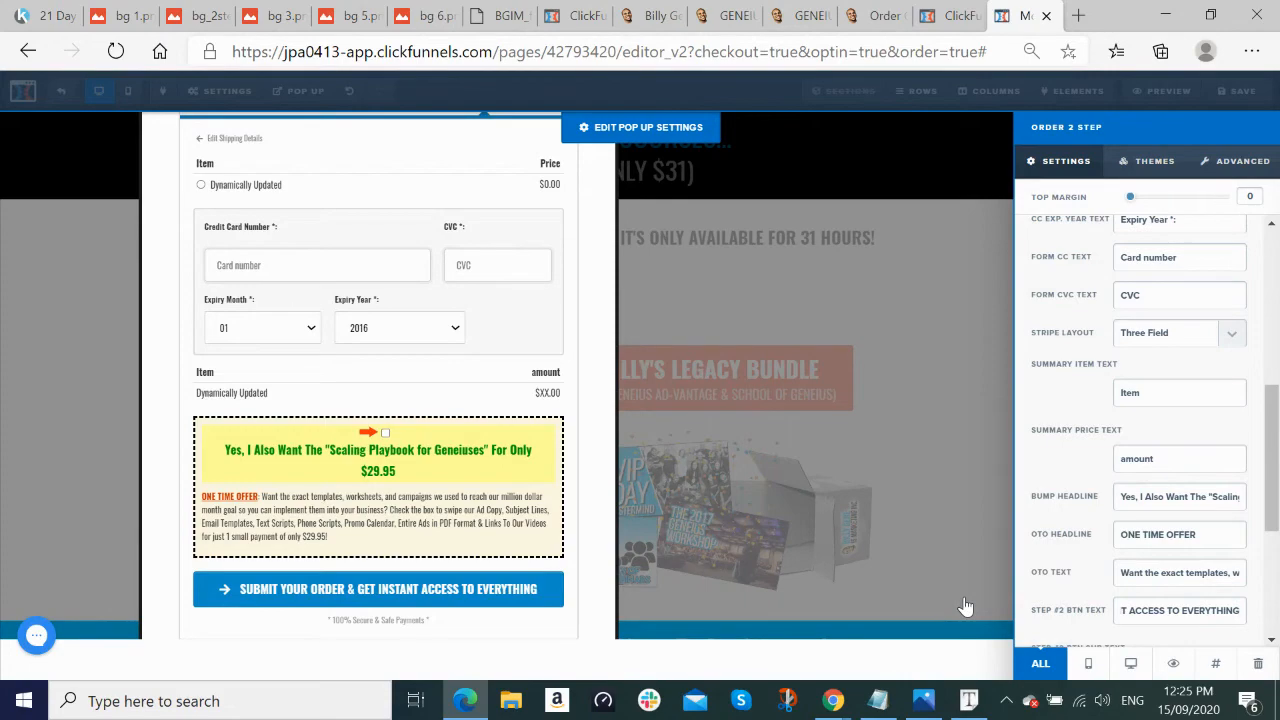
Step: Replace the button footer text with Notepad's "*100% Secure & Safe Payments * We Respect Your Privacy & Information. All payments are NON-REFUNDABLE." and save the page
key(alt+Tab)
click(1200, 380)
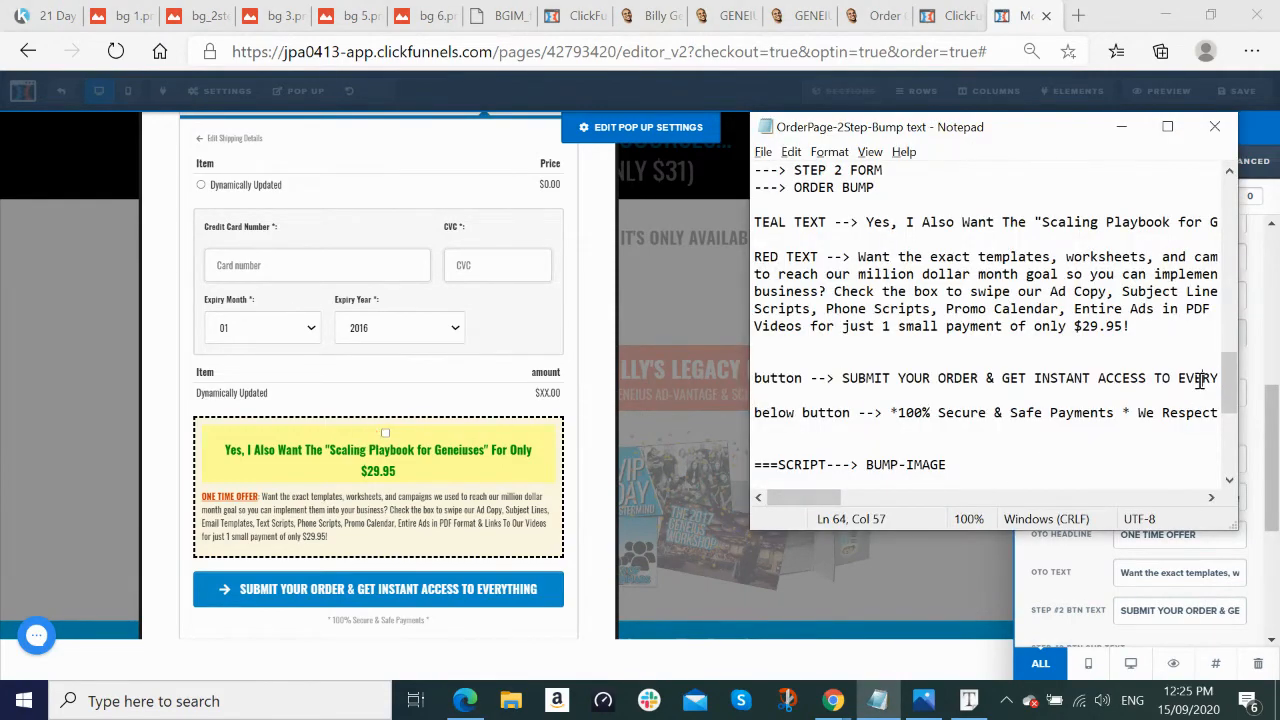
drag(818, 498, 731, 502)
drag(891, 413, 1276, 424)
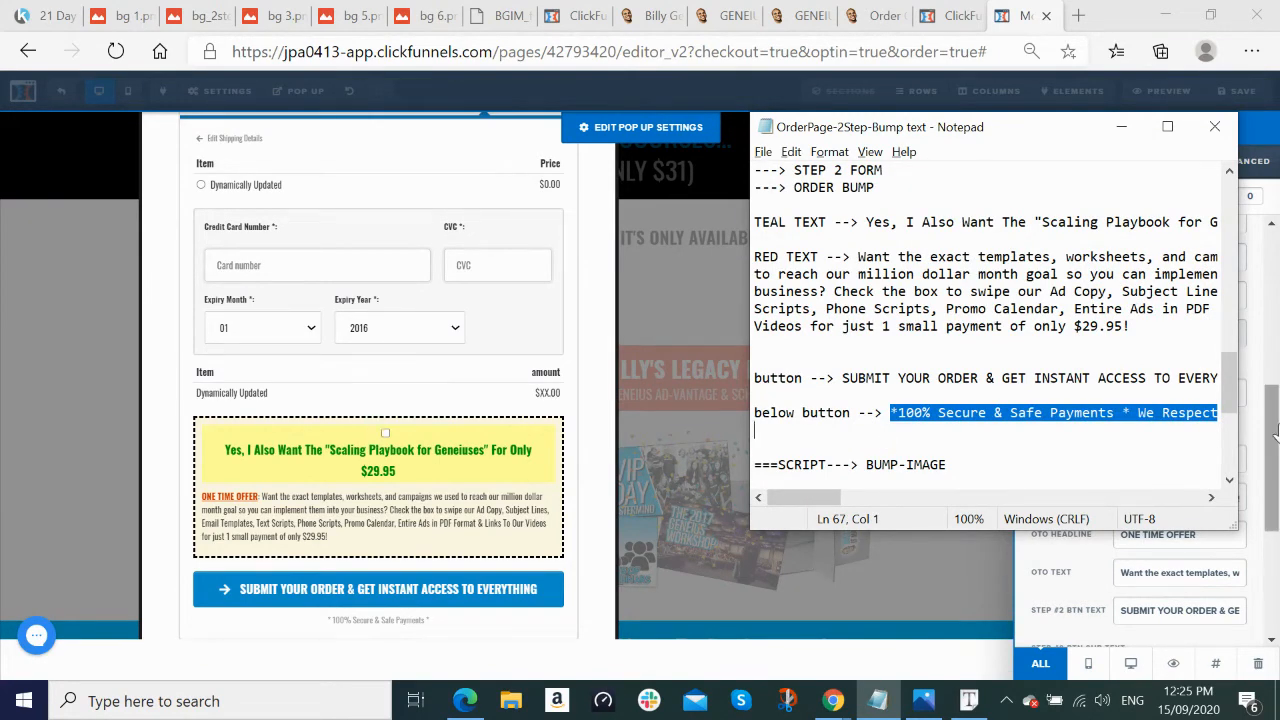
click(1153, 614)
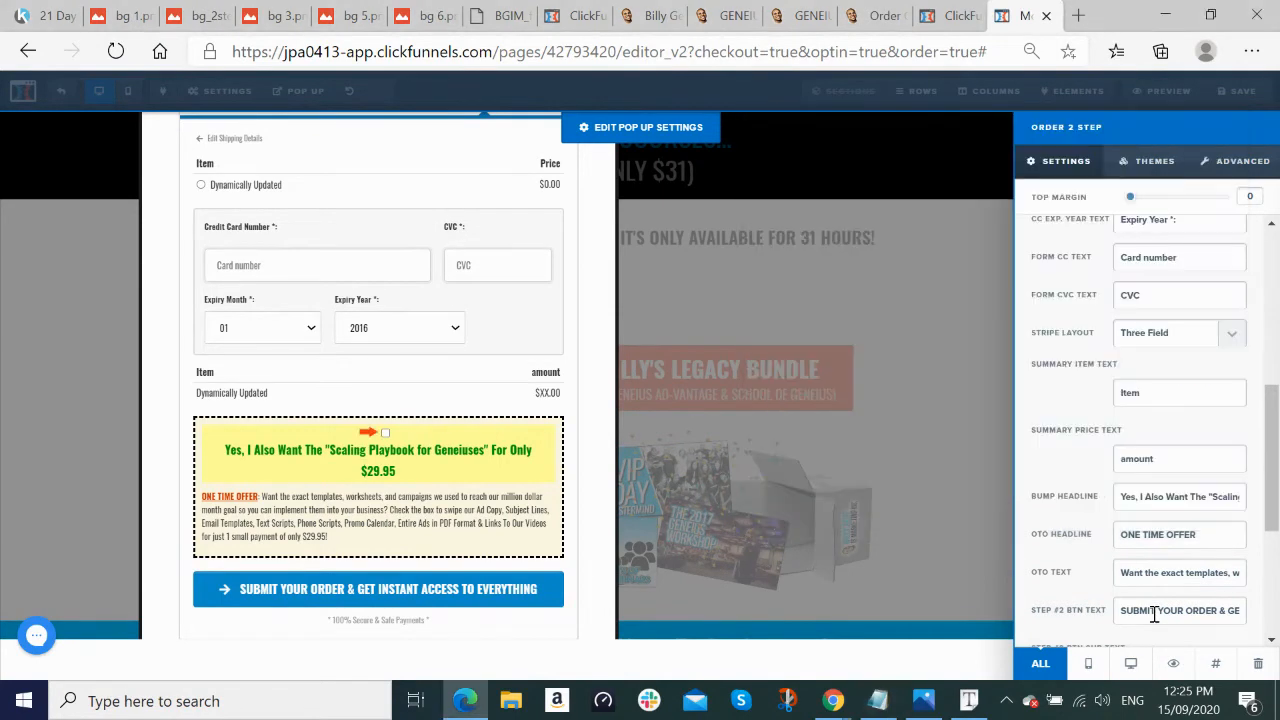
scroll(1183, 556, down, 2)
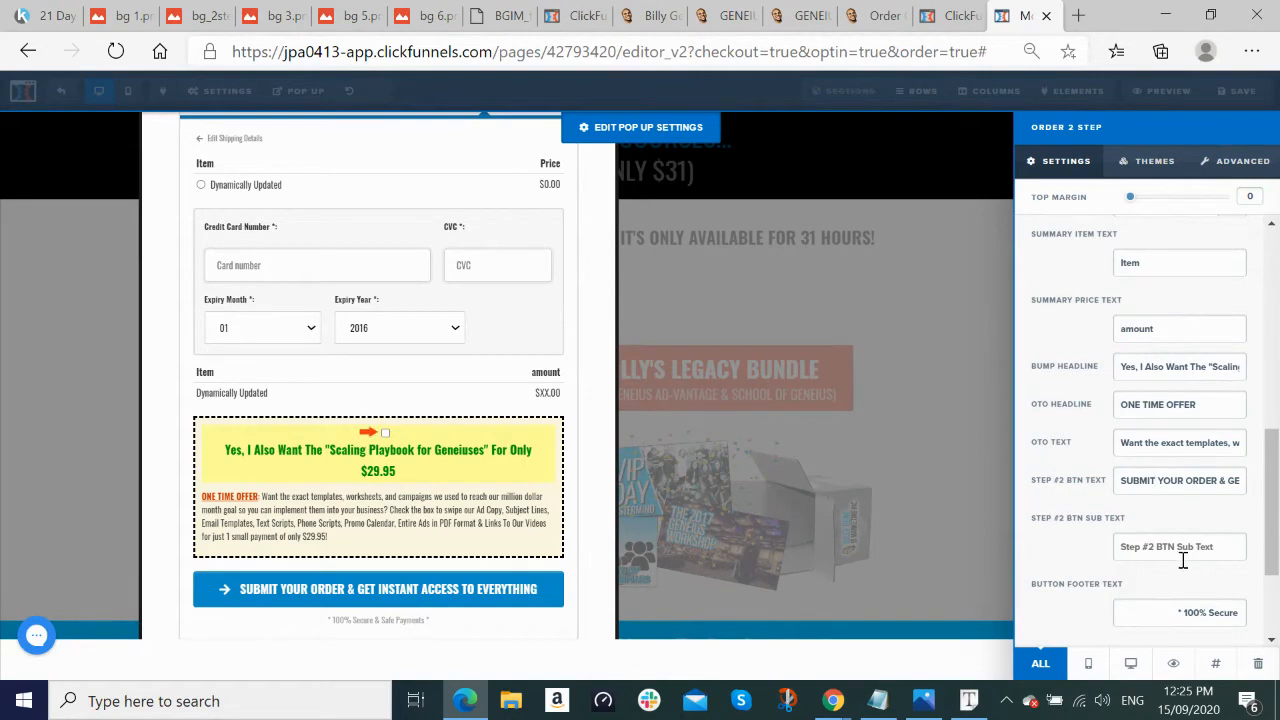
scroll(1206, 540, down, 2)
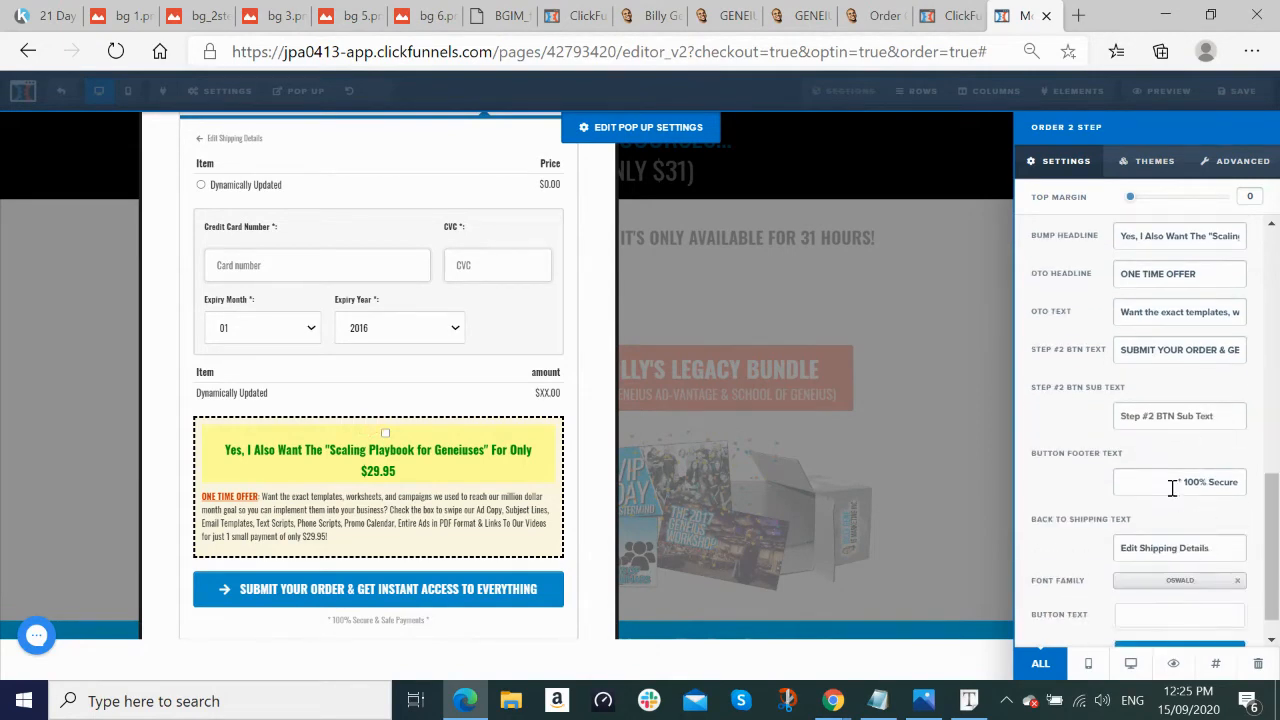
drag(1171, 484, 1275, 487)
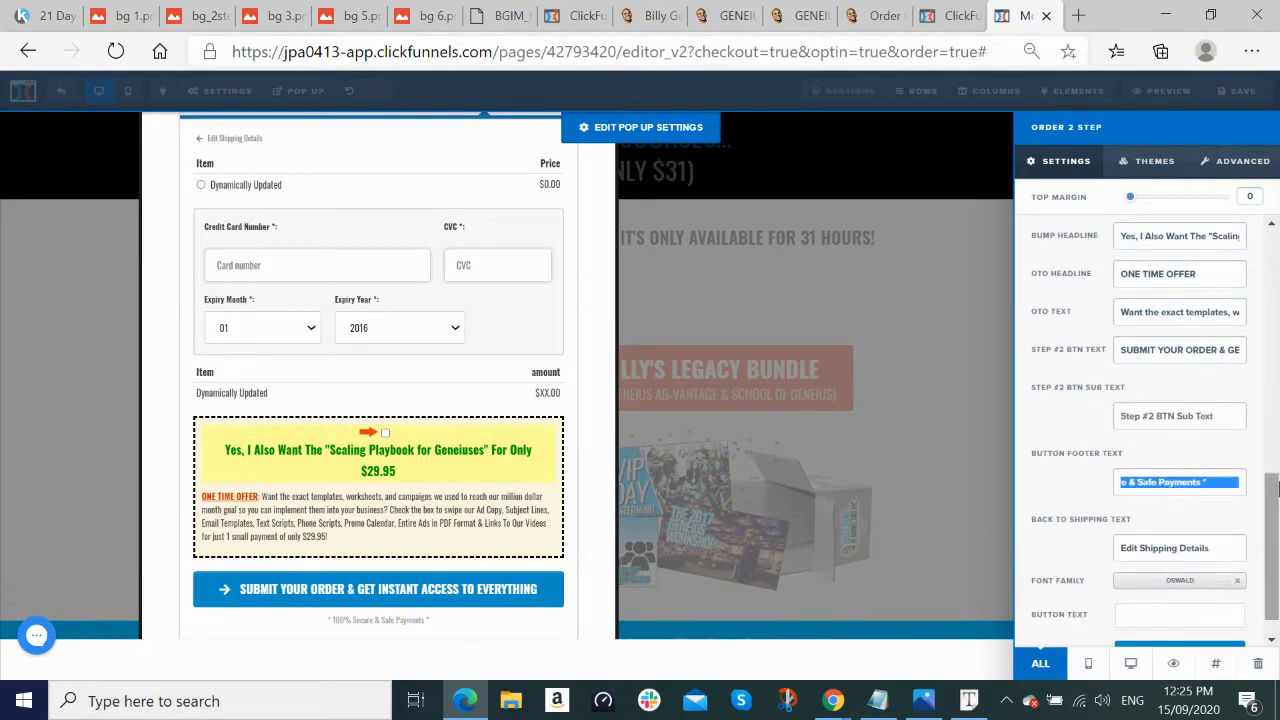
key(BackSpace)
key(ctrl+v)
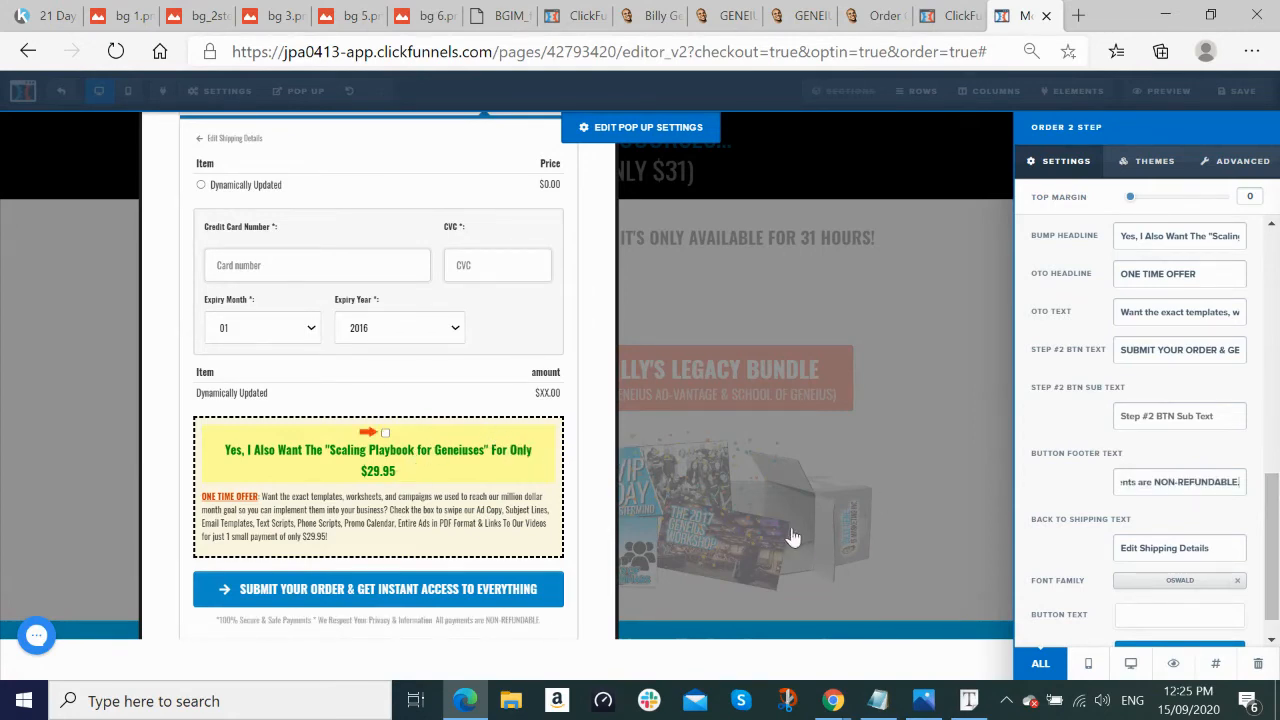
key(alt+Tab)
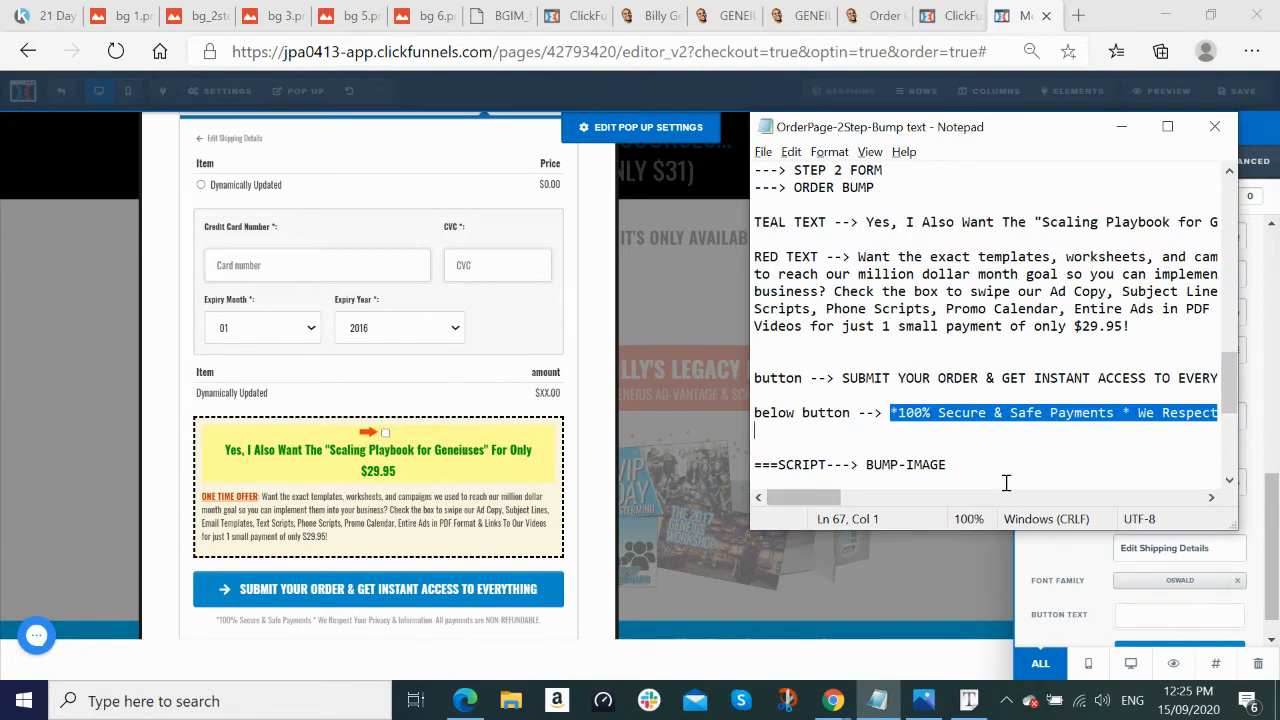
key(alt+Tab)
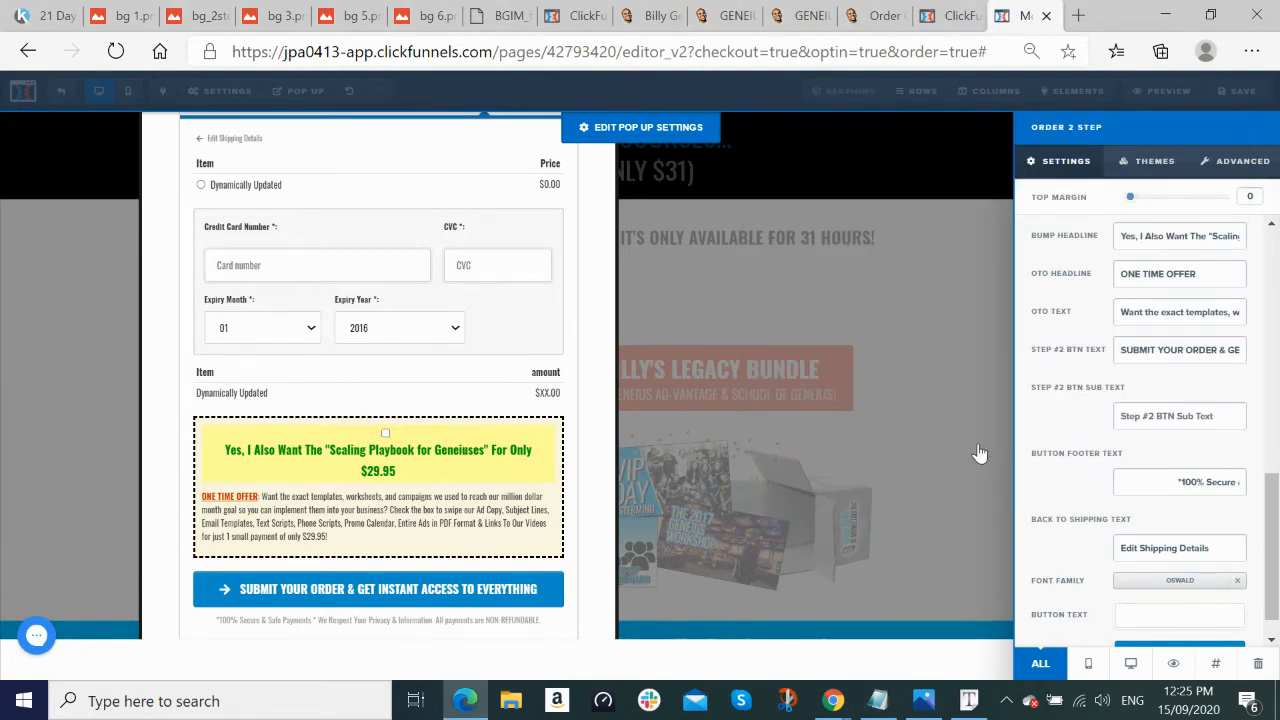
click(978, 450)
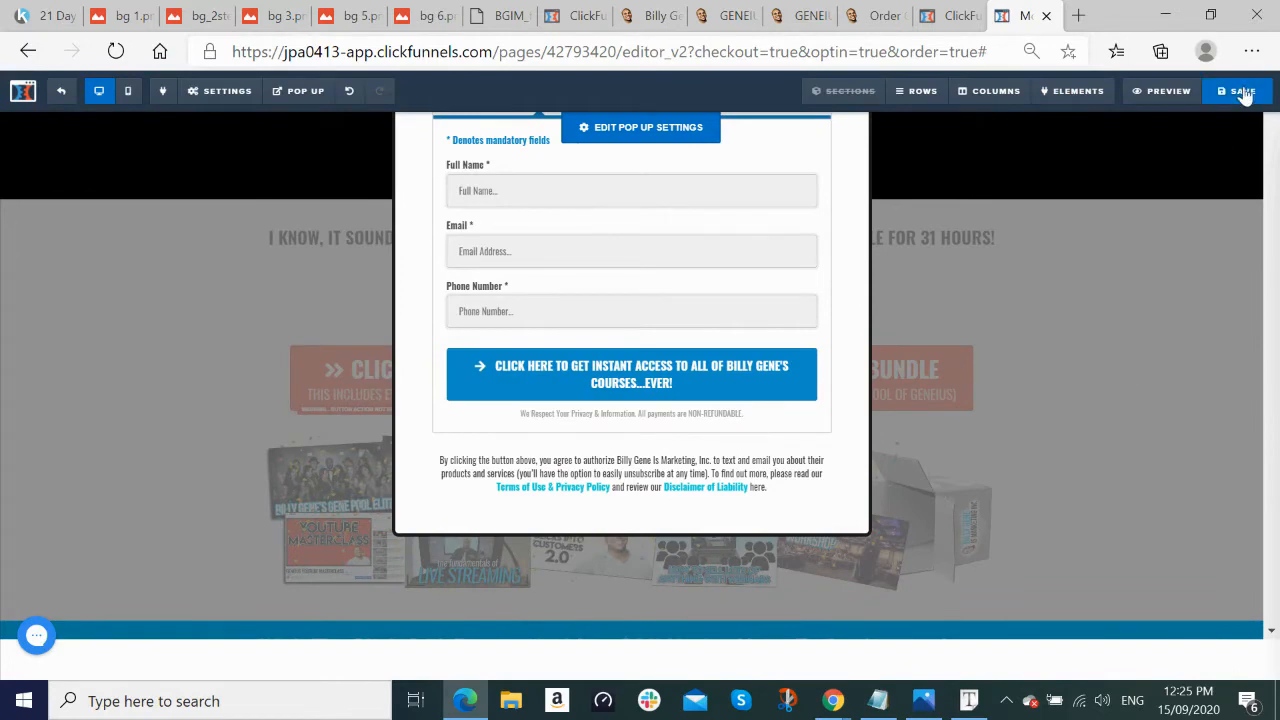
click(1241, 91)
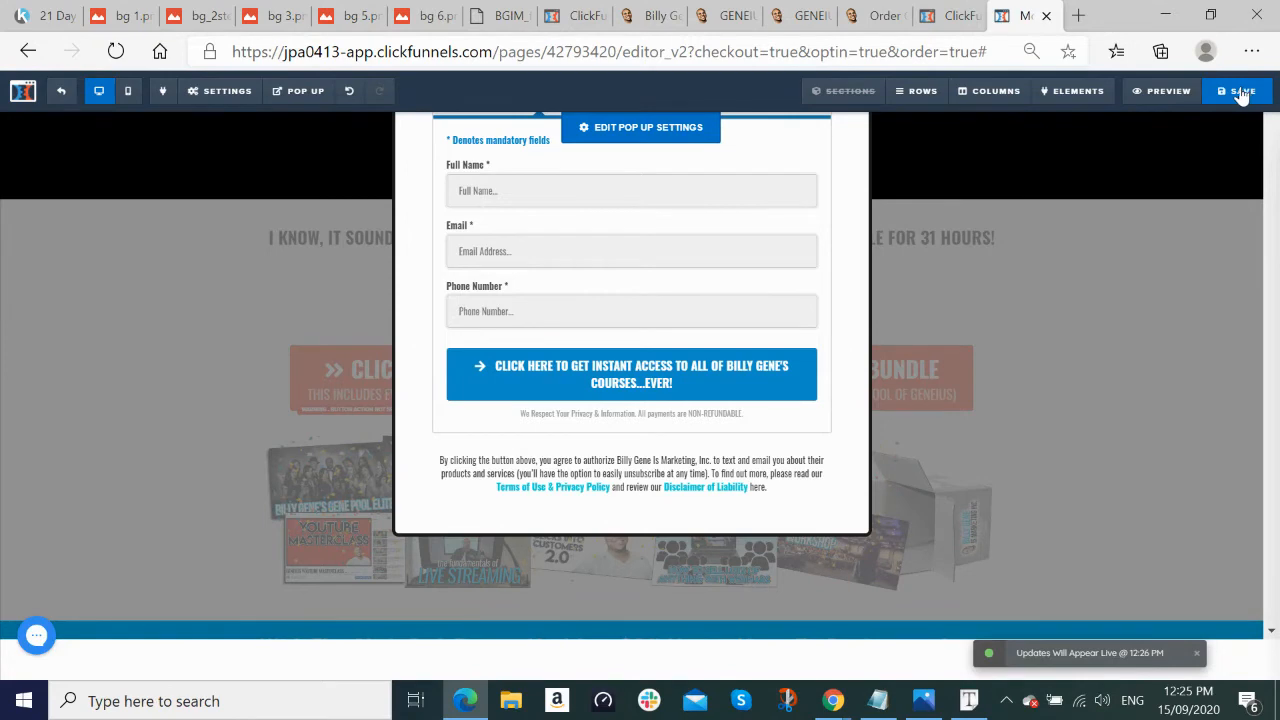
Step: Check the order bump in the bg 3.png reference and add an image element directly below the pop-up's two-step order form
click(276, 17)
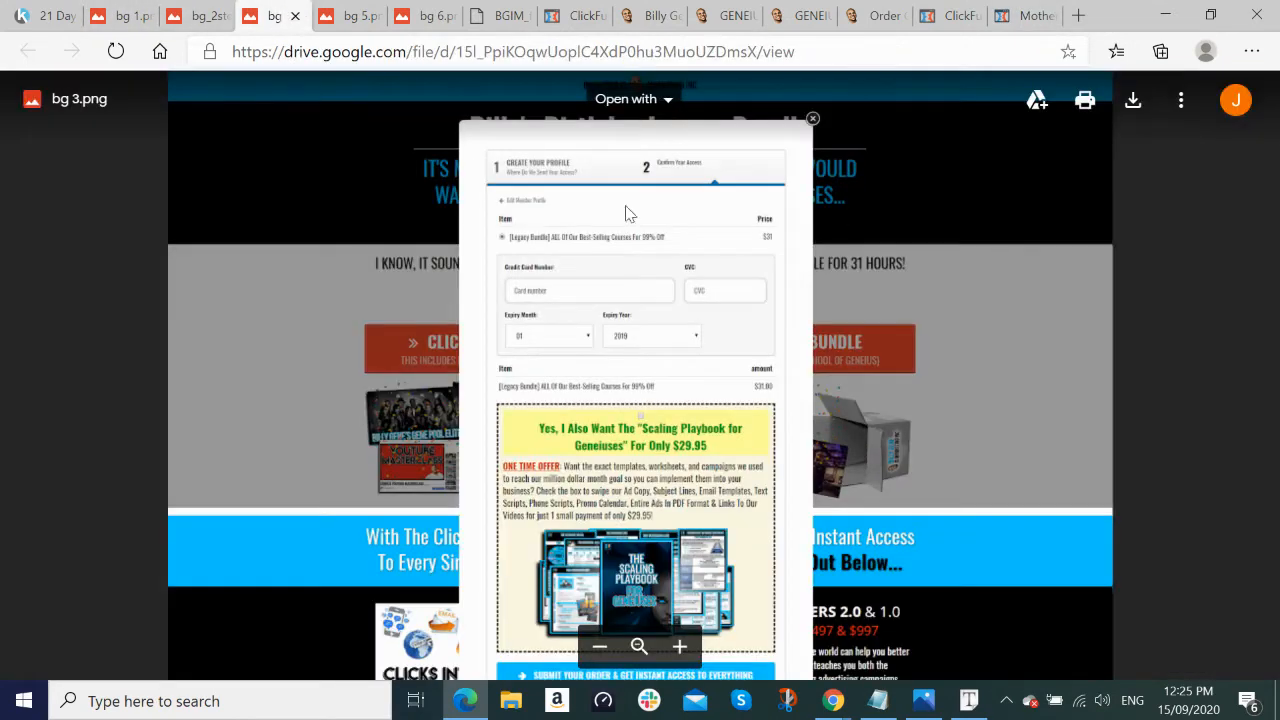
scroll(745, 486, down, 3)
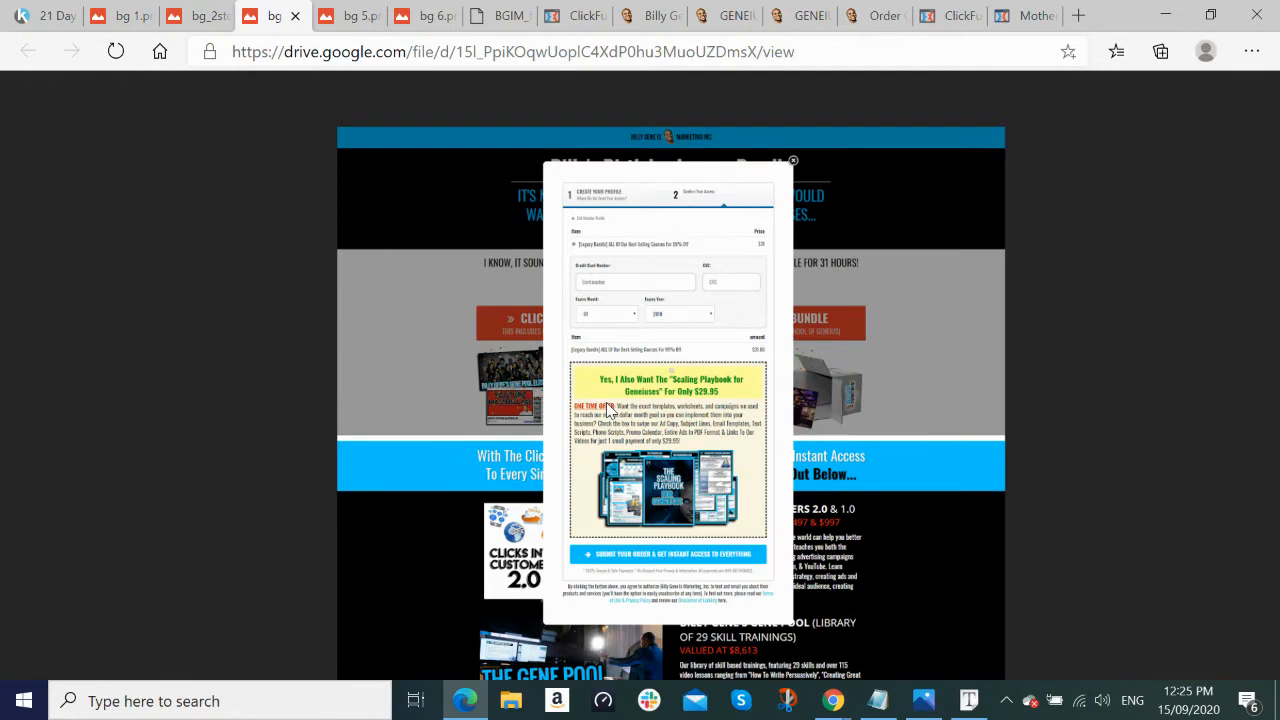
click(1025, 14)
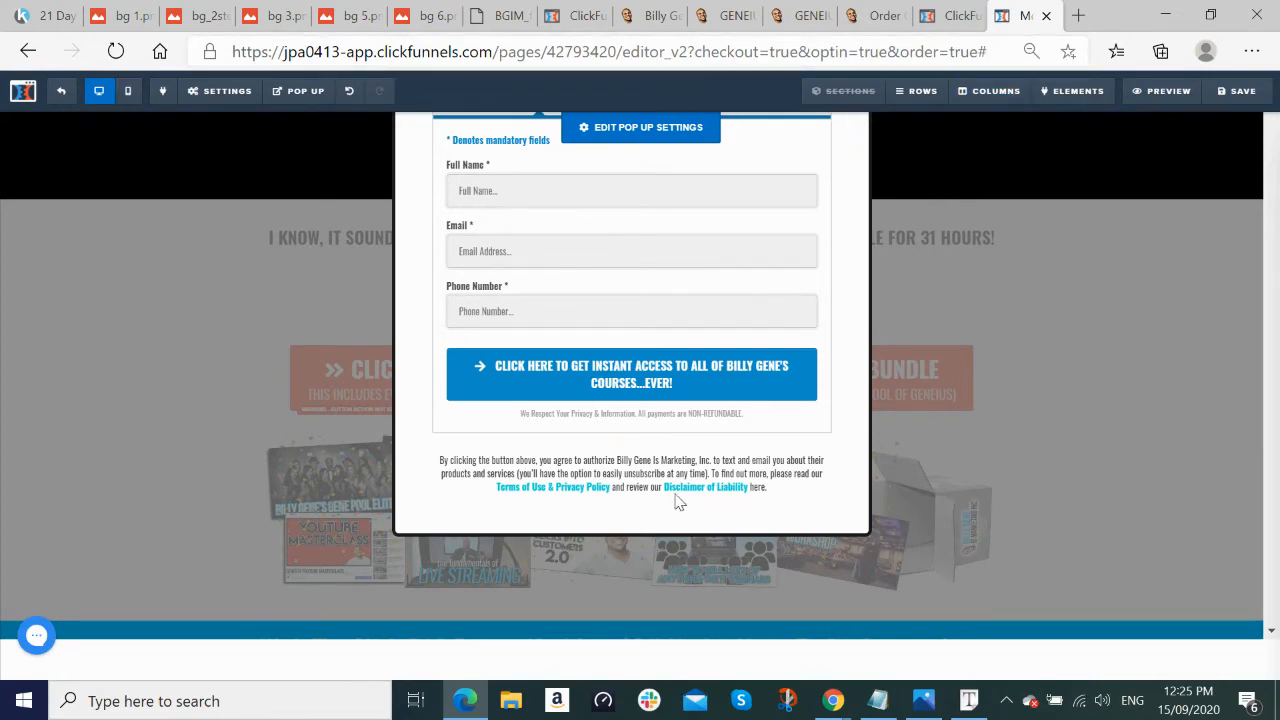
mouse_move(640, 456)
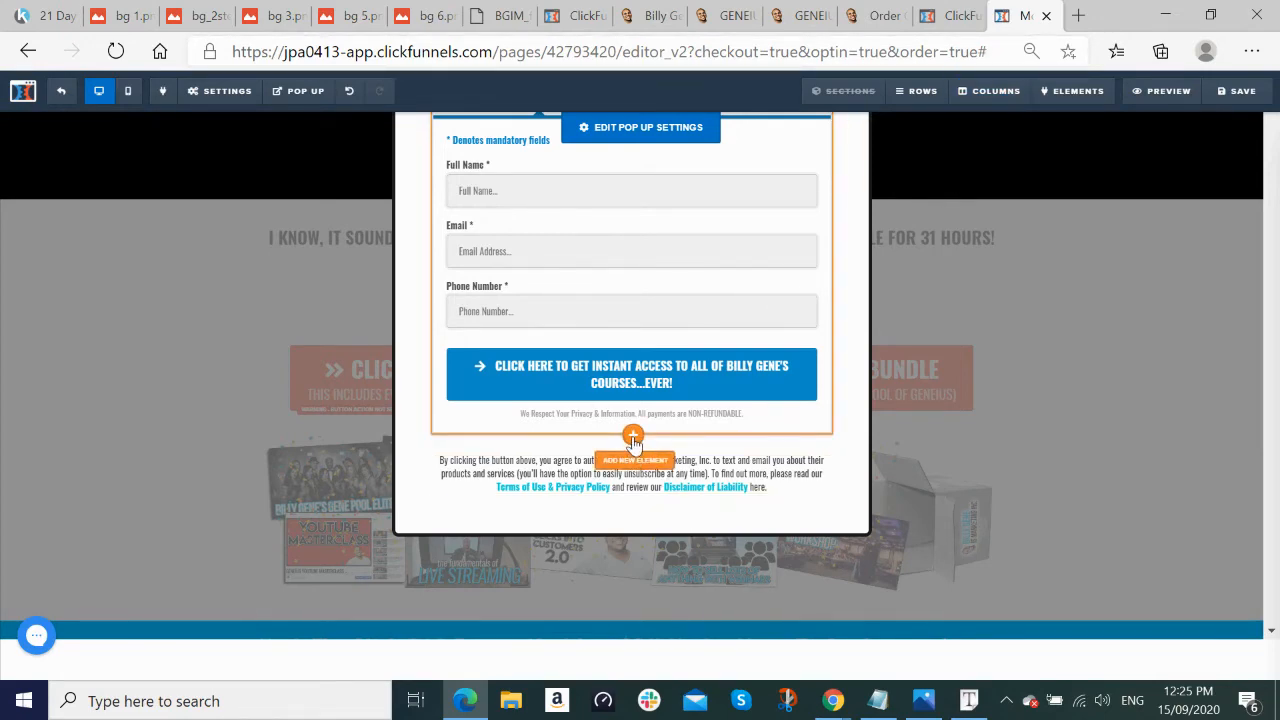
click(633, 437)
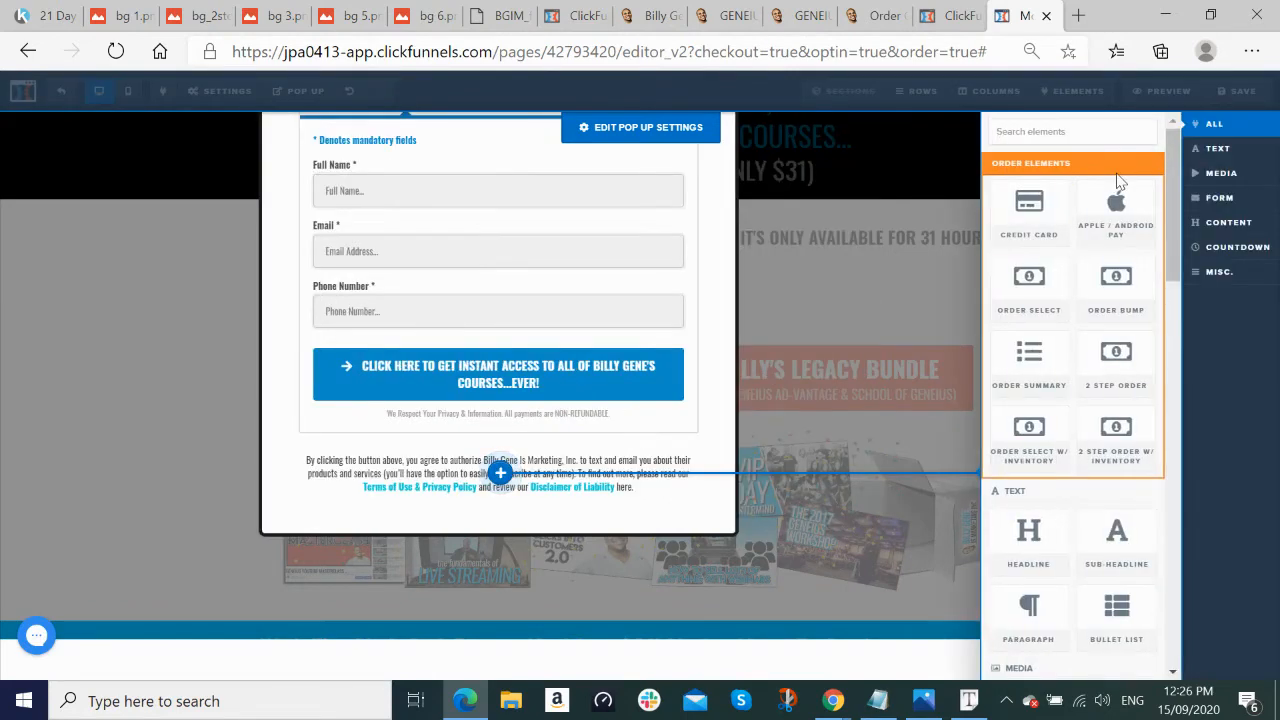
text(image)
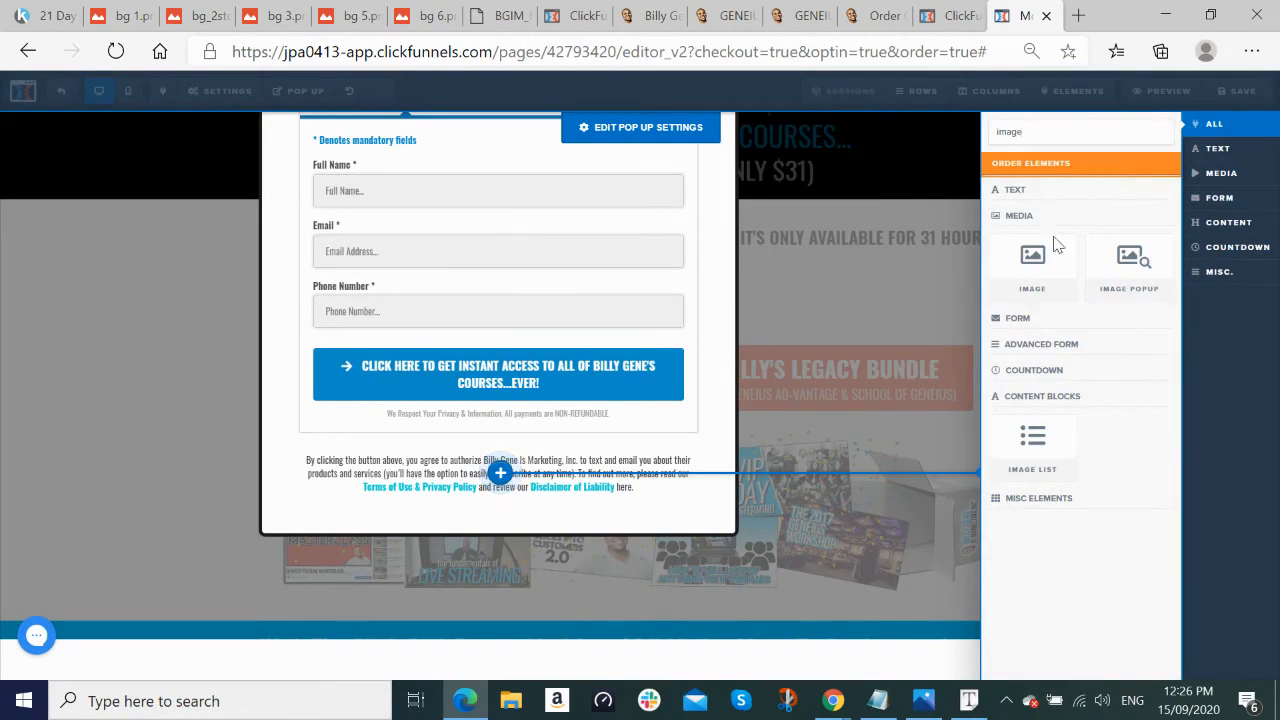
click(1036, 269)
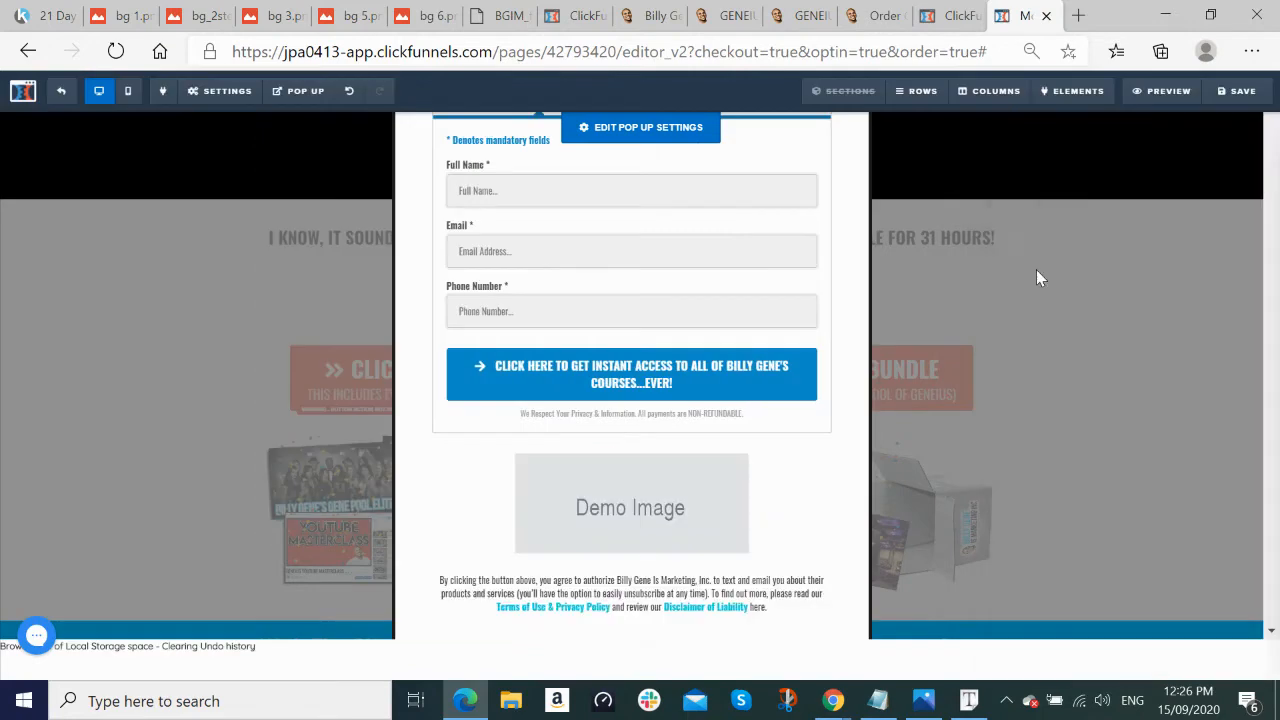
Step: Set the new demo image to "The Scaling Playbook for Geneiuses" picture from the uploaded images library
mouse_move(694, 491)
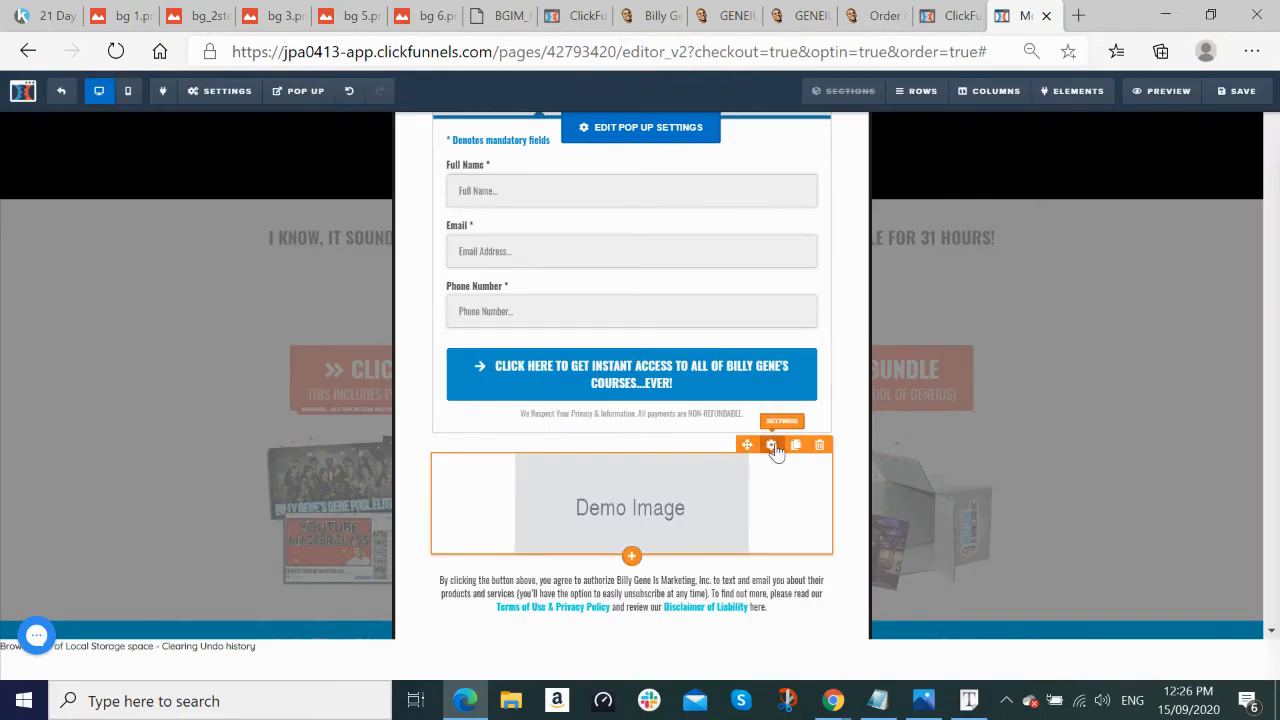
click(772, 446)
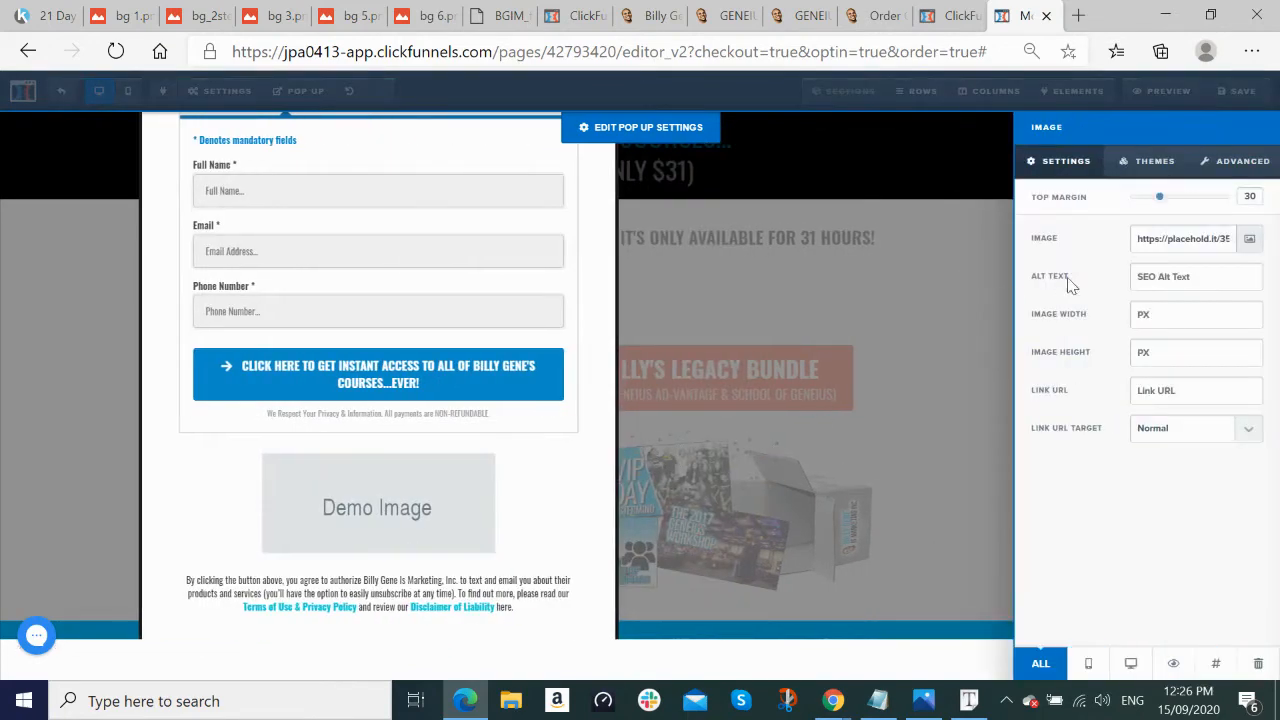
click(1249, 239)
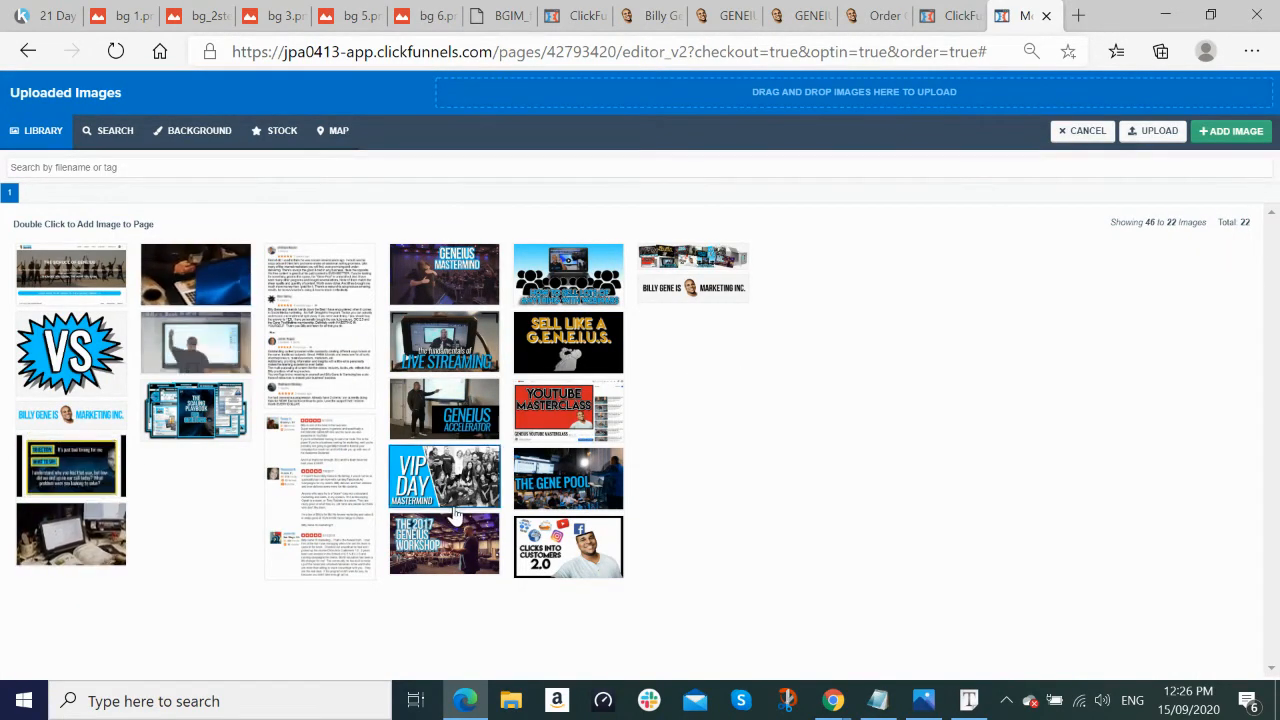
double_click(388, 455)
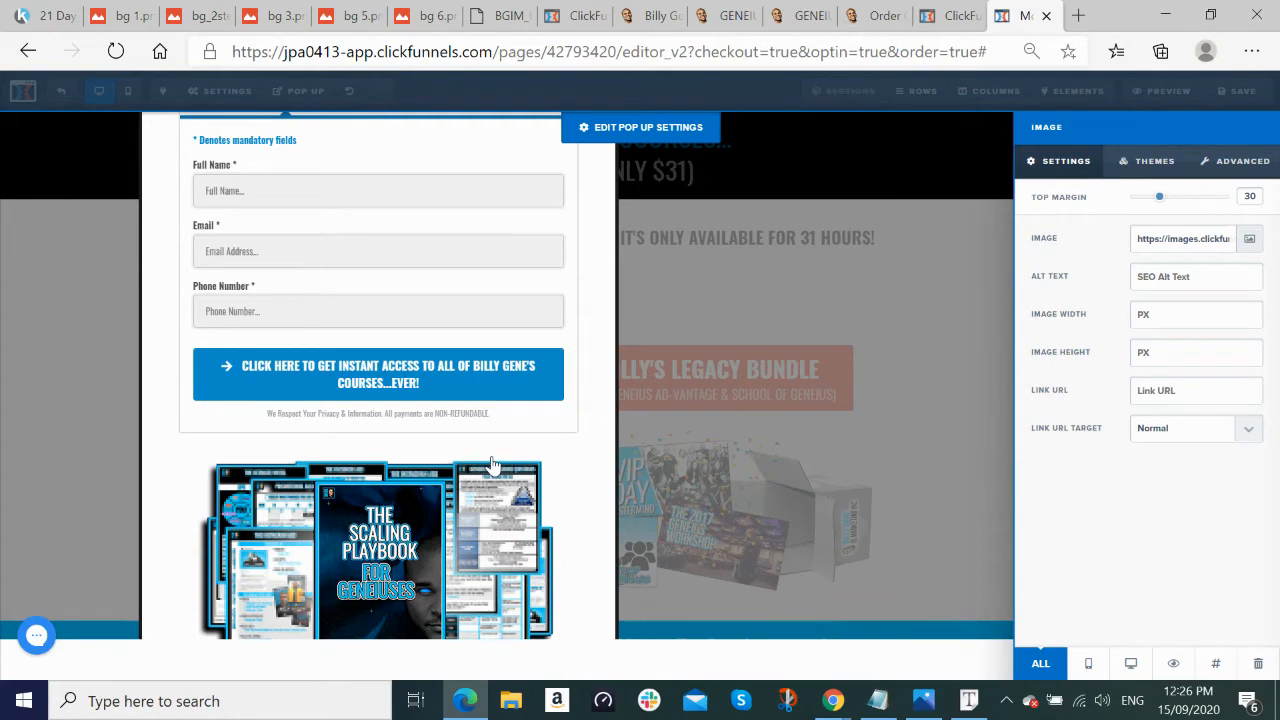
Step: Title the playbook image "bump-image" in its CSS info and save the page
click(1217, 666)
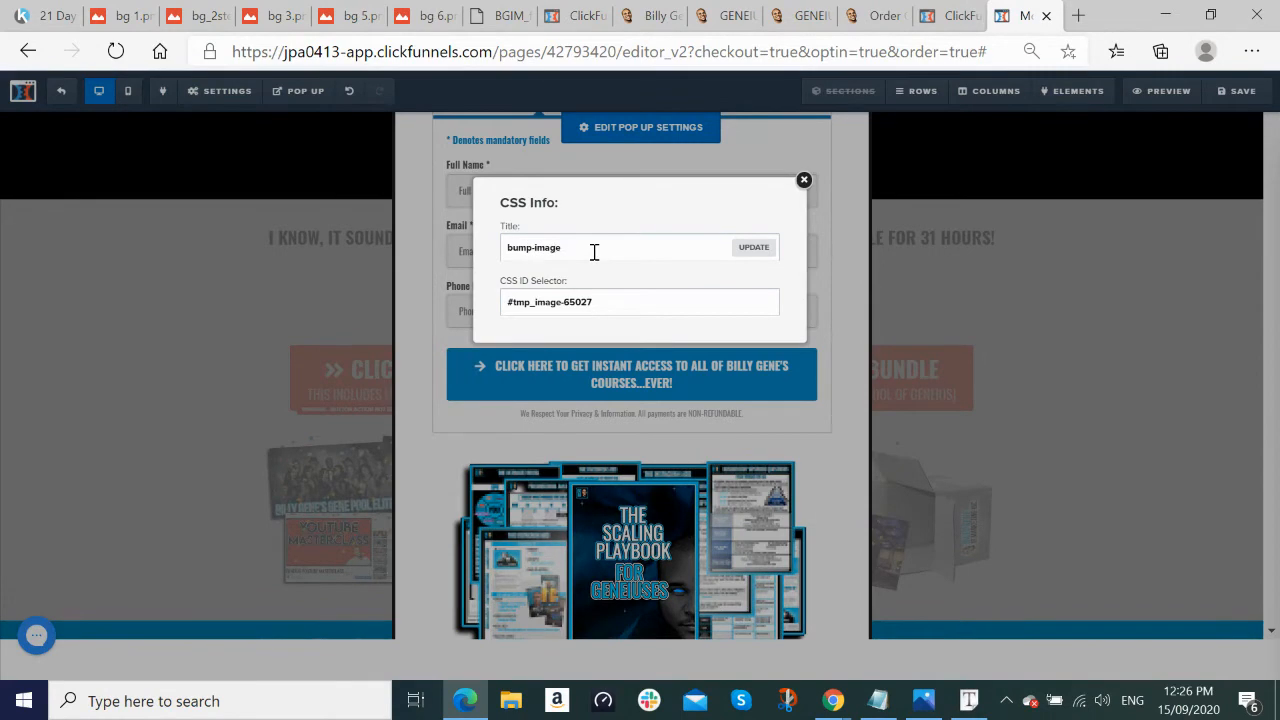
click(752, 249)
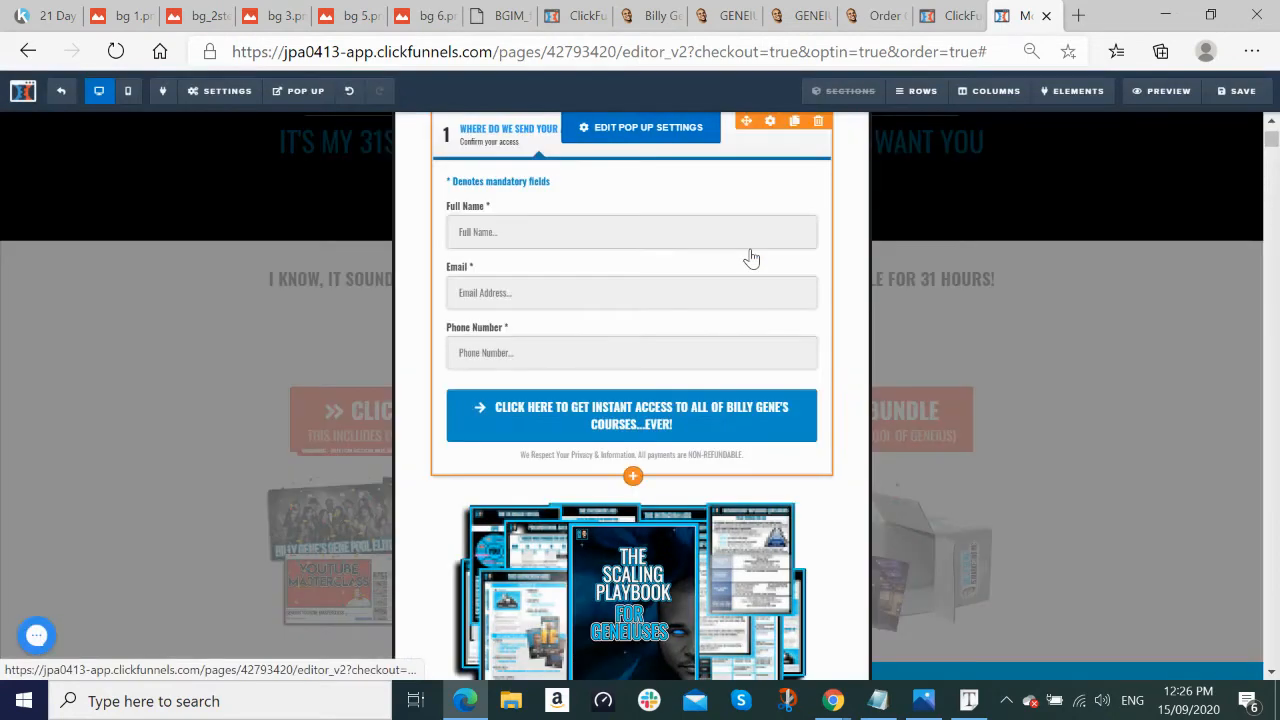
click(1242, 92)
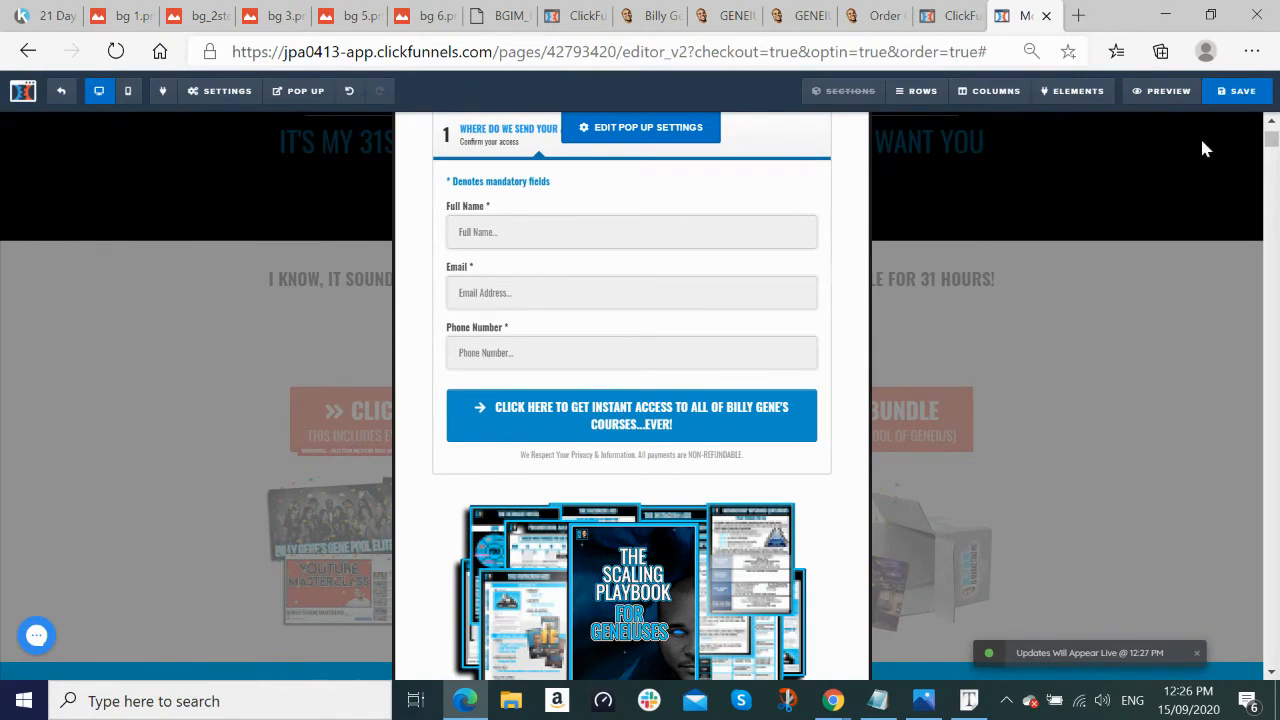
Step: Reopen the playbook image's settings and check the title in its CSS info
click(643, 555)
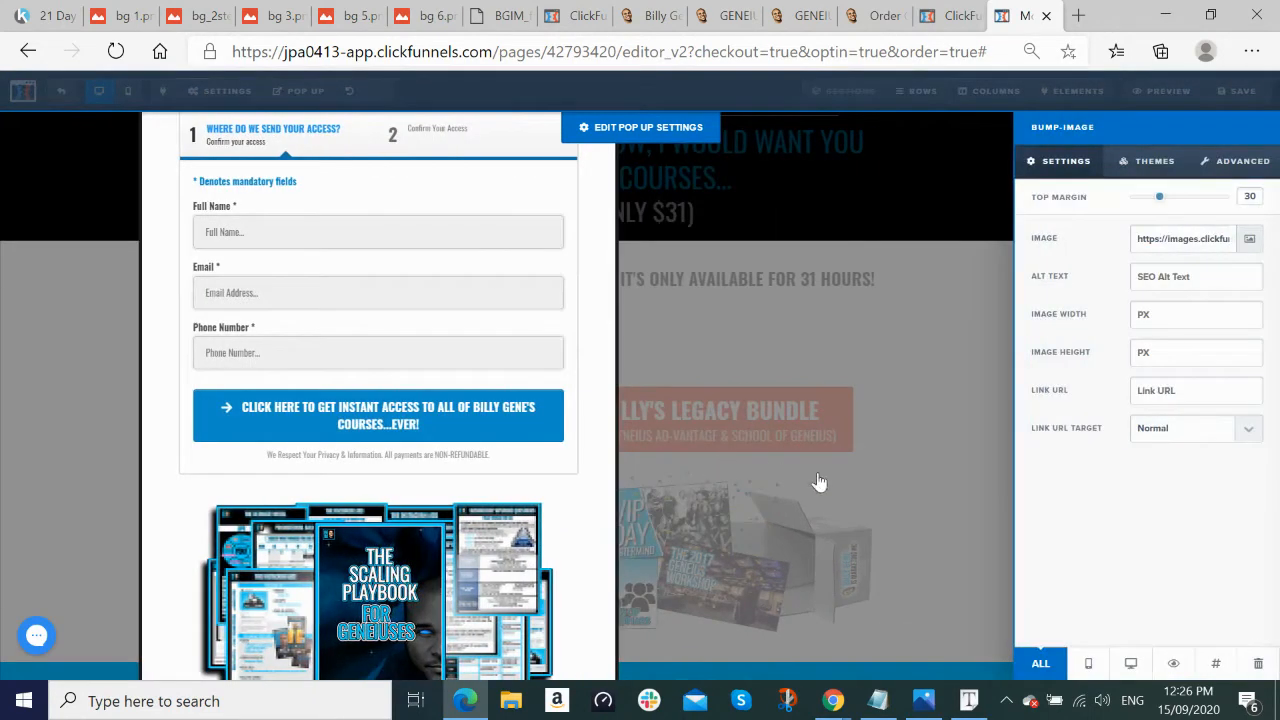
click(454, 544)
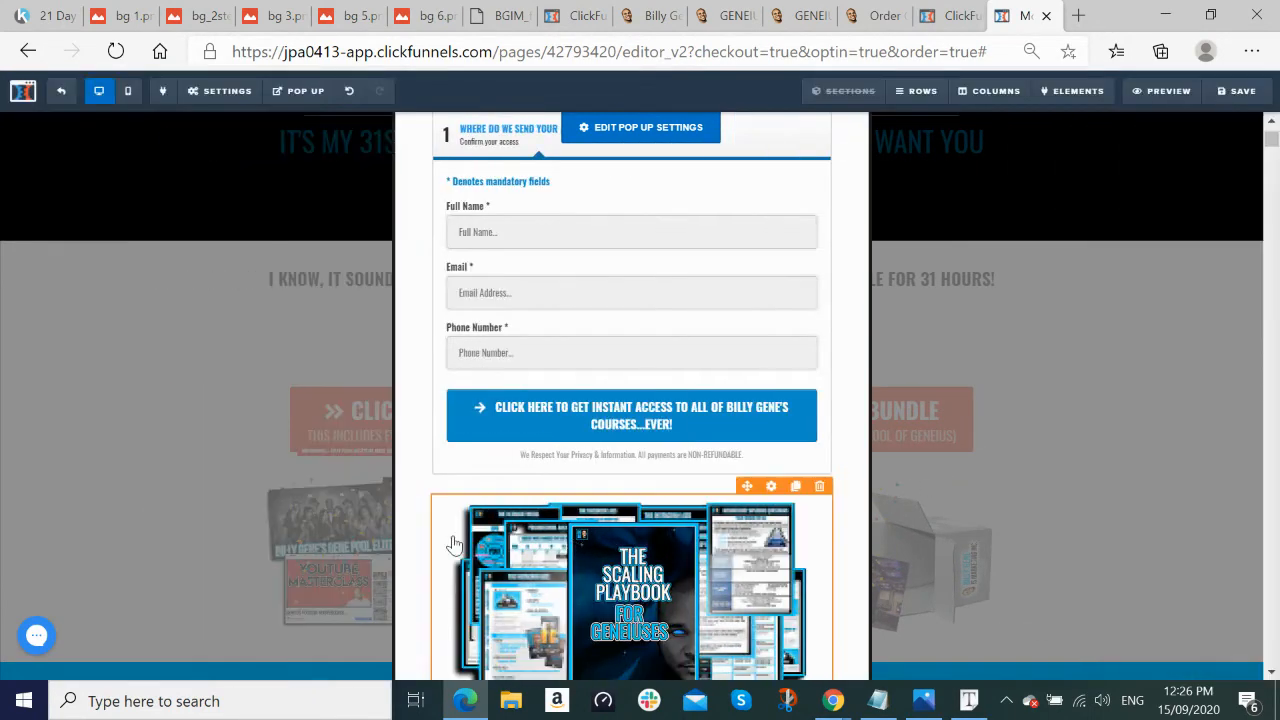
click(771, 487)
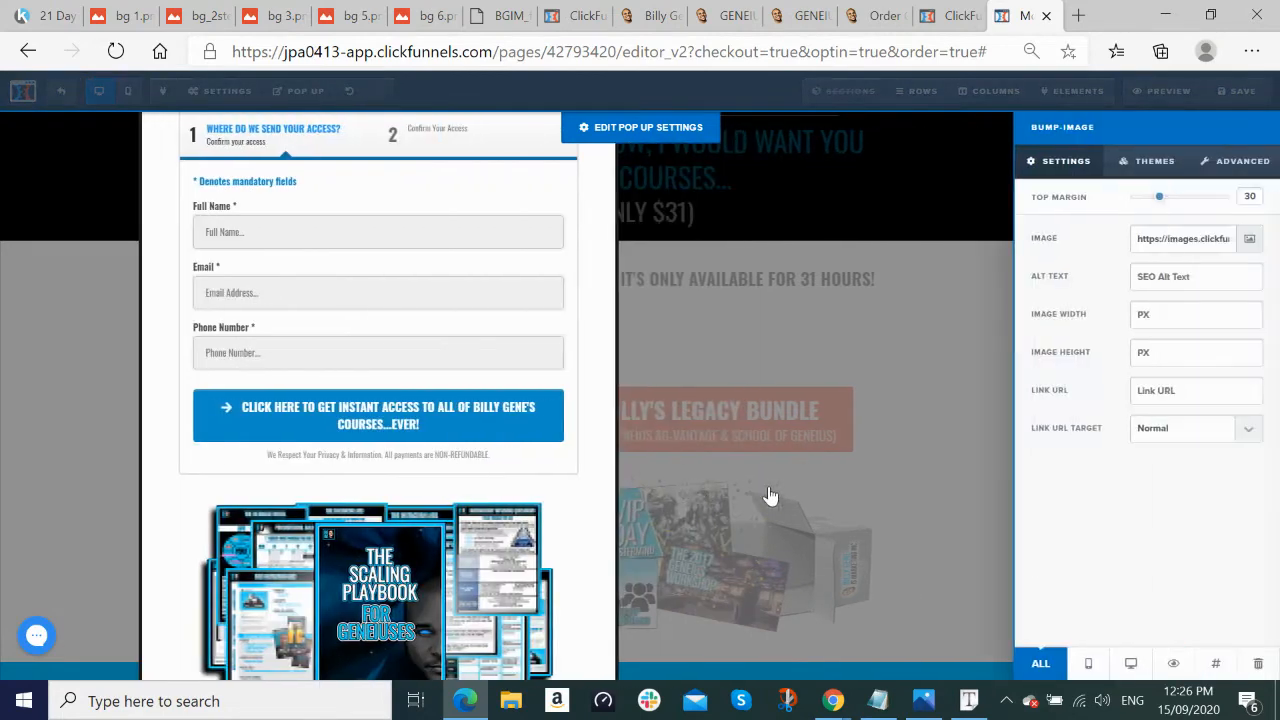
click(1216, 666)
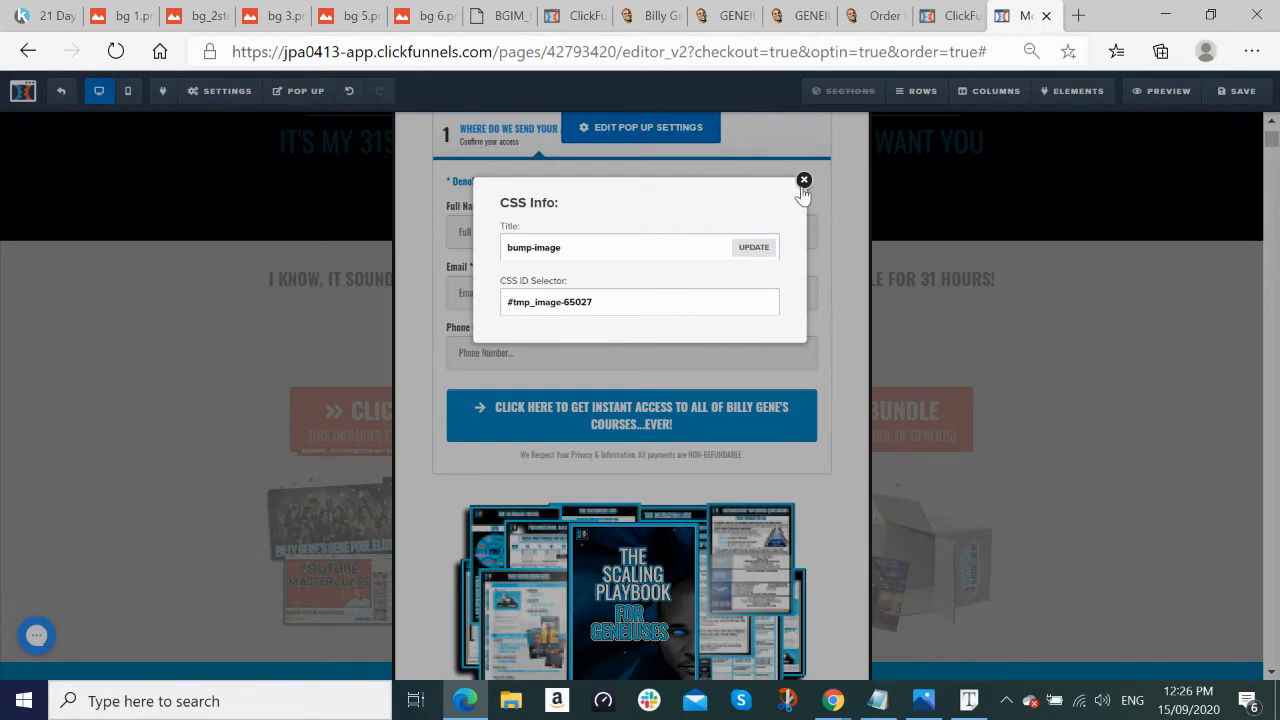
click(754, 248)
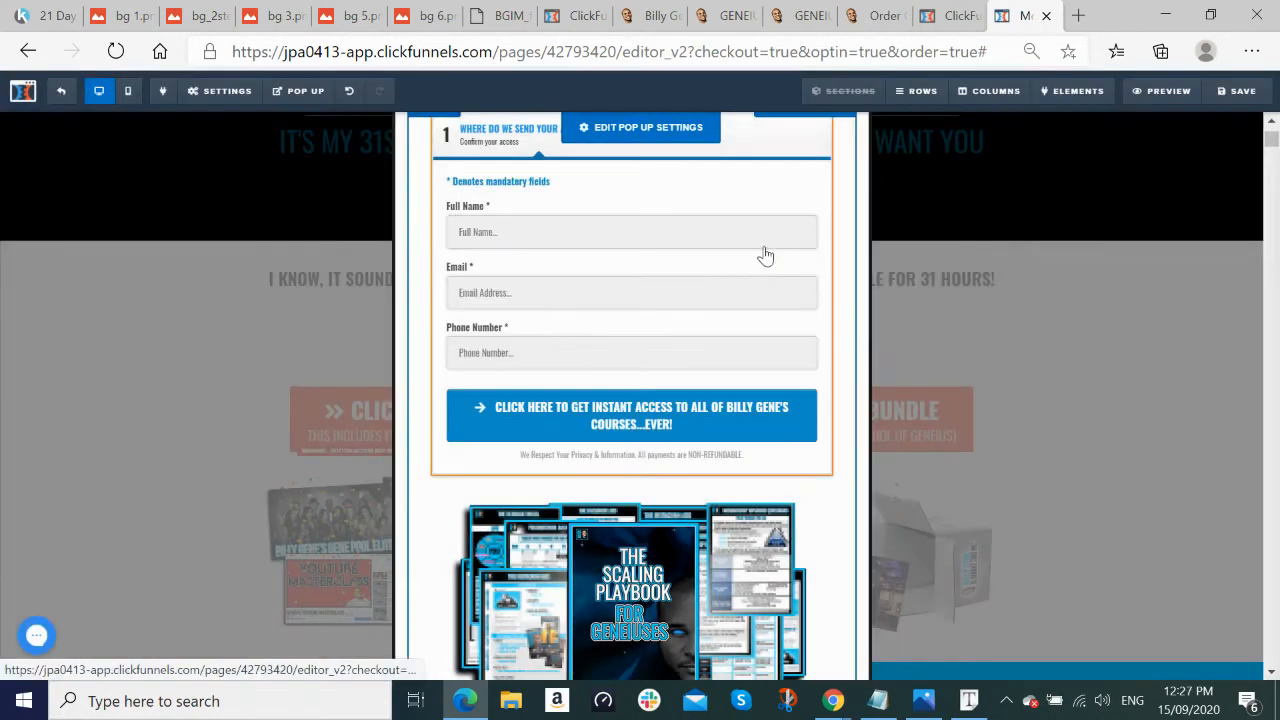
Step: Close the order pop-up and copy the BUMP-IMAGE script, from <script> to </script>, out of the Notepad file
click(1167, 339)
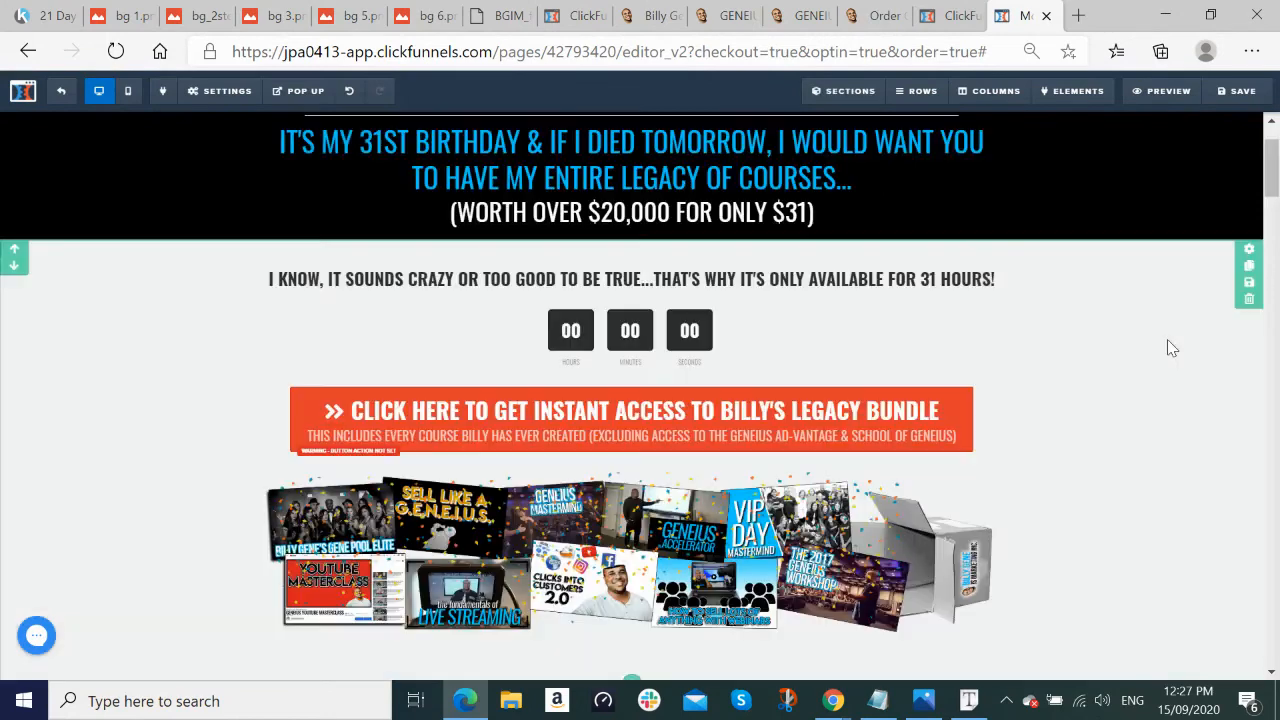
click(875, 706)
scroll(1006, 411, down, 1)
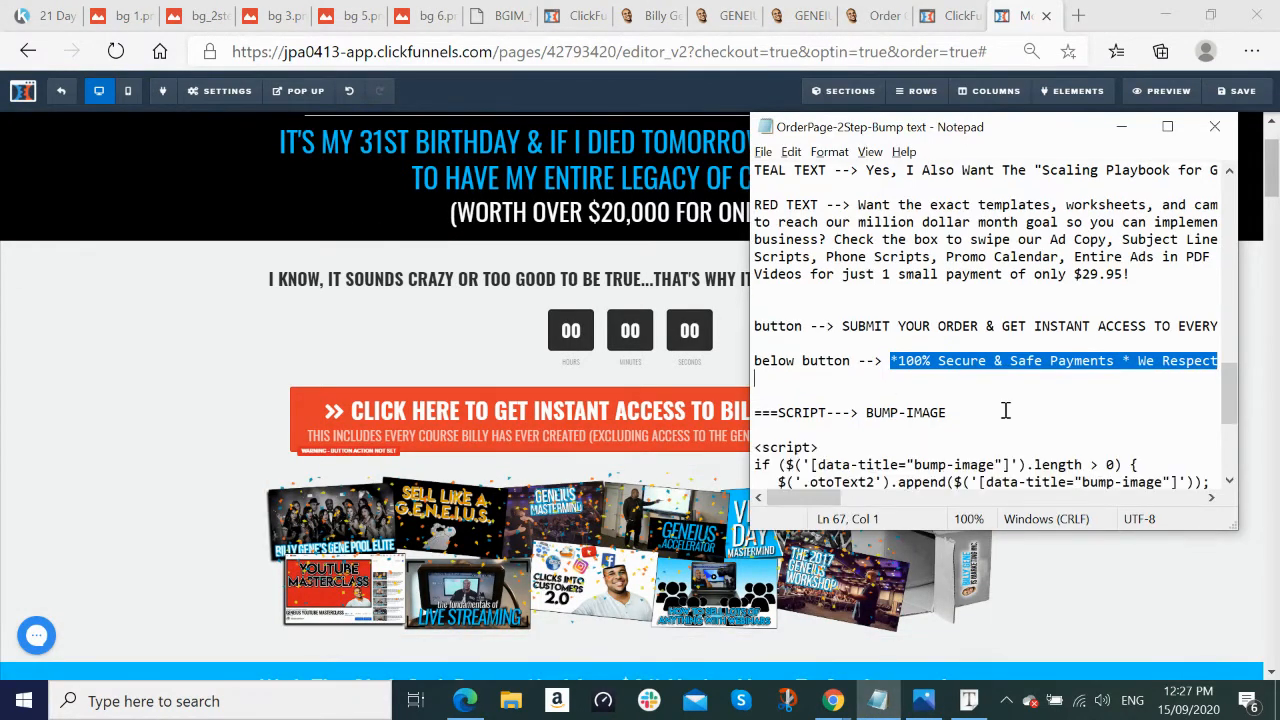
scroll(1006, 411, down, 2)
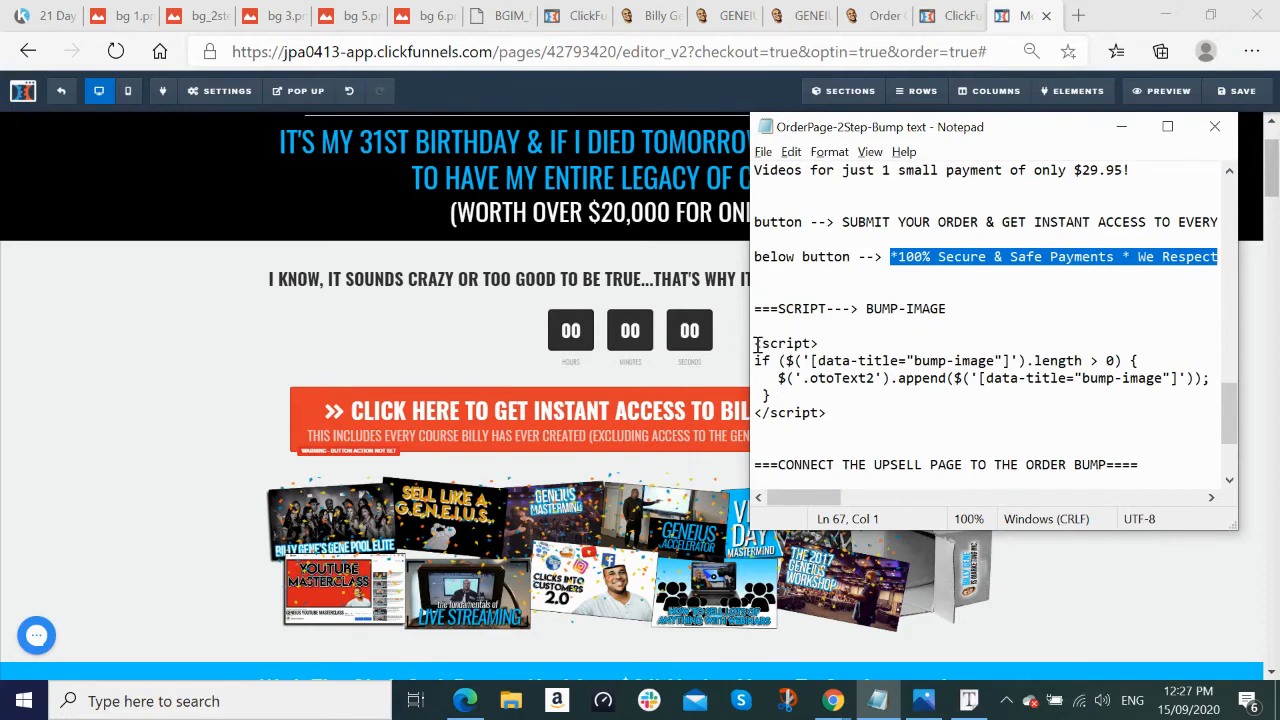
drag(756, 343, 869, 420)
key(ctrl+c)
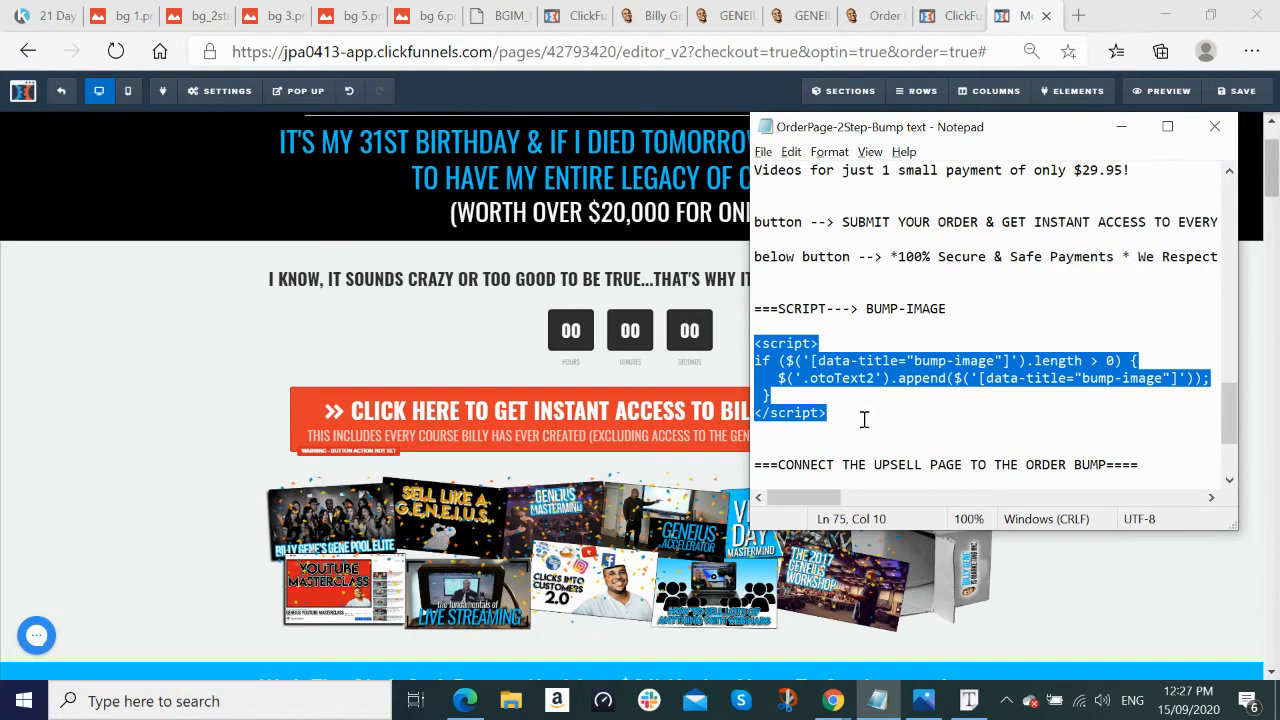
click(160, 288)
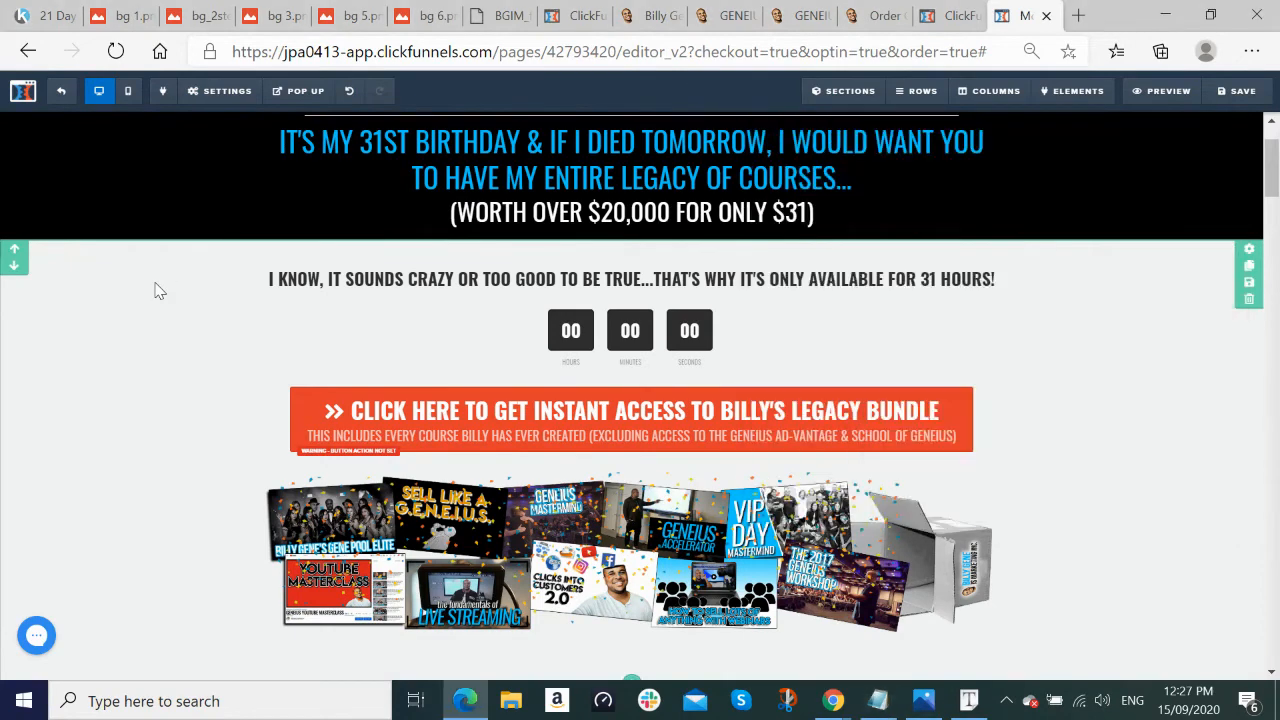
Step: Paste the copied bump-image script into the page's footer tracking code and save the page
click(228, 91)
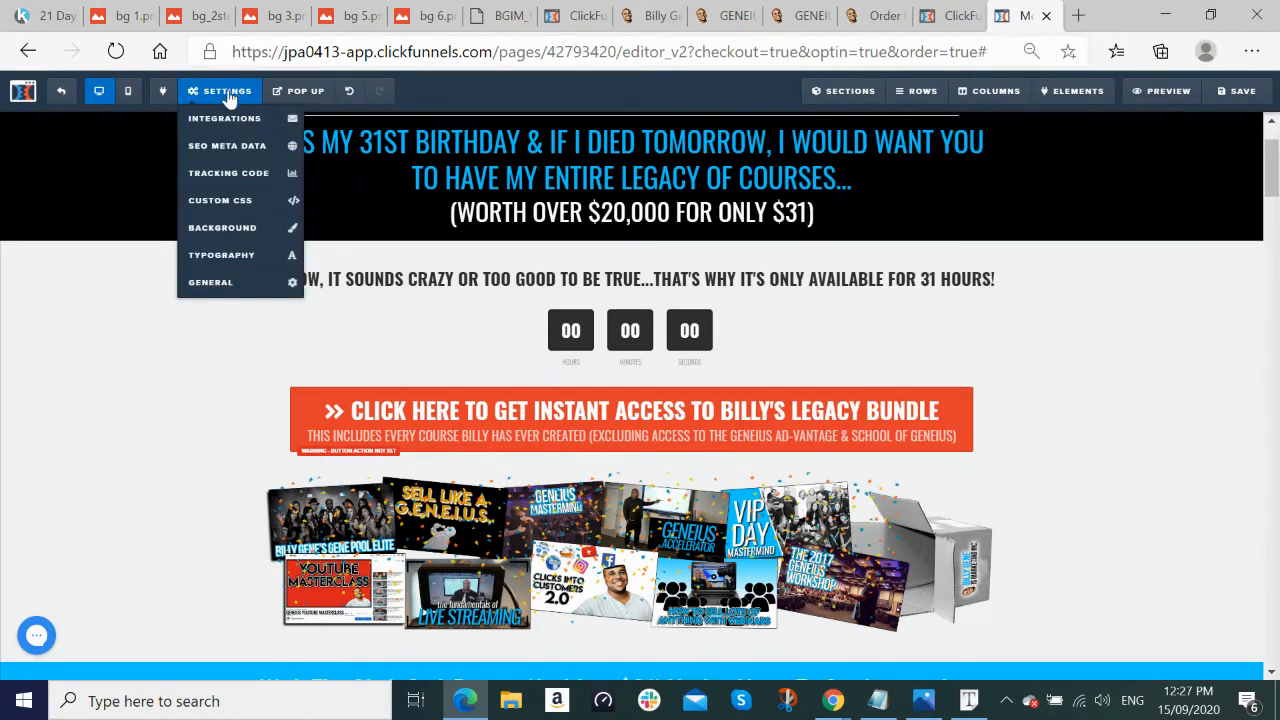
click(230, 179)
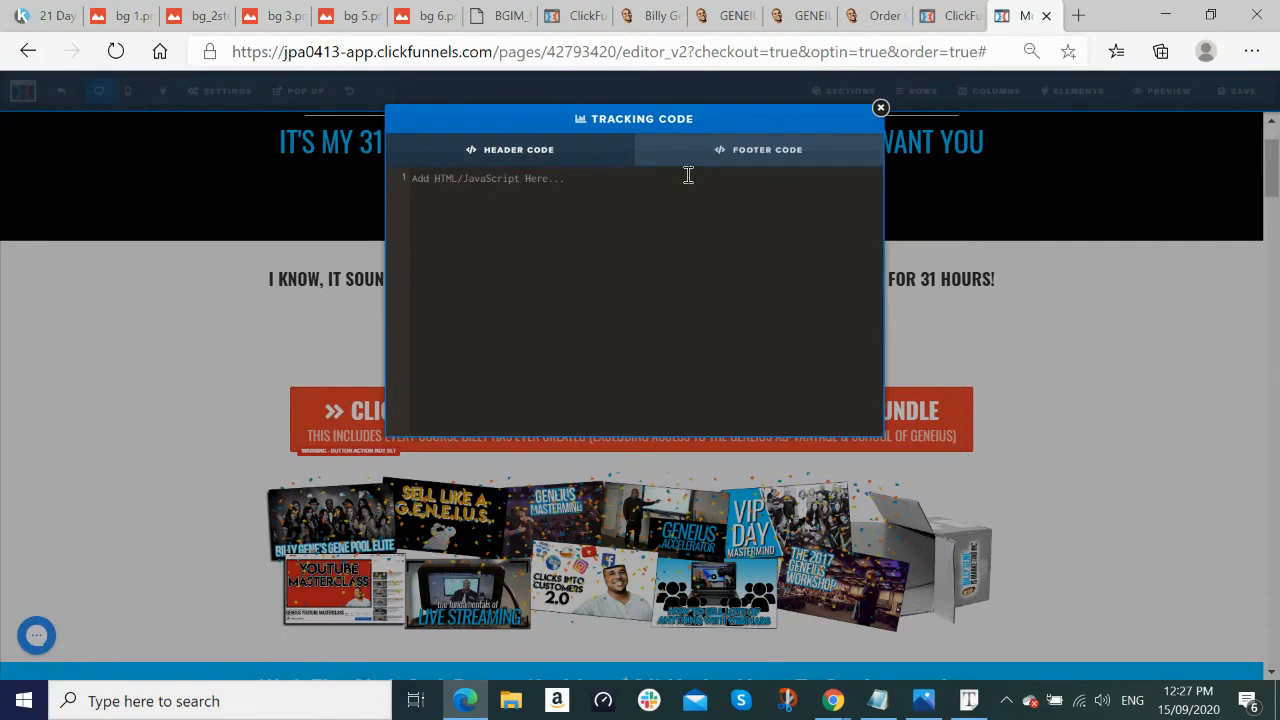
click(765, 158)
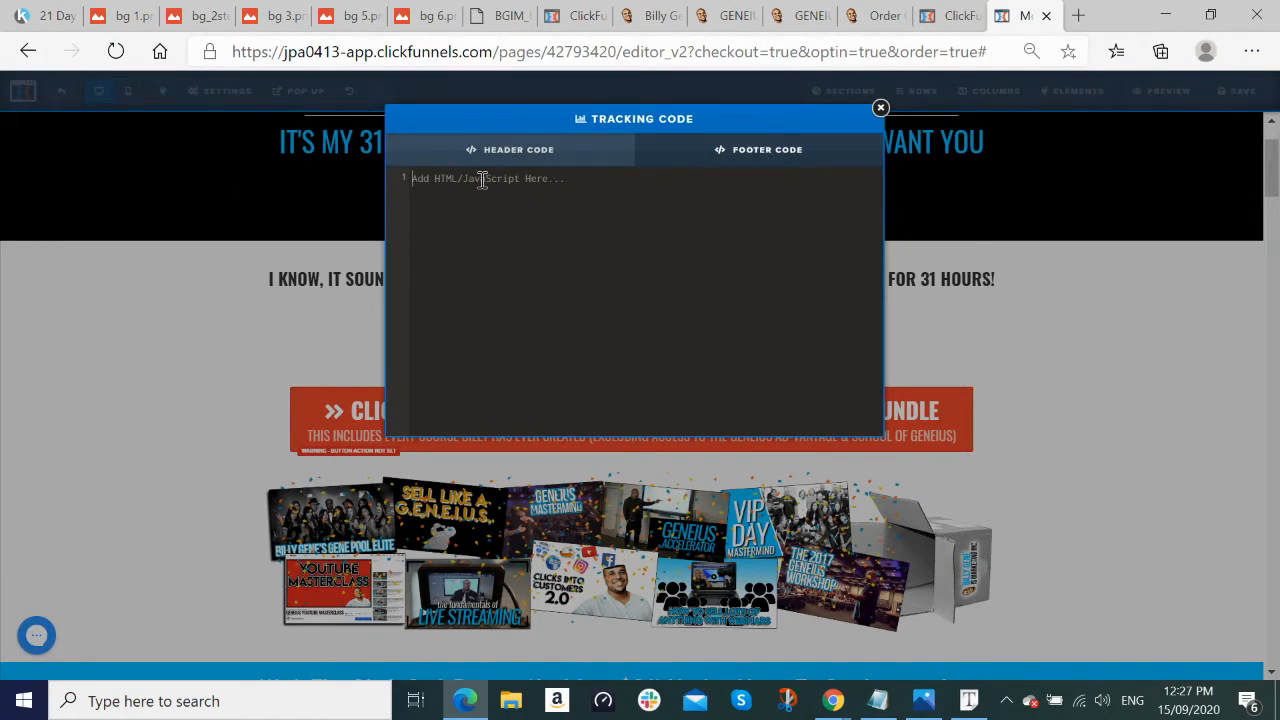
key(ctrl+v)
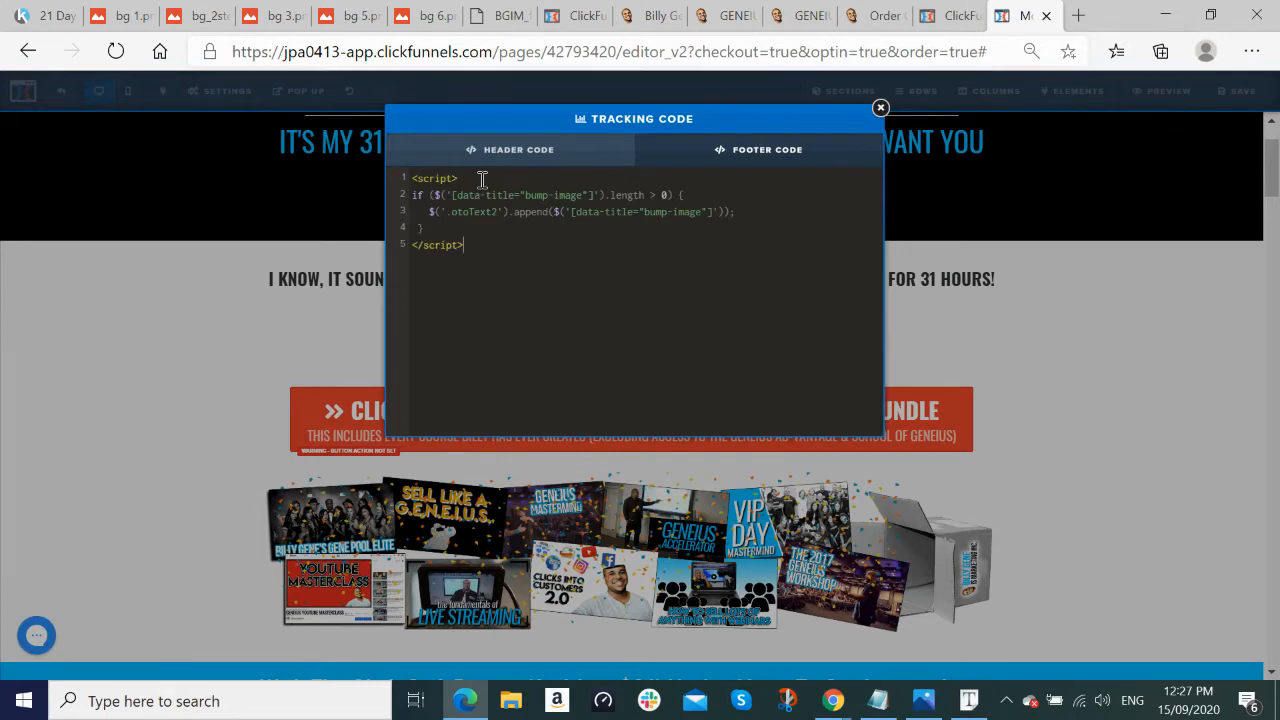
click(1093, 303)
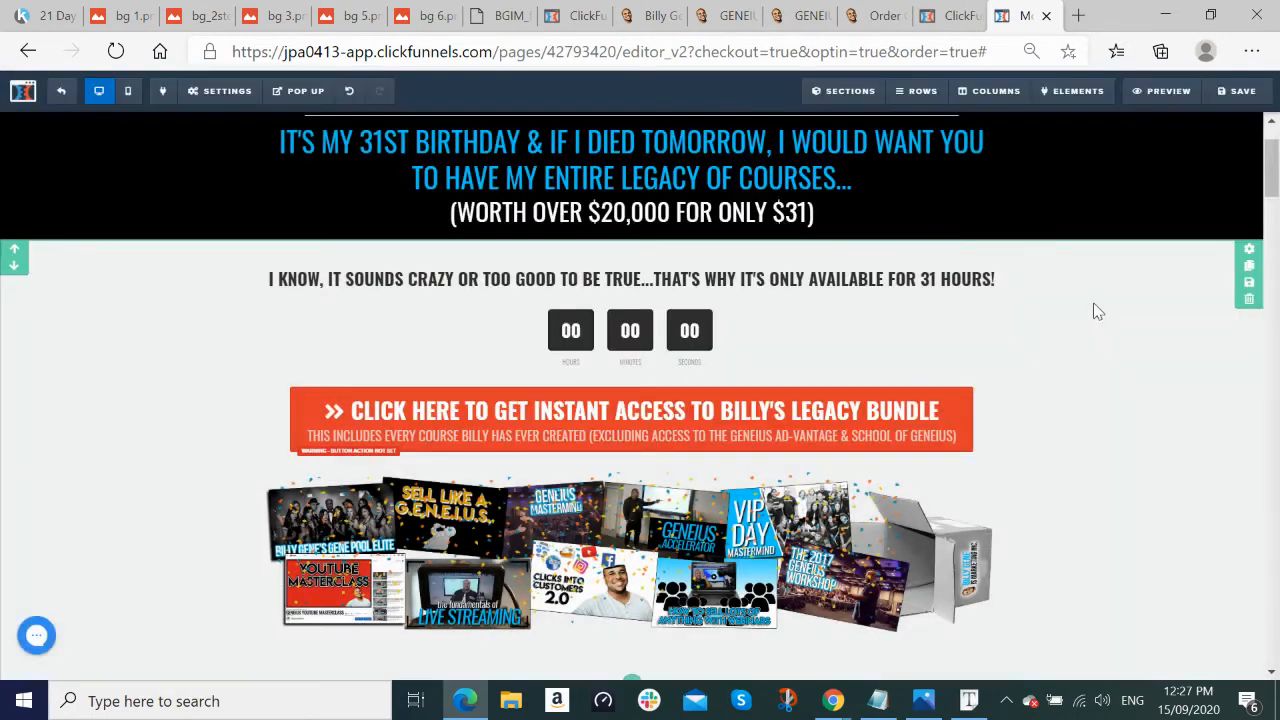
click(1240, 91)
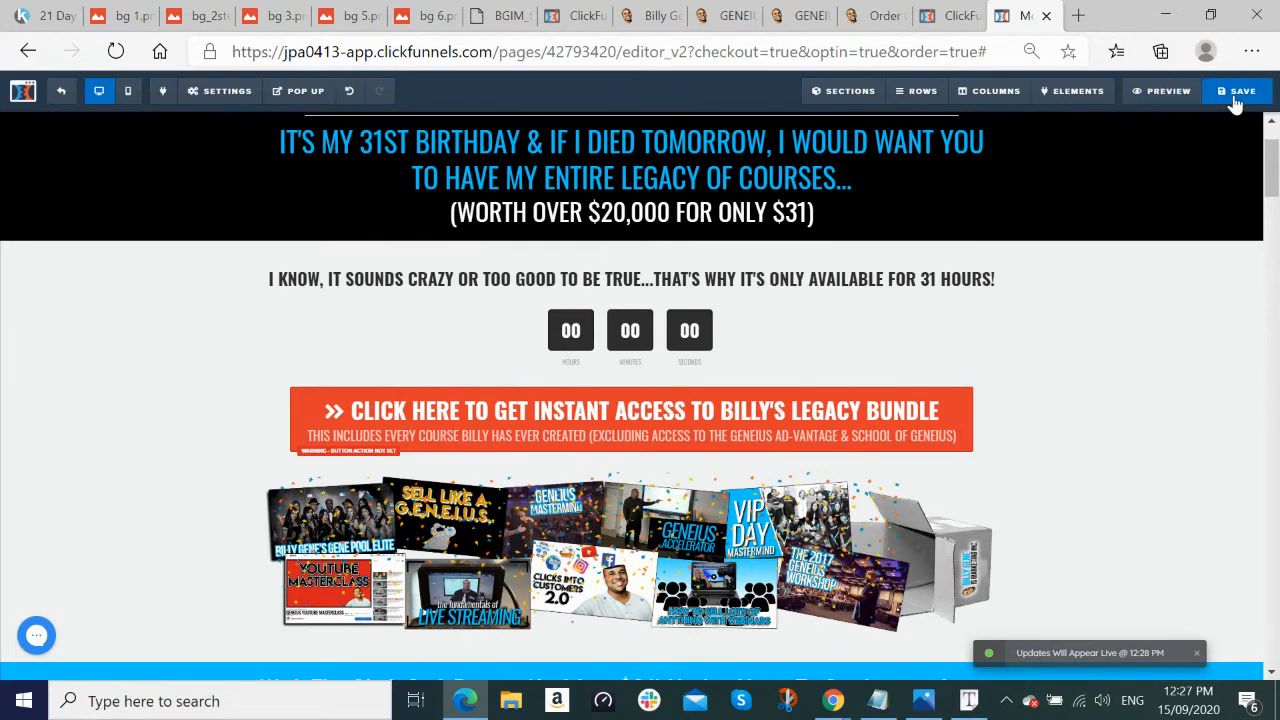
Step: Show the order pop-up, check where the playbook image sits relative to the order form, and close the pop-up
click(298, 91)
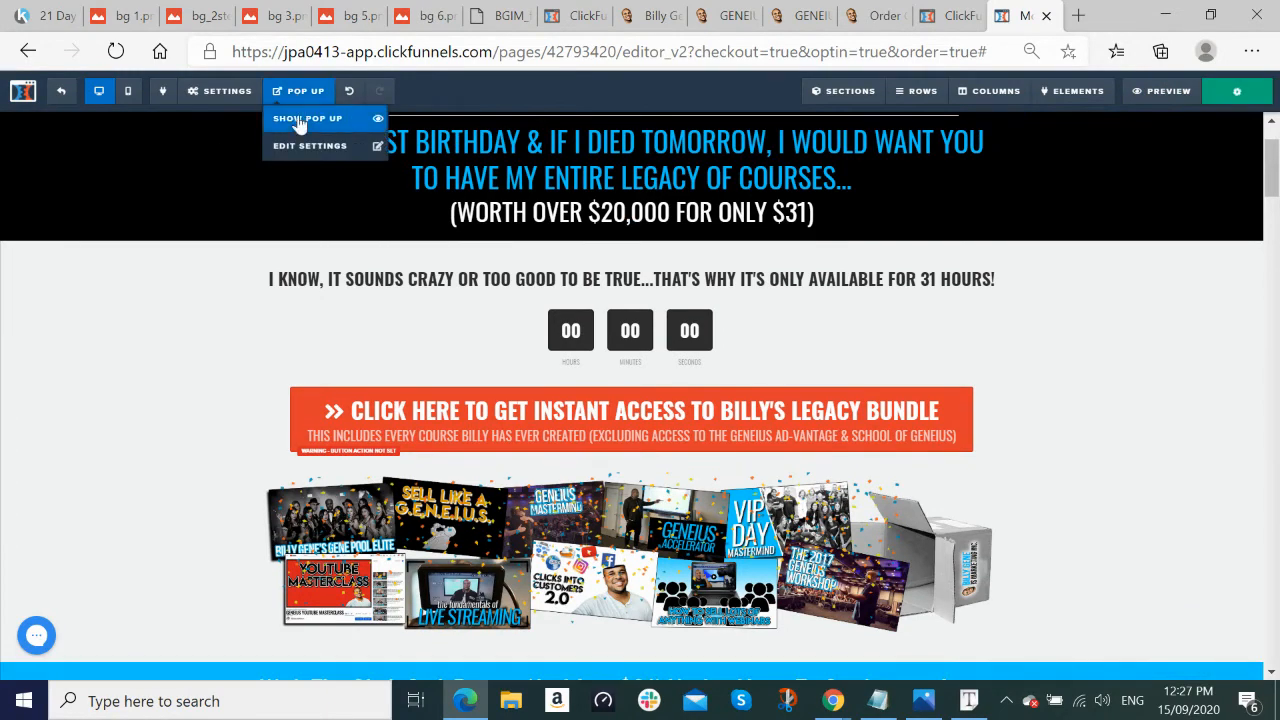
click(300, 124)
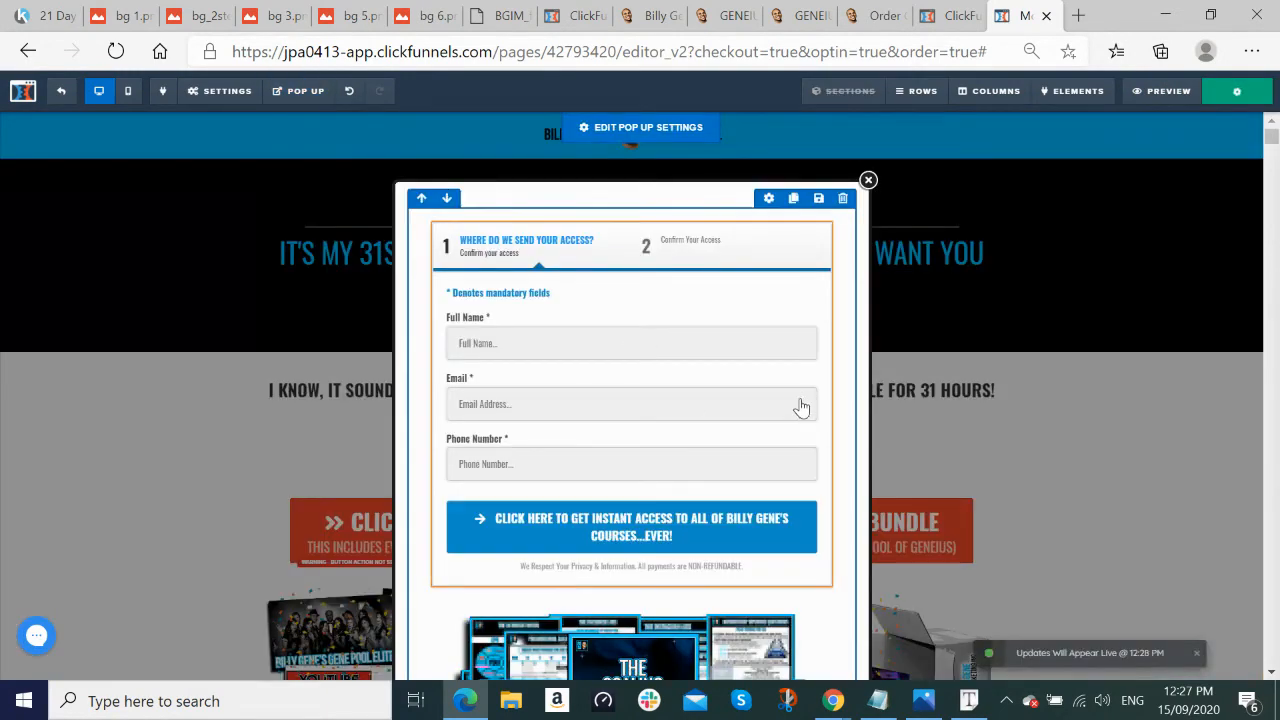
scroll(803, 404, down, 2)
scroll(803, 404, down, 2)
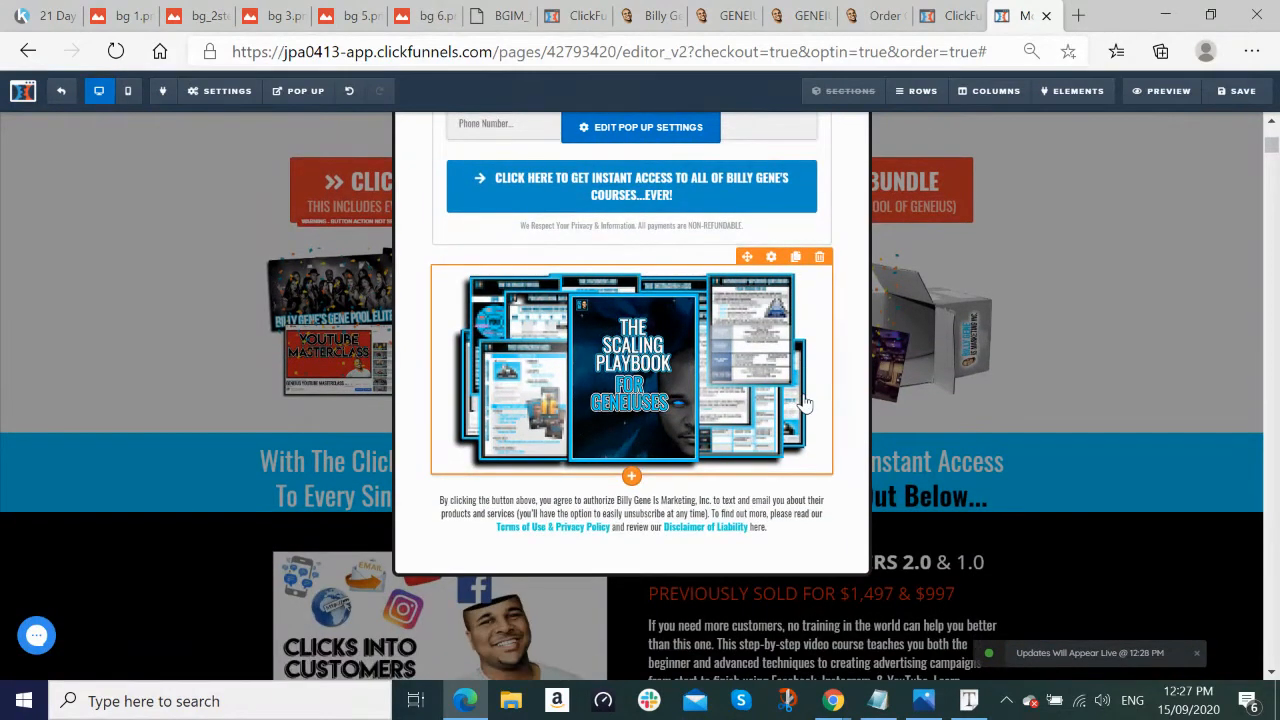
scroll(806, 403, down, 1)
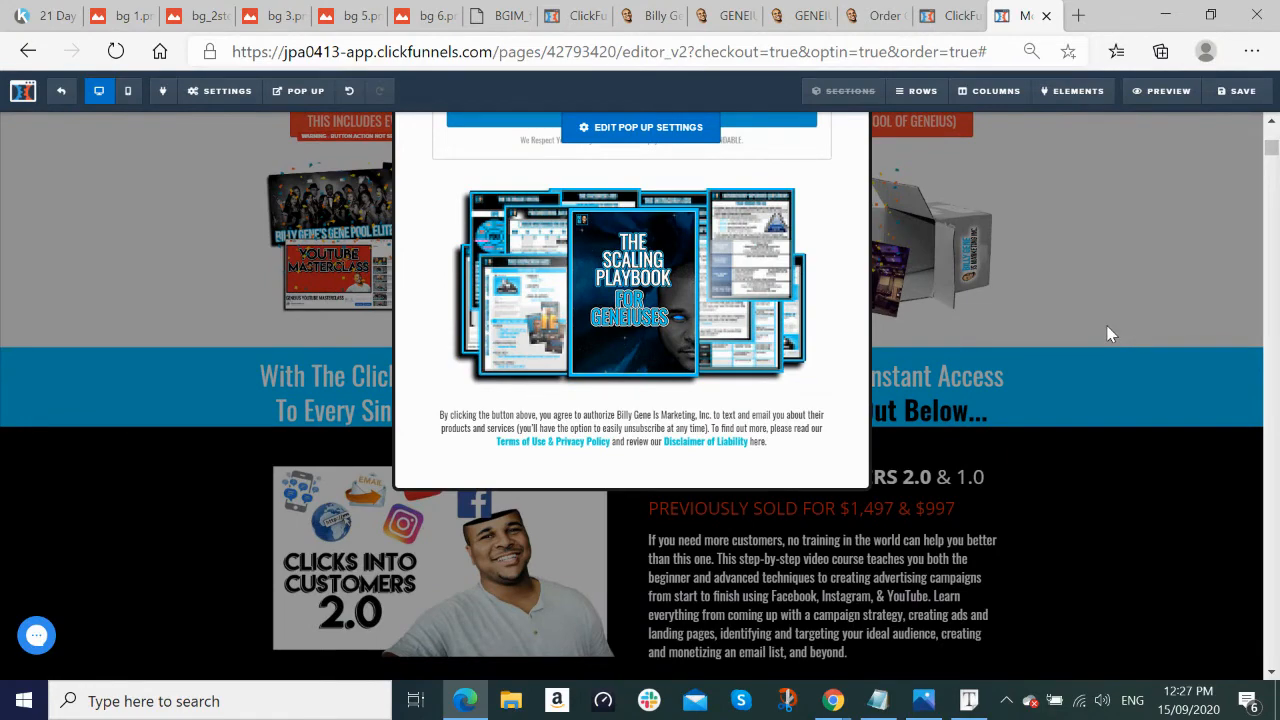
scroll(1105, 321, down, 2)
scroll(1105, 321, up, 3)
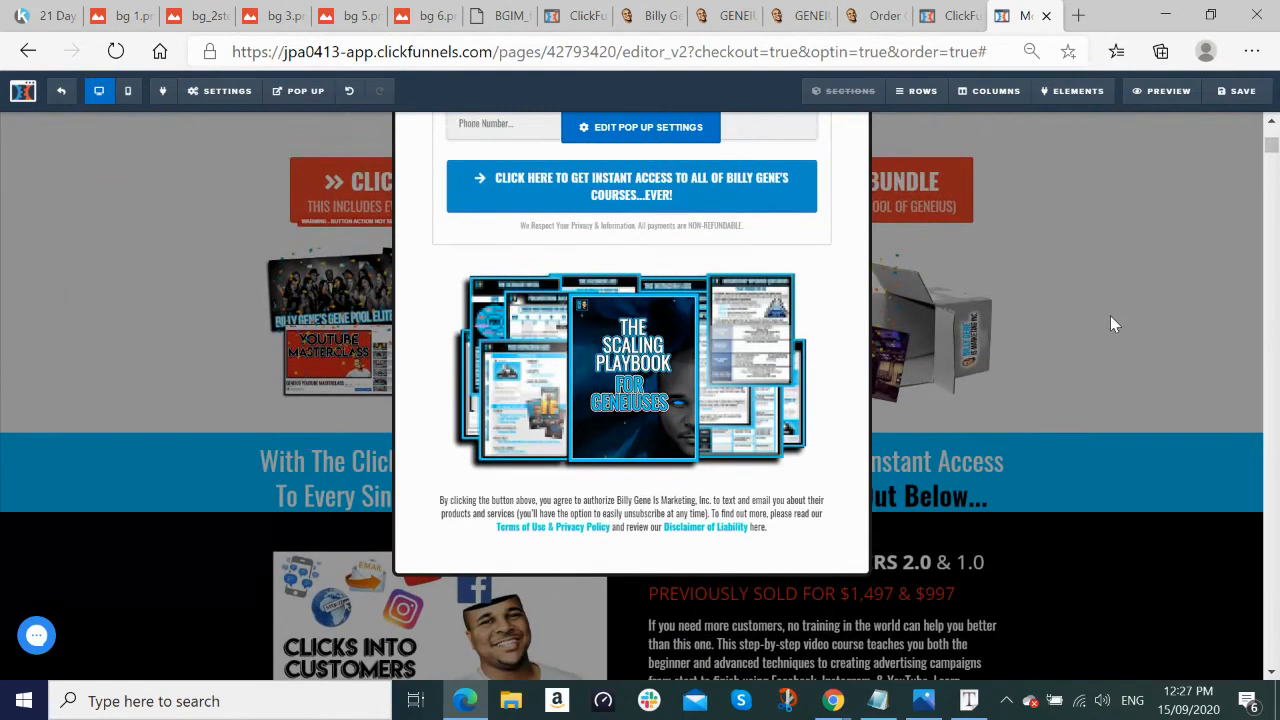
click(1110, 315)
scroll(1108, 323, up, 5)
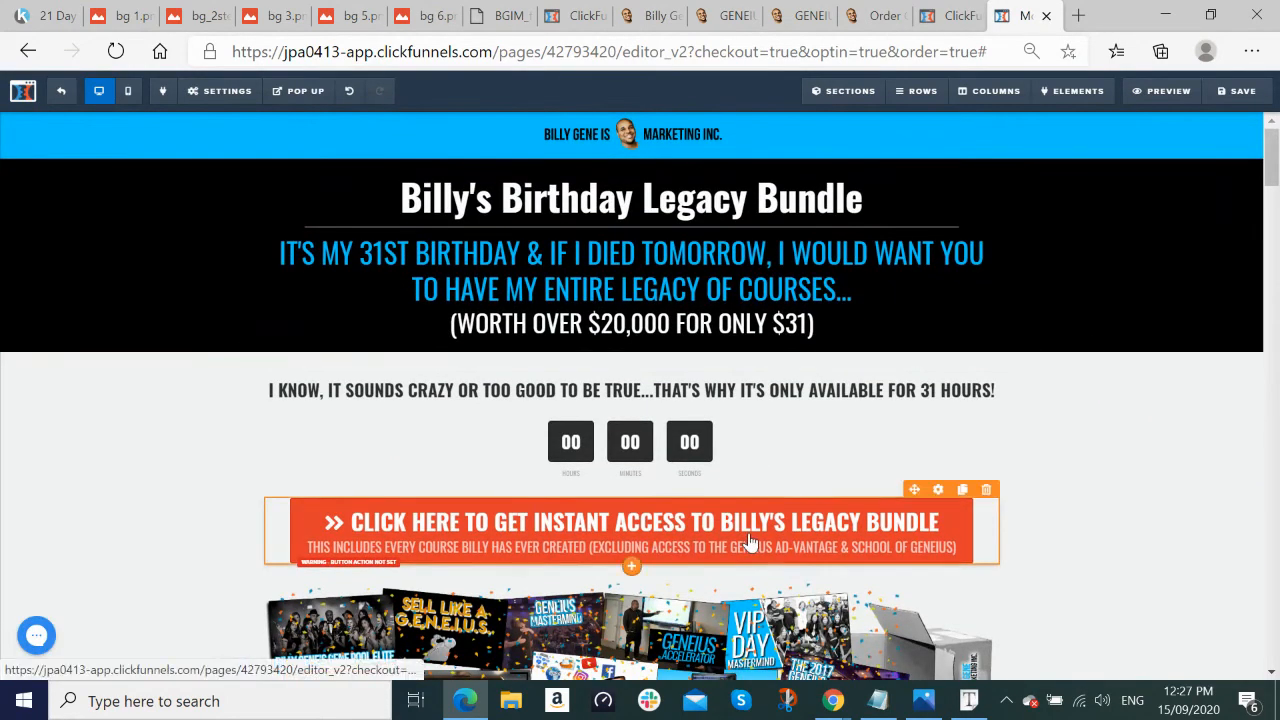
Step: Set the action of the orange "Click Here To Get Instant Access To Billy's Legacy Bundle" button to Submit Order / Submit Form and save
click(751, 541)
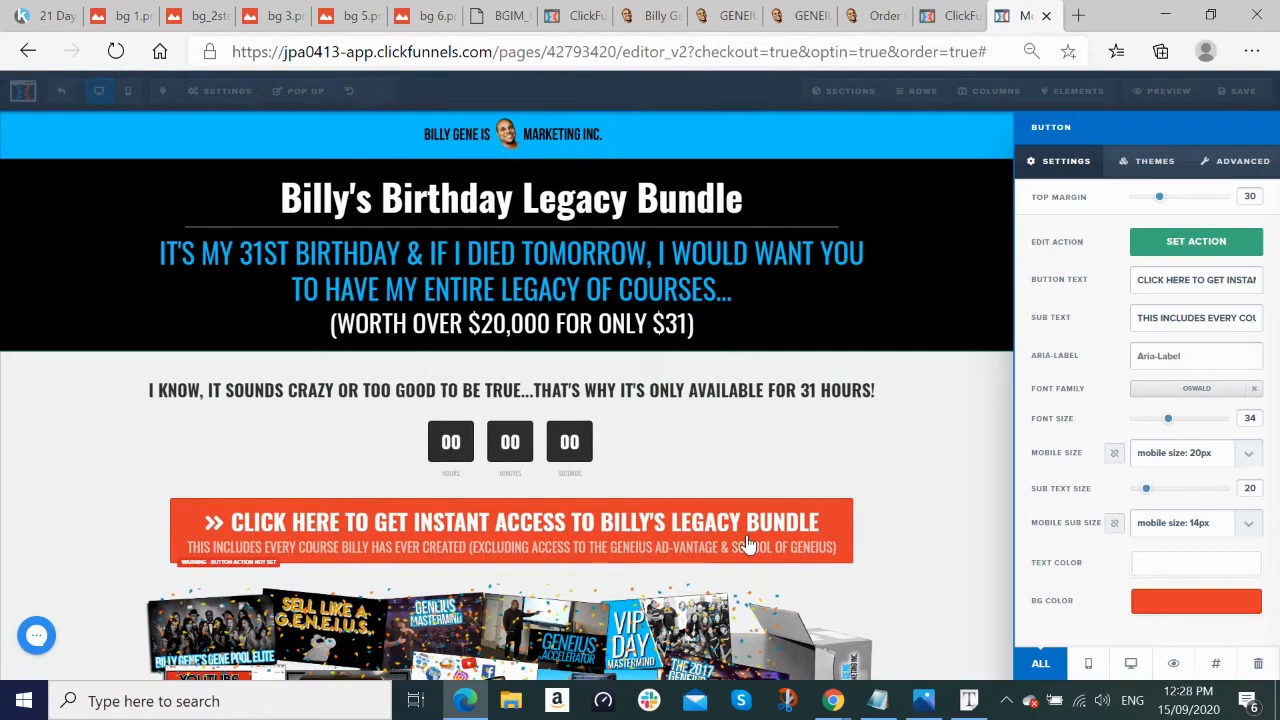
click(1197, 245)
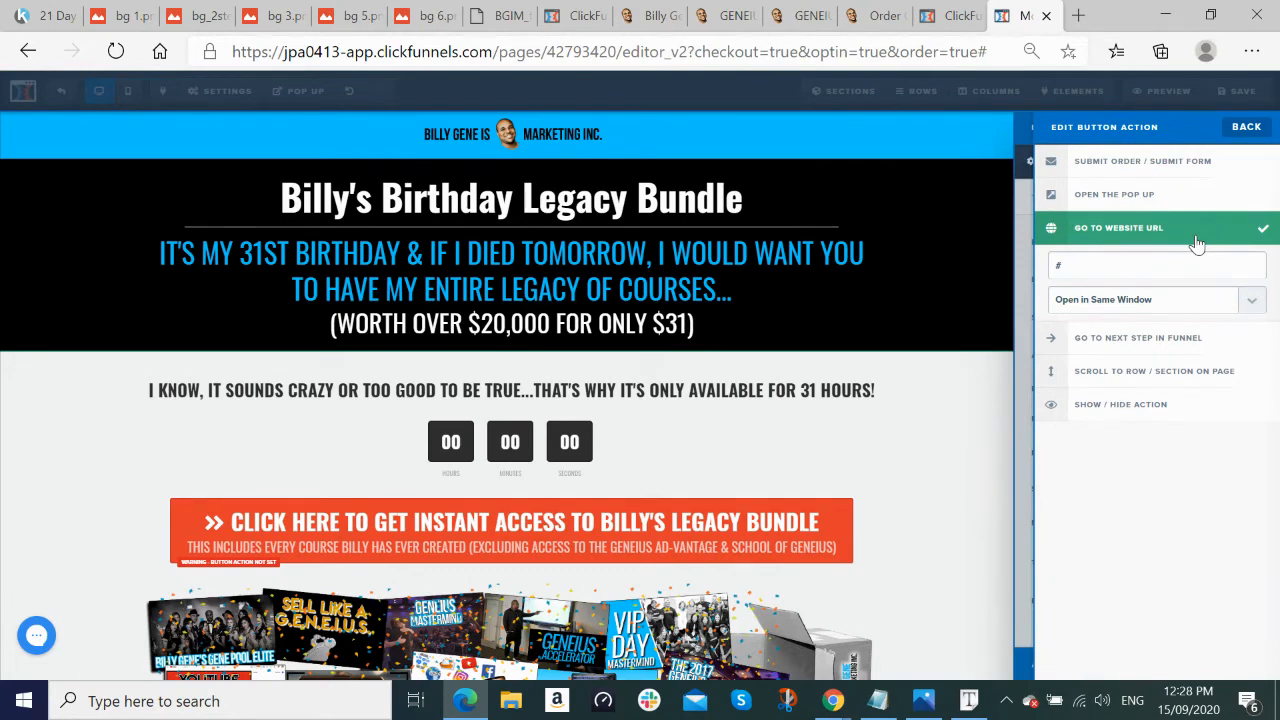
click(630, 541)
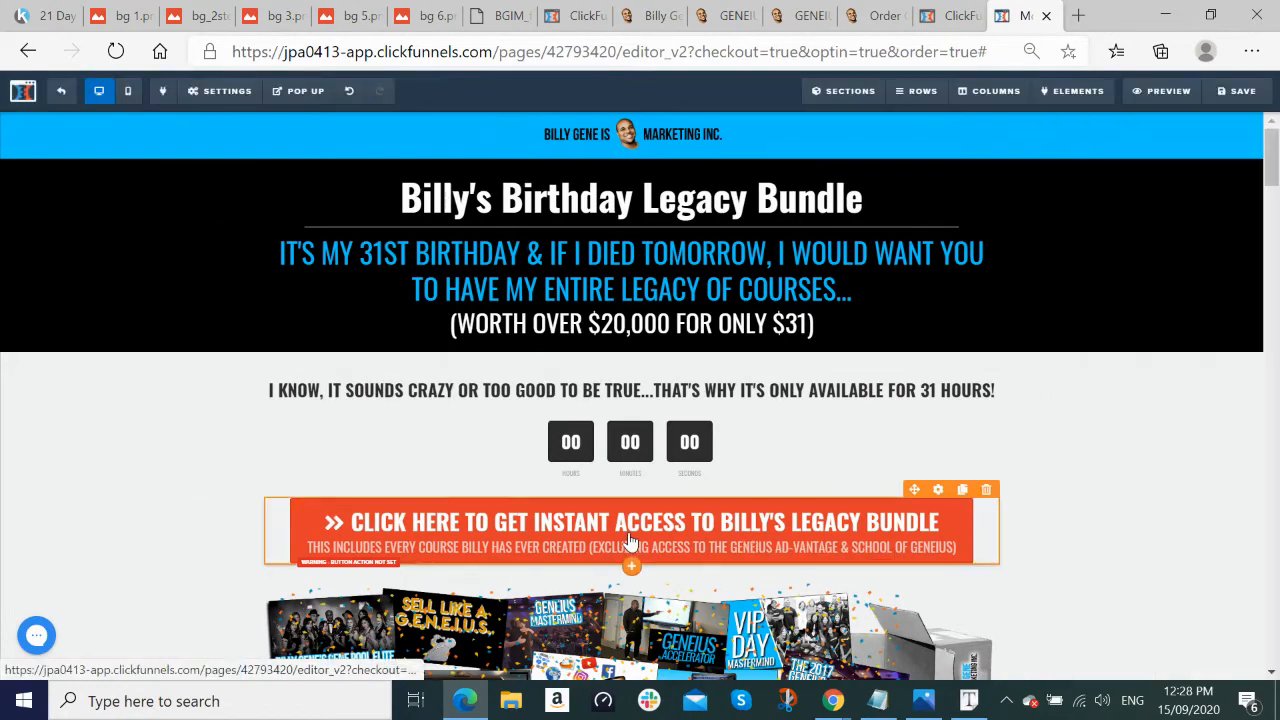
click(367, 540)
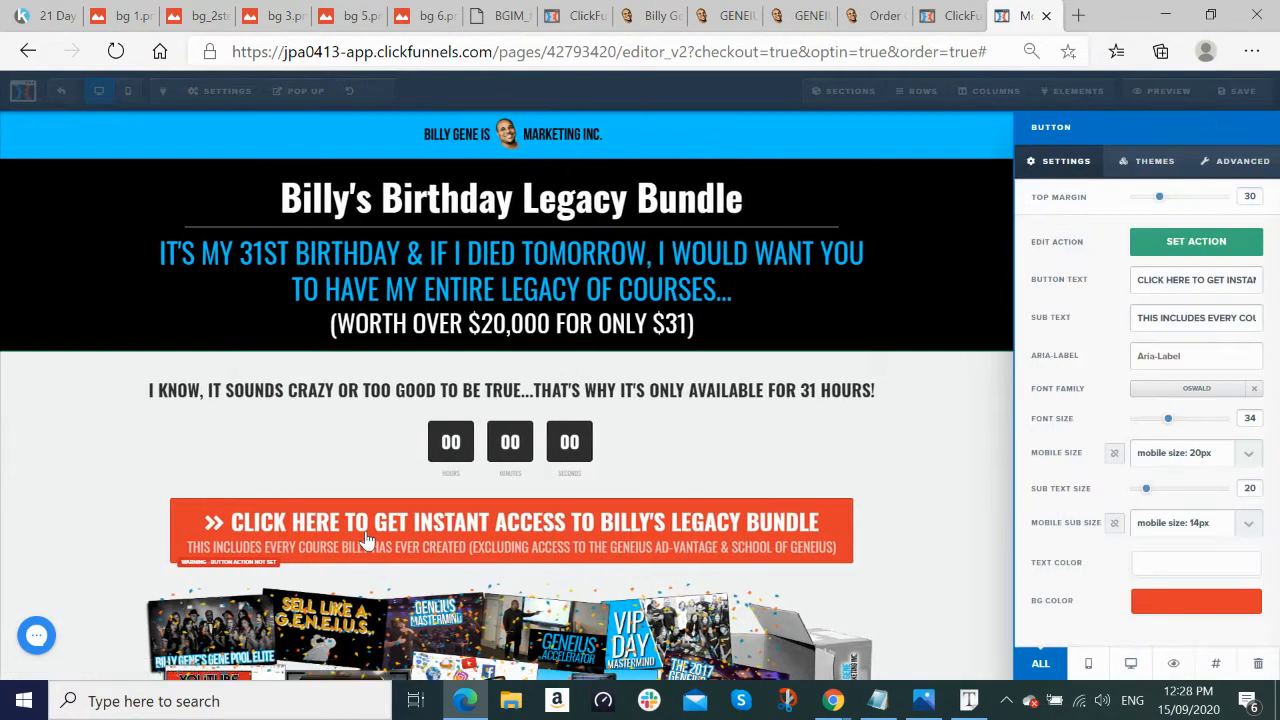
click(1183, 245)
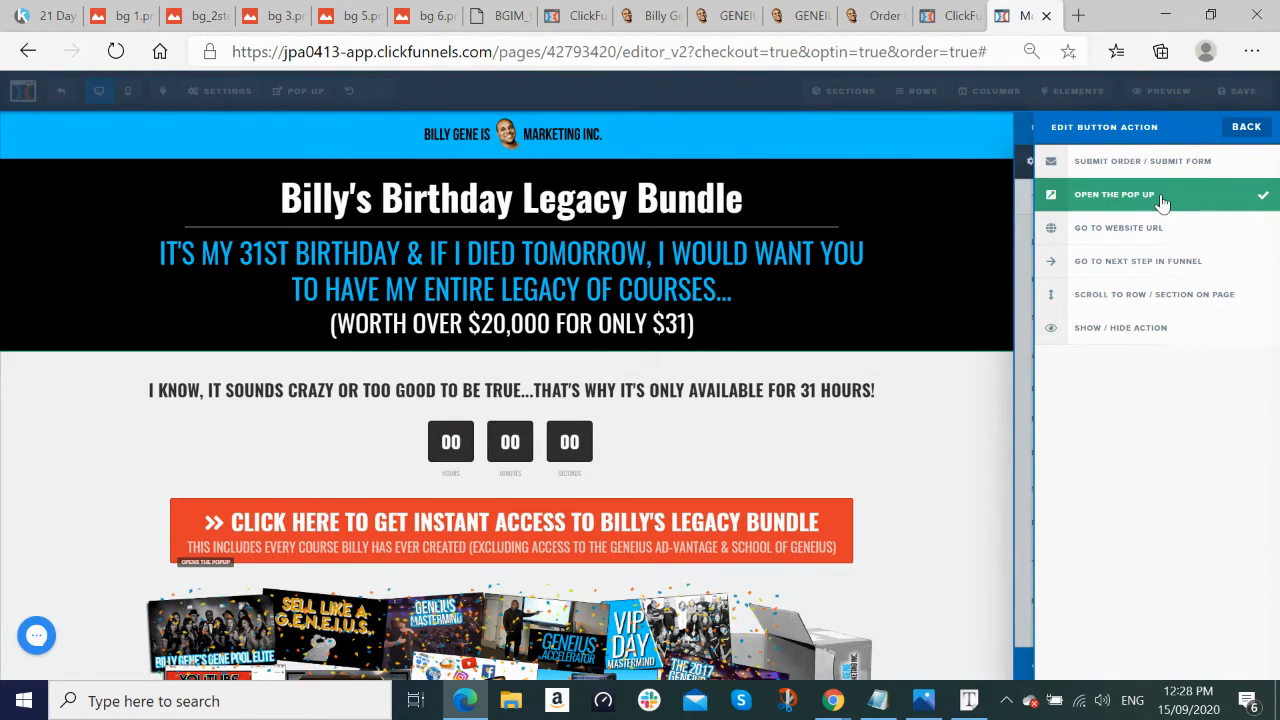
click(1166, 161)
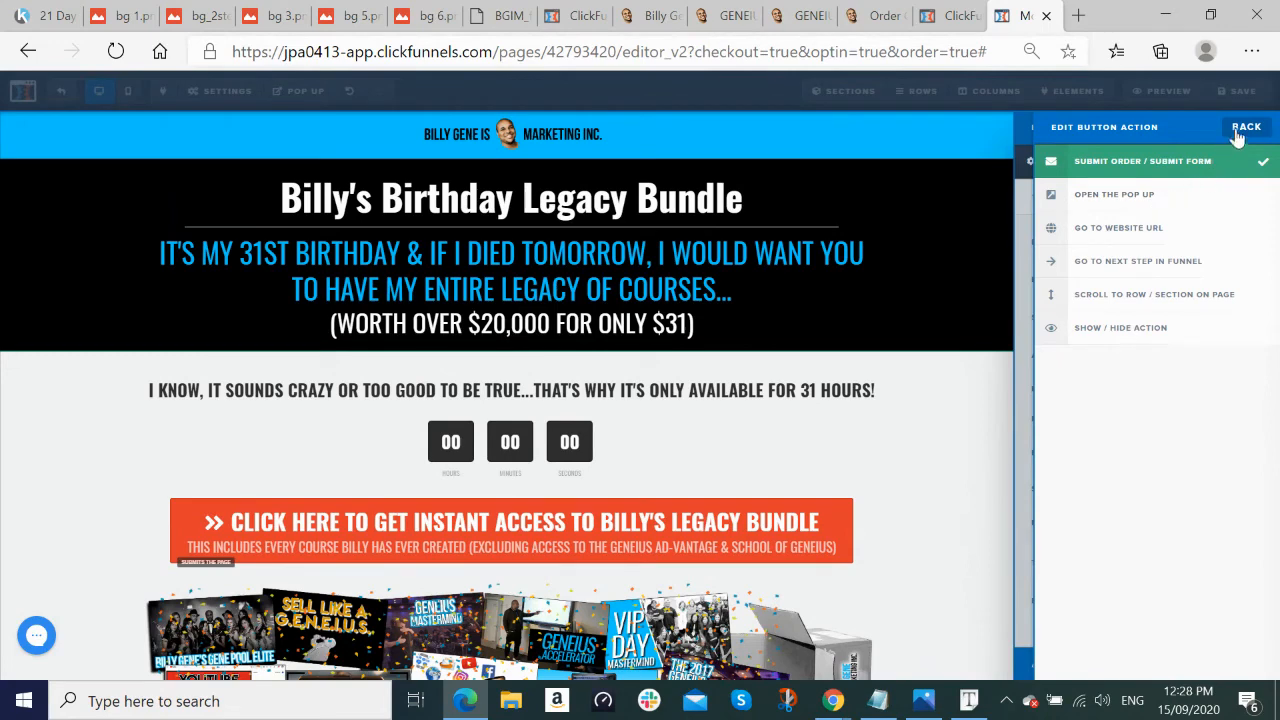
click(1238, 131)
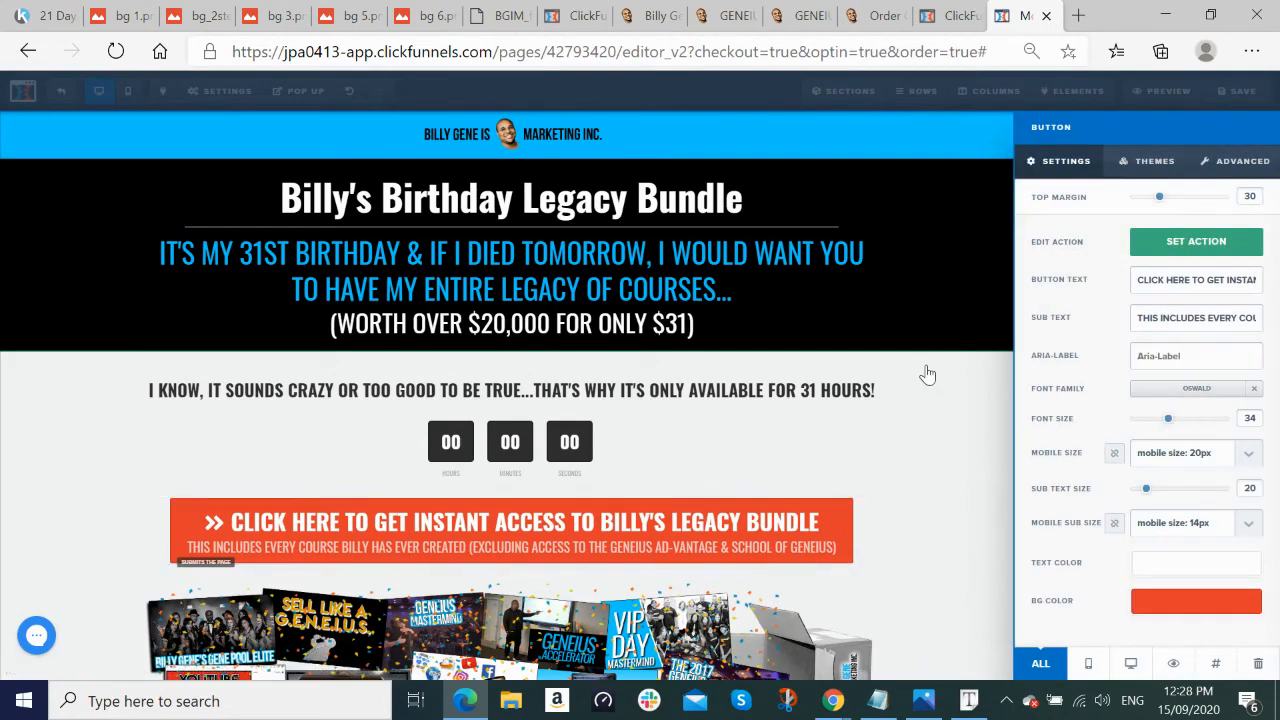
click(839, 444)
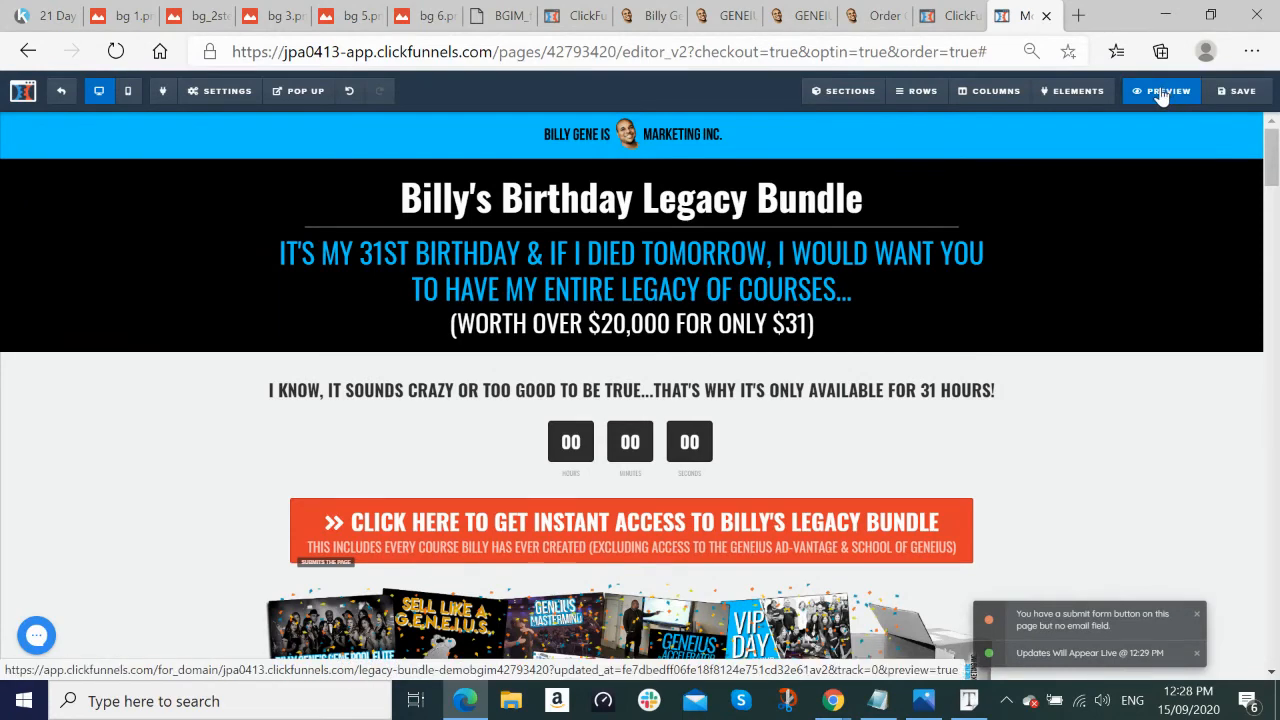
Step: Preview the page, test the orange instant-access button, look over the page, and close the preview
click(1160, 93)
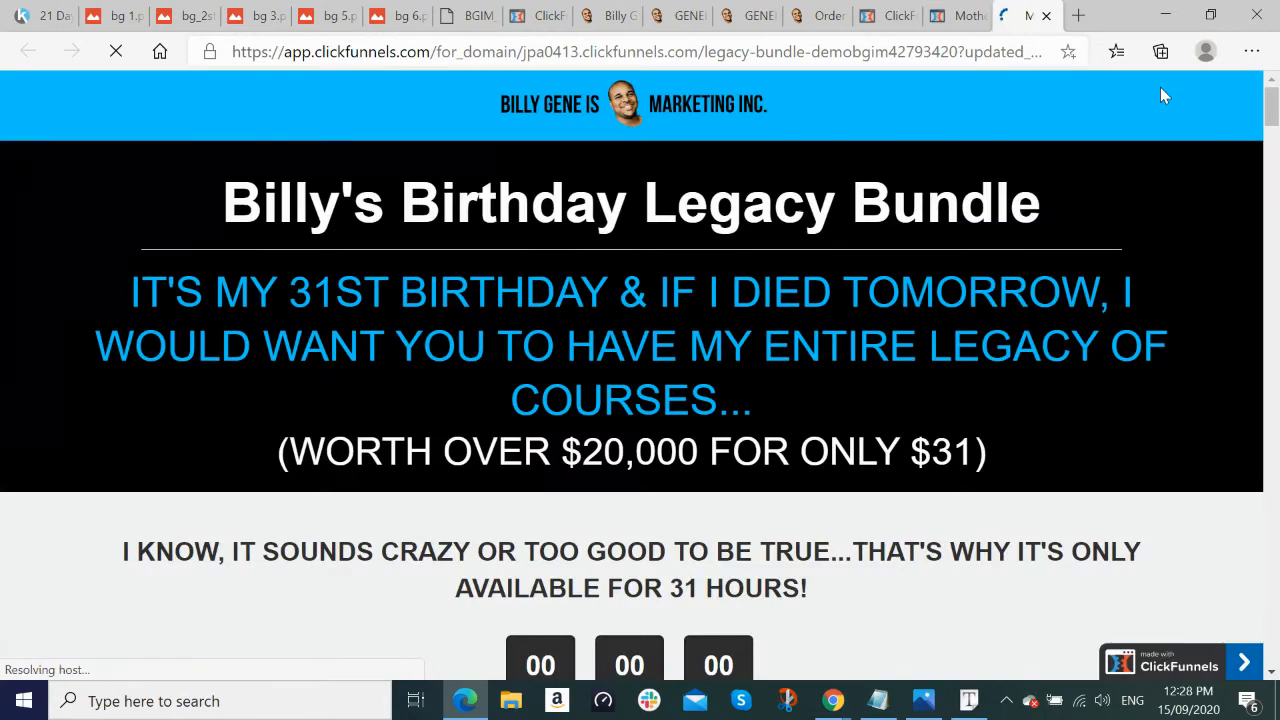
scroll(1037, 135, down, 4)
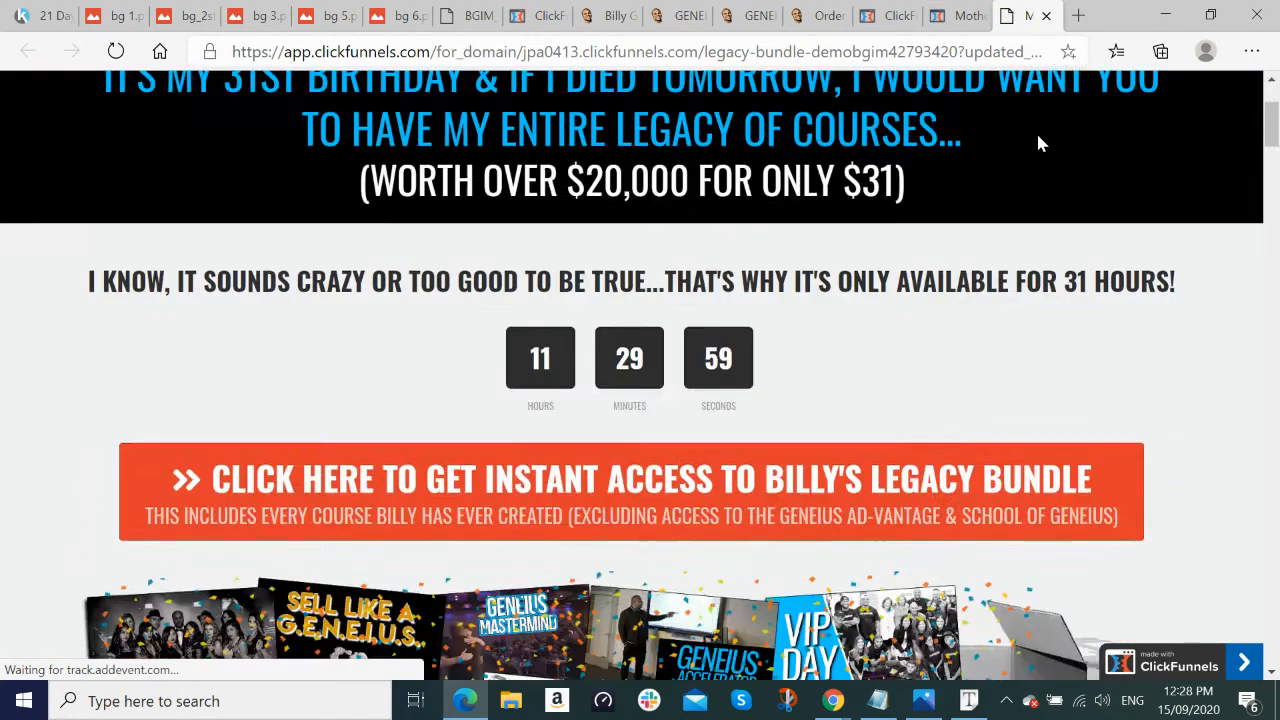
click(640, 318)
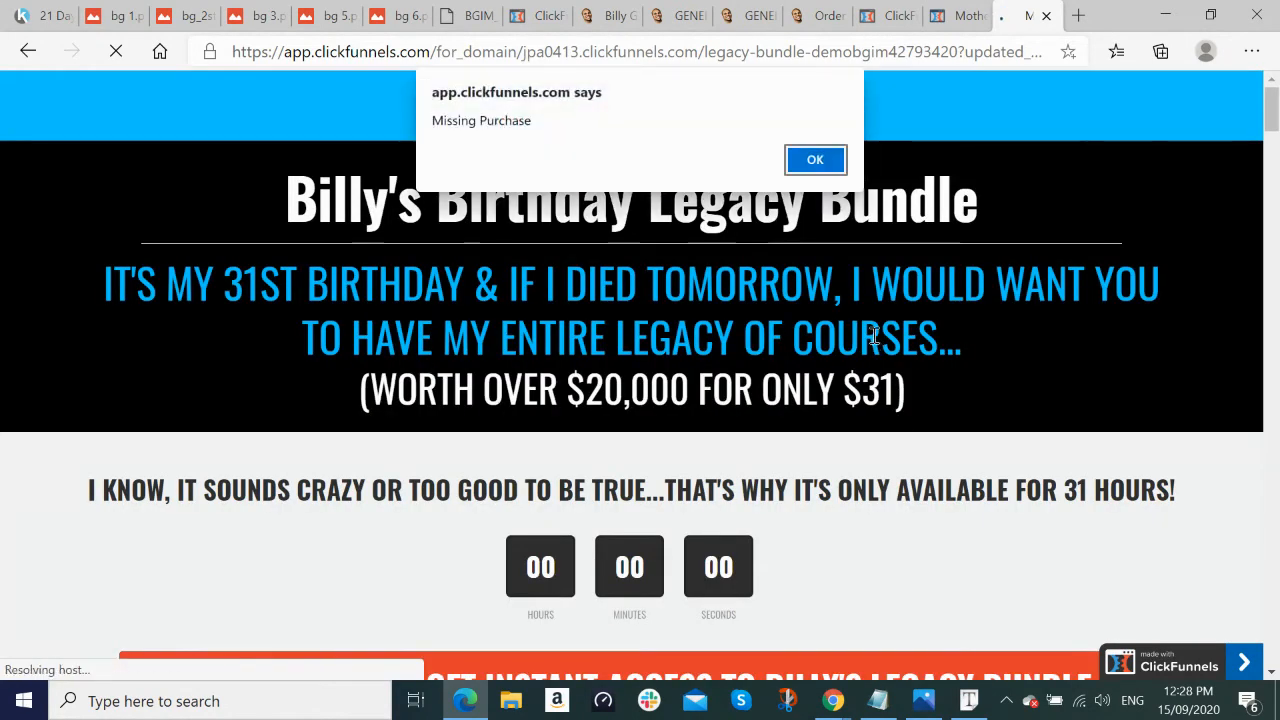
click(815, 160)
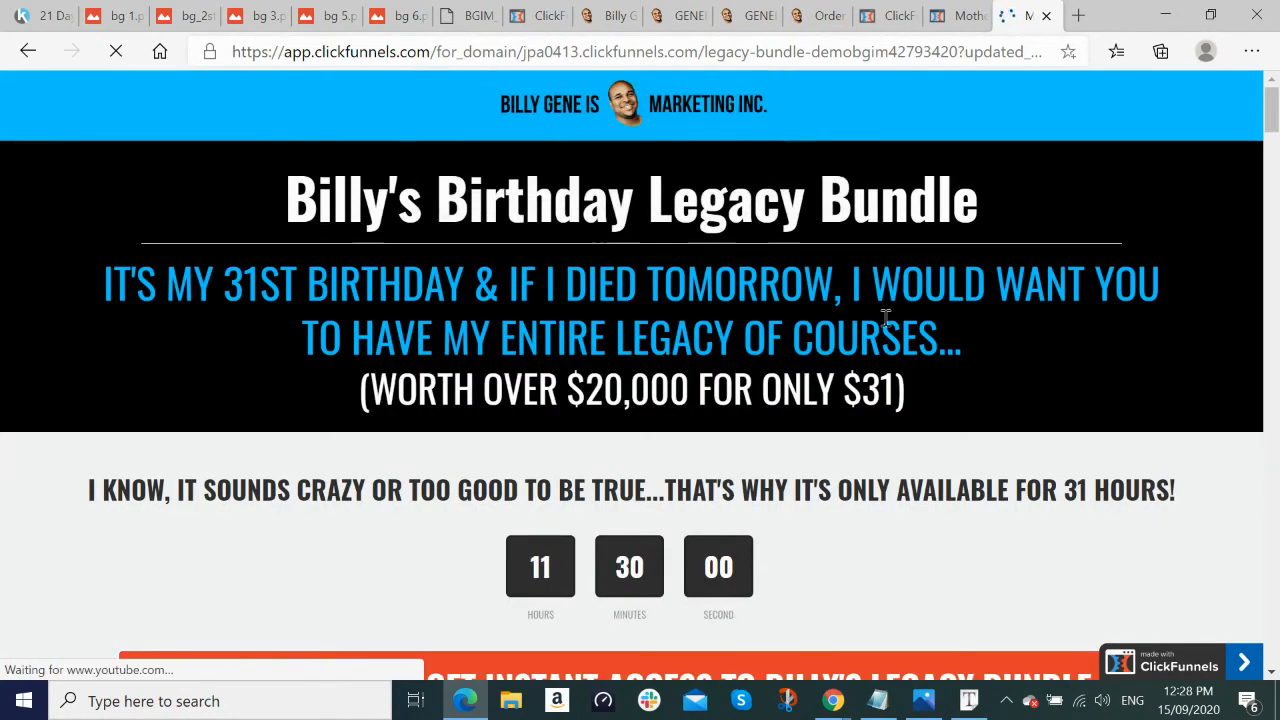
scroll(885, 325, down, 4)
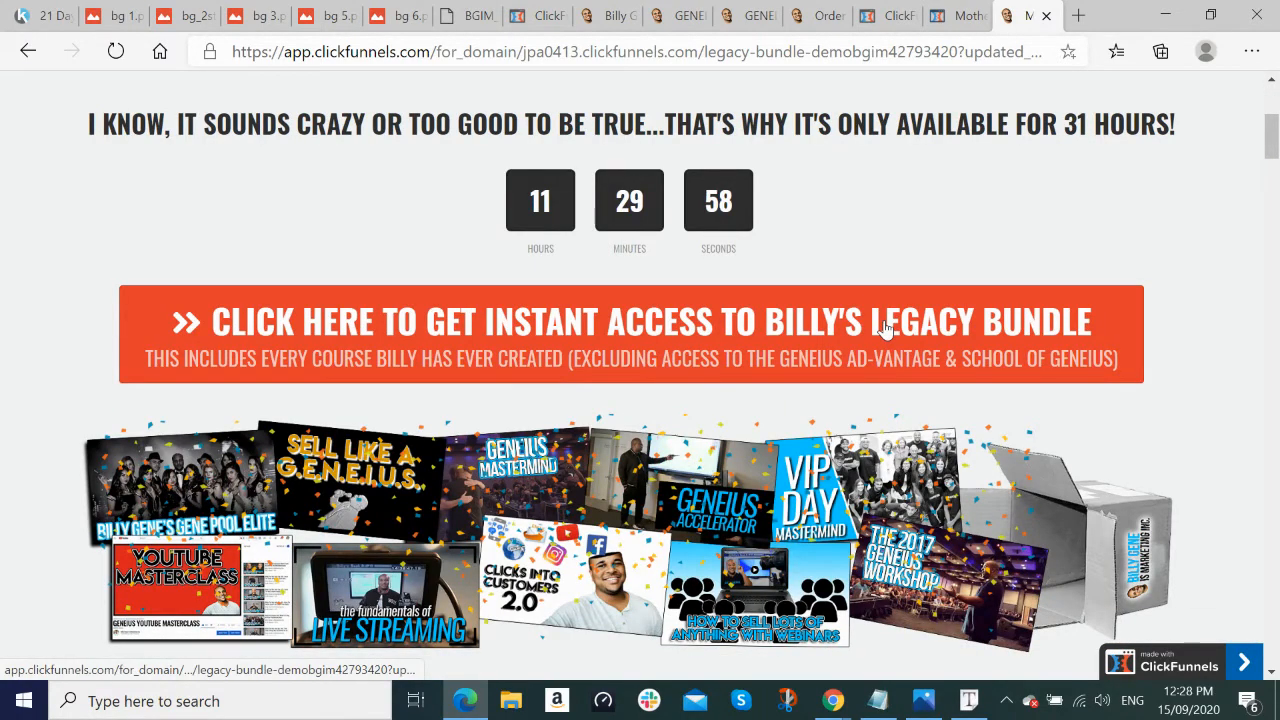
scroll(885, 325, up, 4)
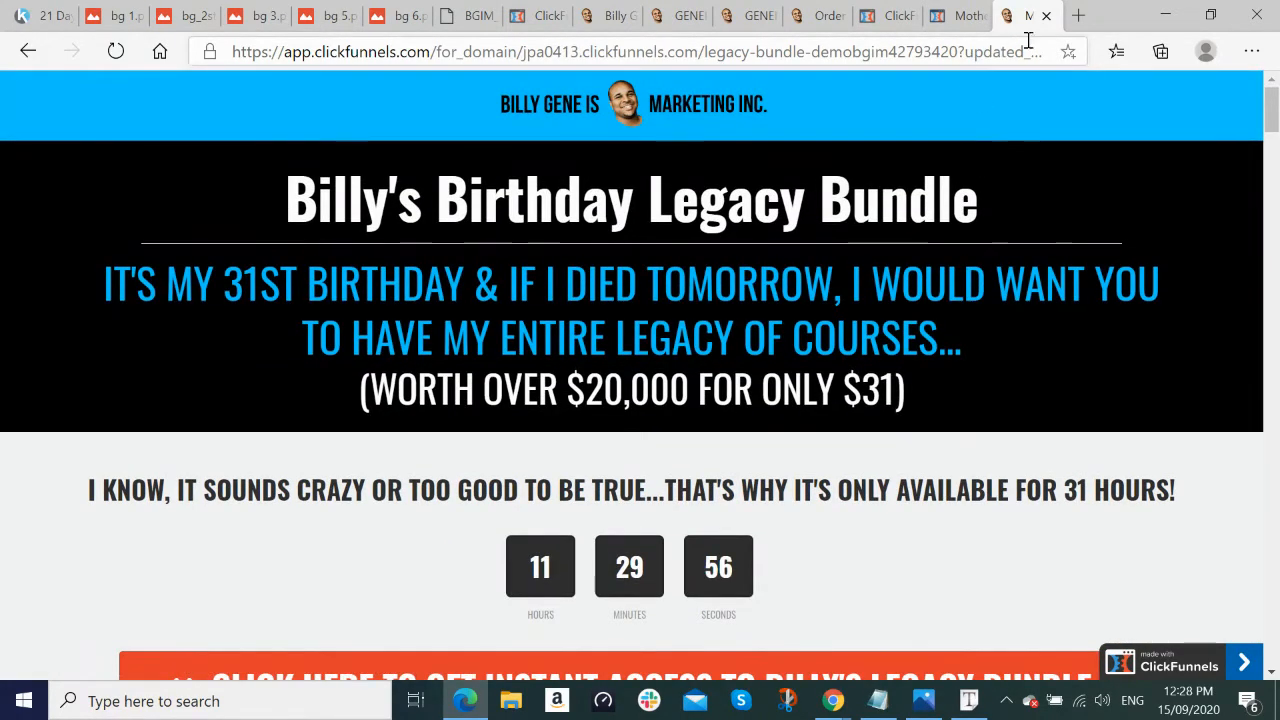
scroll(937, 331, down, 8)
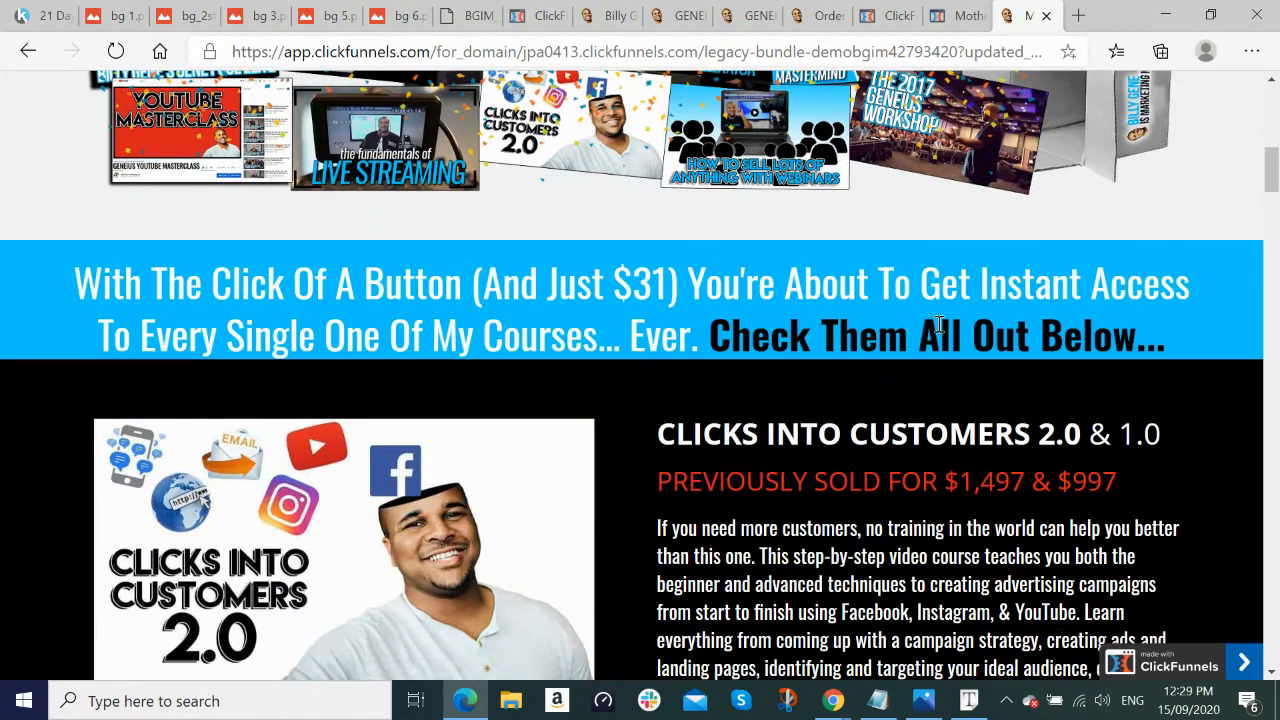
click(1046, 16)
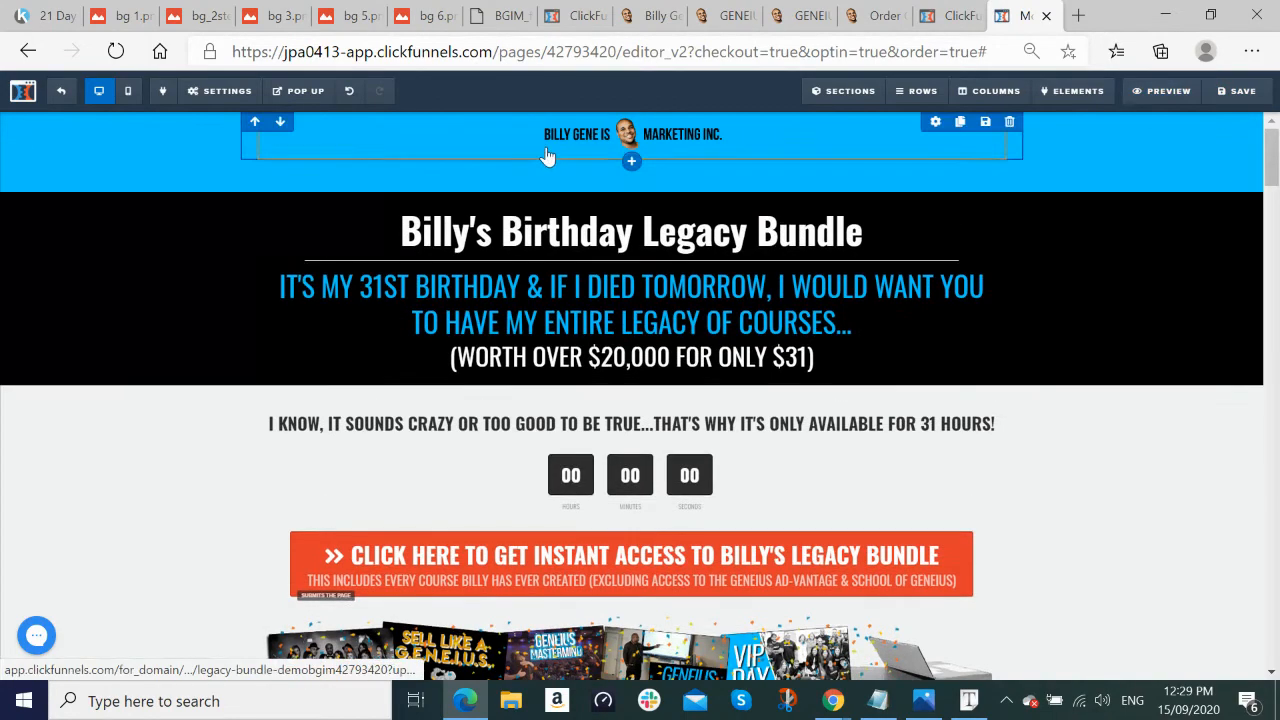
Step: Show the order pop-up again in the editor and inspect the playbook image below the form
mouse_move(300, 91)
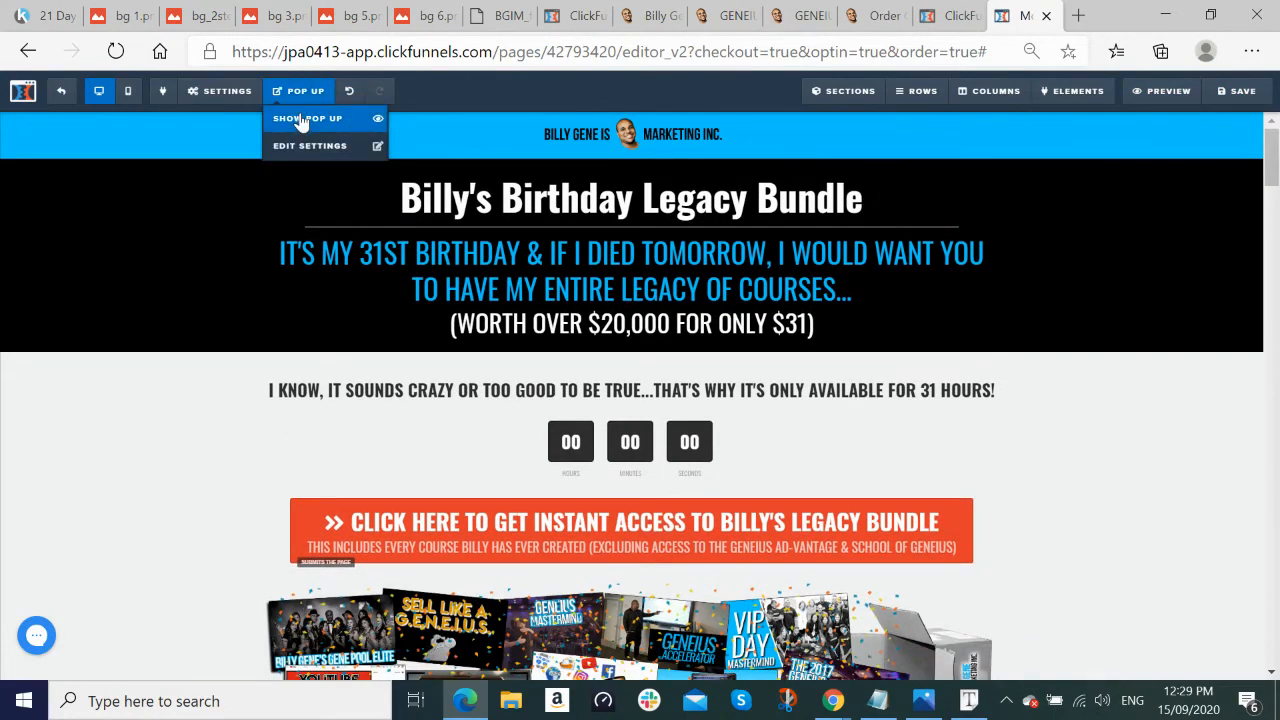
click(300, 120)
scroll(700, 305, down, 4)
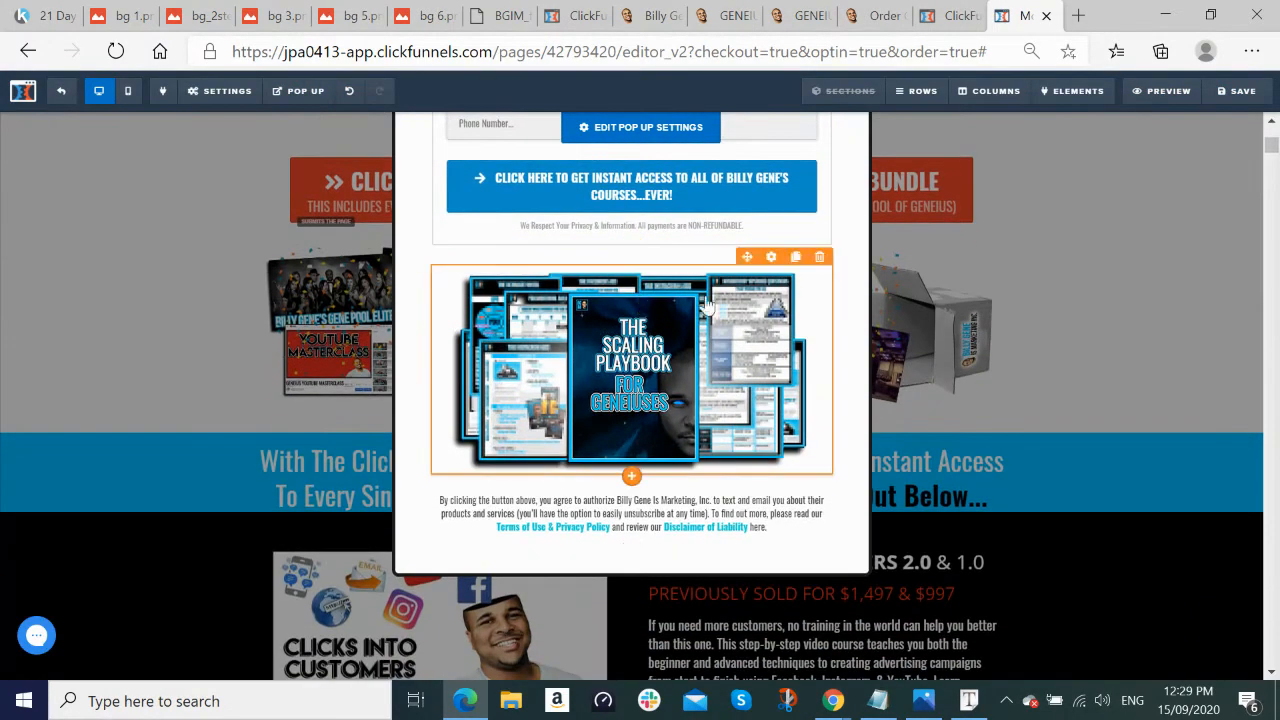
Step: Preview step 2 of the pop-up's two-step order form, then close the order form settings
scroll(706, 305, up, 4)
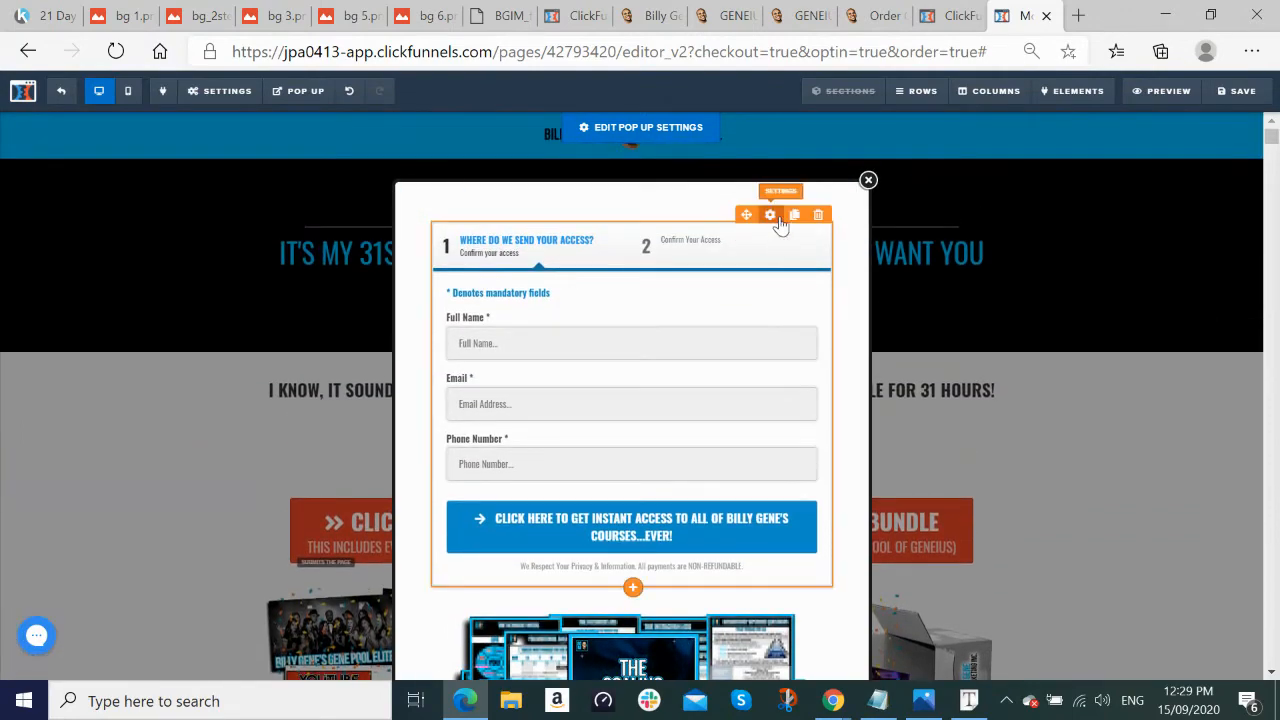
click(770, 216)
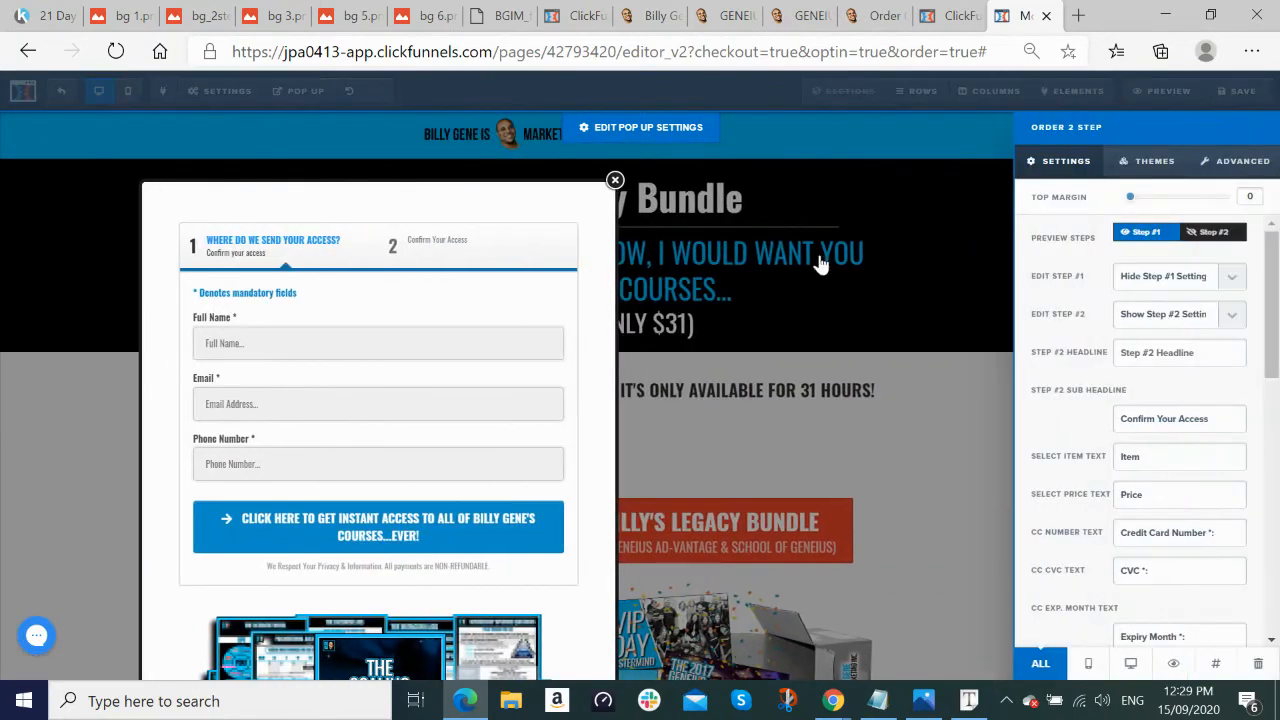
click(1215, 233)
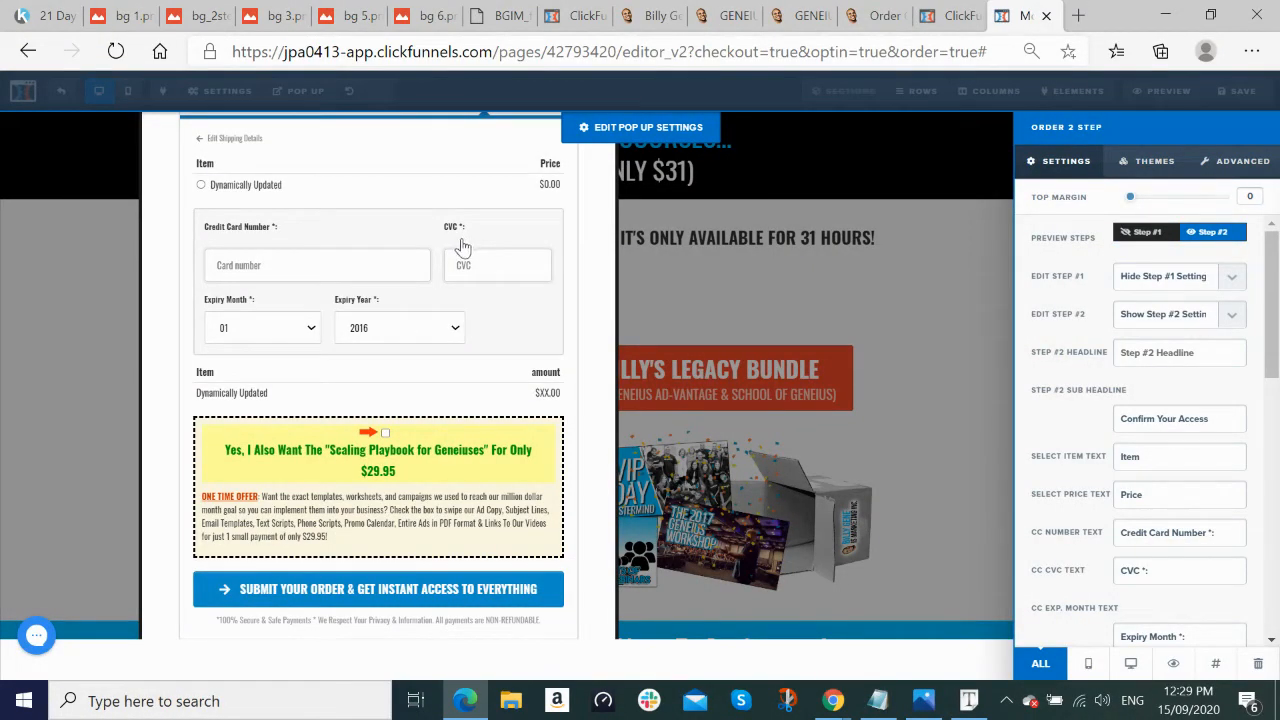
click(845, 190)
Step: Check the page's footer tracking code for the script that appends the bump image to the order bump
mouse_move(290, 103)
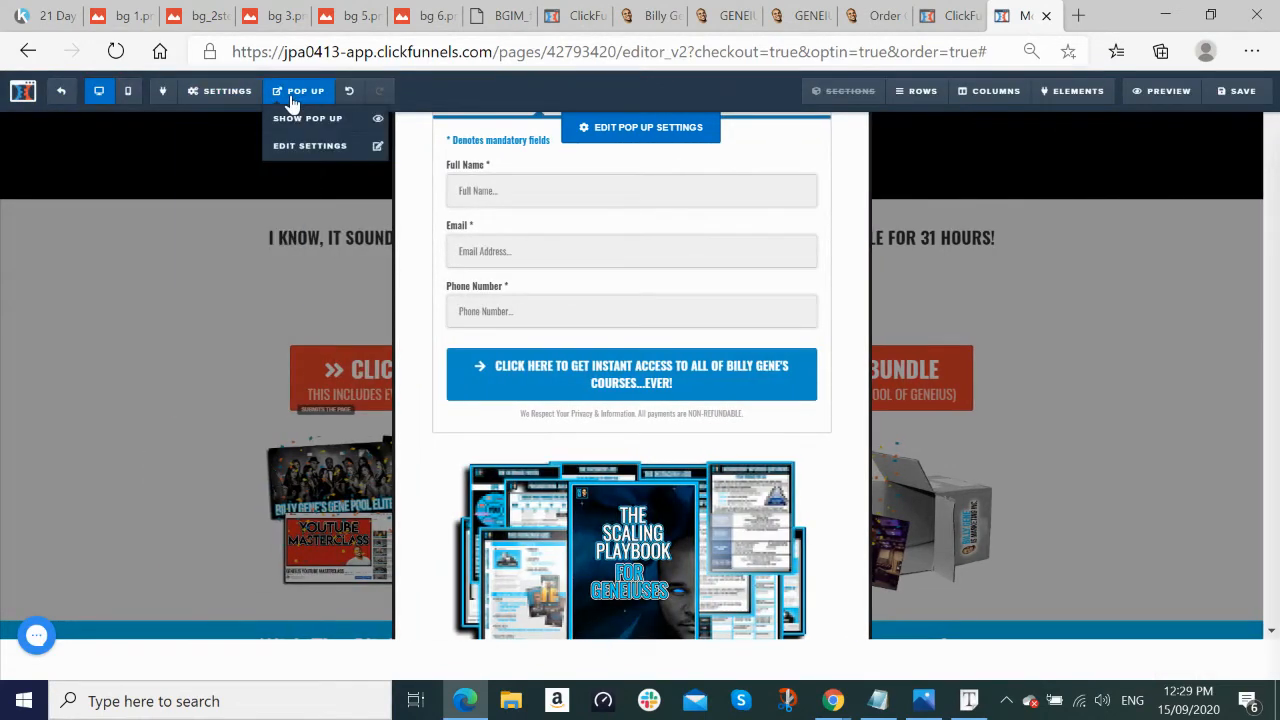
mouse_move(228, 100)
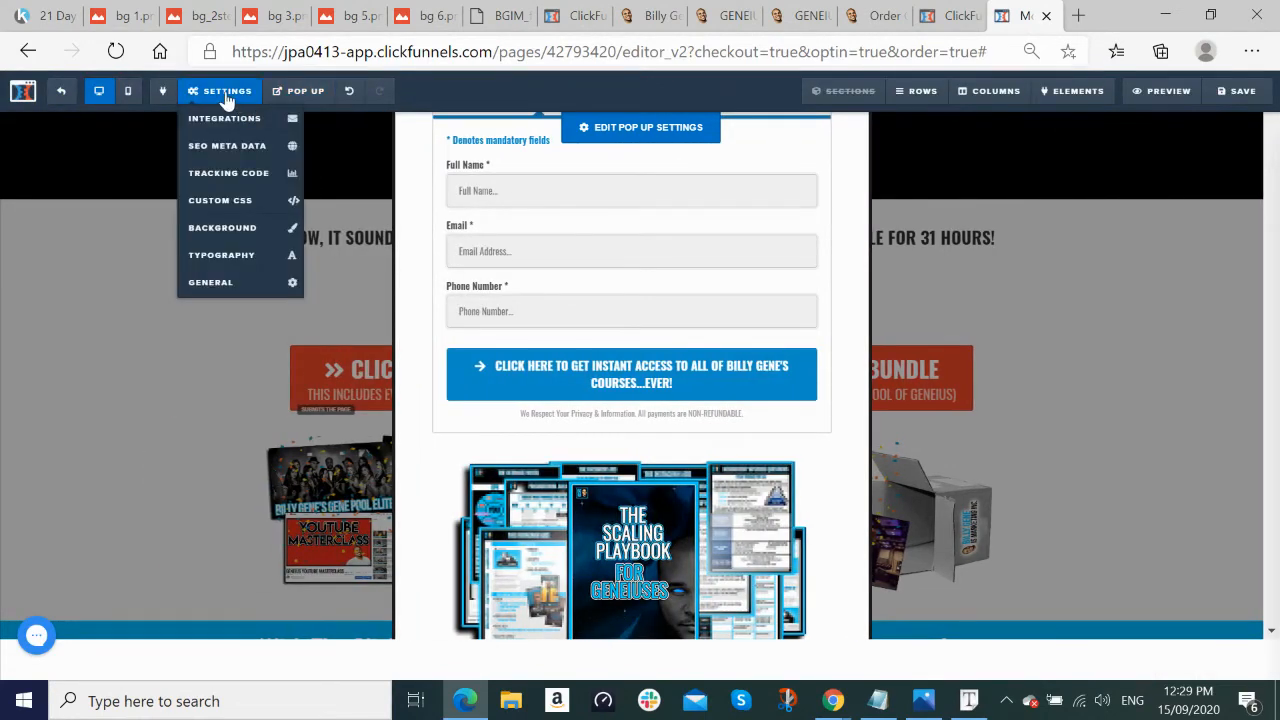
click(218, 175)
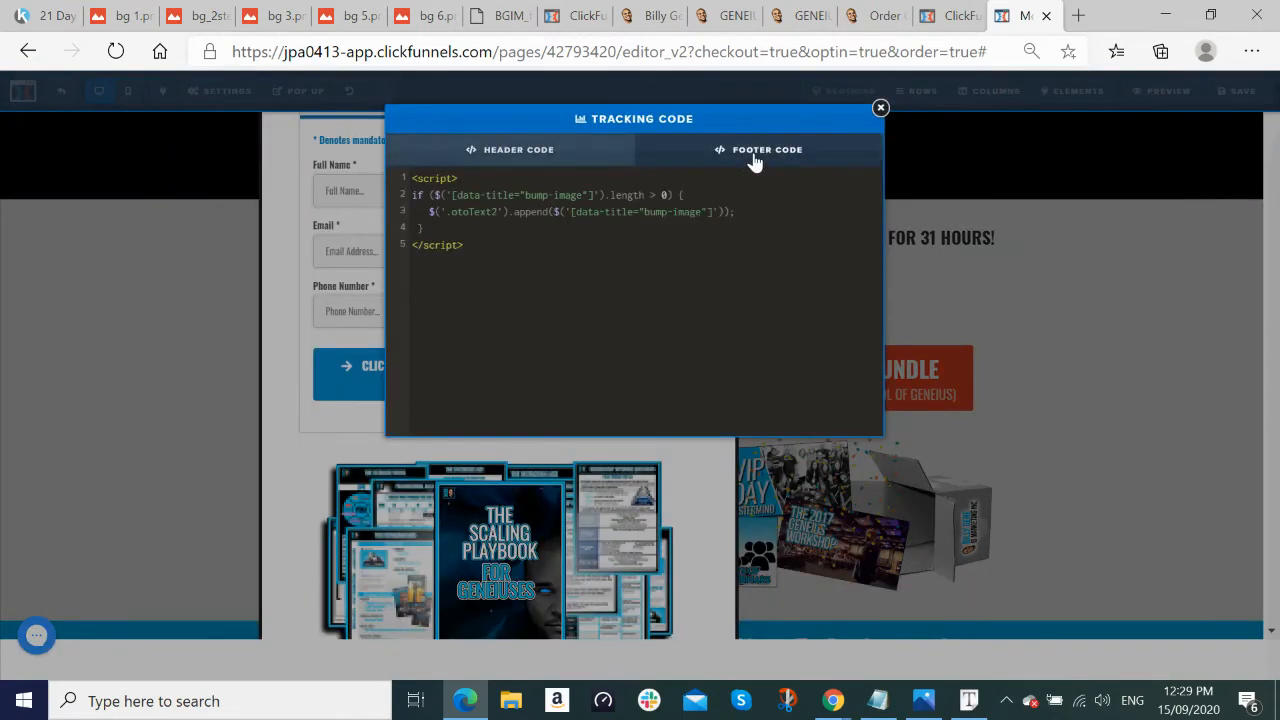
click(880, 110)
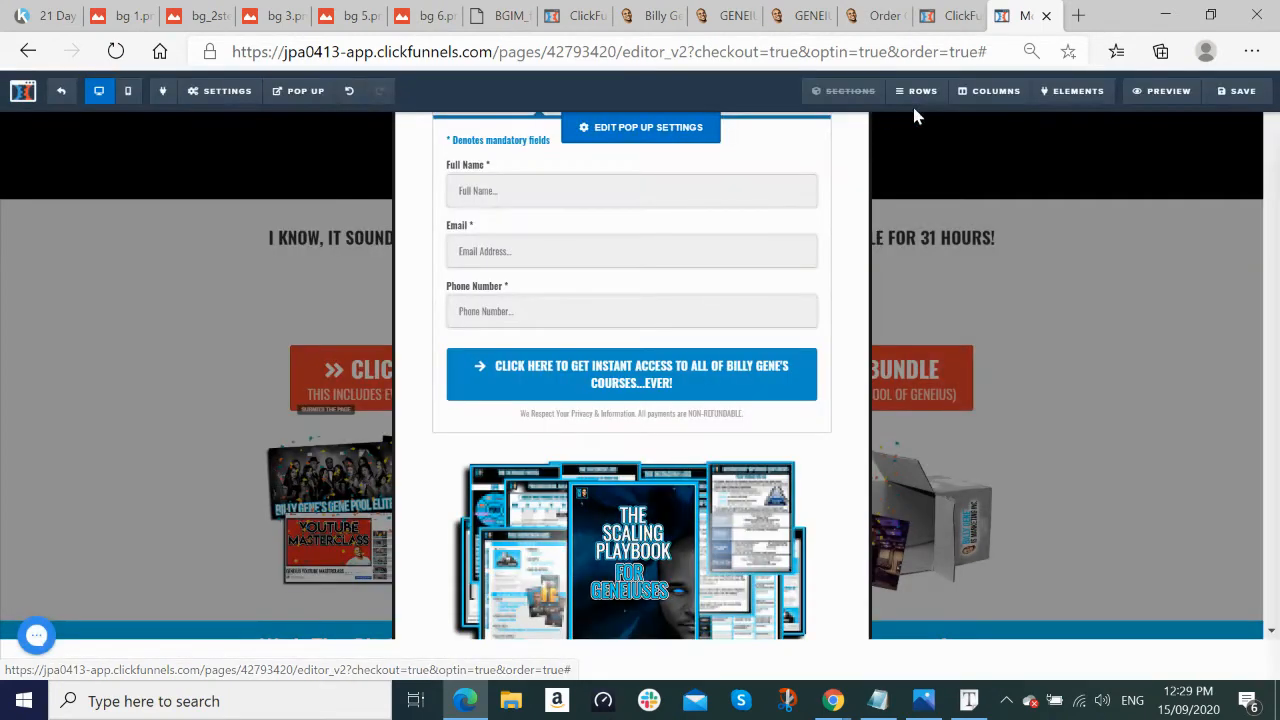
Step: Save the page and close the pop-up in the editor
click(1238, 92)
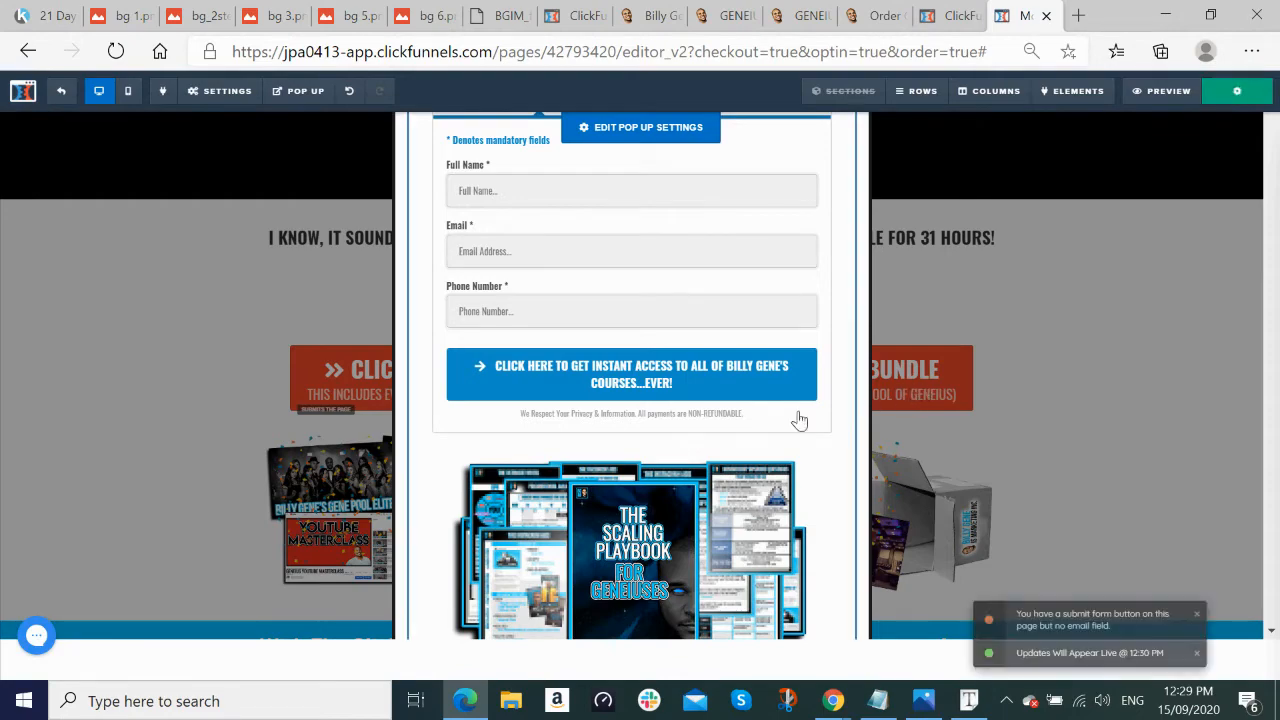
scroll(848, 392, down, 3)
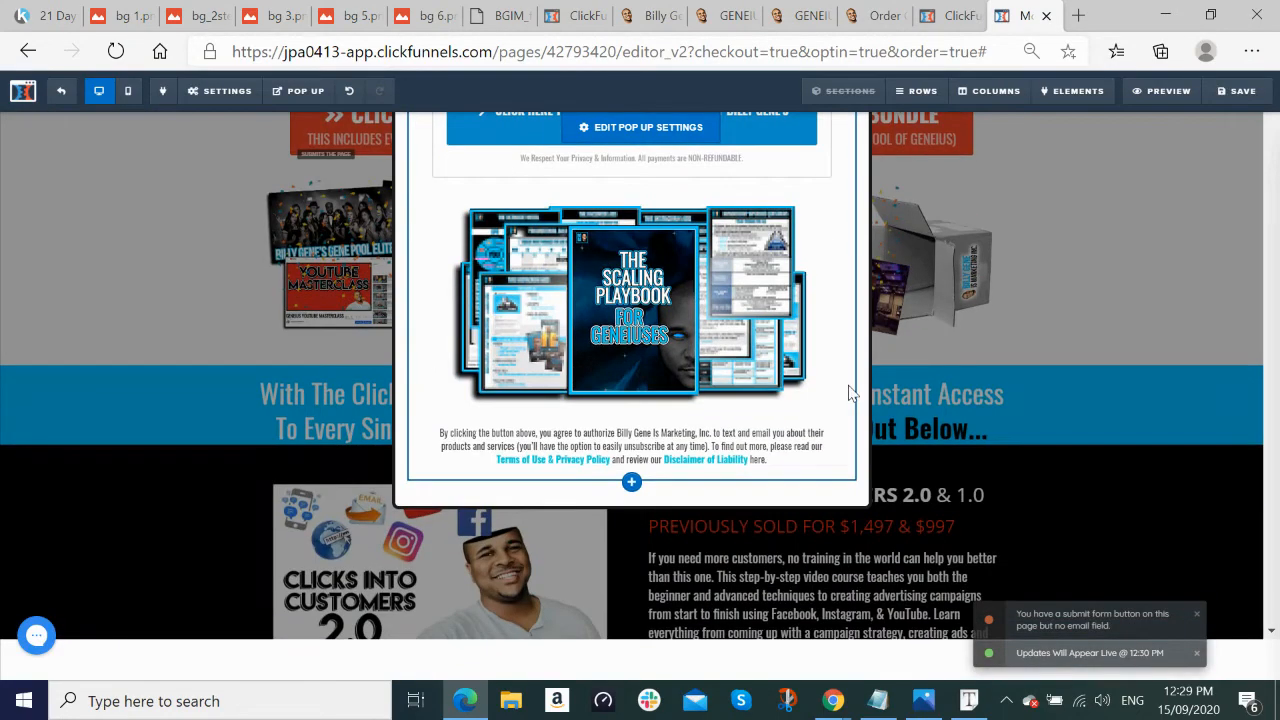
scroll(848, 392, up, 4)
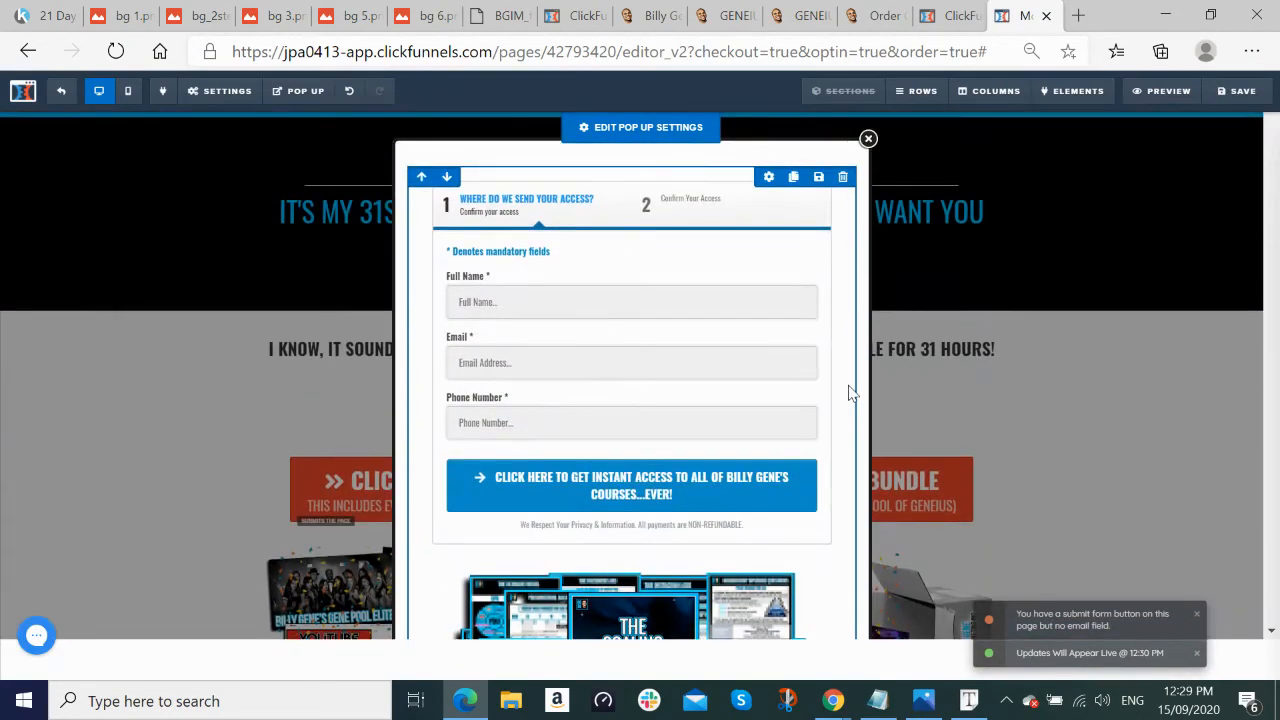
click(1137, 281)
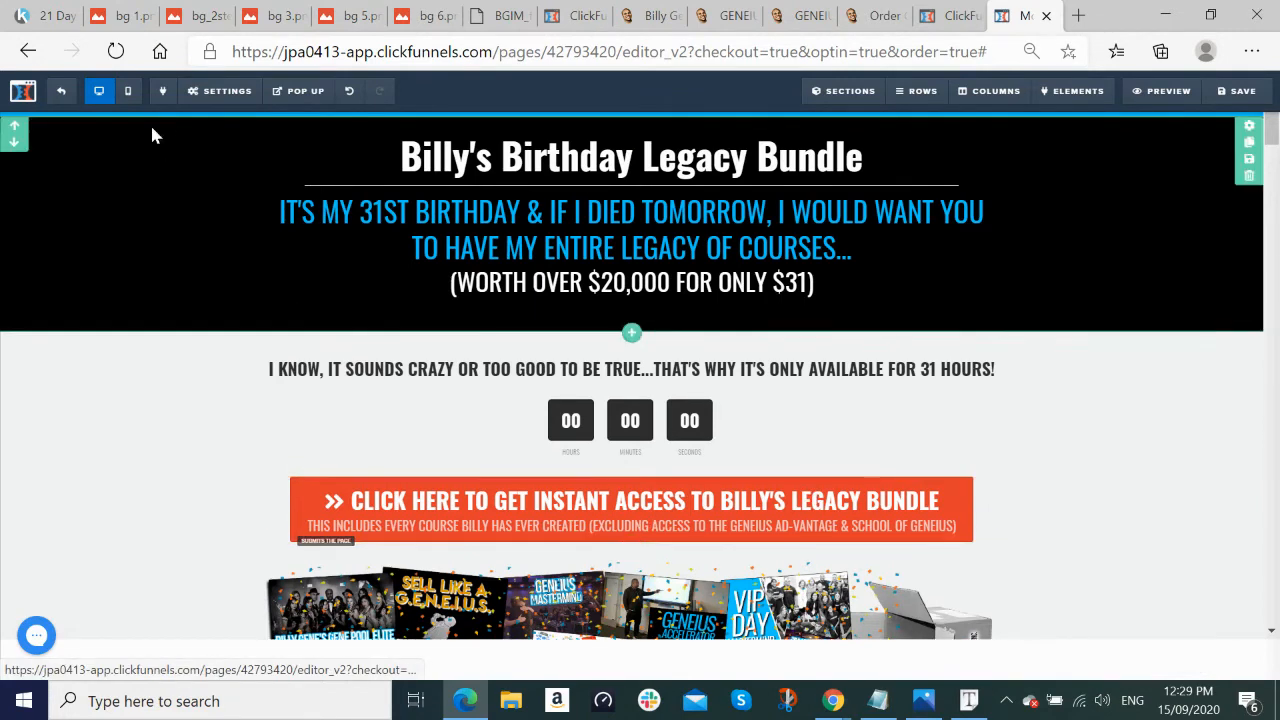
Step: Set the orange "Click Here To Get Instant Access" button's action to Open The Pop Up and save the page
mouse_move(222, 104)
mouse_move(1069, 106)
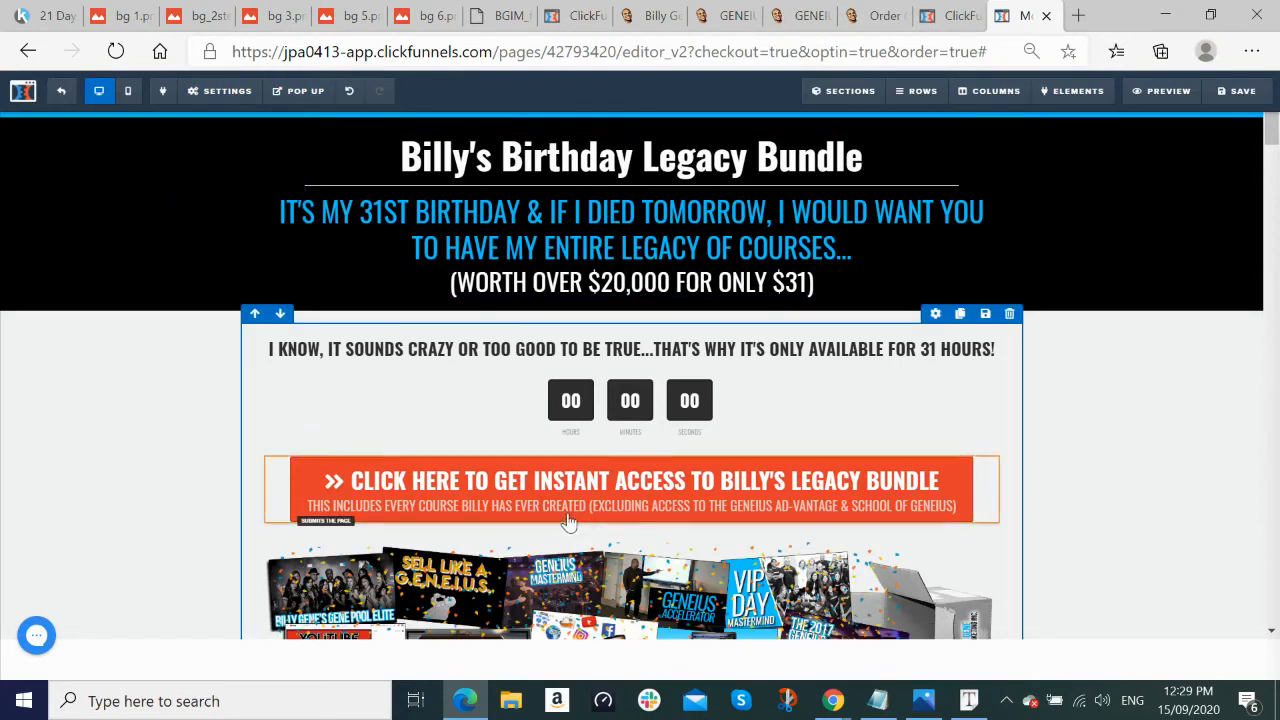
click(575, 508)
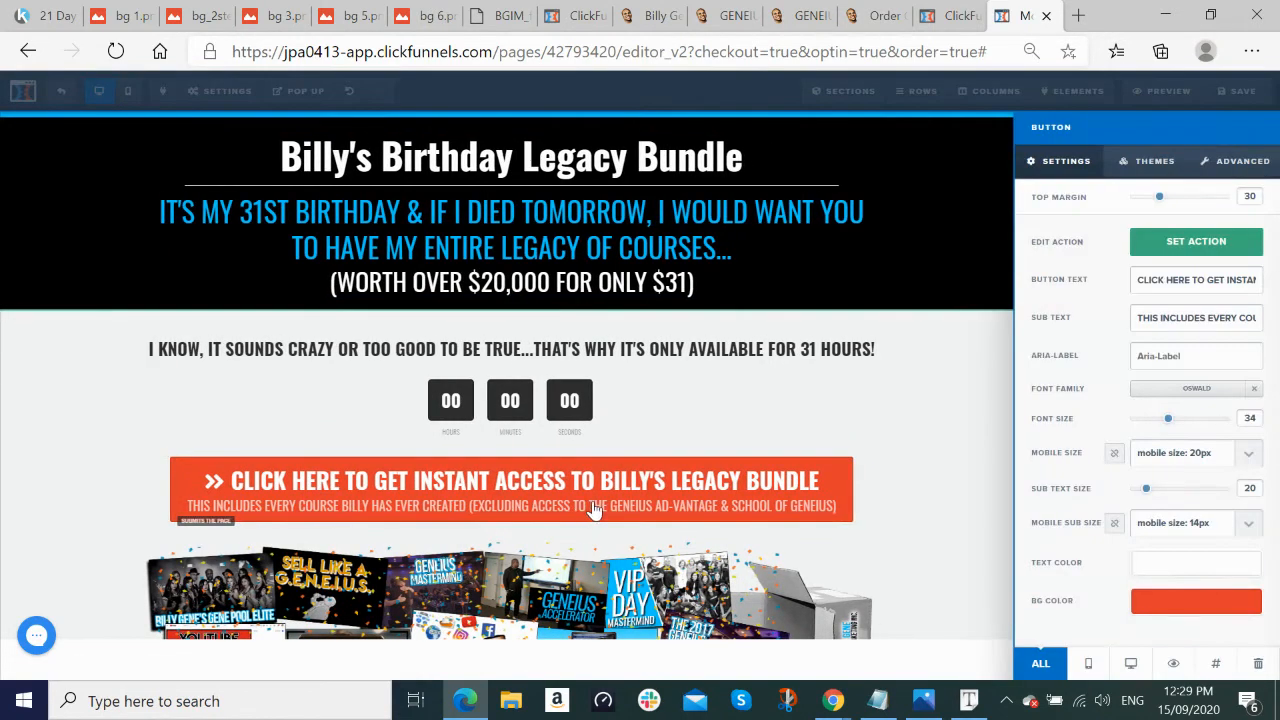
click(1201, 254)
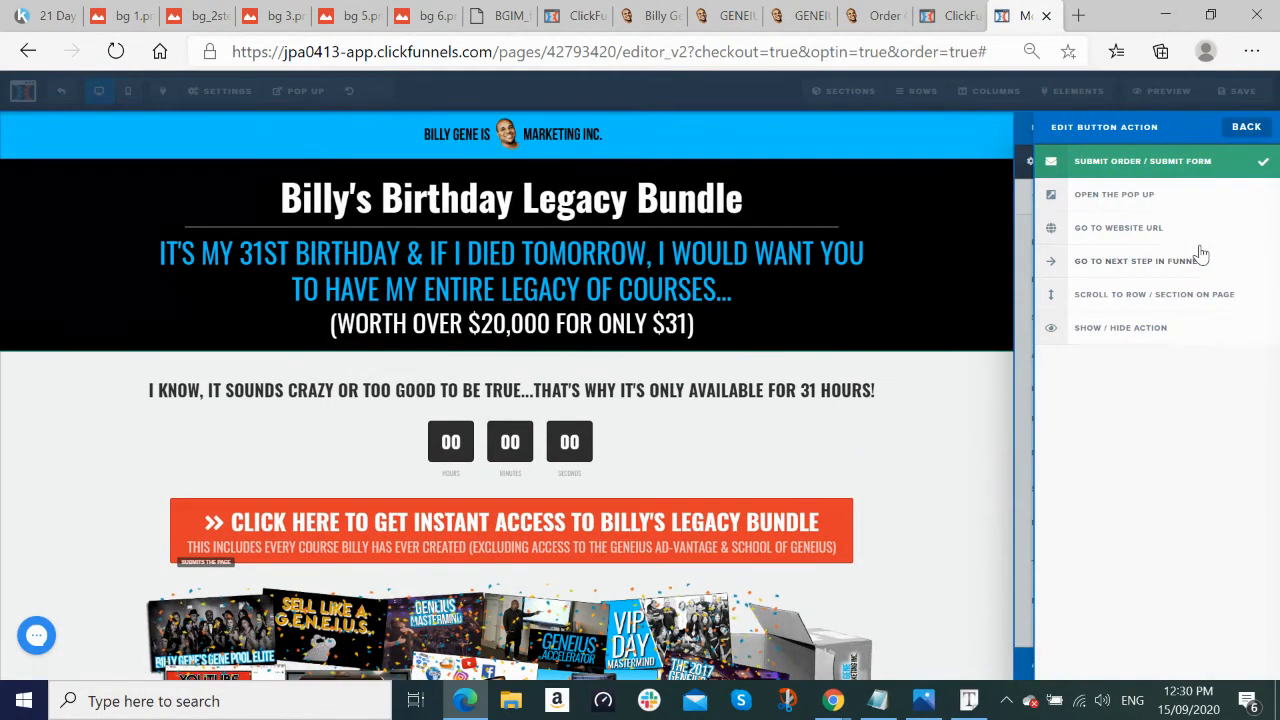
click(1136, 200)
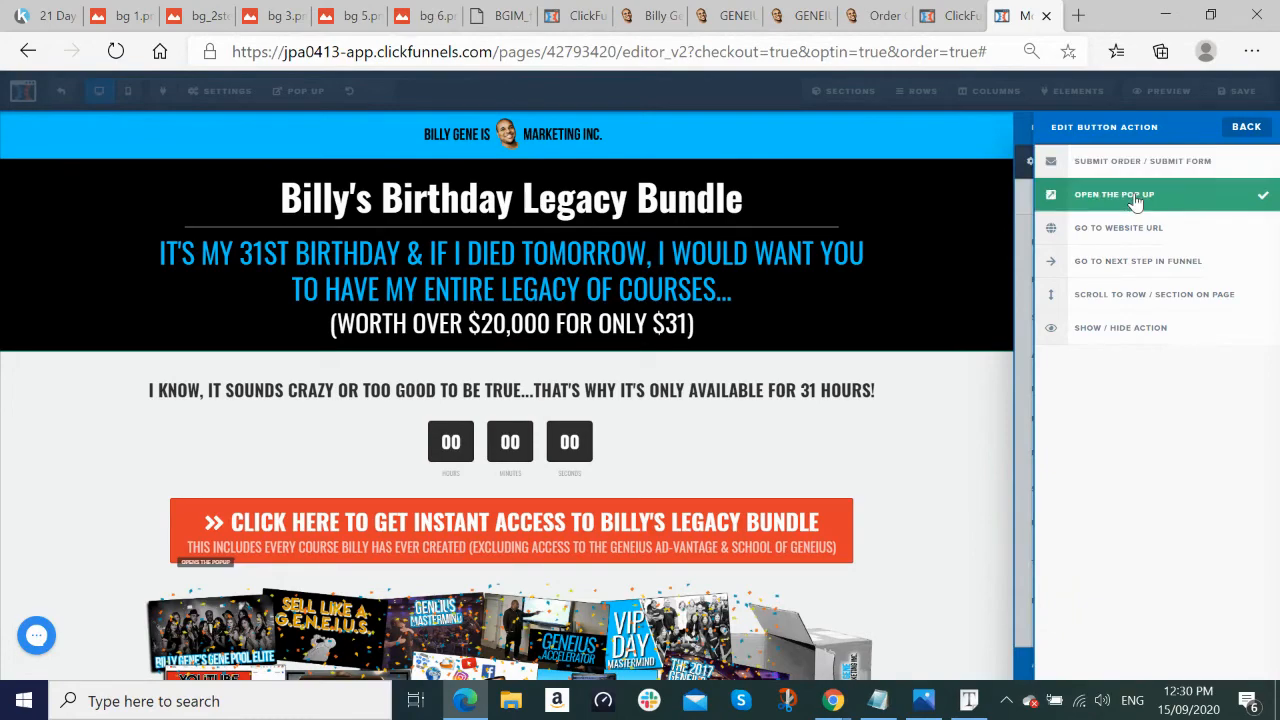
click(1255, 132)
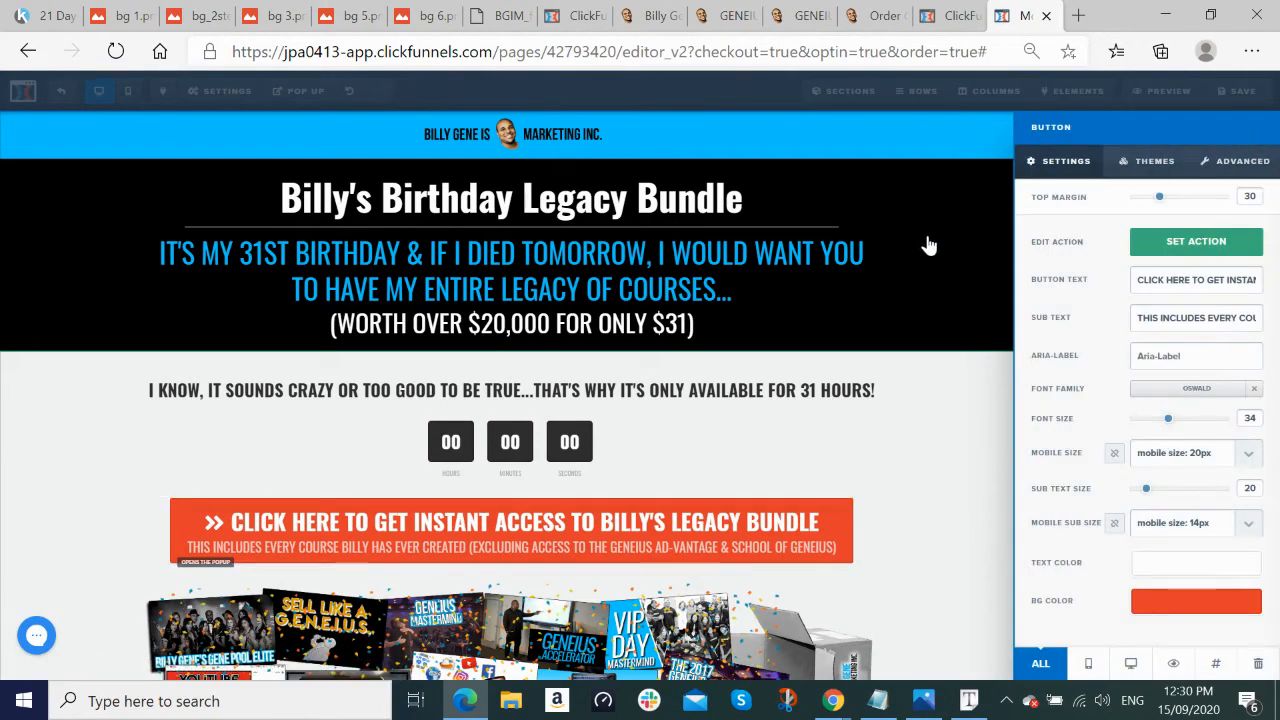
click(1205, 136)
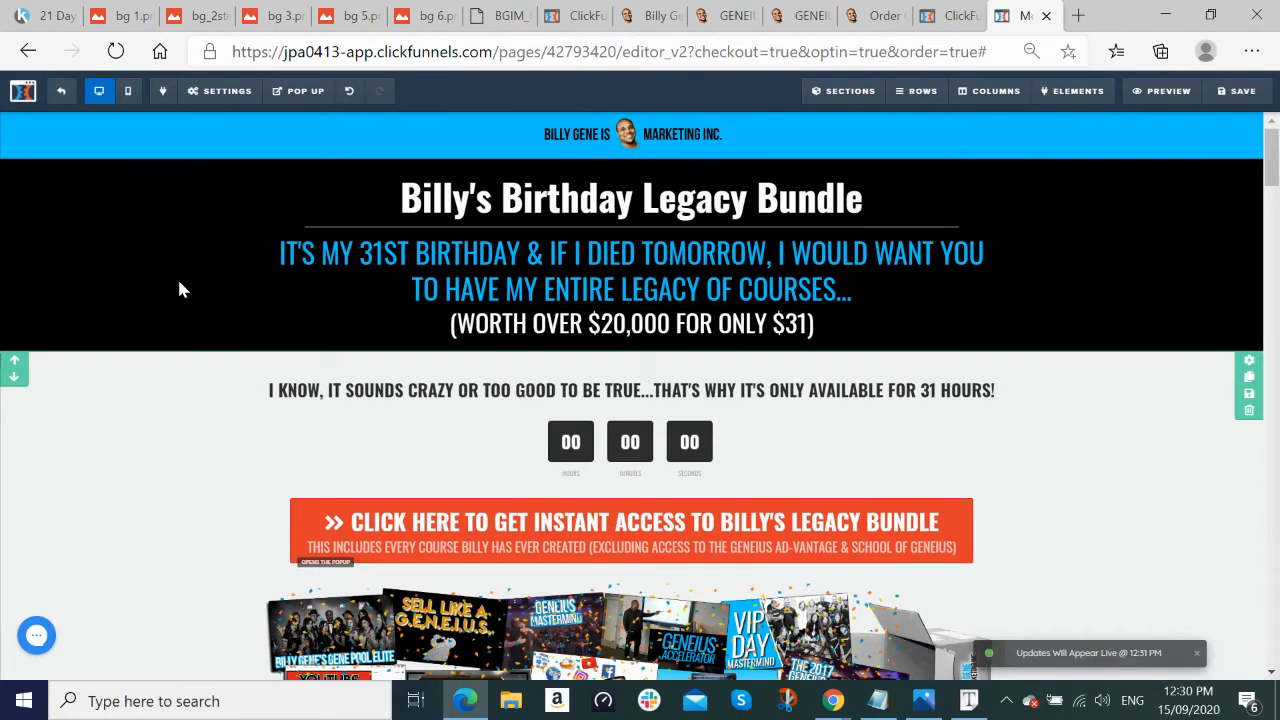
Step: Show the pop-up in the editor and look over its order form and playbook image
mouse_move(303, 95)
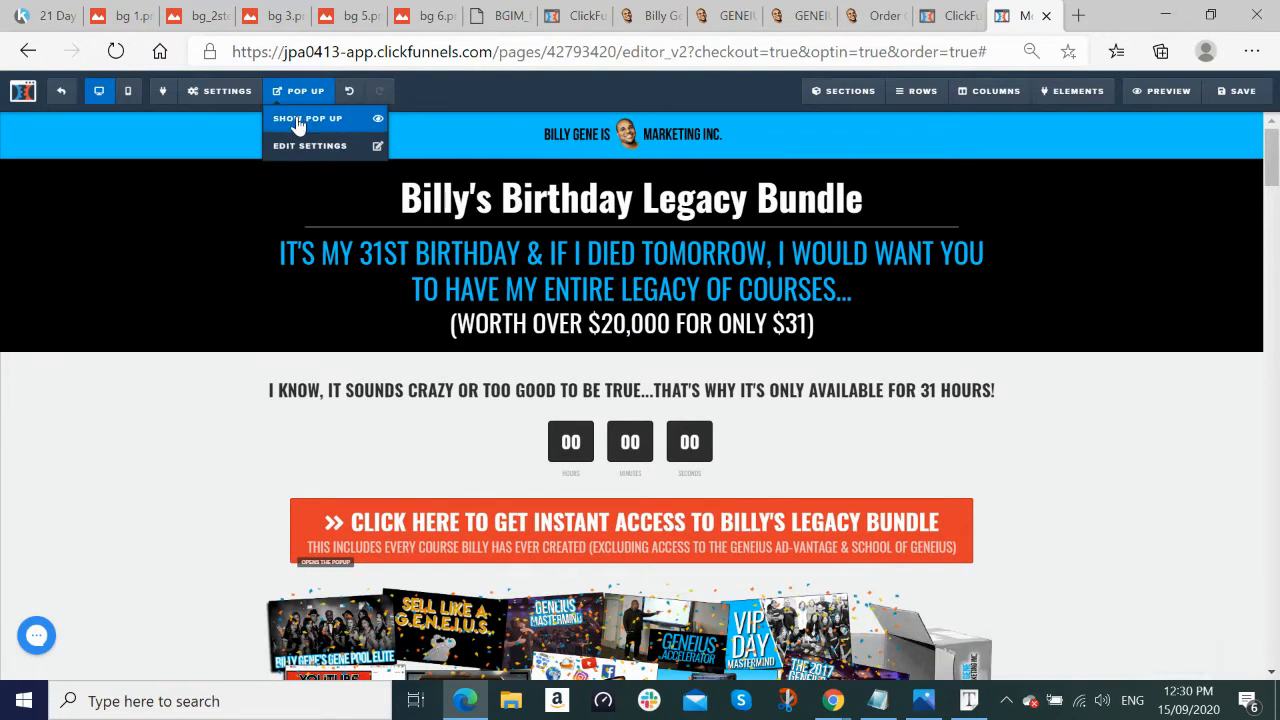
click(298, 122)
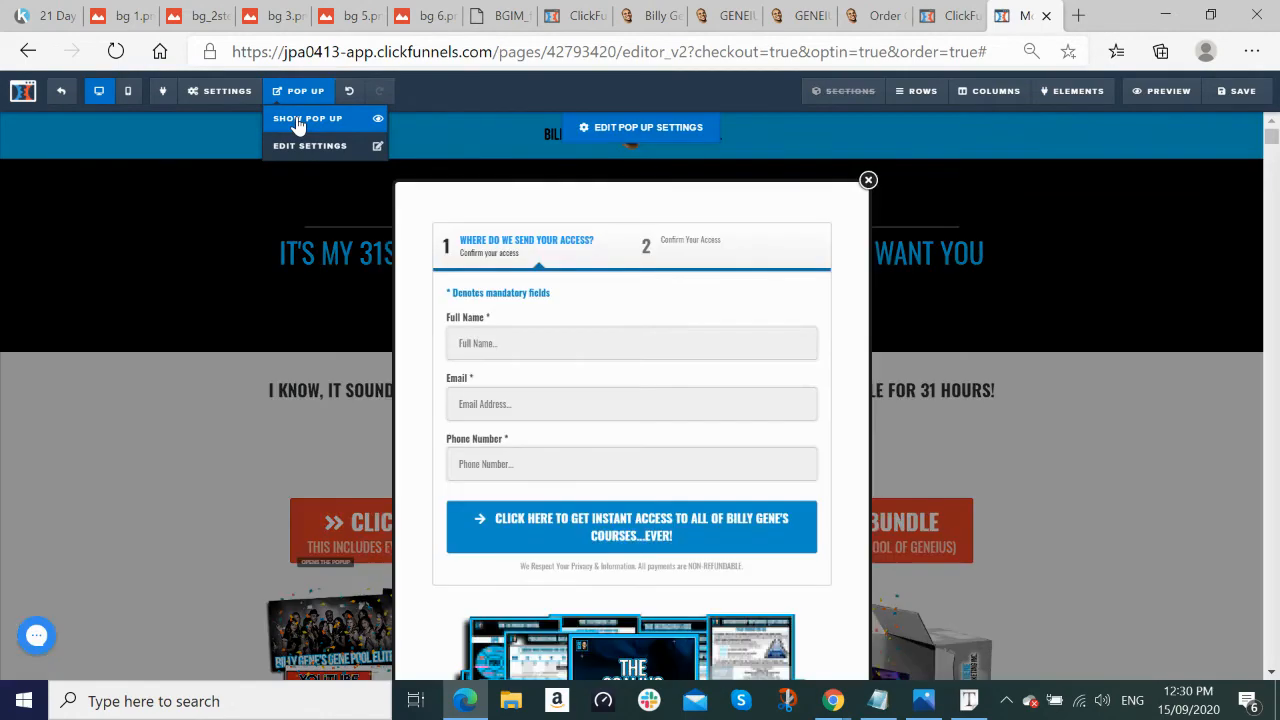
scroll(590, 400, down, 3)
scroll(588, 398, up, 3)
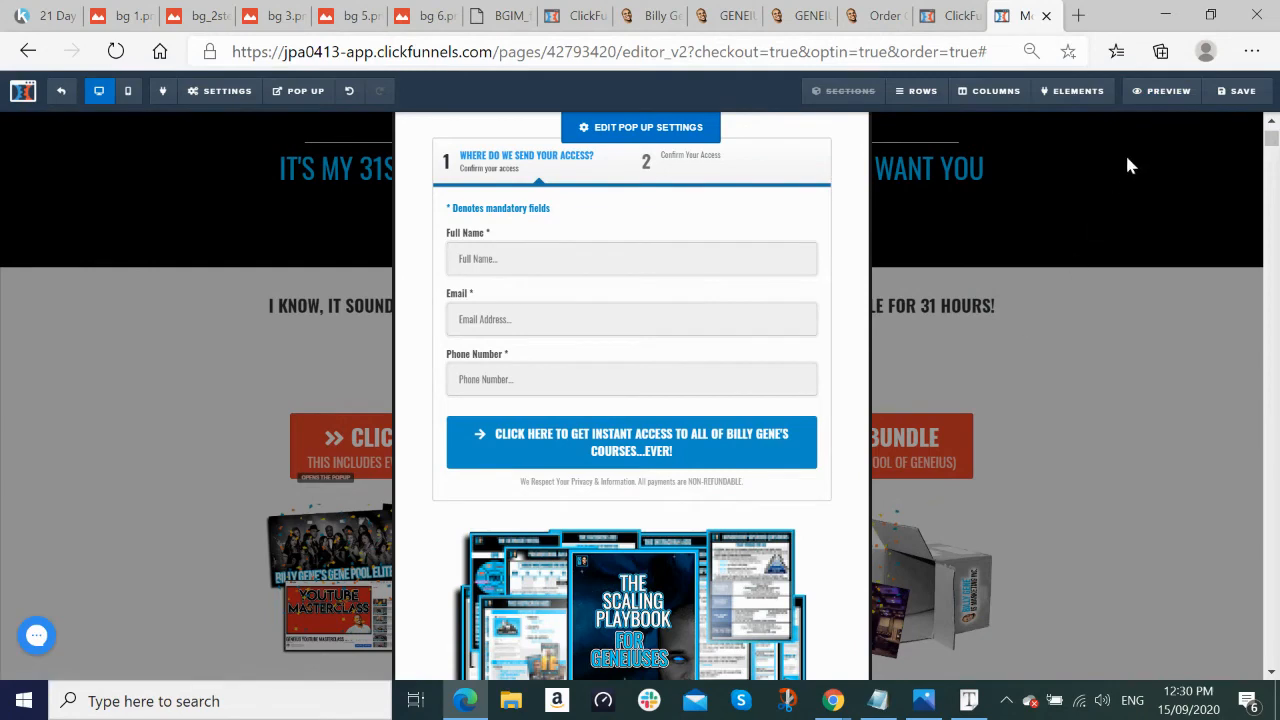
Step: Preview the page in a new tab and open the order pop-up from the orange access button
click(1165, 92)
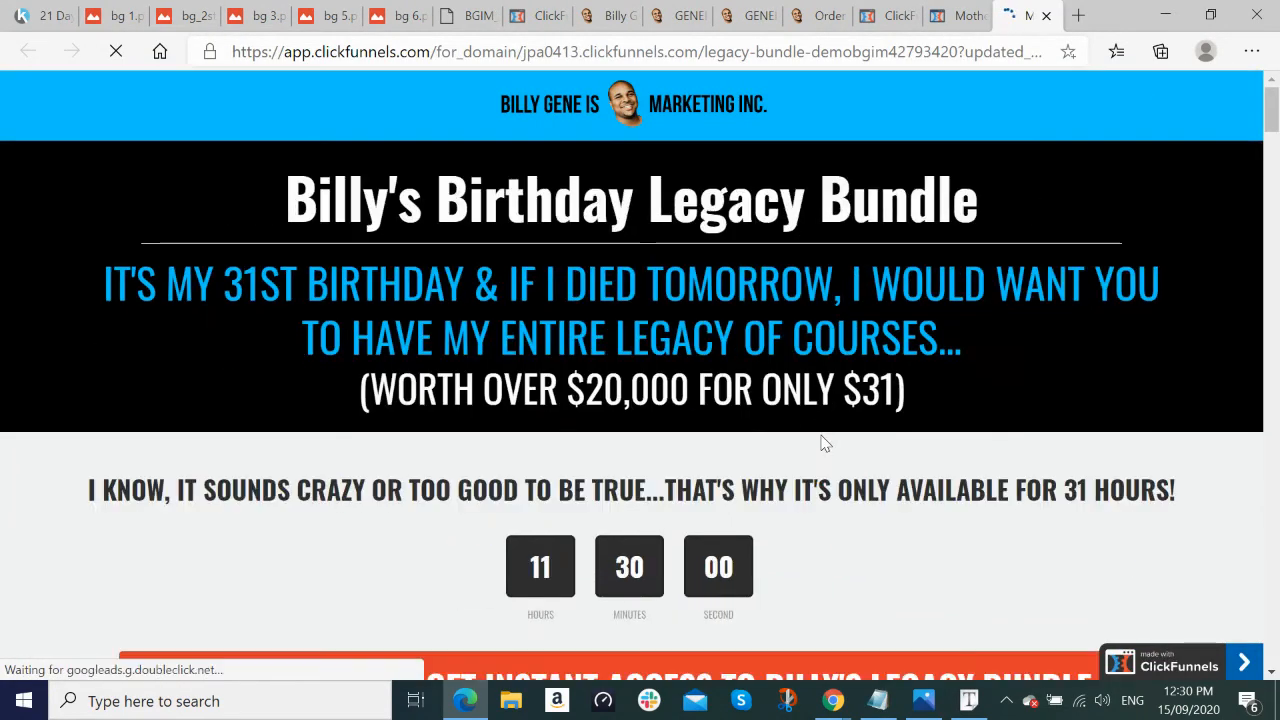
scroll(822, 440, down, 2)
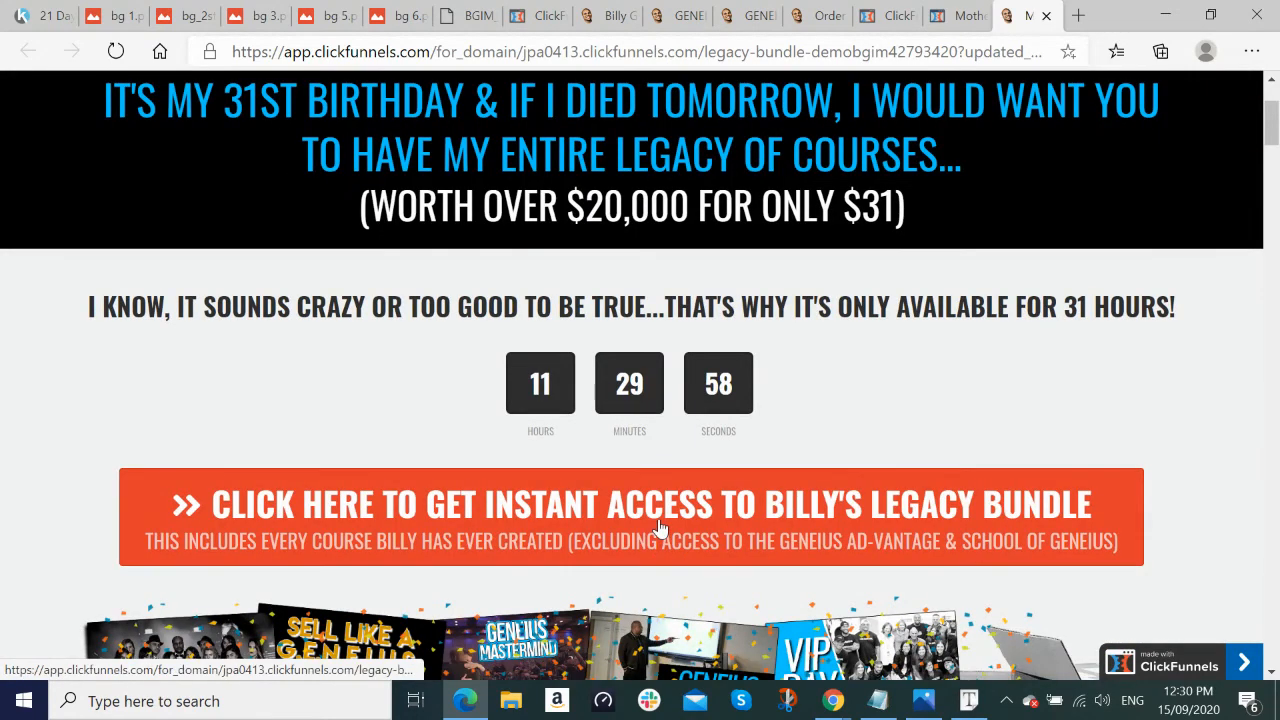
click(660, 521)
scroll(705, 491, down, 3)
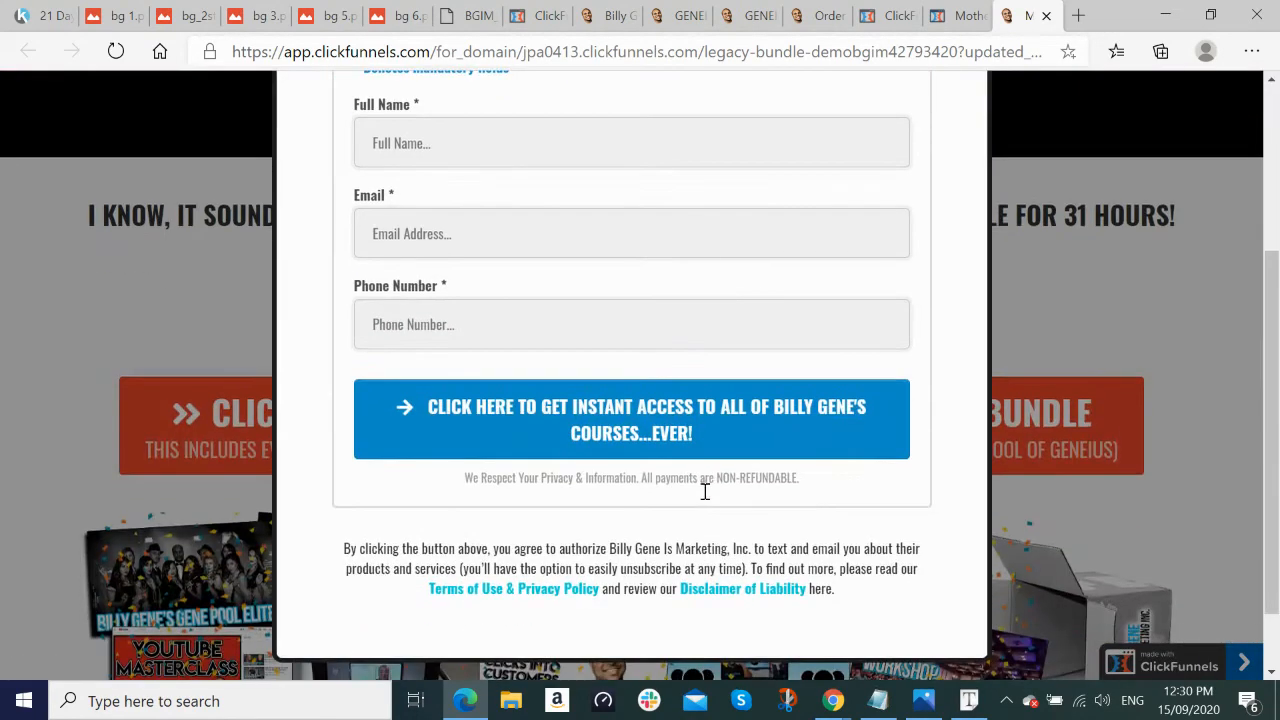
Step: Fill in the full name, email and phone number from the saved contact entry and continue to the second order step
scroll(703, 495, up, 1)
click(402, 228)
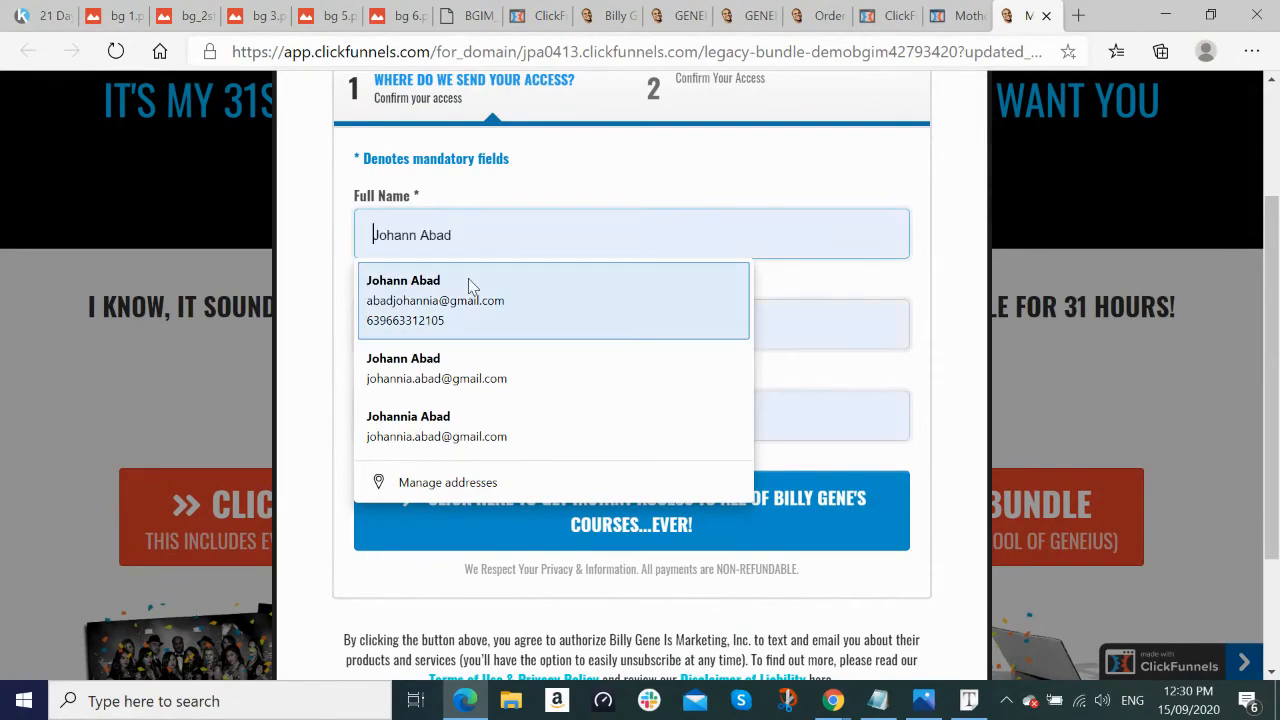
click(468, 309)
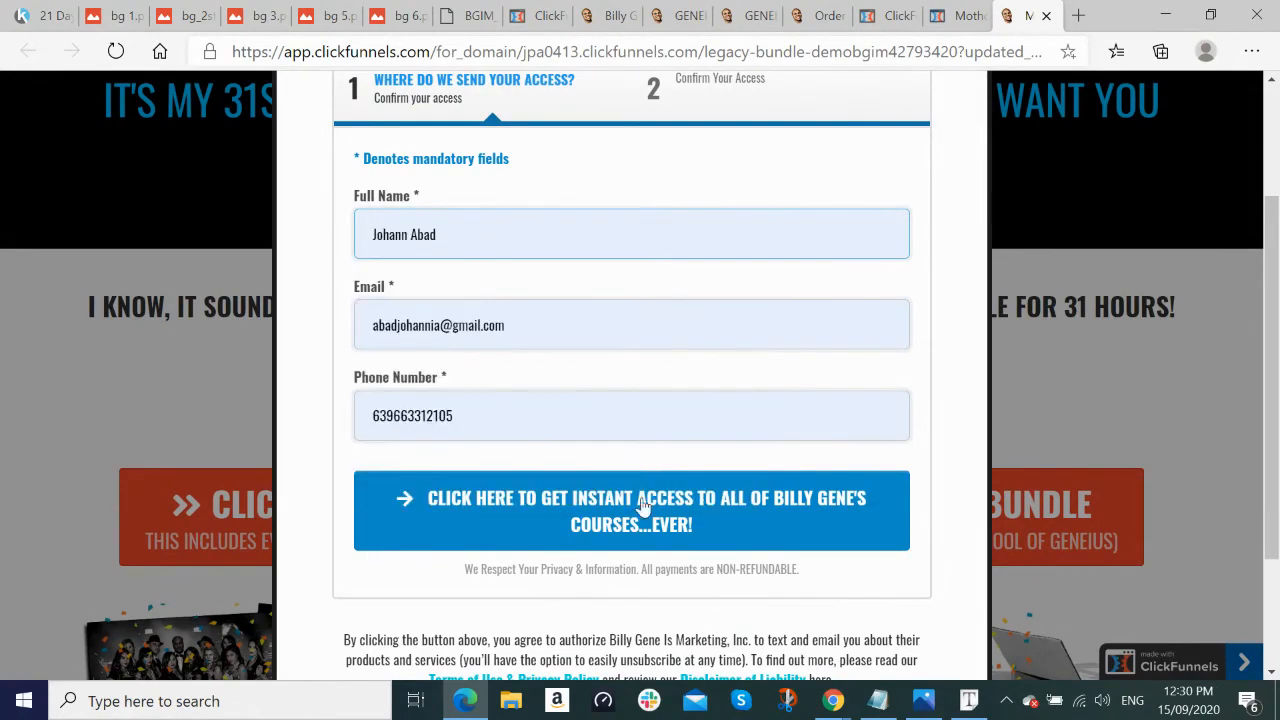
click(614, 518)
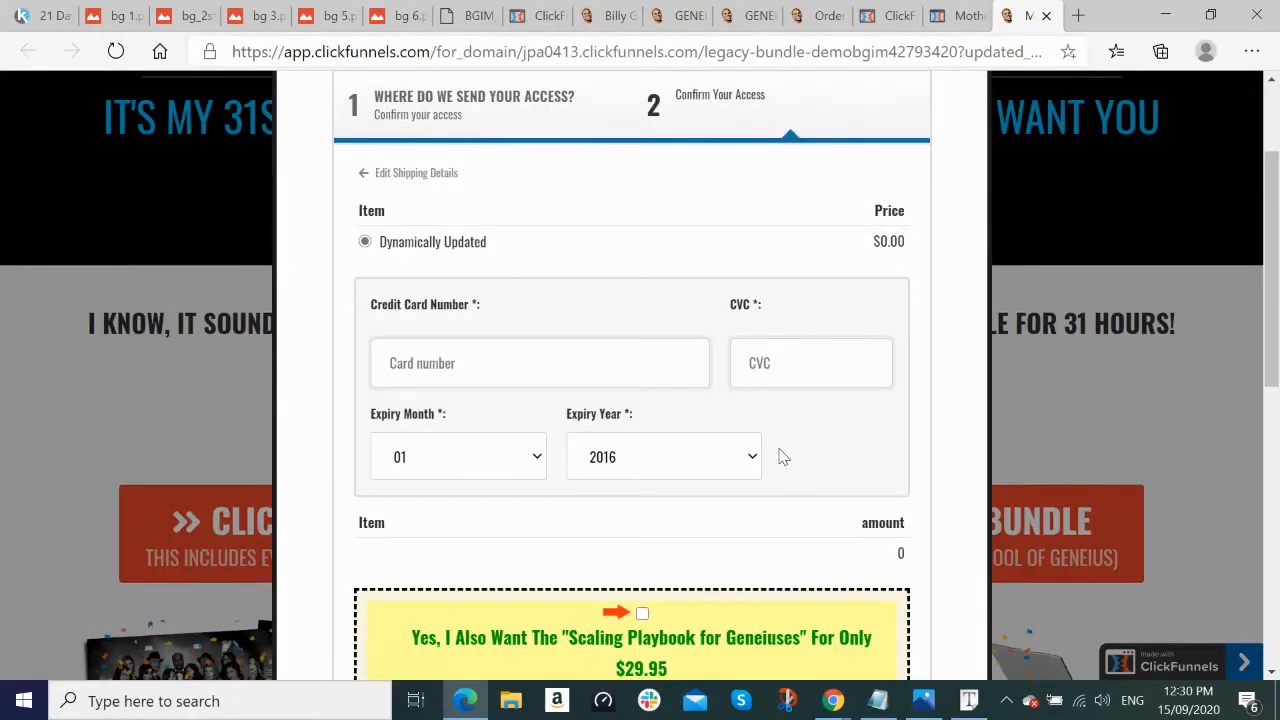
Step: Examine the second order step, checking the image placement inside the "Scaling Playbook for Geneiuses" order bump
scroll(781, 455, down, 2)
scroll(783, 457, down, 4)
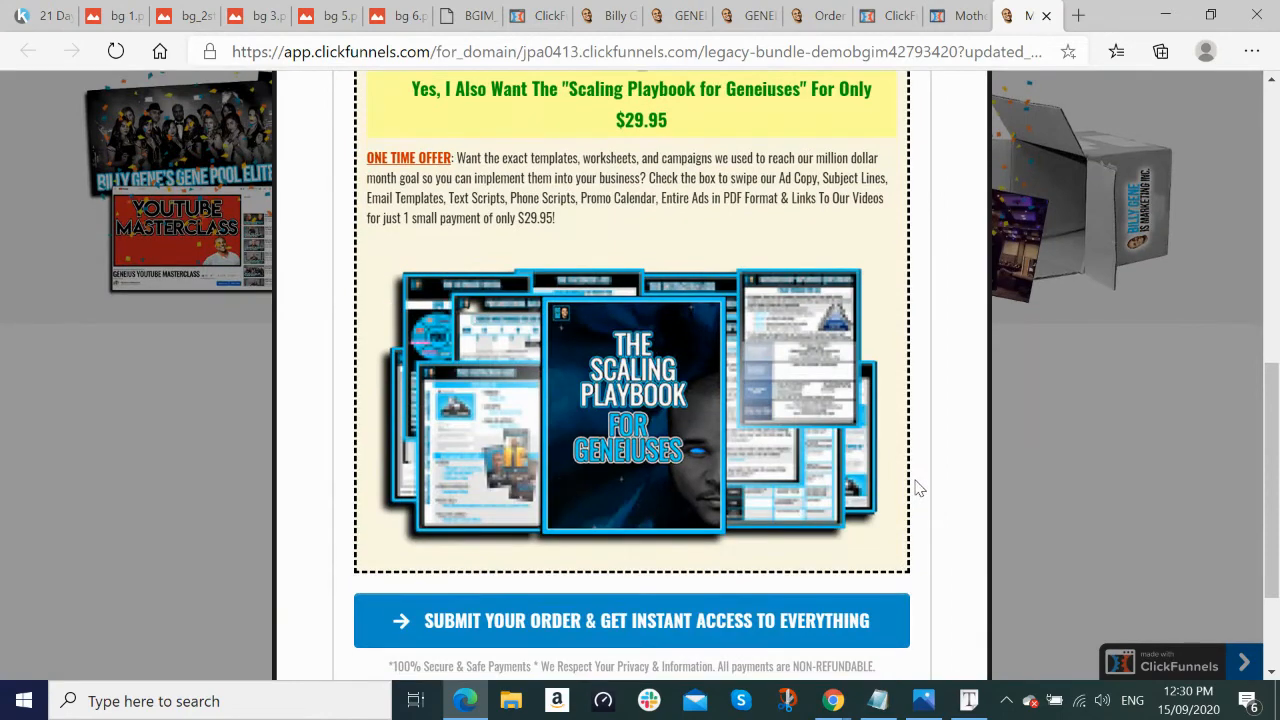
scroll(916, 486, up, 2)
scroll(916, 486, down, 2)
scroll(916, 486, up, 3)
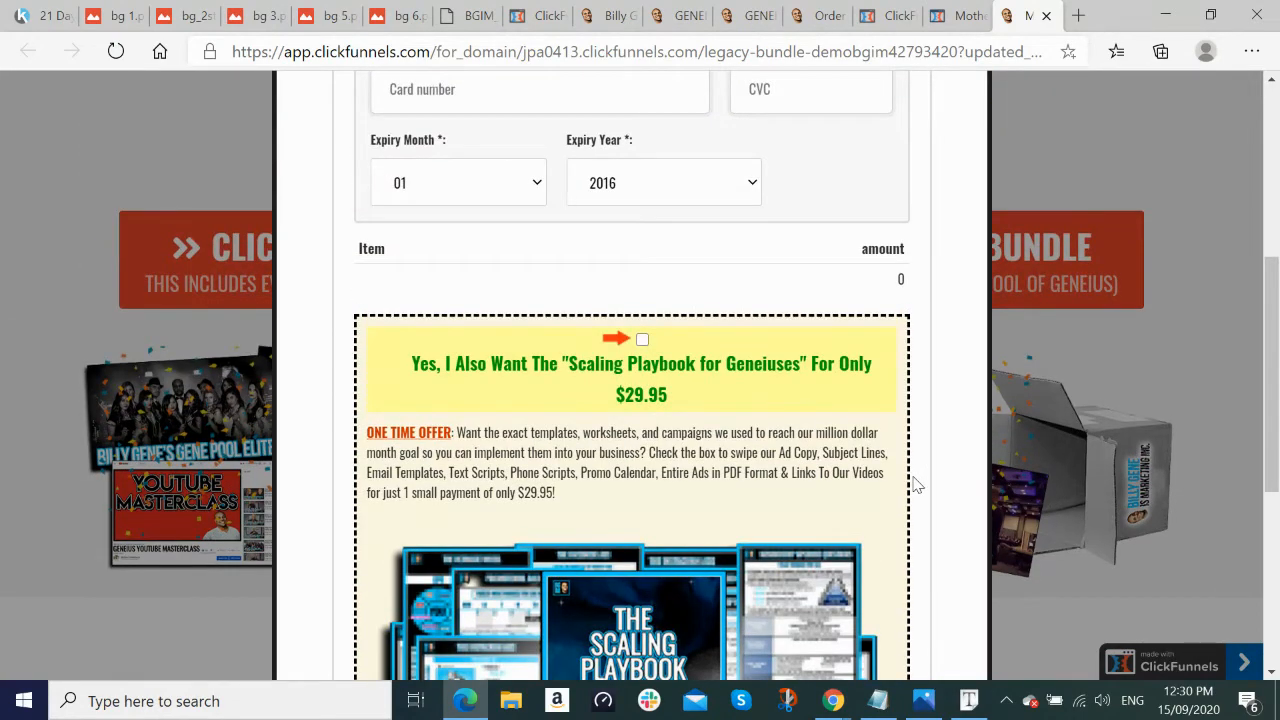
scroll(916, 486, down, 4)
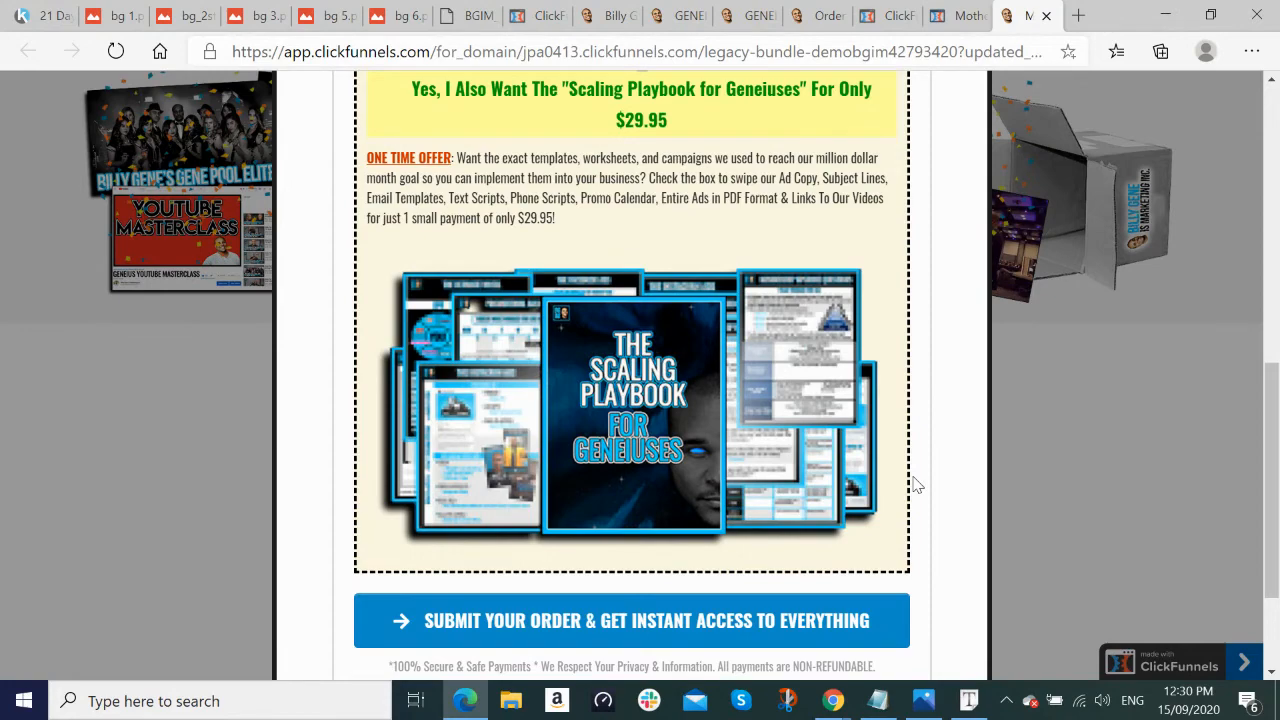
scroll(916, 486, down, 2)
scroll(916, 486, up, 4)
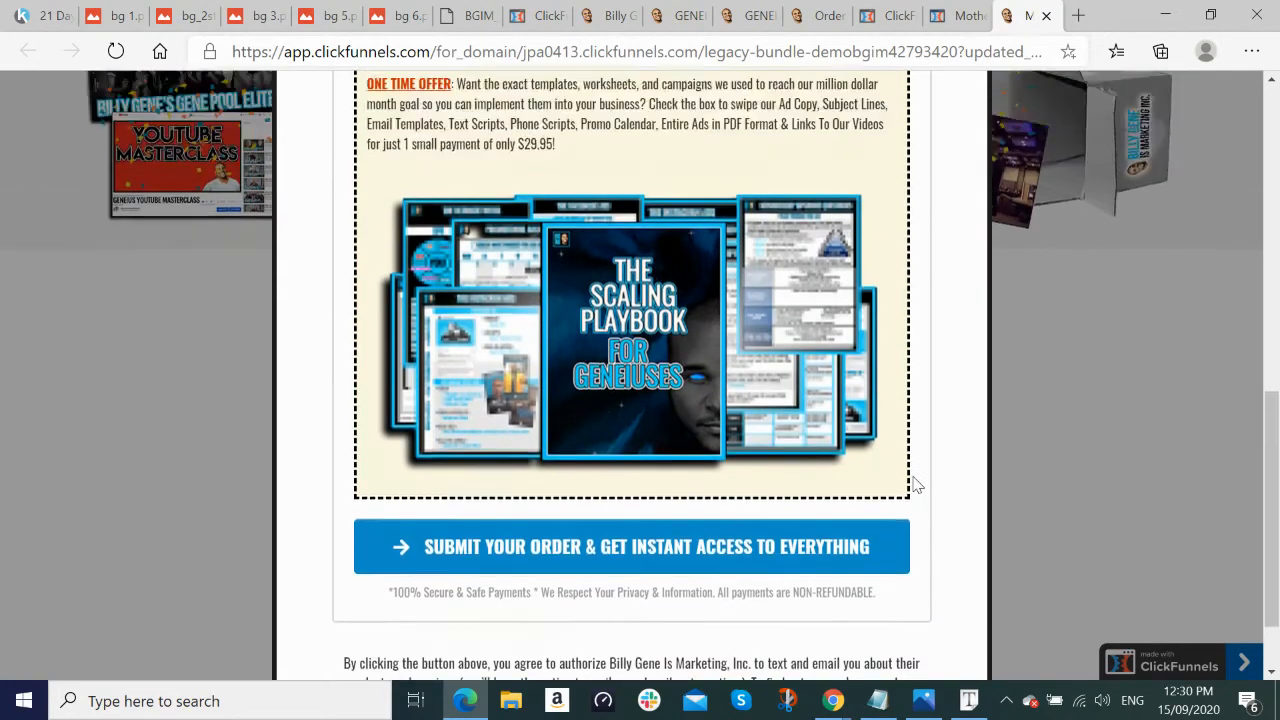
scroll(929, 520, up, 5)
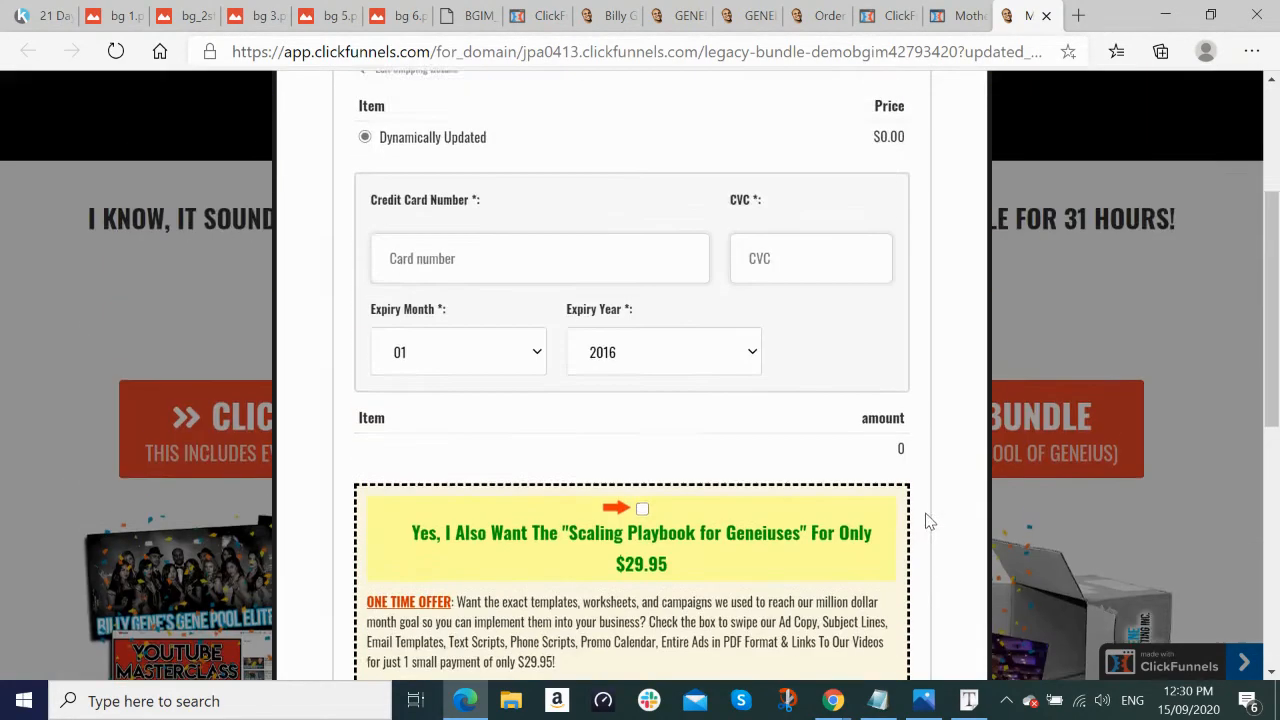
Step: Close the order pop-up, reopen it from the orange access button to recheck the form, and close it again
click(985, 180)
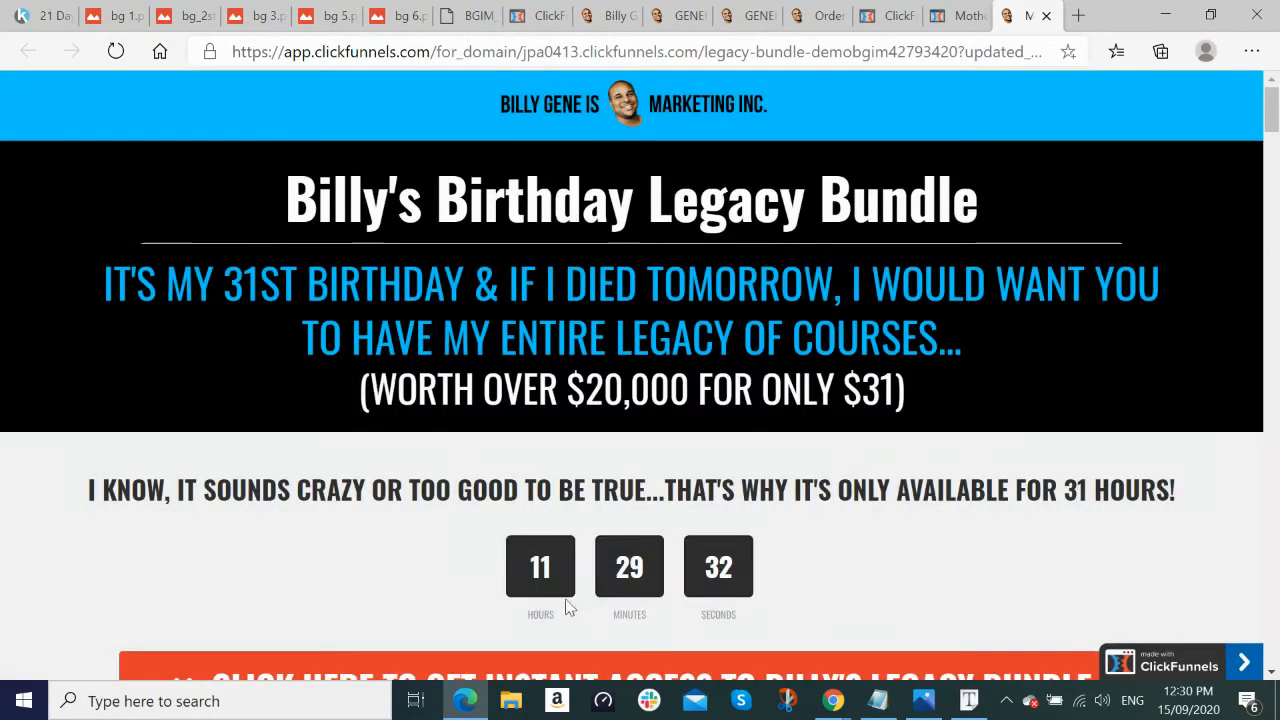
scroll(563, 594, down, 4)
click(490, 350)
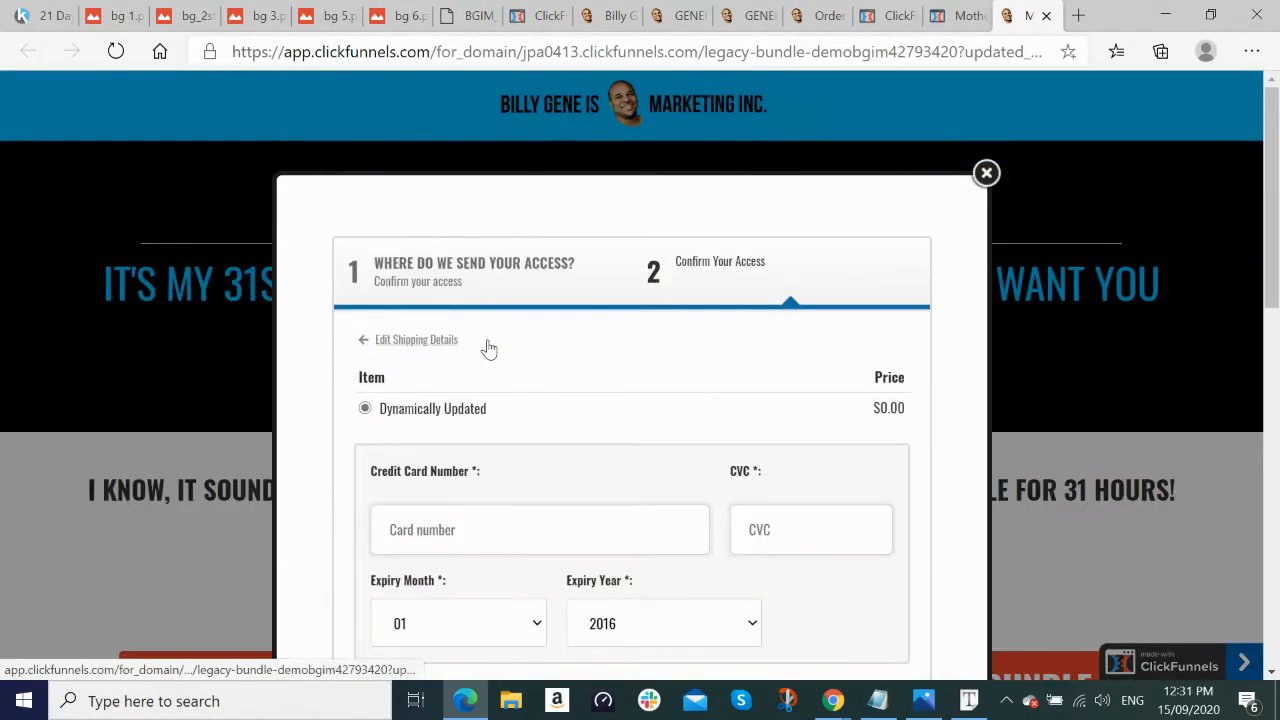
scroll(705, 442, down, 5)
scroll(703, 443, up, 5)
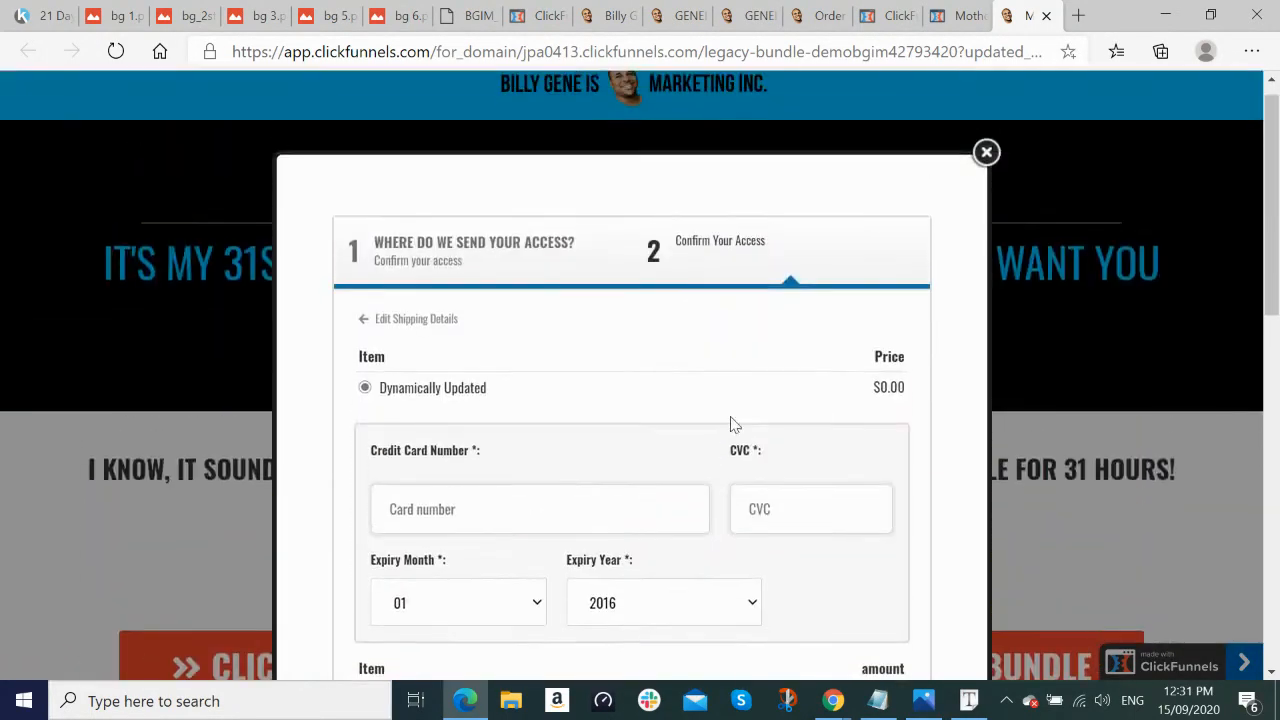
click(985, 160)
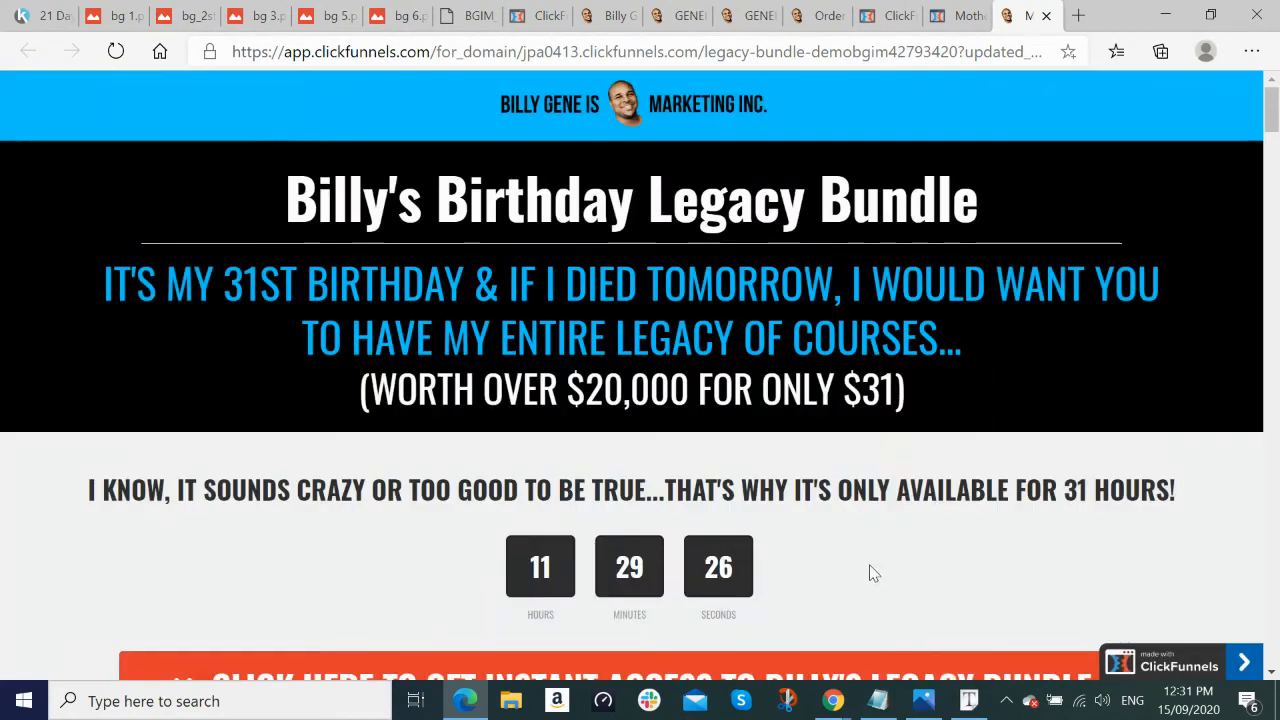
Step: Reload the preview page, reopen the order pop-up from the orange access button to check the form, and close it
click(120, 53)
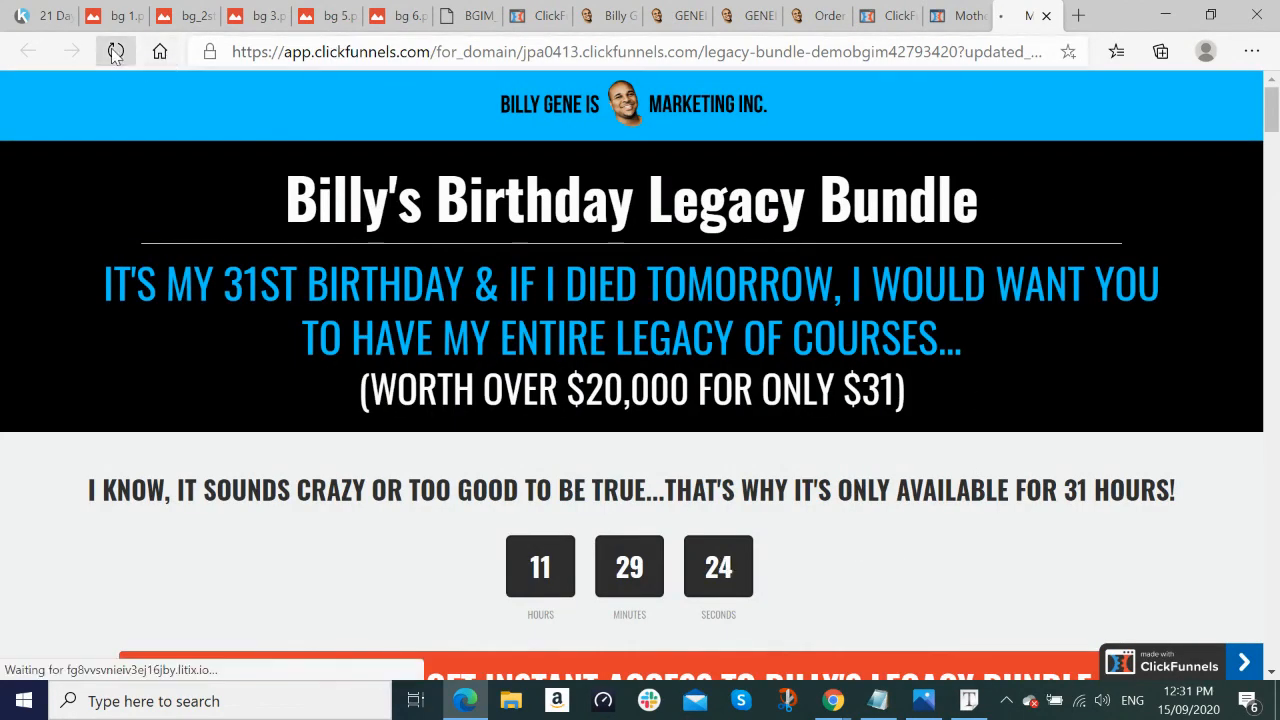
scroll(917, 308, down, 4)
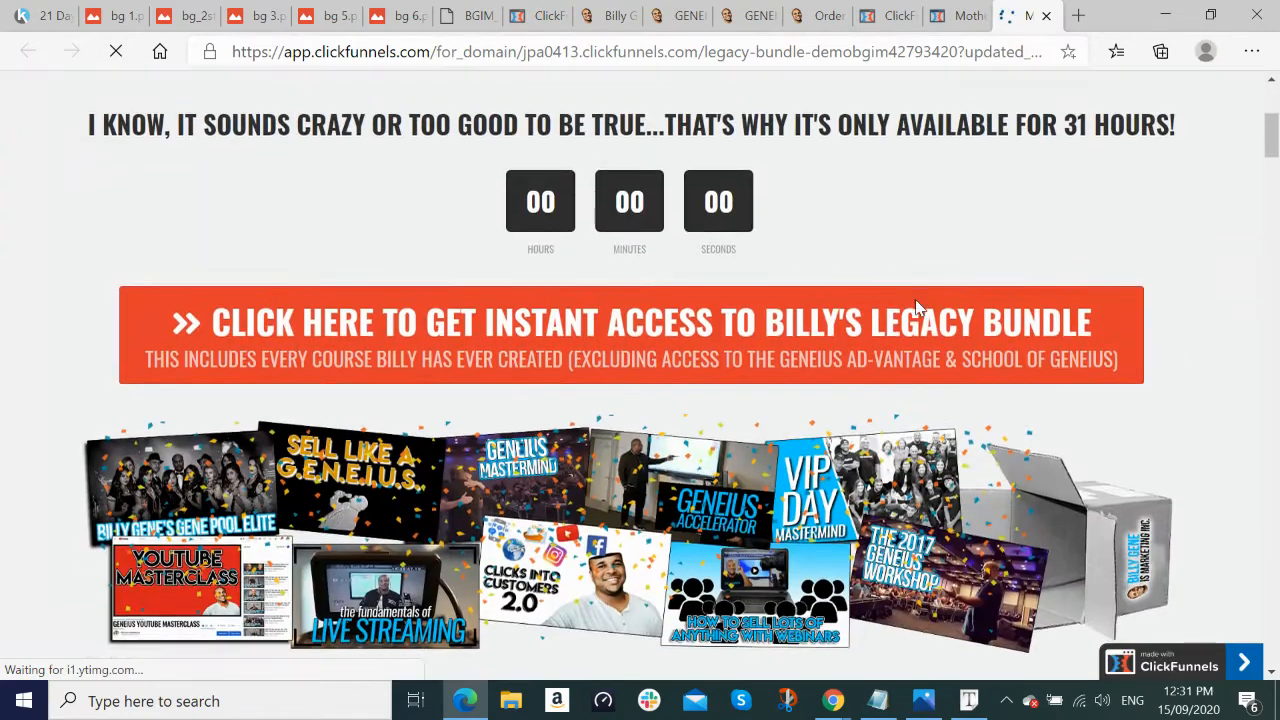
click(577, 352)
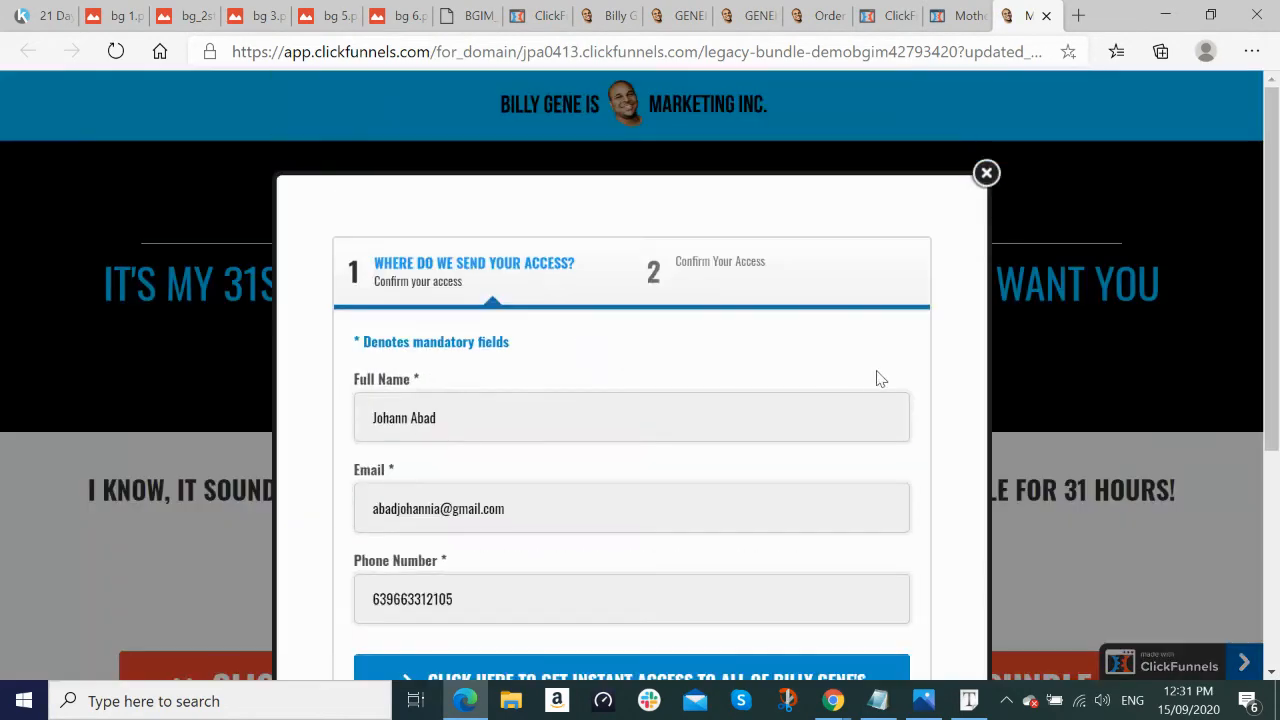
scroll(878, 378, down, 3)
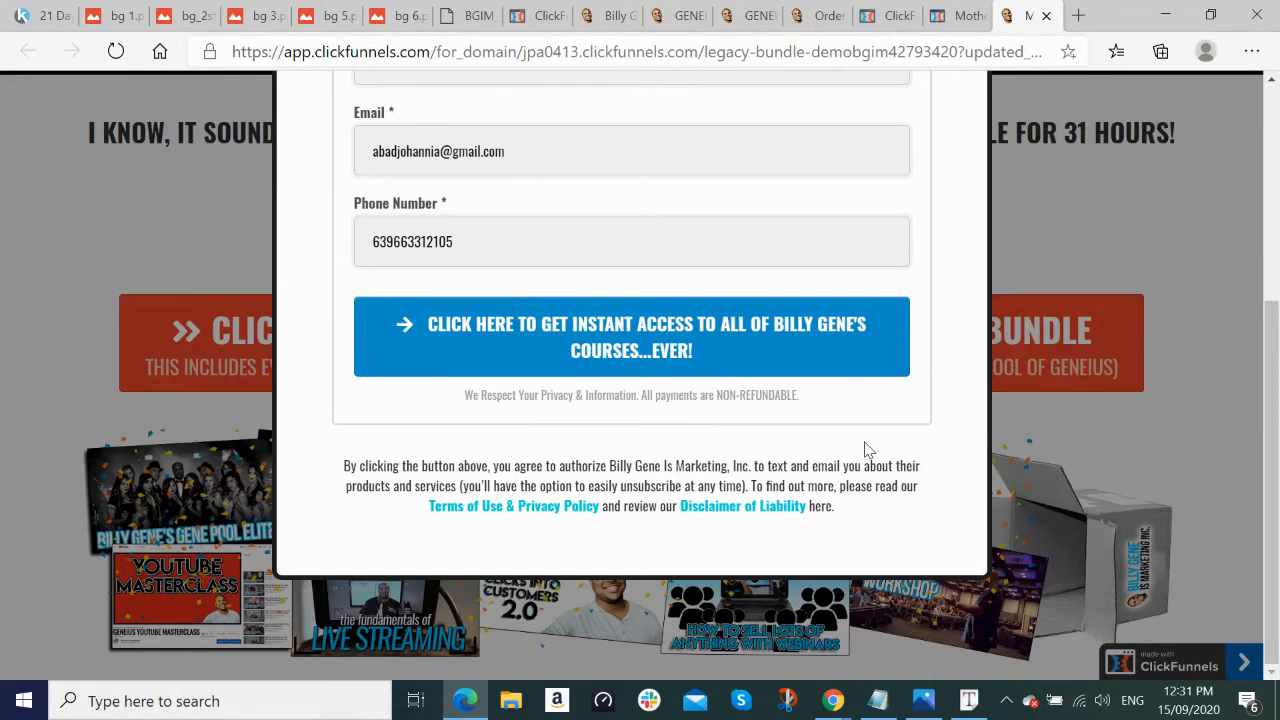
scroll(870, 452, up, 3)
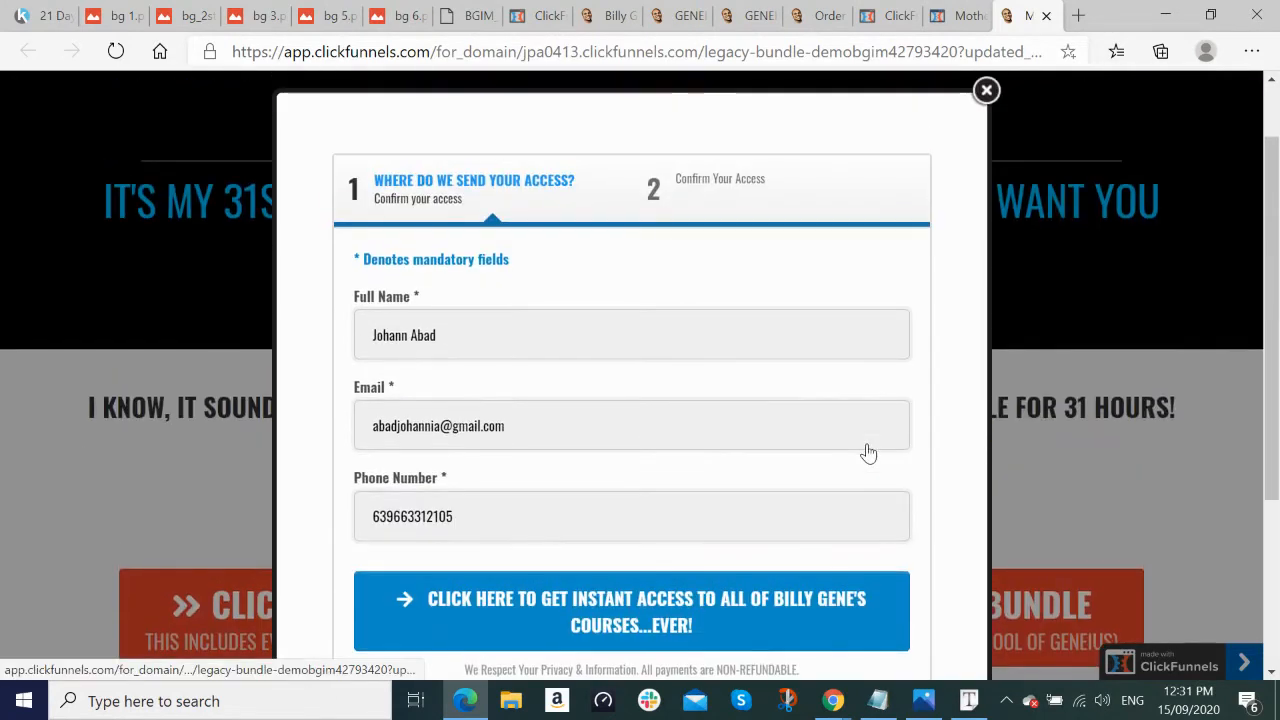
click(986, 91)
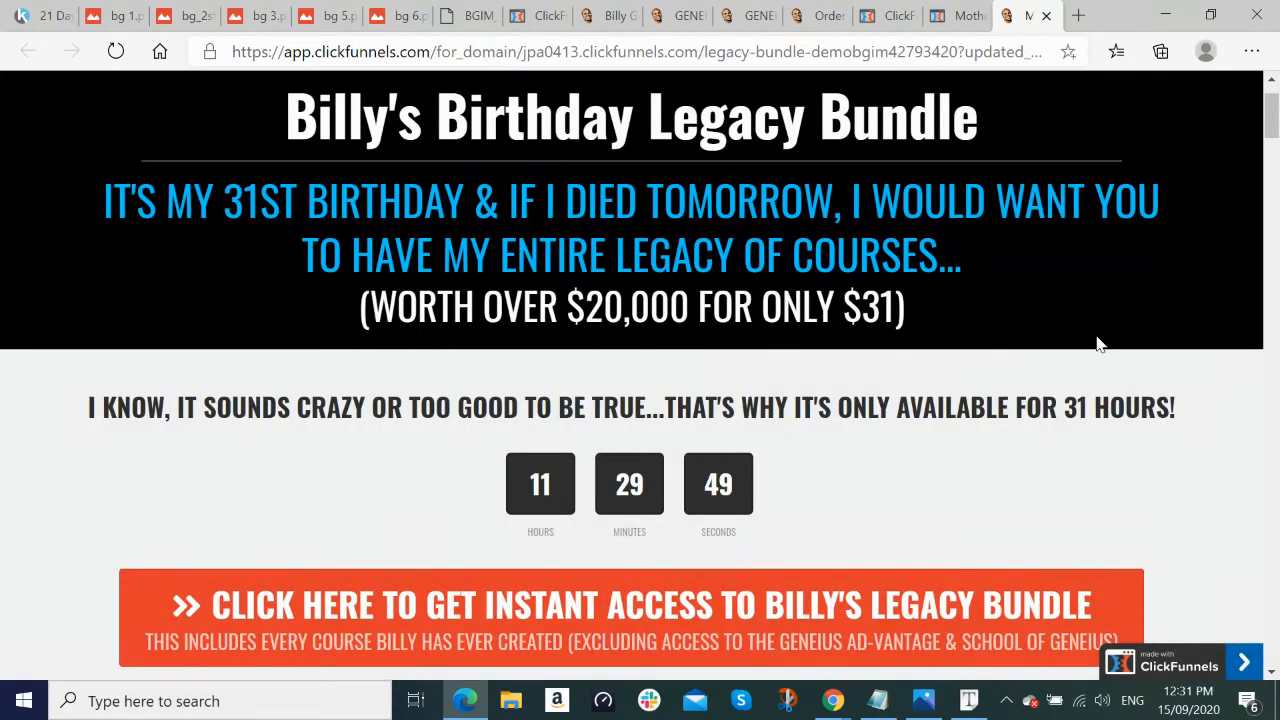
Step: Close the sales page editor tab and return to the Legacy Bundle step's overview in the funnel
click(940, 16)
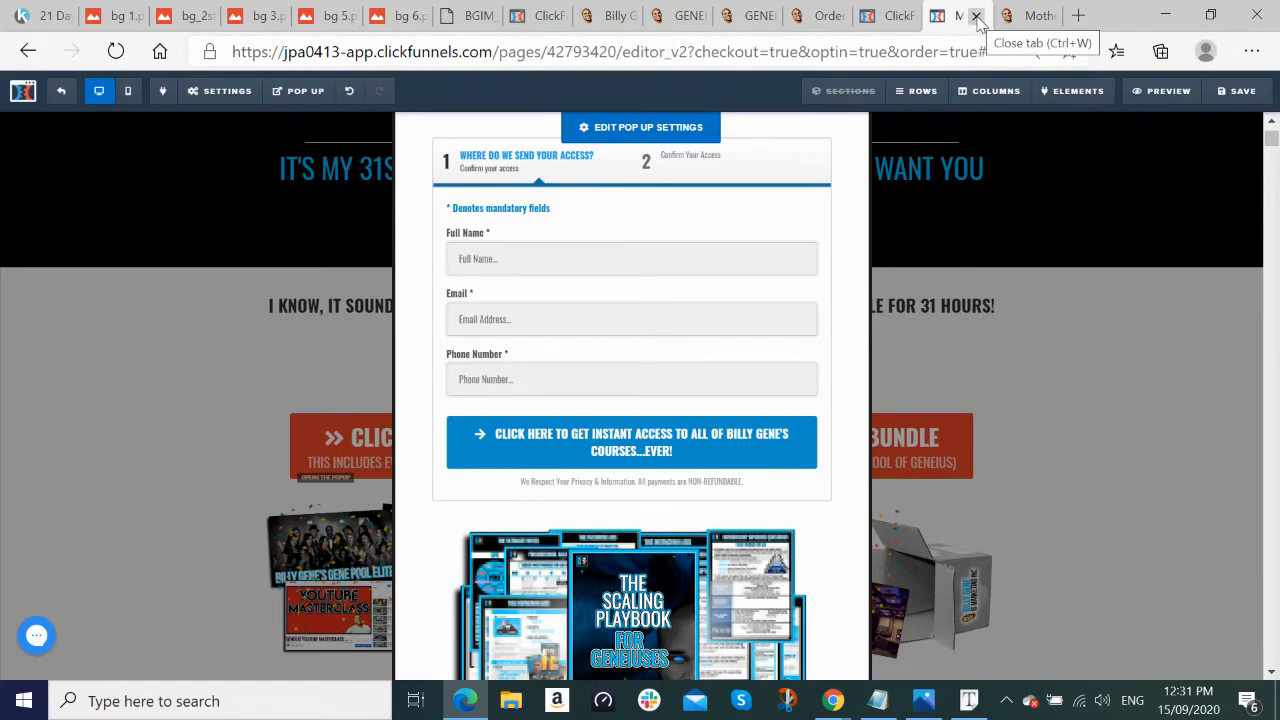
click(1028, 18)
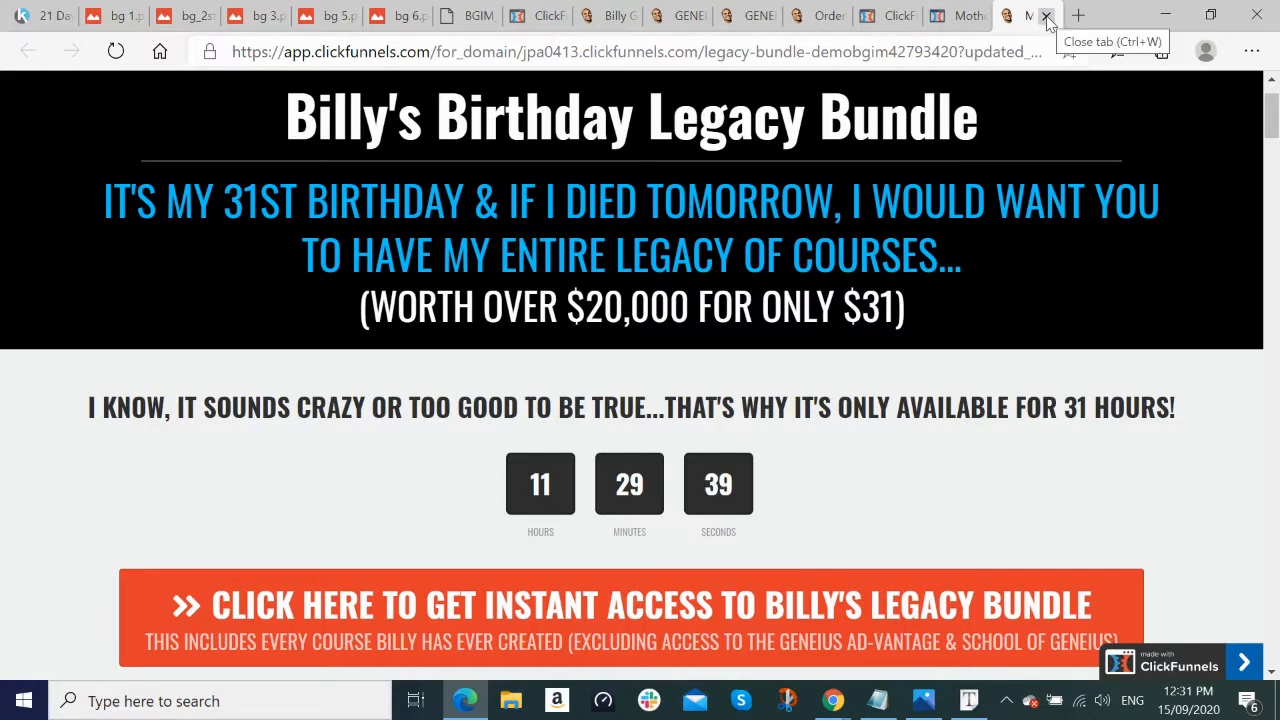
click(1046, 17)
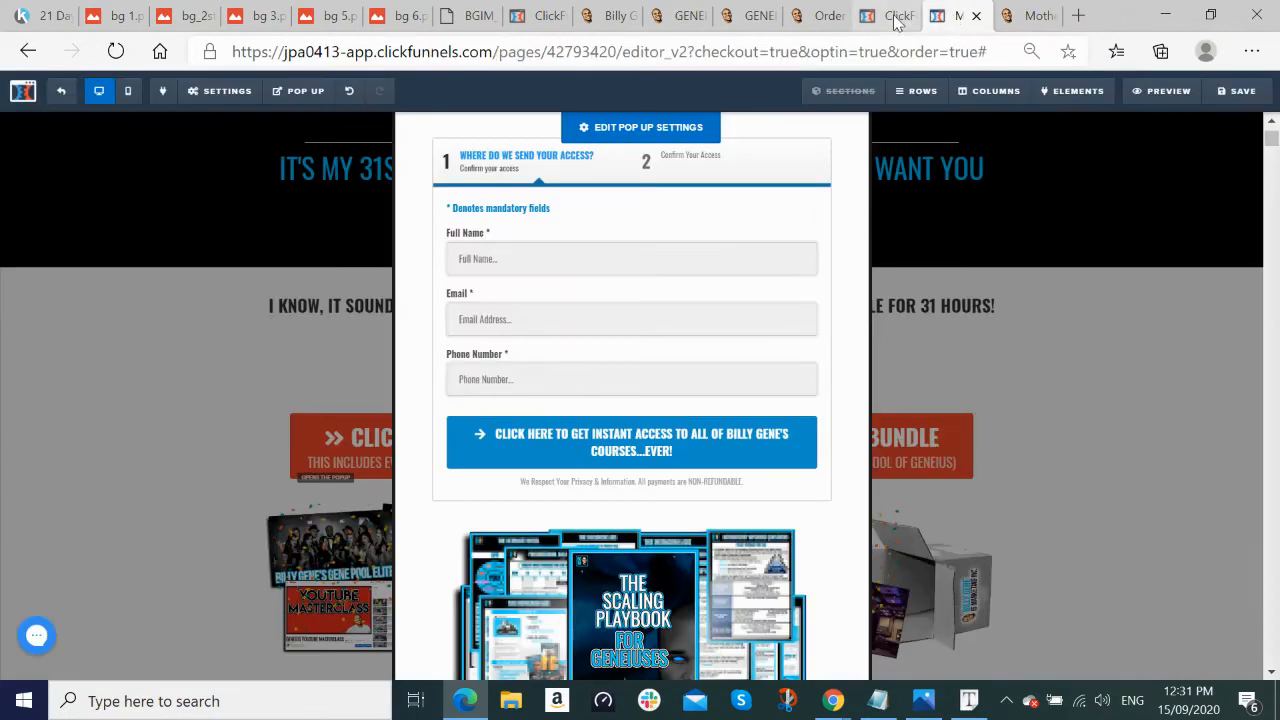
click(976, 16)
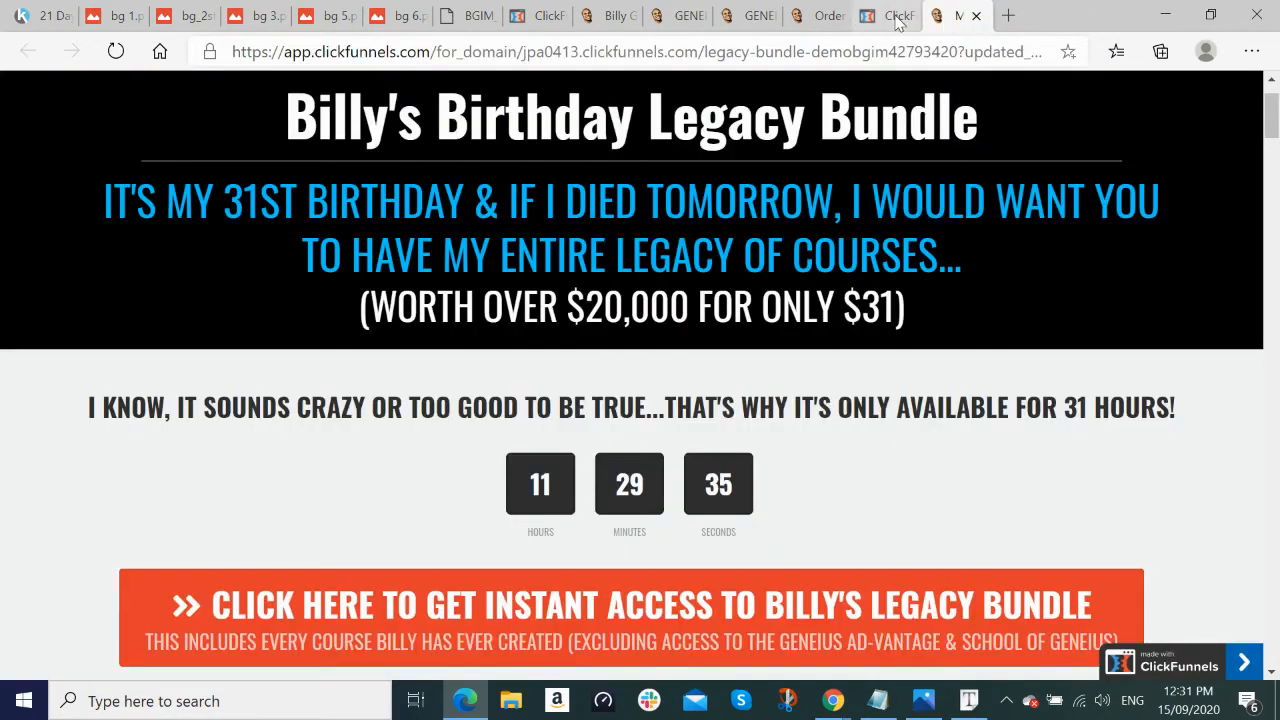
click(897, 22)
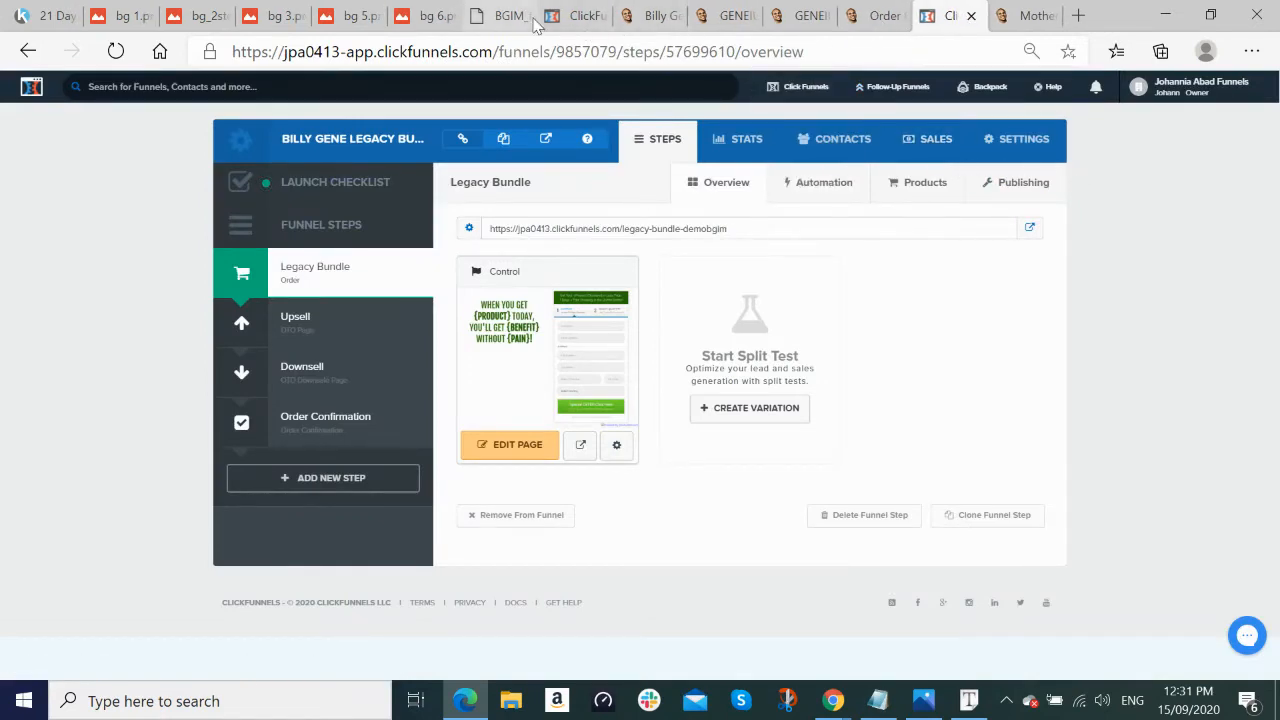
click(468, 699)
click(465, 701)
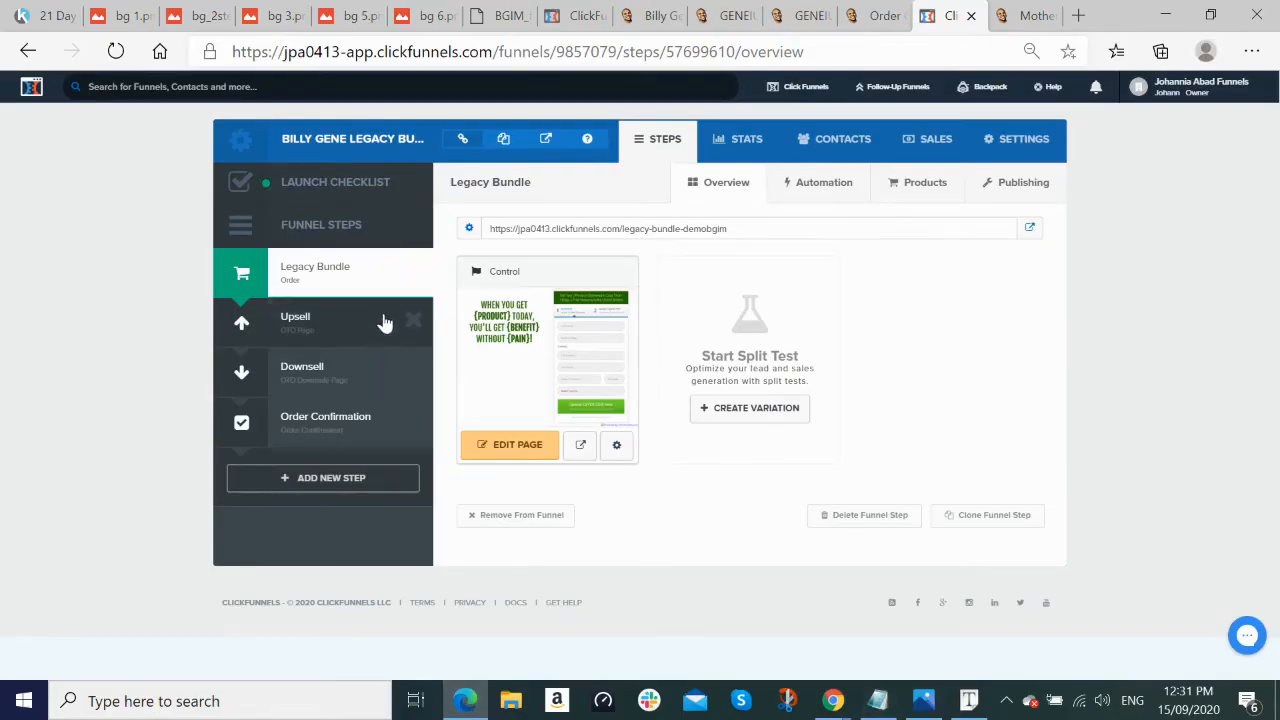
Step: Open the Upsell funnel step's page in the editor in a new tab
click(309, 321)
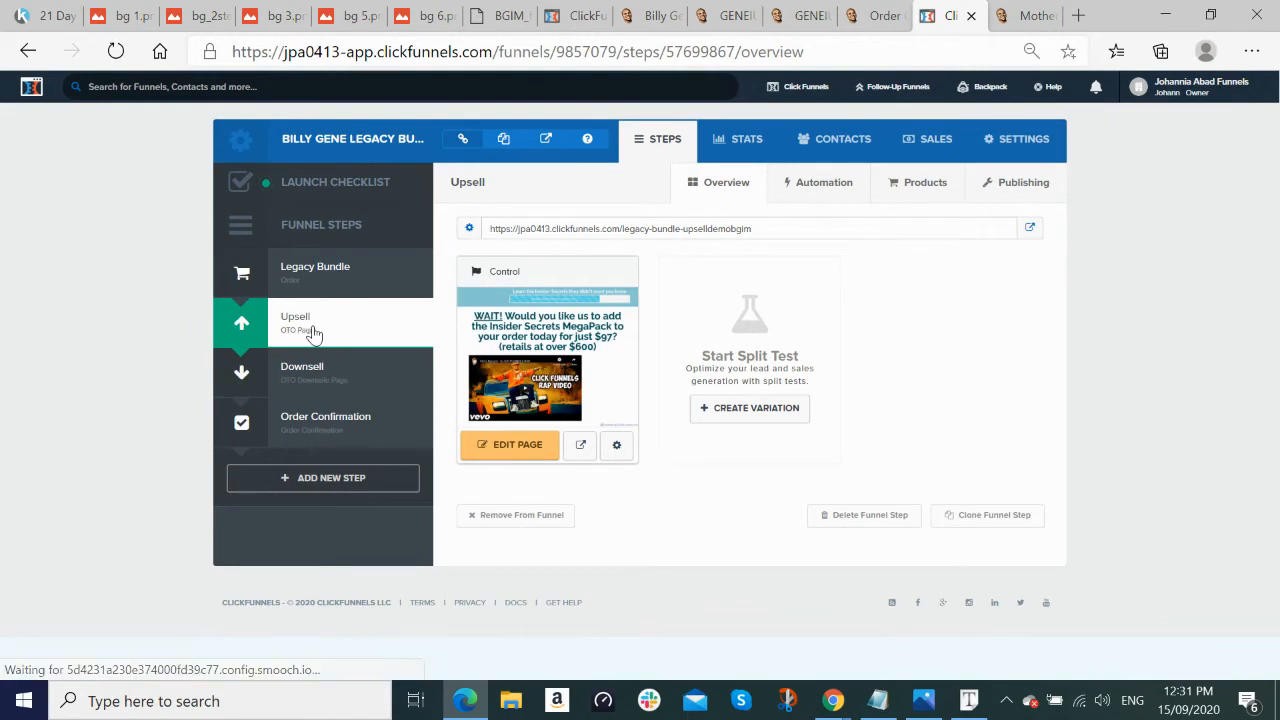
right_click(540, 445)
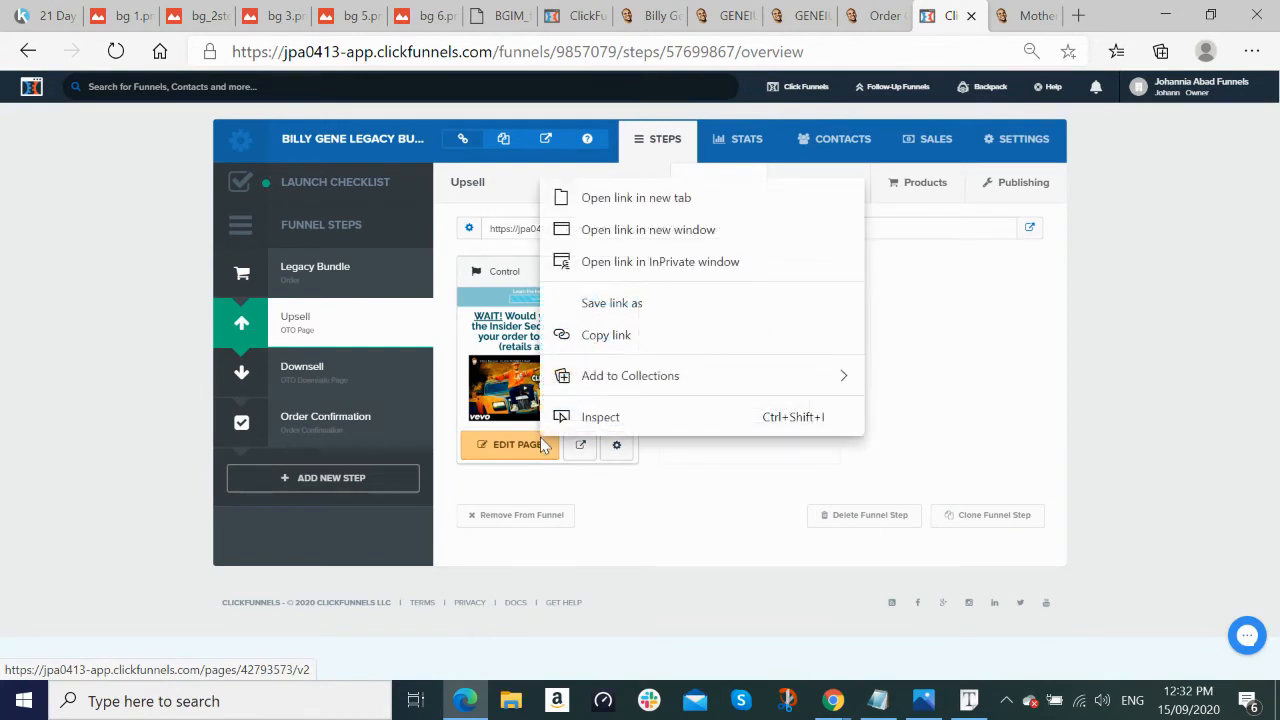
click(714, 200)
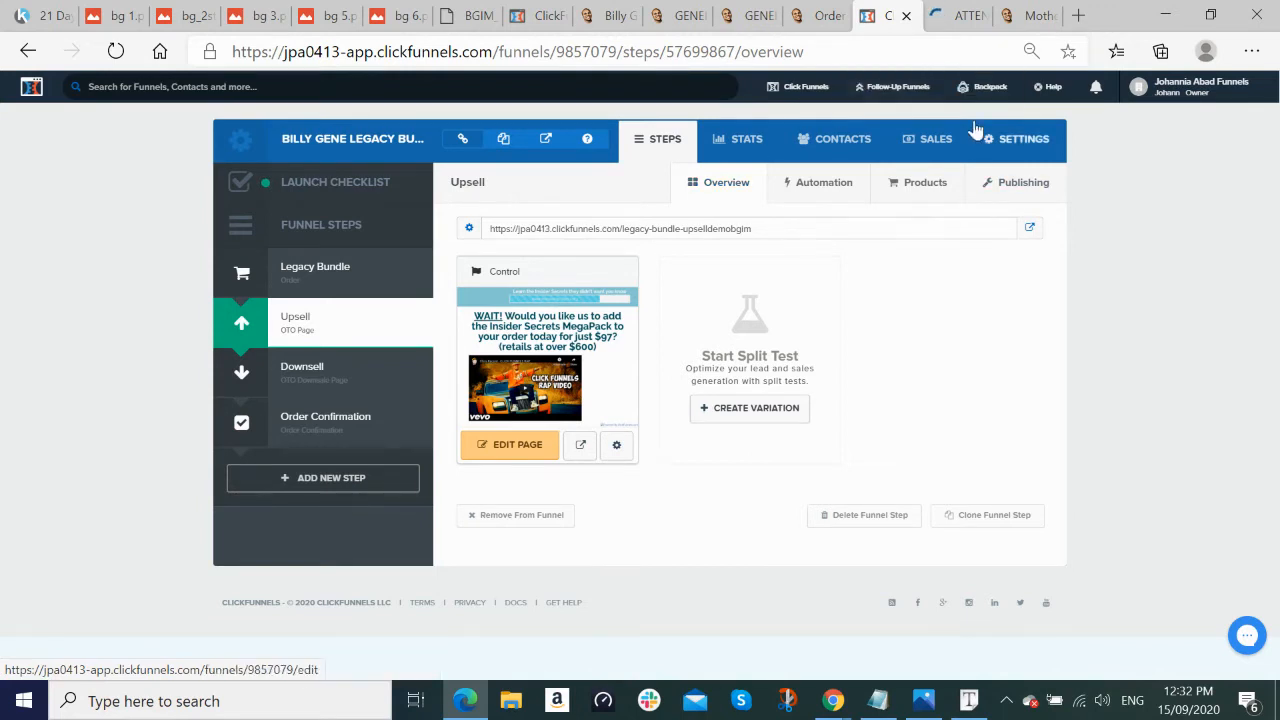
click(962, 18)
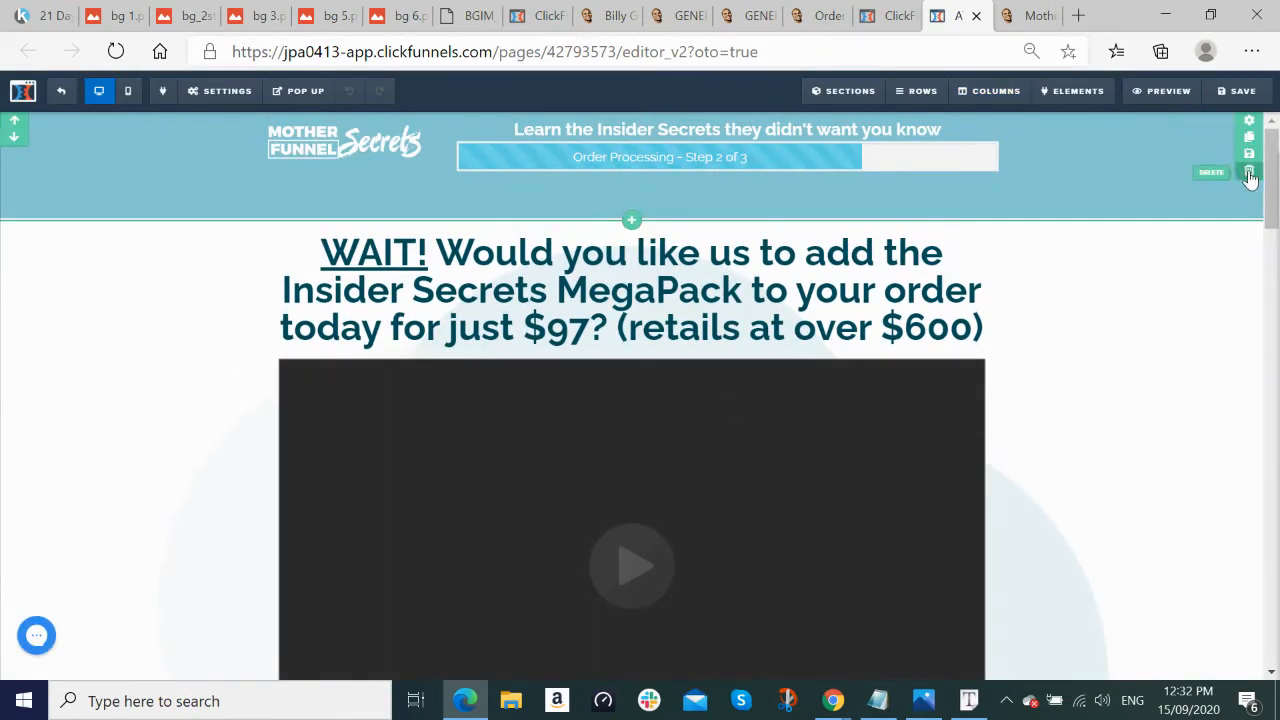
Step: Delete the Mother Funnel Secrets header section and the "WAIT!" headline and video section from the upsell page
click(1249, 173)
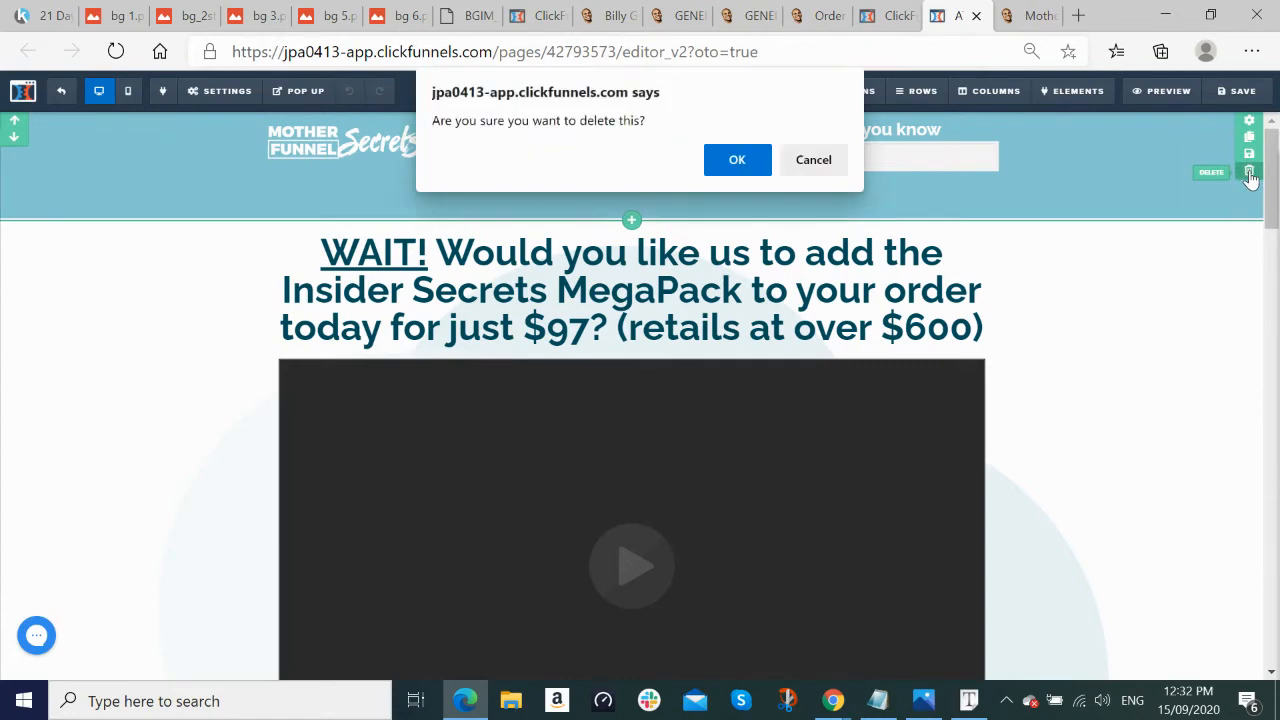
click(749, 172)
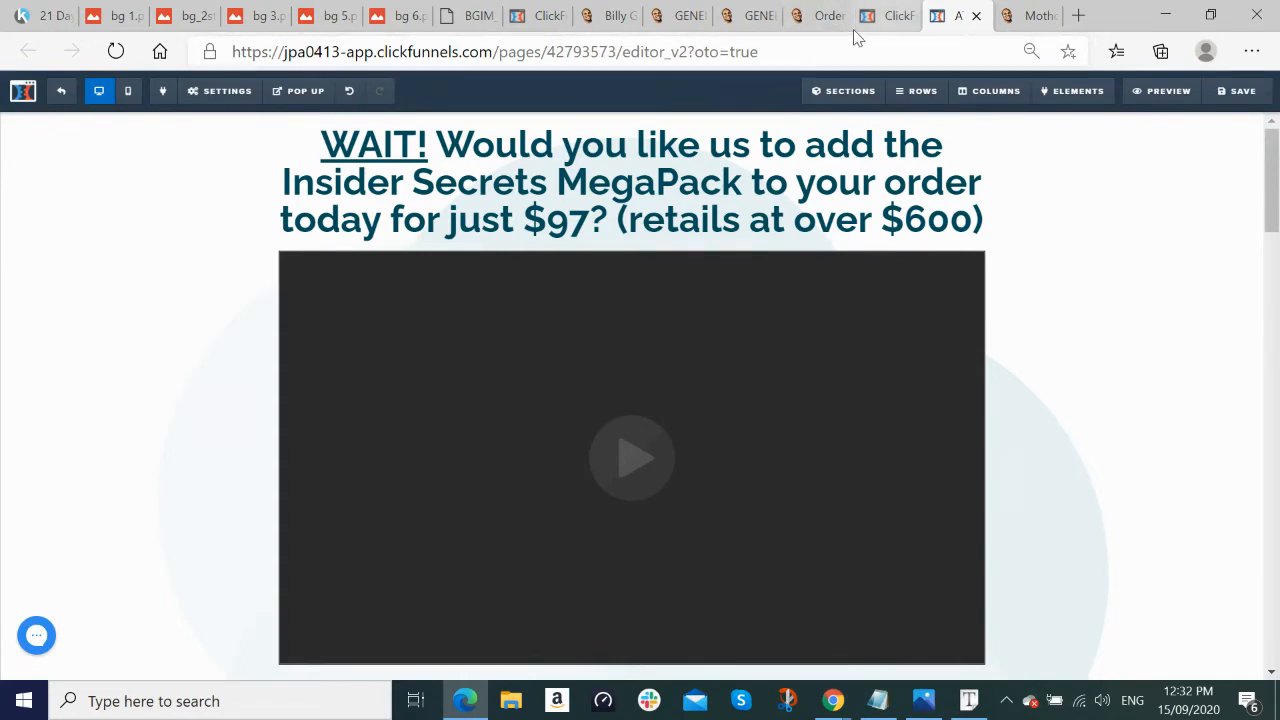
click(894, 16)
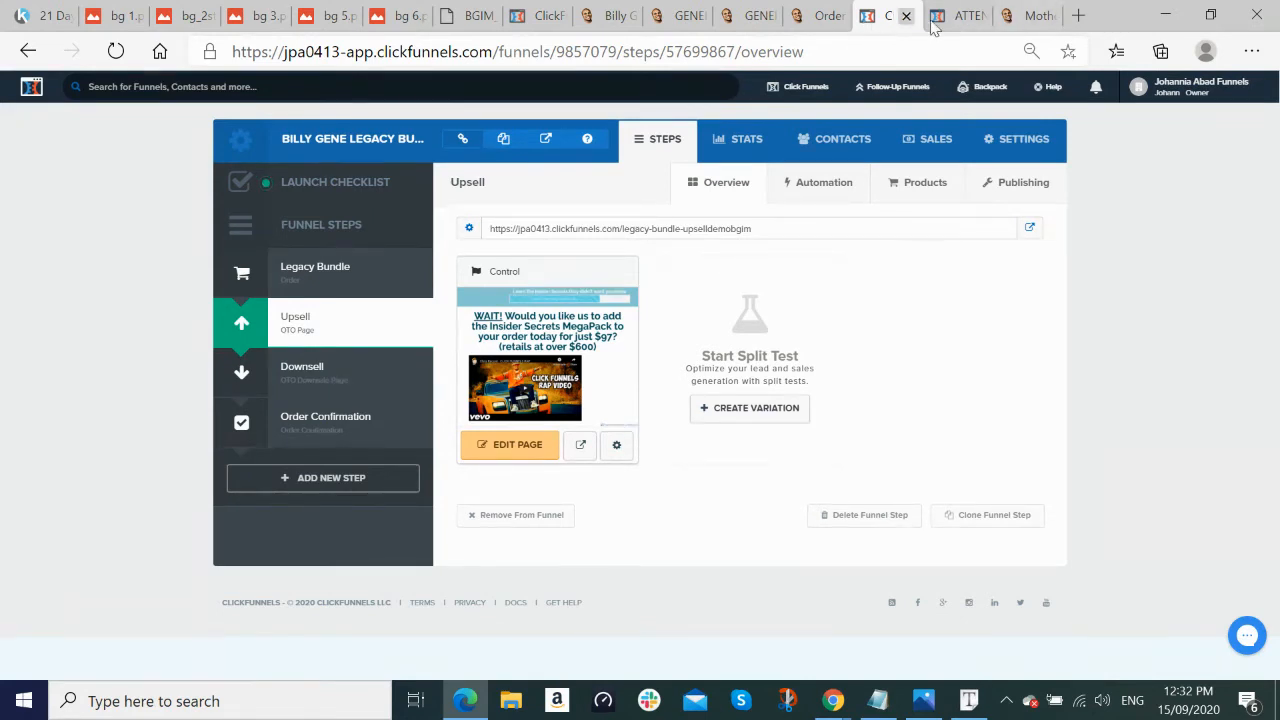
click(962, 17)
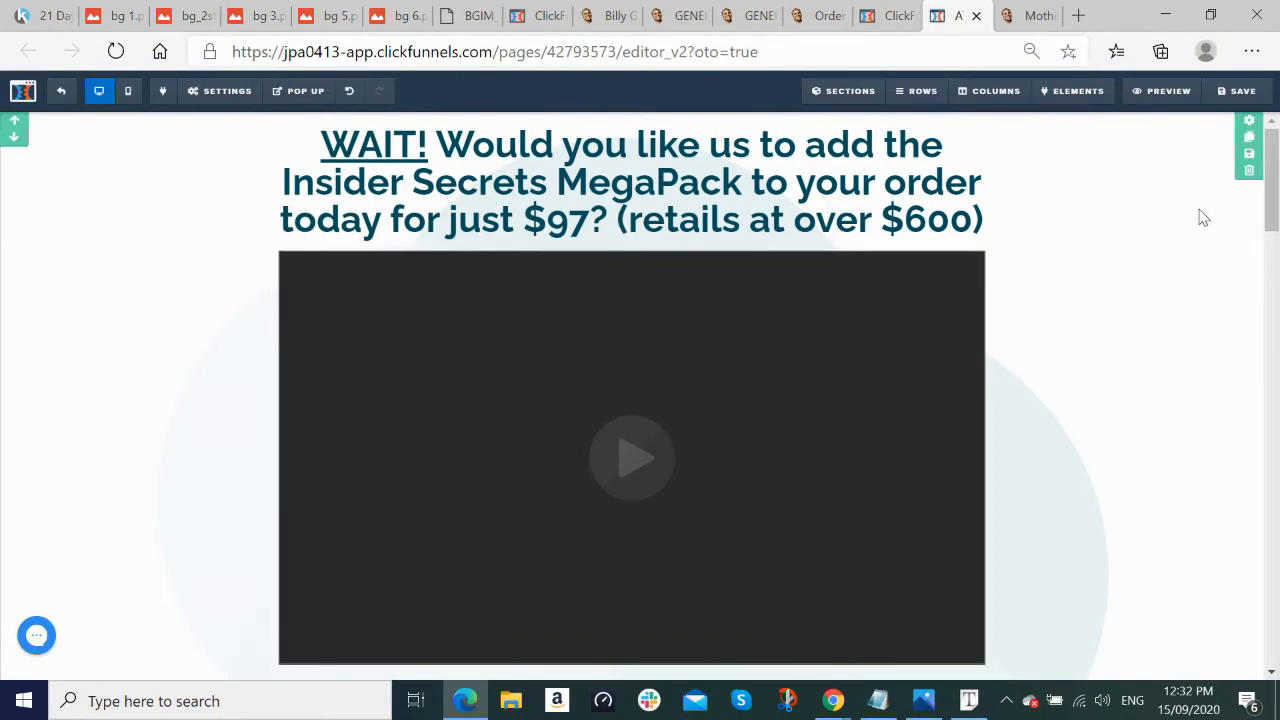
scroll(1049, 323, down, 8)
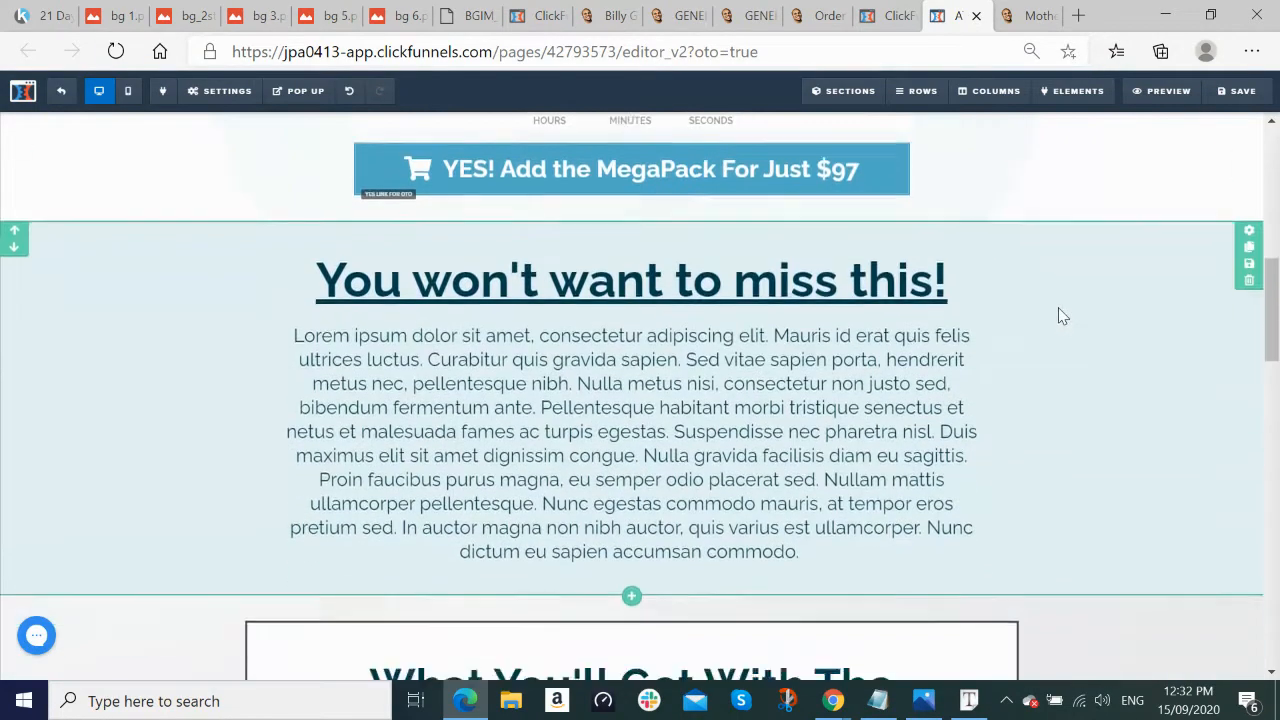
scroll(1110, 255, up, 8)
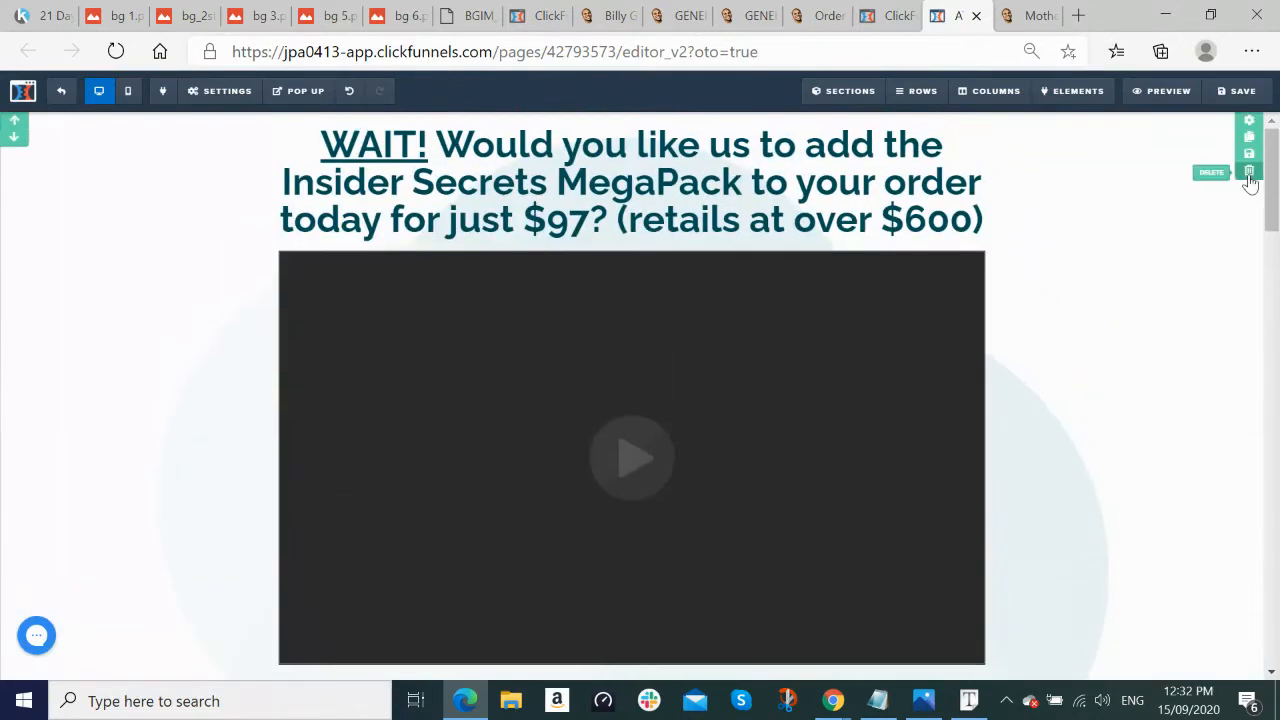
click(1246, 174)
click(737, 160)
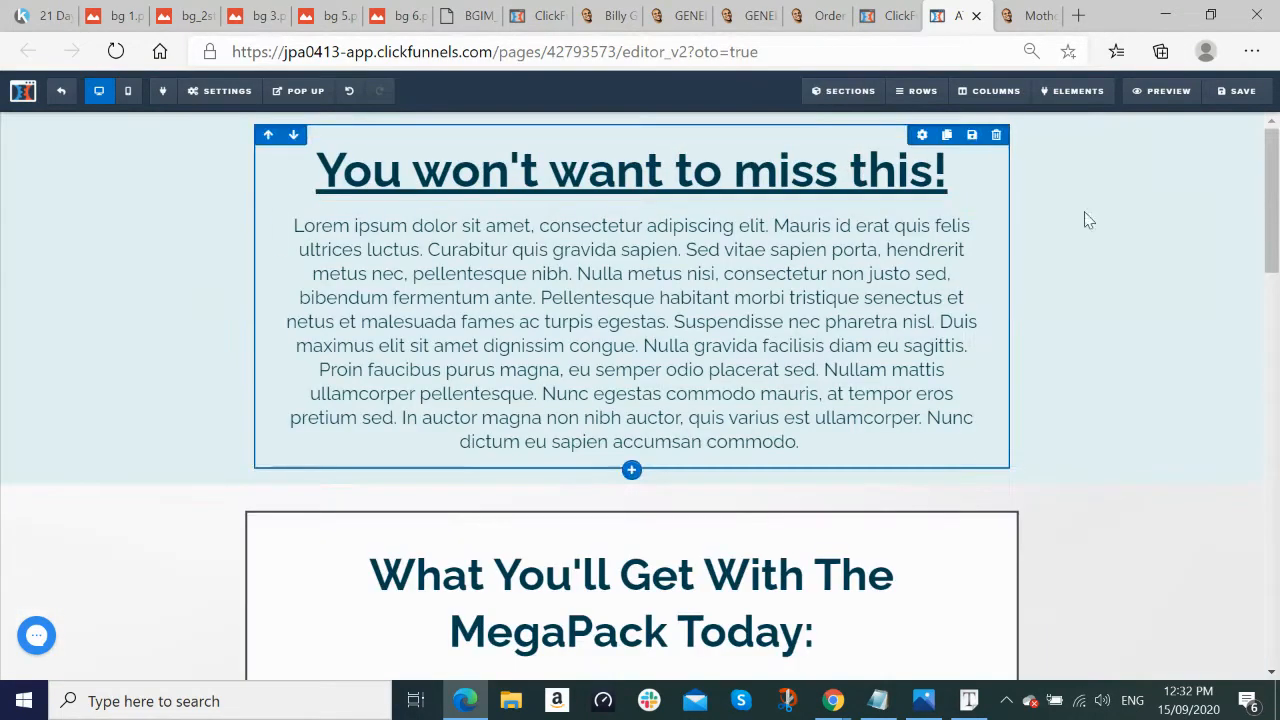
Step: Delete the "You won't want to miss this!", "What You'll Get With The MegaPack Today", dark footer and "No thanks" sections from the upsell page
click(1248, 170)
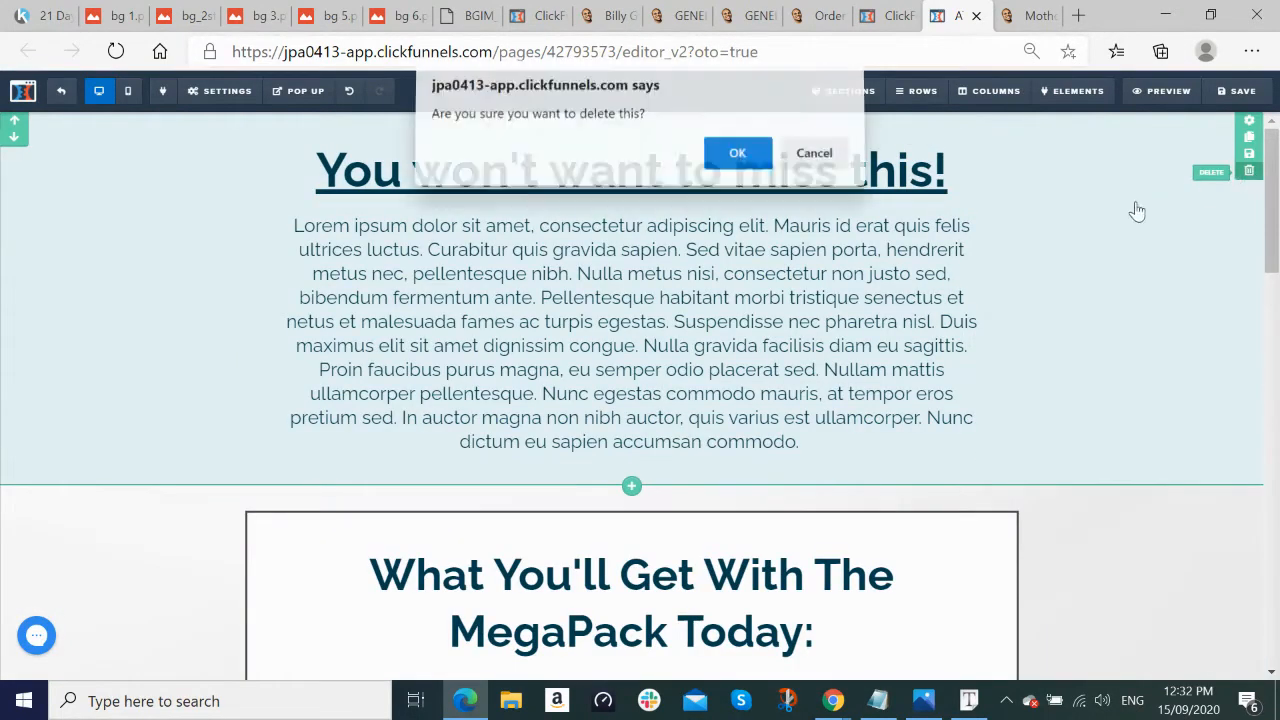
click(740, 160)
click(1248, 172)
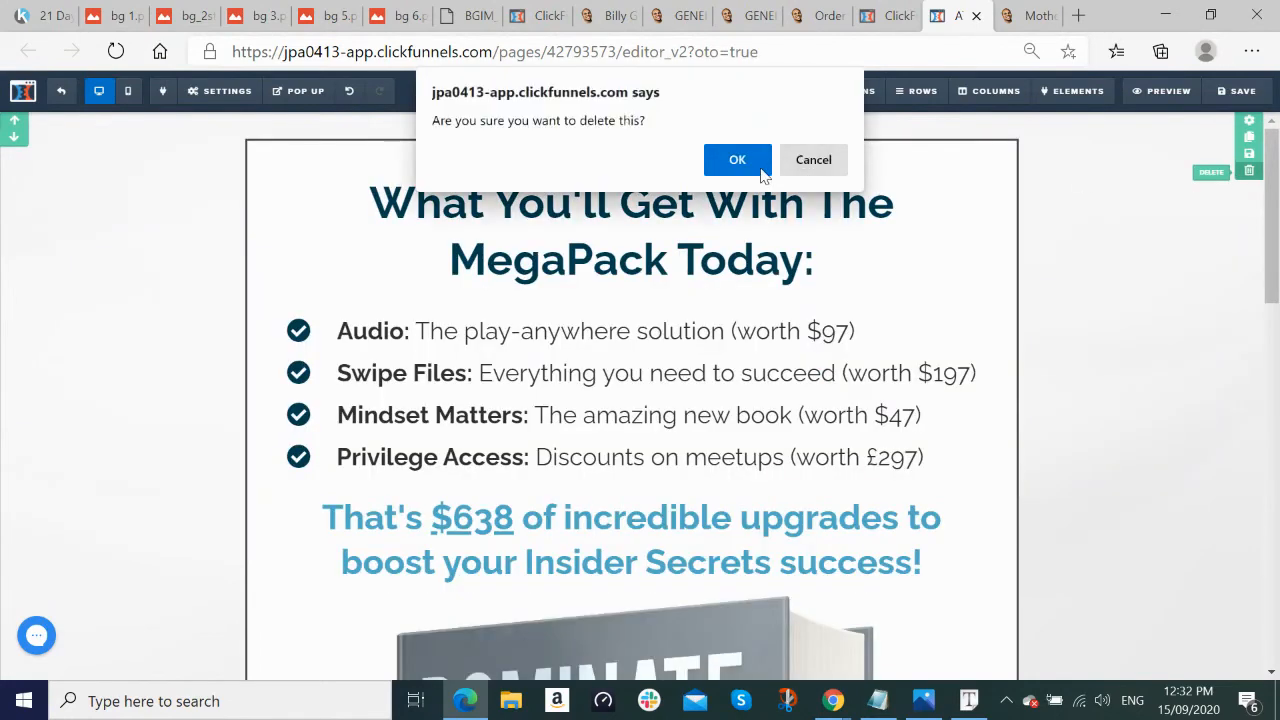
click(752, 162)
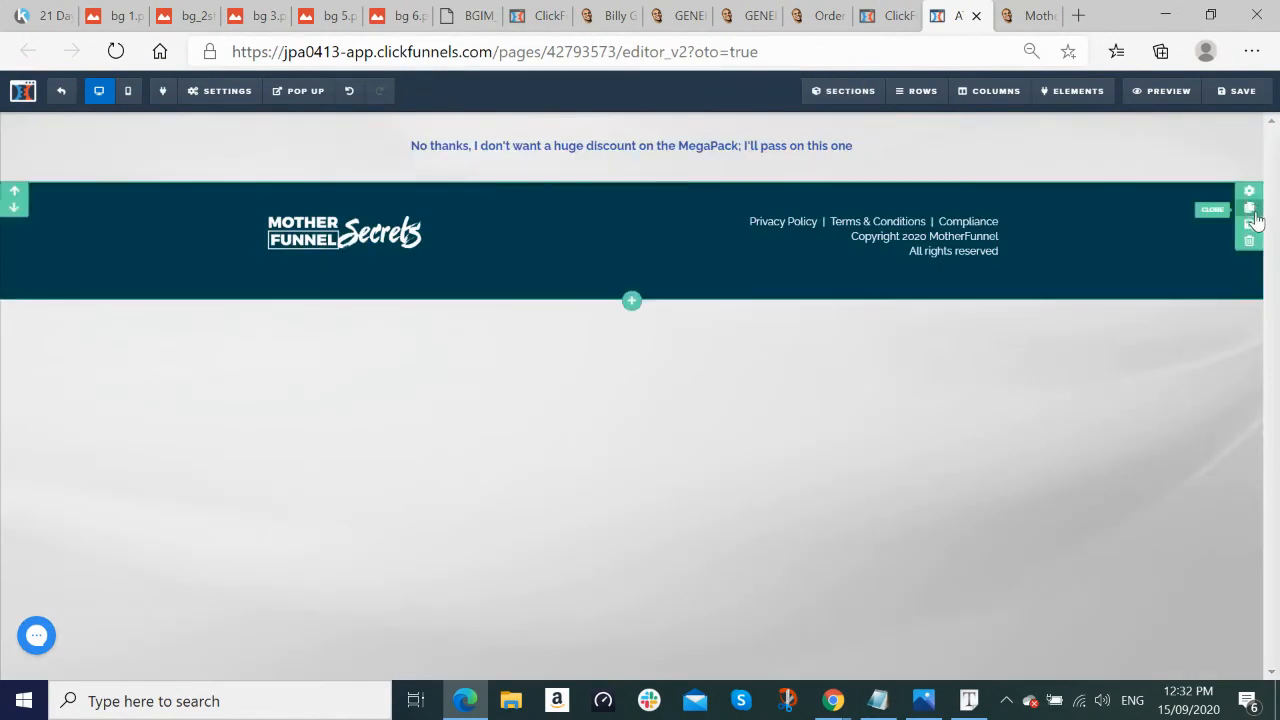
click(1249, 242)
click(737, 160)
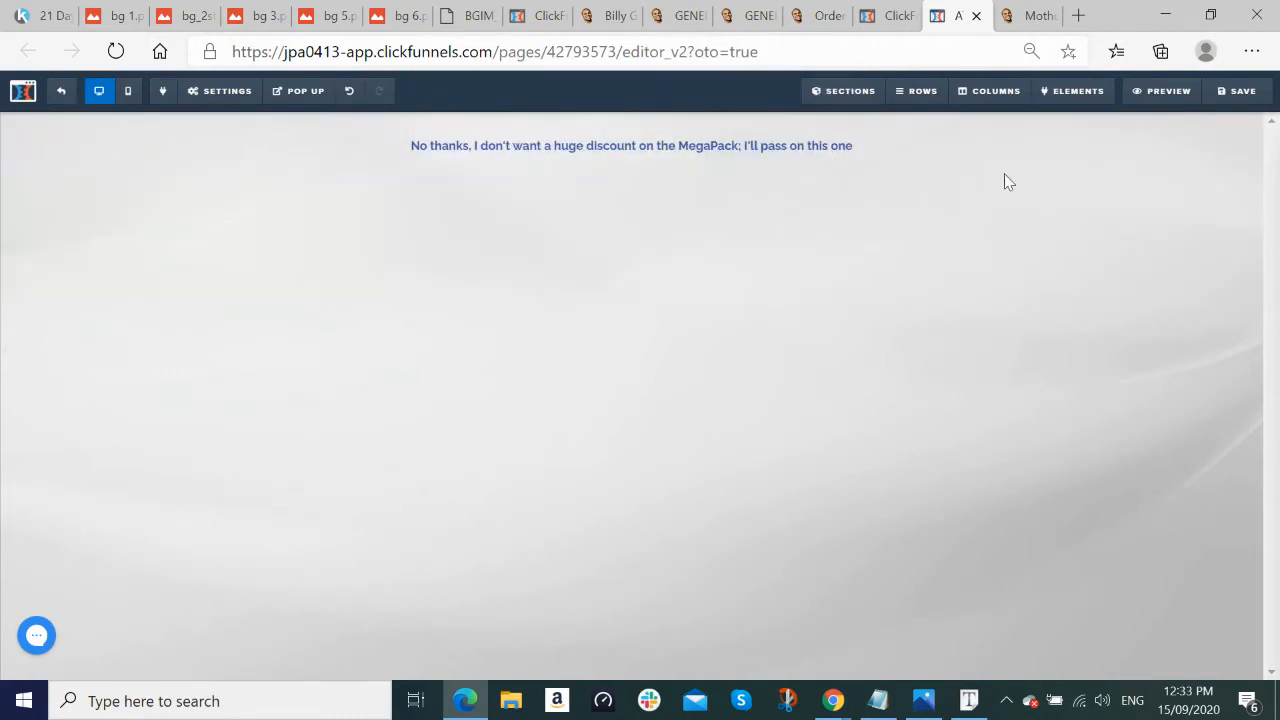
click(1249, 181)
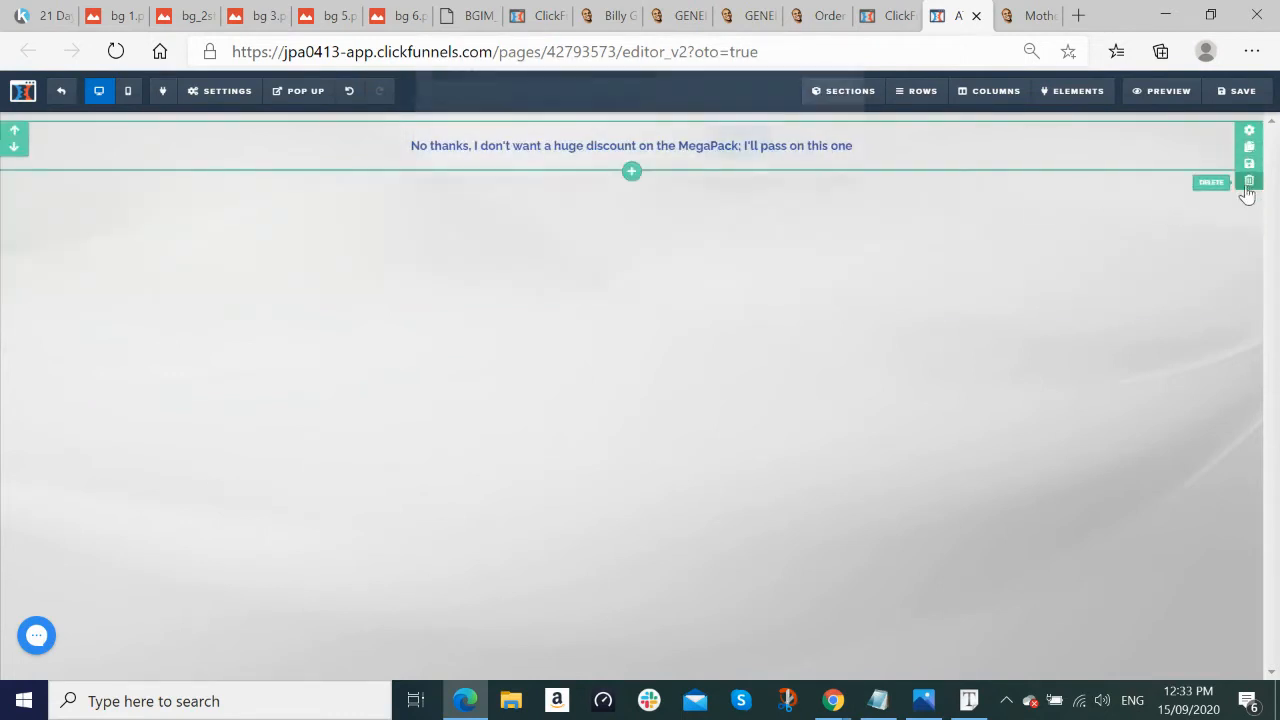
click(746, 163)
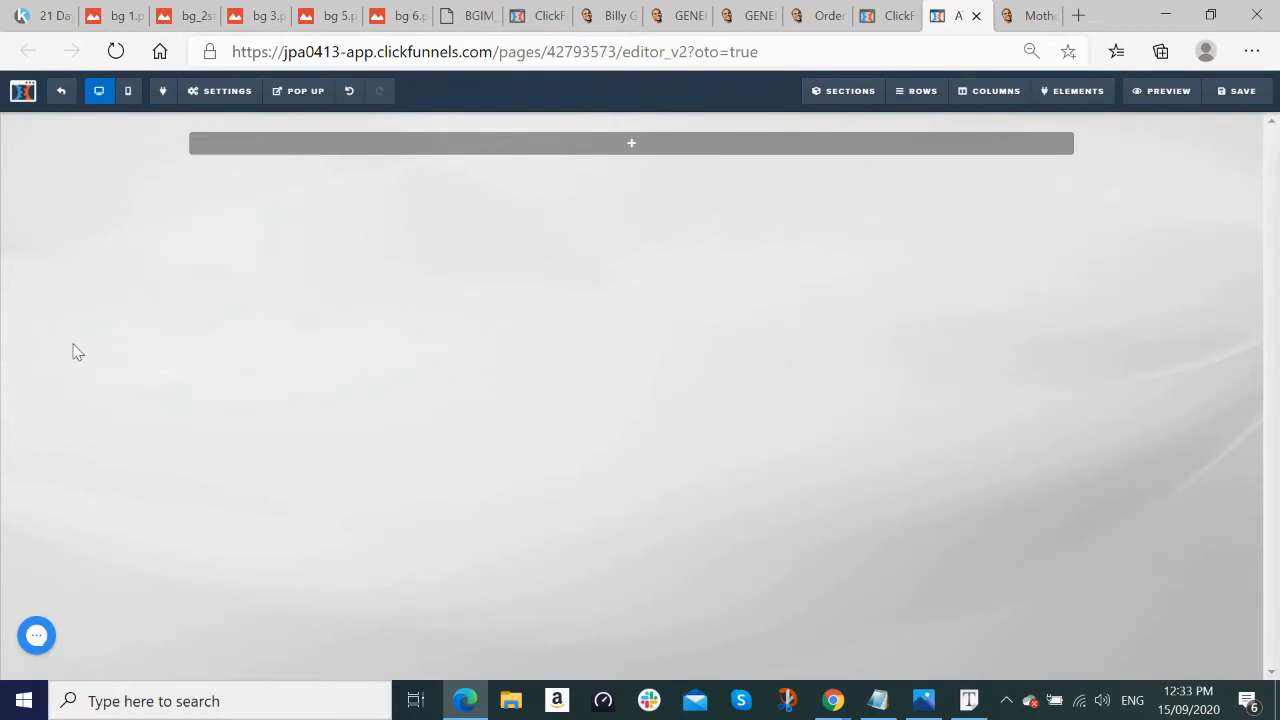
Step: Remove the background image URL from the upsell page's background settings and save the page
mouse_move(210, 95)
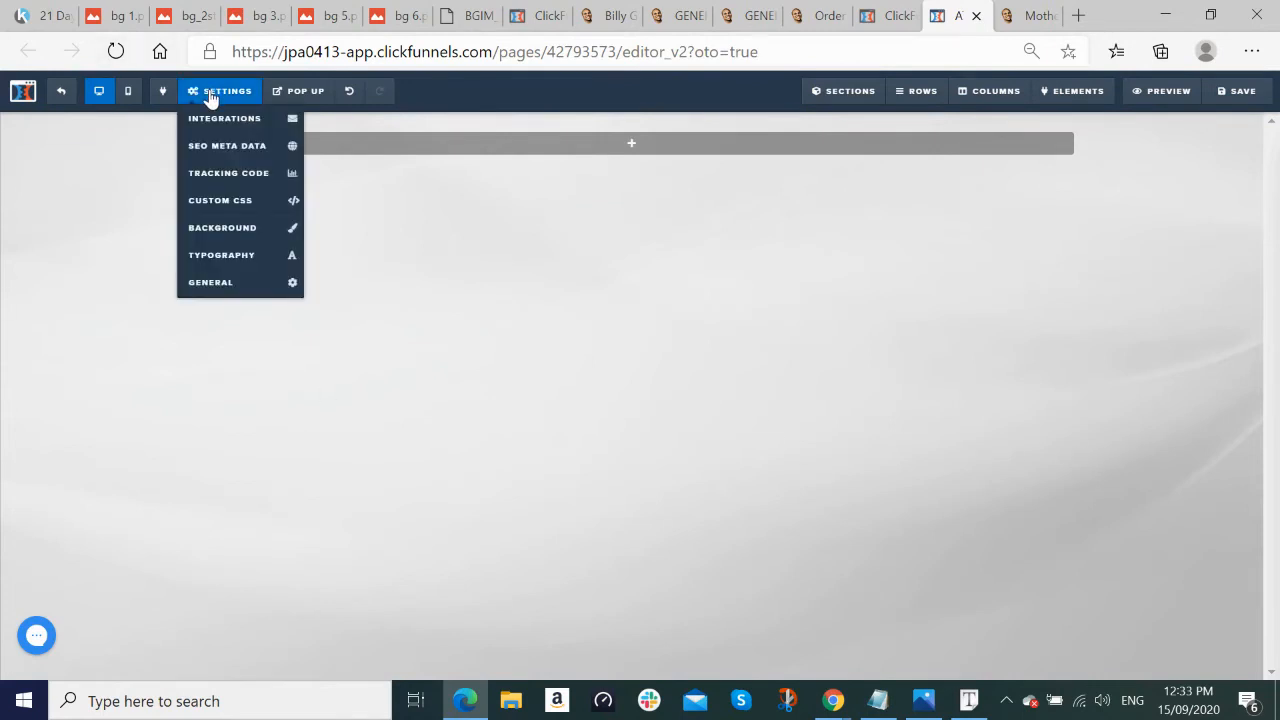
click(214, 233)
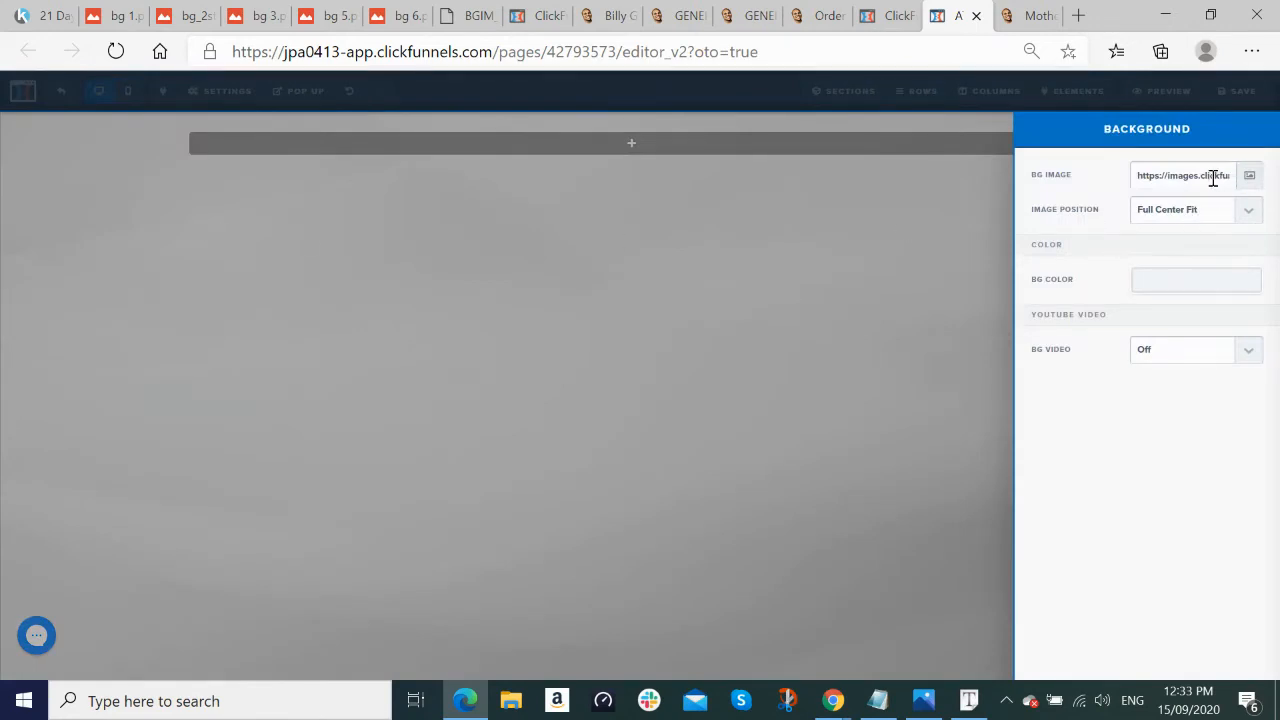
triple_click(1213, 177)
key(BackSpace)
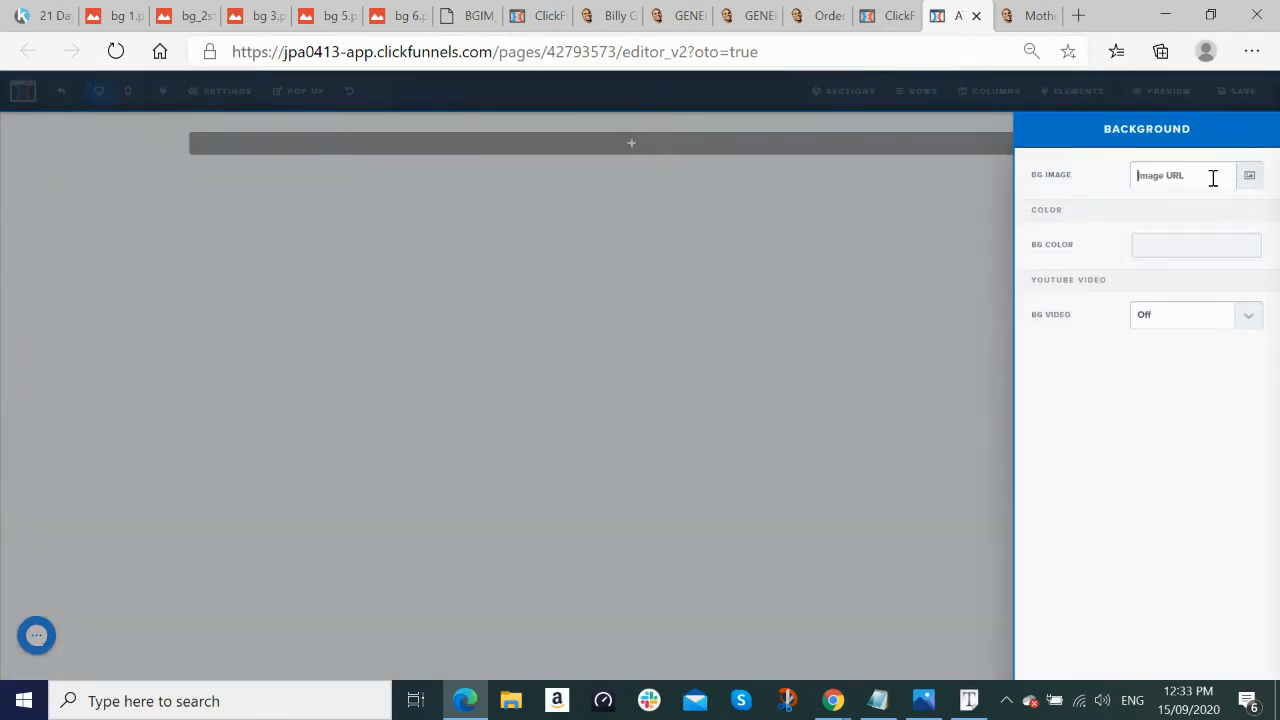
click(874, 370)
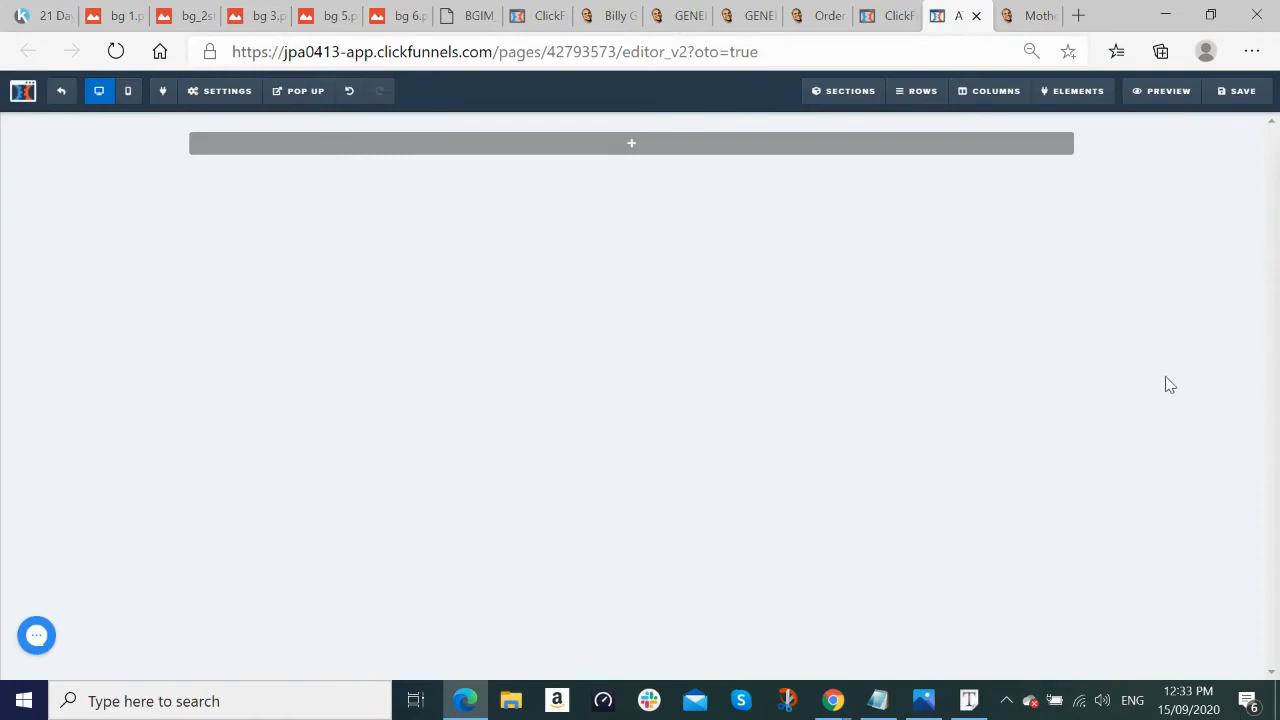
click(1245, 90)
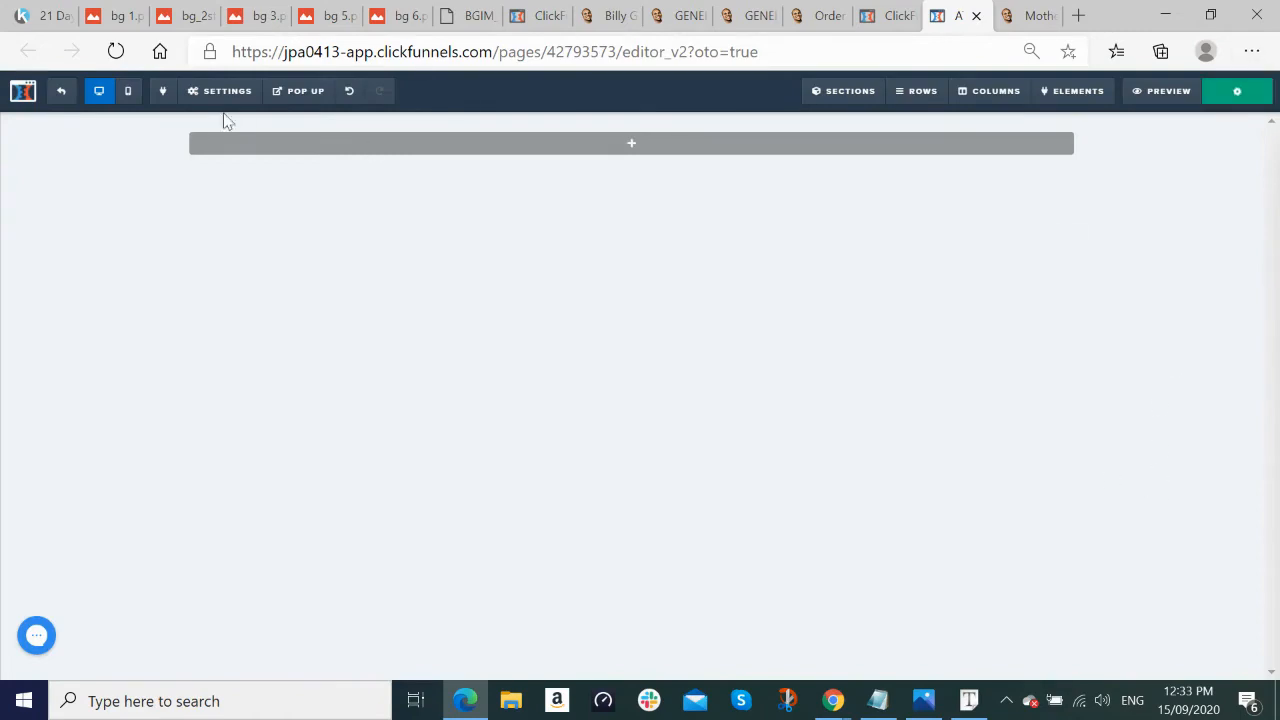
Step: Examine the reference legacy-bundle-upsell page's layout, from its order progress header through the offer, How It Works and bonuses sections
click(608, 17)
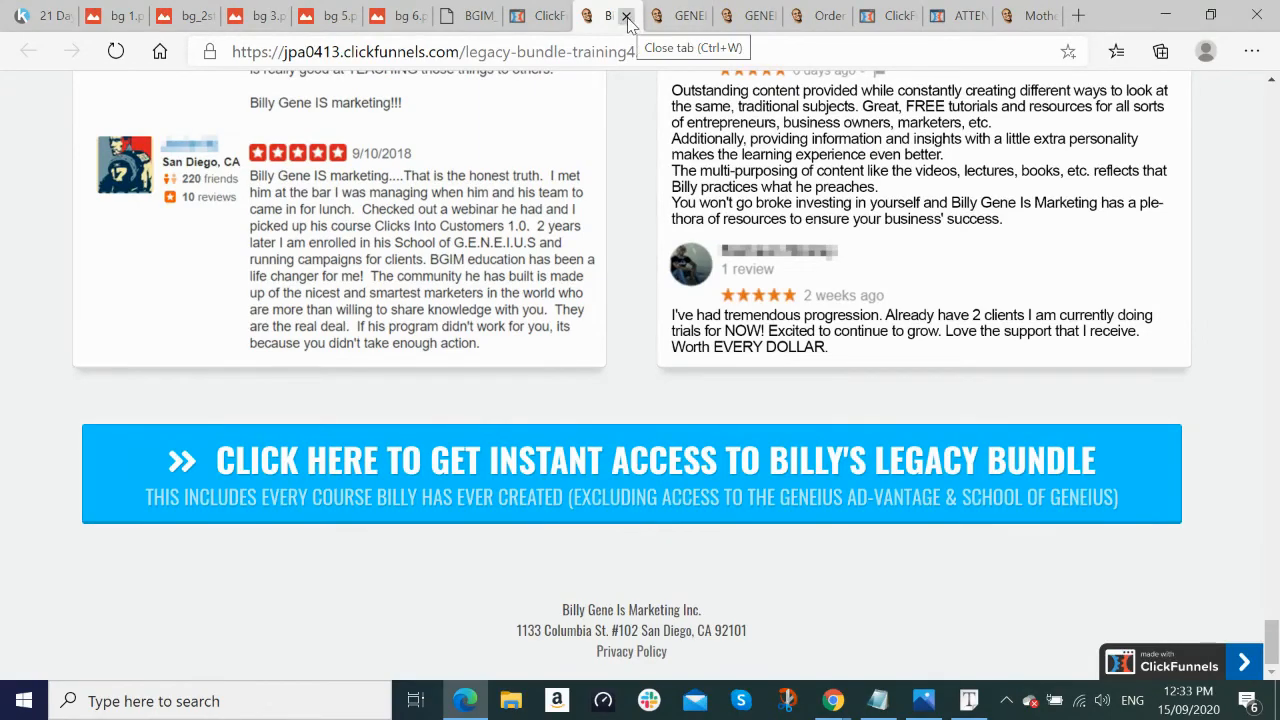
click(685, 16)
scroll(950, 160, up, 20)
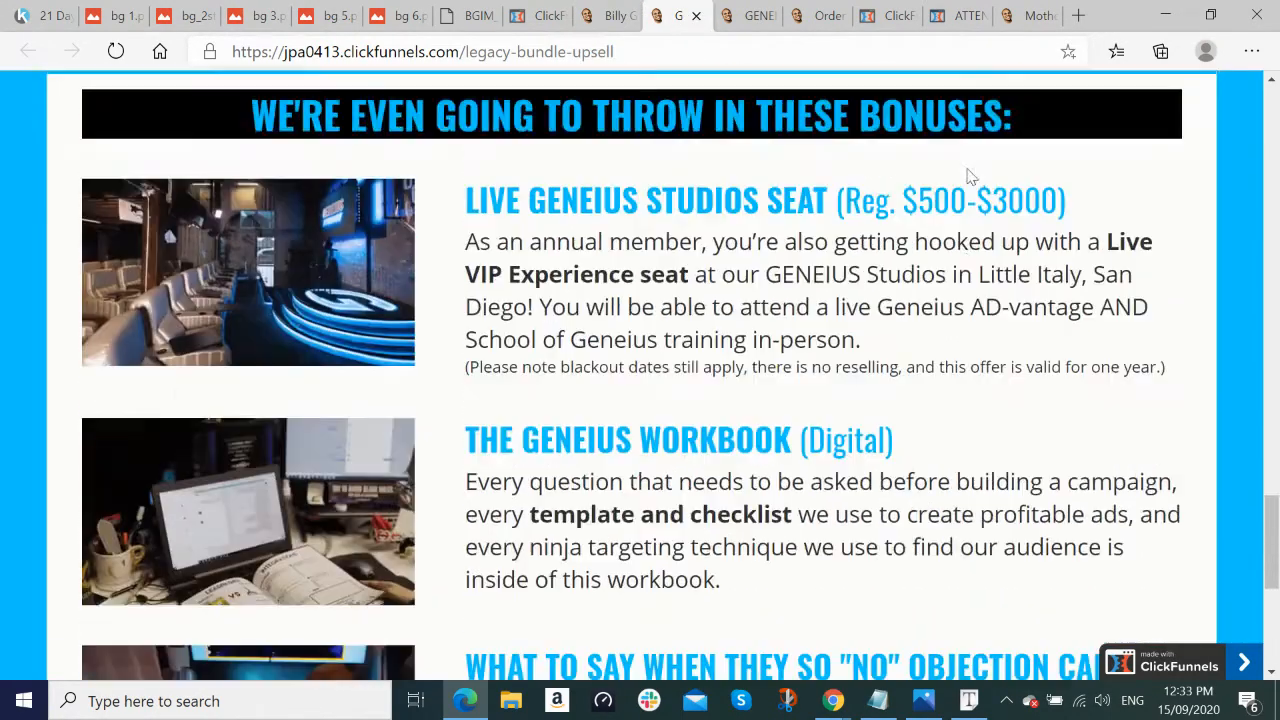
scroll(1059, 233, up, 10)
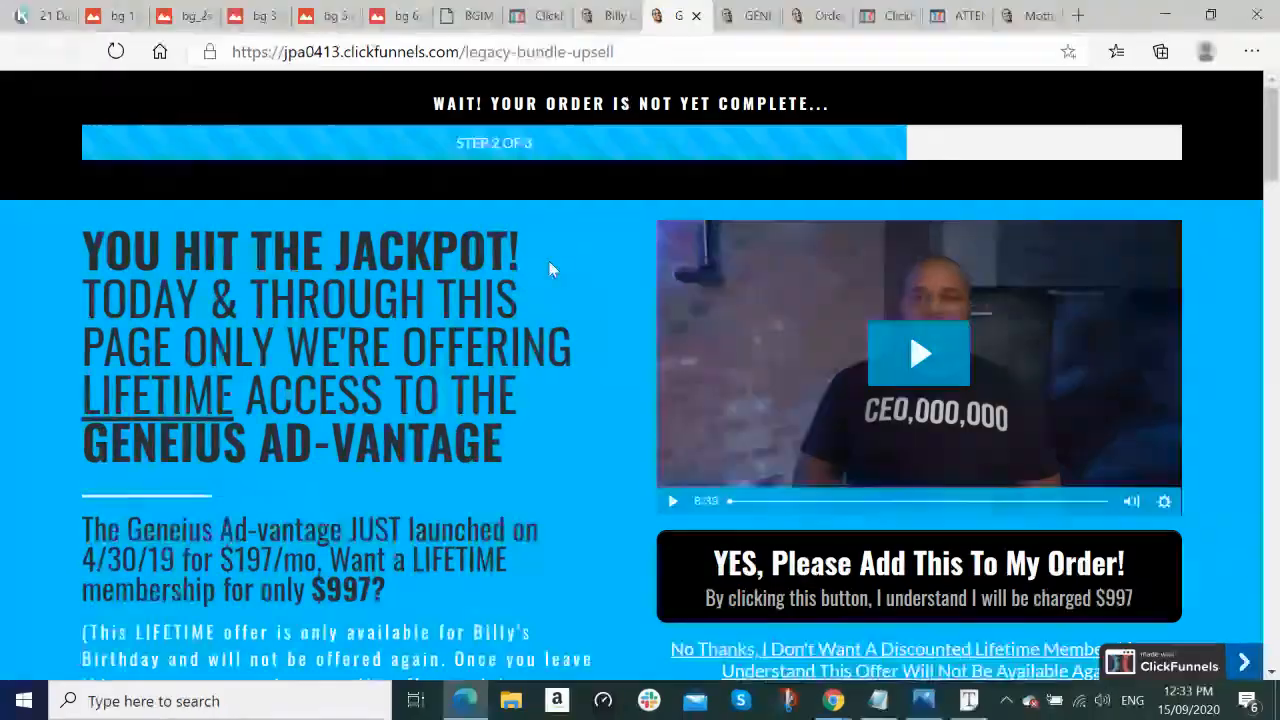
scroll(572, 420, down, 10)
scroll(572, 420, down, 20)
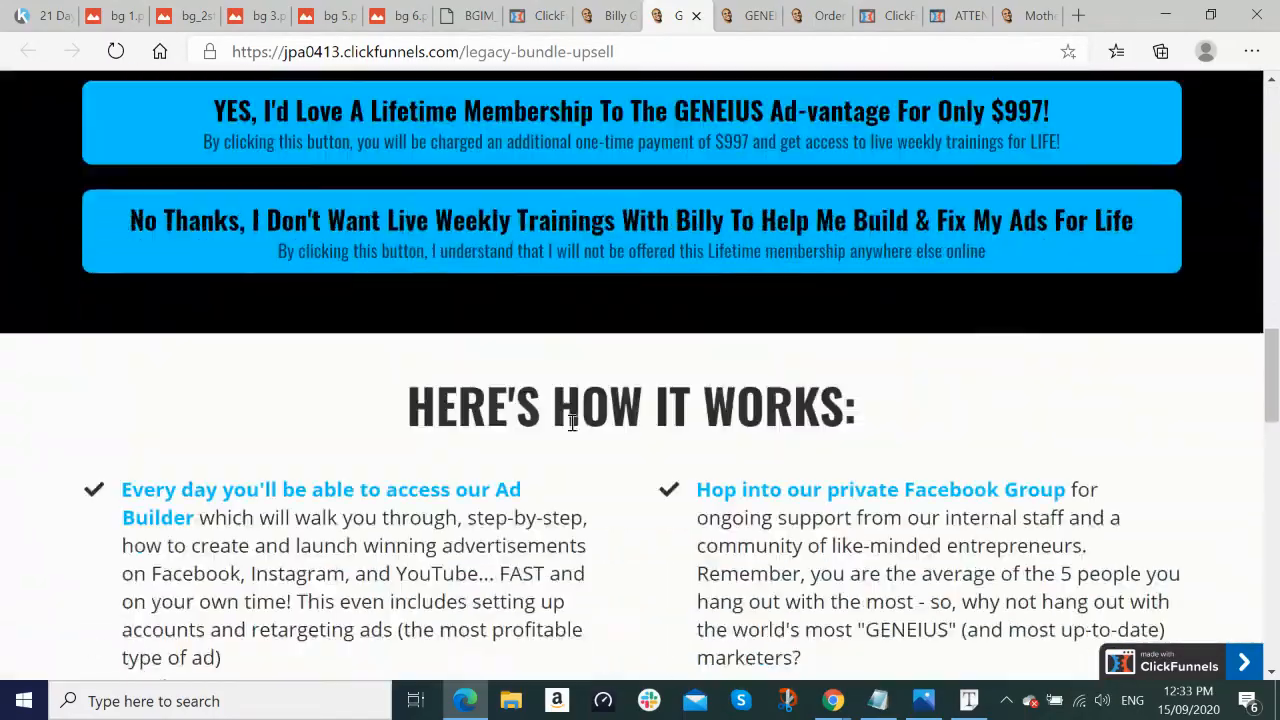
scroll(575, 413, up, 20)
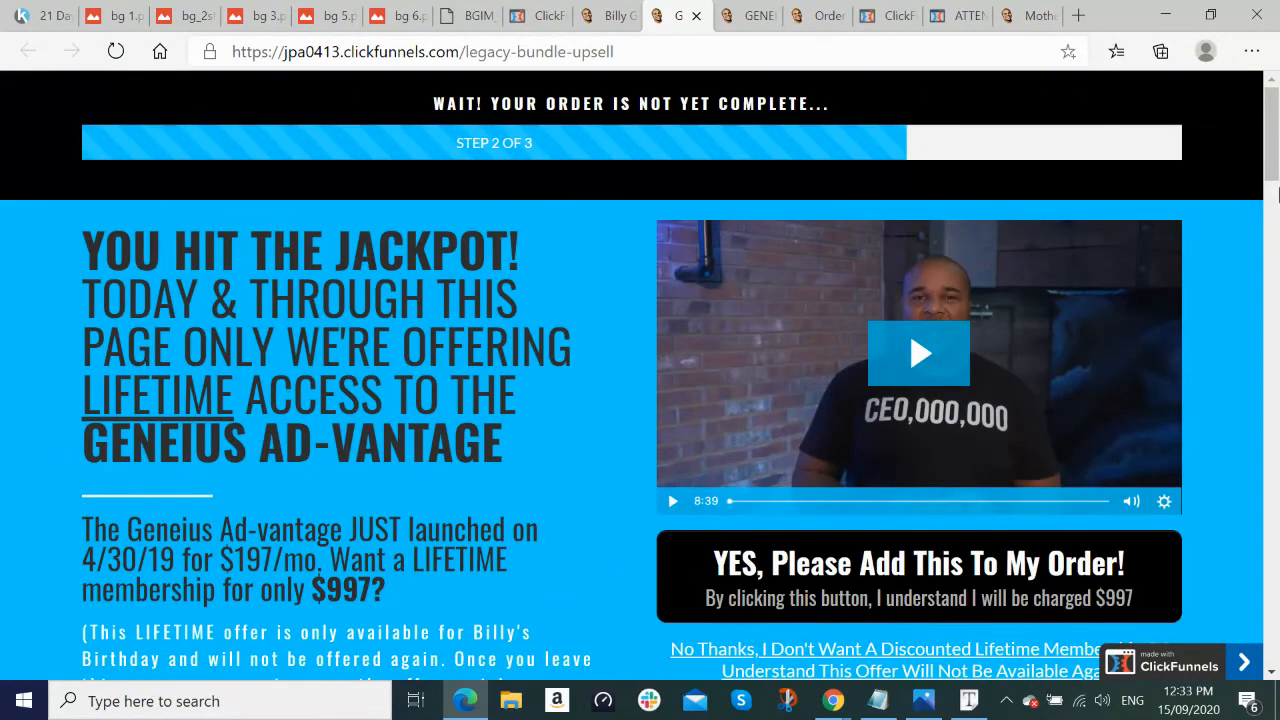
Step: Add a full-width section with a one-column row and a headline element to the empty upsell page in the editor
click(947, 17)
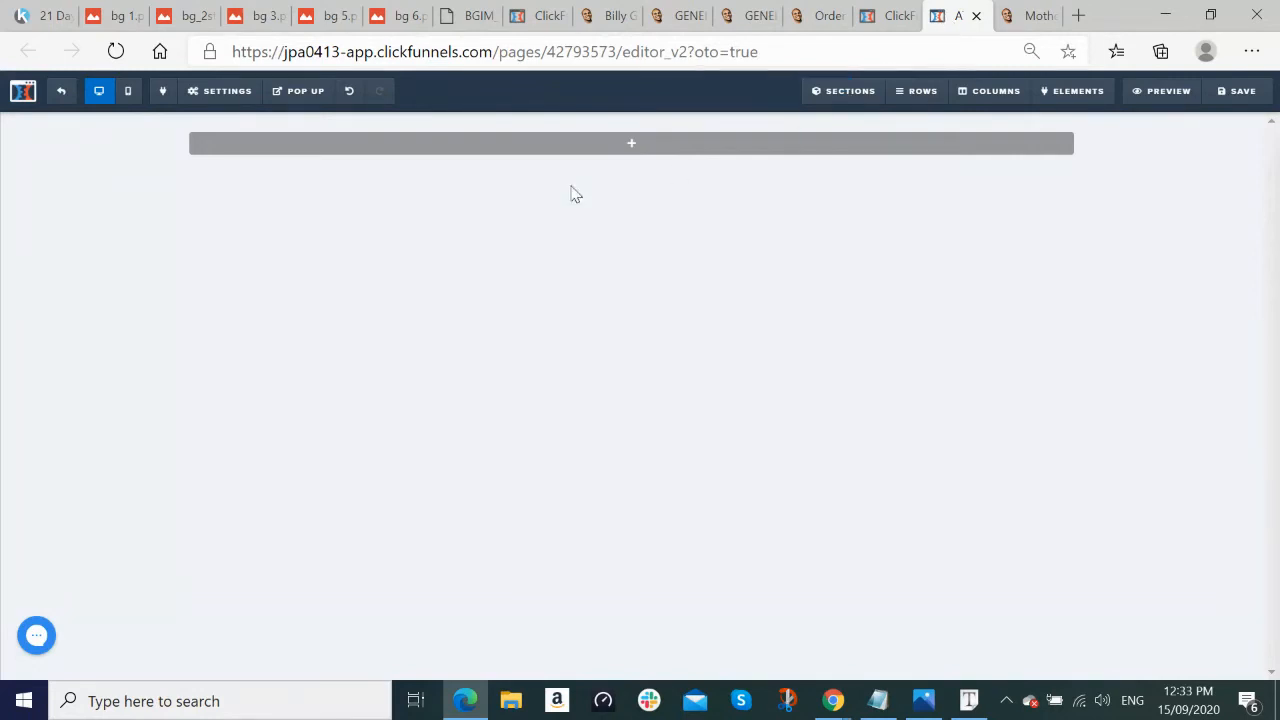
click(632, 145)
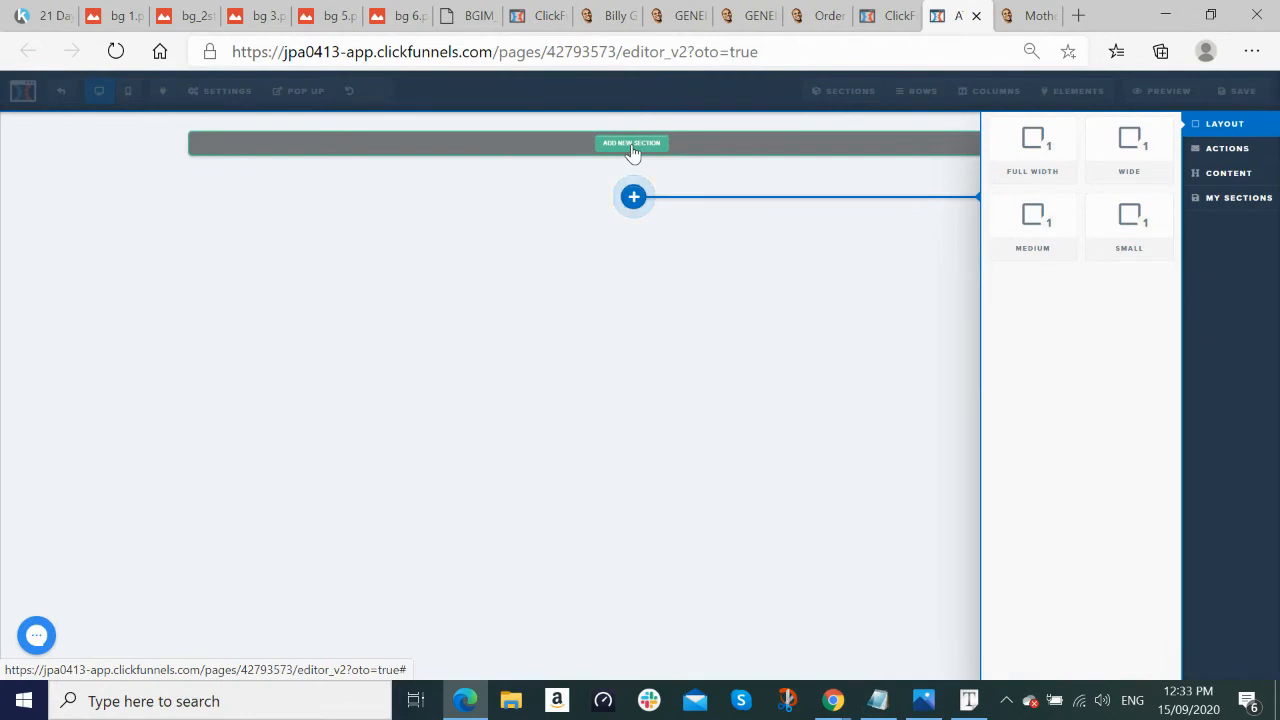
click(1034, 150)
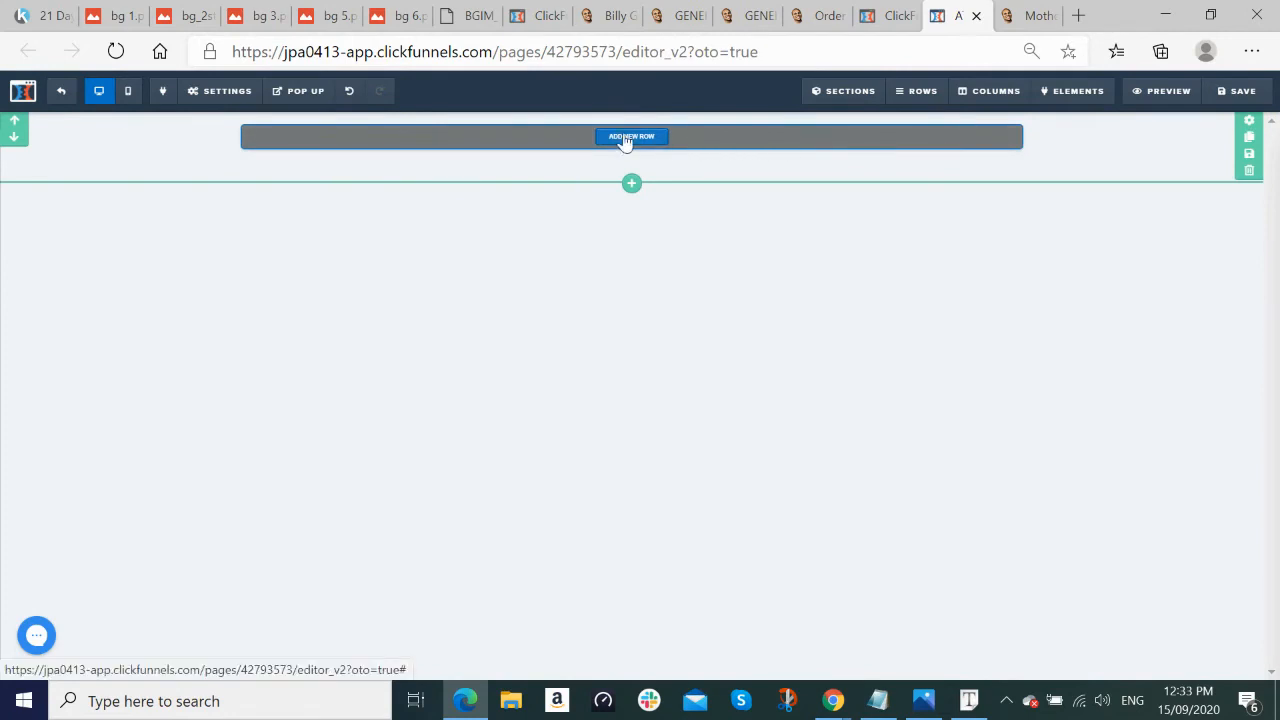
click(624, 140)
click(1034, 145)
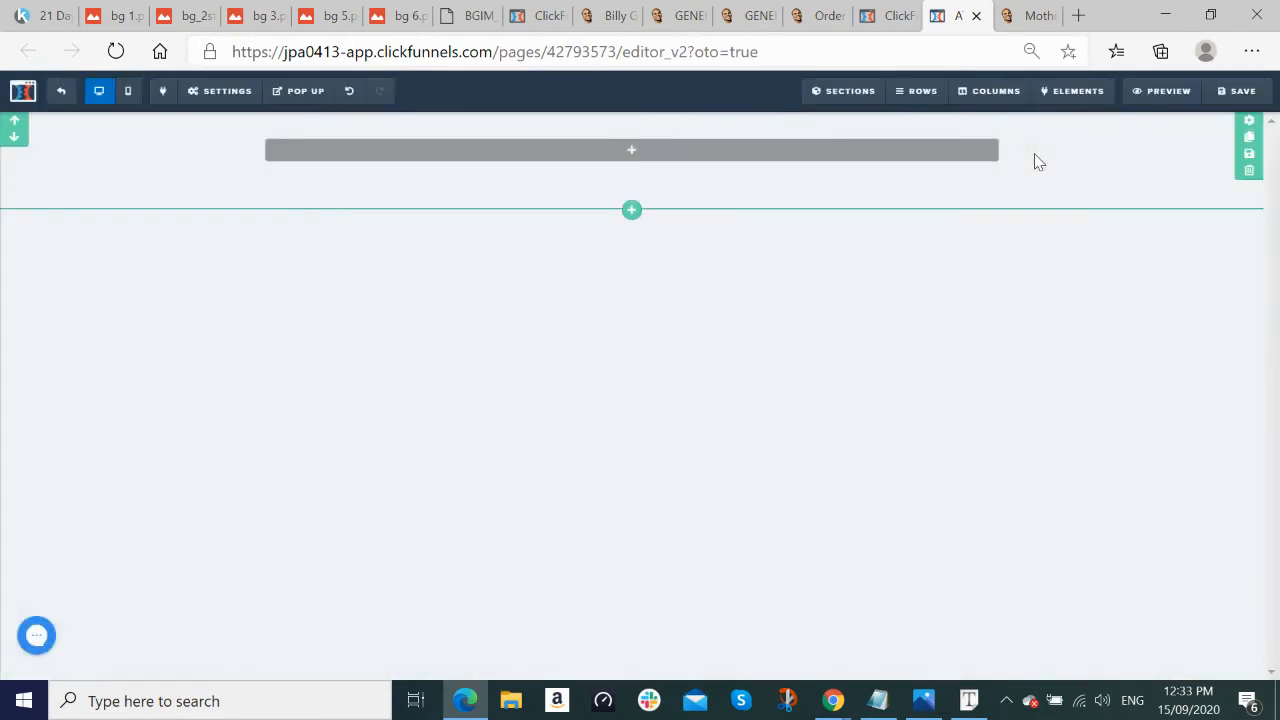
click(631, 150)
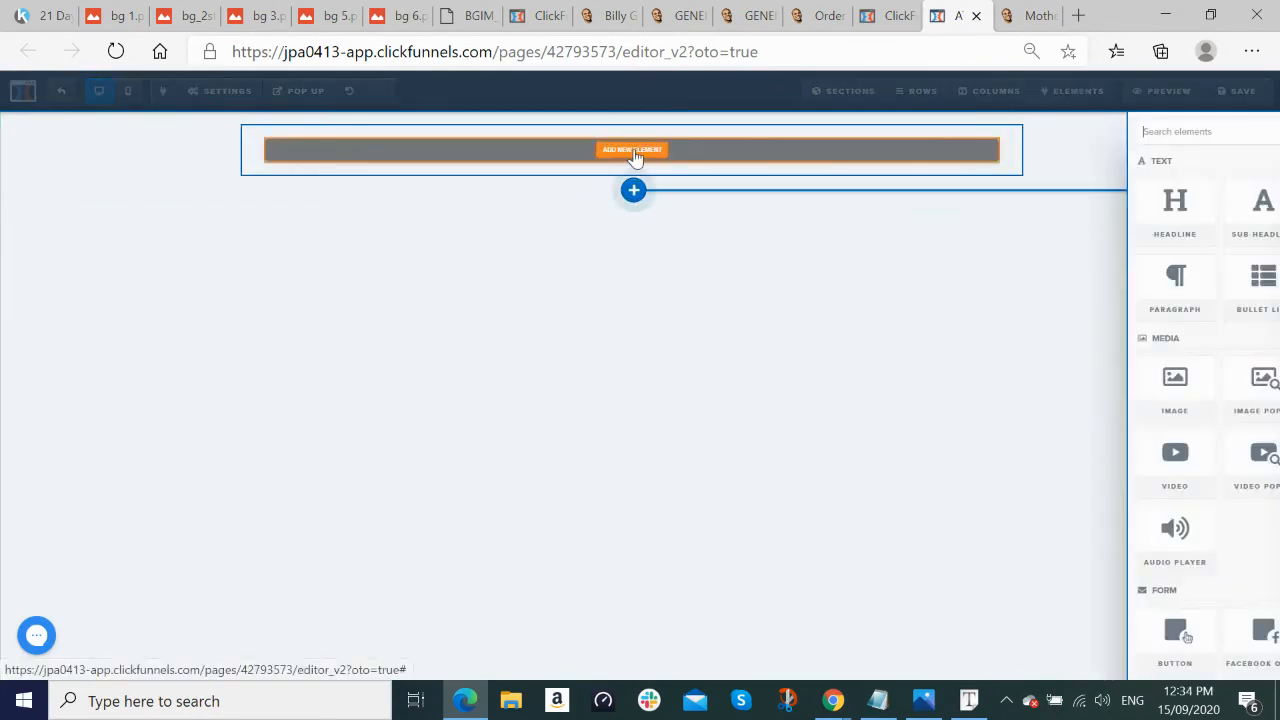
click(1025, 215)
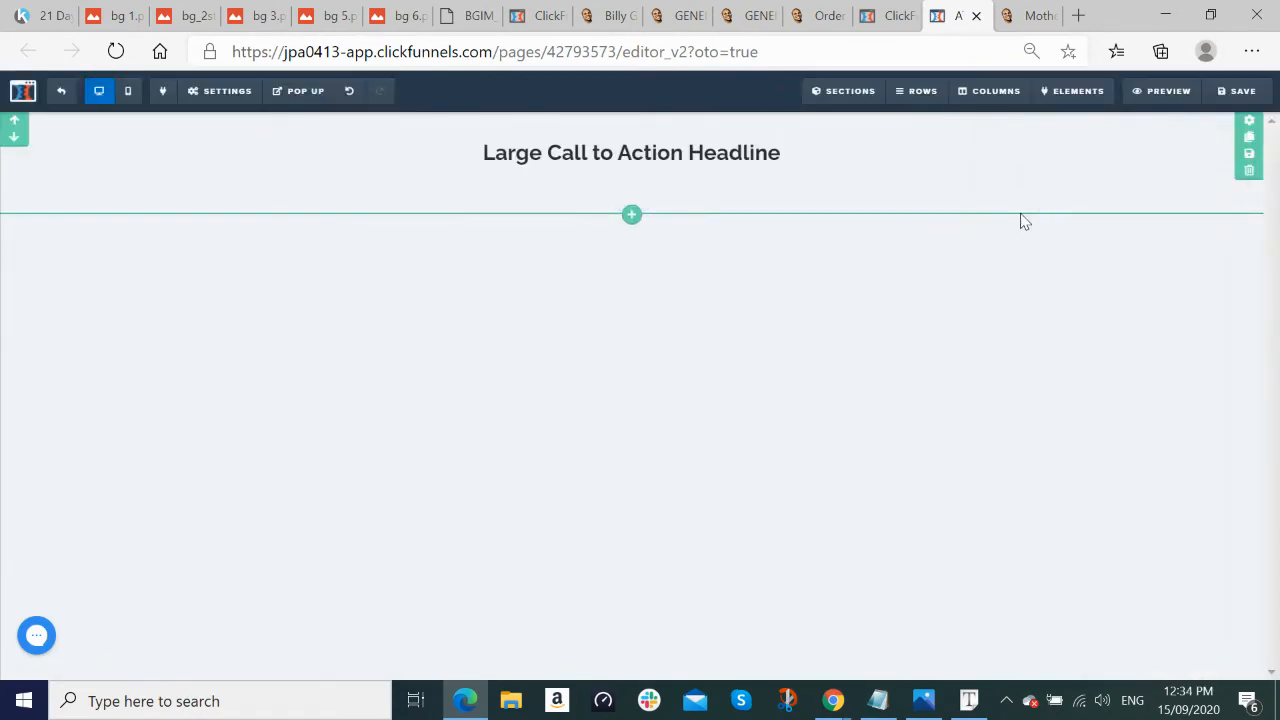
Step: Copy the "WAIT! YOUR ORDER IS NOT YET COMPLETE..." header text from the reference legacy-bundle-upsell page
key(alt+Tab)
key(alt)
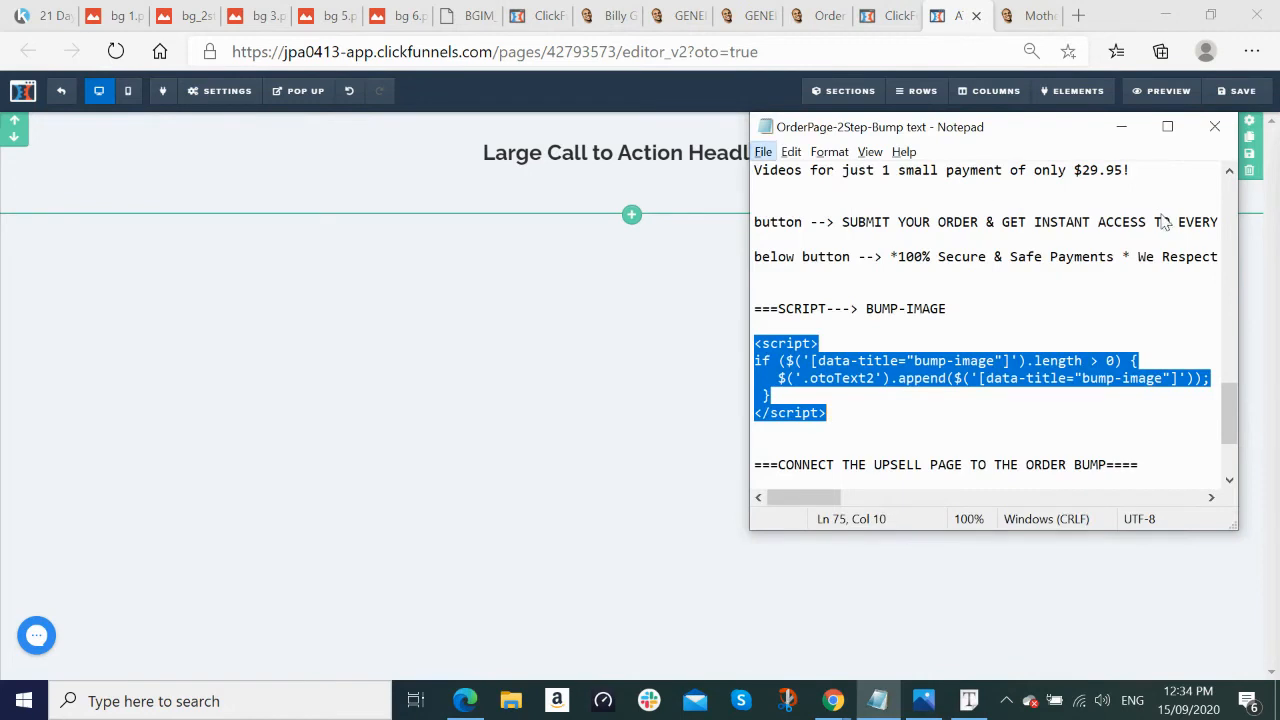
click(1121, 128)
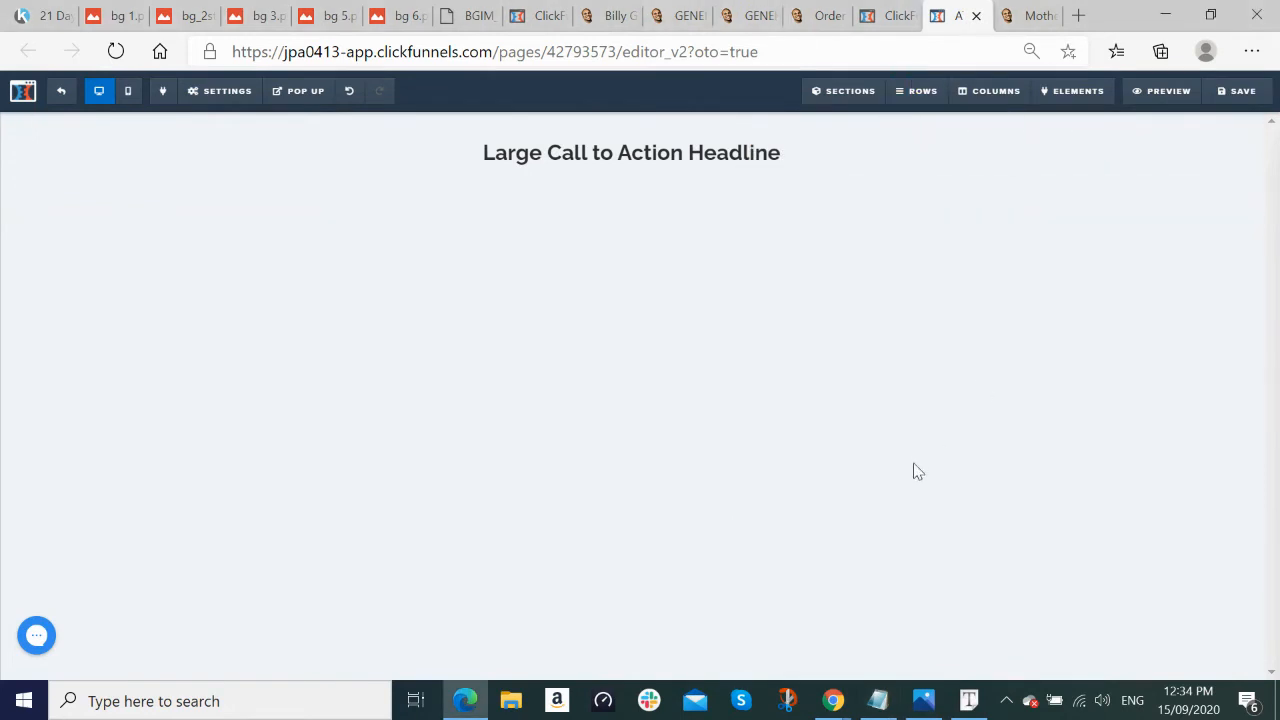
mouse_move(843, 716)
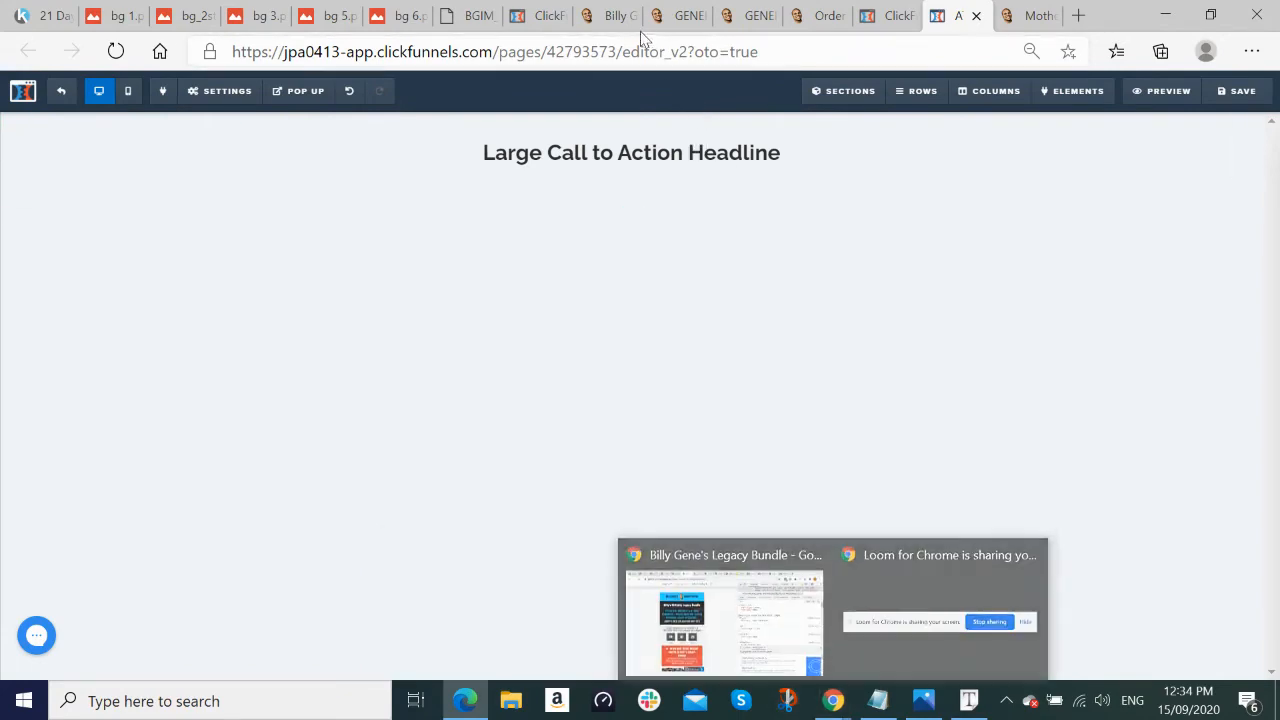
click(614, 16)
click(676, 16)
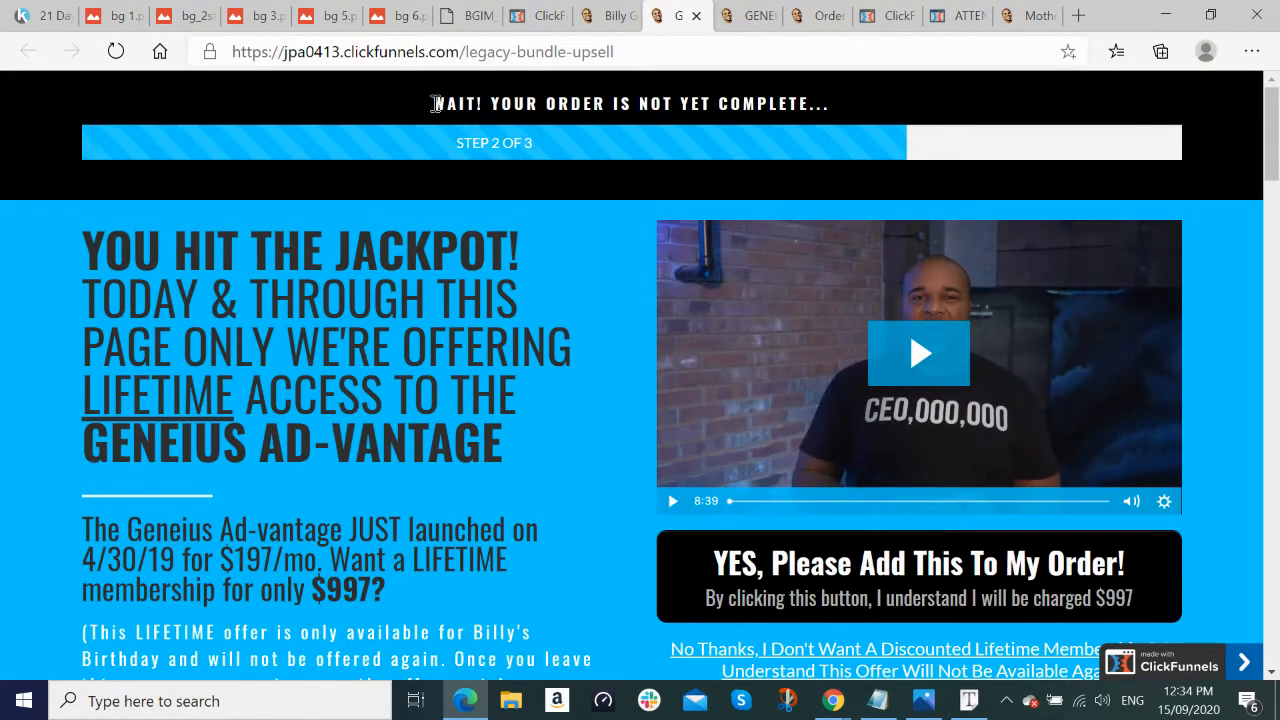
drag(434, 104, 818, 104)
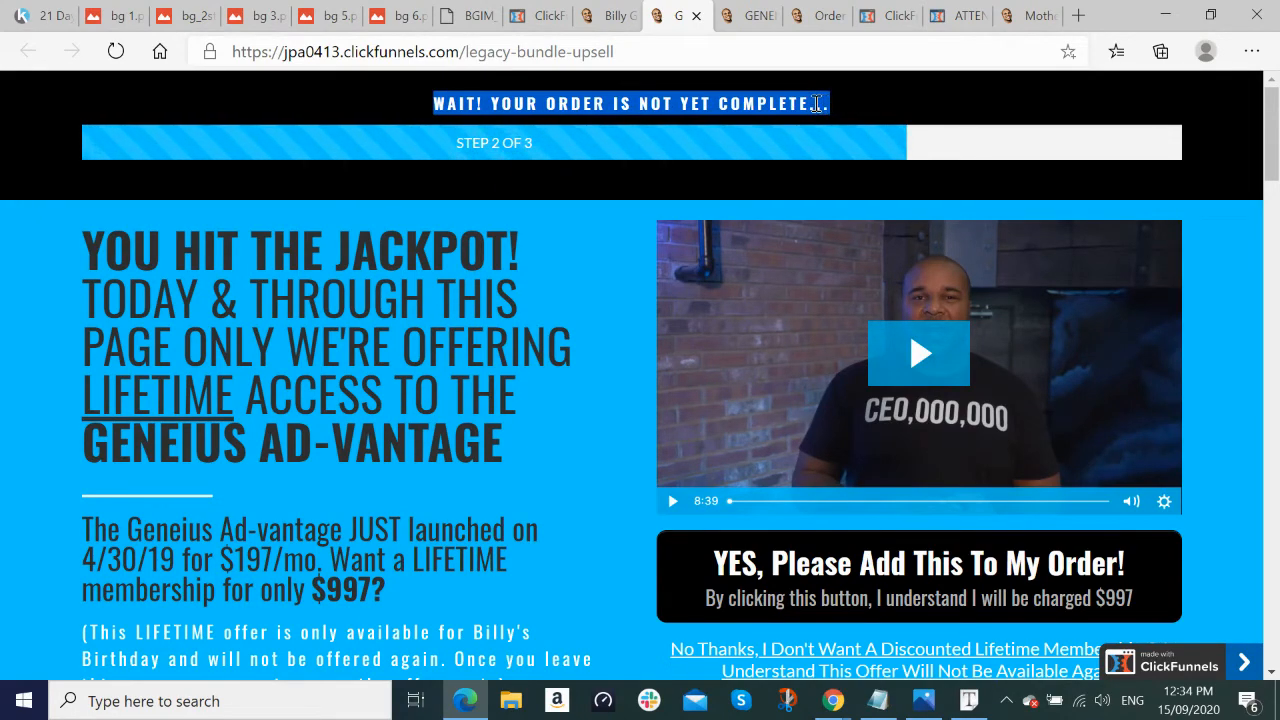
key(alt+Tab)
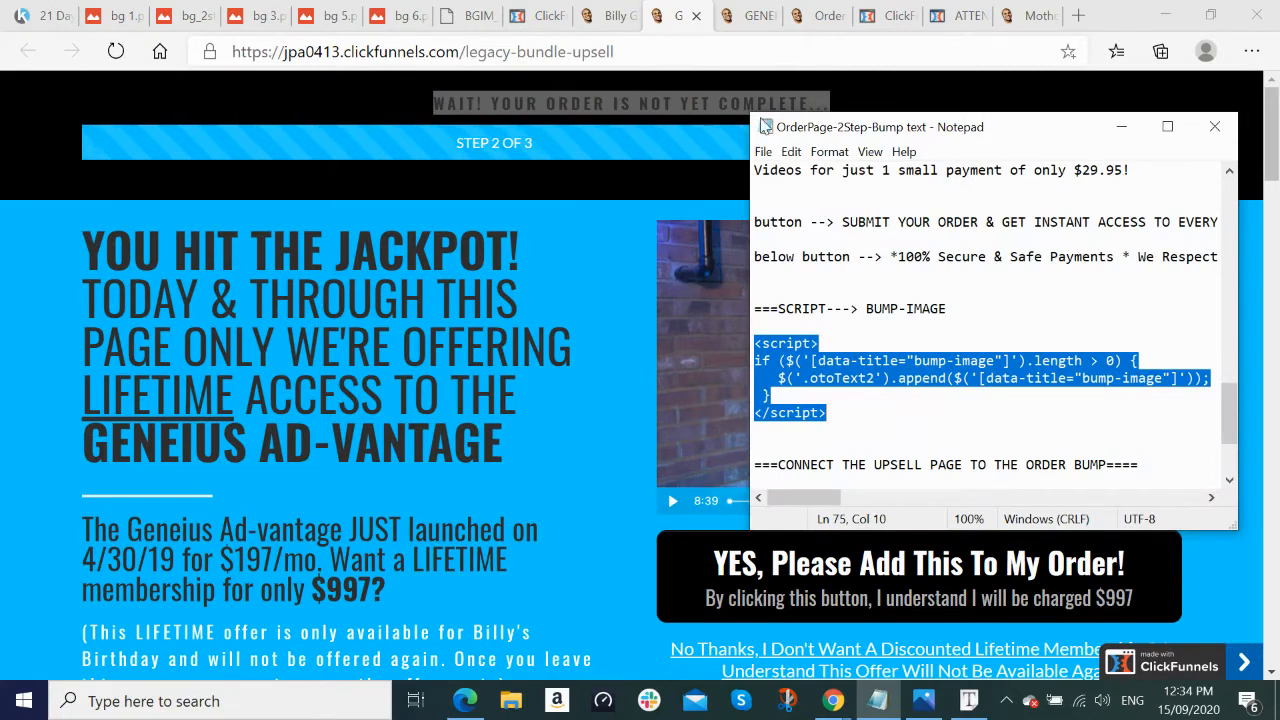
Step: Set the new headline section's background colour to near-black #0a0a0a in the upsell page editor
click(955, 15)
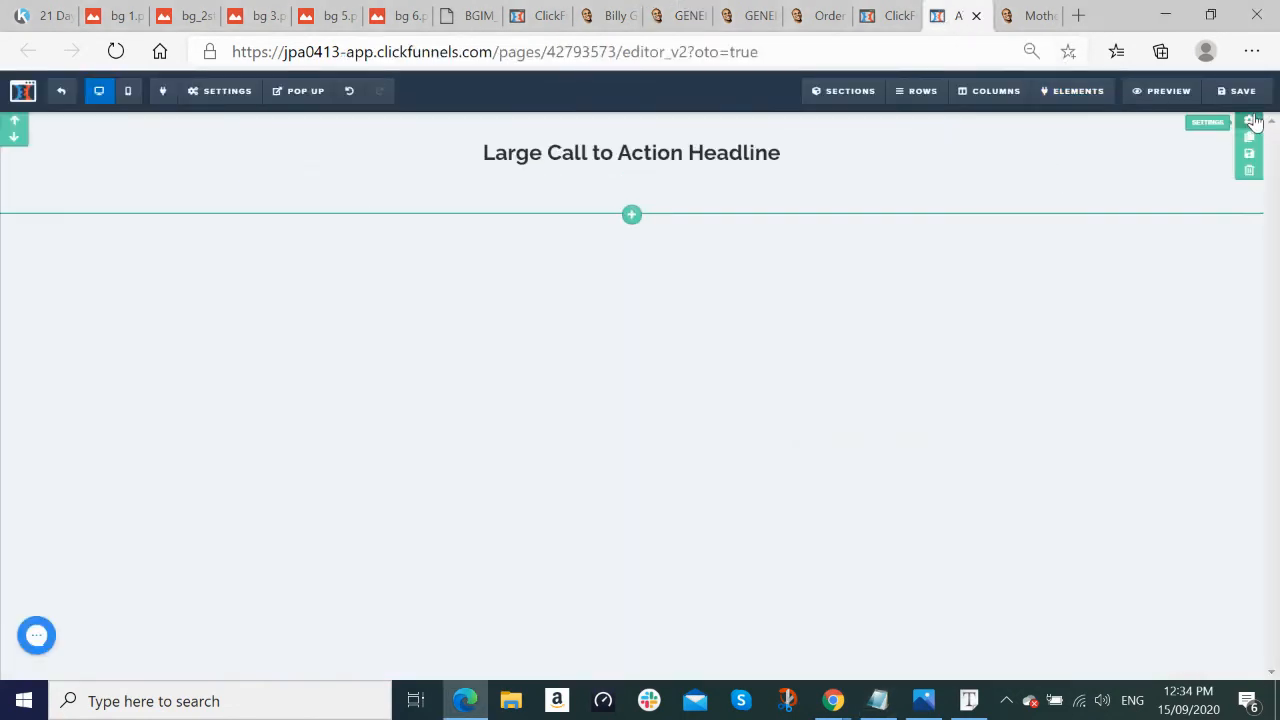
click(1251, 121)
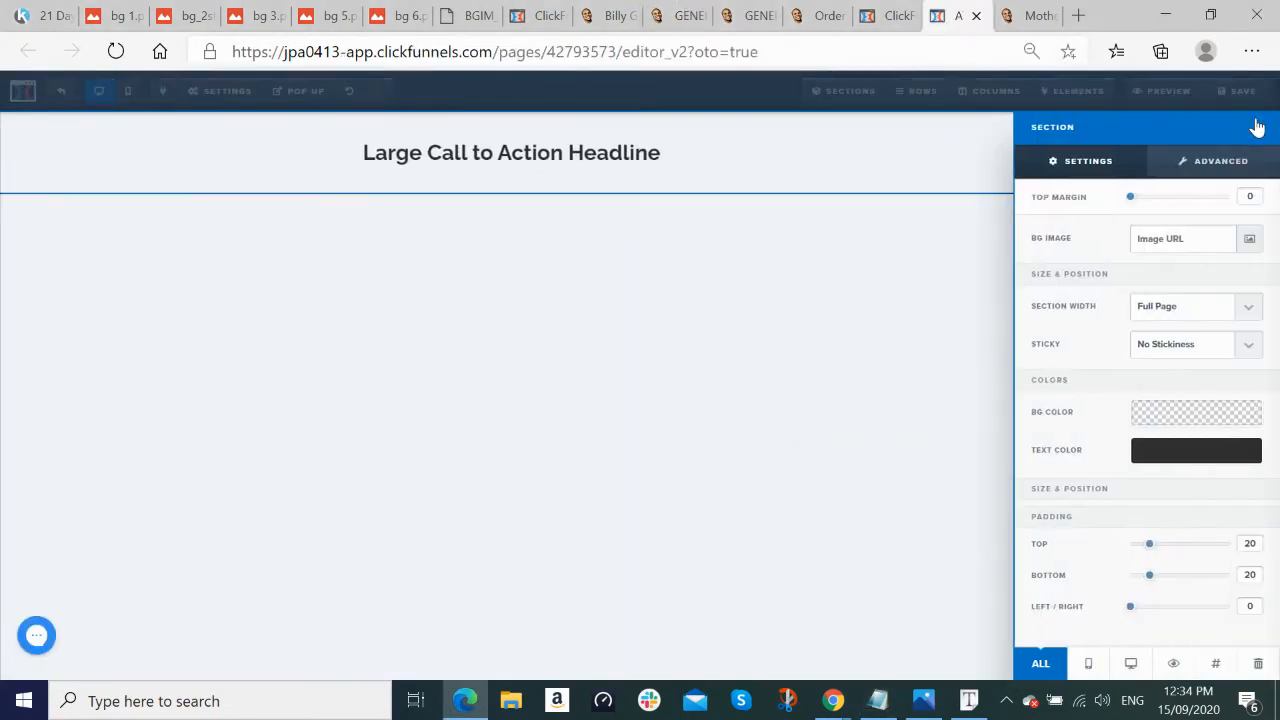
click(1207, 426)
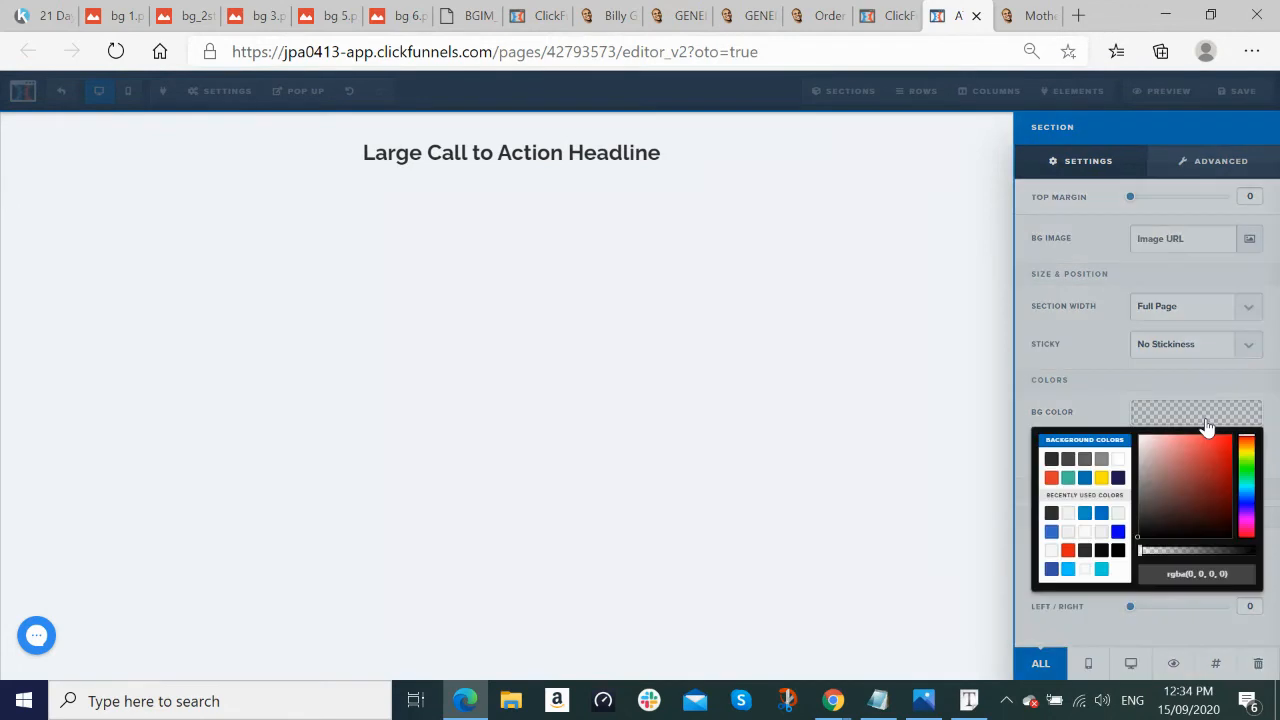
click(1118, 478)
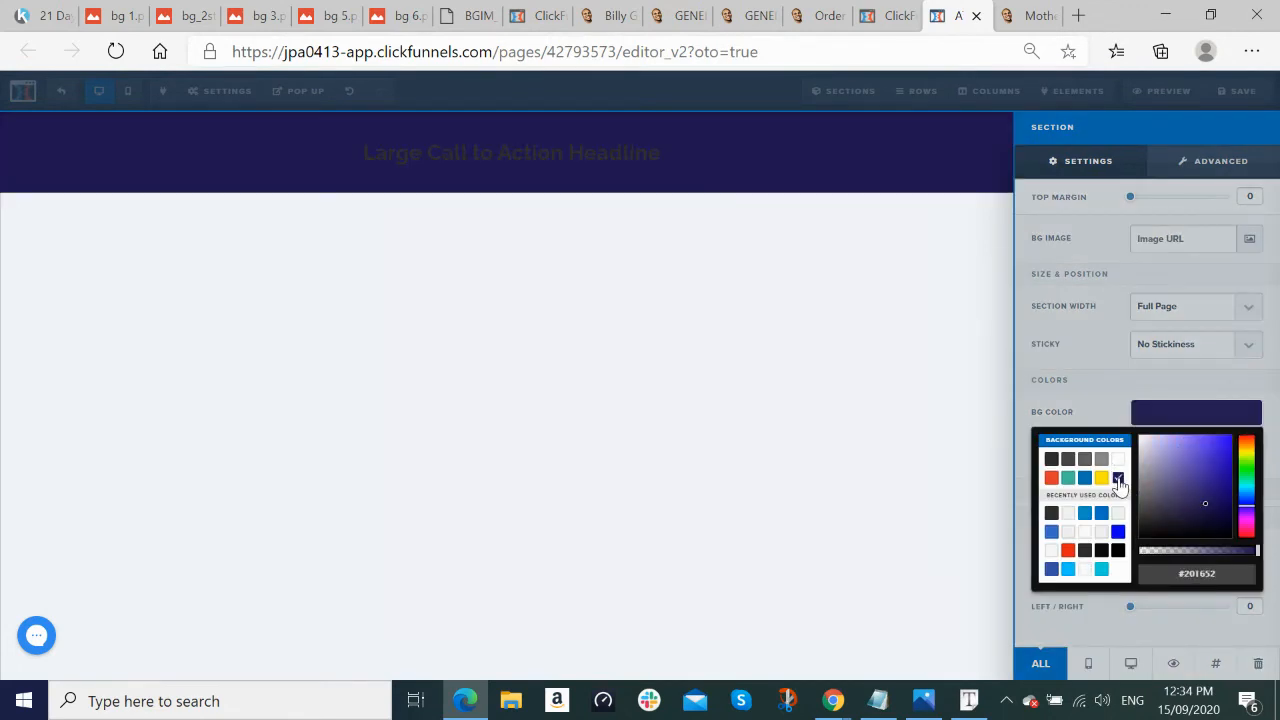
click(1117, 551)
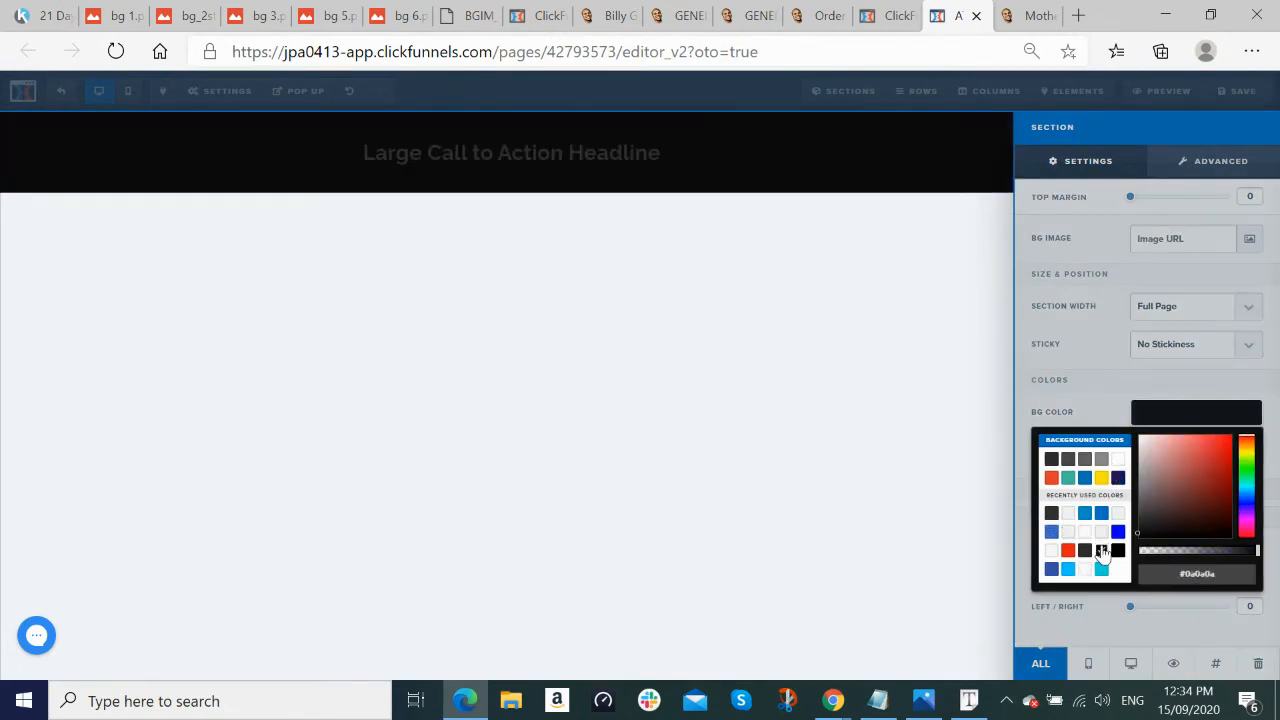
click(846, 404)
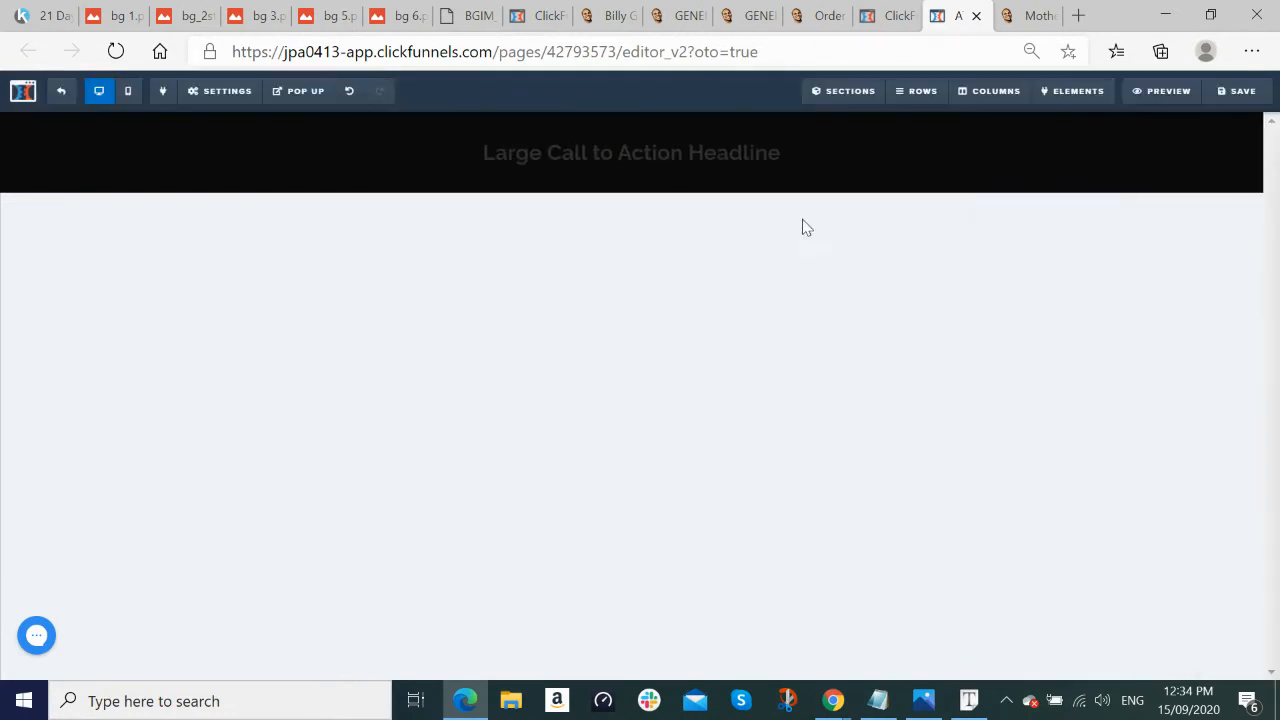
Step: Replace the placeholder headline text with "WAIT! YOUR ORDER IS NOT YET COMPLETE..."
double_click(662, 158)
key(ctrl+a)
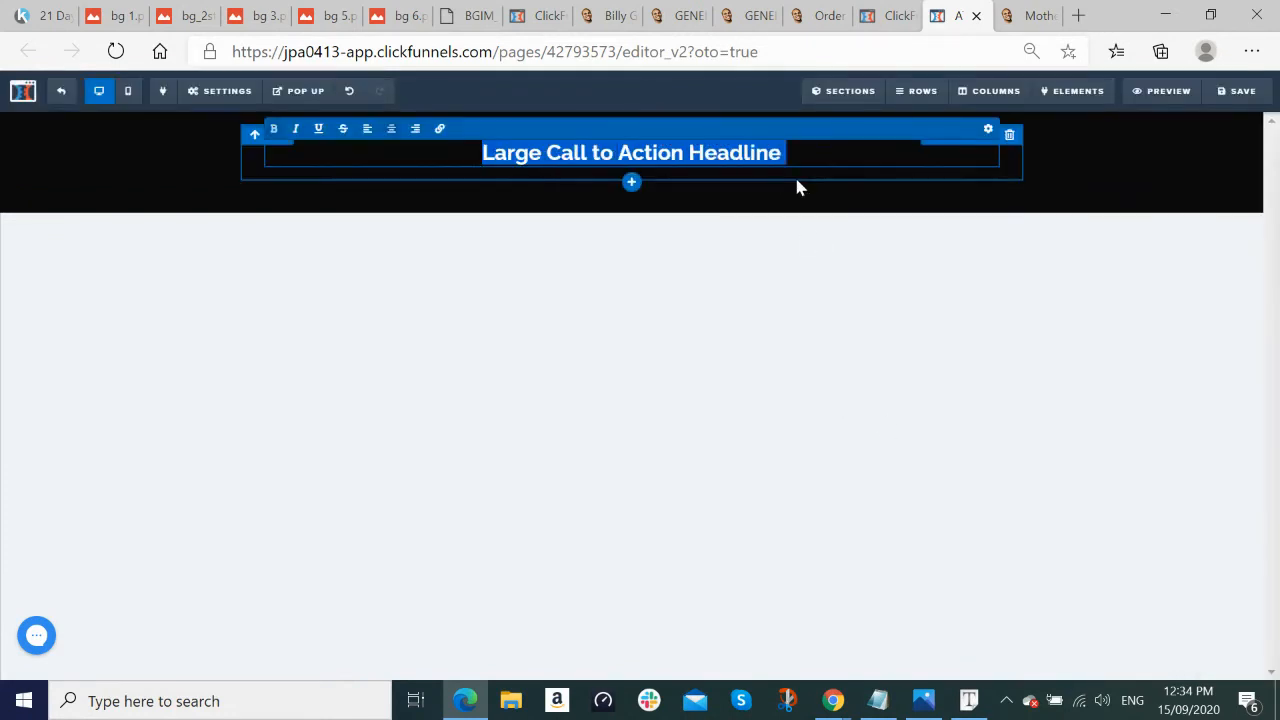
text(WAIT! YOUR ORDER IS NOT YET COMPLETE...)
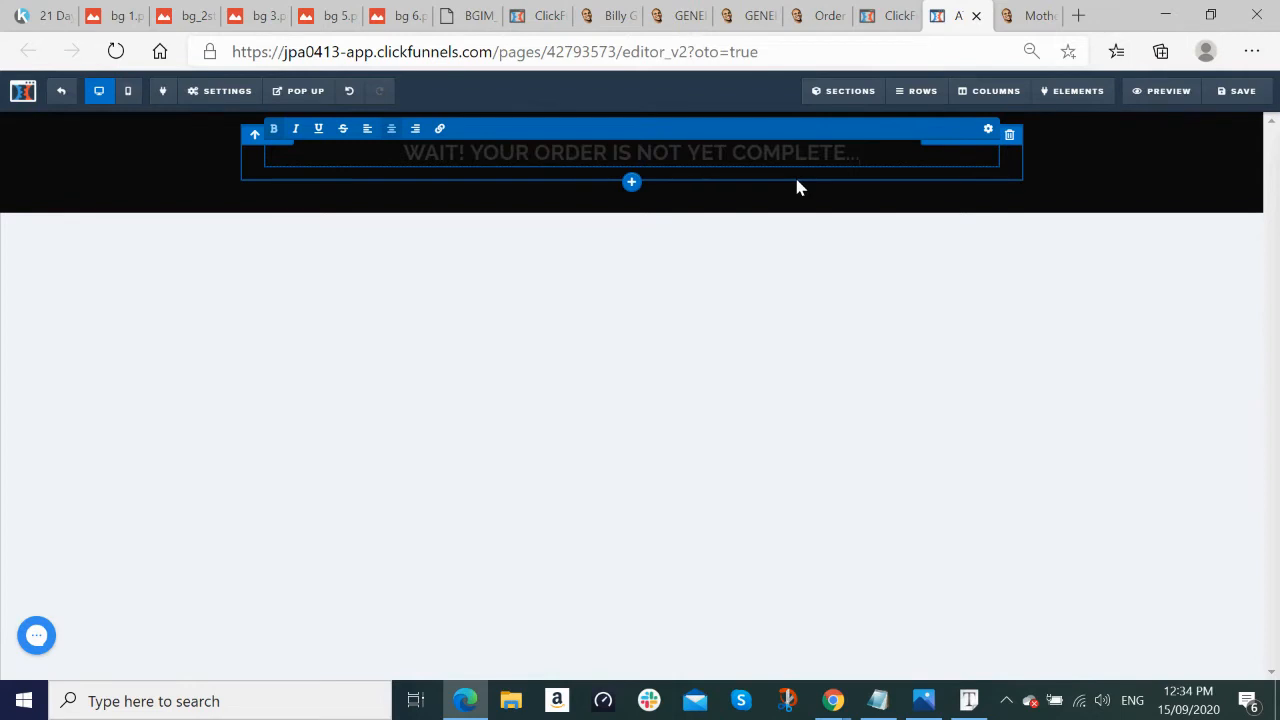
Step: Switch to Chrome, close the developer tools and bring up the reference legacy-bundle-upsell page there
key(alt+Tab)
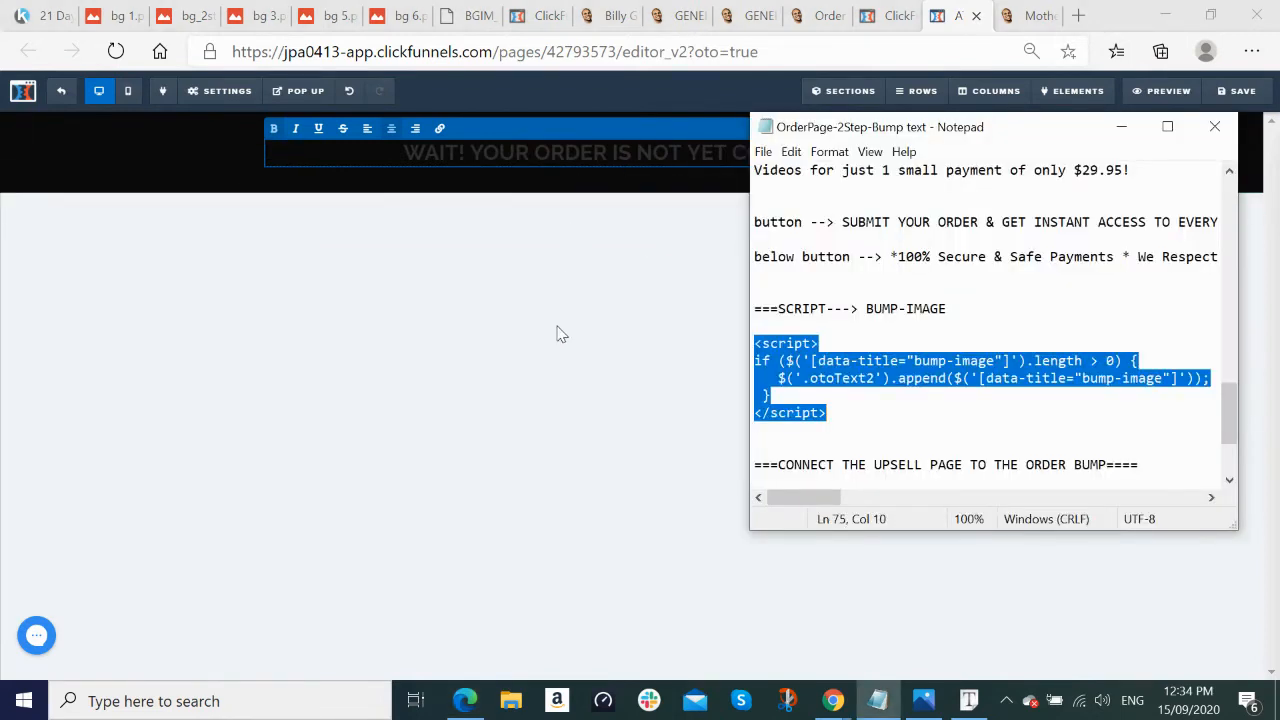
click(557, 334)
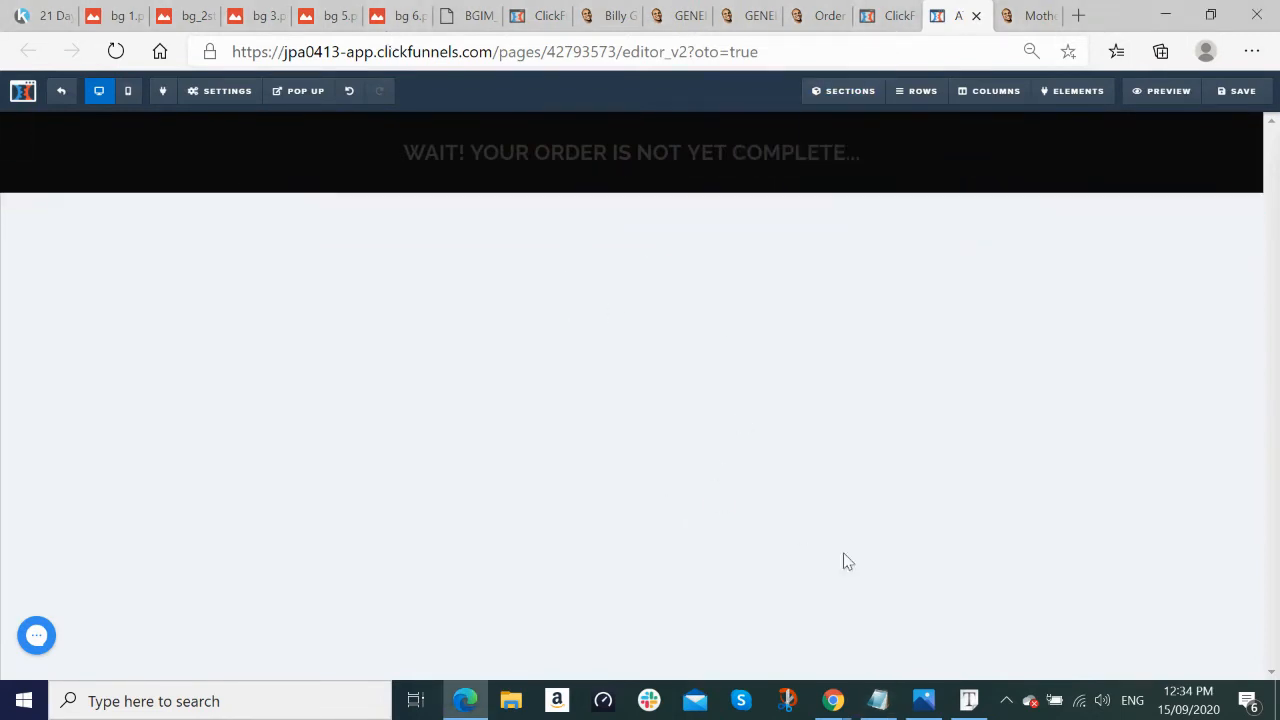
mouse_move(830, 700)
click(760, 637)
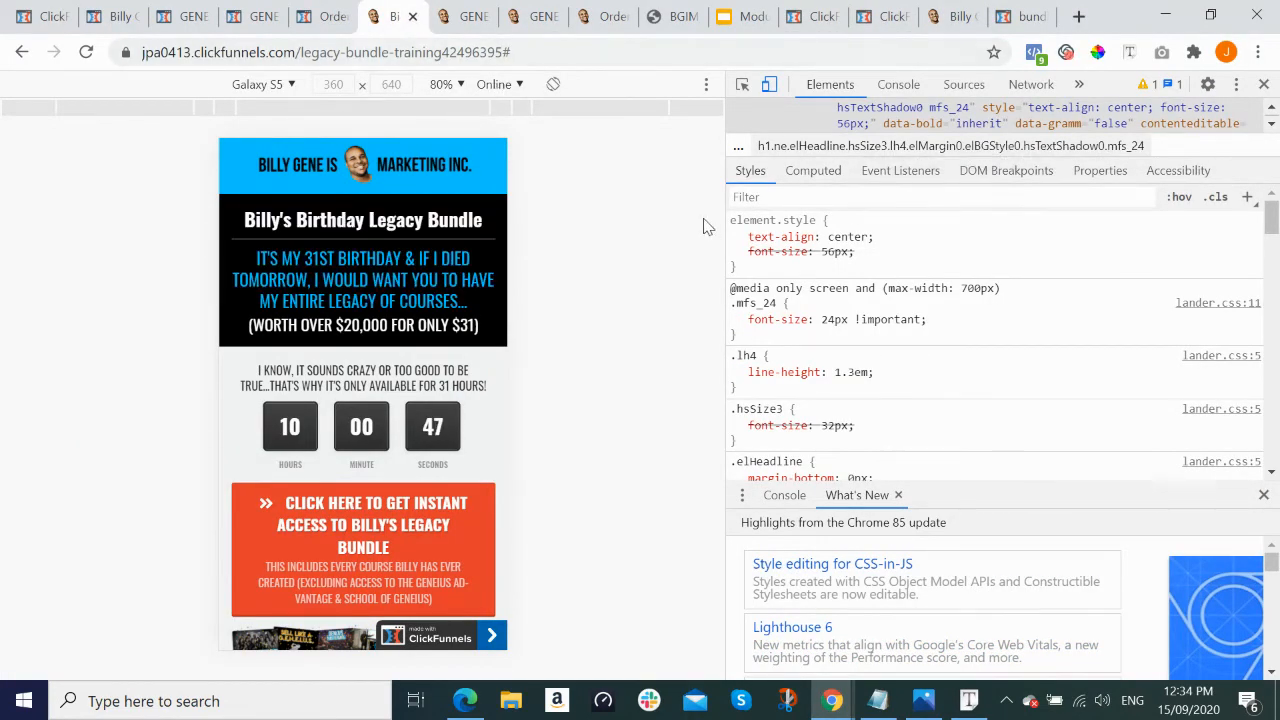
click(1263, 84)
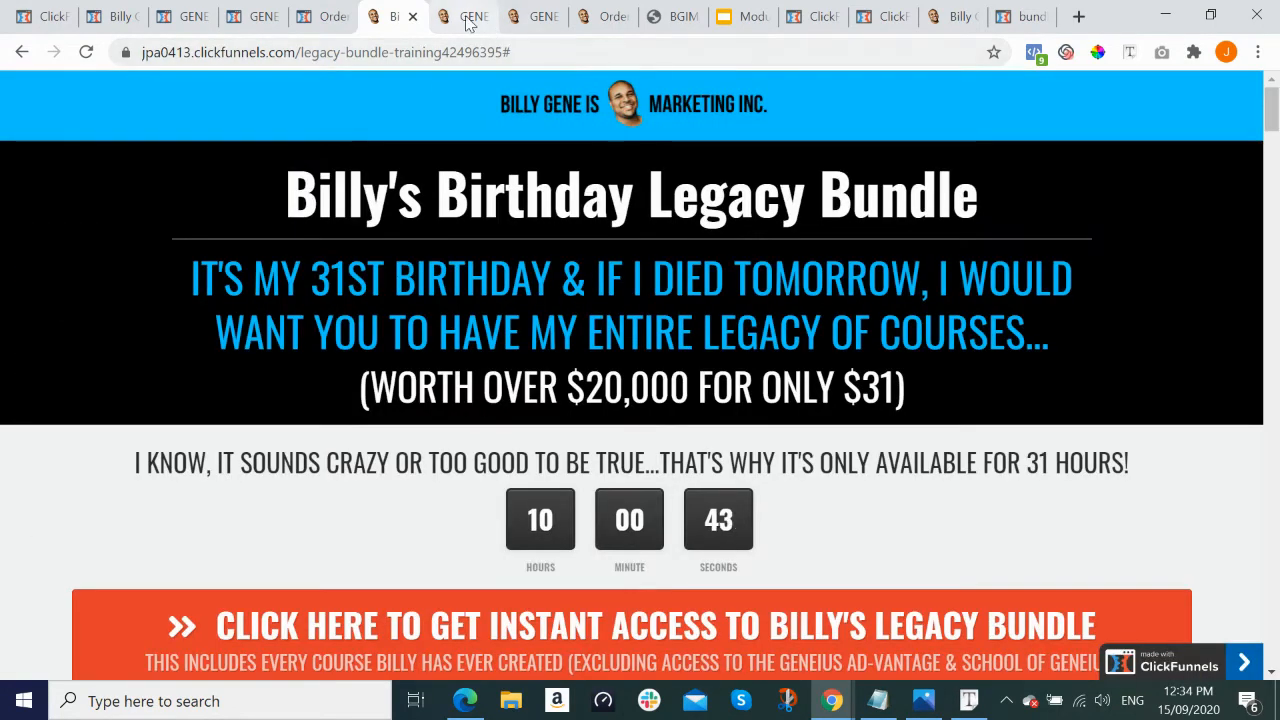
click(468, 17)
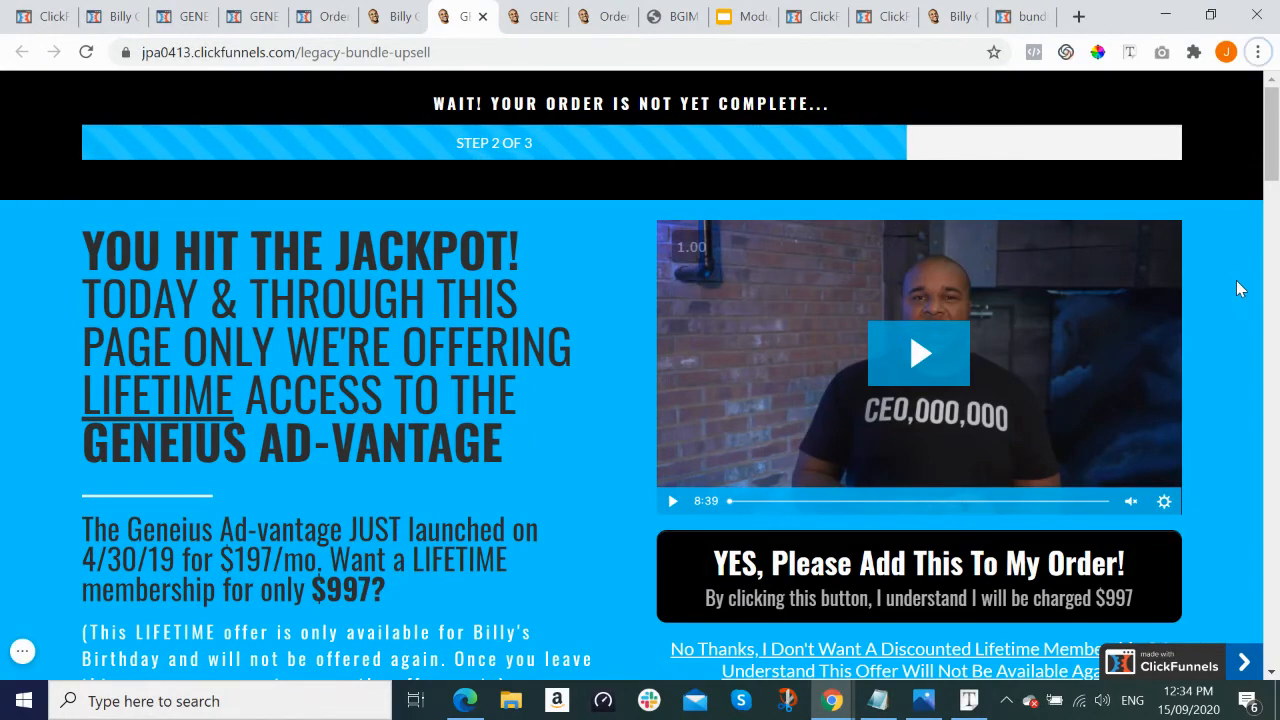
Step: Return to the page editor in Edge and set the headline's bold colour to white #ffffff
key(alt+Tab)
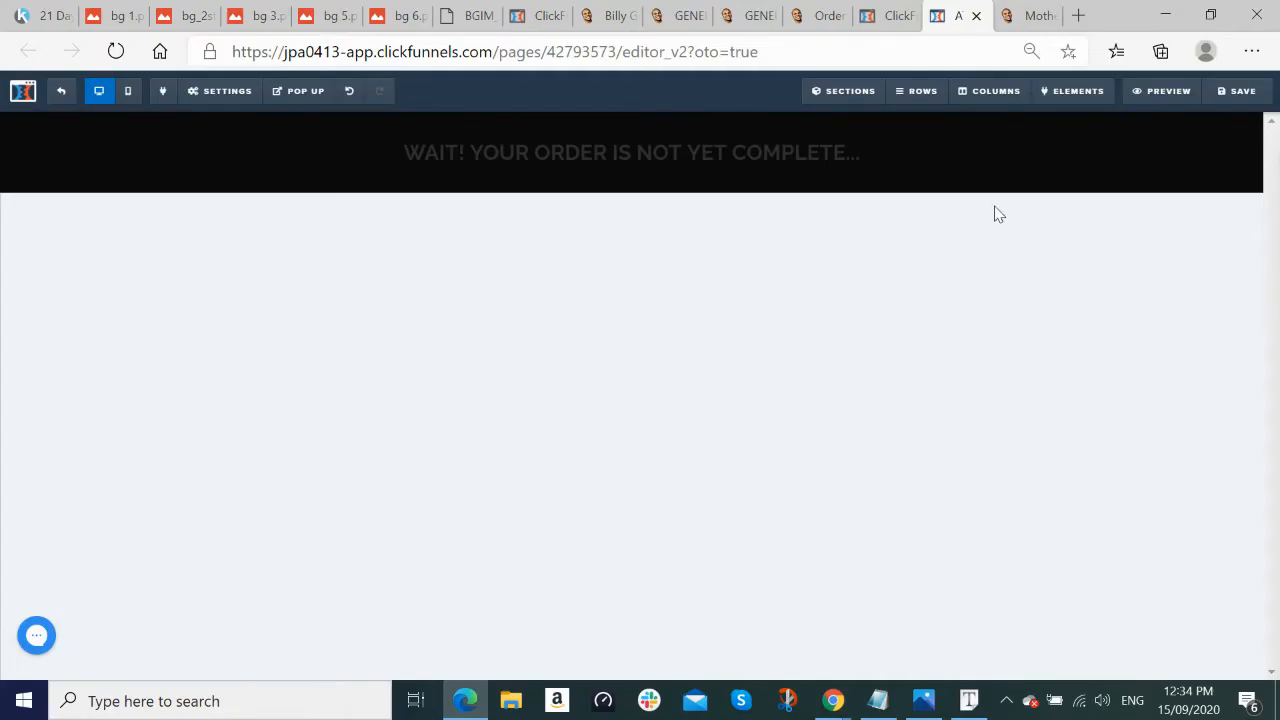
double_click(763, 152)
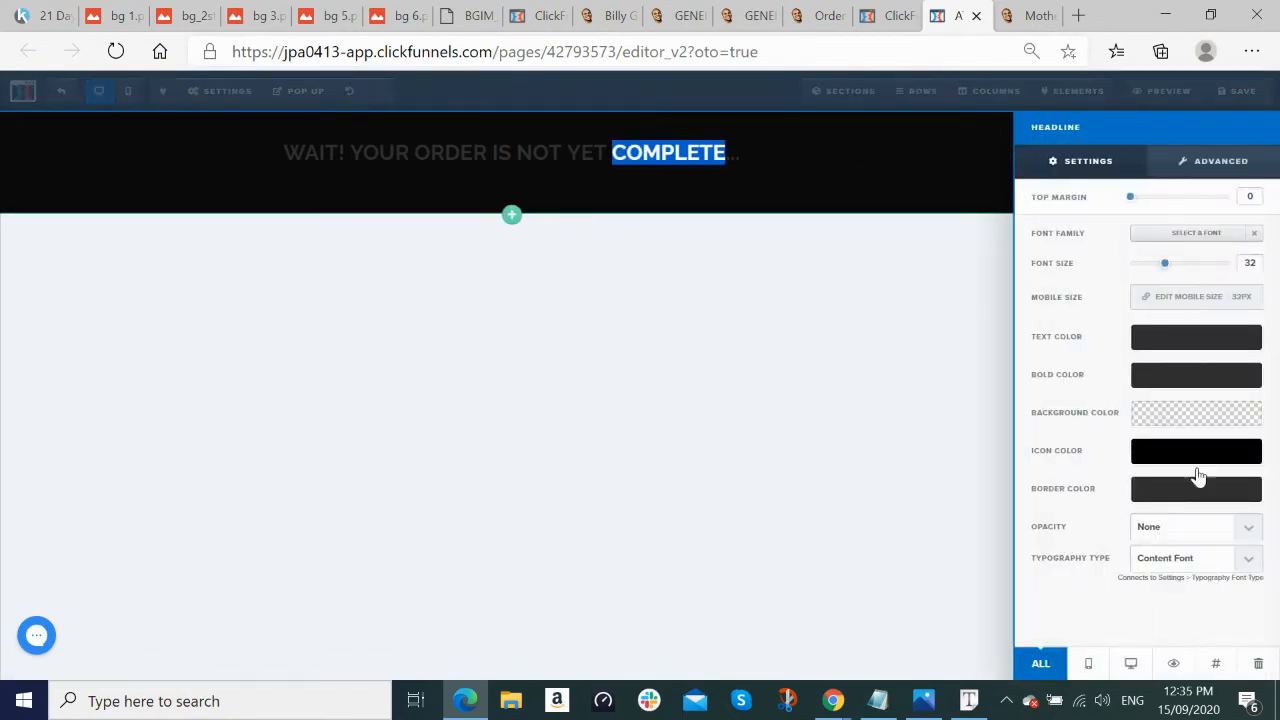
click(1188, 386)
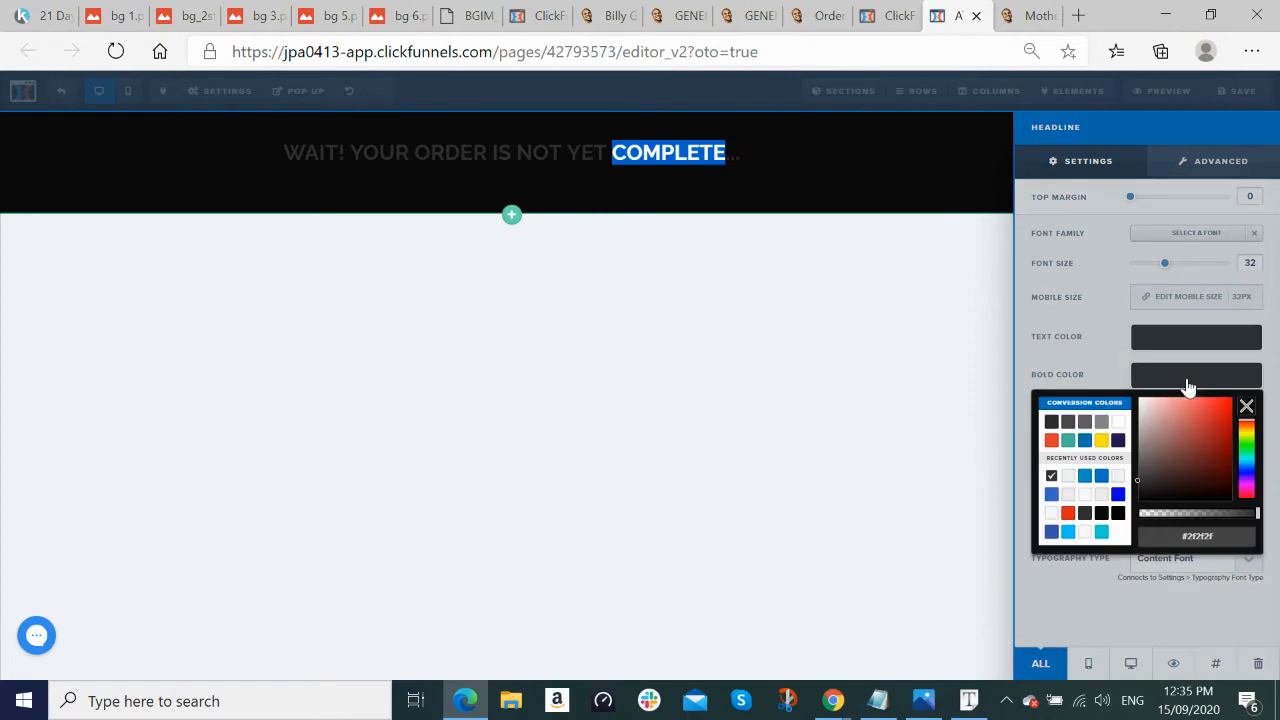
click(1081, 503)
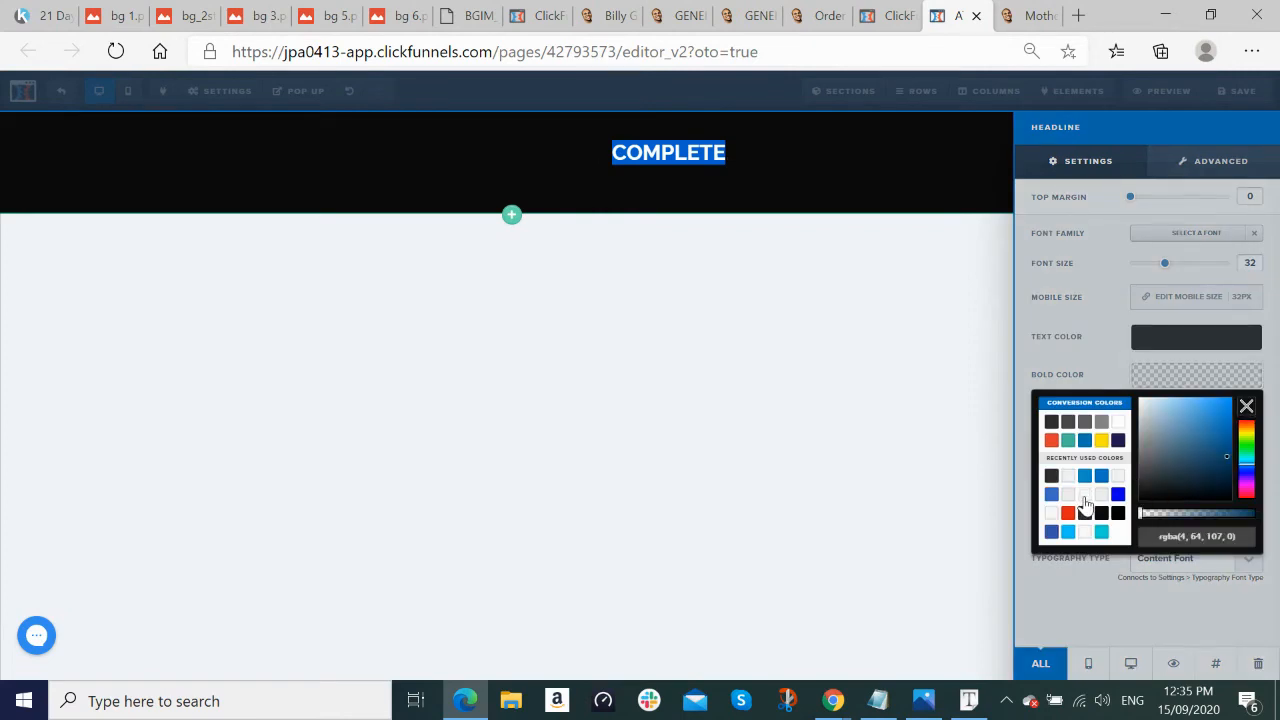
click(1118, 423)
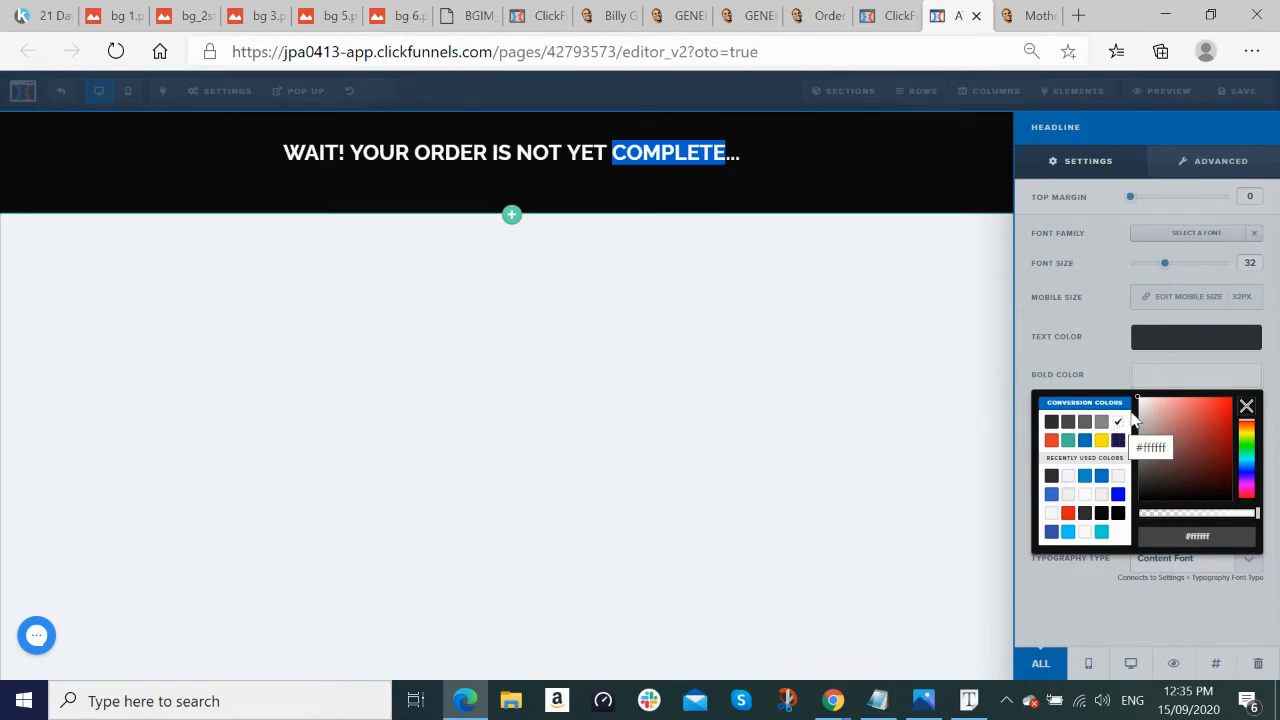
Step: Set the headline's font family to Oswald
click(1197, 240)
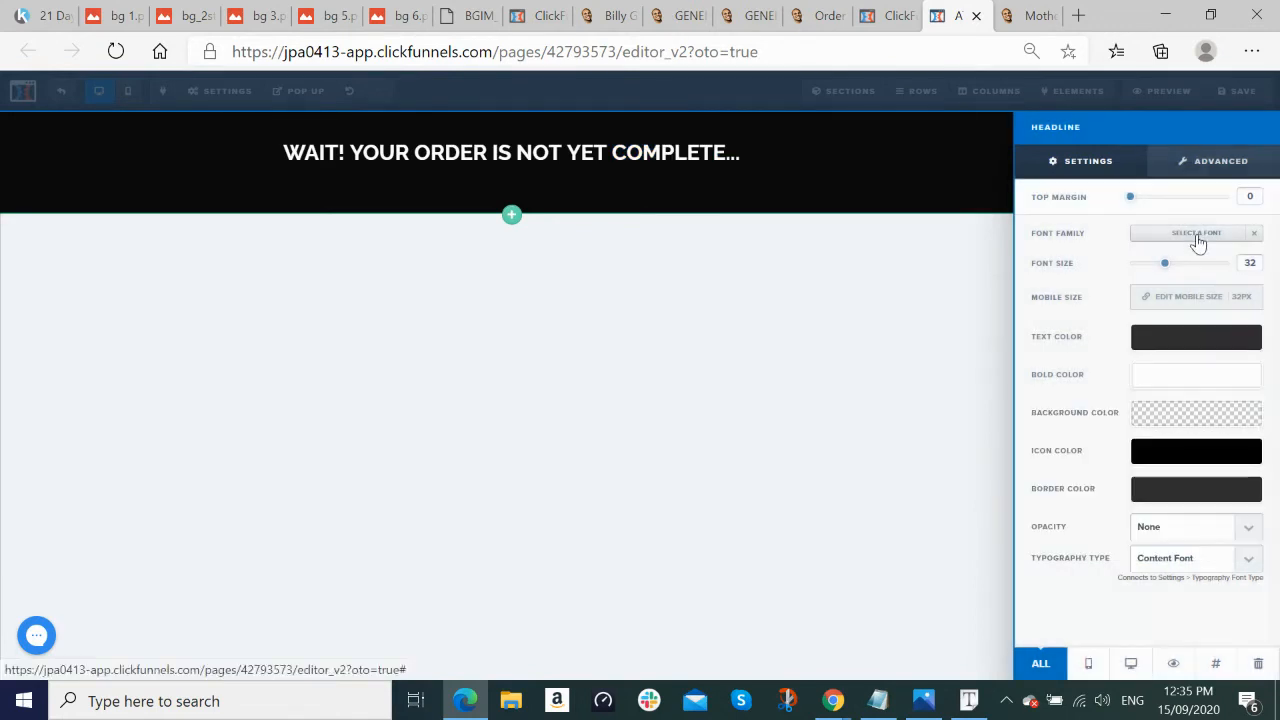
click(1197, 240)
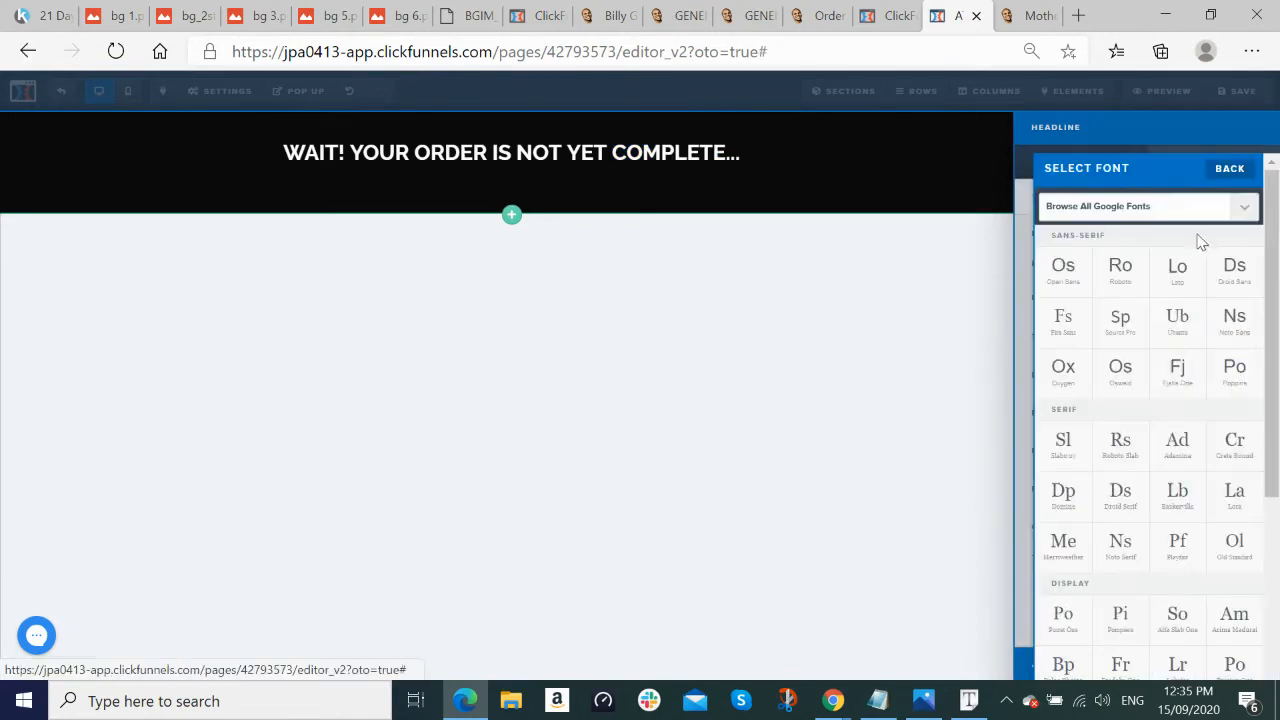
click(1123, 390)
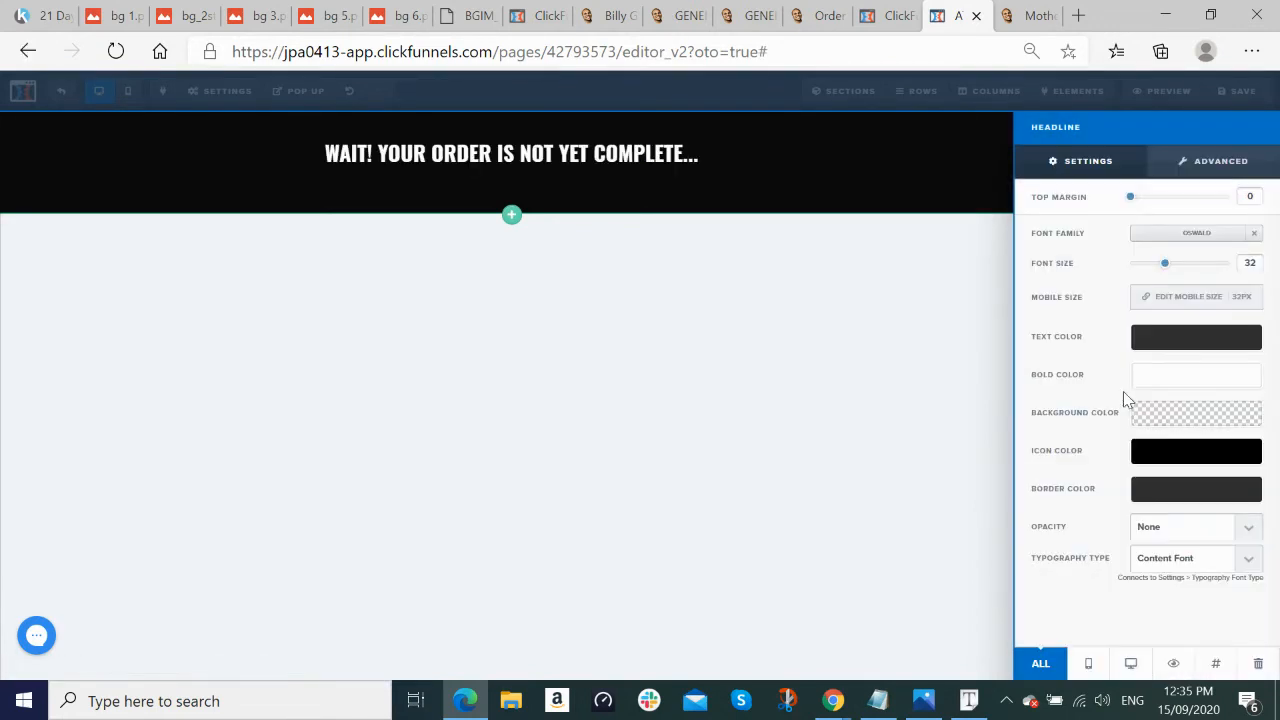
Step: Set the headline's letter spacing to 3px and compare it with the reference upsell page in Chrome
click(1207, 168)
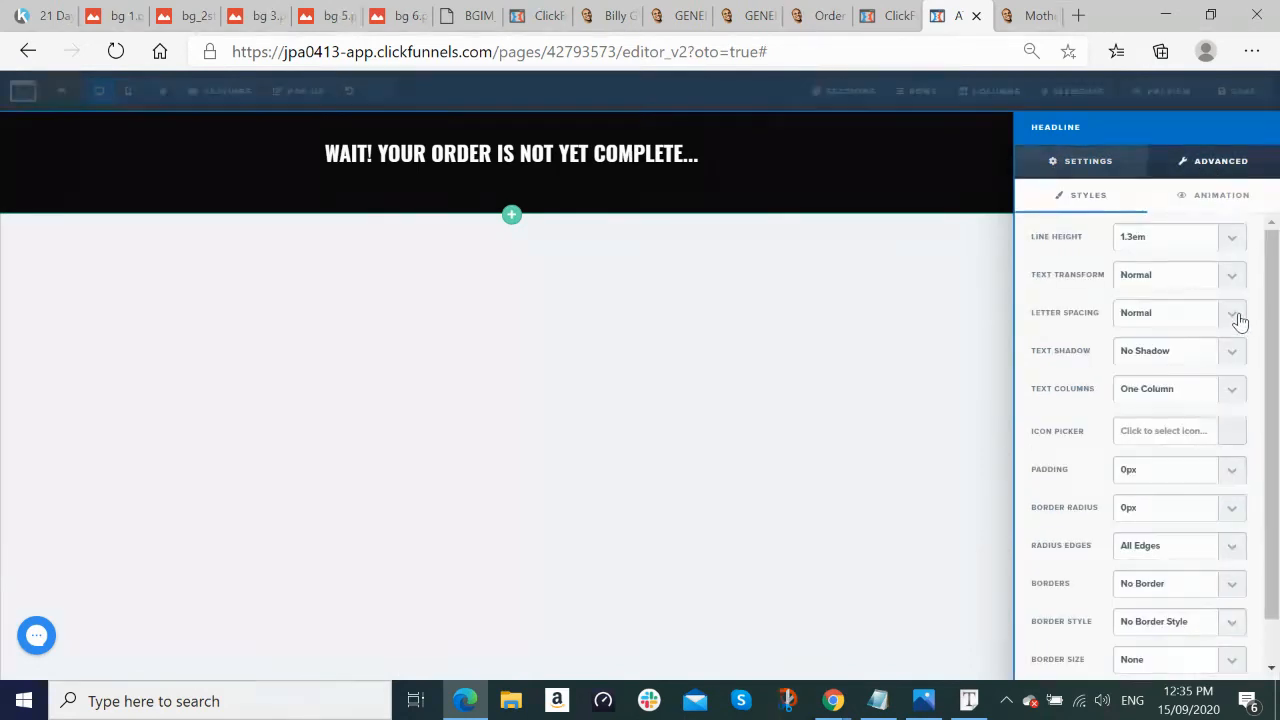
click(1236, 317)
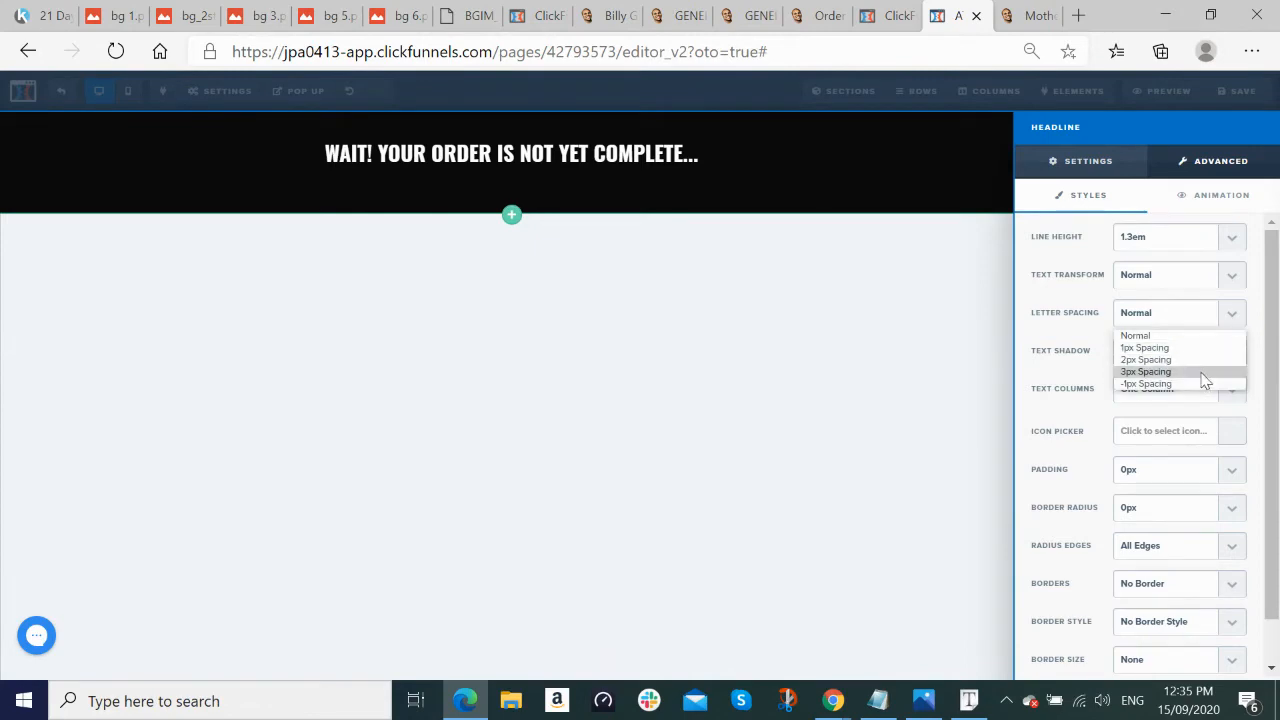
click(1204, 373)
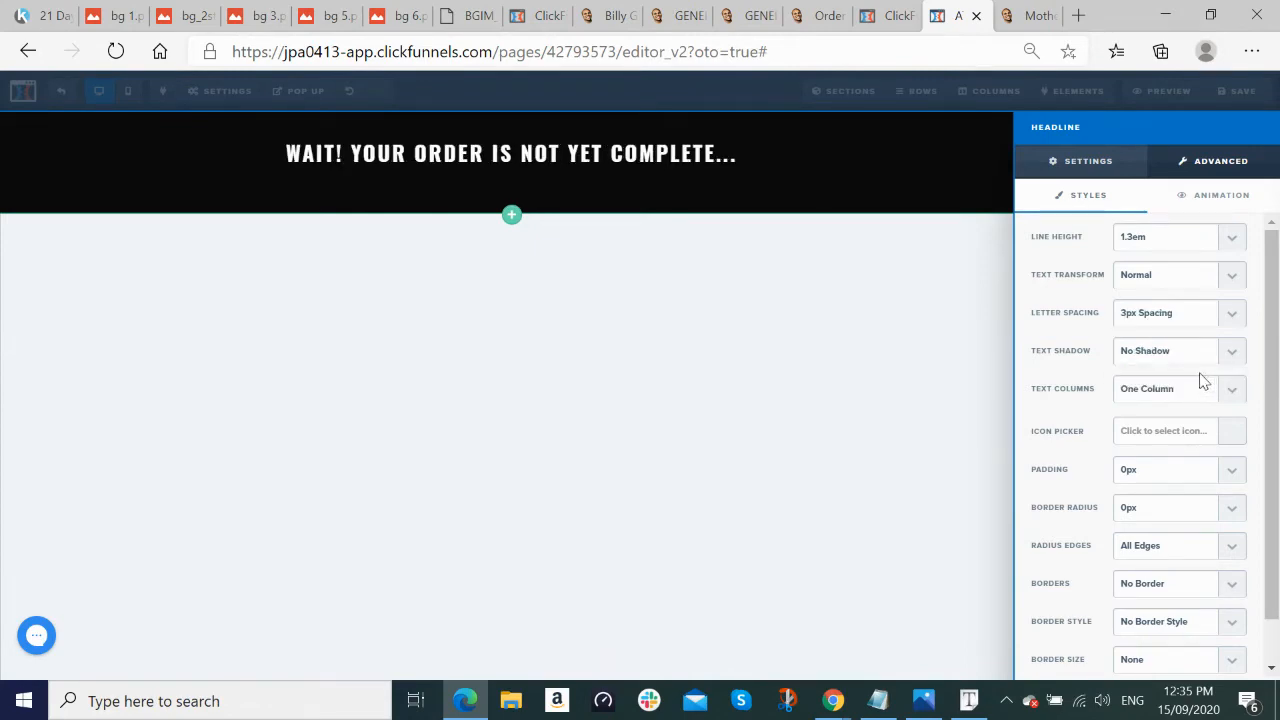
key(alt+Tab)
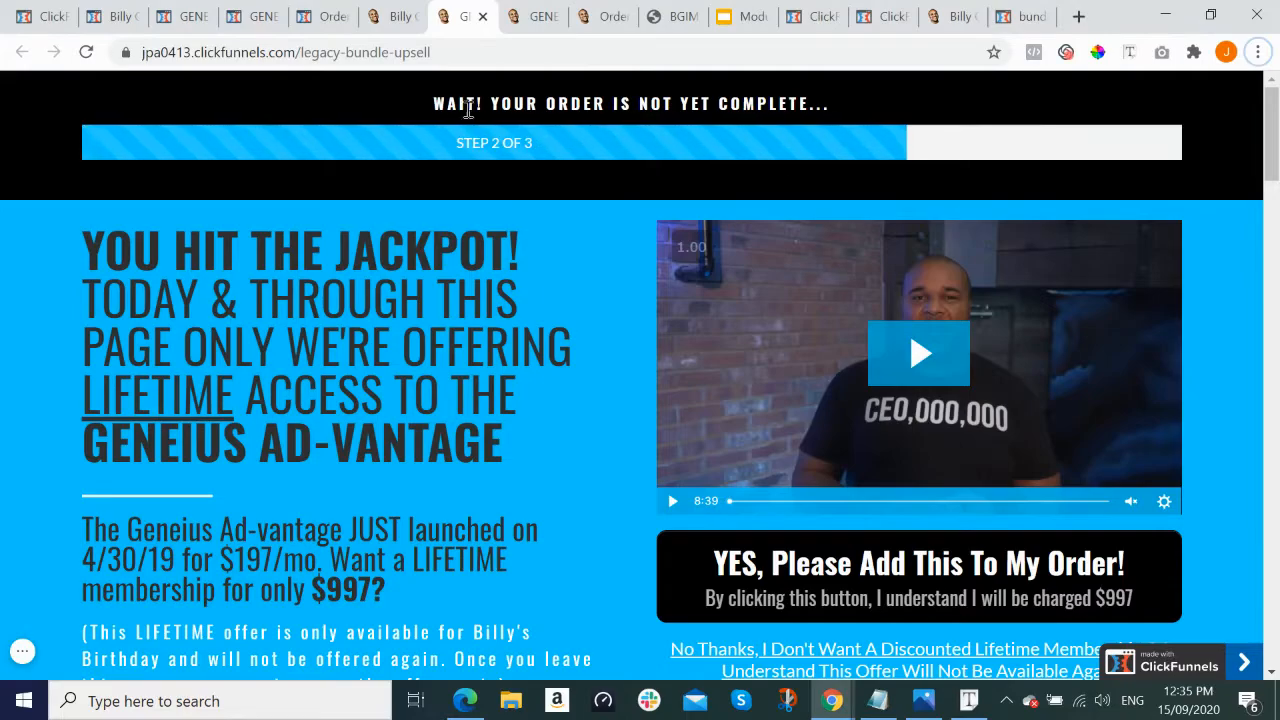
key(alt+Tab)
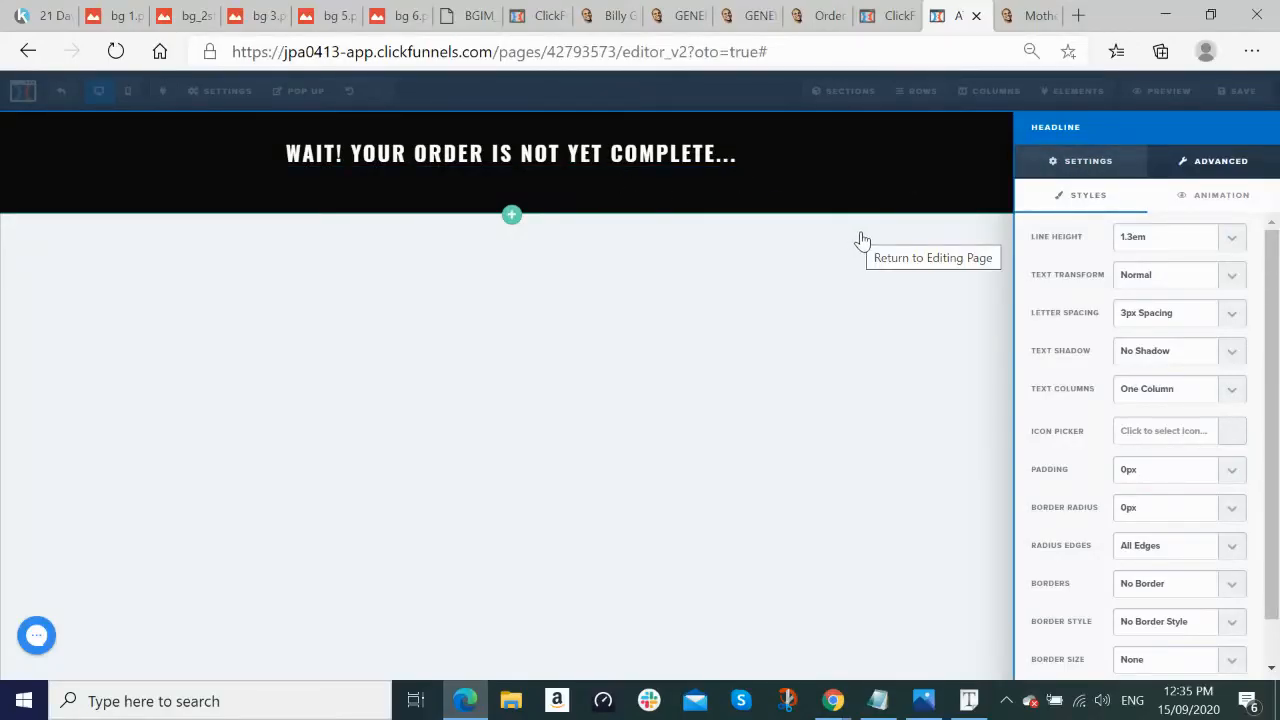
key(alt+Tab)
key(alt+Tab)
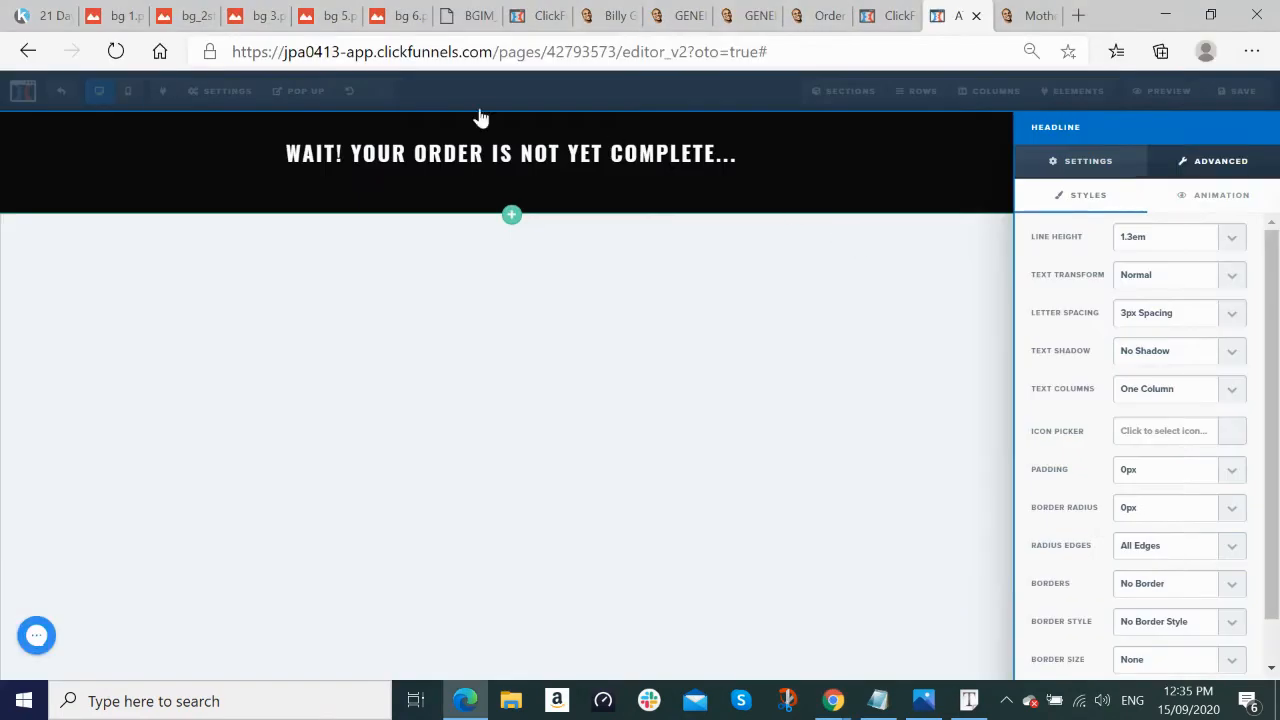
Step: Add a Progress Bar element below the headline in the black header section
click(540, 155)
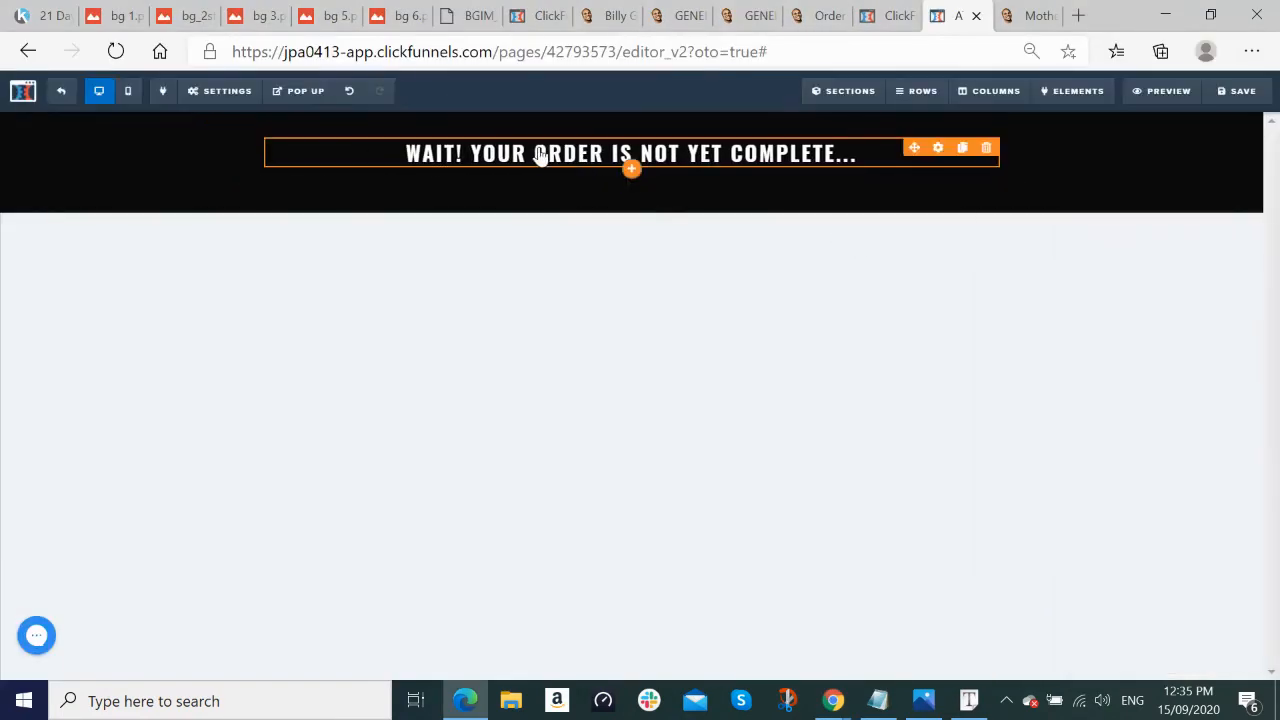
click(632, 180)
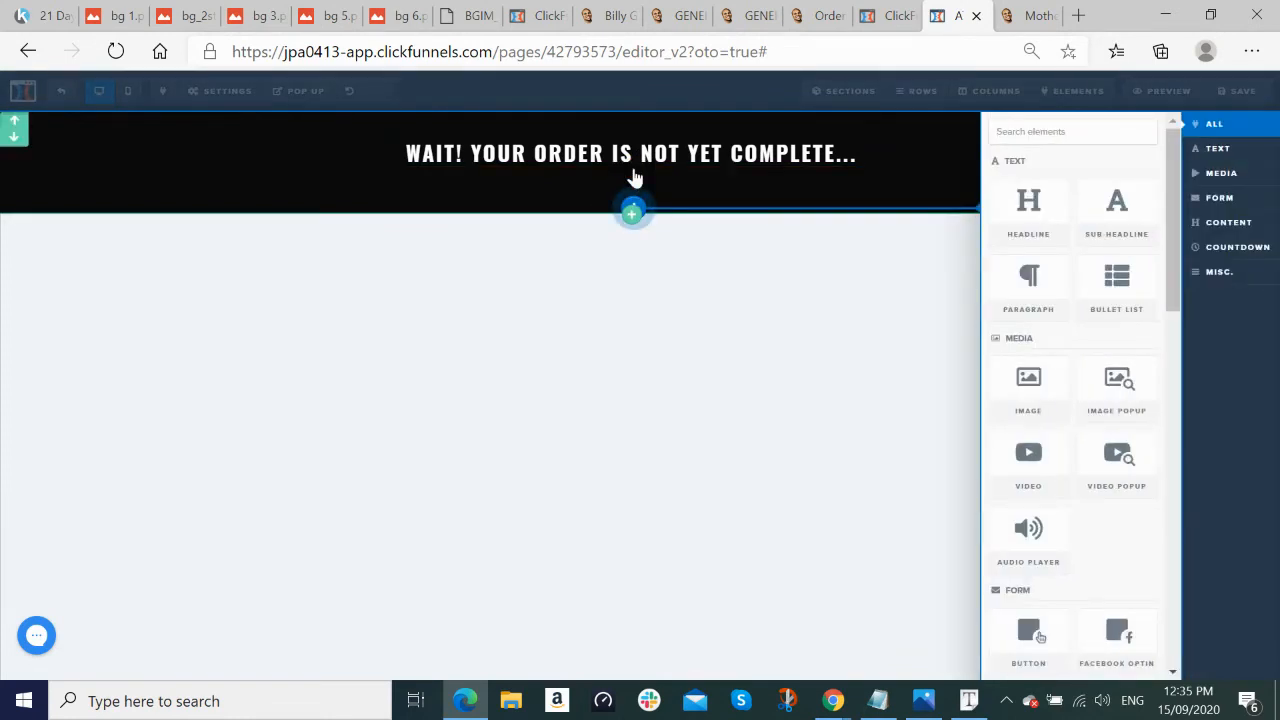
scroll(1083, 275, down, 5)
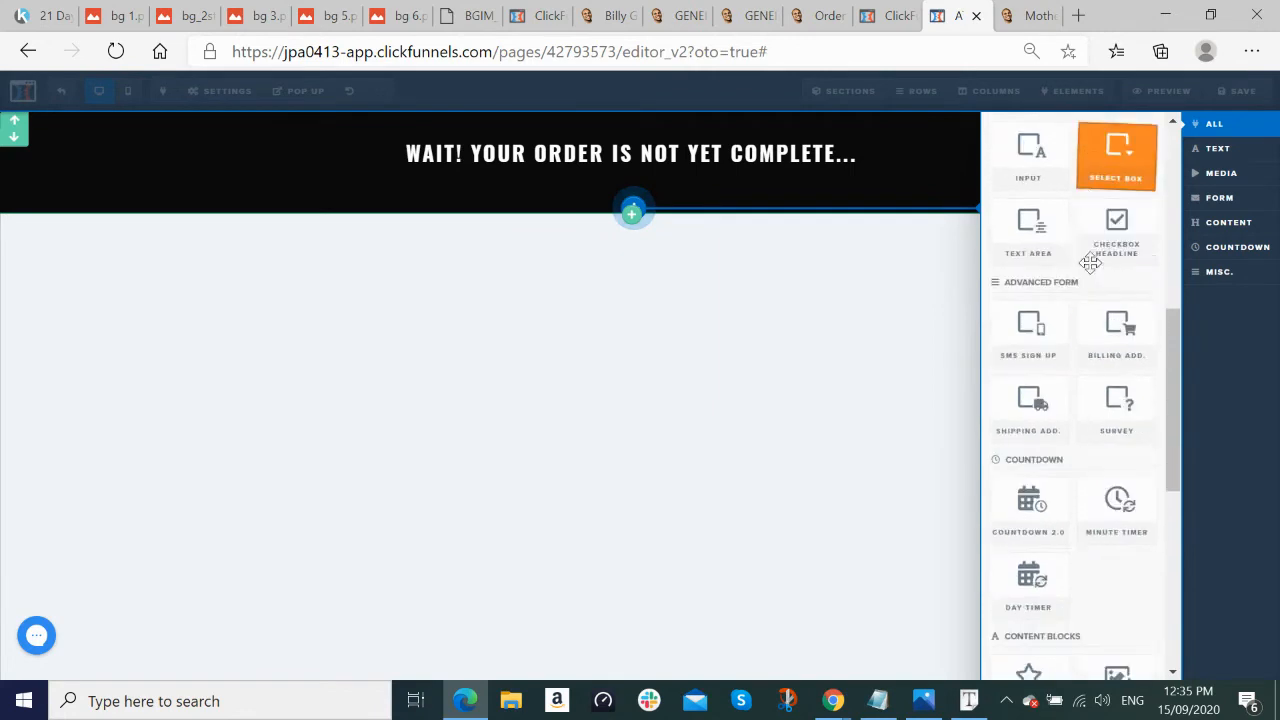
scroll(1090, 262, down, 5)
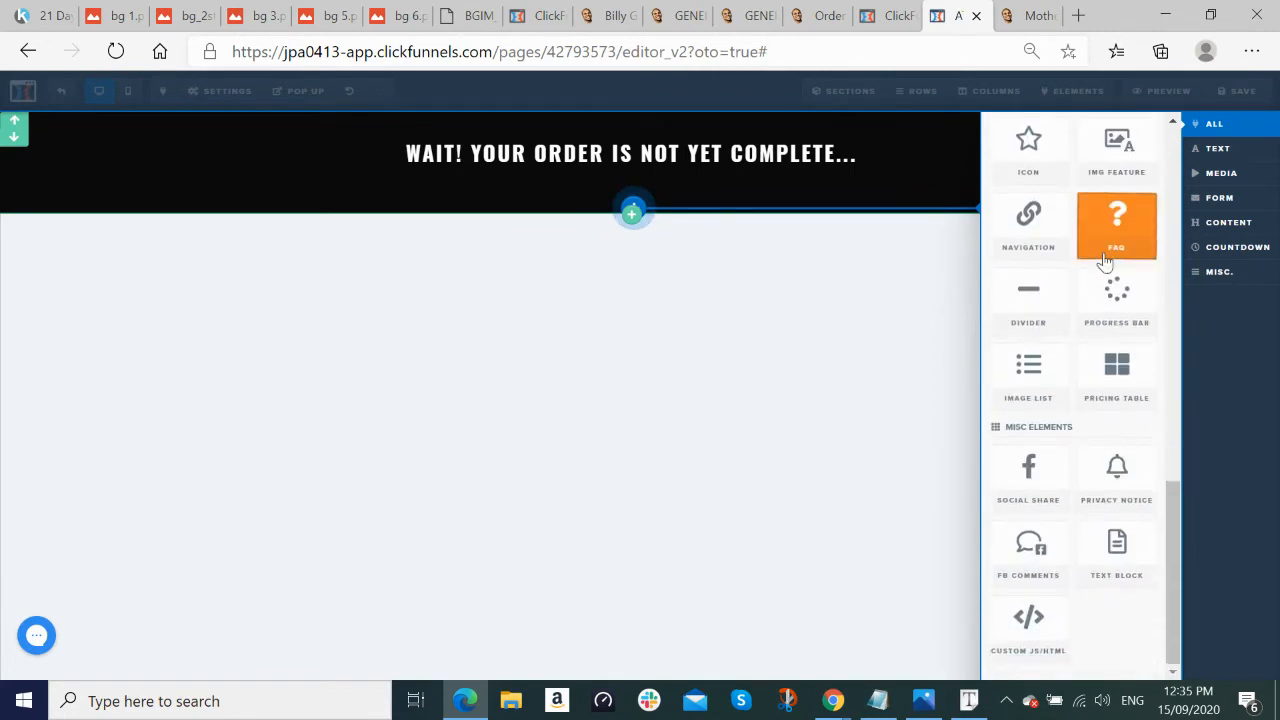
click(1104, 258)
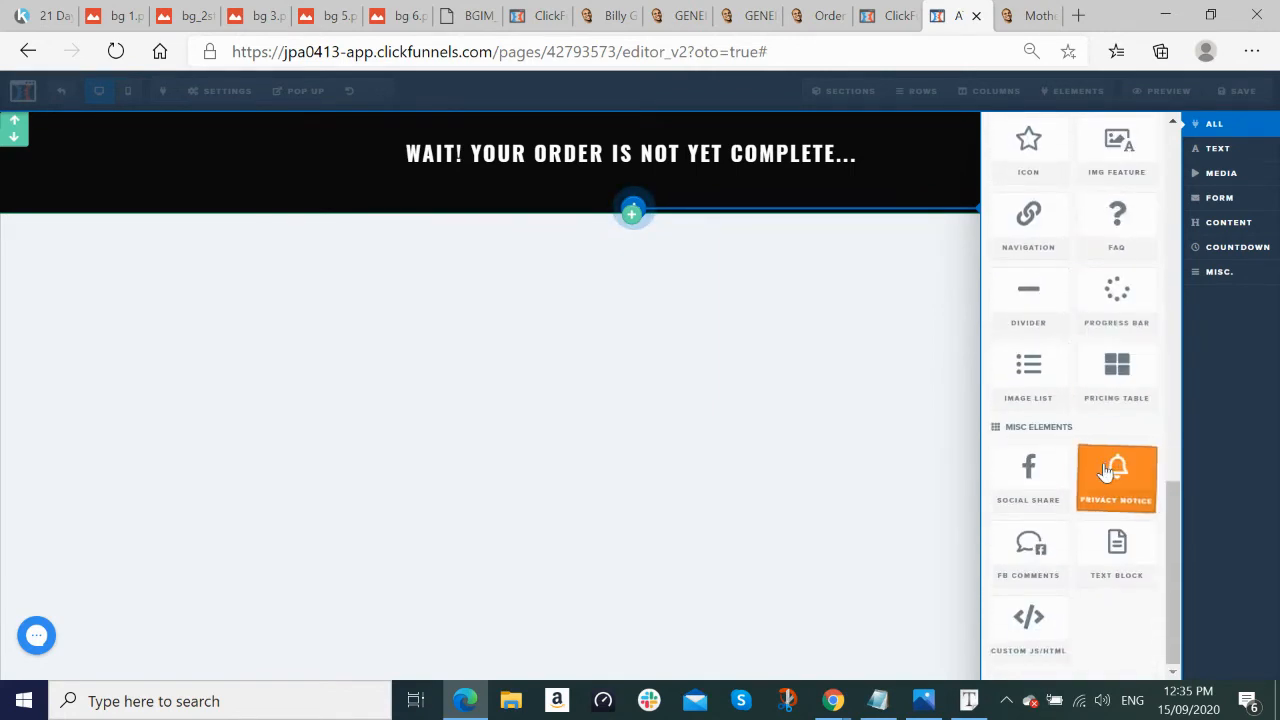
scroll(1129, 491, up, 1)
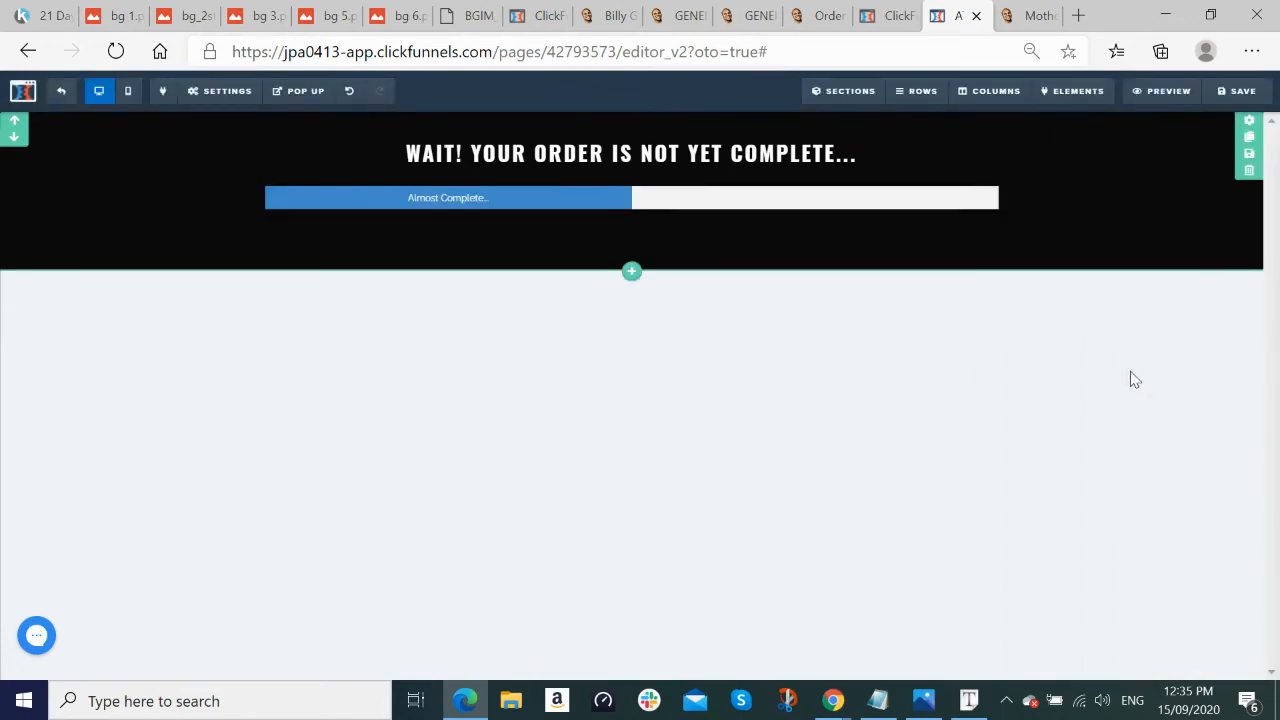
Step: Check the progress bar on the reference page in Chrome and set the new bar's text in Edge to "STEP 2 OF 3"
key(alt+Tab)
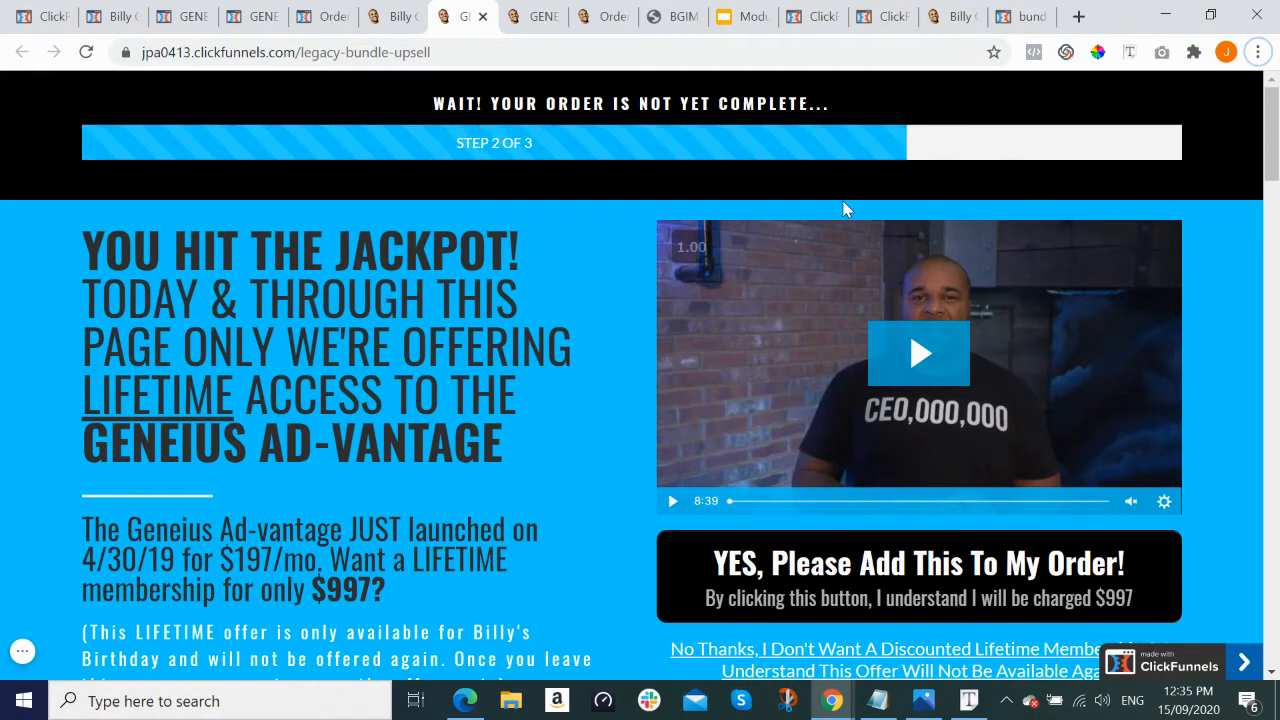
key(alt+Tab)
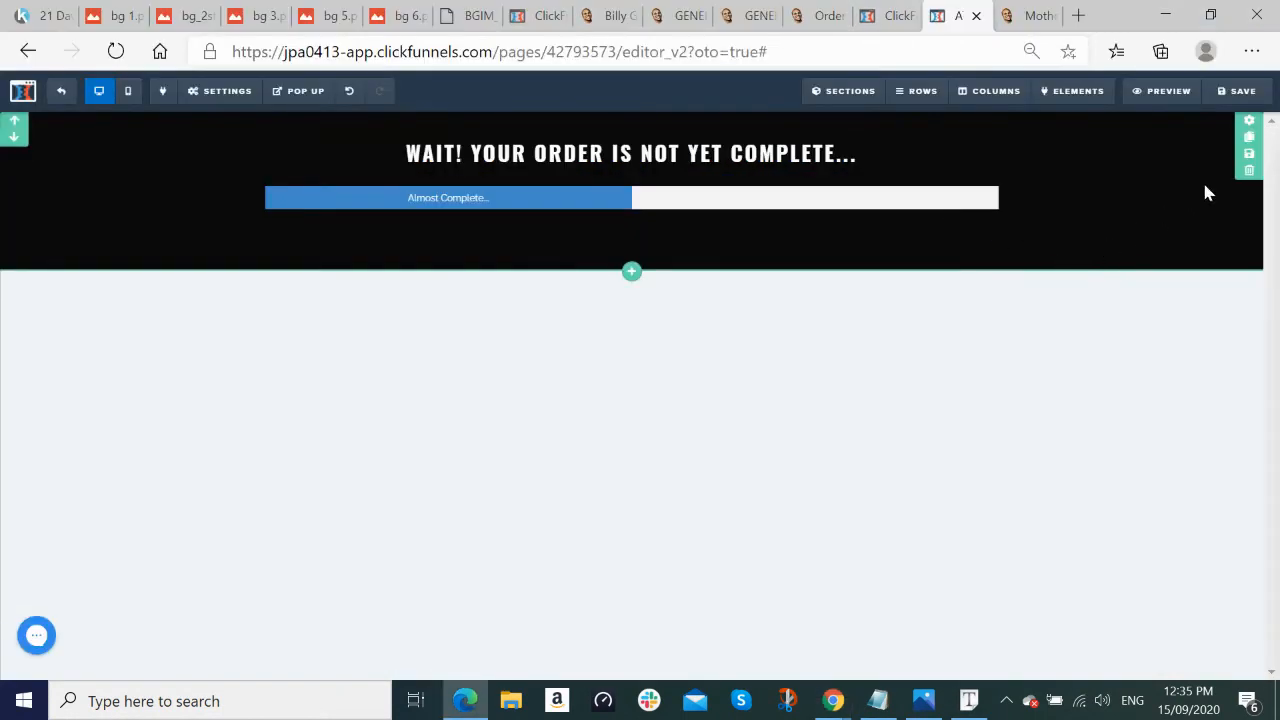
click(930, 188)
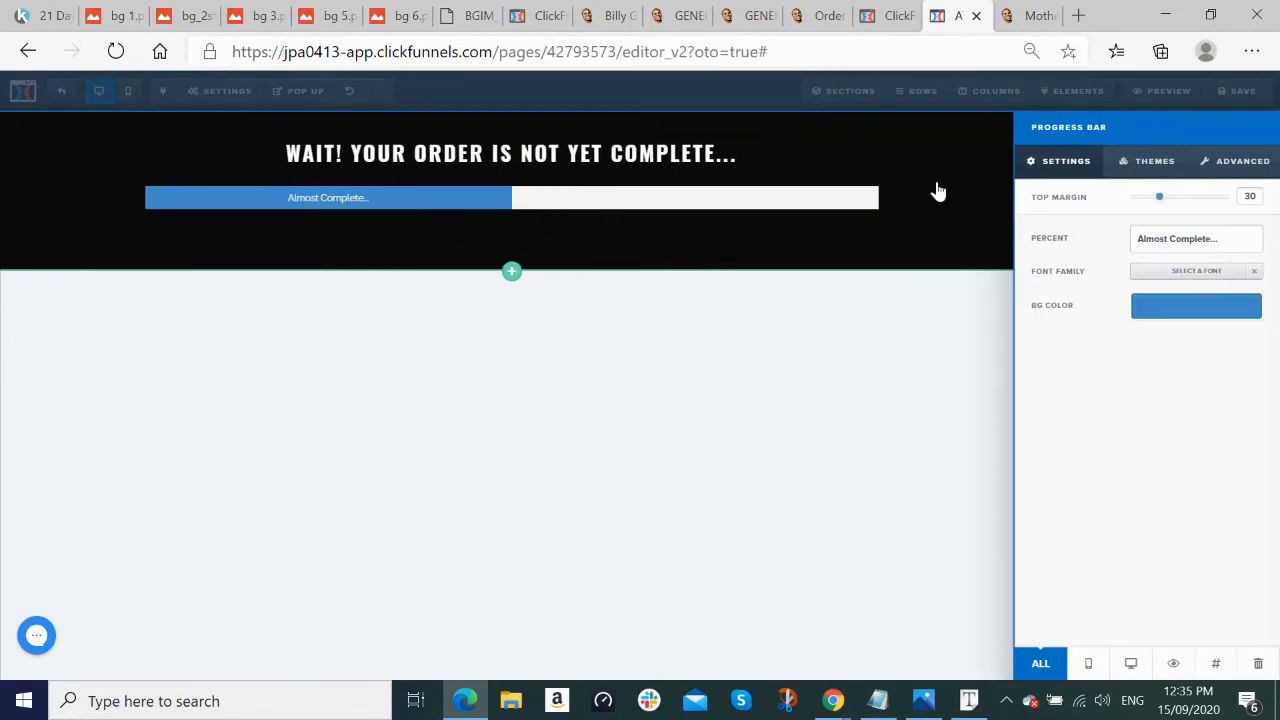
drag(1212, 246, 980, 266)
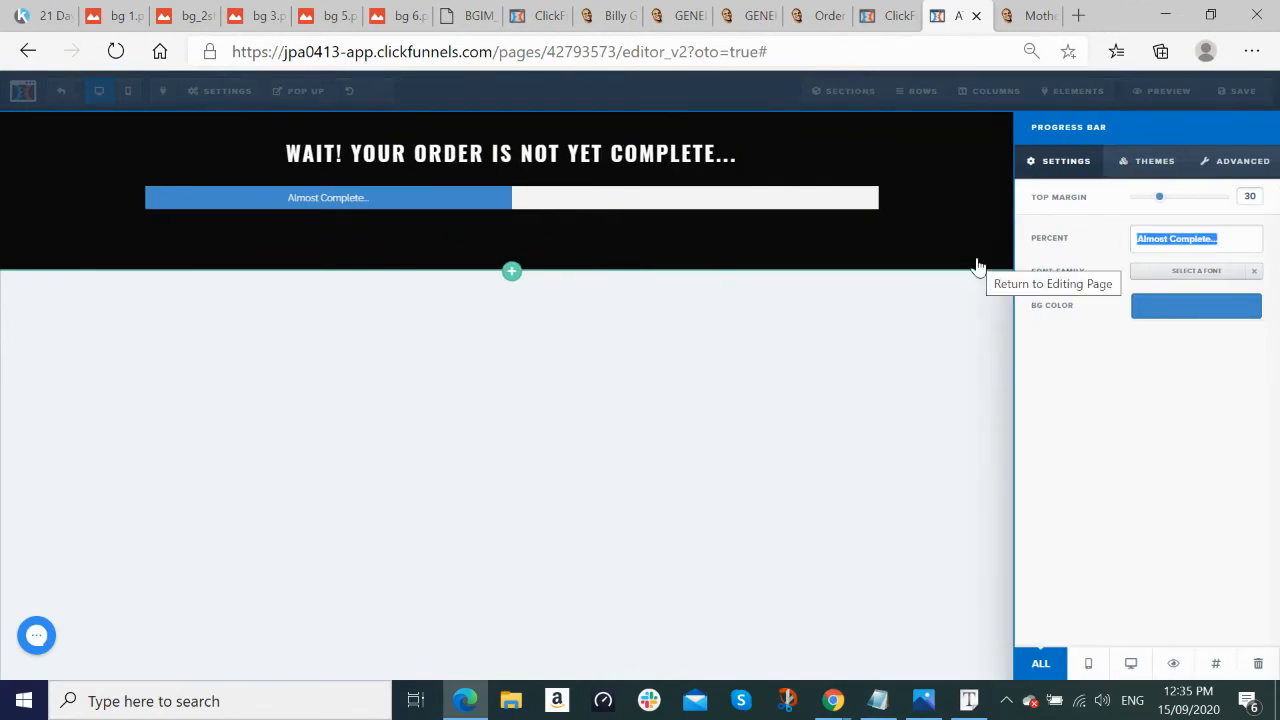
key(ctrl+a)
text(S)
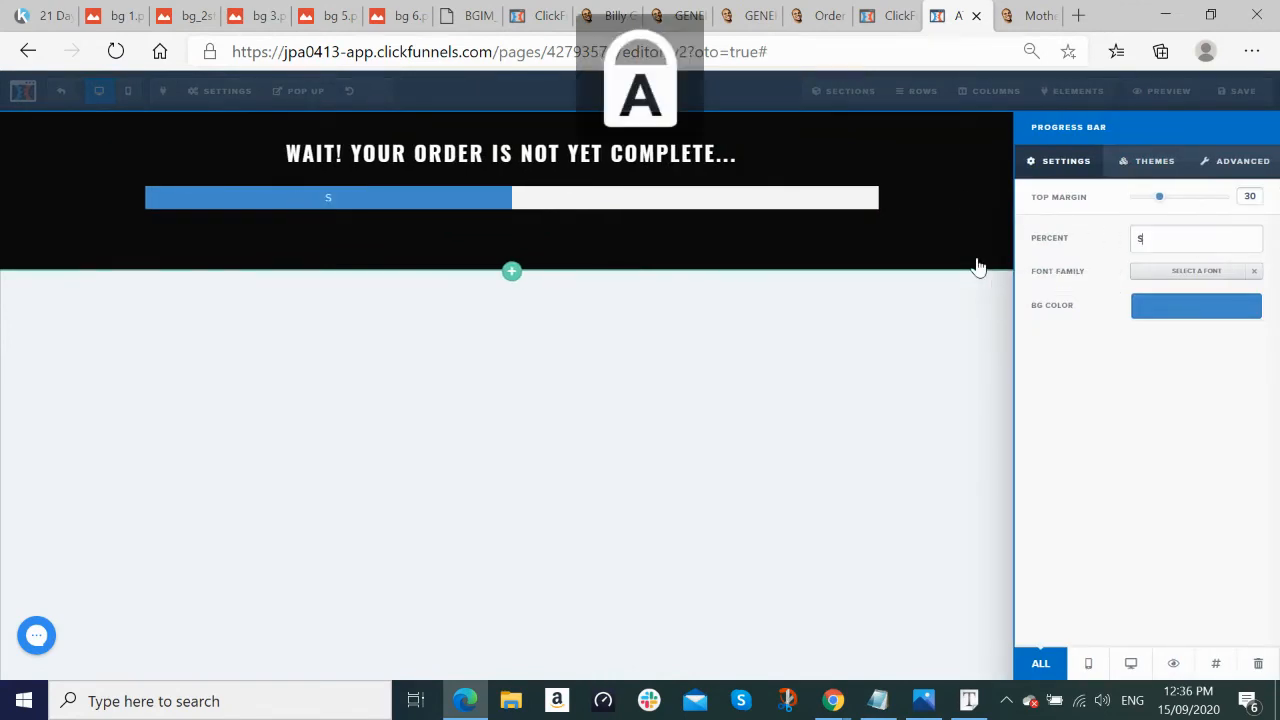
text(TEP 2 OF 3)
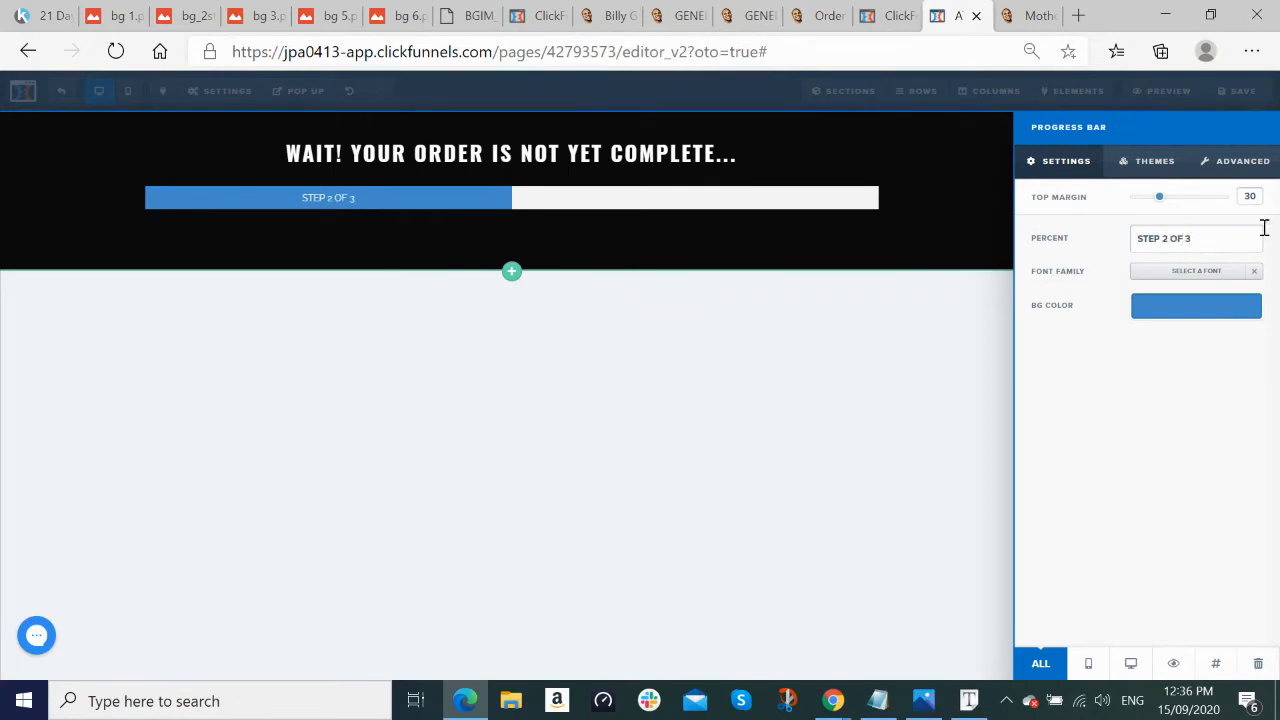
Step: Set the progress bar's font family to Lato from the full Google Fonts list
click(1193, 276)
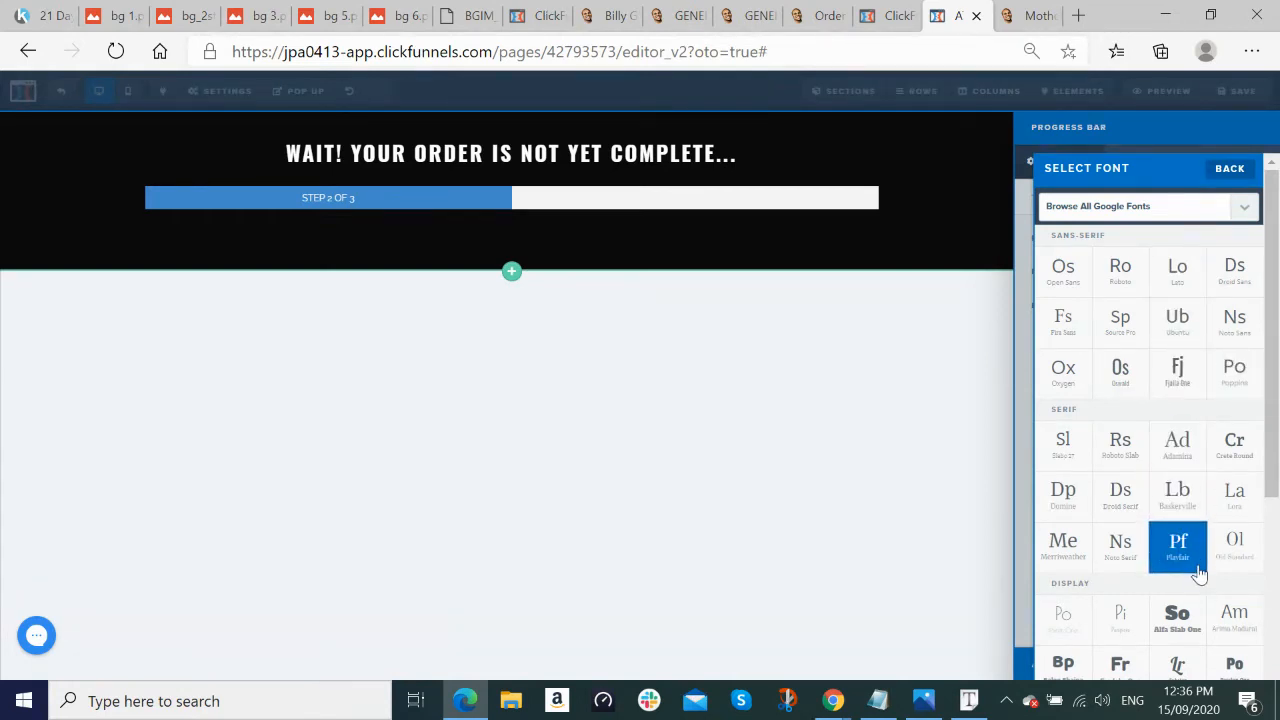
click(1246, 208)
drag(1250, 248, 1254, 348)
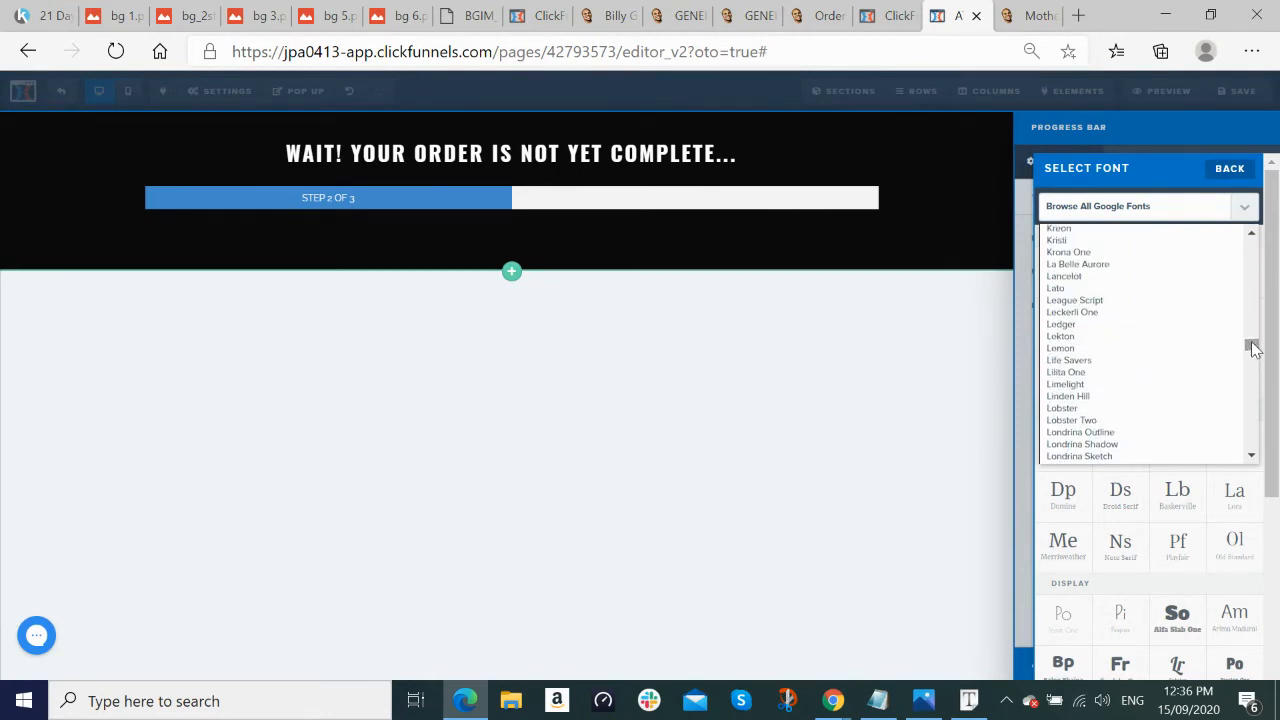
click(1179, 289)
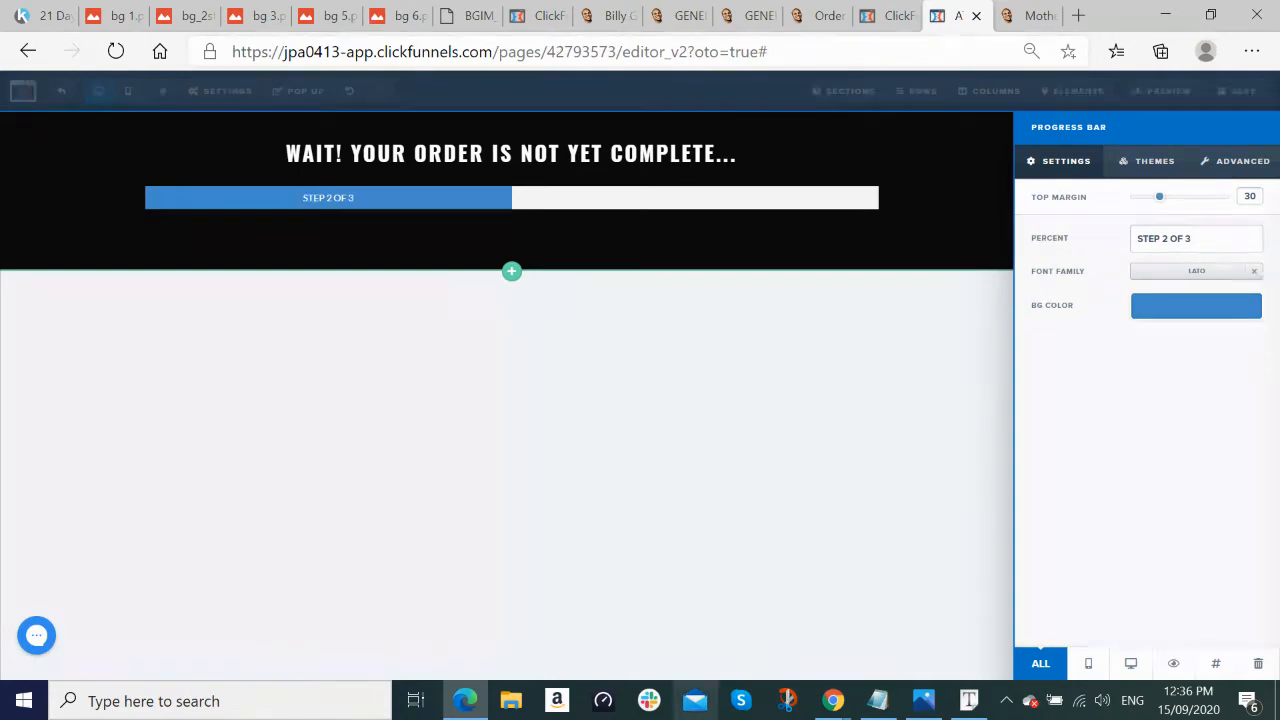
Step: Switch to Chrome, inspect the font and colours of the reference page's progress bar, and return to the page editor in Edge
mouse_move(832, 700)
click(772, 632)
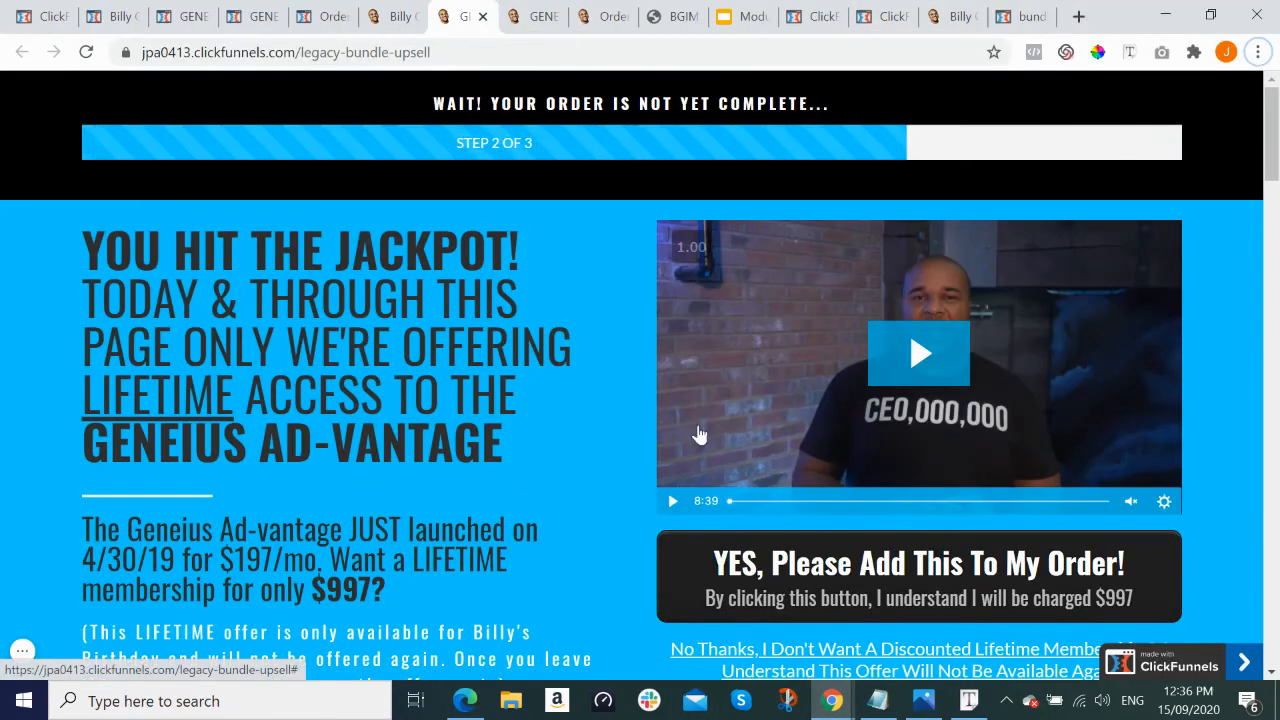
click(1129, 51)
click(510, 151)
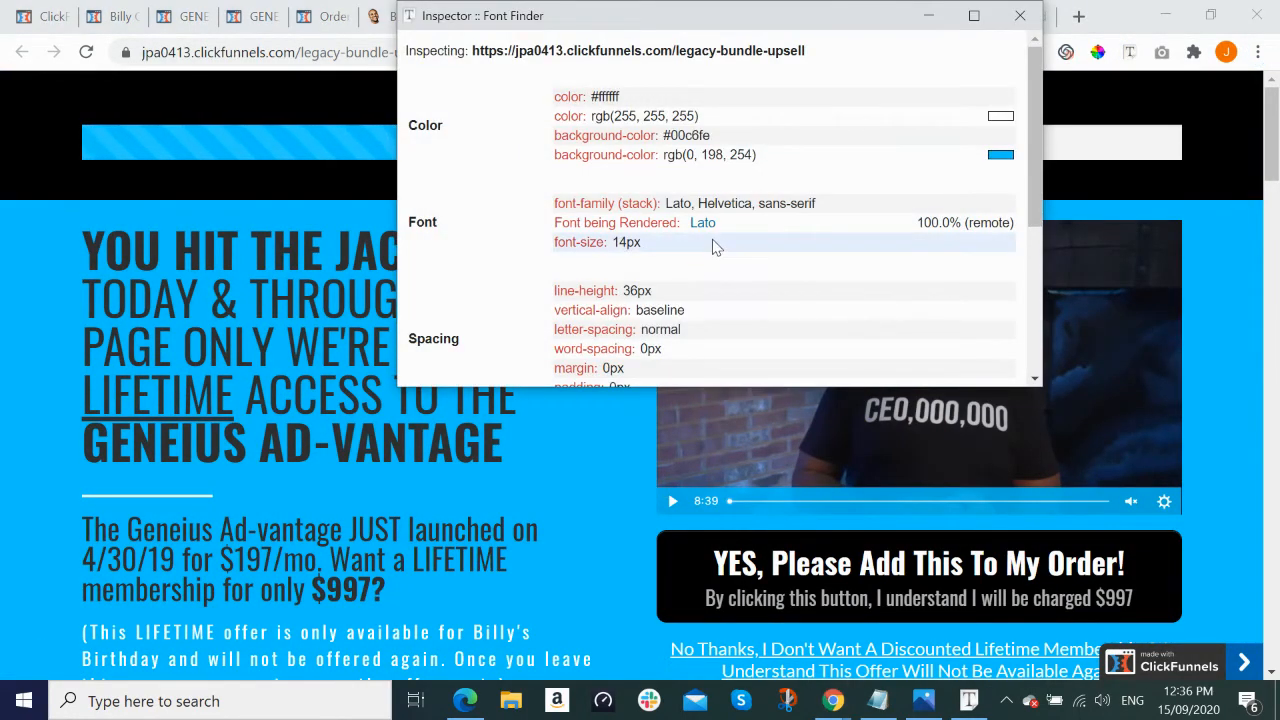
click(465, 702)
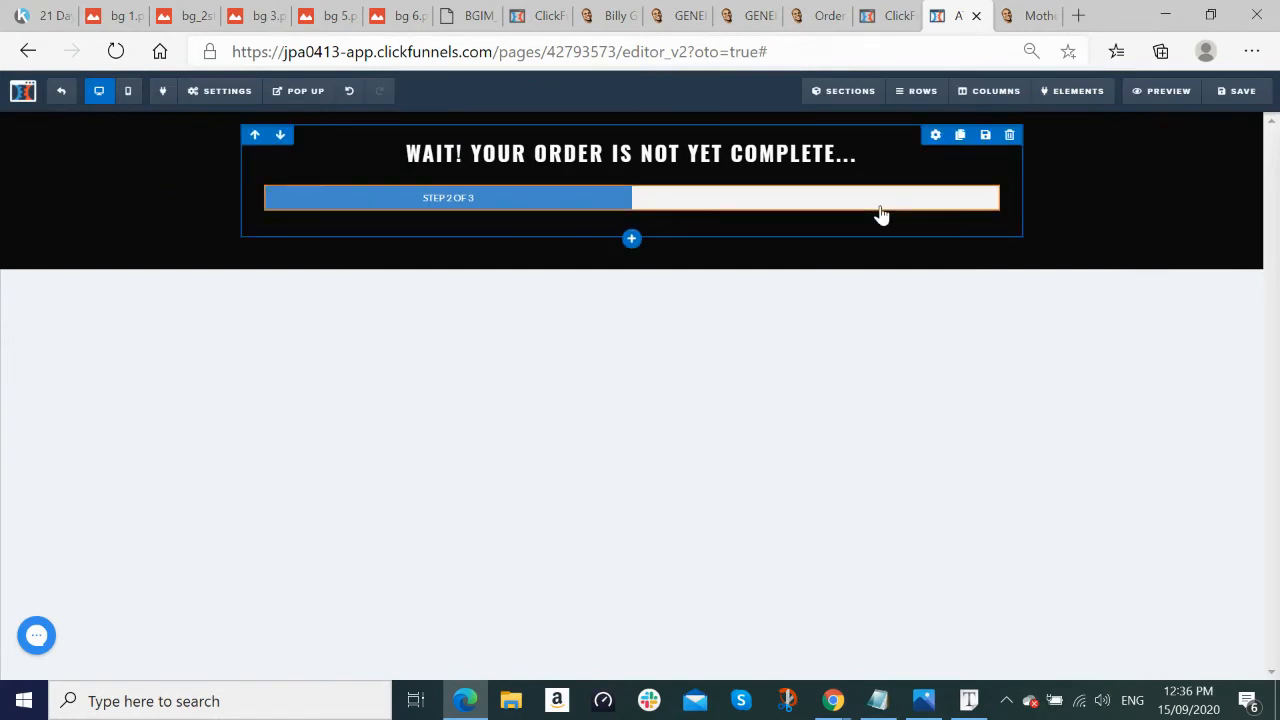
Step: Apply the Animated Stripes theme to the progress bar
click(942, 180)
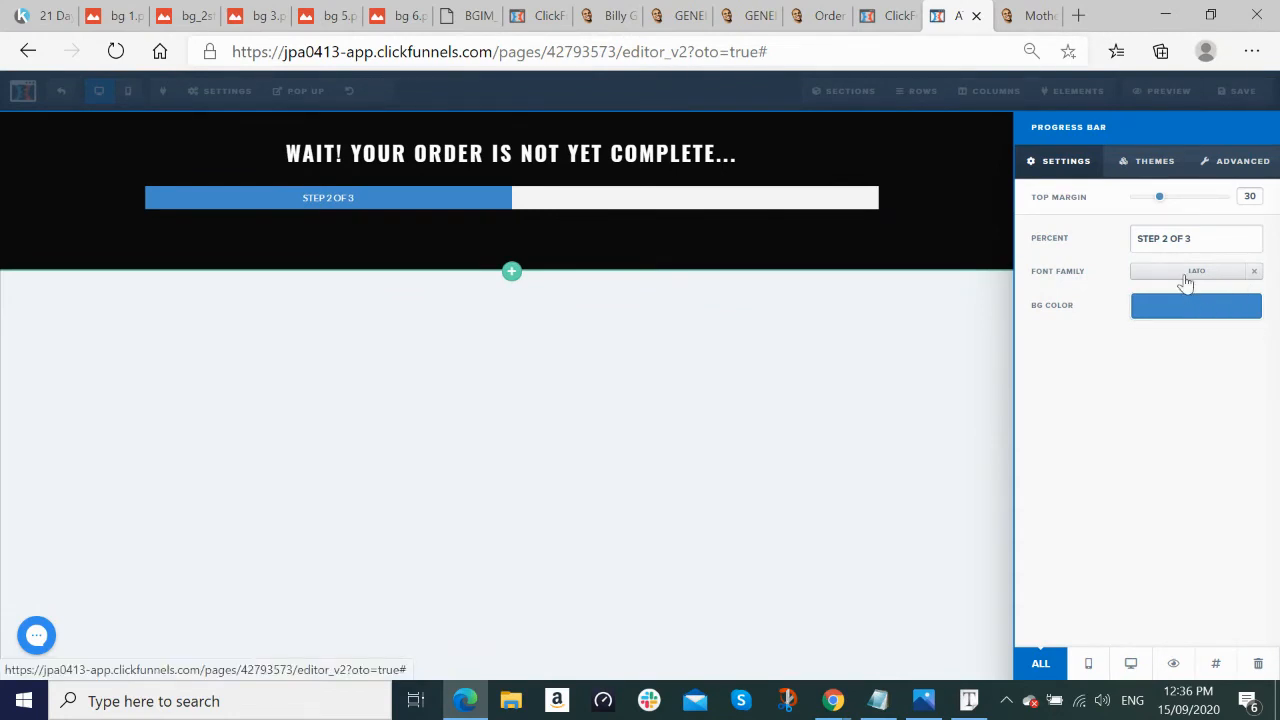
click(1160, 161)
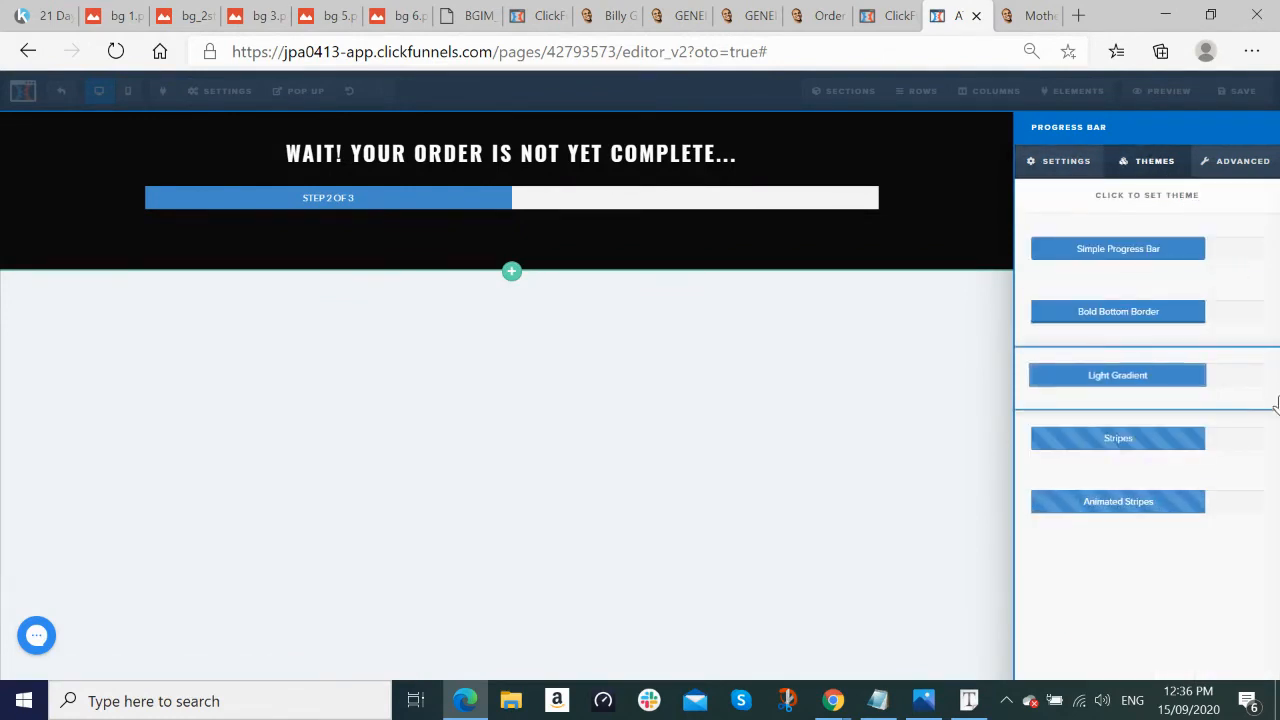
click(1133, 505)
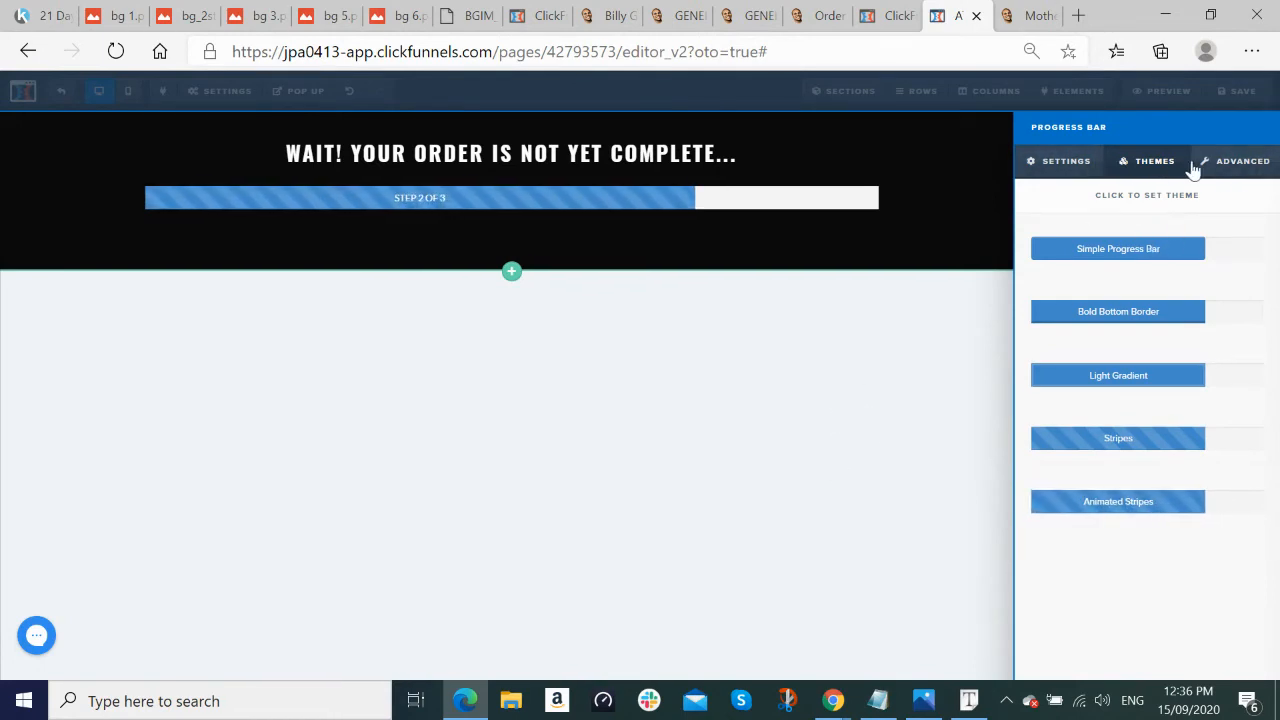
click(1238, 165)
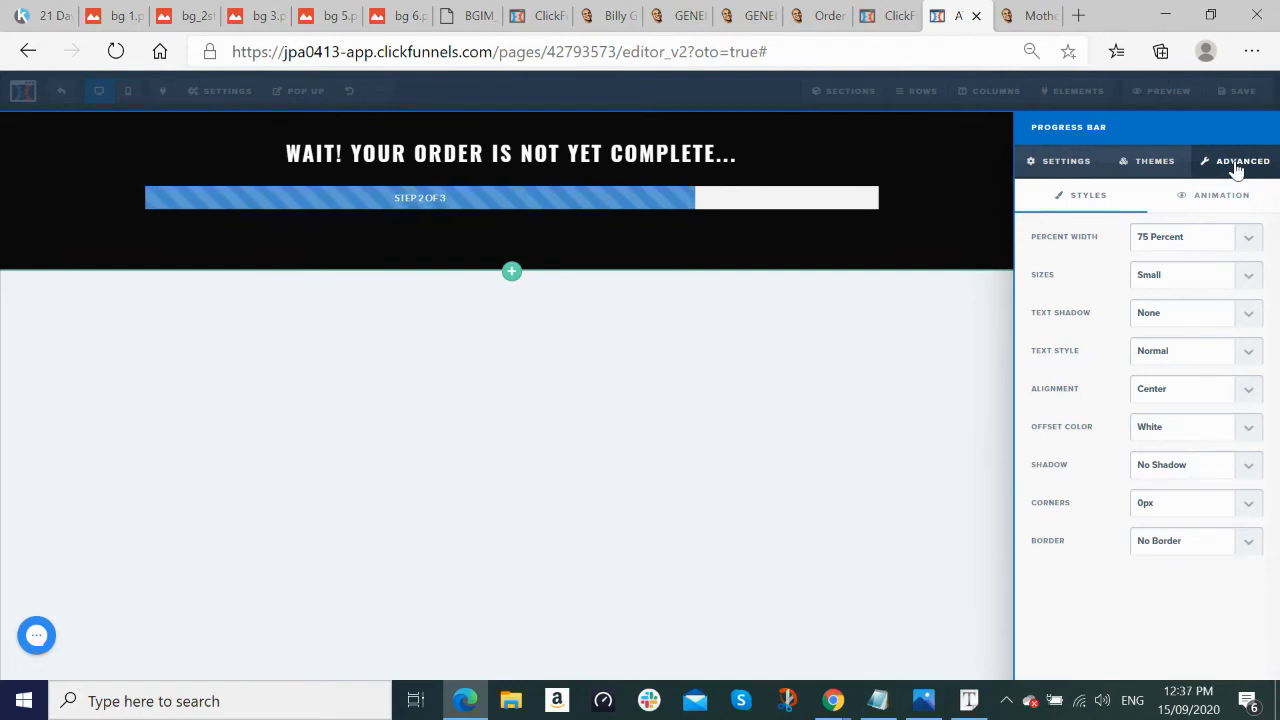
click(1250, 240)
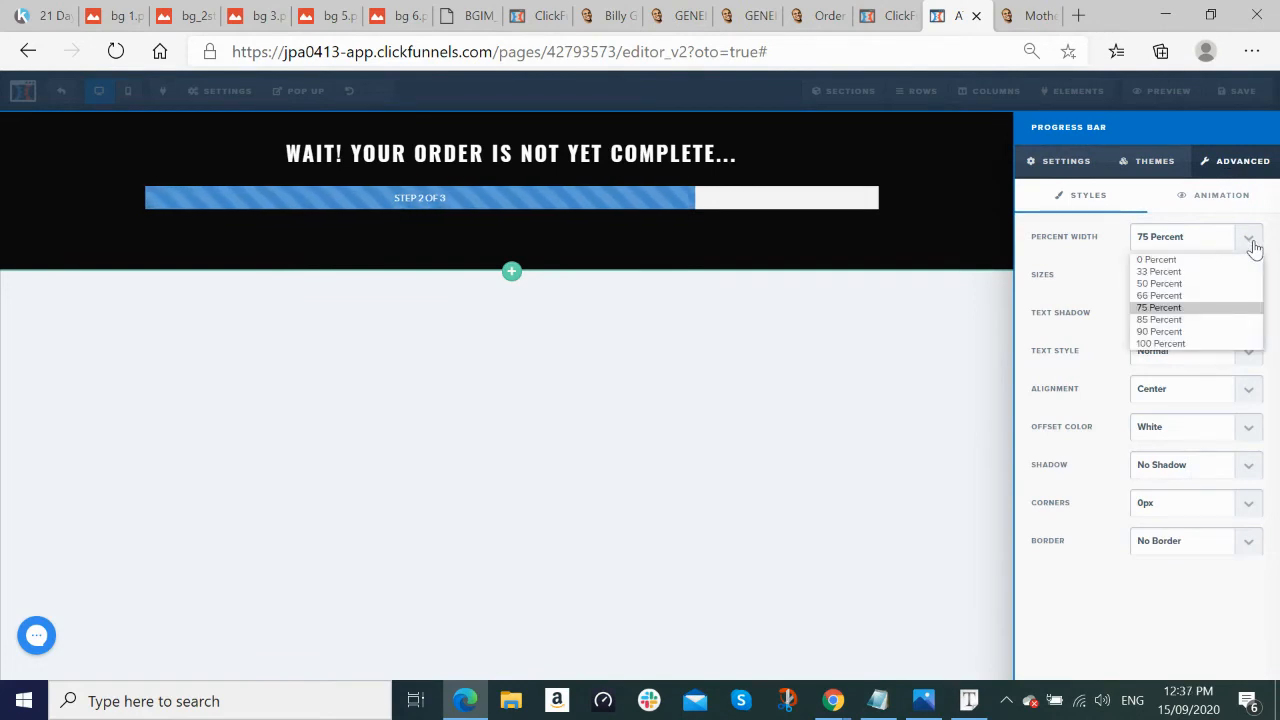
click(1106, 270)
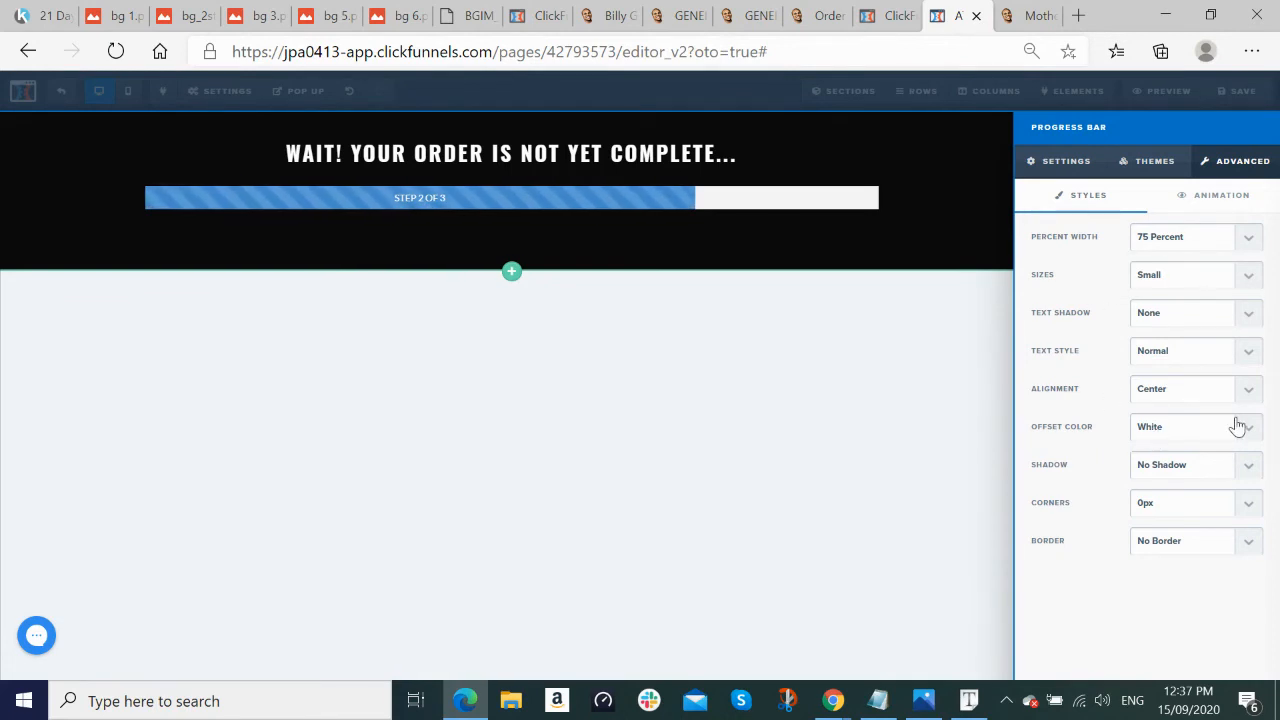
click(1043, 162)
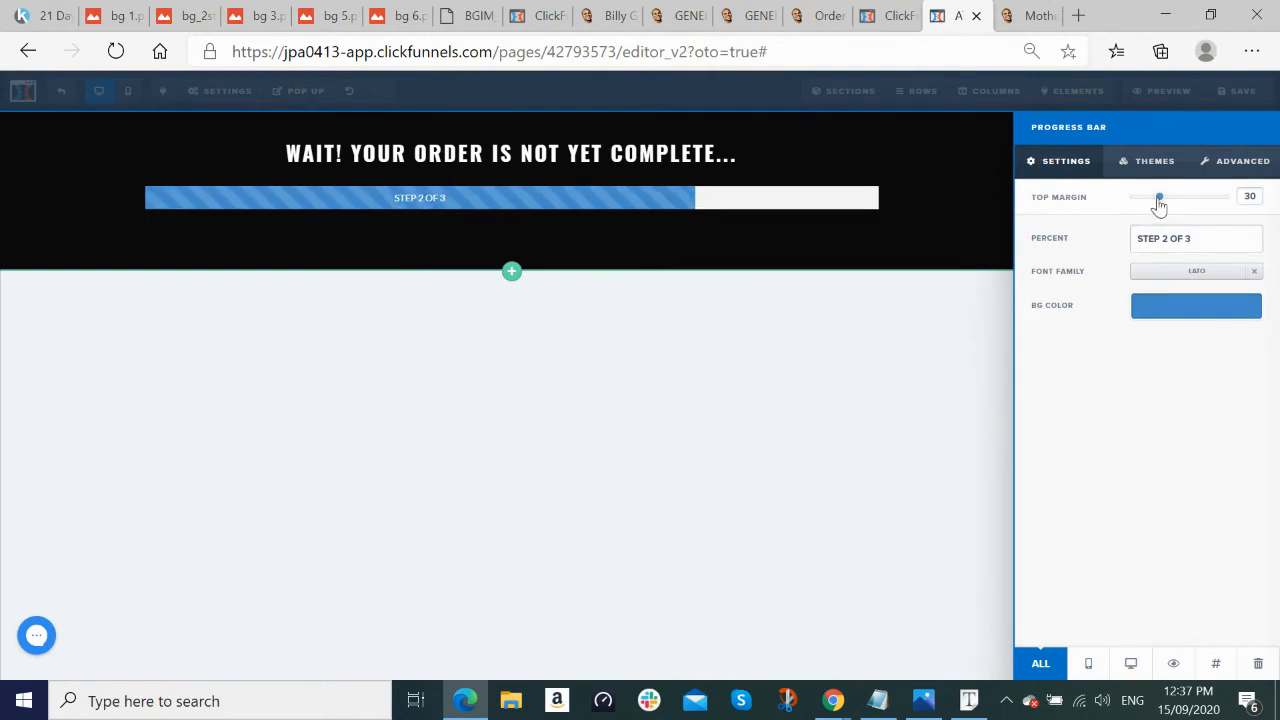
click(1153, 168)
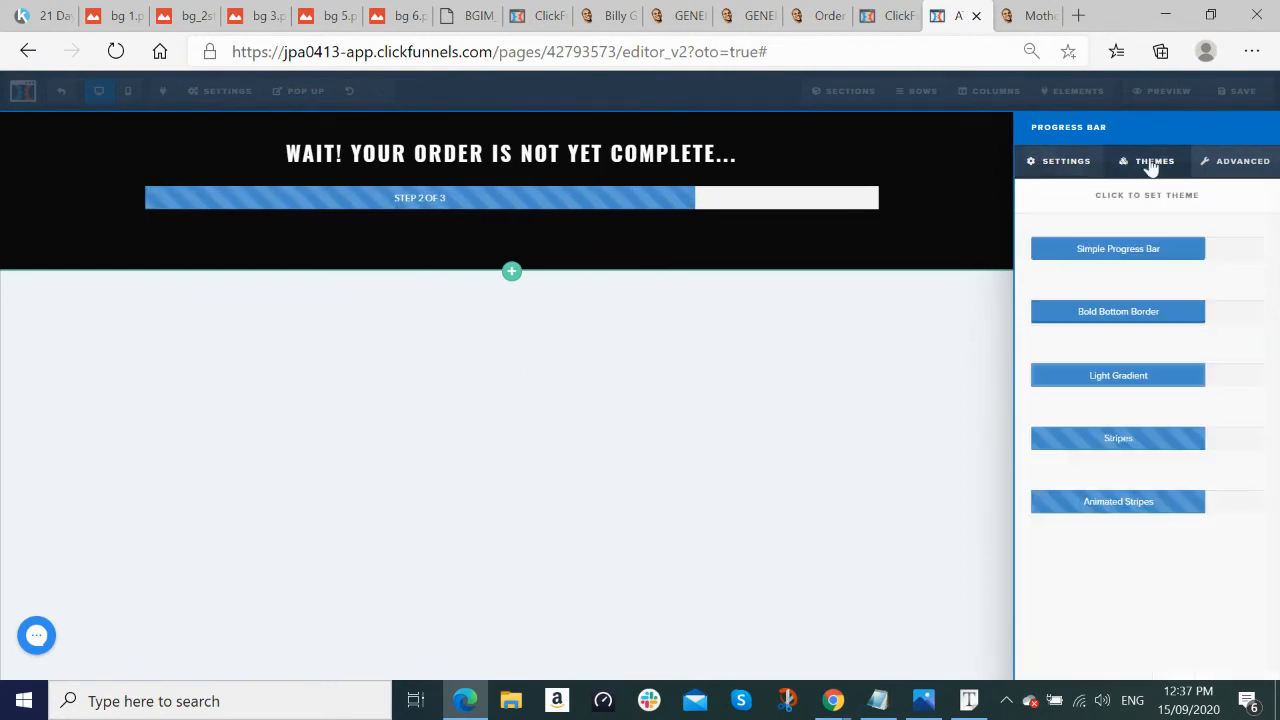
Step: Set the progress bar's size to Medium and save the page
click(1234, 163)
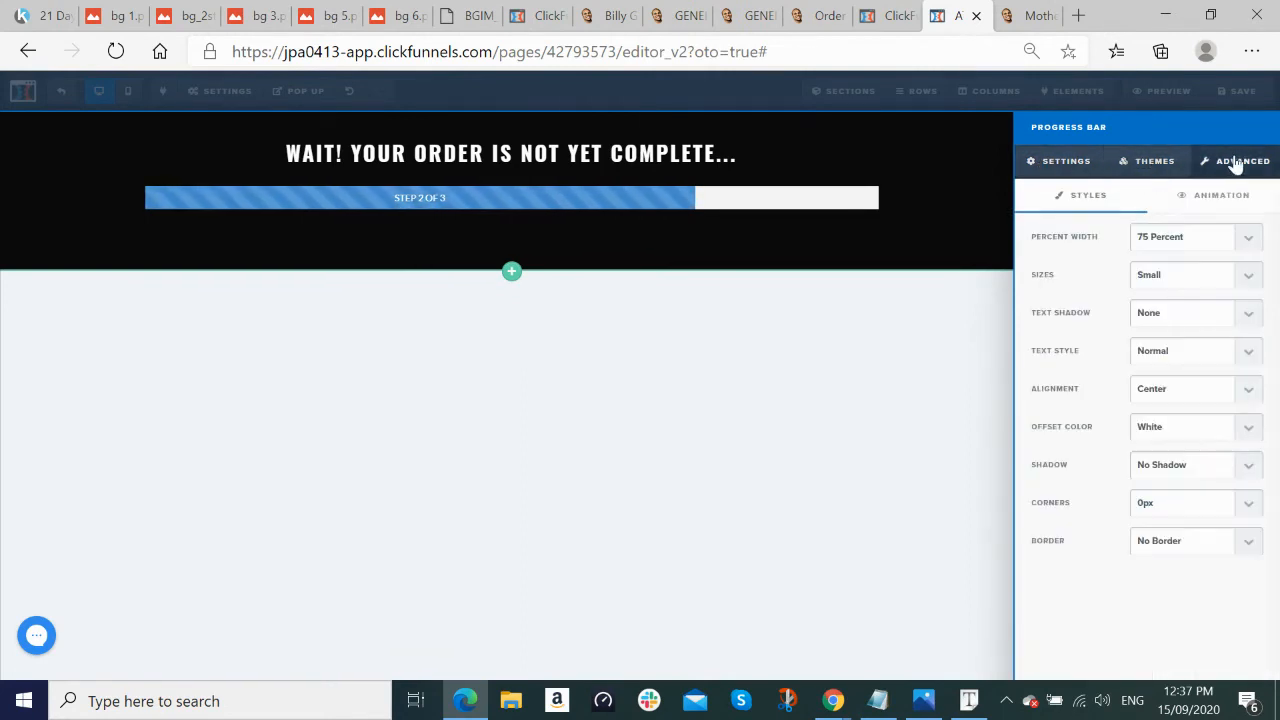
click(1243, 274)
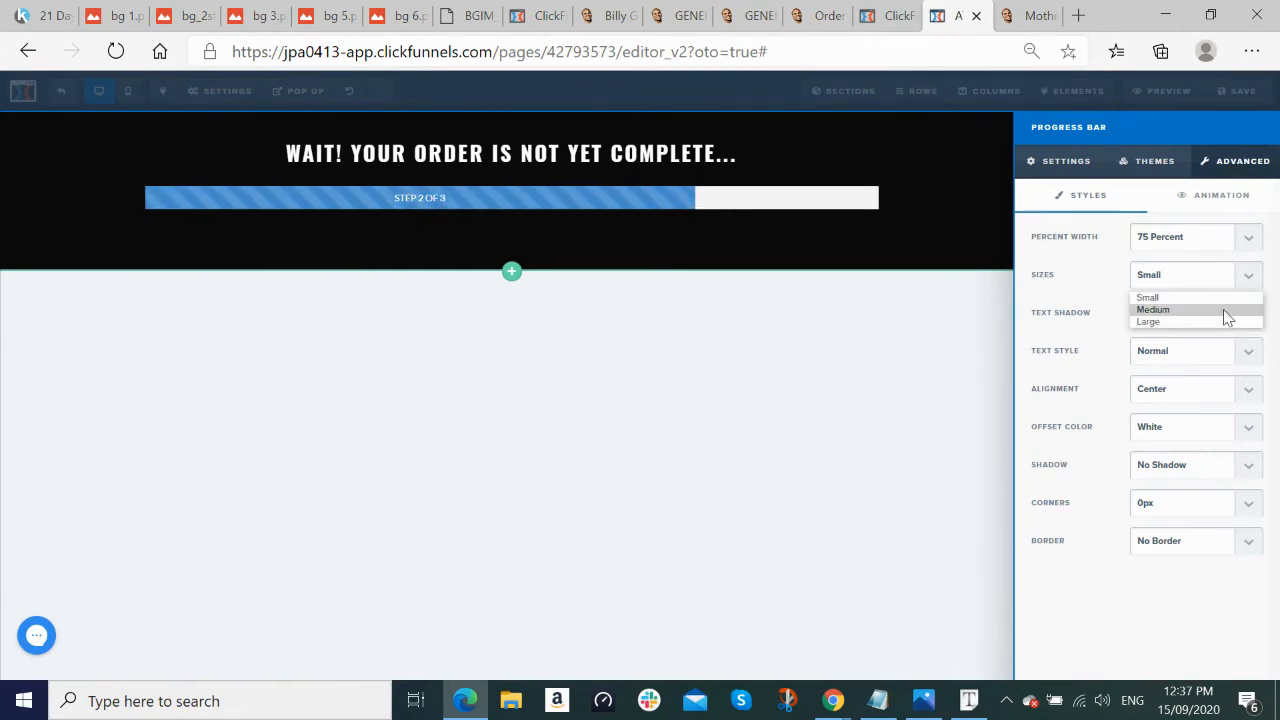
click(1223, 309)
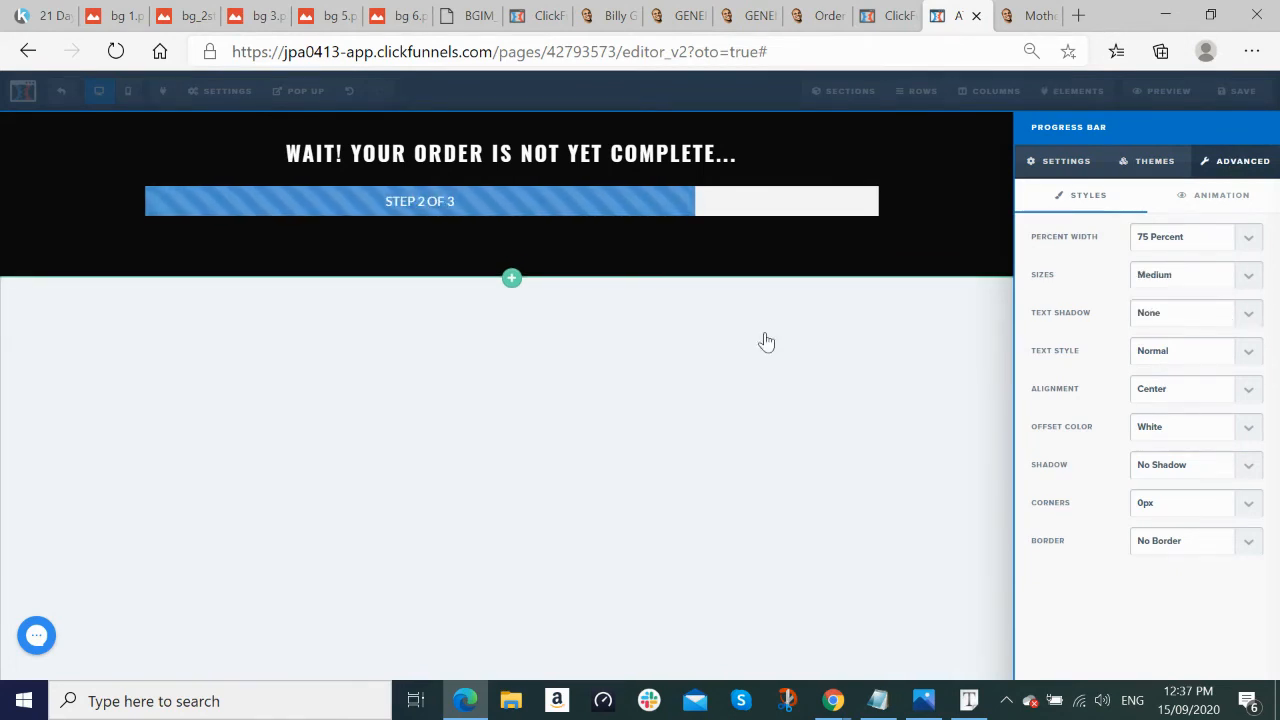
click(766, 342)
click(1232, 91)
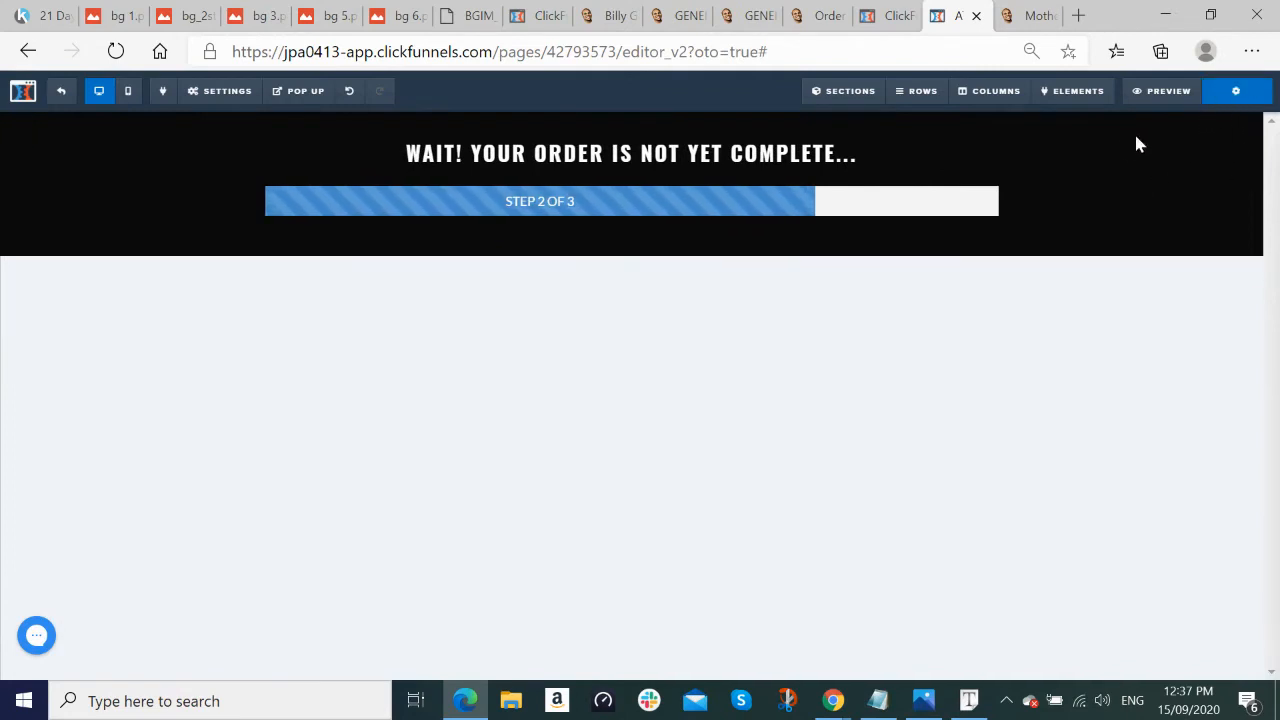
click(1115, 350)
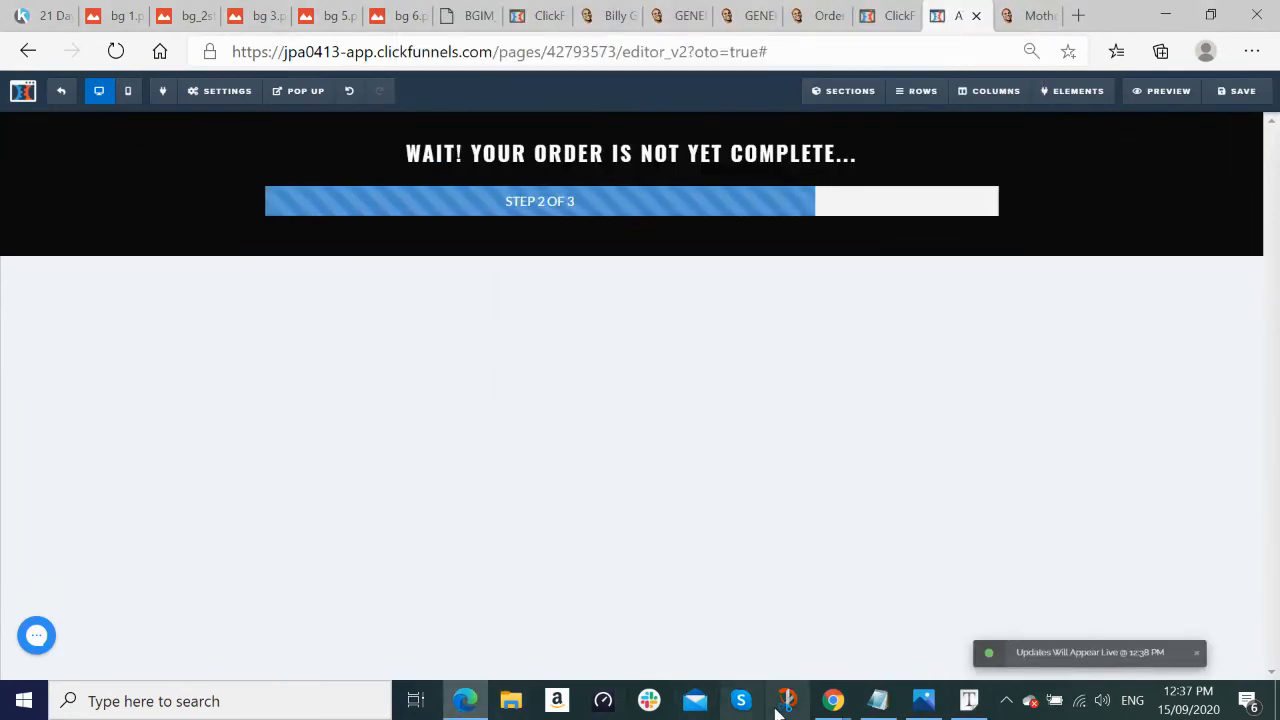
Step: Compare the header with the reference page in Chrome and, in Edge, add a full-width section with a two-column row below it
click(831, 703)
click(765, 625)
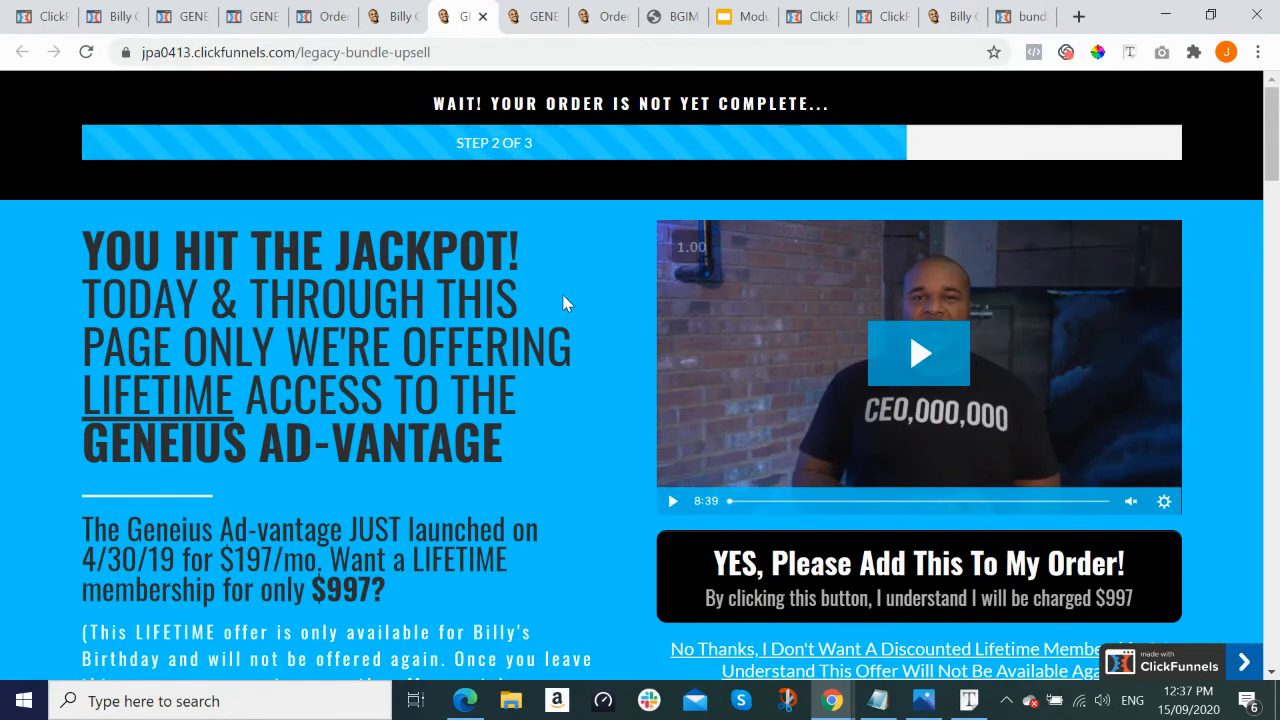
key(alt+Tab)
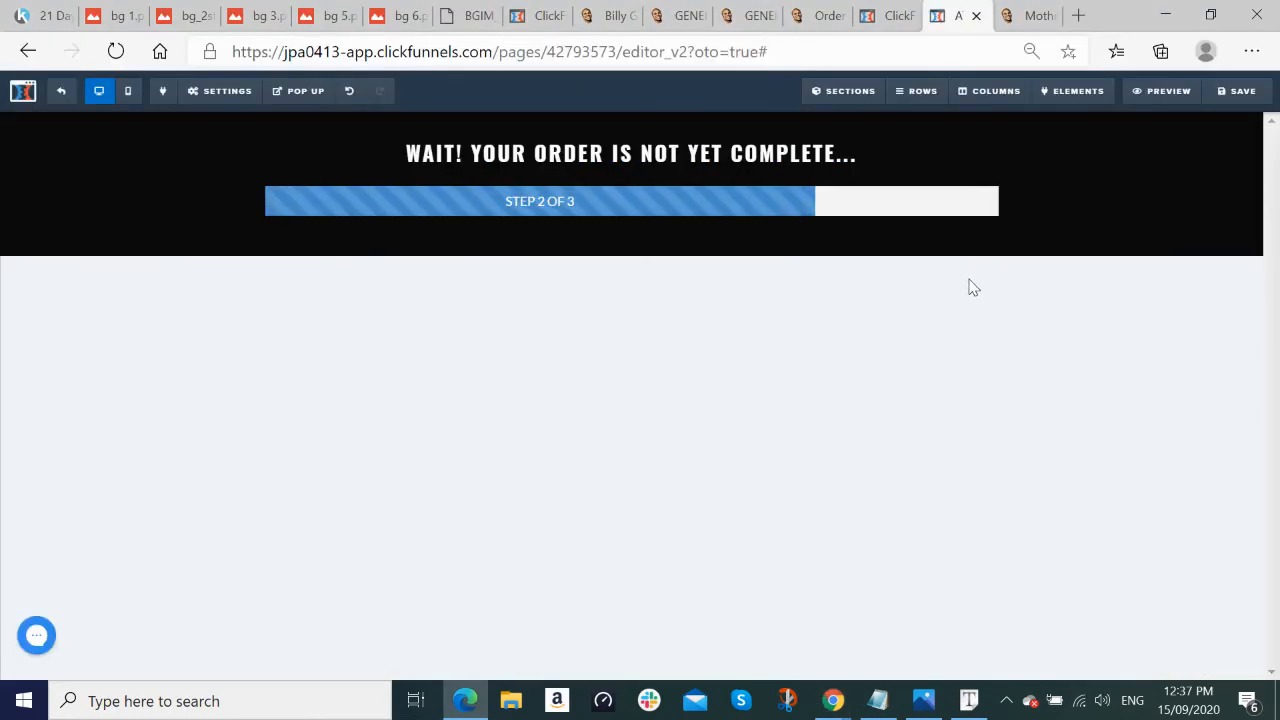
key(alt+Tab)
key(alt+Tab)
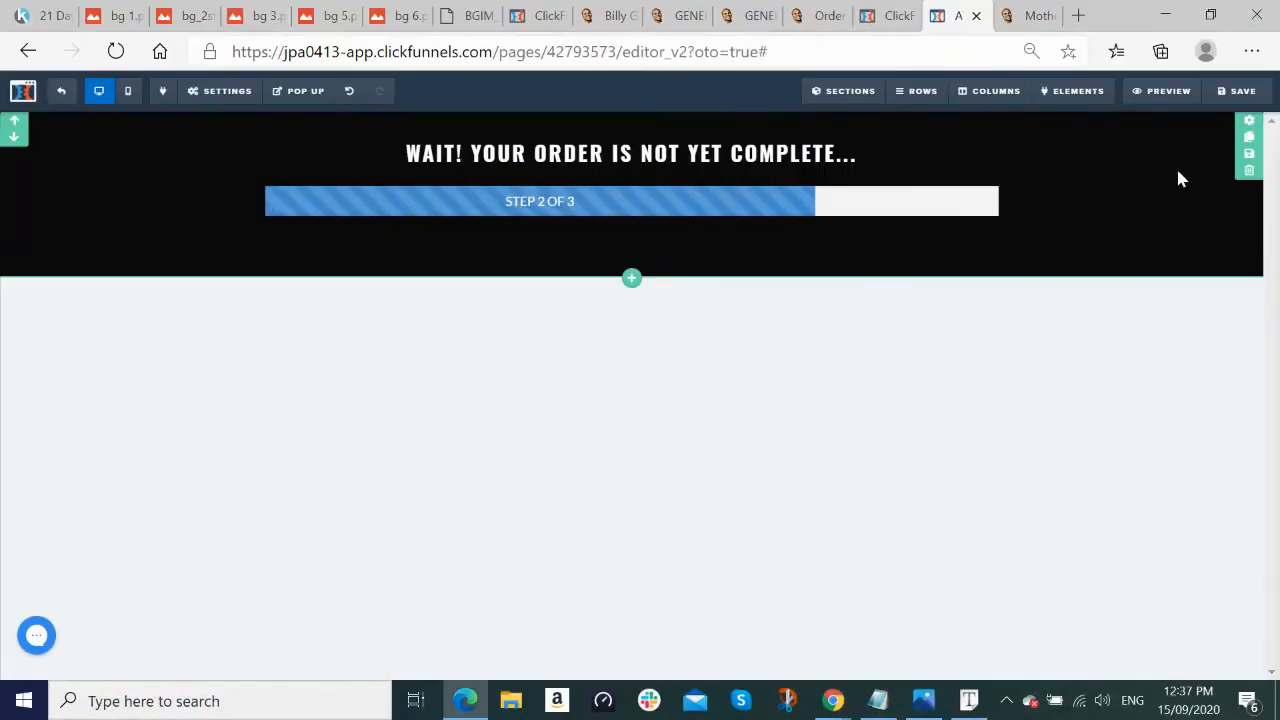
mouse_move(848, 92)
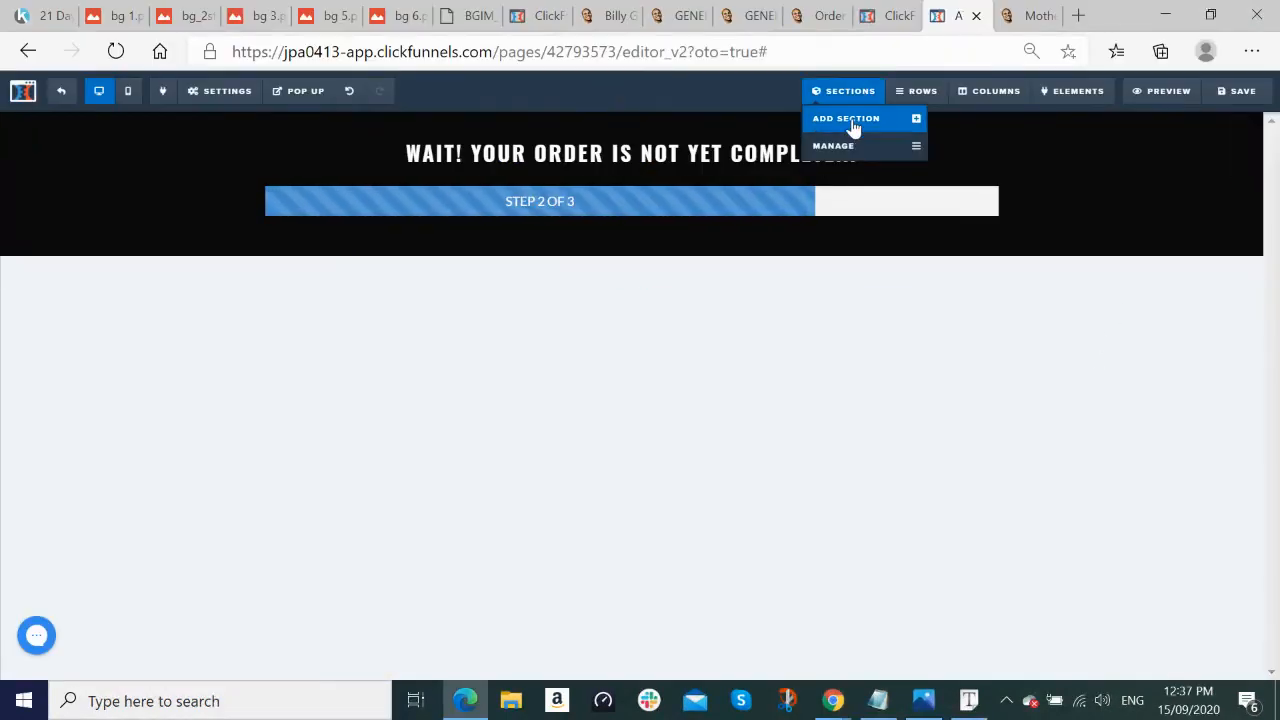
click(849, 120)
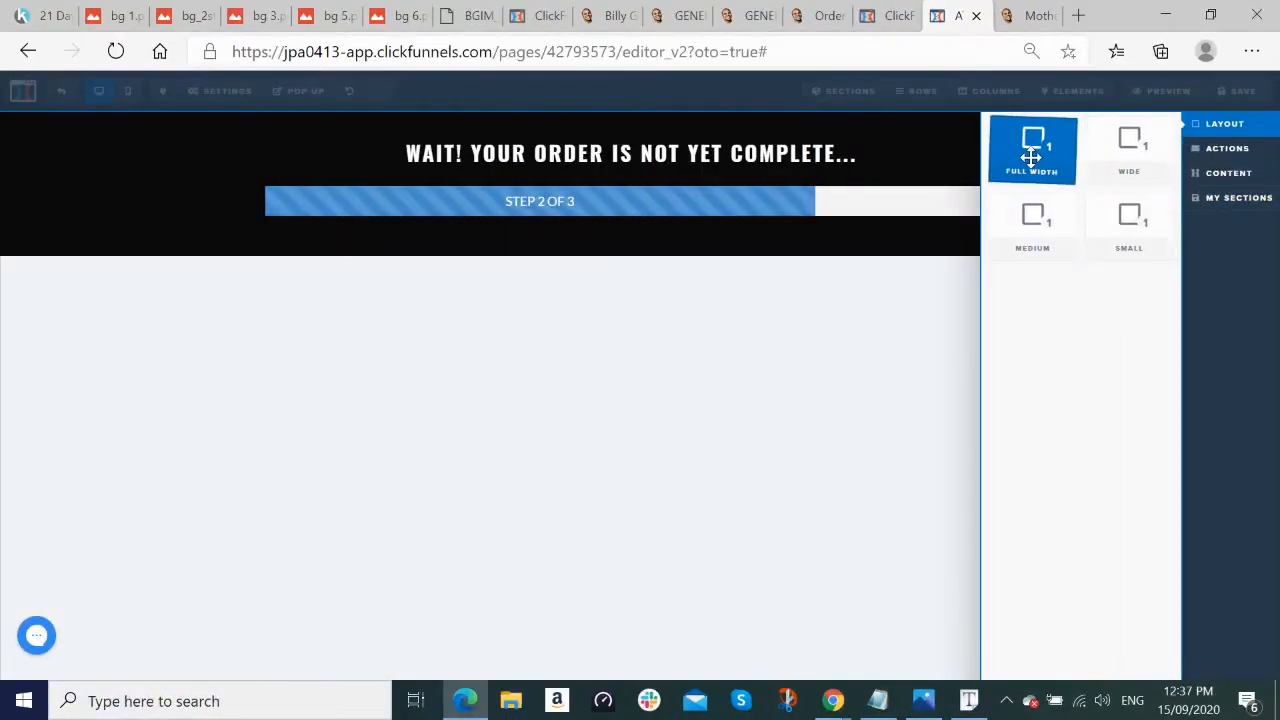
drag(823, 335, 622, 321)
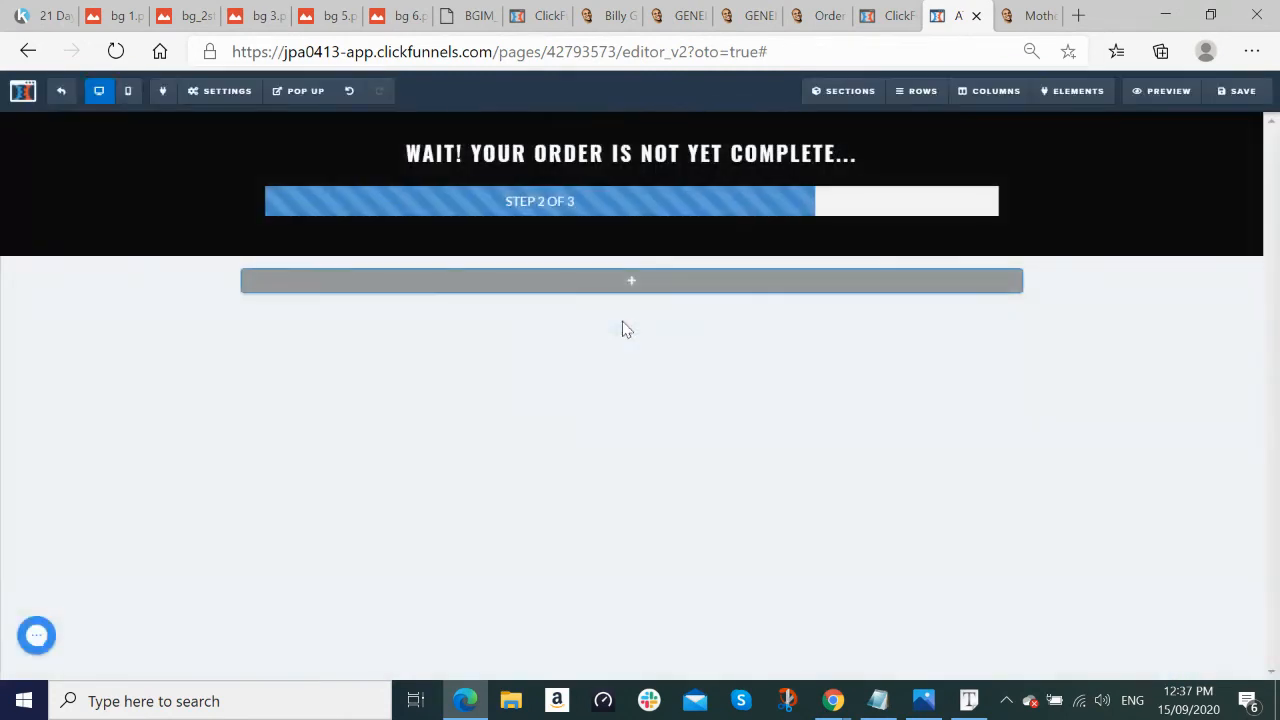
click(641, 283)
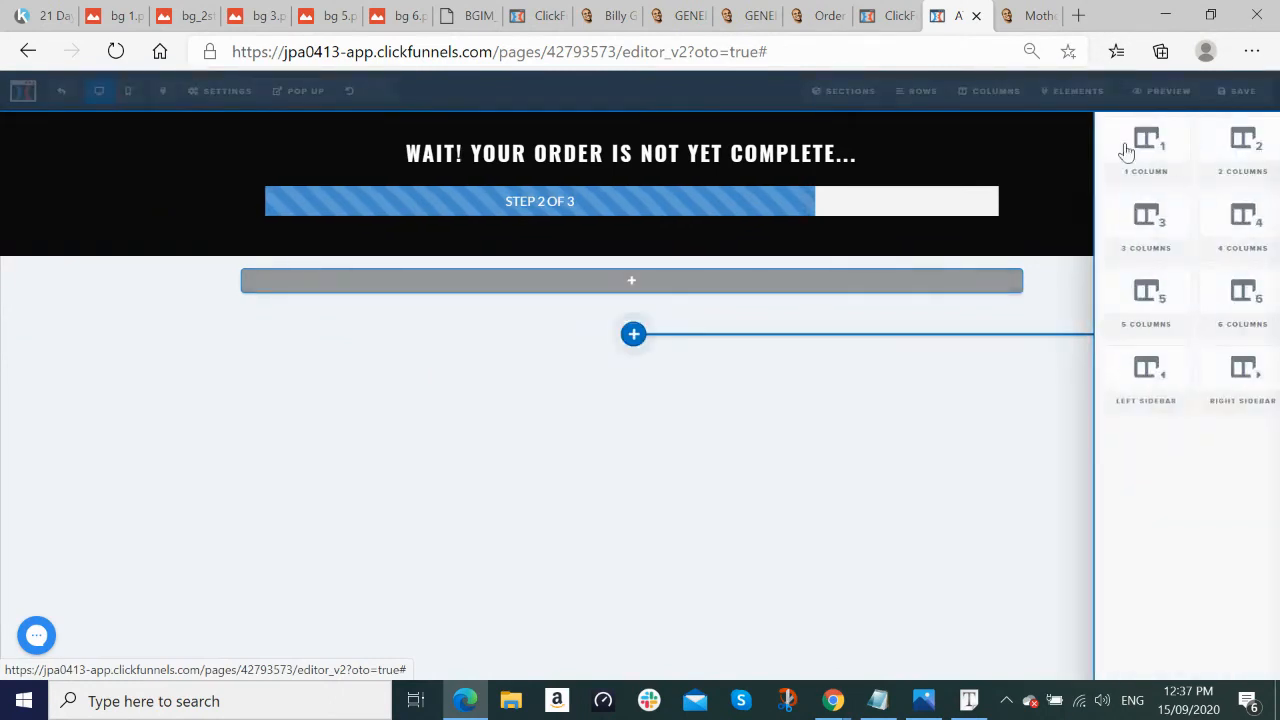
click(1134, 157)
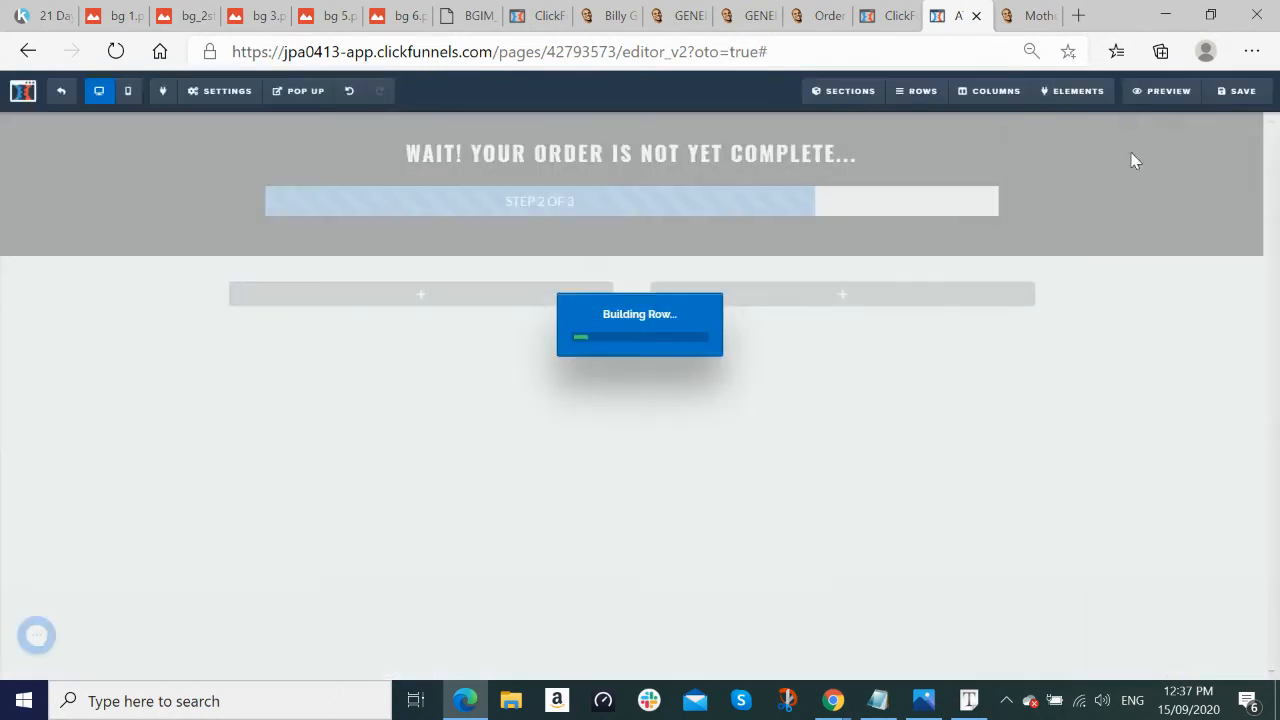
Step: Check the reference page's offer section in Chrome and add a headline element to the new row's left column in Edge
key(alt+Tab)
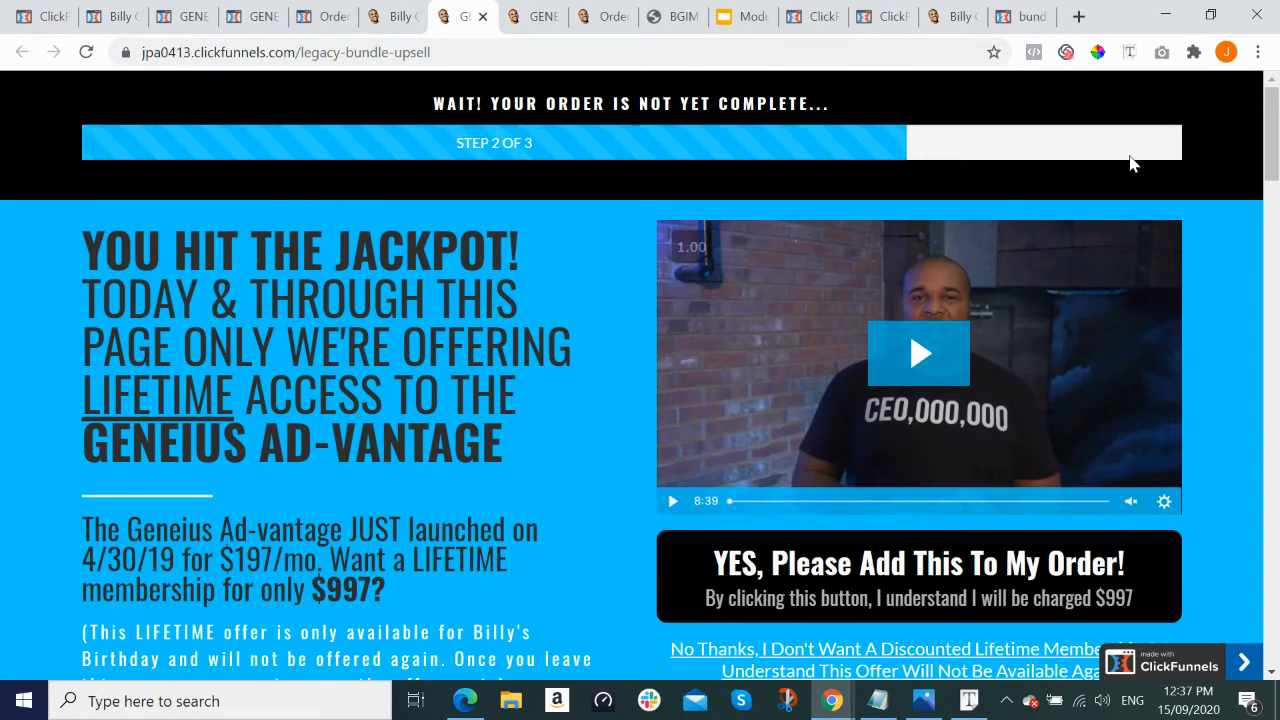
key(alt+Tab)
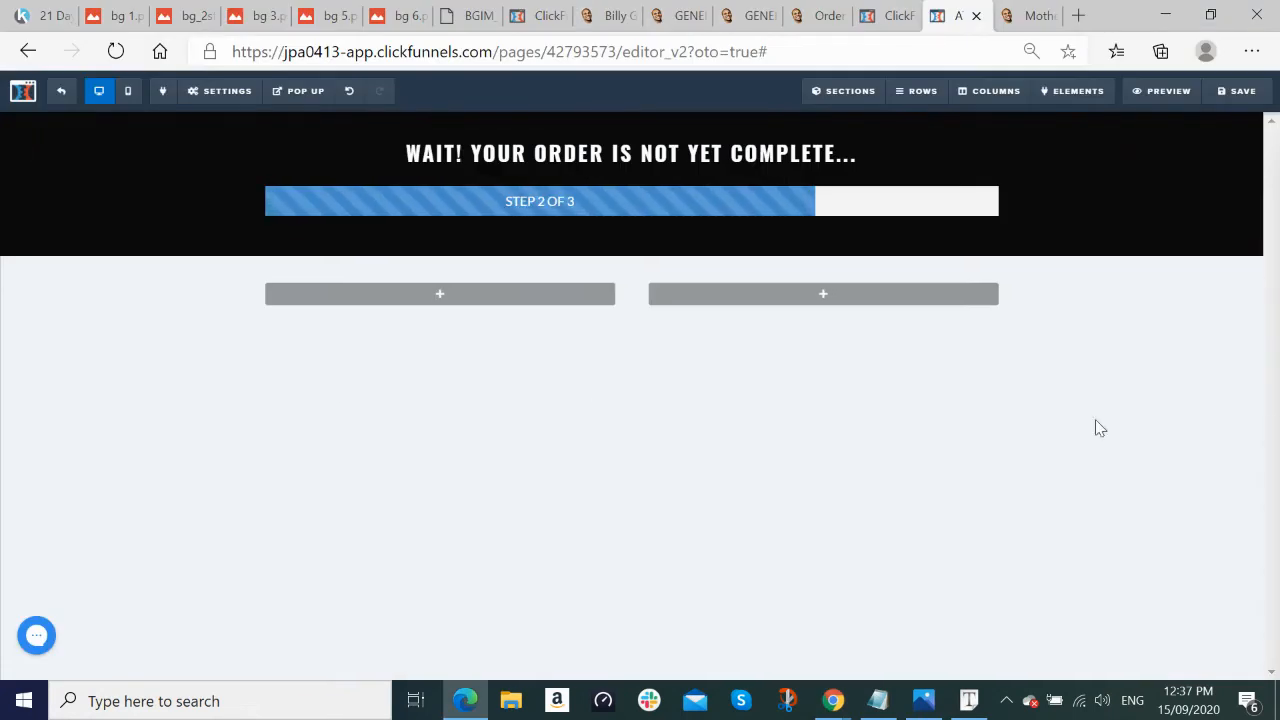
key(alt+Tab)
scroll(1006, 438, down, 4)
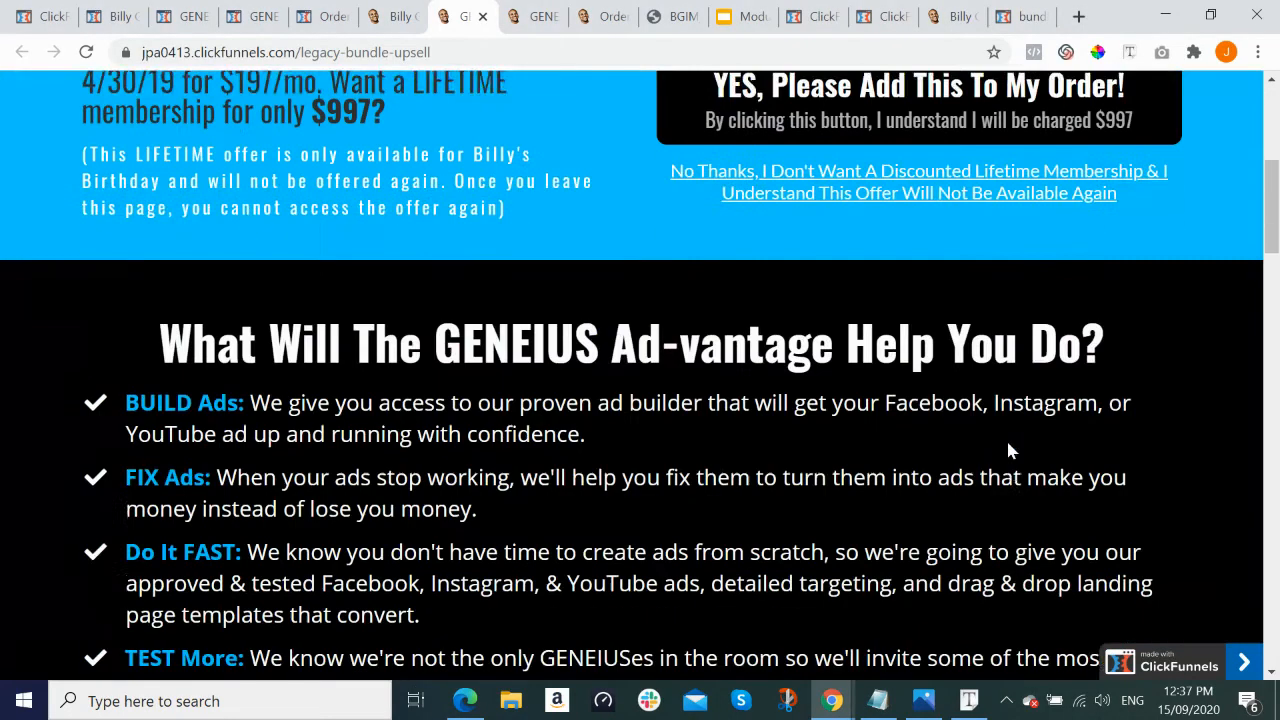
scroll(1012, 445, up, 4)
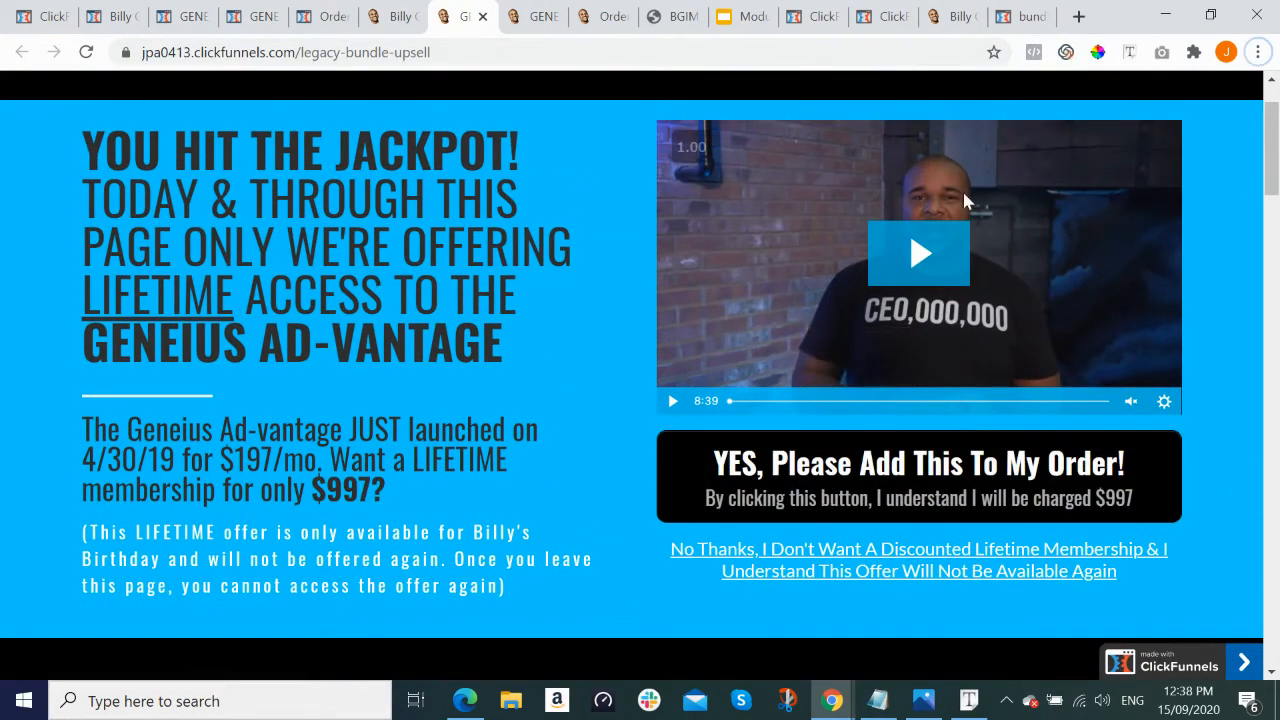
key(alt+Tab)
click(439, 298)
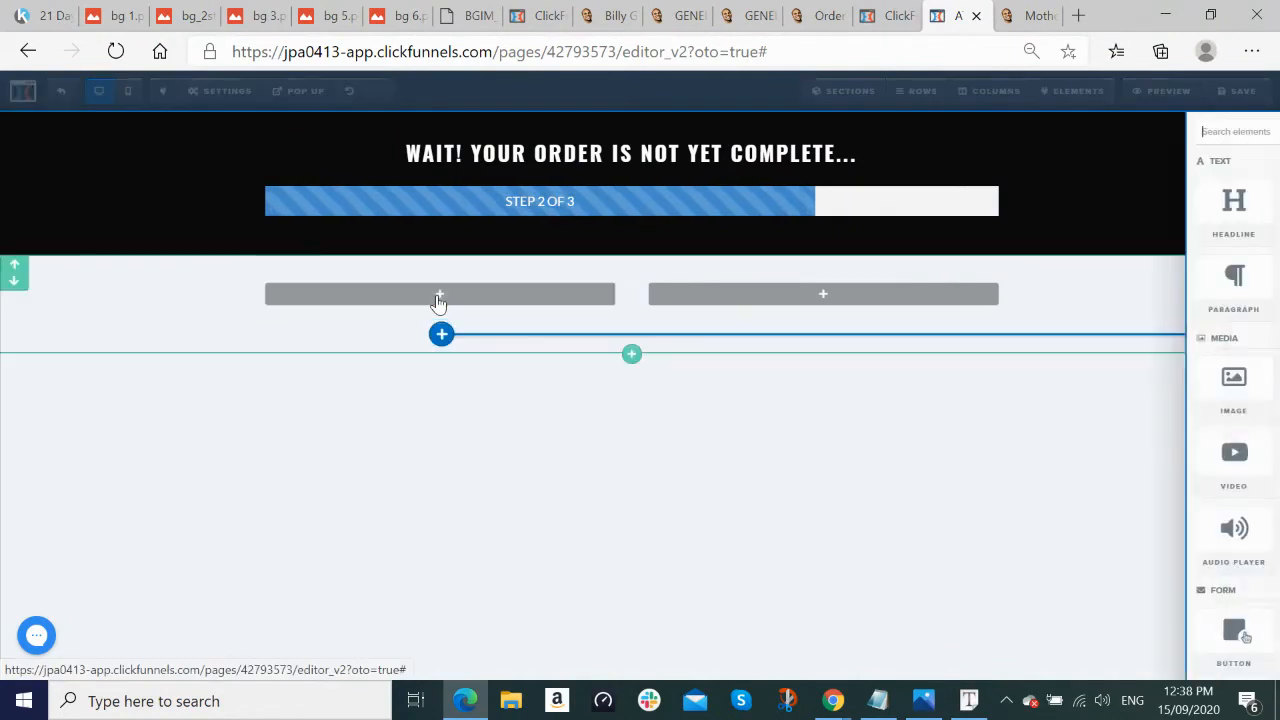
click(1033, 215)
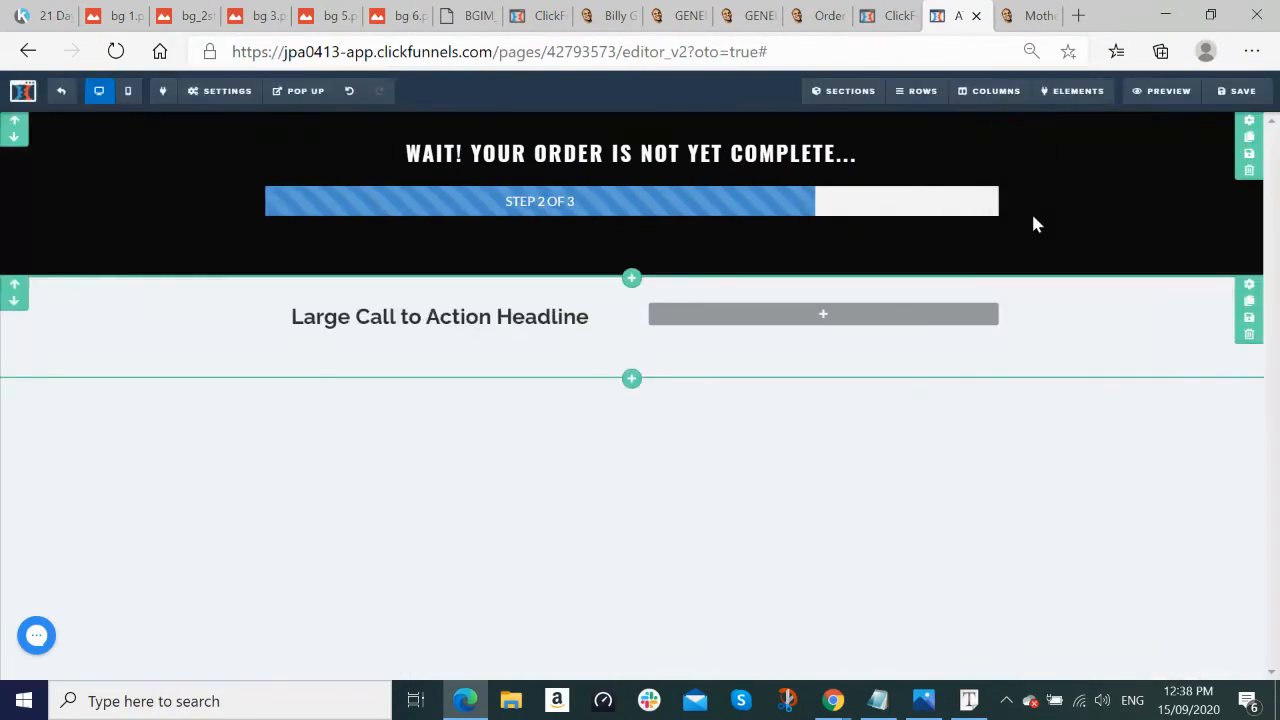
Step: Add a video element to the row's right column and save the page
click(826, 296)
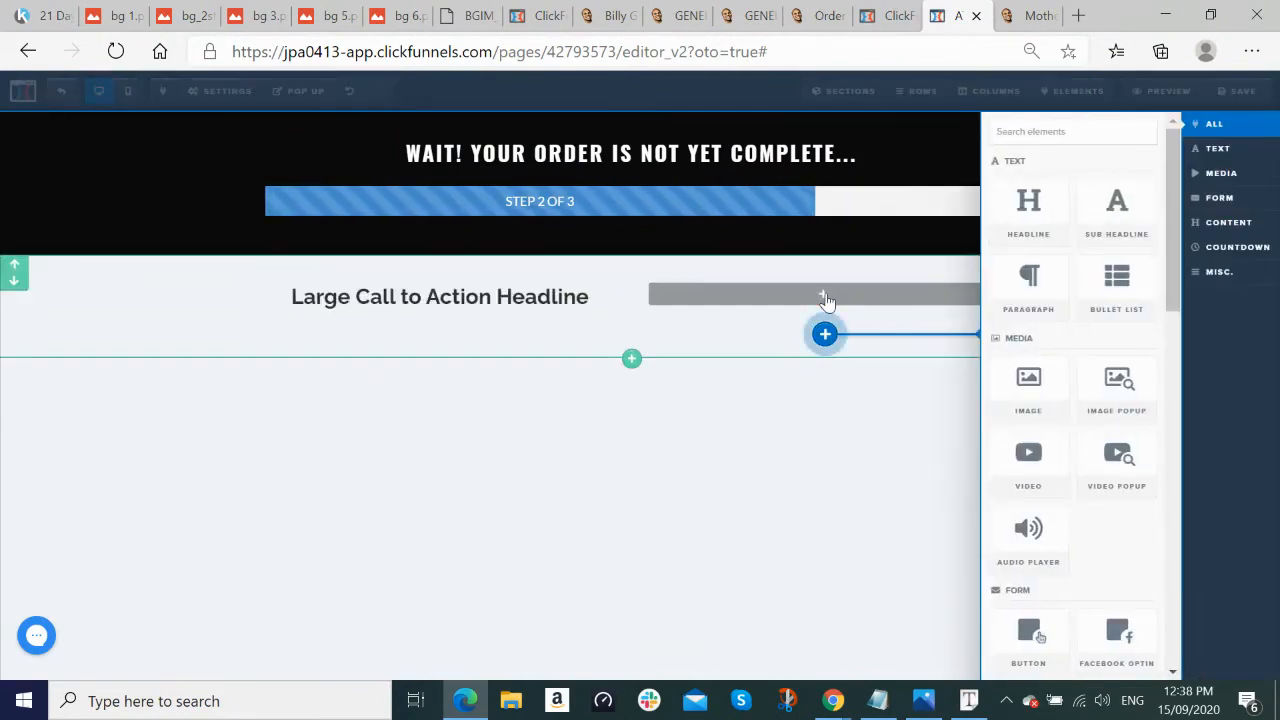
text(VIDEO)
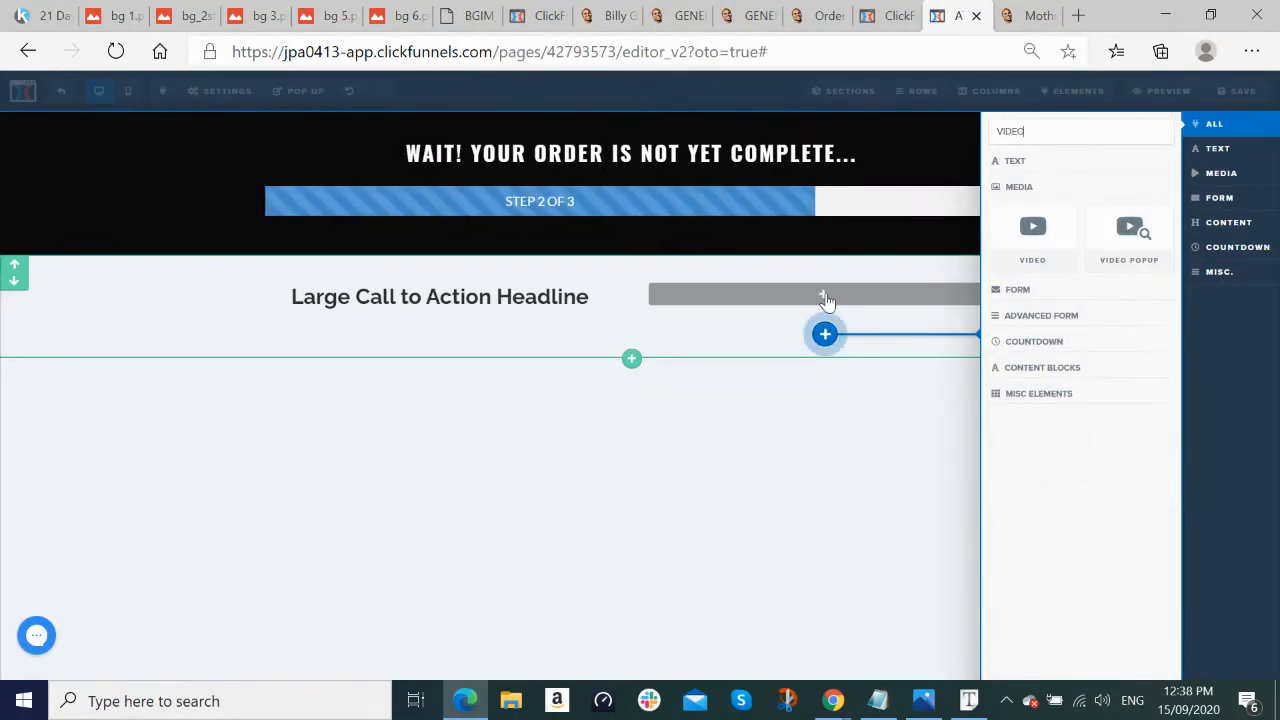
click(1030, 250)
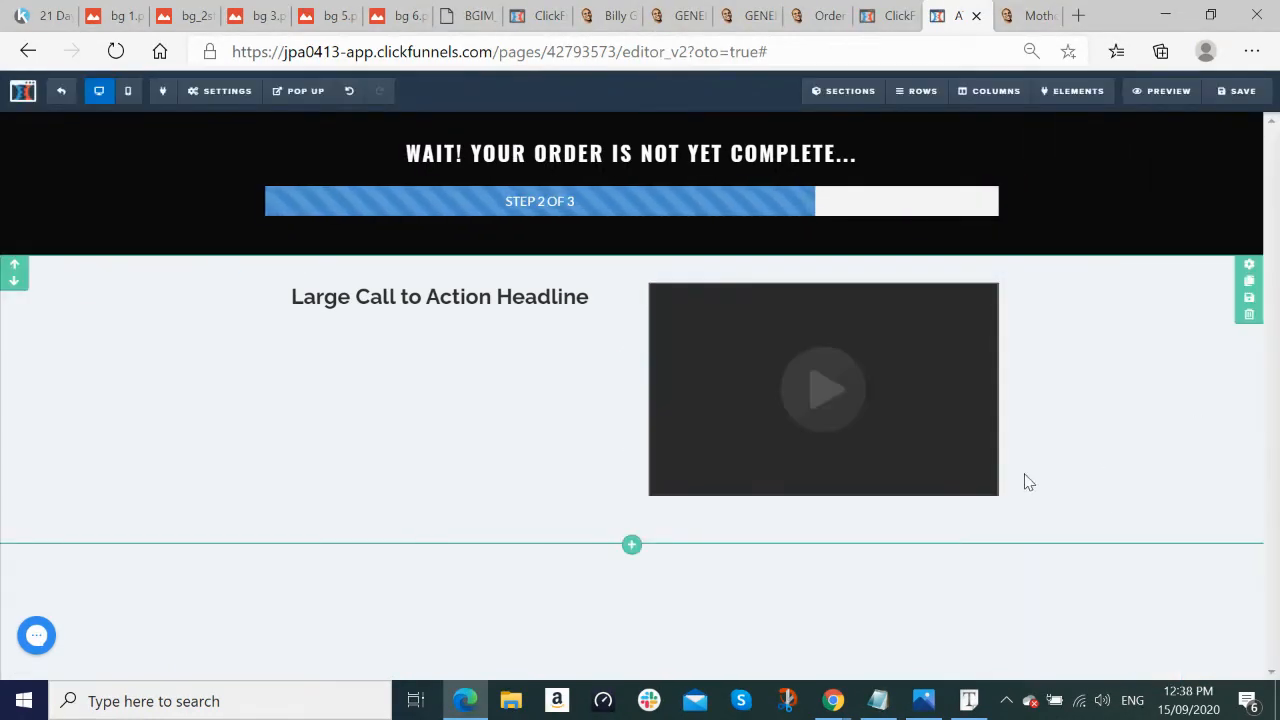
click(1238, 92)
Step: Switch to Chrome and examine the reference upsell page's remaining sections, from the ad benefits and order buttons to the bonuses
key(alt+Tab)
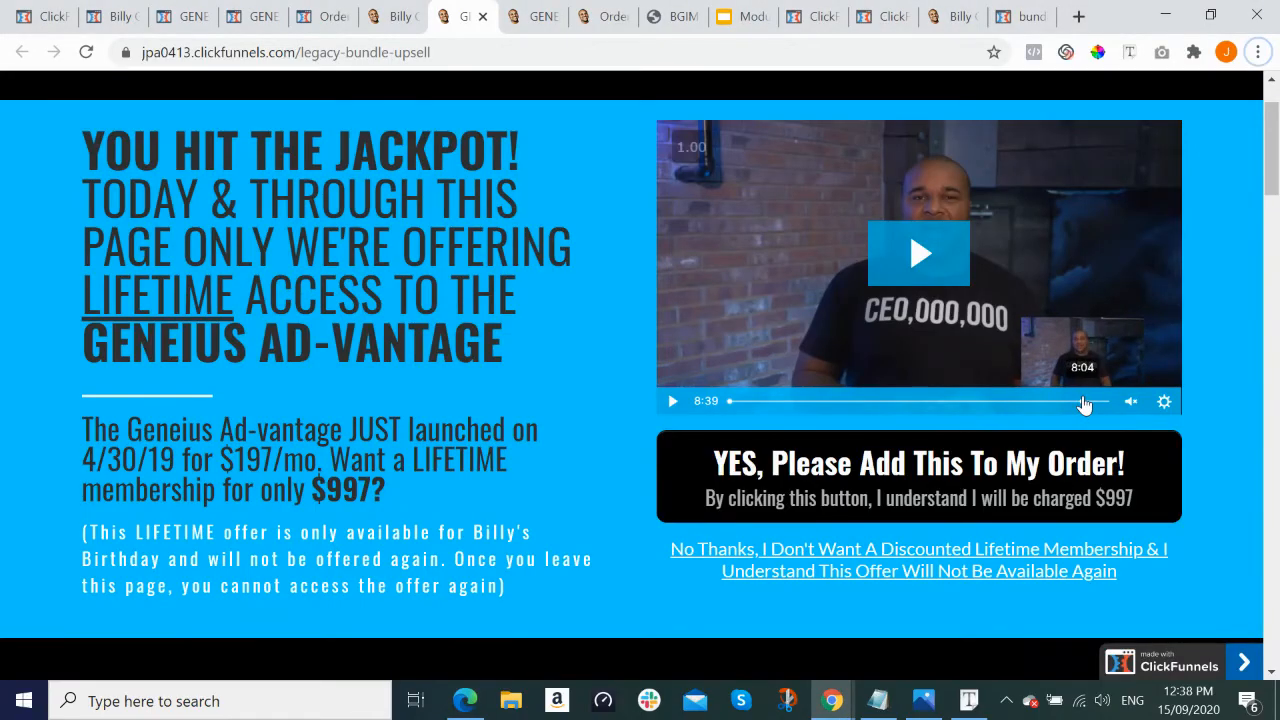
scroll(477, 420, down, 15)
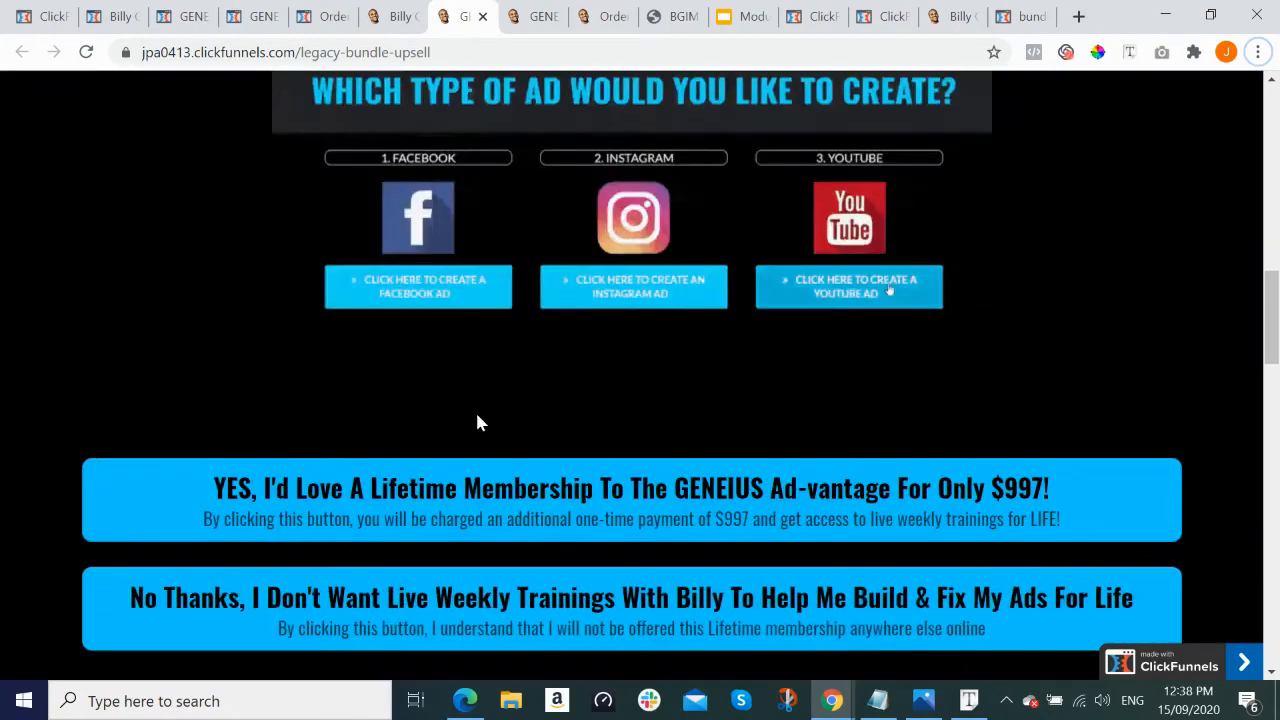
scroll(477, 422, up, 3)
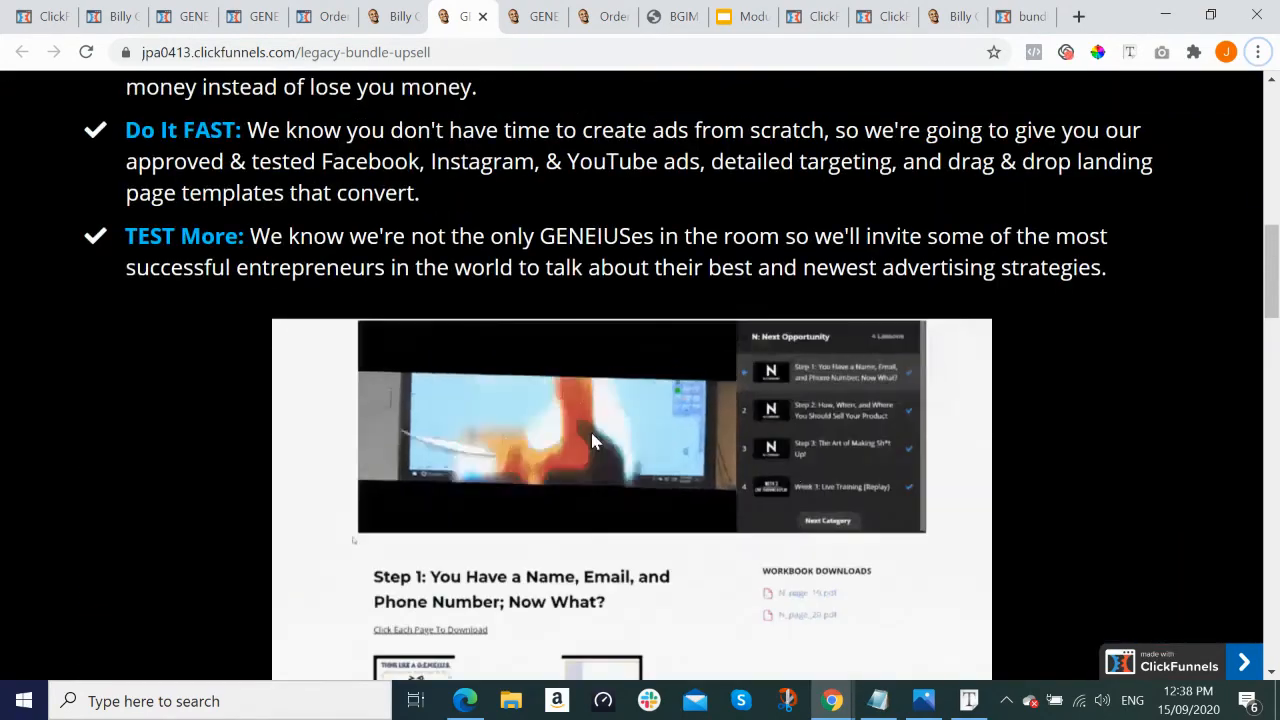
scroll(891, 435, down, 3)
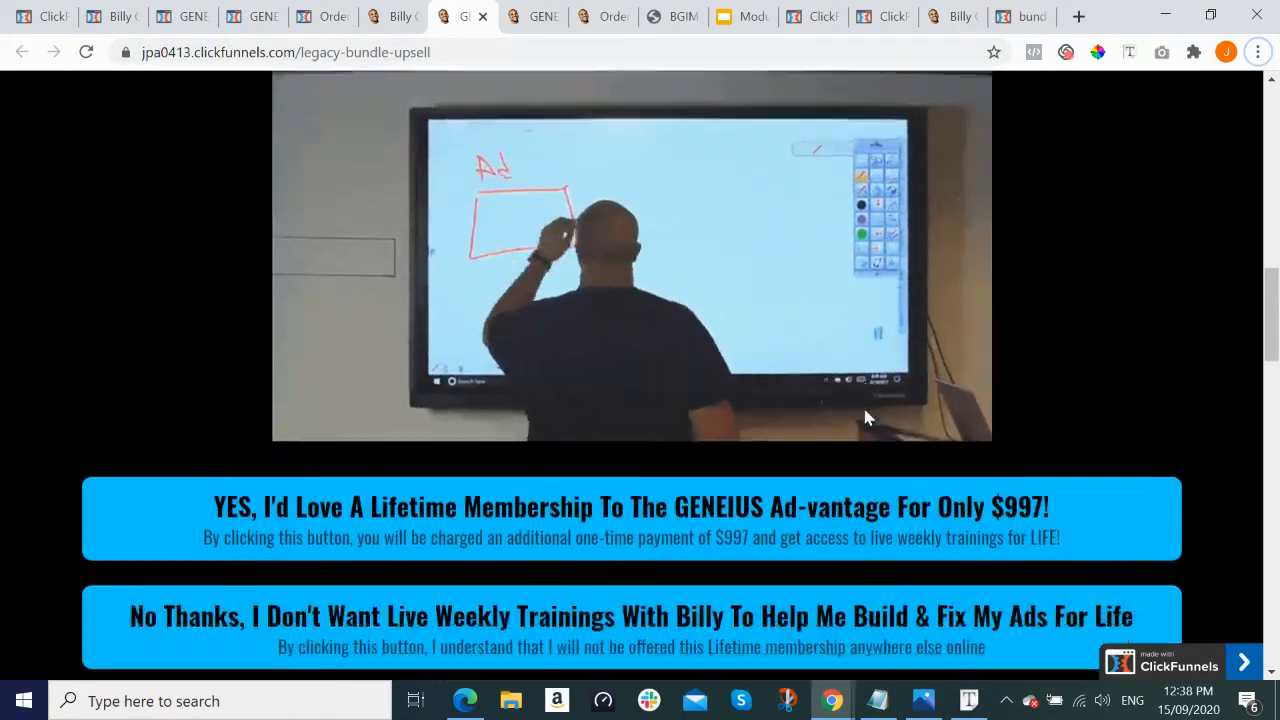
scroll(851, 235, up, 1)
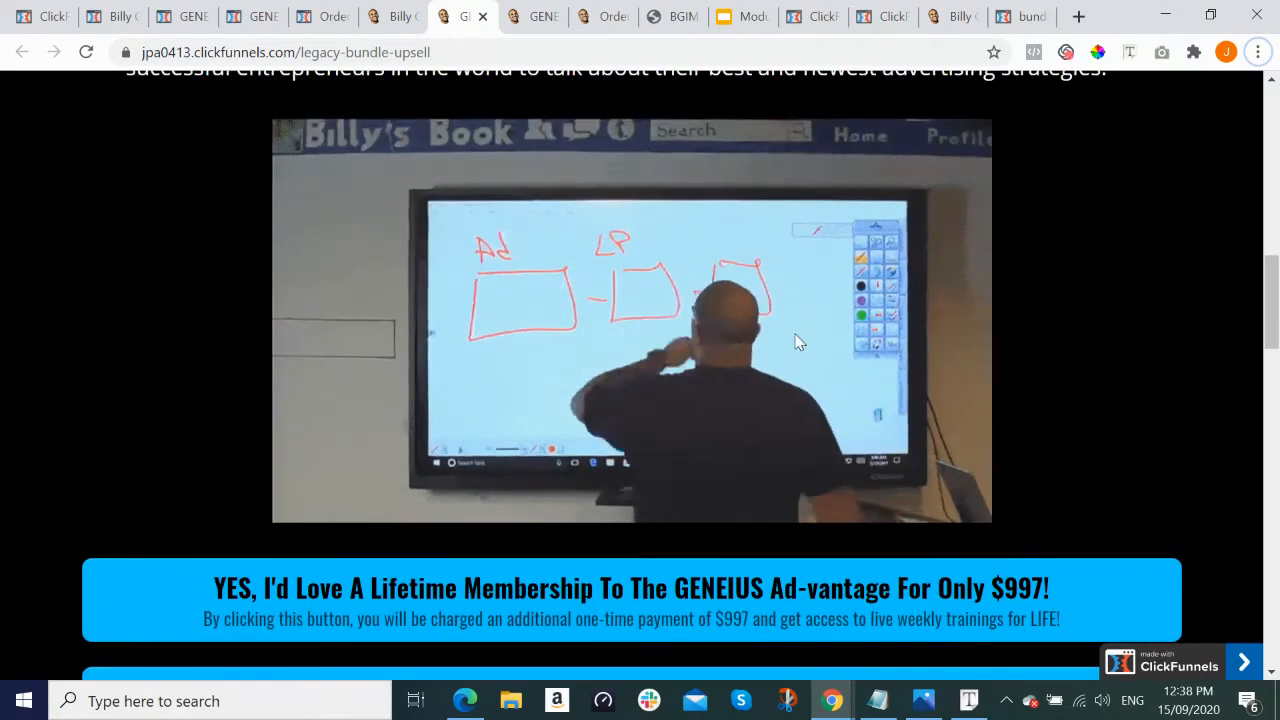
scroll(657, 391, down, 13)
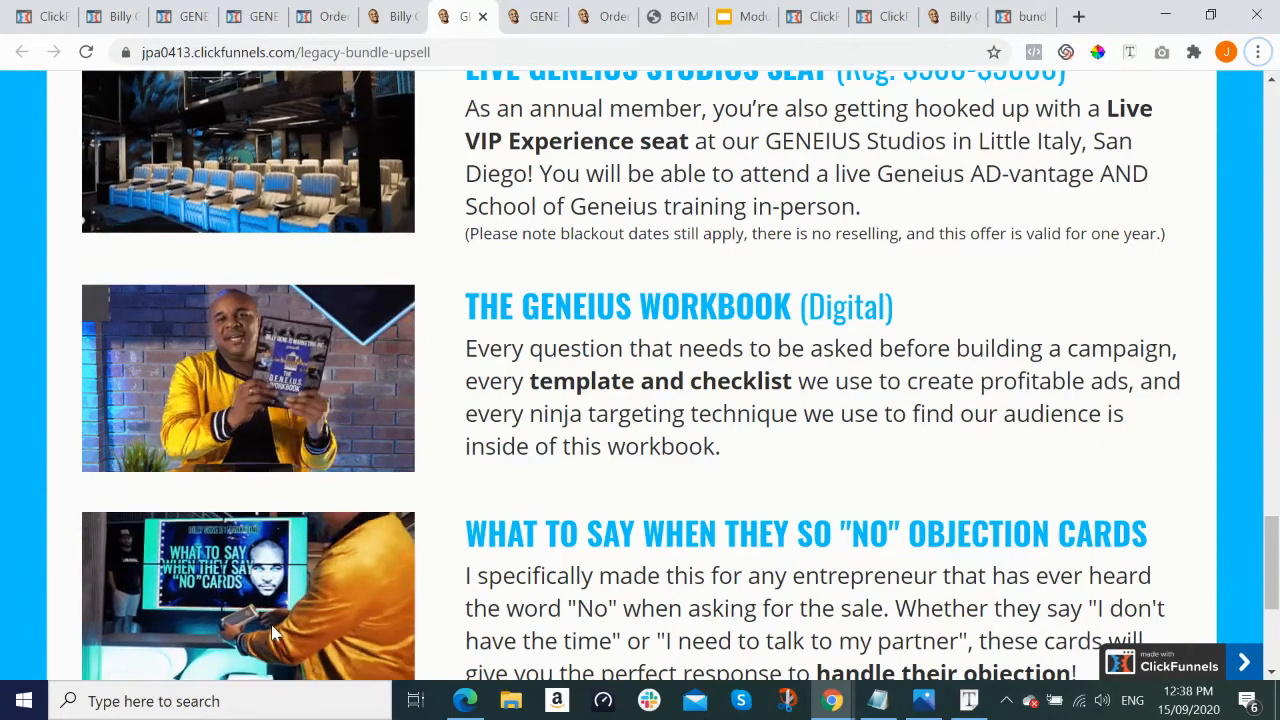
scroll(540, 375, down, 2)
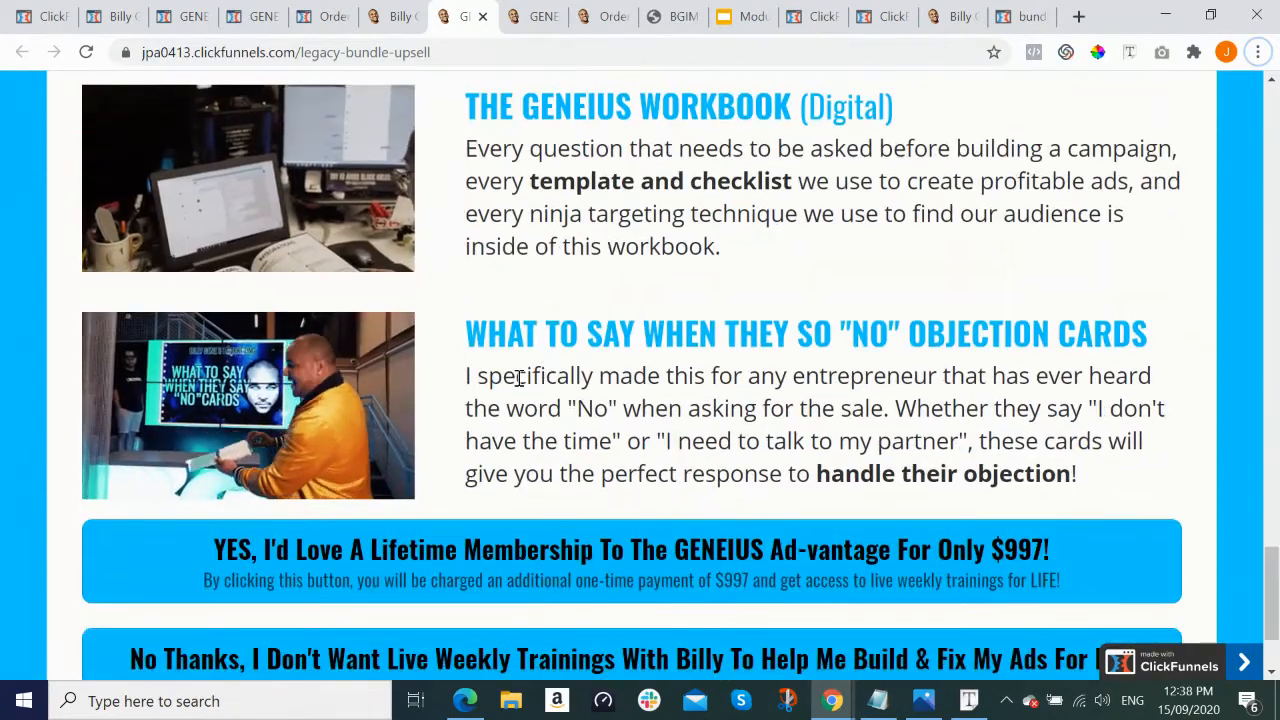
scroll(520, 378, down, 2)
scroll(530, 372, up, 11)
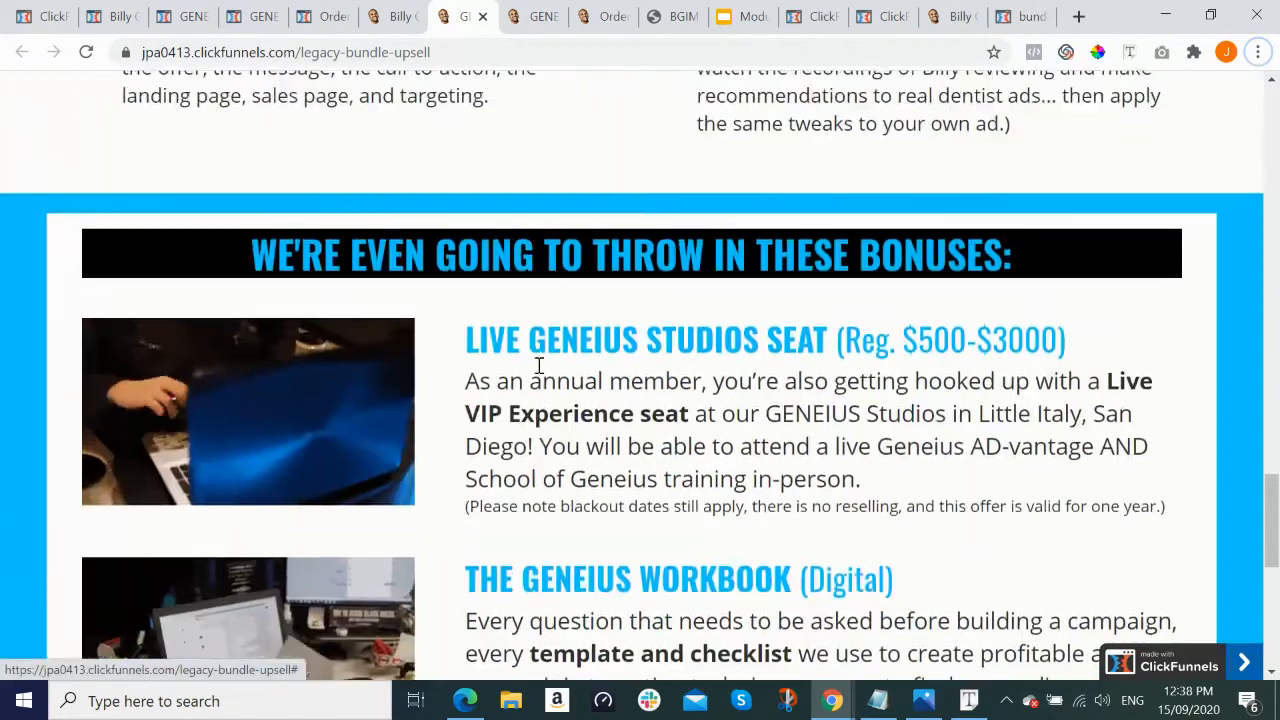
drag(1273, 500, 1273, 170)
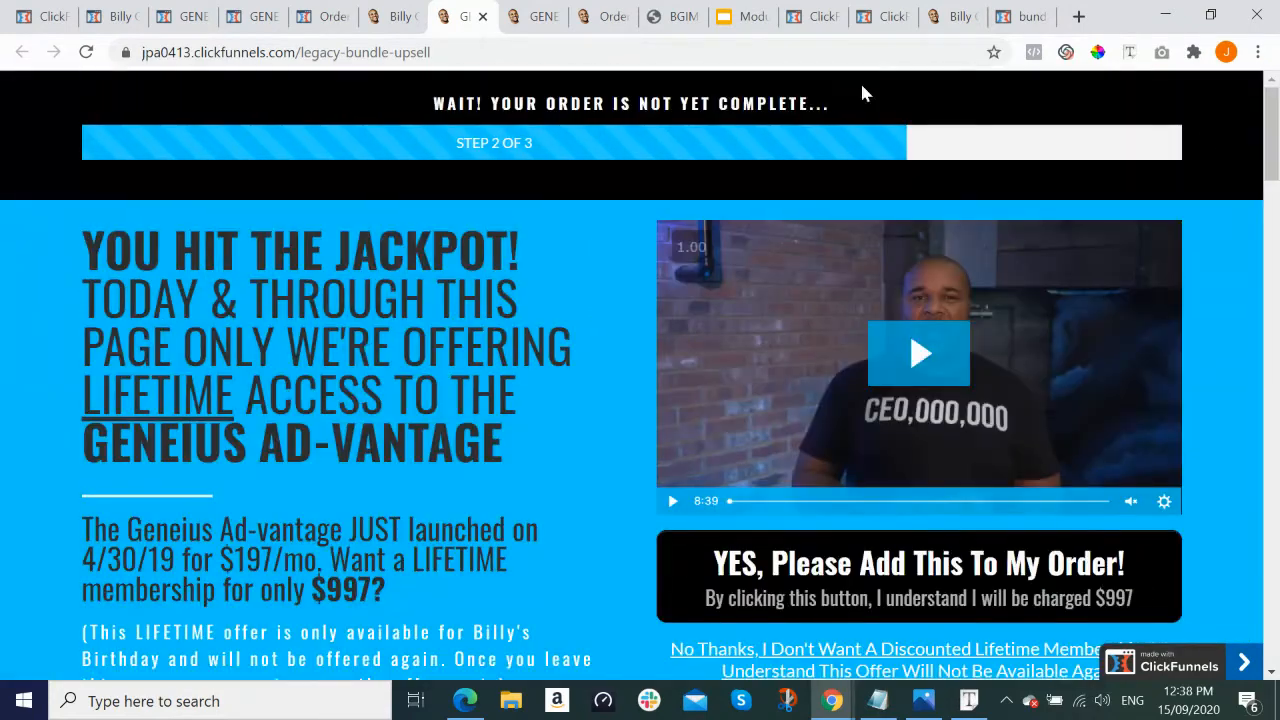
Step: View the reference upsell and order pages in the Chrome editors, and open the legacy bundle sales page's preview in Edge
click(180, 16)
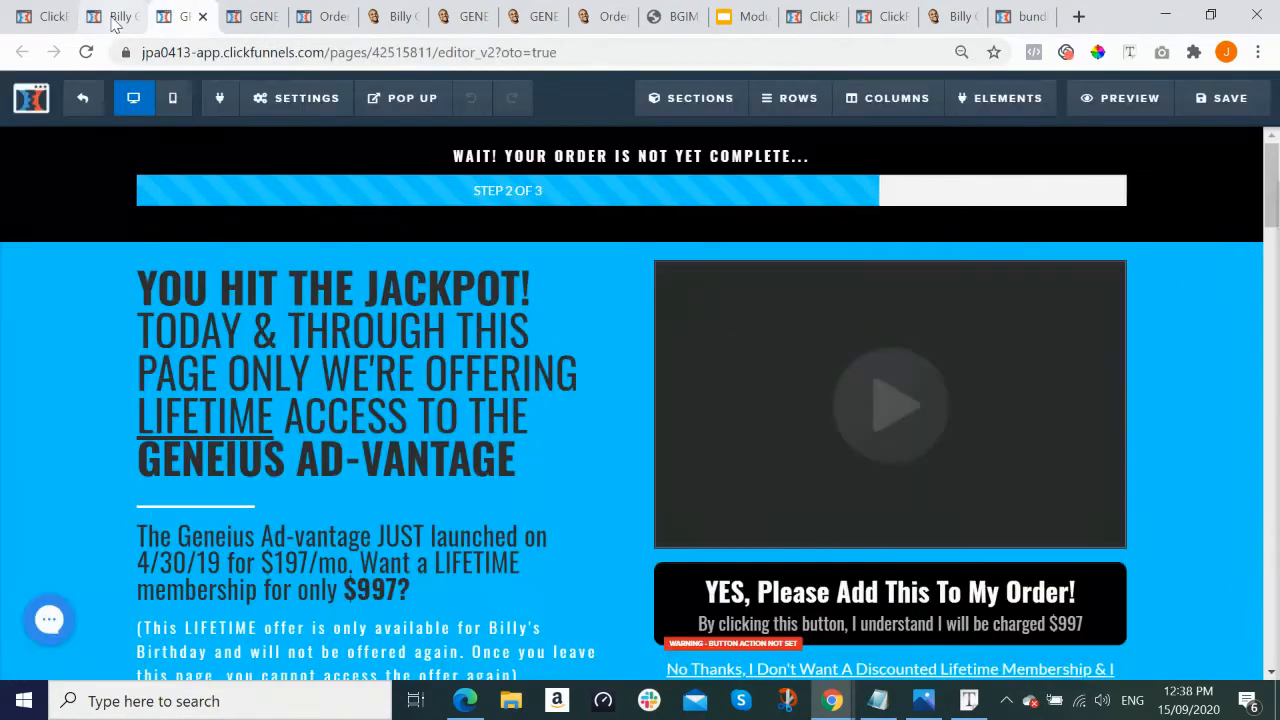
click(113, 18)
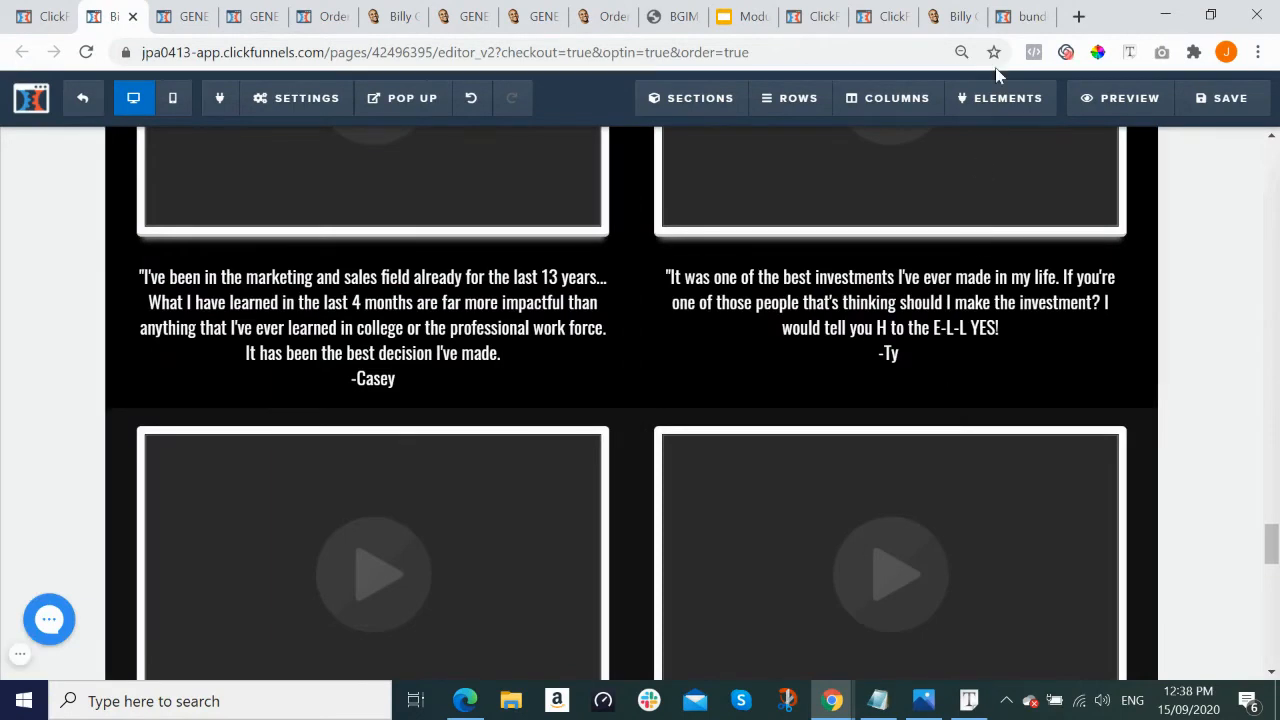
click(465, 699)
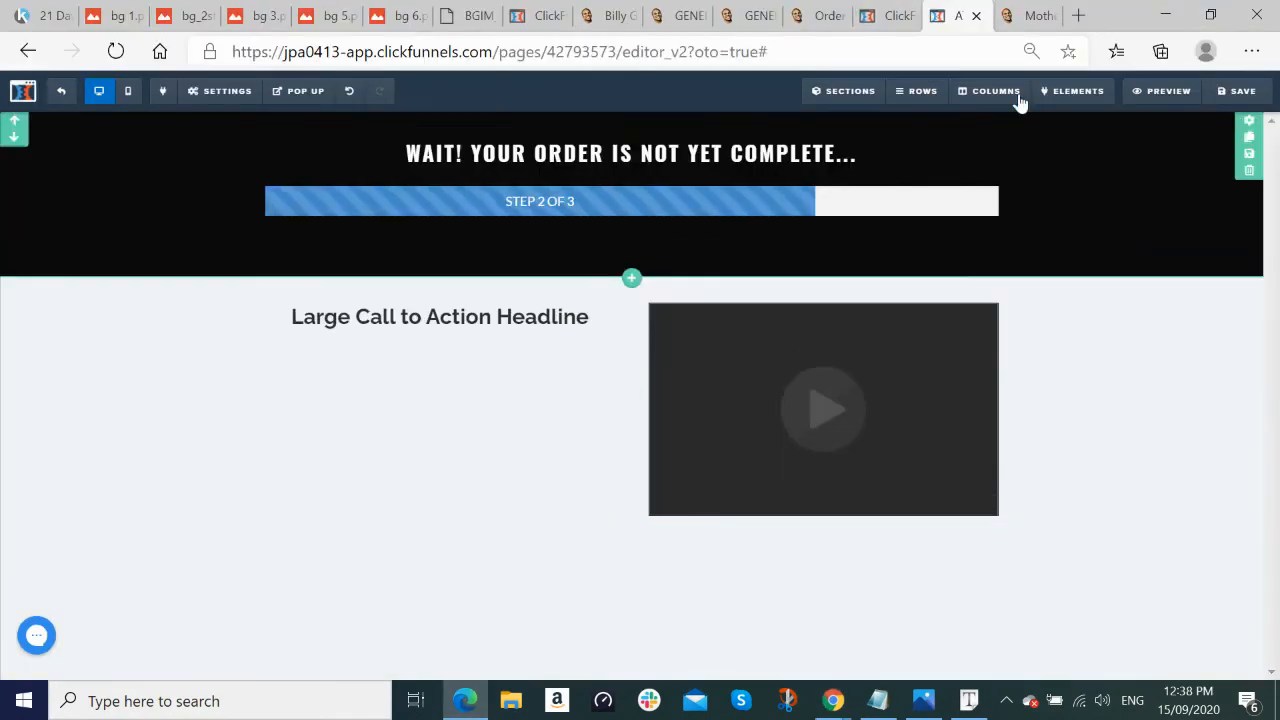
click(1038, 17)
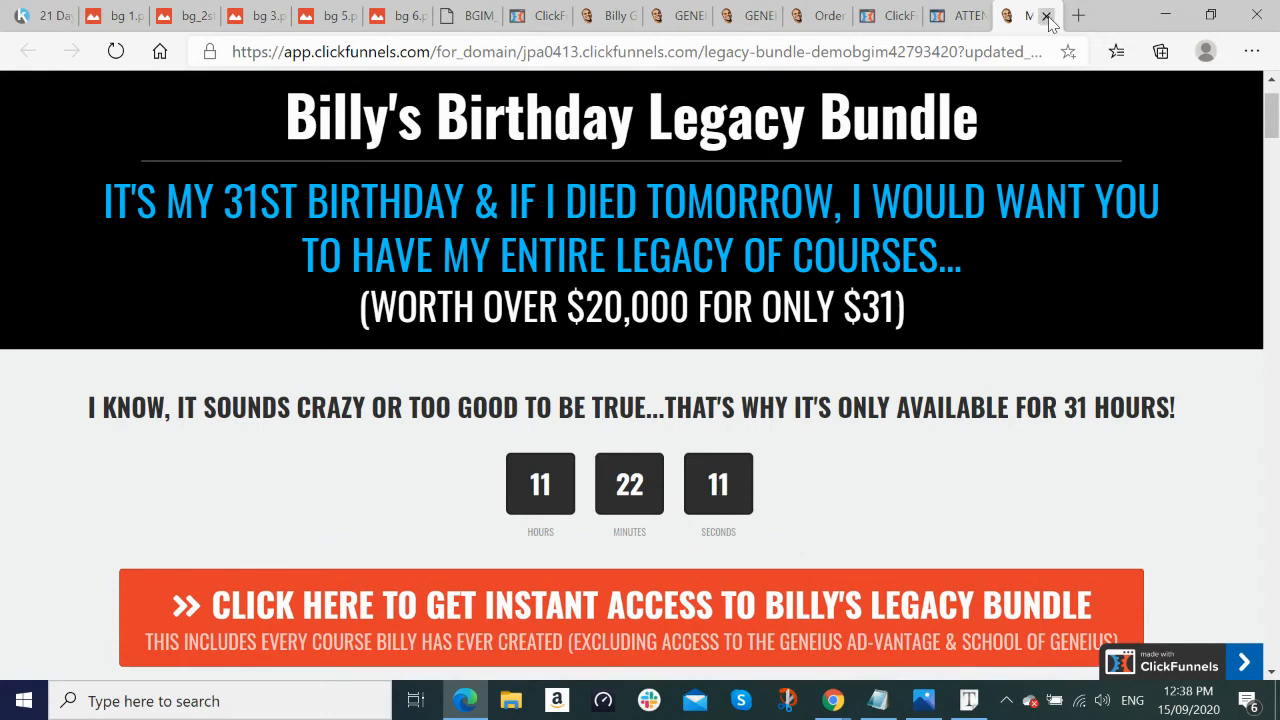
Step: Close the sales page preview and open the funnel's Downsell page in the editor in a new tab
click(1046, 16)
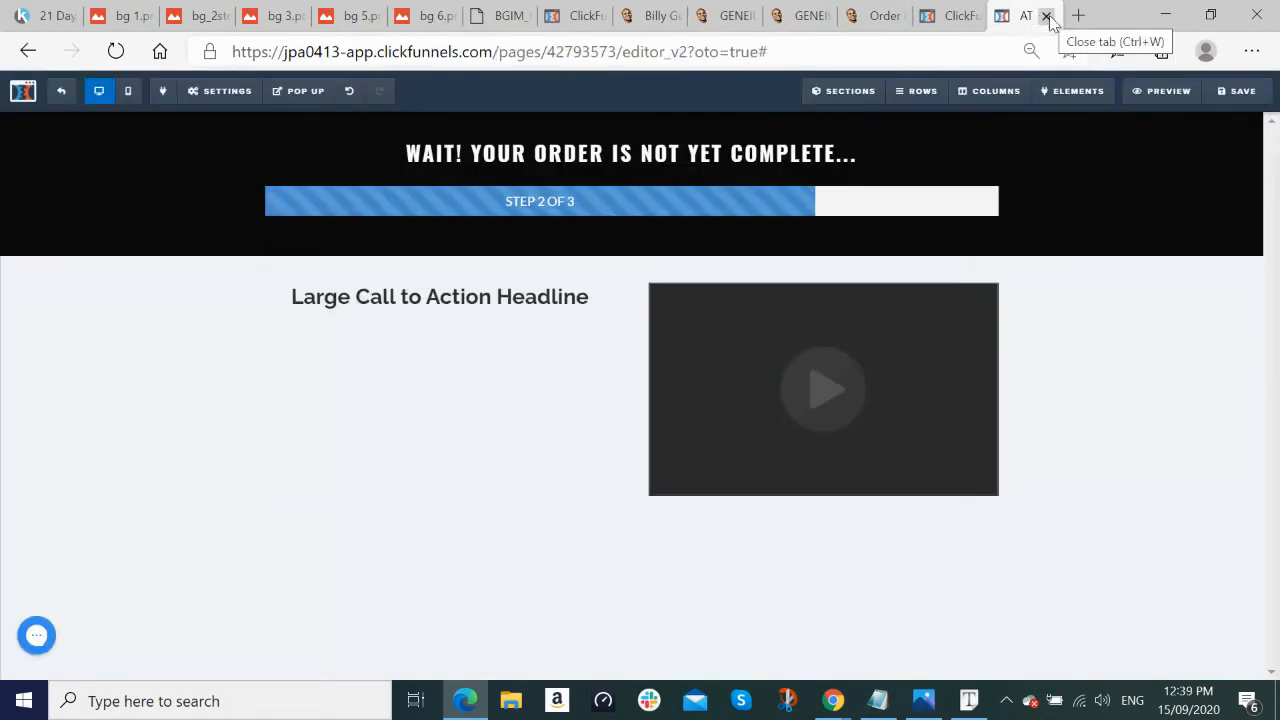
click(952, 16)
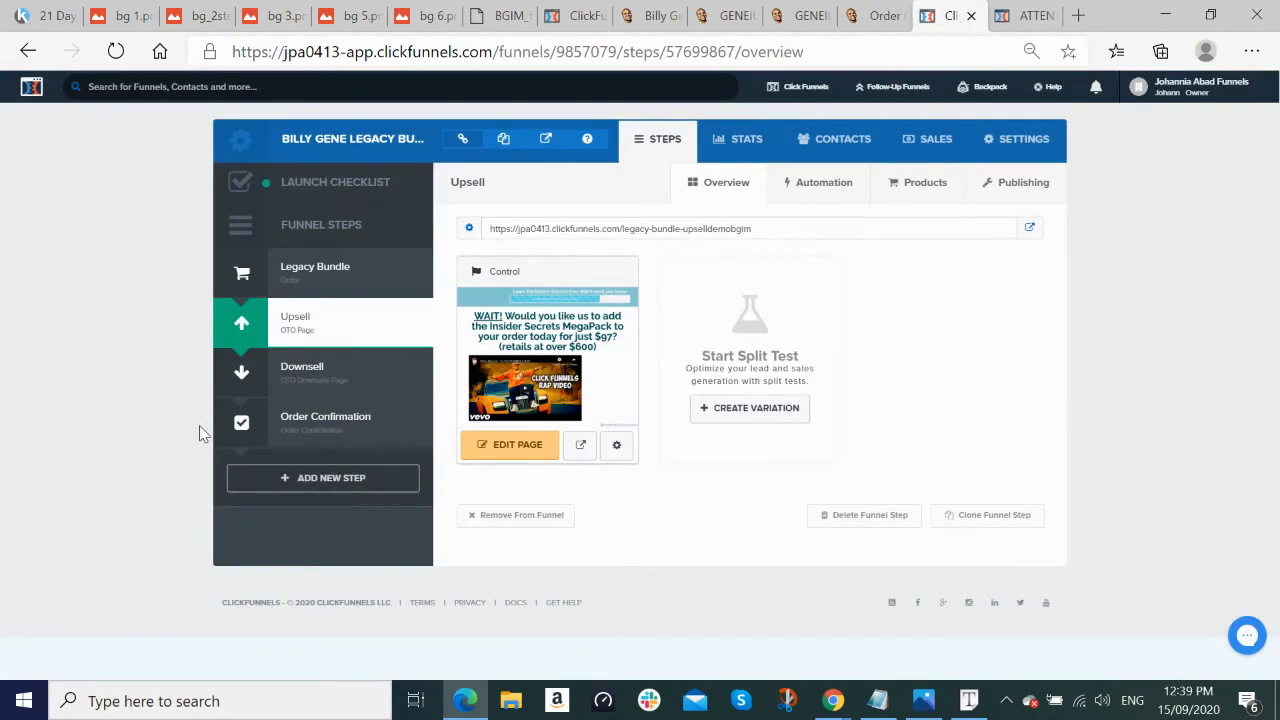
click(305, 385)
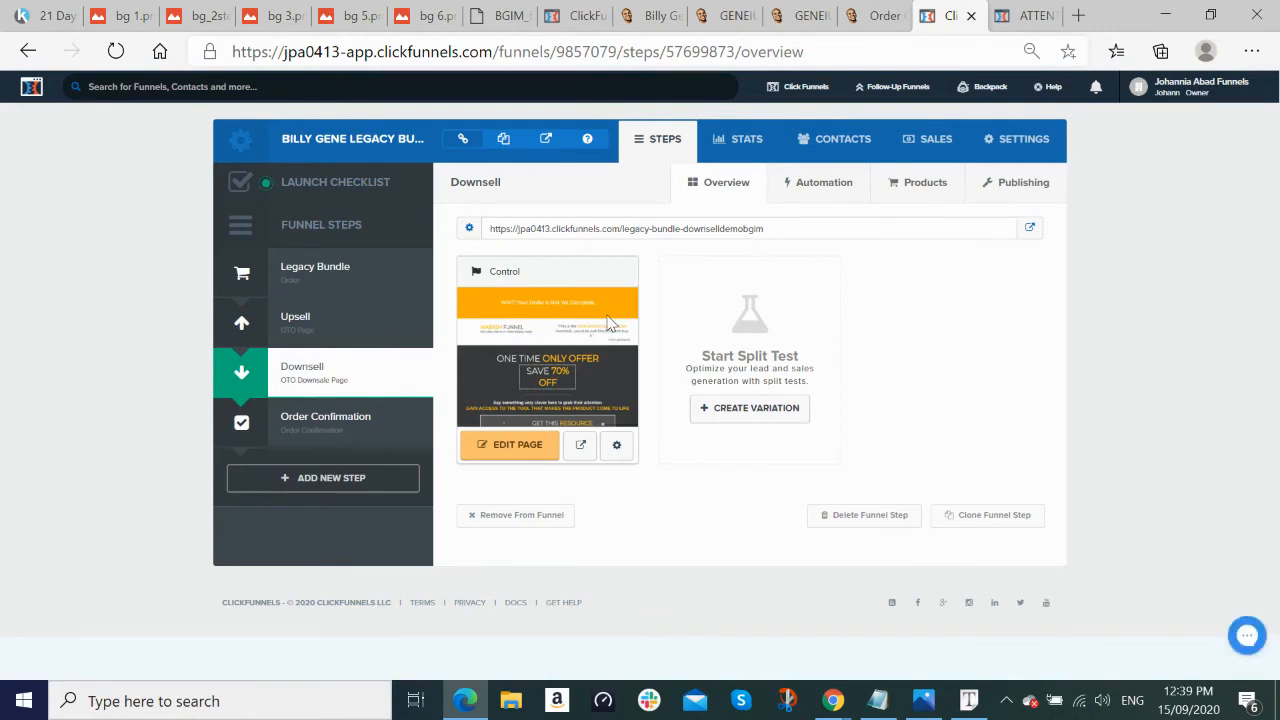
right_click(537, 446)
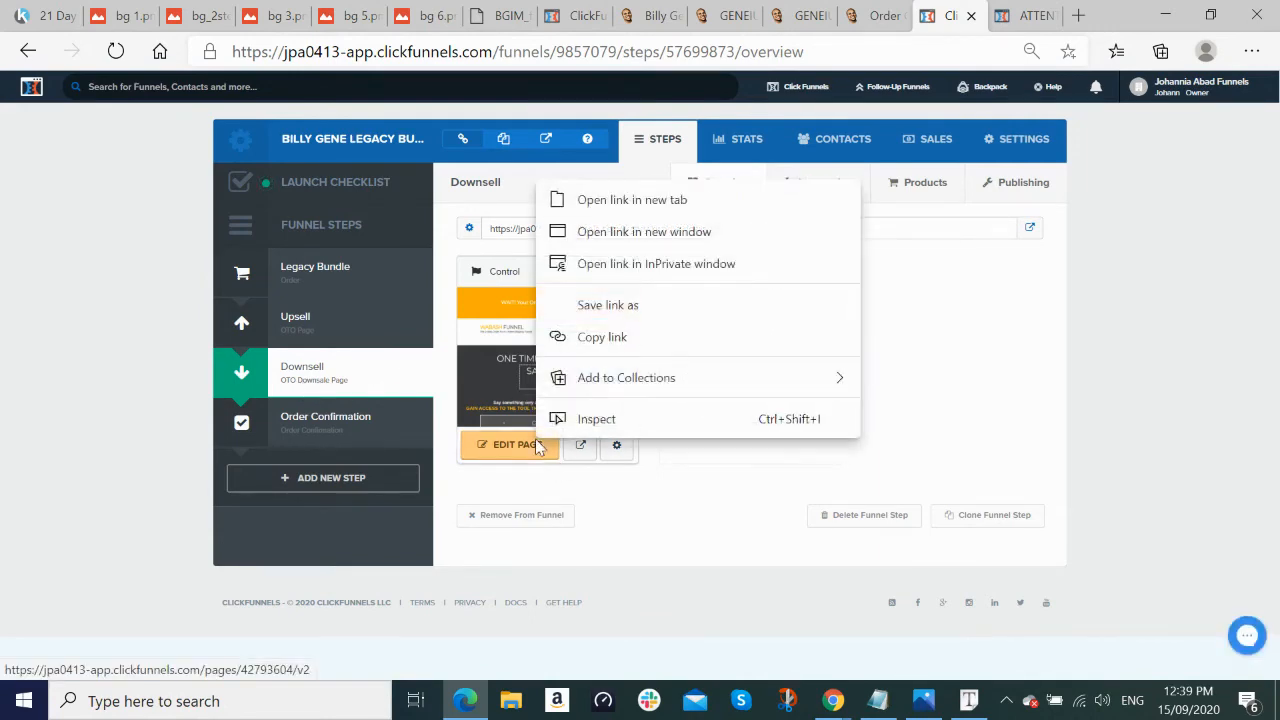
click(698, 204)
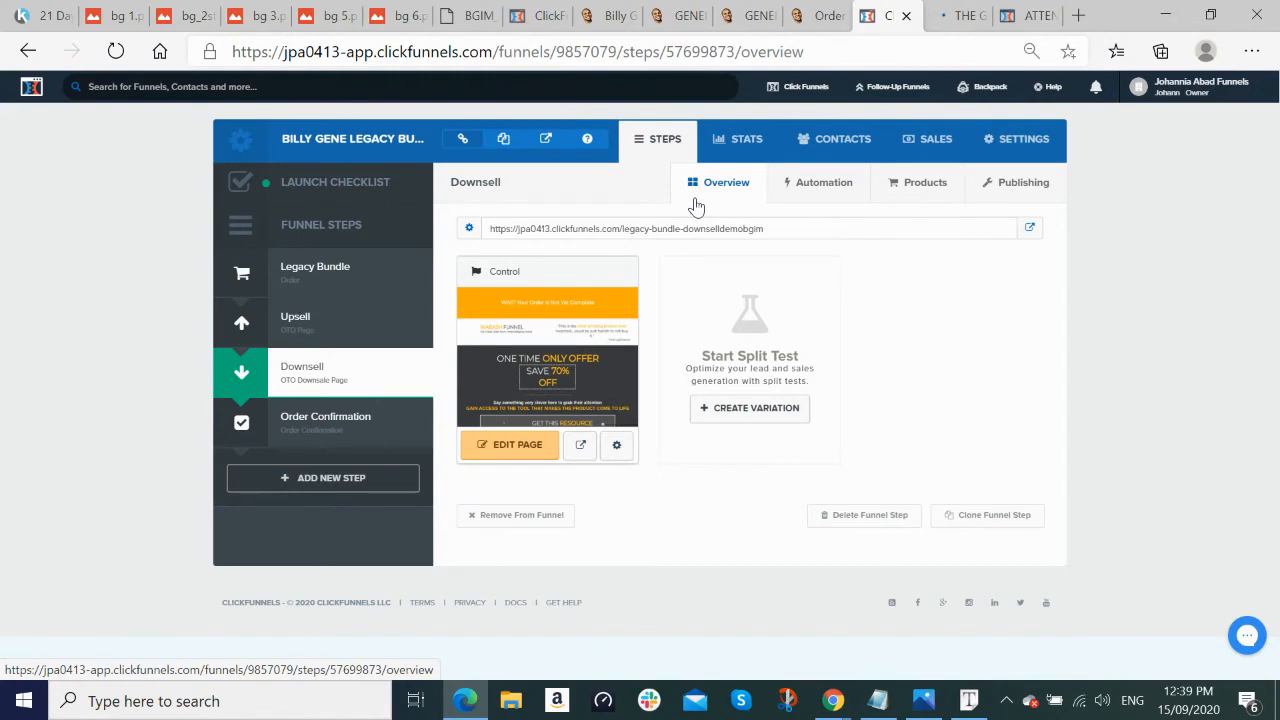
Step: Switch to Chrome, look over the reference downsell page and copy its "WAIT - ARE YOU SURE?" headline text
click(832, 700)
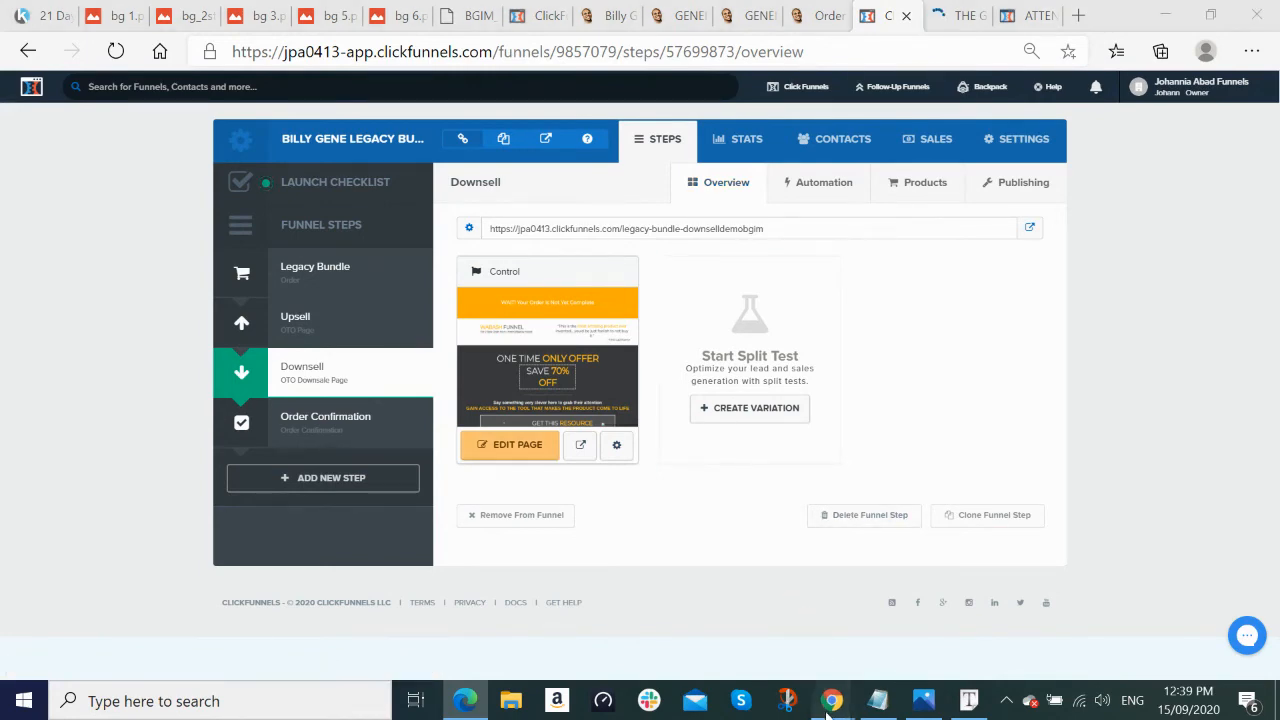
click(758, 630)
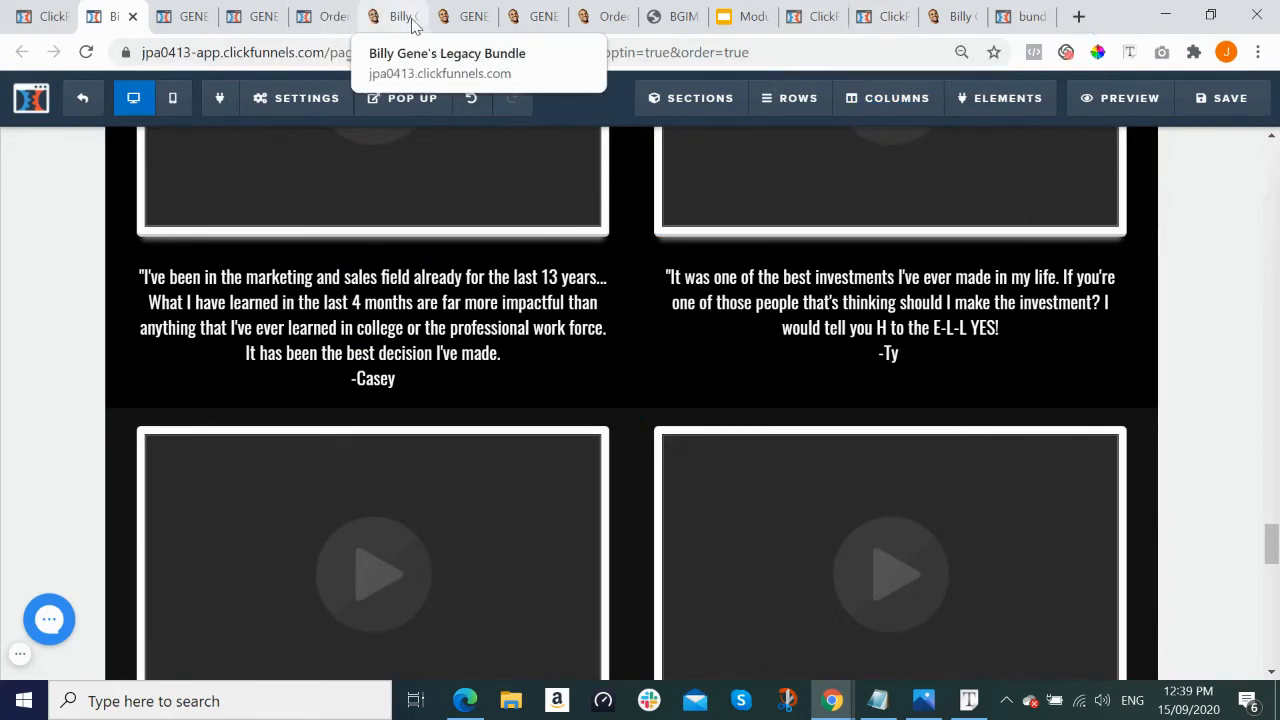
click(540, 17)
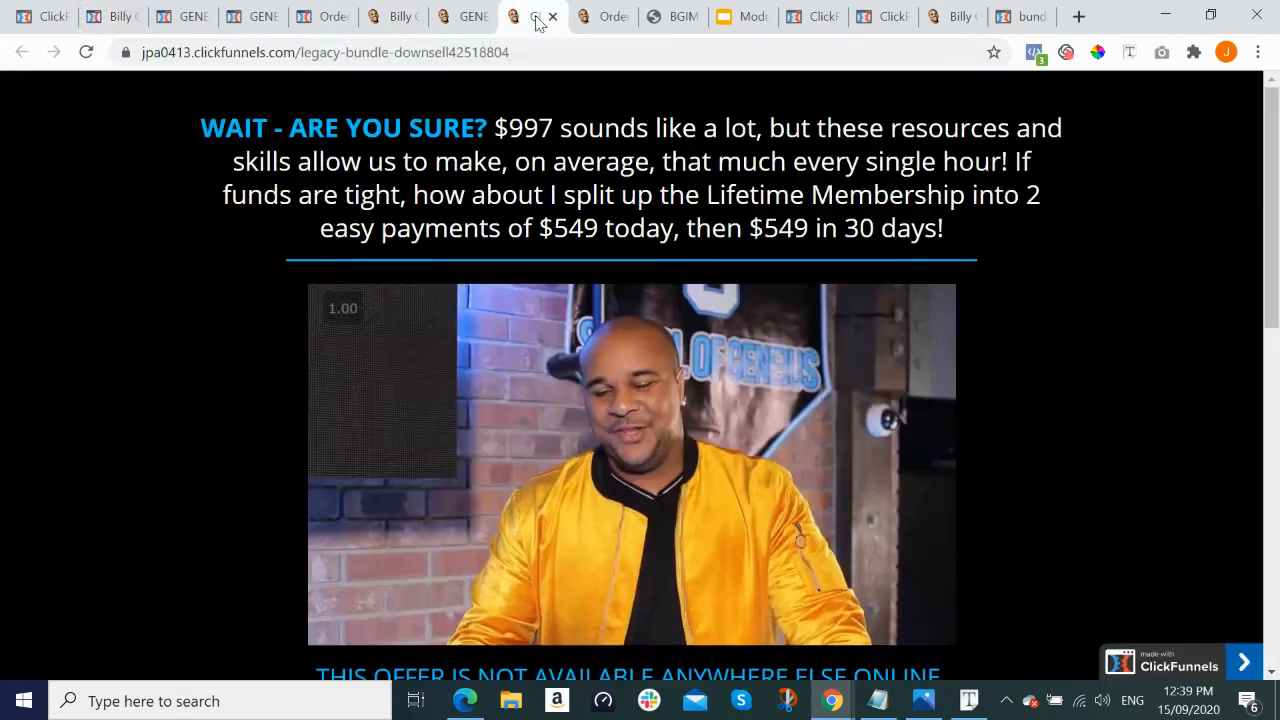
scroll(1088, 349, down, 10)
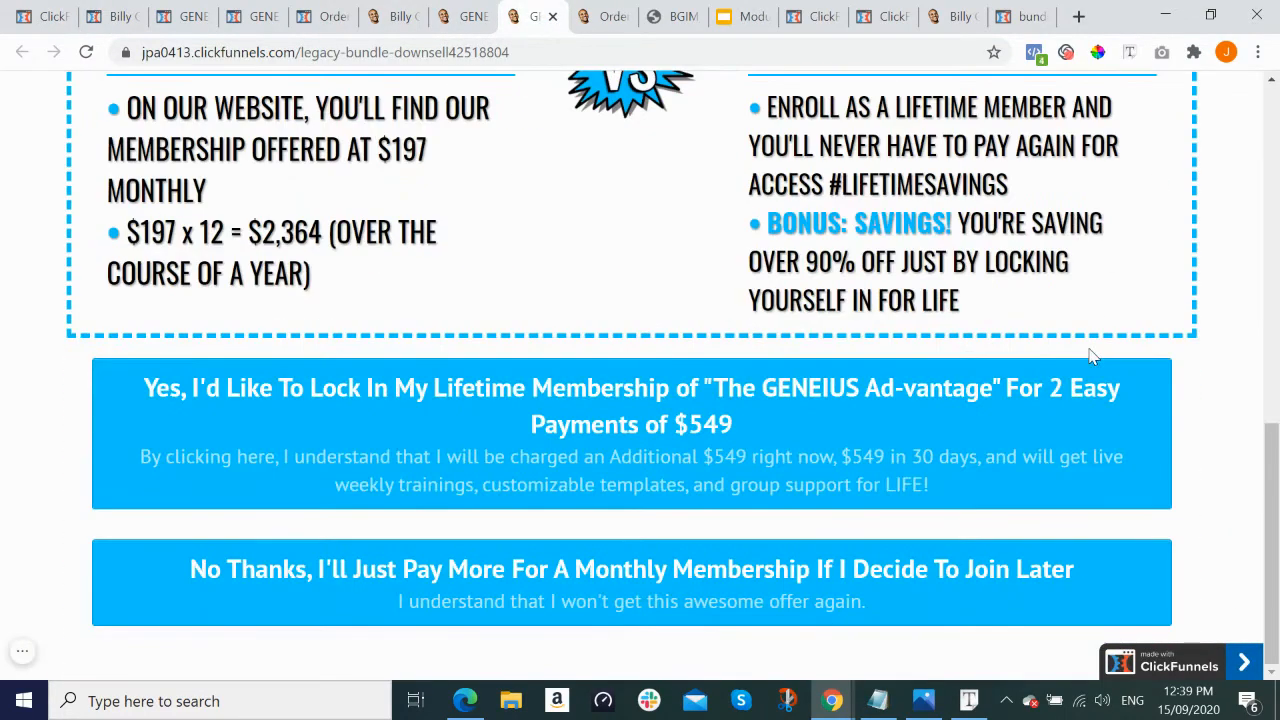
scroll(1094, 340, up, 10)
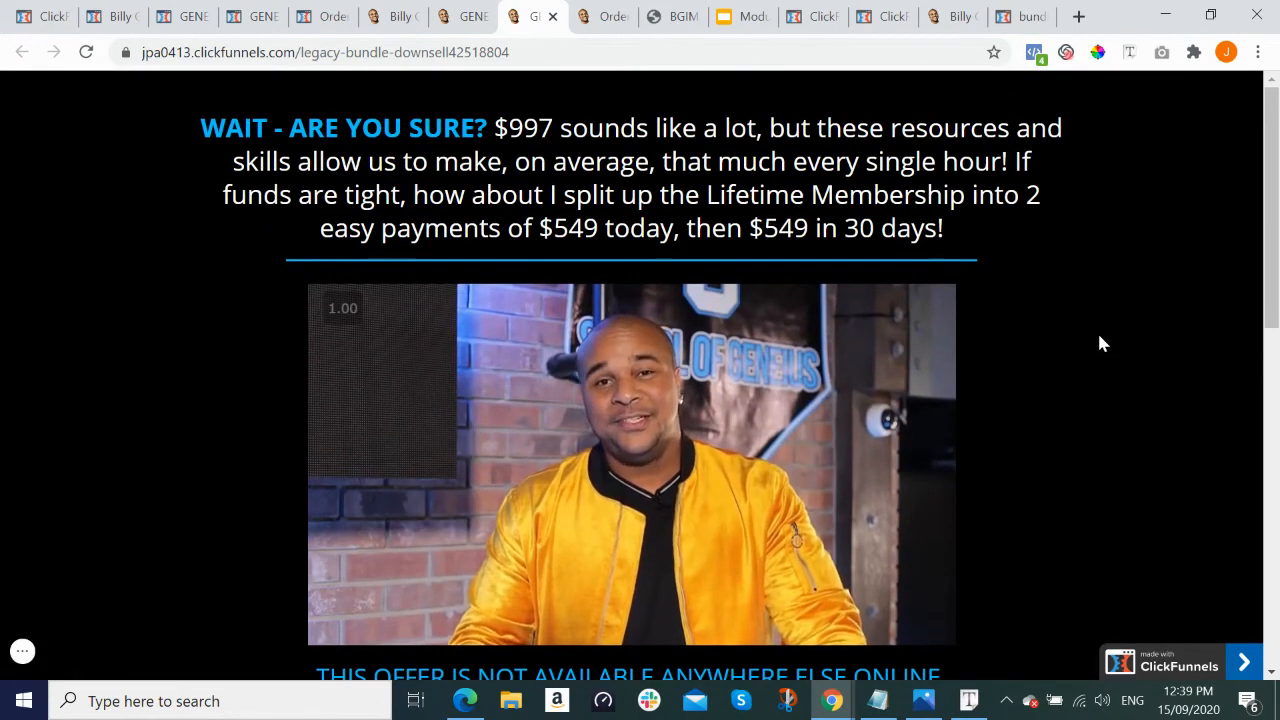
drag(200, 120, 1050, 240)
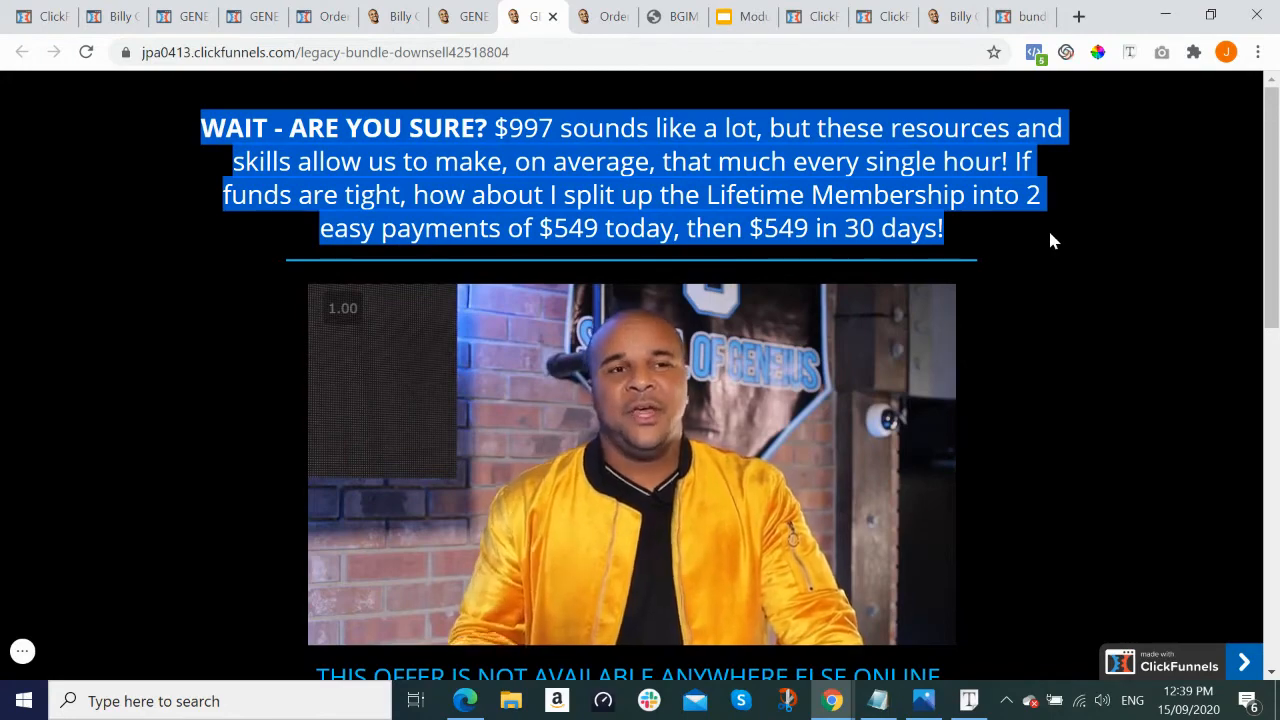
key(alt)
Step: Switch back to the downsell editor in Edge and delete all of the template's sections, from the orange header to the copyright footer
click(465, 700)
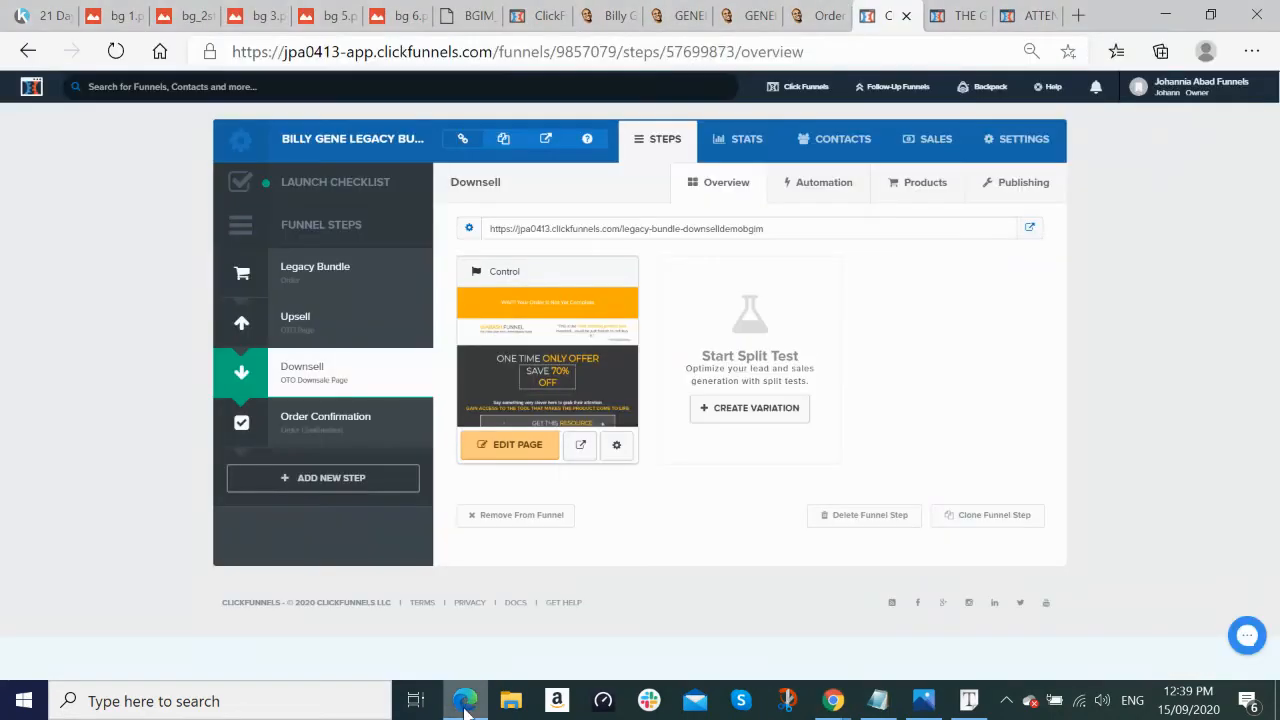
click(960, 15)
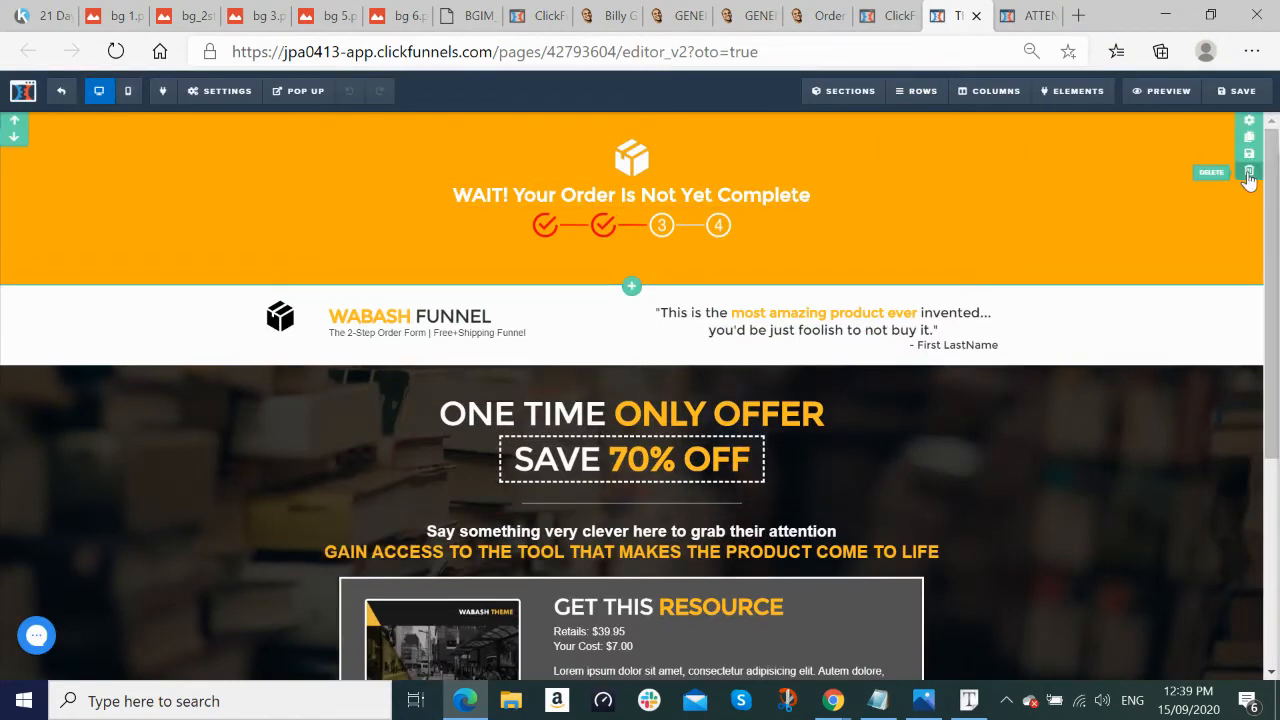
click(1249, 172)
click(727, 165)
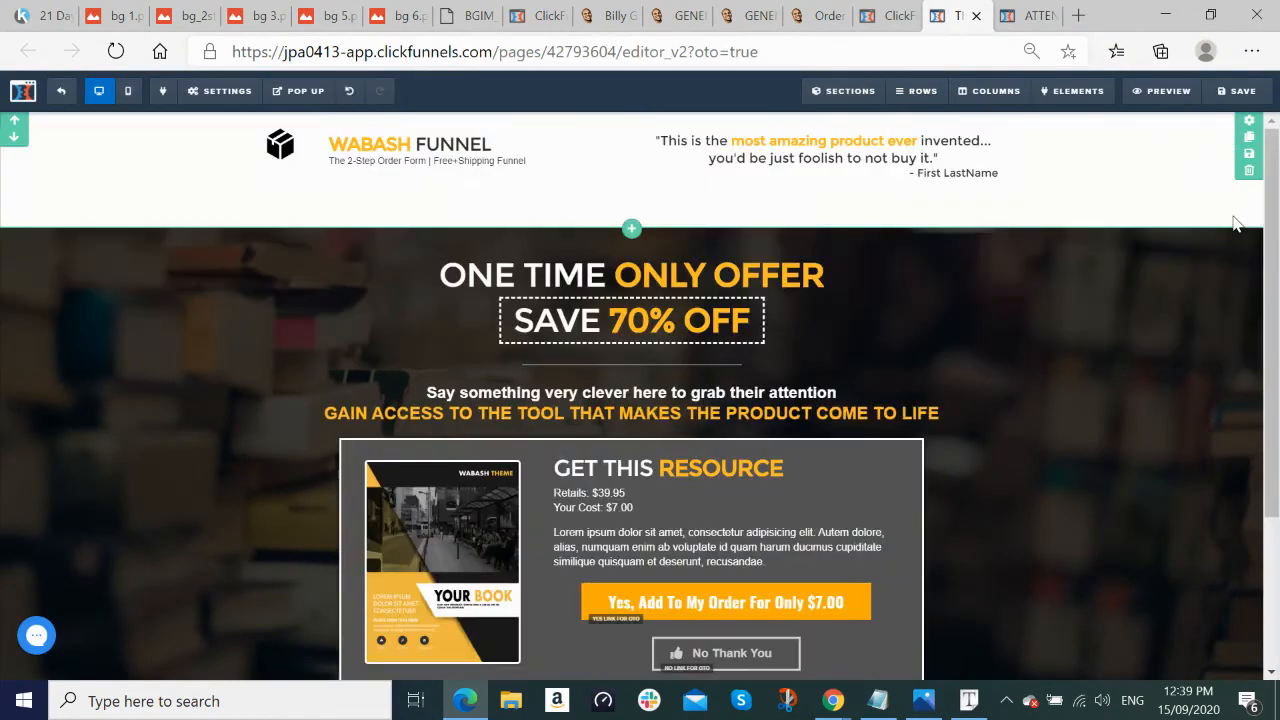
click(1249, 172)
click(739, 162)
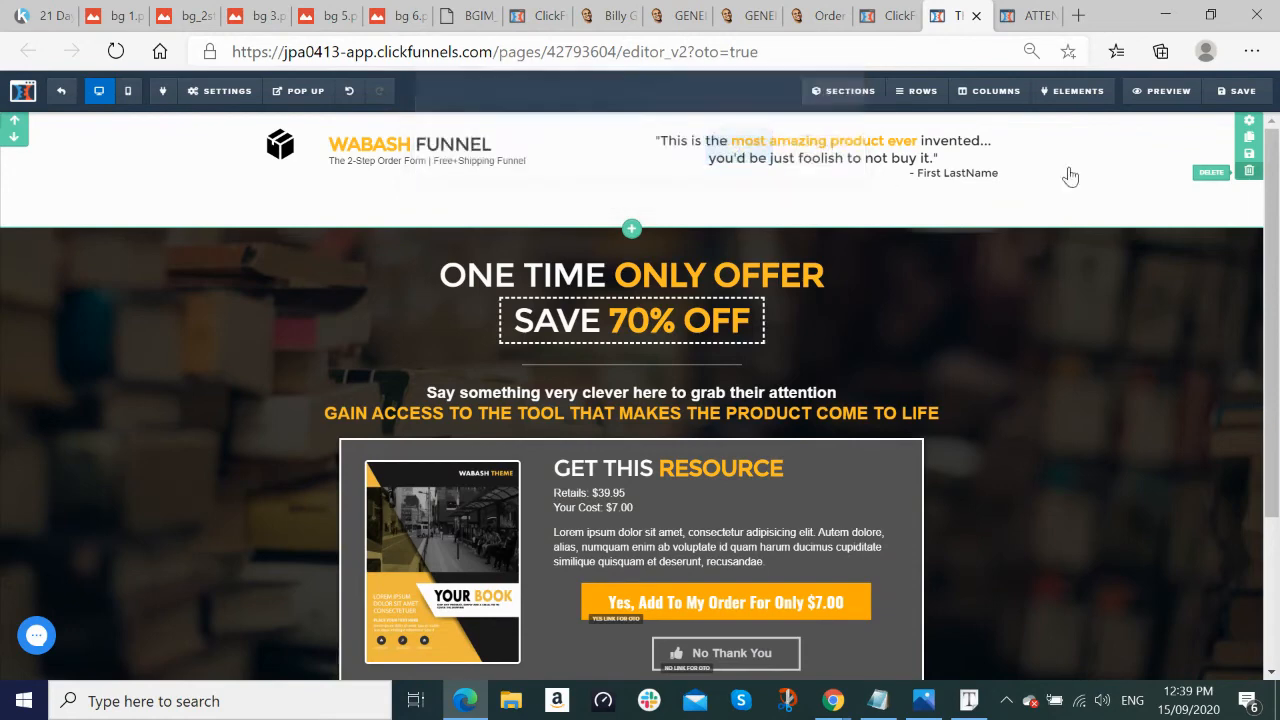
click(1249, 172)
click(739, 161)
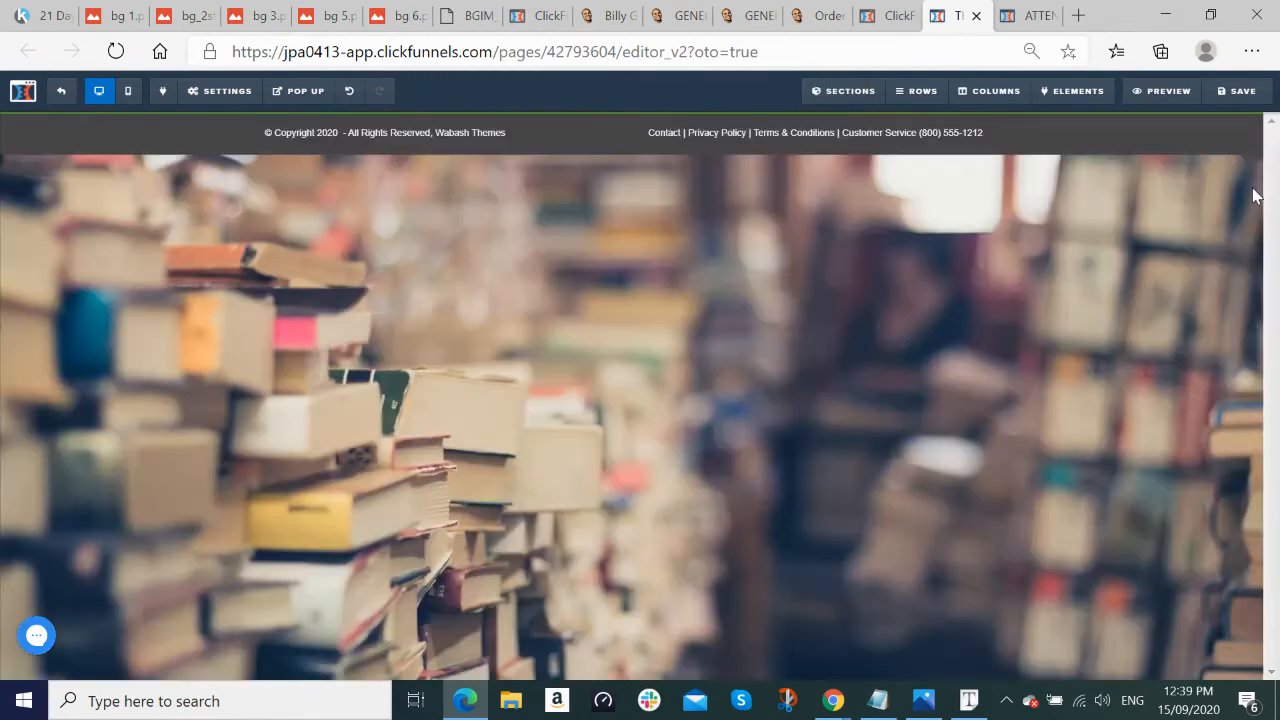
click(1249, 172)
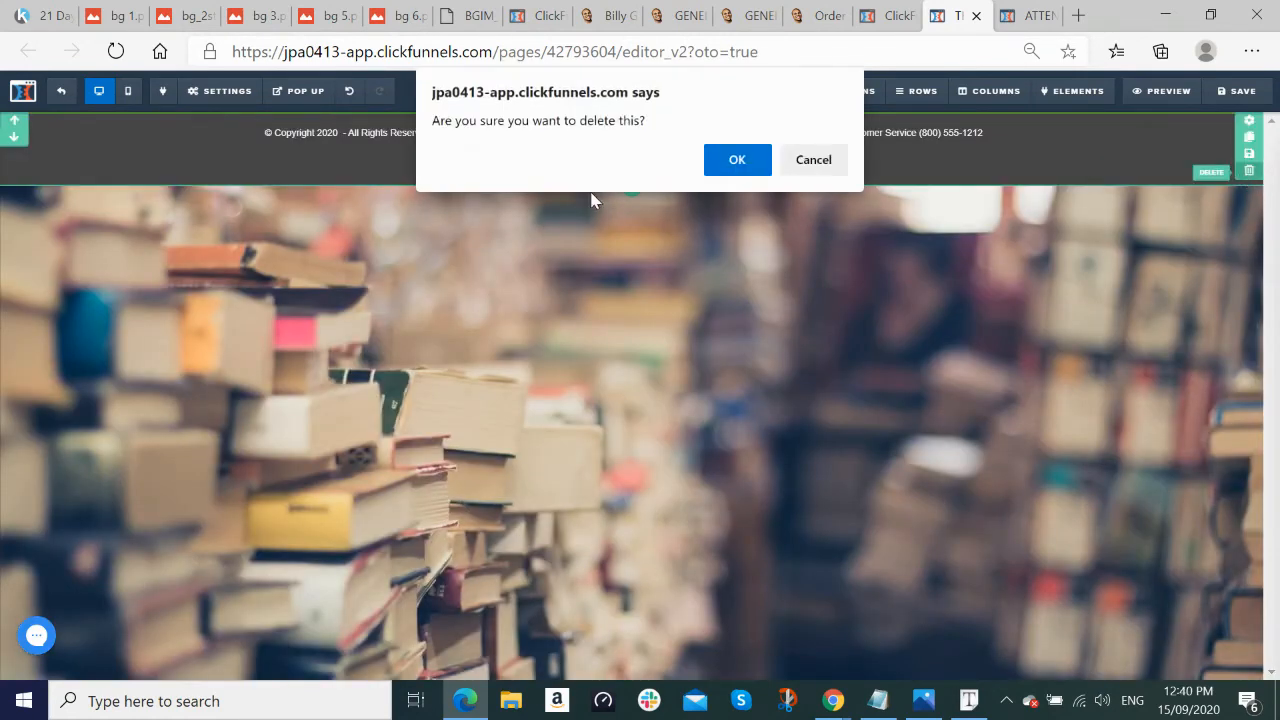
click(737, 161)
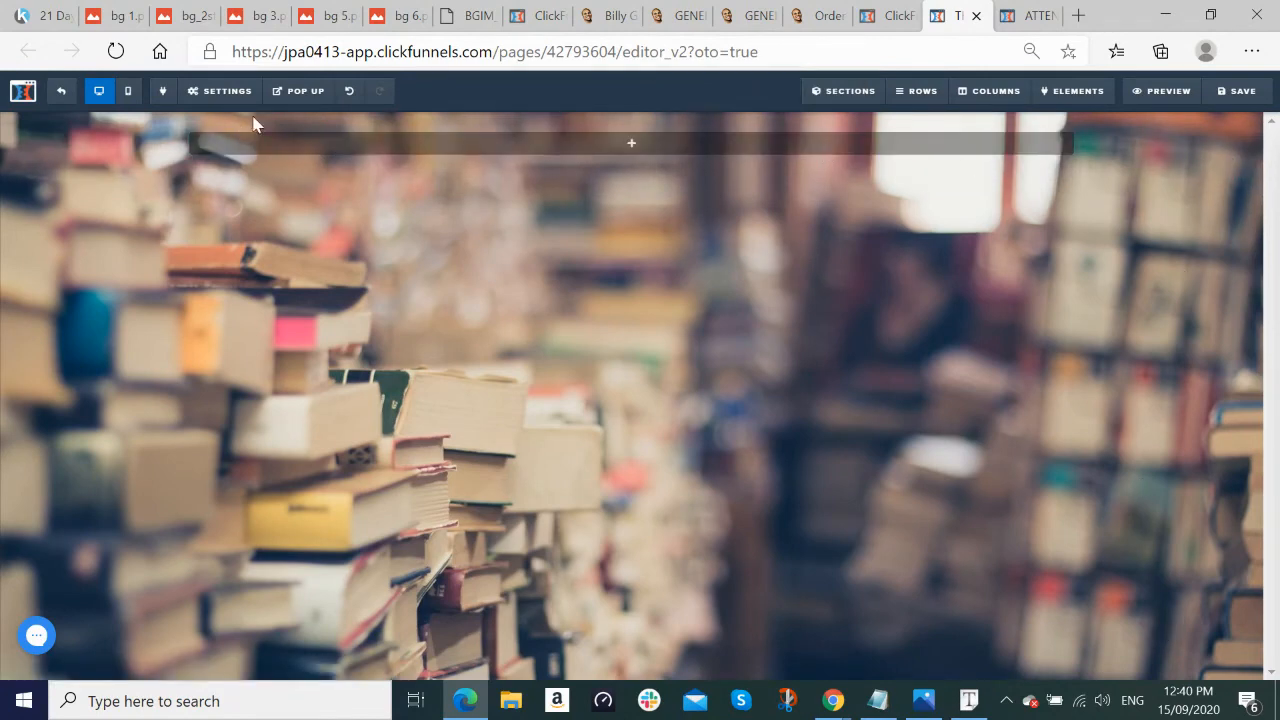
Step: Remove the books background image from the downsell page's background settings
mouse_move(229, 94)
click(211, 236)
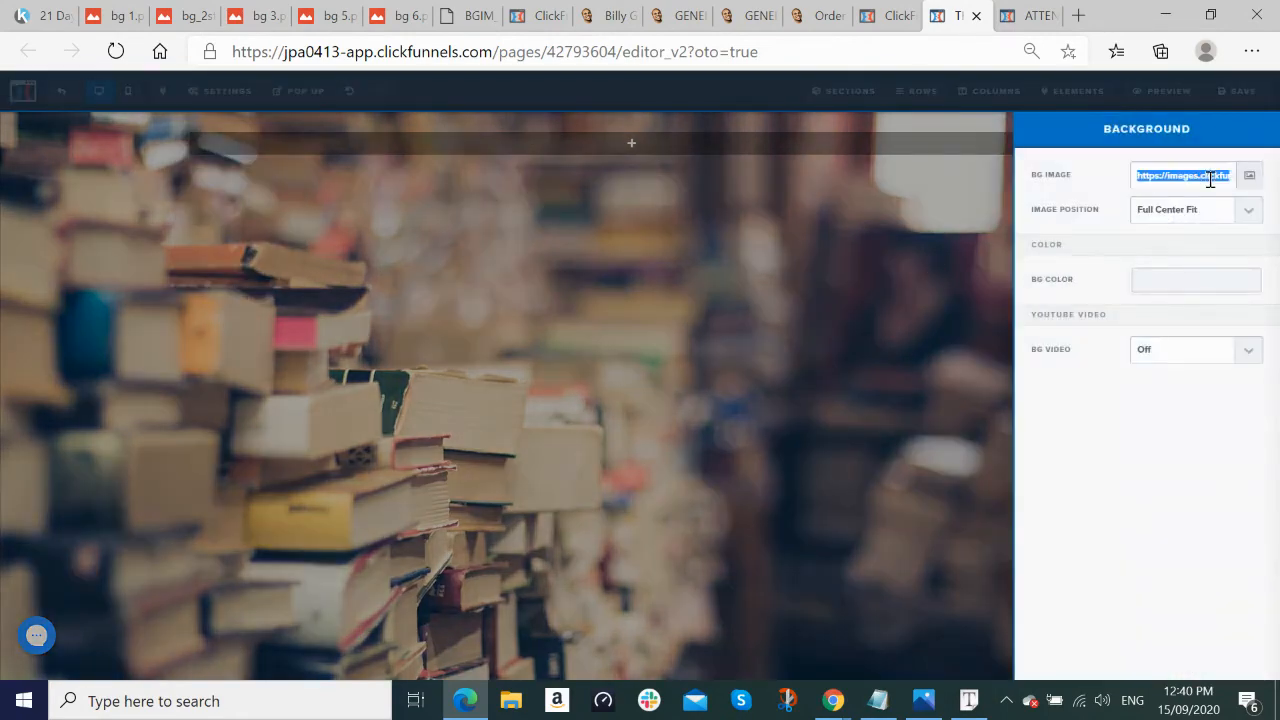
key(BackSpace)
click(560, 370)
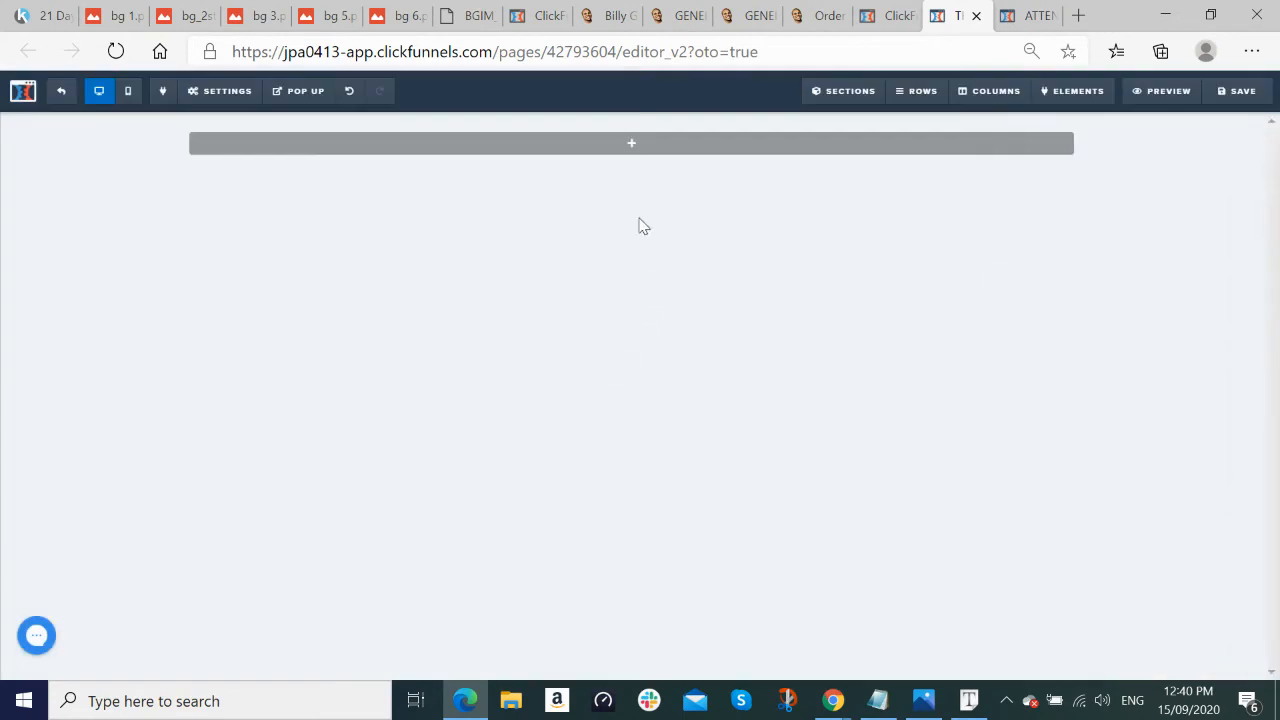
Step: Add a full-width section containing a one-column row to the empty page
click(631, 149)
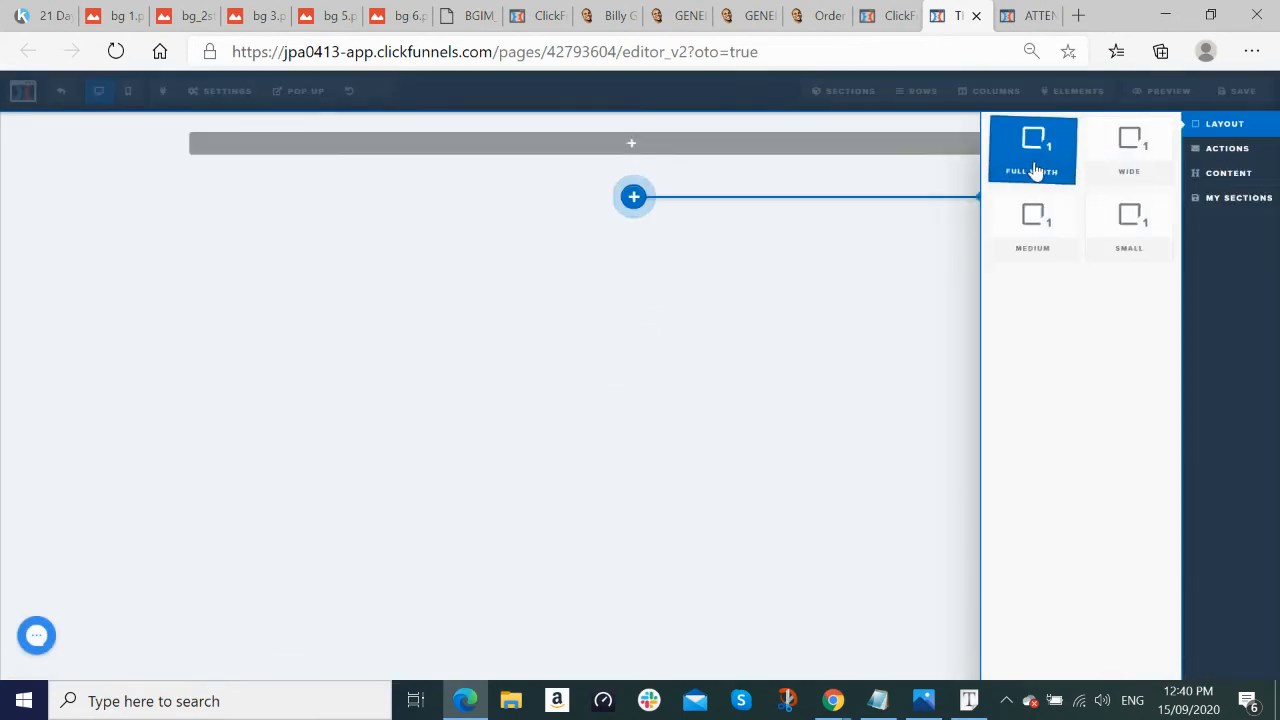
click(1035, 160)
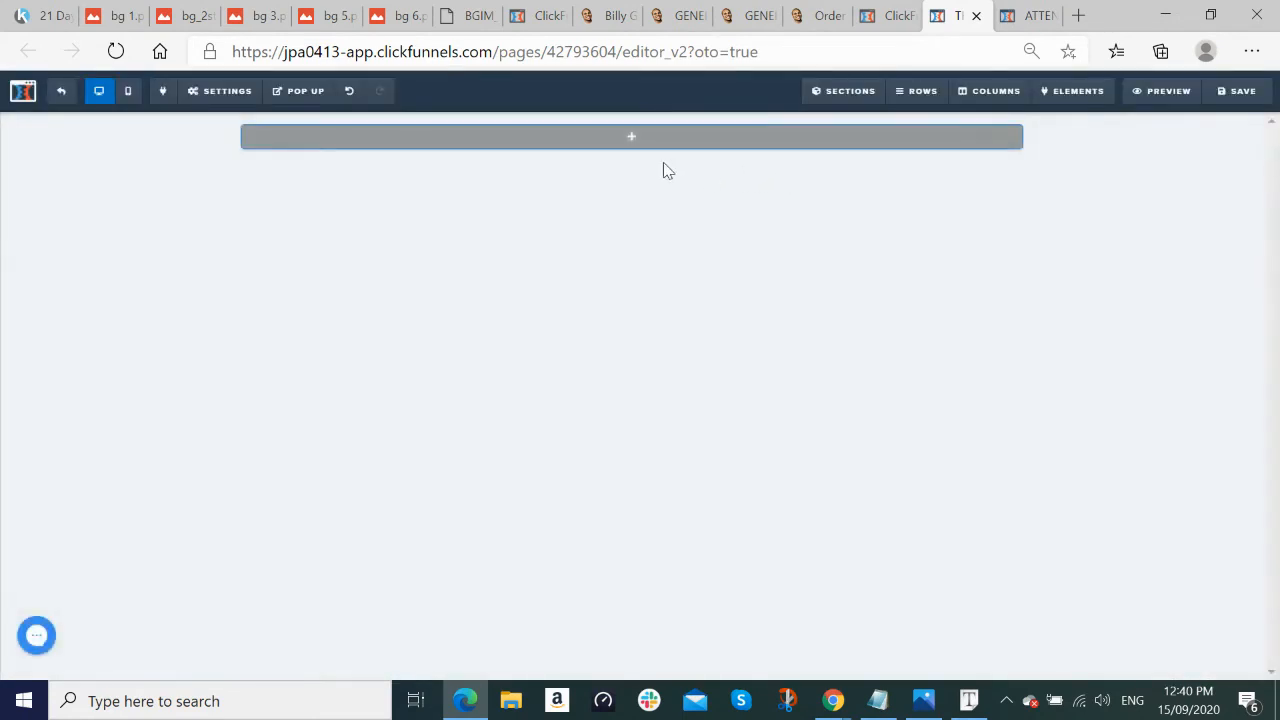
click(632, 137)
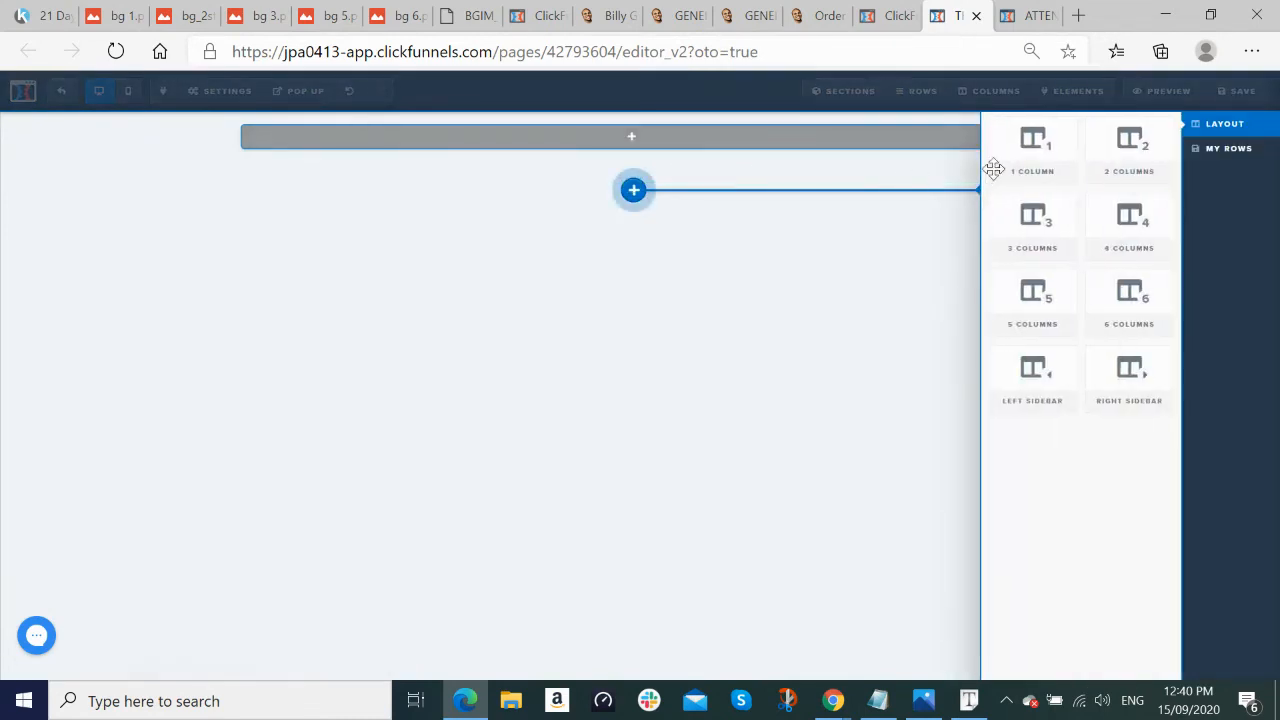
click(1032, 158)
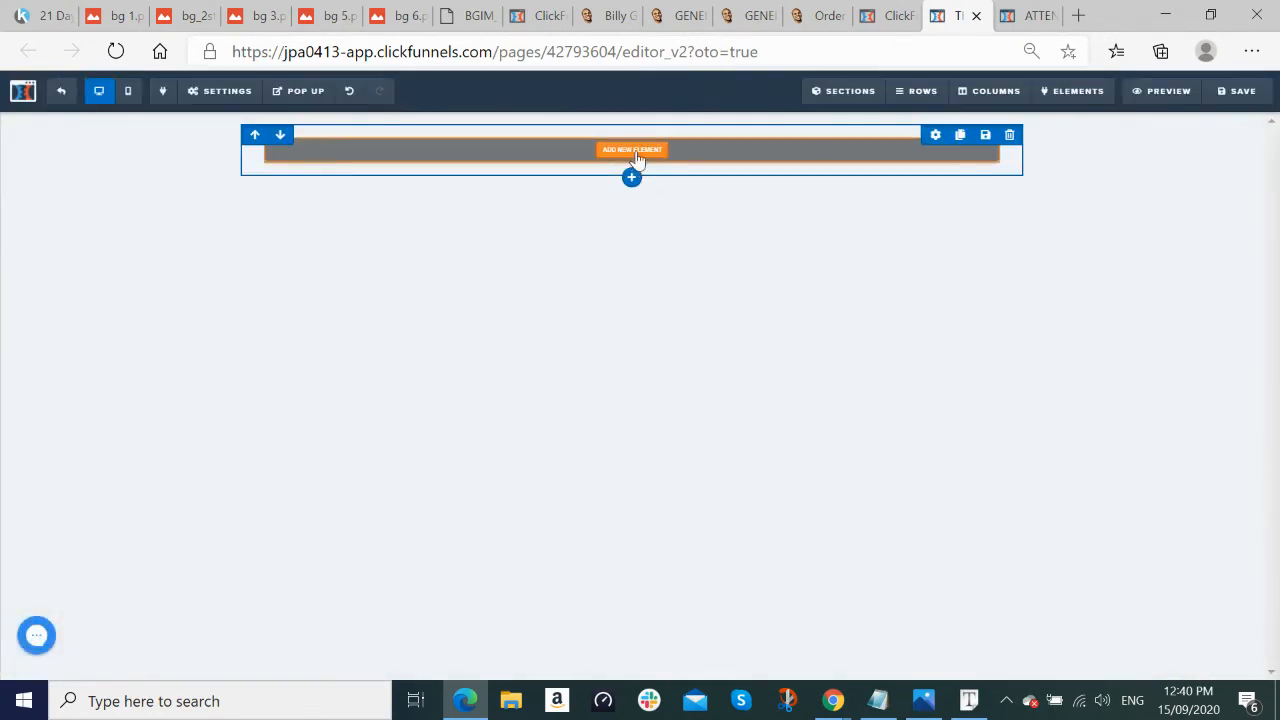
Step: Add a headline element to the row and replace its placeholder with the copied "WAIT - ARE YOU SURE? $997 sounds like a lot..." text
click(631, 150)
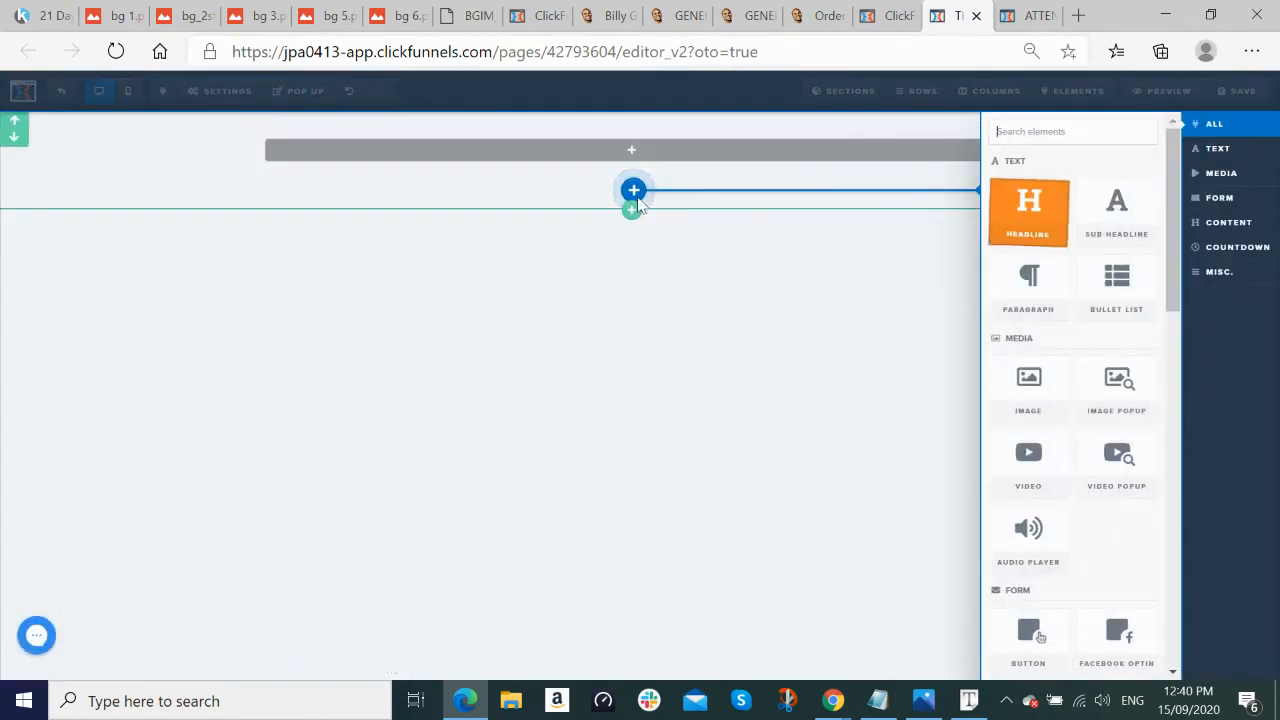
drag(637, 203, 637, 203)
click(654, 150)
triple_click(654, 150)
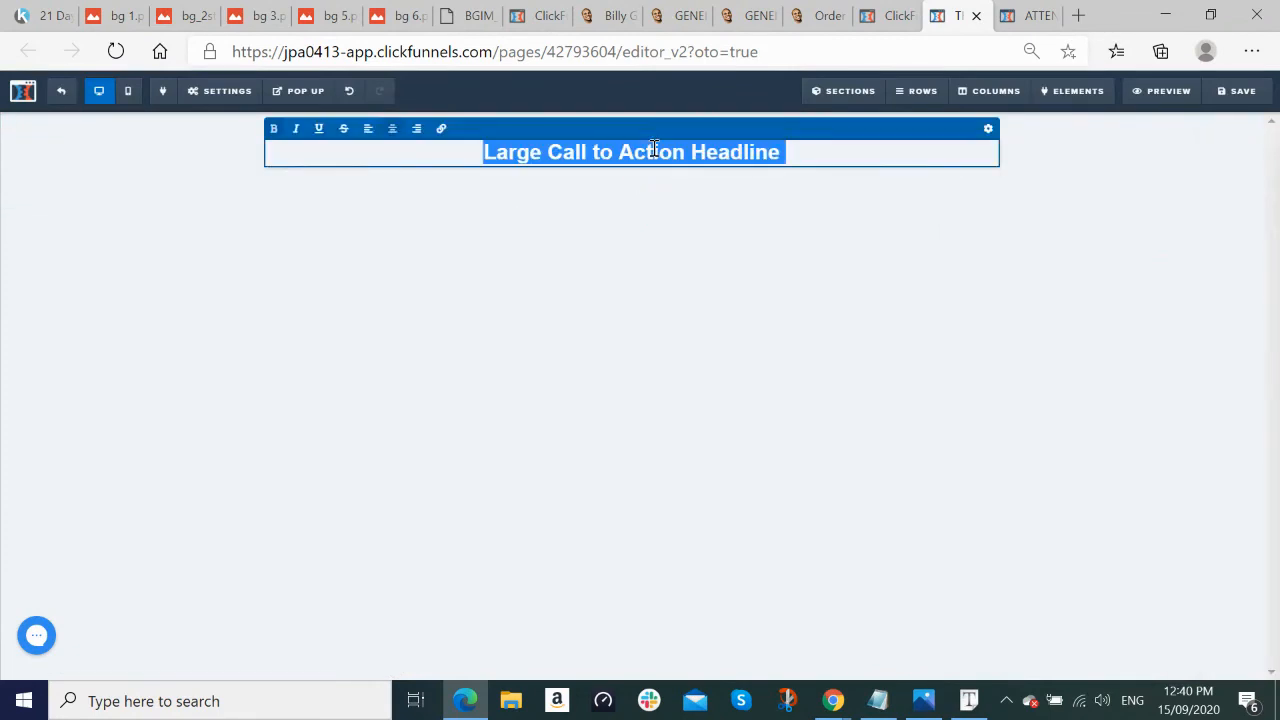
text(WAIT - ARE YOU SURE? $997 sounds like a lot, but these resources and skills allow us to make, on average, that much every single hour! If funds are tight, how about I split up the Lifetime Membership into 2 easy payments of $549 today, then $549 in 30 days!)
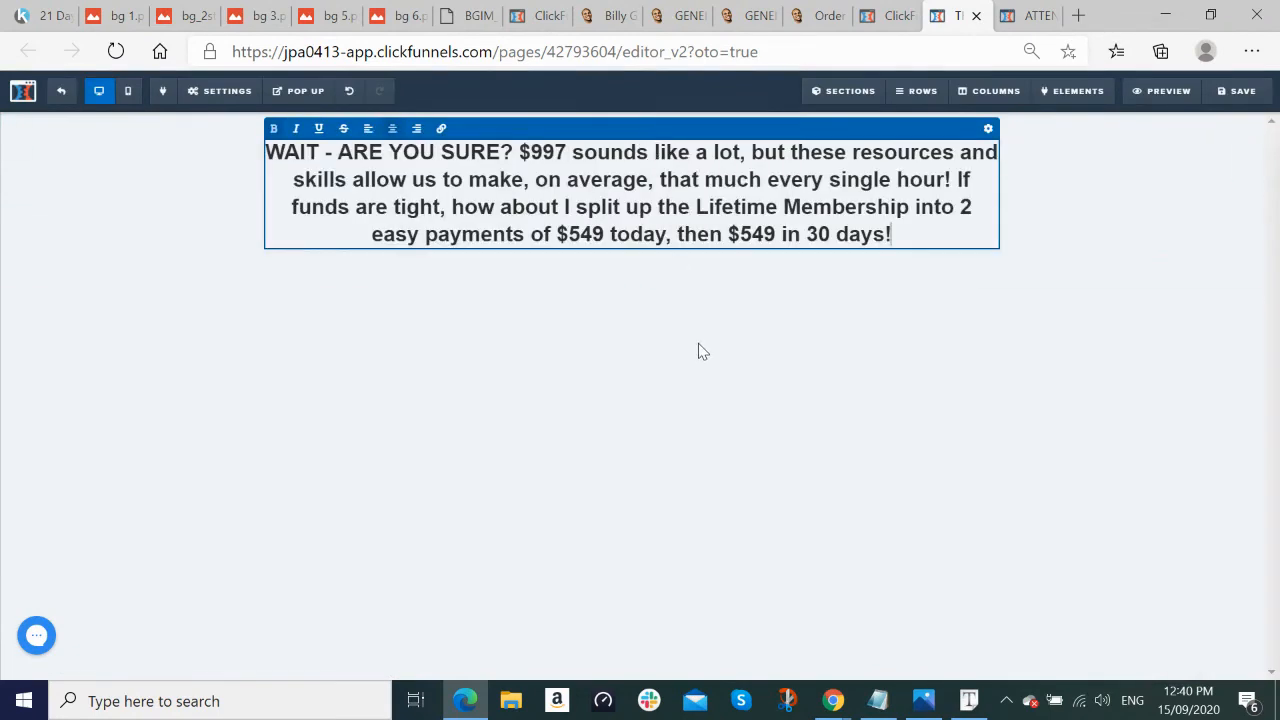
click(1027, 360)
Step: Set the headline section's background colour to black from the recently used colours
click(1250, 128)
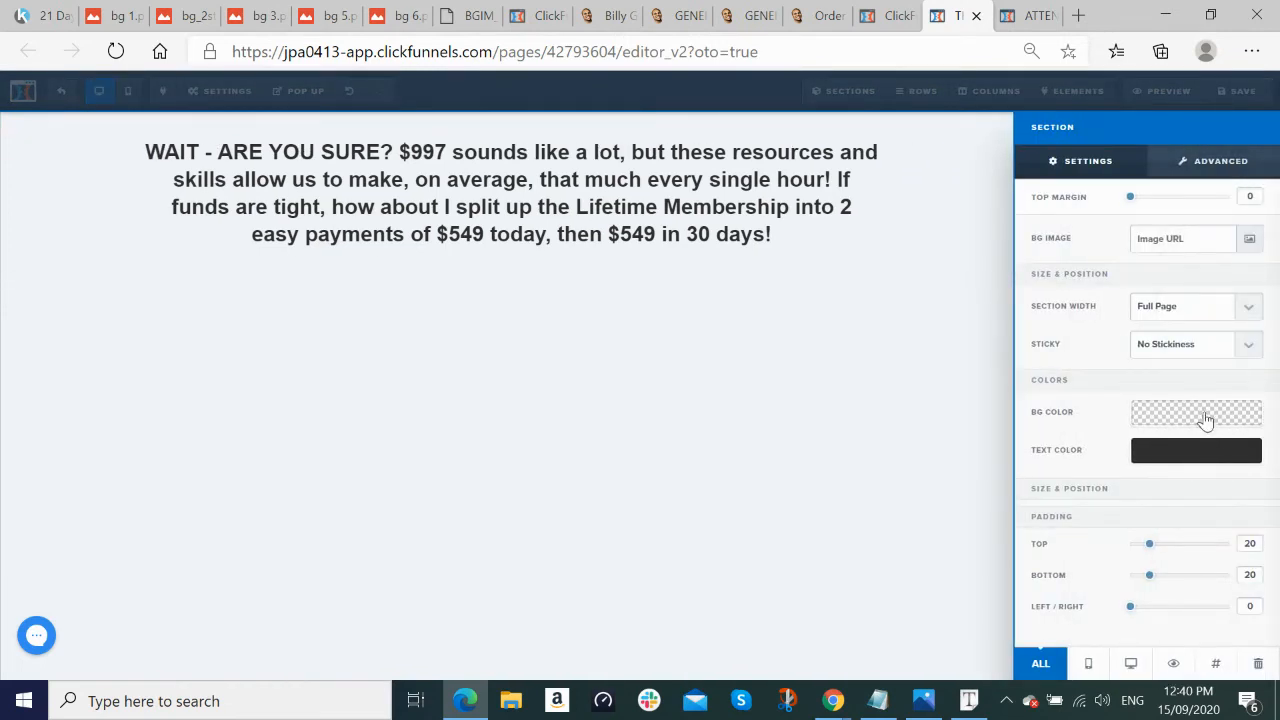
click(1206, 421)
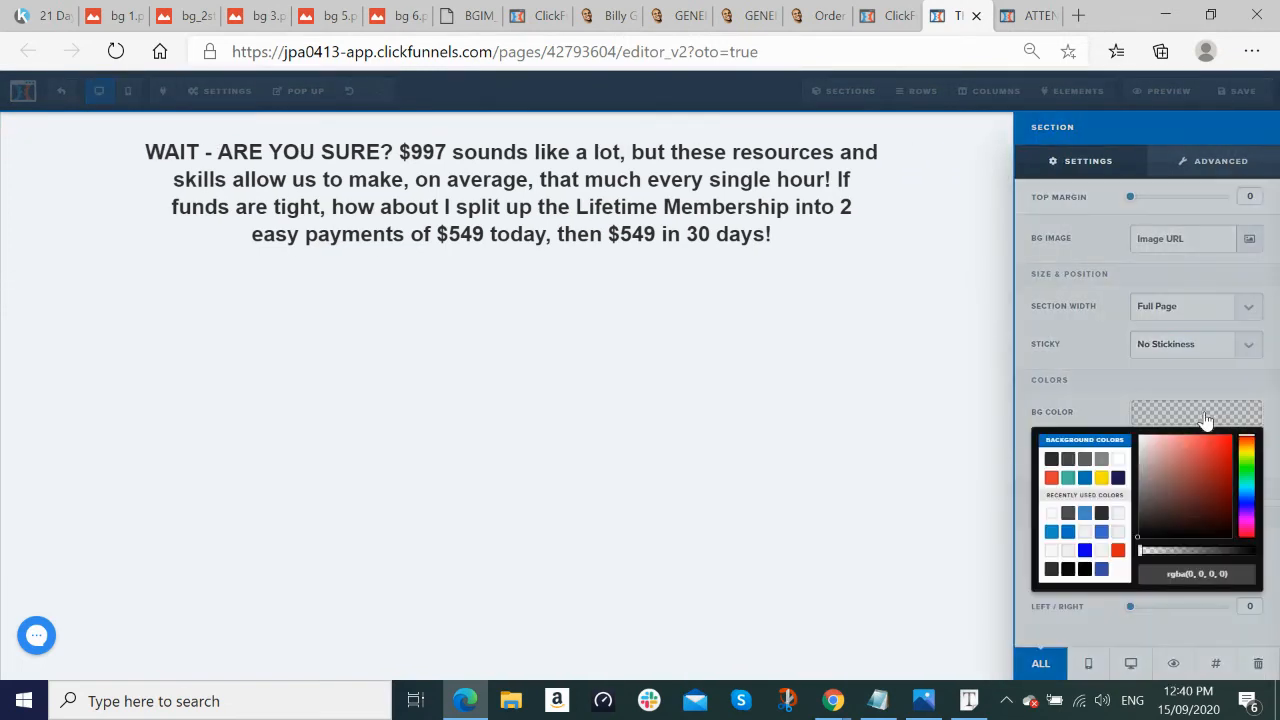
click(1084, 570)
click(936, 461)
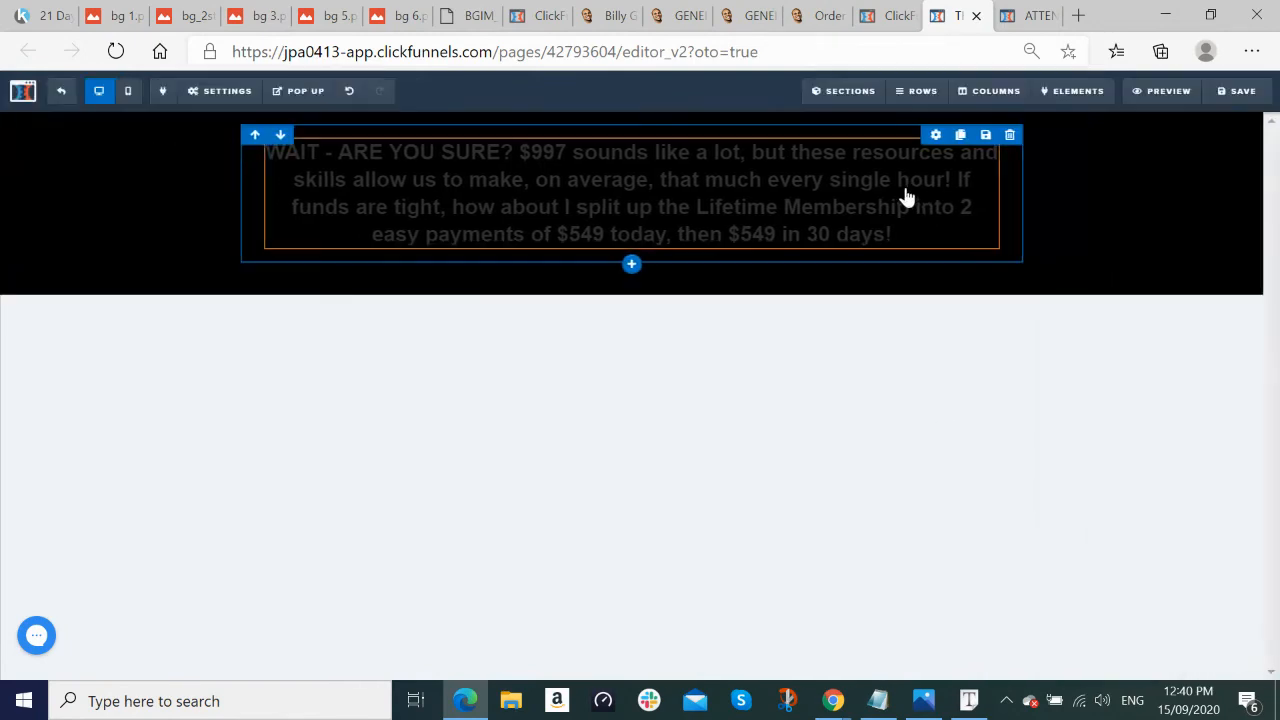
Step: Set the headline's font family to Open Sans and its font size to 38
click(940, 156)
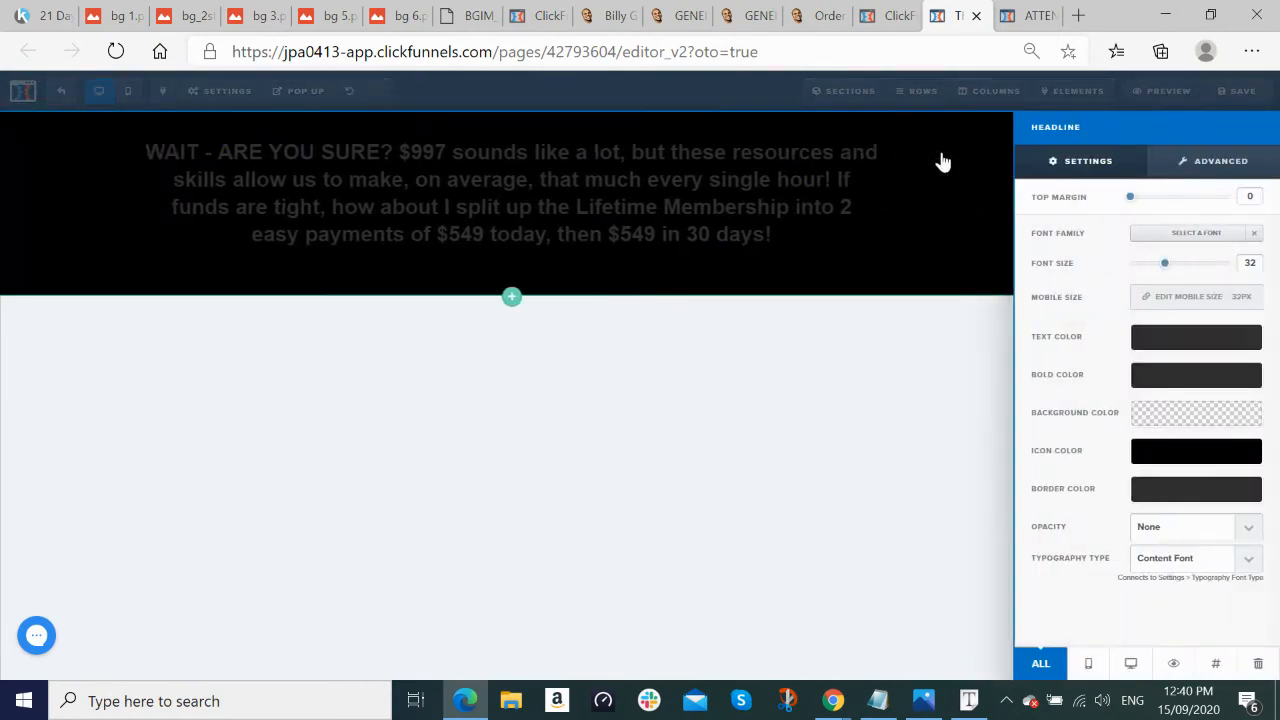
click(1196, 238)
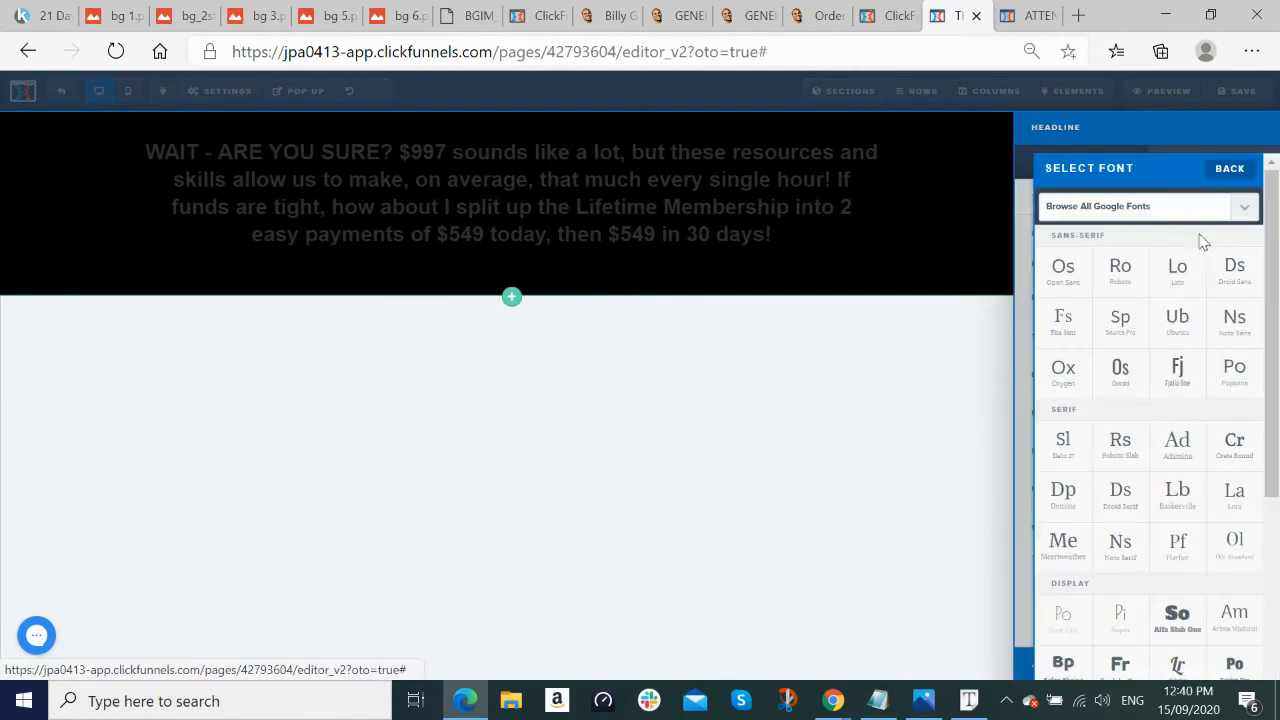
click(1124, 397)
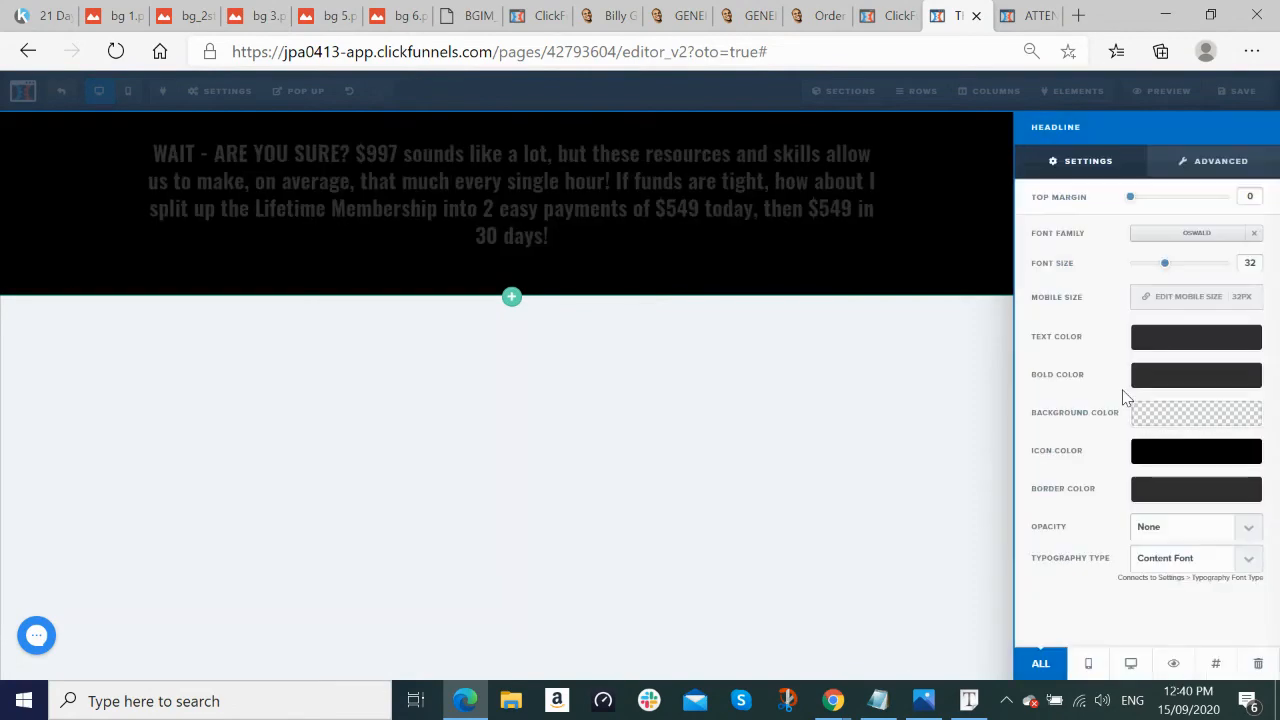
click(1188, 238)
click(1086, 284)
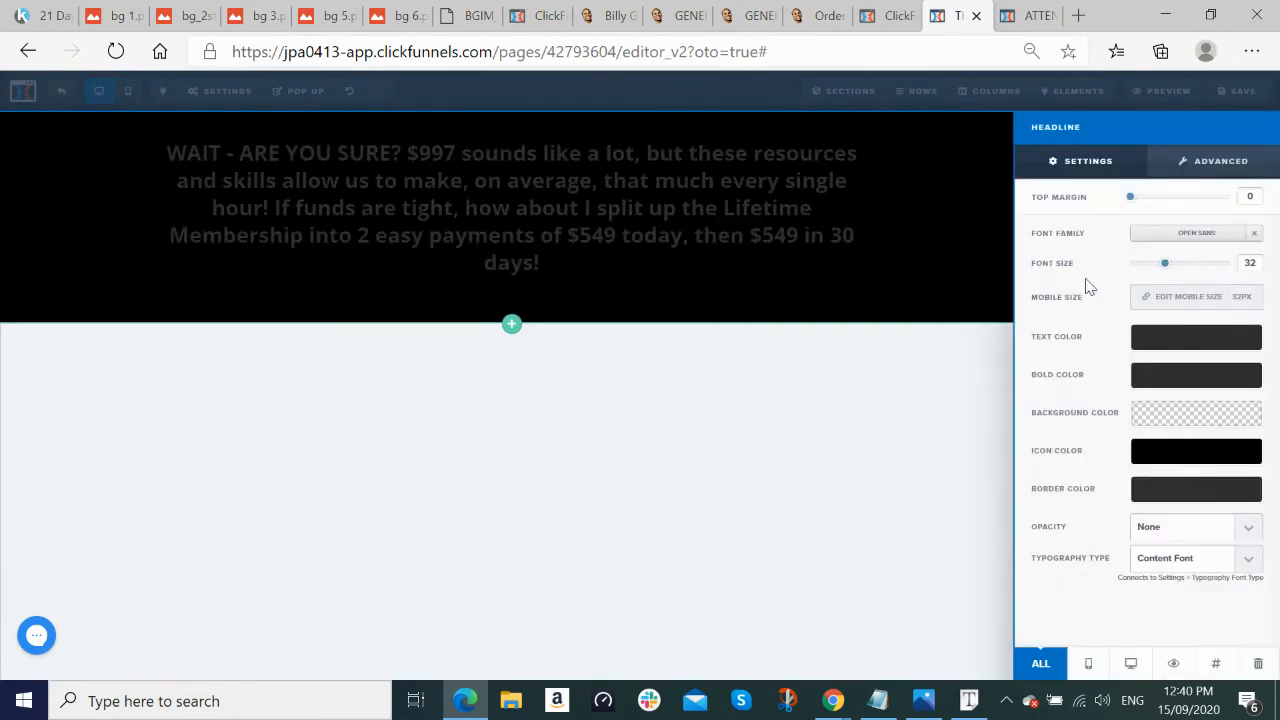
drag(1165, 264, 1175, 271)
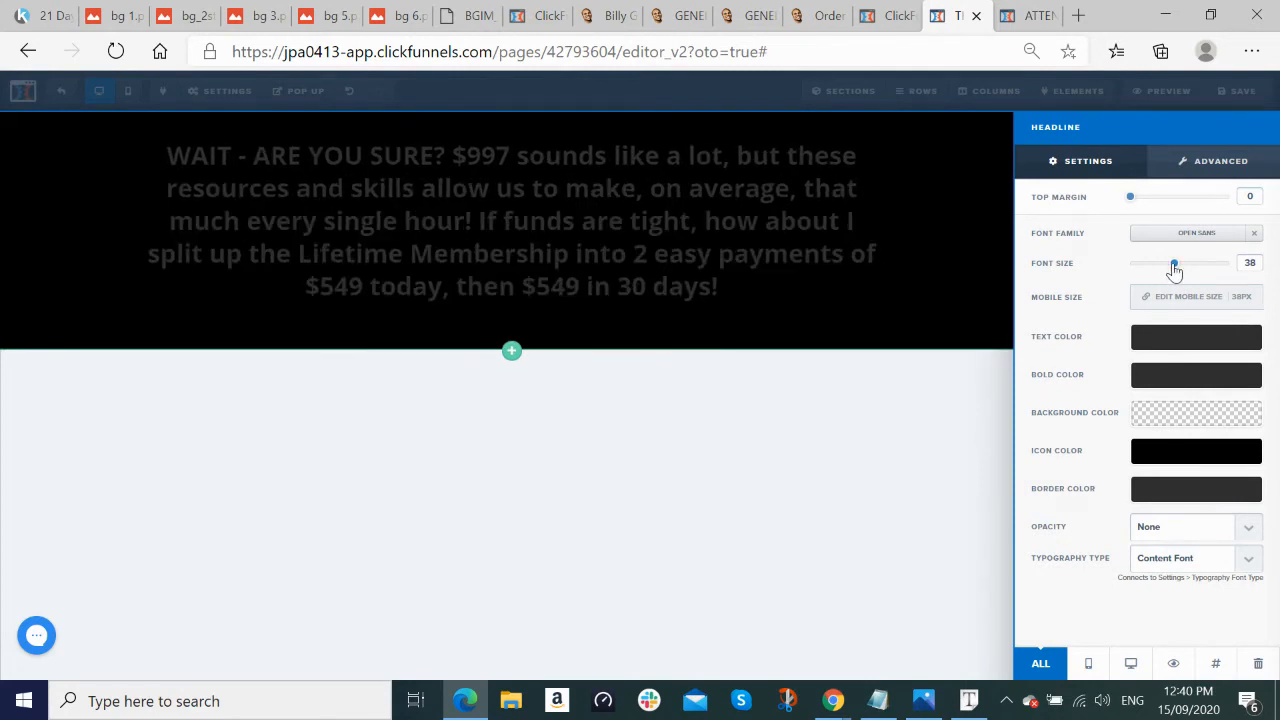
Step: Set the headline's bold colour to white (#ffffff) and close its settings
click(1199, 376)
click(1118, 422)
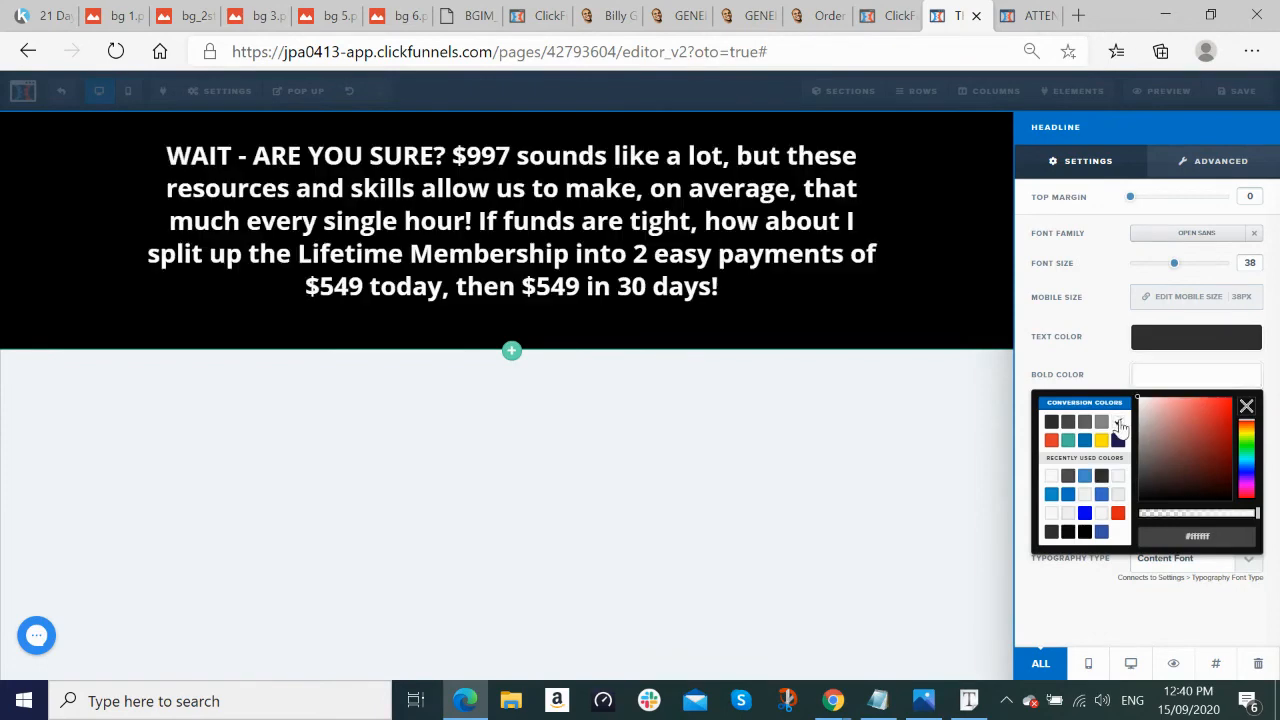
click(847, 394)
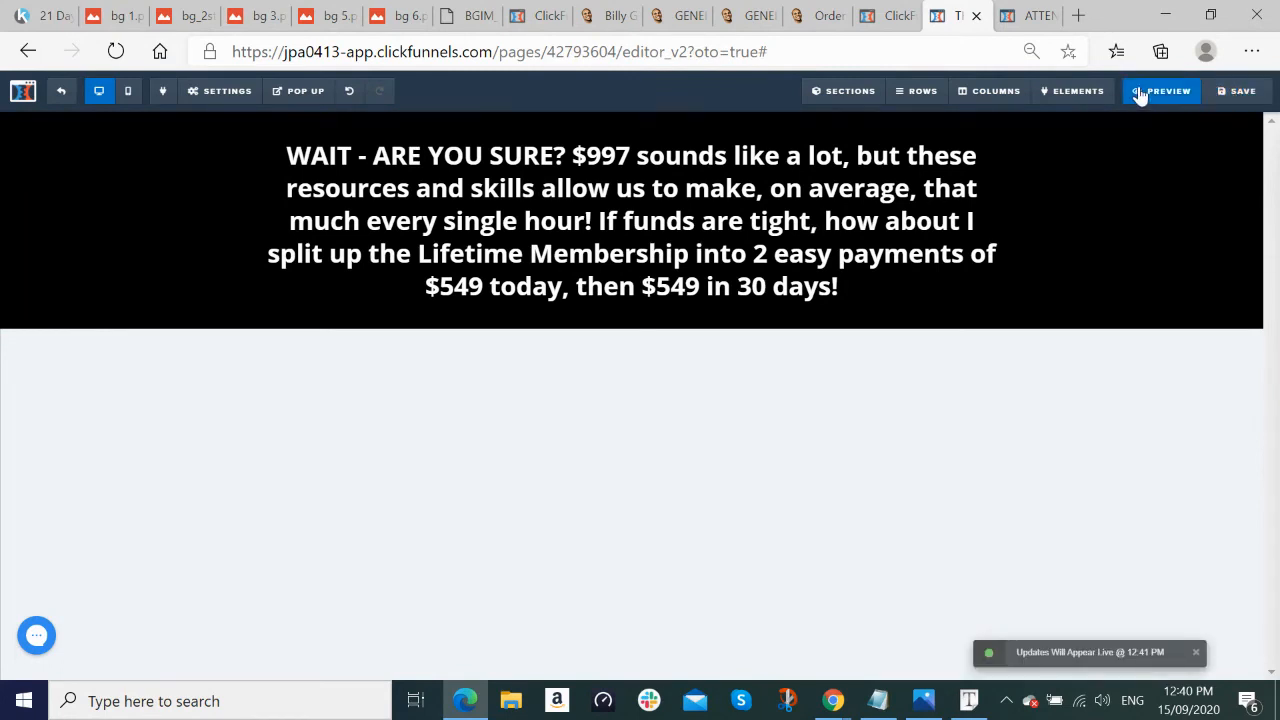
Step: Open the Order Confirmation step's page for editing in a new browser tab and switch to it
click(898, 17)
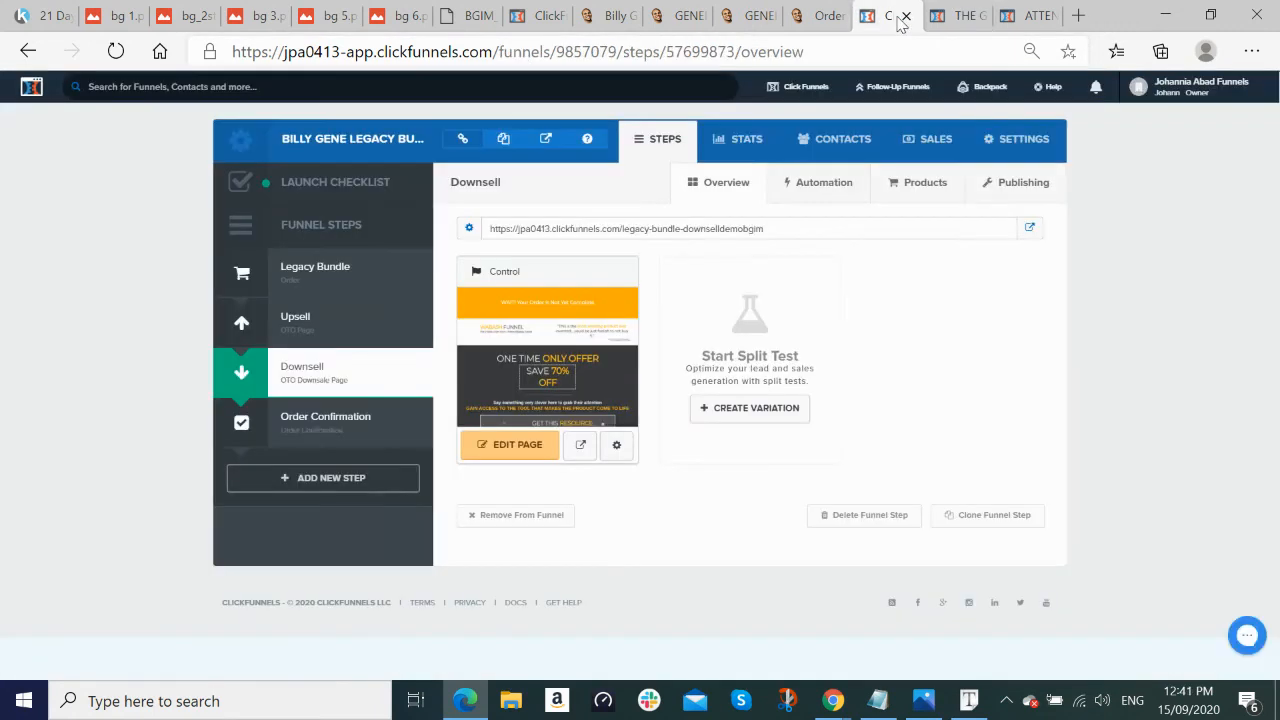
click(310, 425)
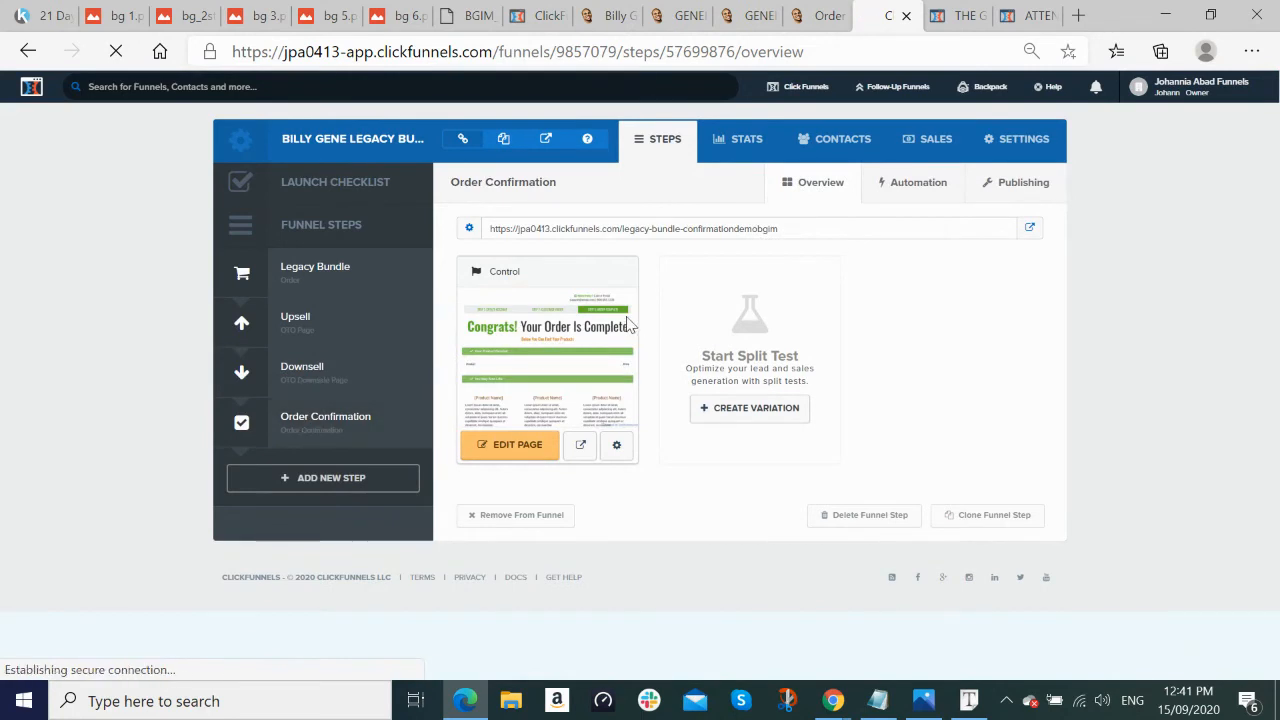
right_click(537, 448)
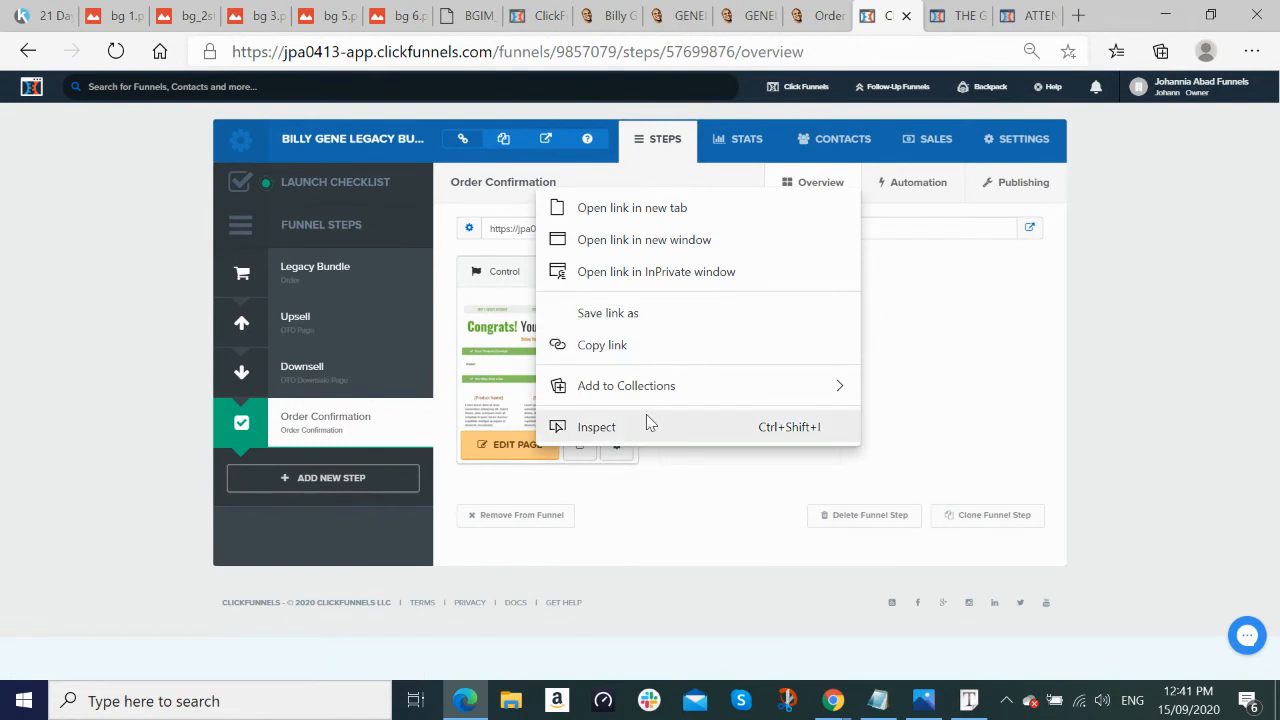
click(703, 215)
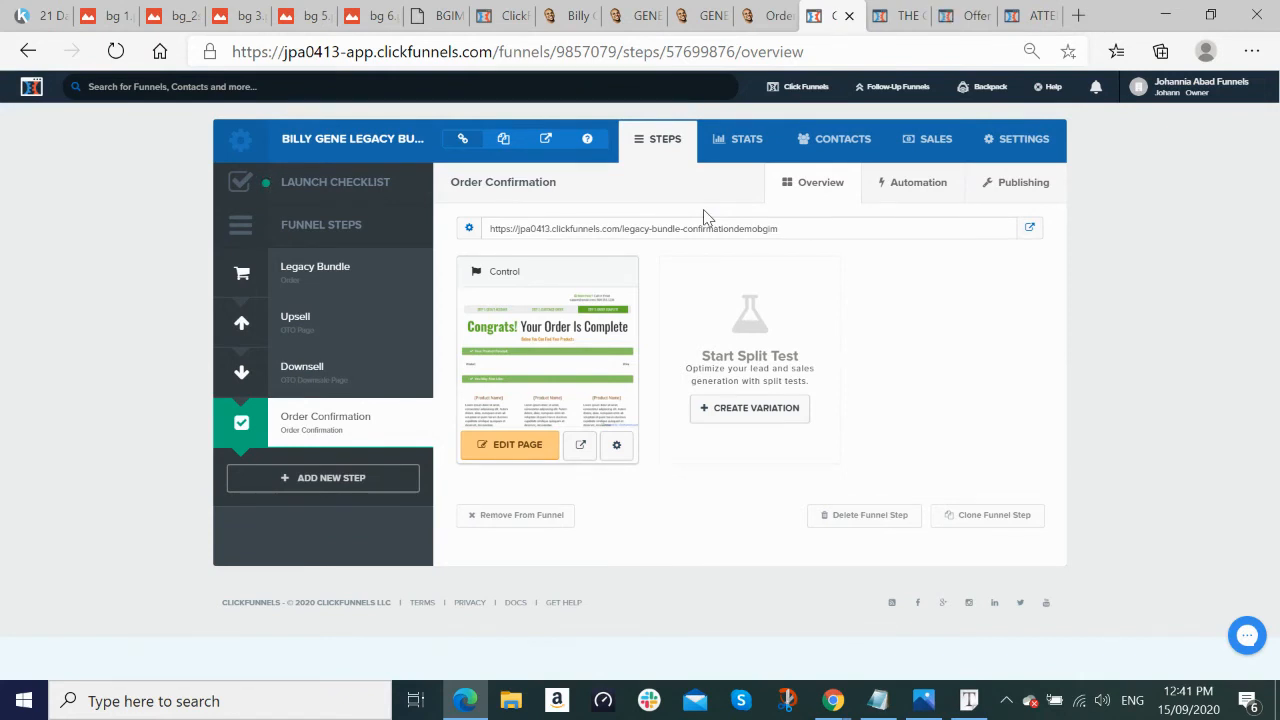
click(900, 17)
click(960, 17)
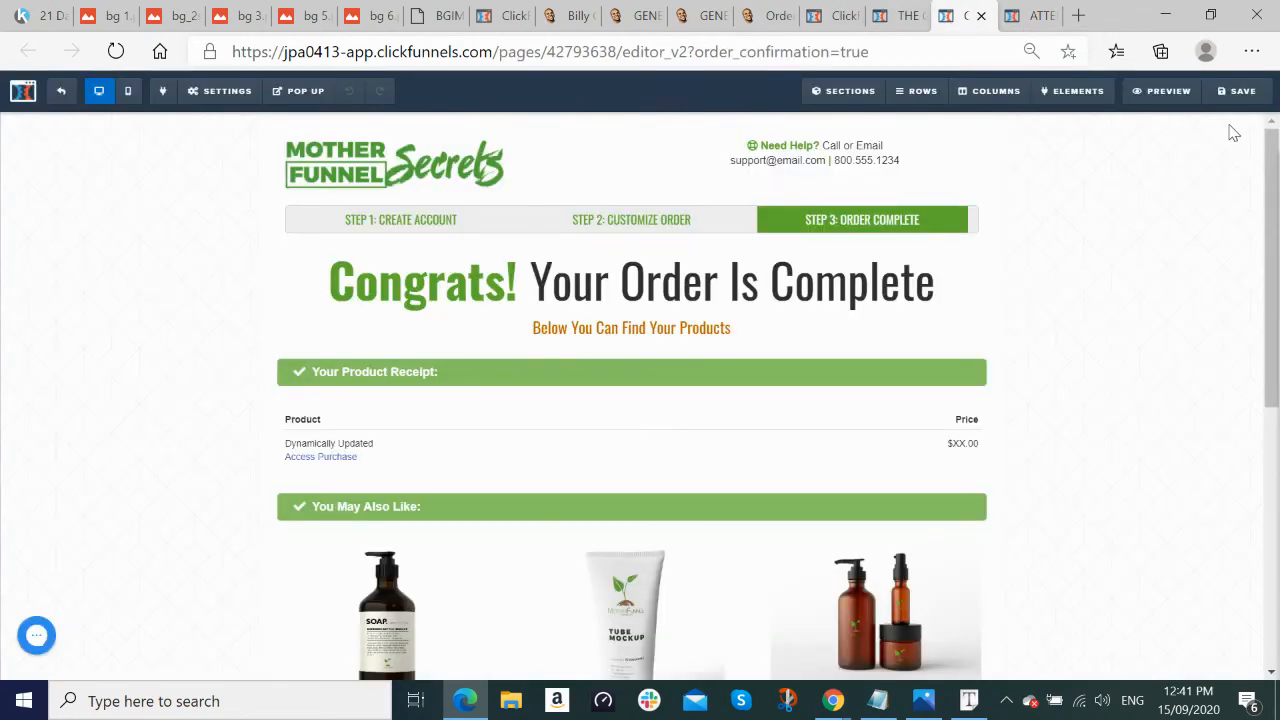
Step: Delete all template sections from the order confirmation page and clear its patterned page background
scroll(763, 330, down, 3)
scroll(914, 277, up, 3)
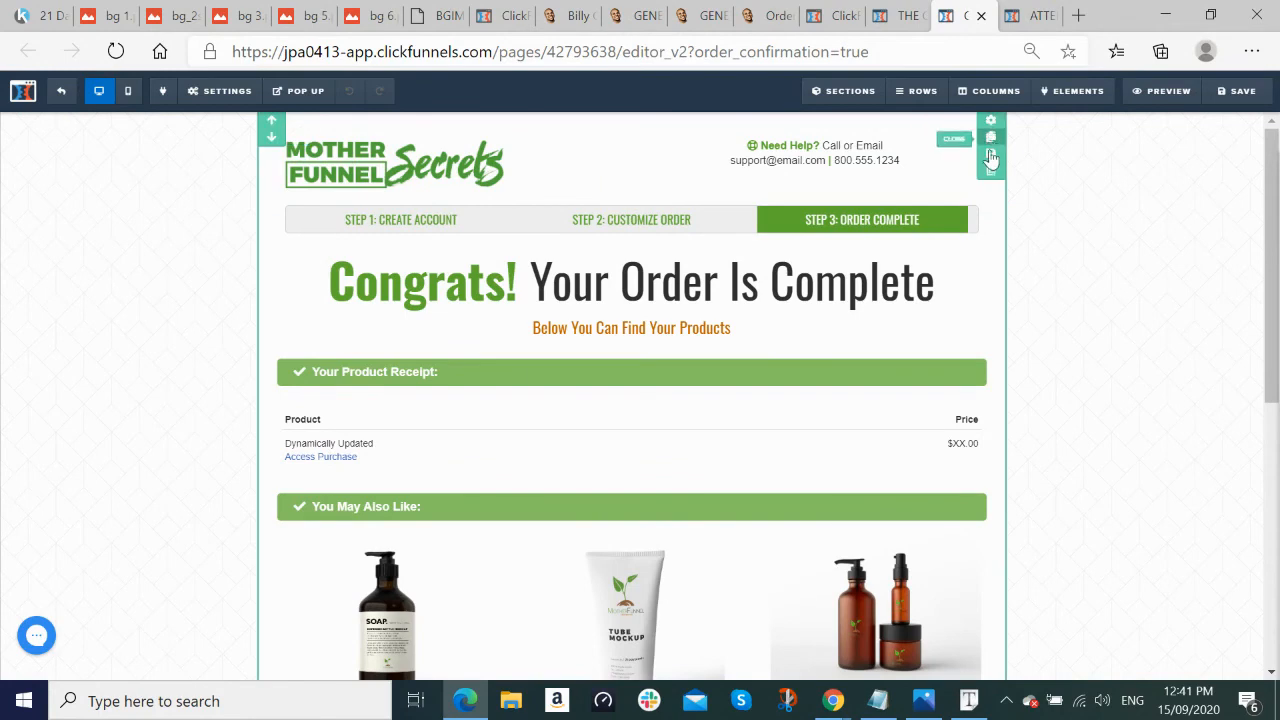
click(991, 176)
click(745, 160)
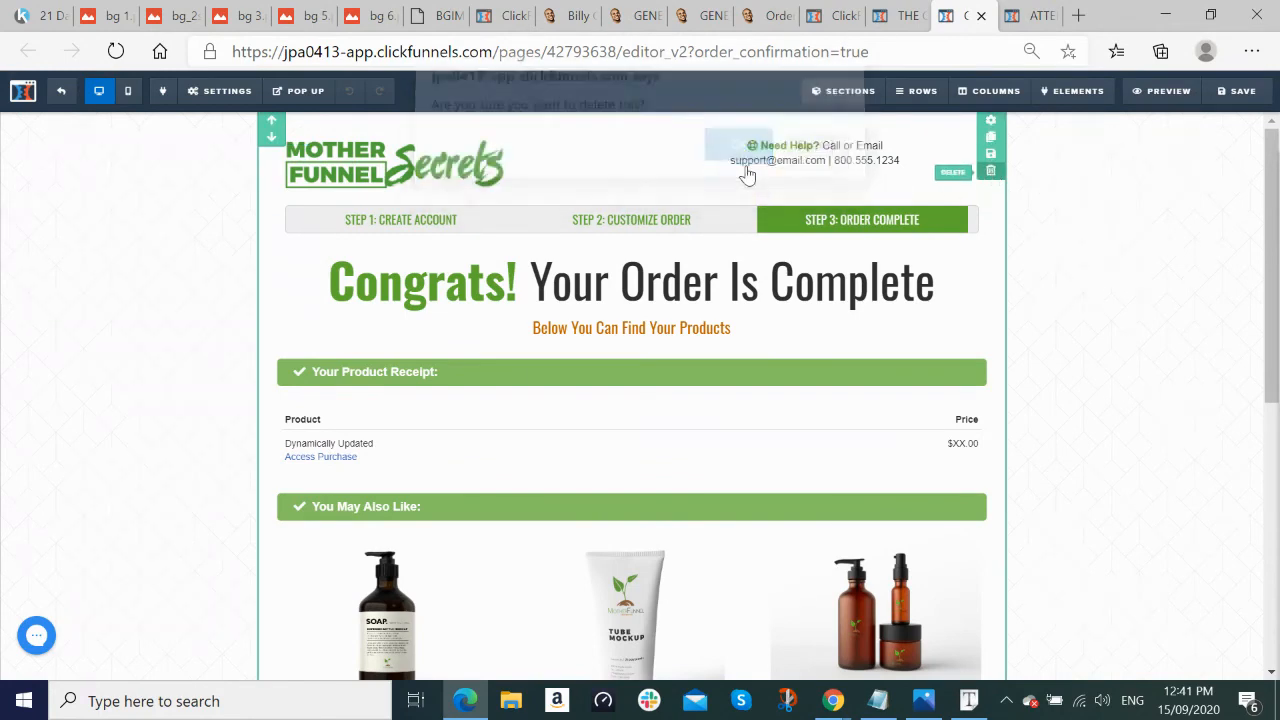
click(991, 172)
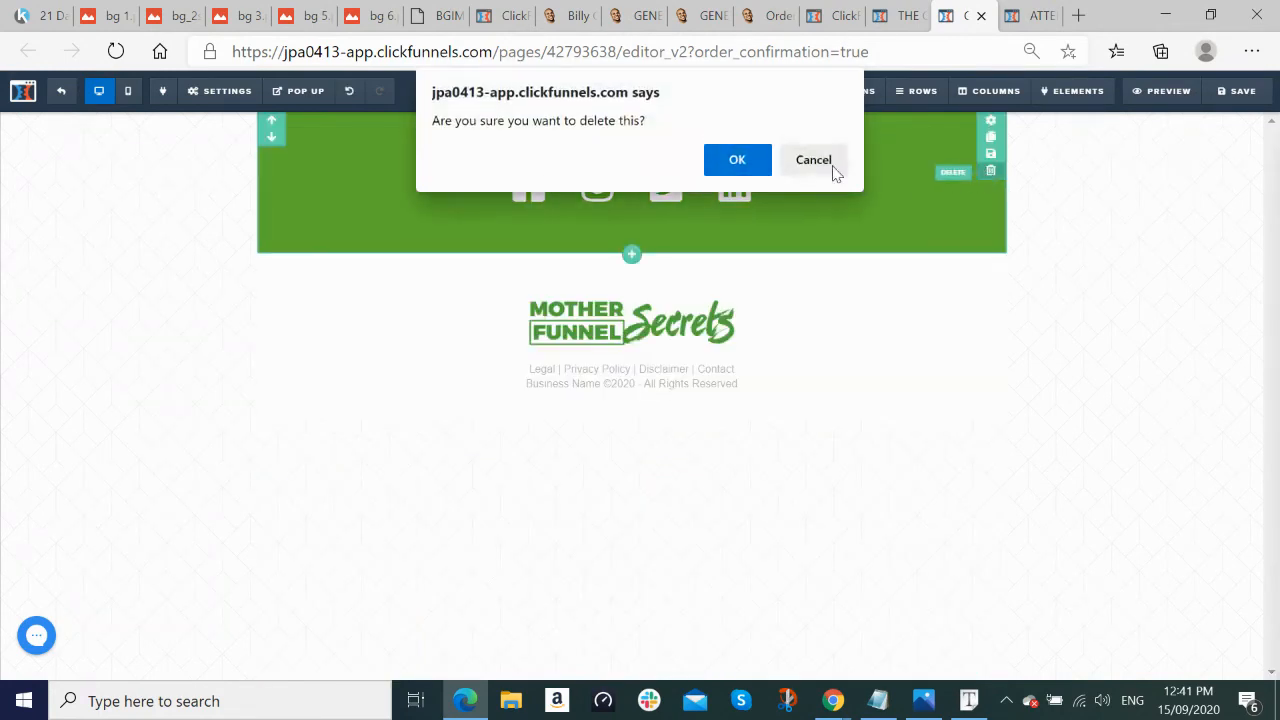
click(738, 159)
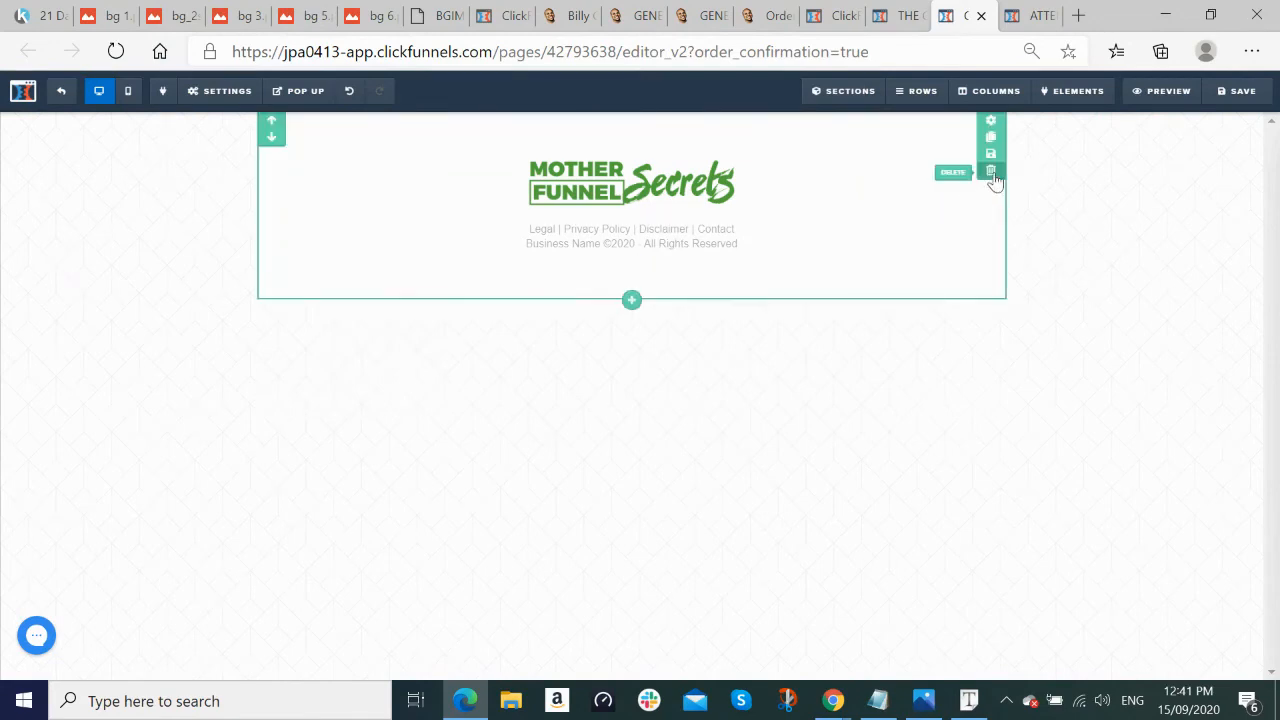
click(991, 172)
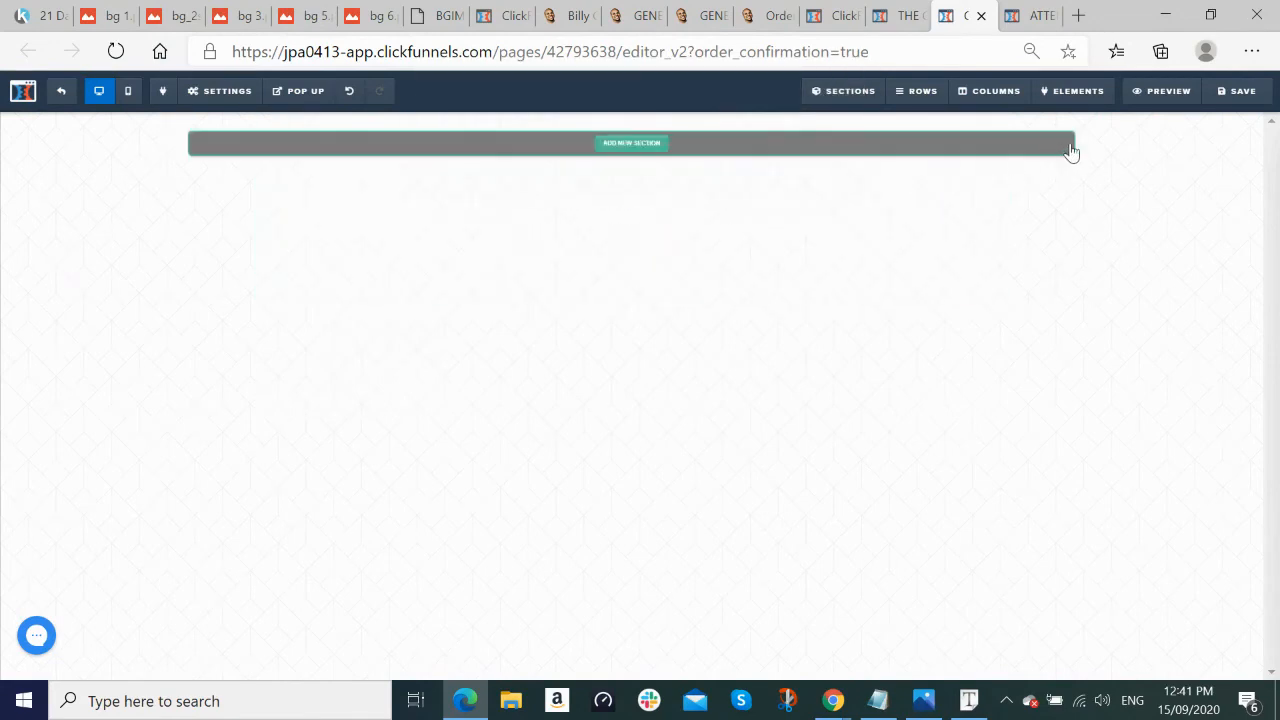
mouse_move(230, 90)
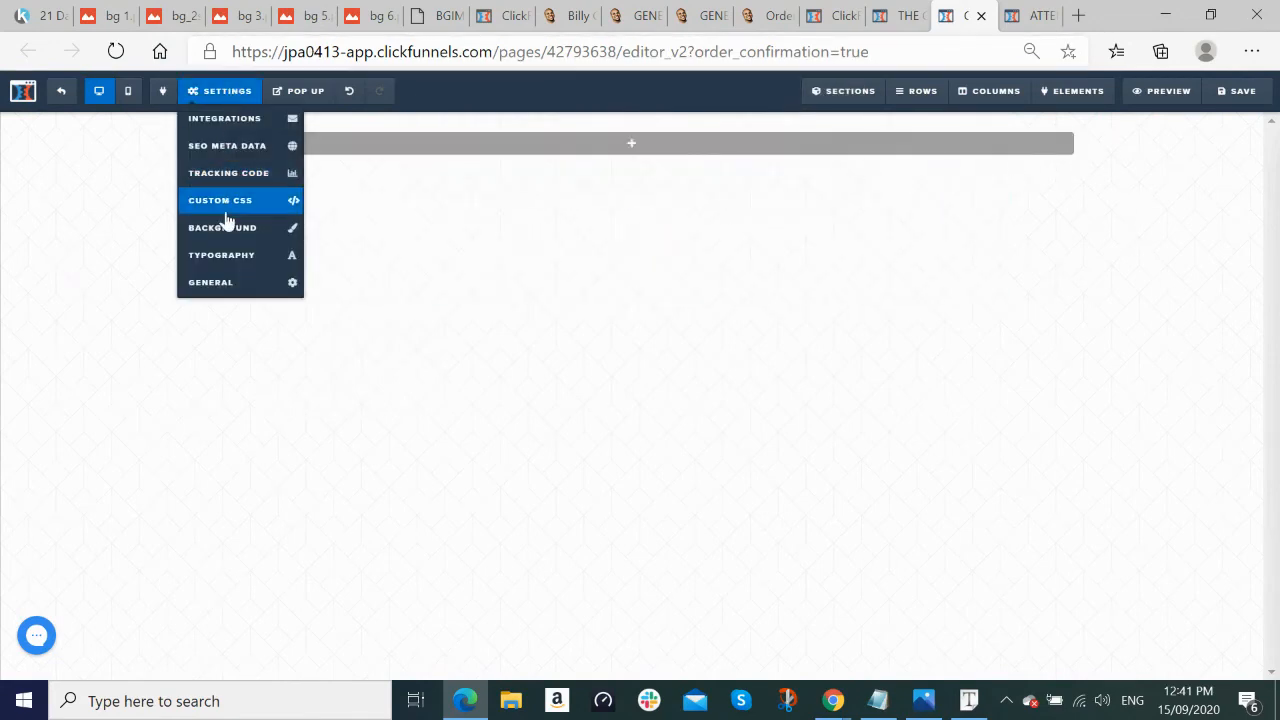
click(226, 230)
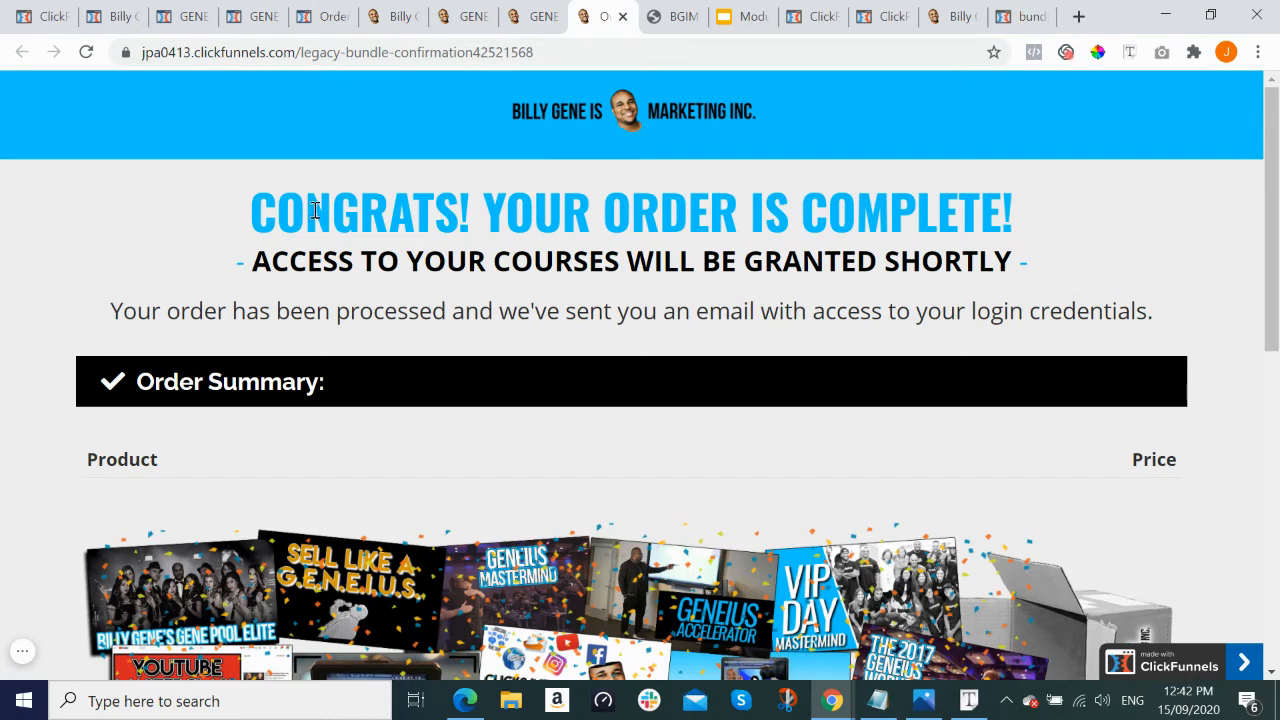
Step: Check the headline on the reference confirmation page and add a full-width section with a one-column row to the empty page
drag(252, 210, 971, 226)
click(1047, 160)
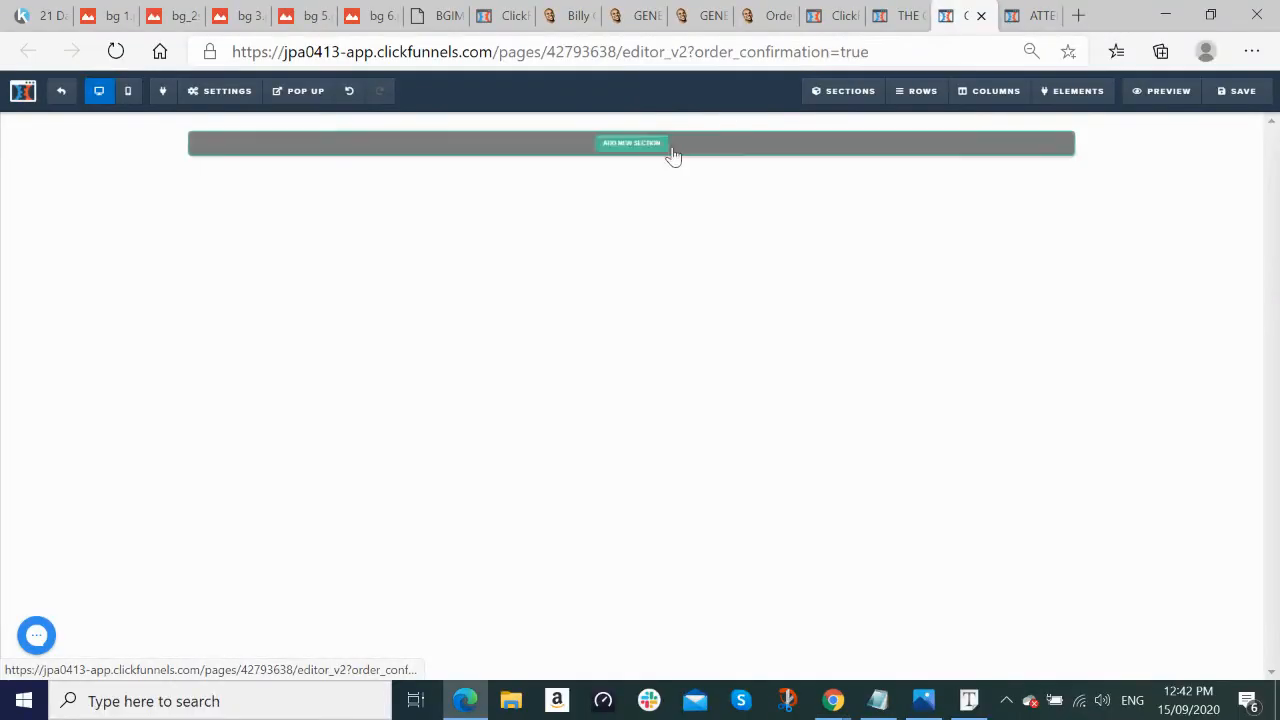
click(638, 146)
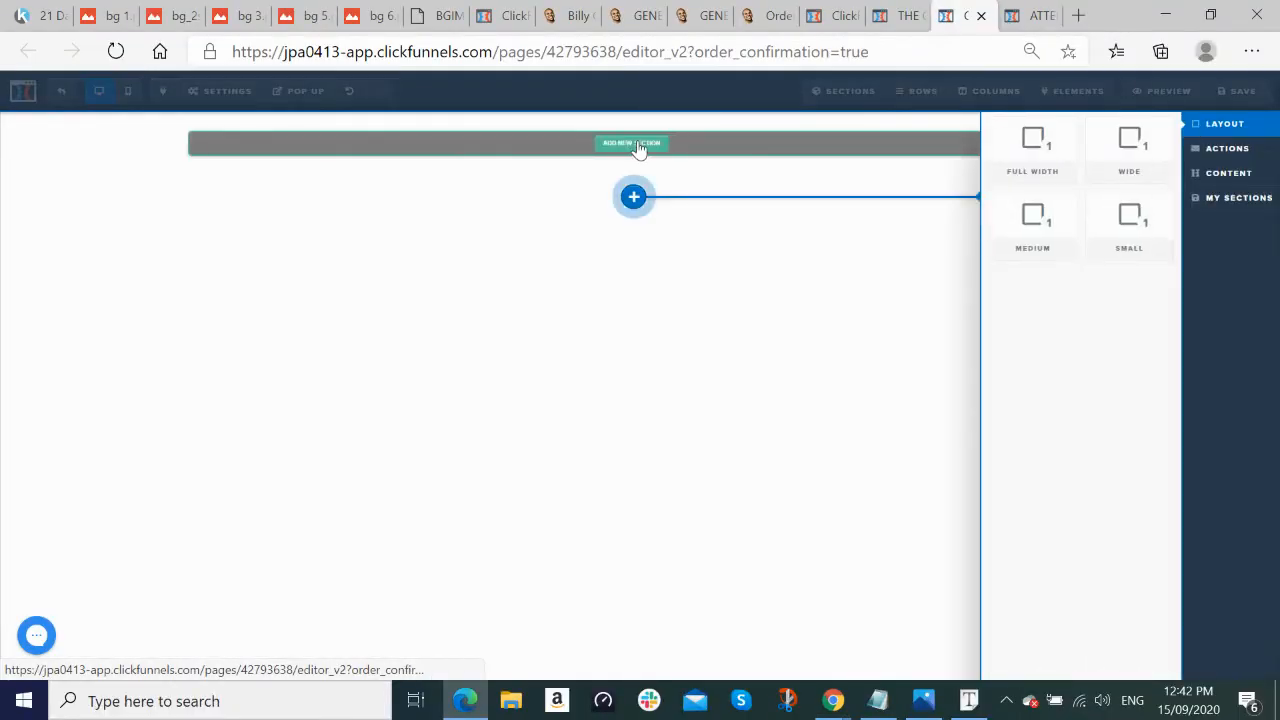
click(1024, 168)
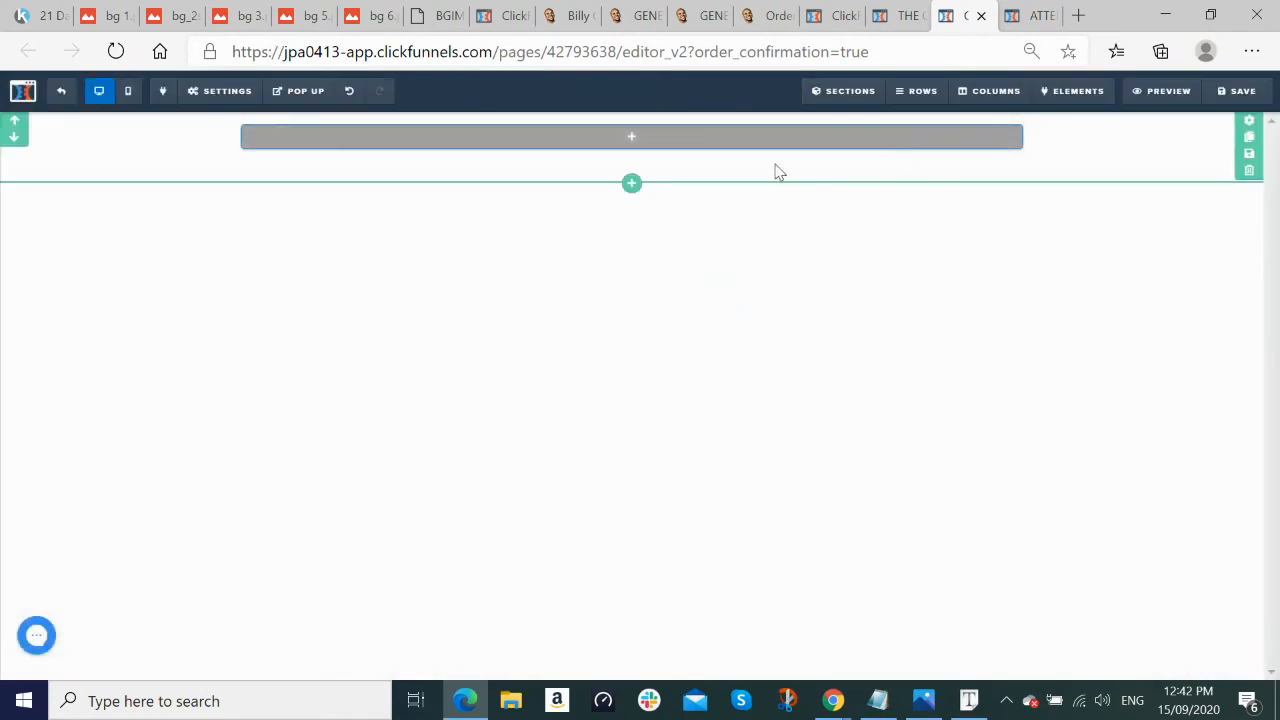
click(631, 136)
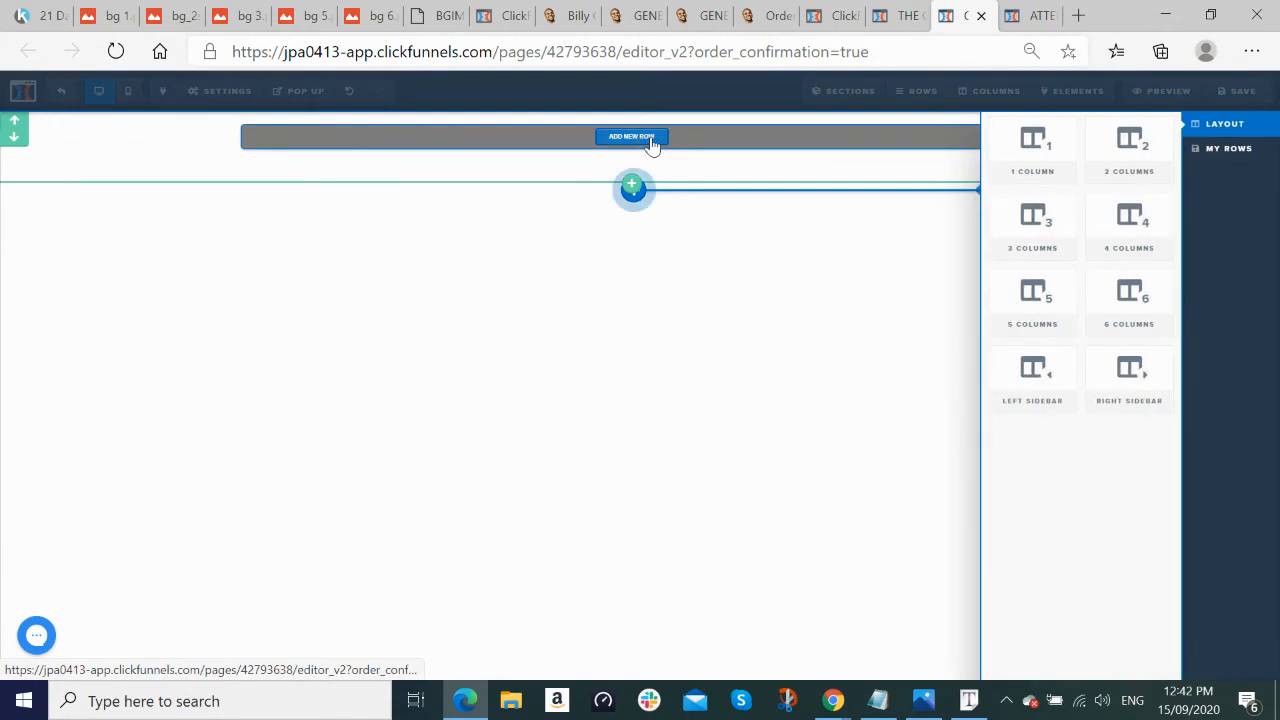
click(1037, 171)
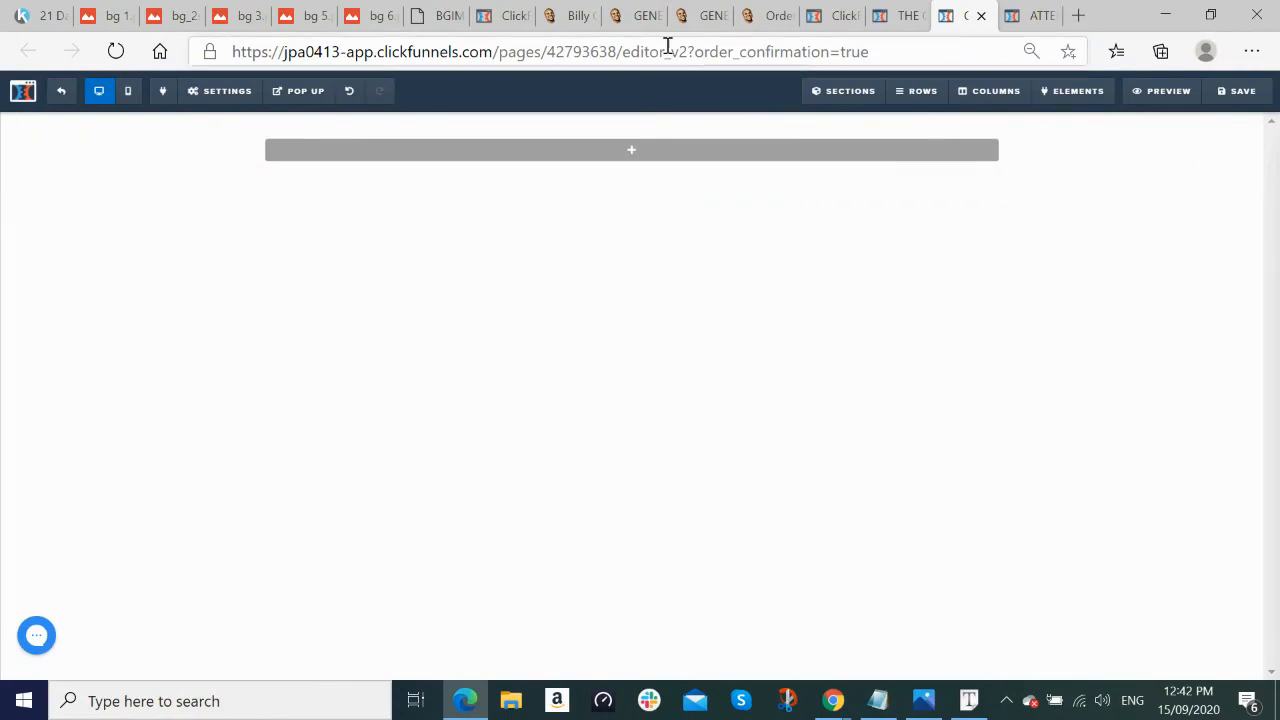
Step: View the reference order confirmation page and the original funnel's Order Confirmation step, and switch to Chrome to check its ClickFunnels tabs
click(767, 22)
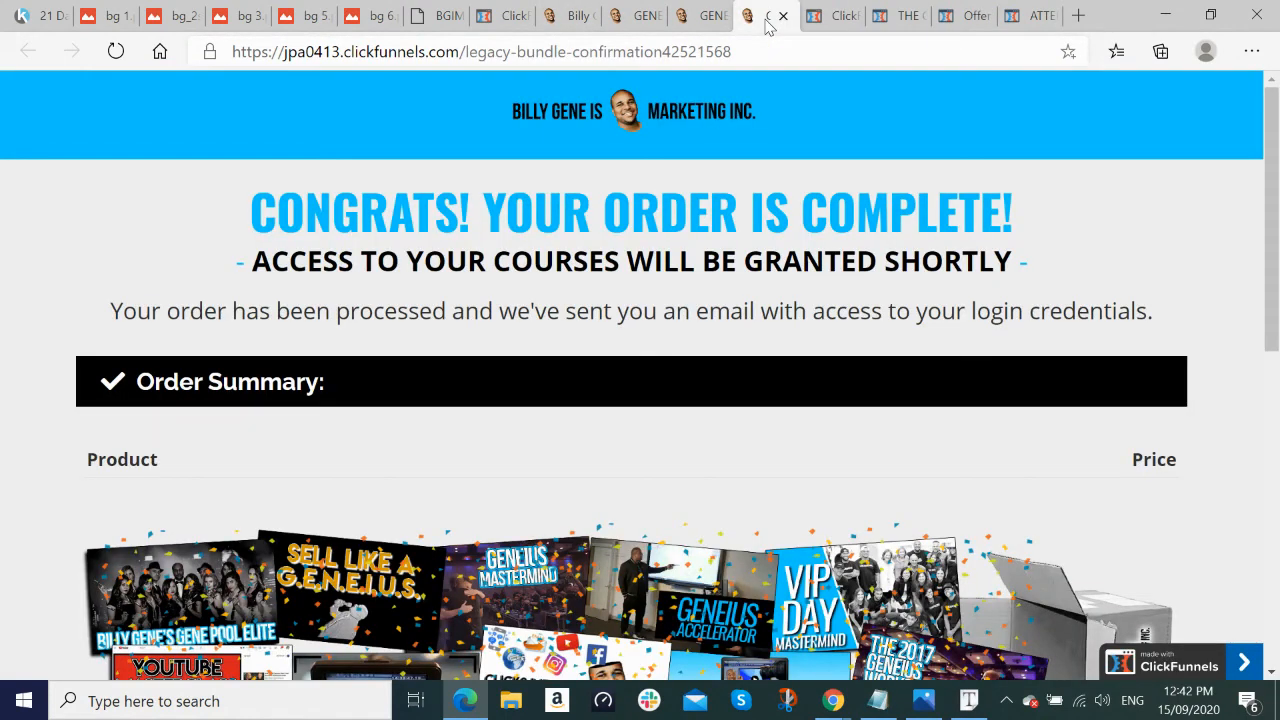
click(513, 20)
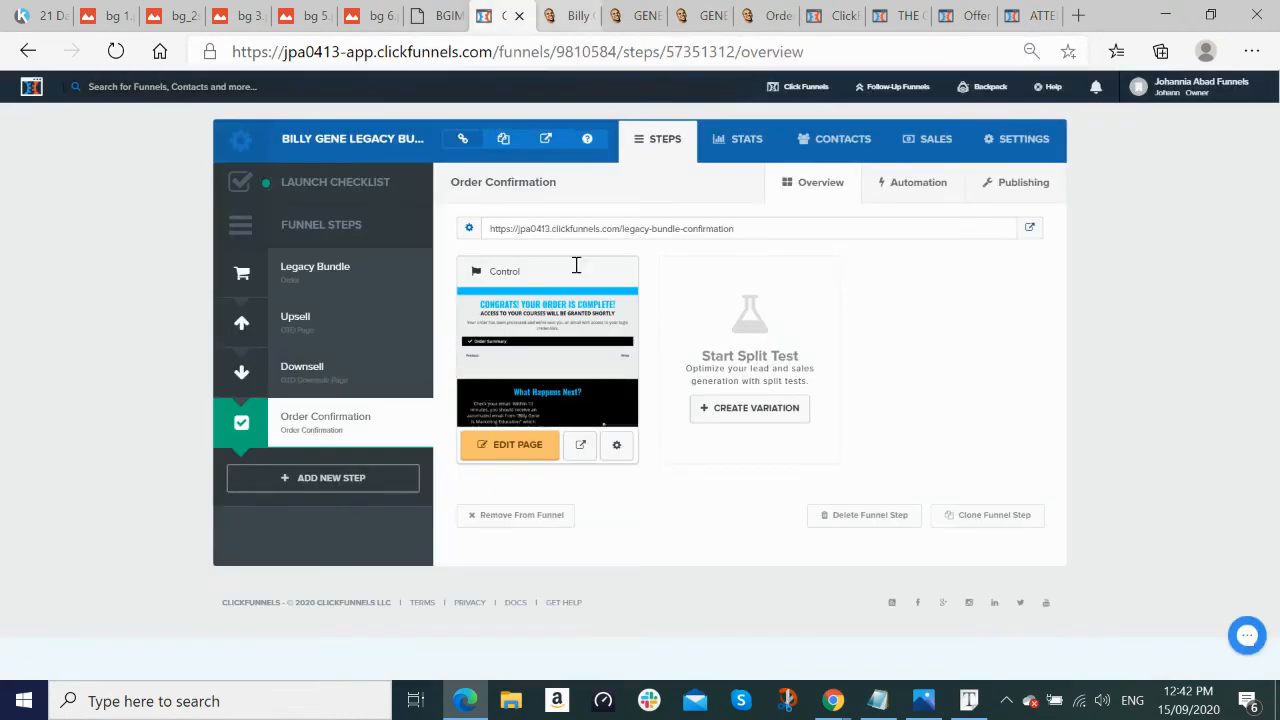
click(455, 703)
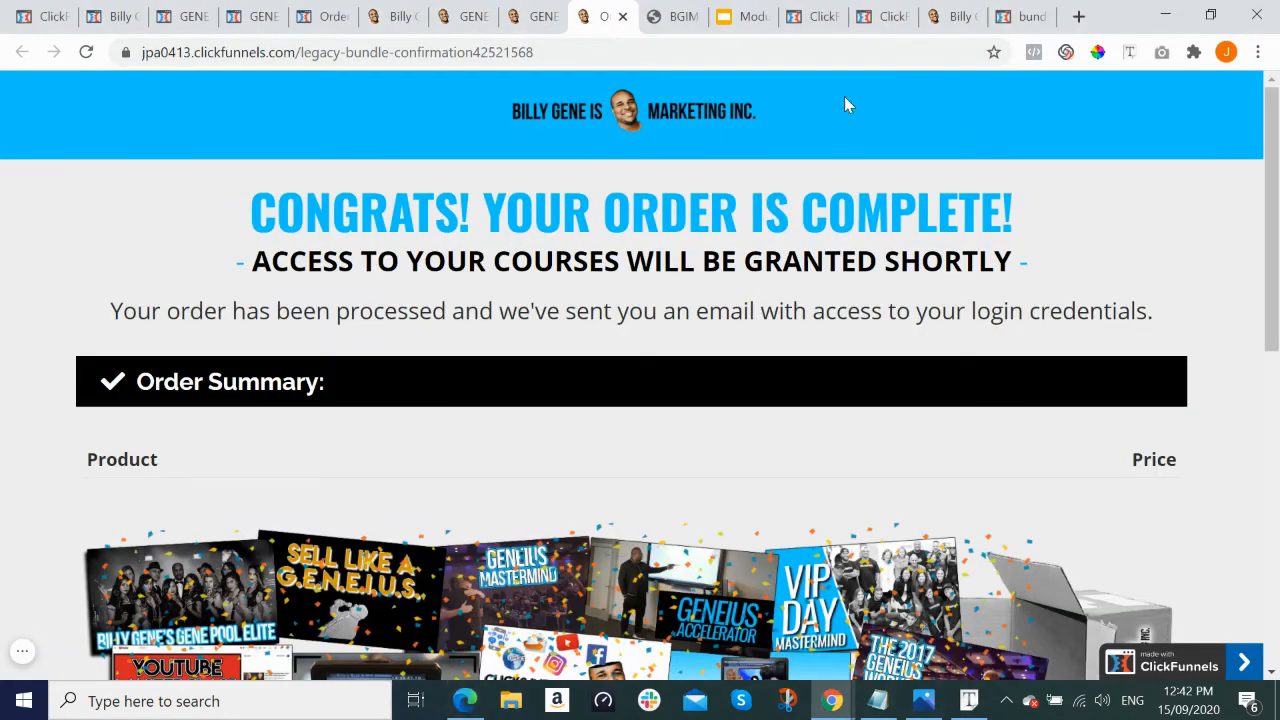
click(815, 16)
click(885, 16)
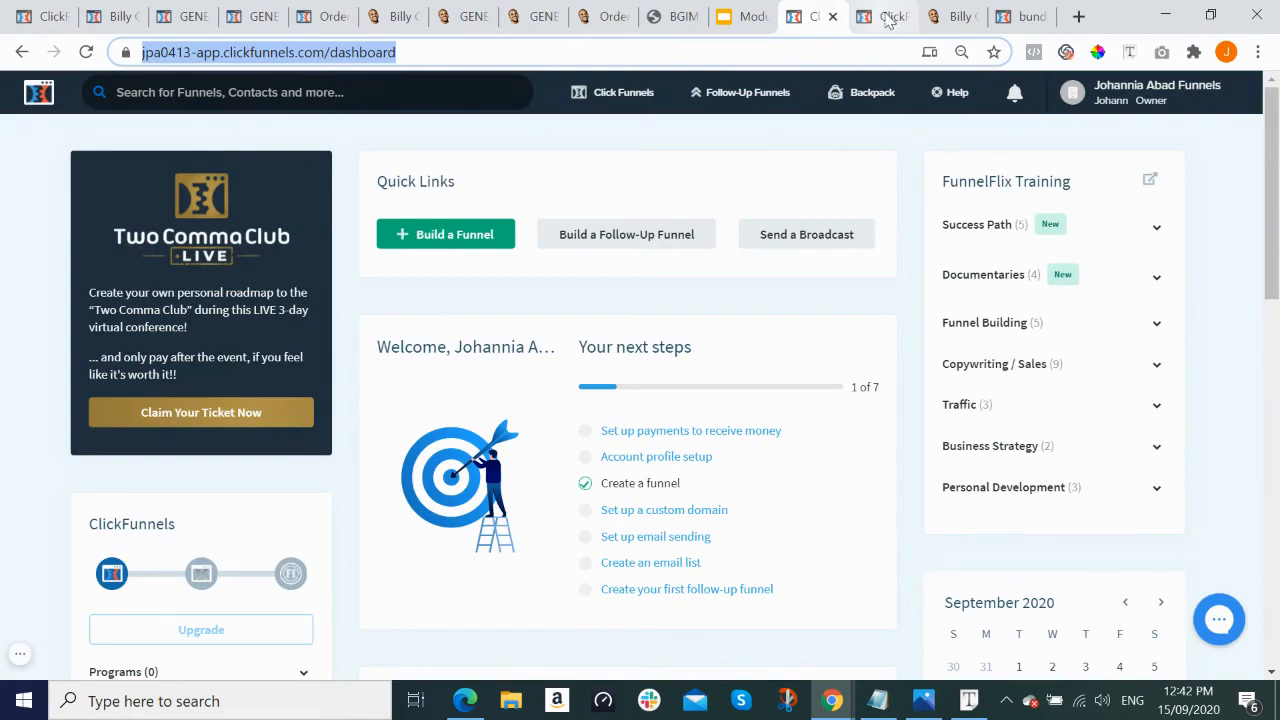
Step: Close the reference order form and bundle-legacy.png tabs in Chrome and switch back to Edge
click(966, 17)
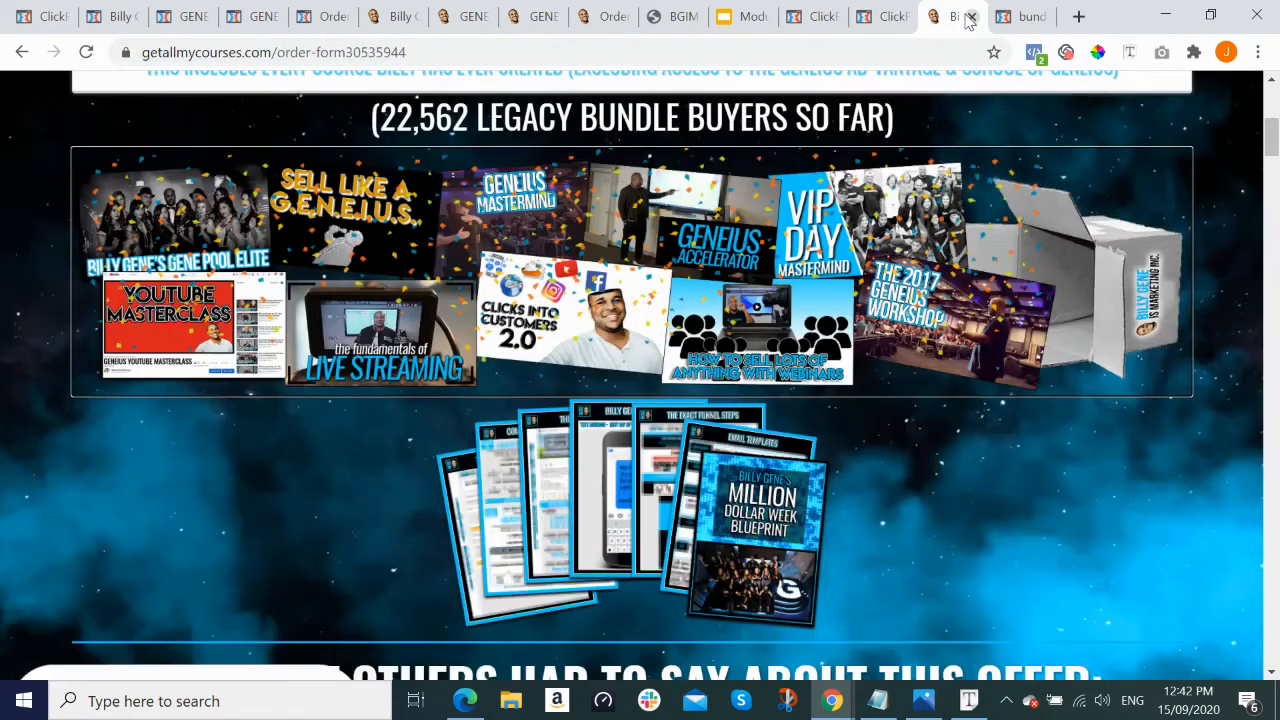
click(971, 17)
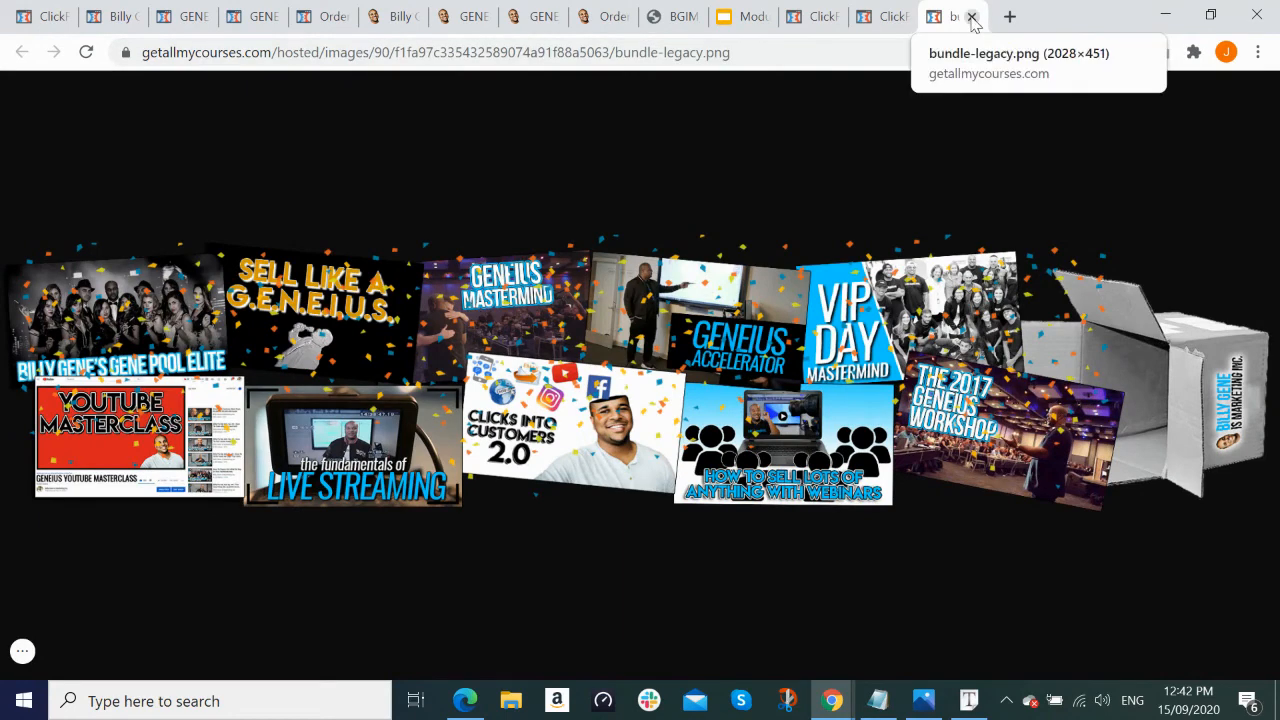
click(971, 17)
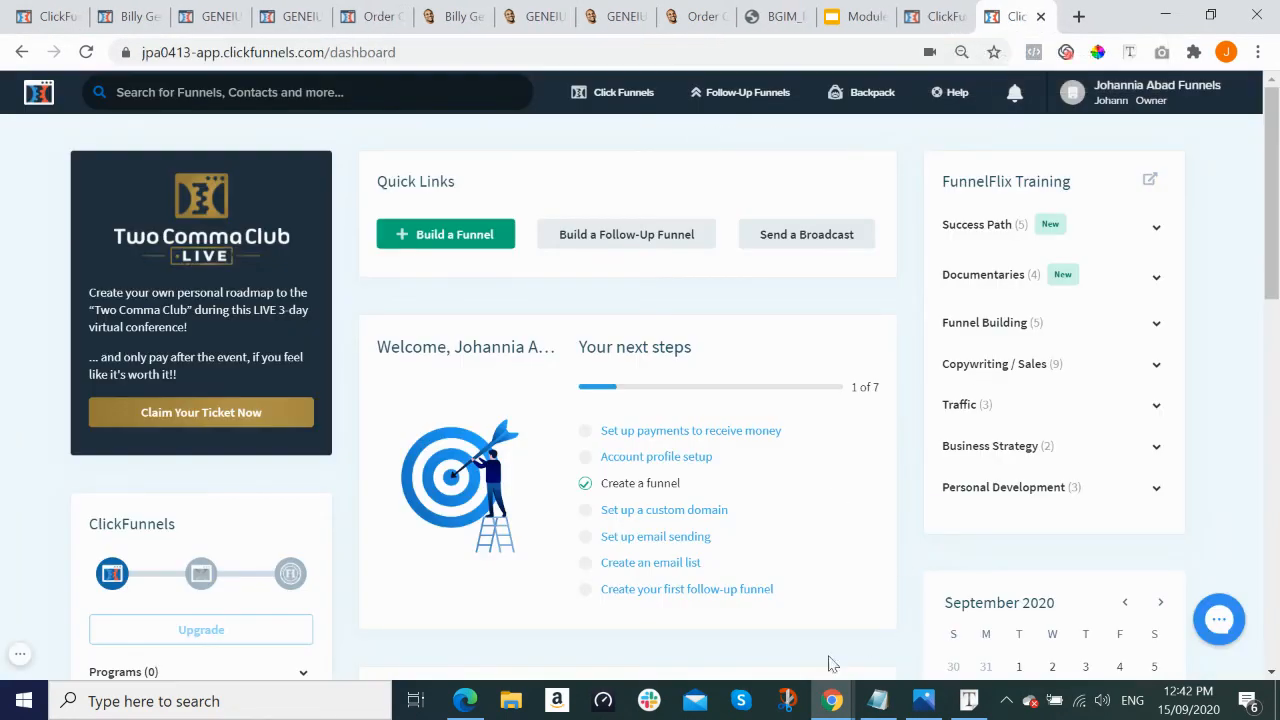
mouse_move(832, 700)
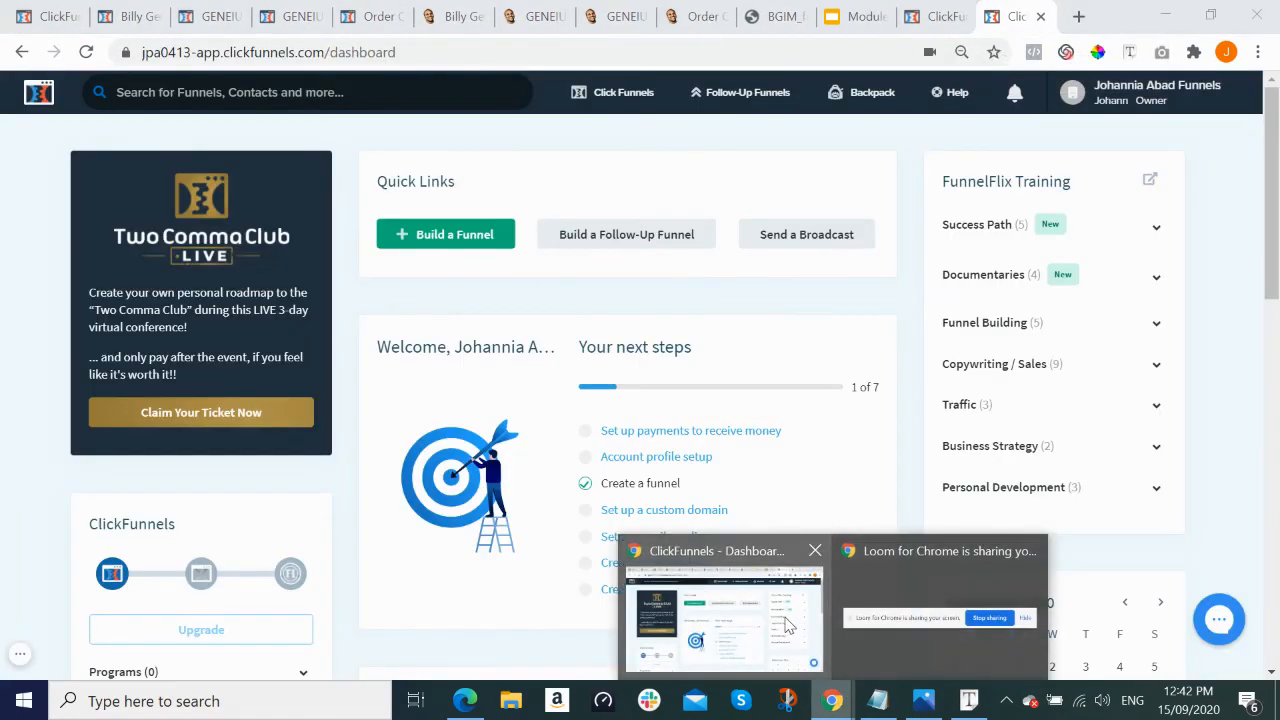
click(465, 700)
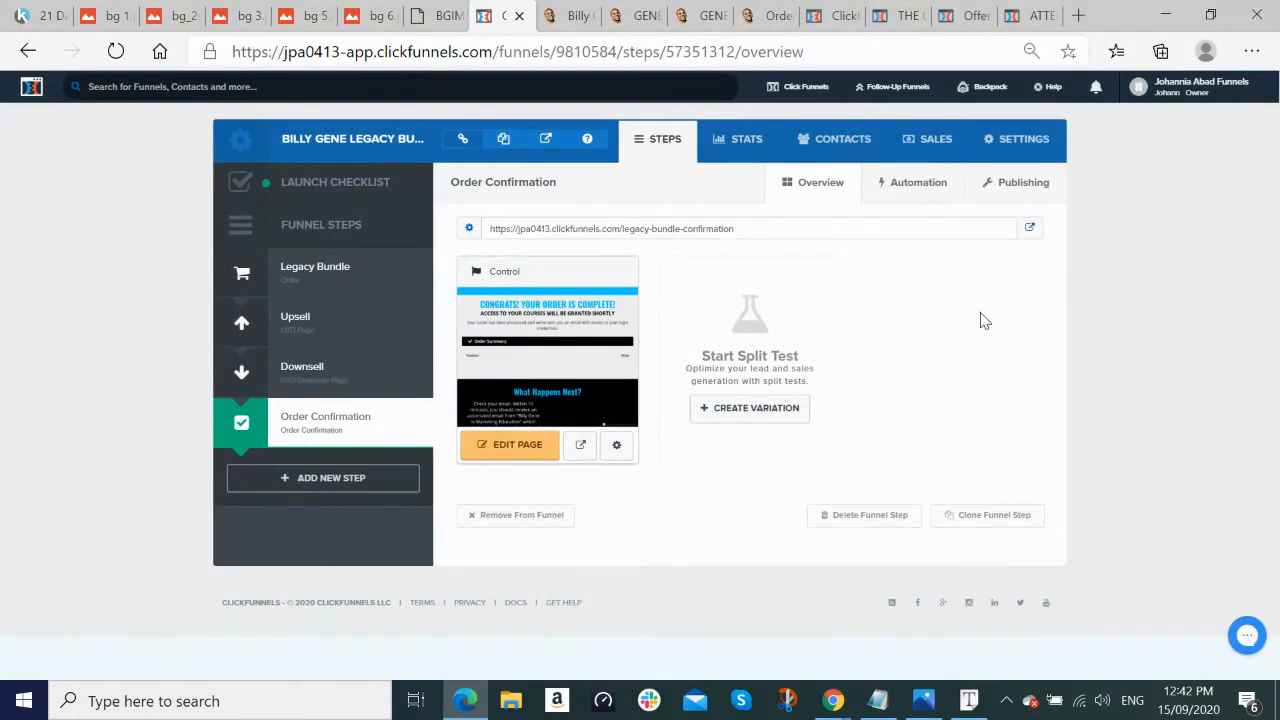
Step: Return to the order confirmation page editor and open the element choices for the empty row
click(1038, 14)
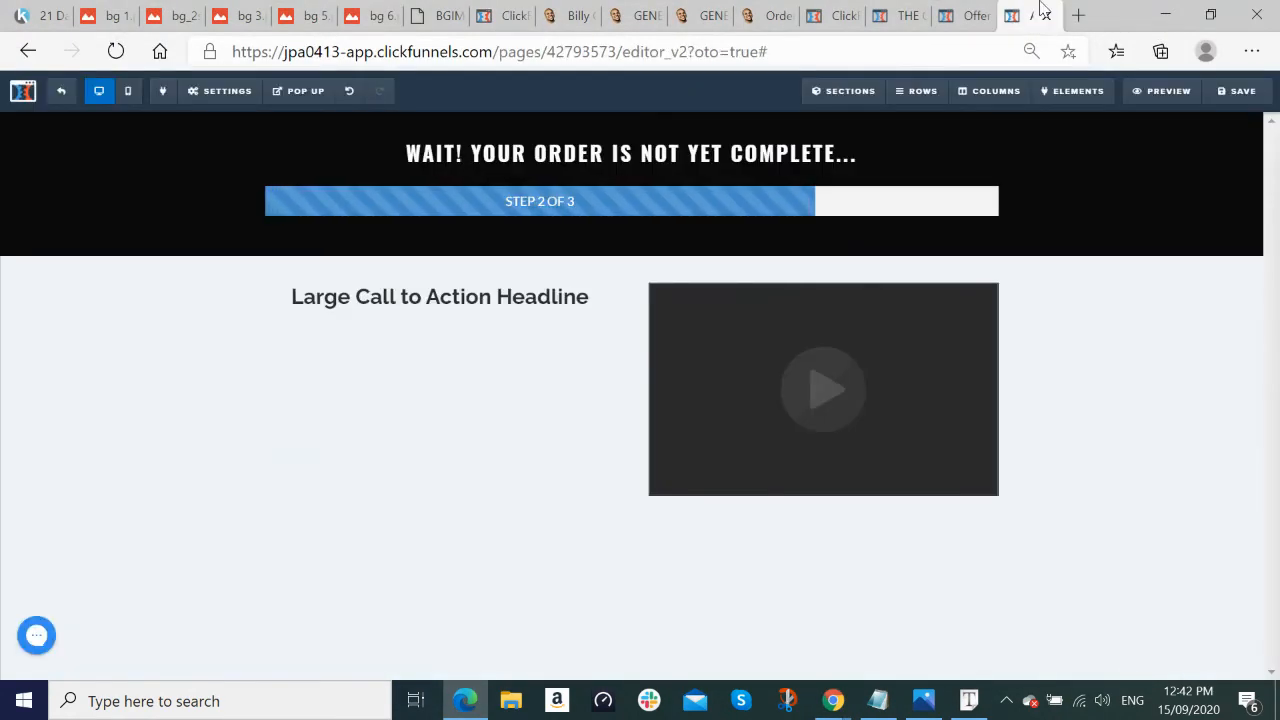
click(965, 18)
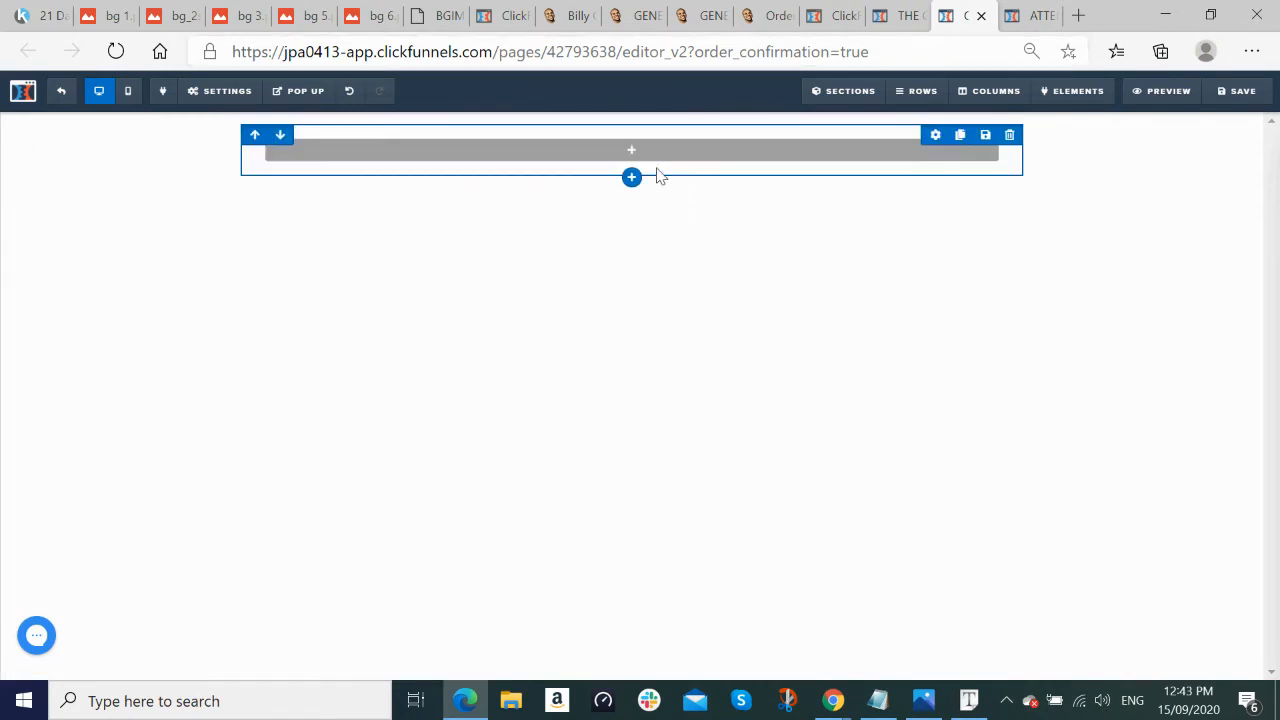
click(624, 155)
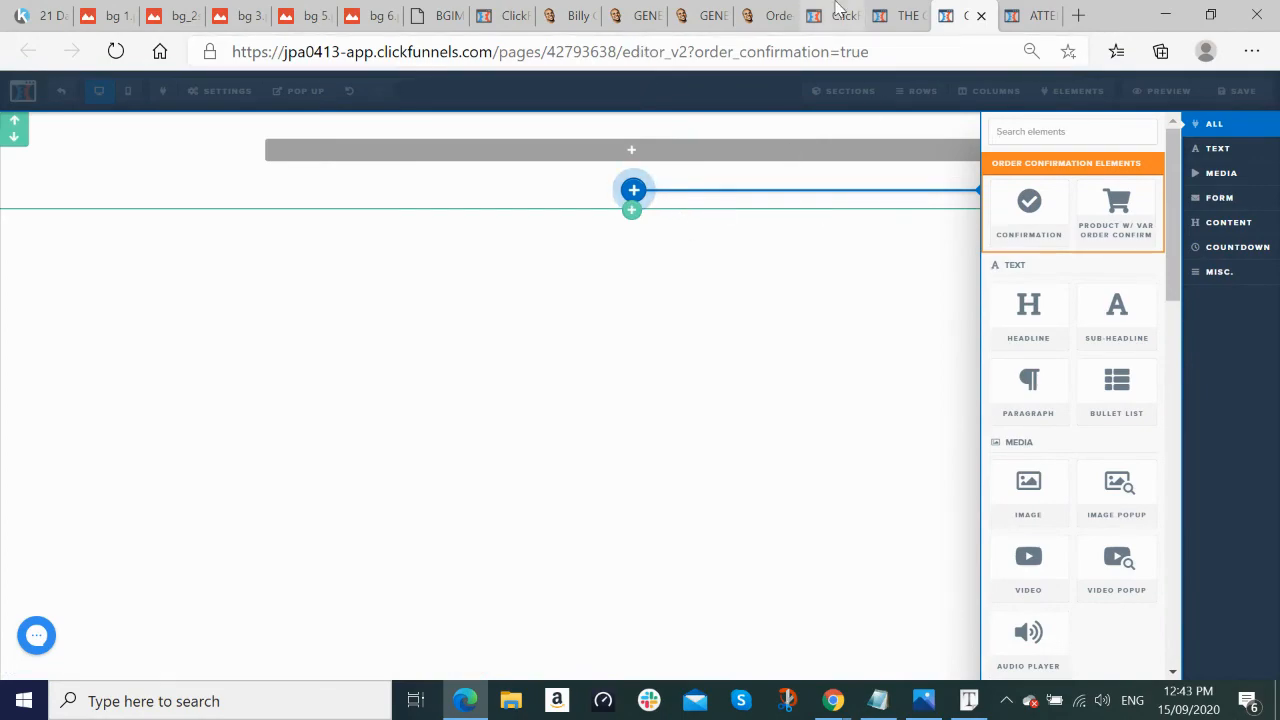
Step: View the reference order confirmation page in Edge, then switch to Chrome and find the same page among its tabs
click(832, 700)
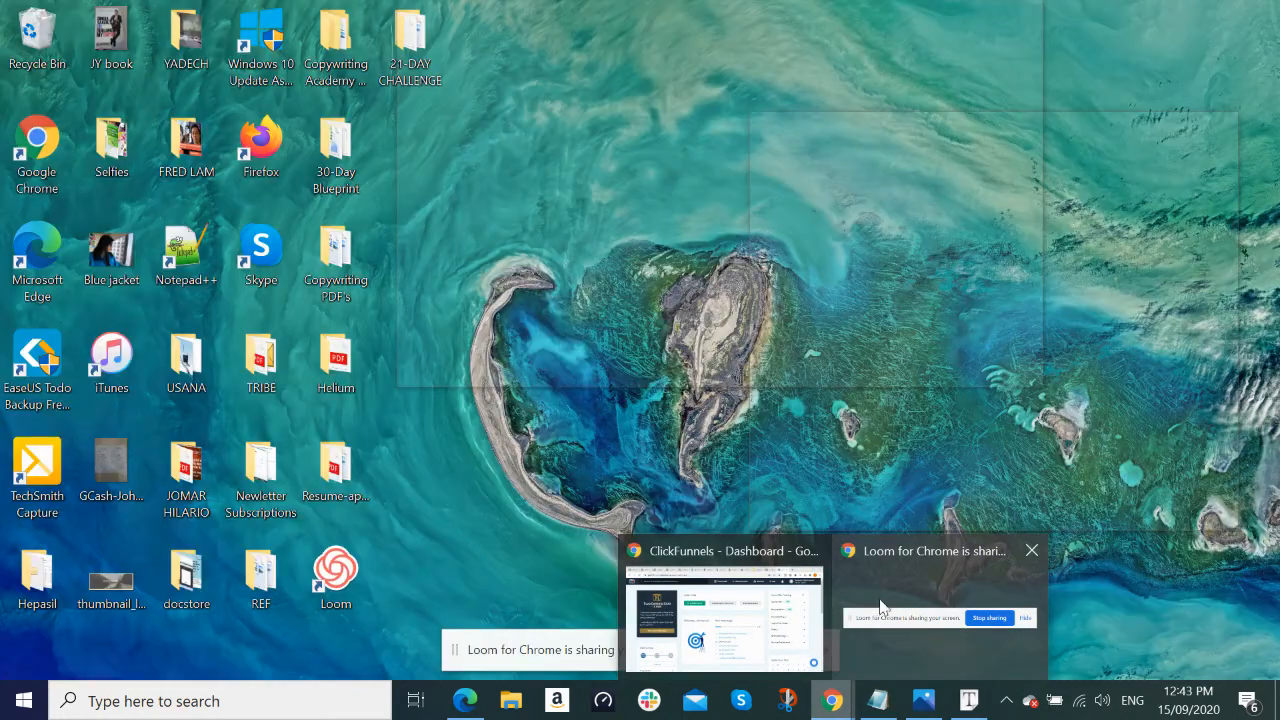
click(880, 607)
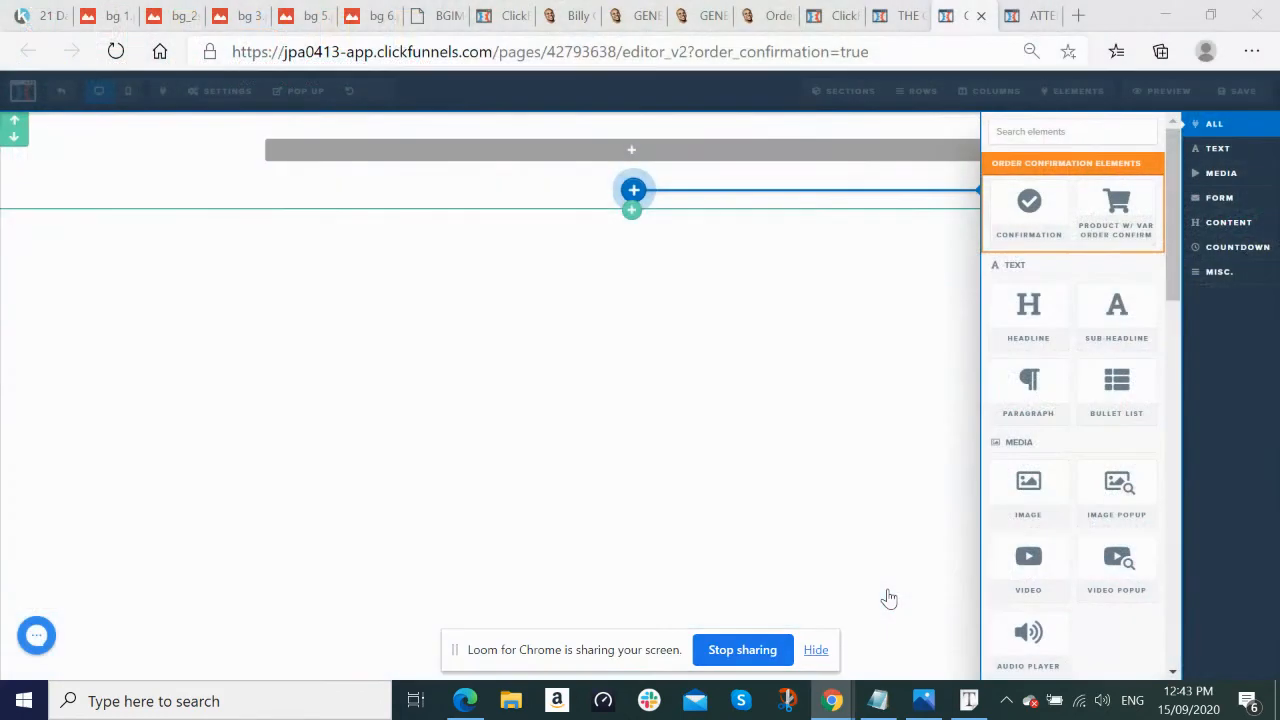
click(765, 16)
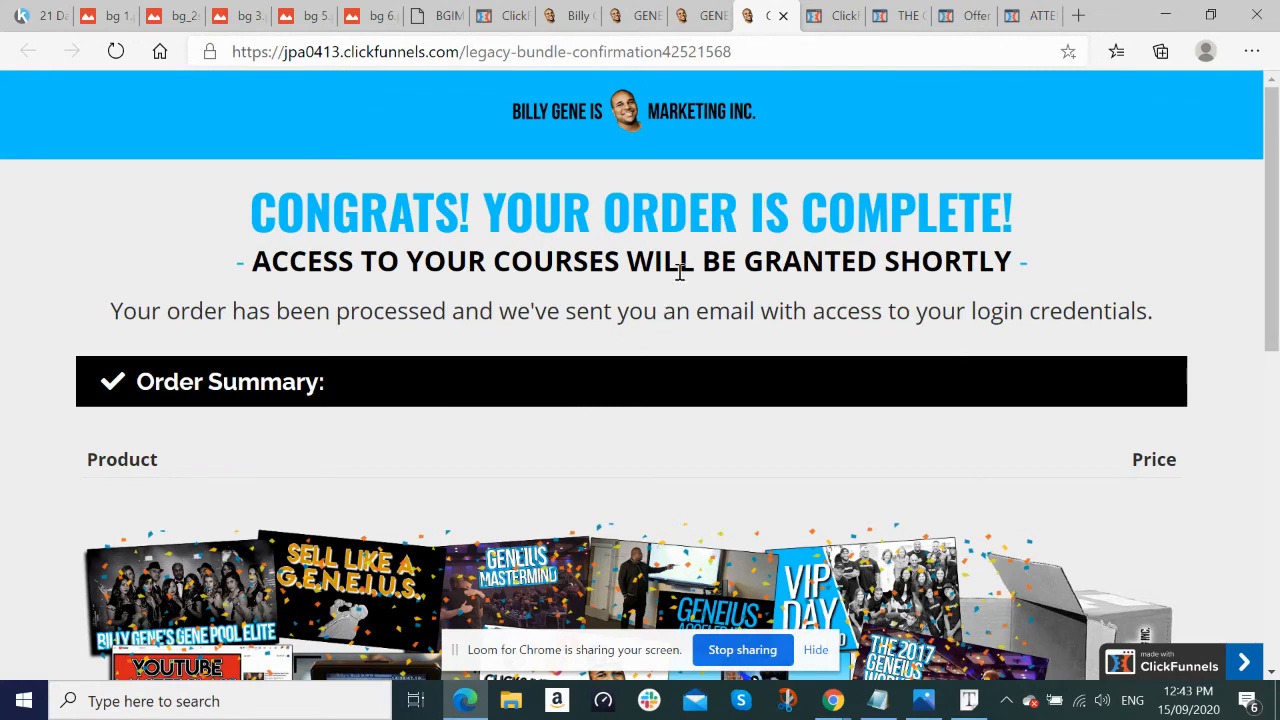
mouse_move(832, 700)
click(762, 640)
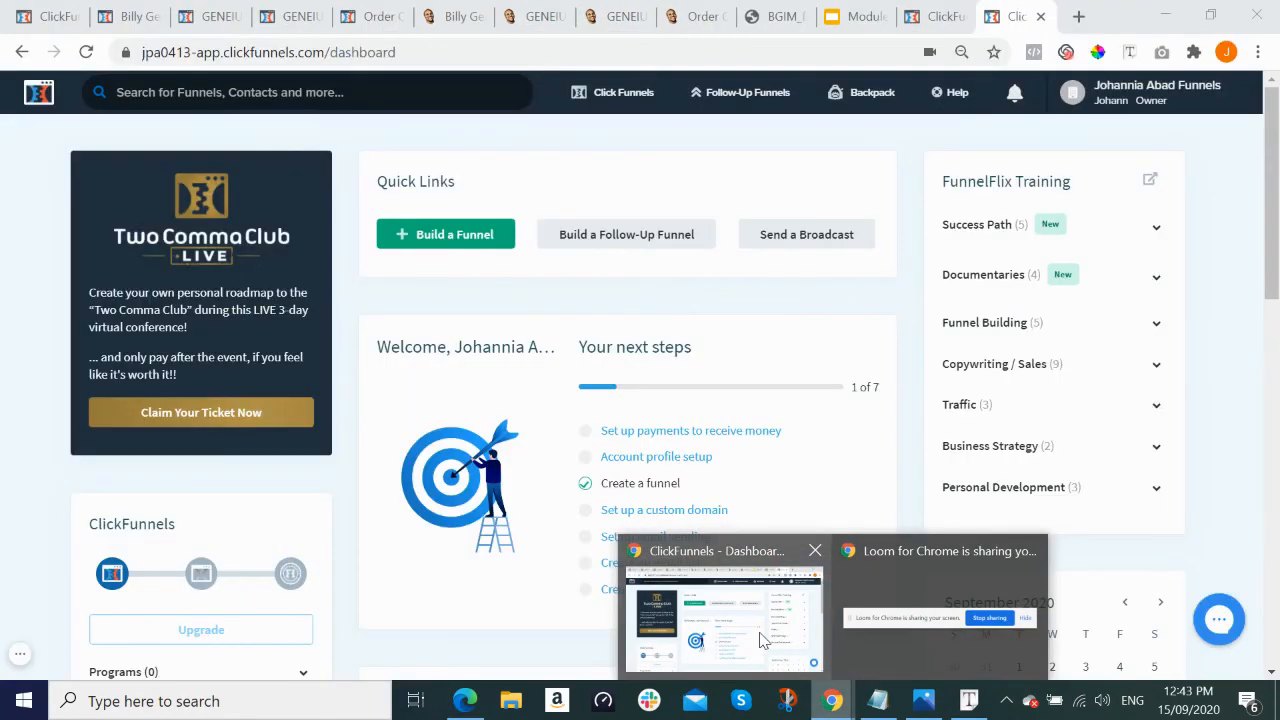
click(877, 701)
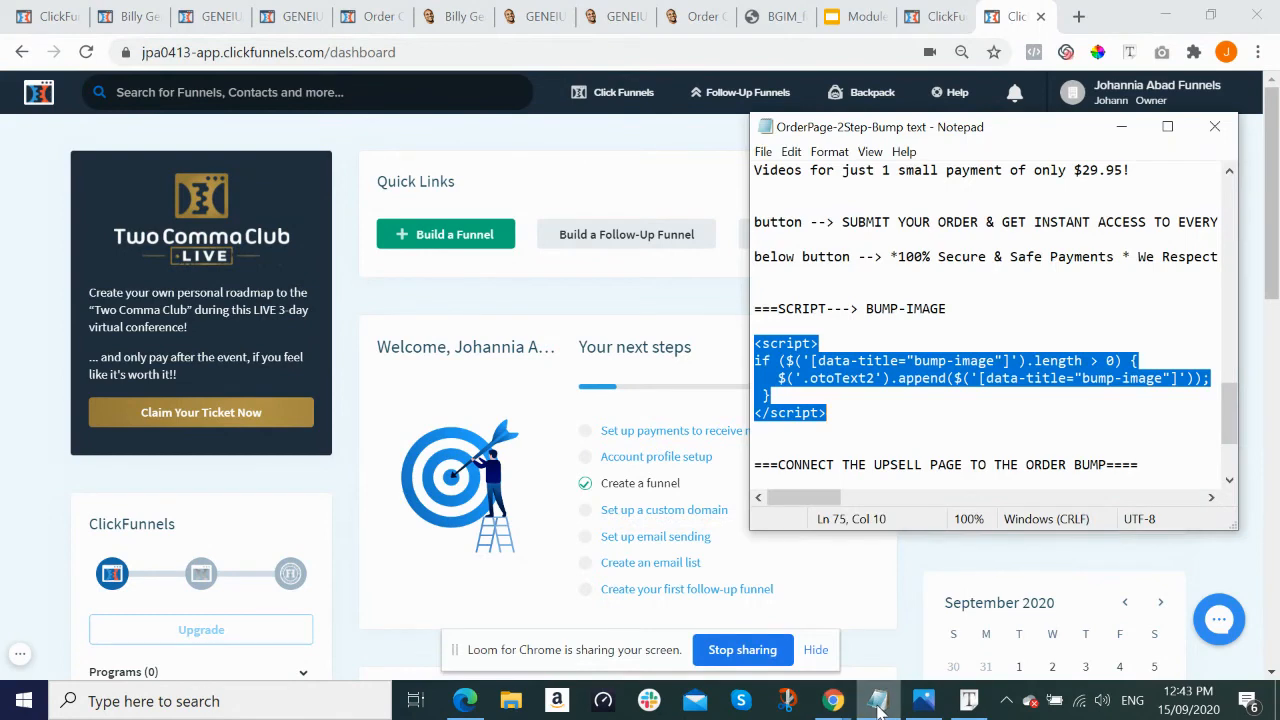
click(832, 701)
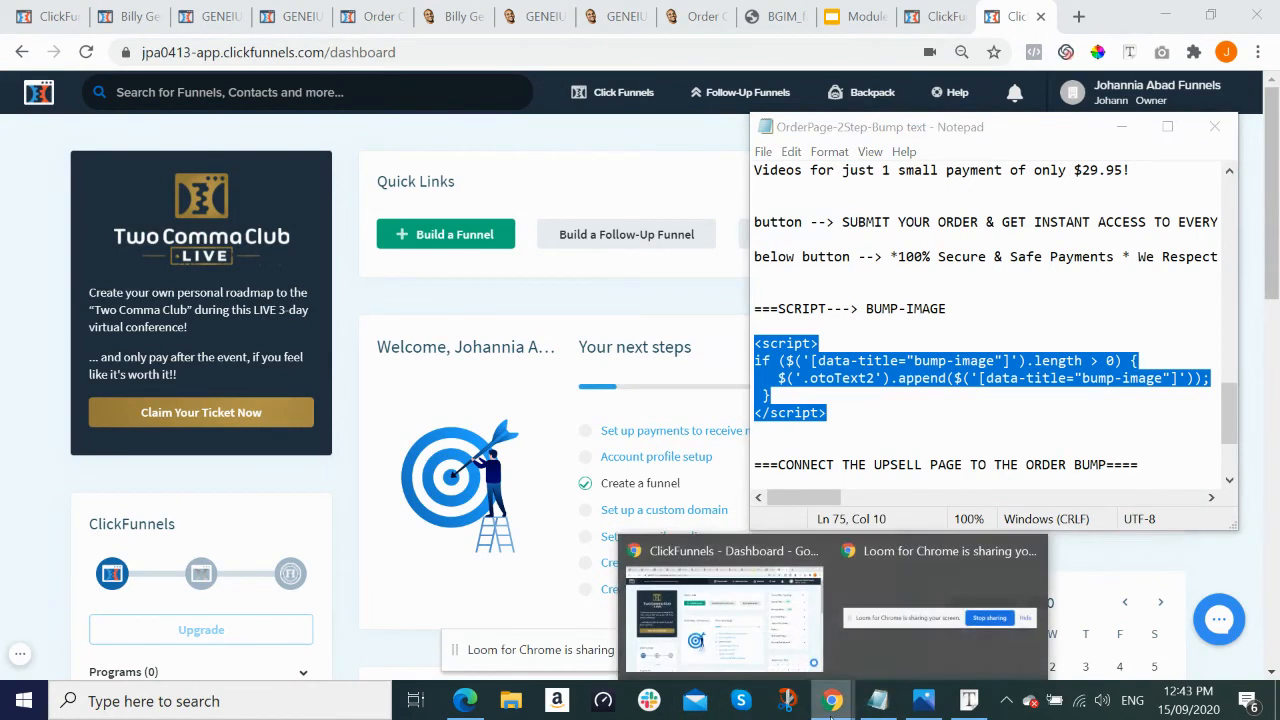
click(760, 643)
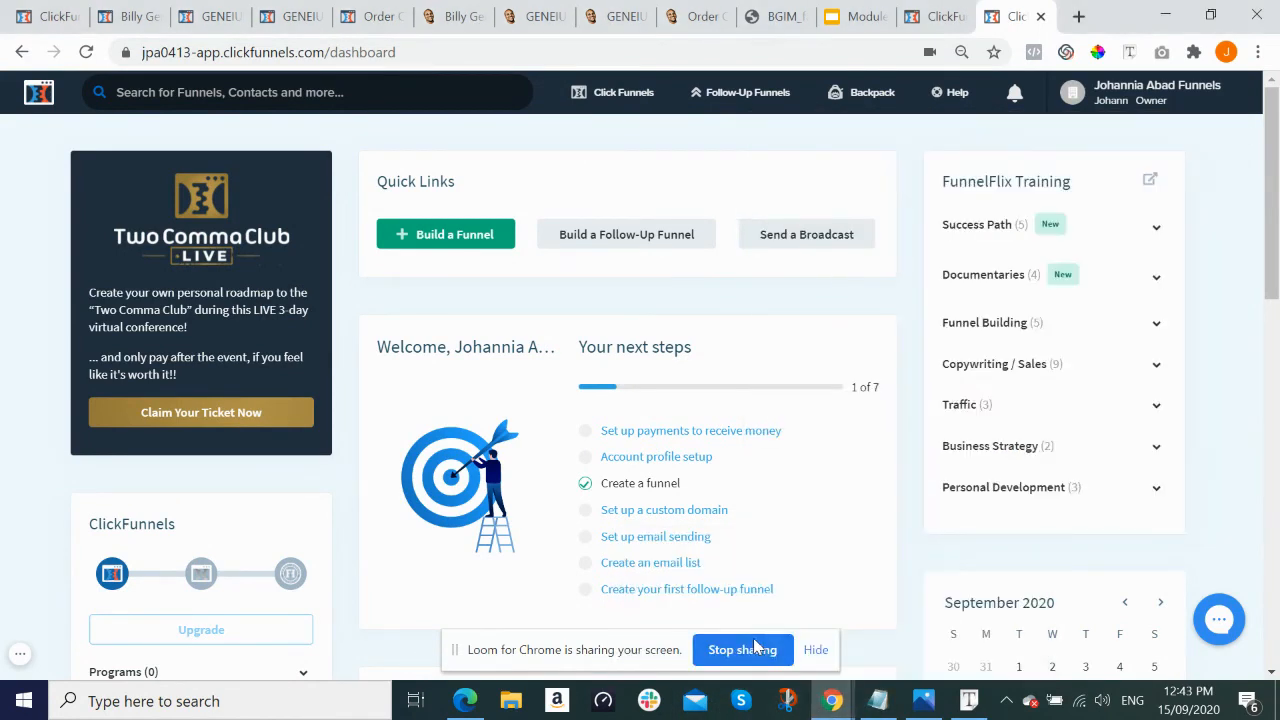
click(950, 14)
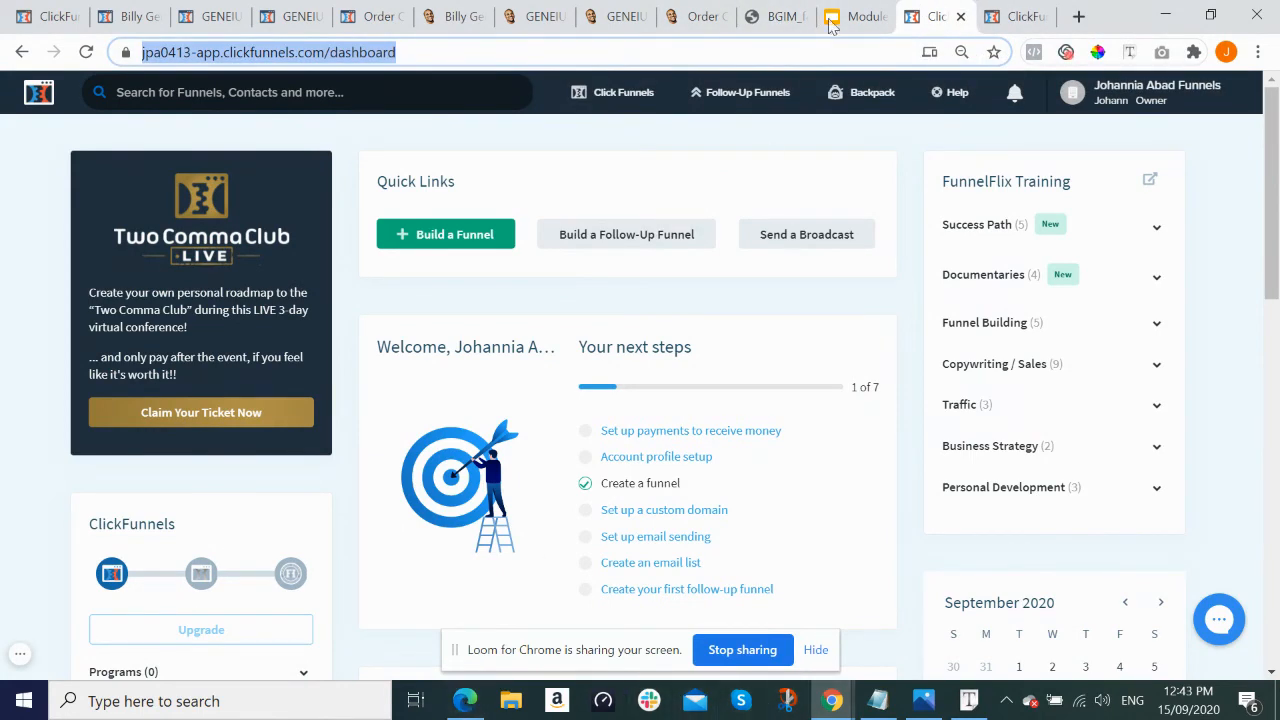
click(700, 15)
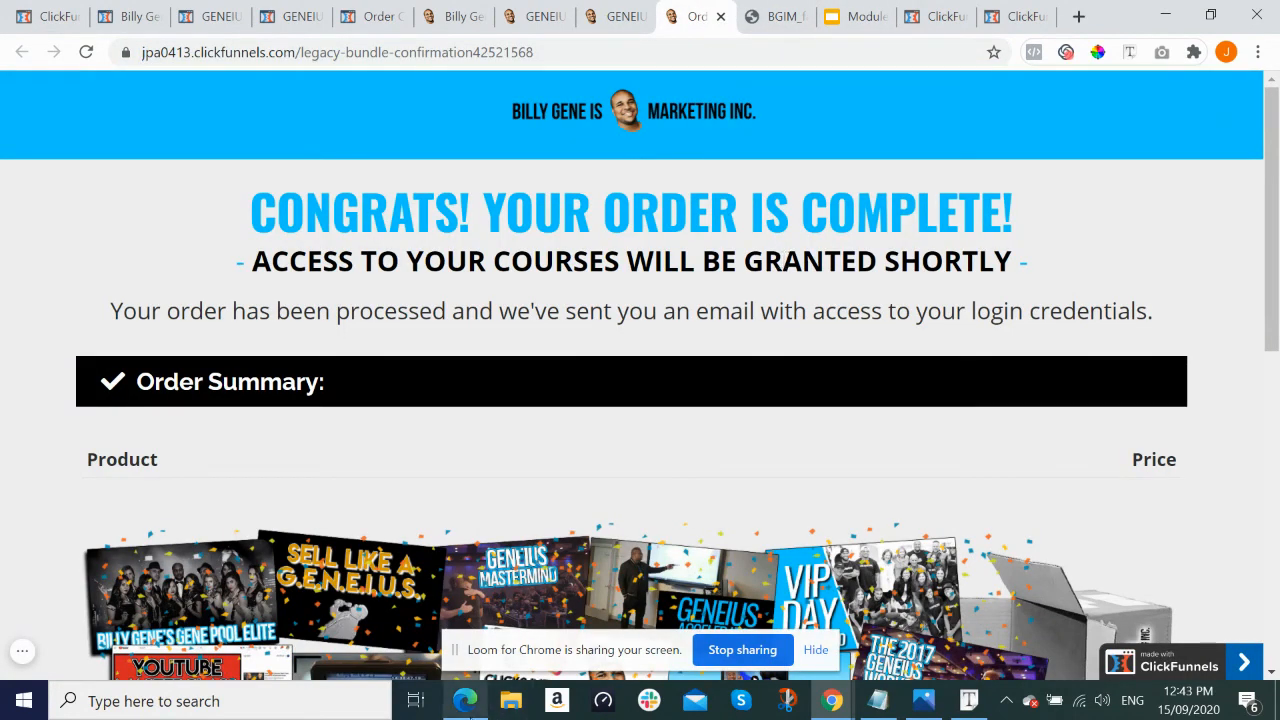
Step: Switch back to Edge and return to the order confirmation page editor
click(465, 702)
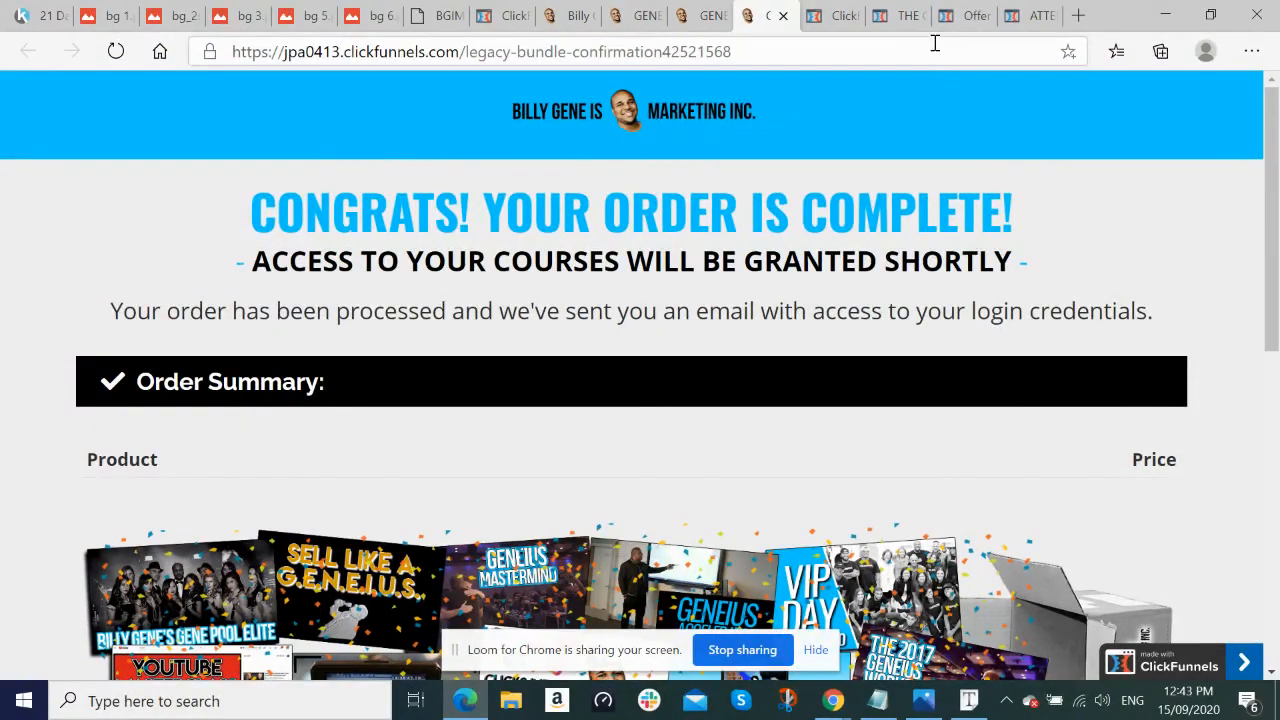
click(1040, 14)
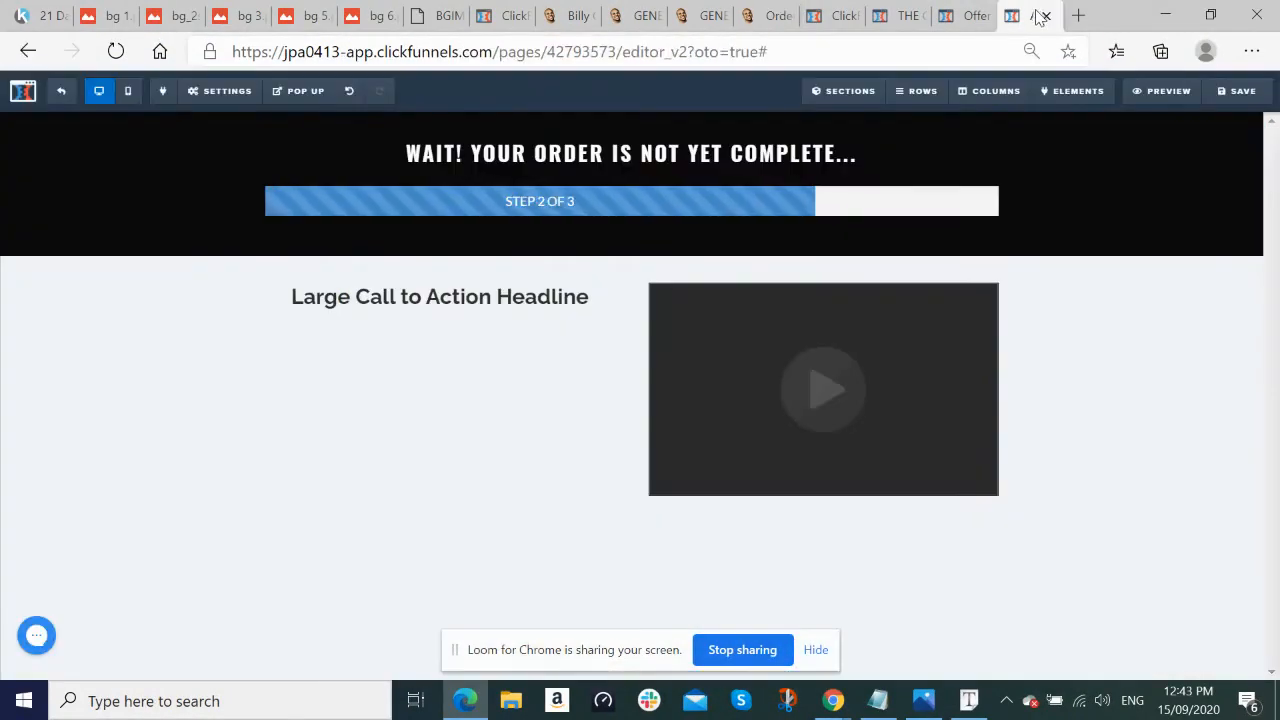
click(967, 18)
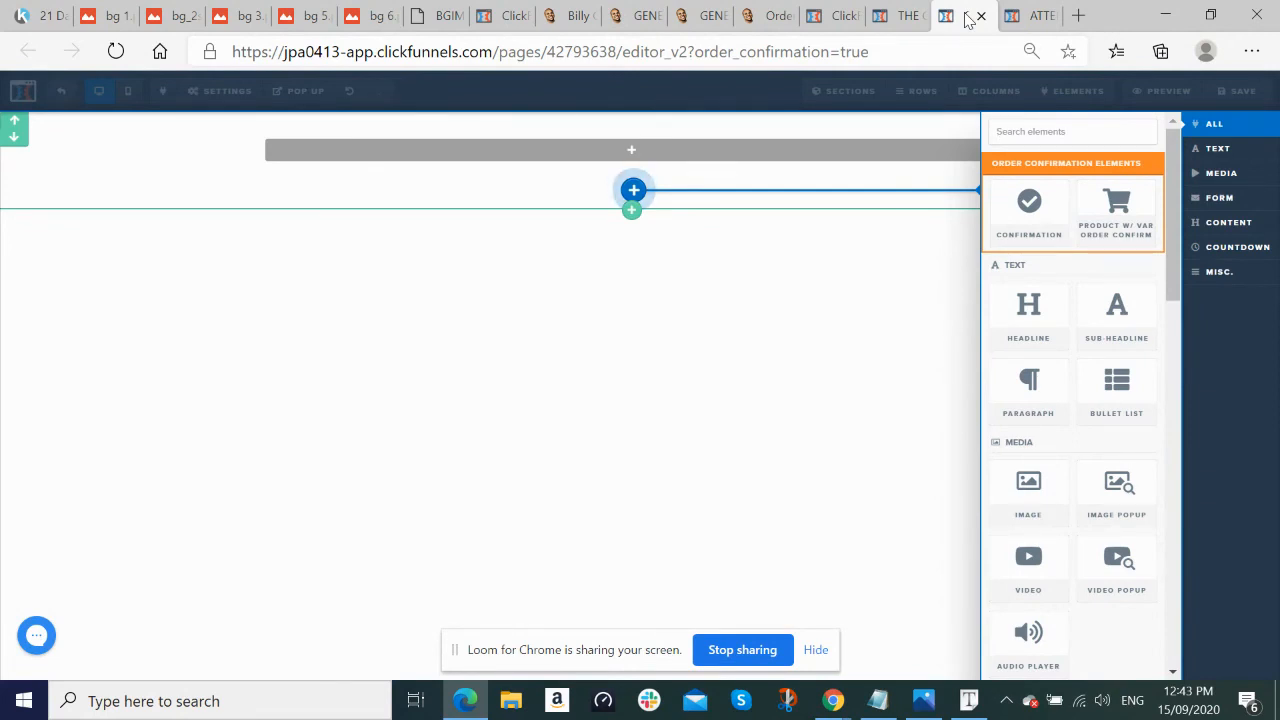
Step: Search the elements for "image" and add an Image element to the empty row
click(630, 160)
click(630, 160)
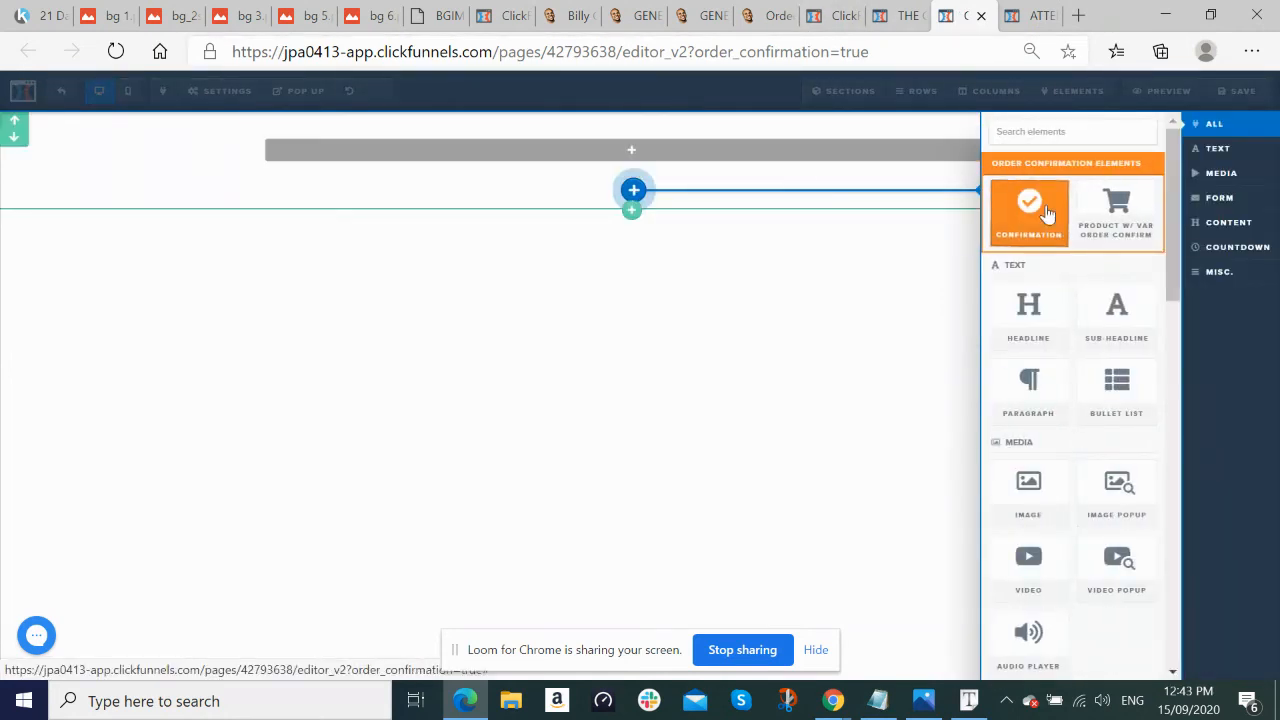
text(image)
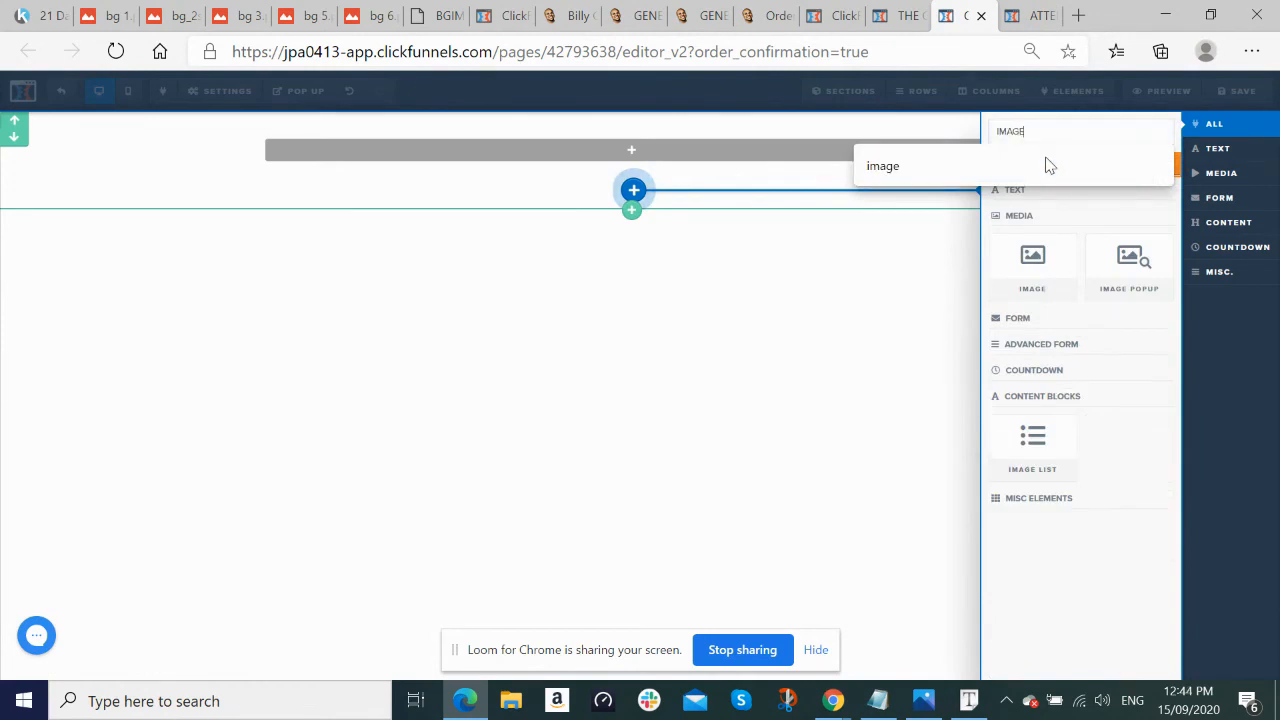
click(1039, 277)
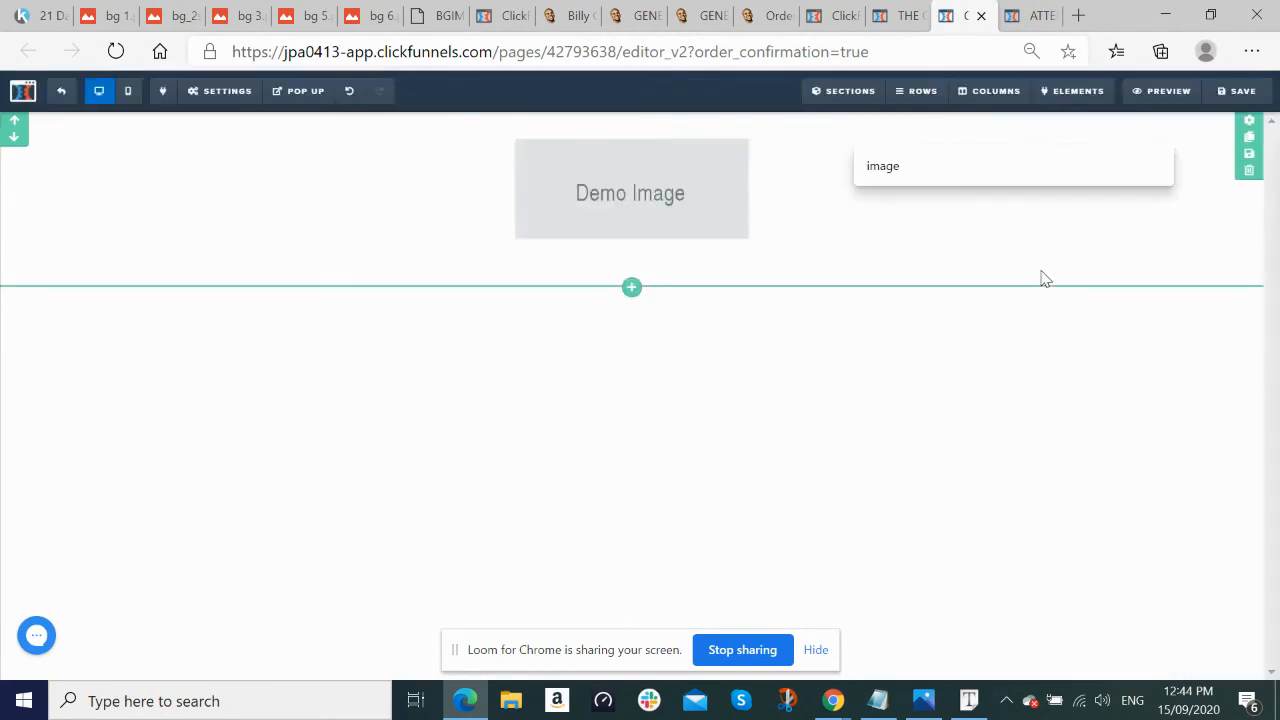
Step: Replace the demo image with the Billy Gene Is Marketing Inc. logo from the image library and close its settings
click(677, 171)
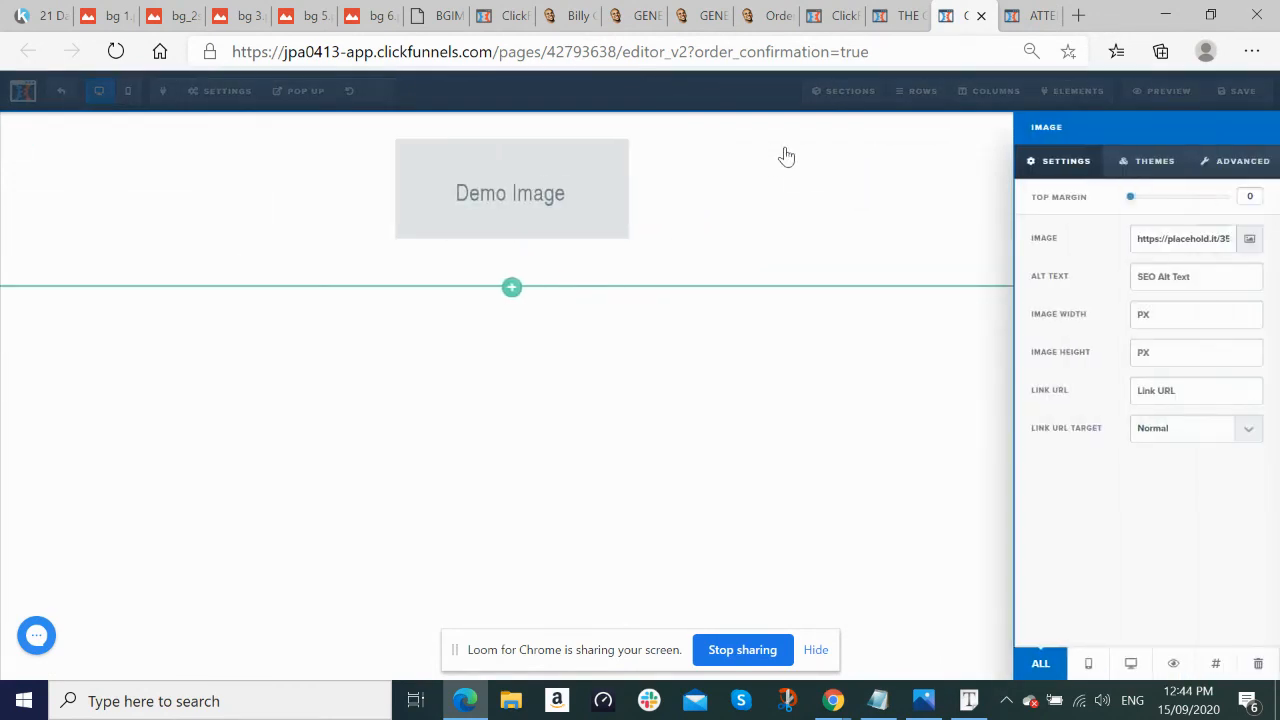
click(1249, 240)
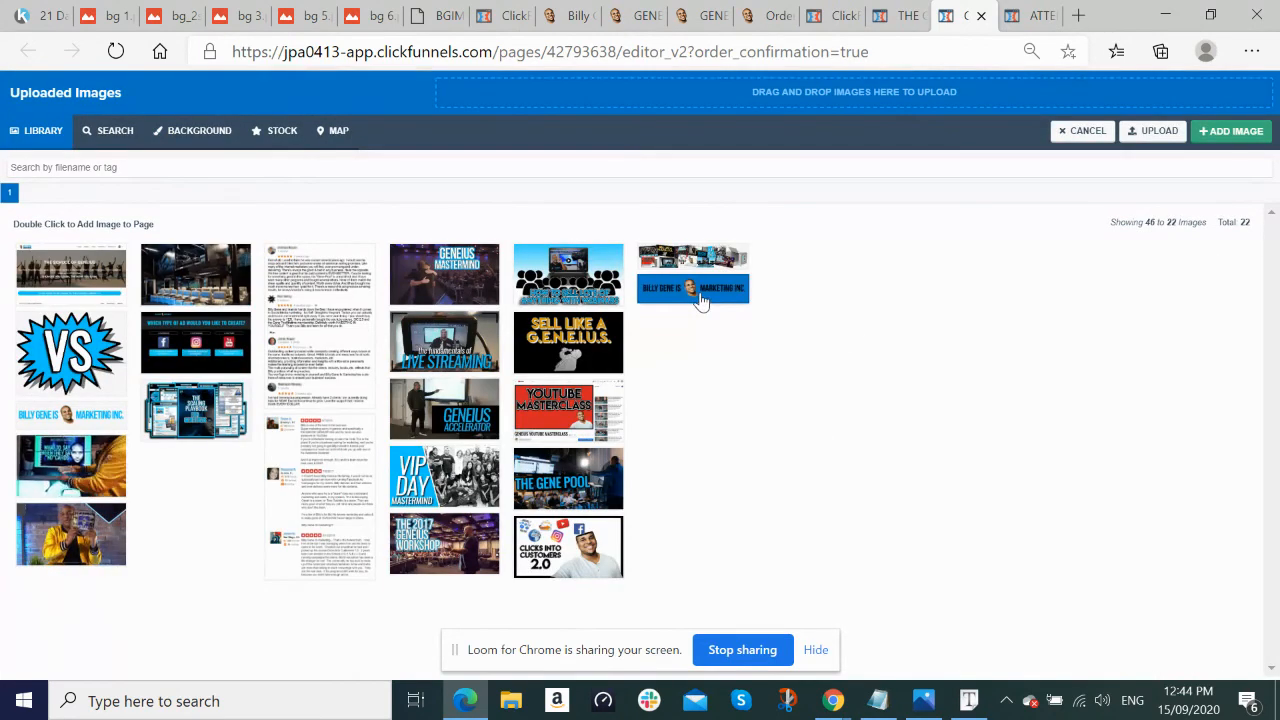
double_click(700, 300)
click(968, 174)
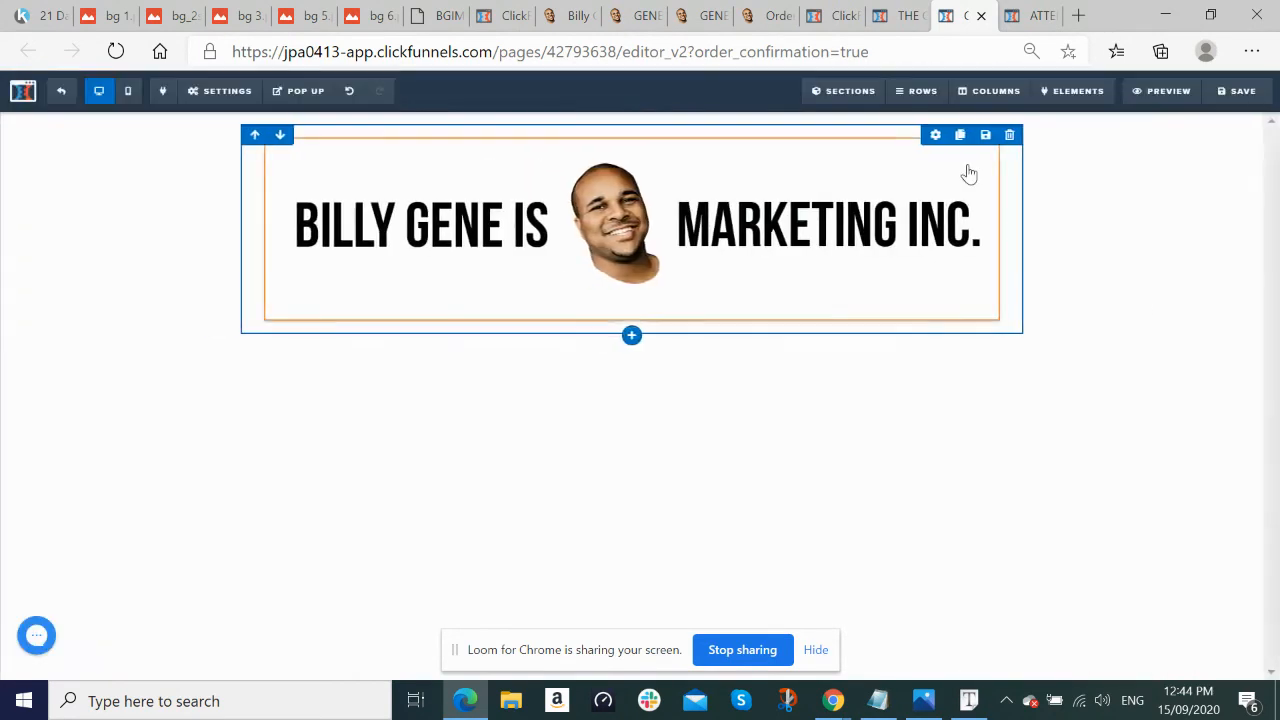
Step: Try blue #0075b2 as the logo section's background color, then set it to light grey #efefef
click(1249, 121)
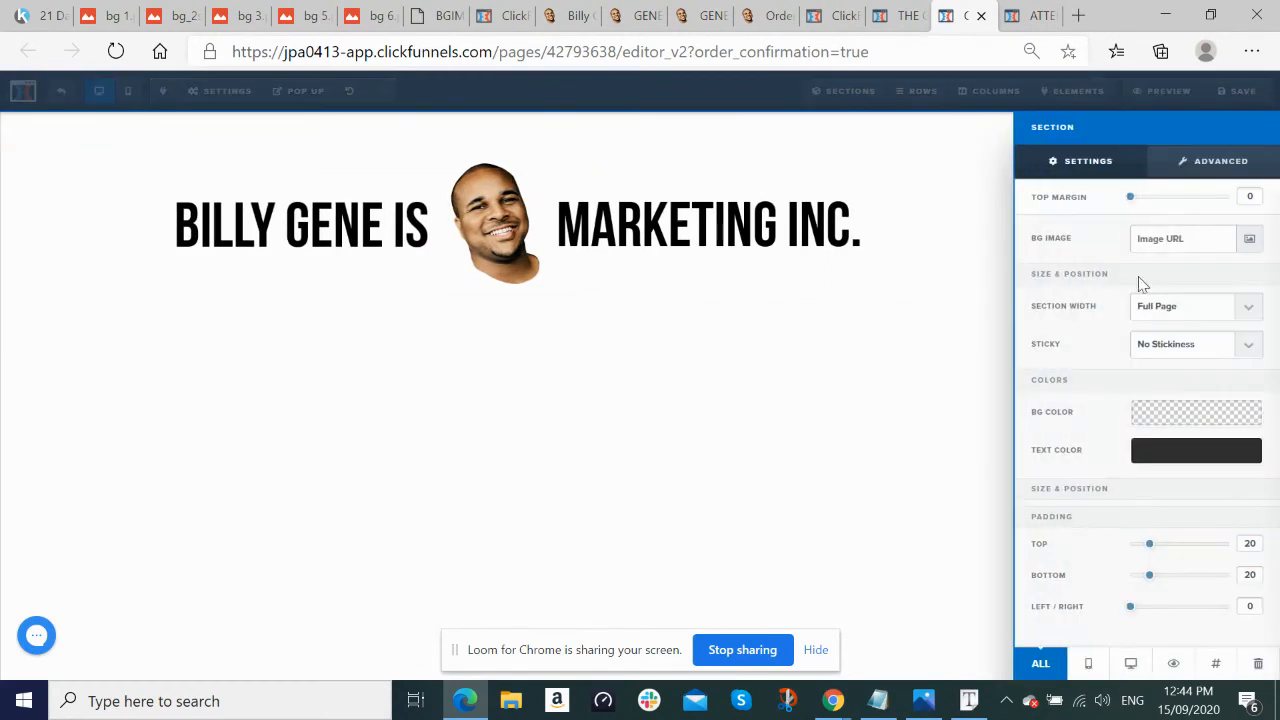
click(1206, 425)
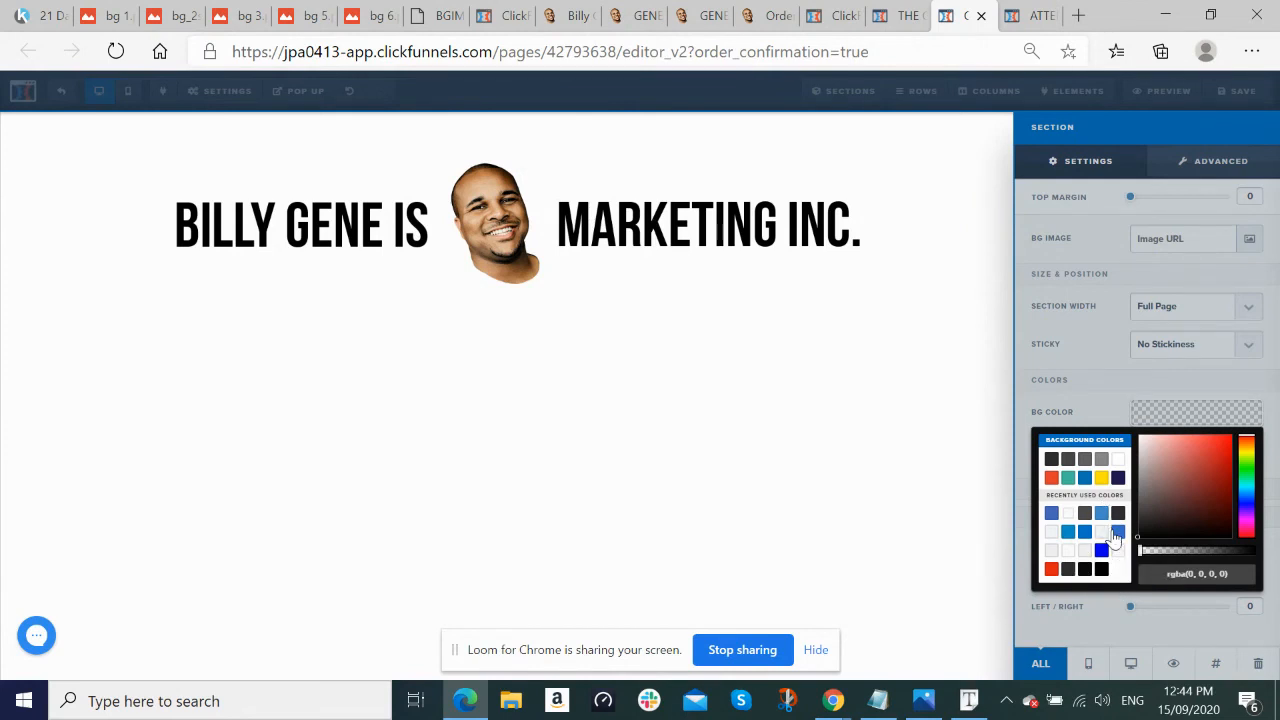
click(1086, 479)
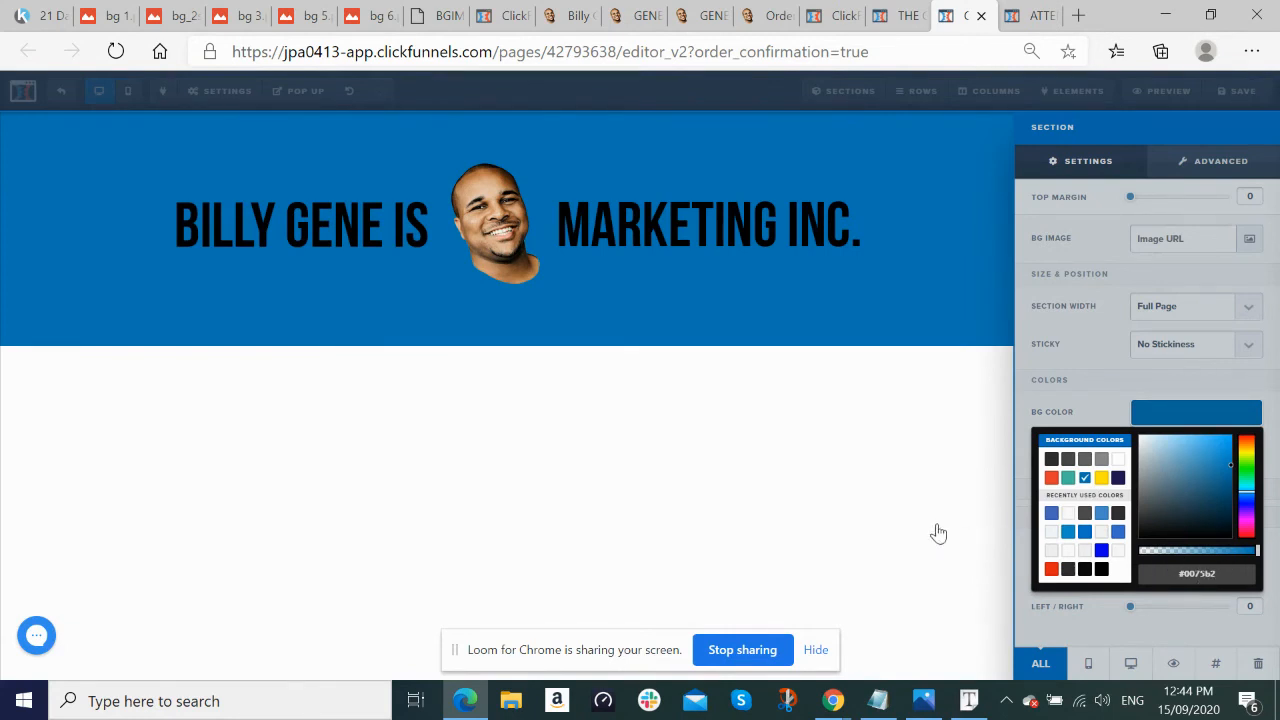
click(1088, 552)
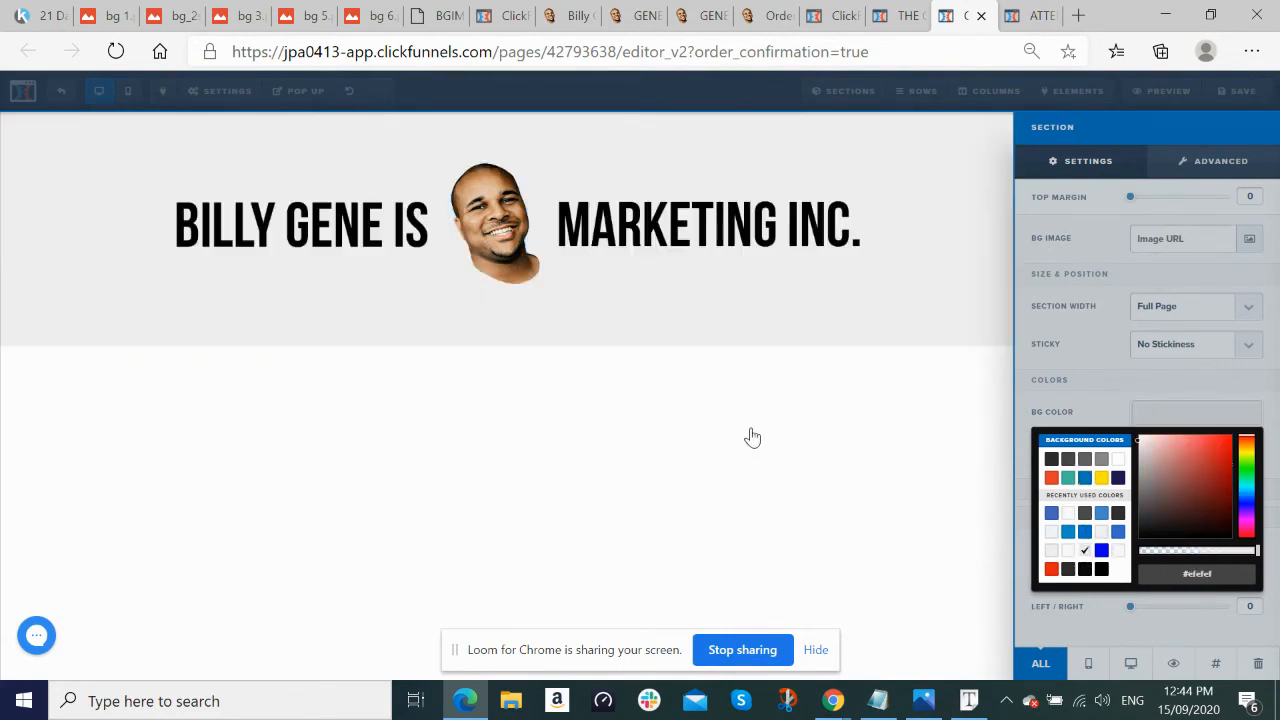
click(752, 435)
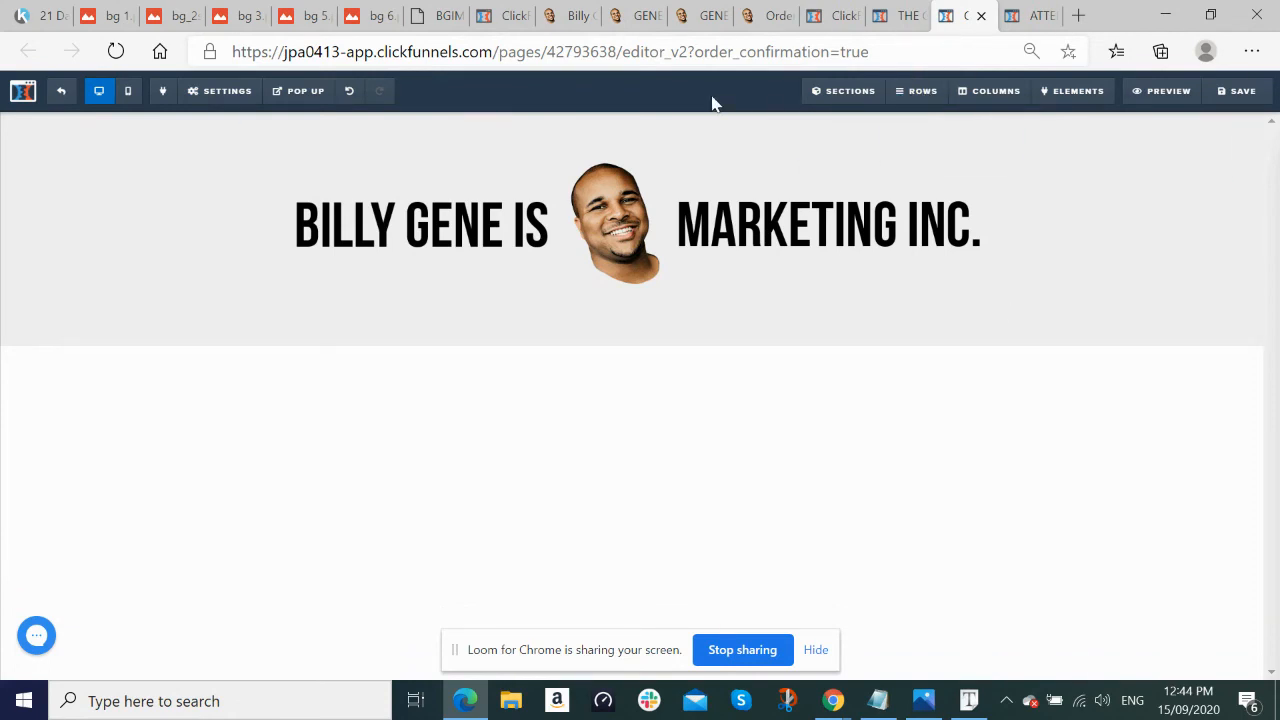
Step: Add a full-width section below the logo section and insert a one-column row in it
mouse_move(831, 100)
click(839, 124)
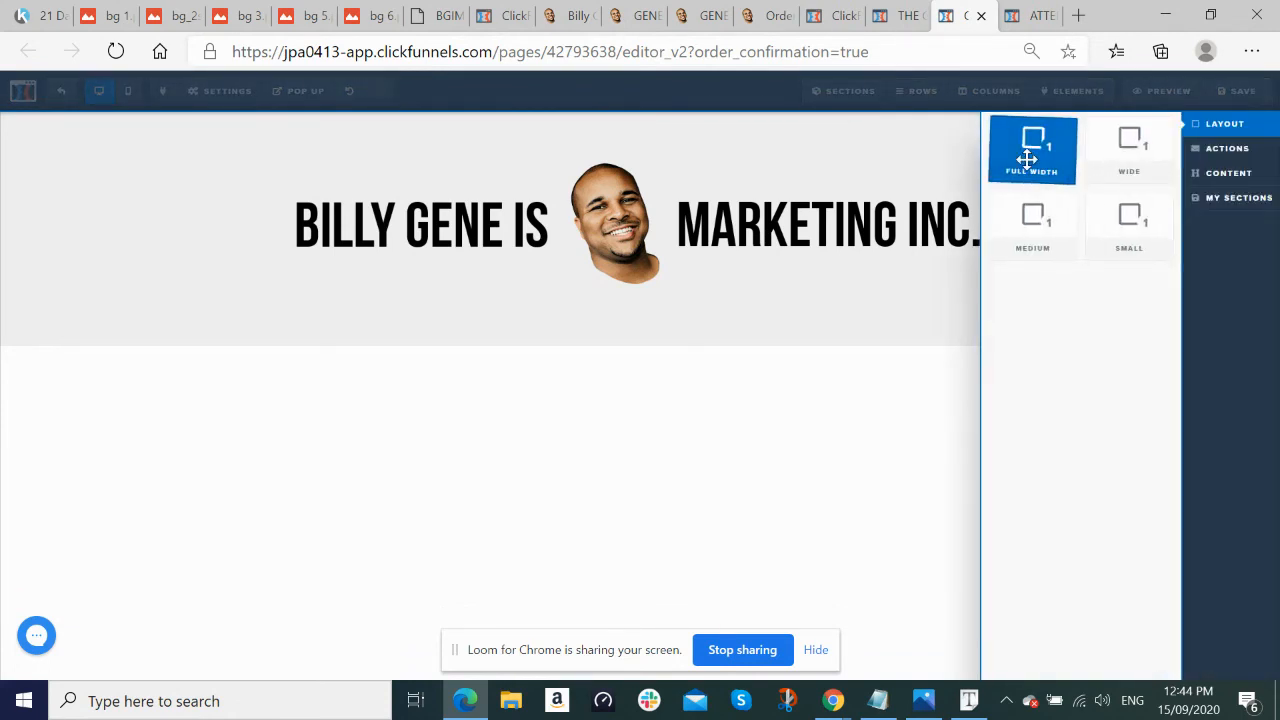
drag(1027, 158, 683, 419)
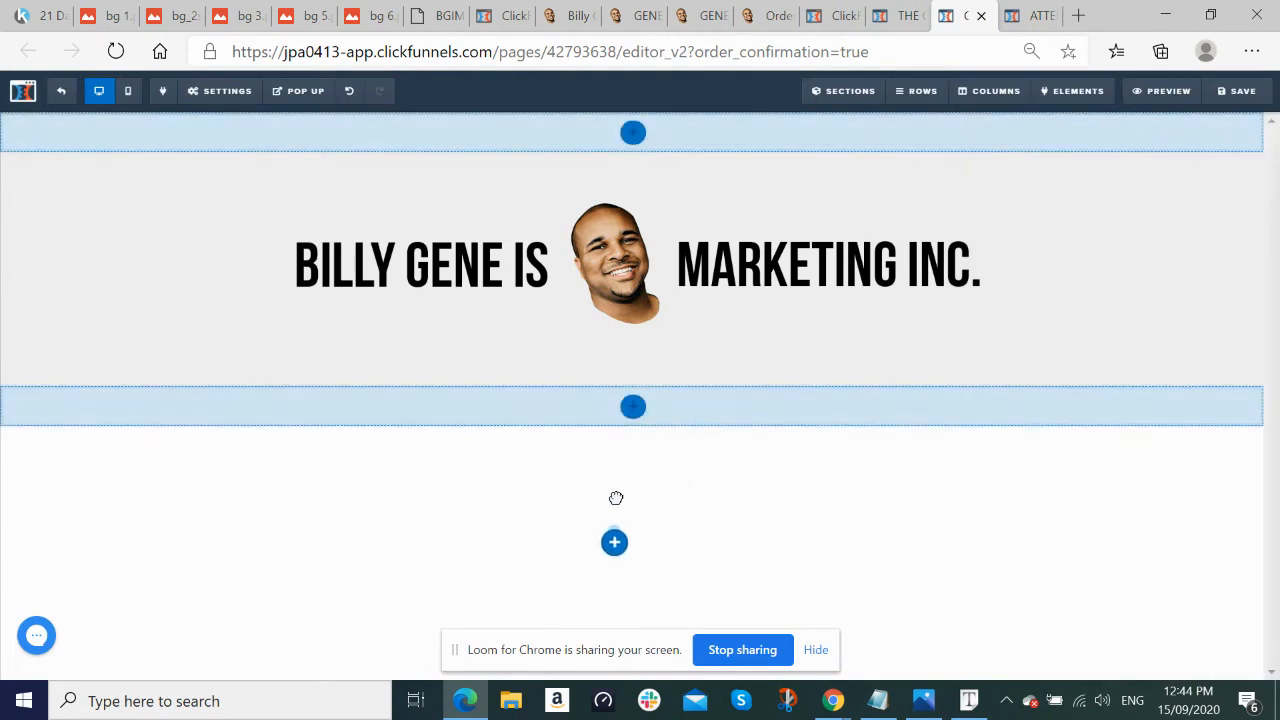
drag(617, 492, 630, 407)
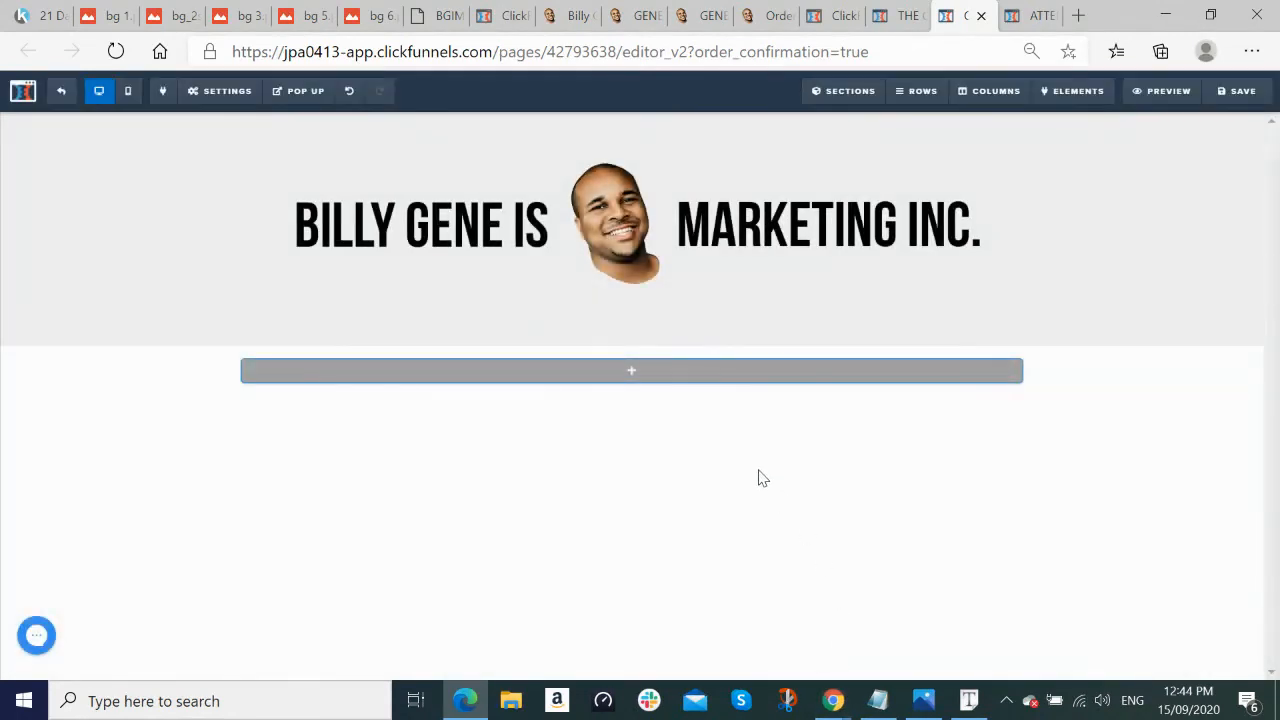
click(634, 373)
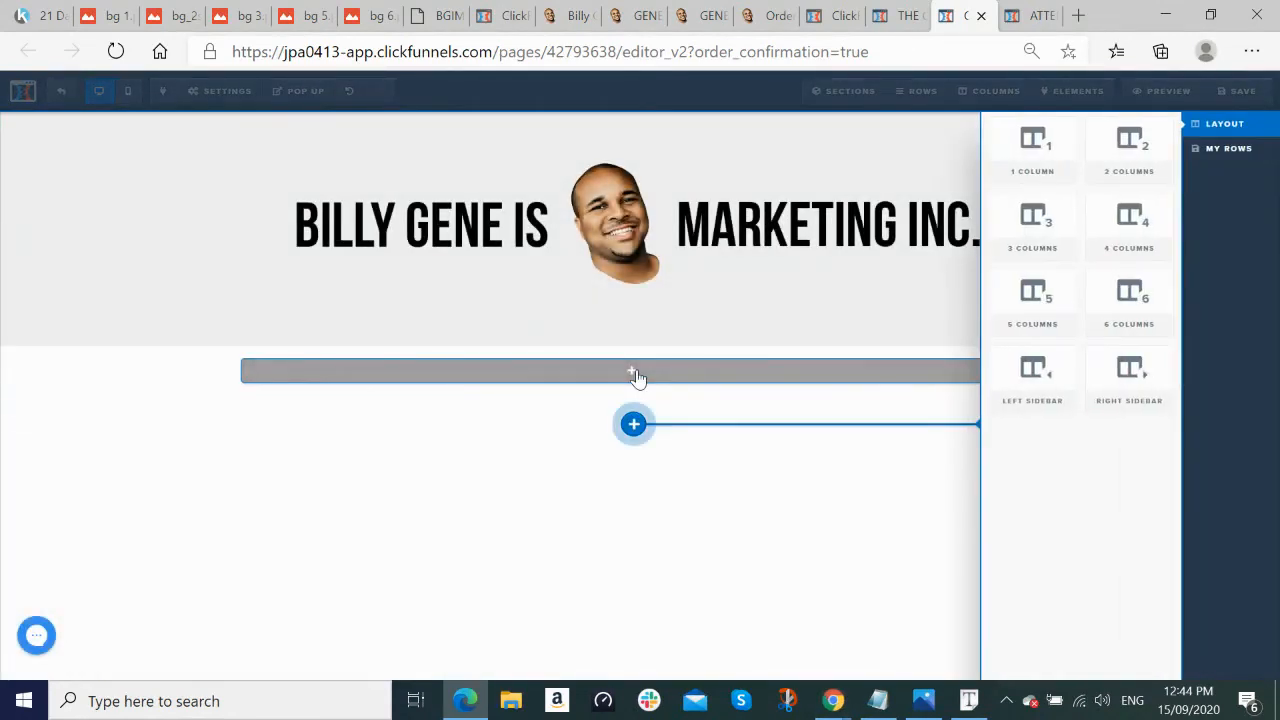
click(1042, 160)
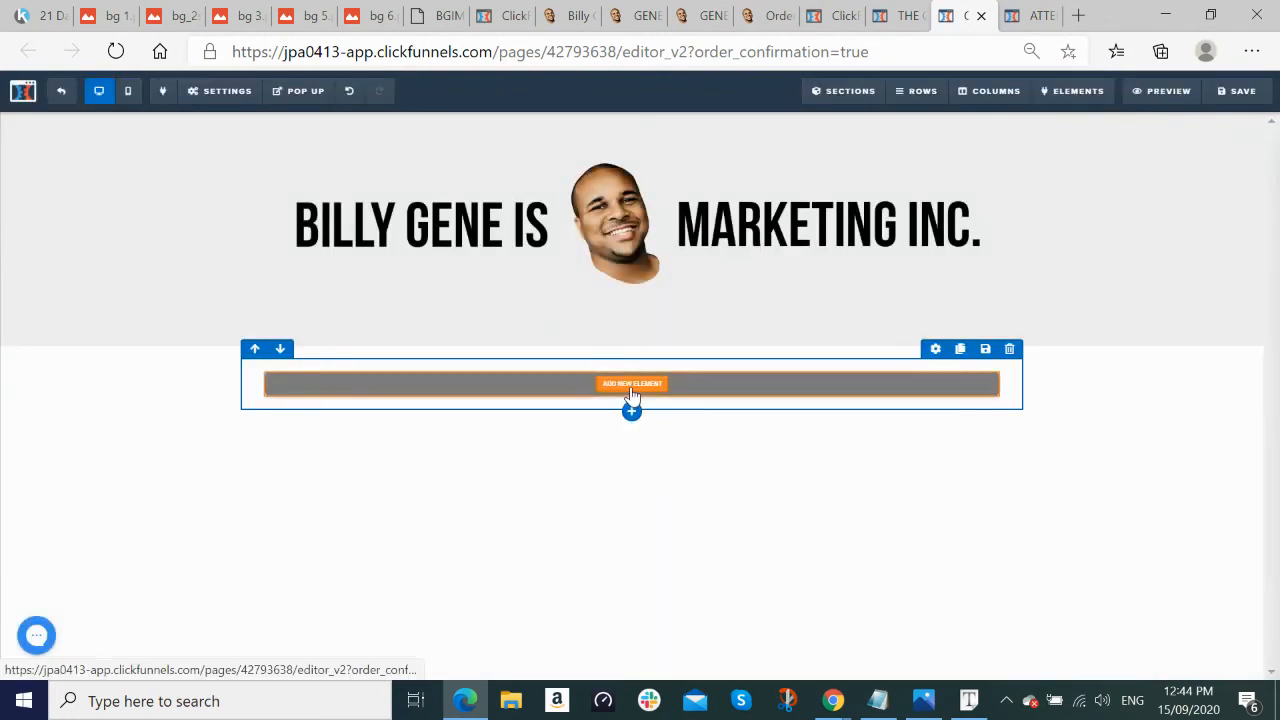
Step: Open the element choices for the new row, search them for "order" and clear the search
click(631, 385)
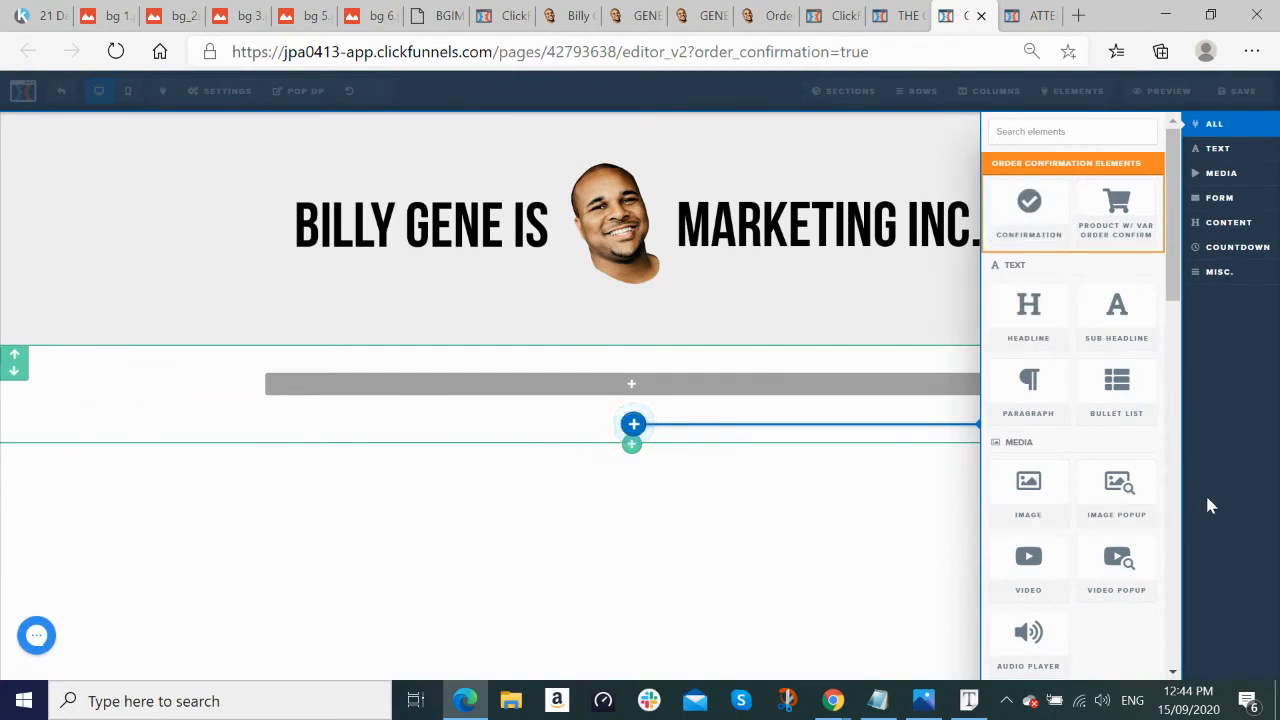
text(order)
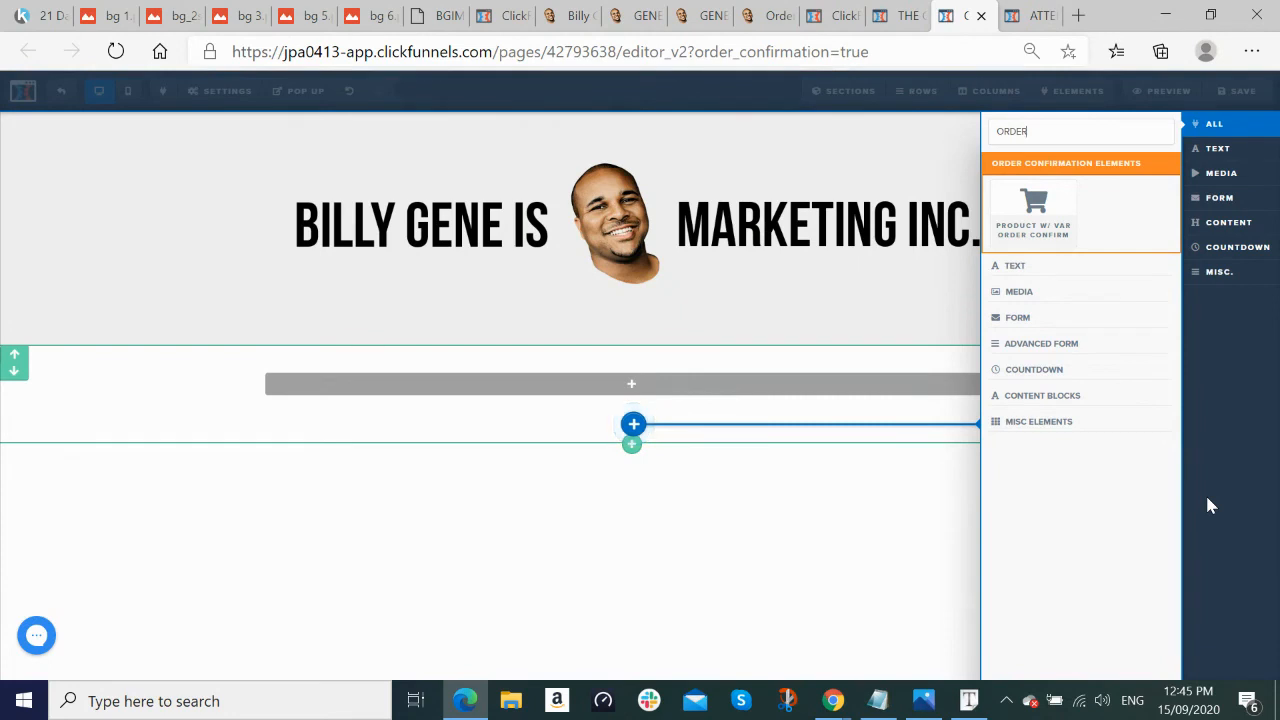
key(BackSpace)
key(BackSpace)
key(BackSpace)
key(BackSpace)
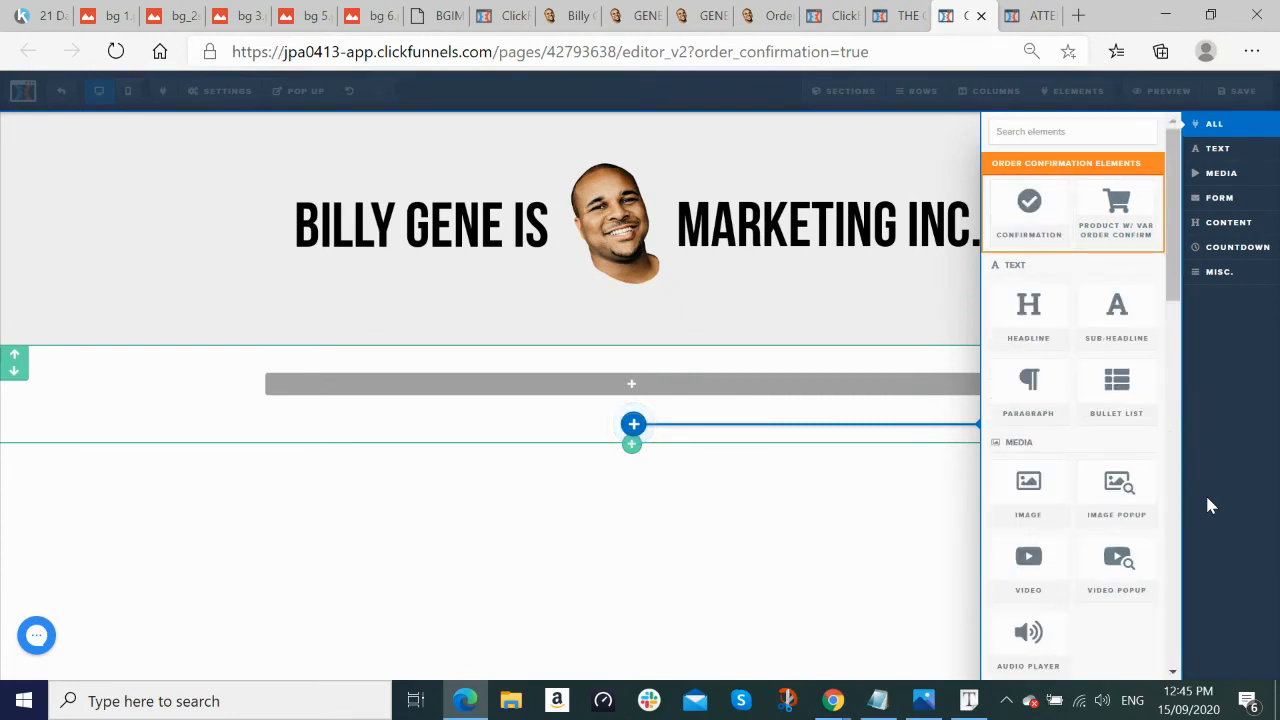
Step: Search the available elements for "CONF" and add the order Confirmation element to the empty row below the logo
scroll(1040, 440, down, 3)
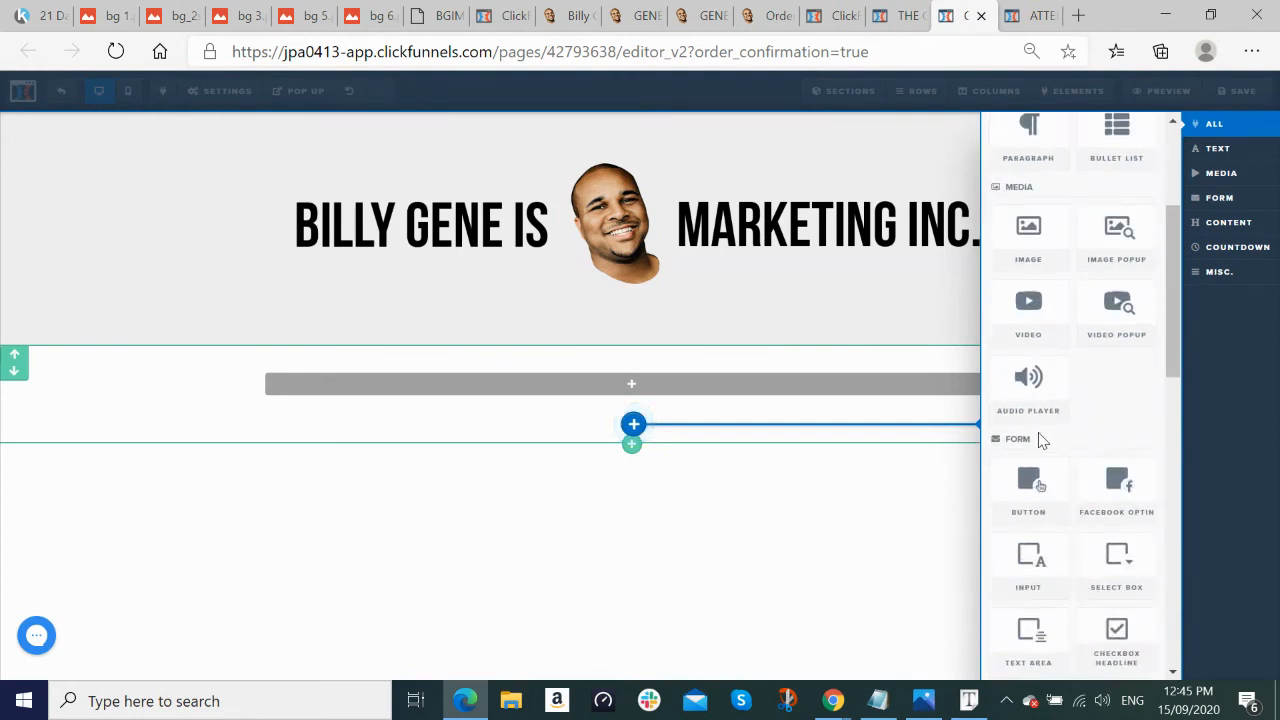
scroll(1040, 440, down, 2)
scroll(1040, 440, down, 2)
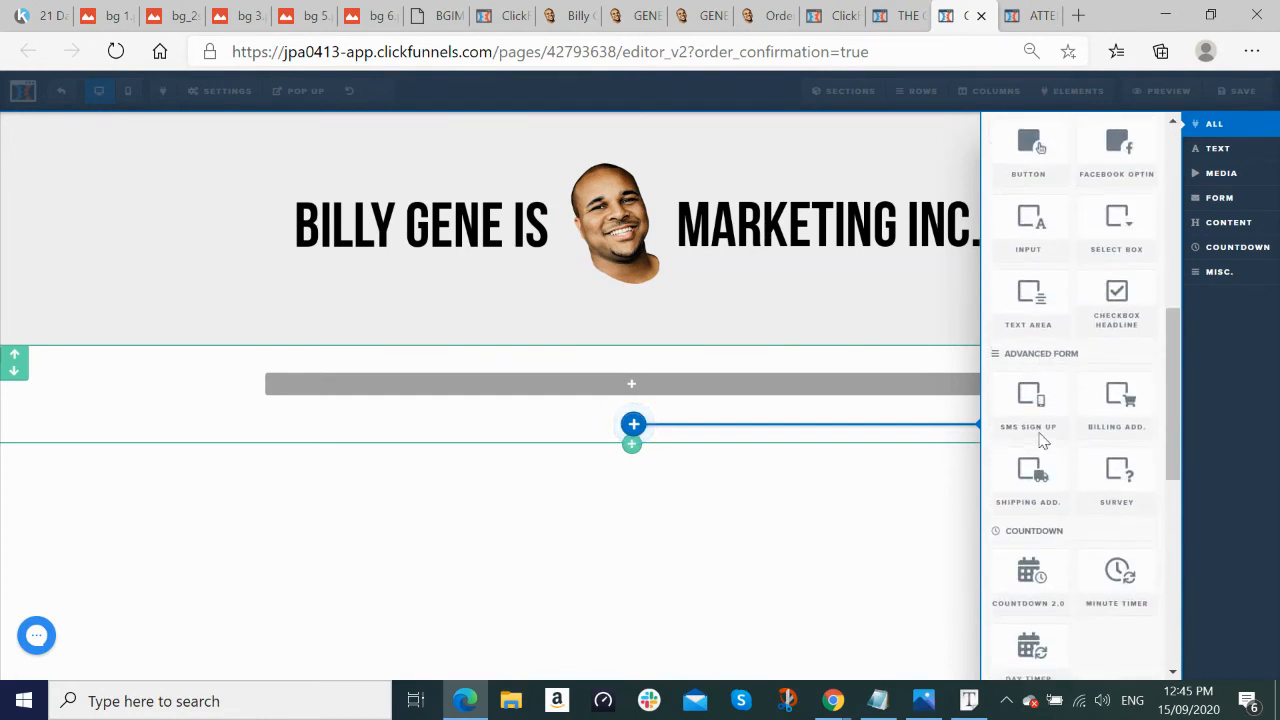
scroll(1040, 440, up, 8)
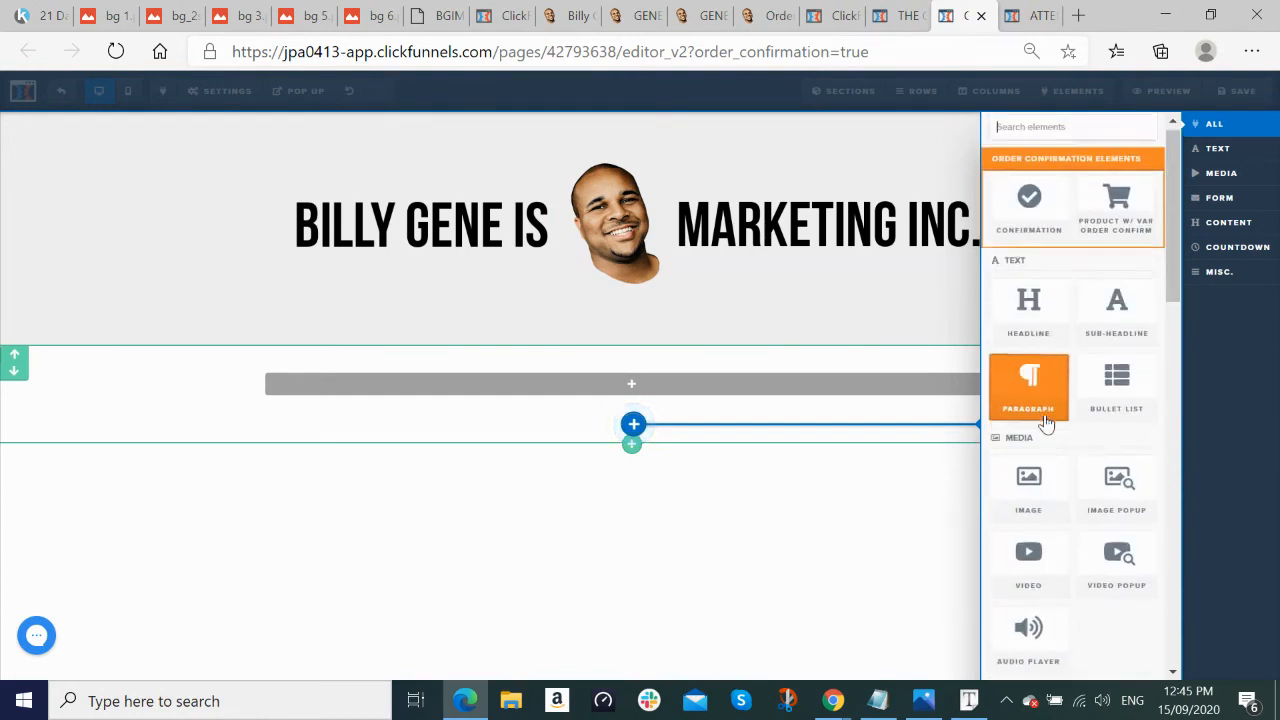
text(CONF)
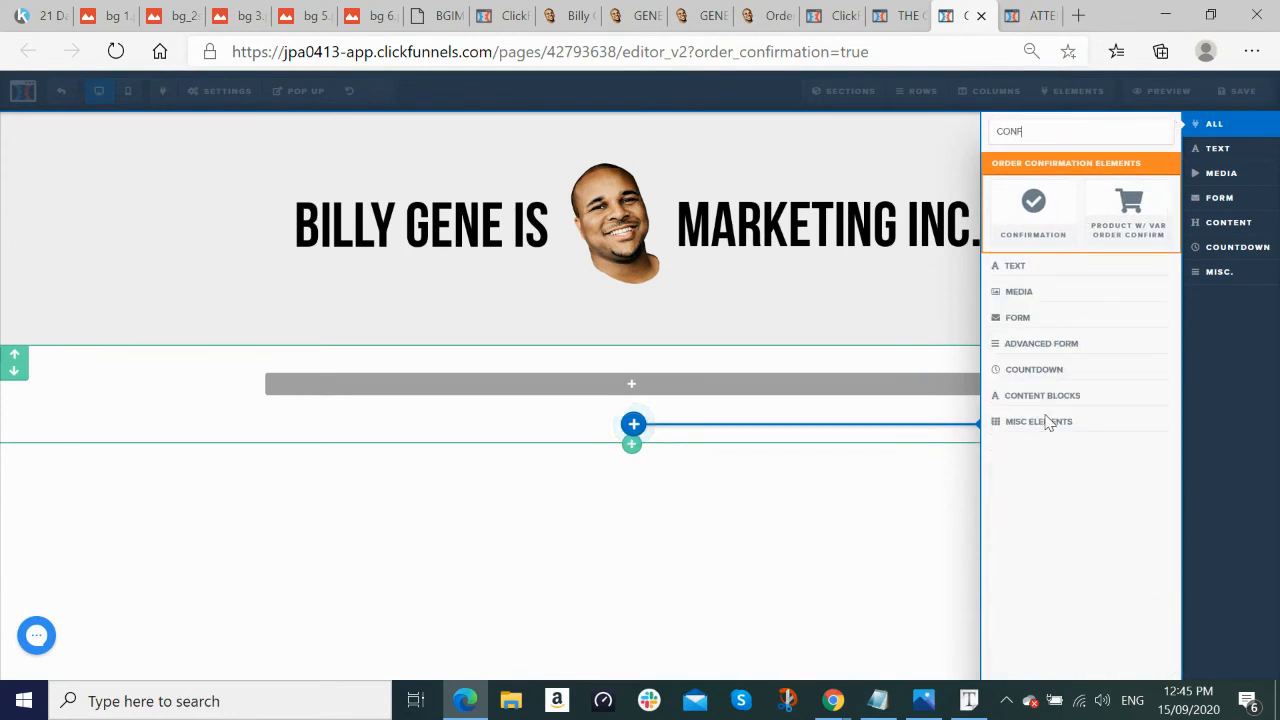
click(632, 395)
click(631, 386)
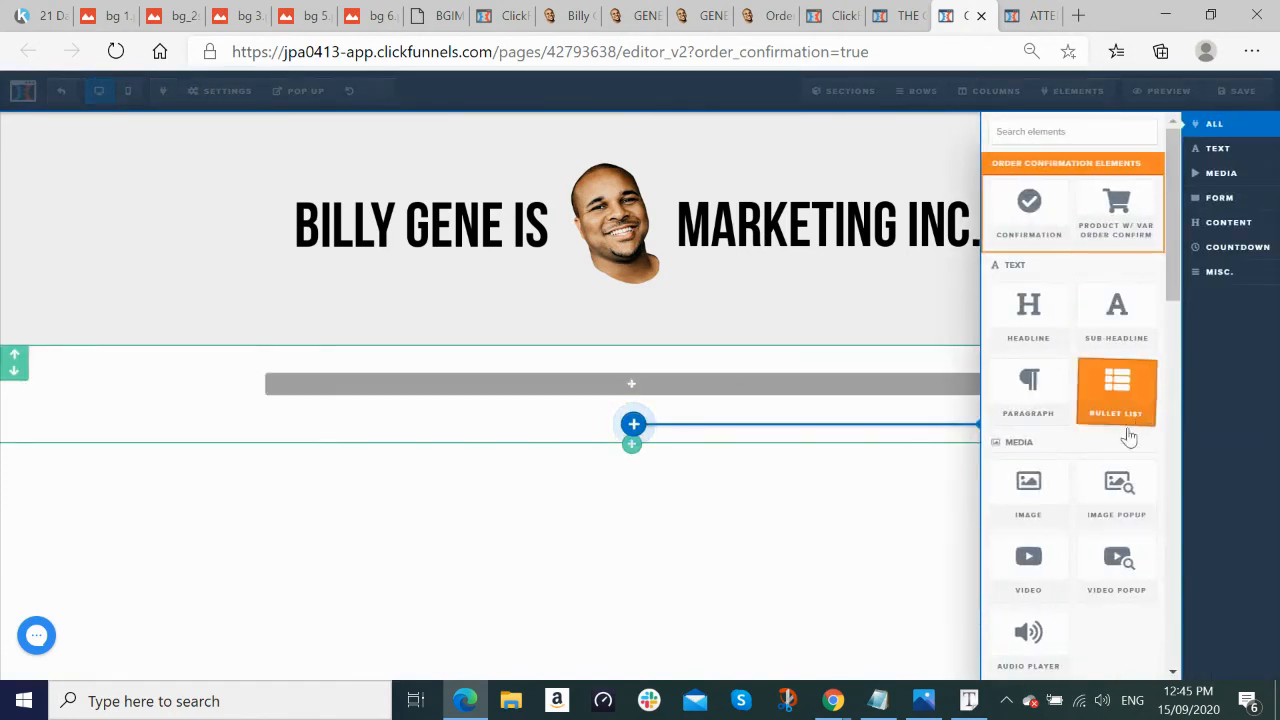
click(1032, 208)
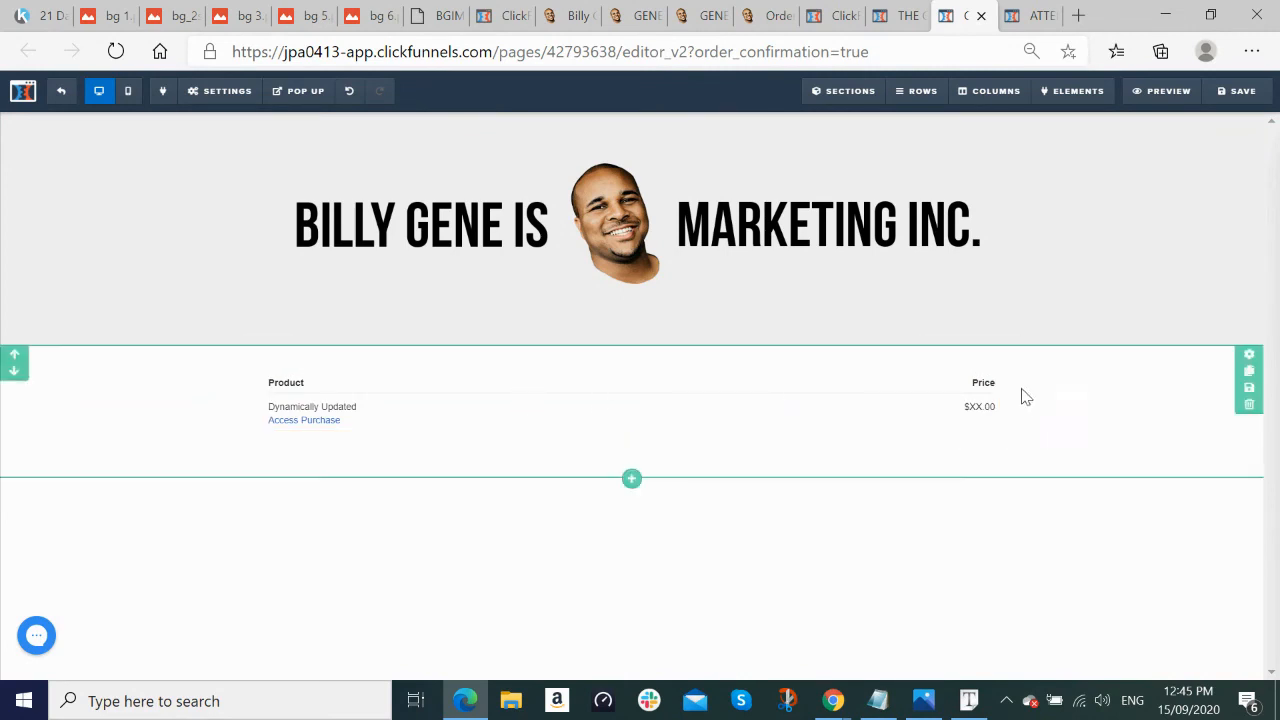
Step: Check the bg 6.png reference design of the order confirmation page and return to that page's editor
click(378, 16)
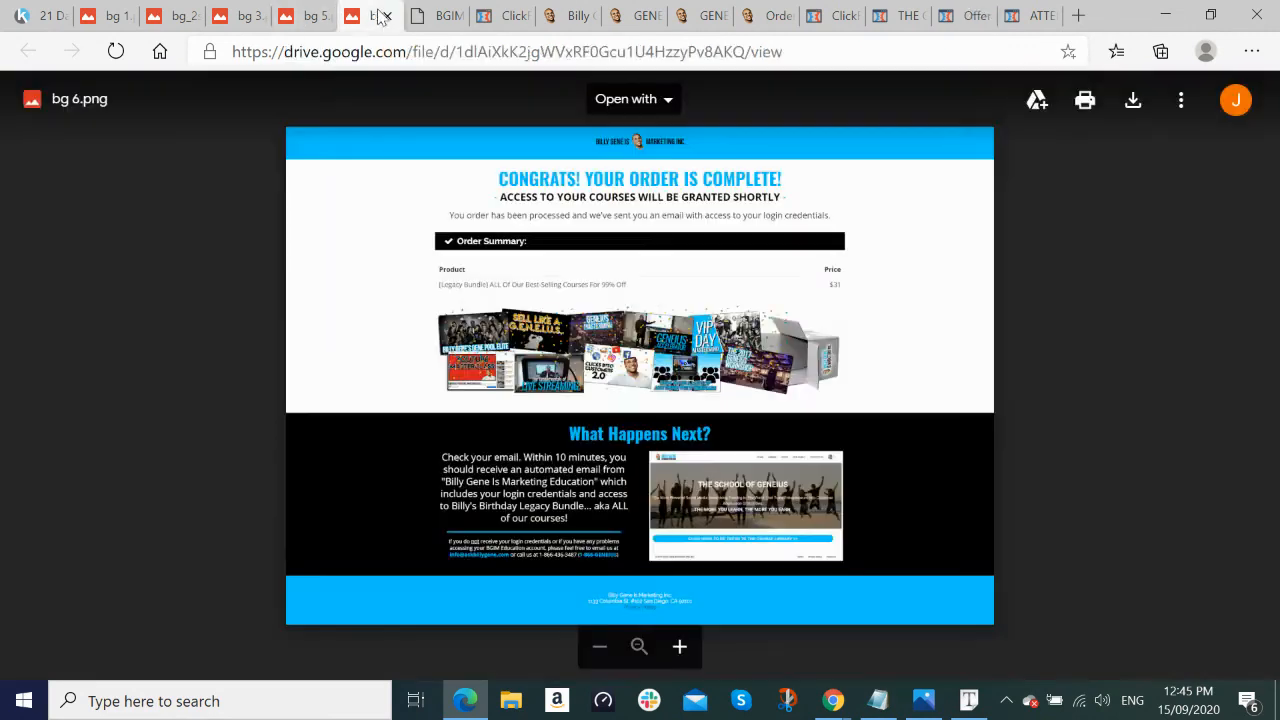
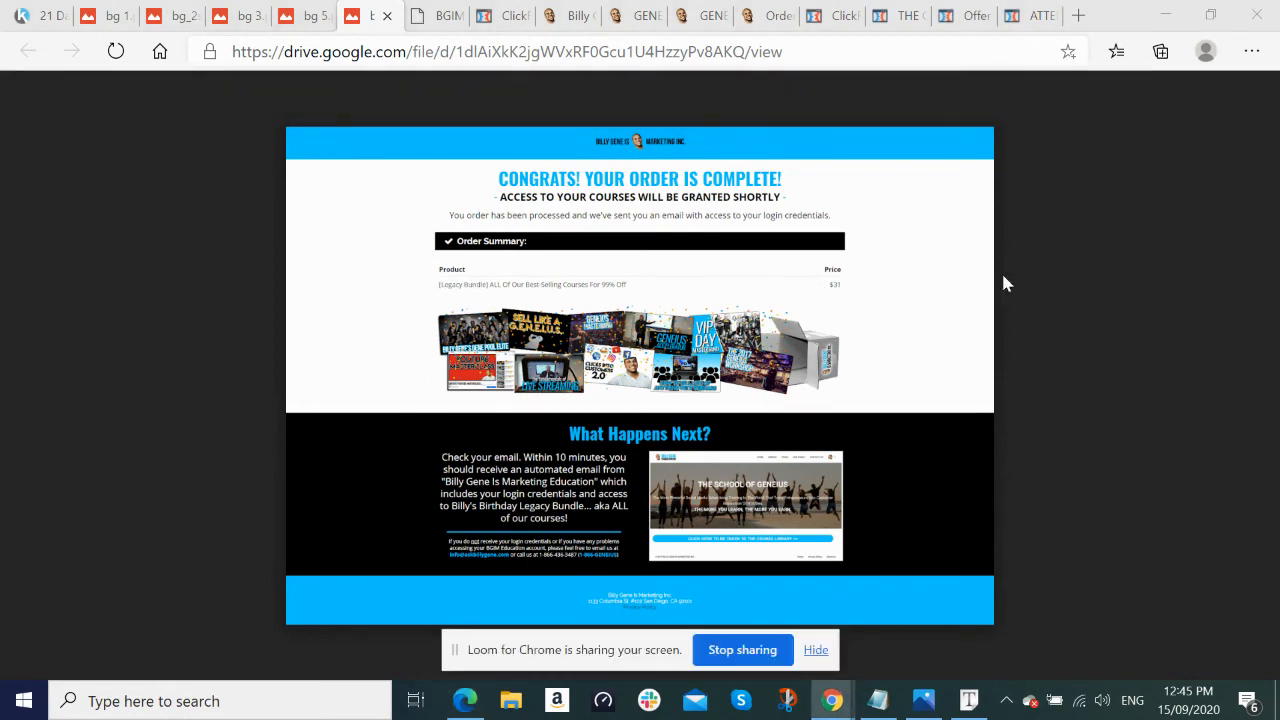
click(1010, 18)
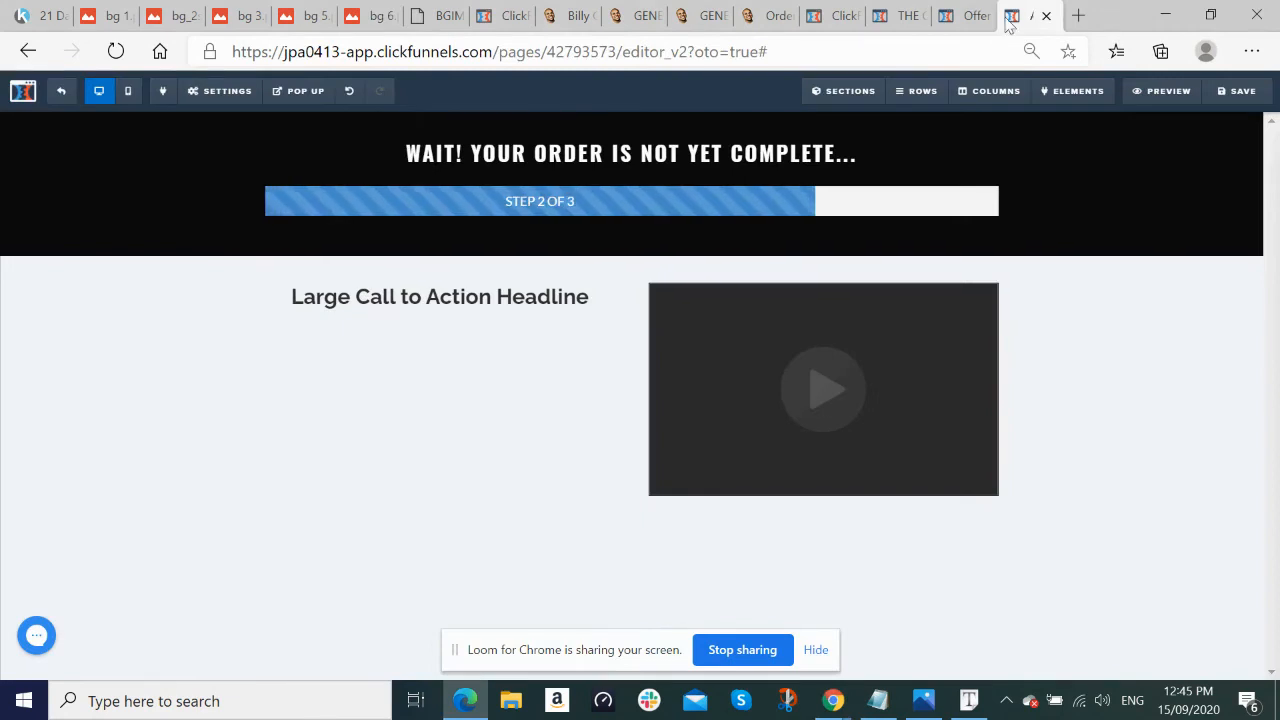
click(978, 15)
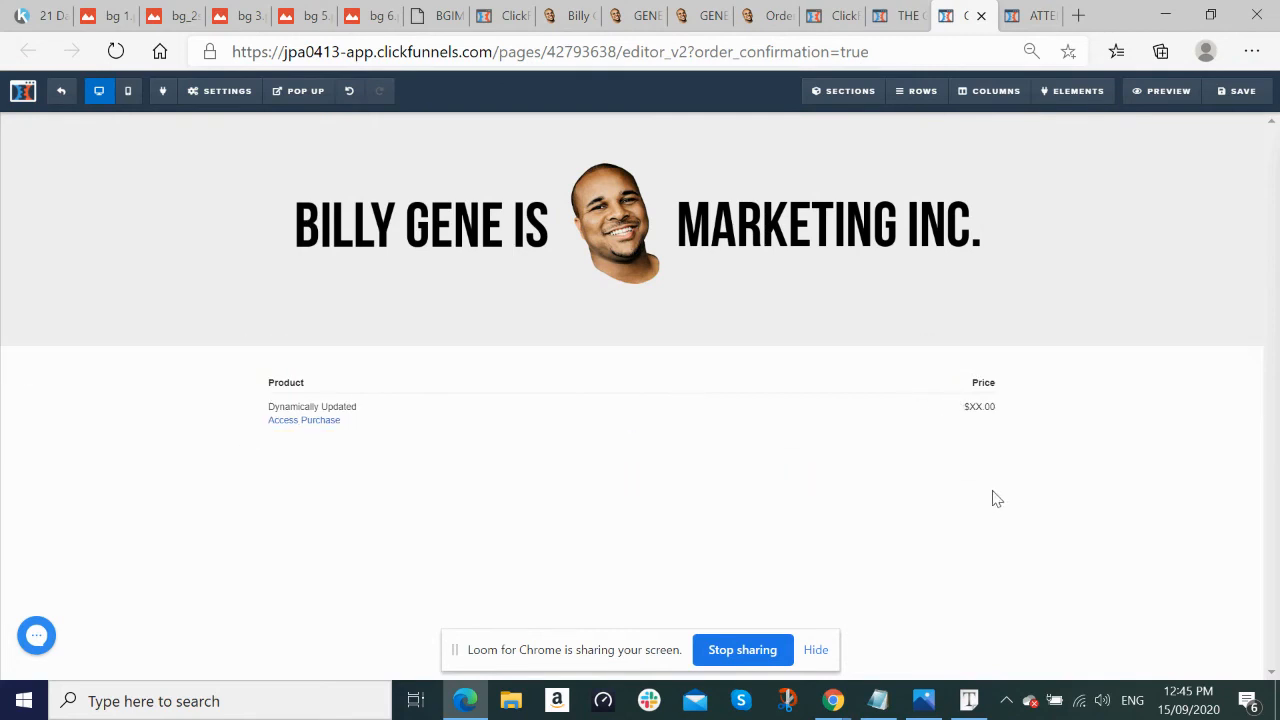
click(816, 650)
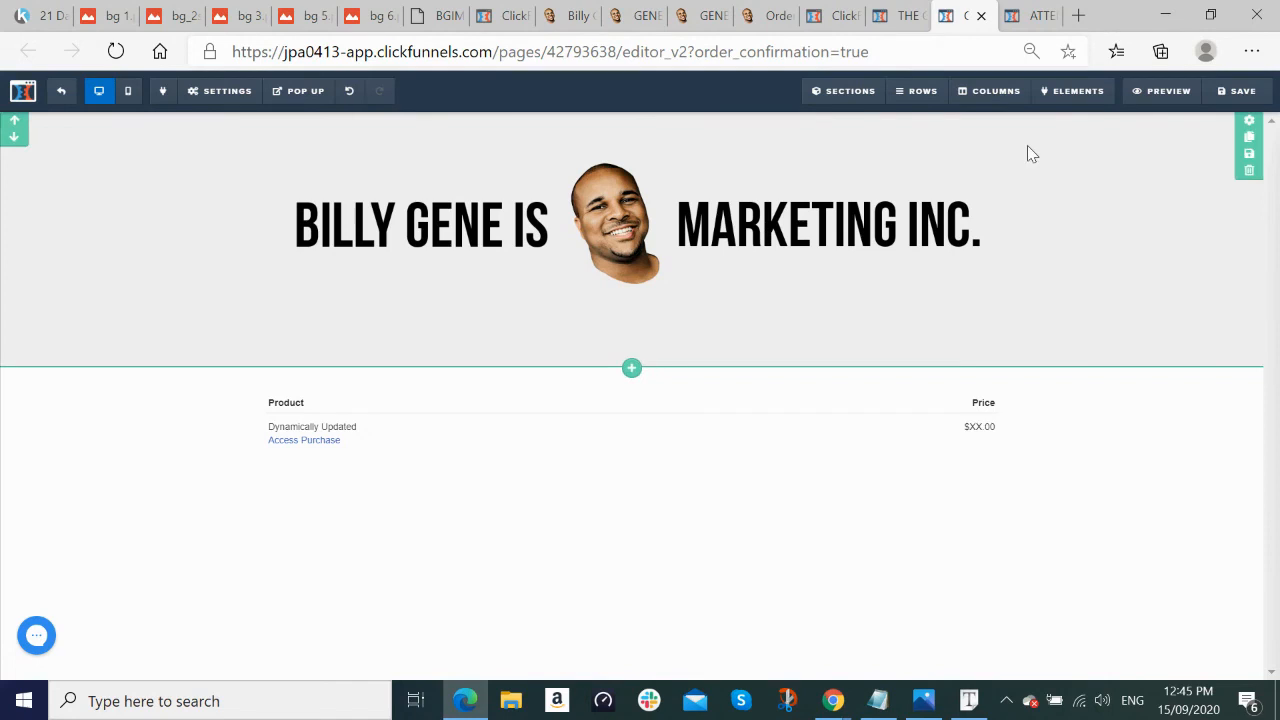
Step: Switch to the downsell page's editor and save the page
click(1035, 14)
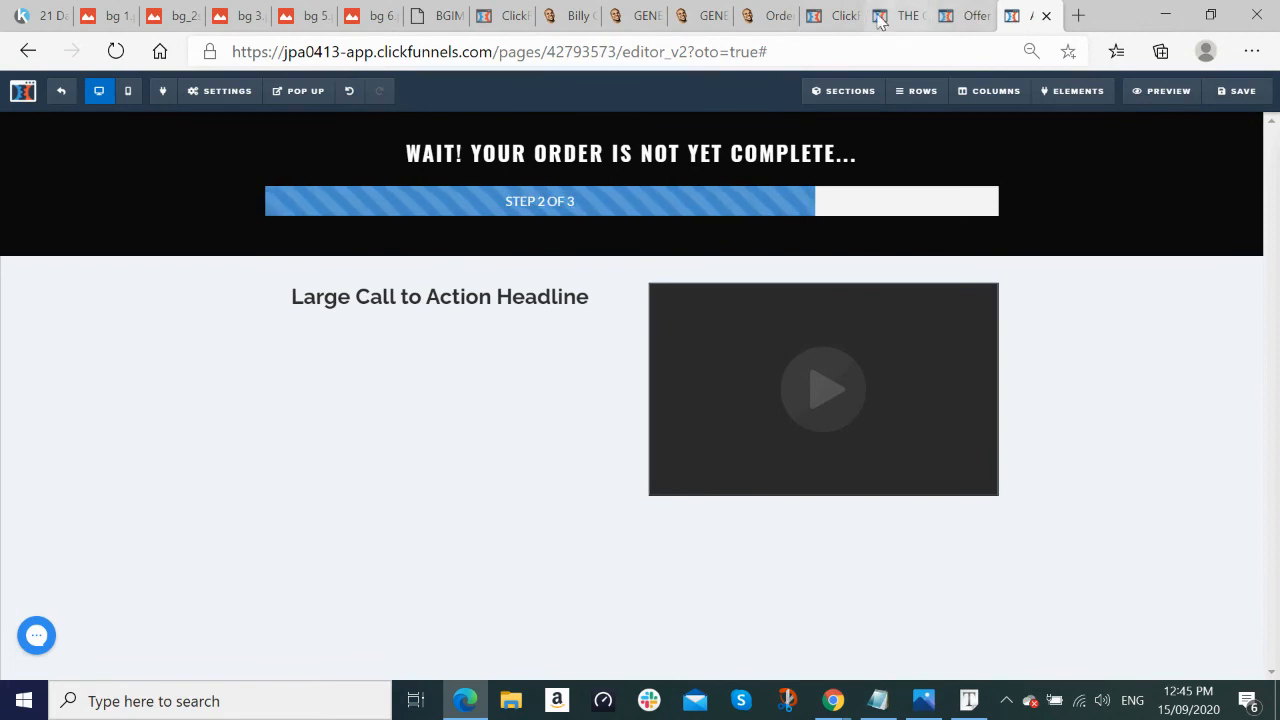
click(838, 16)
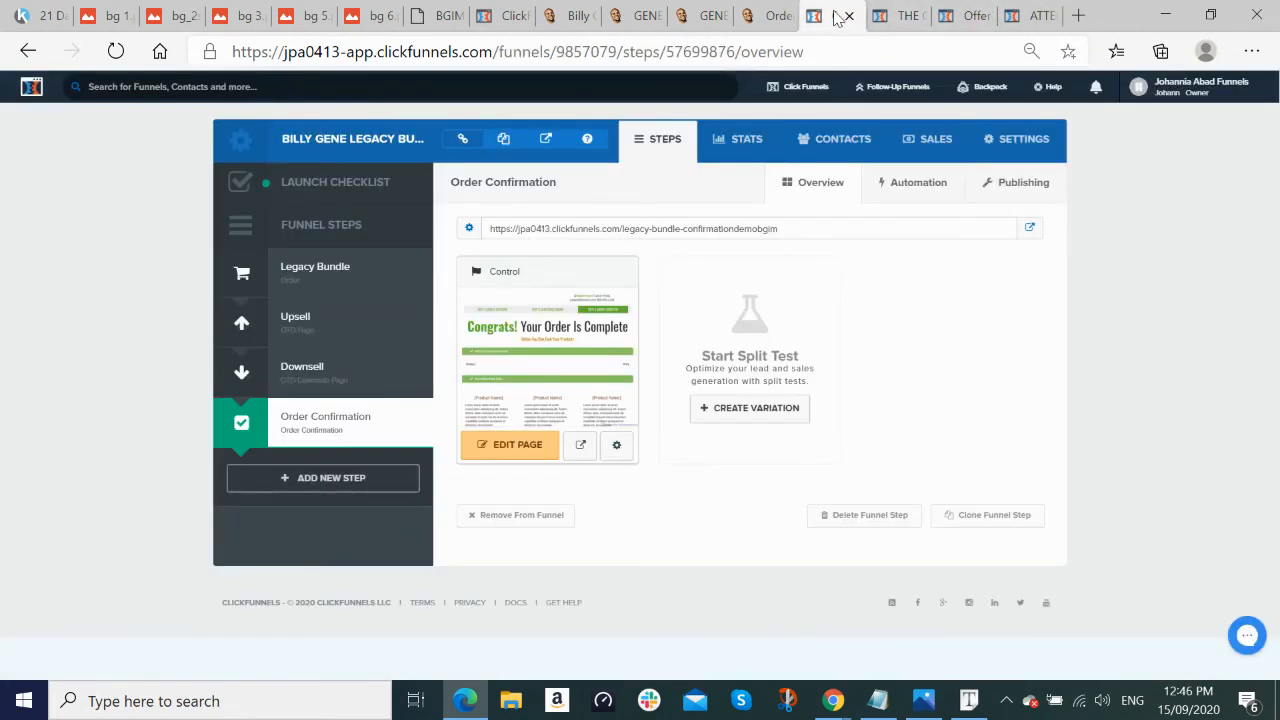
click(900, 16)
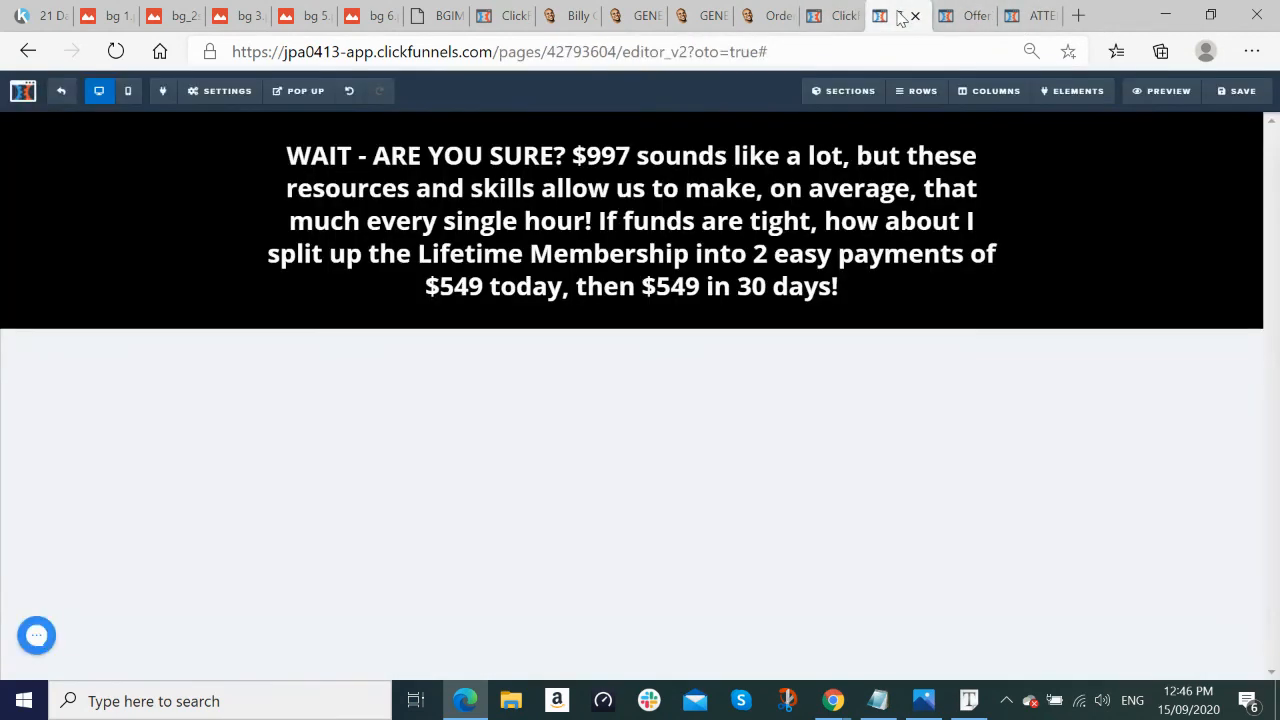
click(1240, 94)
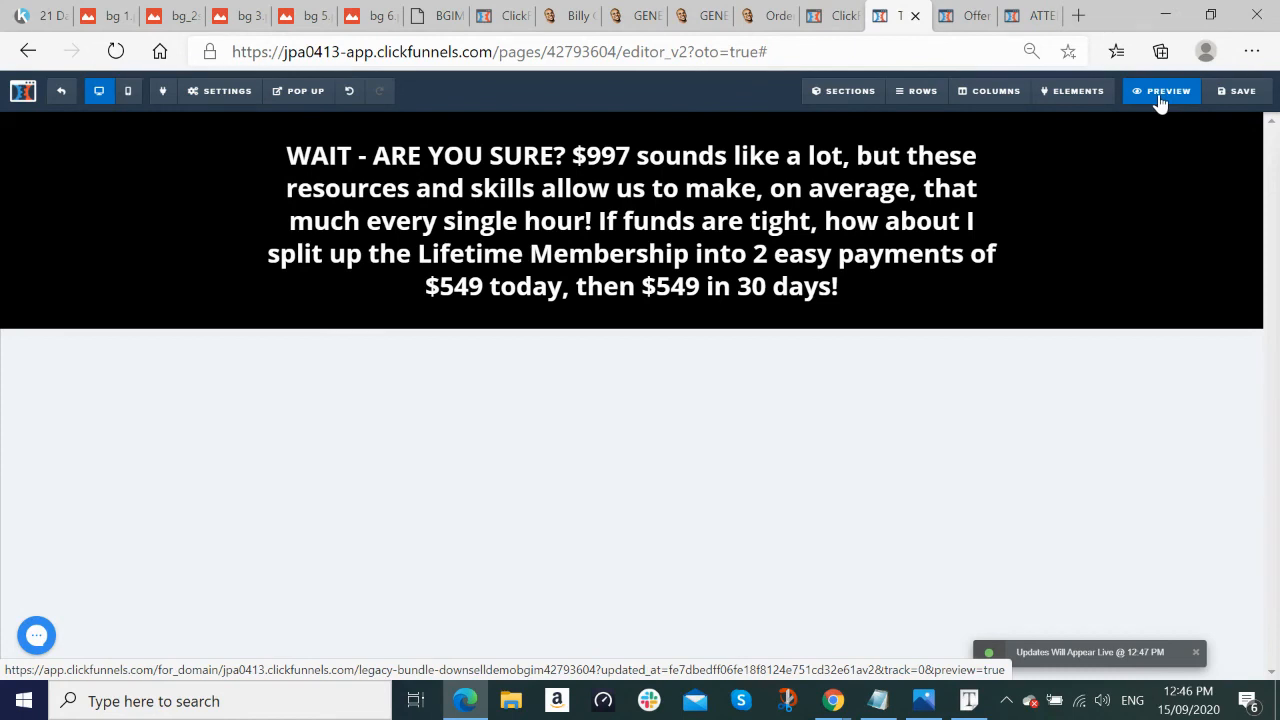
Step: Set the downsell page's SEO title to "demo downsell" and save the page
mouse_move(221, 101)
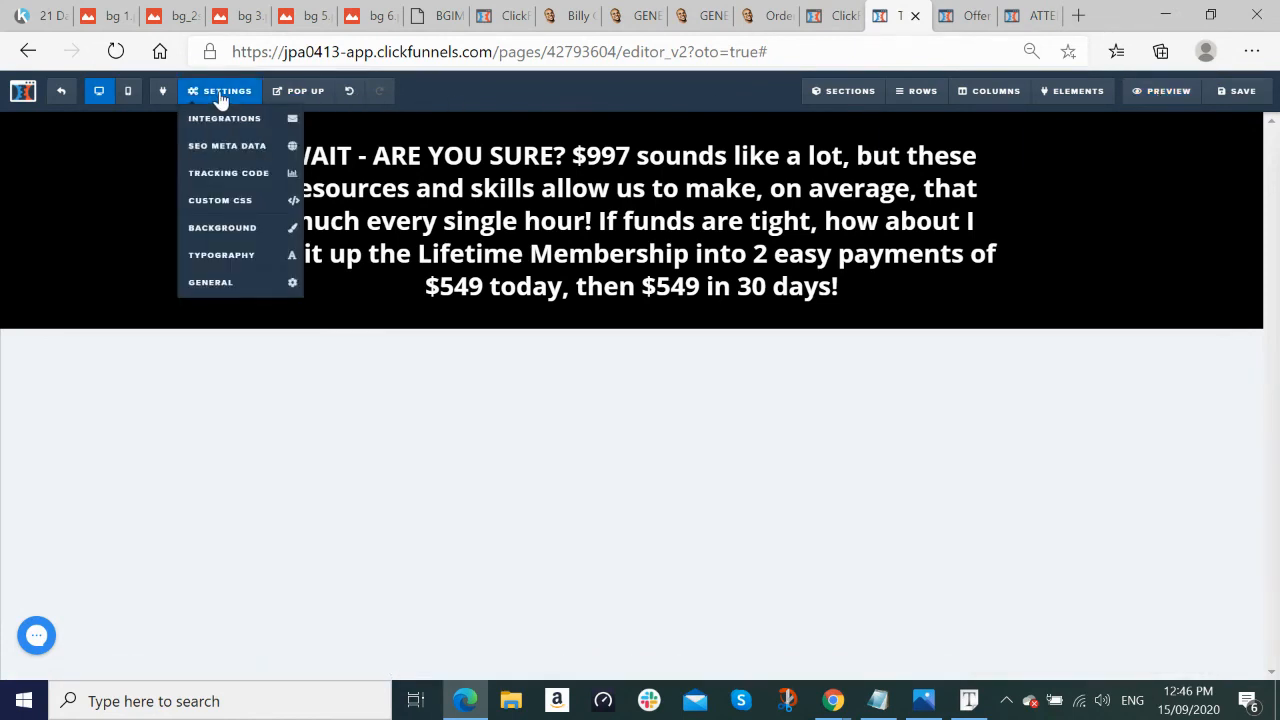
click(226, 150)
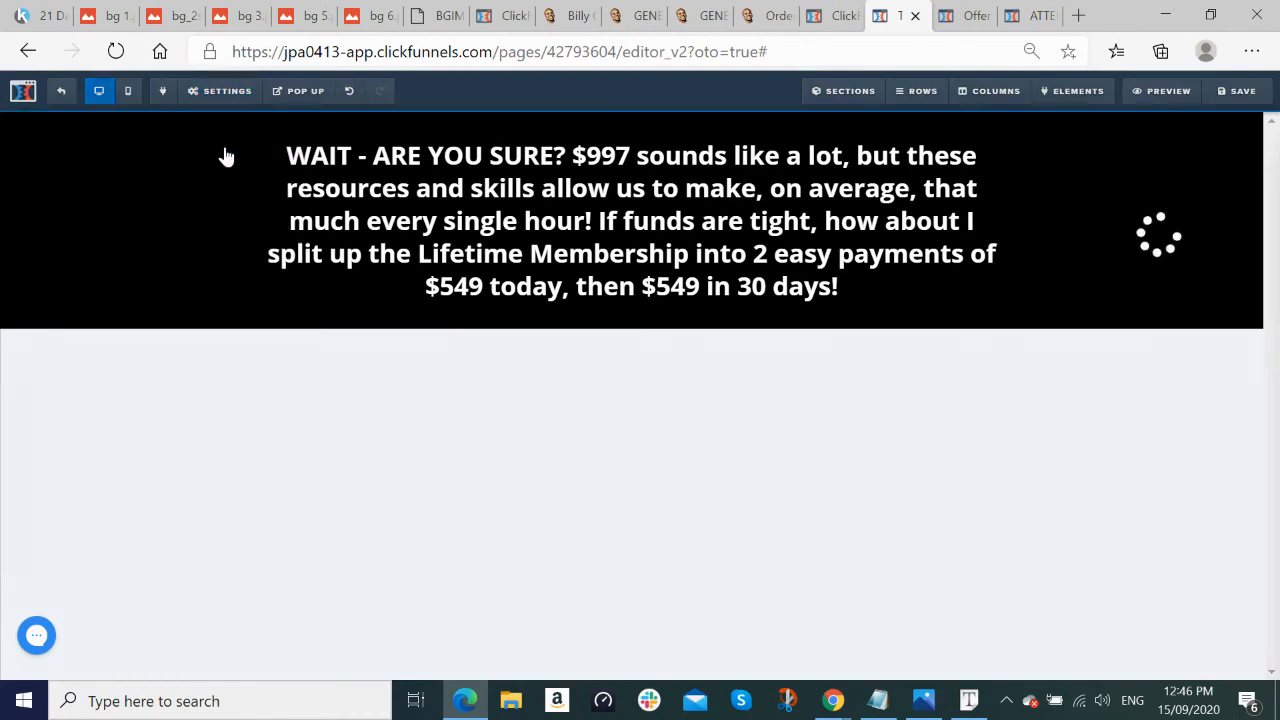
drag(1219, 187, 906, 214)
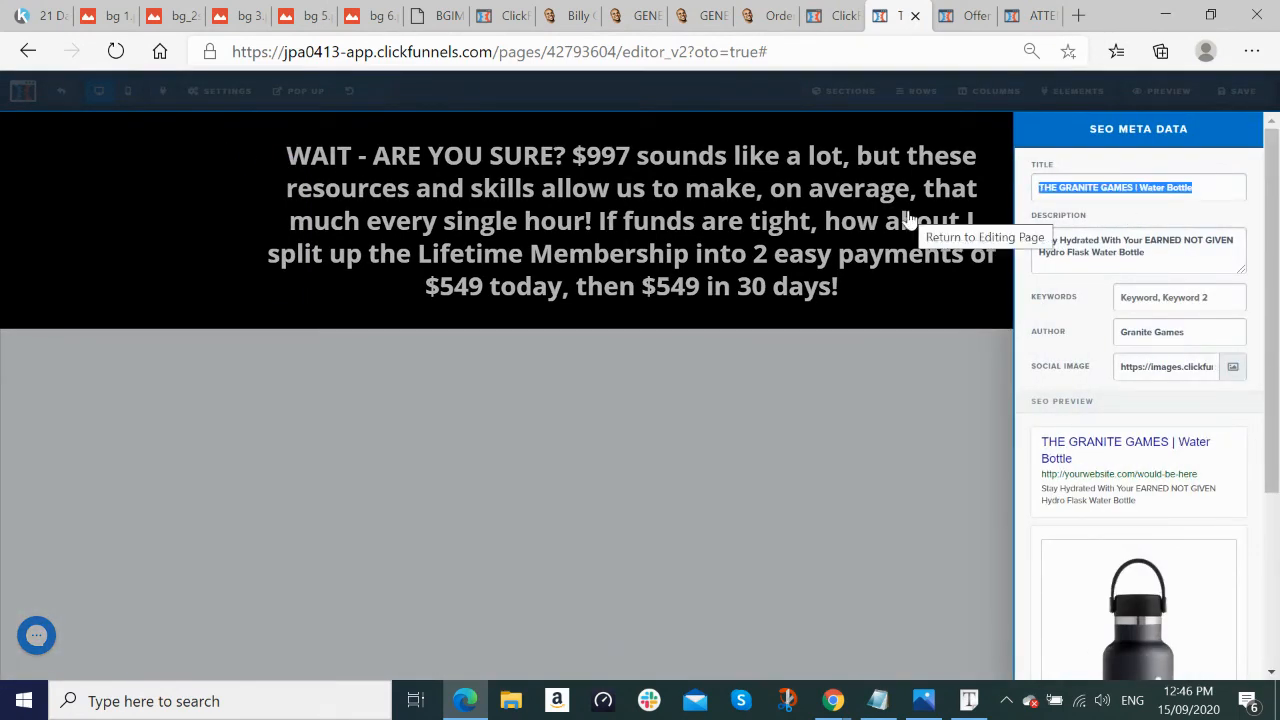
text(dEMO)
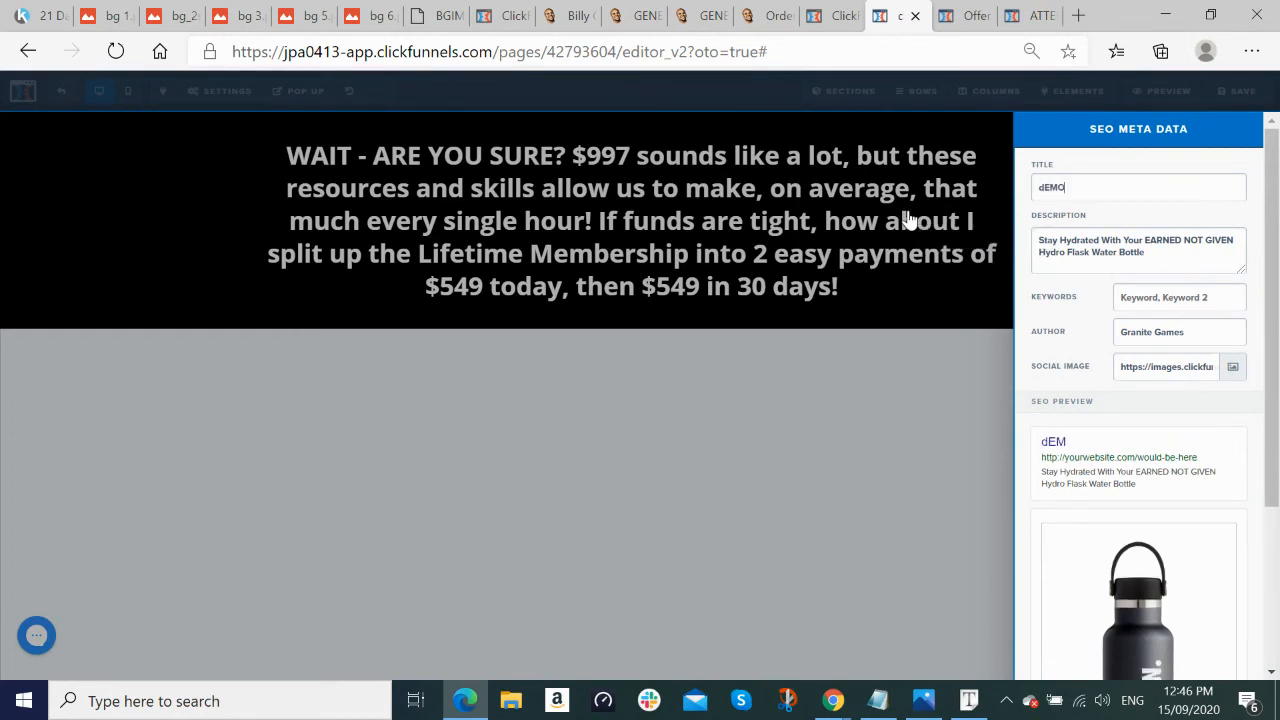
key(BackSpace)
key(BackSpace)
key(BackSpace)
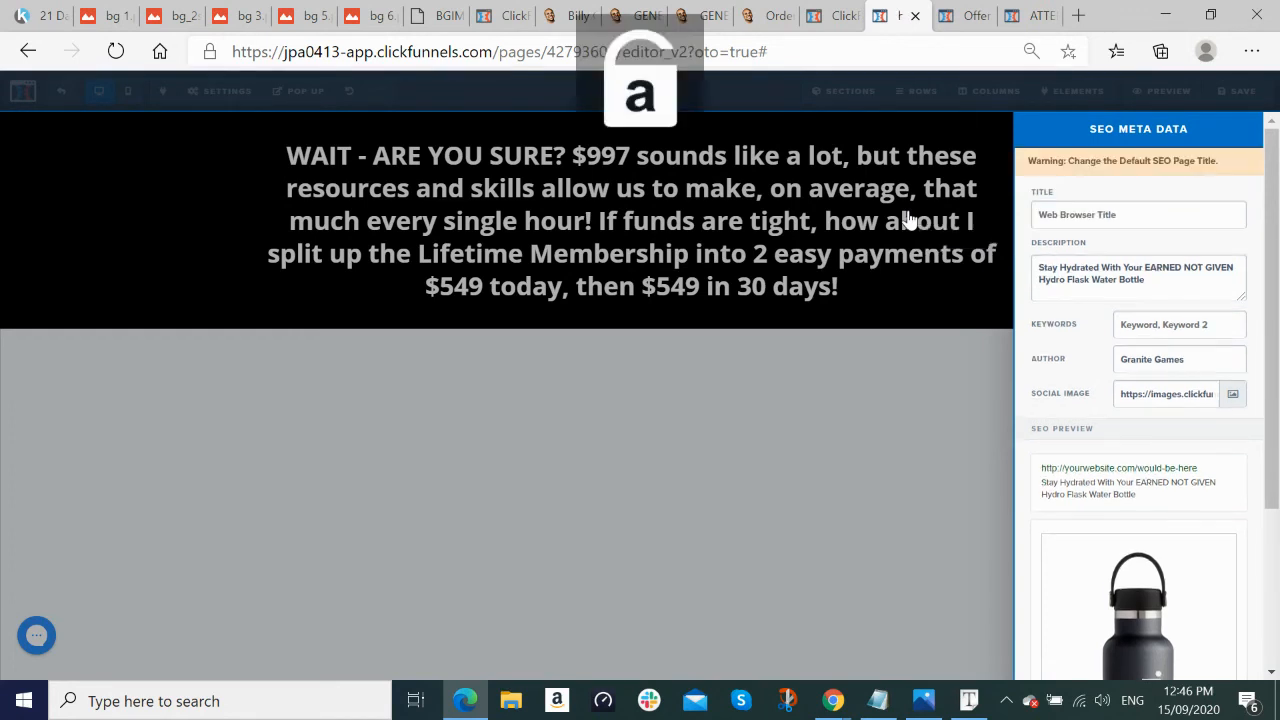
text(demo downsell)
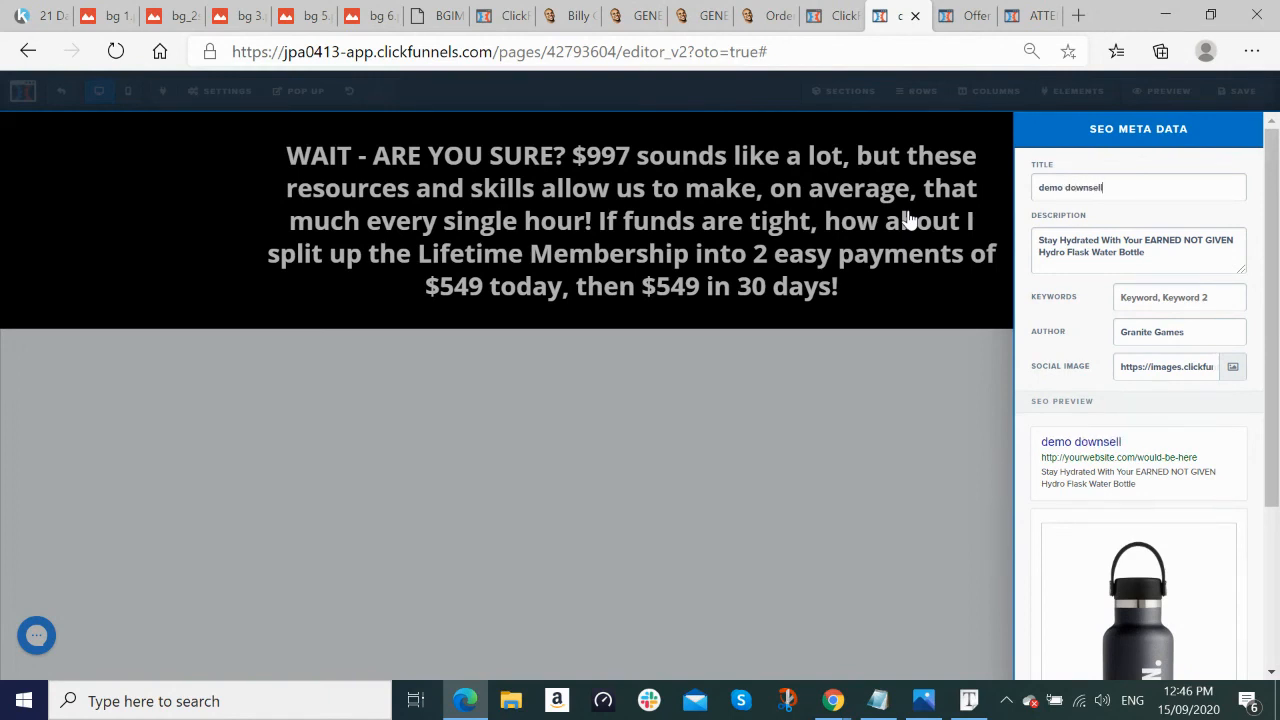
click(934, 420)
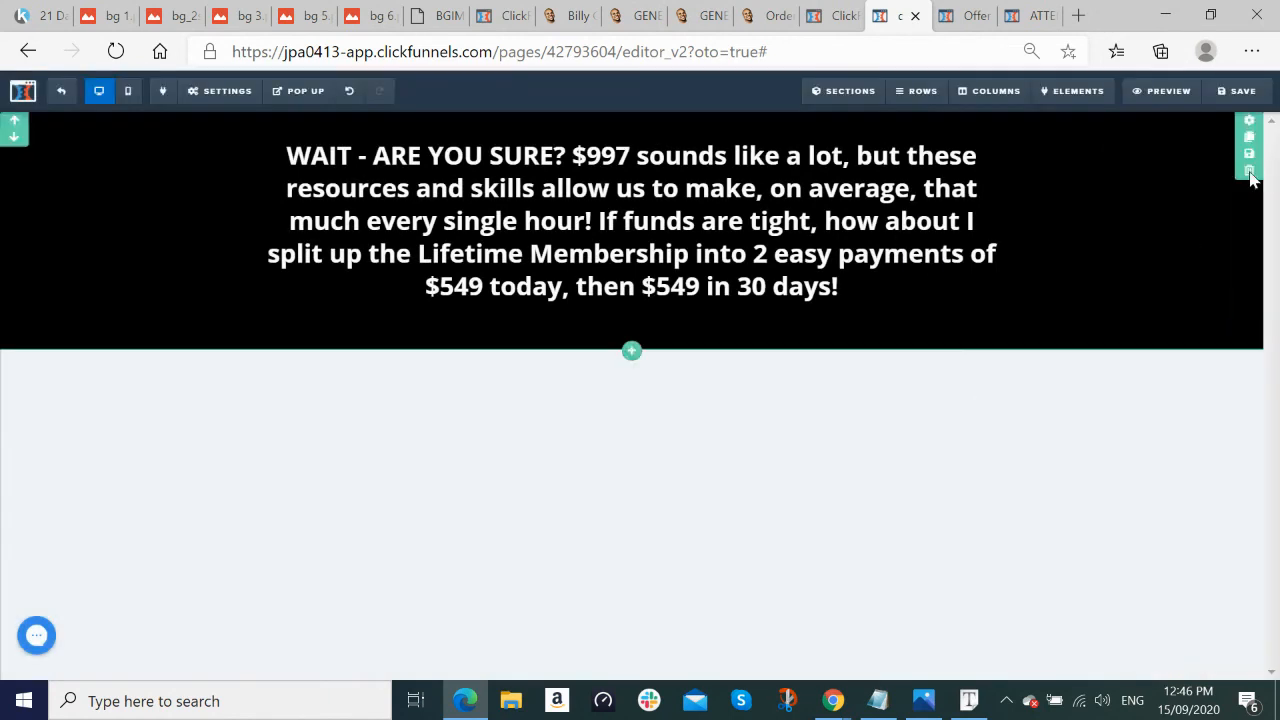
click(1234, 99)
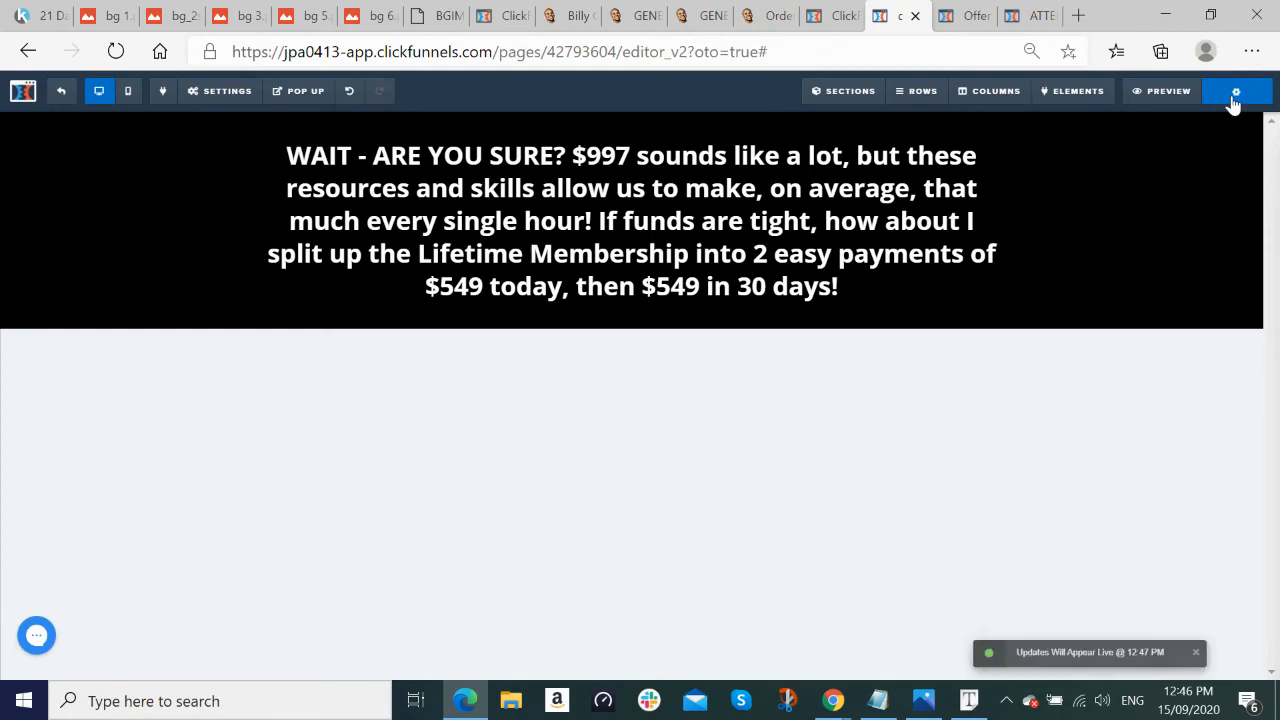
Step: Preview the downsell page, examine the page path in its URL, and close both the preview and the downsell editor
click(1165, 92)
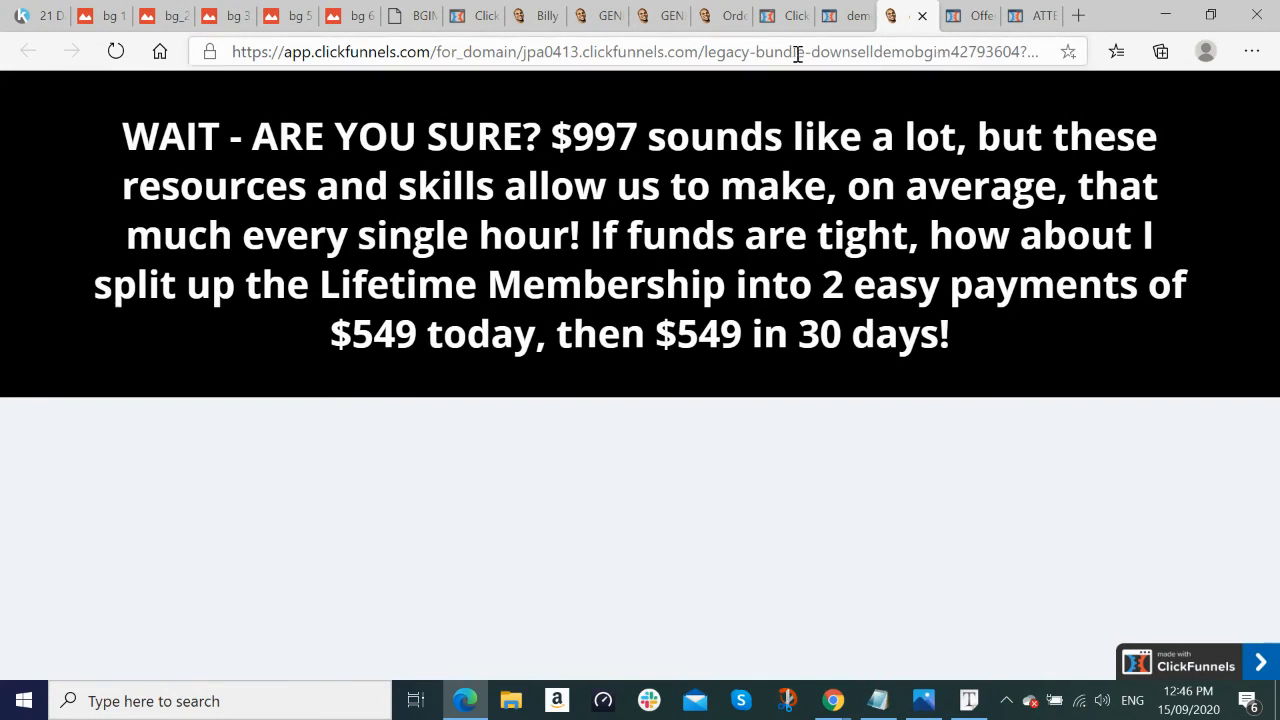
drag(706, 51, 1018, 57)
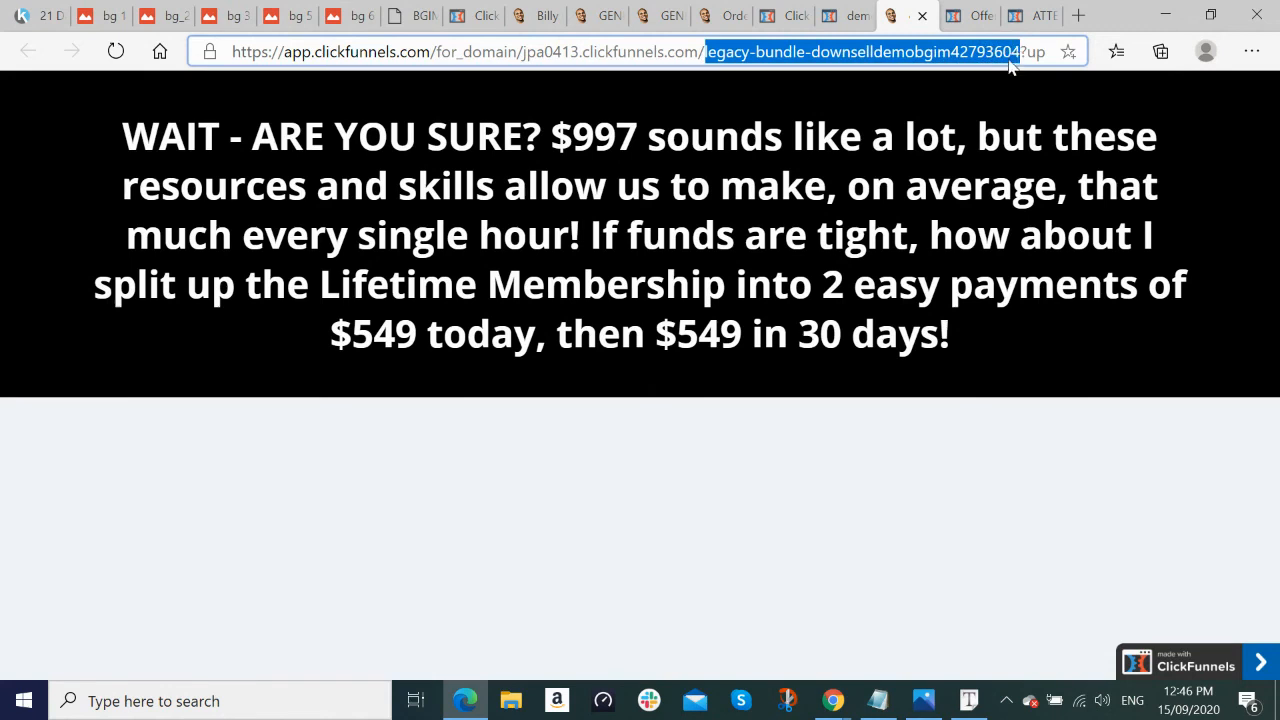
click(955, 55)
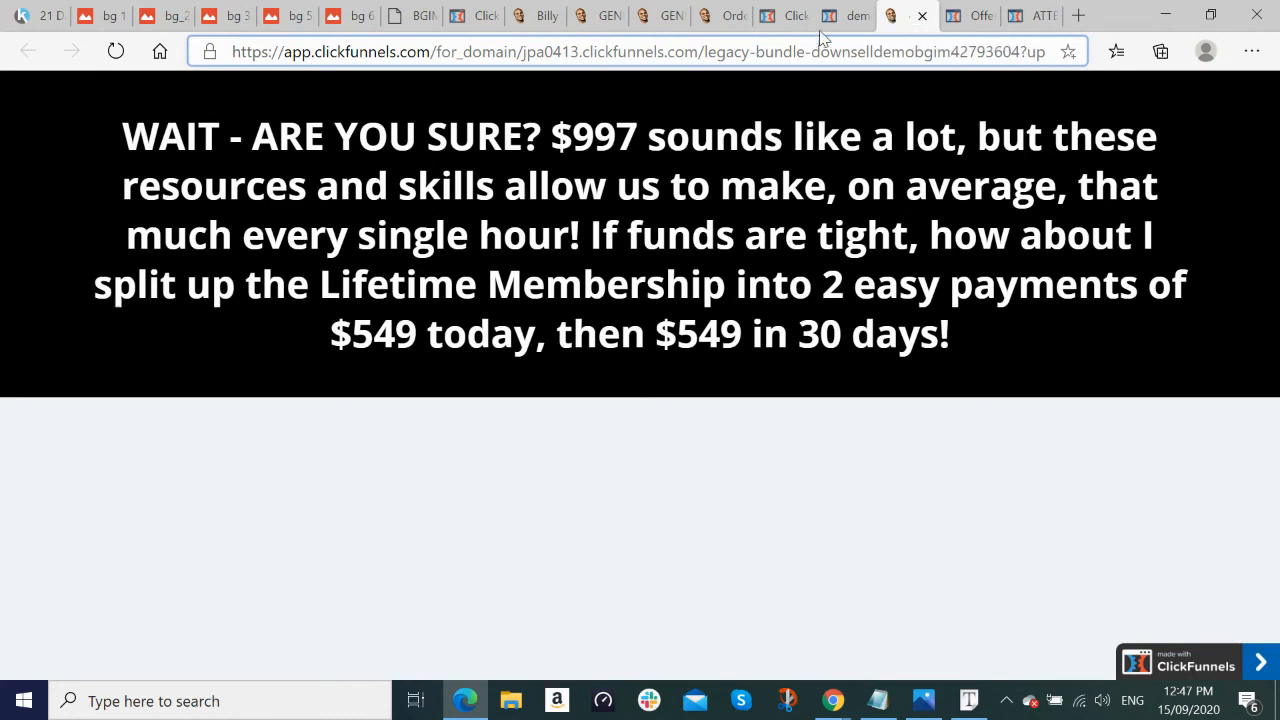
click(922, 16)
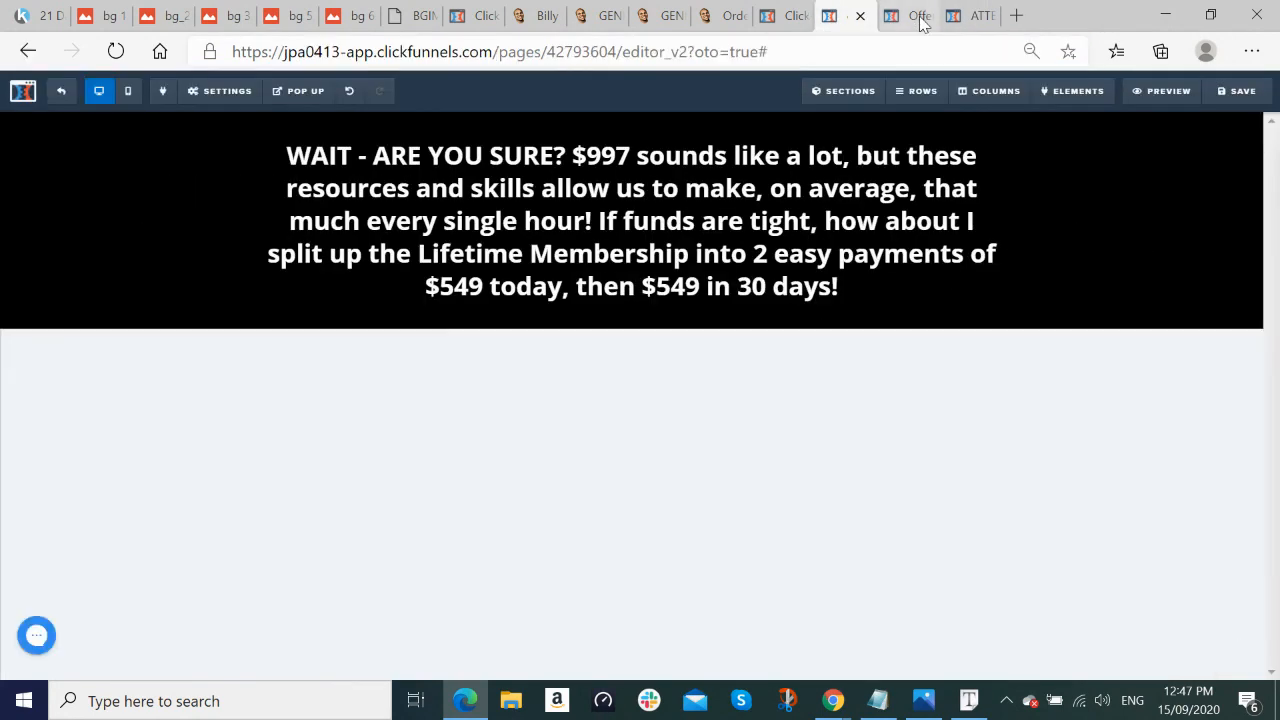
click(860, 16)
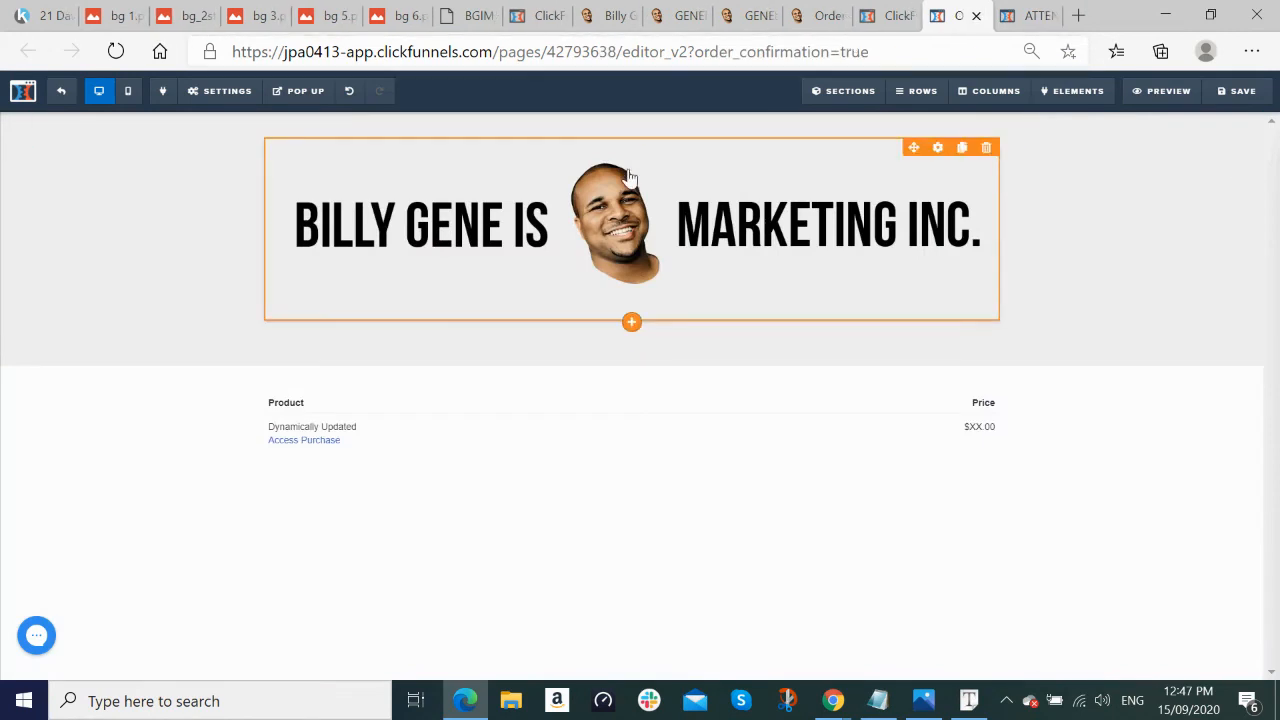
Step: Save the order confirmation page, preview it to examine its URL and tab title, and close the preview
click(1236, 92)
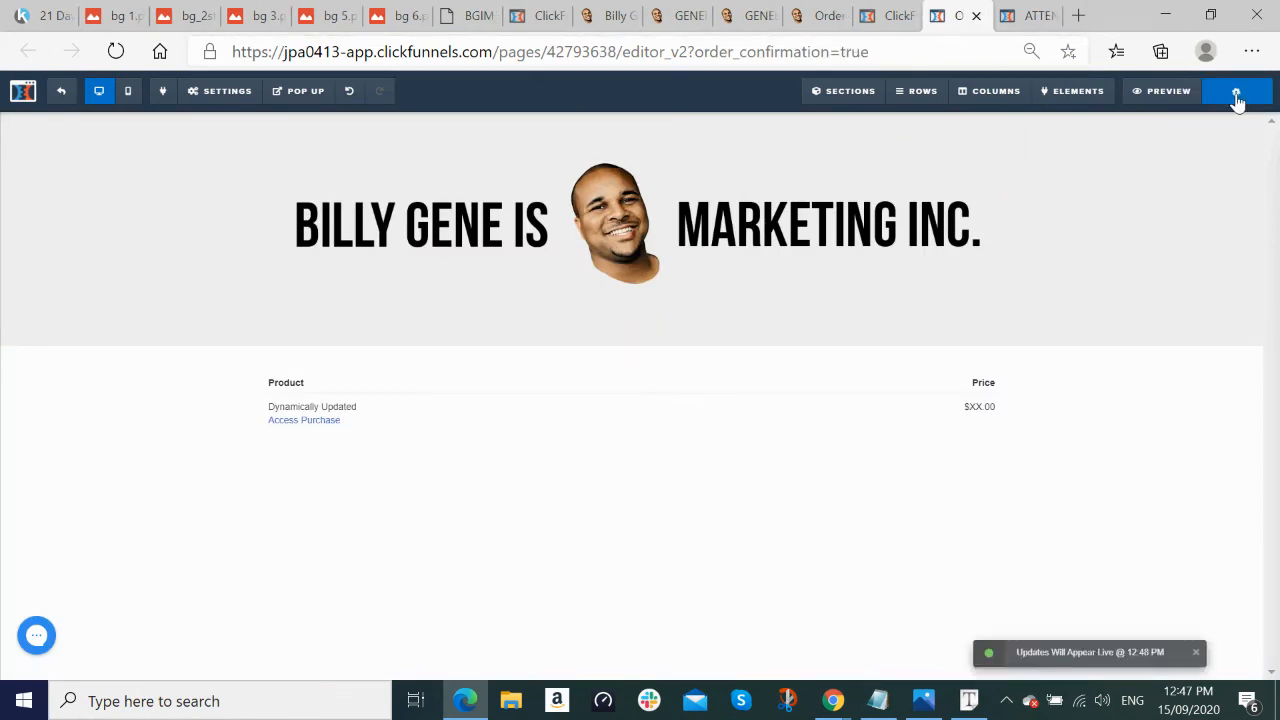
click(1168, 97)
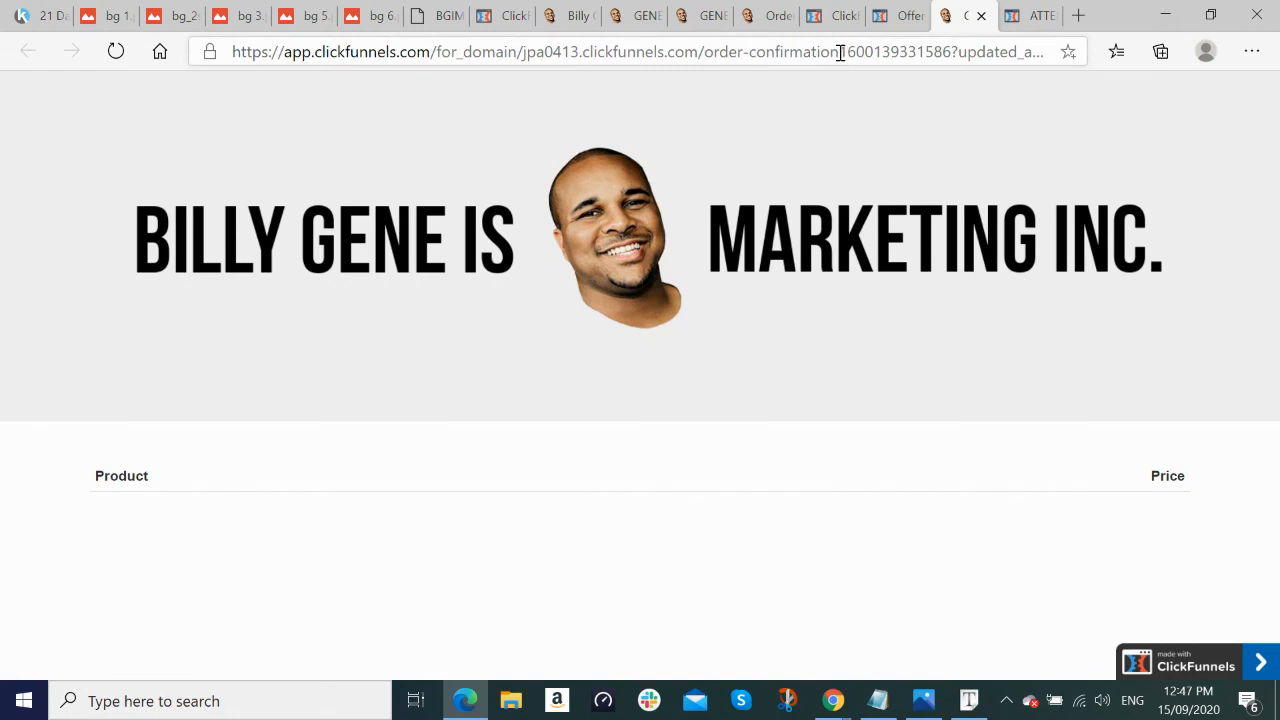
drag(843, 52, 1045, 67)
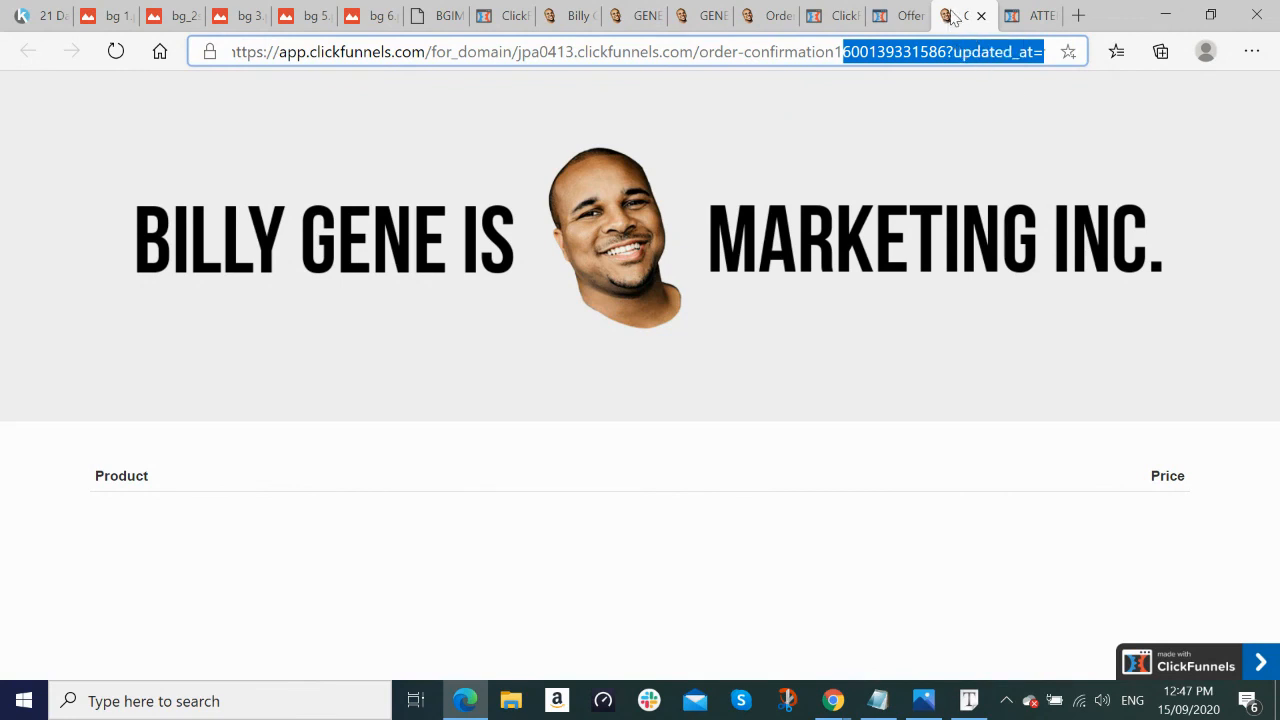
click(1009, 155)
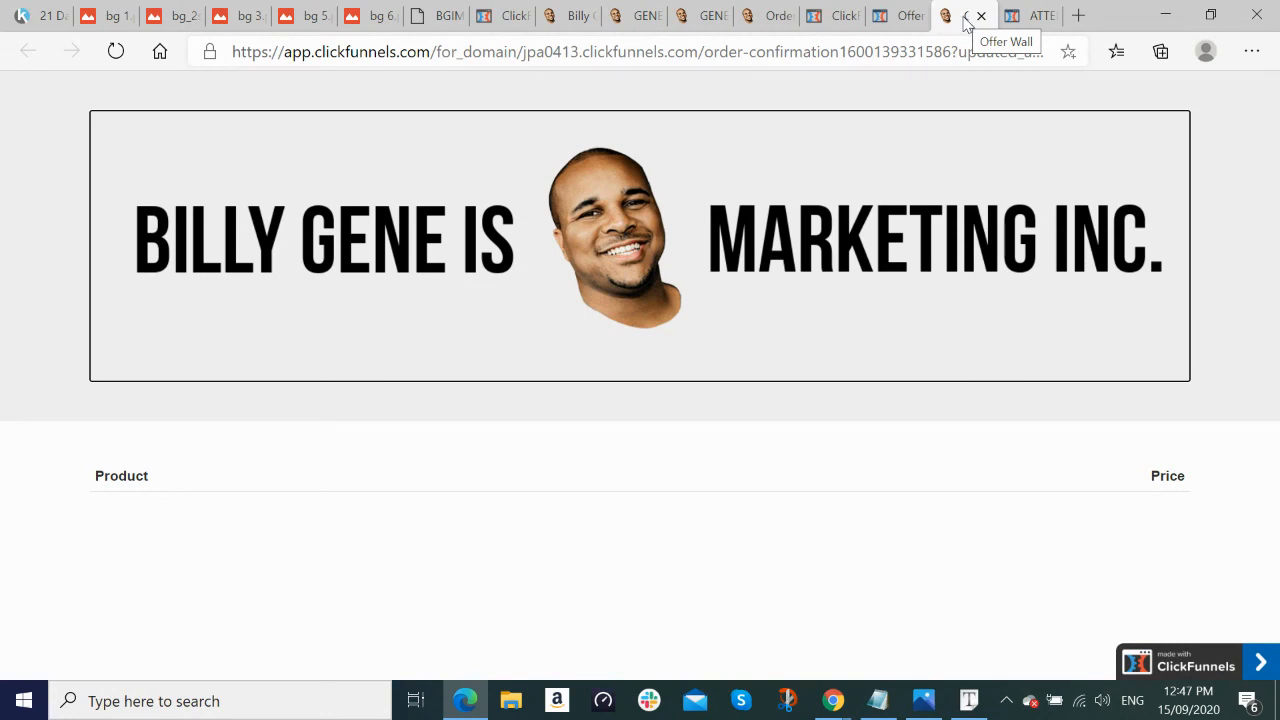
click(981, 16)
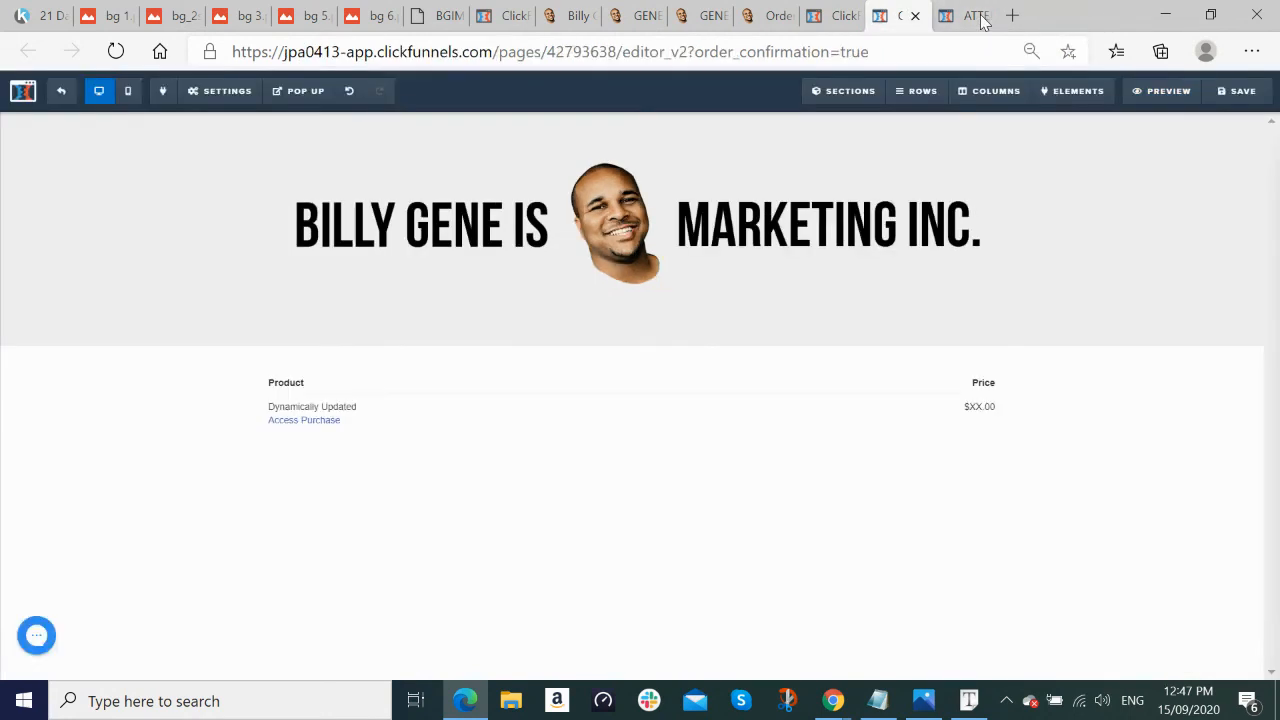
Step: Set the order confirmation page's SEO title to "Demo Confirmation", save the page, and close its editor
mouse_move(907, 108)
mouse_move(234, 100)
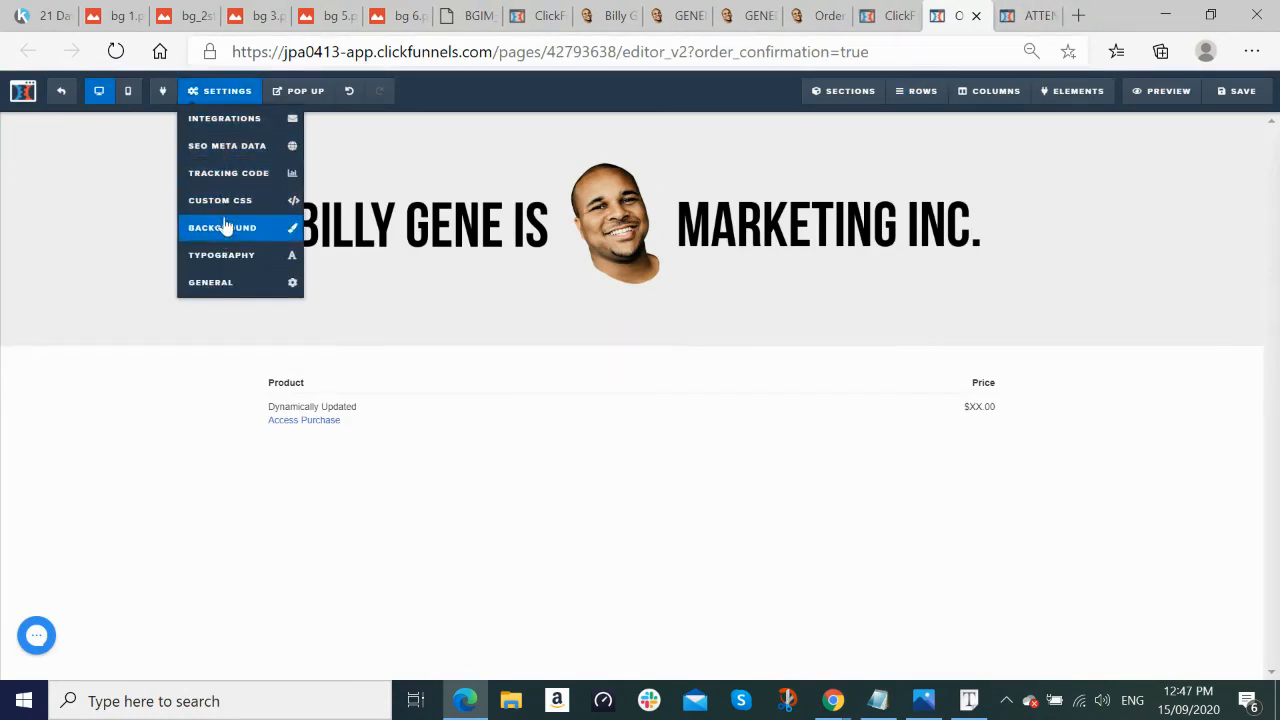
click(236, 150)
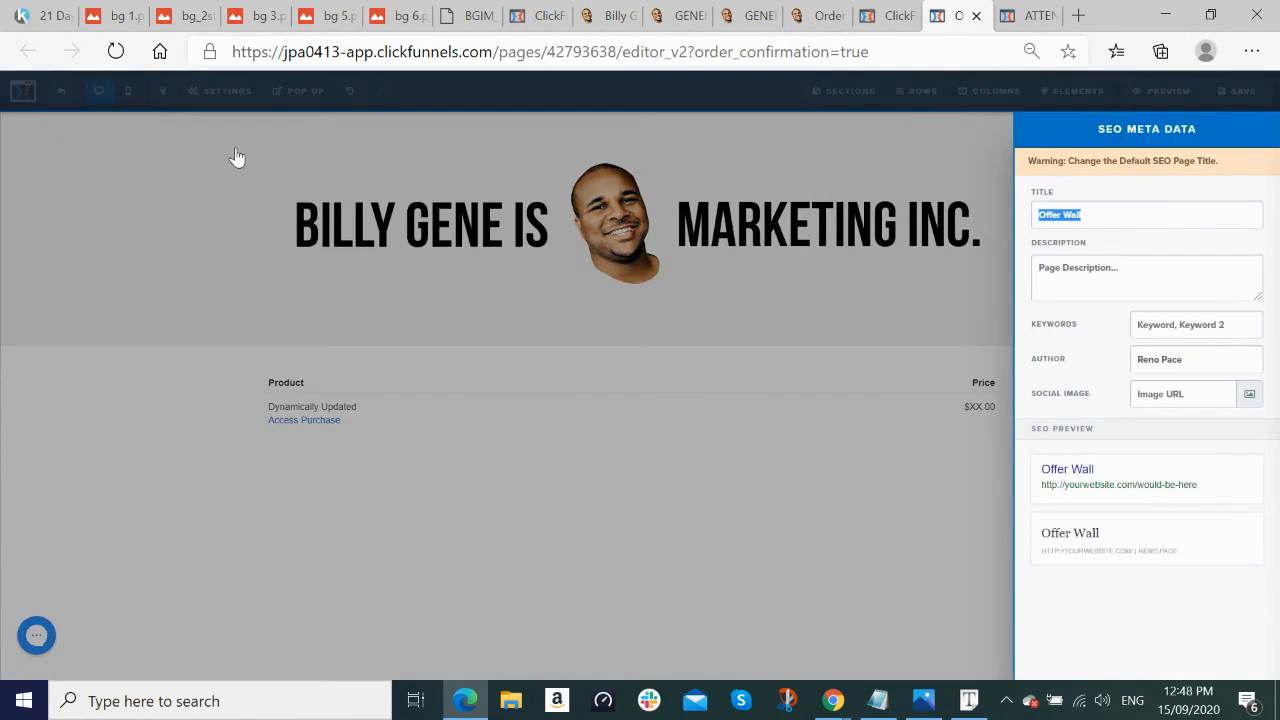
click(1115, 210)
drag(1115, 210, 952, 218)
text(Confirmation)
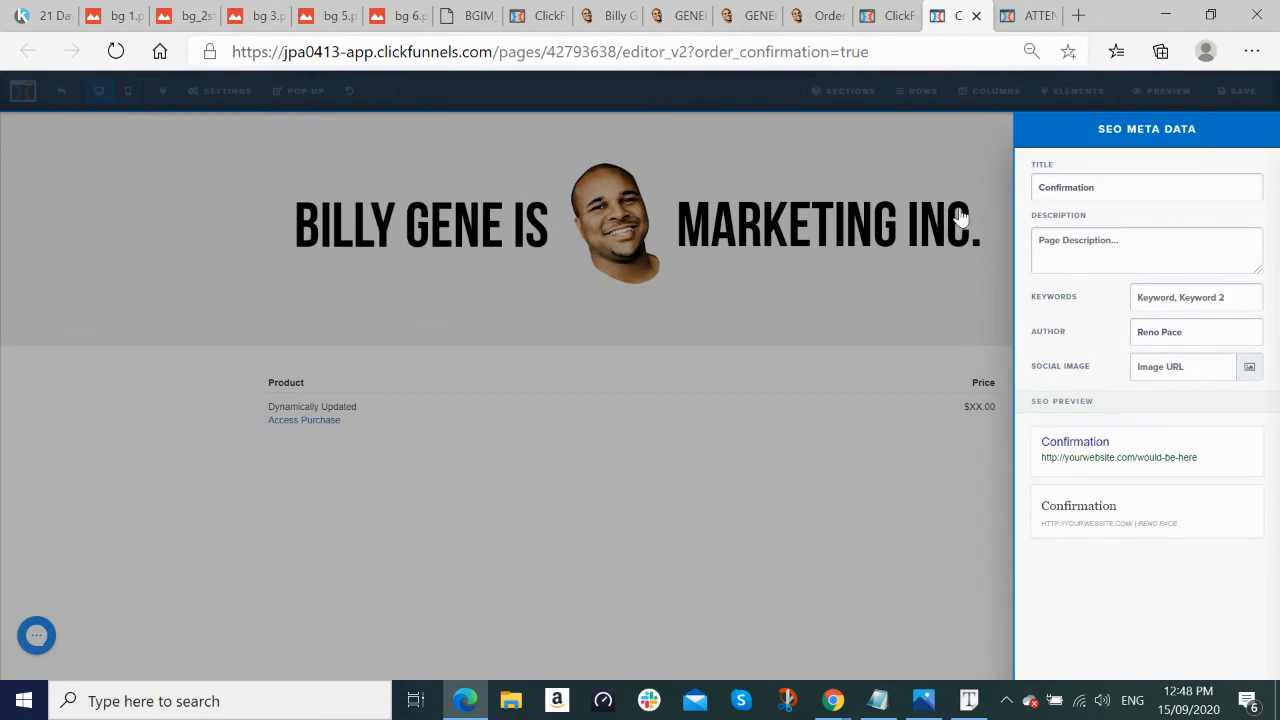
text(Demo)
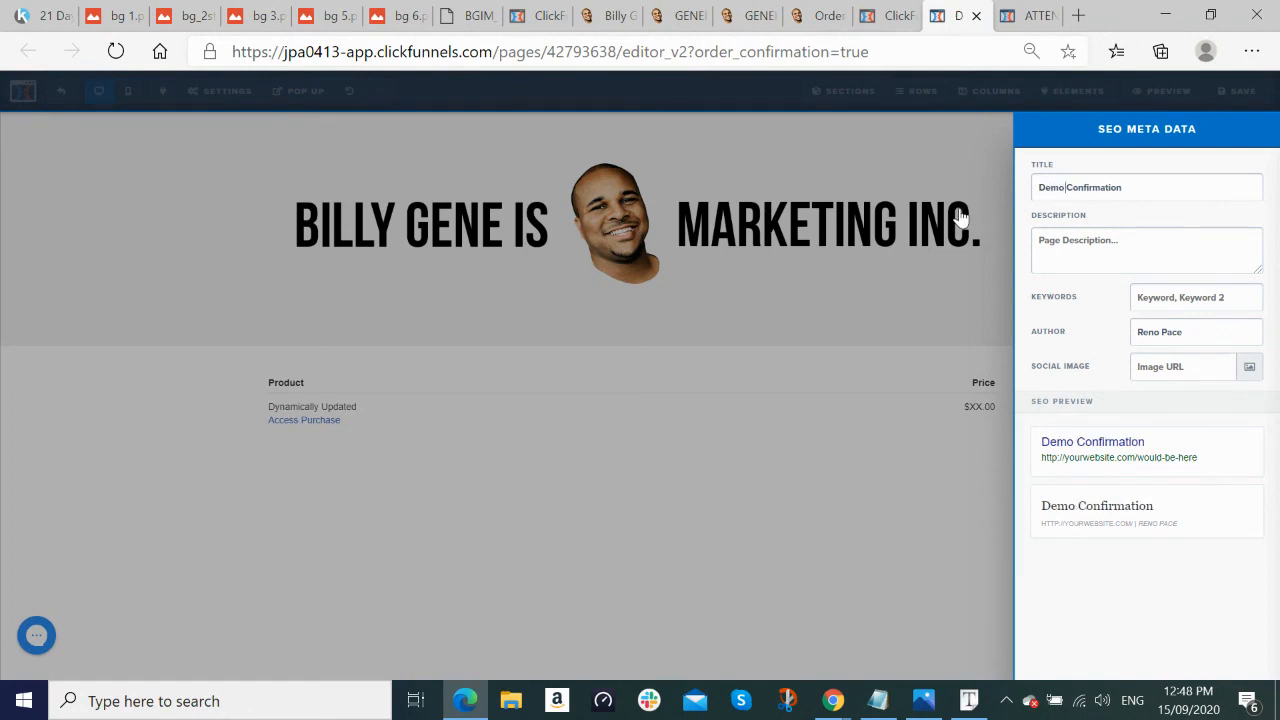
click(920, 455)
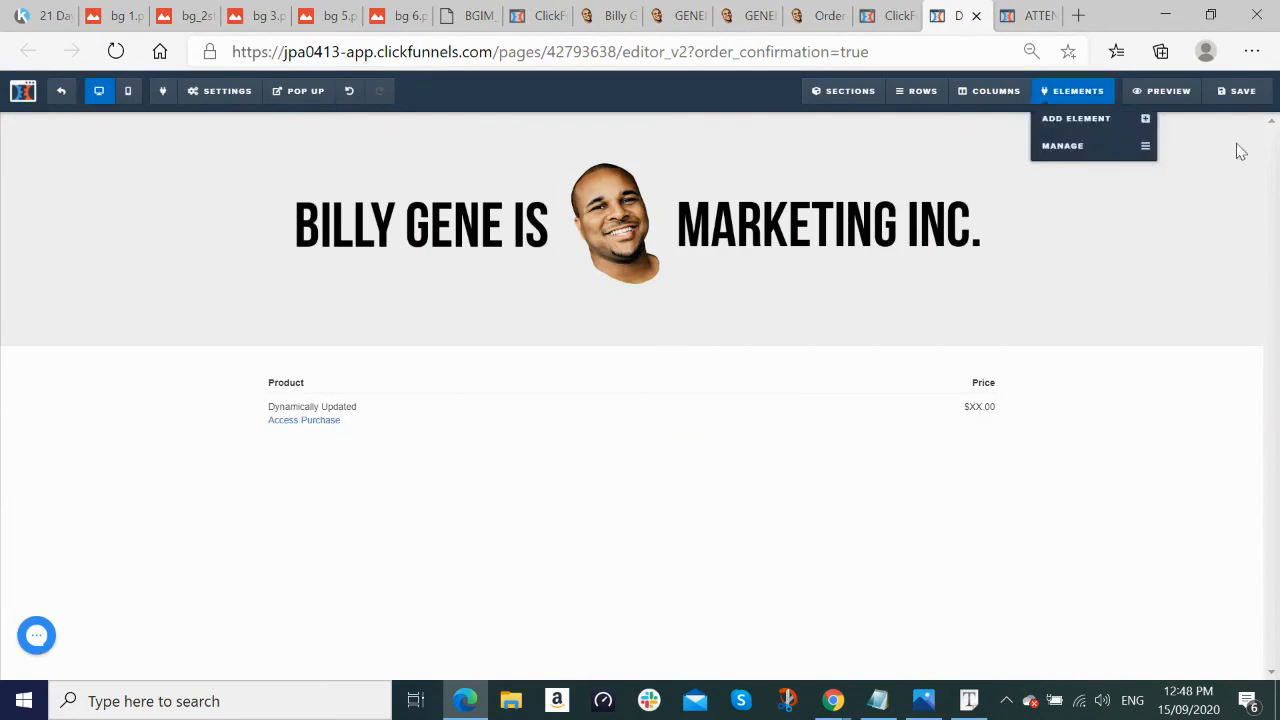
click(1238, 93)
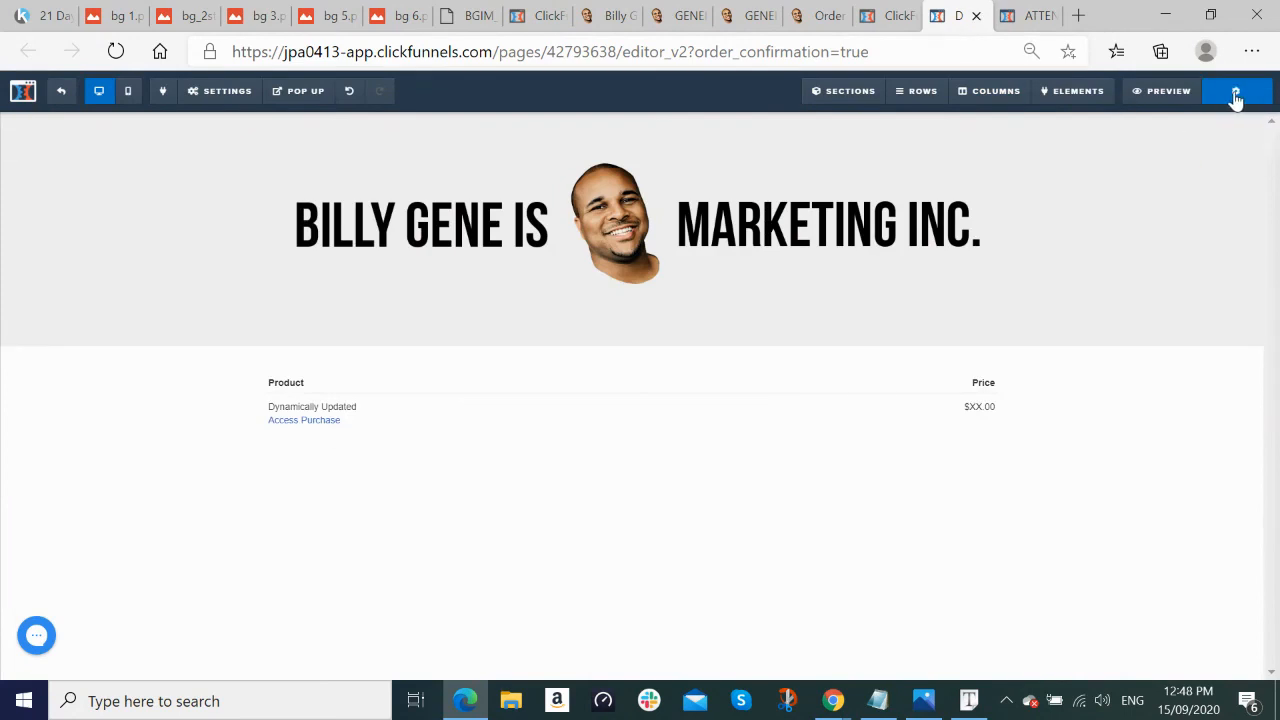
click(976, 17)
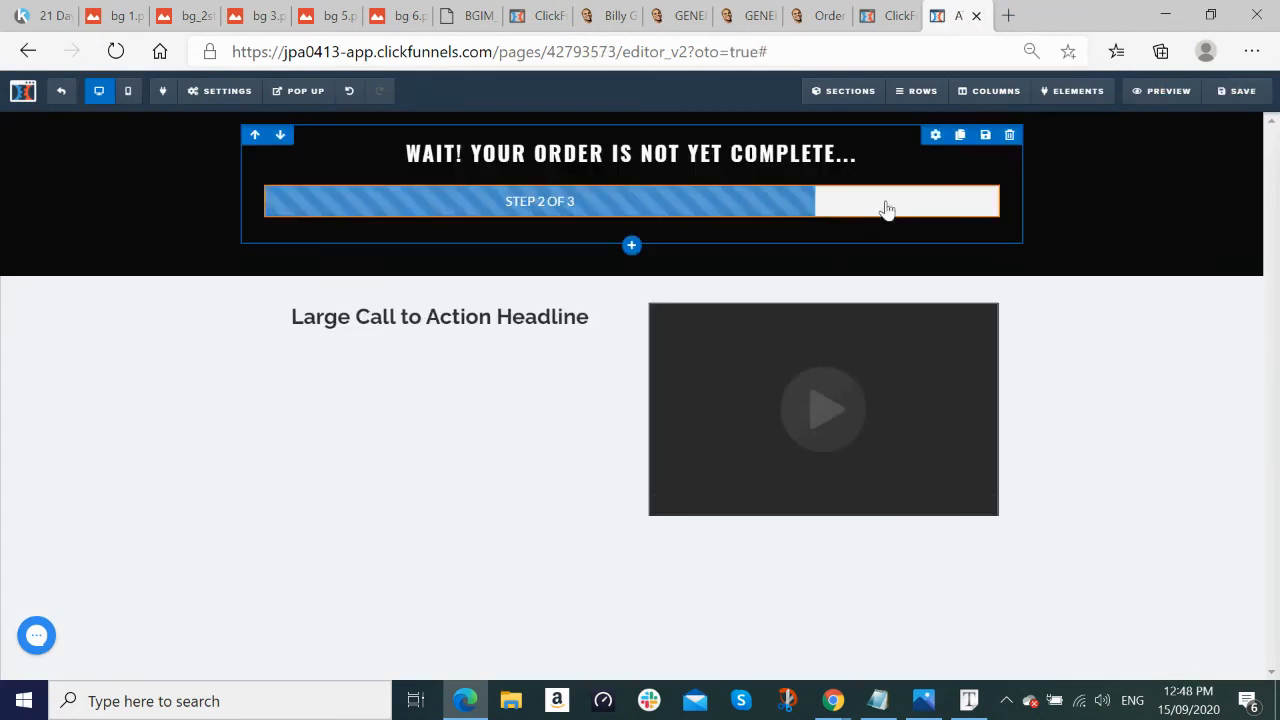
Step: Set the upsell page's SEO title to "Upsell" and close its editor along with the adjacent ClickFunnels tab
mouse_move(224, 108)
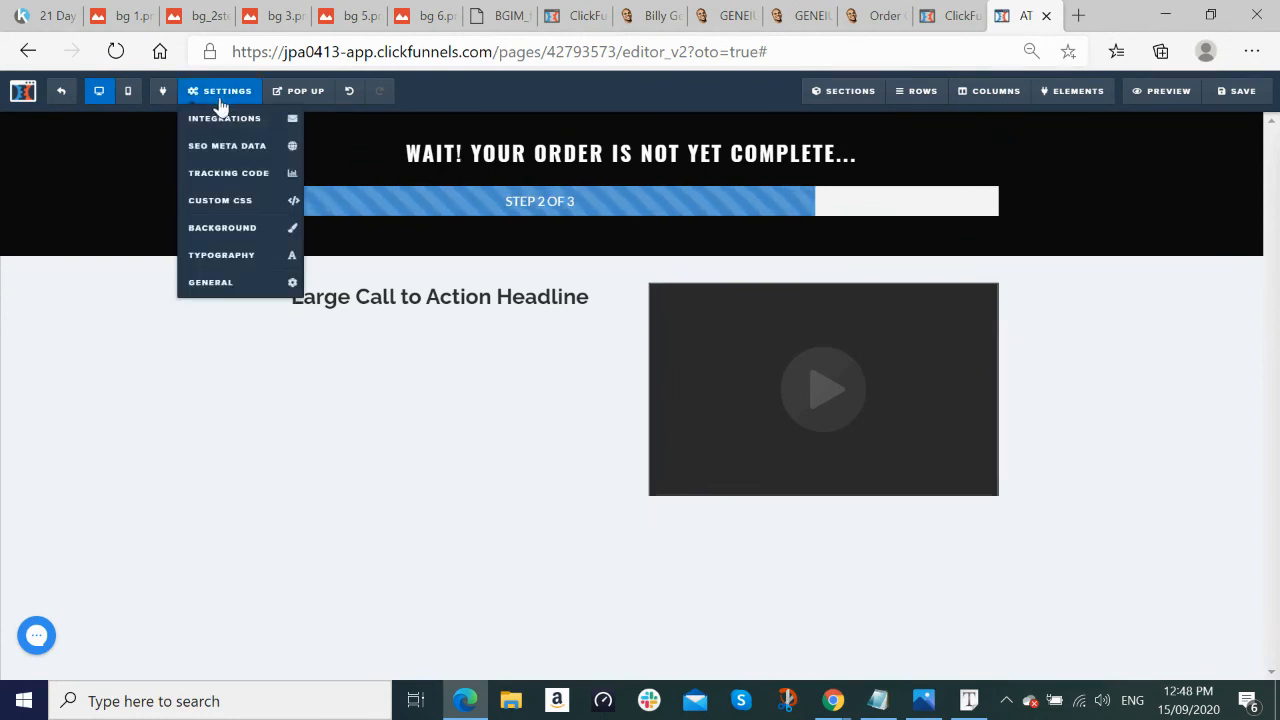
click(218, 156)
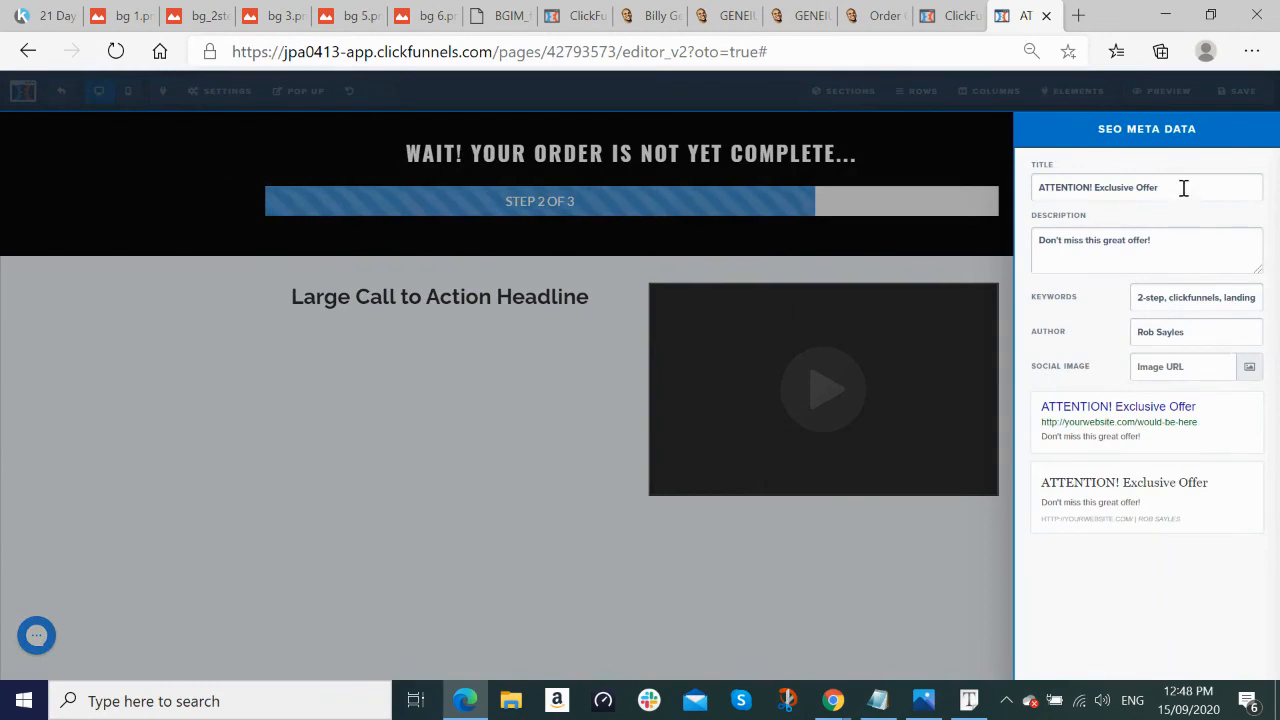
drag(1183, 188, 850, 198)
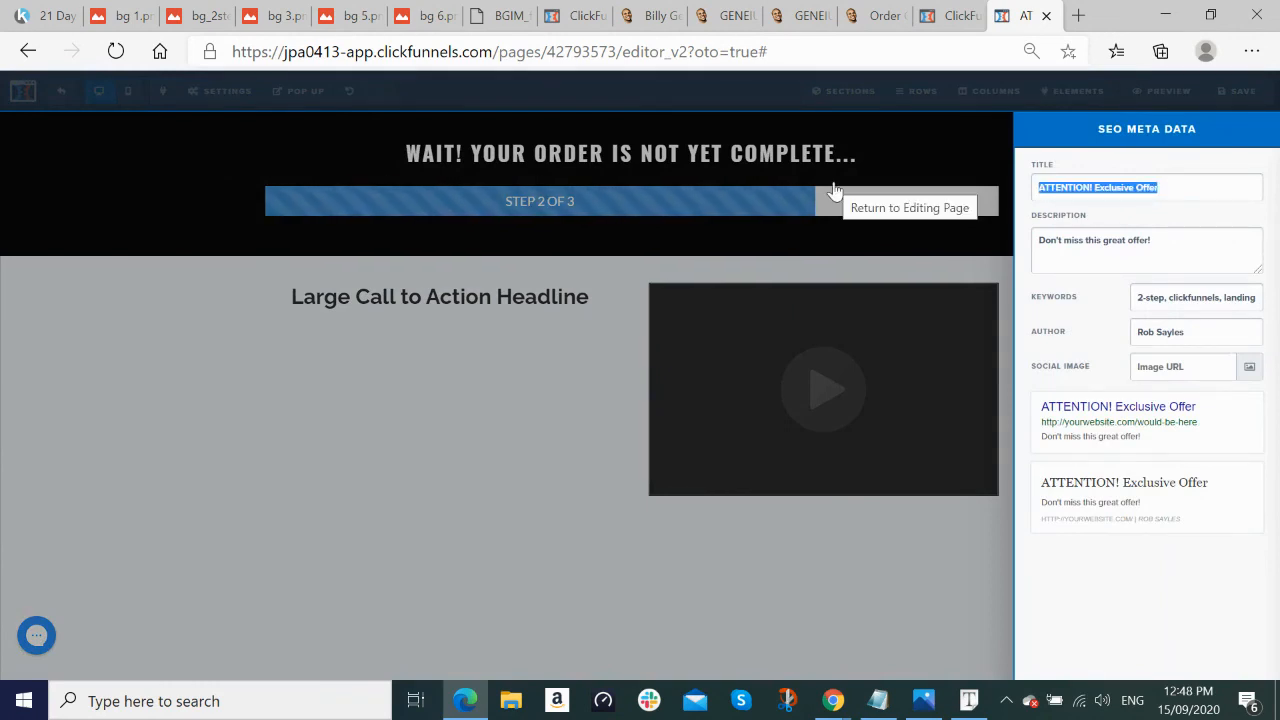
text(Upsell)
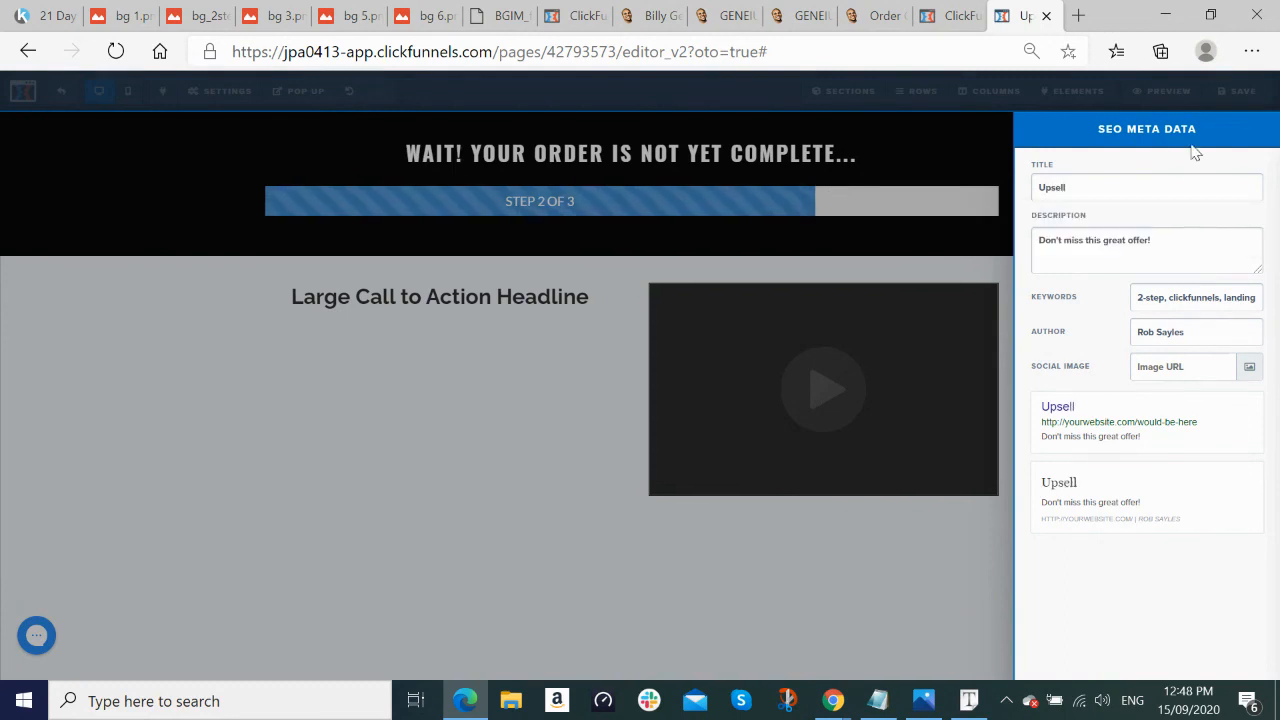
click(896, 600)
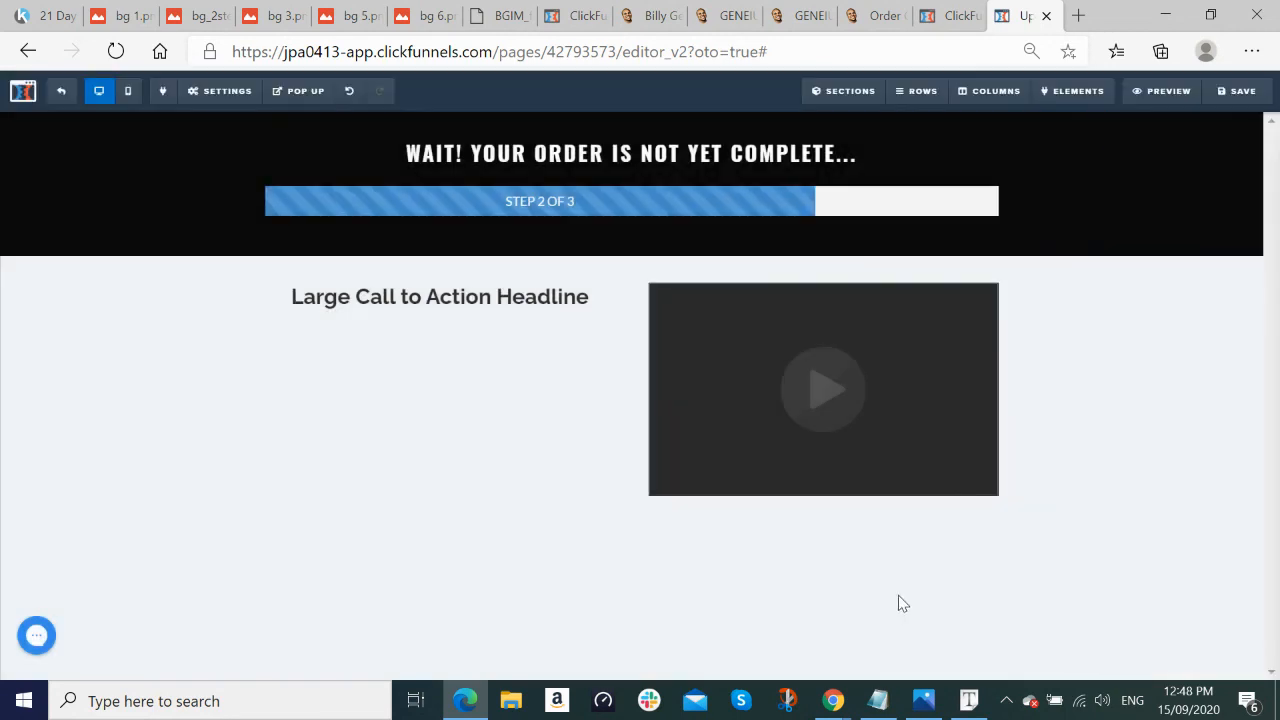
click(1046, 15)
click(1046, 15)
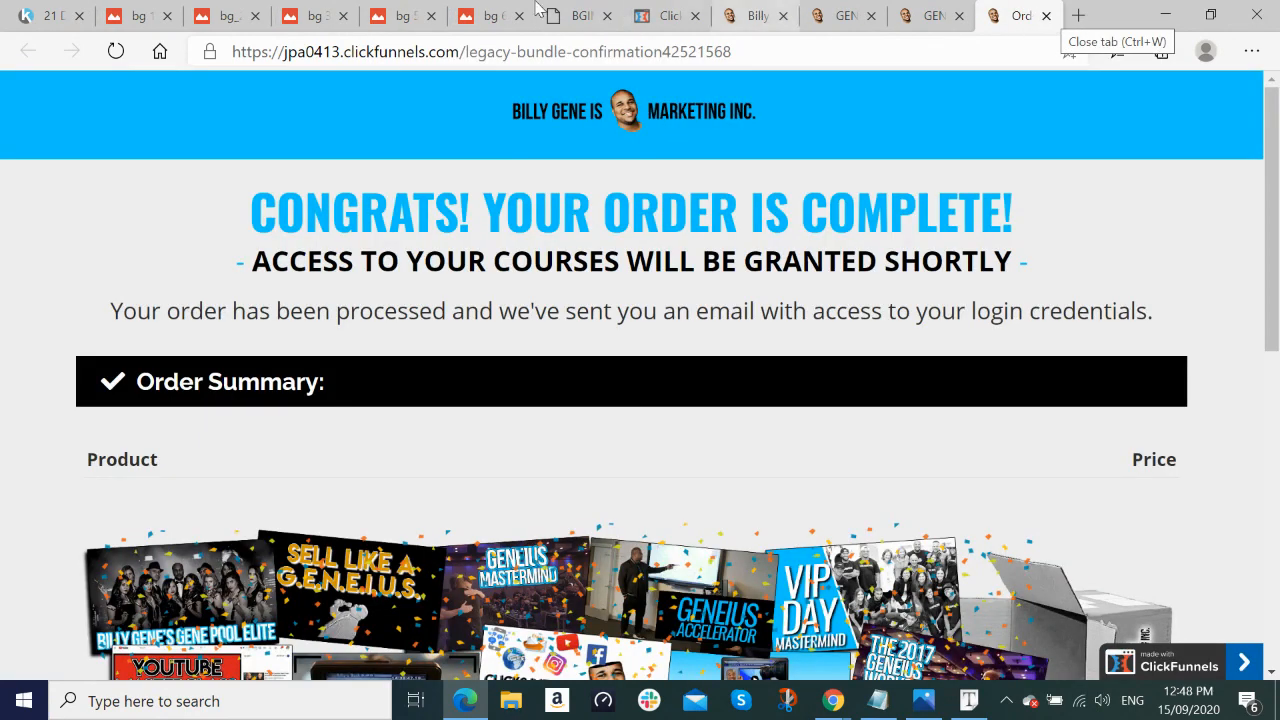
Step: Switch to Chrome and compare the SEO title in the original legacy bundle sales page's editor with its live page's tab title
mouse_move(829, 712)
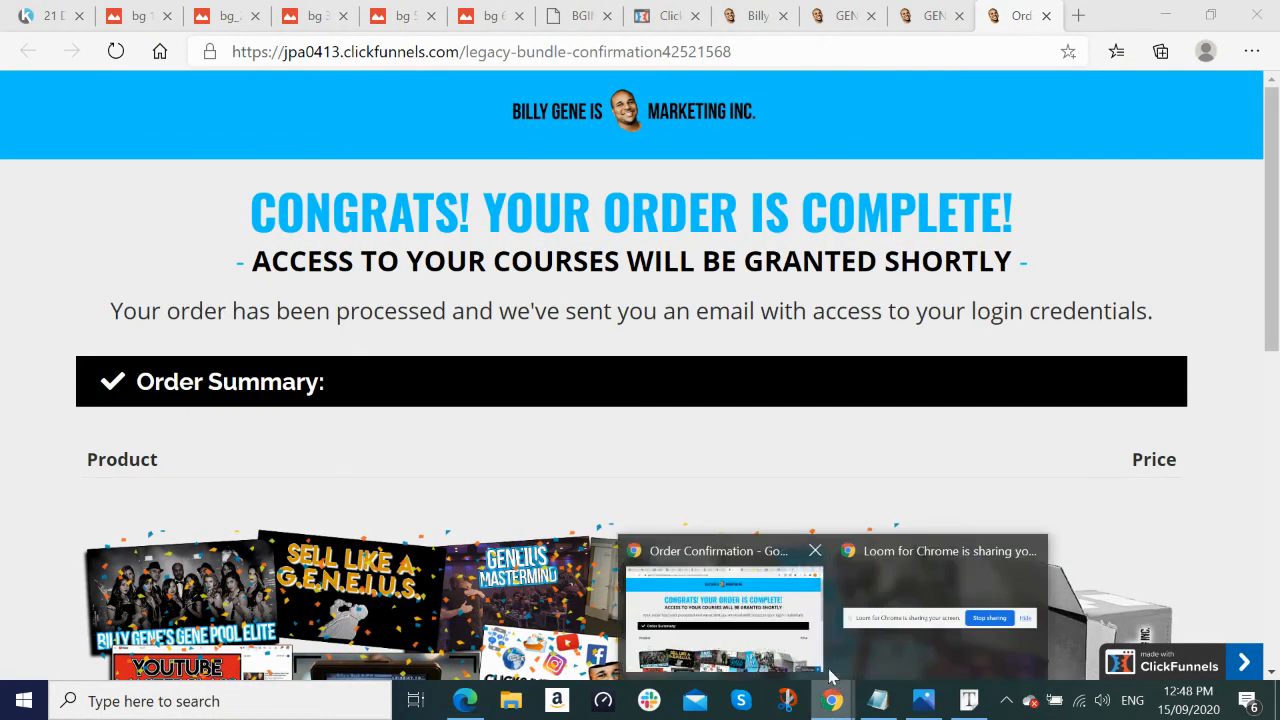
click(726, 605)
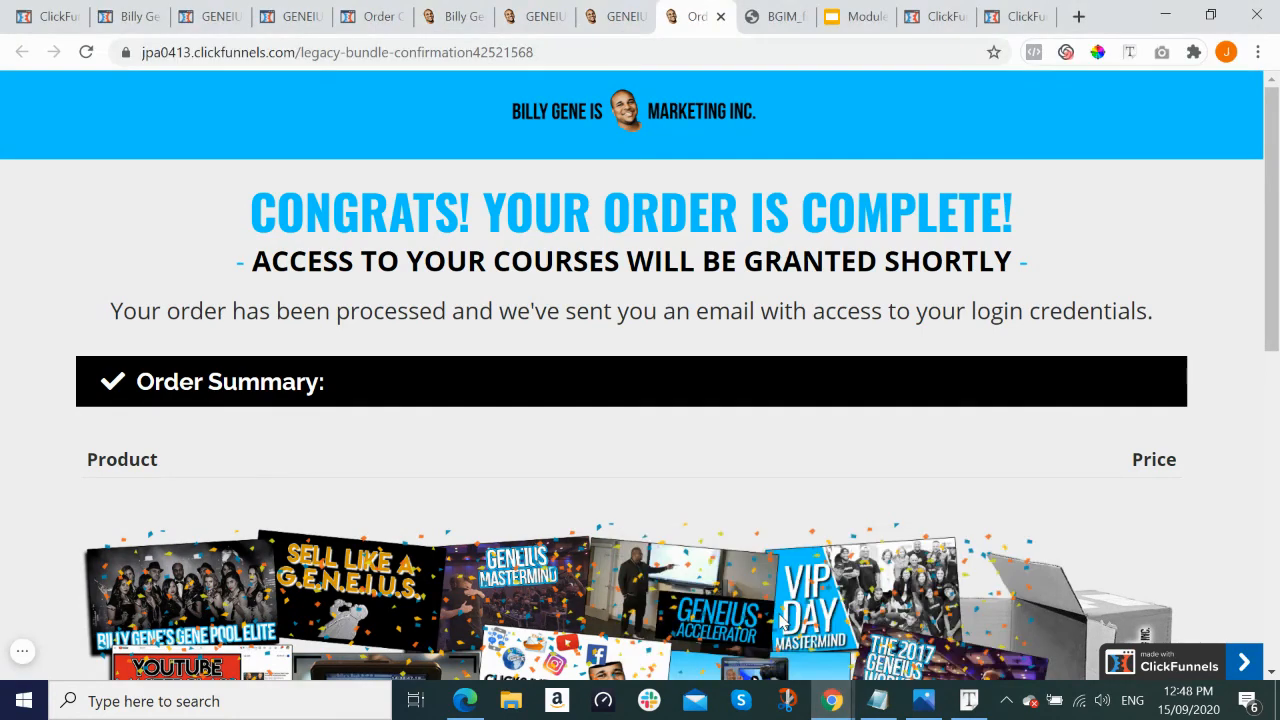
click(140, 16)
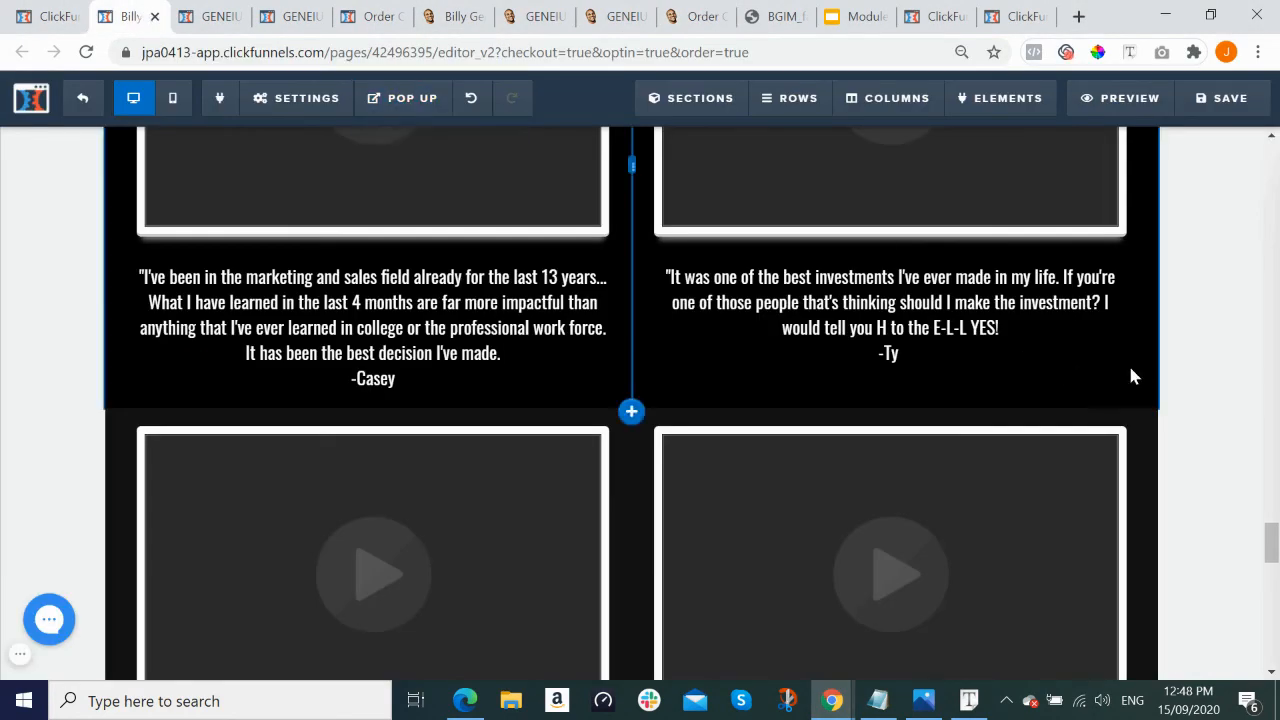
scroll(1128, 363, up, 8)
scroll(1151, 356, up, 15)
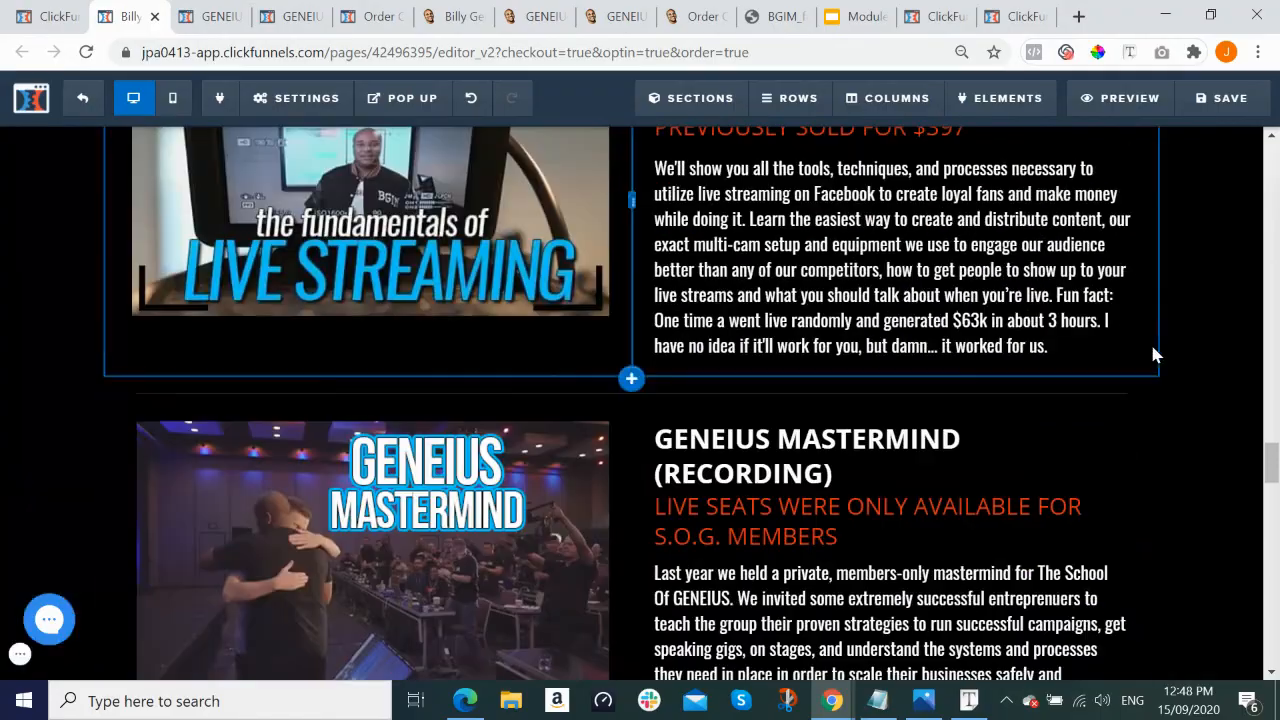
scroll(1153, 345, up, 15)
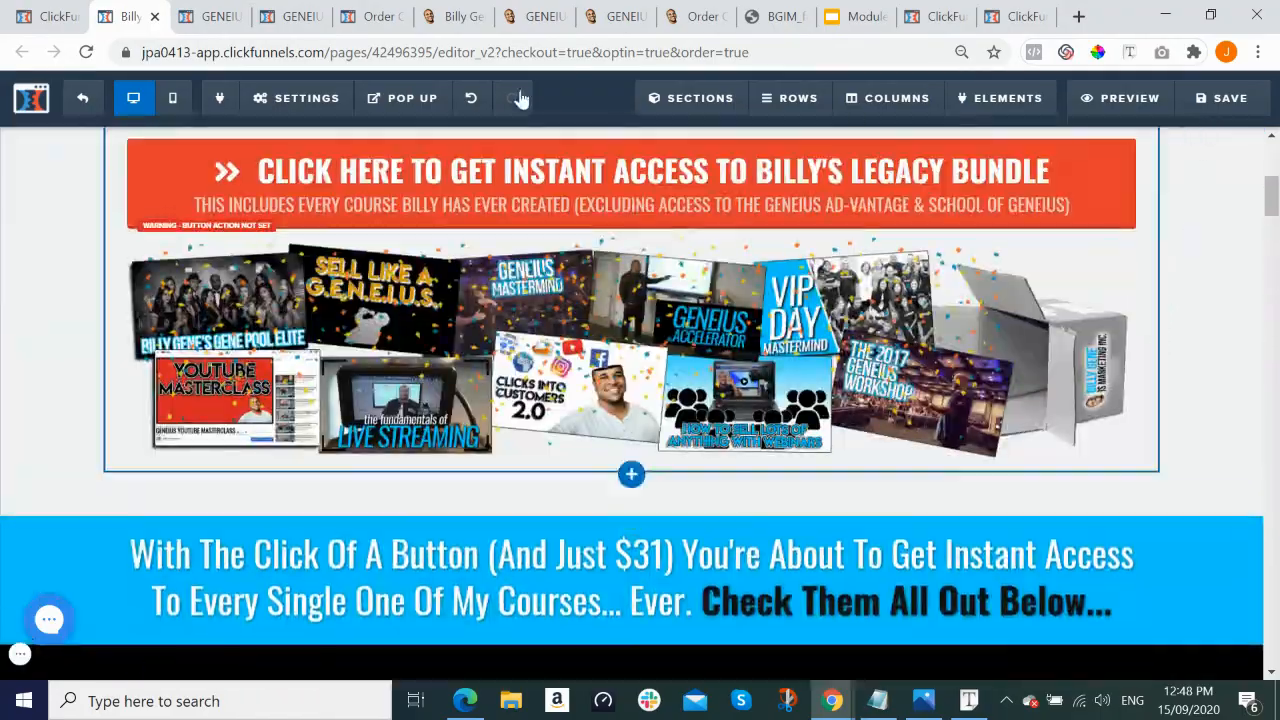
click(303, 97)
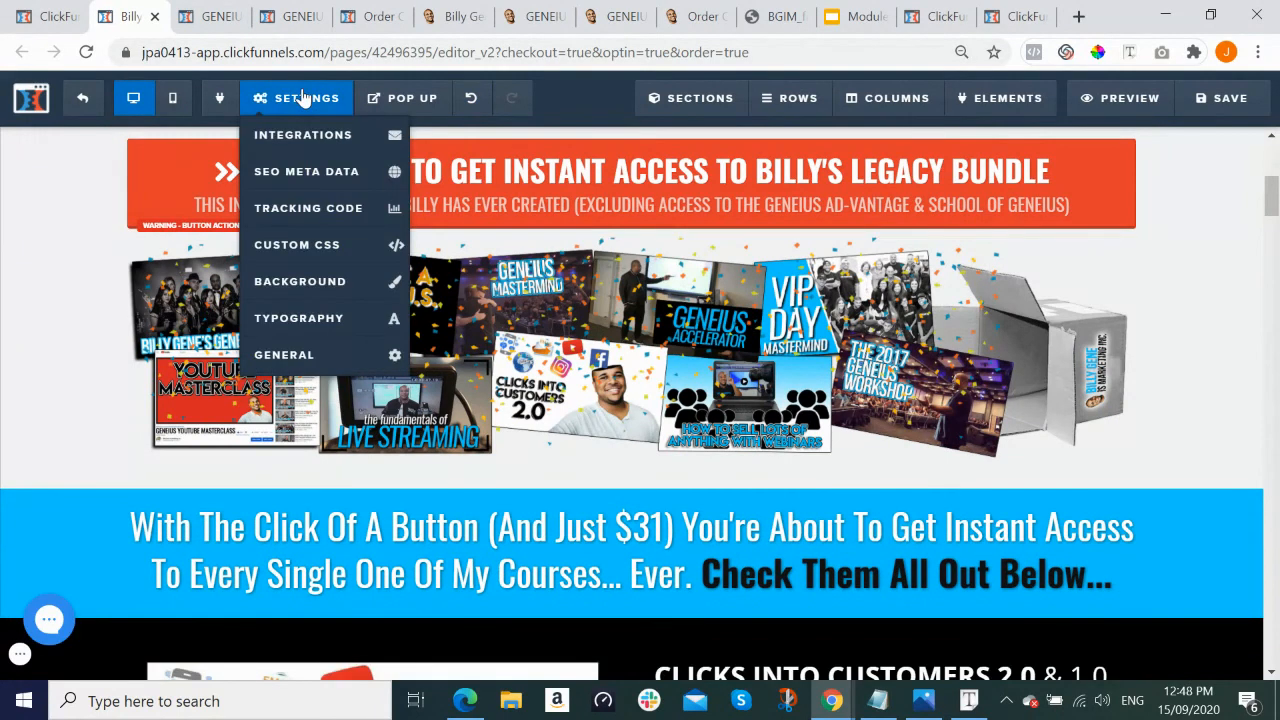
click(302, 176)
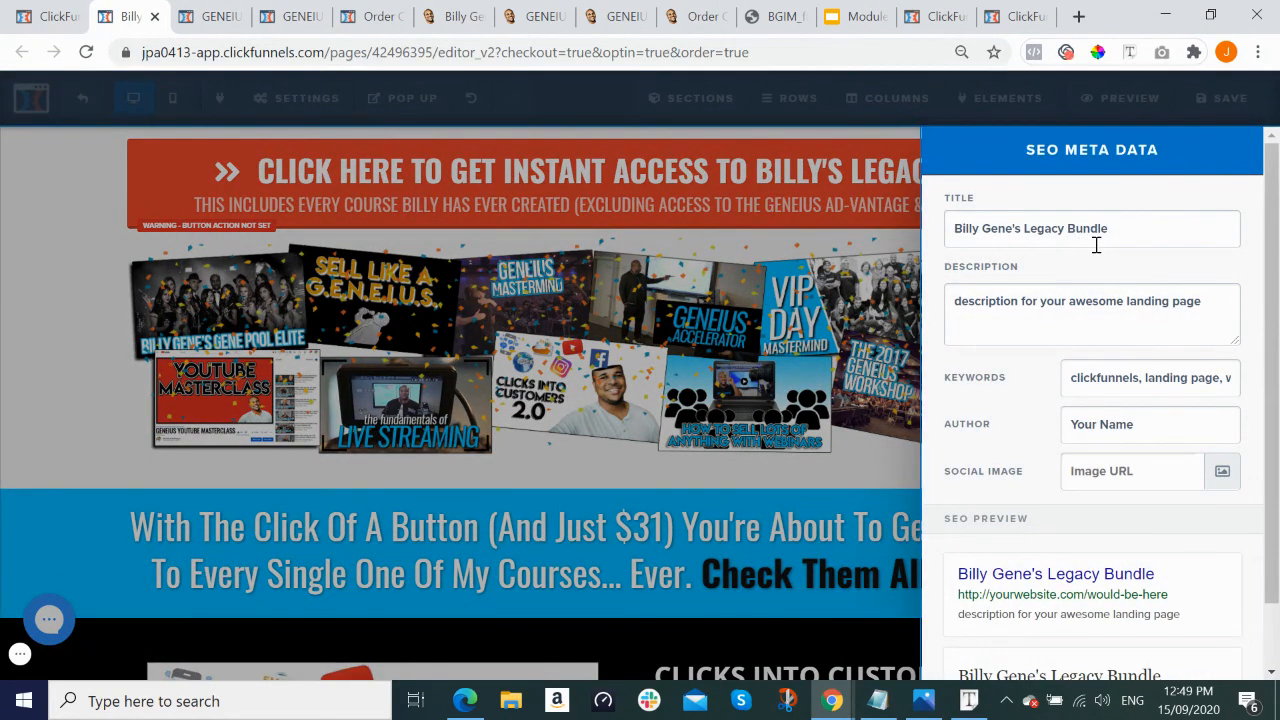
click(453, 17)
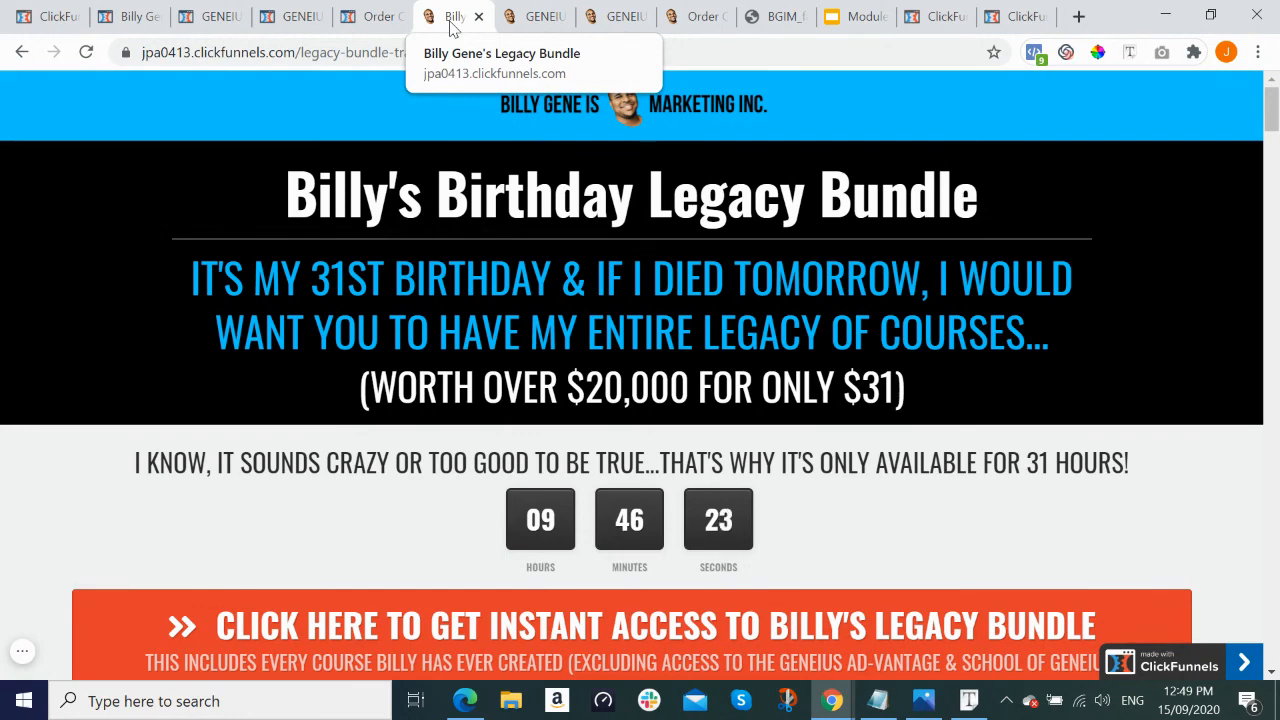
Step: Examine the SEO title in the original GENEIUS Ad-vantage upsell page's editor and compare it with the live page's tab title
click(210, 16)
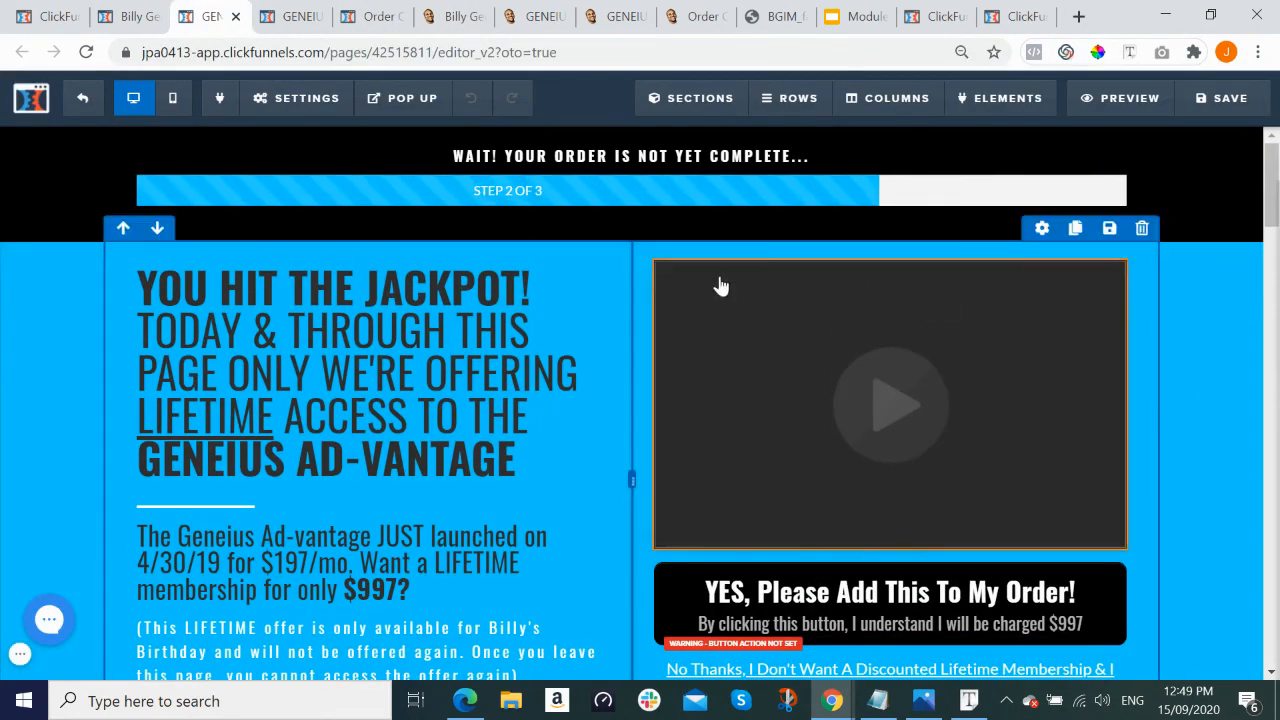
click(290, 98)
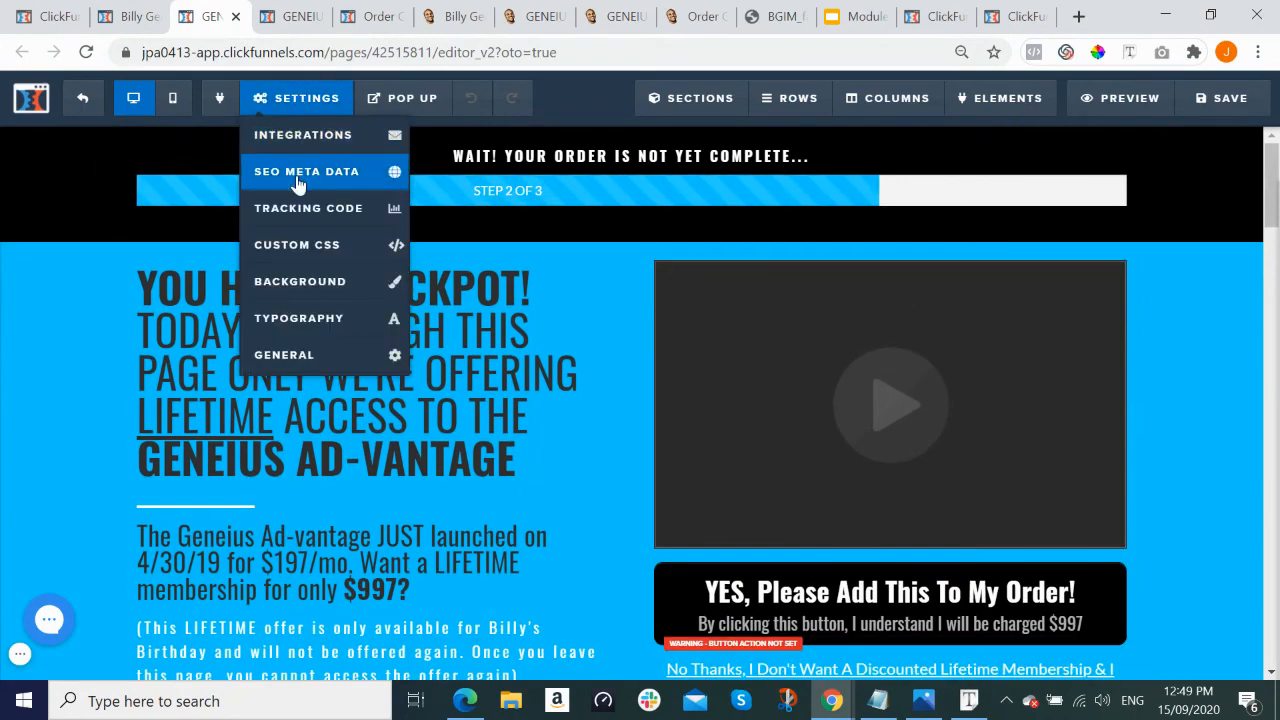
click(265, 174)
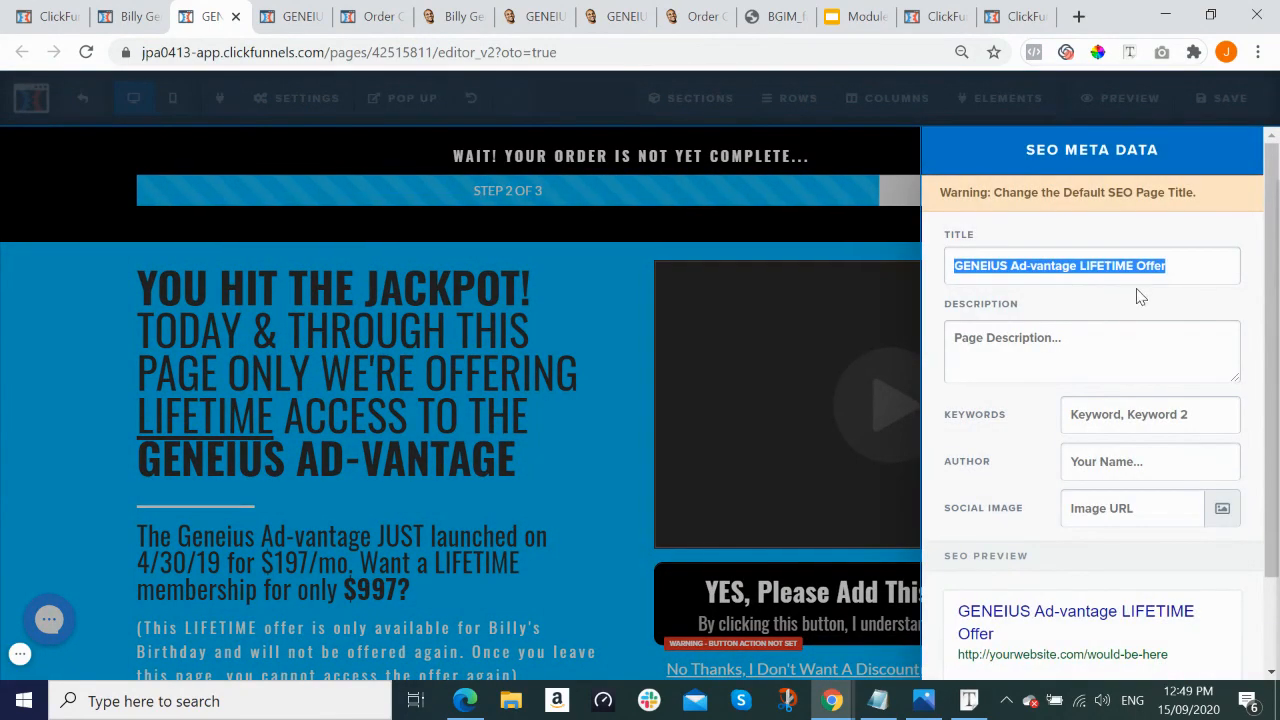
click(538, 16)
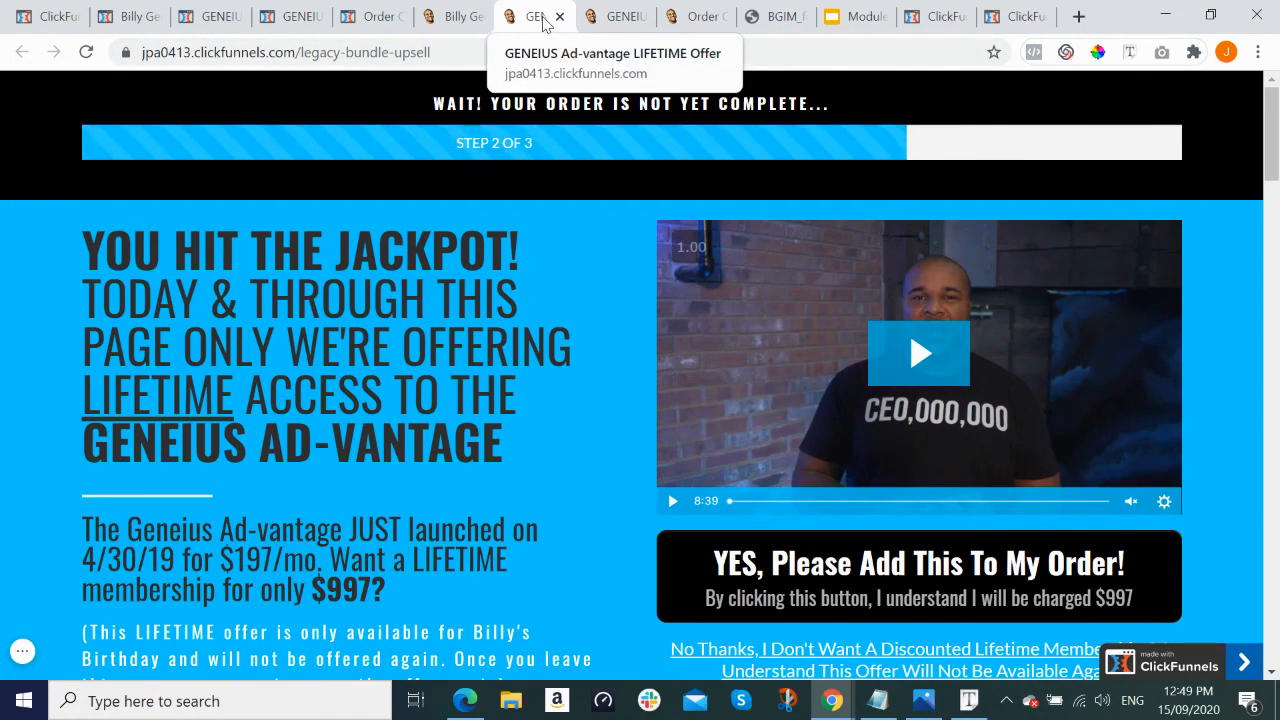
Step: Check the tab title and URL of the live downsell page, then review the live order confirmation page through its order summary
click(620, 17)
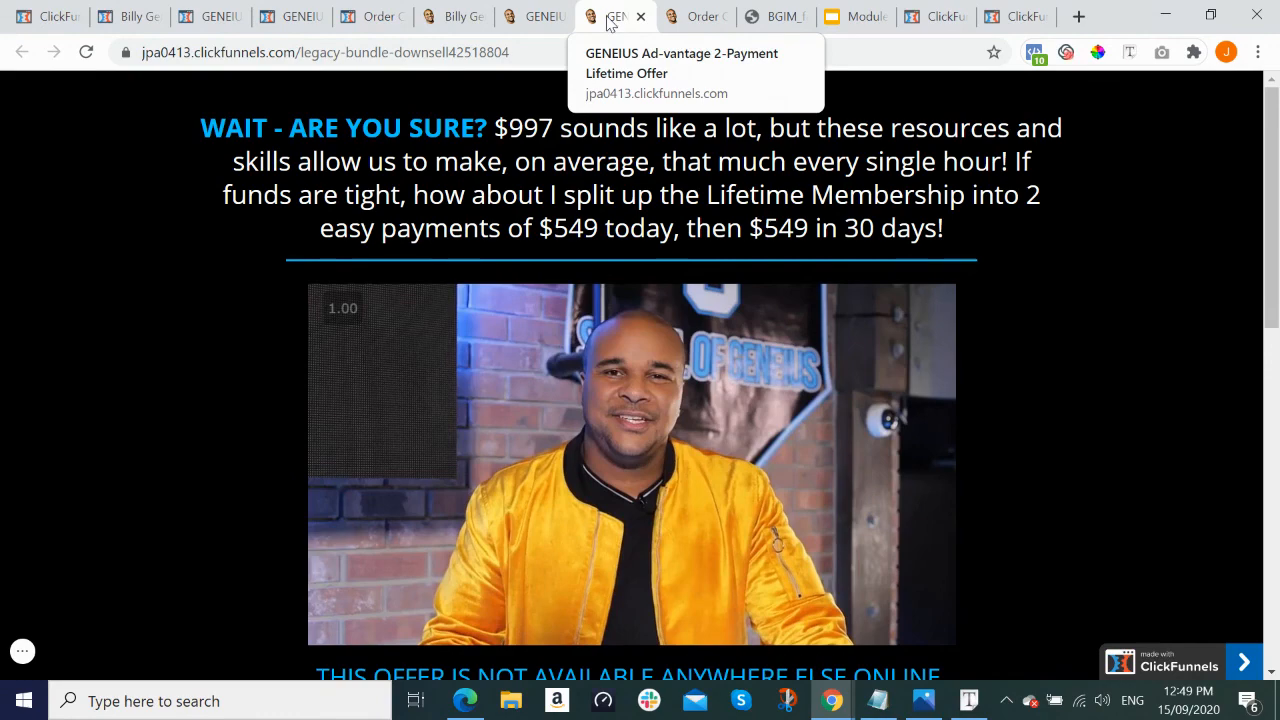
click(695, 18)
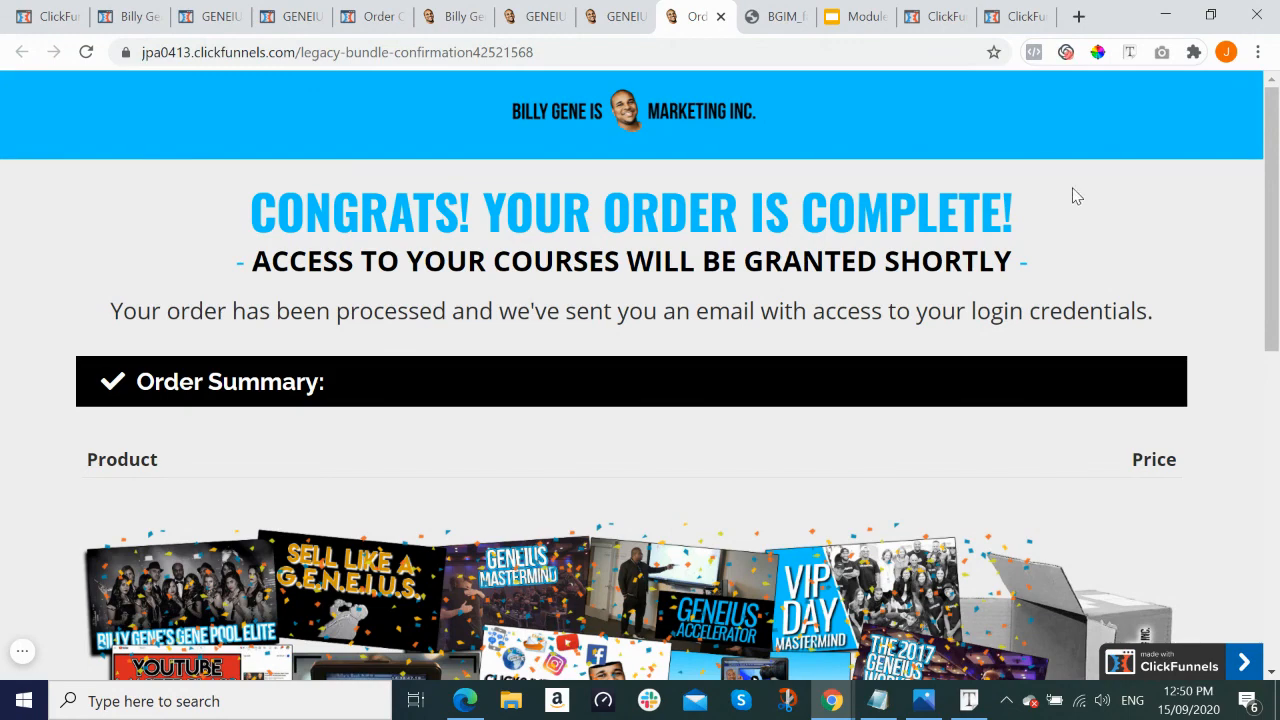
drag(1271, 300, 1275, 421)
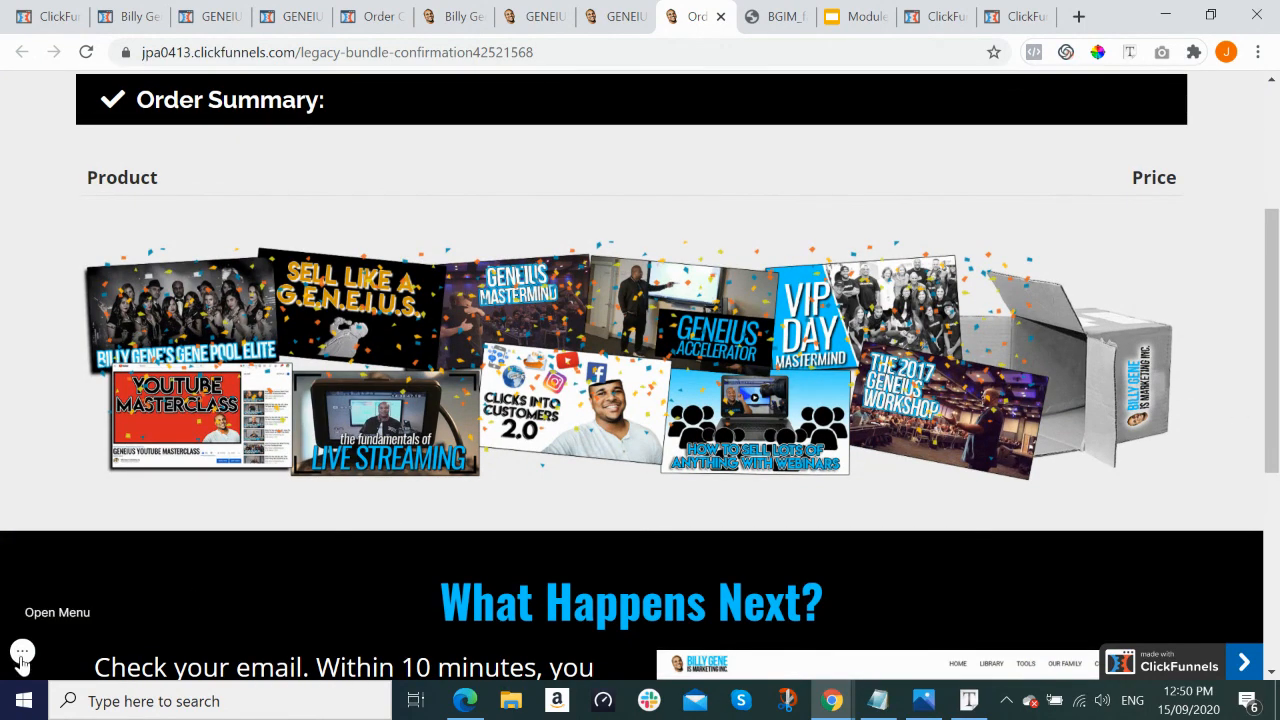
click(22, 658)
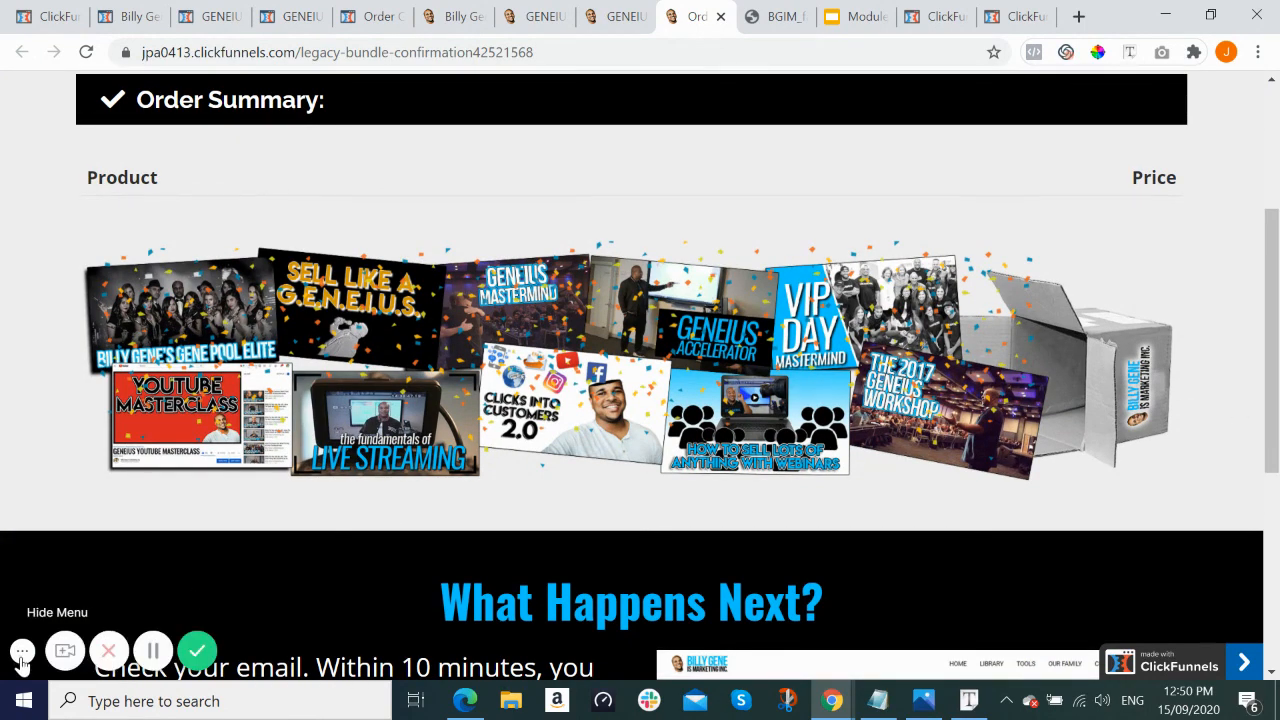